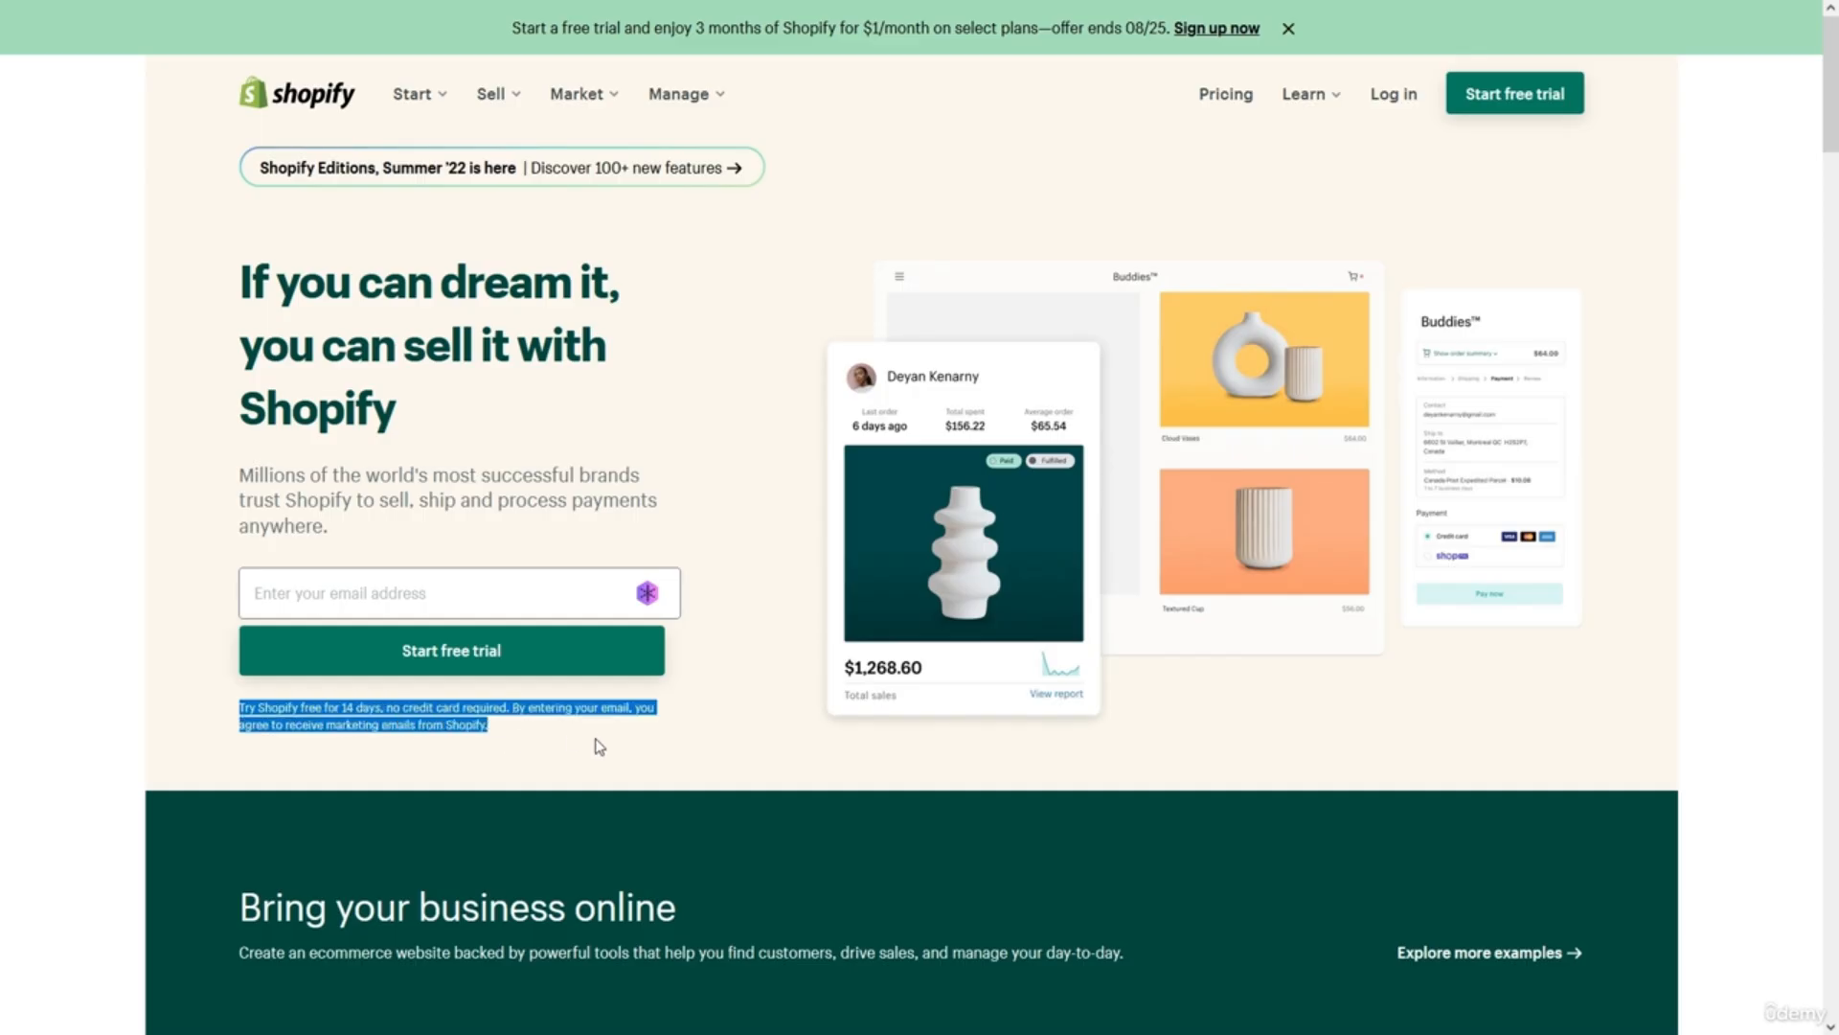
# Clear the disclaimer text selection and start the Shopify free trial from shopify.com.
pyautogui.click(769, 596)
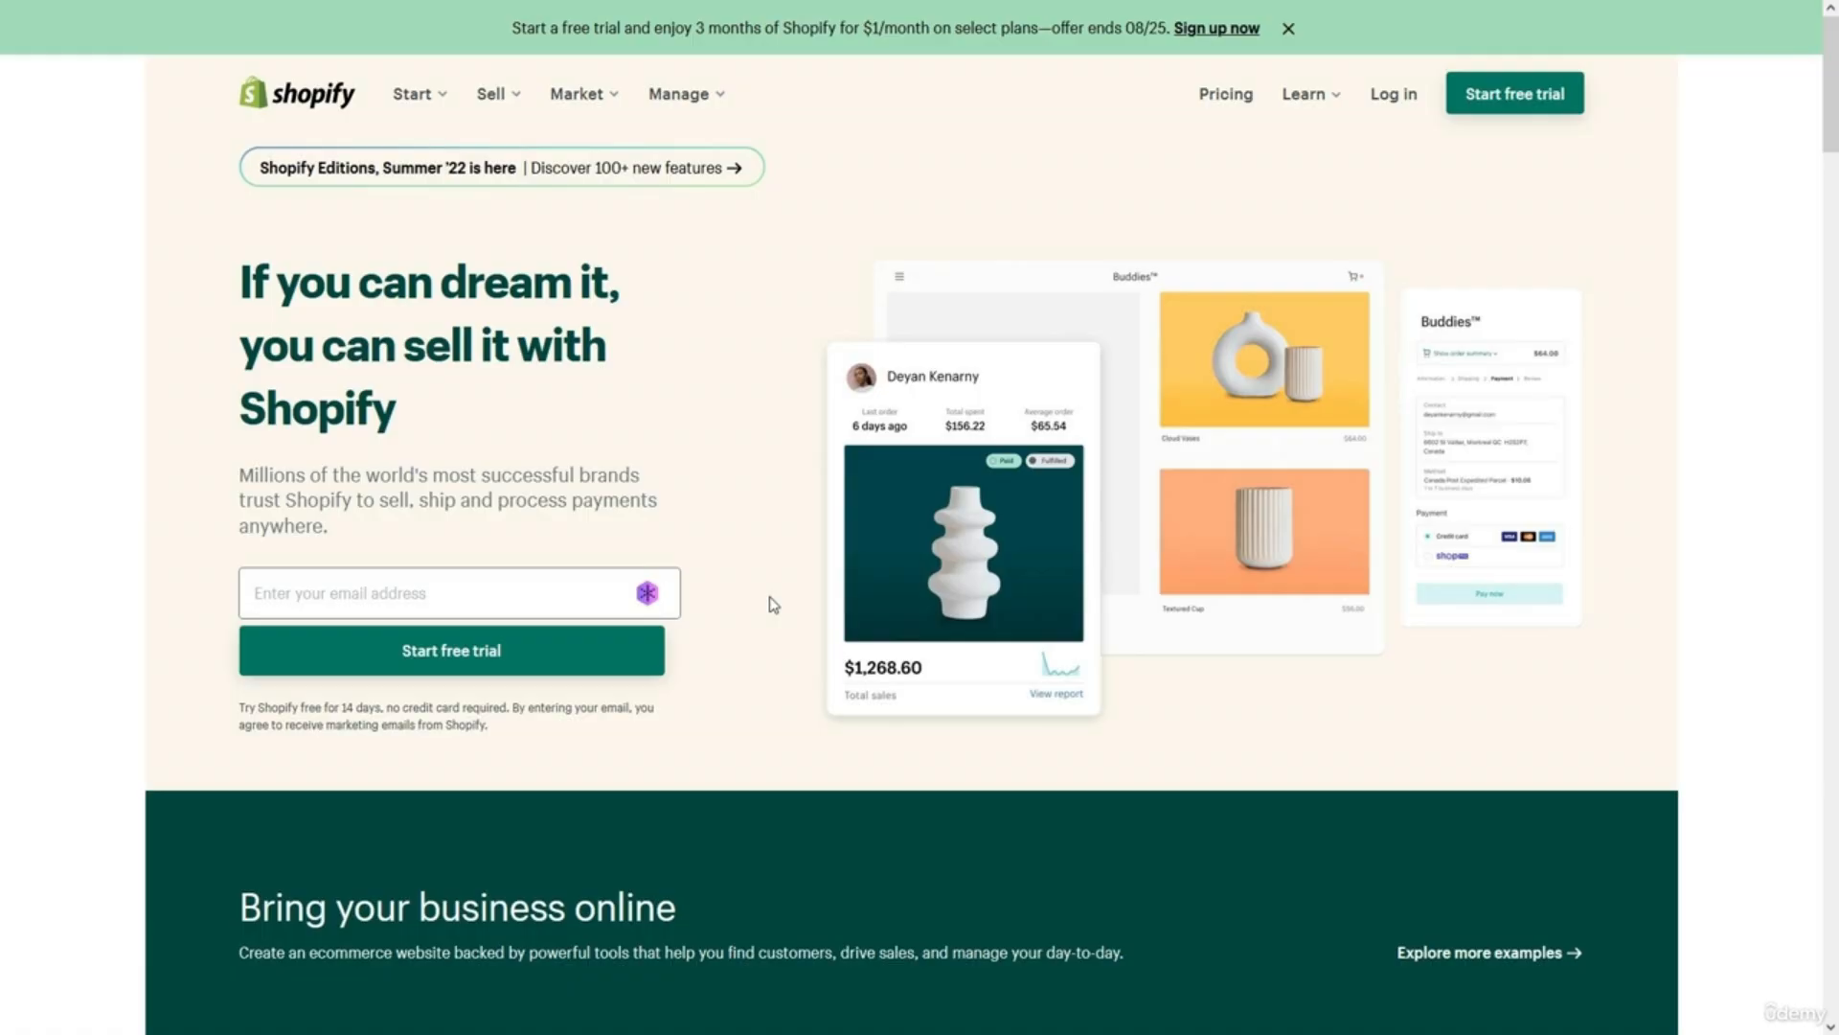
pyautogui.click(627, 651)
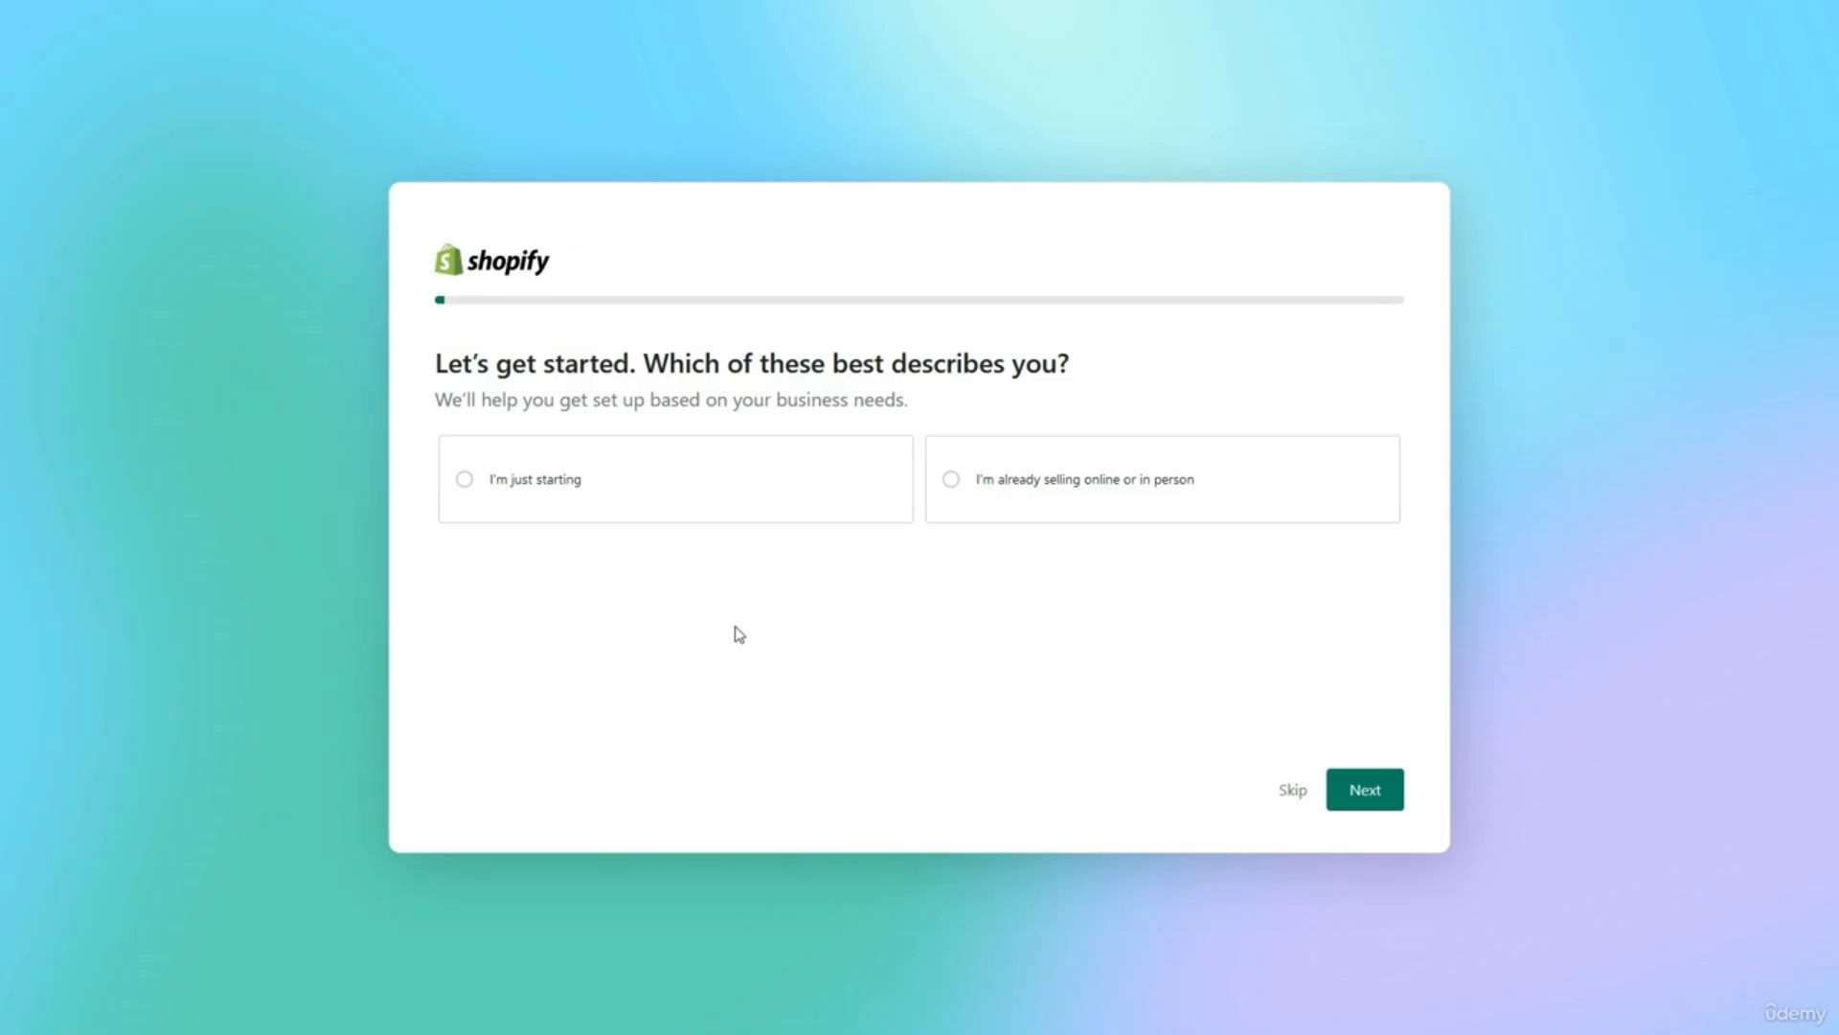
# Answer onboarding as a new seller on social media via Facebook, Instagram and Shopify Inbox.
pyautogui.click(705, 505)
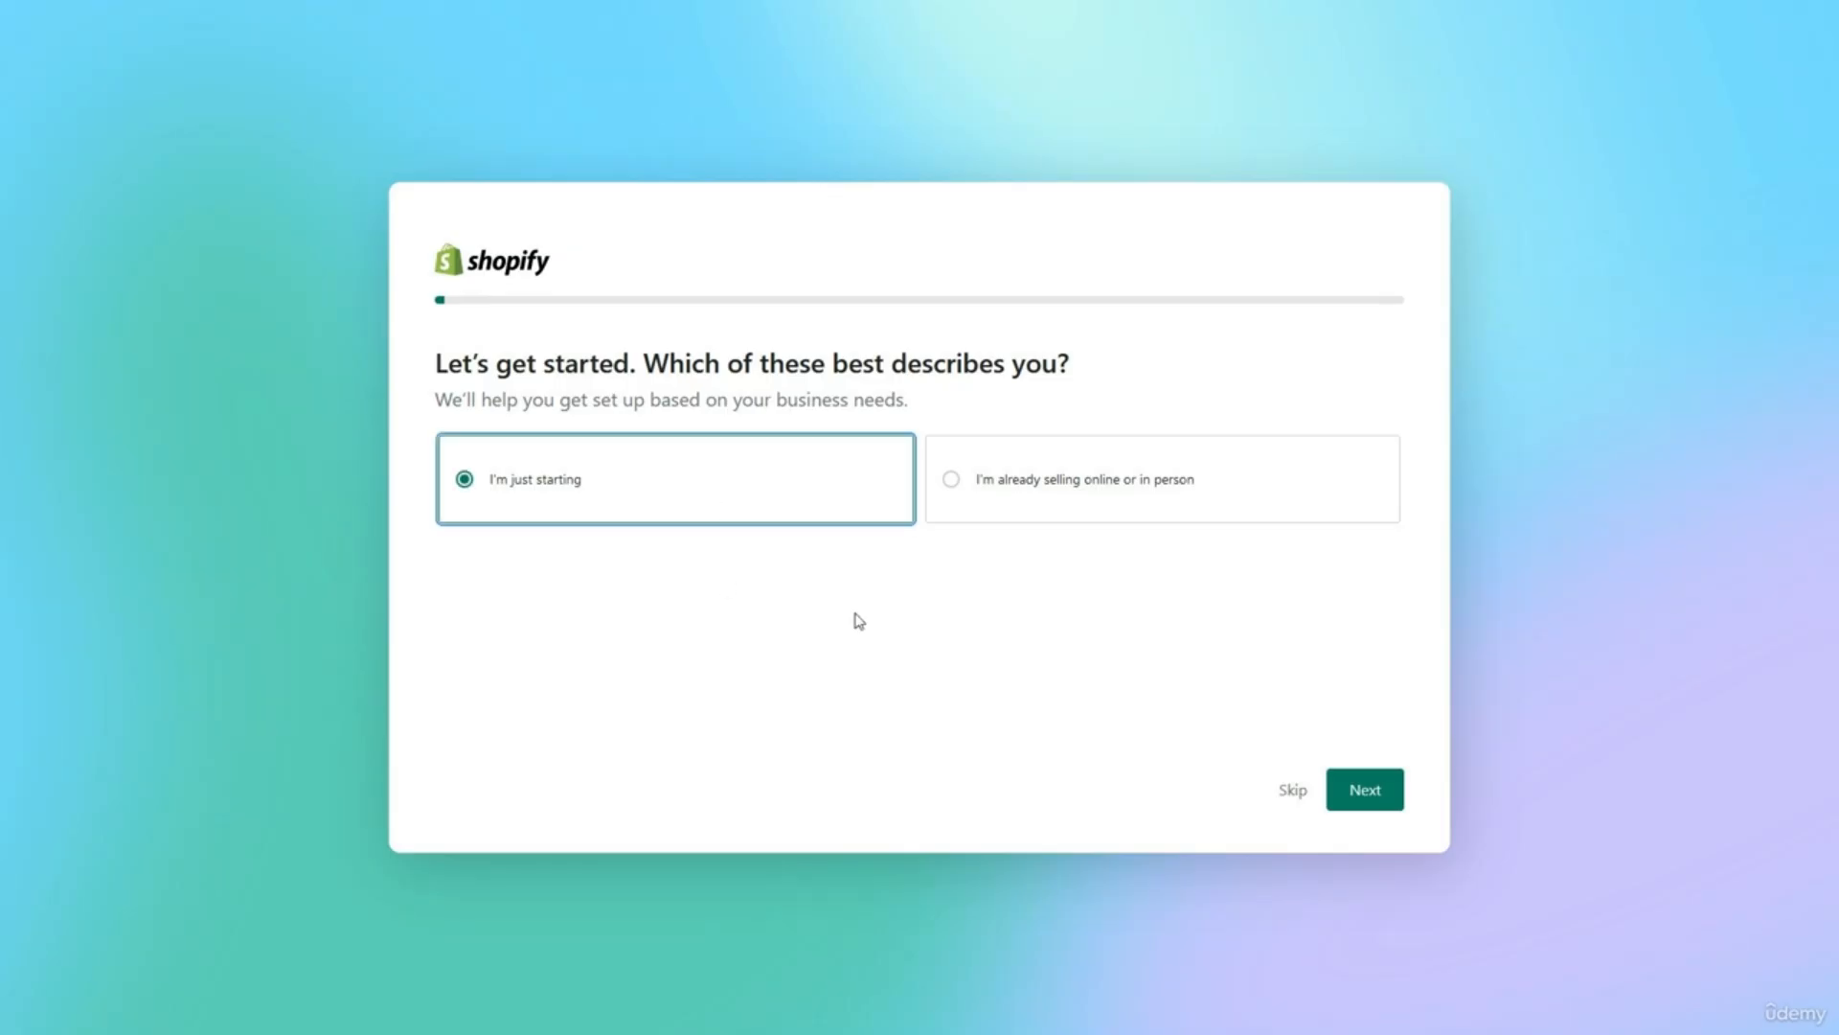
pyautogui.click(1372, 810)
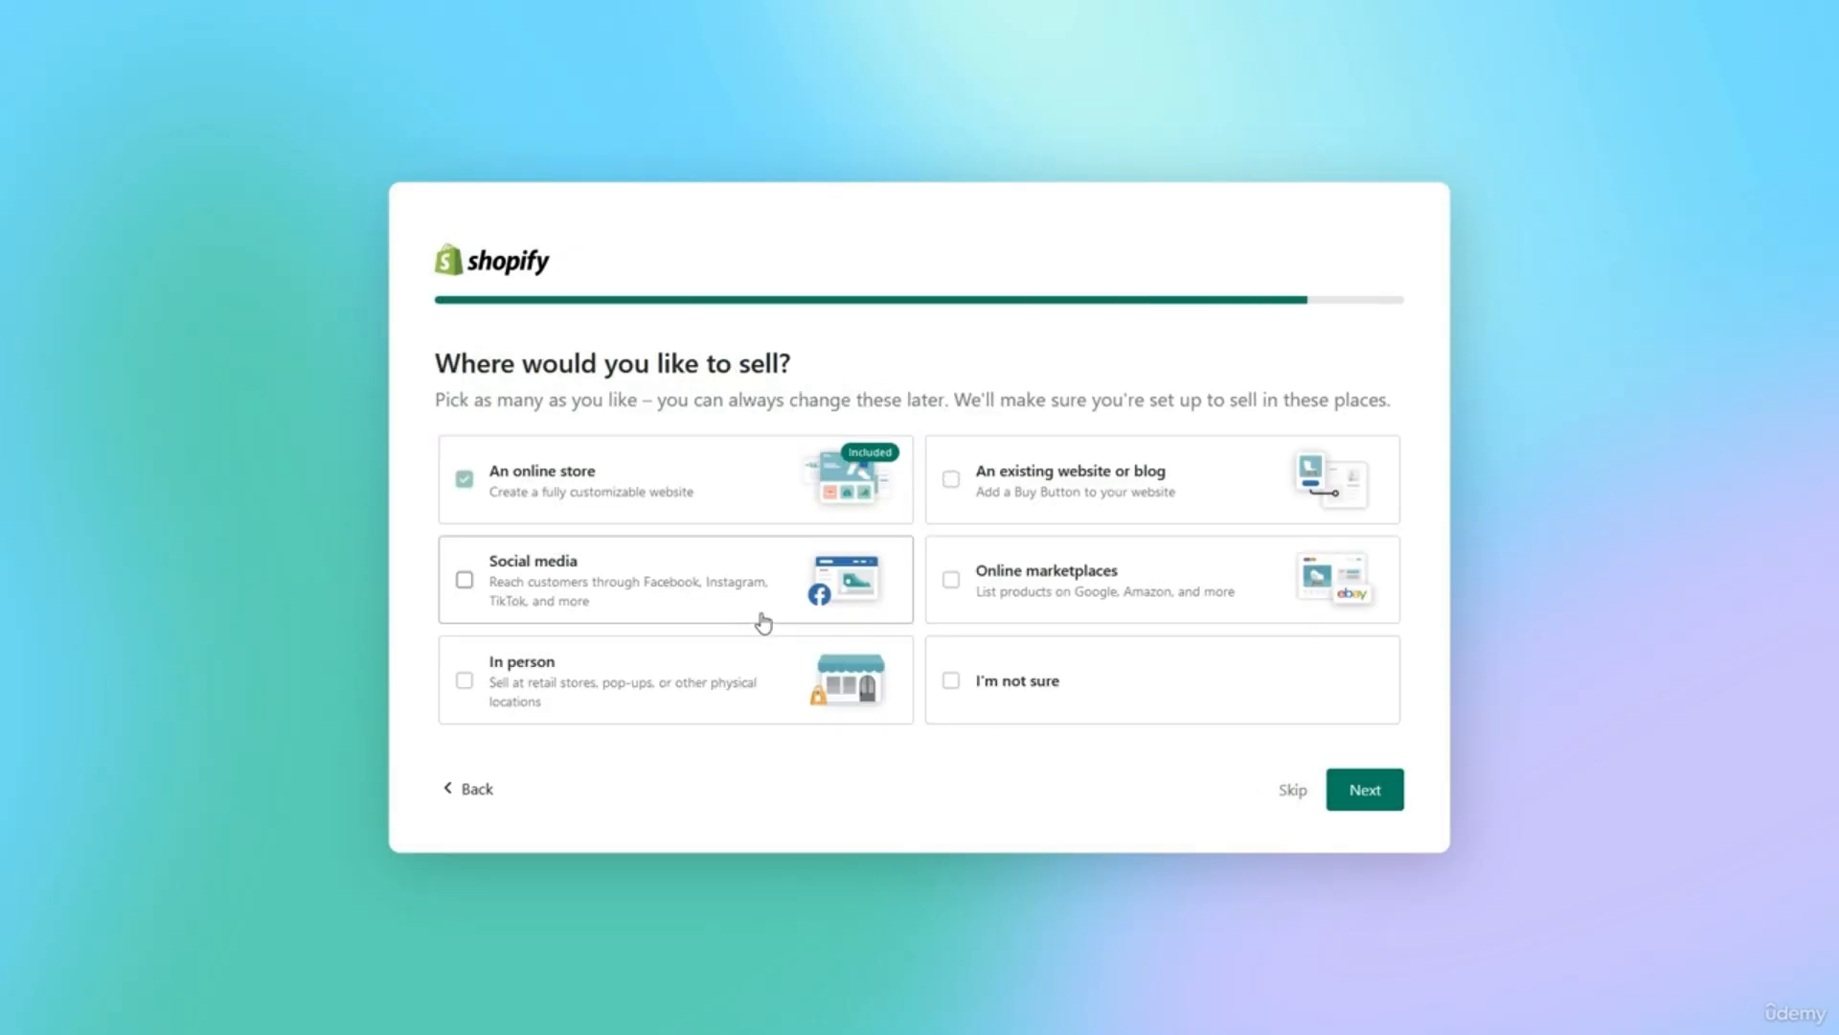
pyautogui.click(760, 618)
pyautogui.click(1362, 814)
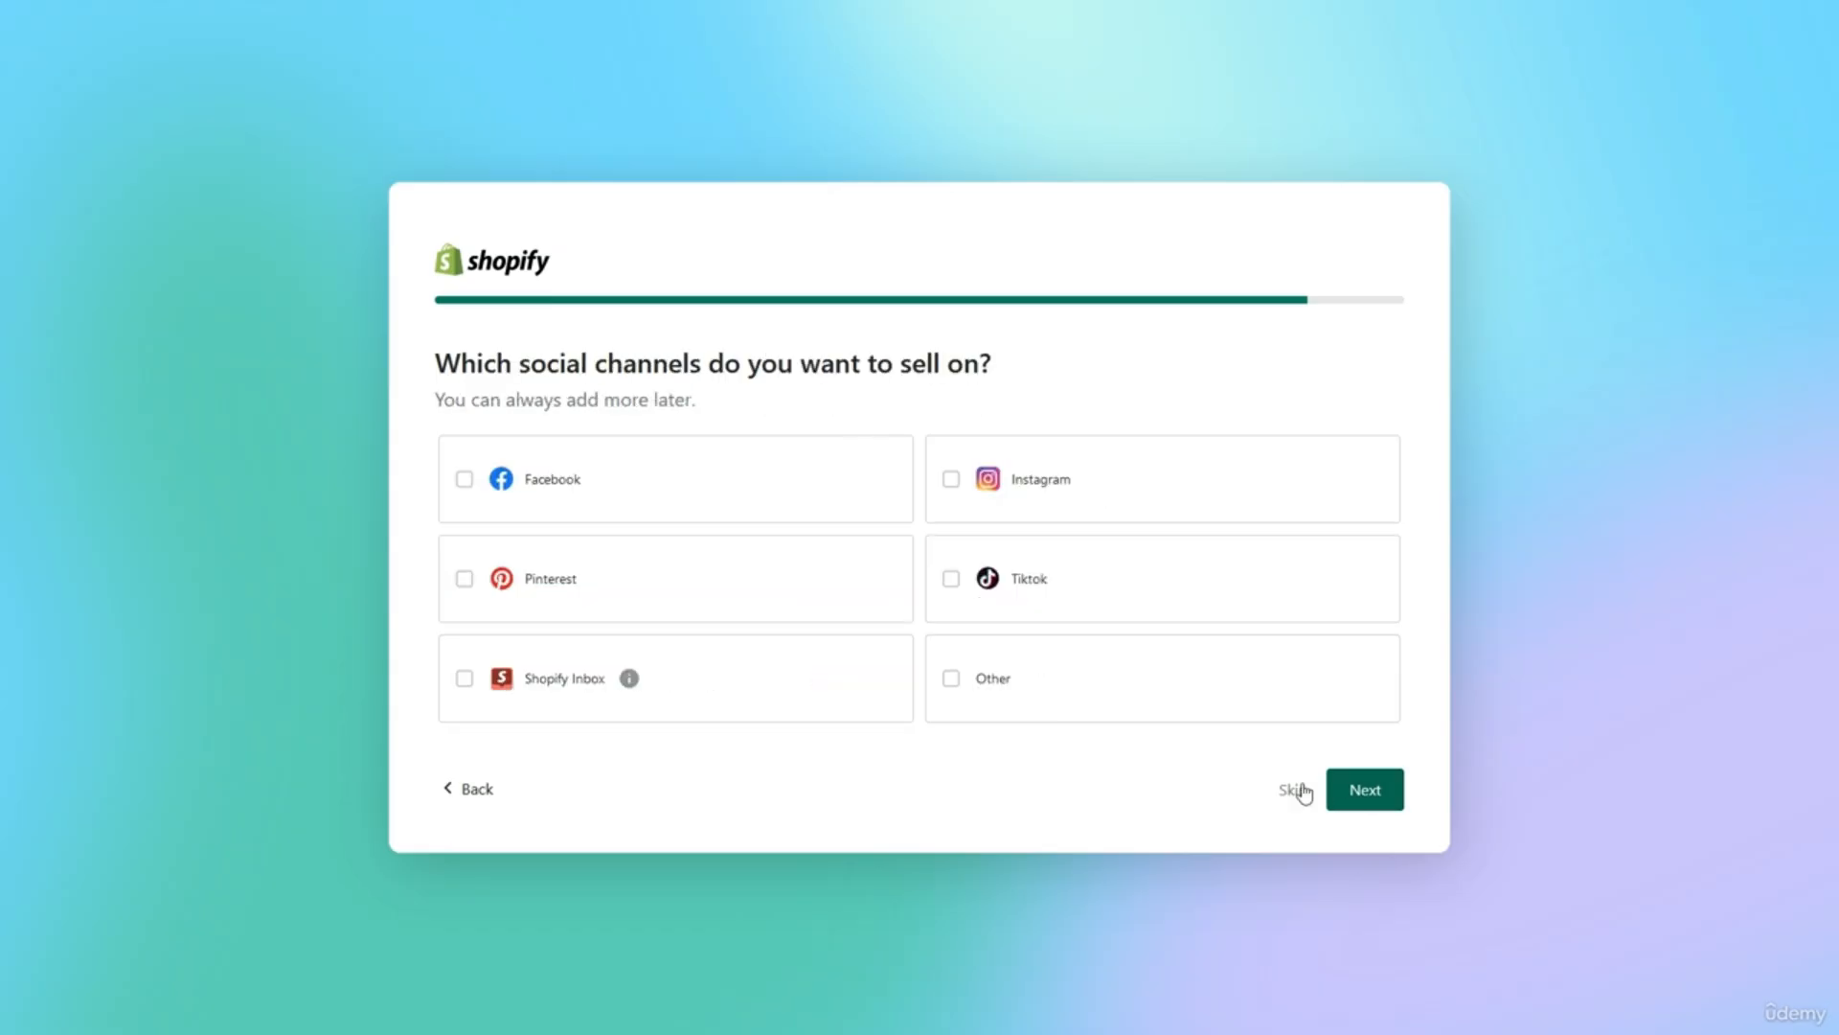
pyautogui.click(815, 514)
pyautogui.click(996, 502)
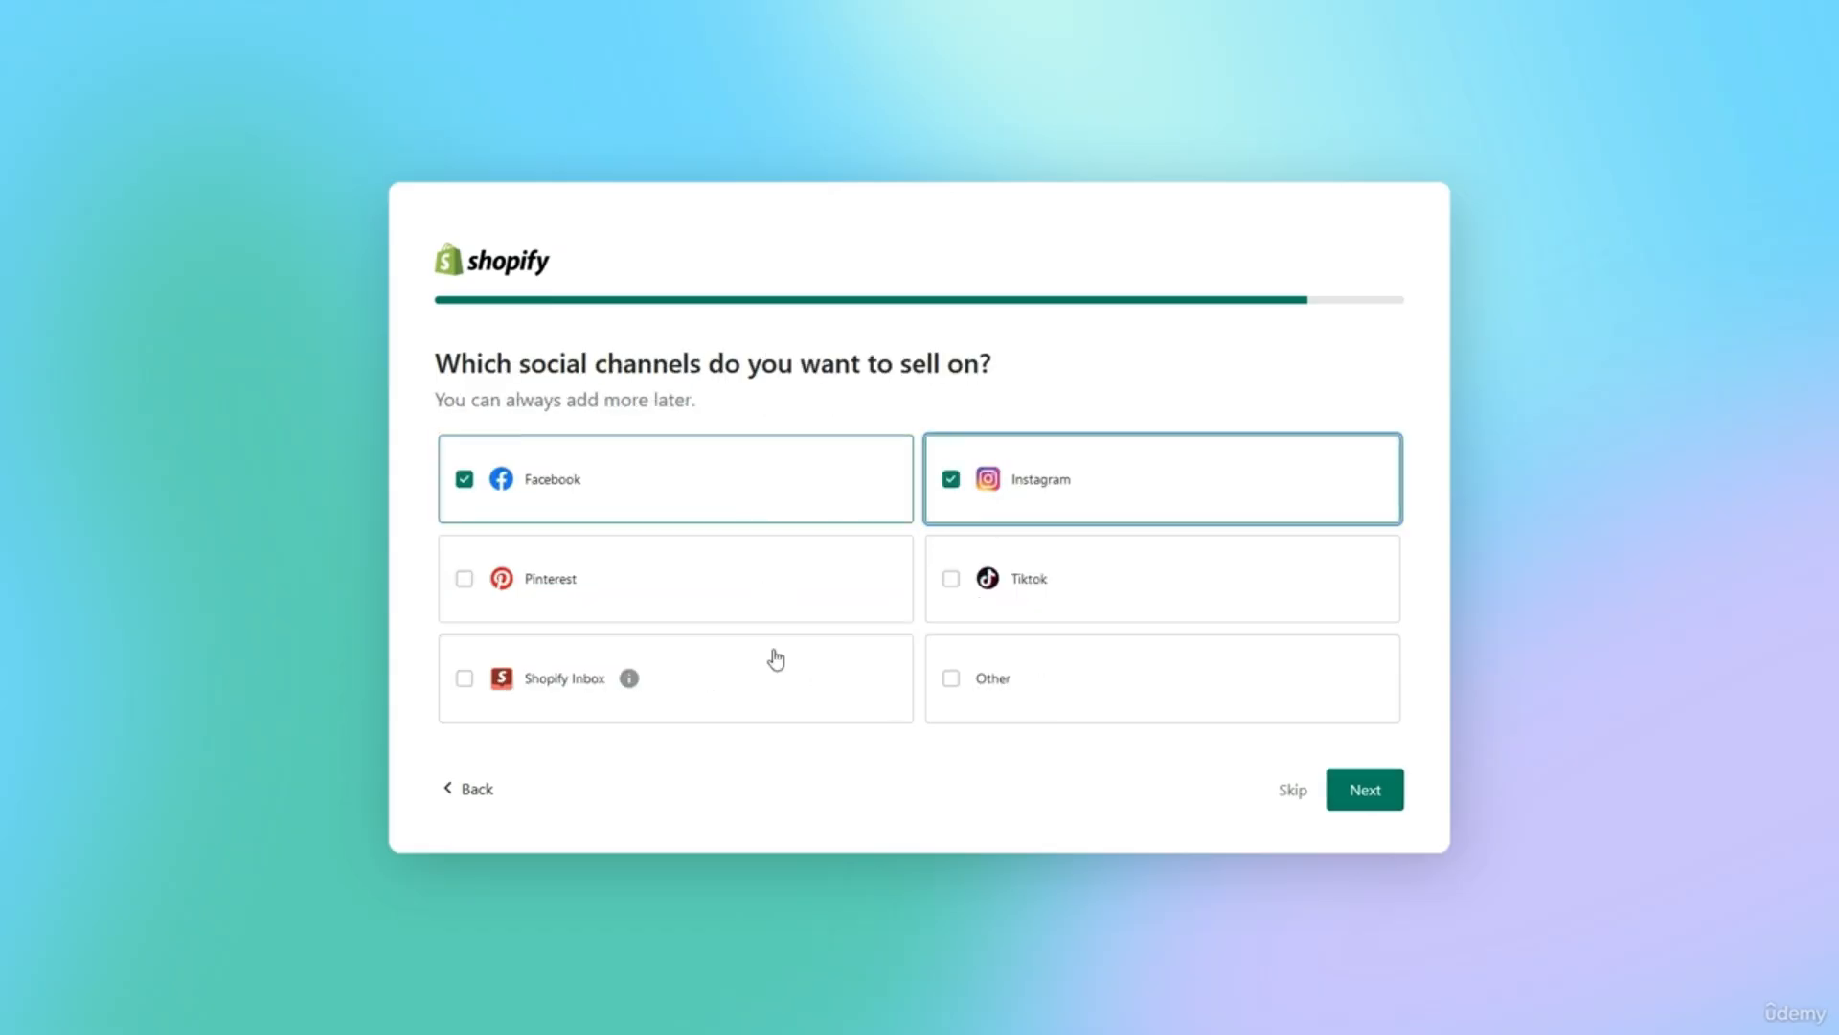
pyautogui.click(699, 706)
pyautogui.click(1334, 799)
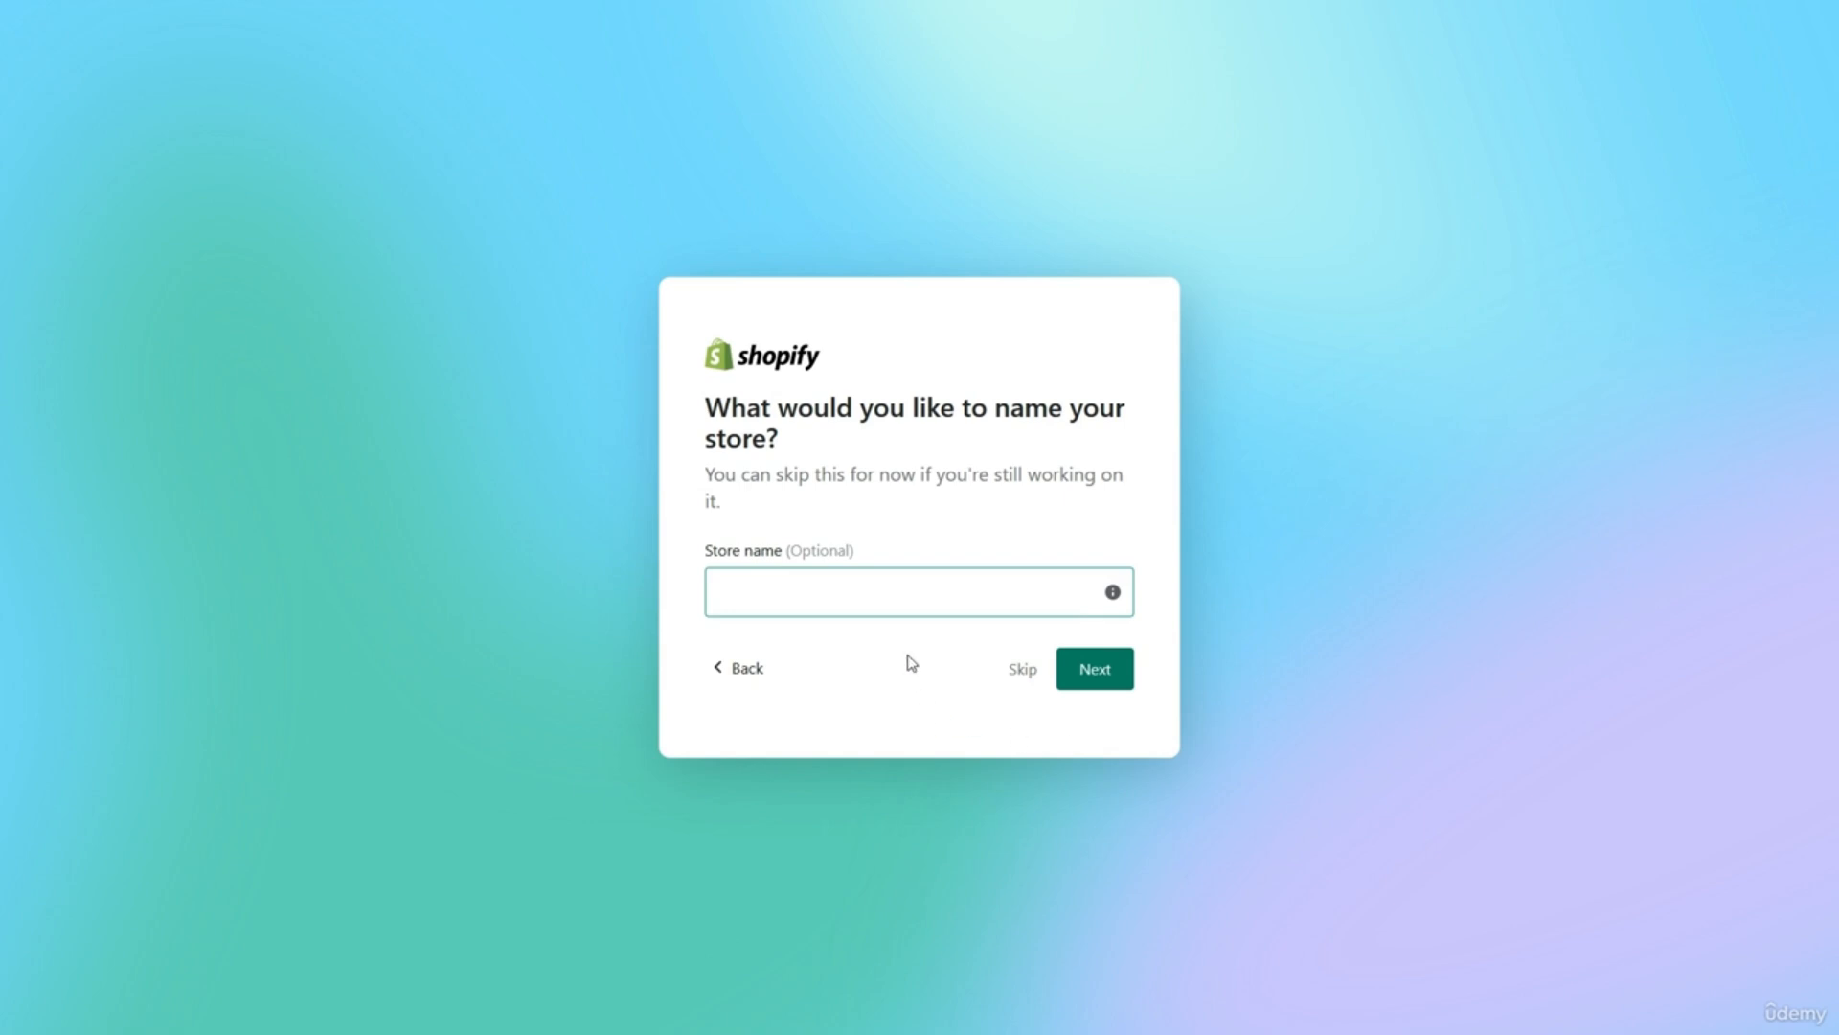
# Enter luxuriousheadphones as the store name.
pyautogui.click(868, 582)
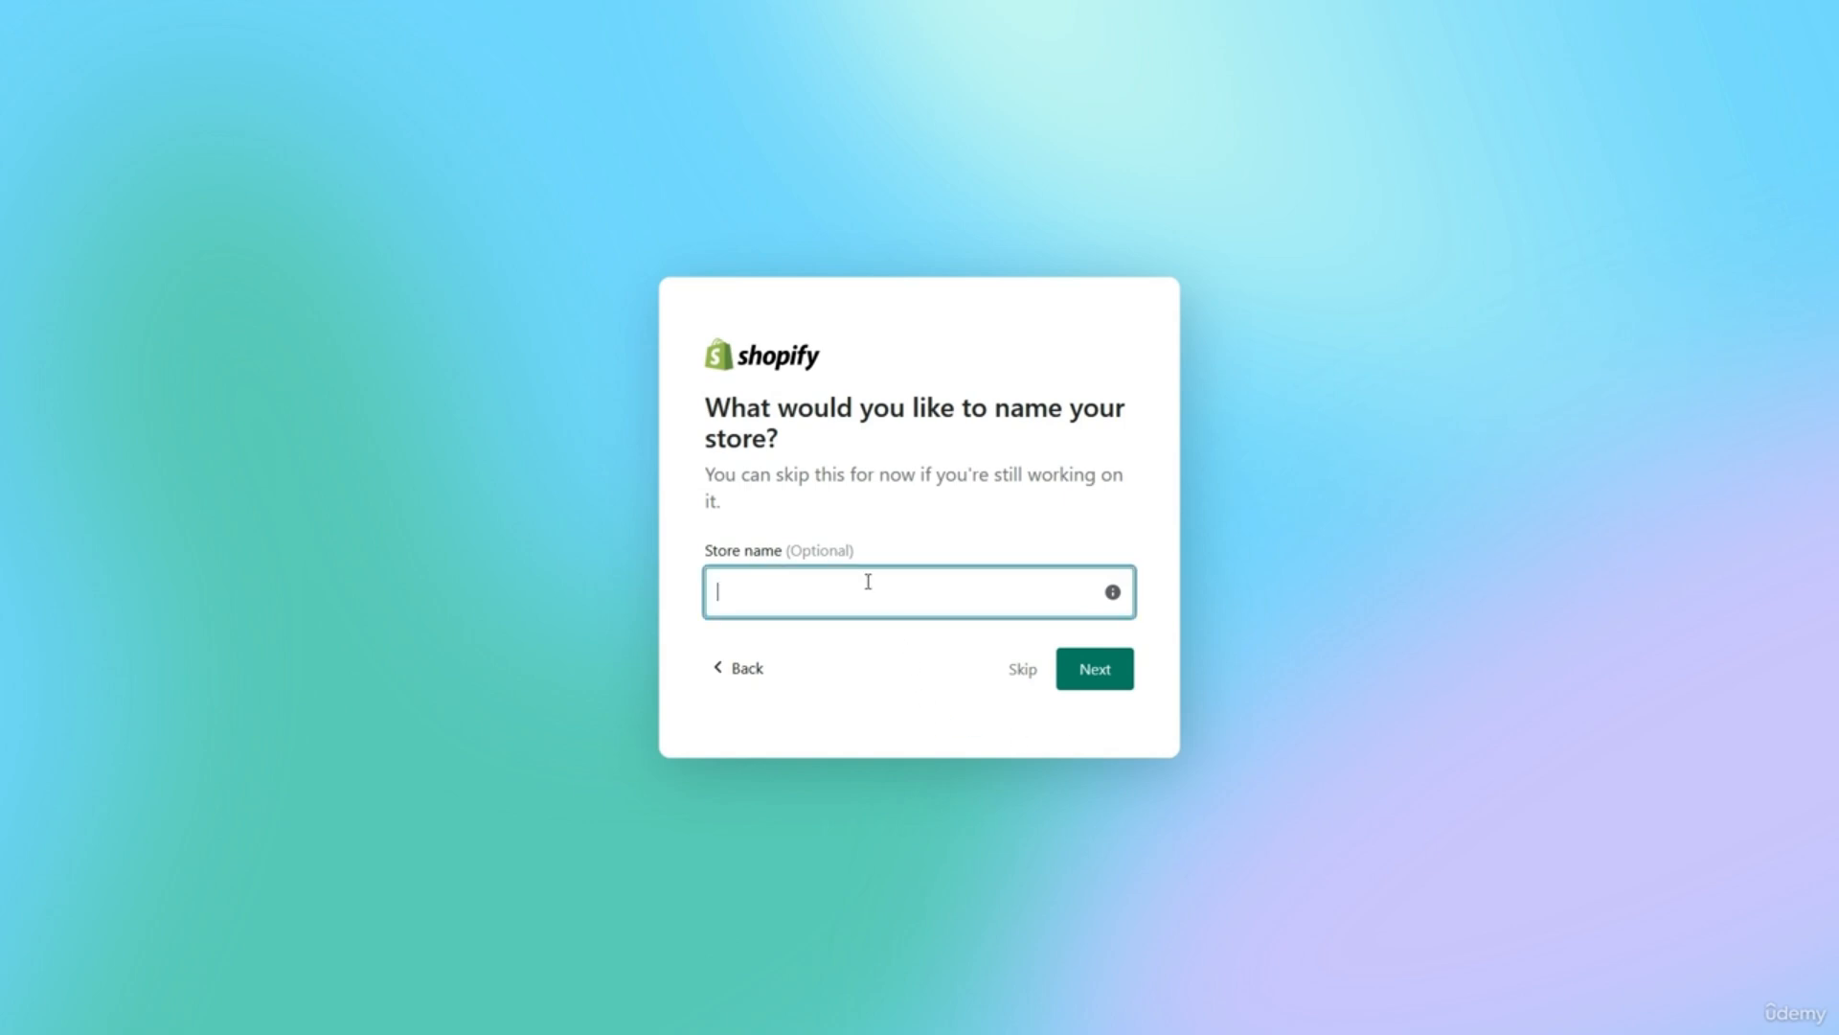
pyautogui.write('lux')
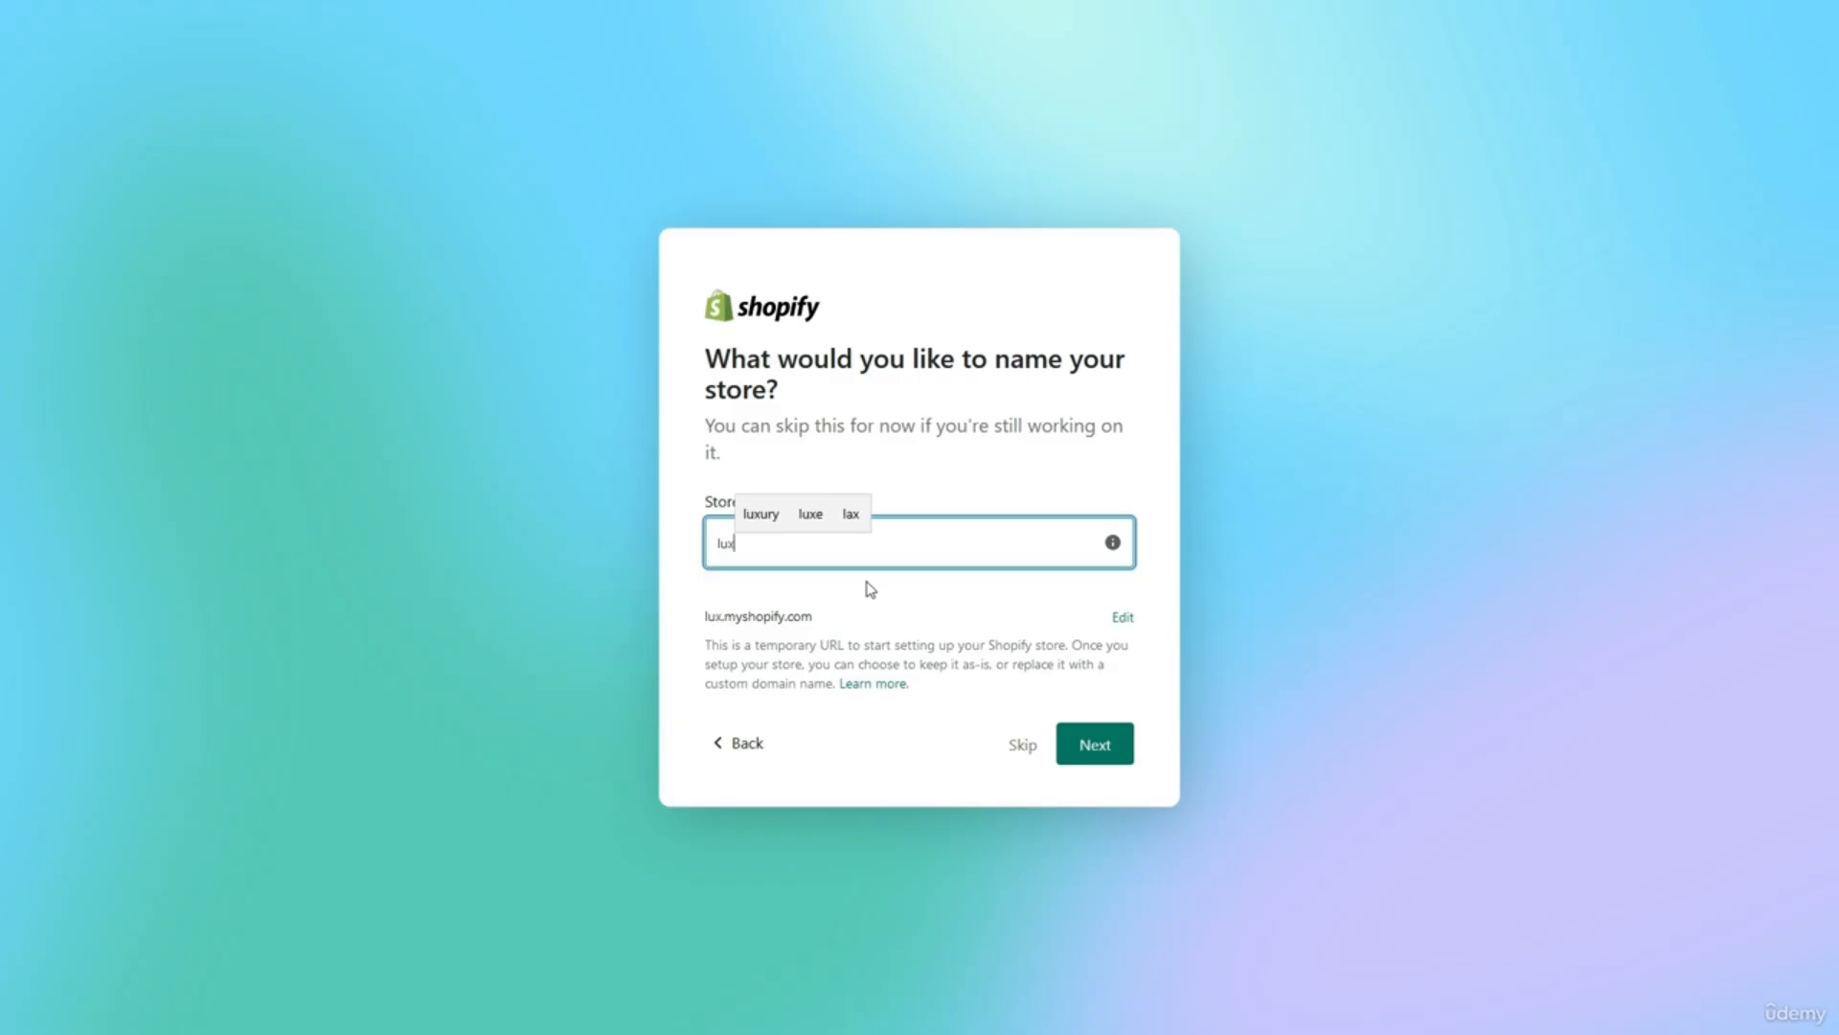
pyautogui.write('ur')
pyautogui.press('Up')
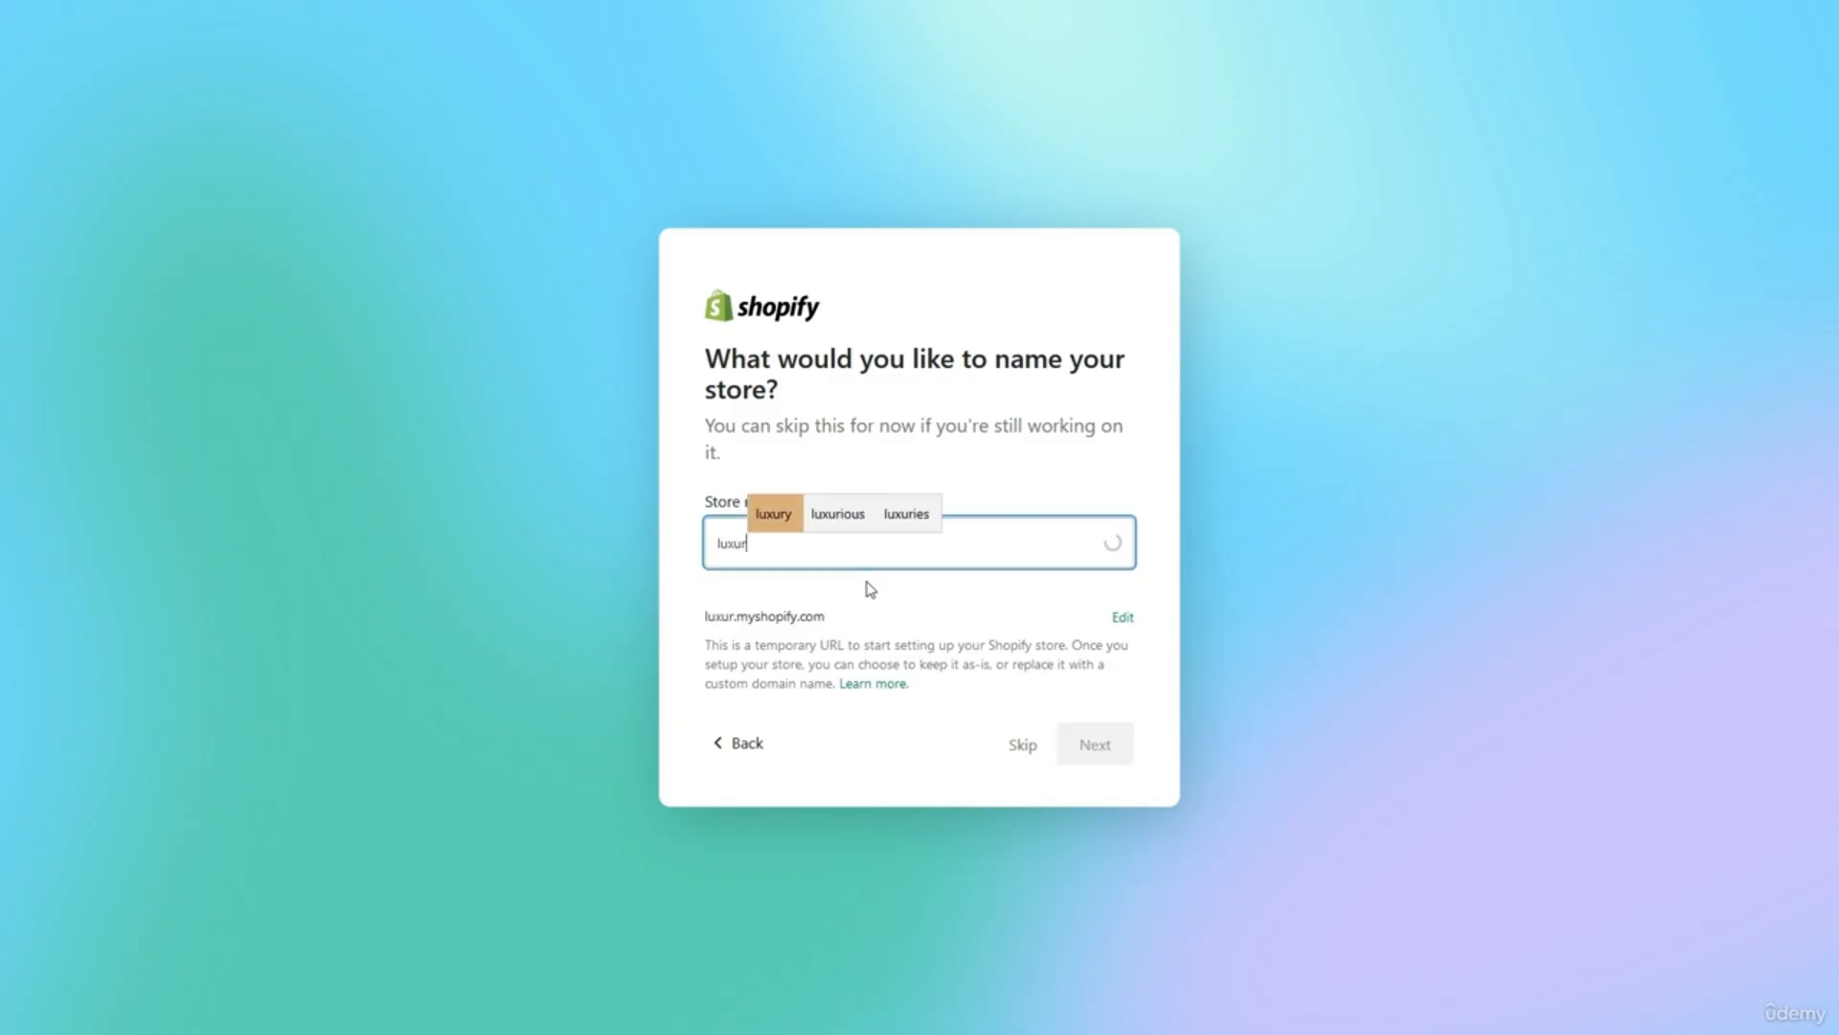
pyautogui.press('Right')
pyautogui.press('Return')
pyautogui.write('he')
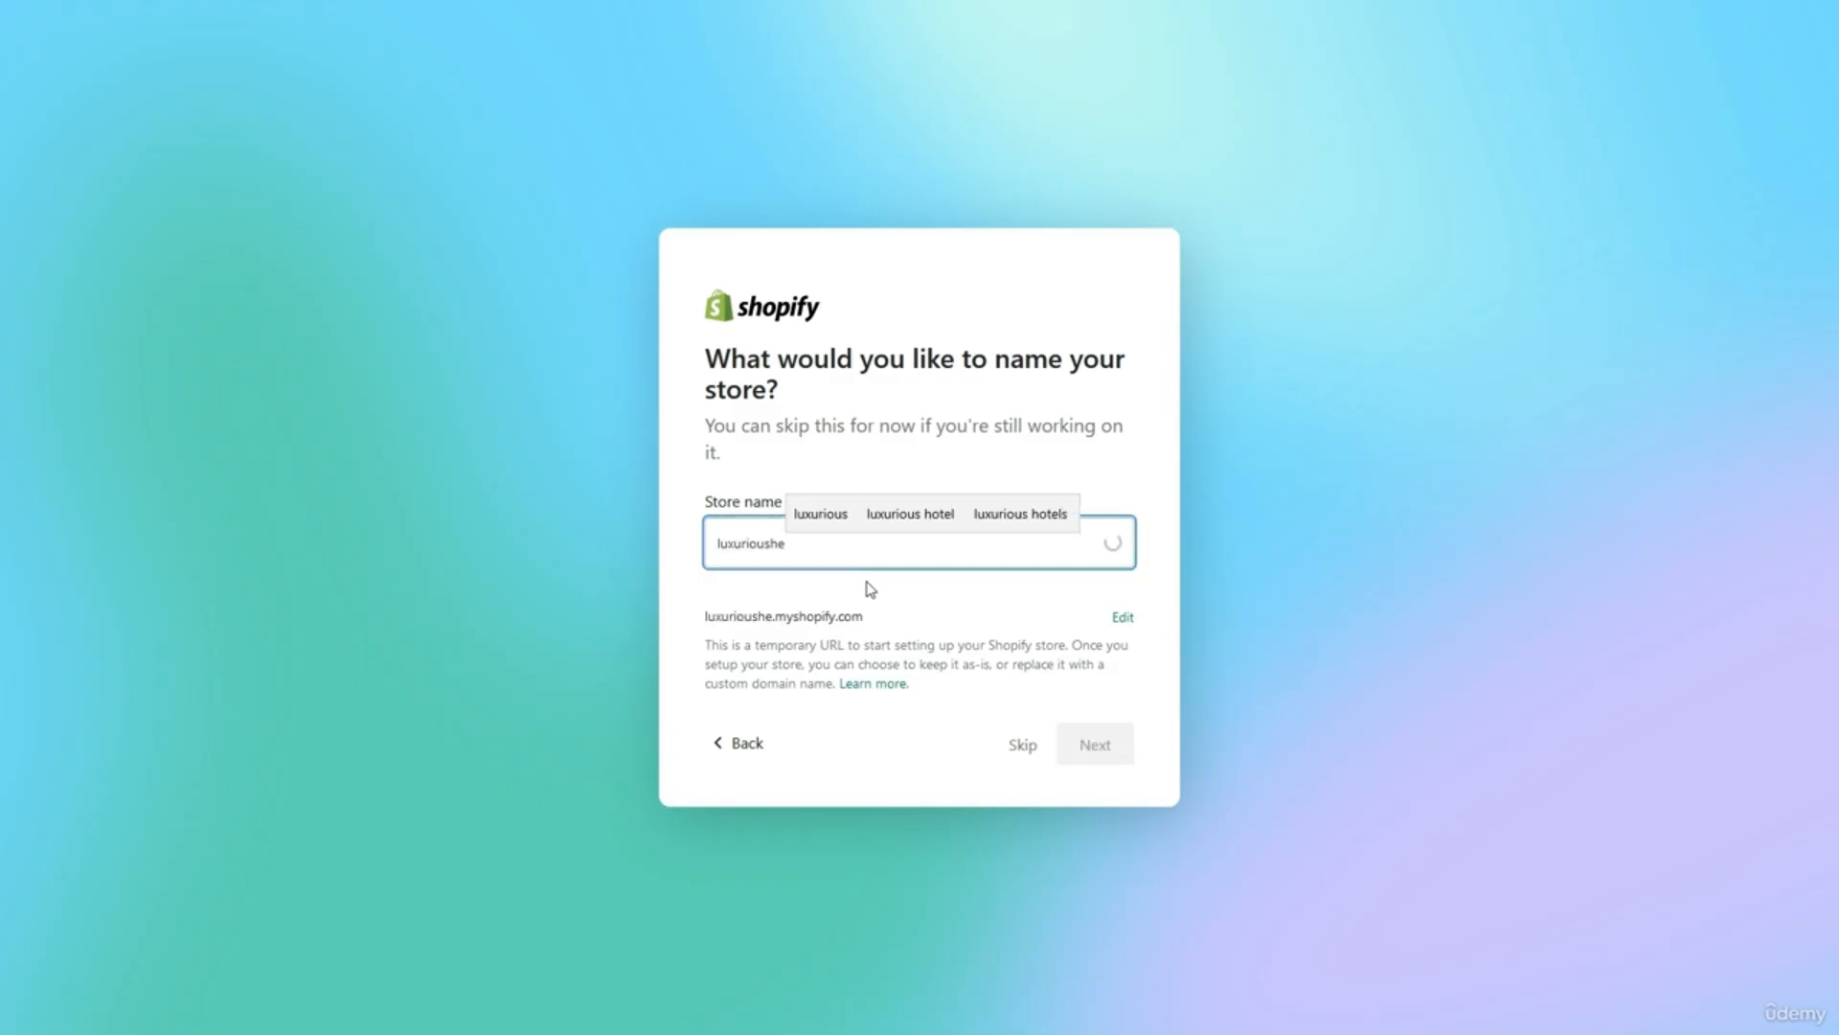
pyautogui.write('adphones')
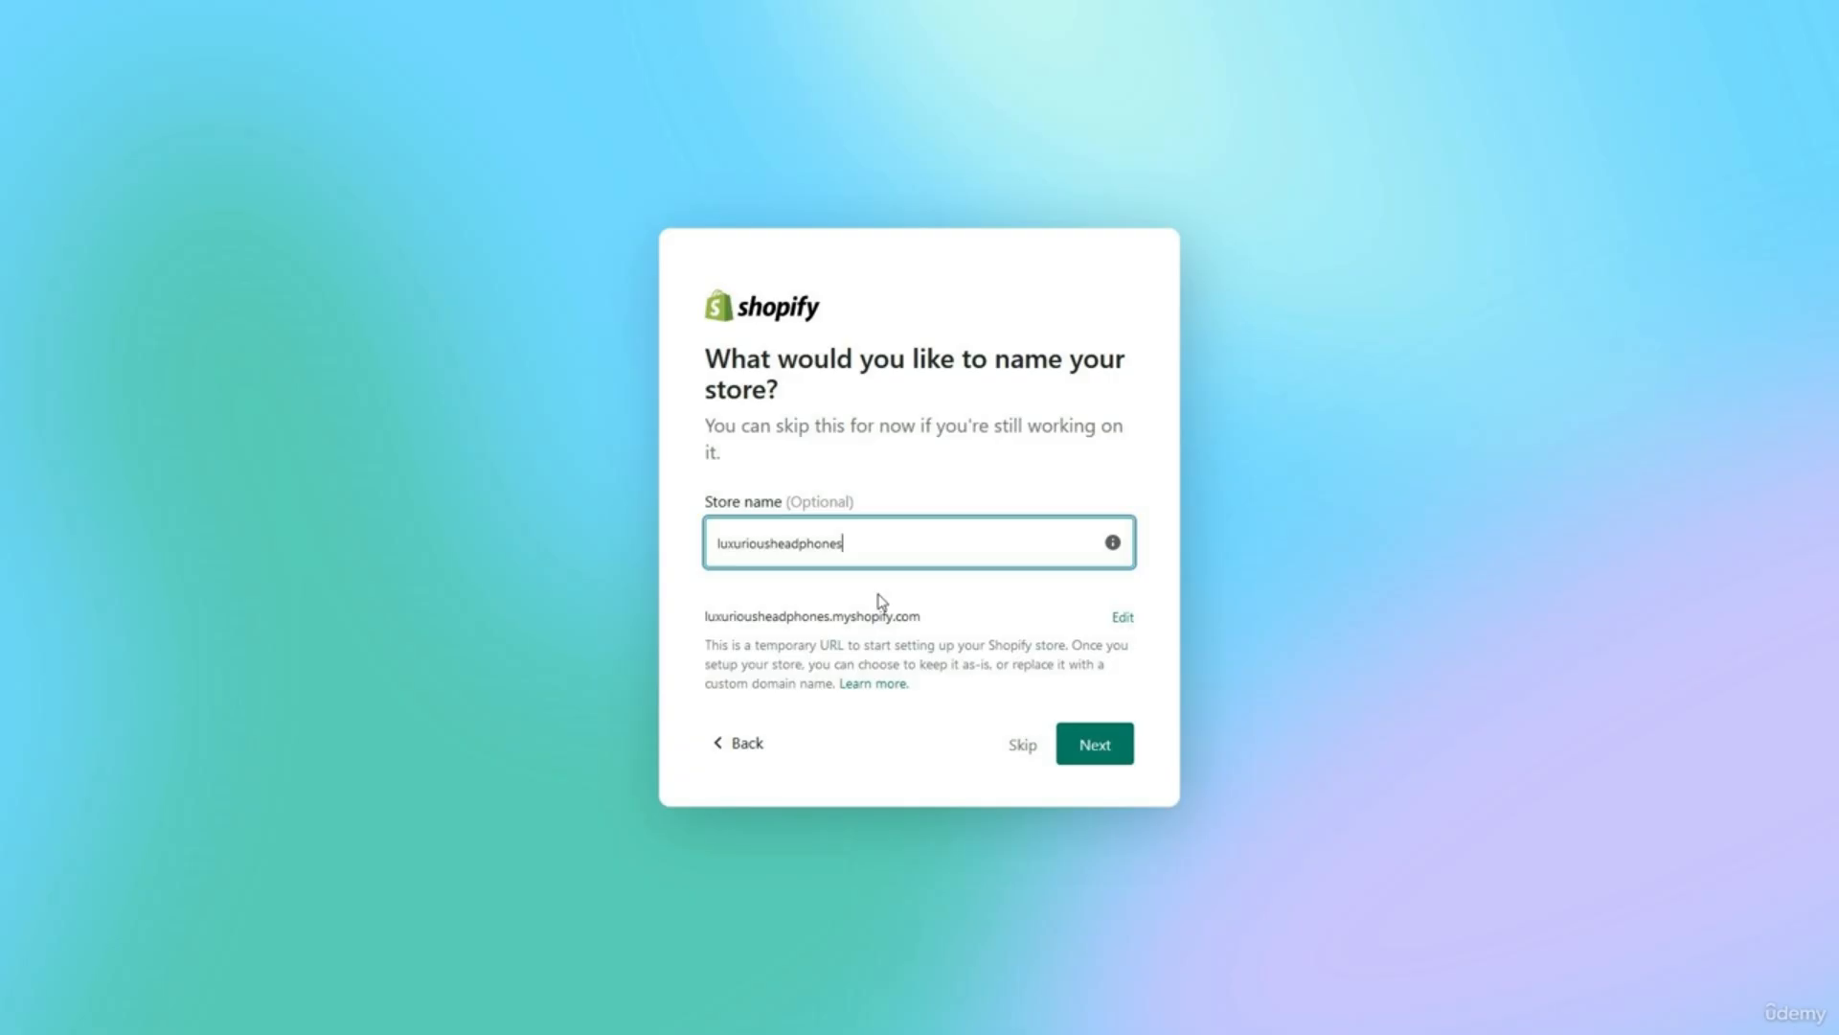
# Confirm the store name and set the business location to United States.
pyautogui.click(1115, 759)
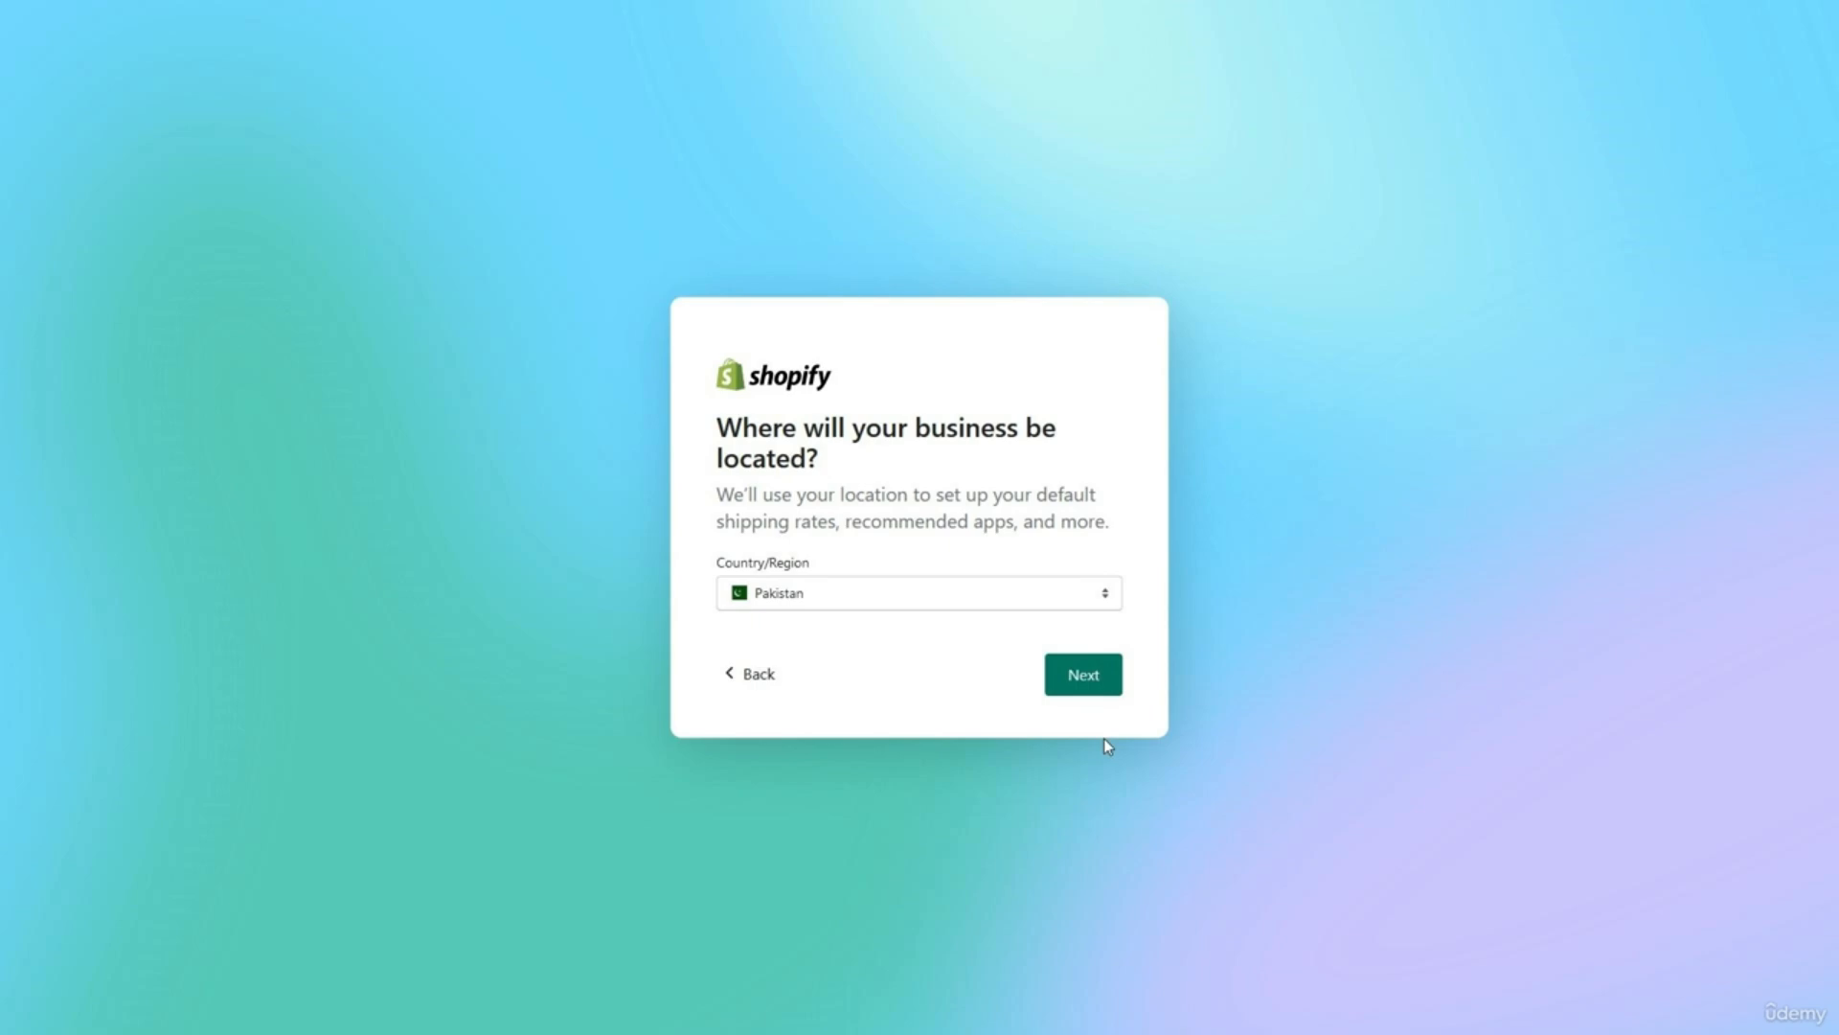
pyautogui.click(996, 593)
pyautogui.press('u')
pyautogui.press('u')
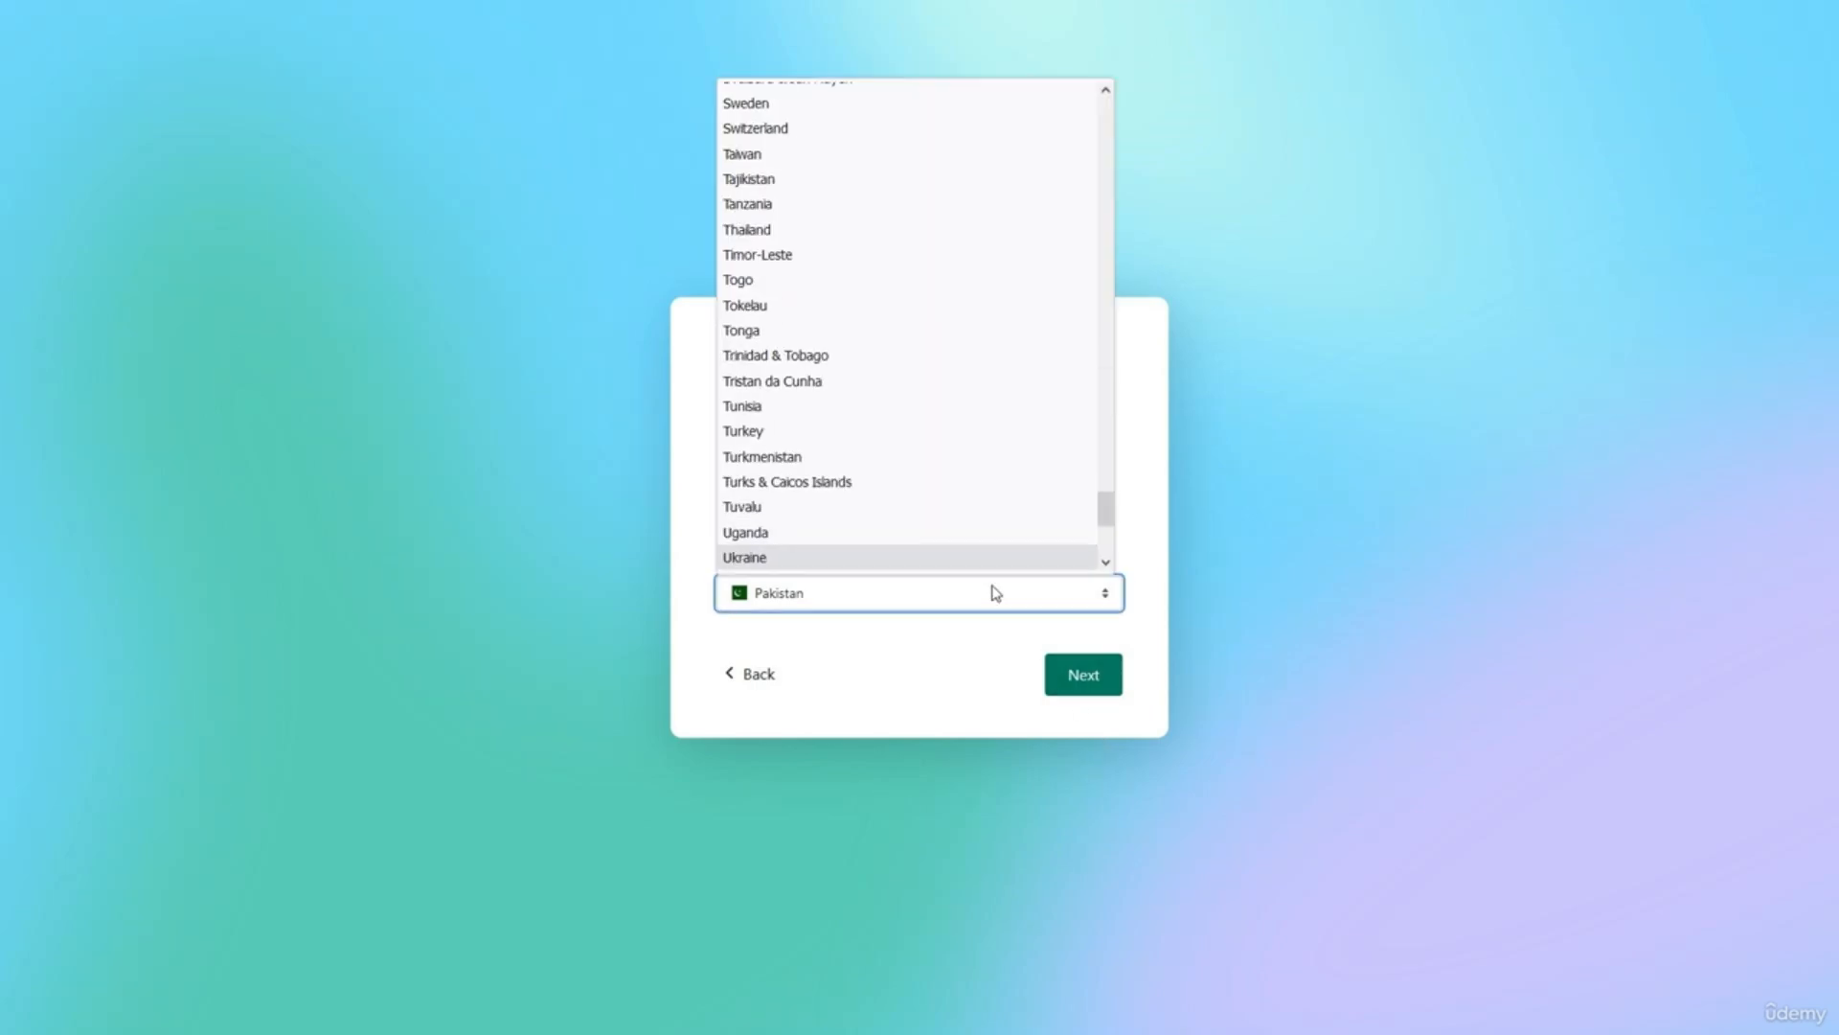
pyautogui.press('u')
pyautogui.press('u')
pyautogui.press('u')
pyautogui.press('Return')
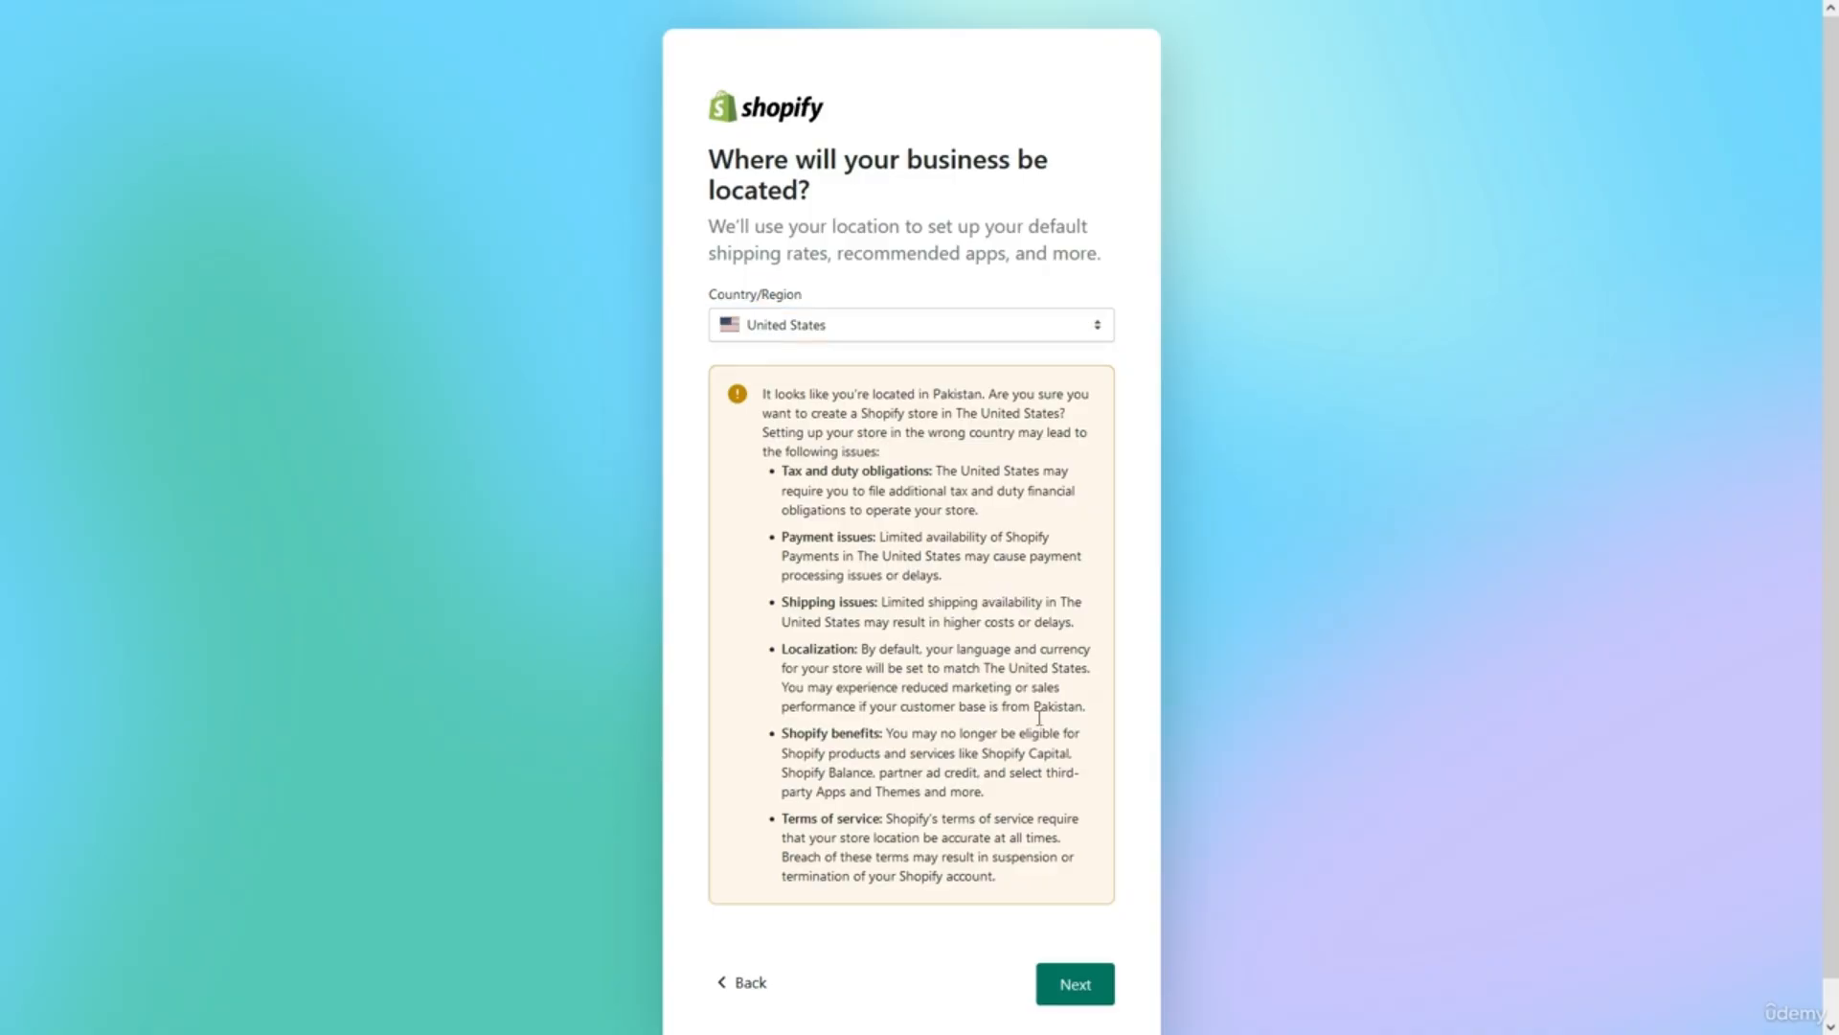
pyautogui.click(1080, 982)
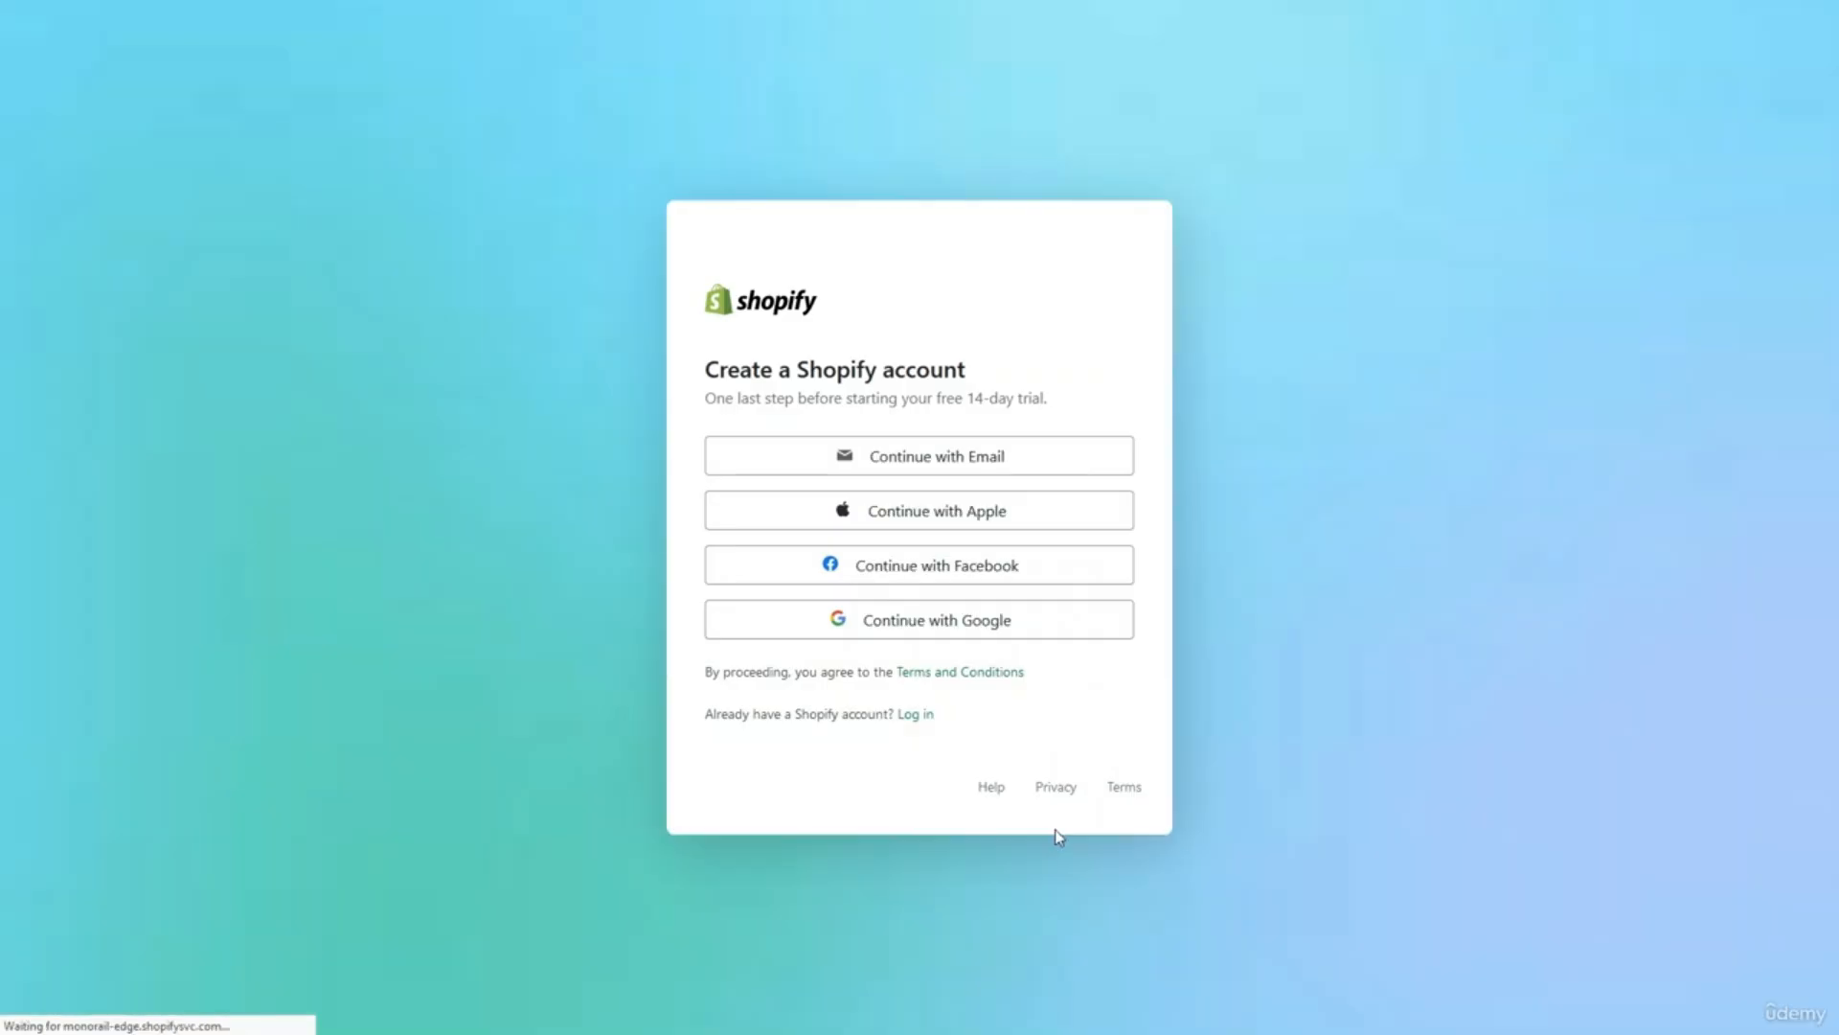
# Create the Shopify account with an e-mail address and a browser-generated password.
pyautogui.click(942, 454)
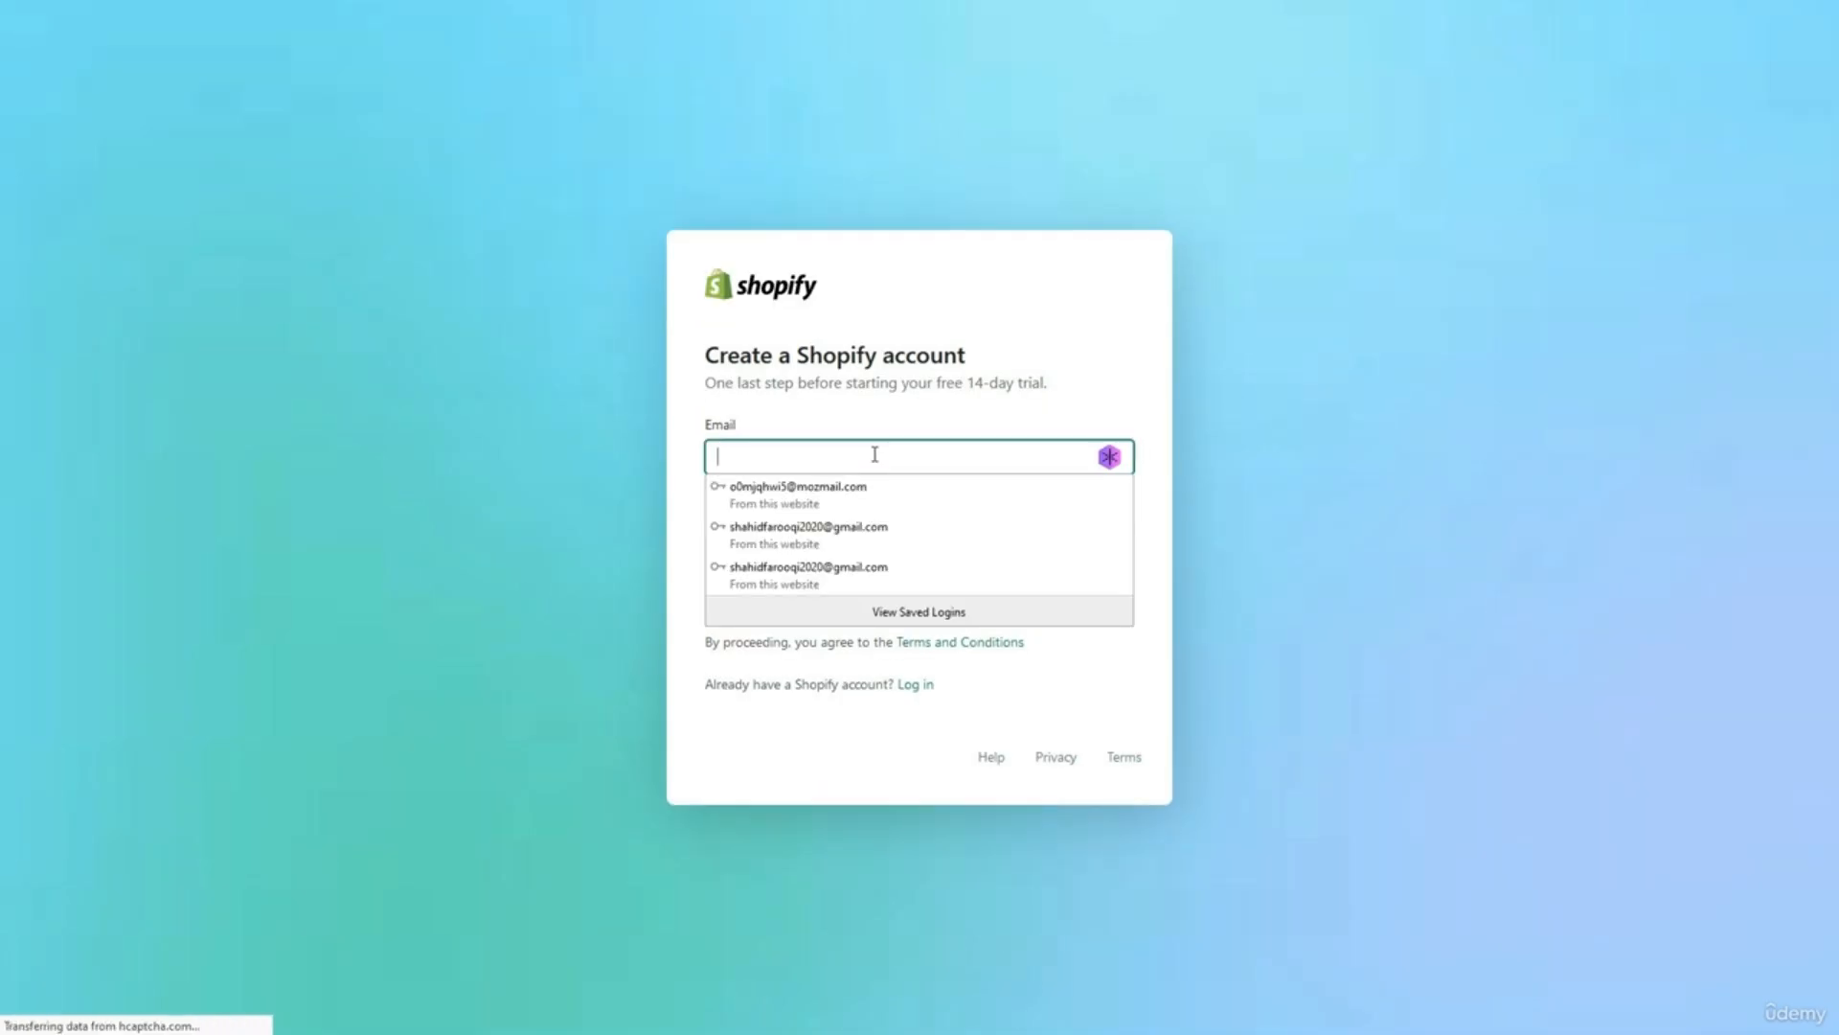
pyautogui.hotkey('ctrl', 'v')
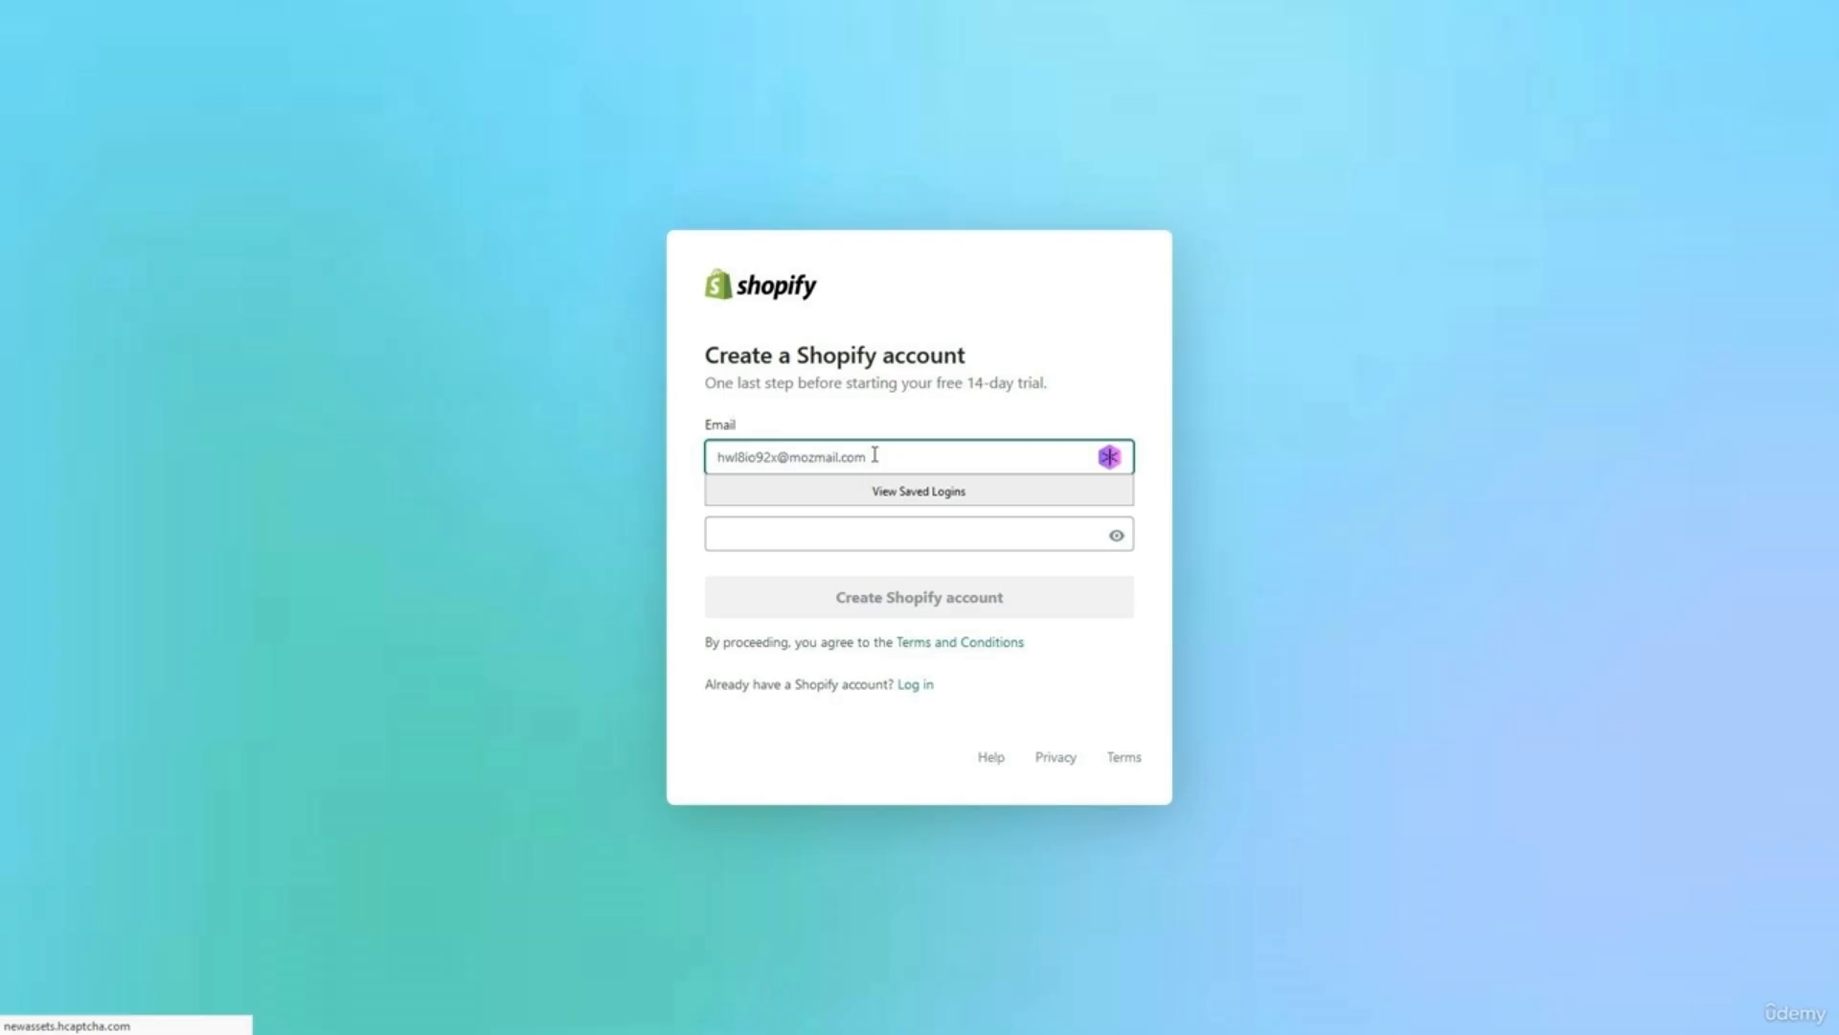
pyautogui.click(863, 533)
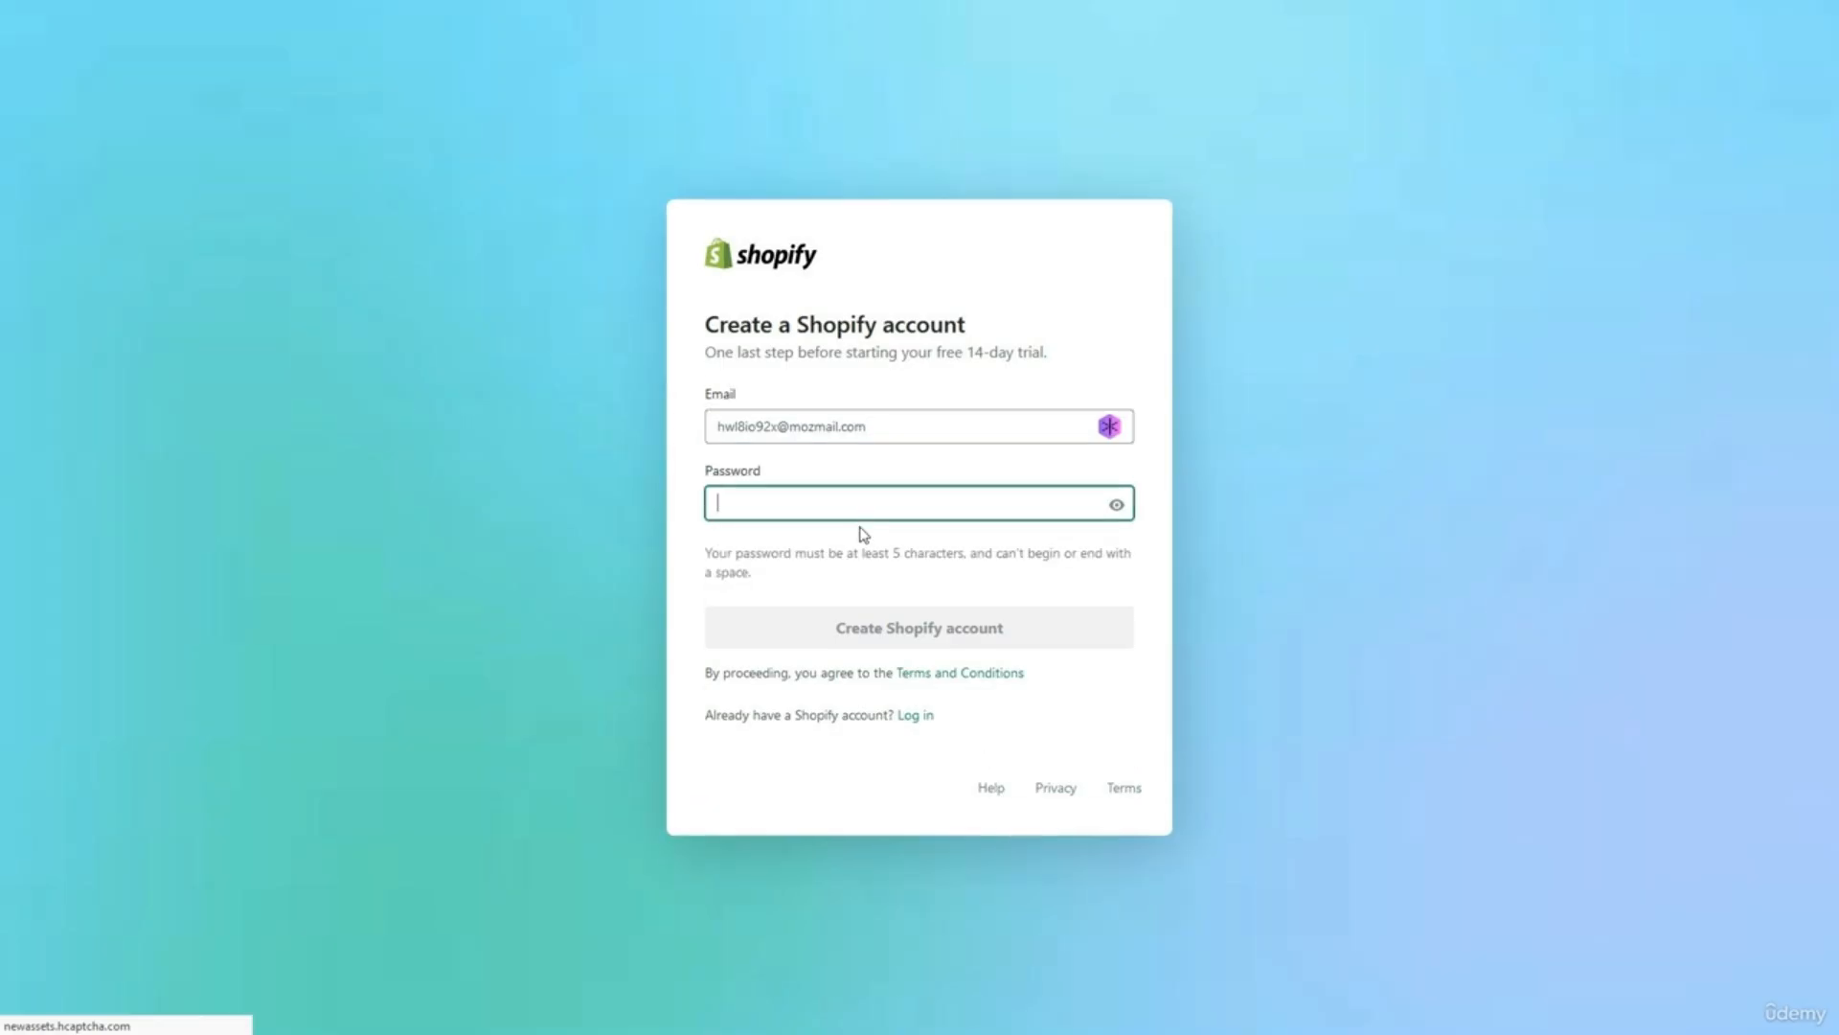
pyautogui.click(850, 507)
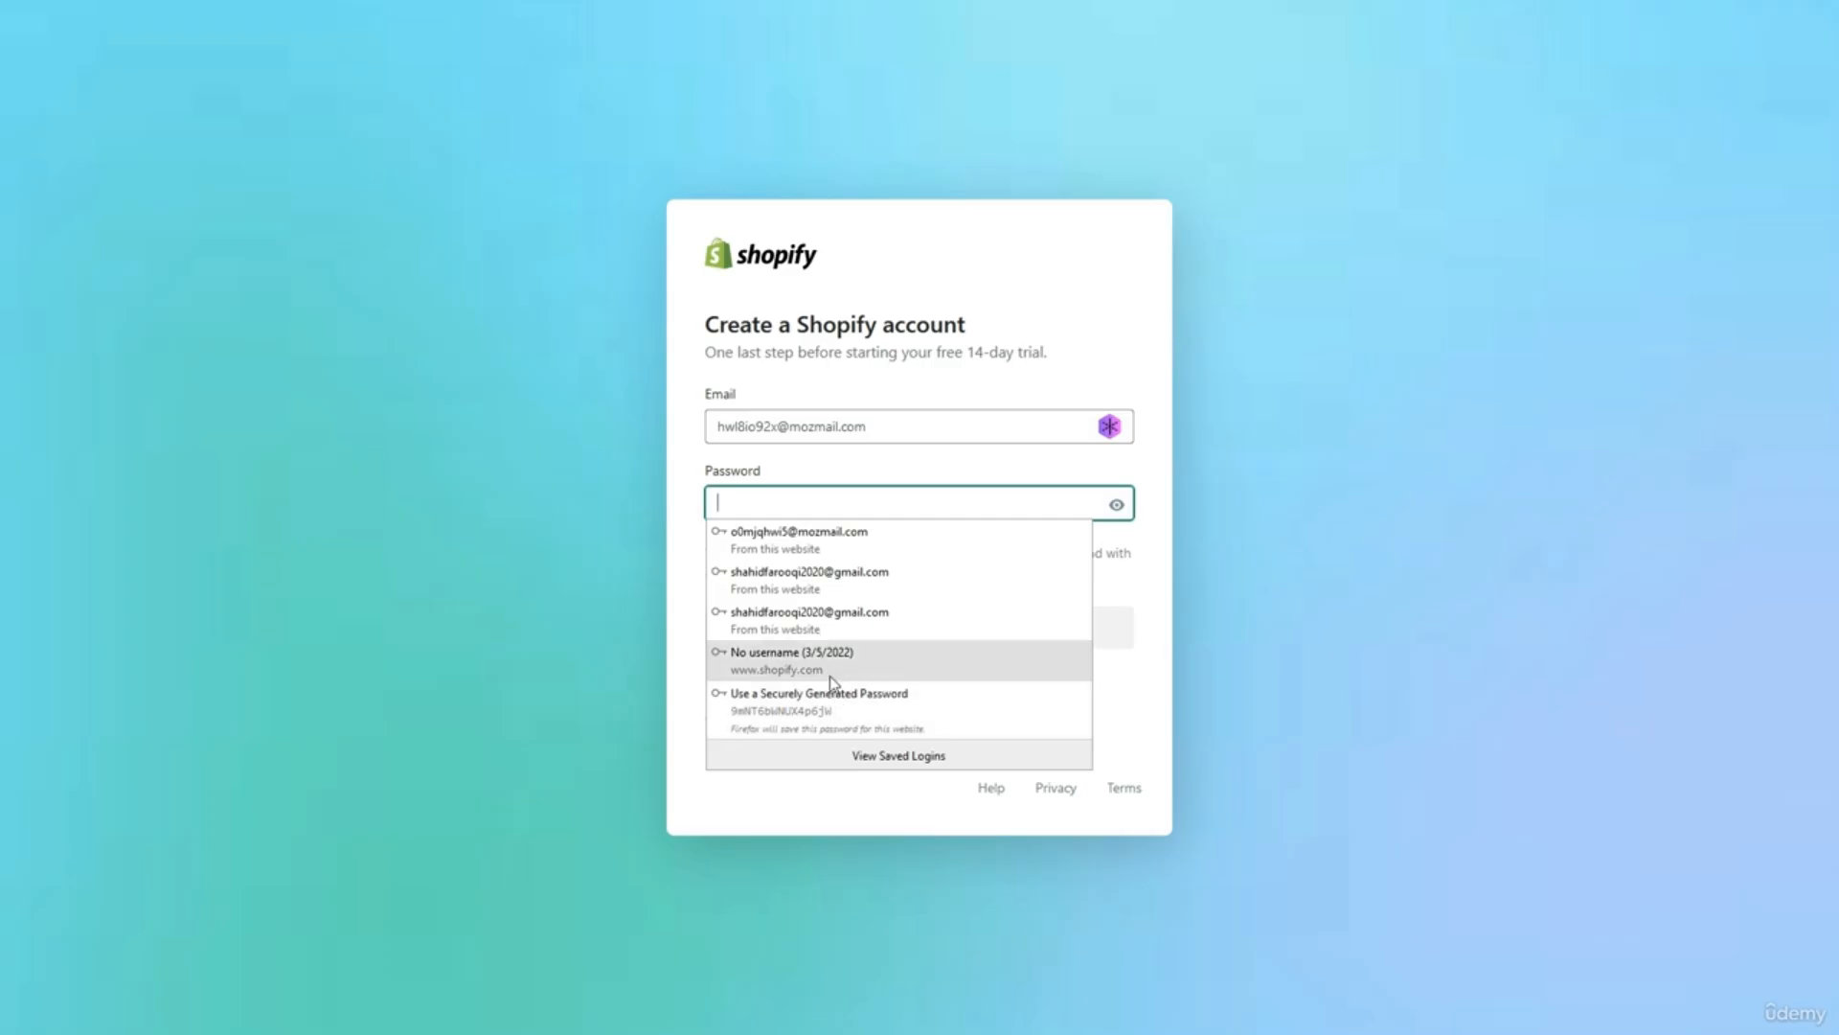
pyautogui.click(843, 702)
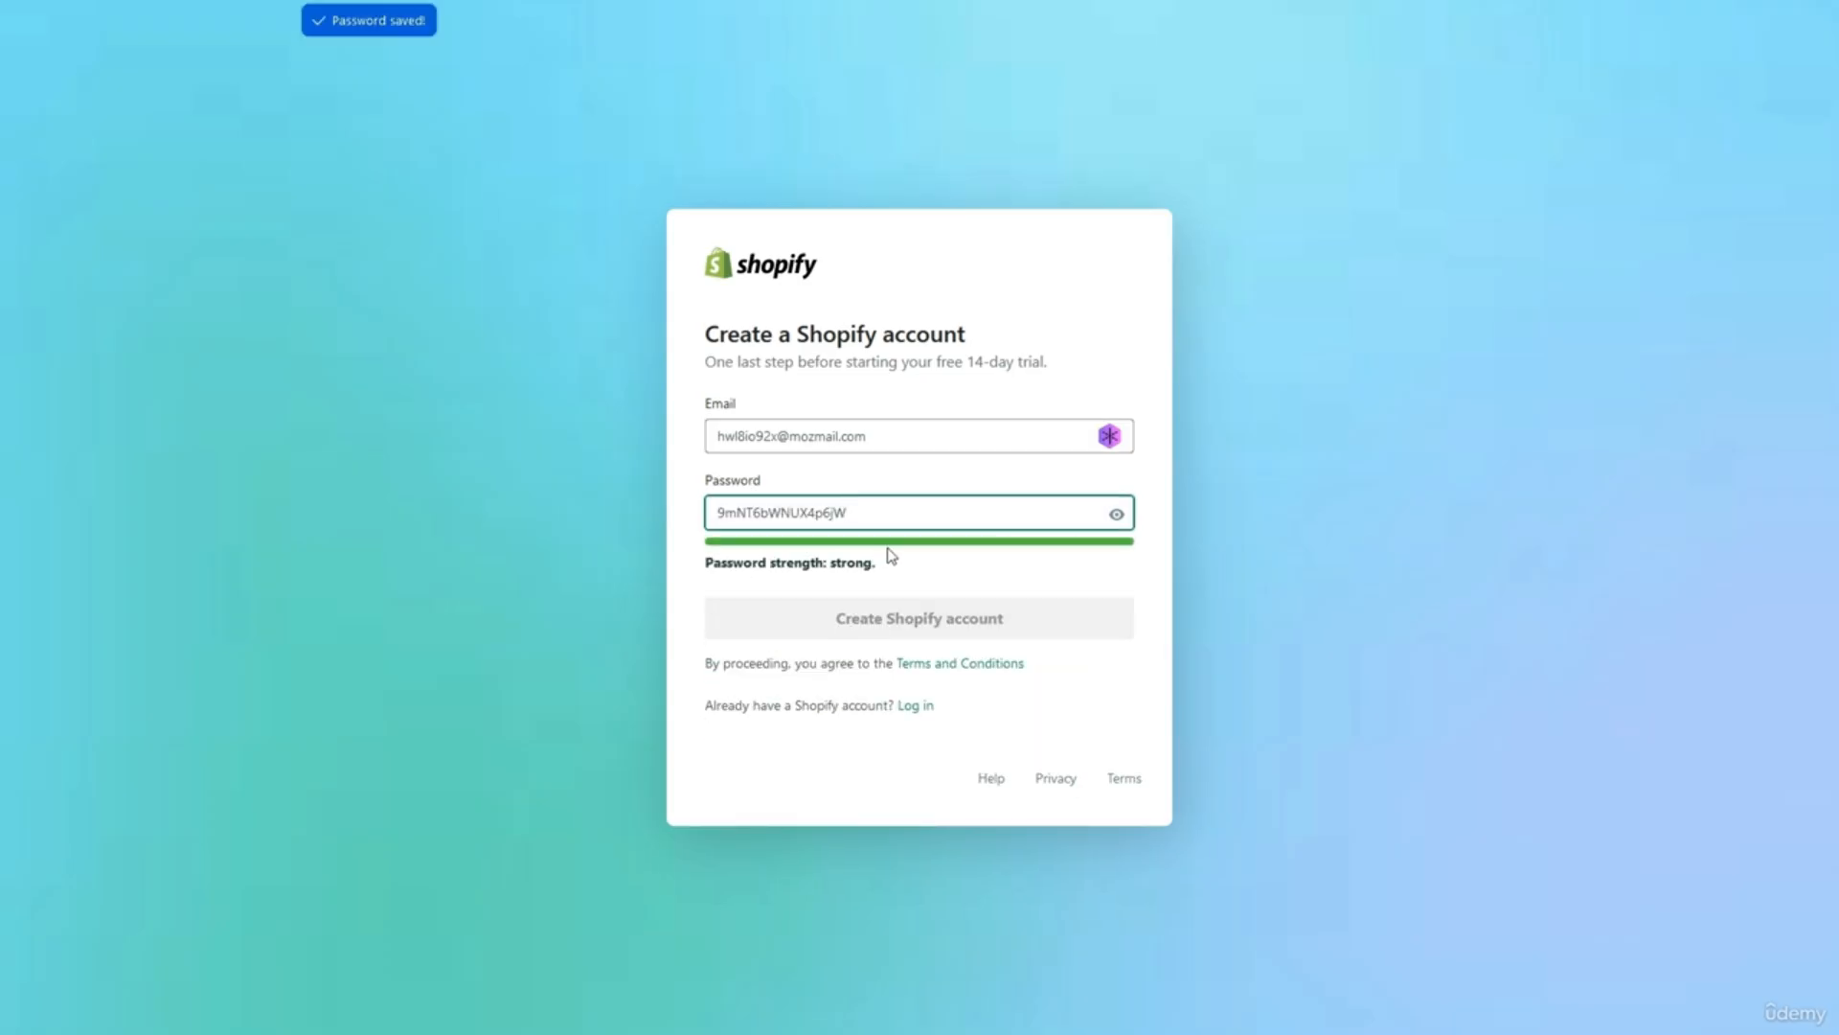
pyautogui.click(1019, 628)
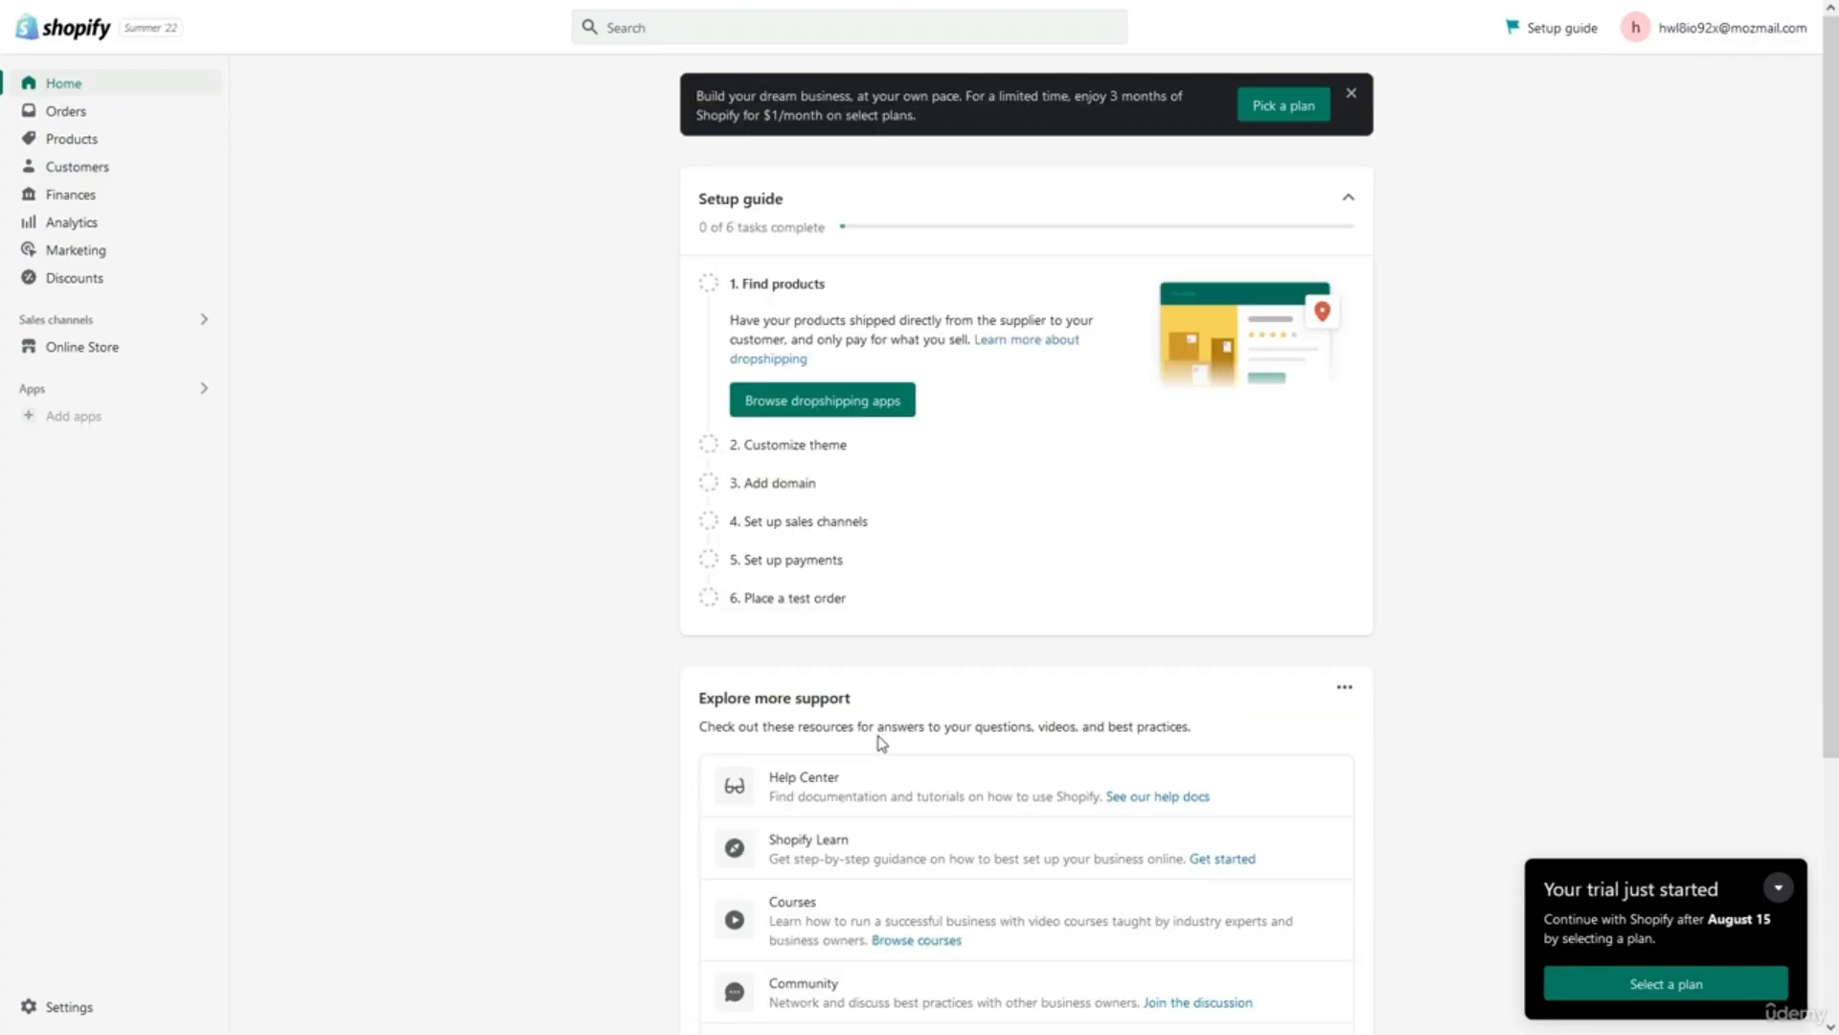
# Scroll through the new store's admin Home page and back to the top.
pyautogui.scroll(-4, 881, 742)
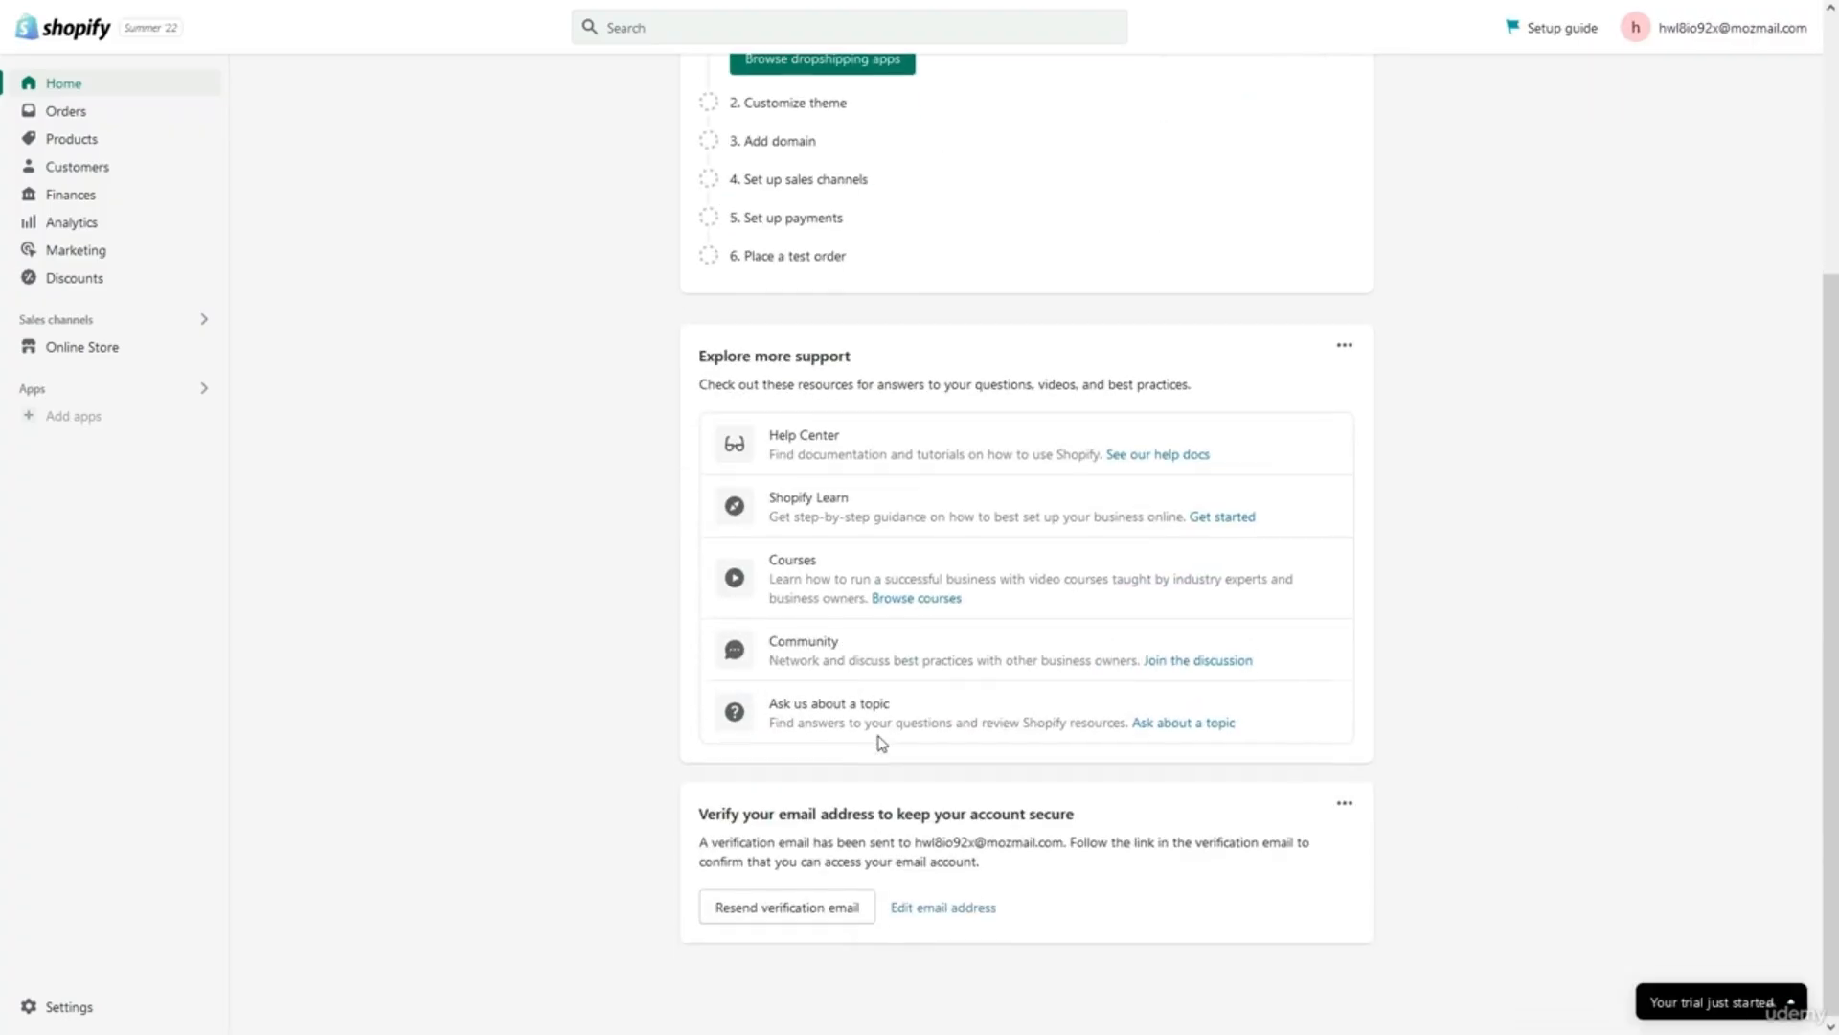
pyautogui.scroll(2, 881, 742)
pyautogui.scroll(2, 882, 742)
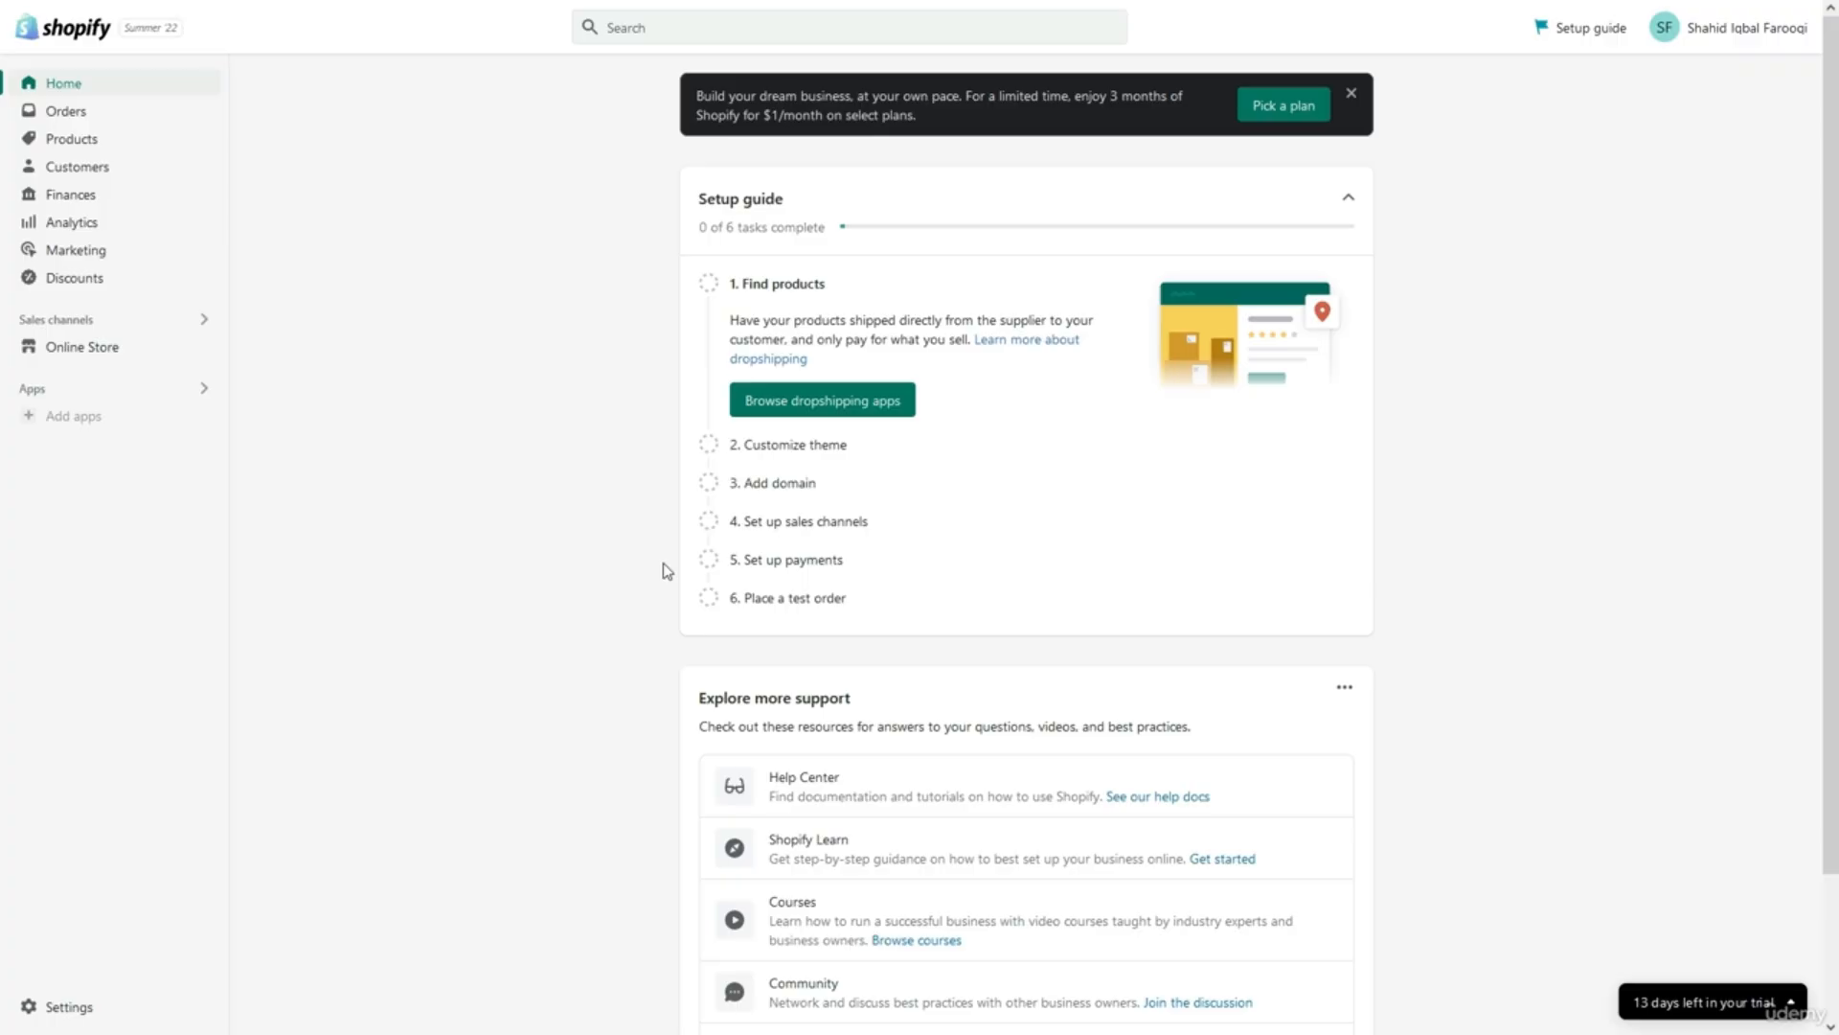
pyautogui.scroll(-3, 668, 571)
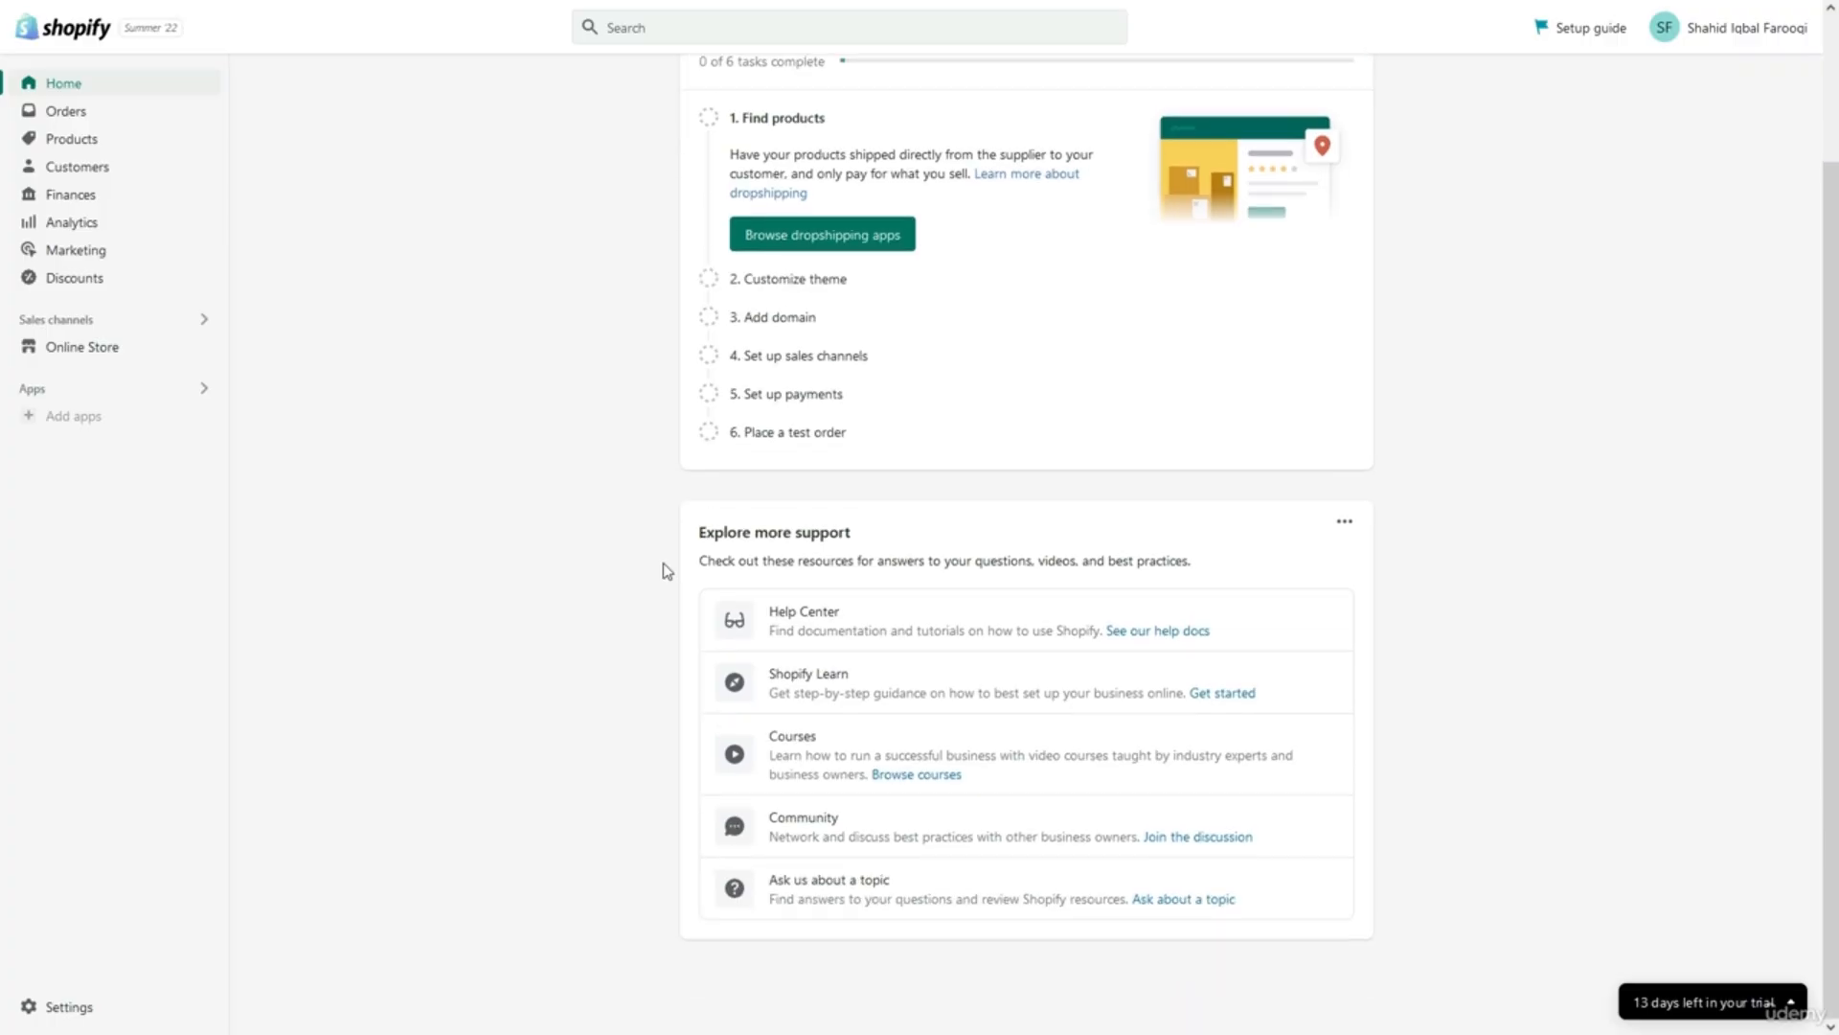
pyautogui.scroll(3, 667, 571)
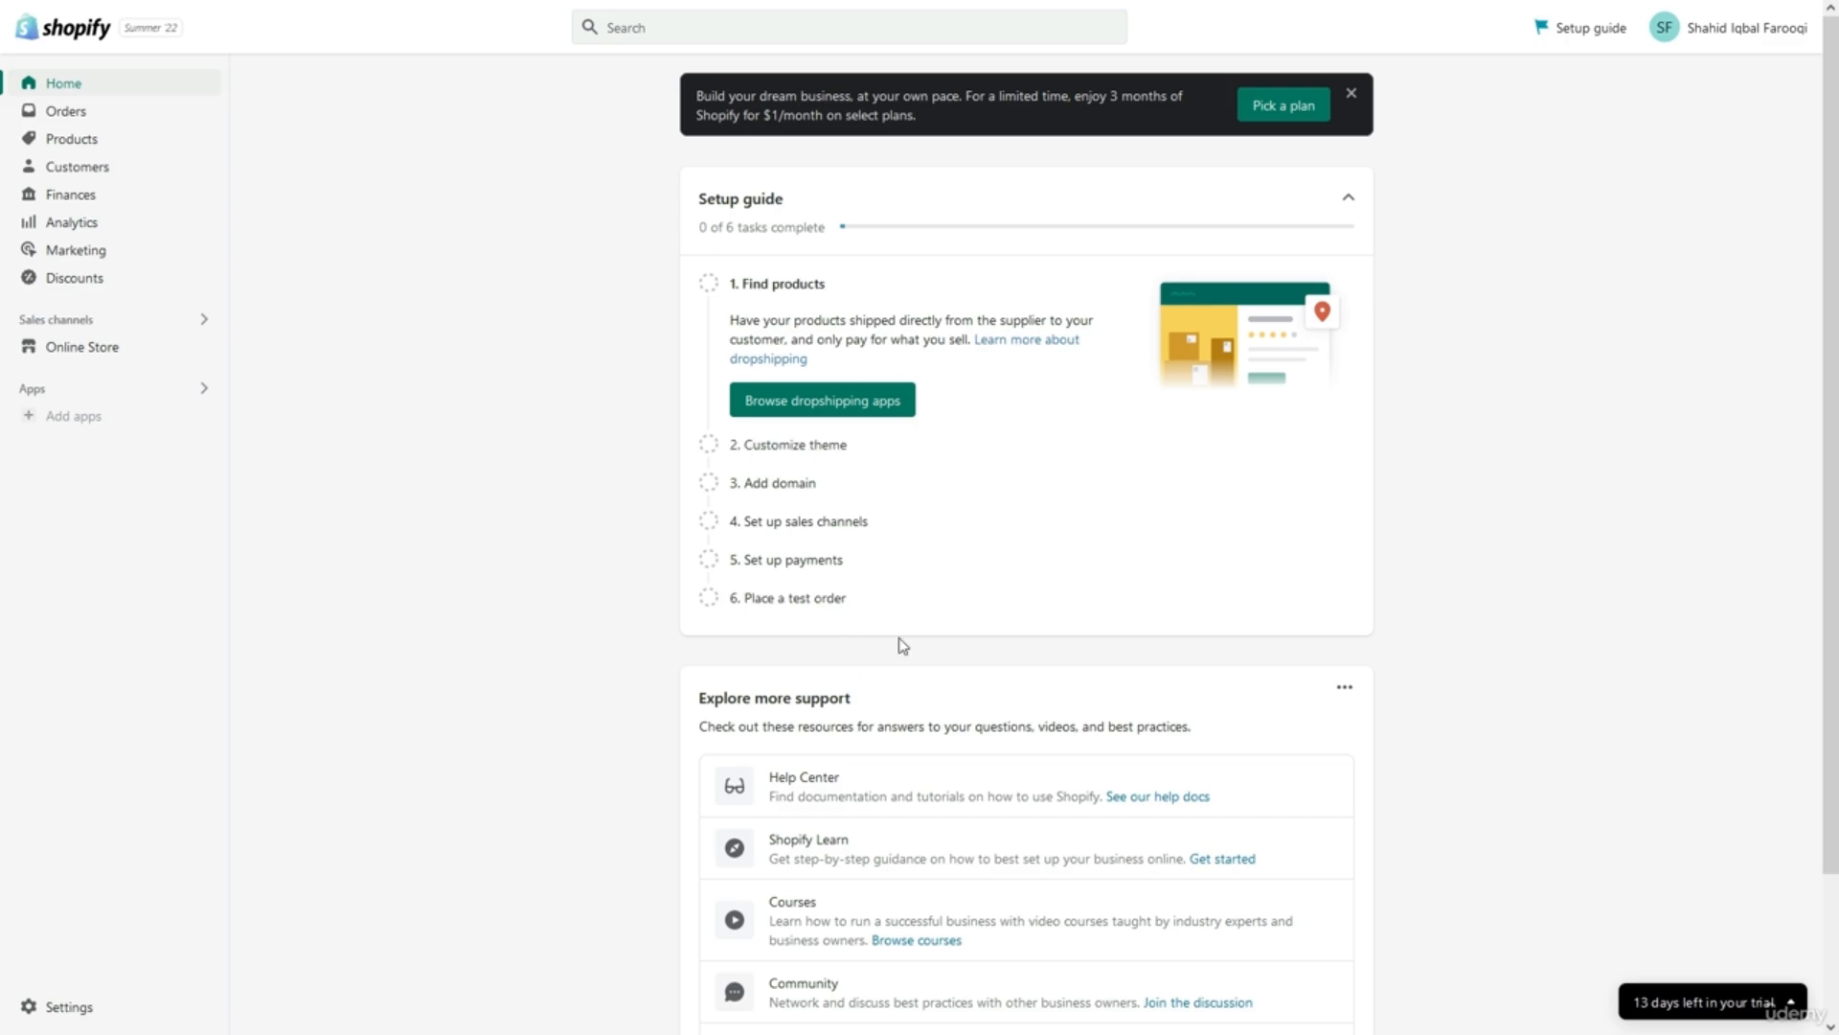
pyautogui.click(1344, 690)
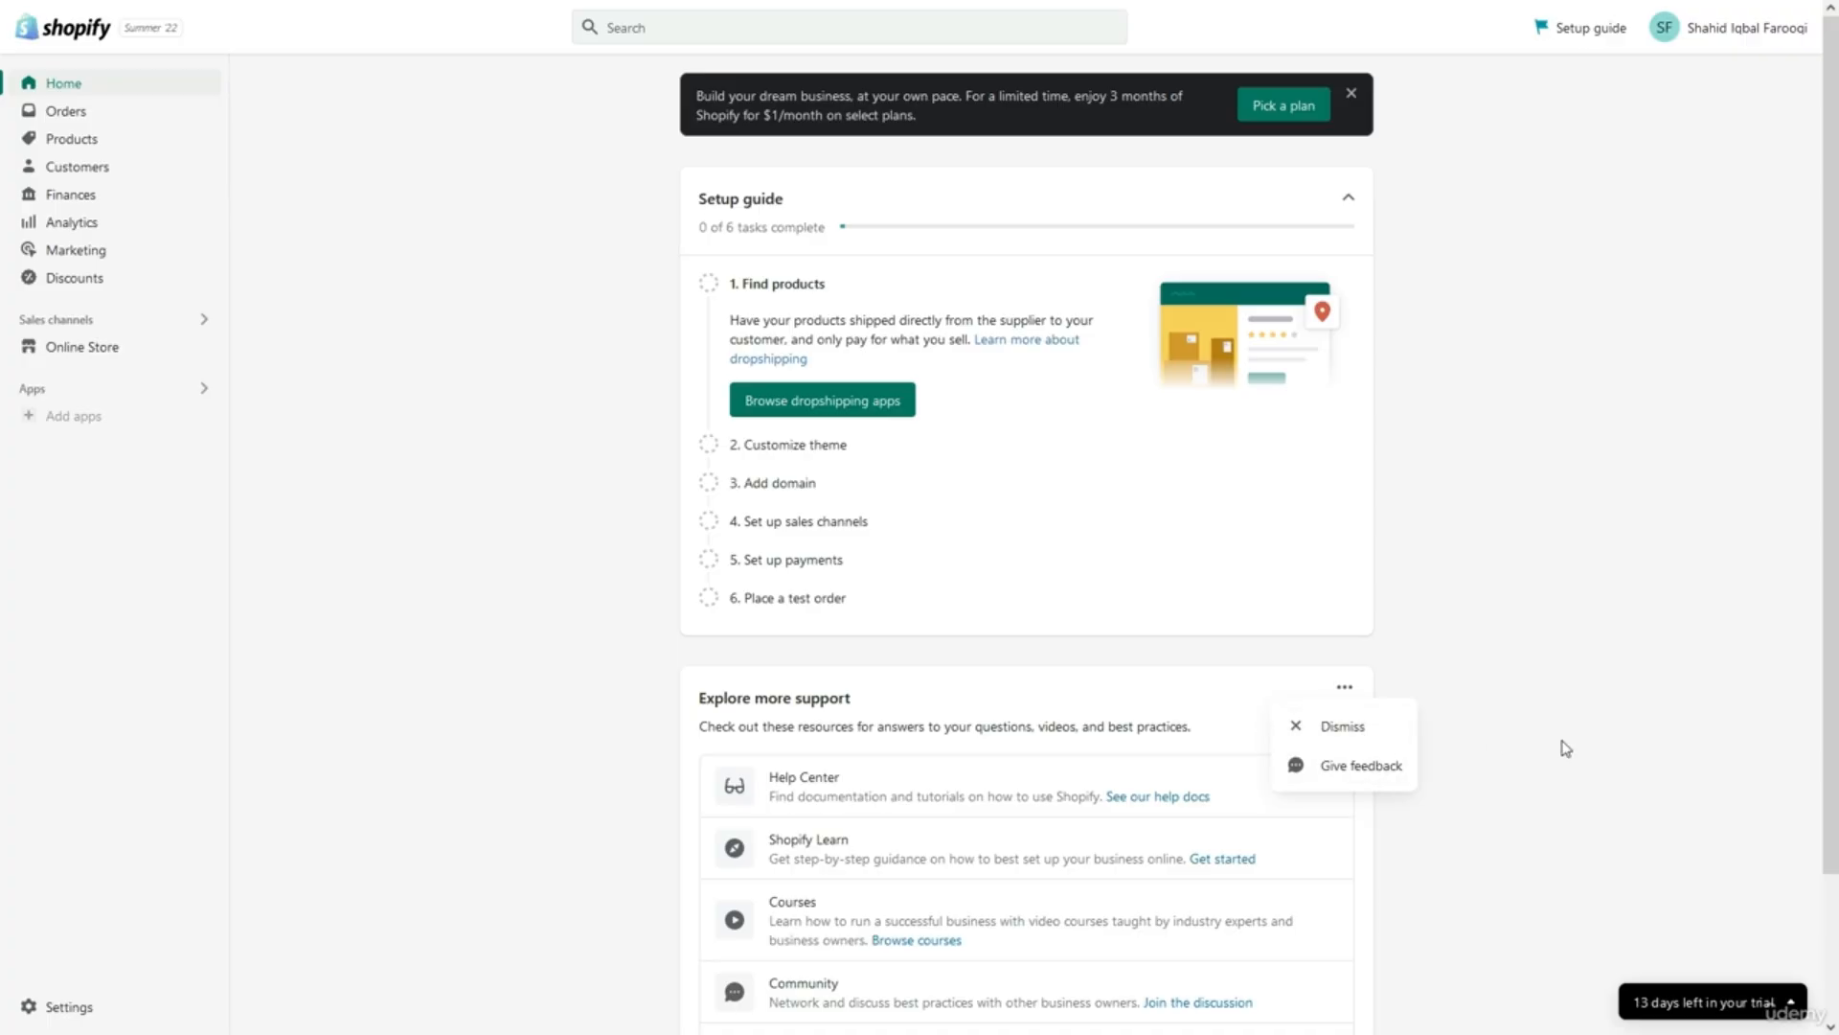
pyautogui.click(1588, 706)
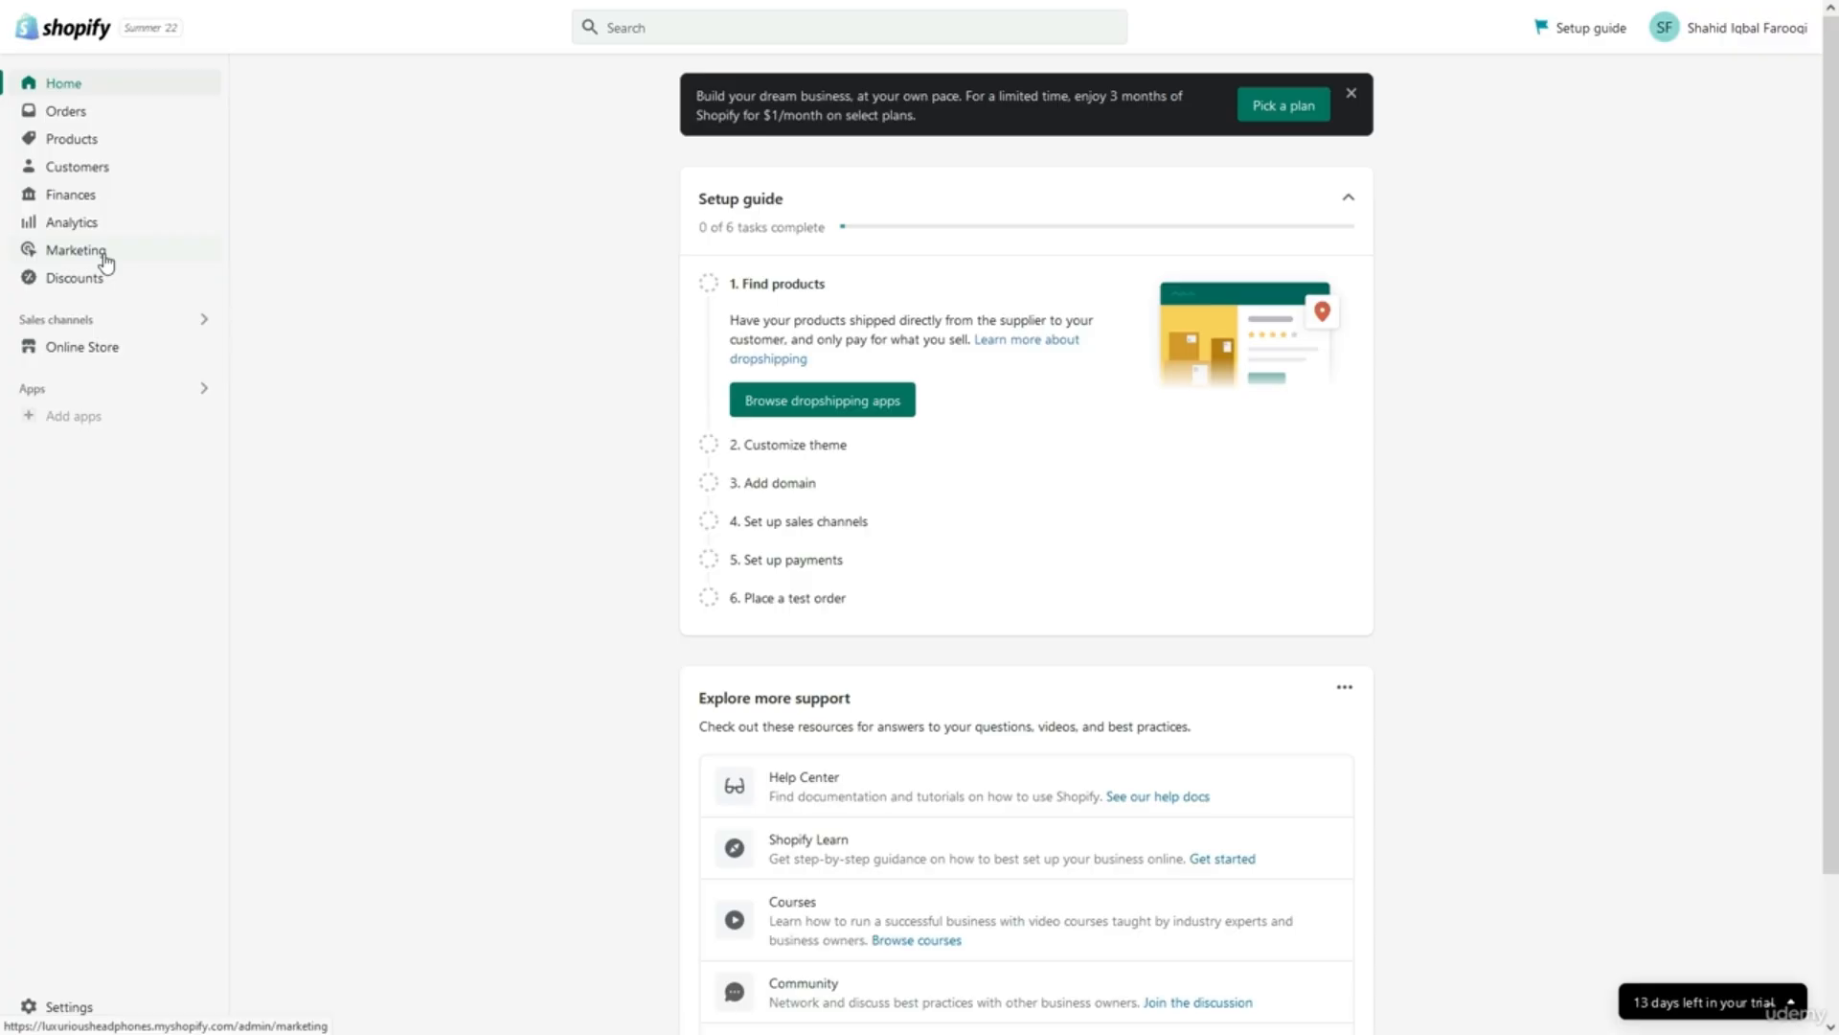
# Pass through Online Store and the apps search, then open the Store details settings.
pyautogui.click(102, 360)
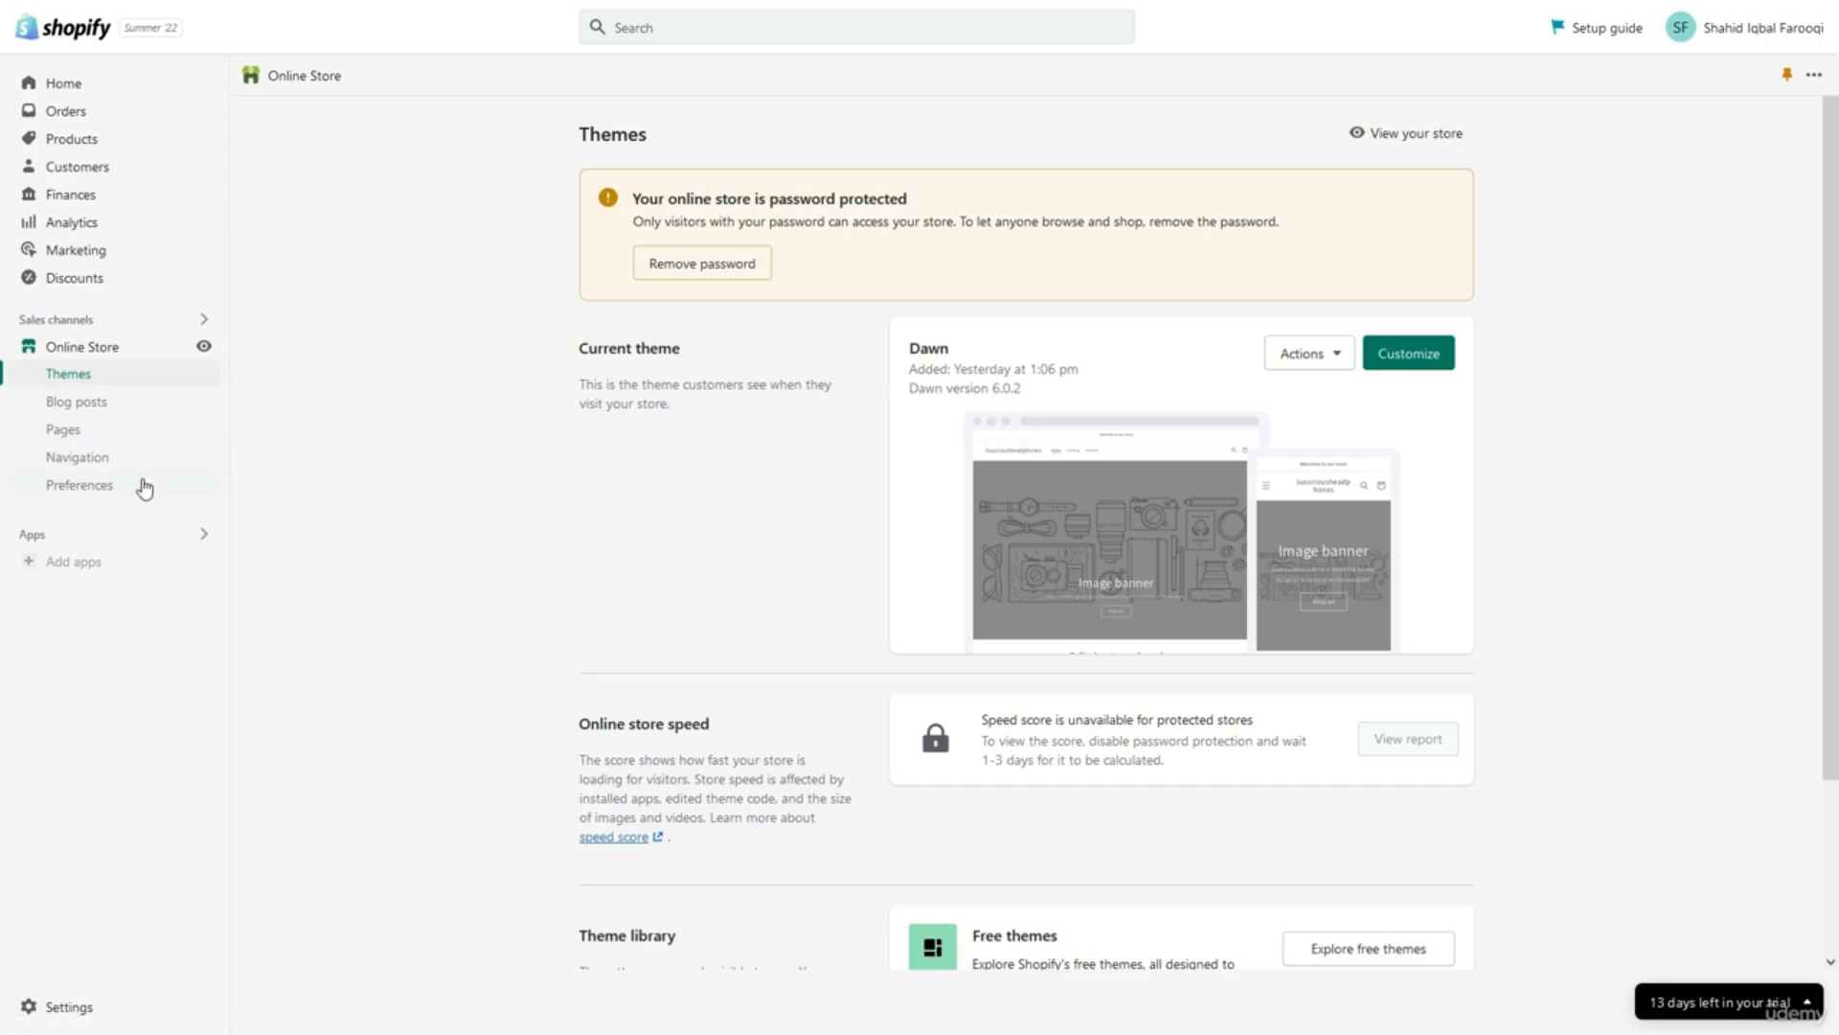
pyautogui.click(145, 548)
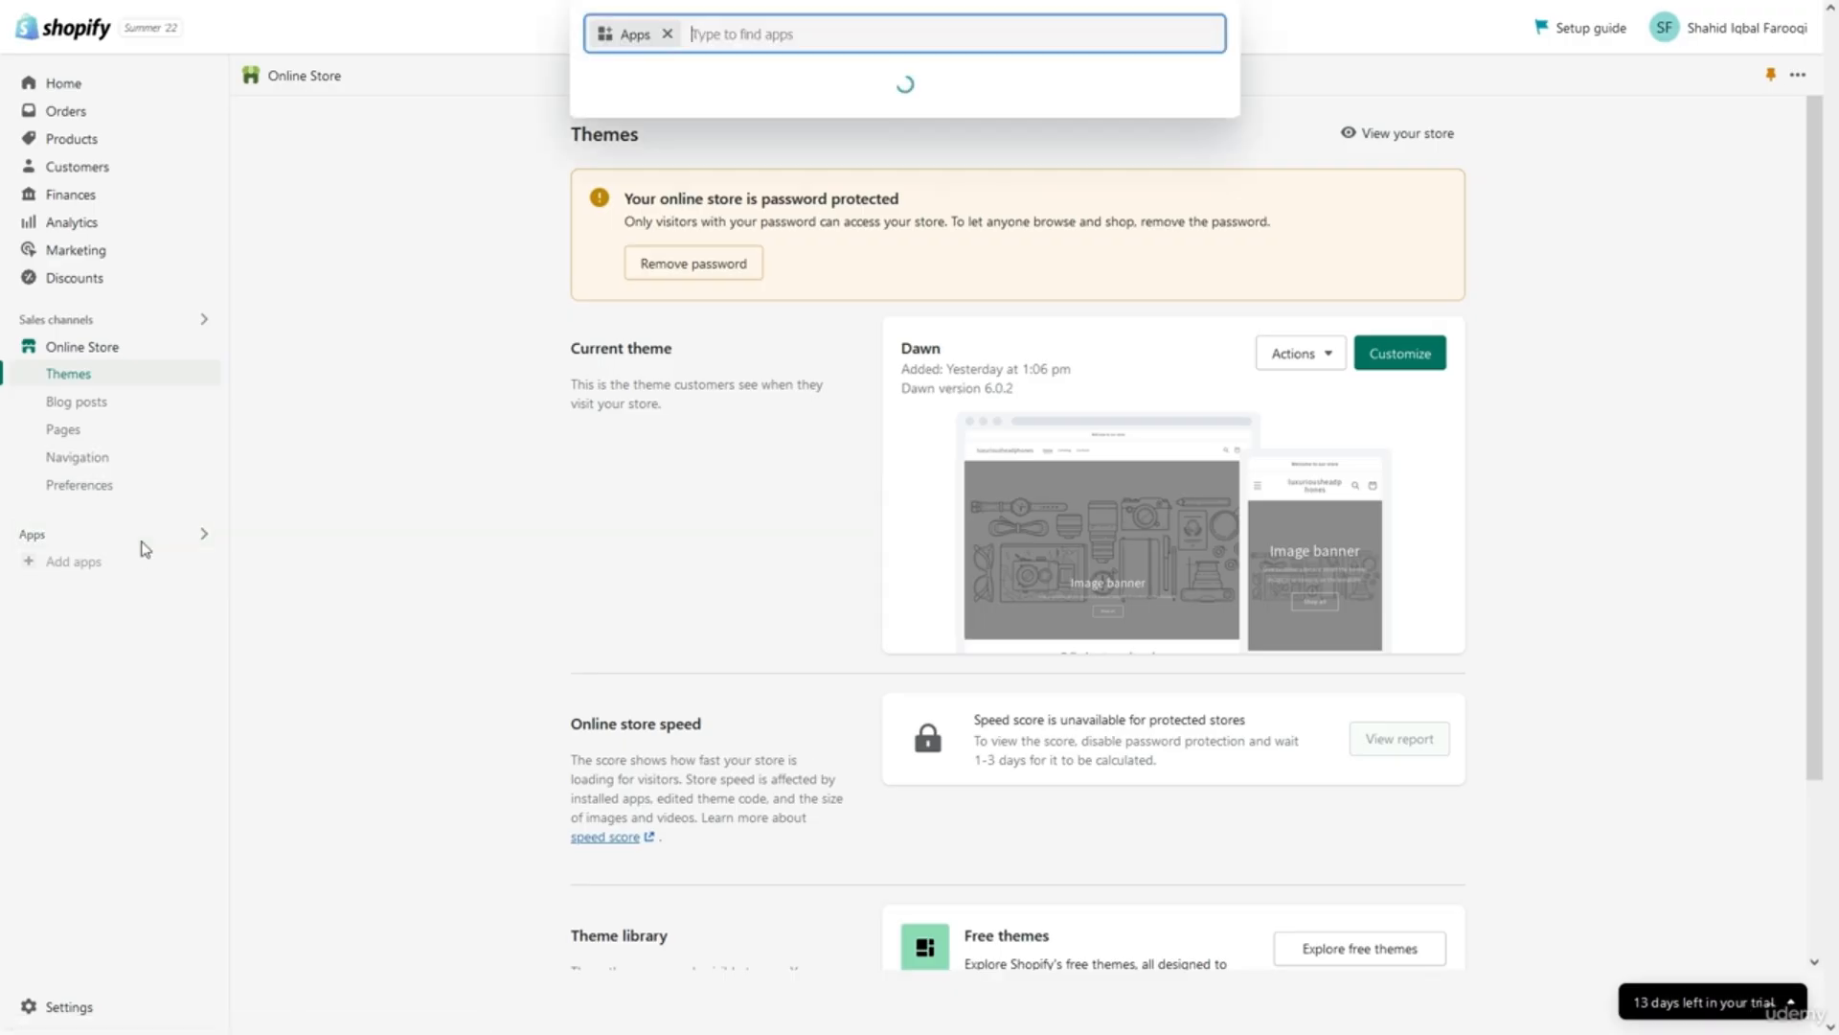
pyautogui.click(284, 534)
pyautogui.click(82, 1010)
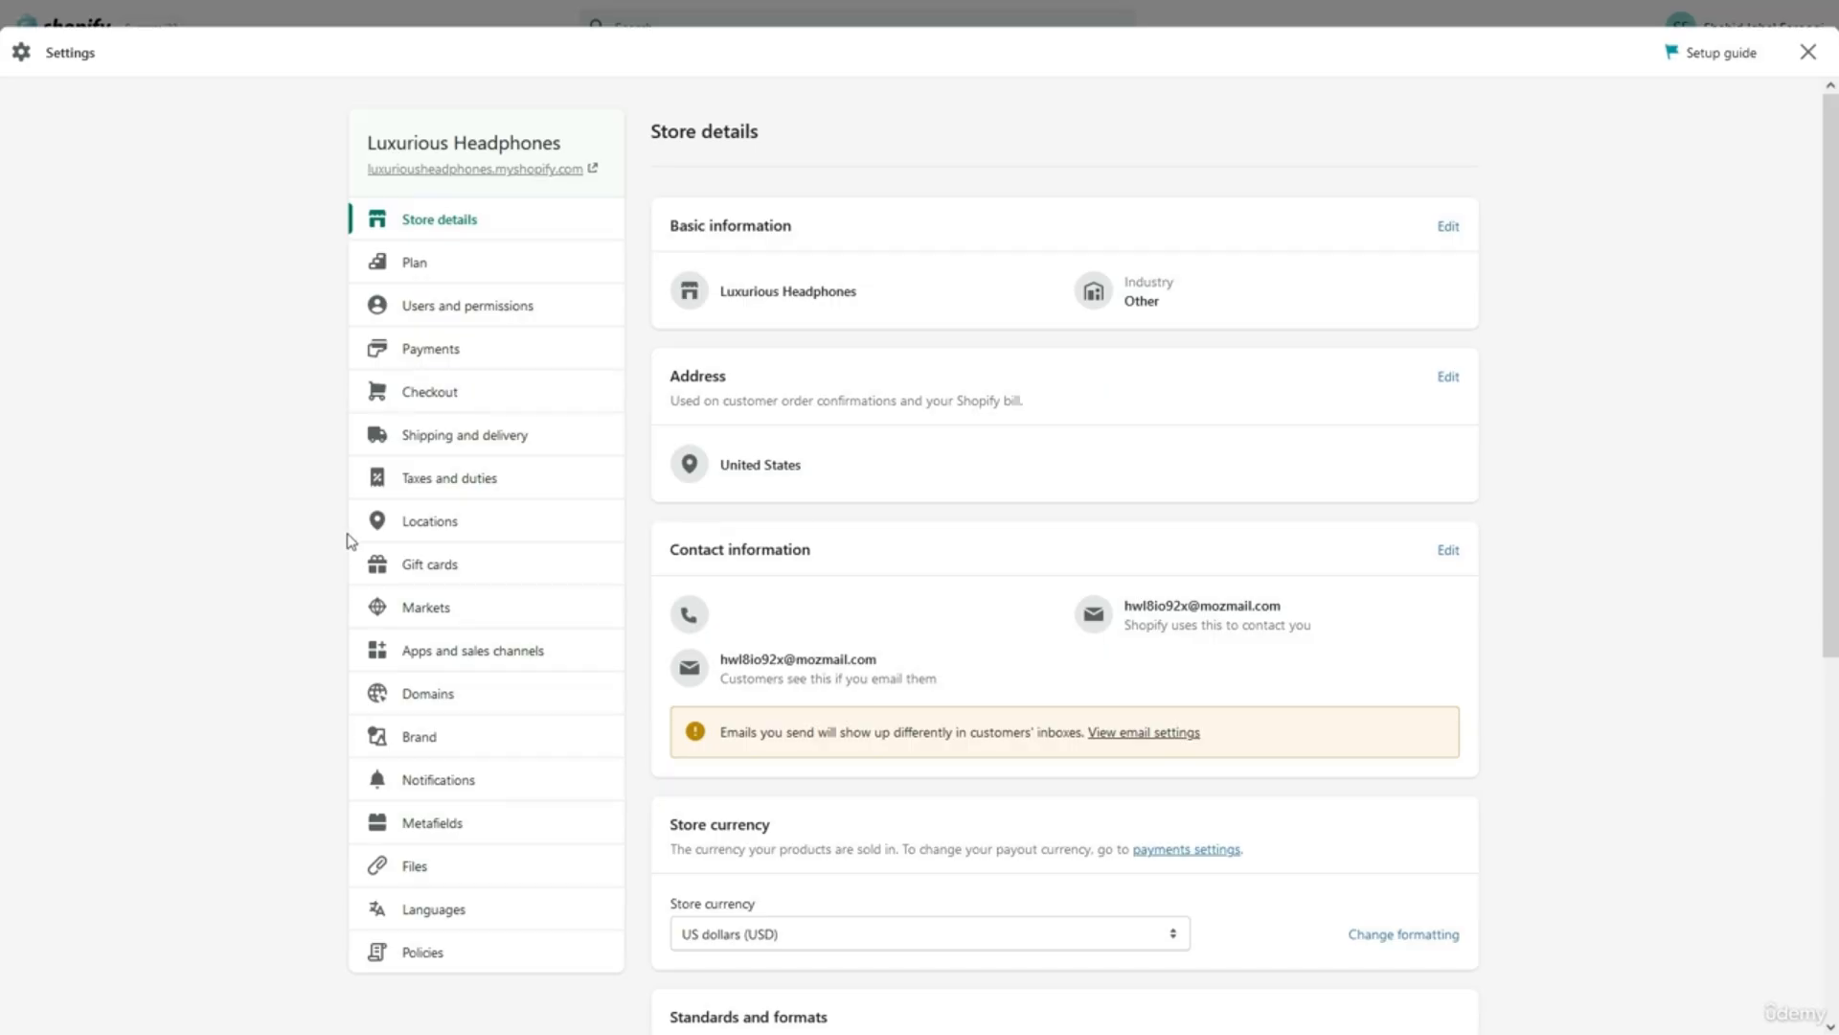
# Close Settings, glance at the account menu, and return to the admin Home page.
pyautogui.click(1808, 52)
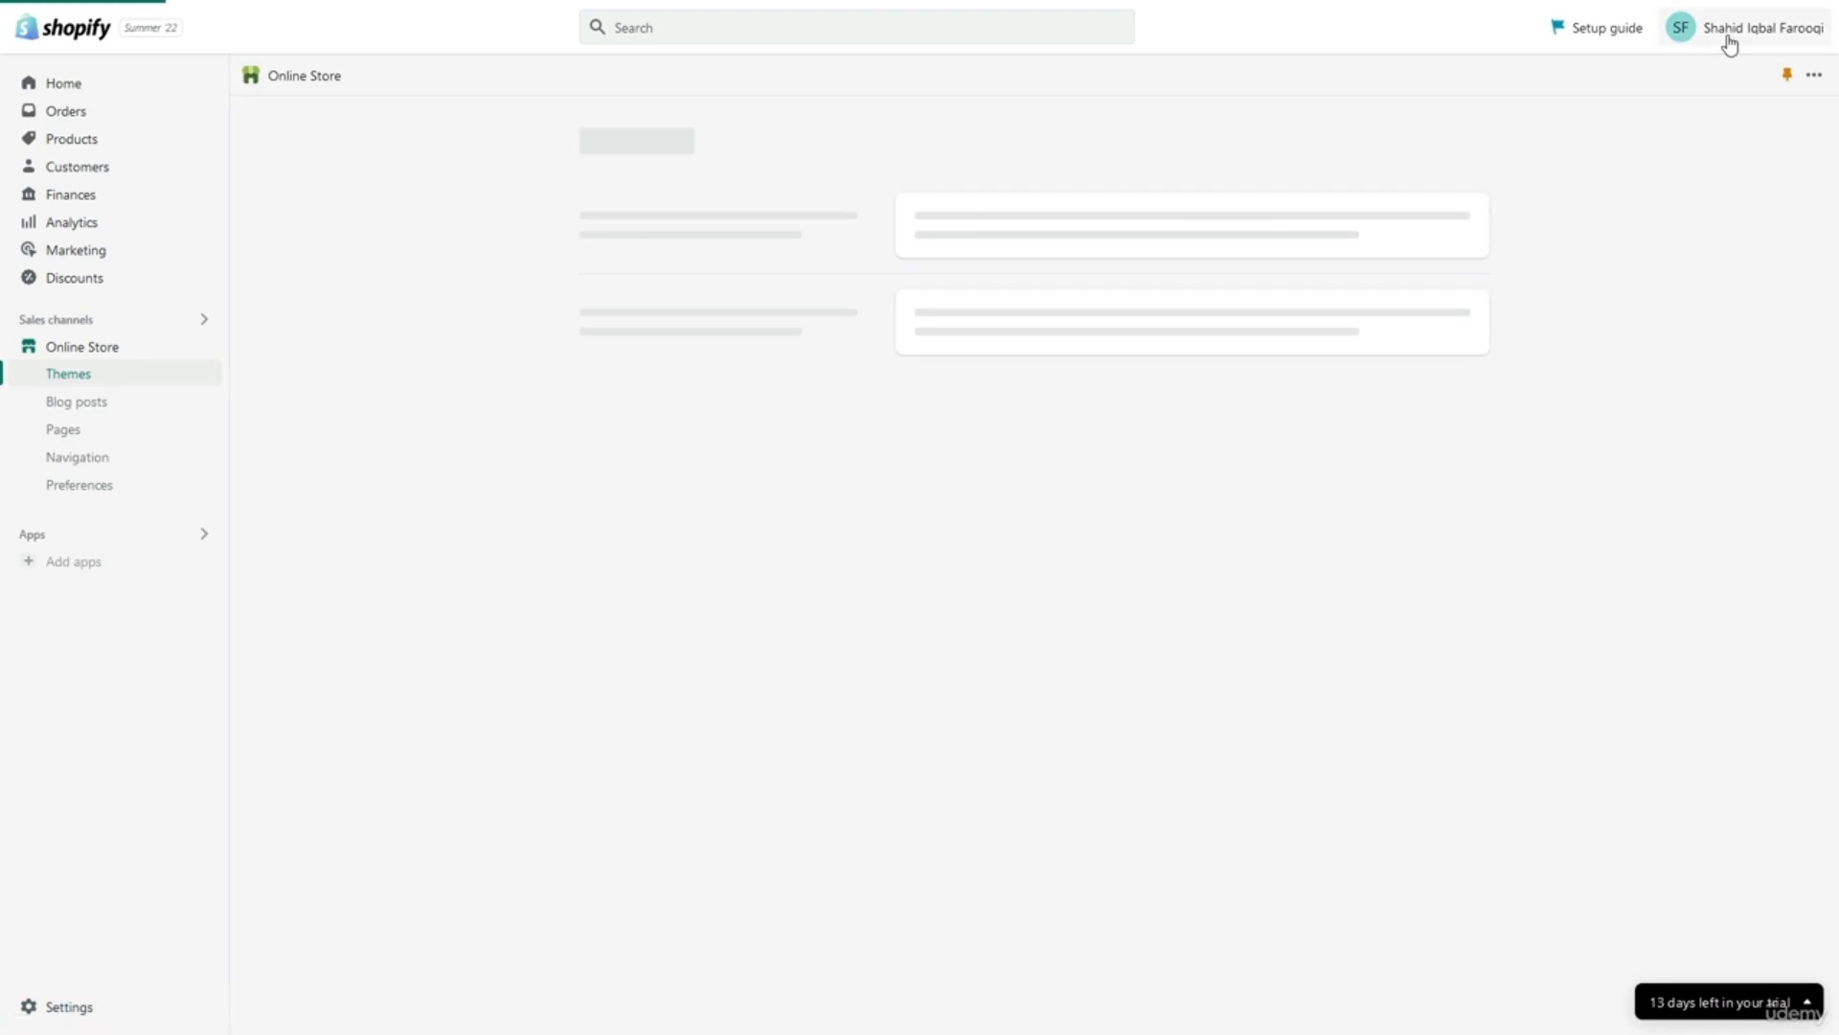
pyautogui.click(1730, 40)
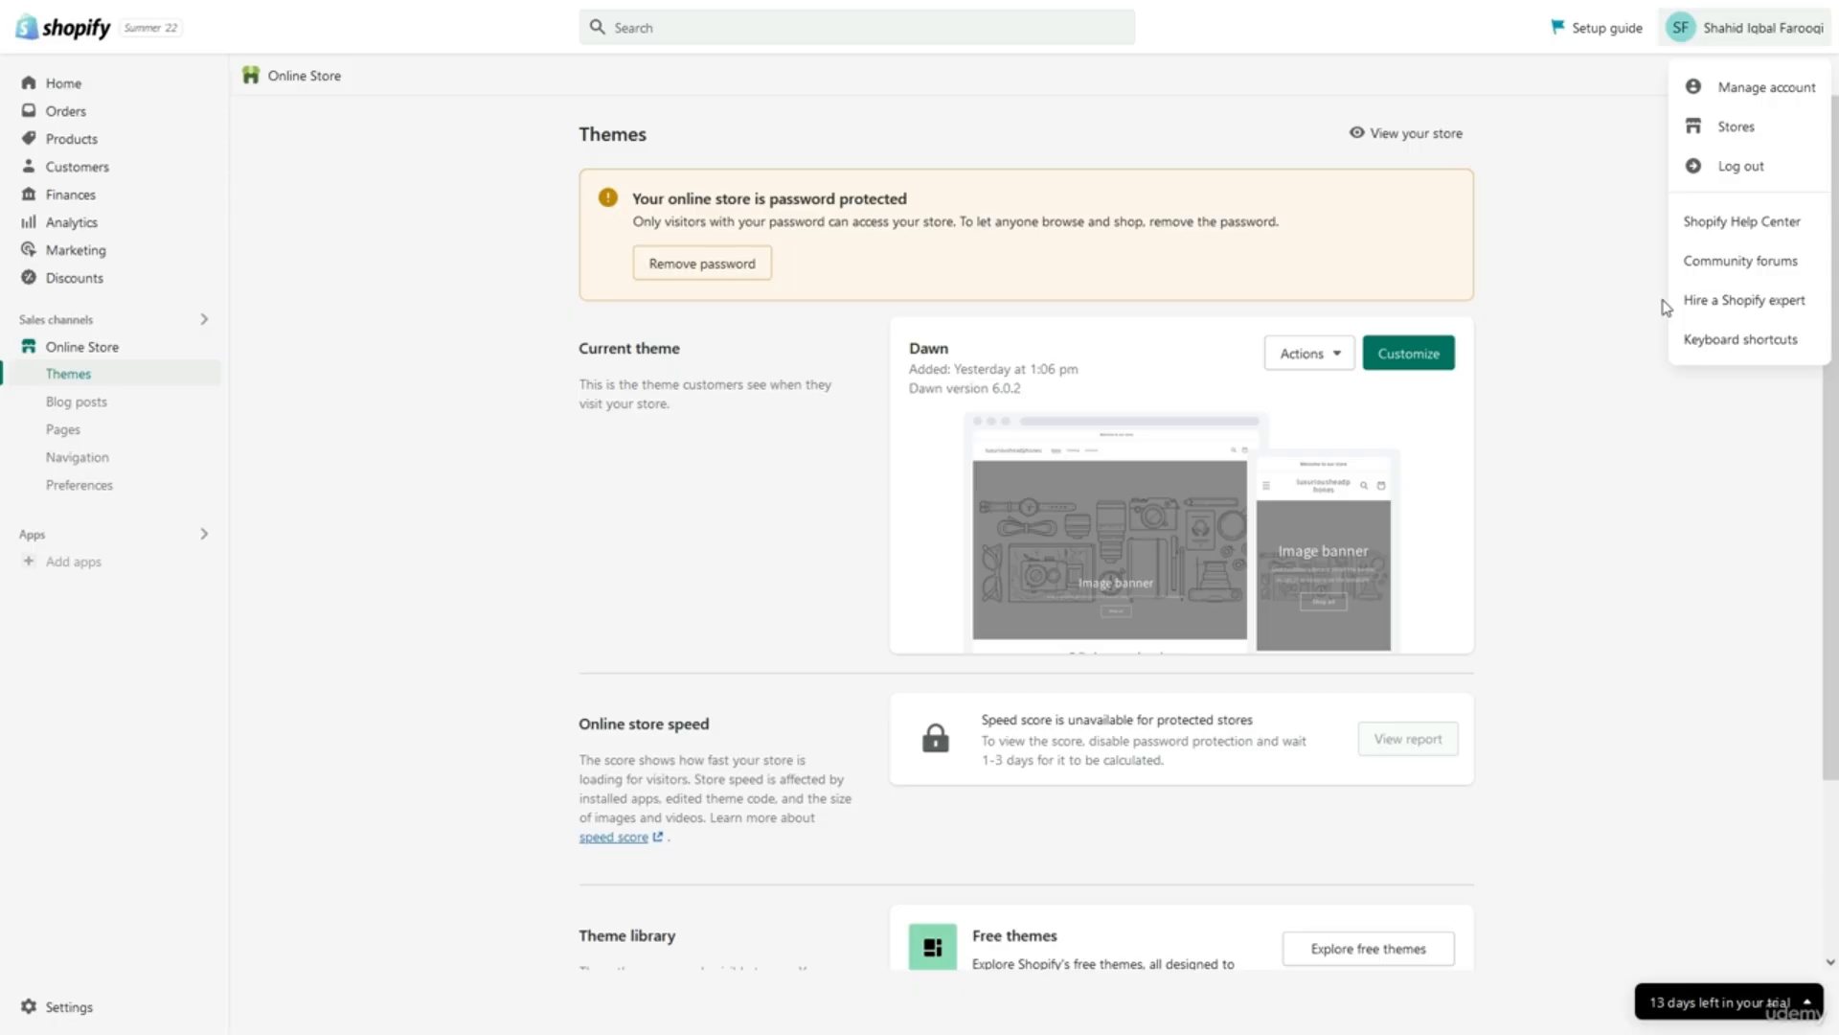
pyautogui.click(1724, 27)
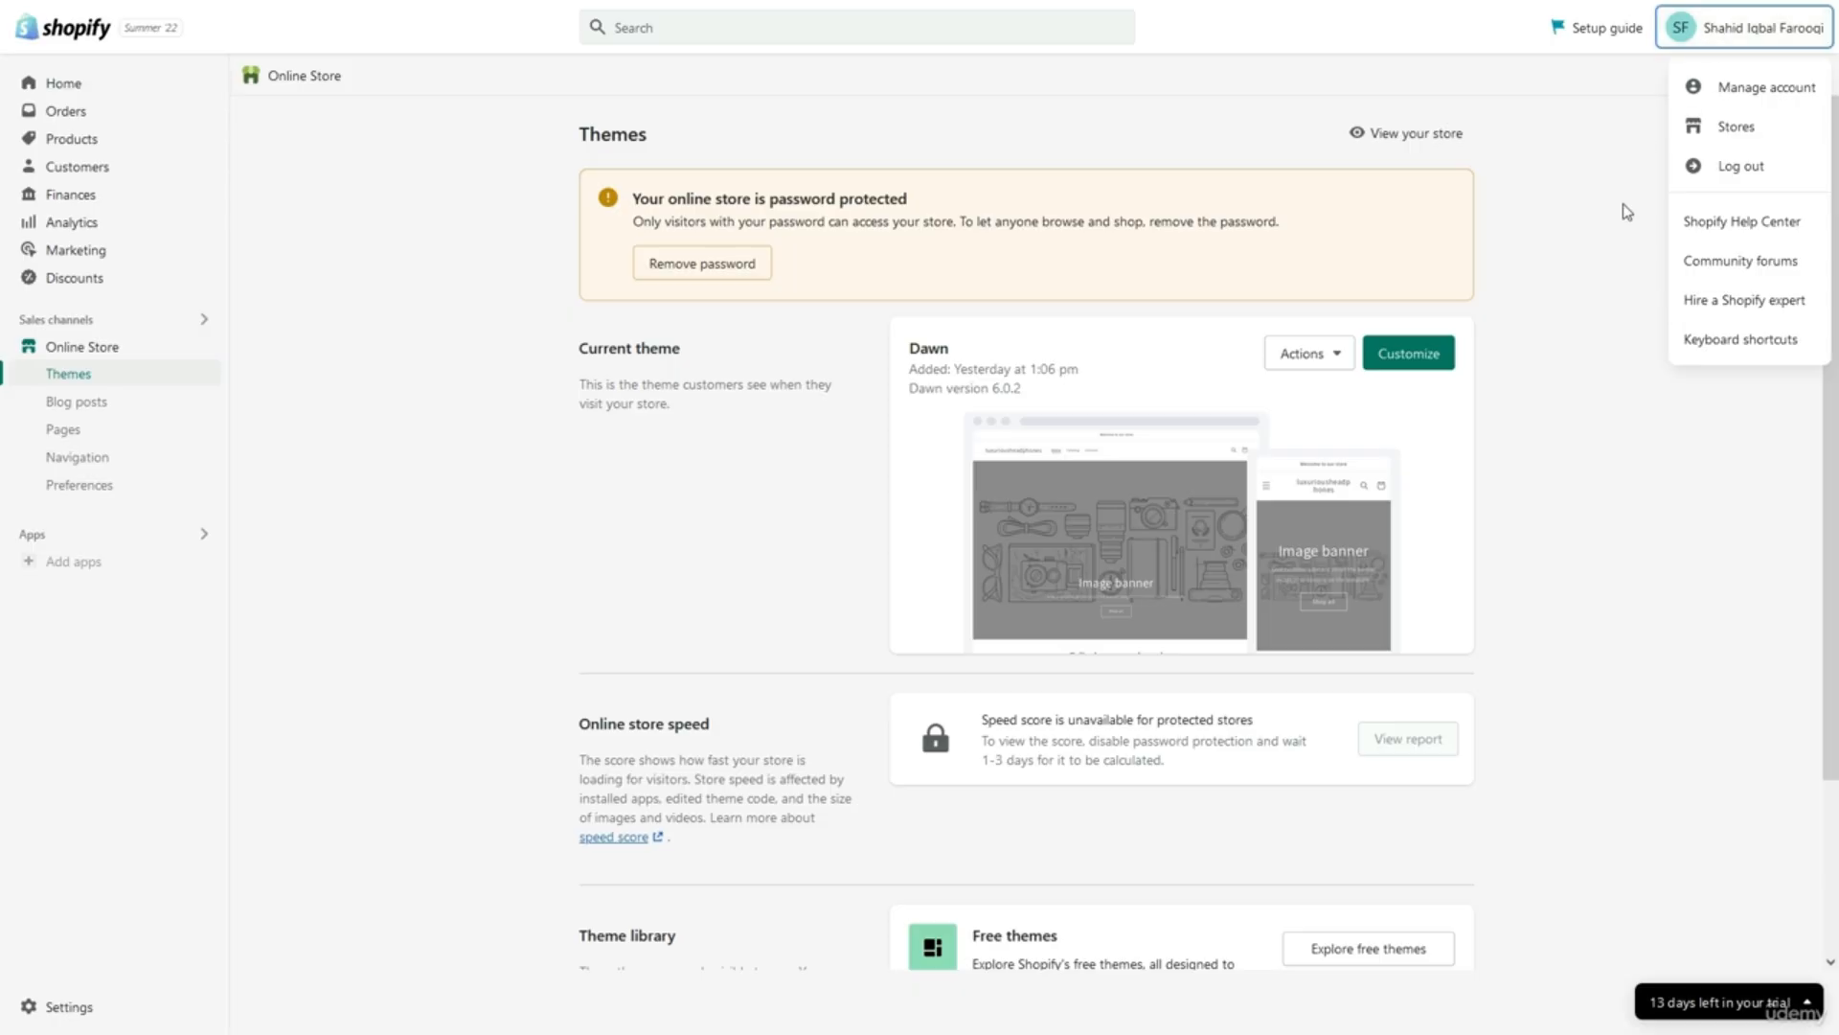
pyautogui.scroll(-2, 1625, 281)
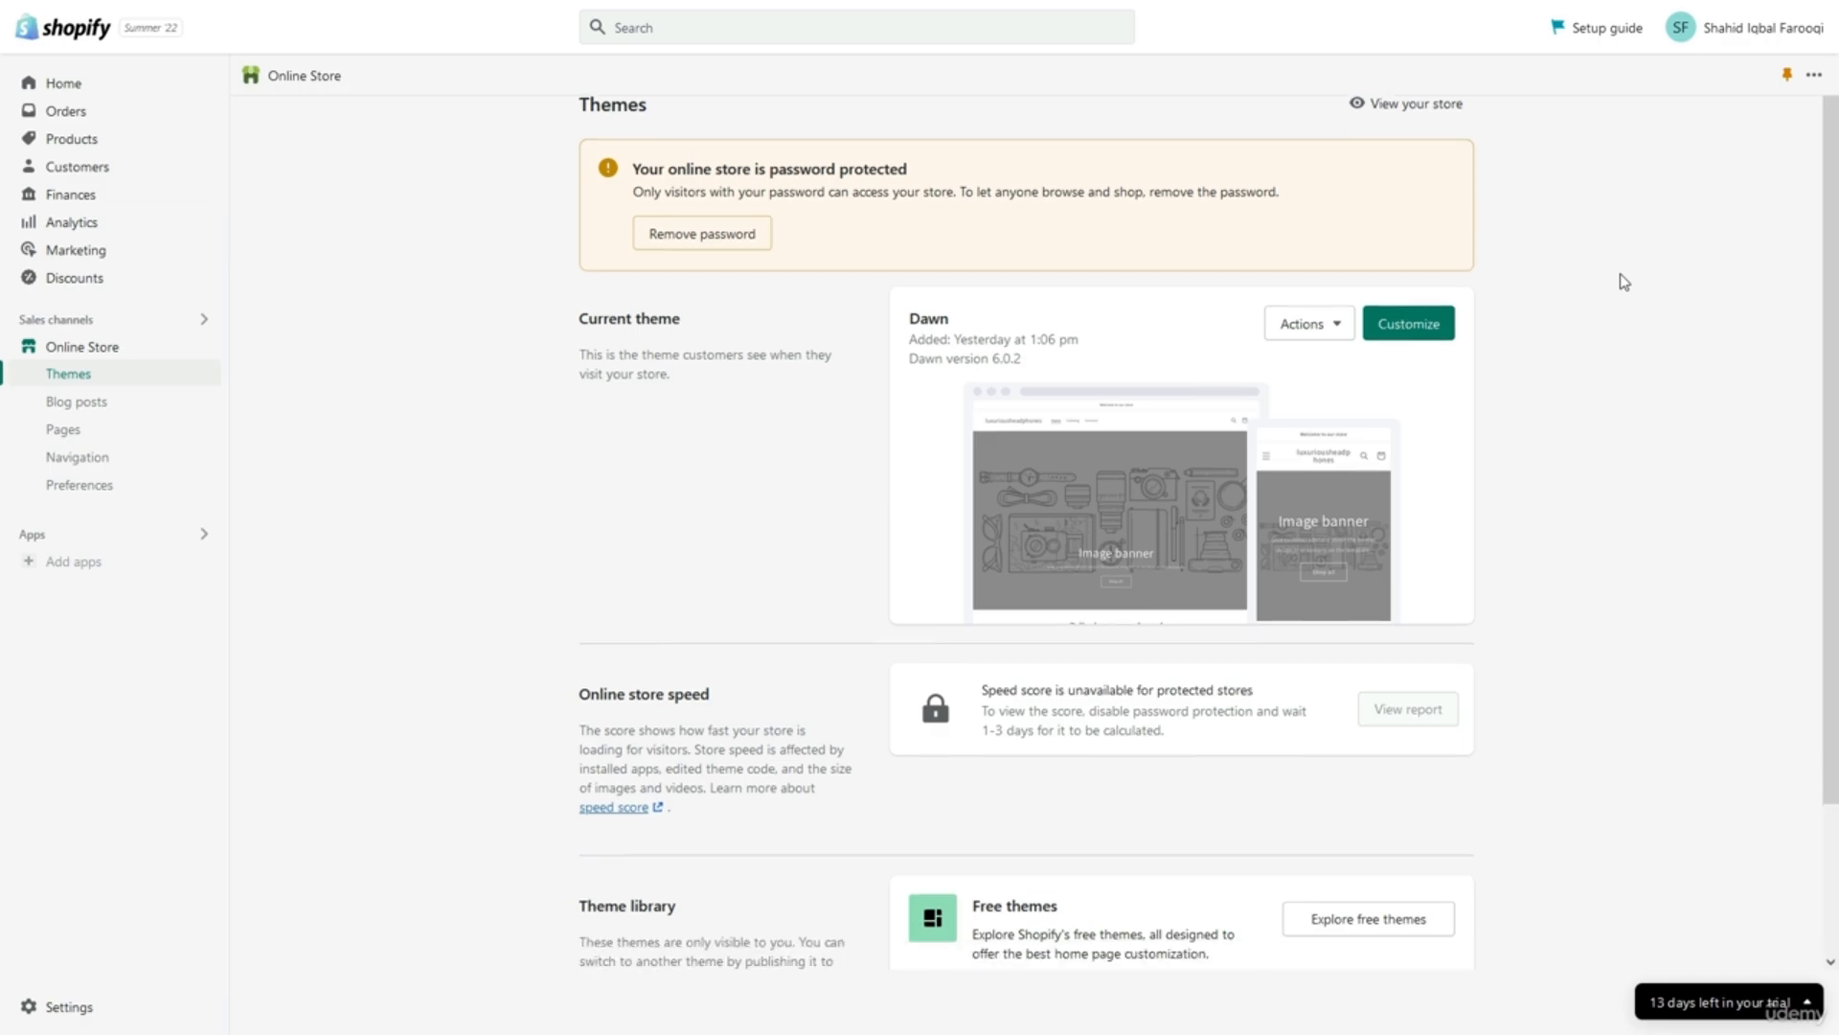
pyautogui.scroll(2, 1625, 282)
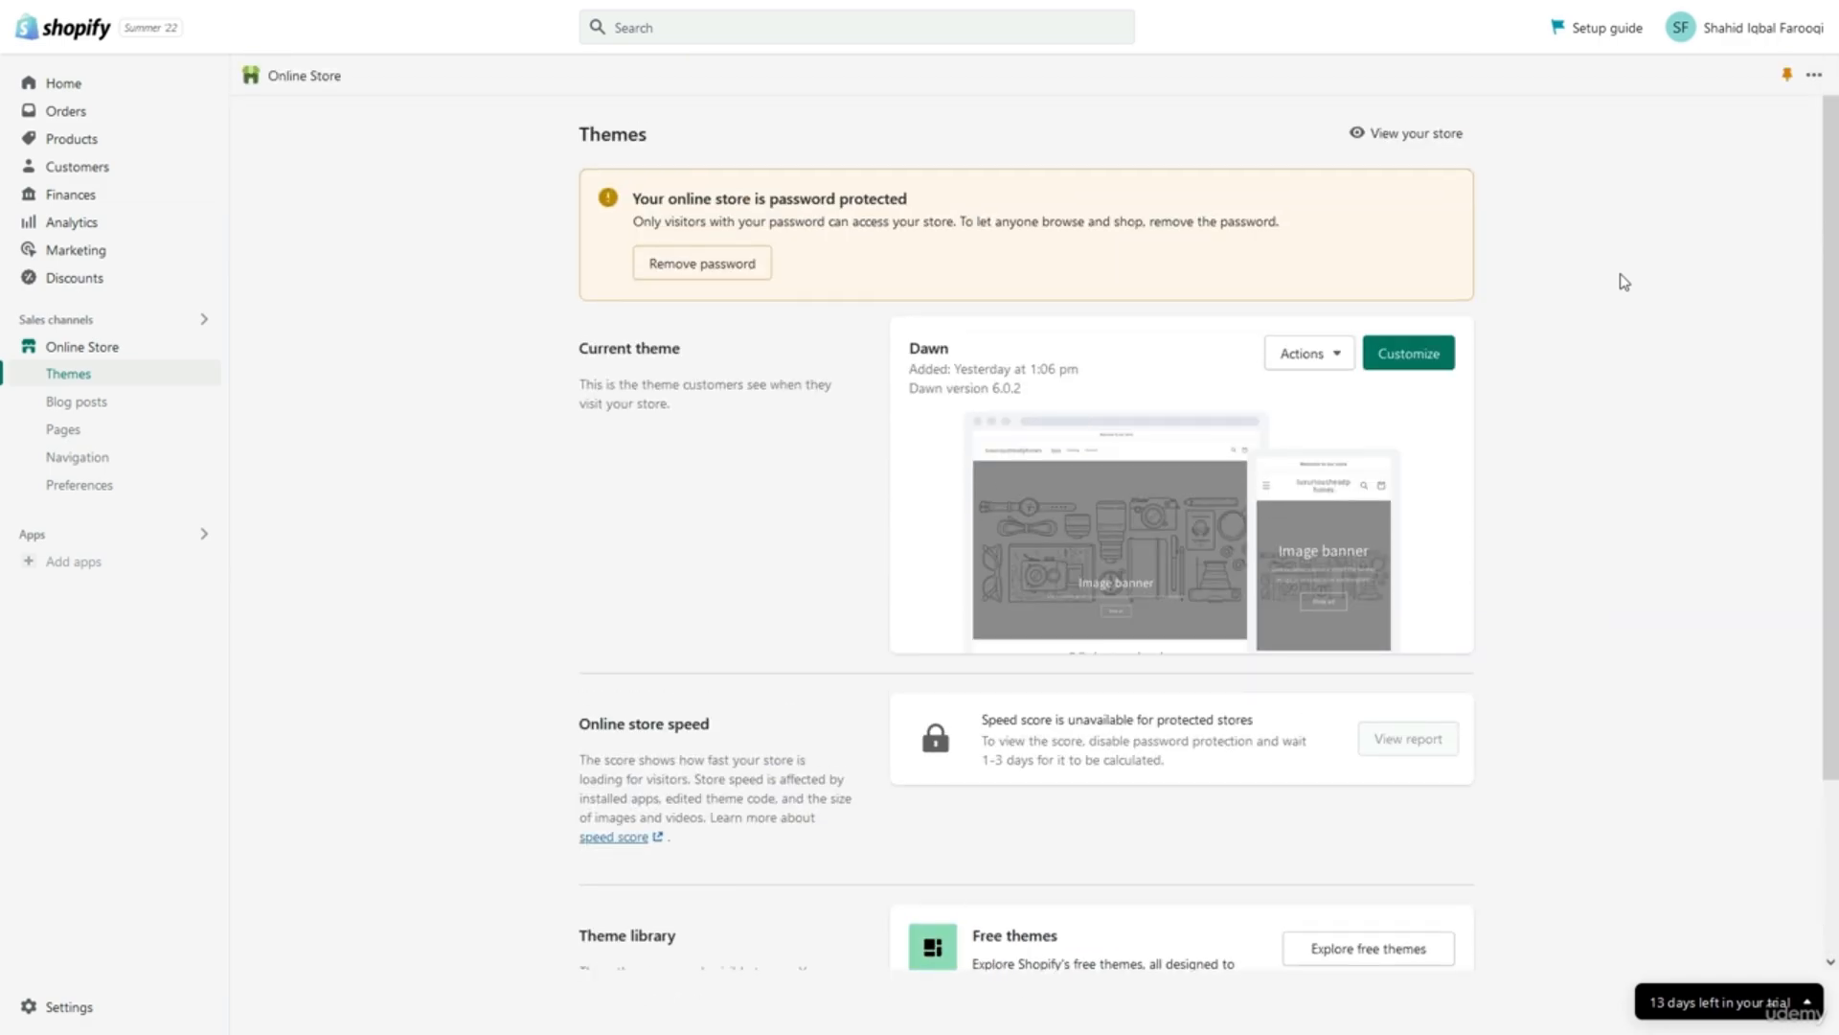
pyautogui.click(146, 94)
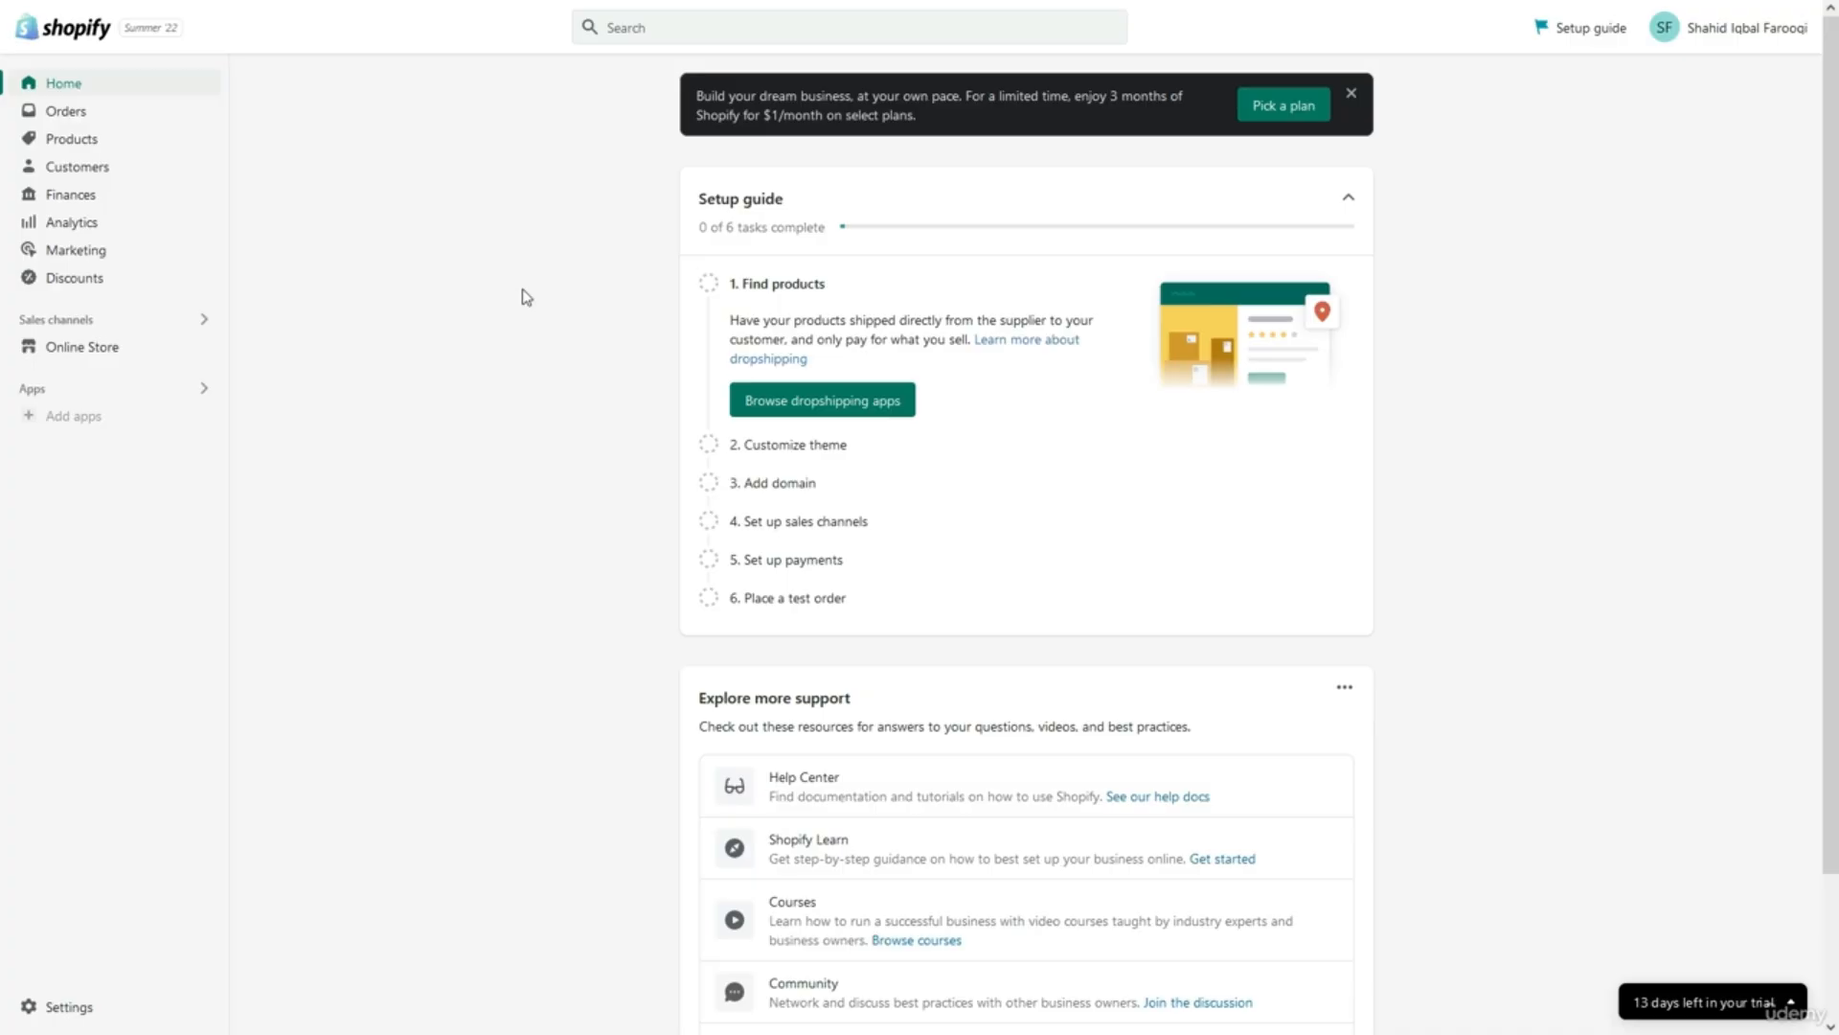
pyautogui.scroll(-3, 526, 297)
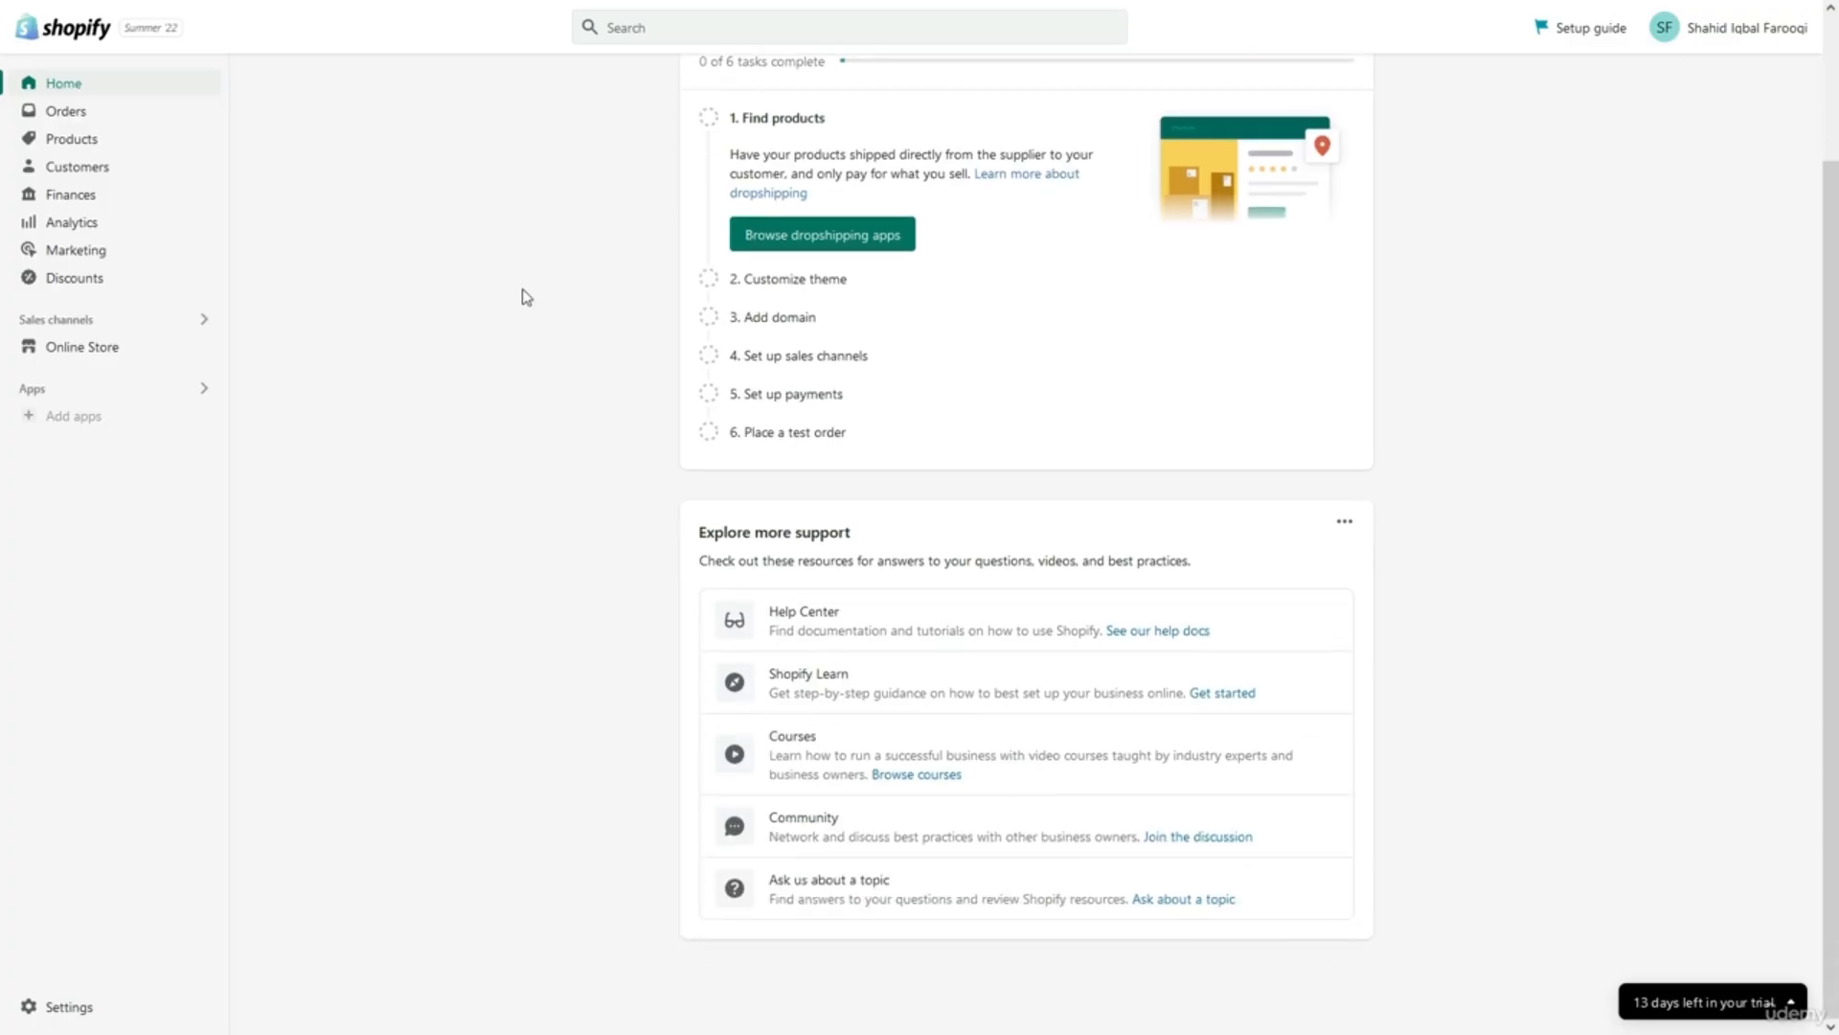
pyautogui.scroll(3, 525, 297)
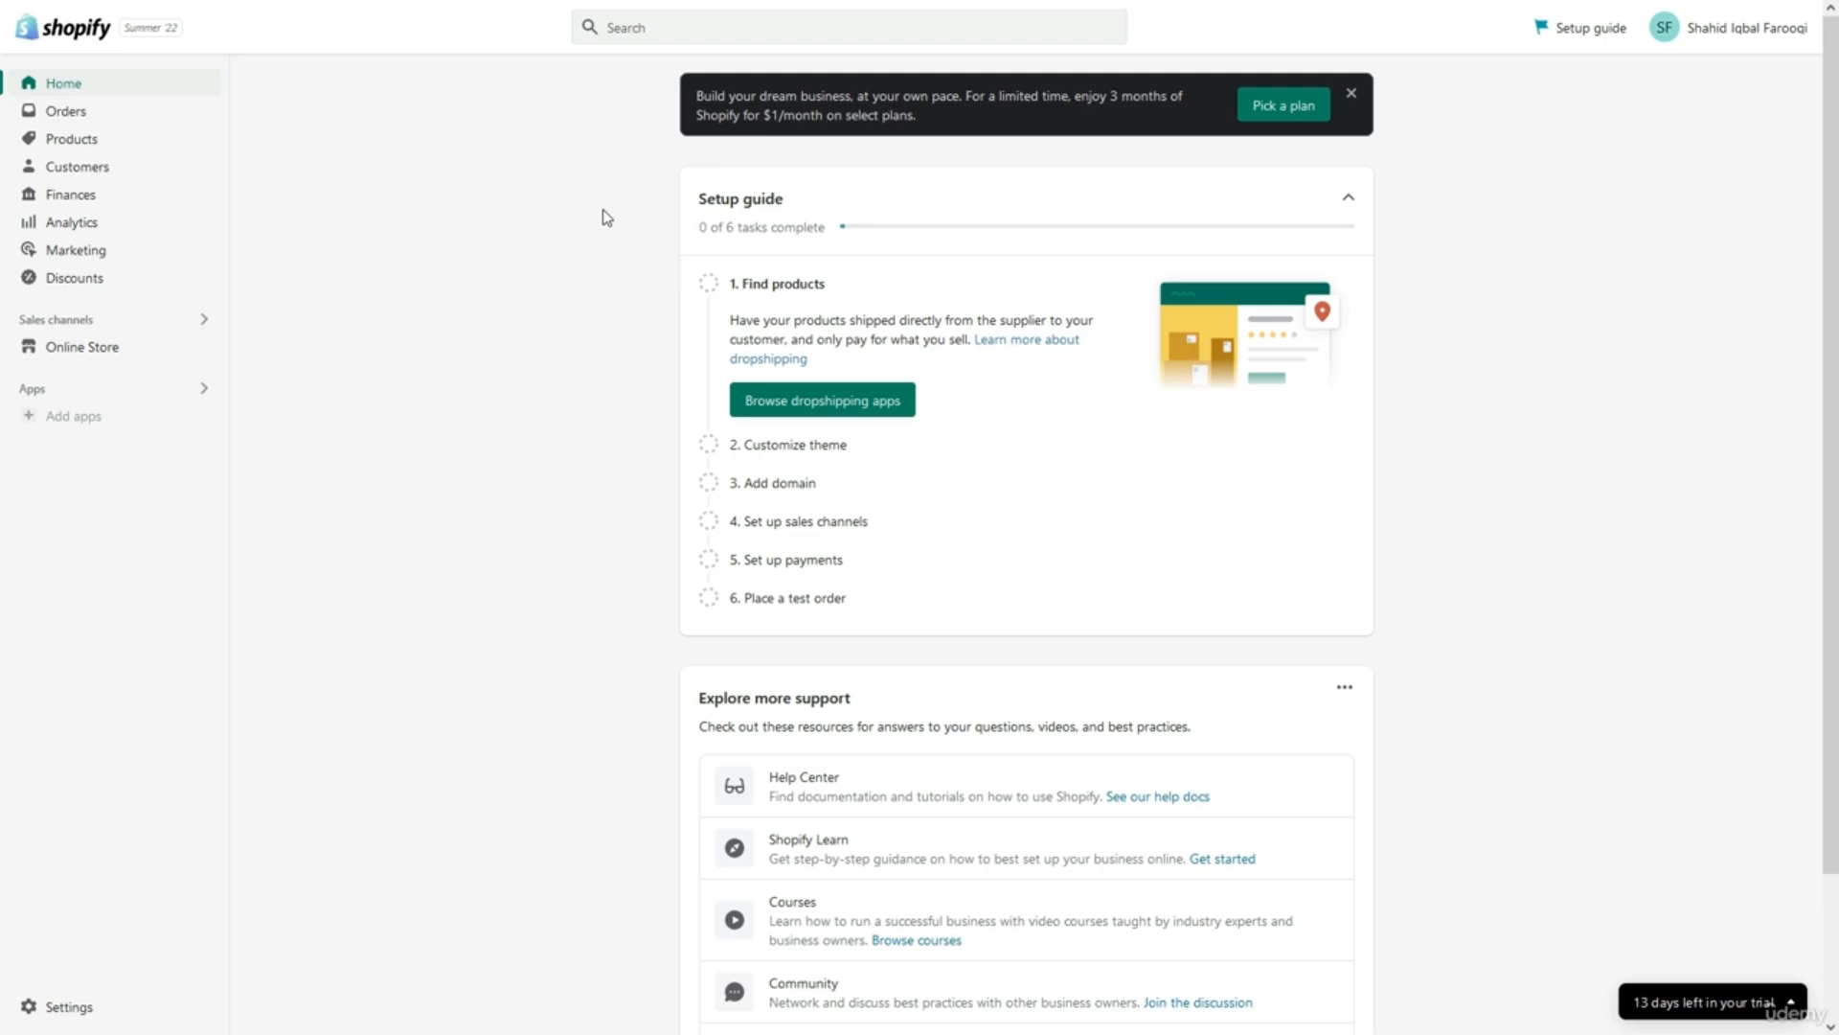
pyautogui.tripleClick(738, 96)
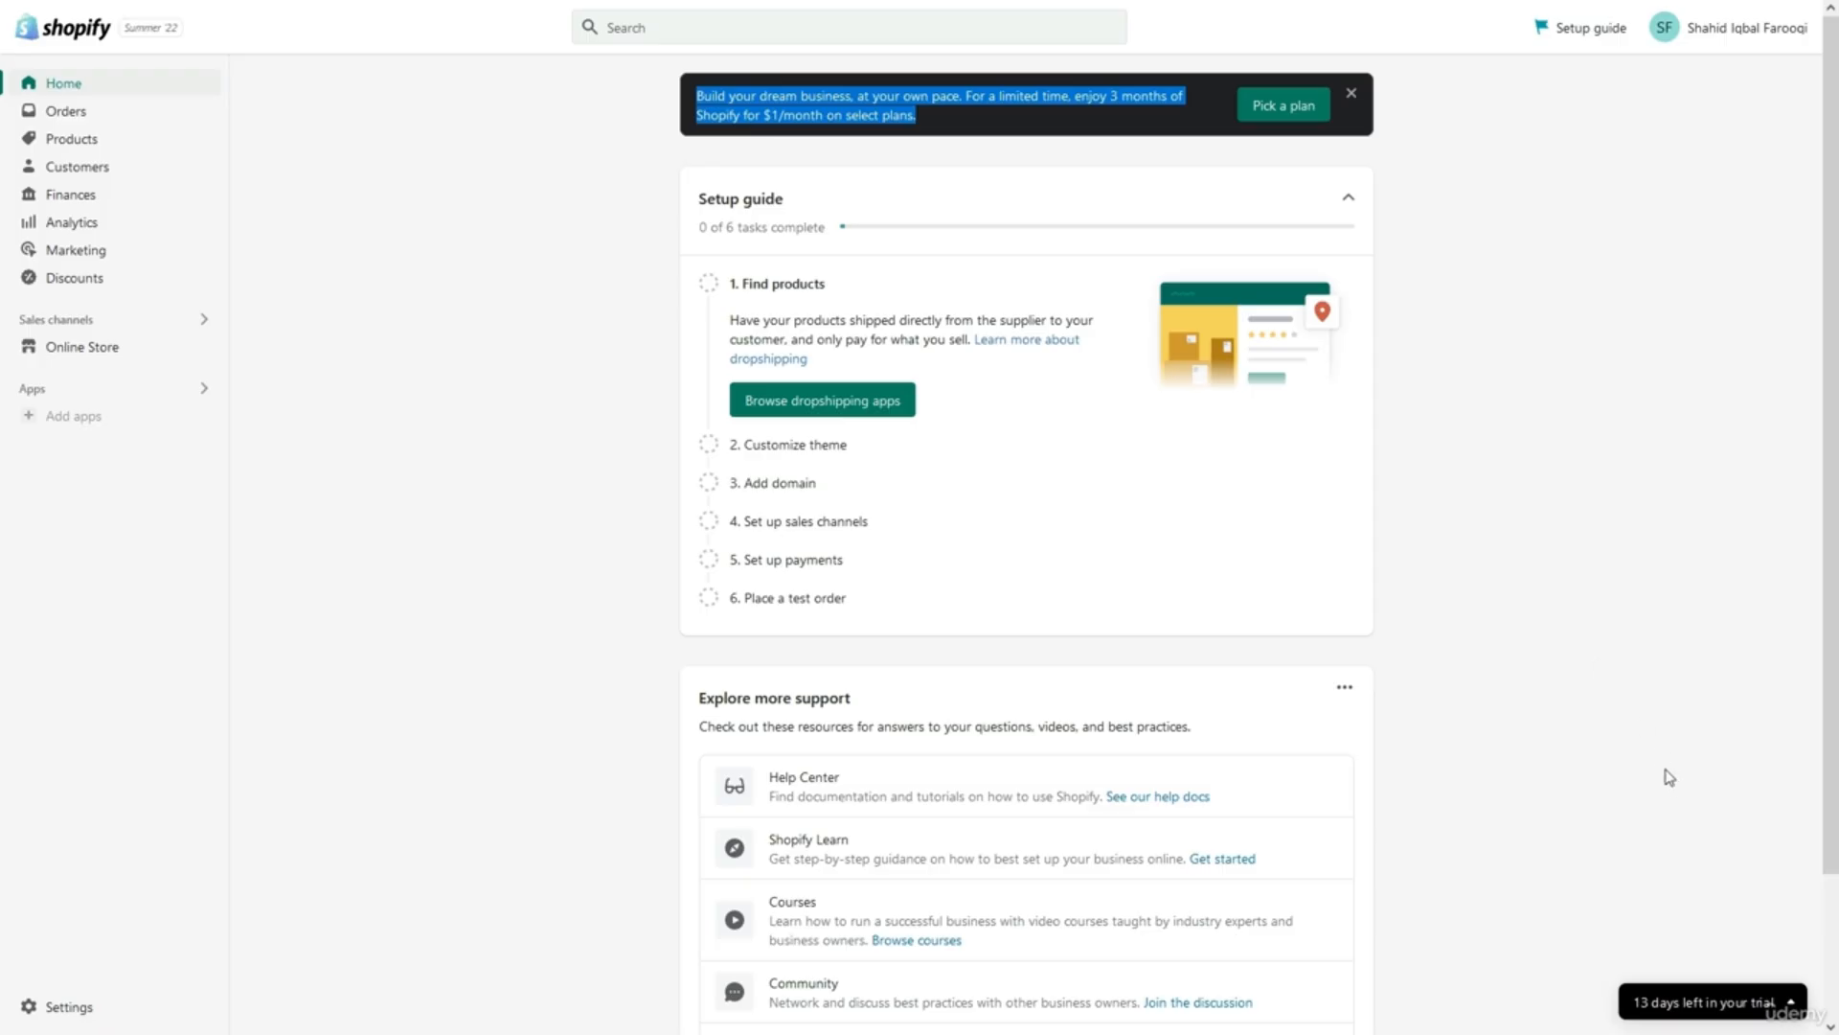
# Expand the '13 days left in your trial' notice.
pyautogui.click(1684, 1002)
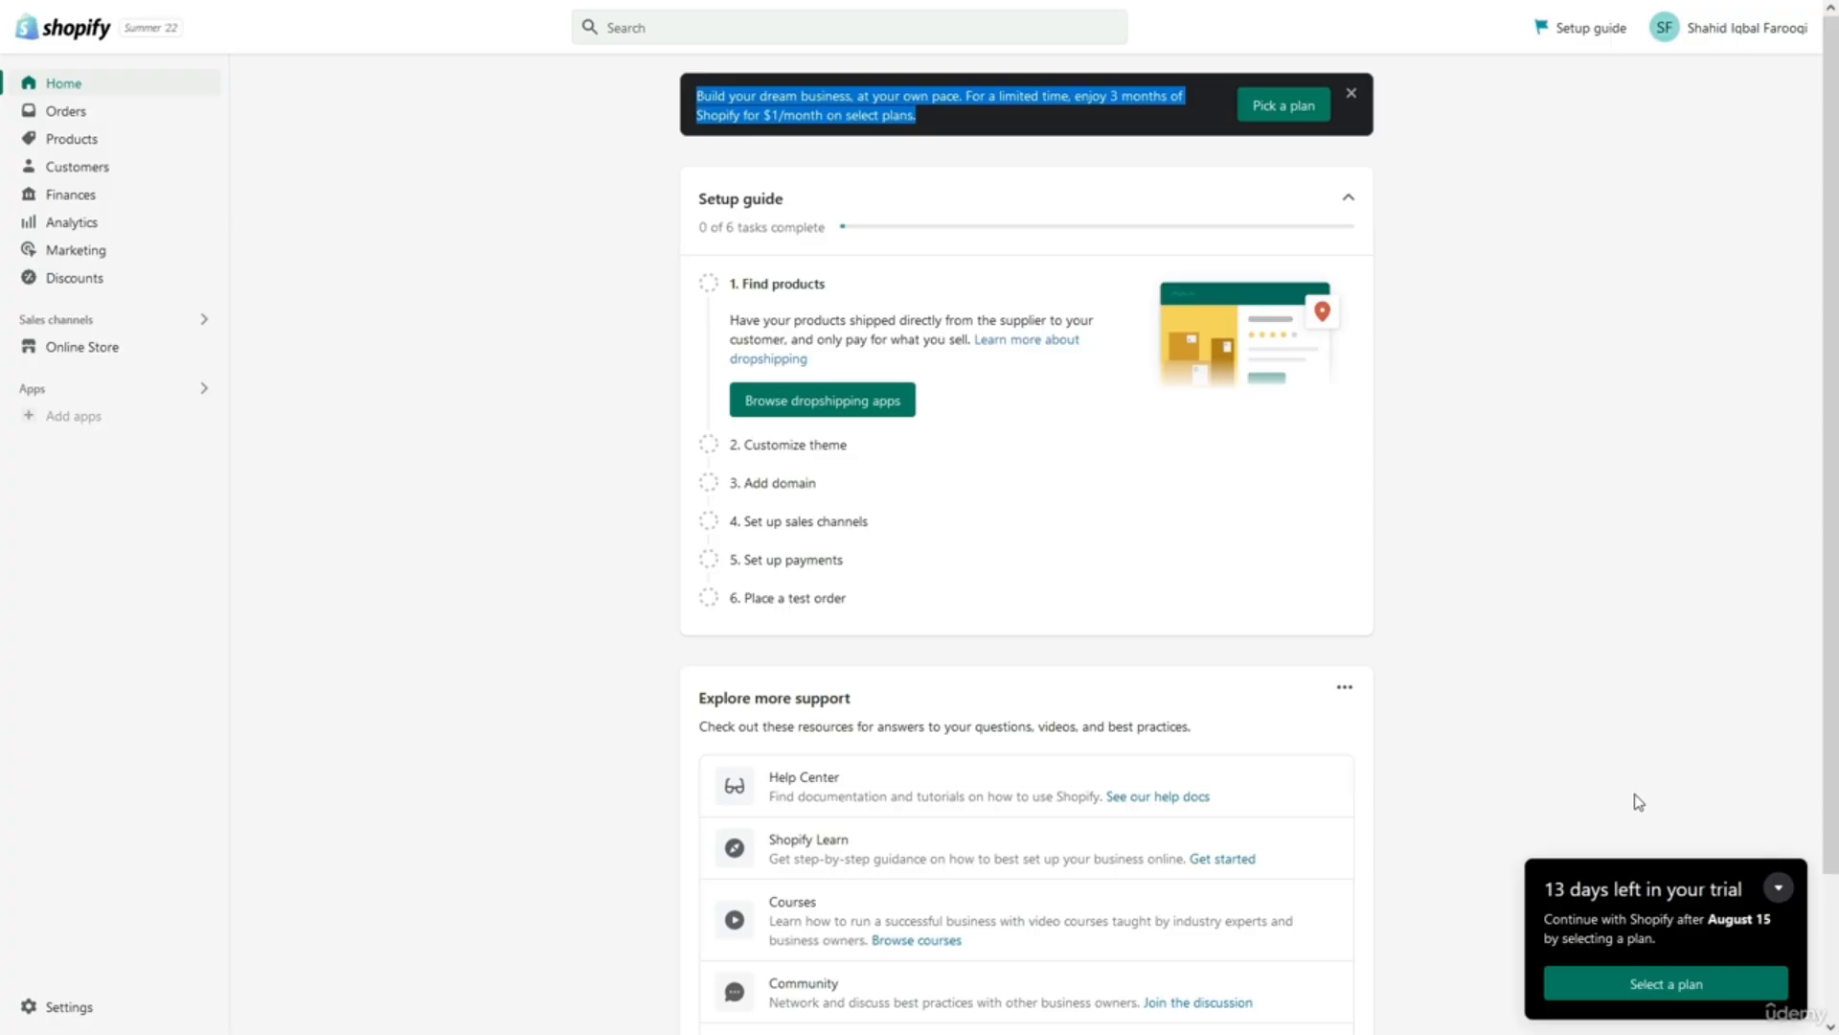
# Open the plan picker and compare prices ($29, $79, $299) and transaction fees, including 0.5%.
pyautogui.click(1649, 986)
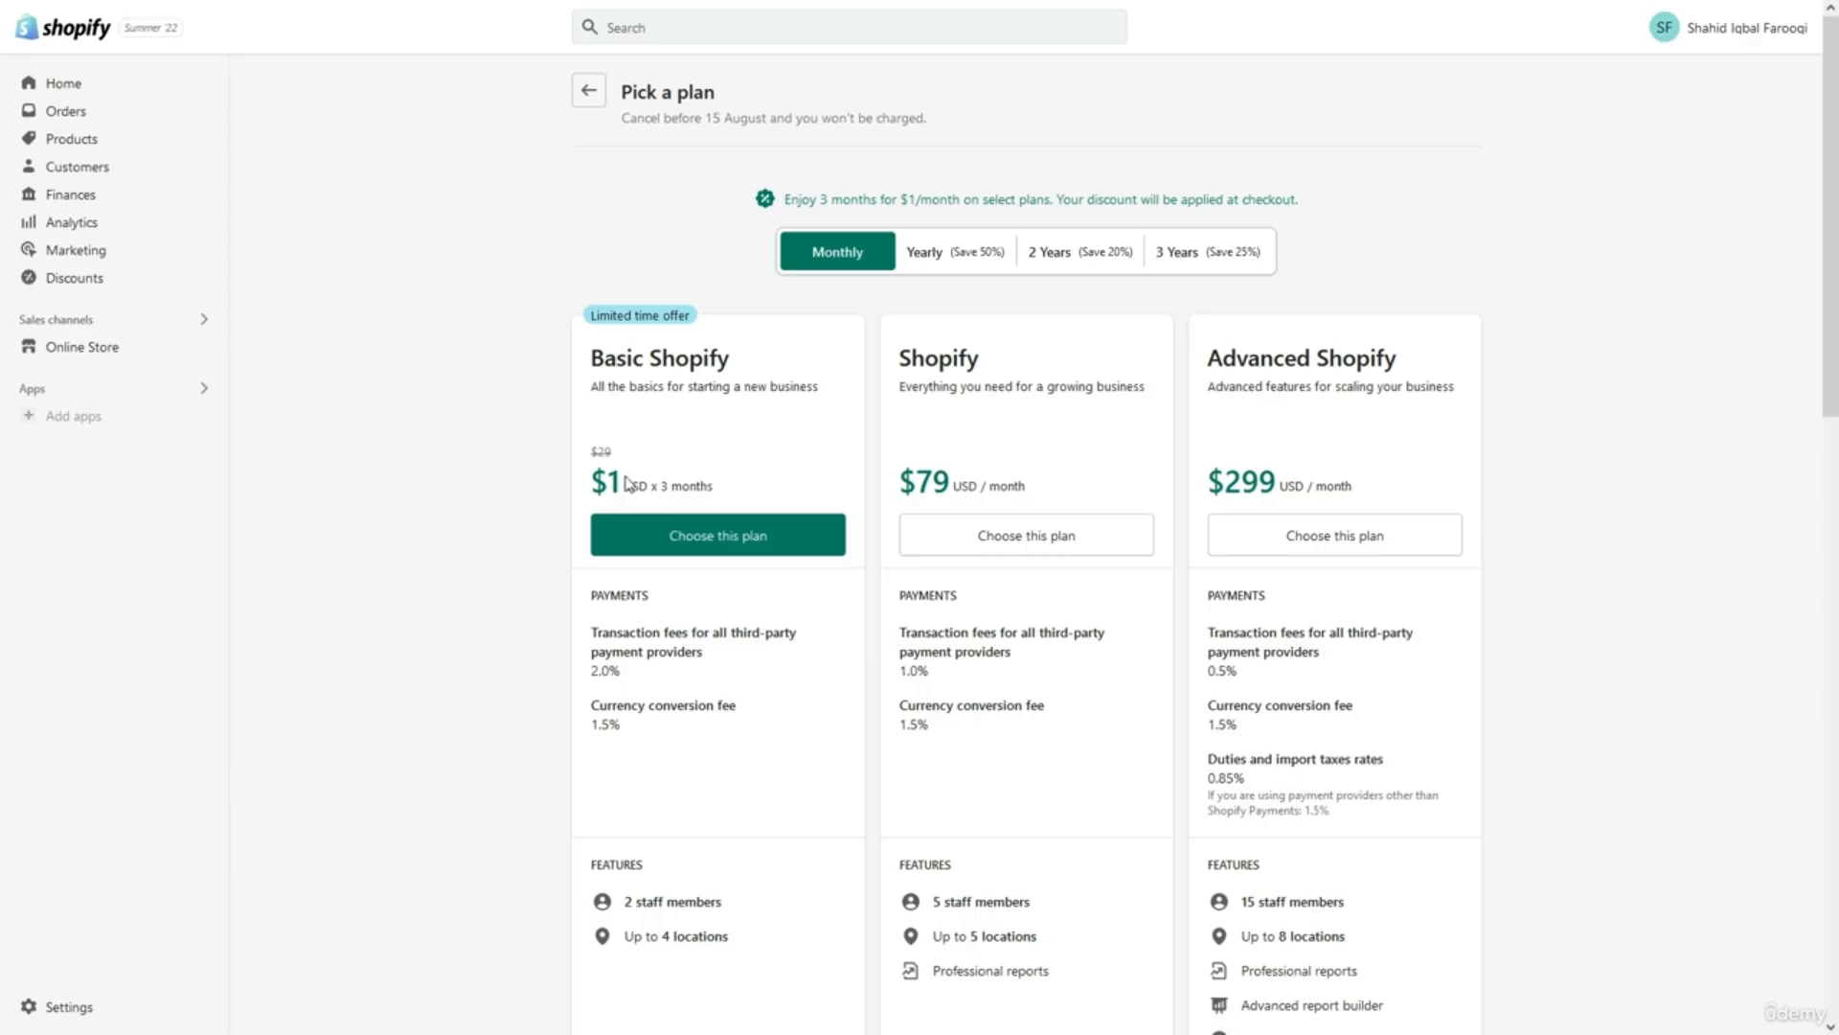
pyautogui.moveTo(590, 449); pyautogui.dragTo(652, 459)
pyautogui.tripleClick(931, 489)
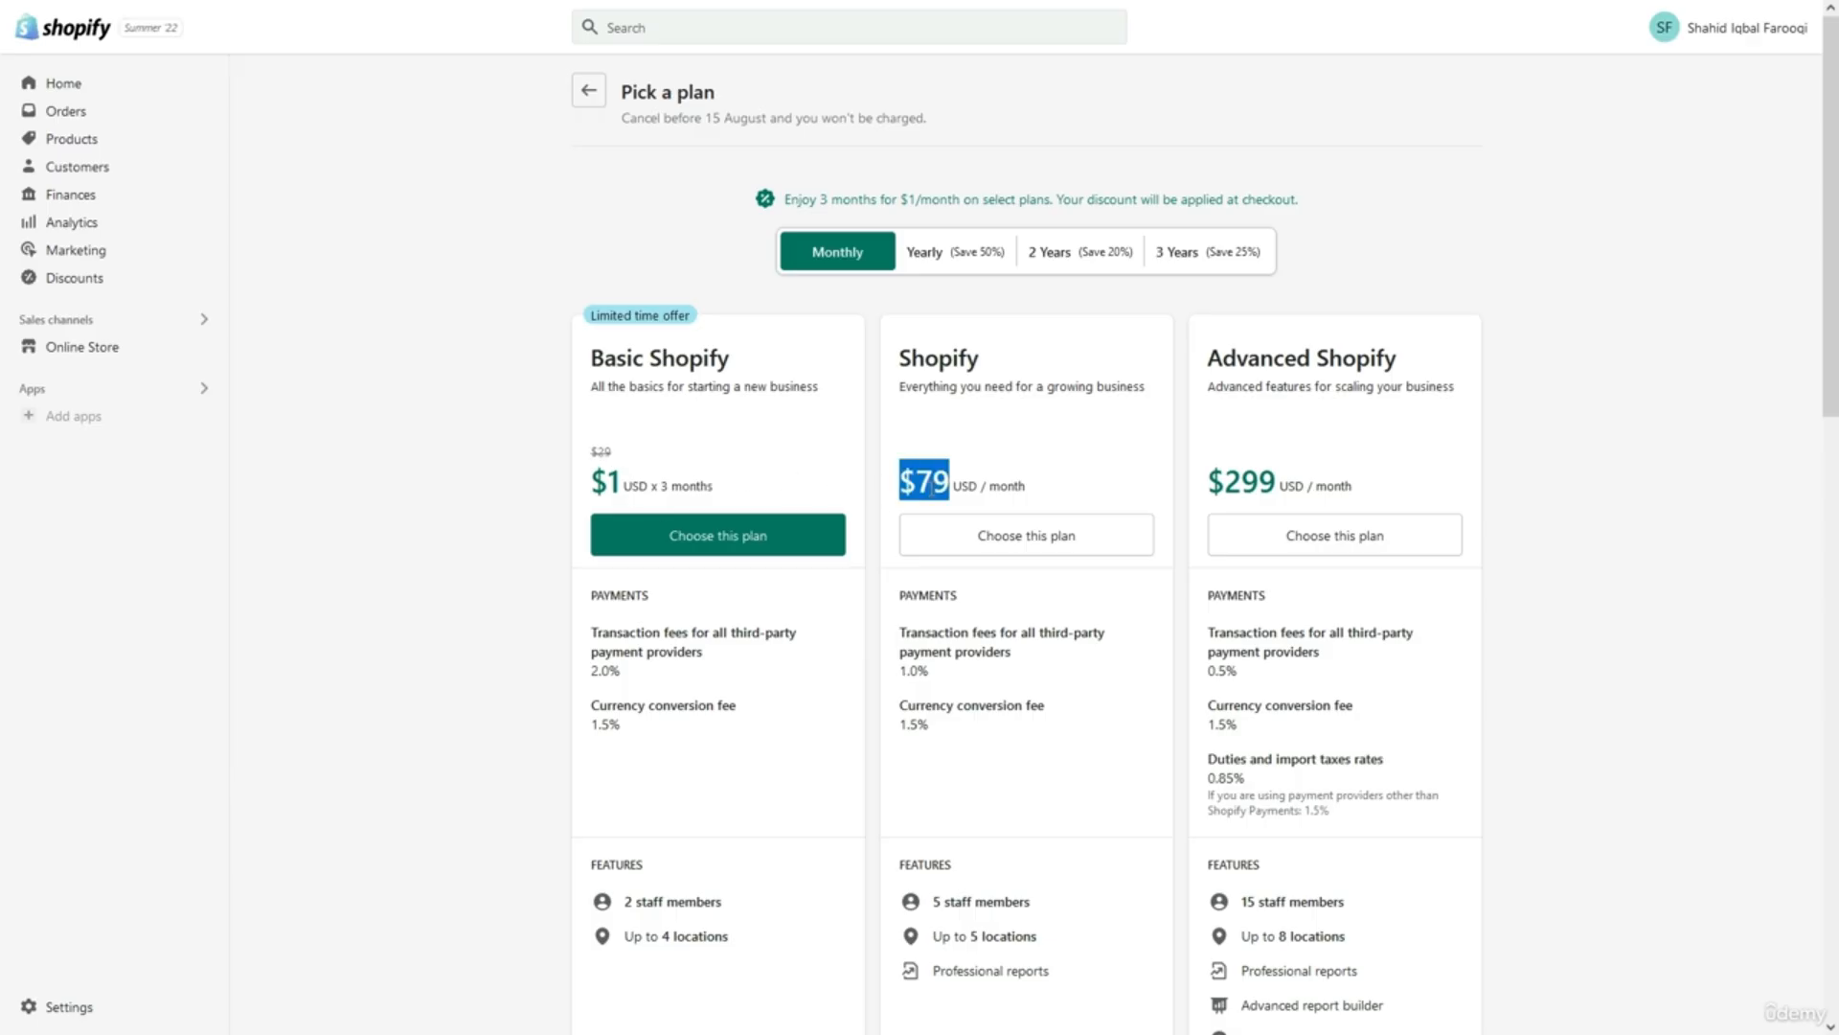
pyautogui.tripleClick(1243, 483)
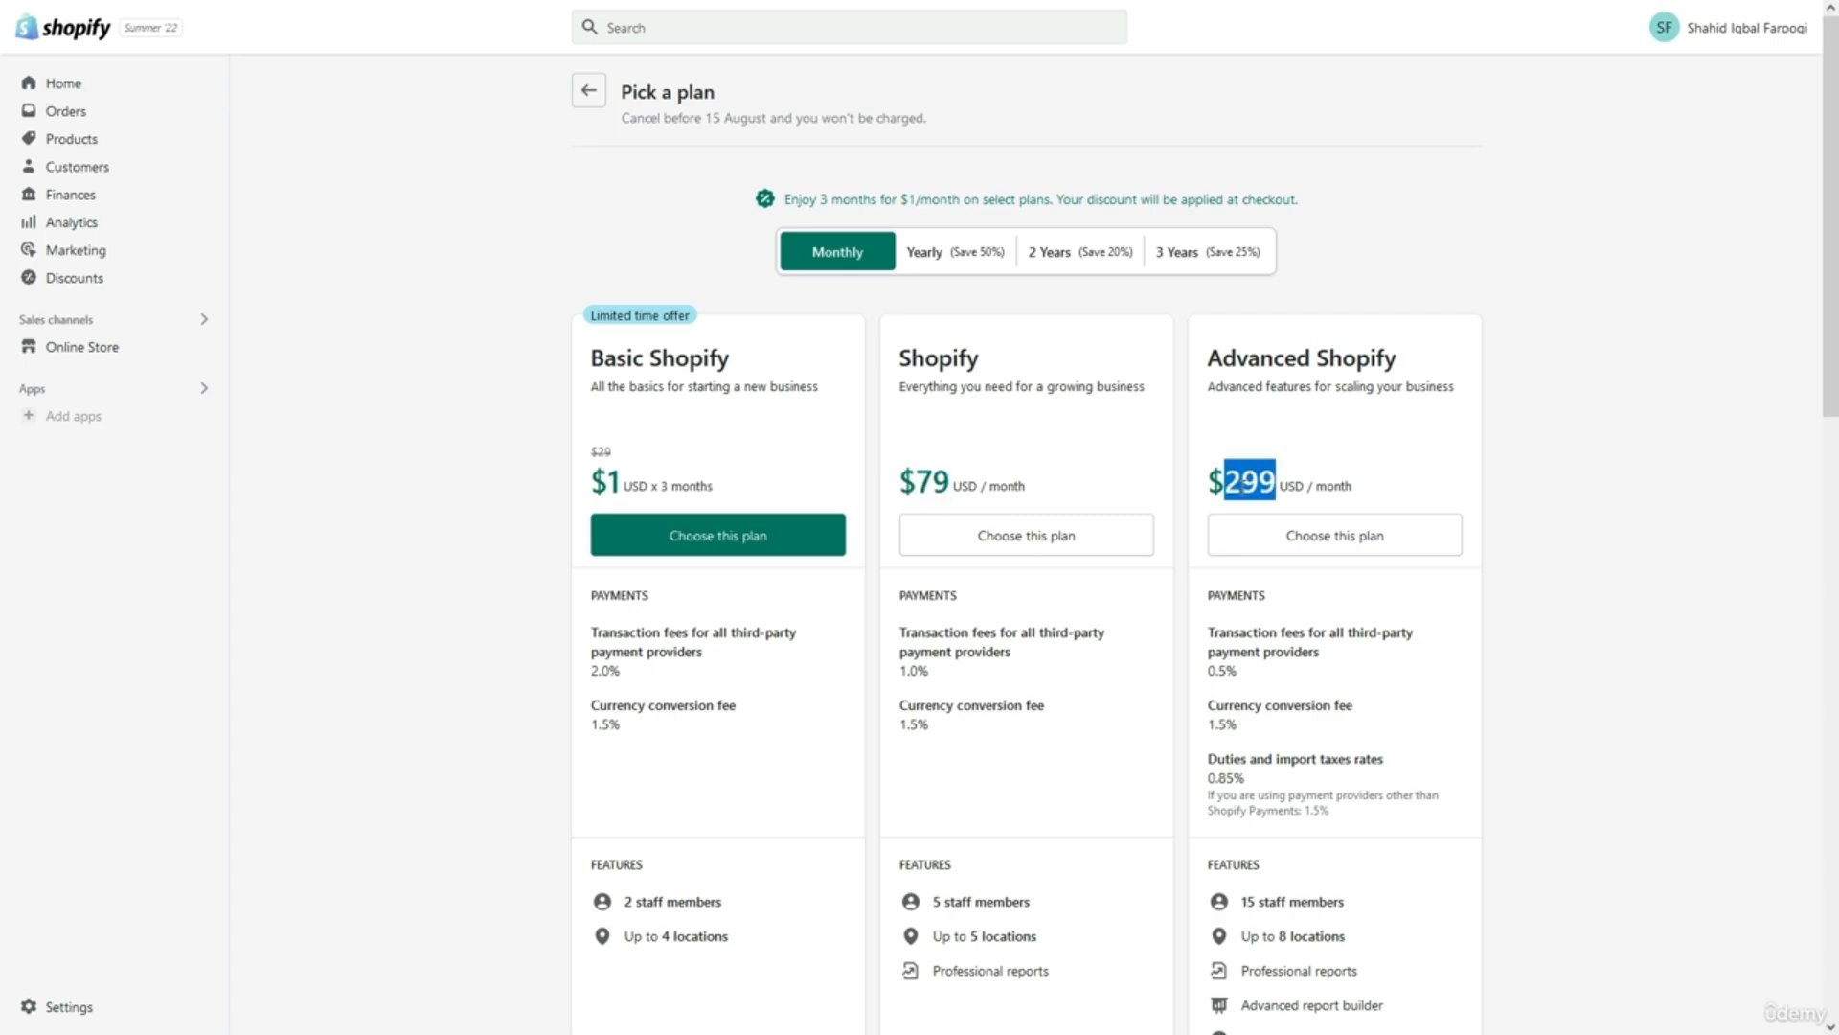
pyautogui.click(1188, 502)
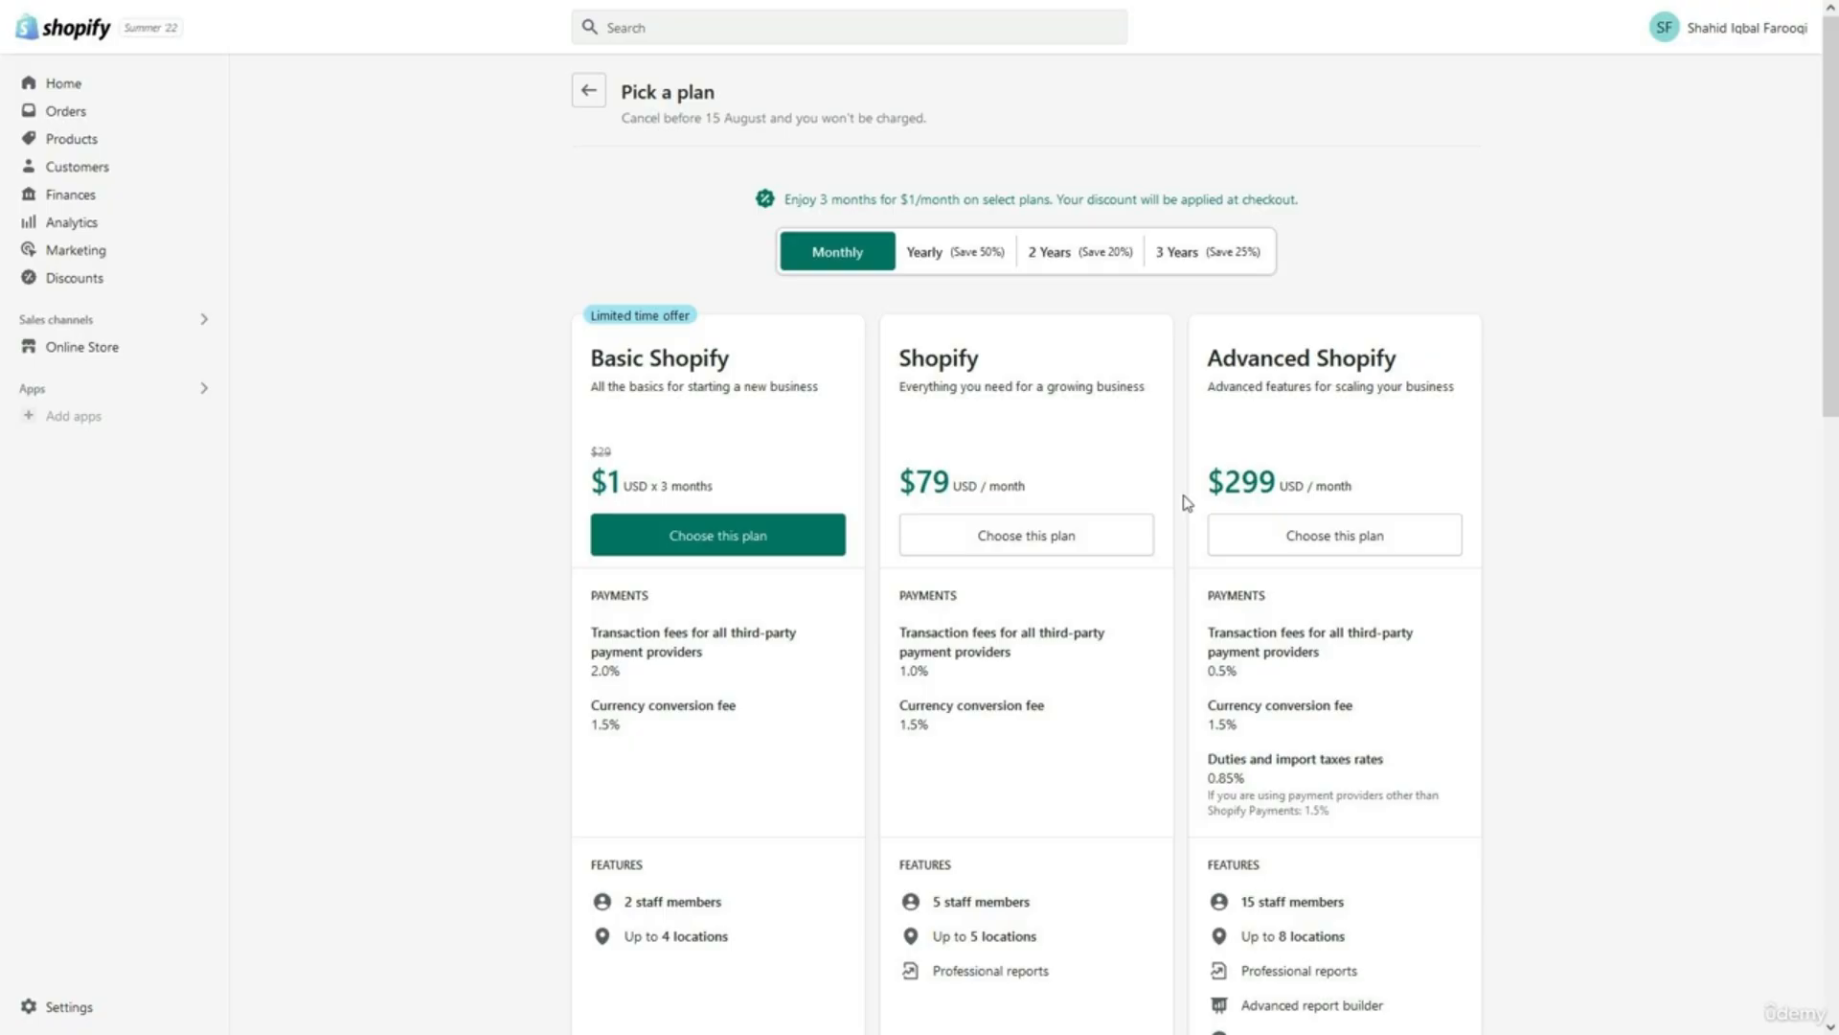
pyautogui.scroll(-3, 1188, 502)
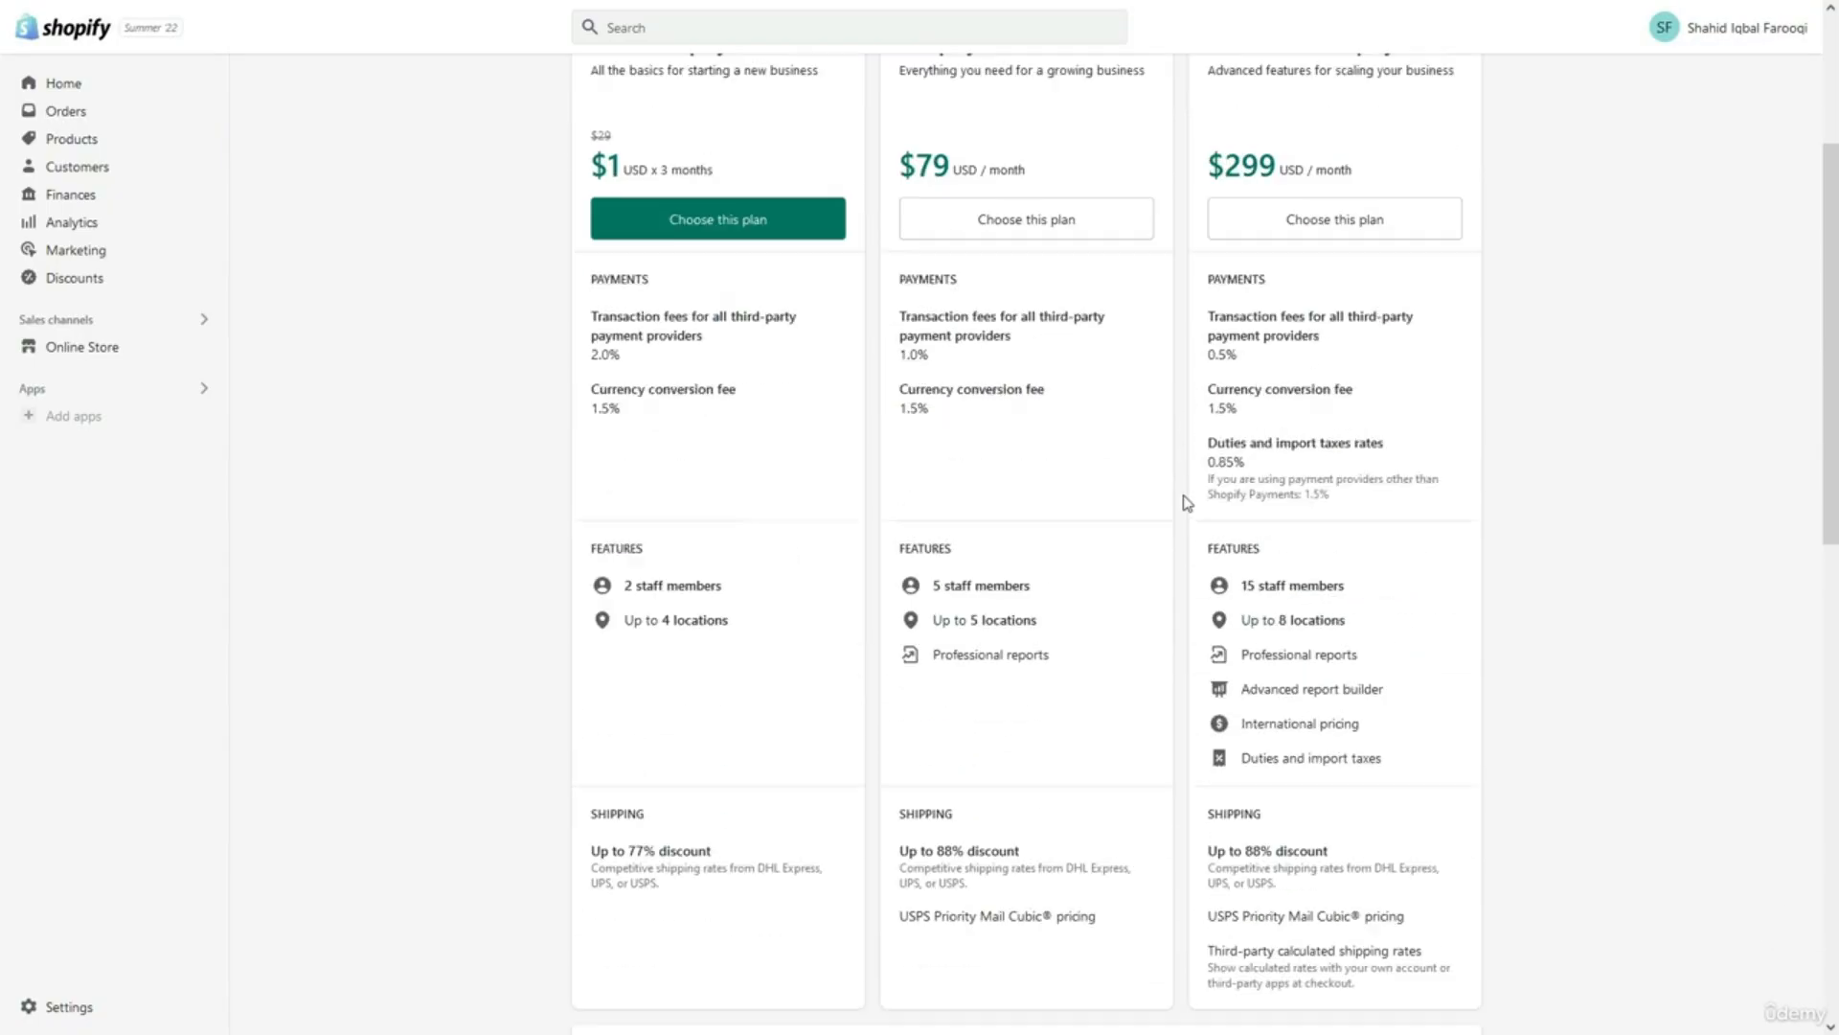
pyautogui.tripleClick(620, 340)
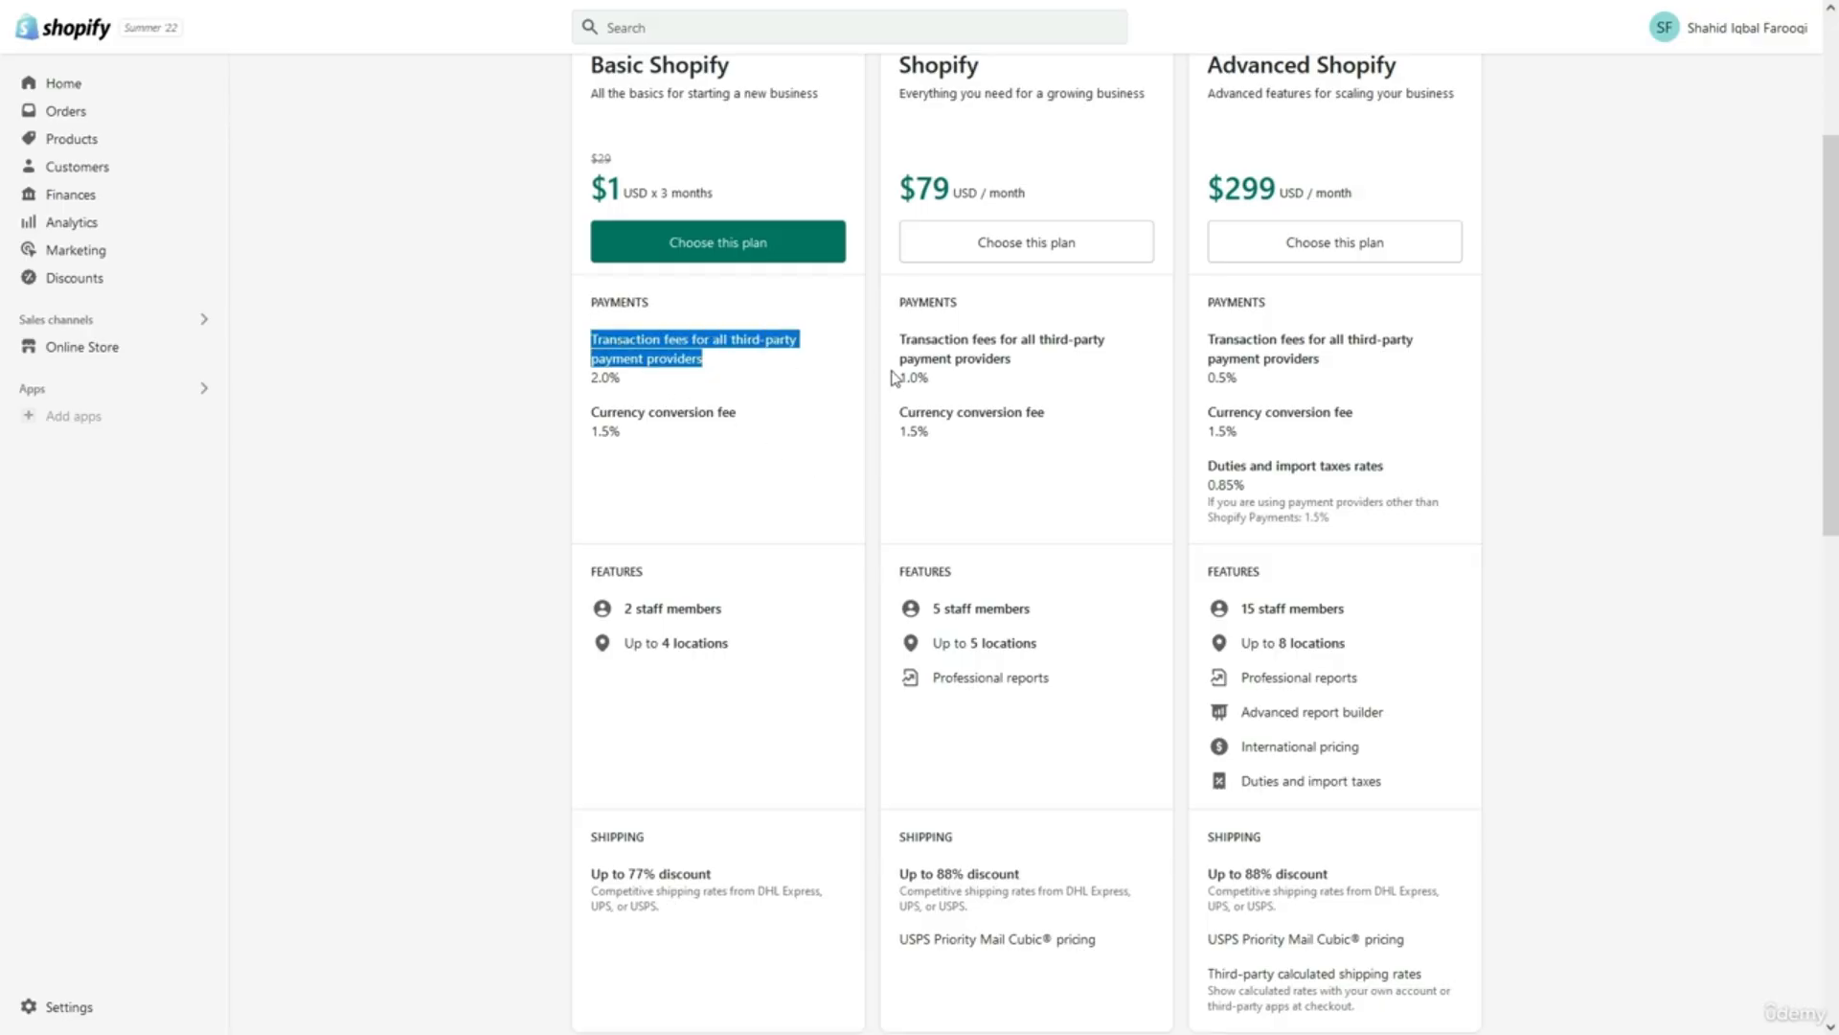
pyautogui.doubleClick(1231, 376)
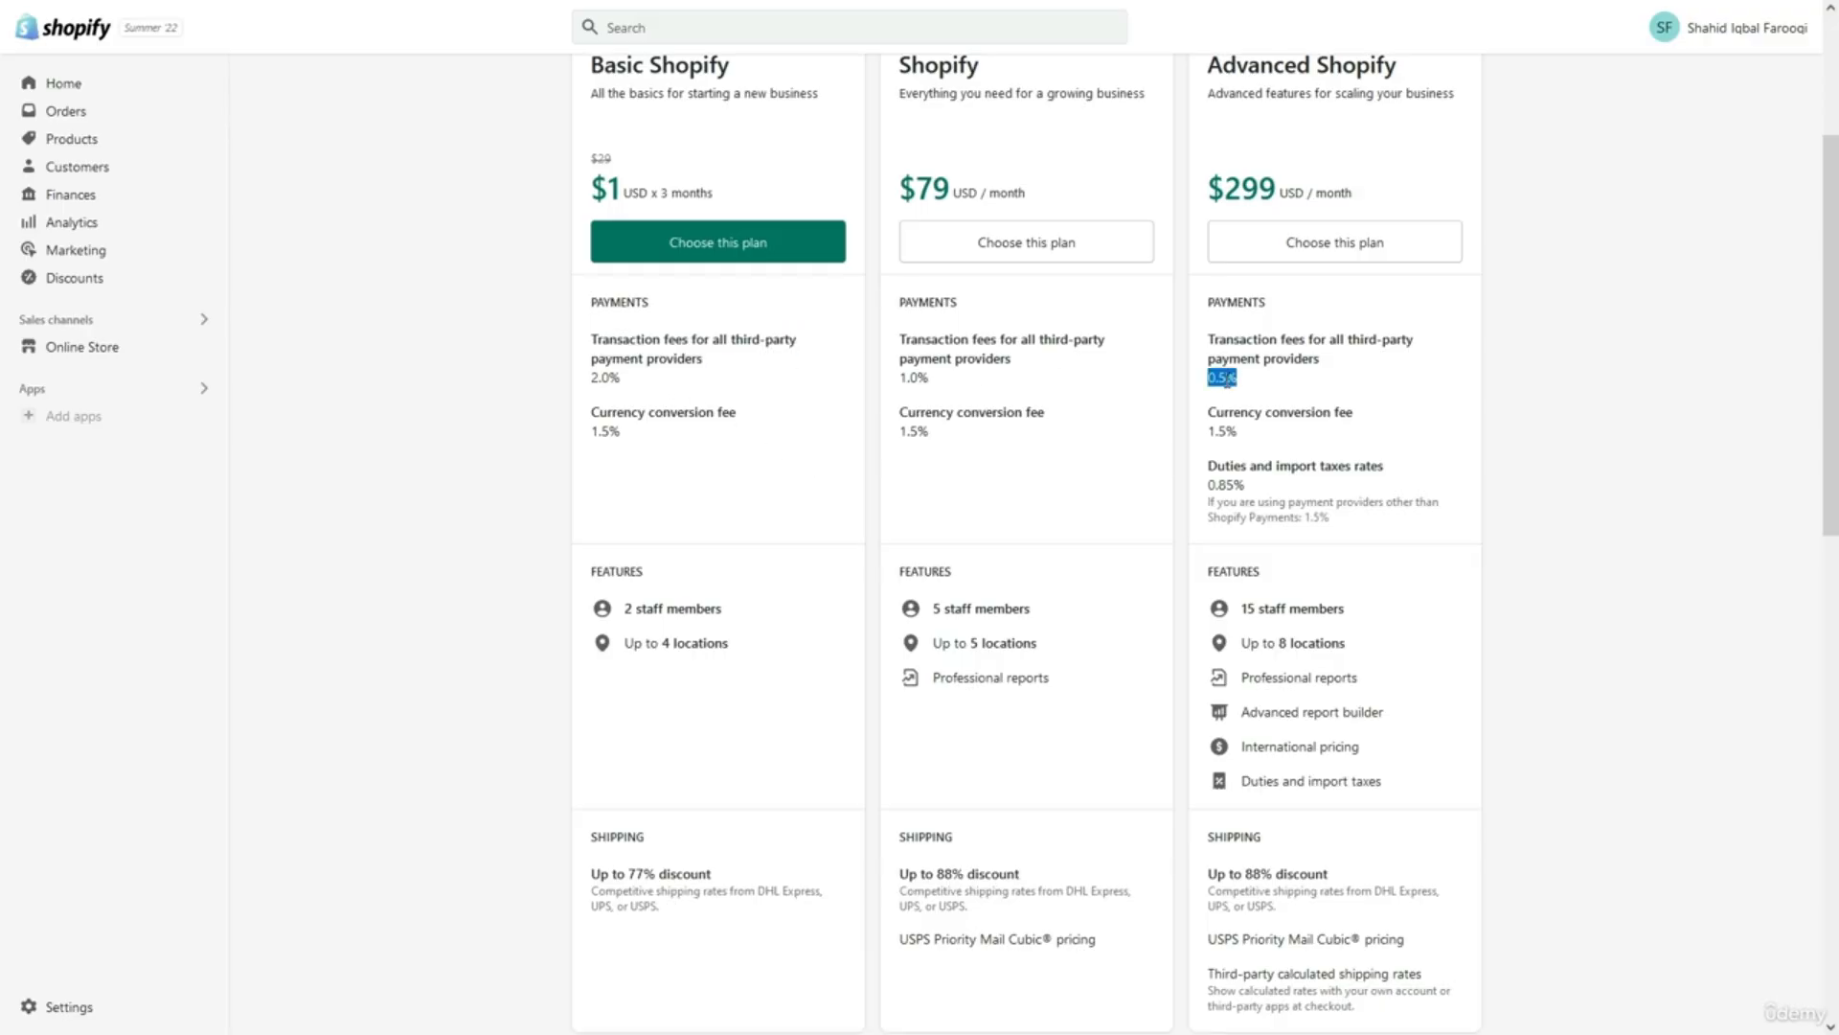
pyautogui.click(1188, 406)
# Review plan features, noting Basic's 2 staff members and up to 77% shipping discount.
pyautogui.scroll(-1, 1188, 406)
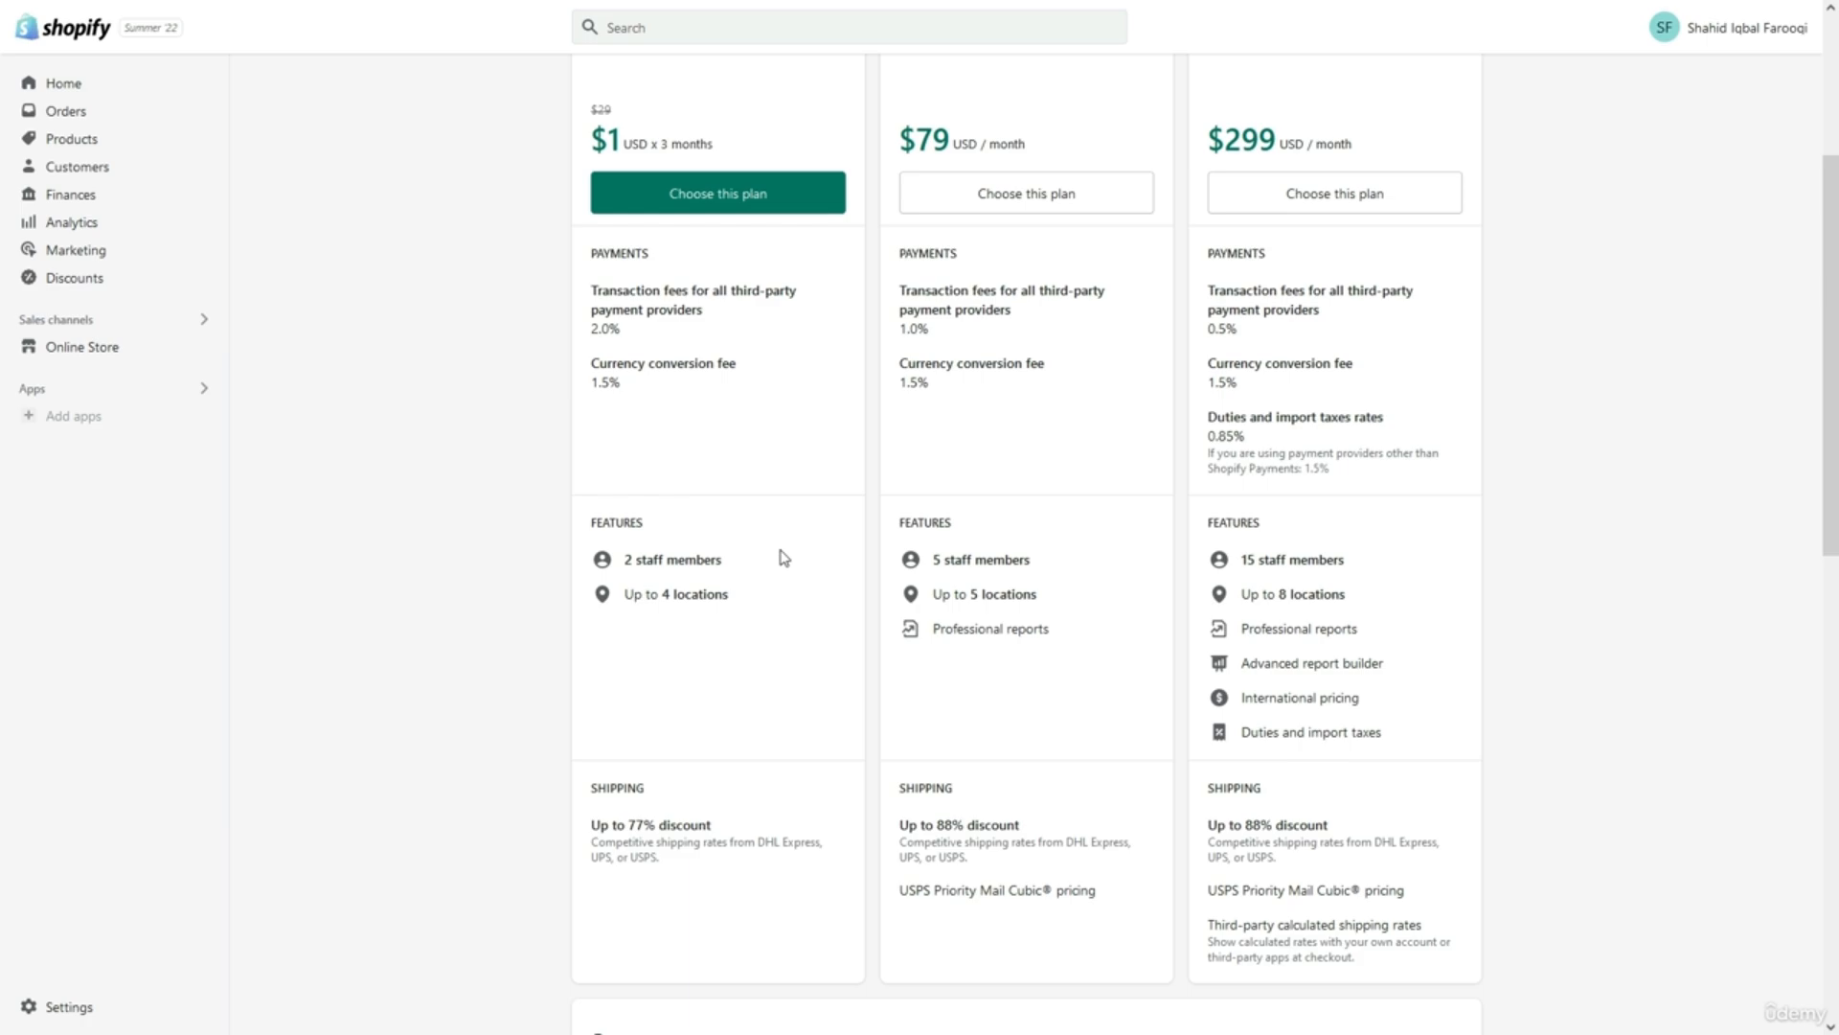
pyautogui.scroll(1, 785, 558)
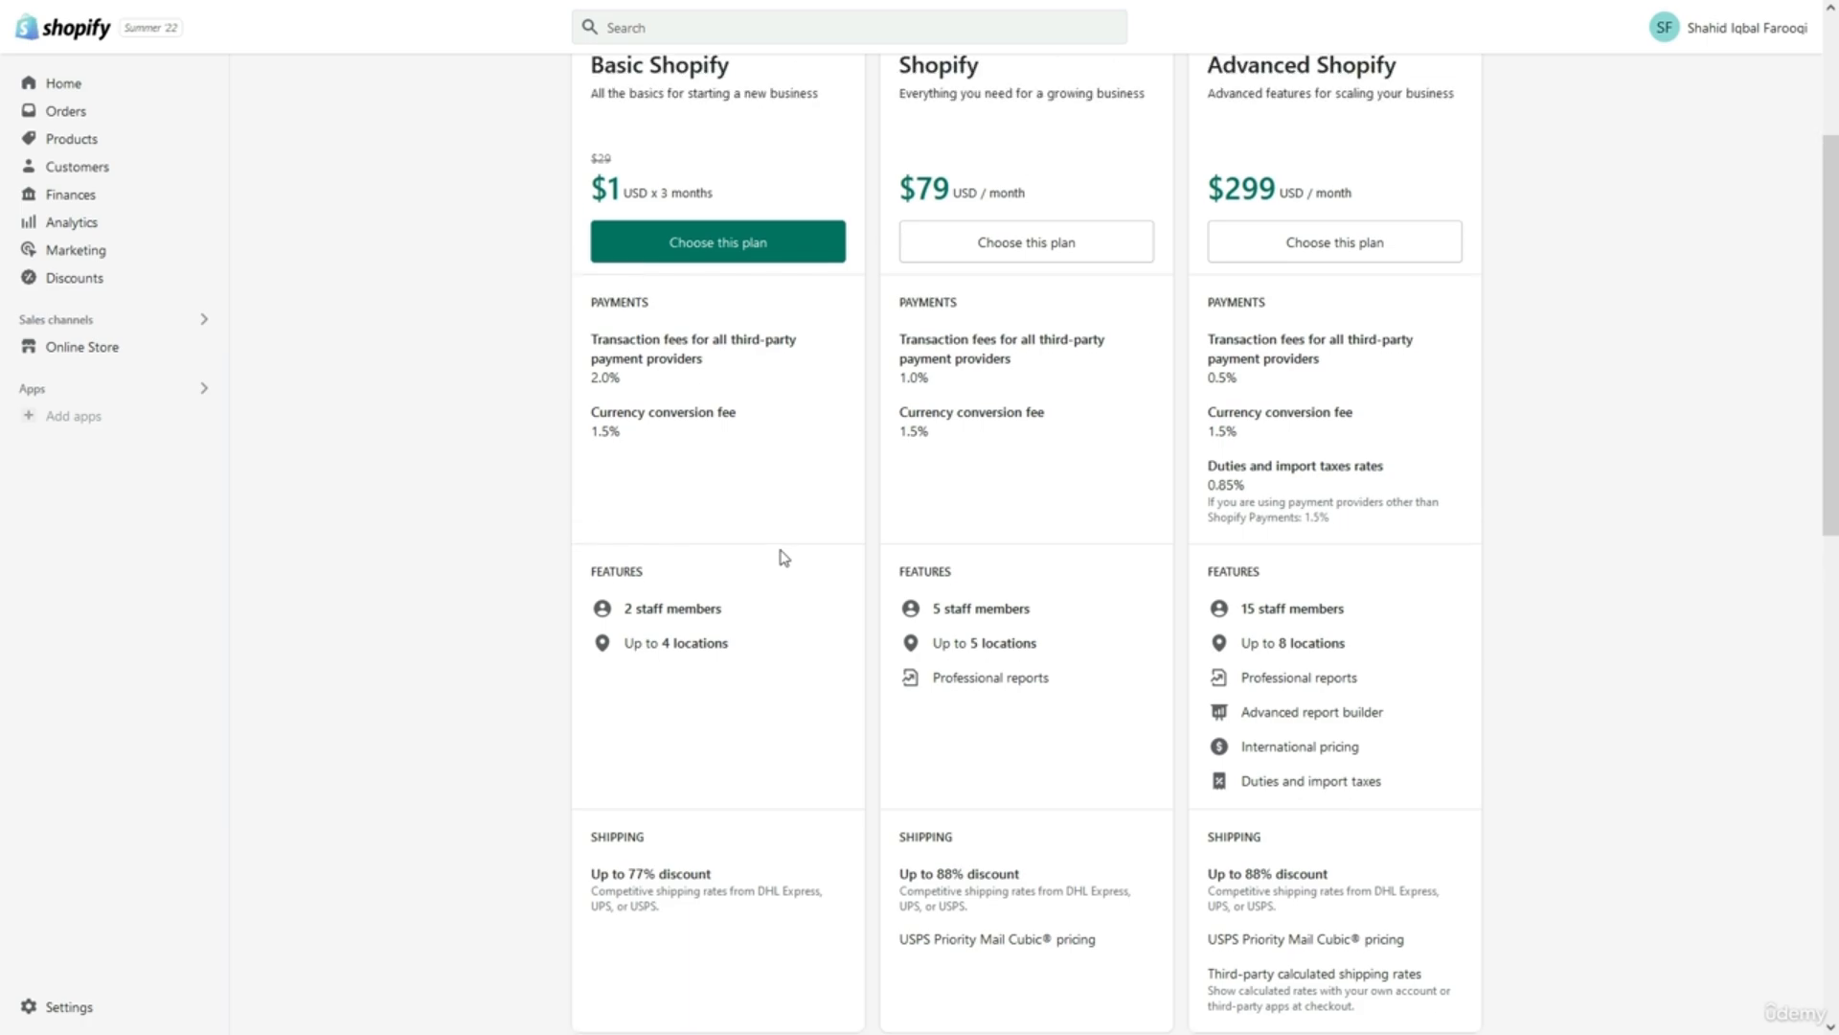
pyautogui.scroll(1, 785, 557)
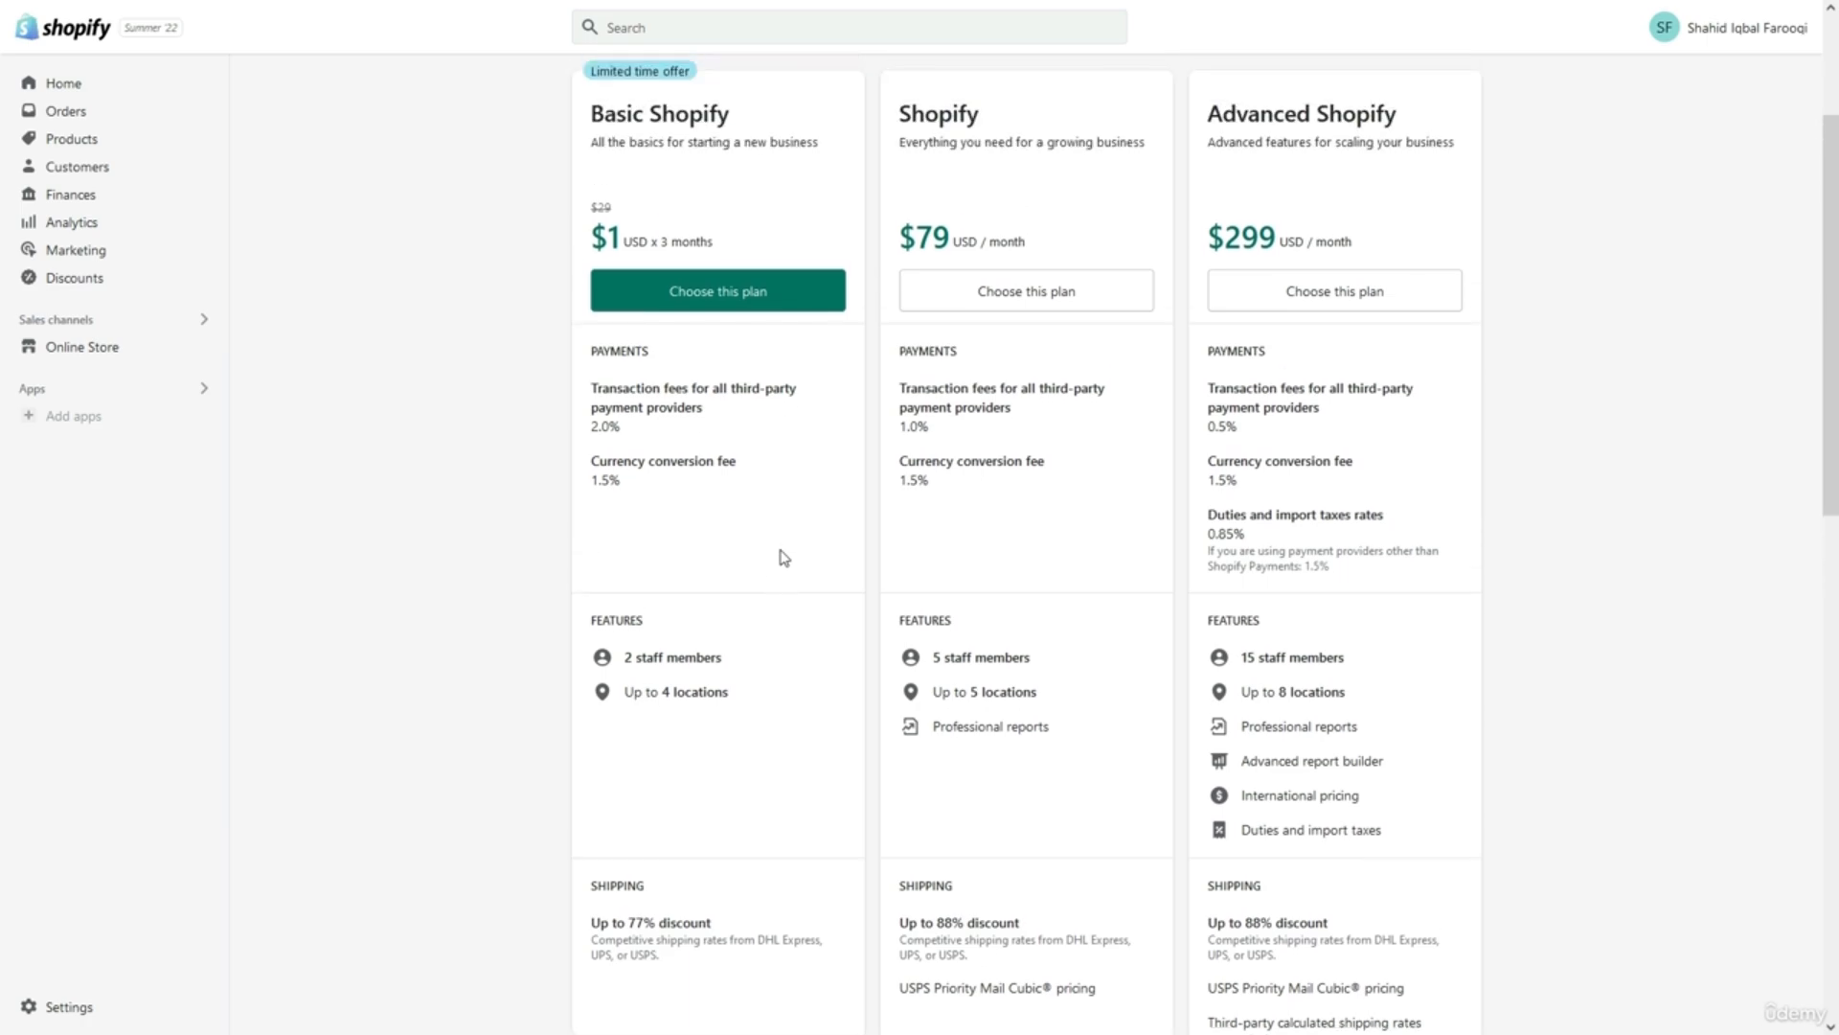
pyautogui.moveTo(623, 658); pyautogui.dragTo(781, 678)
pyautogui.click(781, 678)
pyautogui.doubleClick(644, 925)
pyautogui.tripleClick(644, 925)
pyautogui.click(702, 962)
# Compare Basic's 4 locations with Shopify's 5, then choose the Basic Shopify plan.
pyautogui.tripleClick(681, 690)
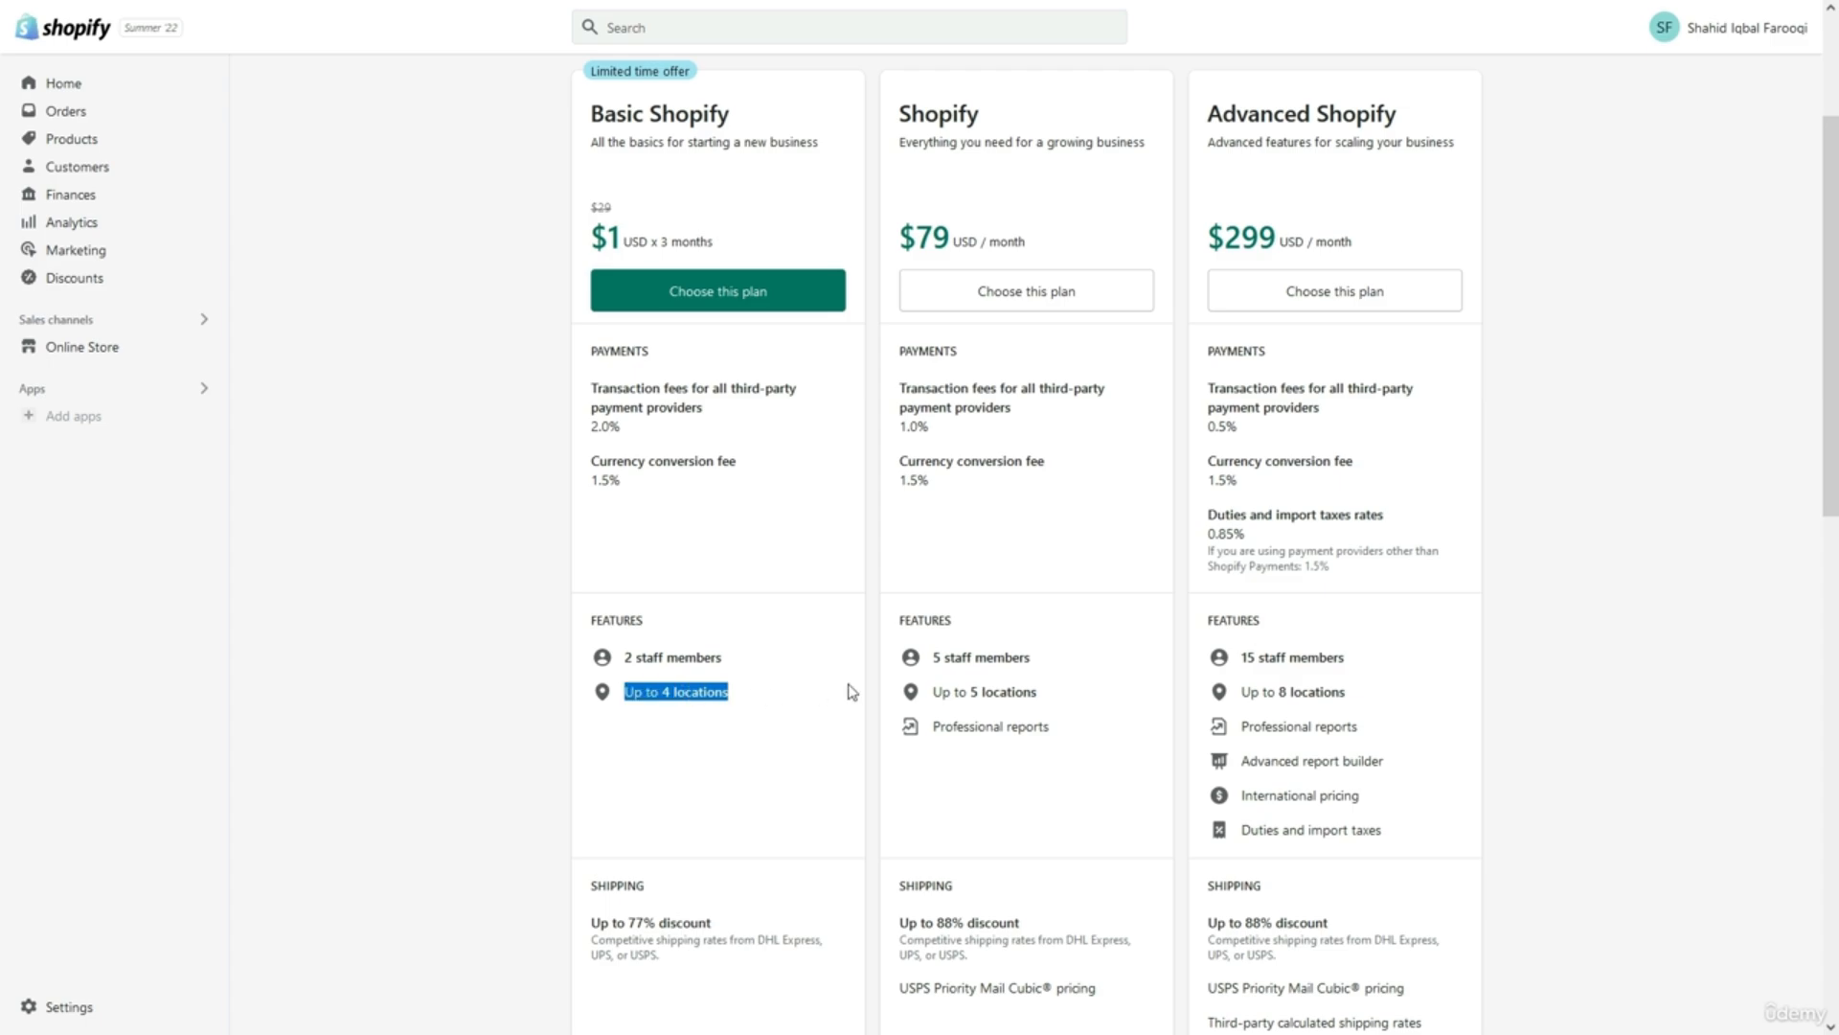
pyautogui.click(955, 690)
pyautogui.tripleClick(955, 691)
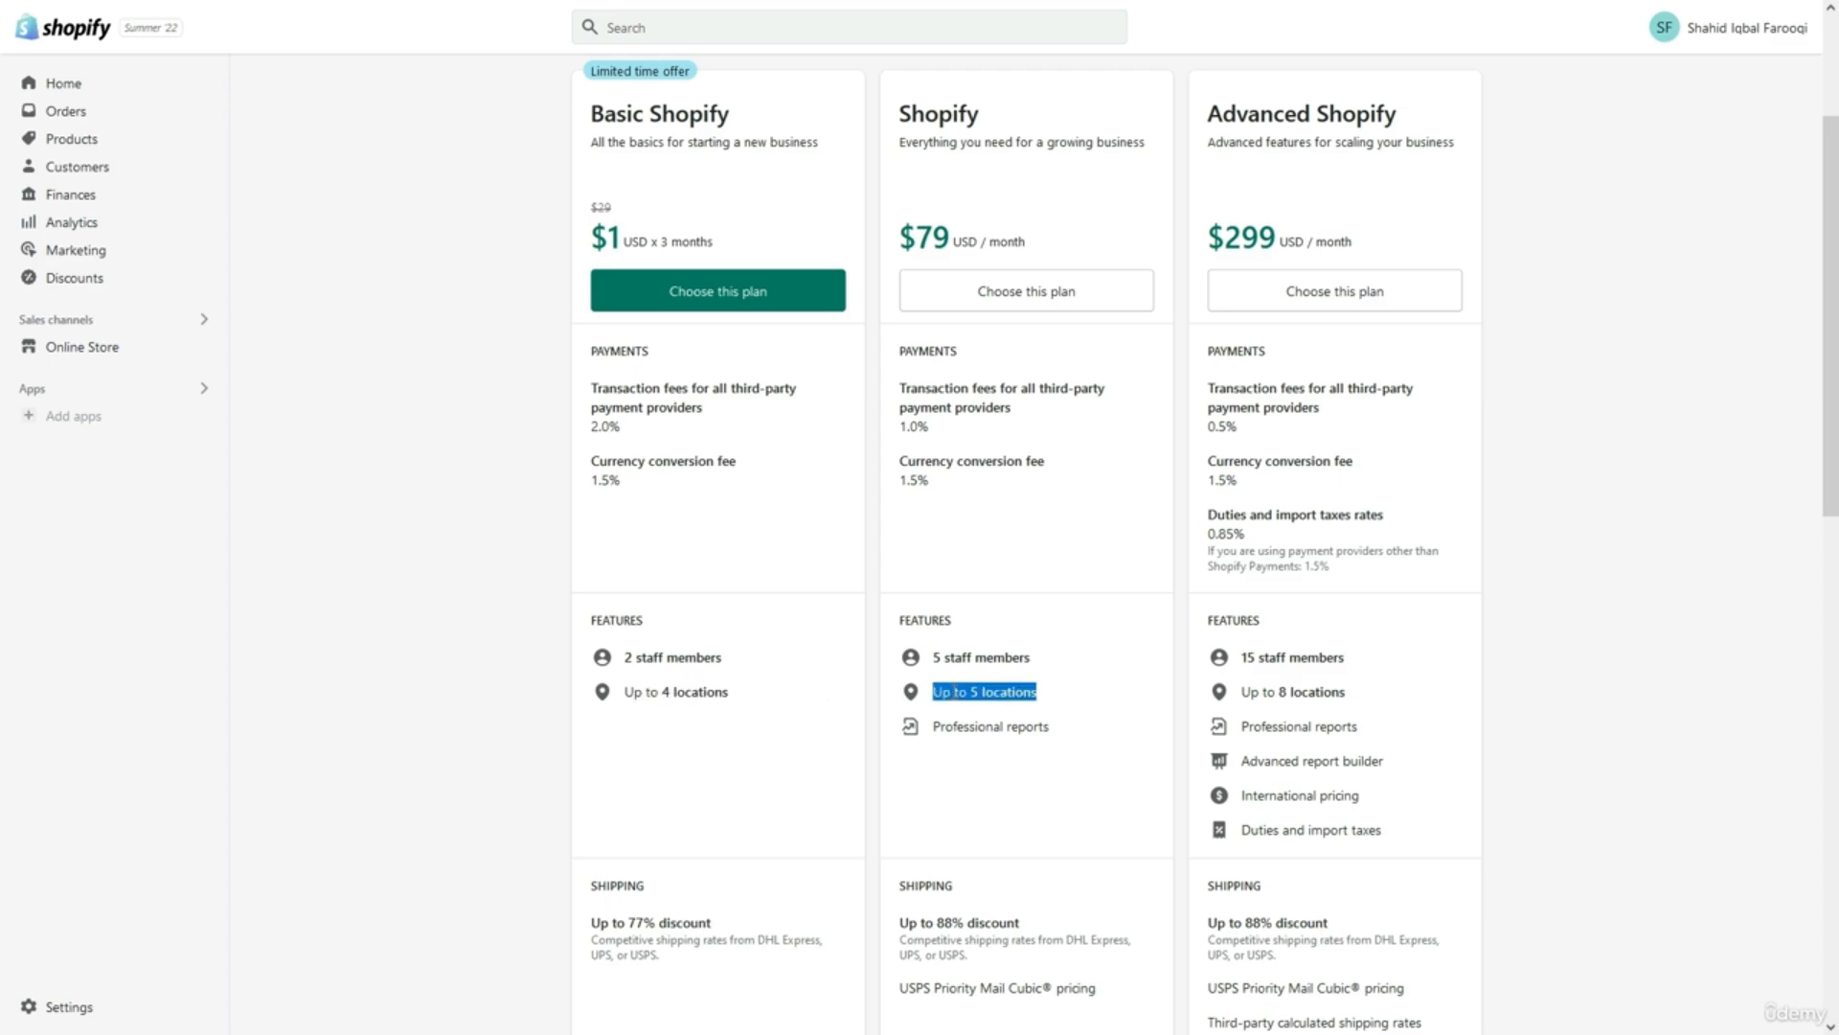
pyautogui.click(826, 720)
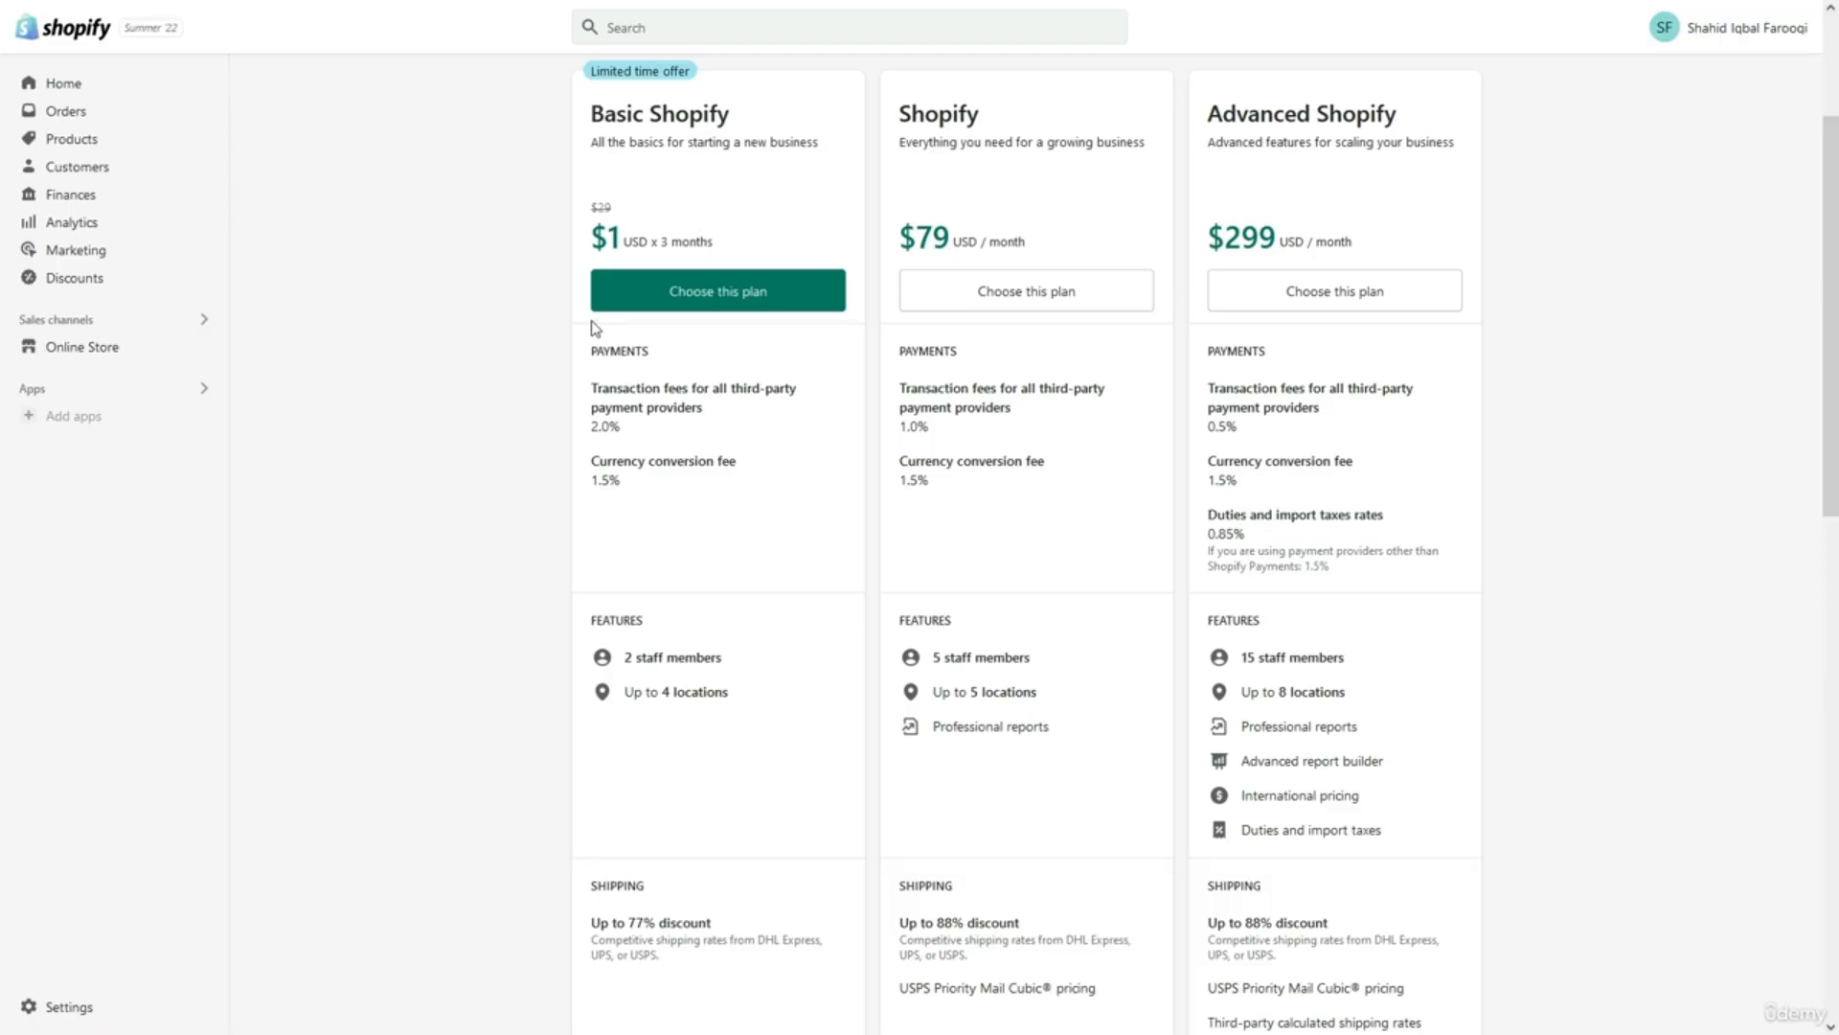
pyautogui.click(663, 307)
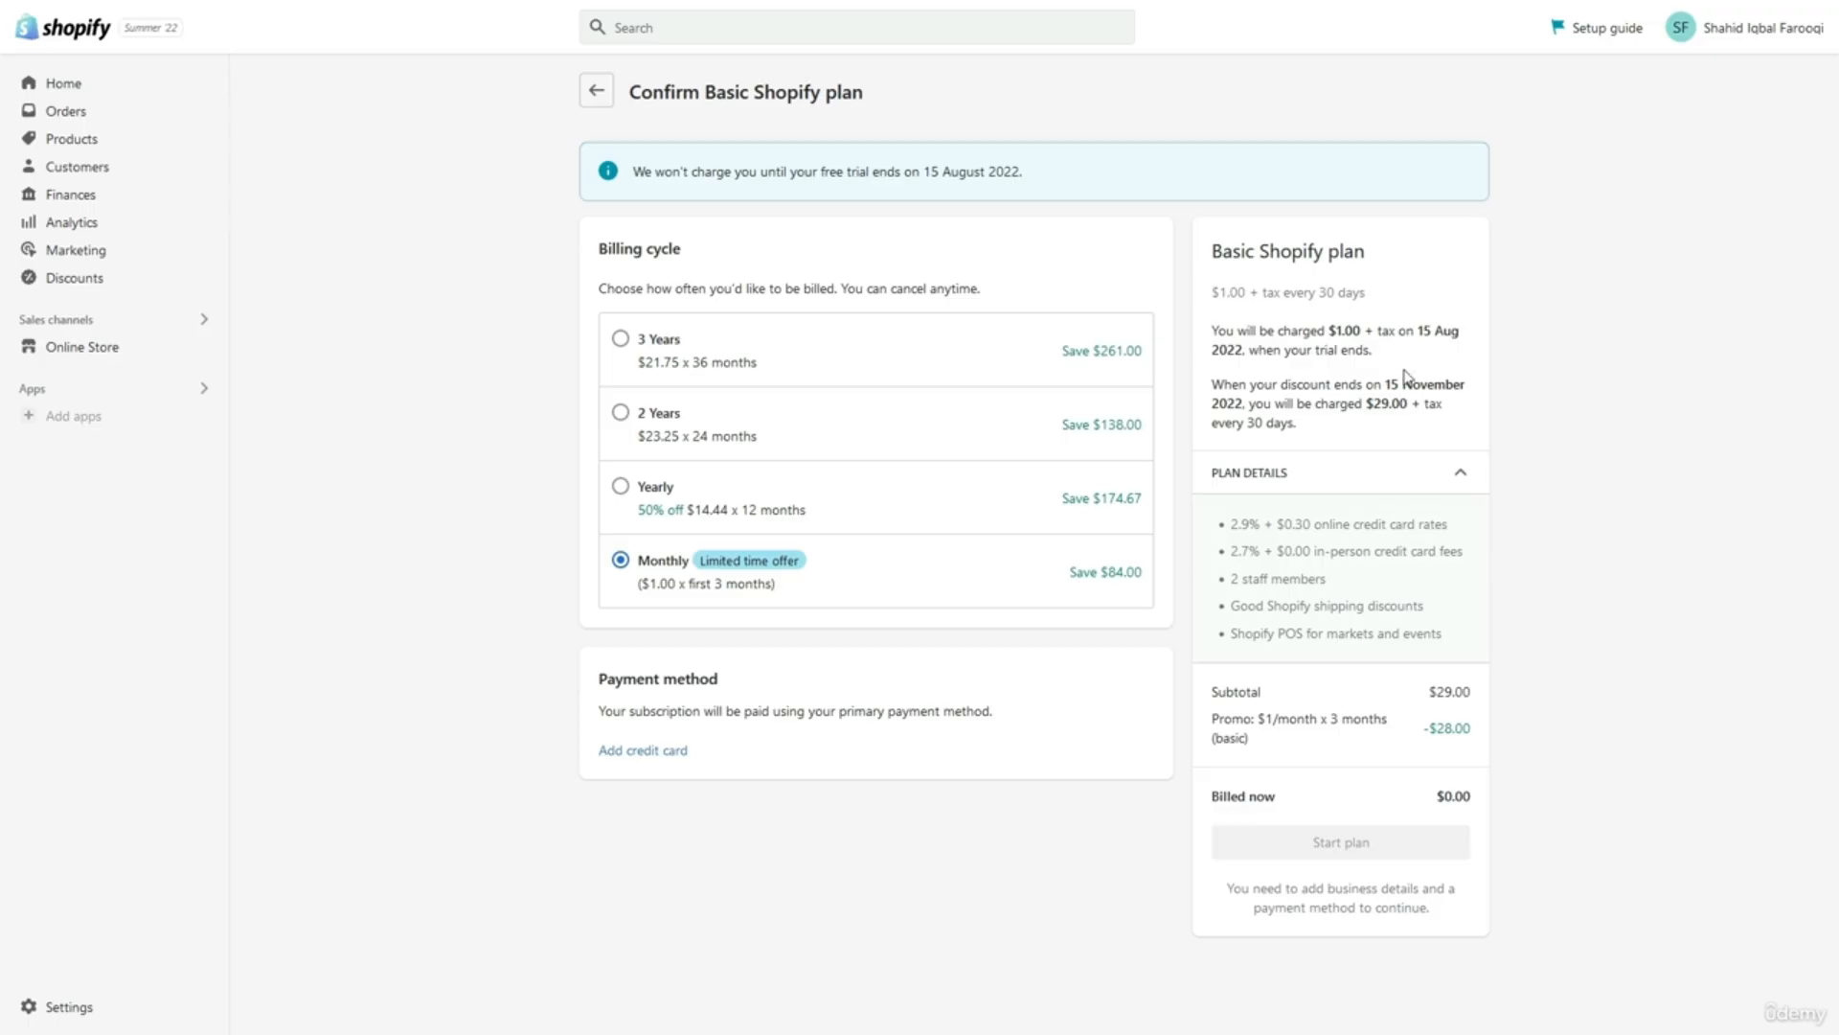
# Highlight the 15 November discount end date on the Confirm Basic Shopify plan page.
pyautogui.moveTo(1381, 382); pyautogui.dragTo(1480, 393)
pyautogui.click(1188, 733)
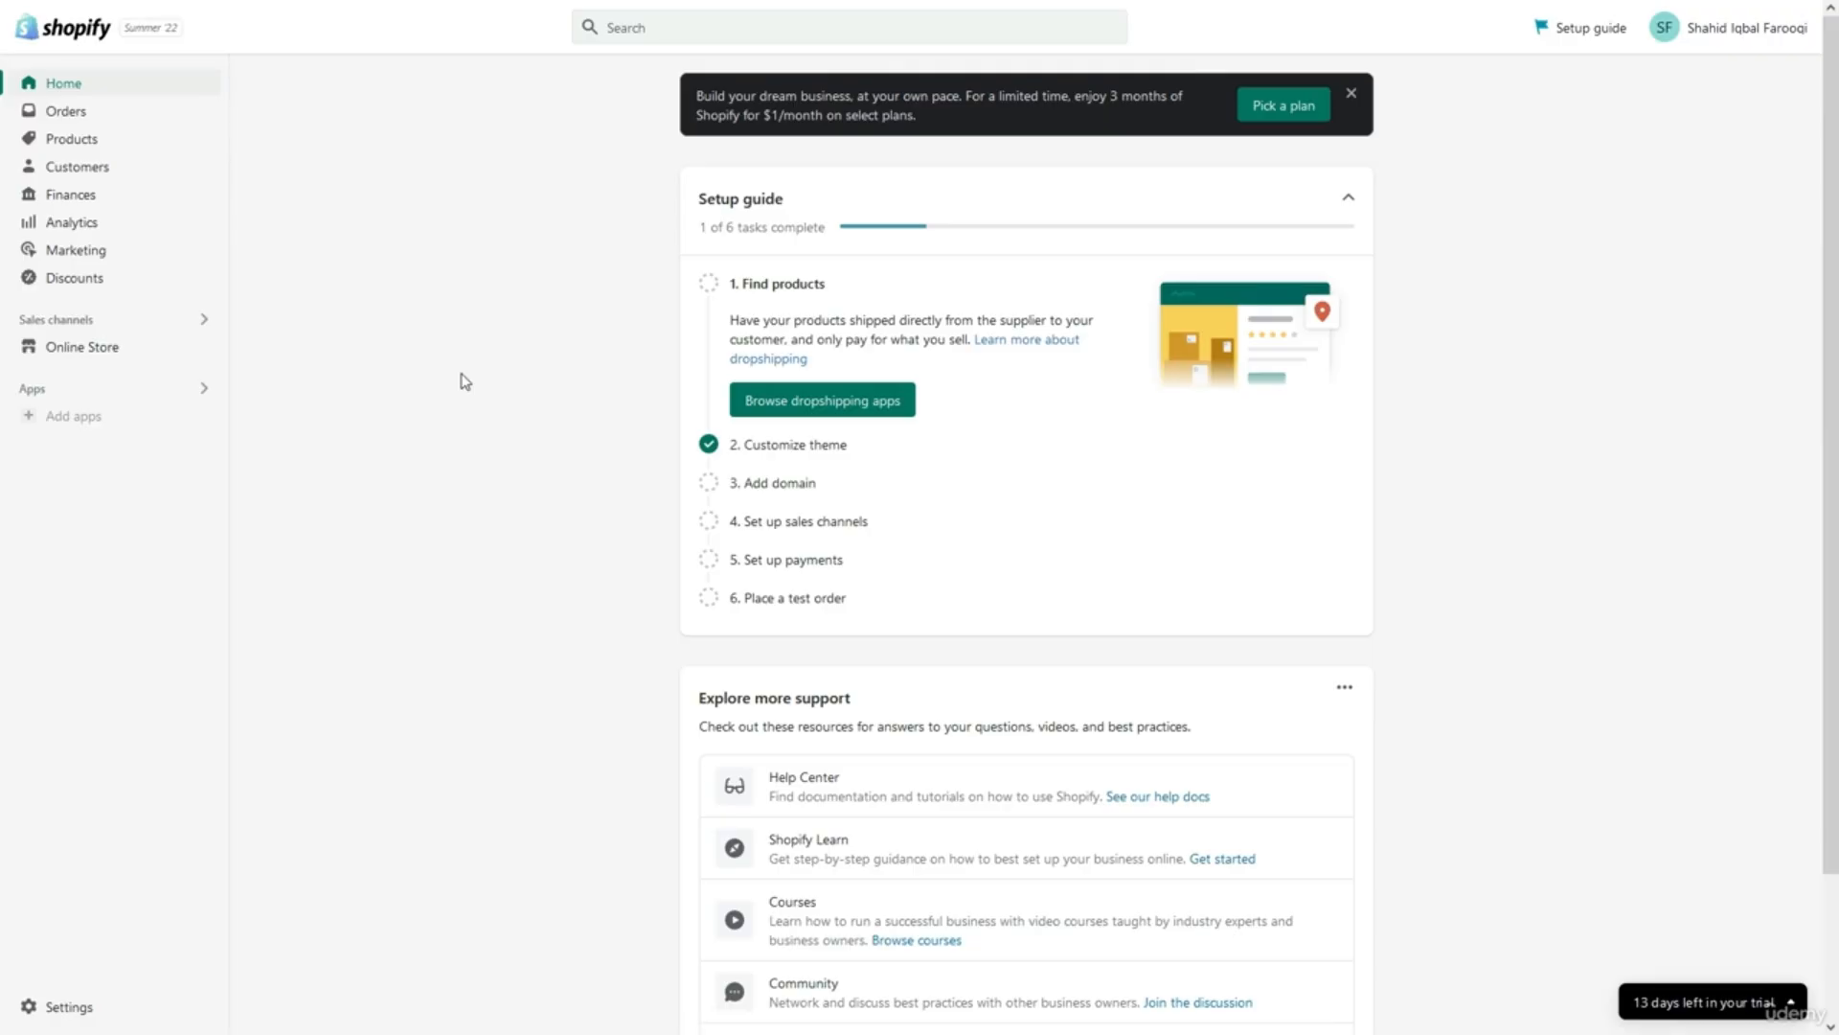
# Open the Online Store Themes page and select the current theme's name, Dawn.
pyautogui.scroll(-1, 465, 383)
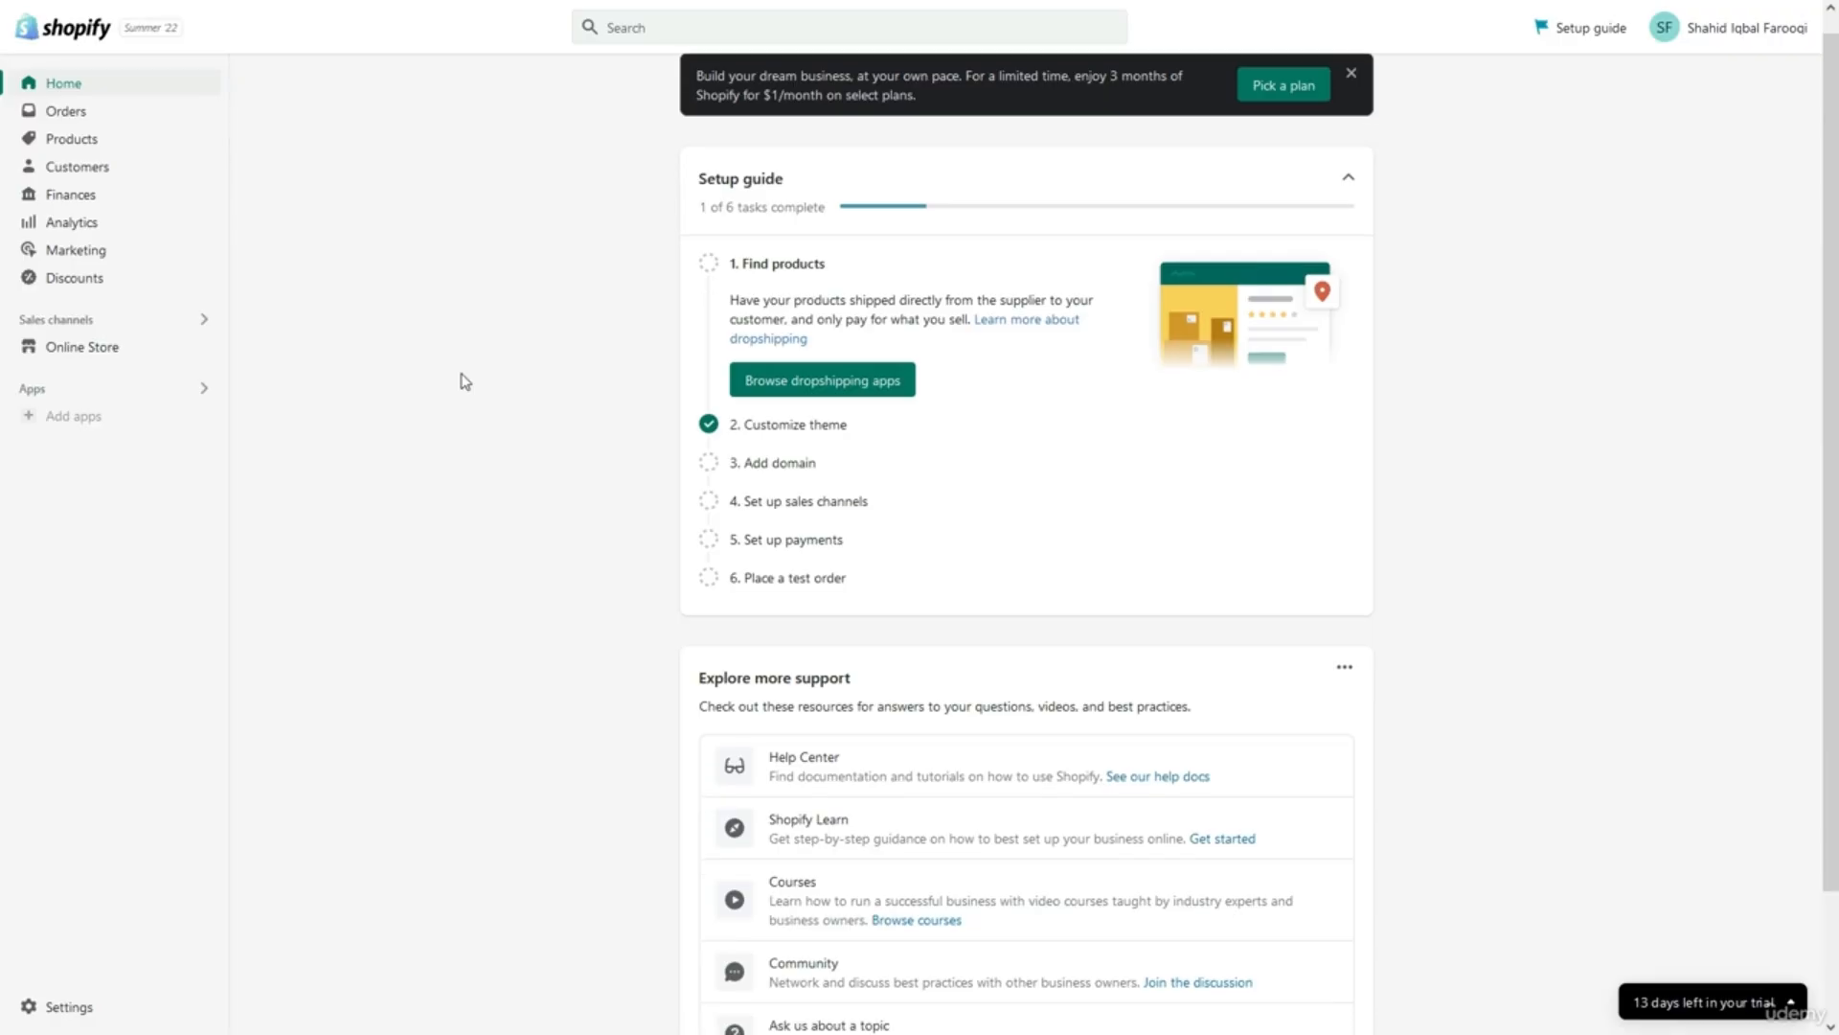
pyautogui.scroll(1, 464, 383)
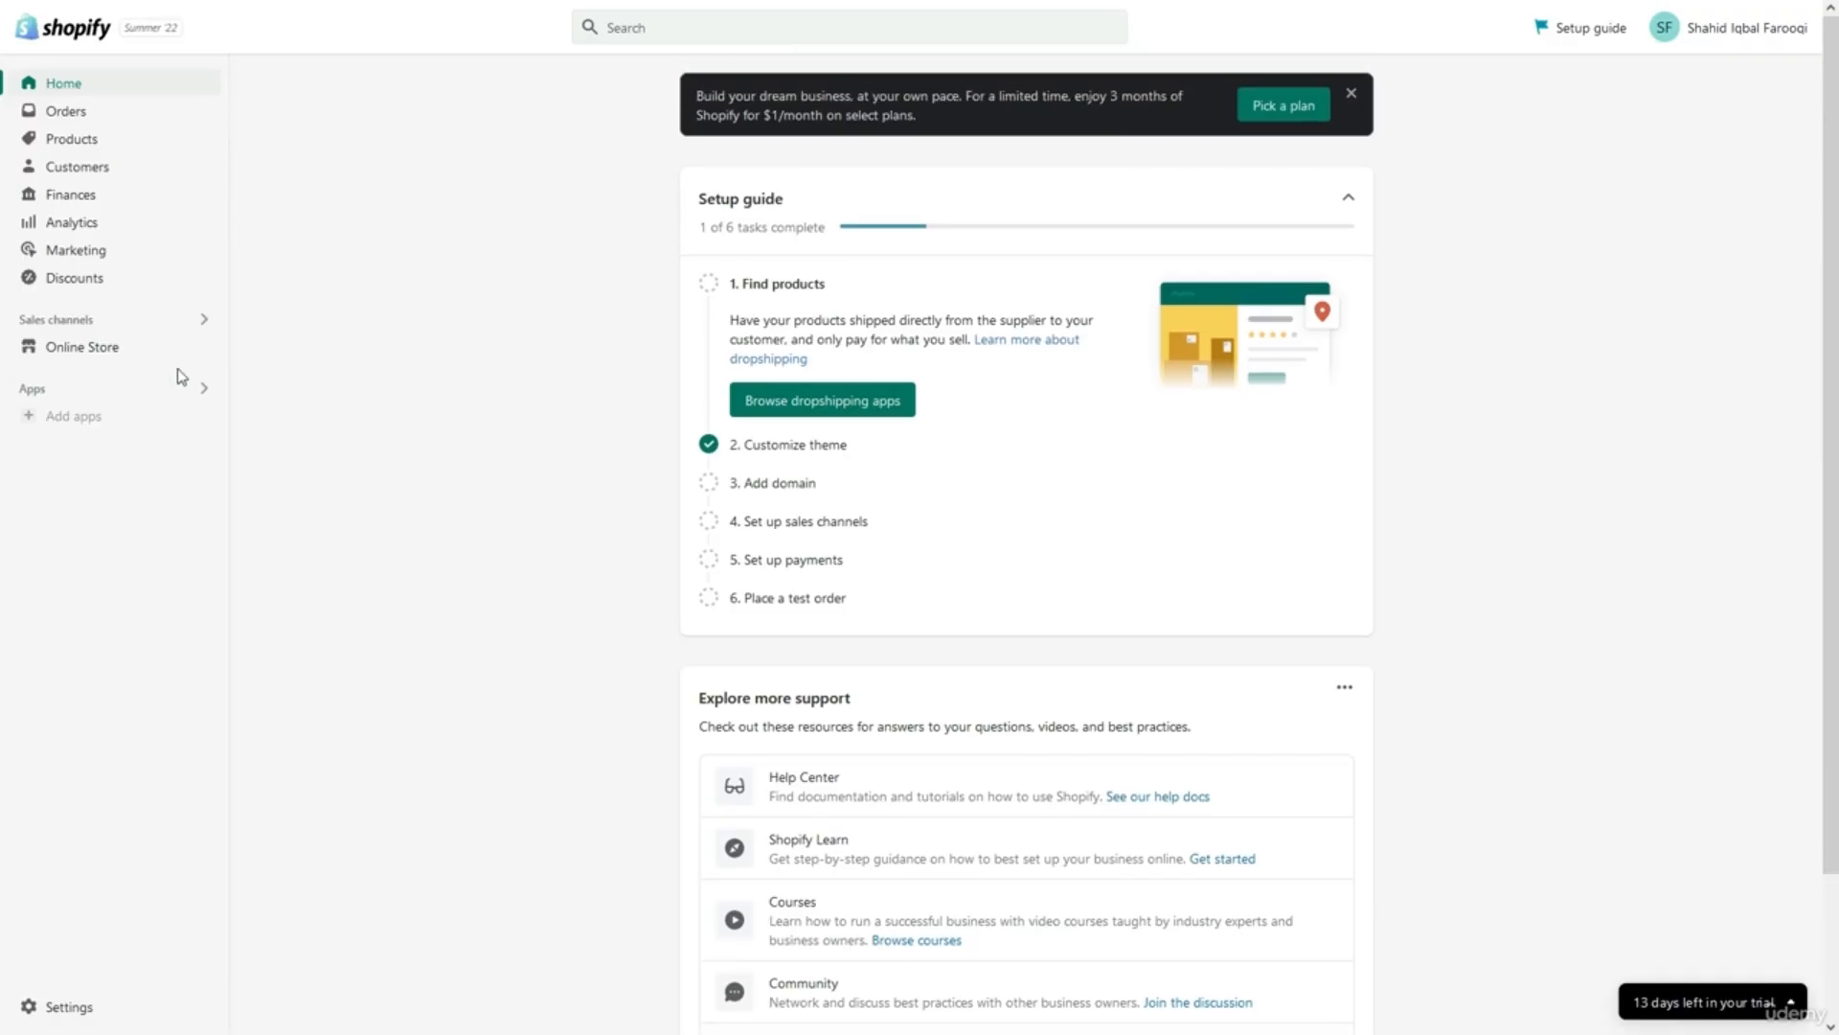
pyautogui.click(115, 347)
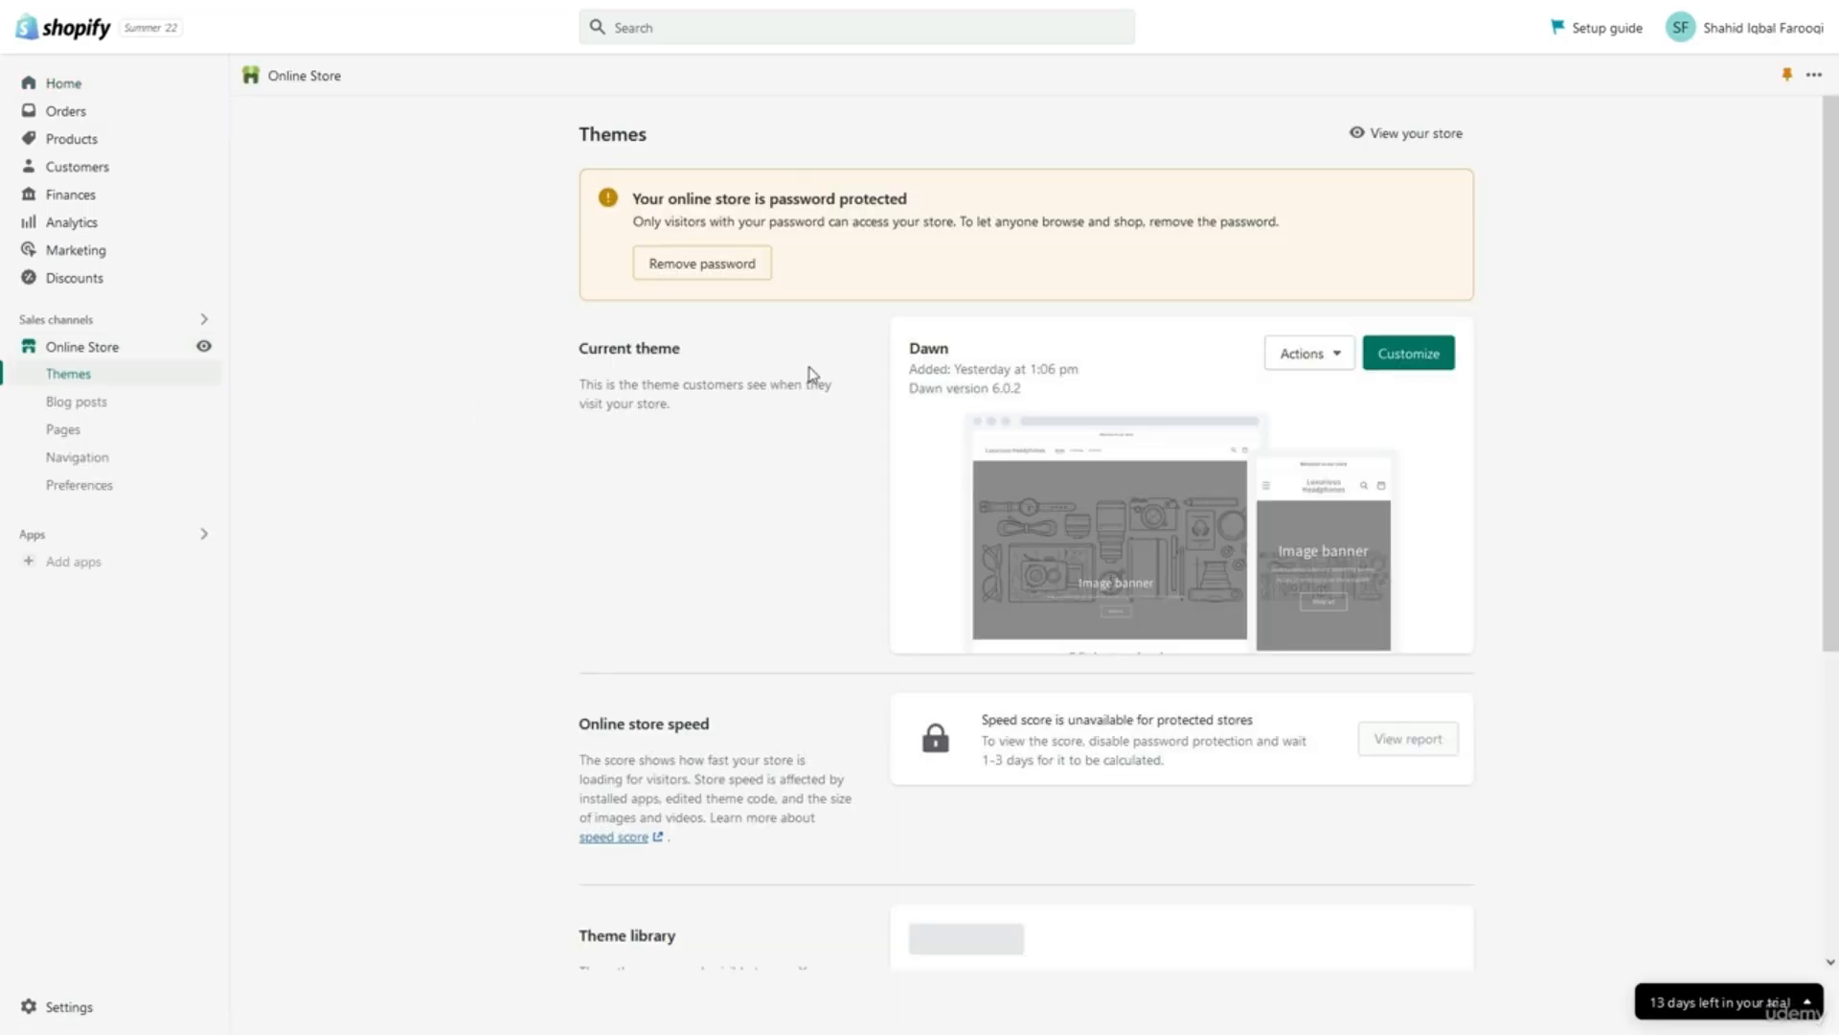
pyautogui.doubleClick(915, 350)
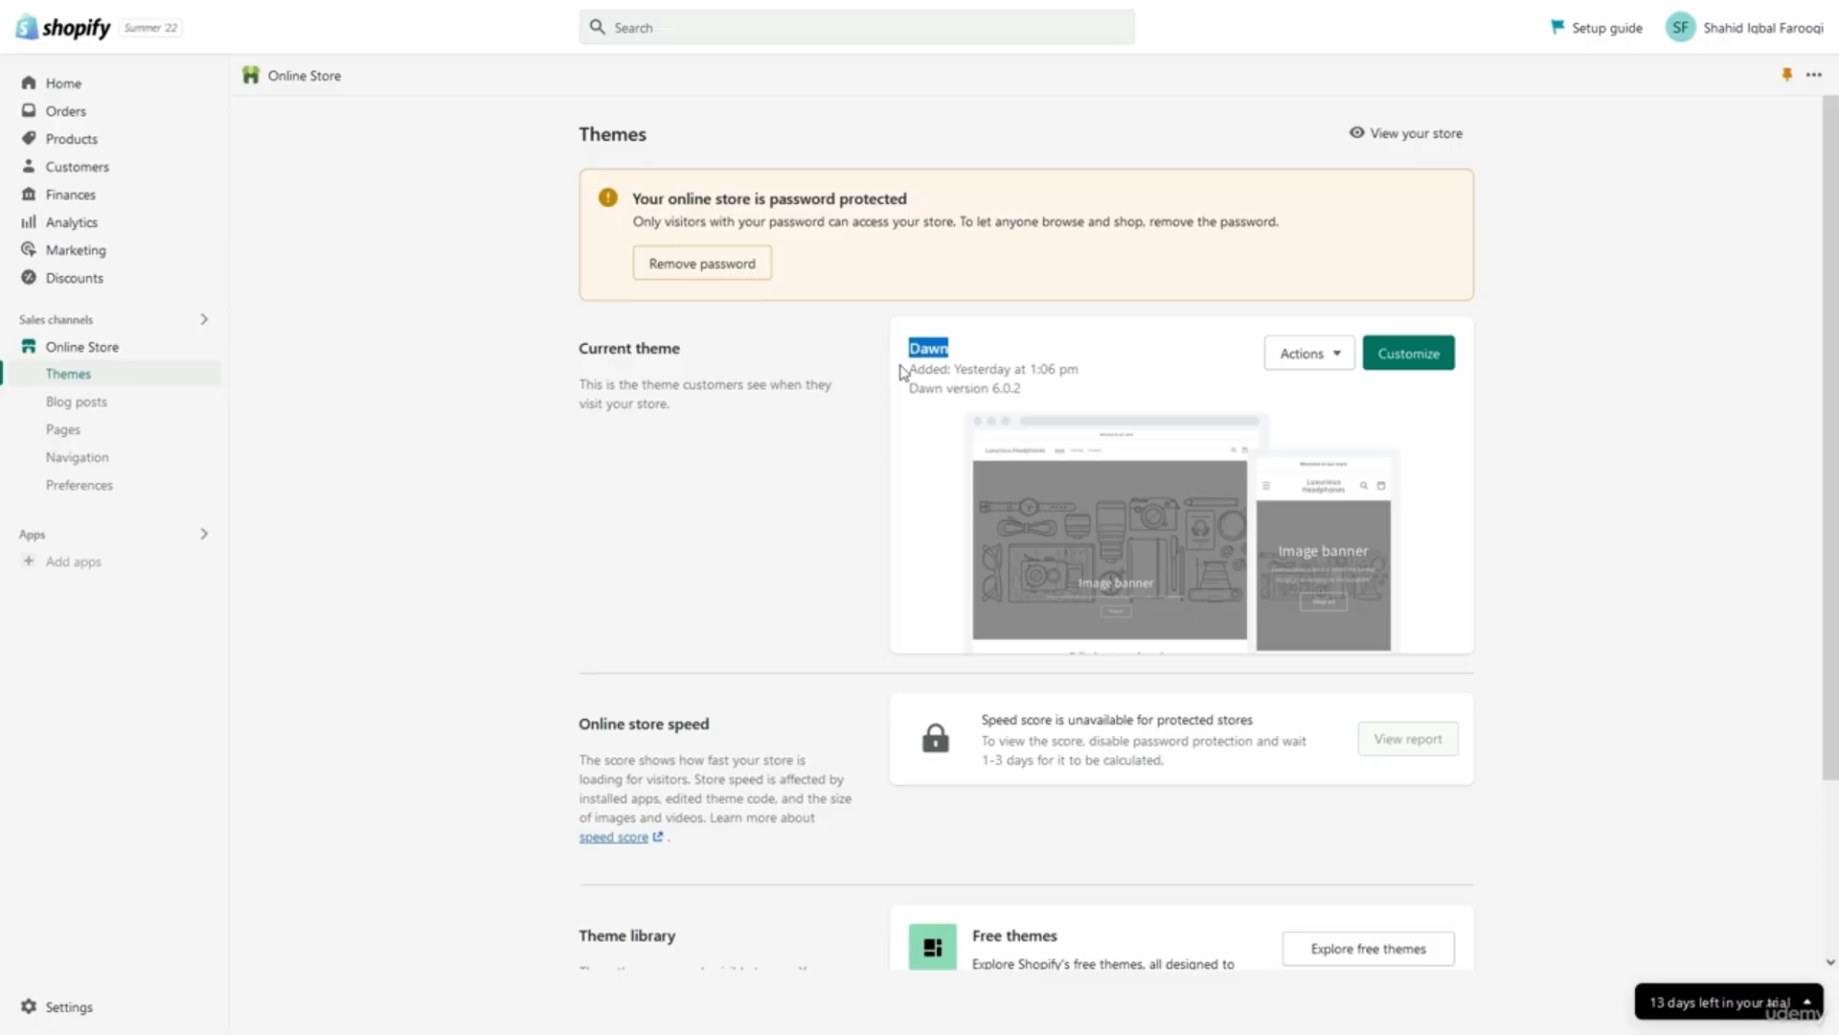
pyautogui.click(867, 410)
# Preview the Dawn theme's storefront and scroll through it.
pyautogui.click(1308, 367)
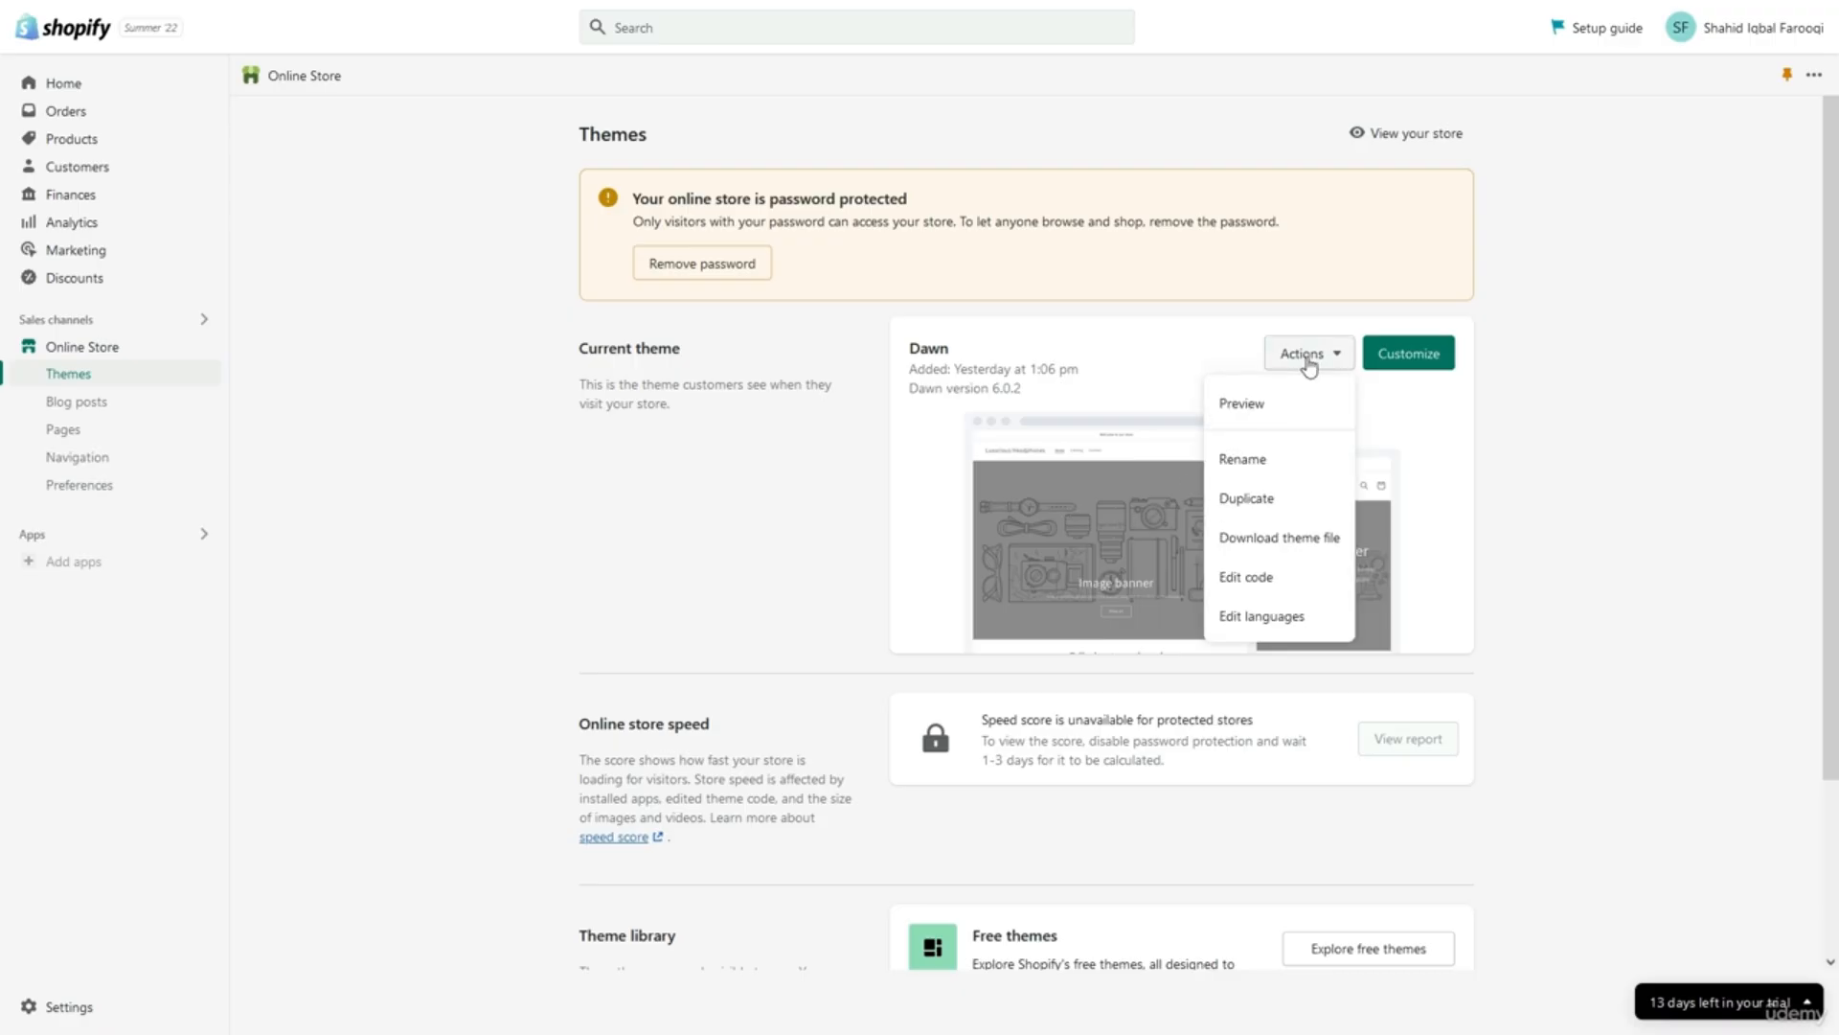
pyautogui.click(1287, 405)
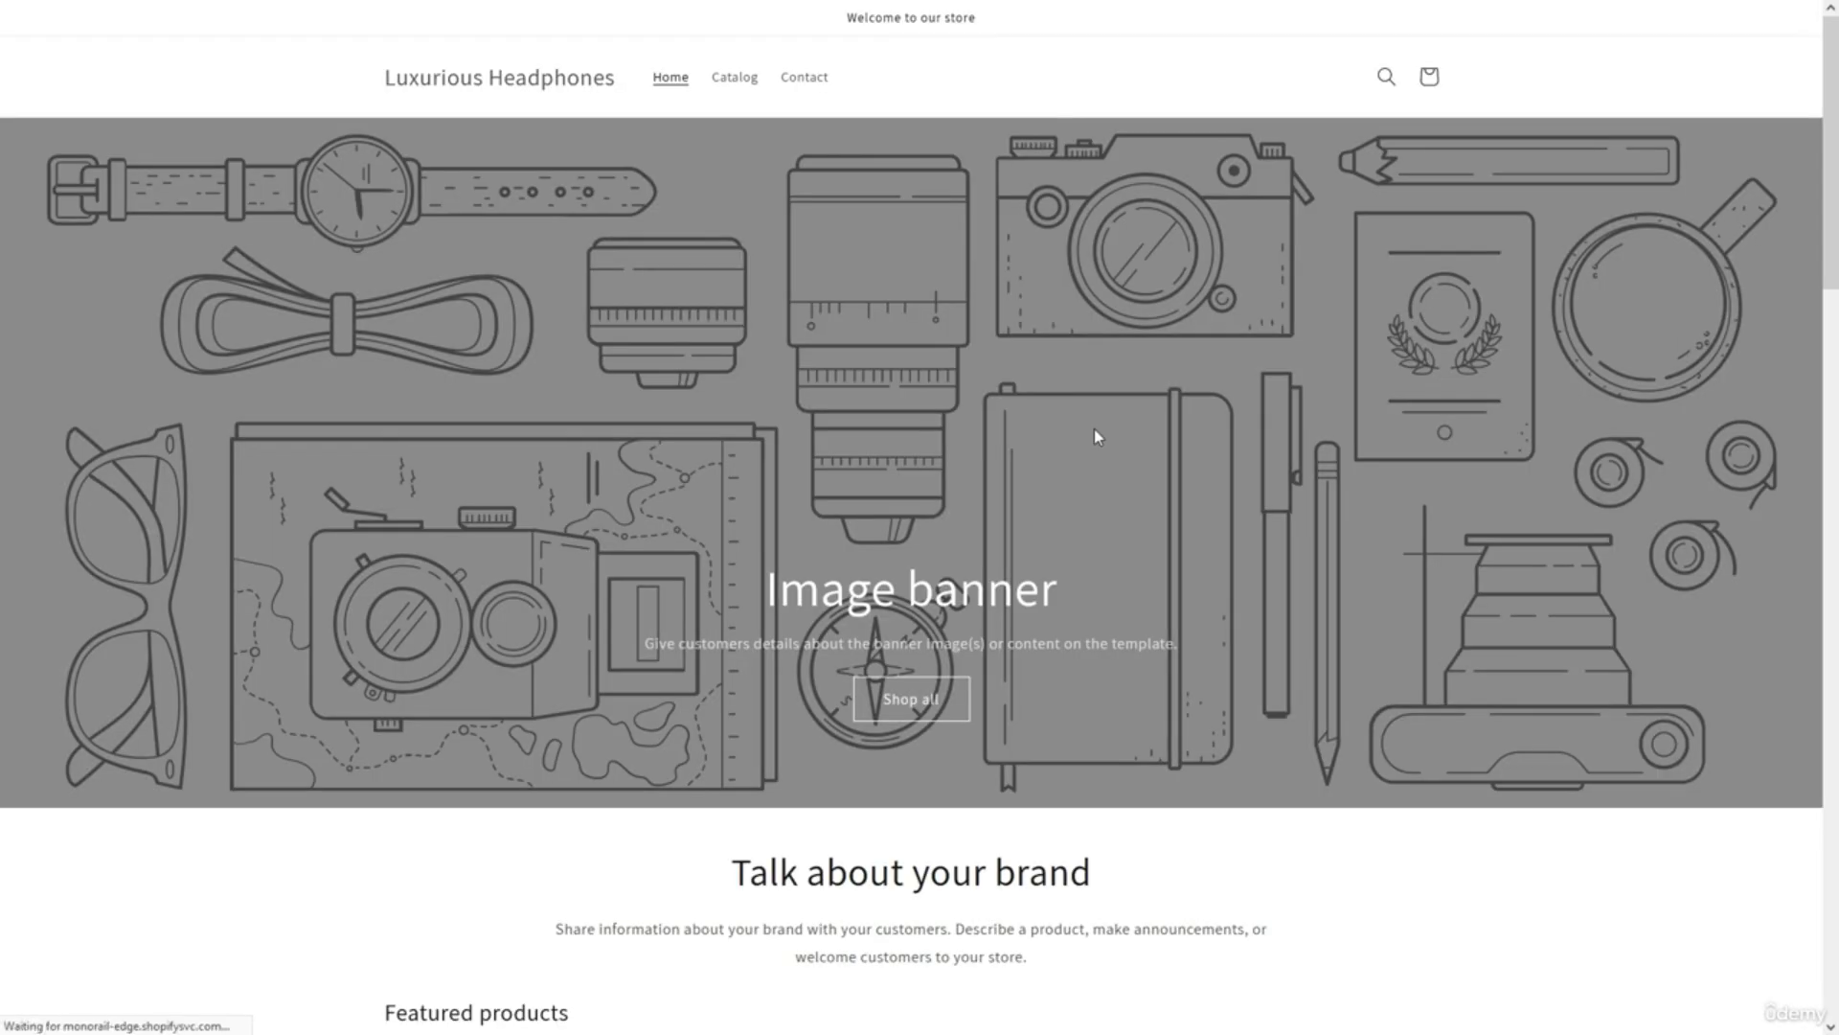
pyautogui.scroll(-8, 1079, 451)
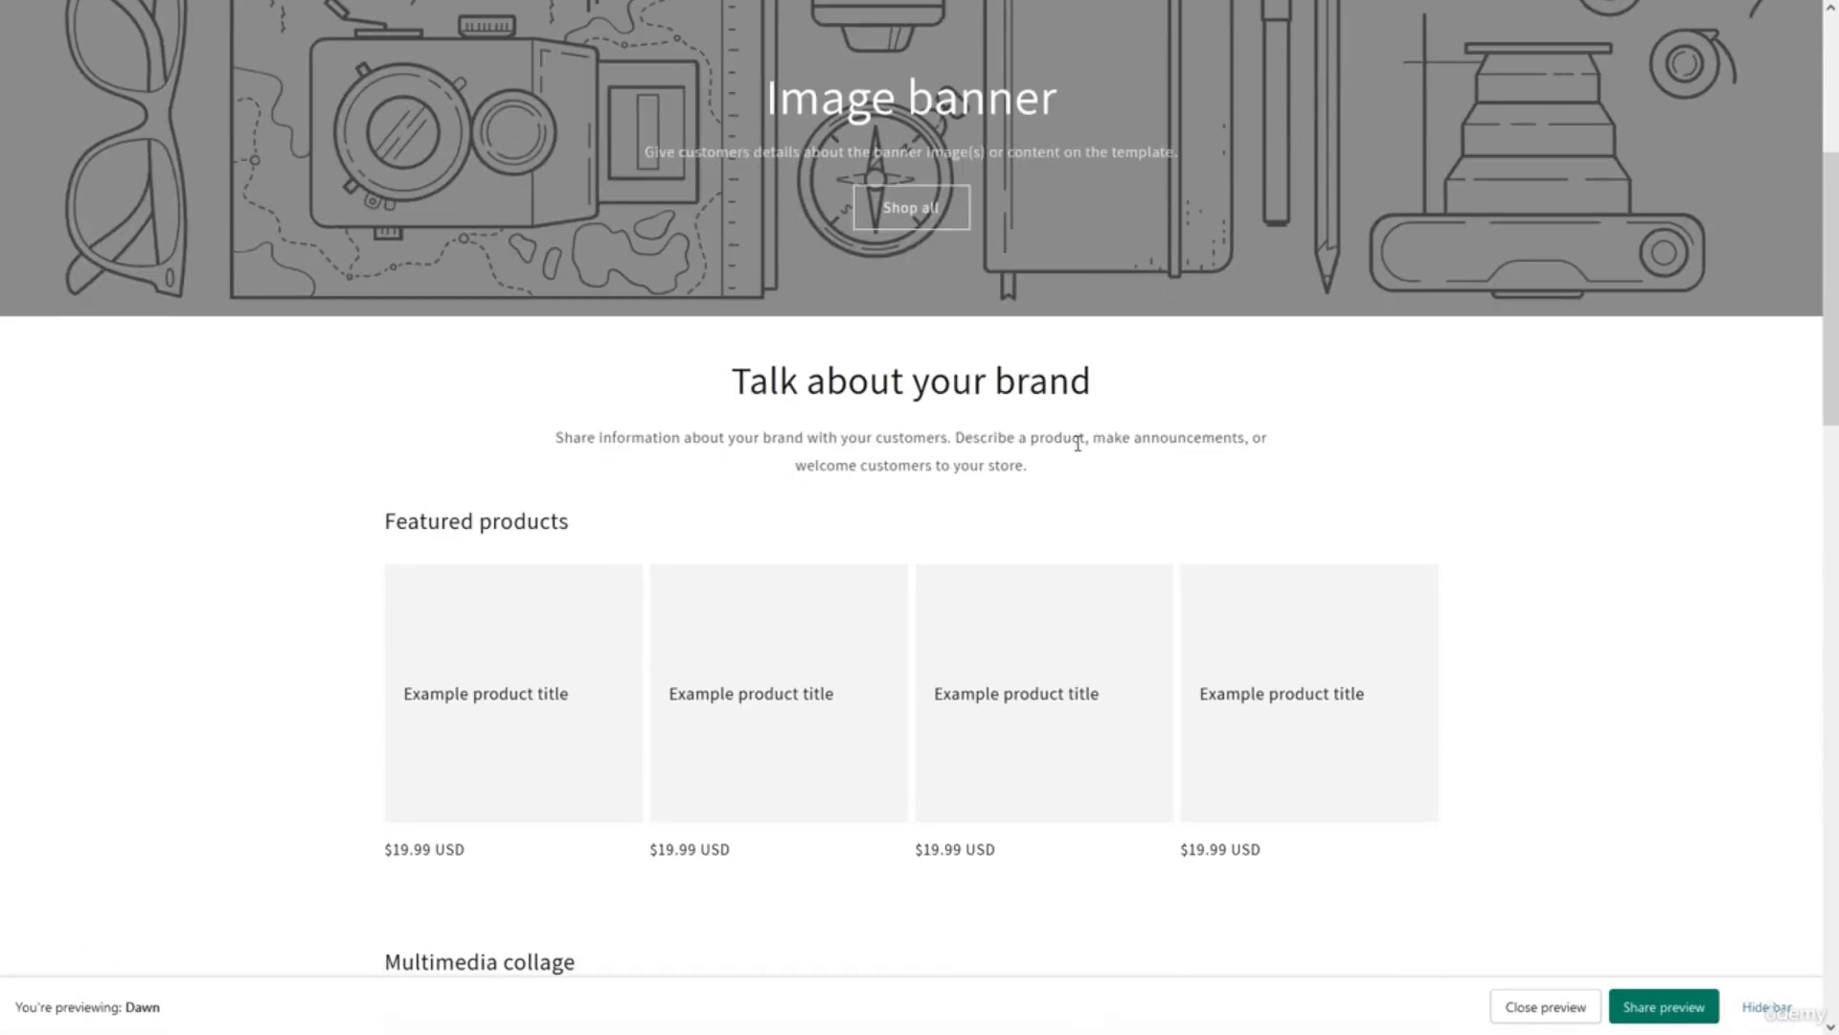
pyautogui.scroll(-5, 1078, 447)
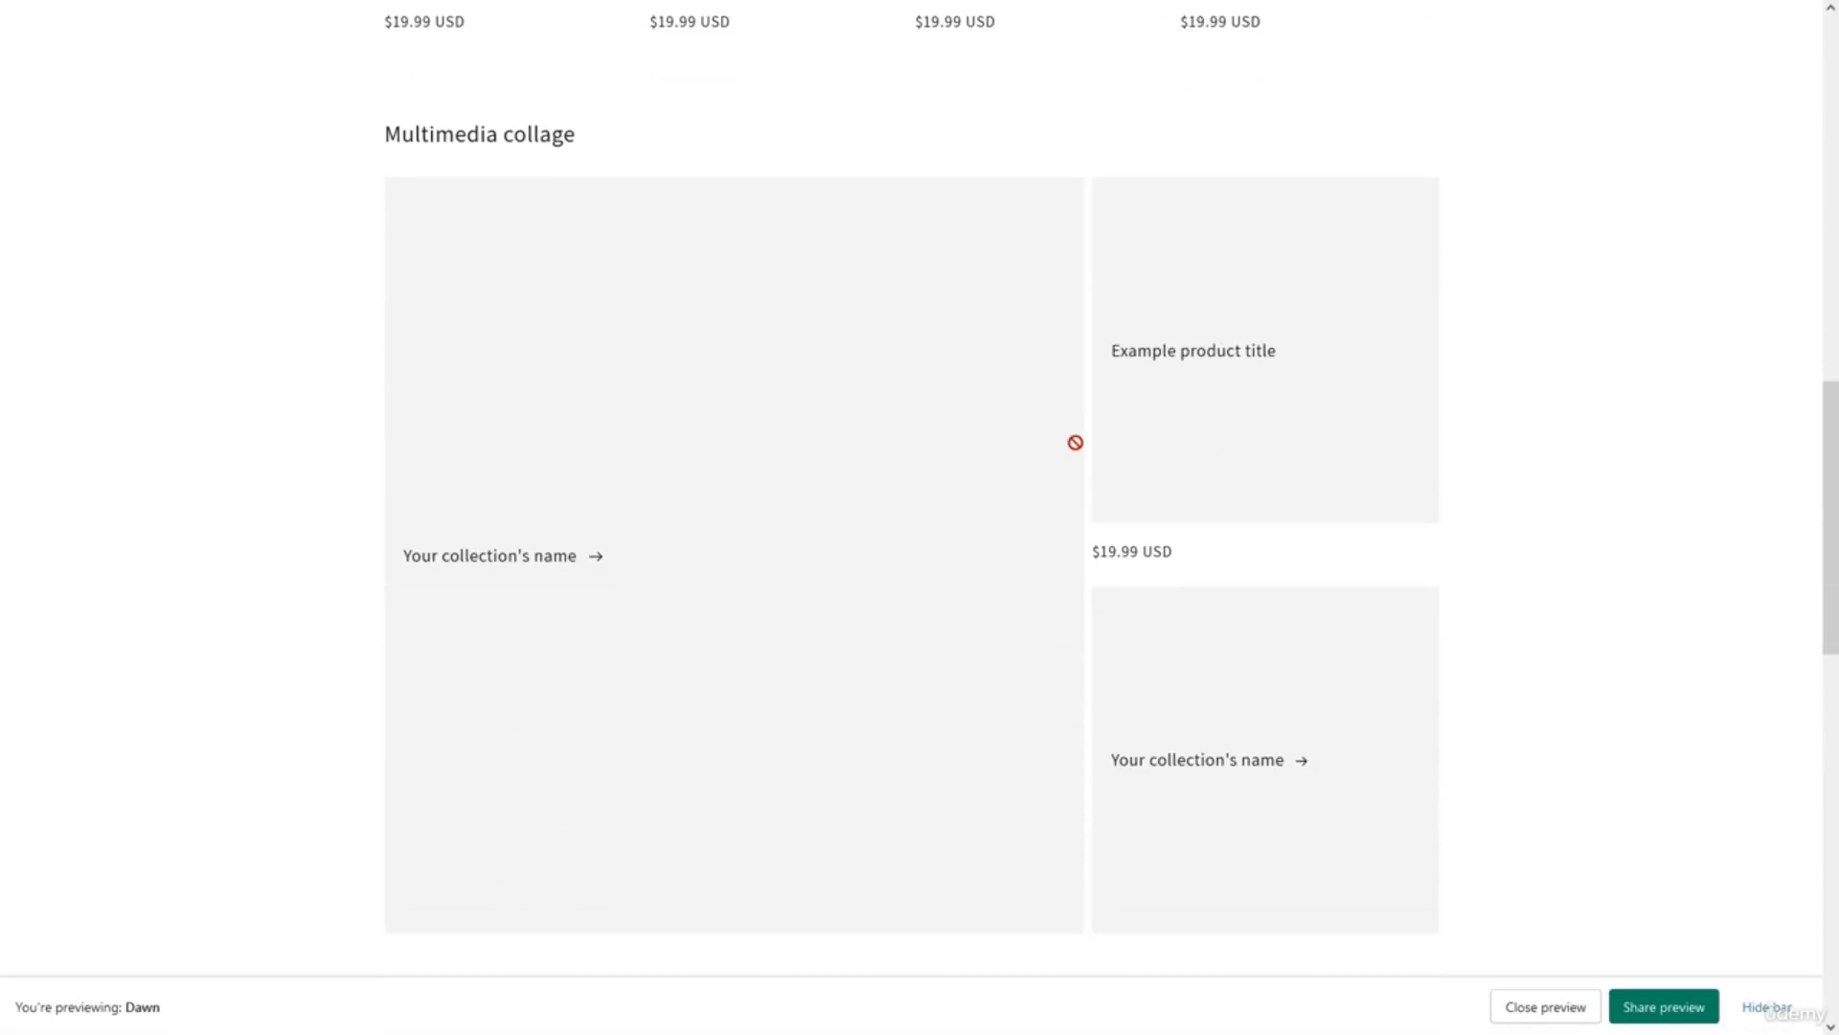
pyautogui.scroll(13, 1076, 443)
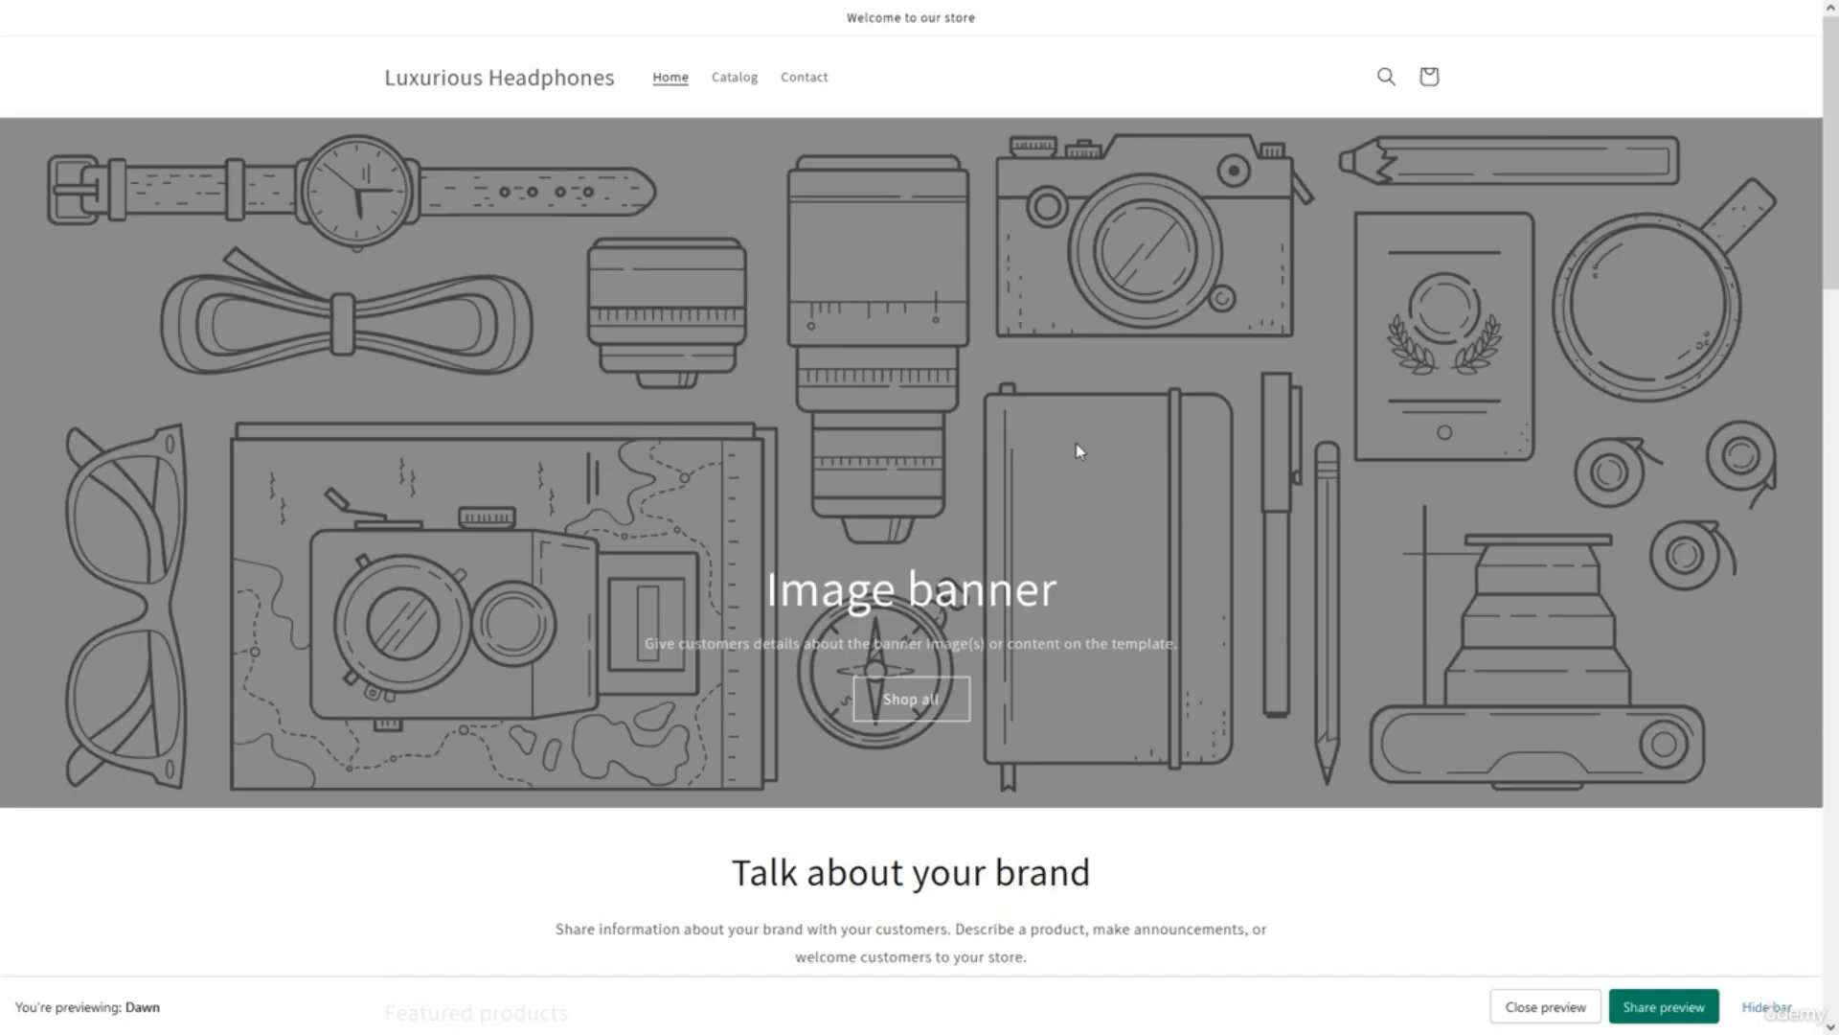
# Close the Dawn preview and scroll the Themes page down to the theme library.
pyautogui.hotkey('ctrl', 'w')
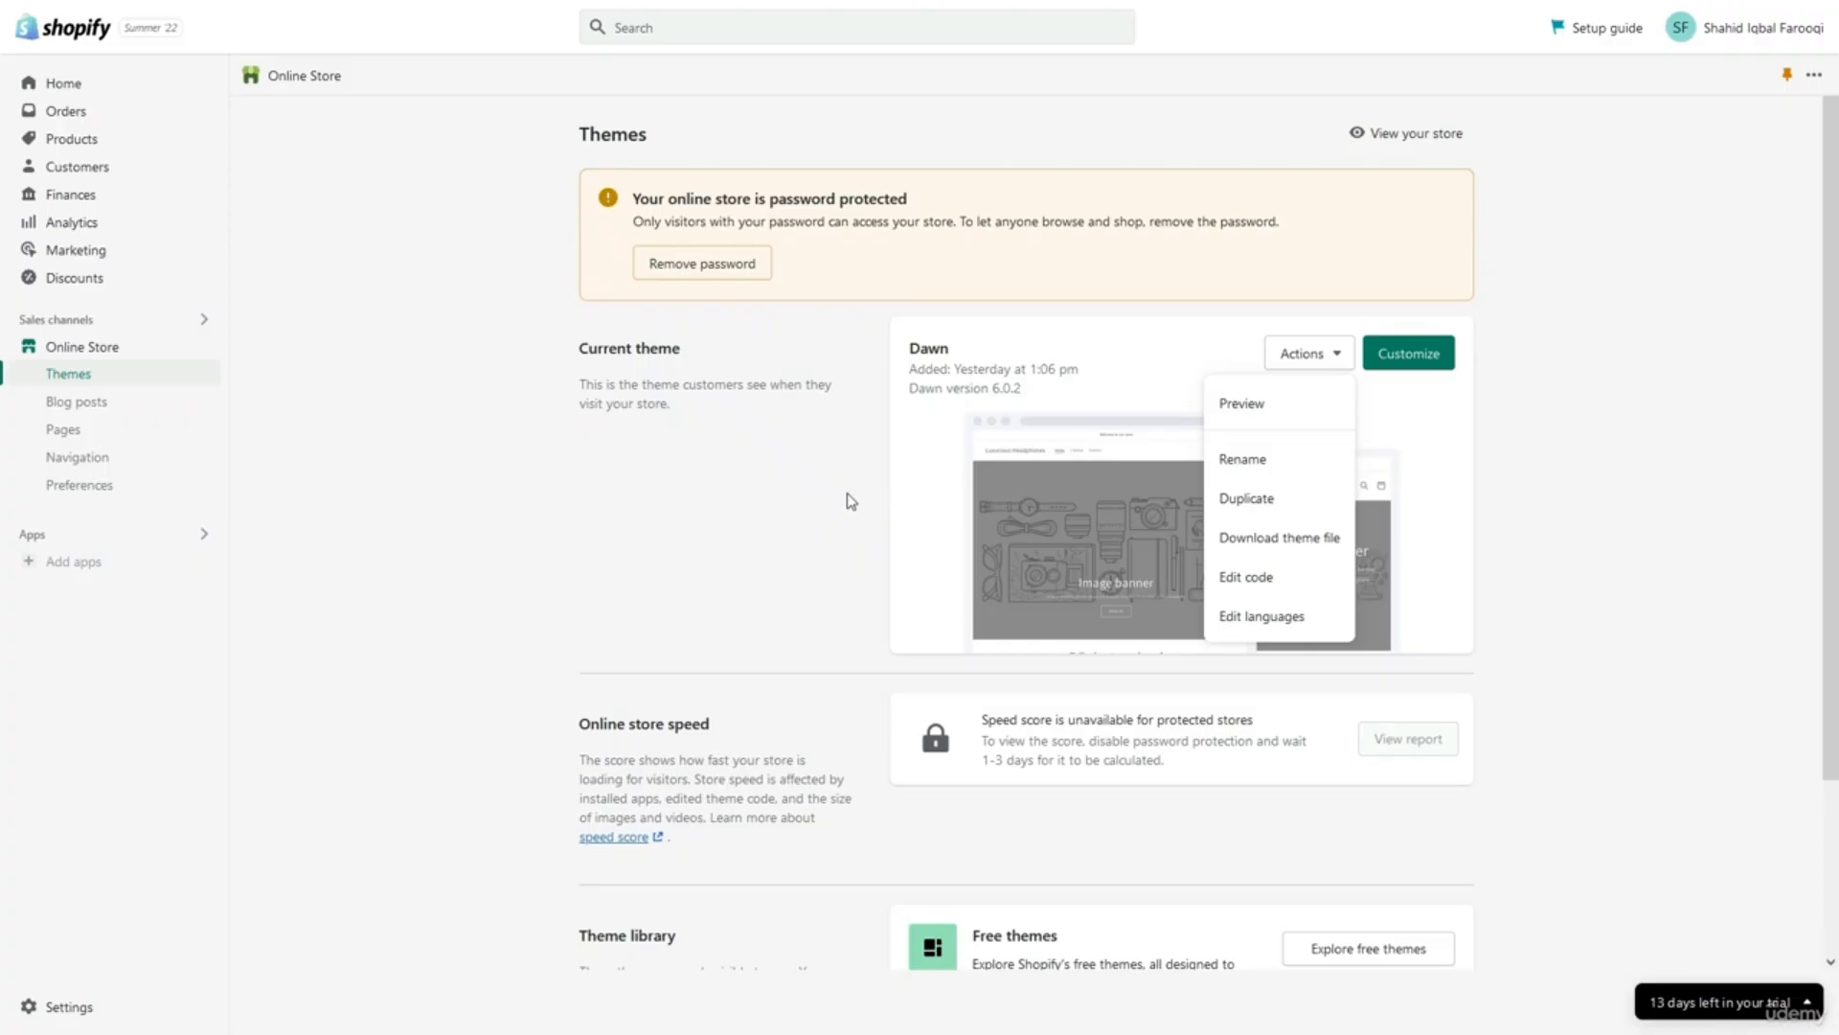
pyautogui.click(850, 501)
pyautogui.scroll(-1, 851, 501)
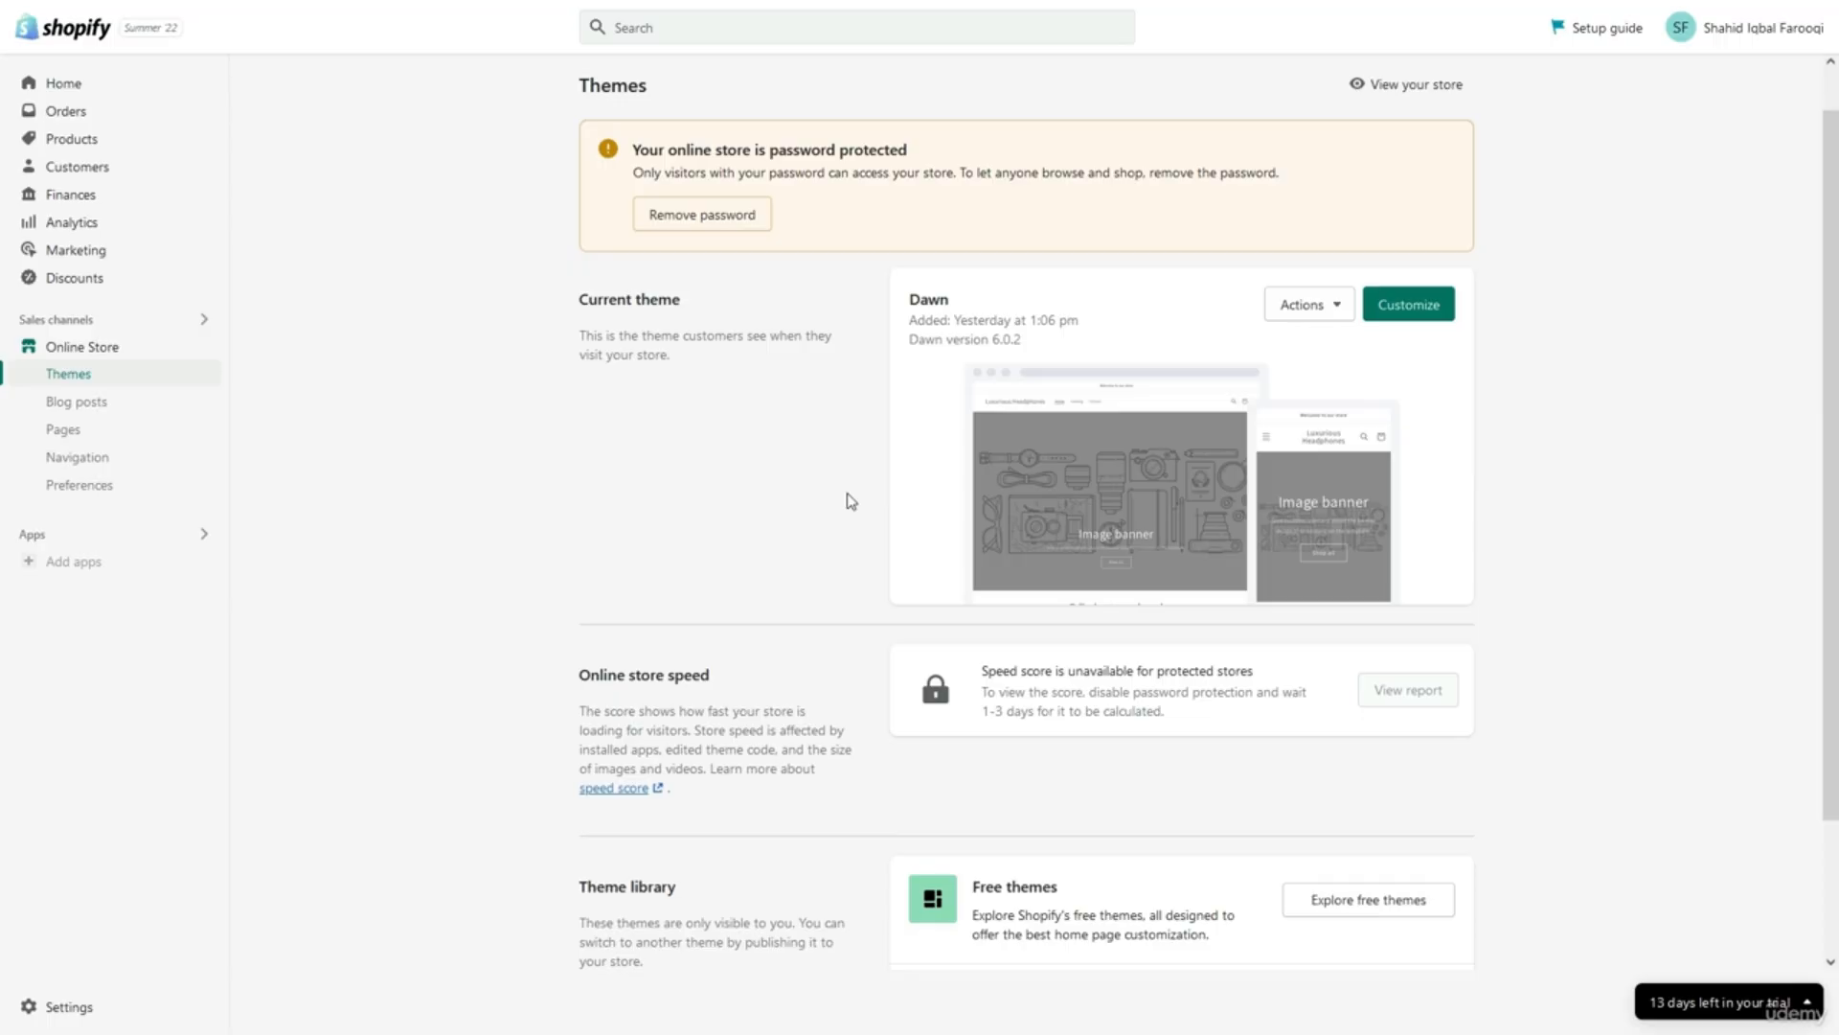
pyautogui.scroll(-3, 850, 501)
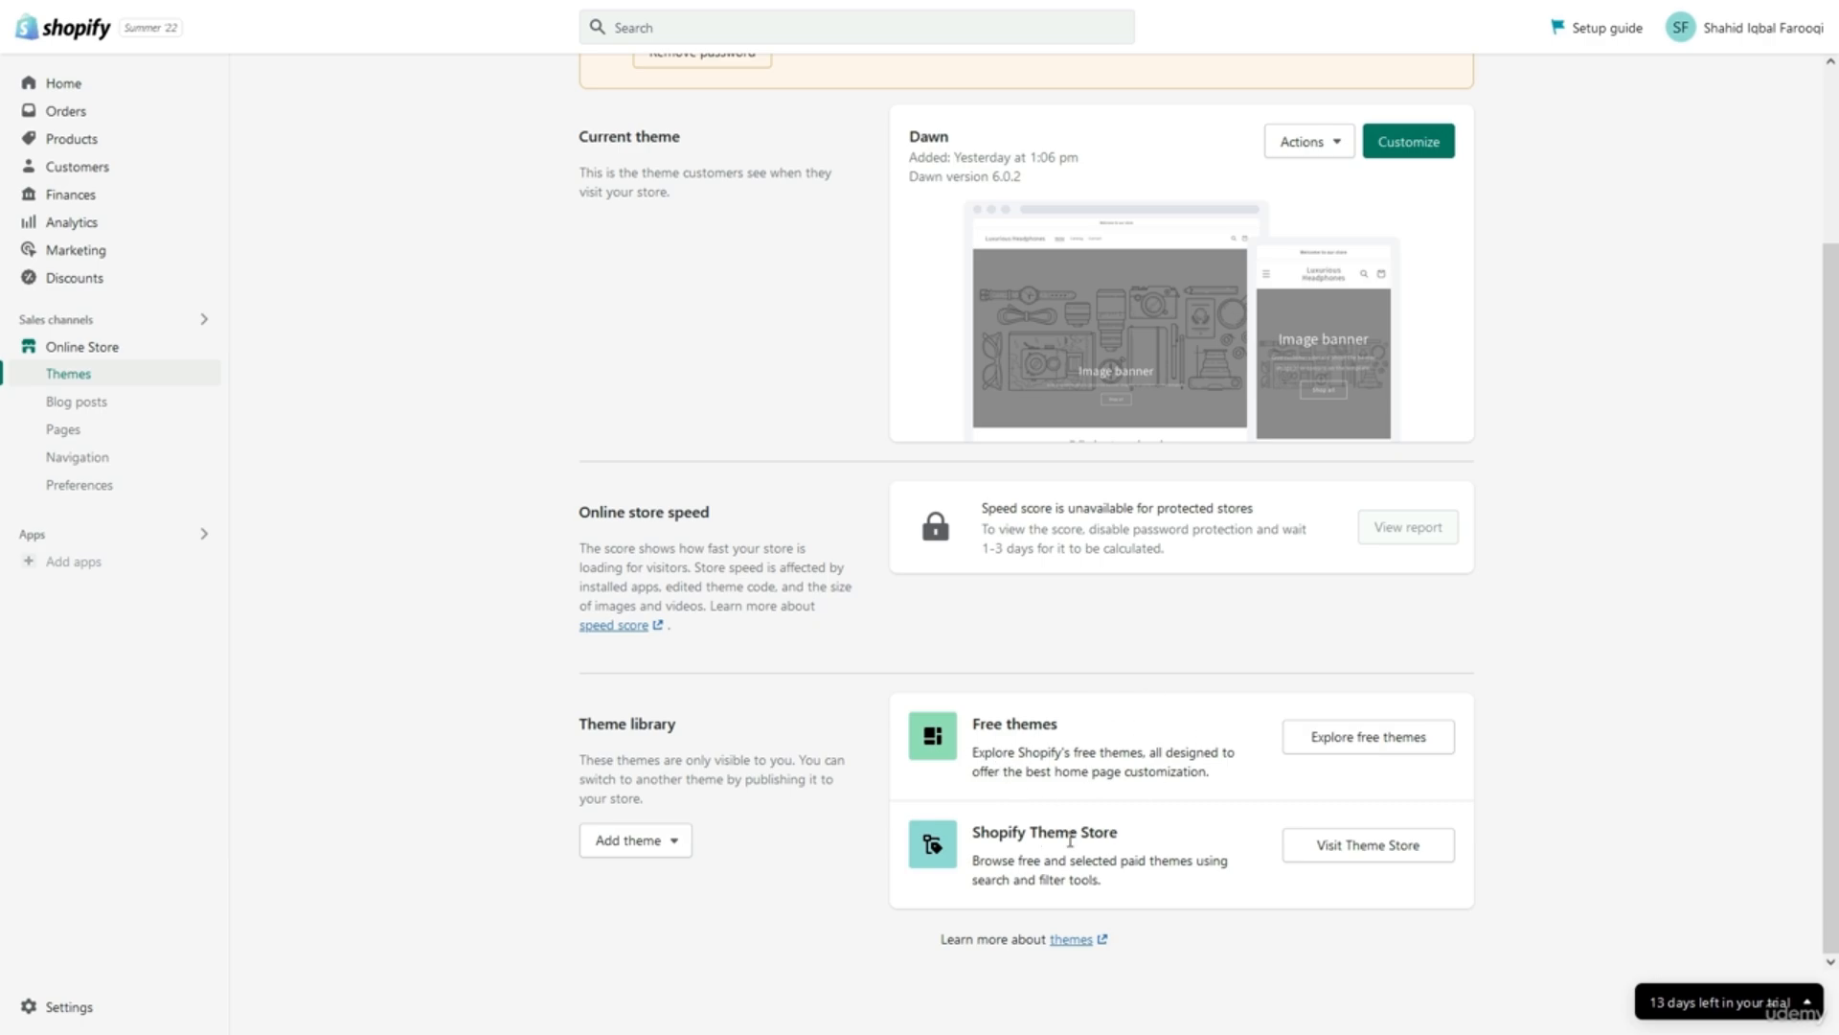
# Go to the Shopify Theme Store and browse the full catalogue of 91 themes.
pyautogui.click(1310, 852)
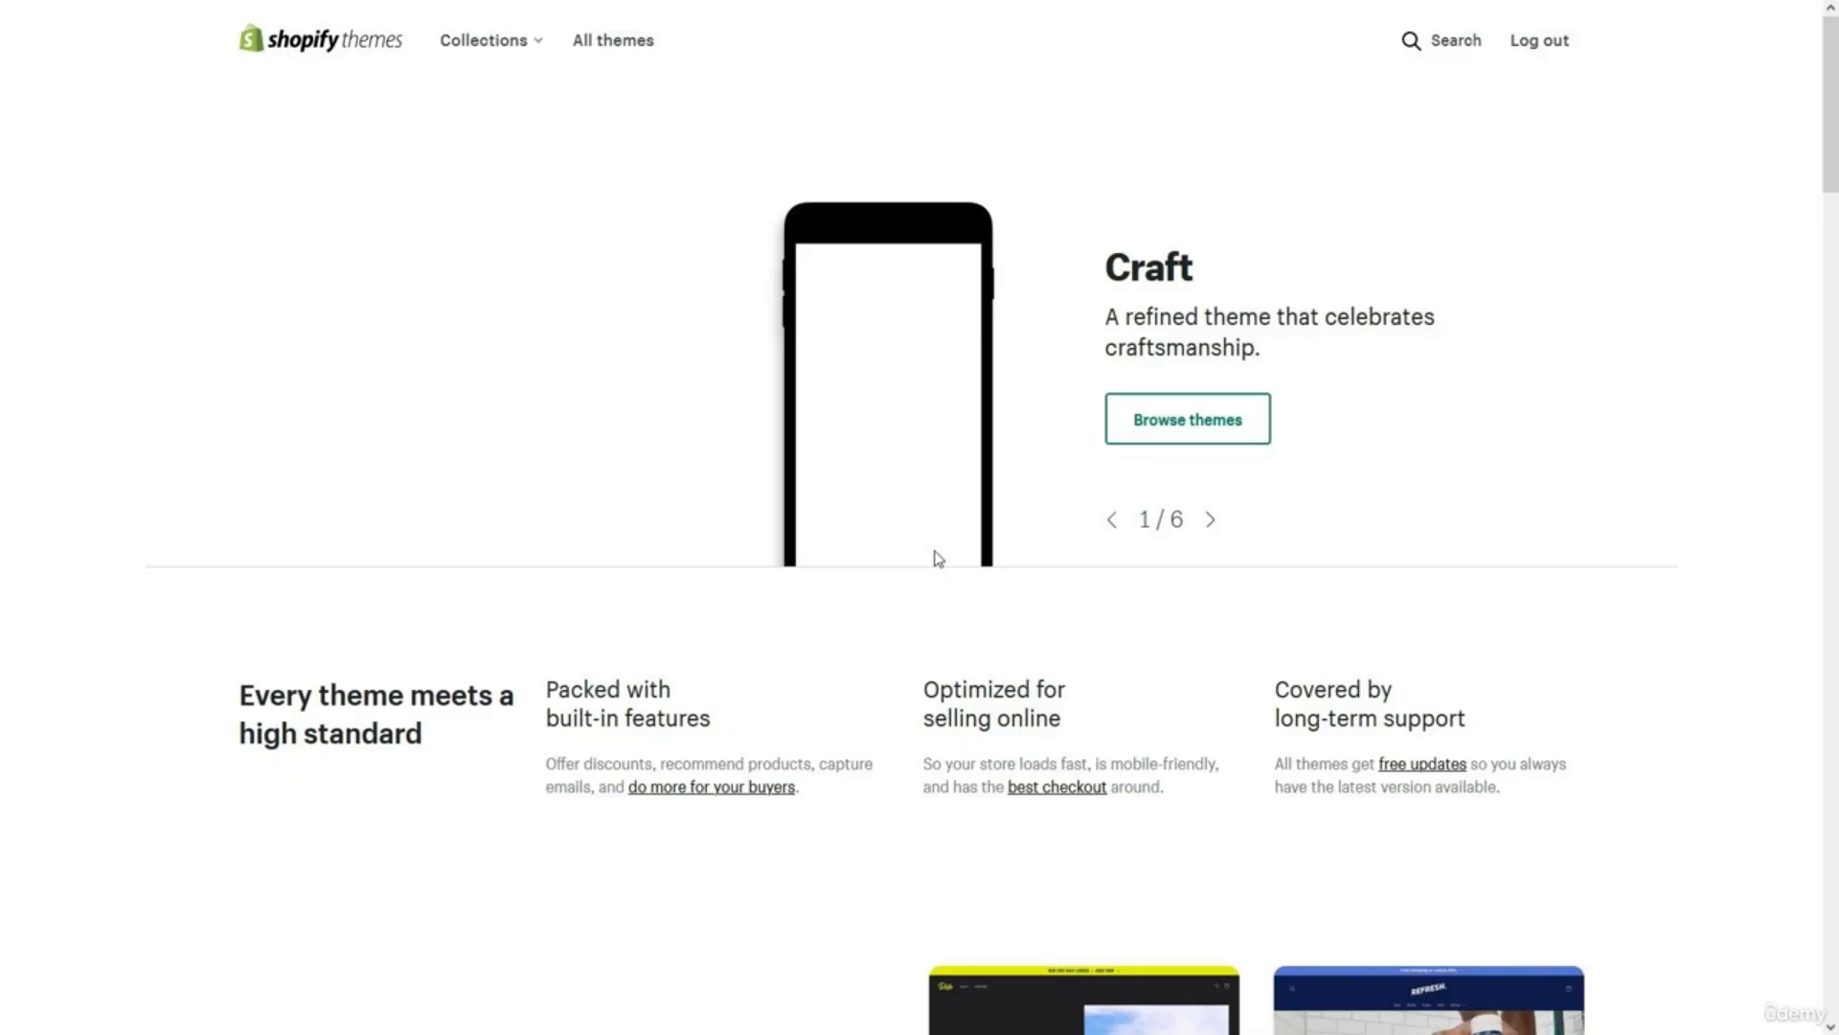
pyautogui.click(1114, 436)
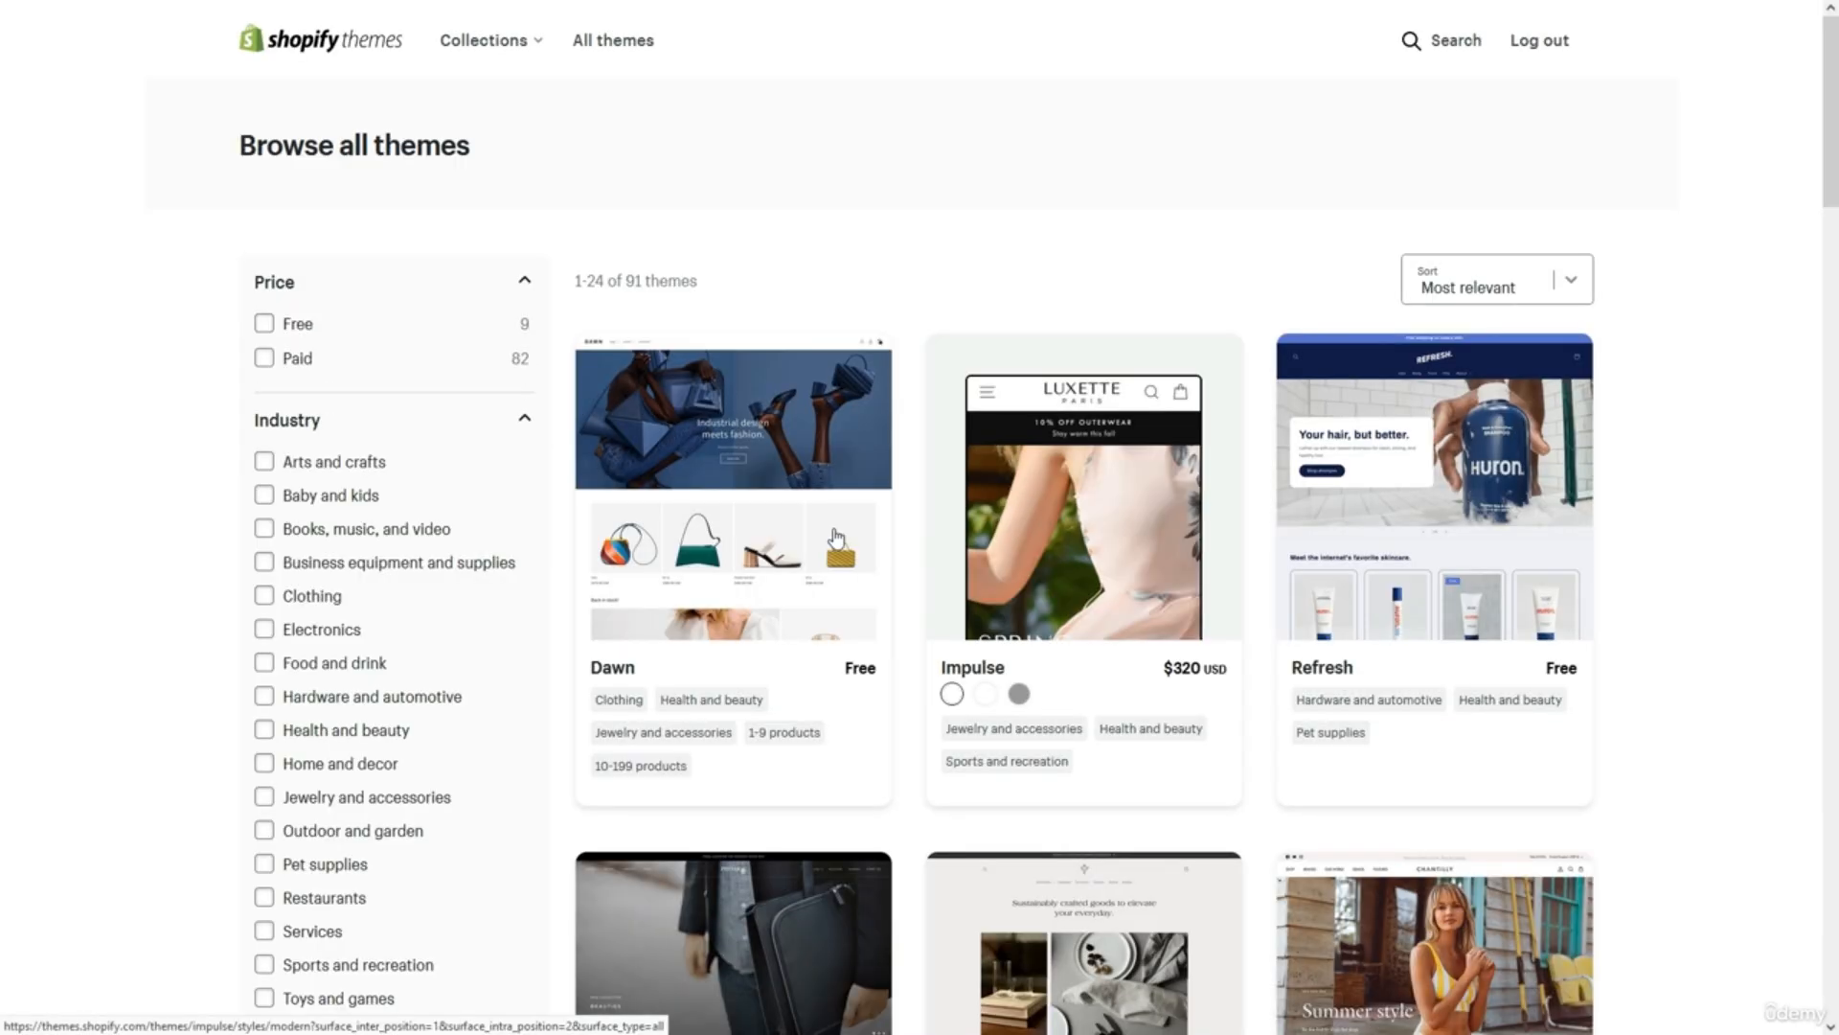
pyautogui.scroll(-1, 565, 566)
pyautogui.scroll(-10, 565, 565)
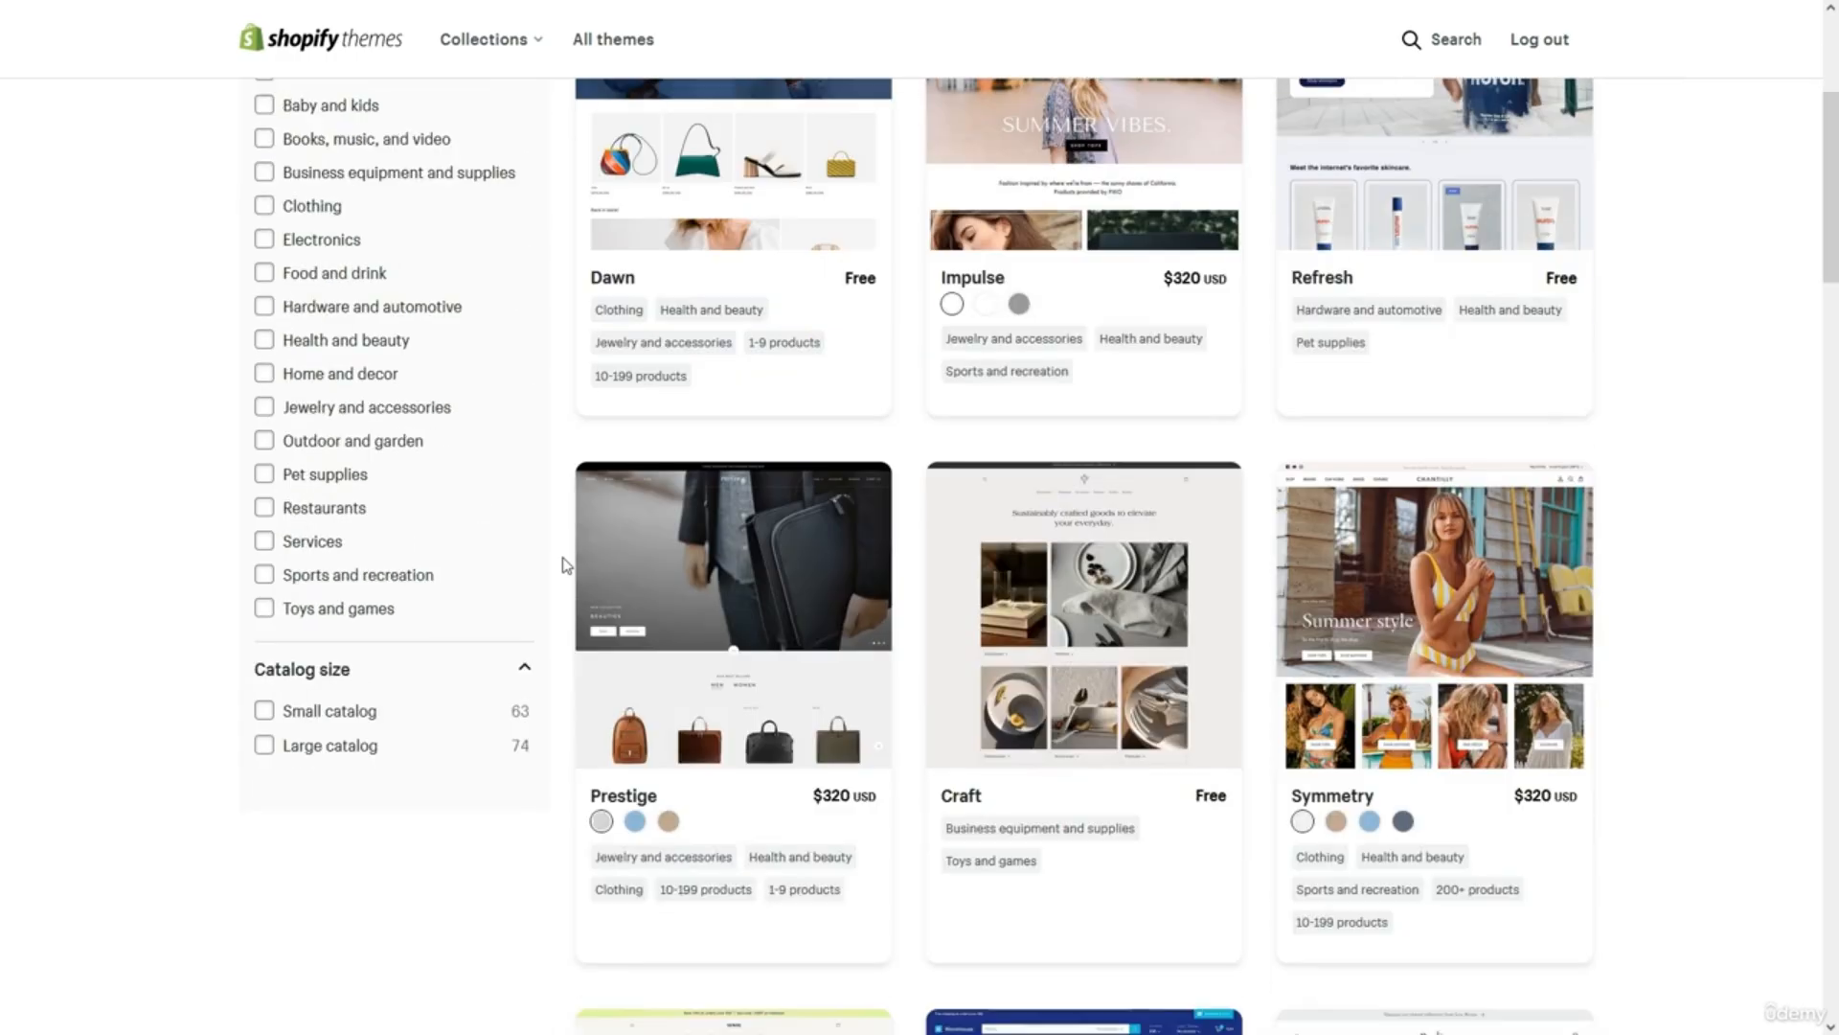
pyautogui.scroll(-4, 566, 565)
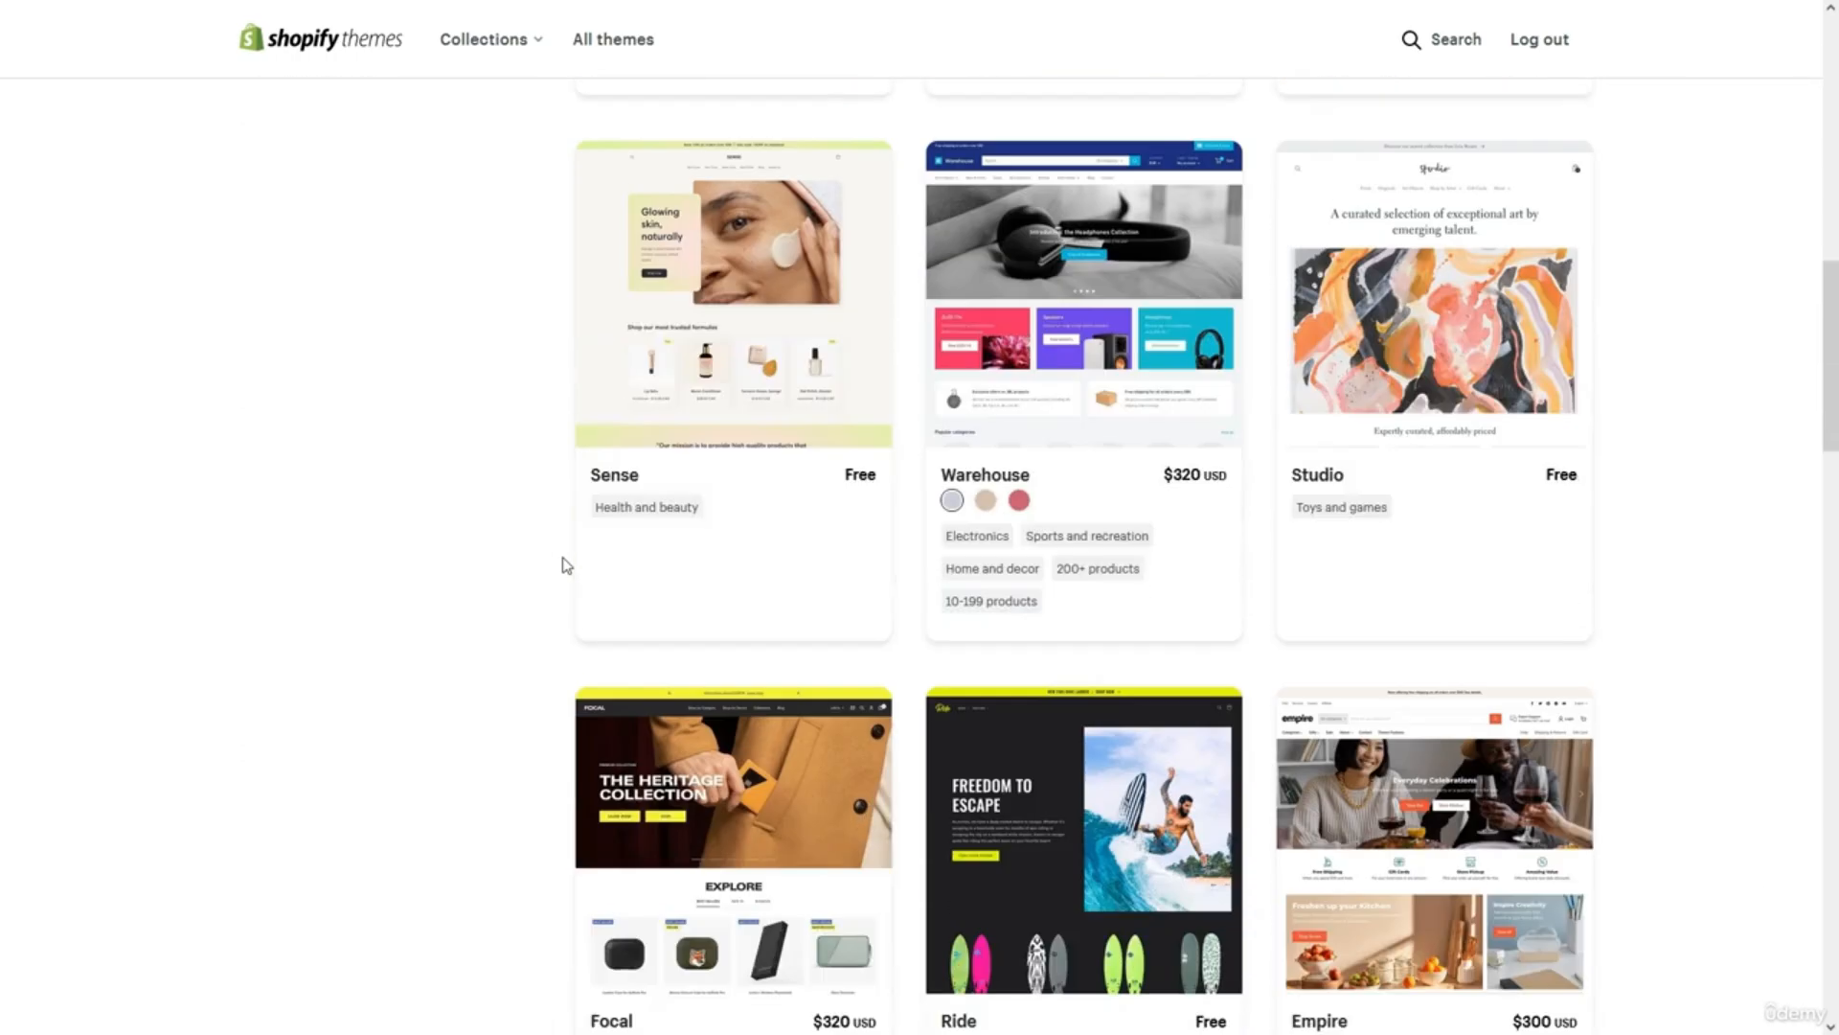
pyautogui.scroll(3, 565, 566)
pyautogui.scroll(12, 566, 565)
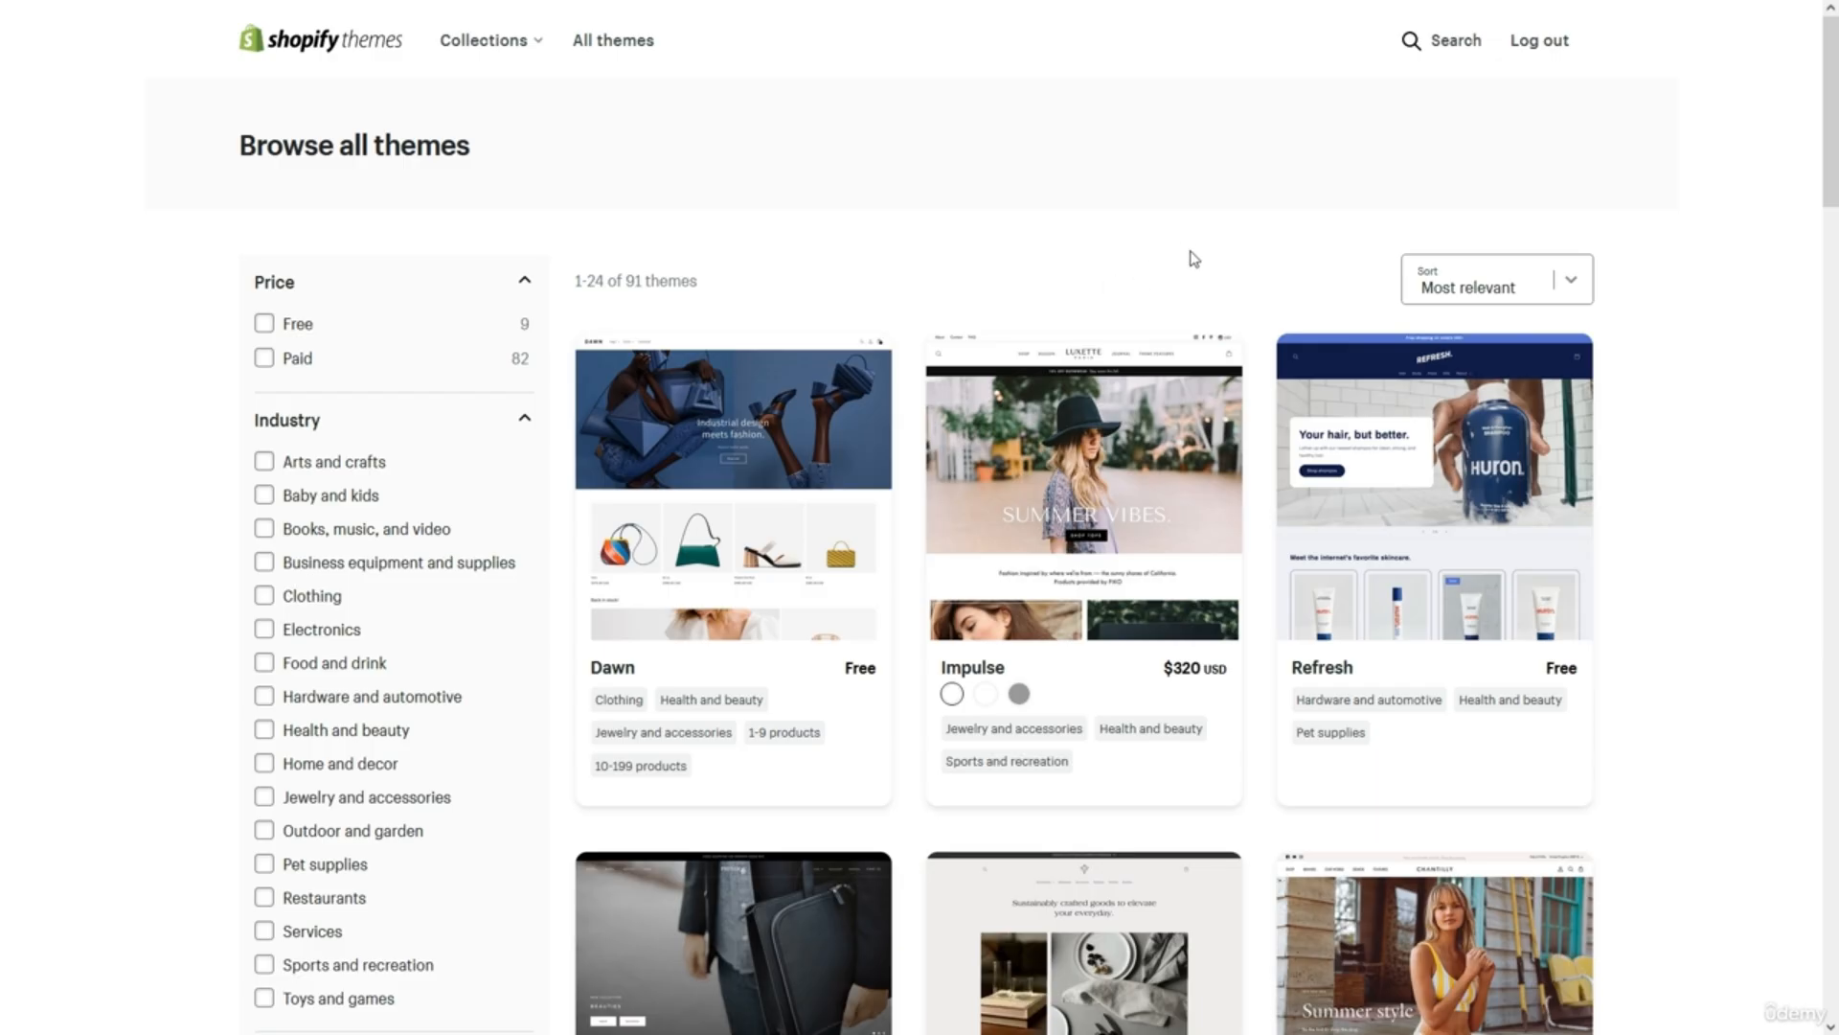
# Search the Theme Store and open the Brooklyn theme's page.
pyautogui.click(1444, 44)
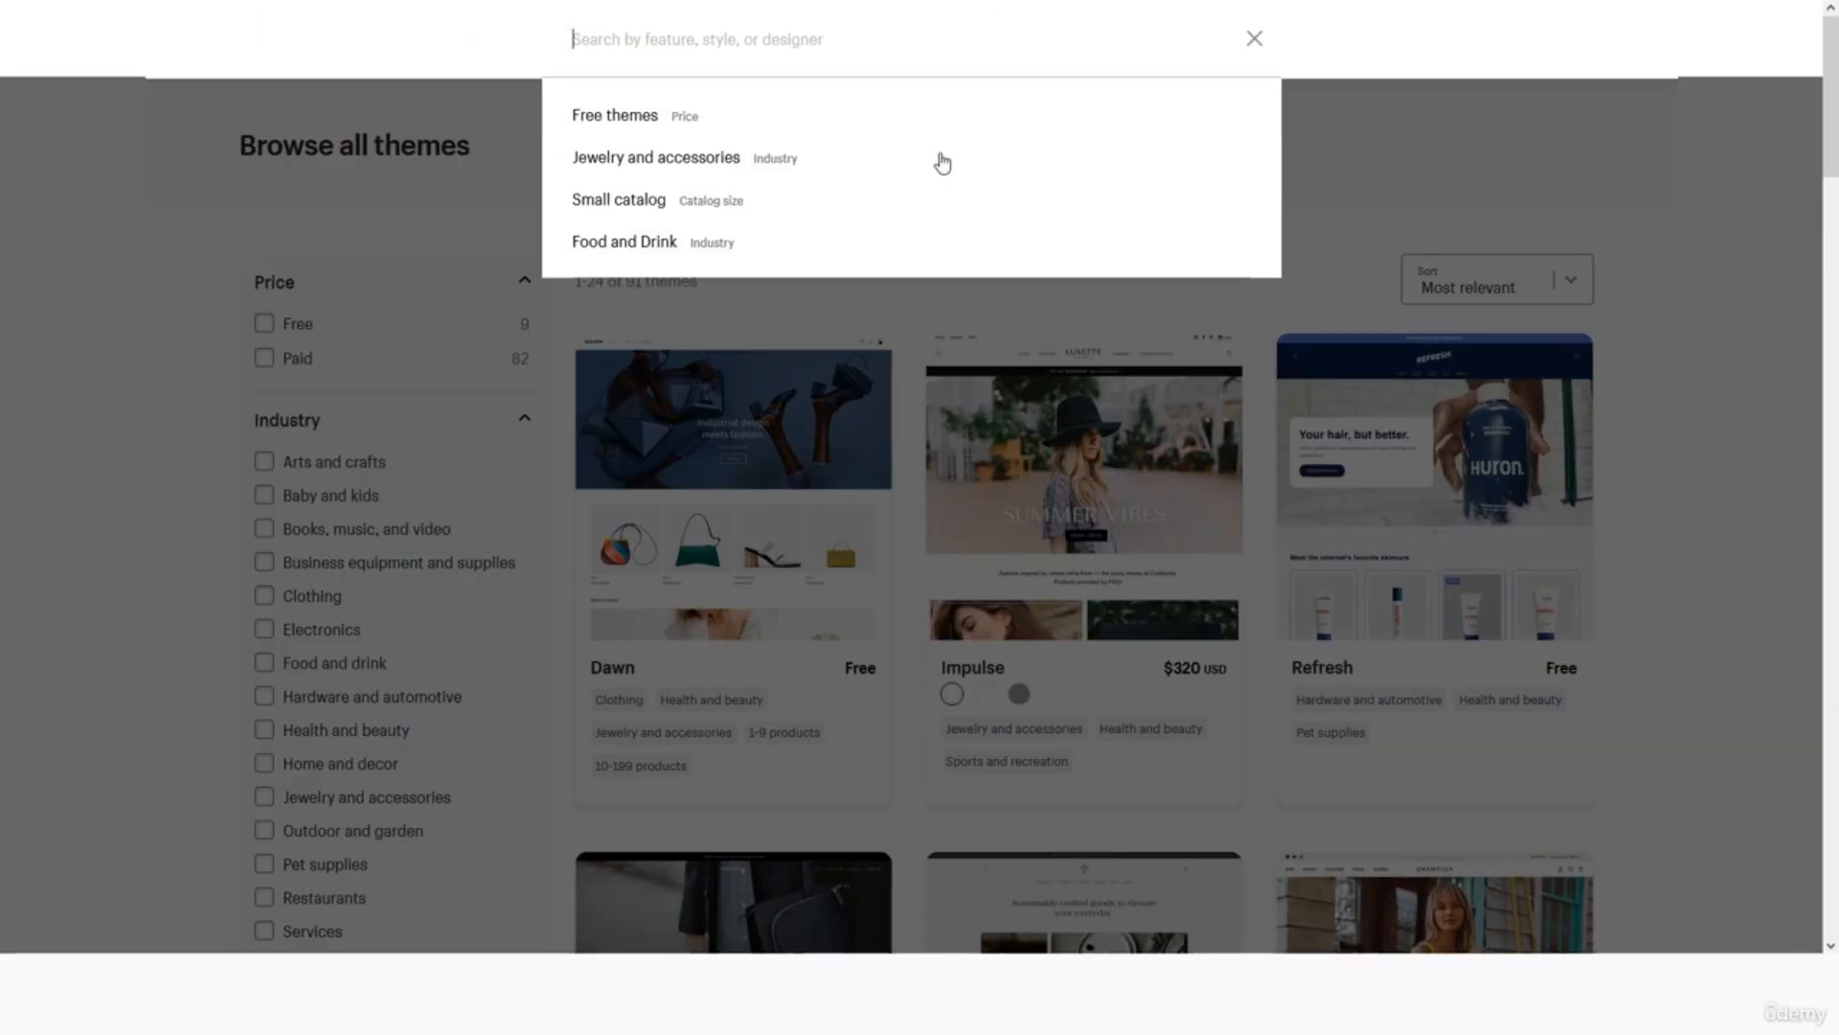
pyautogui.write('brook')
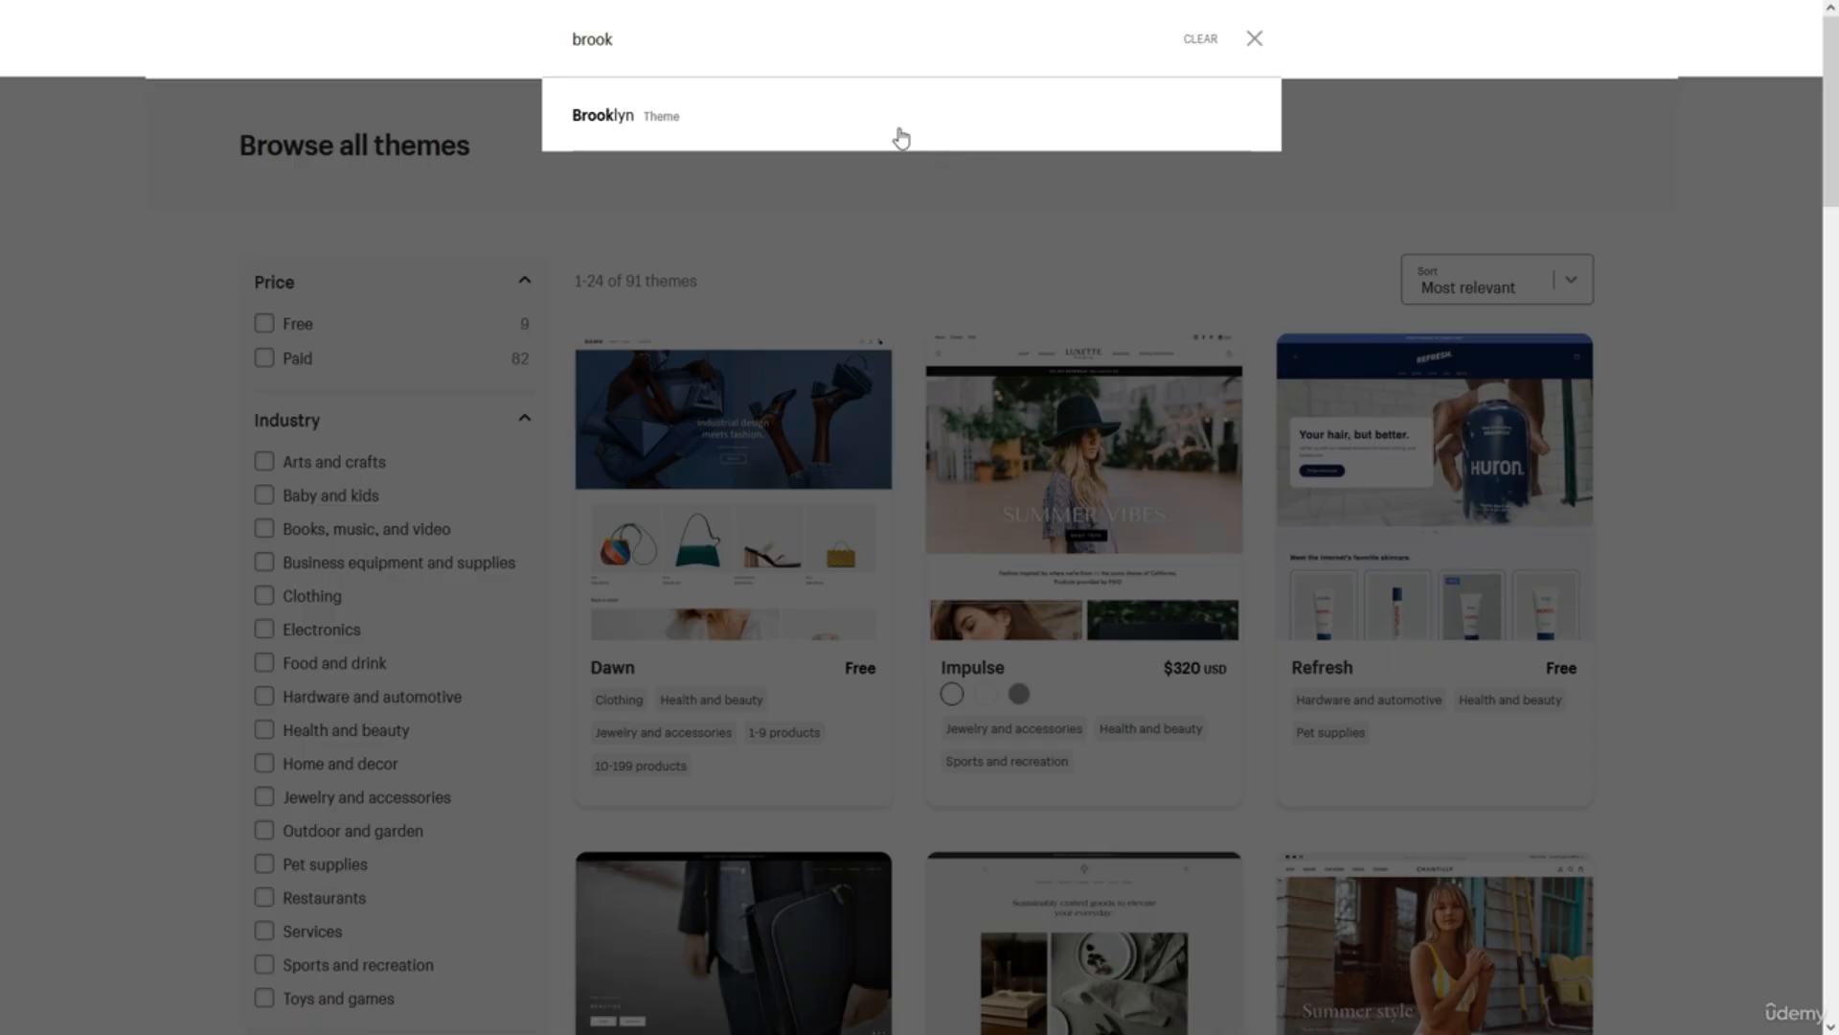
pyautogui.press('Return')
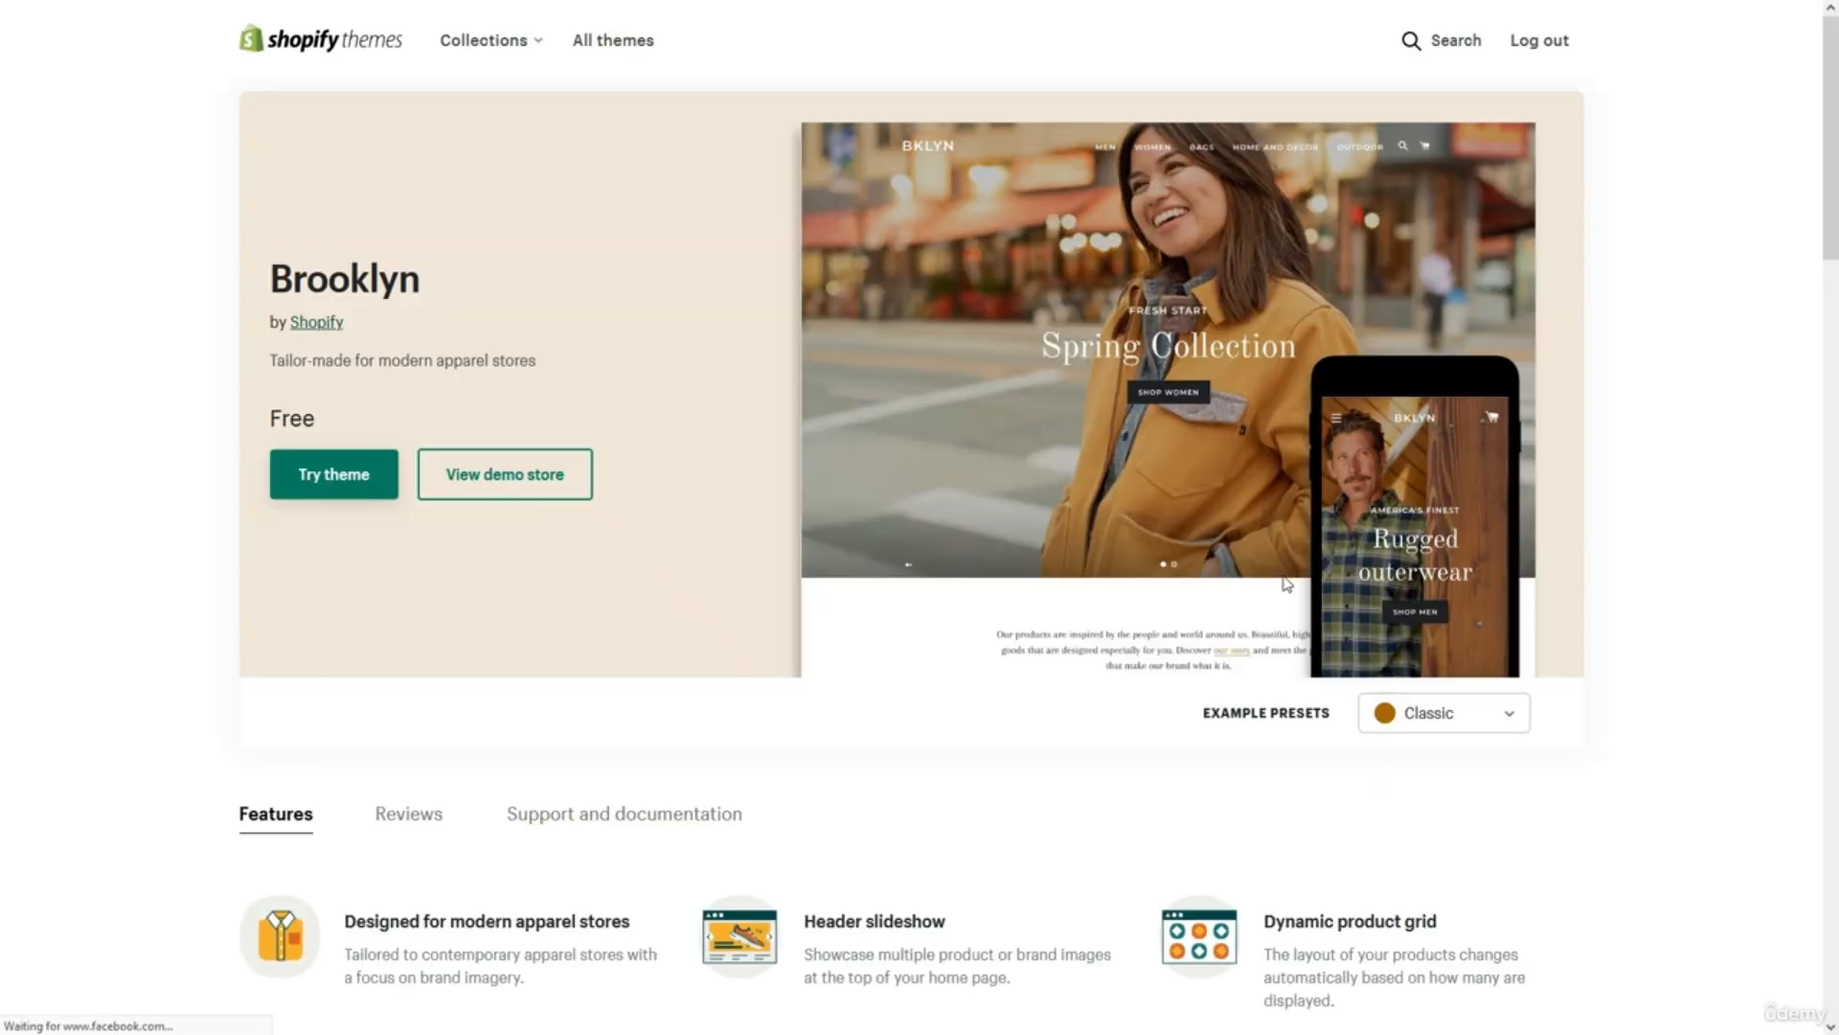
# Compare Brooklyn's Playful and Classic presets, then add Brooklyn to the store.
pyautogui.click(1406, 716)
pyautogui.click(1416, 802)
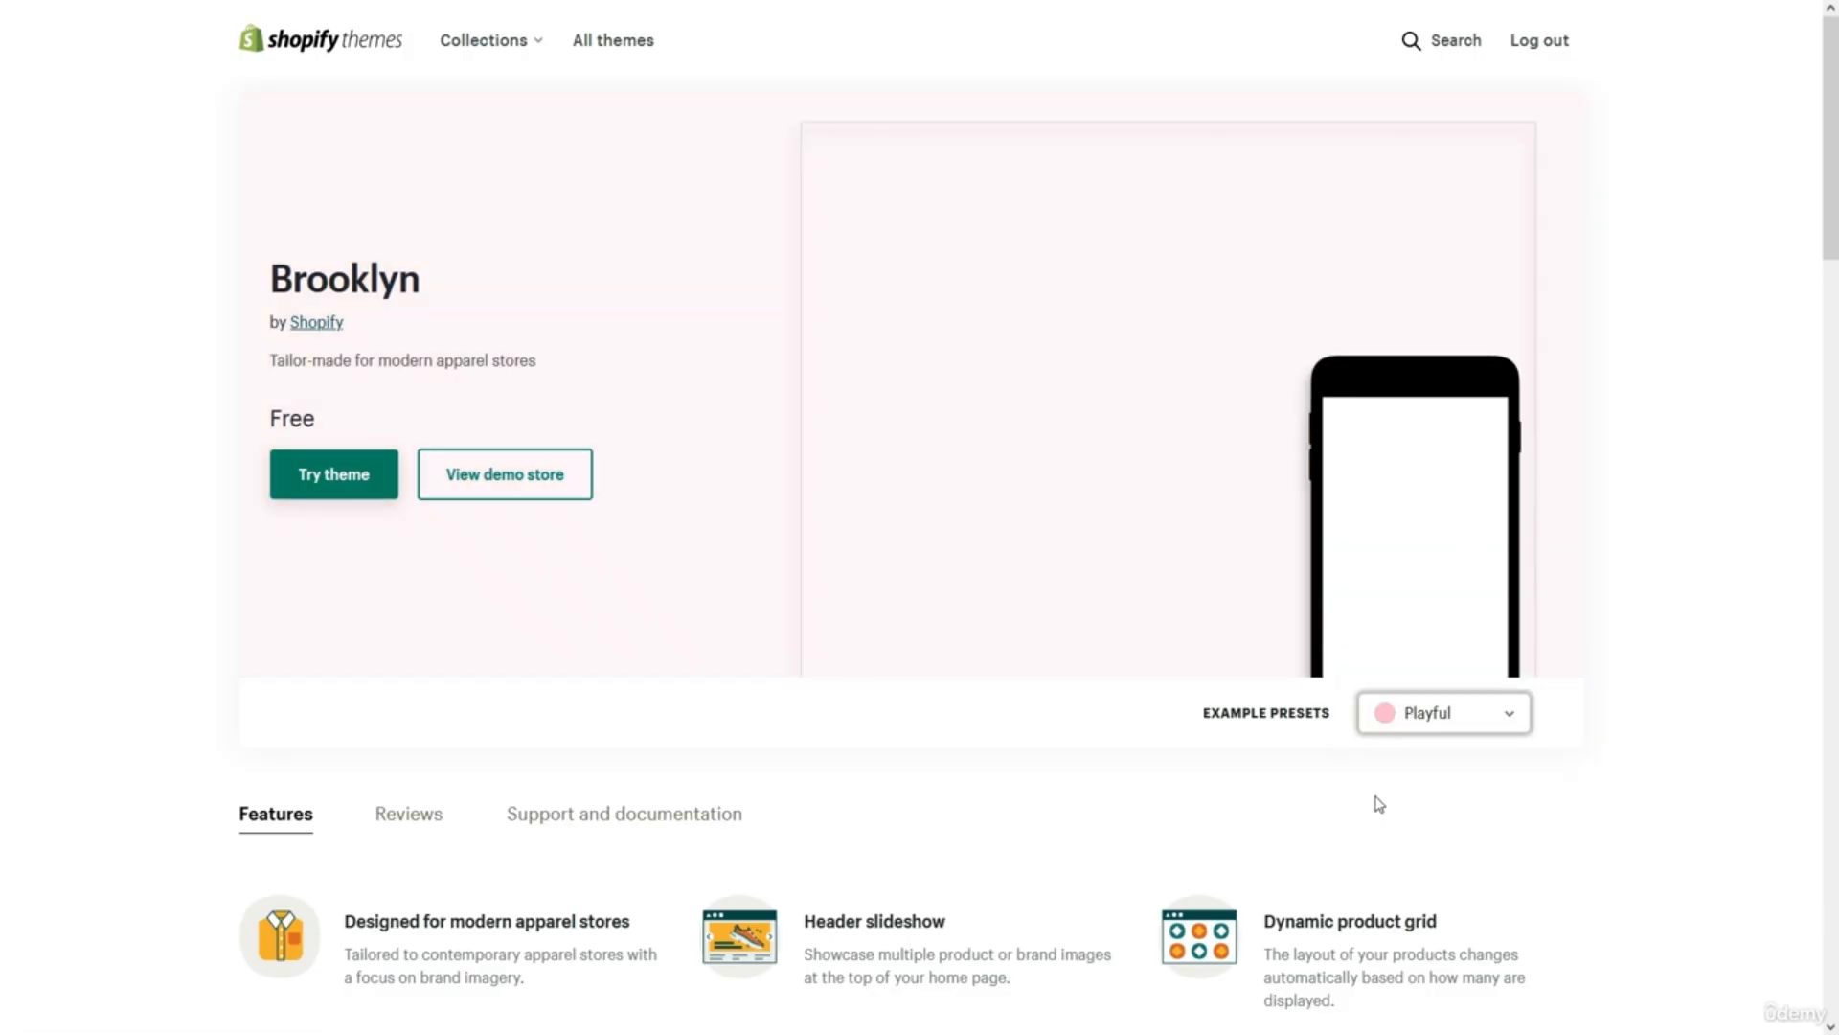
pyautogui.click(1416, 716)
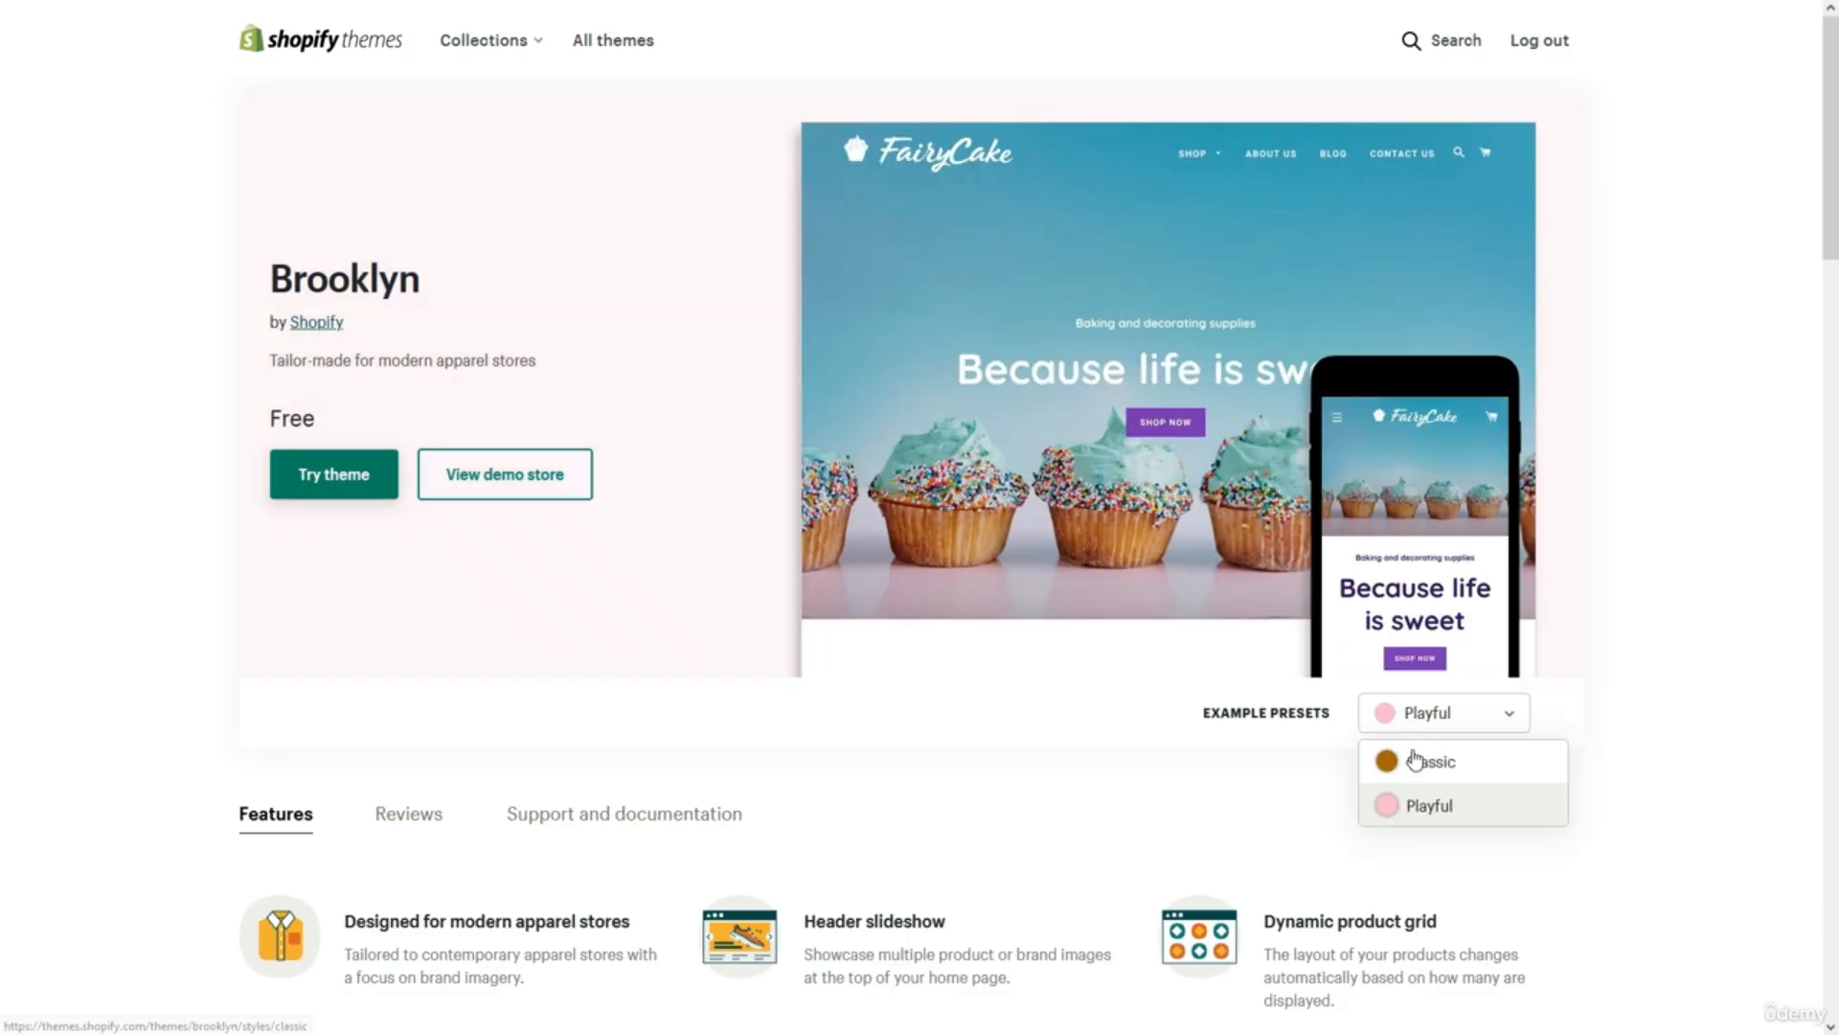
pyautogui.click(1417, 761)
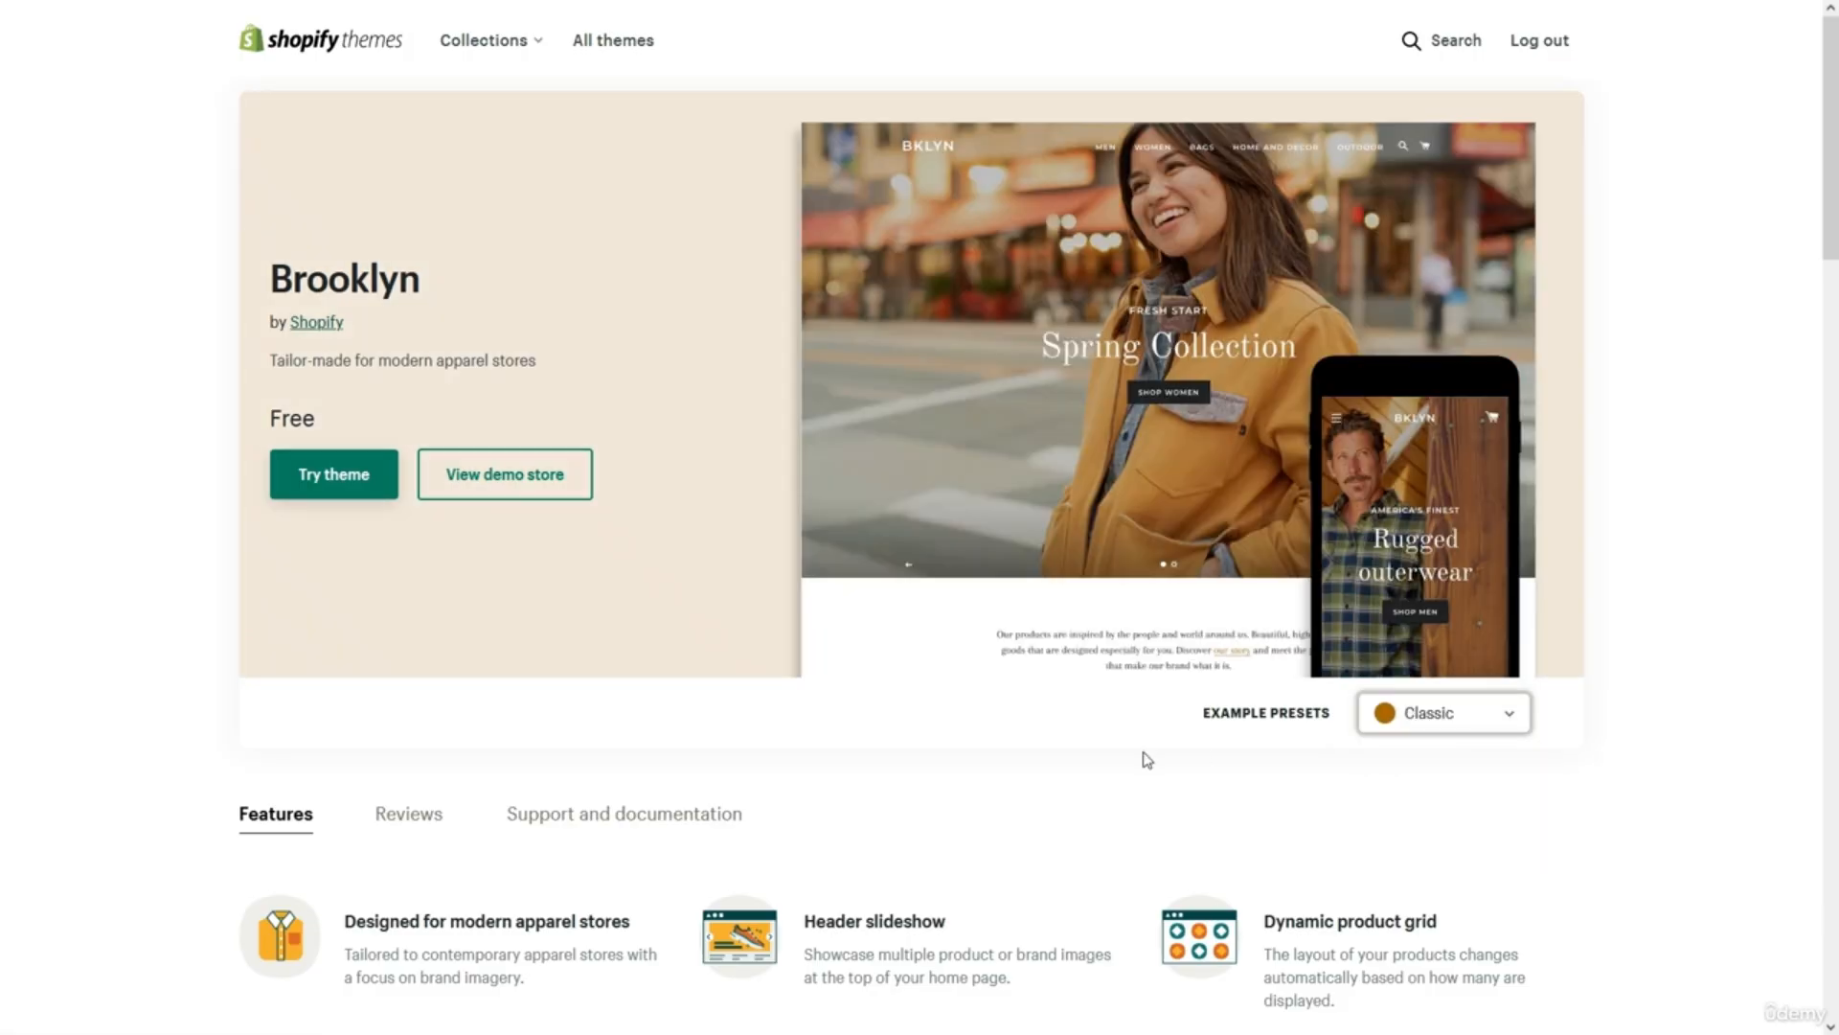
pyautogui.click(393, 486)
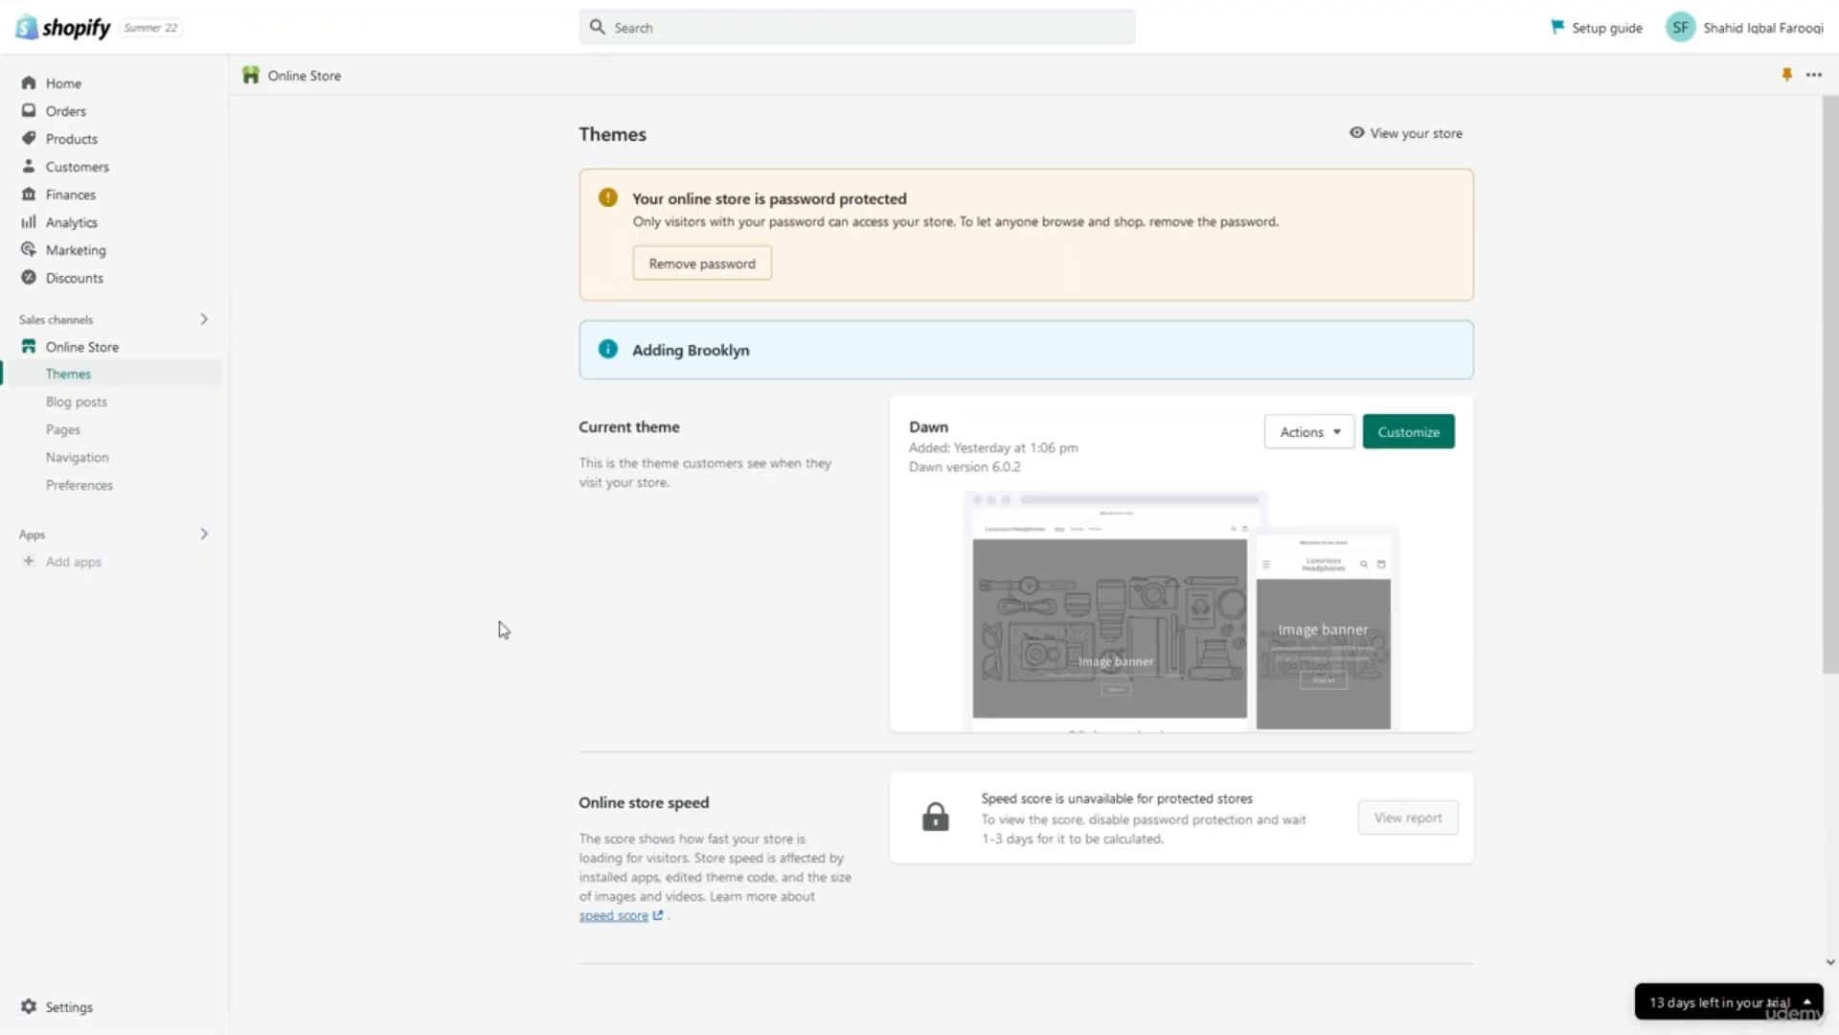
# Publish Brooklyn 17.7.1 as the current theme, moving Dawn into the theme library.
pyautogui.scroll(-5, 508, 653)
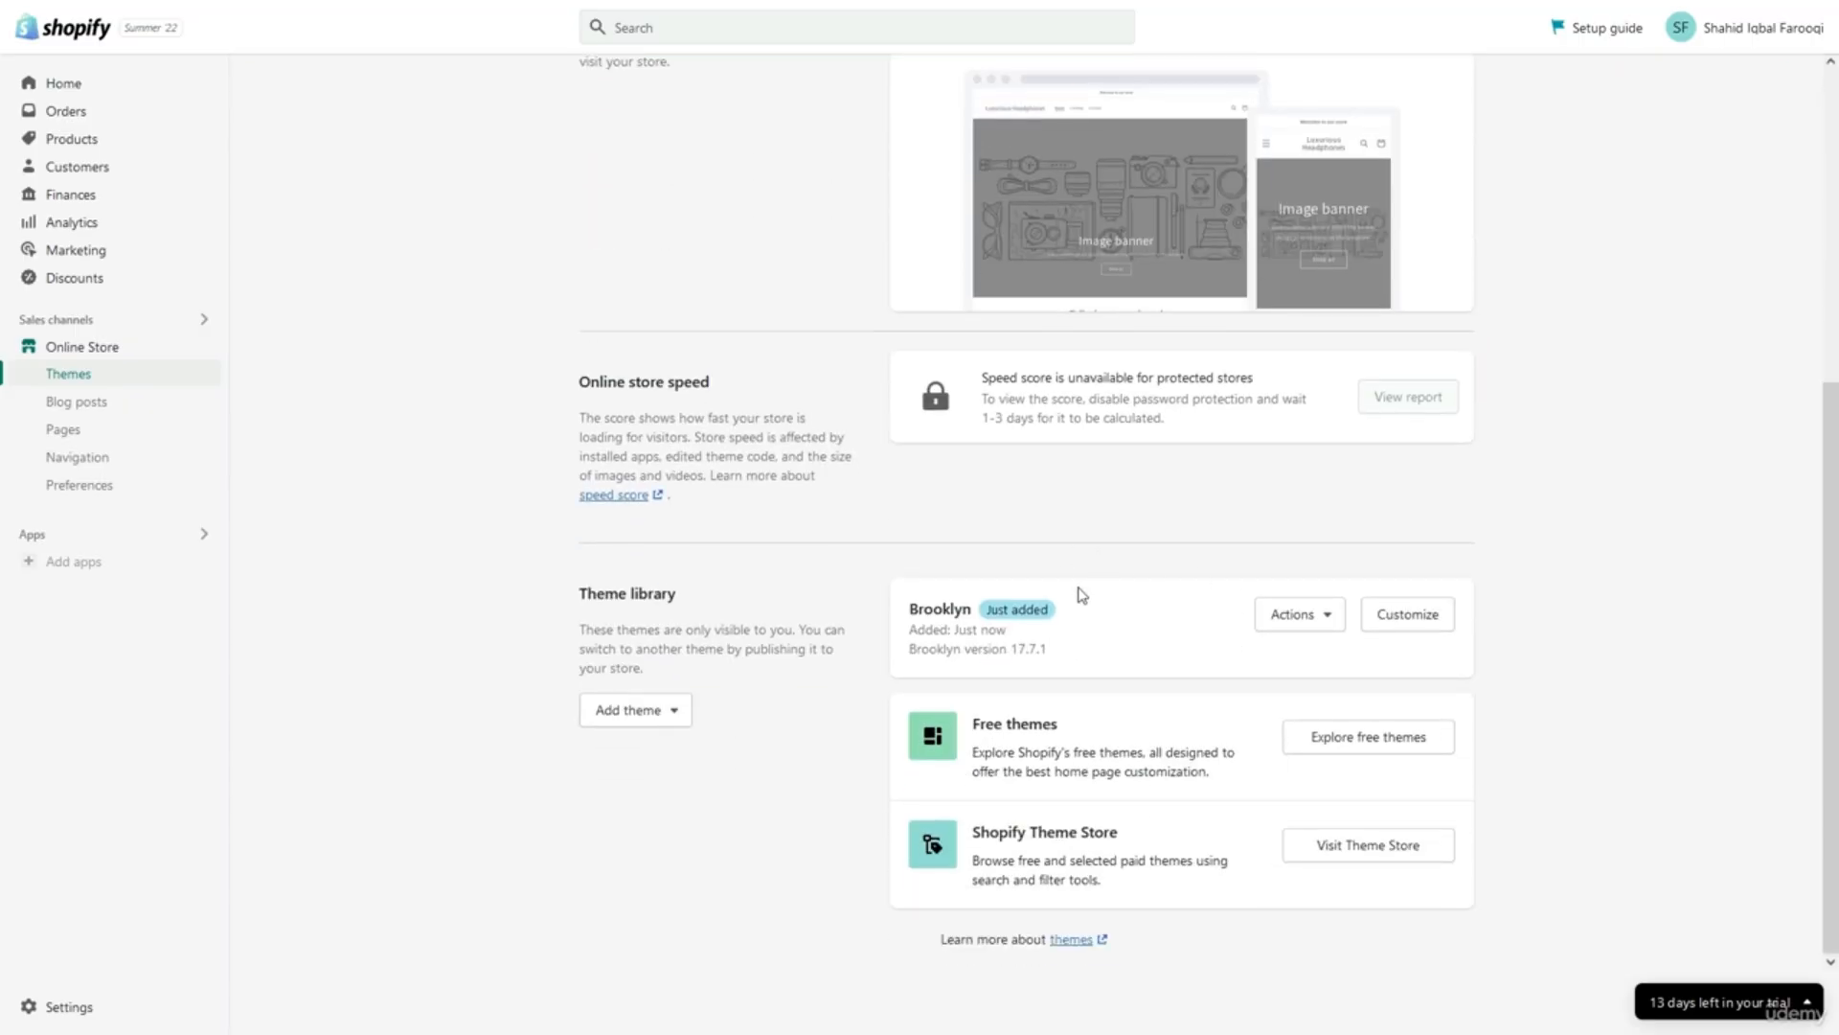
pyautogui.click(1306, 618)
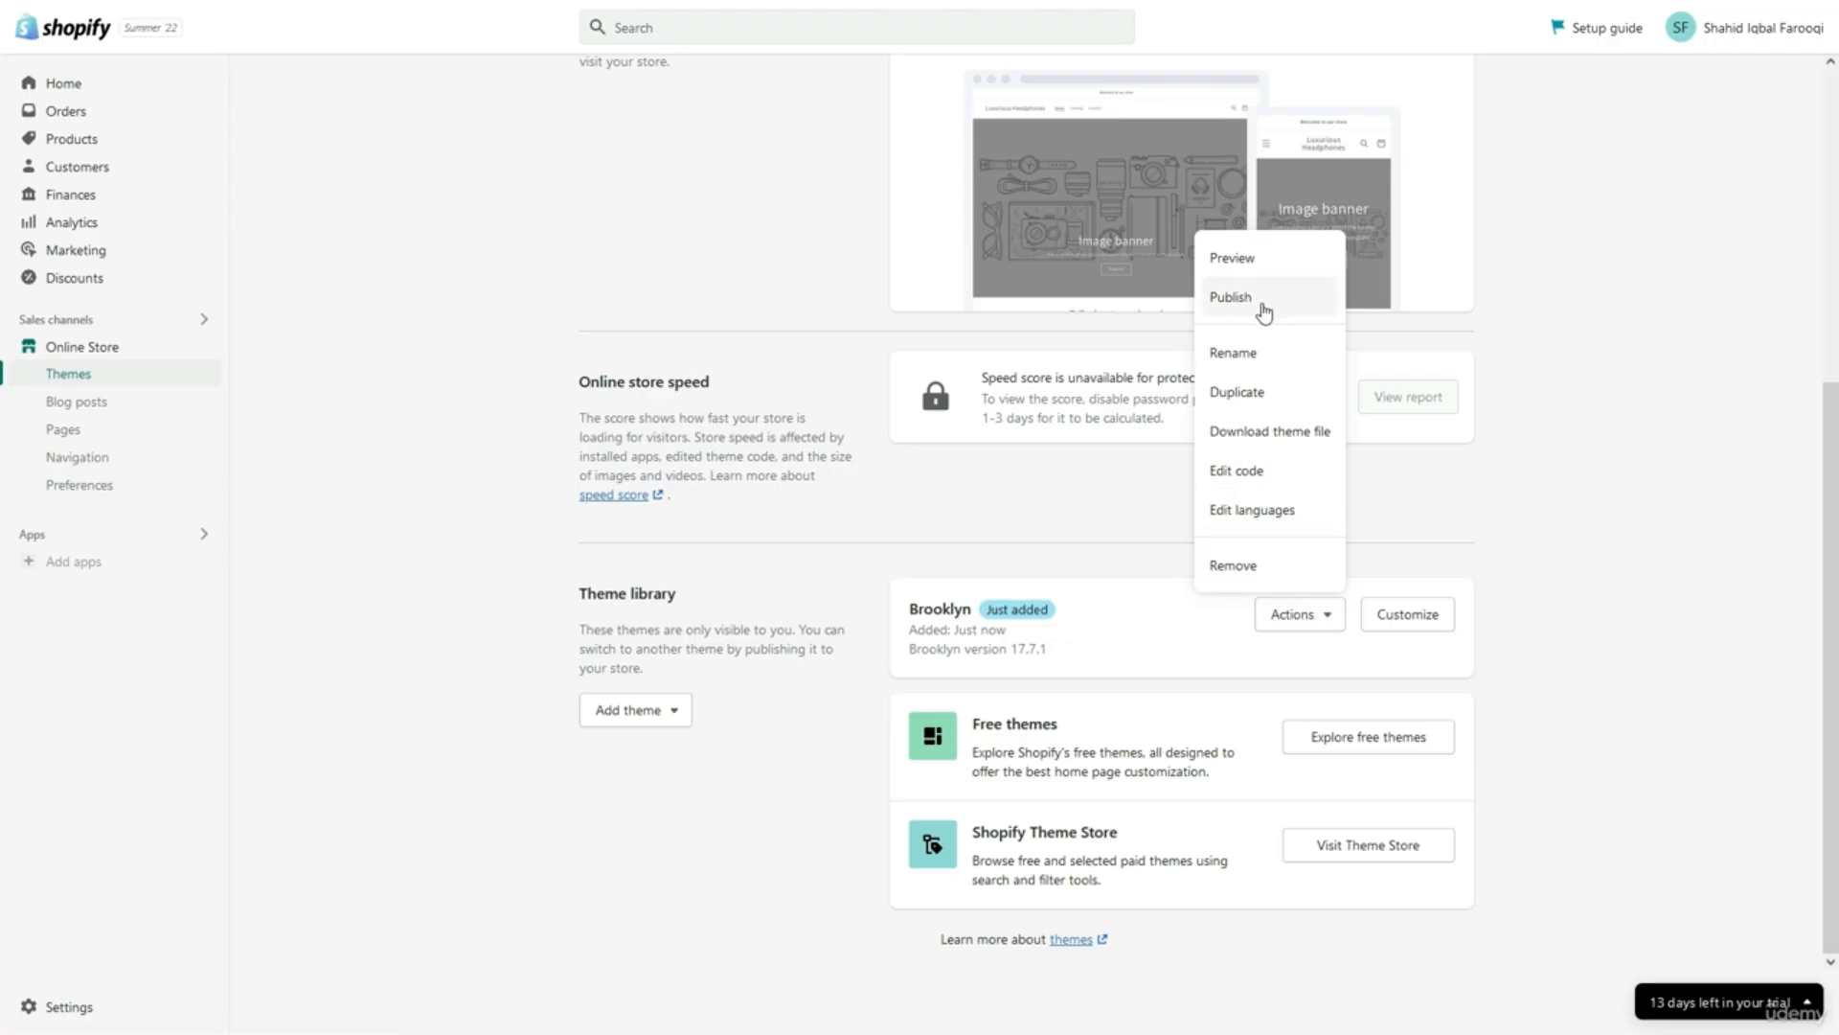
pyautogui.click(1229, 298)
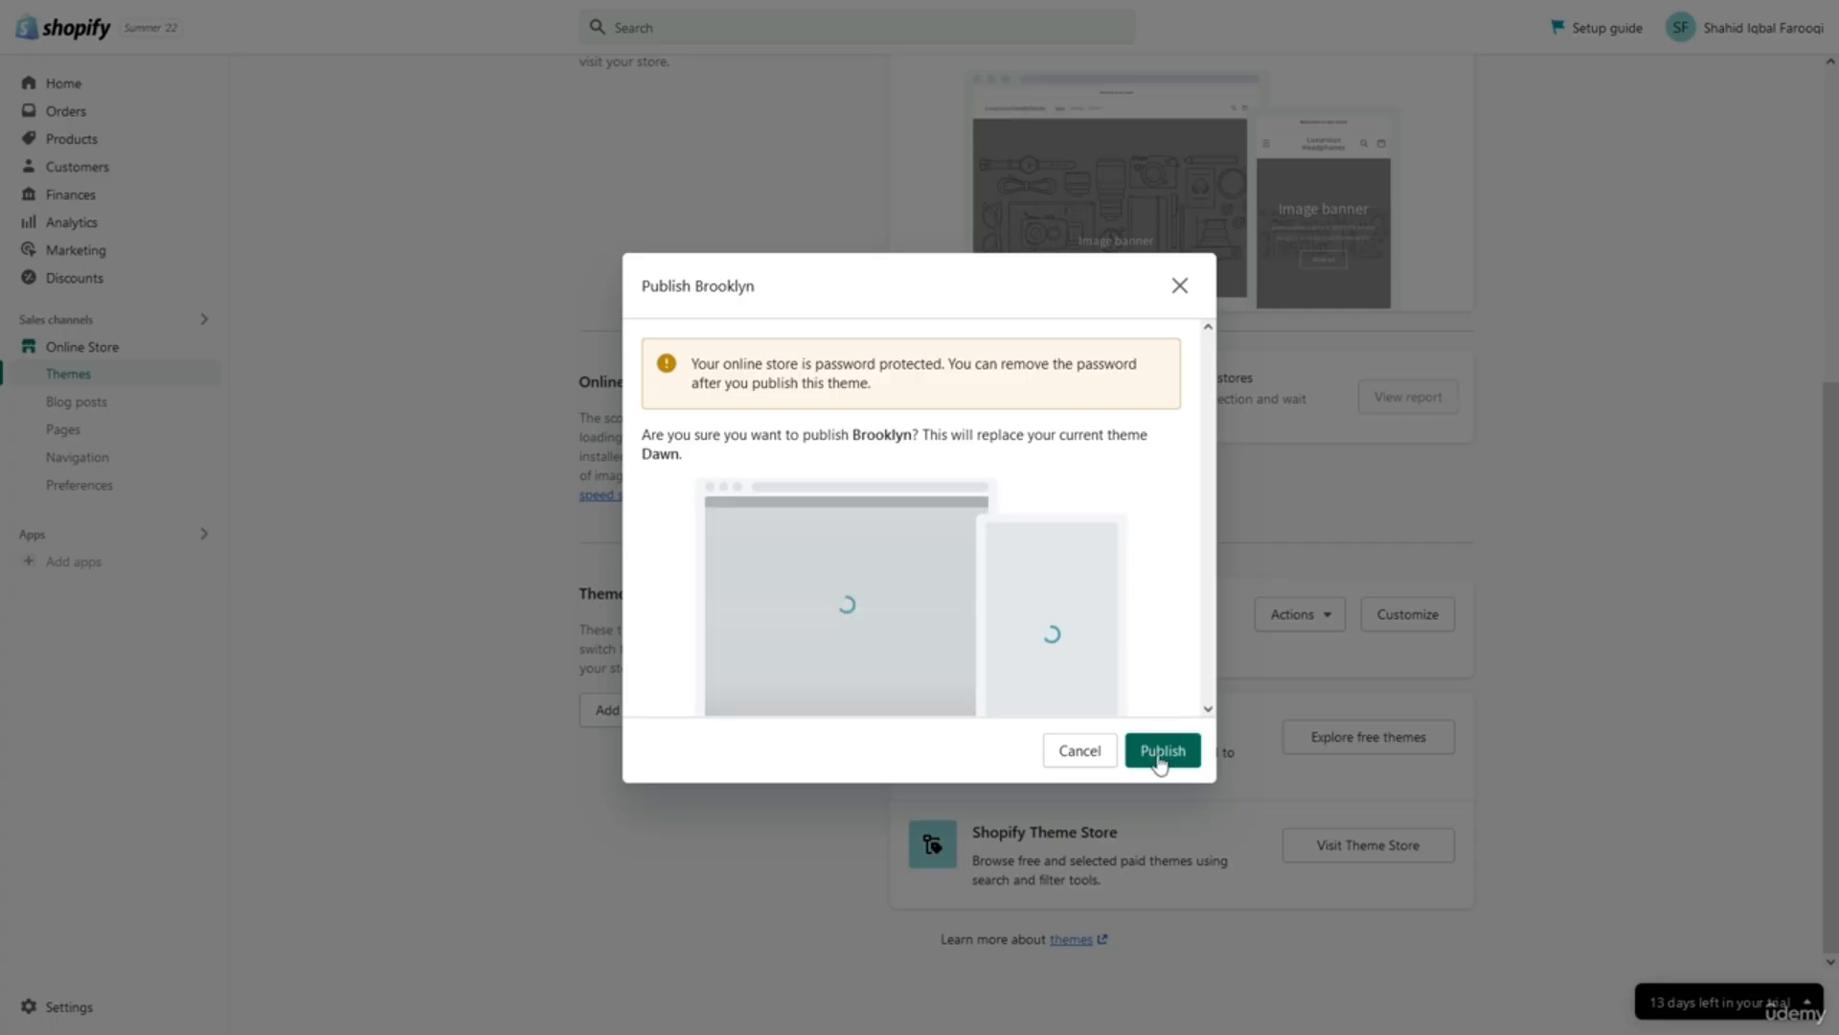
pyautogui.click(1162, 755)
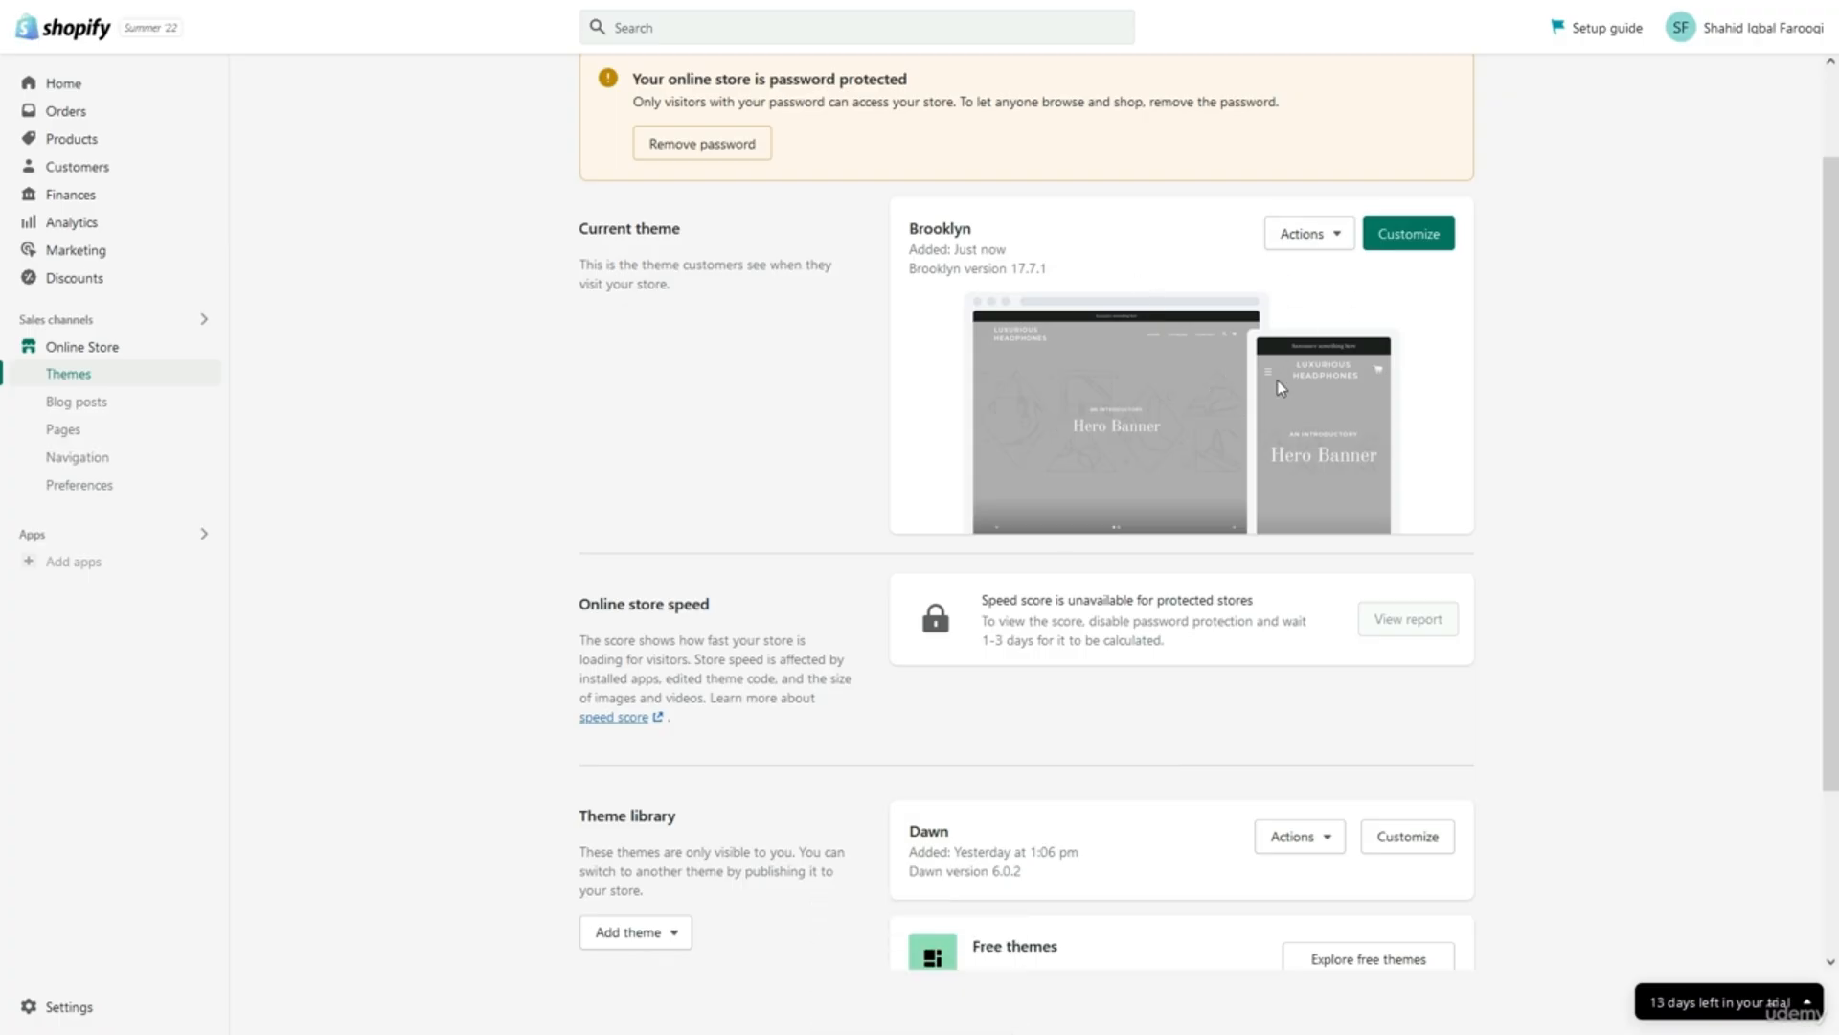
pyautogui.rightClick(1424, 245)
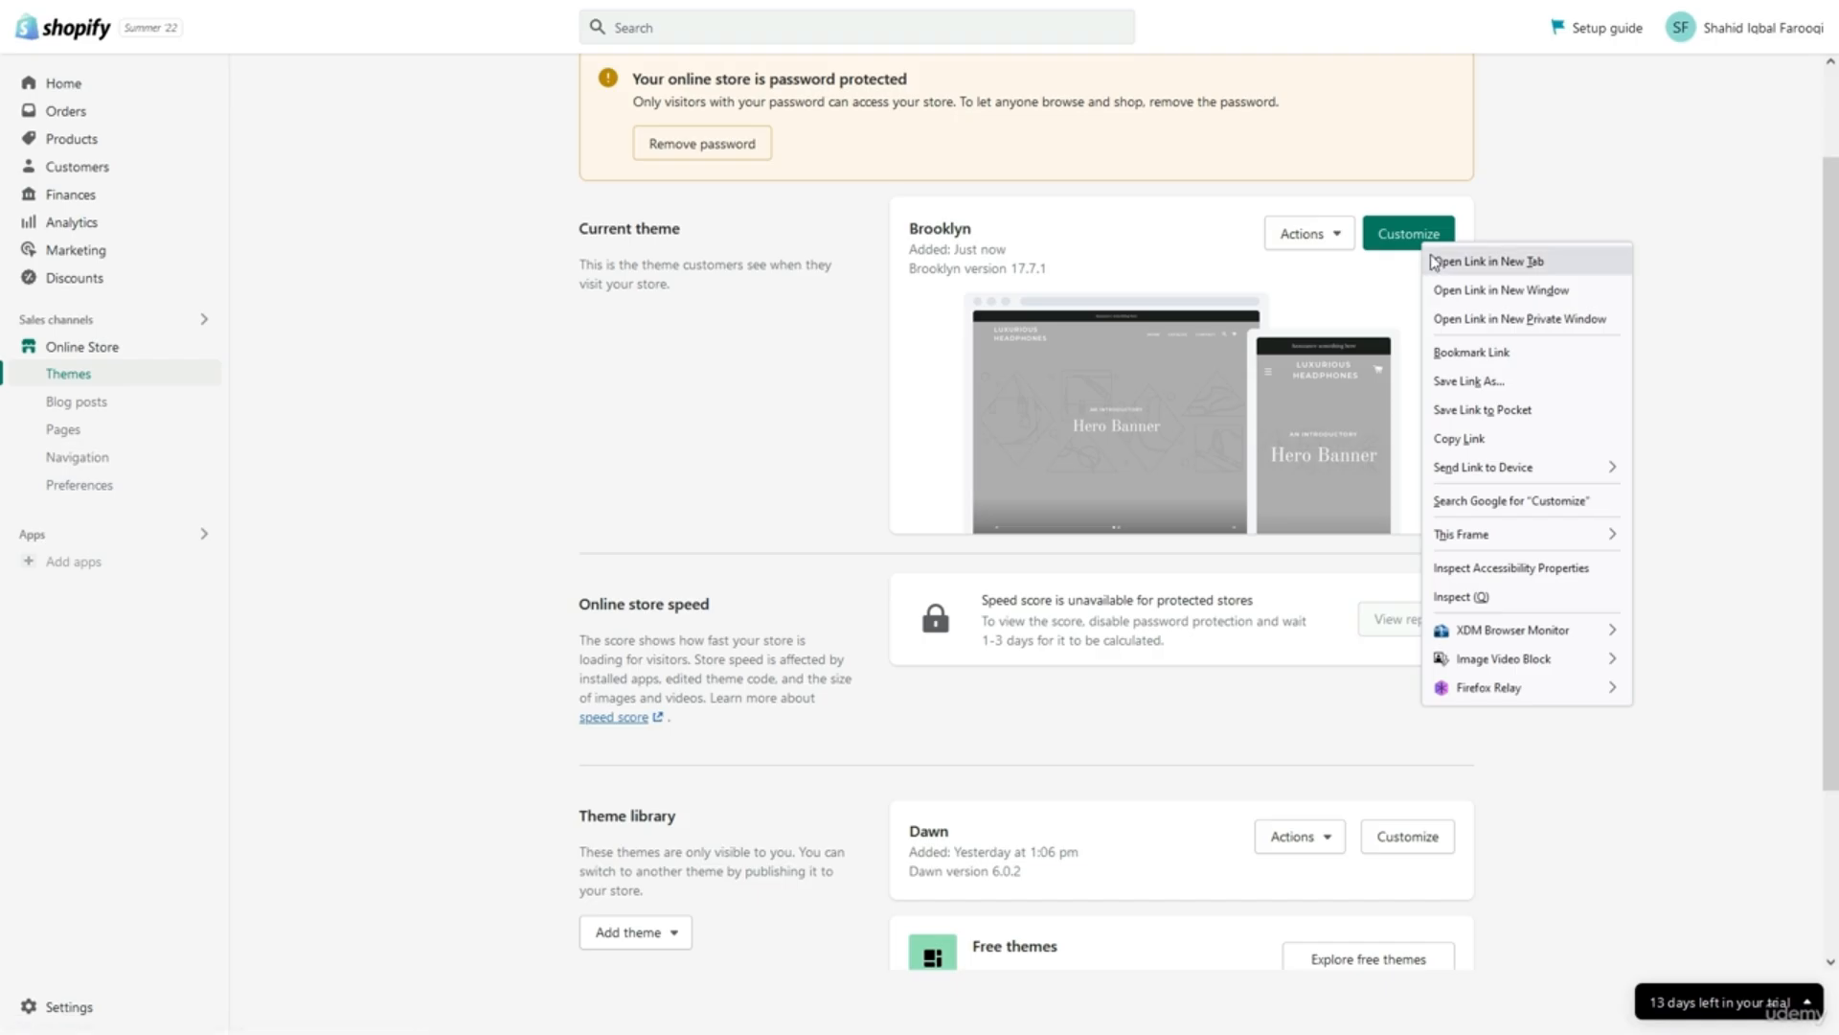
# Open Brooklyn in the theme editor, scroll the home page preview, and list the store templates.
pyautogui.click(1435, 261)
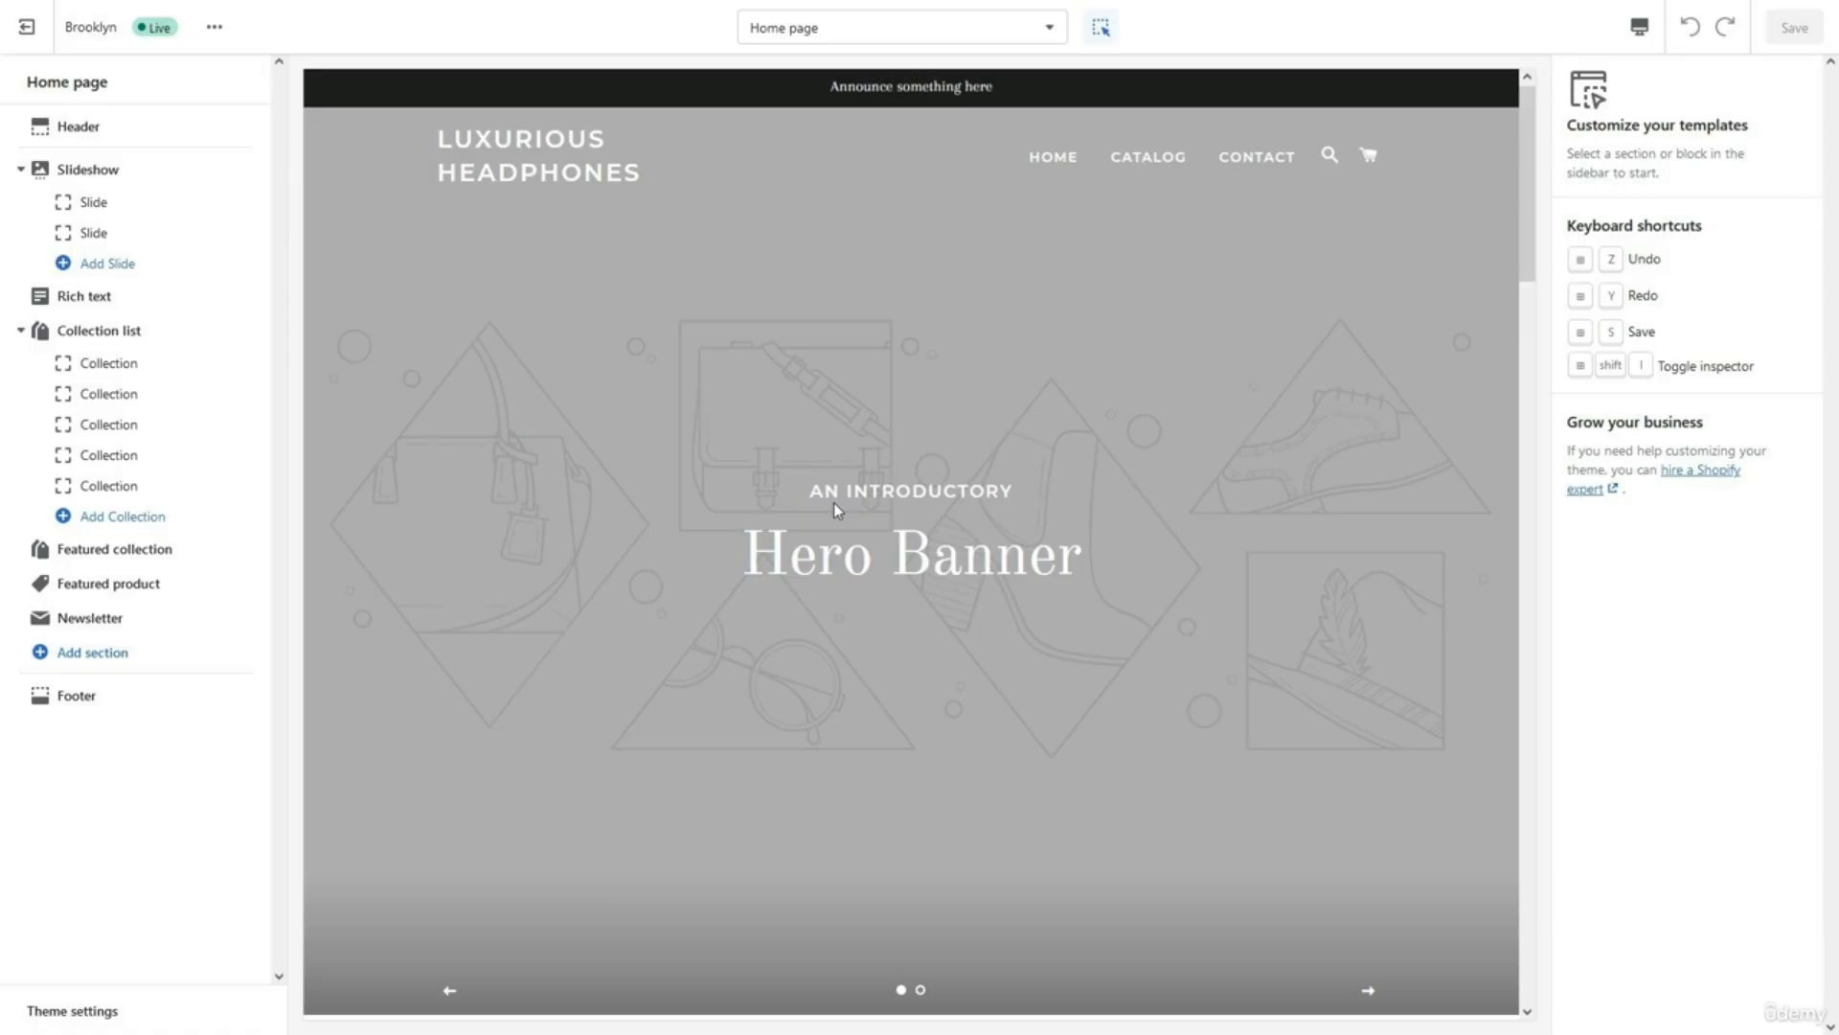
pyautogui.click(834, 502)
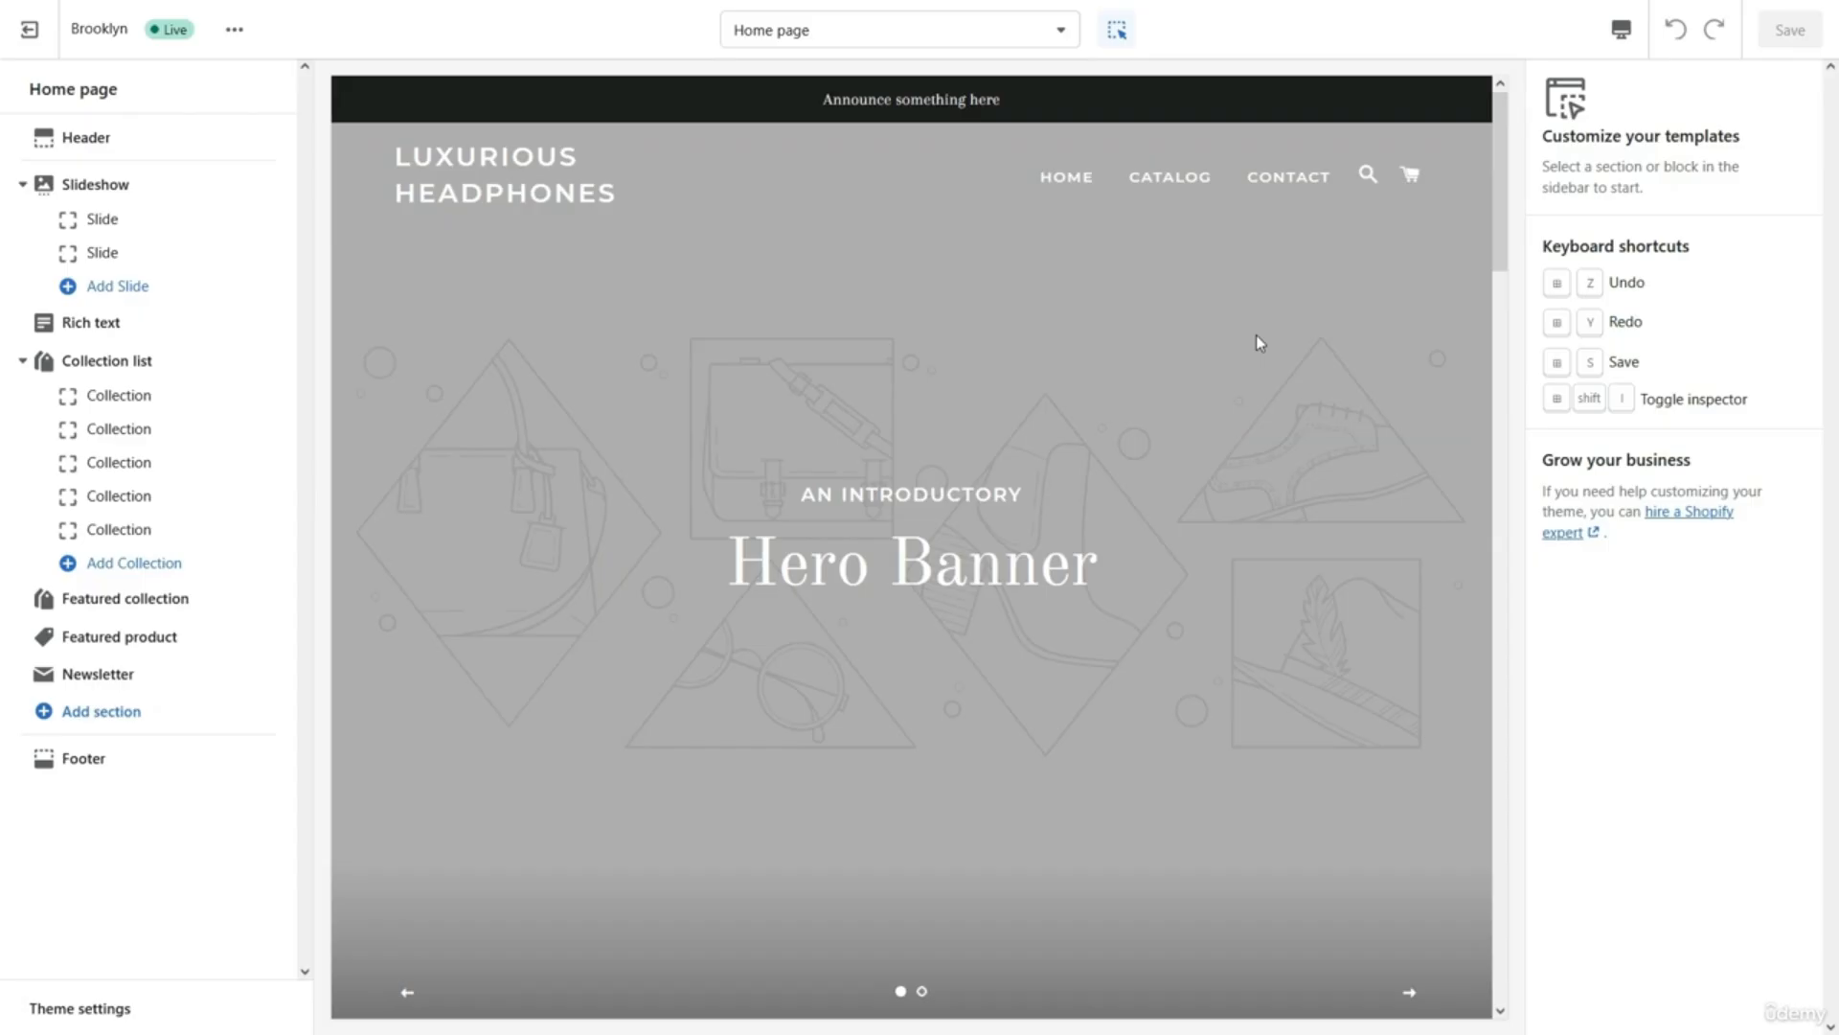
pyautogui.scroll(-10, 1260, 343)
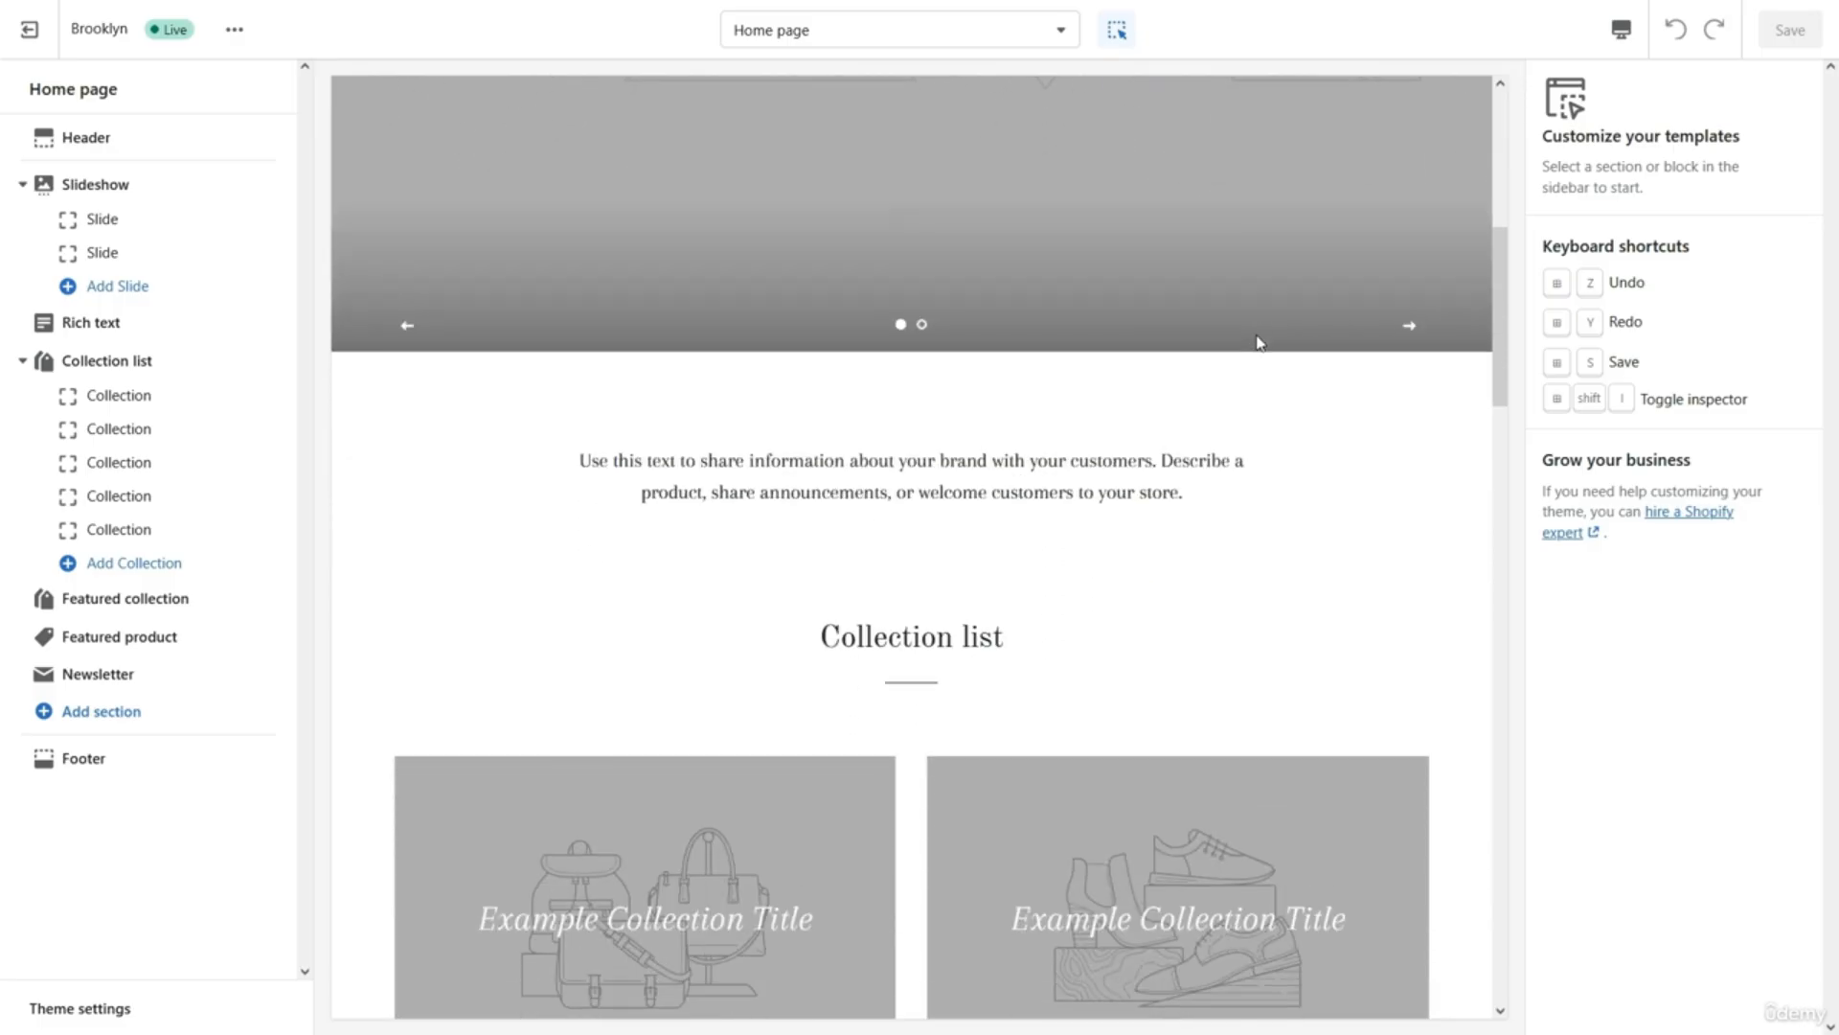
pyautogui.scroll(-12, 1260, 343)
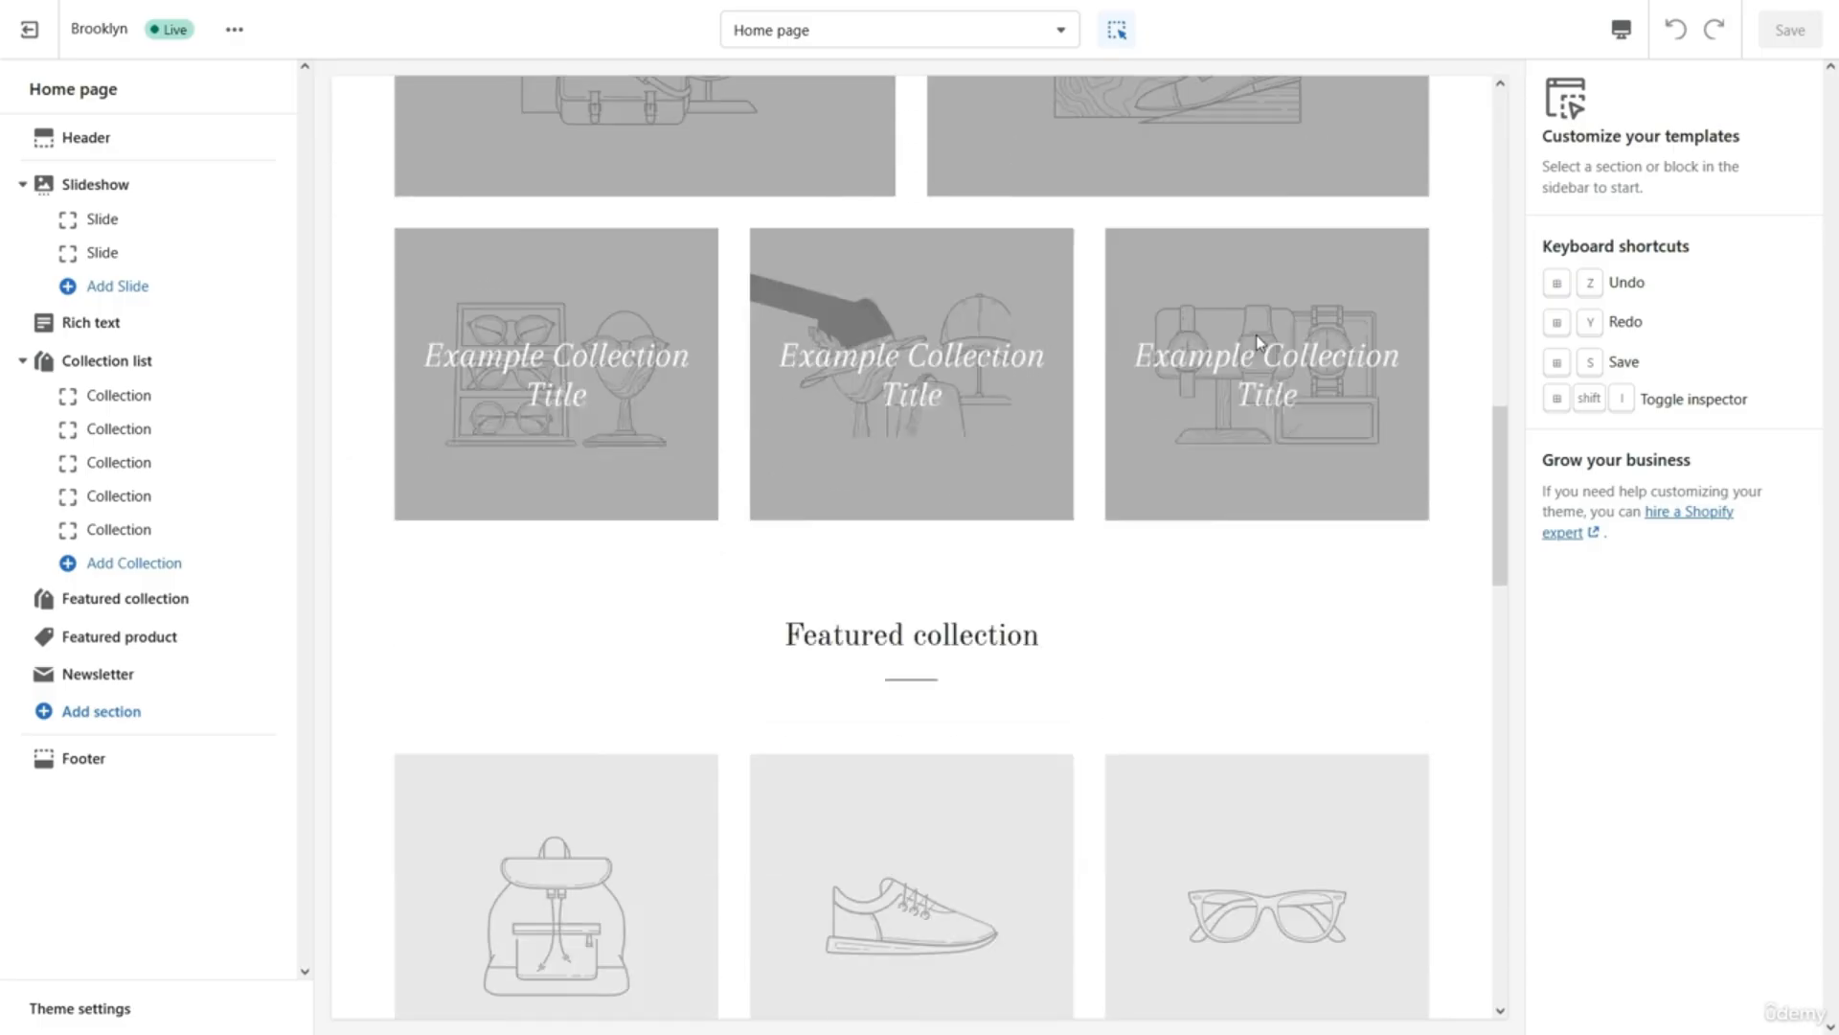
pyautogui.scroll(-4, 1259, 343)
pyautogui.scroll(14, 1260, 343)
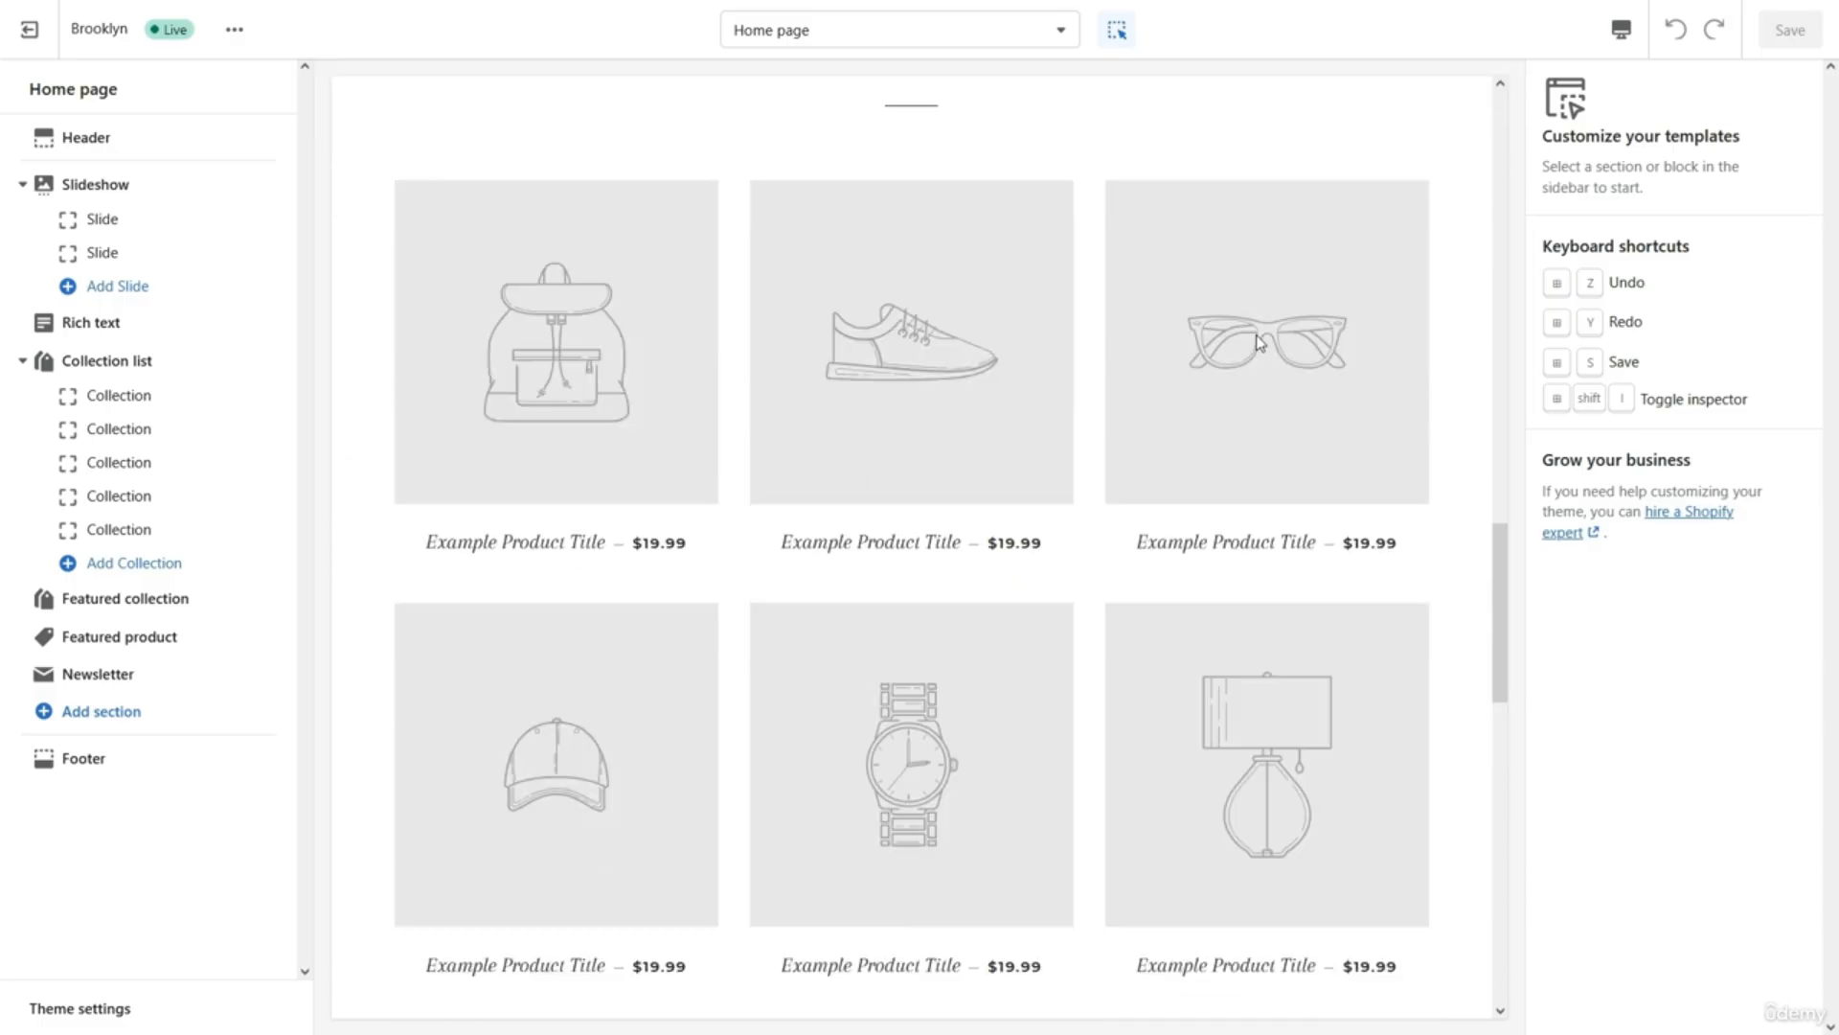
pyautogui.scroll(10, 1260, 343)
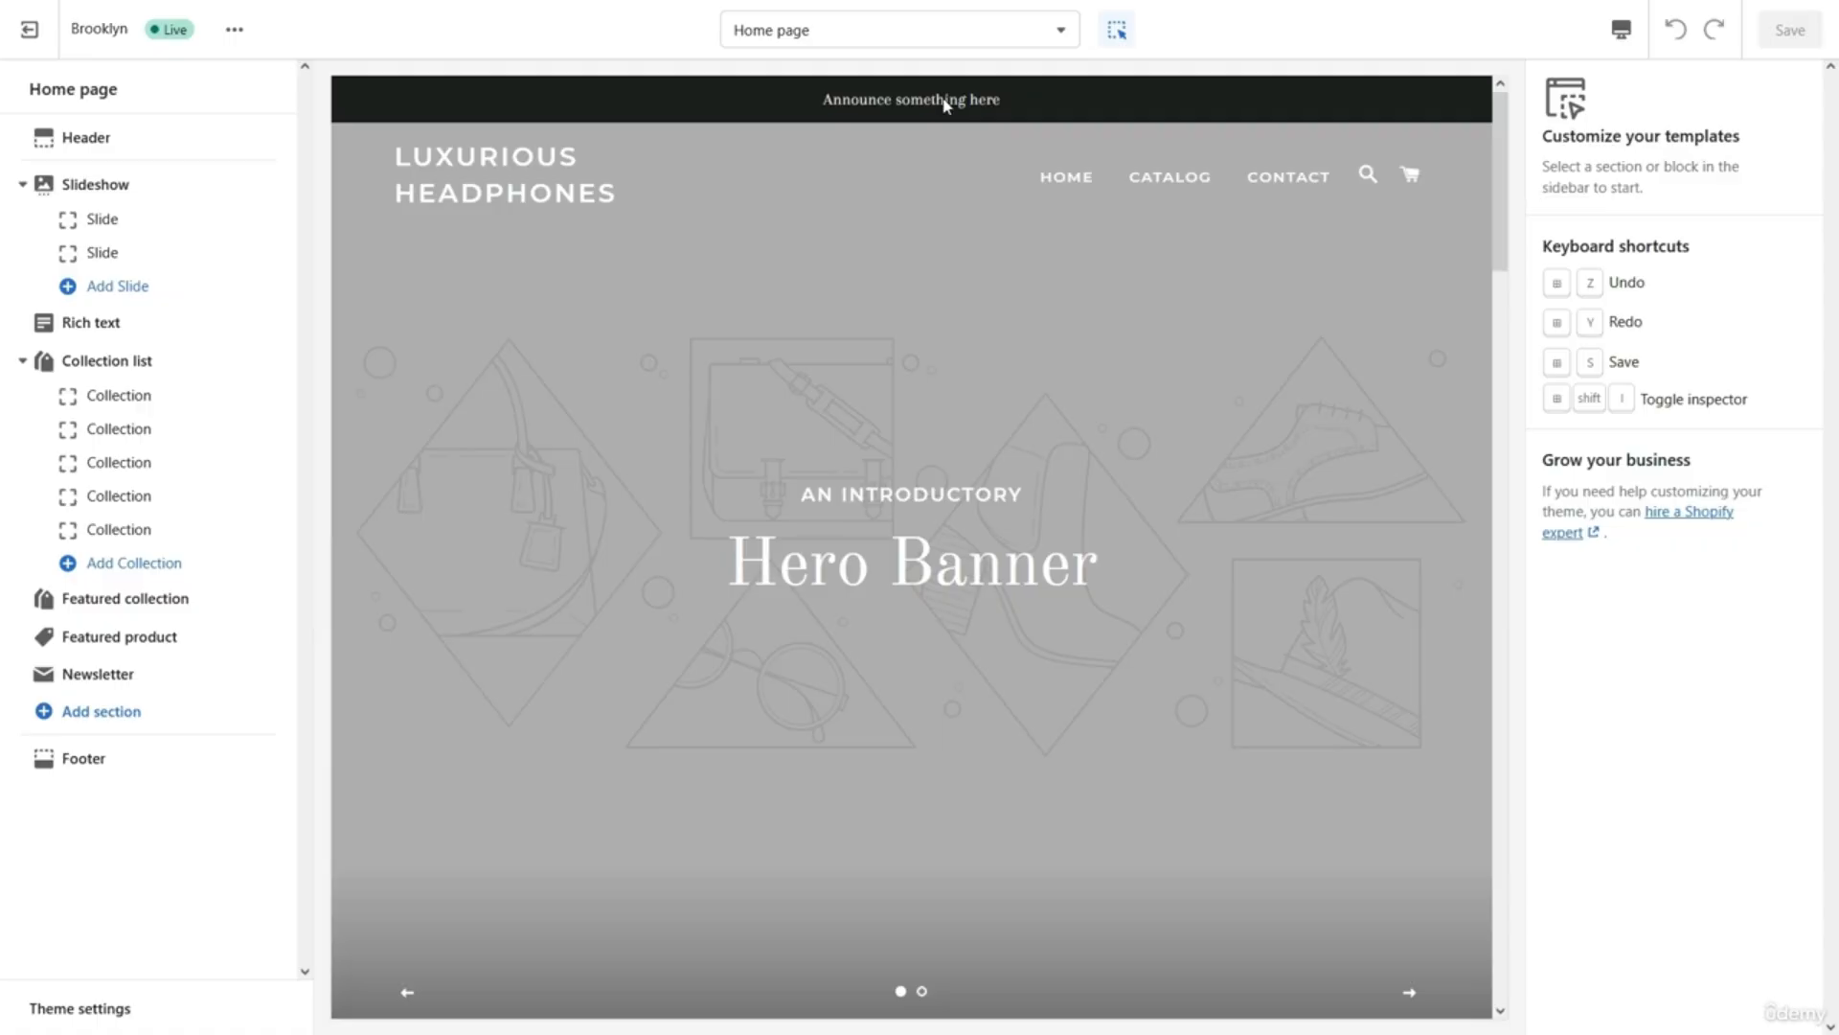
pyautogui.click(914, 43)
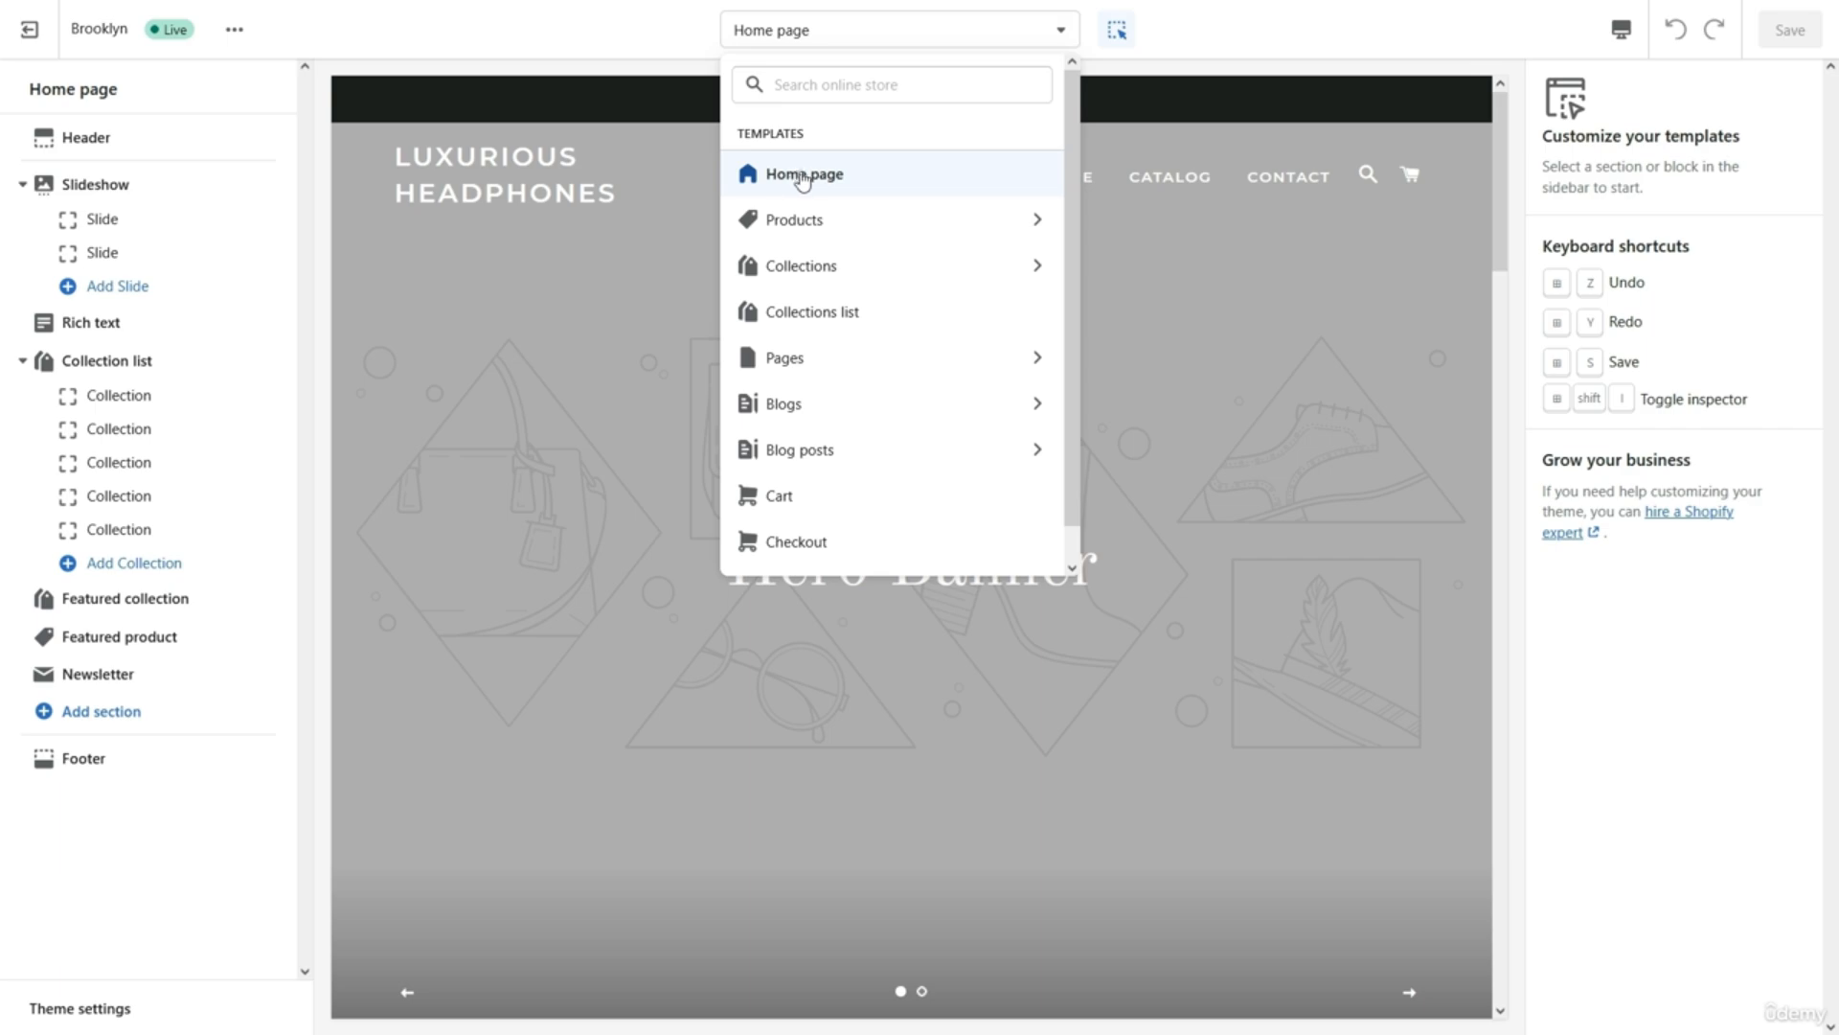
# Look at the Products templates, close the template list, and show the preview device options.
pyautogui.click(808, 221)
pyautogui.click(750, 140)
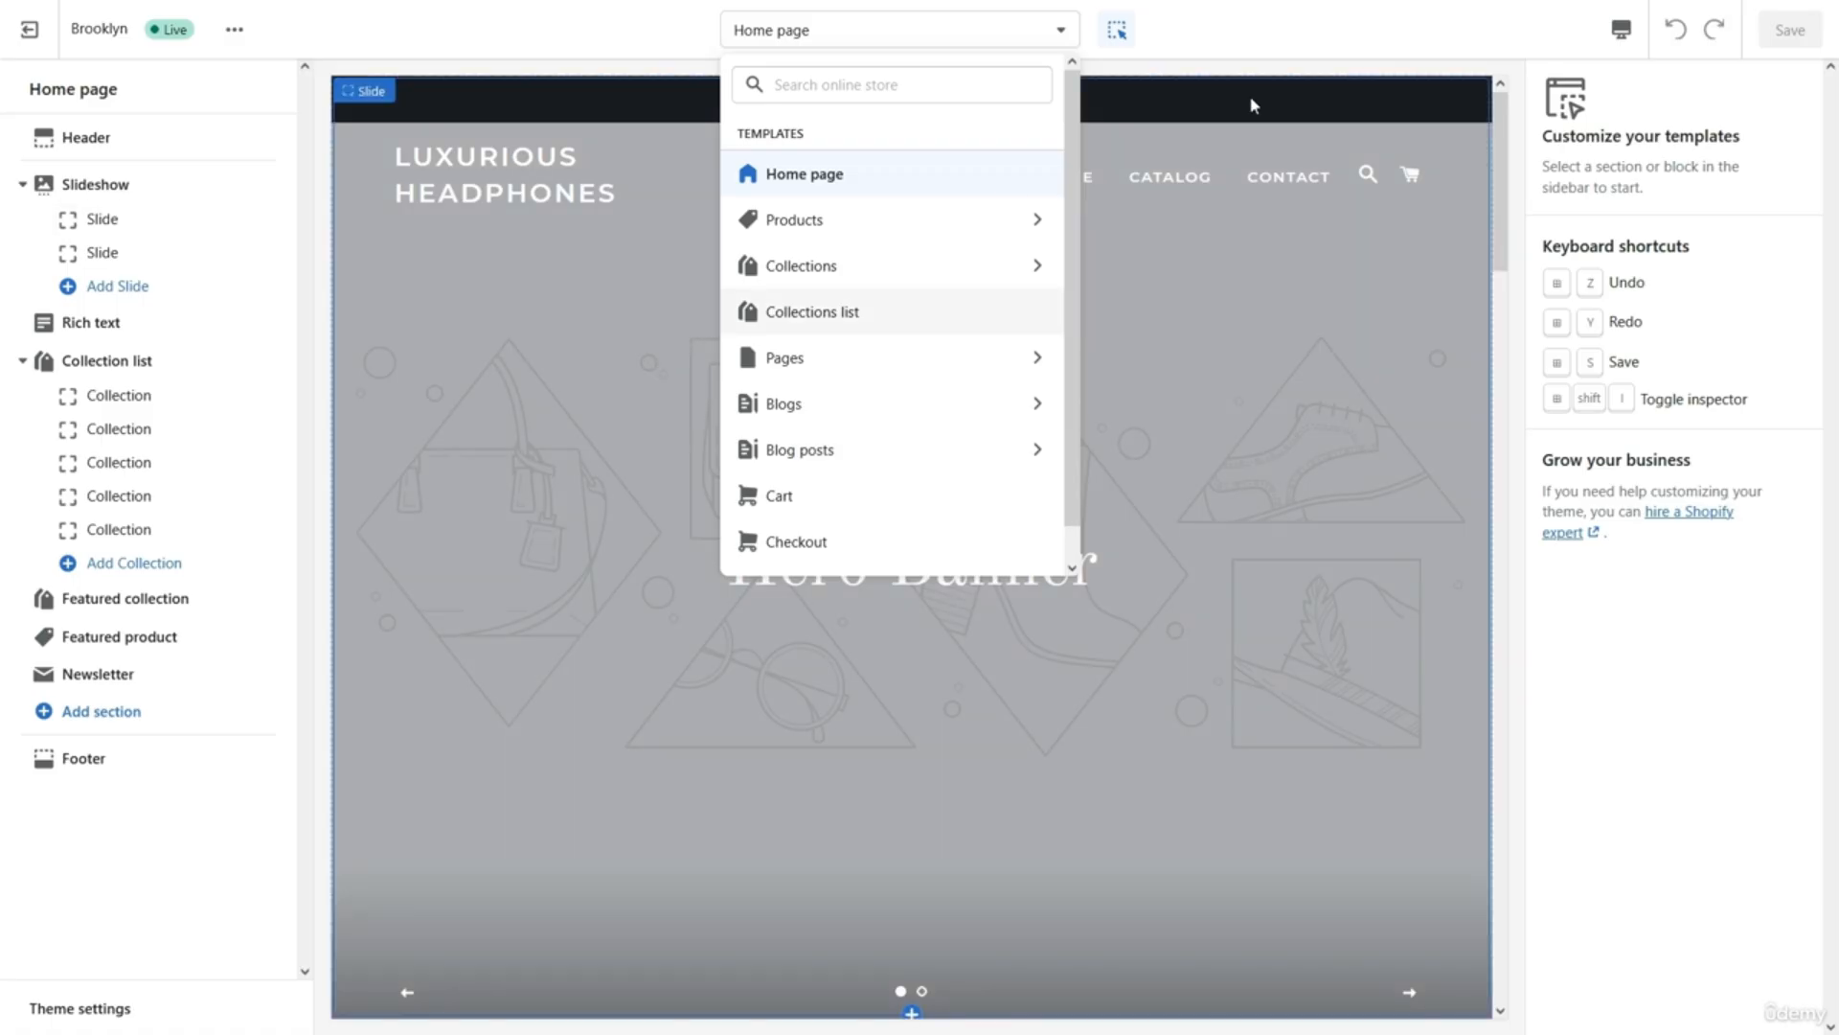
pyautogui.click(1336, 43)
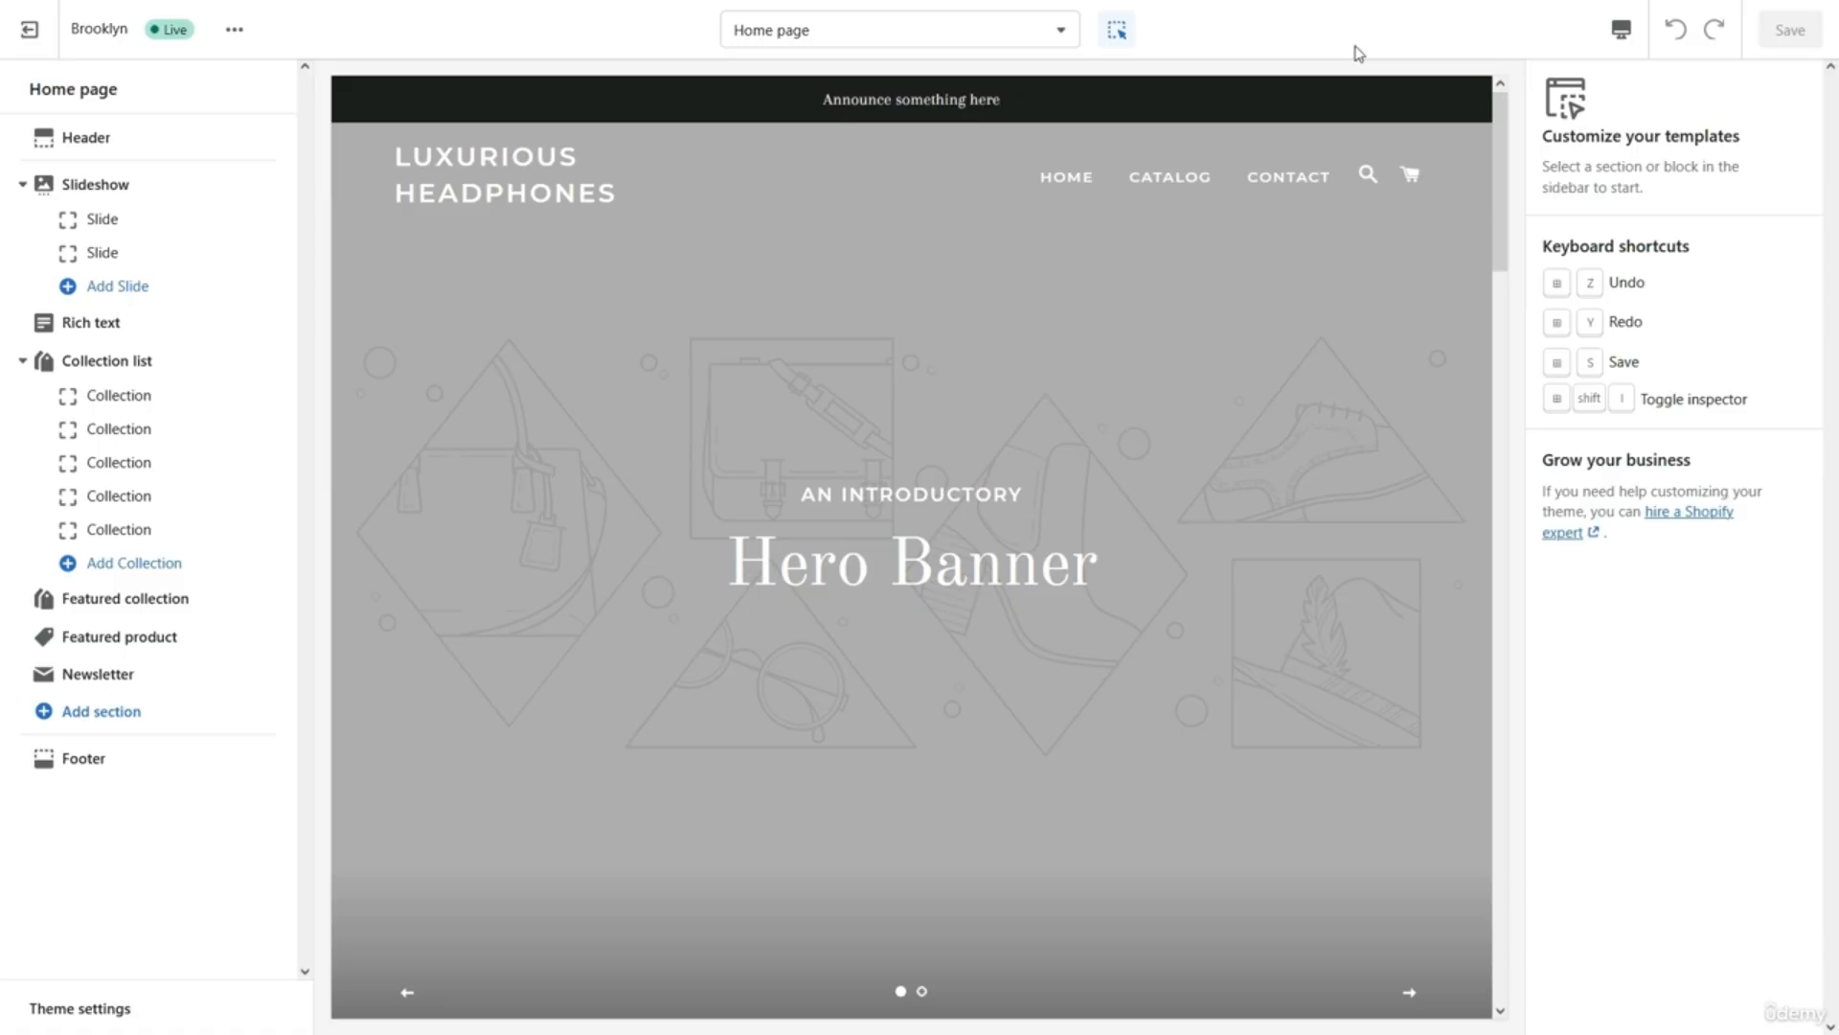
pyautogui.click(1621, 30)
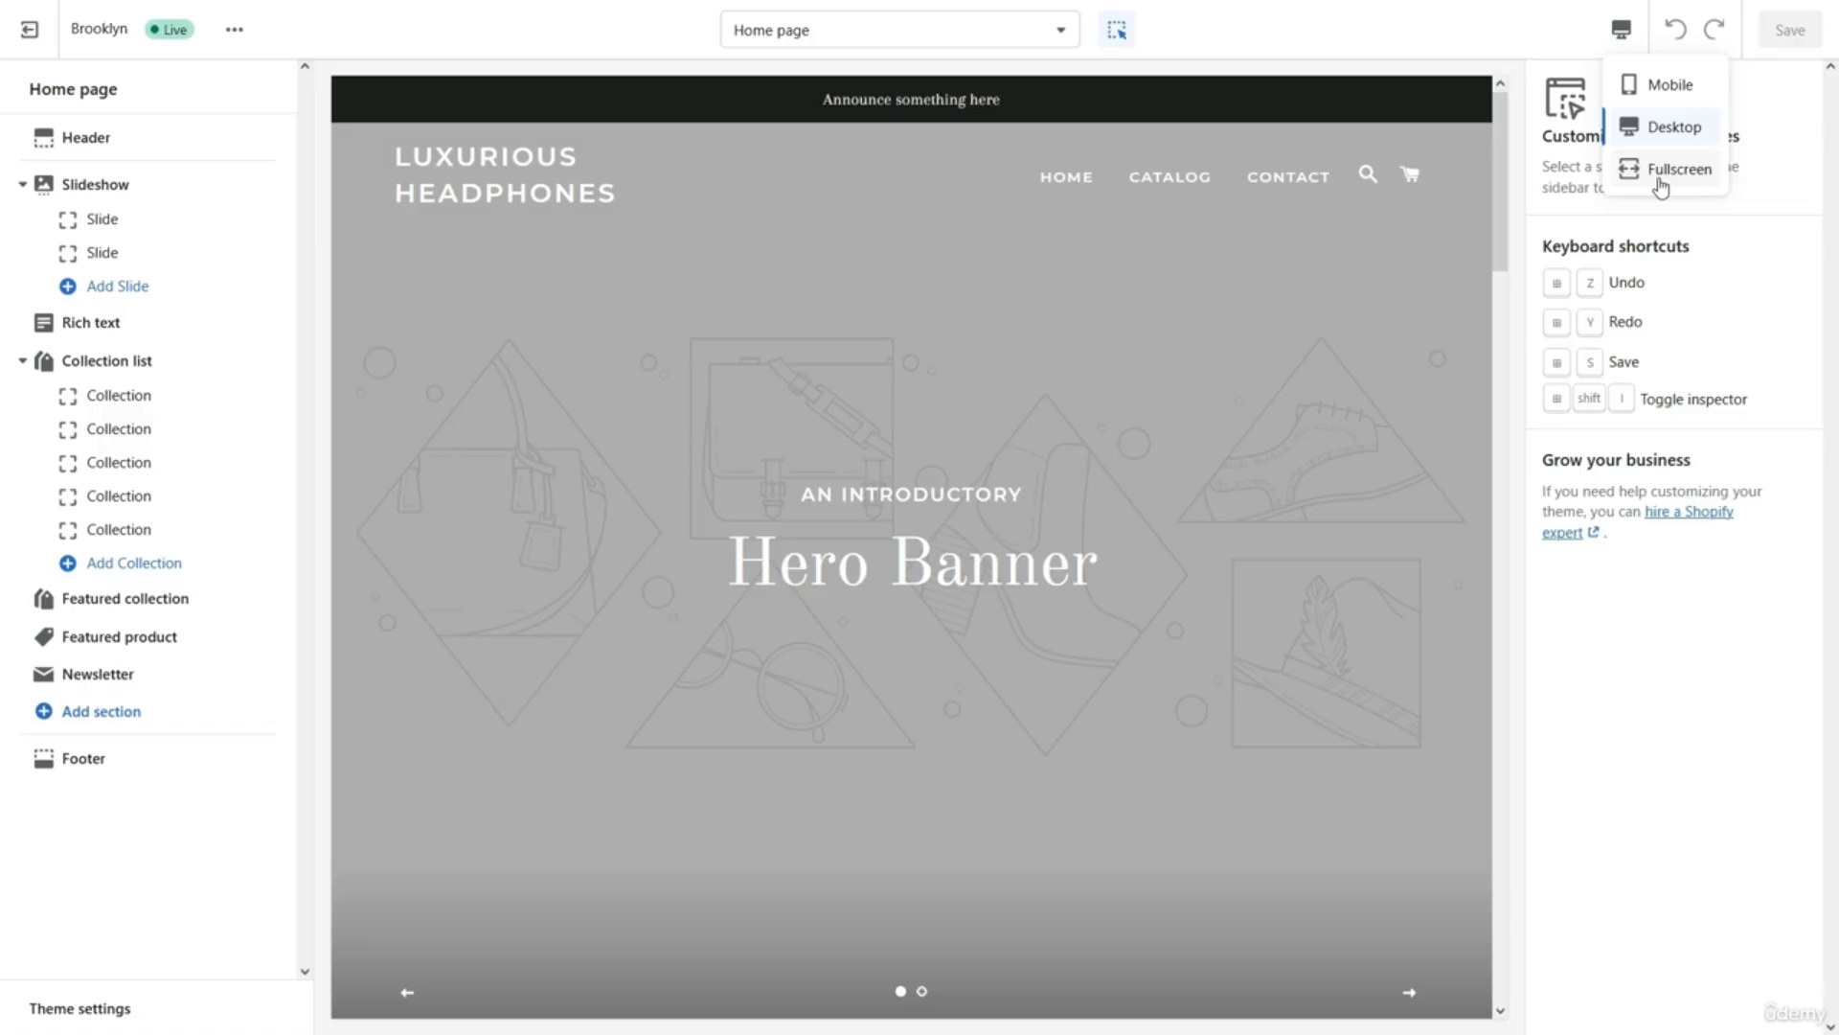
# Check the home page in Mobile layout, then switch the preview back to Desktop.
pyautogui.click(1664, 88)
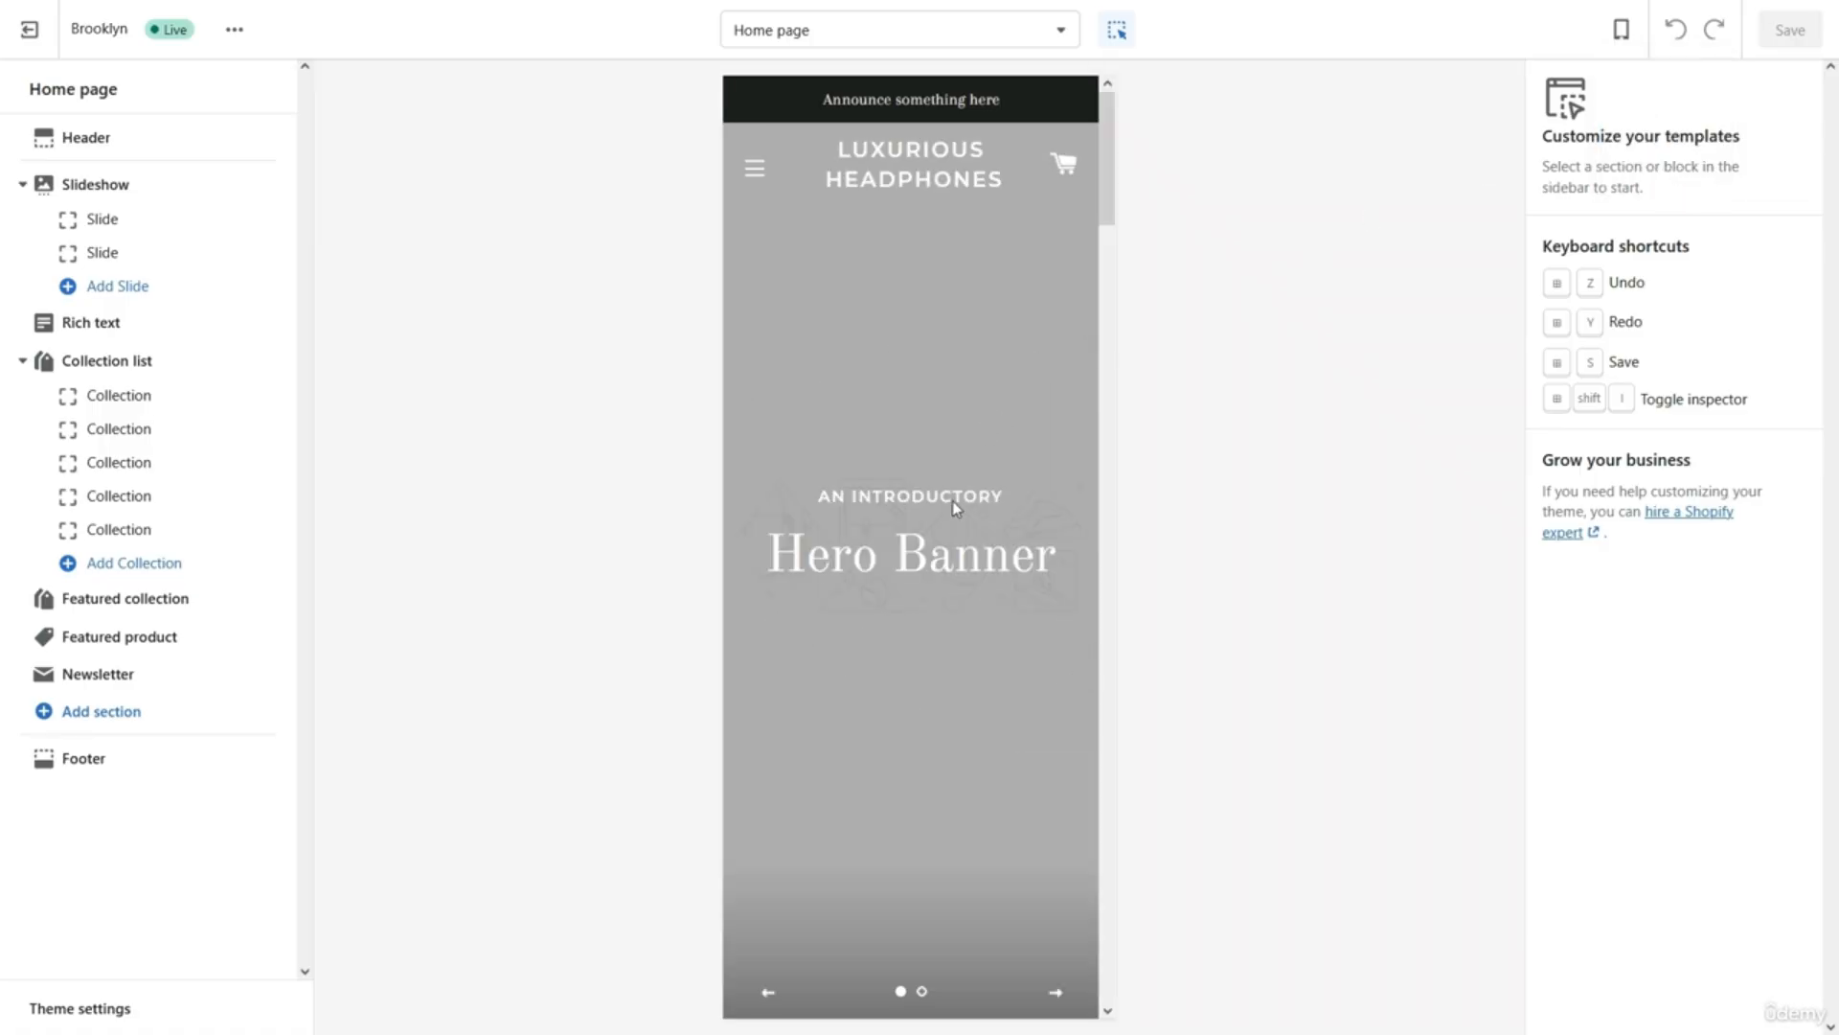
pyautogui.scroll(-10, 952, 500)
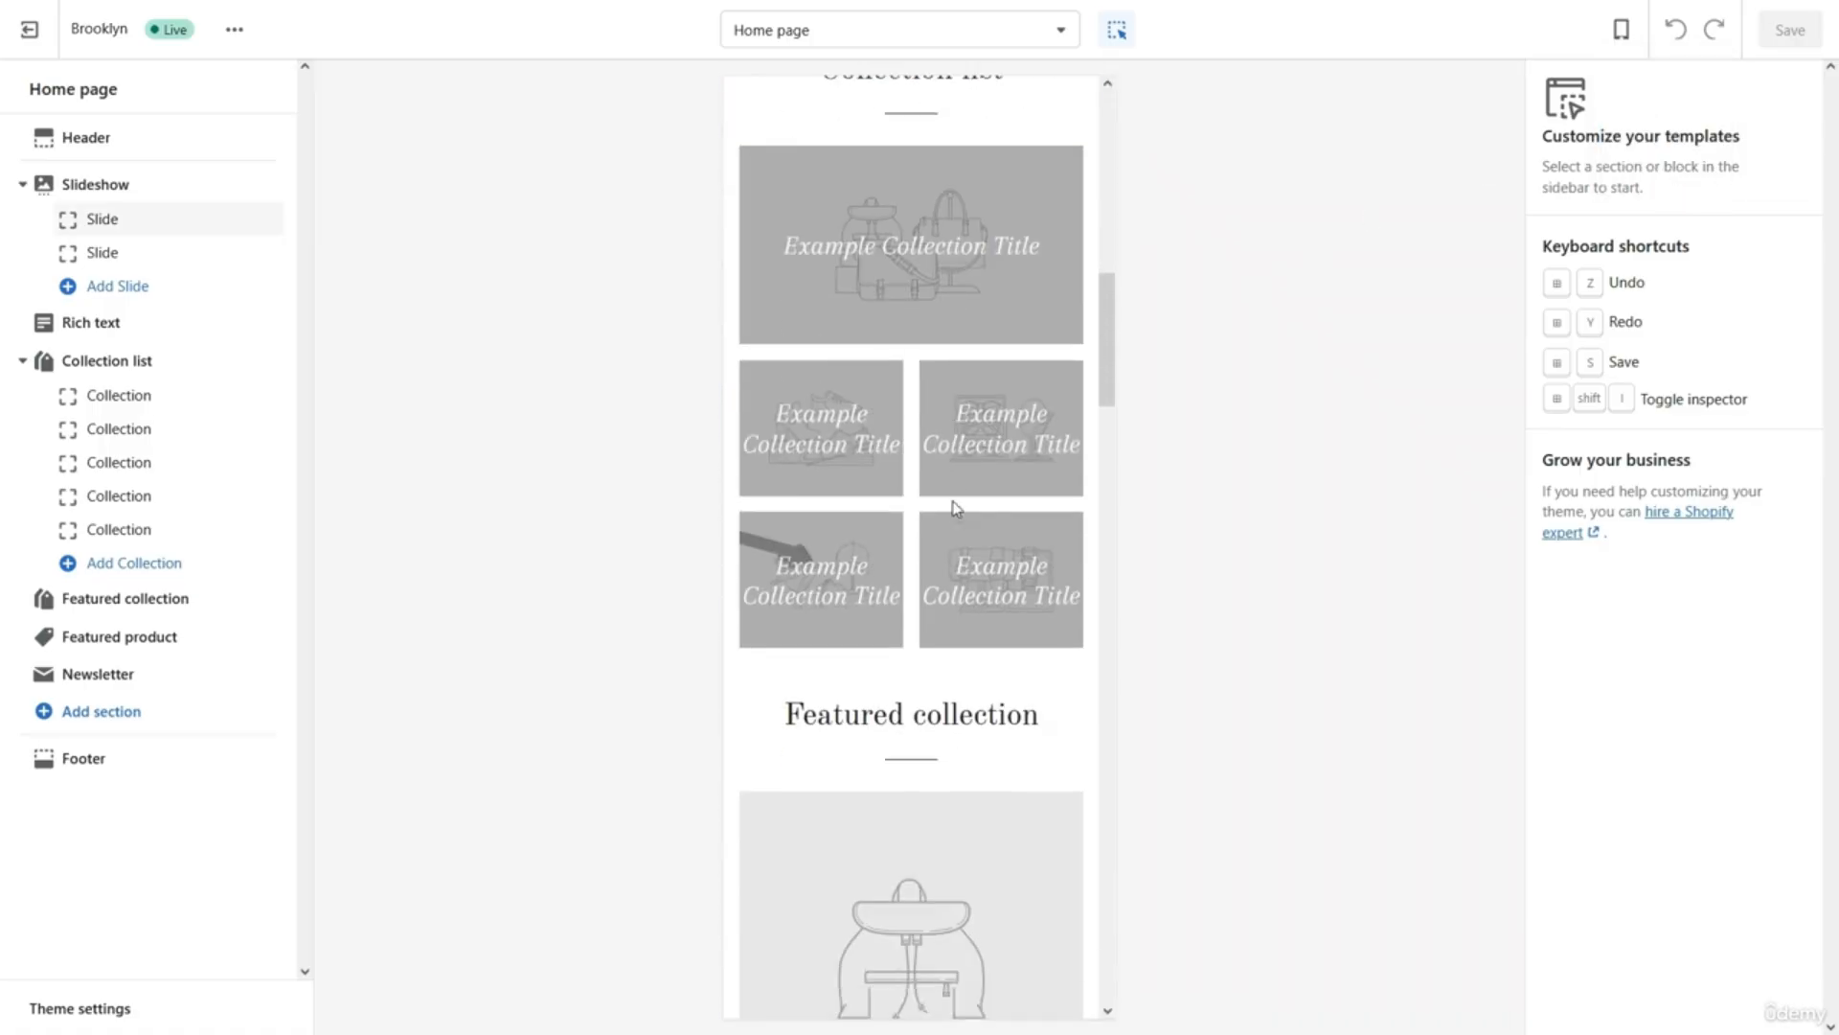
pyautogui.scroll(-12, 955, 507)
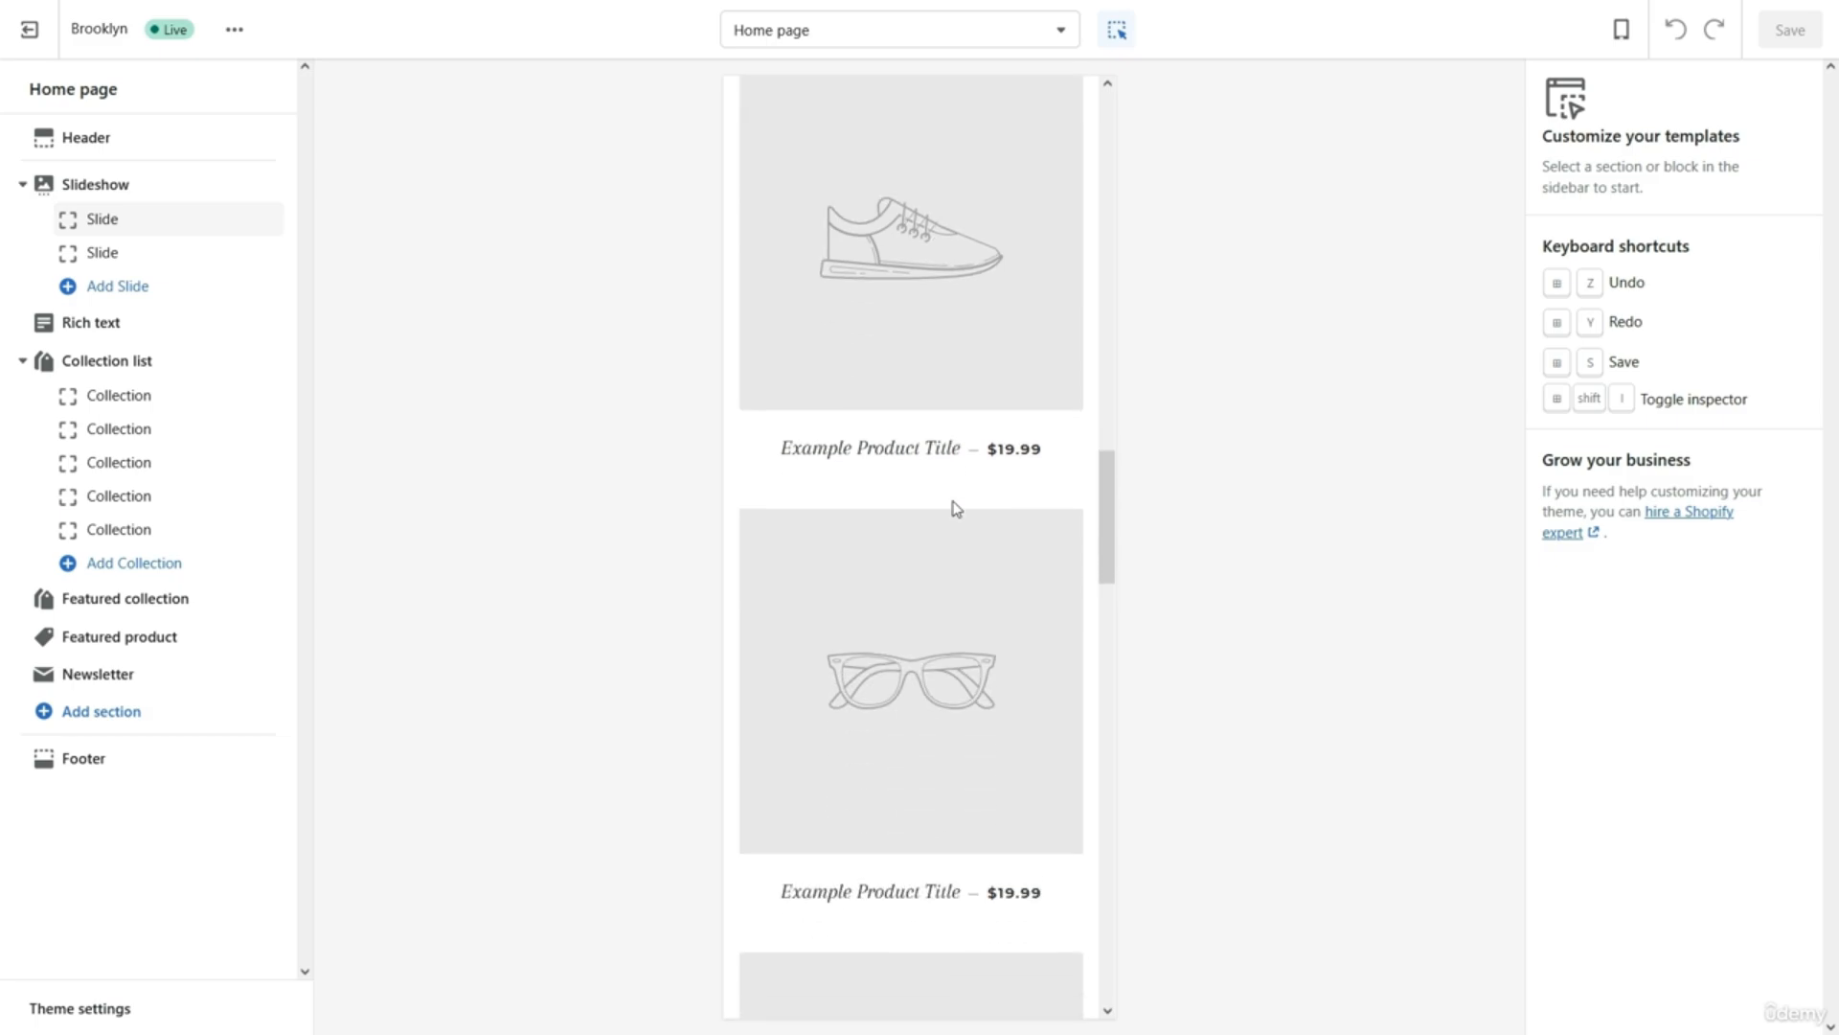
pyautogui.scroll(20, 954, 508)
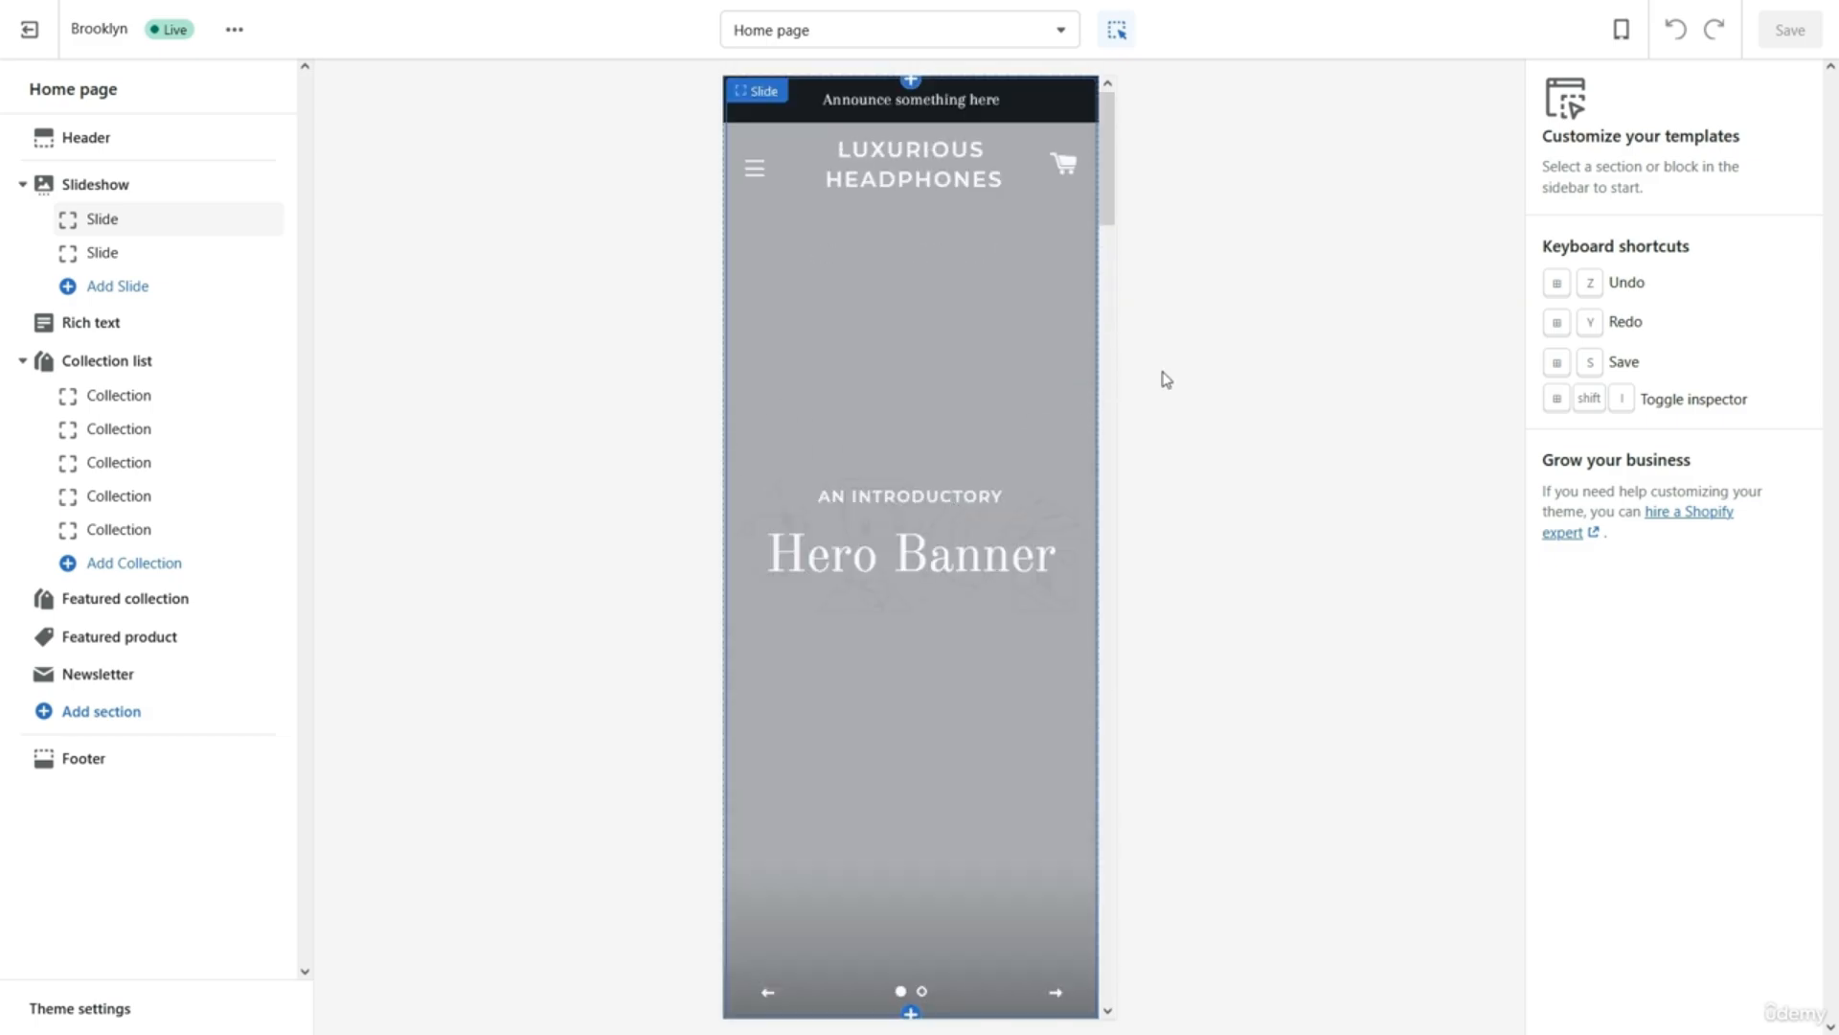
pyautogui.click(1621, 30)
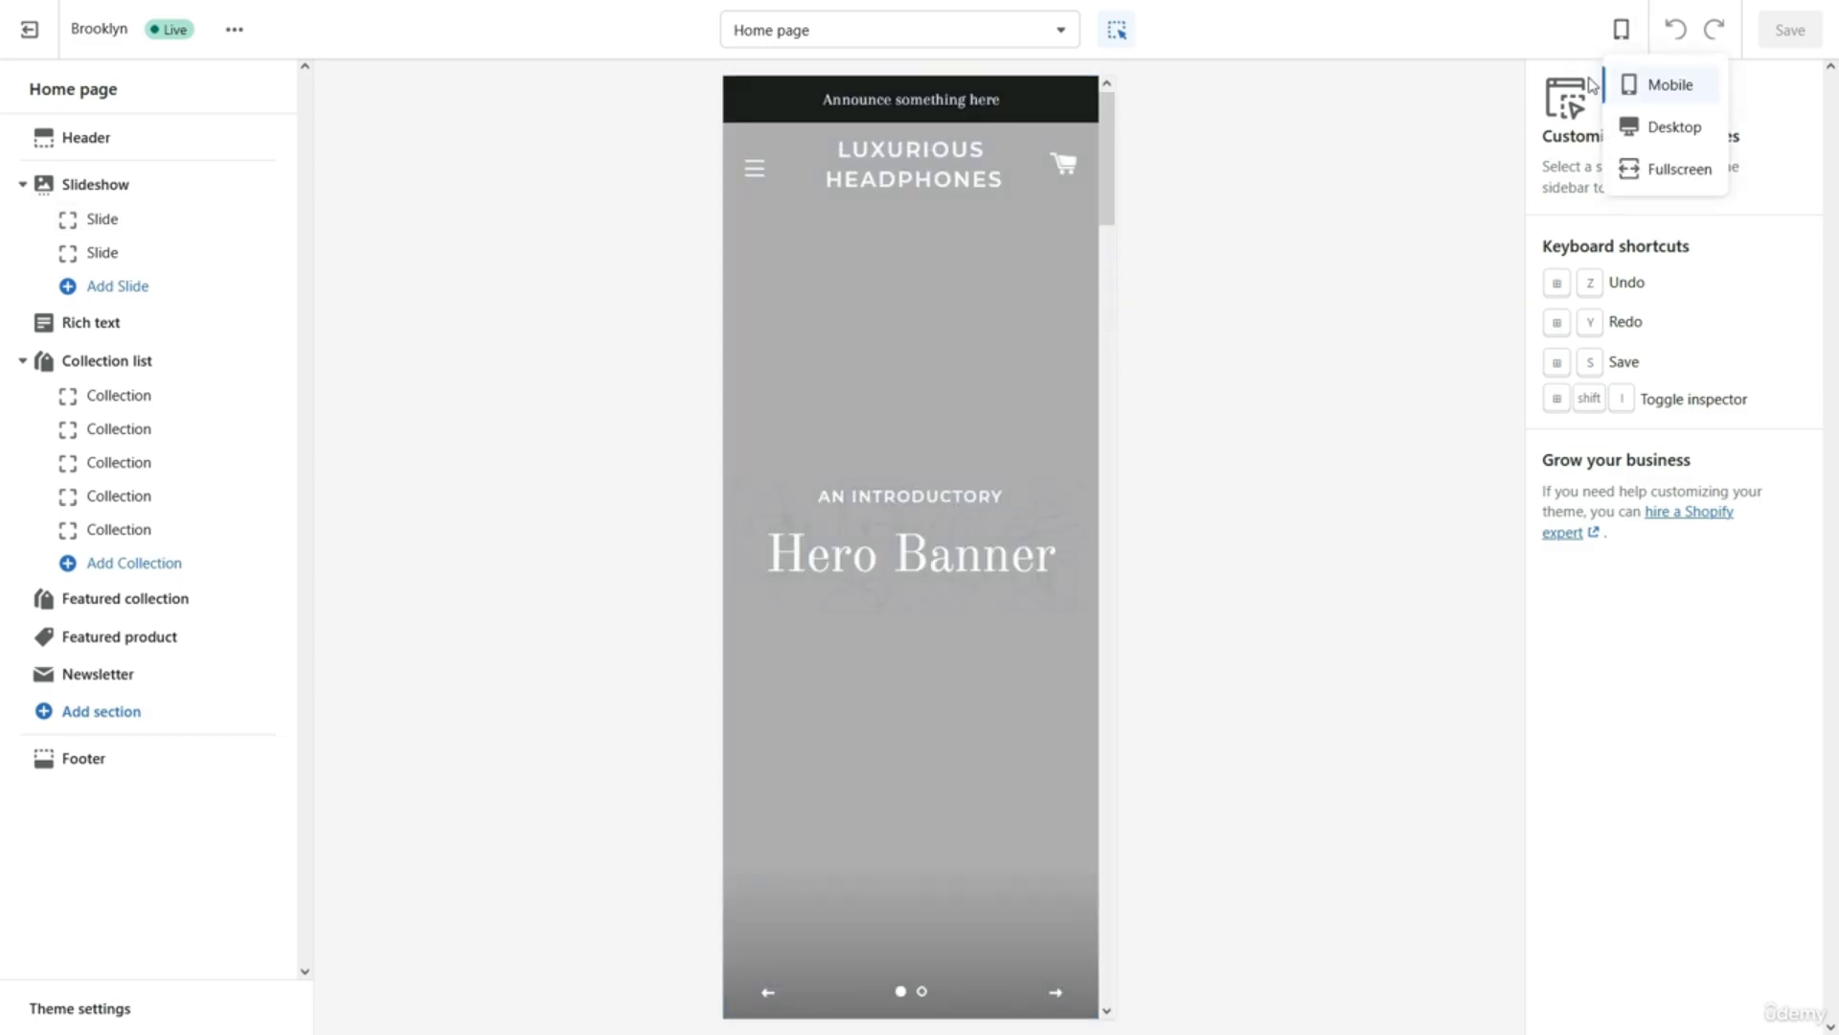
pyautogui.click(1662, 128)
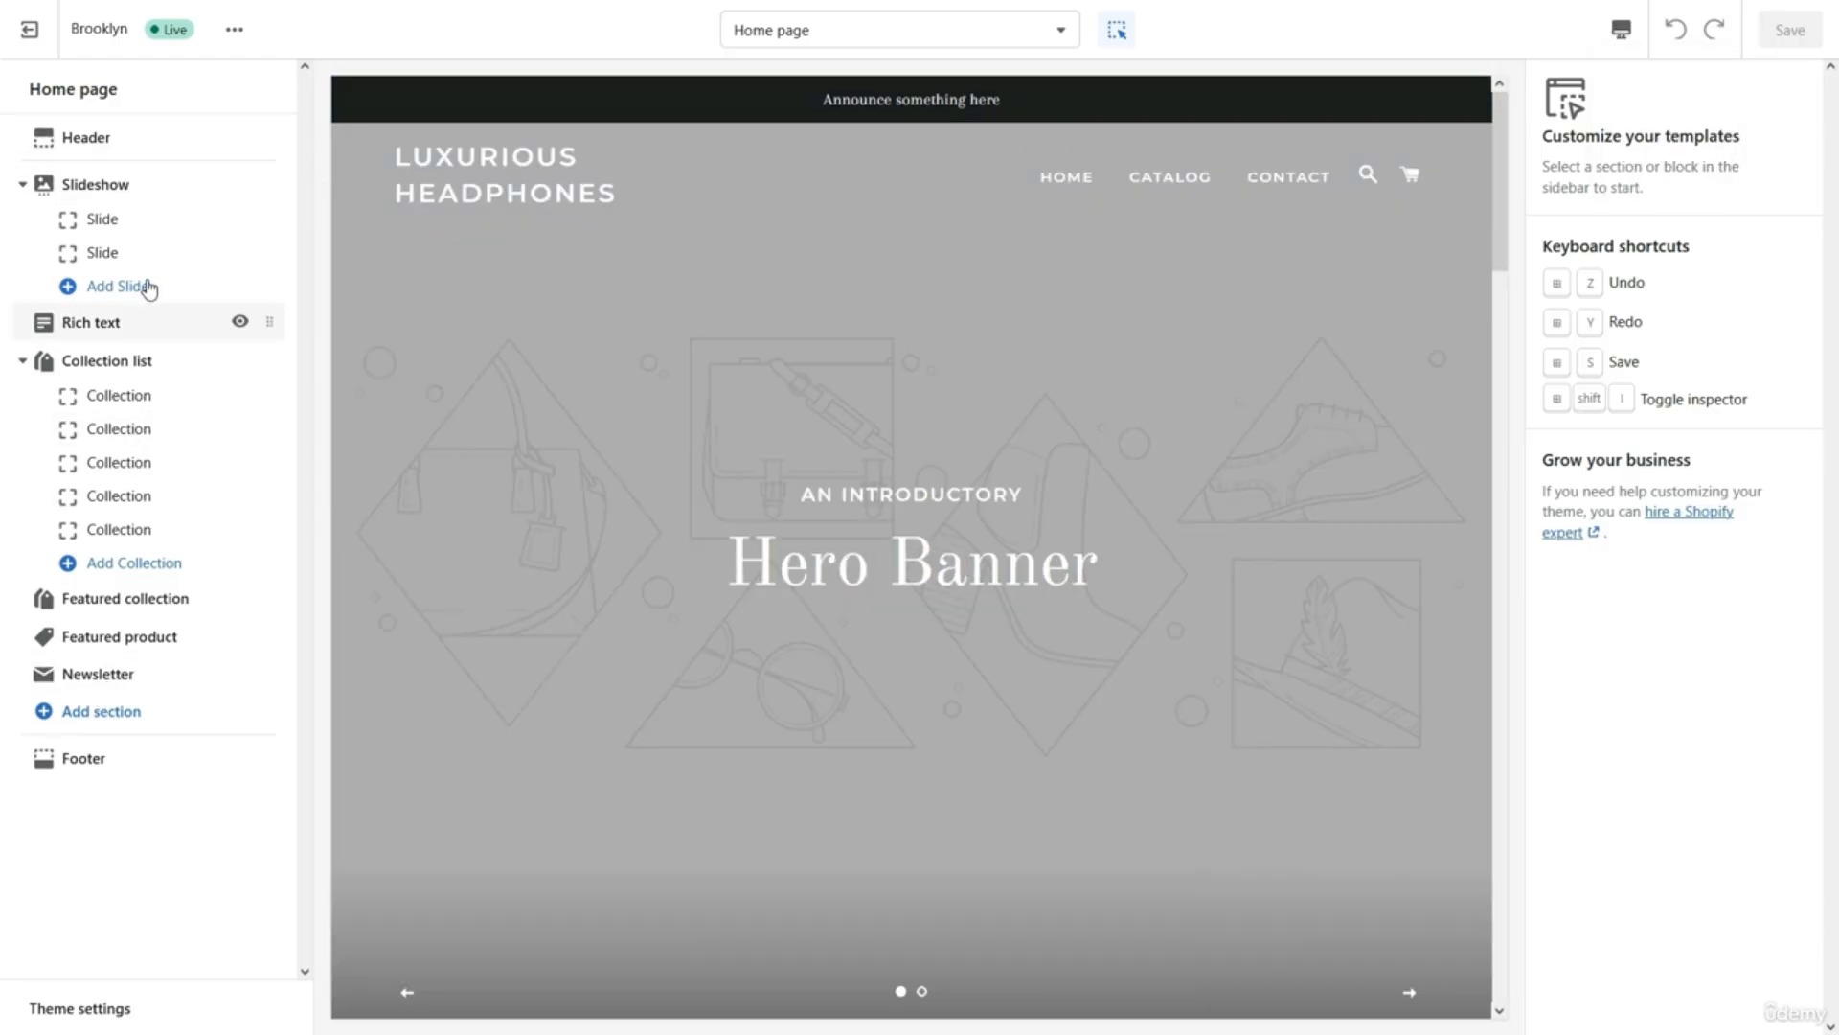
# Inspect the Header and Footer section settings.
pyautogui.click(163, 144)
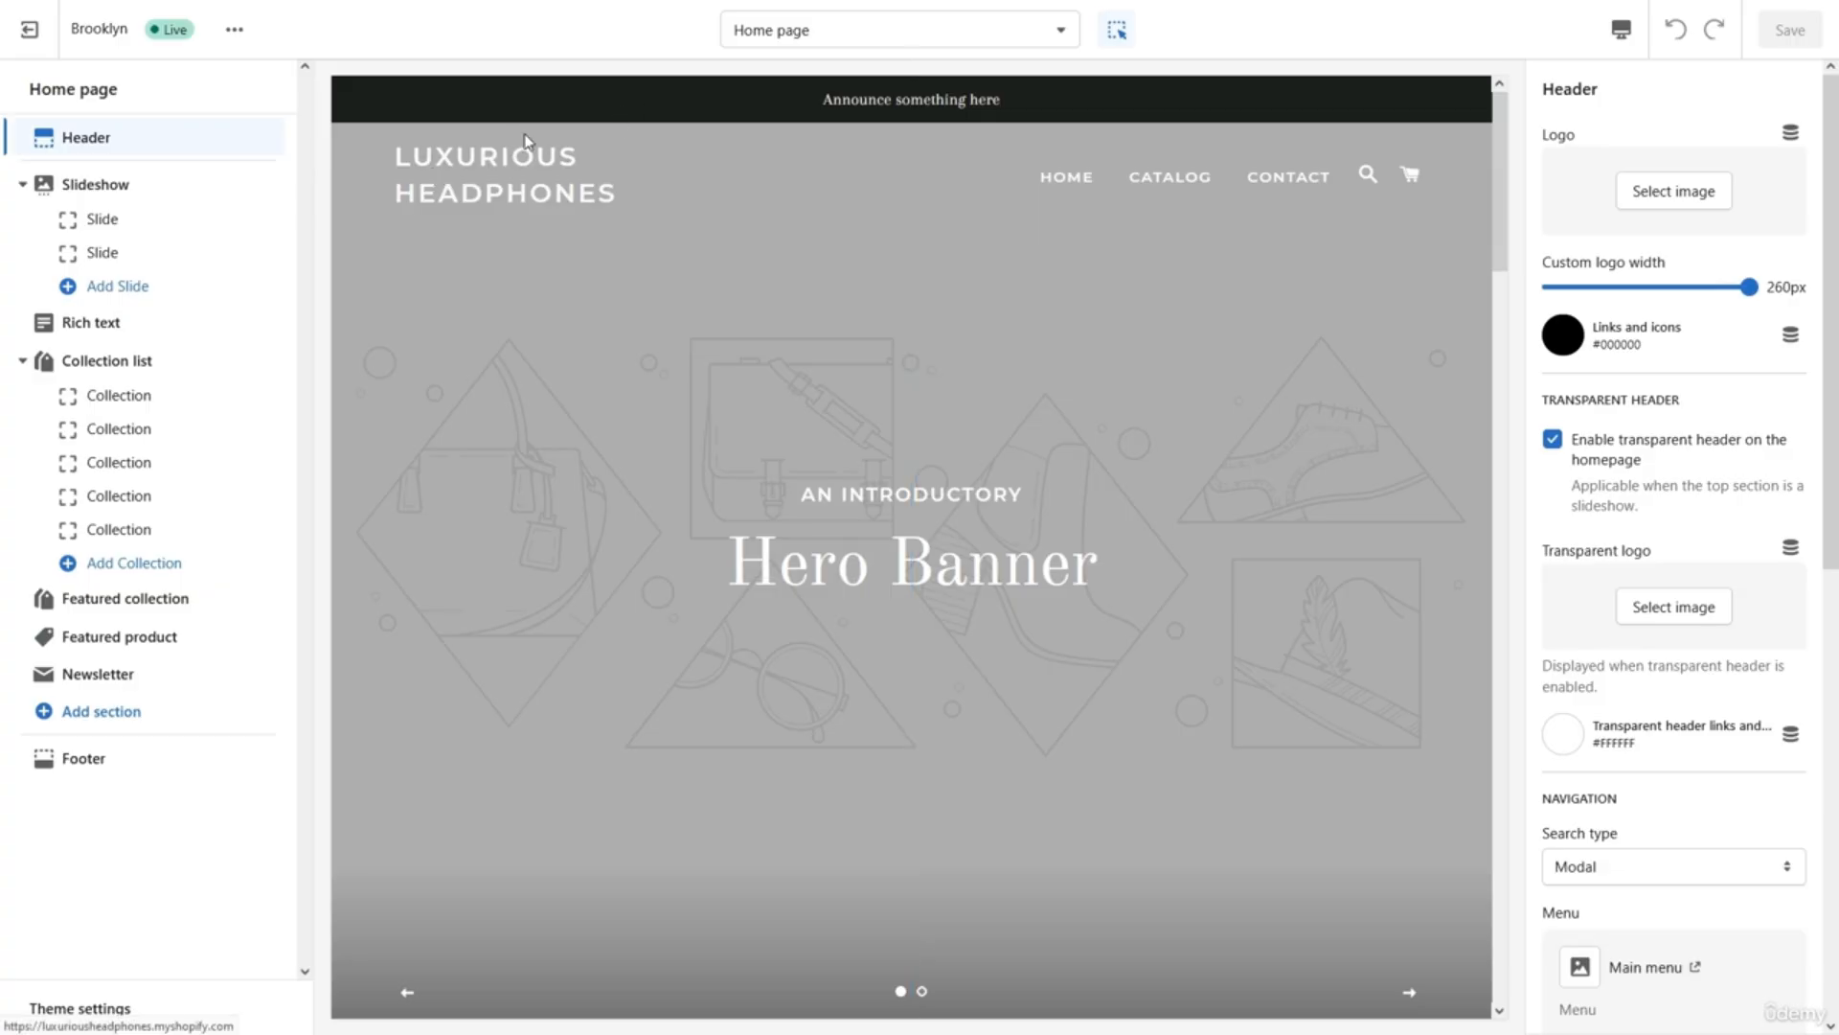
pyautogui.click(119, 761)
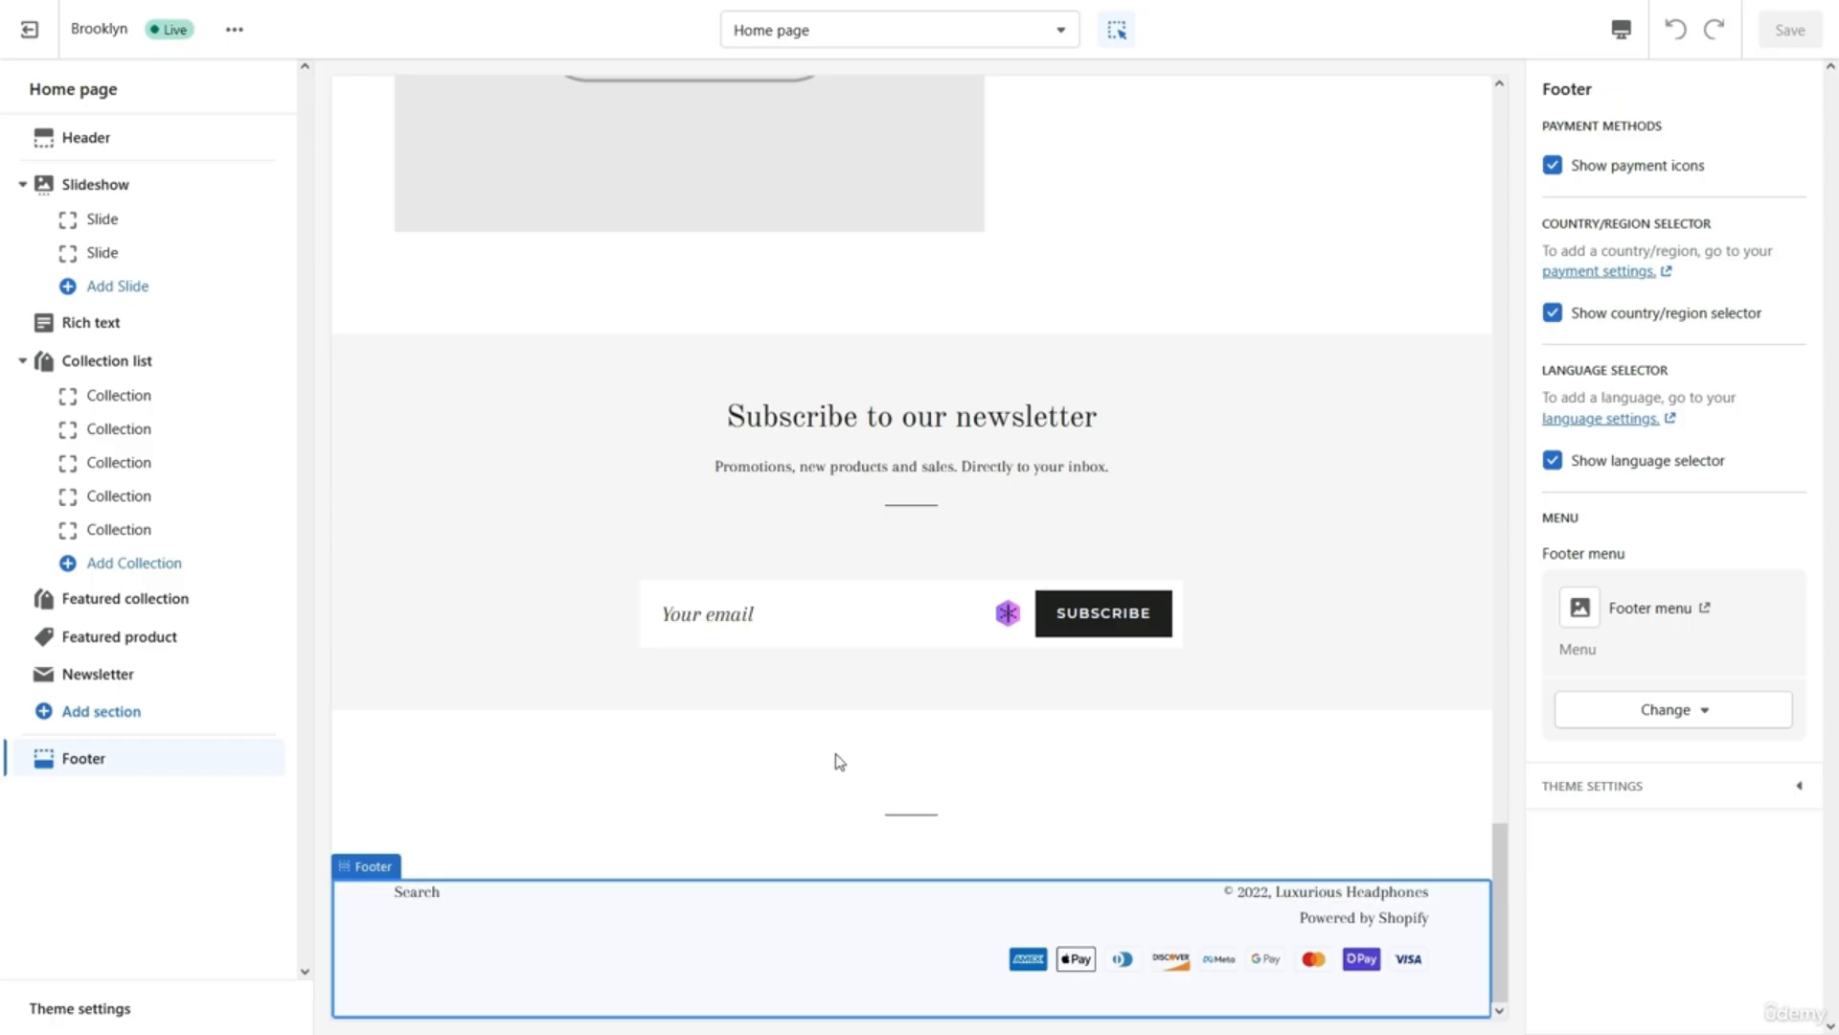
pyautogui.scroll(10, 835, 753)
pyautogui.scroll(15, 840, 762)
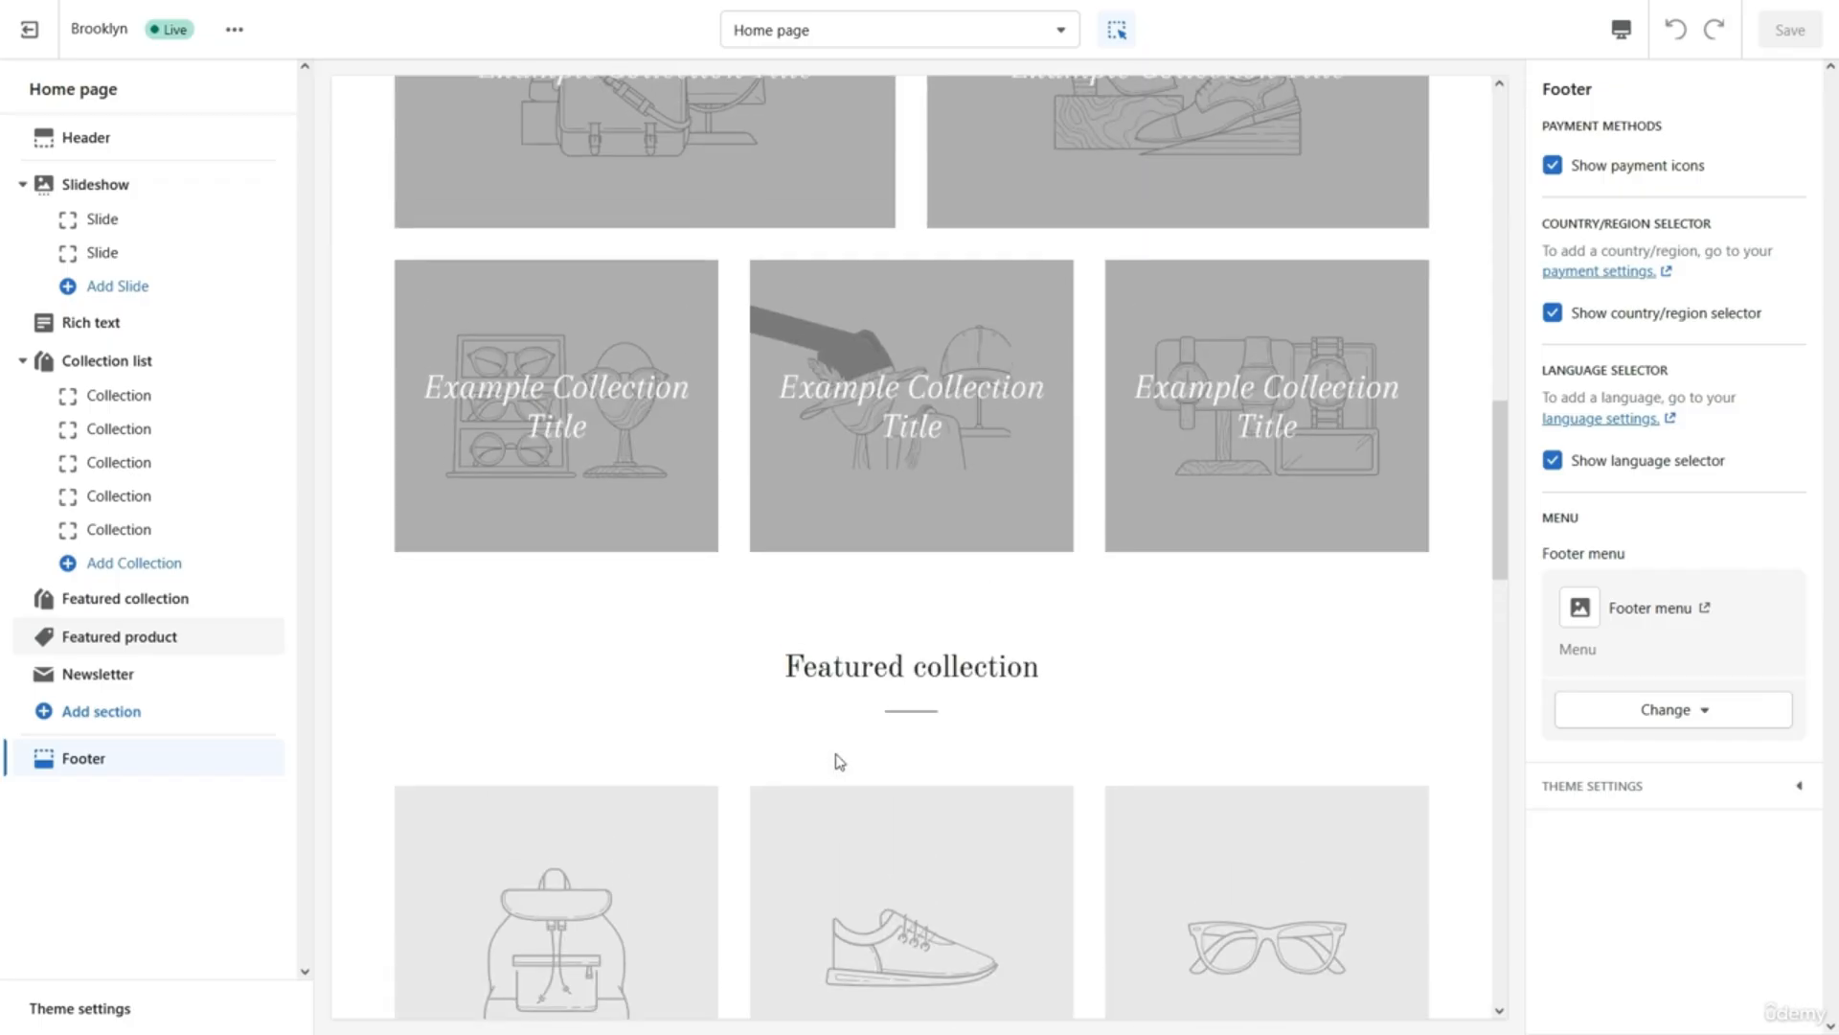
pyautogui.scroll(5, 839, 762)
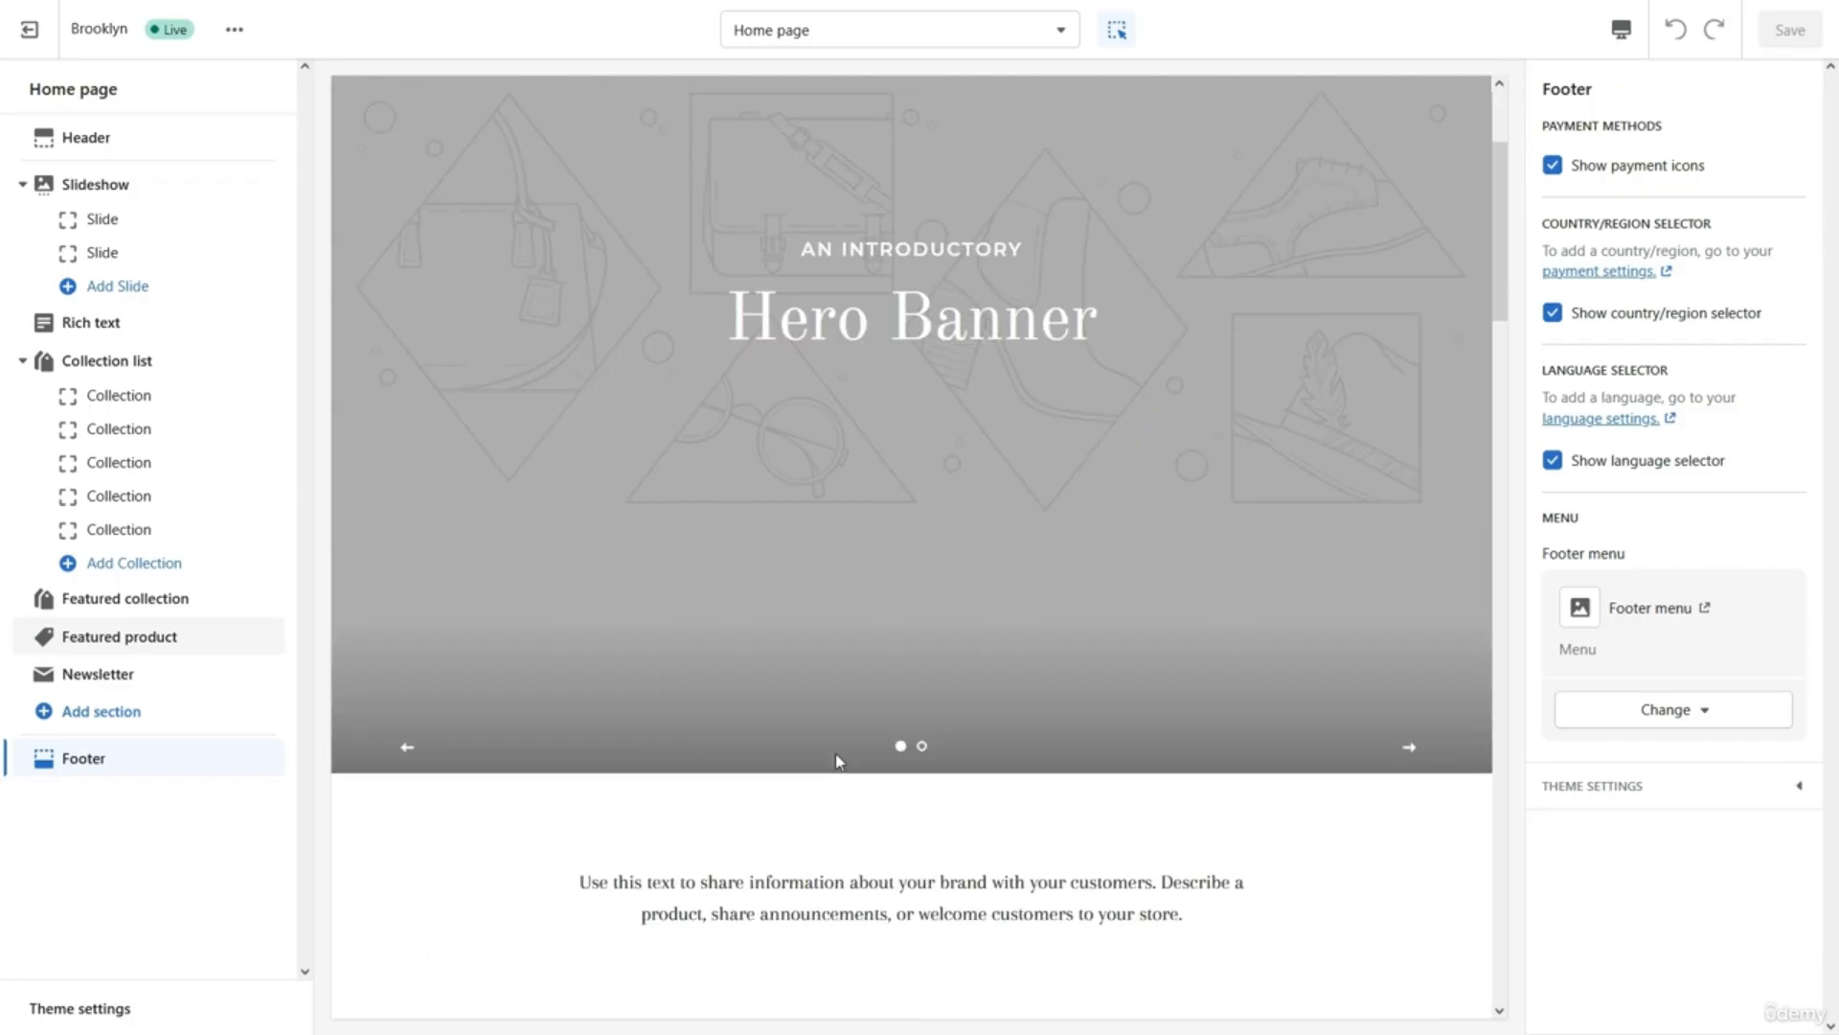
# Review the Slideshow, Rich text, Collection list and Featured collection settings, ending on Rich text.
pyautogui.click(218, 188)
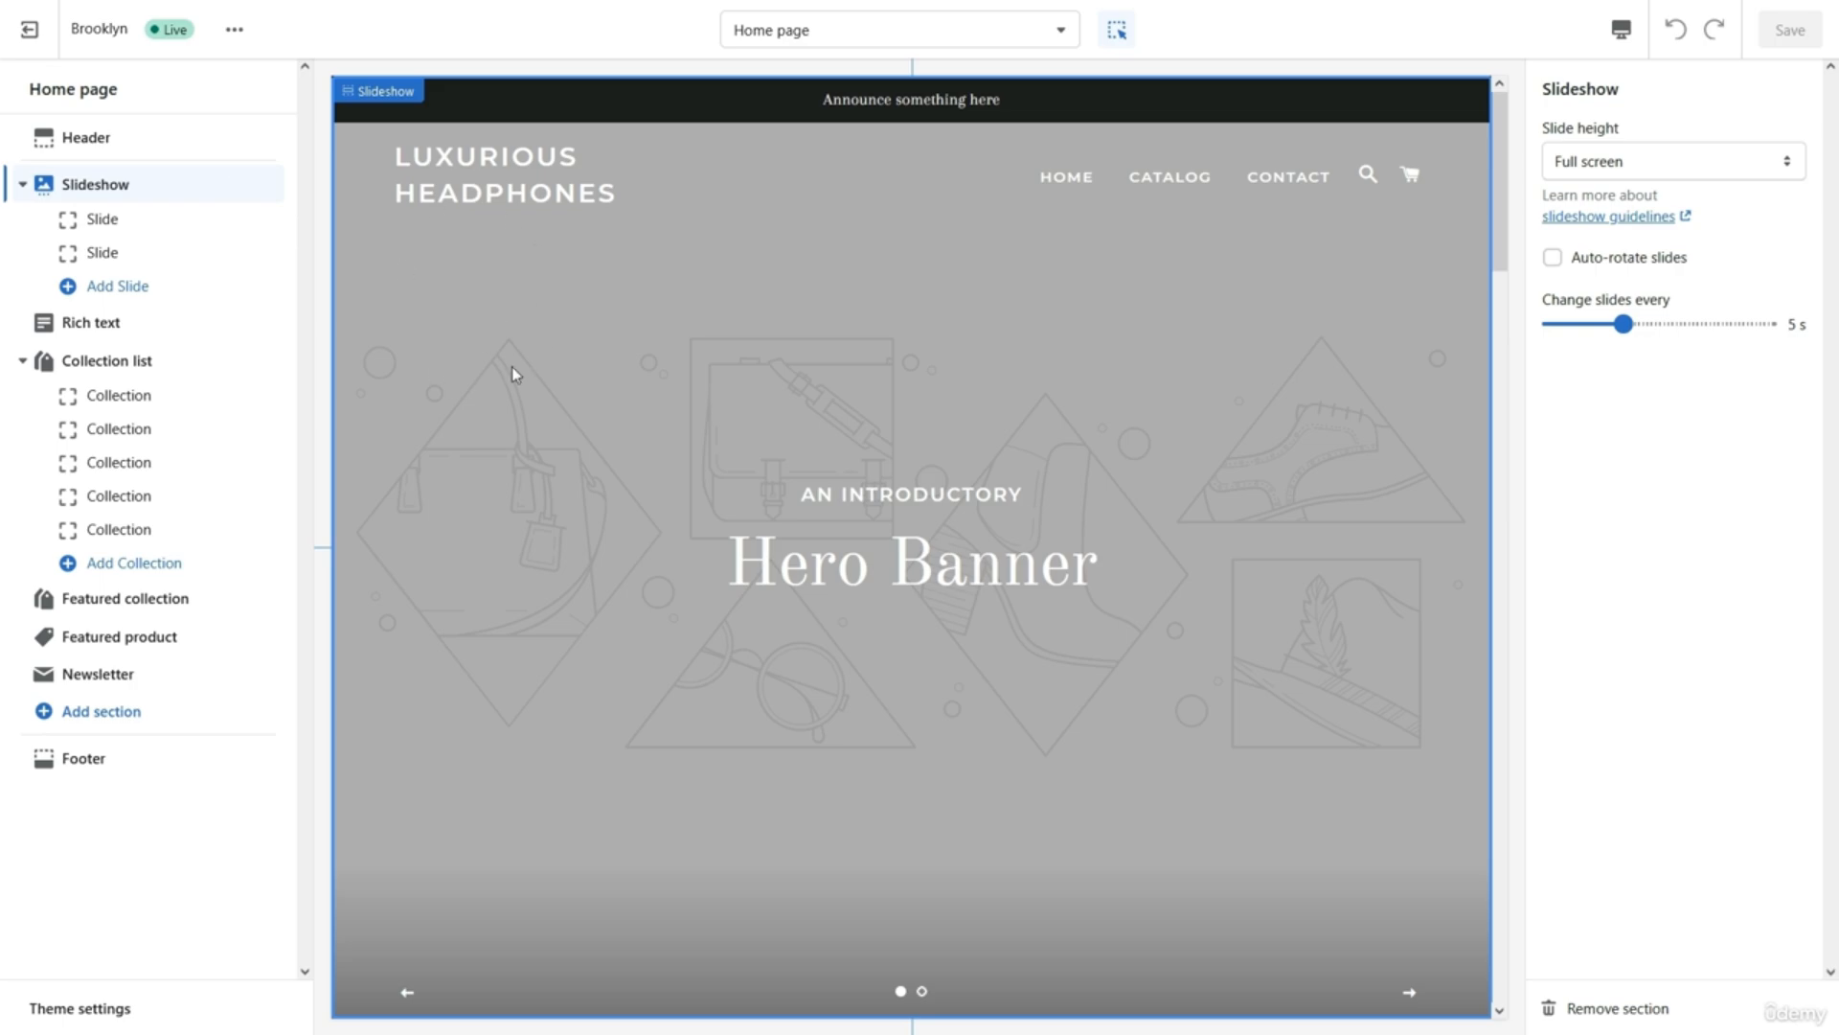
pyautogui.click(122, 150)
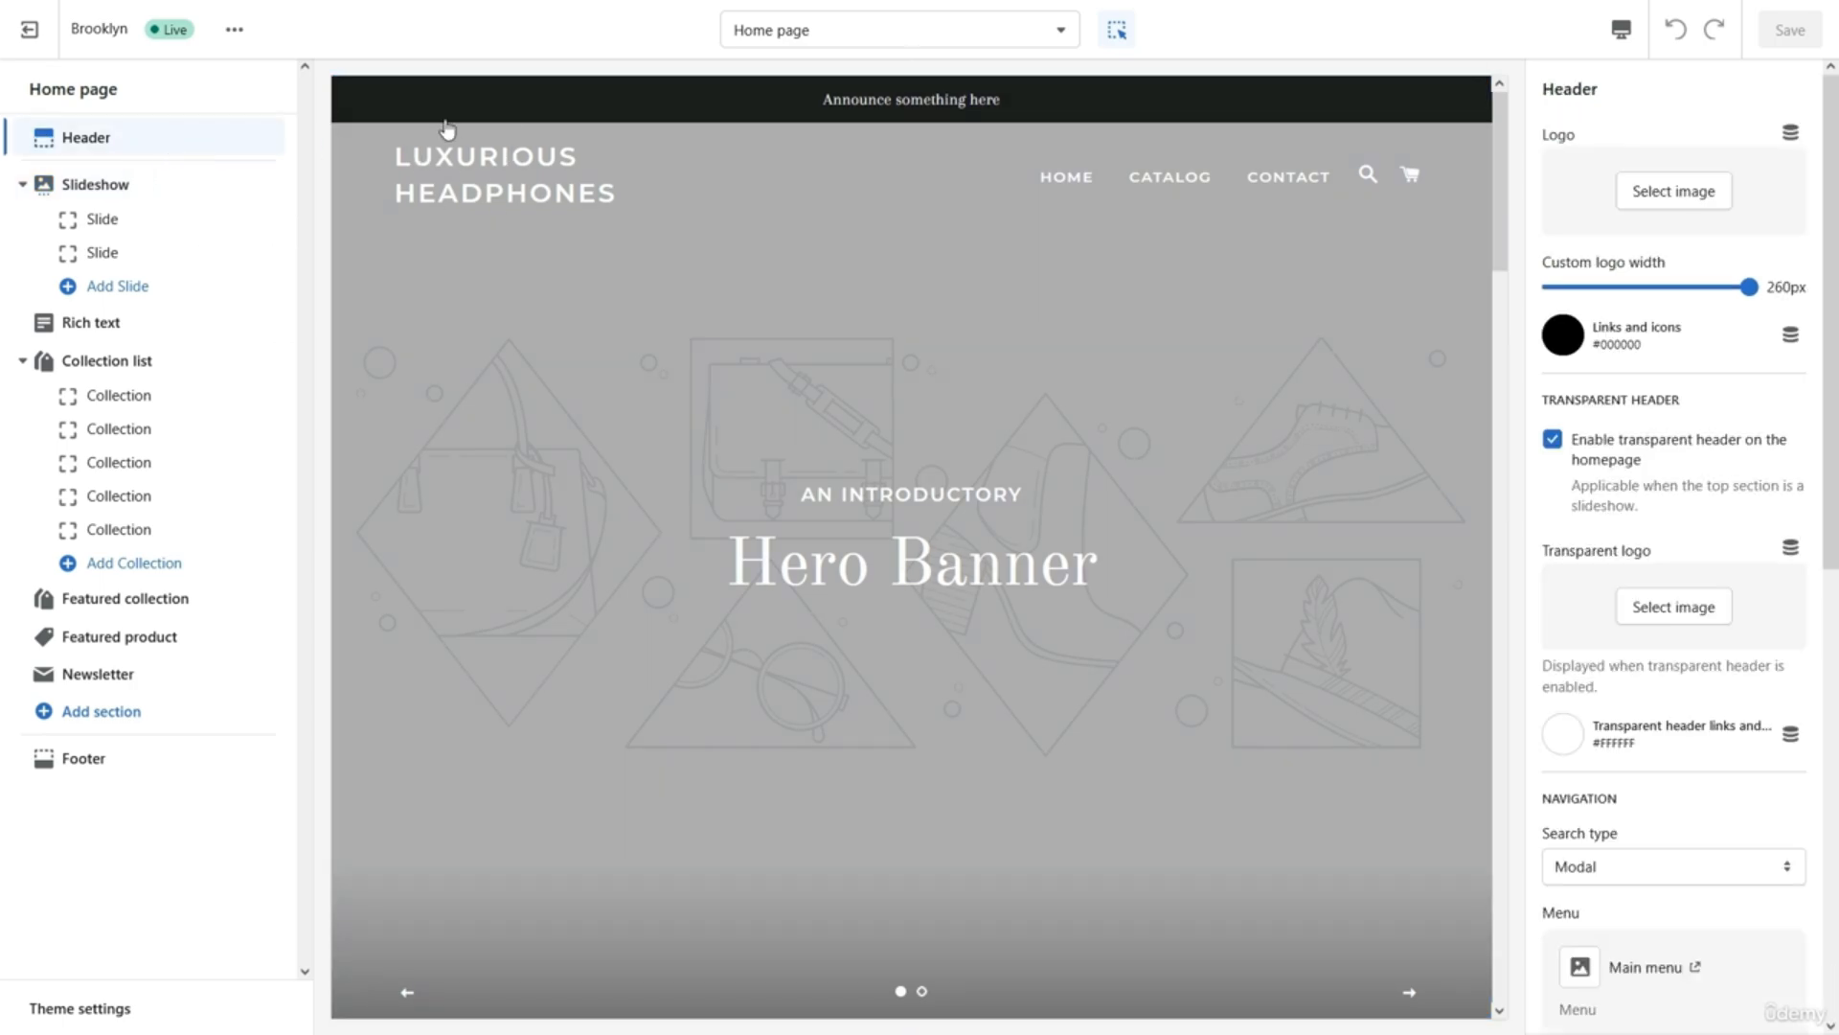
pyautogui.click(142, 331)
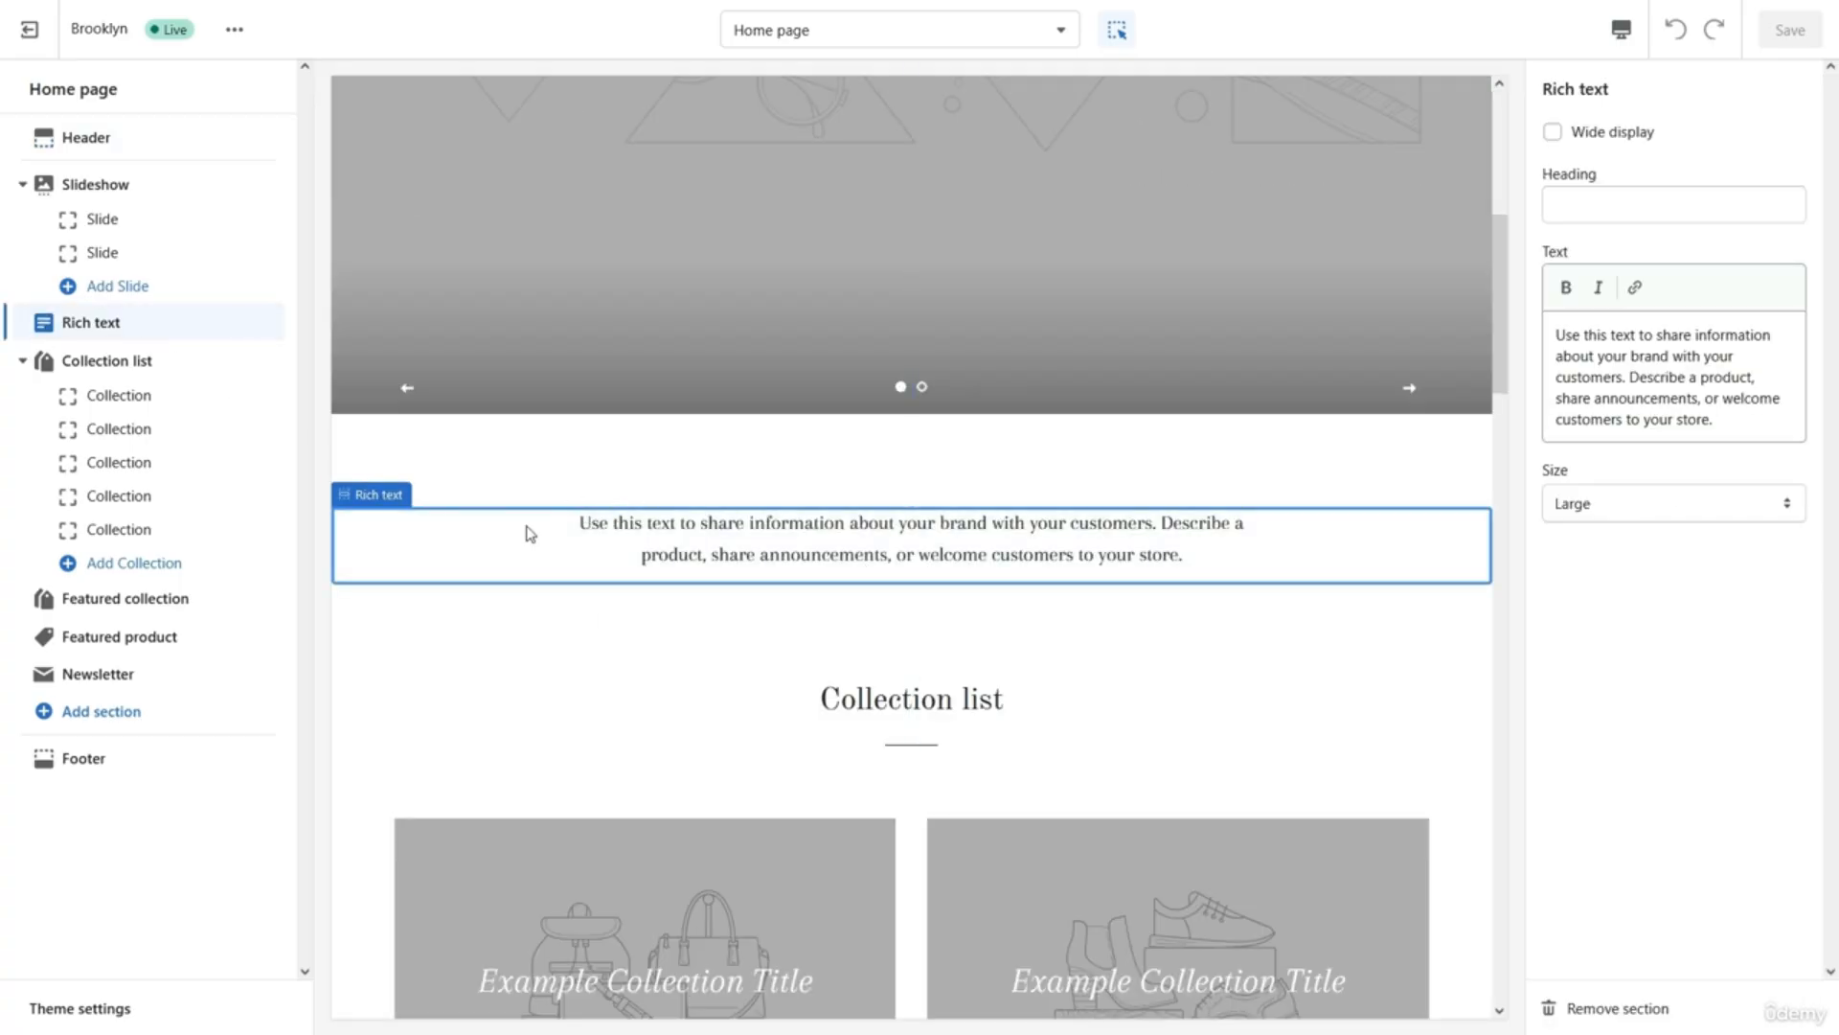
pyautogui.click(191, 375)
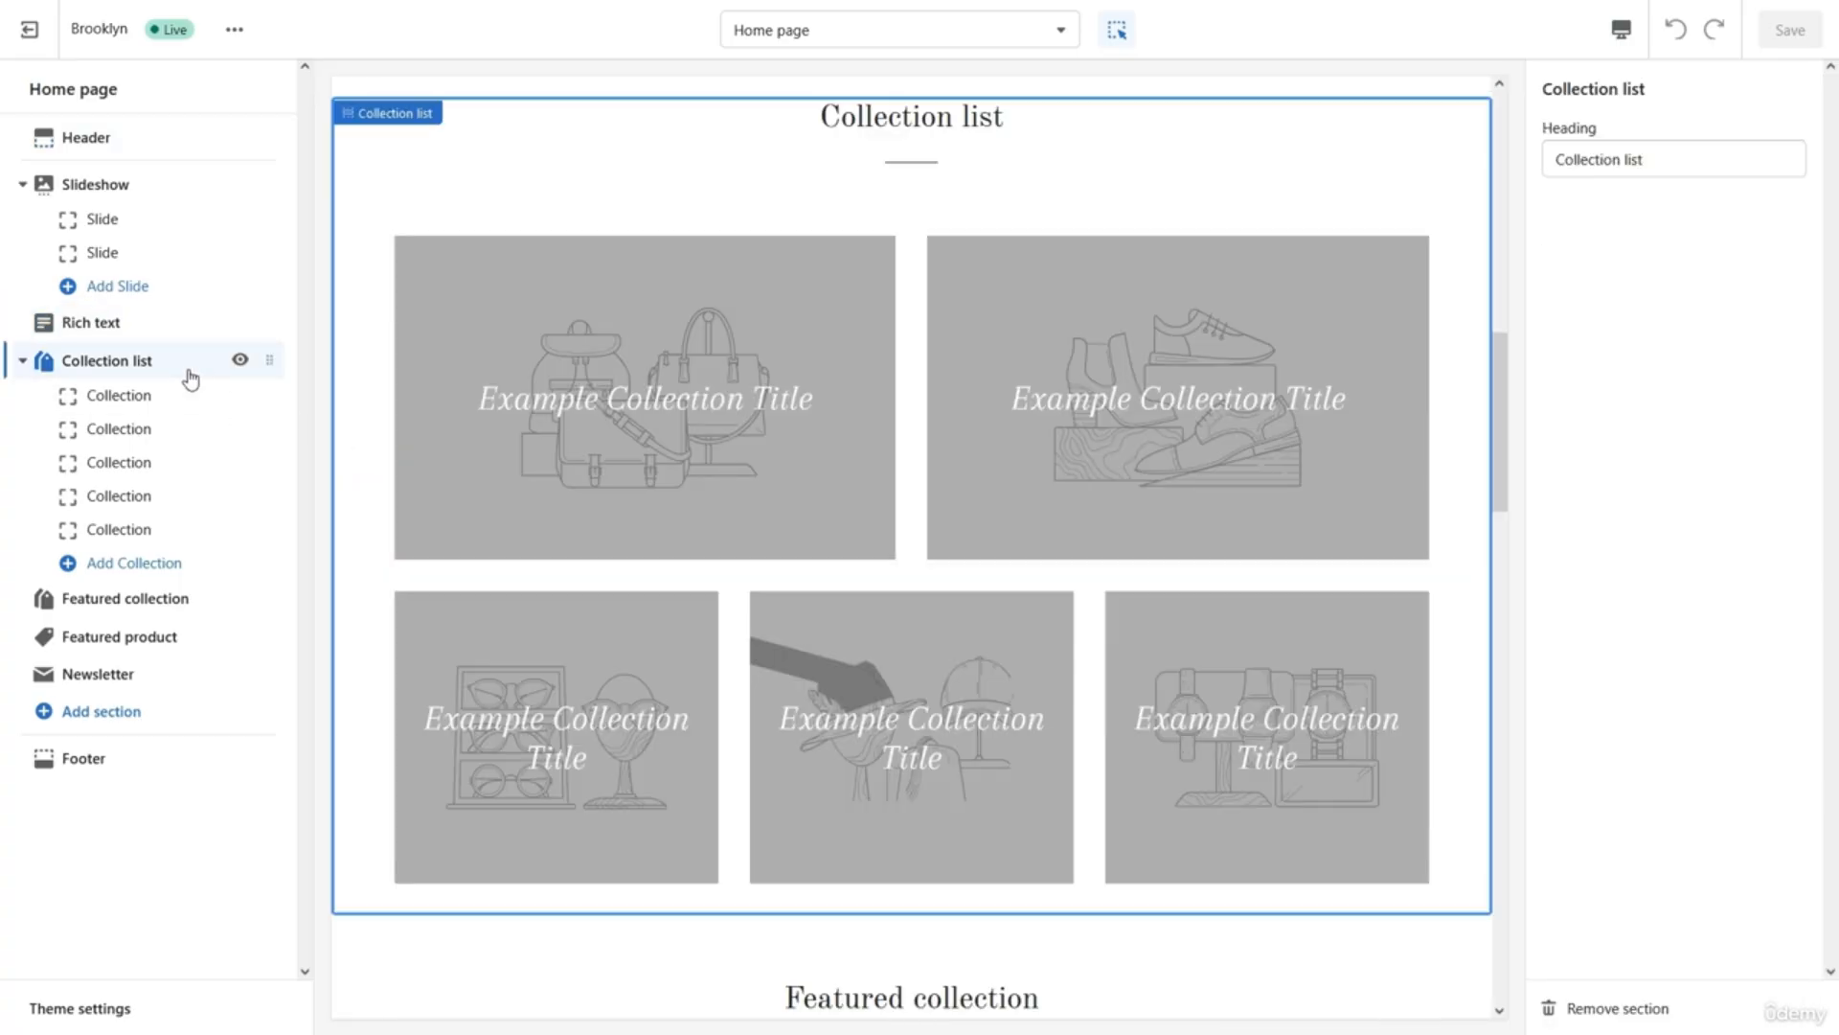
pyautogui.click(163, 599)
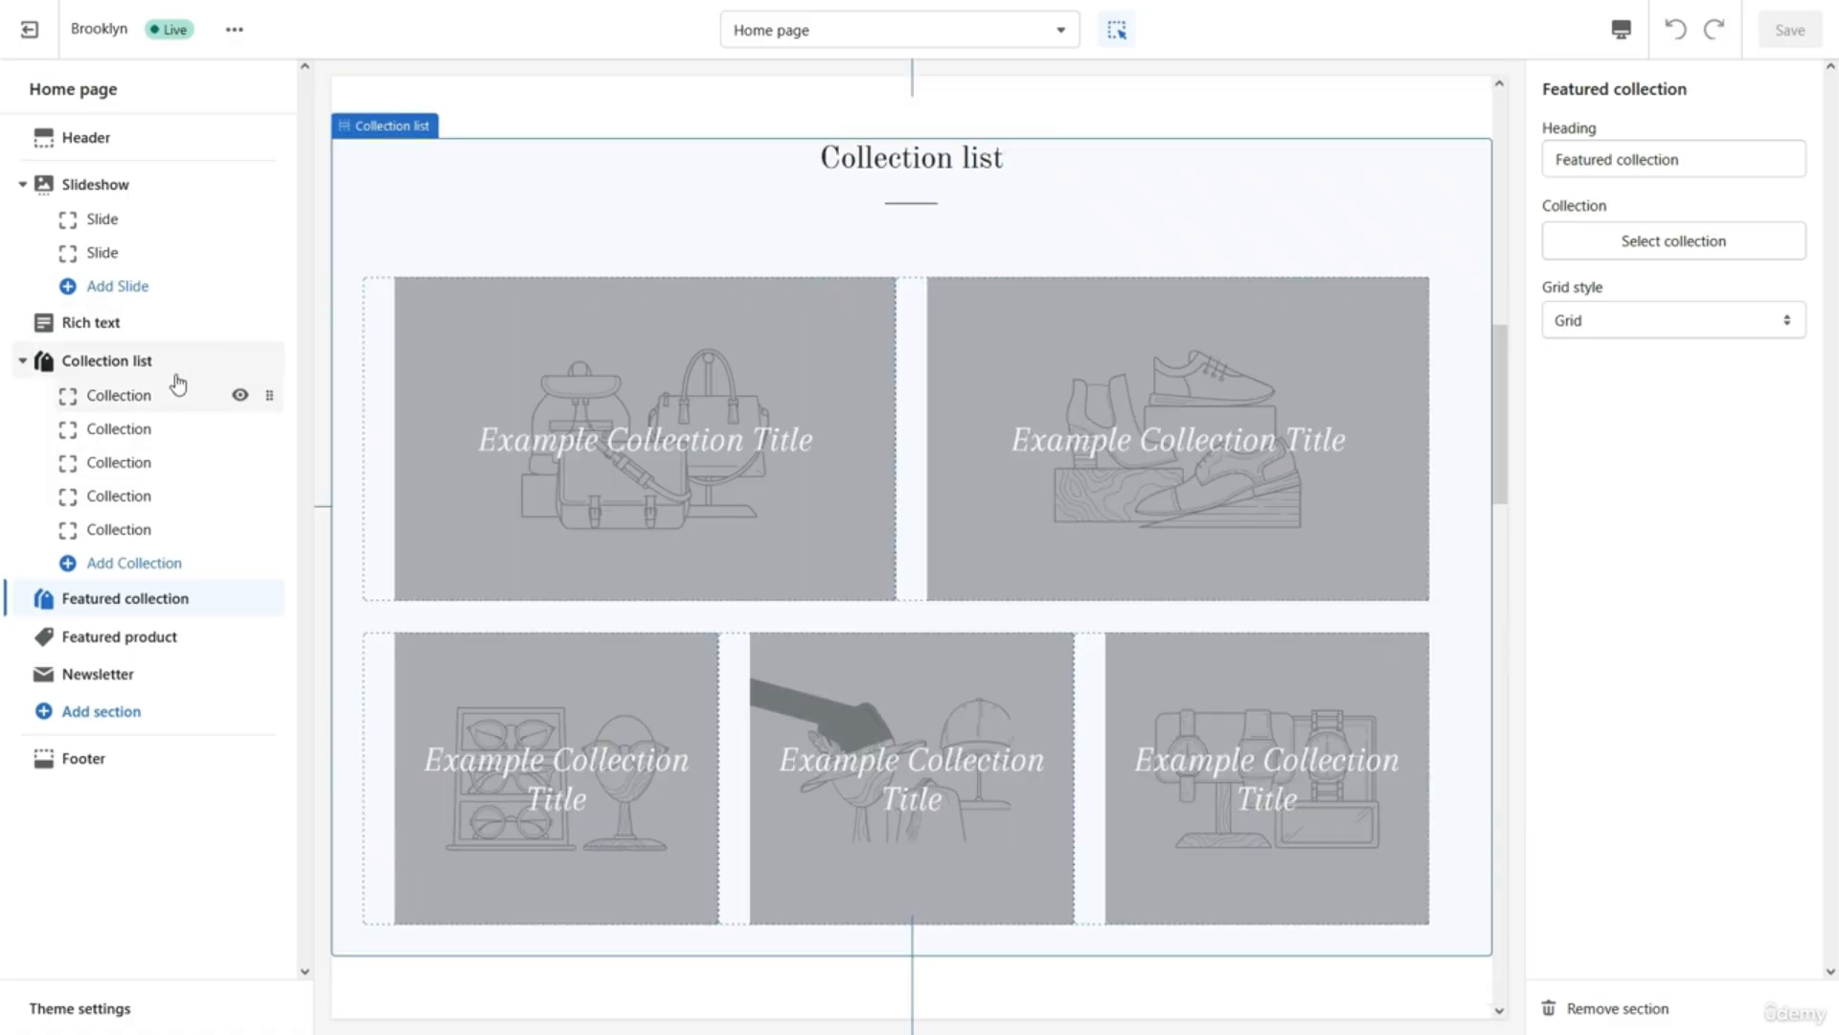
pyautogui.click(158, 323)
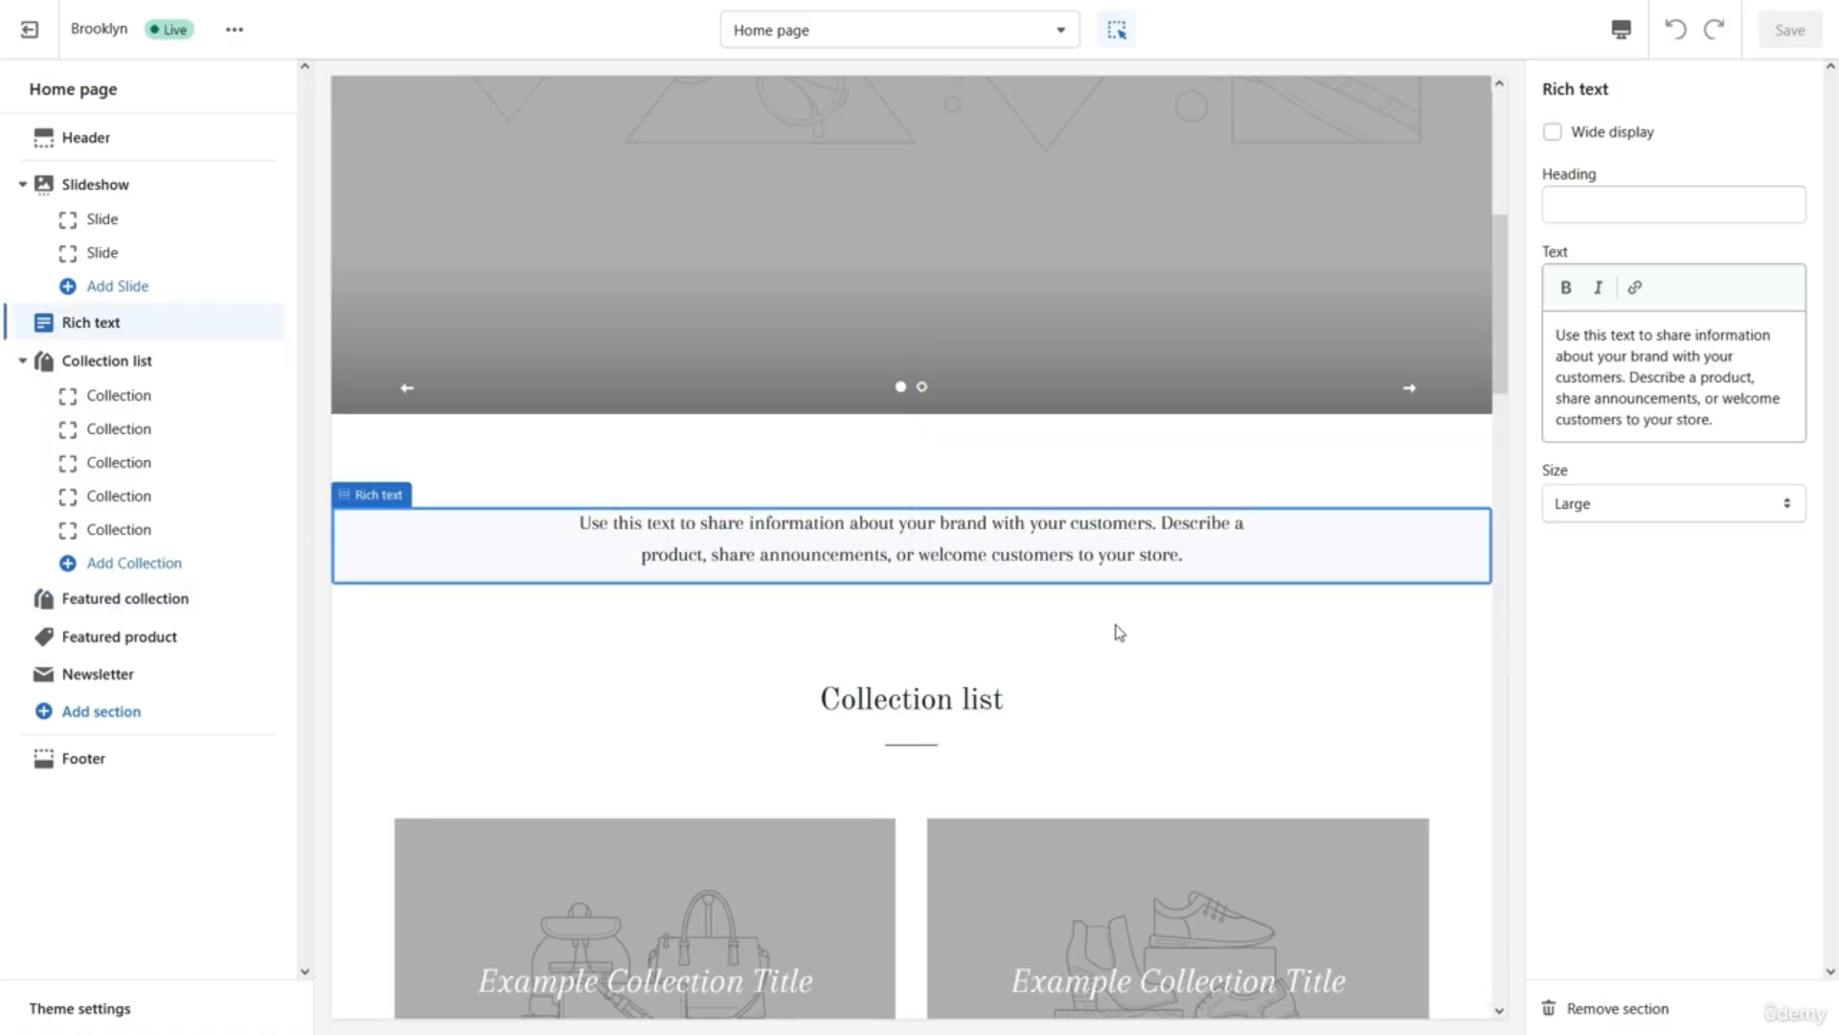
# Remove the Rich text section, add a new Rich text section, and drag it under the Slideshow.
pyautogui.click(1619, 1008)
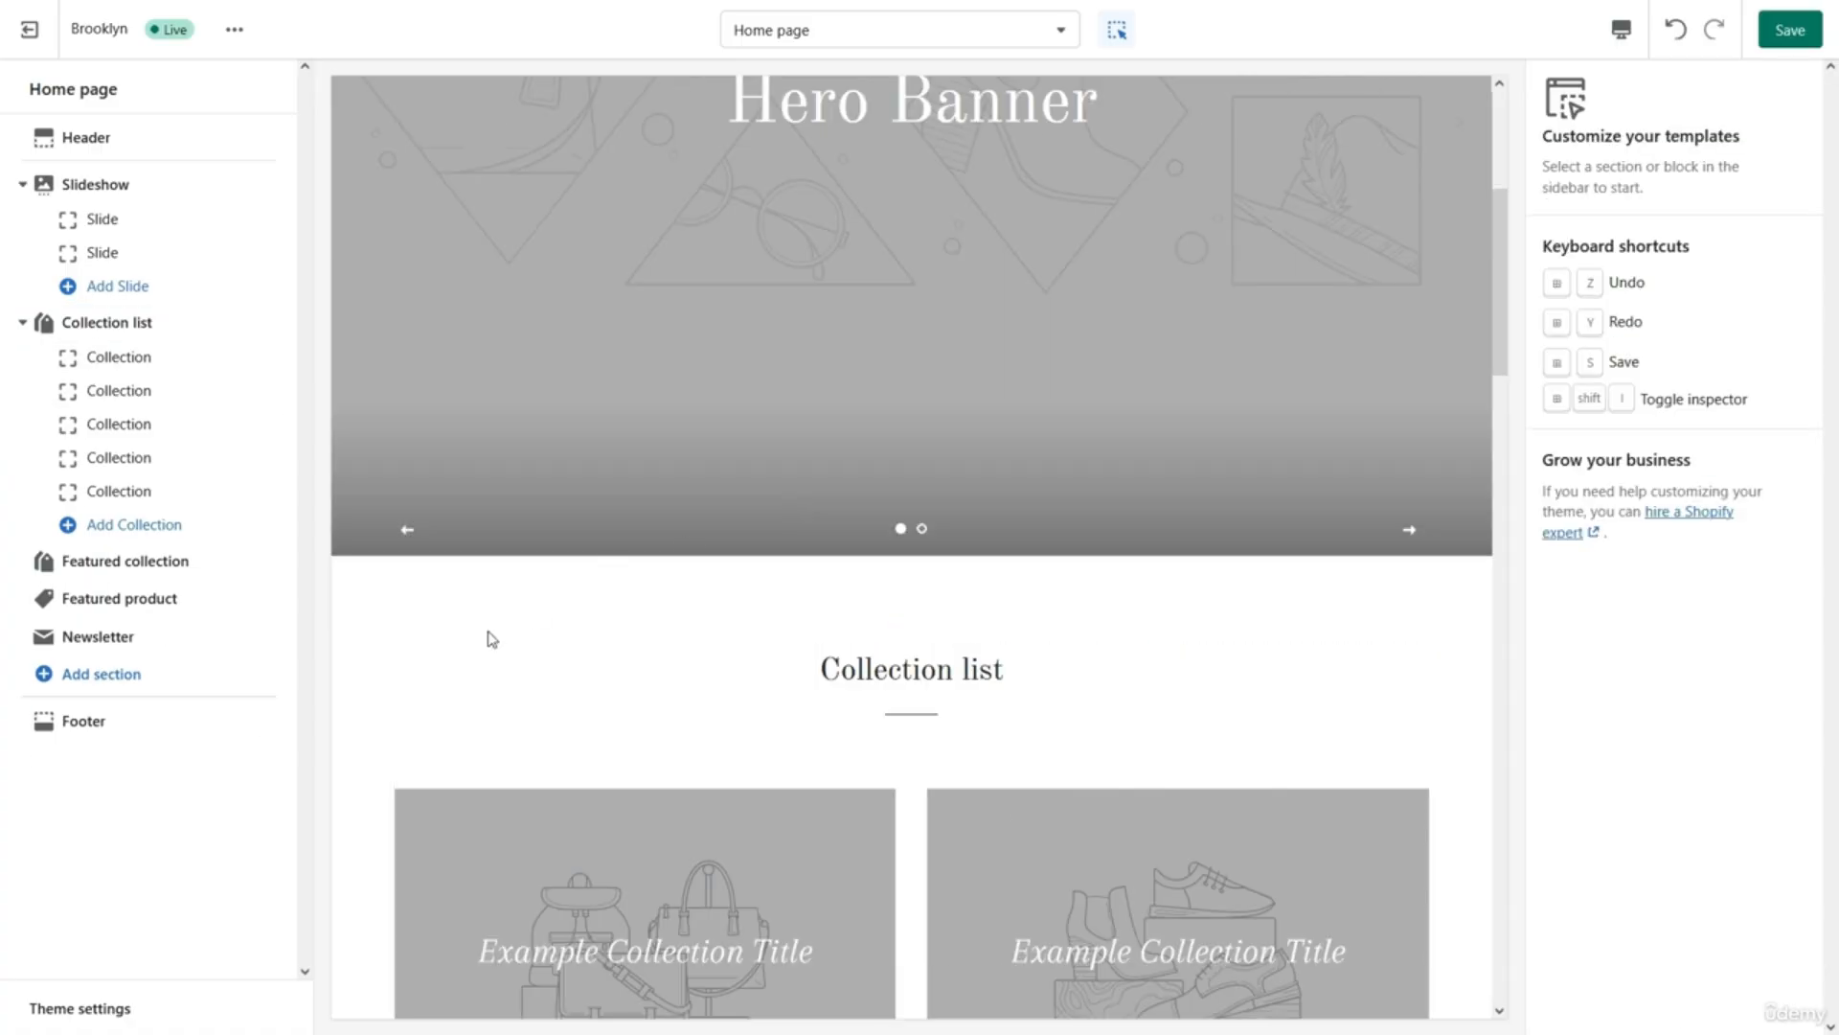
pyautogui.scroll(2, 485, 636)
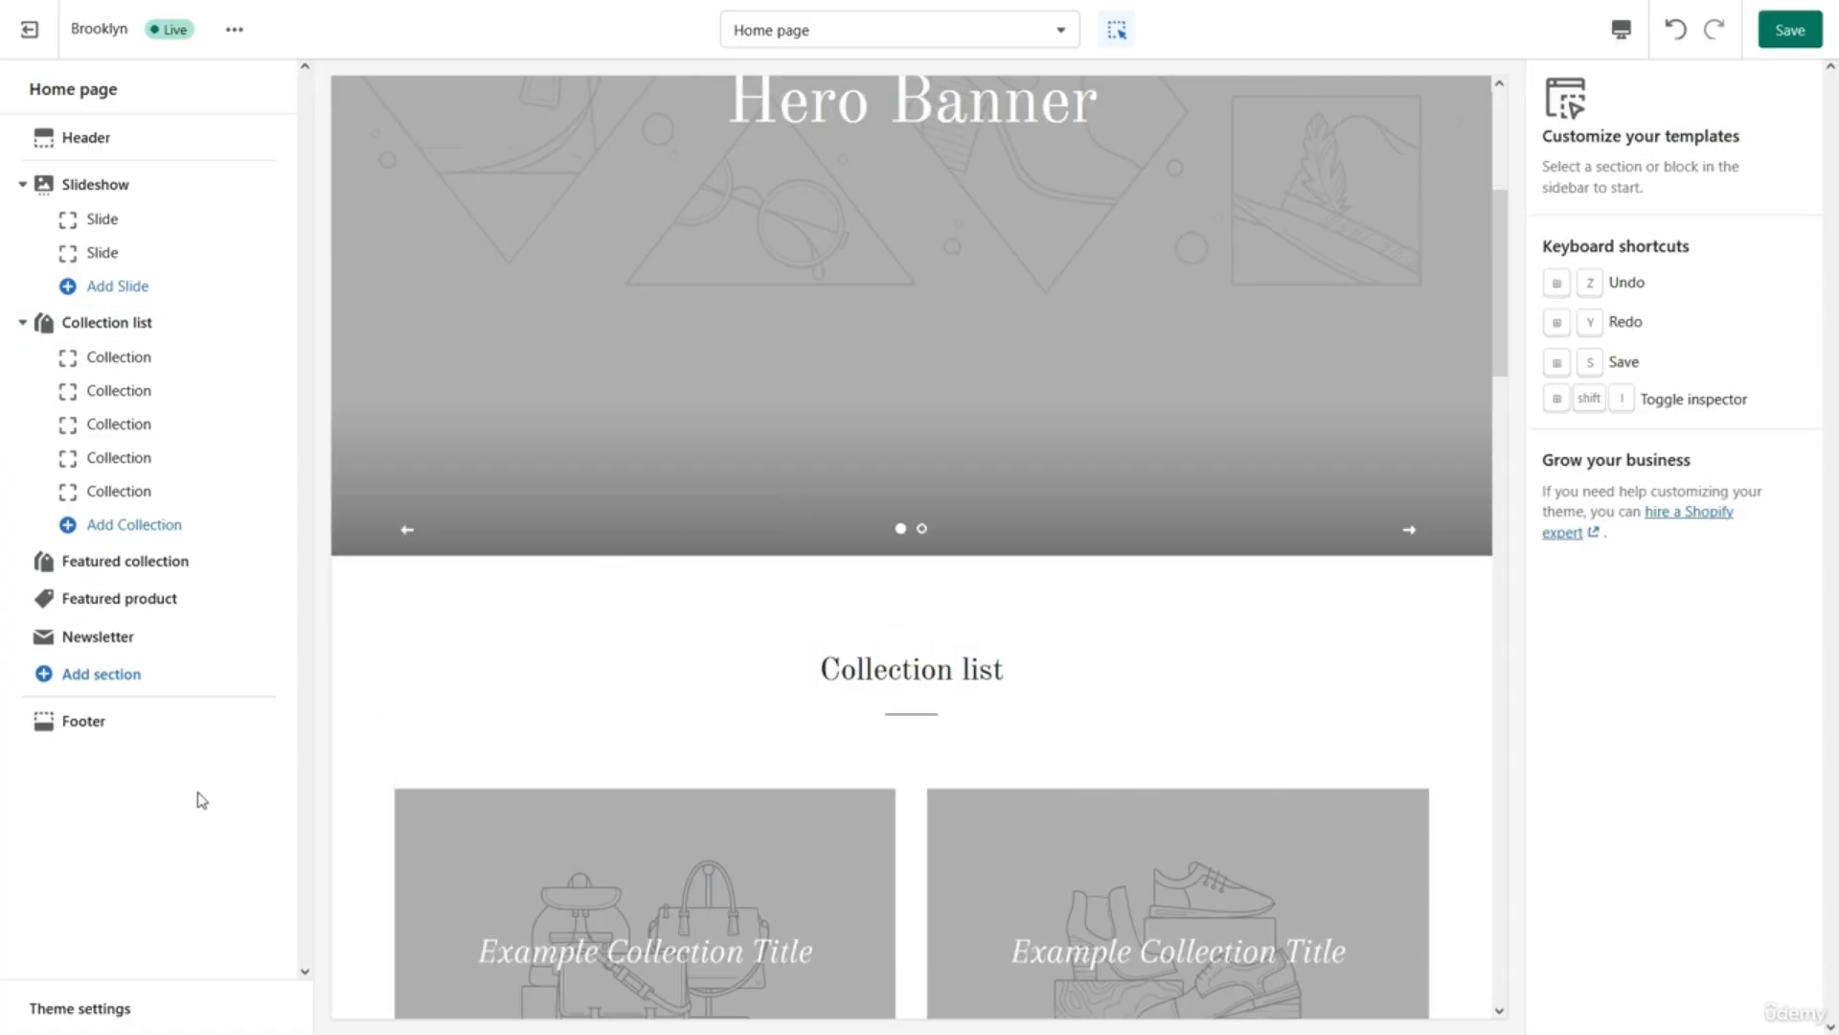
pyautogui.click(139, 684)
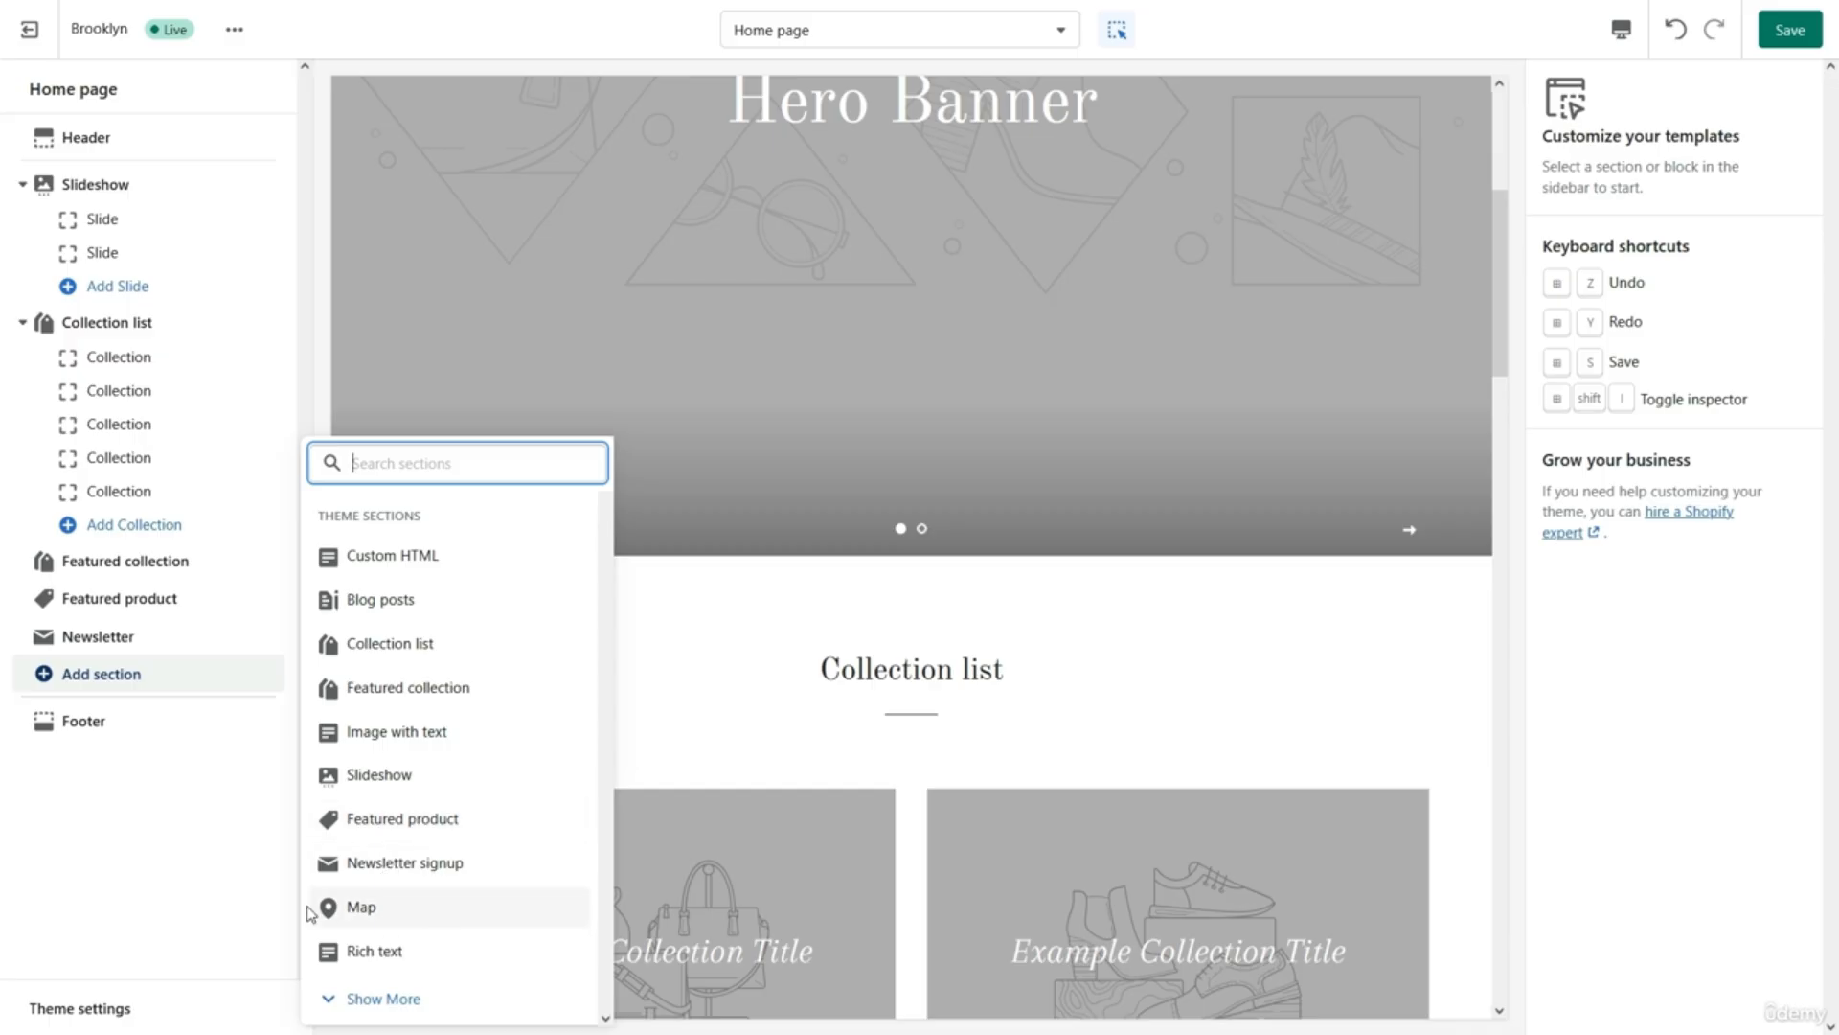
pyautogui.click(361, 951)
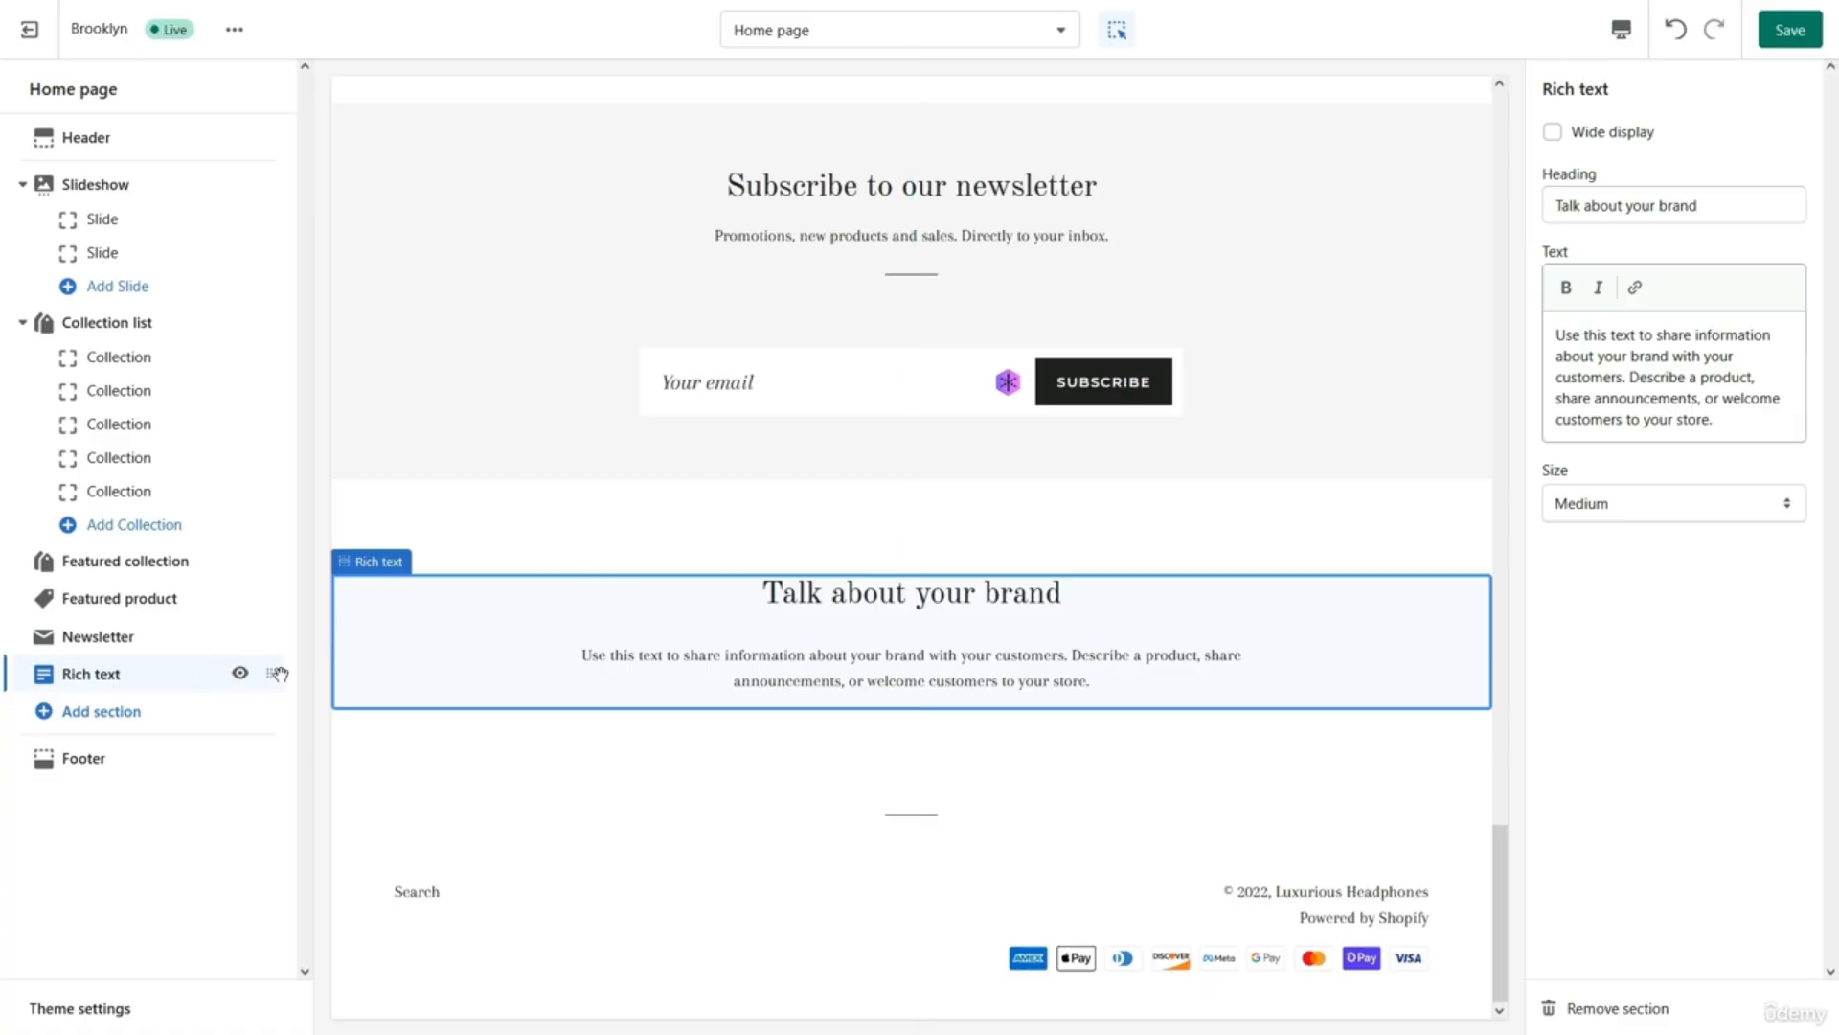
pyautogui.moveTo(269, 674); pyautogui.dragTo(224, 335)
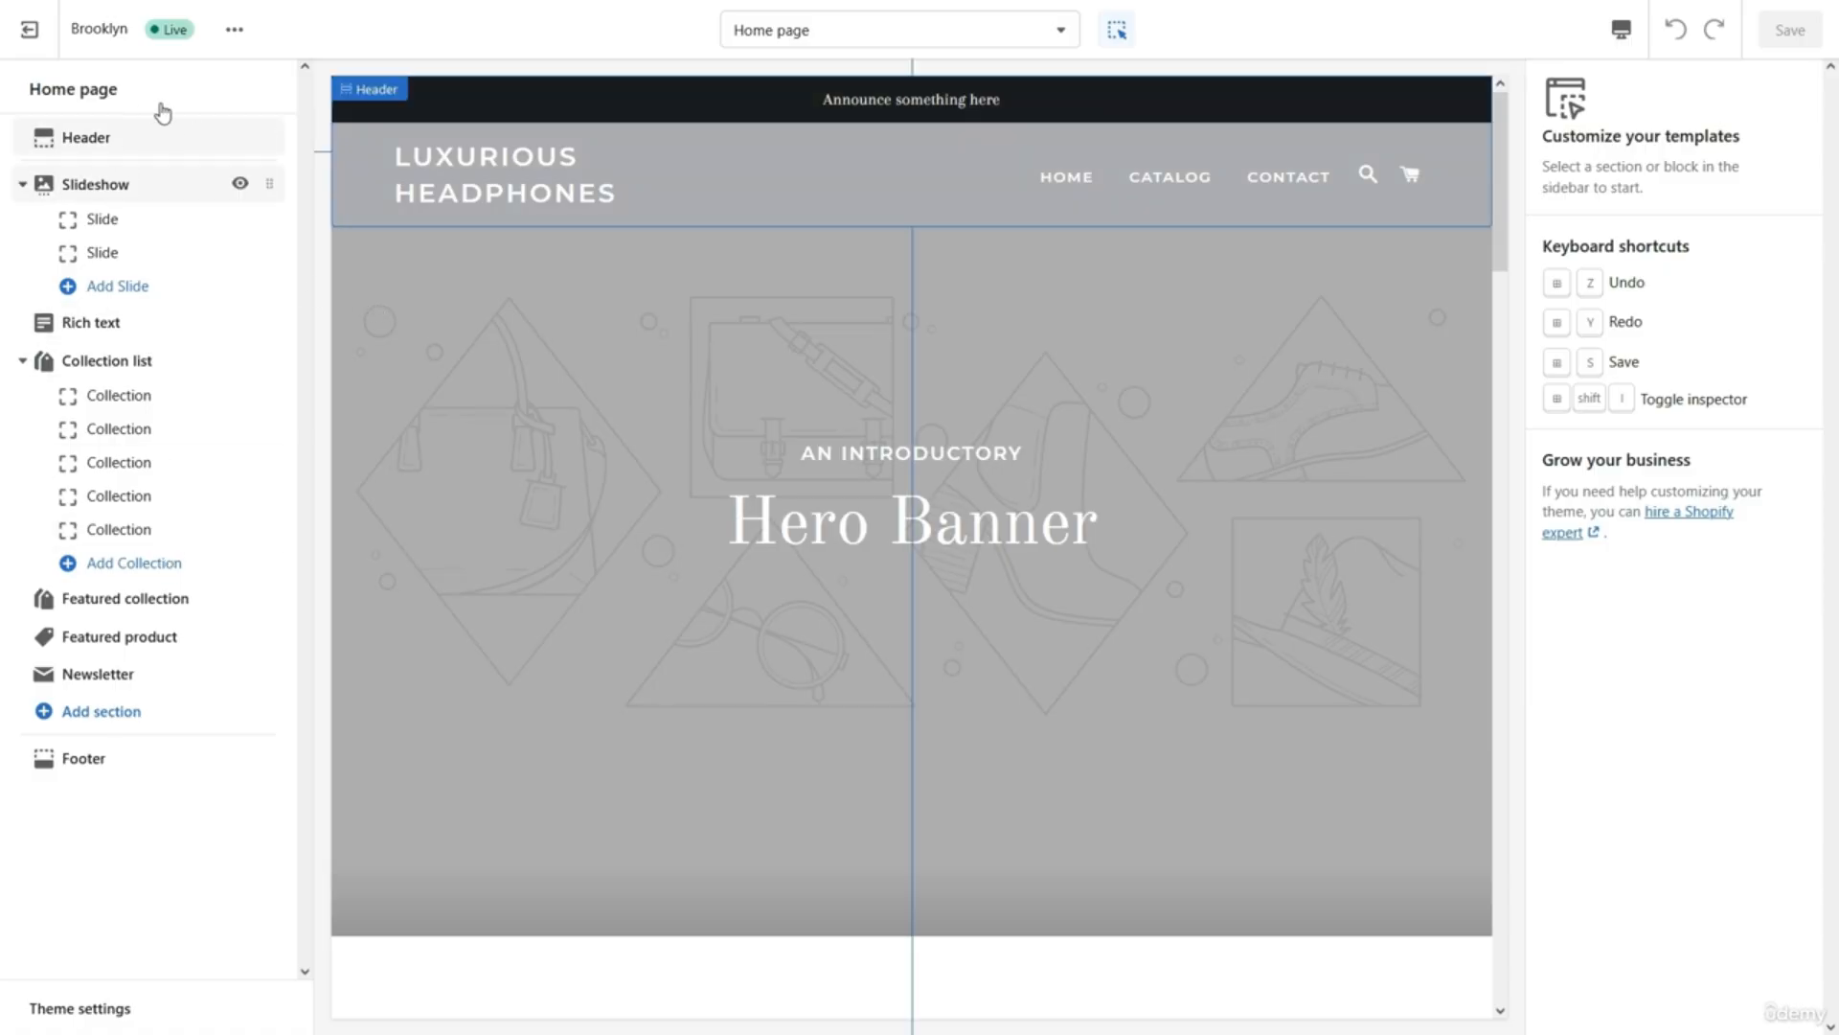
# Set the header logo to the Luxurious Headsets image from the media library.
pyautogui.click(145, 141)
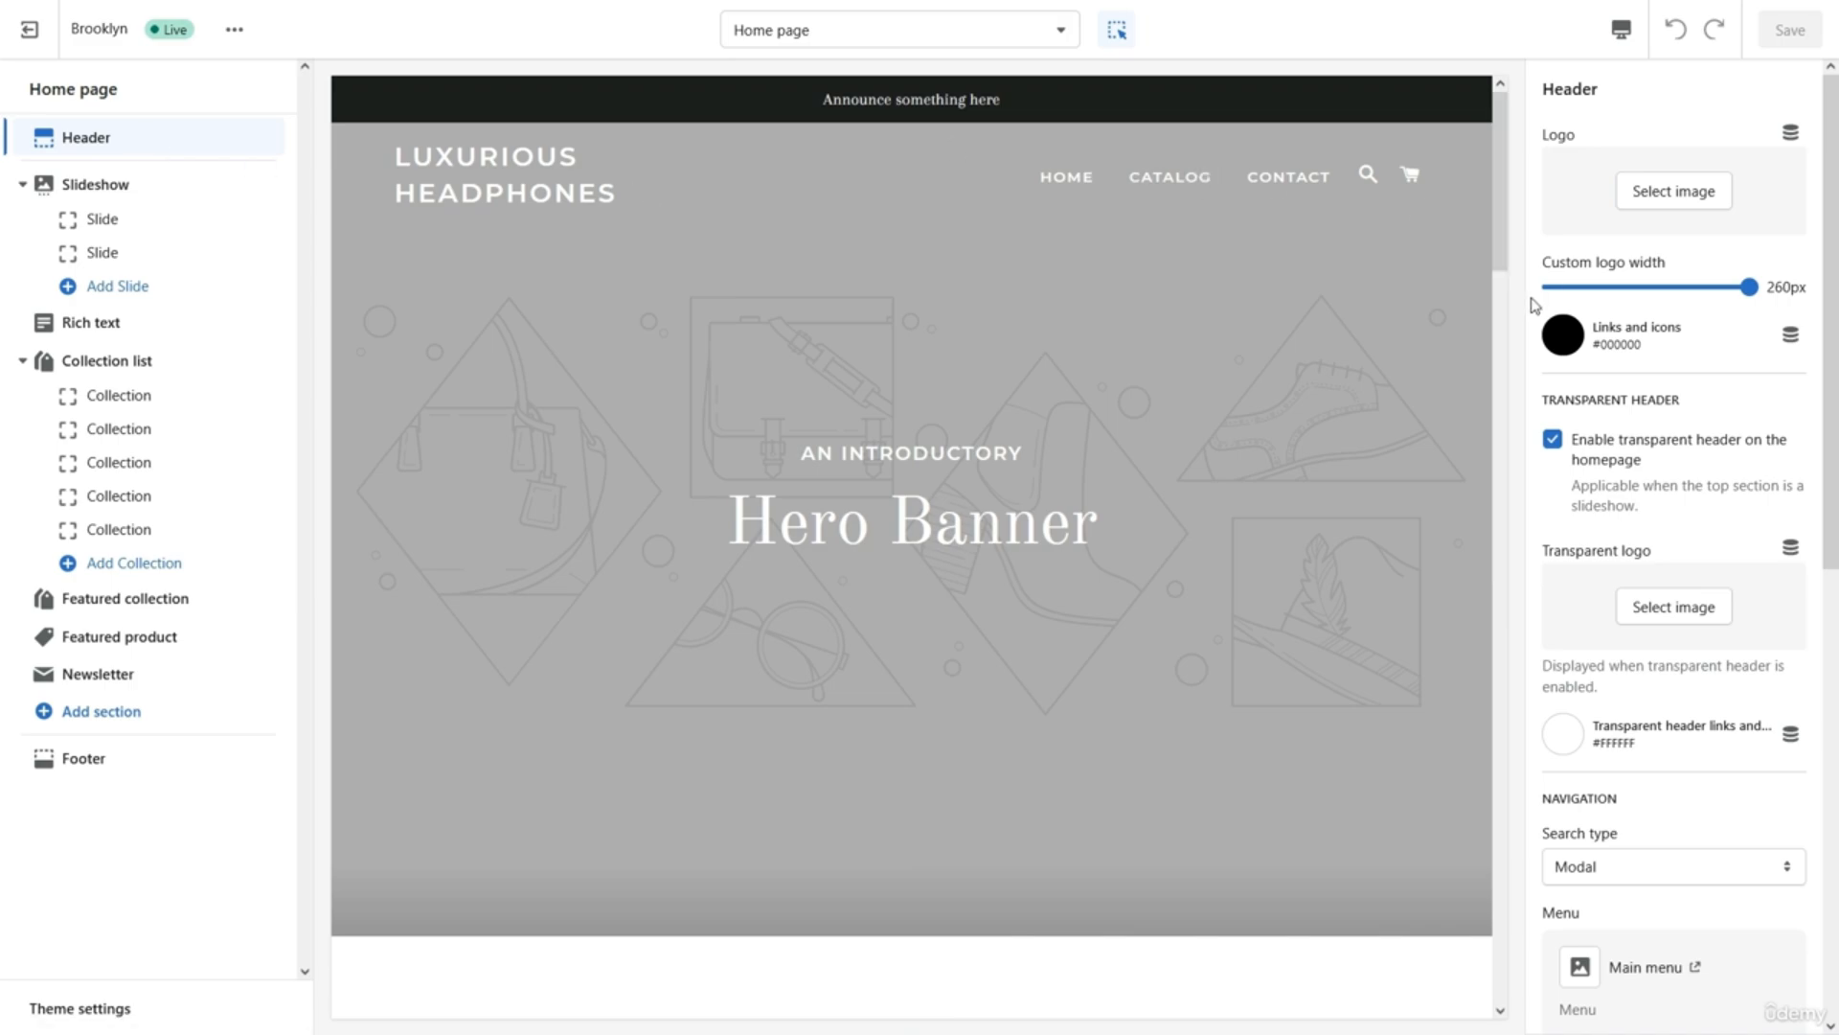
pyautogui.click(1654, 191)
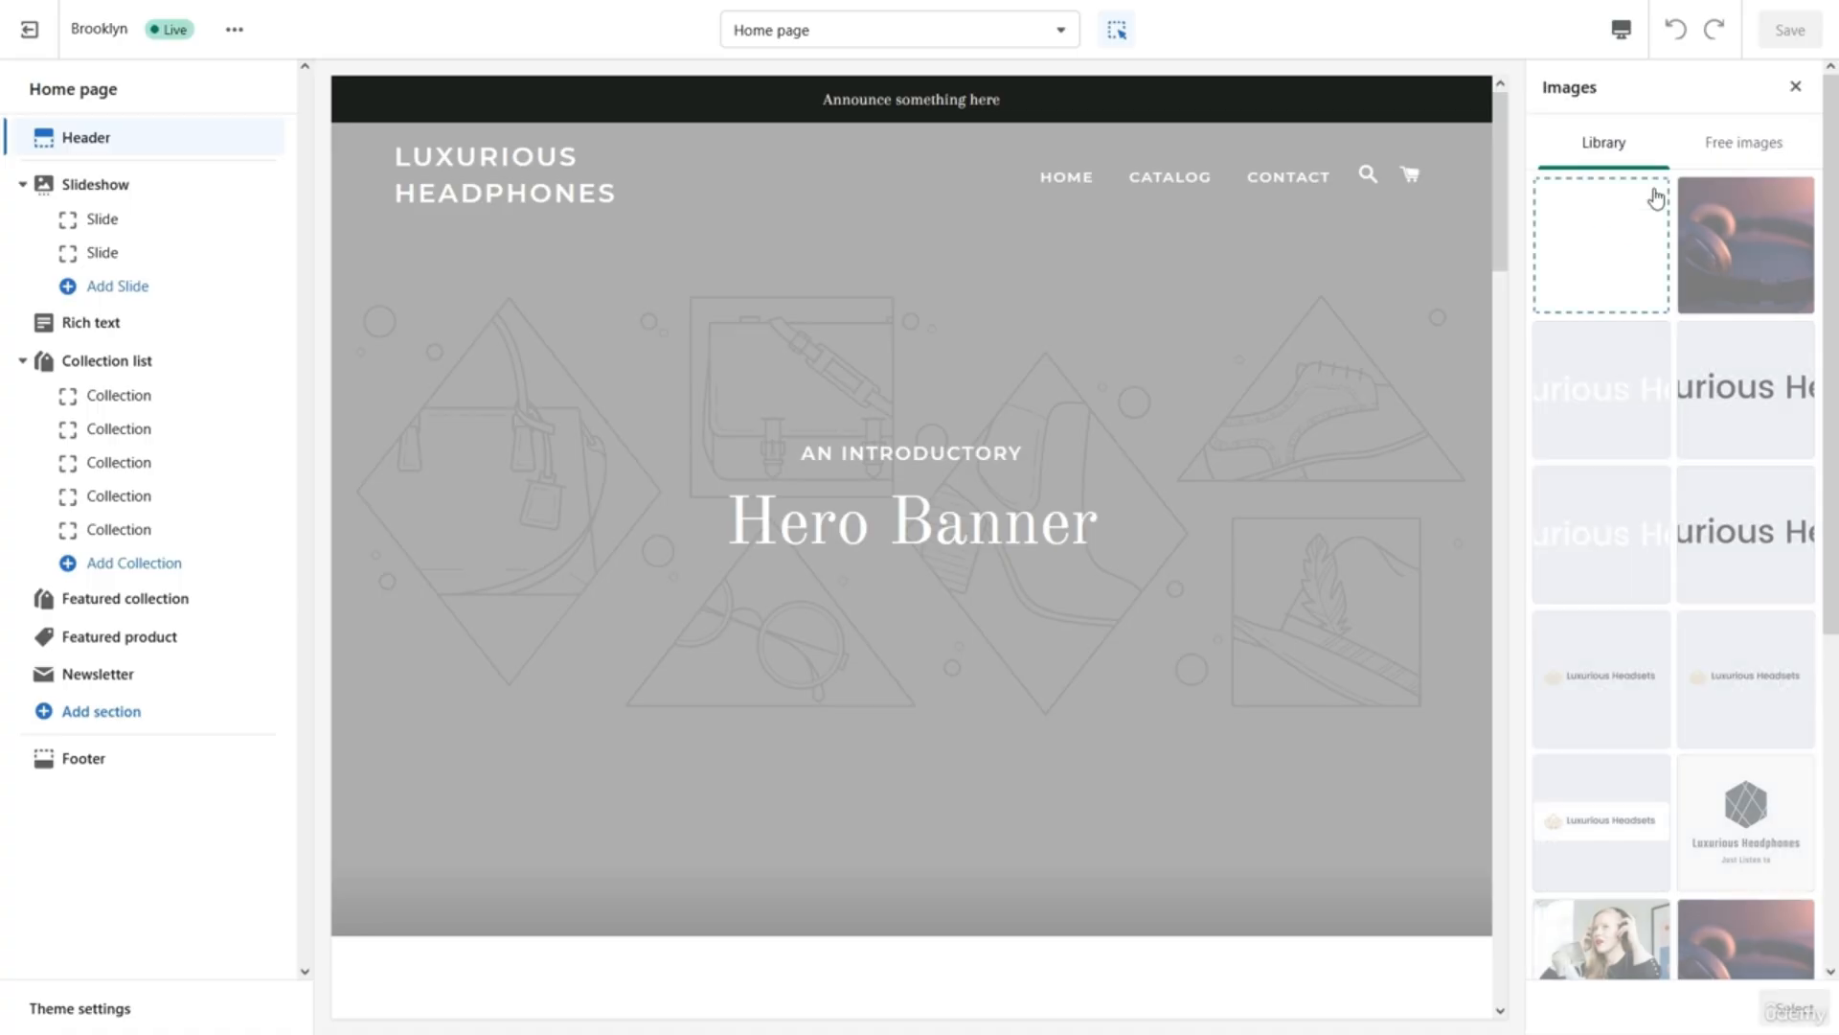
pyautogui.click(1598, 258)
pyautogui.press('Escape')
pyautogui.click(1694, 400)
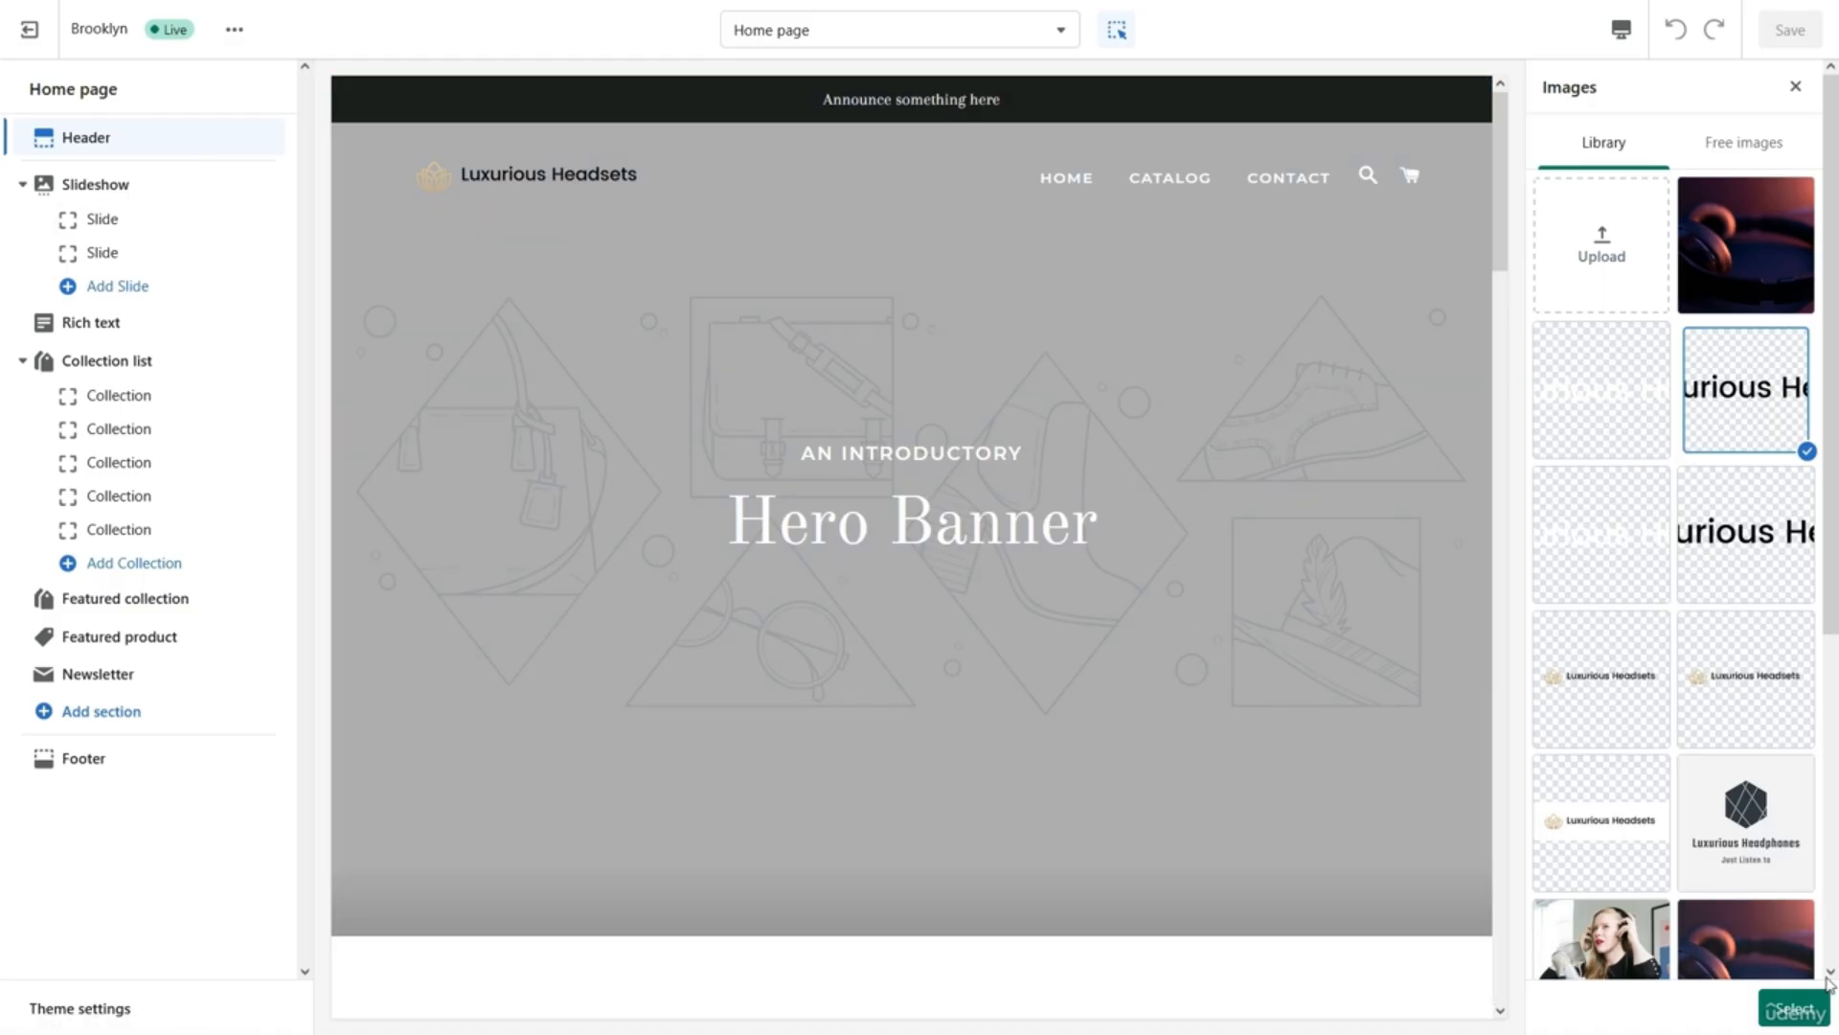
pyautogui.click(1801, 1007)
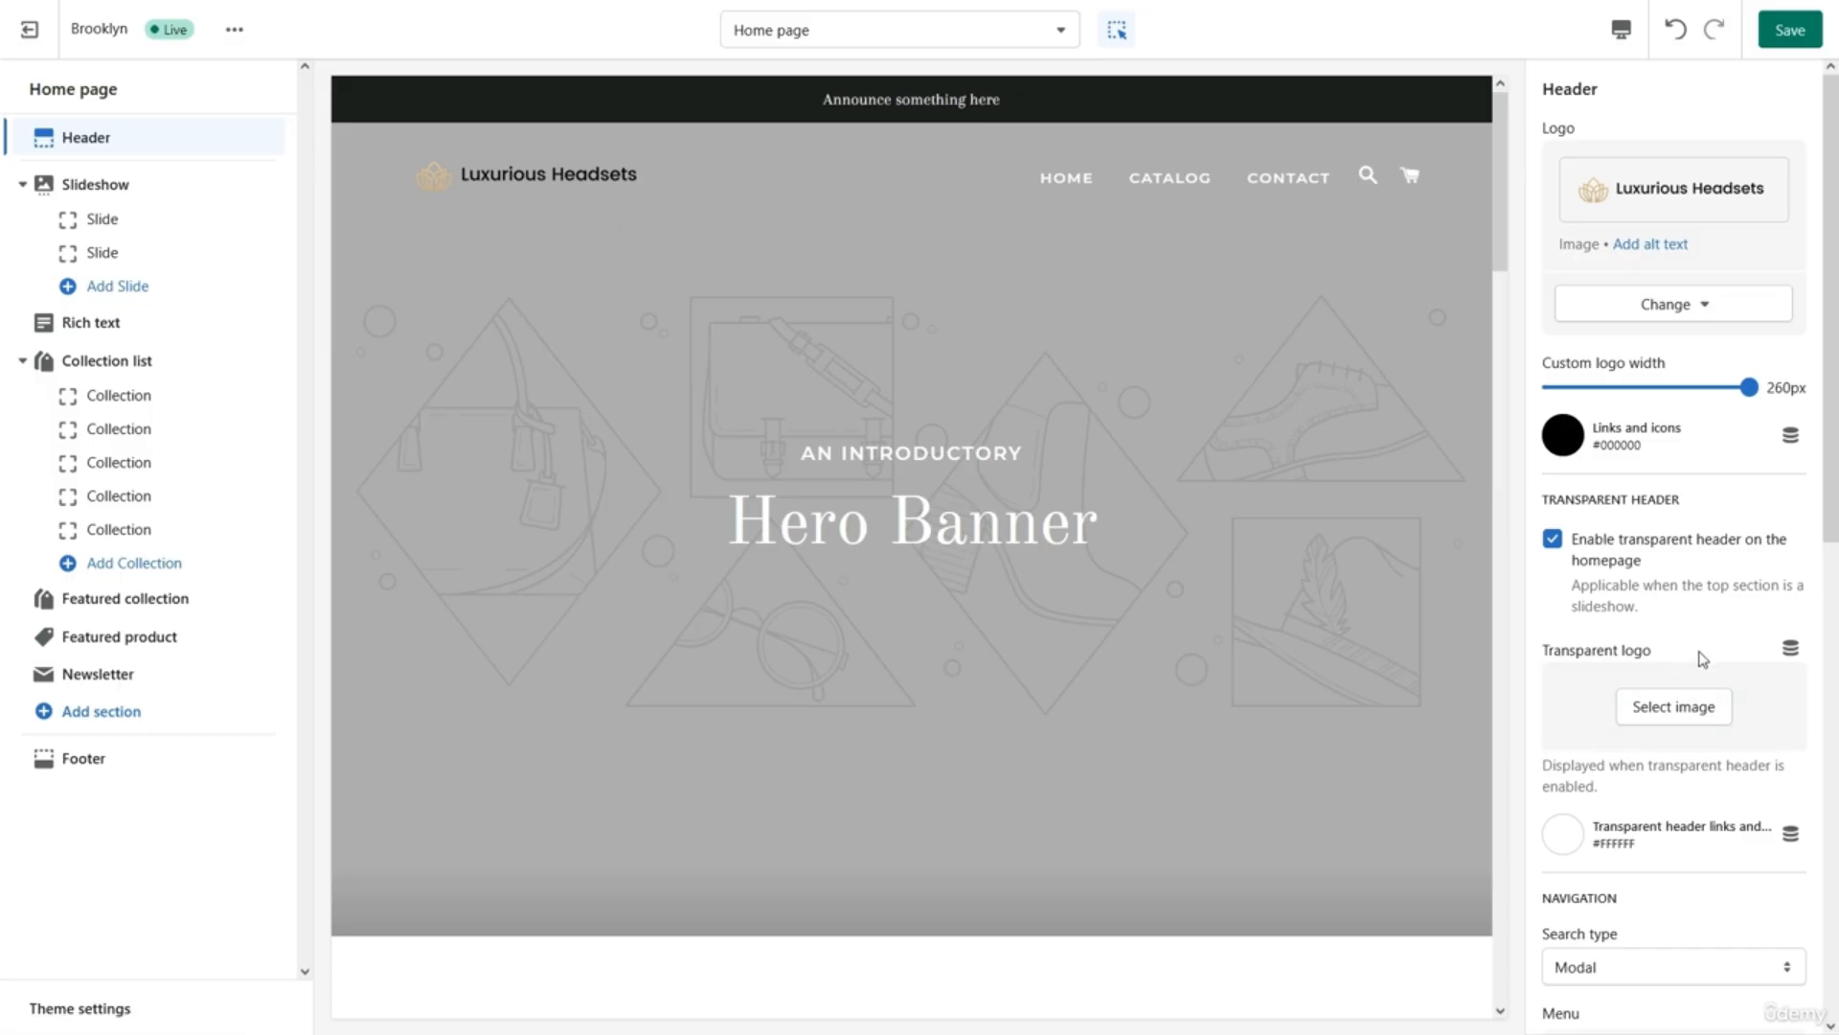
# Upload the white Luxurious Headsets logo image and set it as the header's transparent logo.
pyautogui.scroll(-2, 1703, 659)
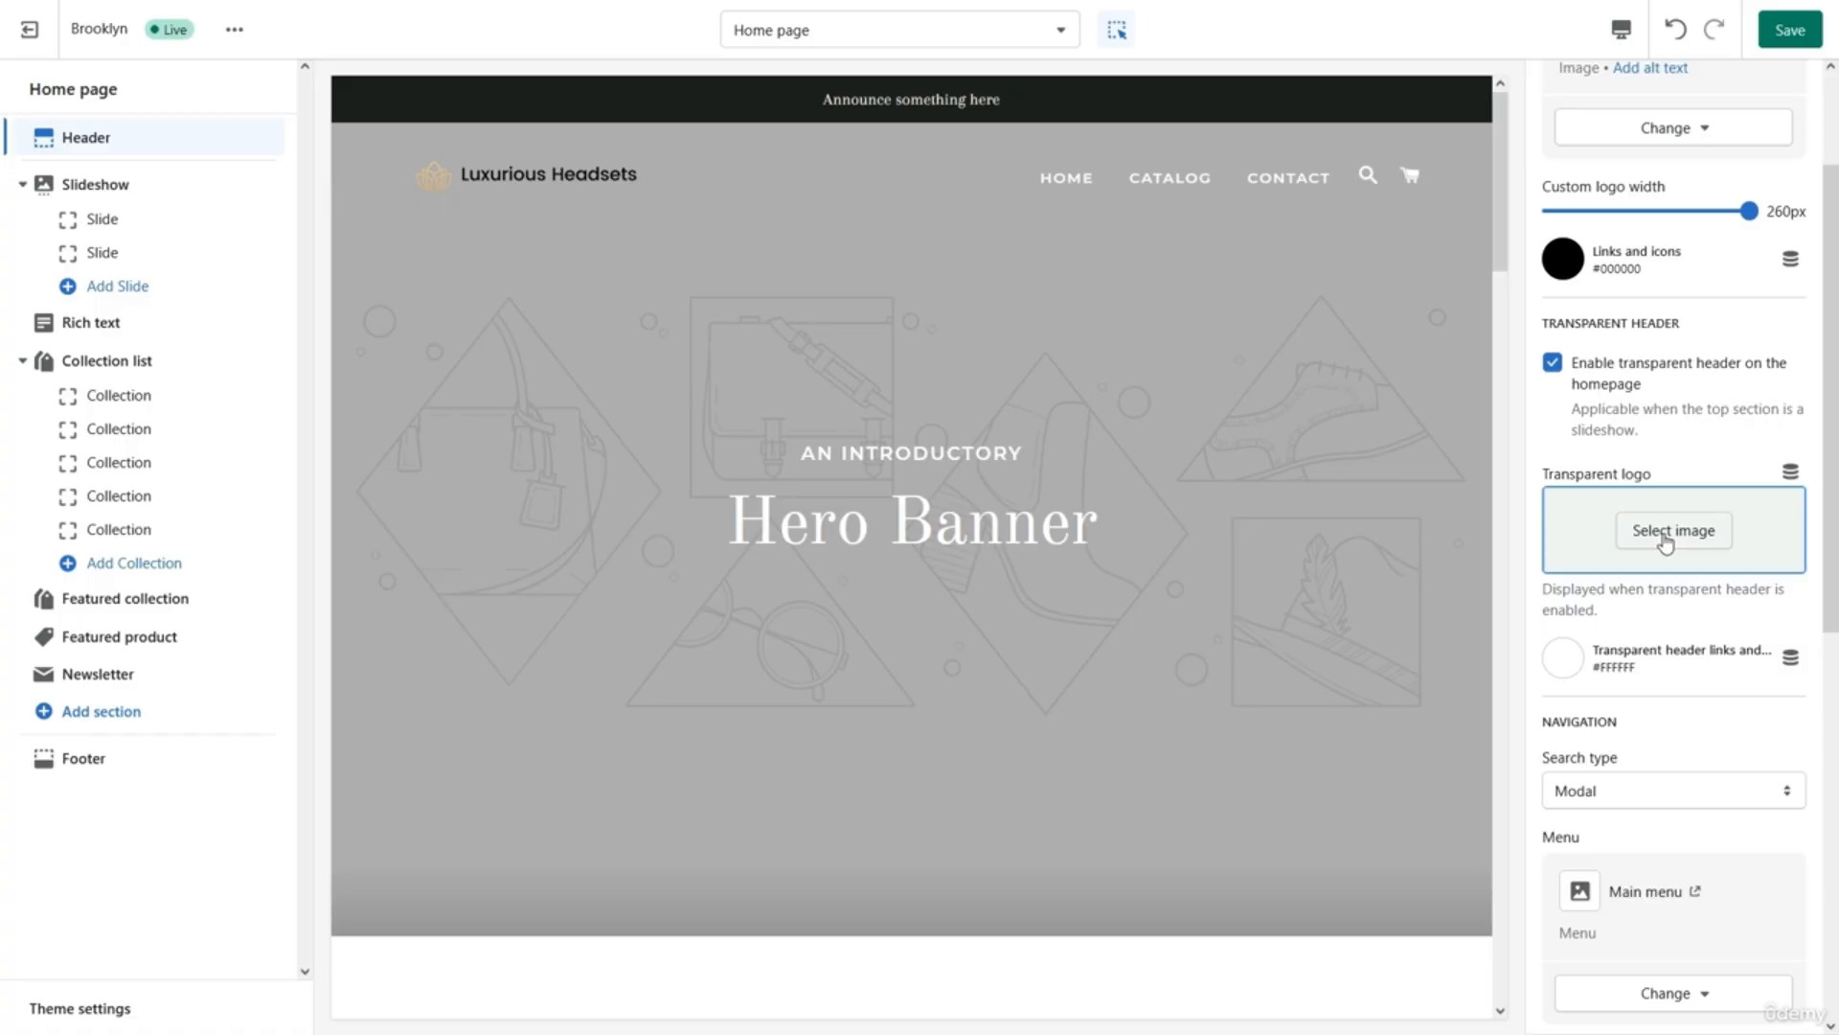
pyautogui.click(1666, 544)
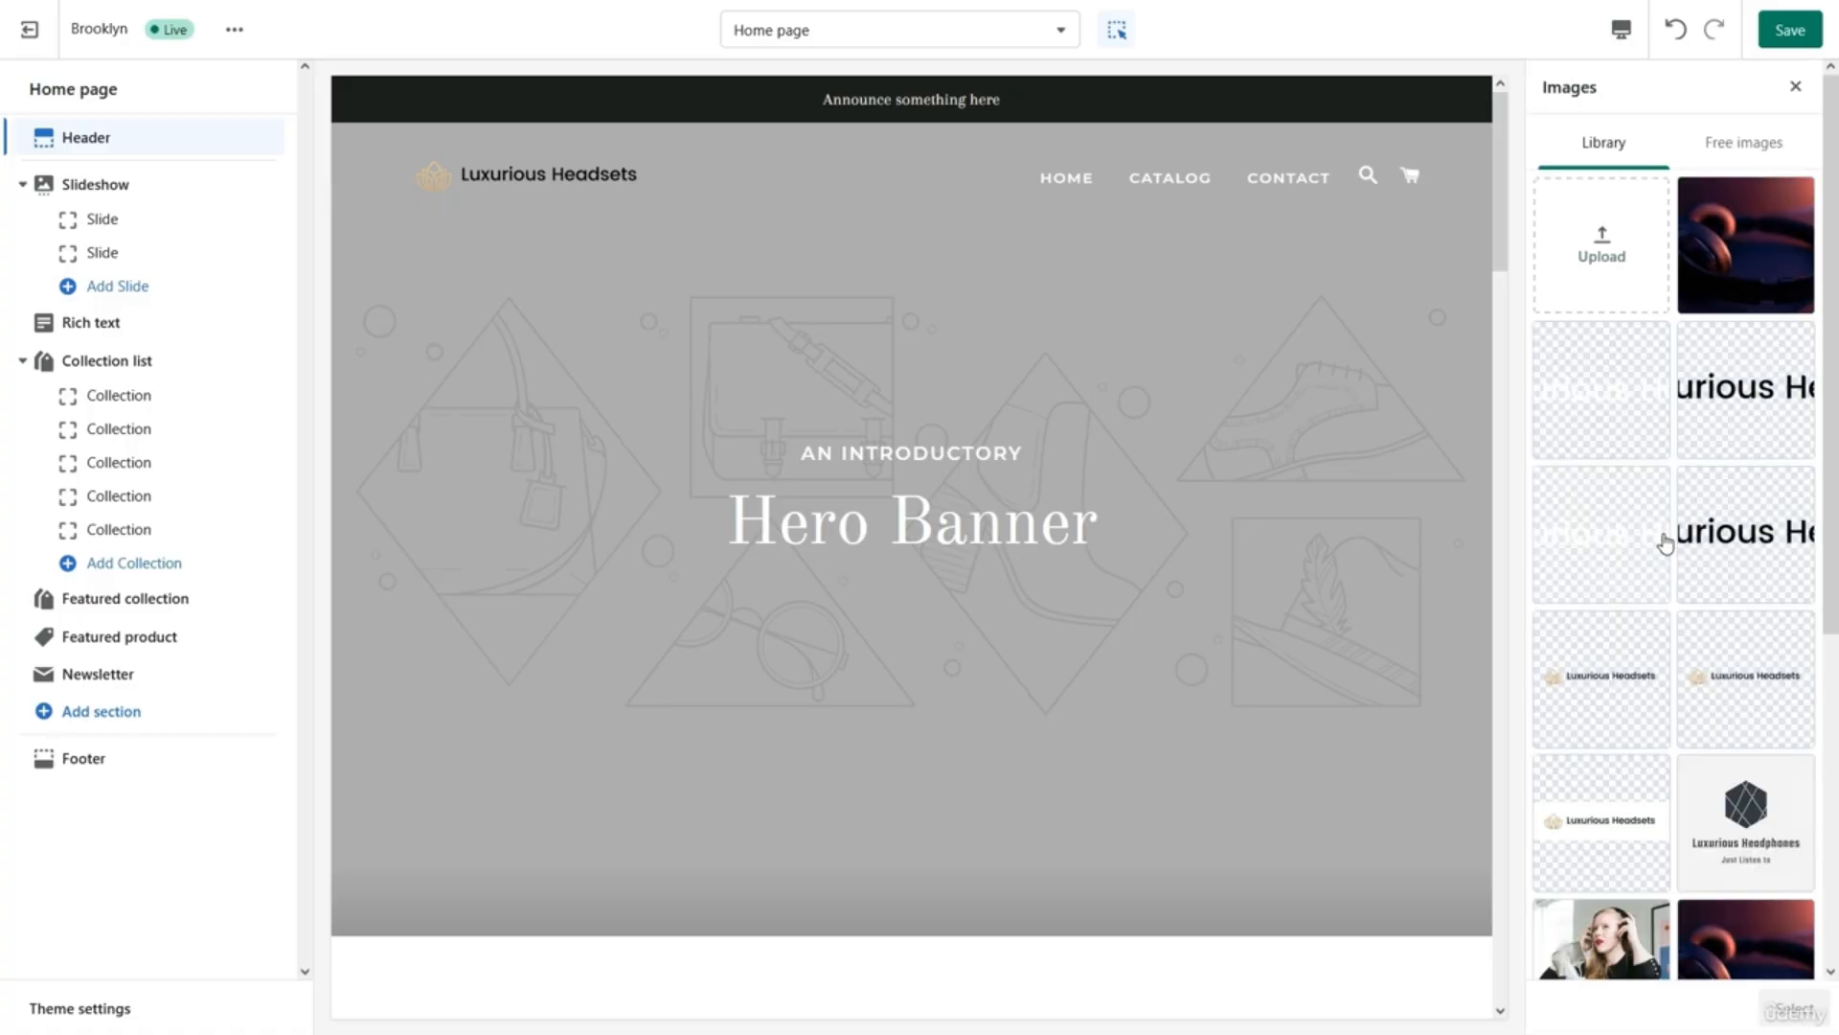
pyautogui.click(1616, 256)
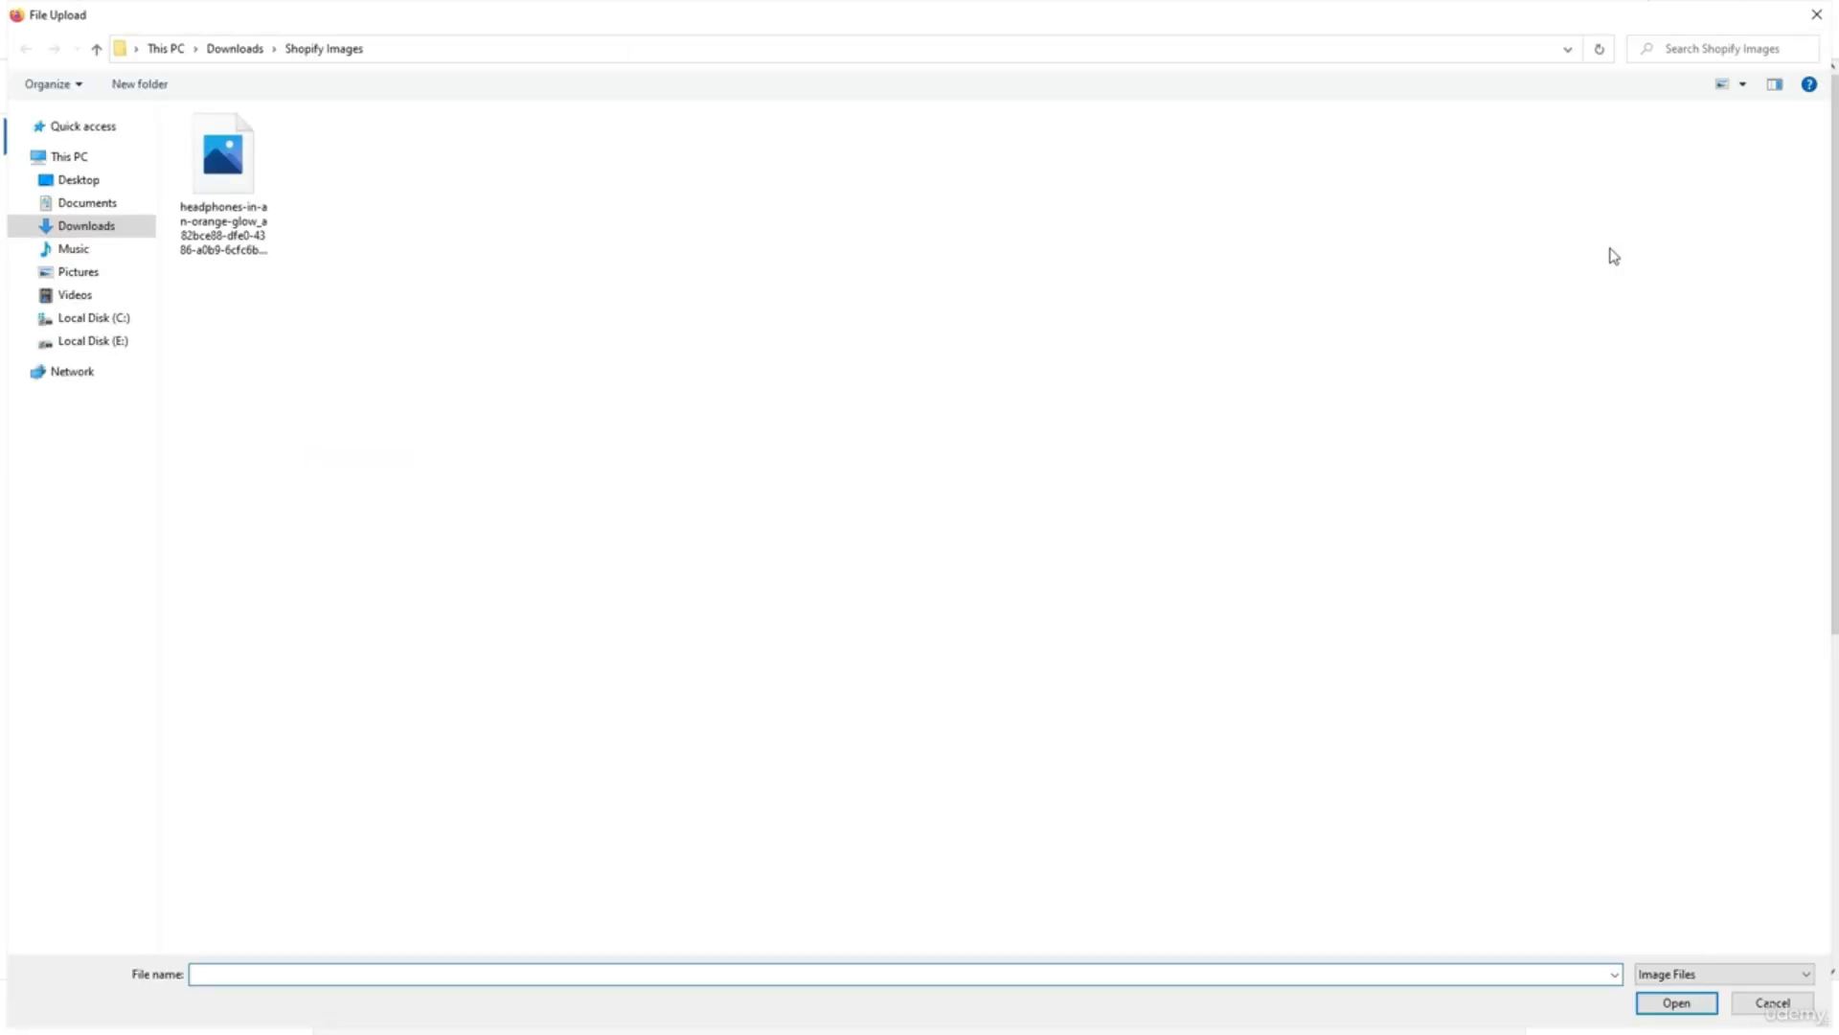
pyautogui.click(1622, 434)
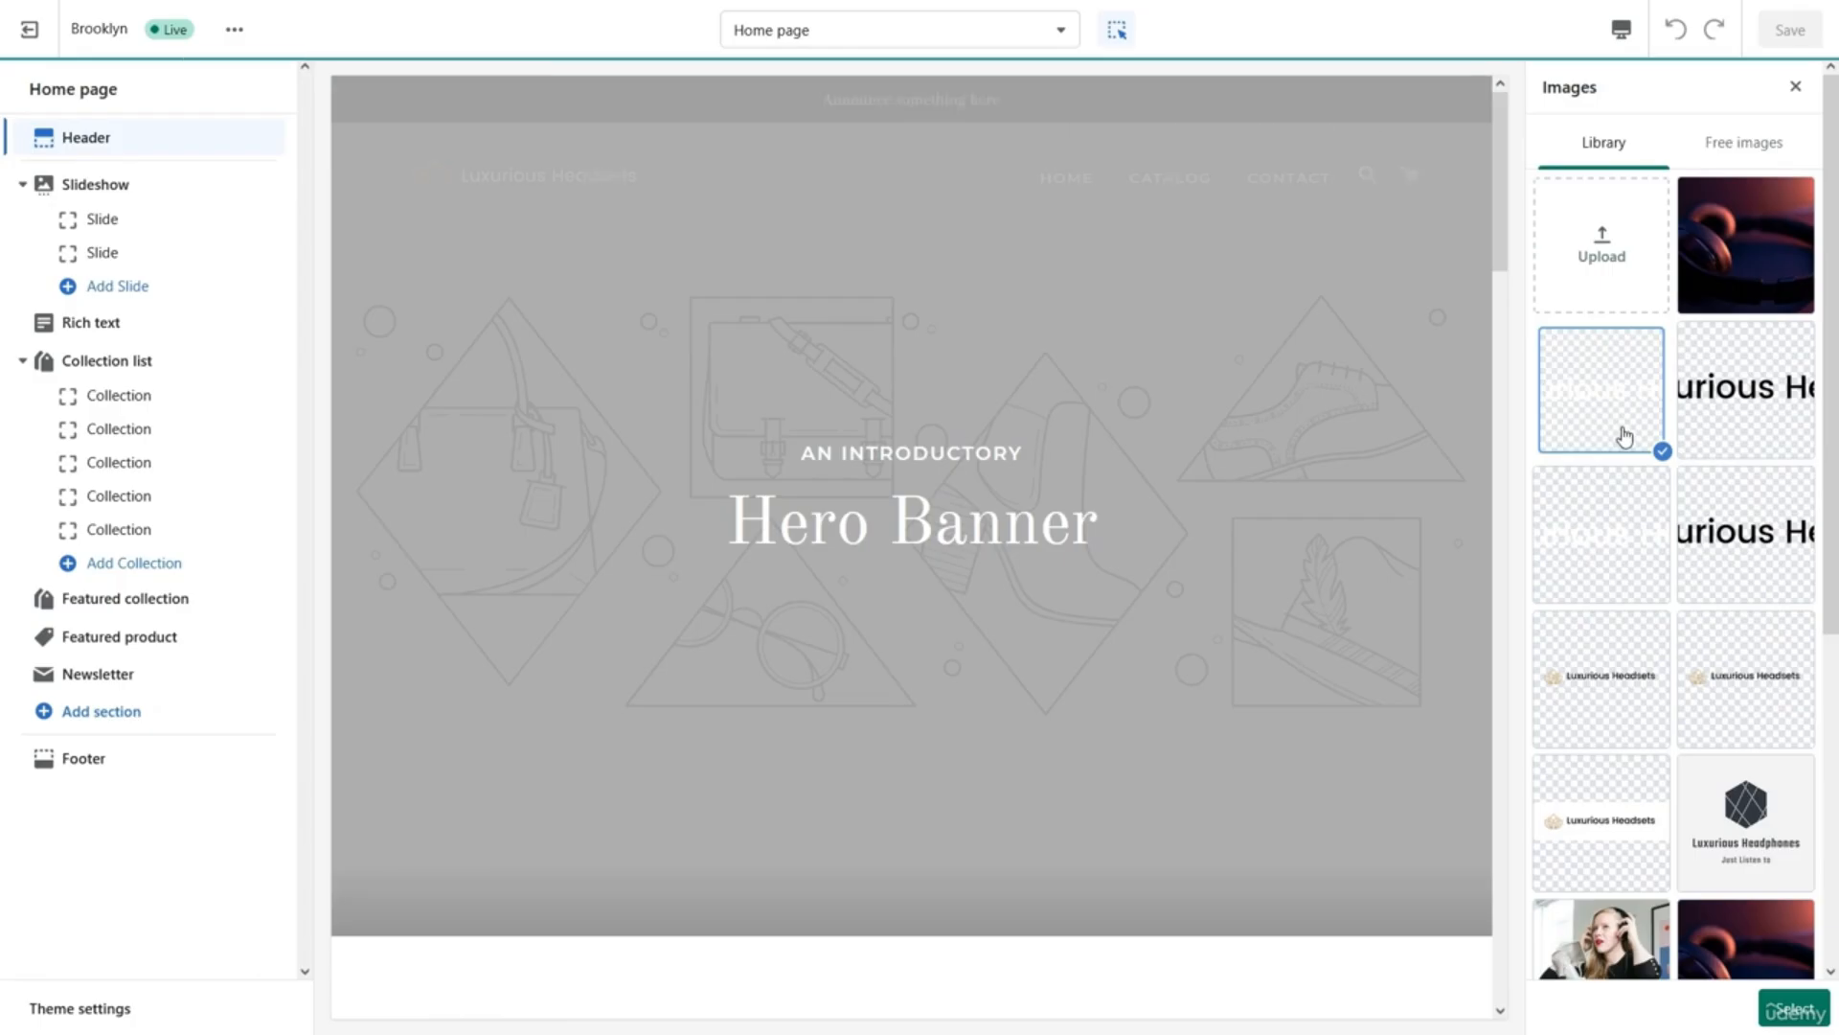
pyautogui.click(1794, 1008)
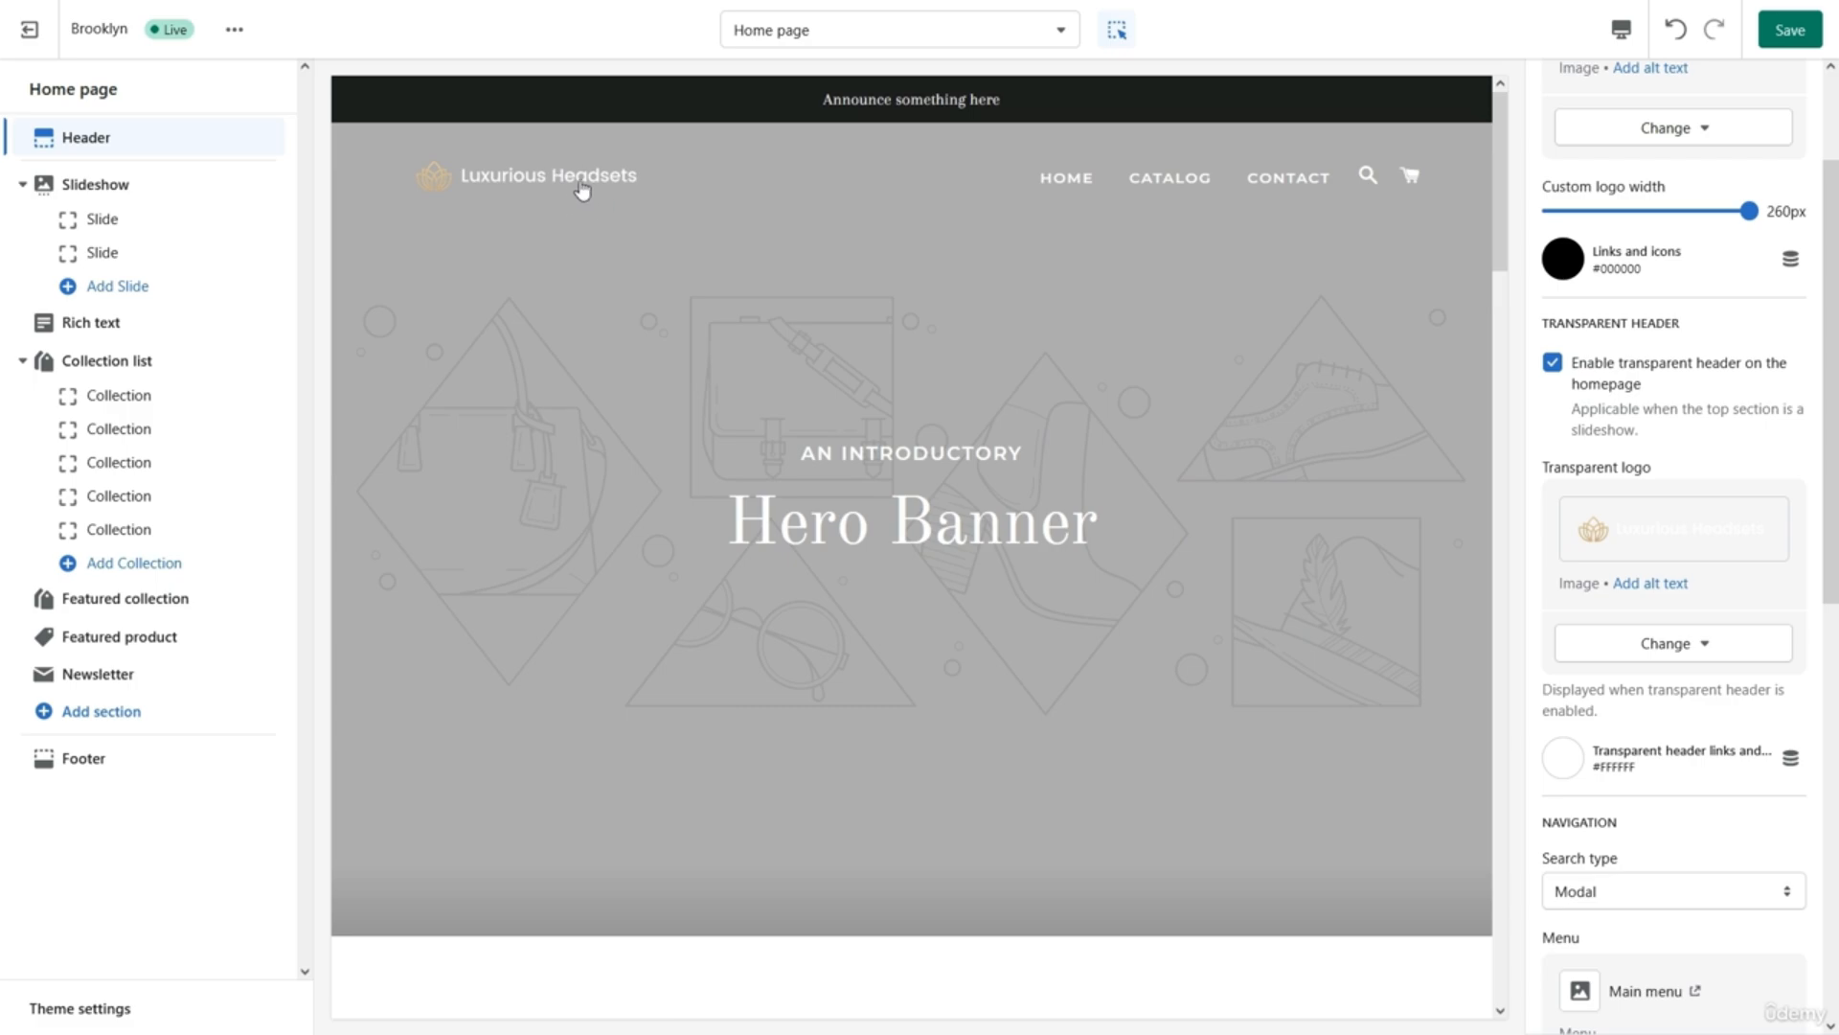
pyautogui.click(848, 32)
pyautogui.click(830, 265)
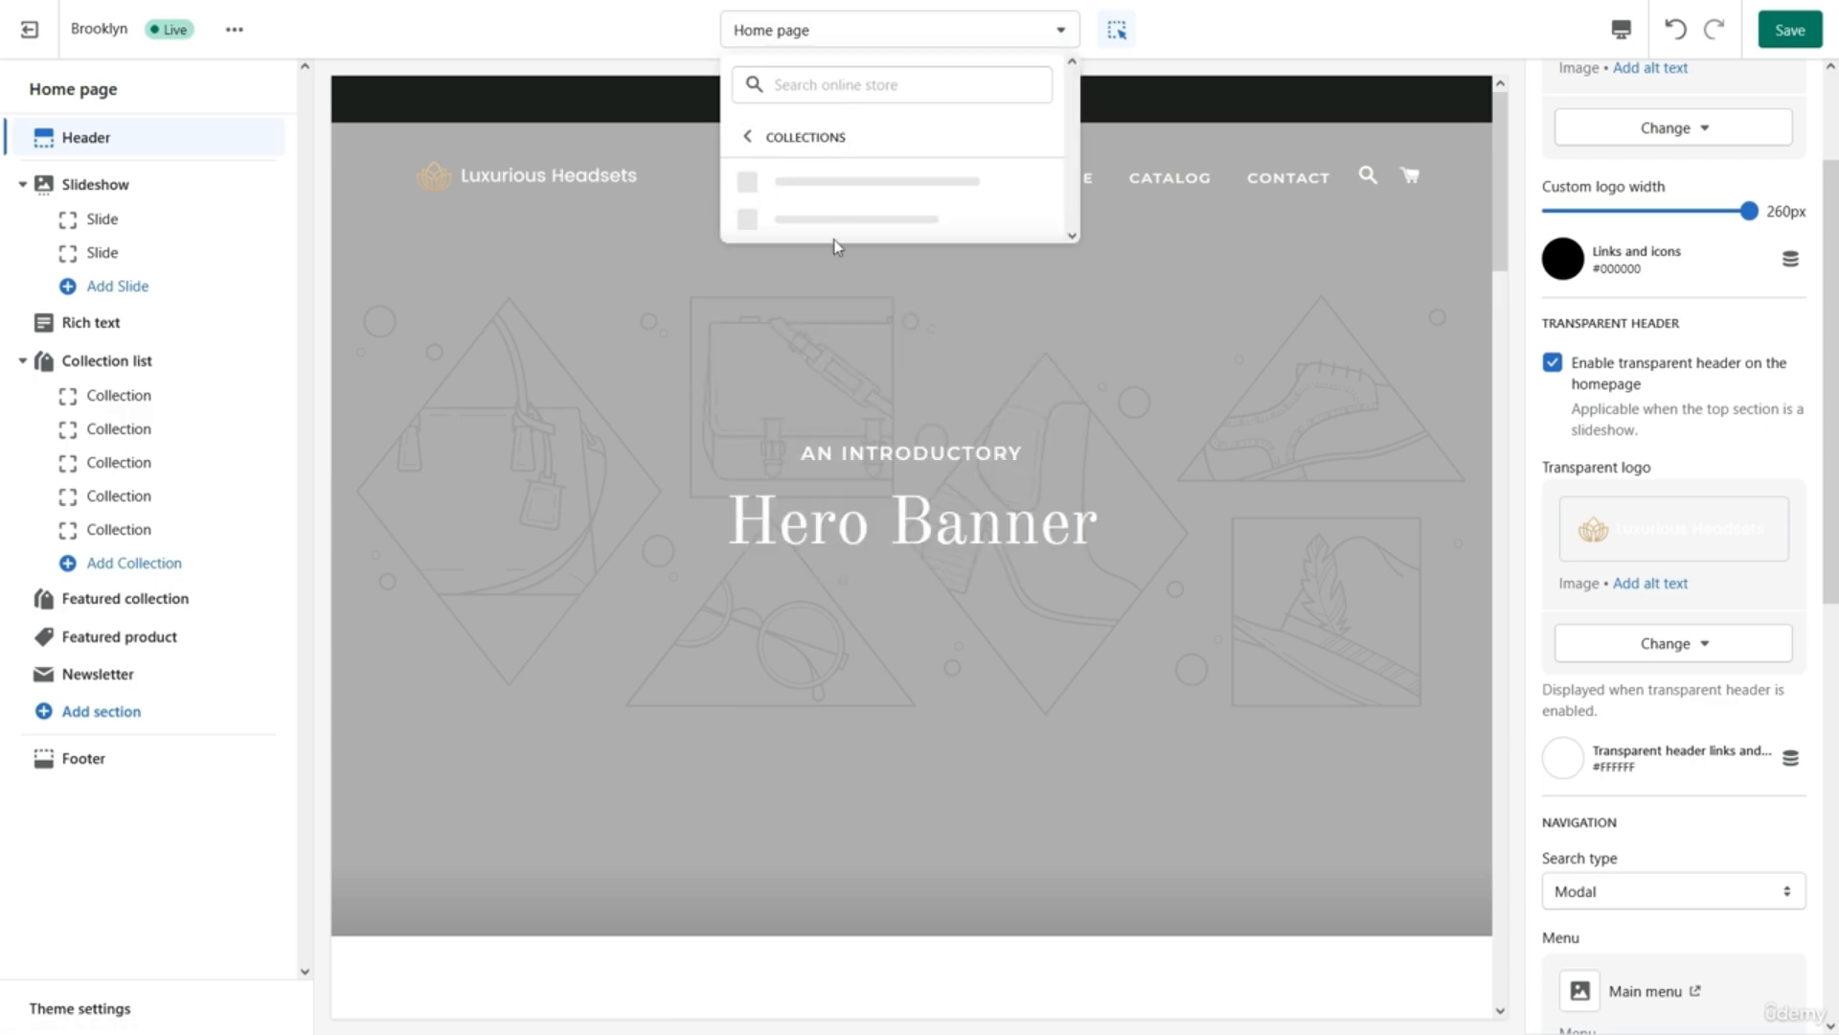
pyautogui.click(822, 182)
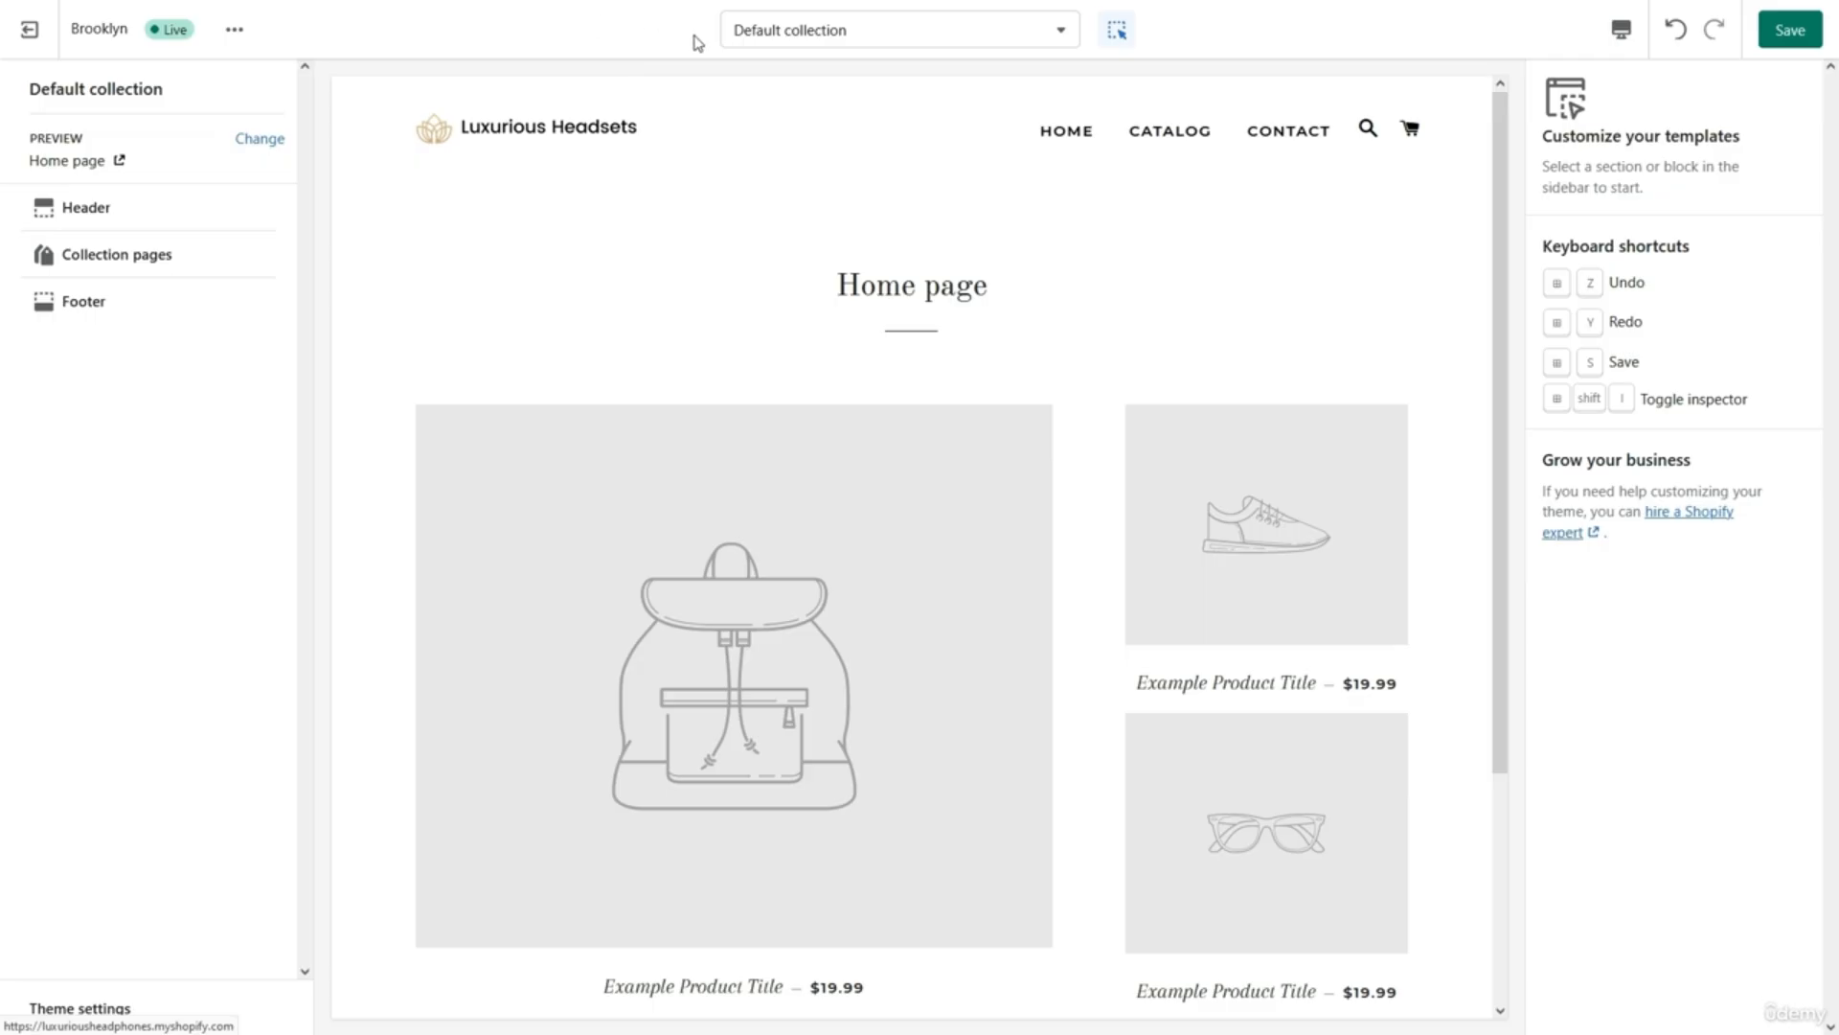
pyautogui.click(755, 38)
pyautogui.click(779, 173)
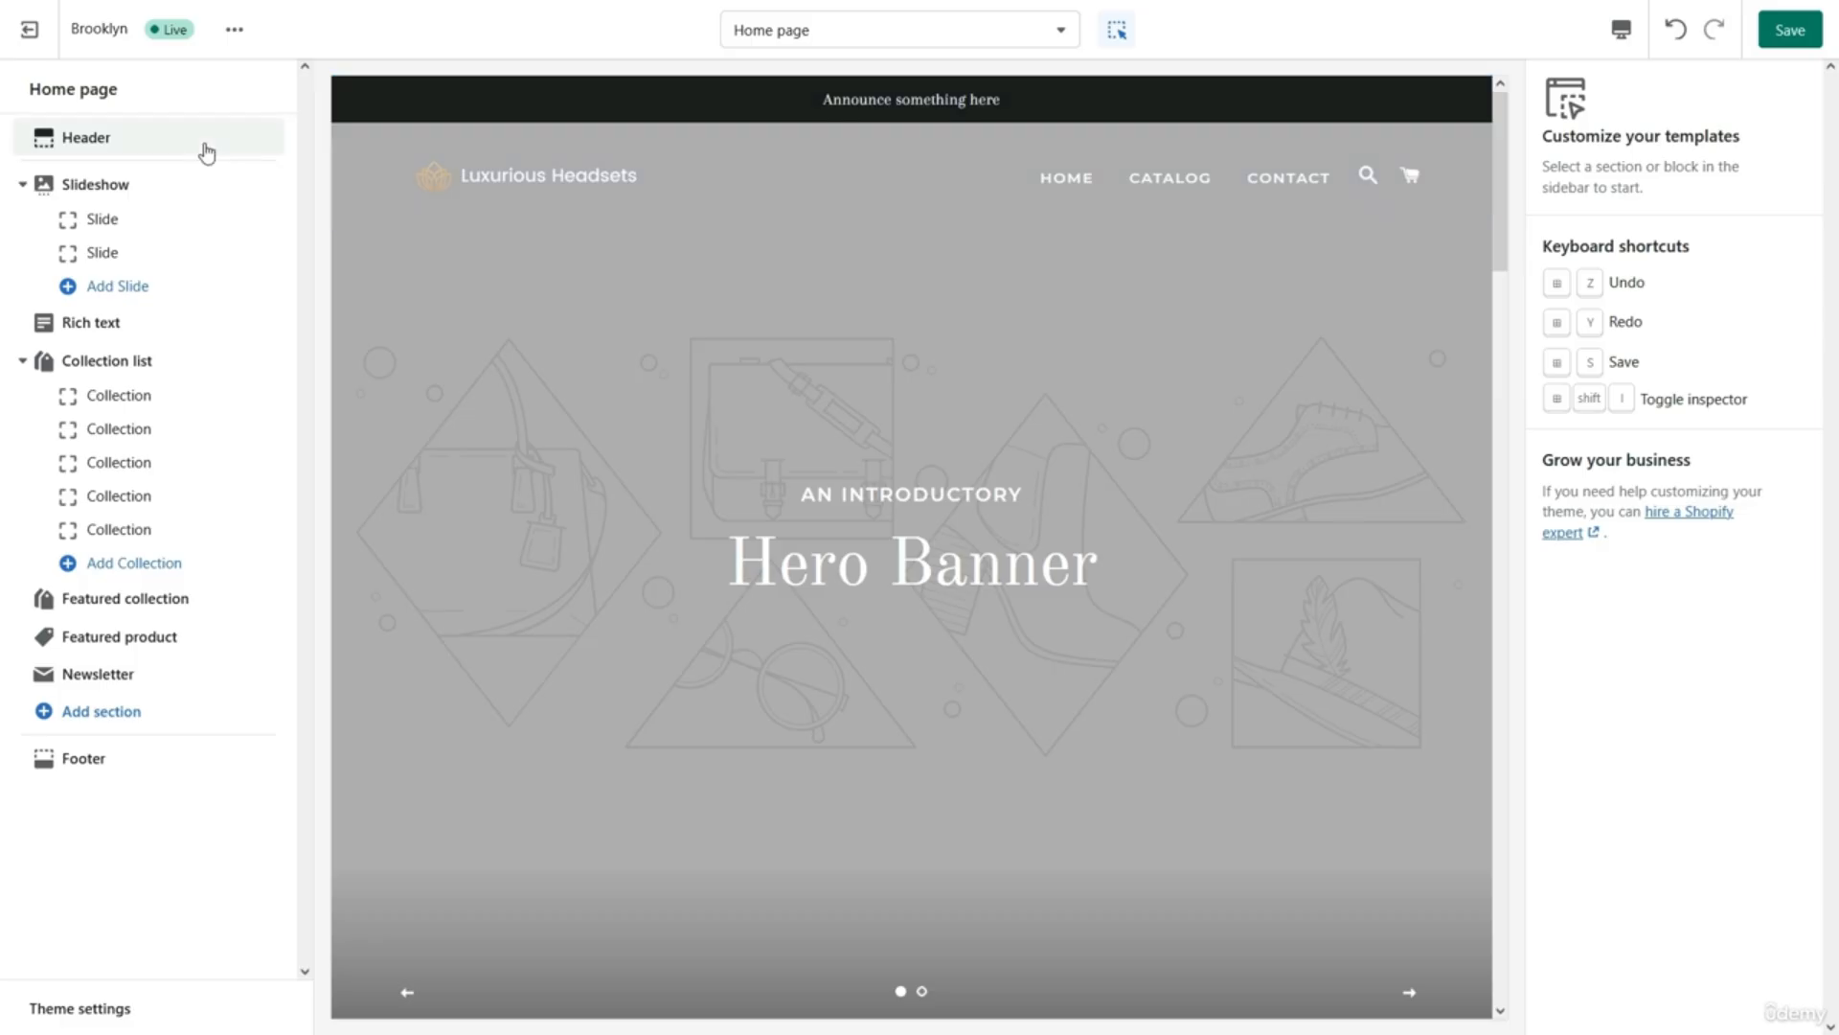
# Change the announcement text to 'Free Shipping on all Orders' and toggle Show announcement off and back on.
pyautogui.click(205, 142)
pyautogui.scroll(-8, 1679, 393)
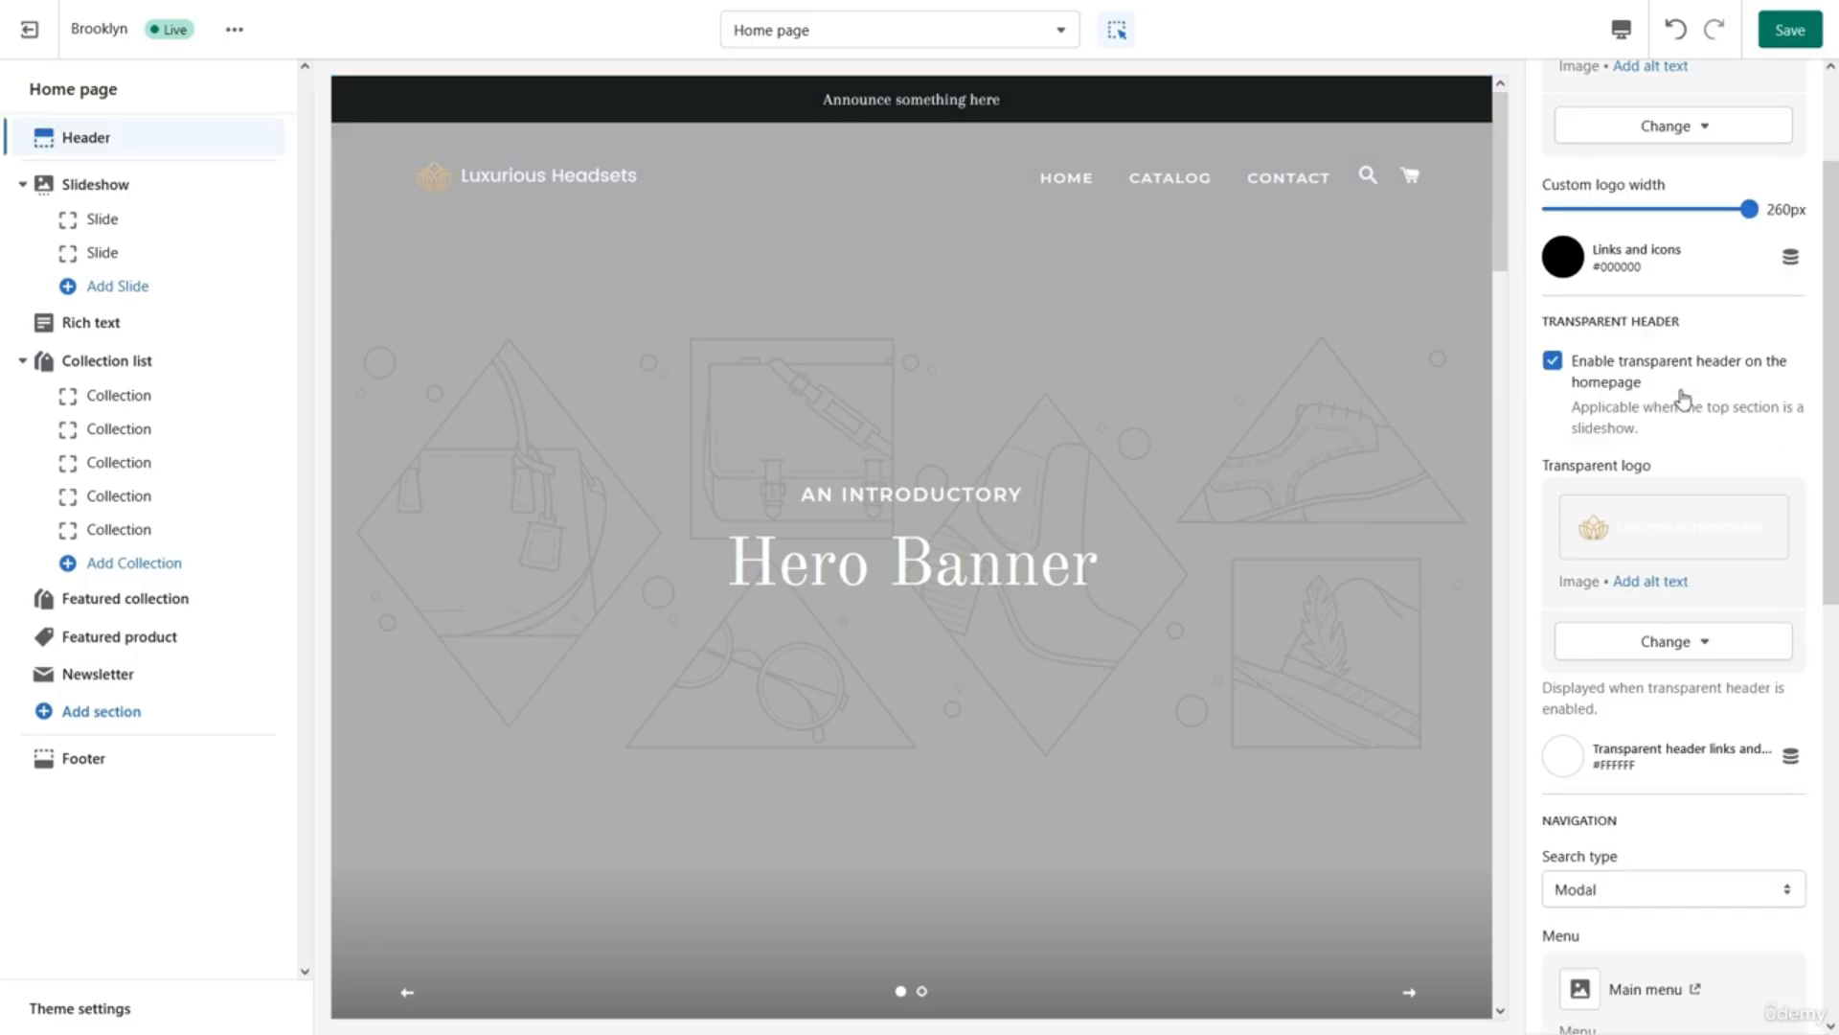
pyautogui.scroll(-2, 1683, 401)
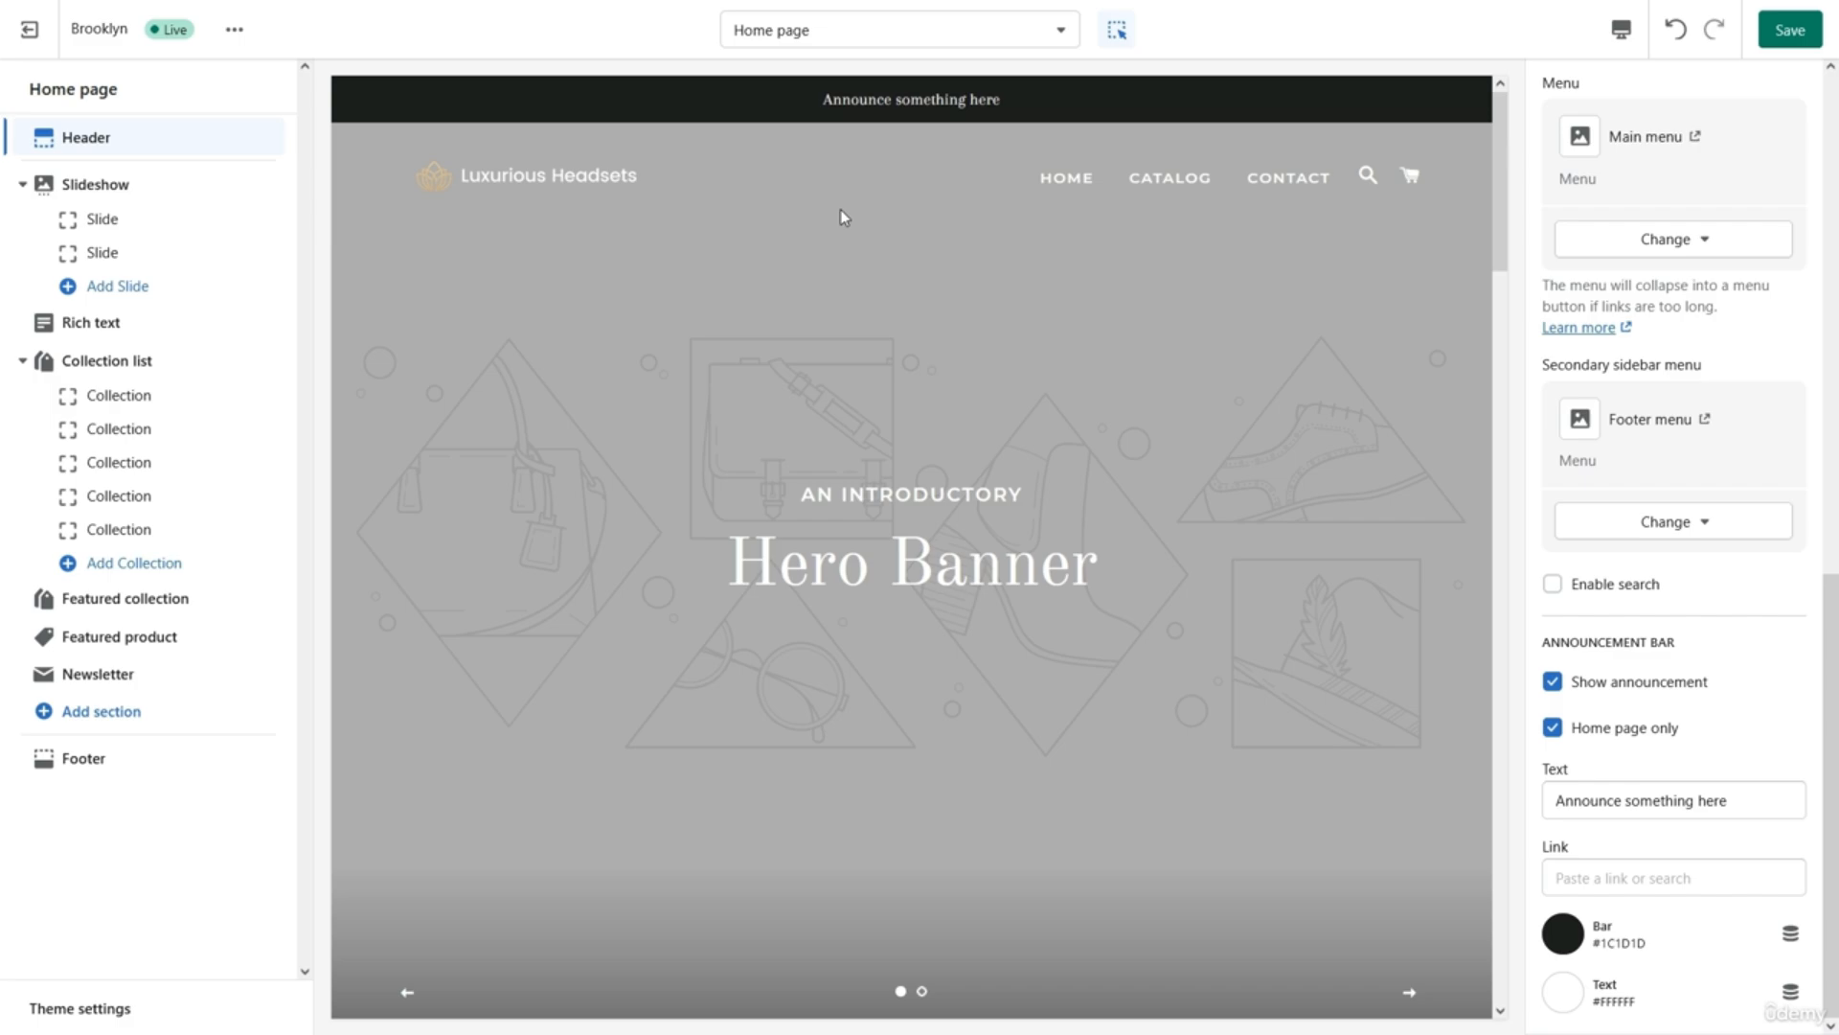
pyautogui.tripleClick(1752, 792)
pyautogui.press('BackSpace')
pyautogui.write('Free ')
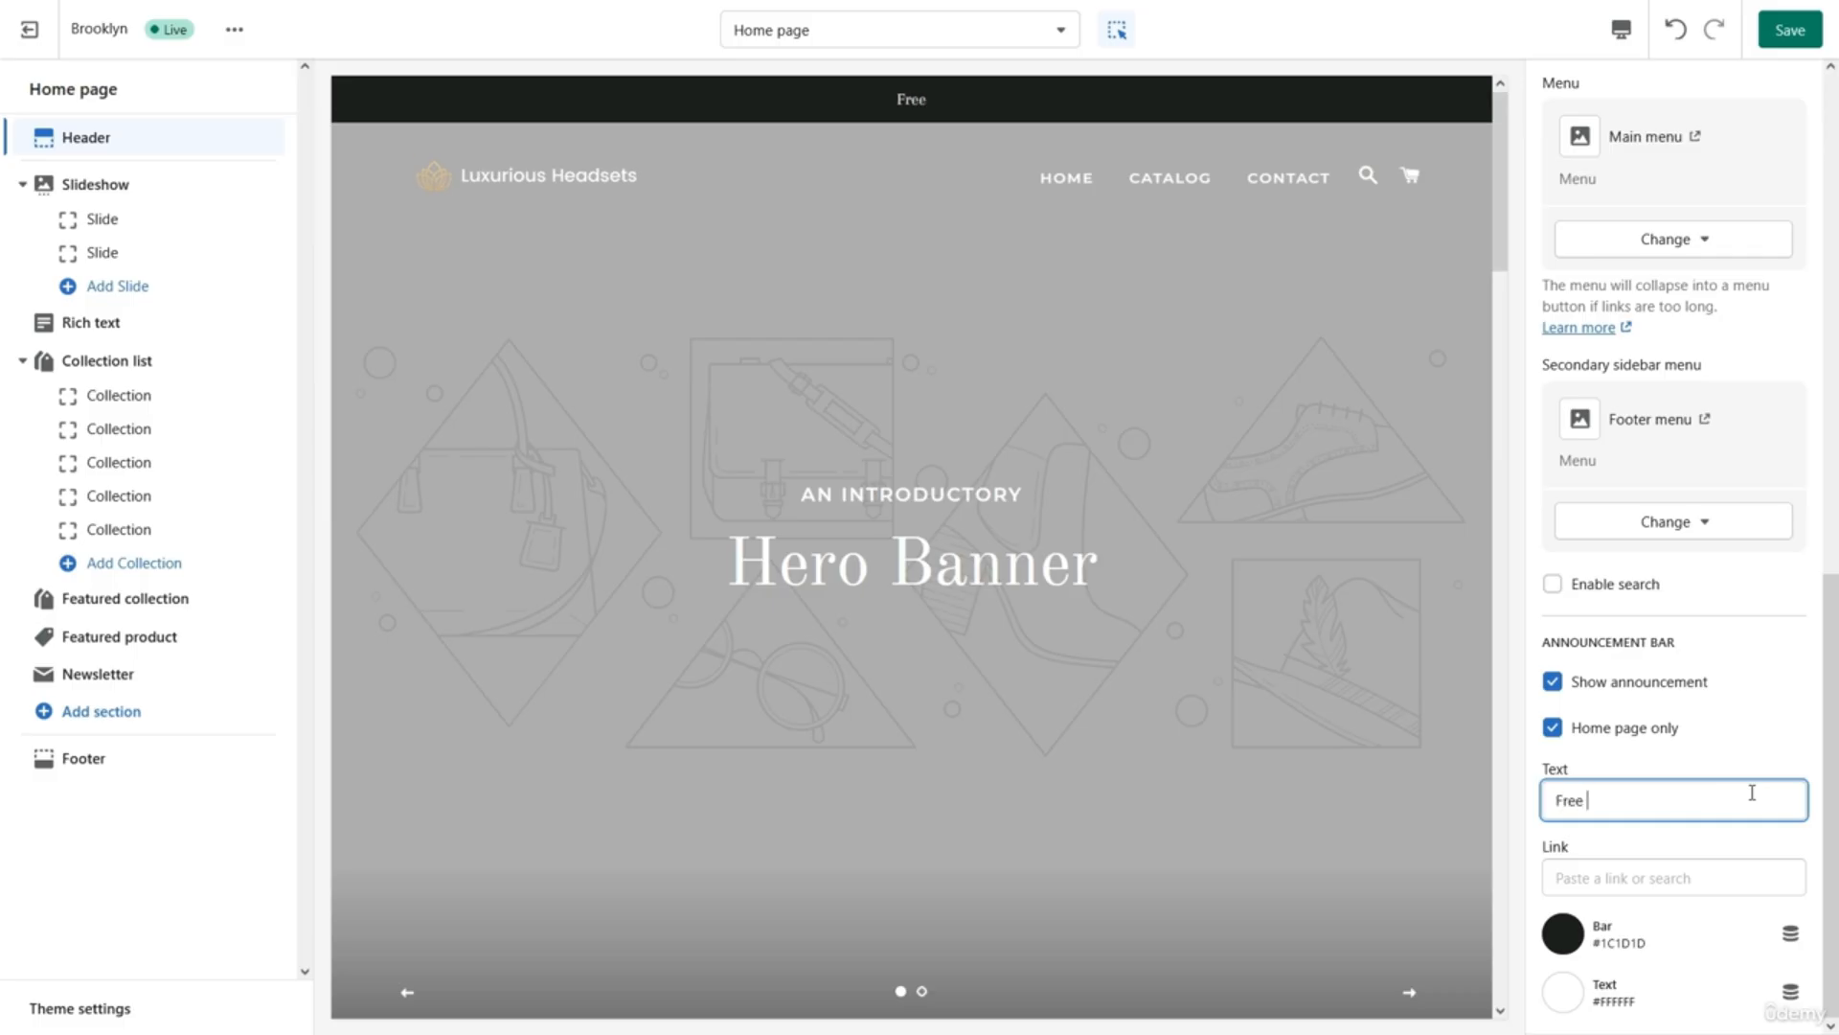
pyautogui.write('Shipping')
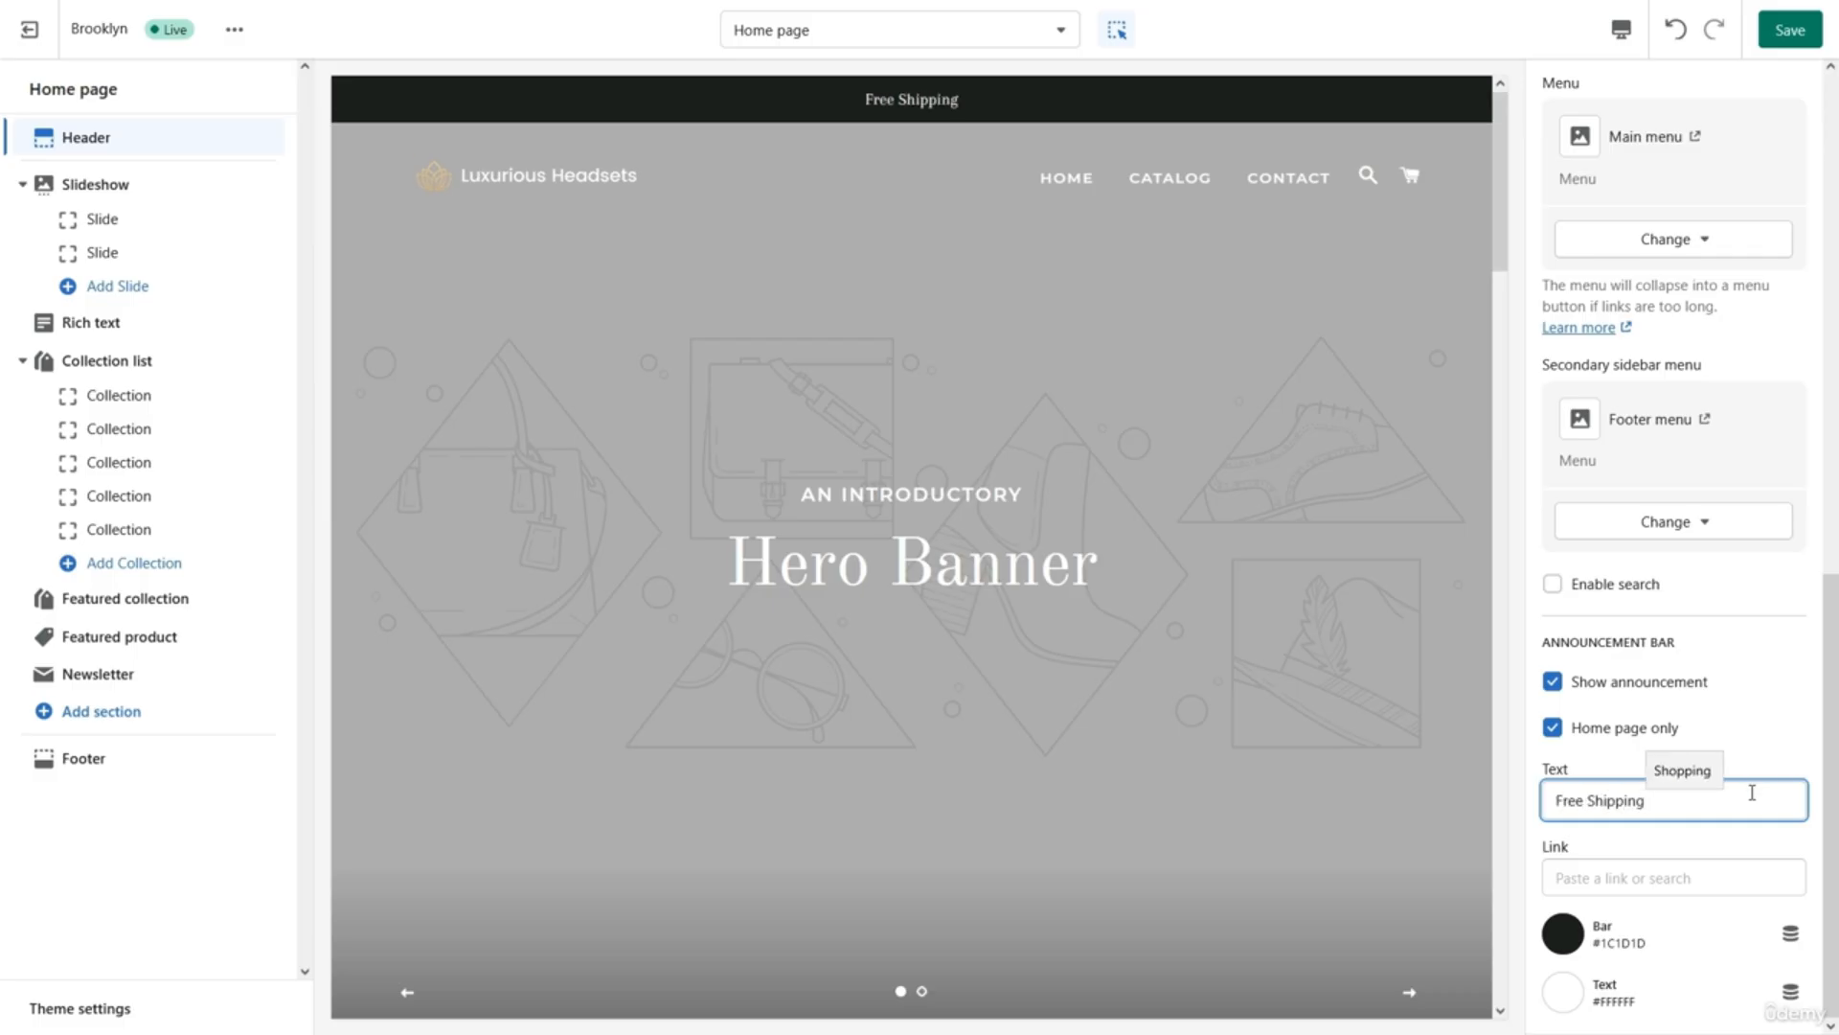
pyautogui.write(' on all Orders')
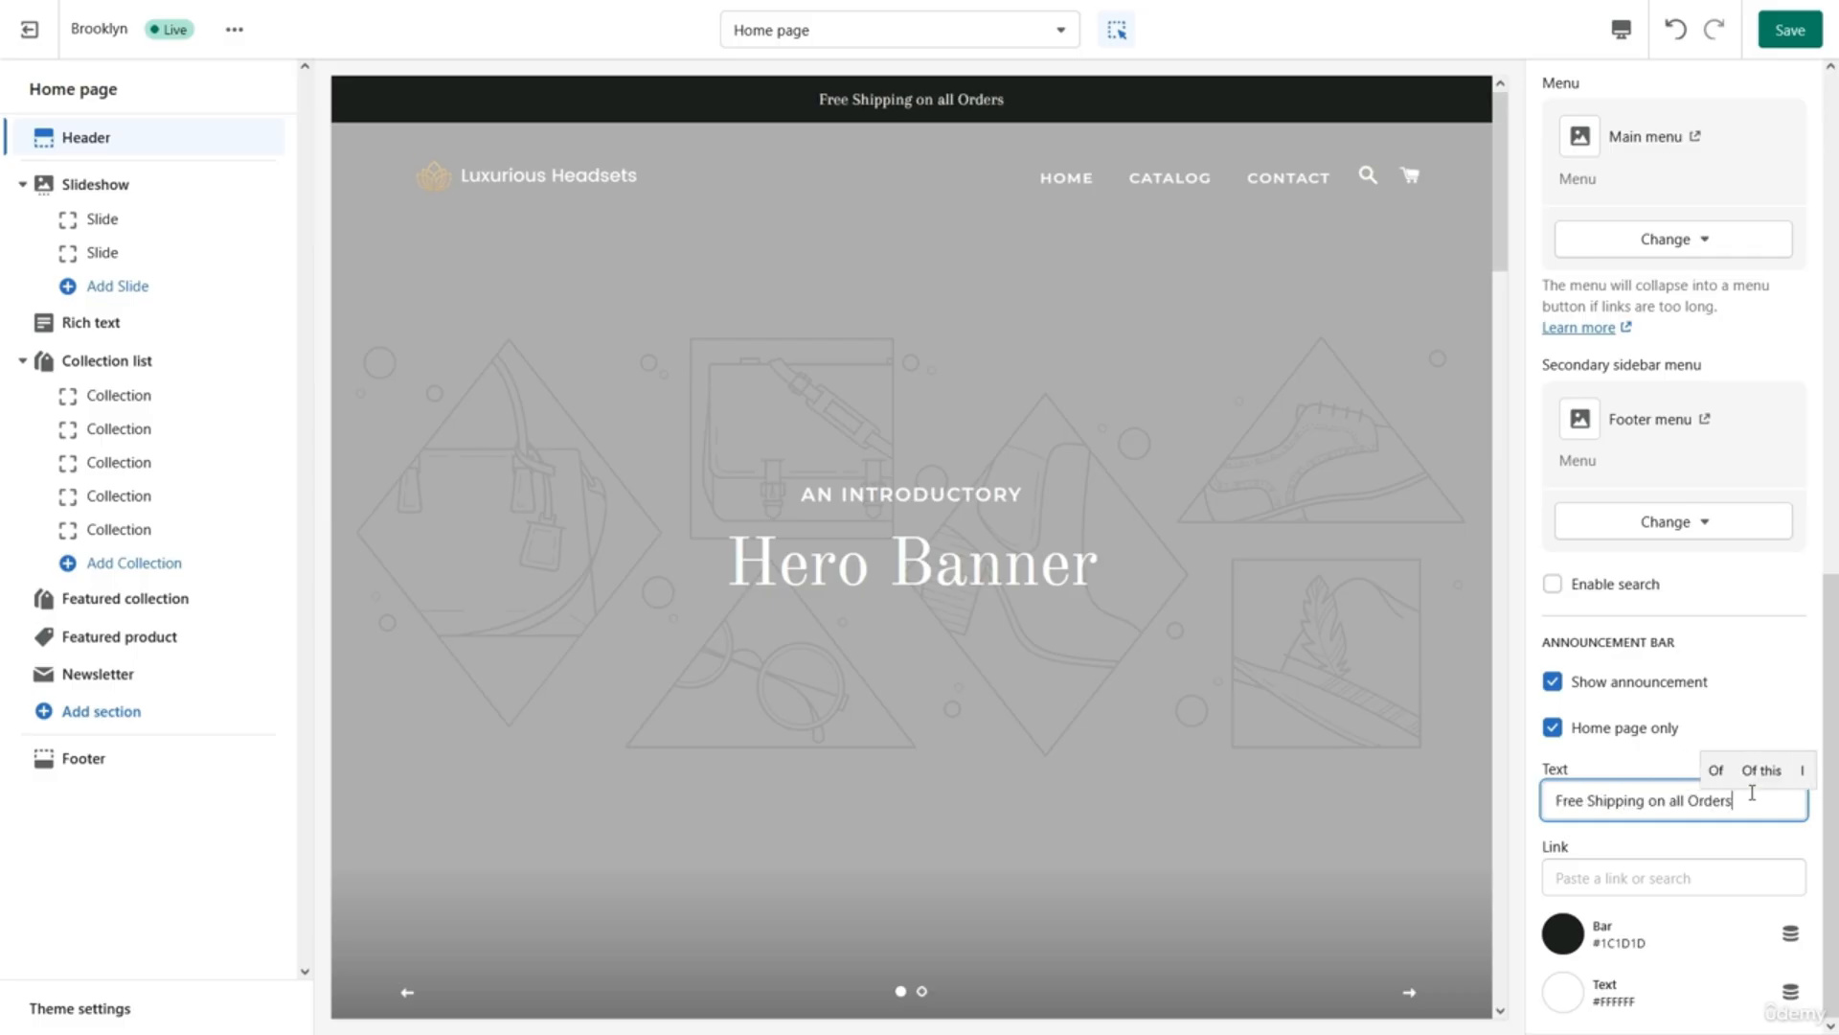
pyautogui.click(1634, 691)
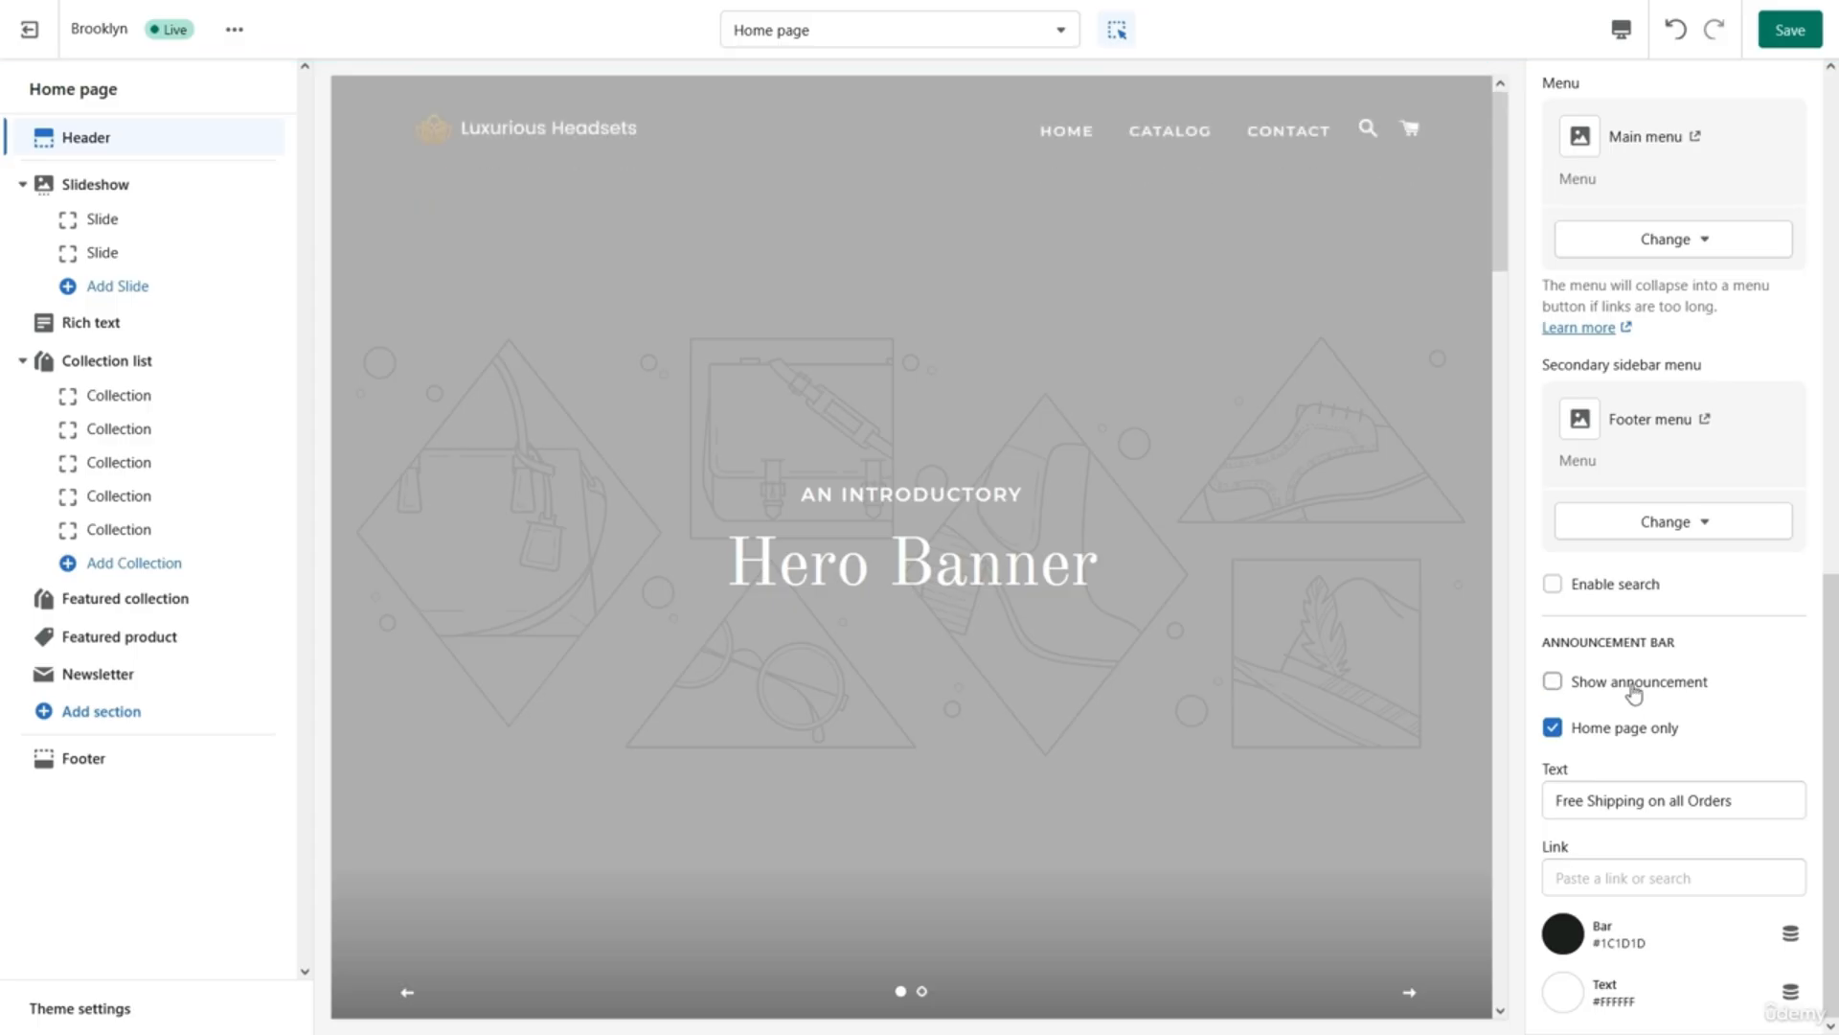
pyautogui.click(1632, 684)
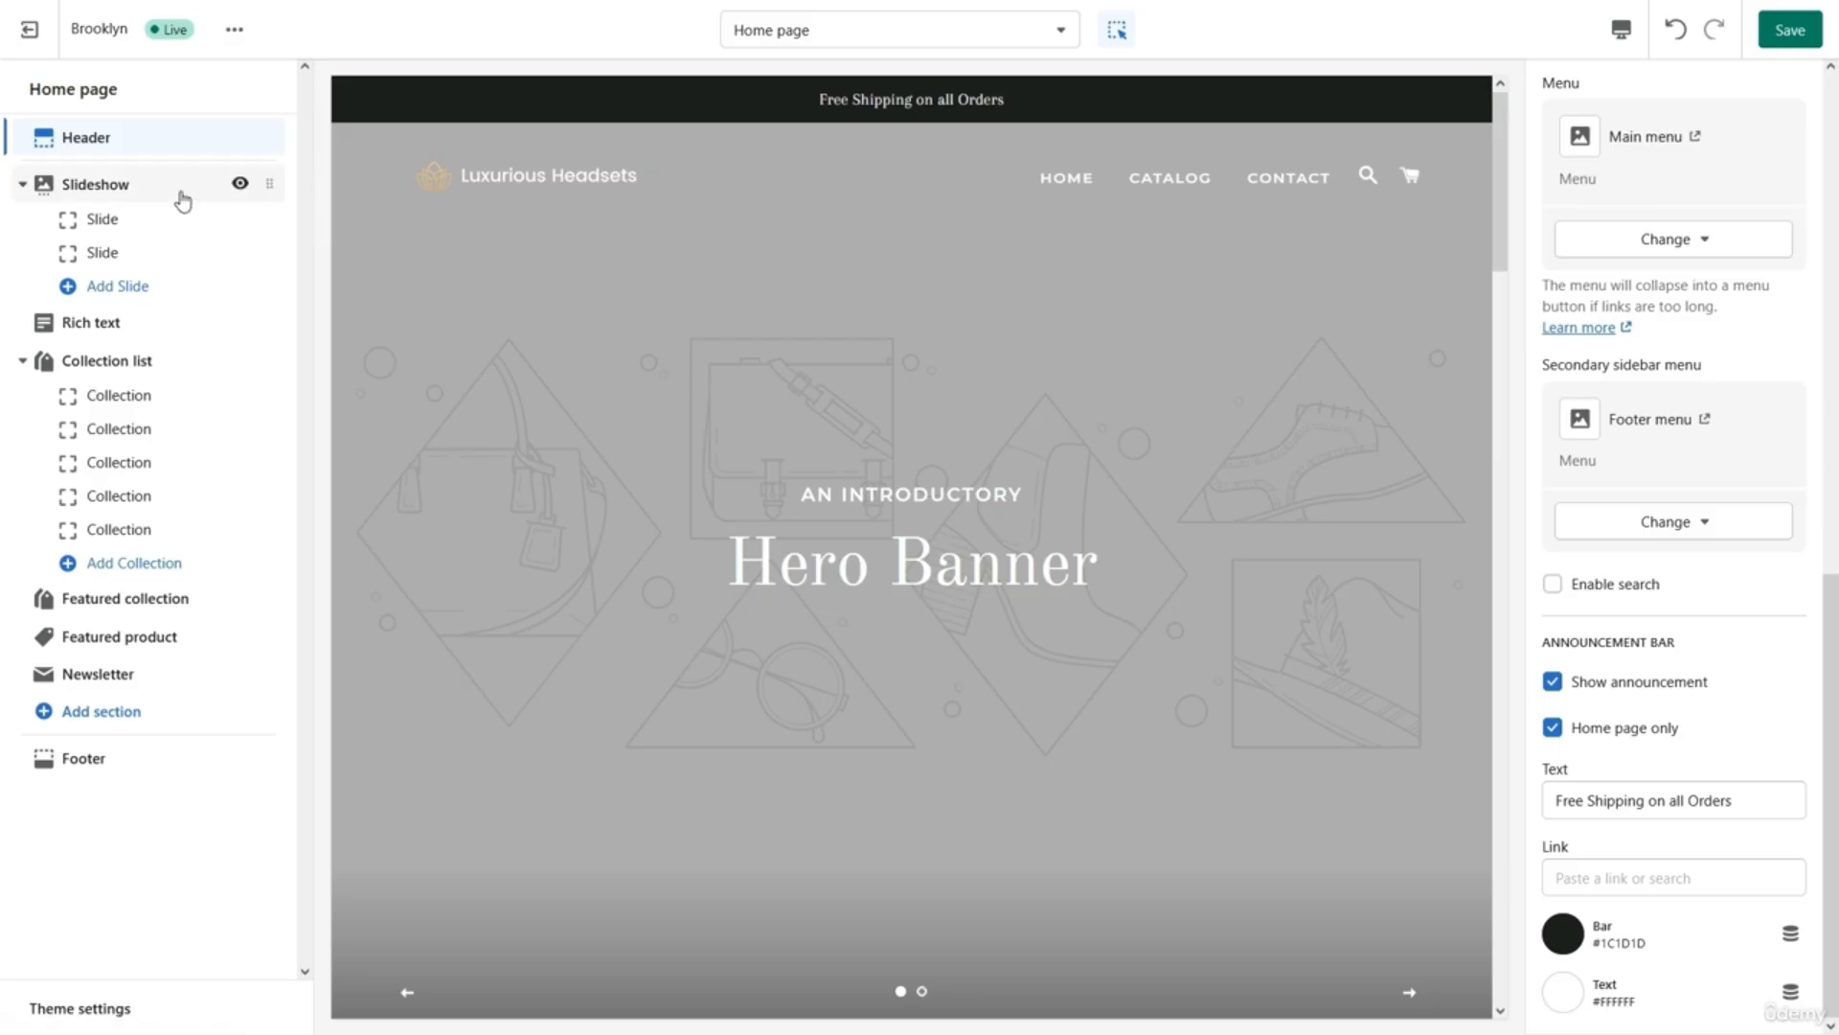
# Remove the second Slide block from the Slideshow section.
pyautogui.click(132, 197)
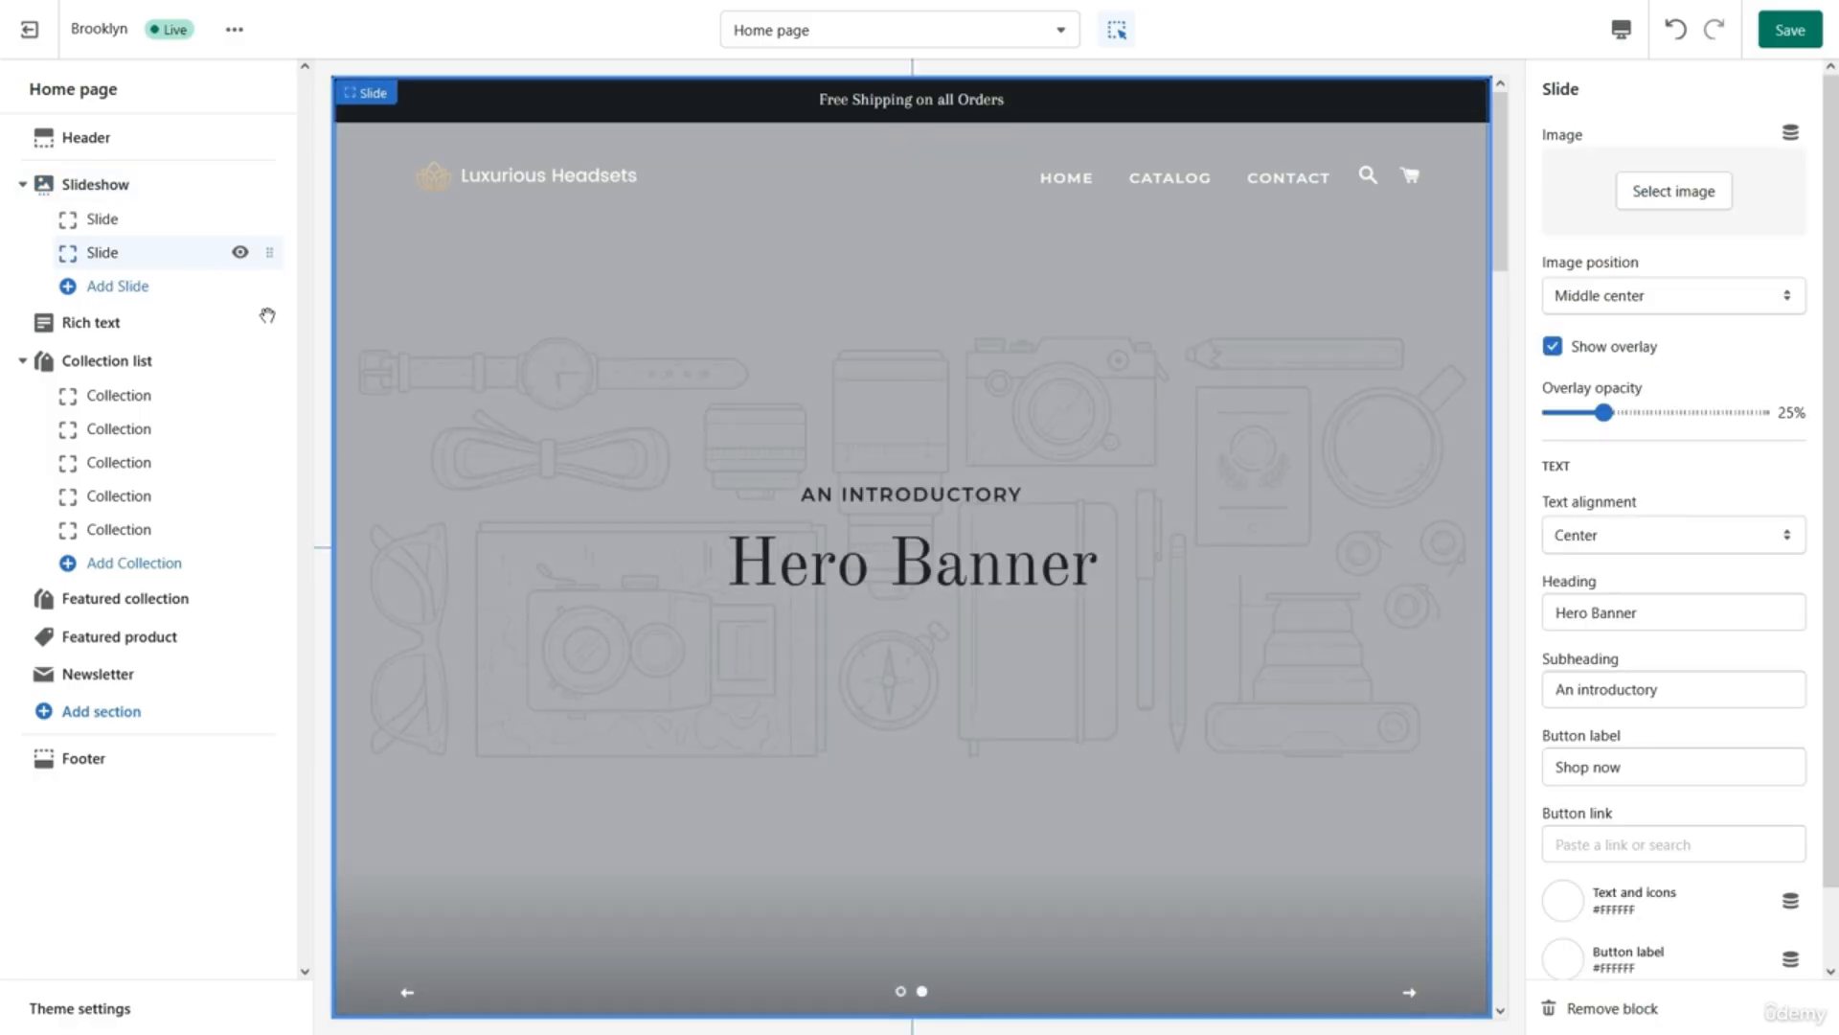
pyautogui.scroll(-1, 1695, 743)
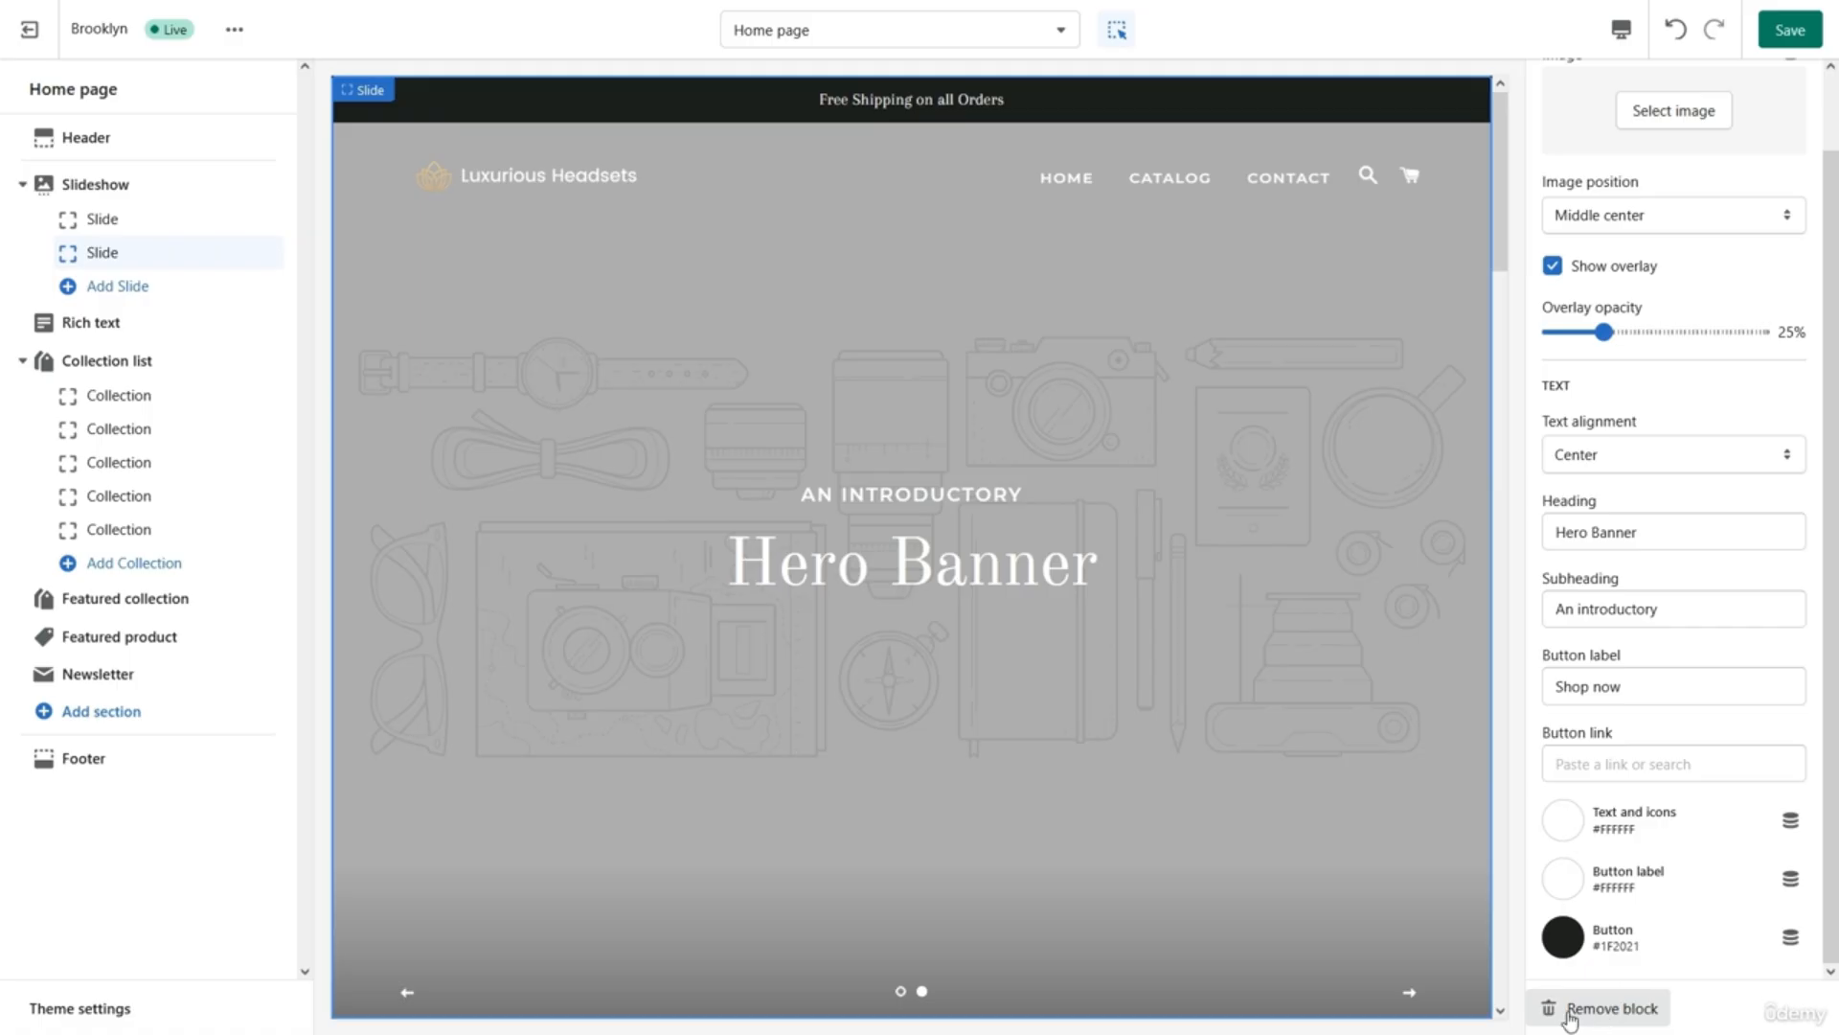
pyautogui.click(1598, 1015)
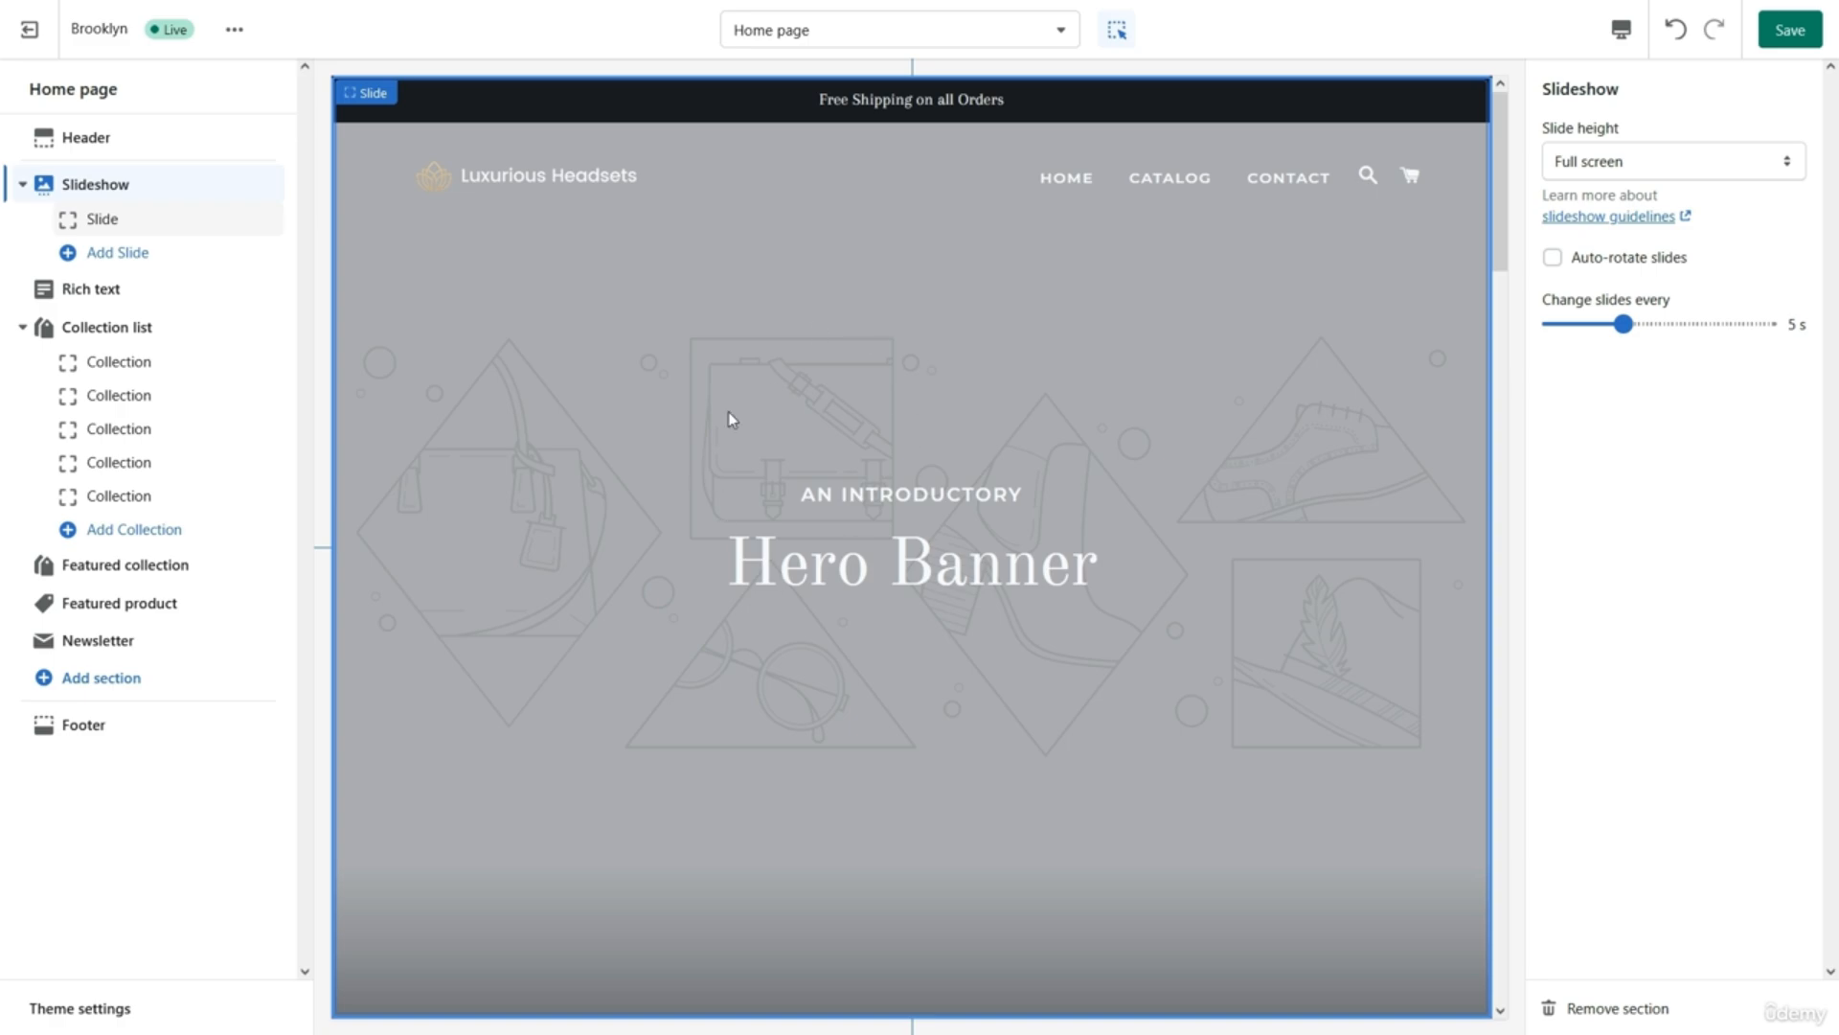
# Set the dark headphone photo as the slide image and raise overlay opacity to 41%.
pyautogui.click(151, 232)
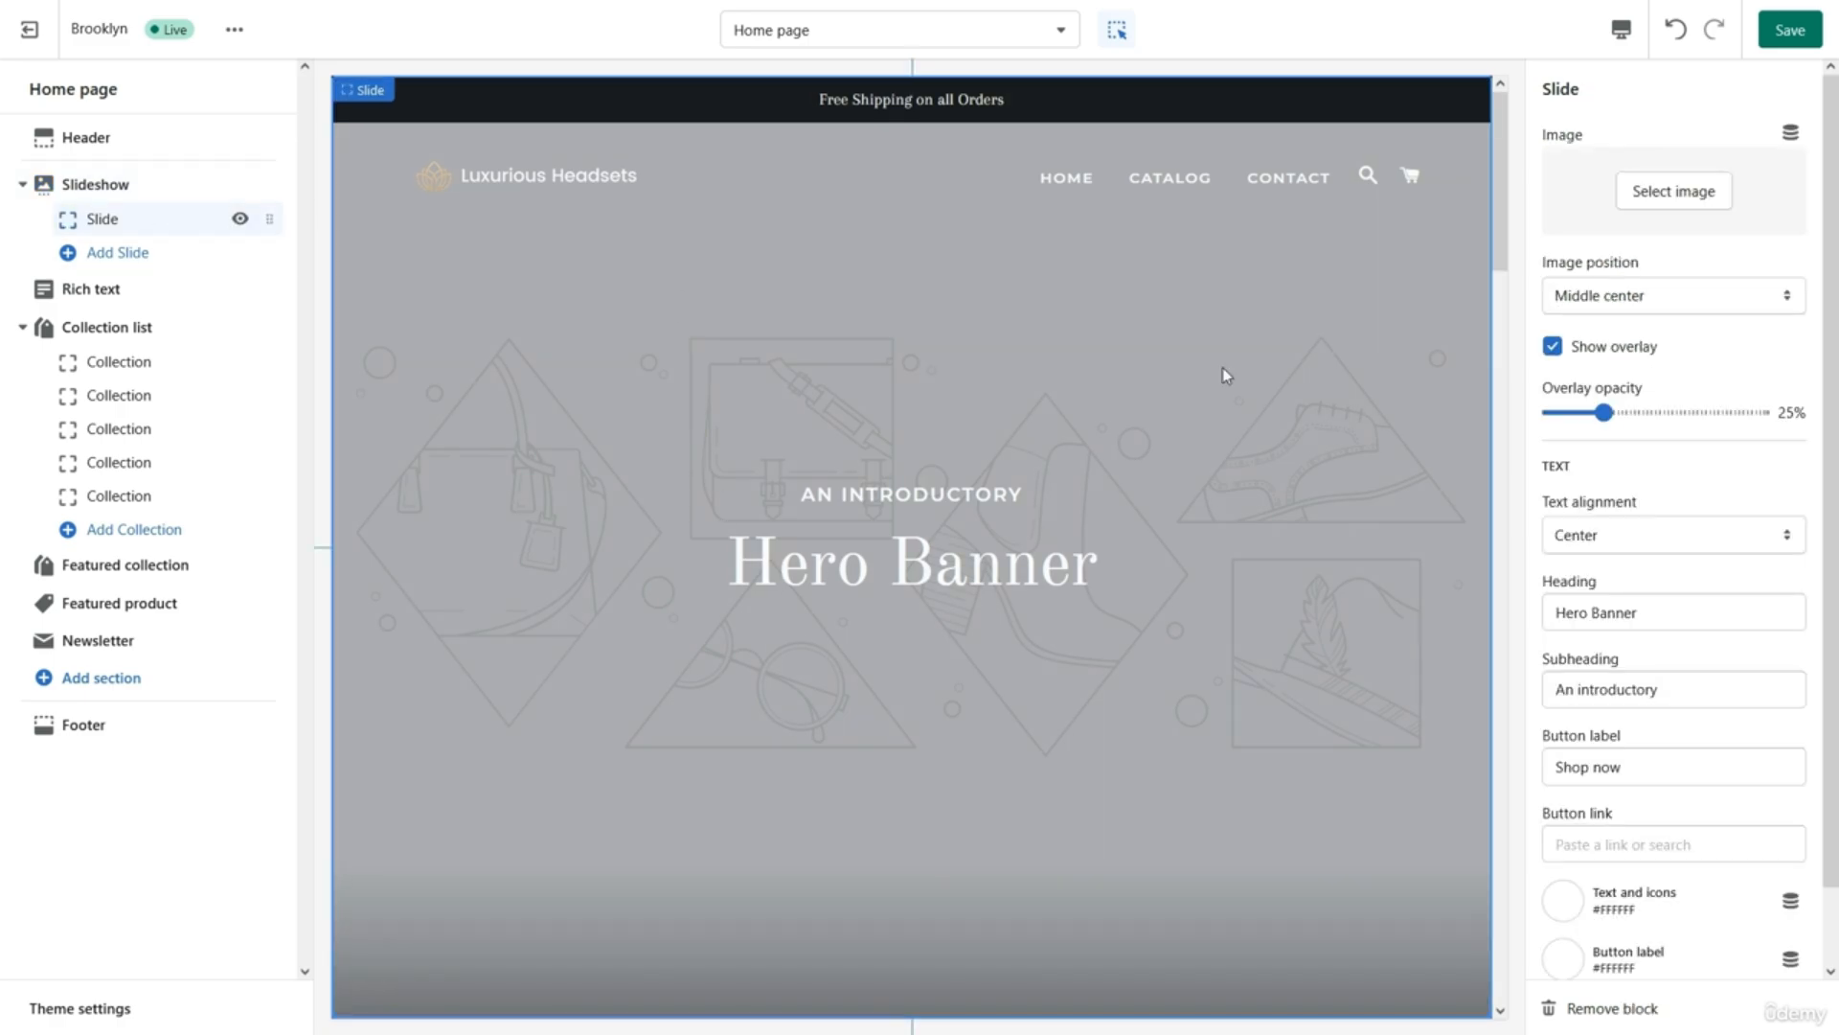
pyautogui.click(1668, 191)
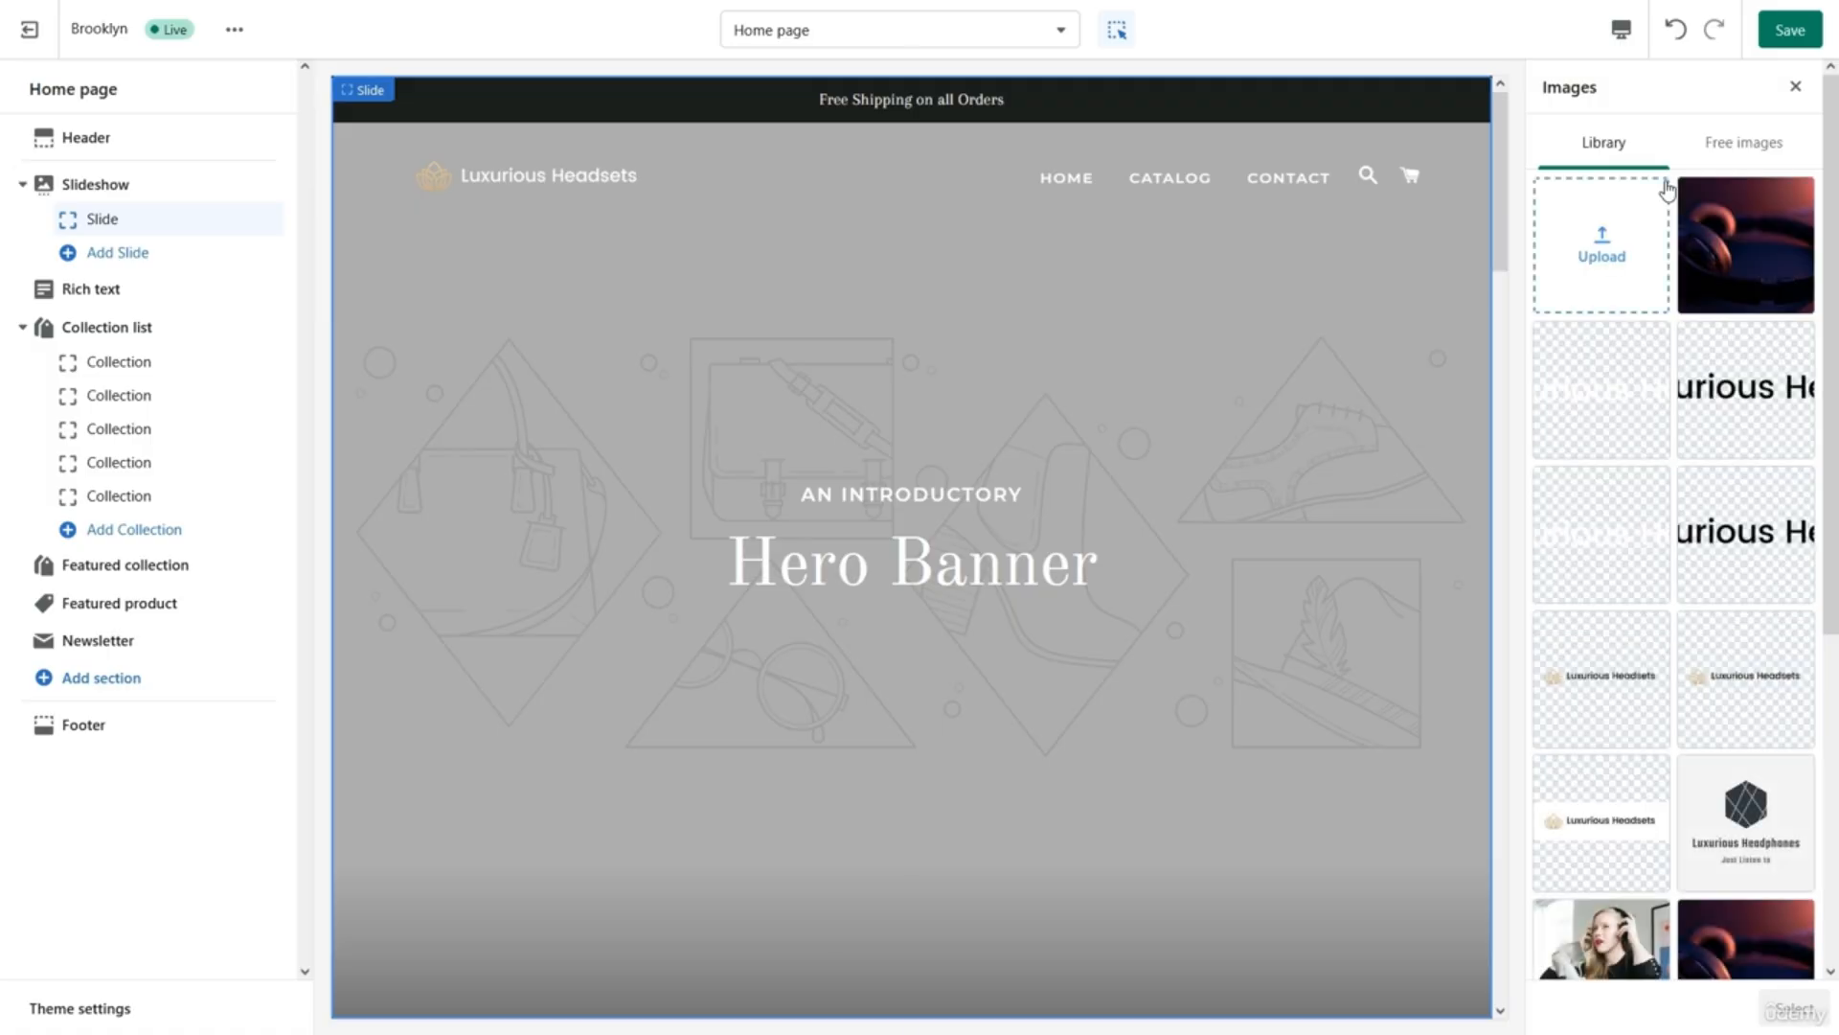
pyautogui.click(1624, 231)
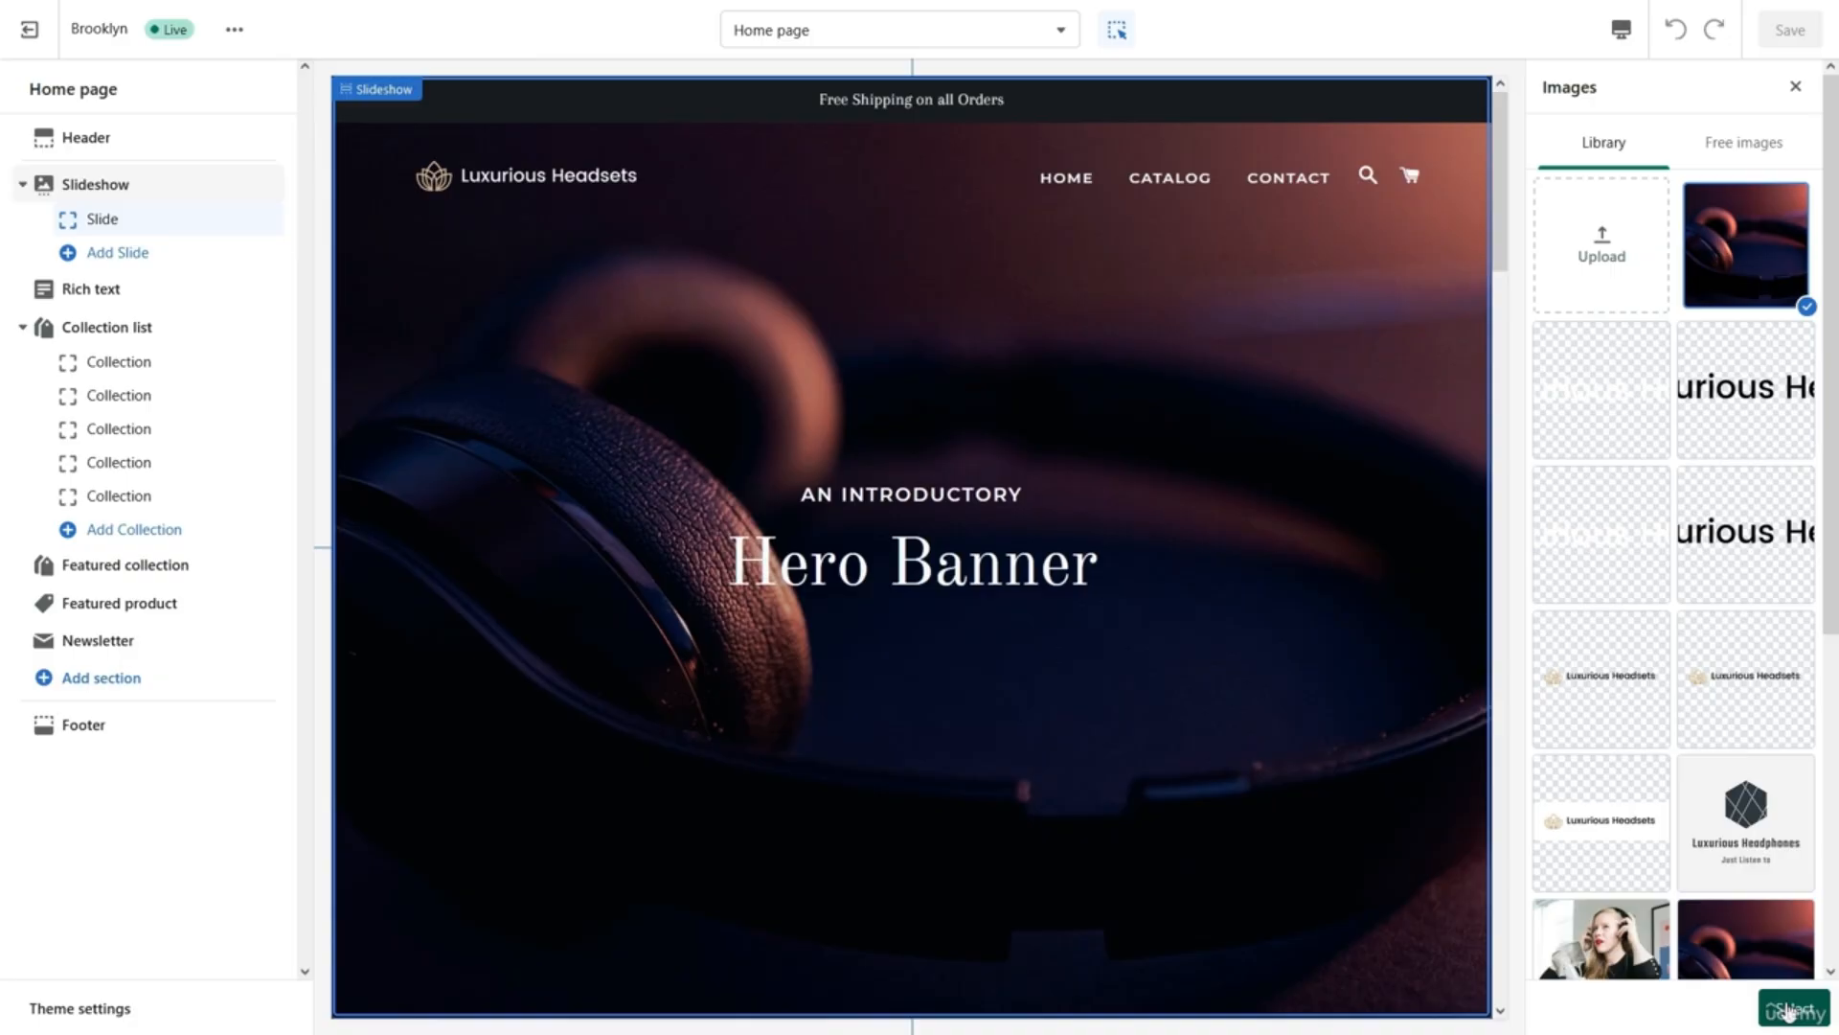
pyautogui.click(1788, 1009)
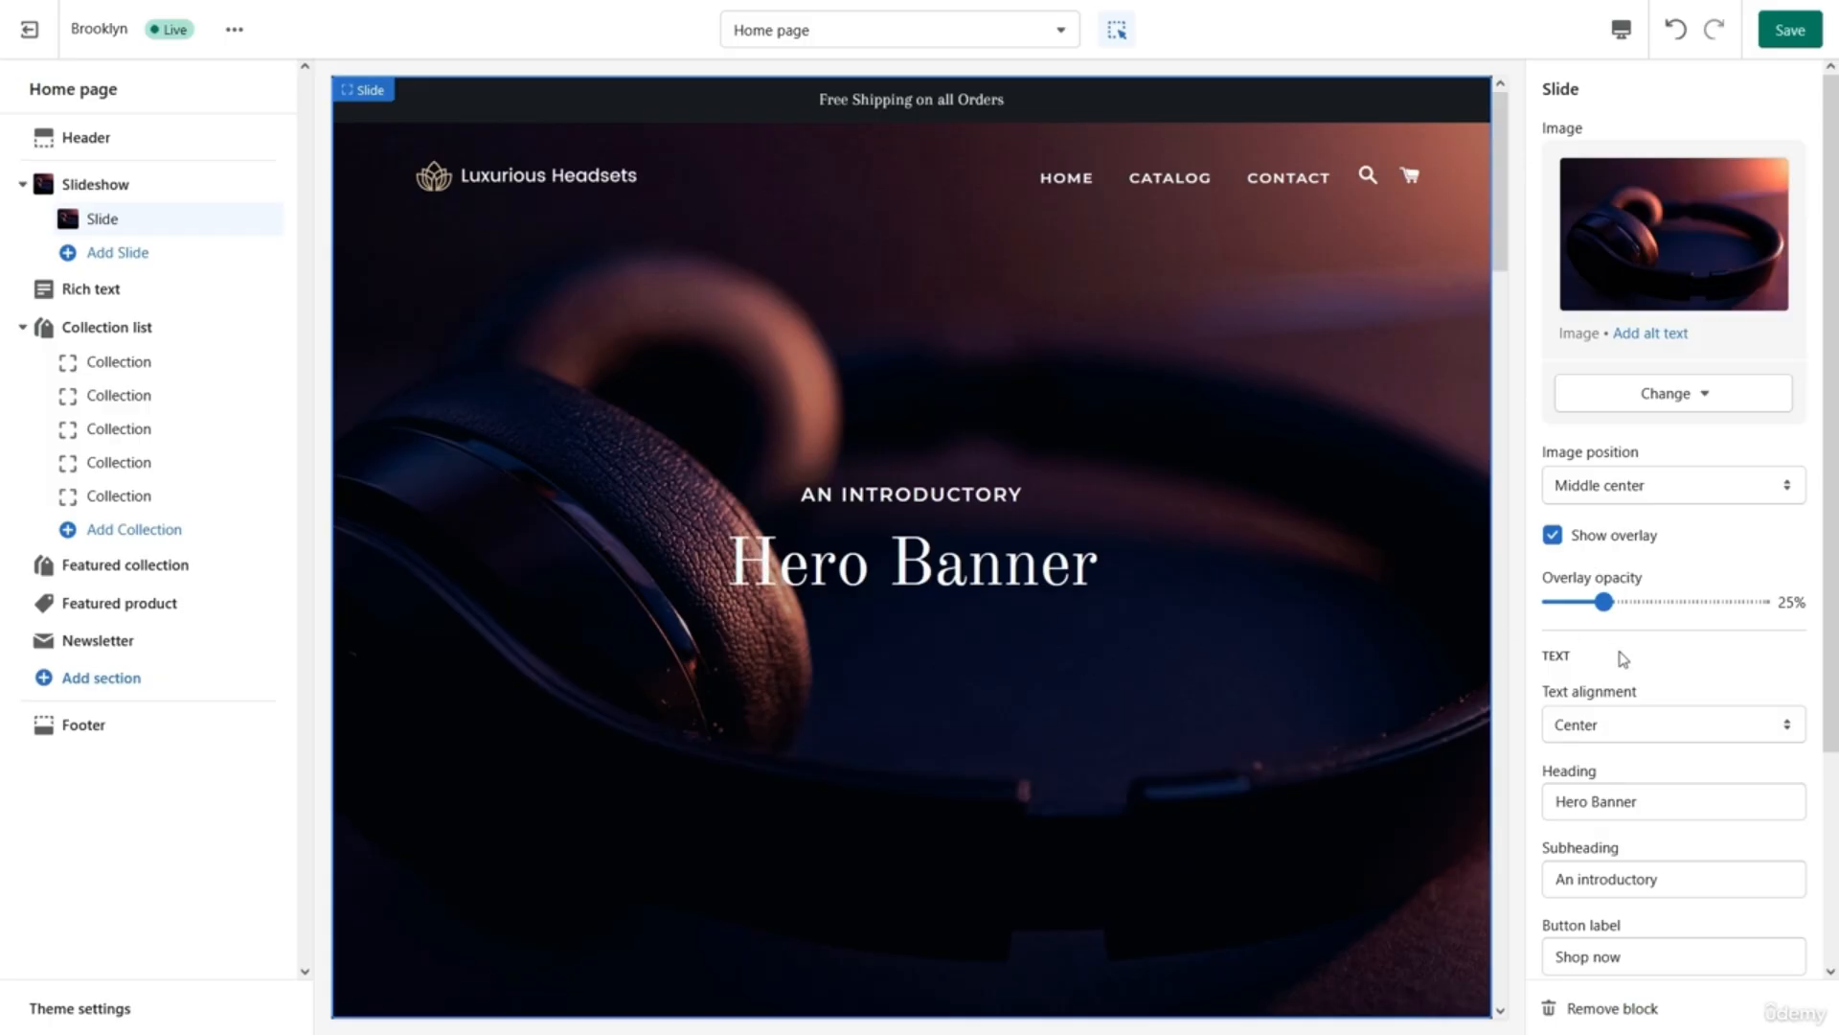
pyautogui.moveTo(1603, 604); pyautogui.dragTo(1637, 604)
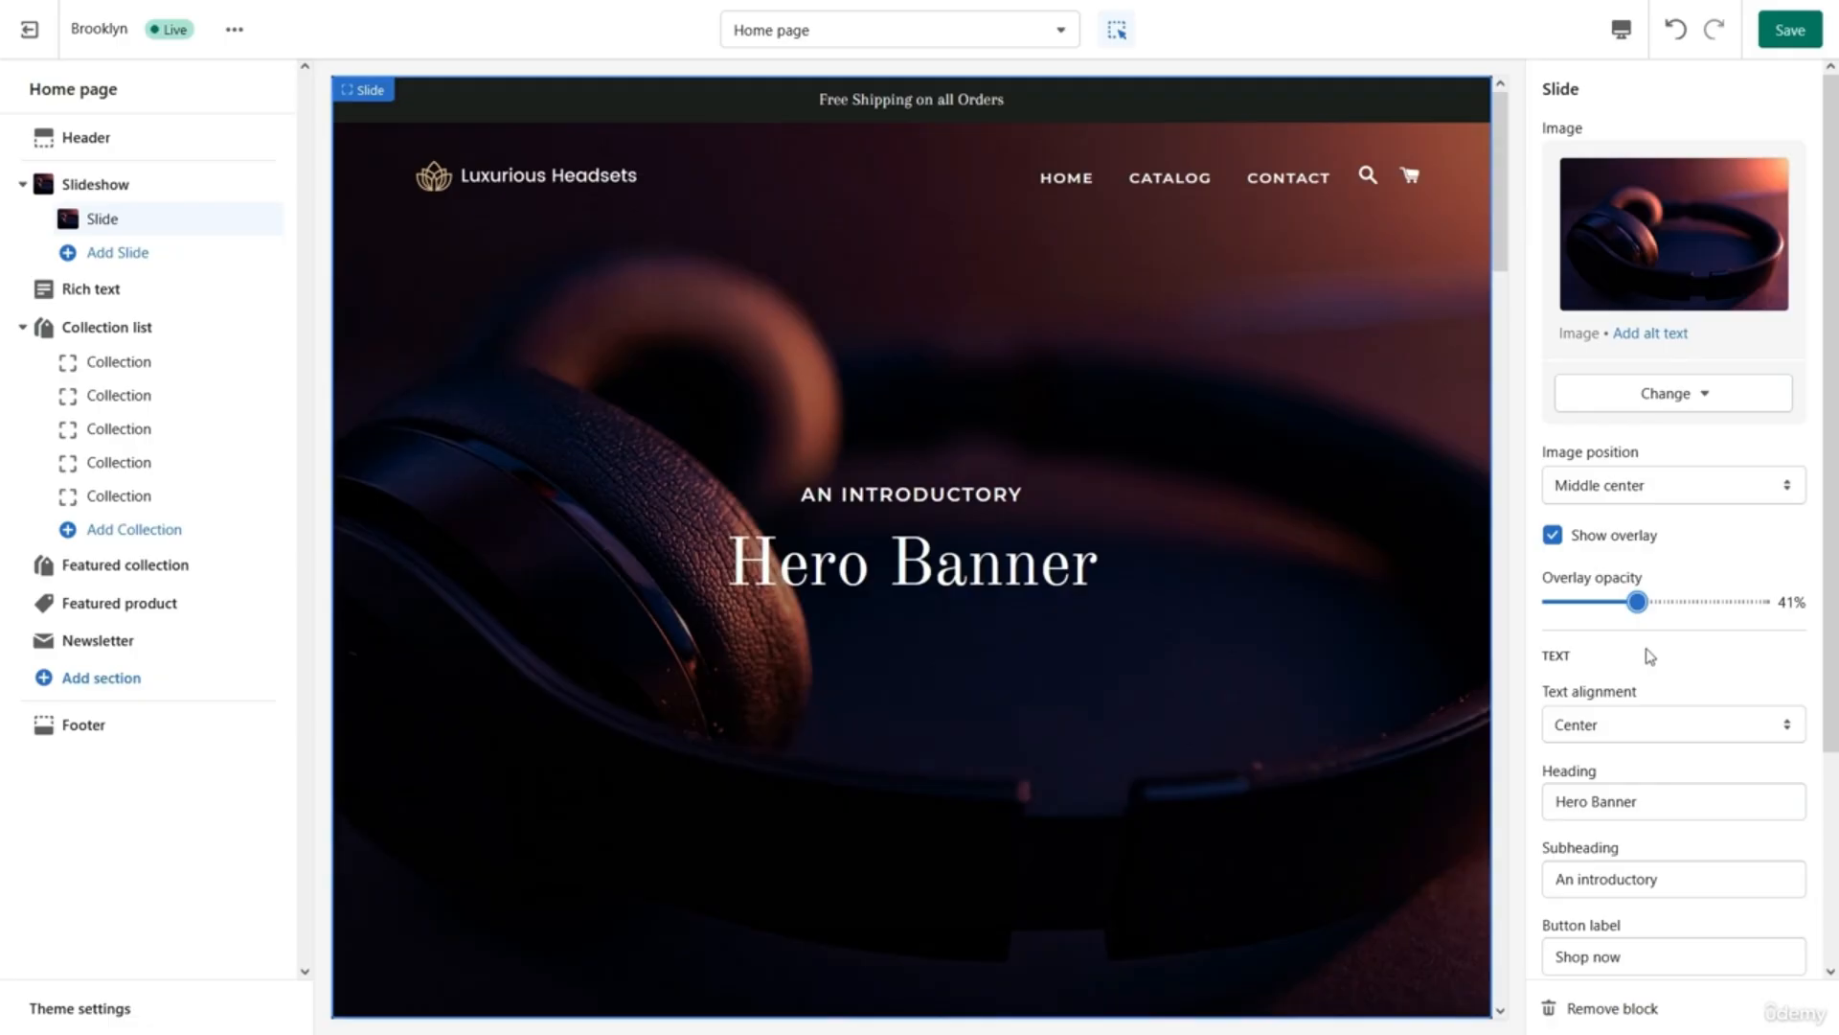
pyautogui.scroll(-3, 1662, 659)
# Right-align the slide's text and change its heading to 'Luxurious Headsets'.
pyautogui.click(1655, 469)
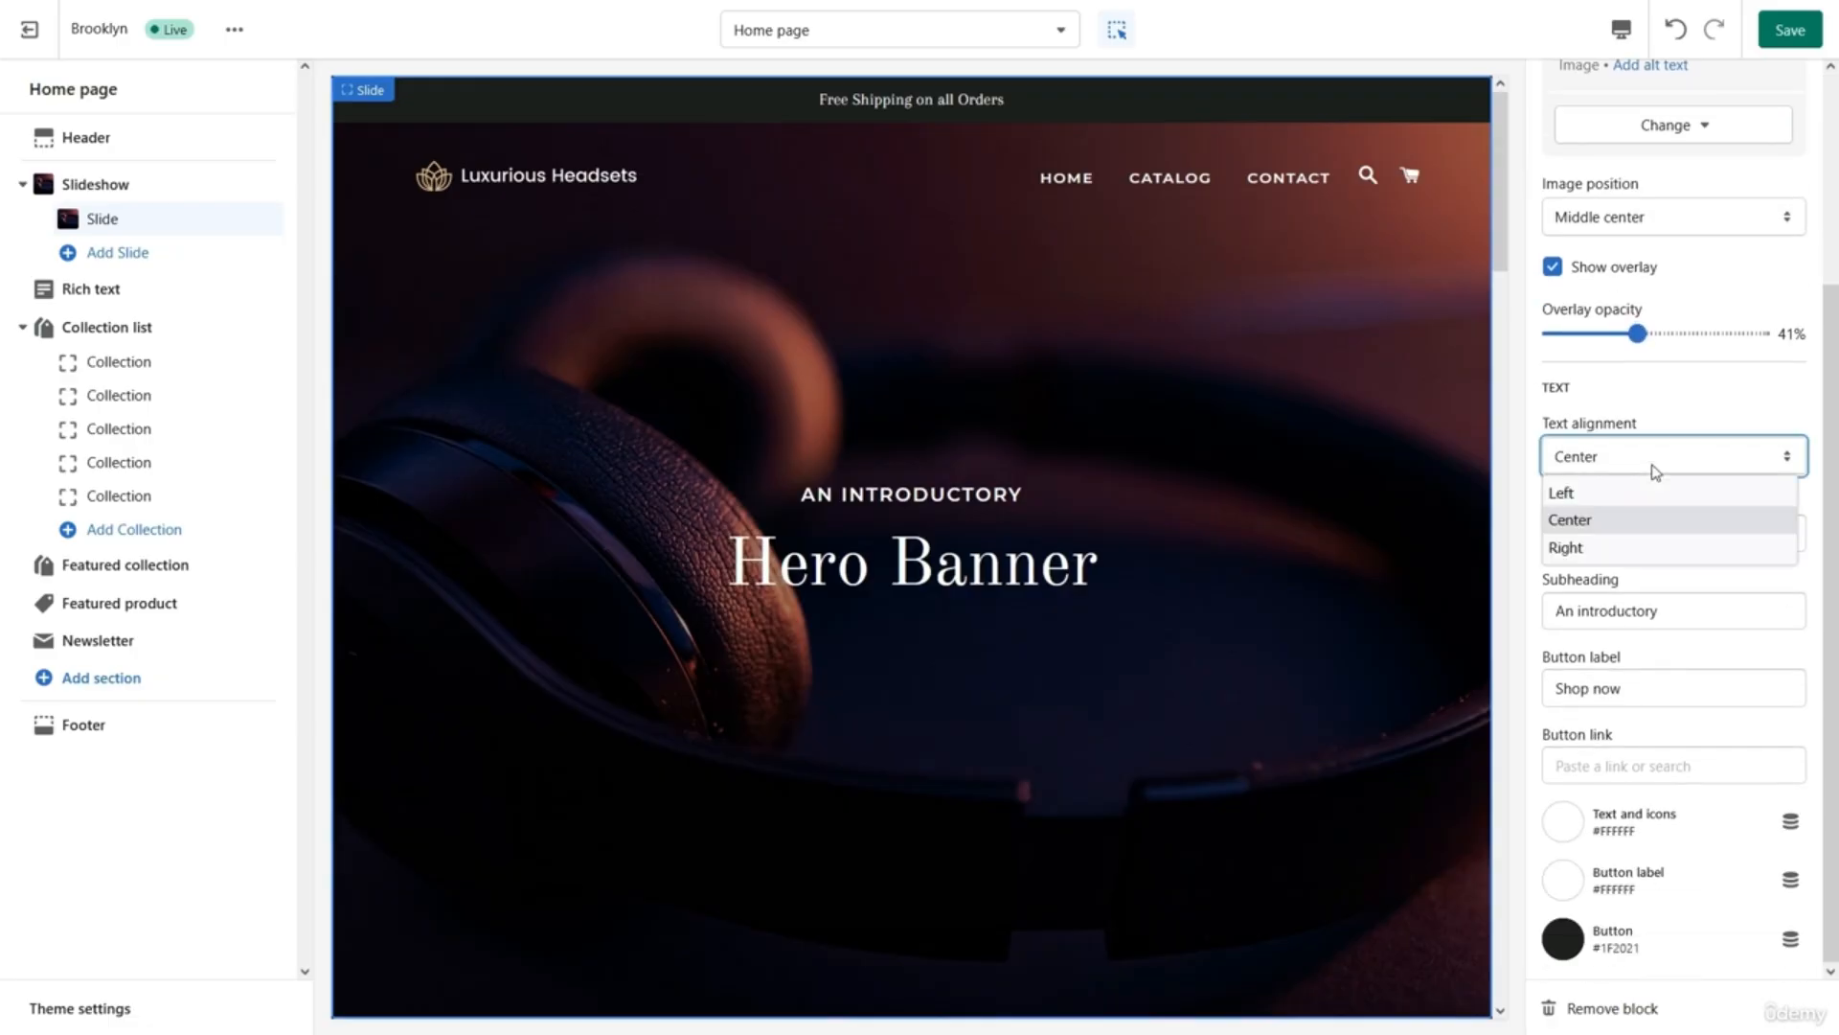
pyautogui.click(1619, 548)
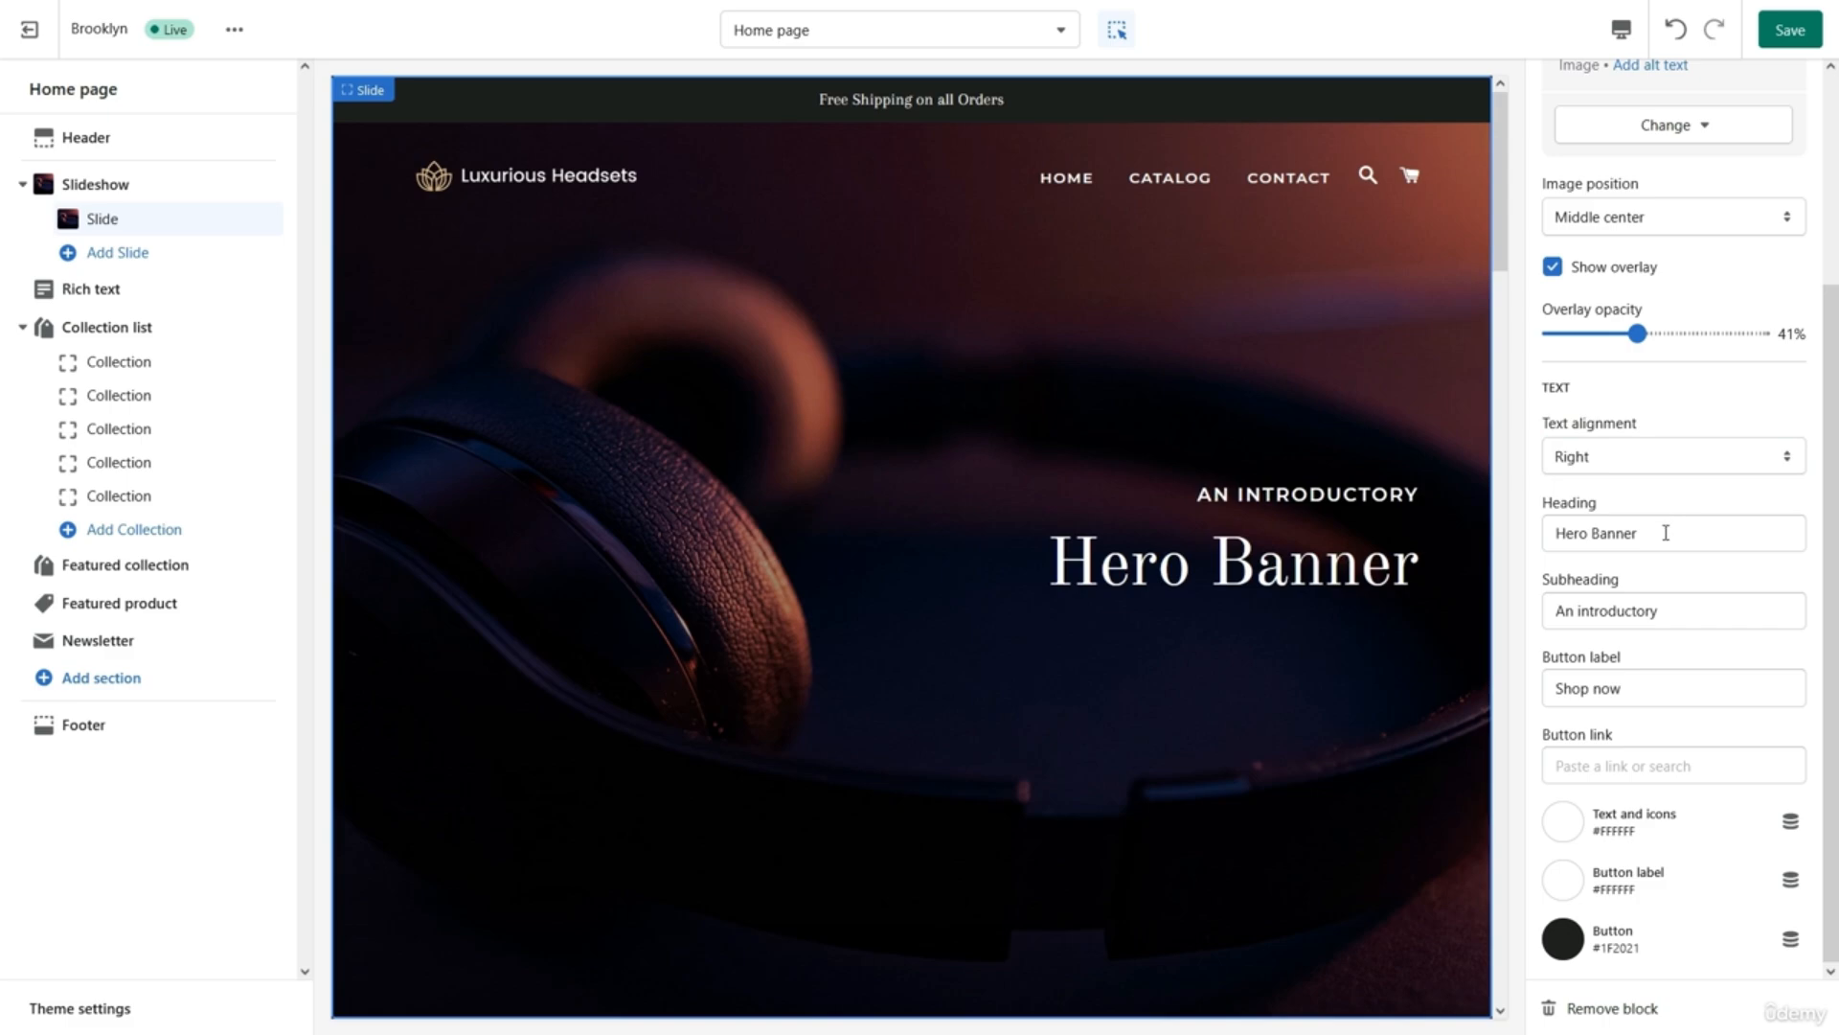
pyautogui.click(1666, 532)
pyautogui.hotkey('ctrl', 'a')
pyautogui.press('BackSpace')
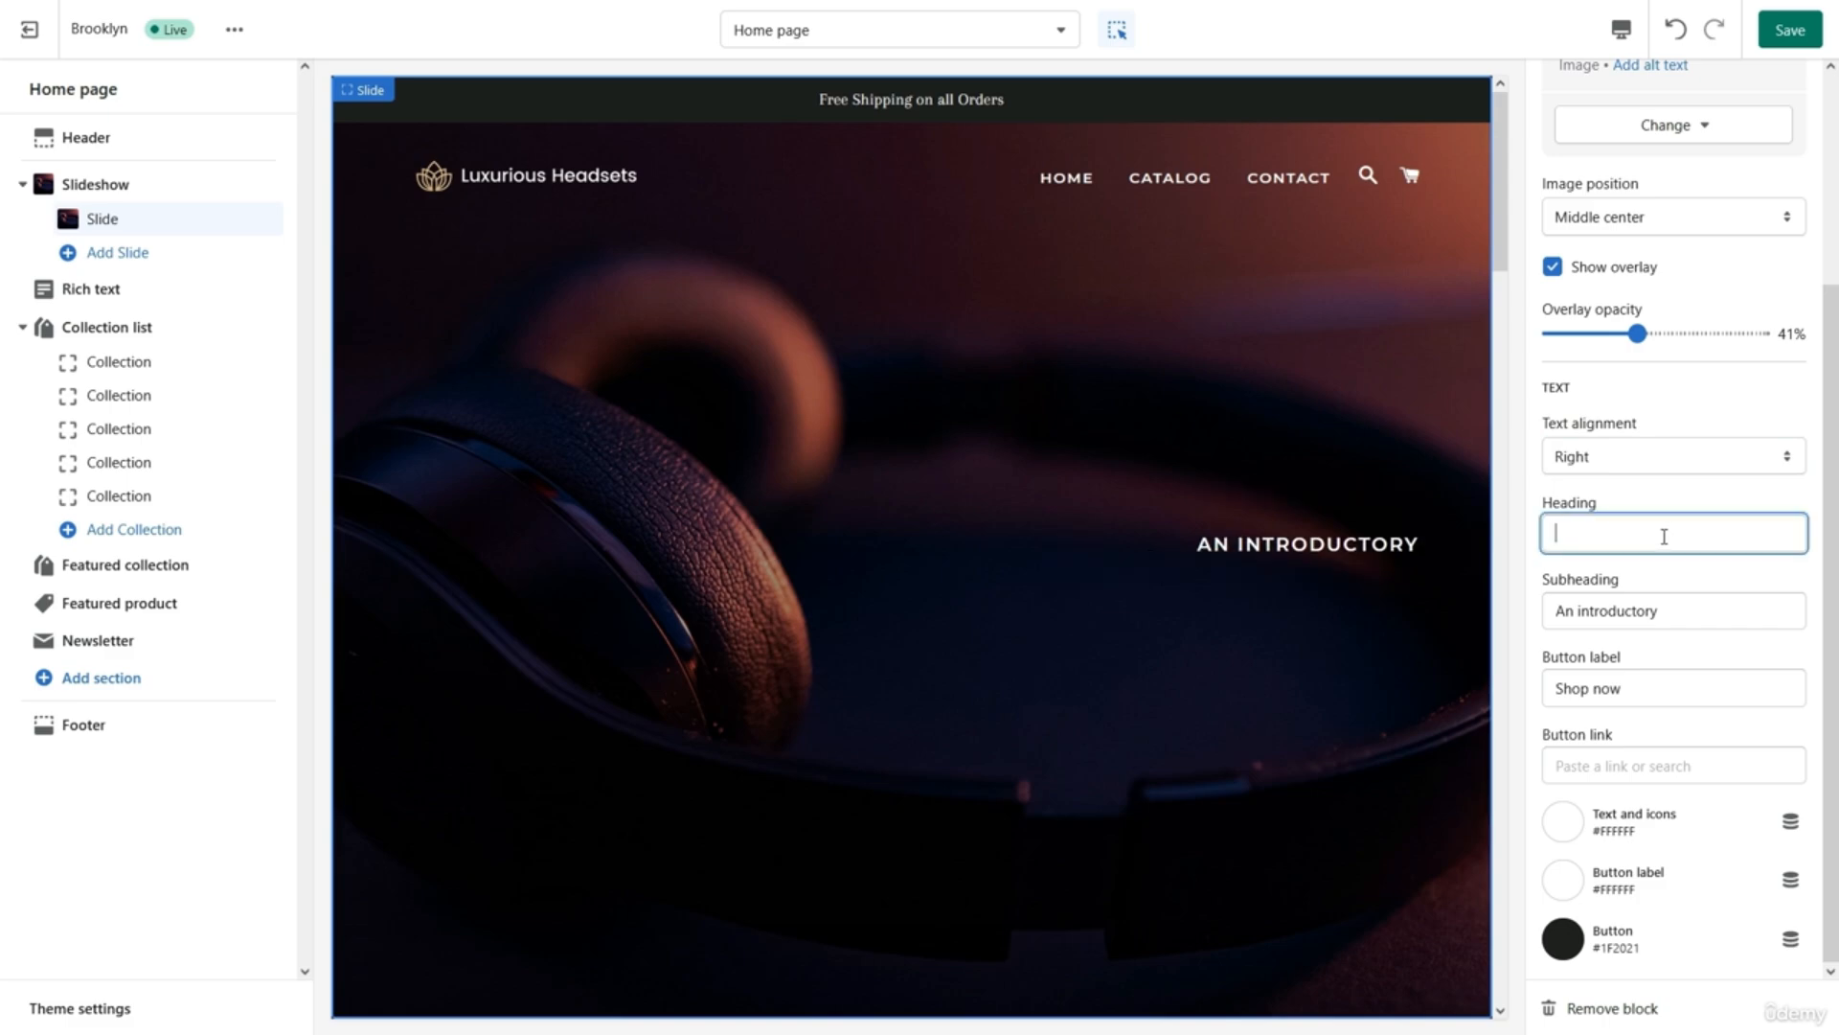
pyautogui.write('Luxt')
pyautogui.press('BackSpace')
pyautogui.write('u')
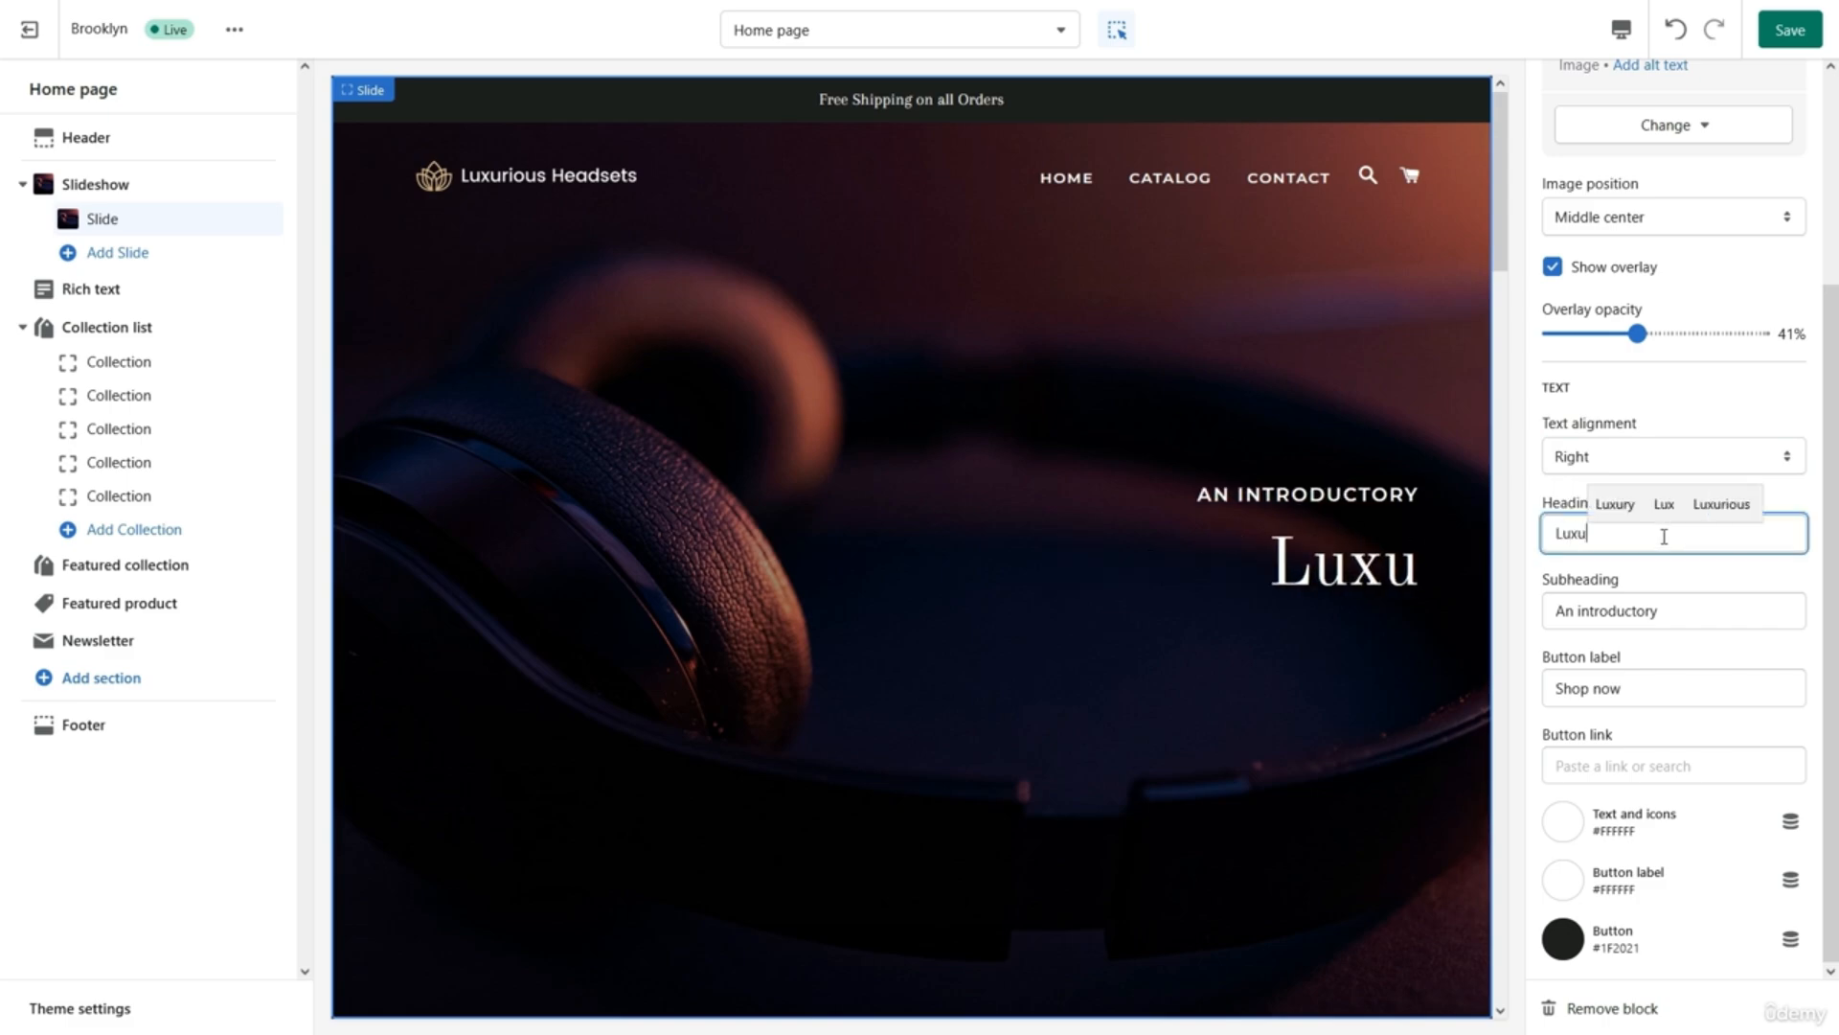
pyautogui.write('rious Head')
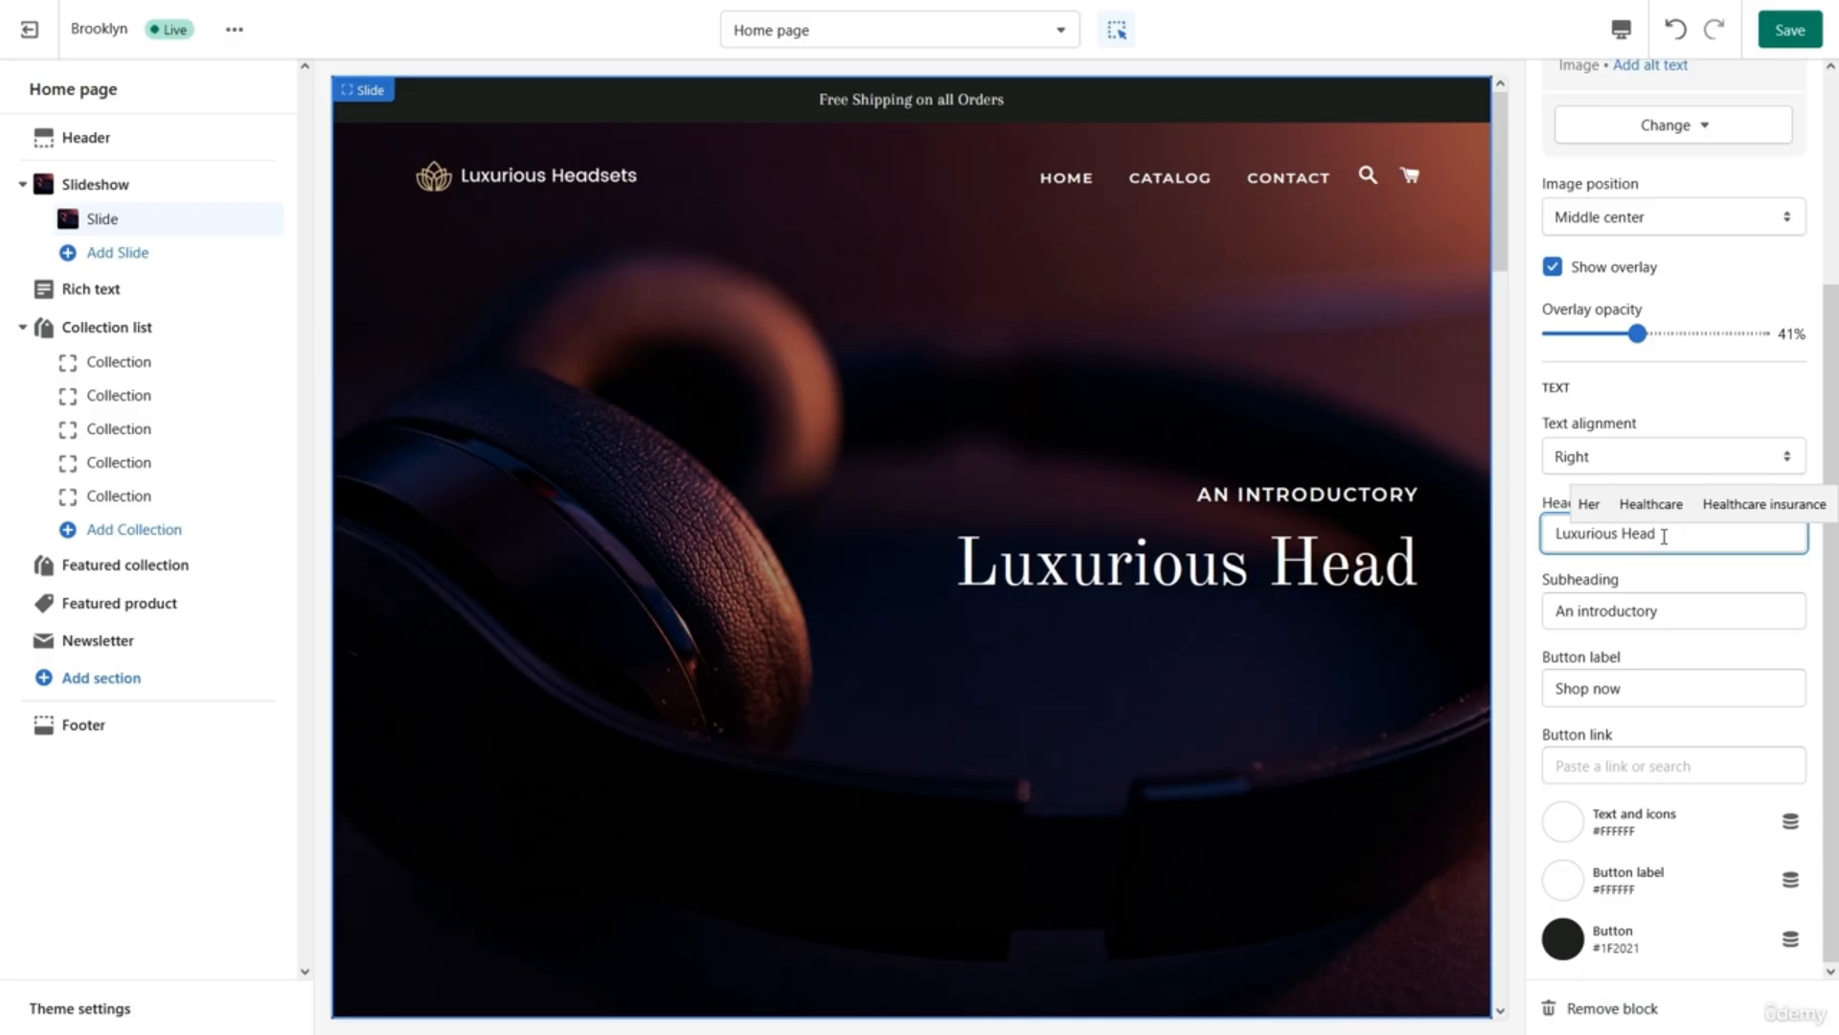
pyautogui.write('sets')
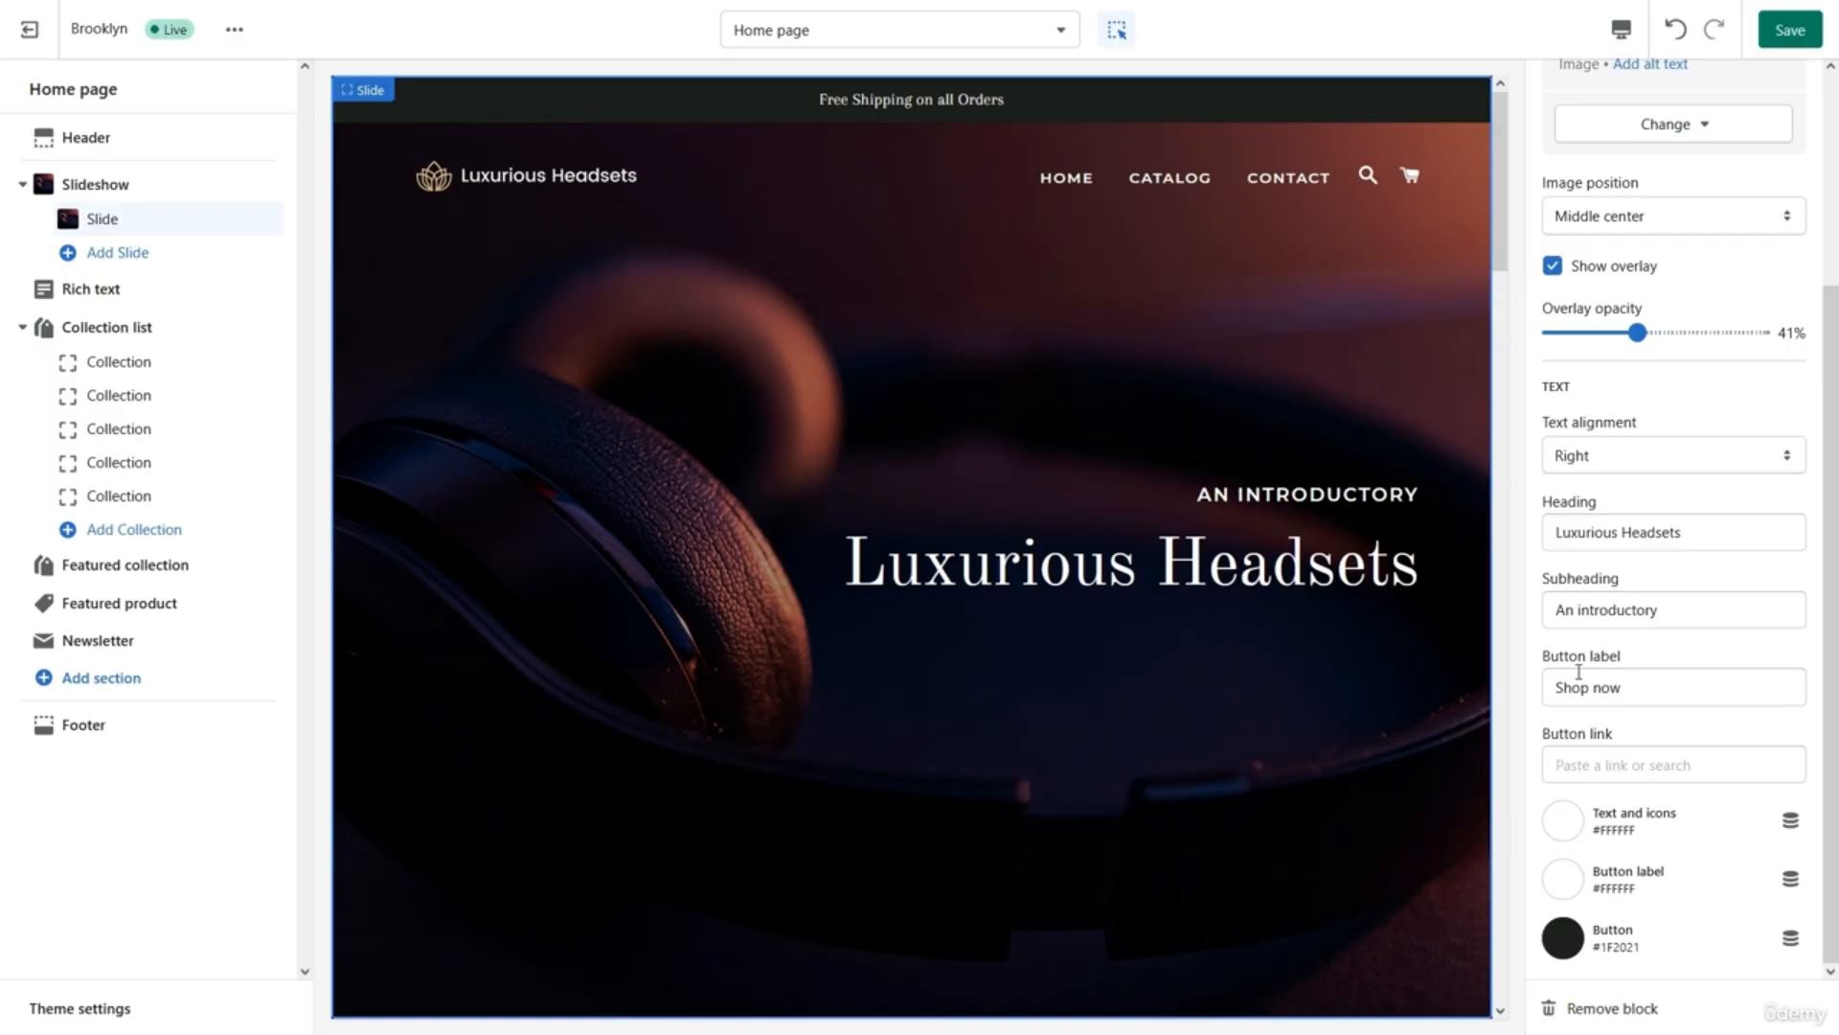
# Link the slide's Shop now button to All collections.
pyautogui.click(1608, 773)
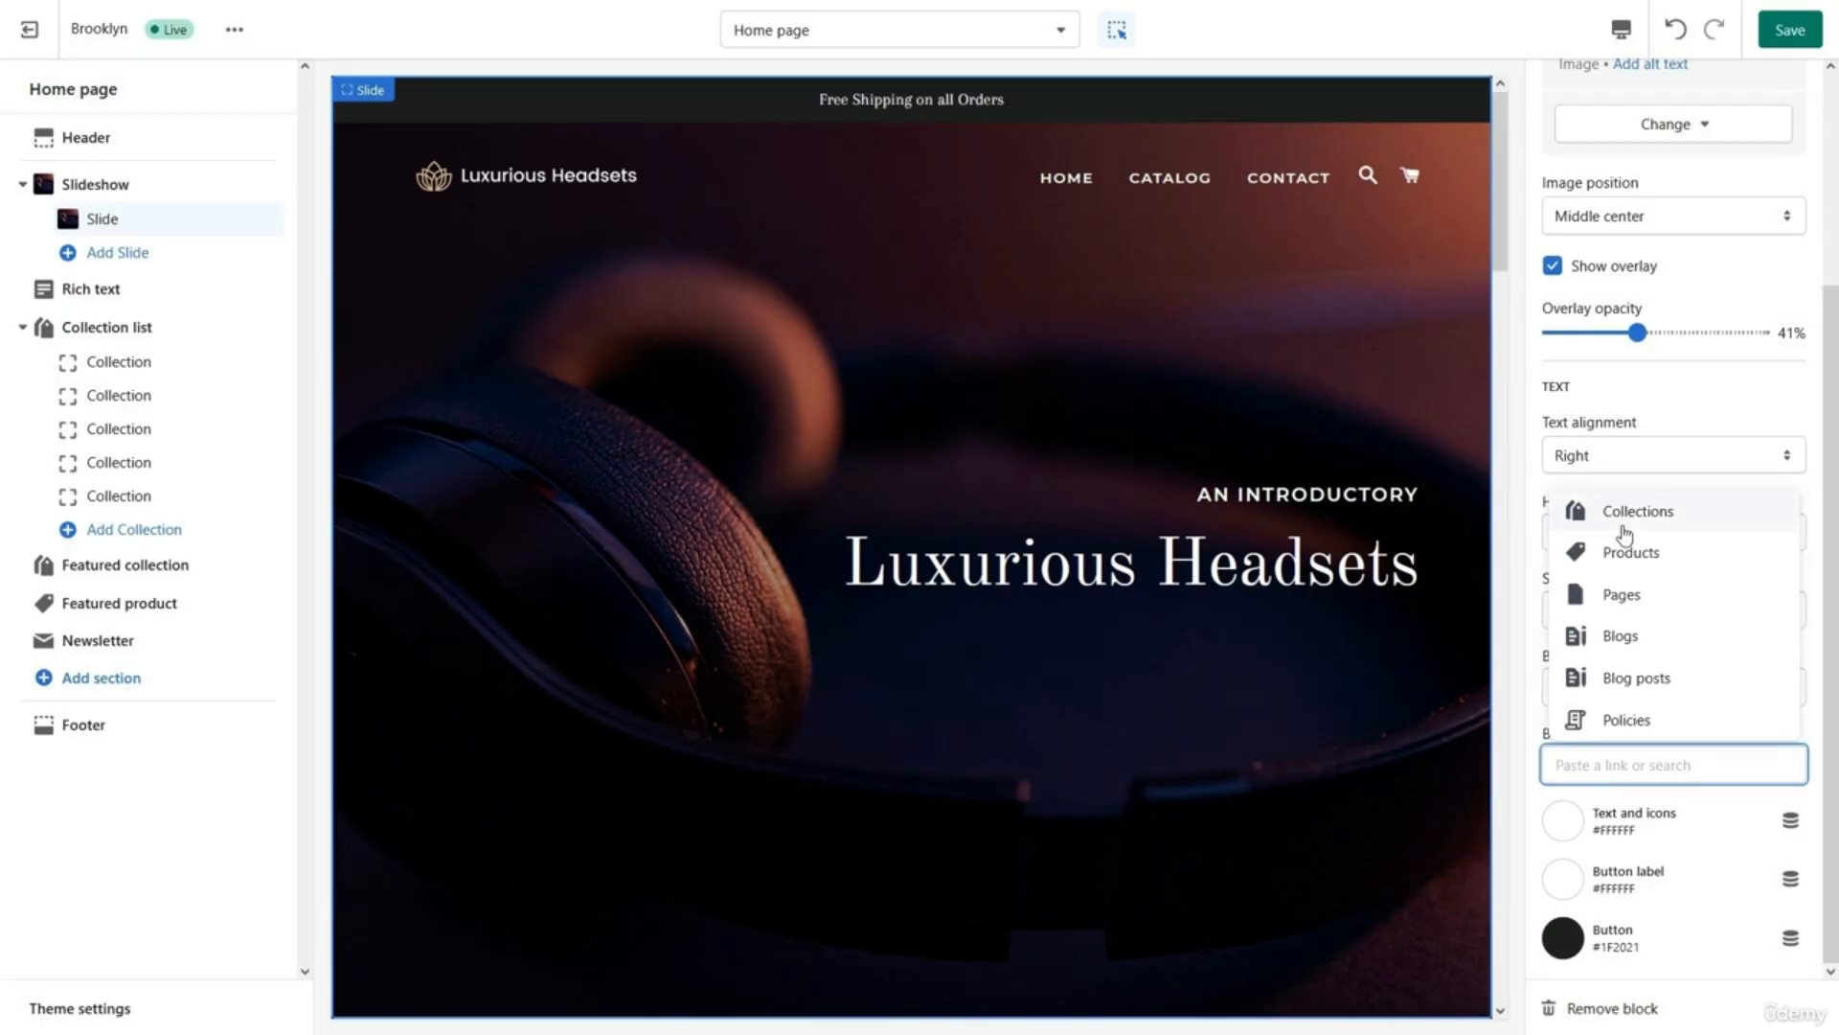
pyautogui.click(1576, 511)
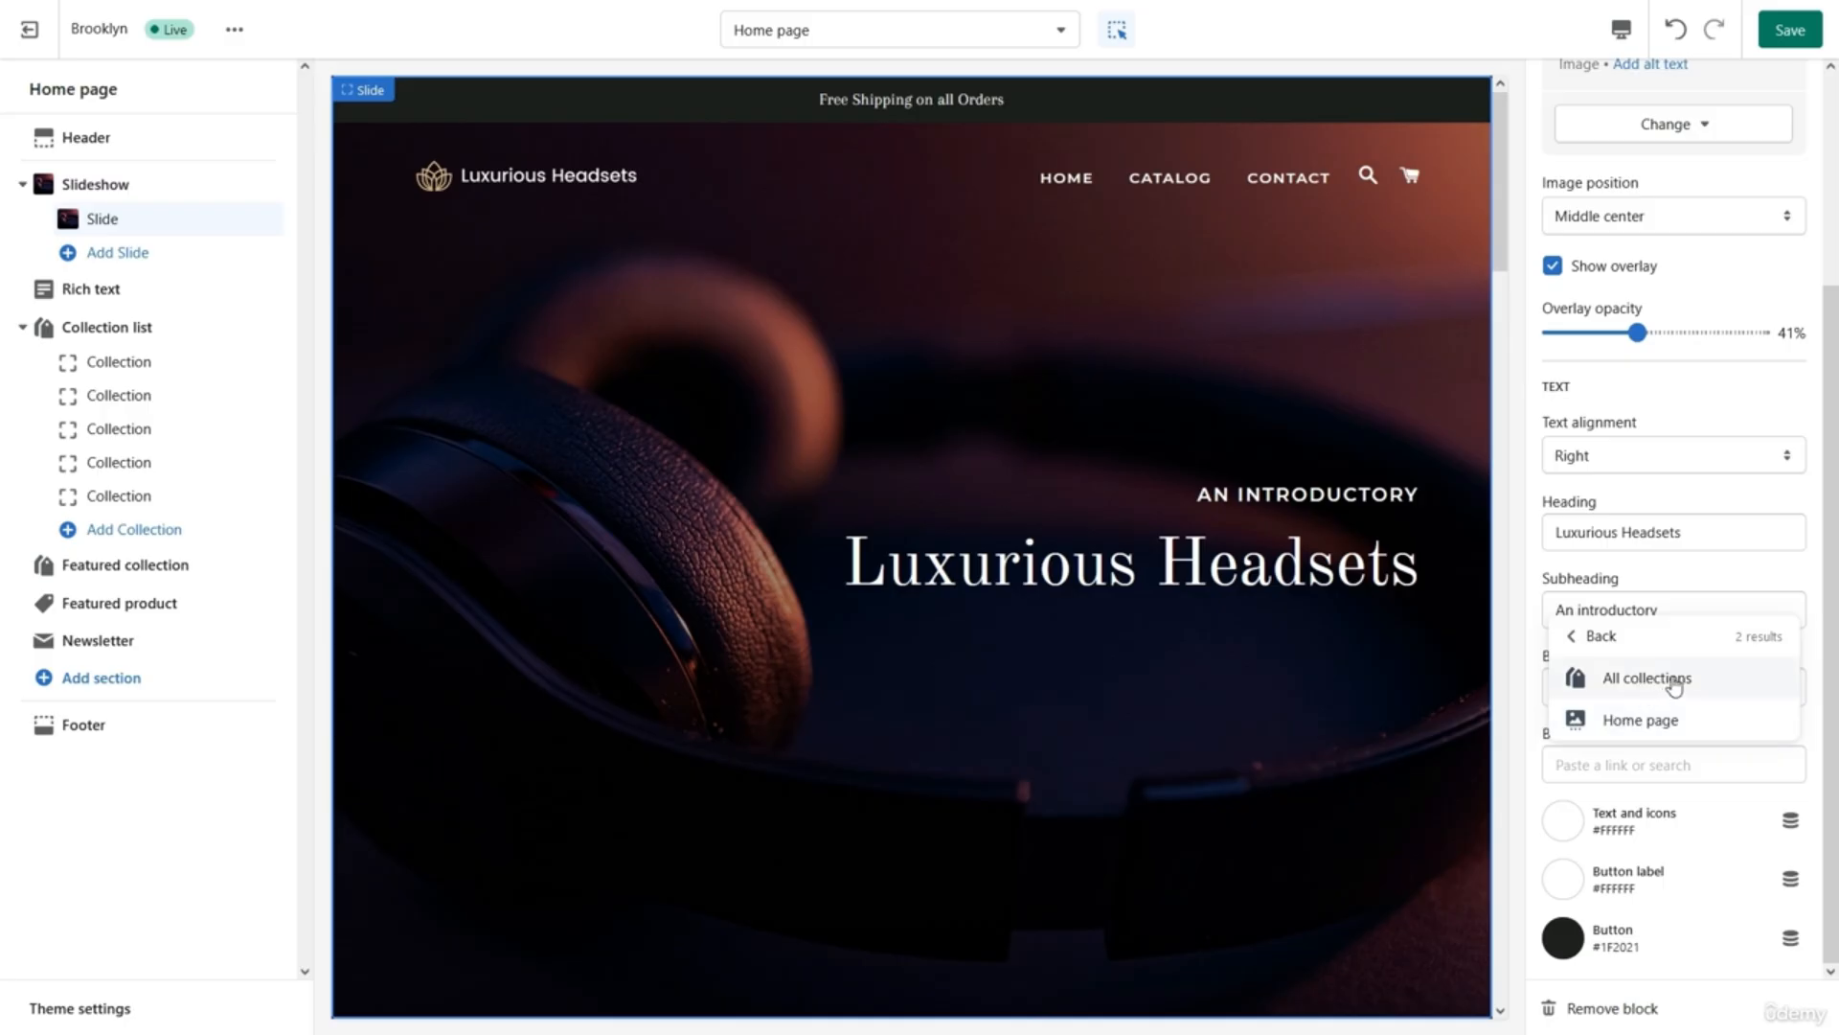
pyautogui.click(1649, 680)
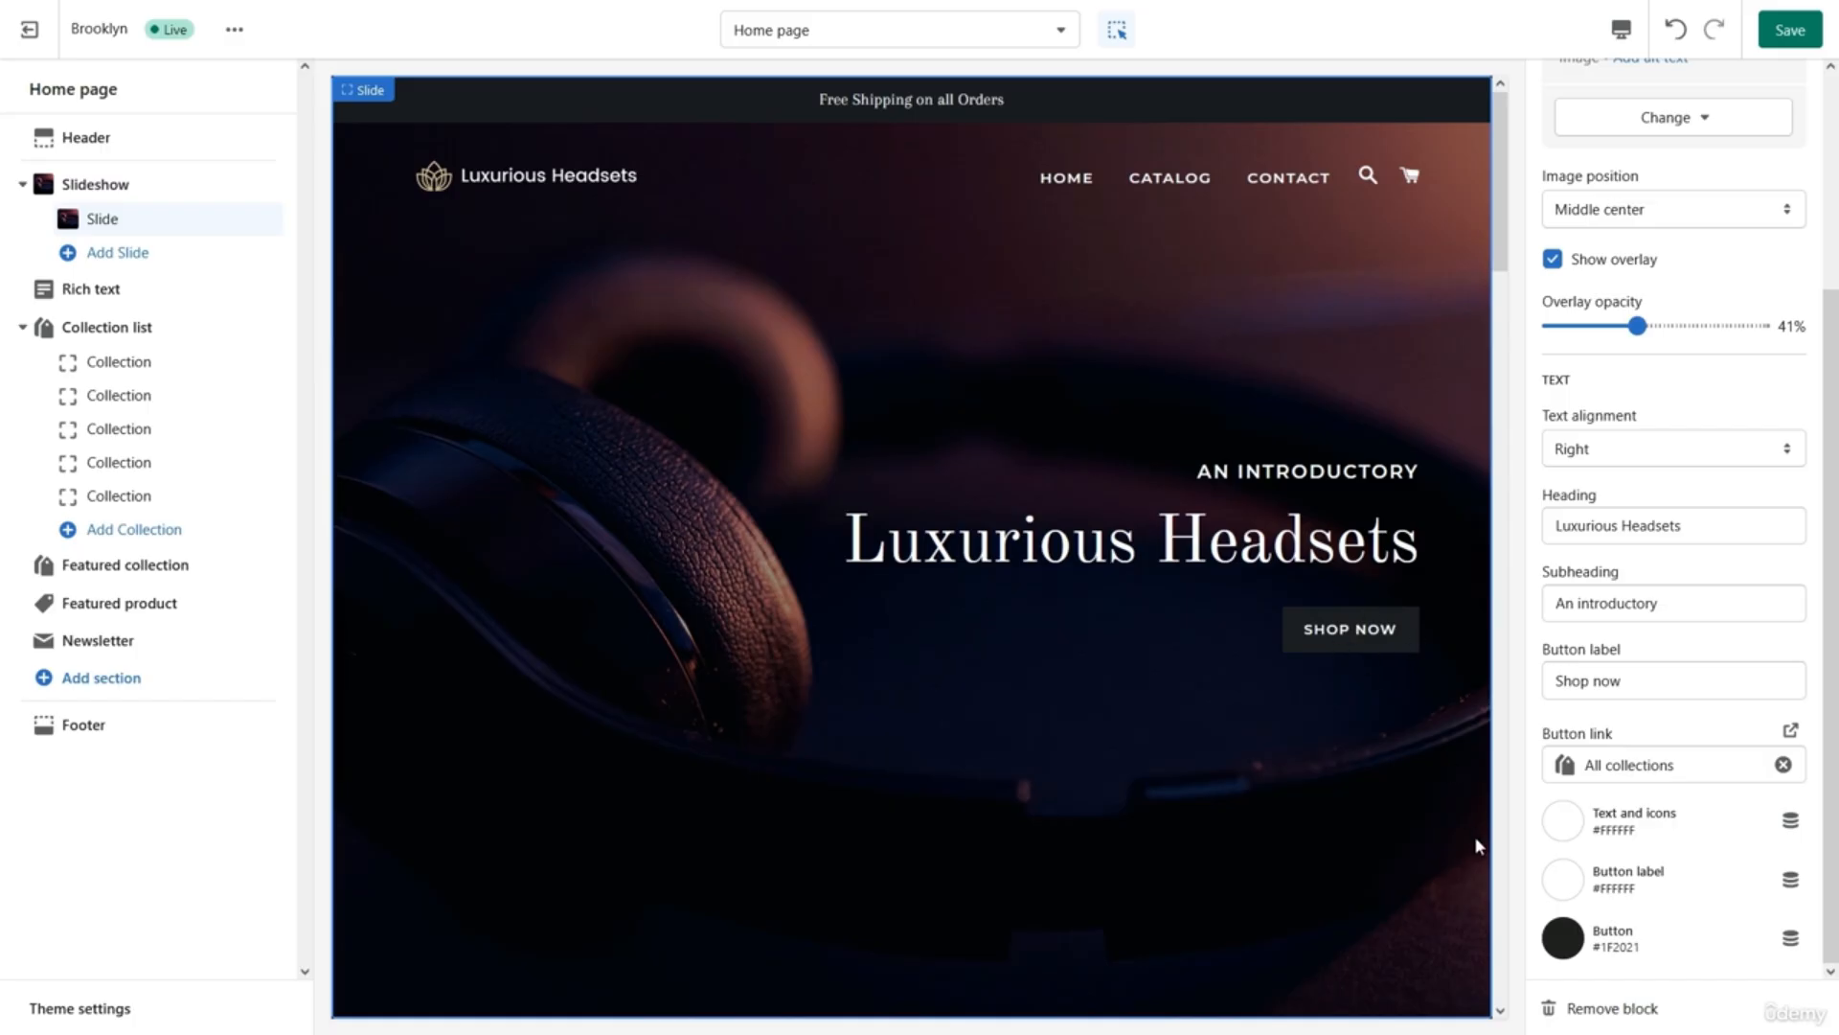
# Change the Shop now button colour to green #2CCE6E.
pyautogui.click(1569, 953)
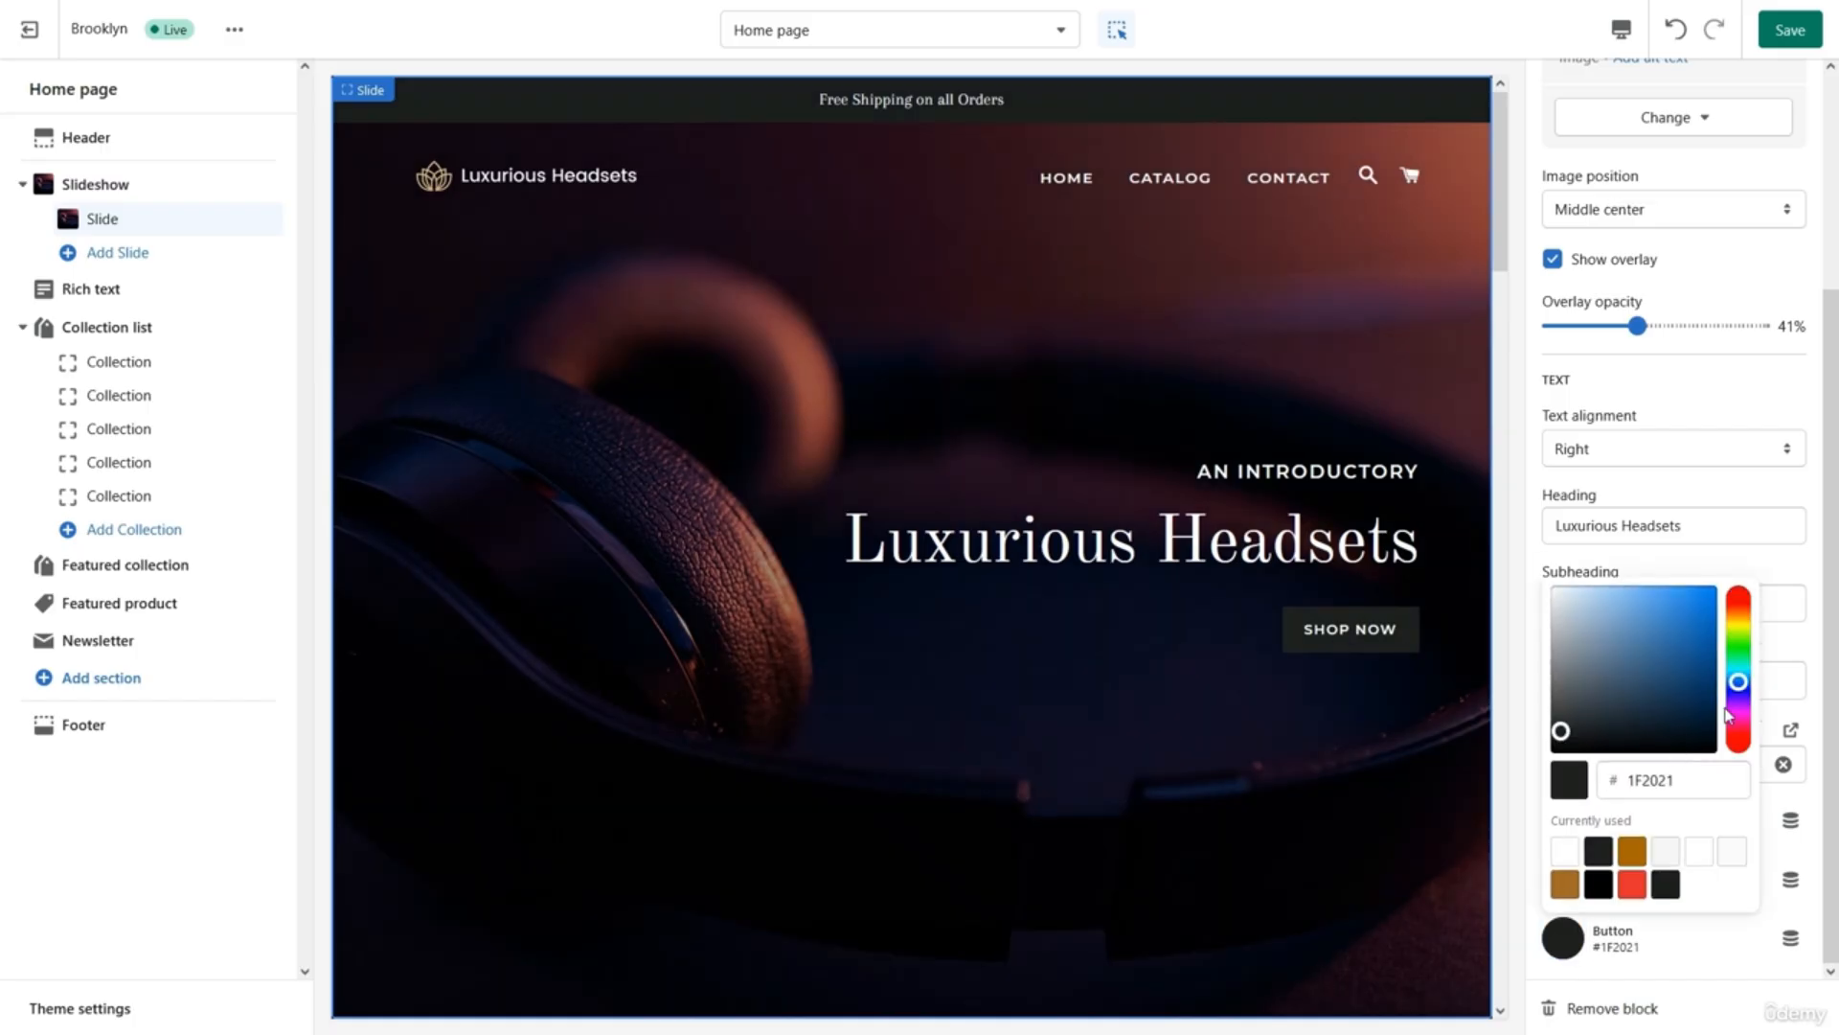
pyautogui.moveTo(1739, 682); pyautogui.dragTo(1685, 625)
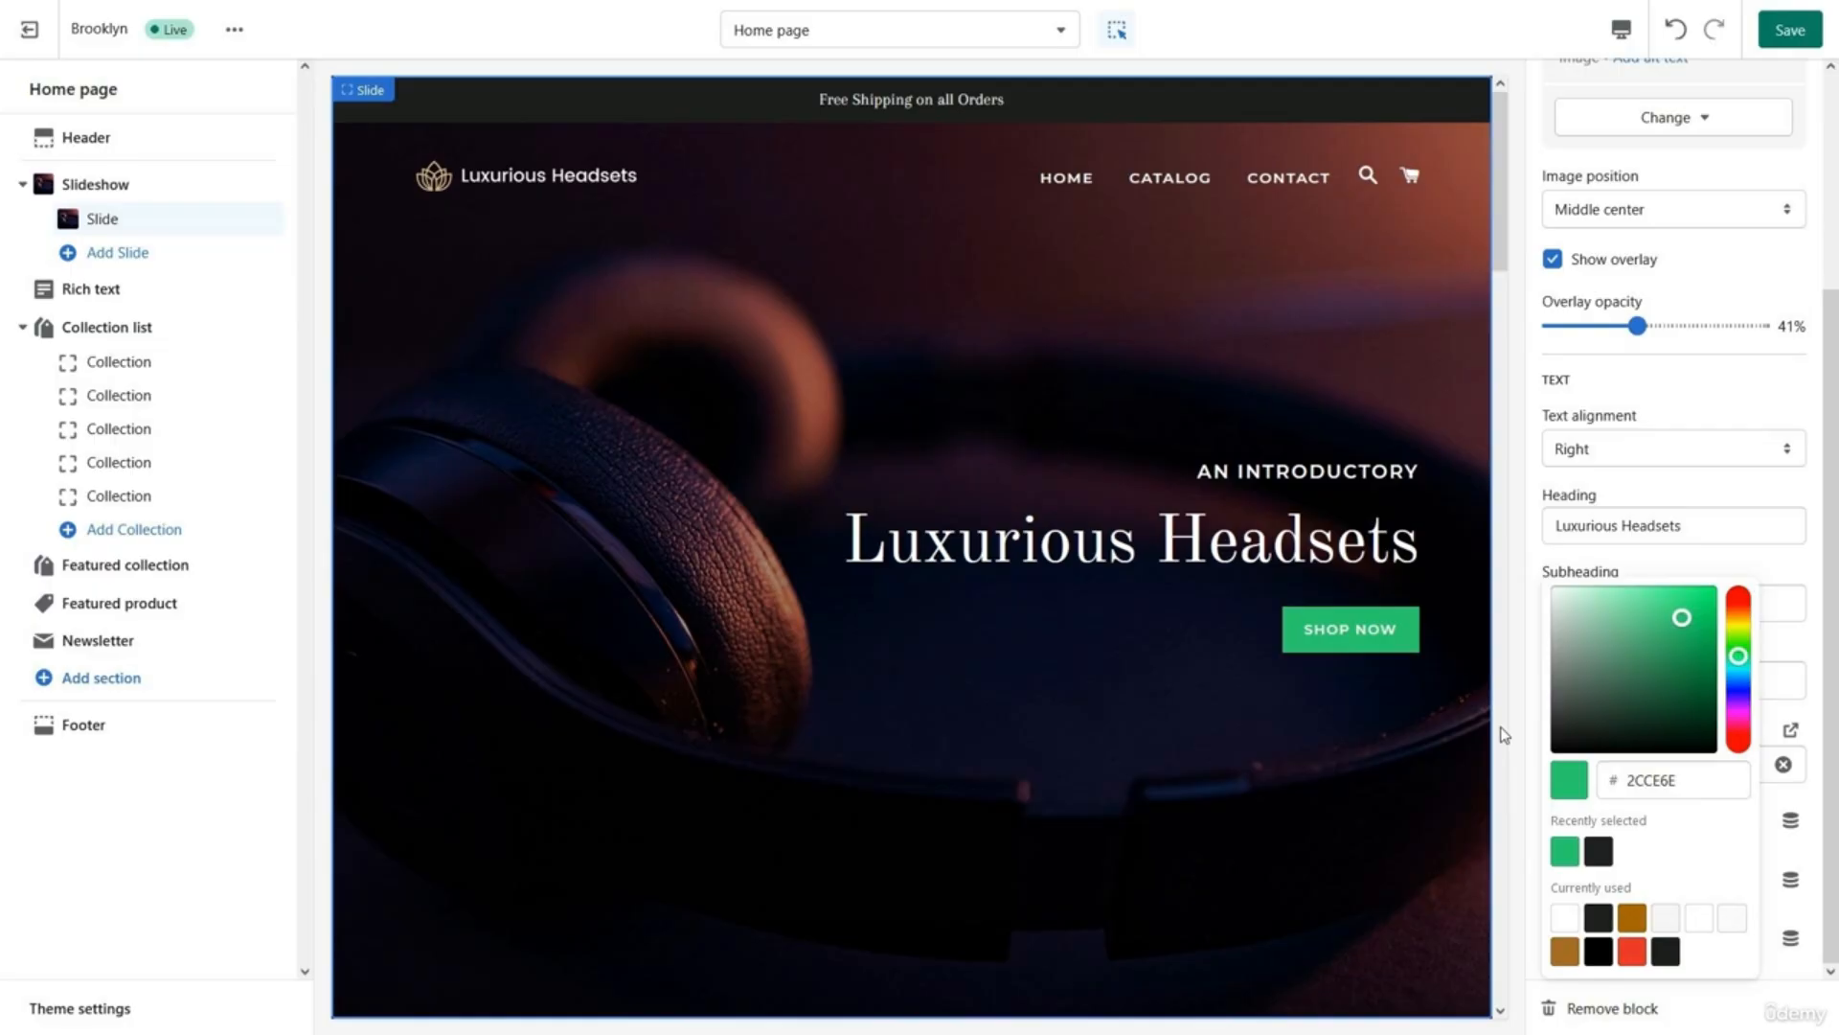
pyautogui.click(1810, 800)
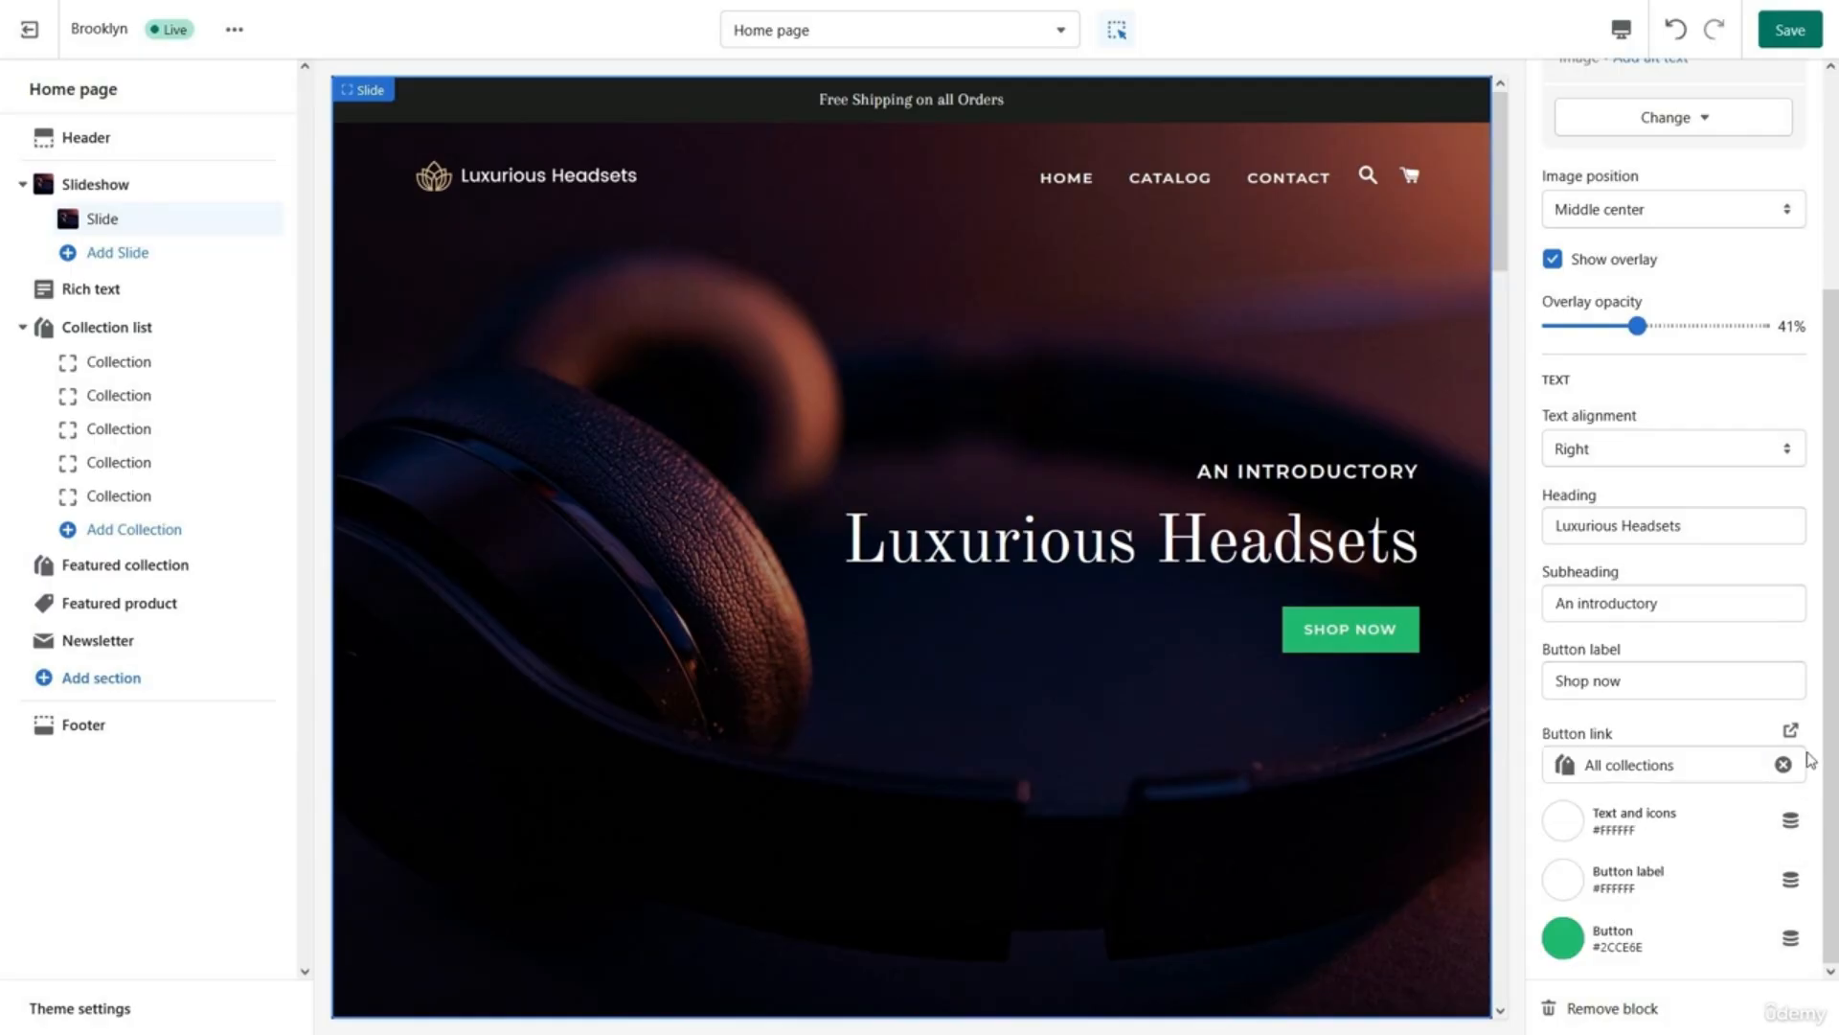
pyautogui.click(122, 290)
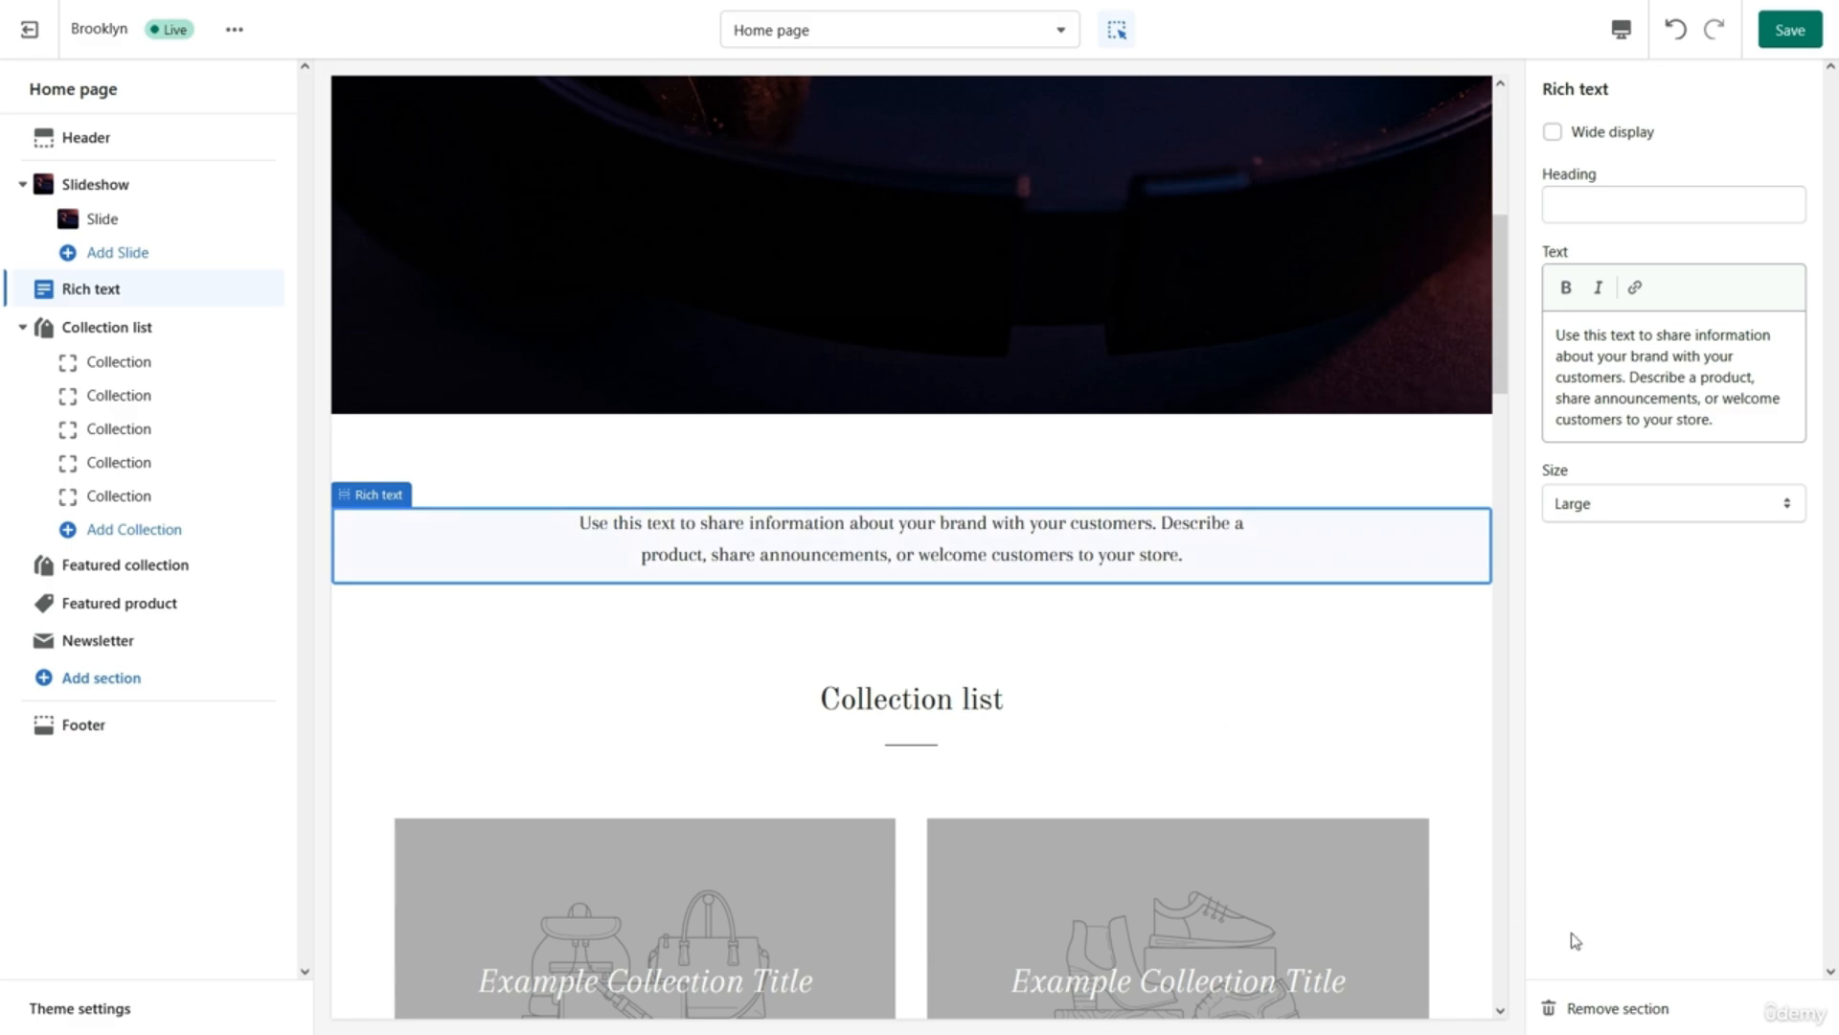
# Delete the Rich text section with Remove section.
pyautogui.click(1614, 1010)
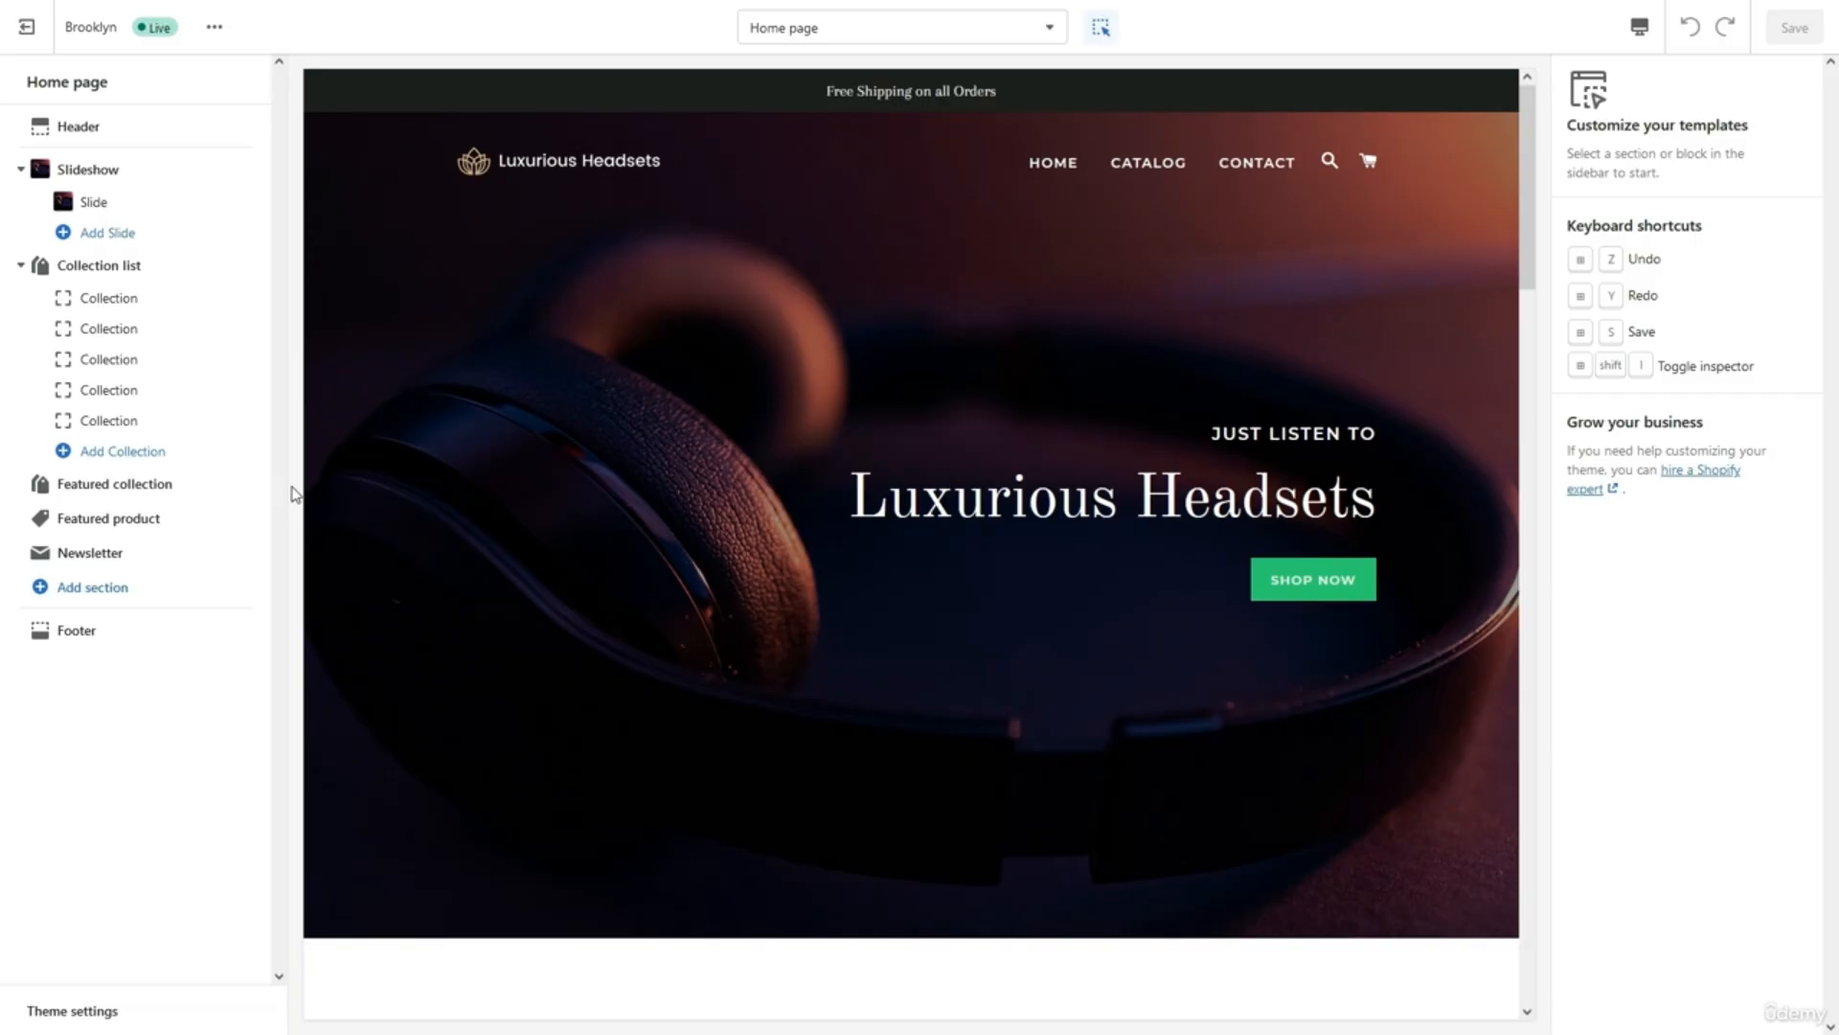
# Remove the fifth, fourth and third collection blocks, leaving two in the Collection list.
pyautogui.scroll(-10, 321, 507)
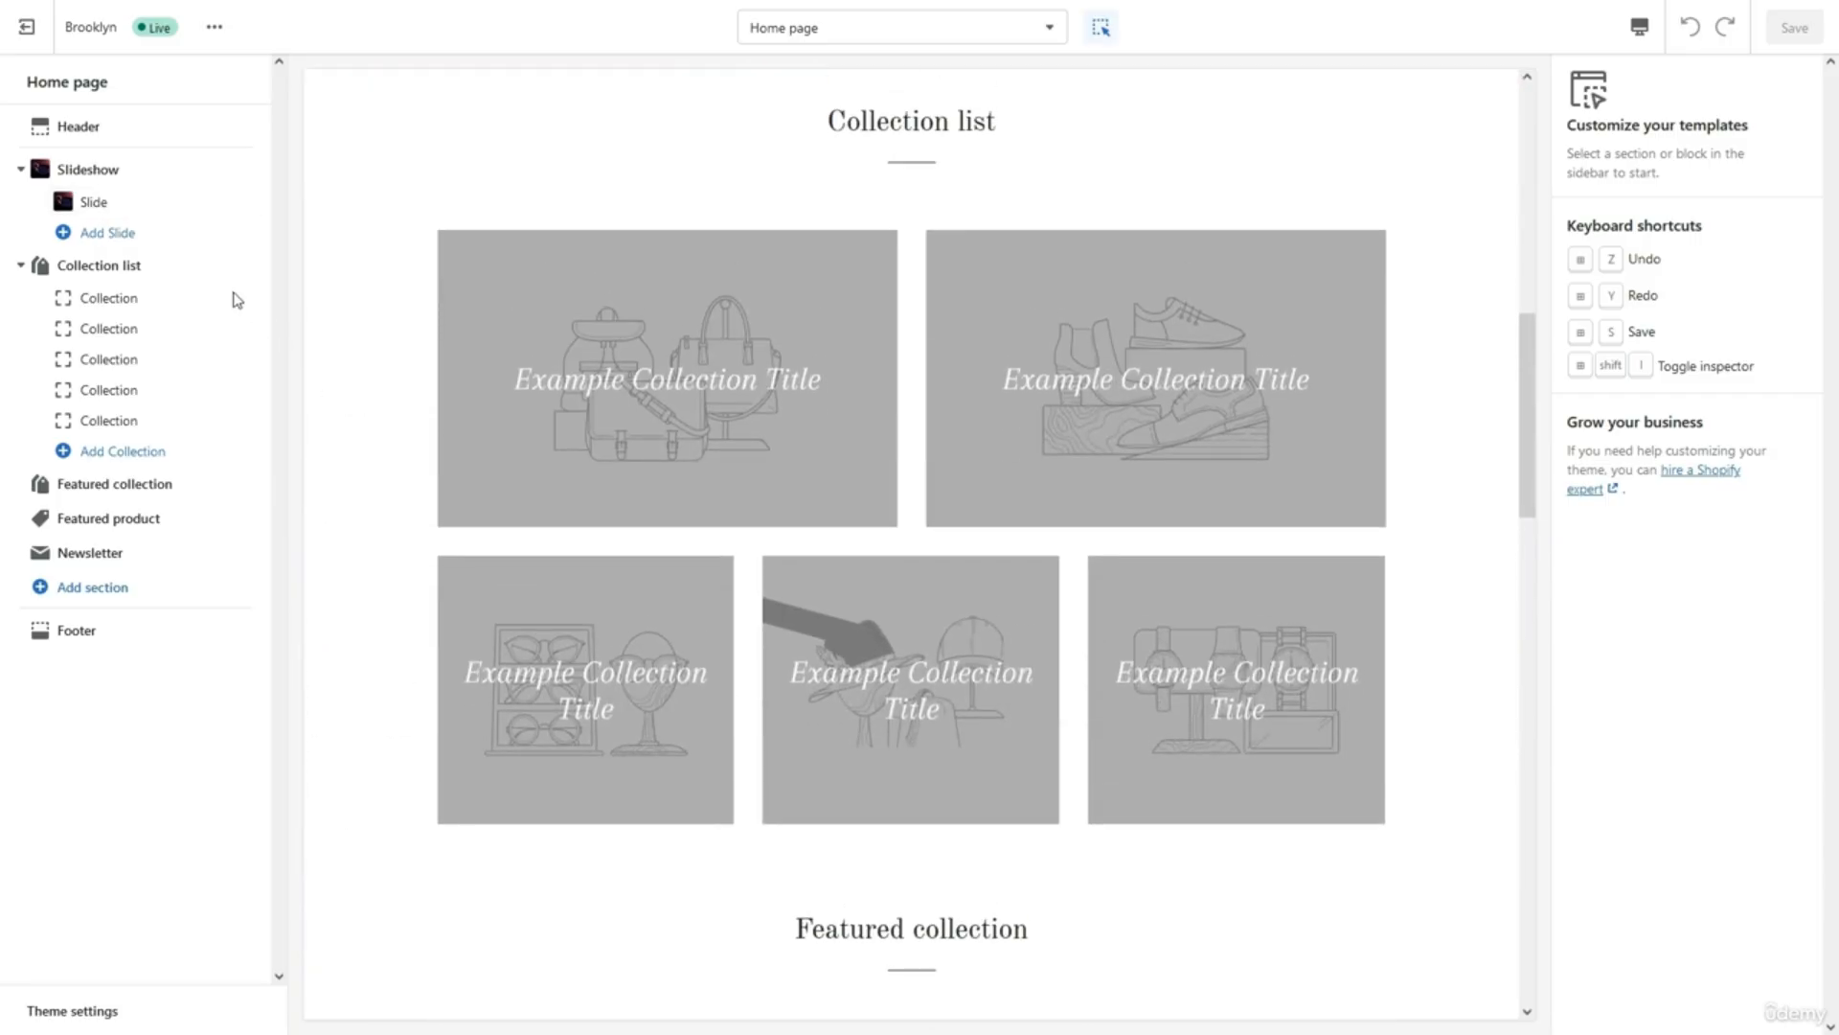
pyautogui.click(179, 266)
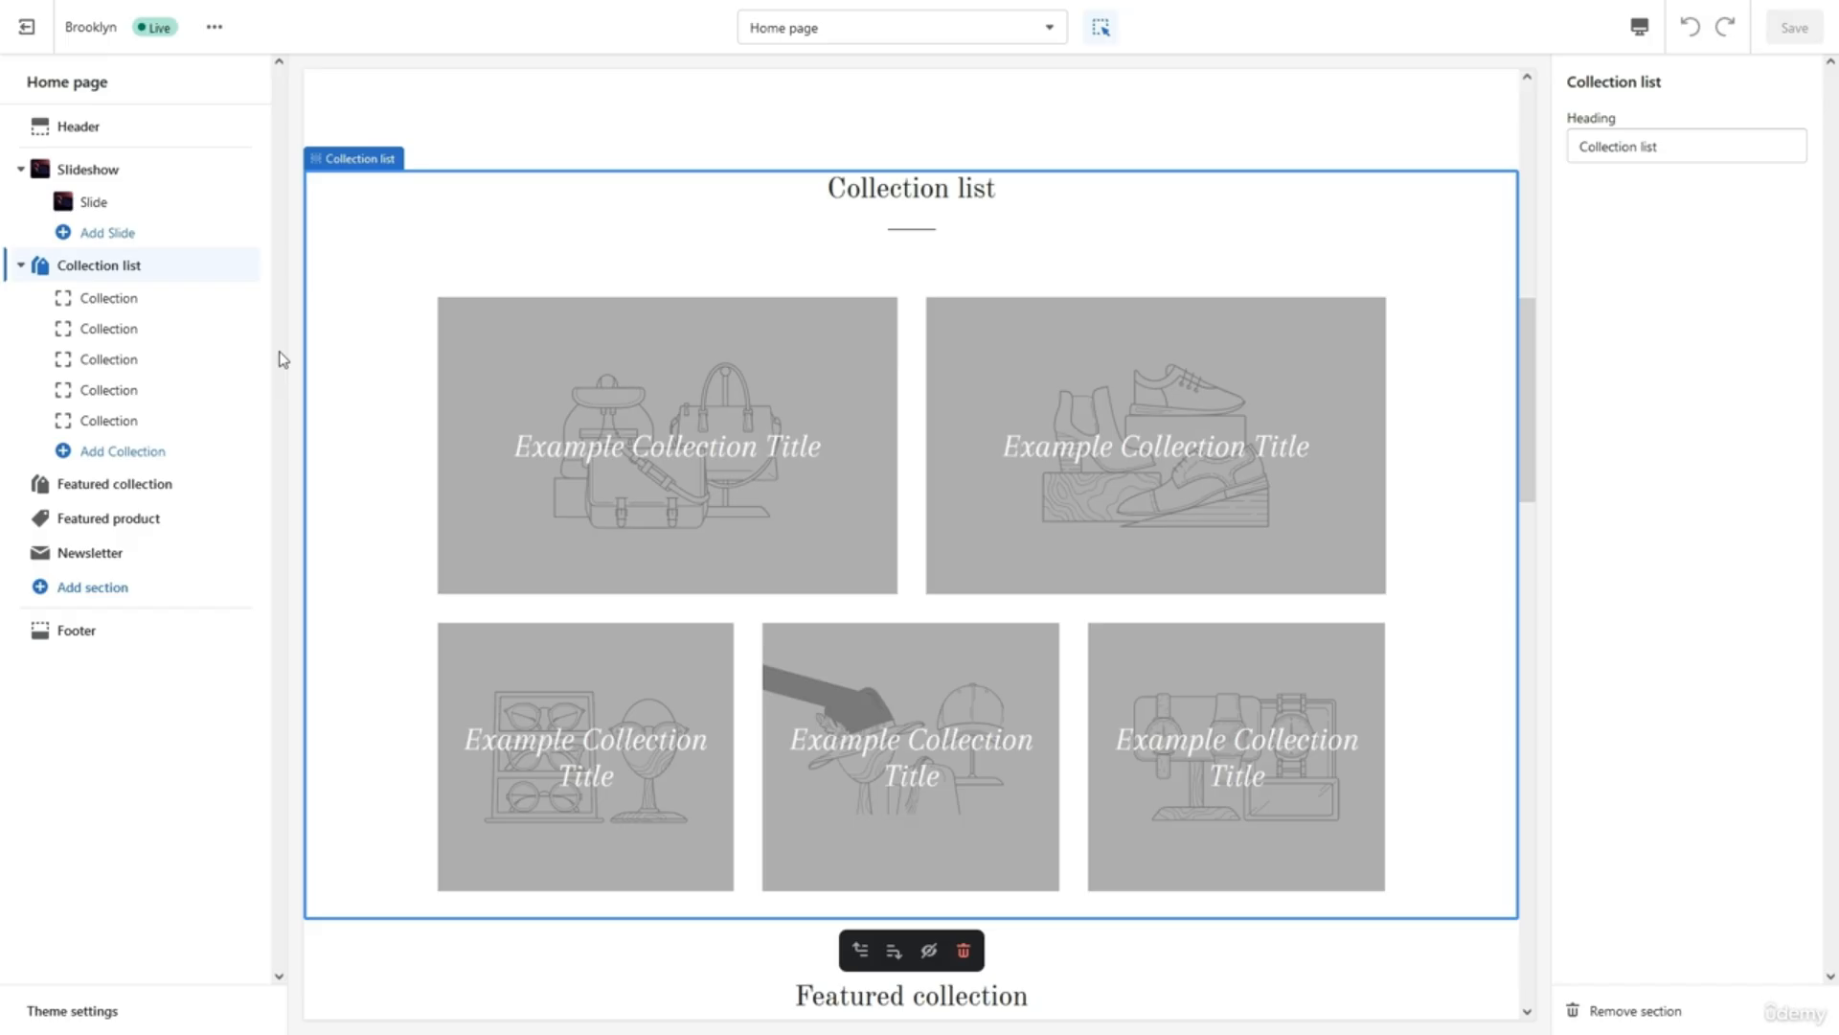
pyautogui.click(169, 421)
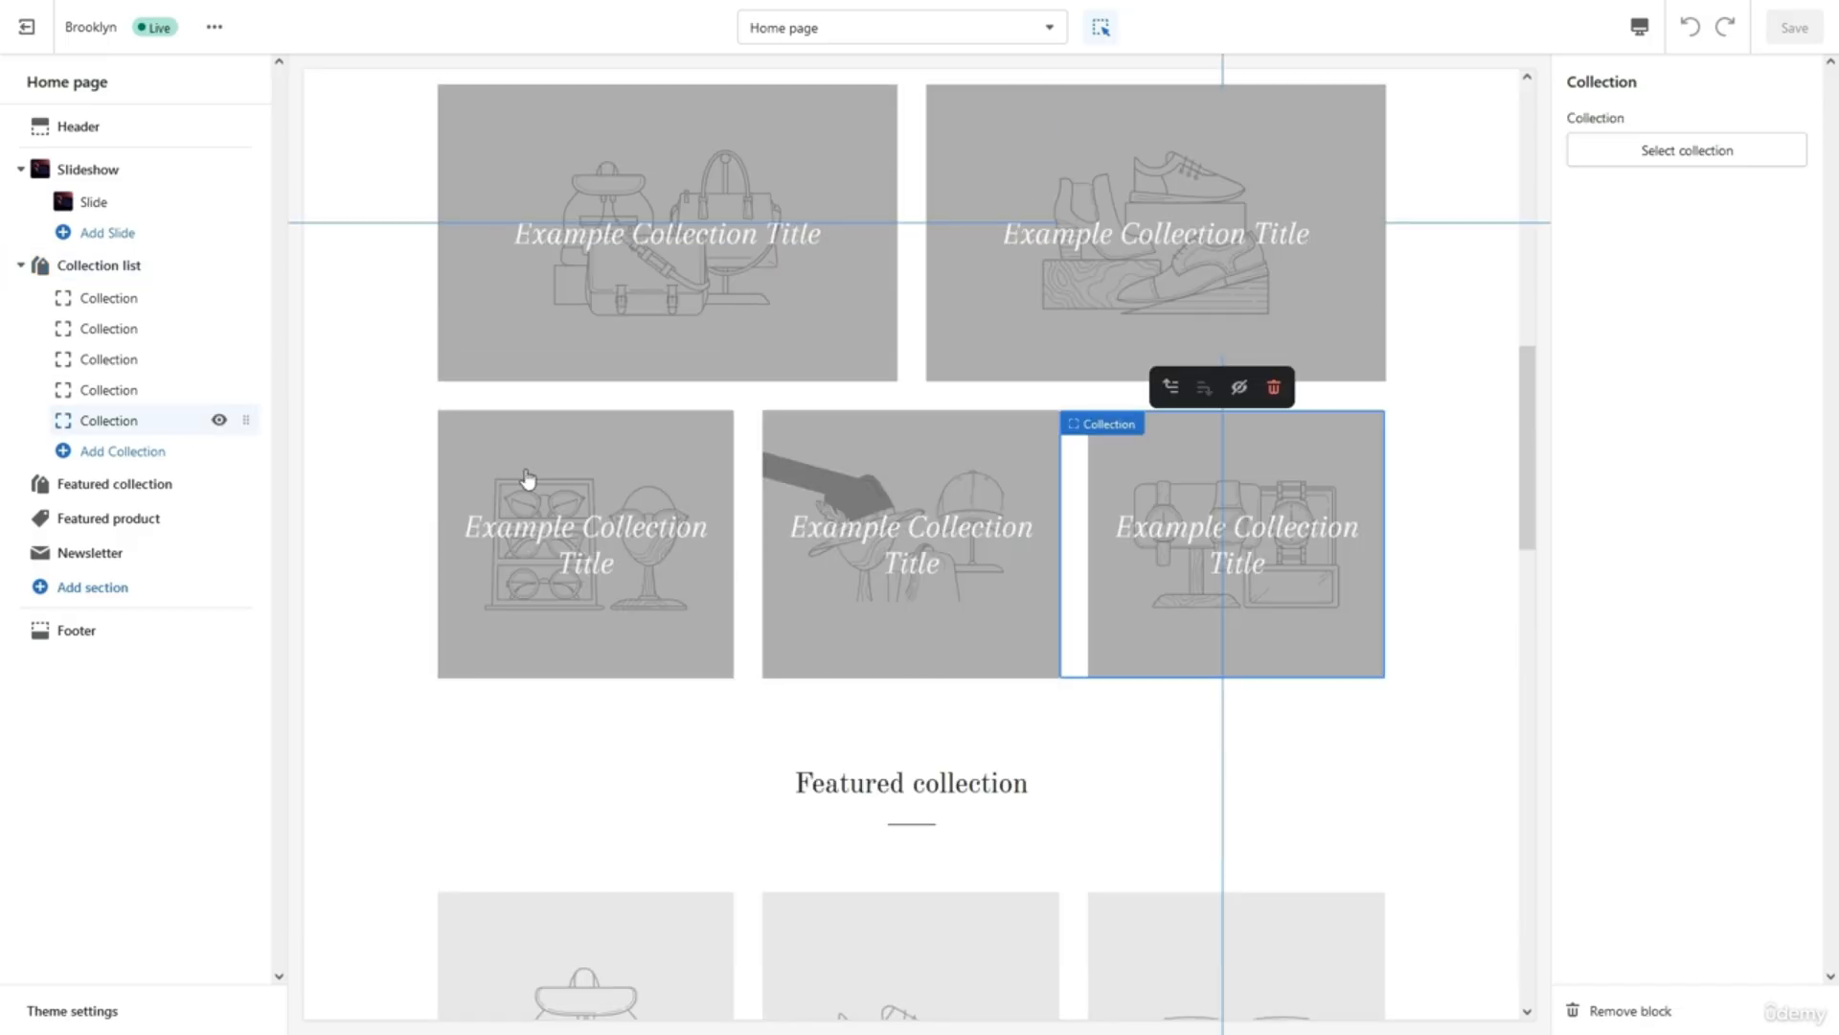
pyautogui.click(1598, 1008)
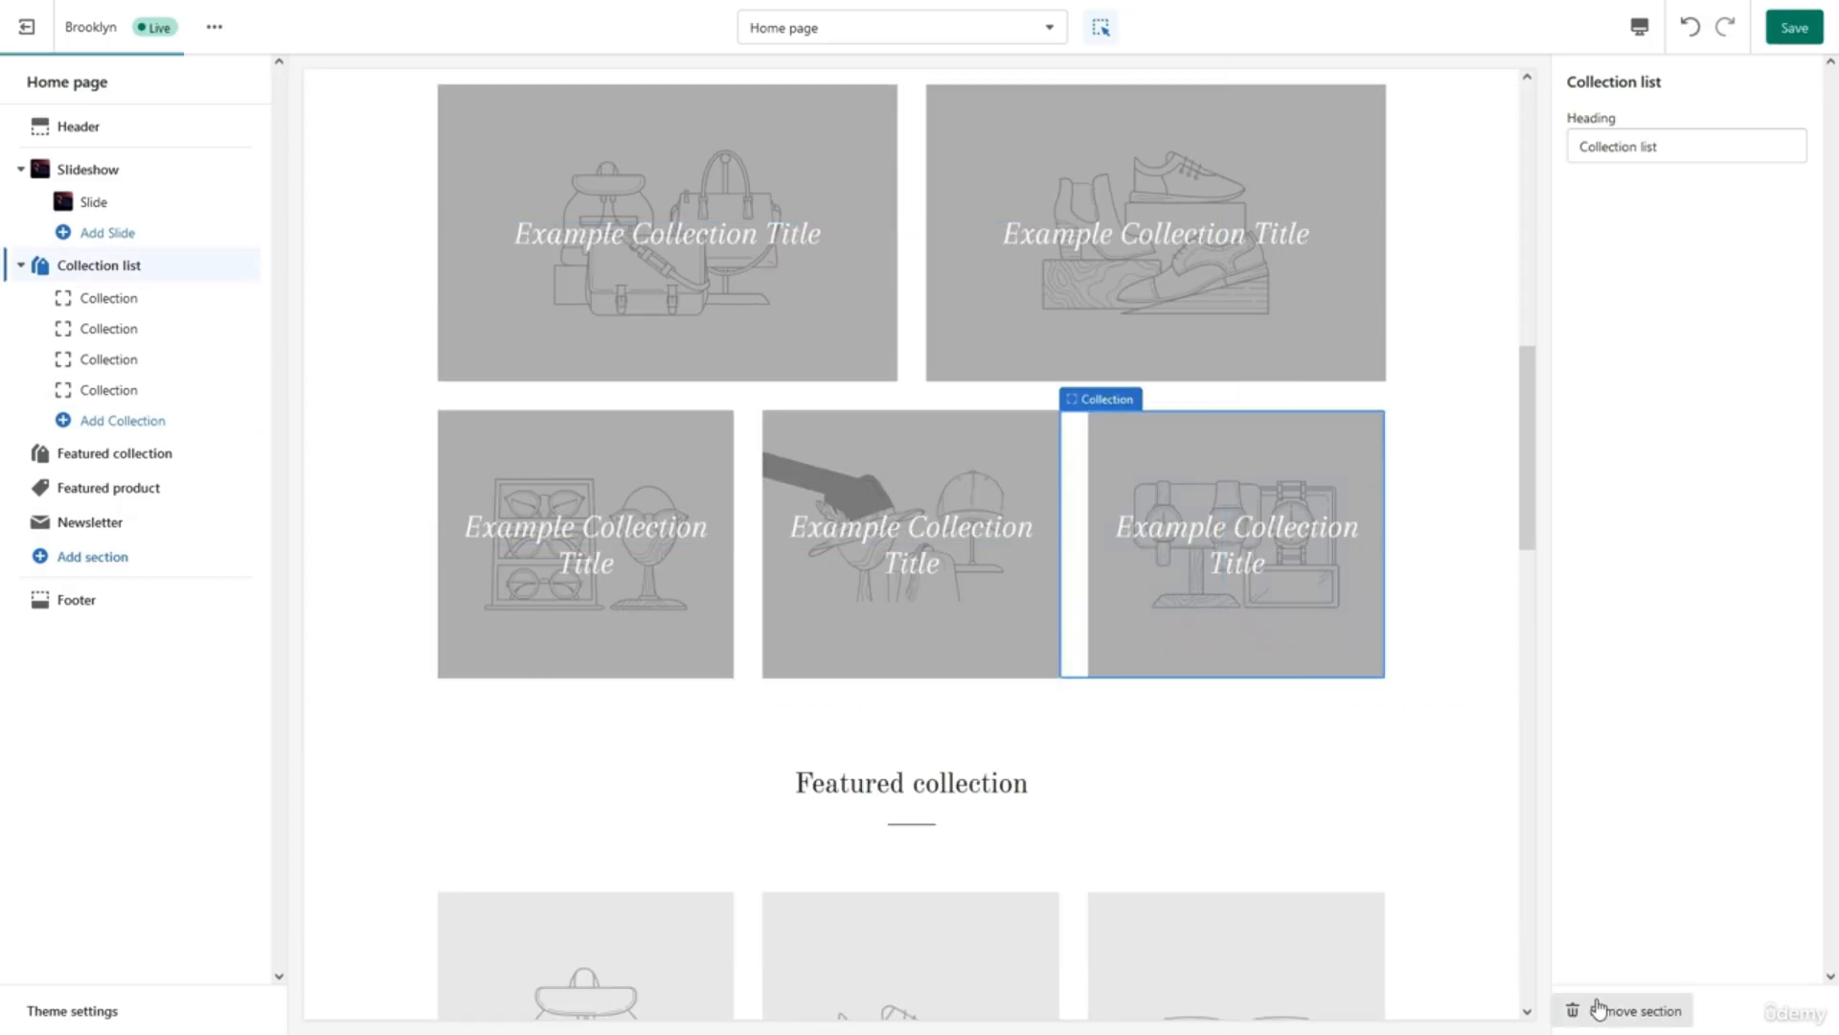
pyautogui.click(96, 391)
pyautogui.click(1632, 1013)
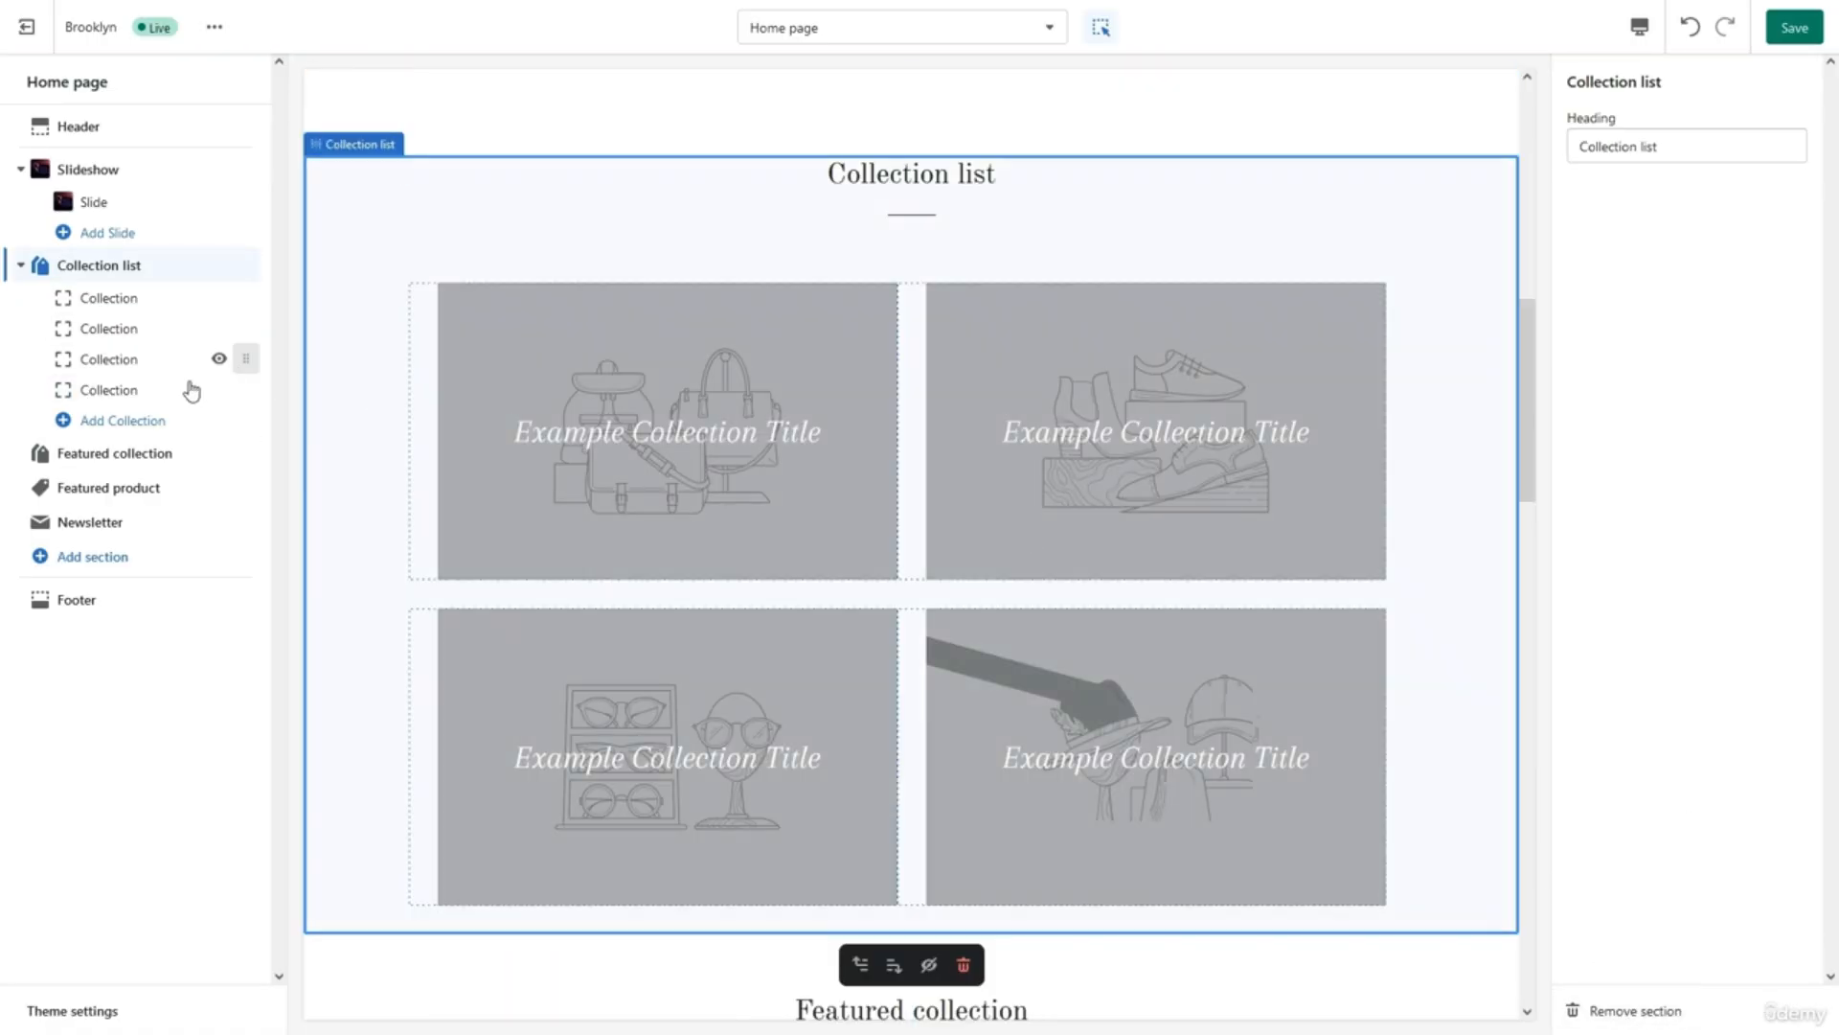
pyautogui.click(154, 391)
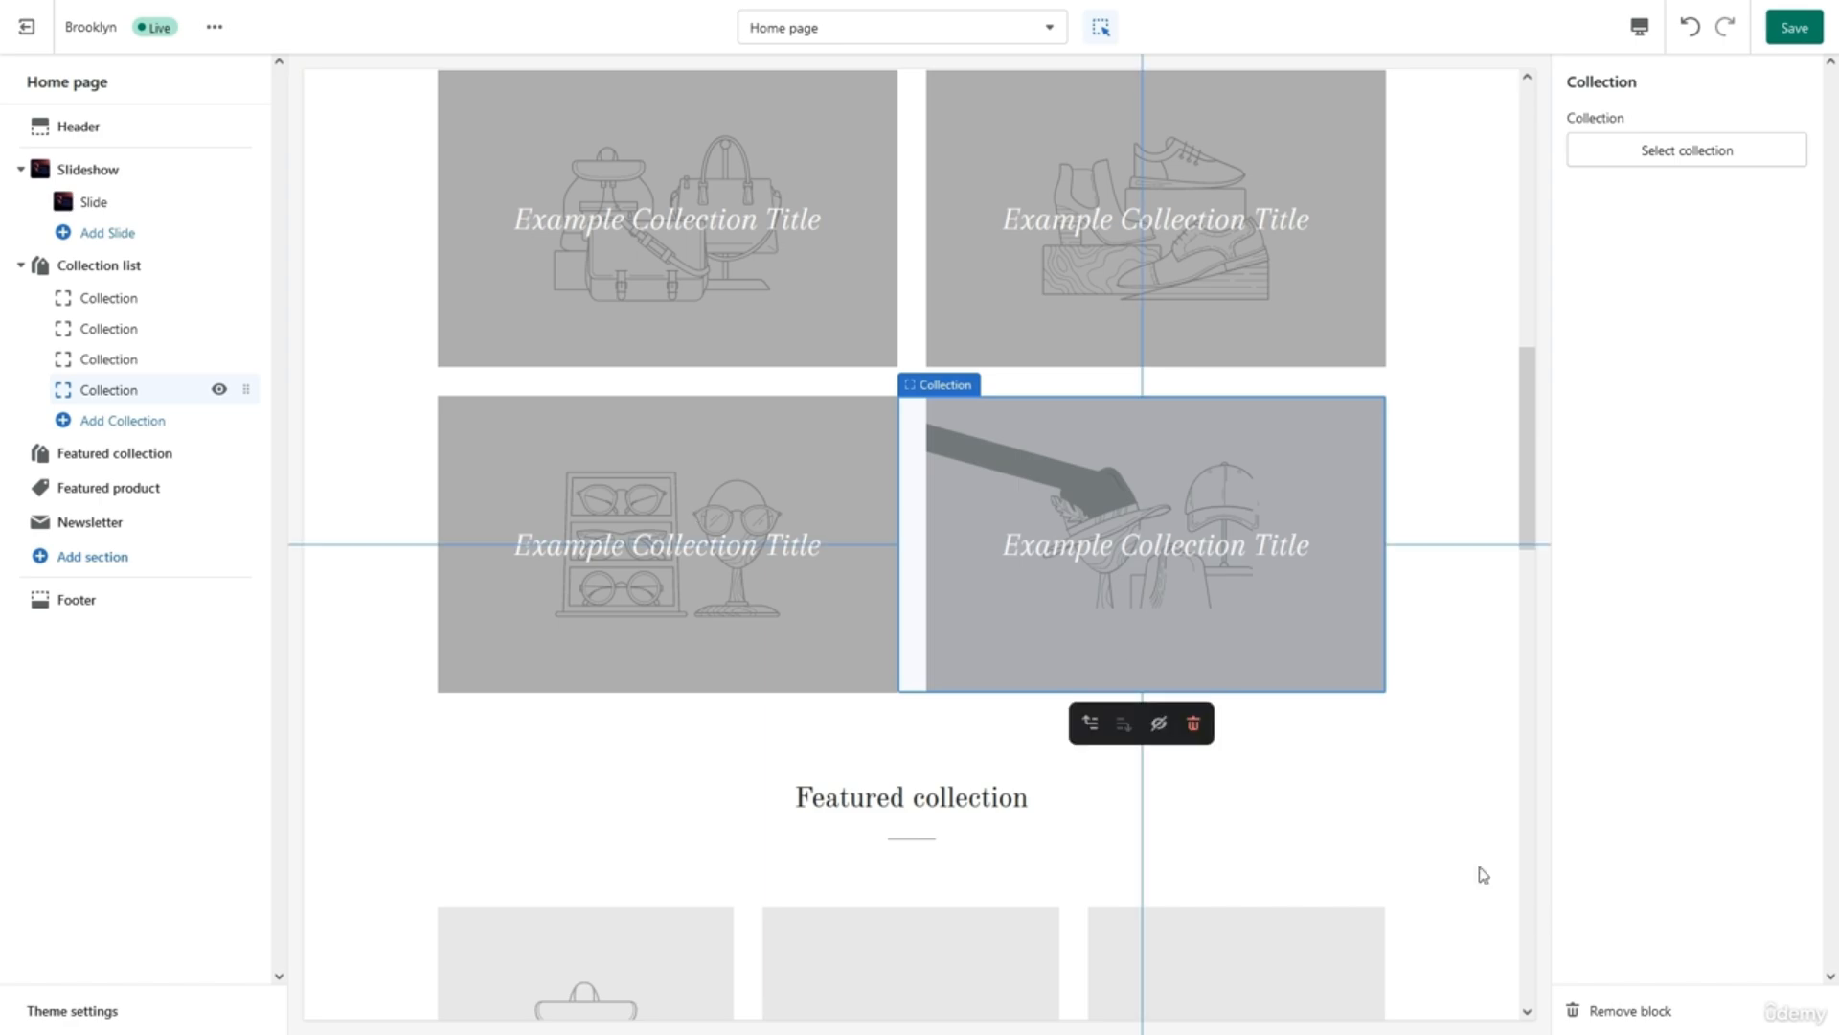
pyautogui.click(1595, 1011)
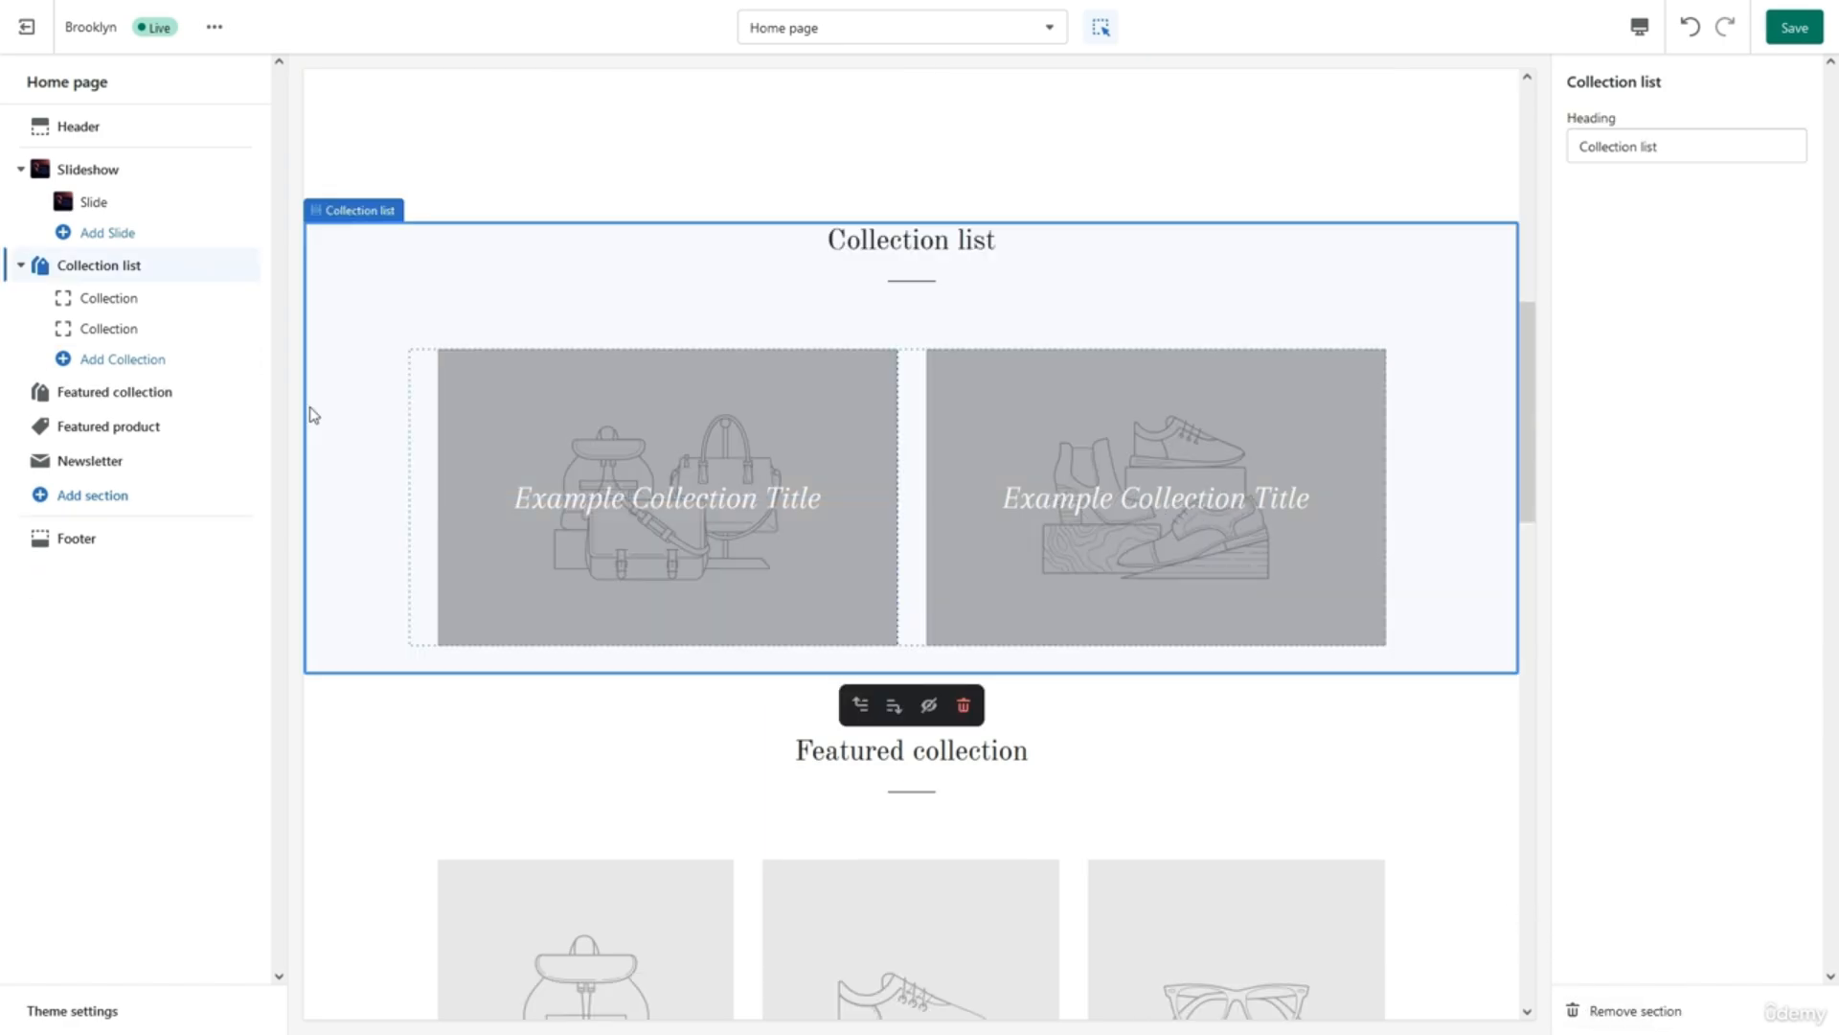
pyautogui.click(139, 271)
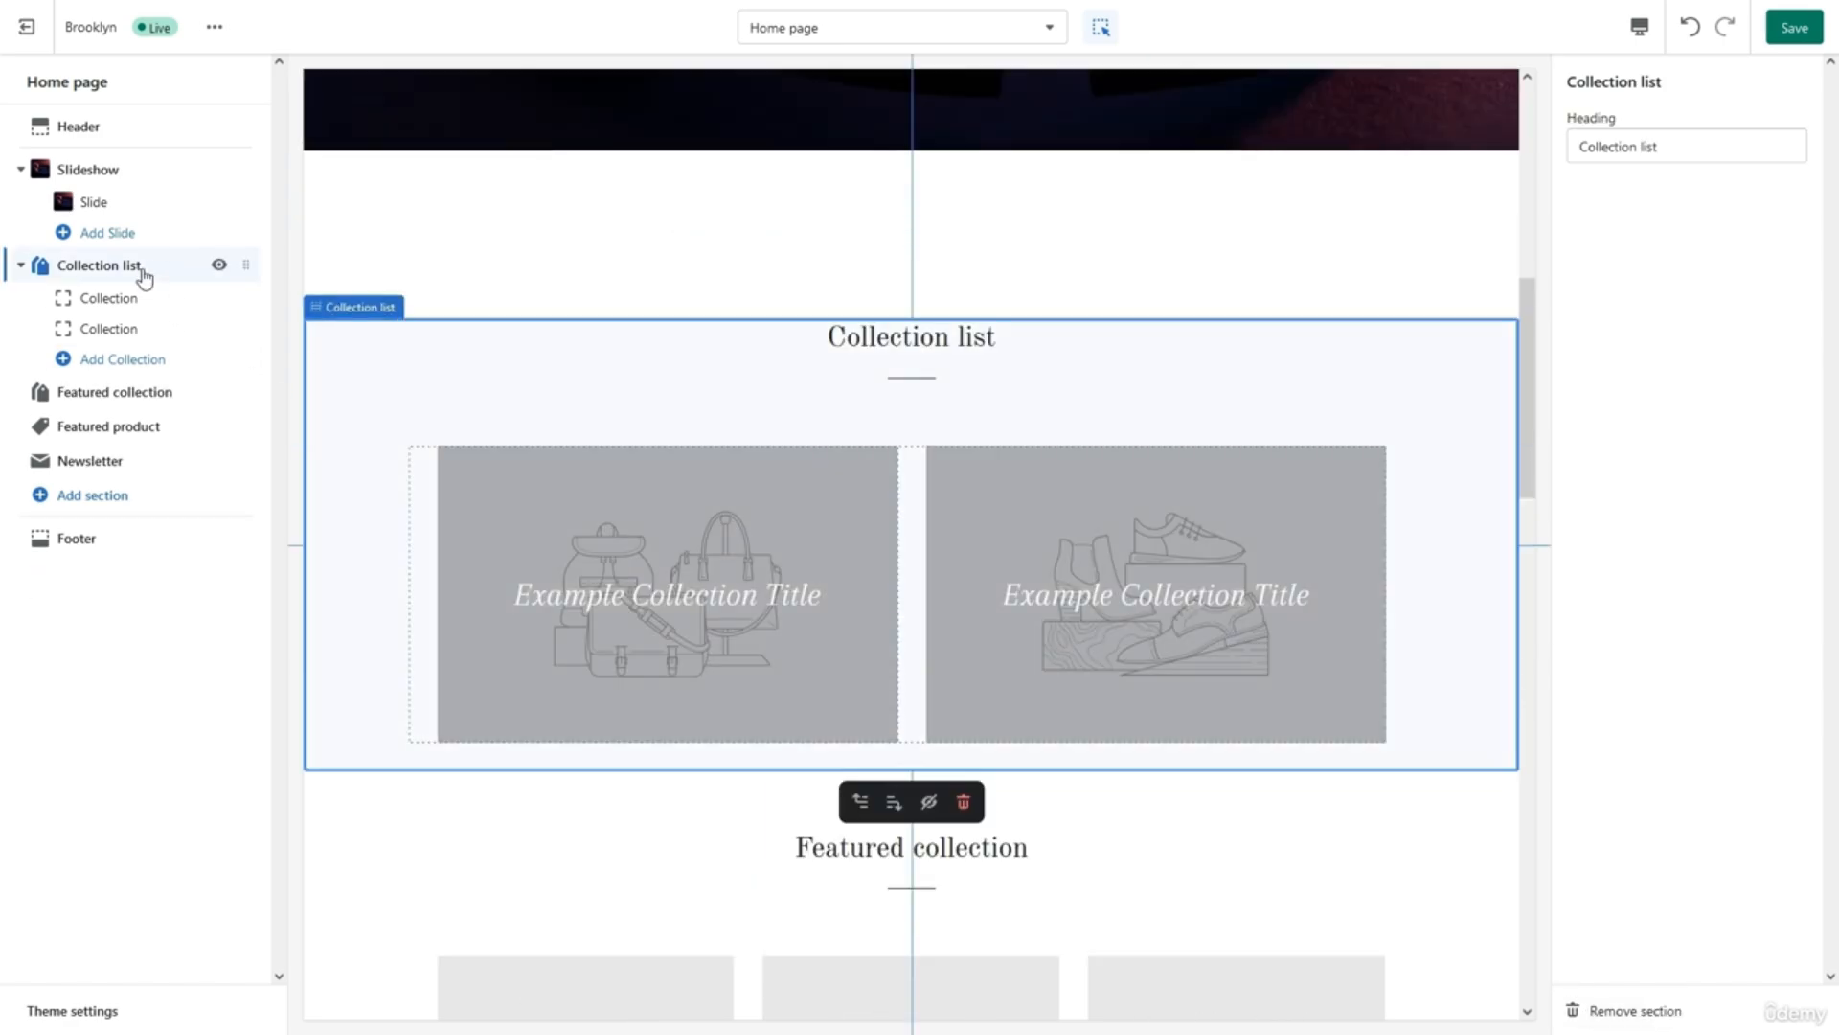
# Change the Collection list heading to 'Music ON World OFF'.
pyautogui.click(1718, 148)
pyautogui.hotkey('ctrl', 'a')
pyautogui.press('BackSpace')
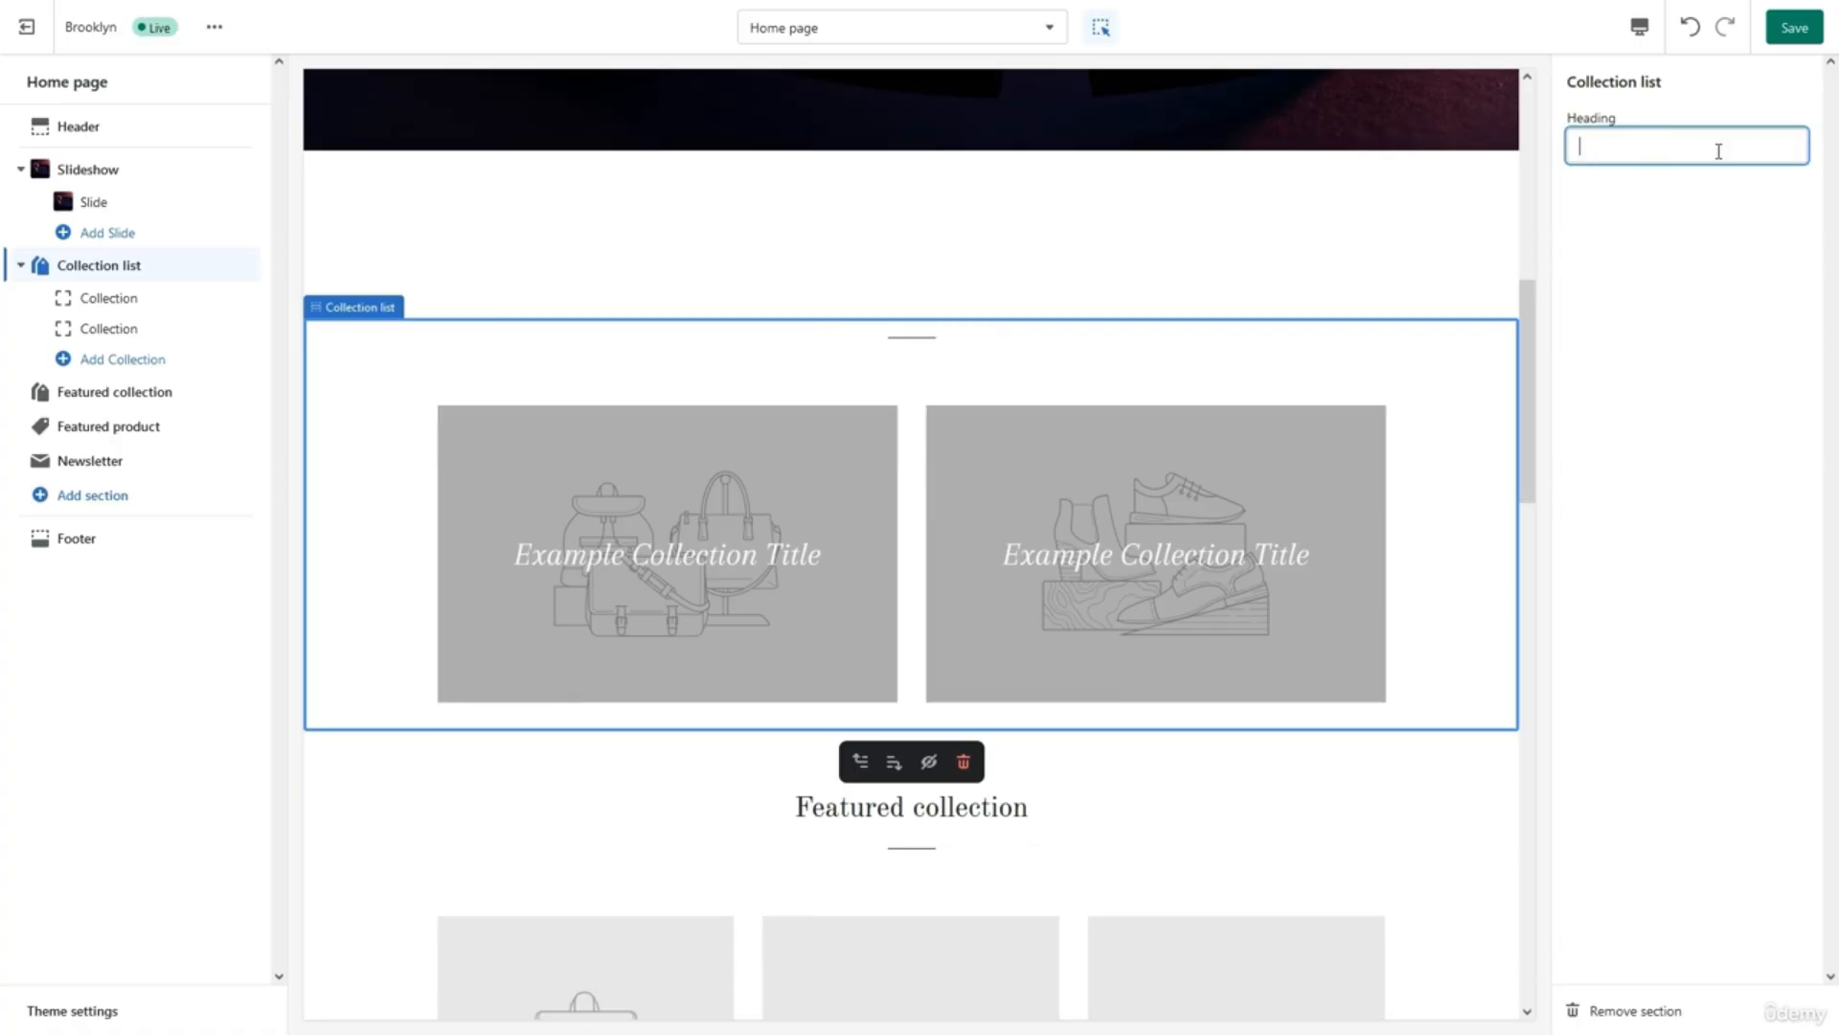
pyautogui.write('Music ON WOrld')
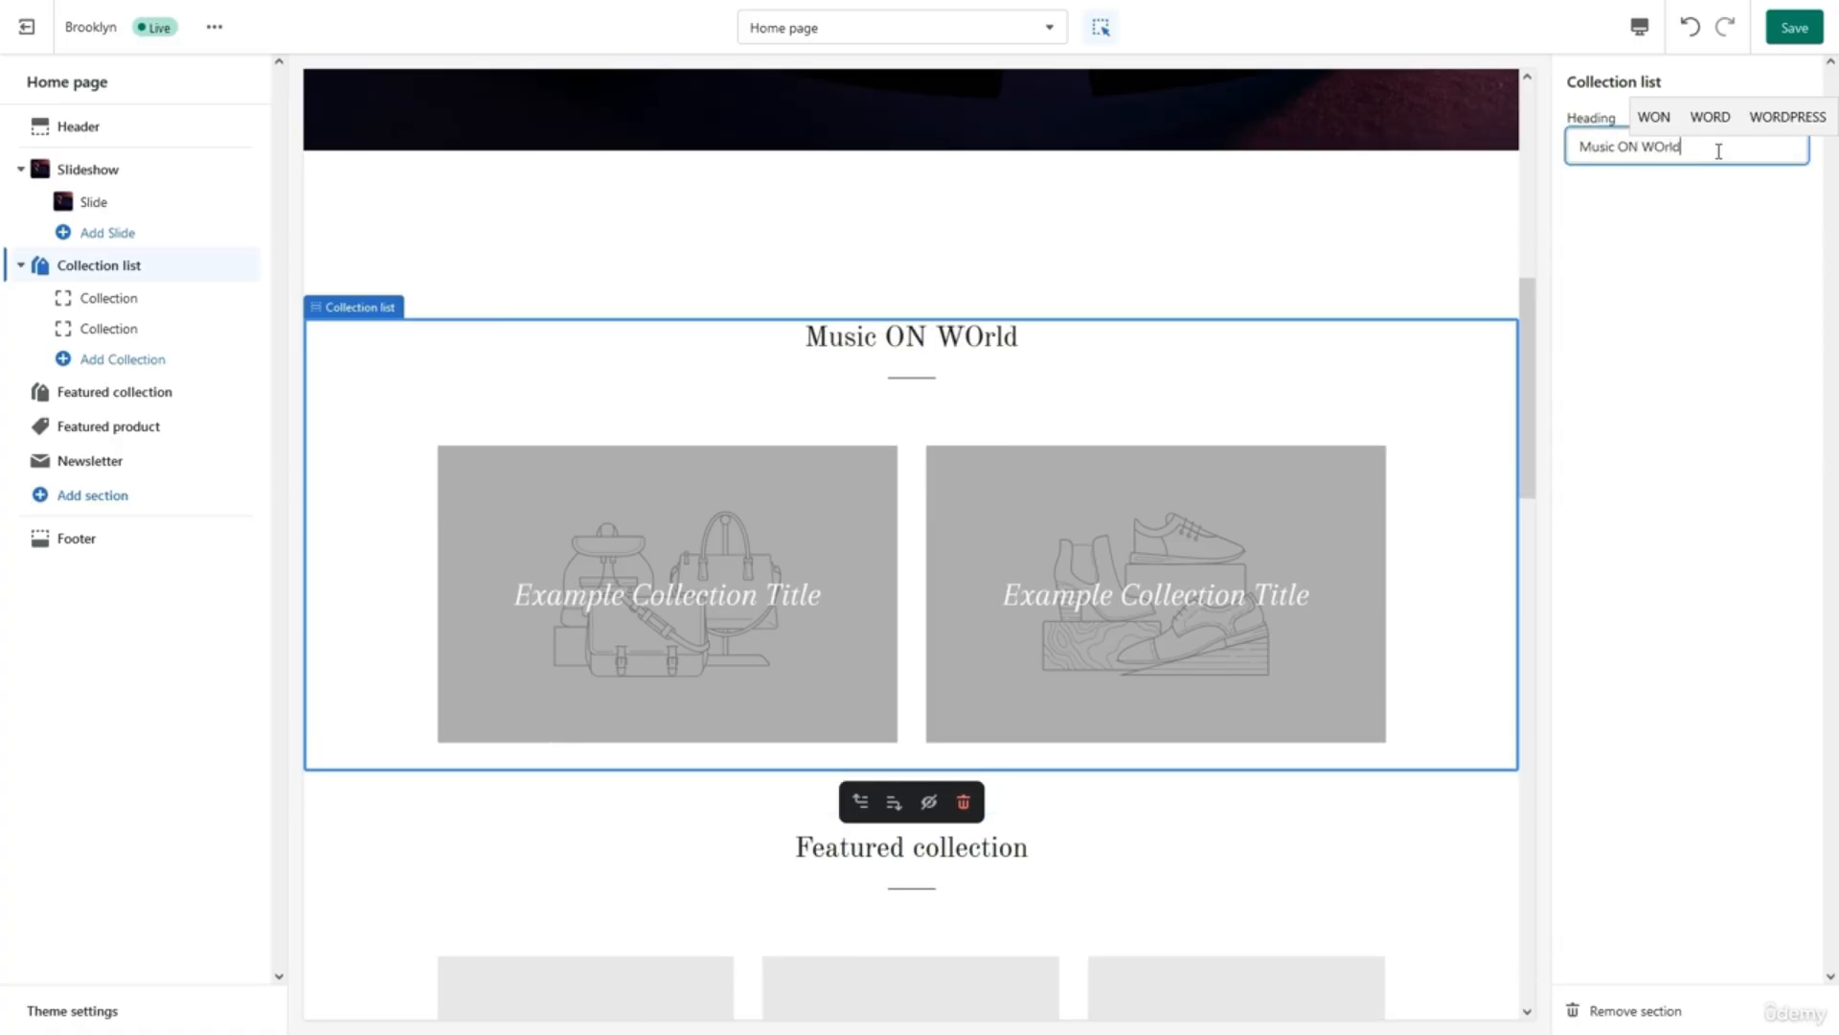
pyautogui.press('BackSpace')
pyautogui.press('BackSpace')
pyautogui.press('BackSpace')
pyautogui.press('BackSpace')
pyautogui.write('orld OFF')
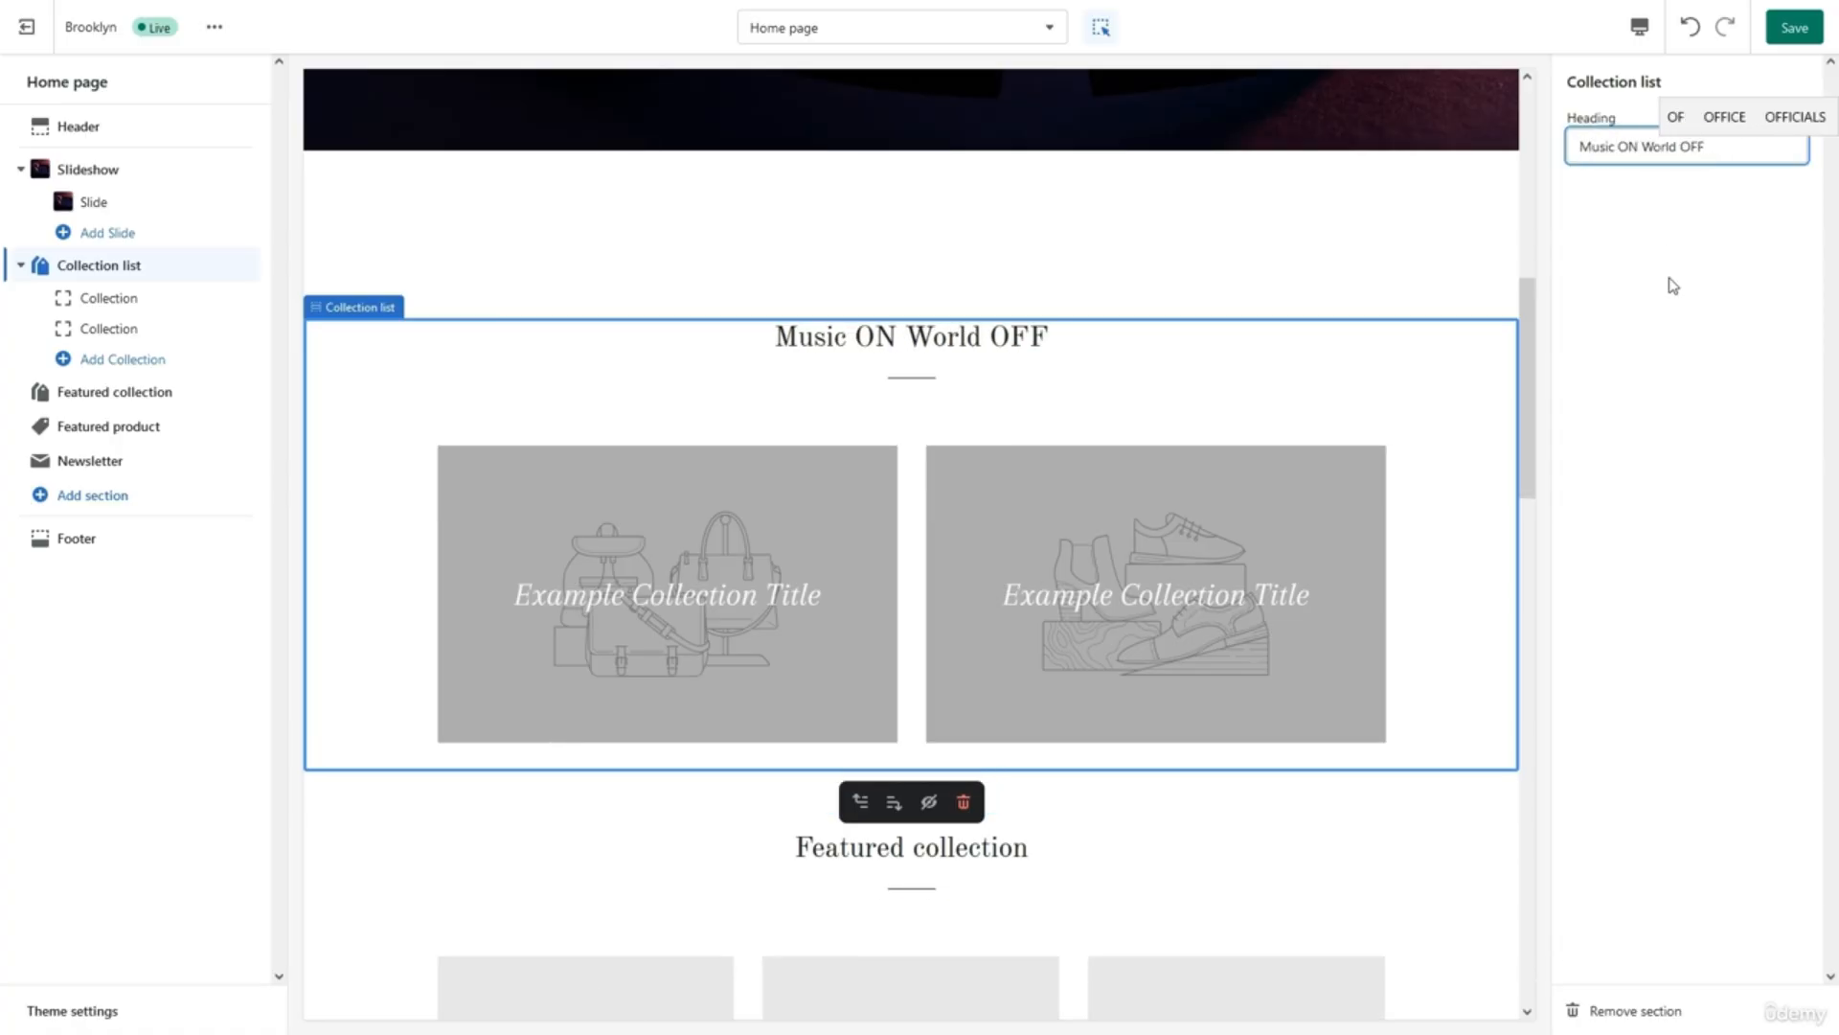
pyautogui.click(1673, 286)
pyautogui.scroll(-2, 1131, 326)
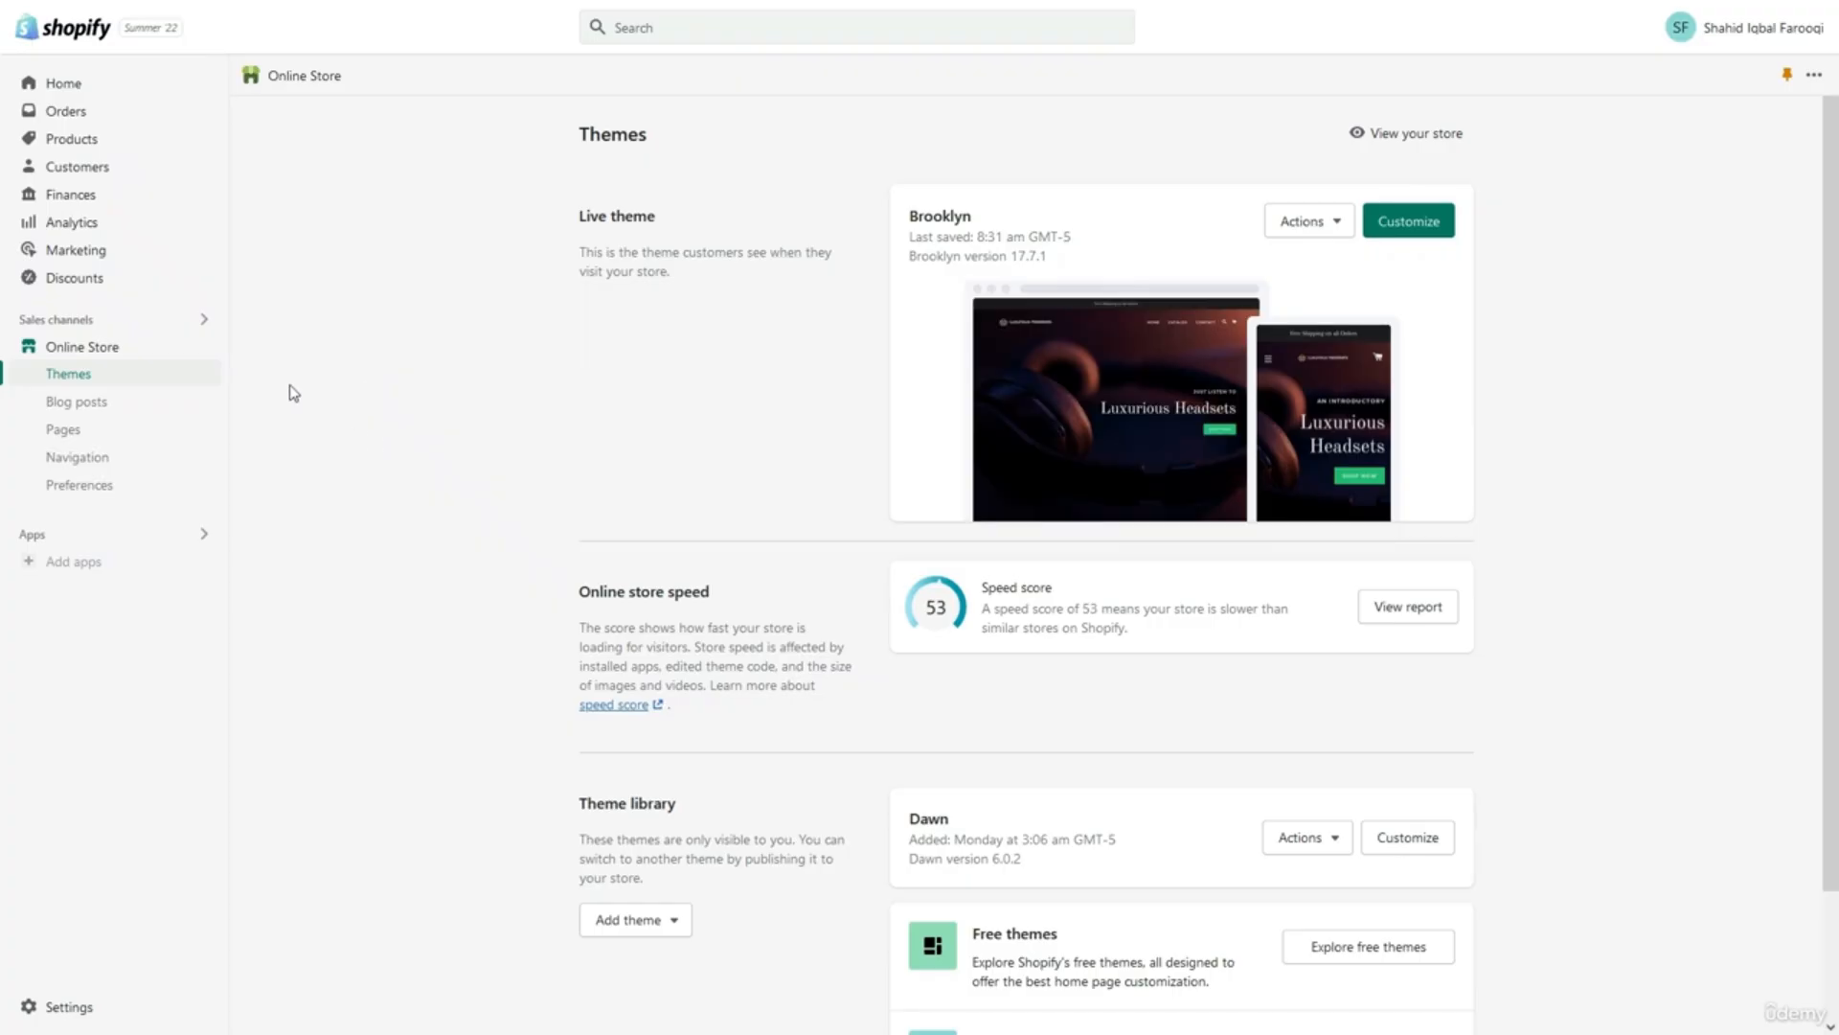
# Delete the Homepage collection from Products > Collections.
pyautogui.click(67, 141)
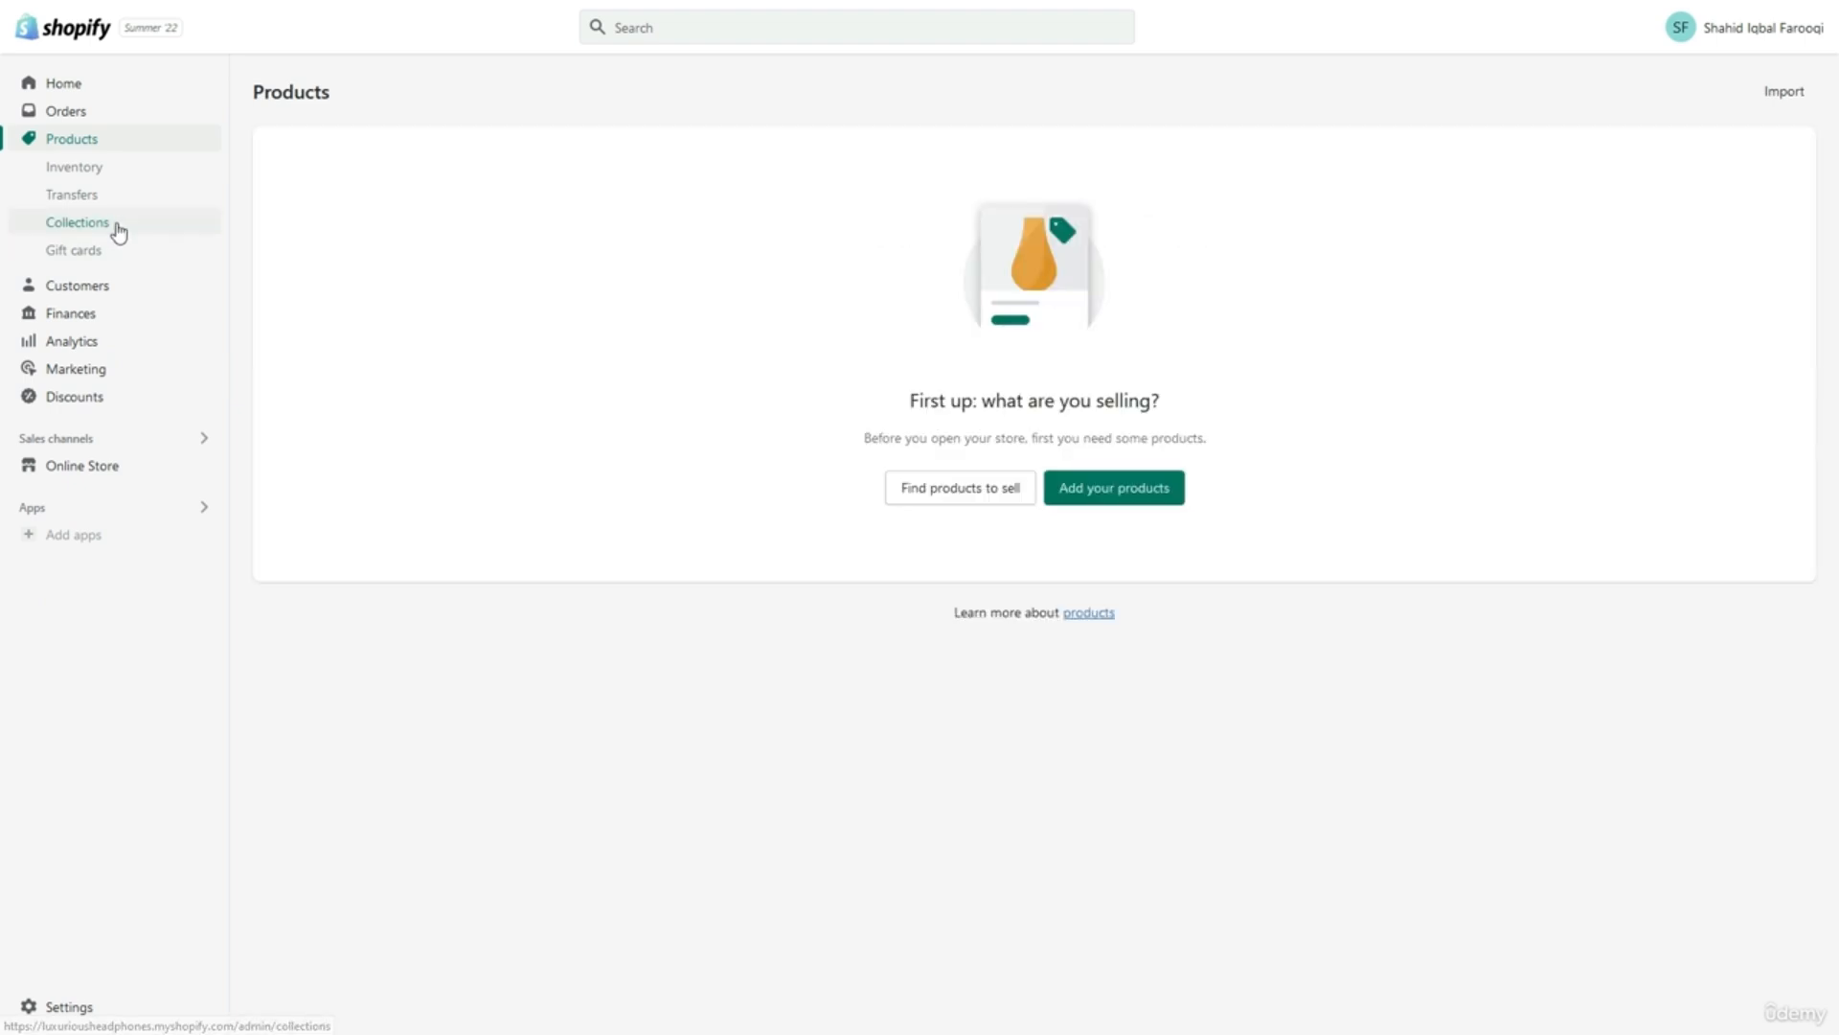
pyautogui.click(116, 224)
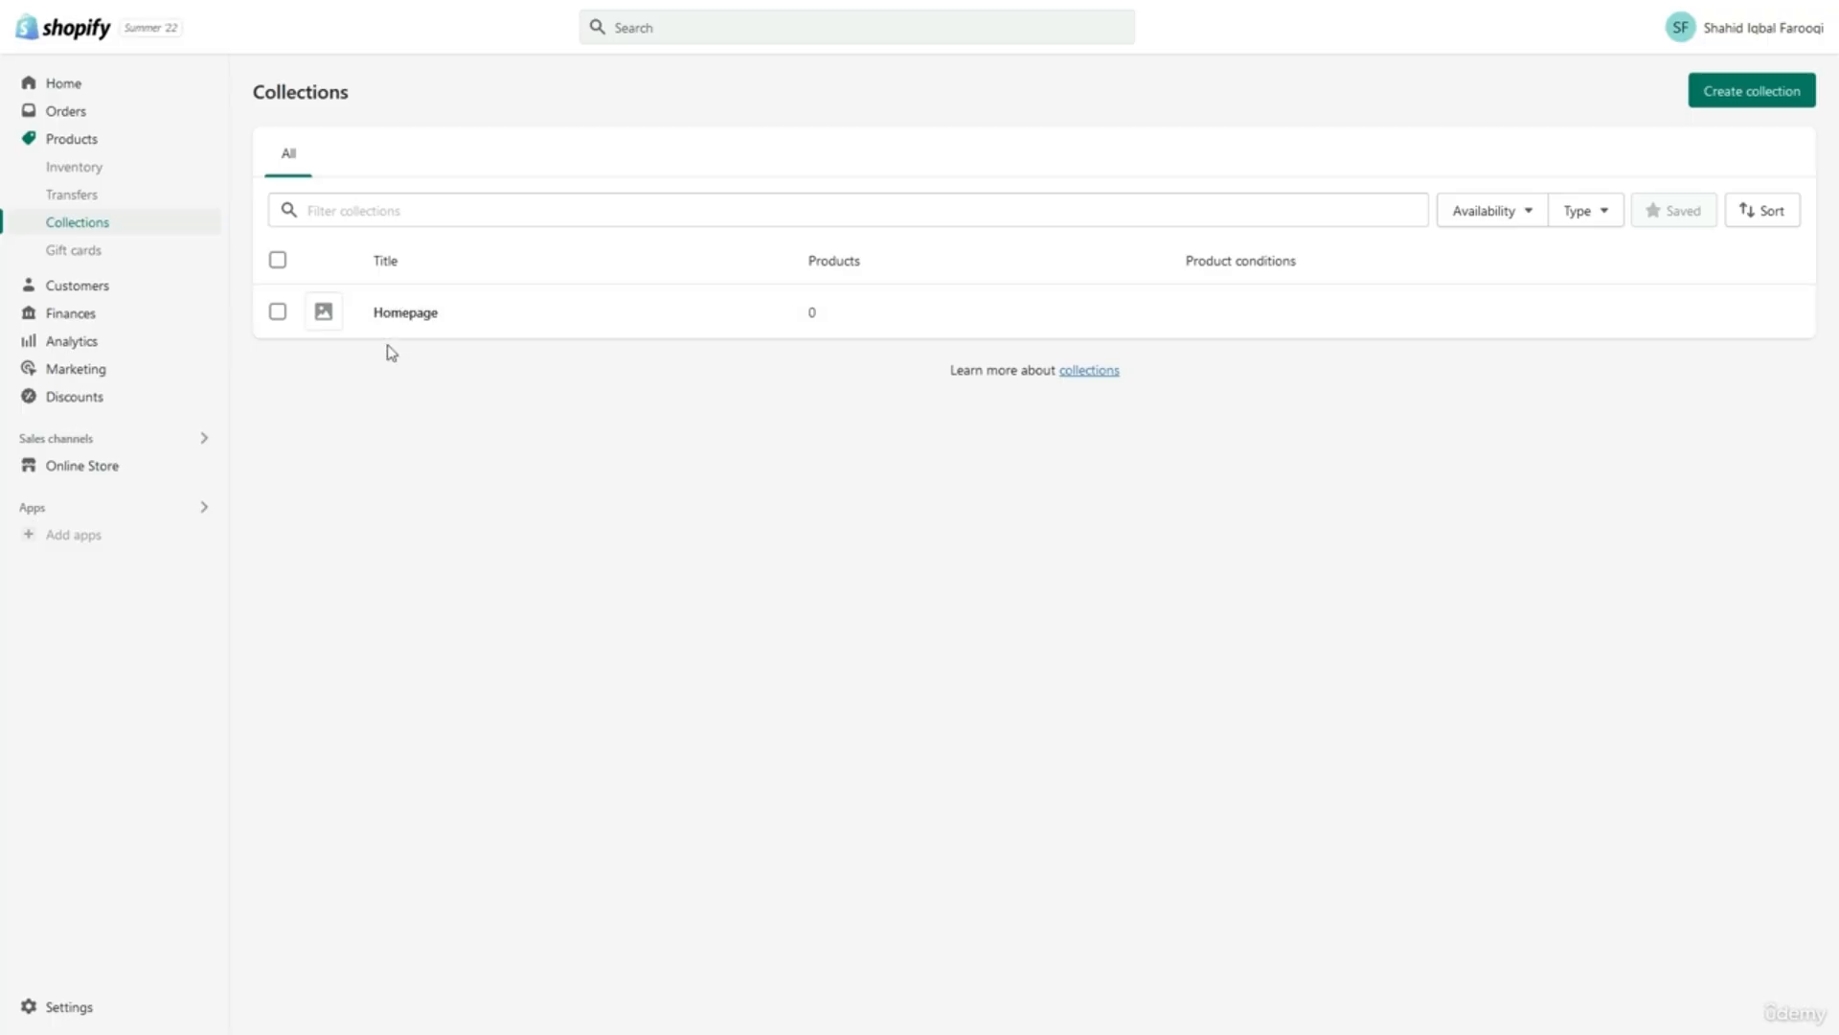
pyautogui.click(278, 312)
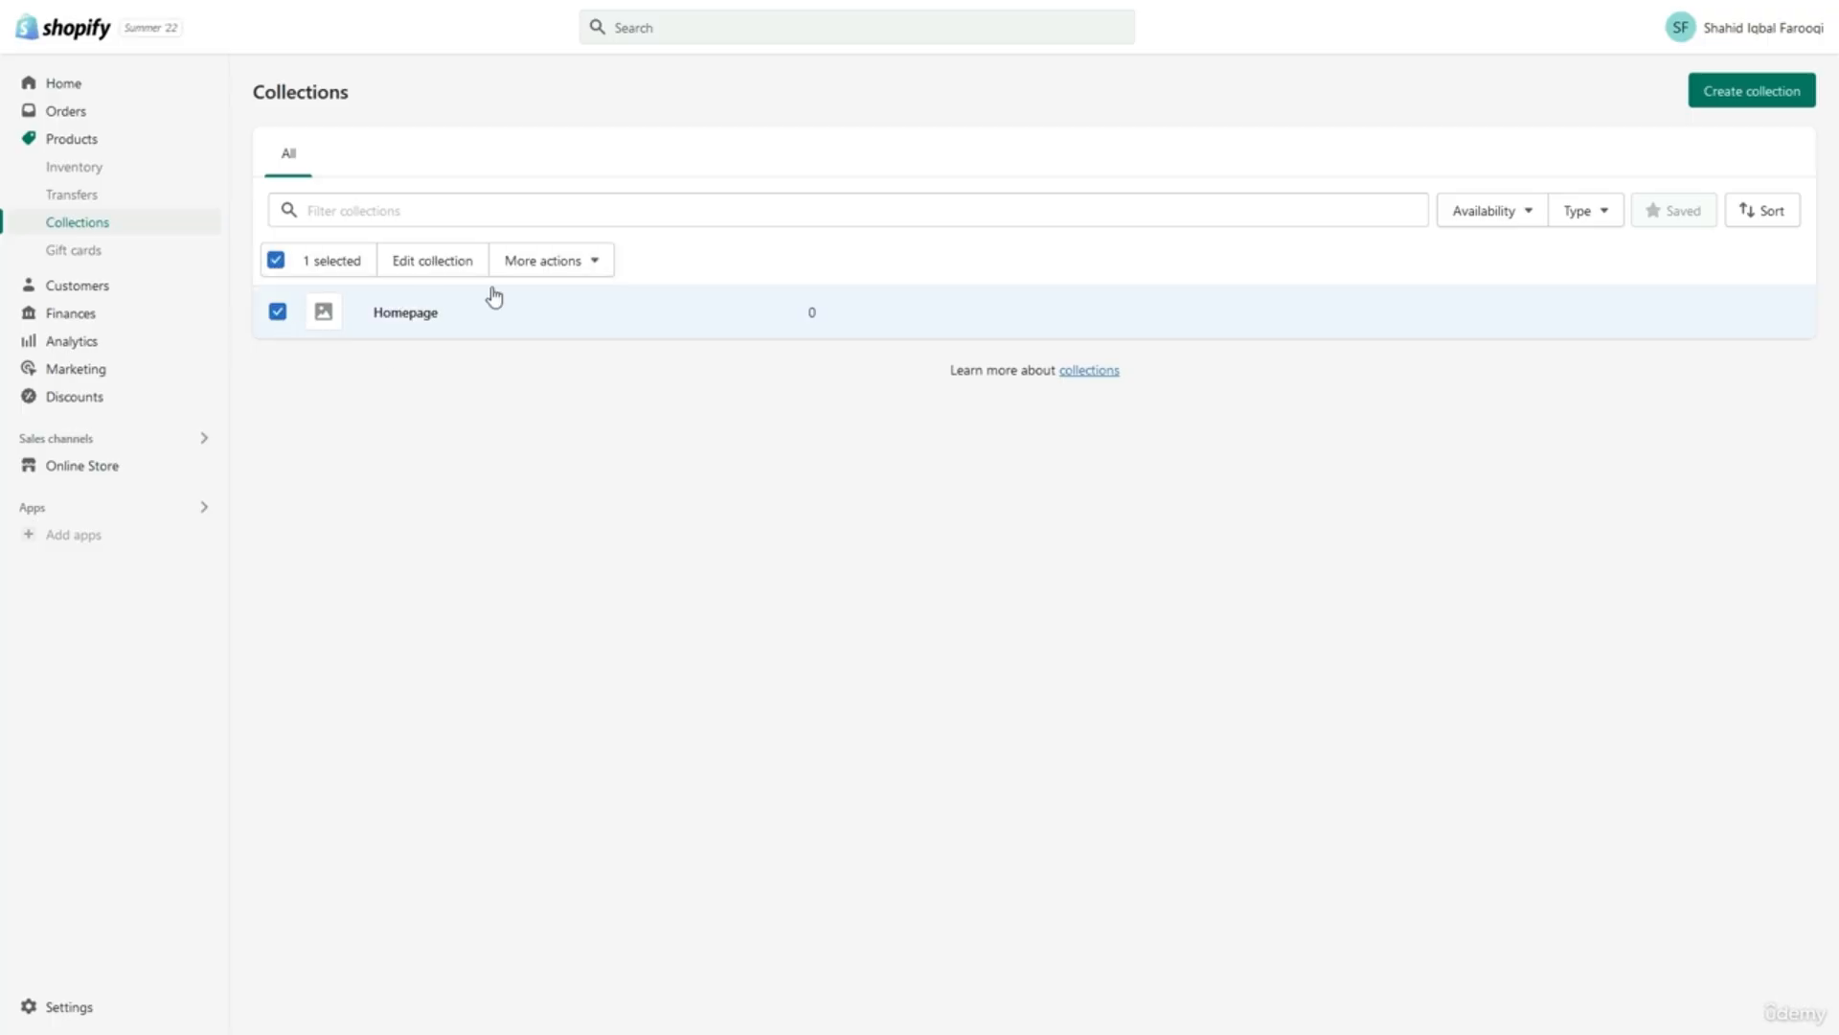
pyautogui.click(542, 278)
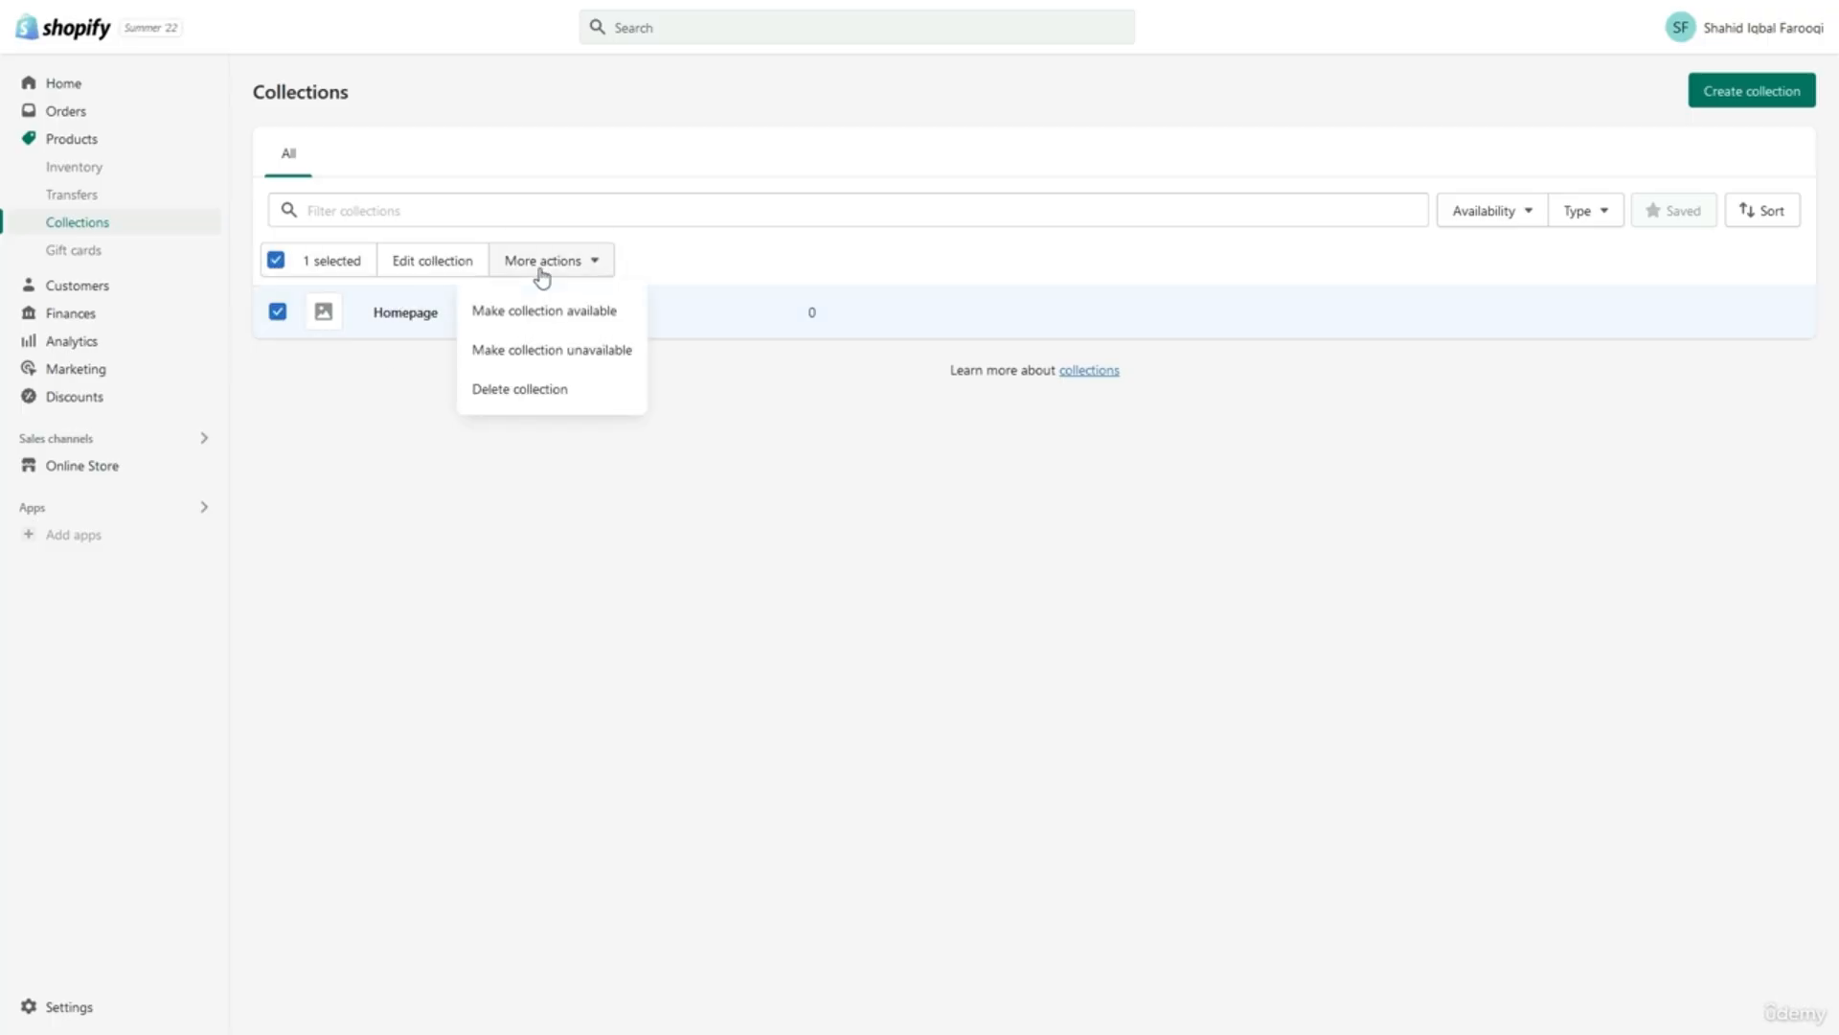
pyautogui.click(542, 389)
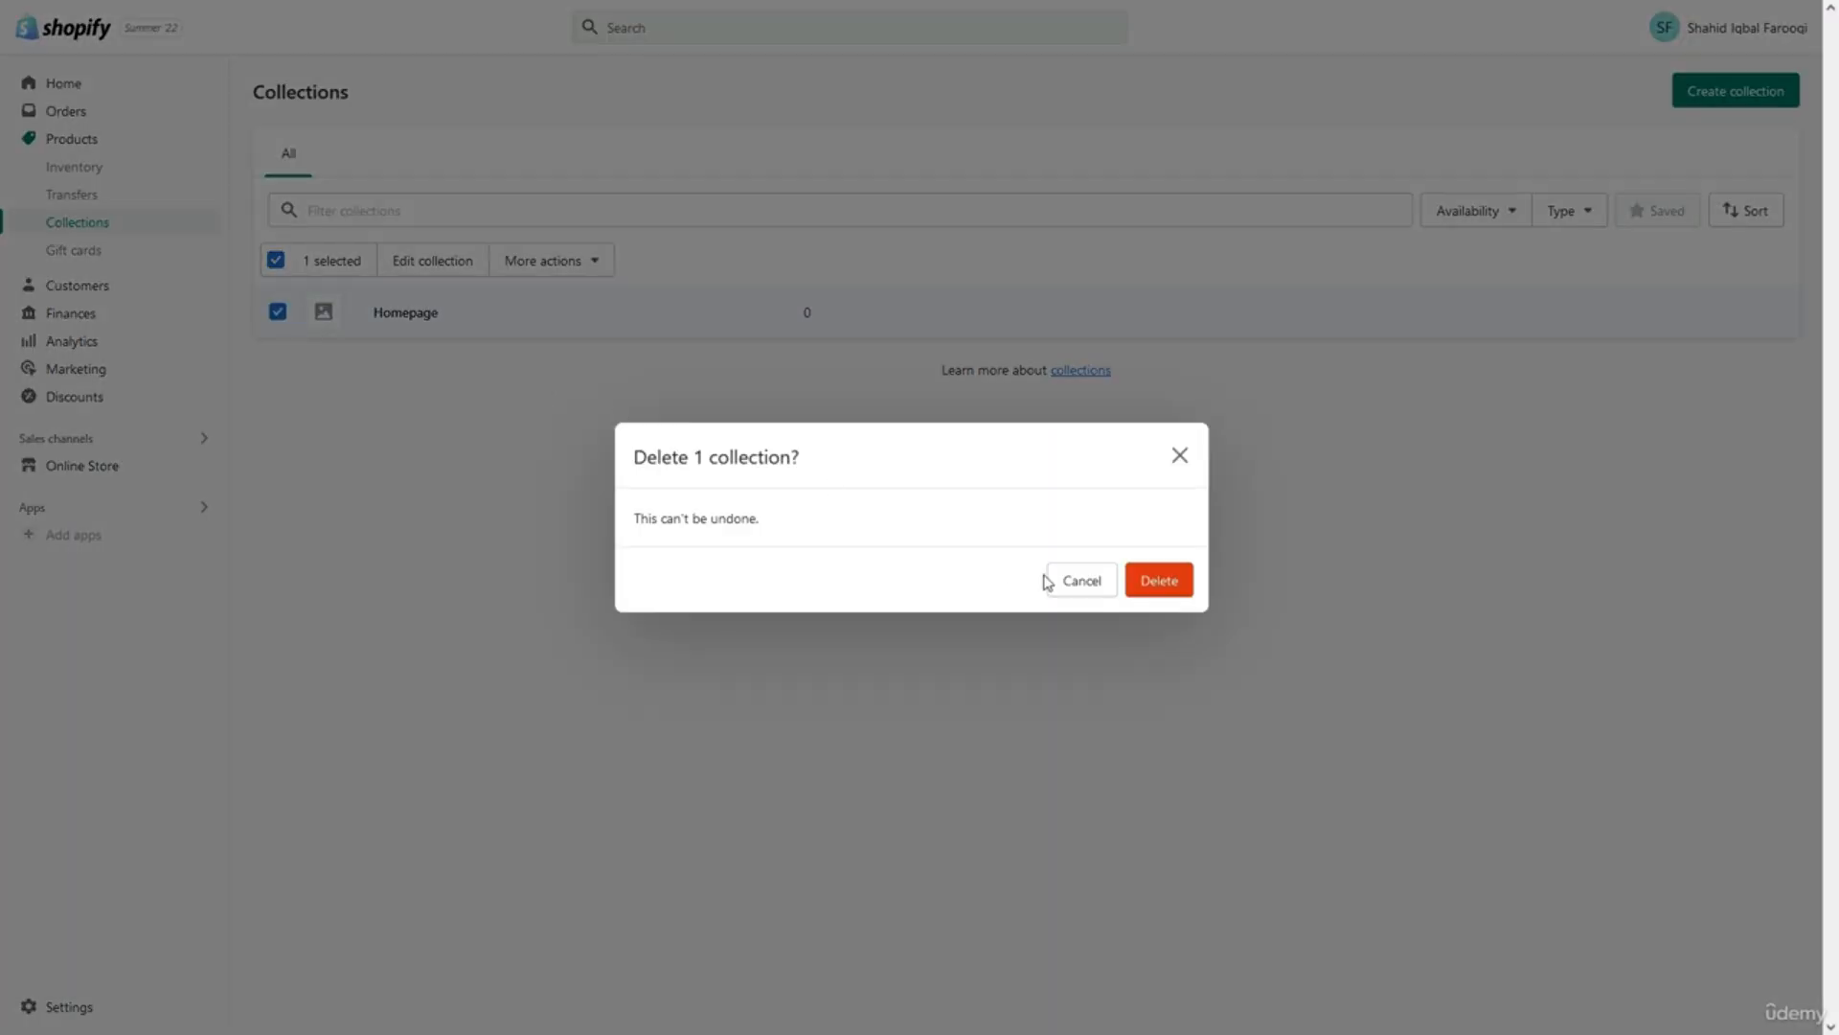
pyautogui.click(1154, 580)
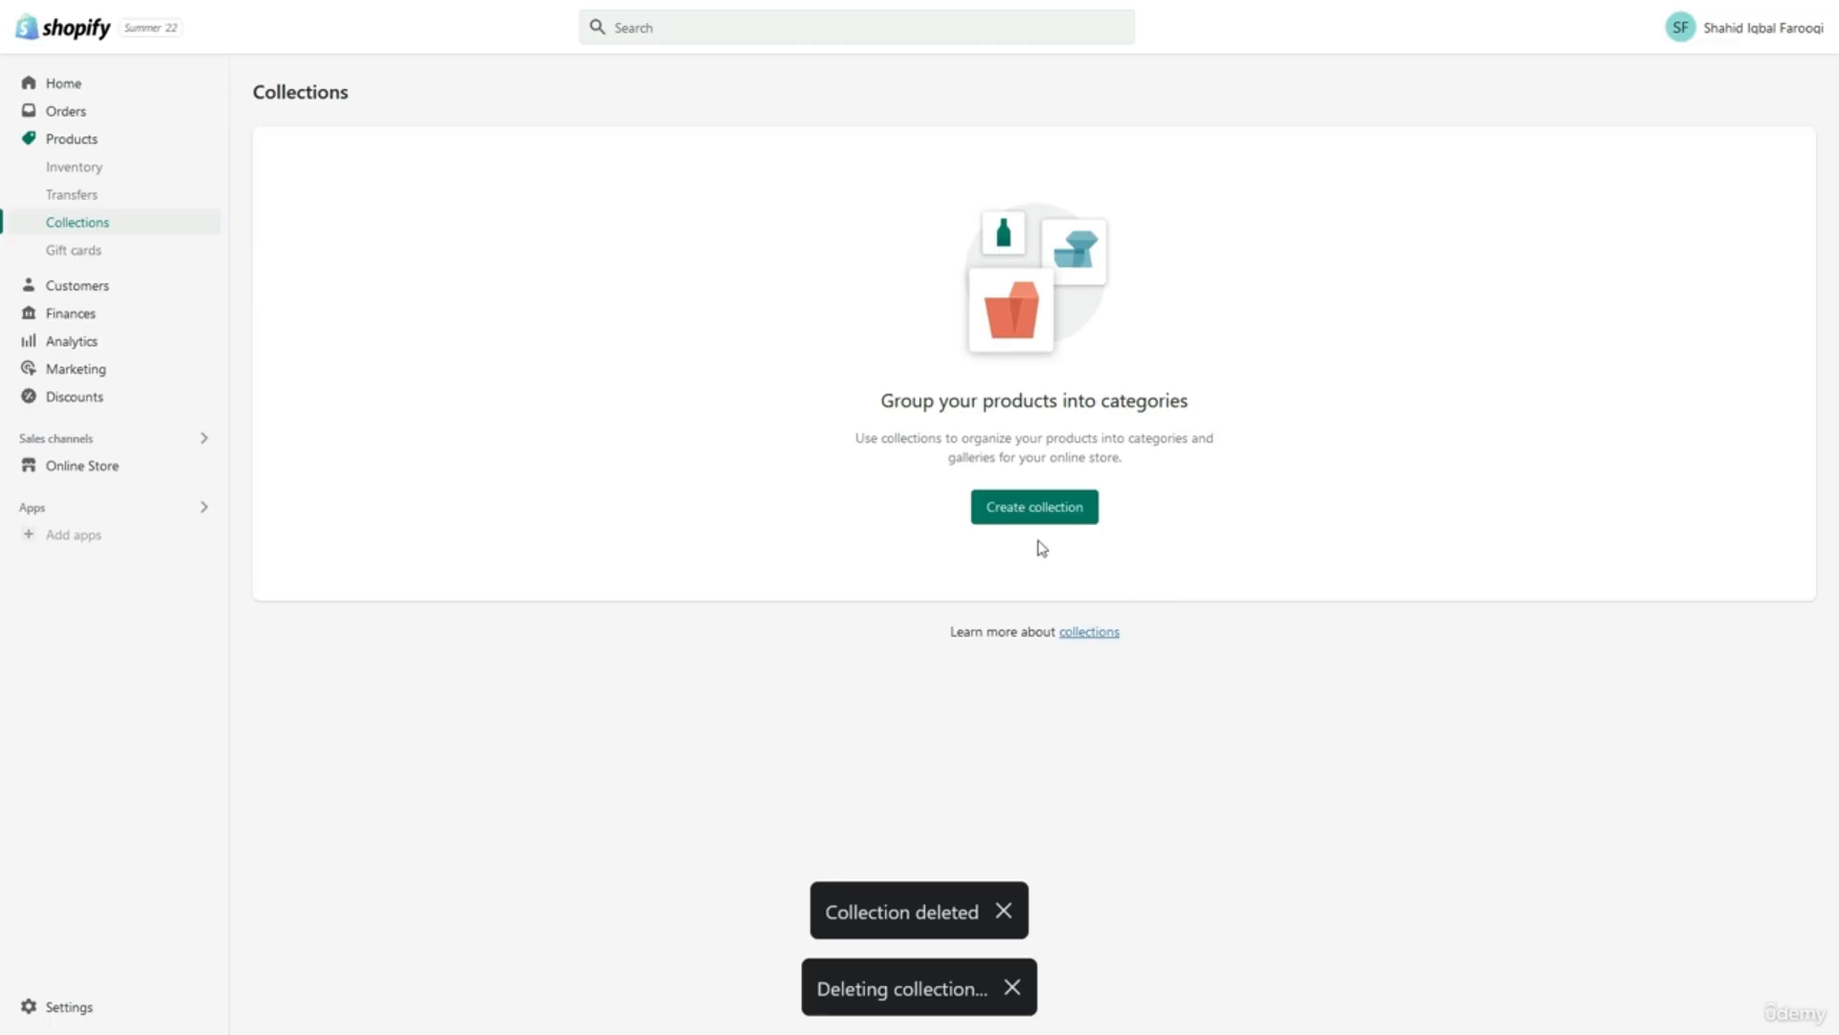
# Start a new collection titled 'Noise Cancelling Headsets' and set its type to Manual.
pyautogui.click(1035, 506)
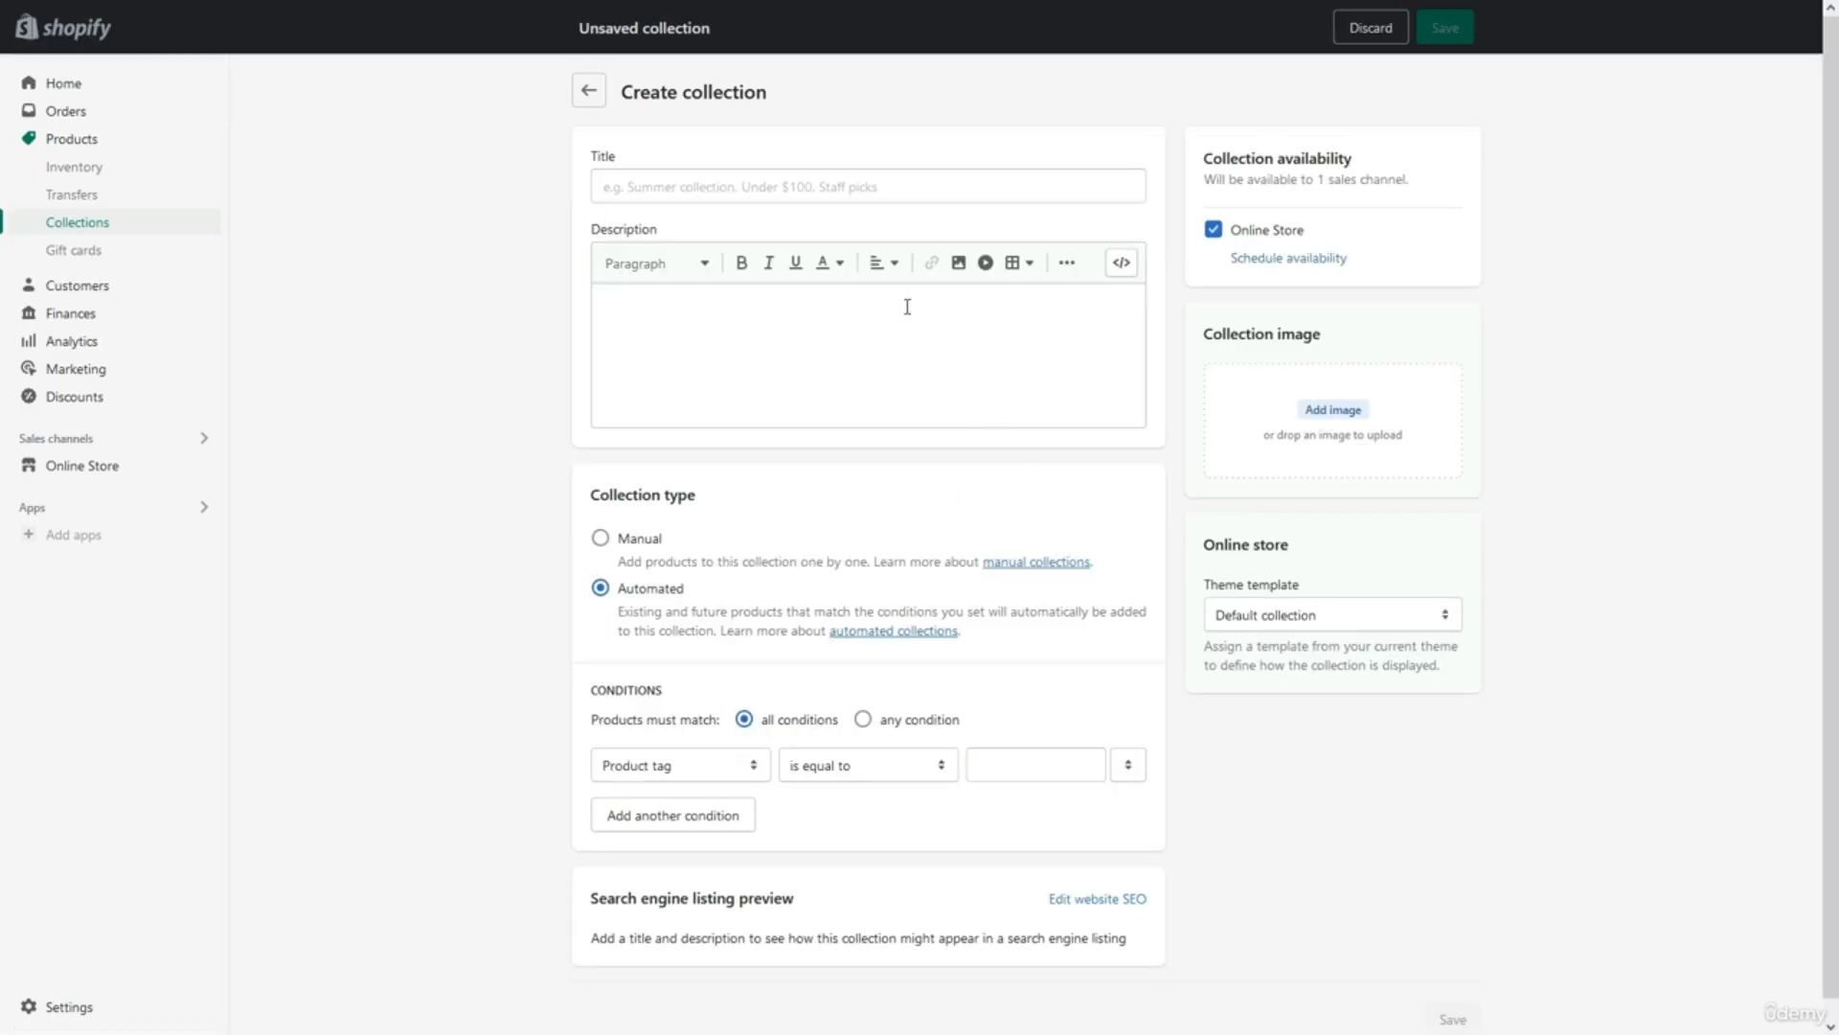
pyautogui.click(848, 187)
pyautogui.write('Noise Ca')
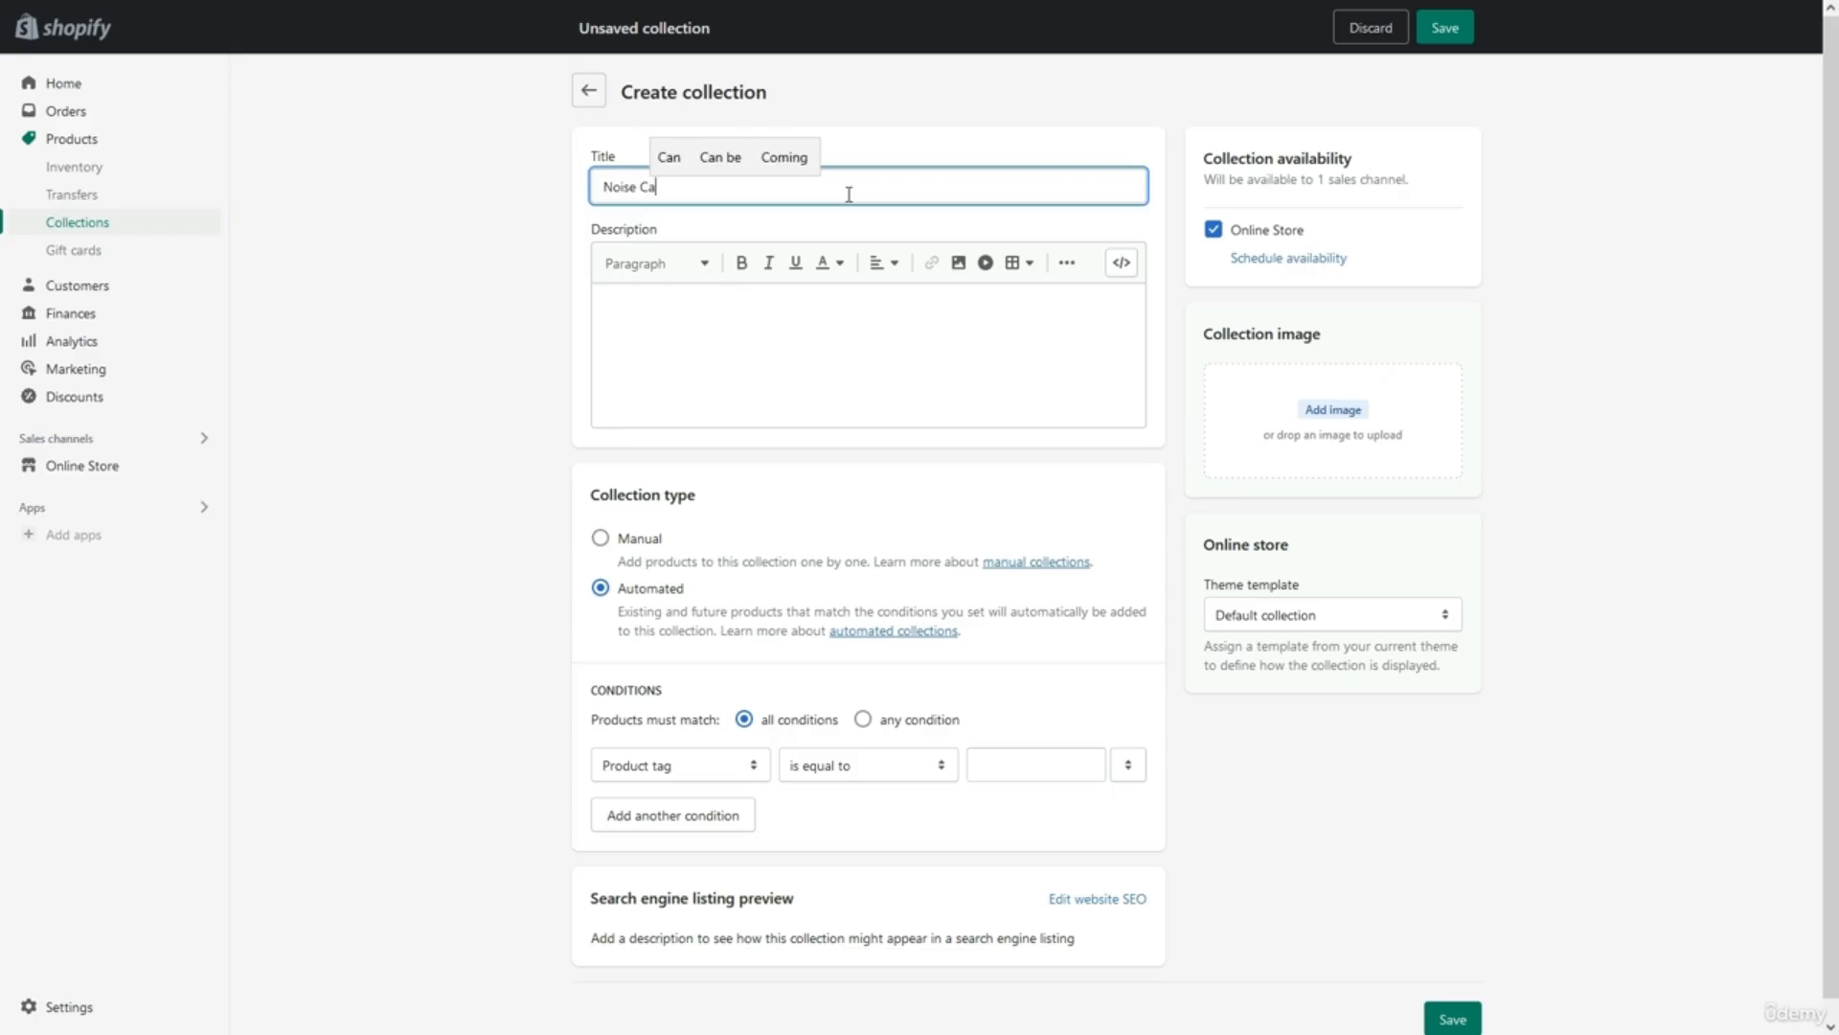
pyautogui.write('ncelling Headsets')
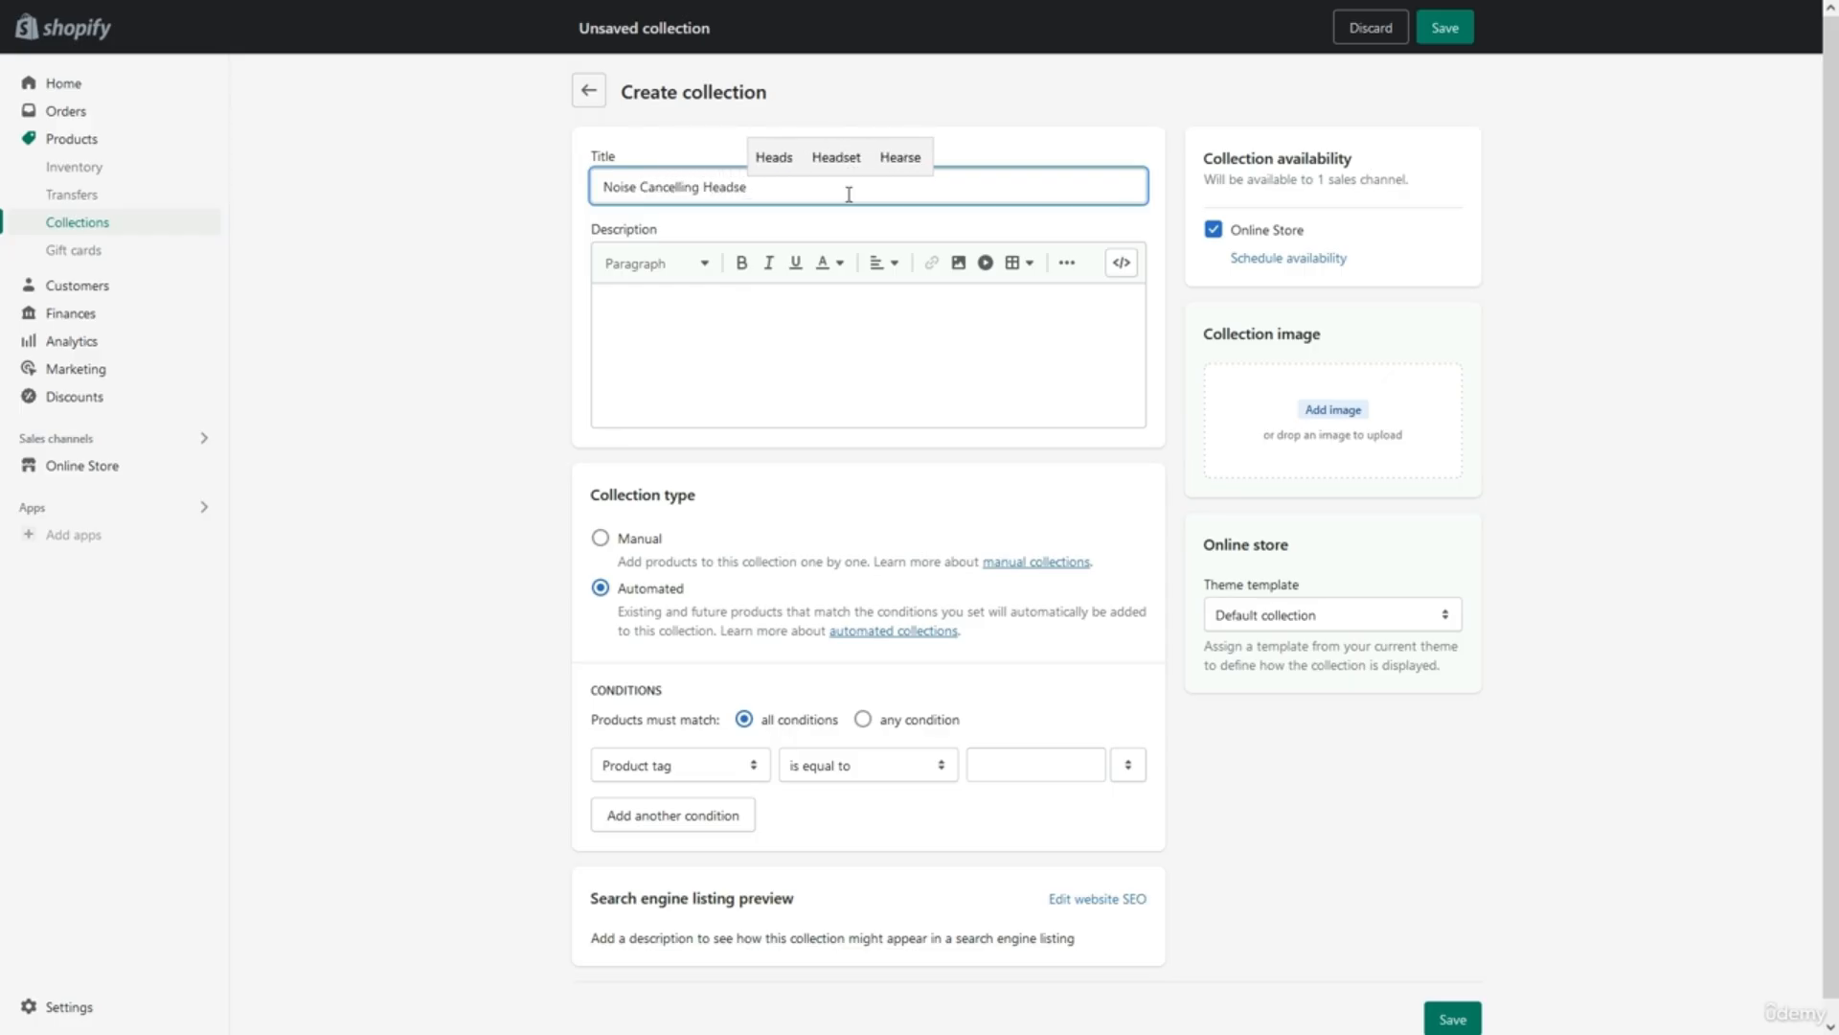
pyautogui.click(532, 355)
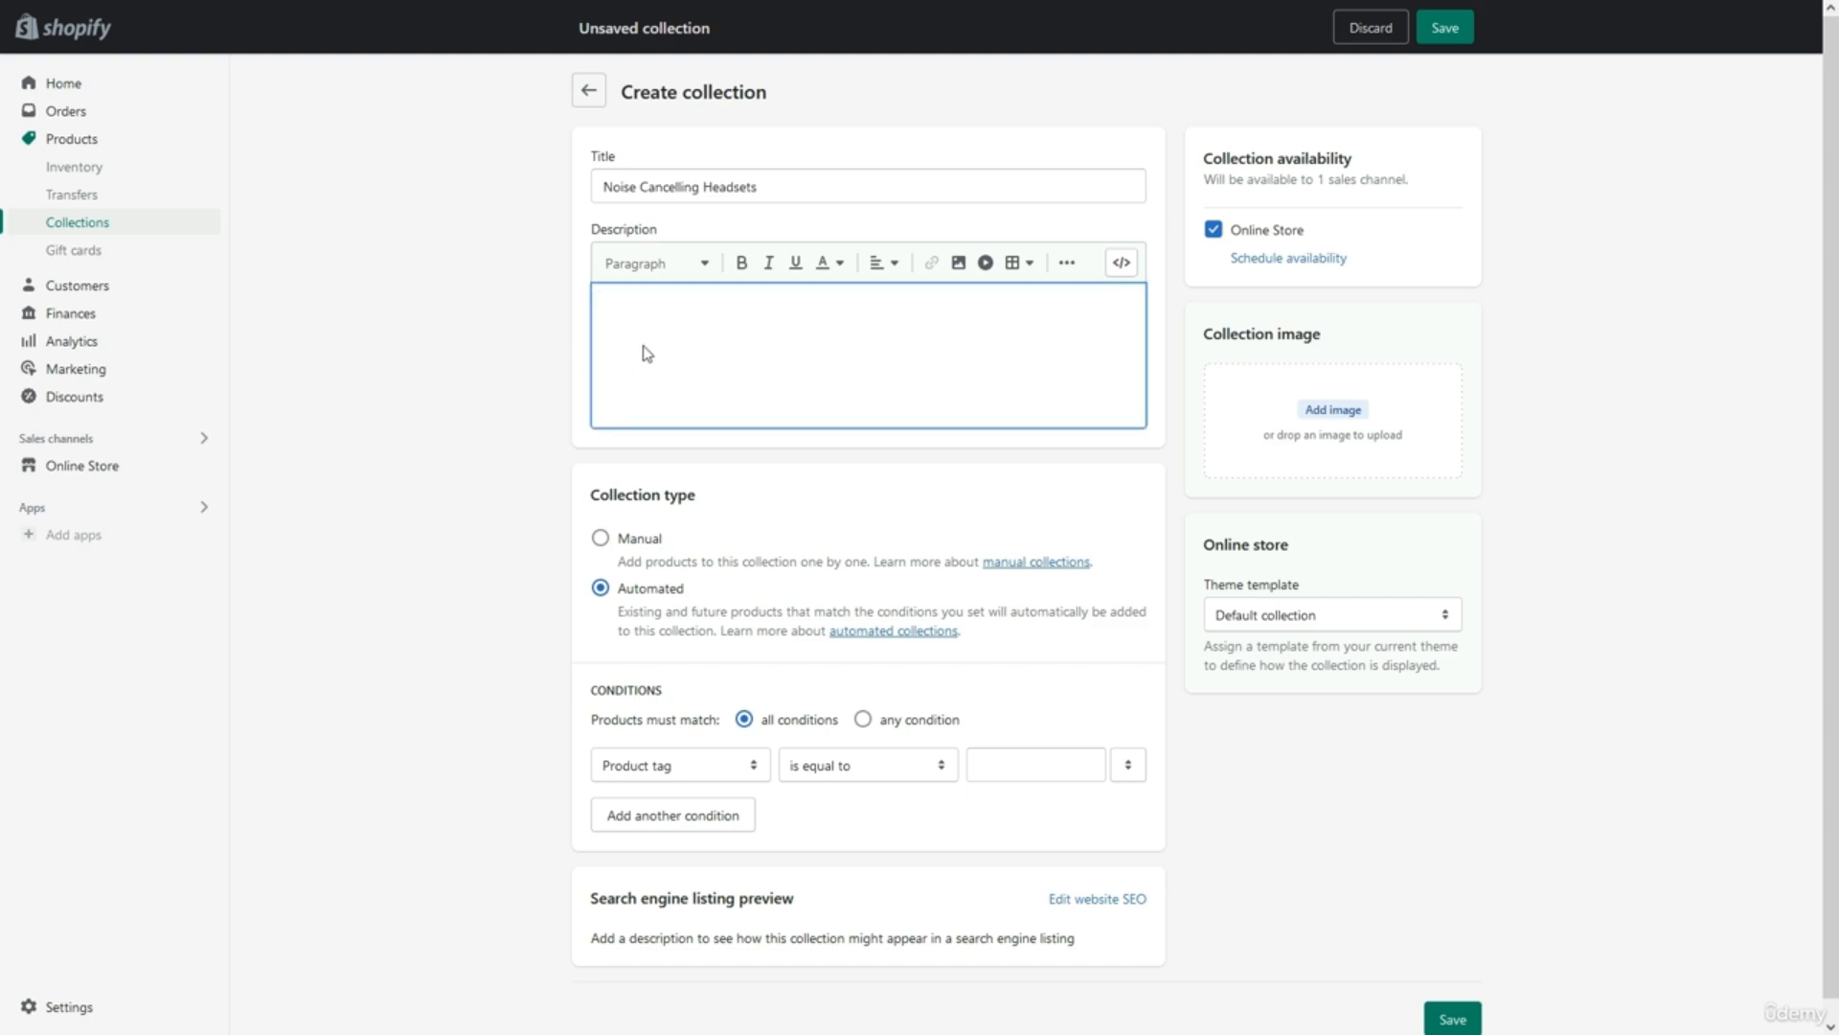
pyautogui.click(687, 518)
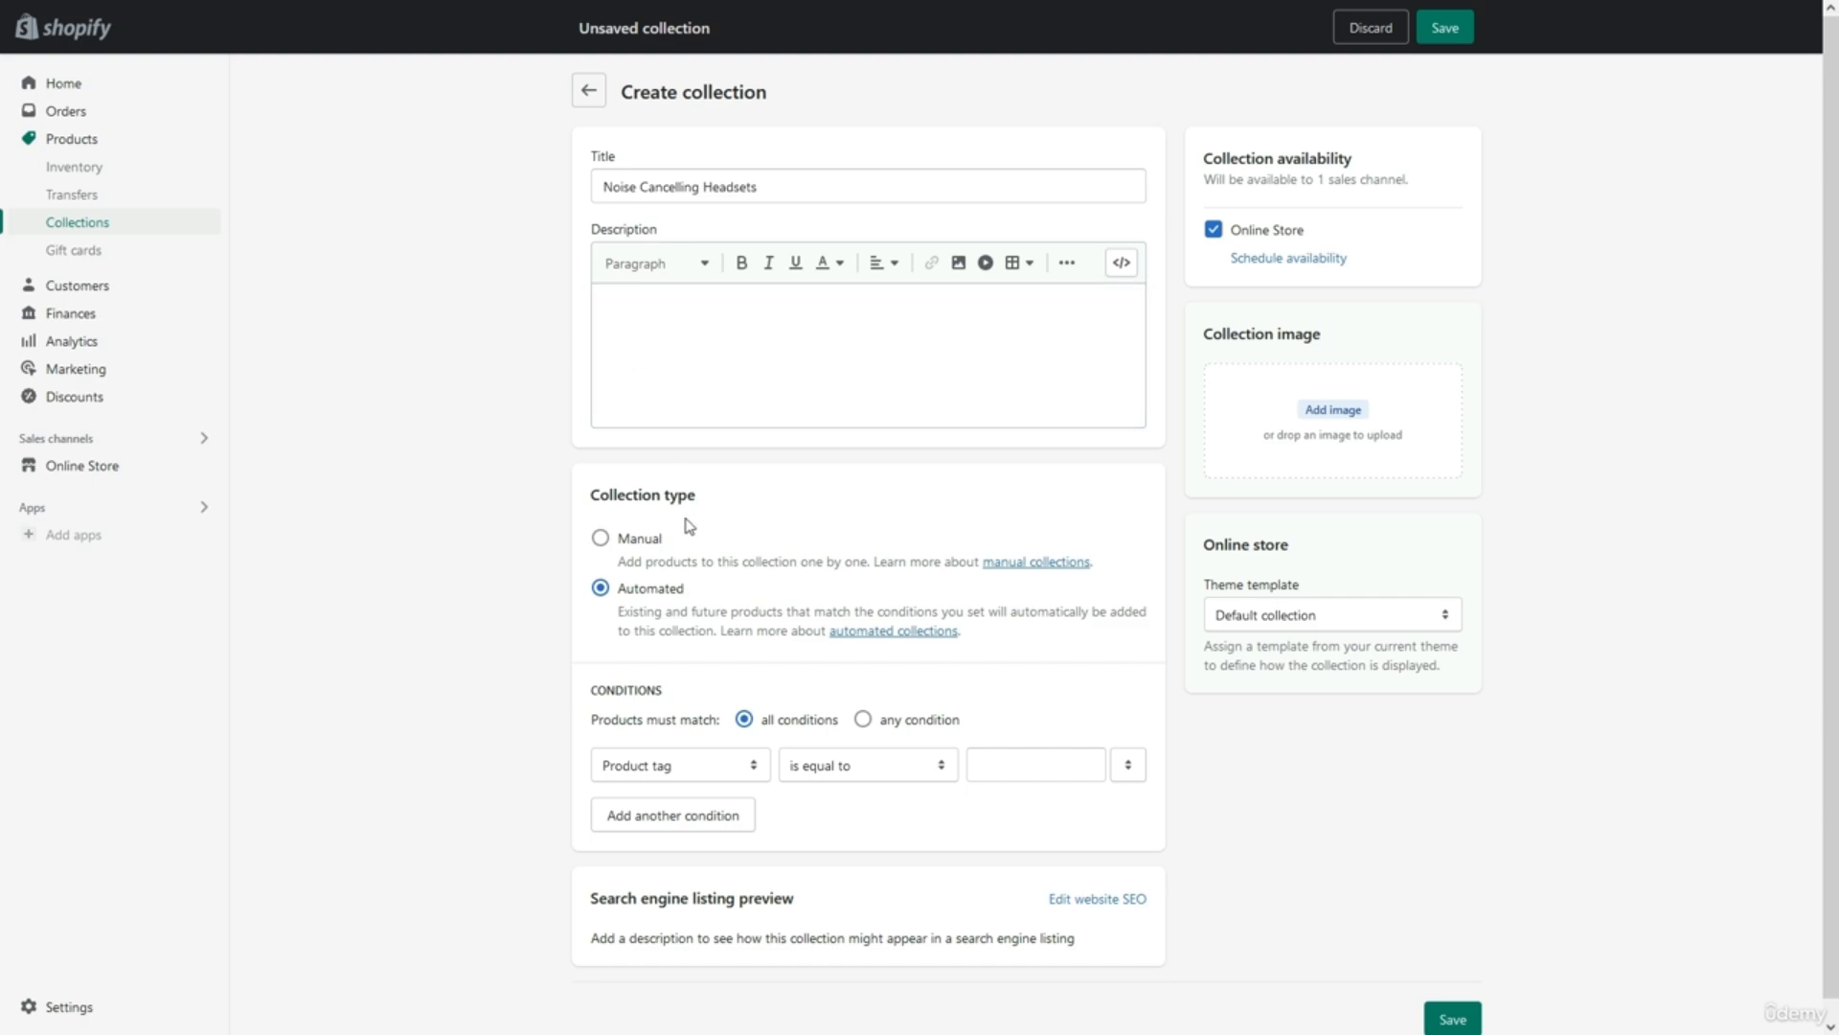
pyautogui.click(613, 545)
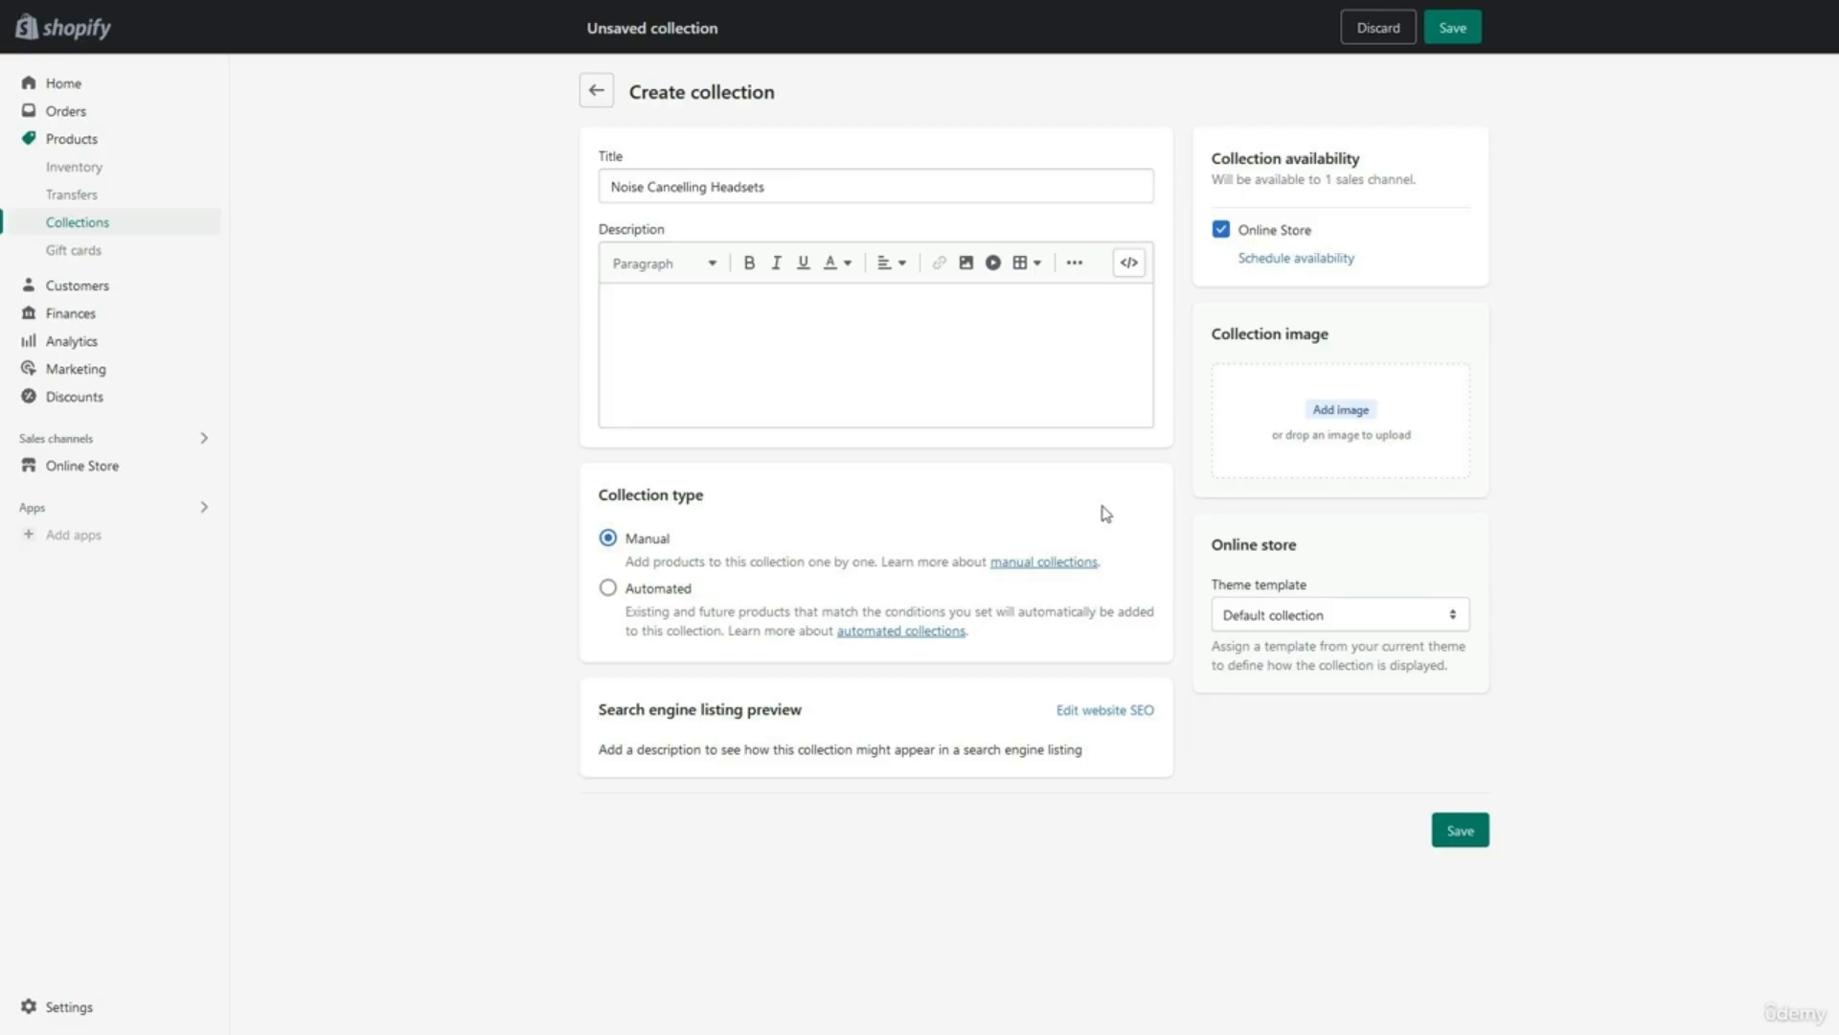
# Add the Noise Cancelling Collection Image, save the collection, and return to the Collections list.
pyautogui.click(1256, 451)
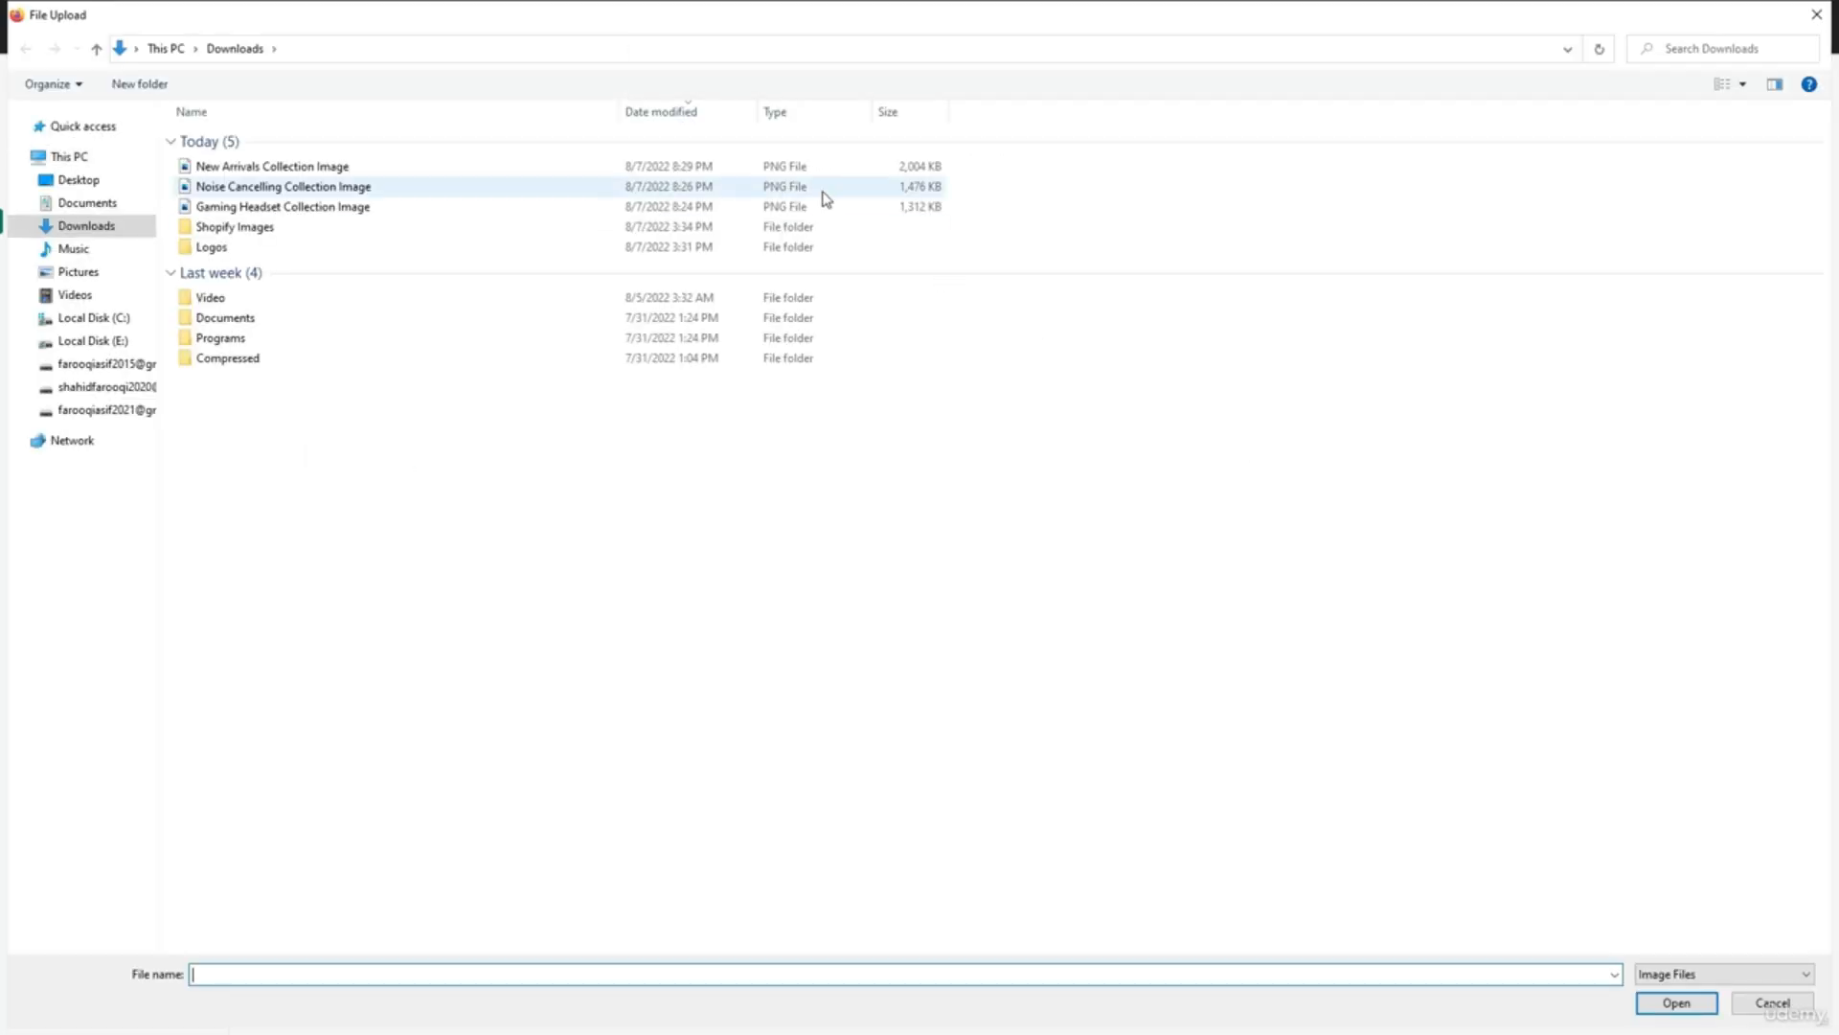
pyautogui.doubleClick(829, 186)
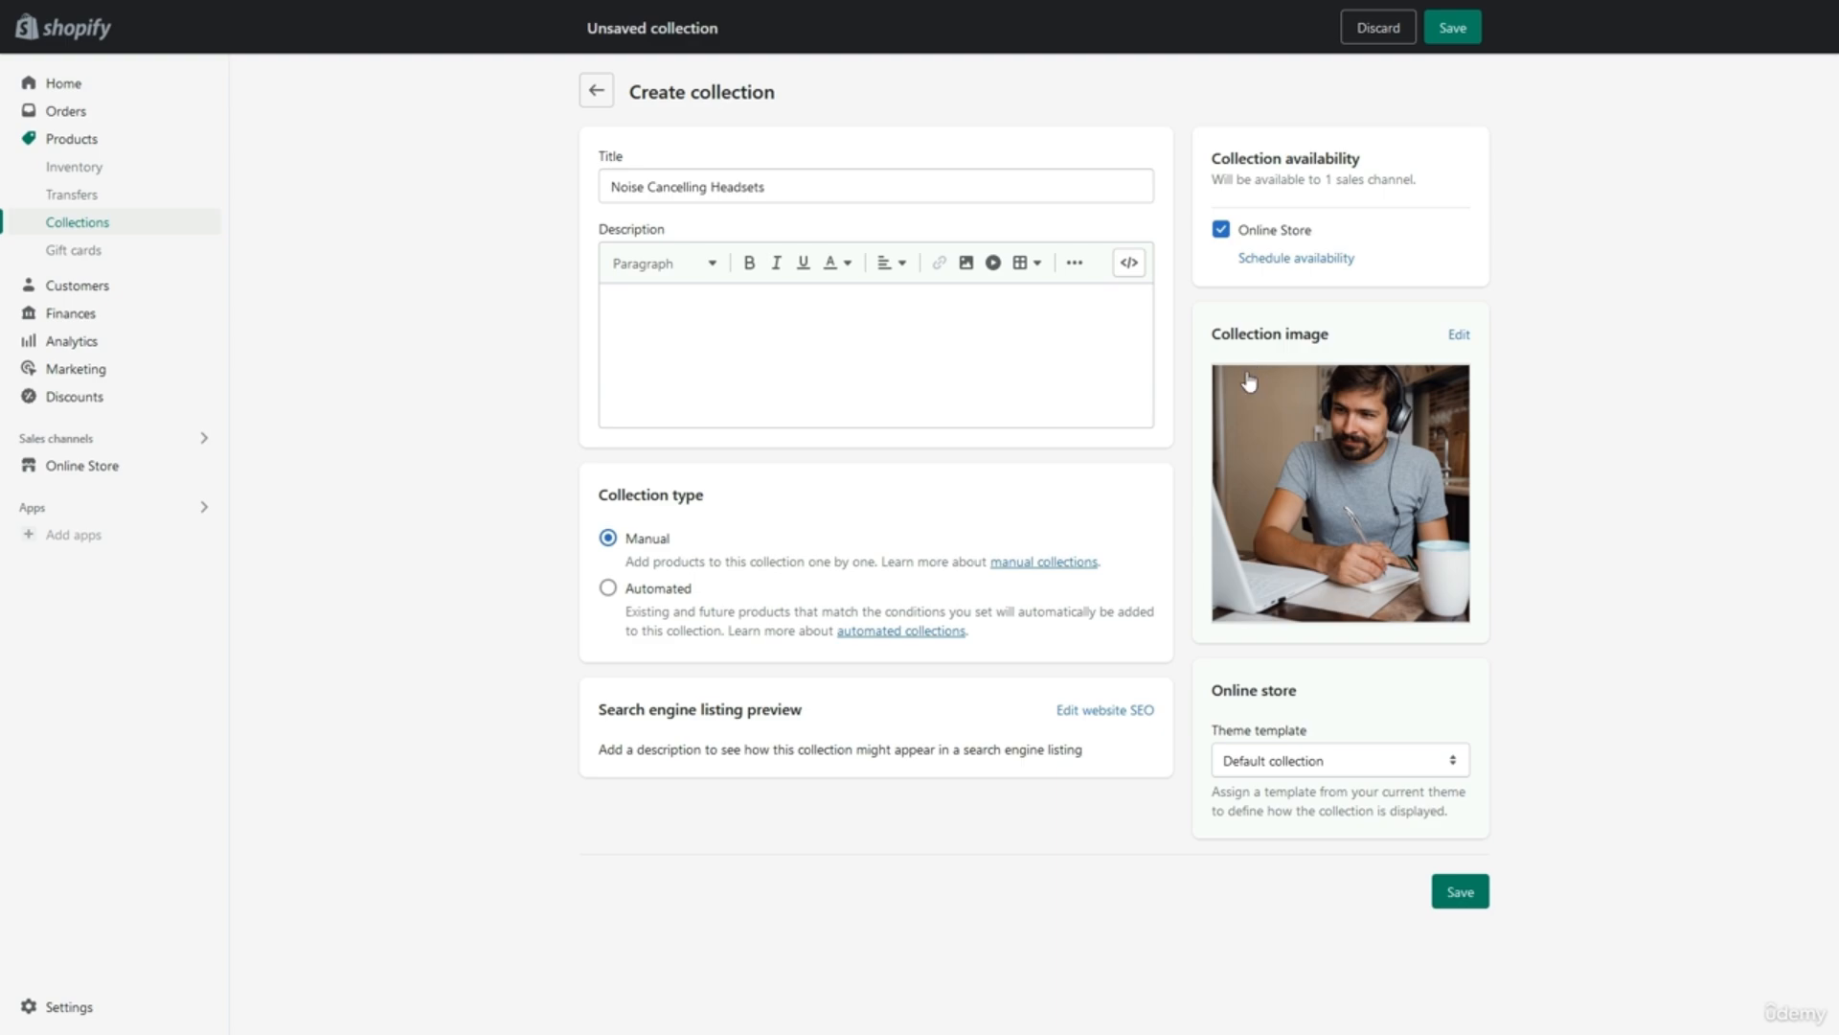
pyautogui.click(1466, 890)
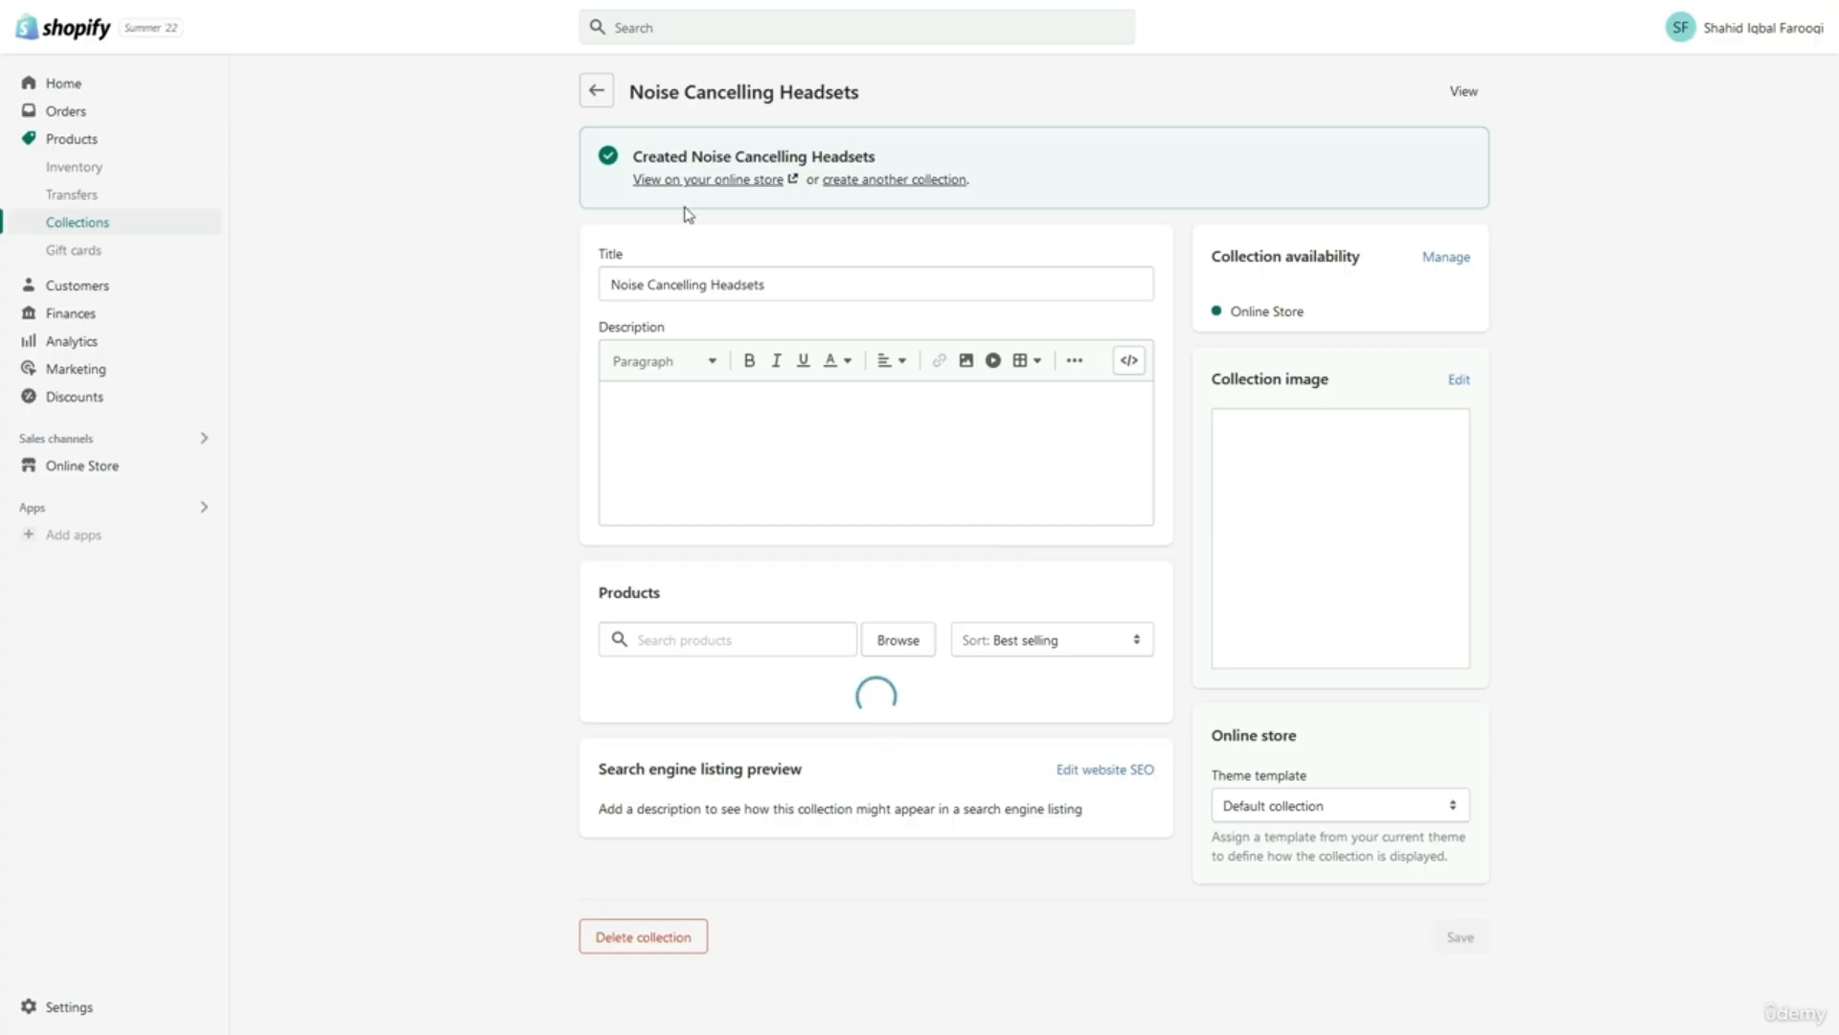
pyautogui.click(589, 91)
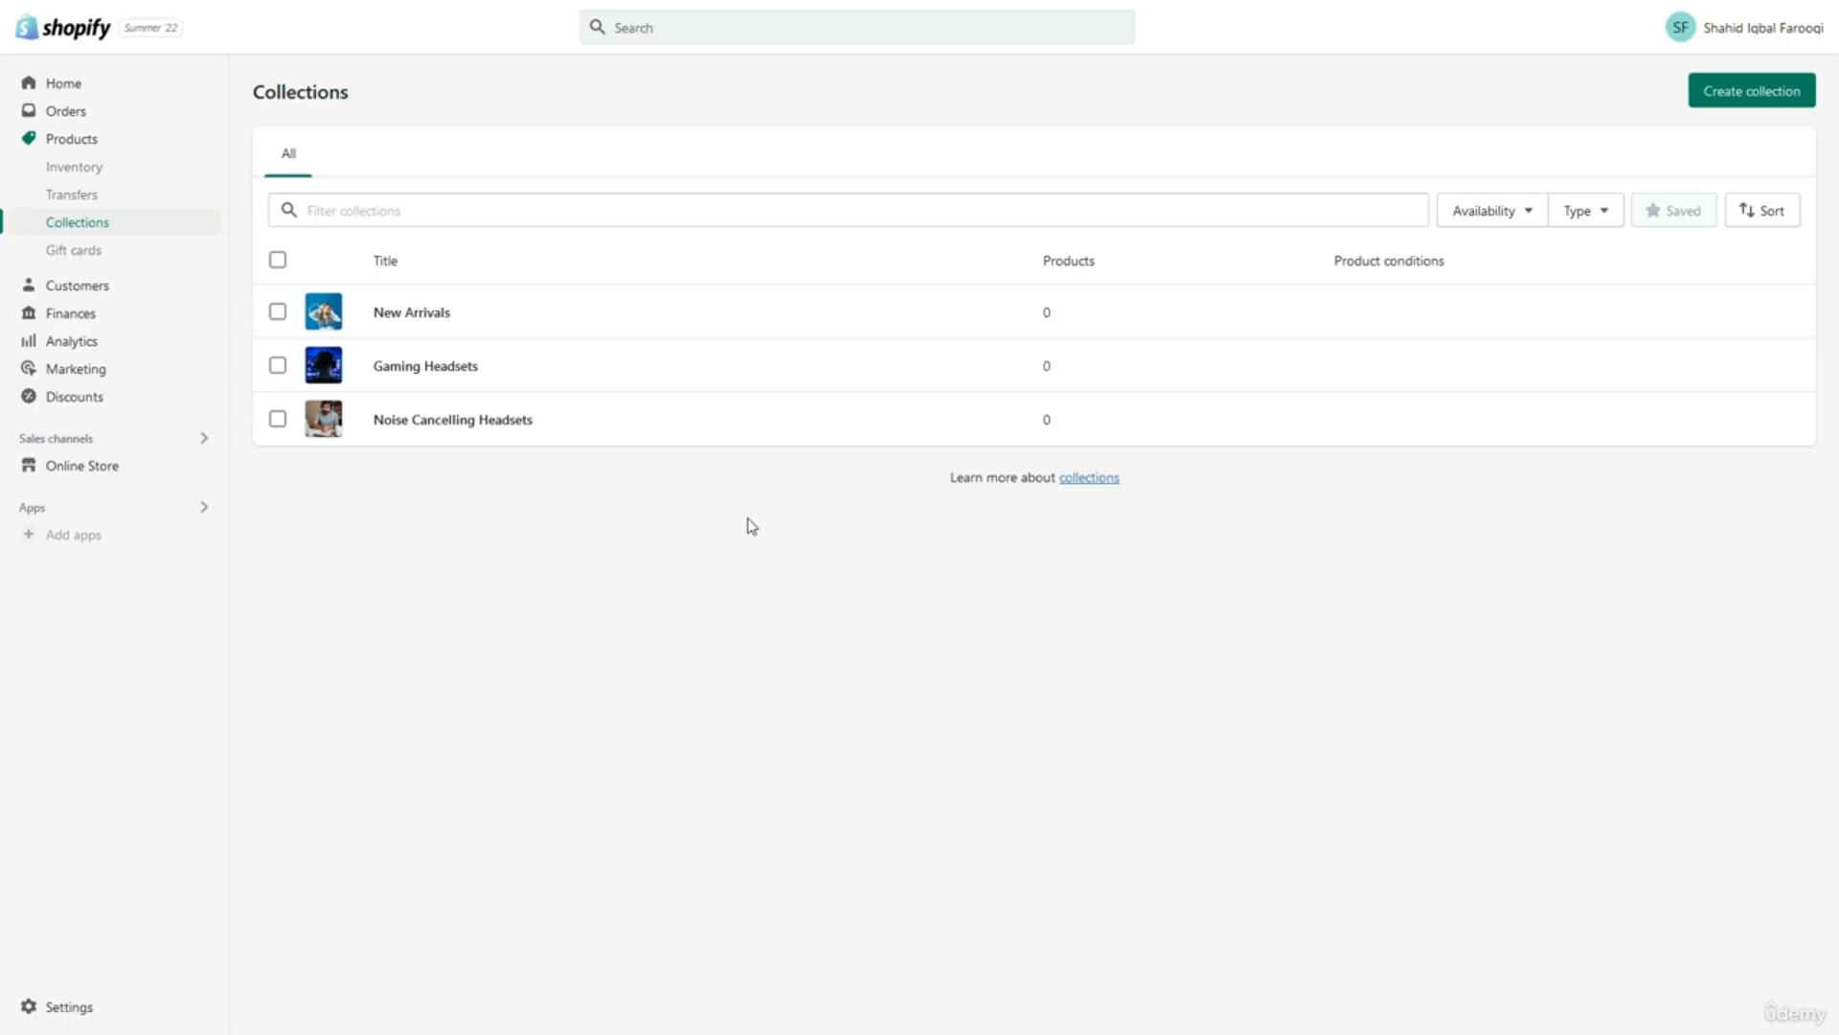
# Select all three collections and make them available through More actions.
pyautogui.tripleClick(717, 486)
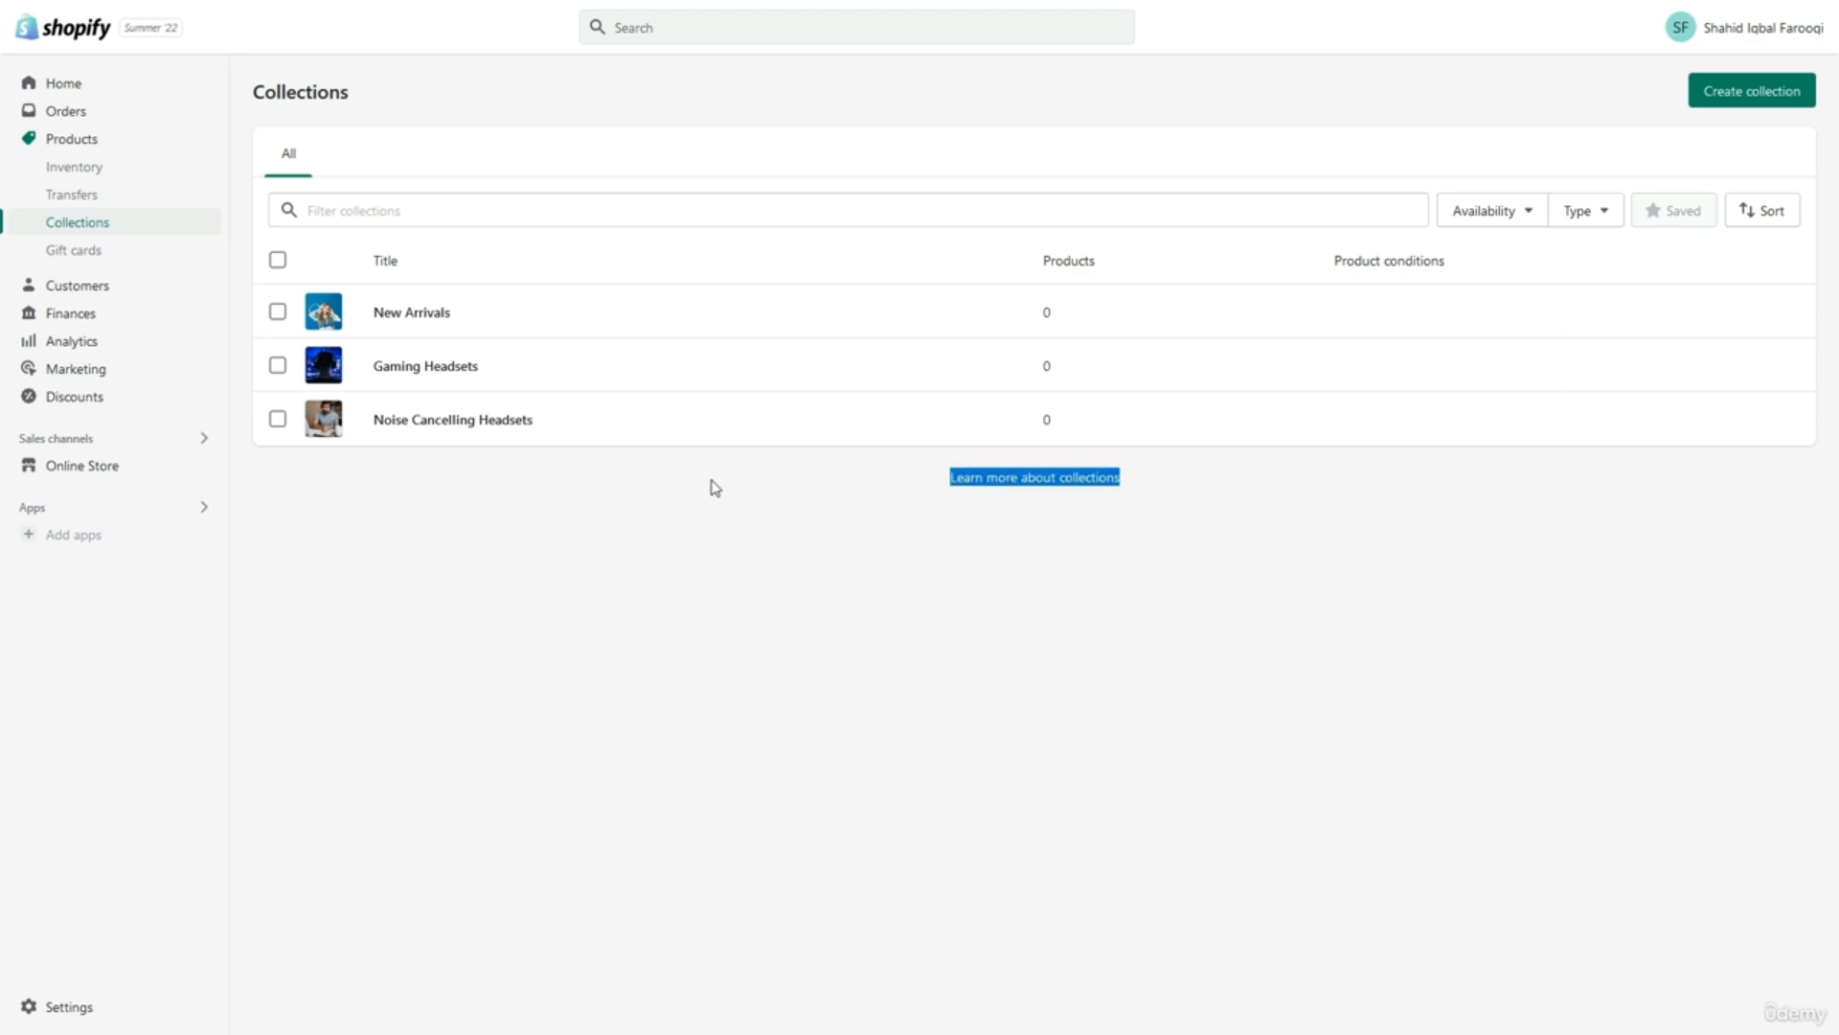
pyautogui.click(278, 261)
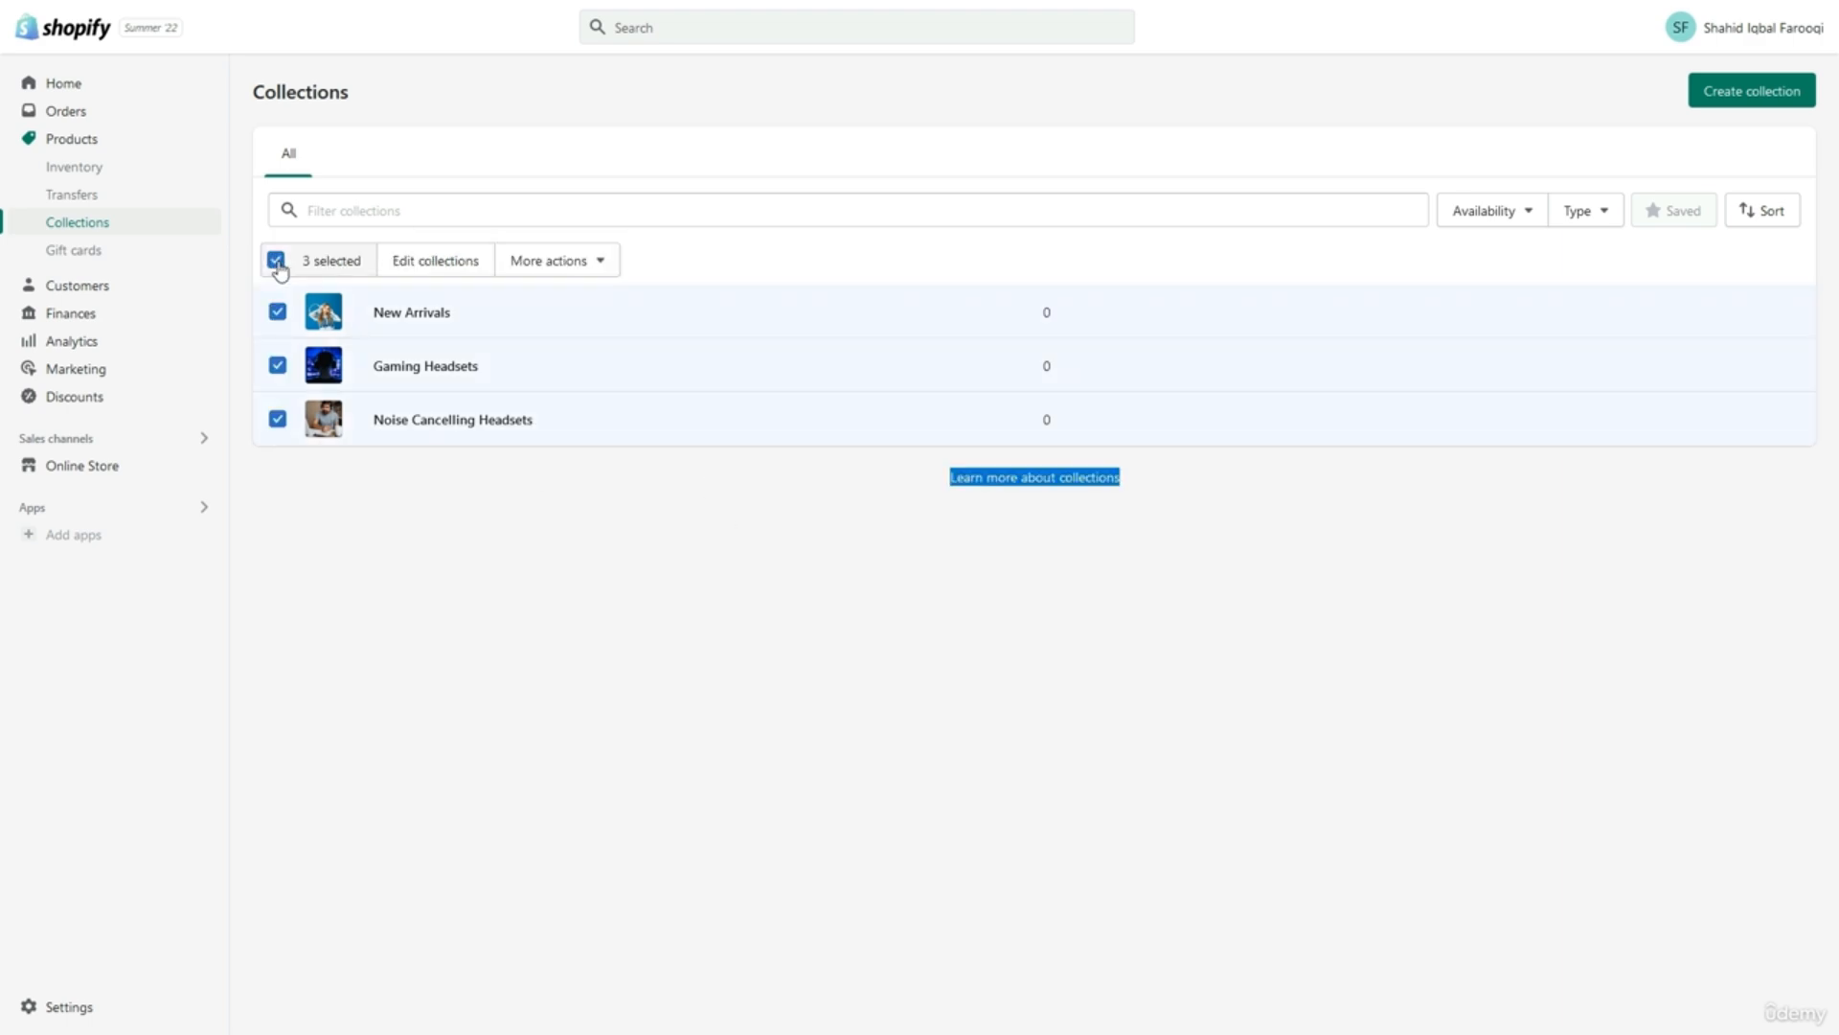
pyautogui.click(545, 261)
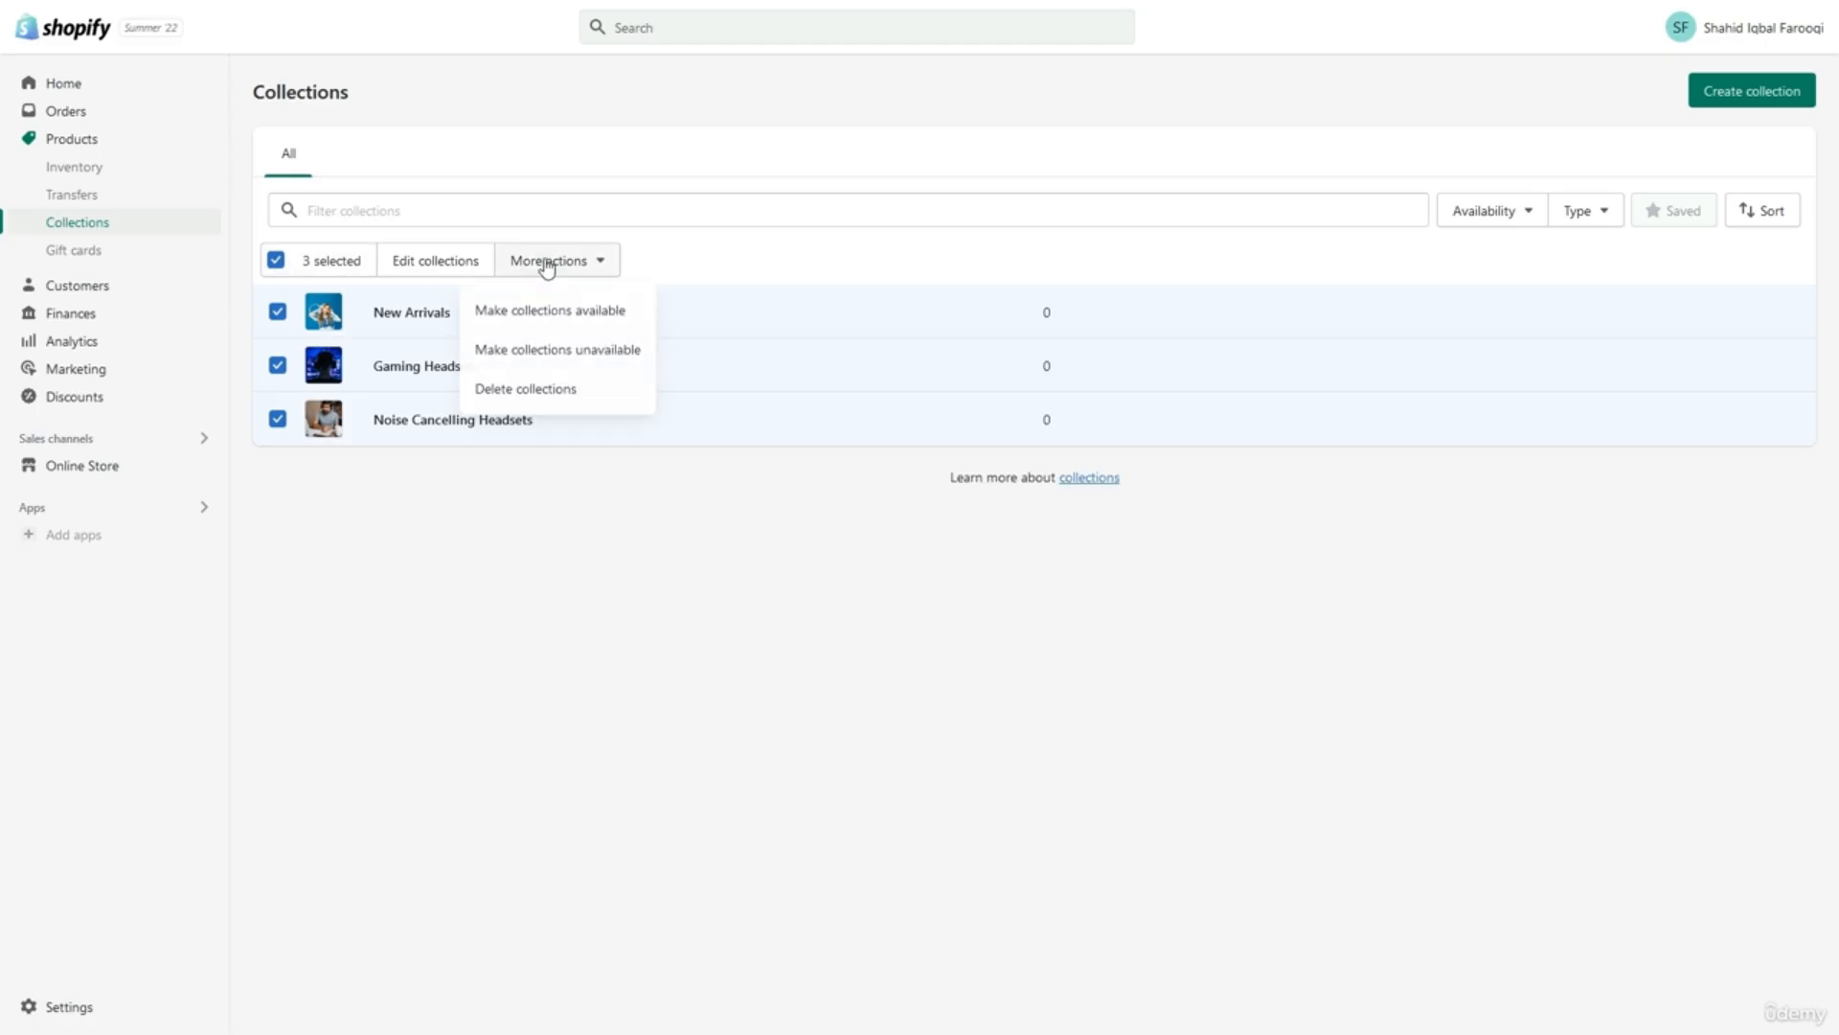
pyautogui.click(545, 316)
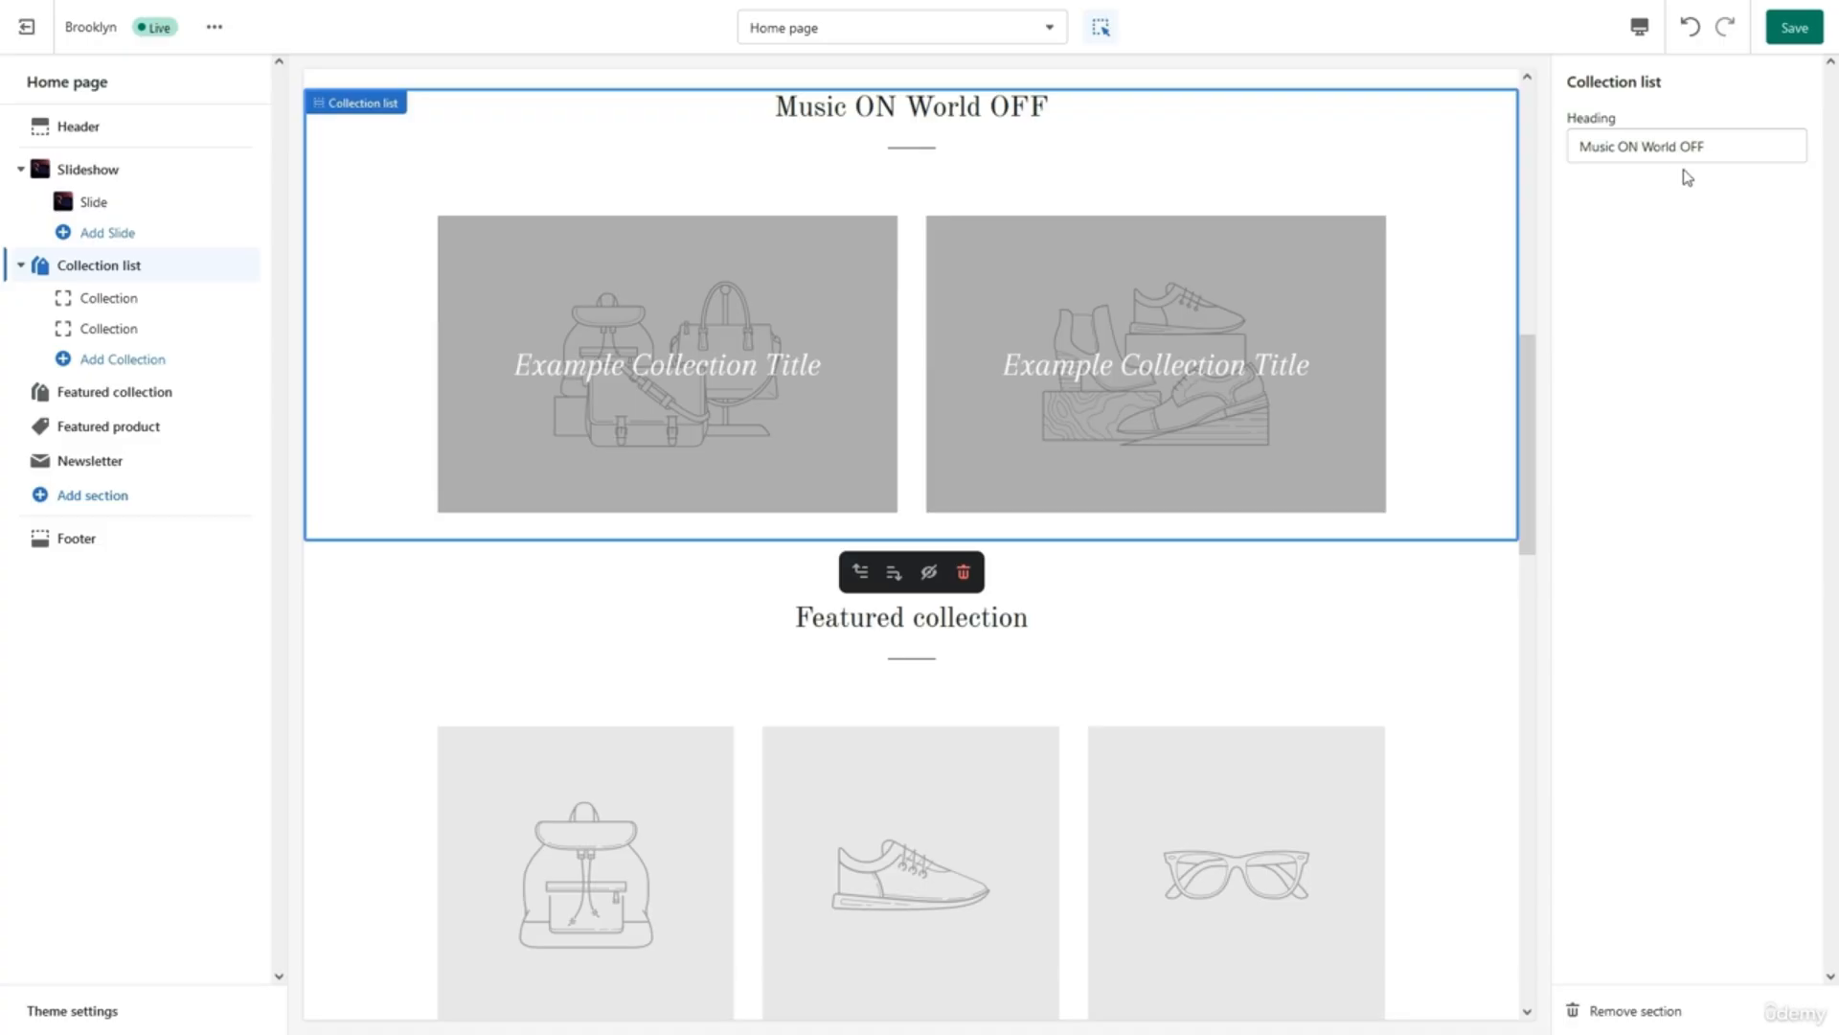
# Save the theme, then assign Noise Cancelling Headsets and Gaming Headsets to the two collection tiles.
pyautogui.click(1795, 29)
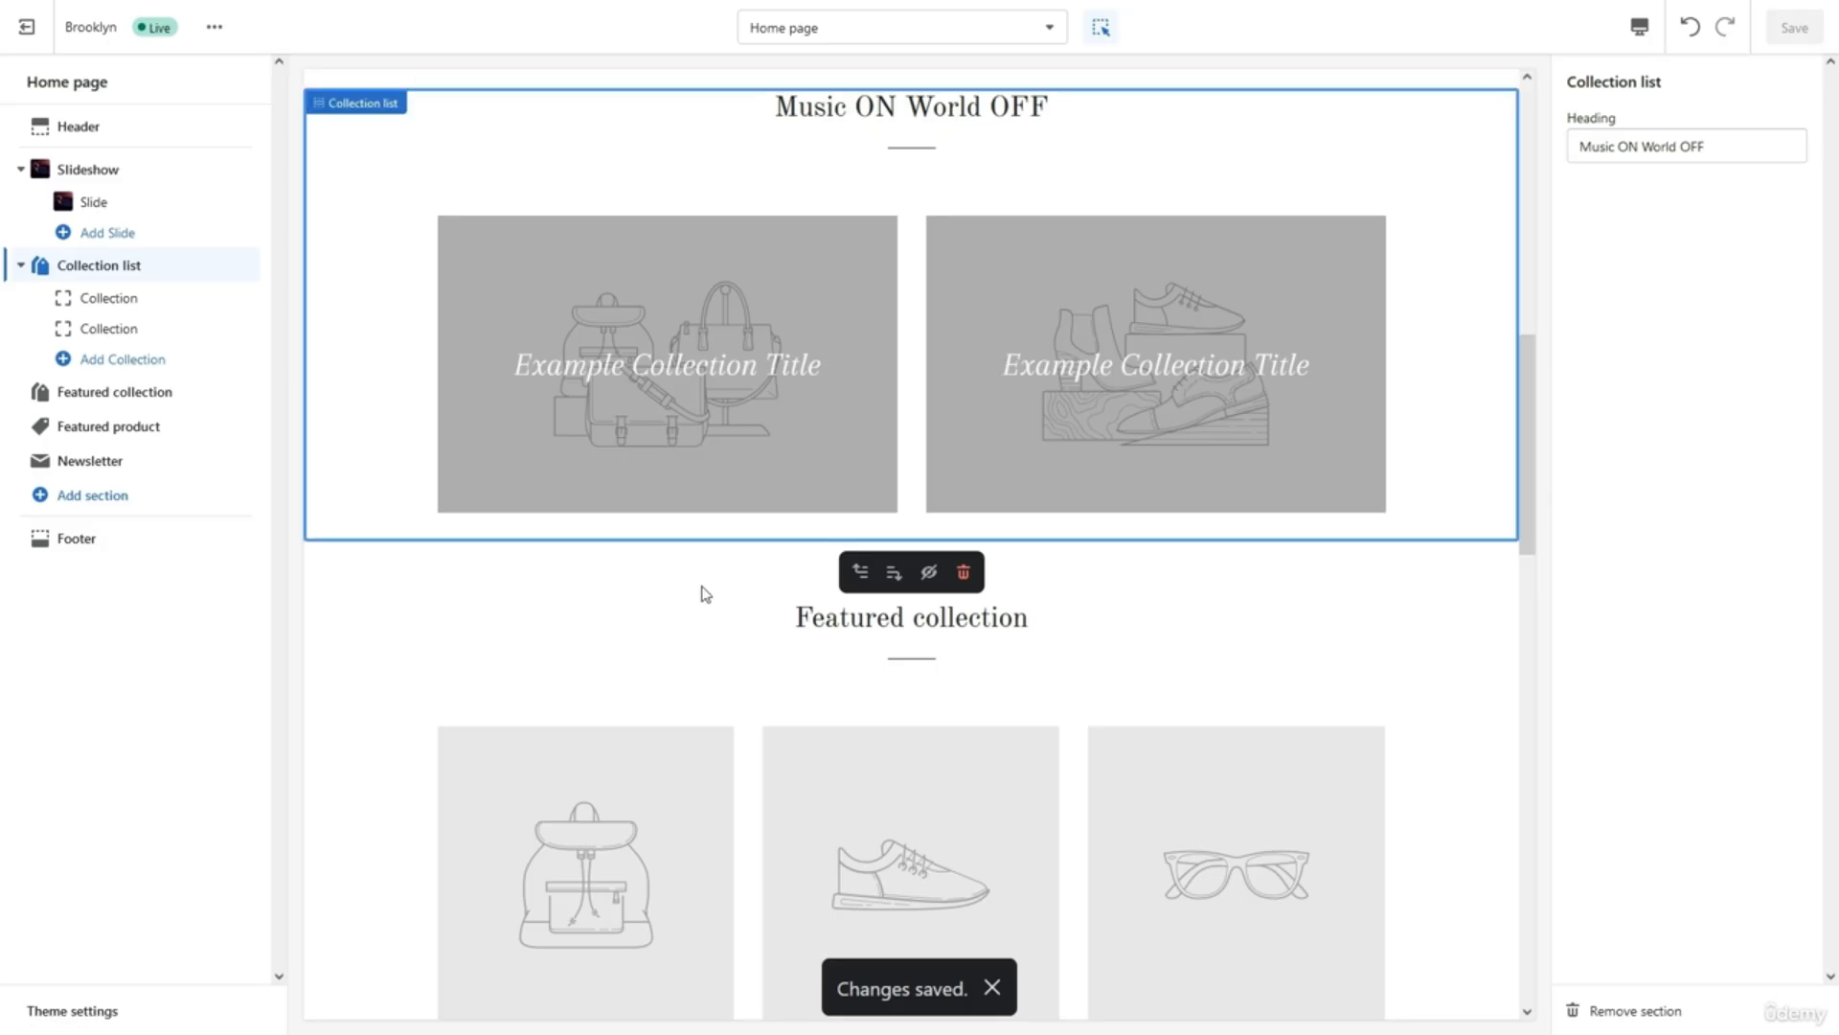
pyautogui.moveTo(251, 388)
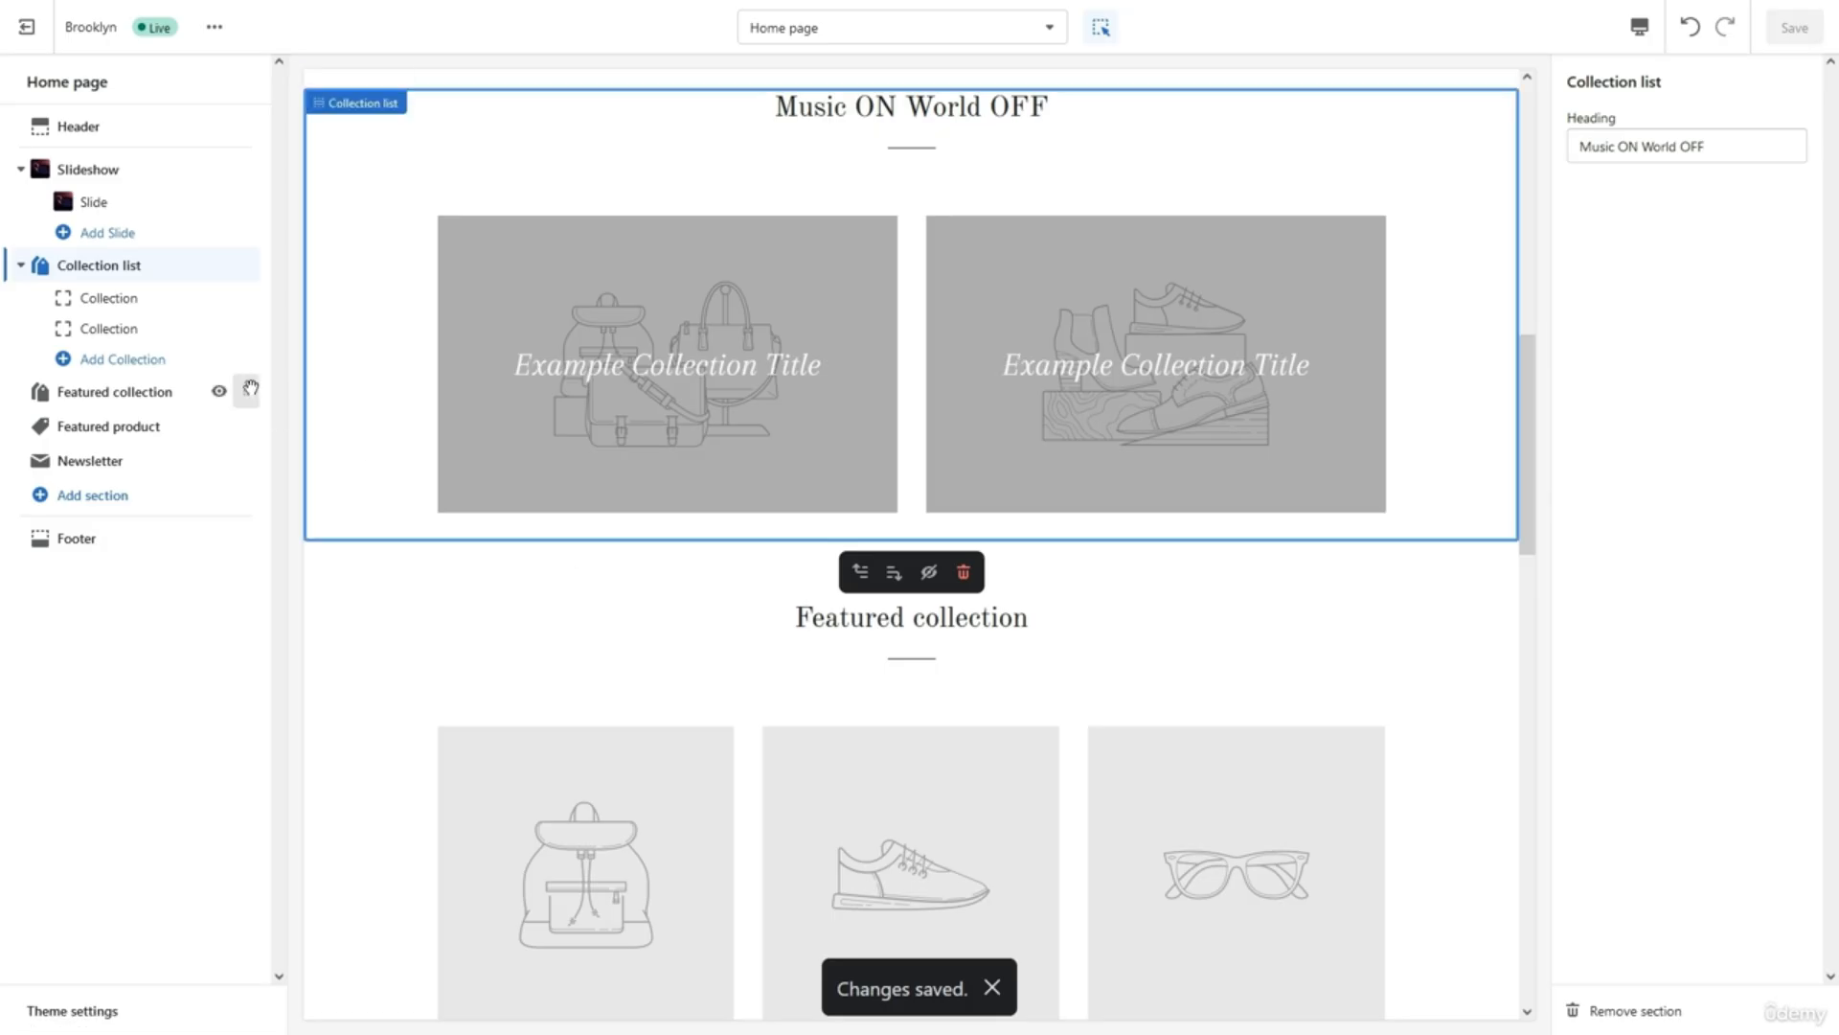
pyautogui.click(156, 300)
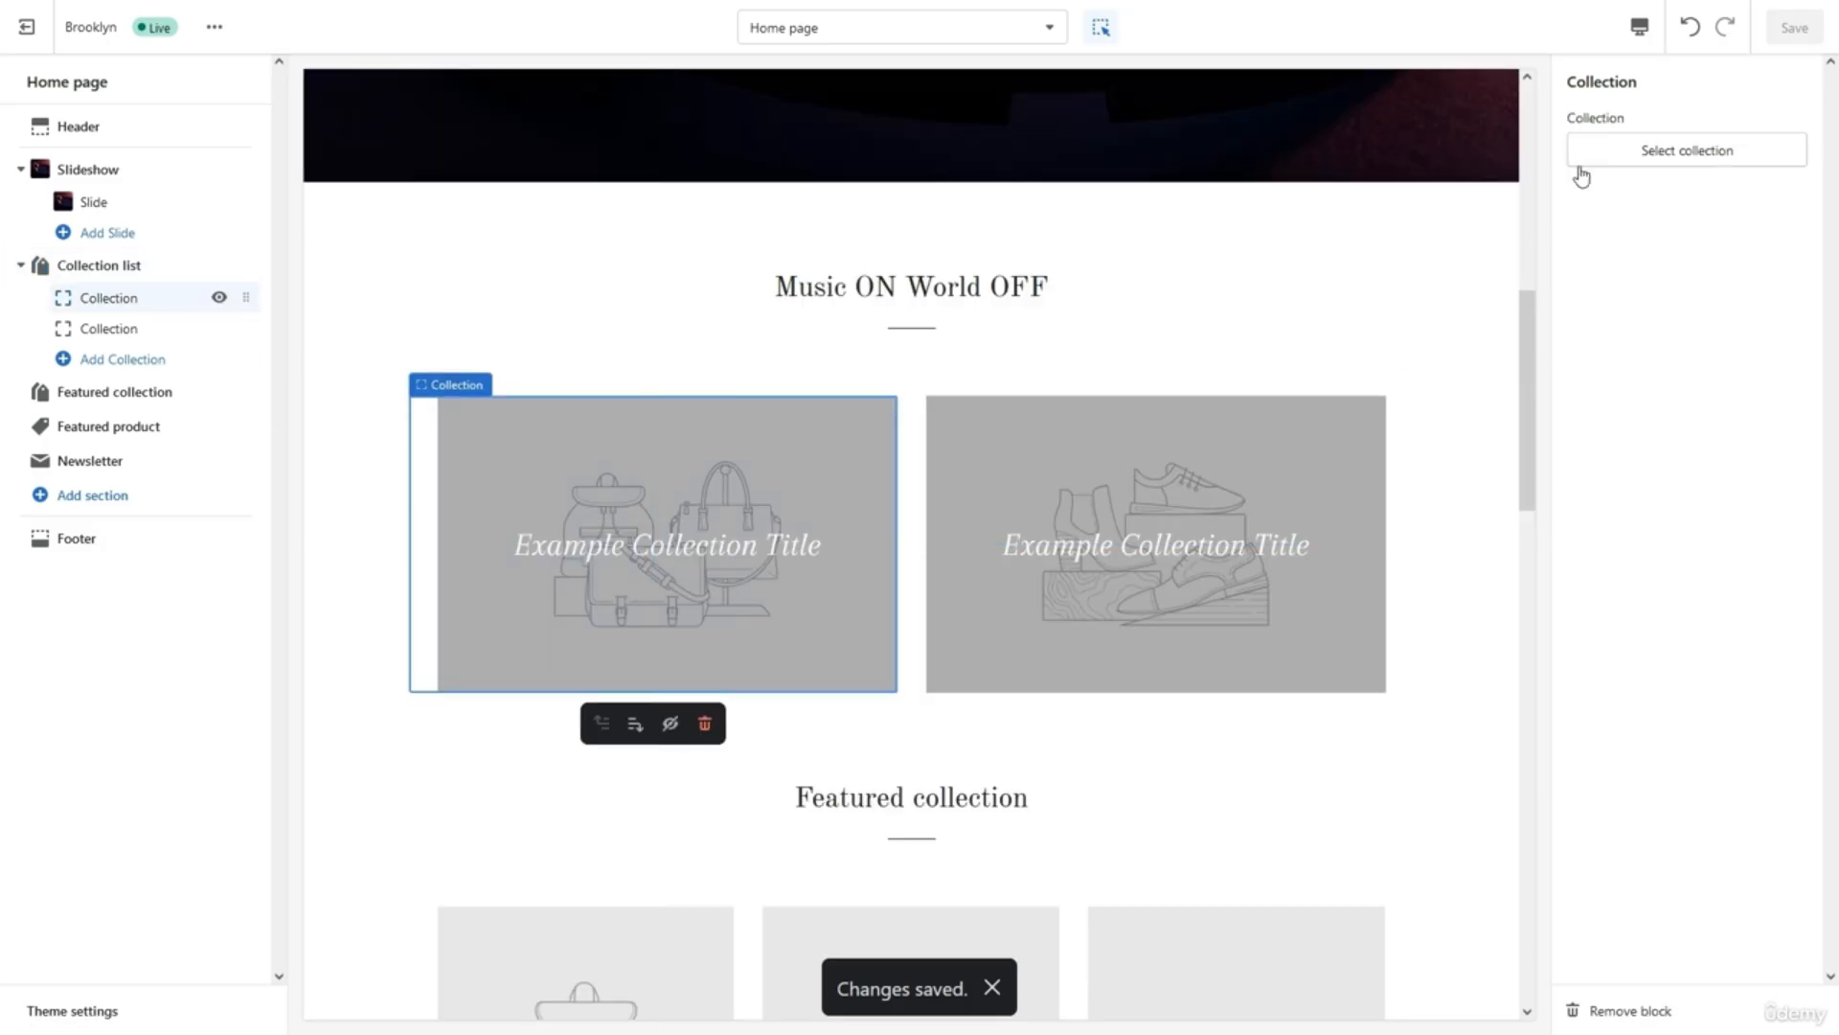
pyautogui.click(1684, 152)
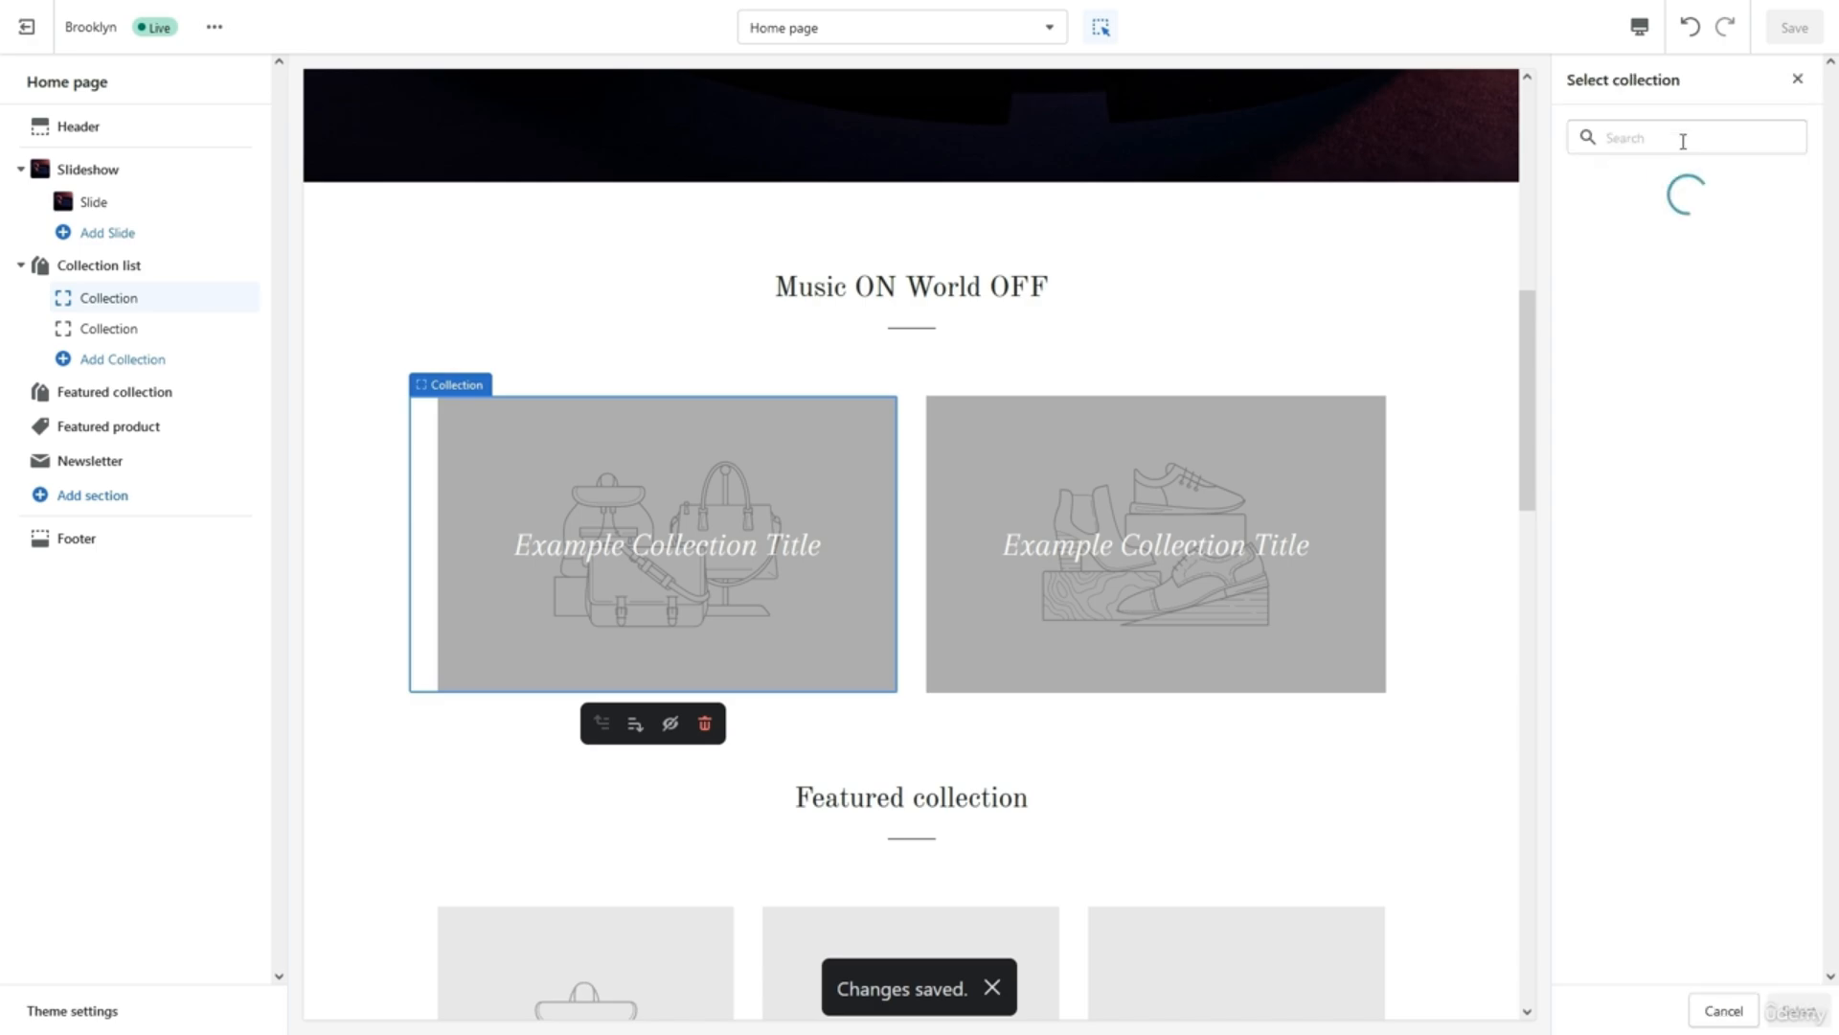
pyautogui.click(1670, 360)
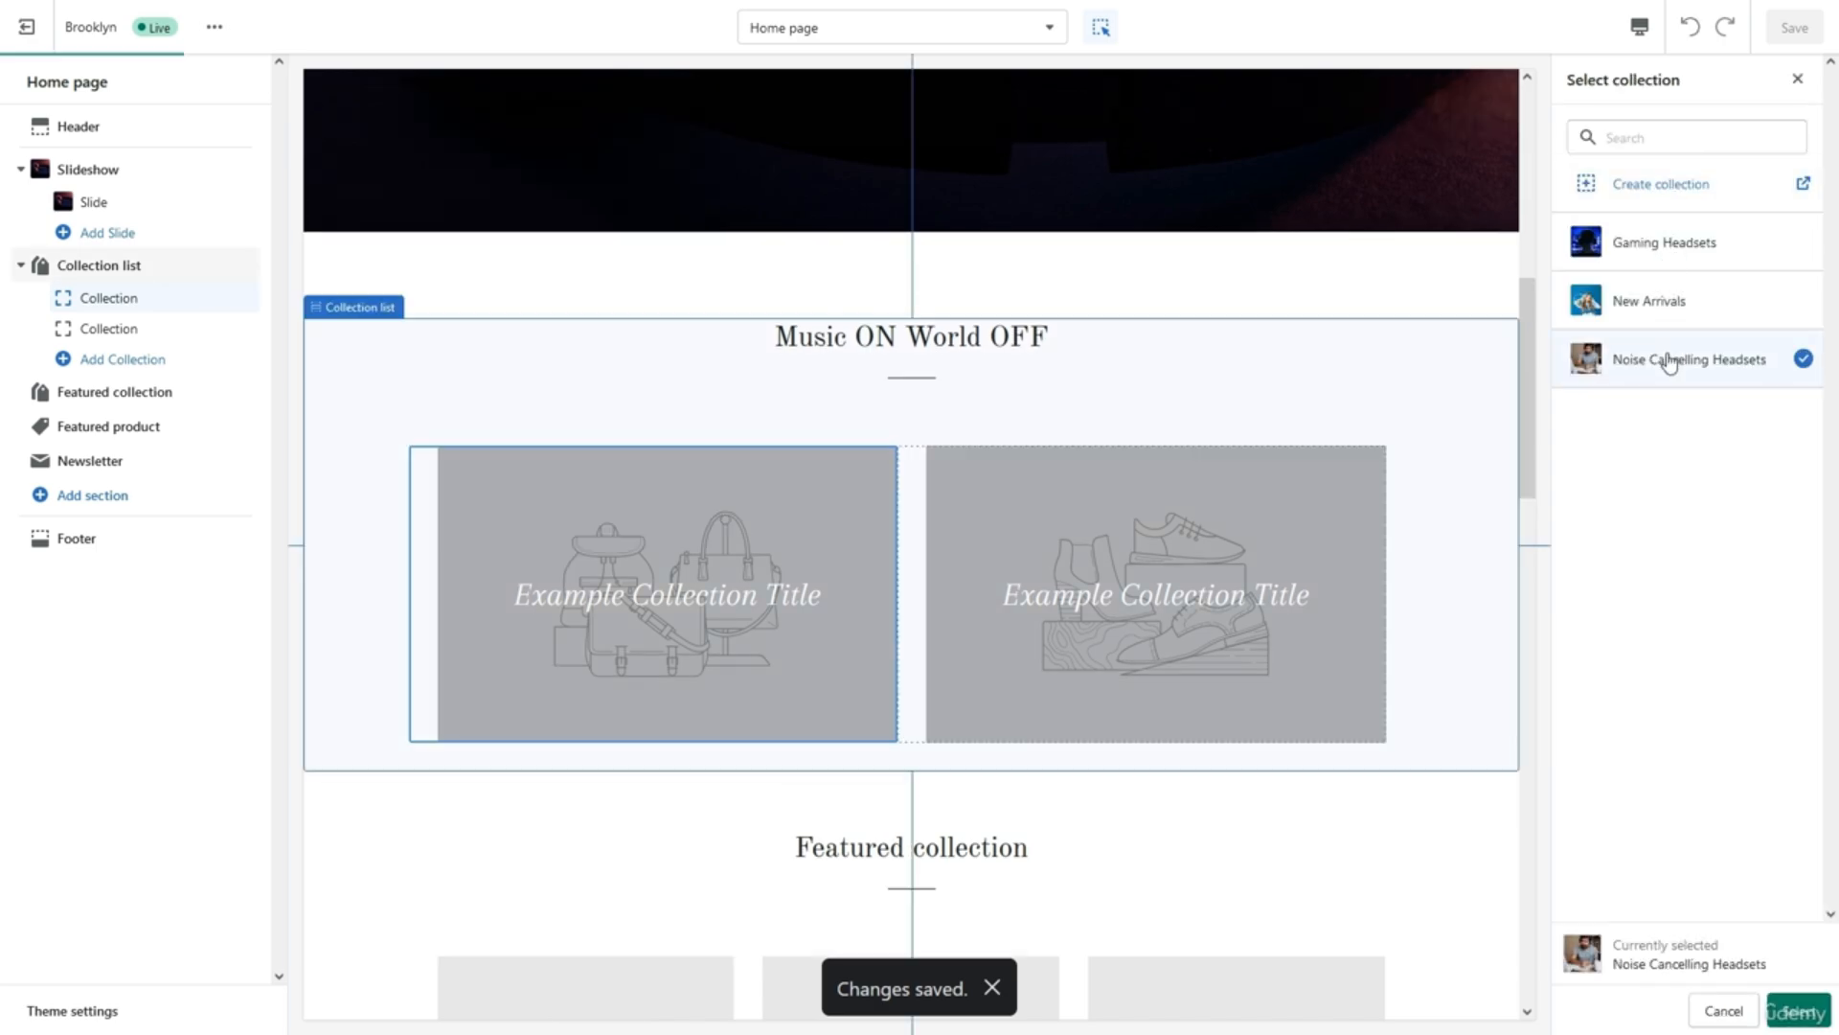
pyautogui.click(1789, 1013)
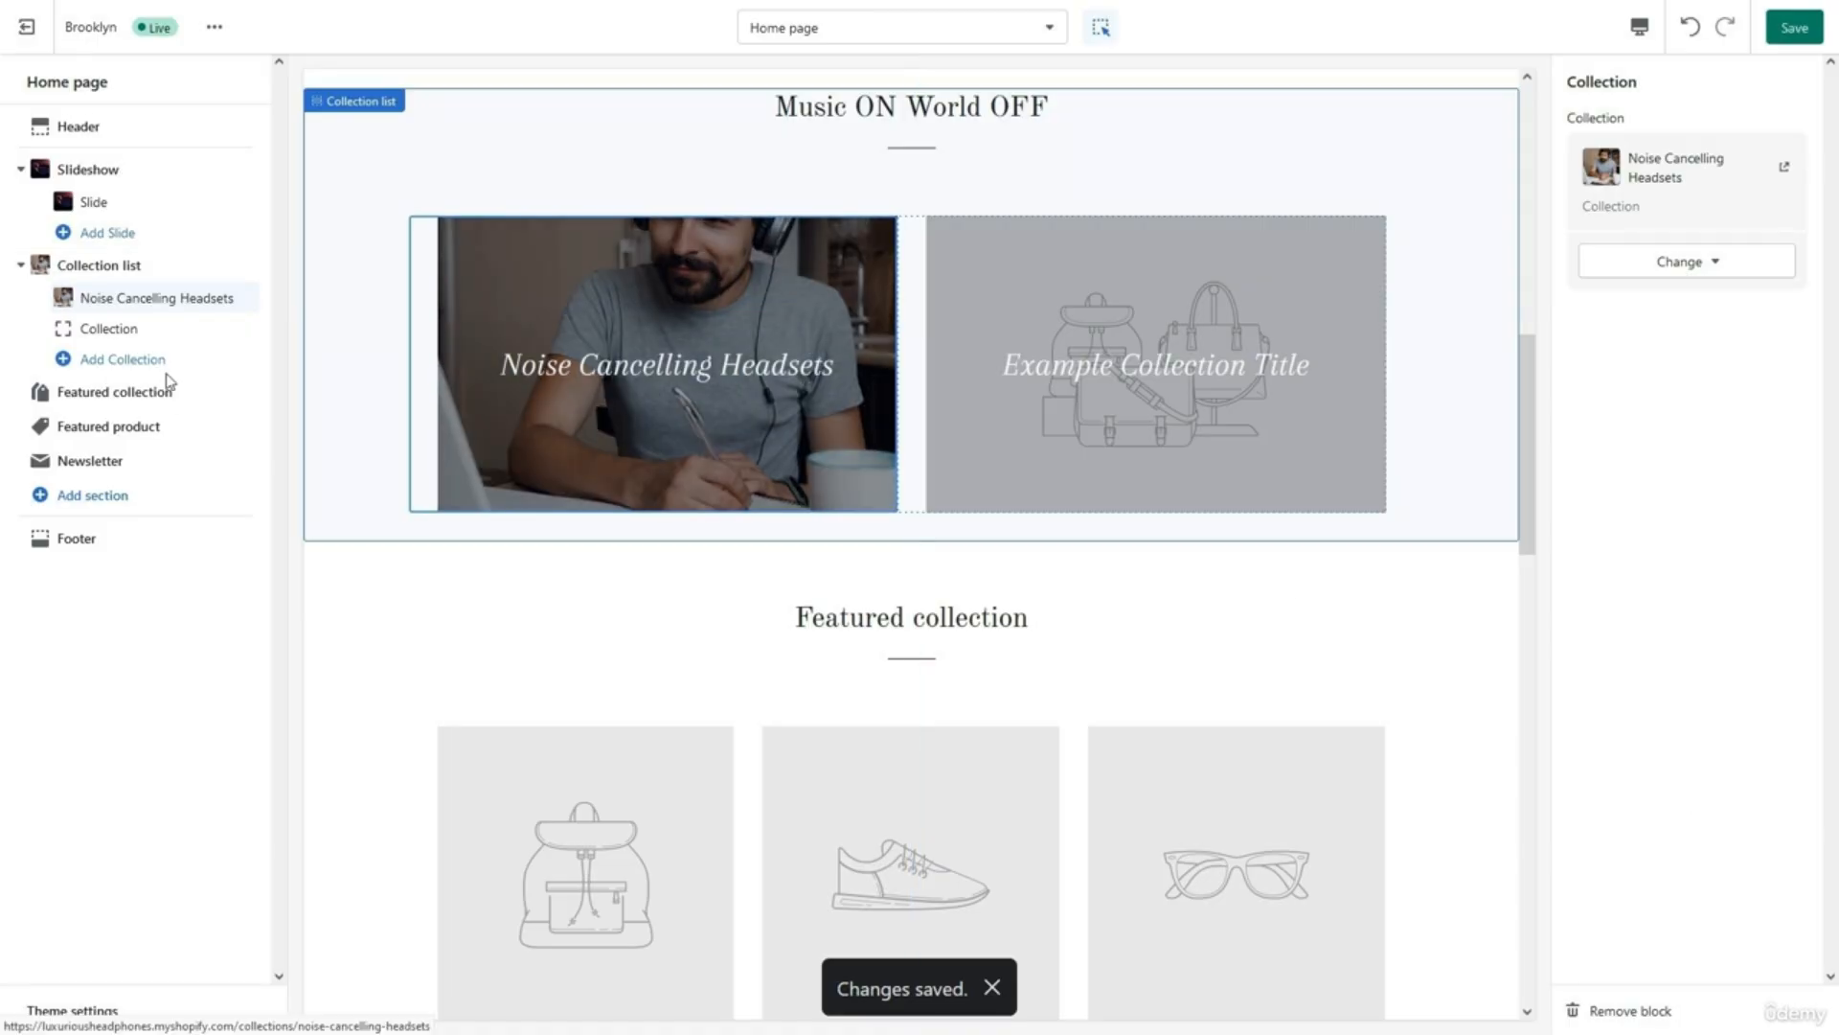
pyautogui.click(123, 332)
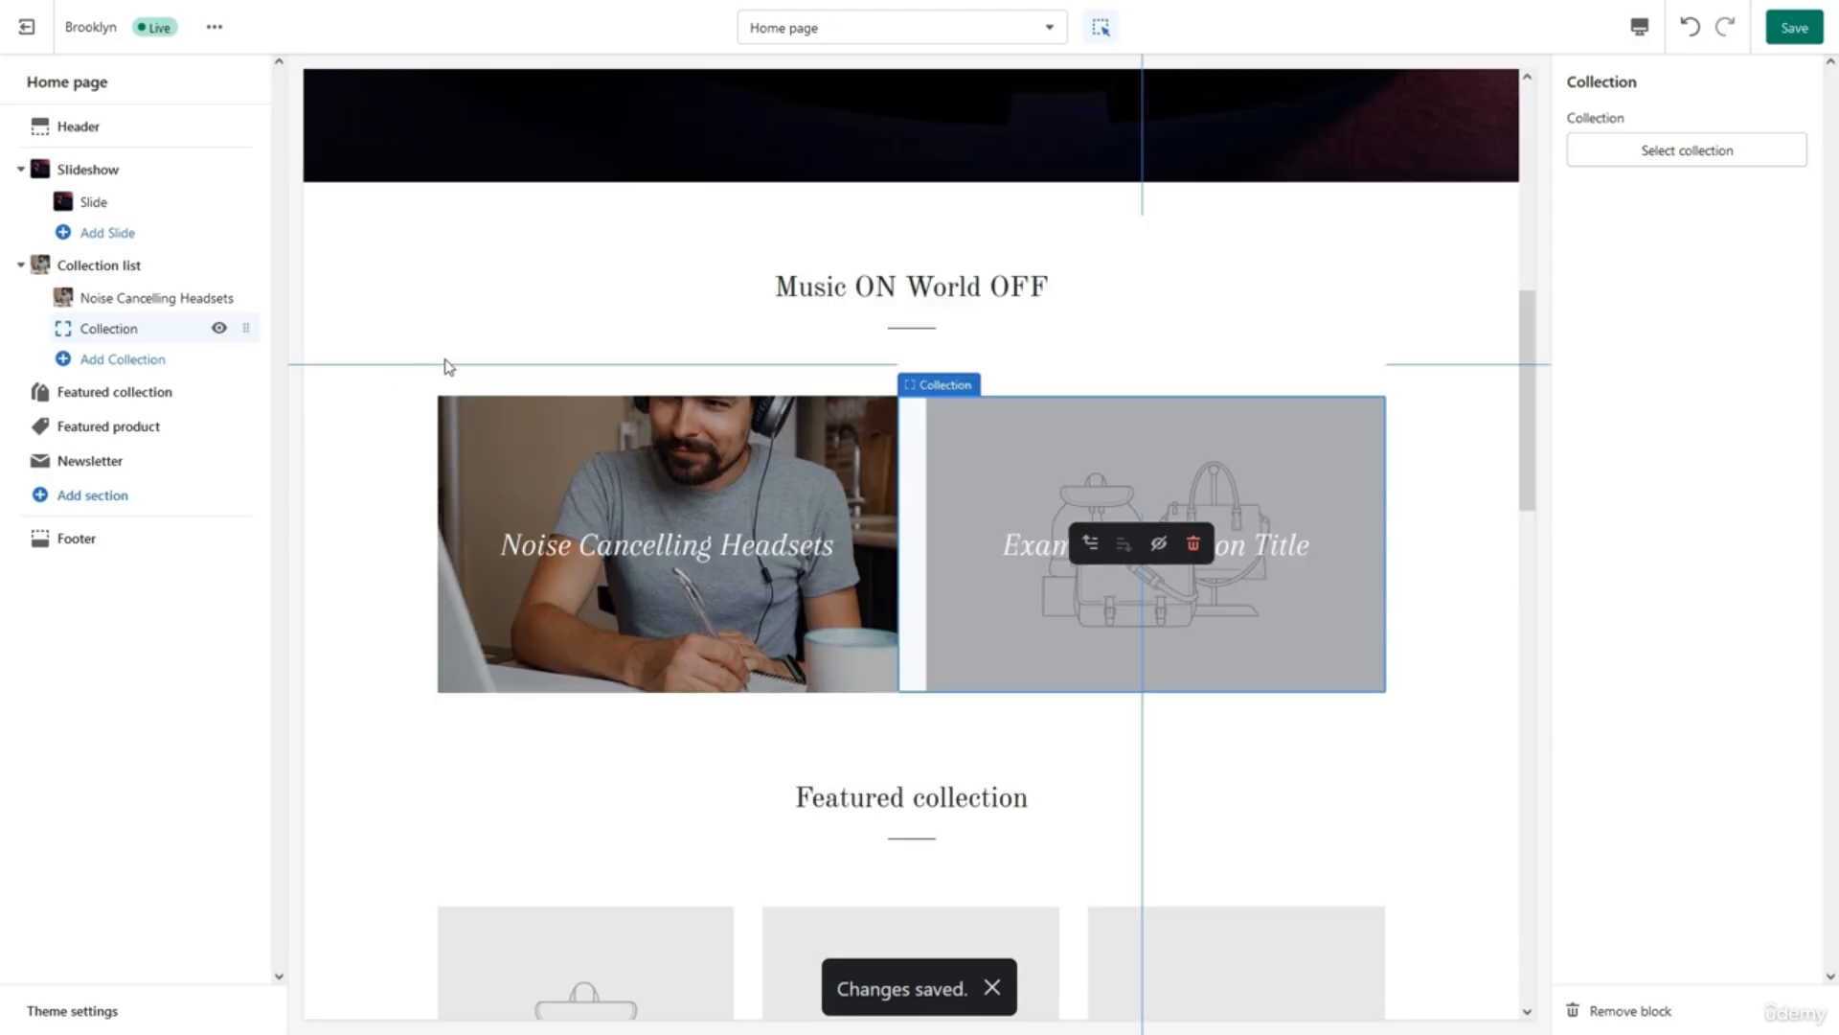
pyautogui.click(1701, 159)
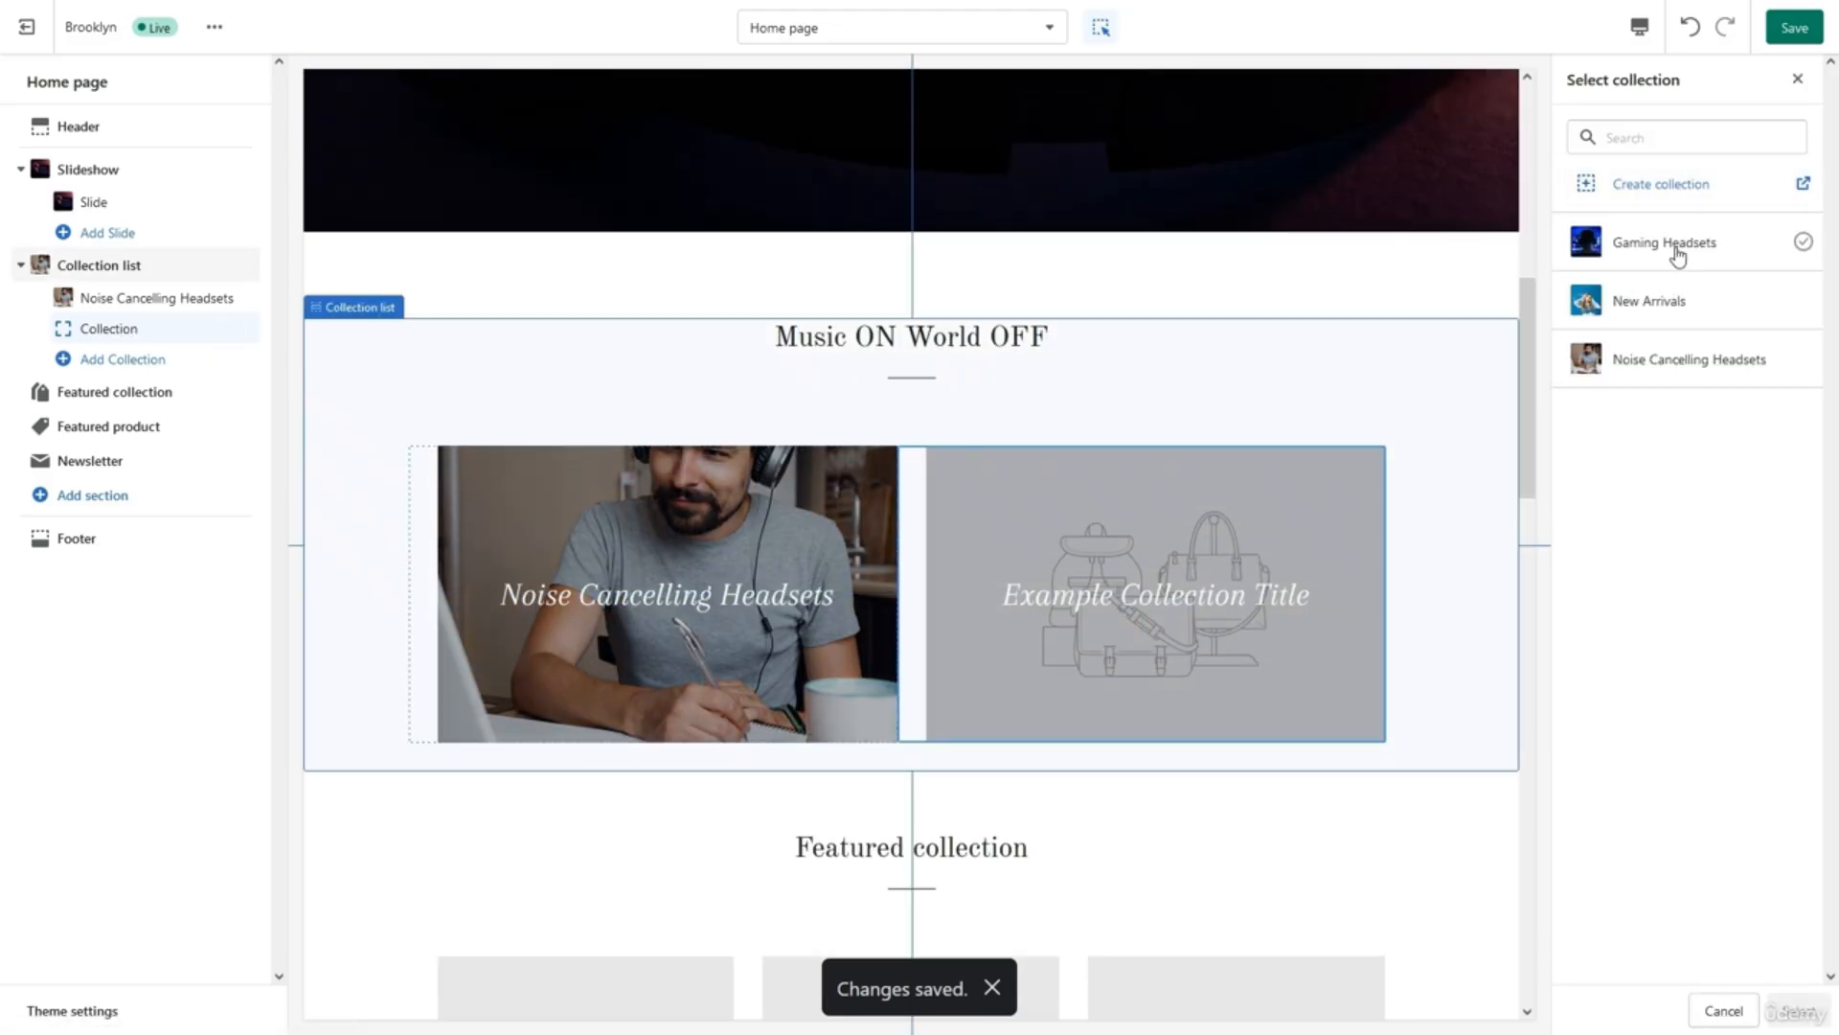
pyautogui.click(1689, 359)
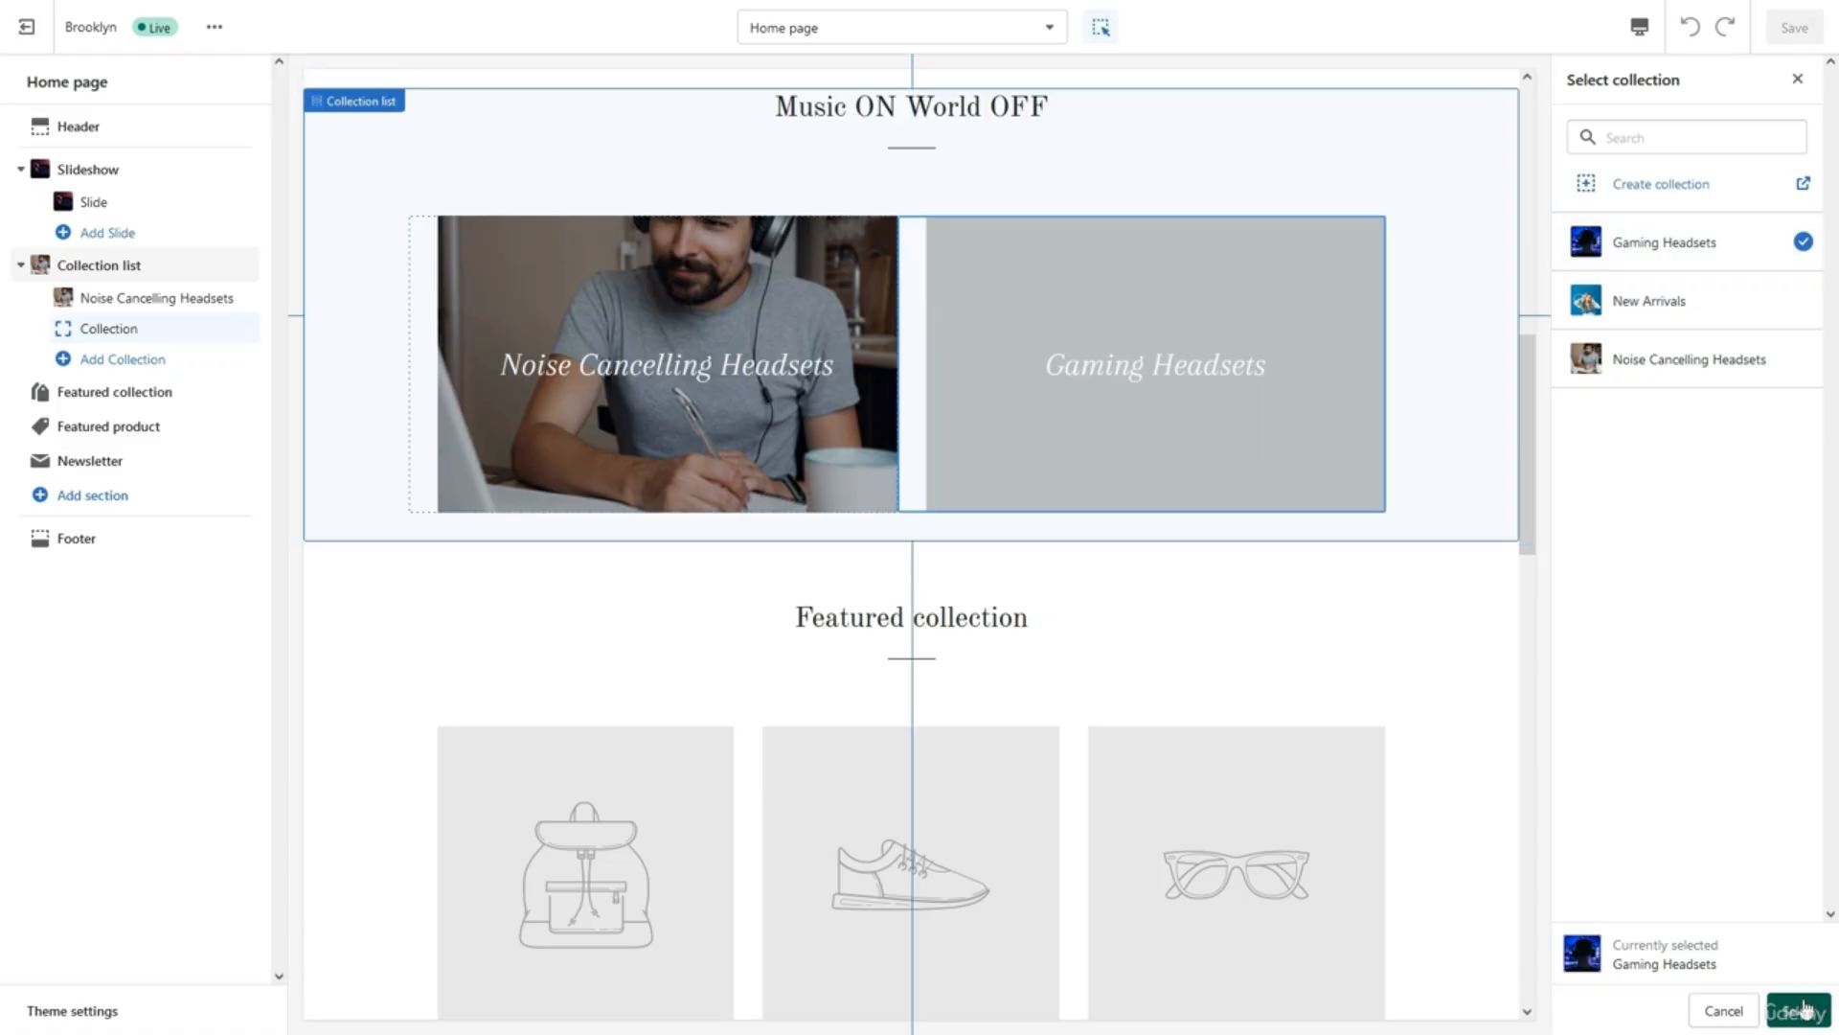
pyautogui.click(1797, 1012)
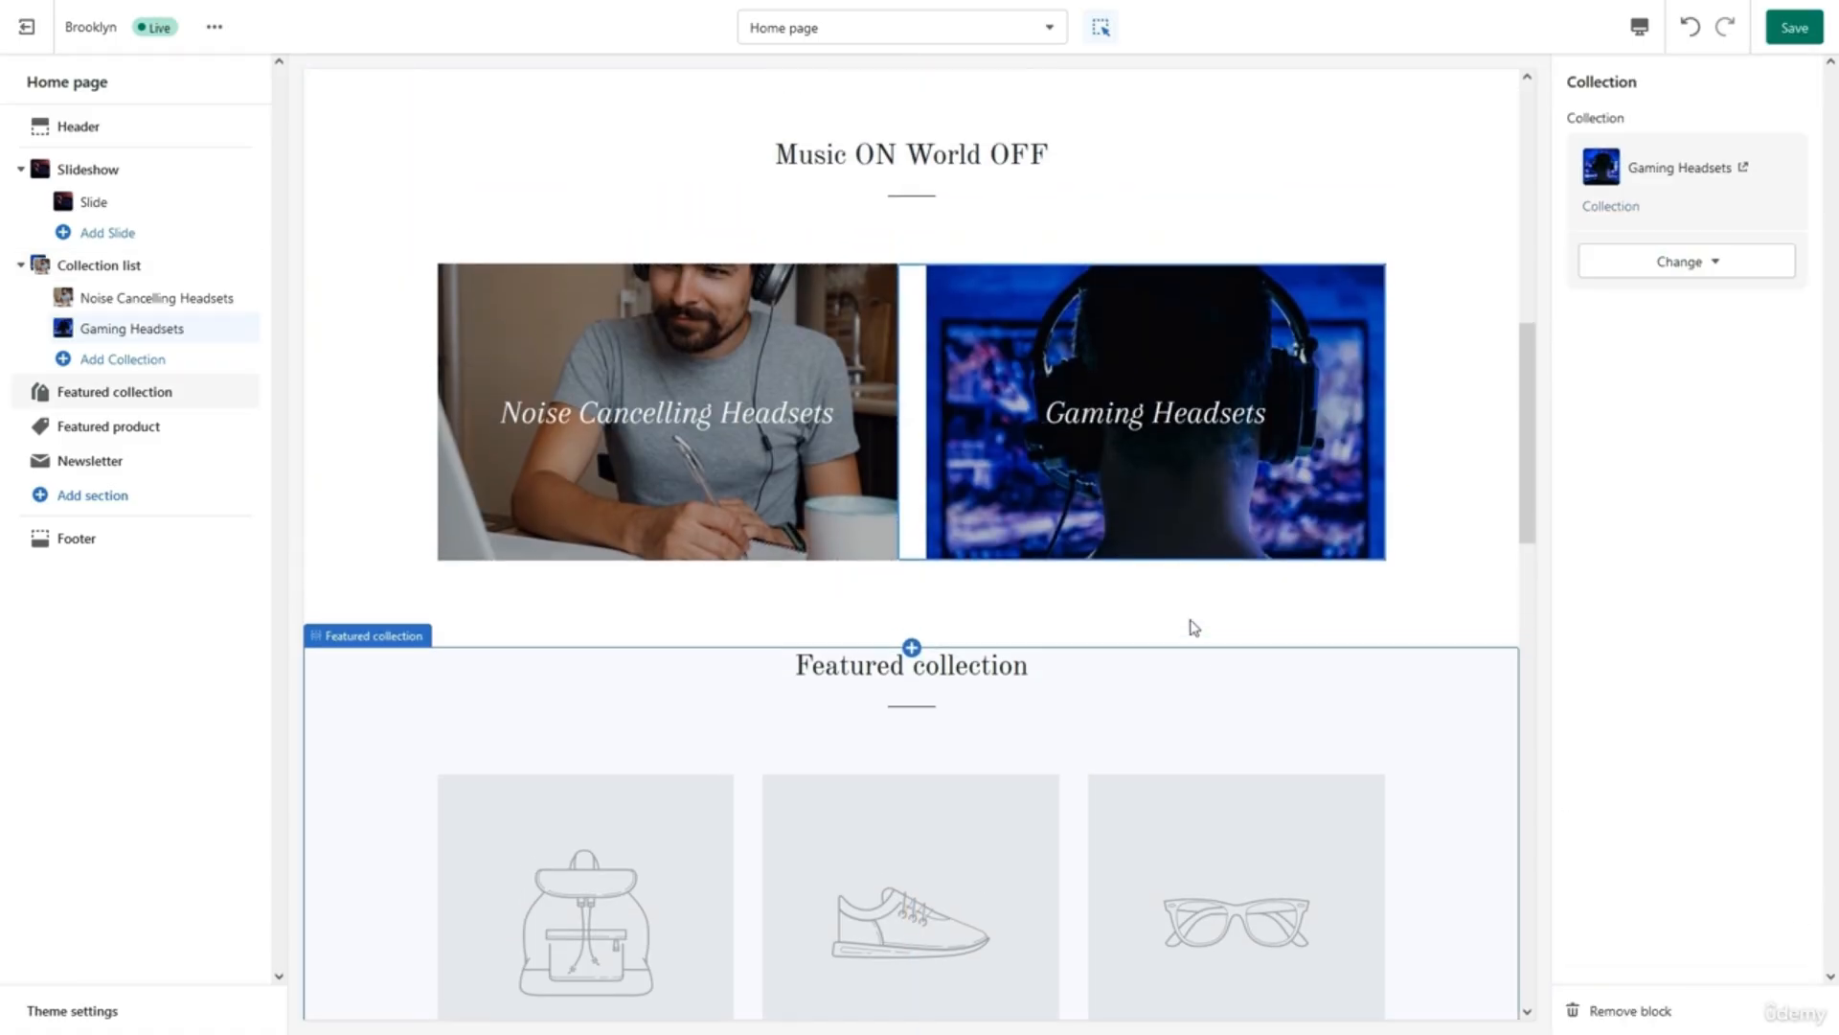
# Change the Featured collection section heading to 'New Arrivals'.
pyautogui.scroll(-3, 1193, 628)
pyautogui.scroll(-2, 1193, 628)
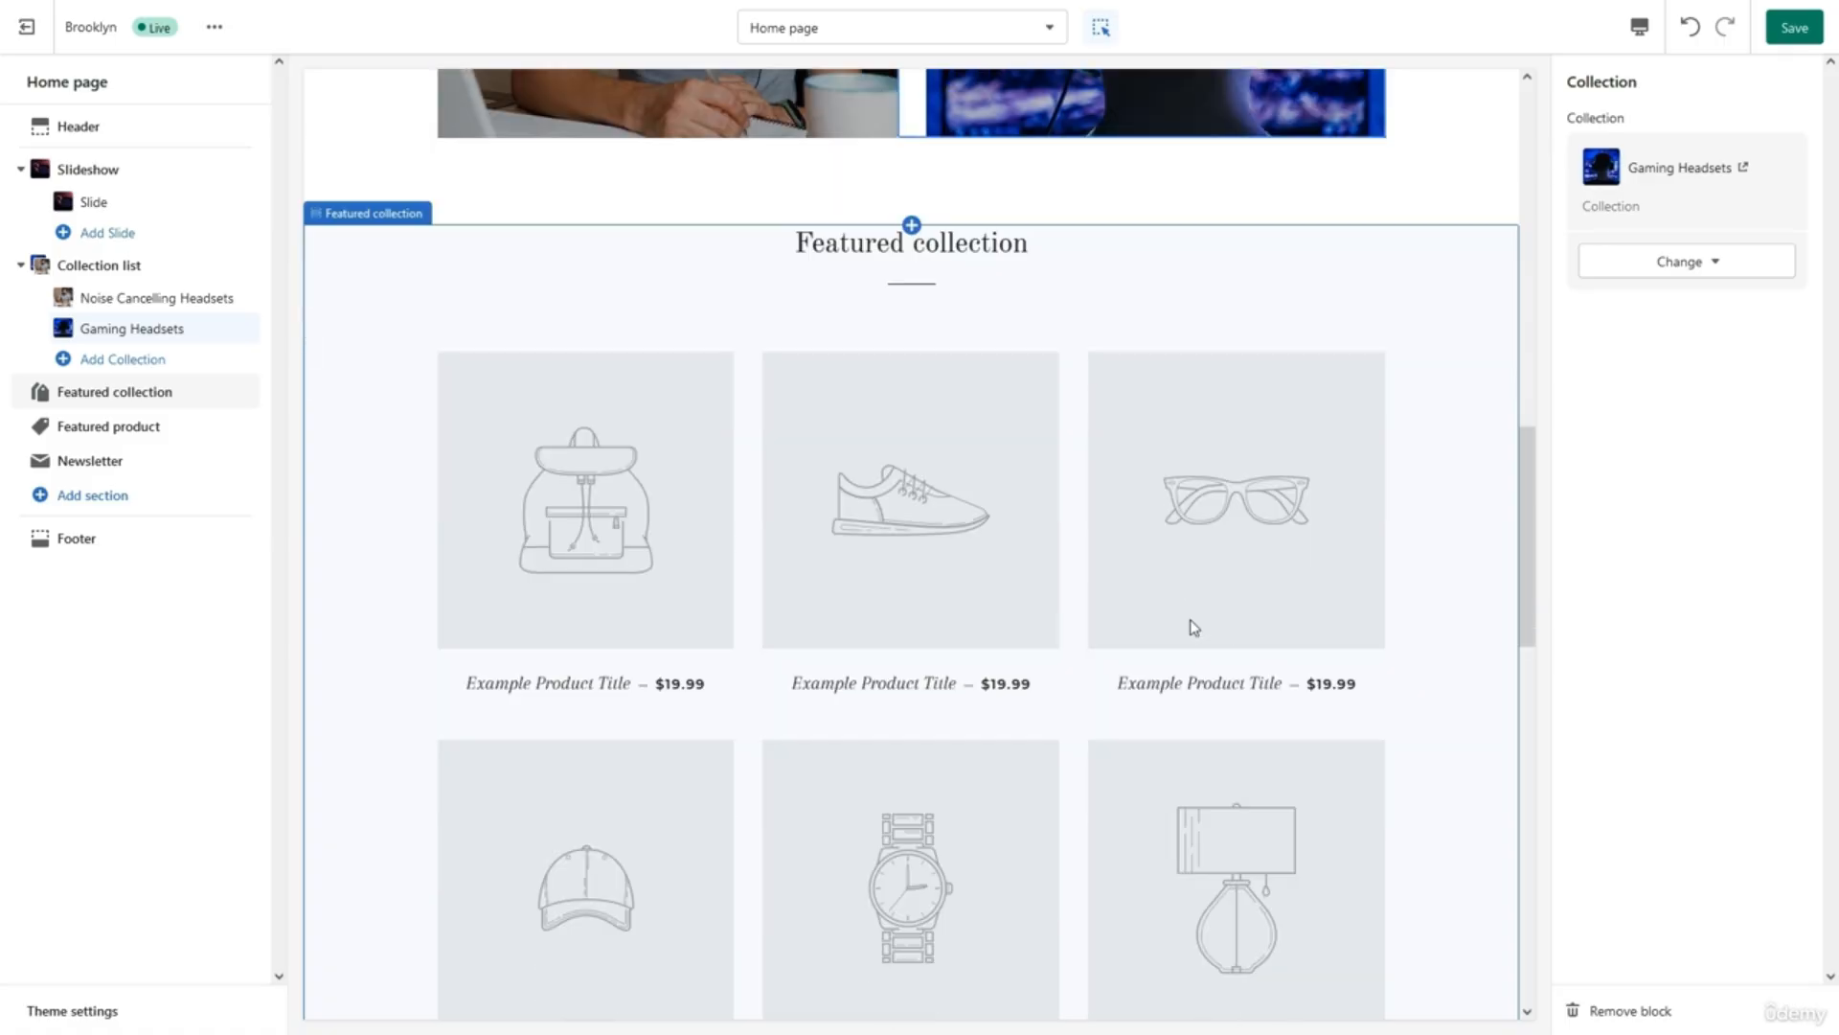
pyautogui.scroll(-2, 1194, 625)
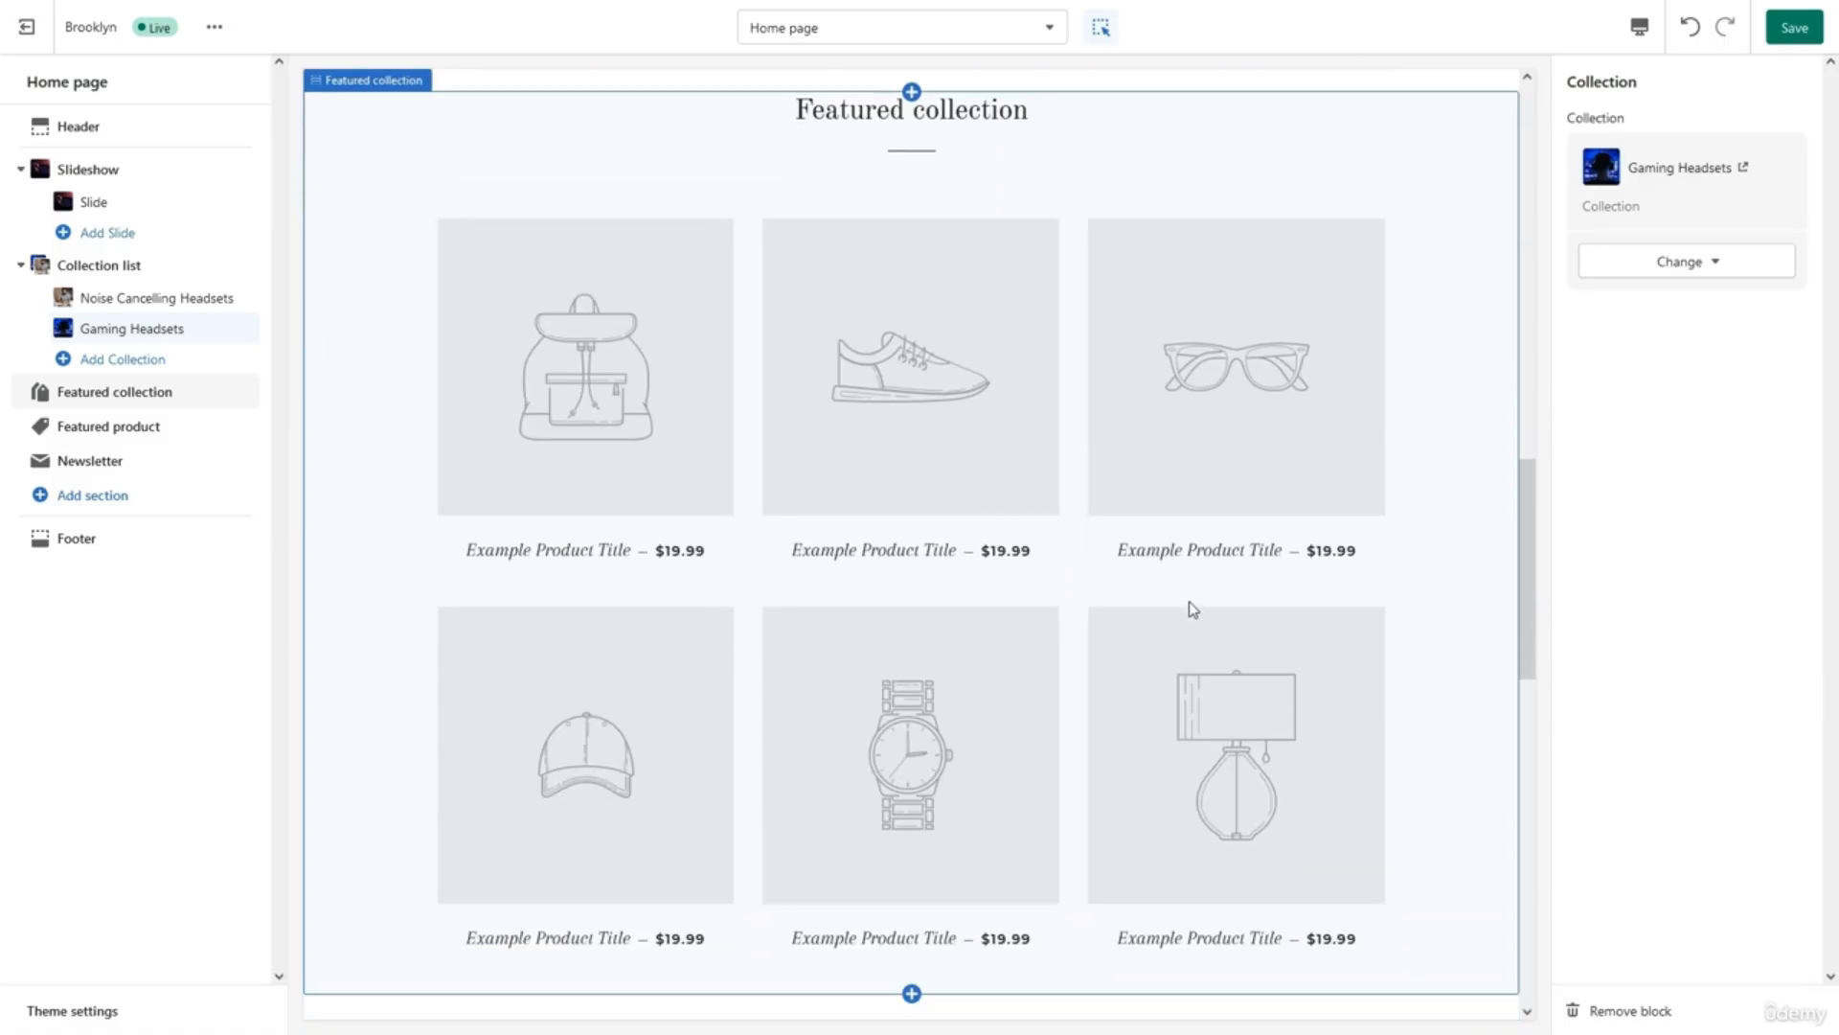
pyautogui.scroll(-1, 1193, 609)
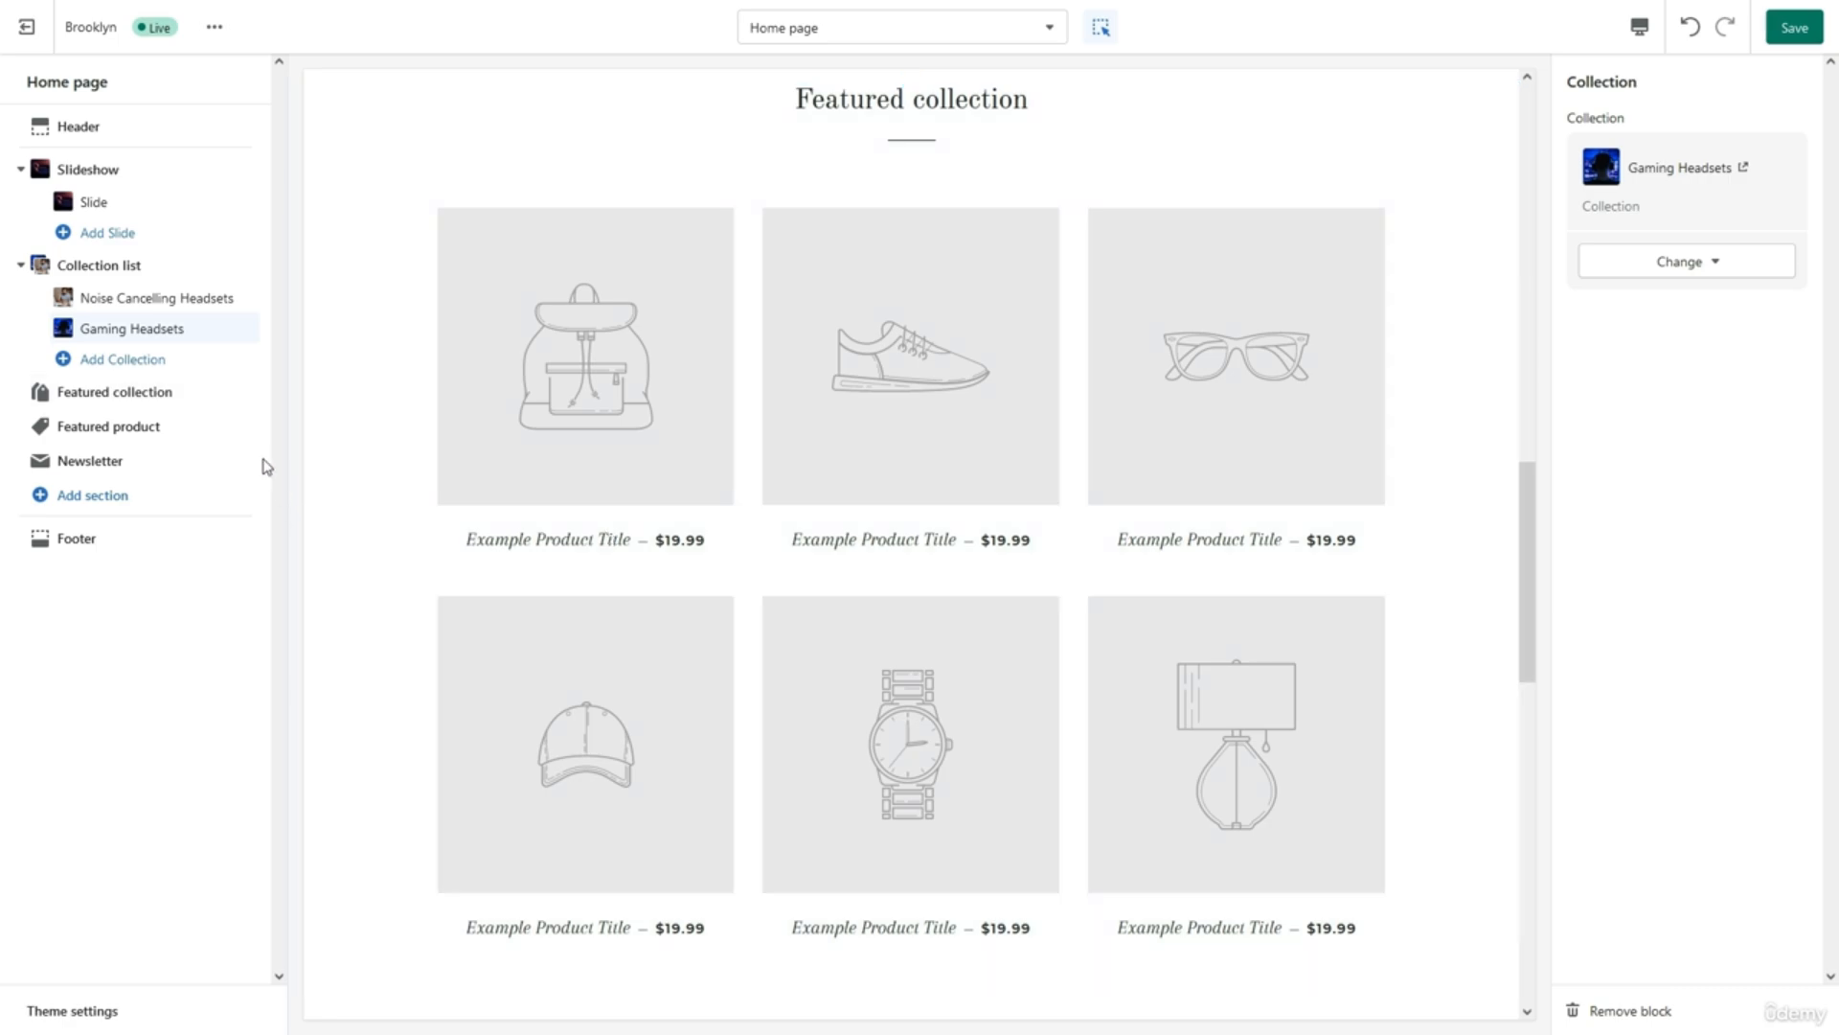
pyautogui.click(169, 395)
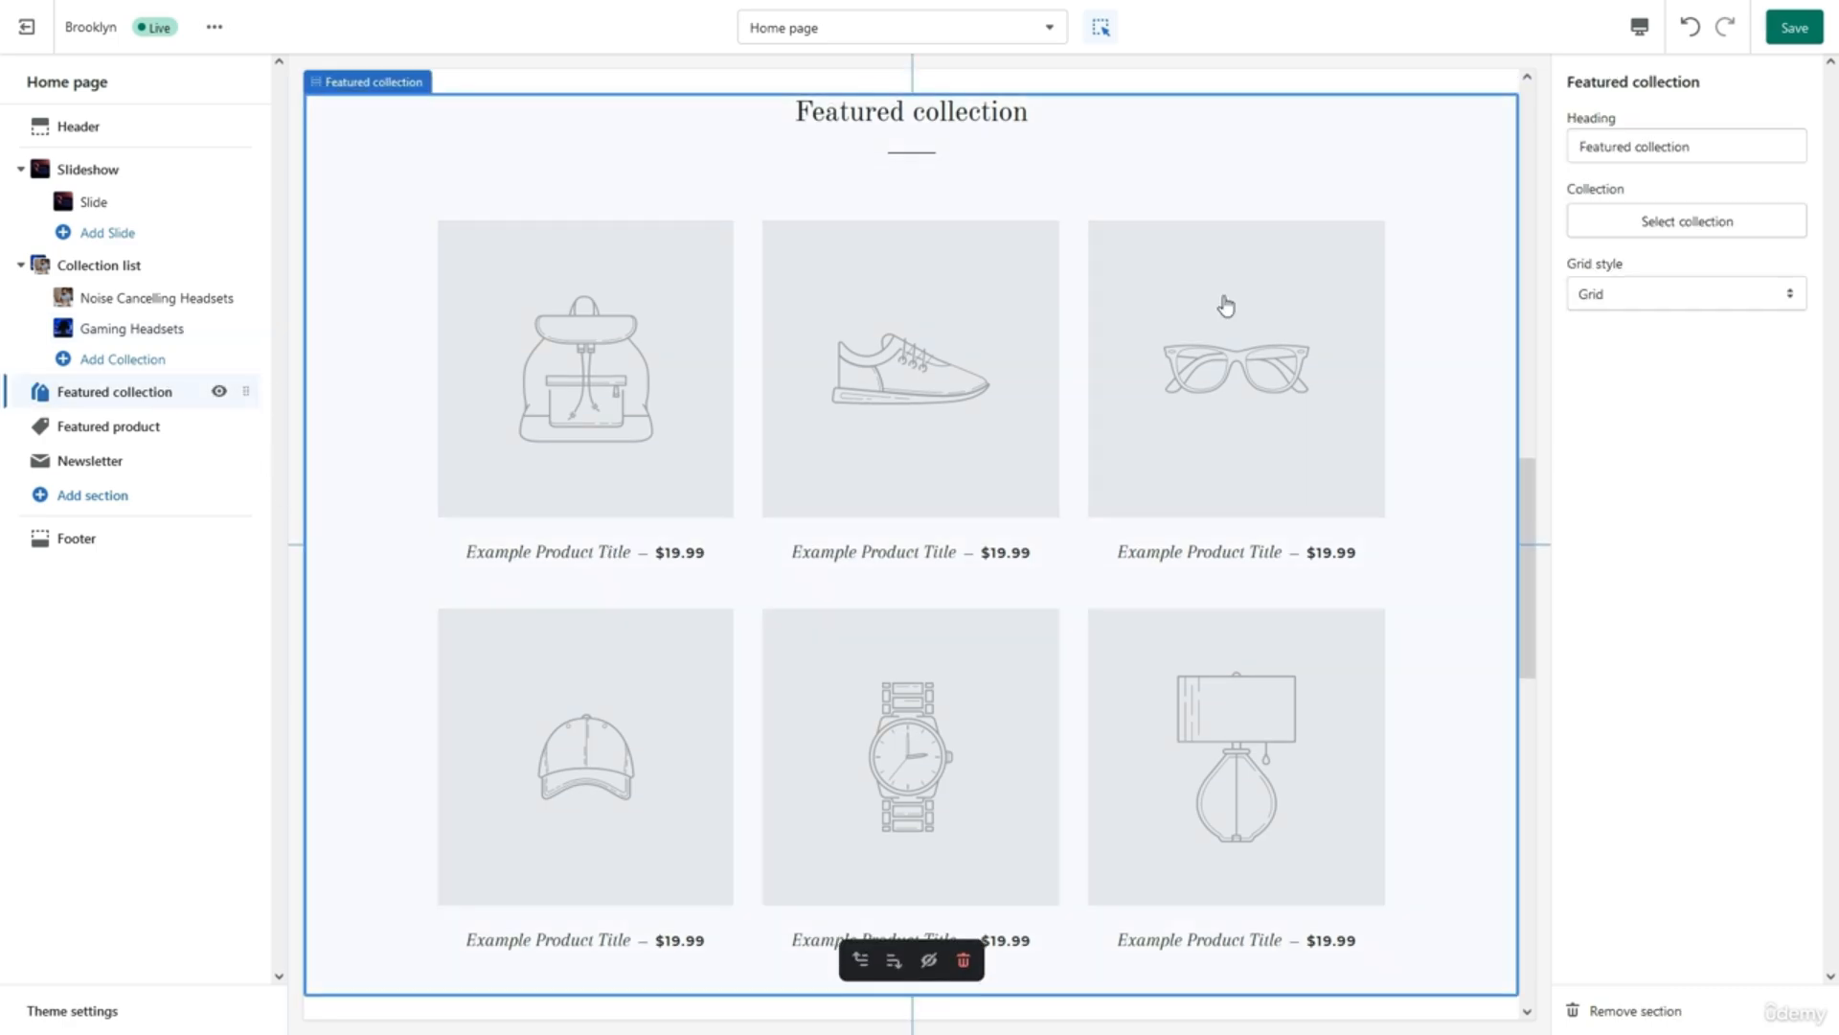
pyautogui.tripleClick(1711, 155)
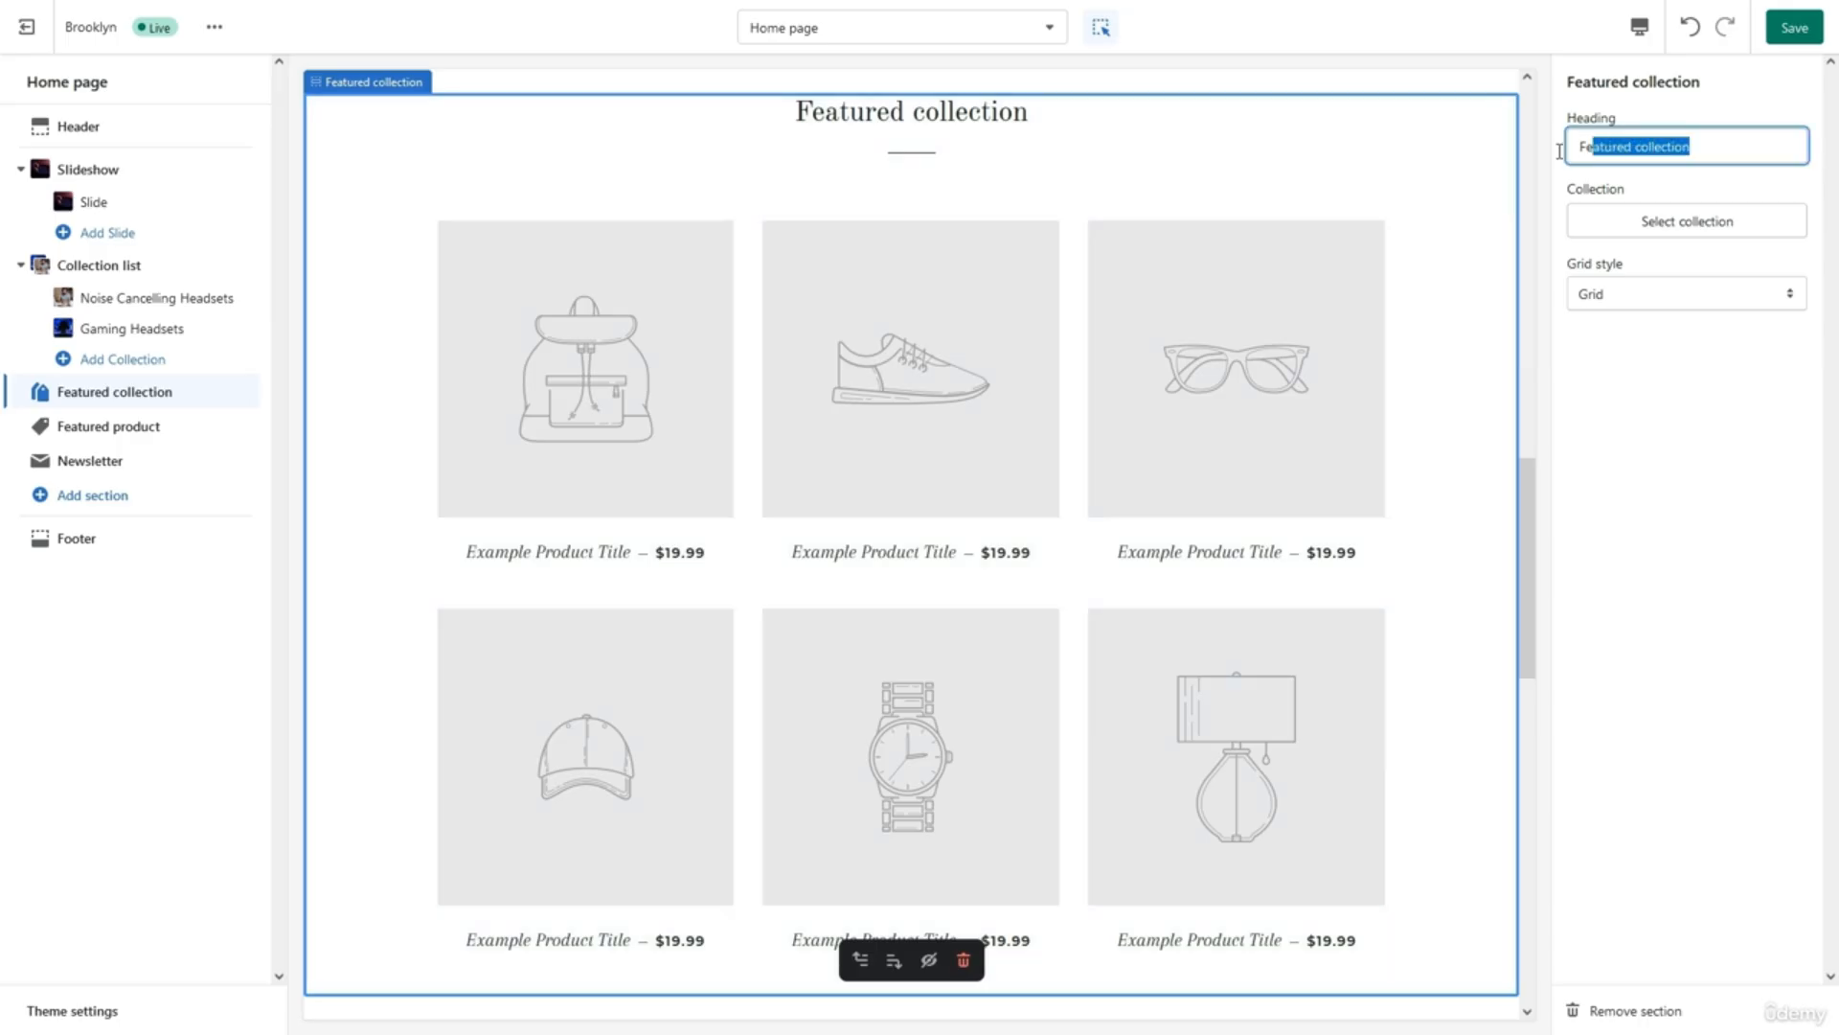
pyautogui.write('New Arrivbals')
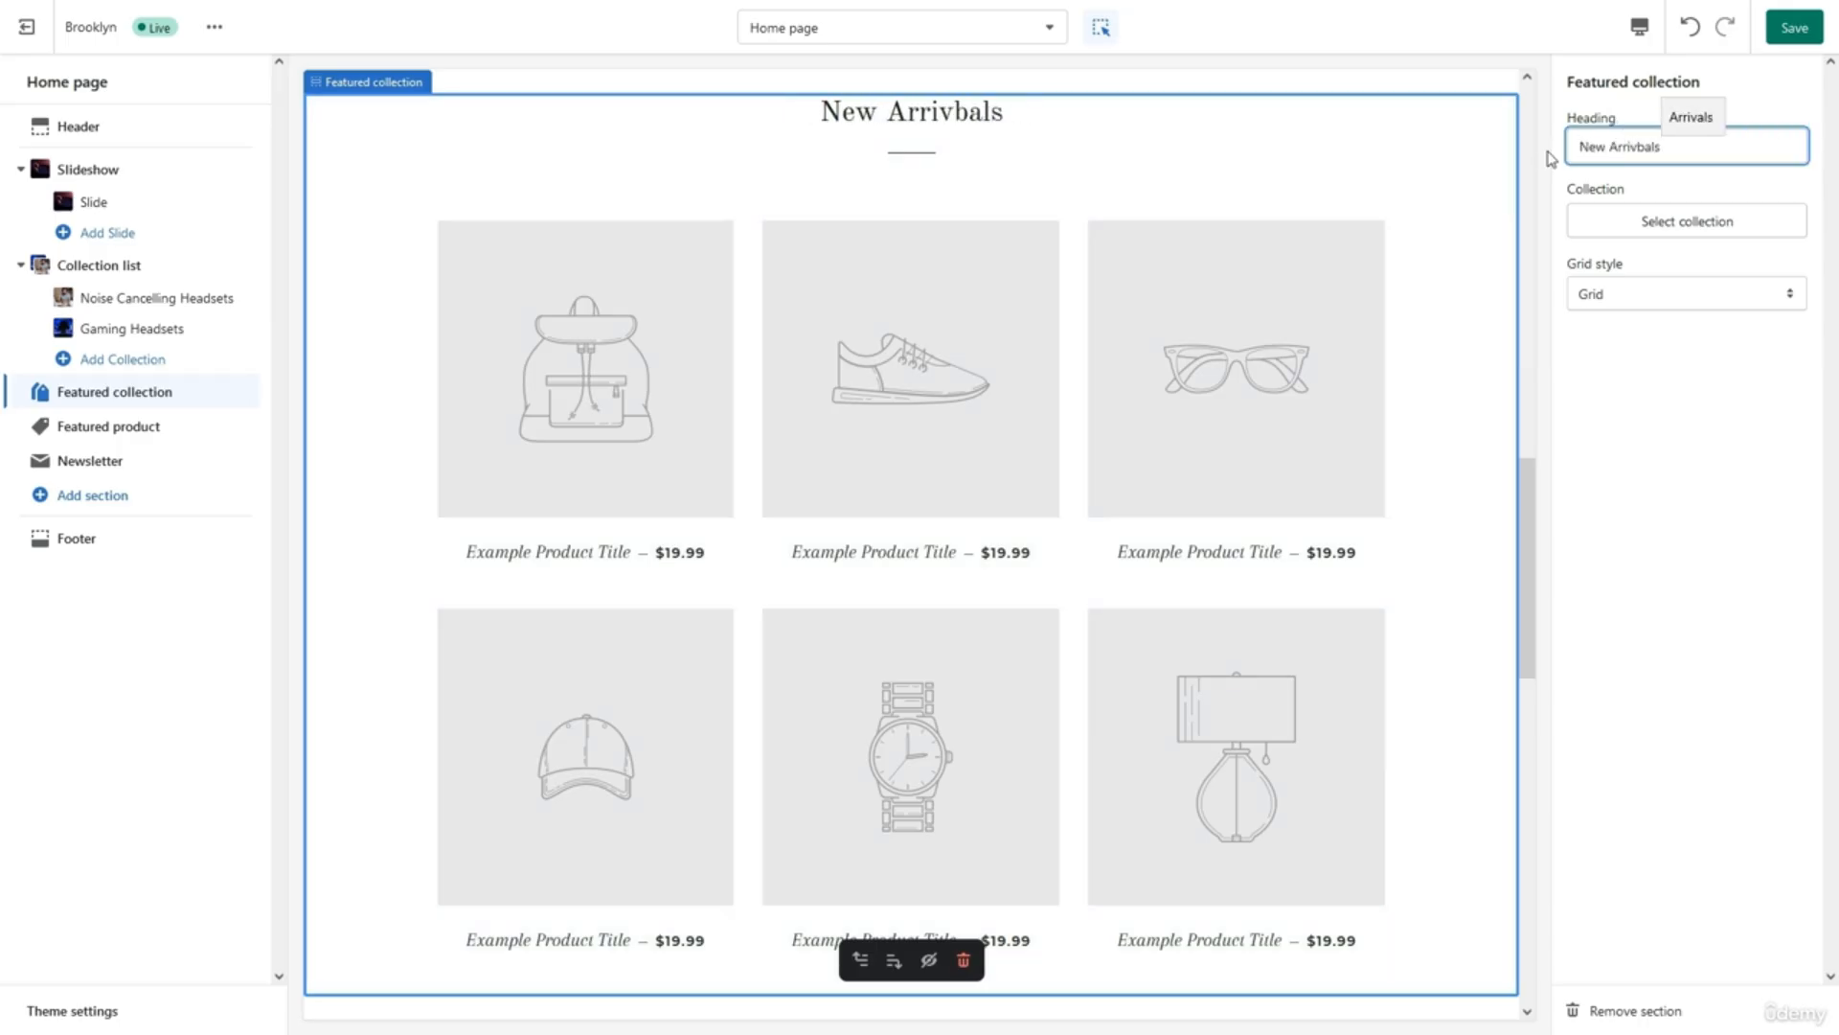
pyautogui.press('Up')
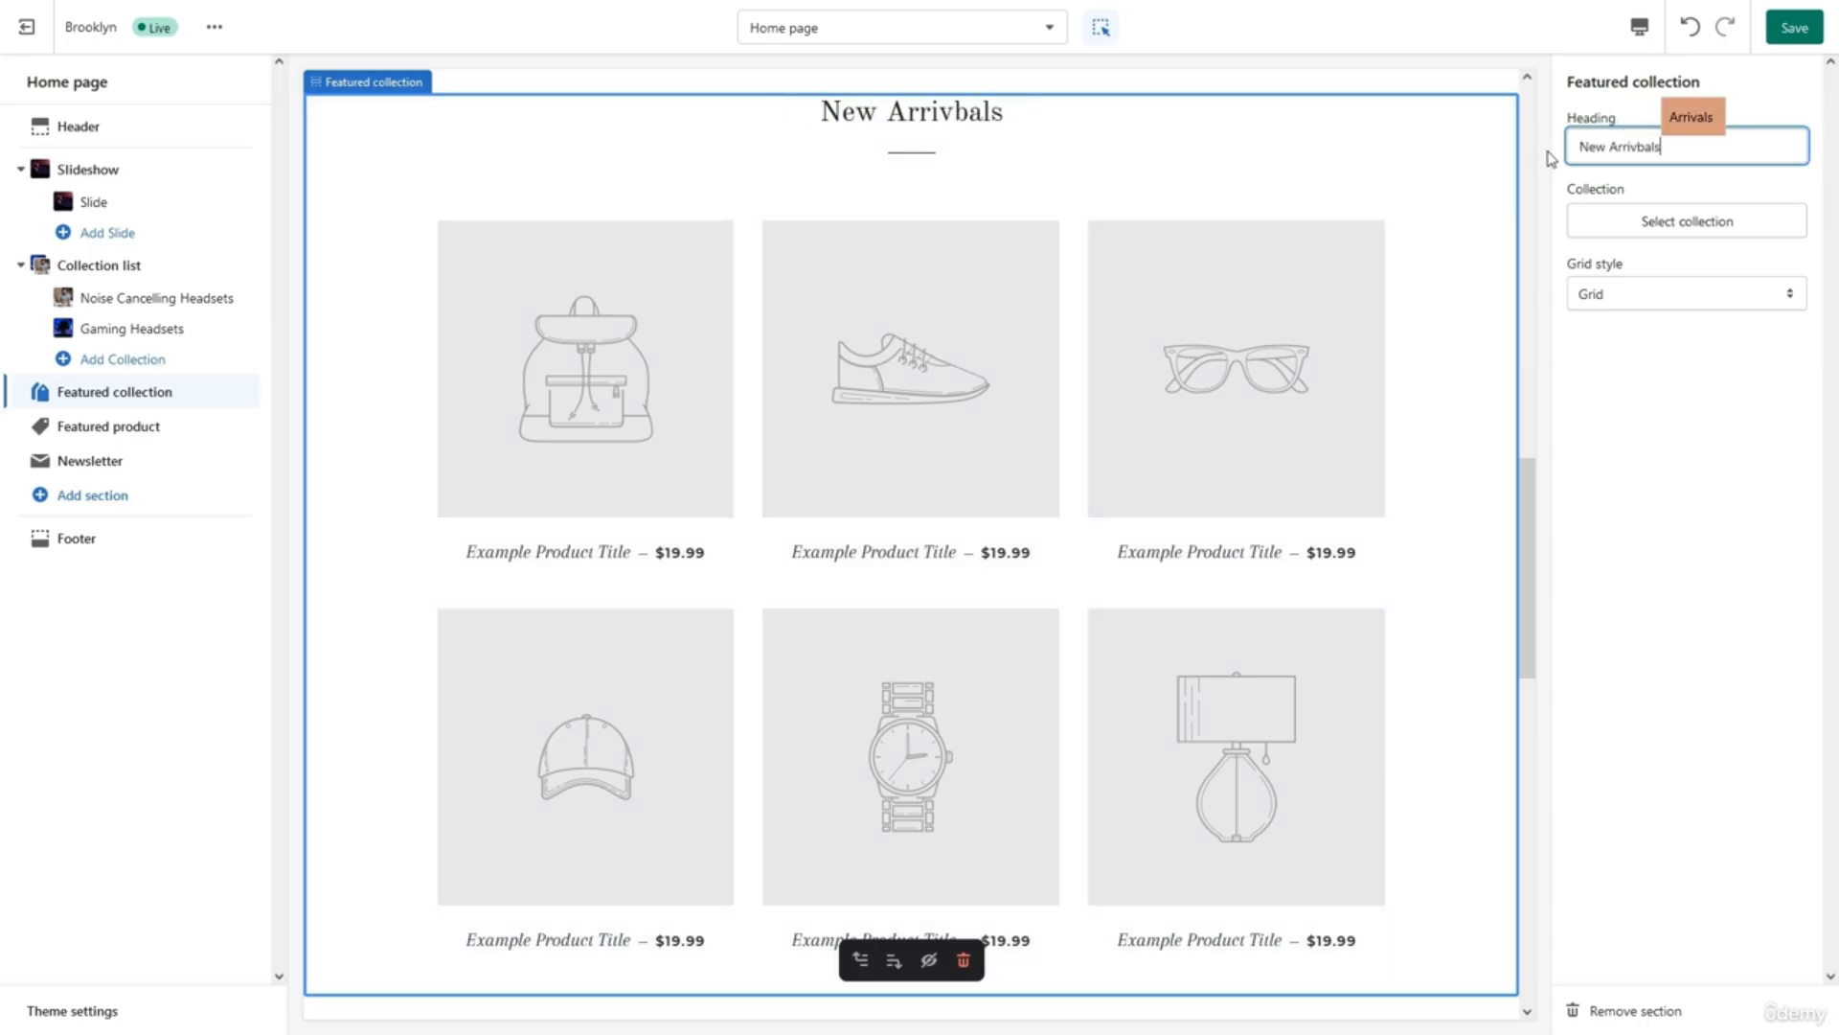
pyautogui.press('Return')
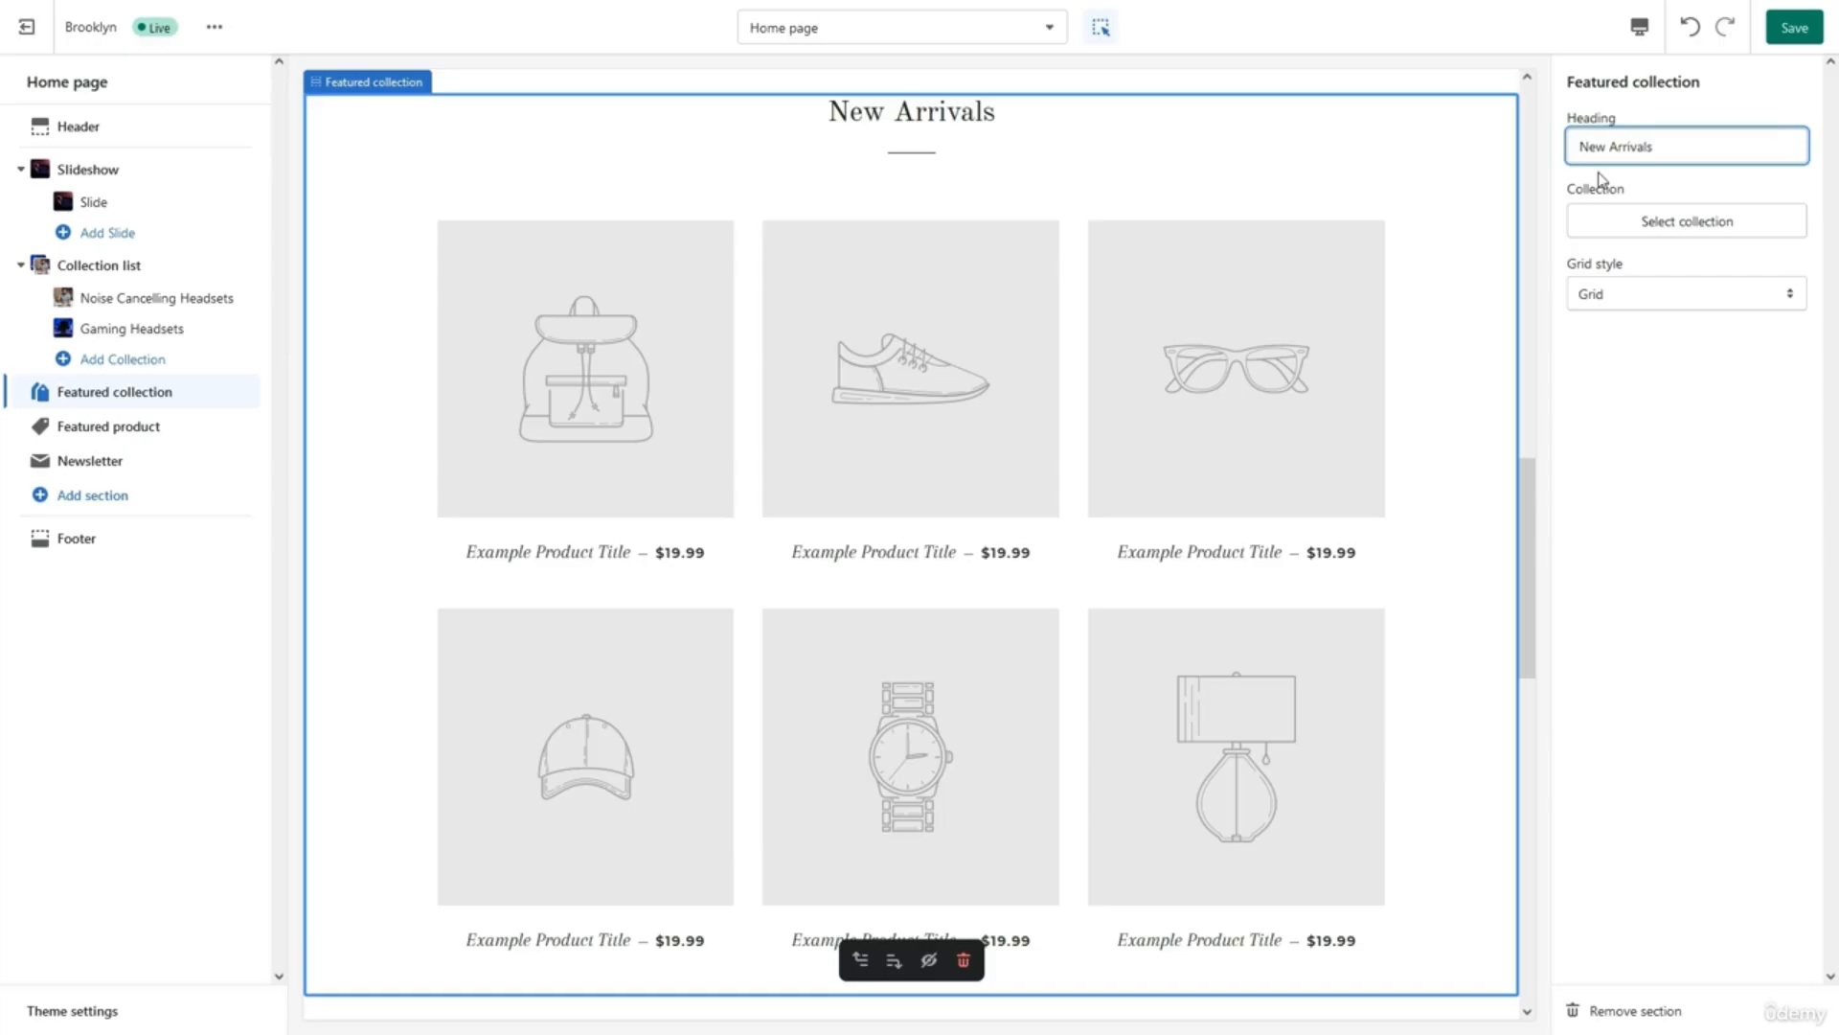
# Feature the New Arrivals collection, try Collage then keep Grid style, and save.
pyautogui.click(1634, 221)
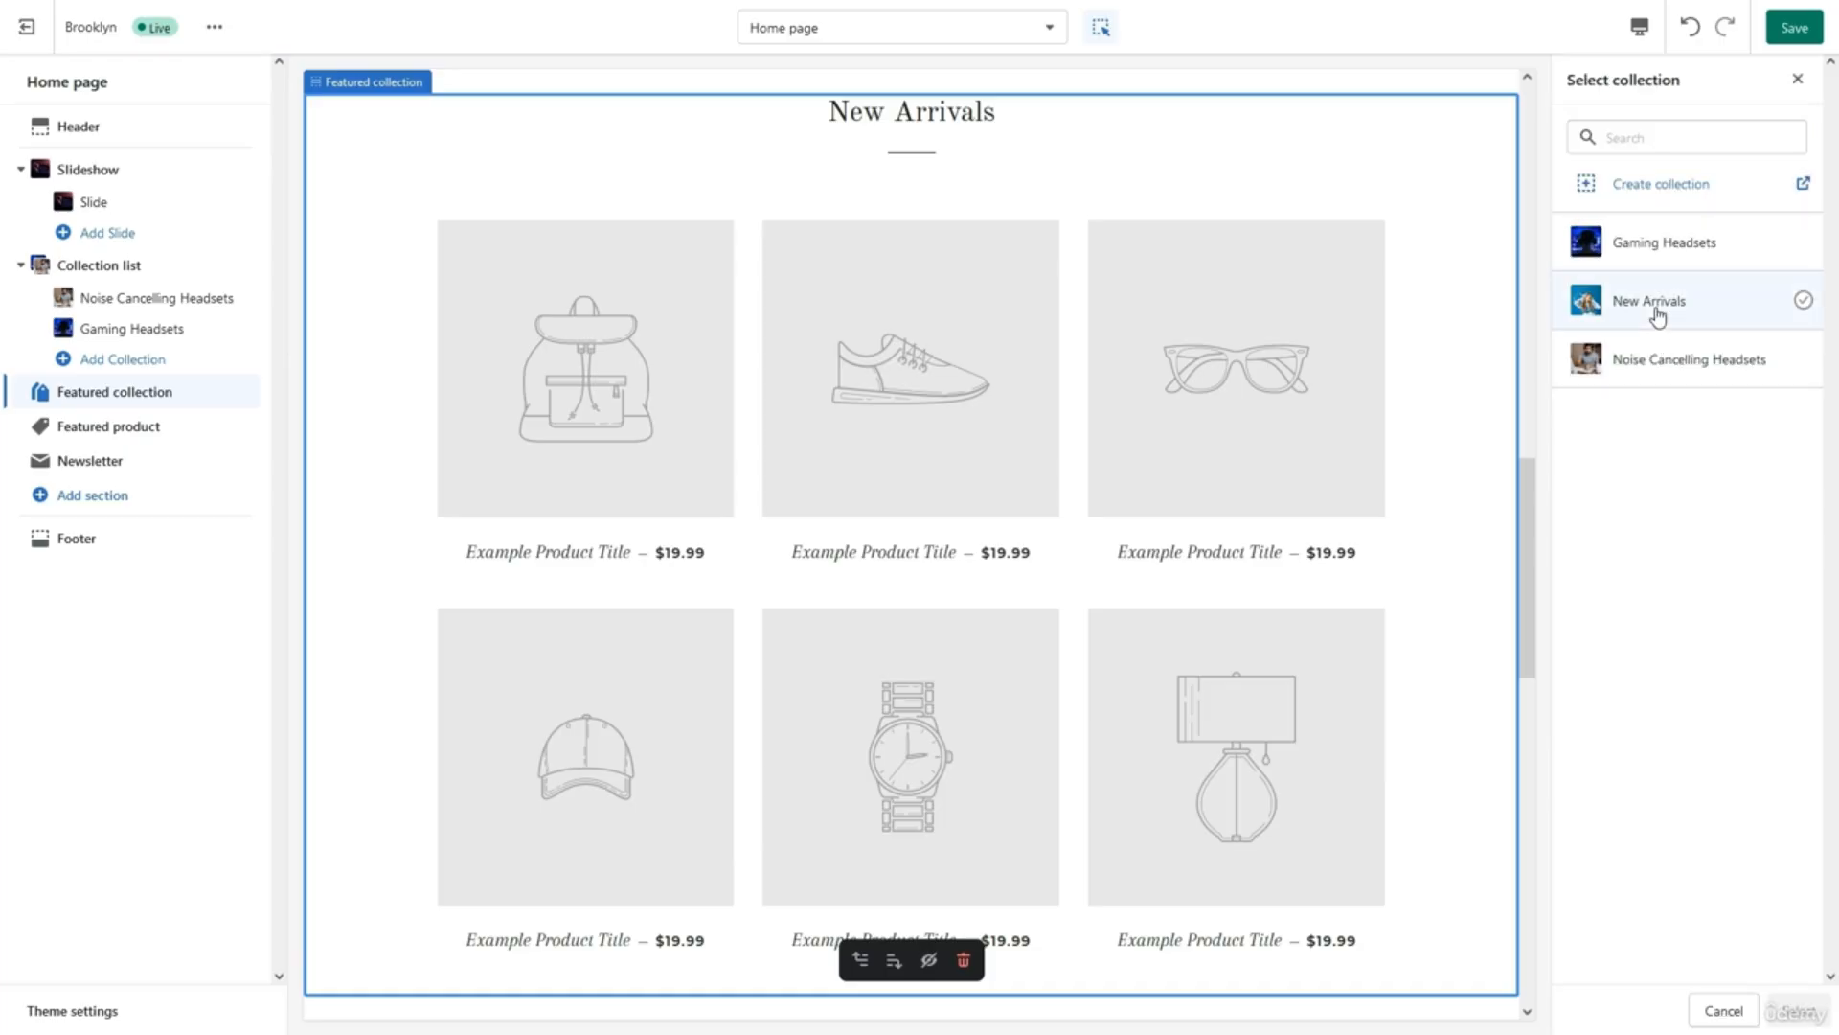
pyautogui.click(1654, 308)
pyautogui.click(1794, 1006)
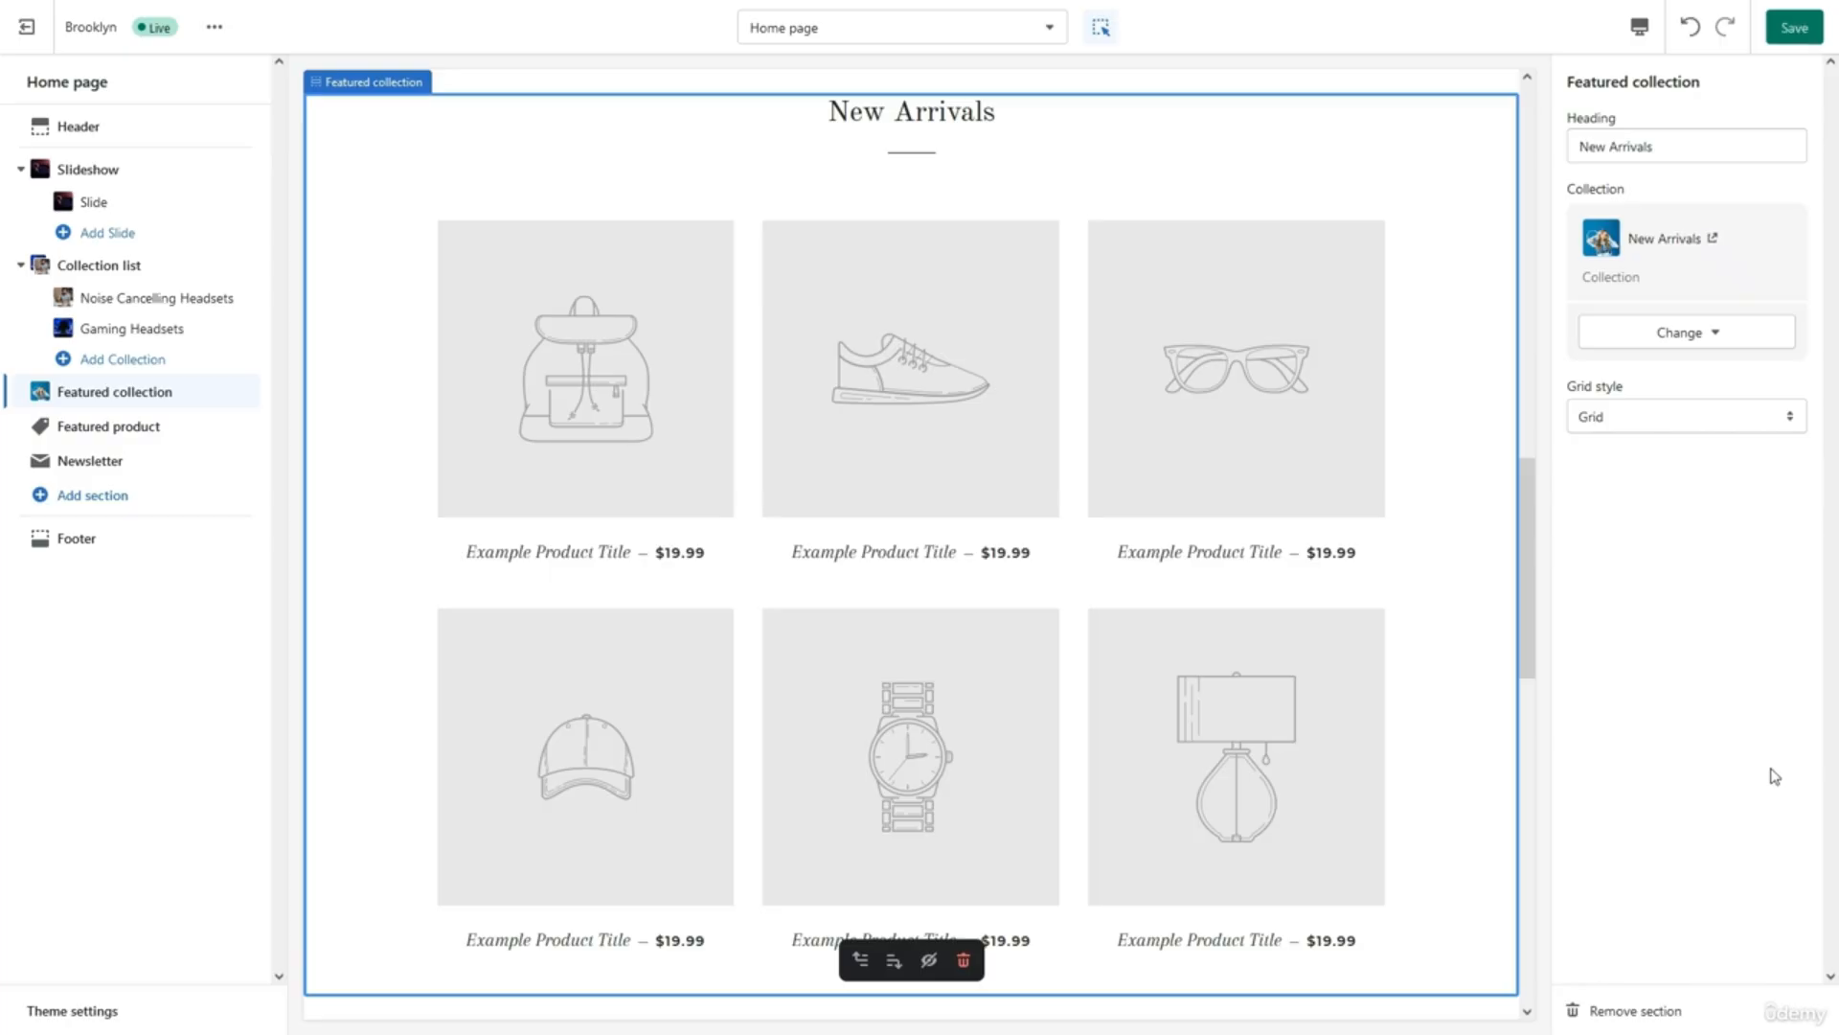
pyautogui.click(1655, 419)
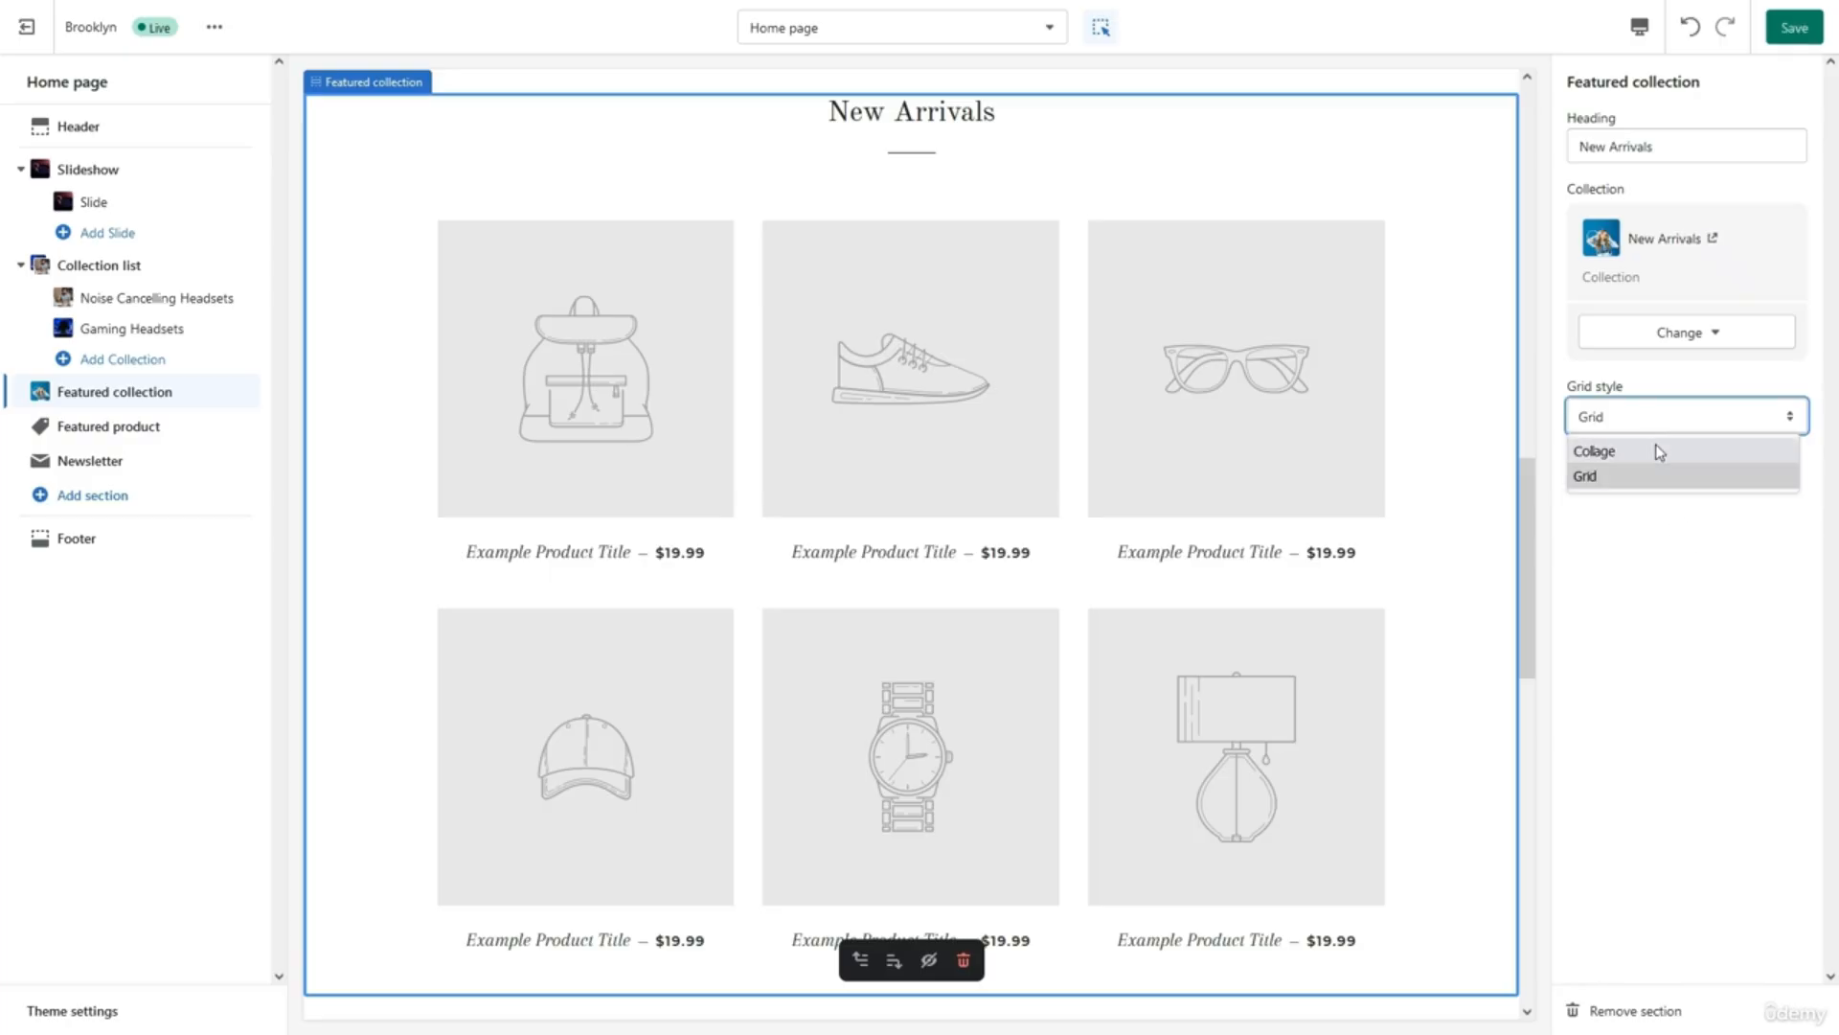
pyautogui.click(1660, 450)
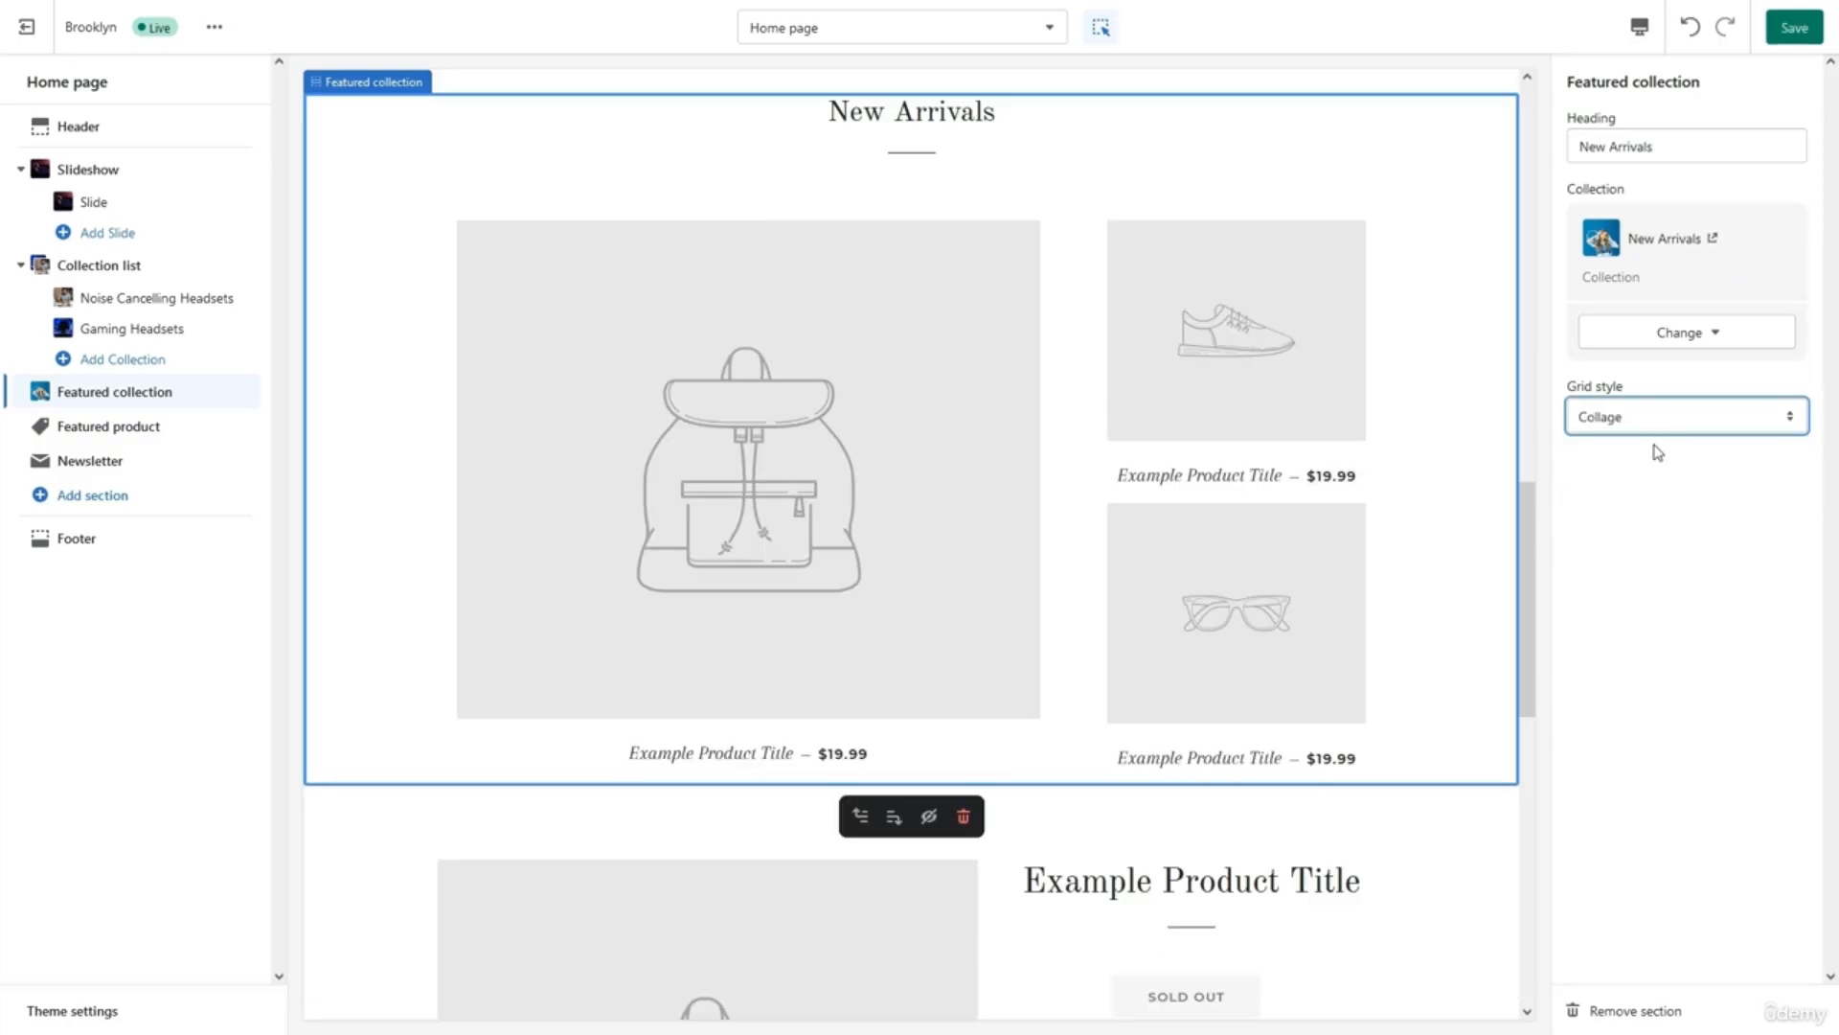
pyautogui.click(1645, 410)
pyautogui.click(1652, 477)
pyautogui.click(1791, 28)
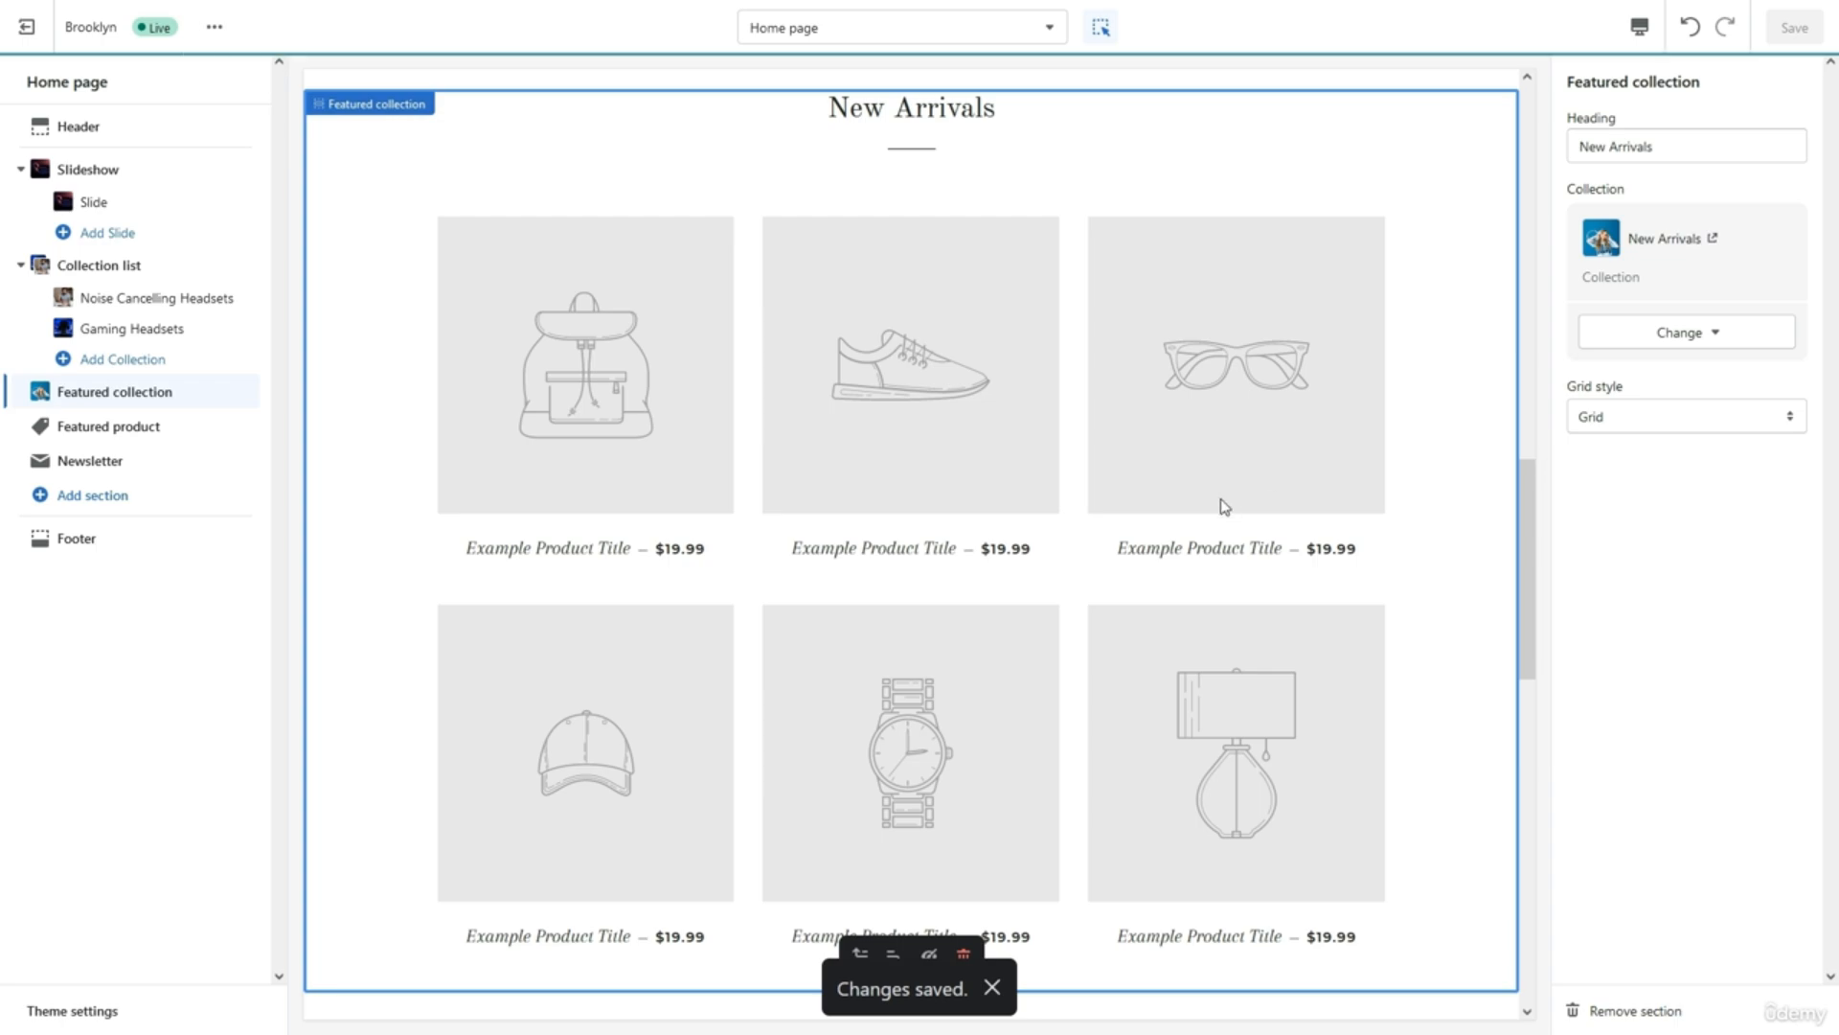
# Scroll up and down the home page preview to review the changes.
pyautogui.scroll(5, 1223, 508)
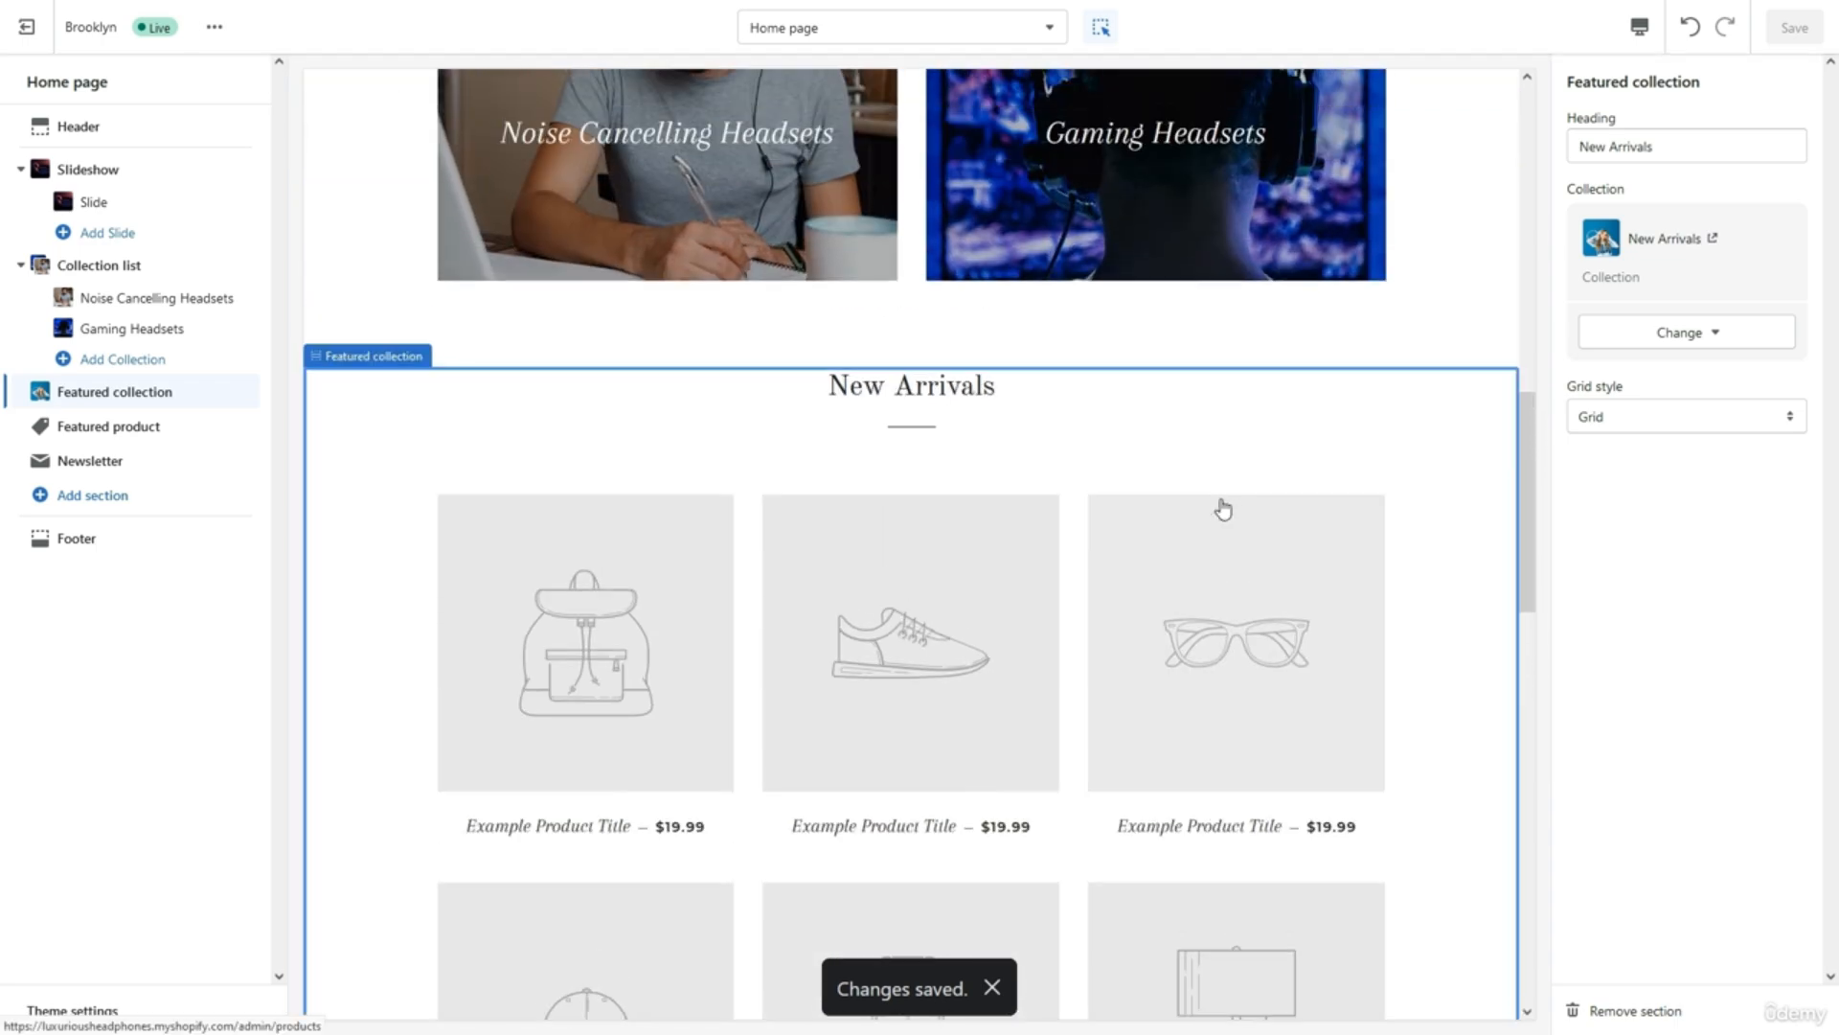
pyautogui.scroll(2, 1224, 506)
pyautogui.scroll(-6, 1220, 498)
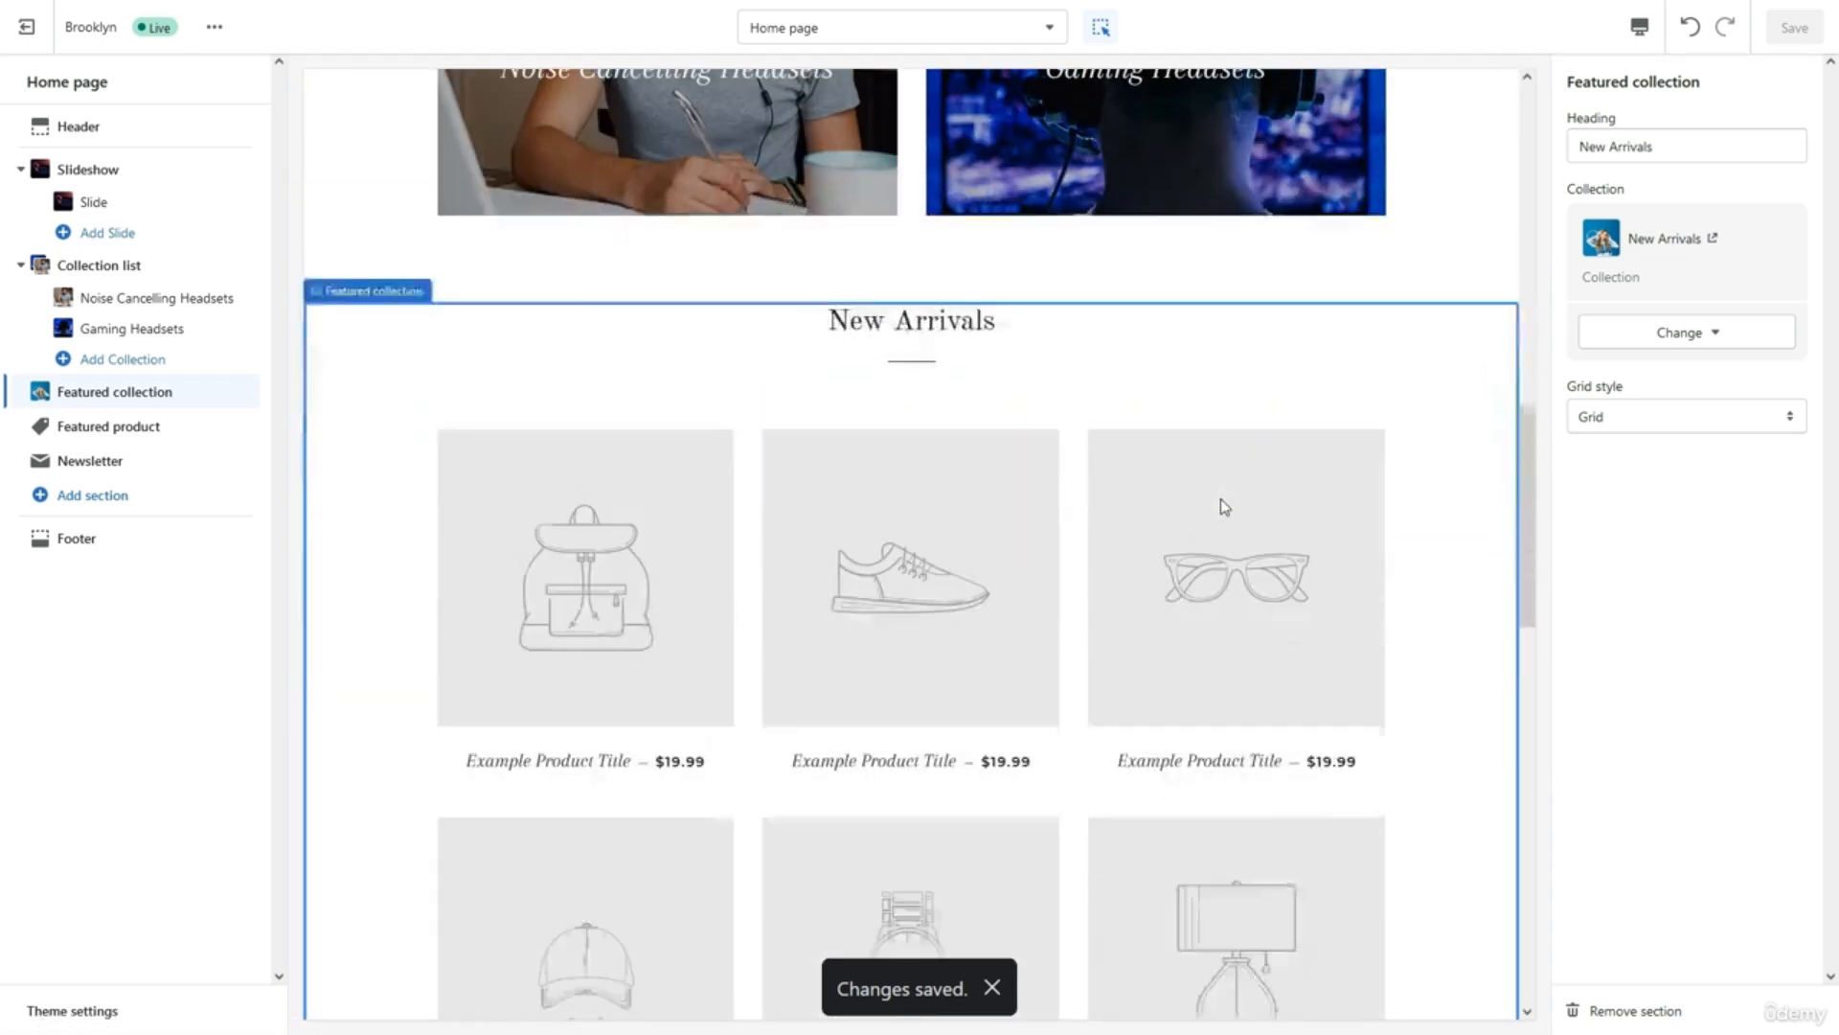
pyautogui.scroll(-1, 1224, 507)
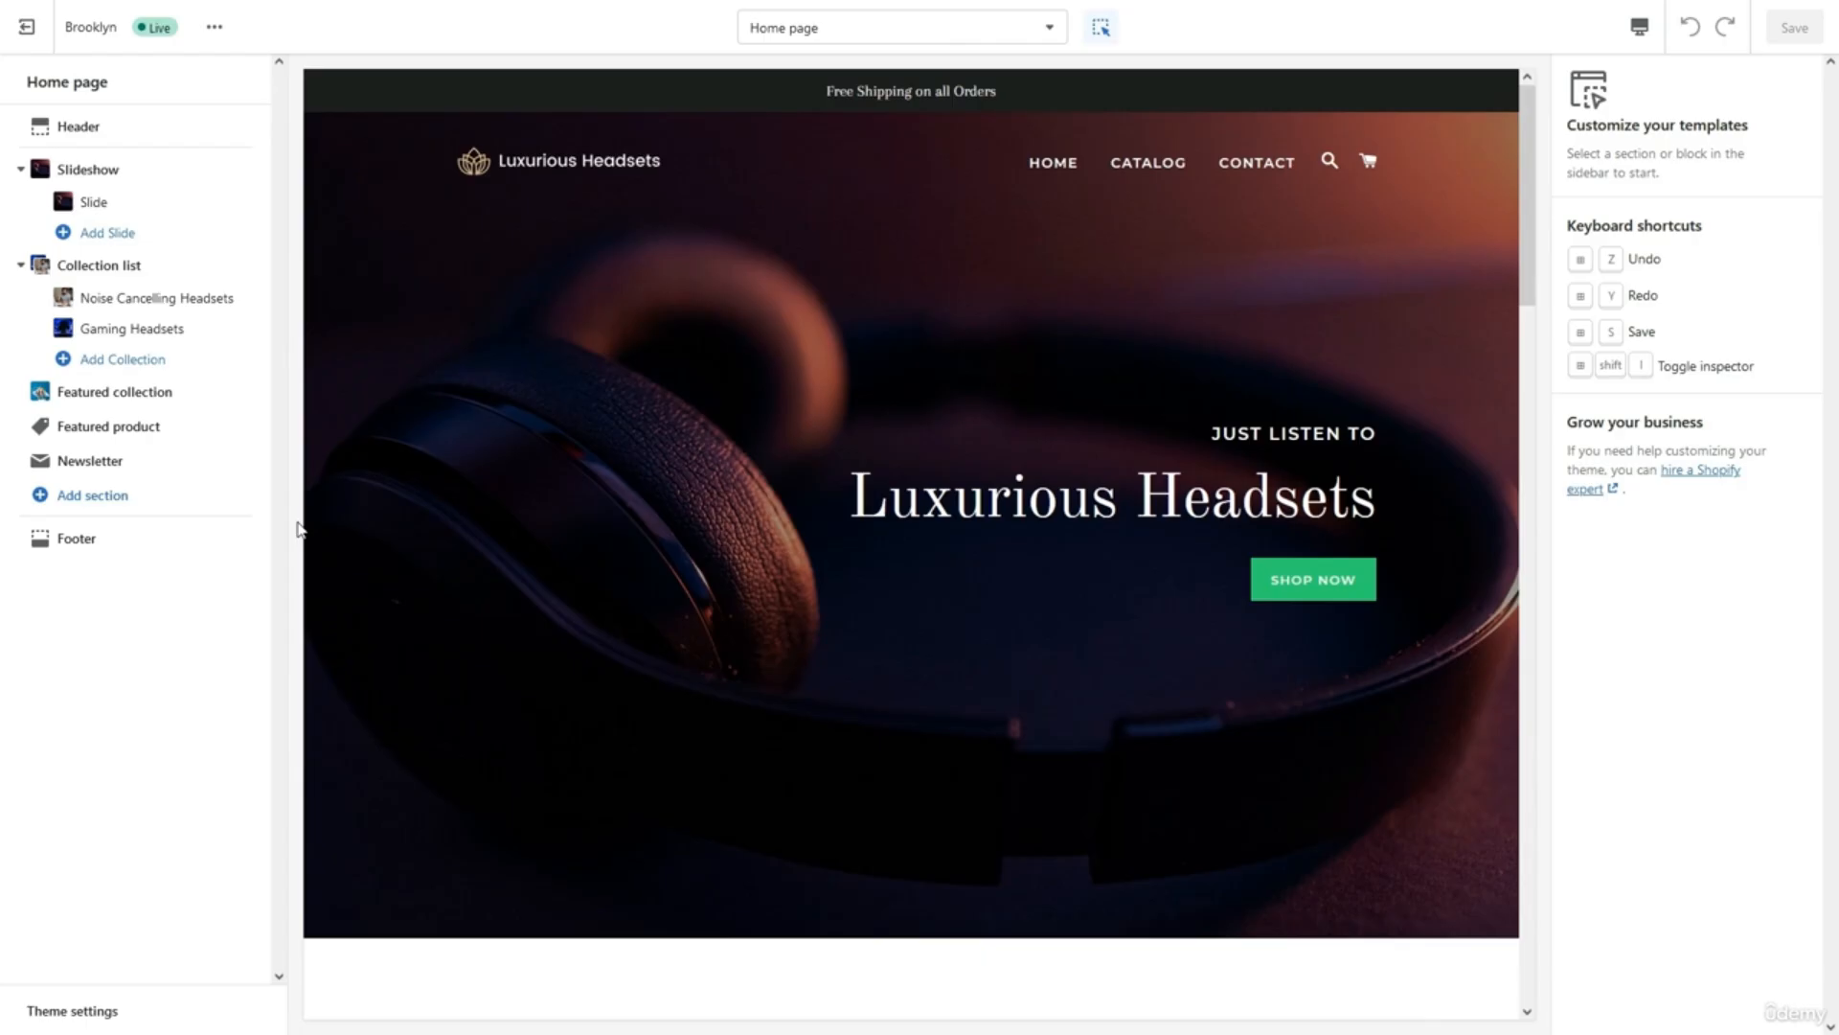
pyautogui.scroll(-10, 321, 533)
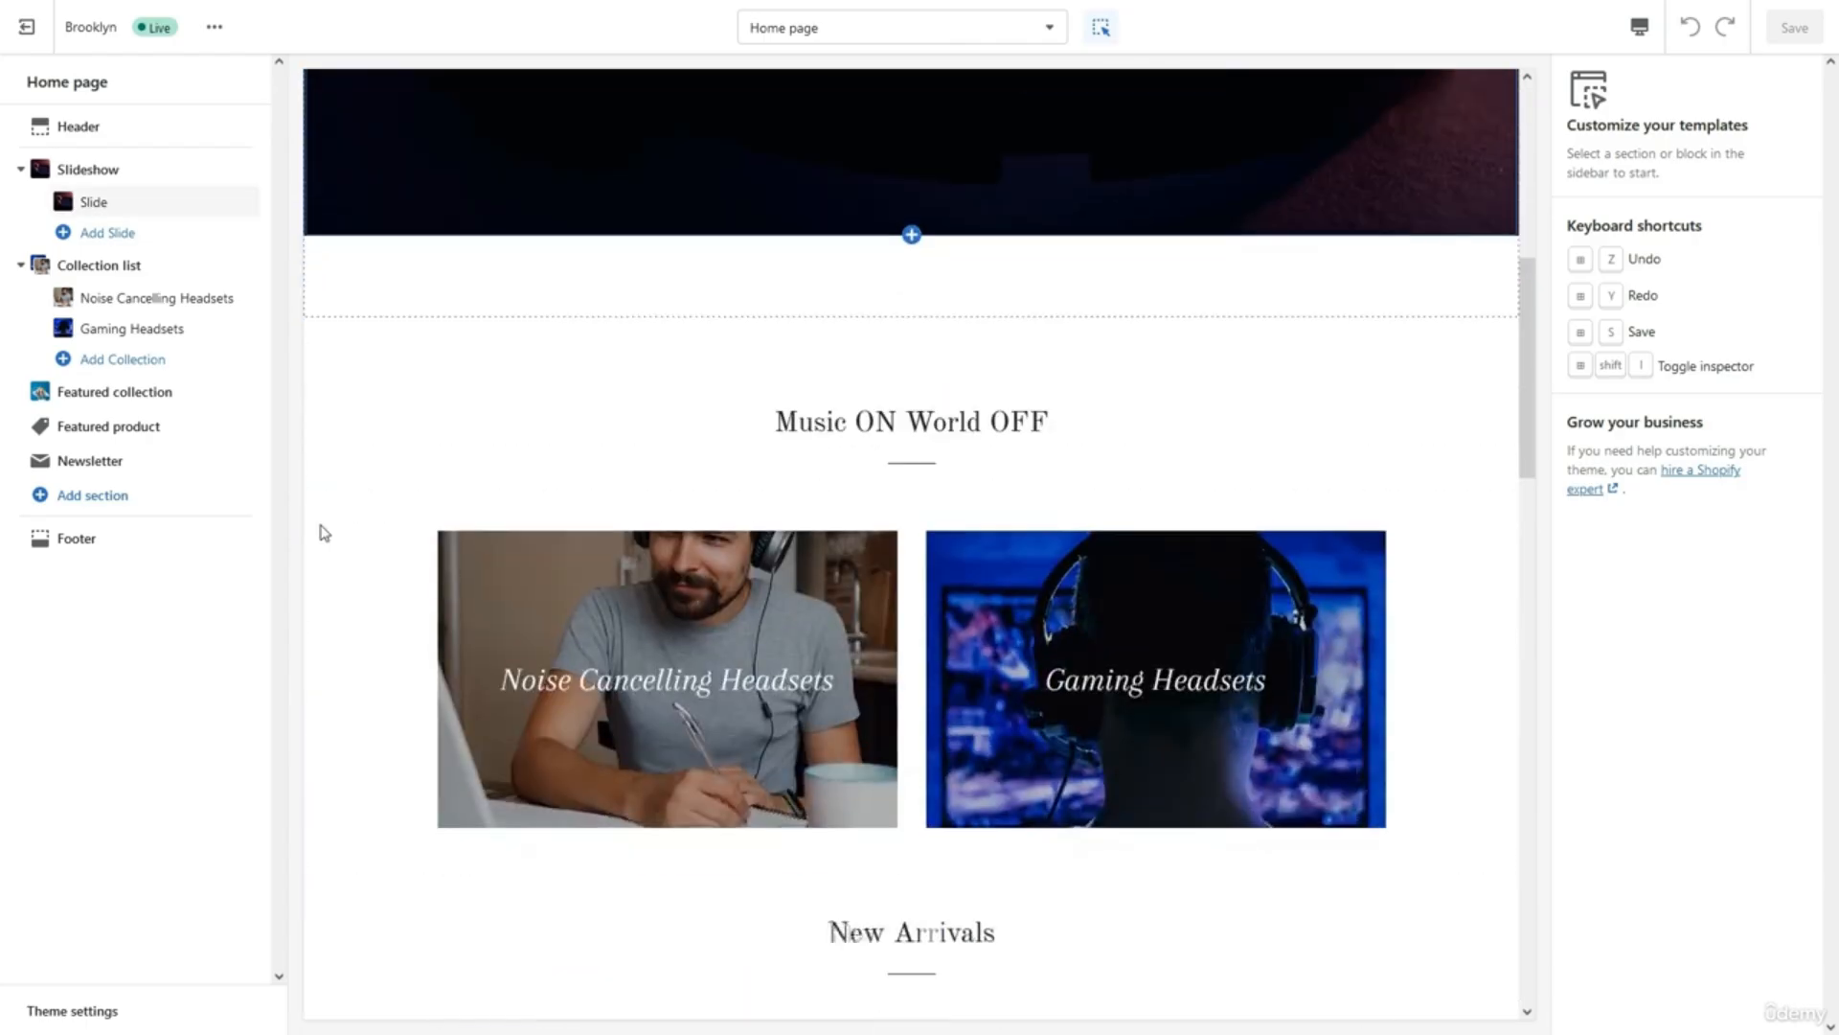
pyautogui.scroll(-3, 321, 533)
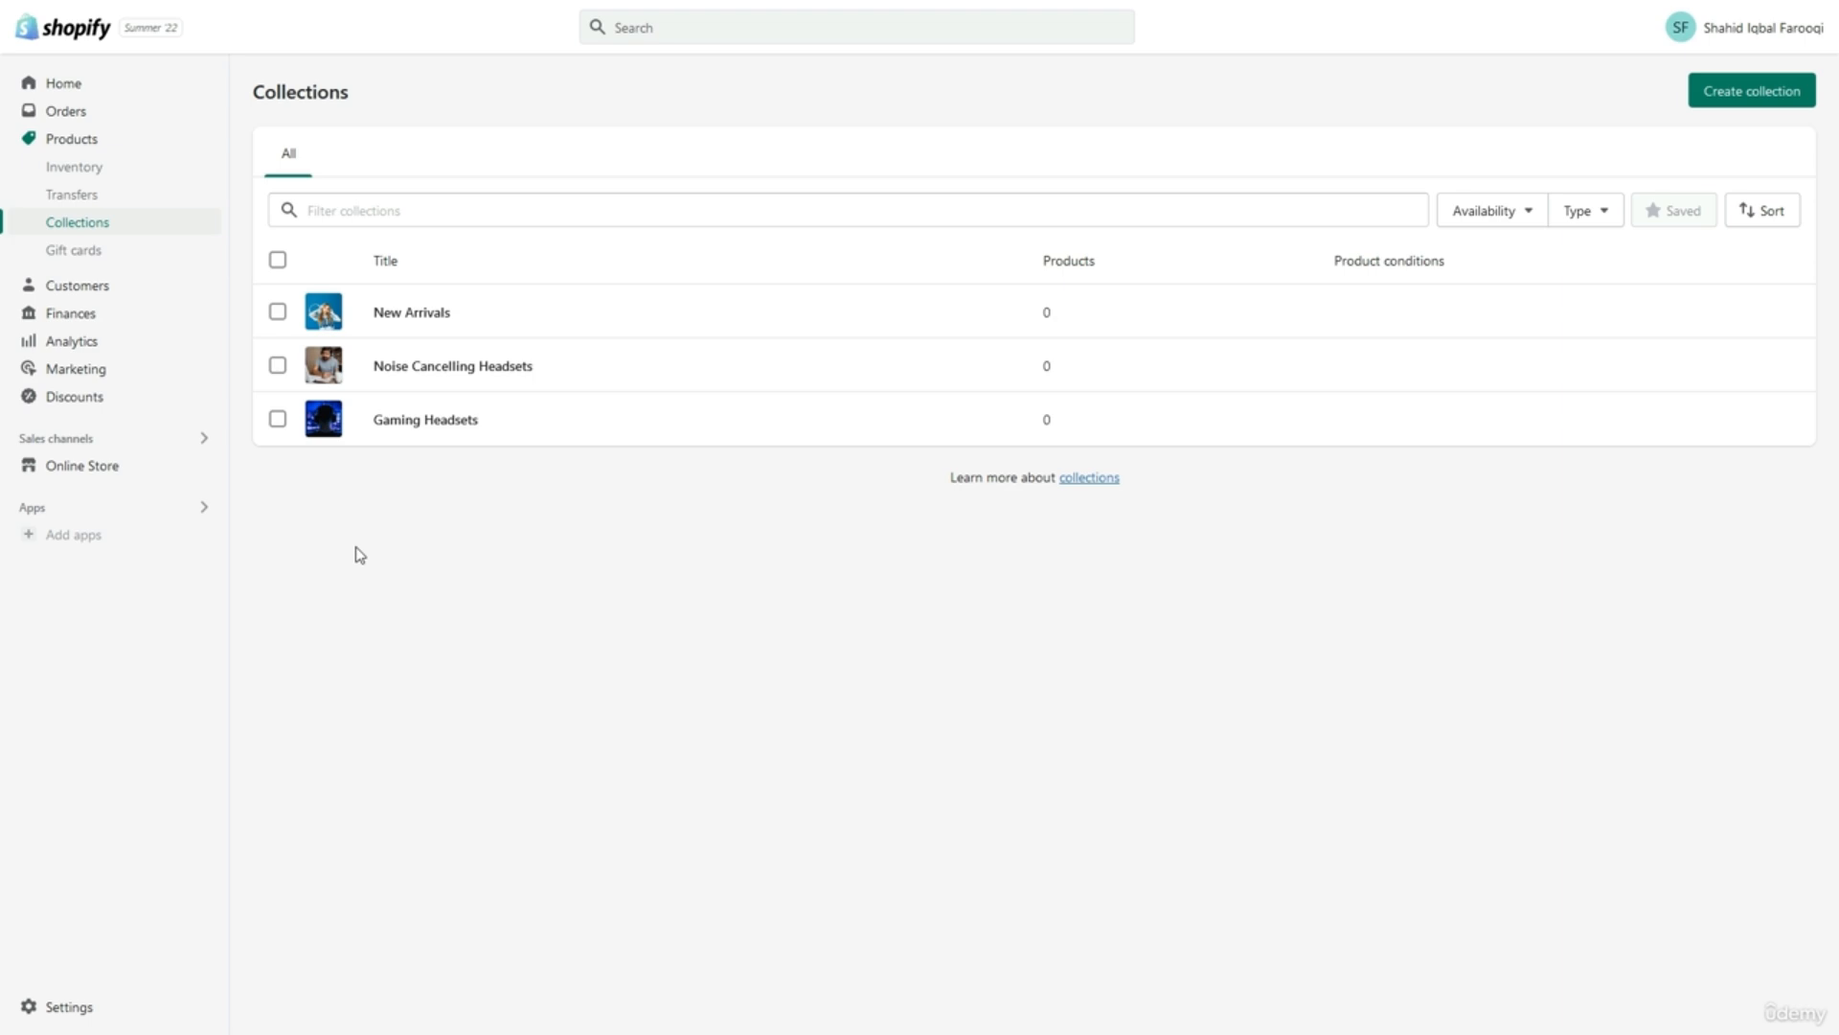
# Go to Products and start adding a new product.
pyautogui.click(153, 151)
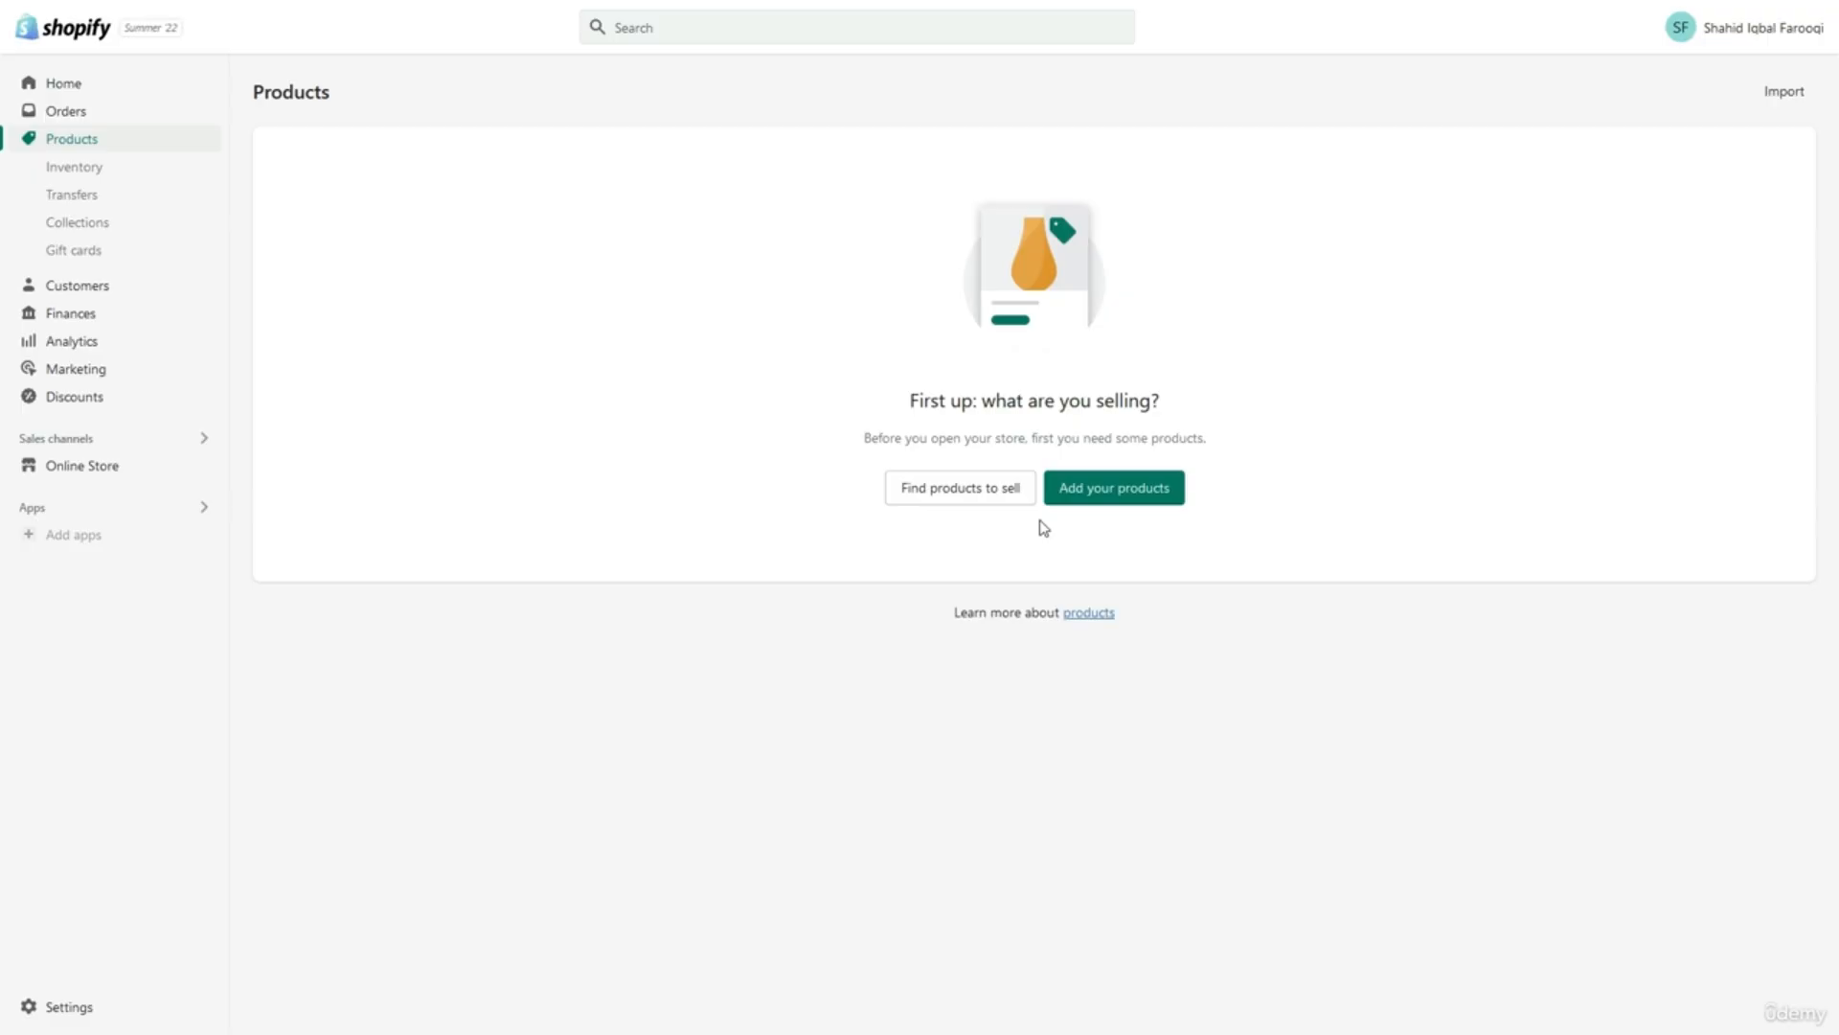
pyautogui.click(1108, 493)
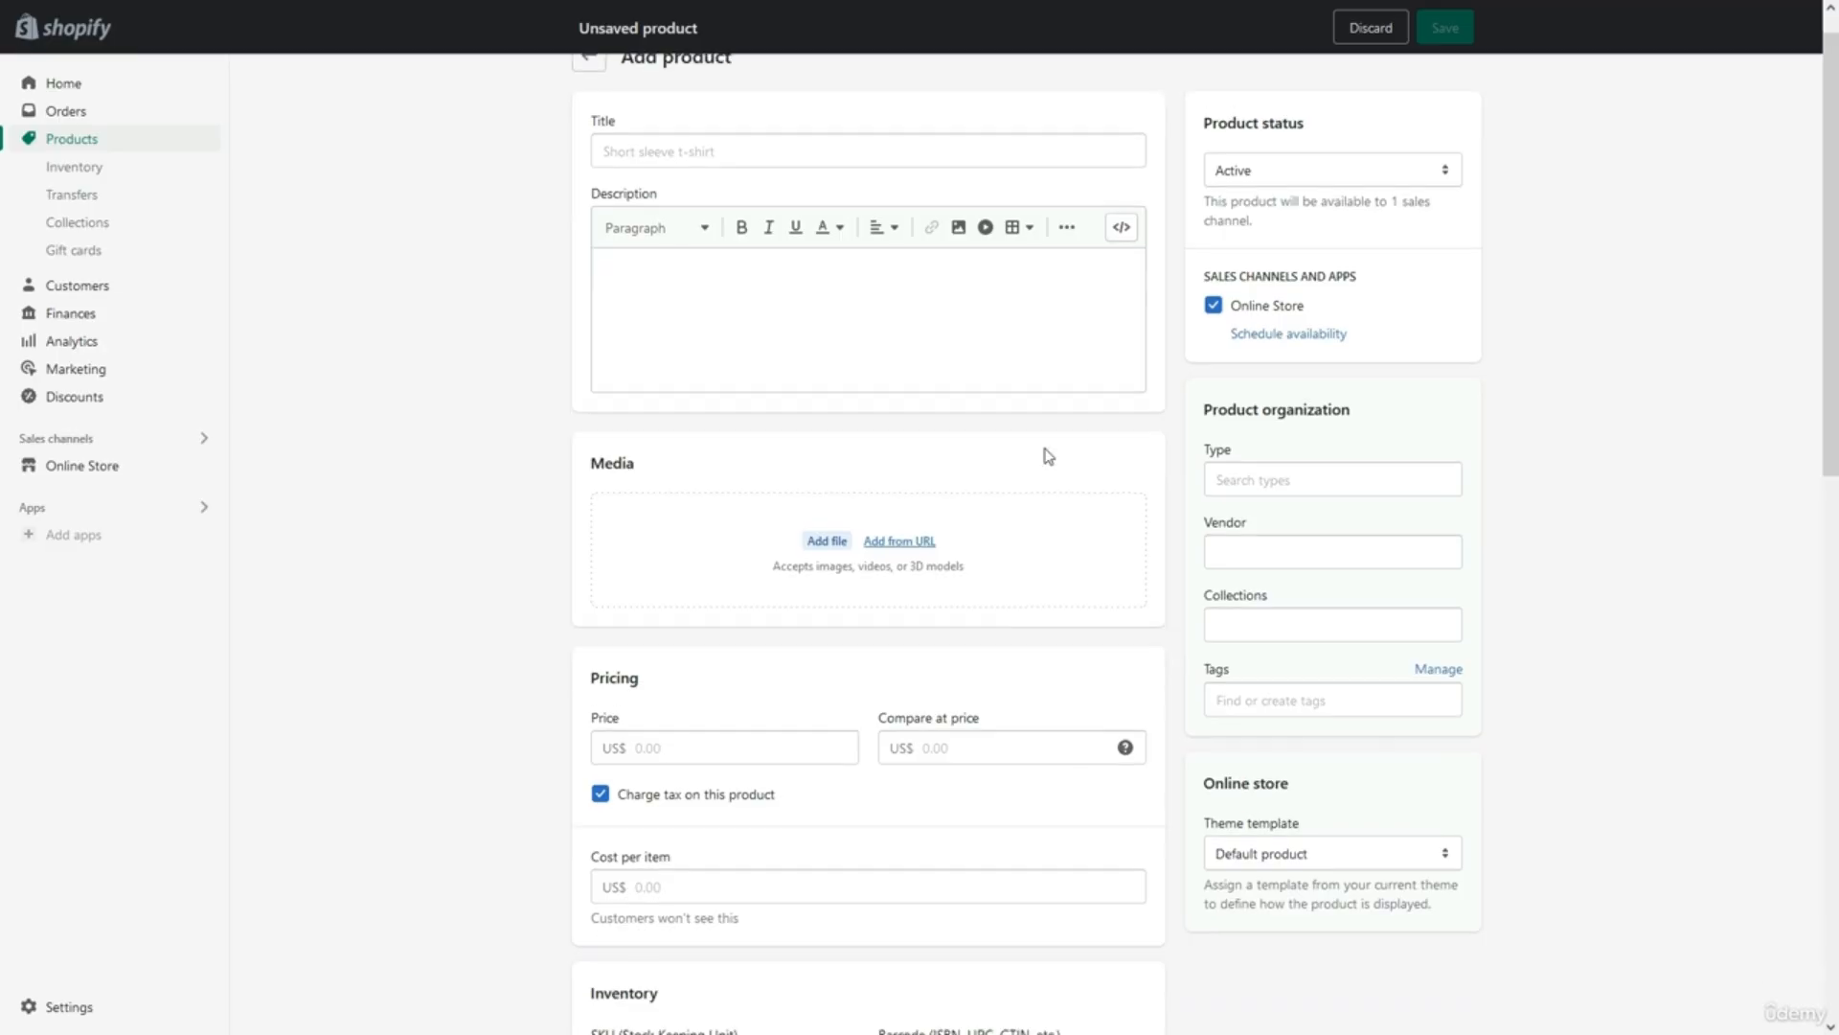
# Paste 'WH-1000XM5 Wireless Noise Cancelling Headphones' as the product title, leaving the description empty.
pyautogui.click(911, 169)
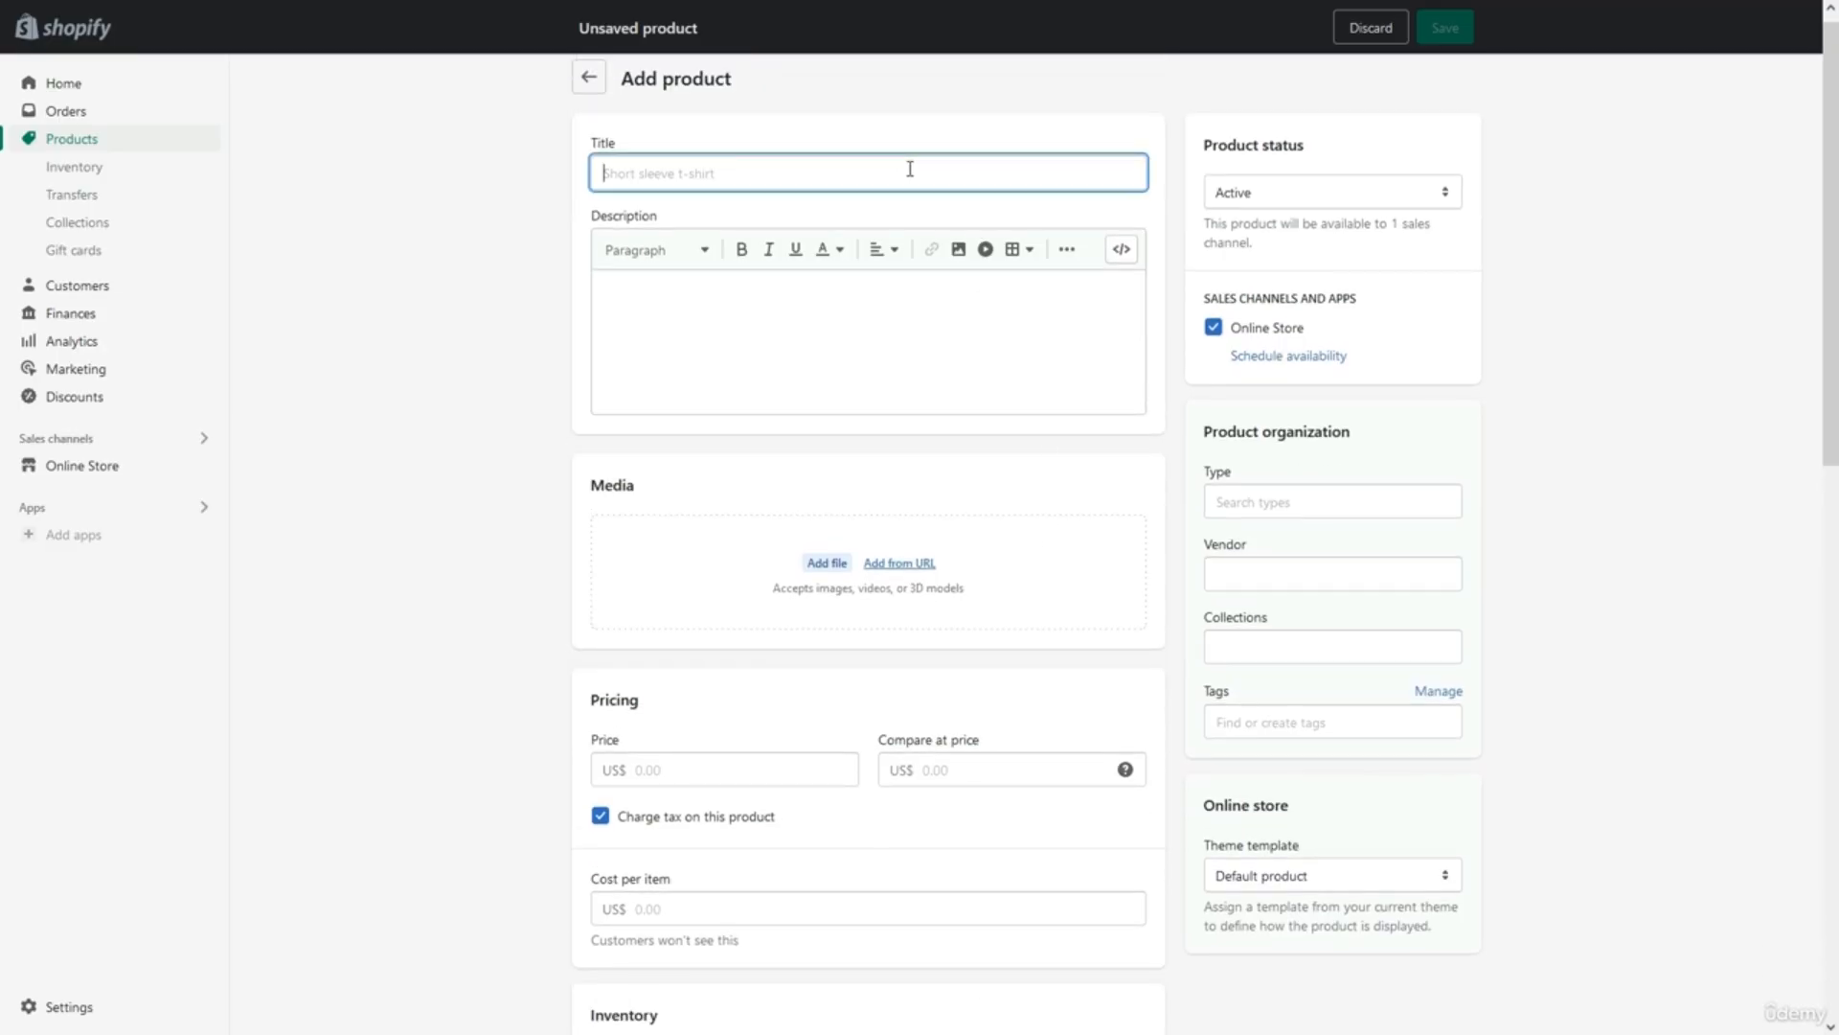
pyautogui.hotkey('alt', 'Tab')
pyautogui.hotkey('alt', 'Tab')
pyautogui.write('WH-1000XM5 Wireless Noise Cancelling Headphones')
pyautogui.click(801, 205)
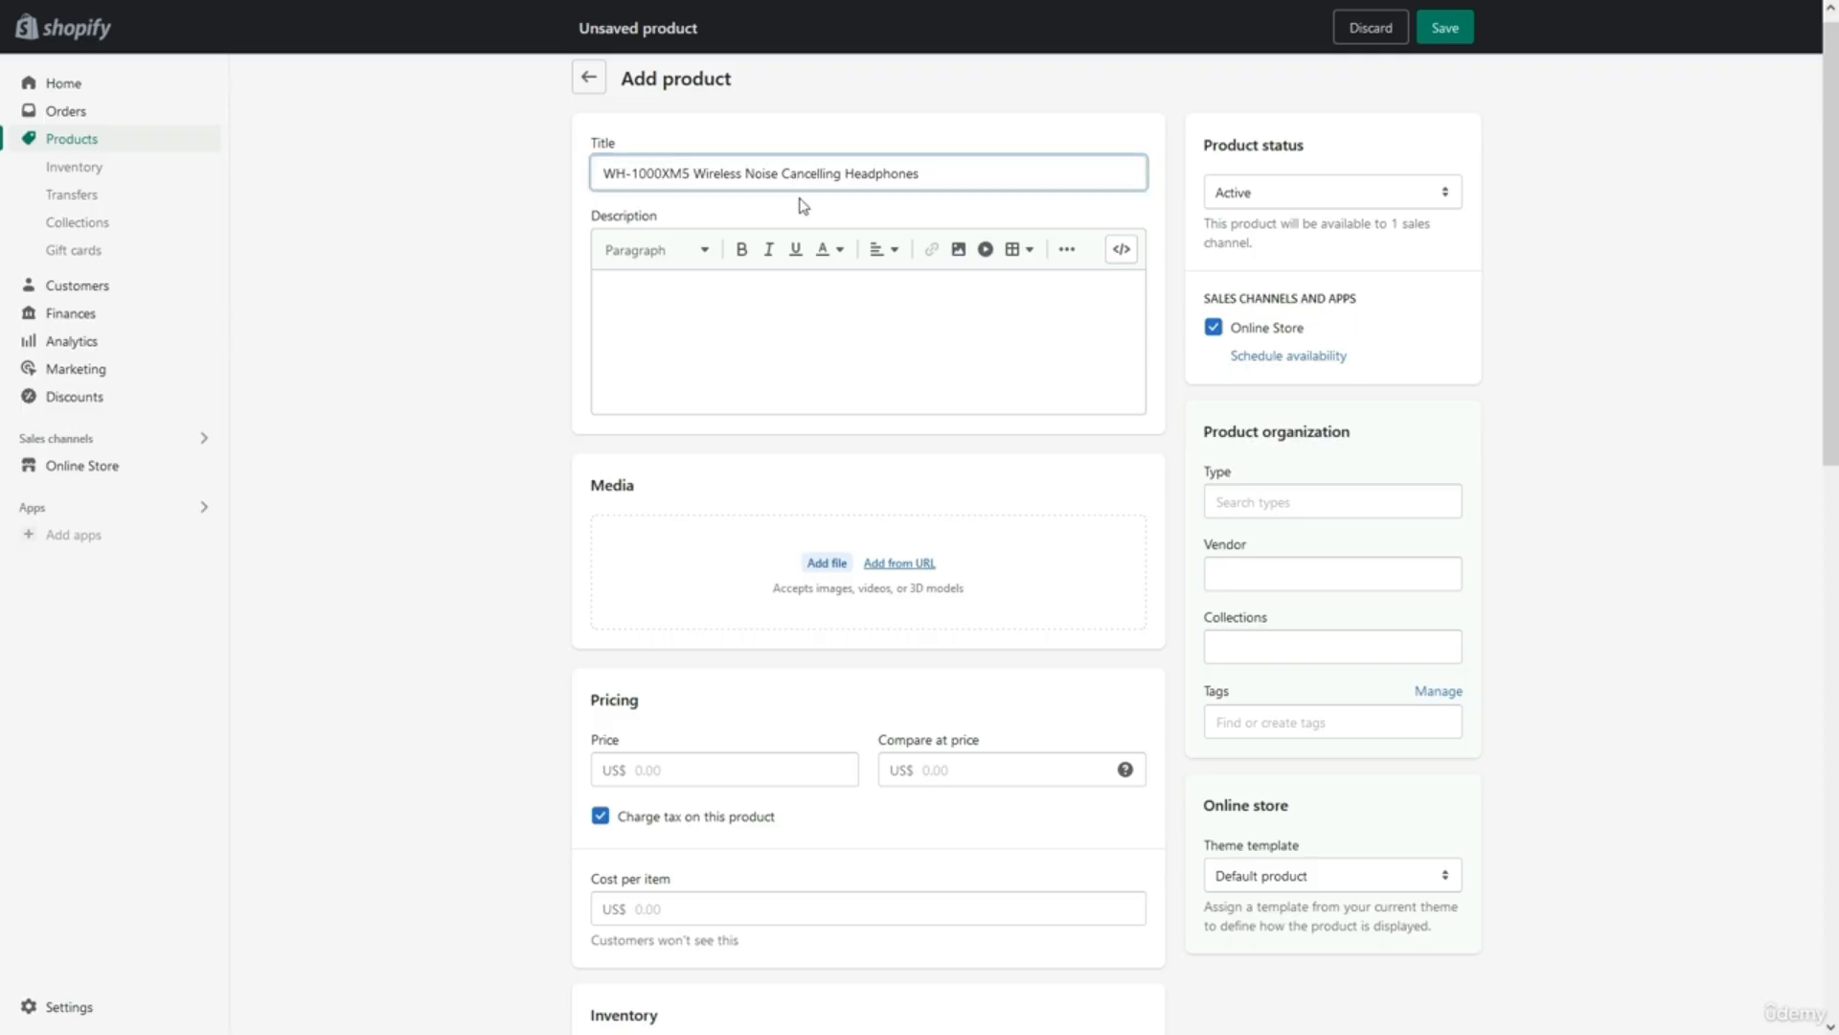
pyautogui.click(791, 311)
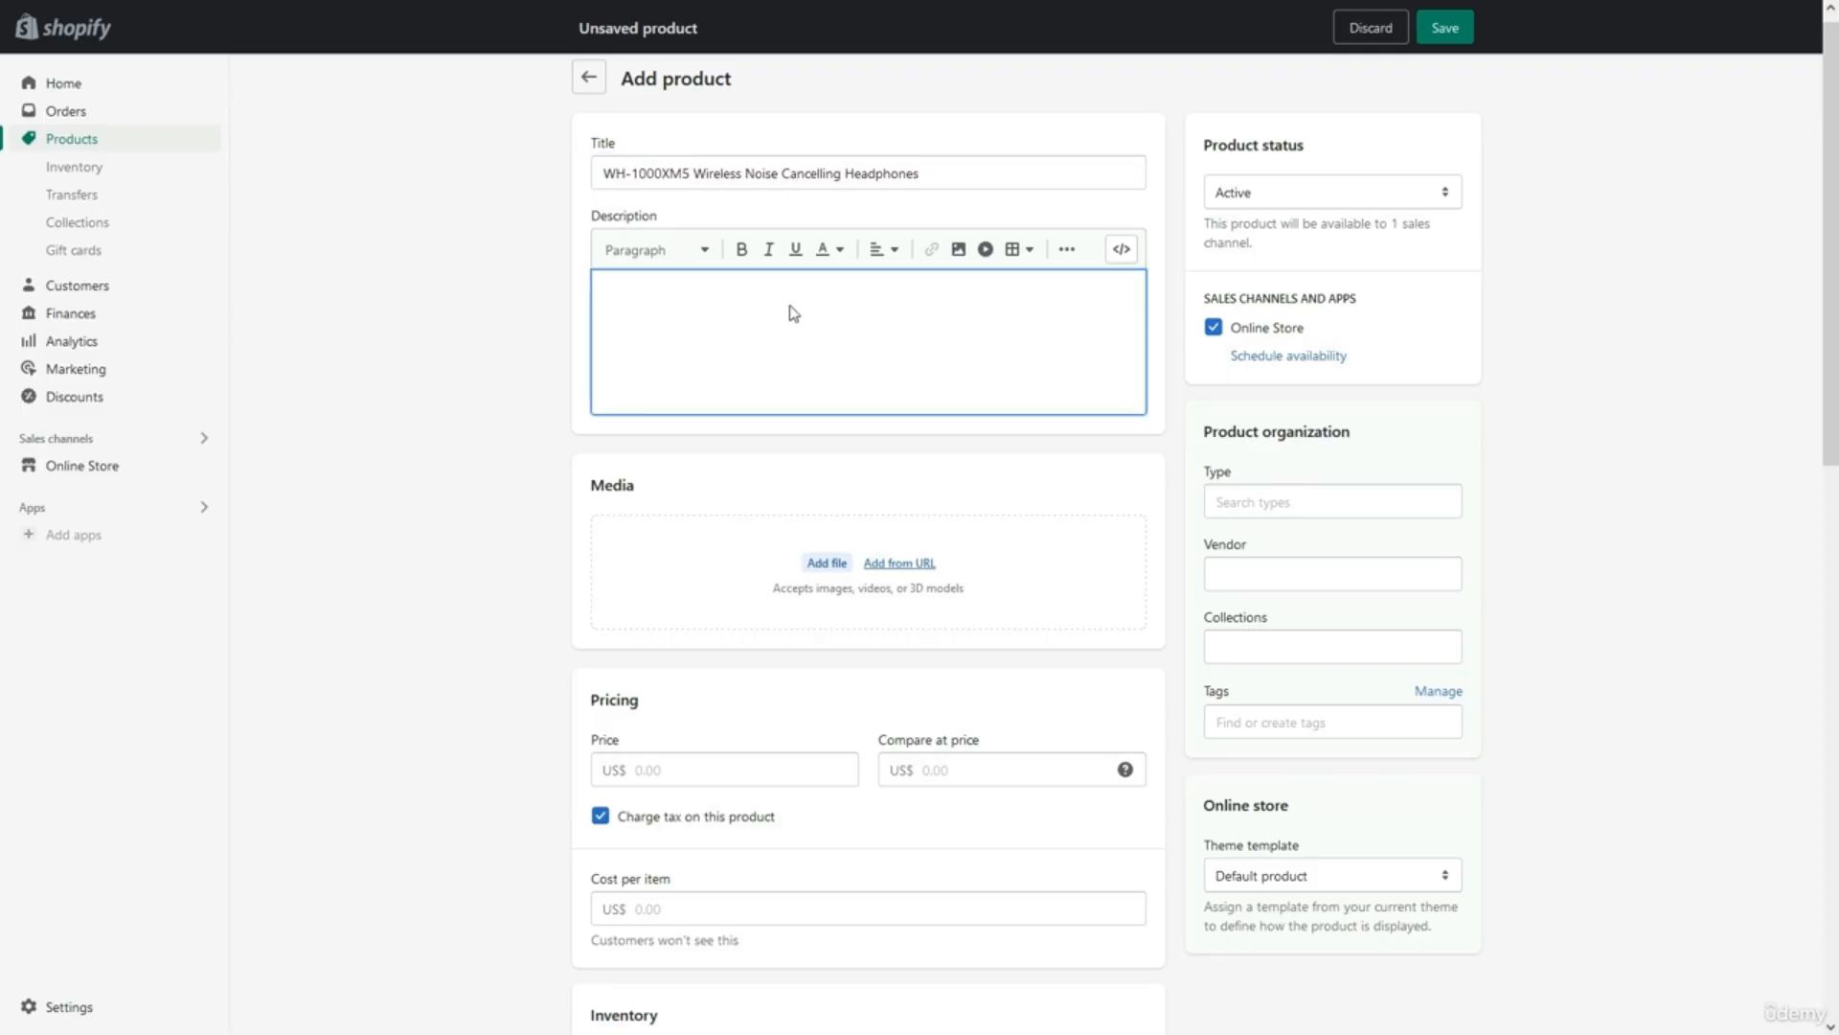
pyautogui.click(792, 466)
# Upload the Noise Cancelling Headphone 1 - Edited image to the product's Media.
pyautogui.click(816, 573)
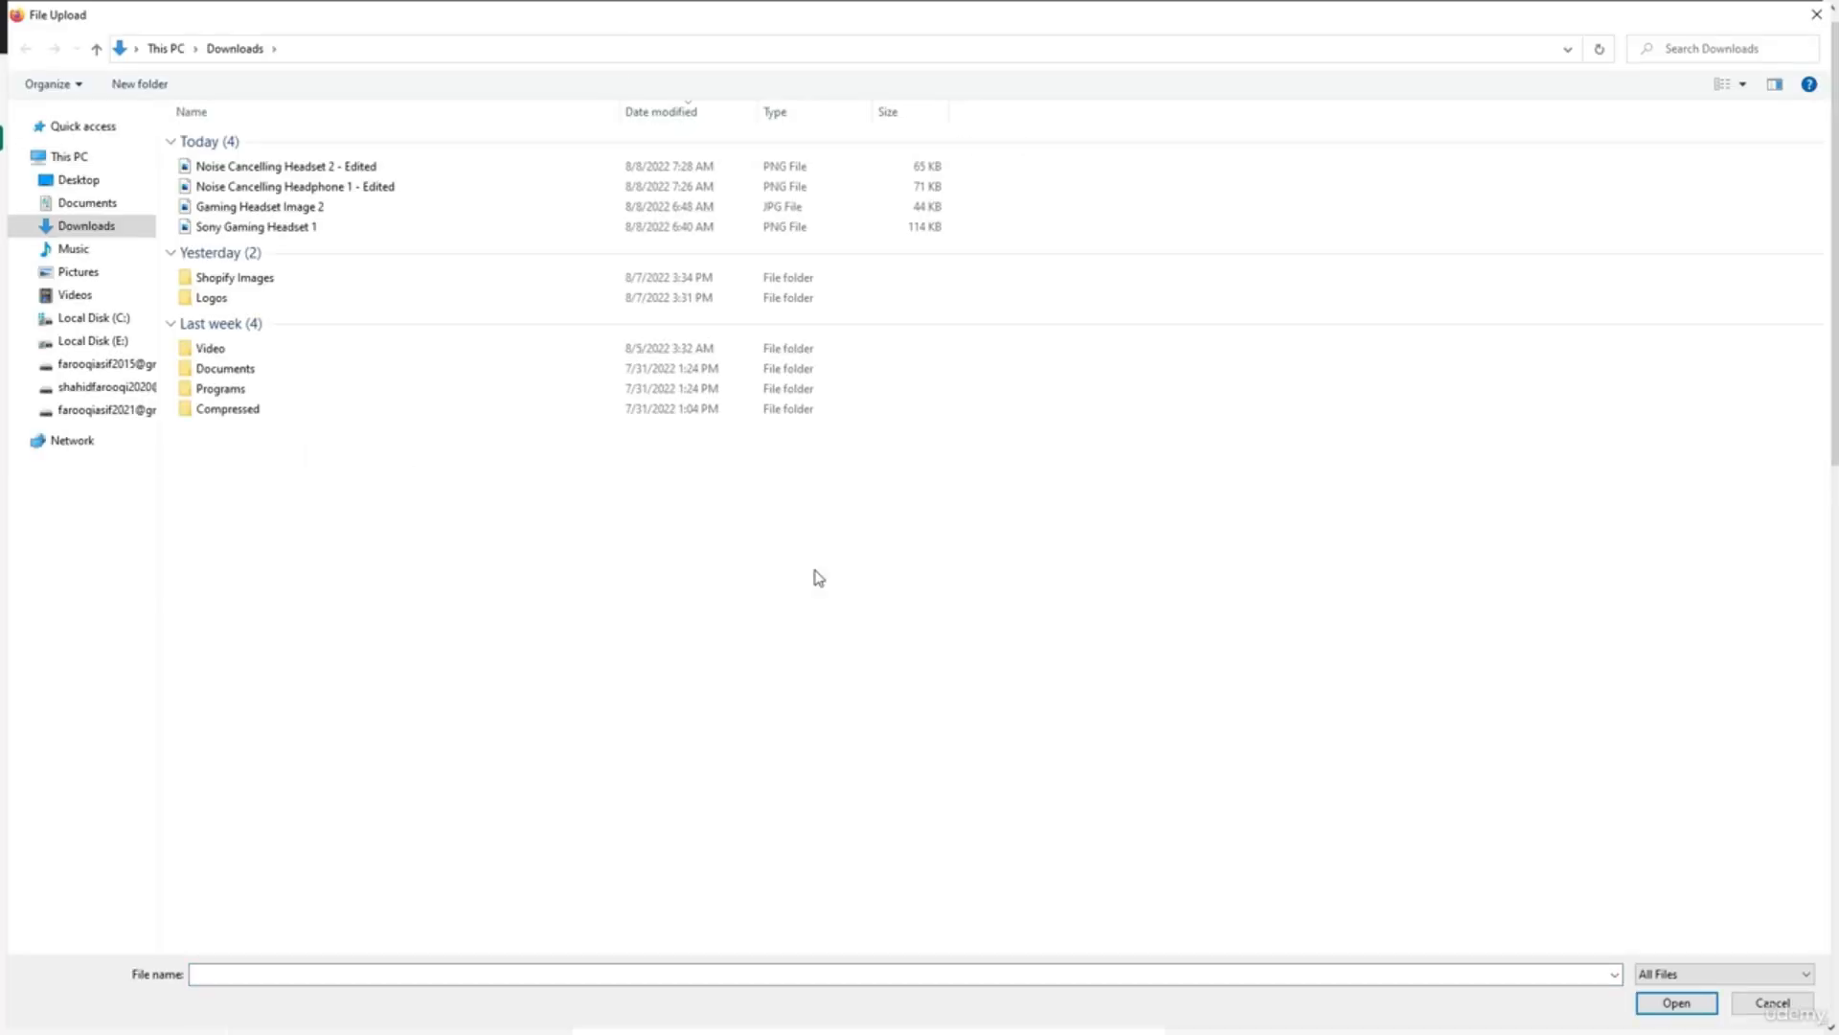
pyautogui.doubleClick(686, 189)
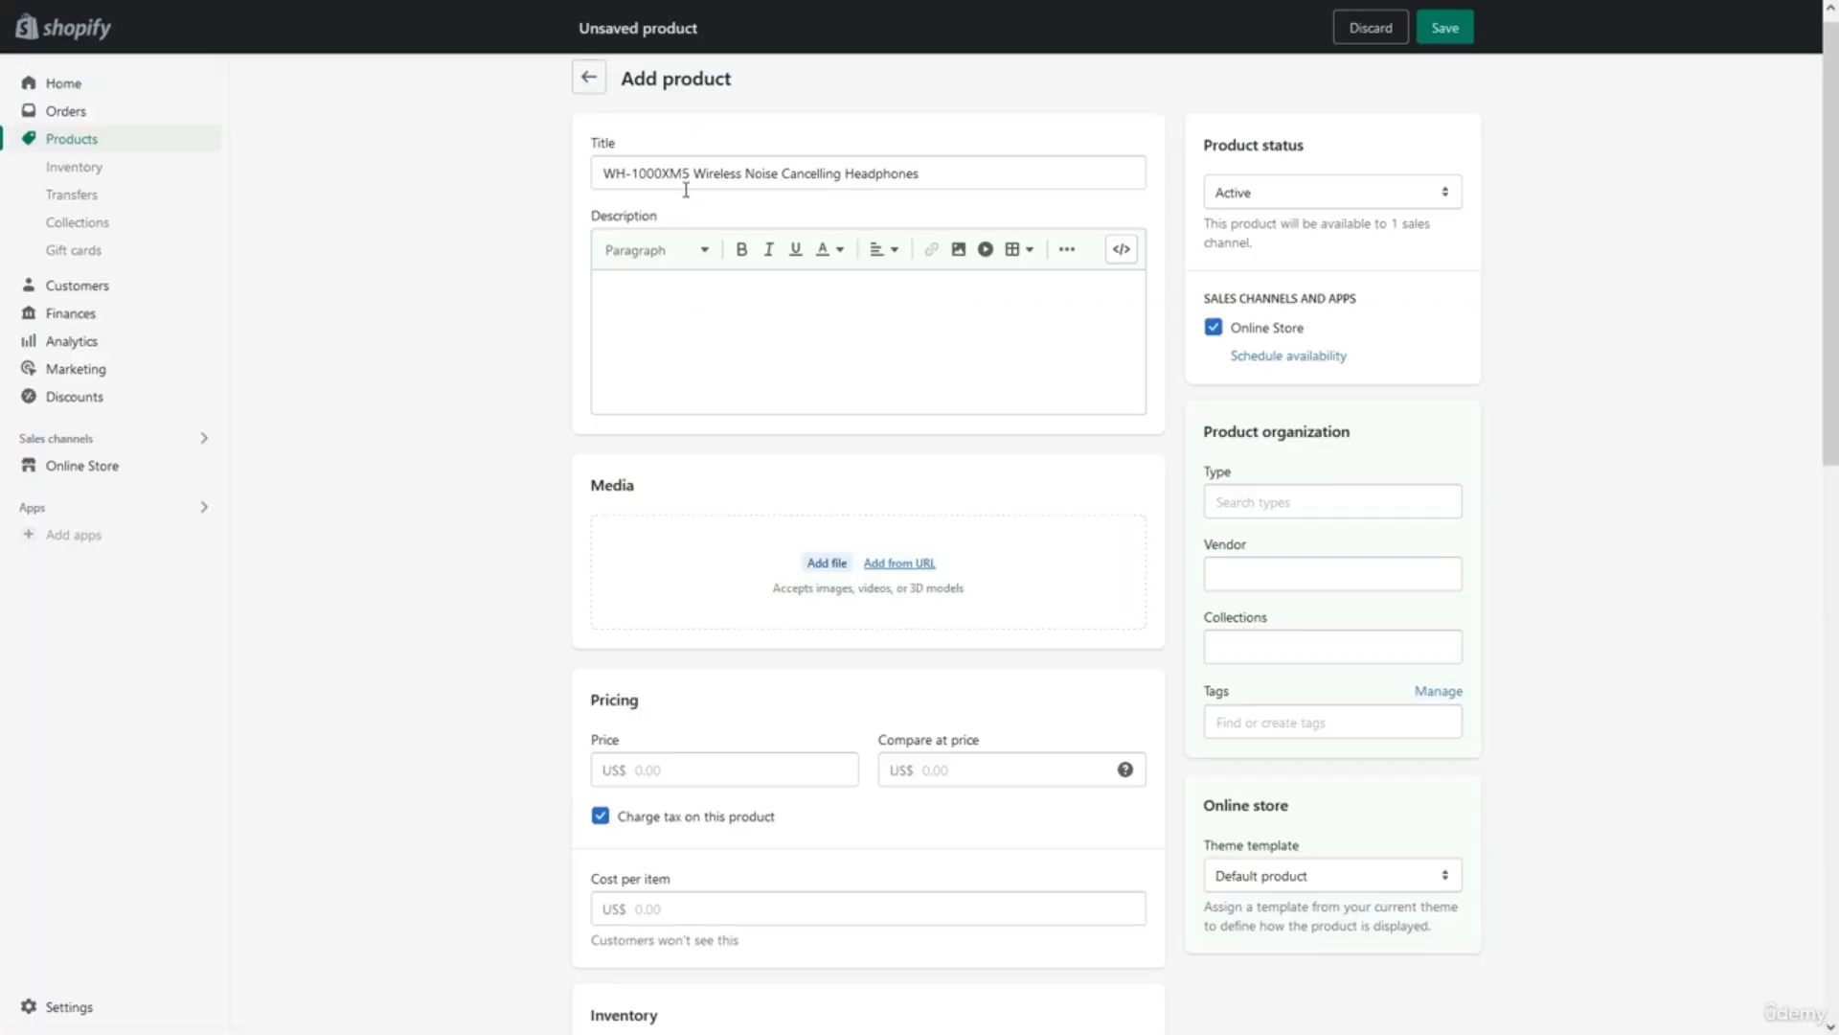
pyautogui.scroll(-2, 874, 789)
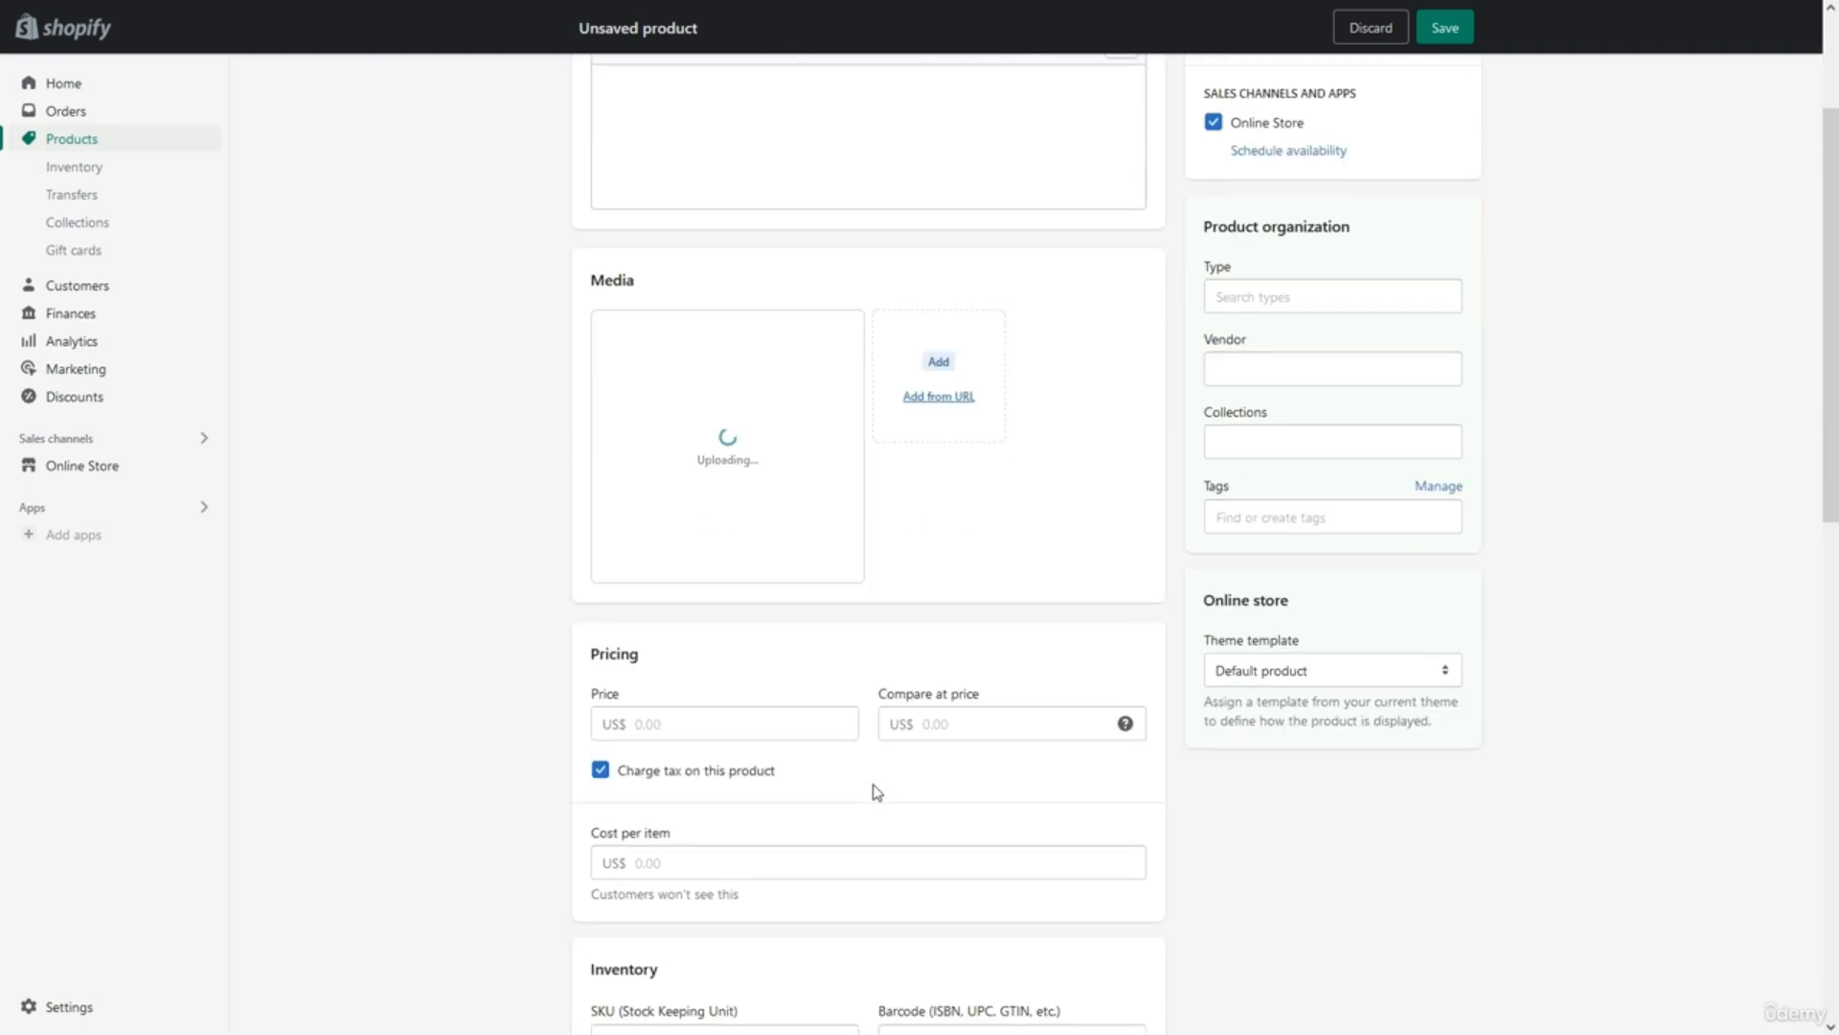
pyautogui.scroll(-1, 874, 790)
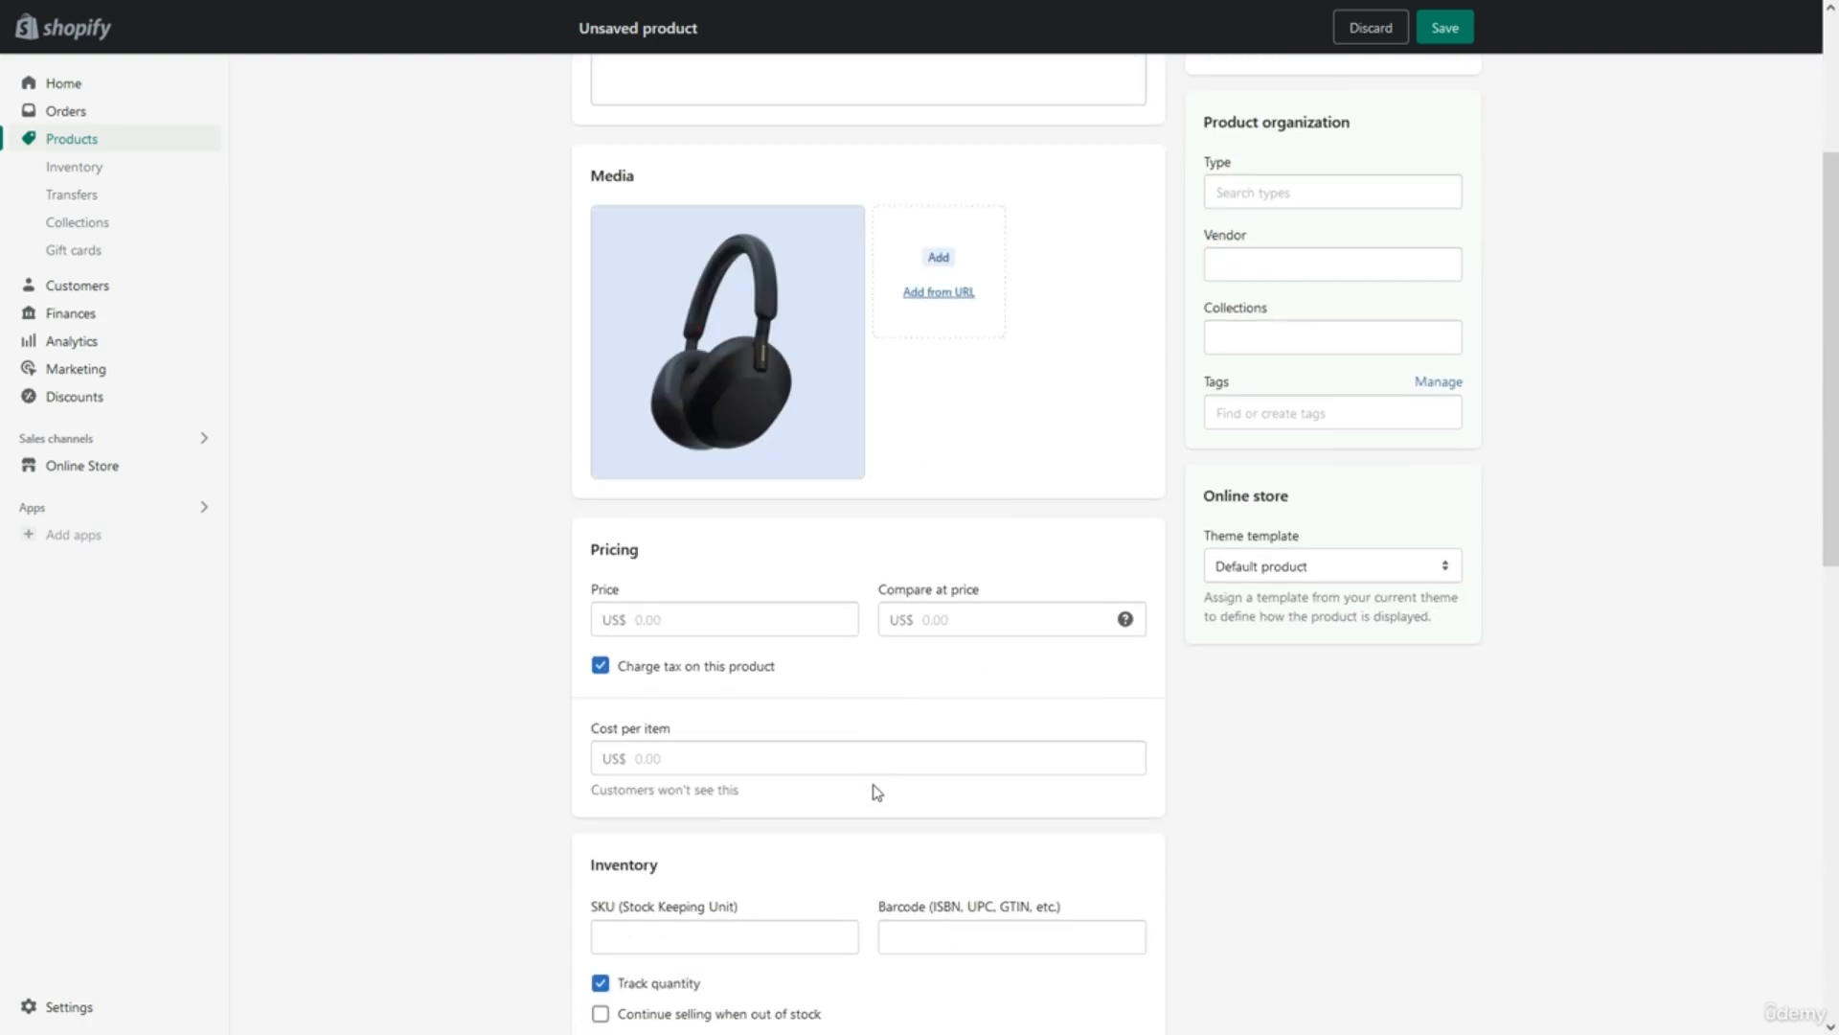
# Set price $129.00, compare-at price $159.00 and cost per item $90.00.
pyautogui.click(775, 620)
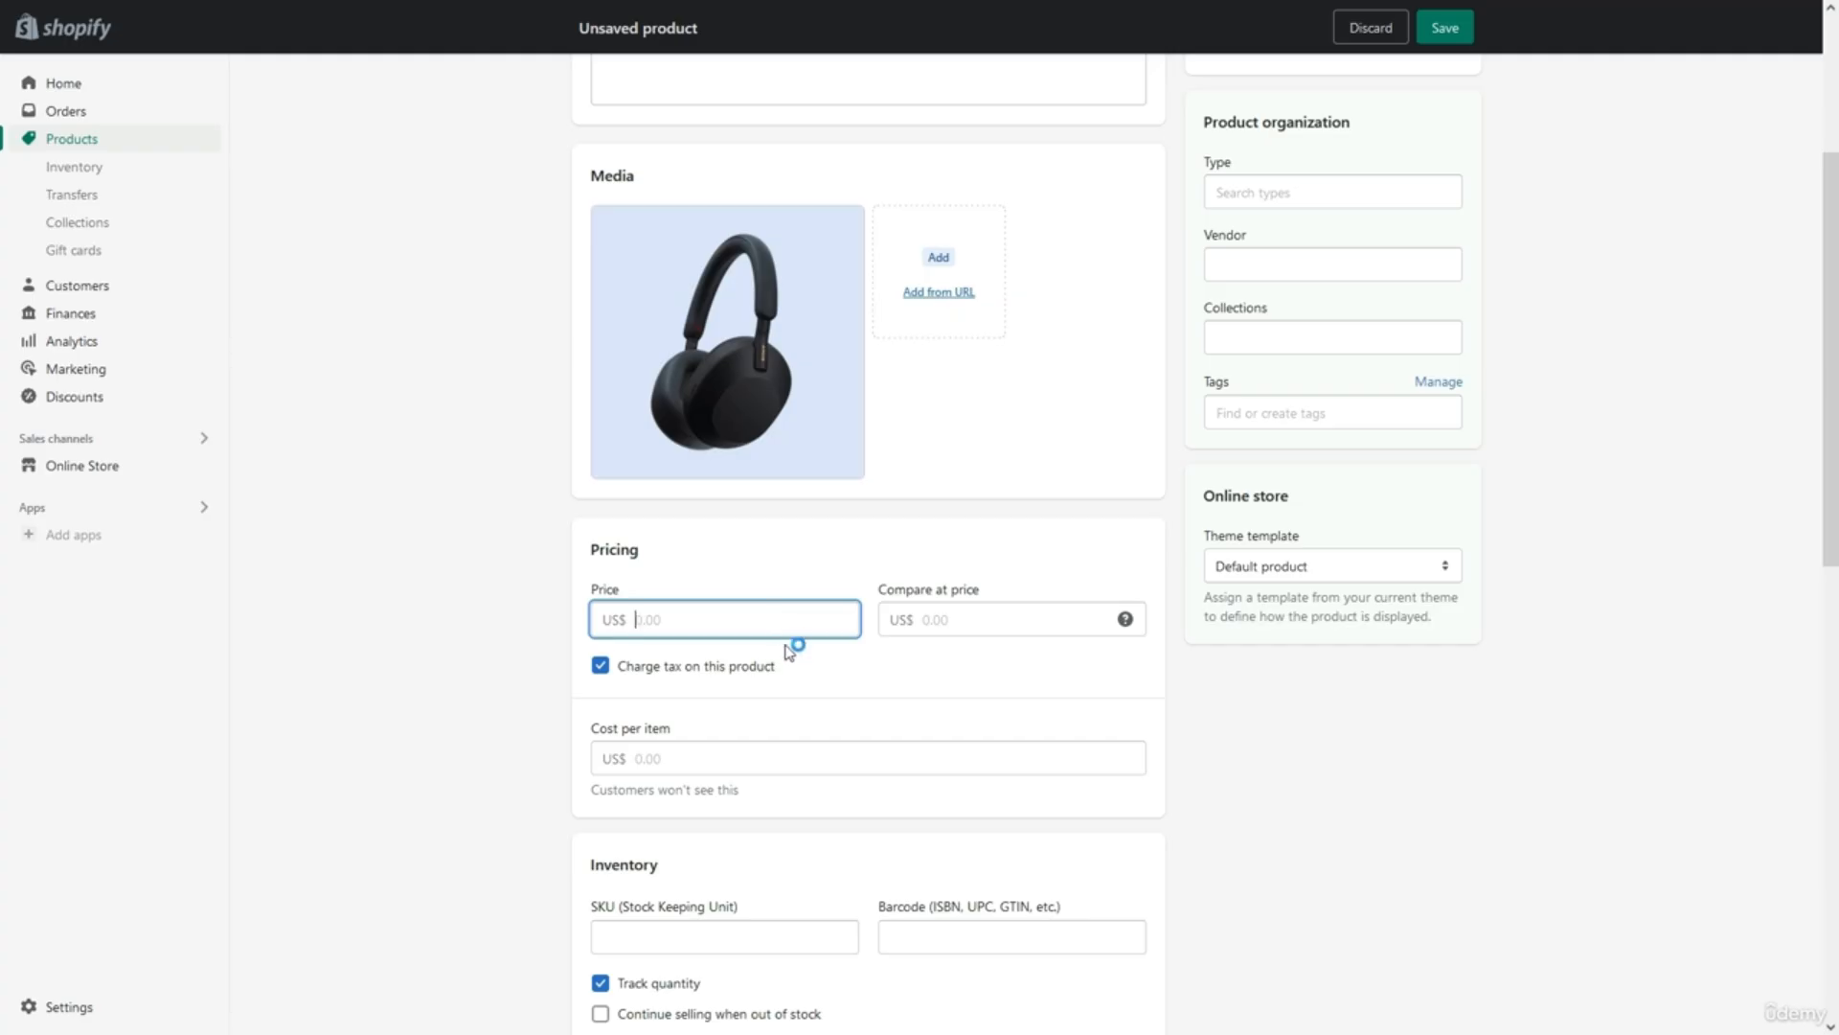
pyautogui.write('129')
pyautogui.click(810, 687)
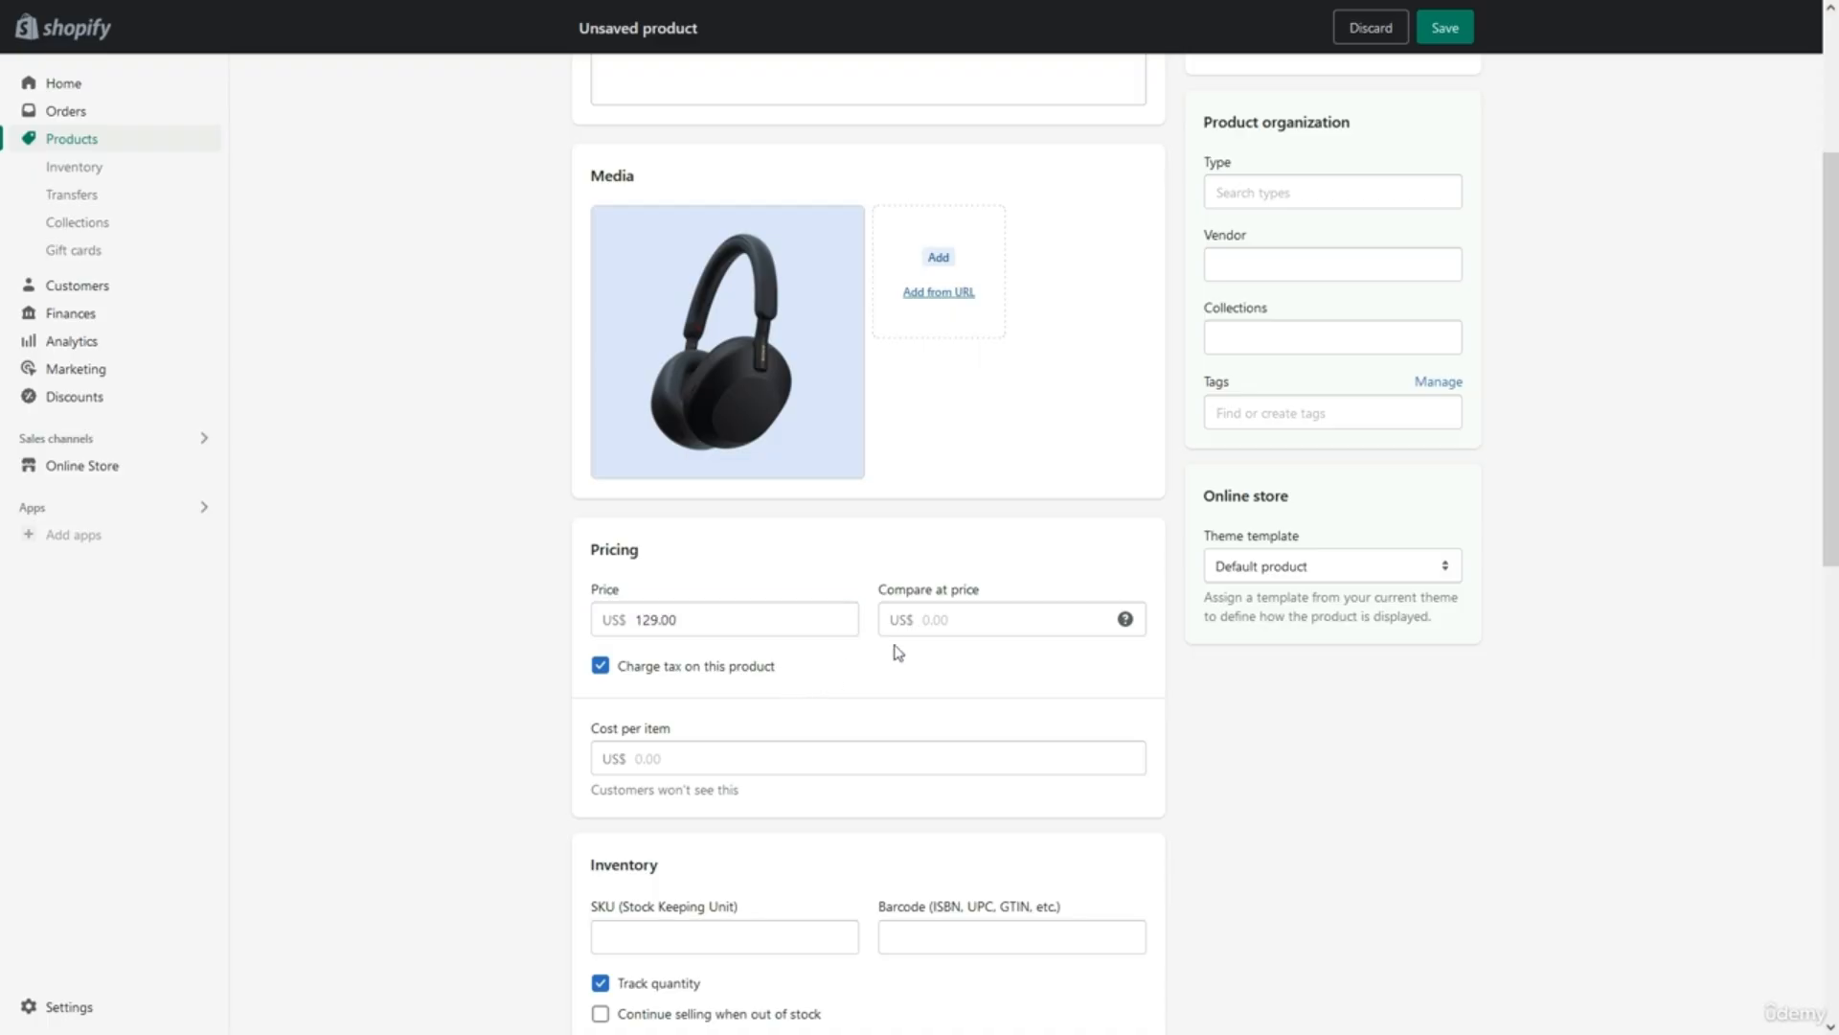
pyautogui.click(944, 625)
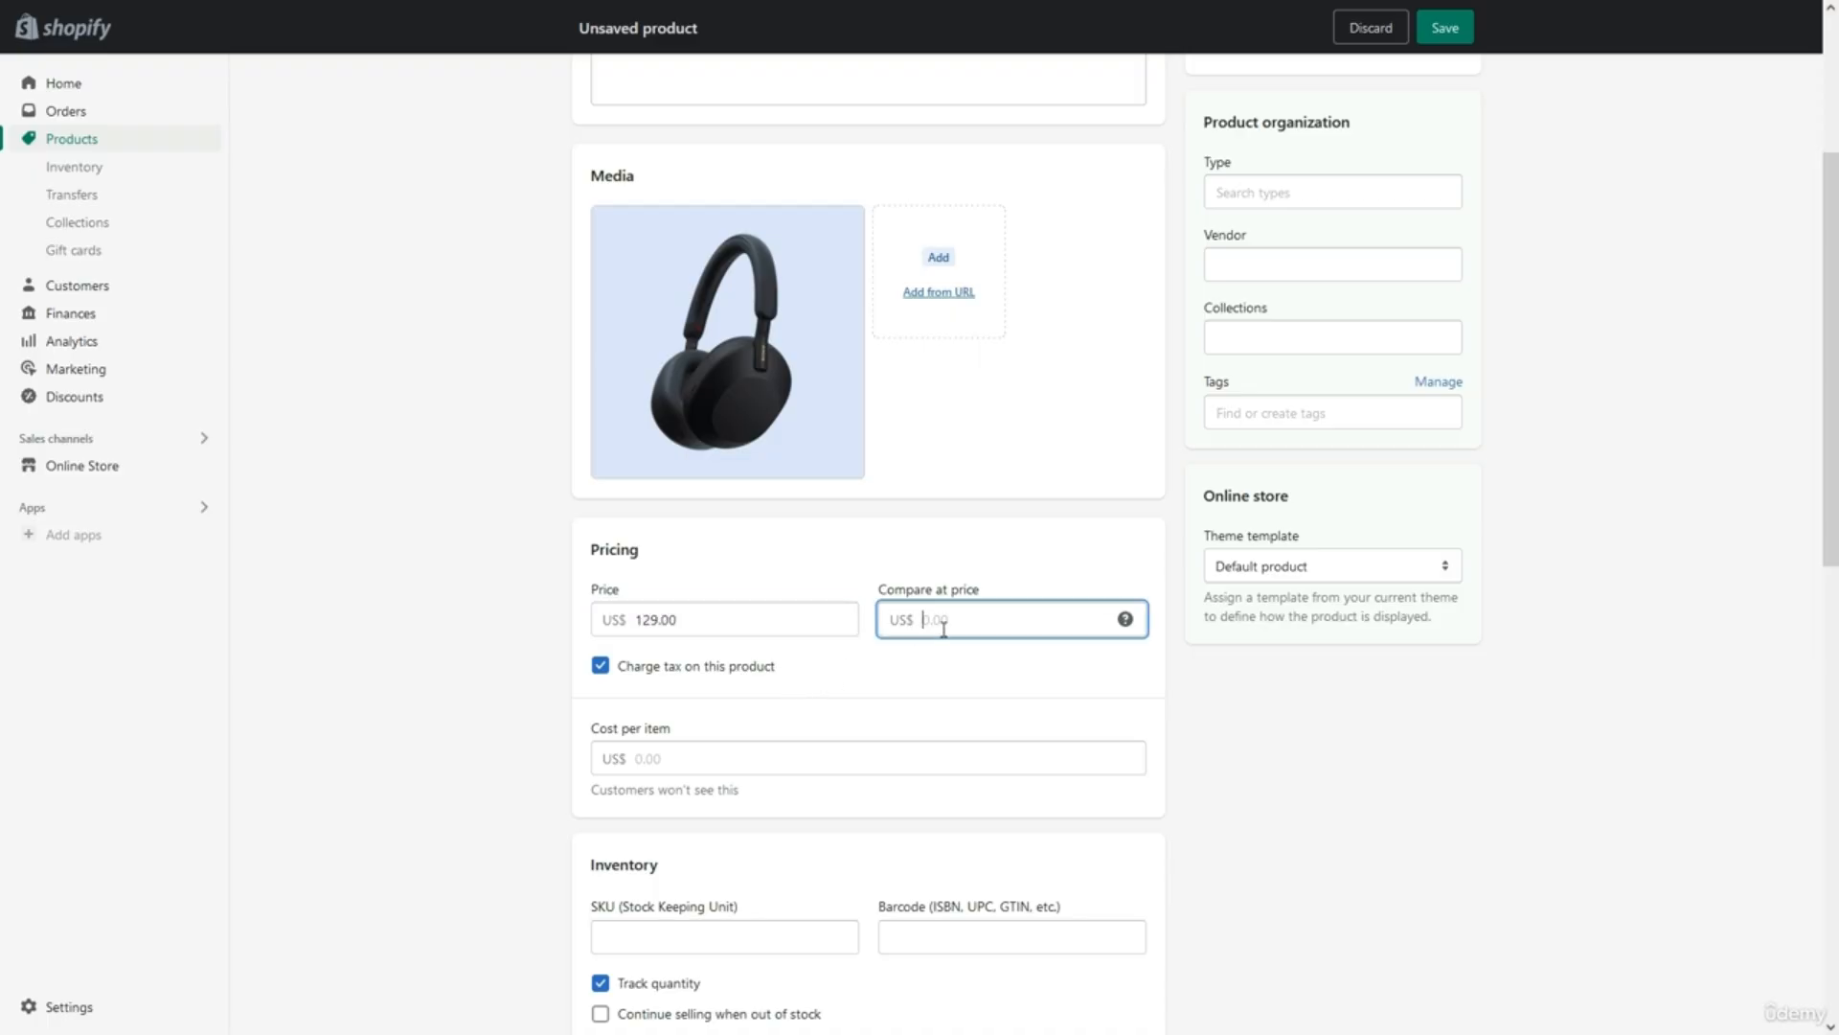
pyautogui.write('1')
pyautogui.press('BackSpace')
pyautogui.write('159')
pyautogui.click(959, 651)
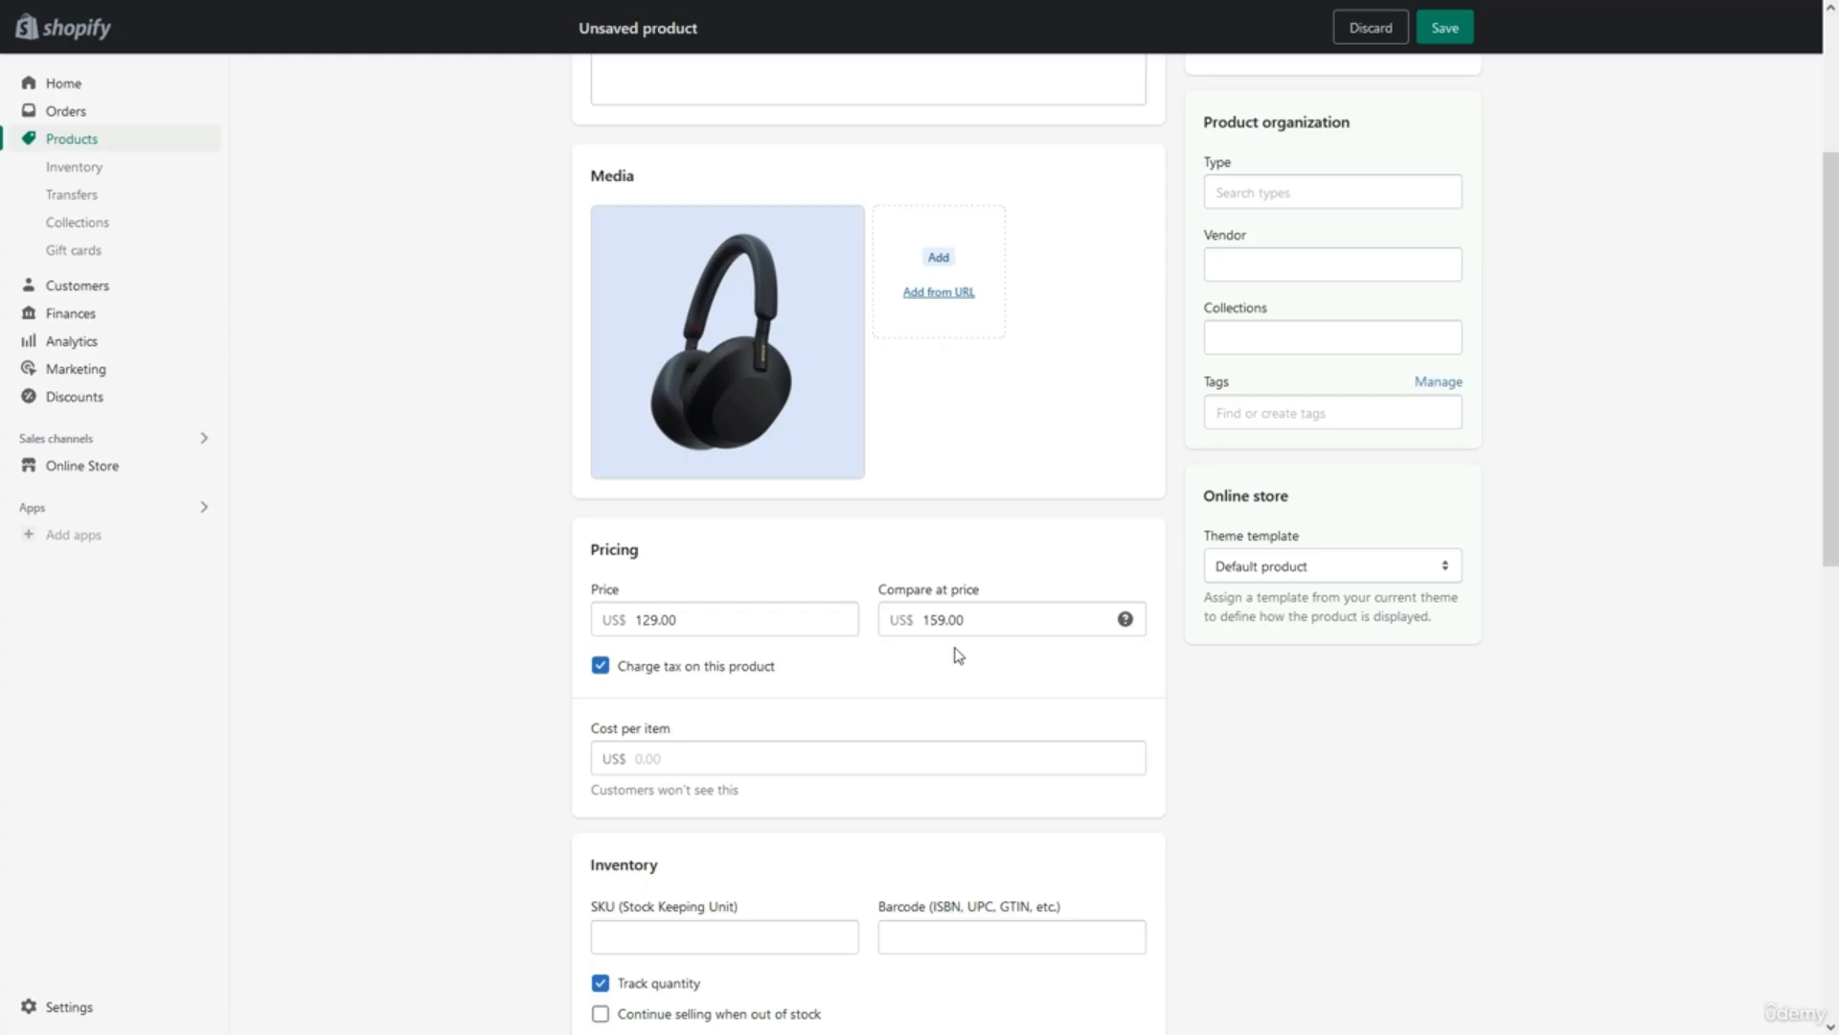
pyautogui.scroll(-2, 959, 657)
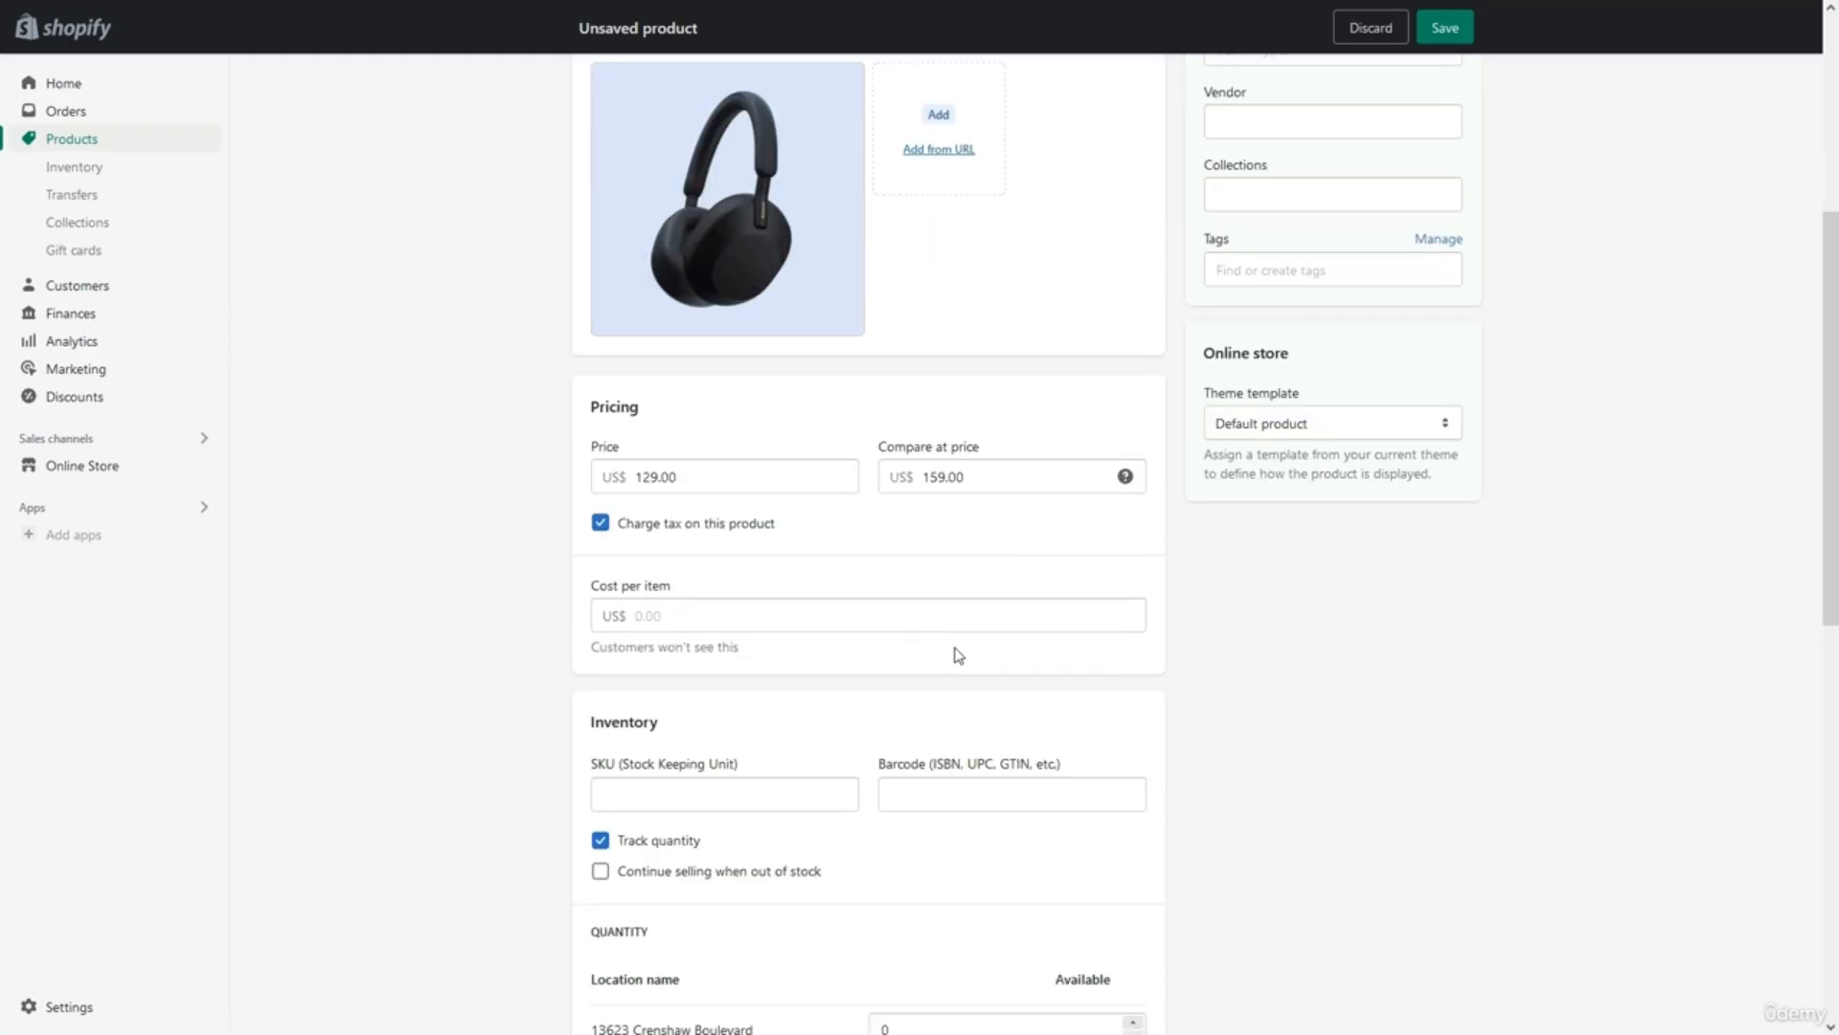
pyautogui.click(859, 613)
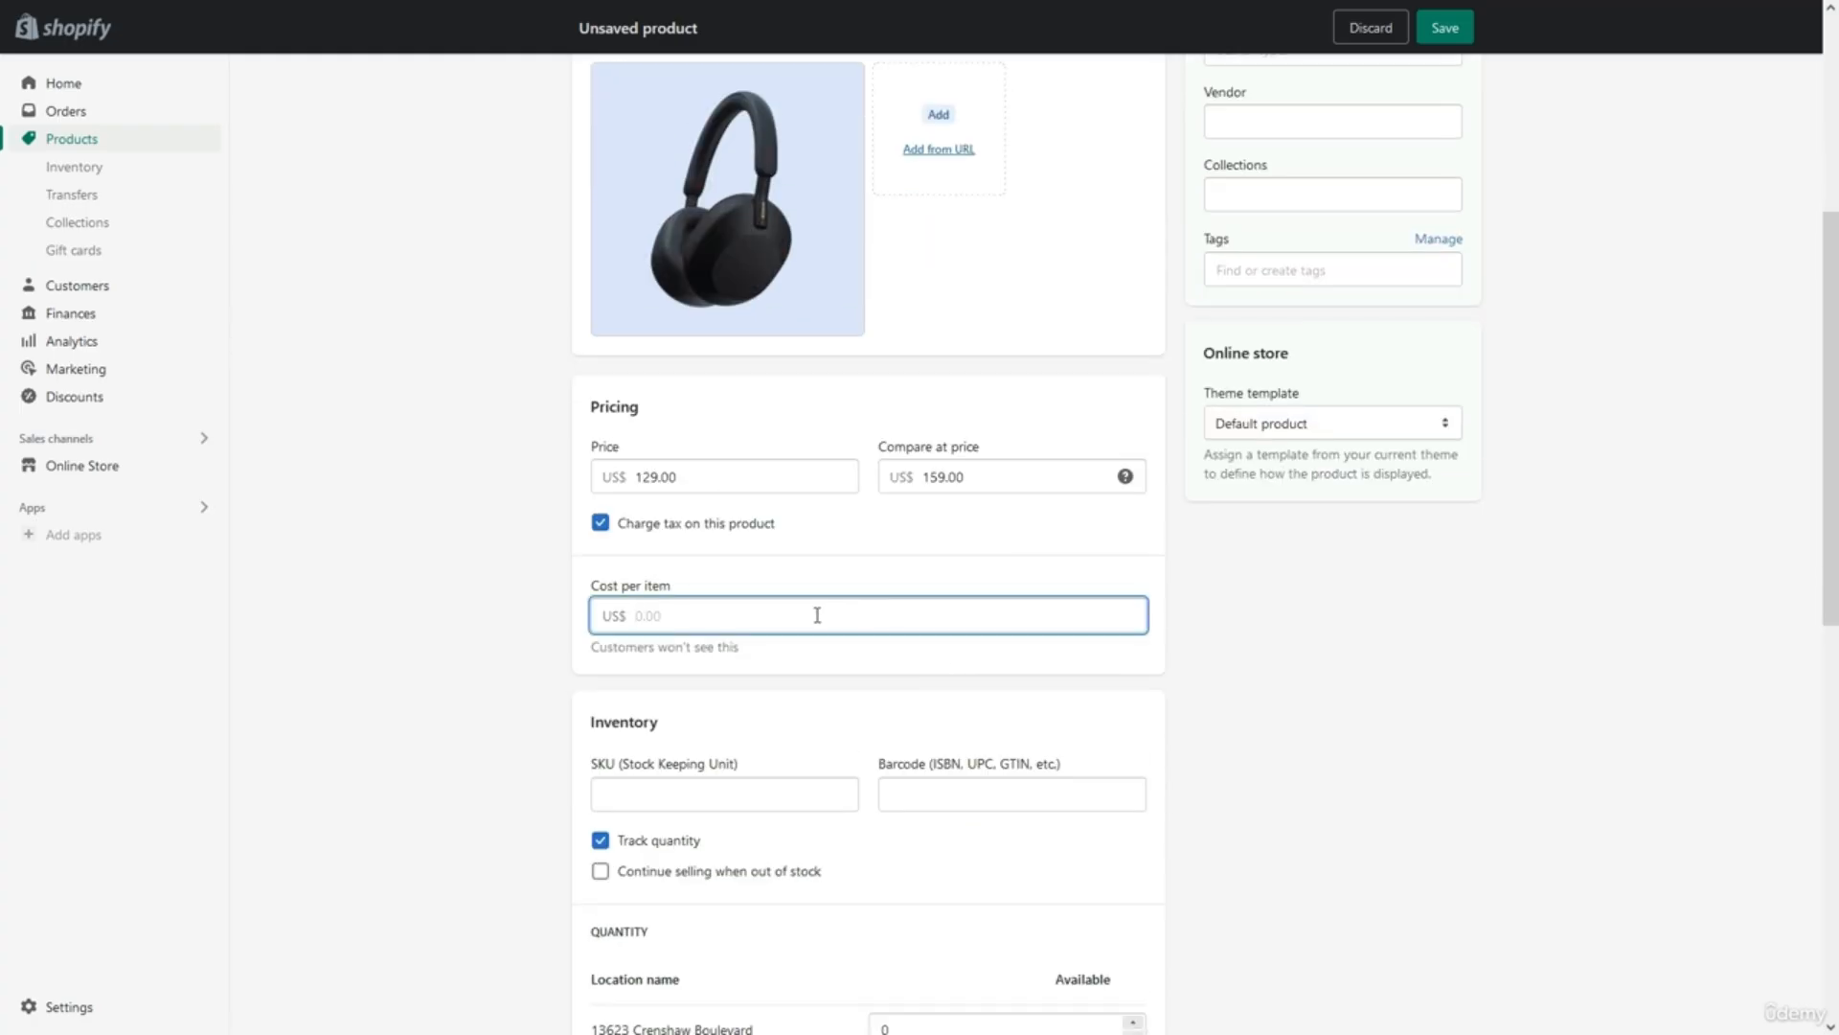
pyautogui.write('90')
pyautogui.click(822, 587)
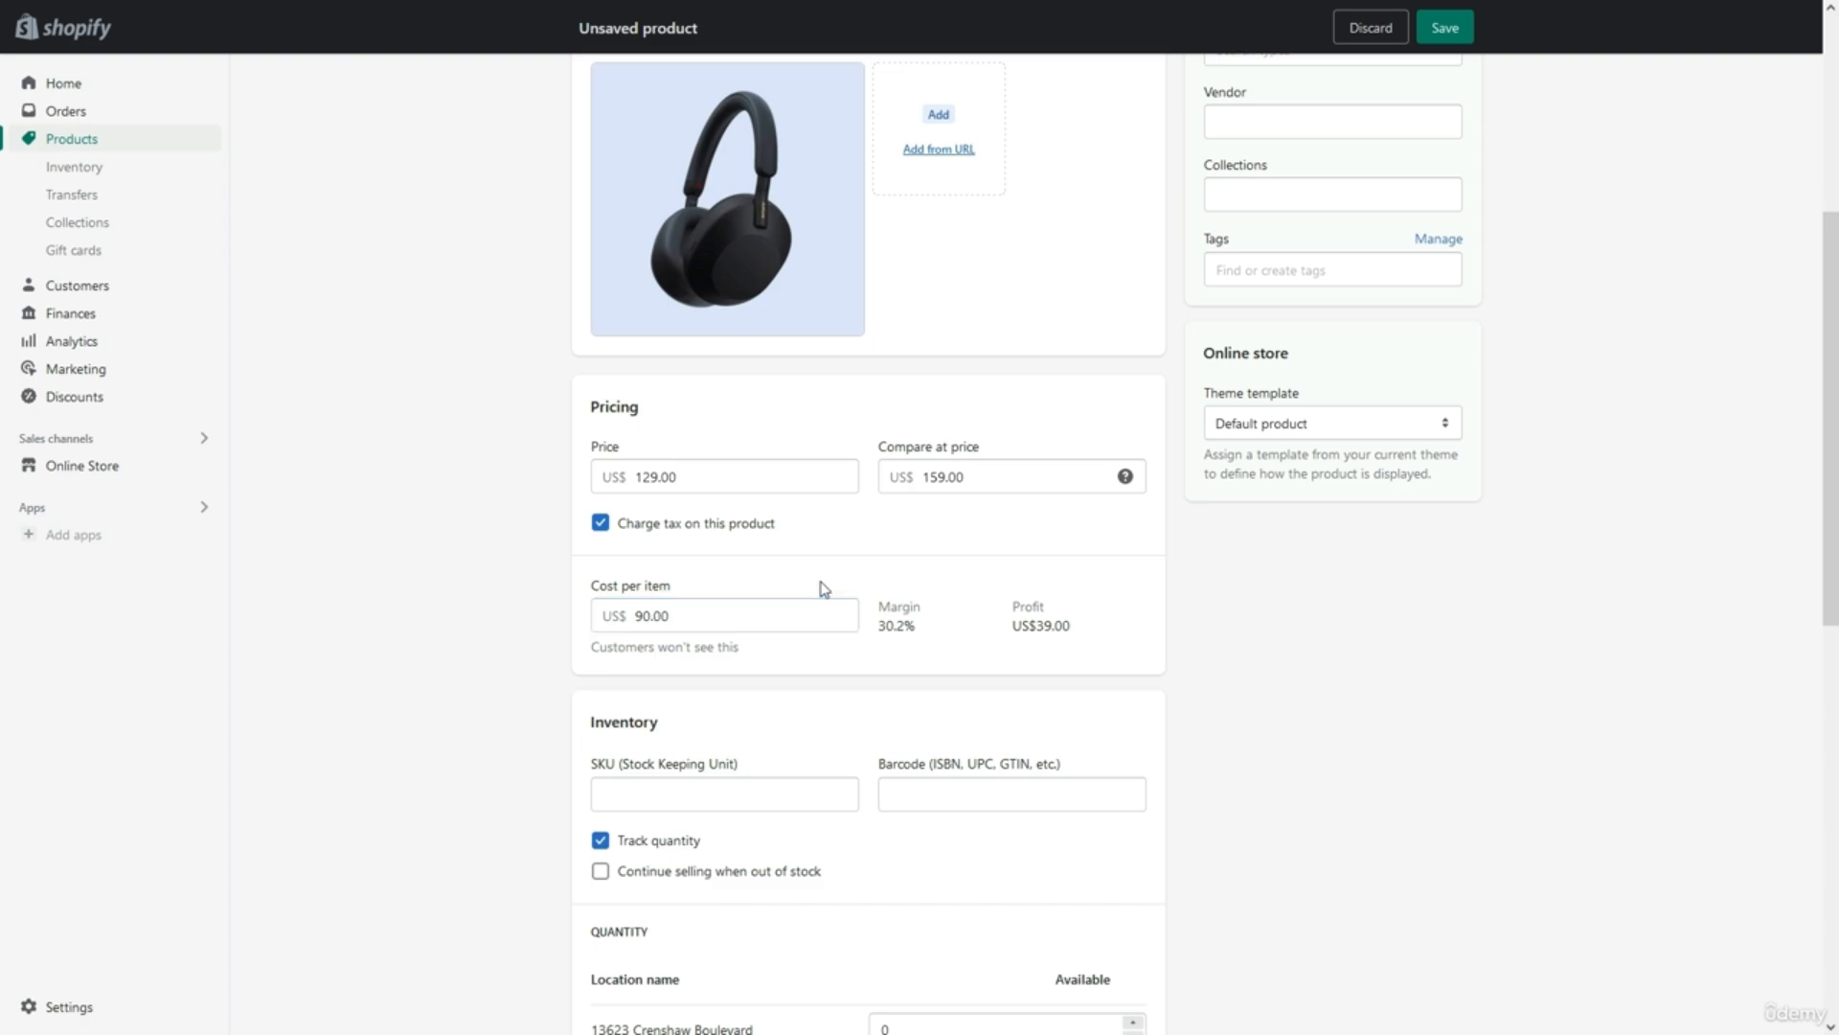
# Set SKU 1000 and 100 in stock, continue selling when out of stock, and enable options.
pyautogui.scroll(-3, 853, 670)
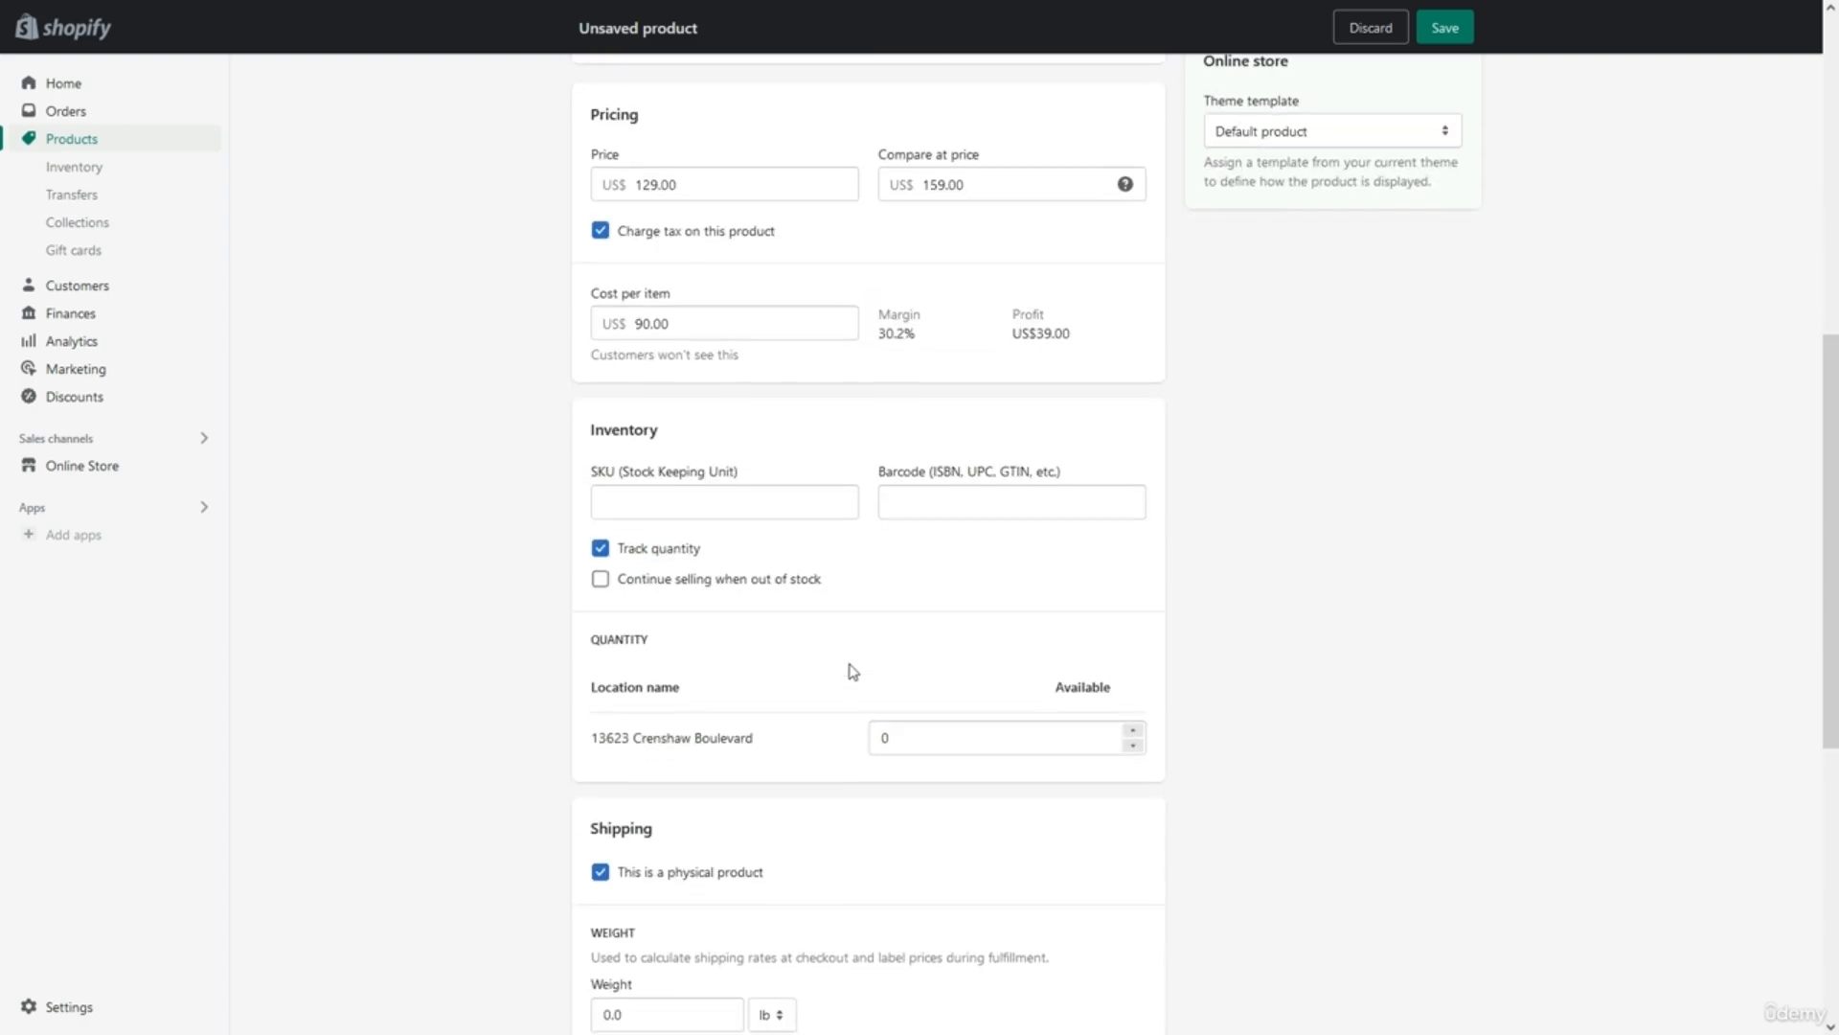
pyautogui.click(779, 495)
pyautogui.write('1000')
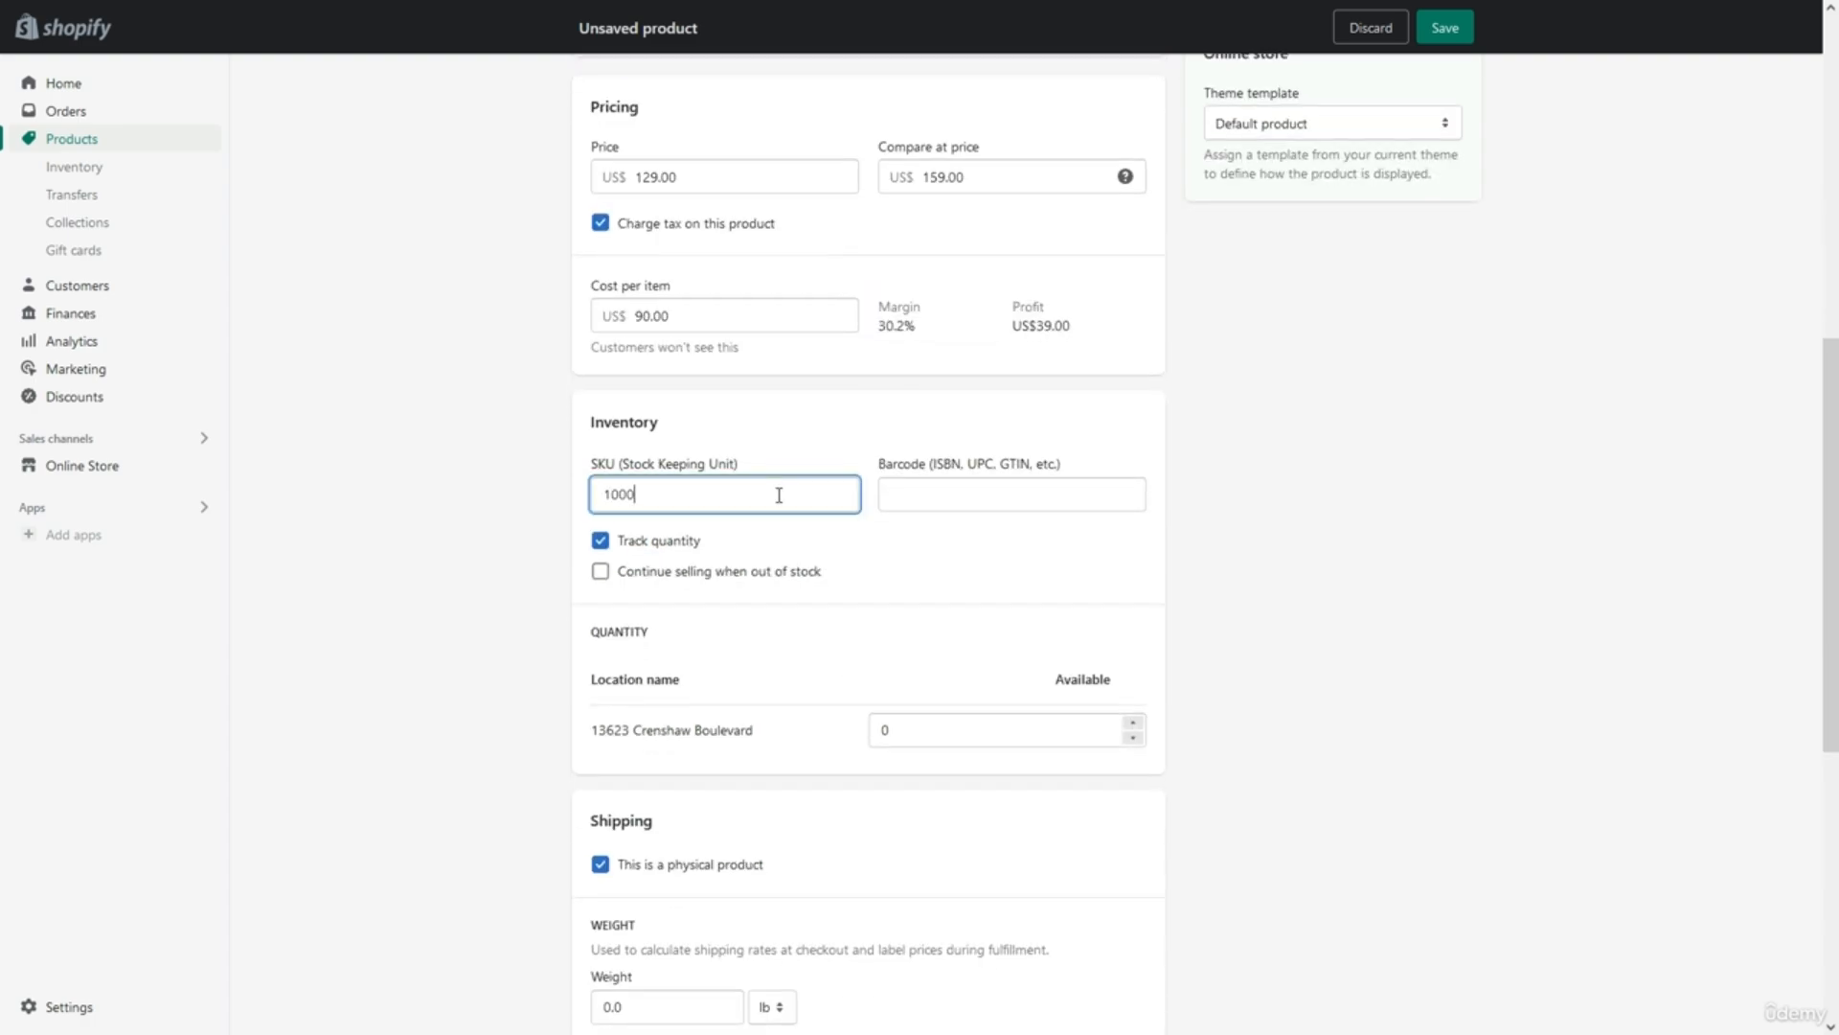
pyautogui.click(855, 567)
pyautogui.click(923, 729)
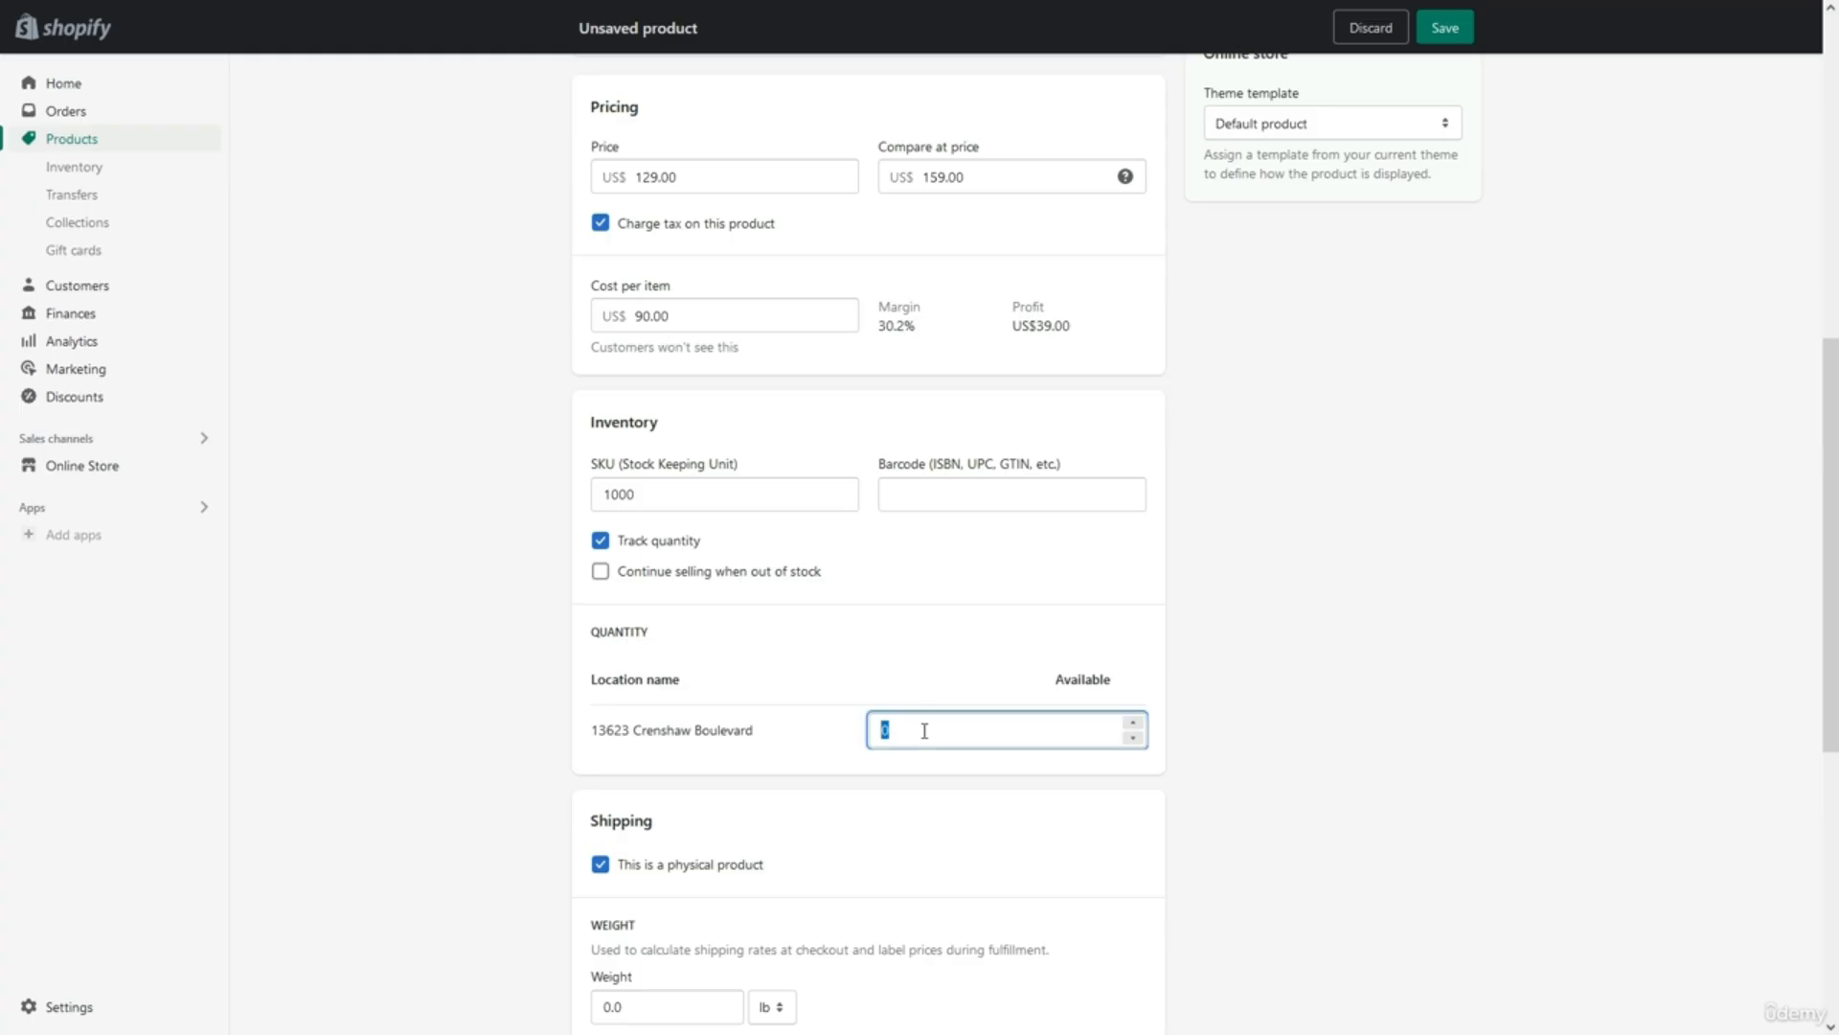
pyautogui.write('100')
pyautogui.click(916, 678)
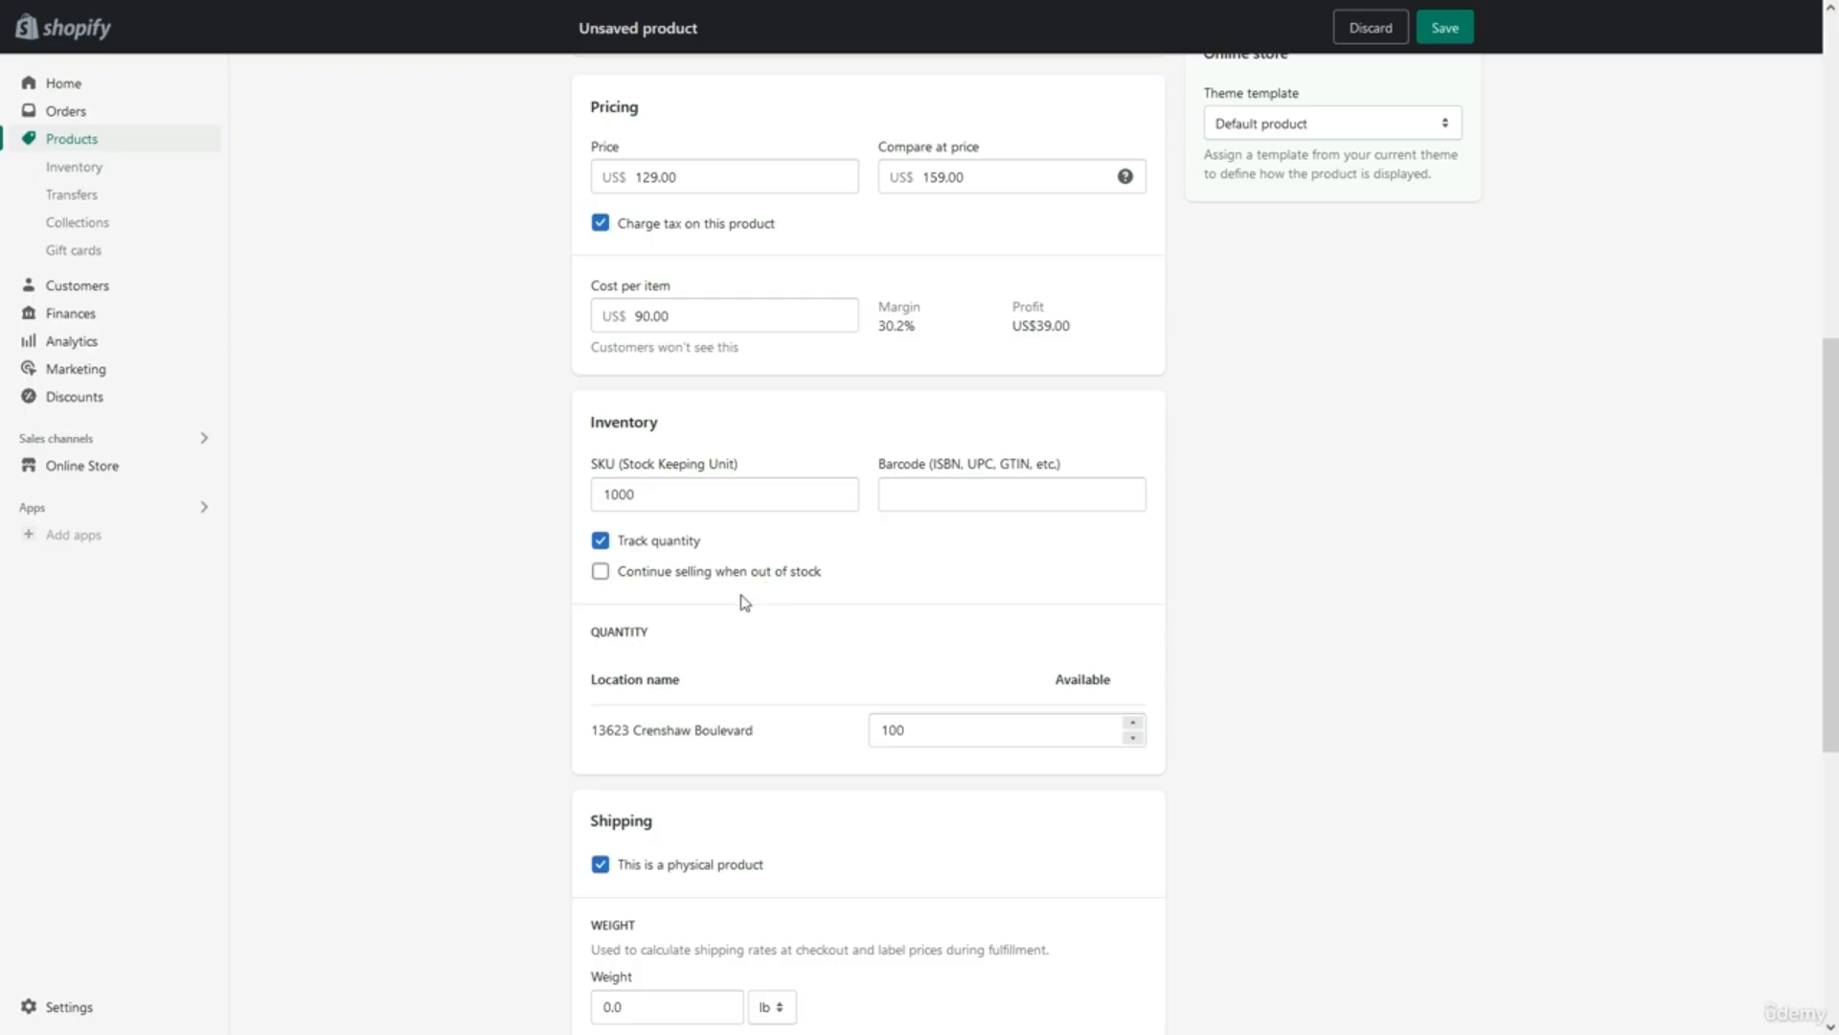
pyautogui.click(709, 573)
pyautogui.scroll(-7, 723, 623)
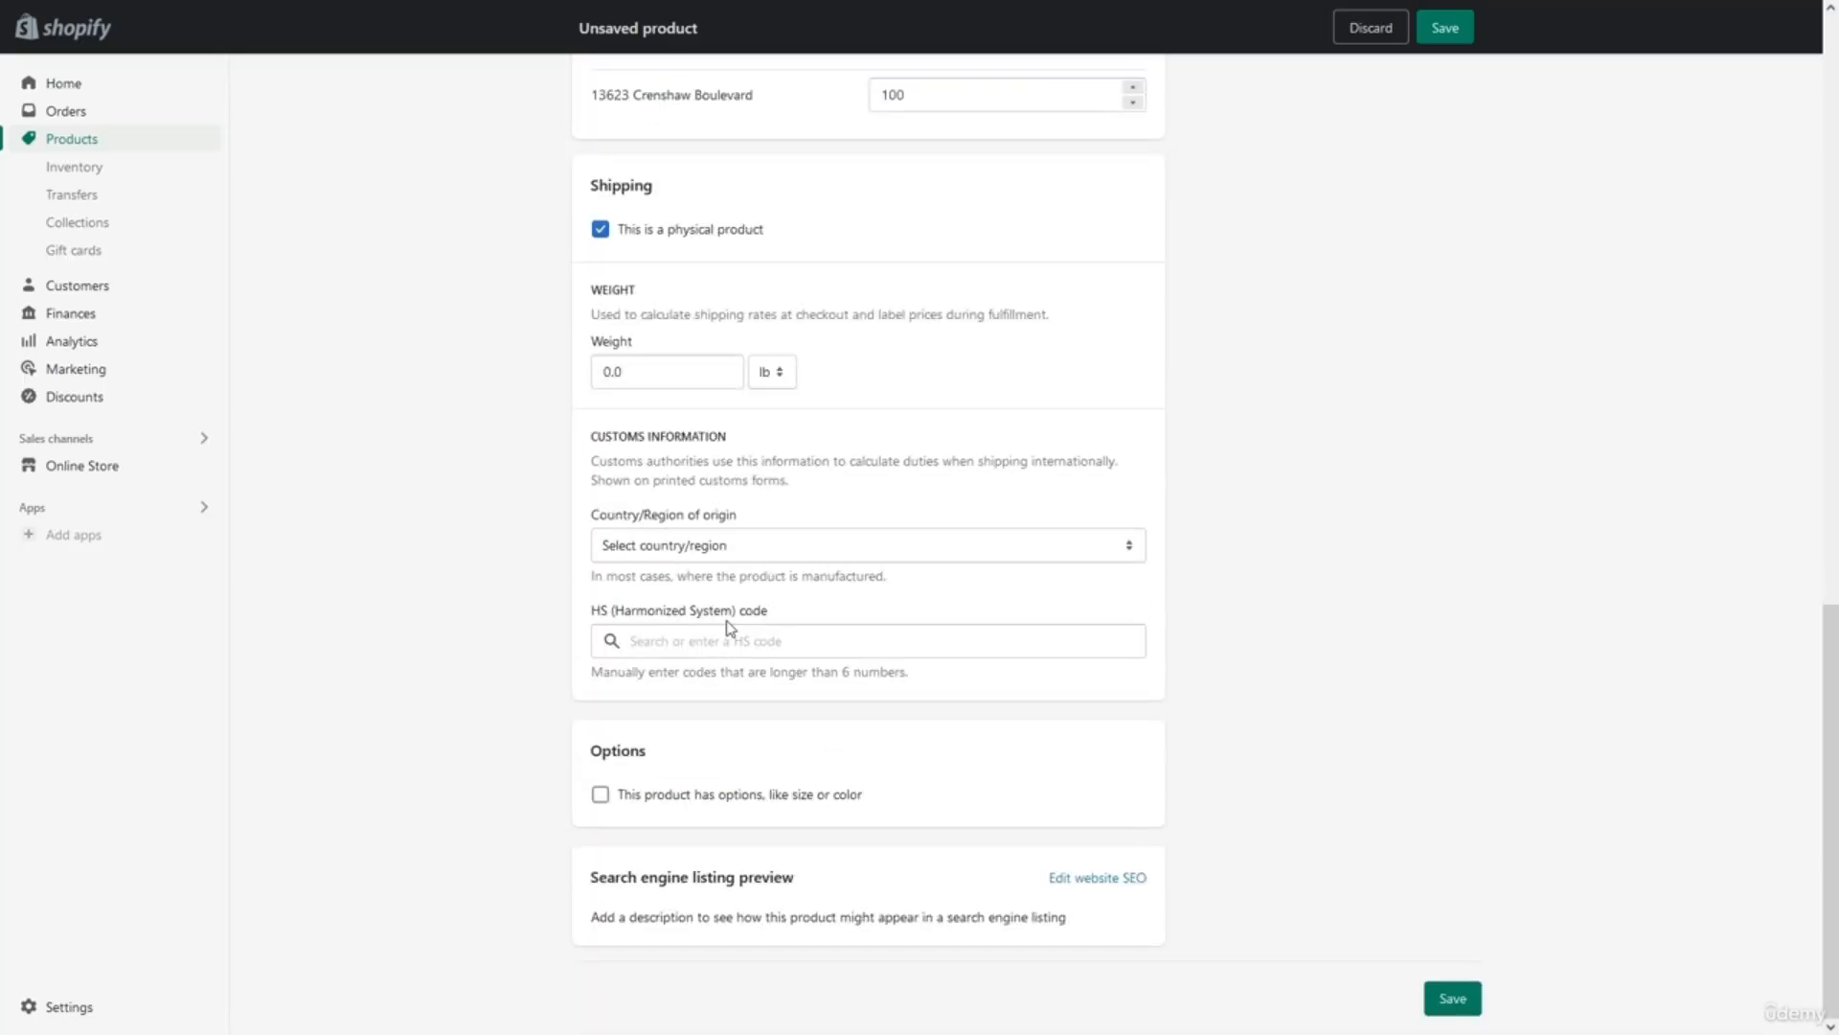
pyautogui.click(668, 797)
pyautogui.scroll(-3, 764, 887)
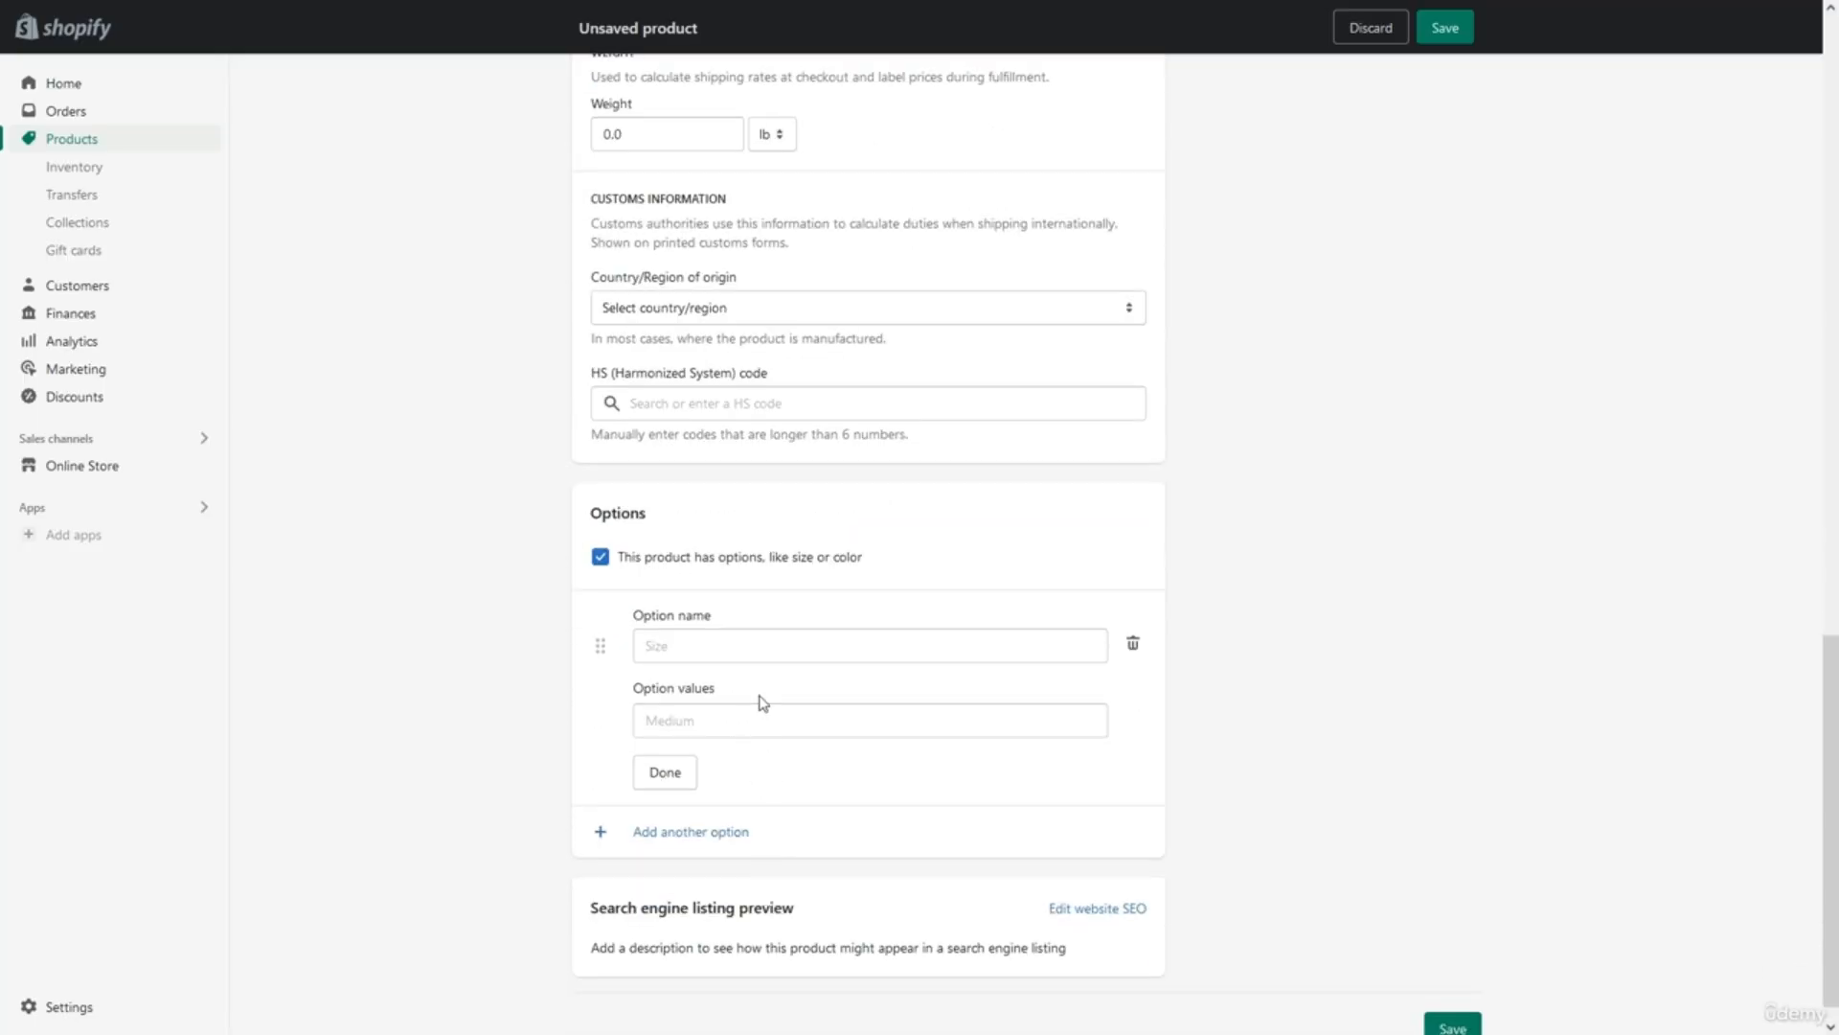
# Turn off options and add the product to Noise Cancelling Headsets and New Arrivals.
pyautogui.click(600, 557)
pyautogui.scroll(10, 845, 570)
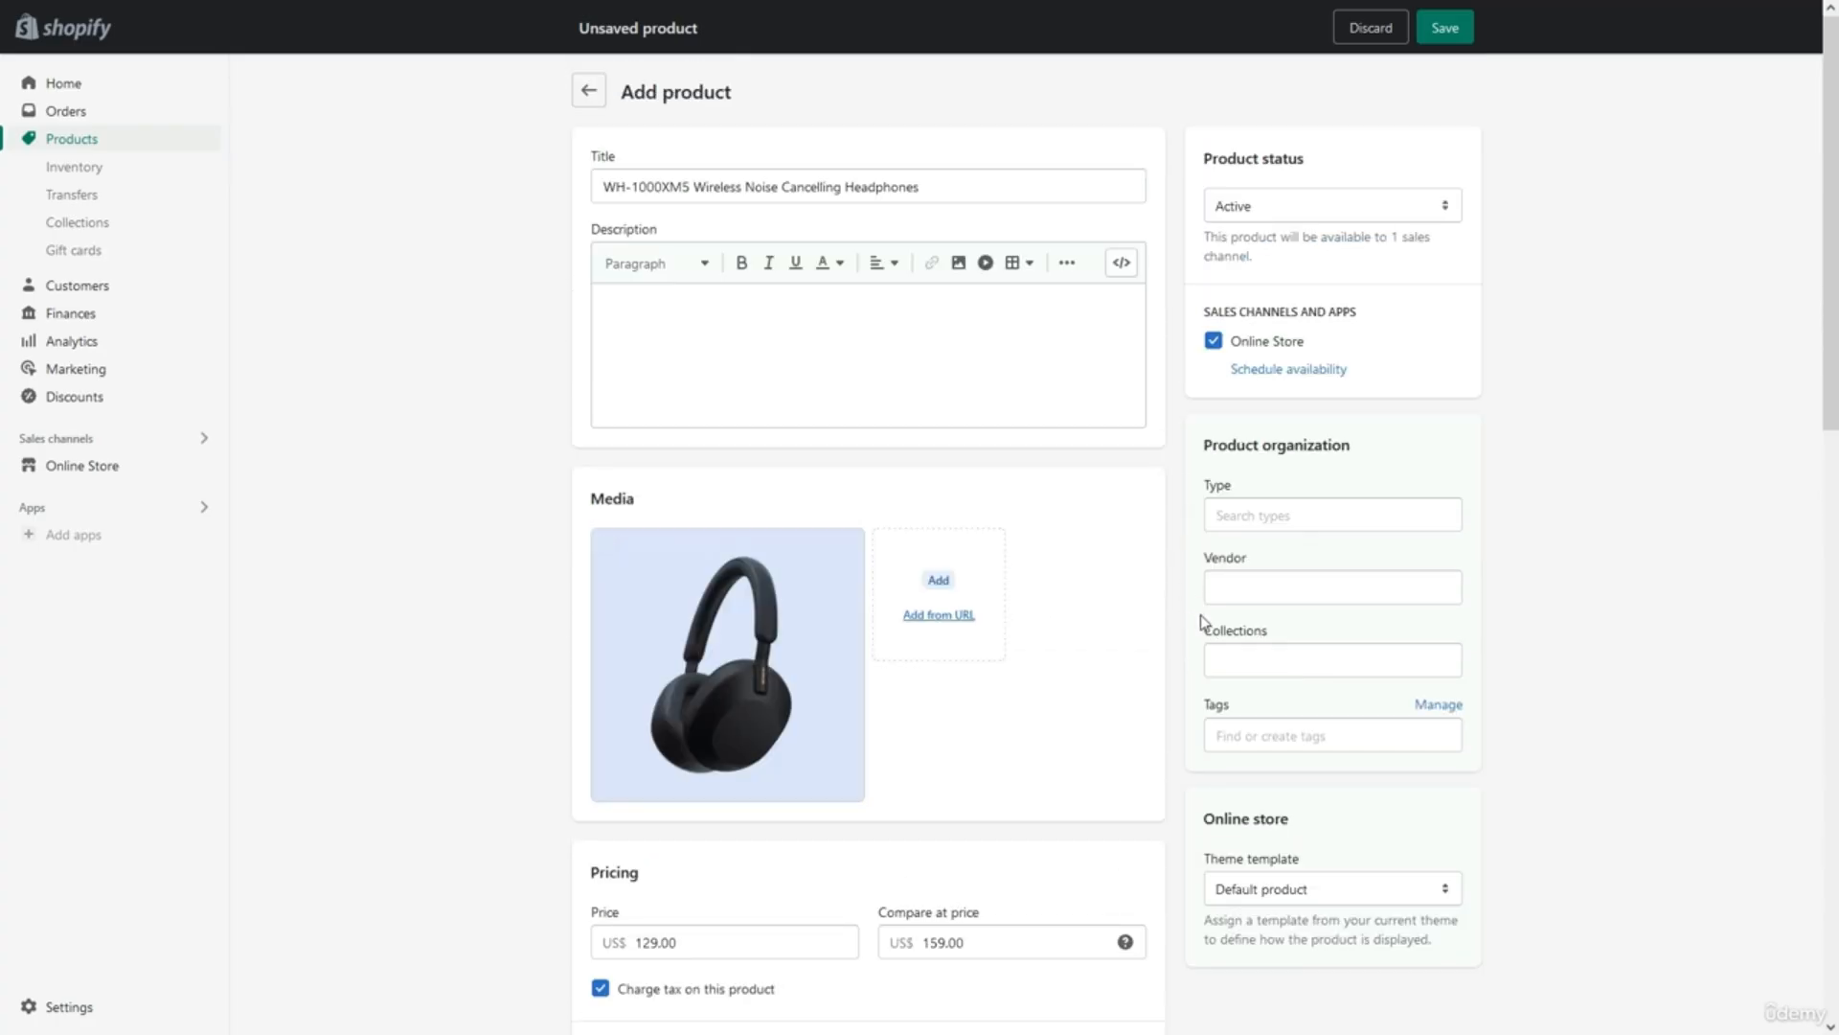
pyautogui.click(1234, 657)
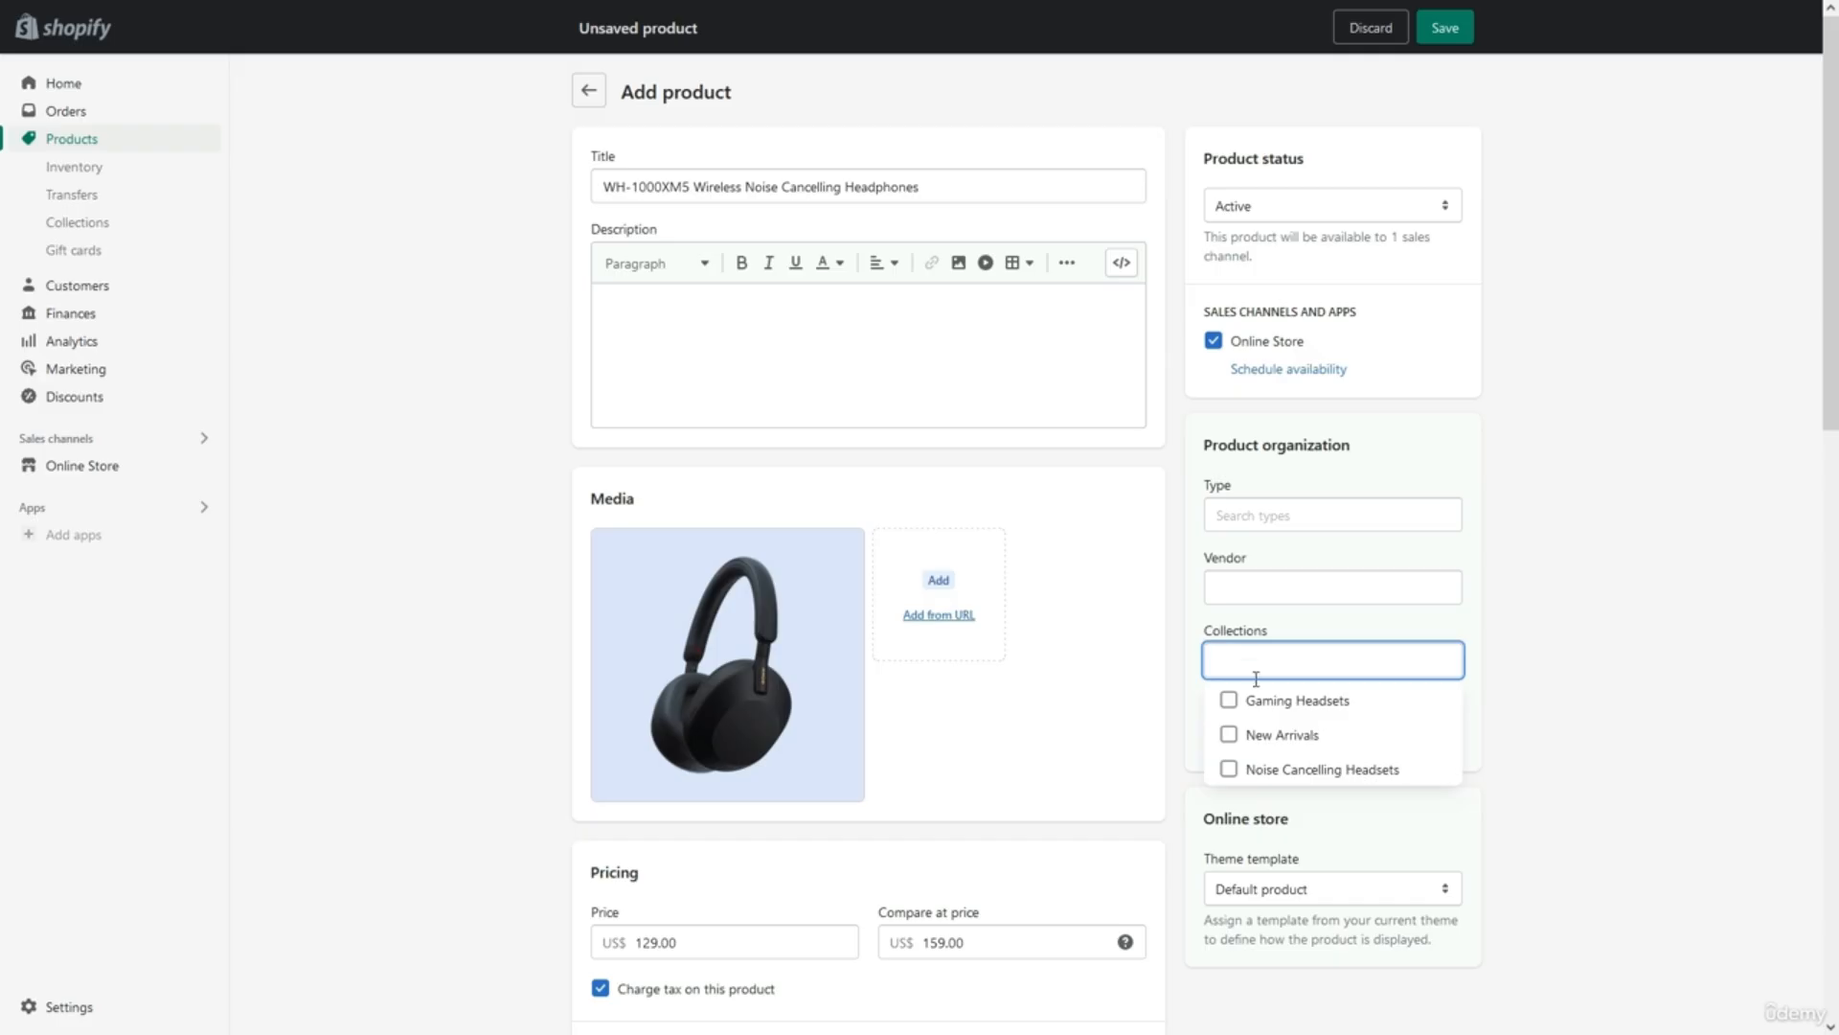
pyautogui.click(1229, 769)
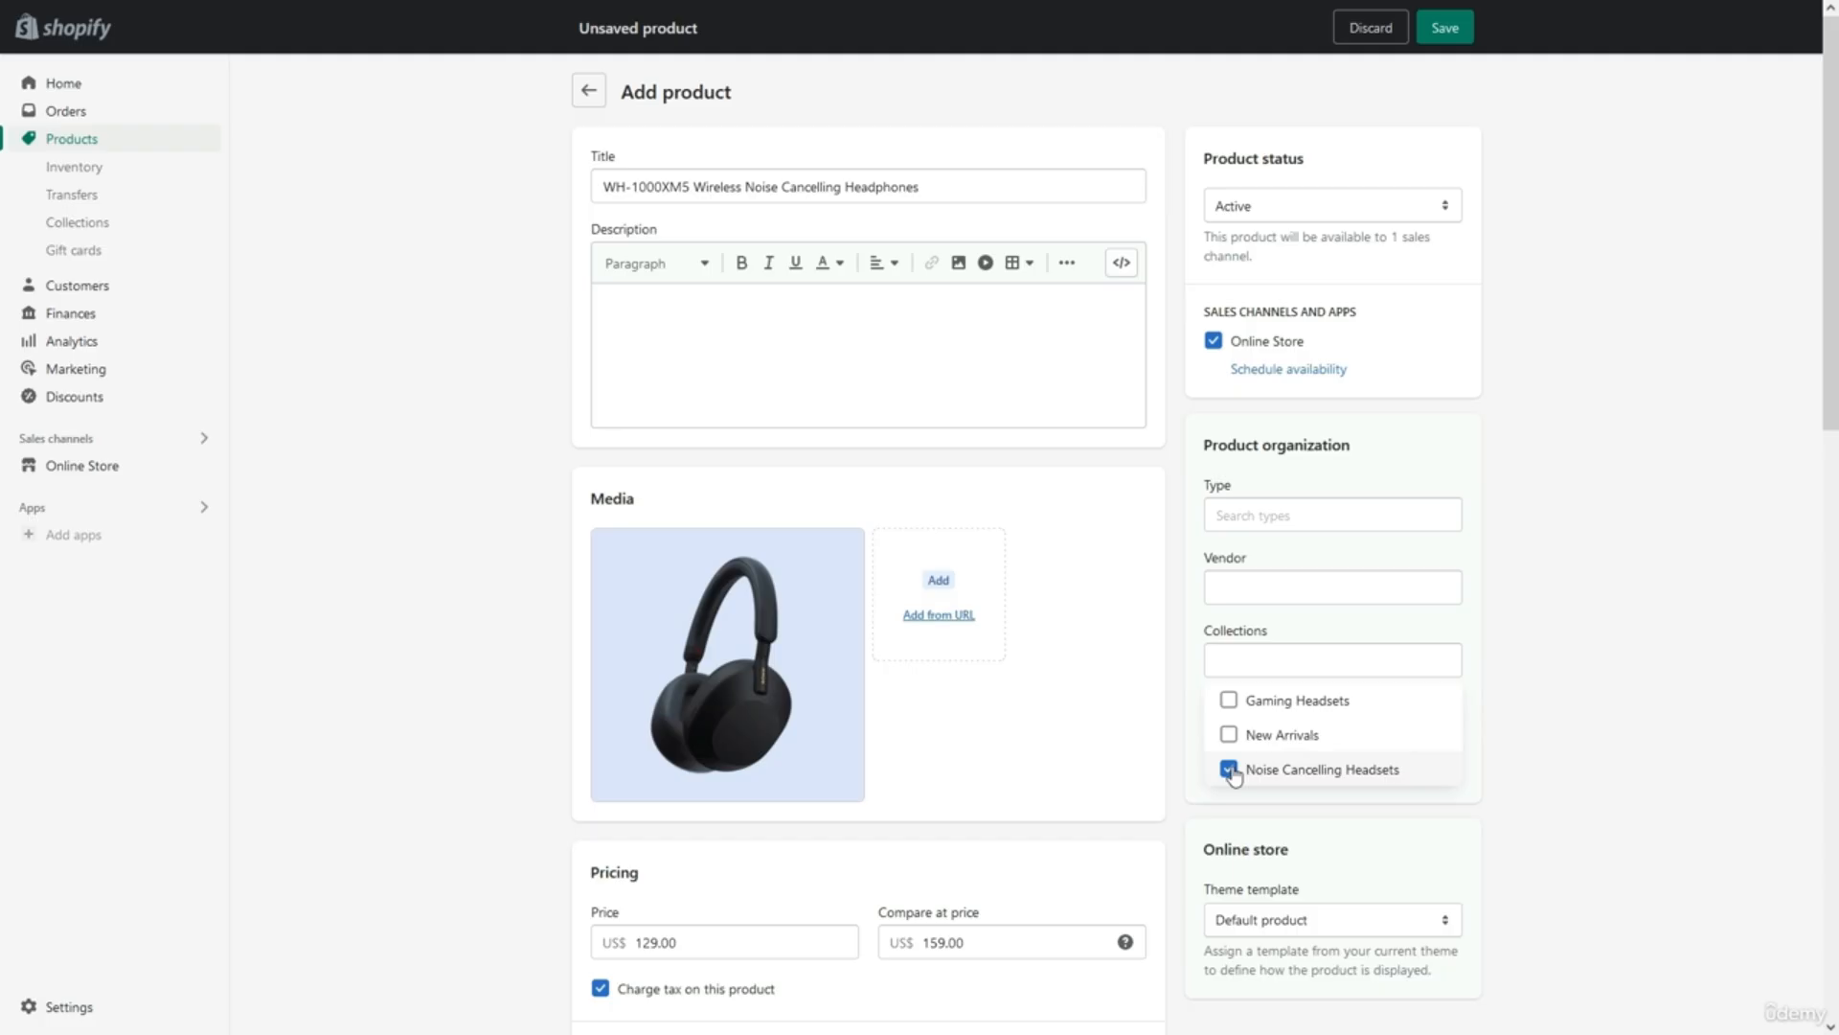
pyautogui.click(1227, 736)
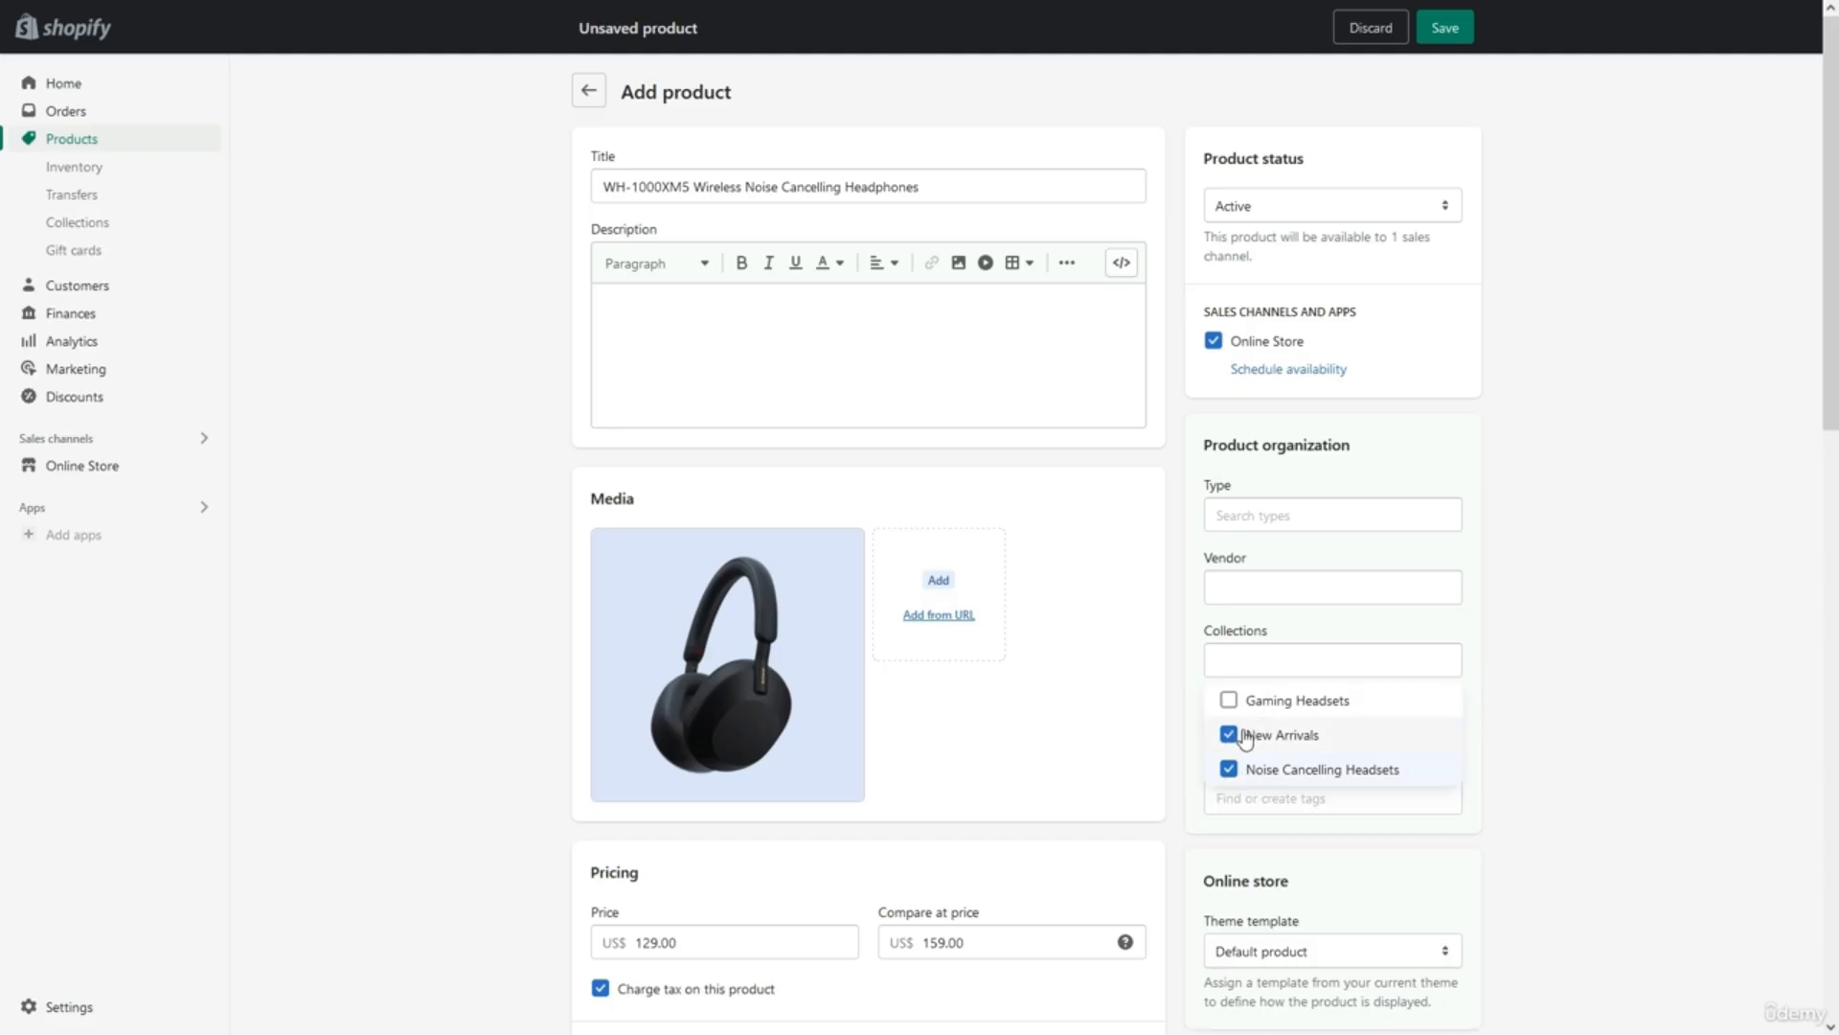
pyautogui.click(1186, 737)
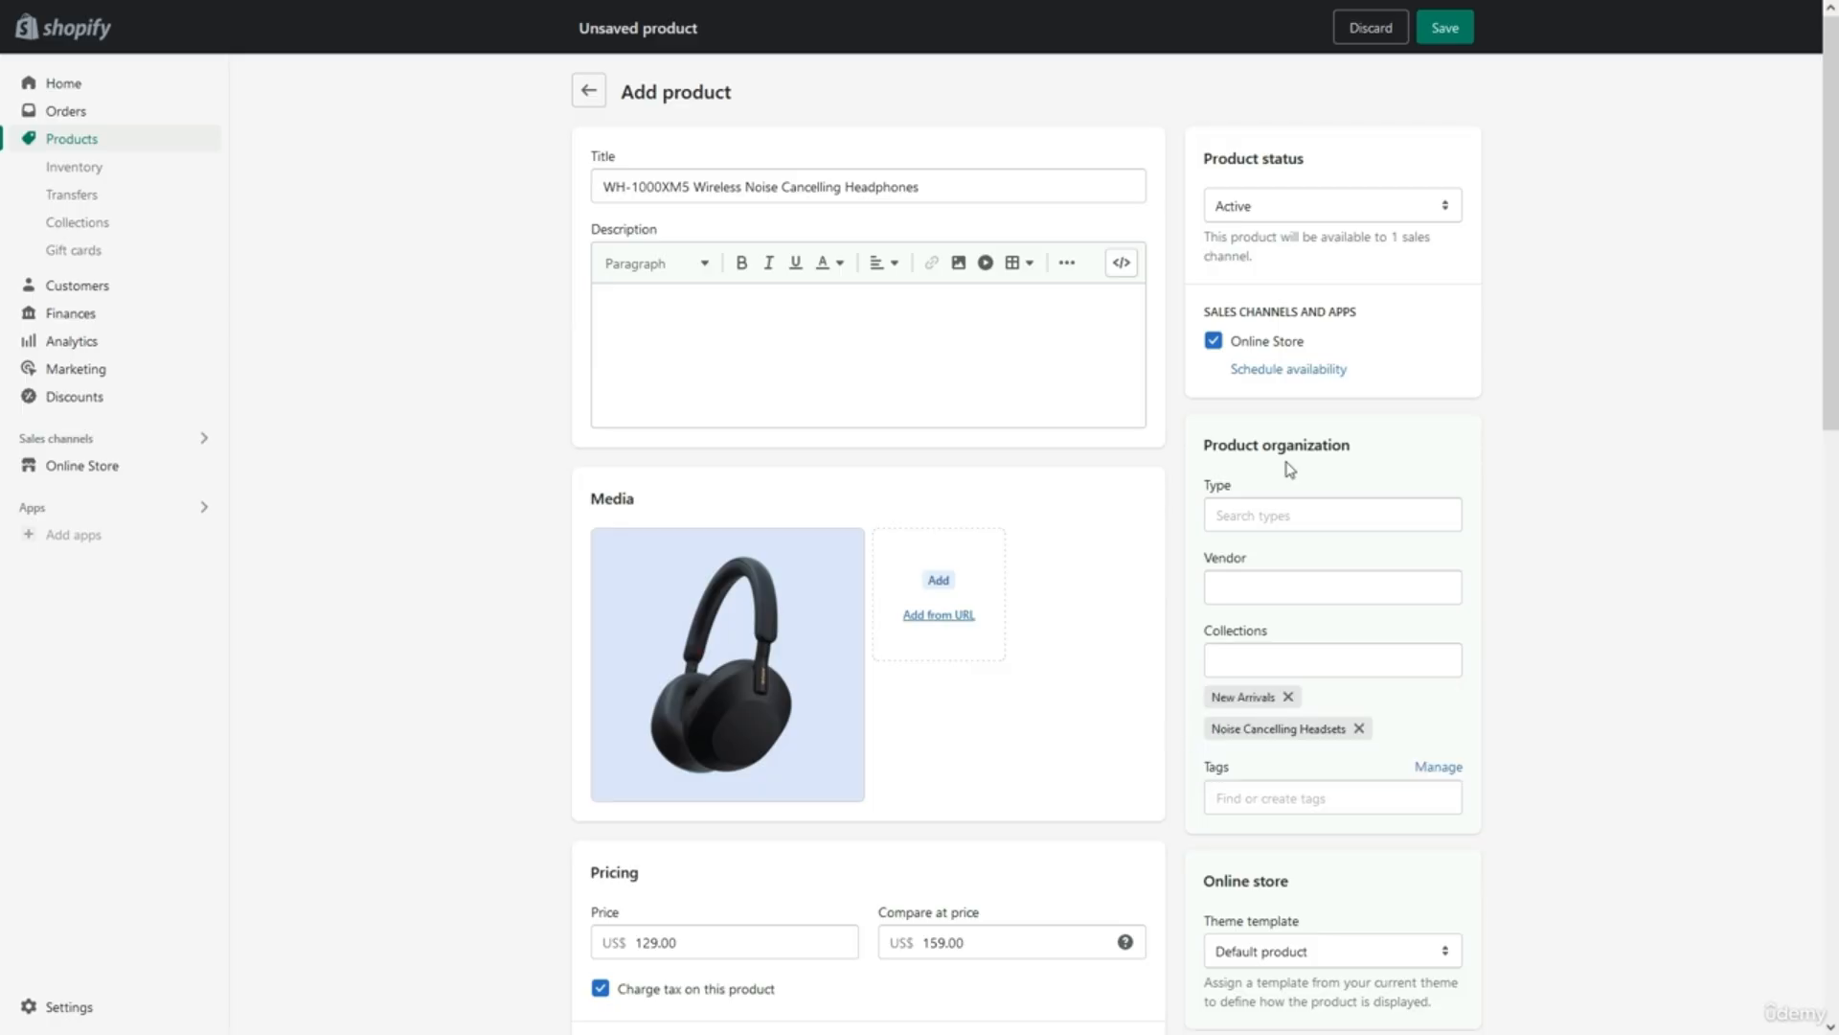
# Keep the product status Active and save the headphones product.
pyautogui.click(1336, 204)
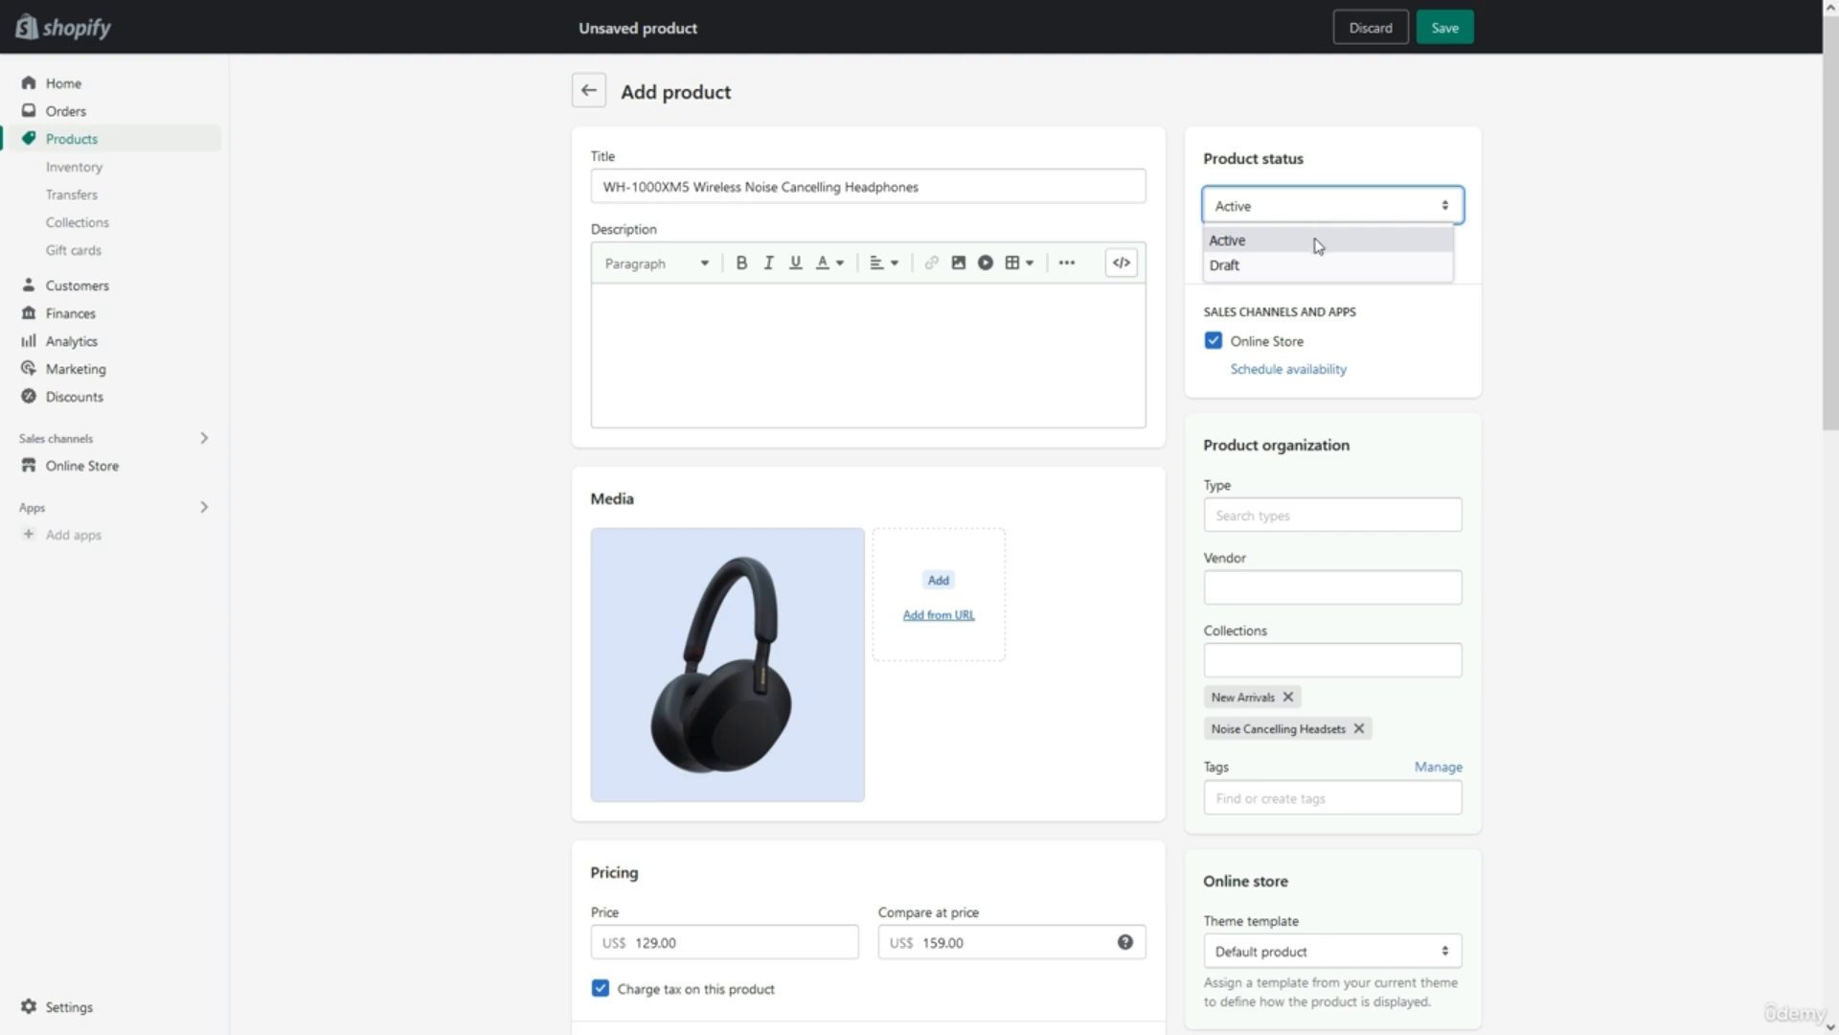
pyautogui.click(1319, 241)
pyautogui.click(1347, 178)
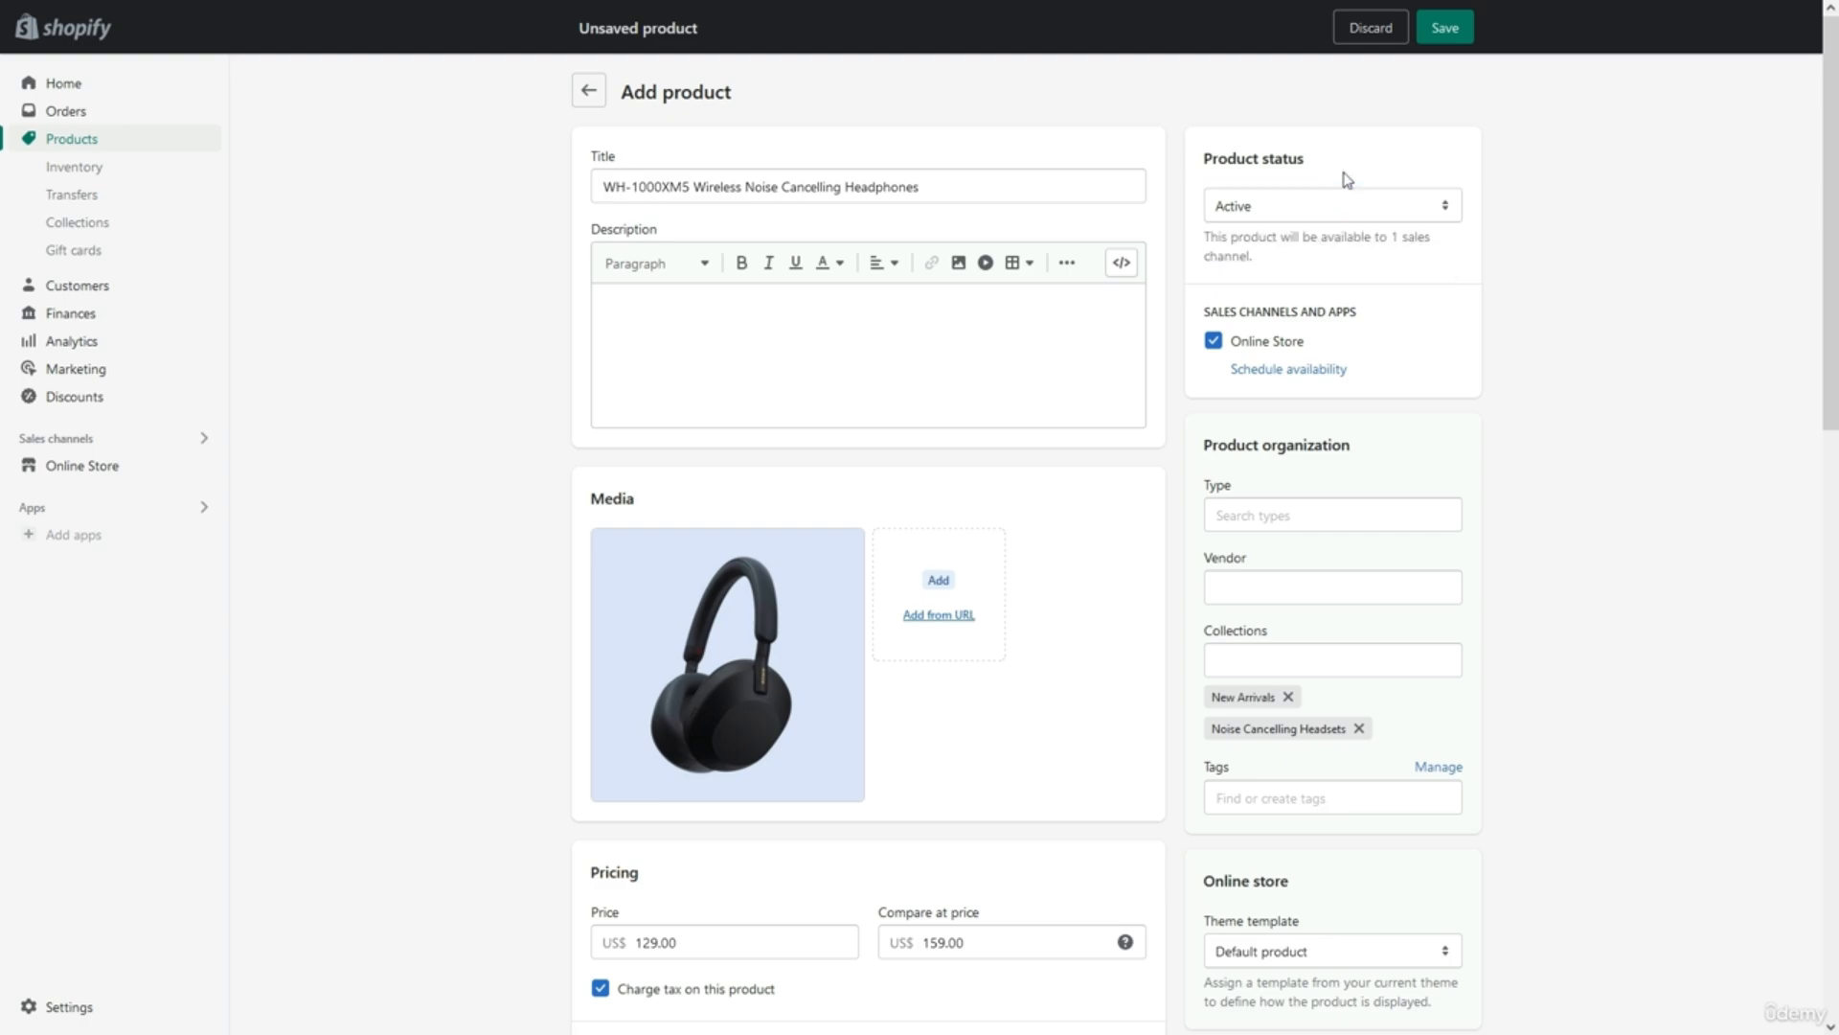
pyautogui.click(1447, 29)
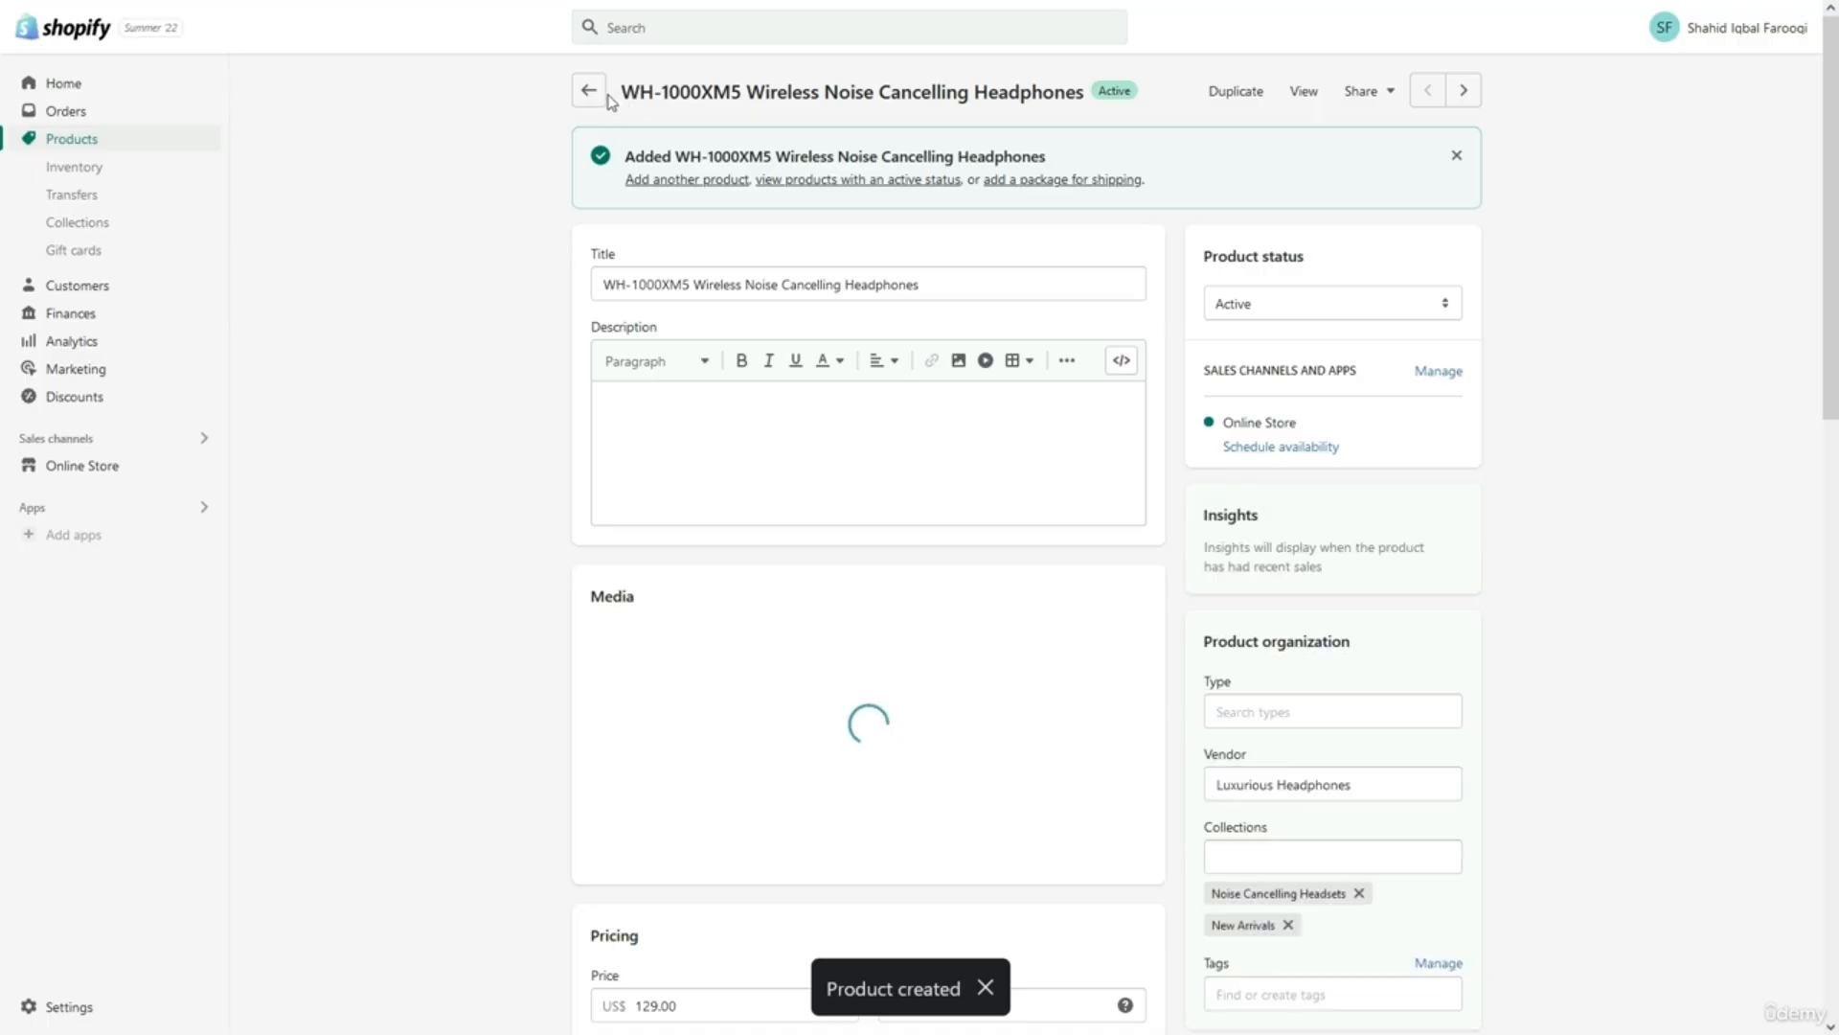
# Preview the Gaming Headsets collection page from its tile in the home page preview.
pyautogui.click(799, 184)
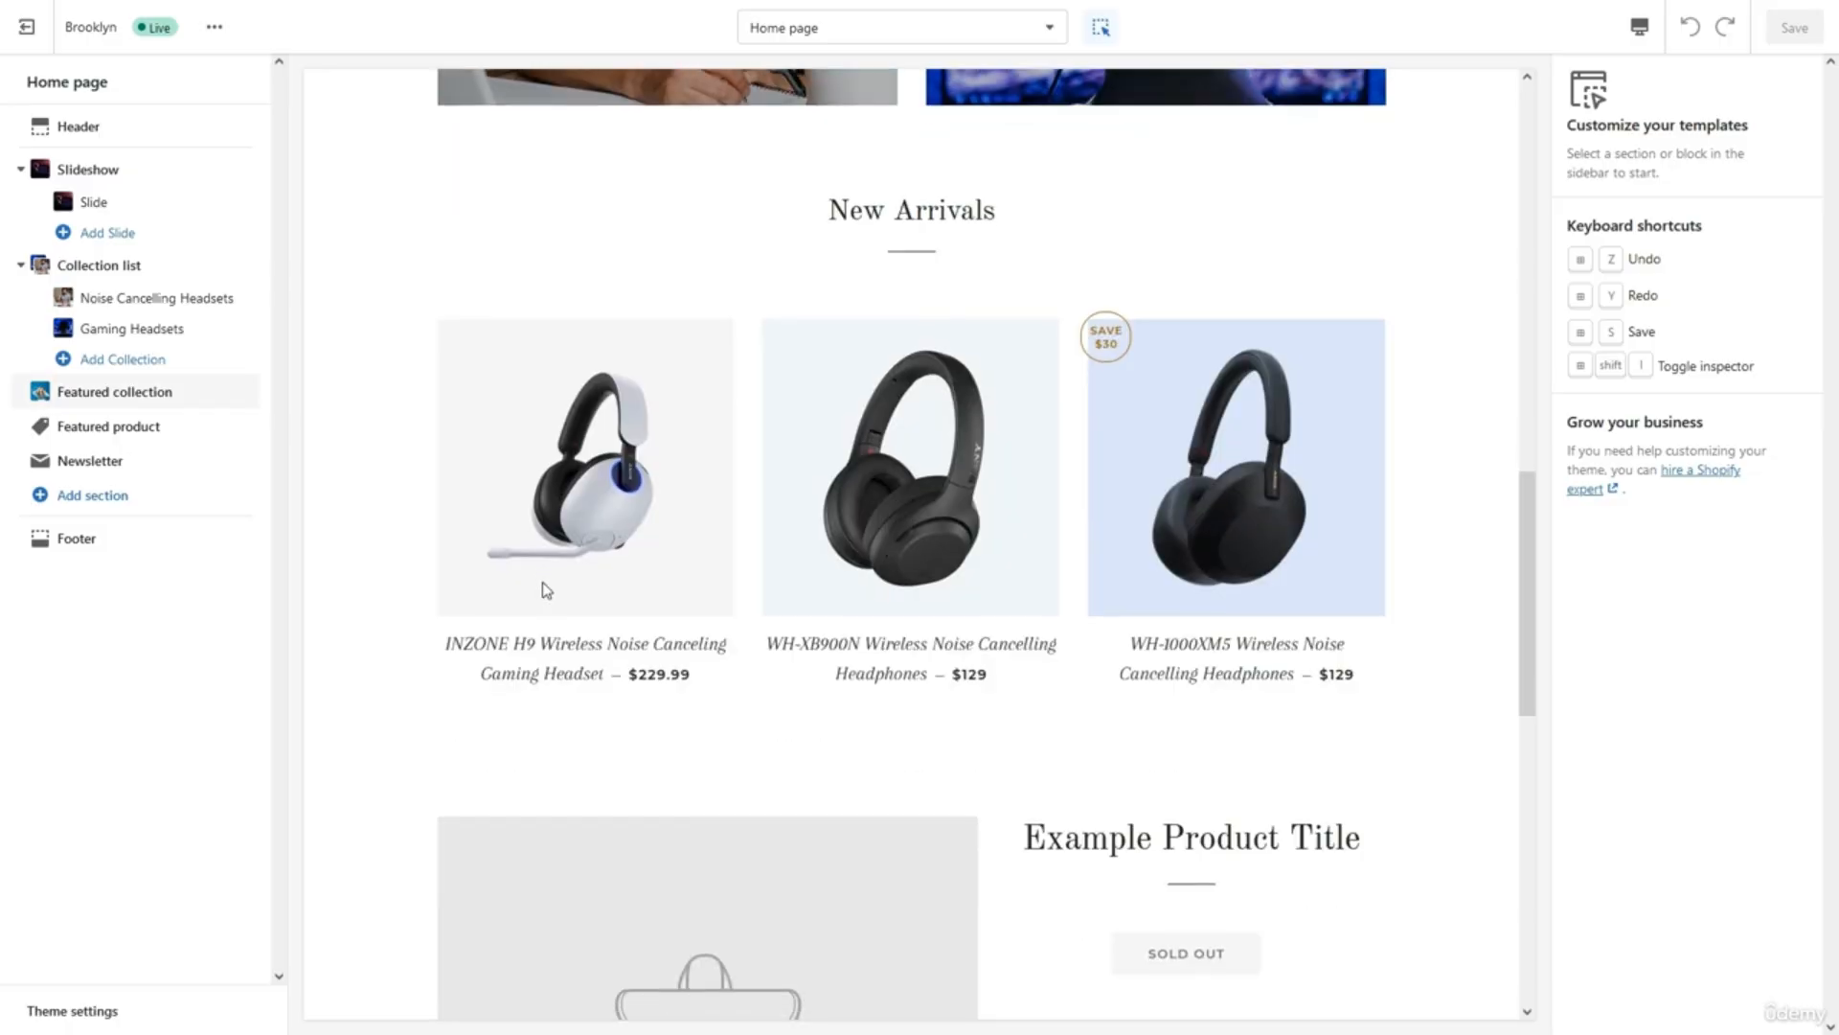
pyautogui.scroll(6, 543, 591)
pyautogui.scroll(-5, 543, 590)
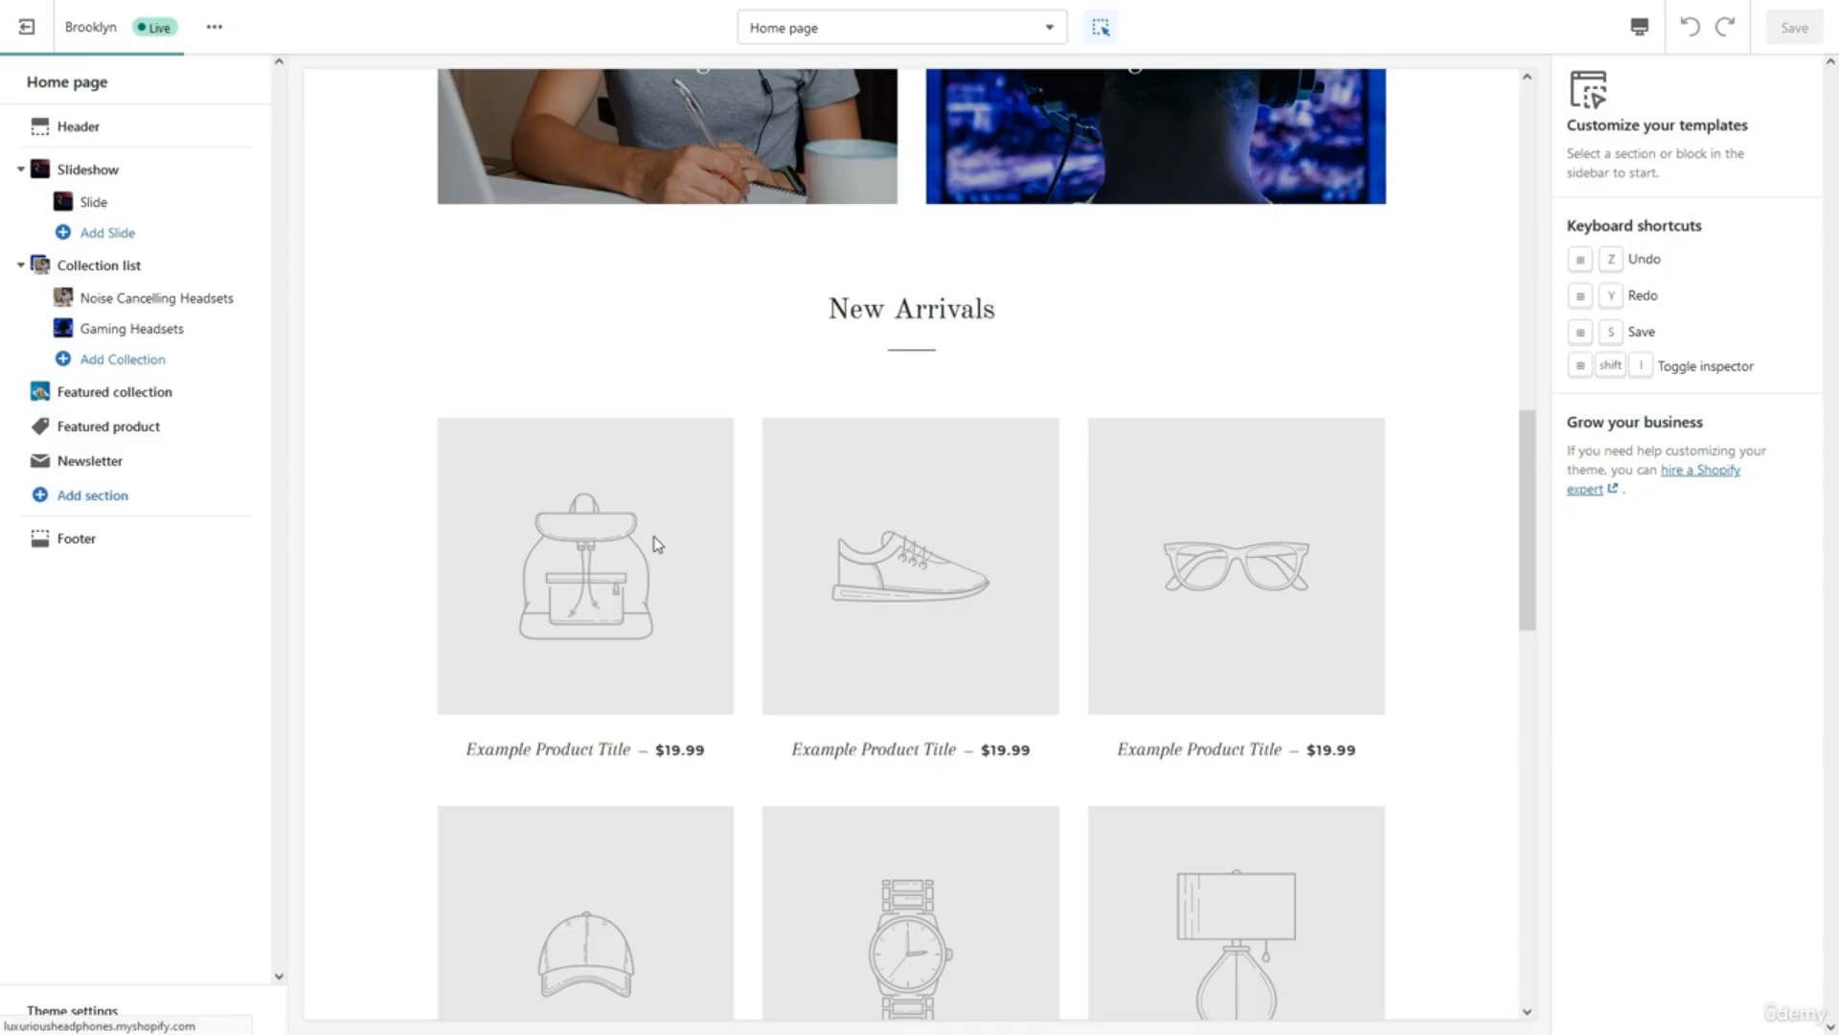
pyautogui.scroll(4, 671, 479)
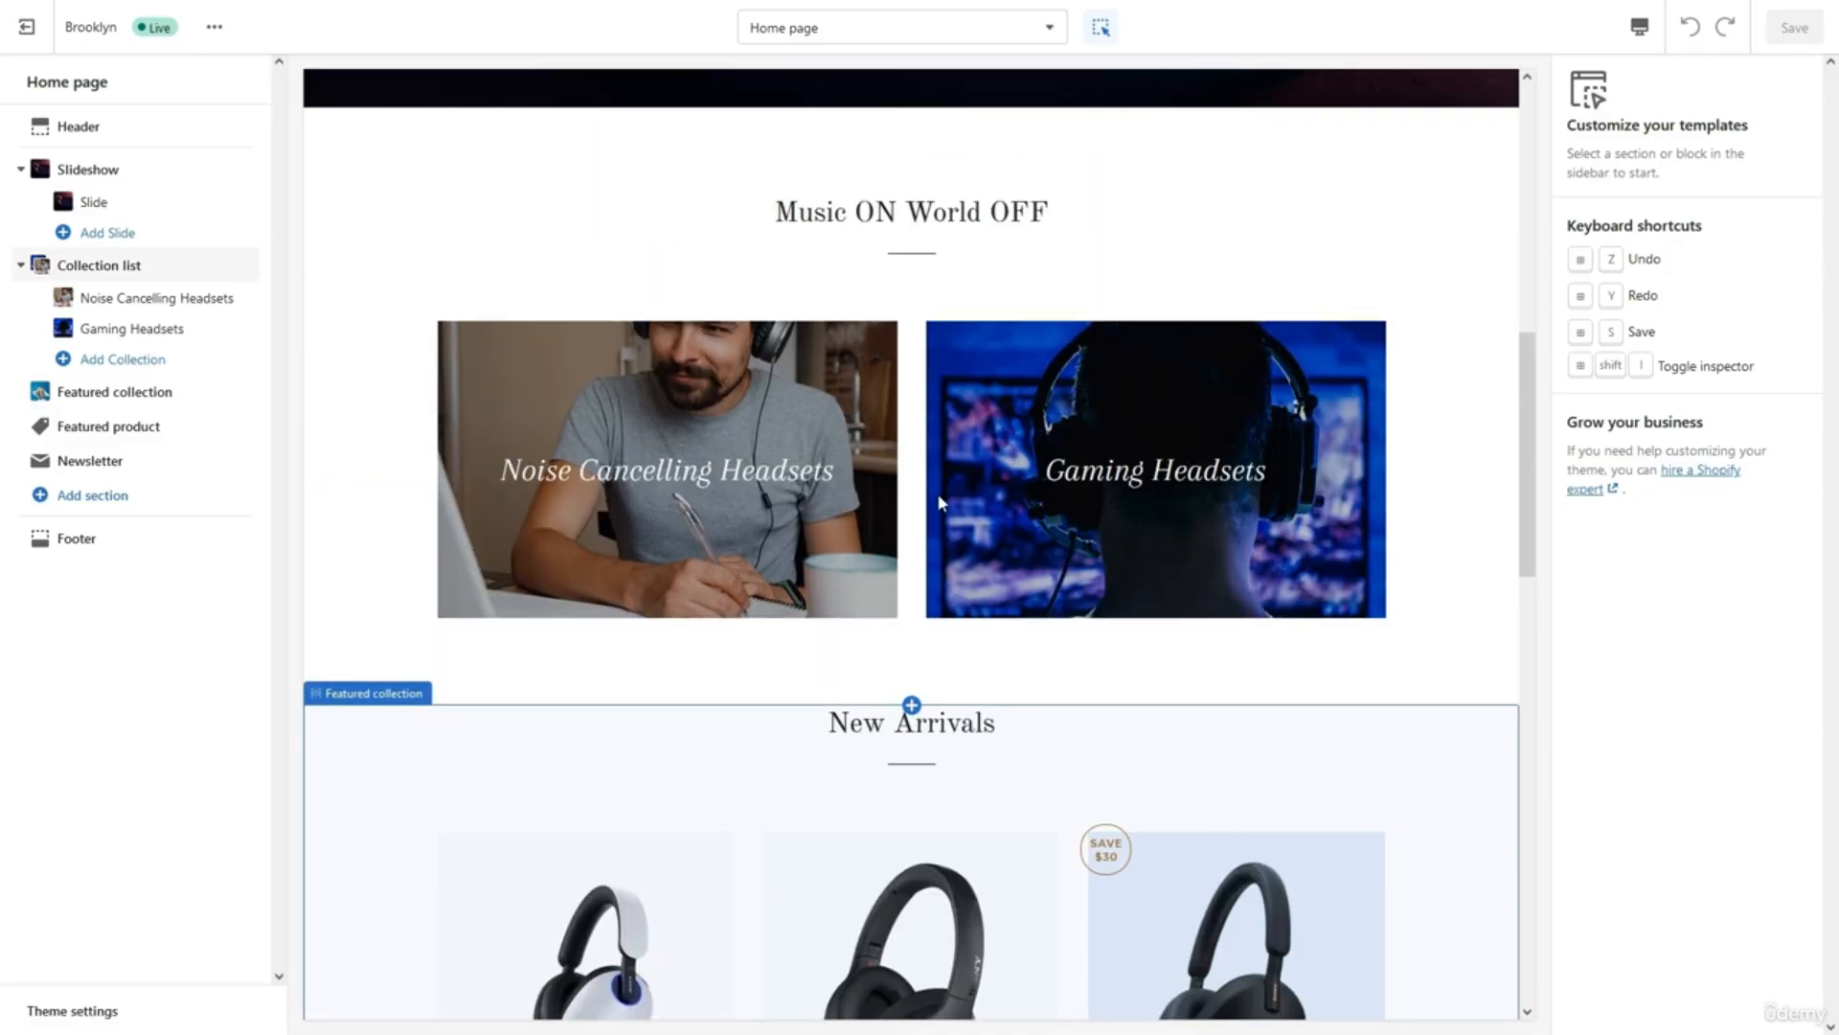
pyautogui.click(1094, 475)
pyautogui.click(1094, 474)
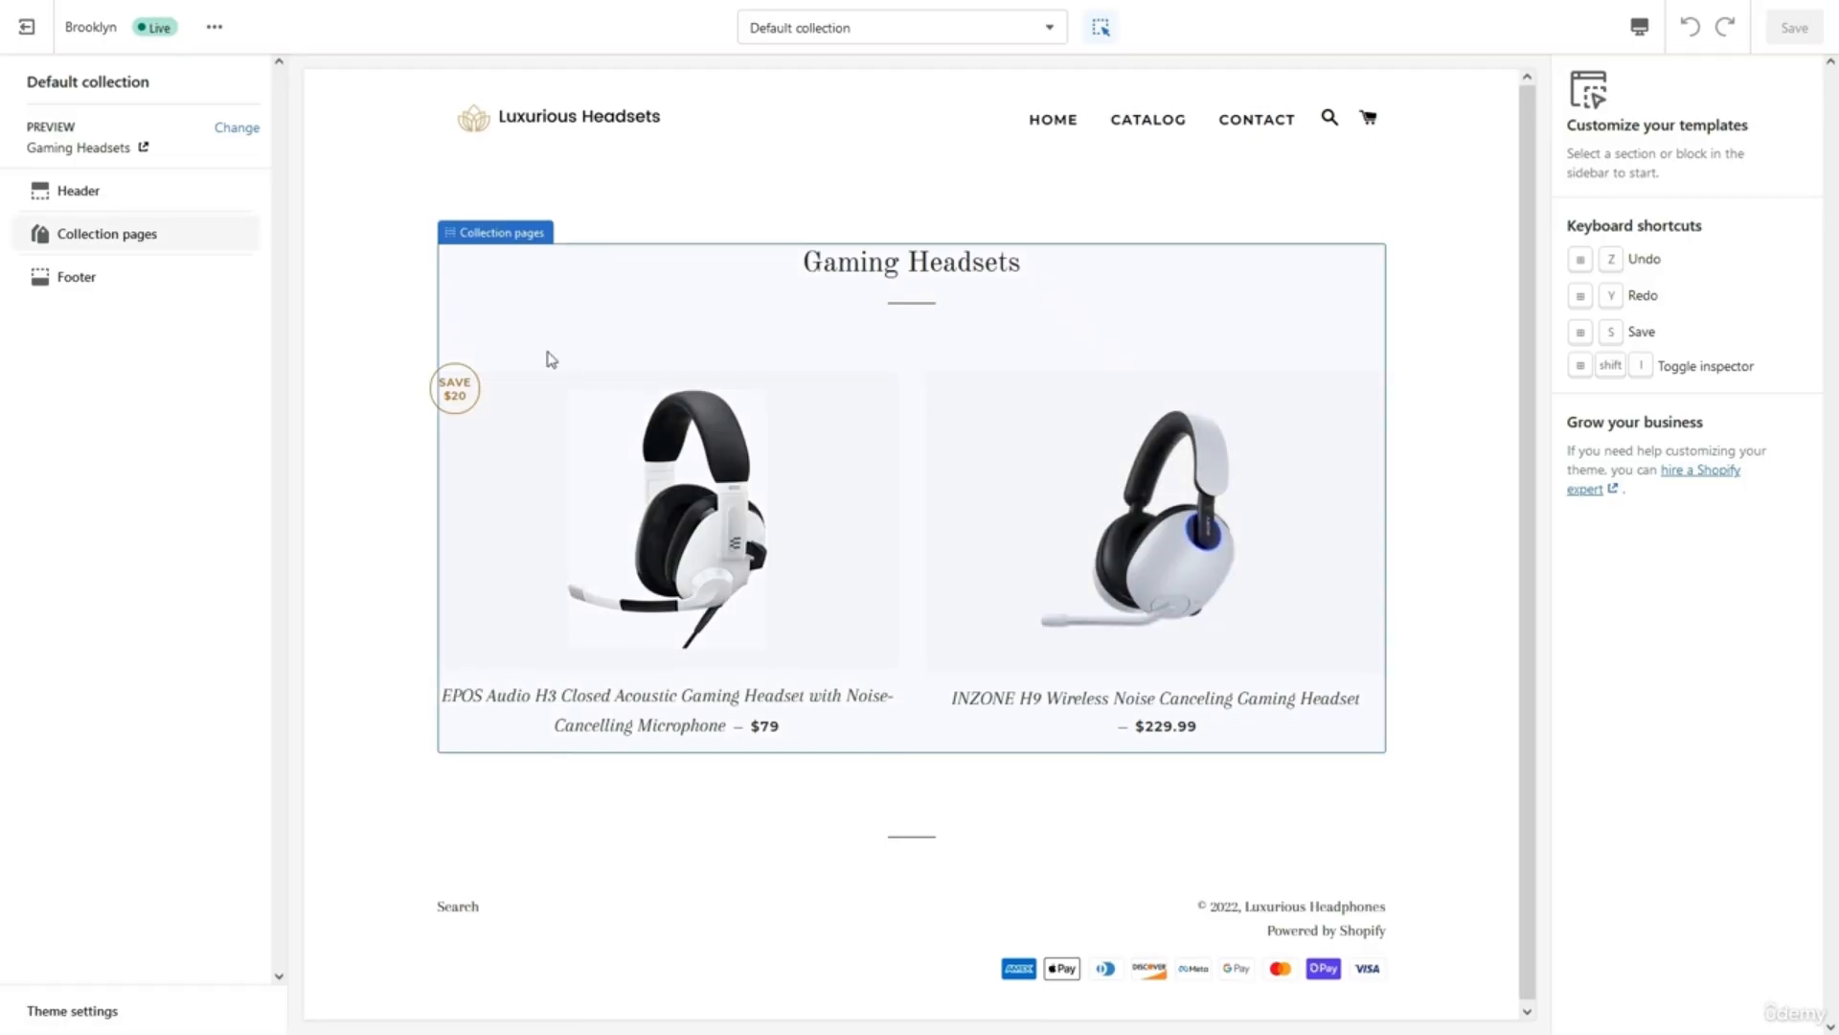
# Switch the theme editor back to the Home page template and scroll to New Arrivals.
pyautogui.click(857, 113)
pyautogui.click(835, 244)
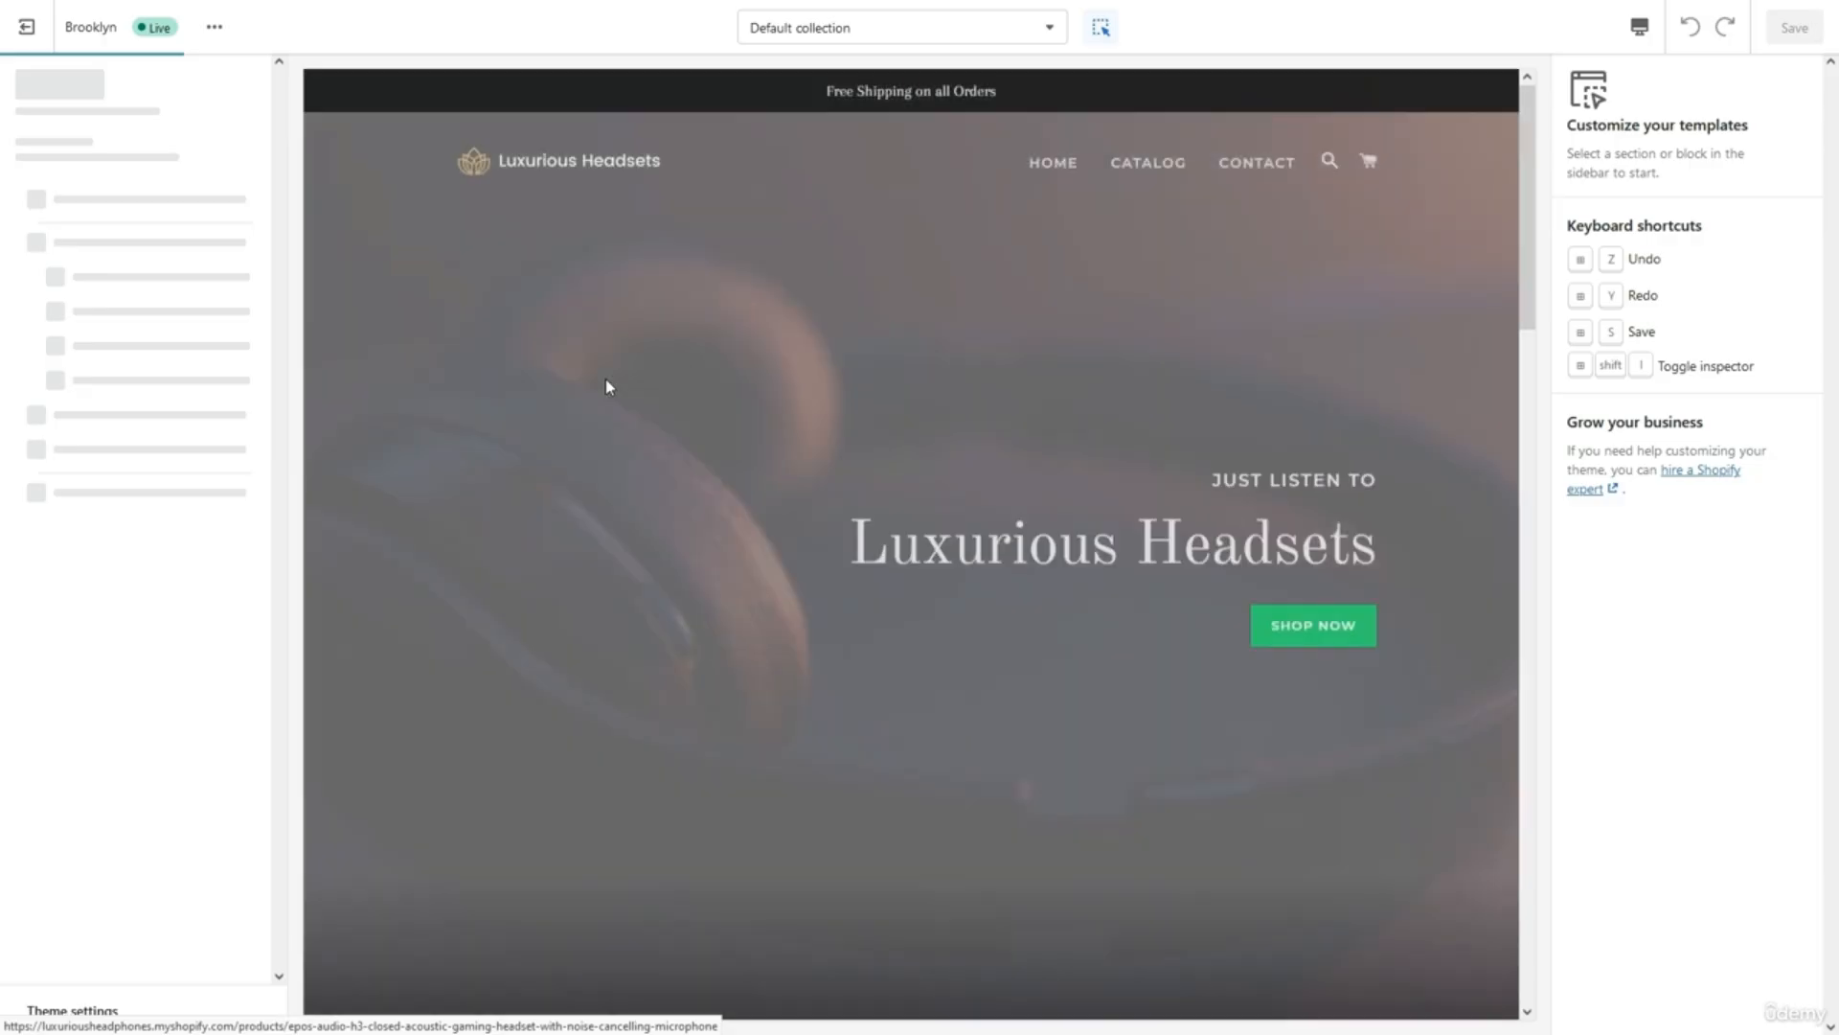
pyautogui.scroll(-15, 605, 387)
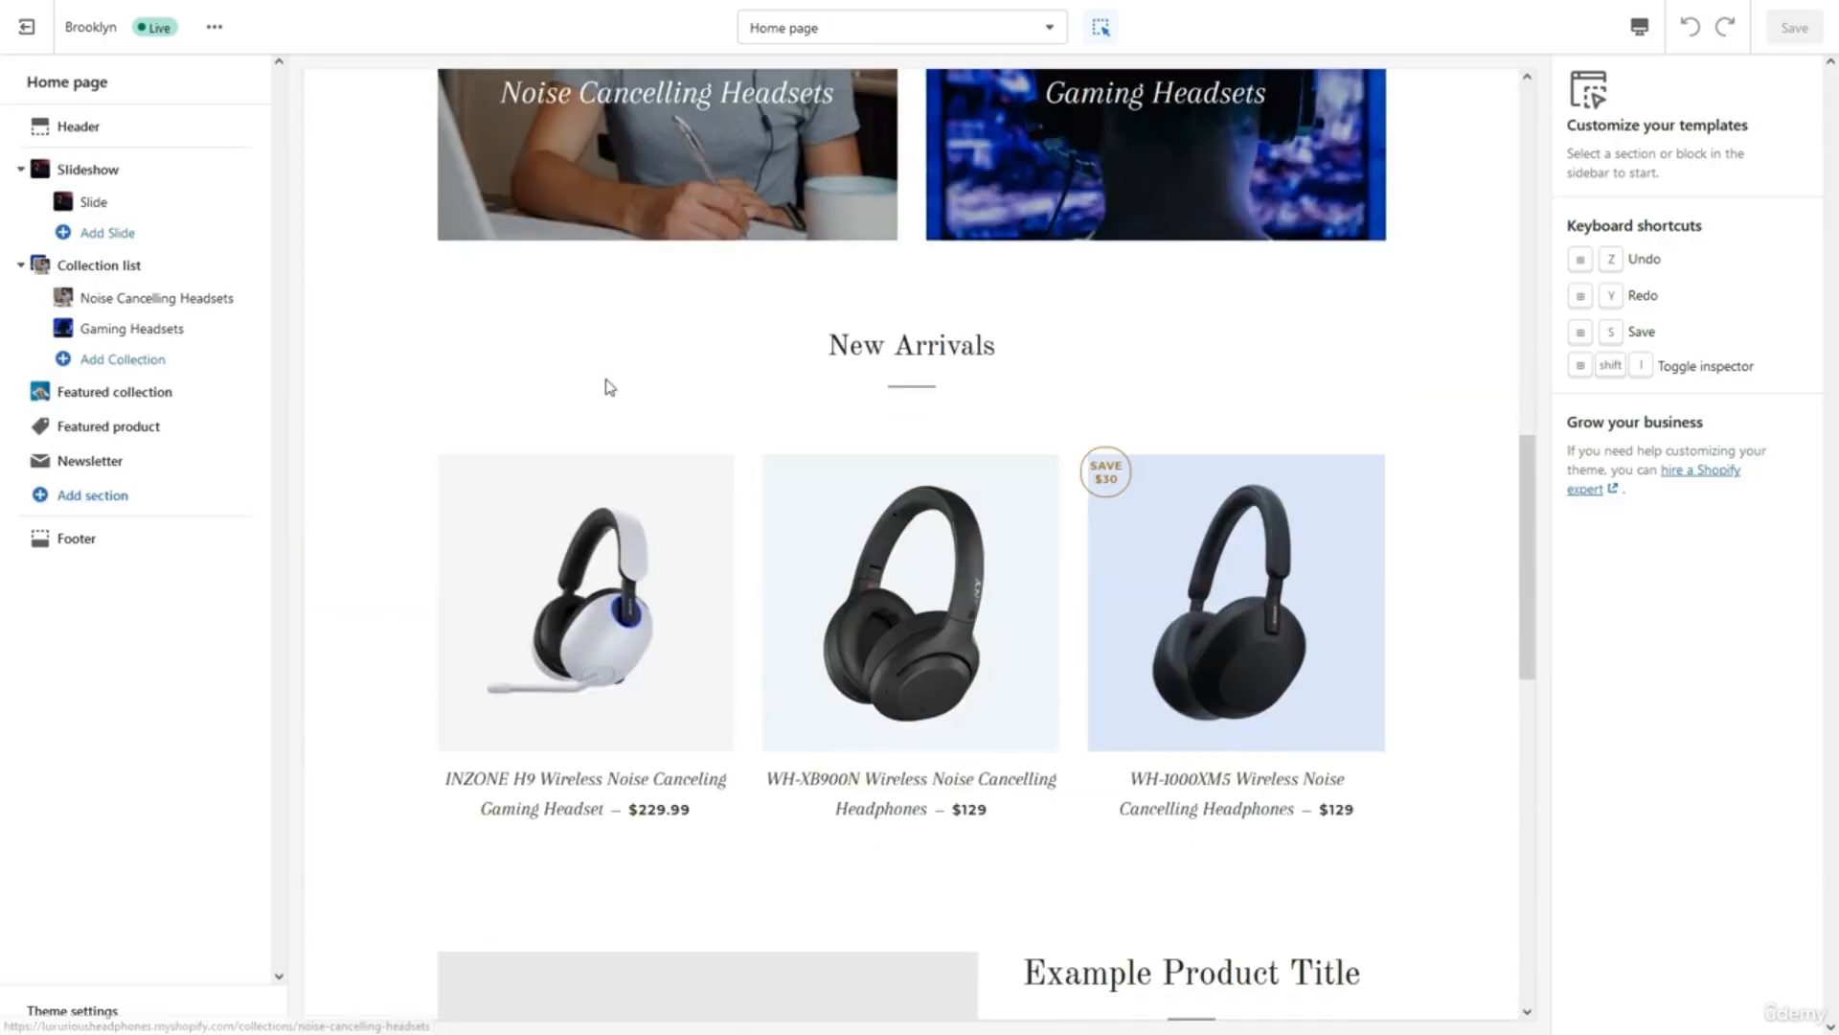
pyautogui.scroll(-4, 605, 387)
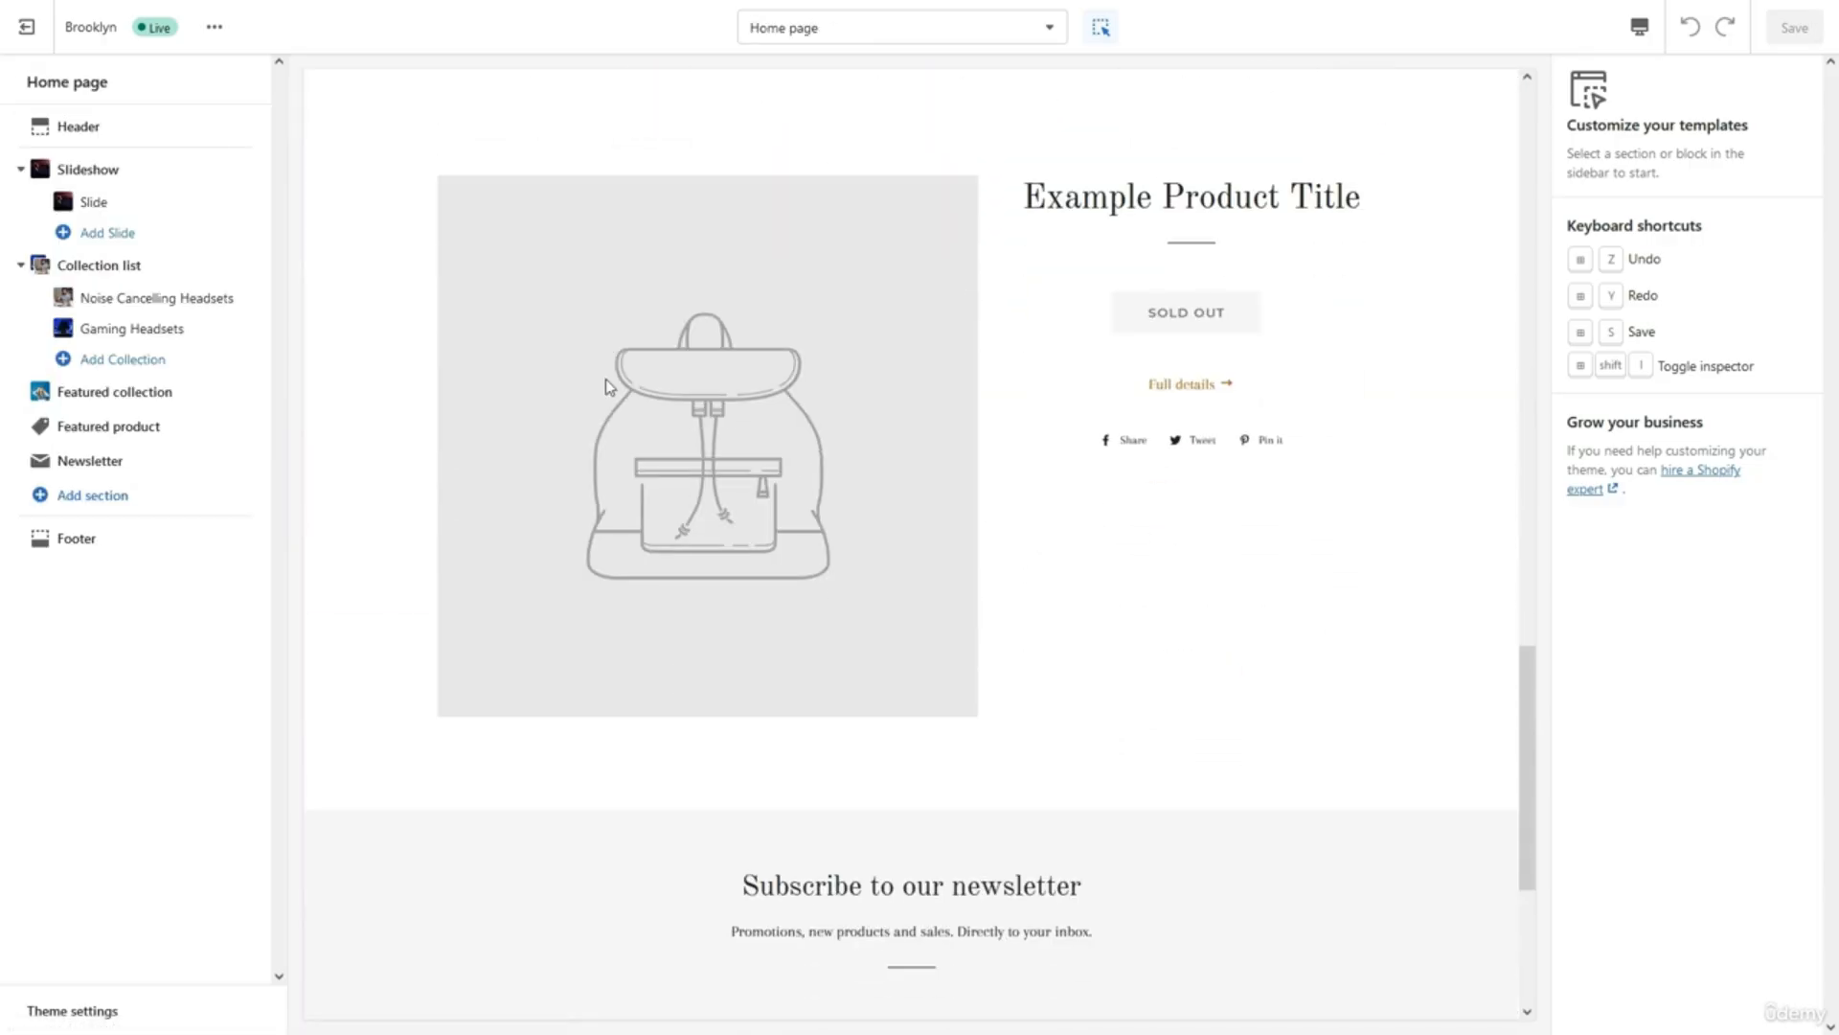
# Set the Featured product section to the INZONE H9 Wireless Noise Canceling Gaming Headset.
pyautogui.click(143, 436)
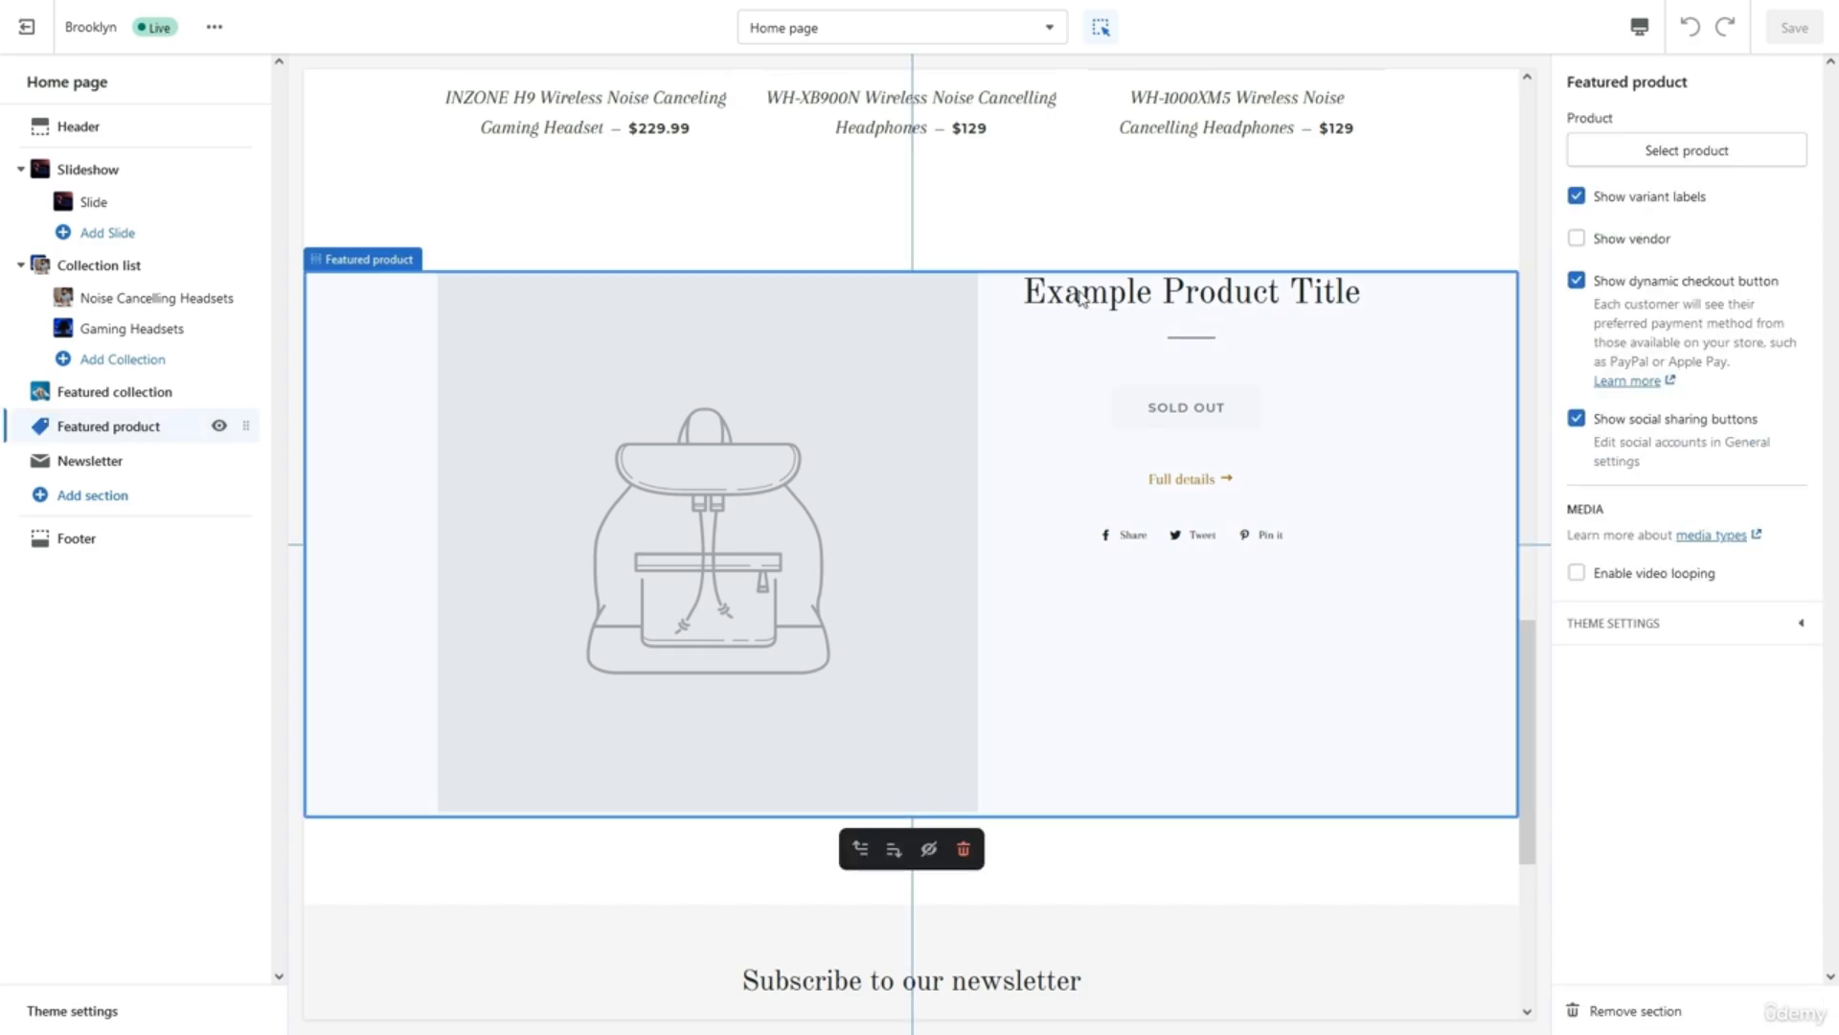
pyautogui.click(1611, 163)
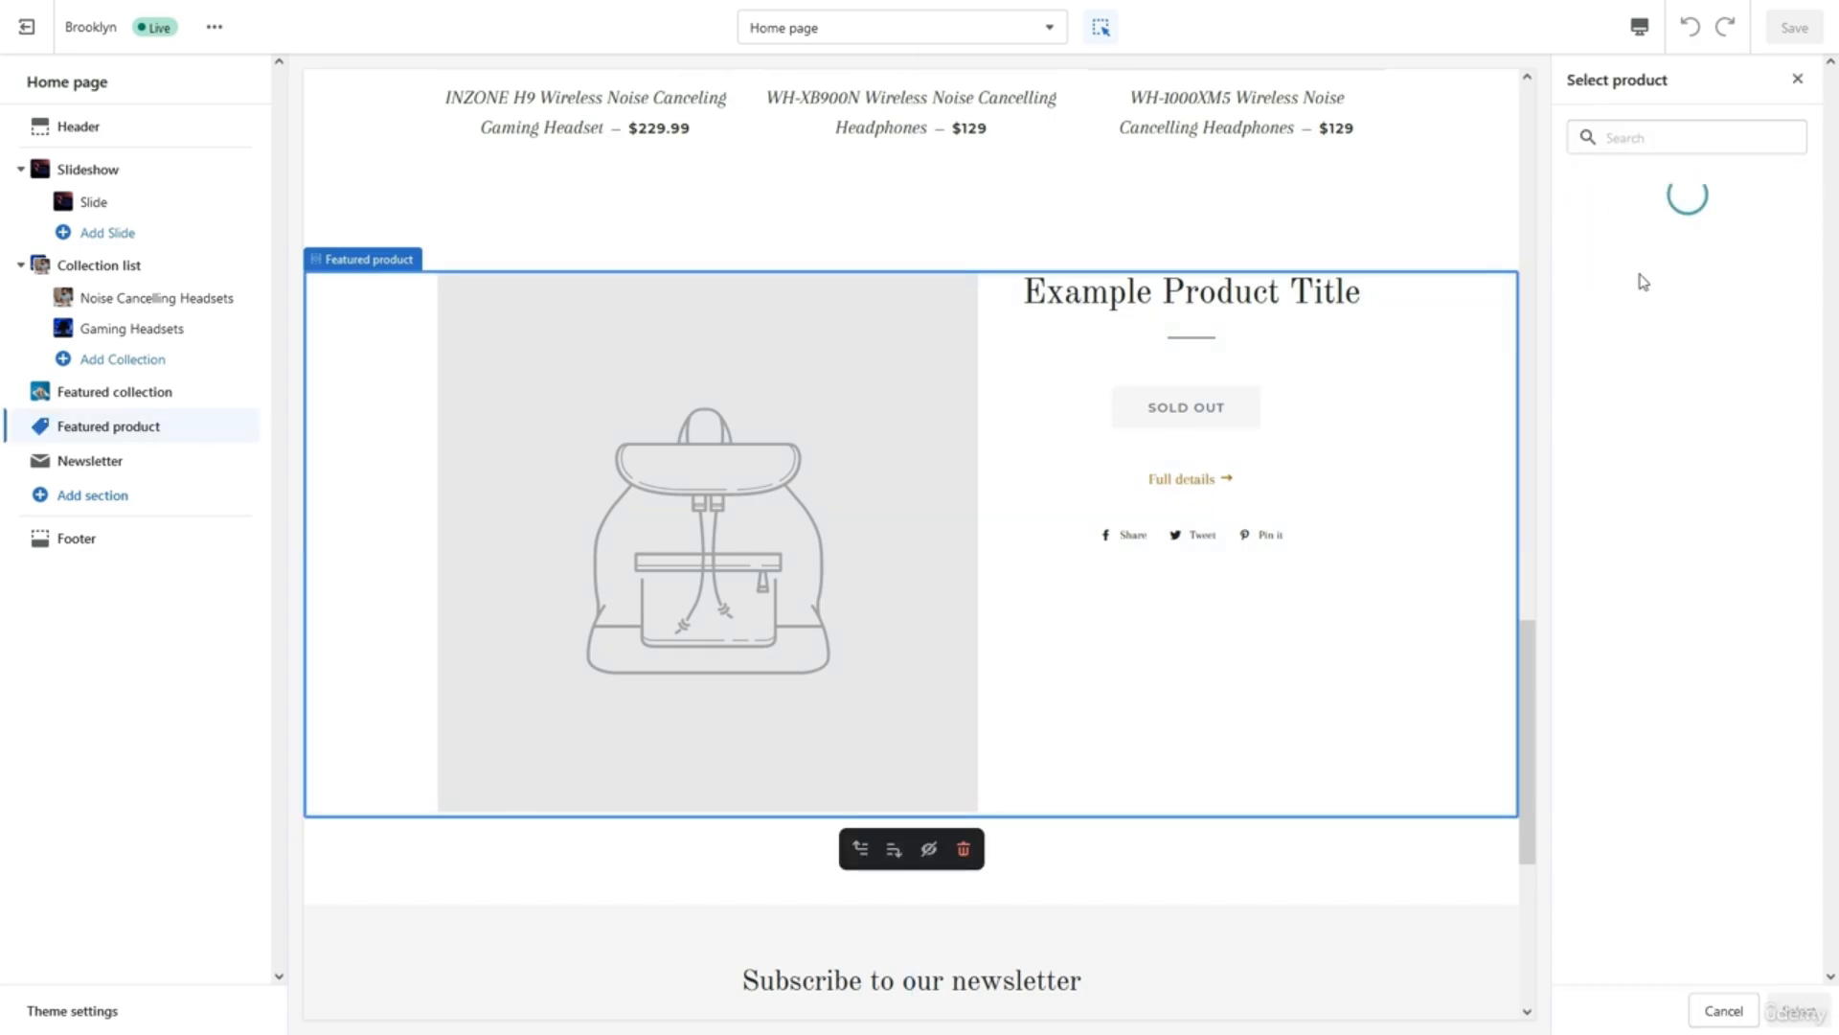
pyautogui.click(1646, 309)
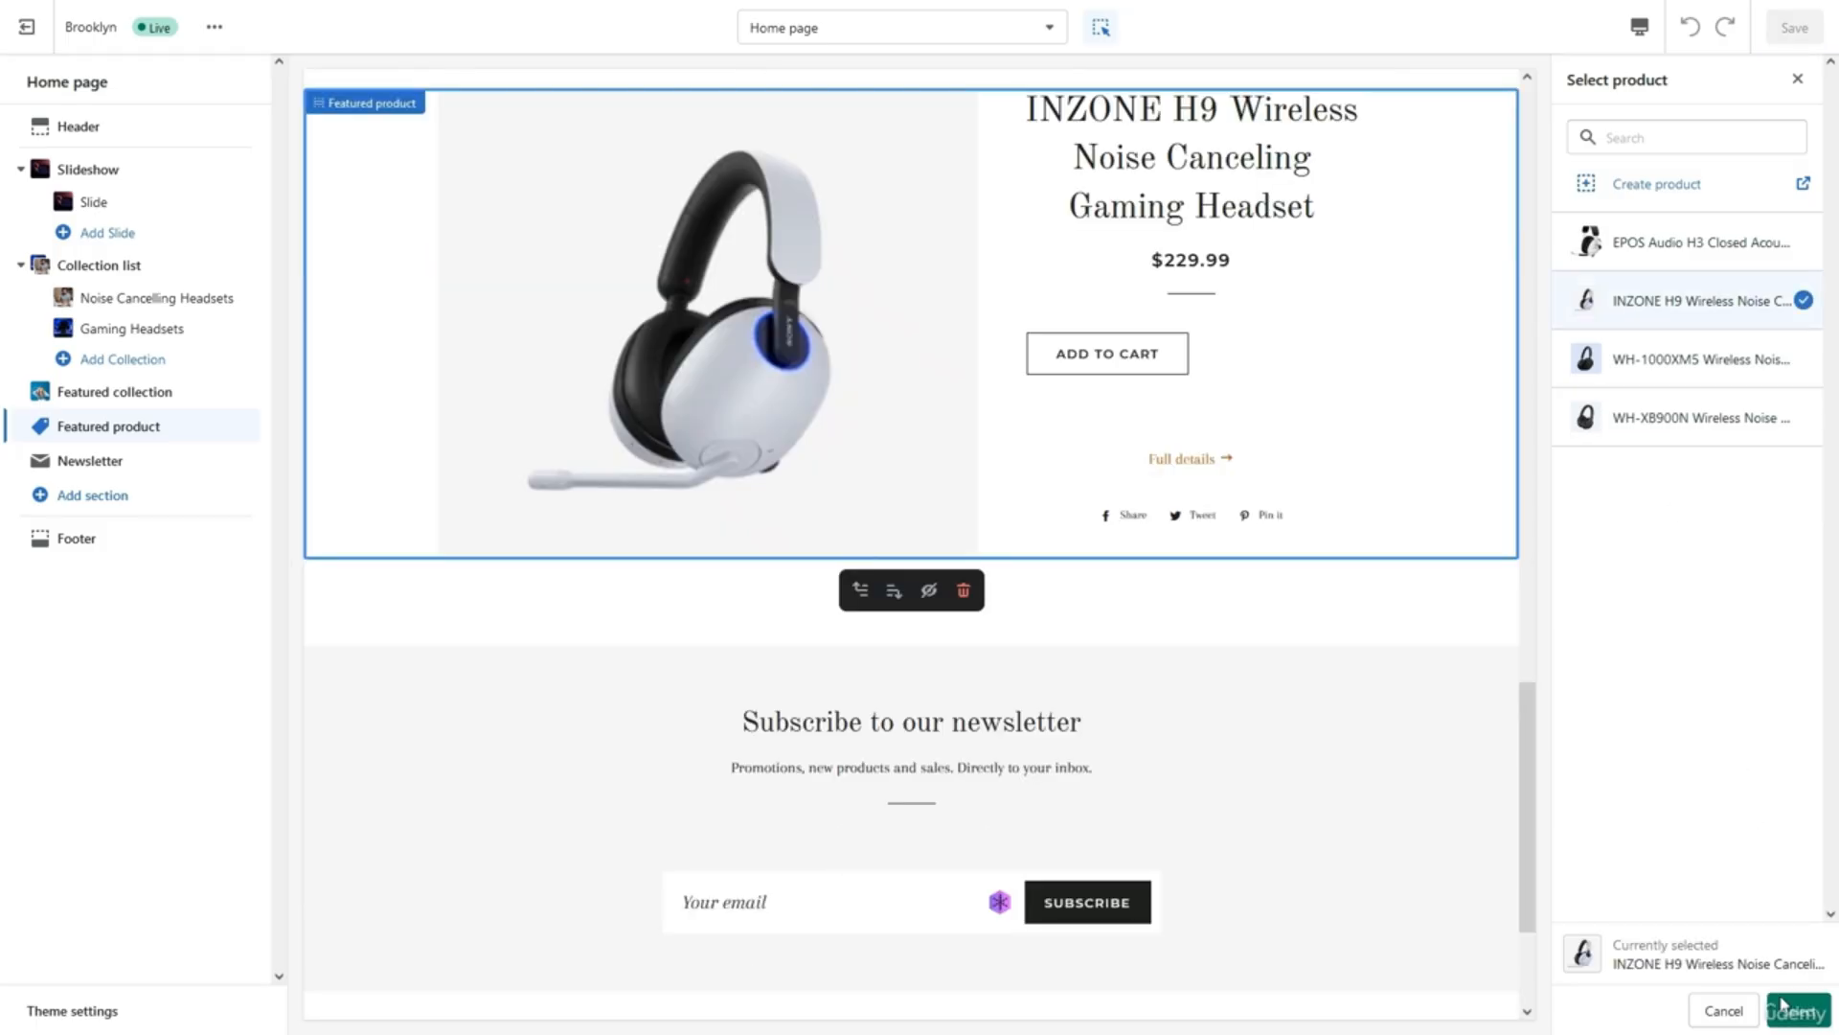
pyautogui.click(1790, 1008)
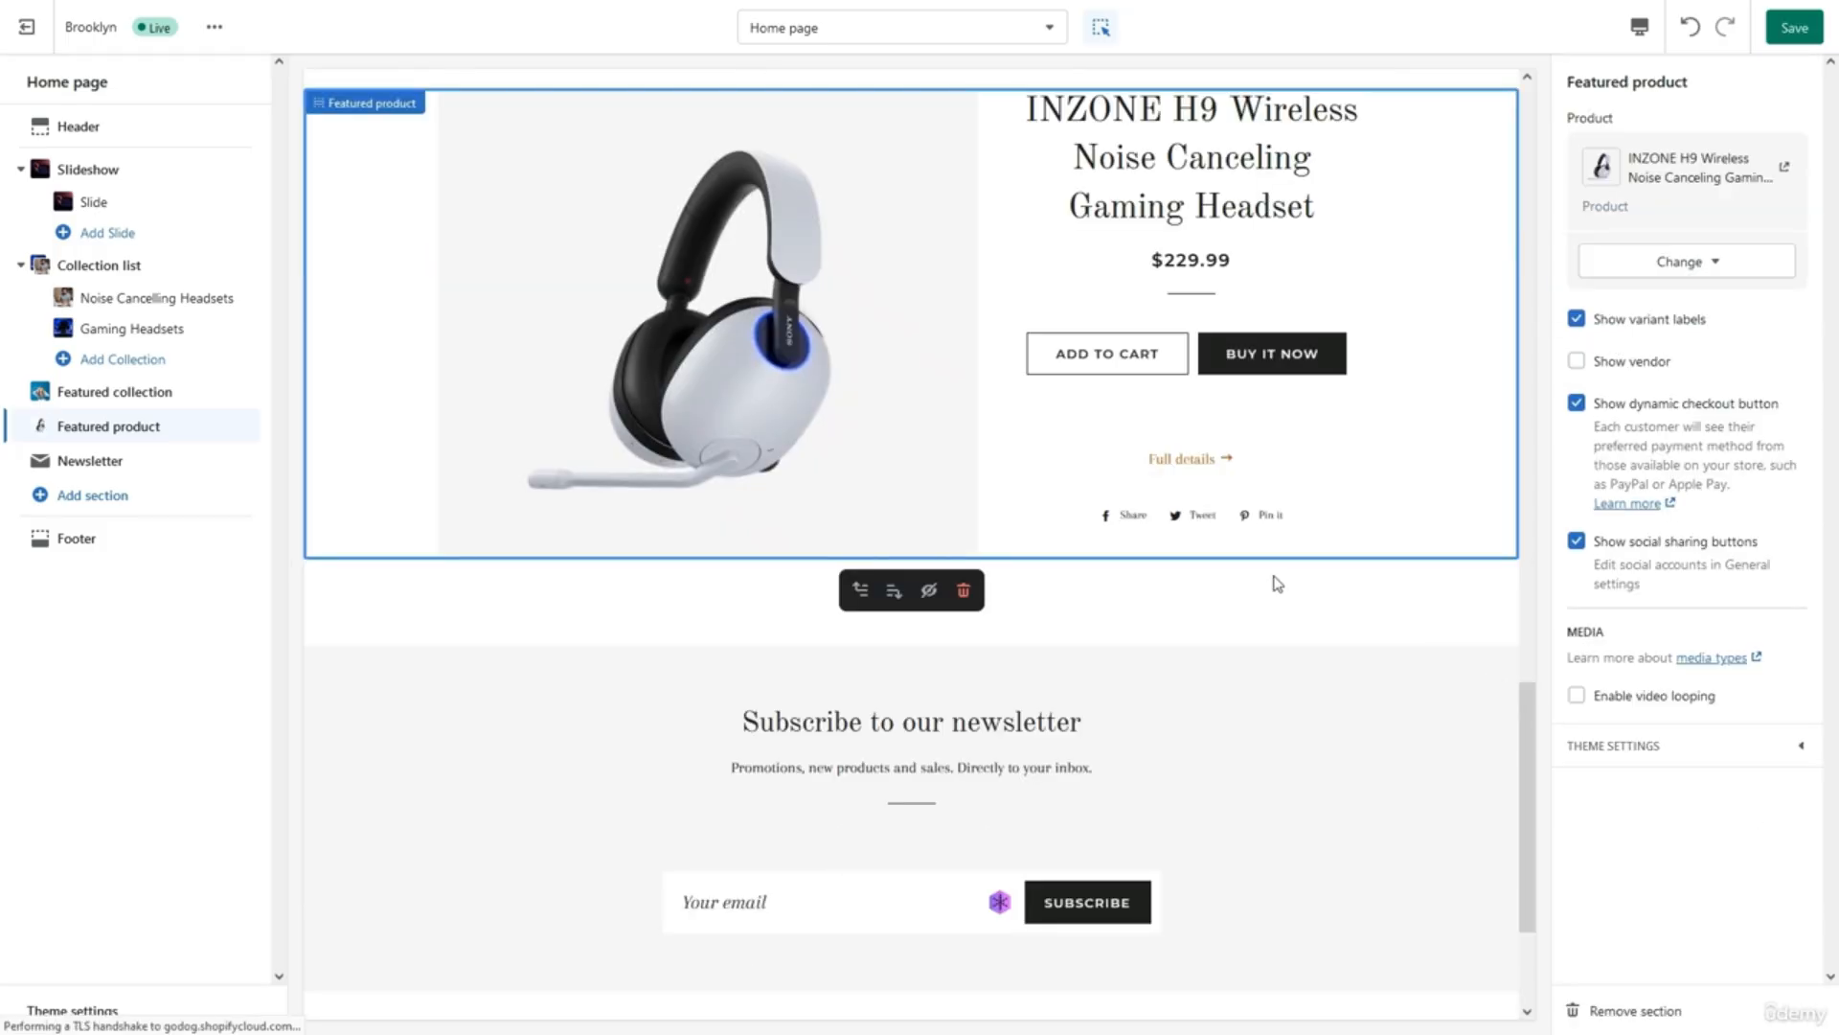
# Remove the Newsletter section from the Home page.
pyautogui.scroll(-3, 981, 694)
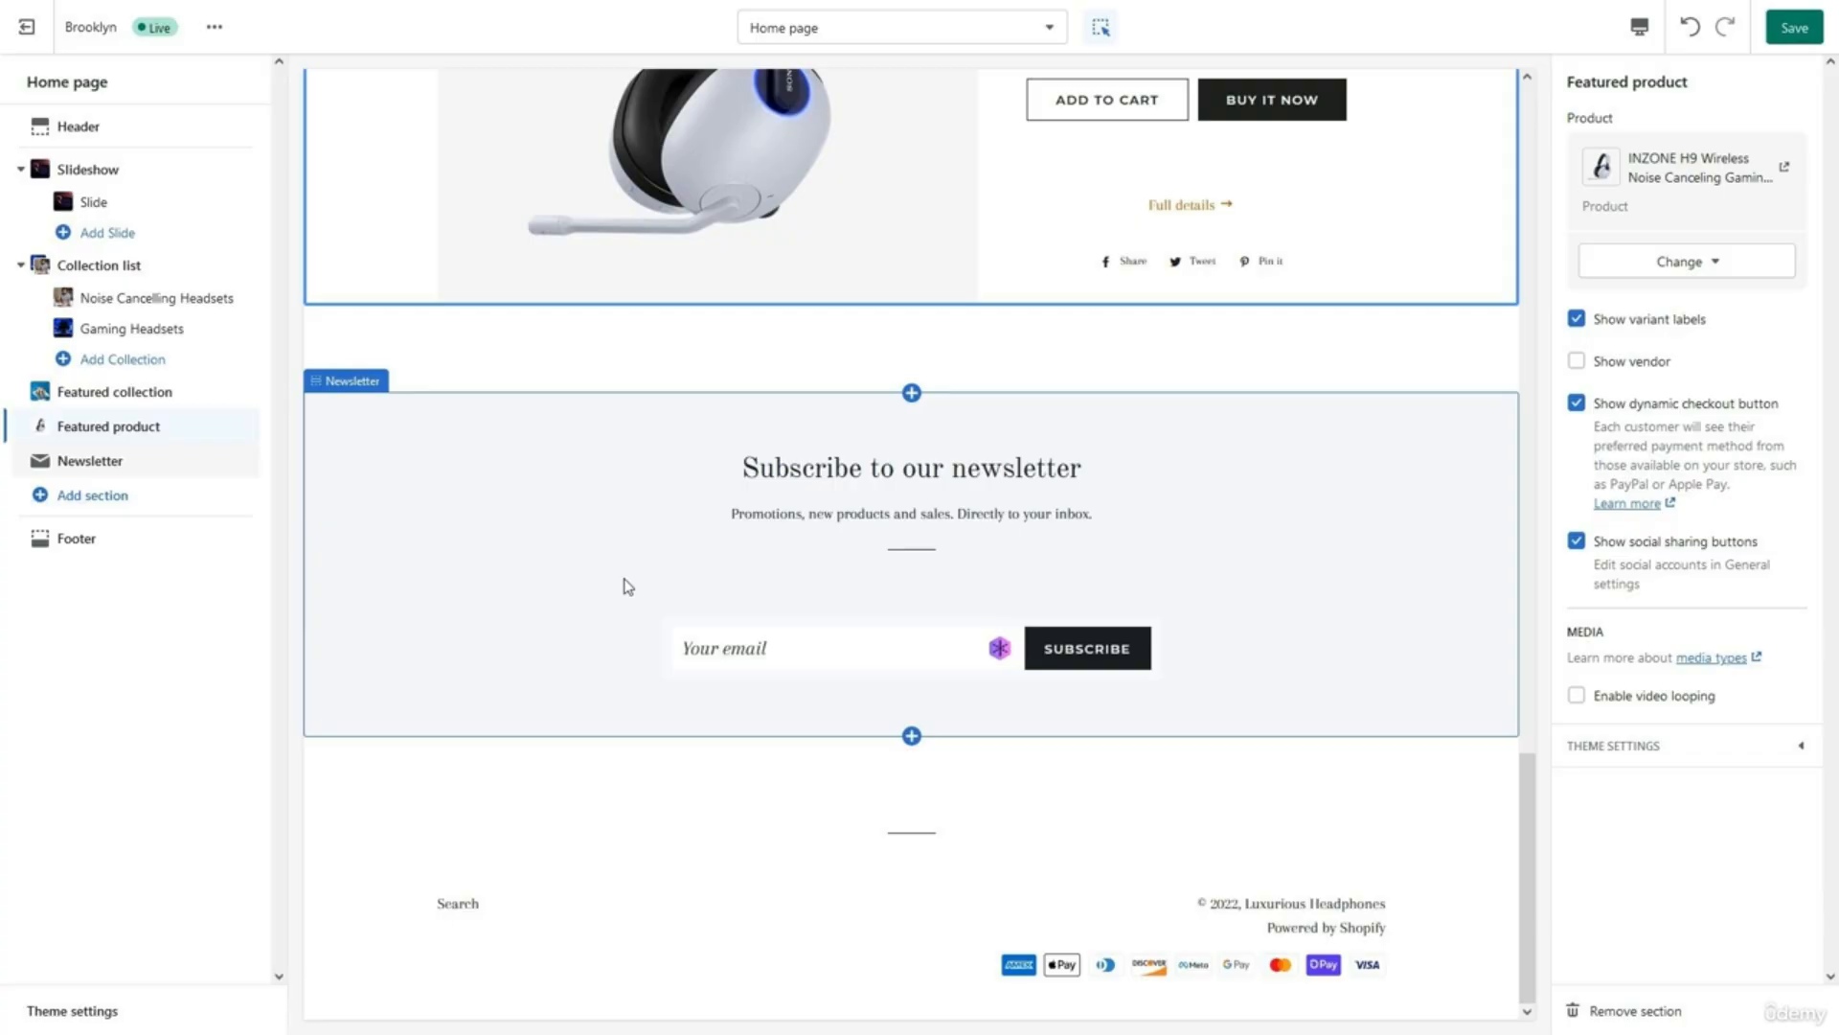
pyautogui.click(203, 463)
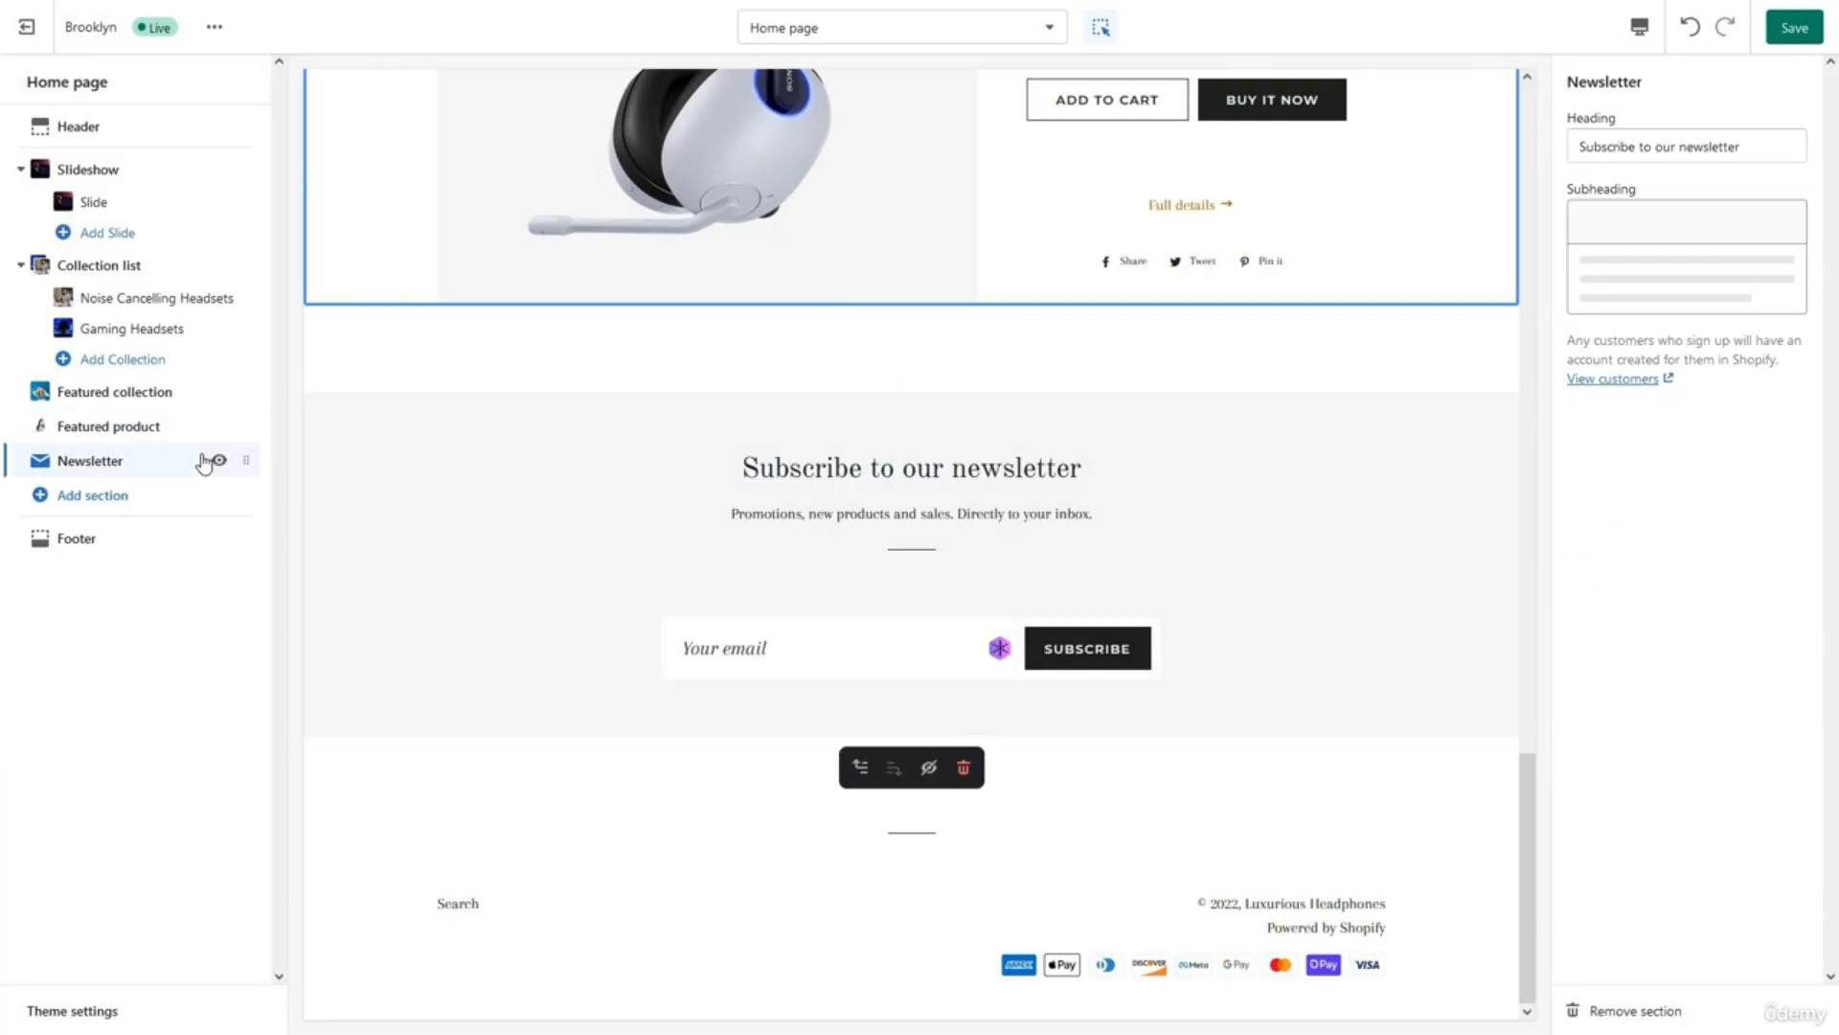
pyautogui.click(1626, 1010)
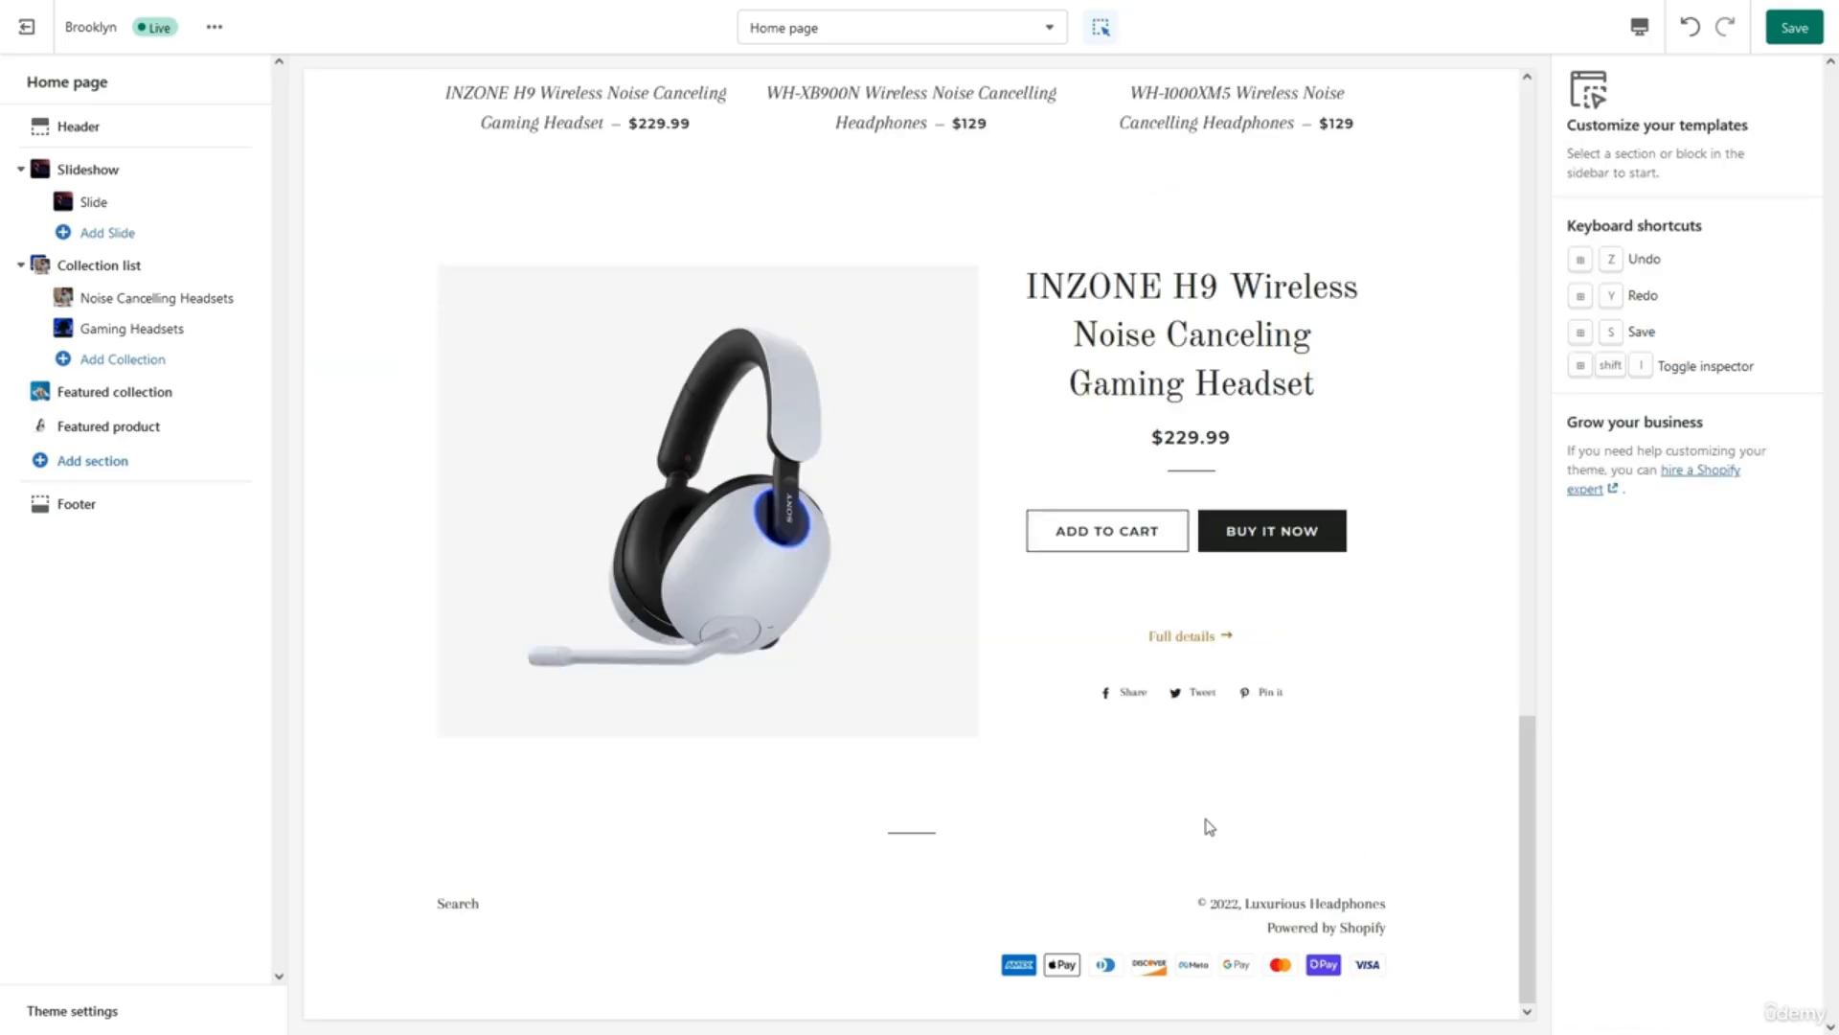
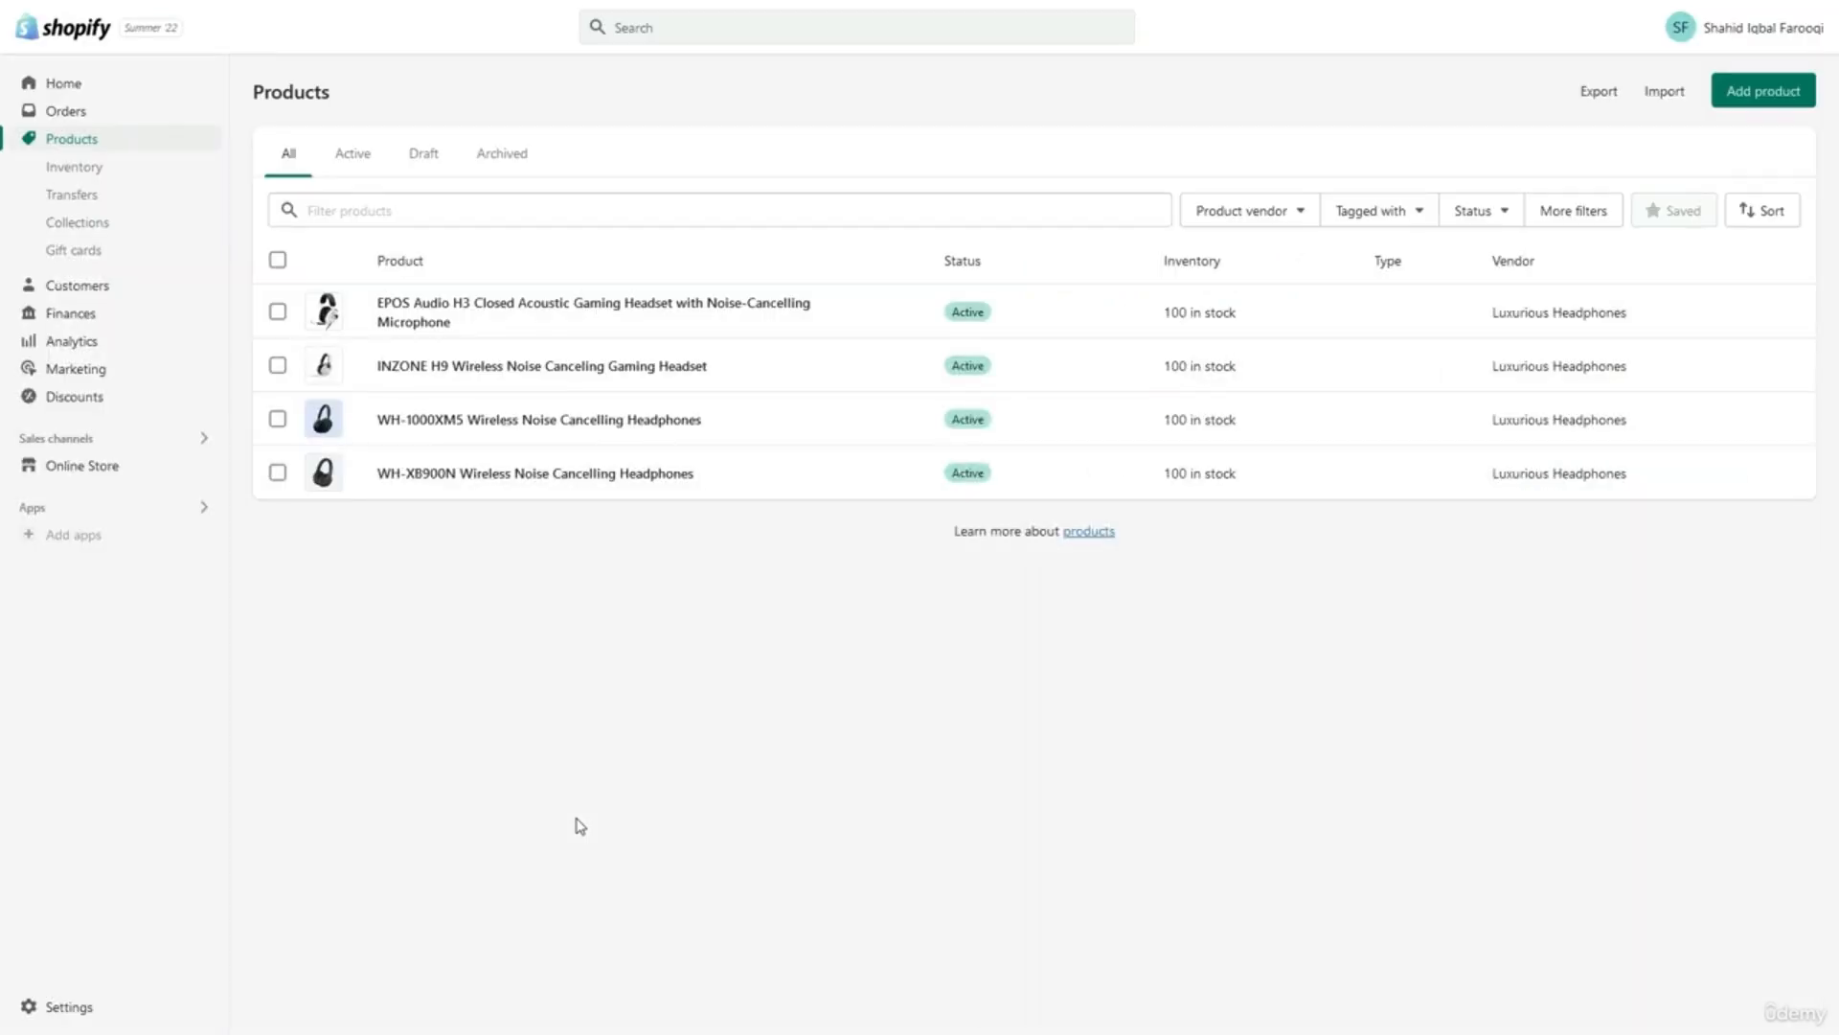
# Fill the refund policy with Shopify's template covering 30-day returns, damages, exchanges and refunds.
pyautogui.click(146, 1022)
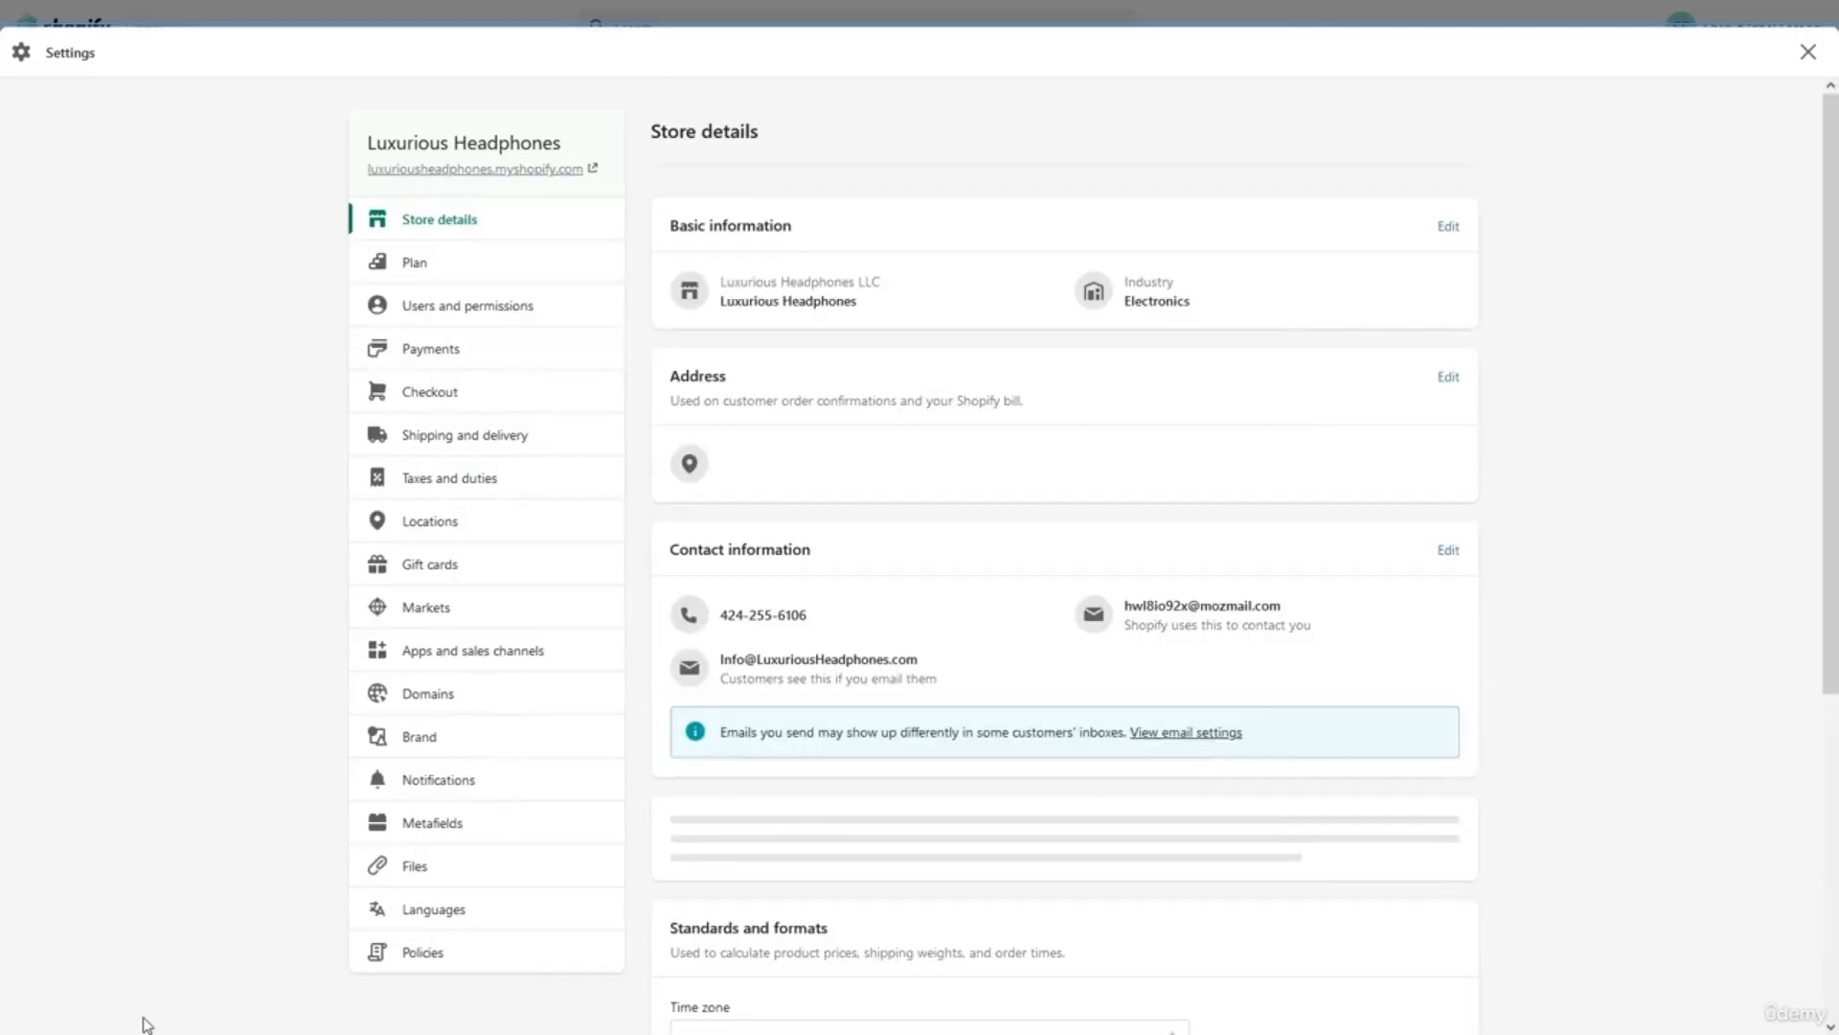
pyautogui.click(411, 961)
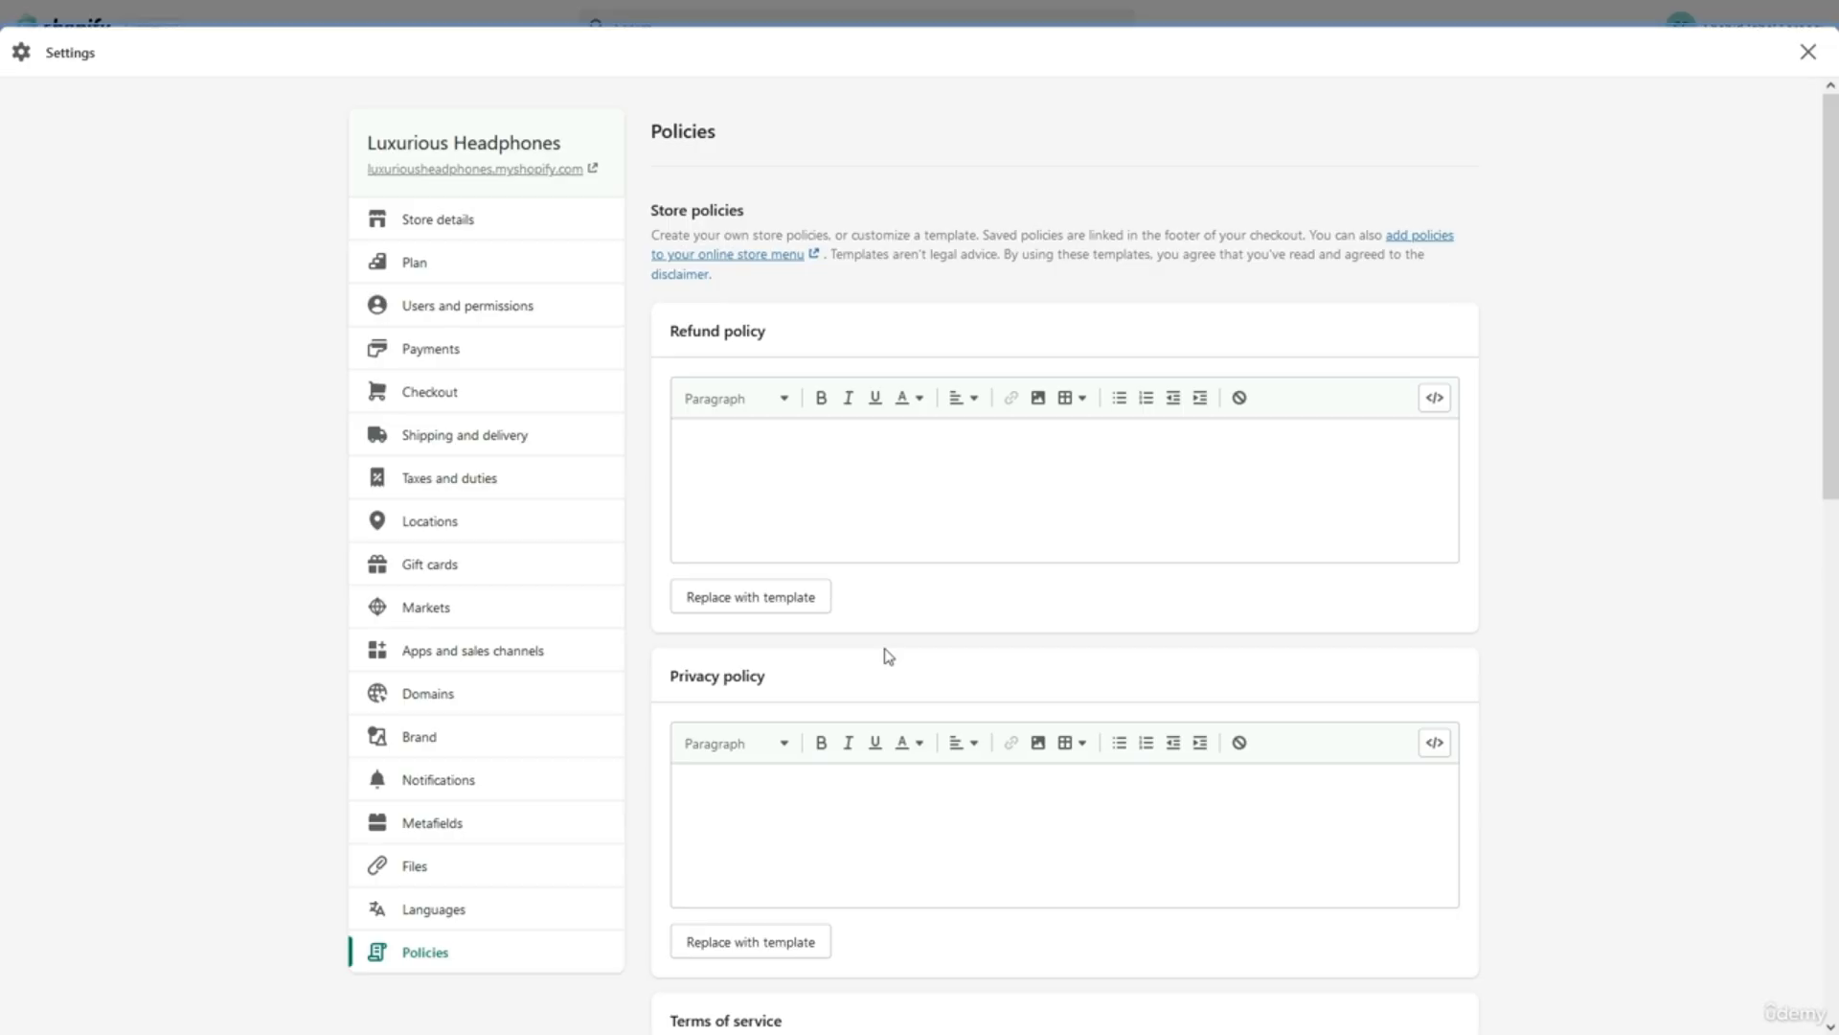
pyautogui.click(800, 609)
pyautogui.click(1066, 586)
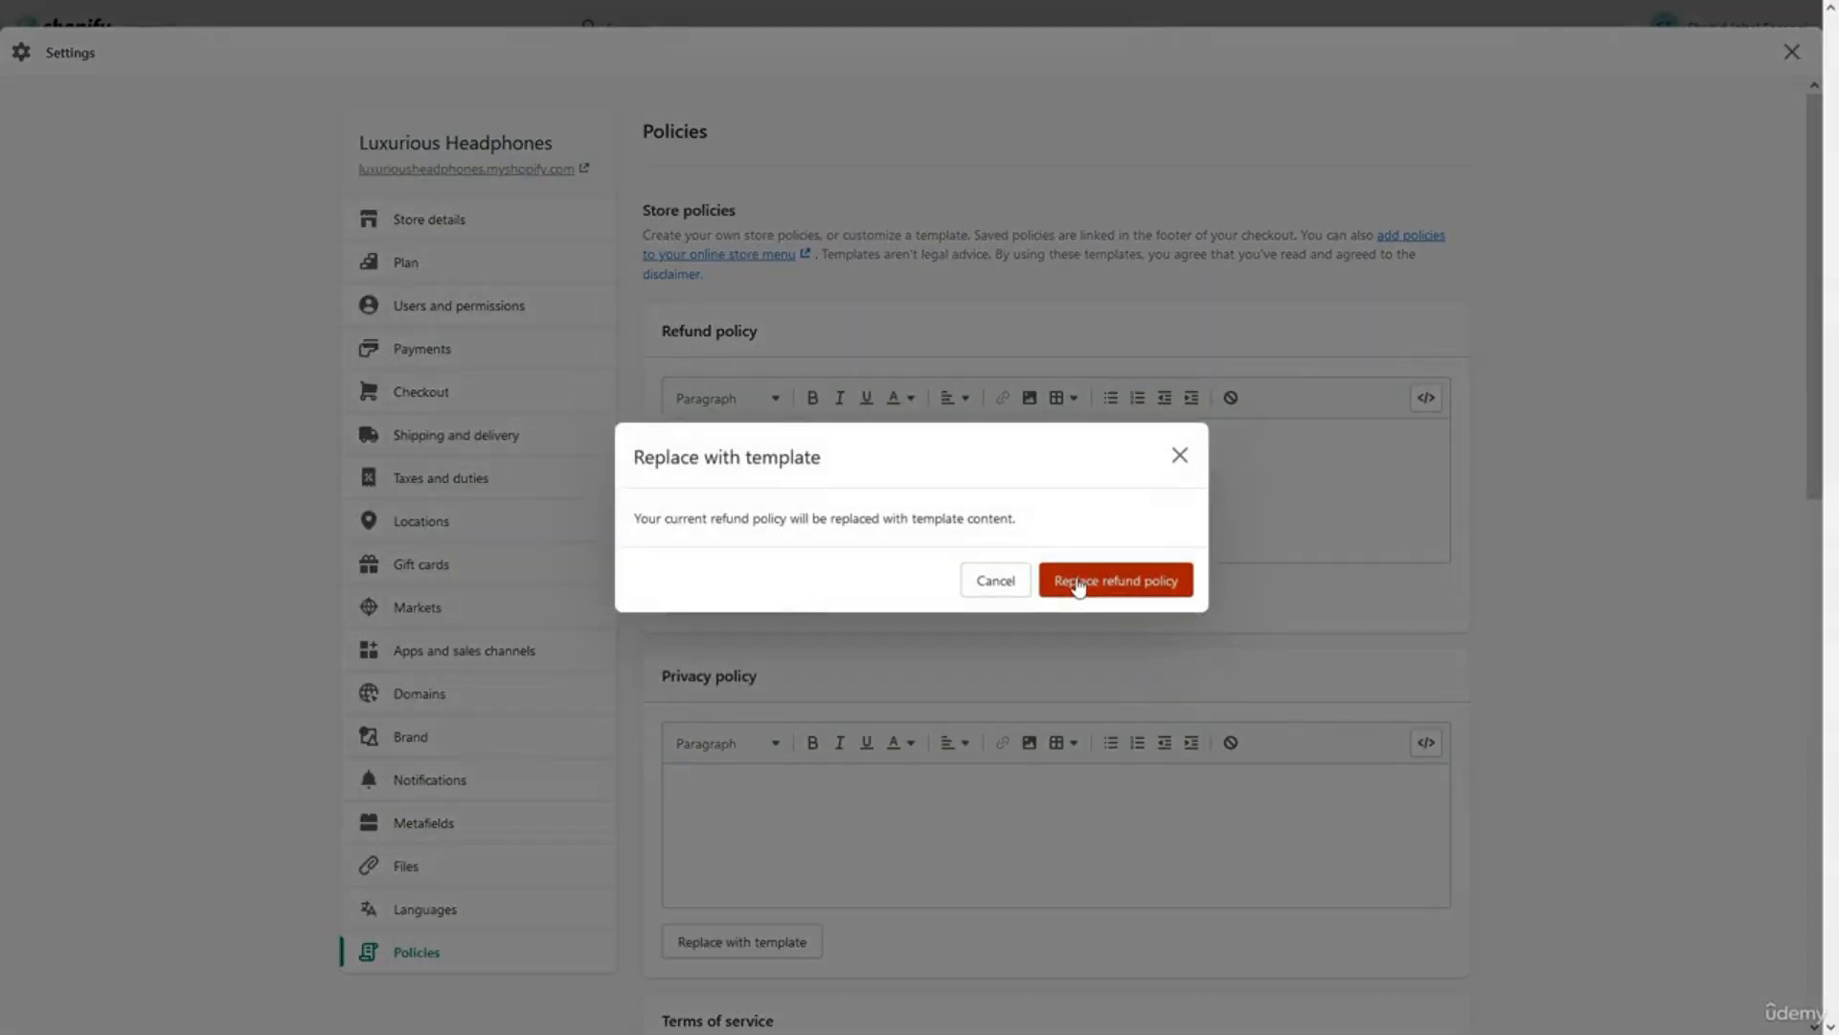
pyautogui.click(1077, 580)
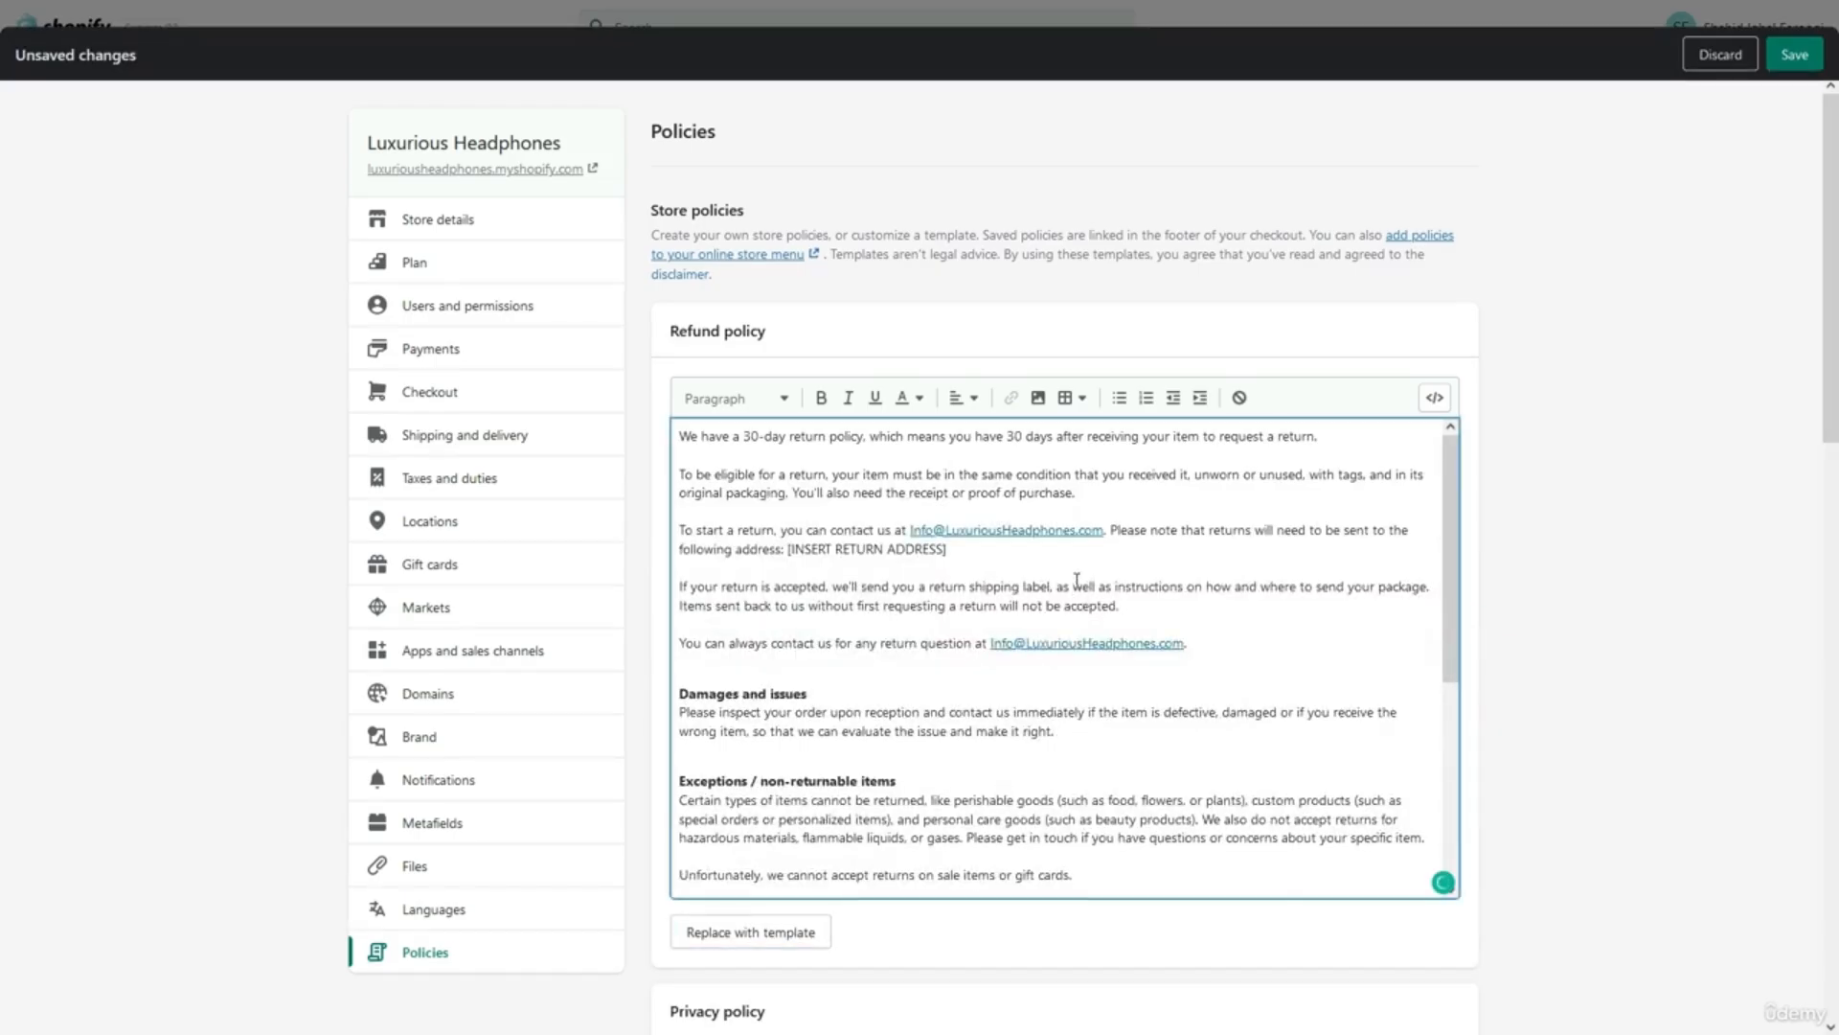
pyautogui.scroll(-5, 1077, 580)
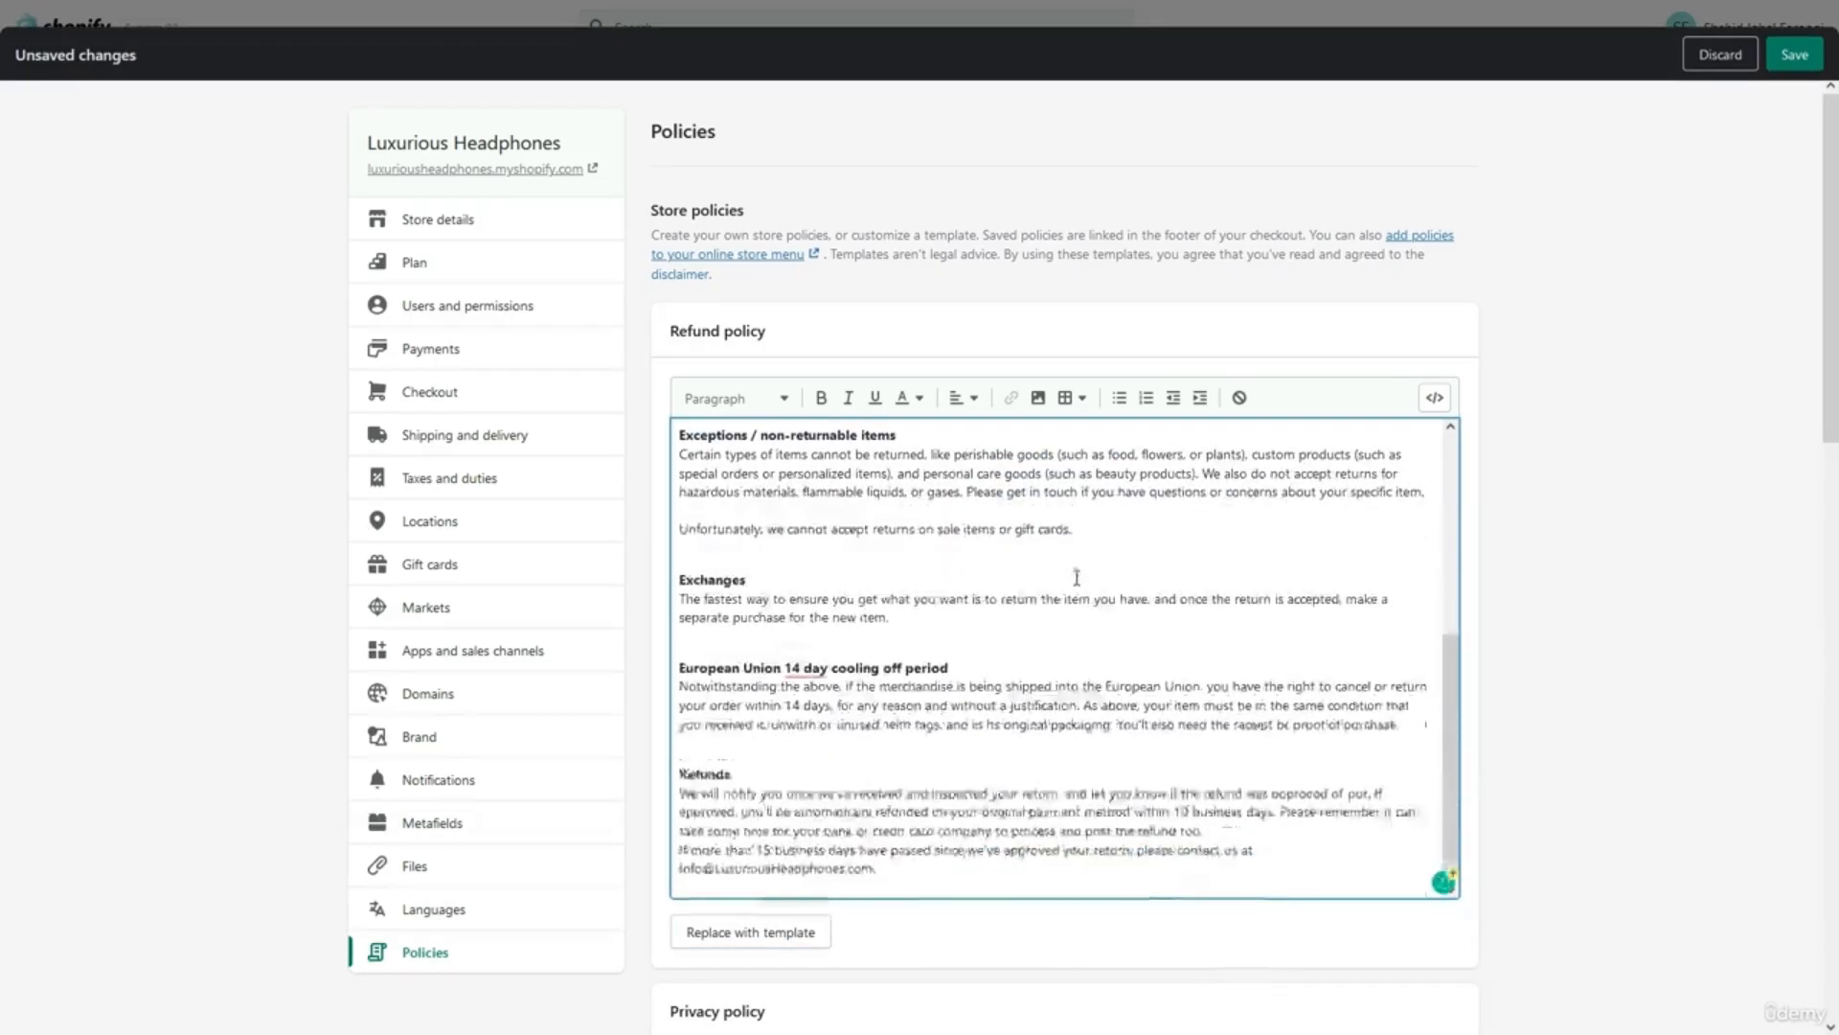
pyautogui.scroll(5, 1077, 577)
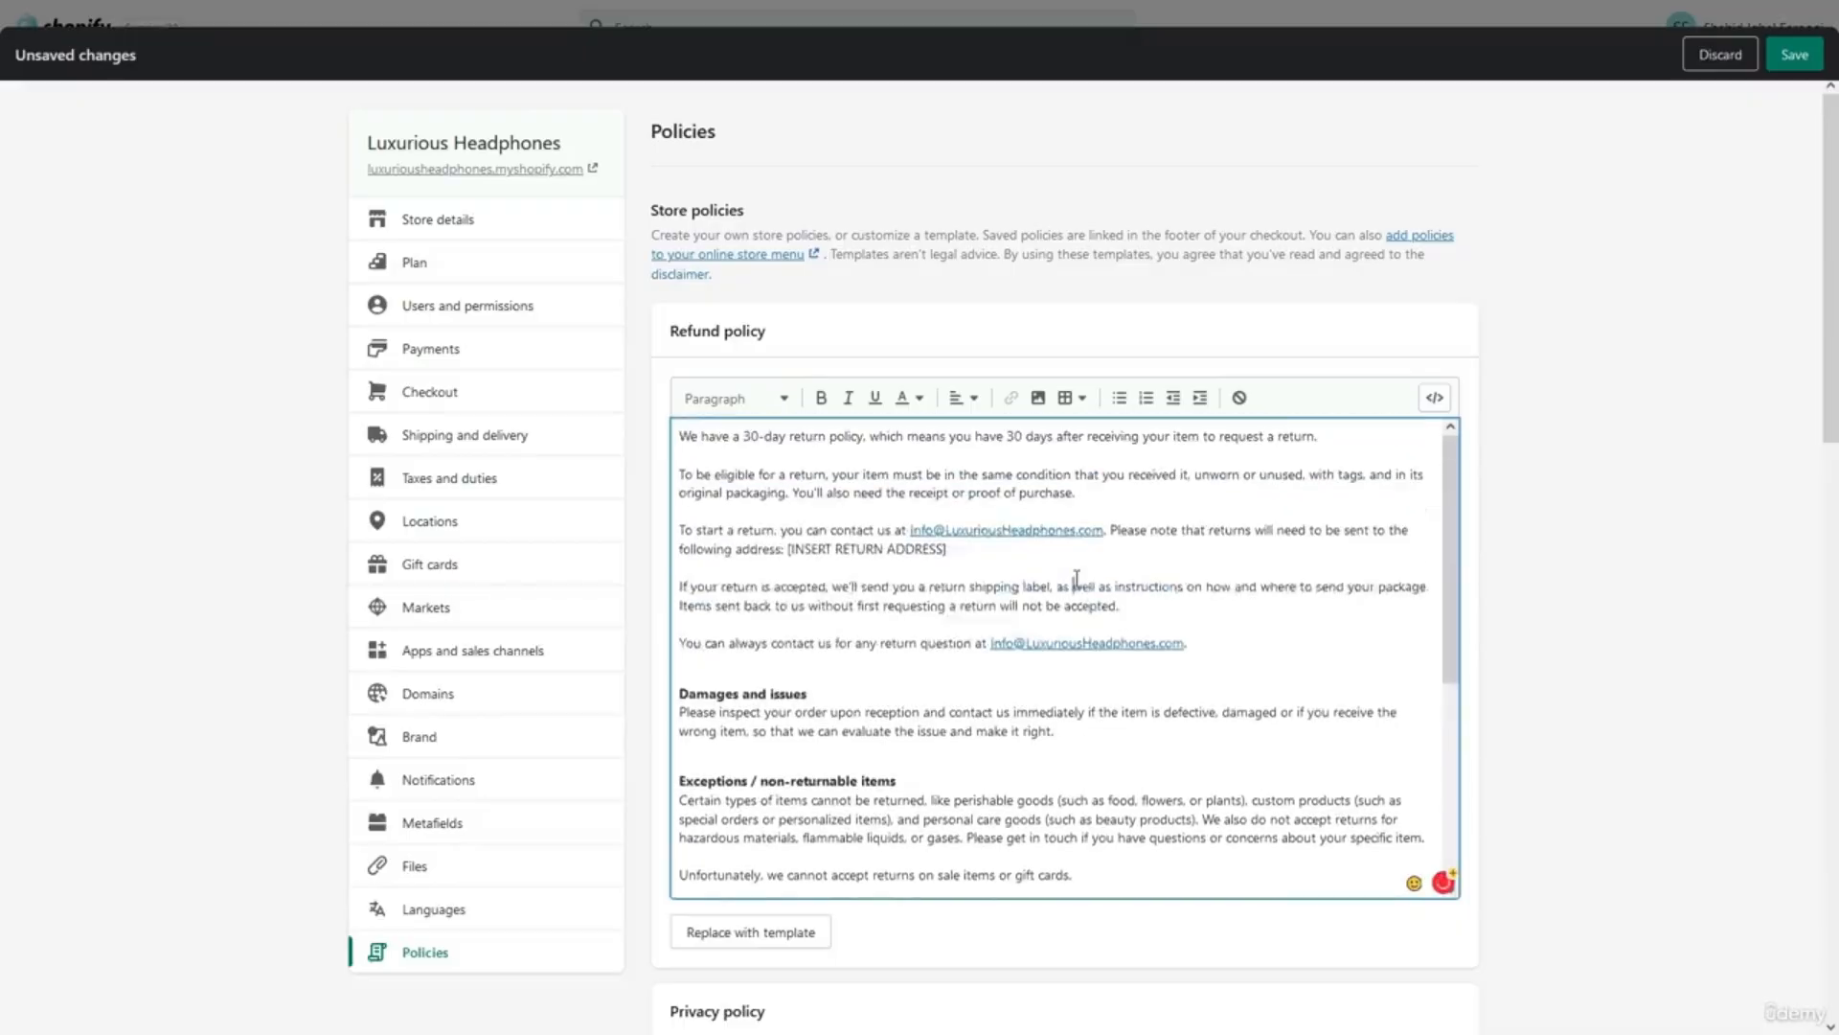
pyautogui.click(1524, 545)
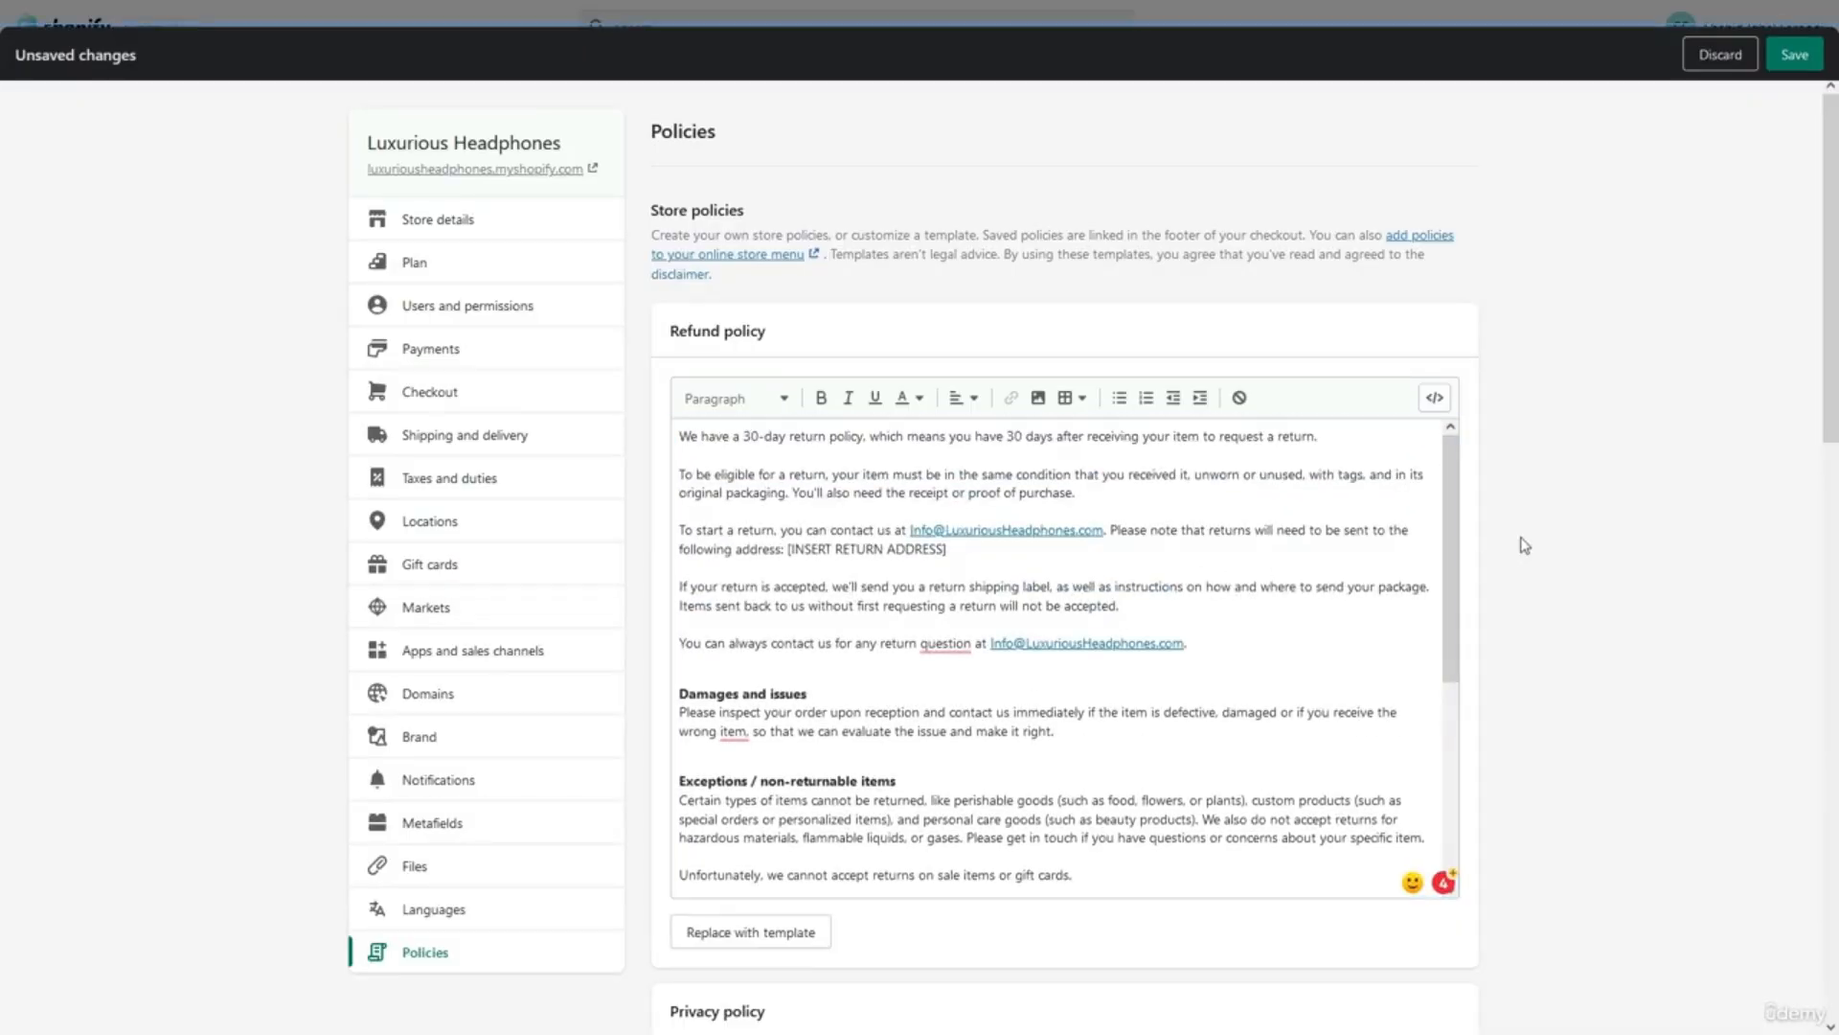
pyautogui.scroll(-8, 1524, 544)
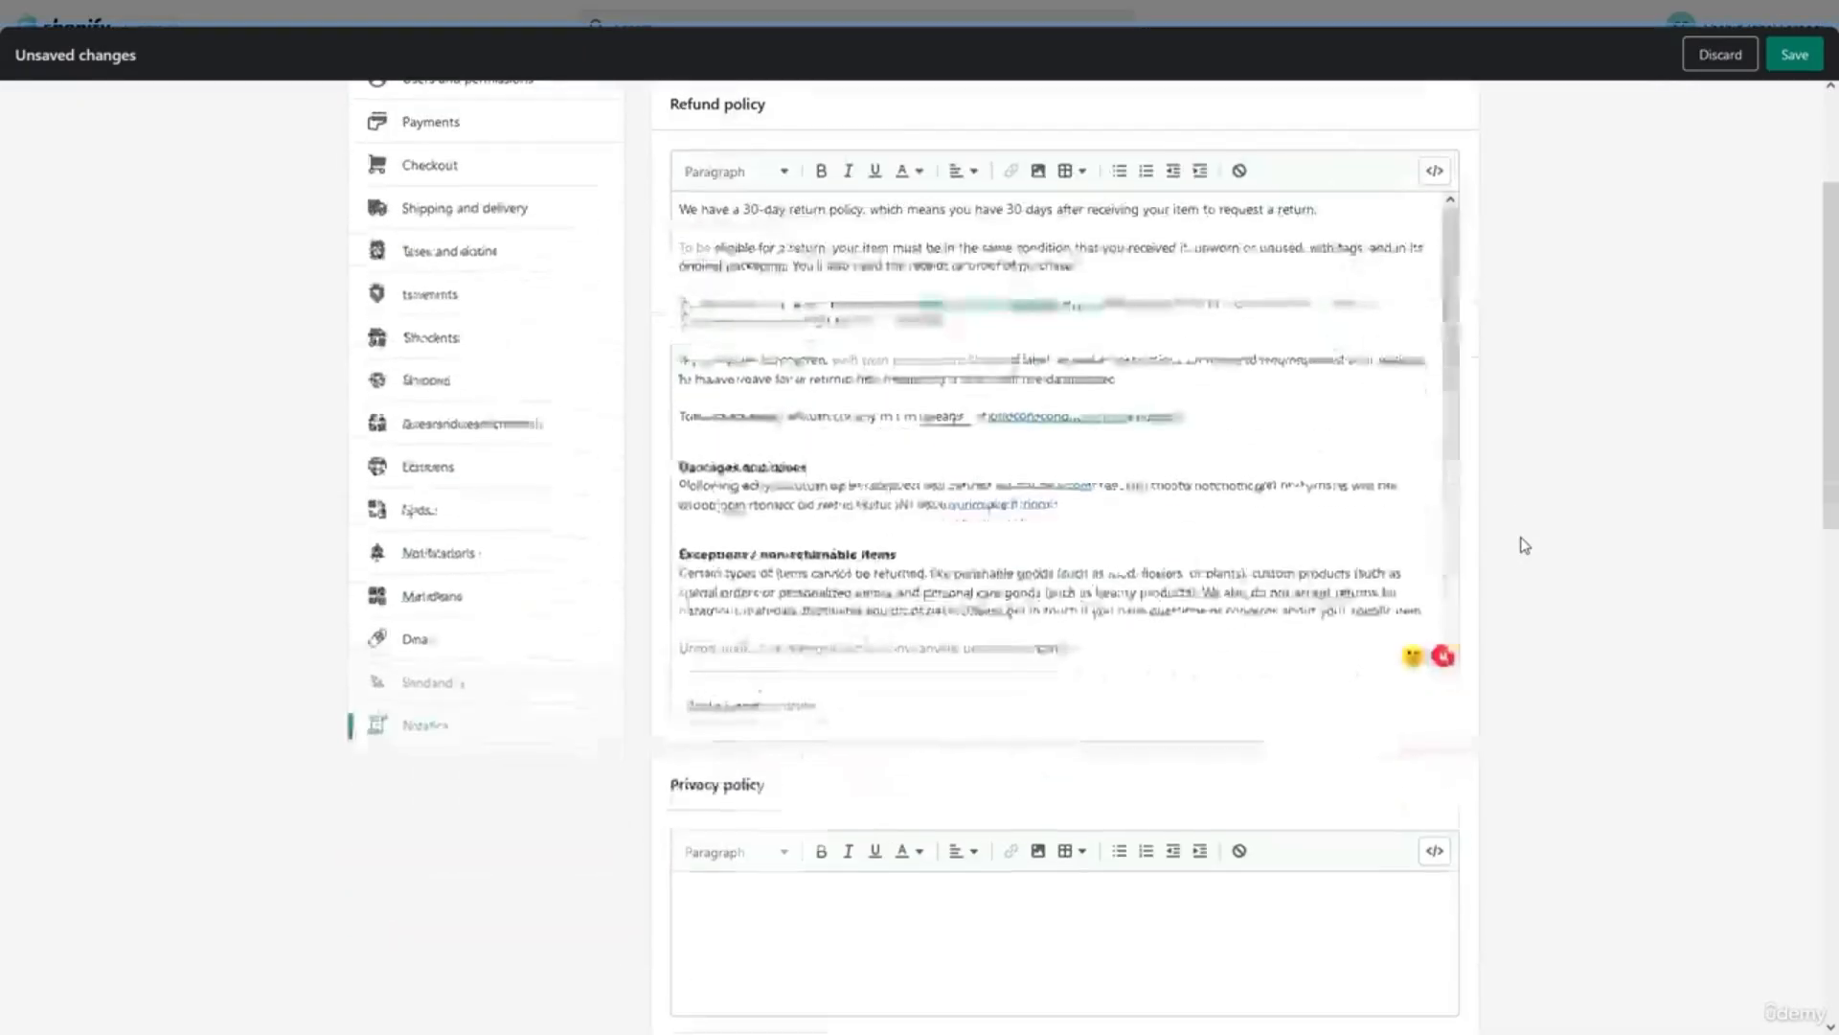
pyautogui.scroll(-2, 1525, 544)
# Replace the privacy policy and terms of service with Shopify's template text.
pyautogui.rightClick(1523, 543)
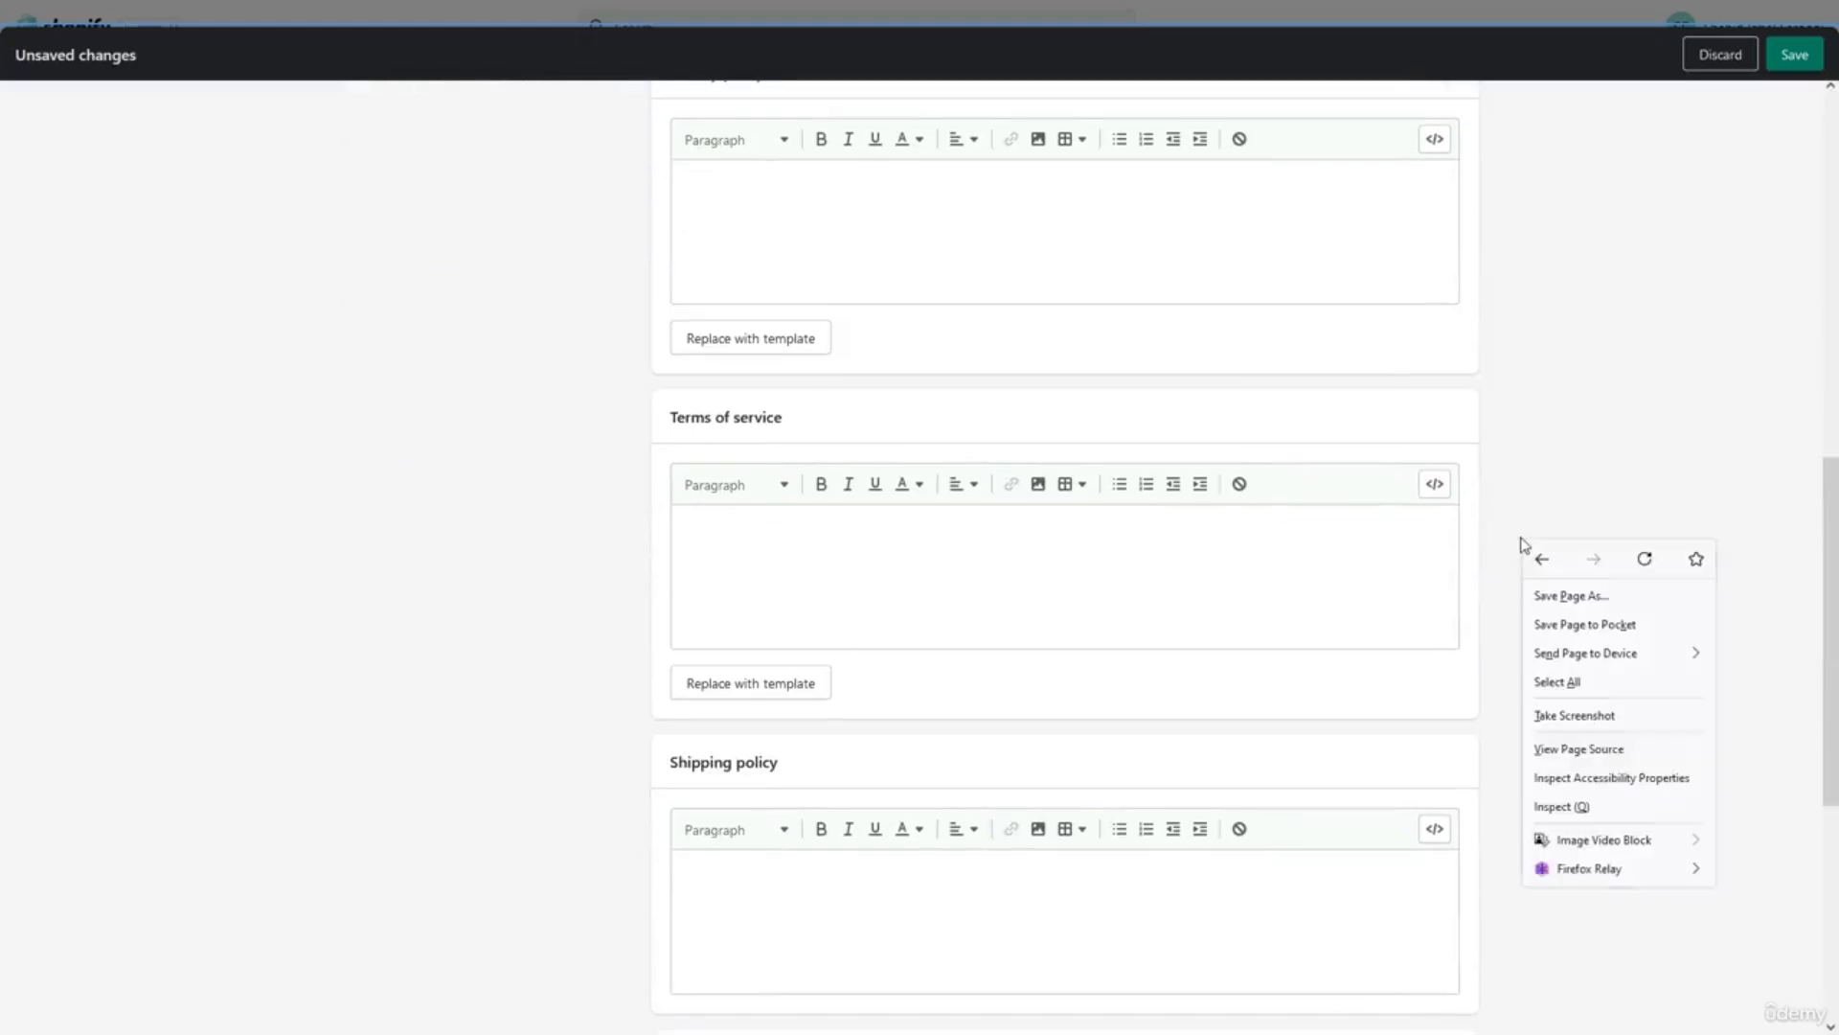
pyautogui.click(801, 342)
pyautogui.click(801, 342)
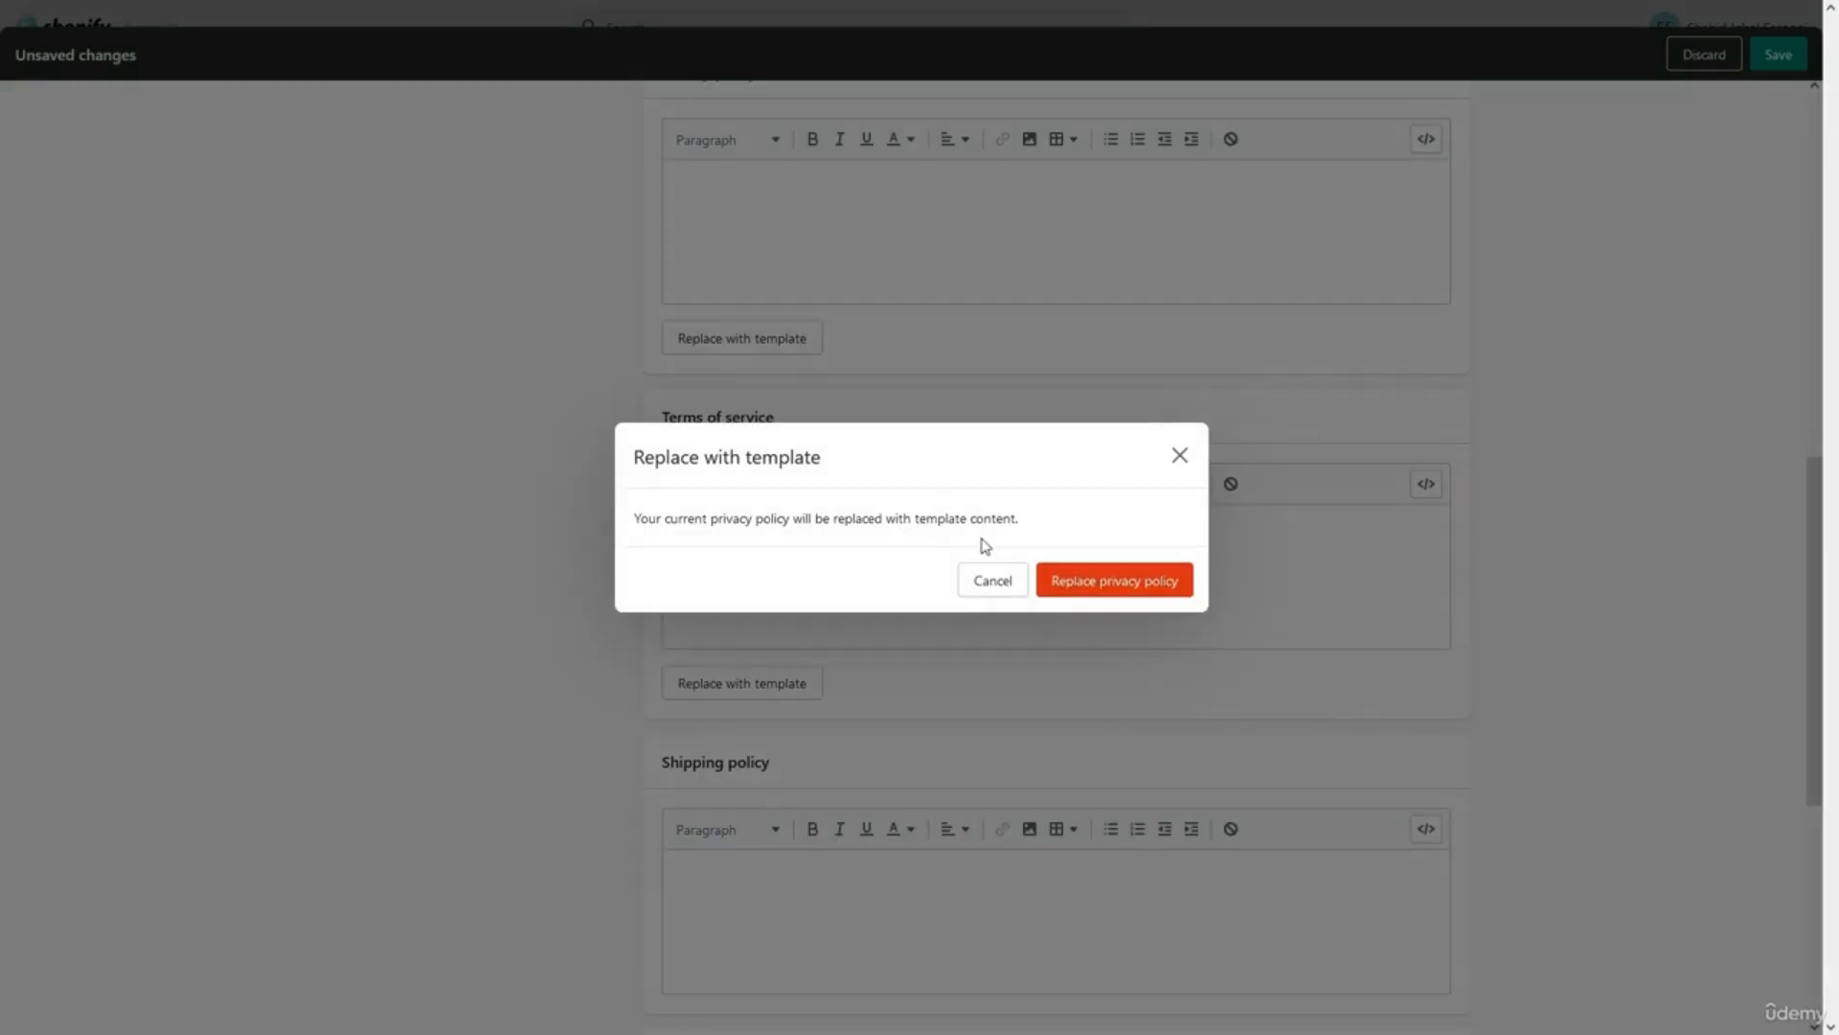
pyautogui.click(1090, 584)
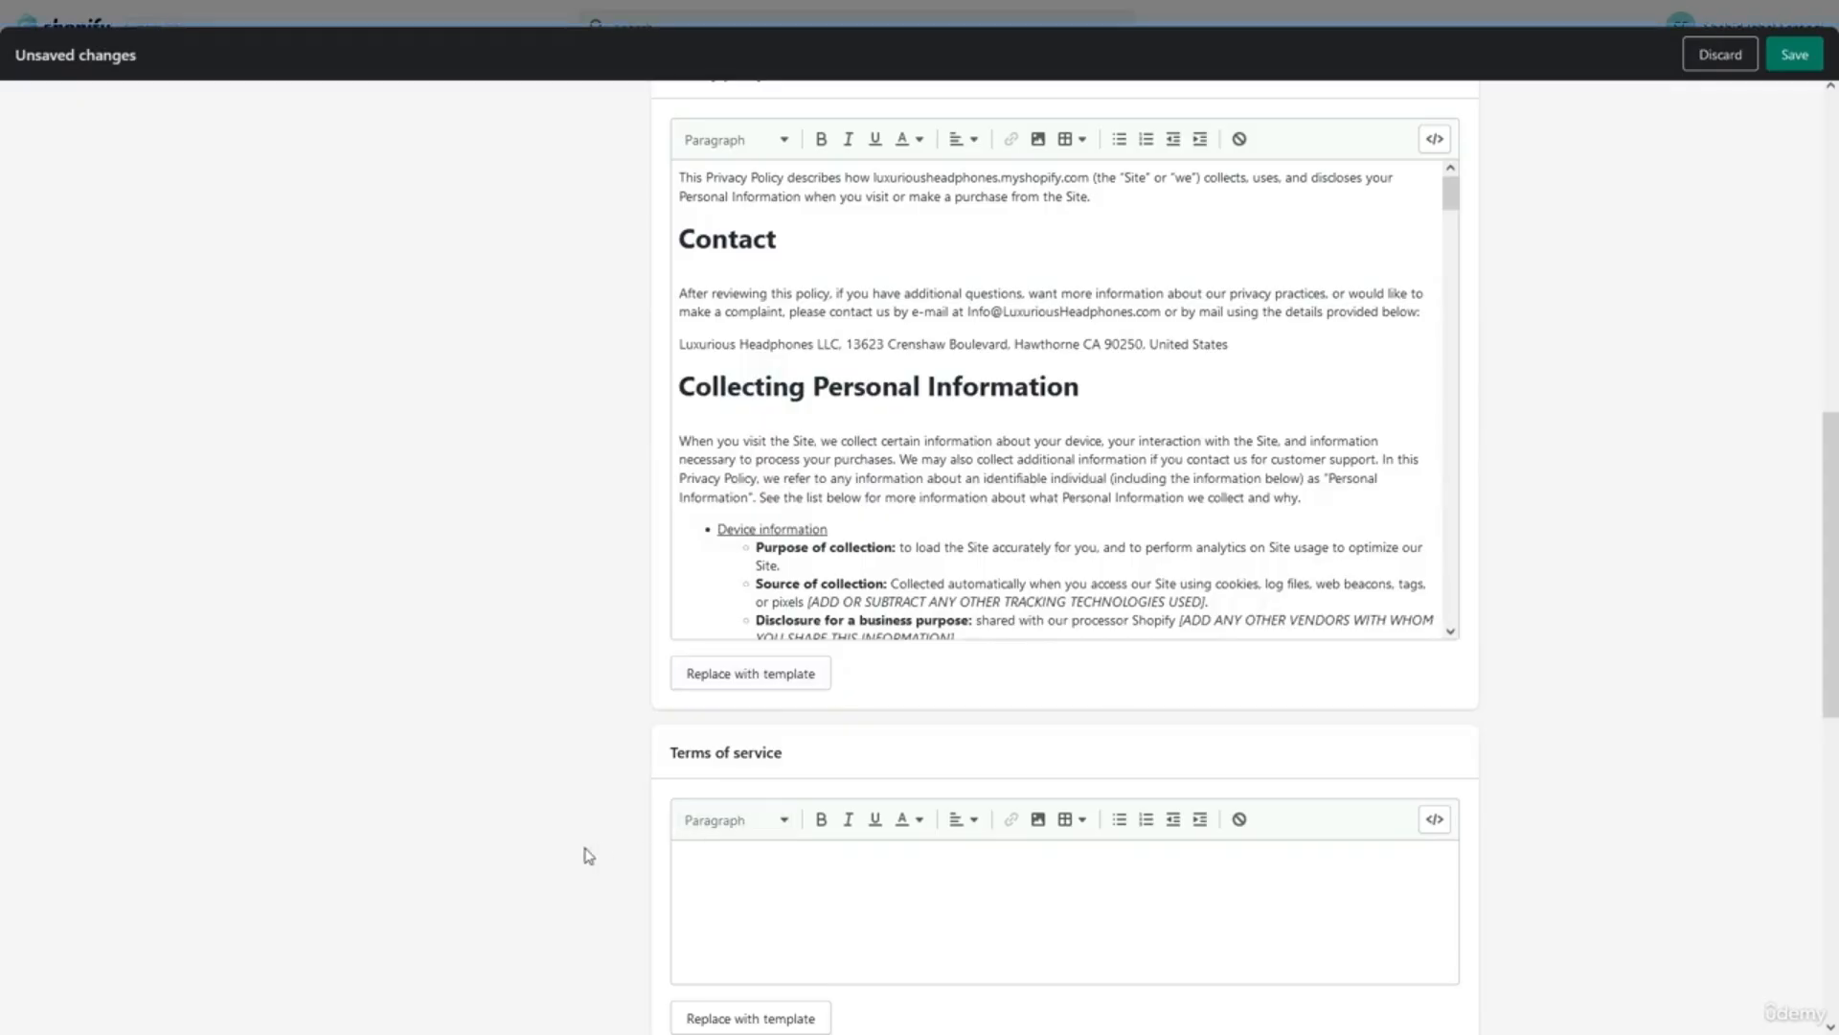
pyautogui.scroll(-2, 587, 854)
pyautogui.click(730, 822)
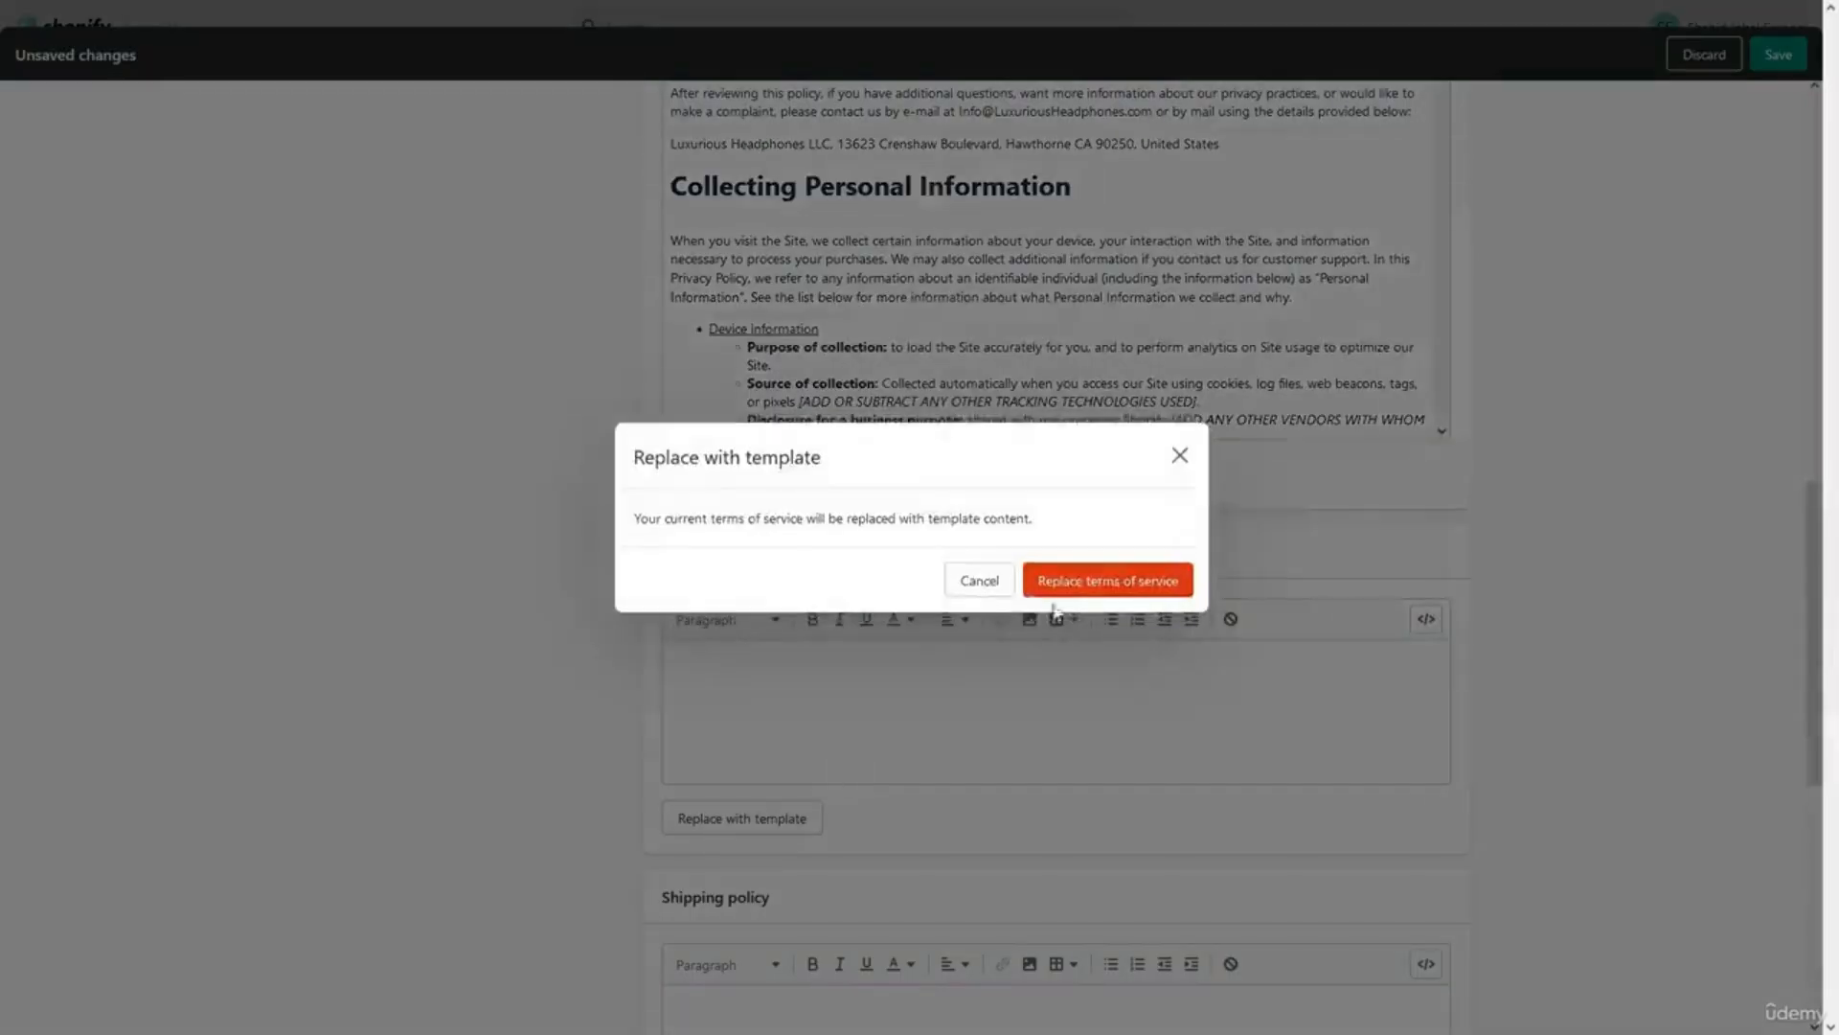
pyautogui.click(1083, 578)
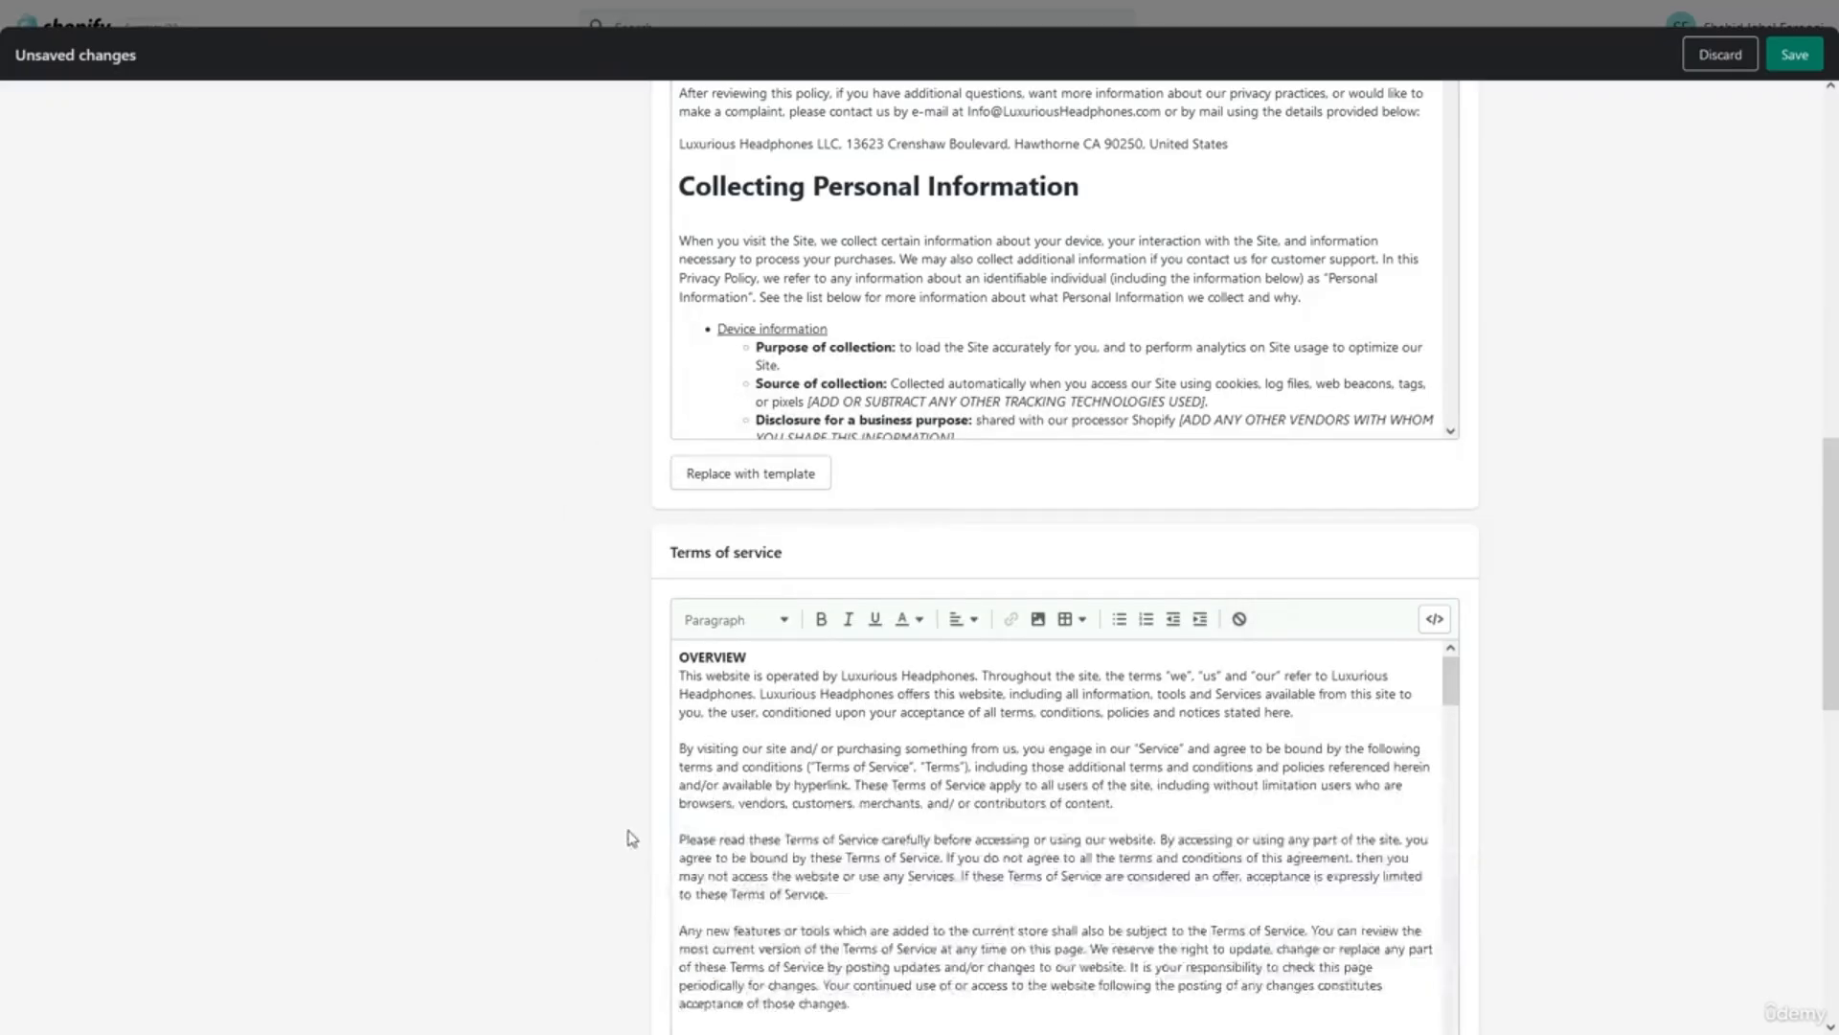
# Paste the shipping policy sentence: 1-2 day processing and 3-4 day shipping.
pyautogui.scroll(-2, 602, 840)
pyautogui.scroll(-2, 604, 841)
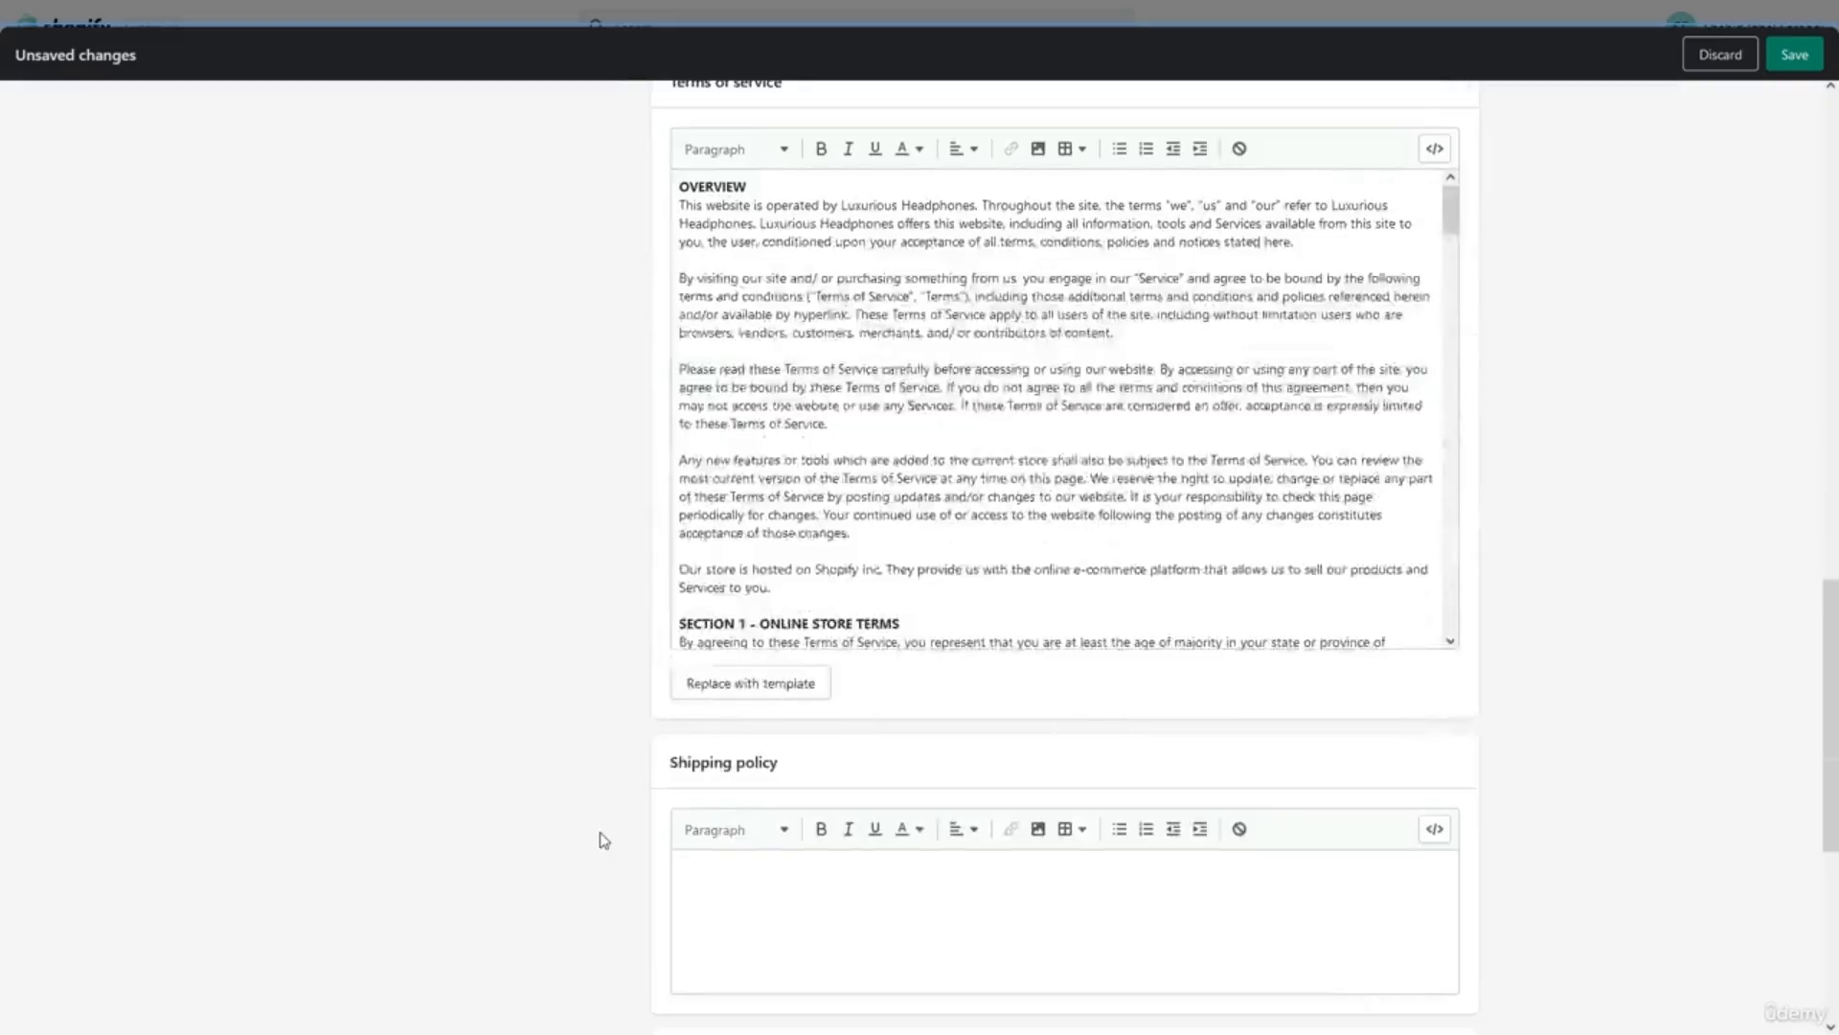
pyautogui.scroll(-3, 603, 840)
pyautogui.scroll(-2, 602, 839)
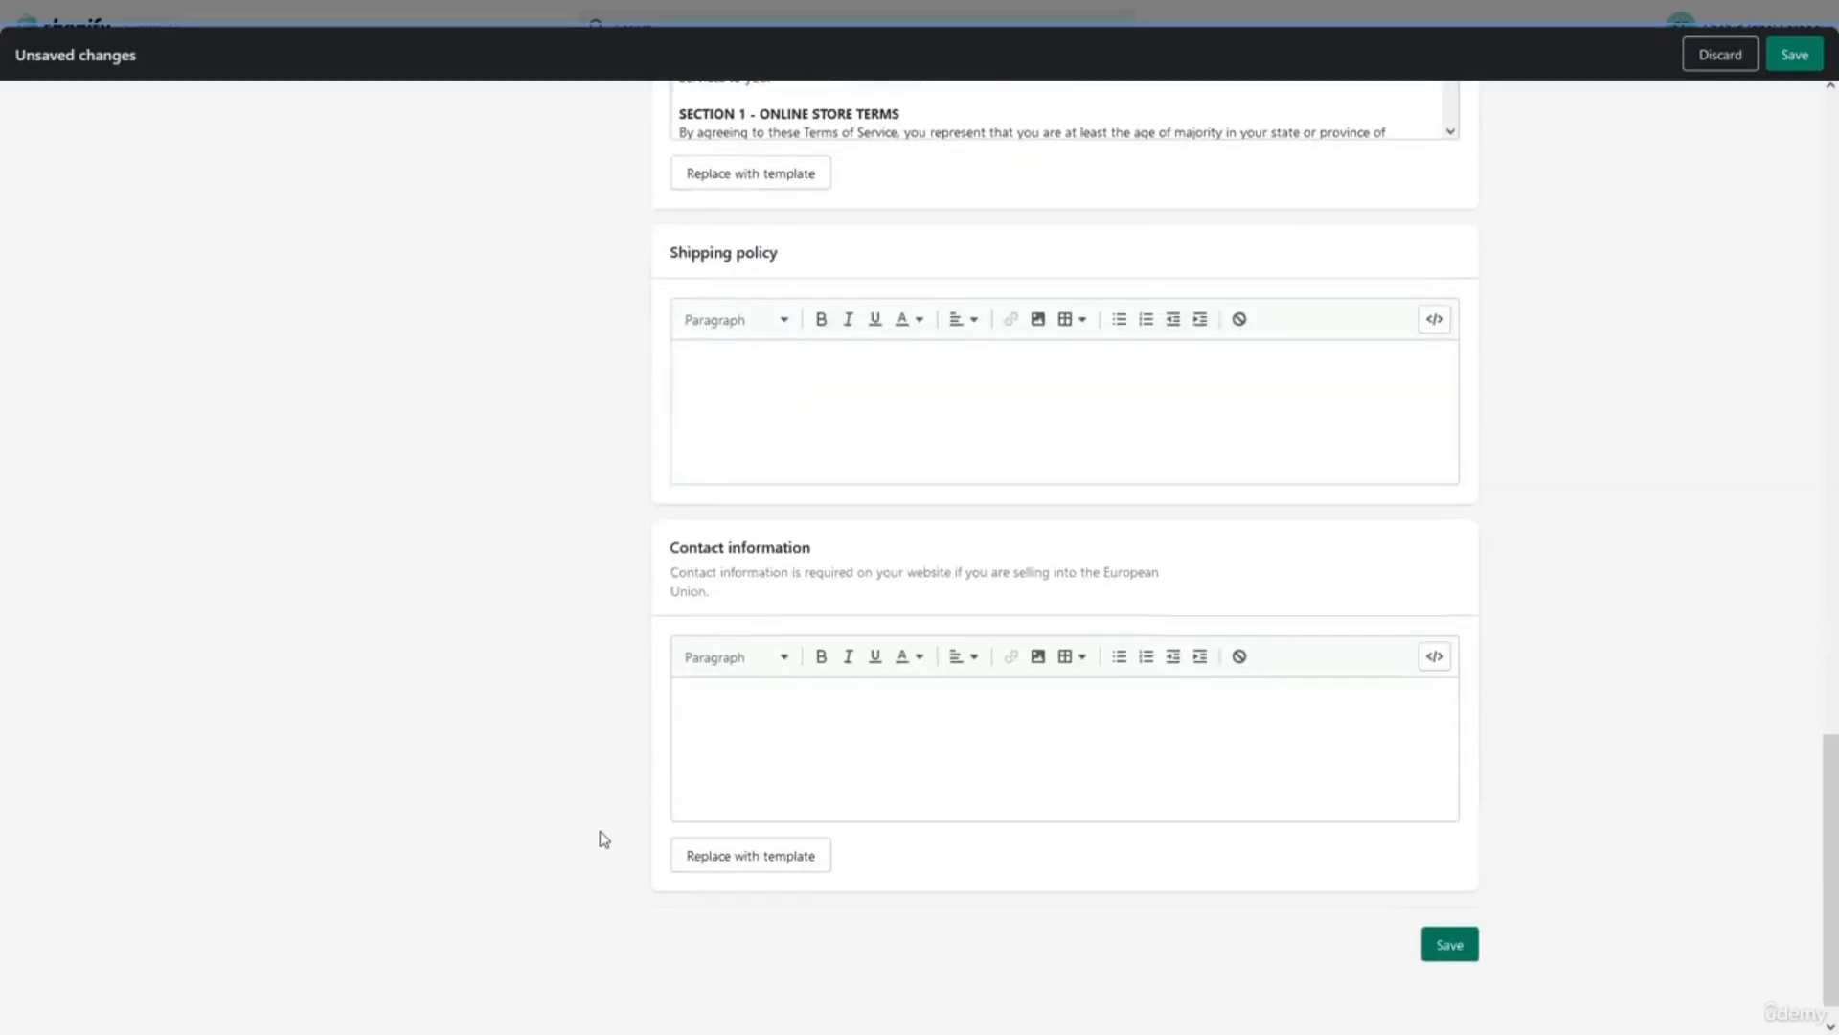
pyautogui.click(901, 424)
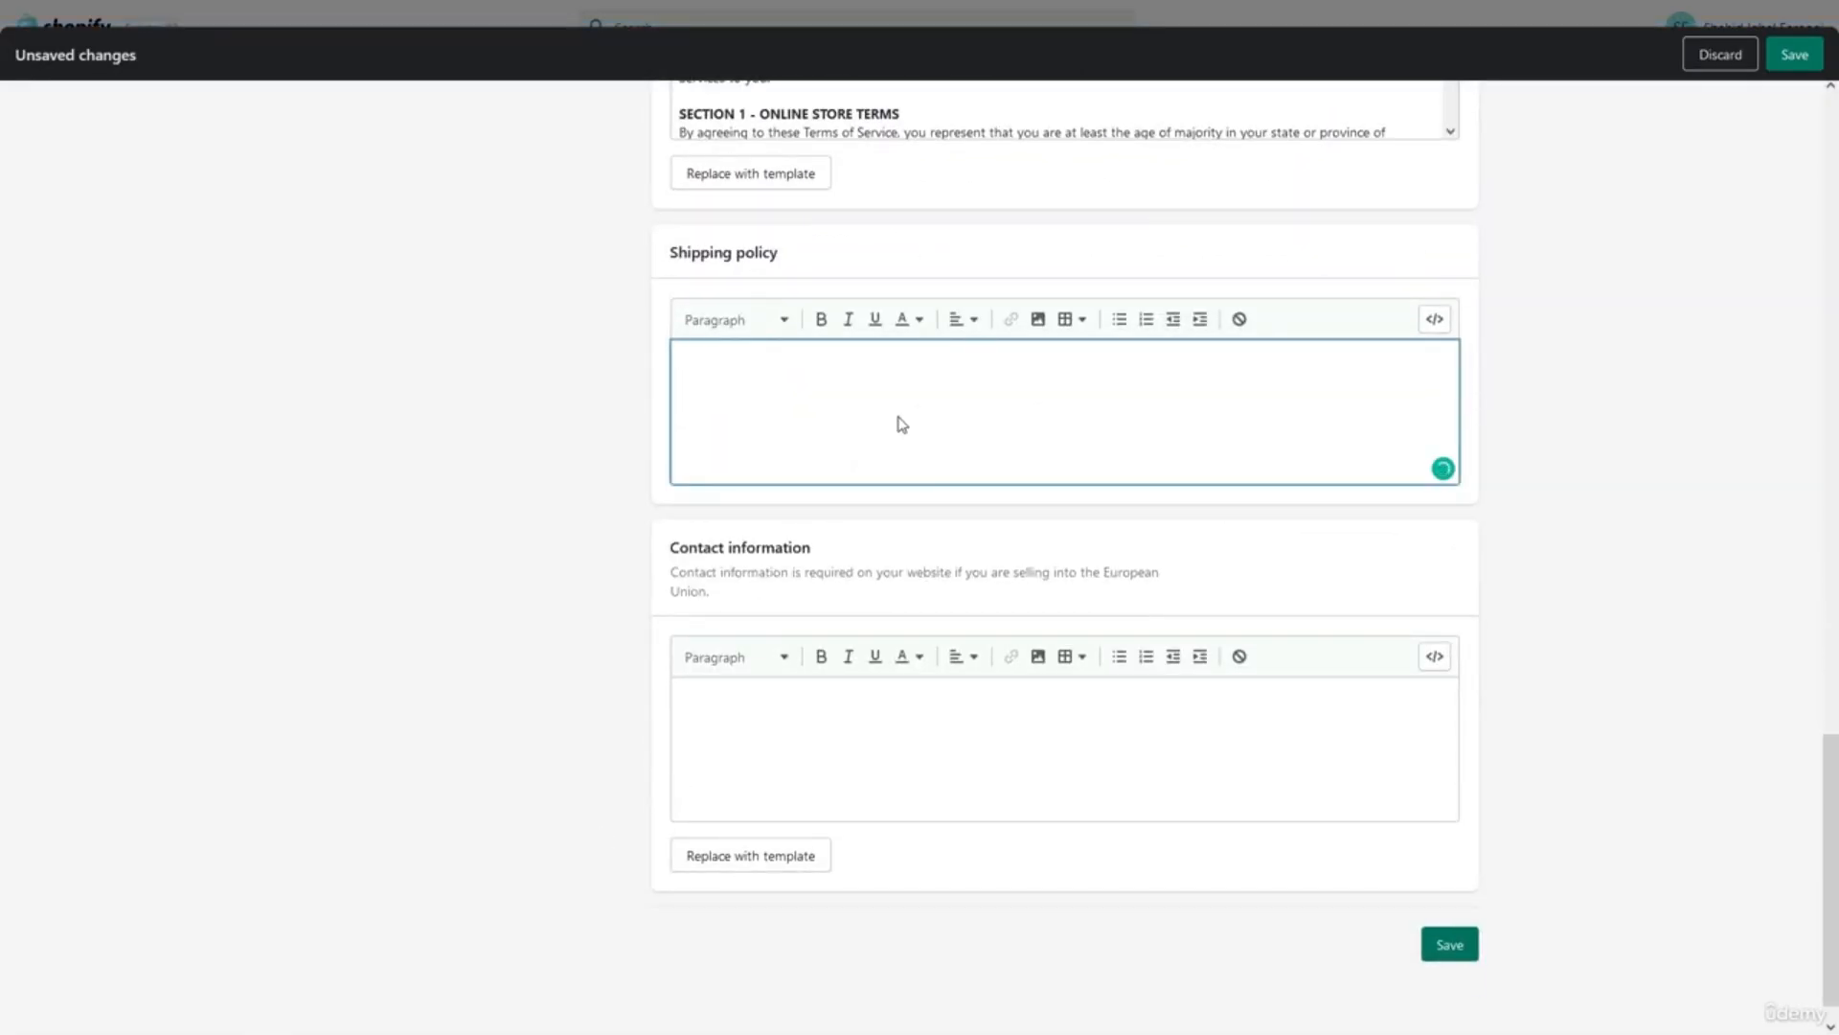
pyautogui.hotkey('alt', 'Tab')
pyautogui.hotkey('alt', 'Tab')
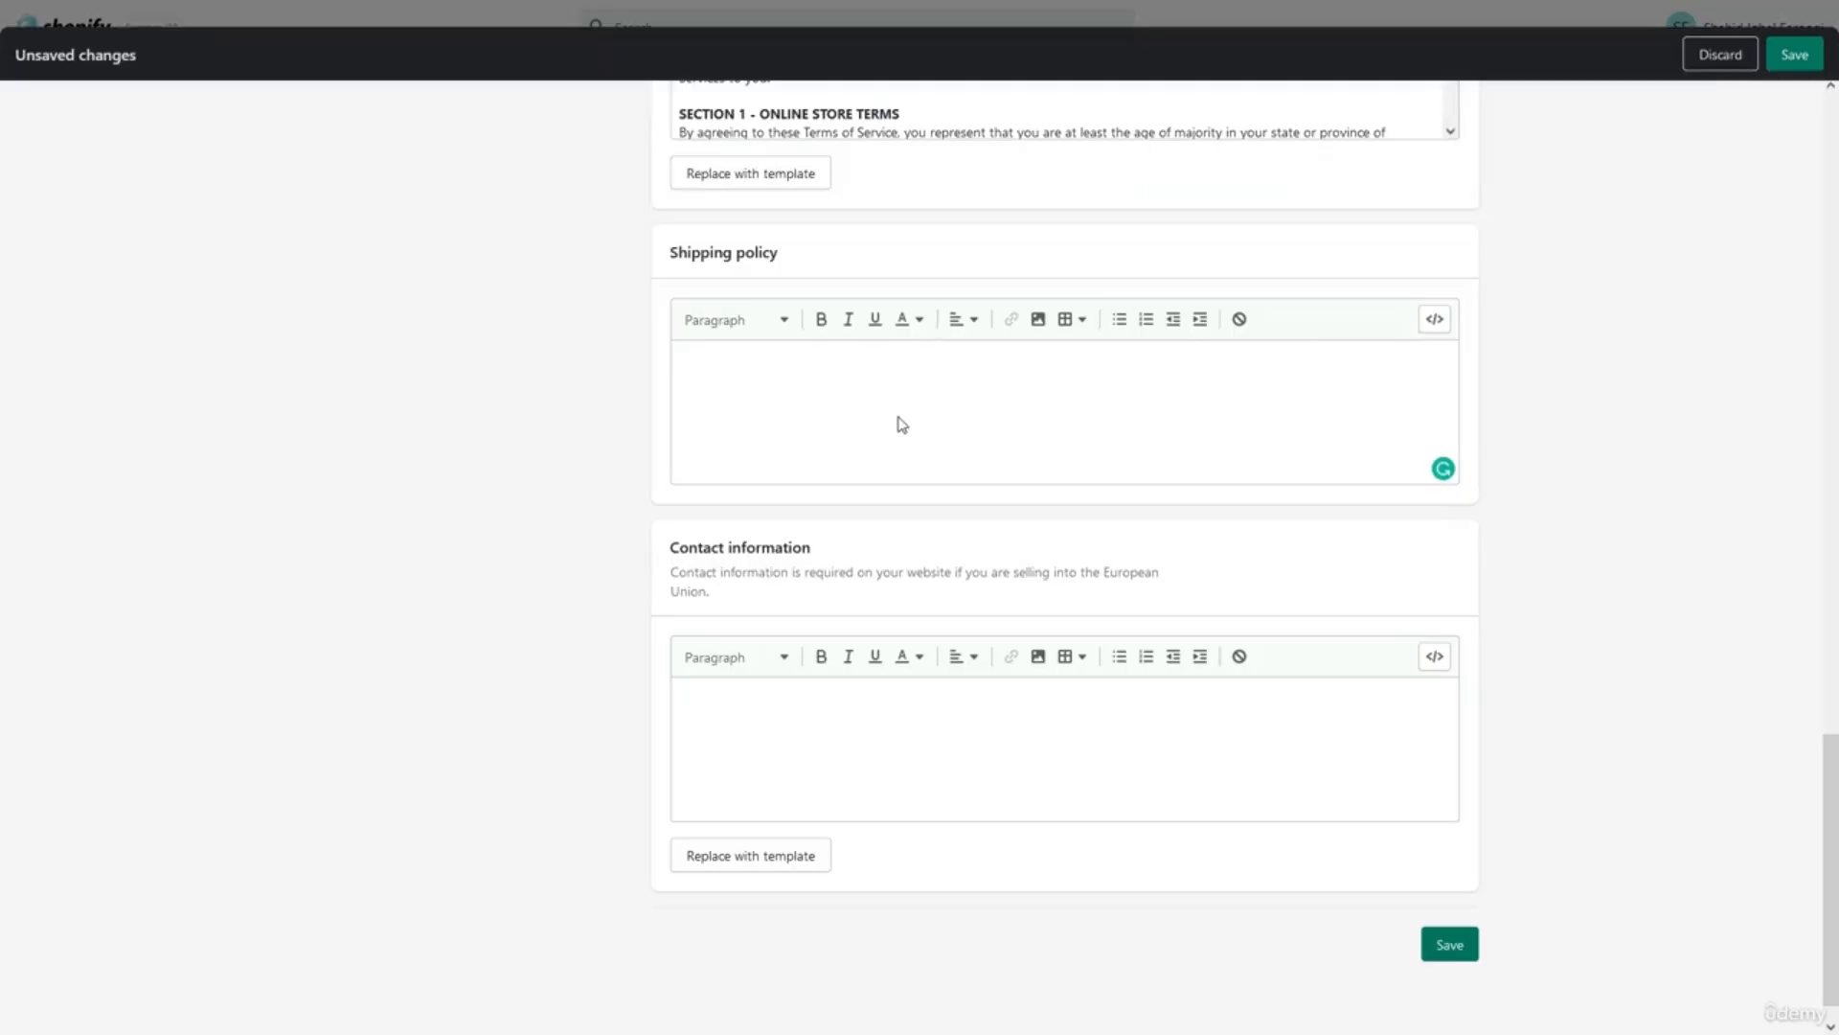
pyautogui.write('Processing takes 1-2 business days and Shipping takes 3-4 business days.')
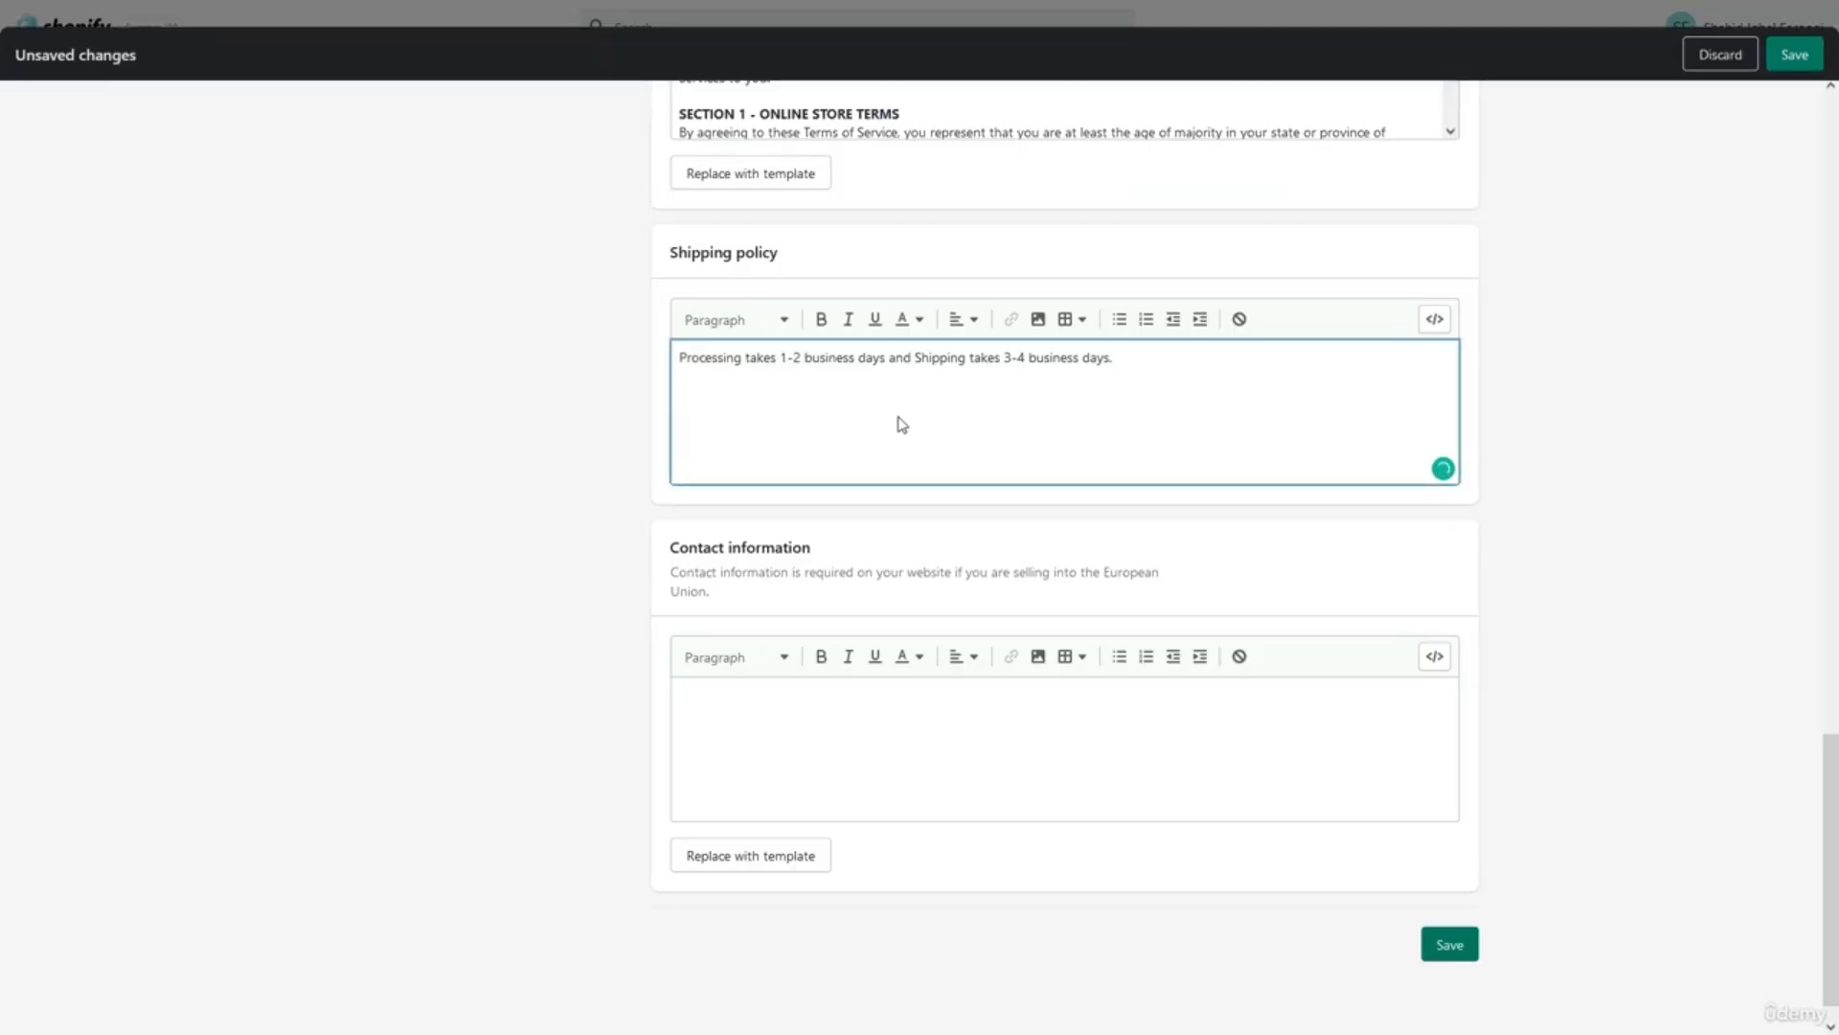
# Fill contact information from the template and save all store policies.
pyautogui.click(859, 774)
pyautogui.click(751, 856)
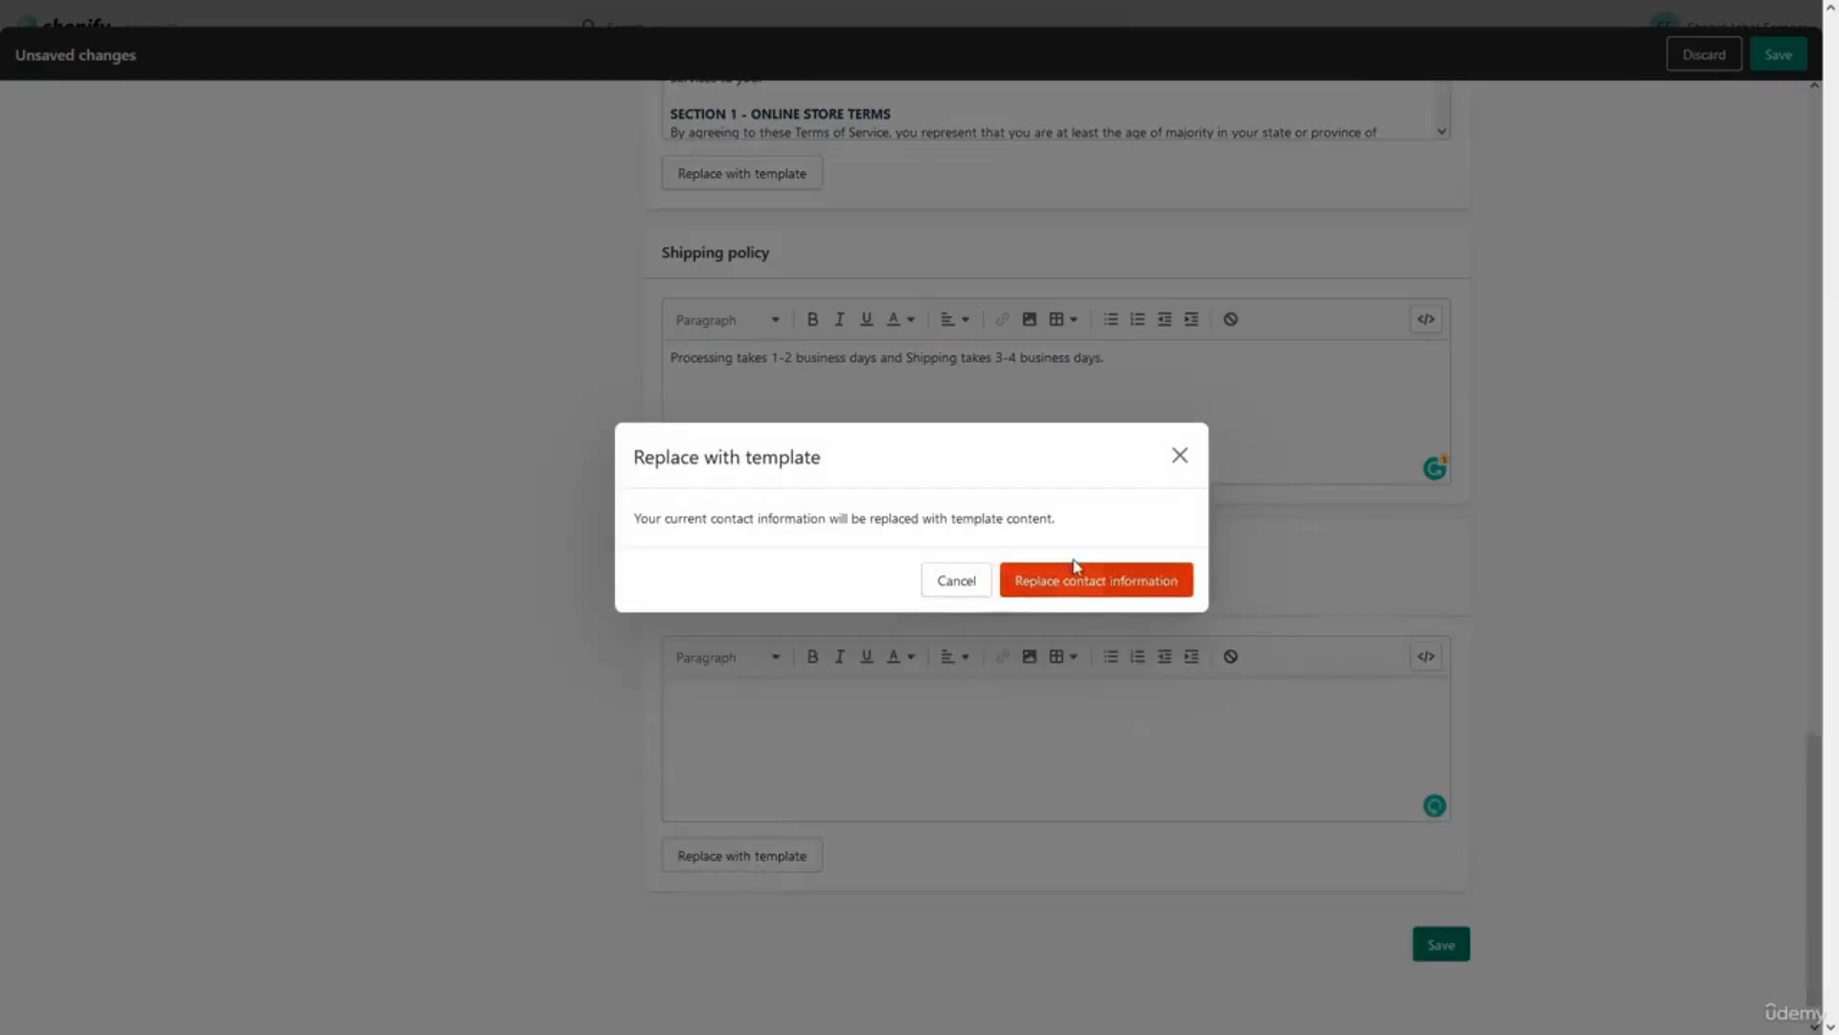
pyautogui.click(1078, 580)
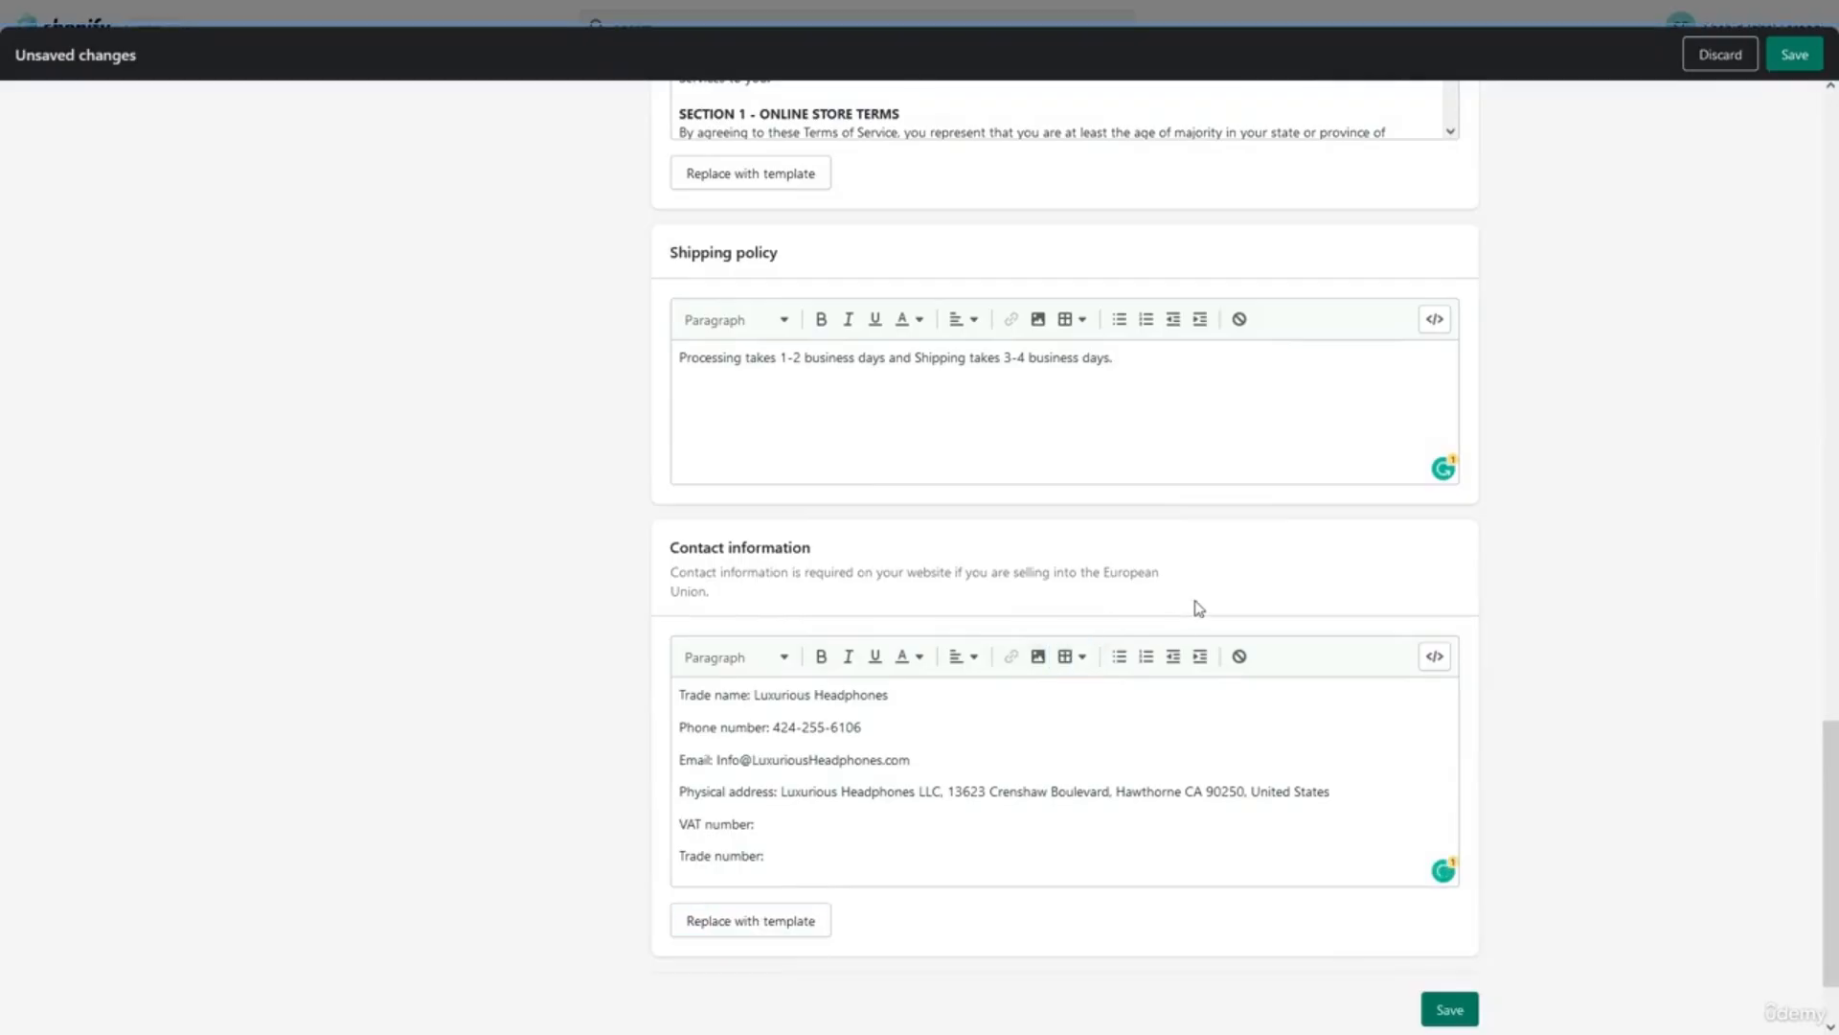
pyautogui.scroll(-2, 1198, 607)
pyautogui.click(1447, 901)
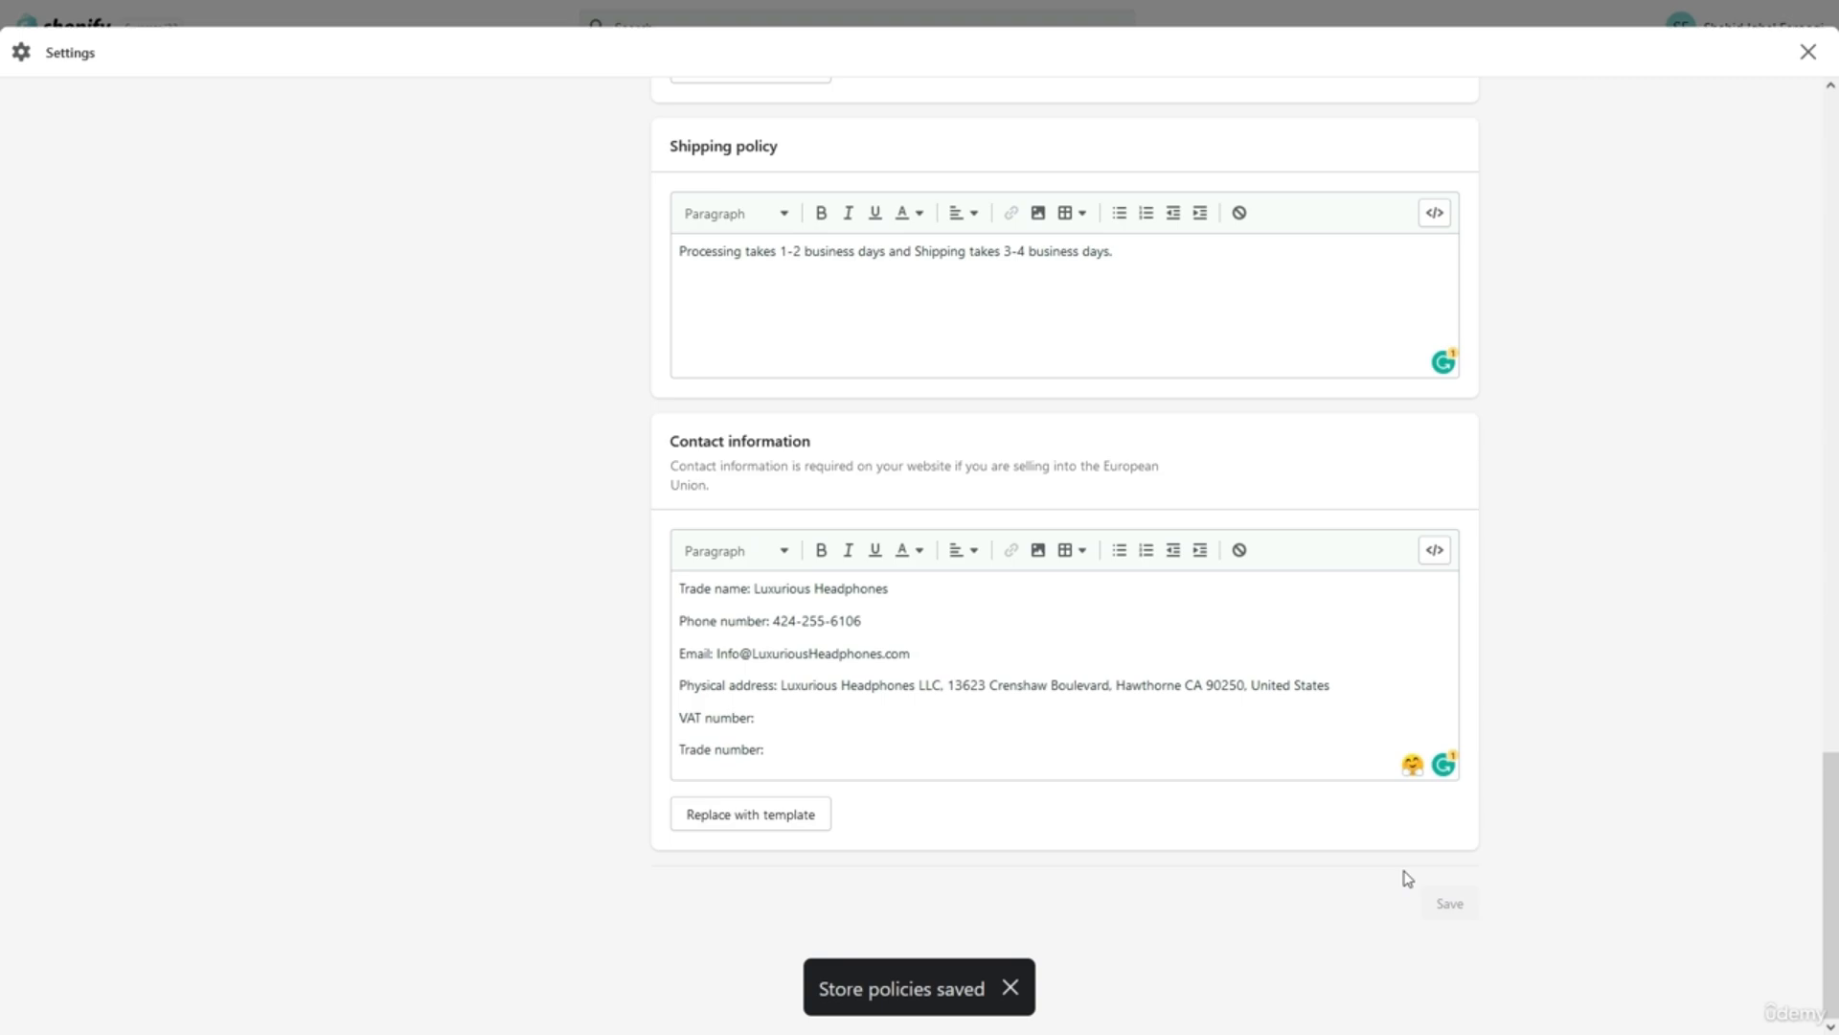
# Leave Settings and open the Footer menu under Online Store navigation, showing its Homepage item.
pyautogui.click(1805, 52)
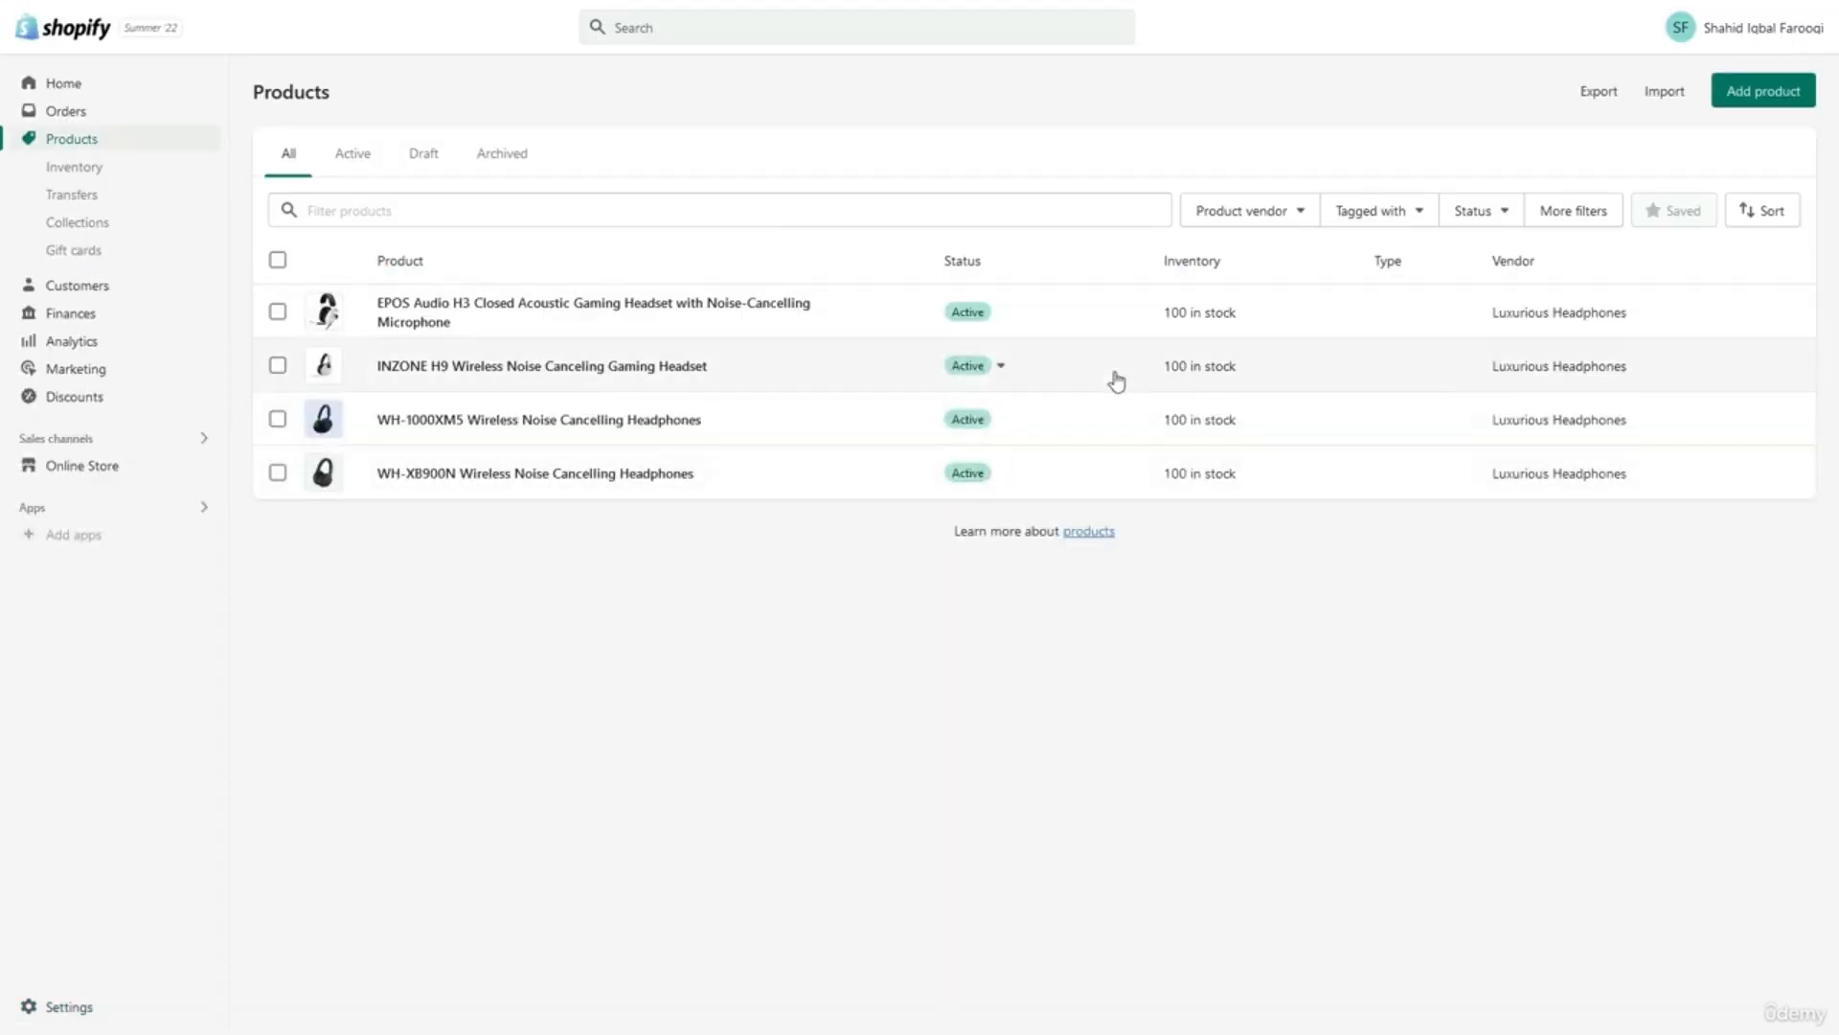
pyautogui.click(136, 469)
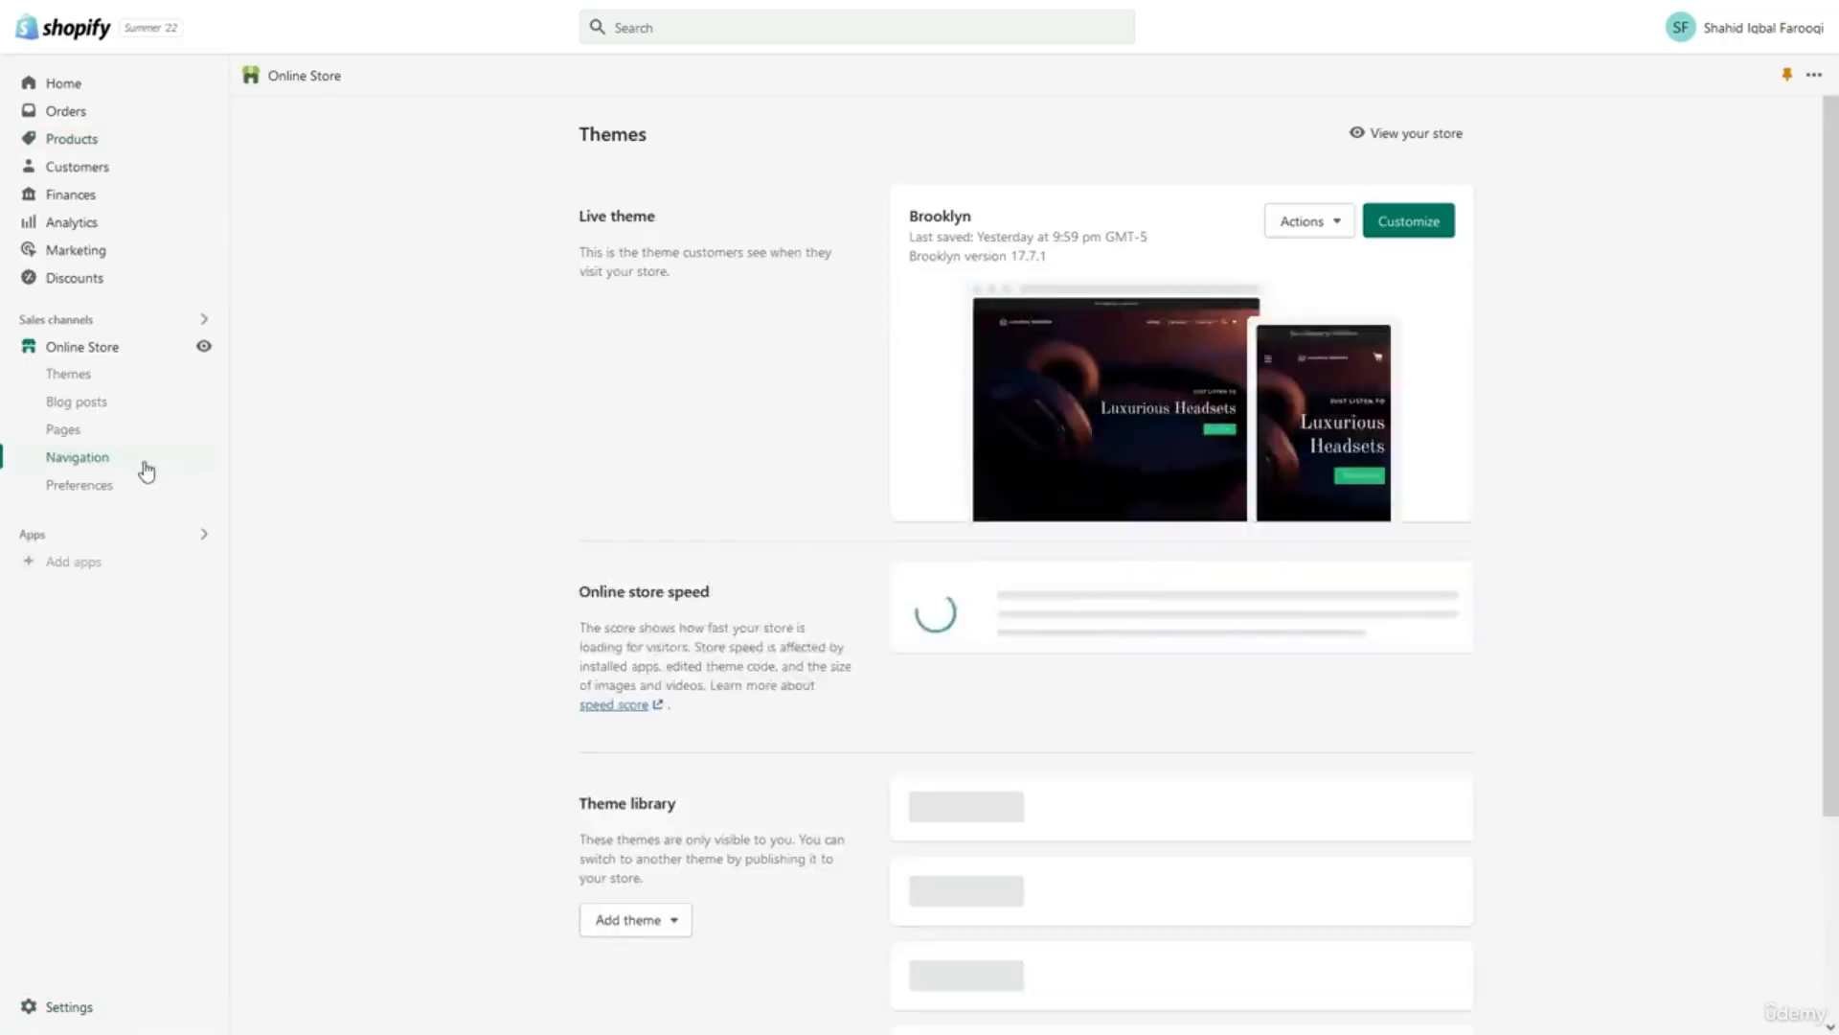
pyautogui.click(144, 466)
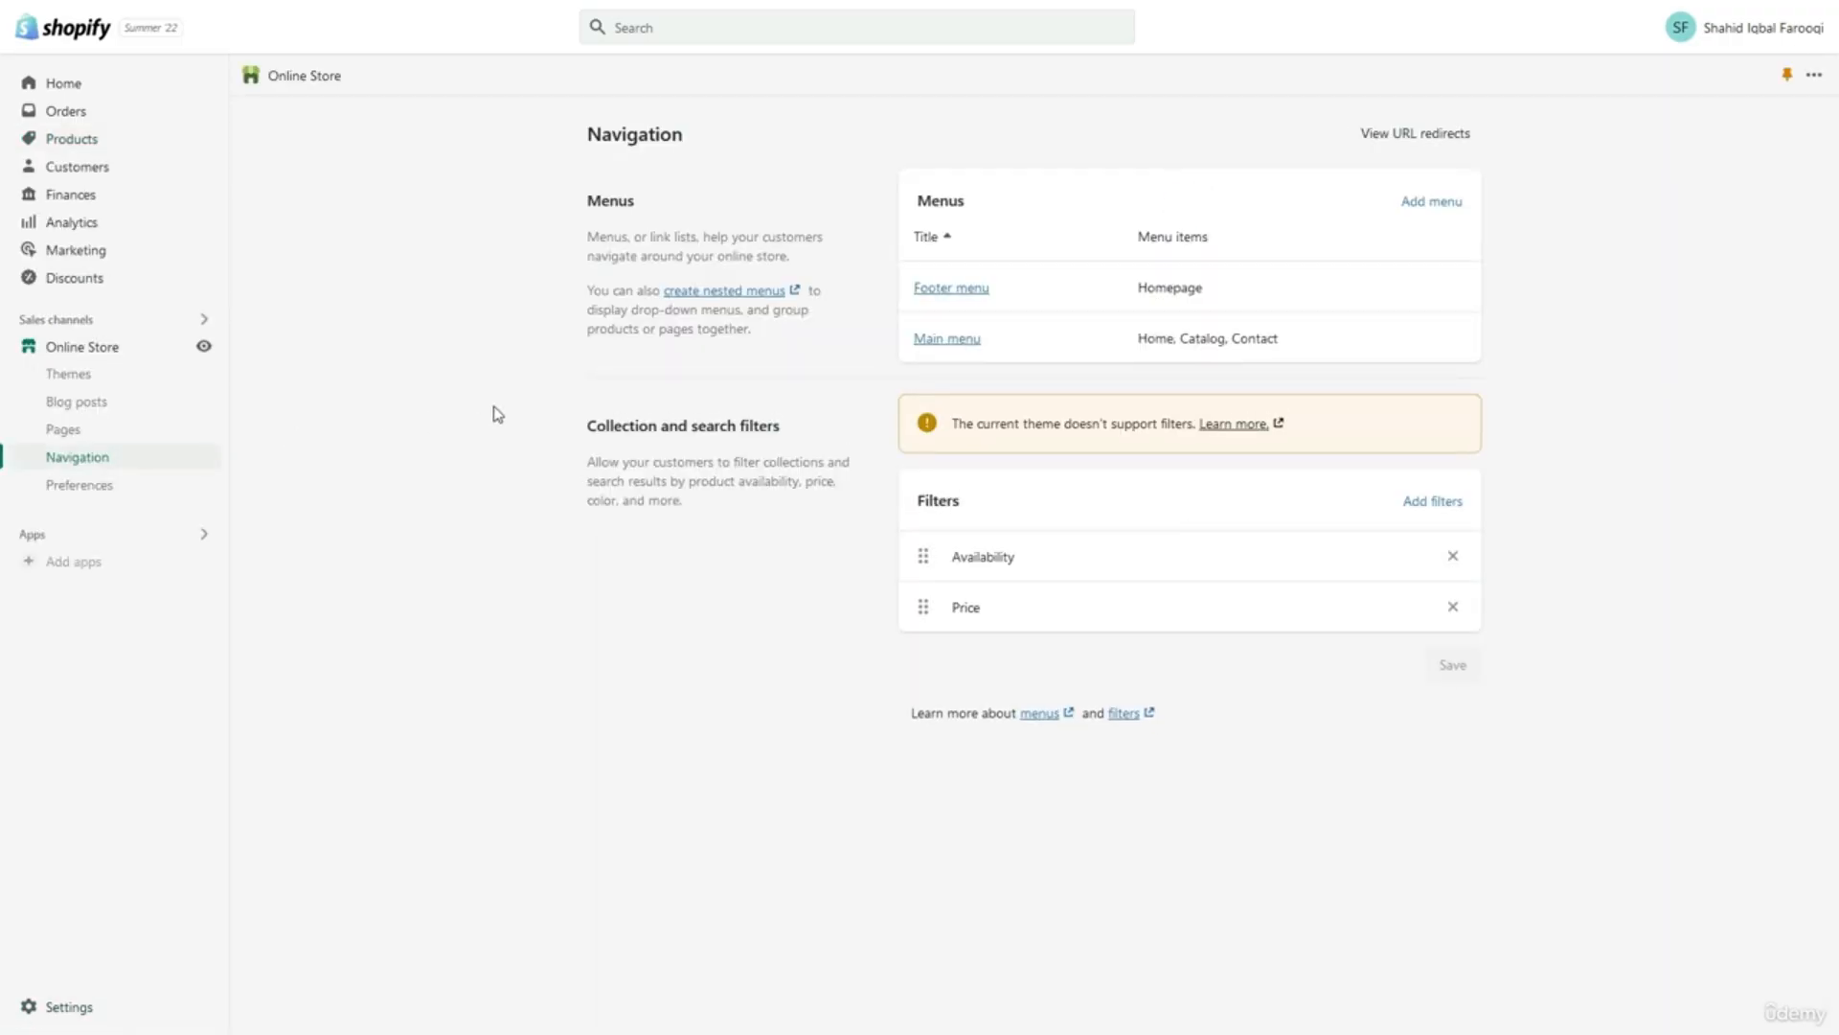
pyautogui.click(931, 288)
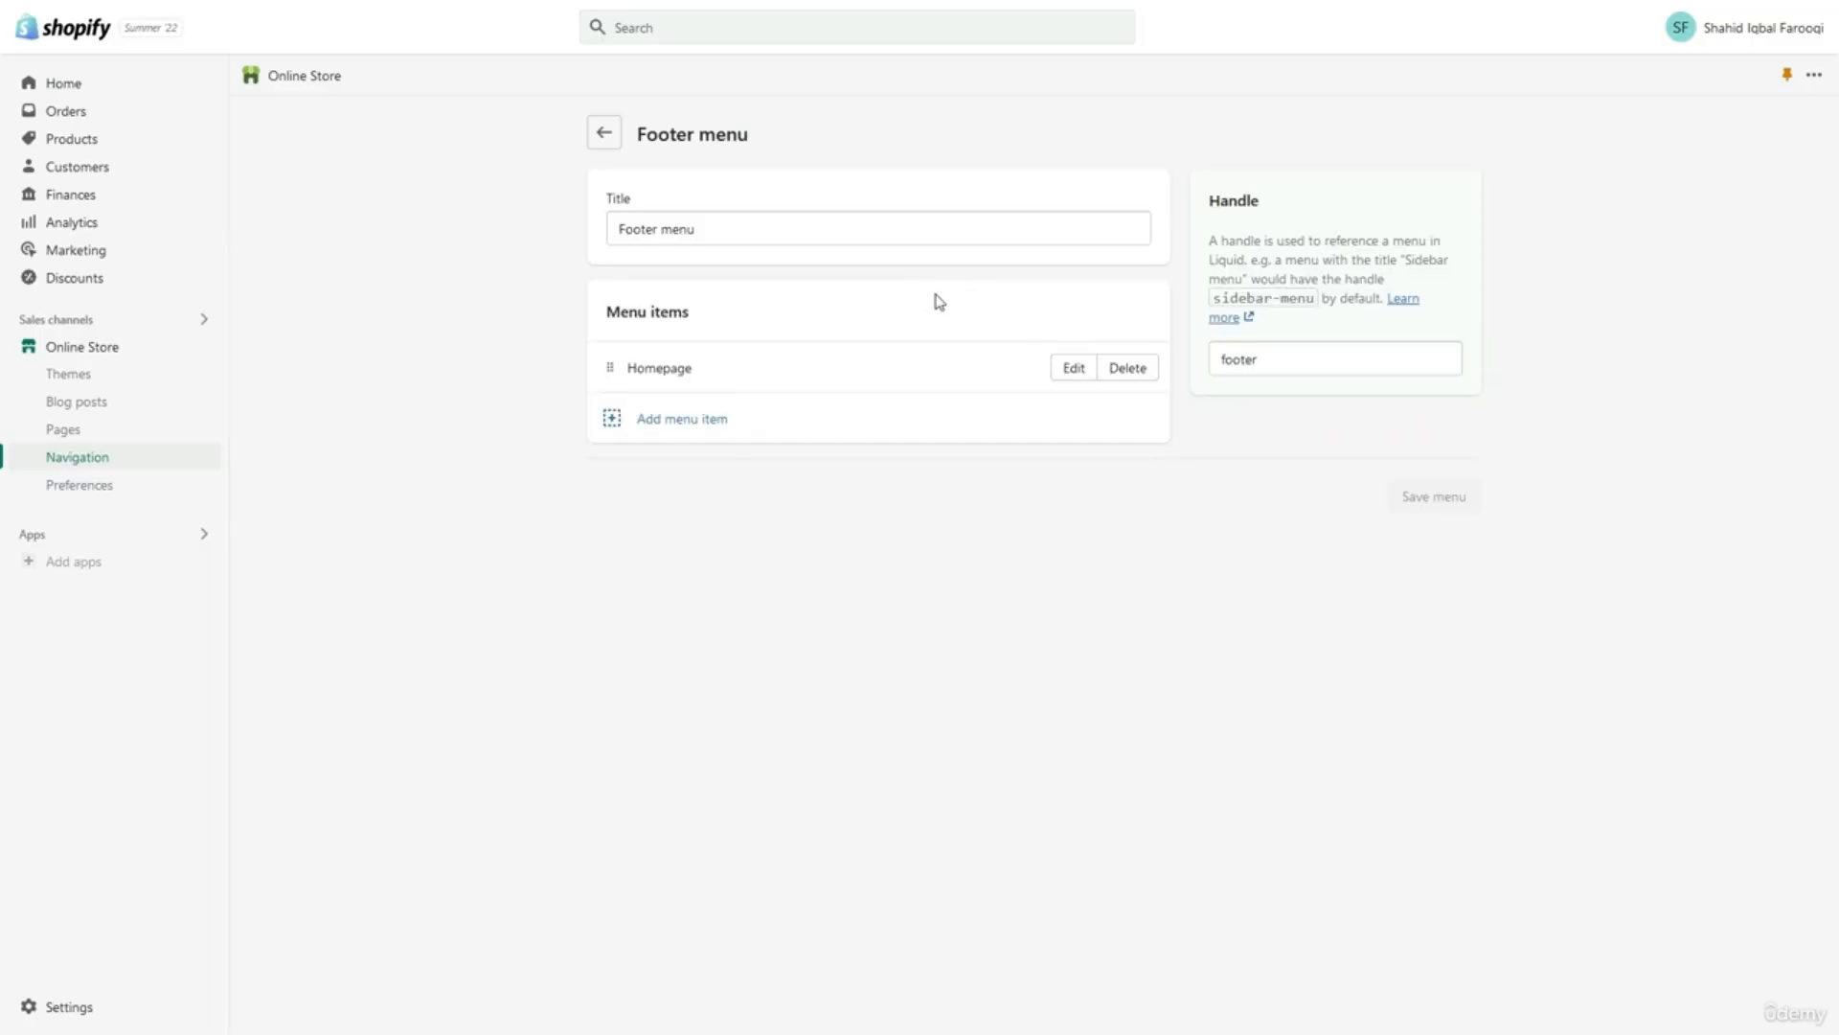
# Replace the footer menu's Homepage item with a Privacy Policy link and save the menu.
pyautogui.click(1124, 376)
pyautogui.click(1154, 578)
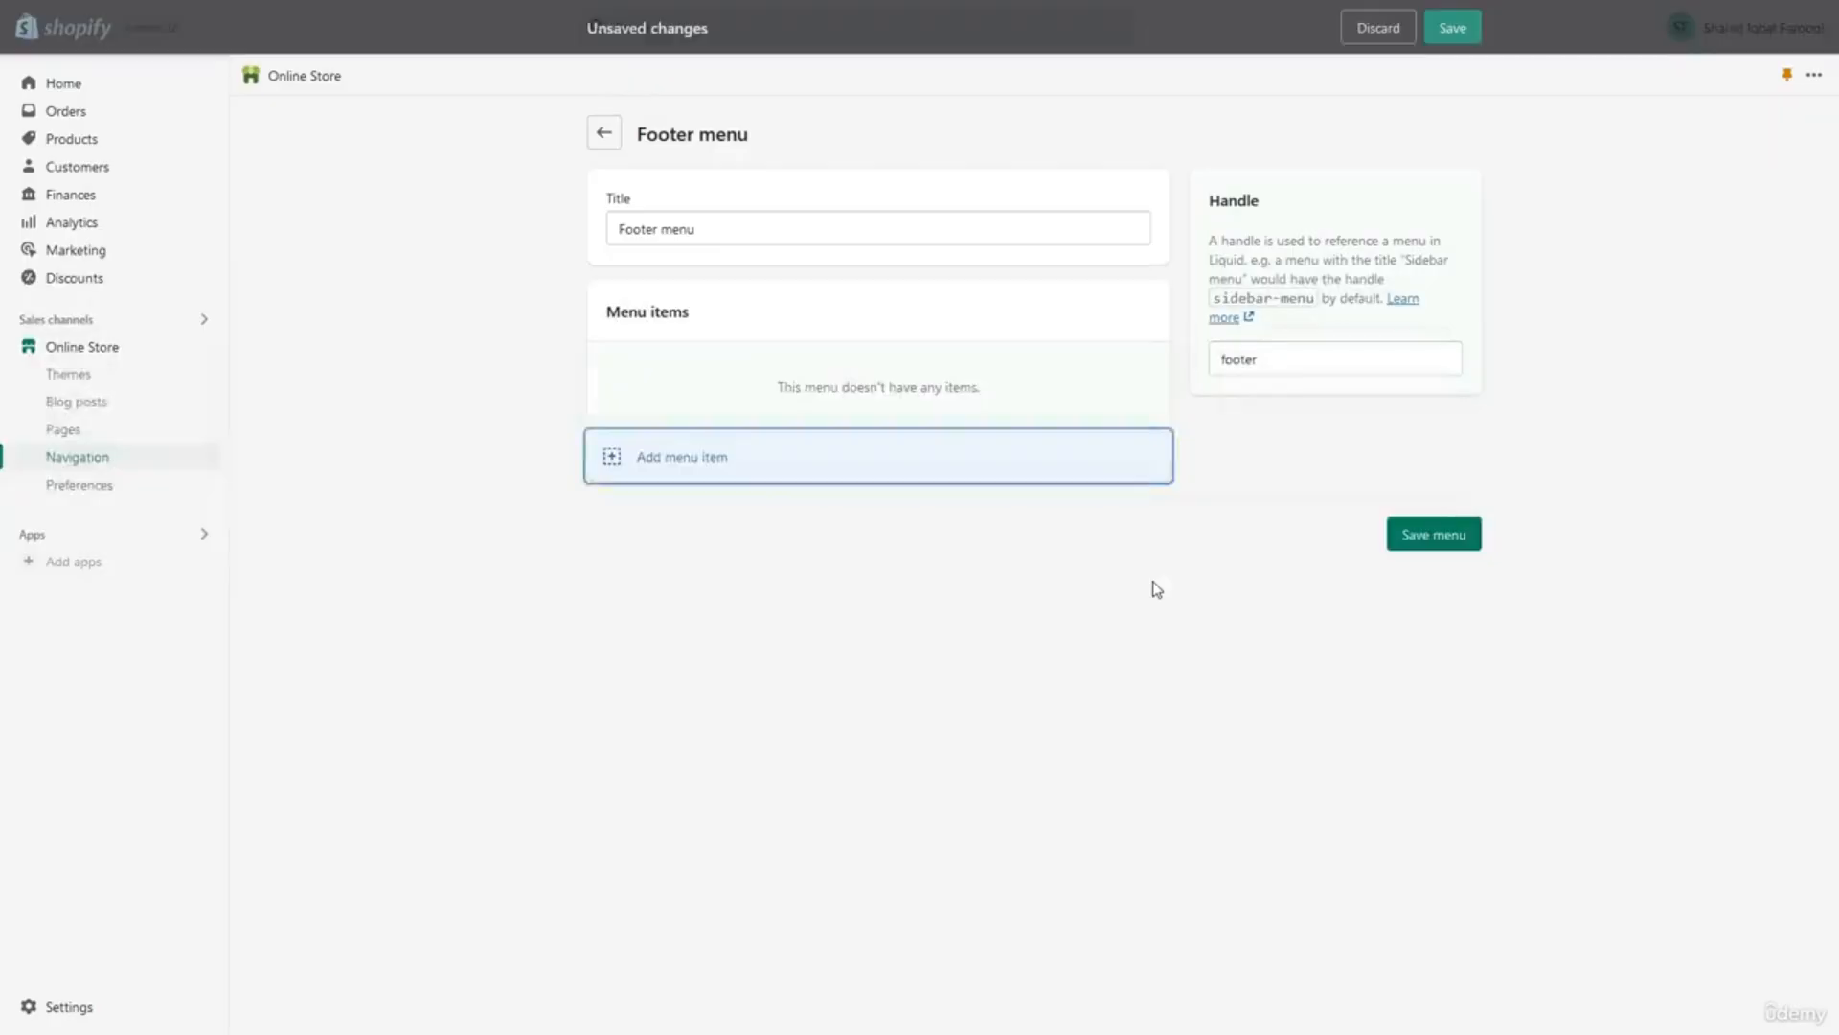
pyautogui.click(1032, 474)
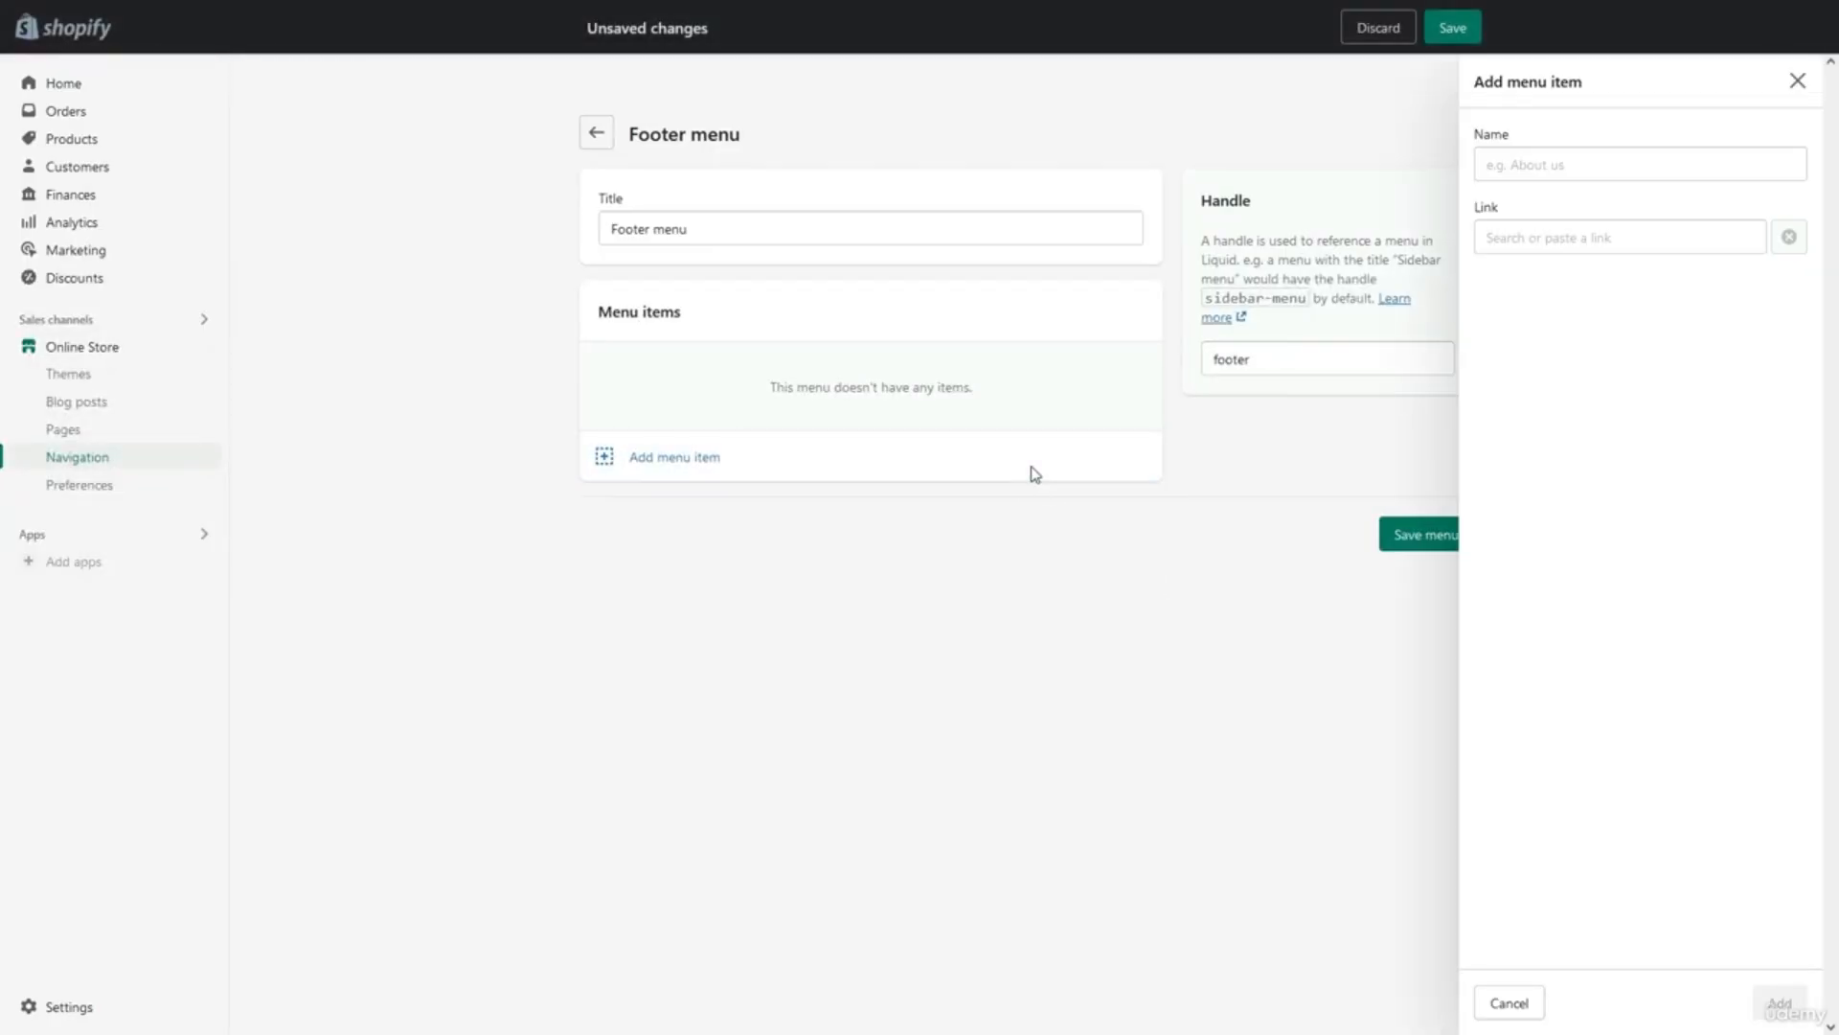
pyautogui.click(1503, 247)
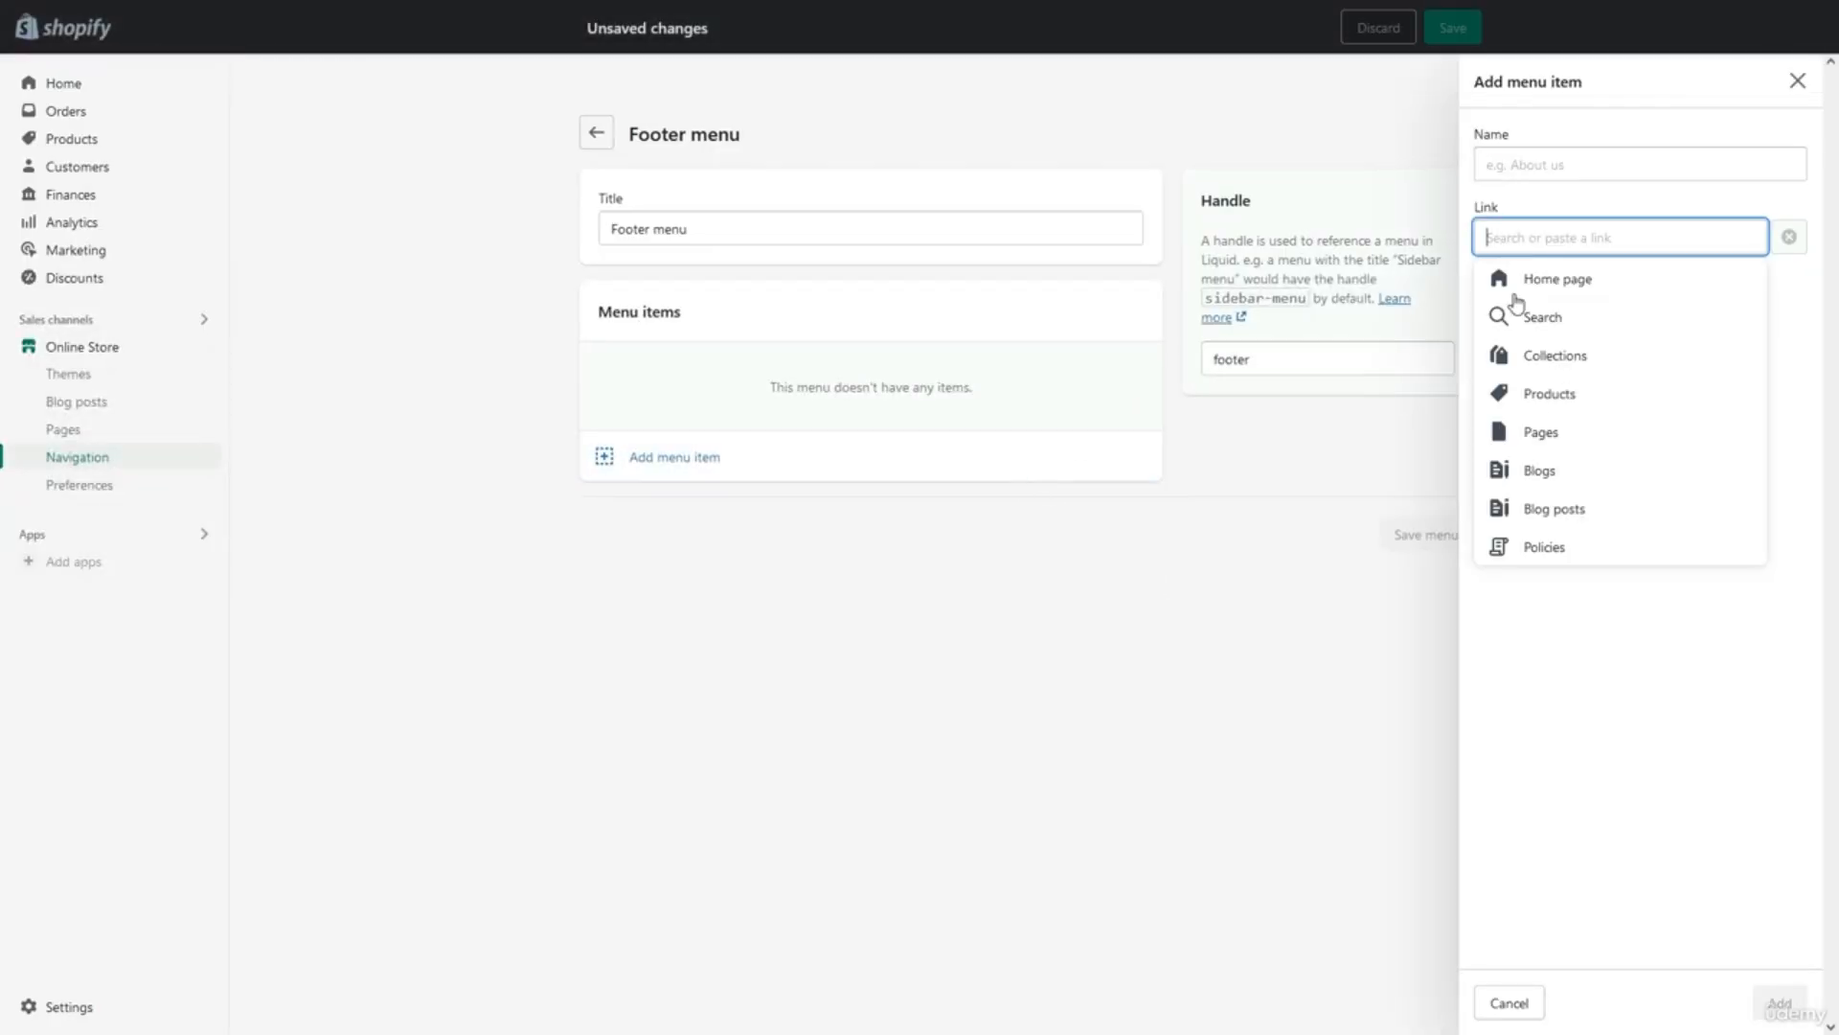
pyautogui.click(1554, 549)
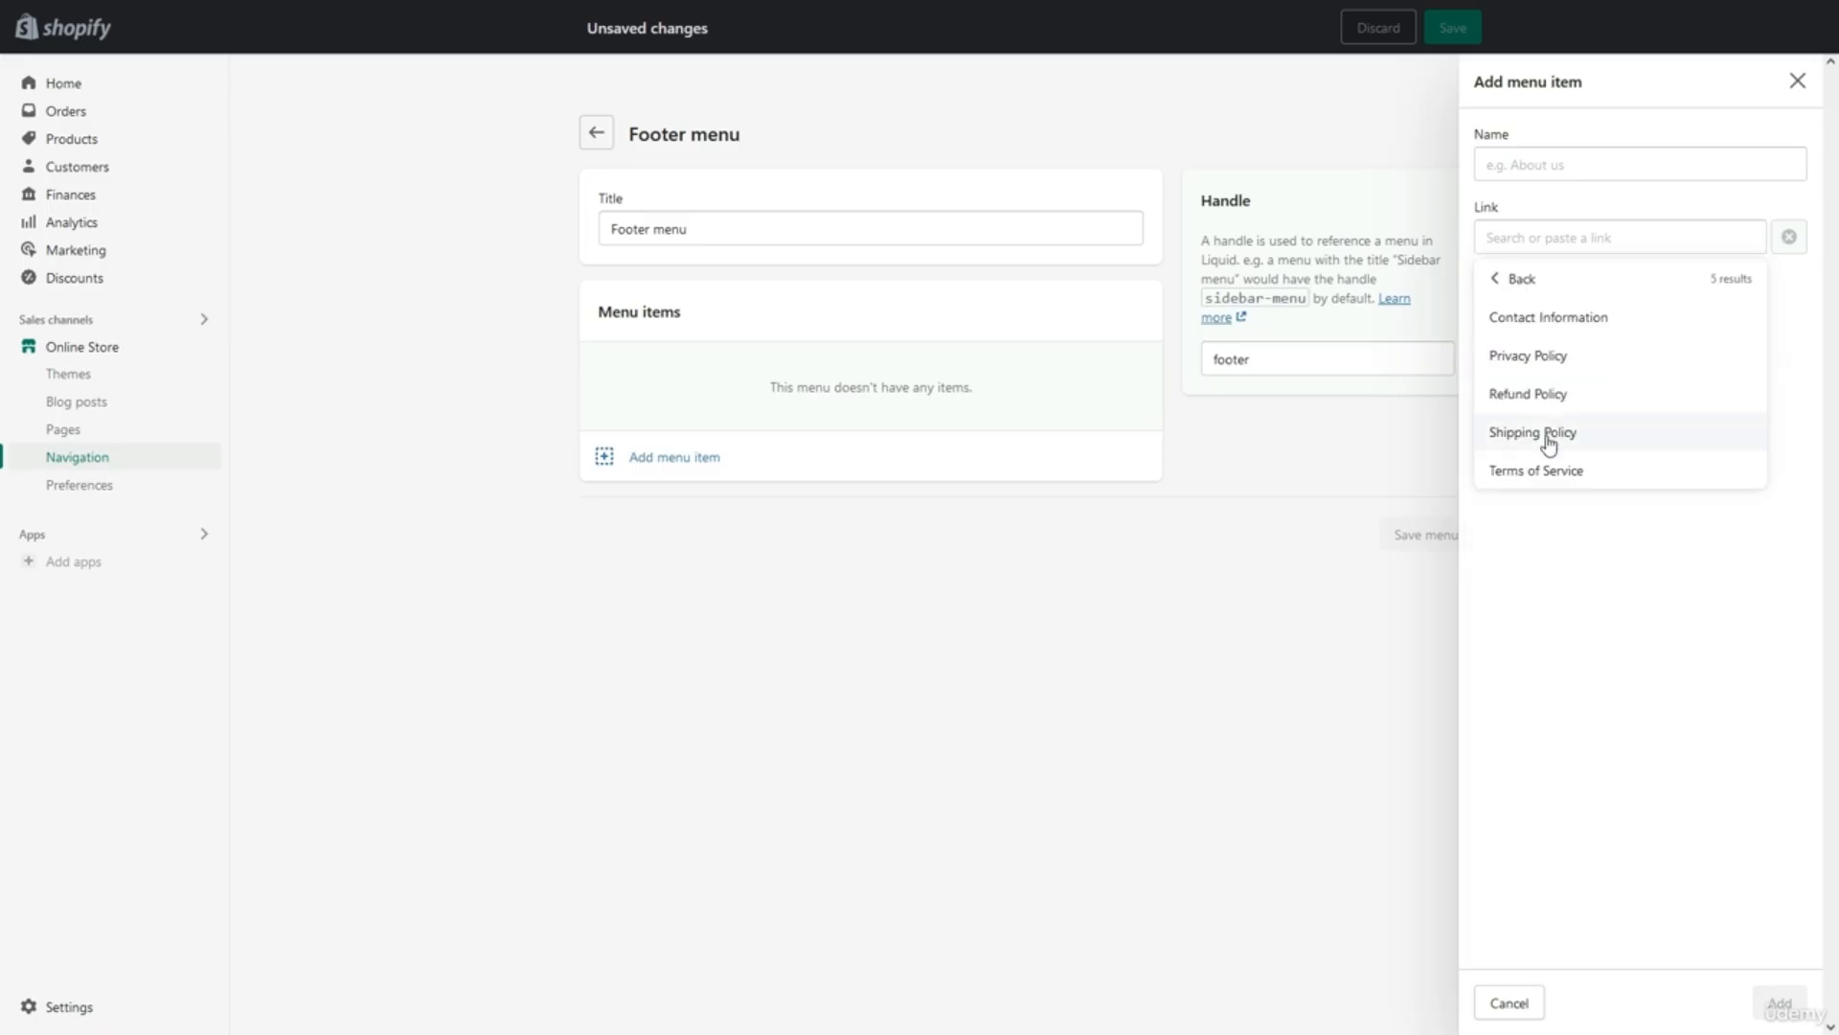
pyautogui.click(1537, 372)
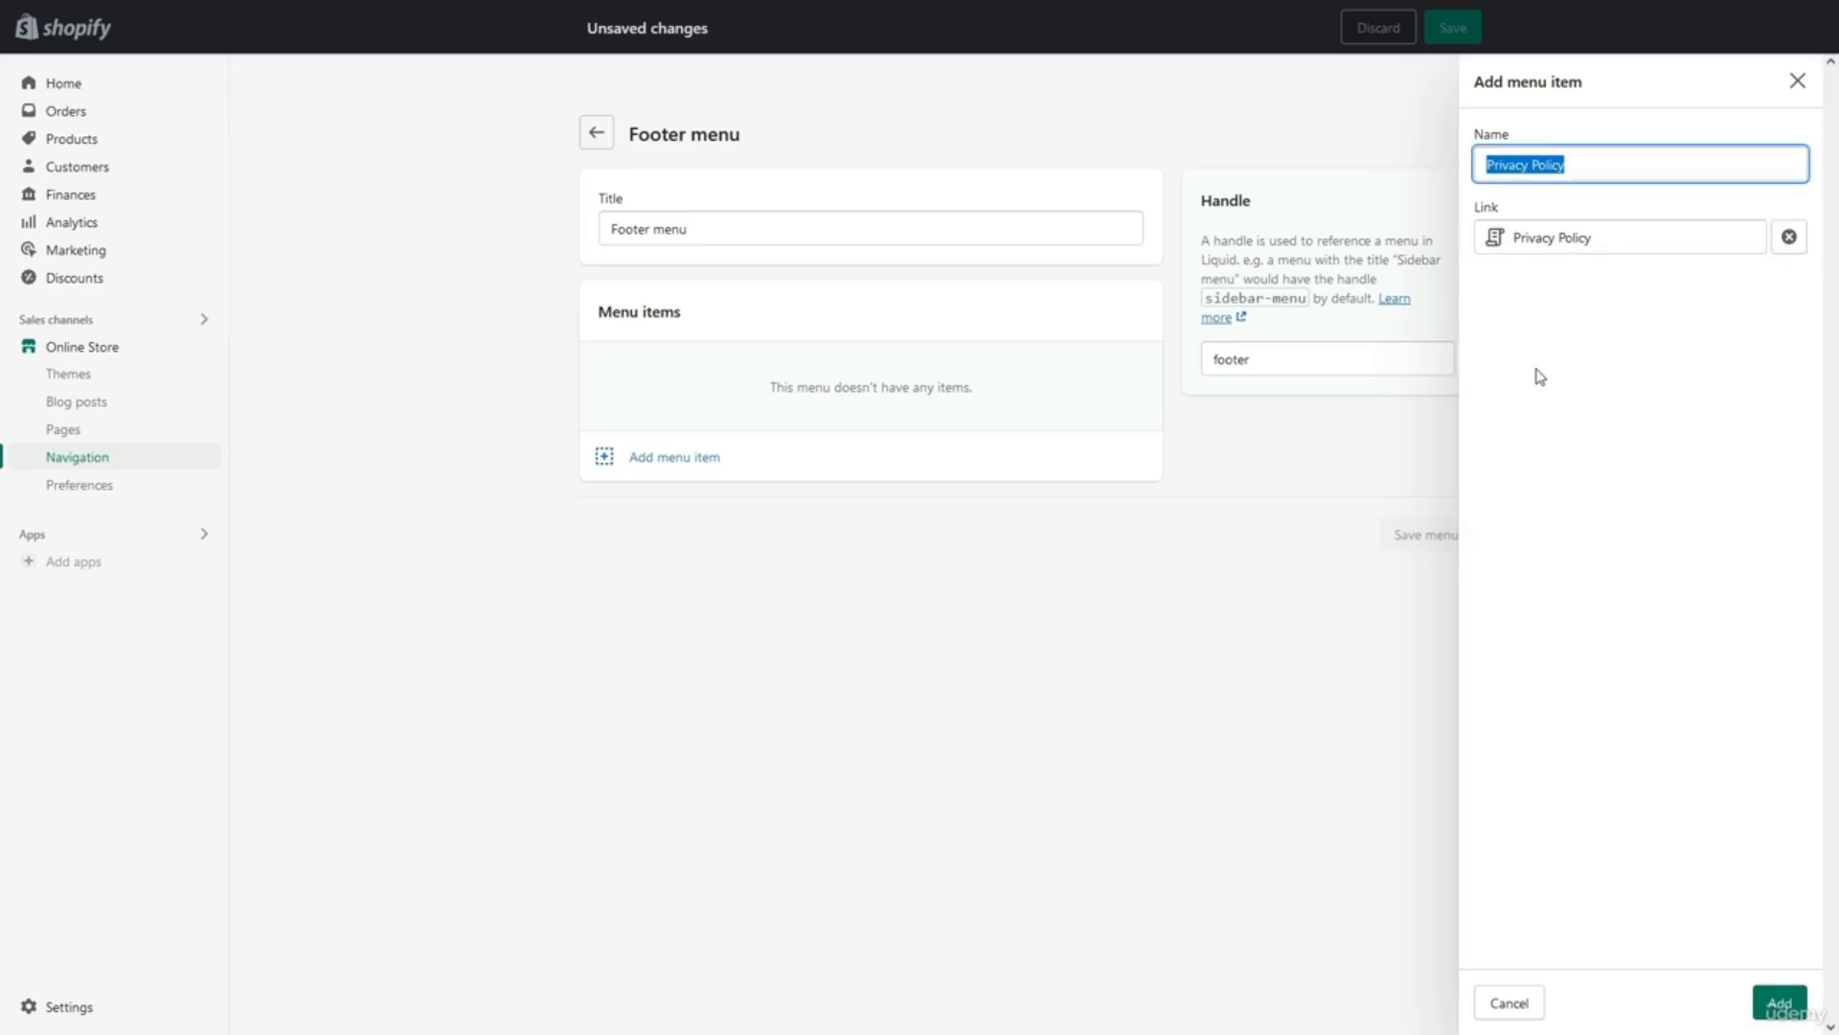
pyautogui.click(1536, 370)
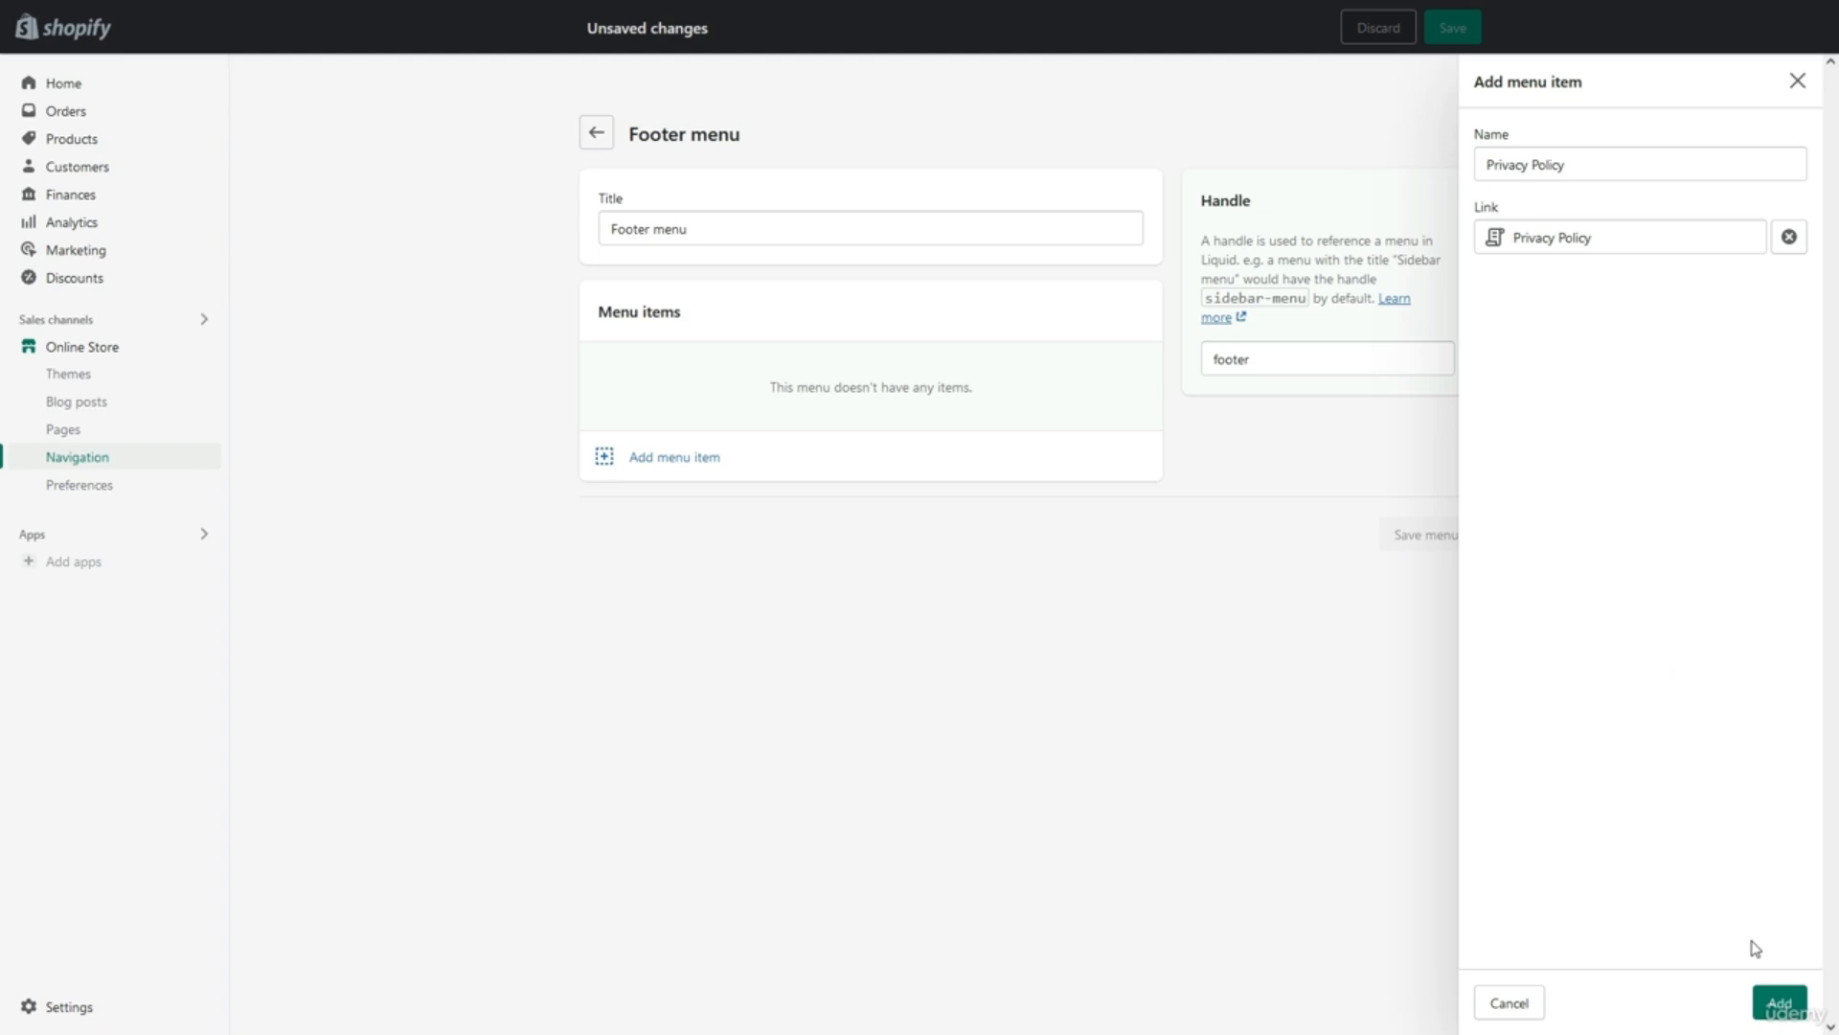
pyautogui.click(1777, 1001)
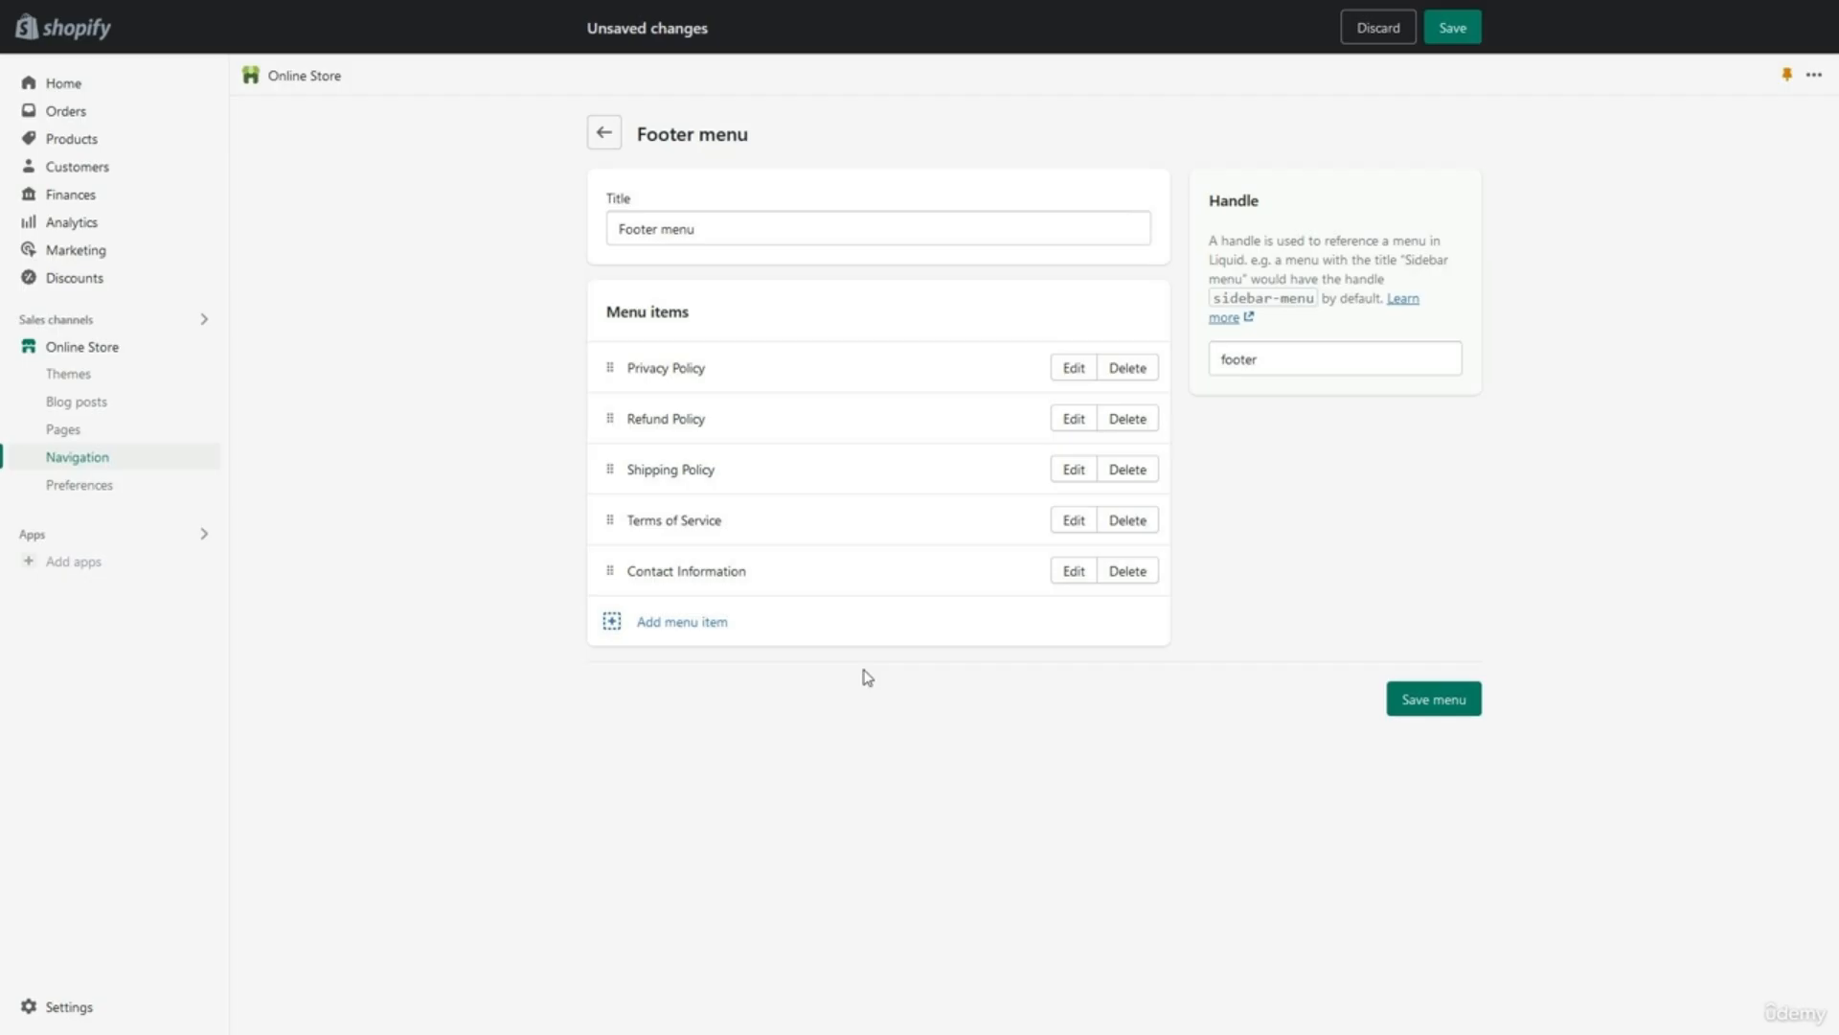
pyautogui.click(1451, 702)
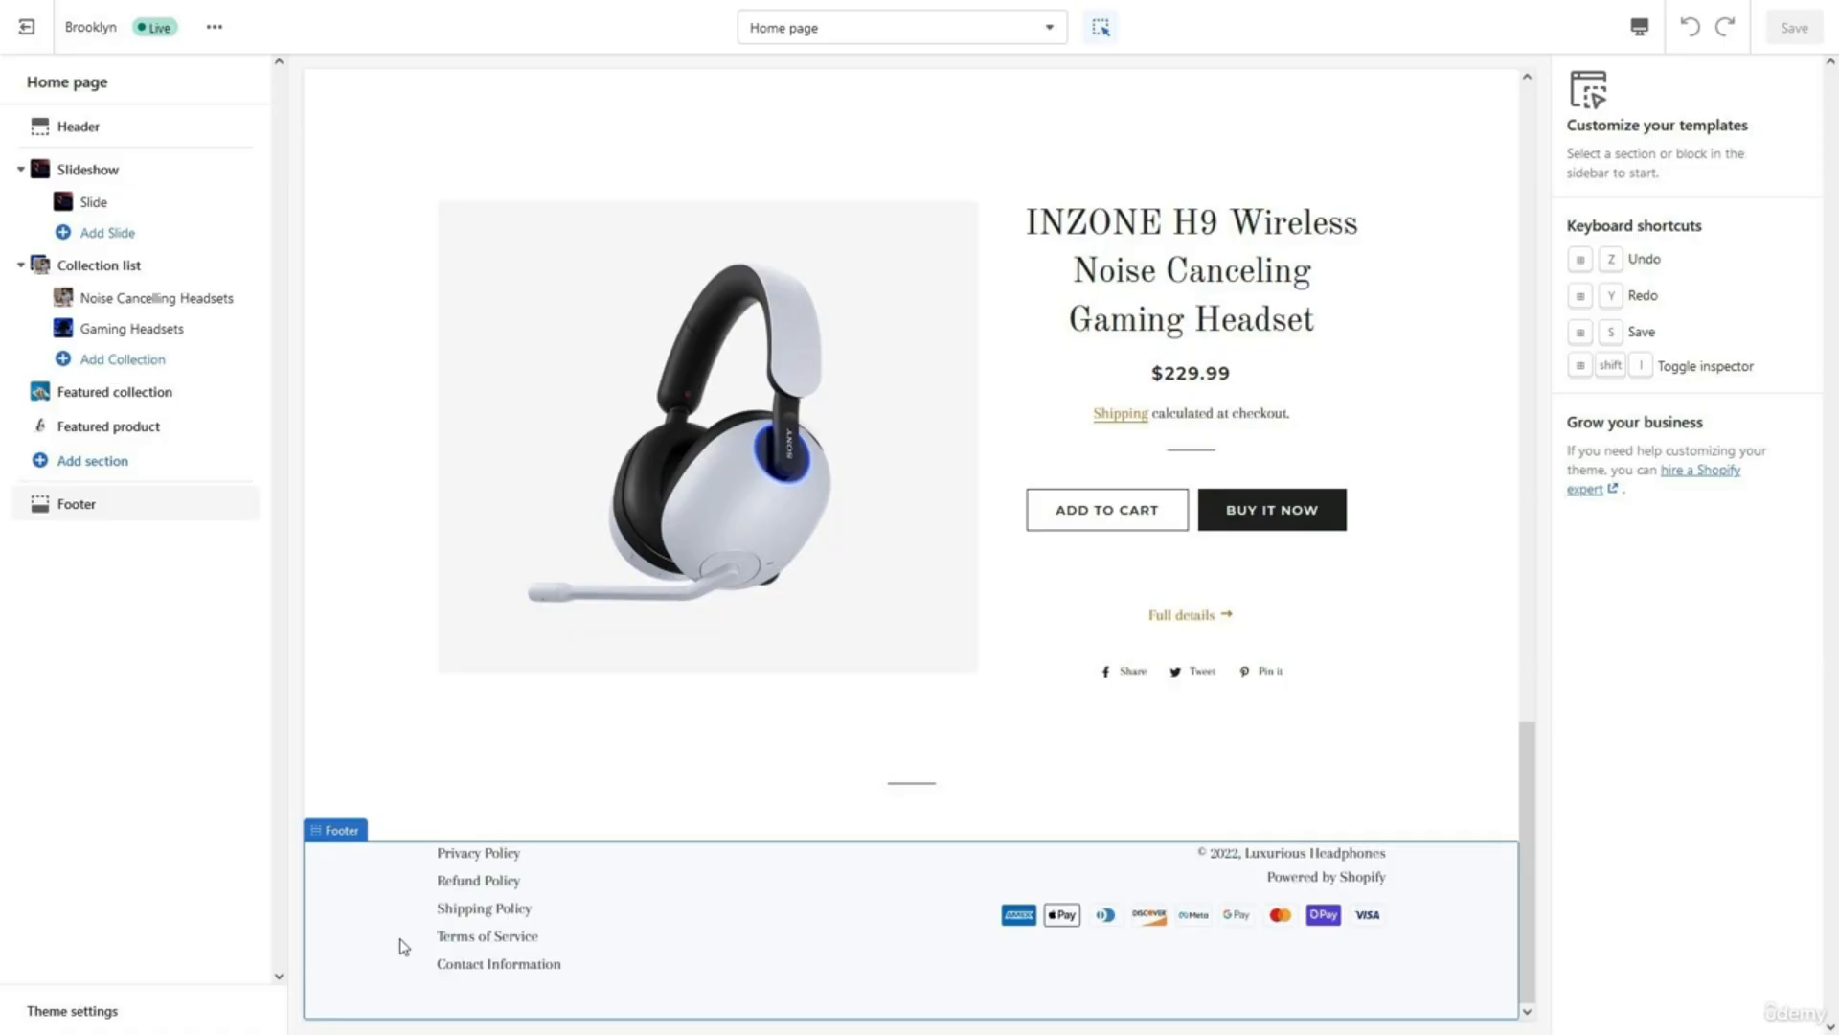
# Open the Footer section settings and toggle Show payment icons off and back on.
pyautogui.click(108, 508)
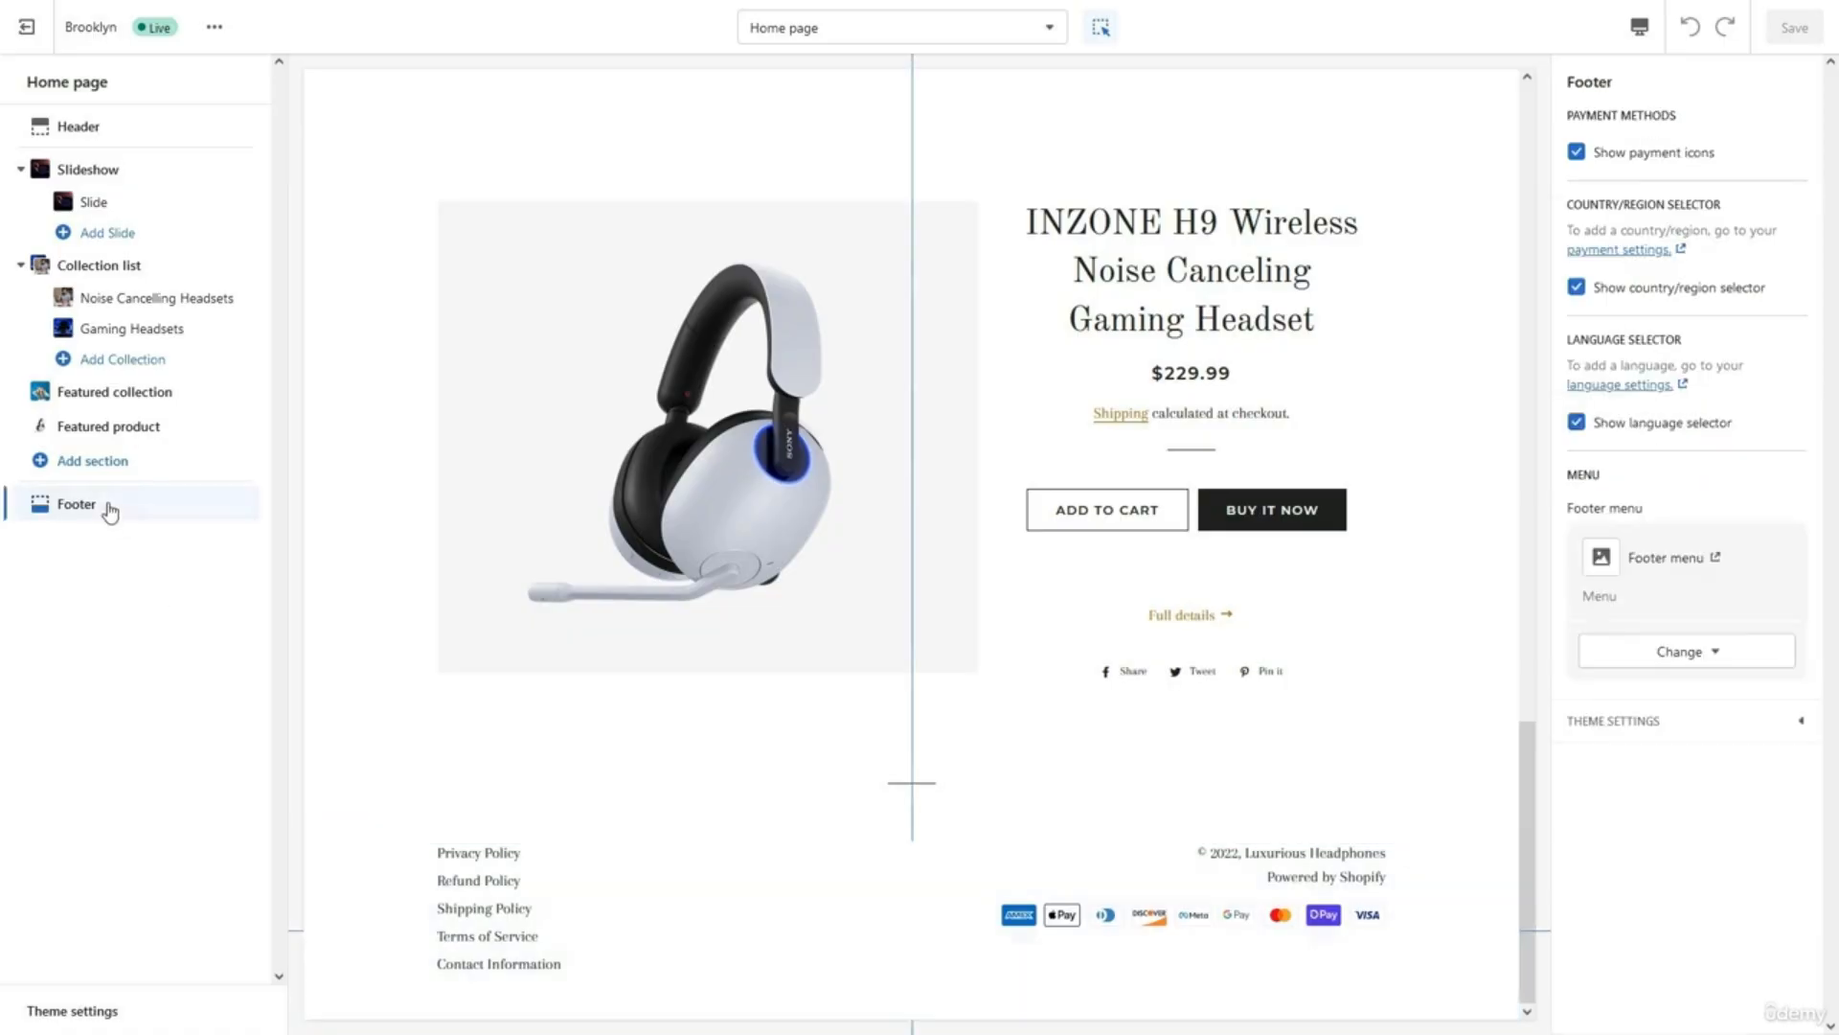
pyautogui.click(1621, 165)
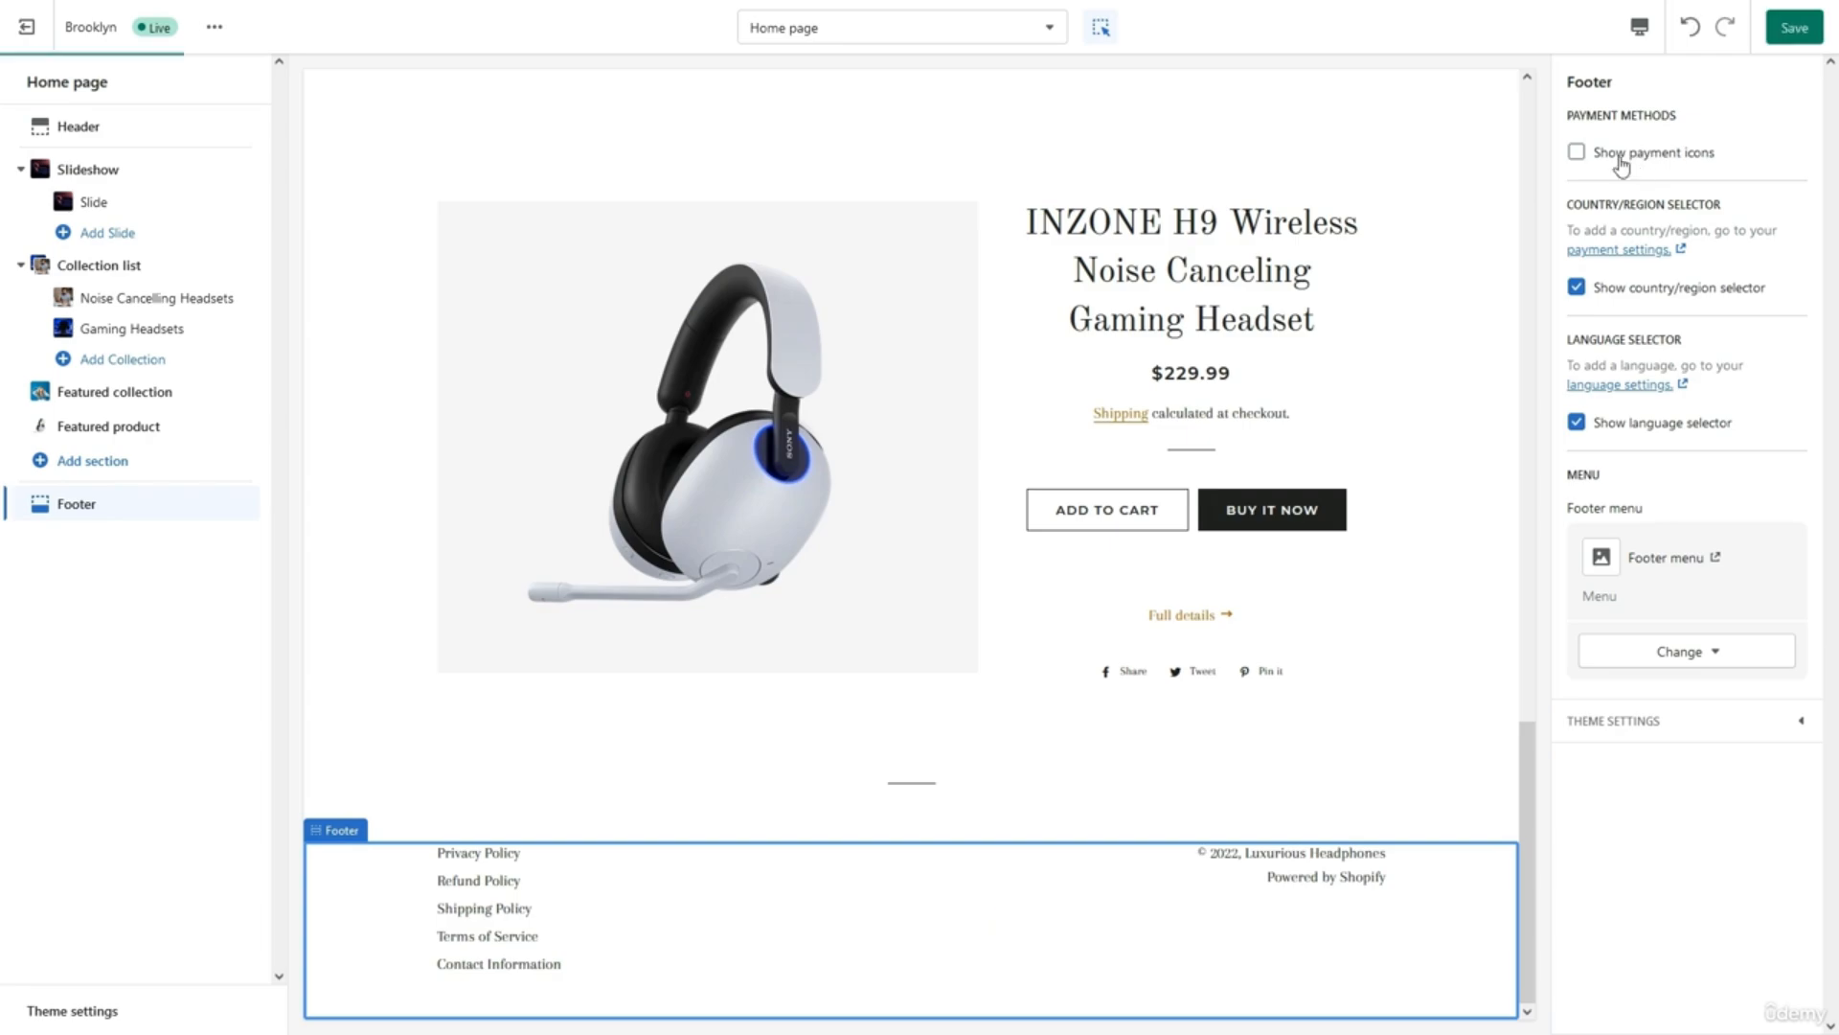
pyautogui.click(1621, 163)
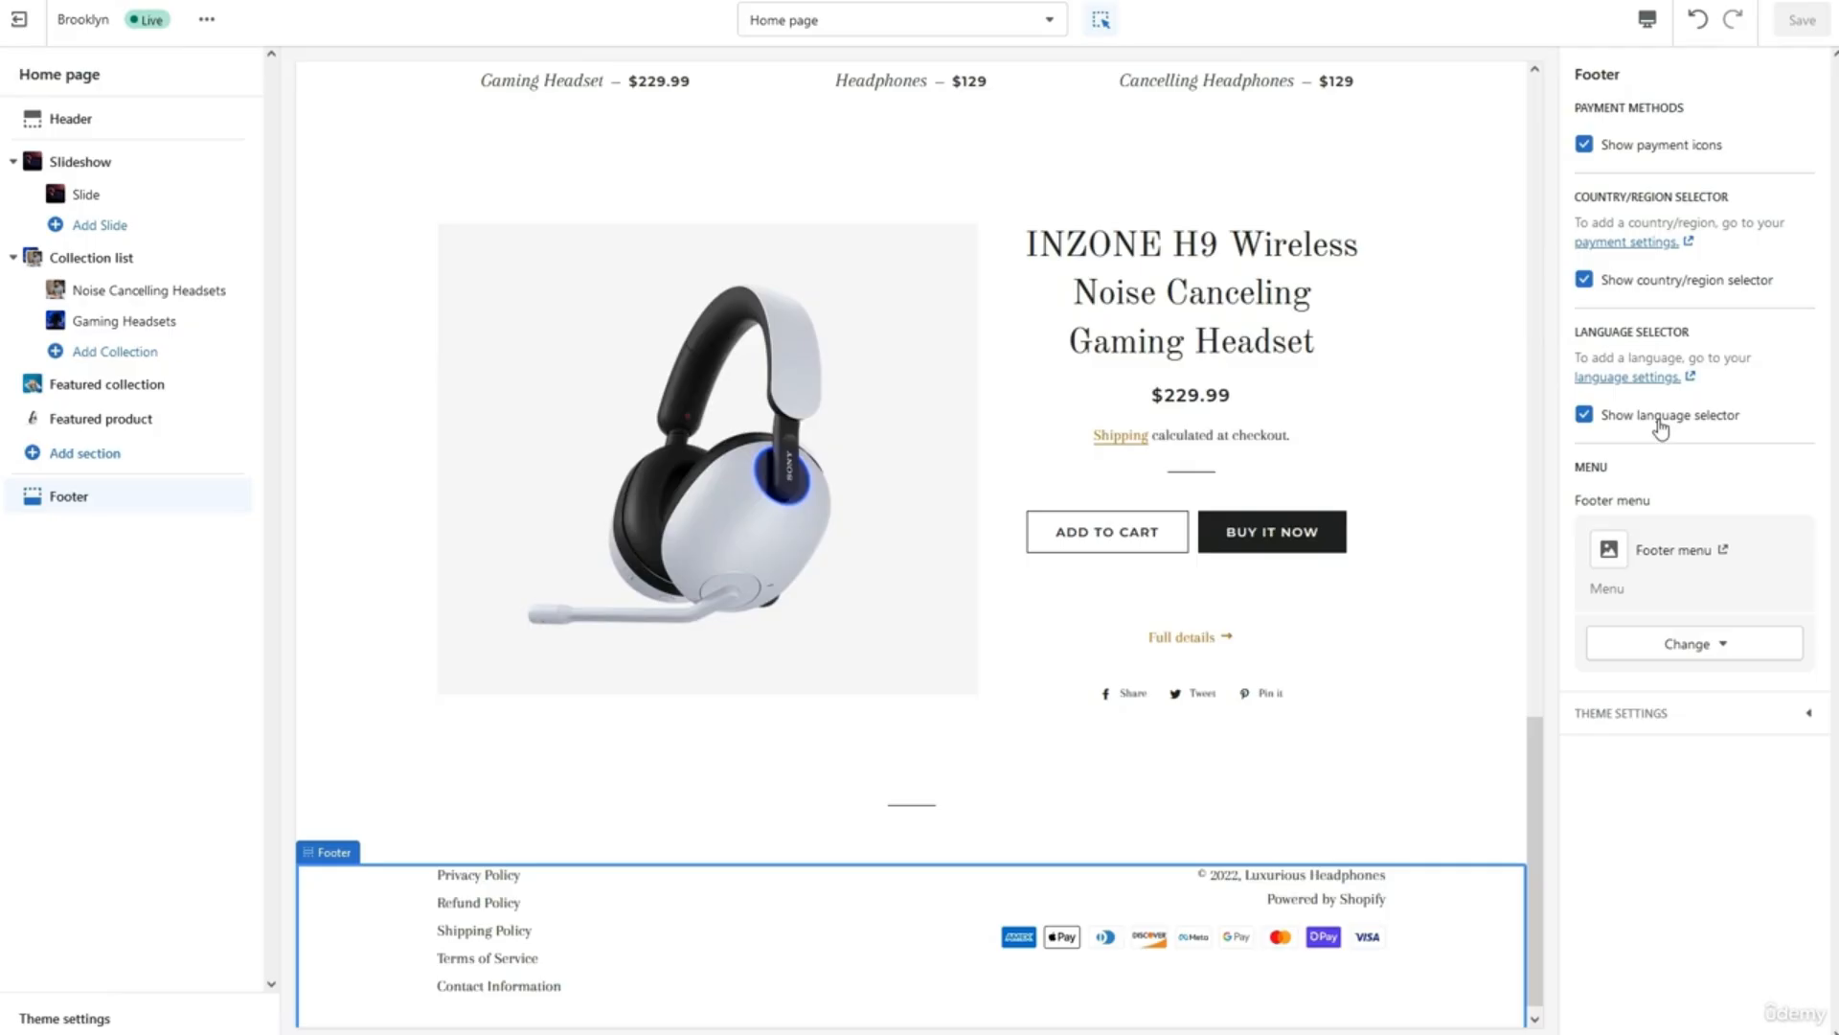
# Copy the sample Twitter, Facebook and Instagram URLs into the social link fields and save the theme.
pyautogui.click(1660, 725)
pyautogui.scroll(-5, 1641, 777)
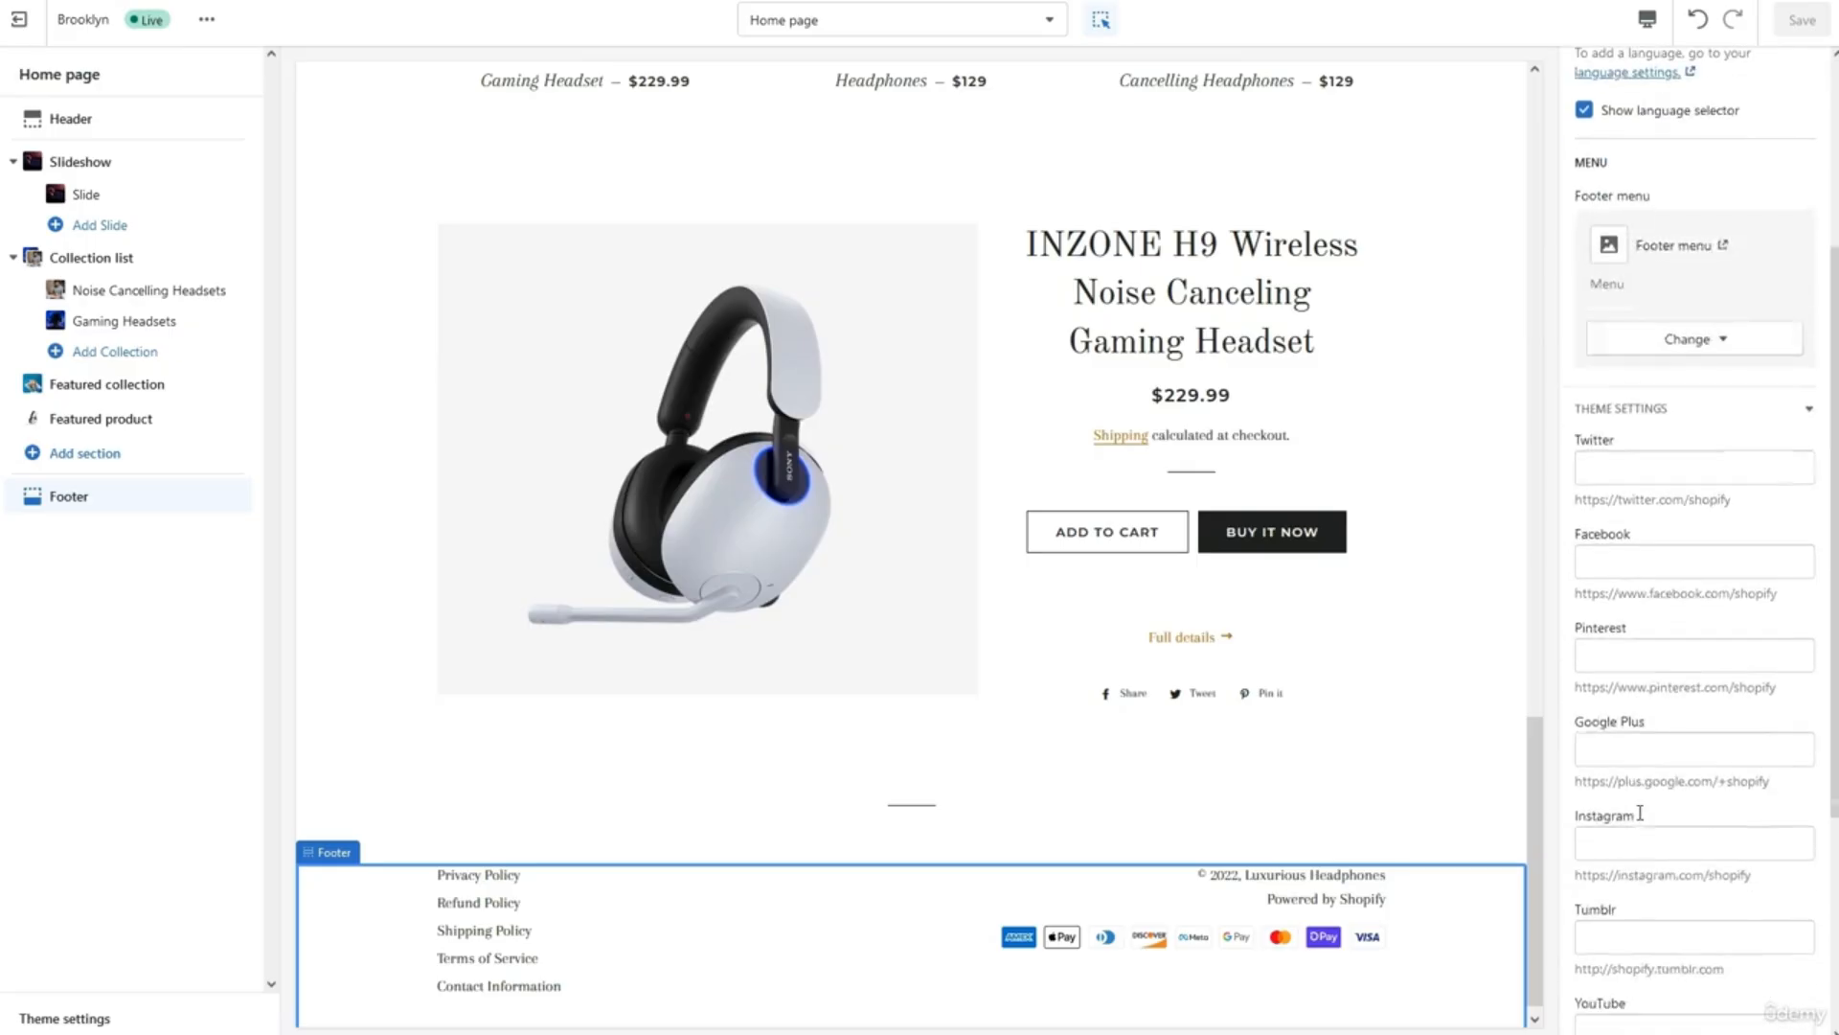
pyautogui.tripleClick(1667, 311)
pyautogui.hotkey('ctrl', 'c')
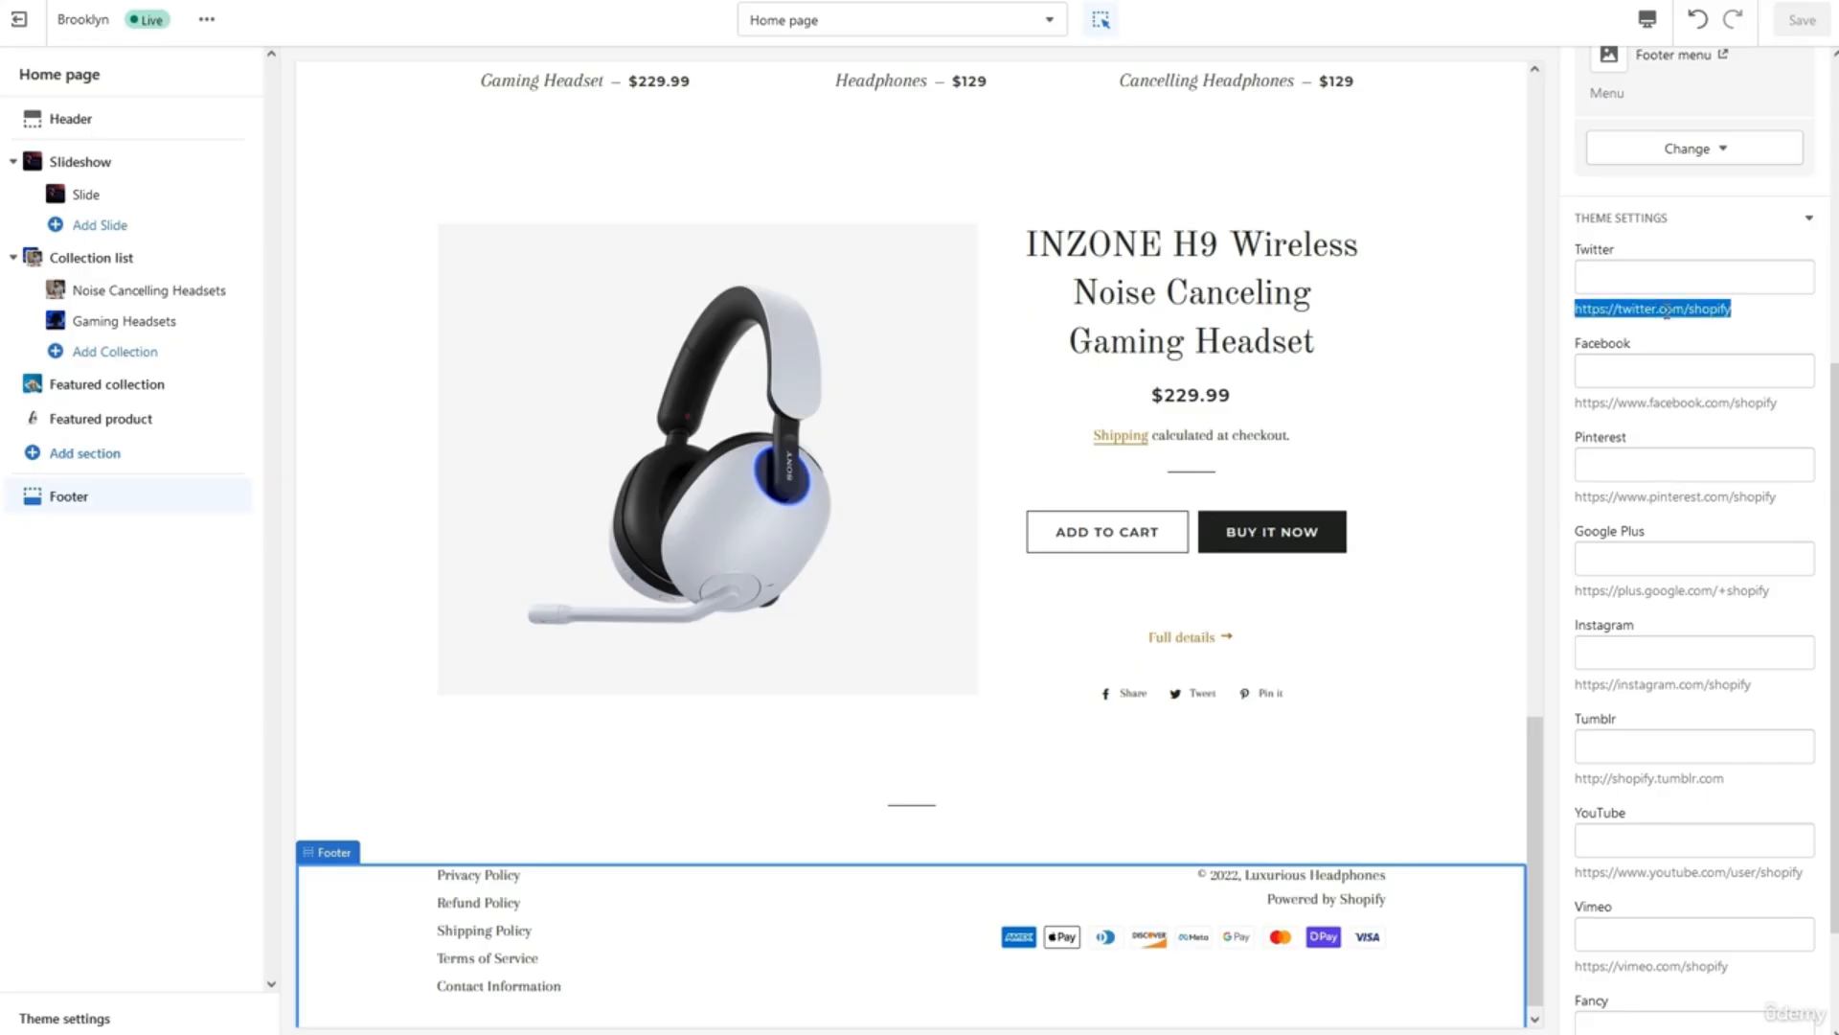
pyautogui.click(1647, 282)
pyautogui.hotkey('ctrl', 'v')
pyautogui.tripleClick(1640, 404)
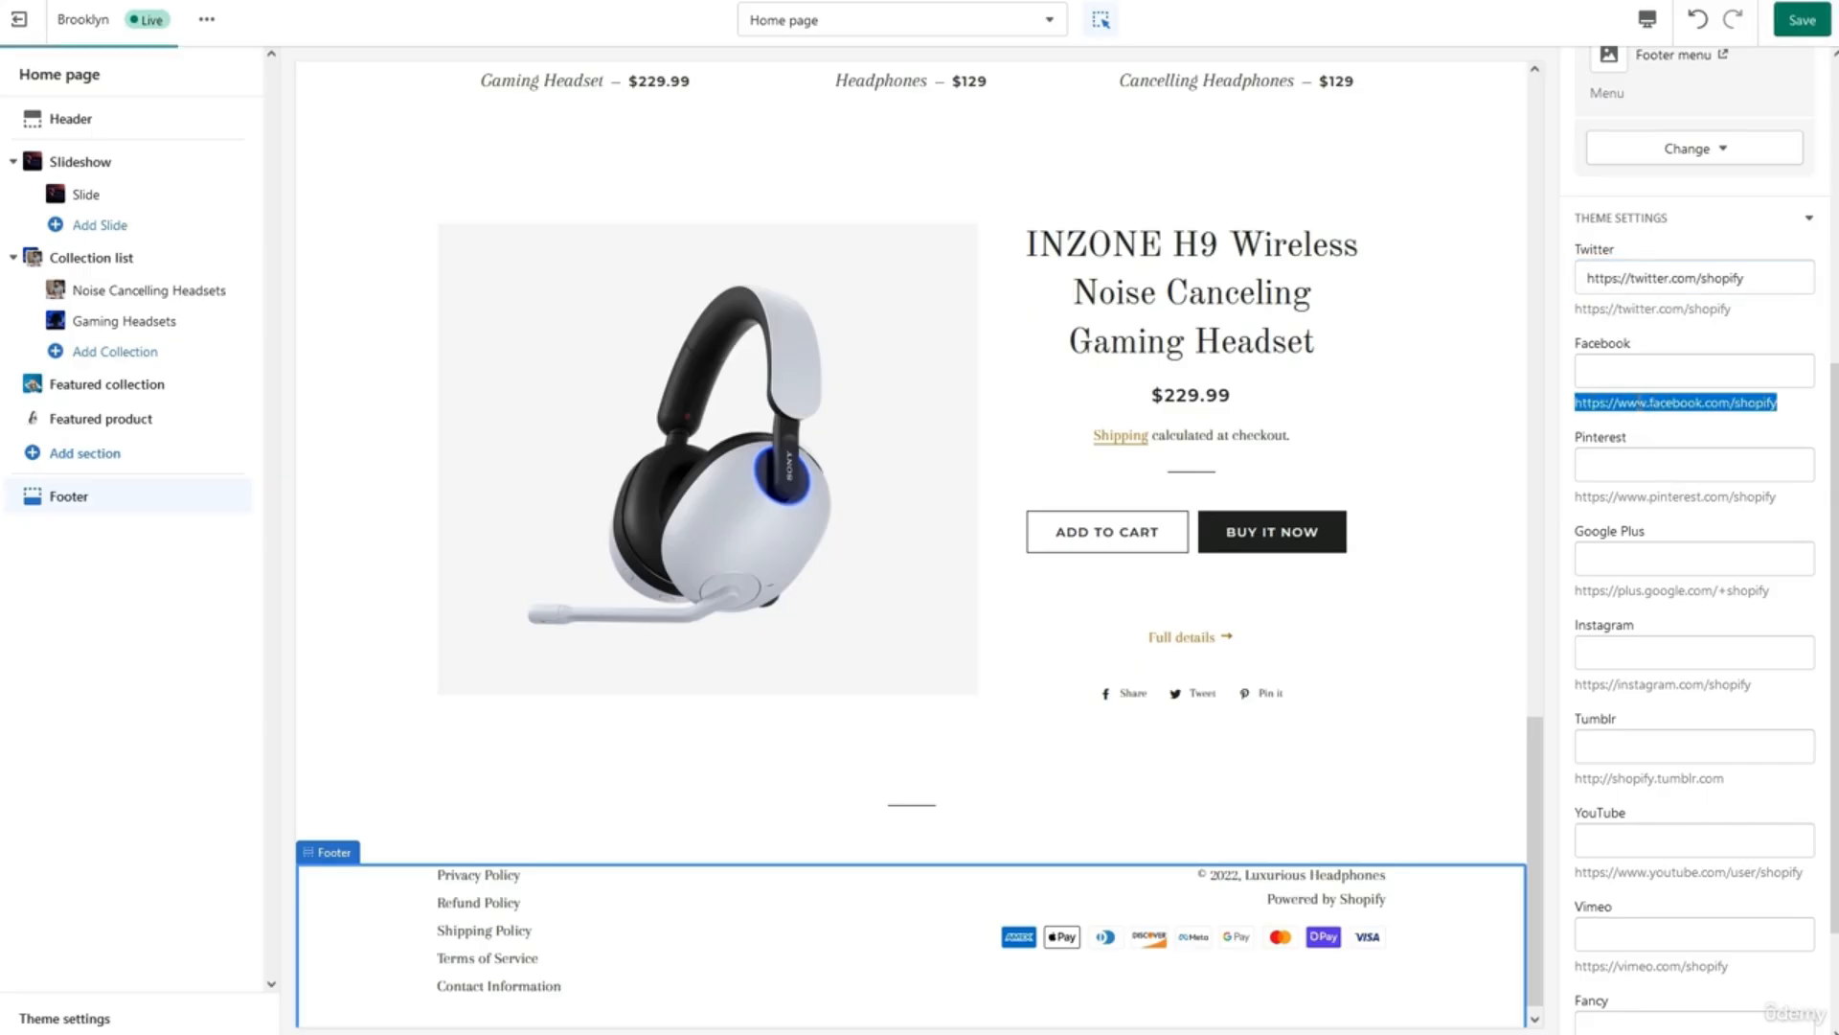
pyautogui.click(1639, 372)
pyautogui.write('https://www.facebook.com/shopify')
pyautogui.tripleClick(1646, 686)
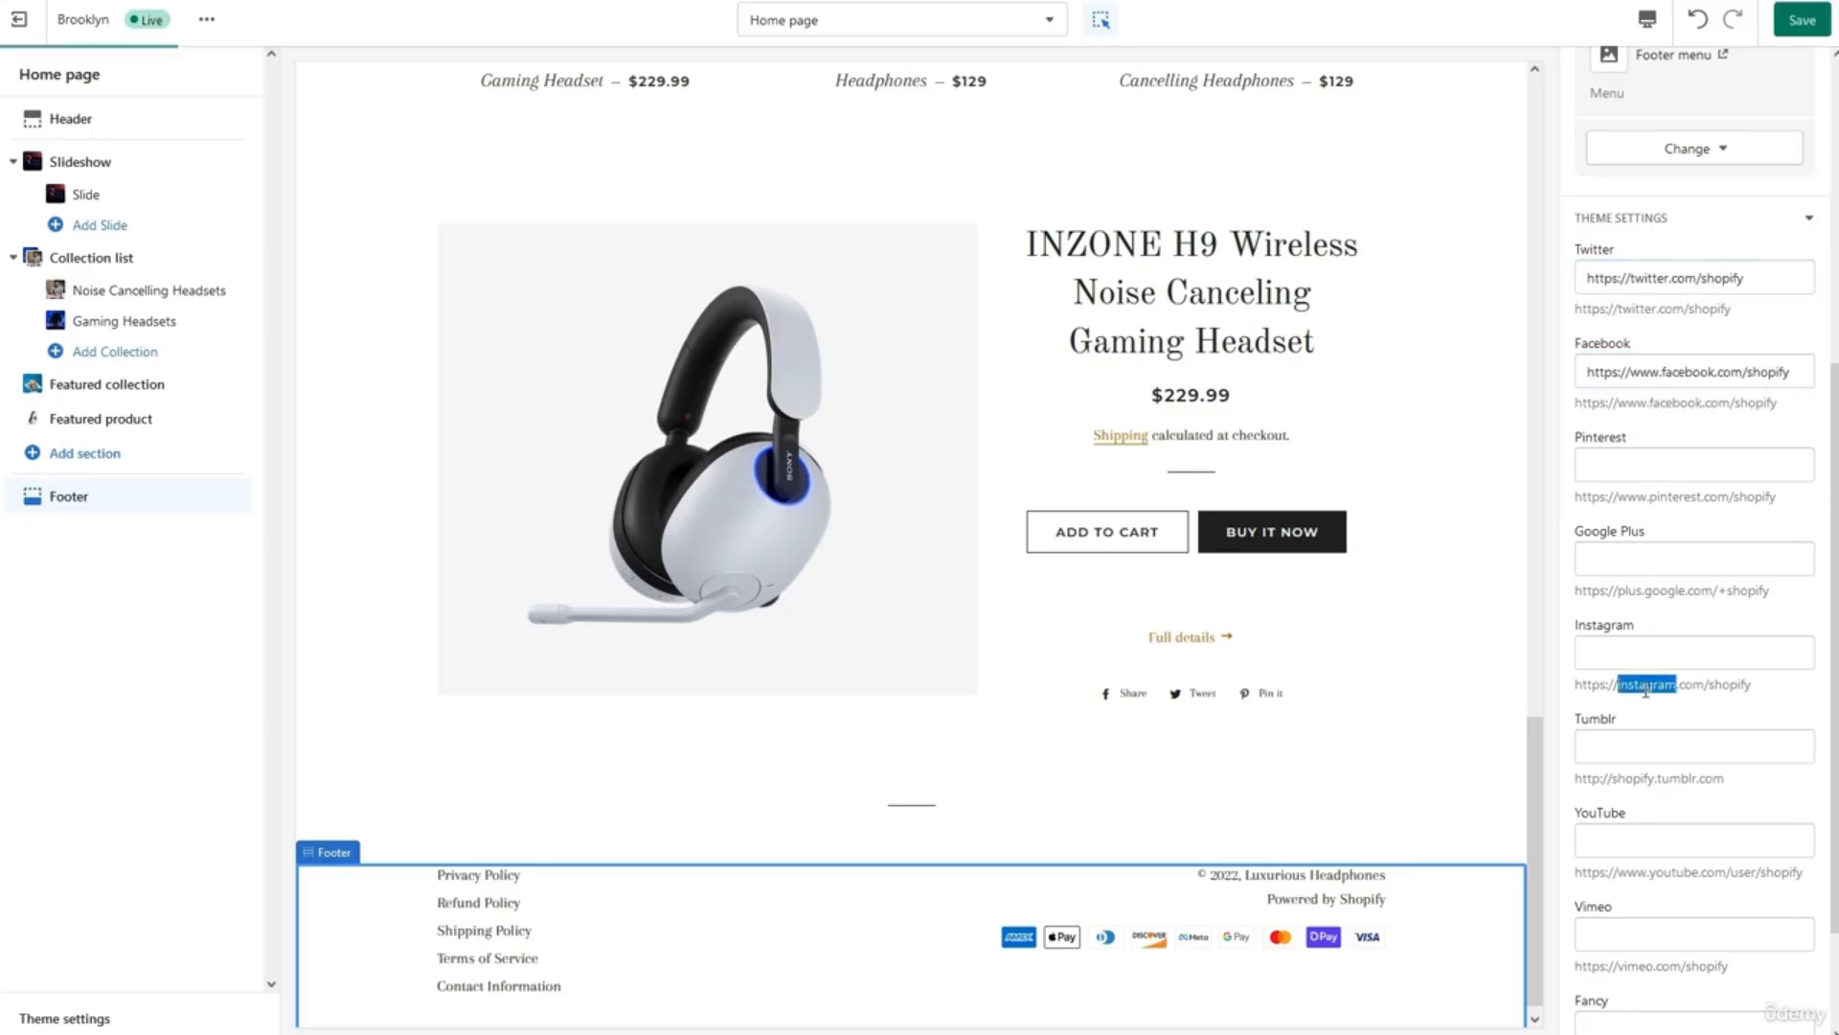
pyautogui.click(1633, 653)
pyautogui.write('https://instagram.com/shopify')
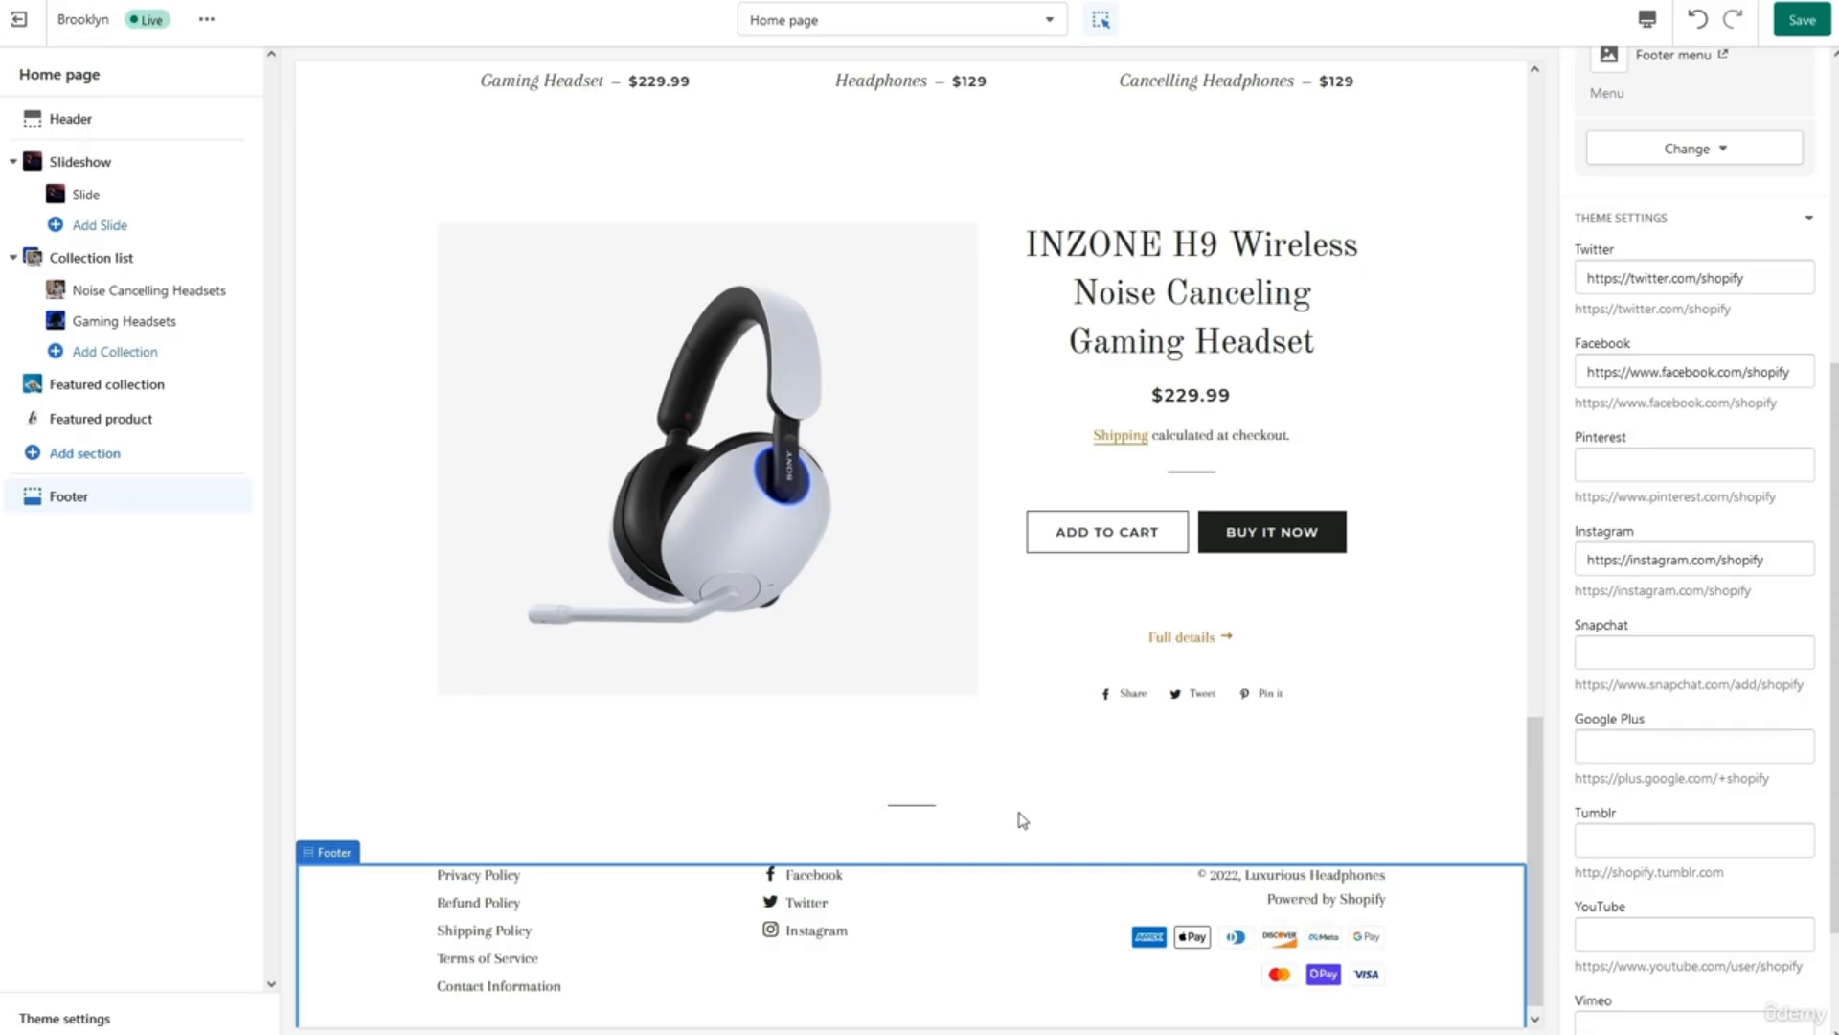
pyautogui.scroll(20, 1020, 815)
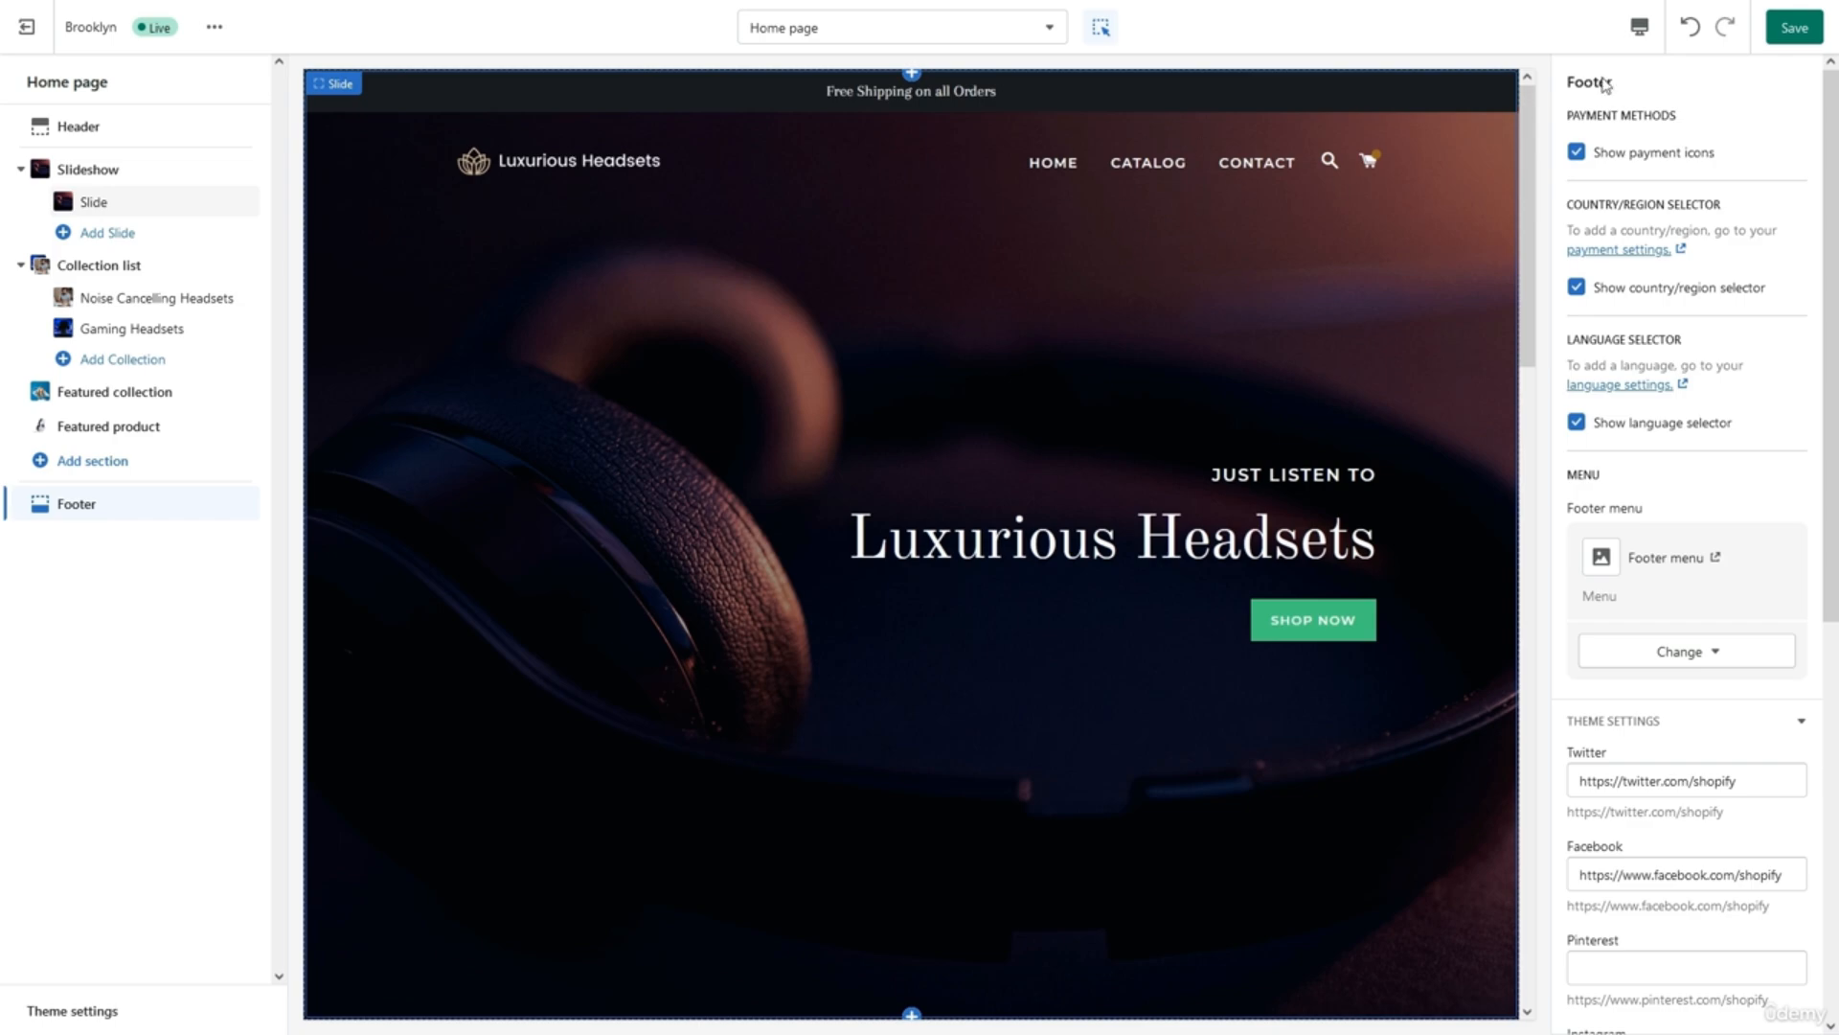
pyautogui.hotkey('ctrl', 's')
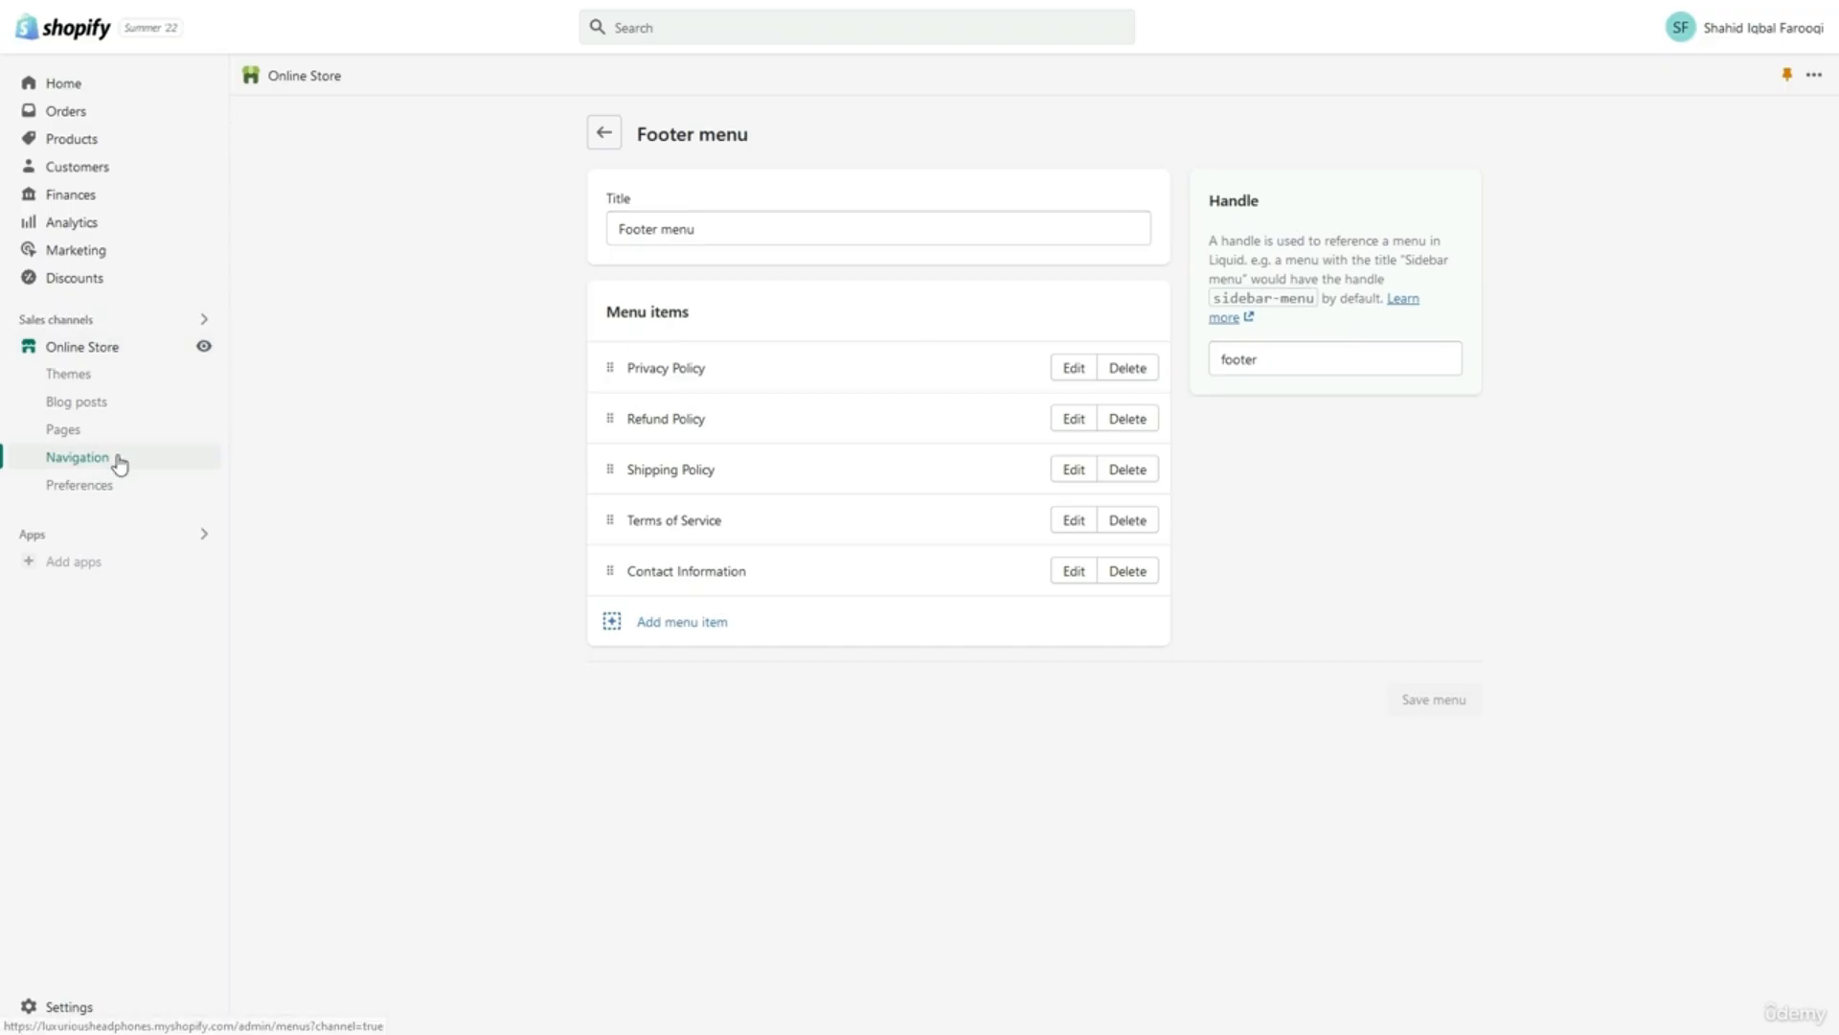
# Open the Main menu and delete its Home and Catalog items, leaving only Contact.
pyautogui.click(79, 457)
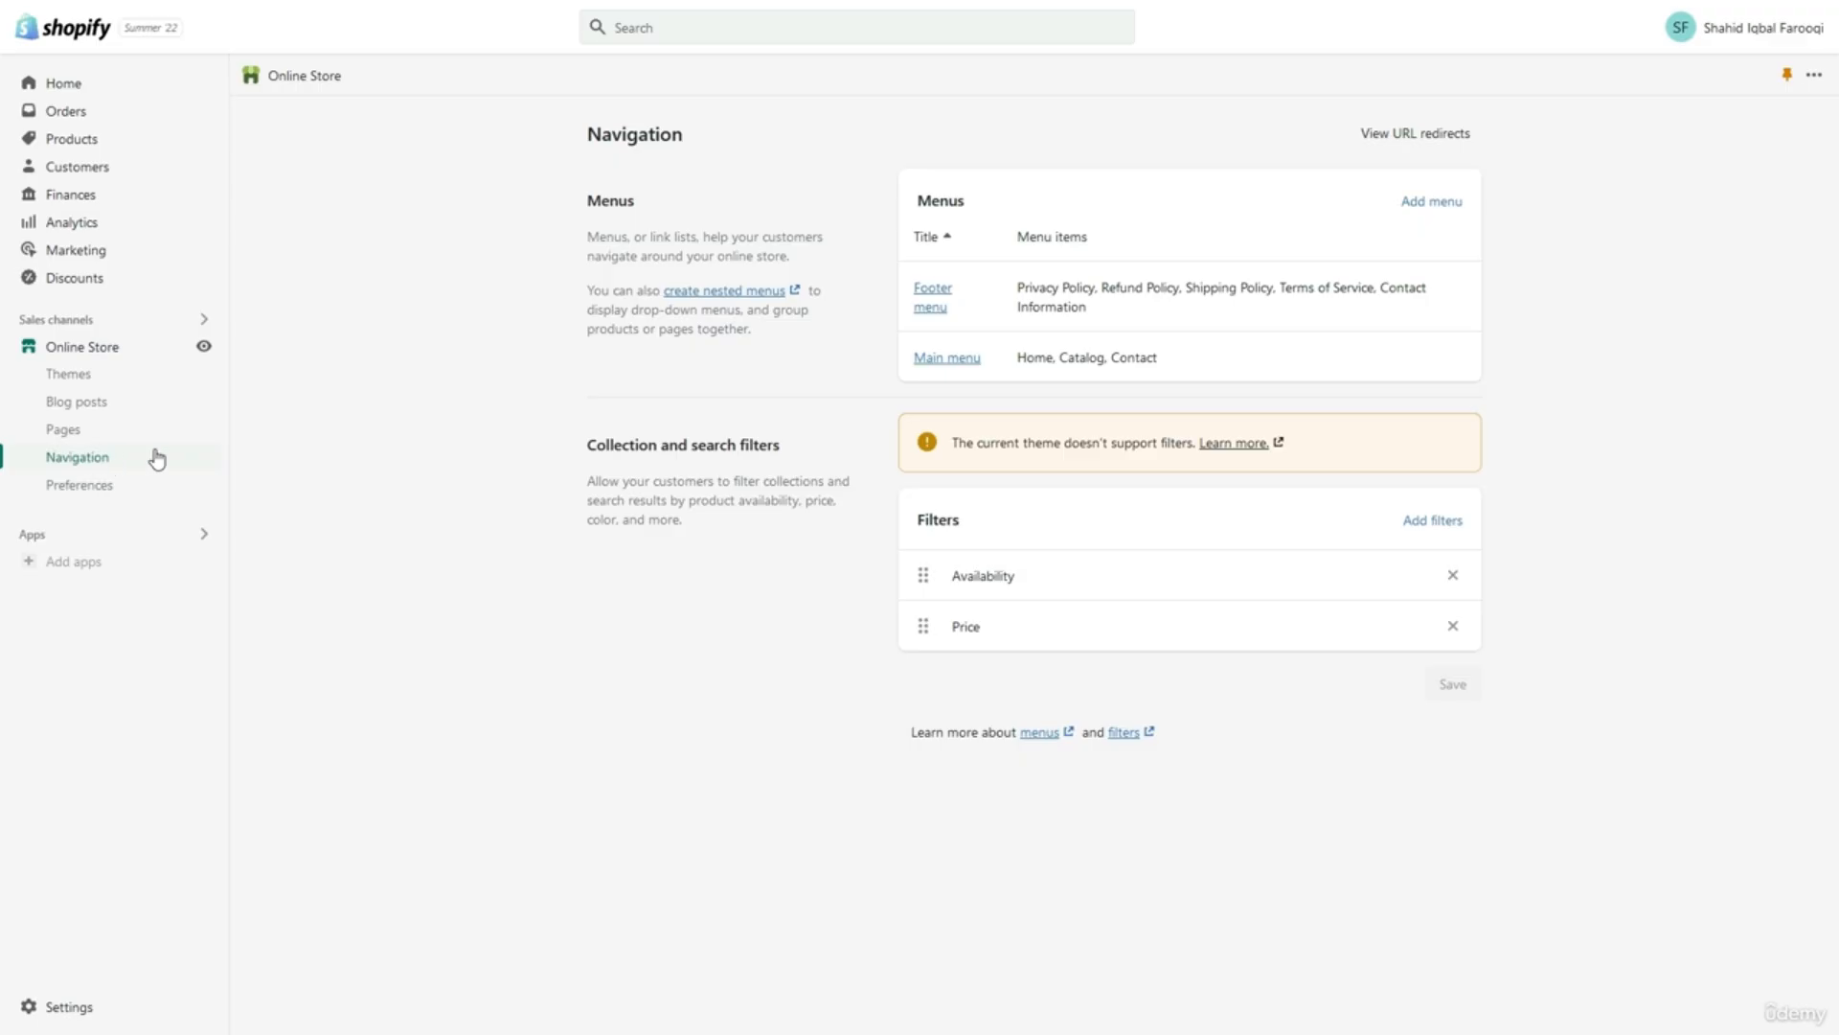
pyautogui.click(930, 365)
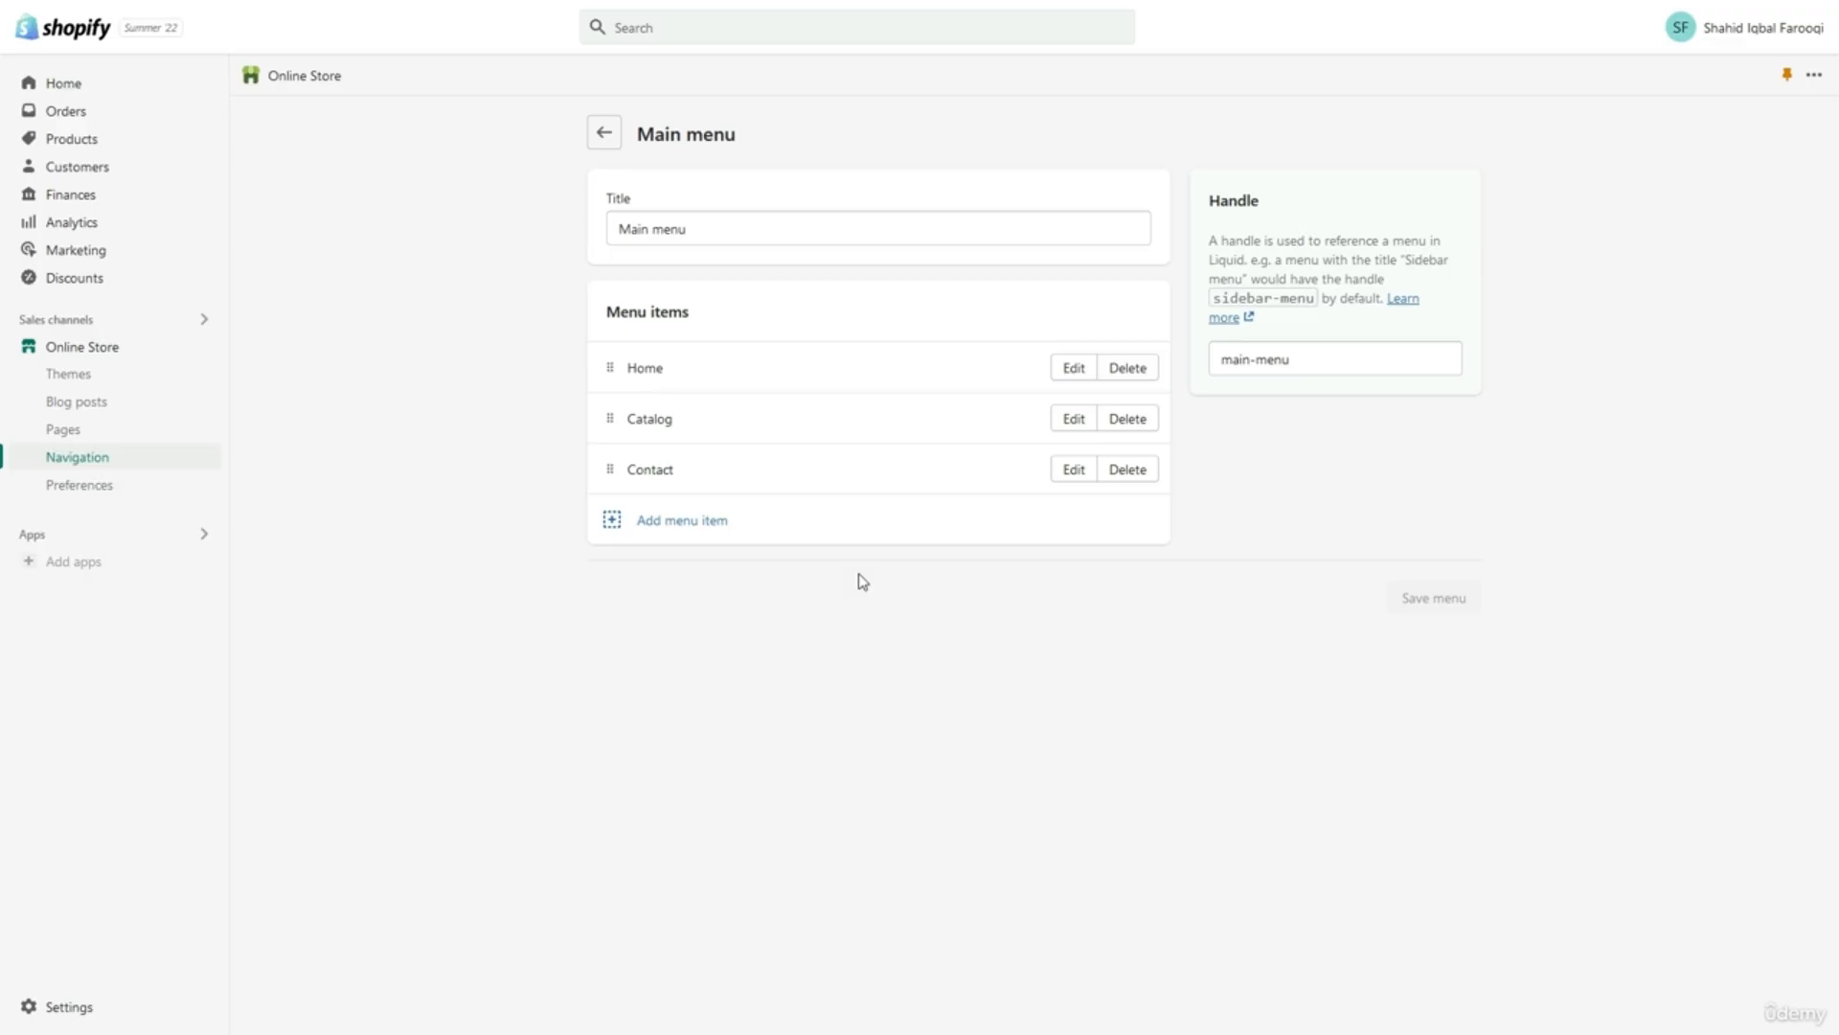
pyautogui.click(1136, 373)
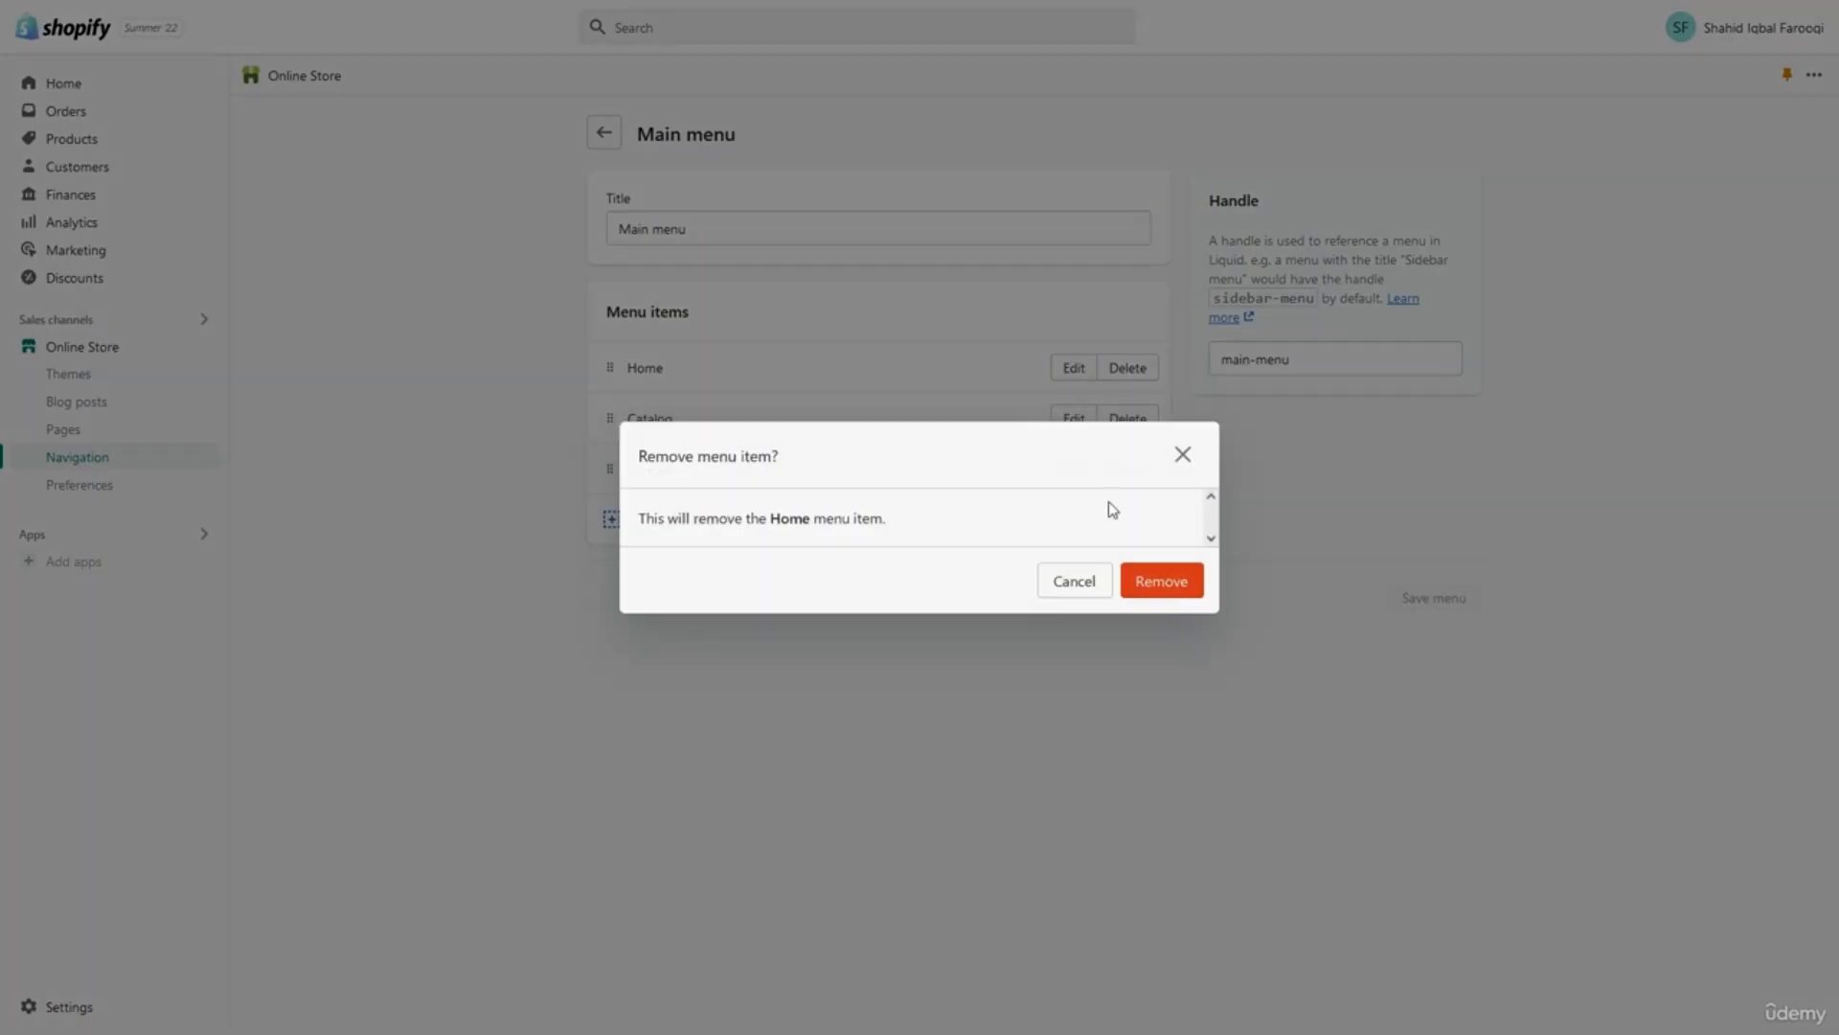
pyautogui.click(1167, 580)
pyautogui.click(1131, 372)
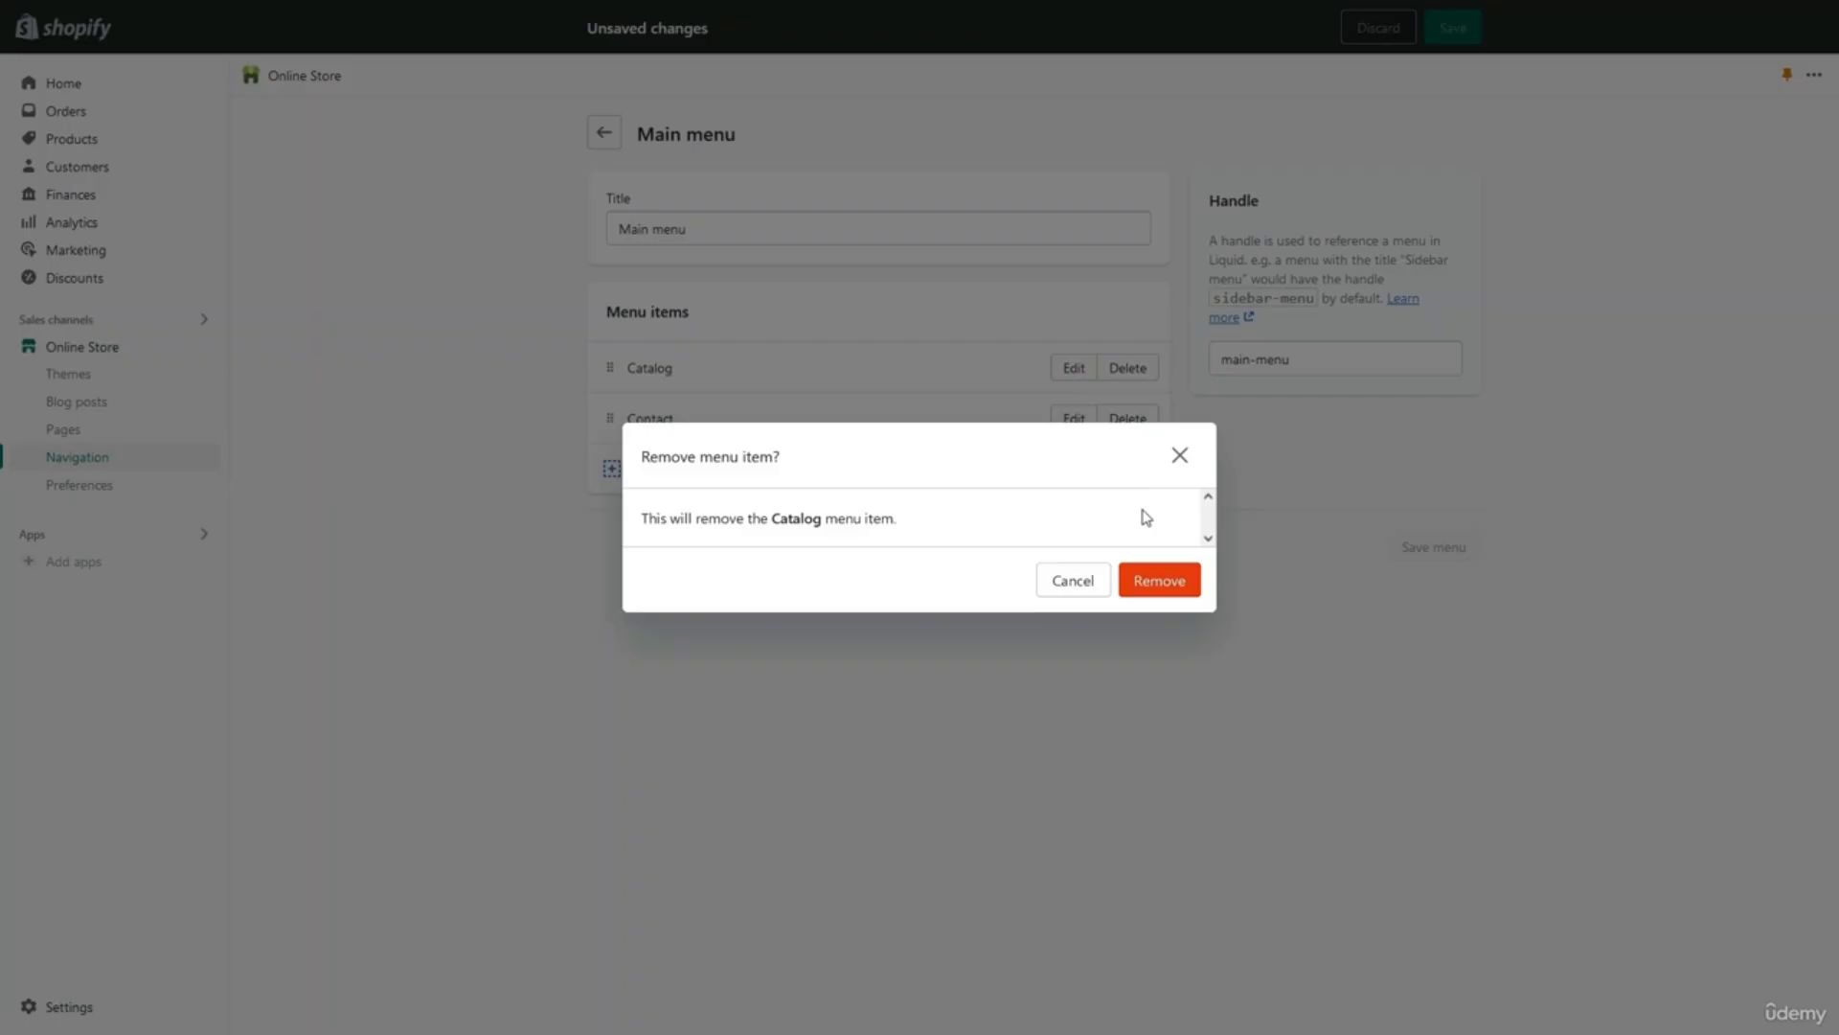
pyautogui.click(1162, 581)
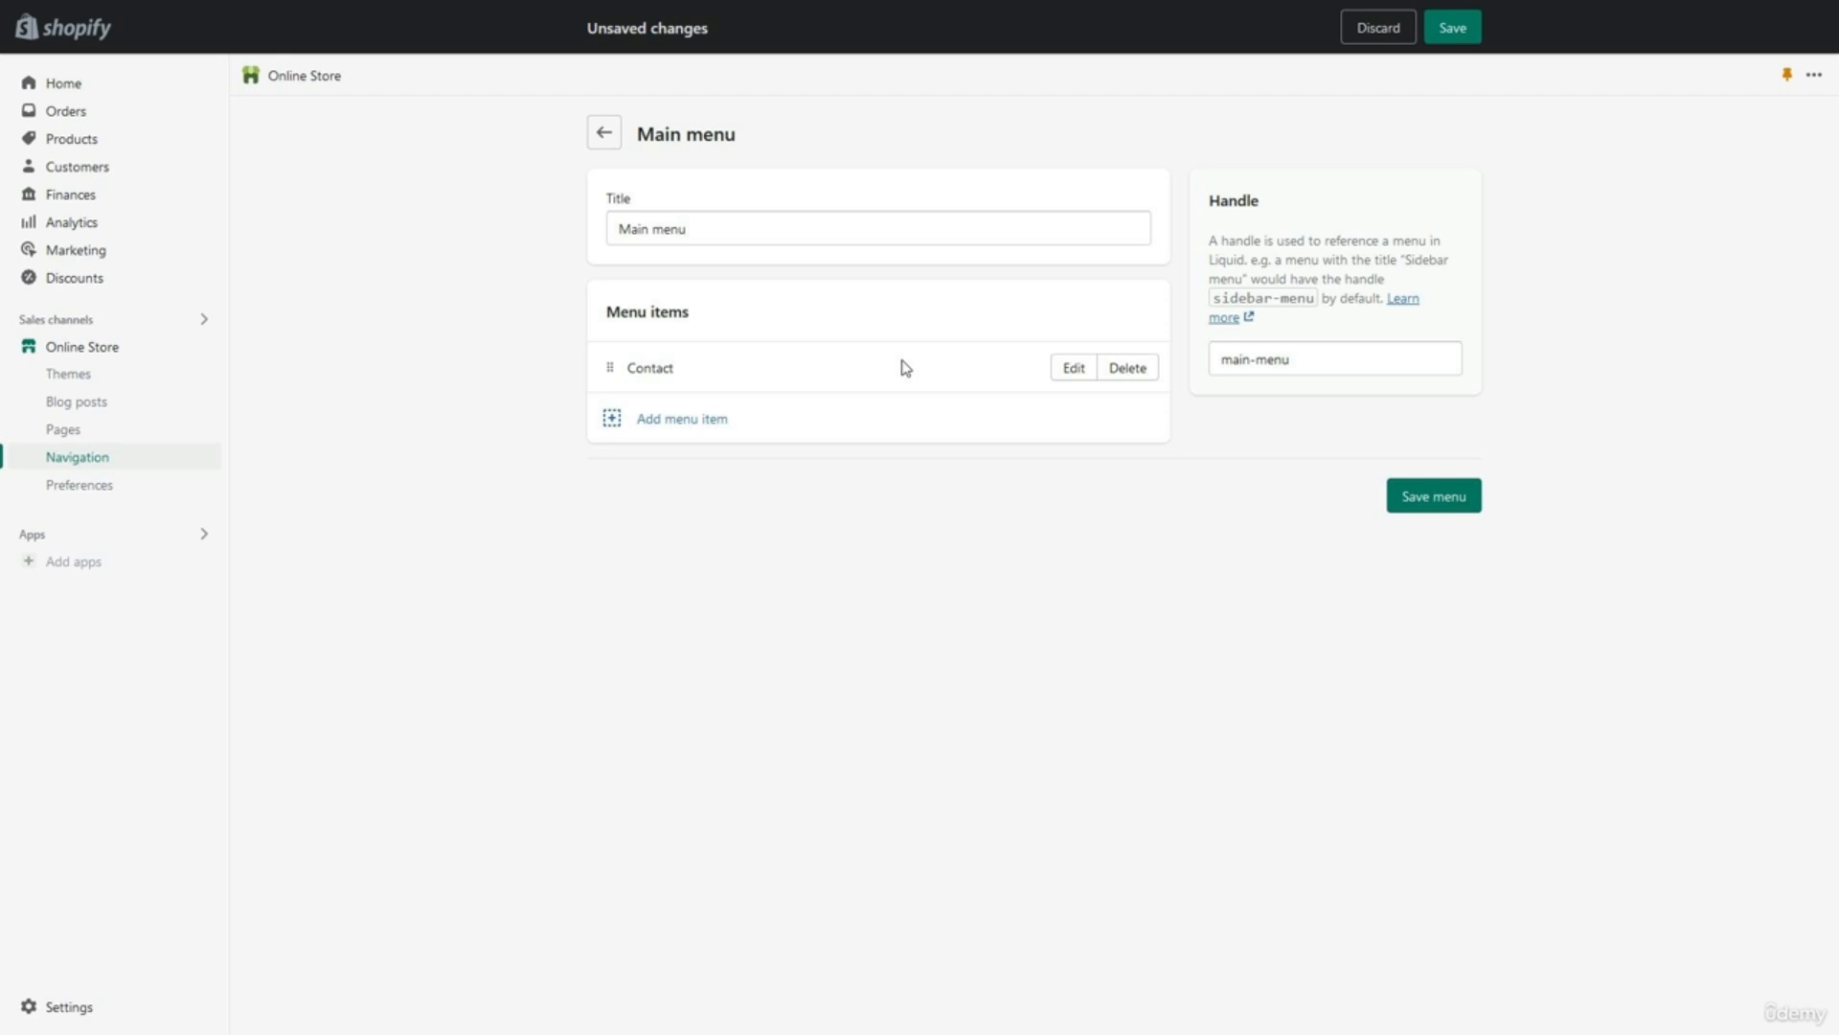
# Add a Main menu item named Gaming linking to the Gaming Headsets collection.
pyautogui.click(881, 419)
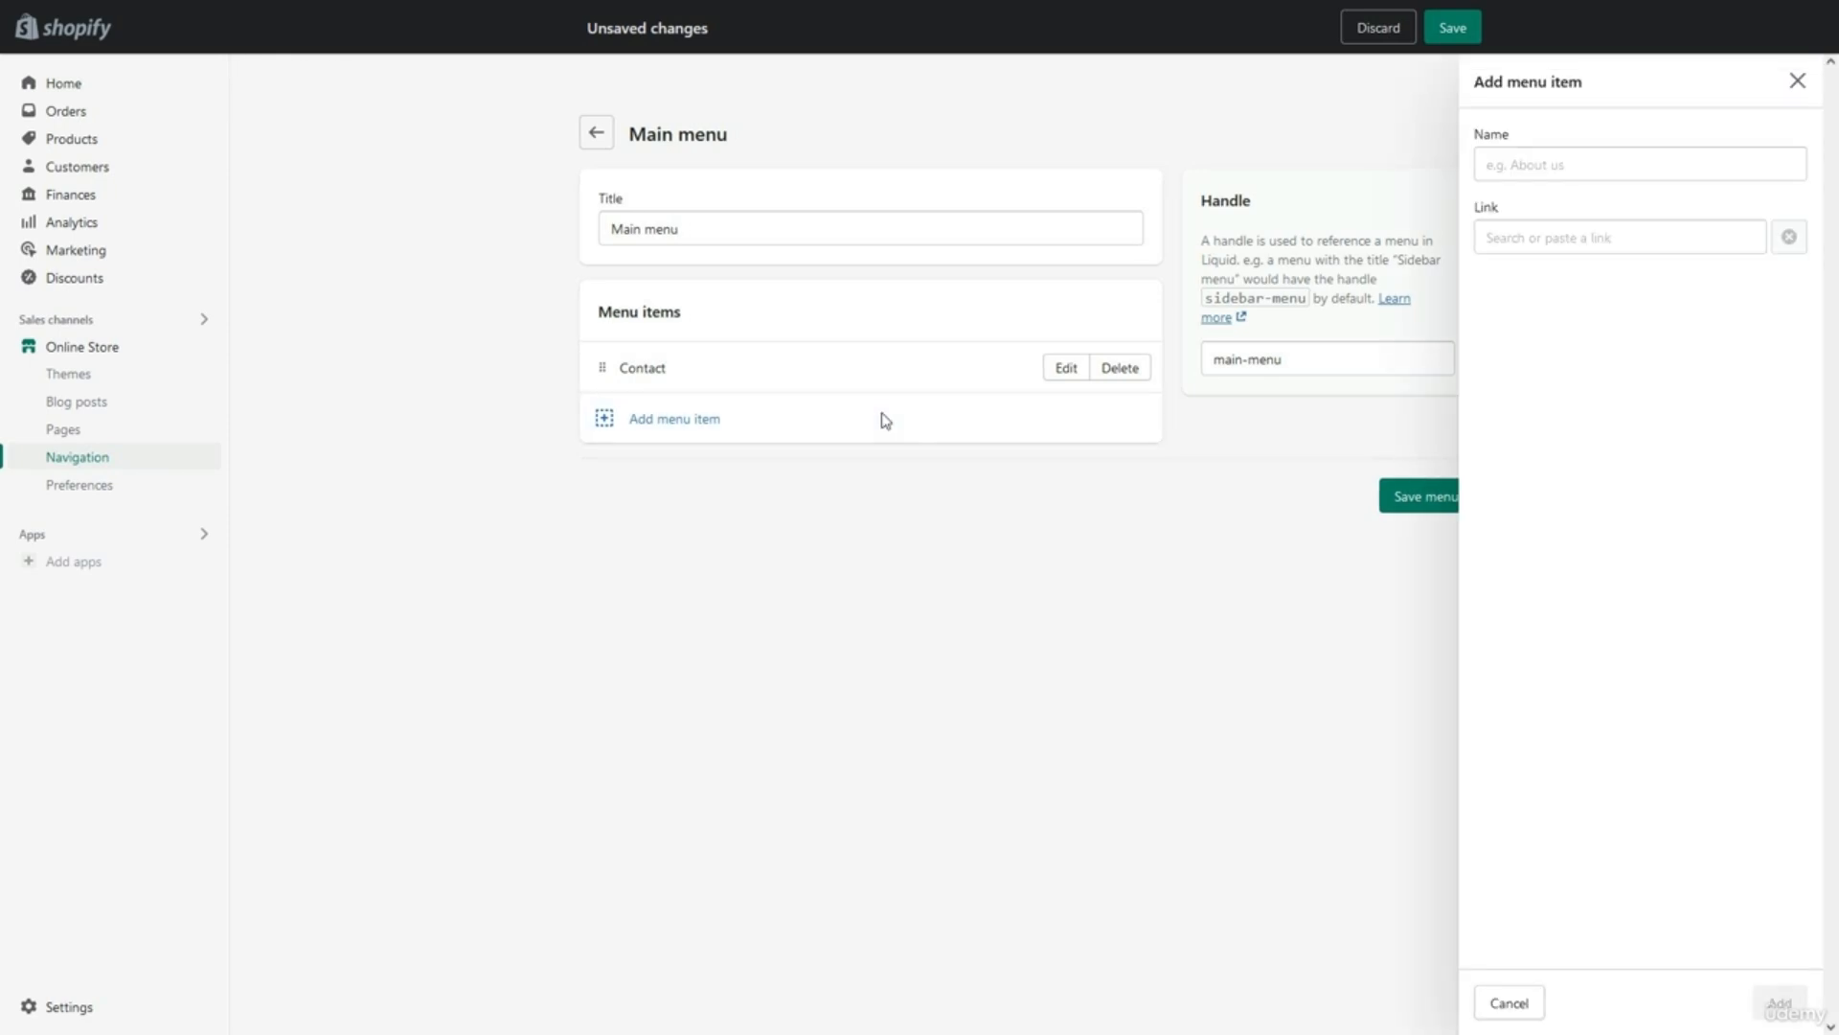
pyautogui.click(1510, 241)
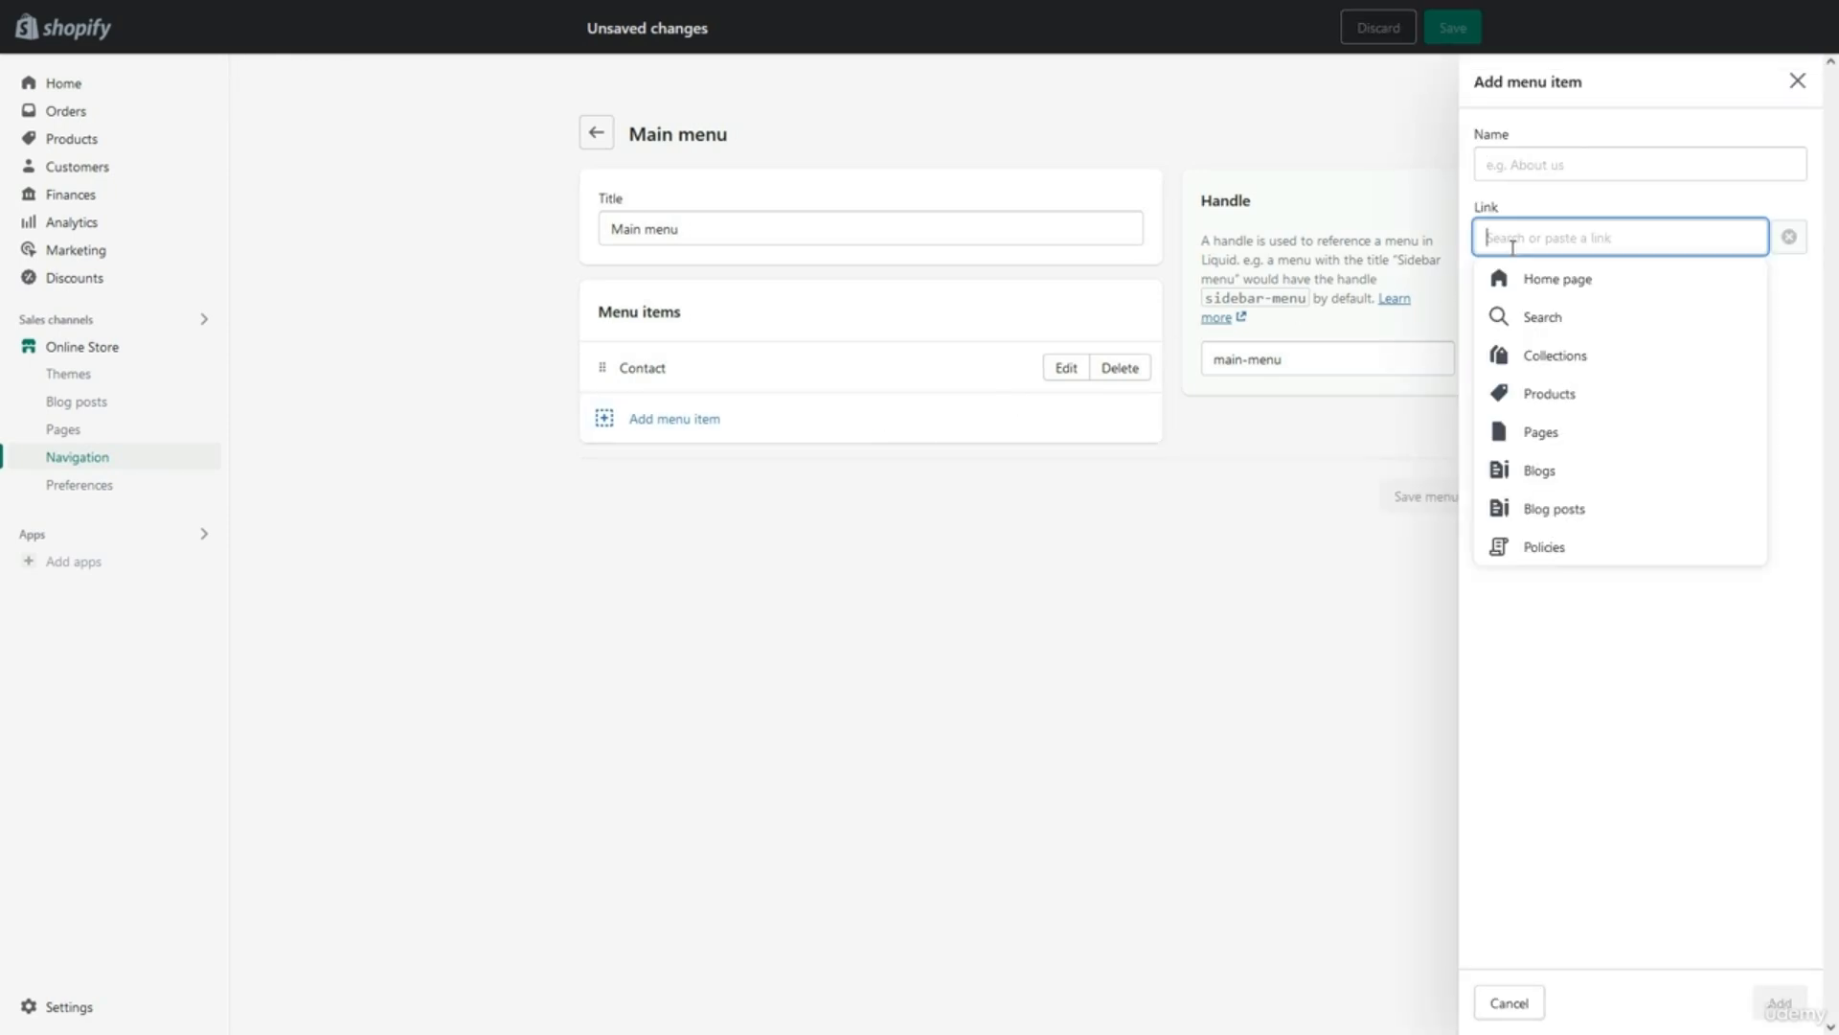
pyautogui.click(1553, 361)
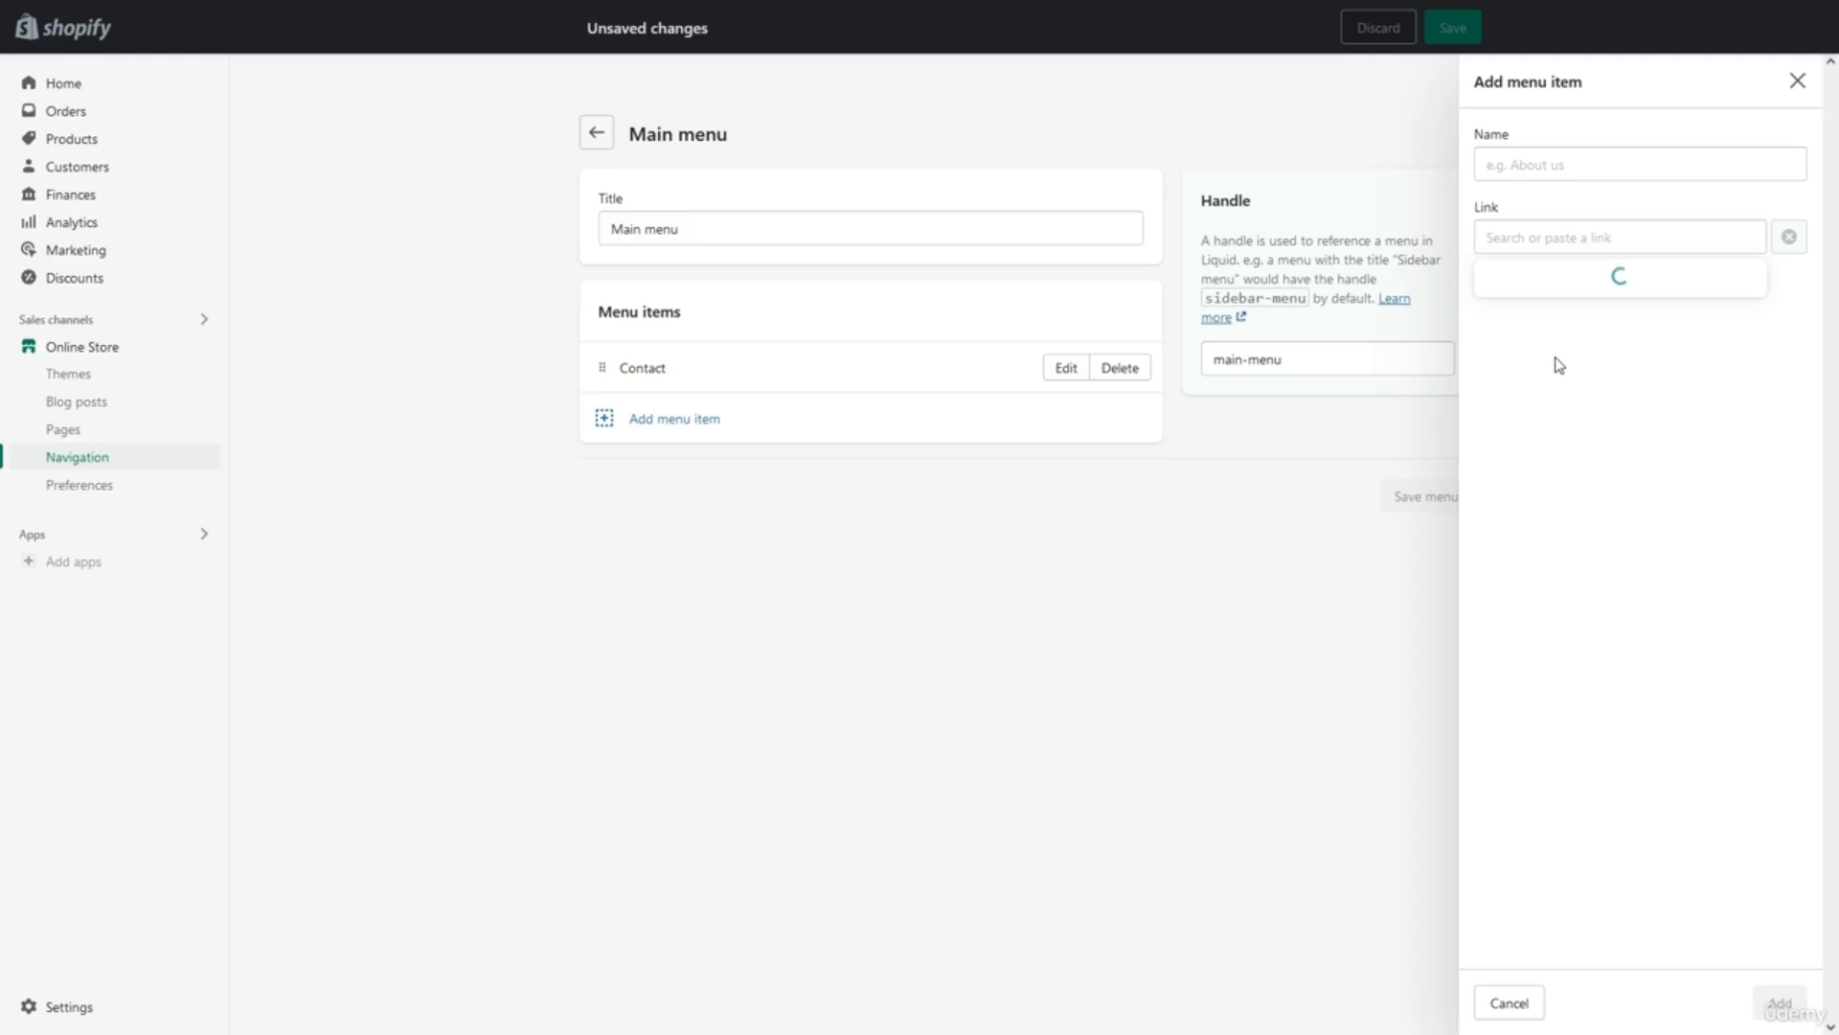
pyautogui.click(1560, 354)
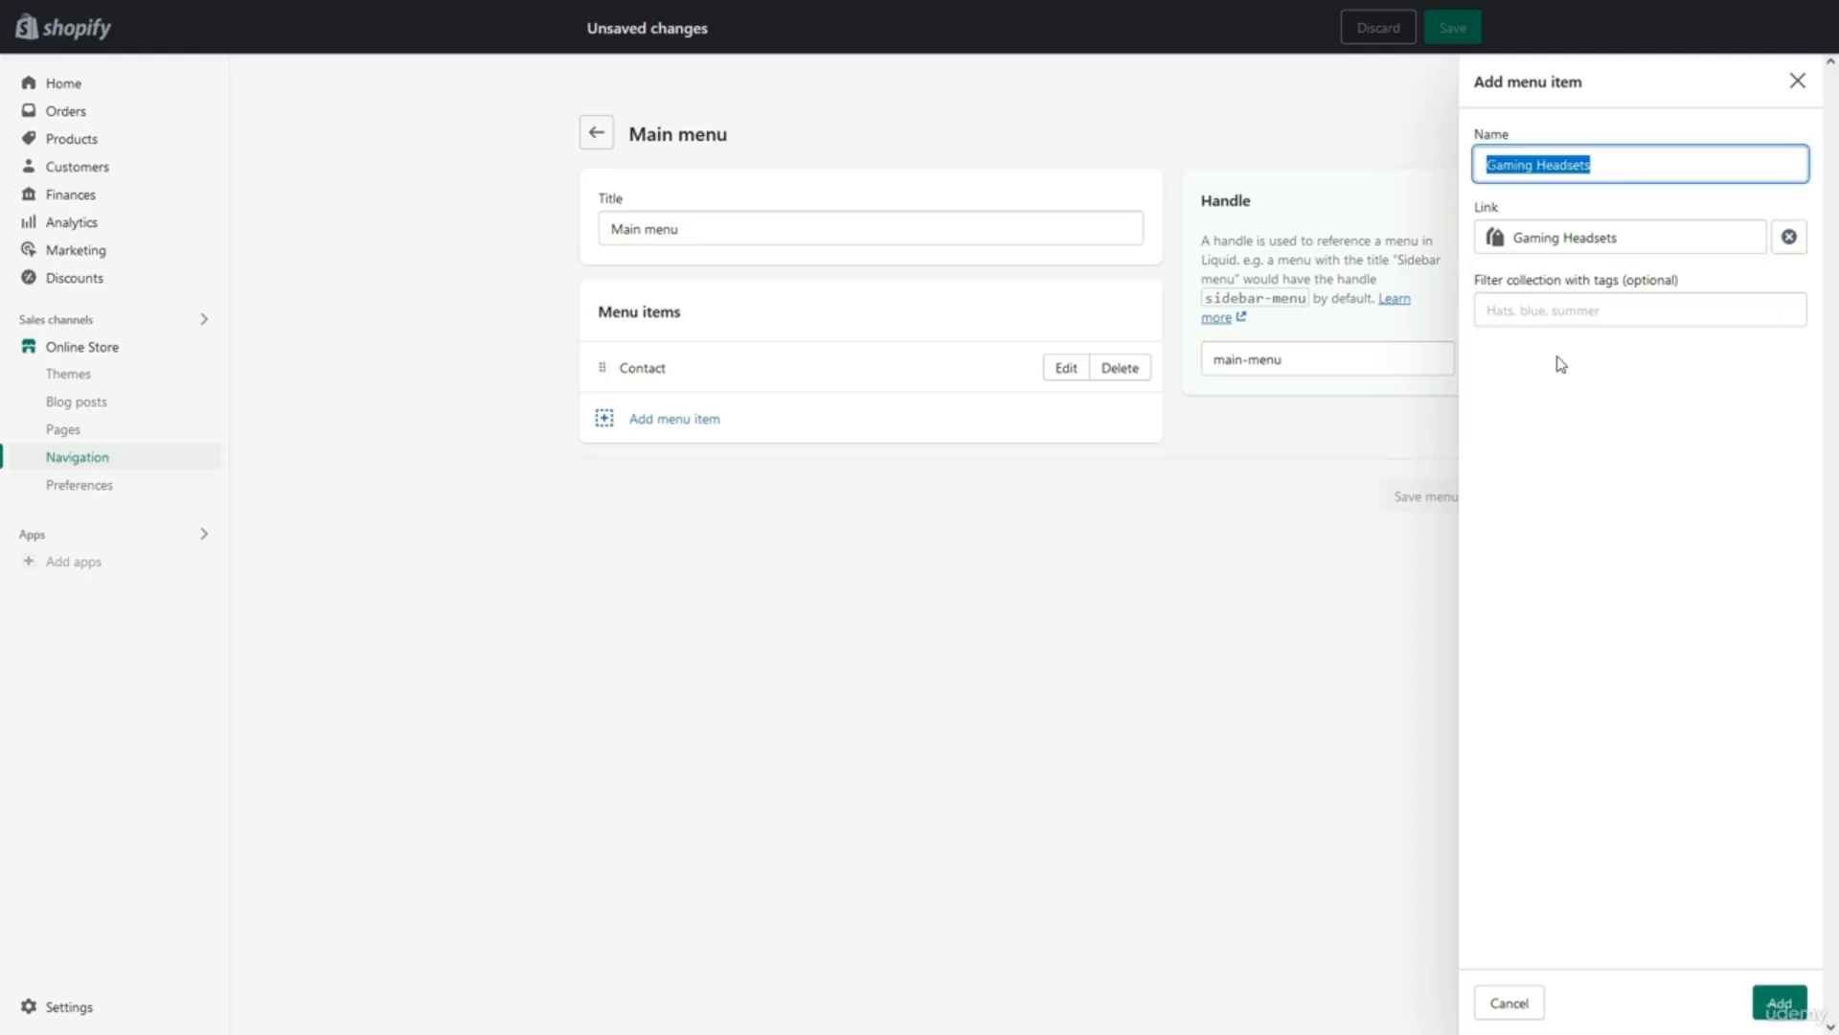
pyautogui.click(1616, 169)
pyautogui.press('BackSpace')
pyautogui.press('BackSpace')
pyautogui.press('BackSpace')
pyautogui.press('BackSpace')
pyautogui.press('BackSpace')
pyautogui.press('BackSpace')
pyautogui.press('BackSpace')
pyautogui.press('BackSpace')
pyautogui.press('BackSpace')
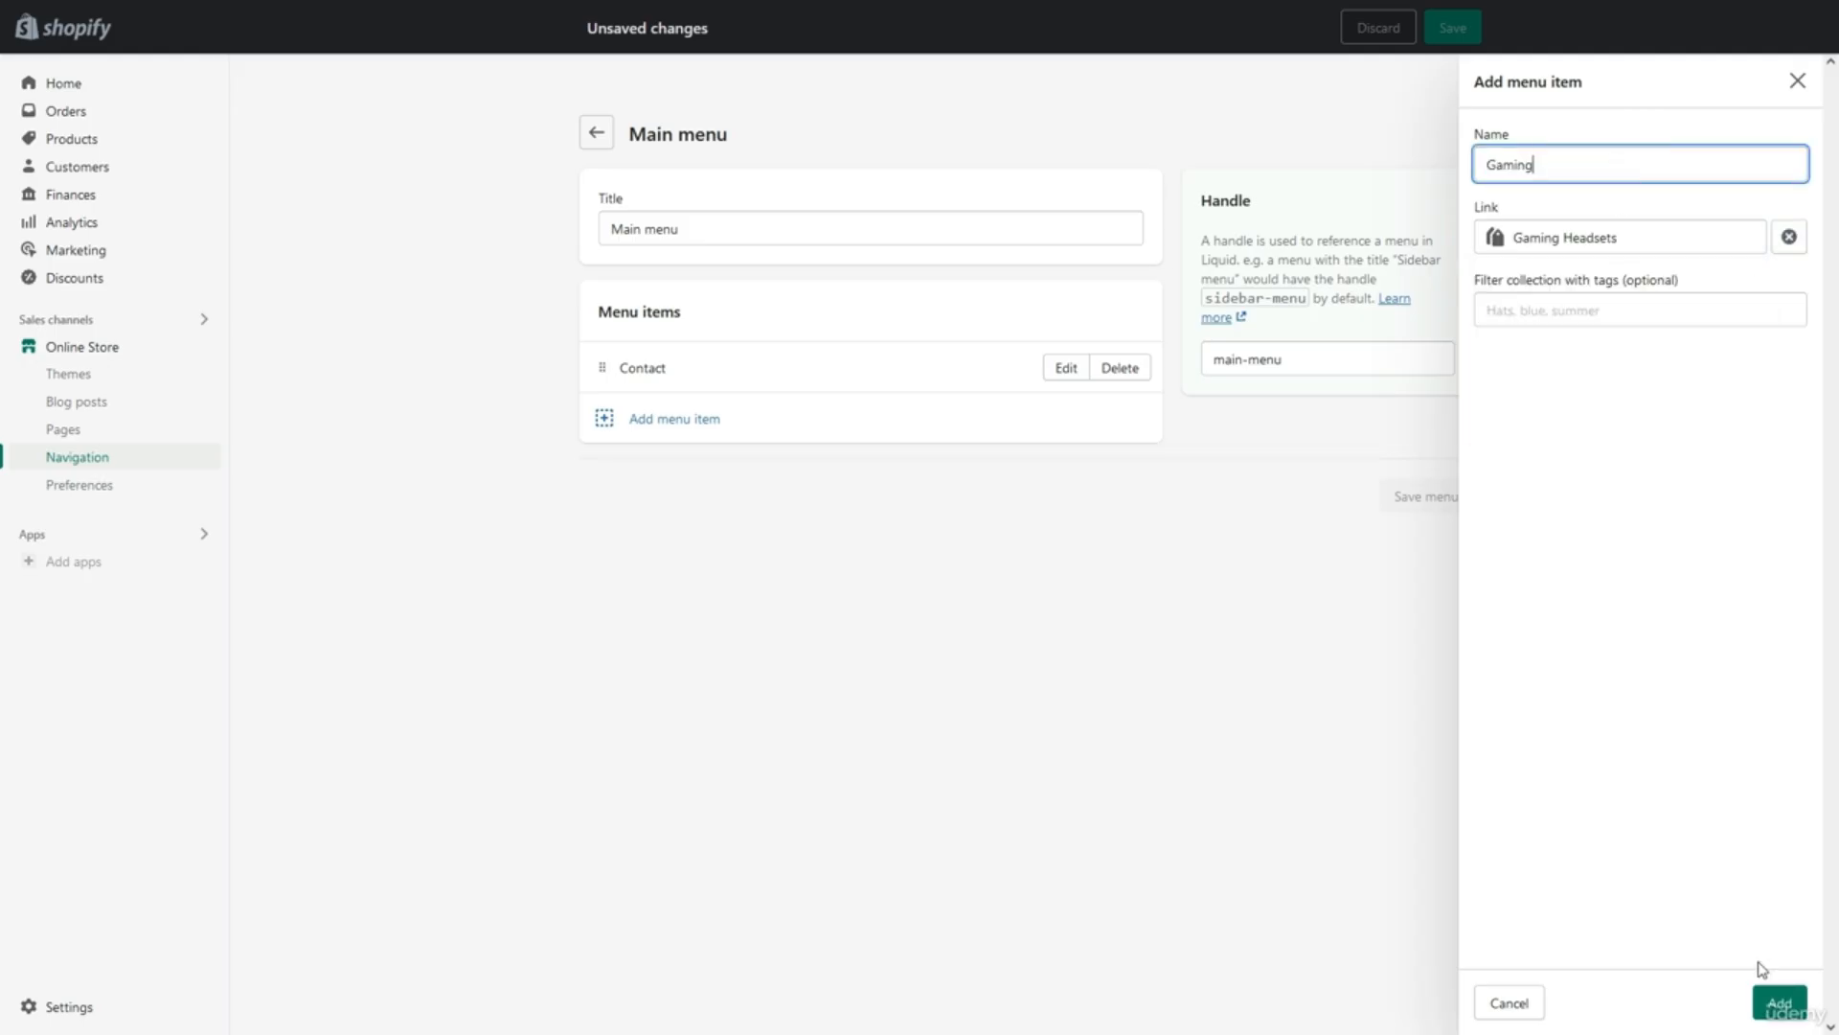
pyautogui.click(1775, 998)
# Add a Noise-Cancelling item linking to the Noise Cancelling Headsets collection.
pyautogui.click(998, 466)
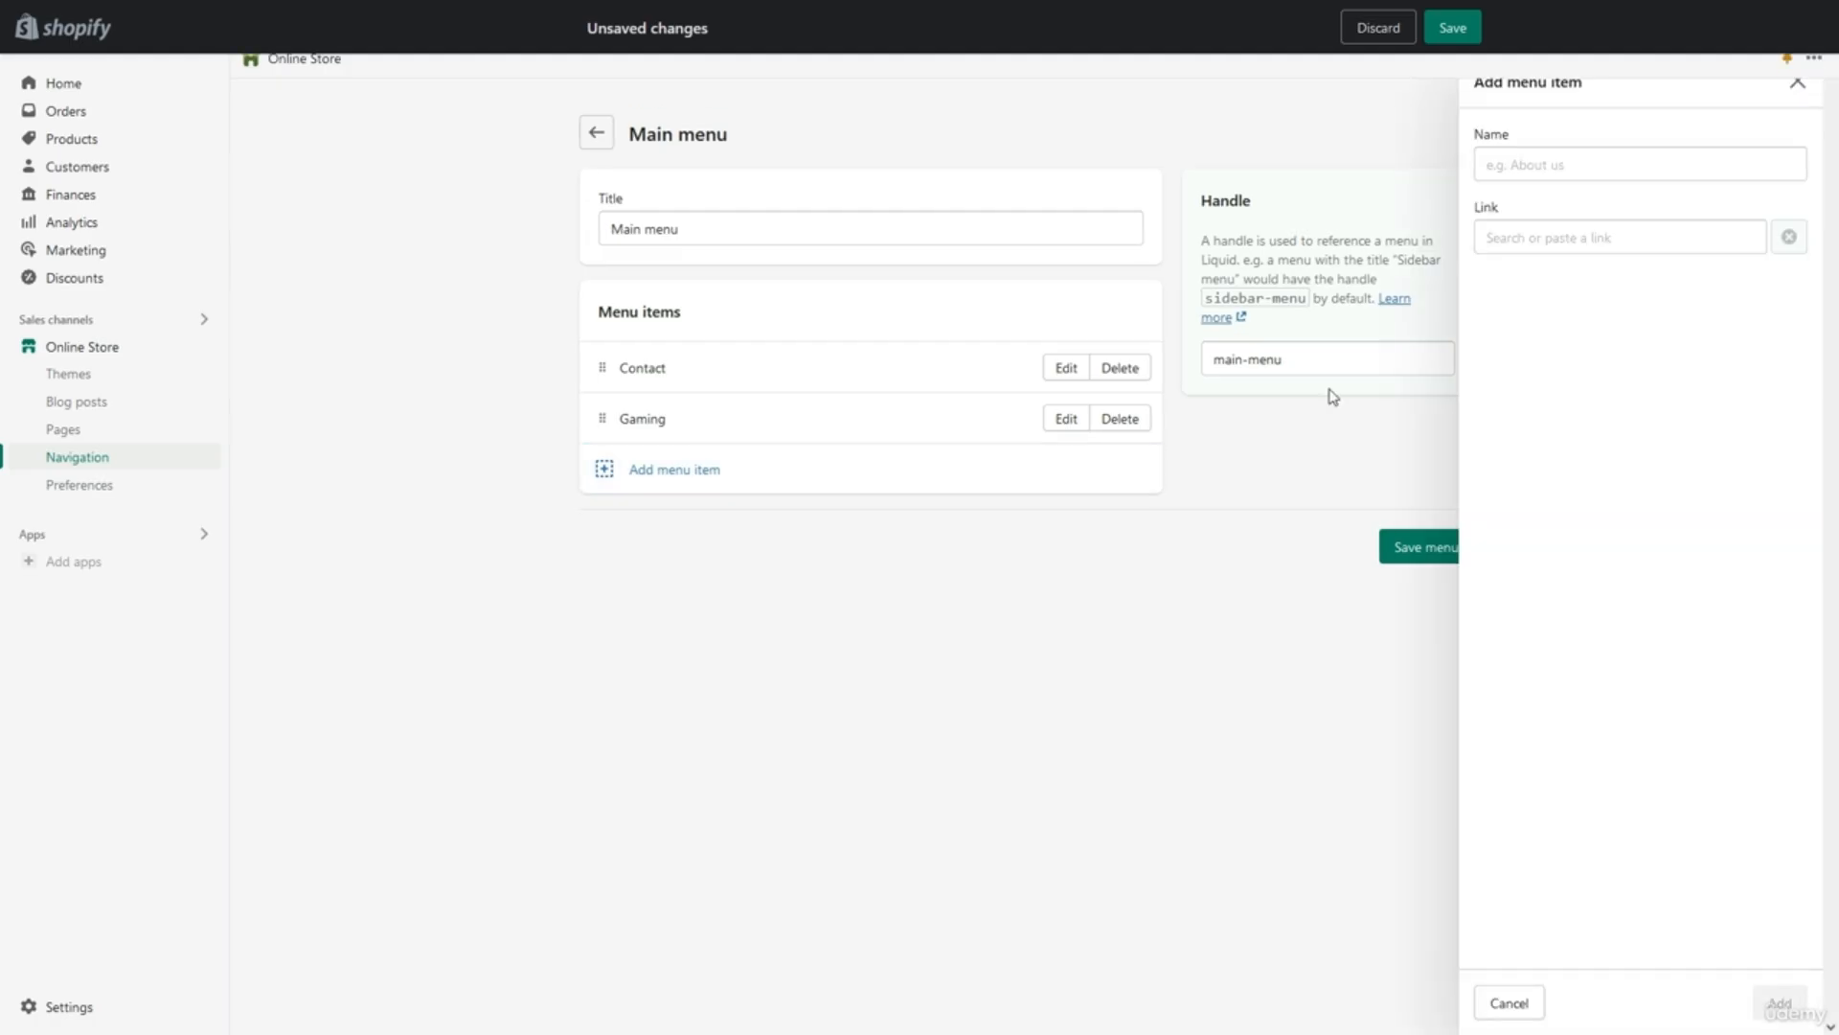
pyautogui.click(1597, 230)
pyautogui.click(1572, 329)
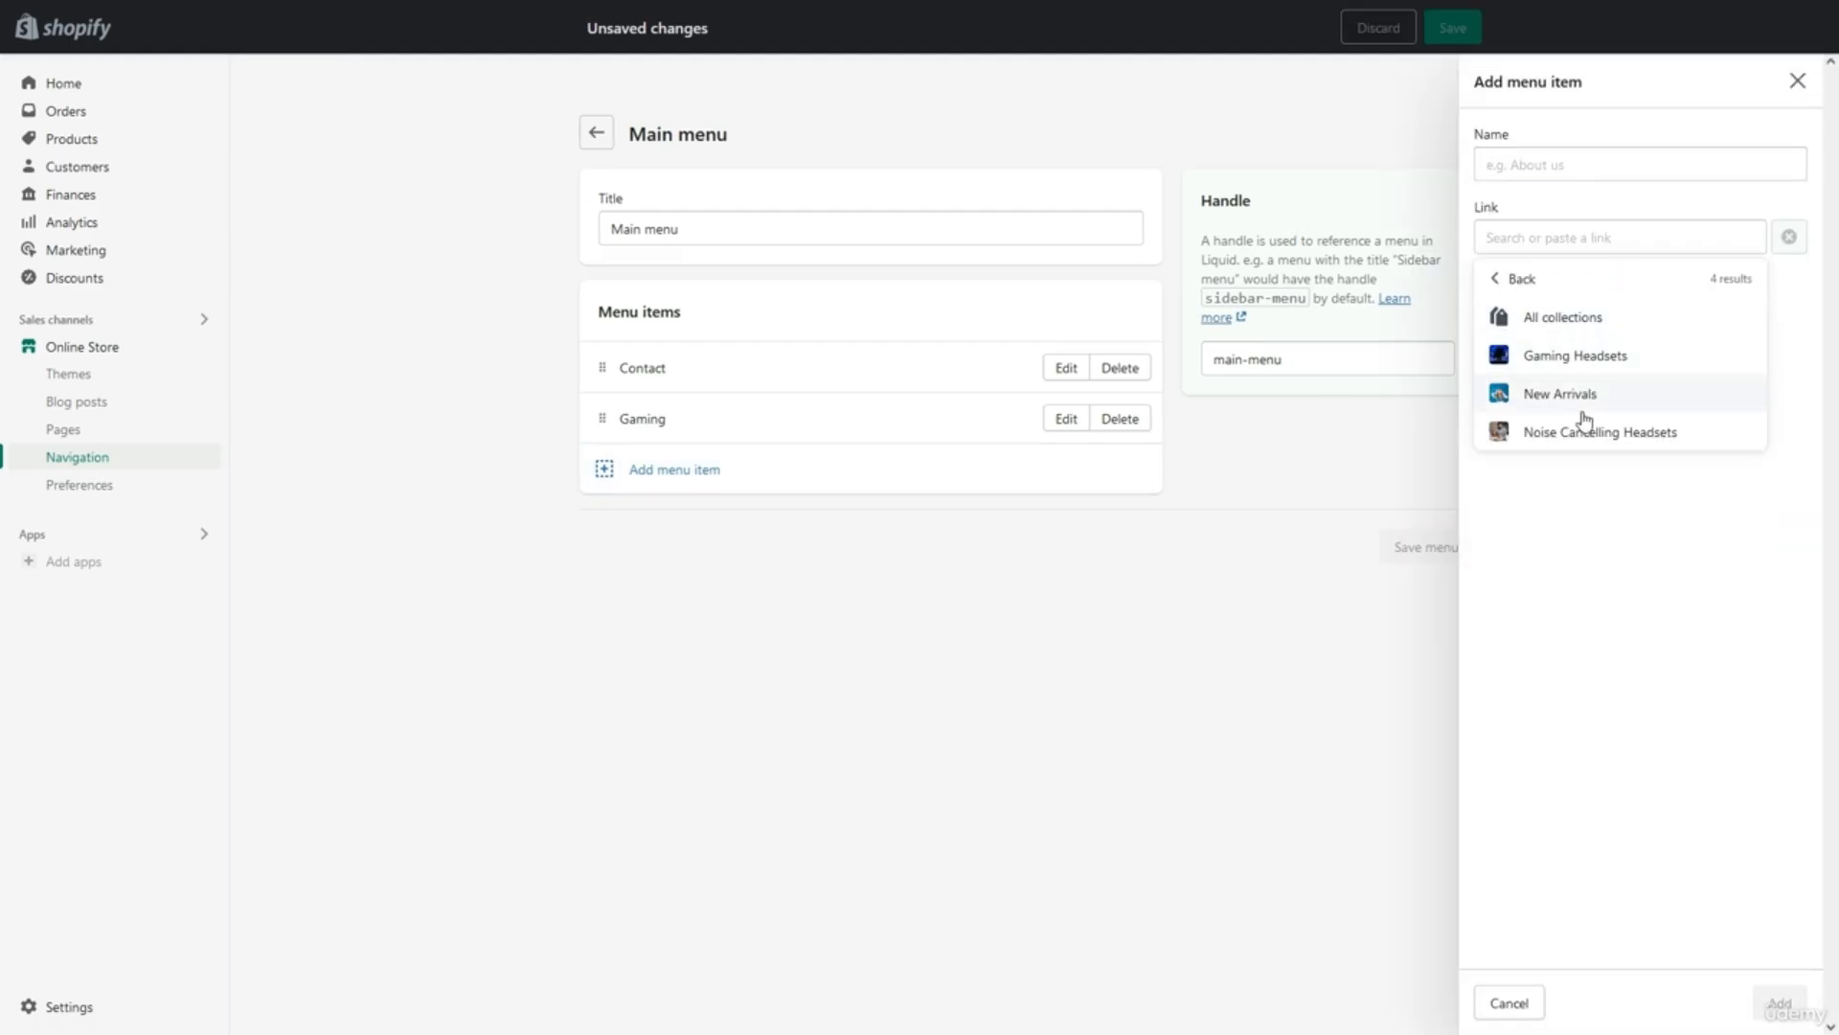
pyautogui.click(1586, 431)
pyautogui.click(1528, 165)
pyautogui.press('BackSpace')
pyautogui.write('-')
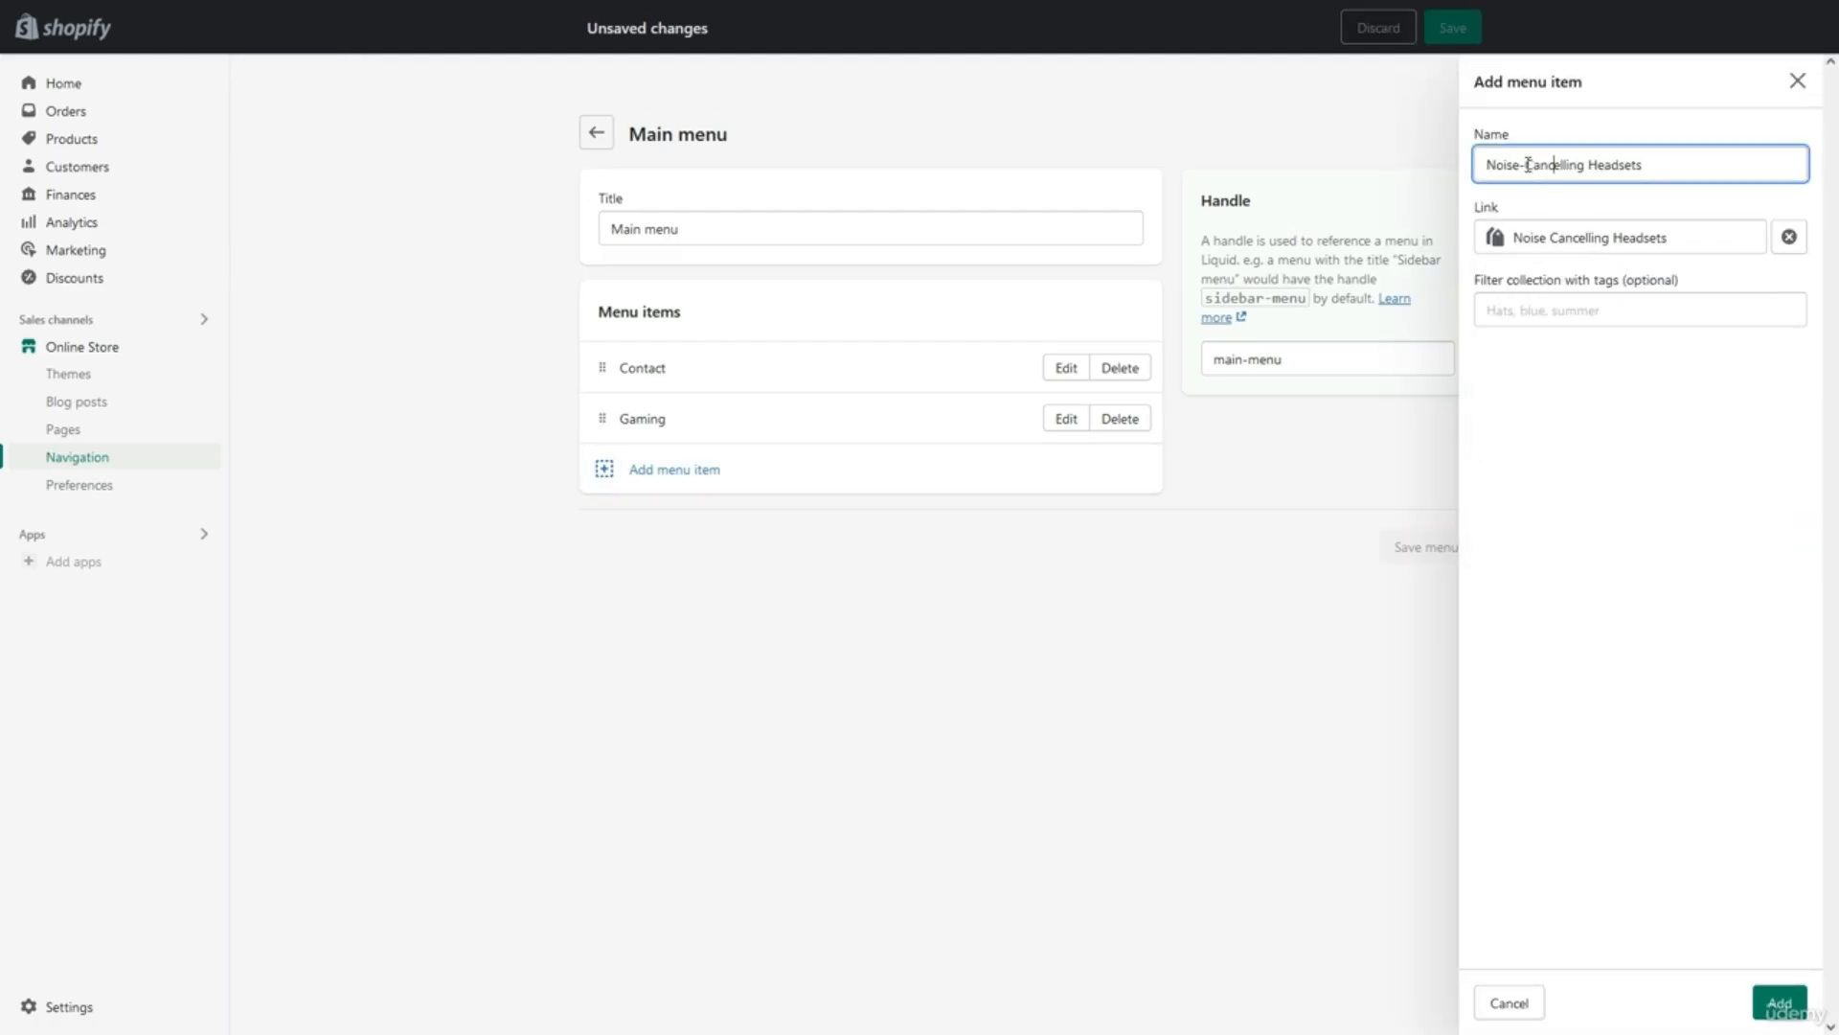
pyautogui.press('BackSpace')
pyautogui.press('BackSpace')
pyautogui.press('BackSpace')
pyautogui.press('BackSpace')
pyautogui.press('BackSpace')
pyautogui.press('BackSpace')
pyautogui.press('BackSpace')
pyautogui.press('BackSpace')
pyautogui.press('BackSpace')
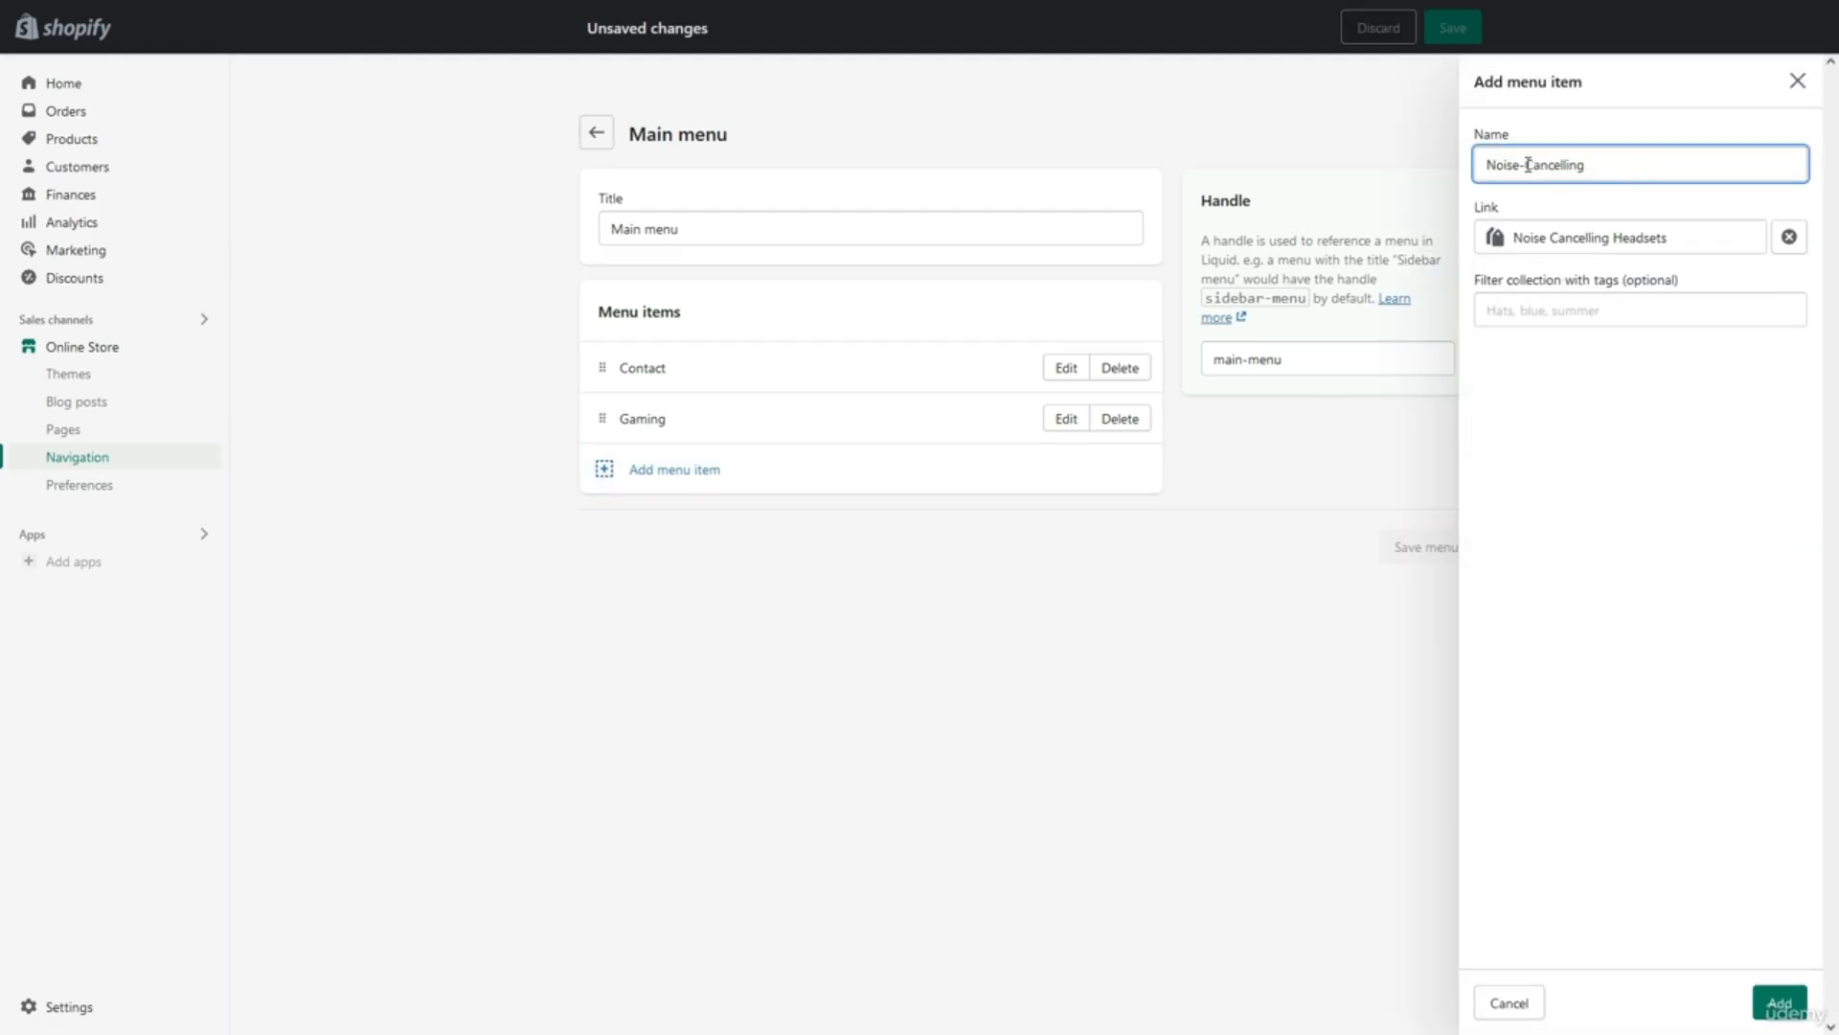
pyautogui.click(1779, 1003)
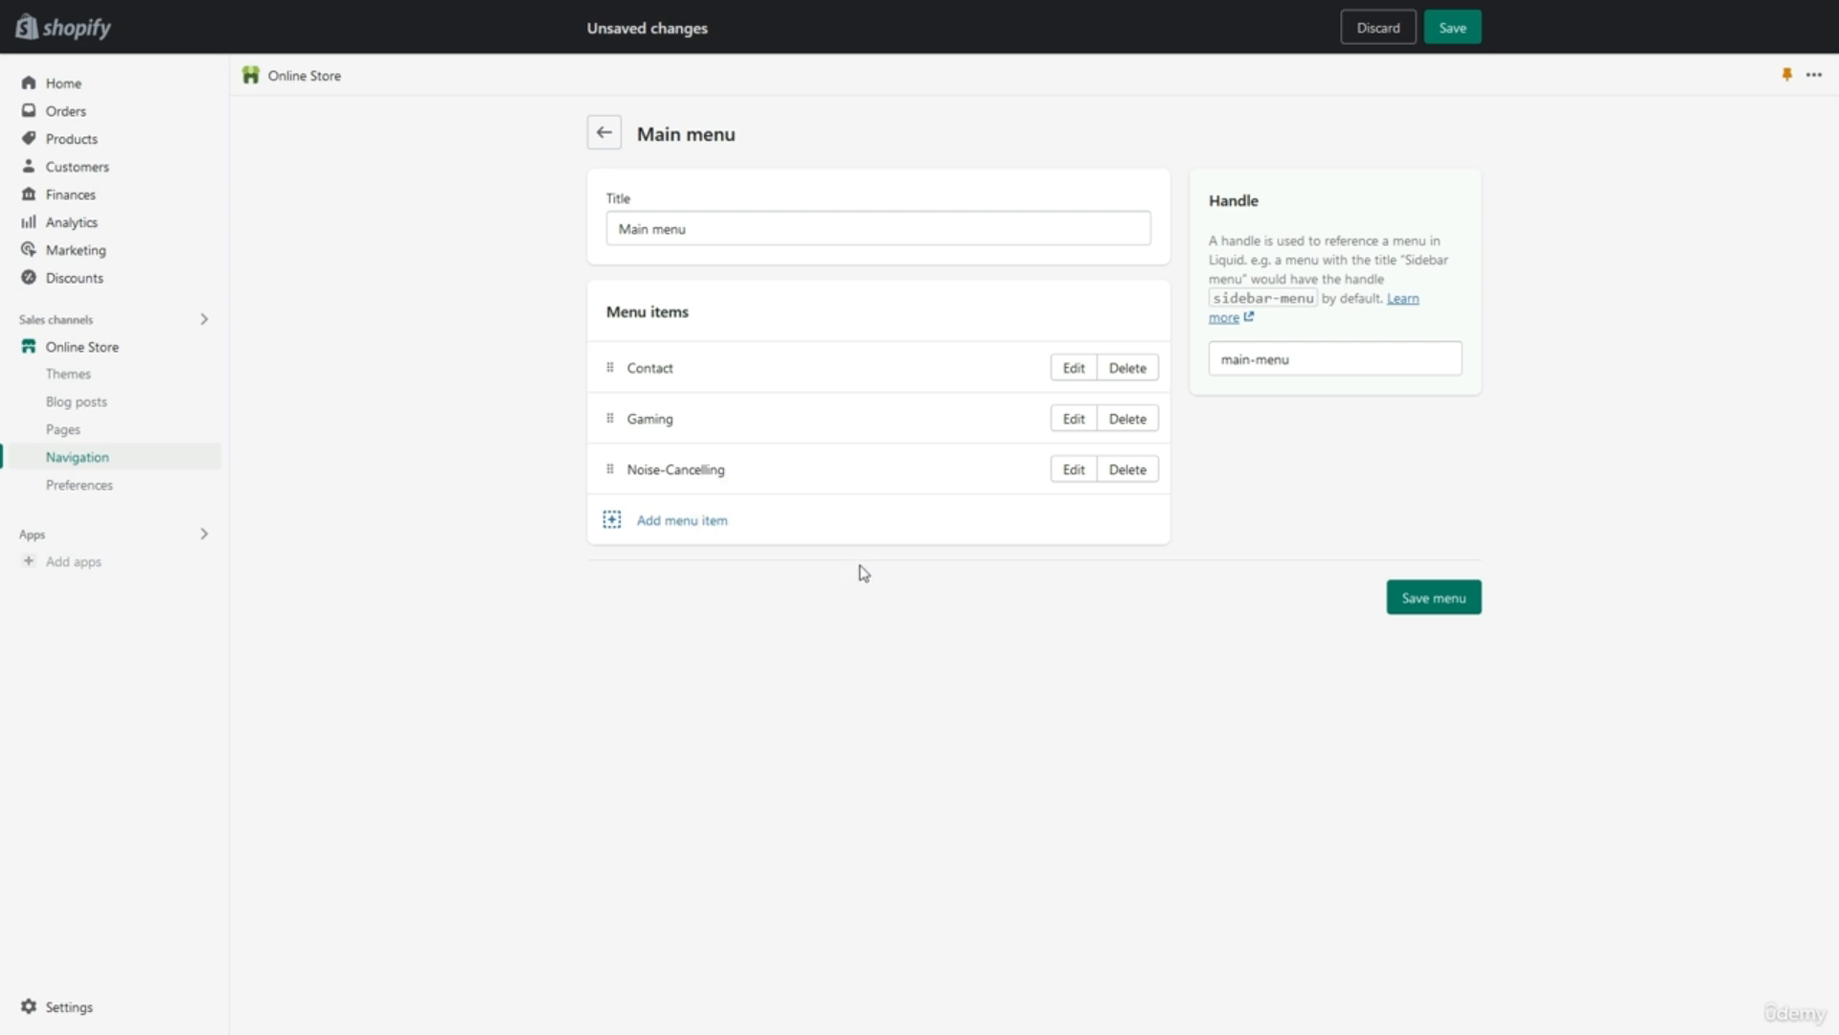
# Save the main menu, refresh the theme editor to see Contact, Gaming, Noise-Cancelling, and open Theme settings.
pyautogui.click(1404, 600)
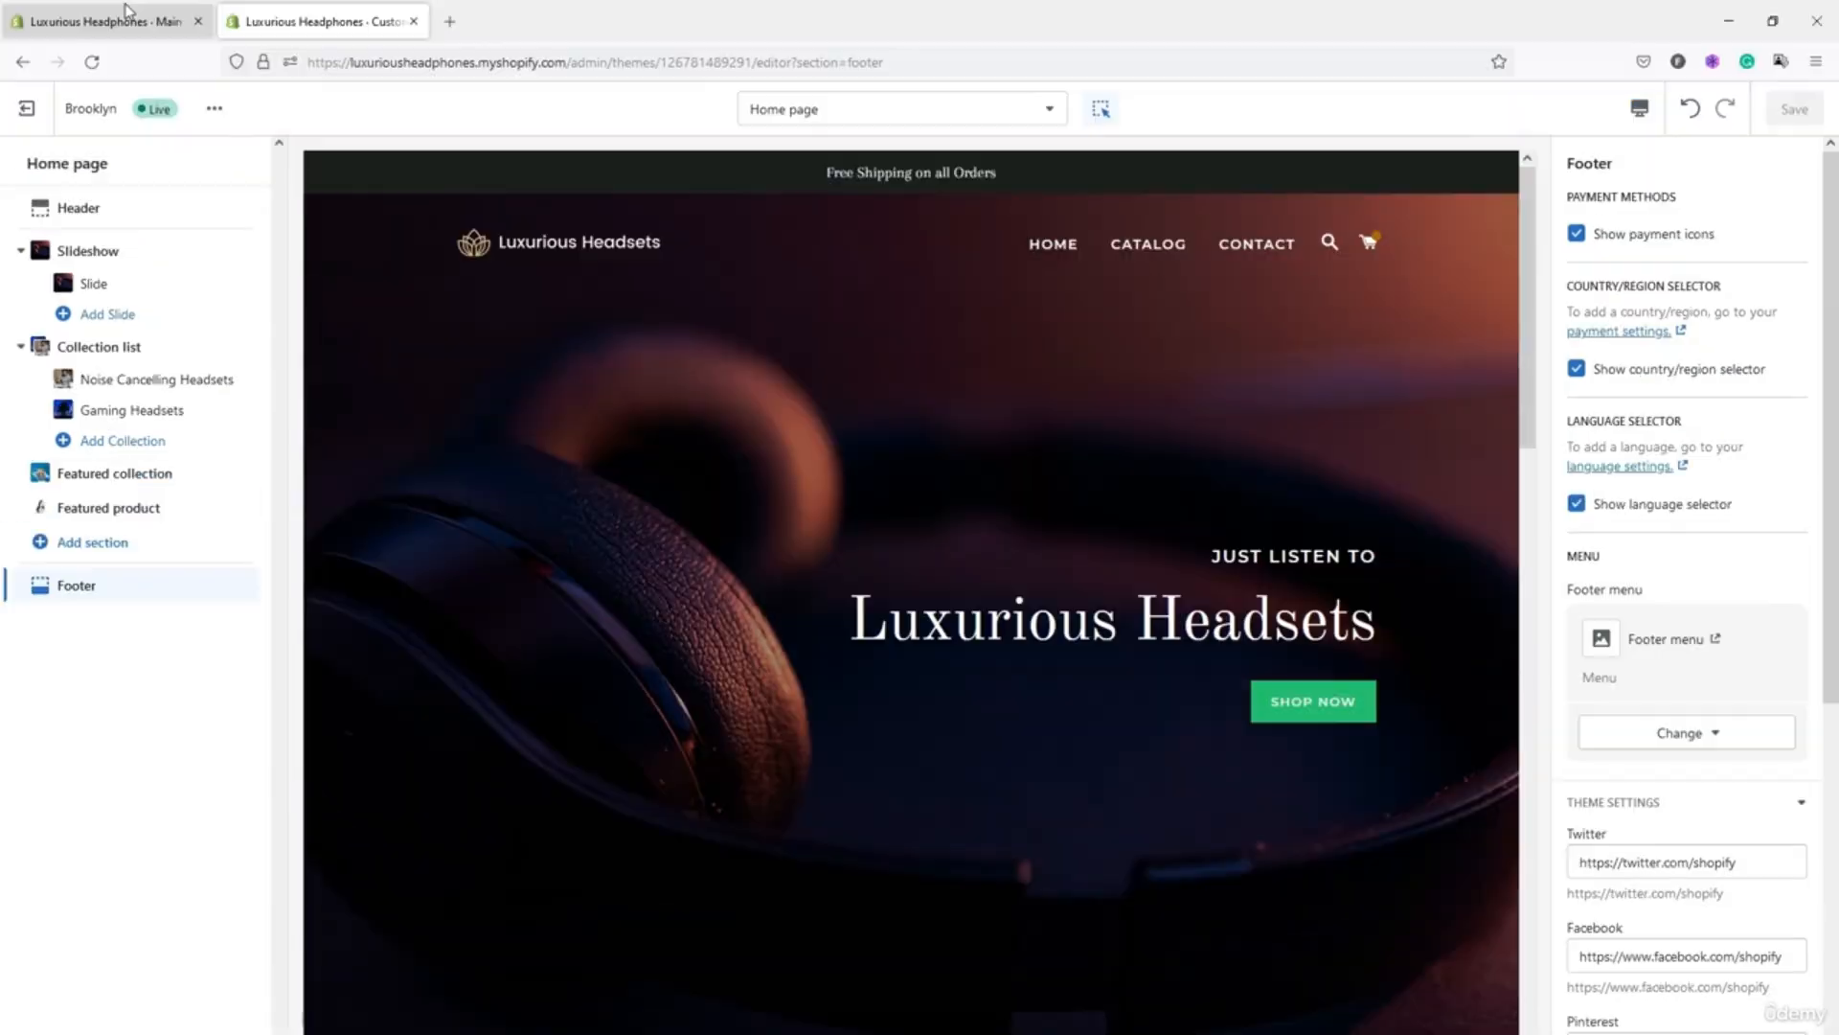
pyautogui.click(92, 61)
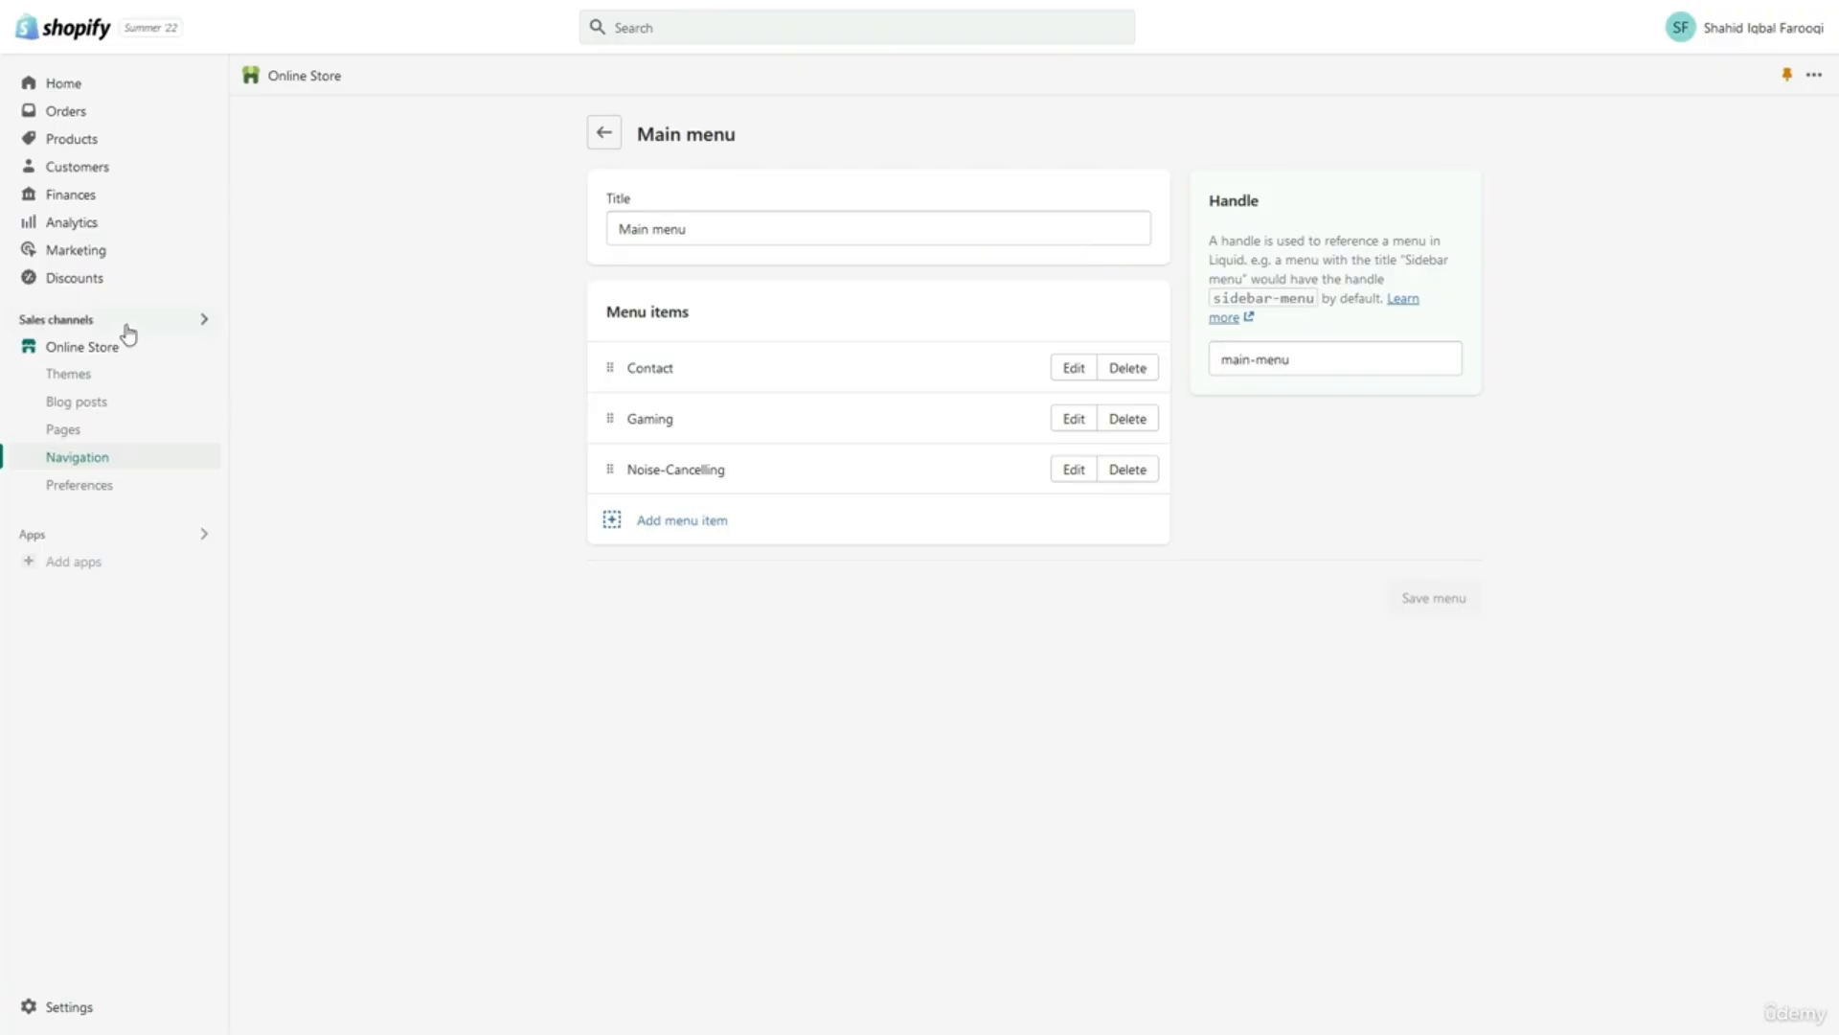
pyautogui.click(112, 427)
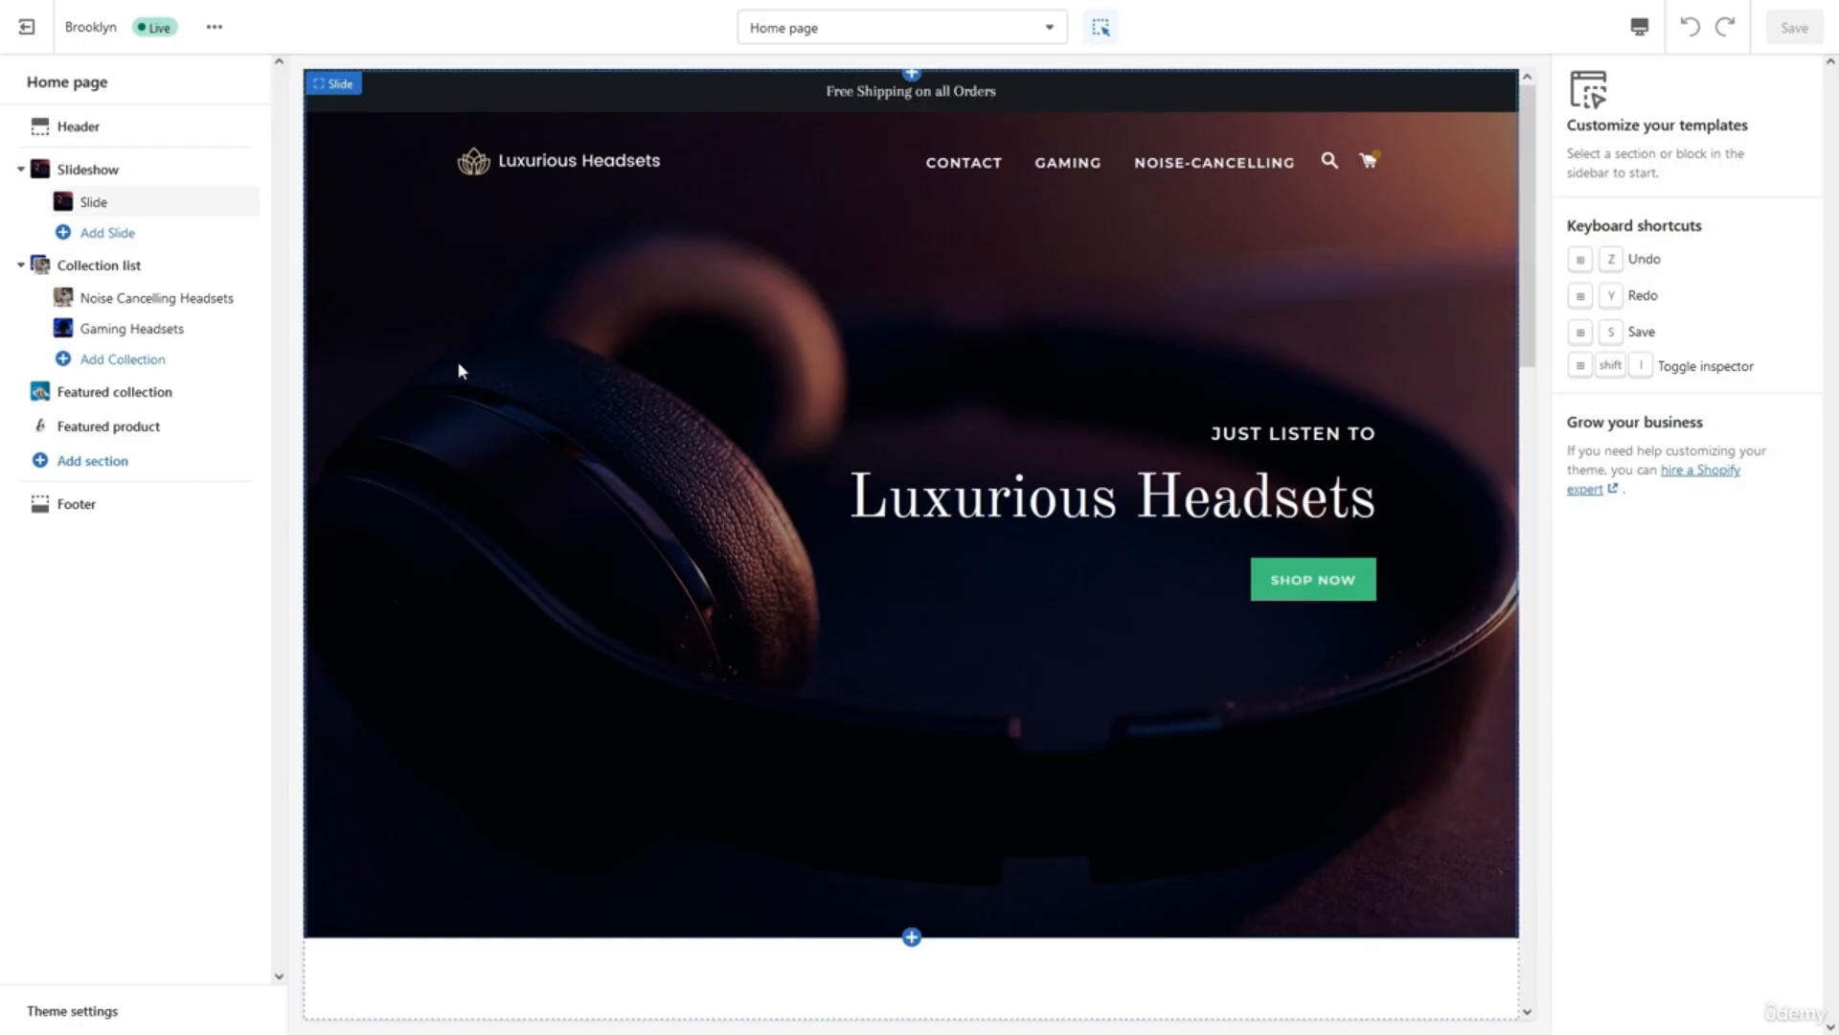
pyautogui.click(101, 1013)
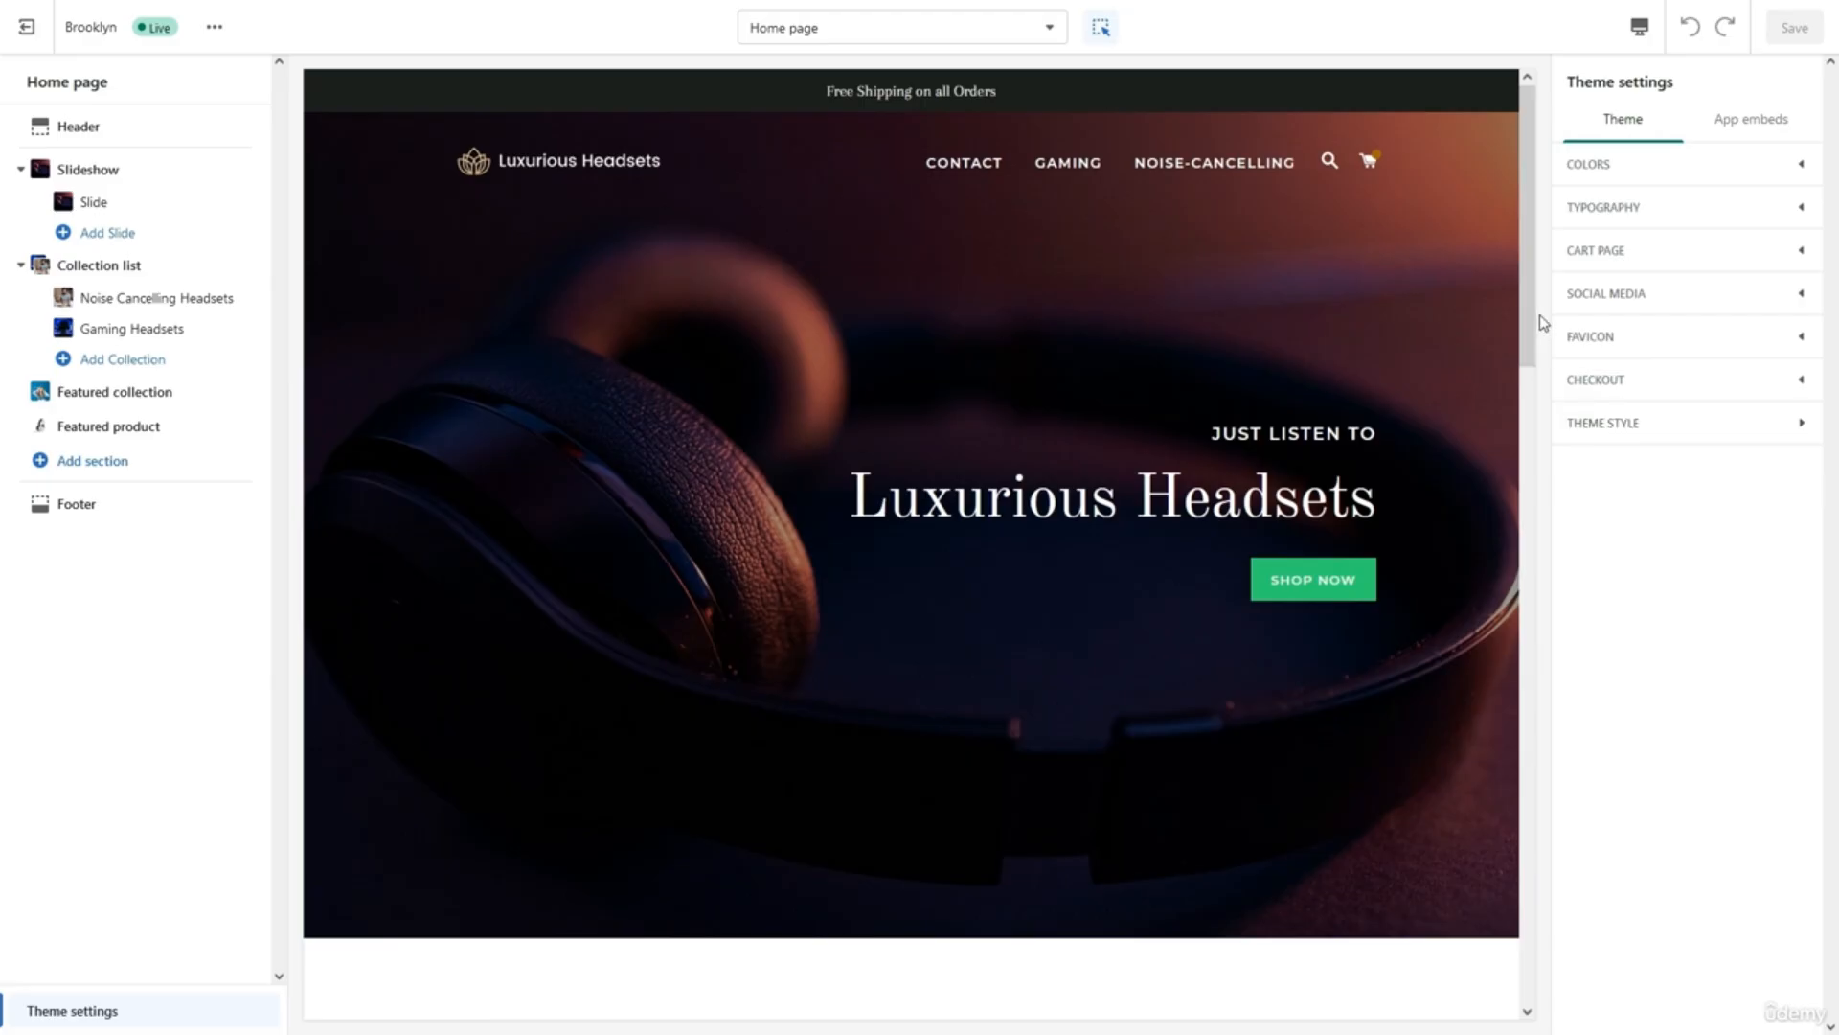
# Expand the theme's Colors settings to review the colour options.
pyautogui.click(1588, 178)
pyautogui.scroll(-2, 1668, 335)
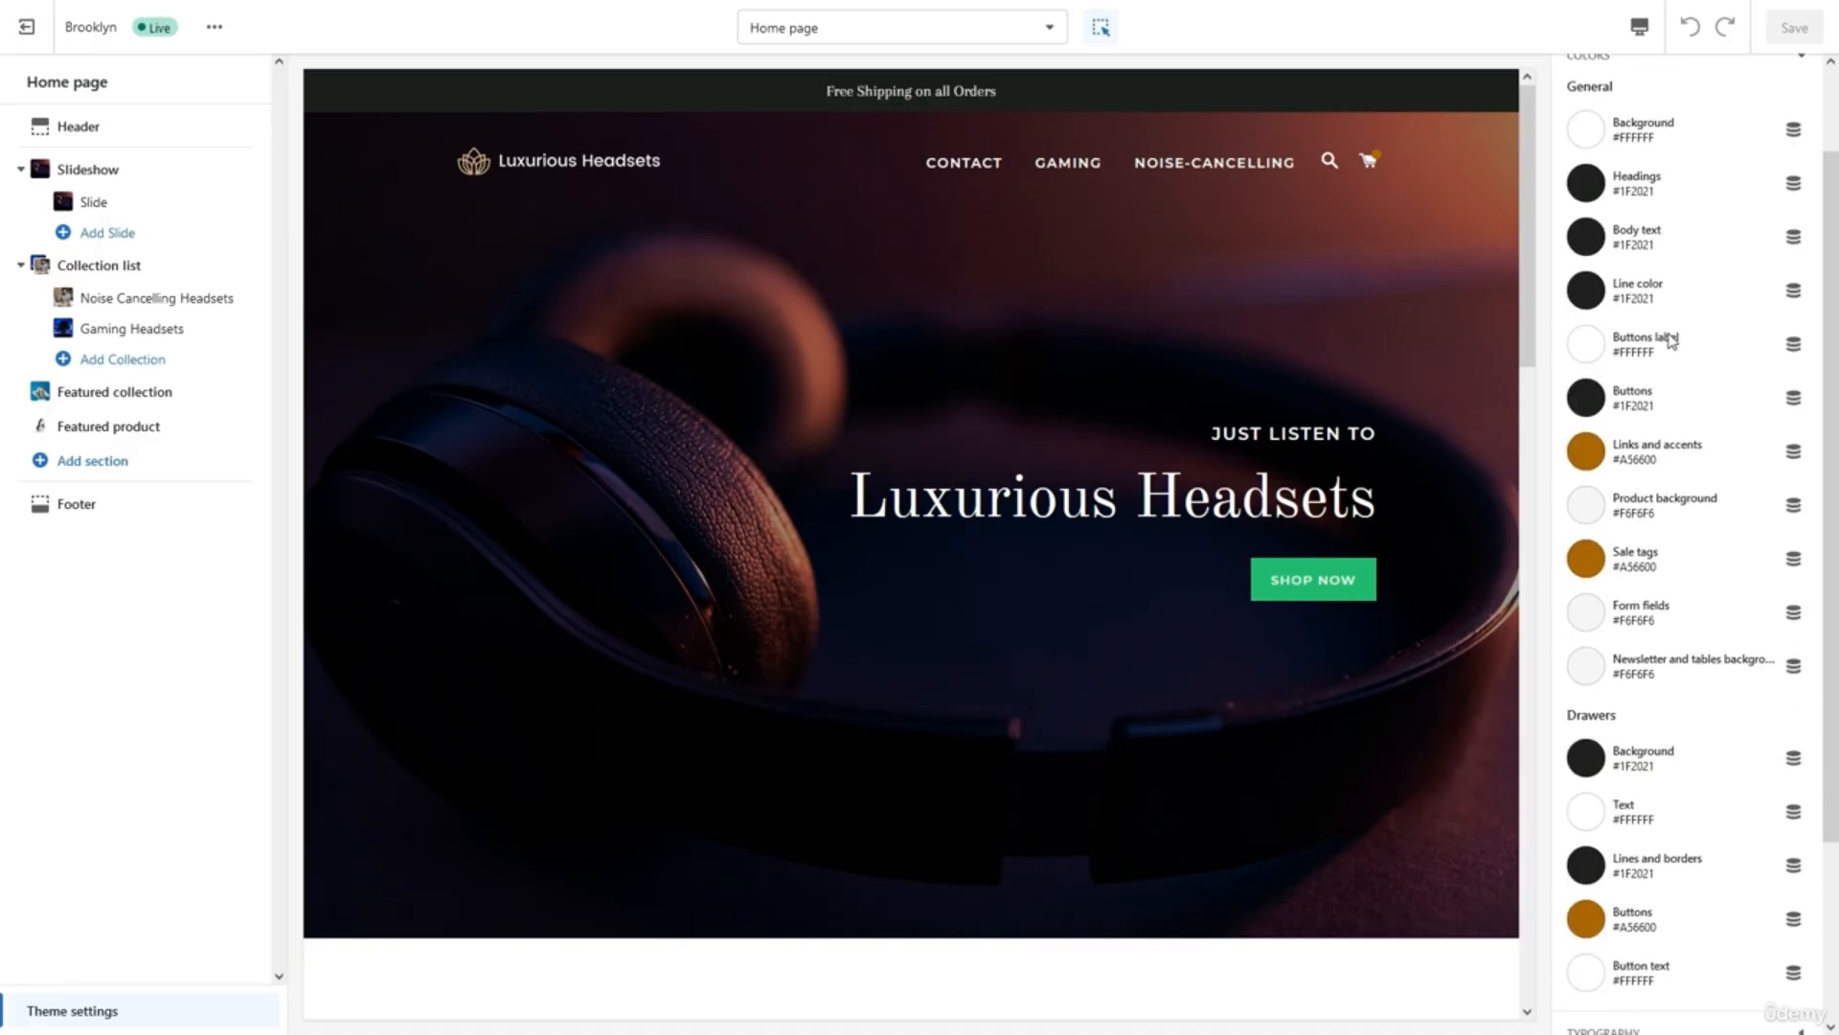
pyautogui.scroll(2, 1671, 340)
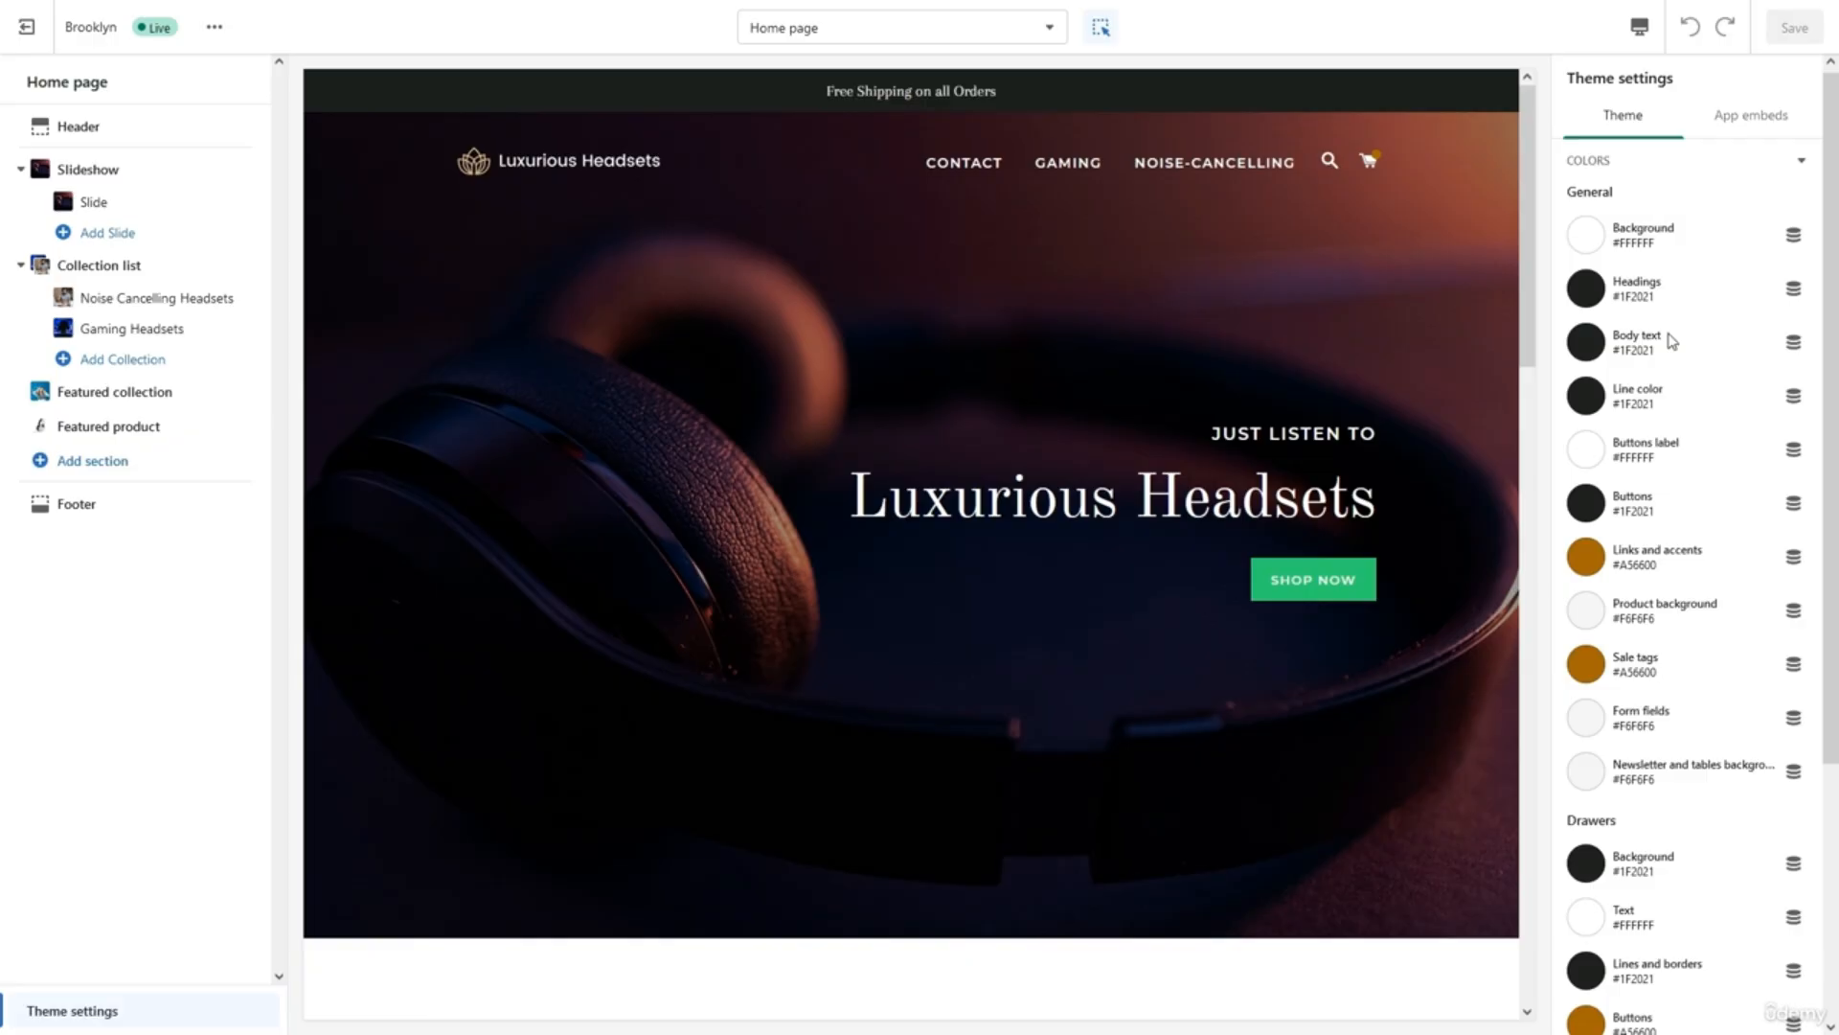
pyautogui.scroll(-1, 1671, 341)
pyautogui.scroll(1, 1672, 341)
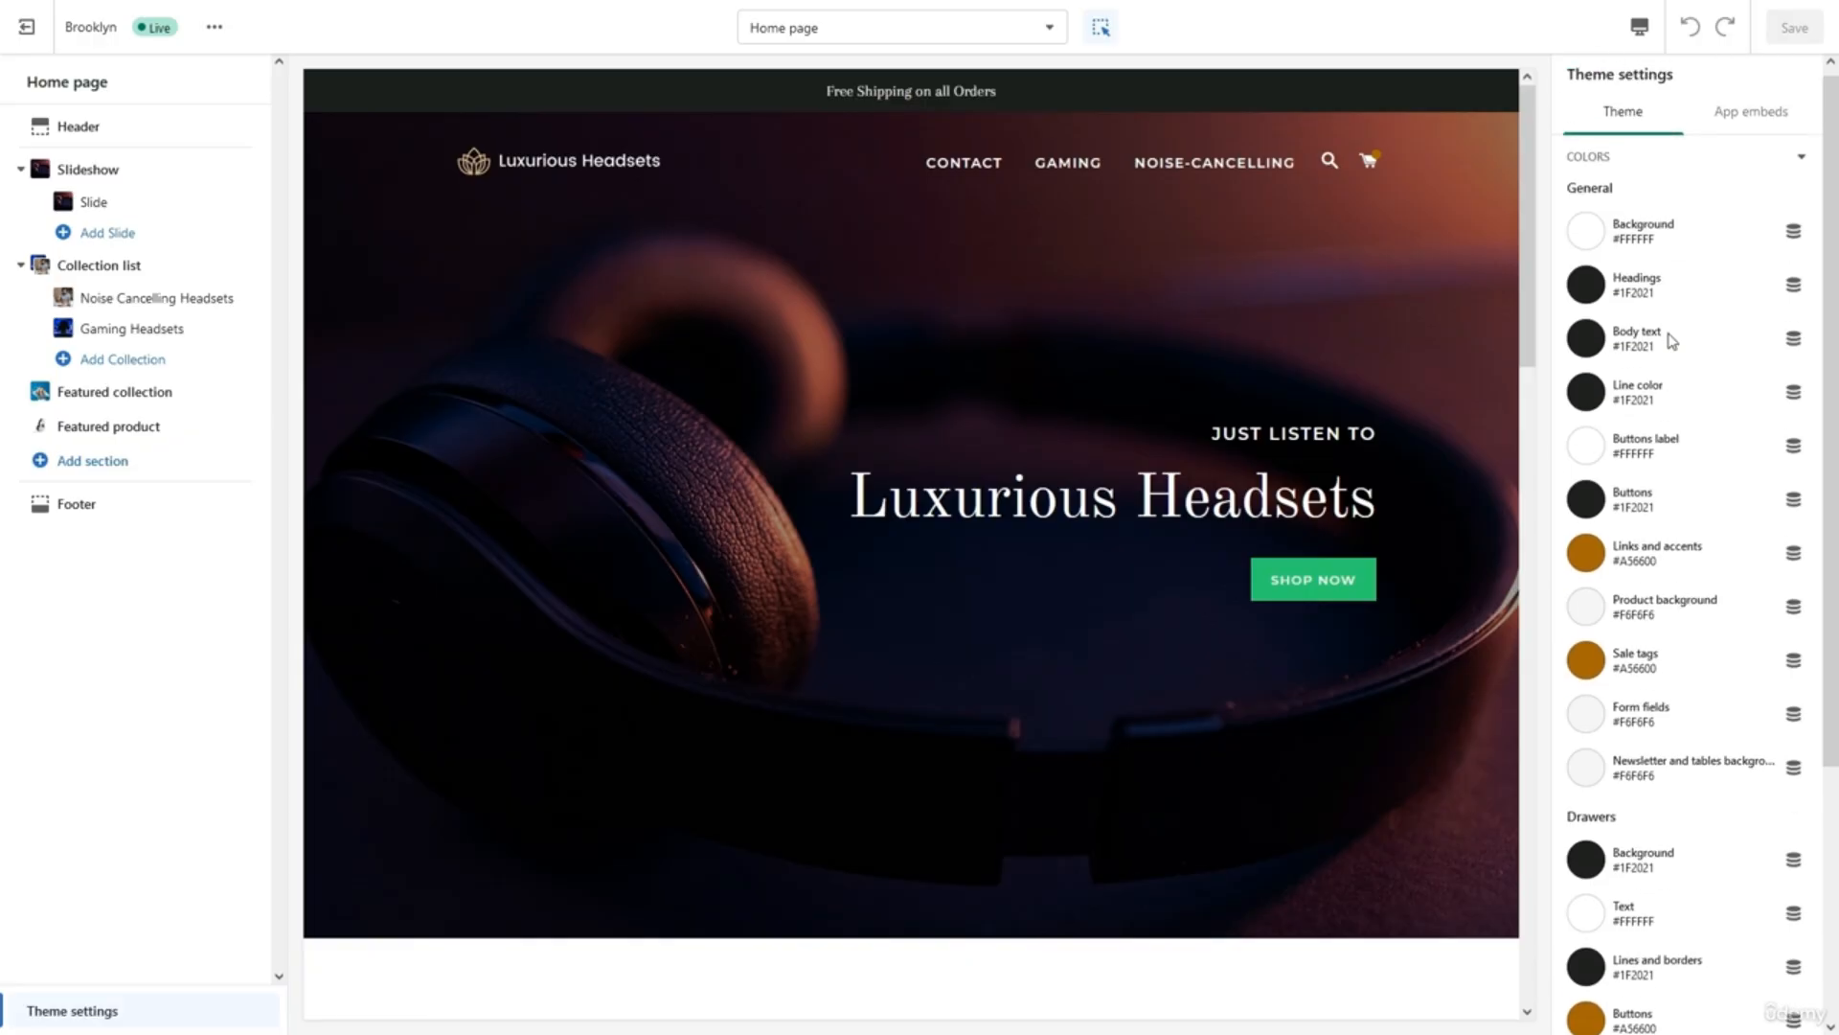
pyautogui.click(1579, 161)
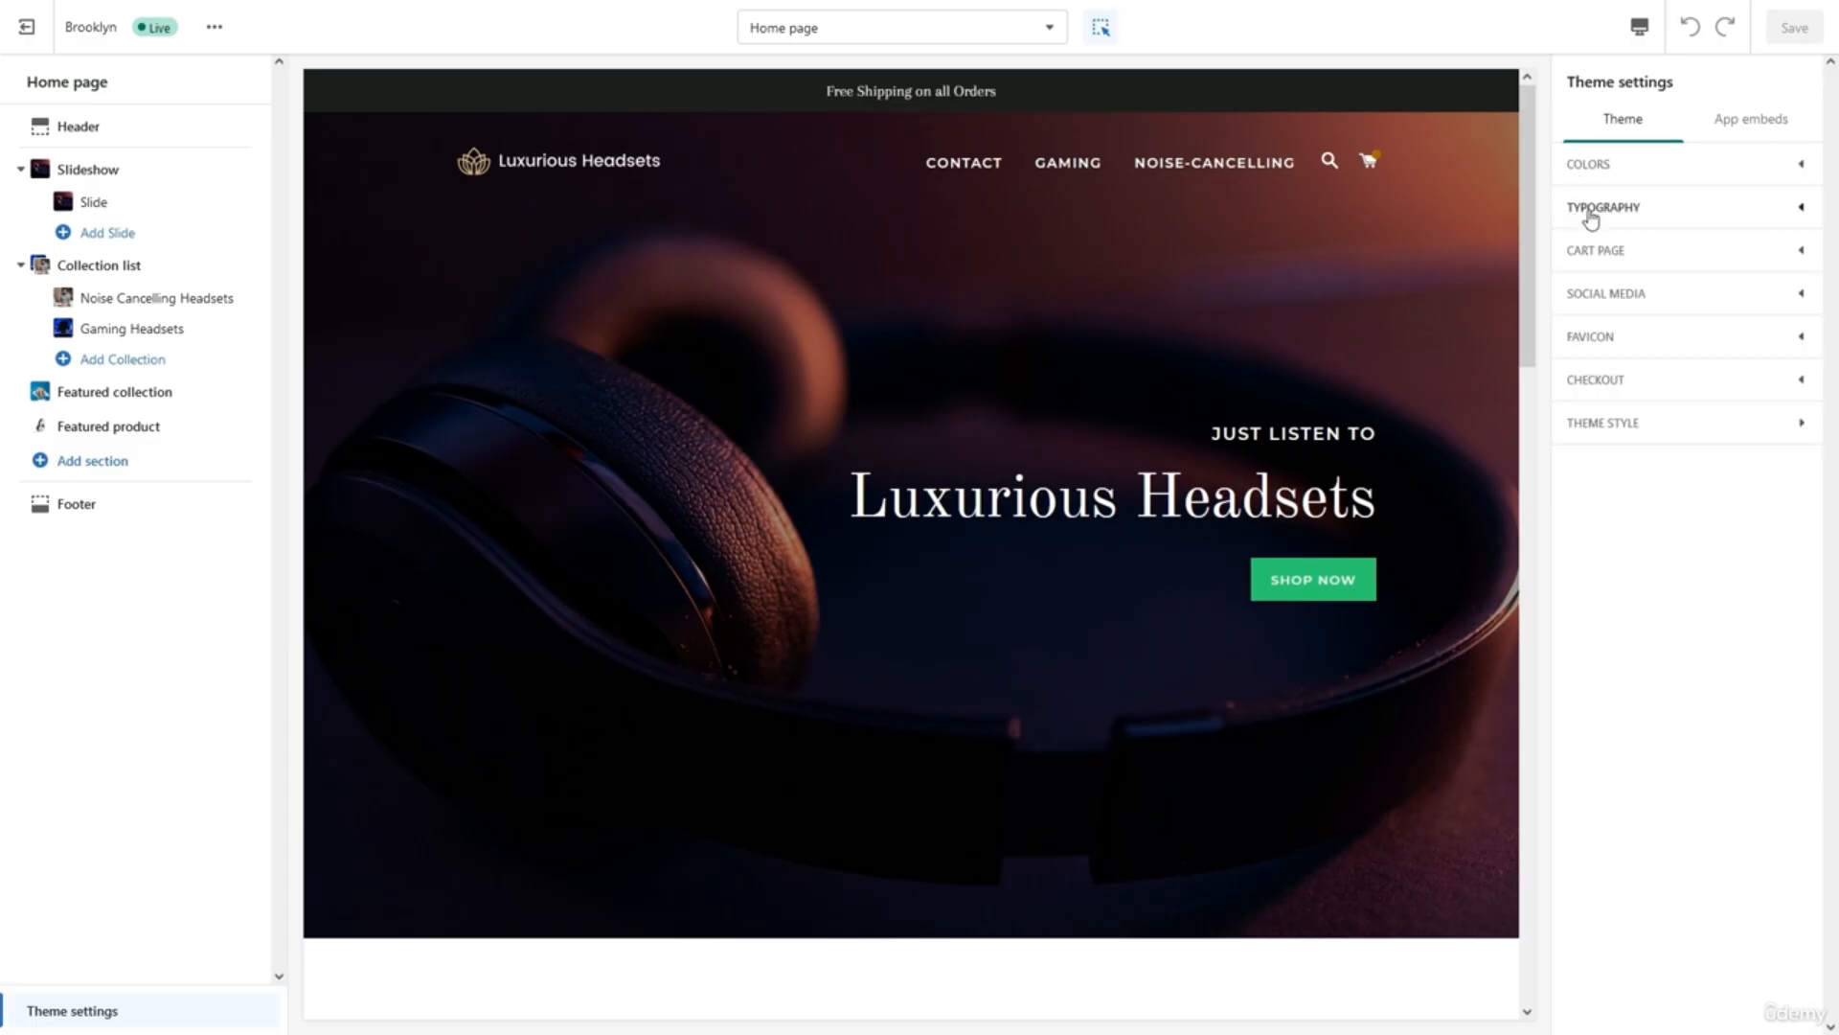
# Change the Headings font from Old Standard TT to Montserrat.
pyautogui.click(1587, 207)
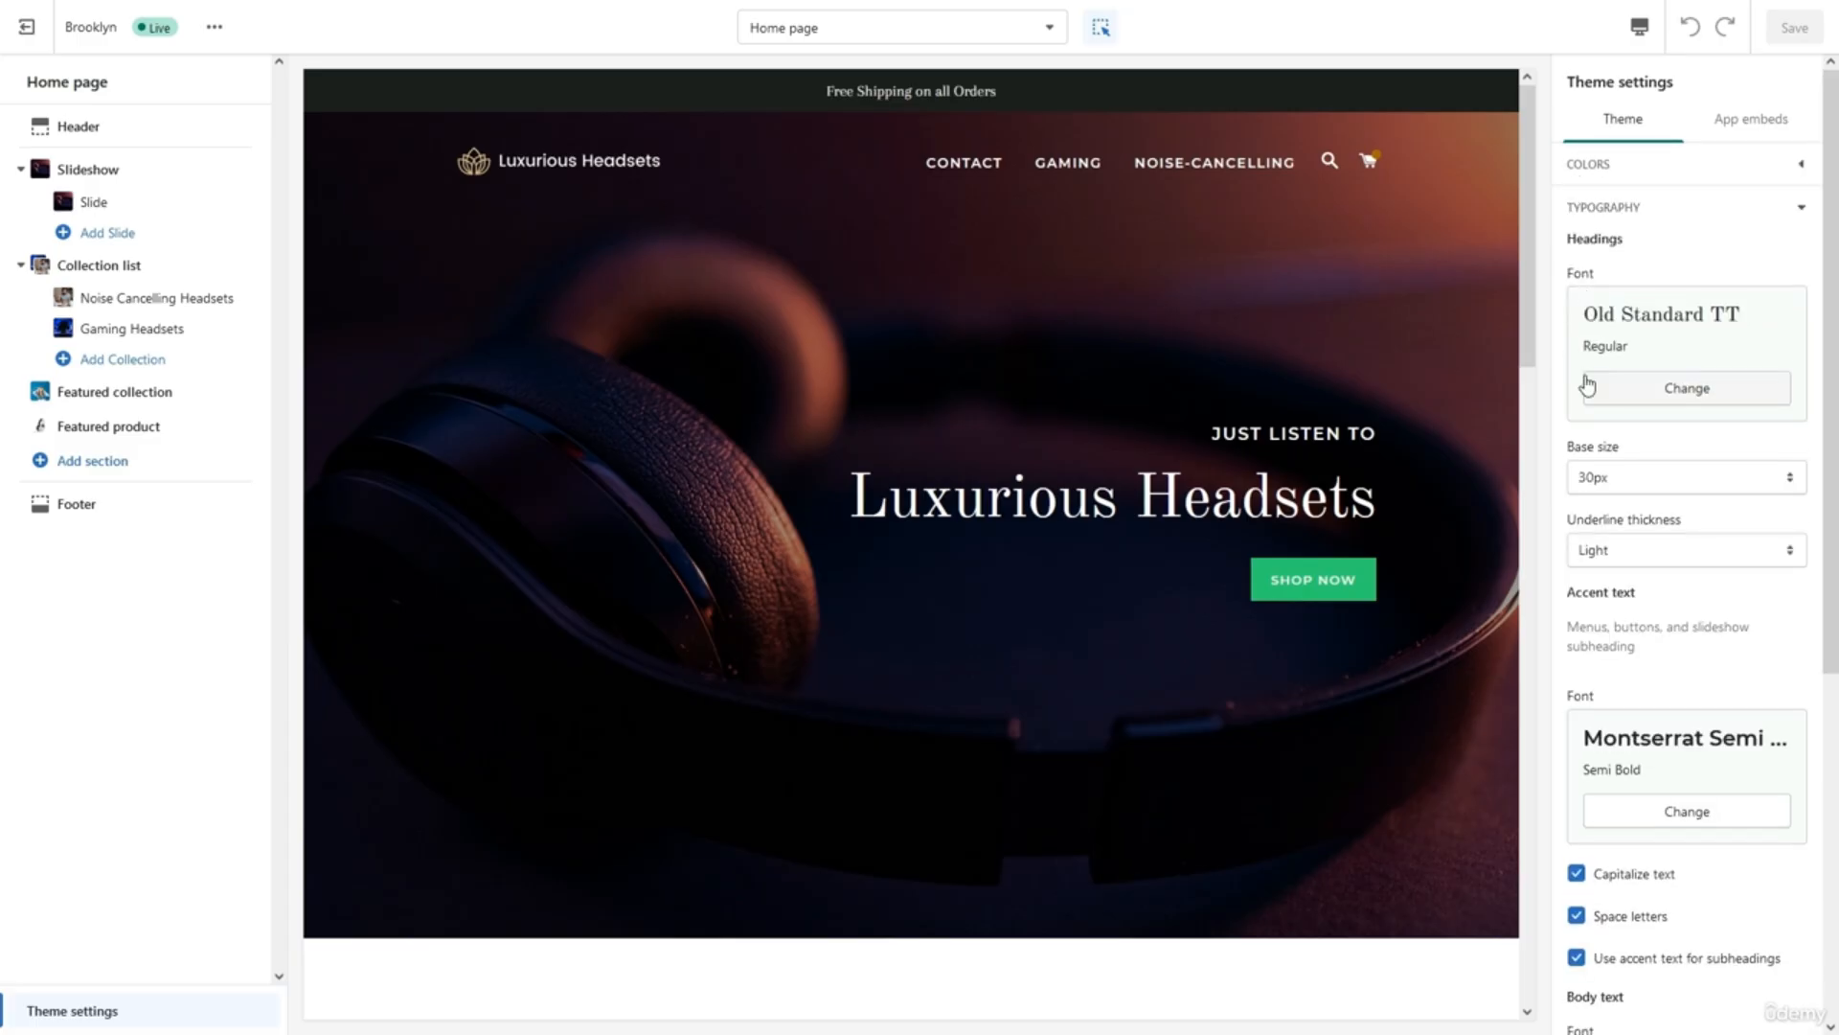
pyautogui.scroll(-2, 1590, 382)
pyautogui.scroll(2, 1588, 383)
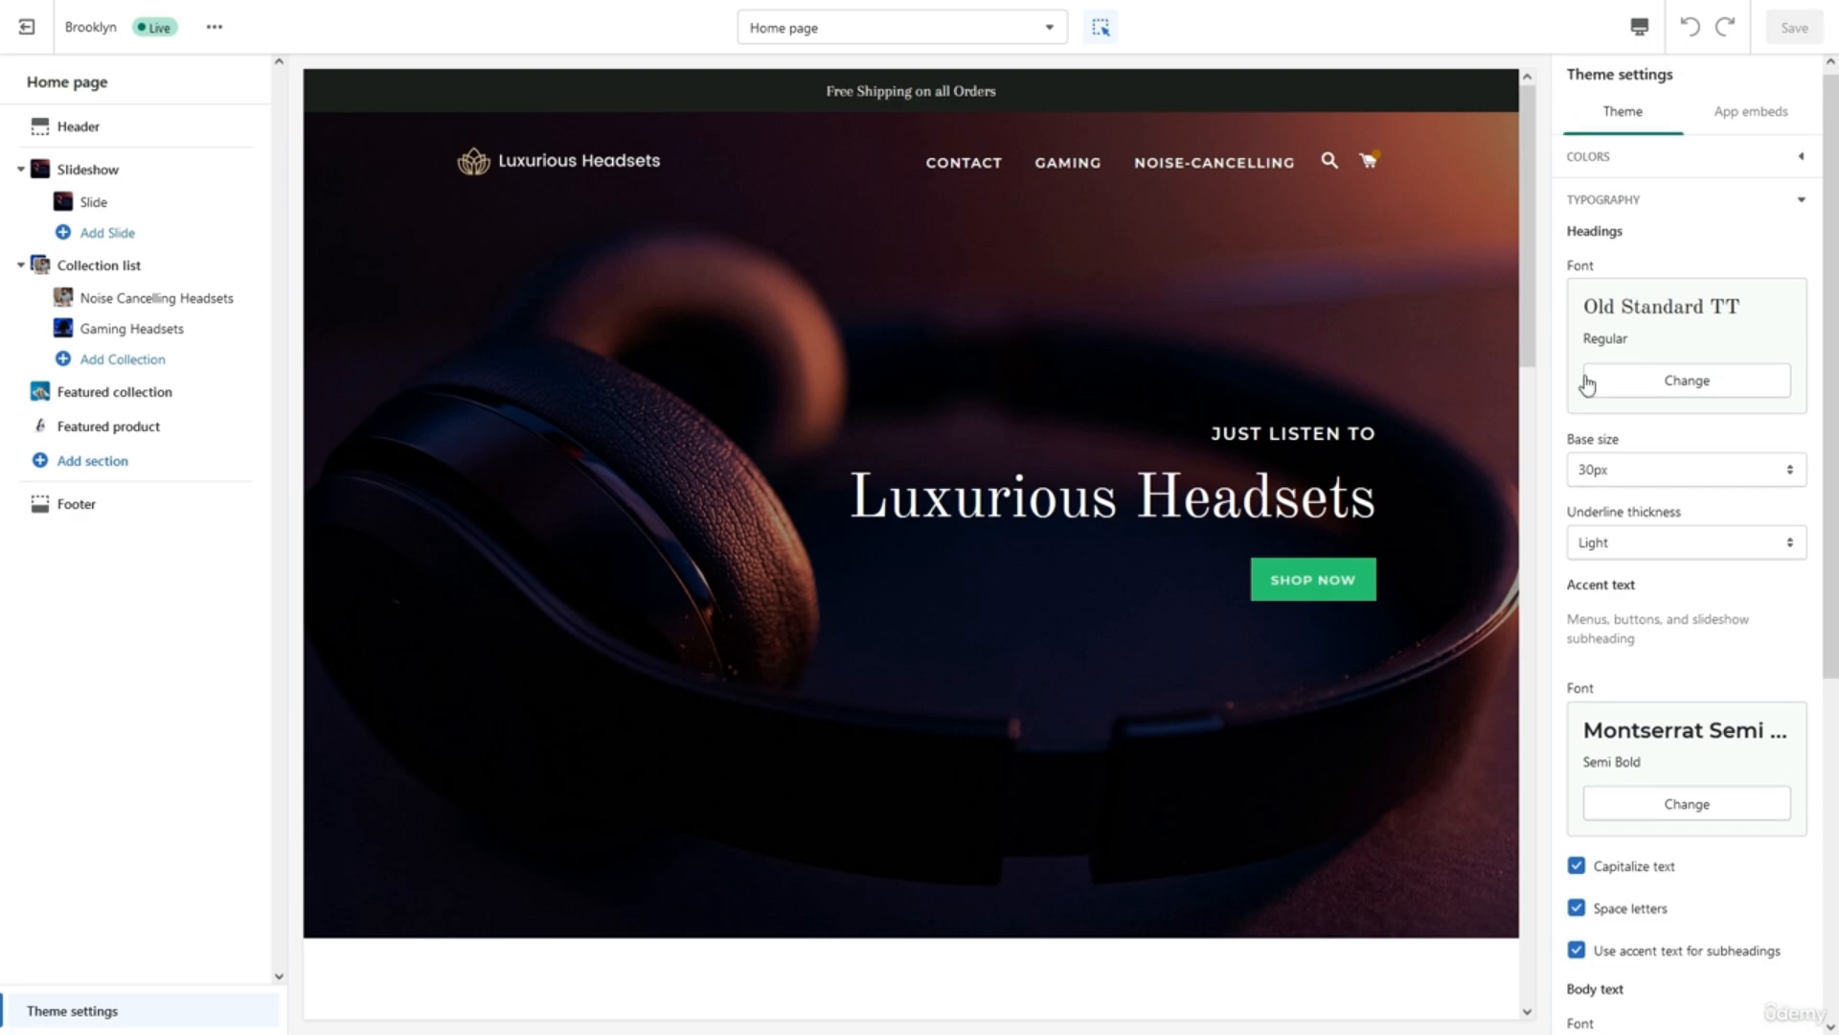
pyautogui.click(1592, 381)
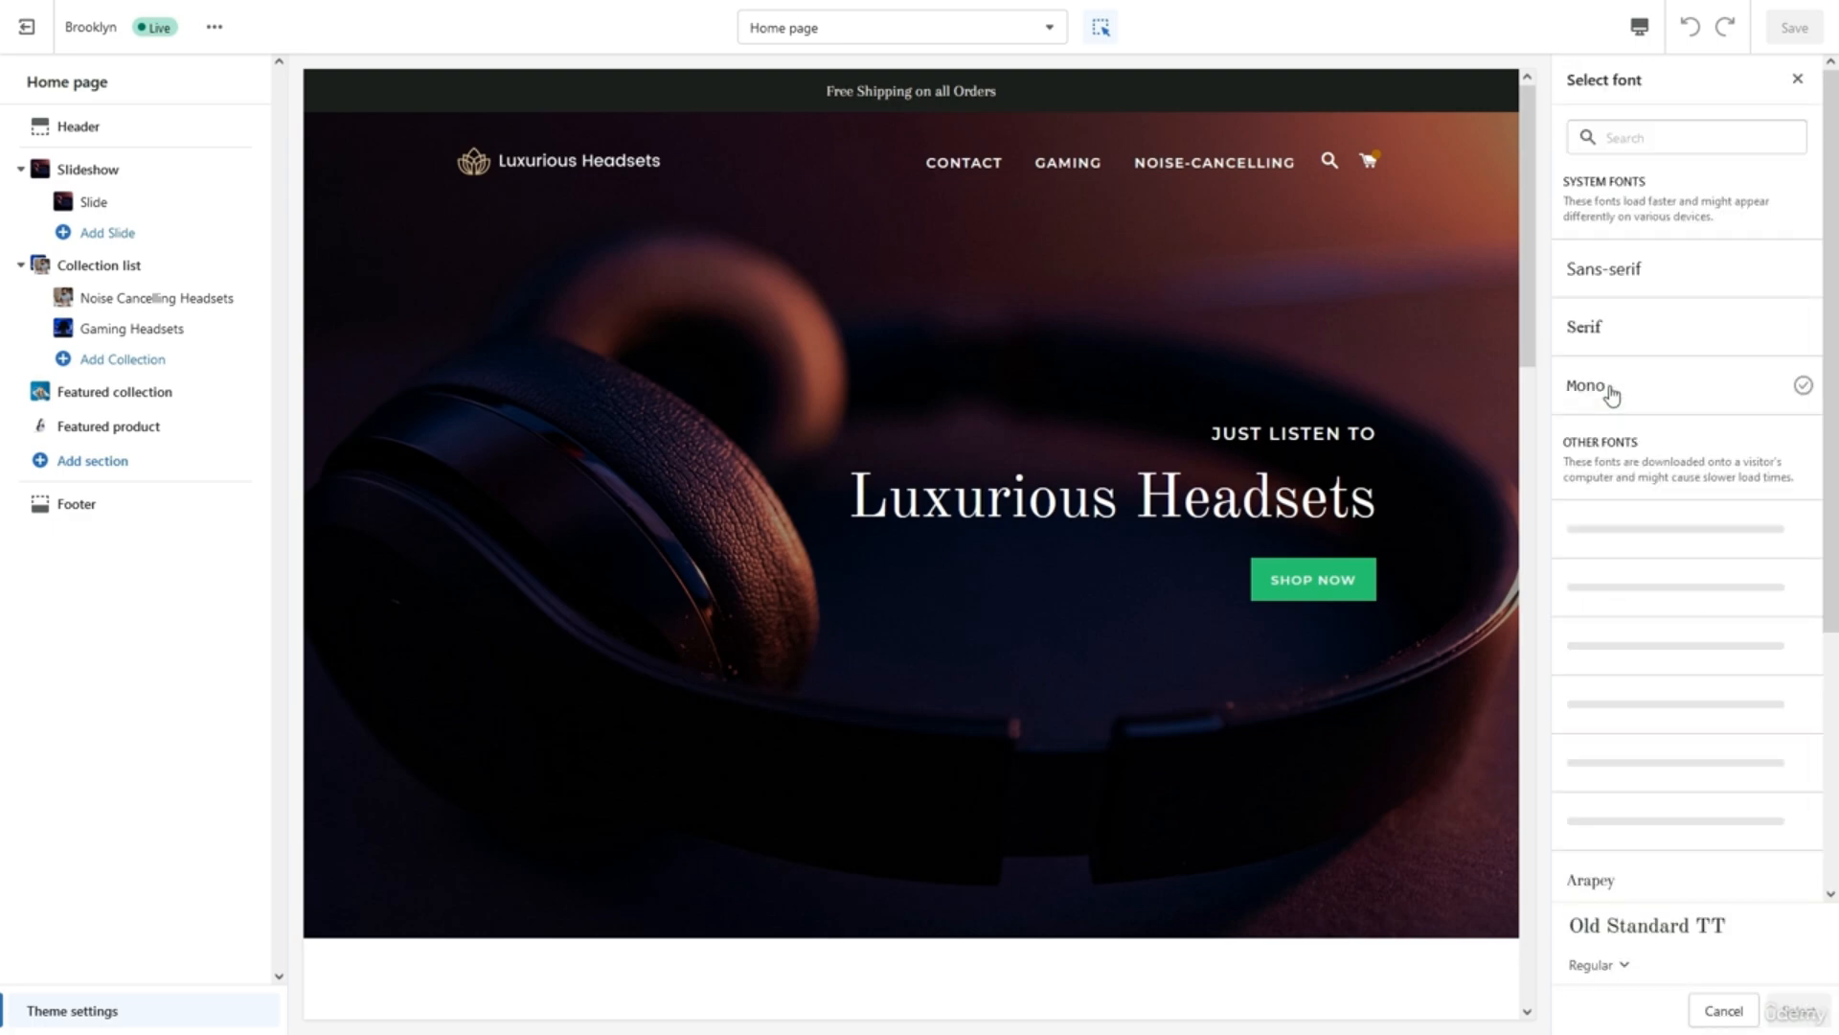
pyautogui.click(1624, 137)
pyautogui.write('Mon')
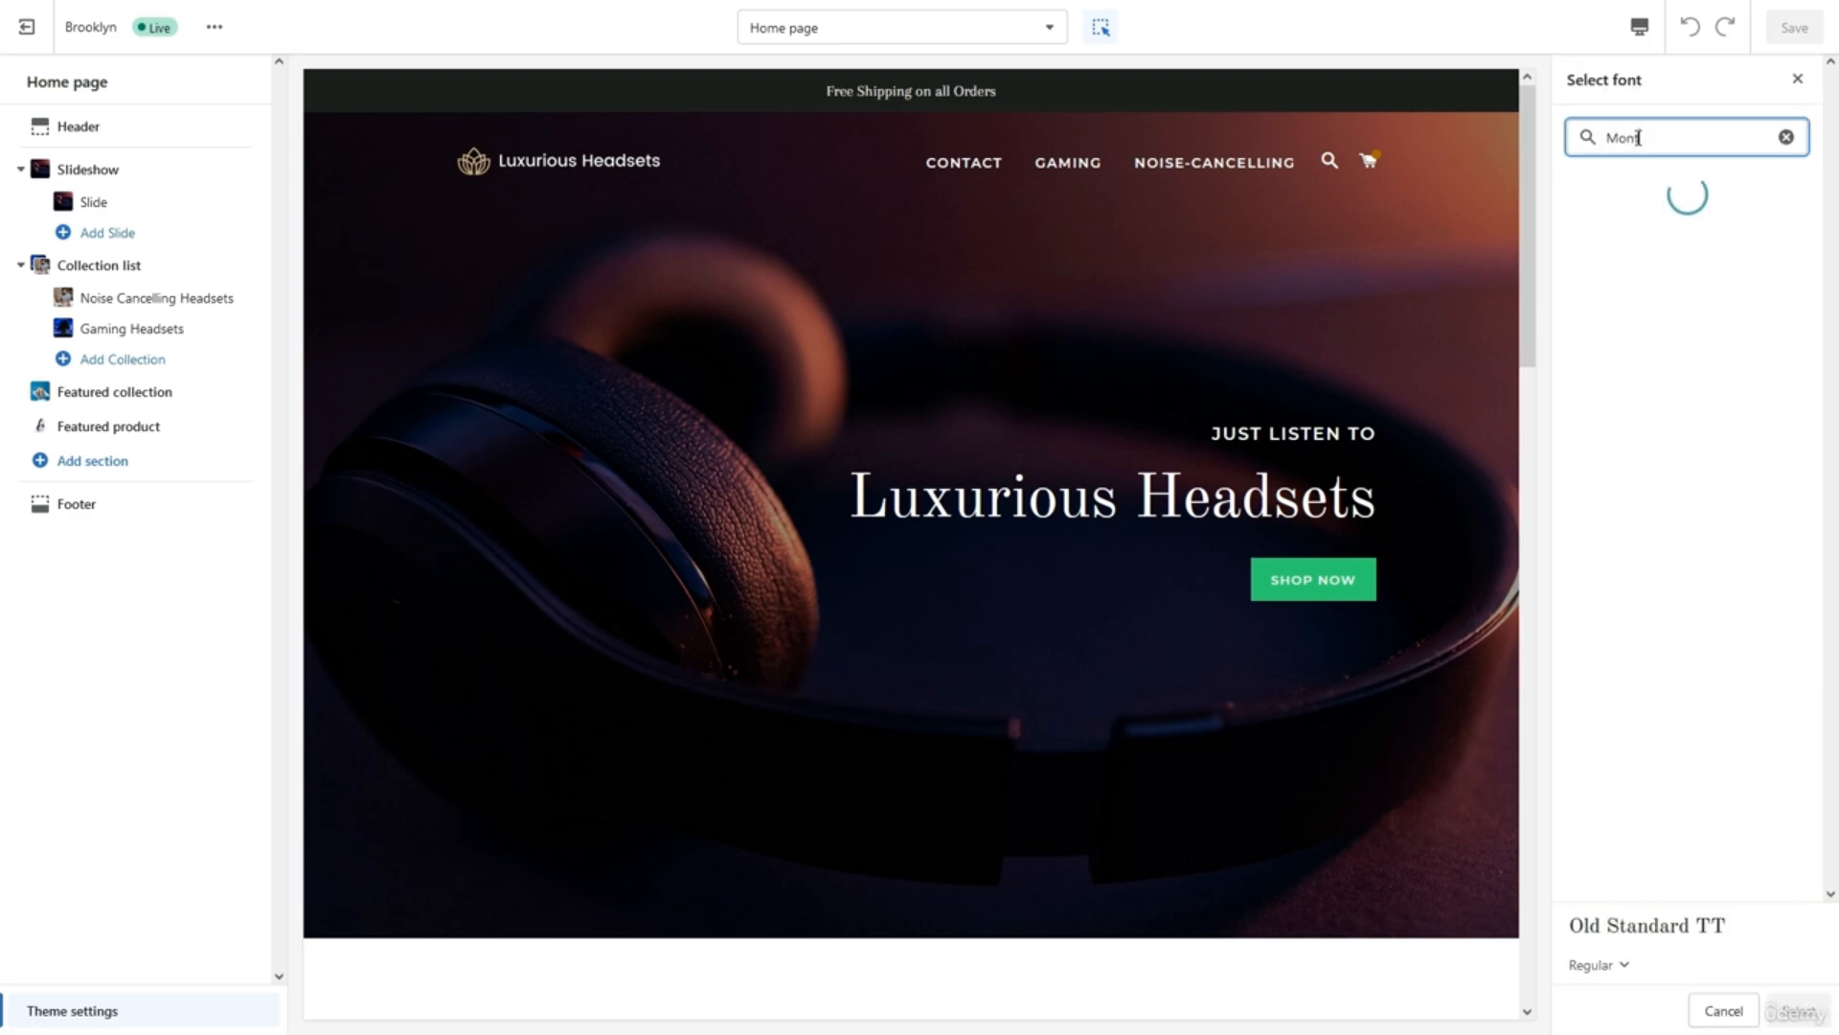
pyautogui.write('ts')
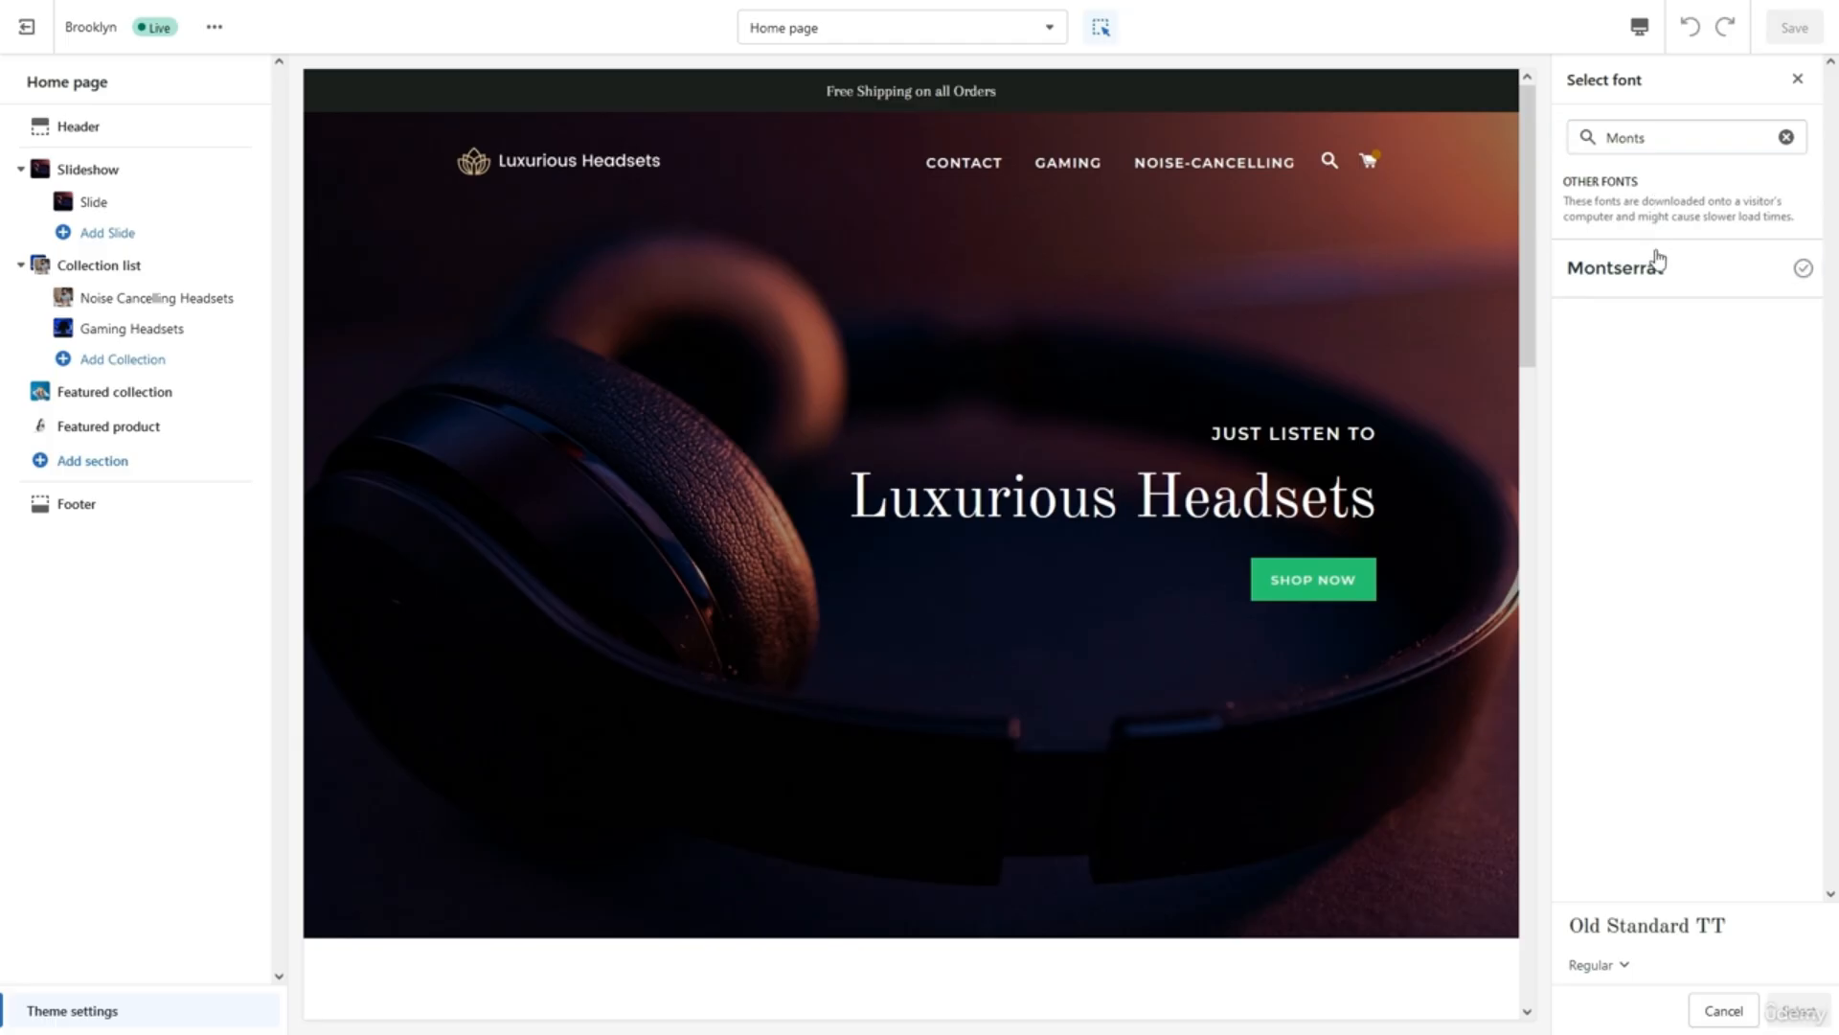
pyautogui.click(1657, 270)
pyautogui.click(1794, 1013)
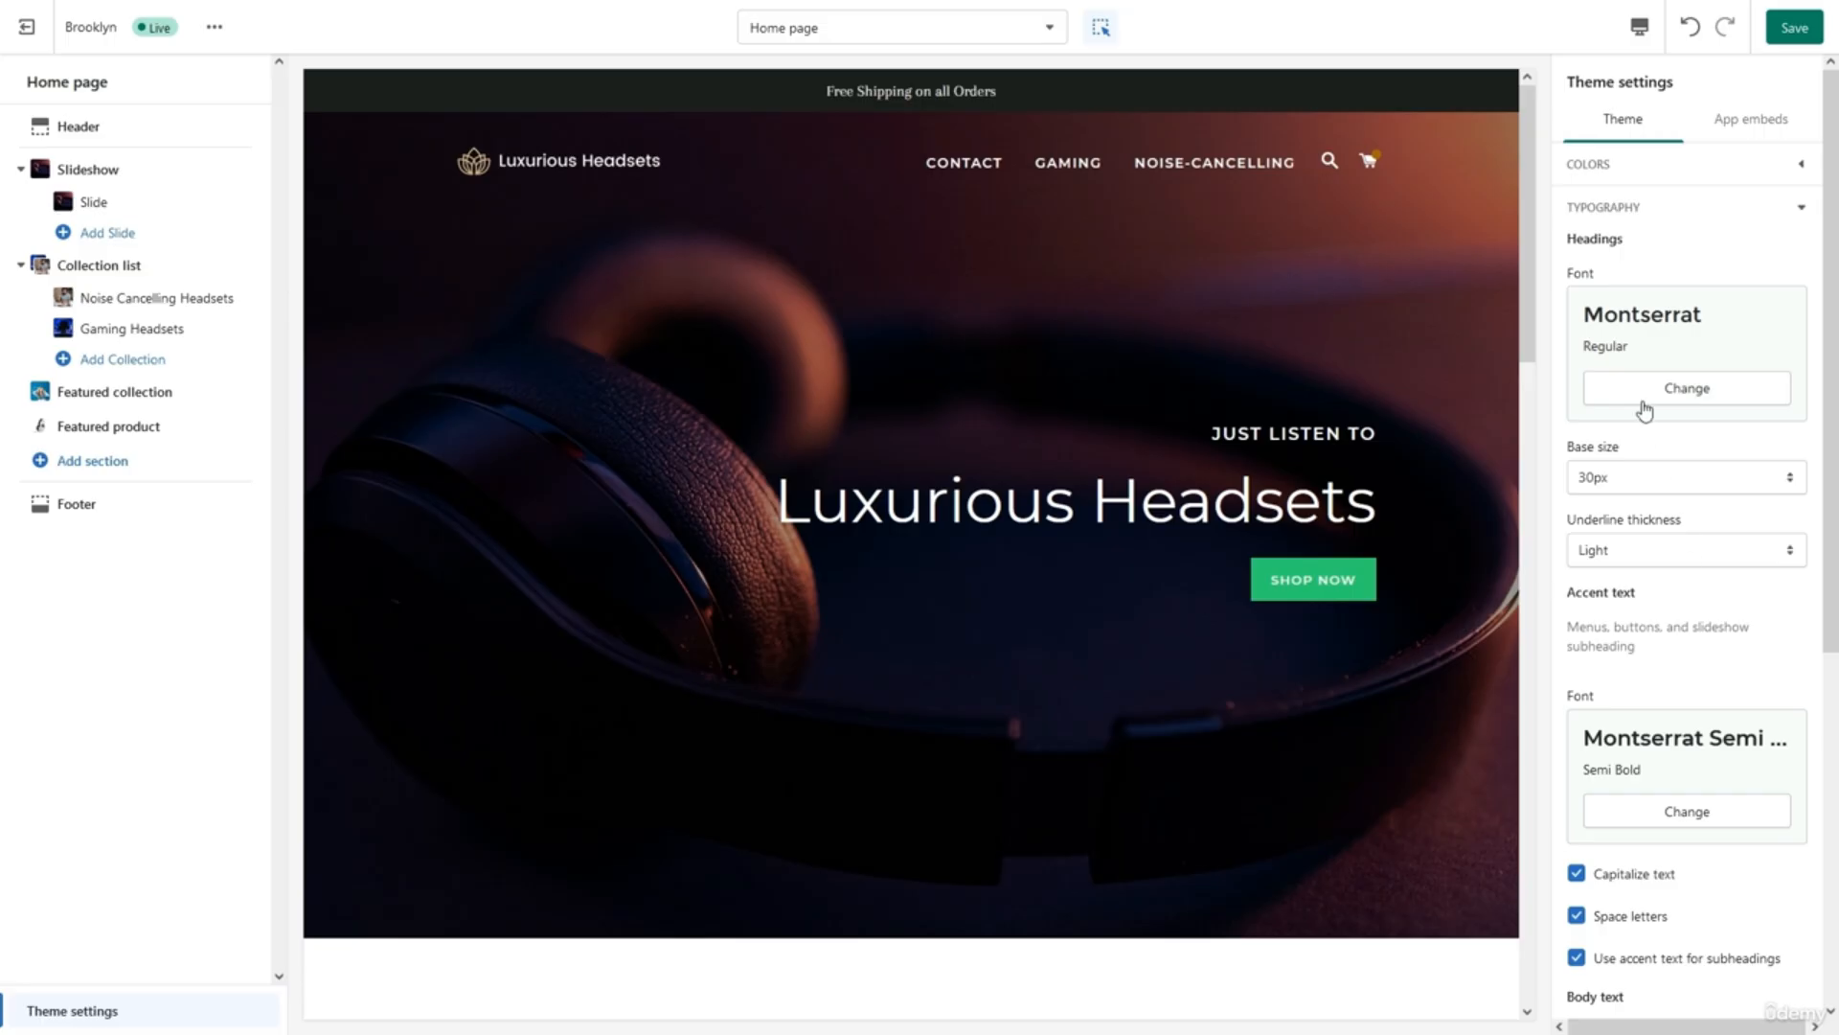
pyautogui.click(1634, 222)
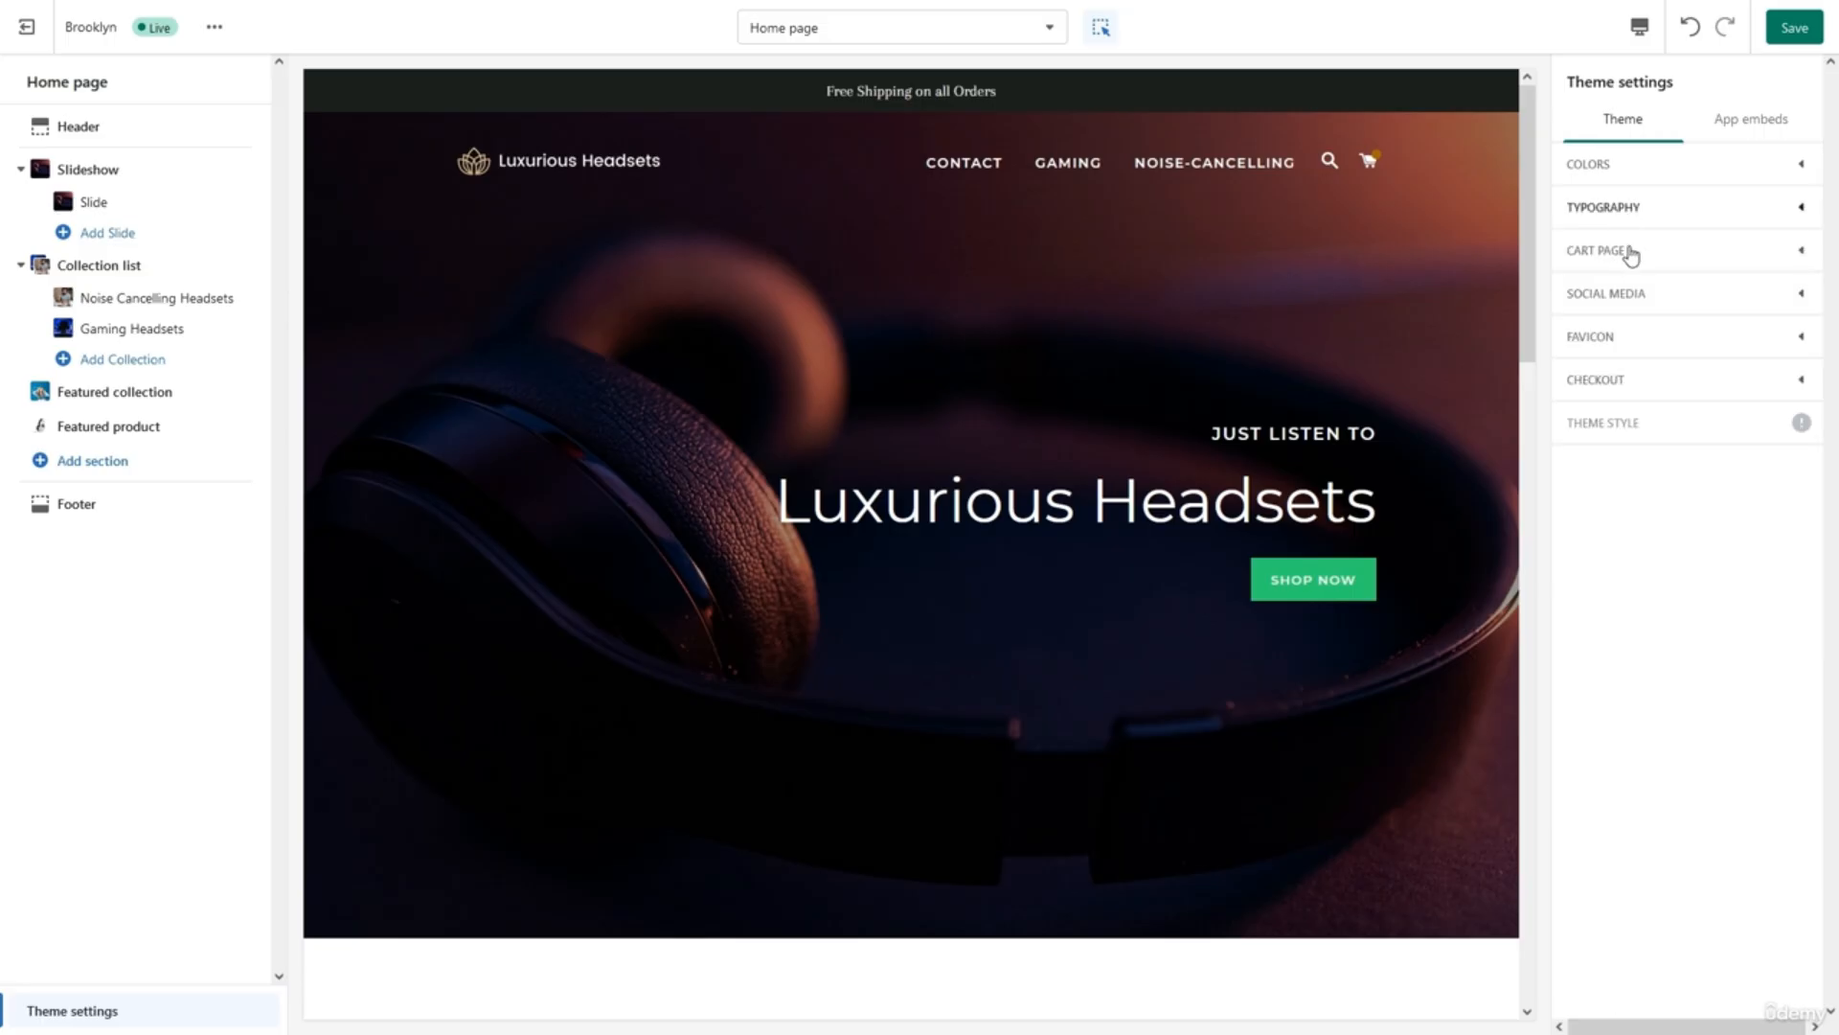
# Look over the social media account link settings, then collapse that section.
pyautogui.click(1636, 304)
pyautogui.scroll(-2, 1673, 457)
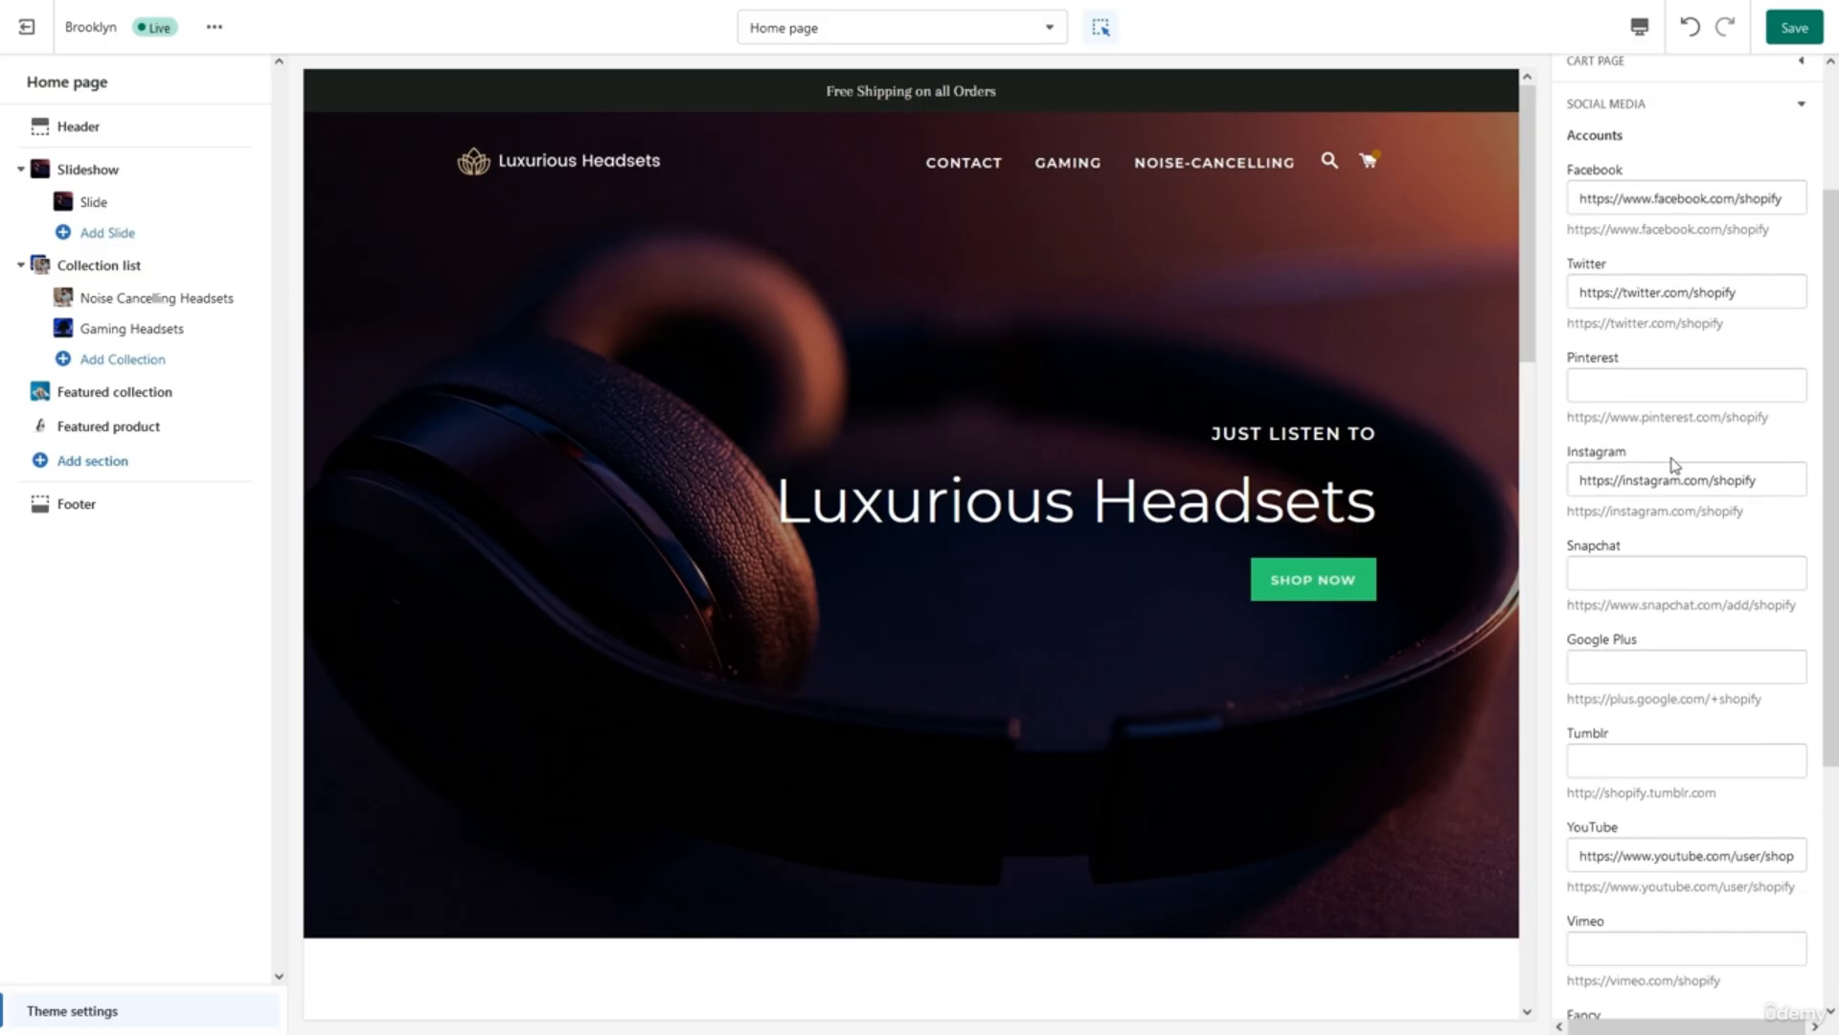
pyautogui.scroll(-1, 1672, 470)
pyautogui.scroll(2, 1673, 464)
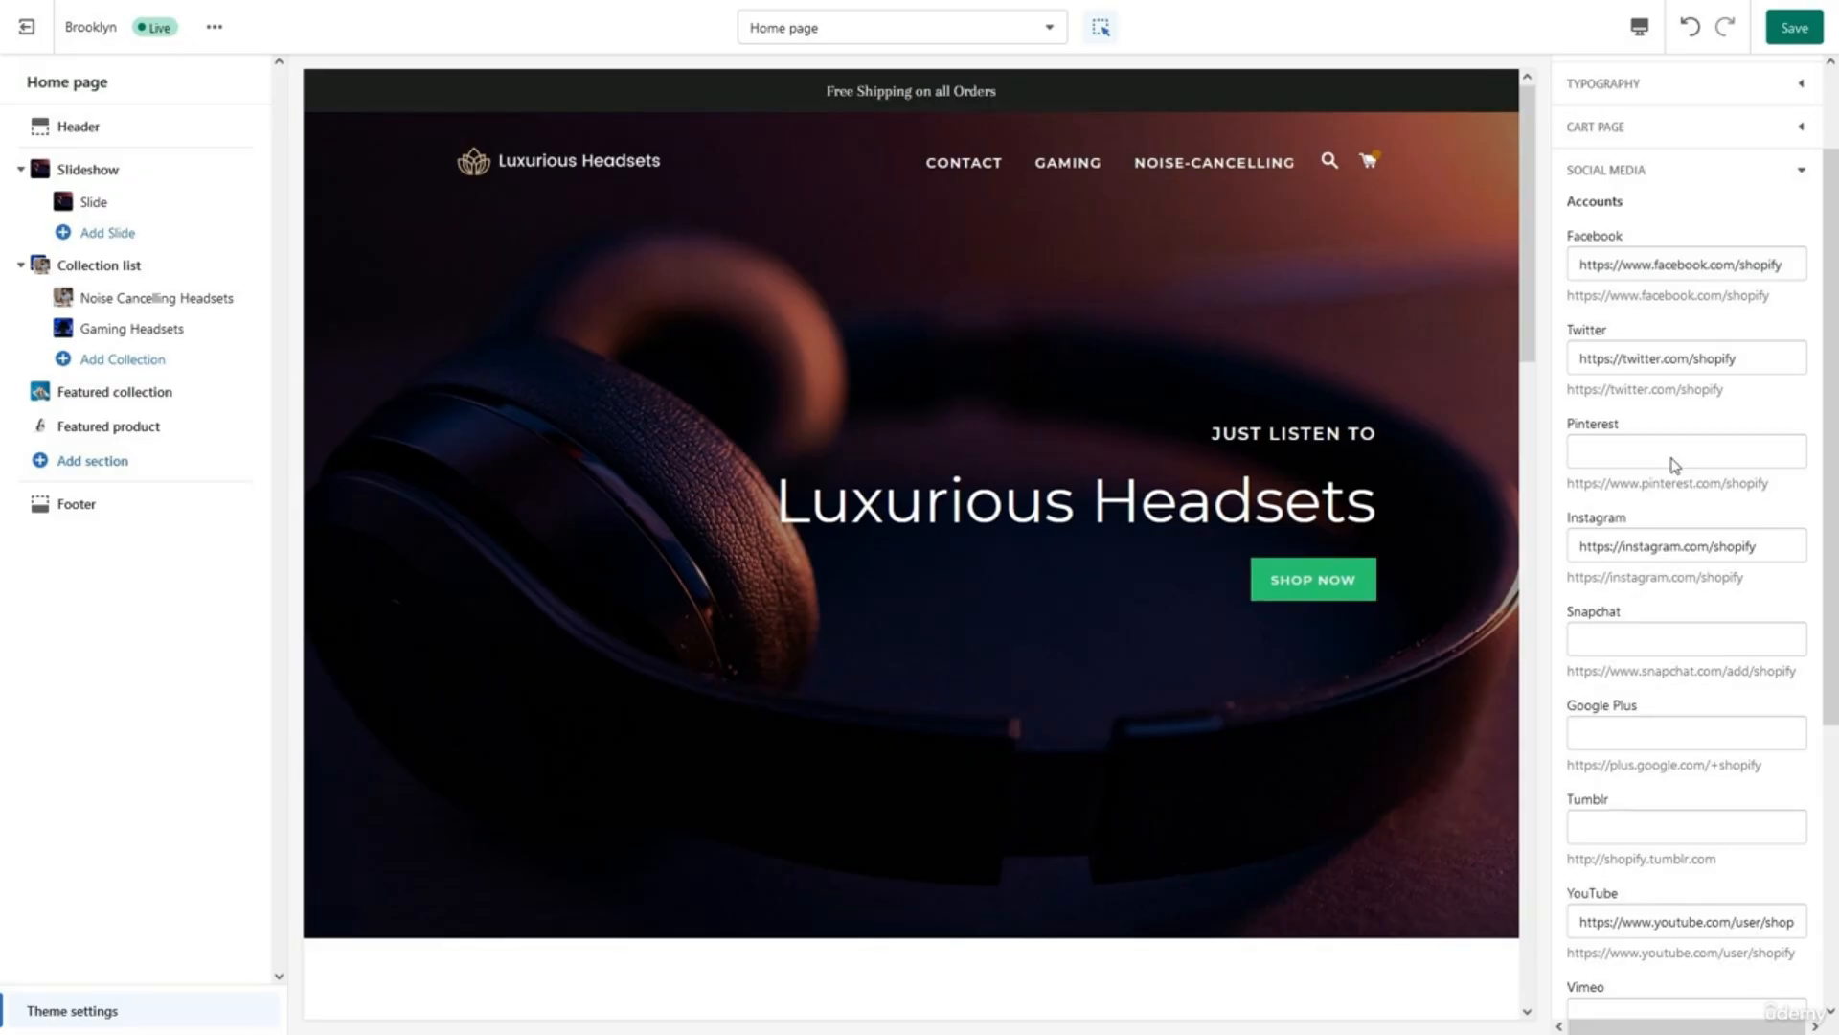
pyautogui.click(1630, 173)
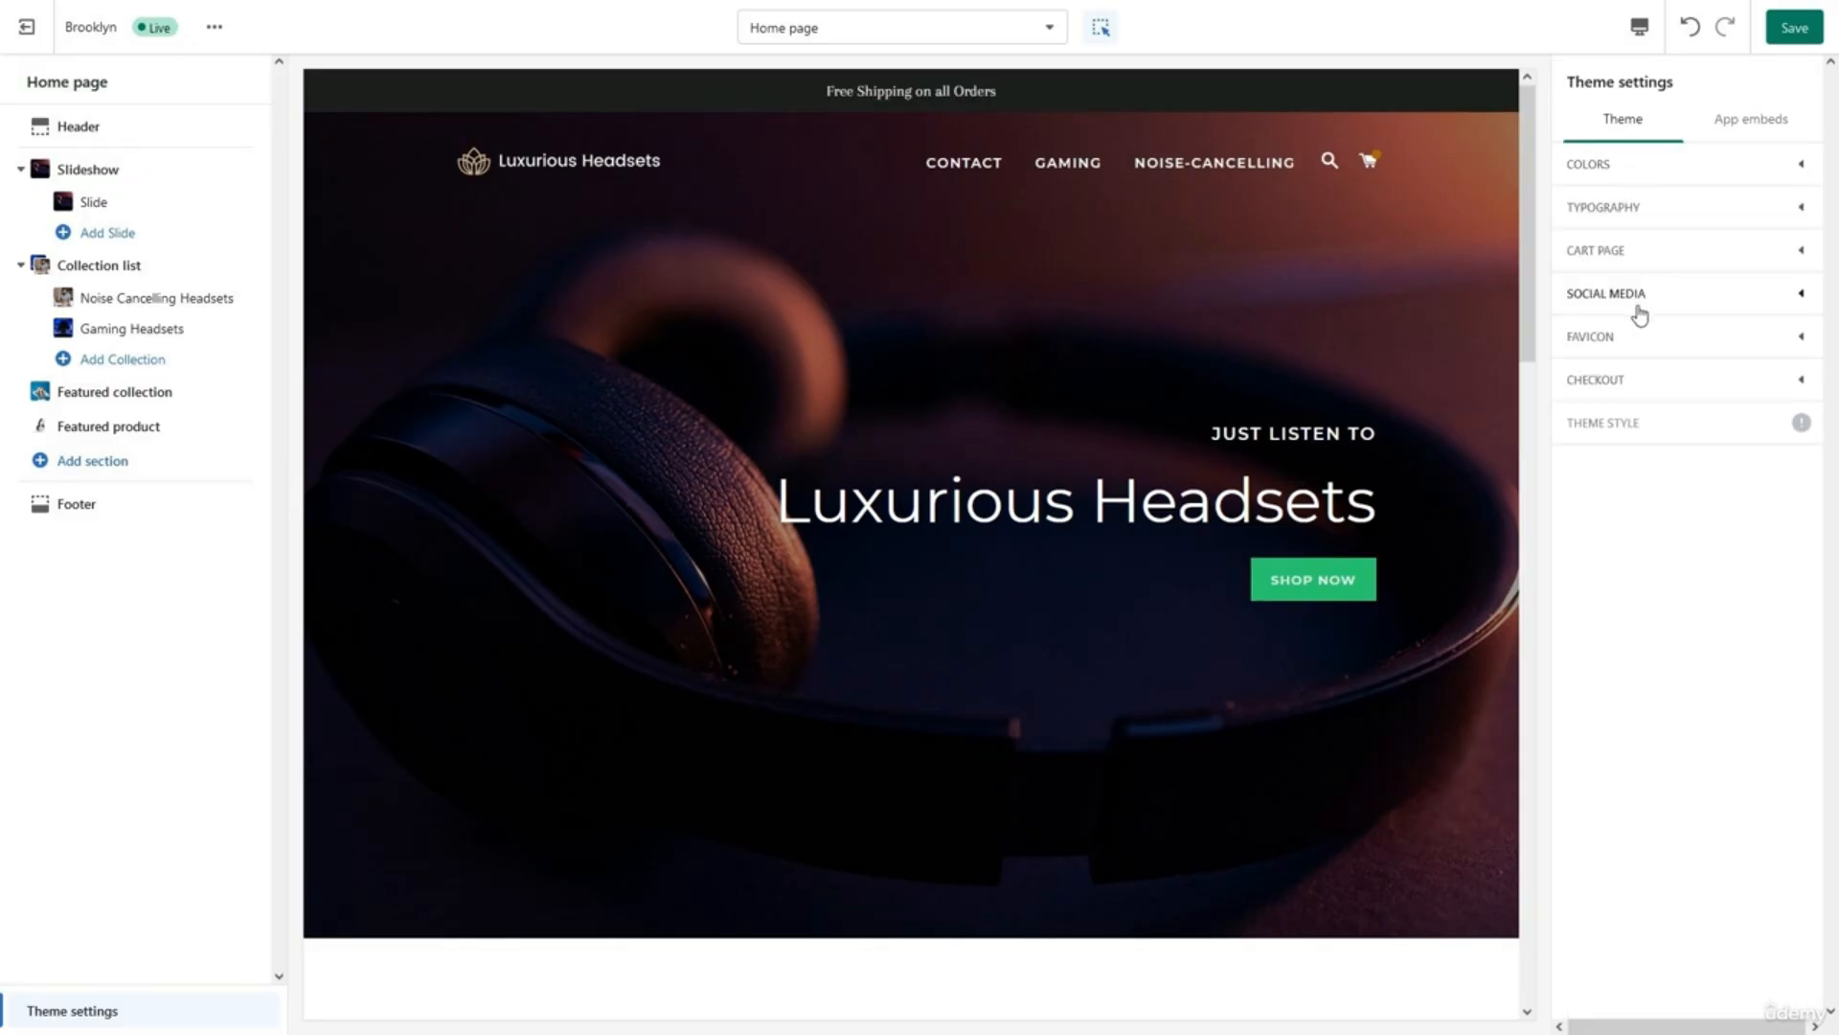
# Upload an image from Downloads > Logos and set it as the theme favicon.
pyautogui.click(1638, 336)
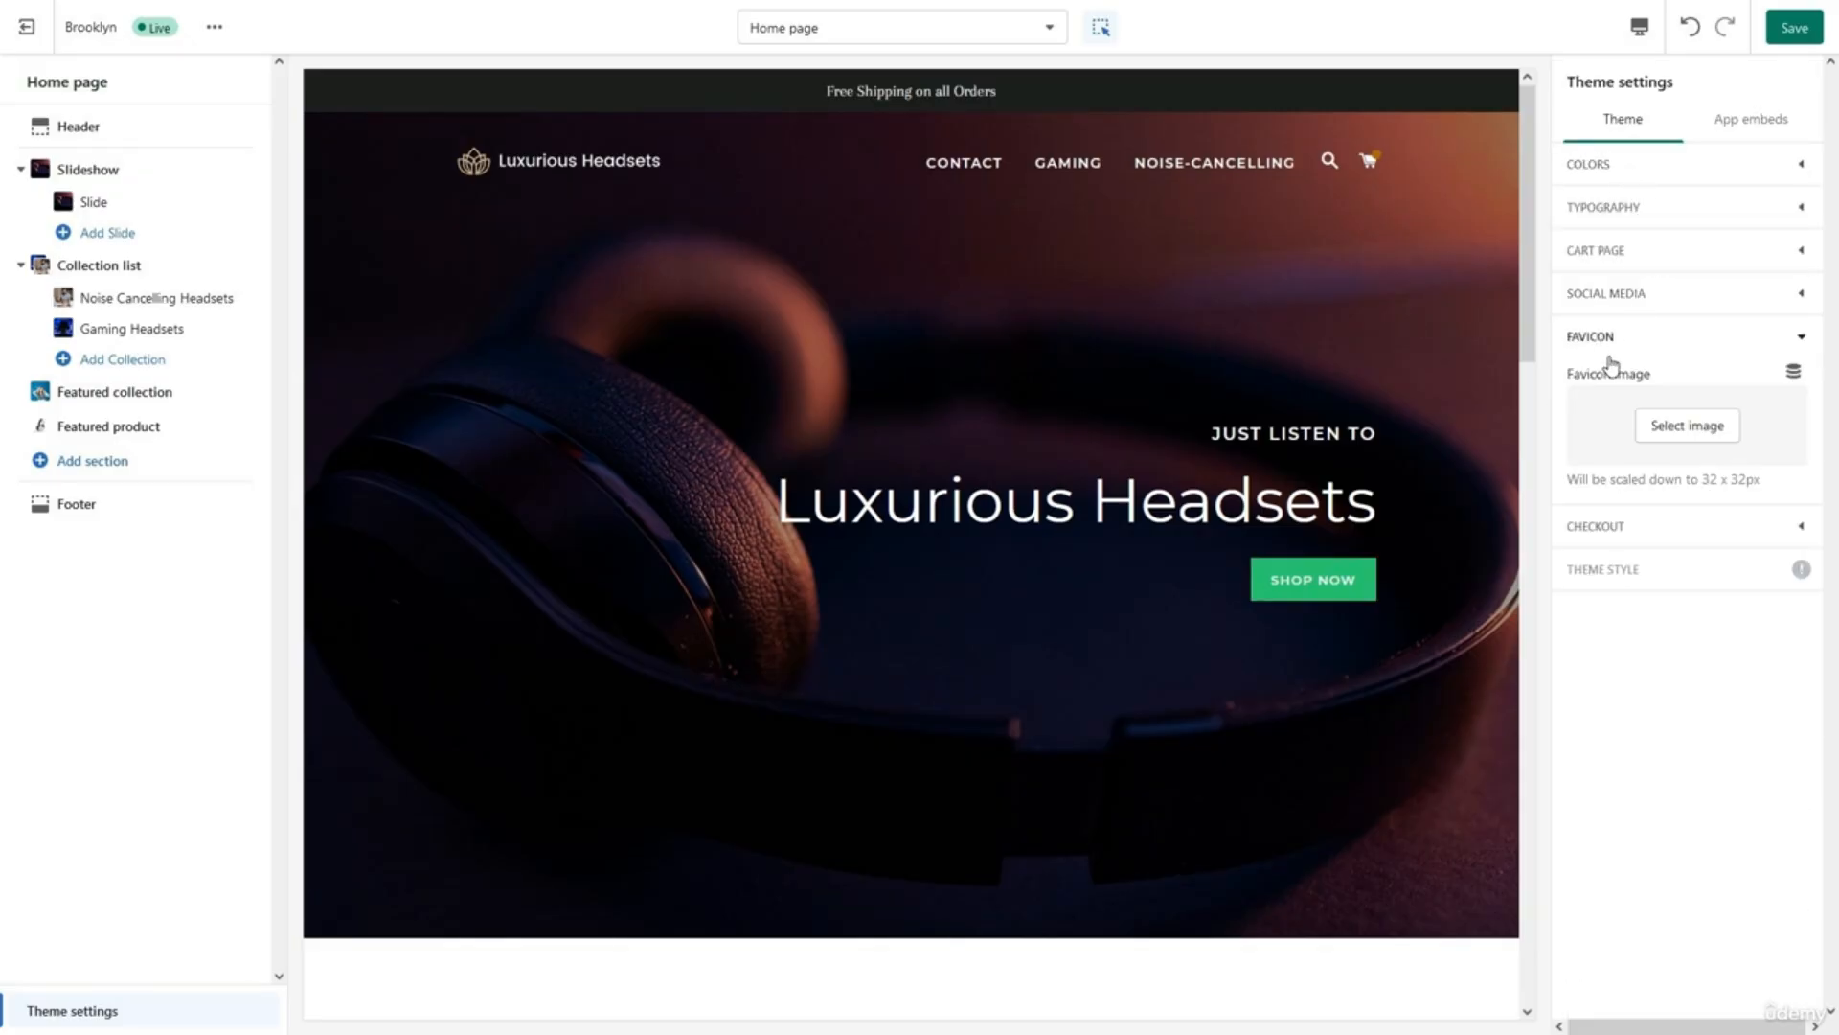
pyautogui.click(1664, 428)
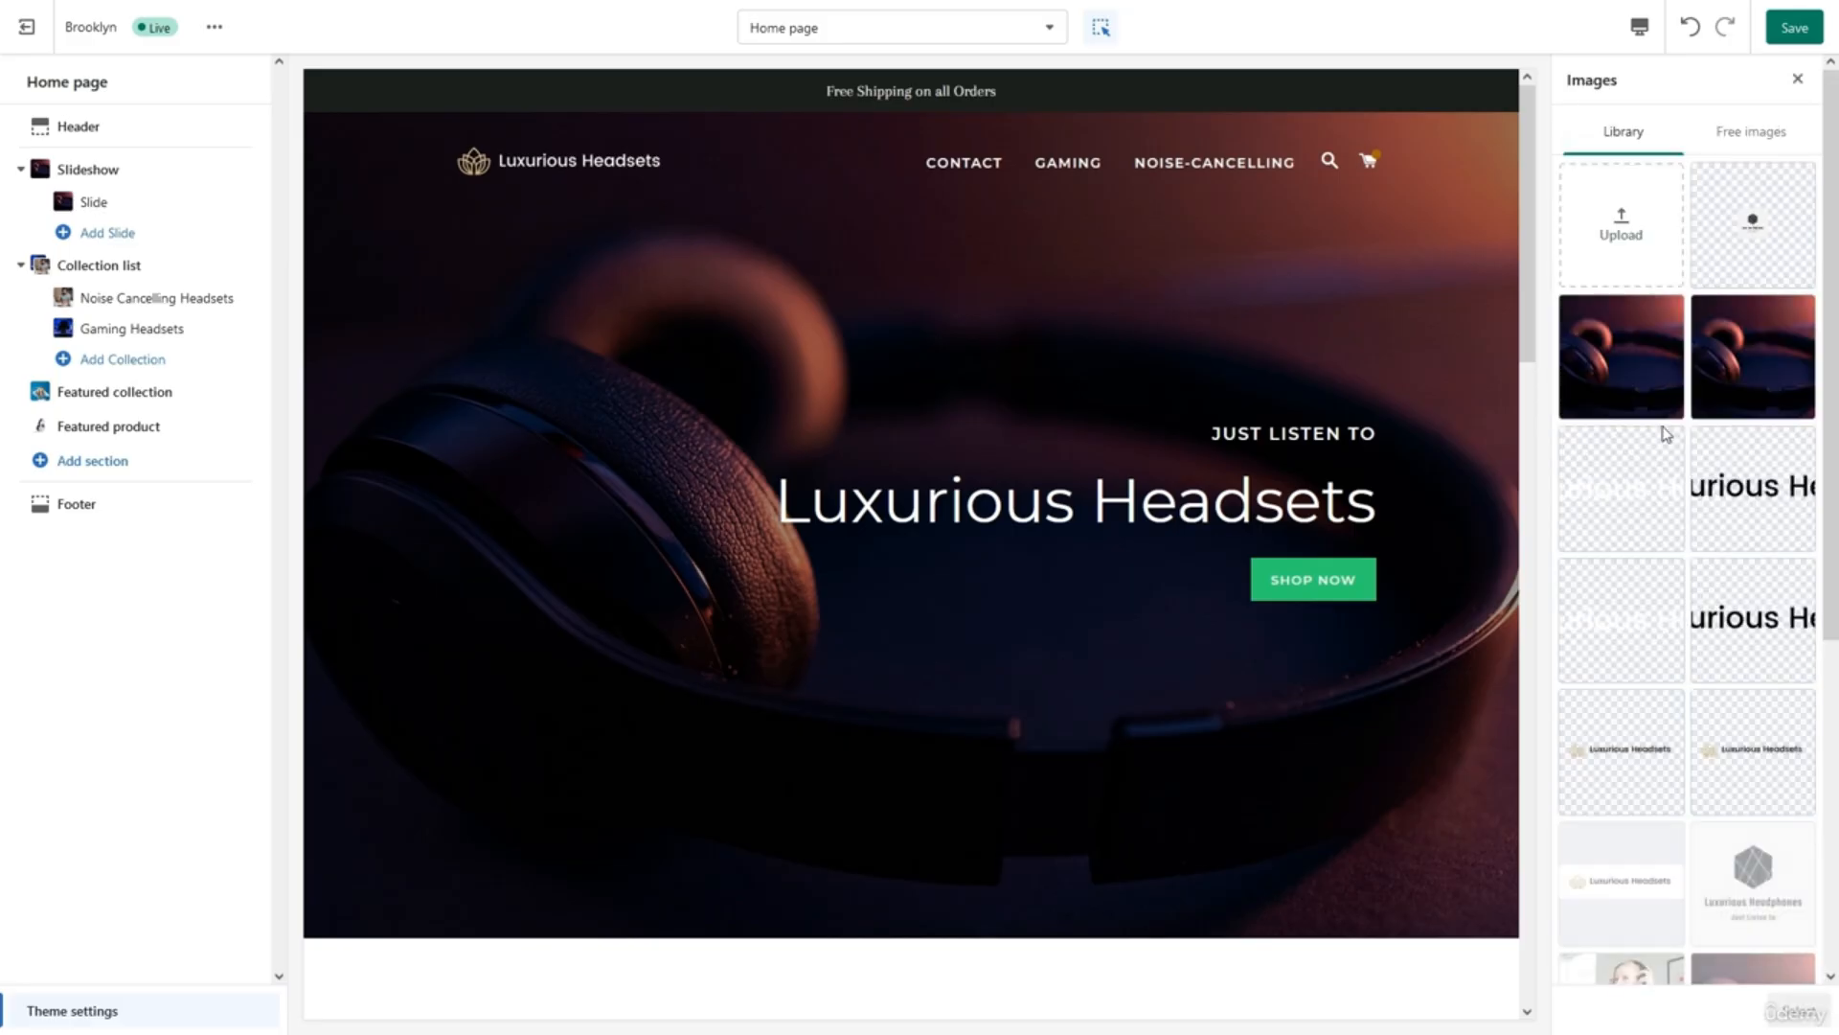
pyautogui.click(1598, 251)
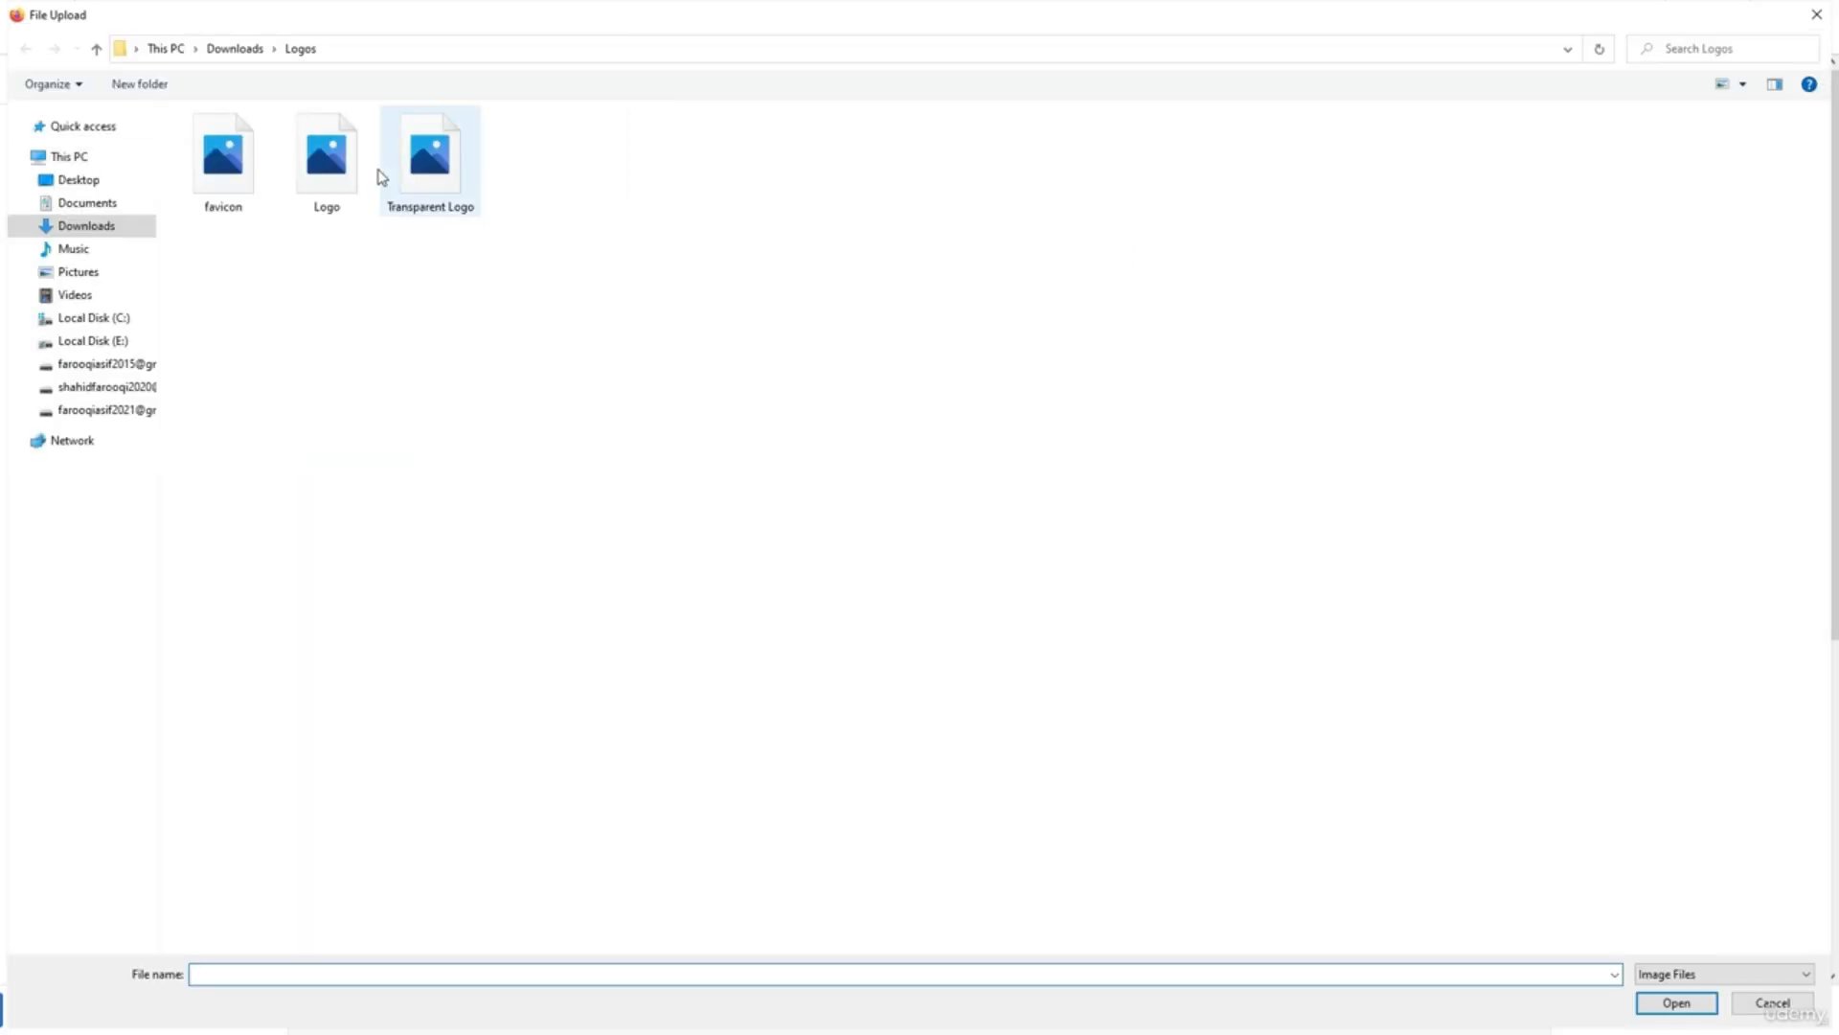
pyautogui.doubleClick(234, 172)
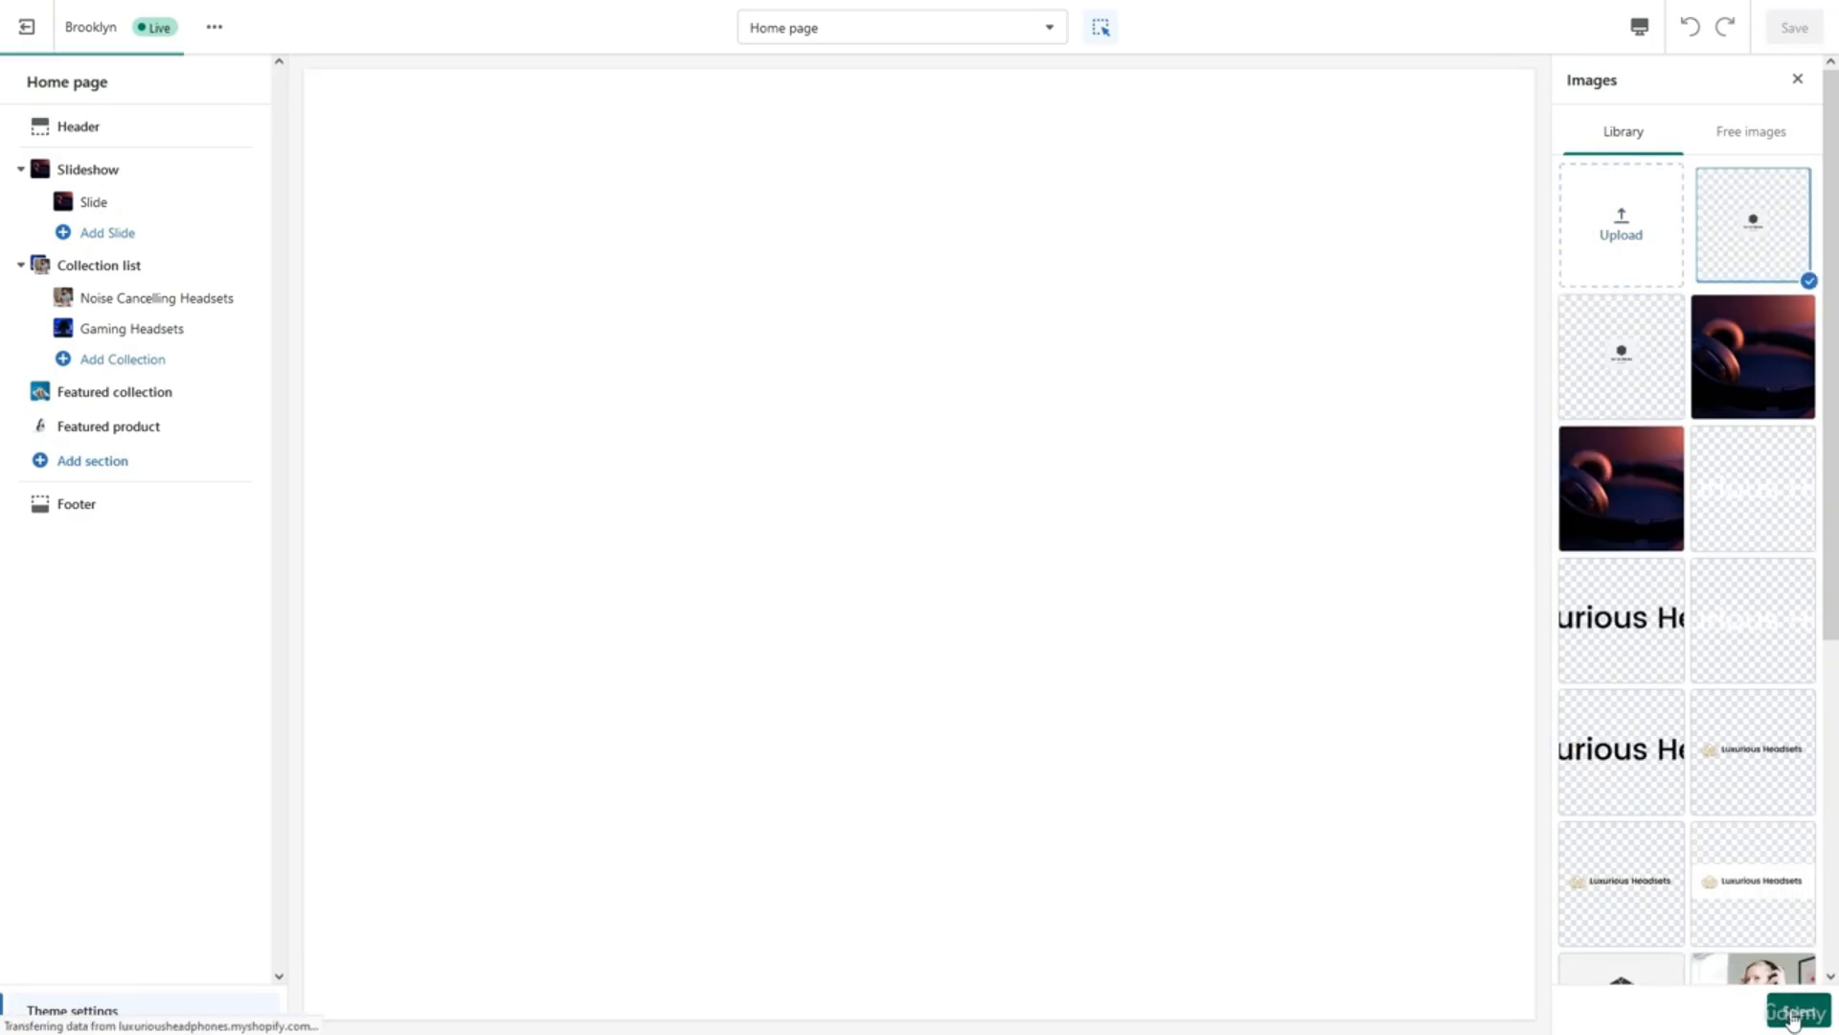
pyautogui.click(1775, 997)
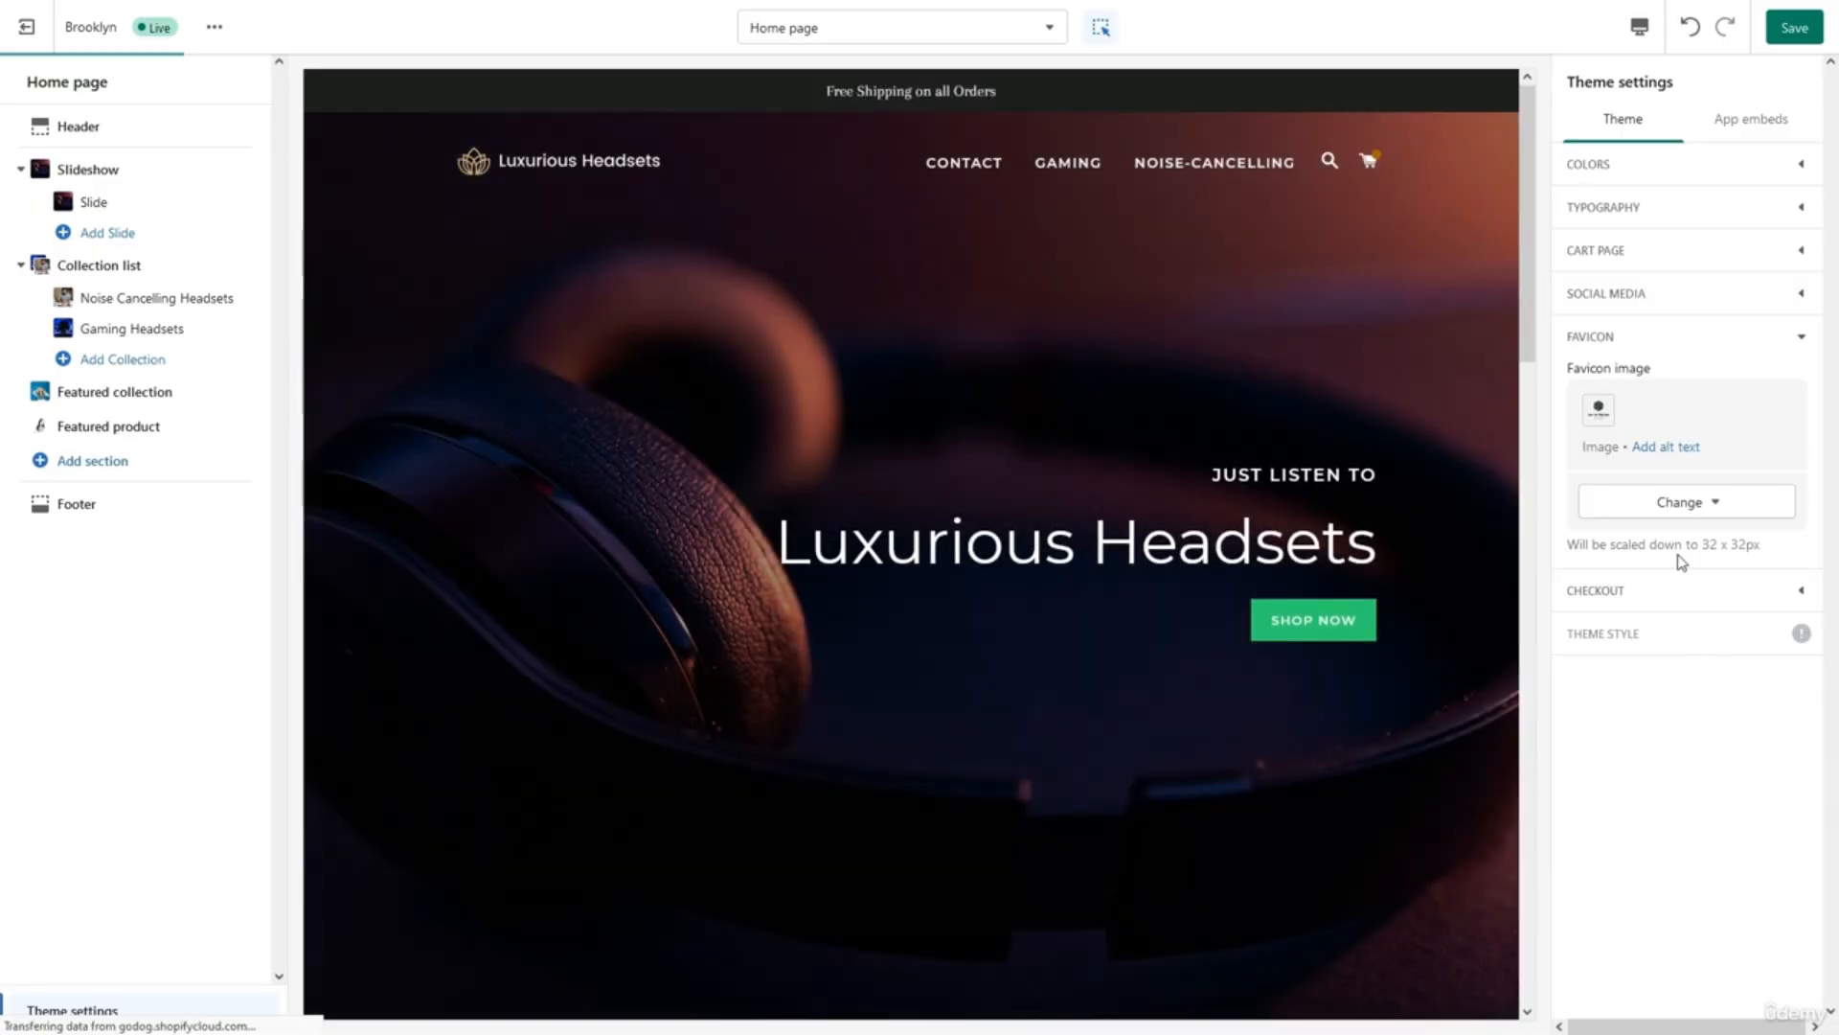
# Upload the Luxurious Headsets image as the custom checkout logo.
pyautogui.click(1621, 341)
pyautogui.click(1612, 388)
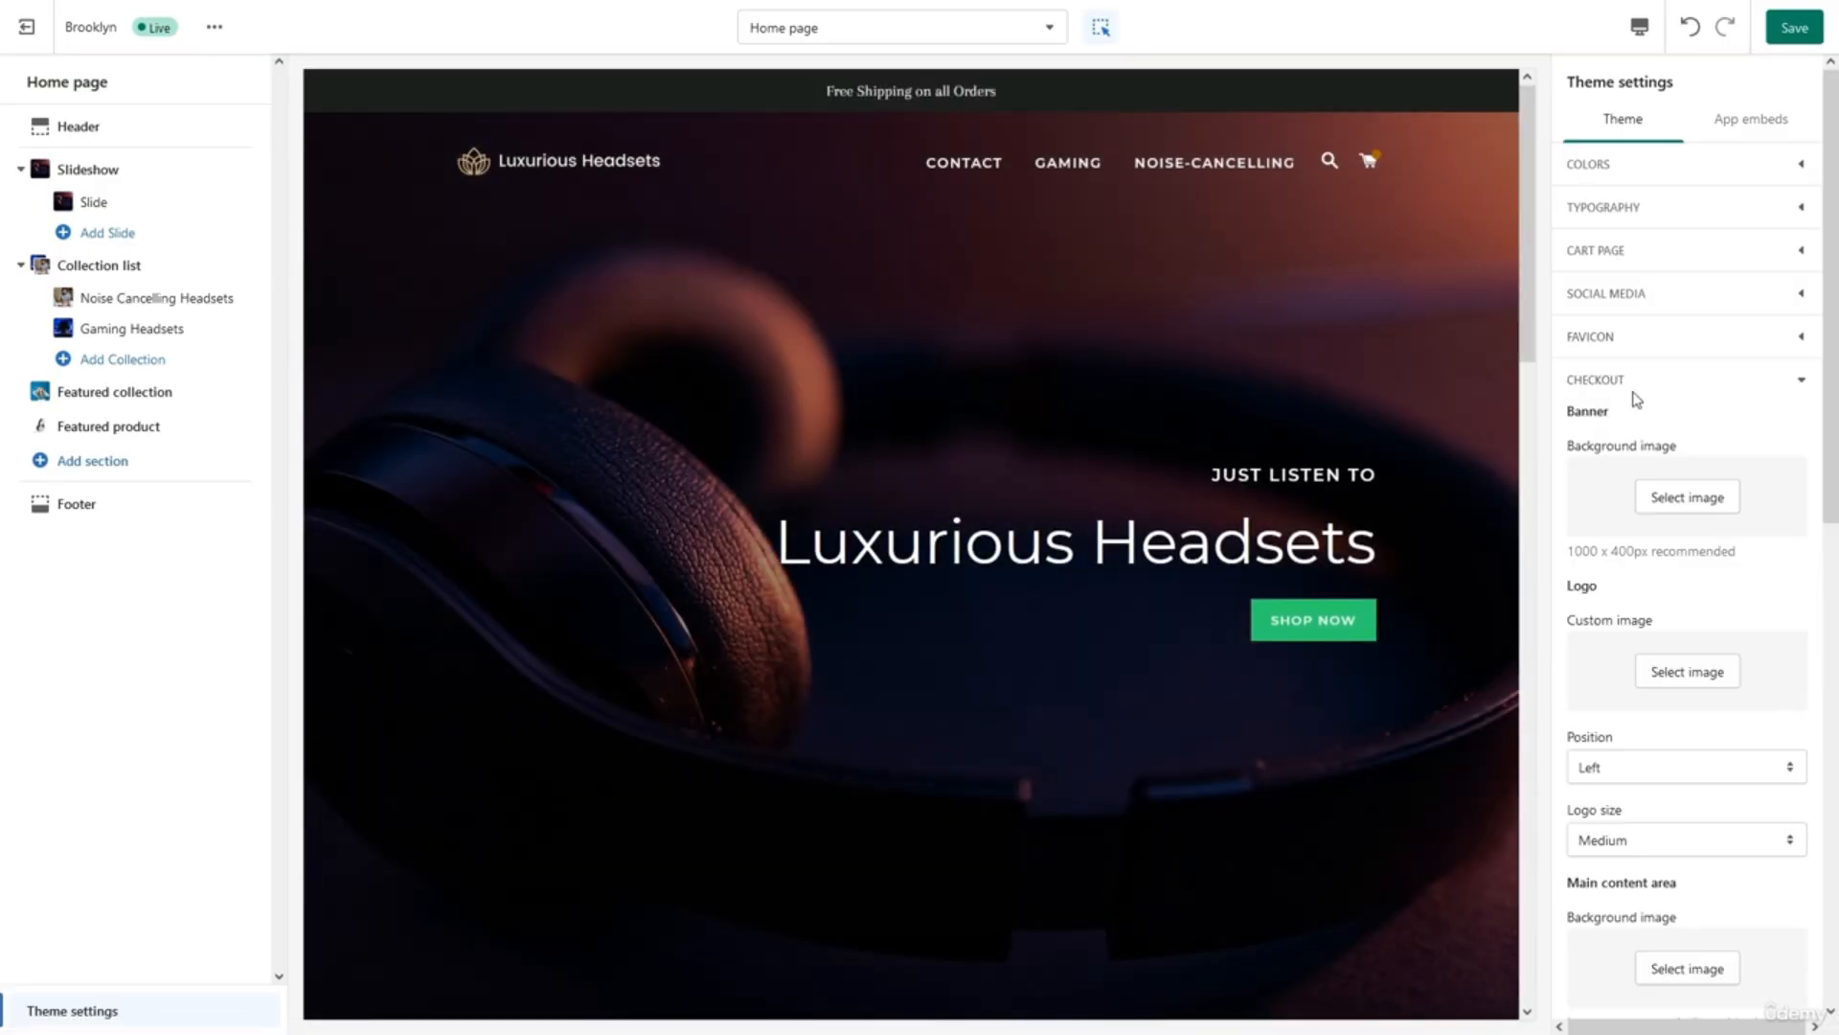
pyautogui.click(1675, 686)
pyautogui.click(1609, 251)
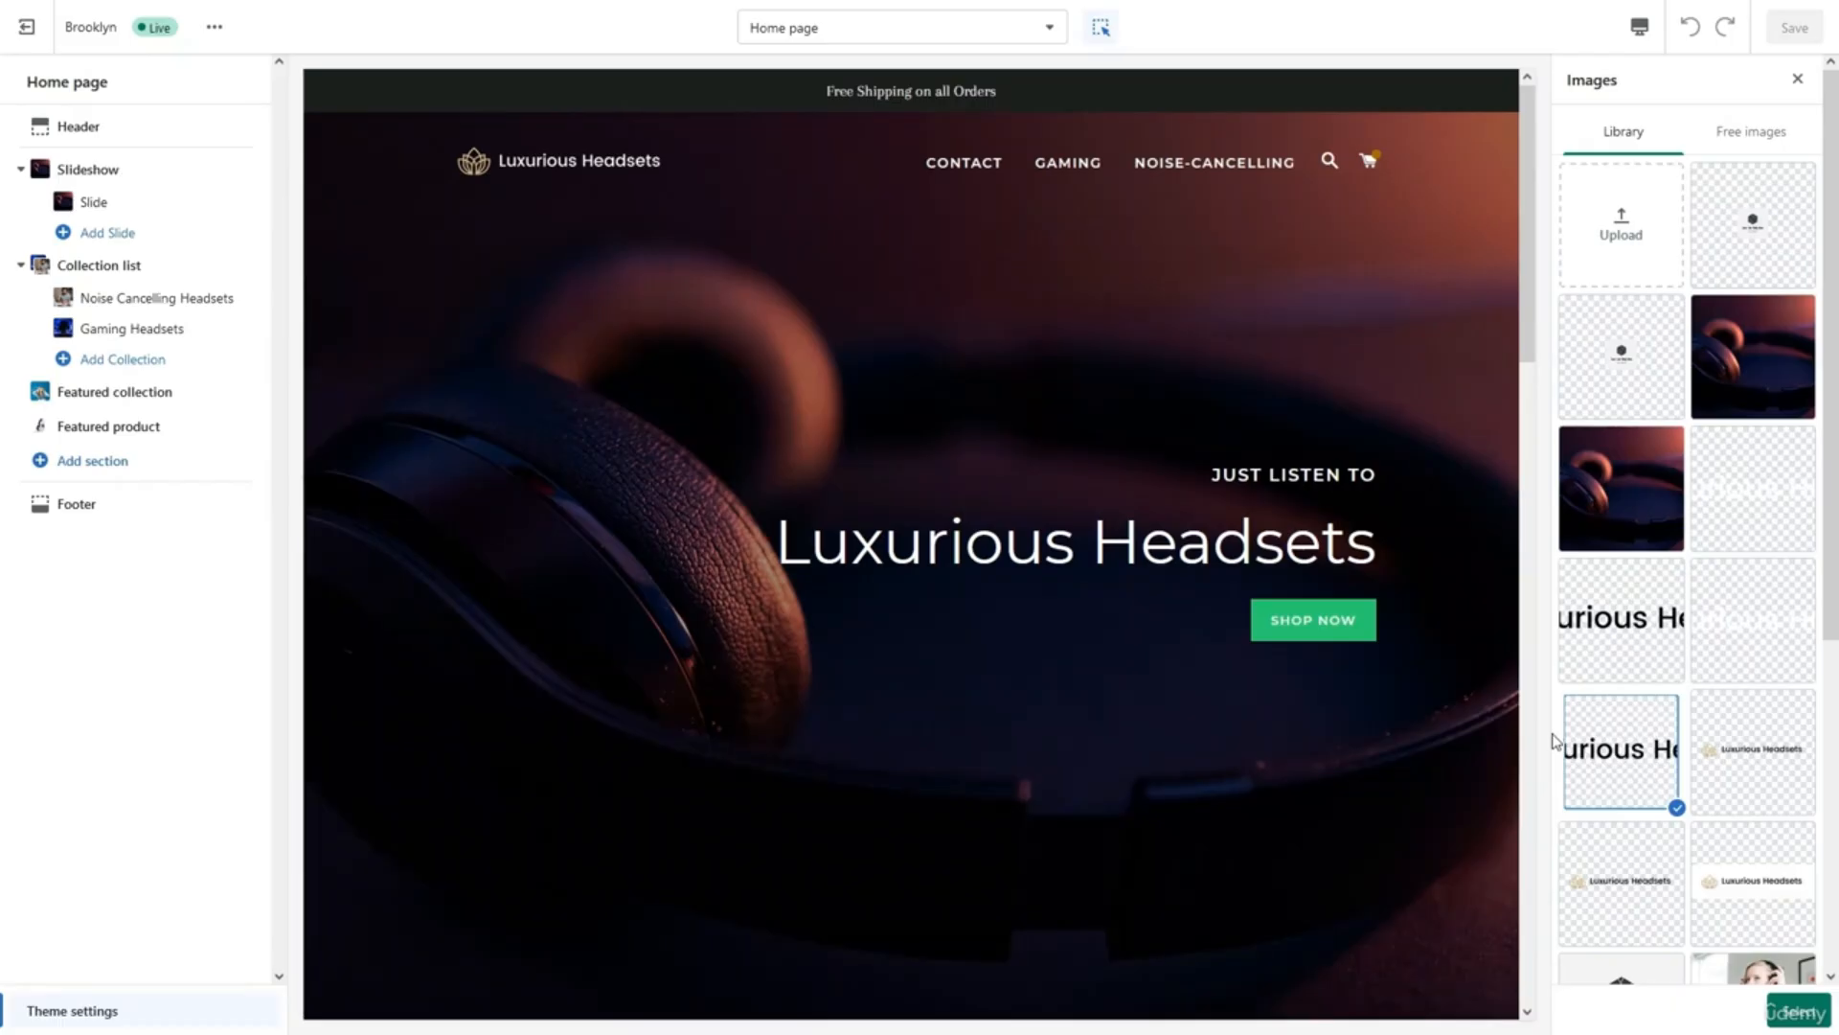
pyautogui.click(1798, 1010)
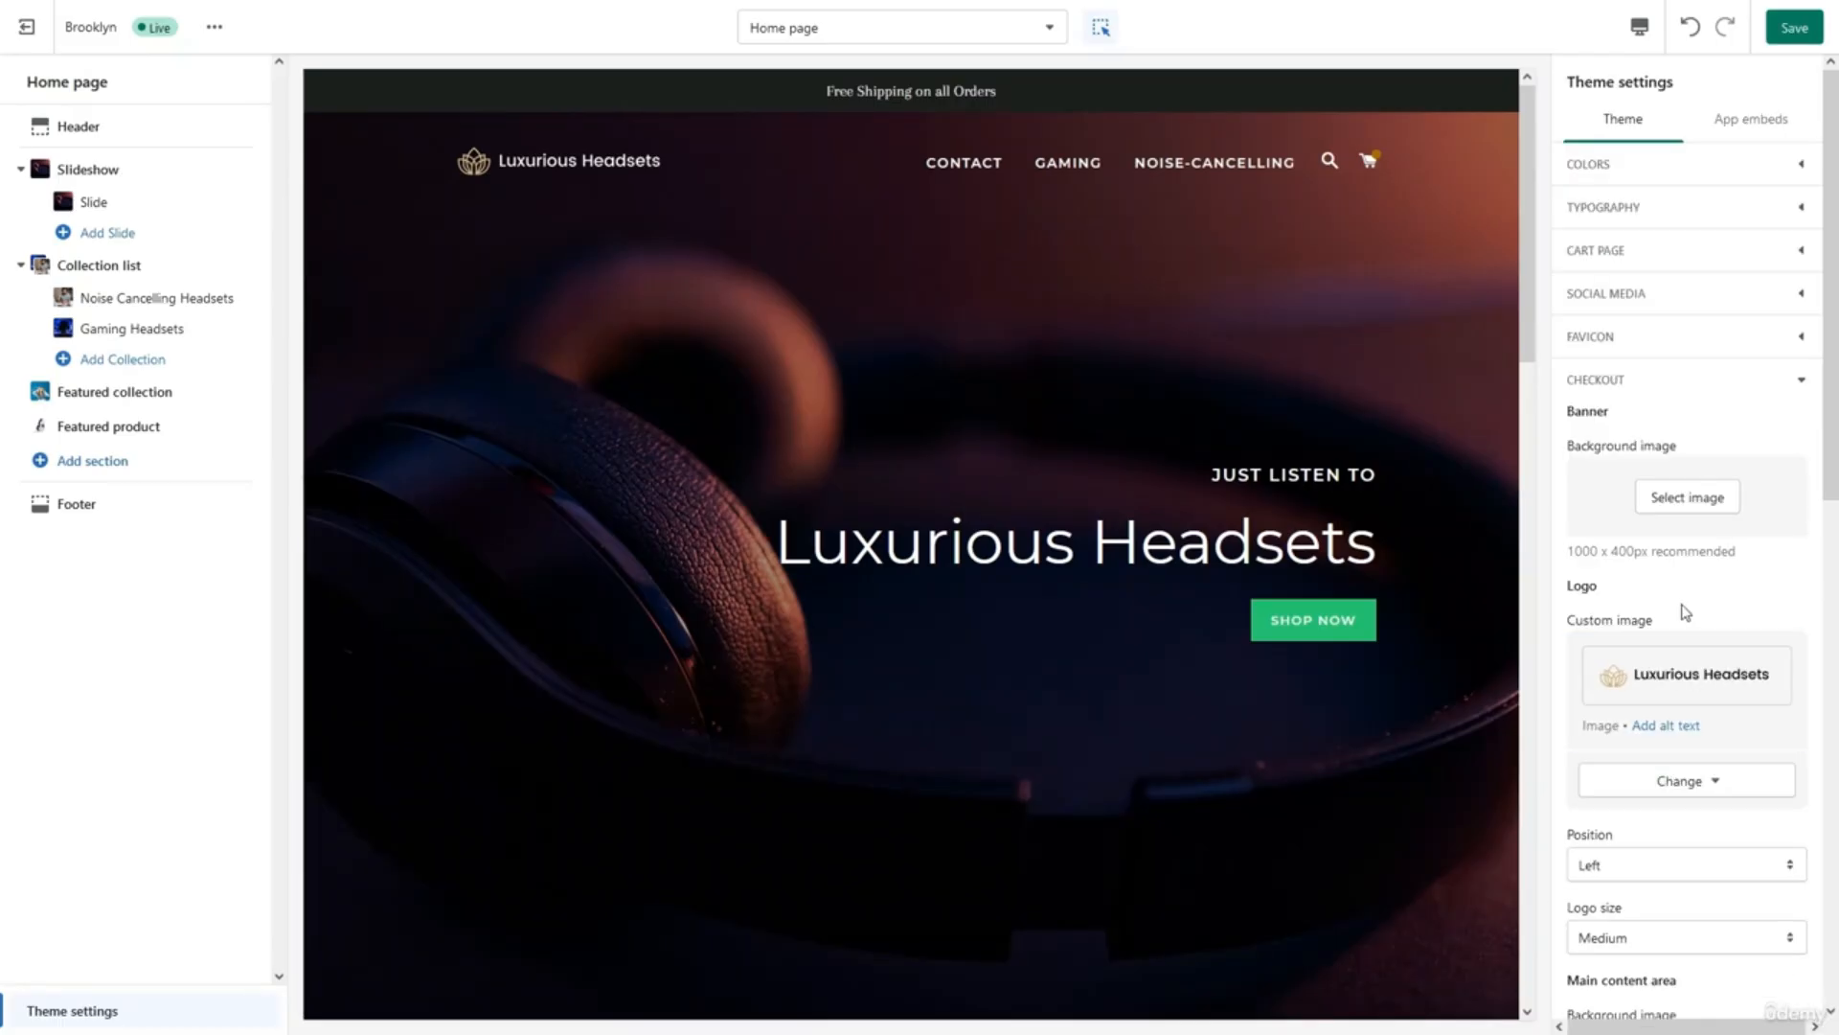
# Save the theme changes and collapse the Checkout settings.
pyautogui.click(1794, 31)
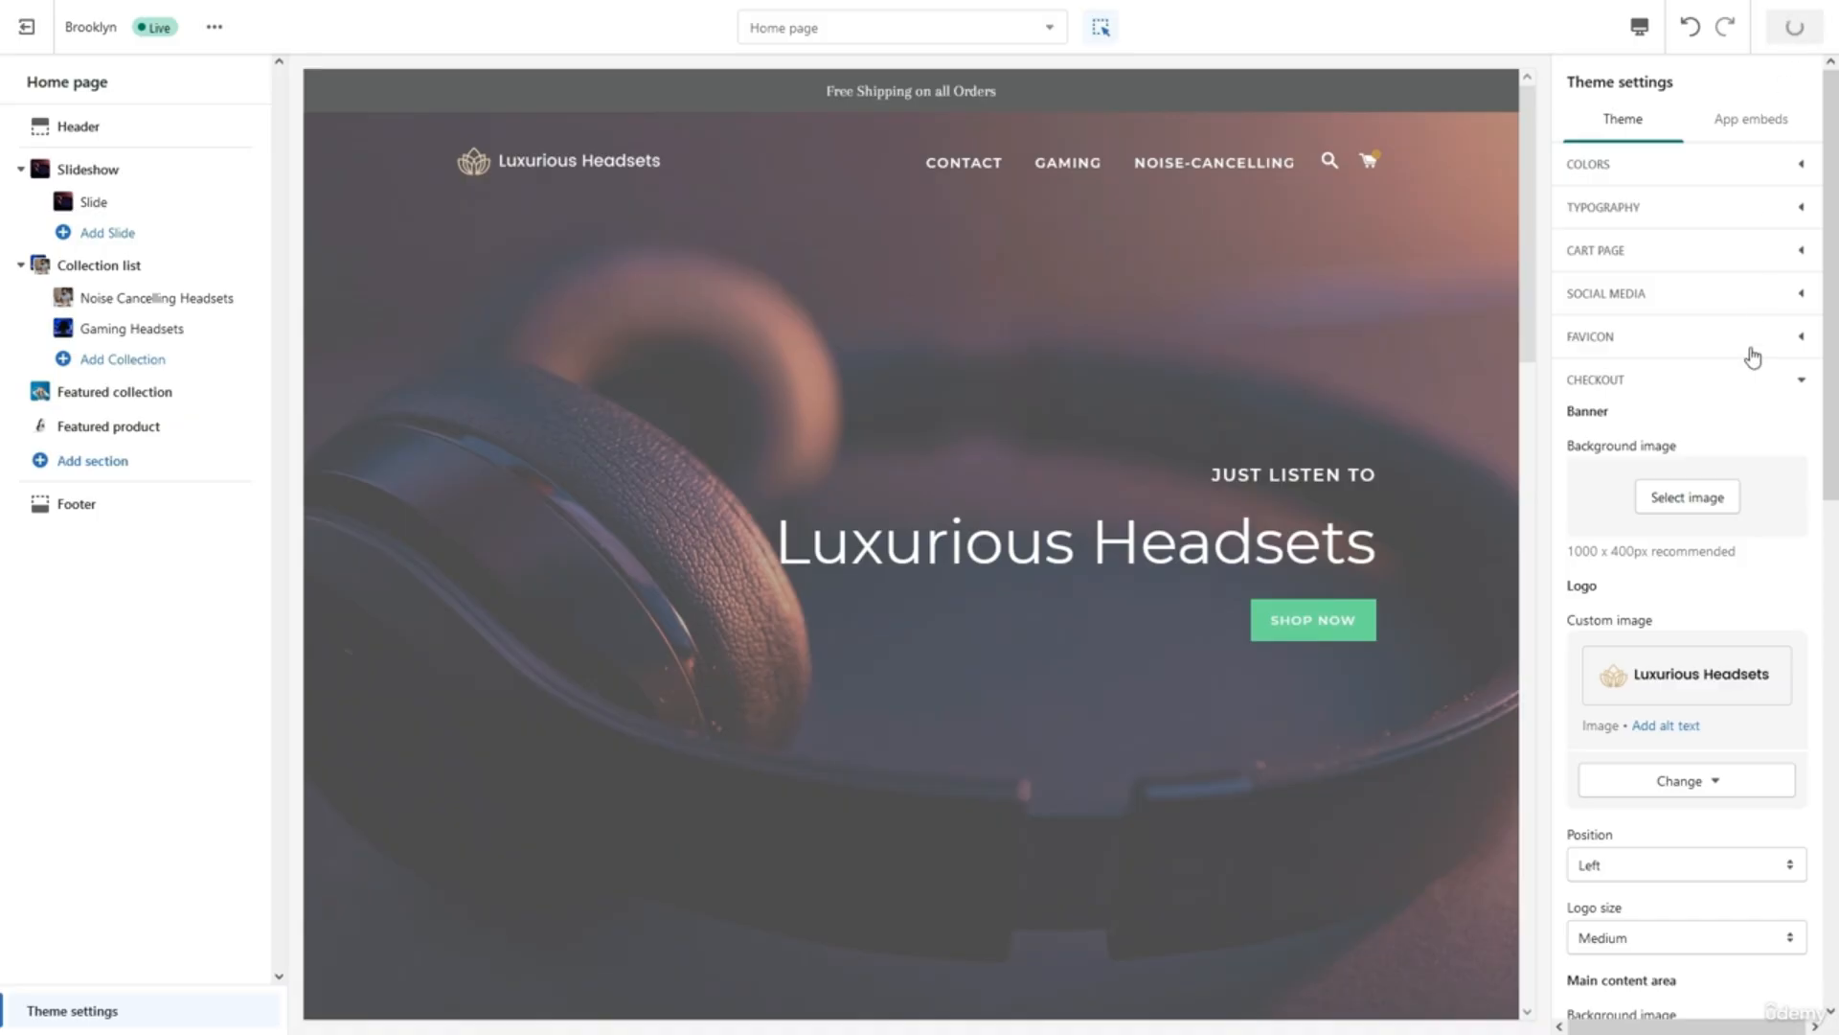
pyautogui.scroll(-5, 1715, 626)
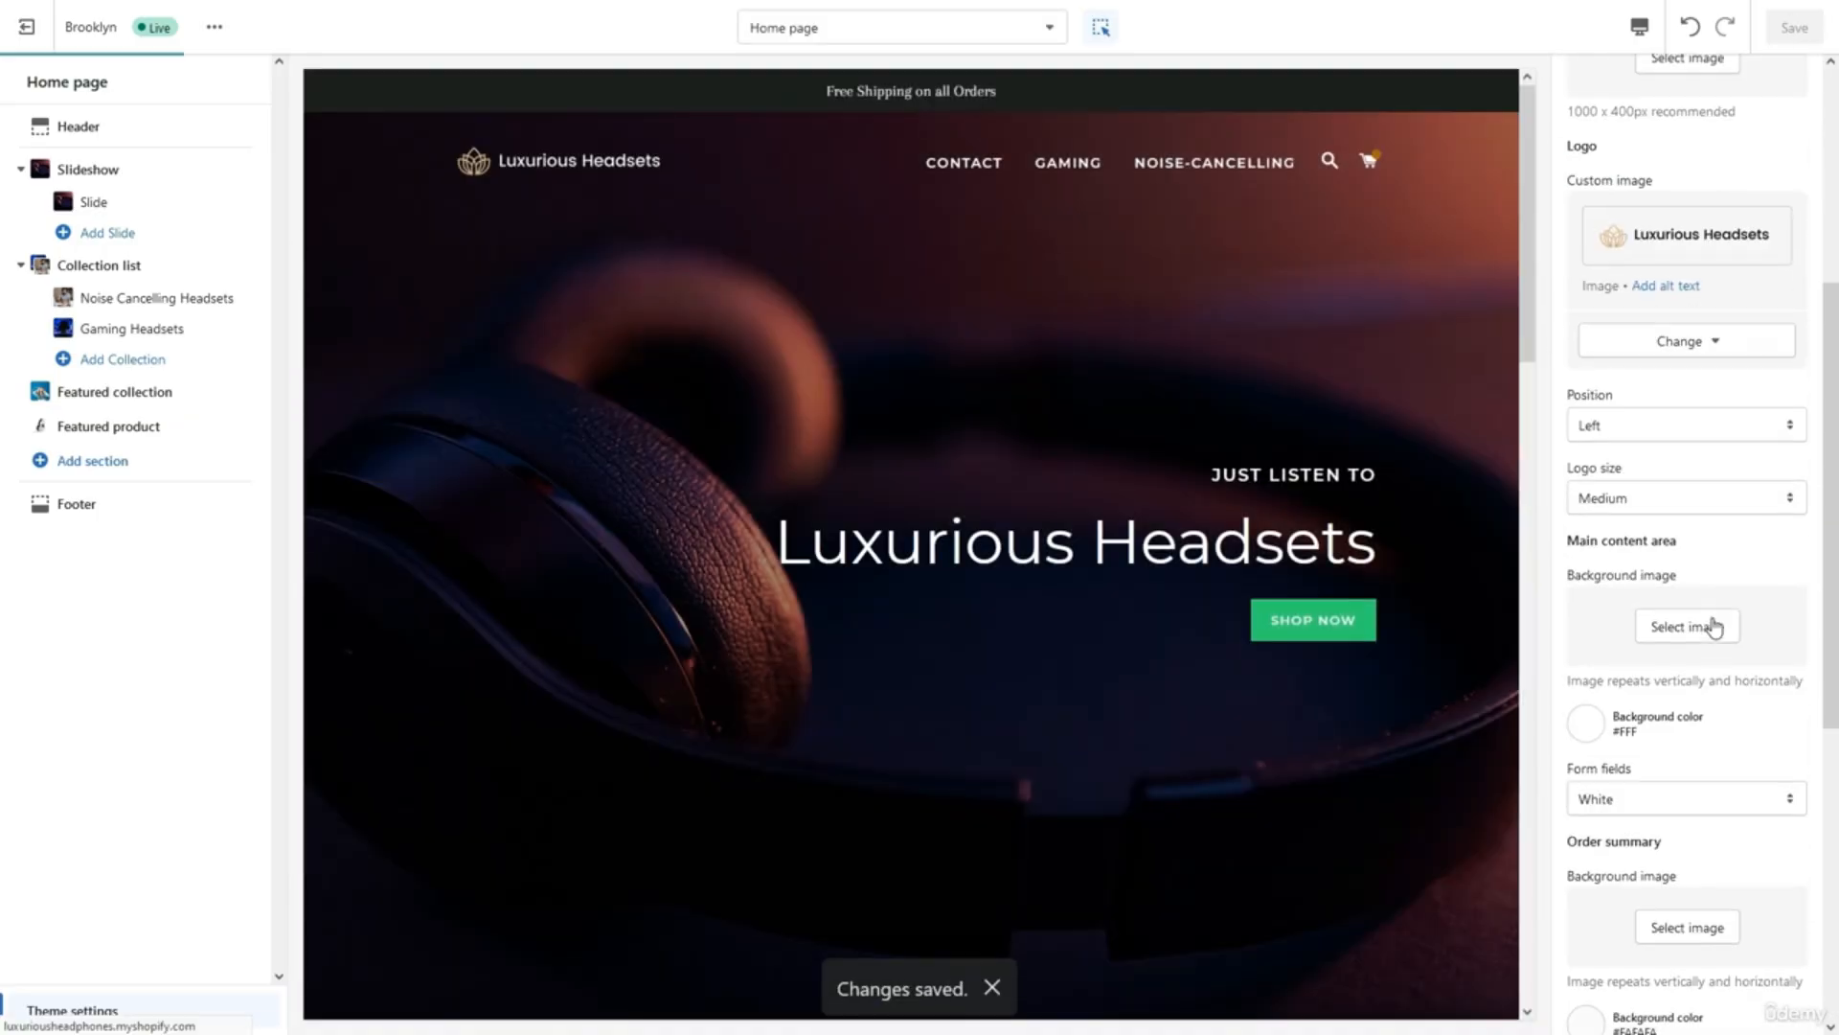
pyautogui.scroll(4, 1715, 625)
pyautogui.scroll(1, 1713, 625)
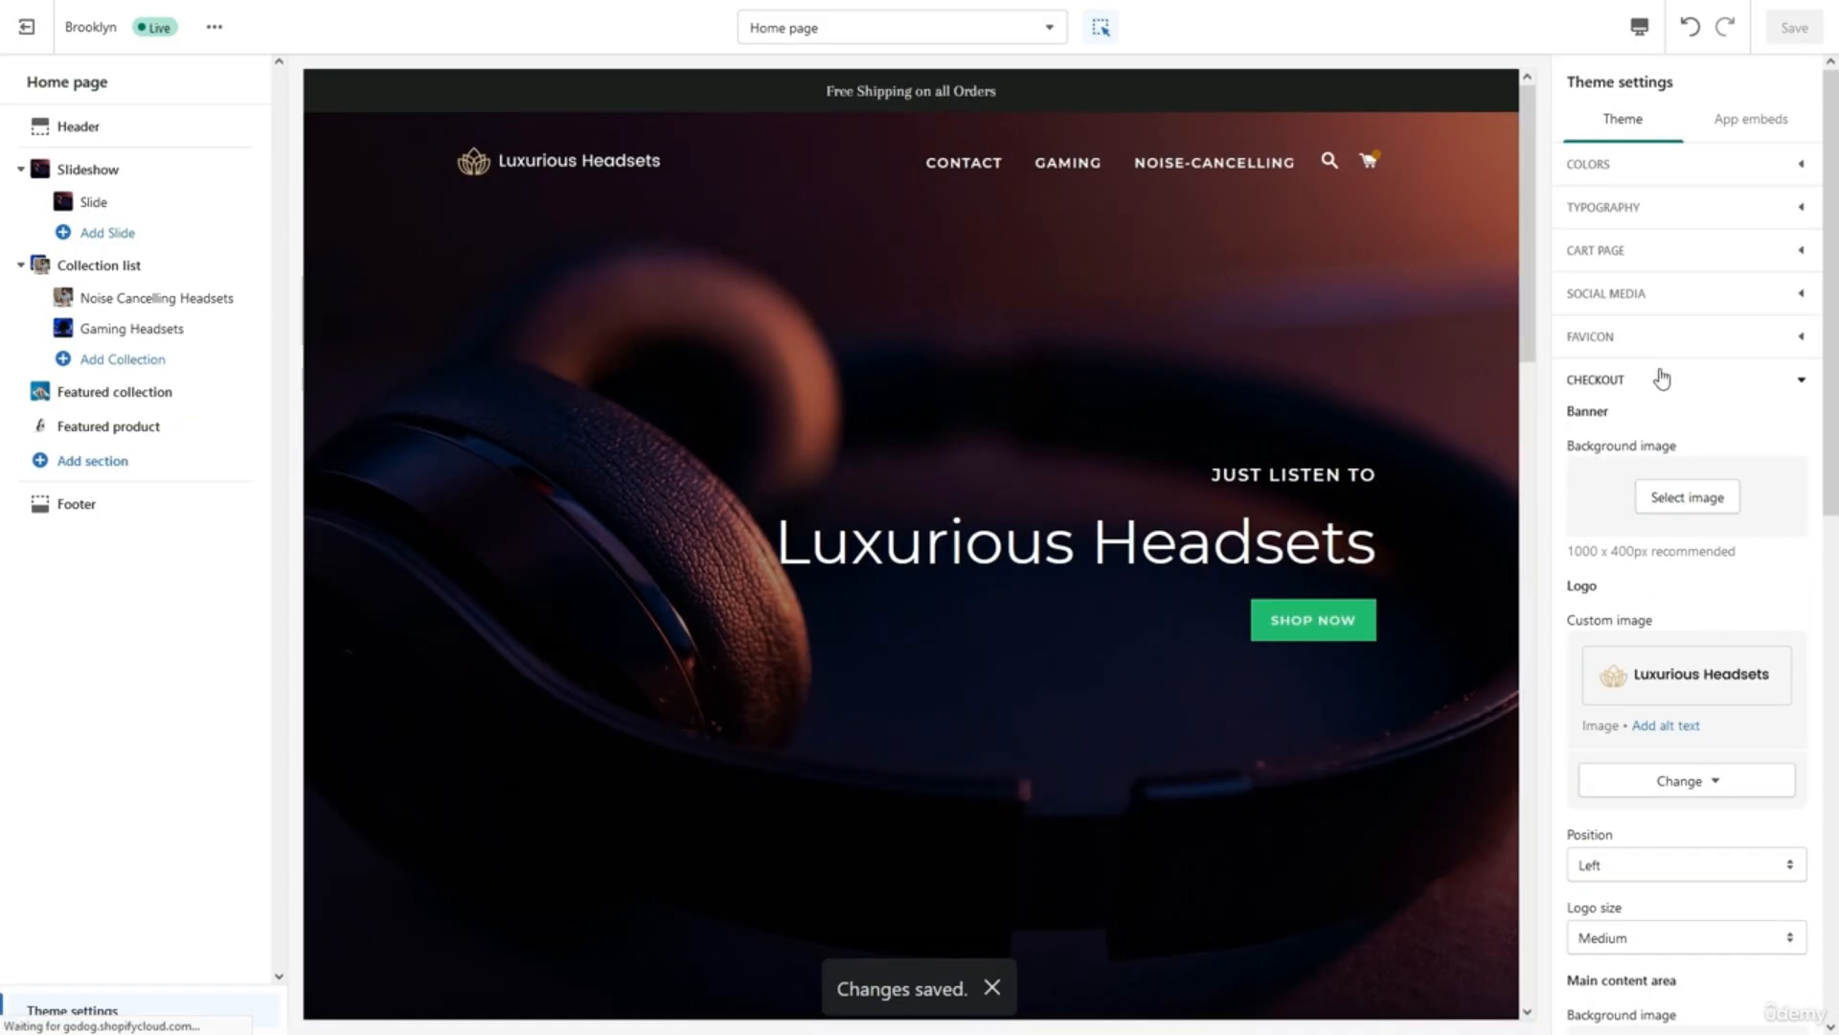
pyautogui.click(1662, 380)
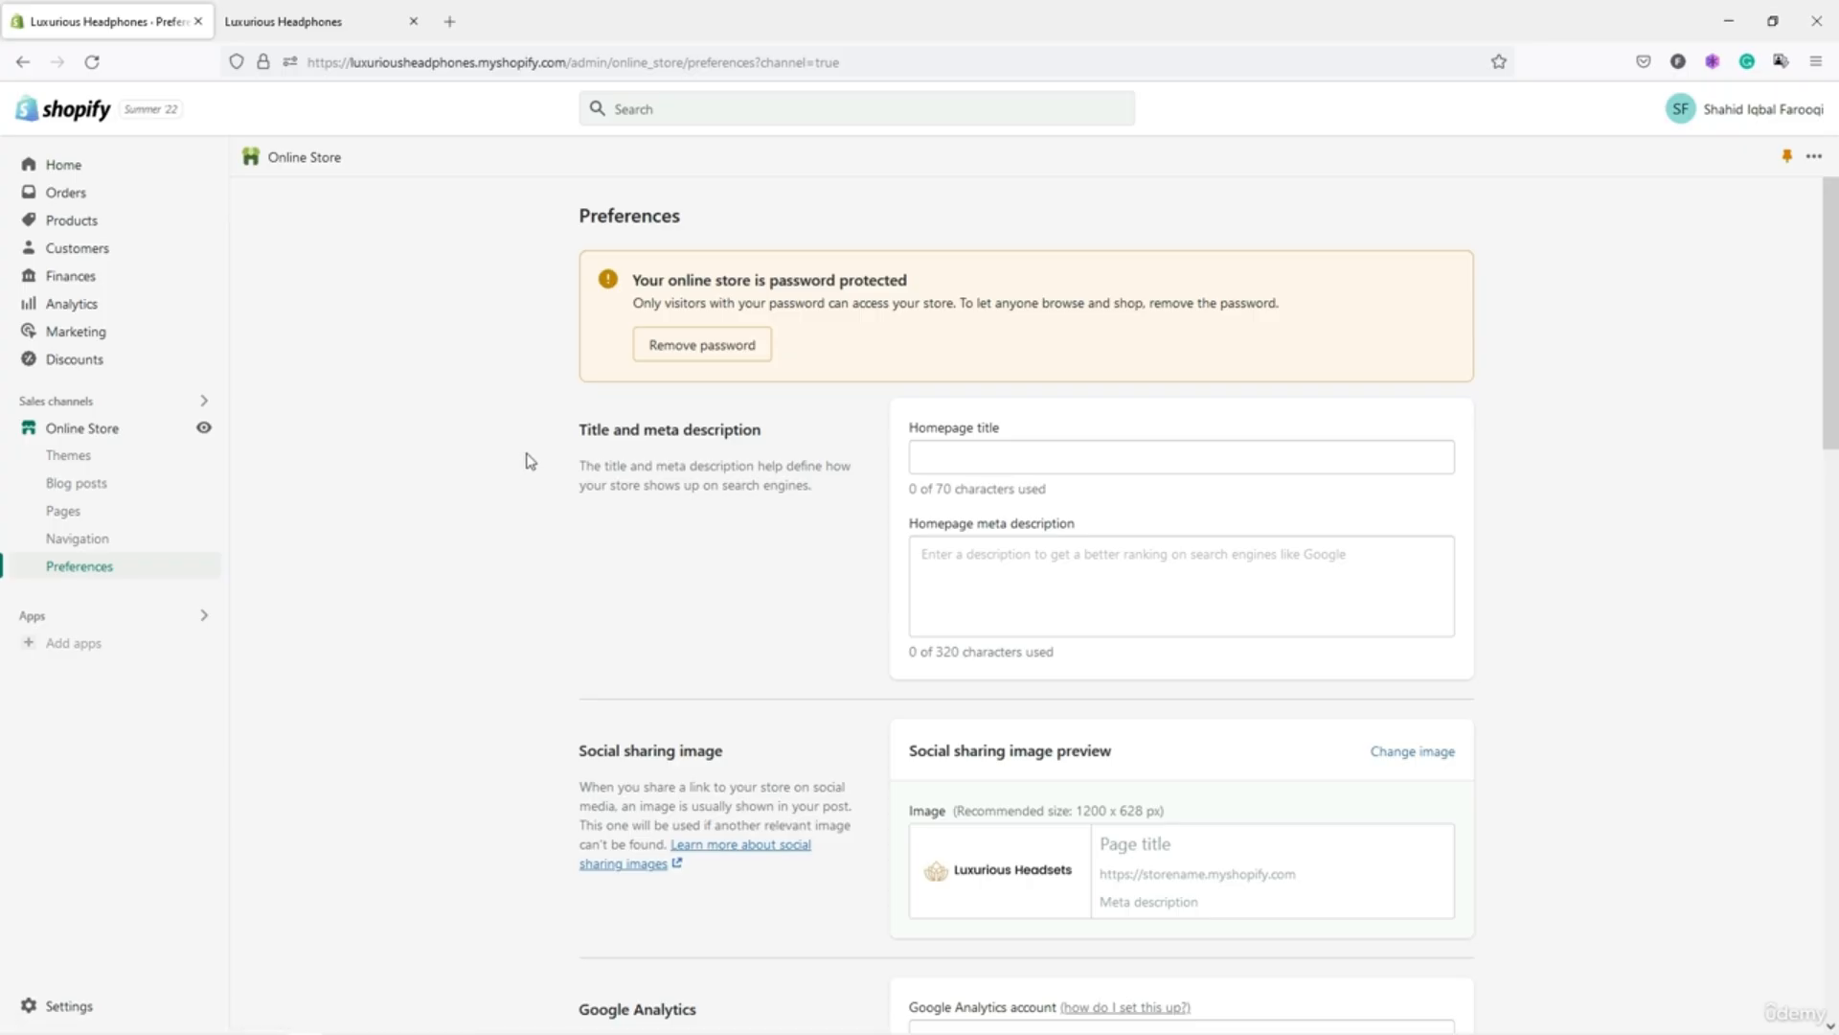
# Inspect the empty homepage title and meta description fields, then check the storefront preview.
pyautogui.scroll(-13, 530, 461)
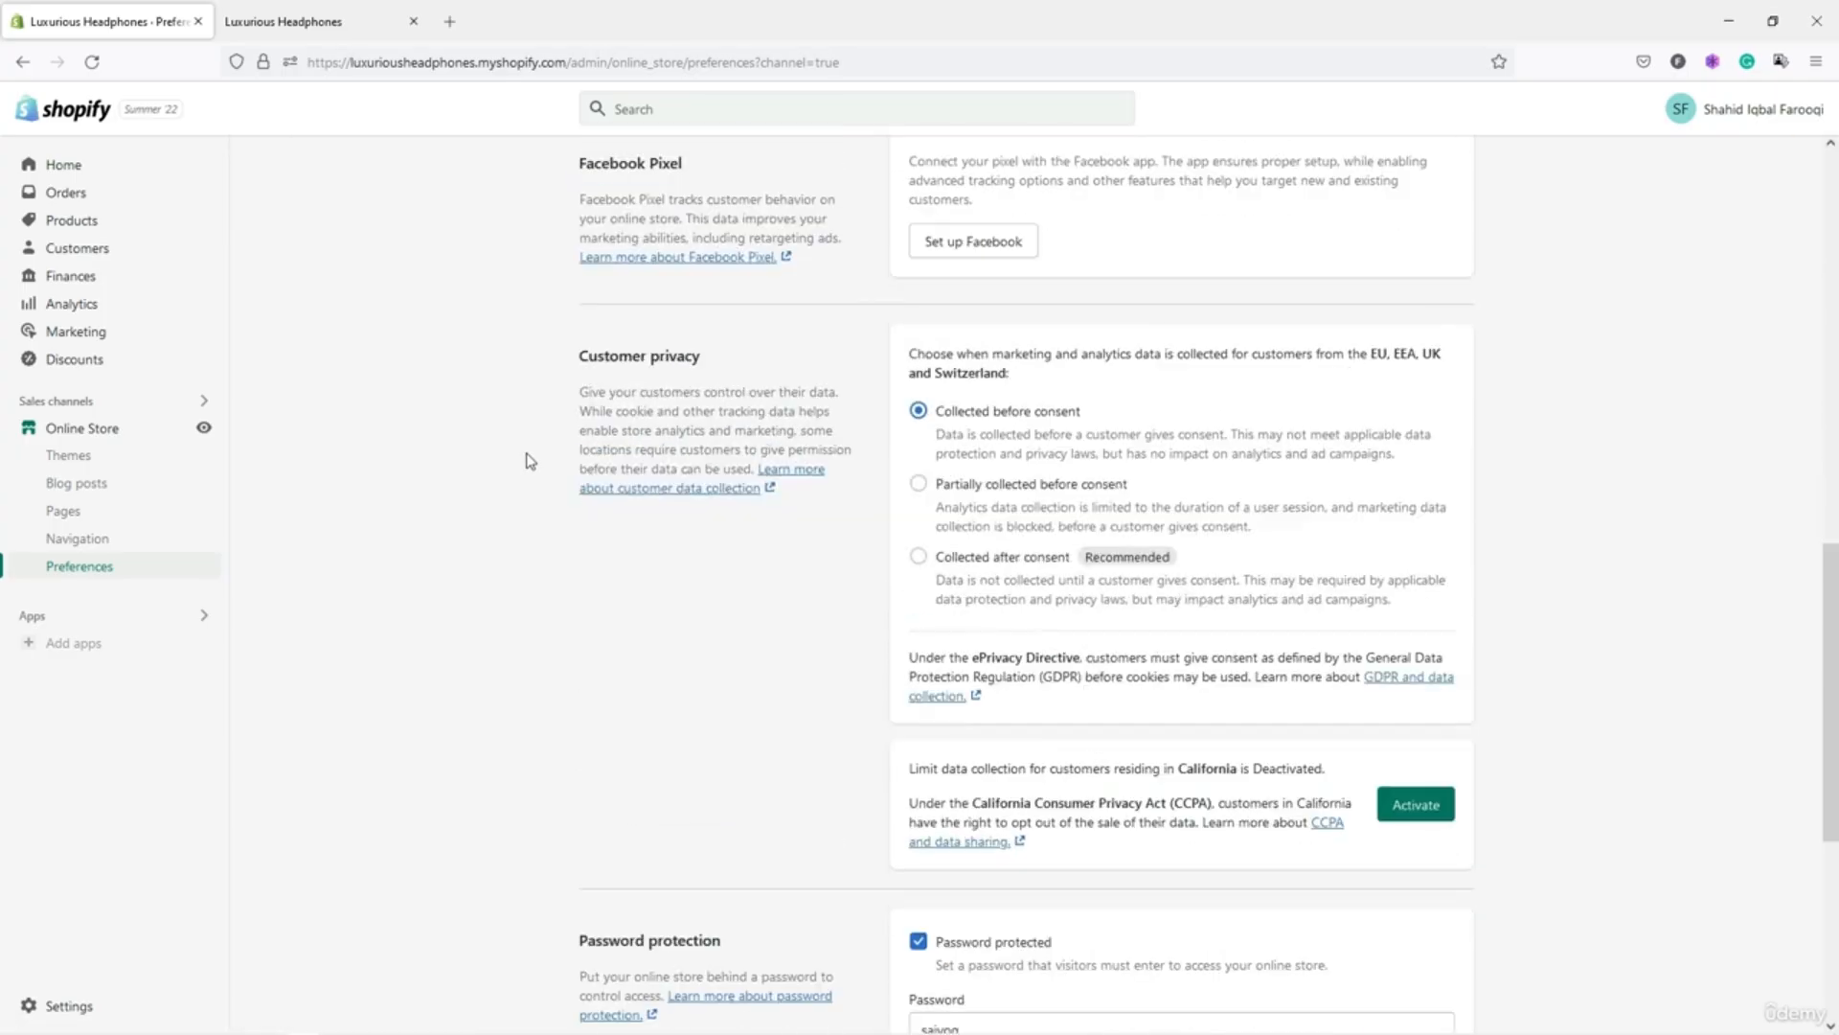
pyautogui.scroll(-4, 530, 460)
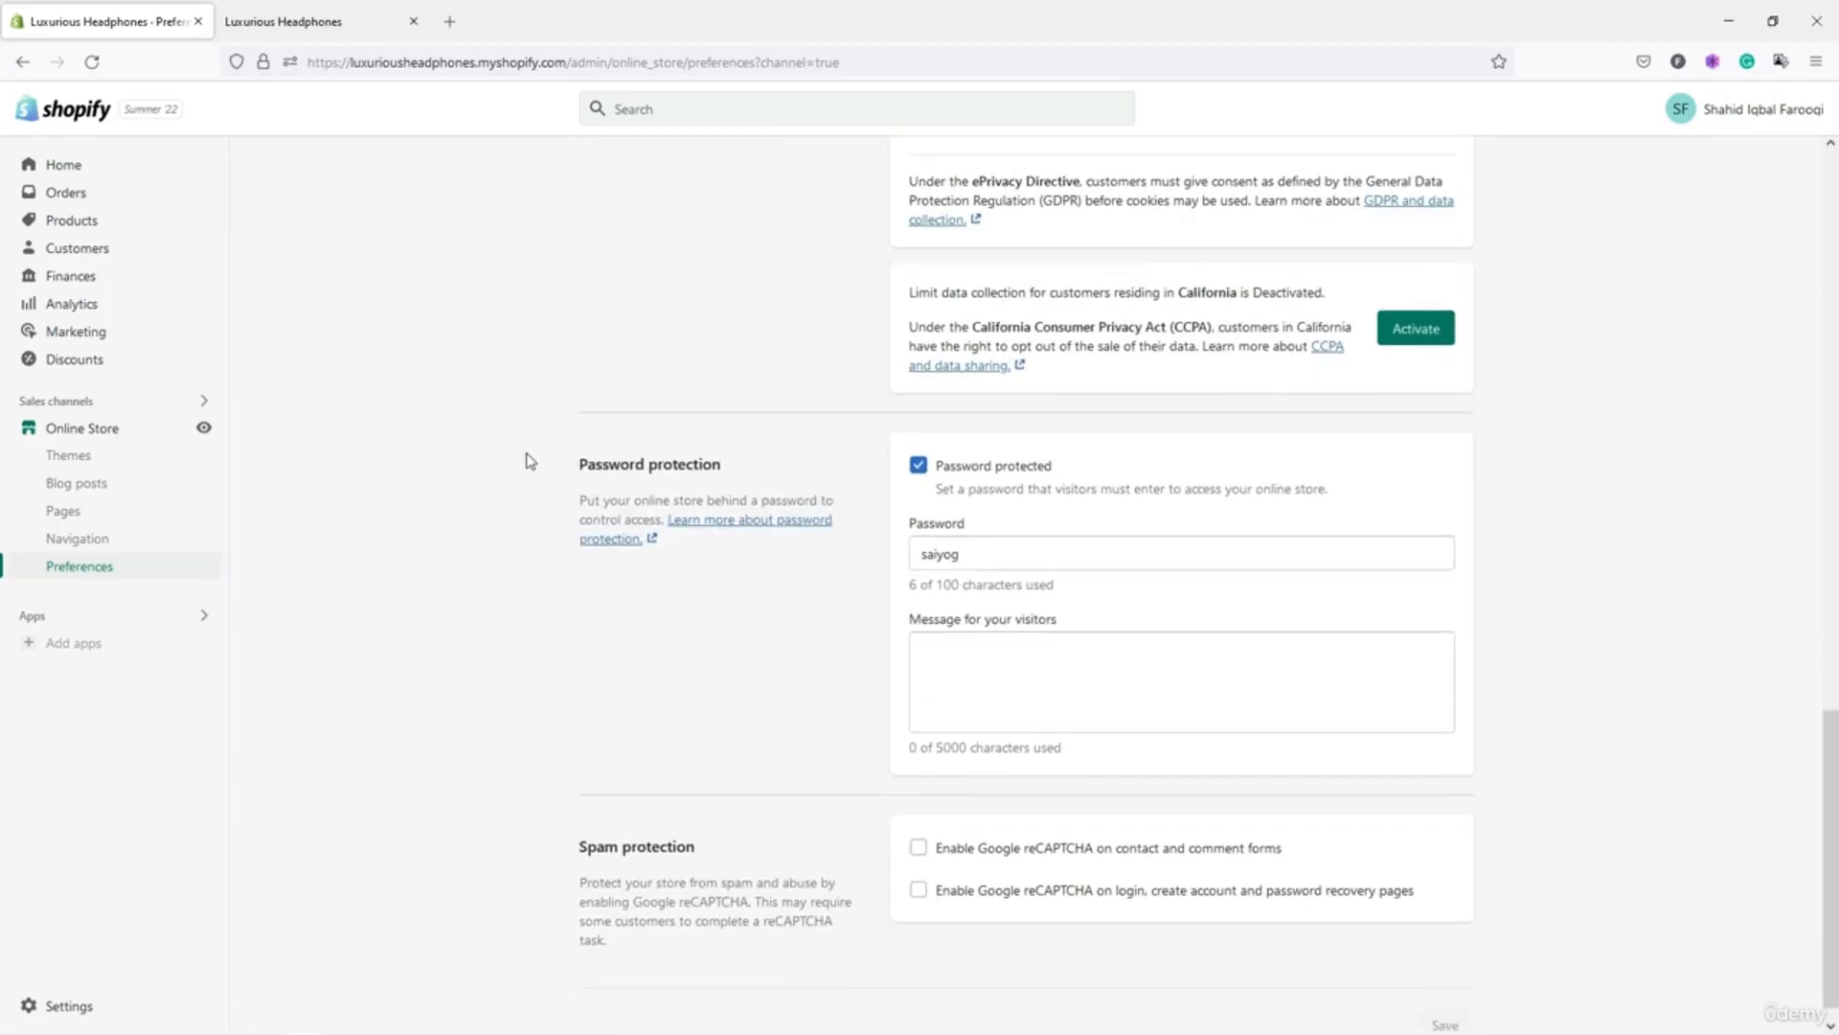
pyautogui.scroll(15, 530, 461)
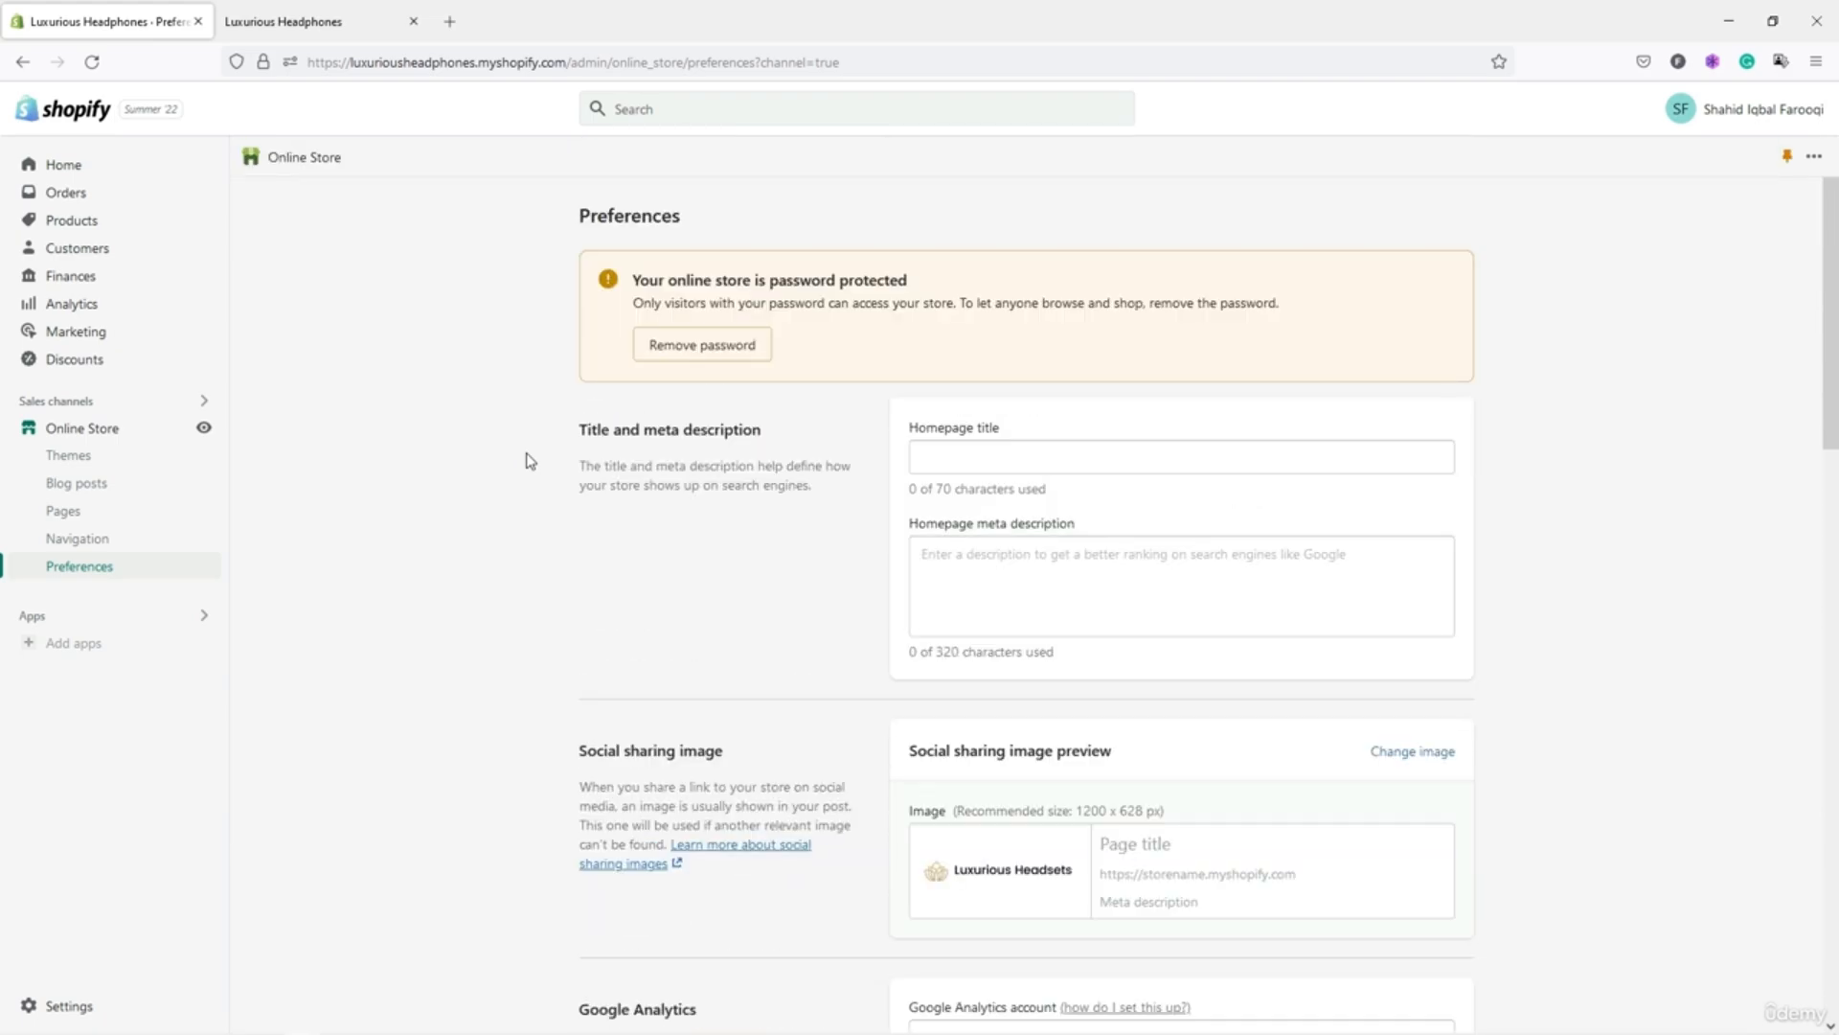
pyautogui.click(967, 447)
pyautogui.click(969, 558)
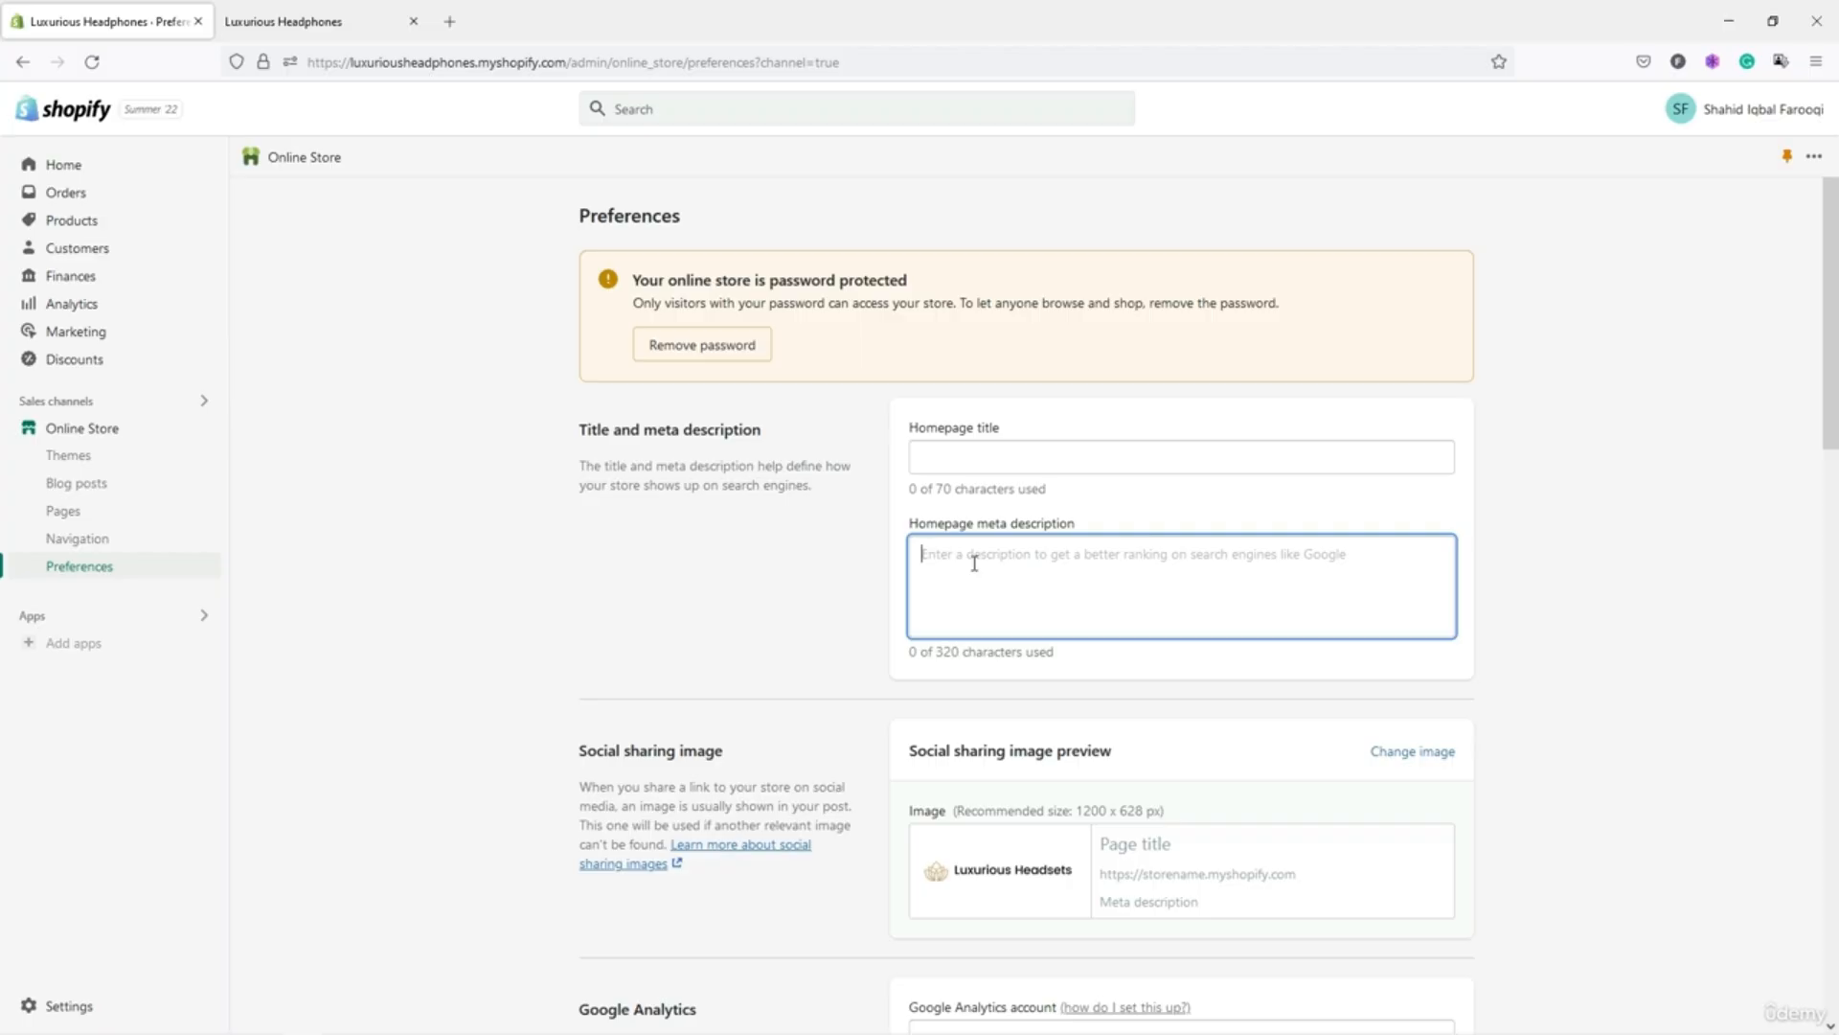
pyautogui.click(789, 540)
pyautogui.click(323, 27)
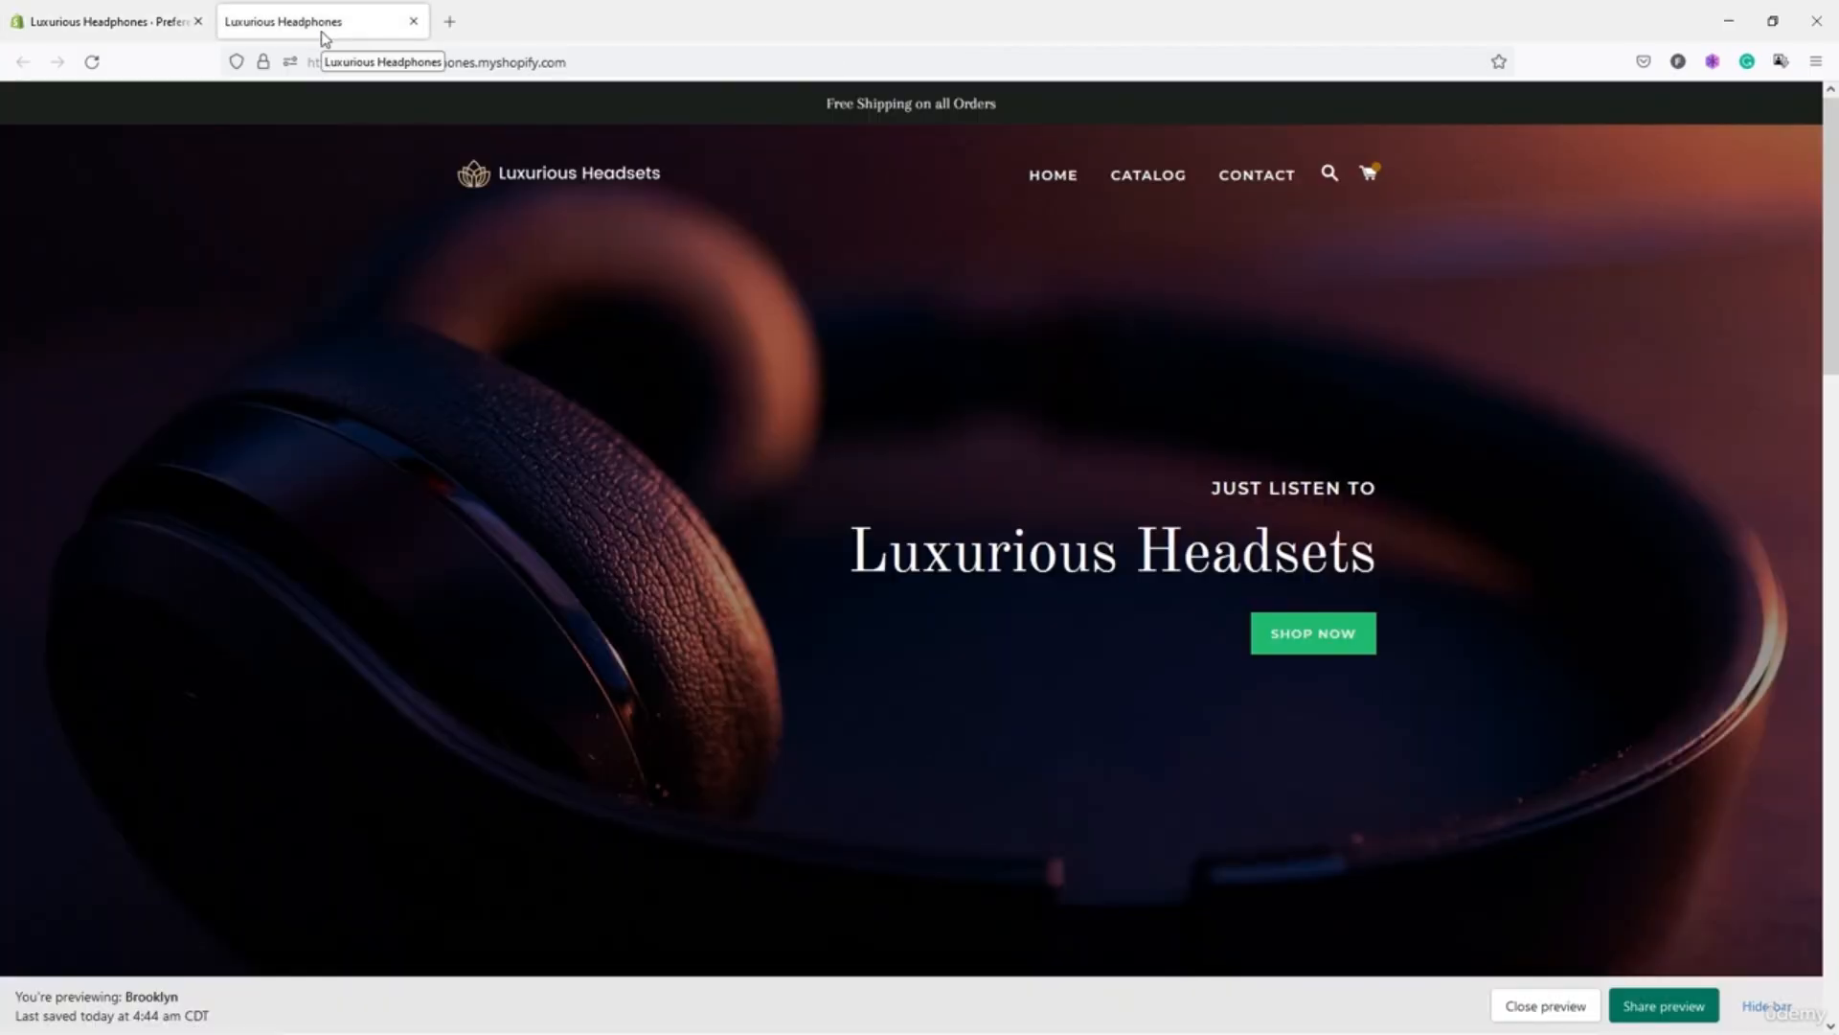
pyautogui.click(150, 29)
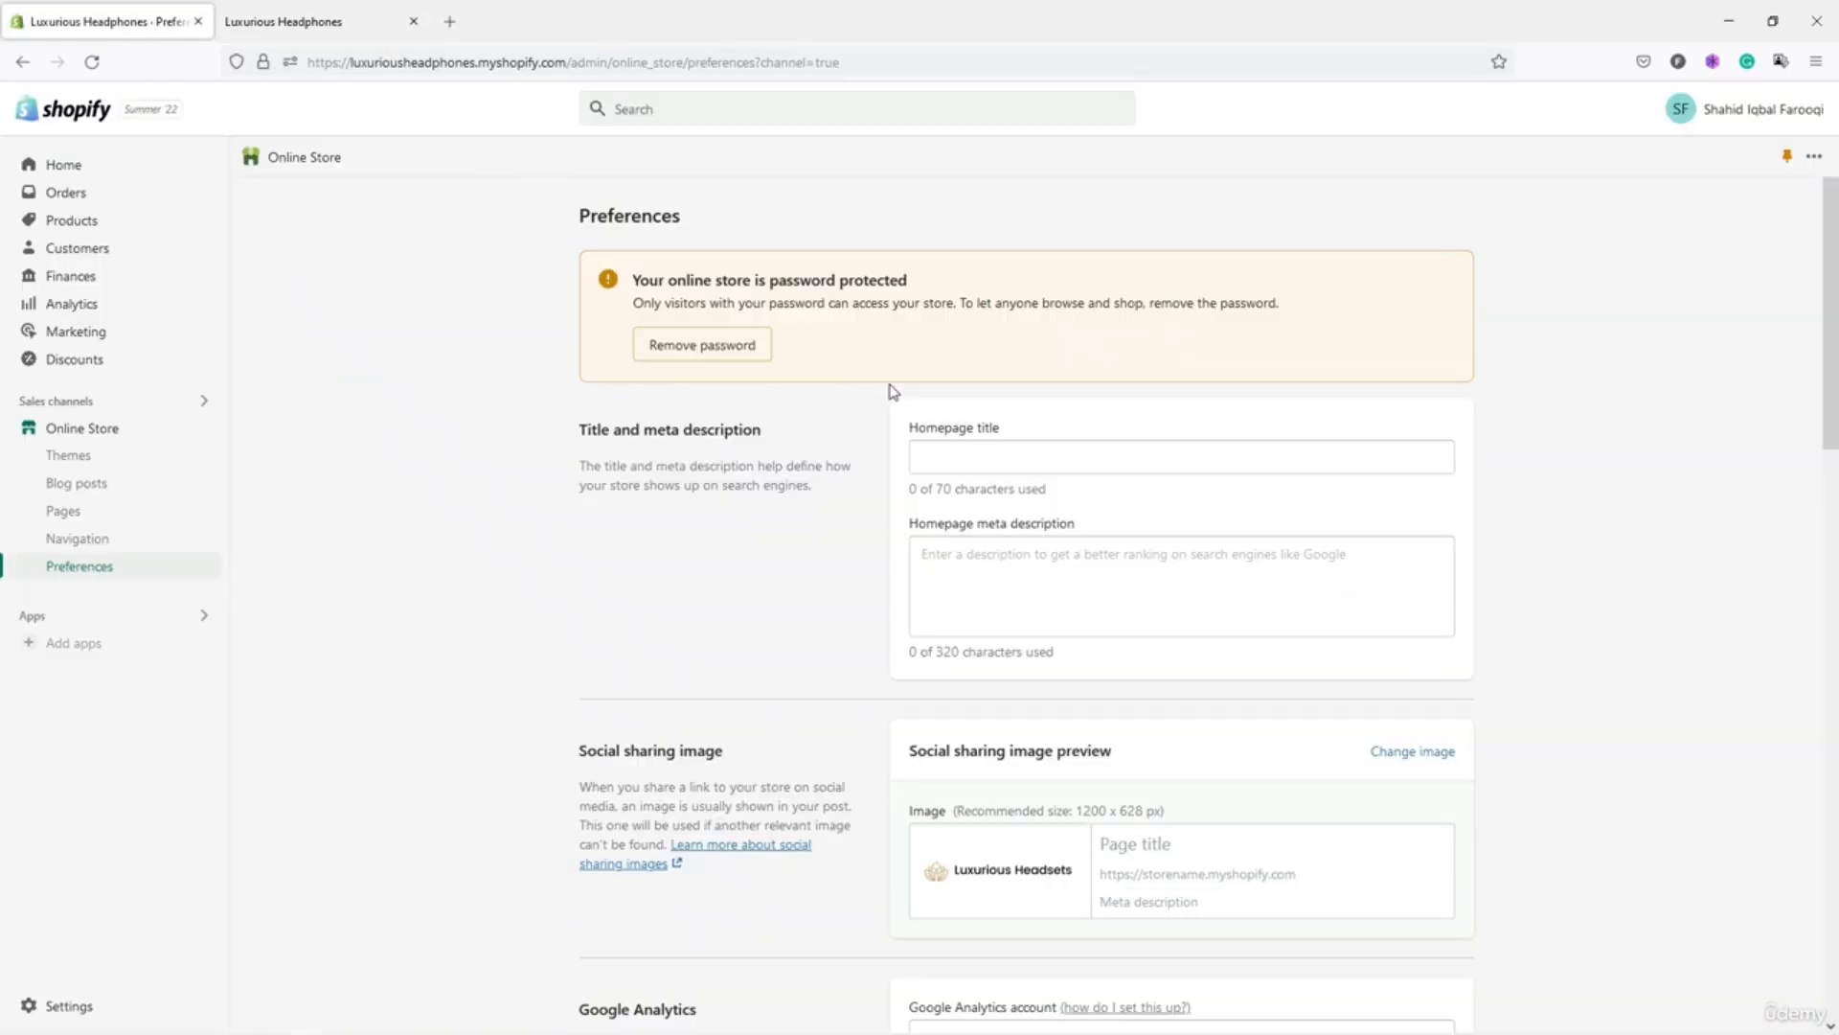
# Paste the homepage title 'Luxurious Headphone-Just Listen to' copied from WordPad.
pyautogui.click(967, 456)
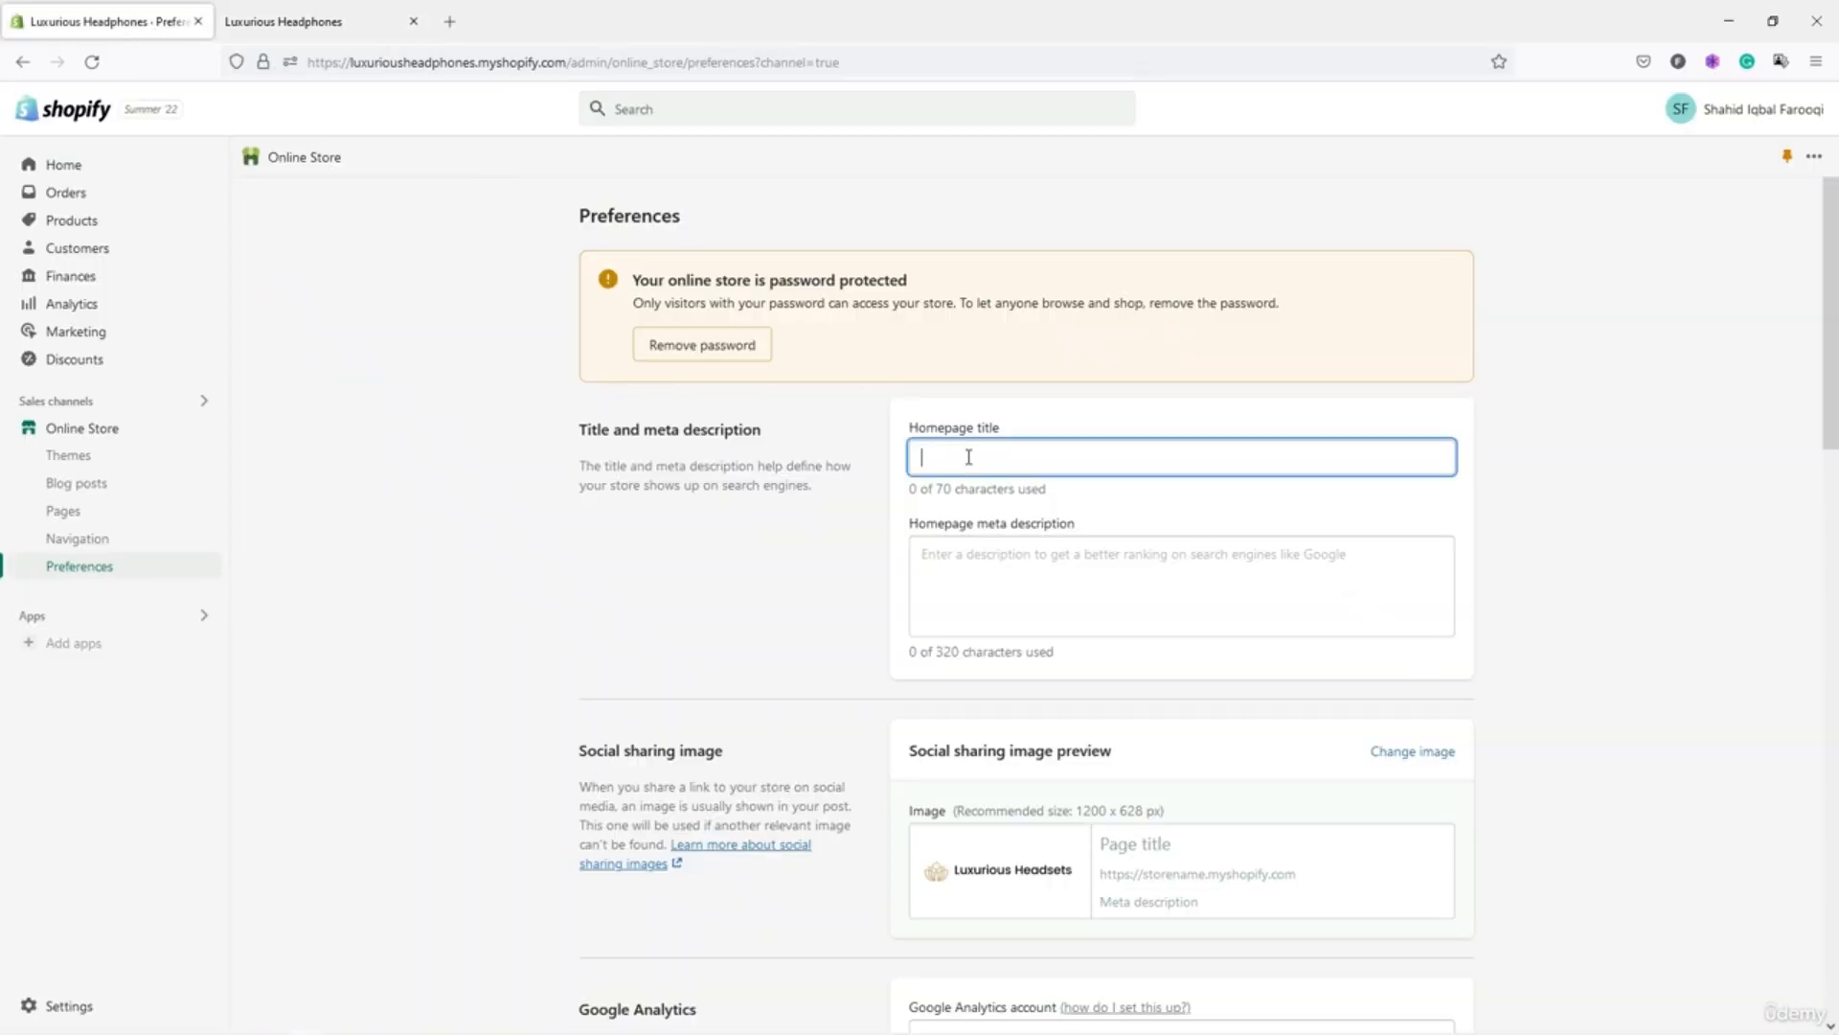
pyautogui.hotkey('alt', 'Tab')
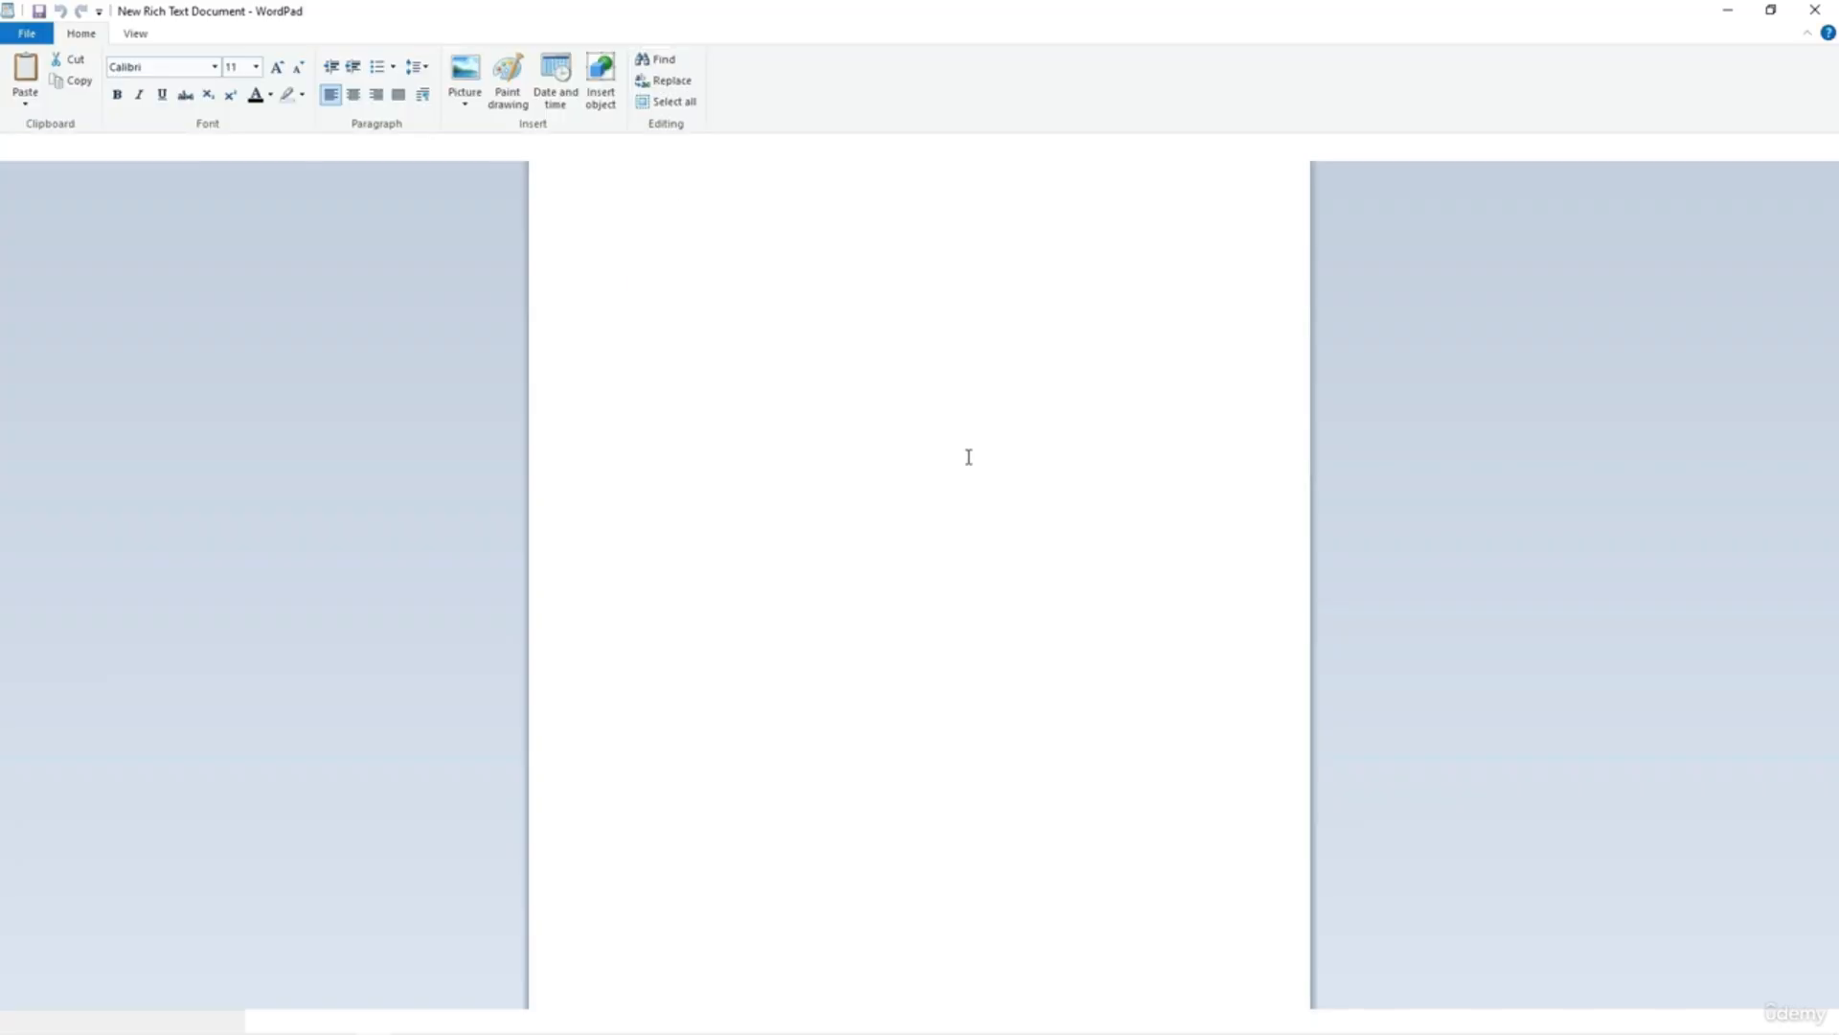
pyautogui.tripleClick(786, 189)
pyautogui.hotkey('ctrl', 'c')
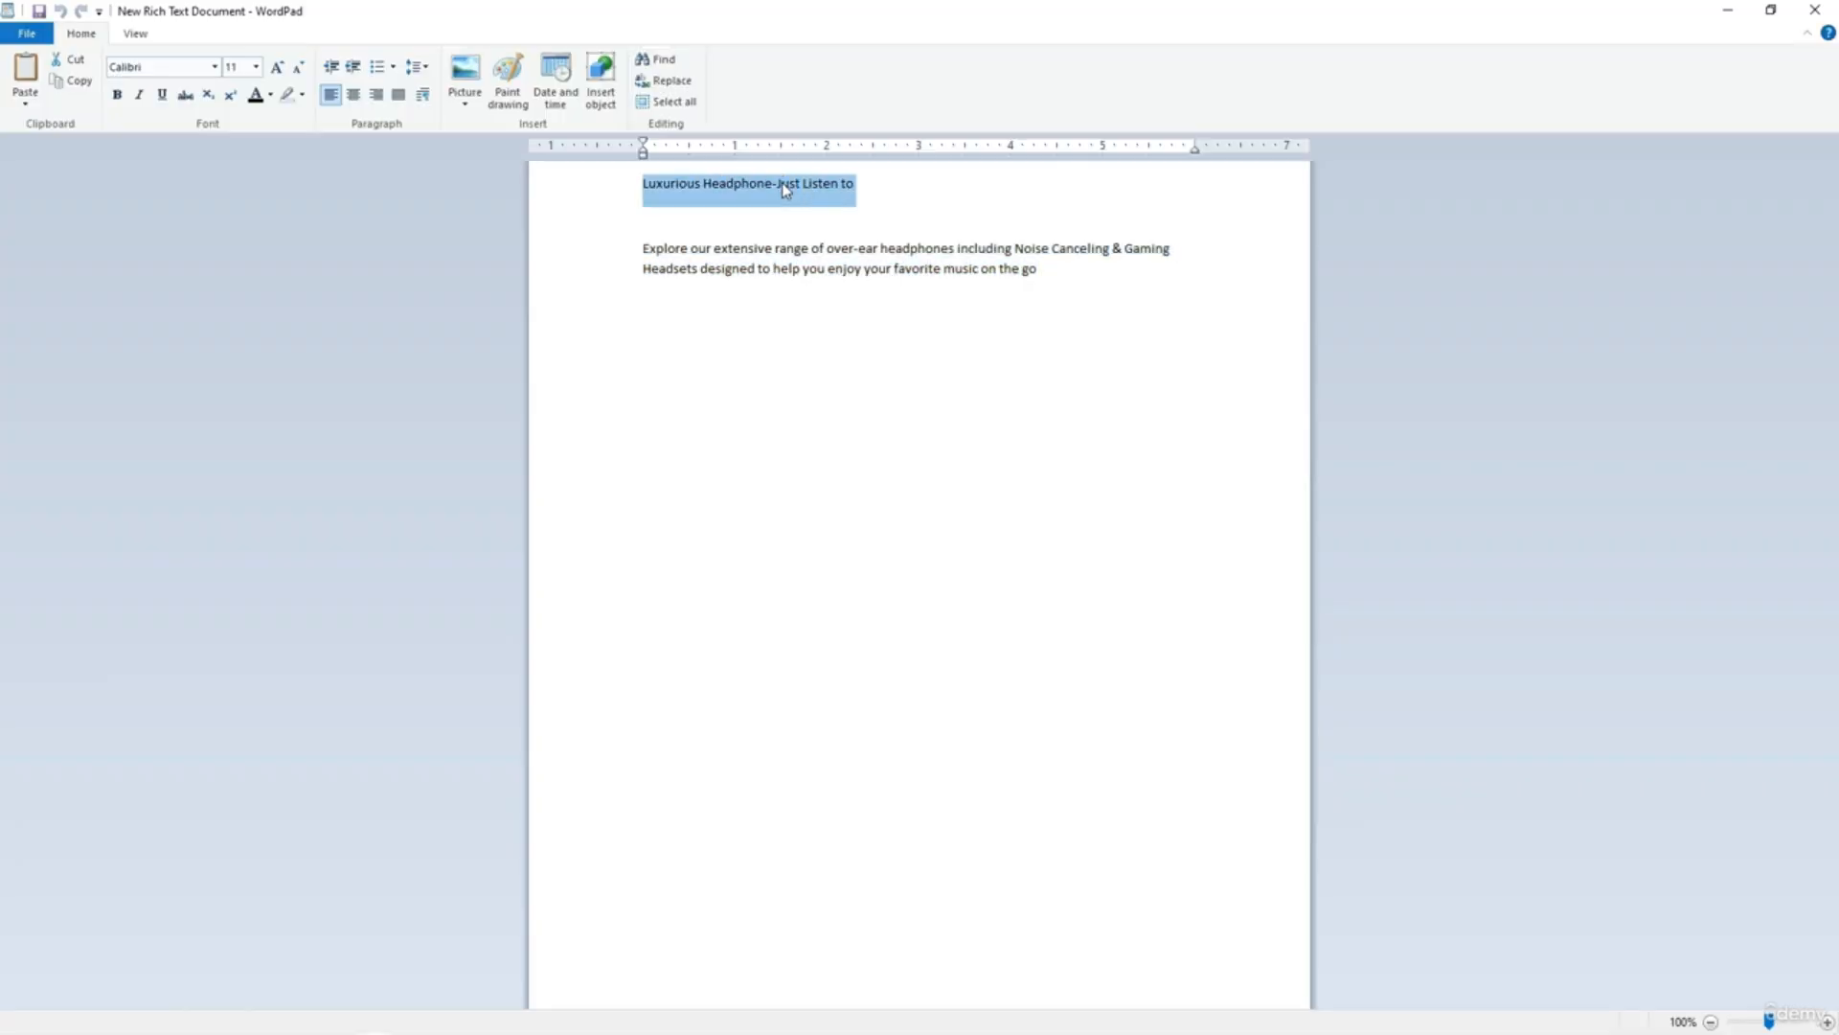
pyautogui.hotkey('alt', 'Tab')
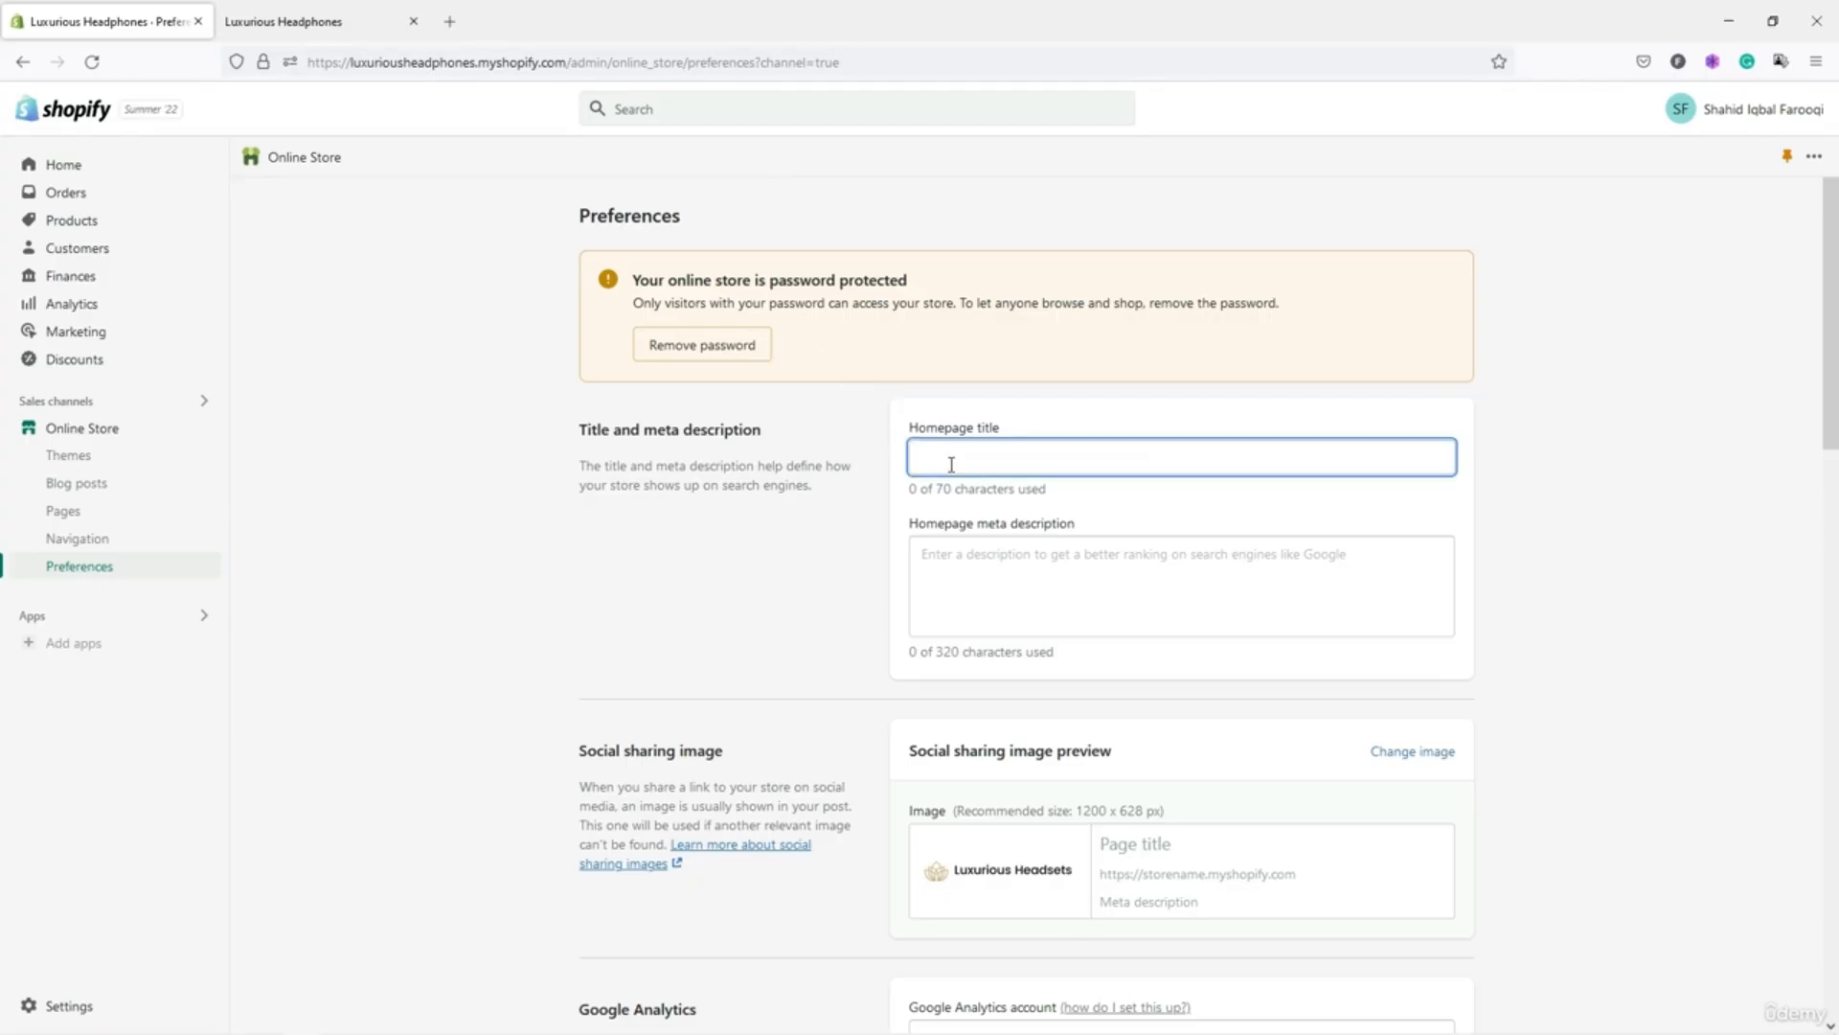
pyautogui.hotkey('ctrl', 'v')
# Paste the over-ear headphones description paragraph from WordPad into the meta description.
pyautogui.click(984, 560)
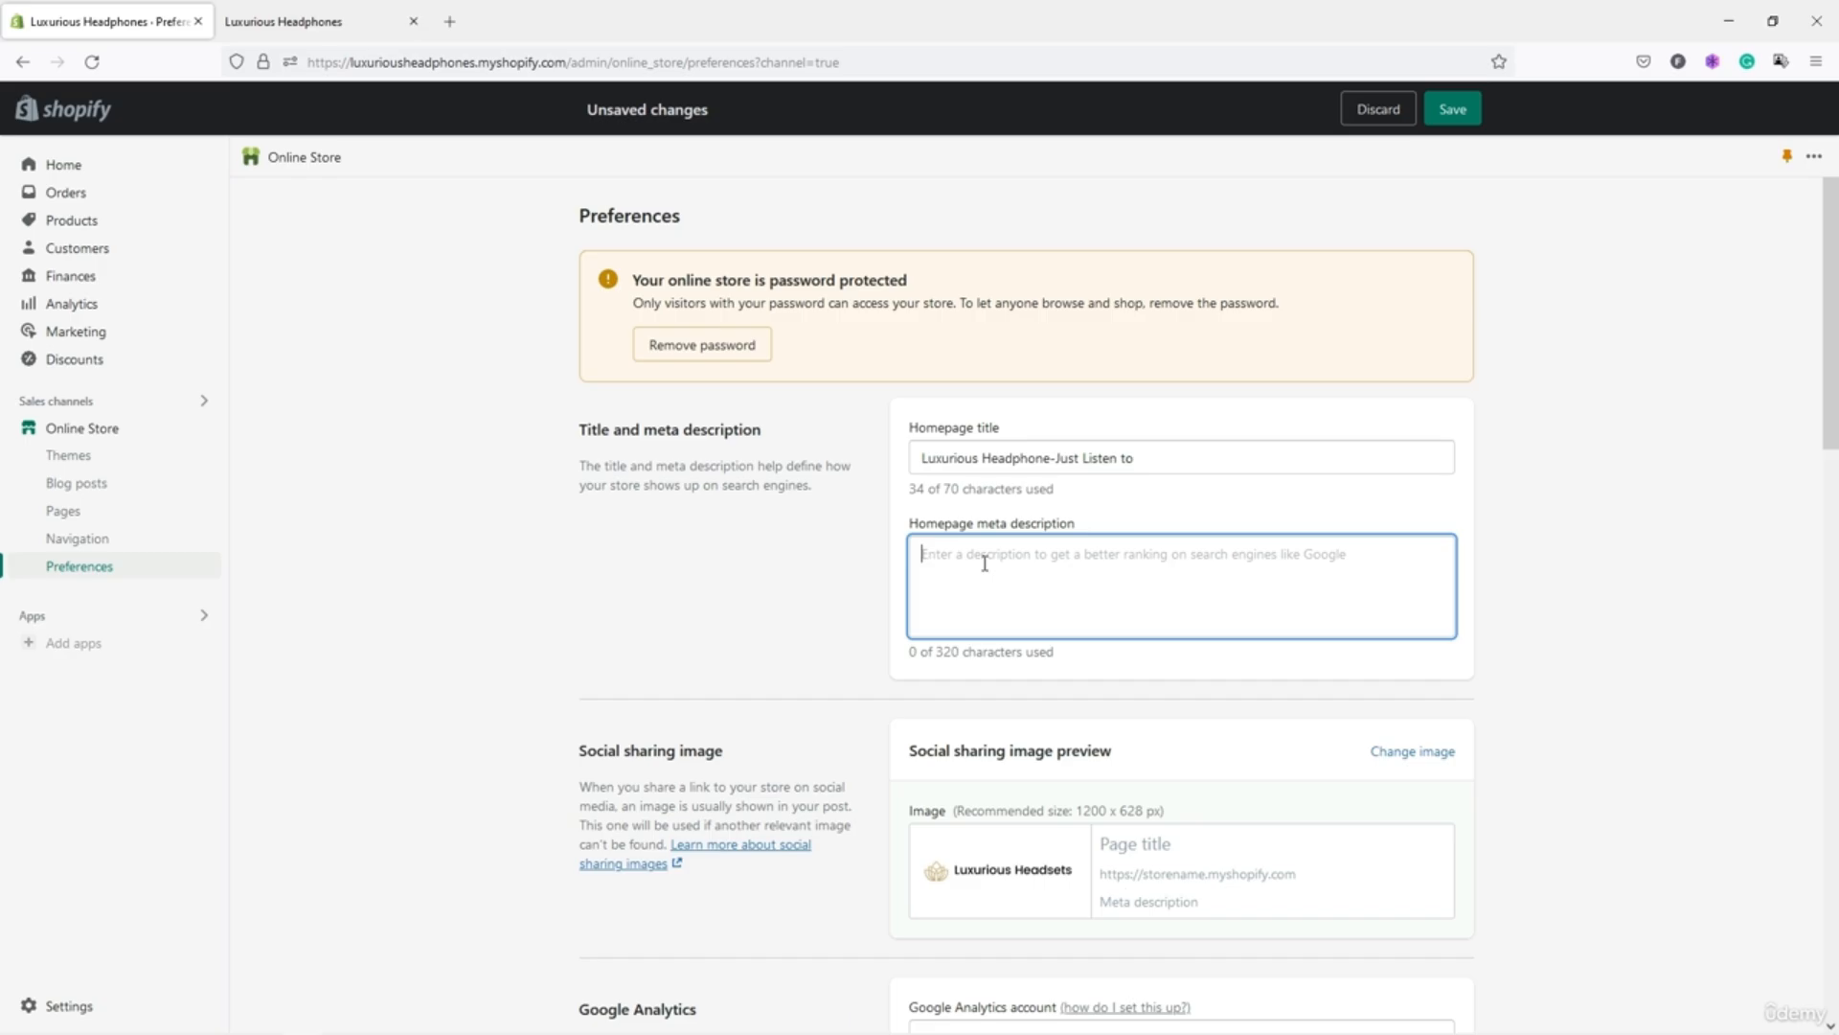
pyautogui.hotkey('alt', 'Tab')
pyautogui.tripleClick(865, 251)
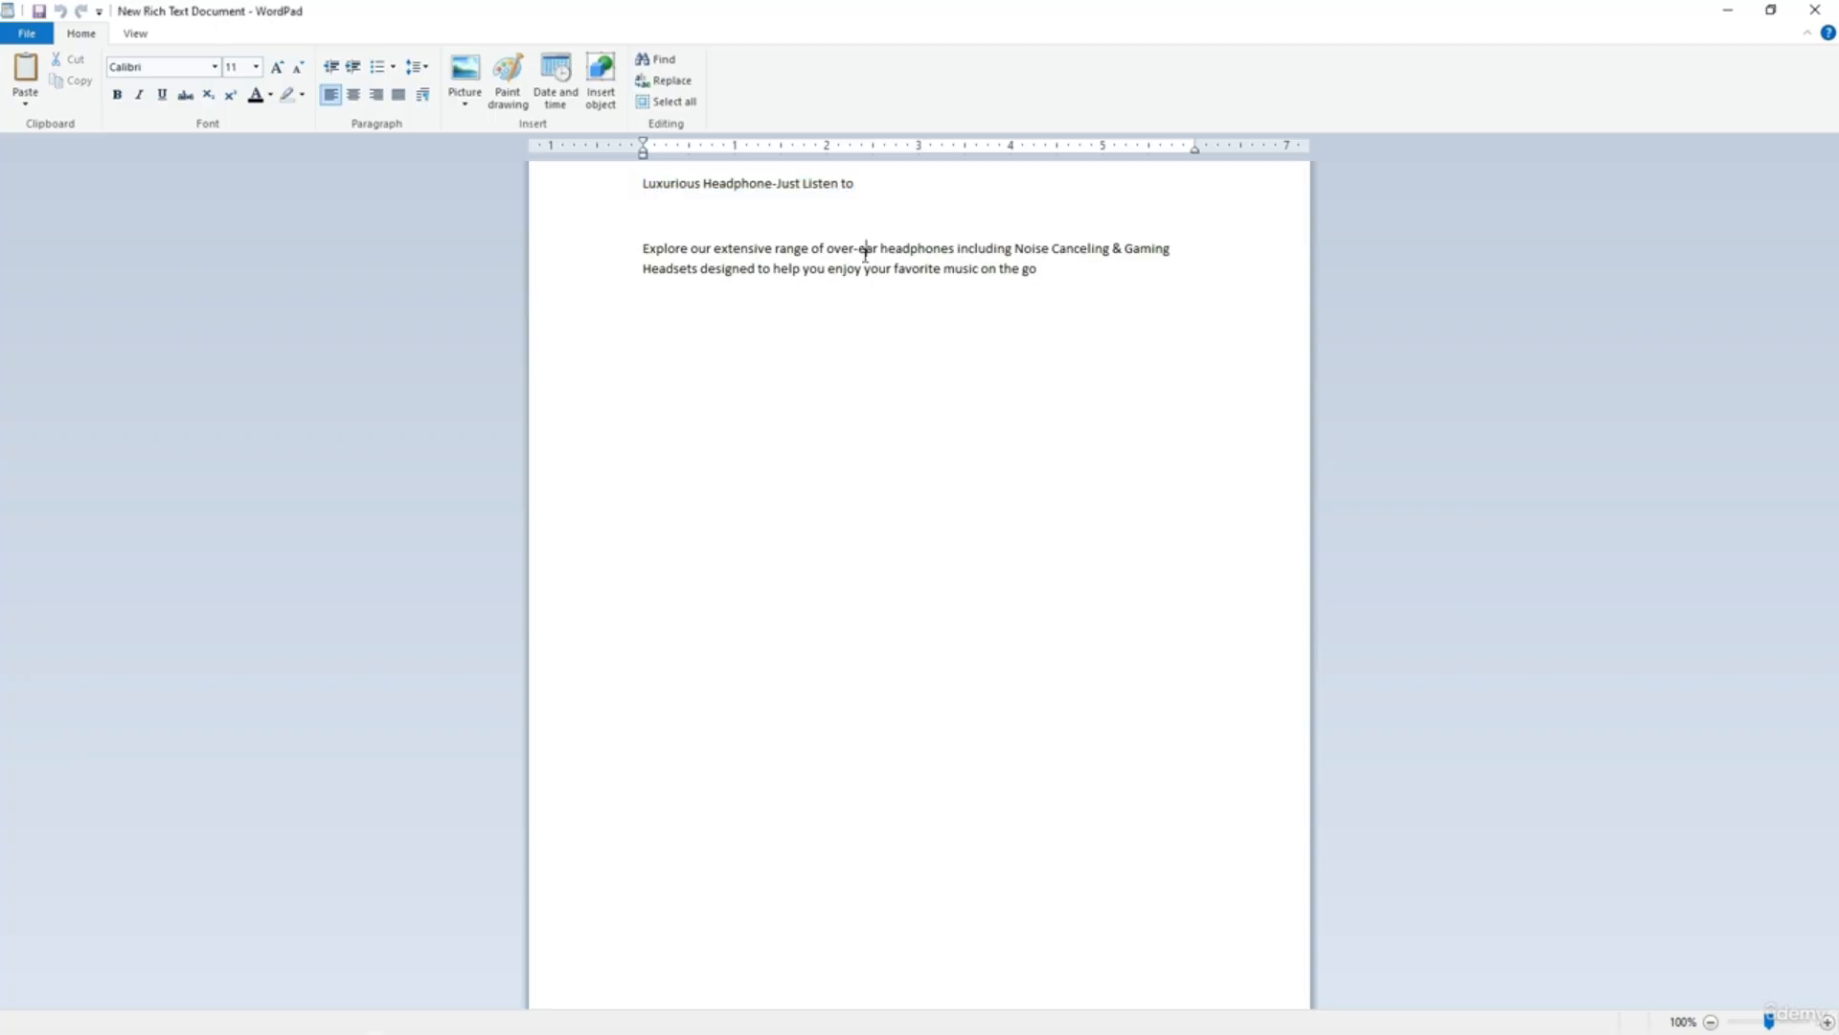
pyautogui.hotkey('ctrl', 'c')
pyautogui.hotkey('alt', 'Tab')
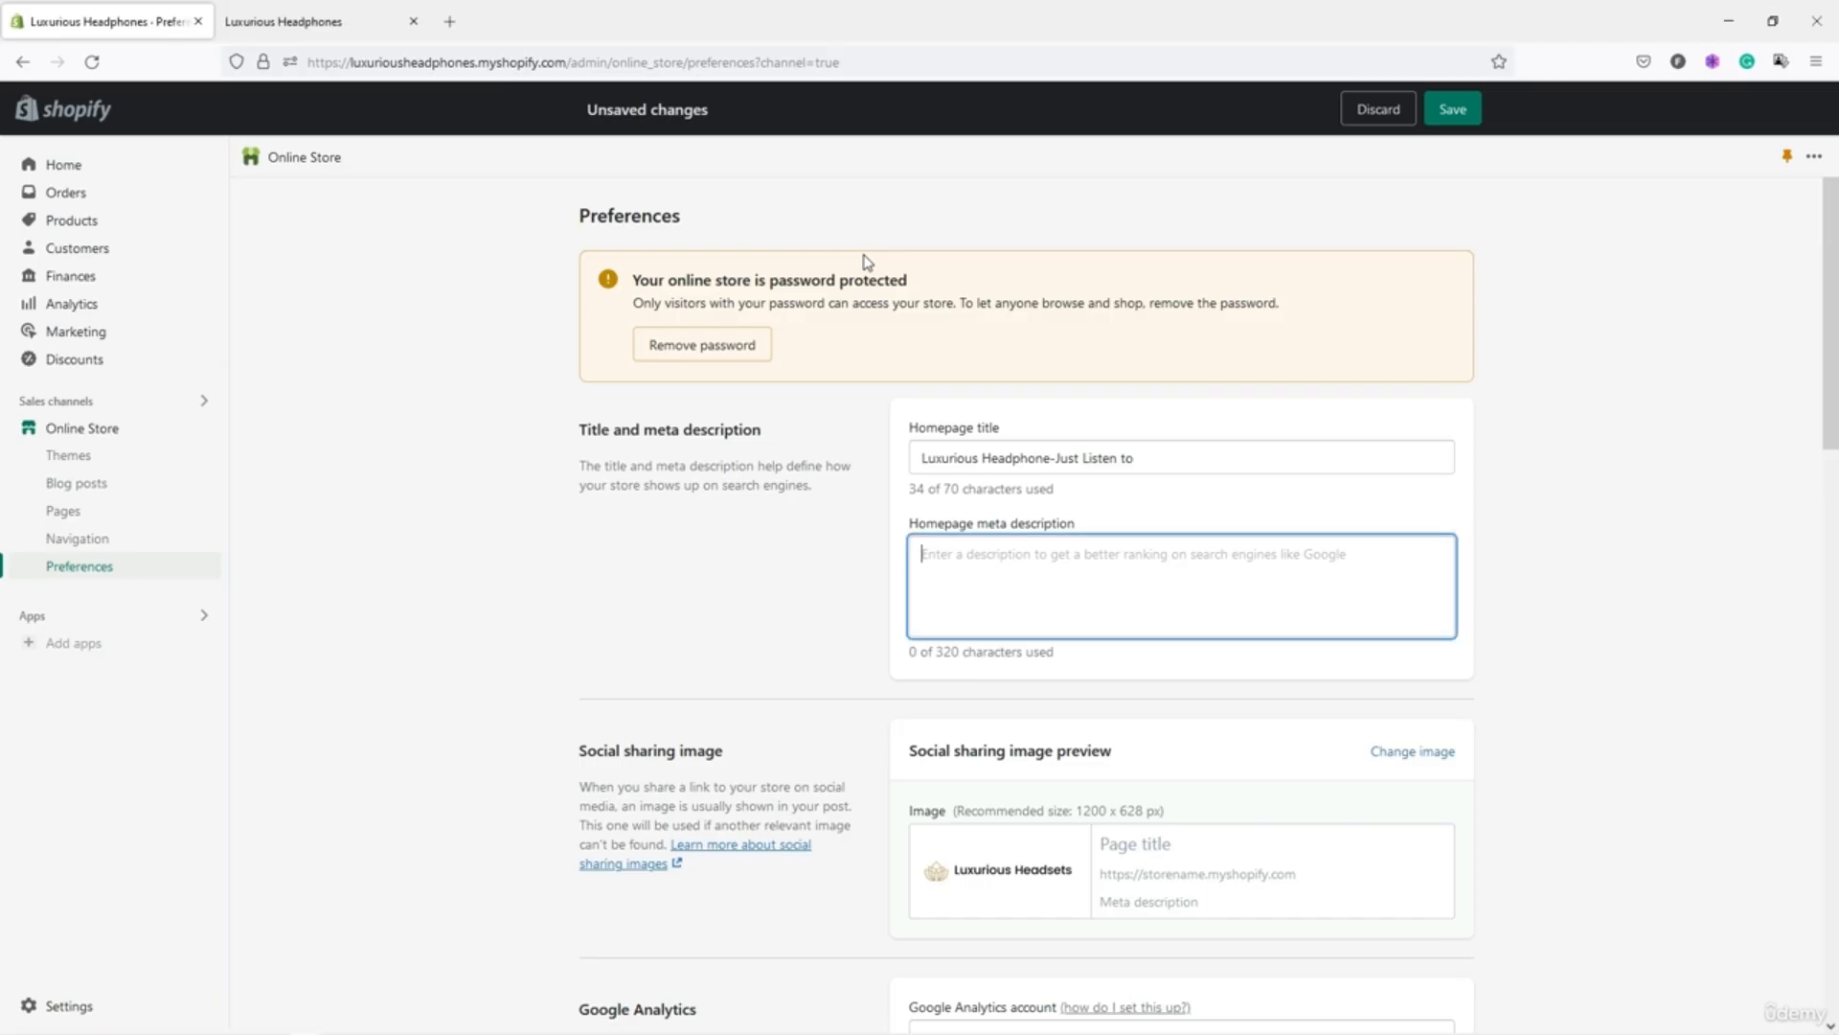
pyautogui.hotkey('ctrl', 'v')
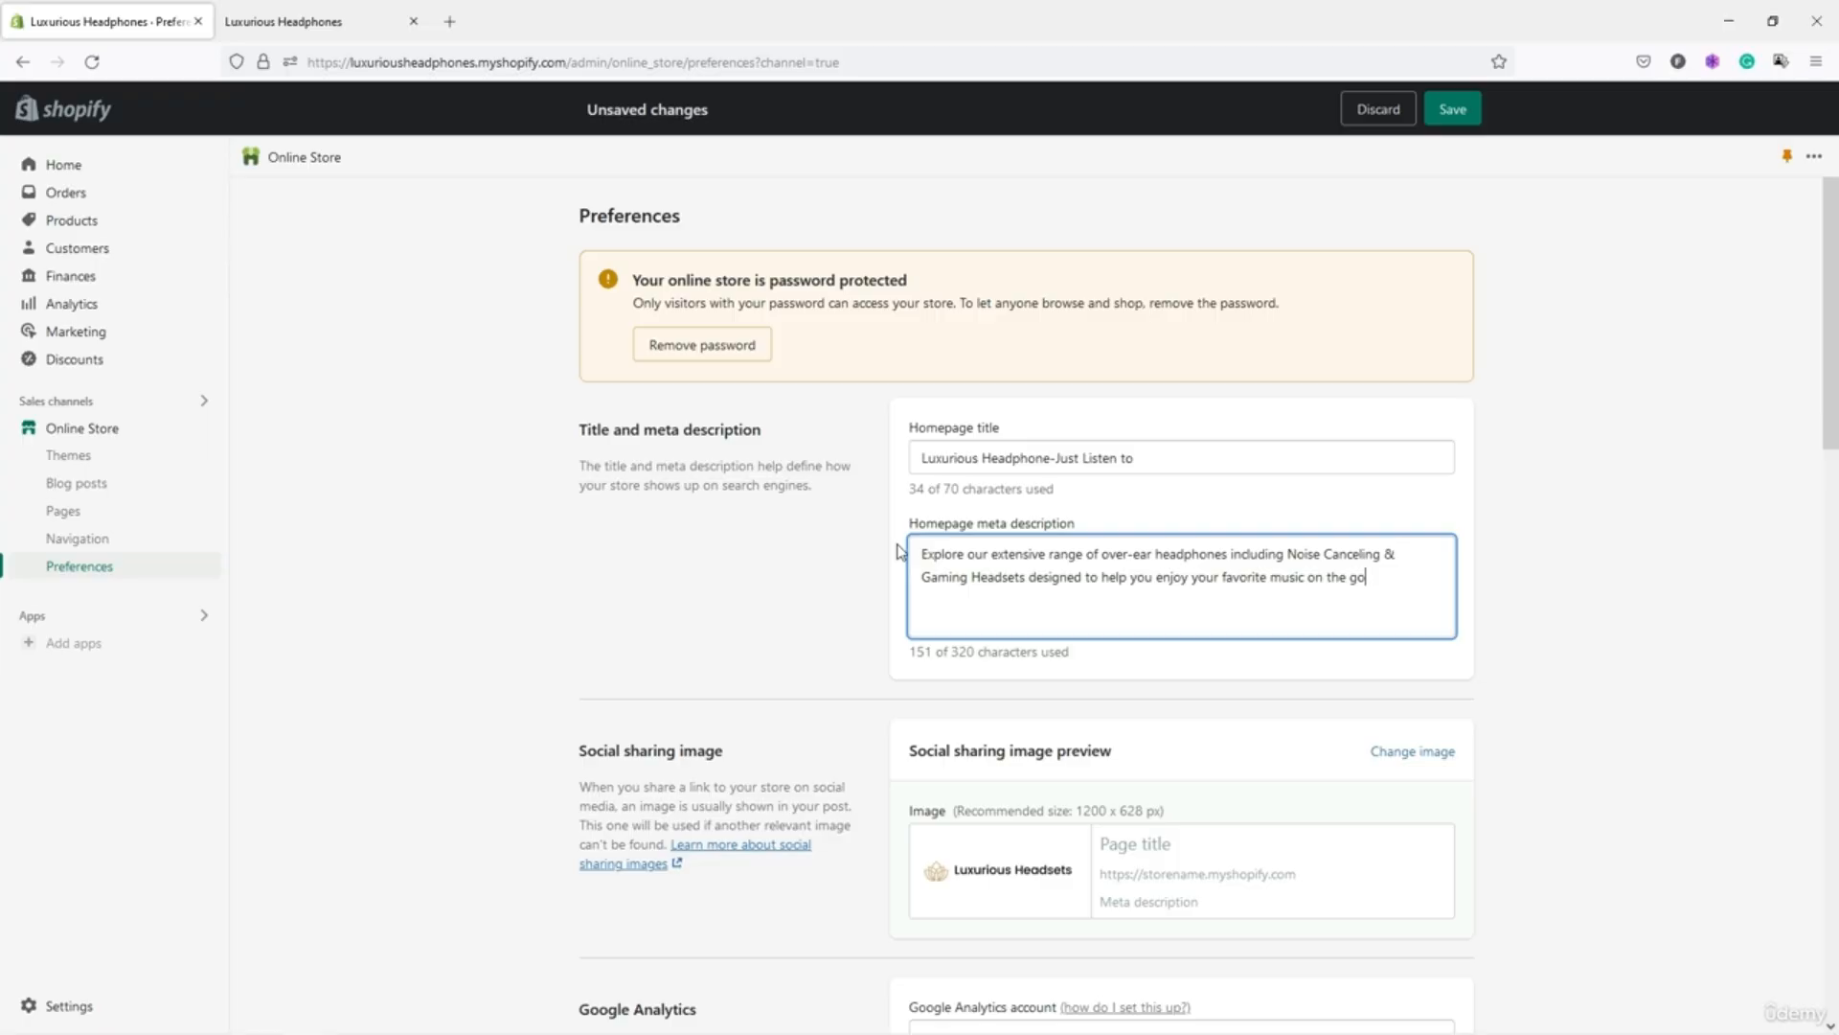
# Save the title and meta description, then reload the storefront to confirm.
pyautogui.click(1209, 522)
pyautogui.click(1451, 109)
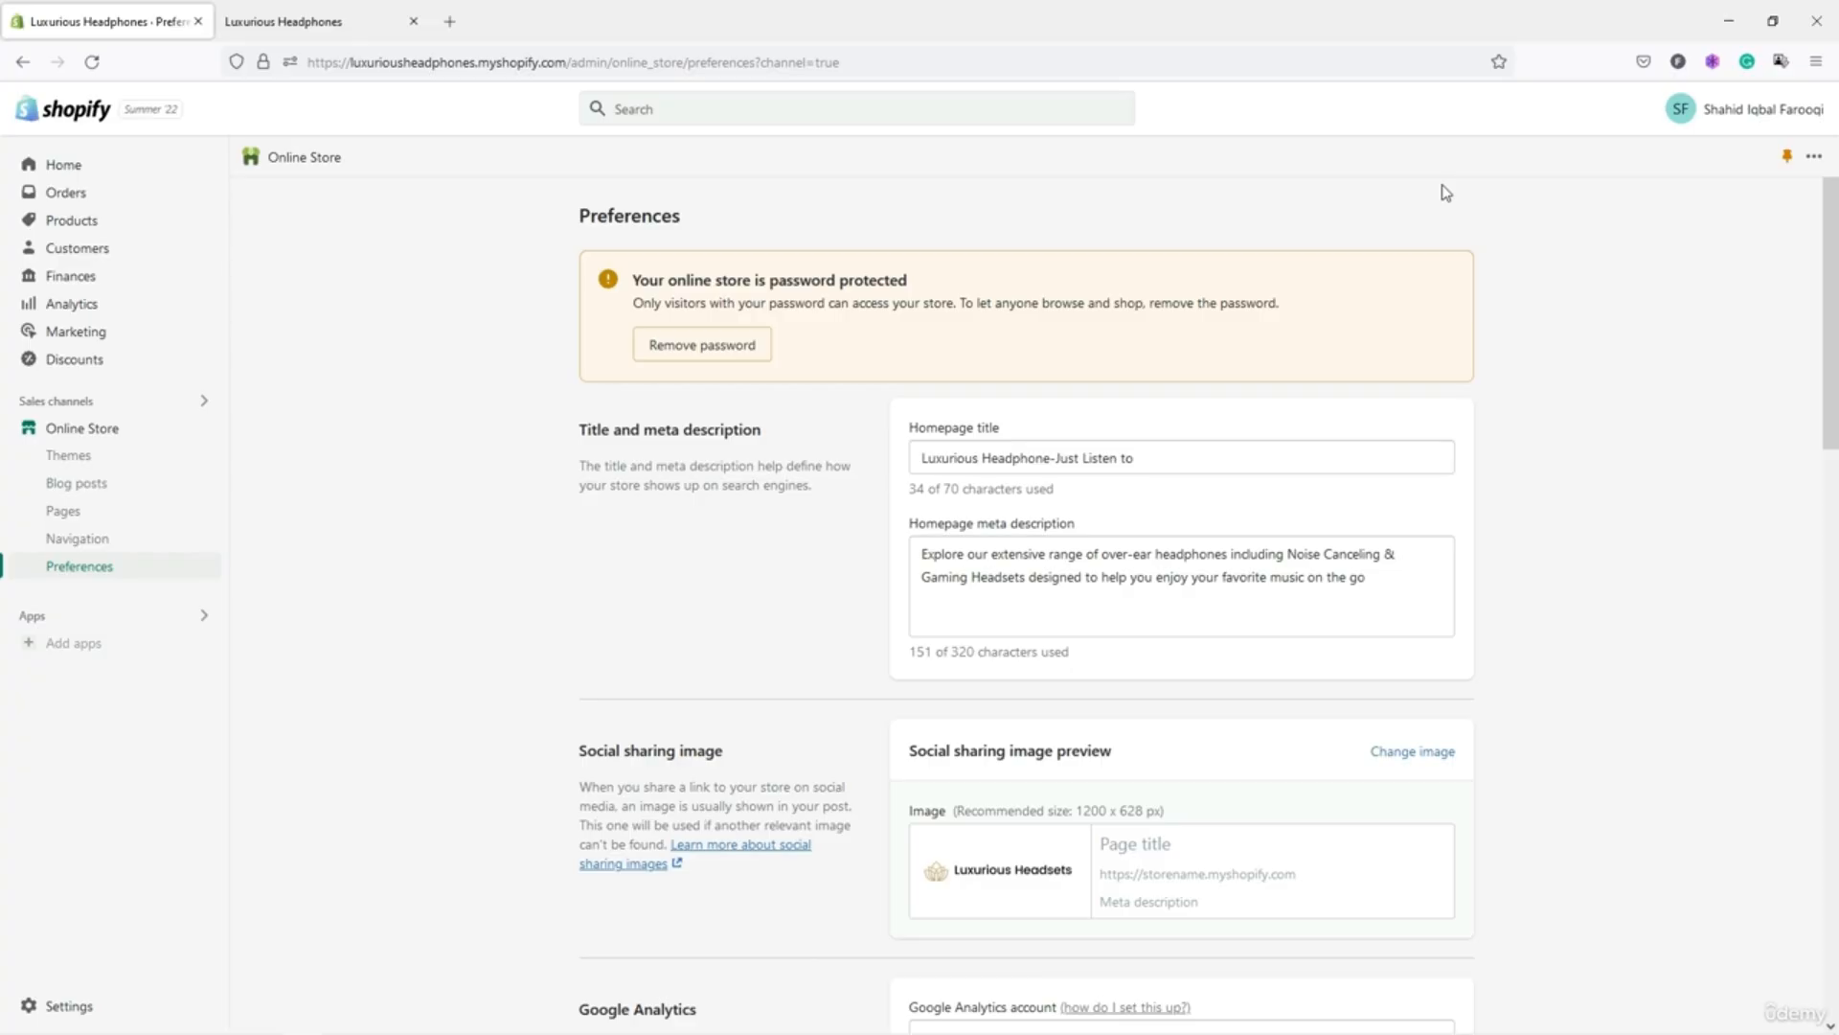
pyautogui.click(347, 37)
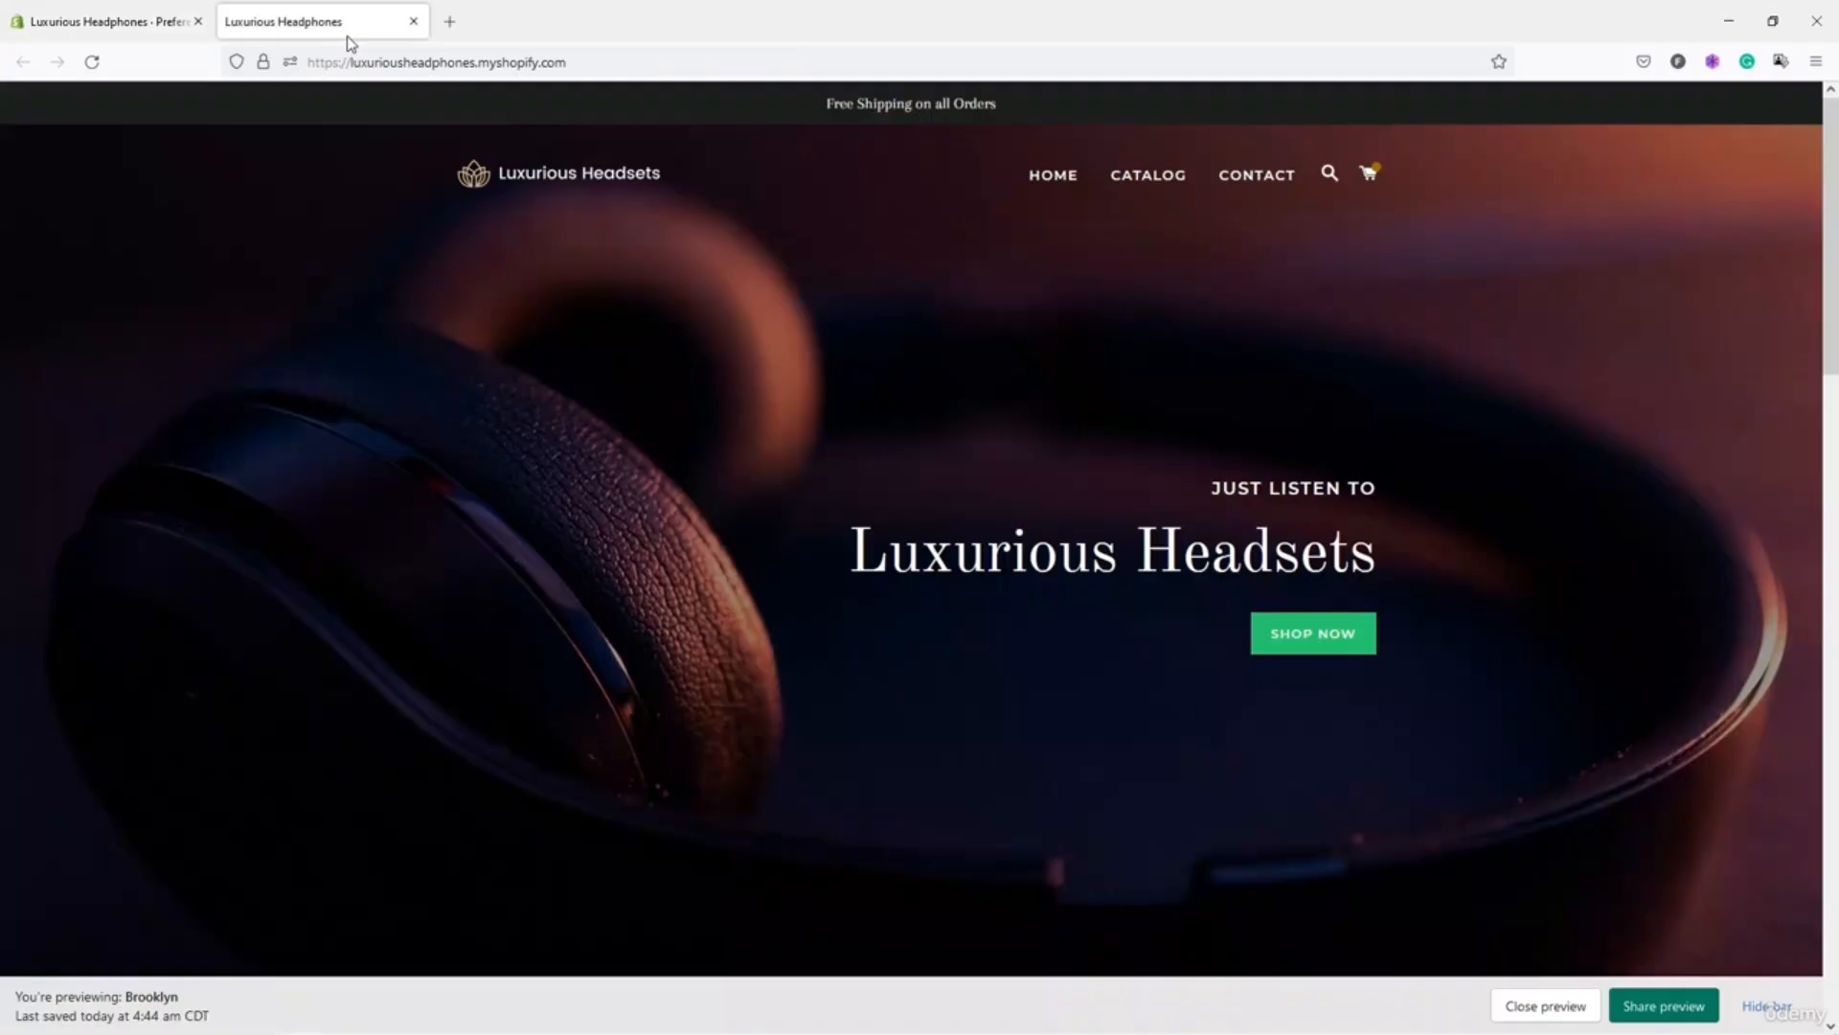
pyautogui.click(92, 61)
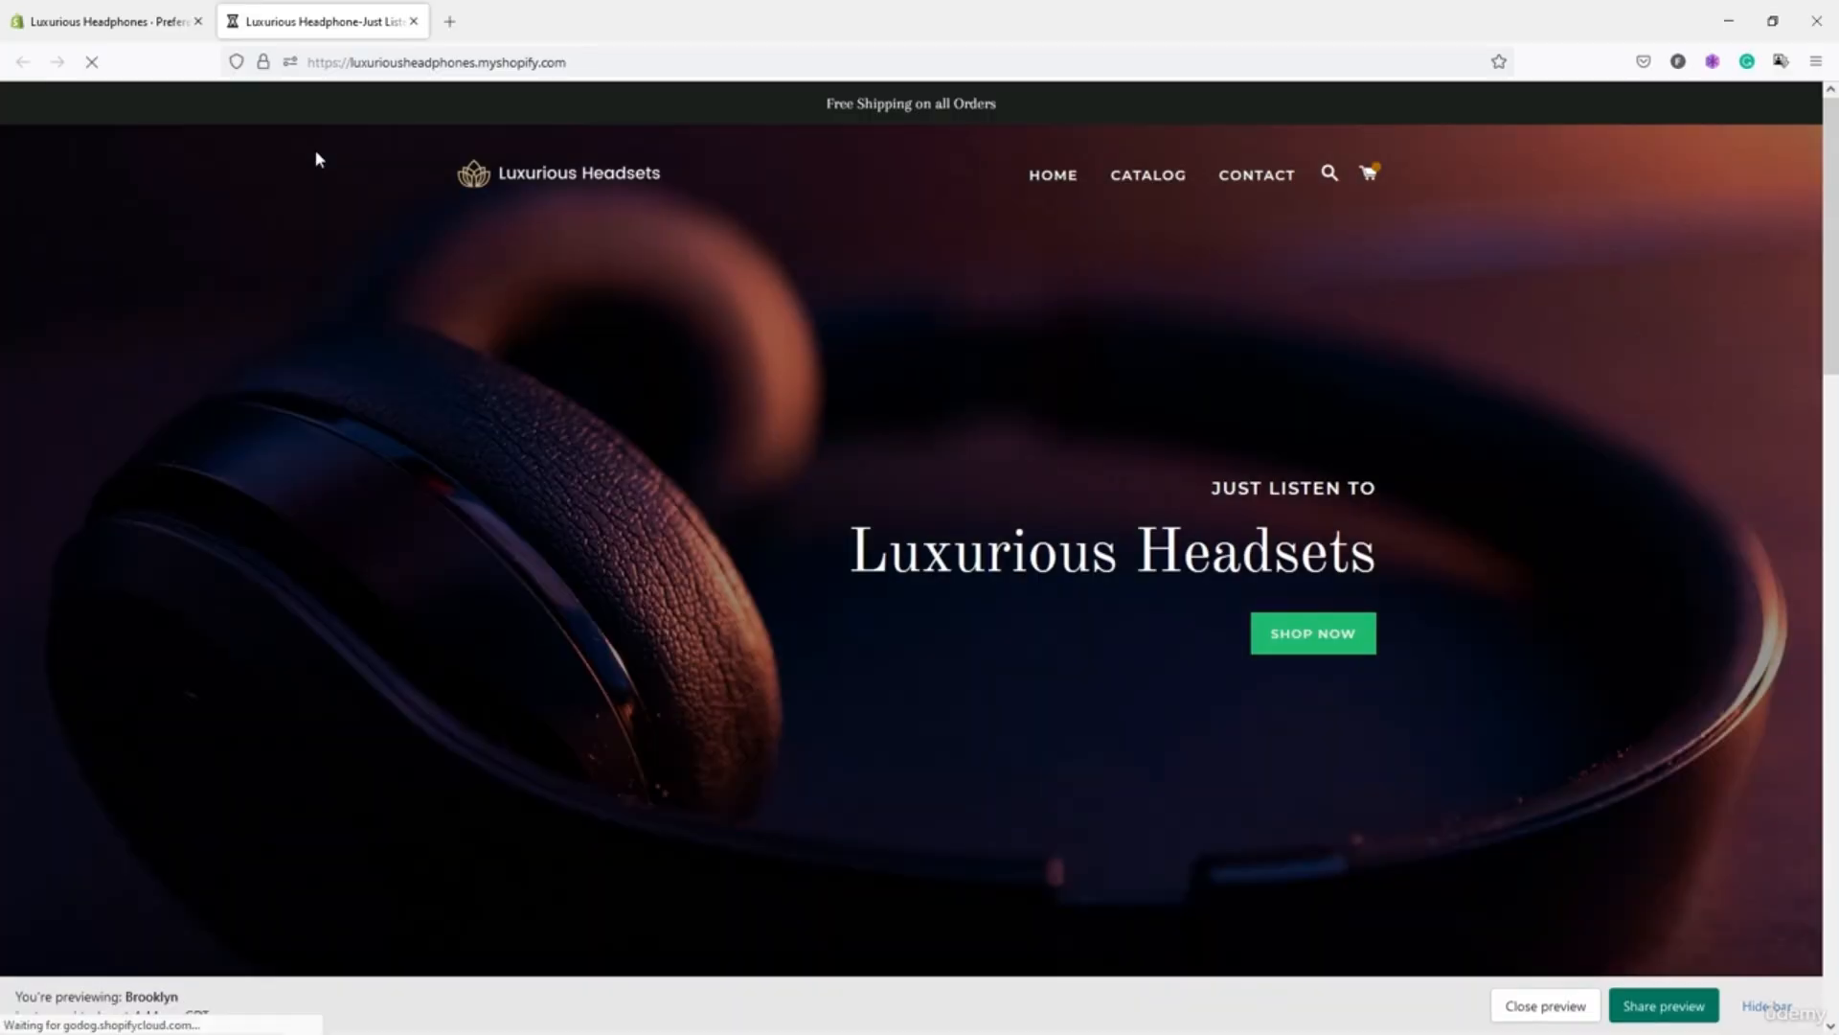
pyautogui.click(140, 27)
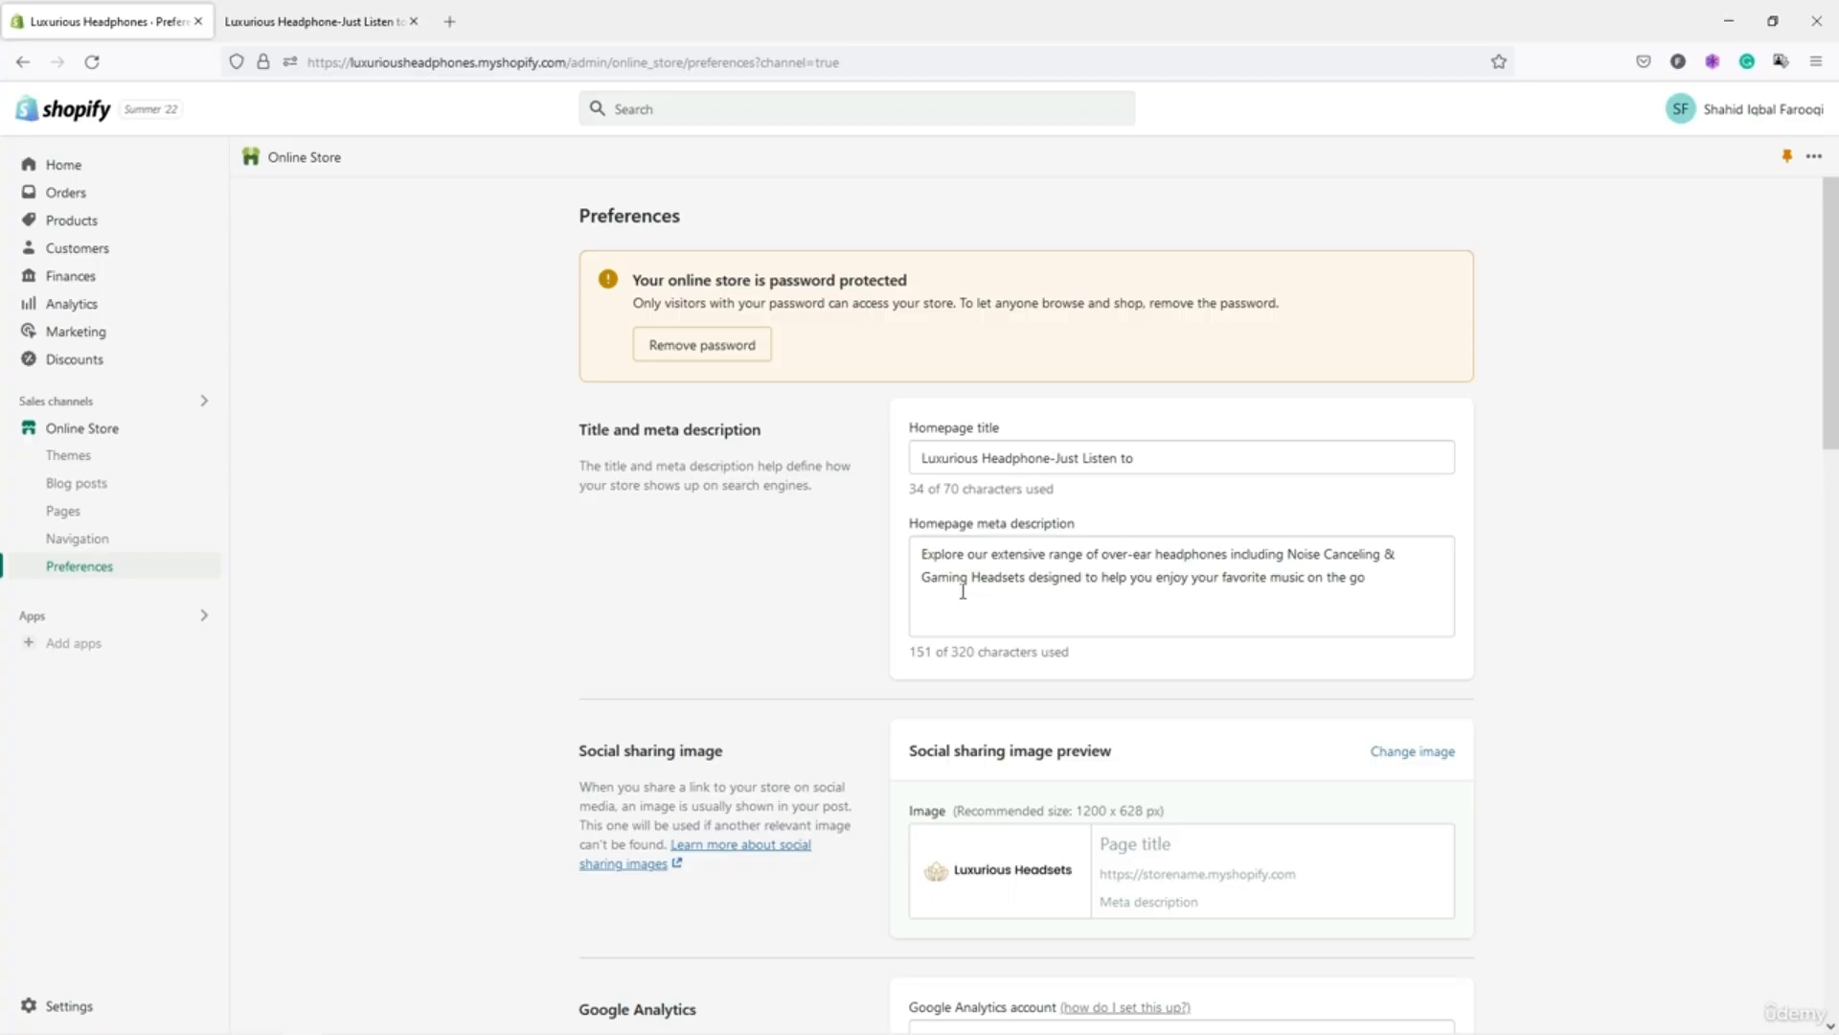
pyautogui.scroll(-4, 963, 591)
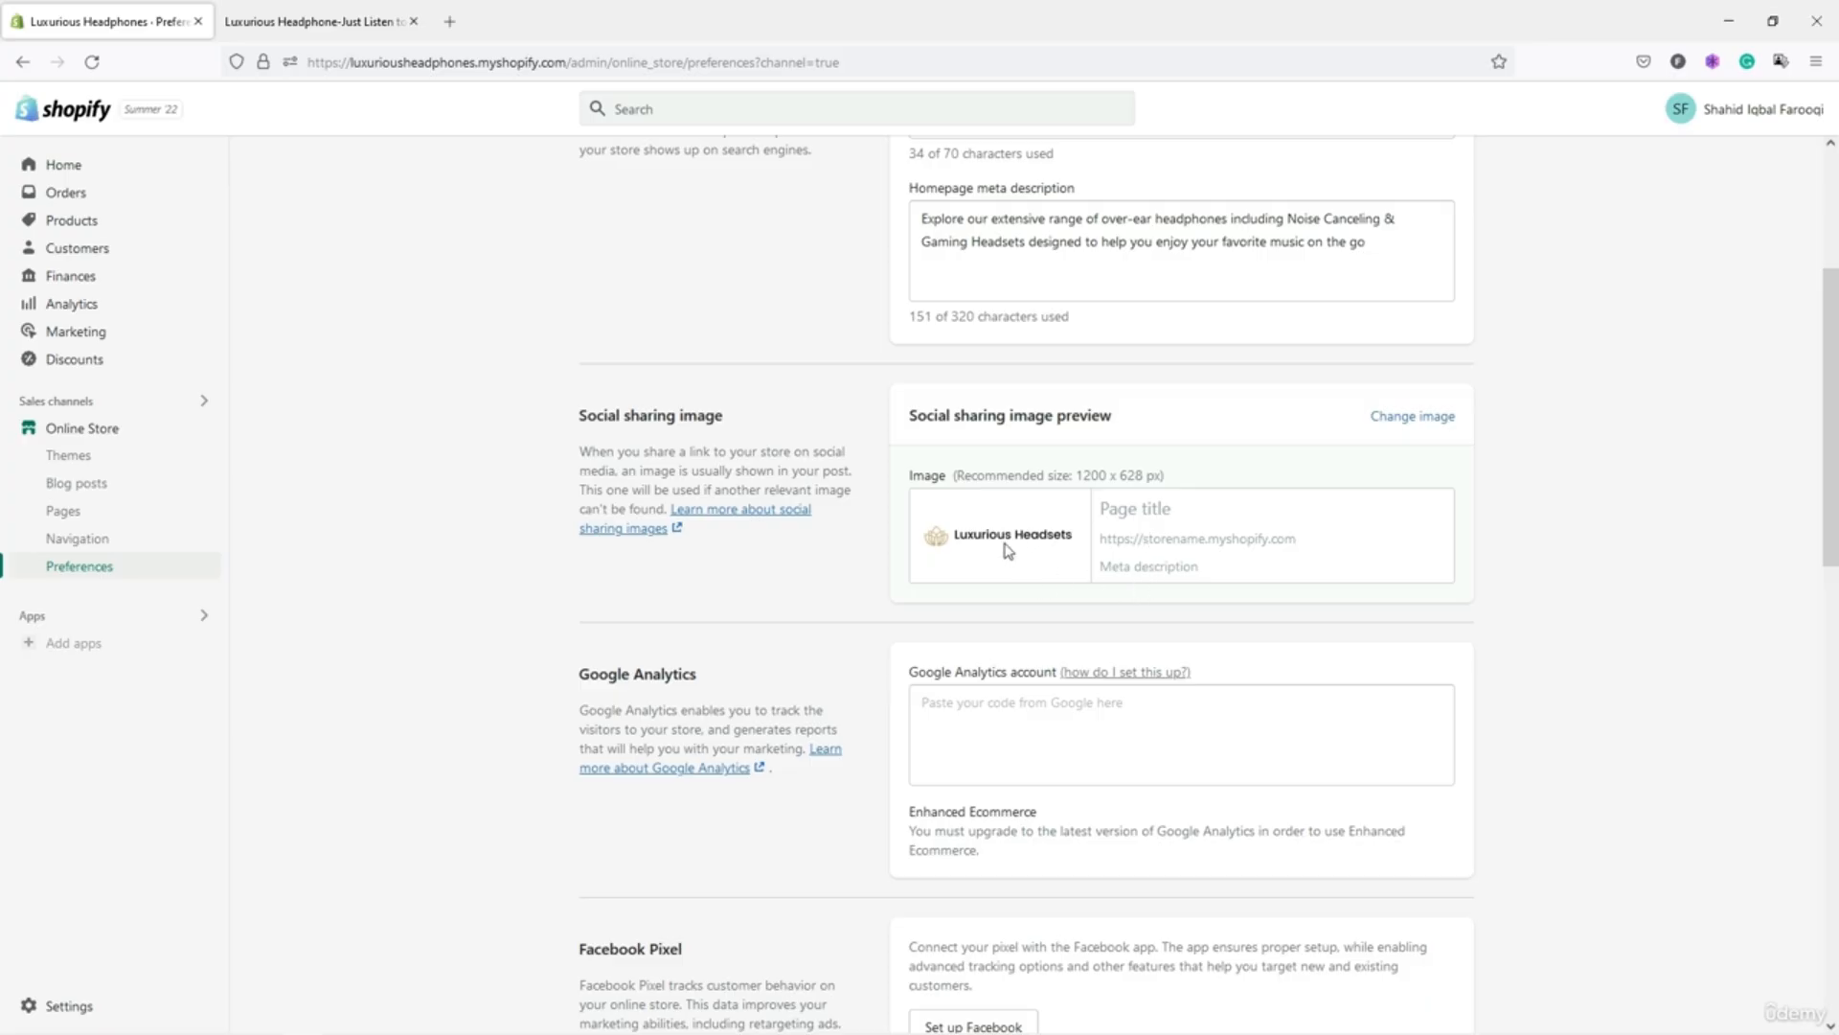
pyautogui.tripleClick(1073, 475)
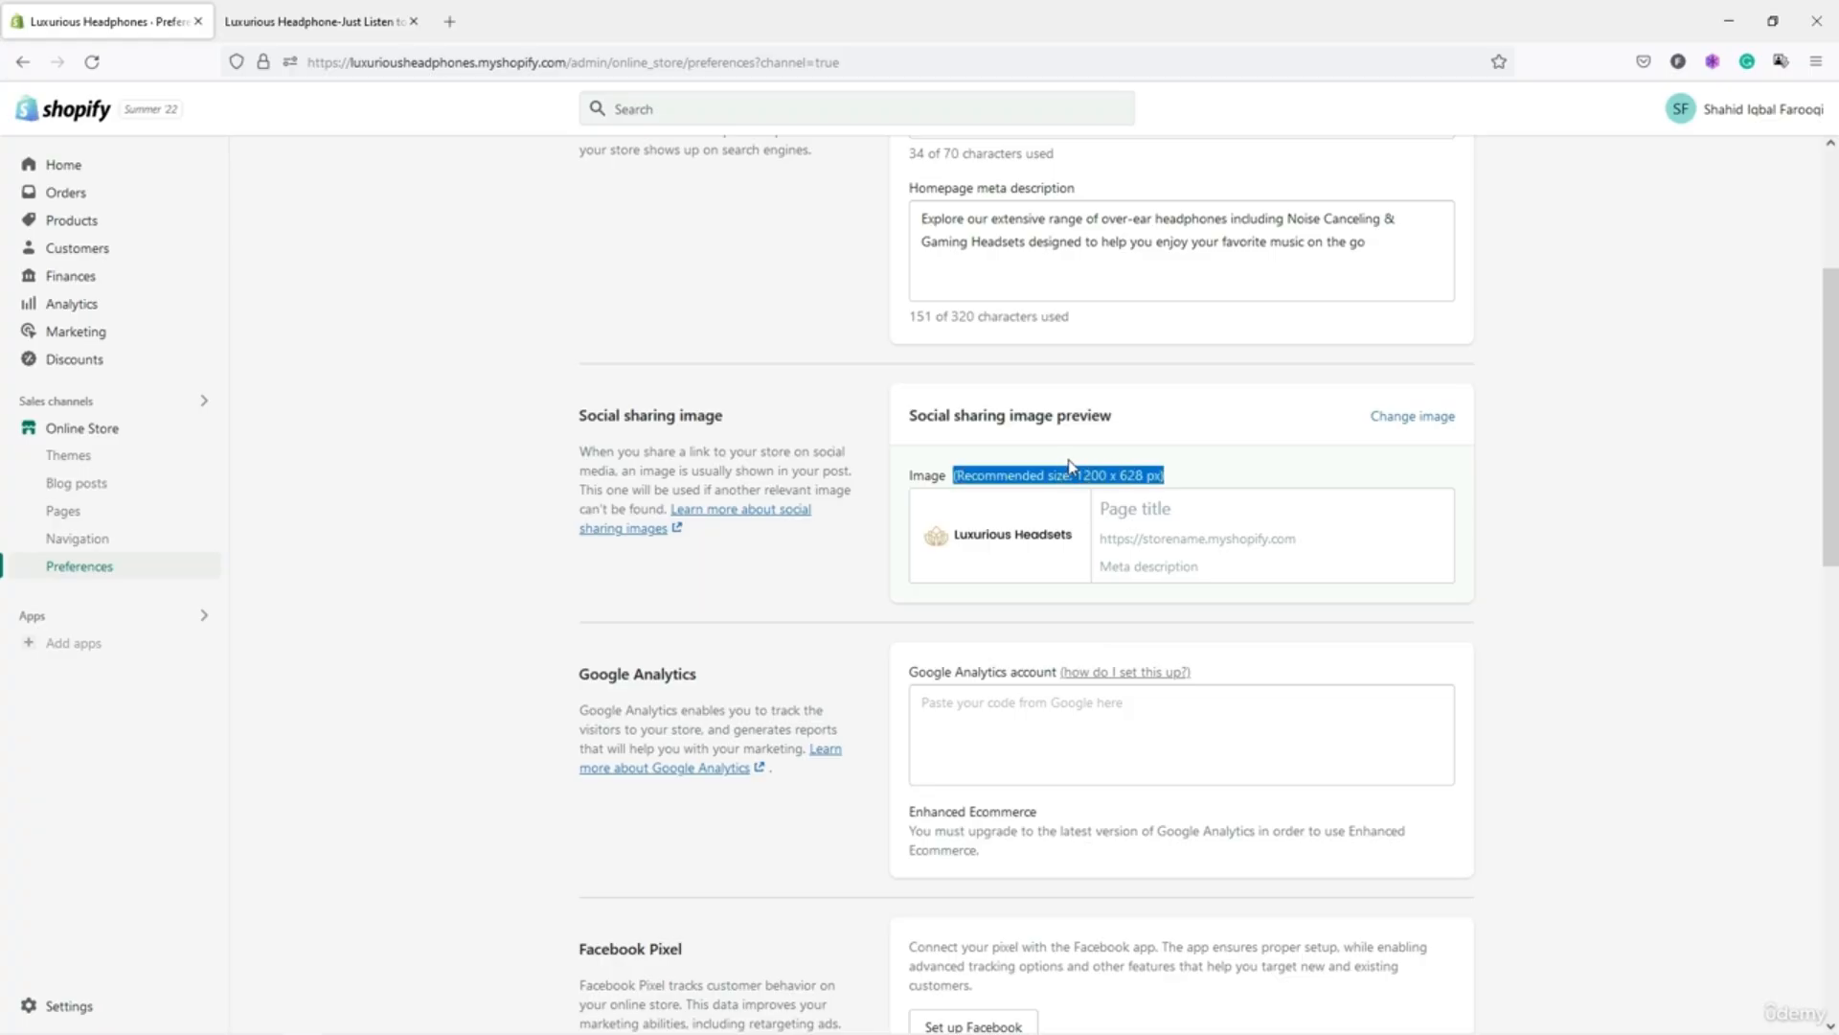
pyautogui.click(1069, 466)
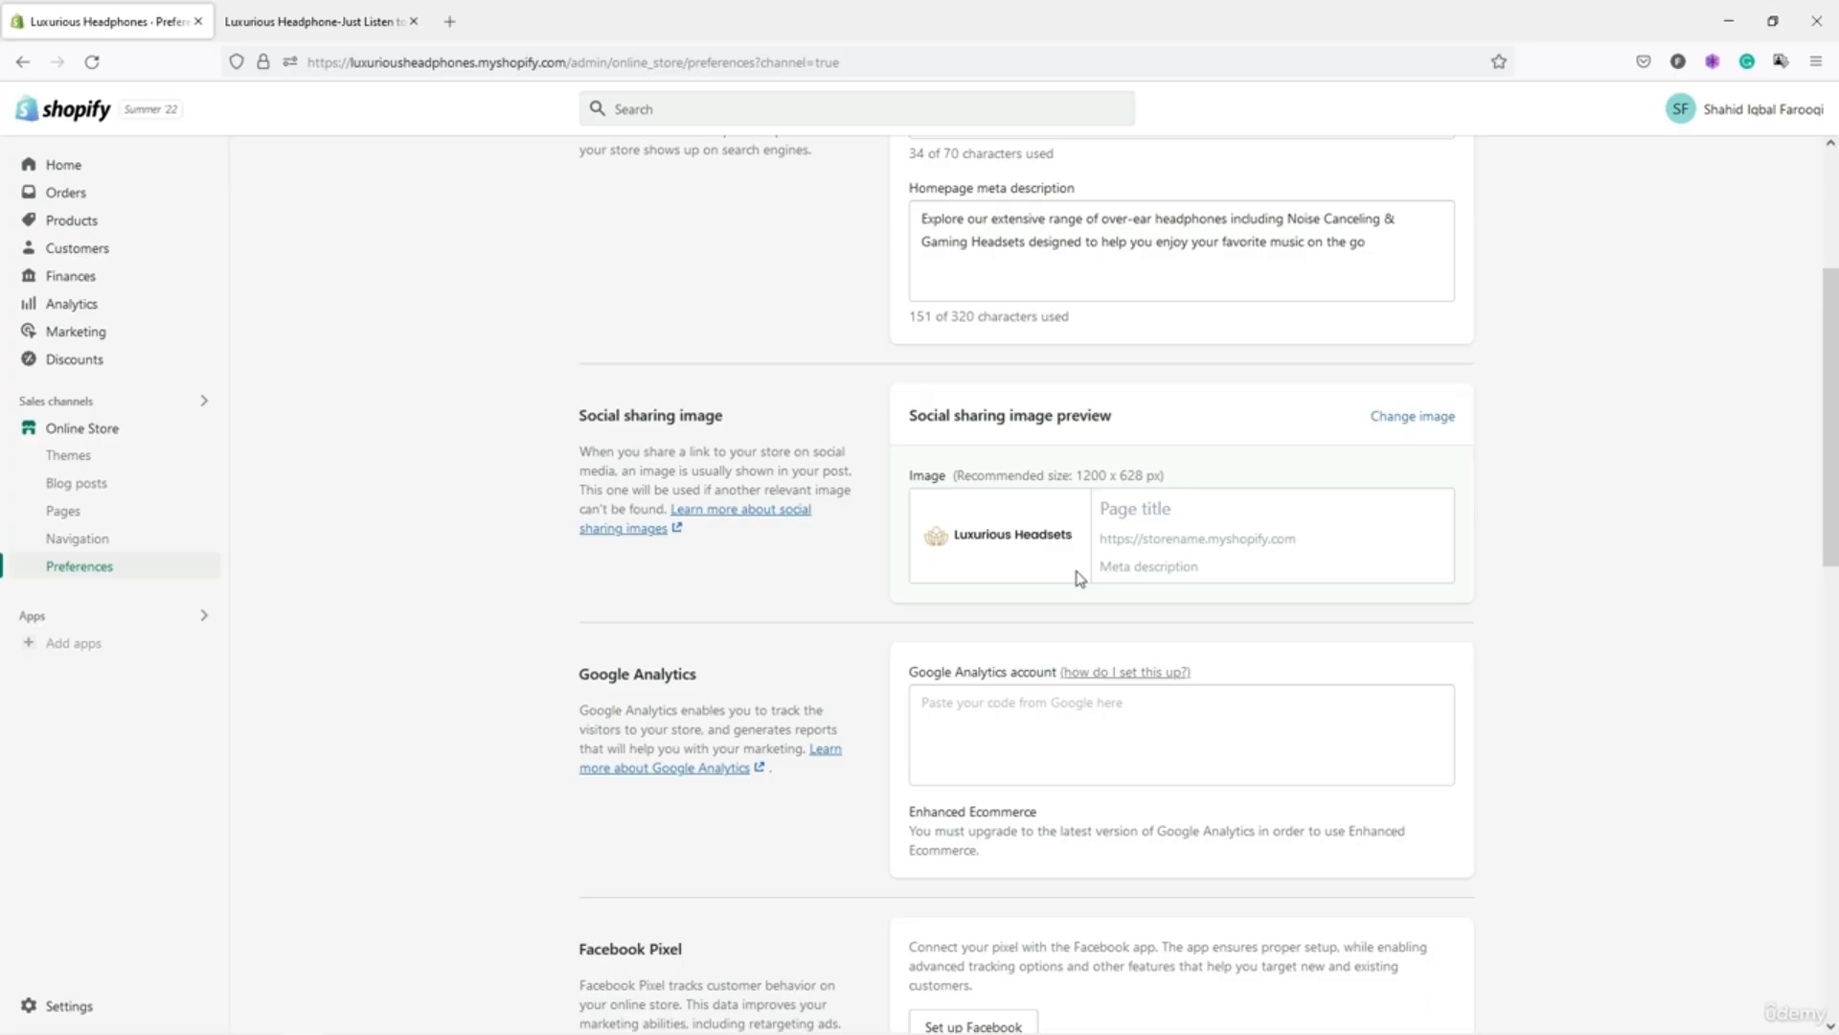
pyautogui.scroll(-3, 1078, 578)
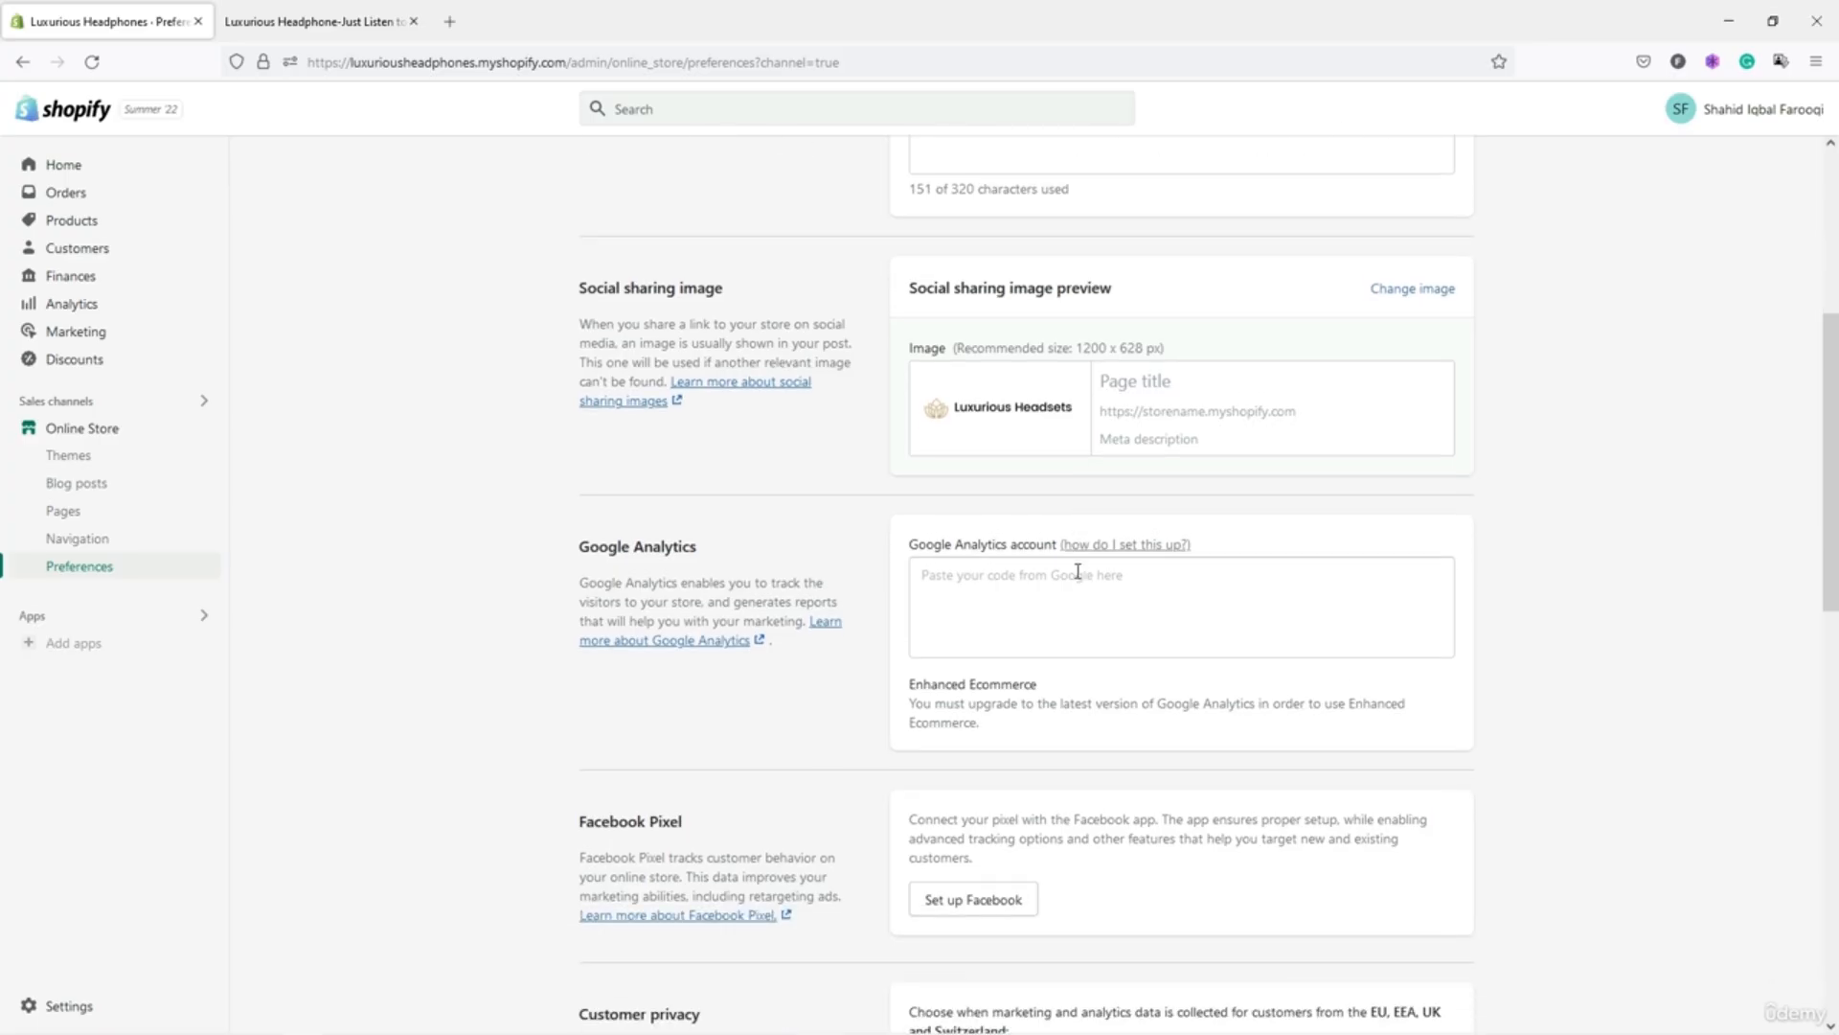
pyautogui.scroll(-1, 1078, 572)
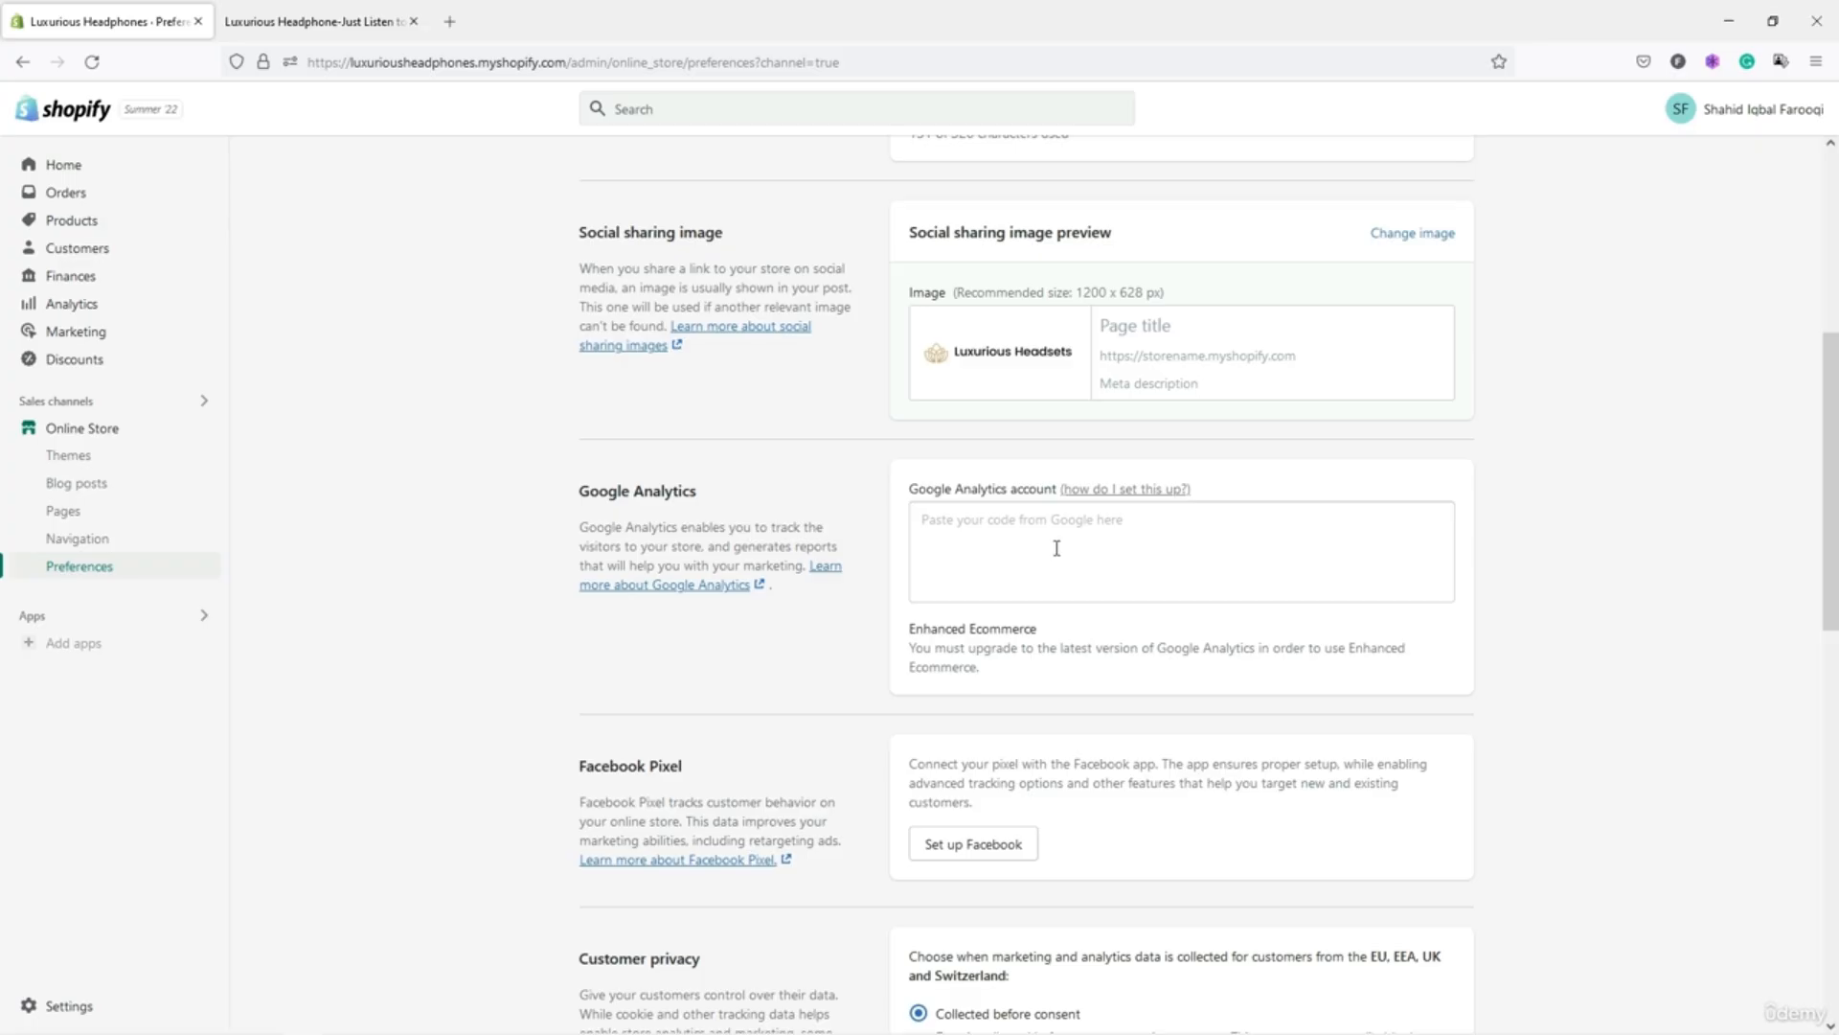
pyautogui.click(1013, 533)
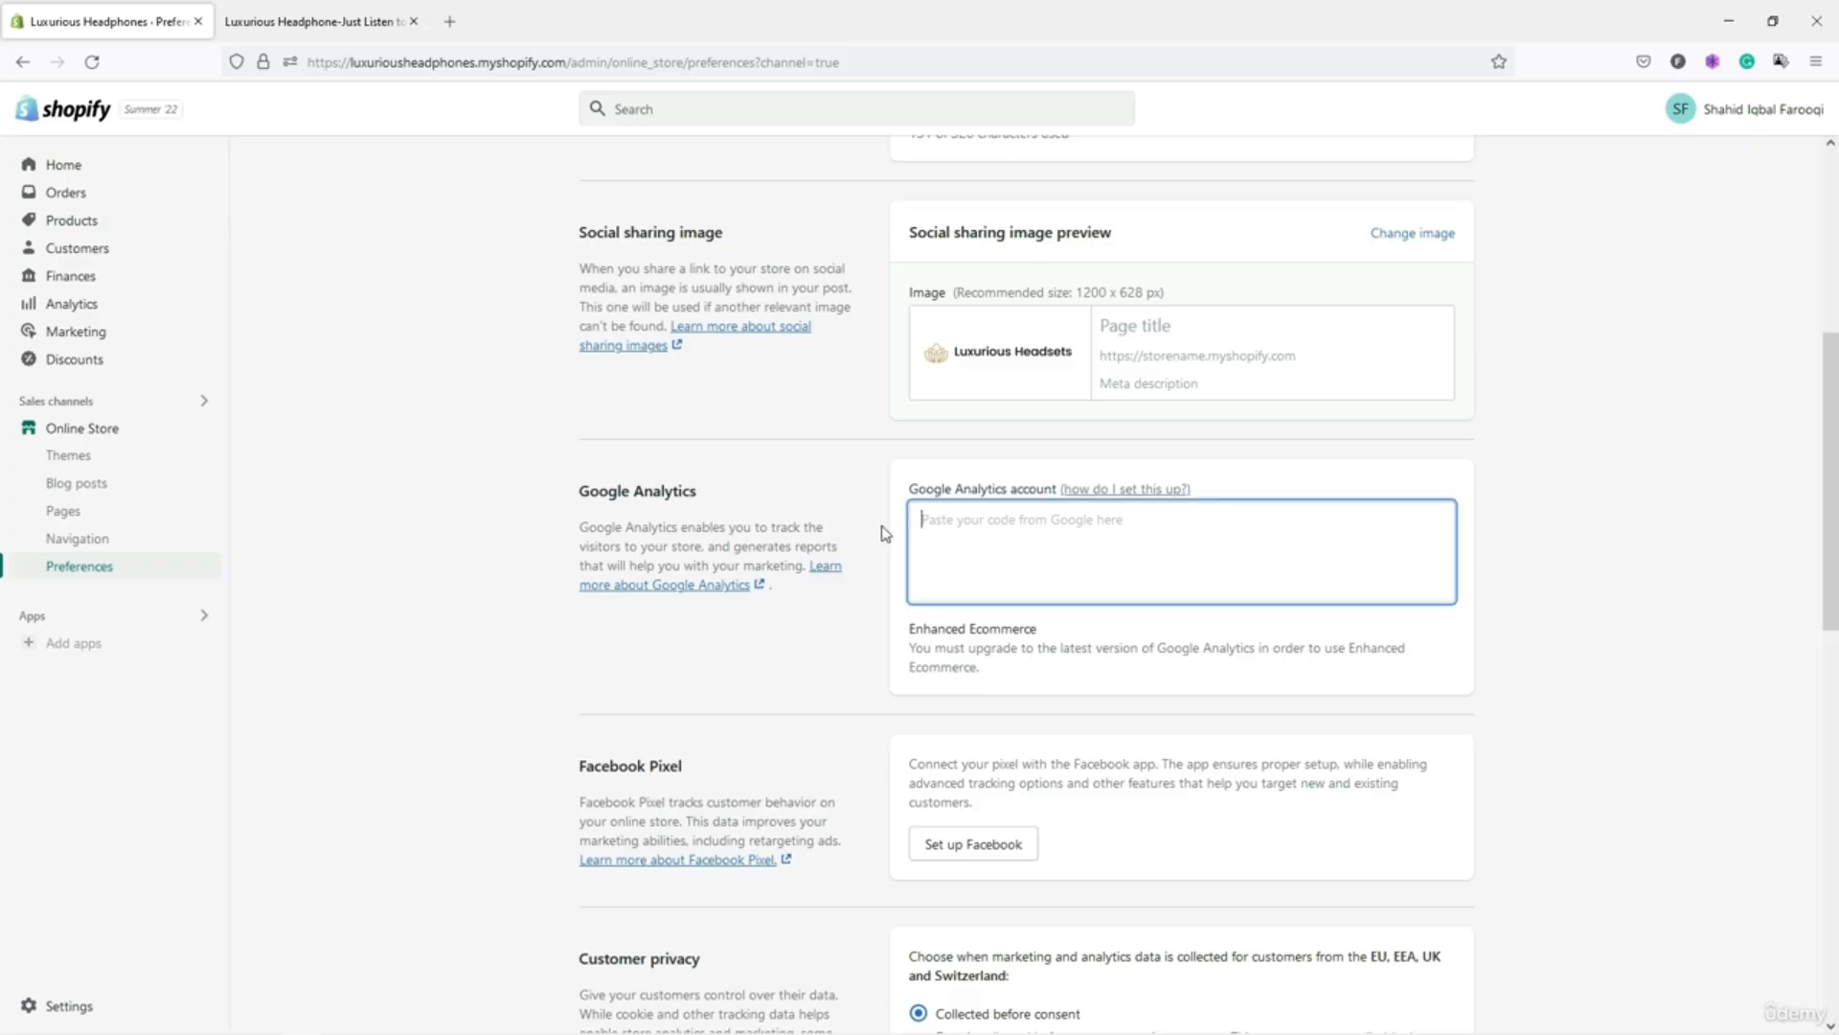
pyautogui.click(886, 606)
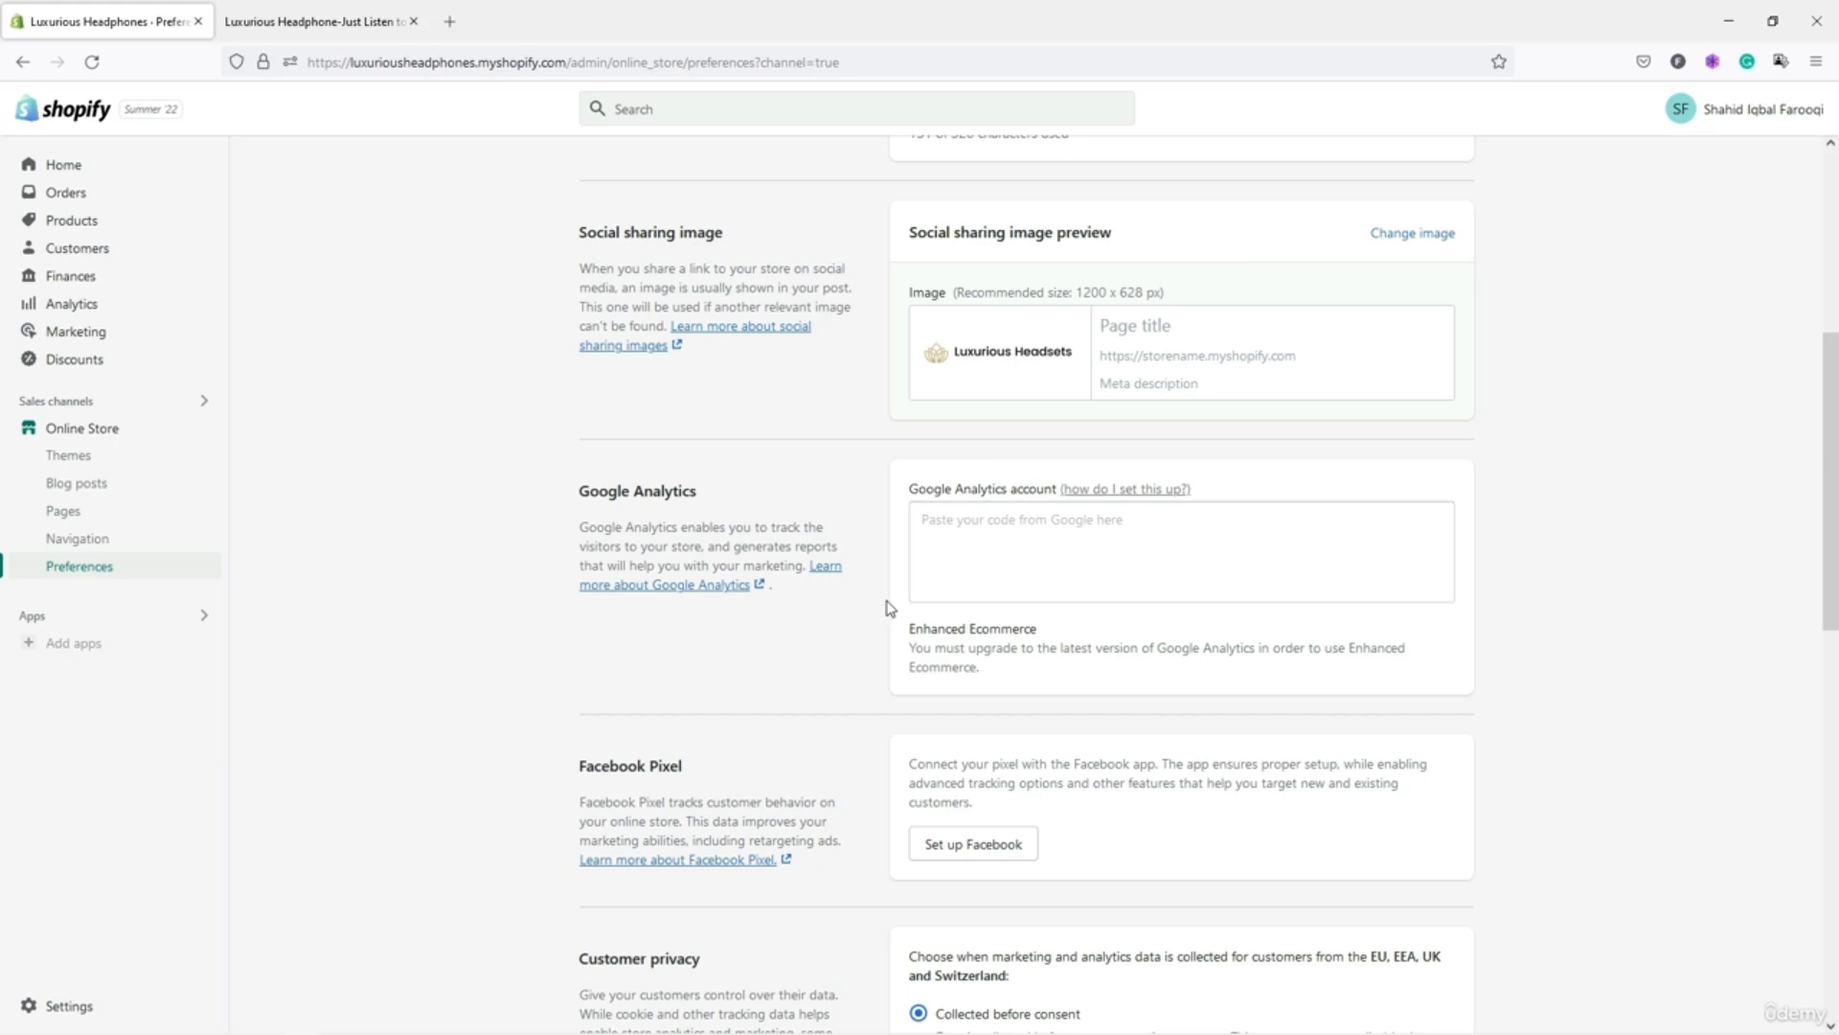
pyautogui.scroll(-3, 889, 607)
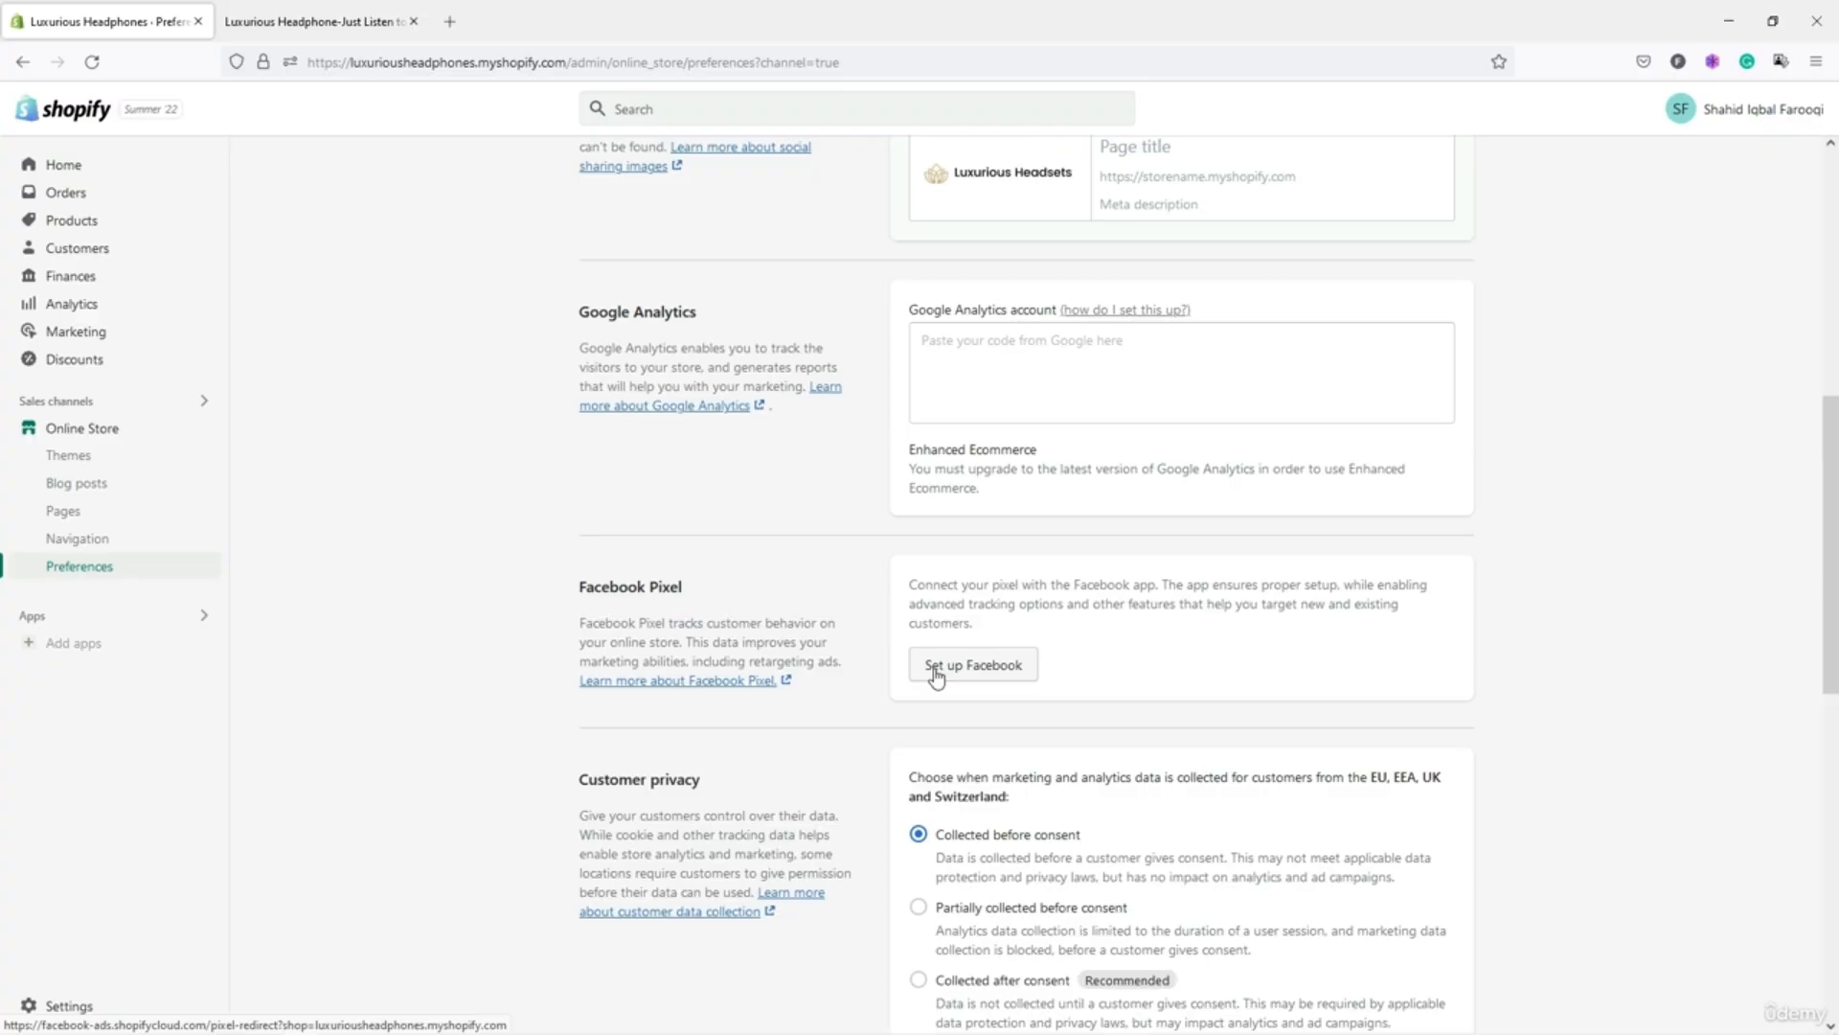
# Set customer privacy to Collected after consent, leaving the CCPA data limits deactivated.
pyautogui.scroll(-2, 936, 677)
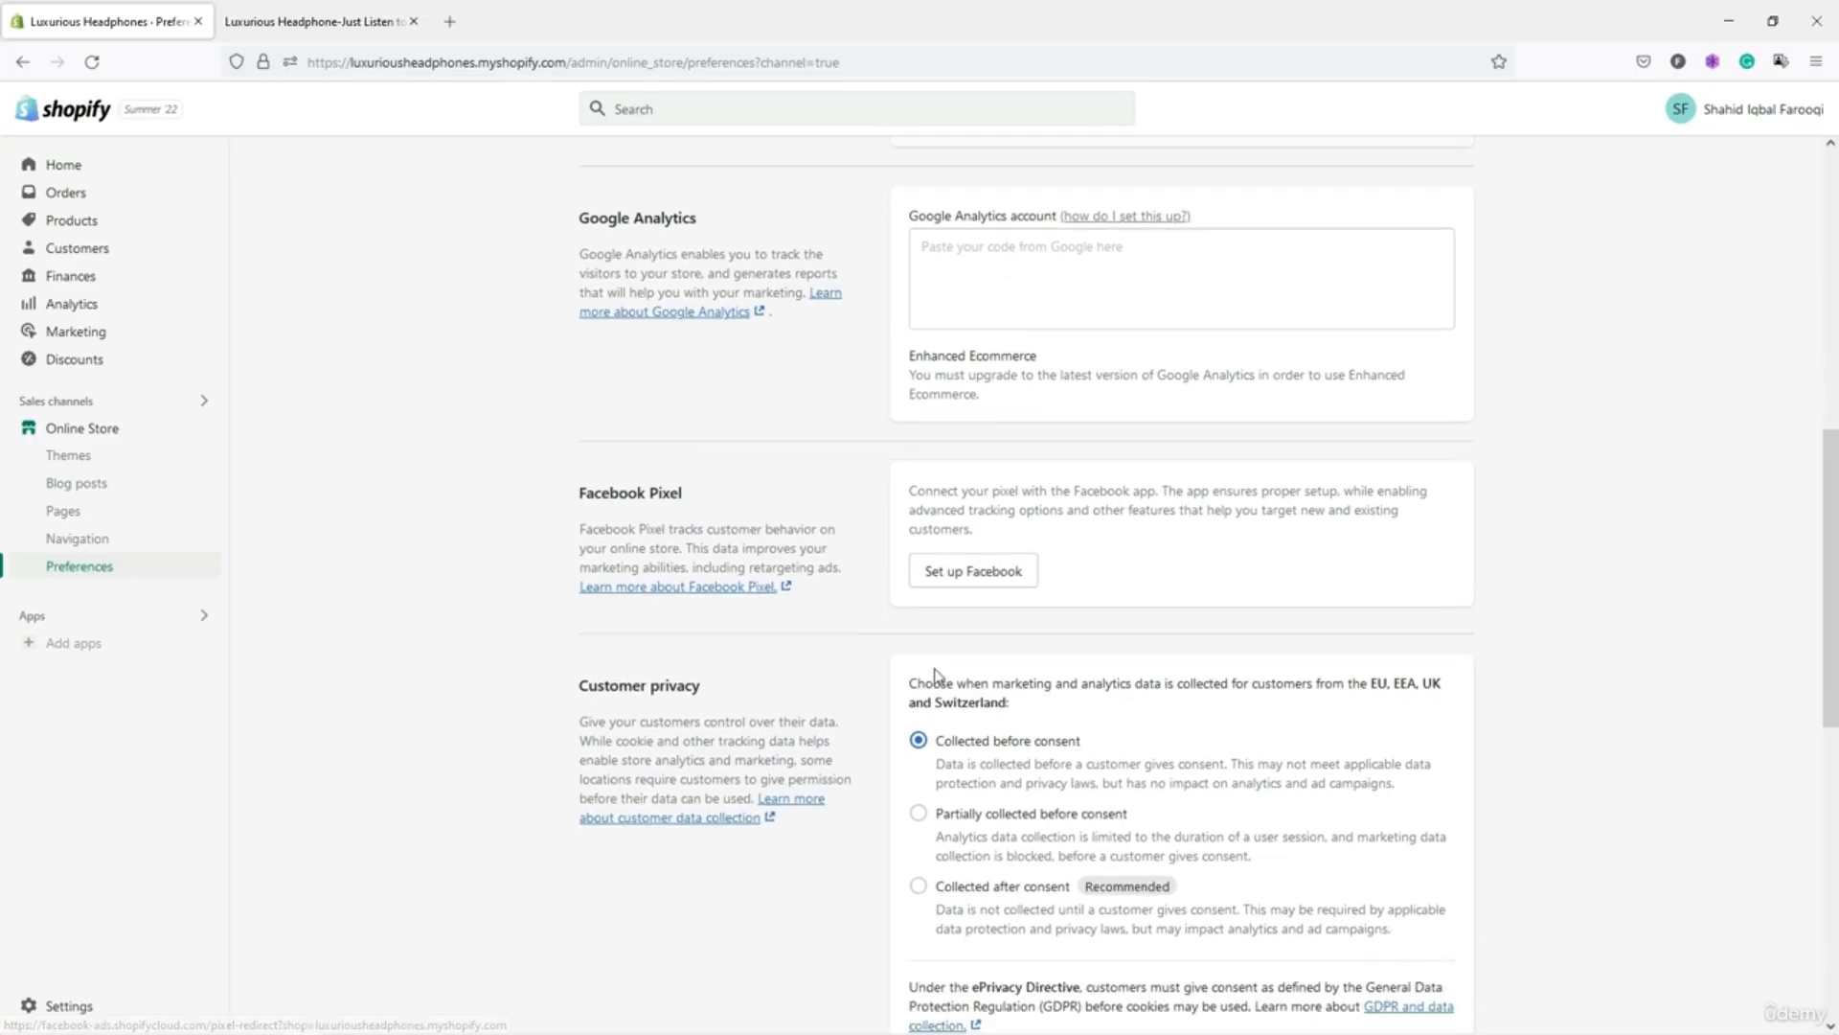
pyautogui.scroll(-4, 953, 604)
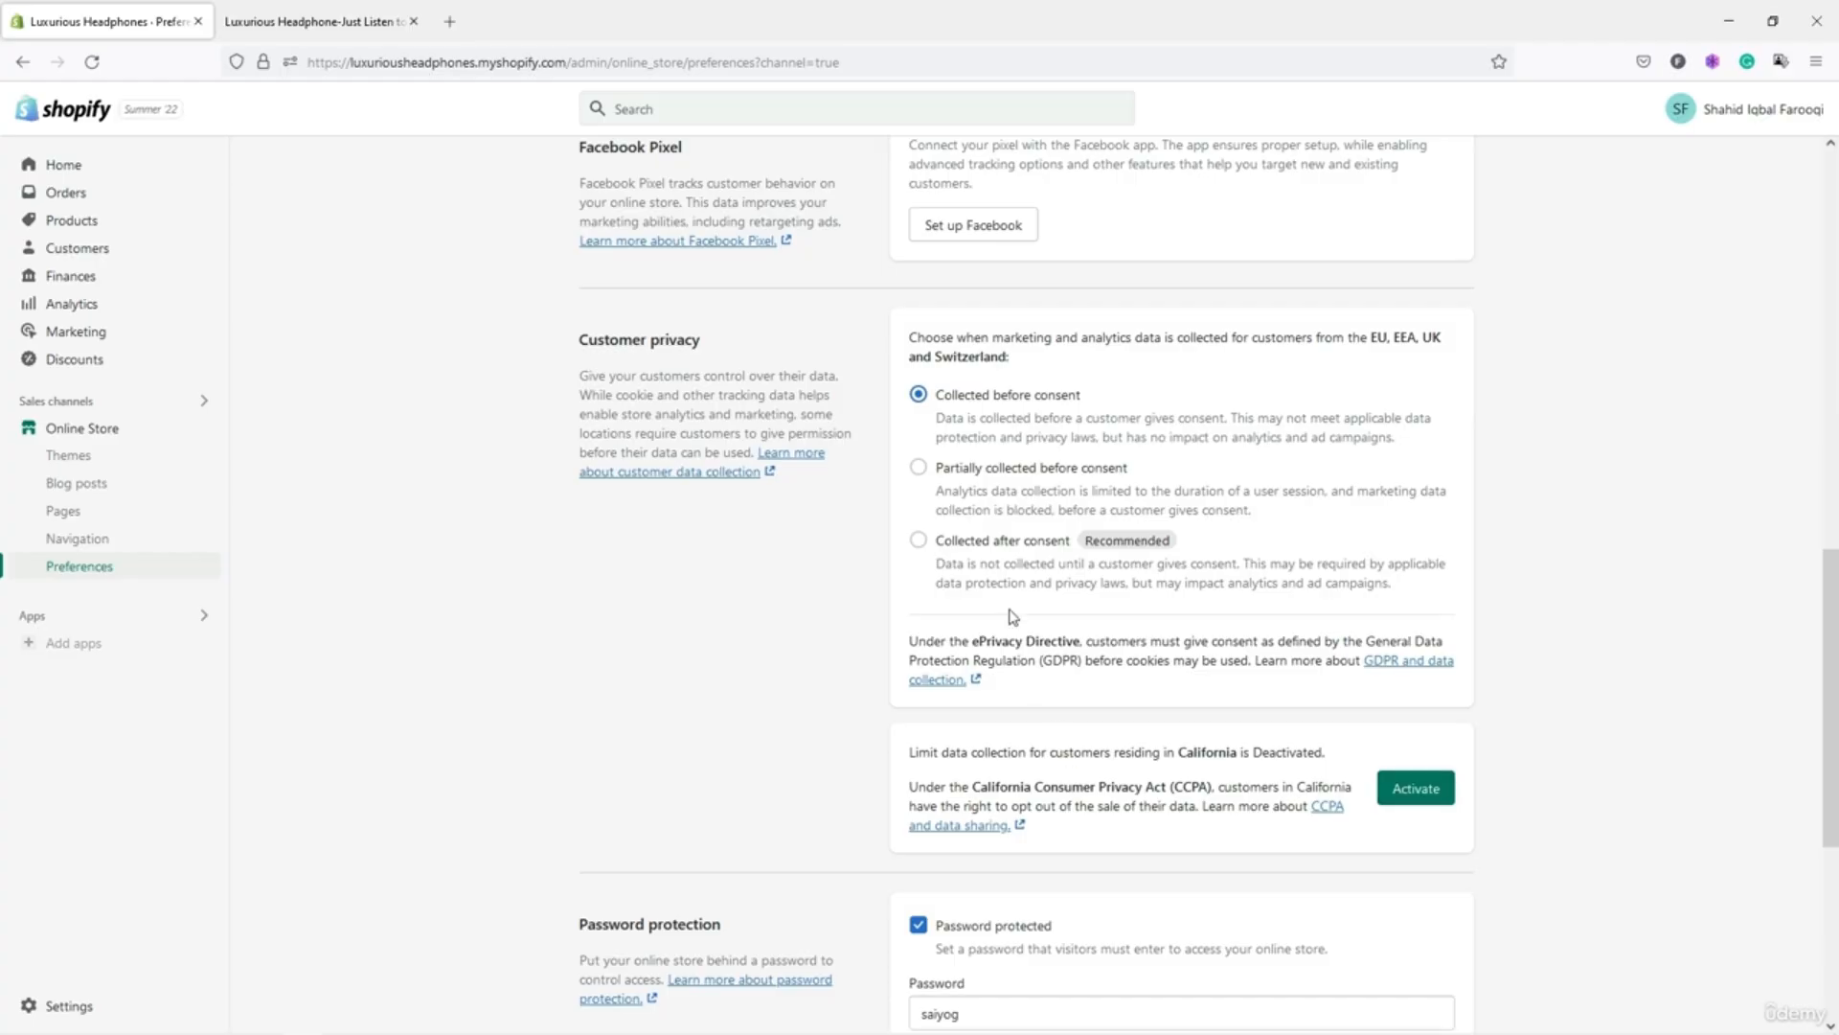
pyautogui.click(931, 548)
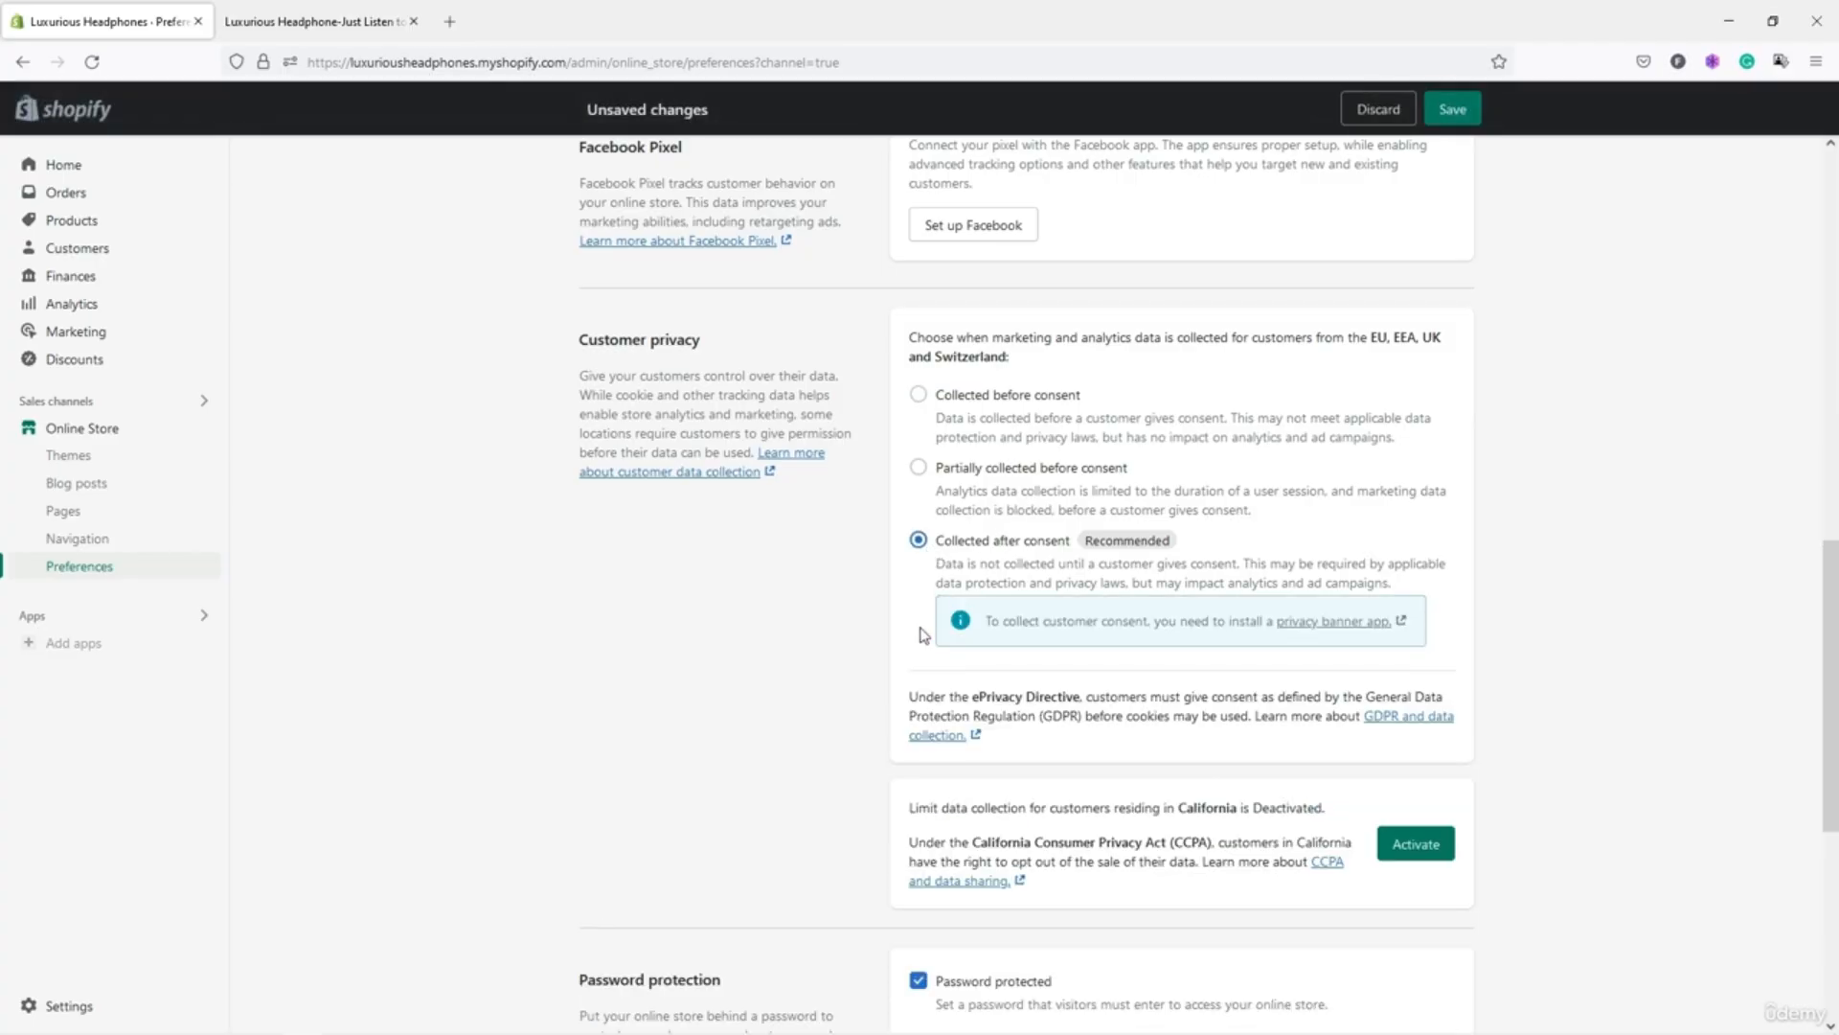
pyautogui.scroll(-2, 923, 634)
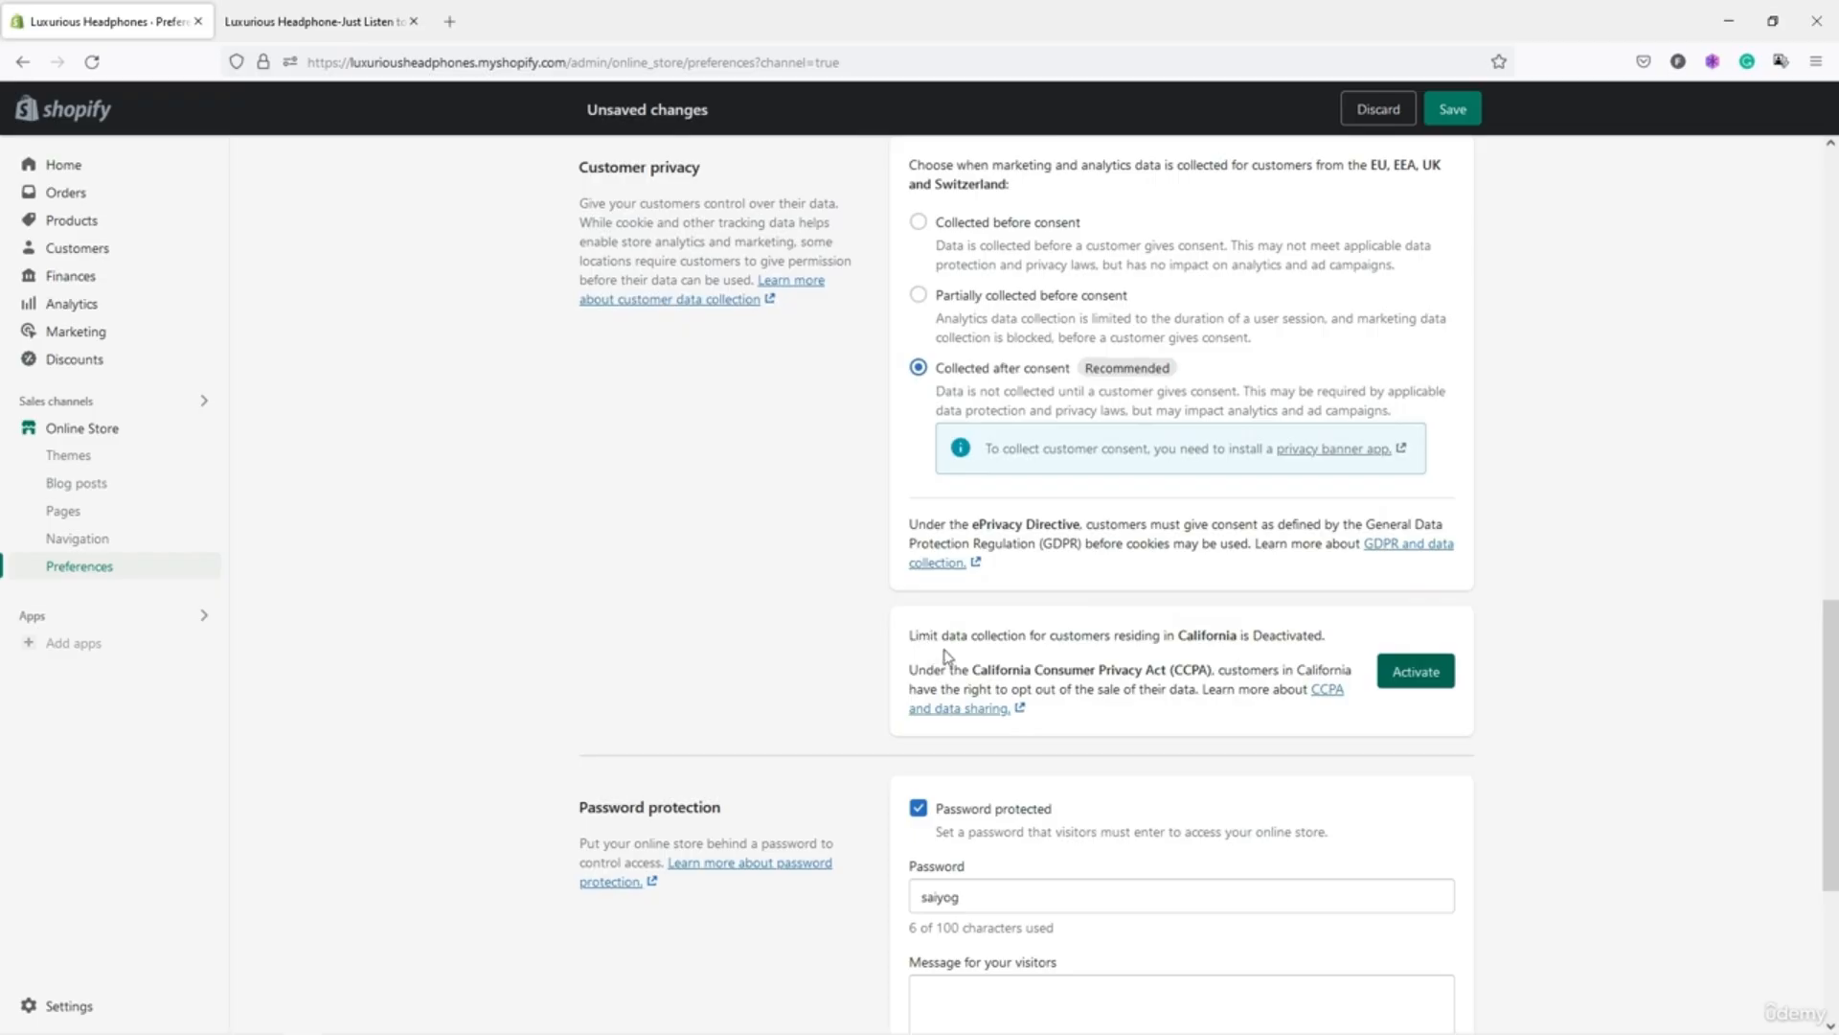
pyautogui.click(1397, 688)
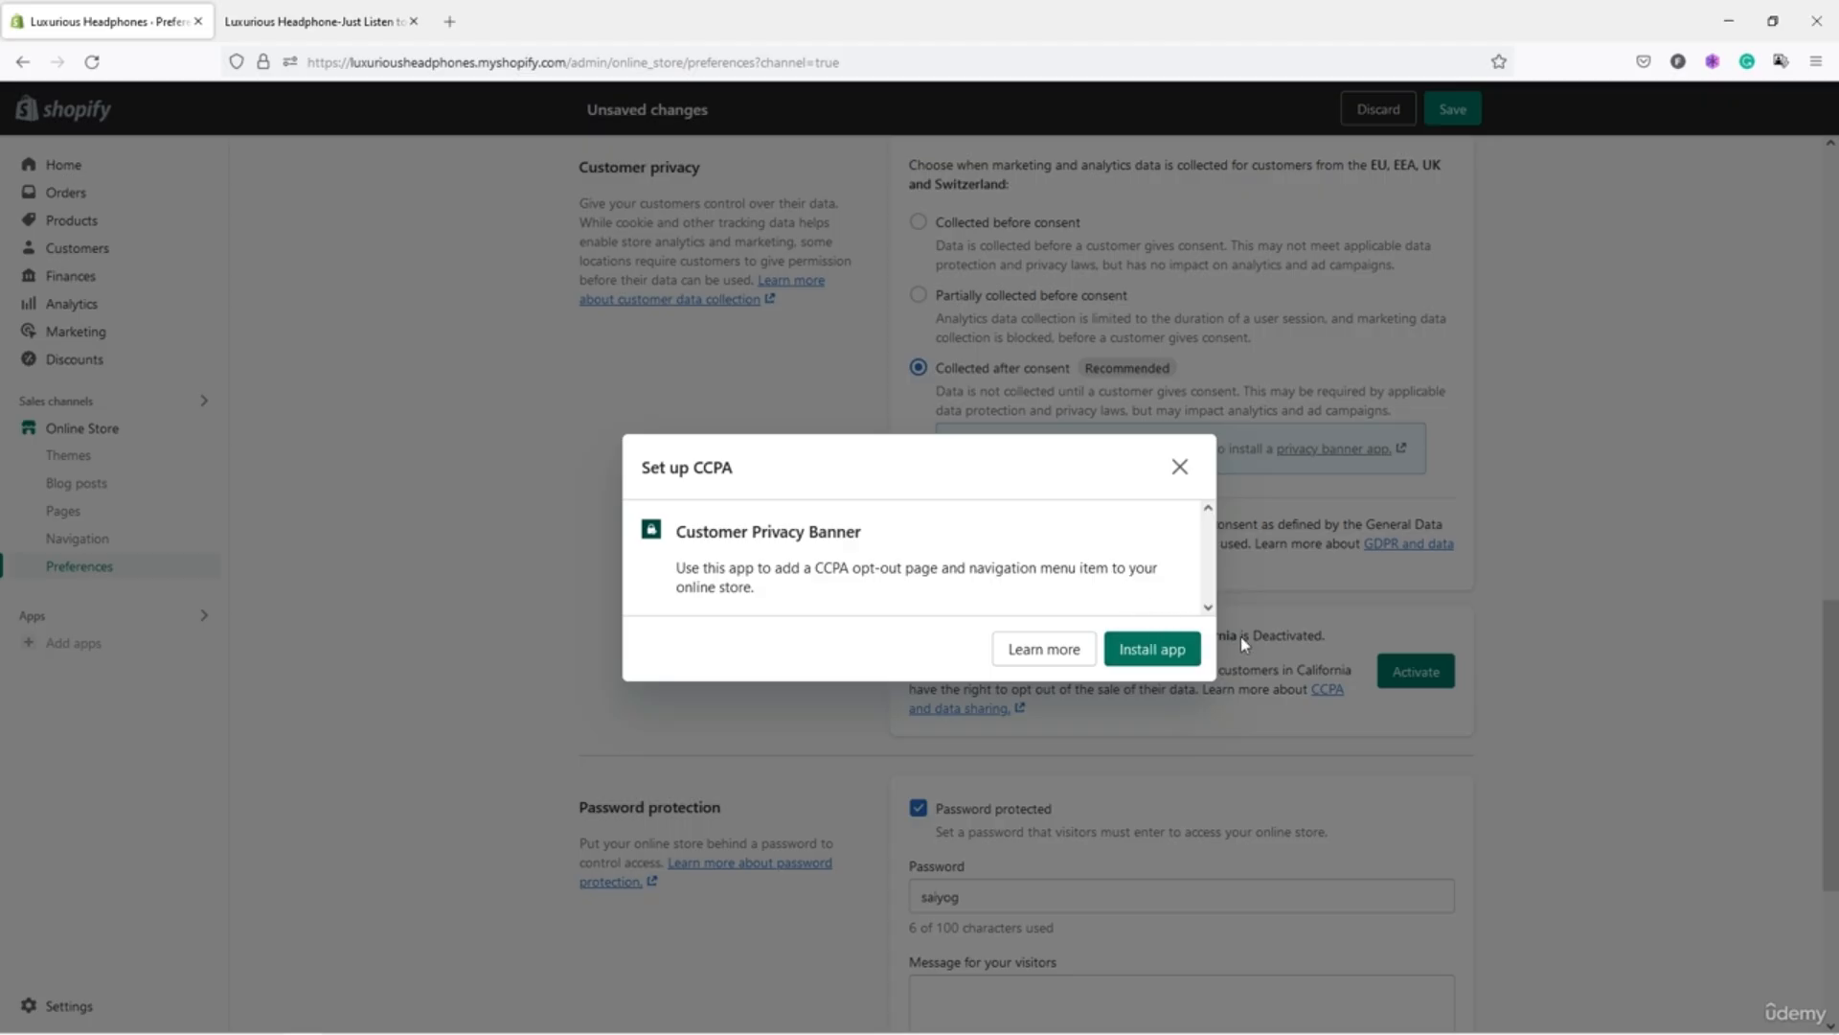
pyautogui.click(1180, 468)
# Select the current store password in the Password field.
pyautogui.scroll(-3, 1178, 678)
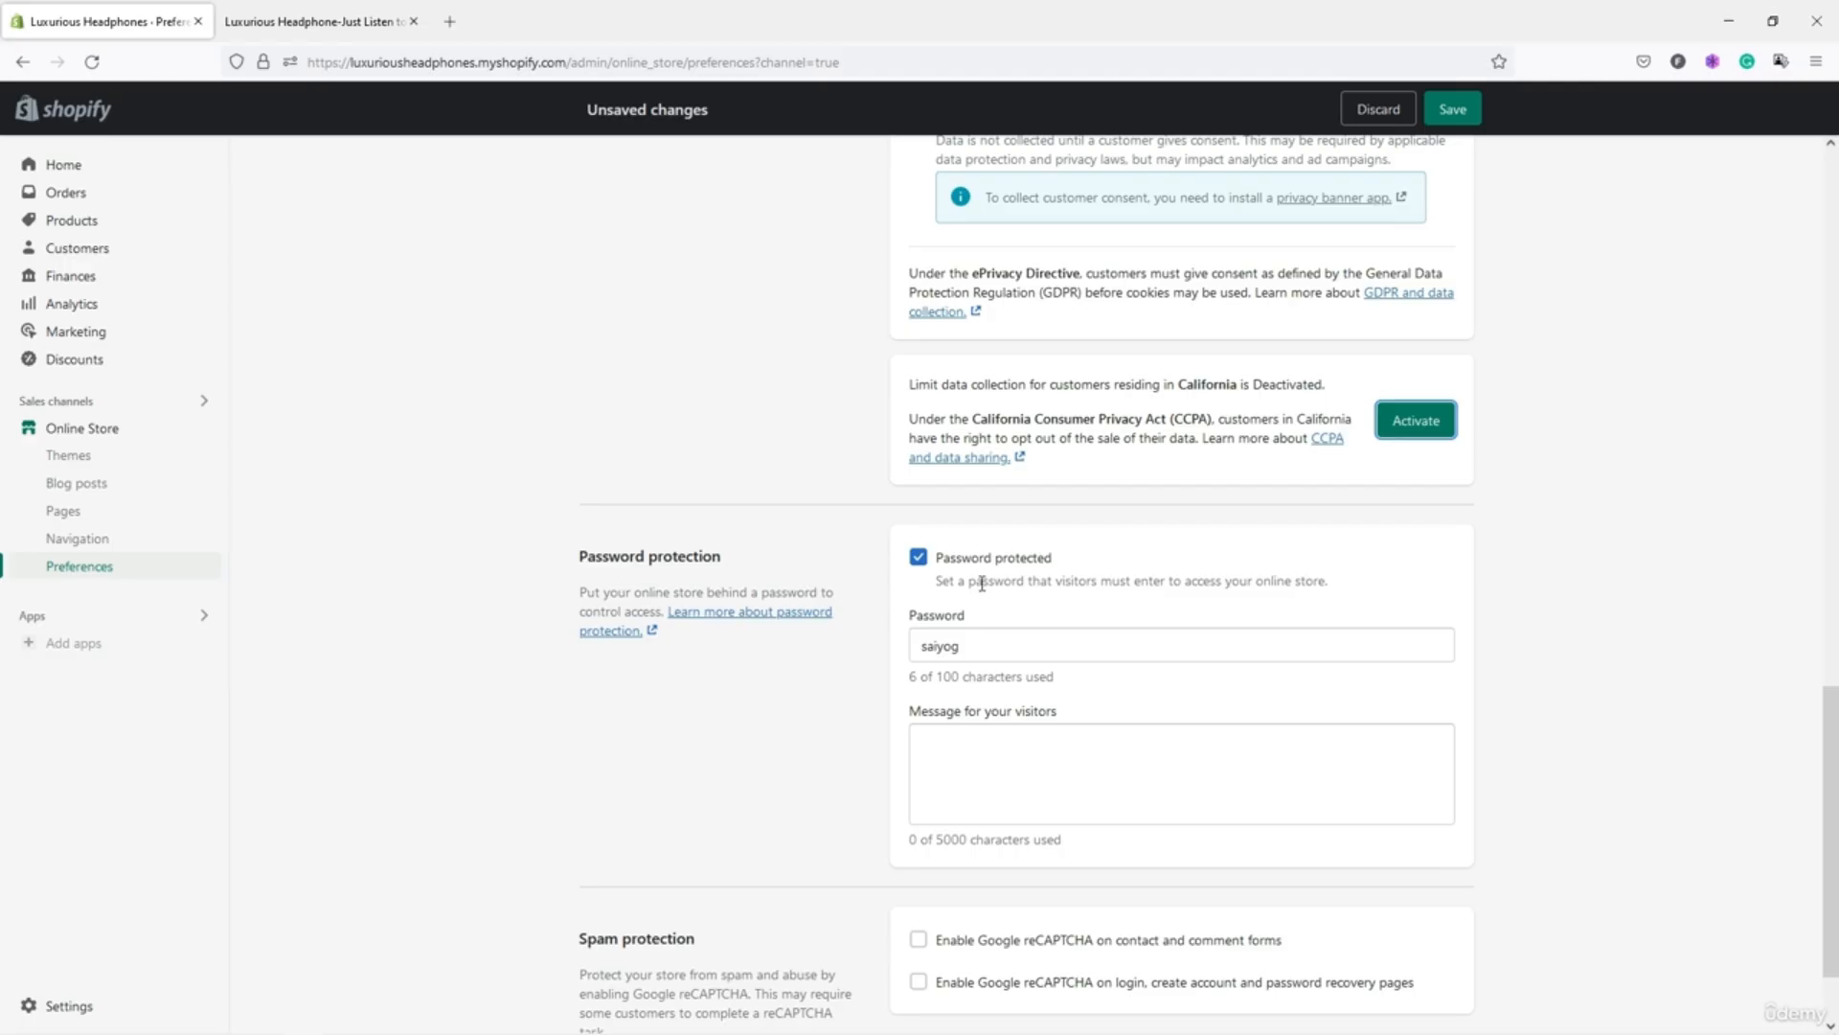
pyautogui.doubleClick(944, 642)
pyautogui.click(969, 640)
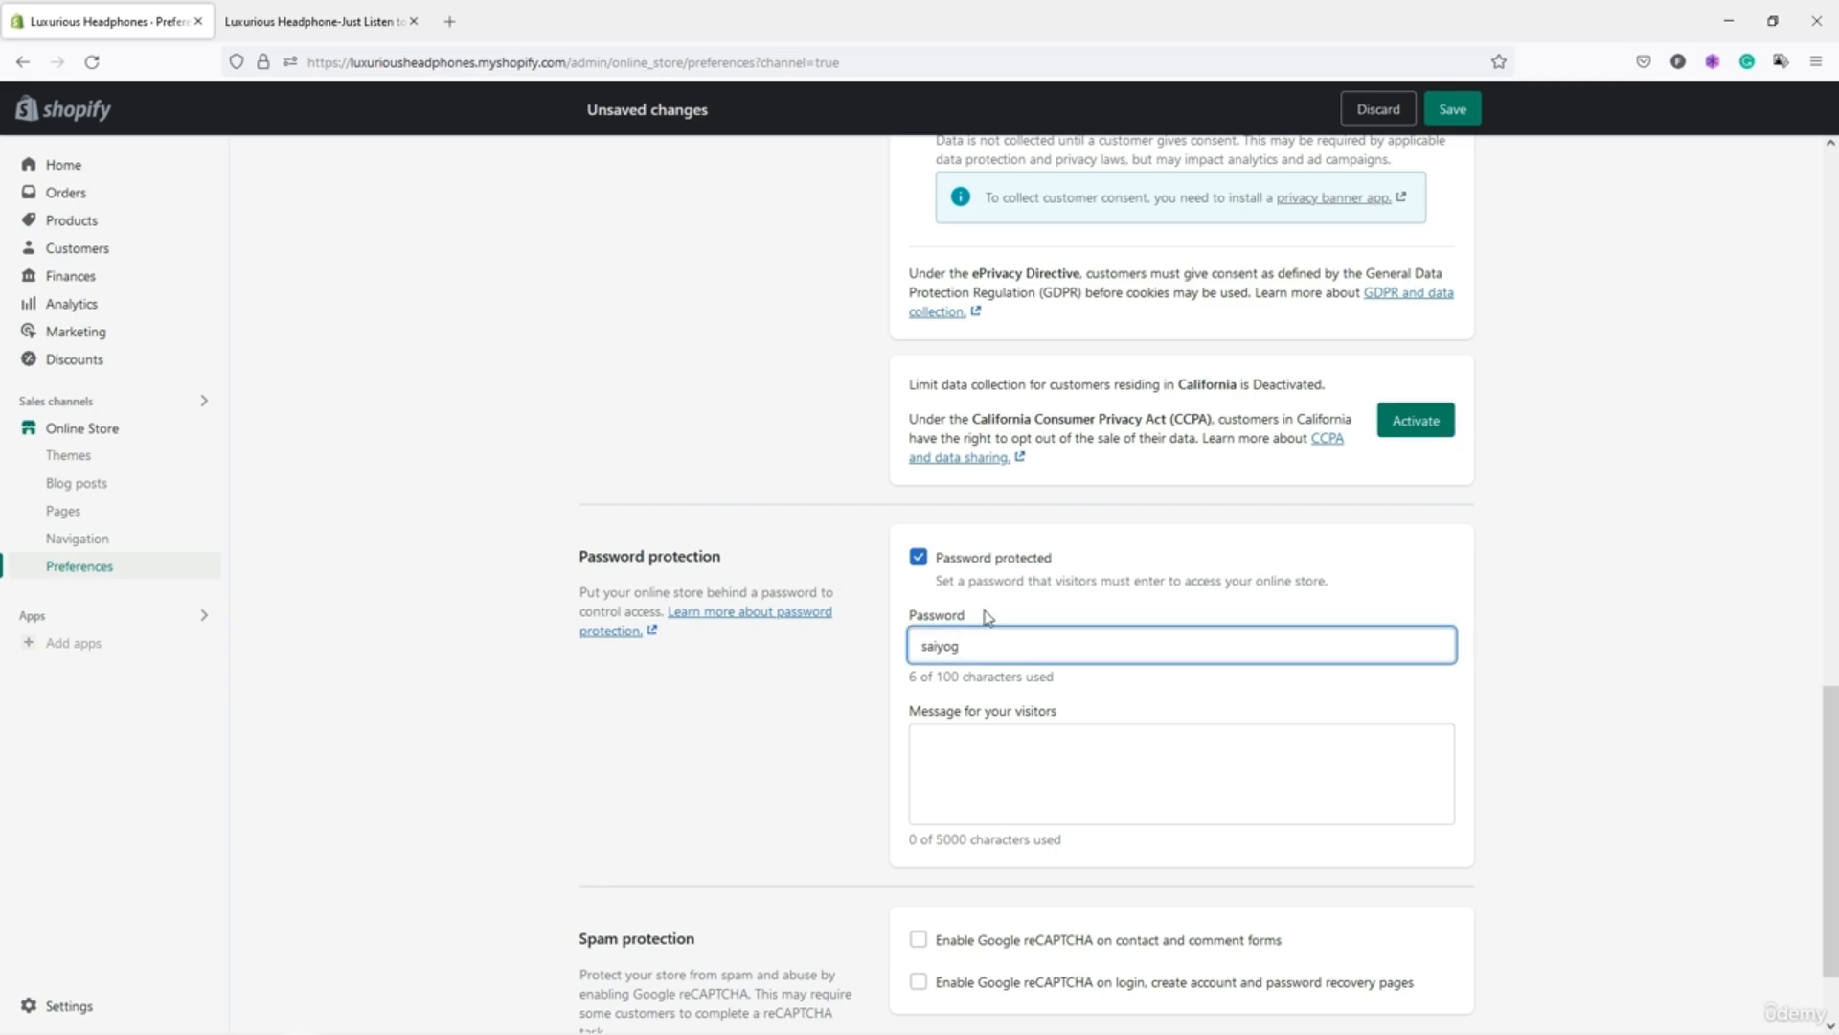
# Disable password protection, enable reCAPTCHA on contact/comment and login/account forms, then save.
pyautogui.click(989, 619)
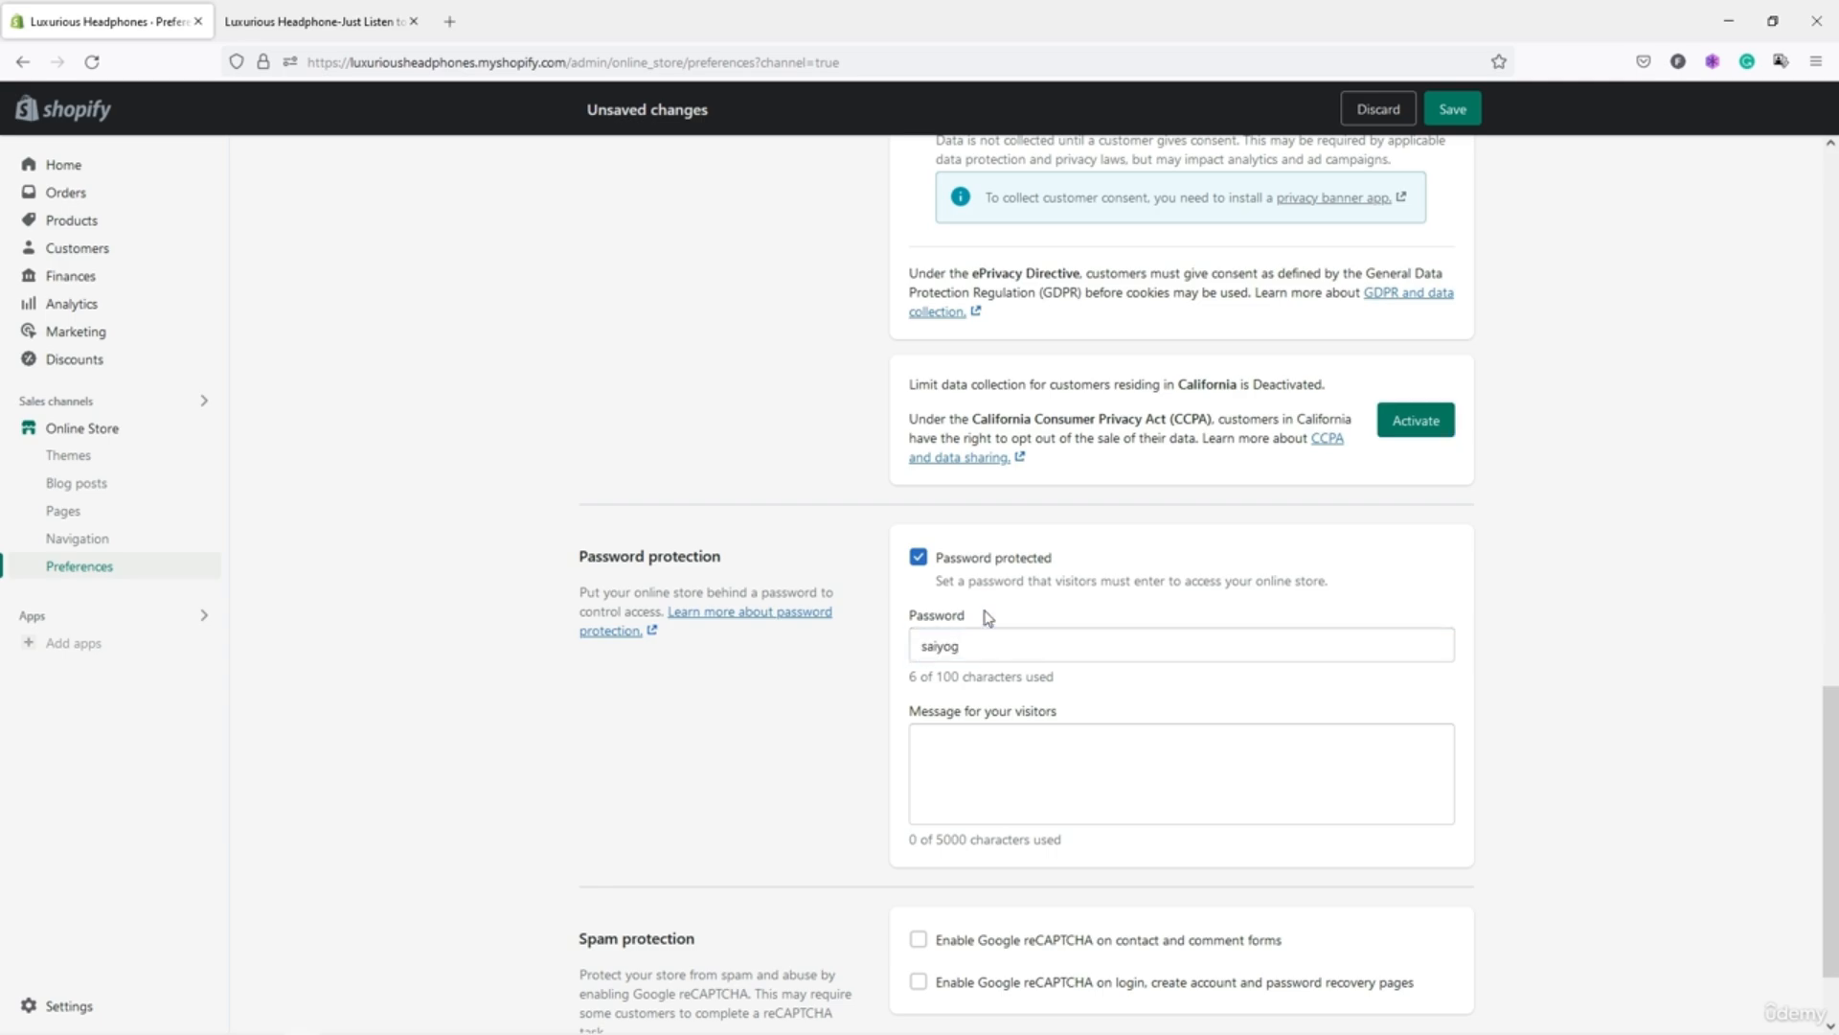
pyautogui.click(948, 565)
pyautogui.scroll(-2, 991, 601)
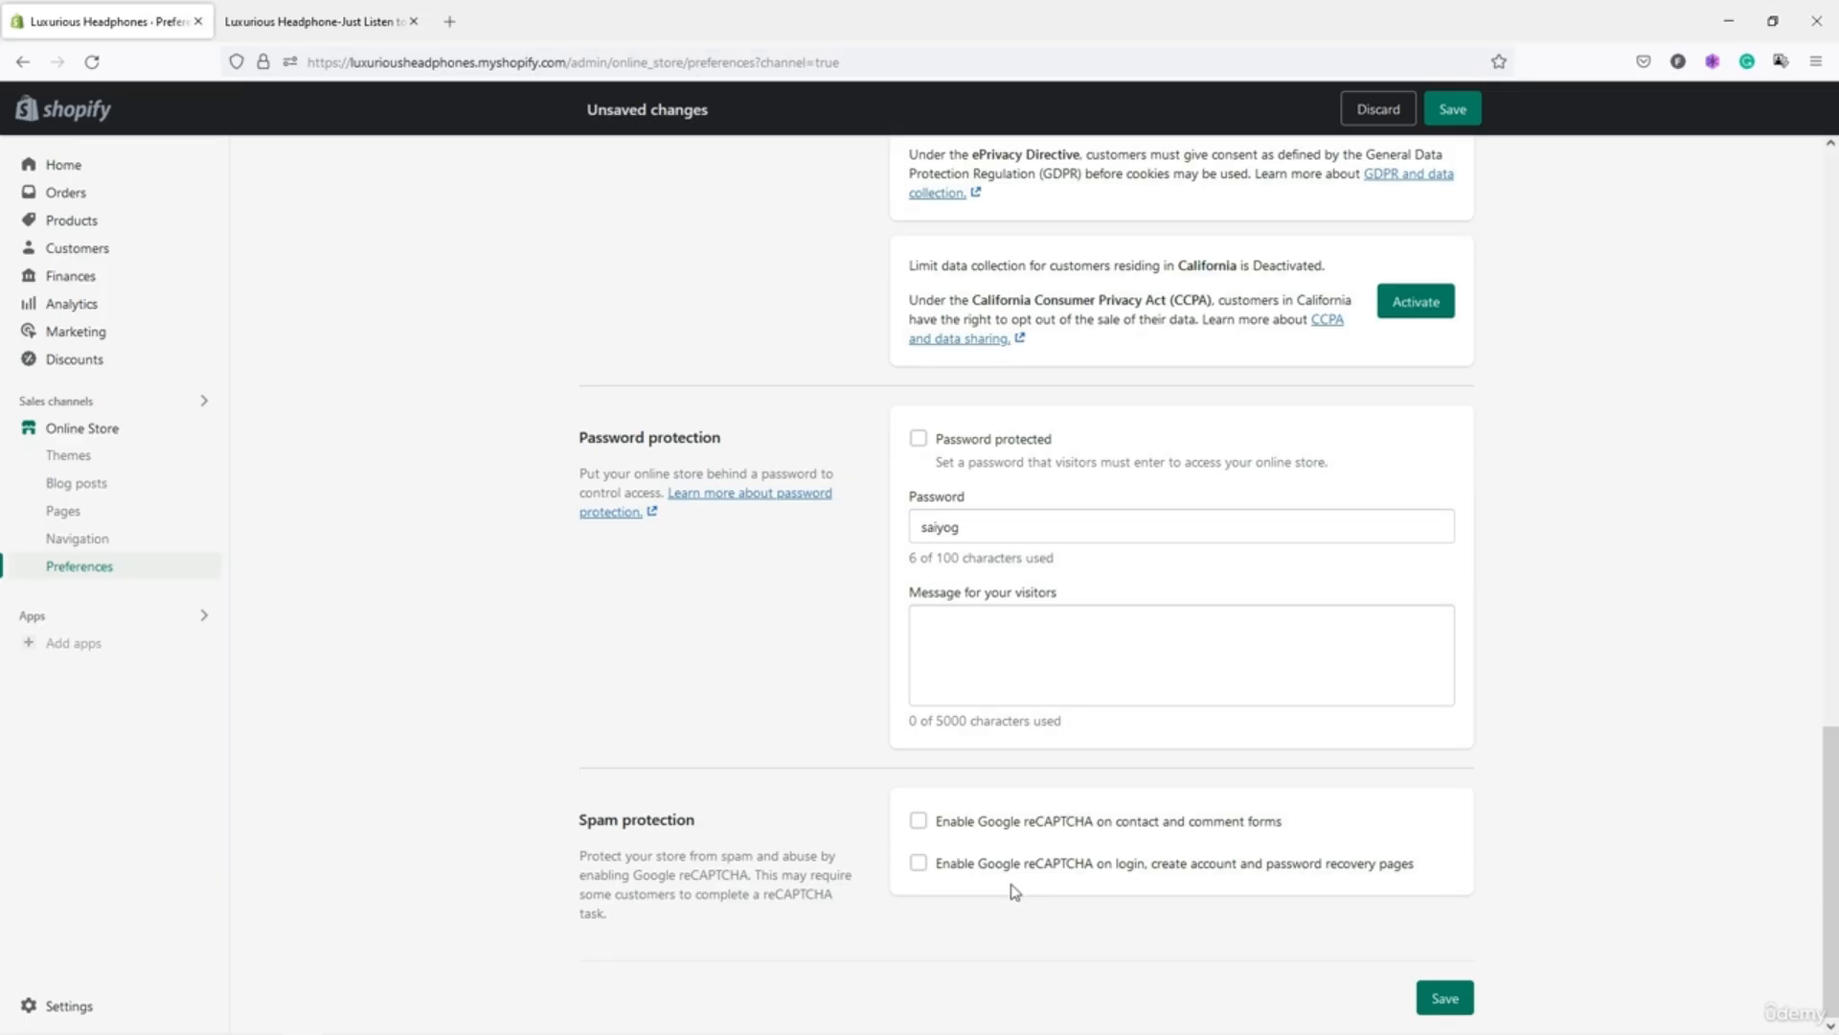
pyautogui.click(999, 836)
pyautogui.click(995, 867)
pyautogui.click(1430, 997)
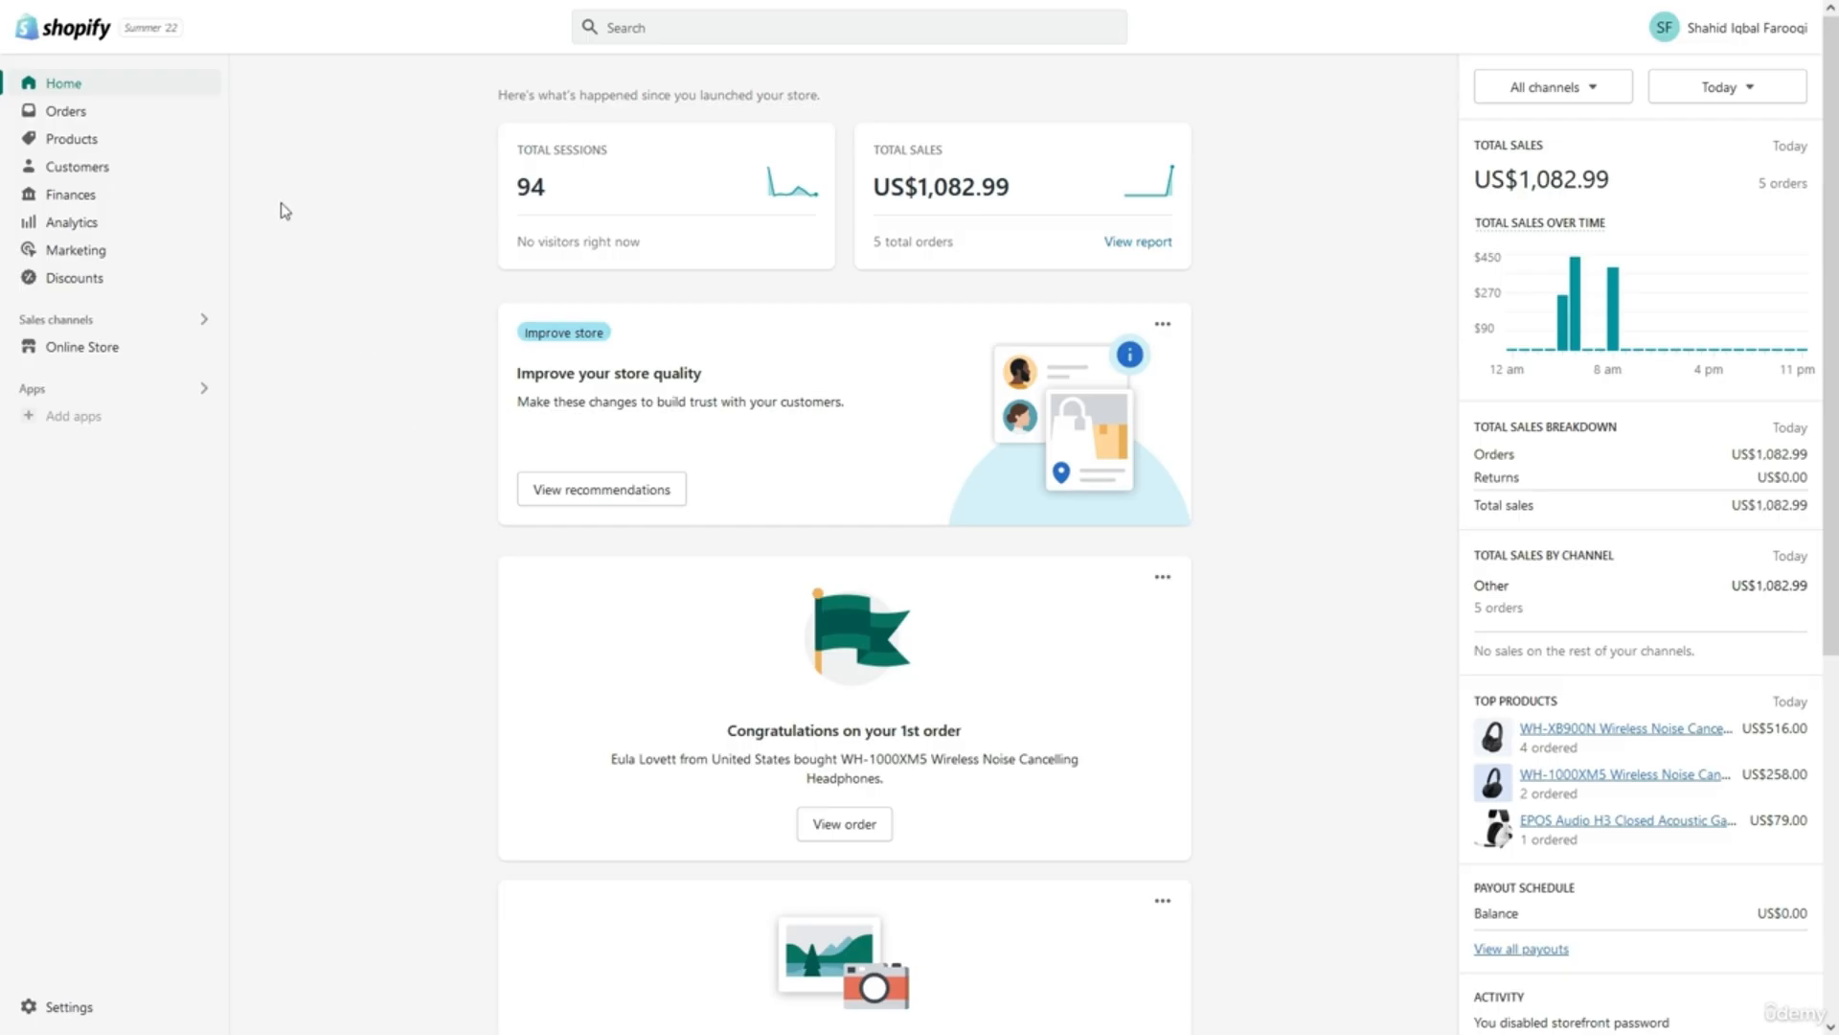
# Open the Orders list showing paid, fulfilled orders #1001 to #1005.
pyautogui.click(96, 111)
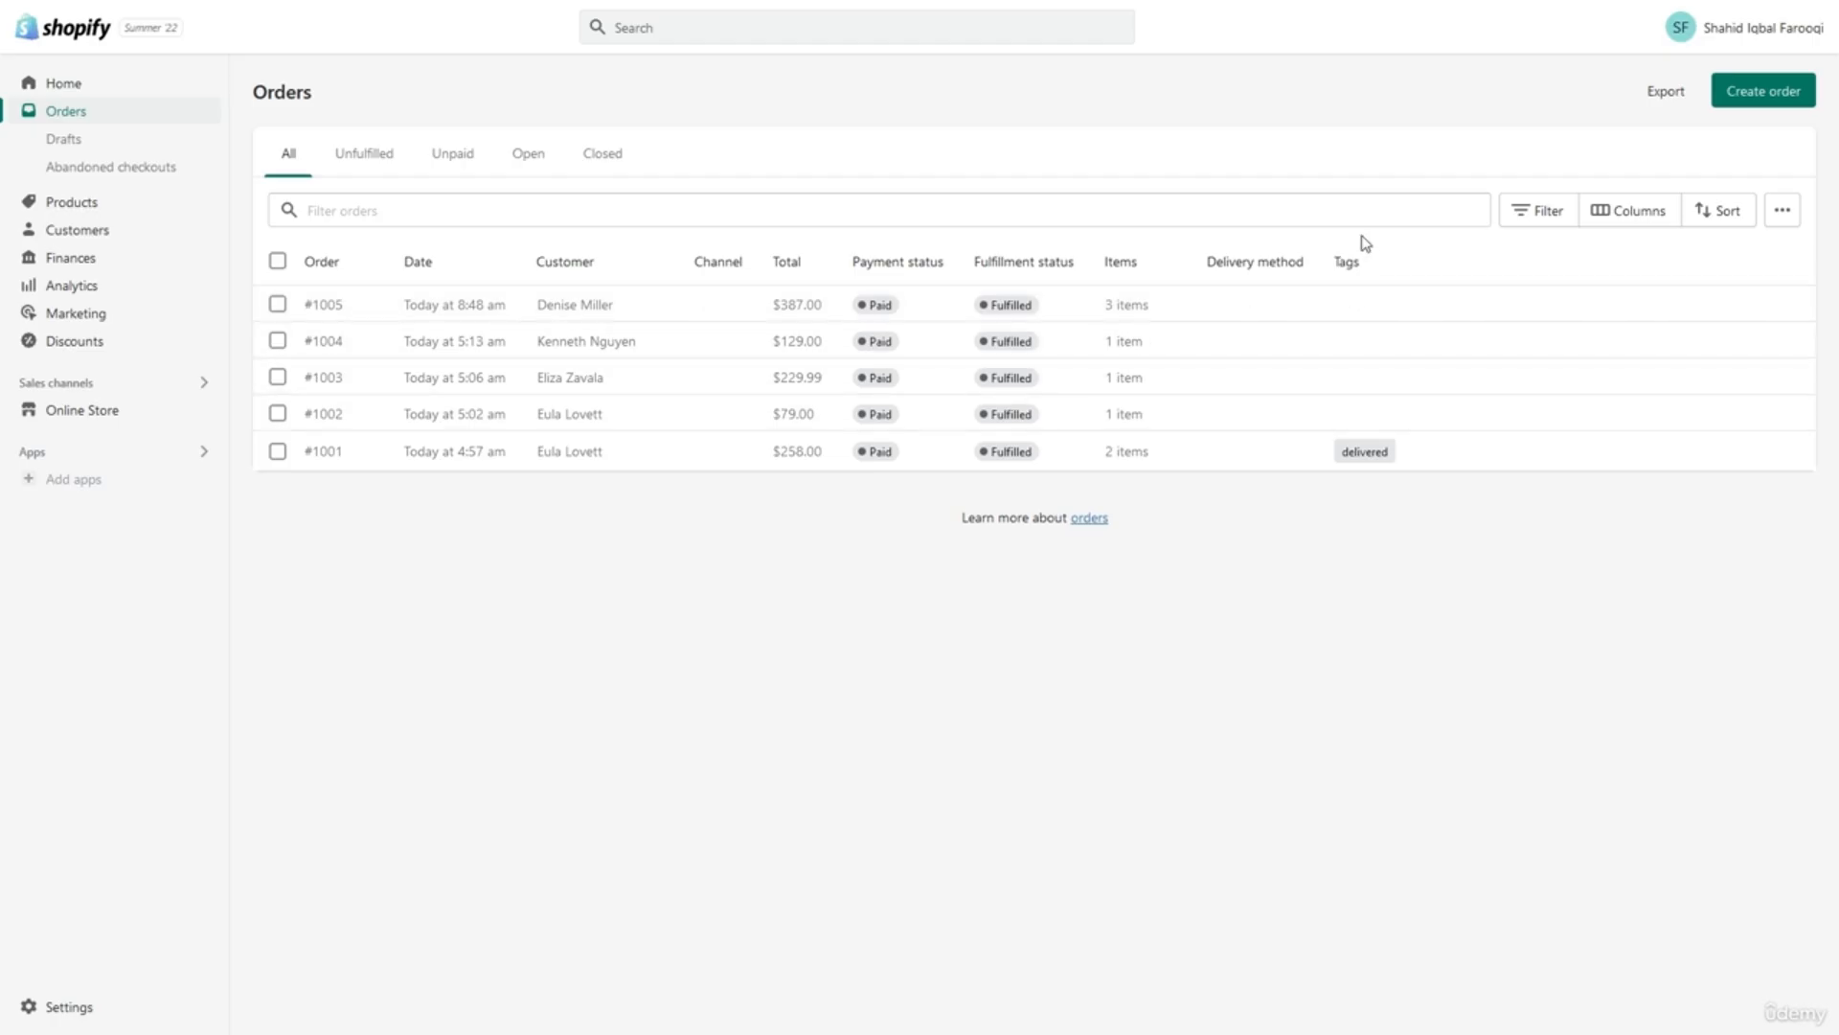
# Preview the orders filter values for Status and Payment status.
pyautogui.click(1537, 213)
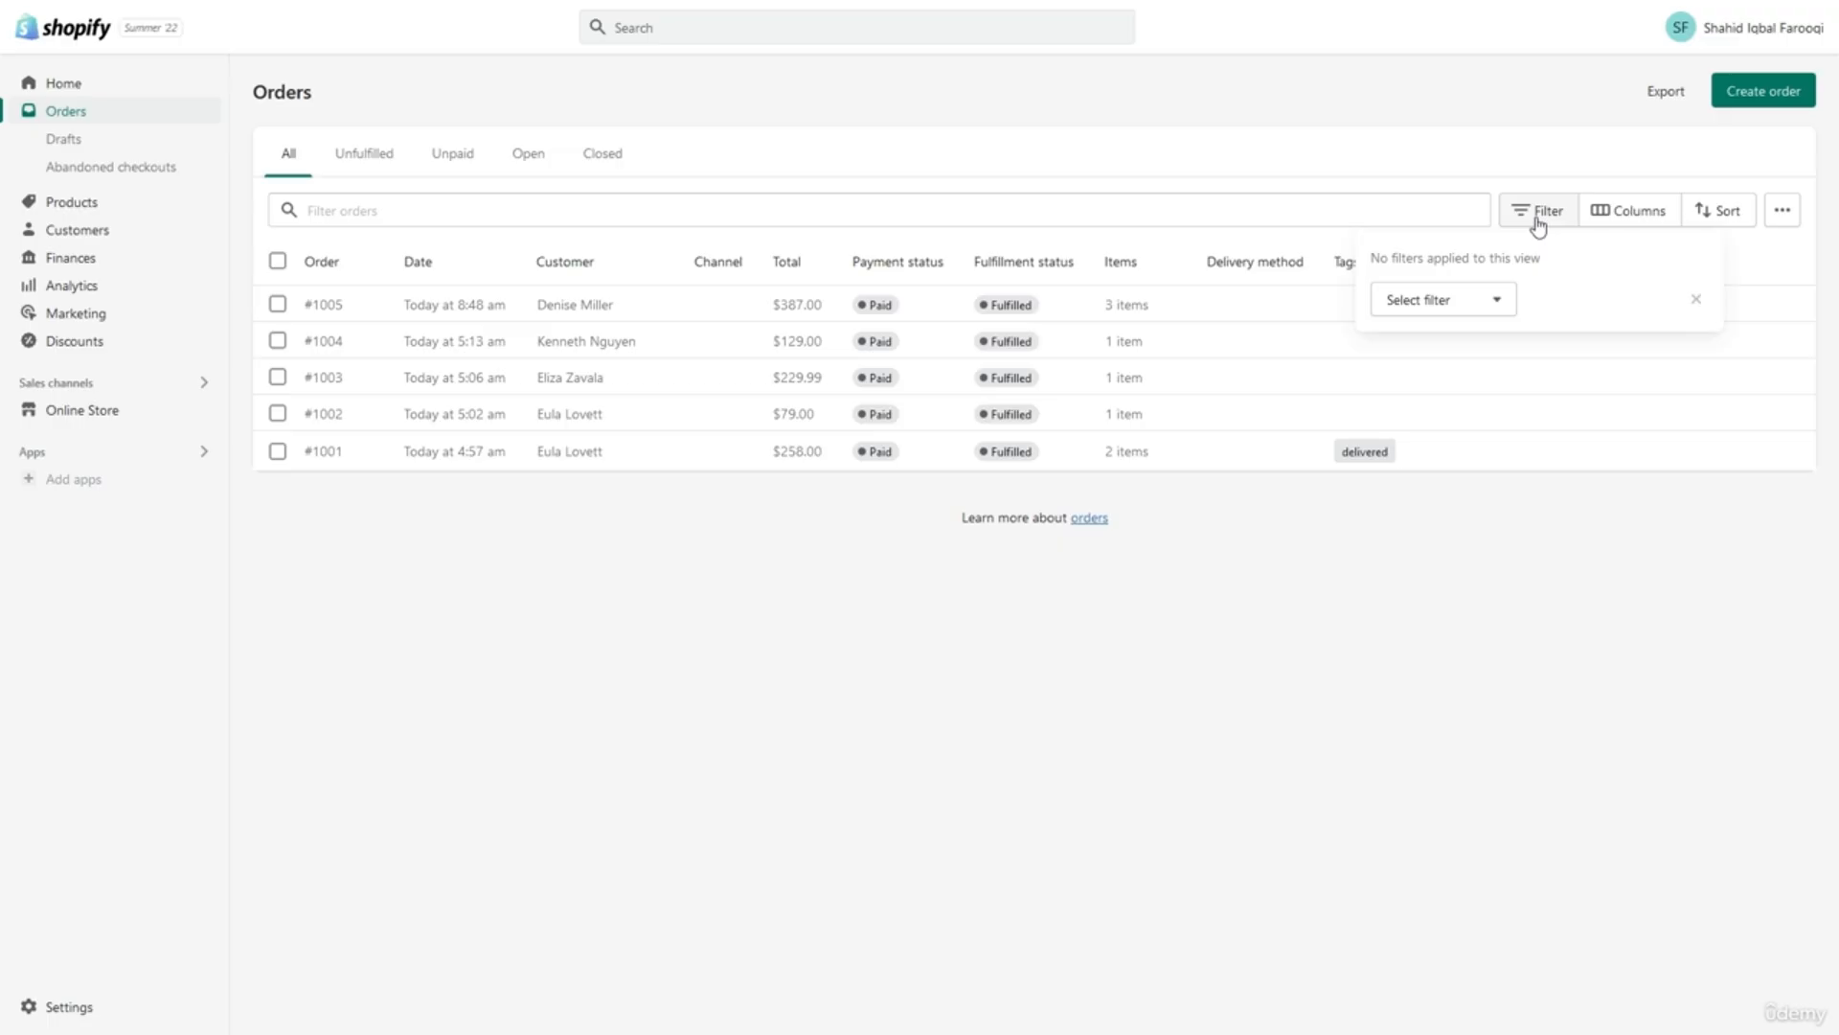
pyautogui.click(1468, 302)
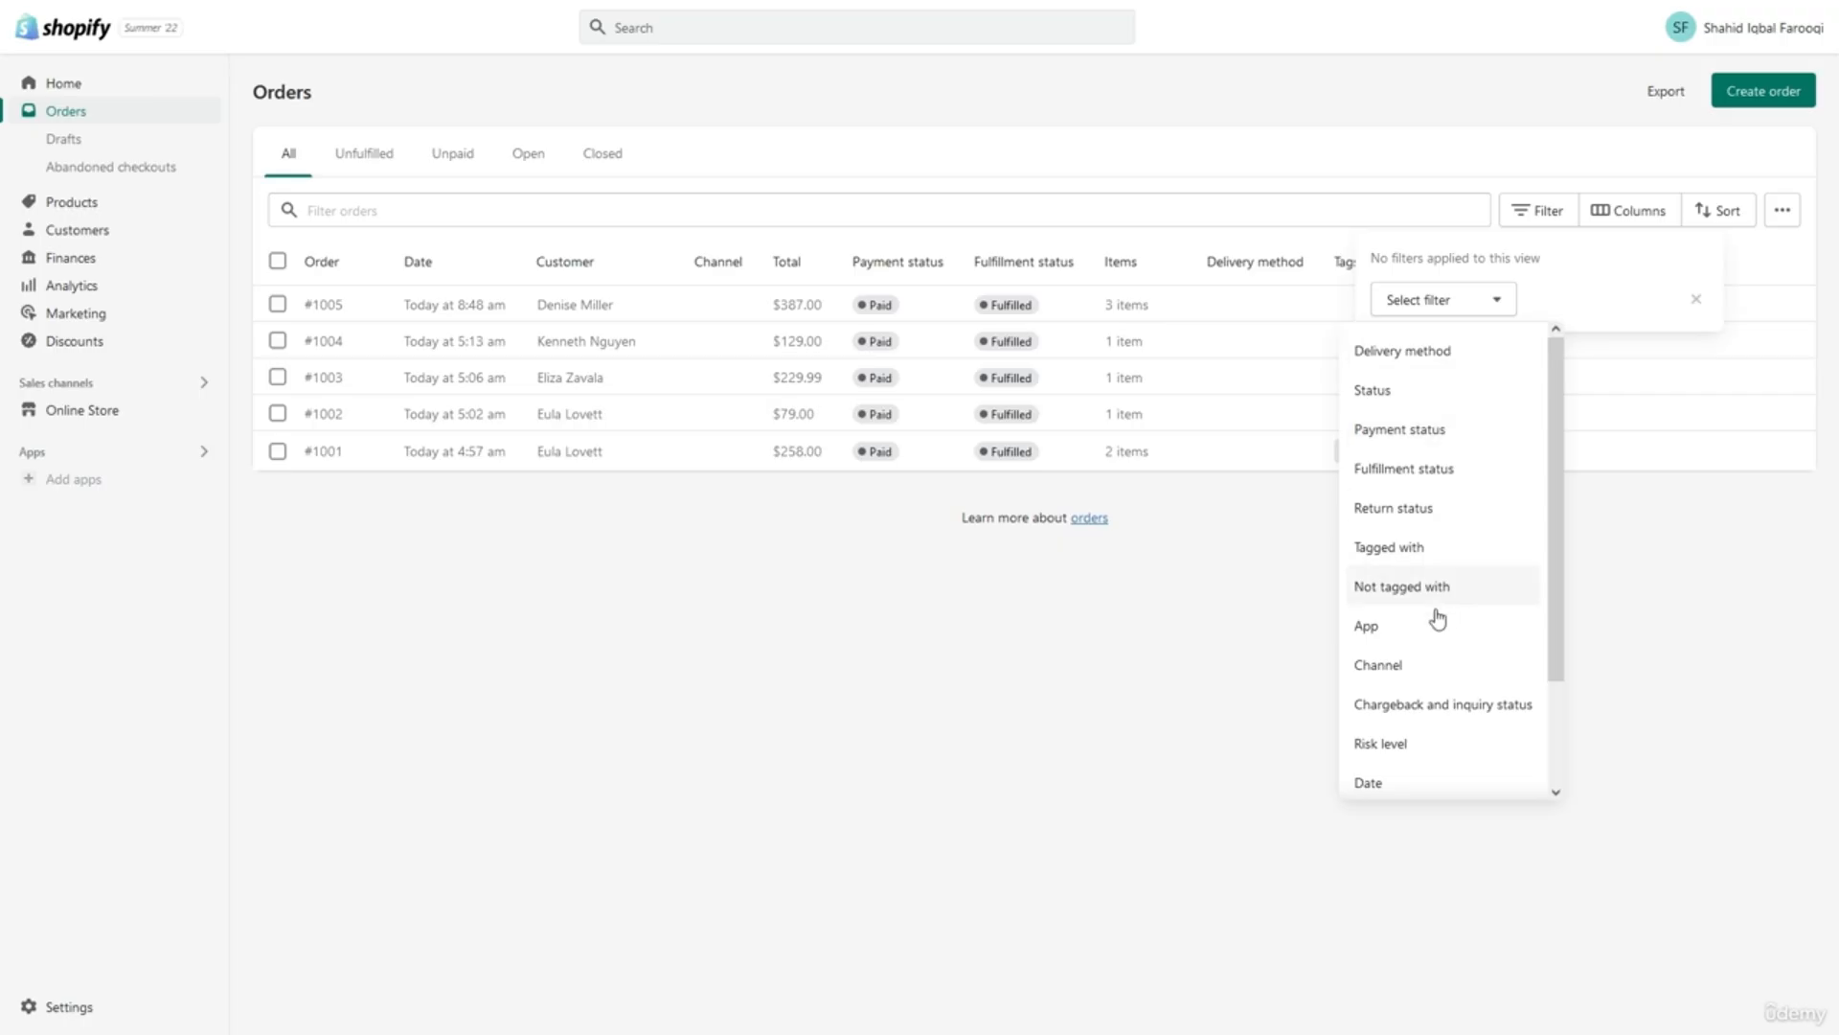
pyautogui.scroll(-1, 1434, 632)
pyautogui.scroll(1, 1434, 635)
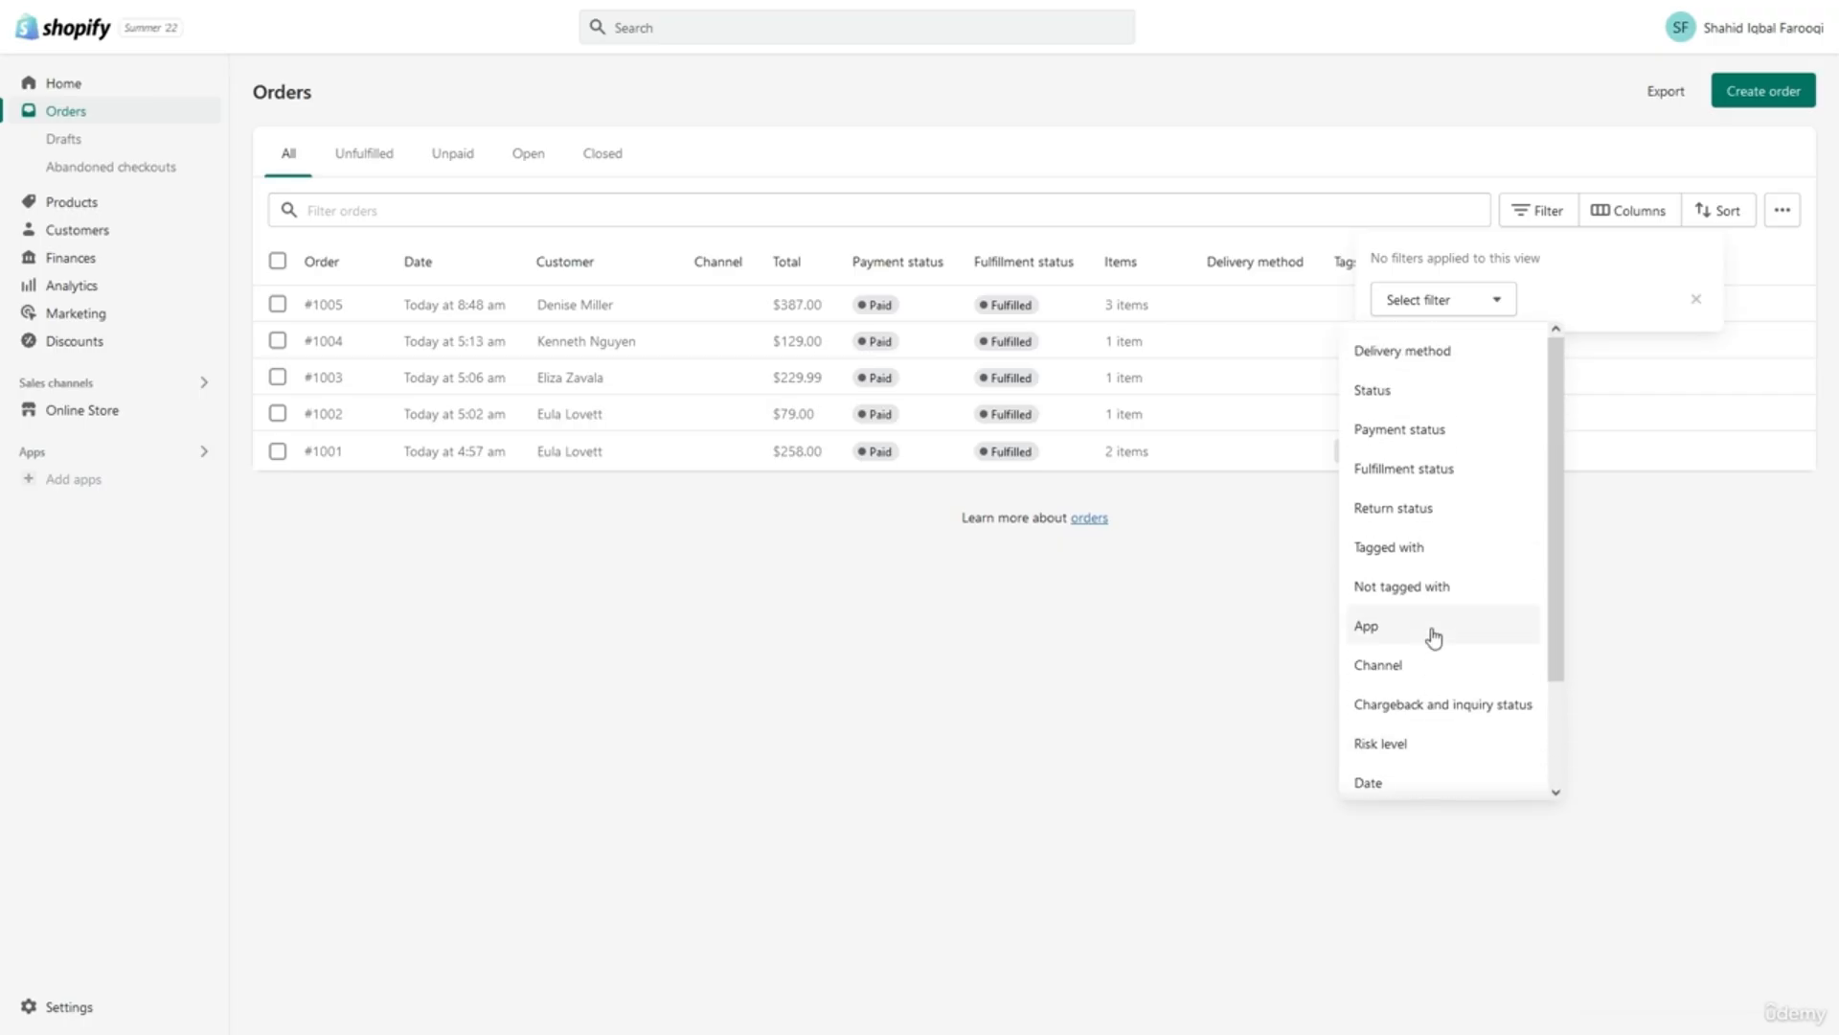
pyautogui.click(1437, 398)
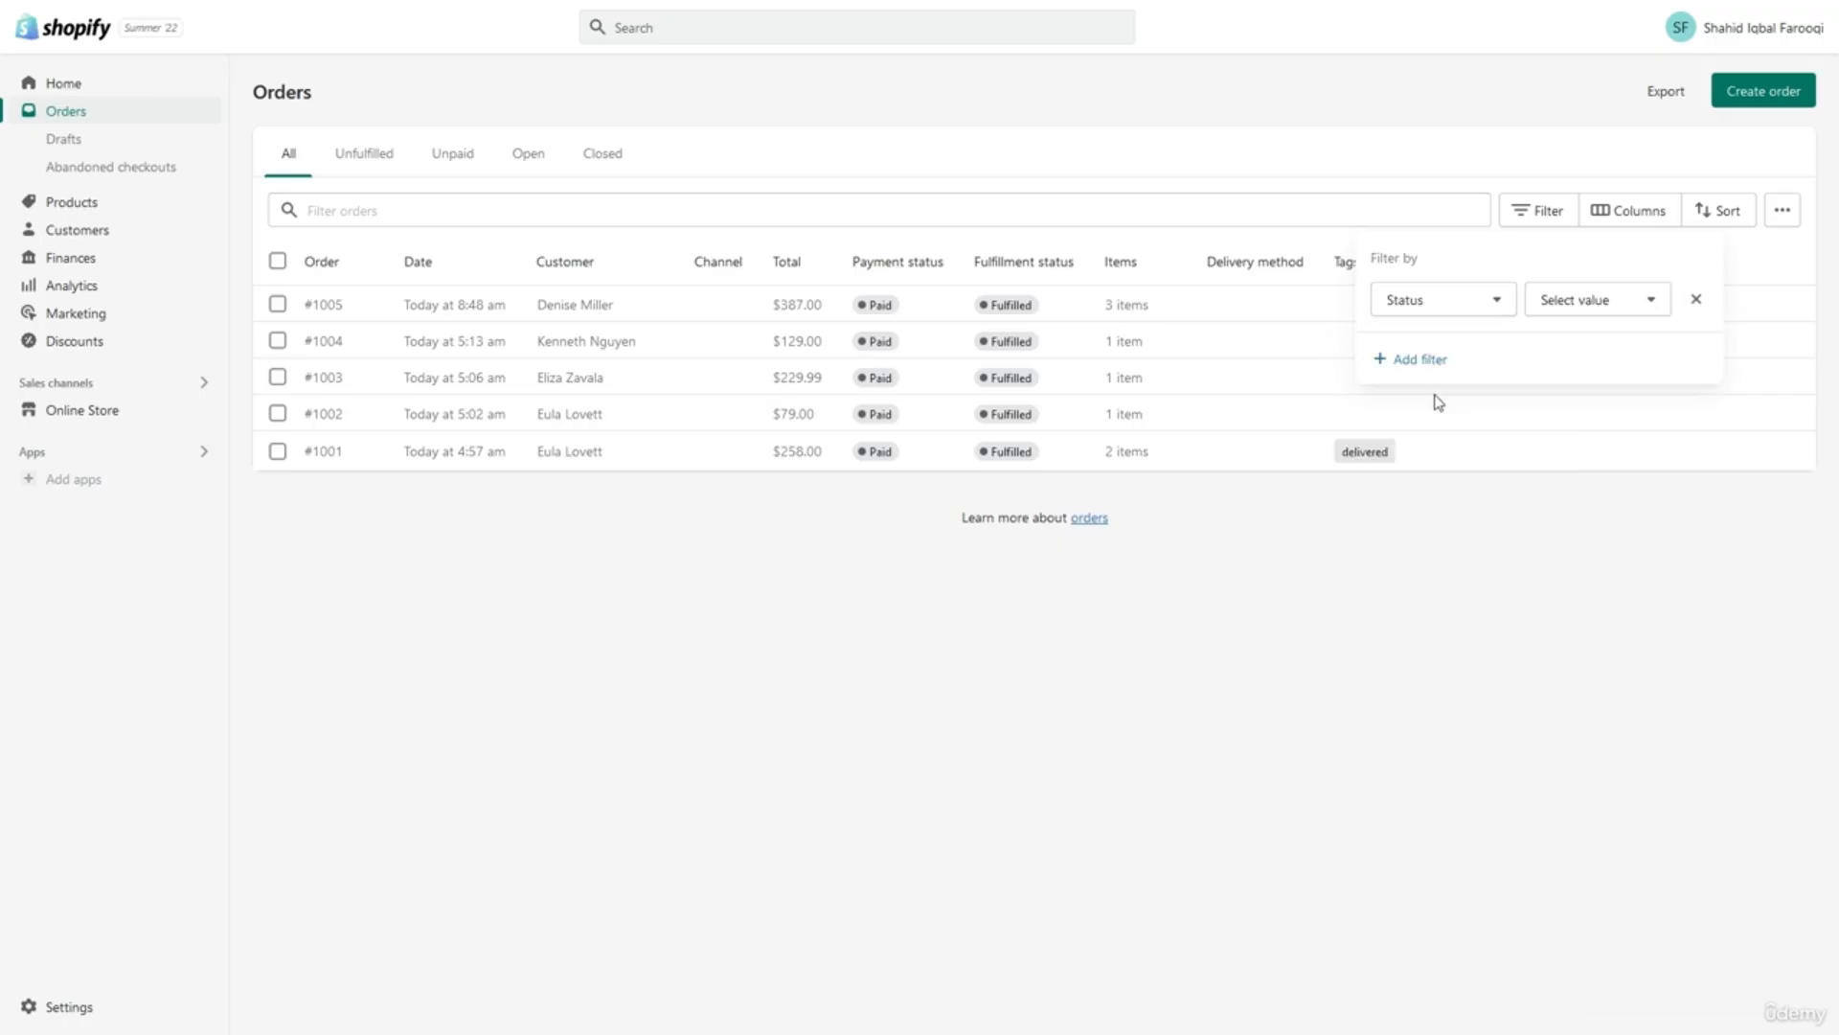
pyautogui.click(1557, 305)
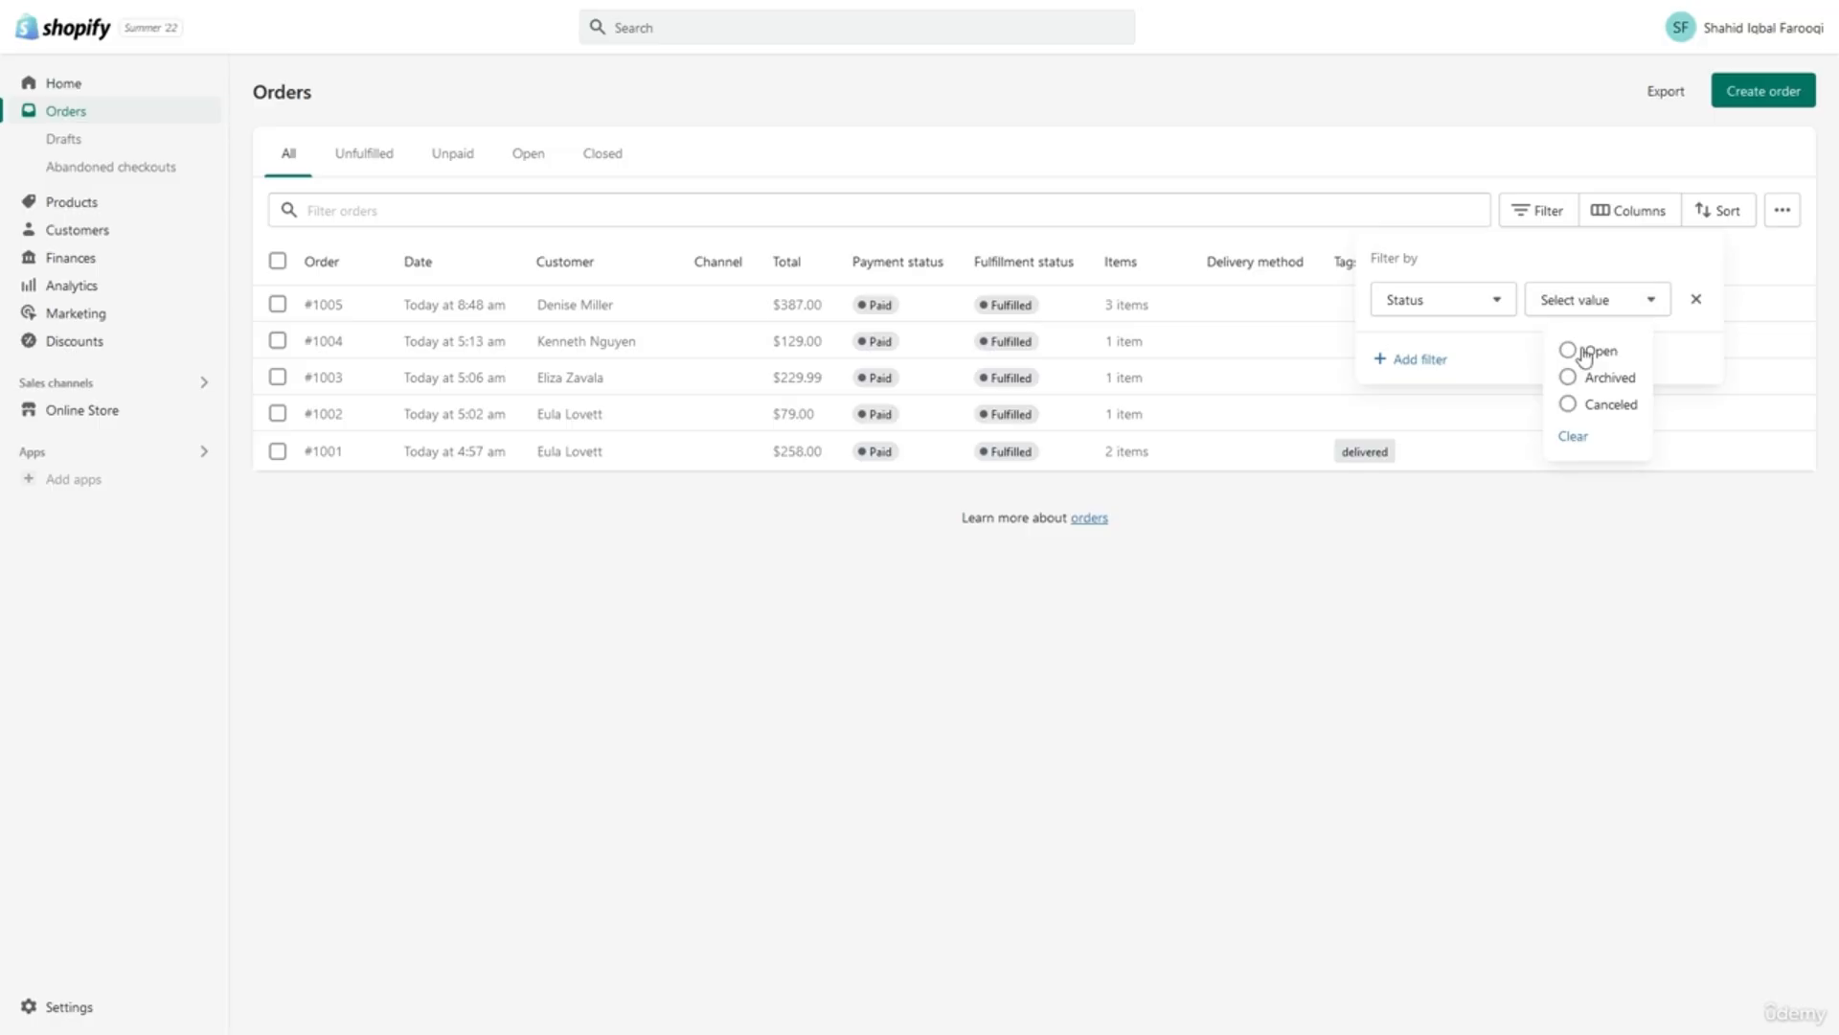
pyautogui.click(1463, 314)
pyautogui.click(1453, 436)
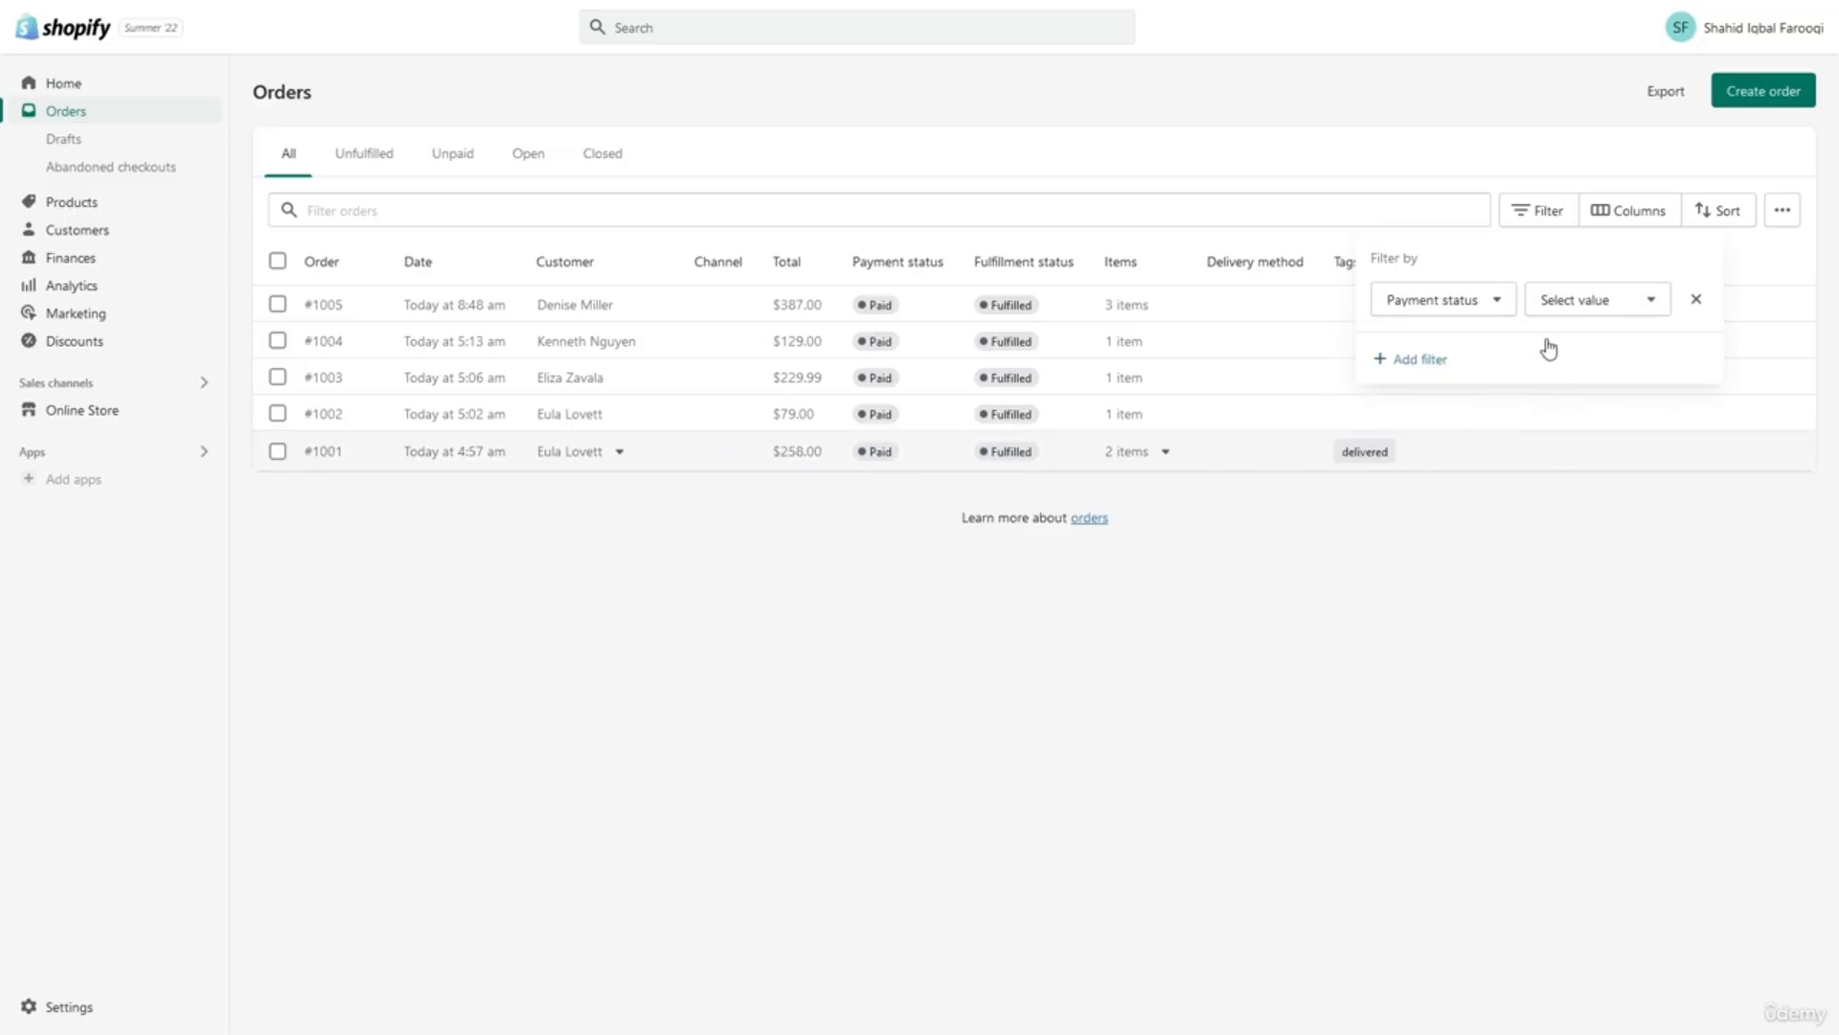
pyautogui.click(1581, 314)
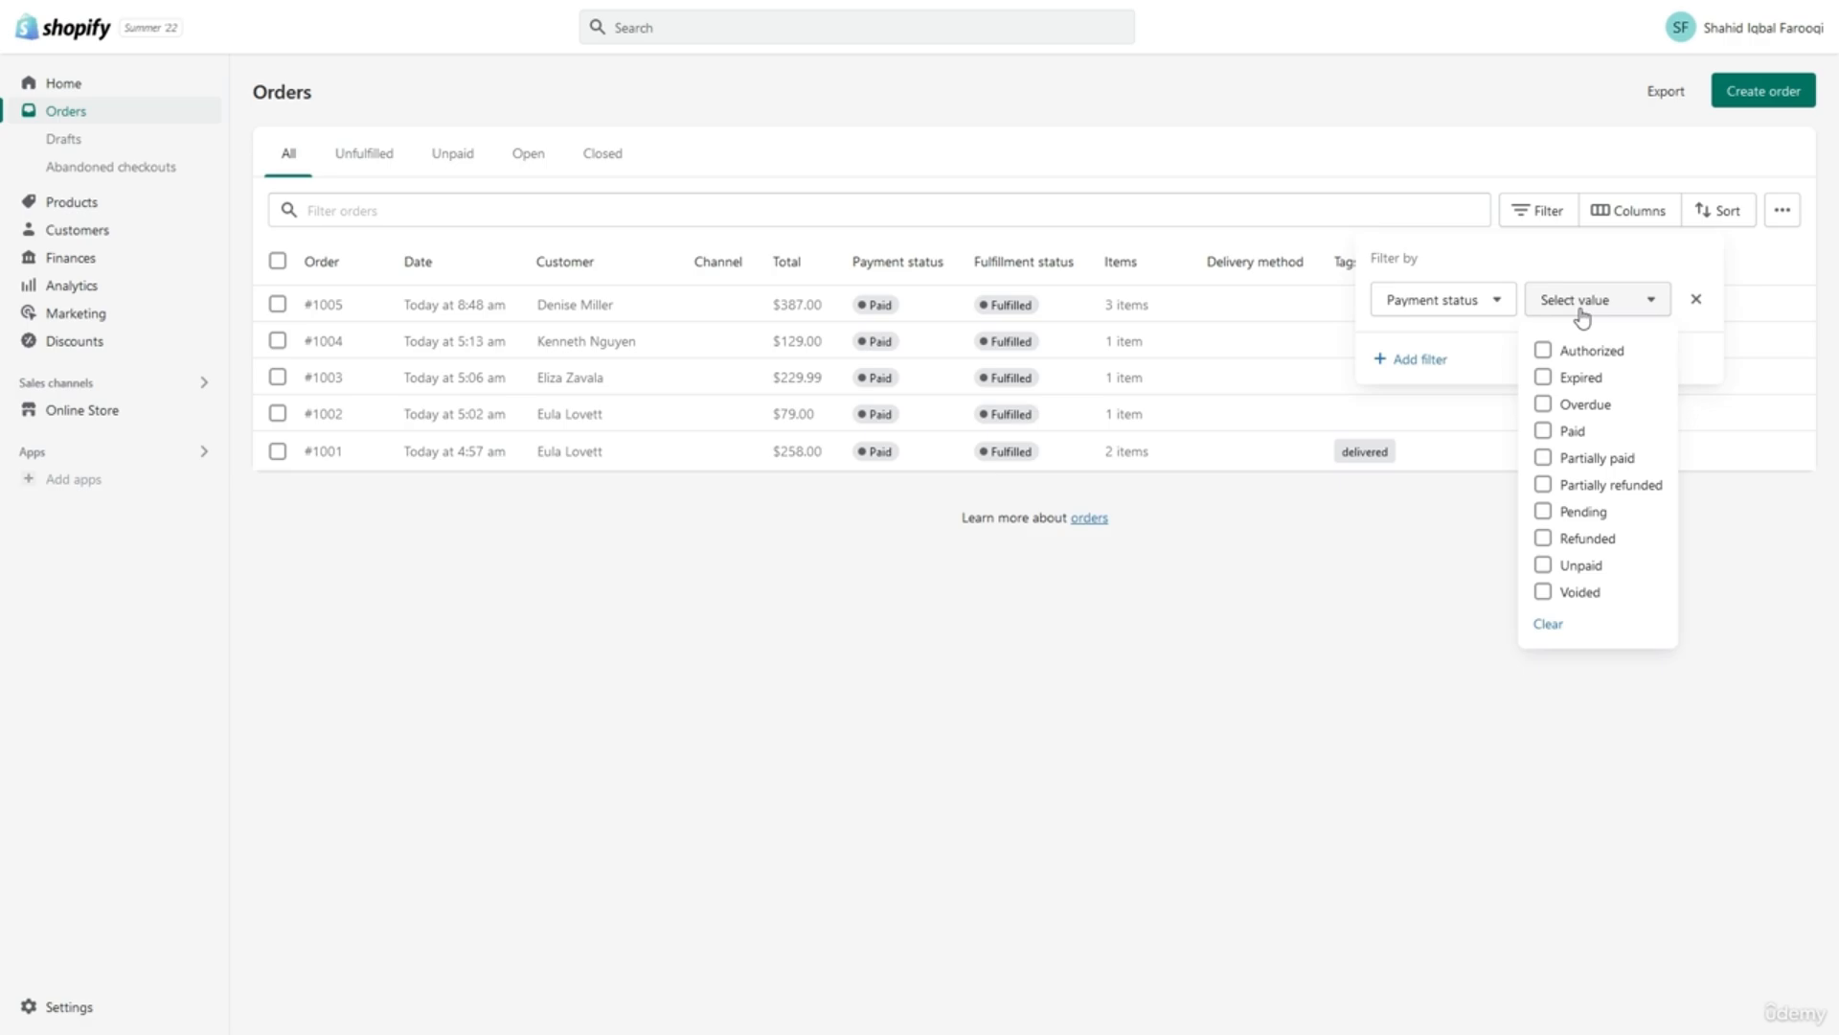
# Check Fulfillment status values, dismiss the filter unapplied, and open order #1005.
pyautogui.click(1485, 304)
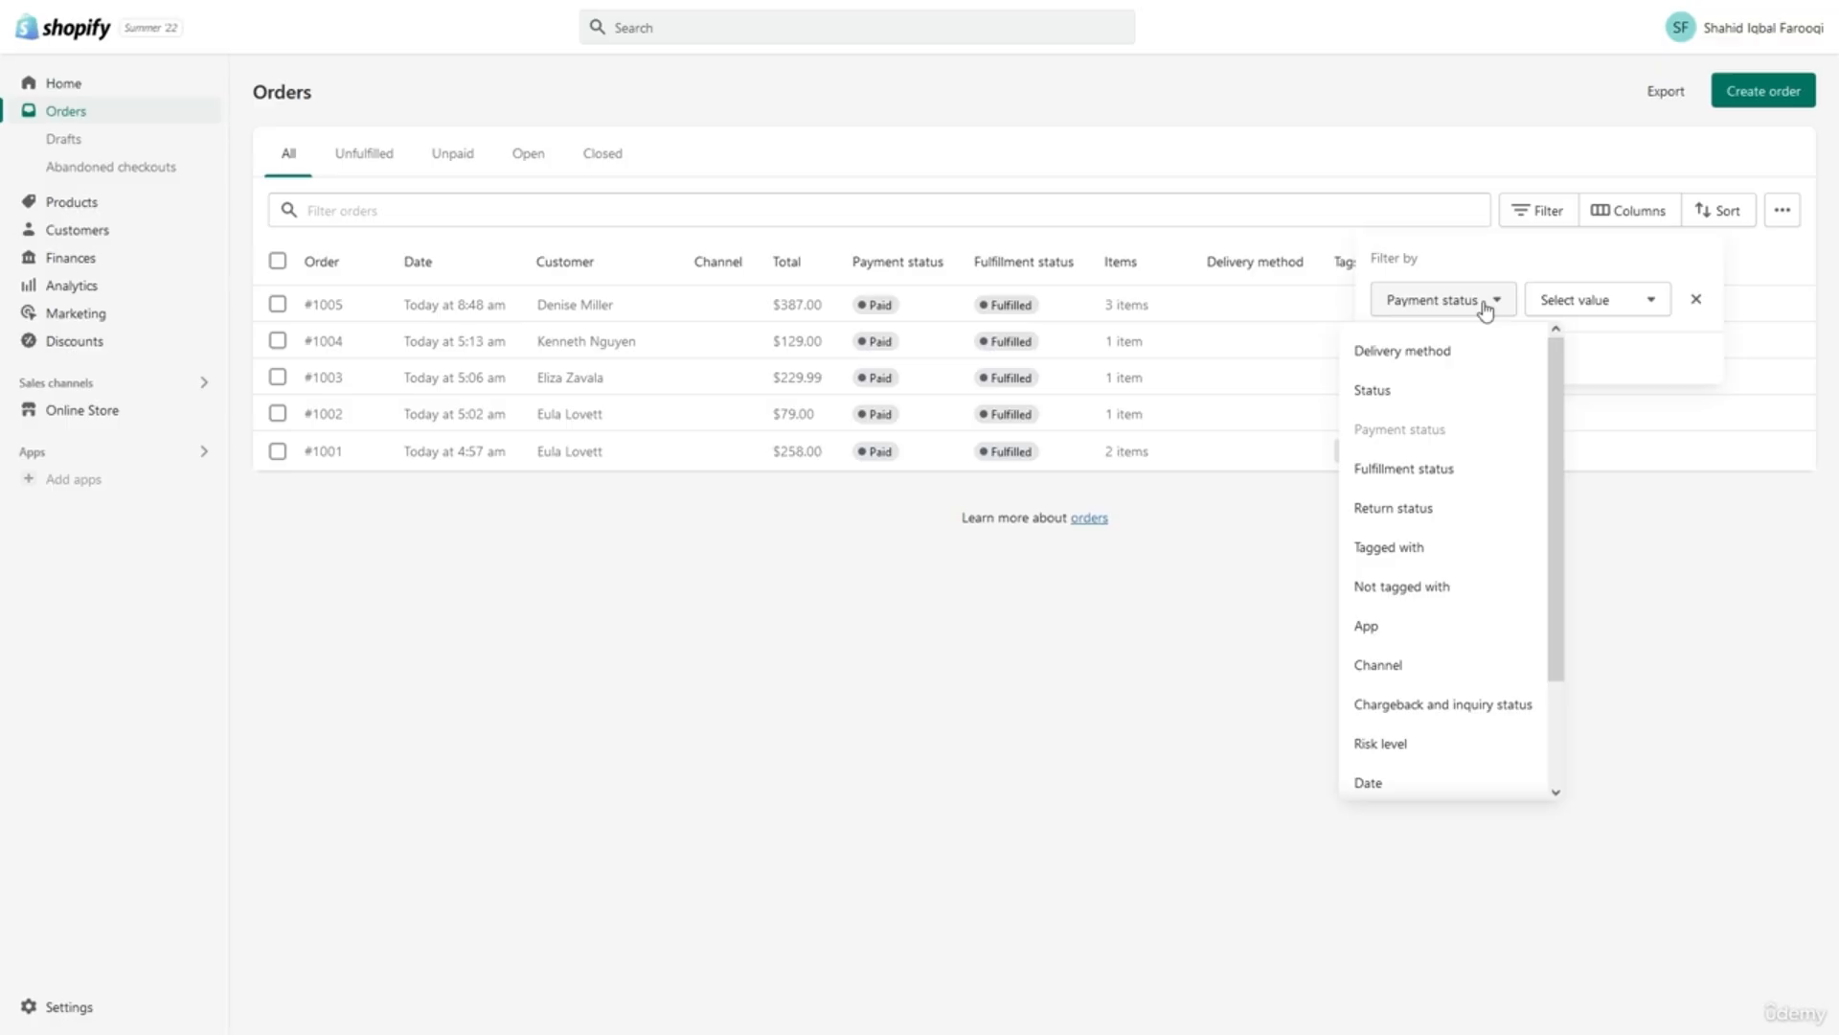
pyautogui.click(1433, 470)
pyautogui.click(1563, 305)
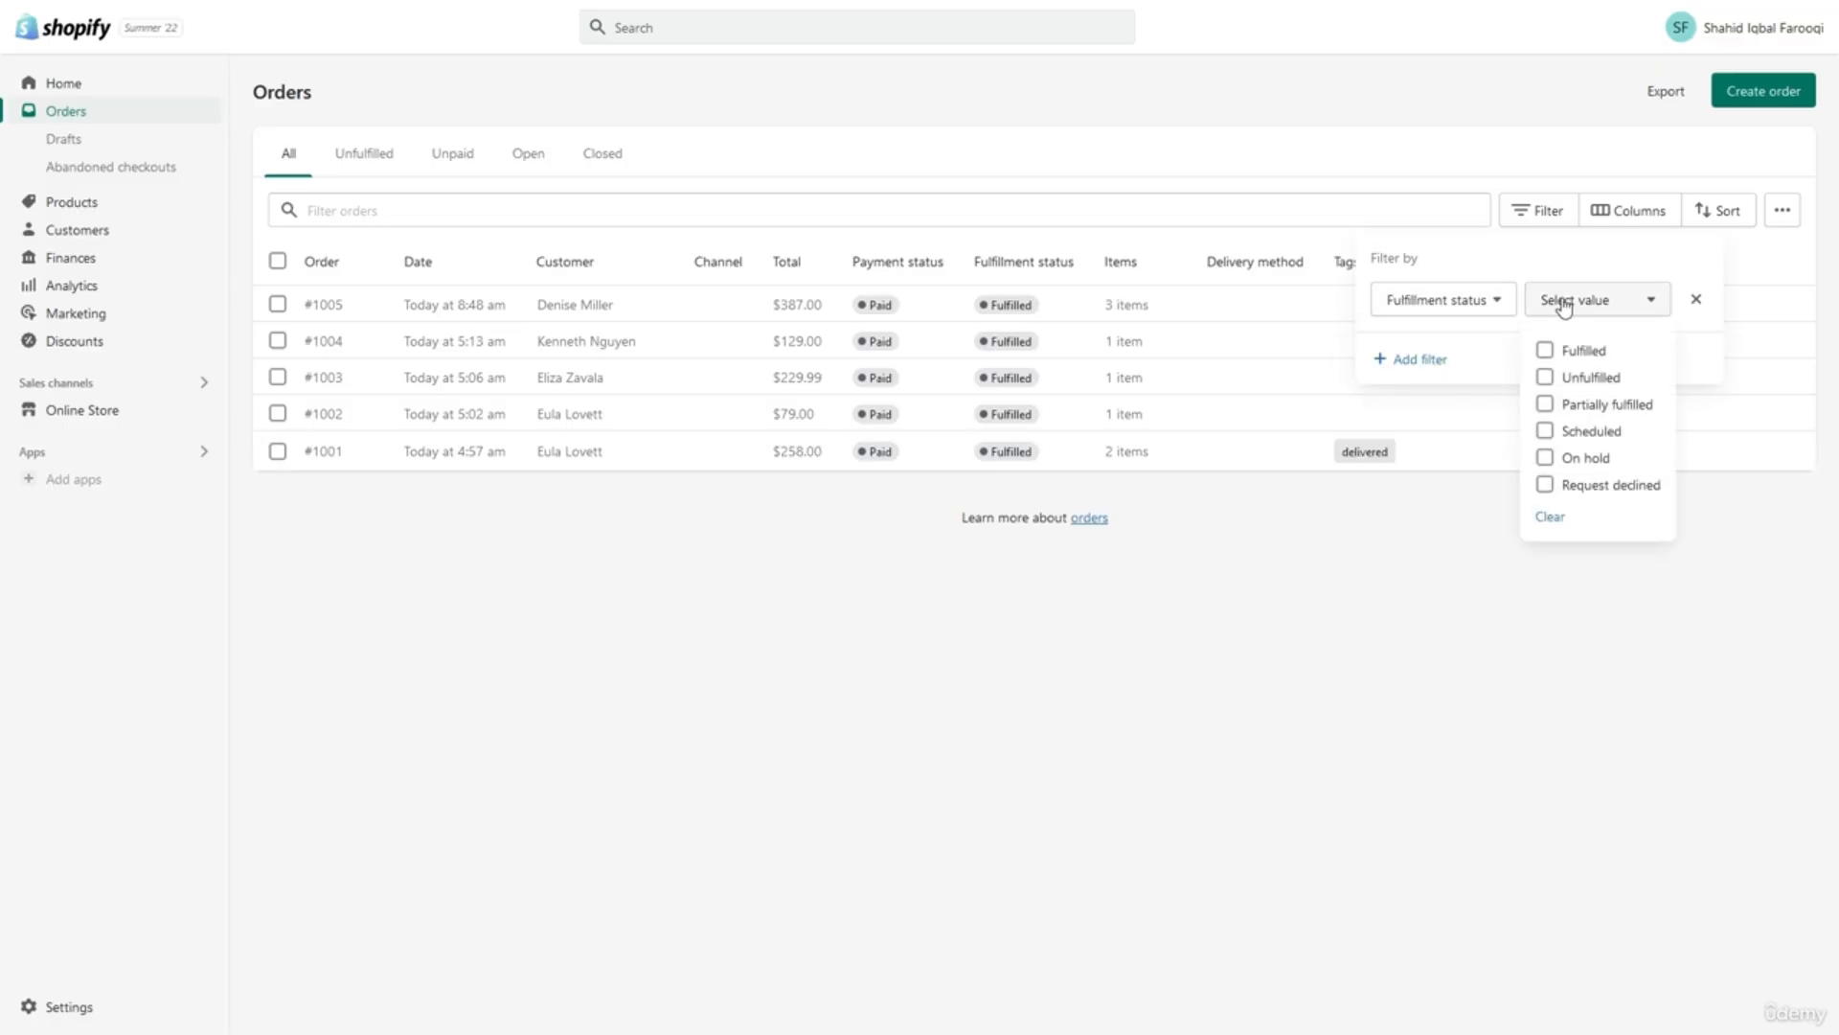
pyautogui.click(1563, 305)
pyautogui.click(1492, 305)
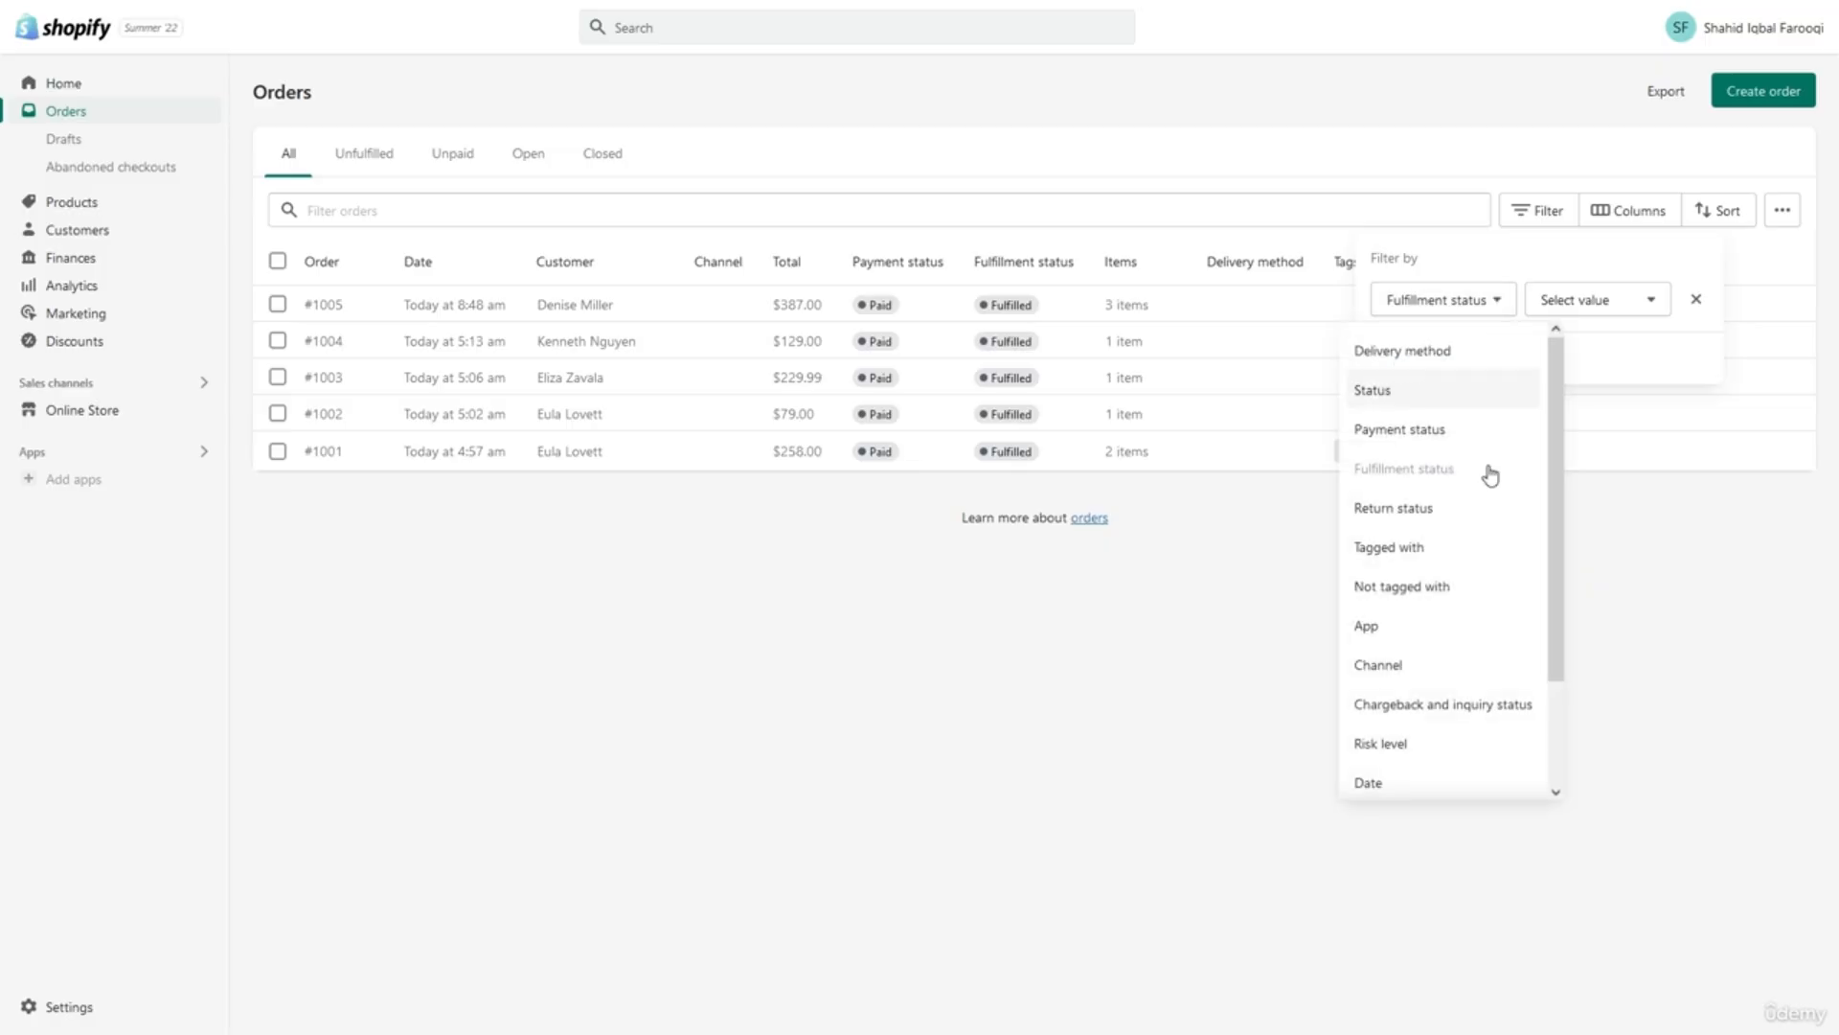
pyautogui.click(1223, 658)
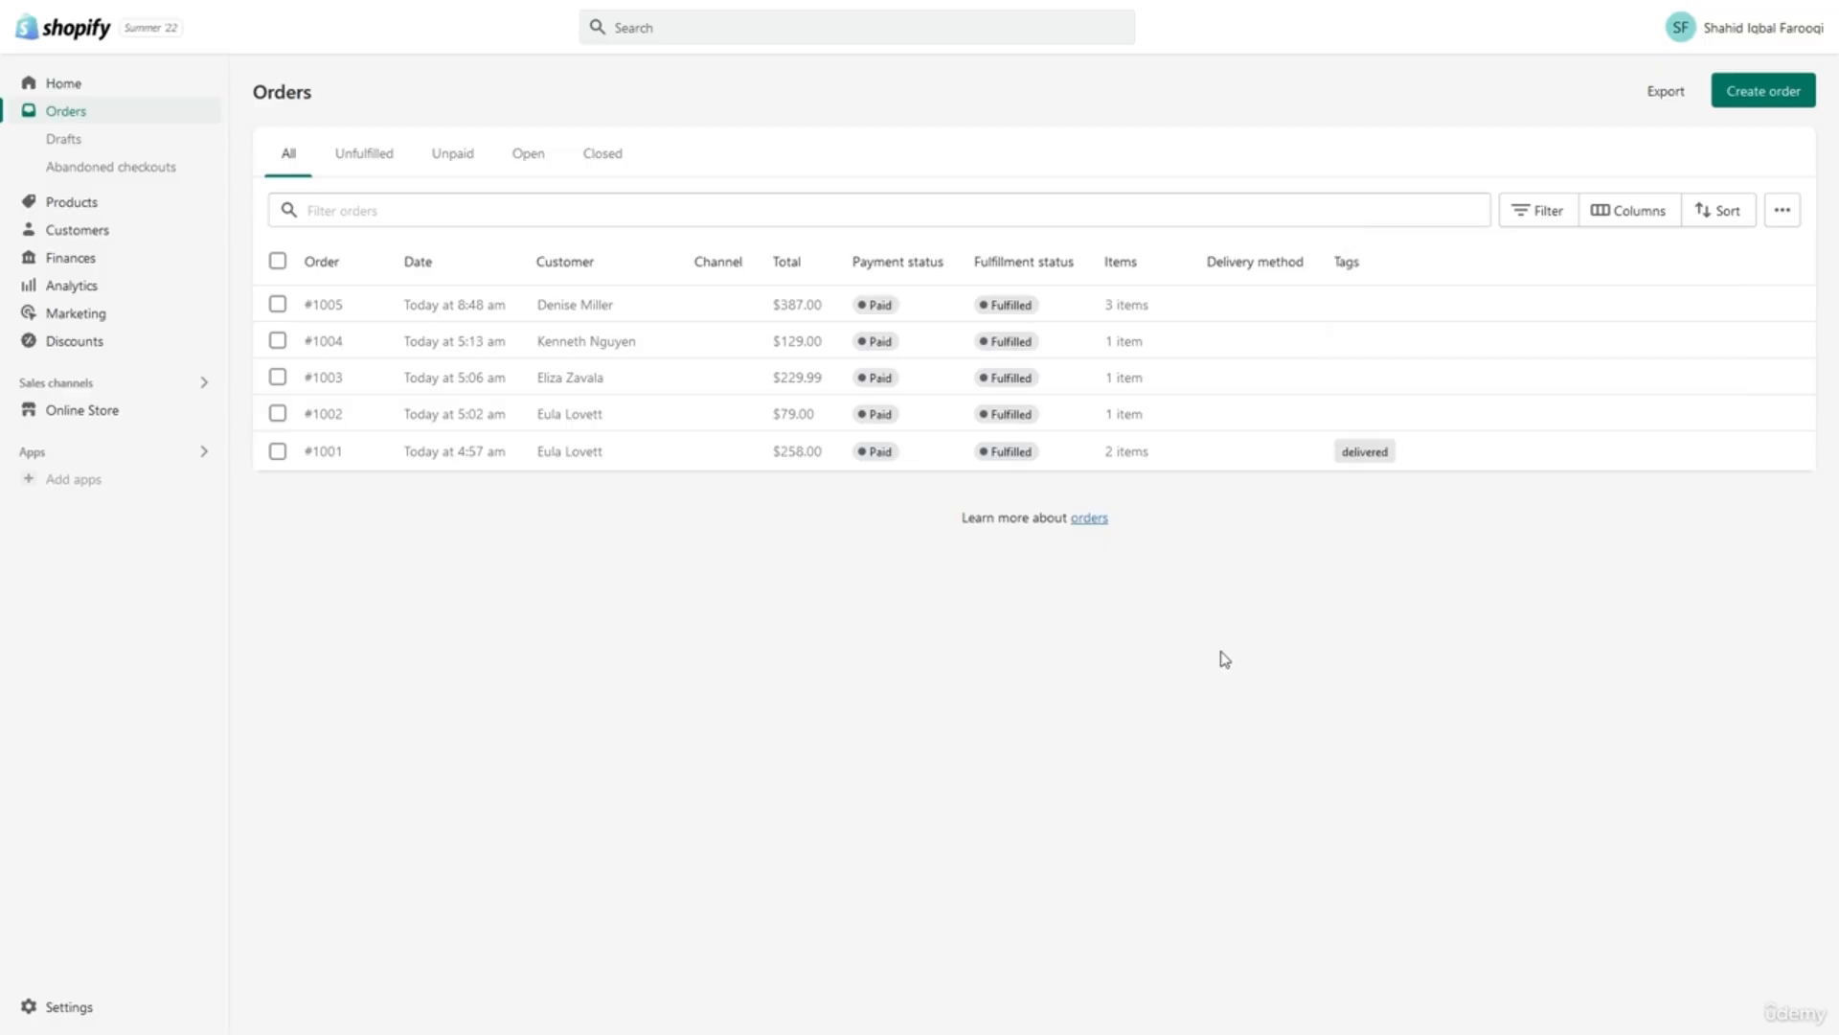
pyautogui.click(527, 307)
pyautogui.click(523, 307)
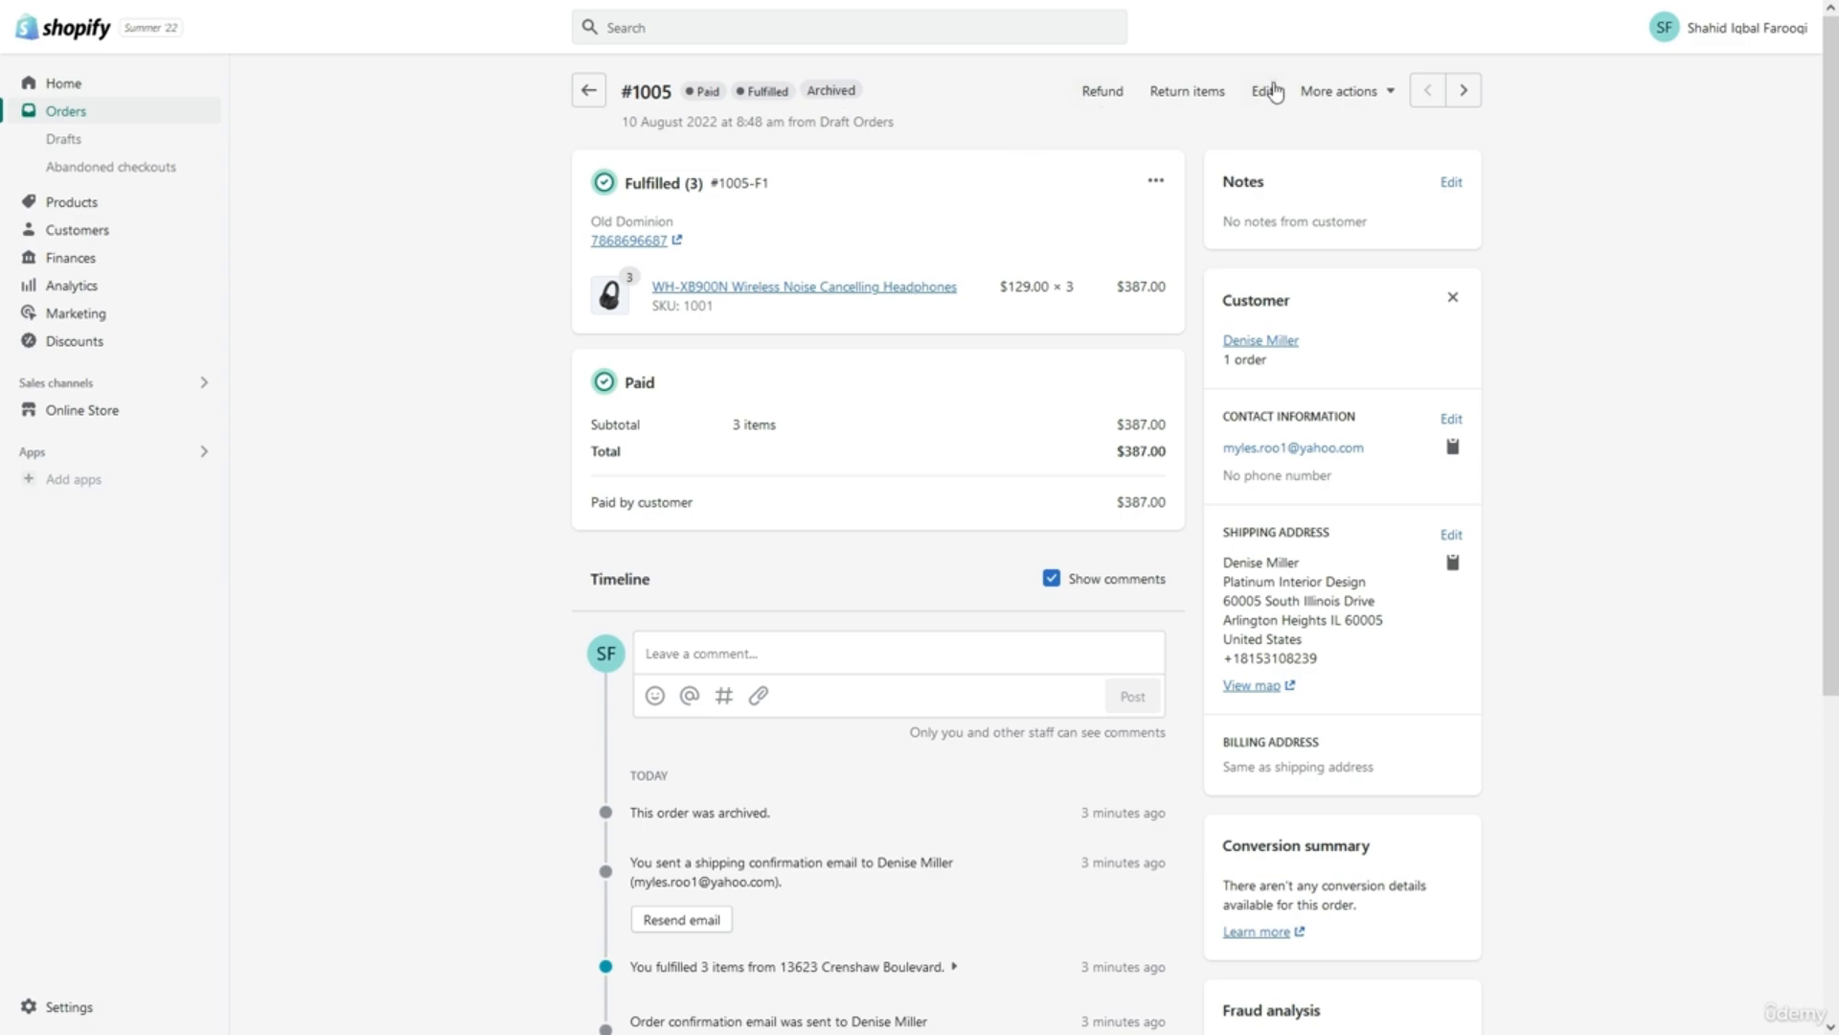
# Look at More actions and the timeline comment box on order #1005 without changes.
pyautogui.click(1337, 92)
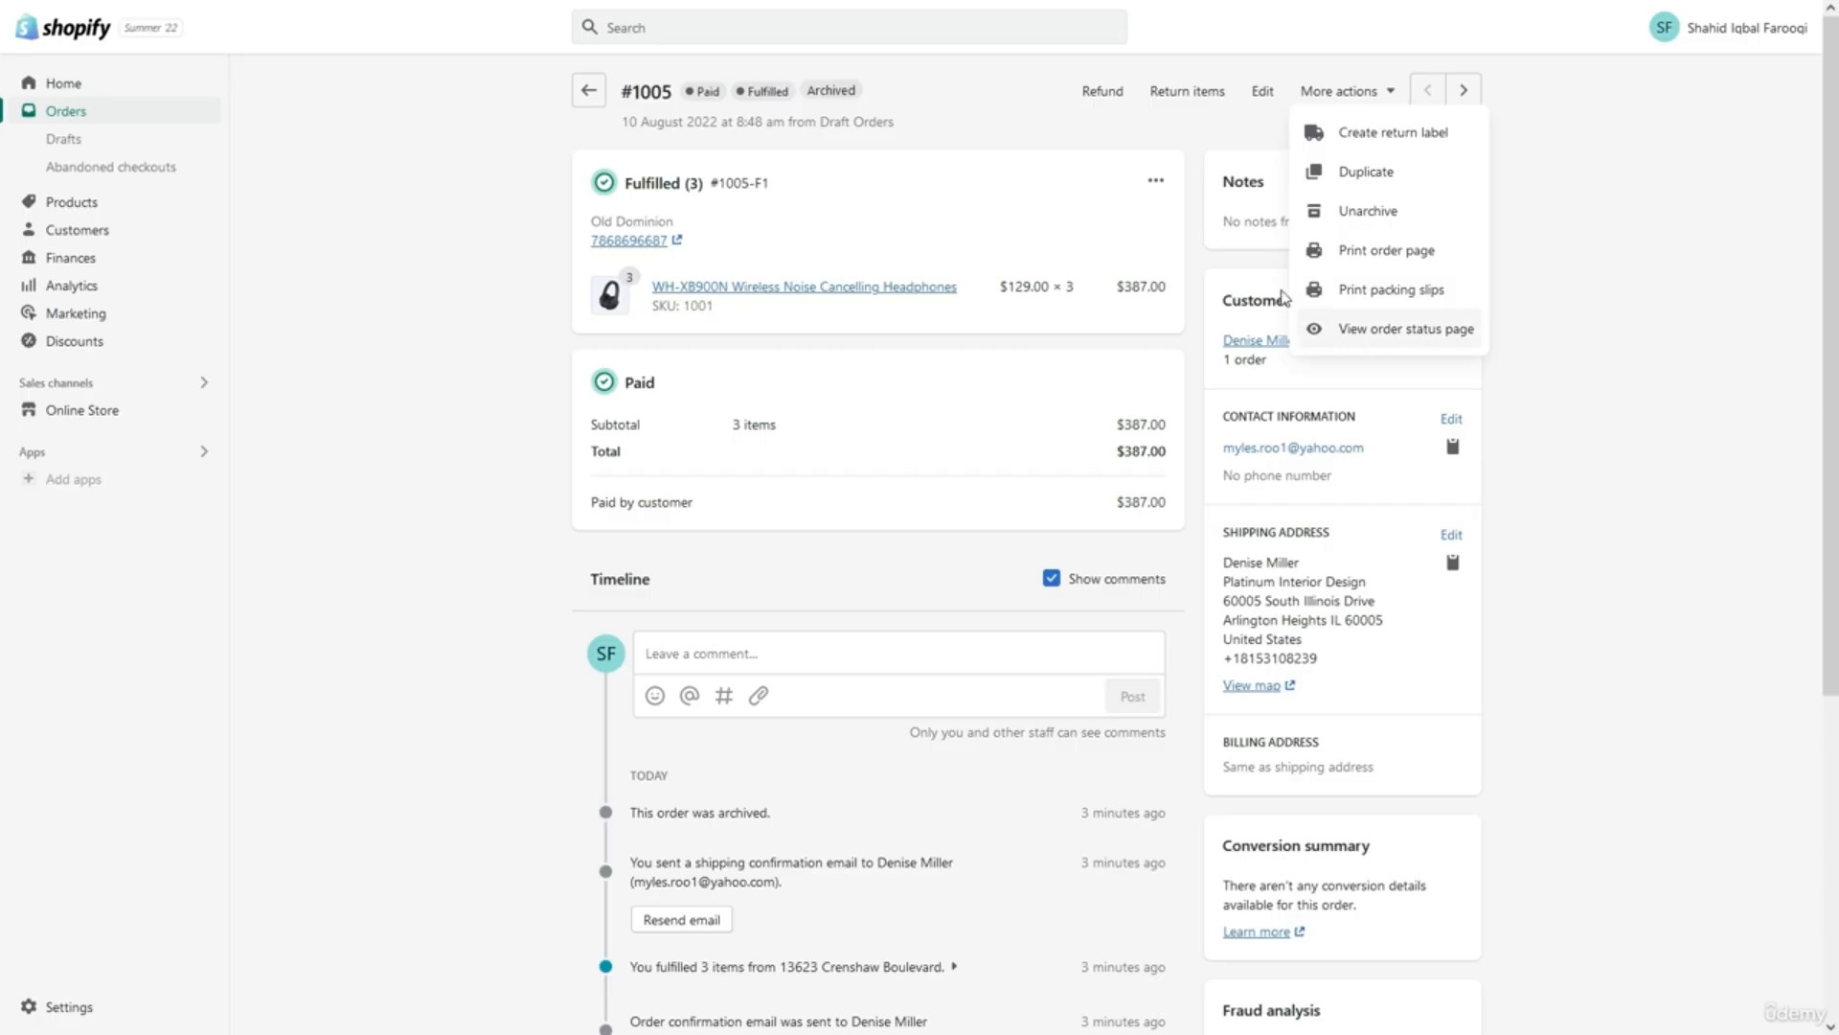
pyautogui.click(1203, 284)
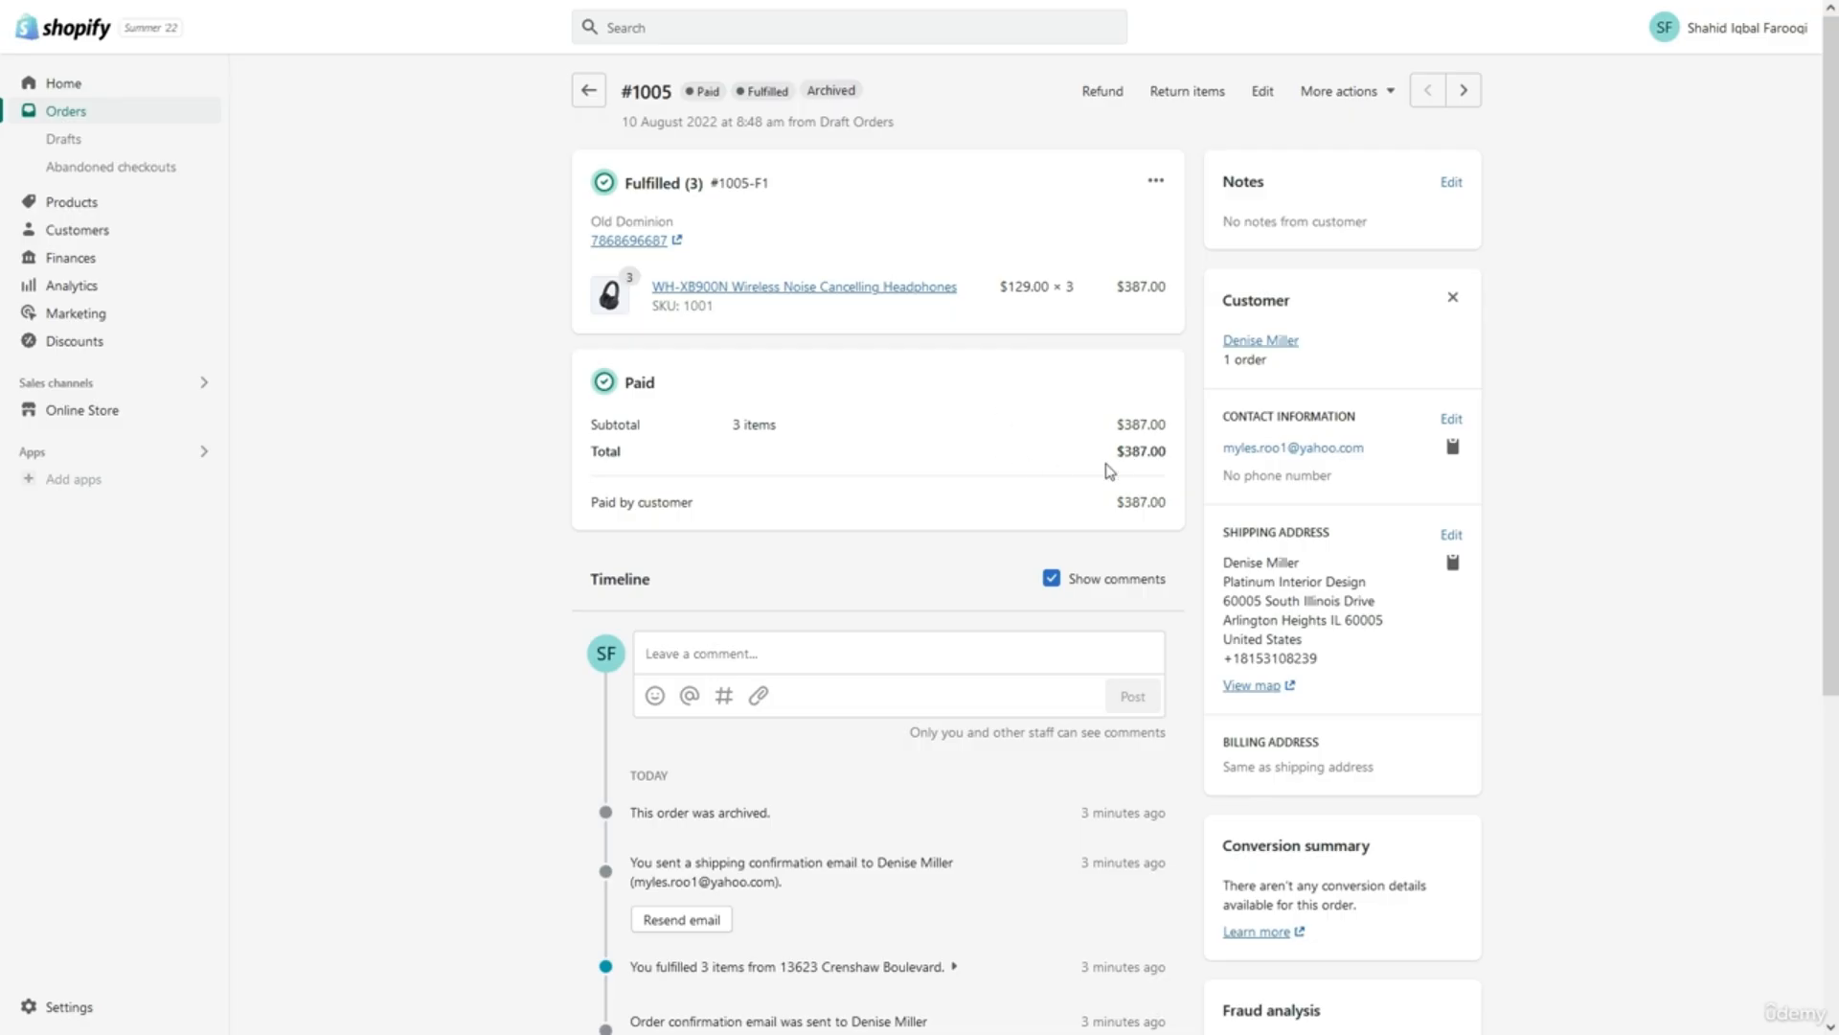
pyautogui.scroll(-1, 843, 490)
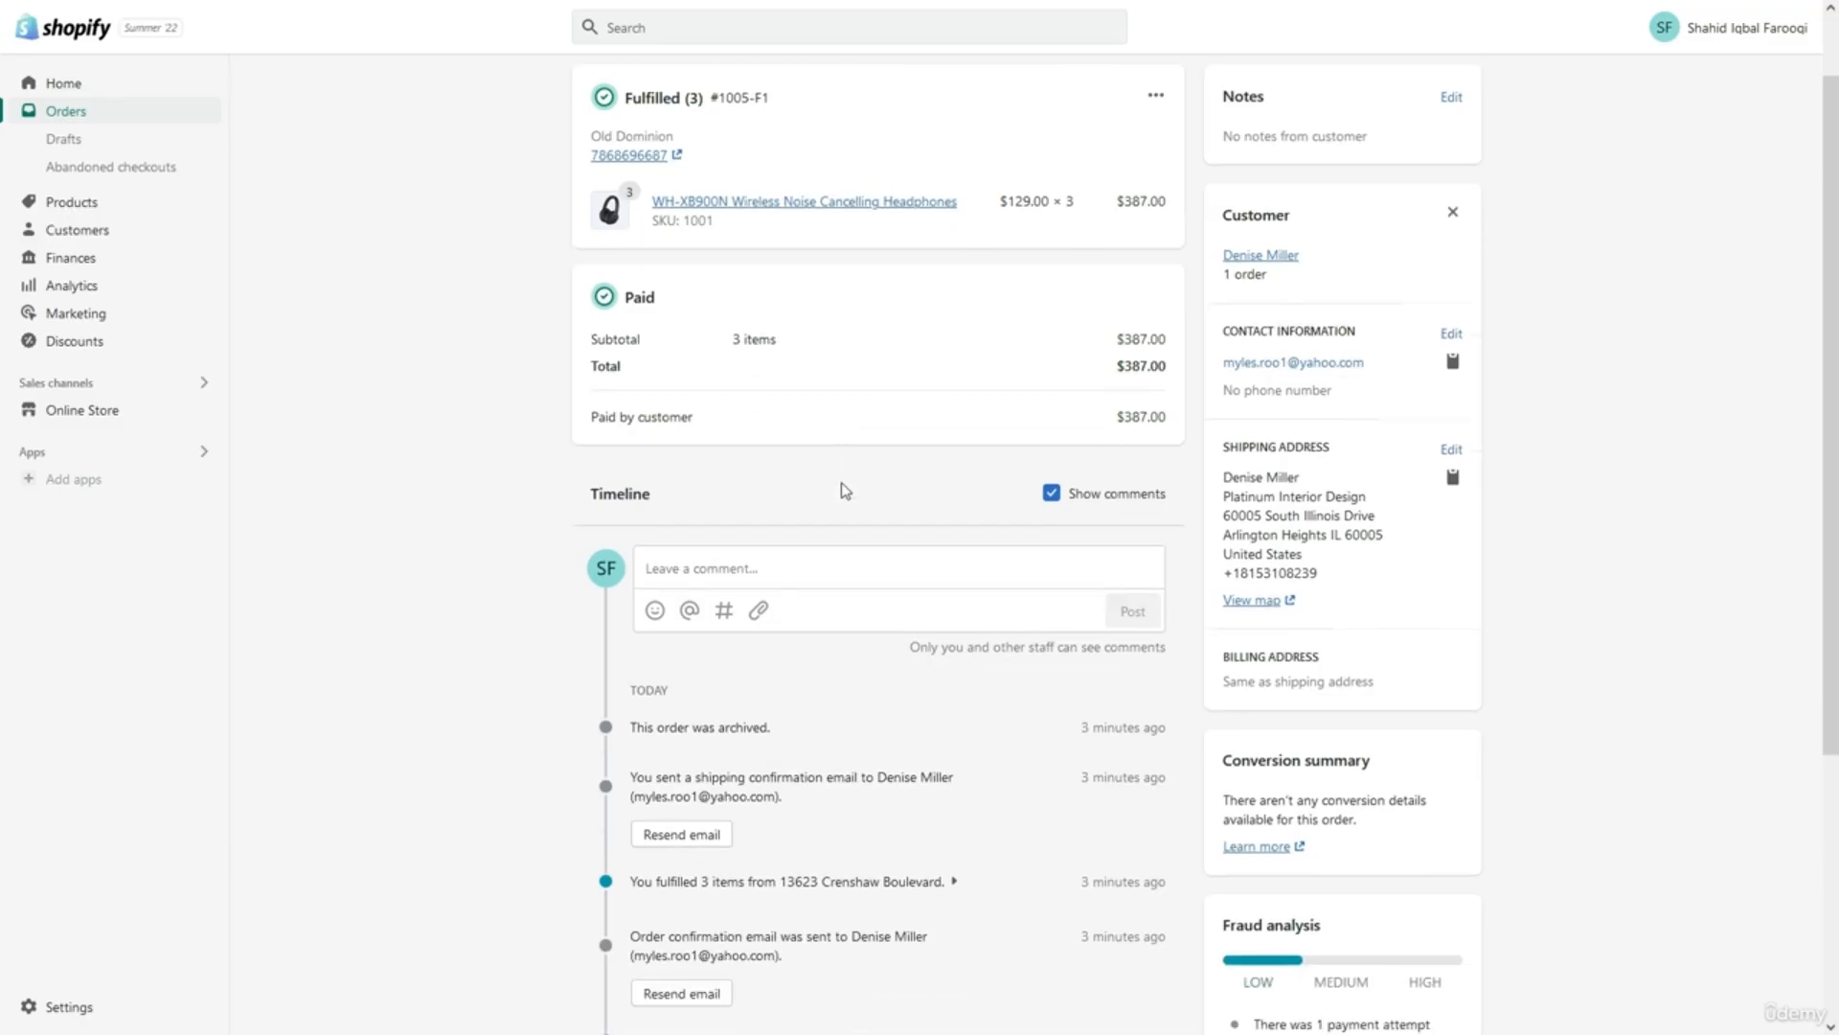
pyautogui.scroll(-2, 845, 490)
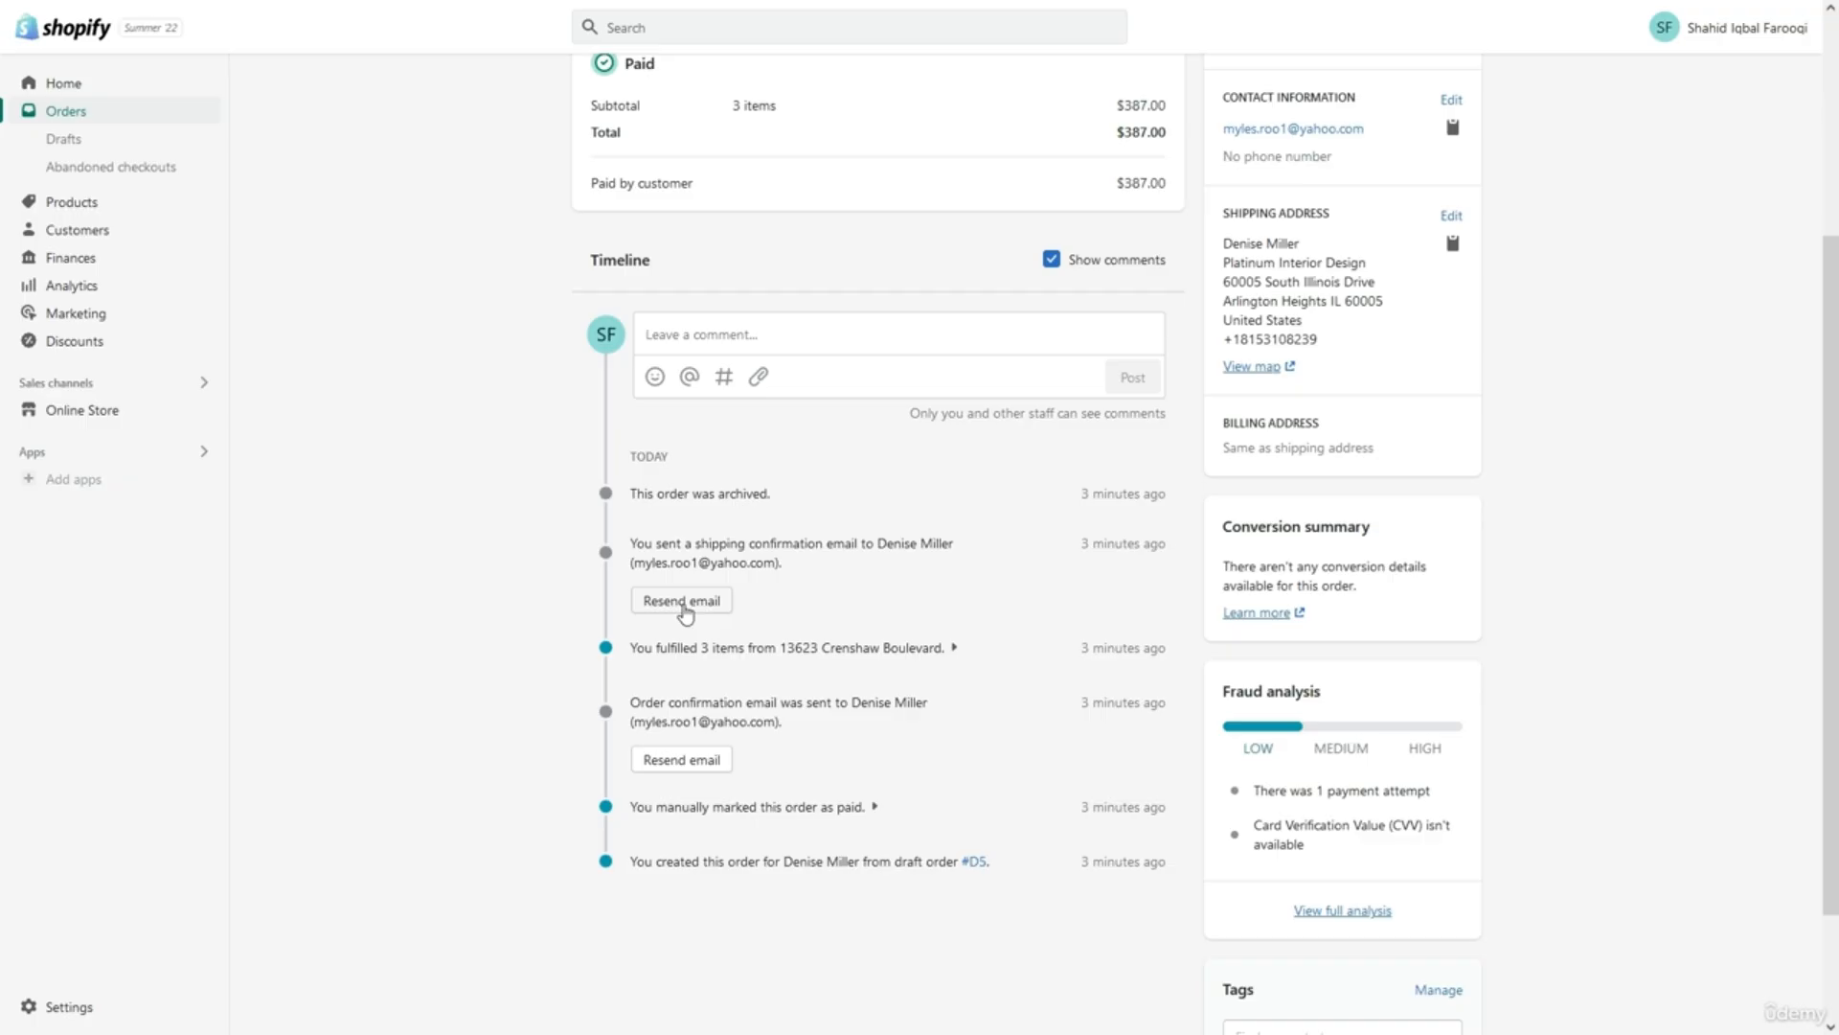
pyautogui.click(784, 340)
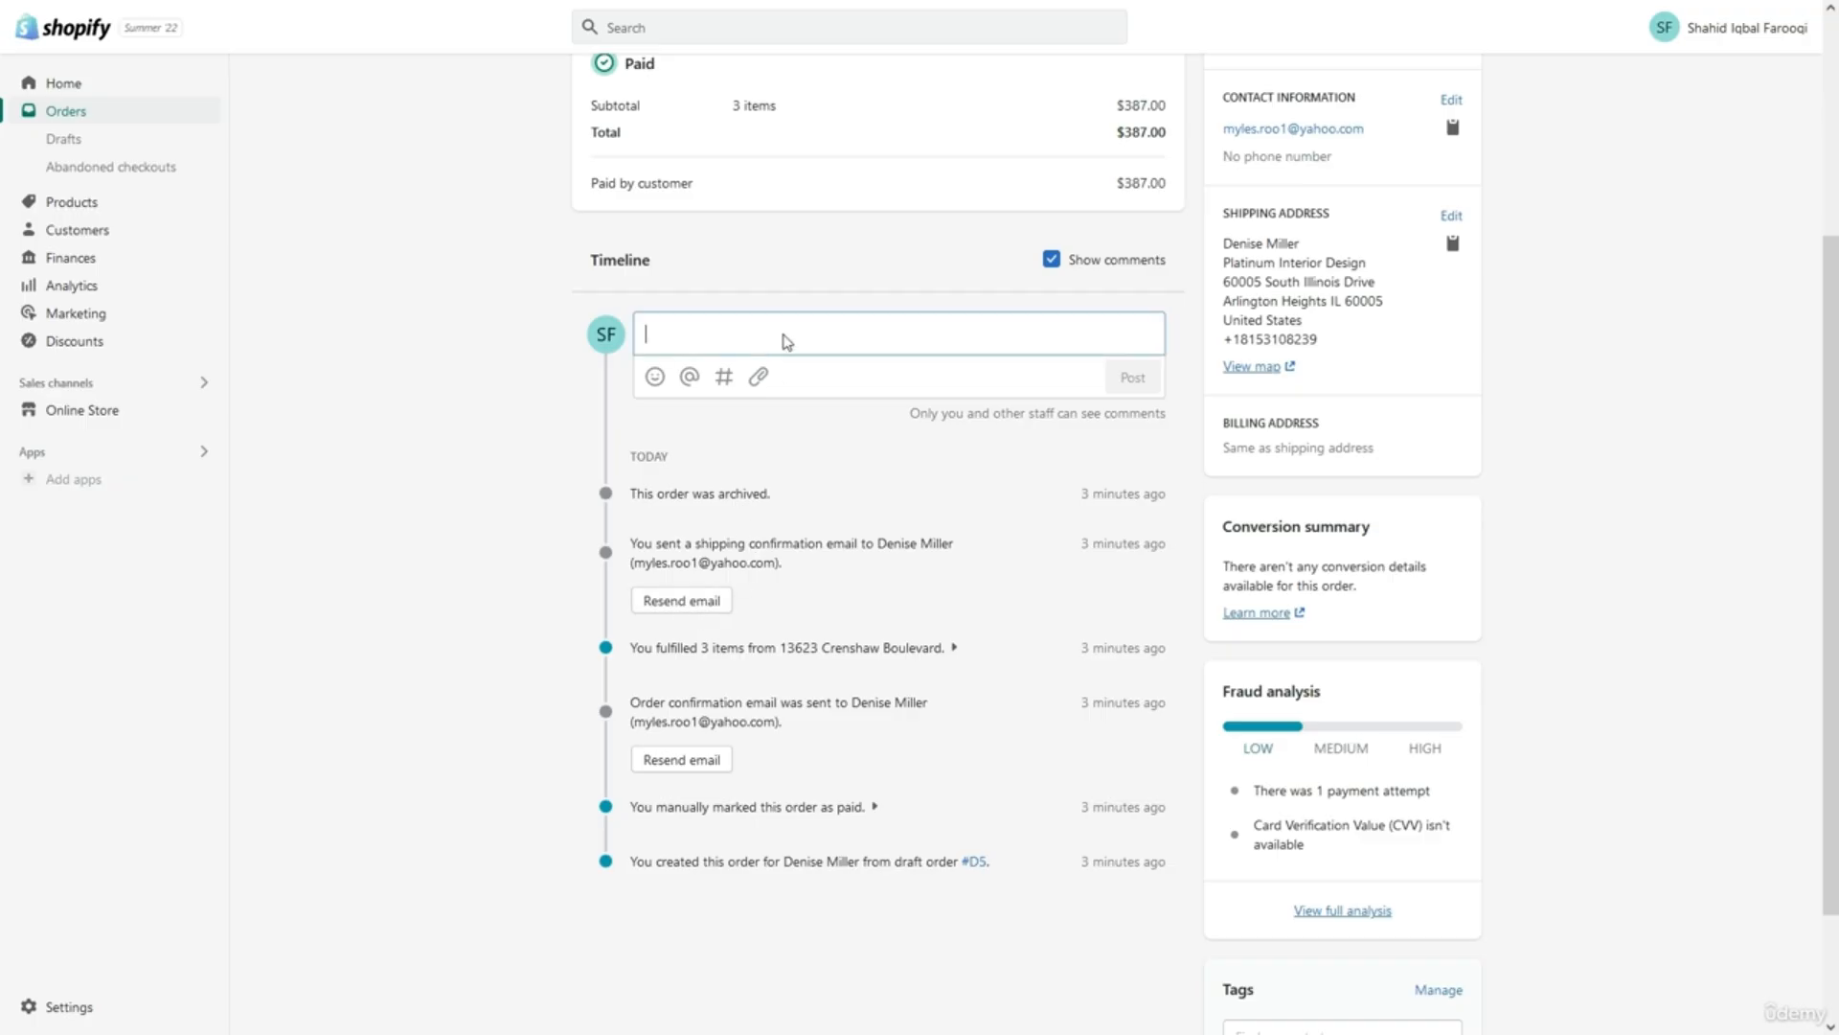
pyautogui.click(847, 276)
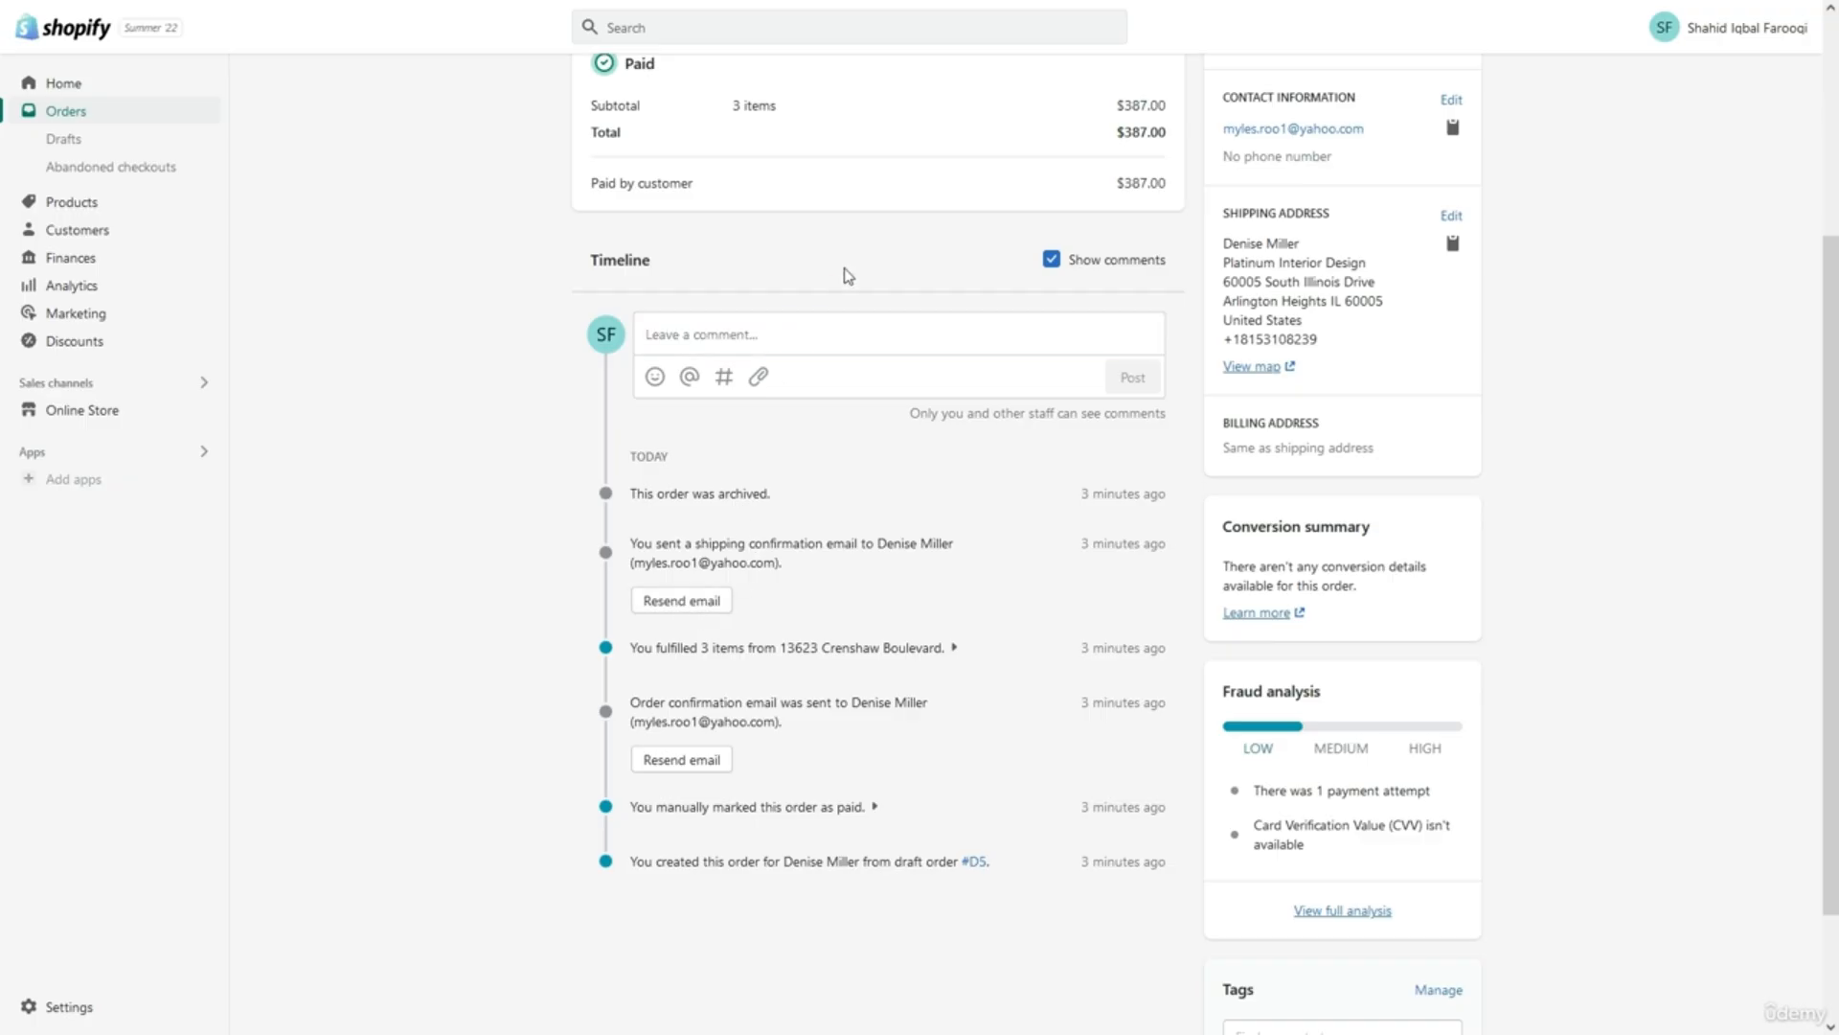
pyautogui.scroll(2, 847, 276)
pyautogui.scroll(3, 847, 276)
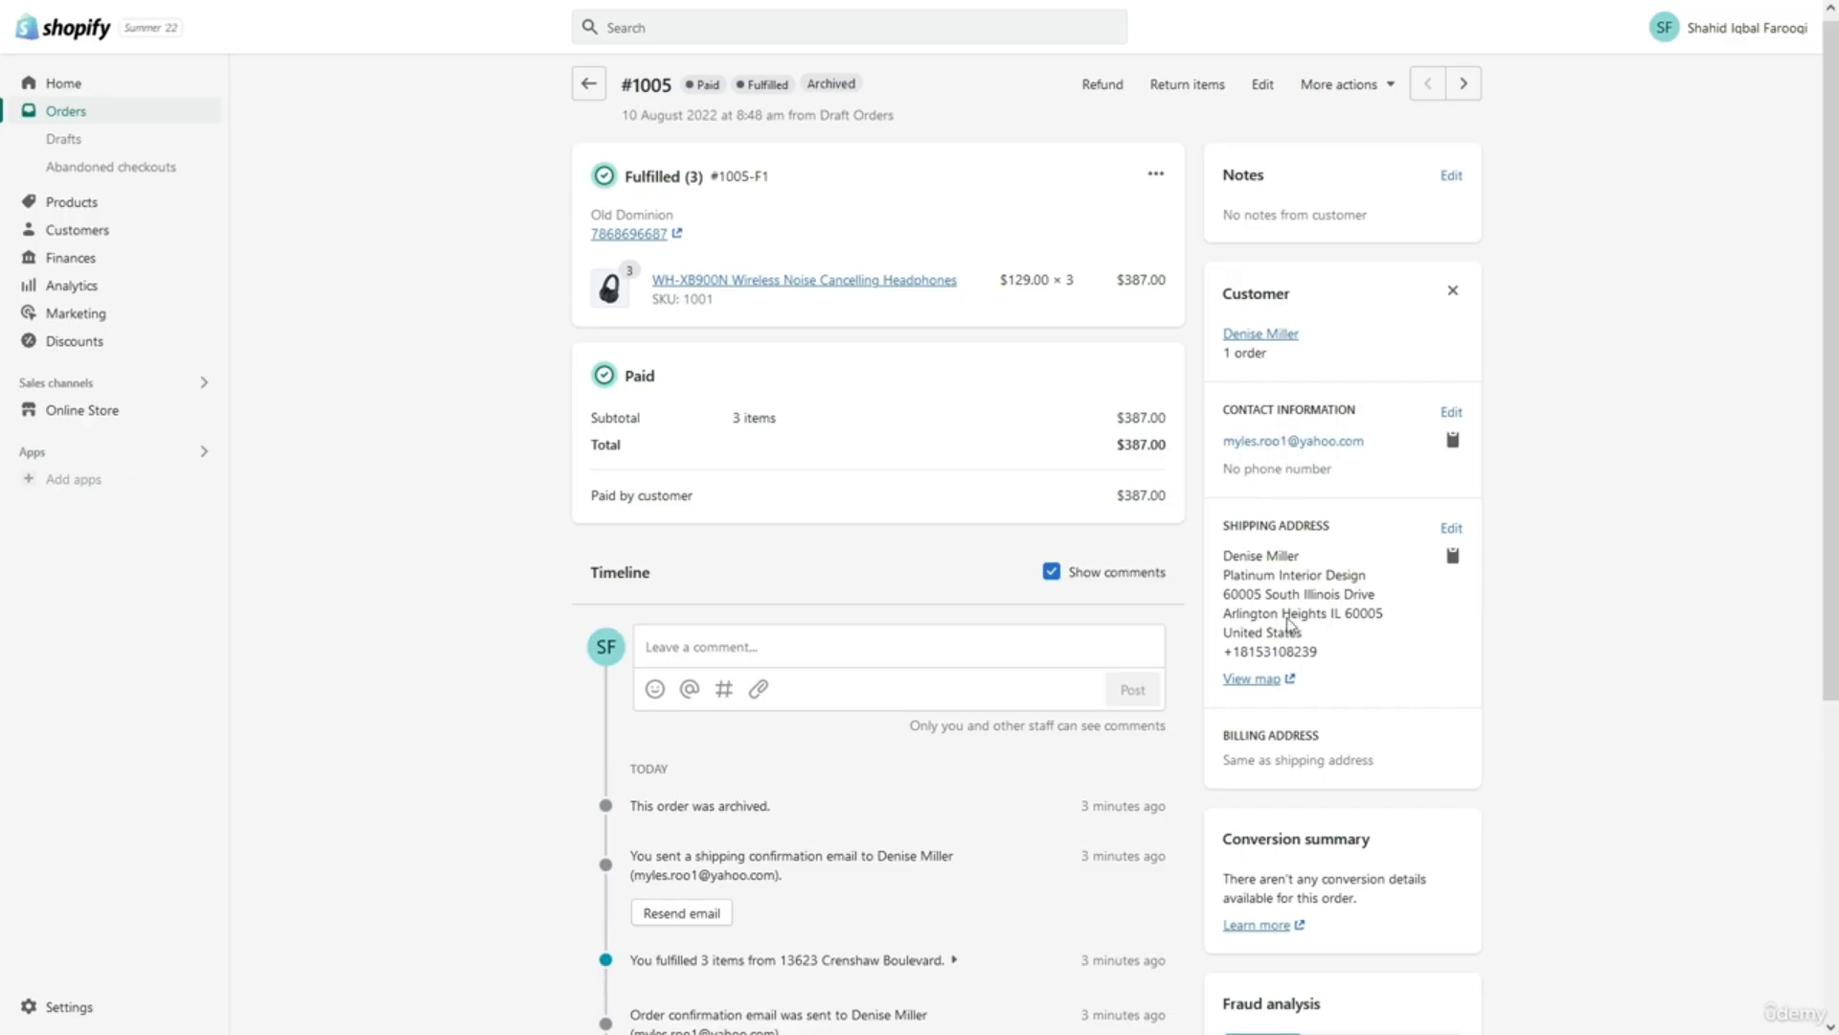
# Look at the order's Tags field without adding tags, then go to Drafts.
pyautogui.scroll(-2, 1269, 650)
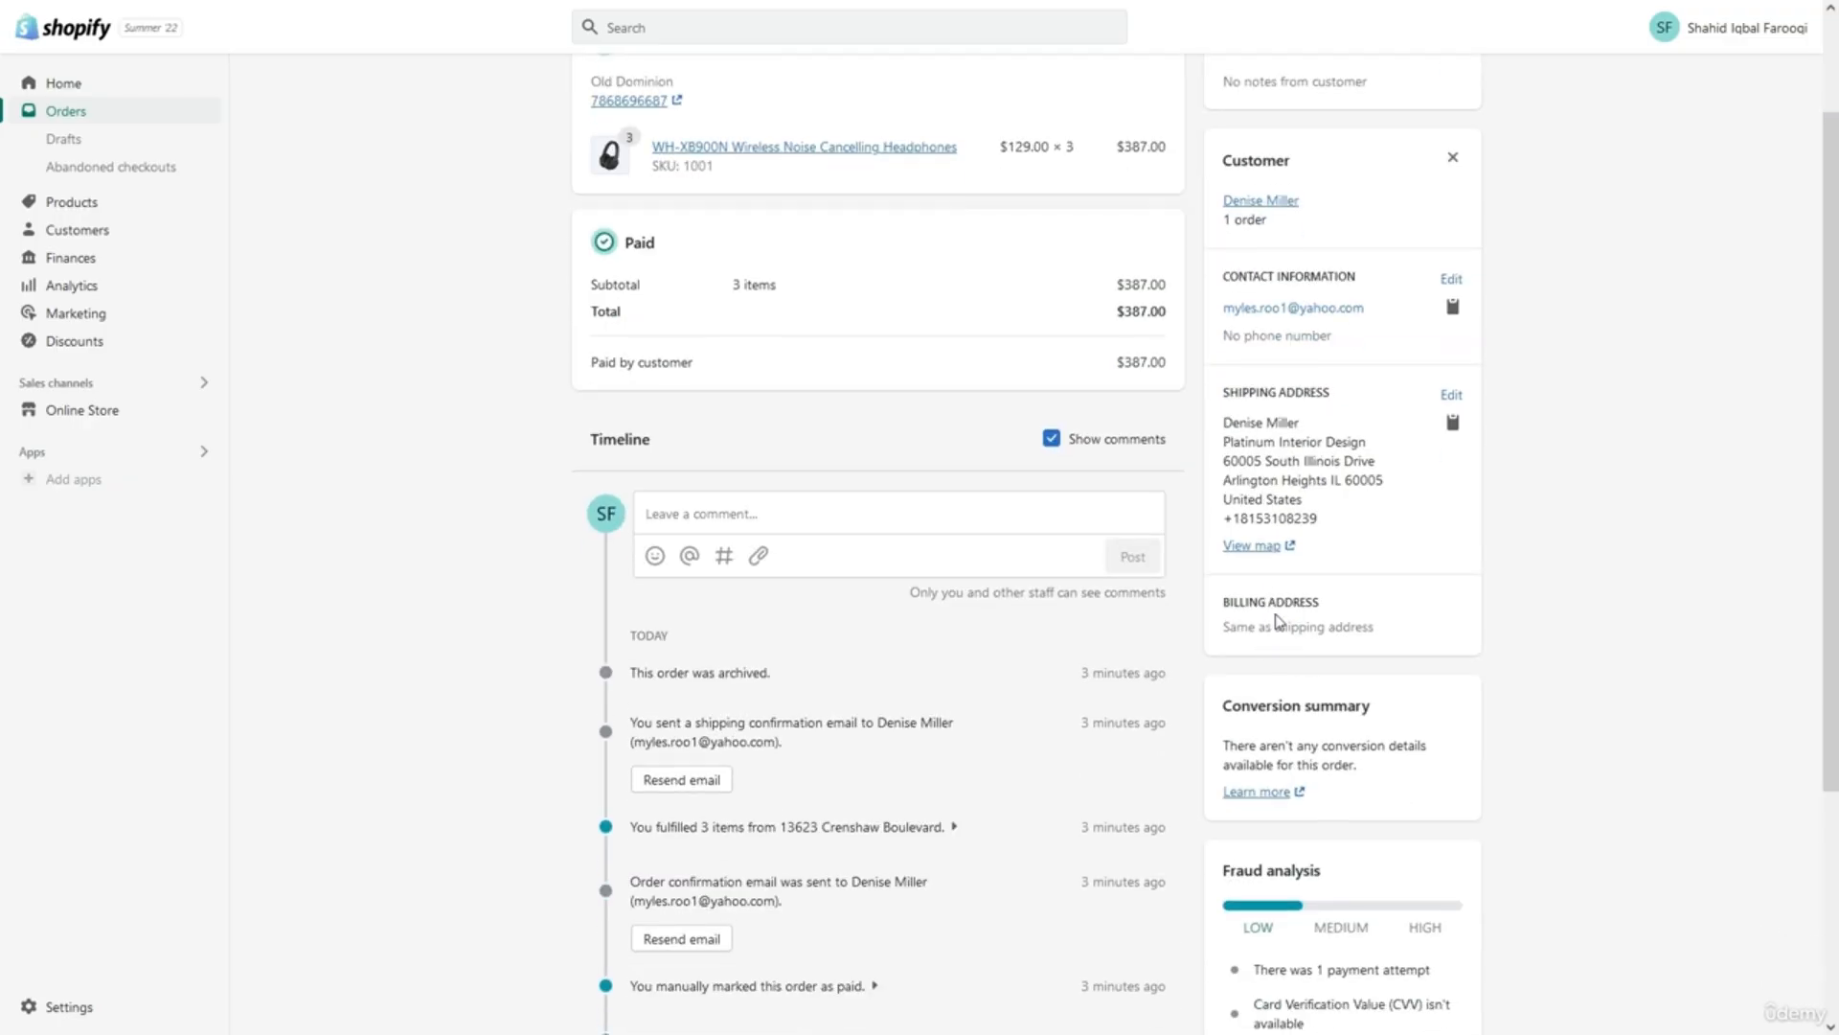
pyautogui.scroll(-3, 1274, 632)
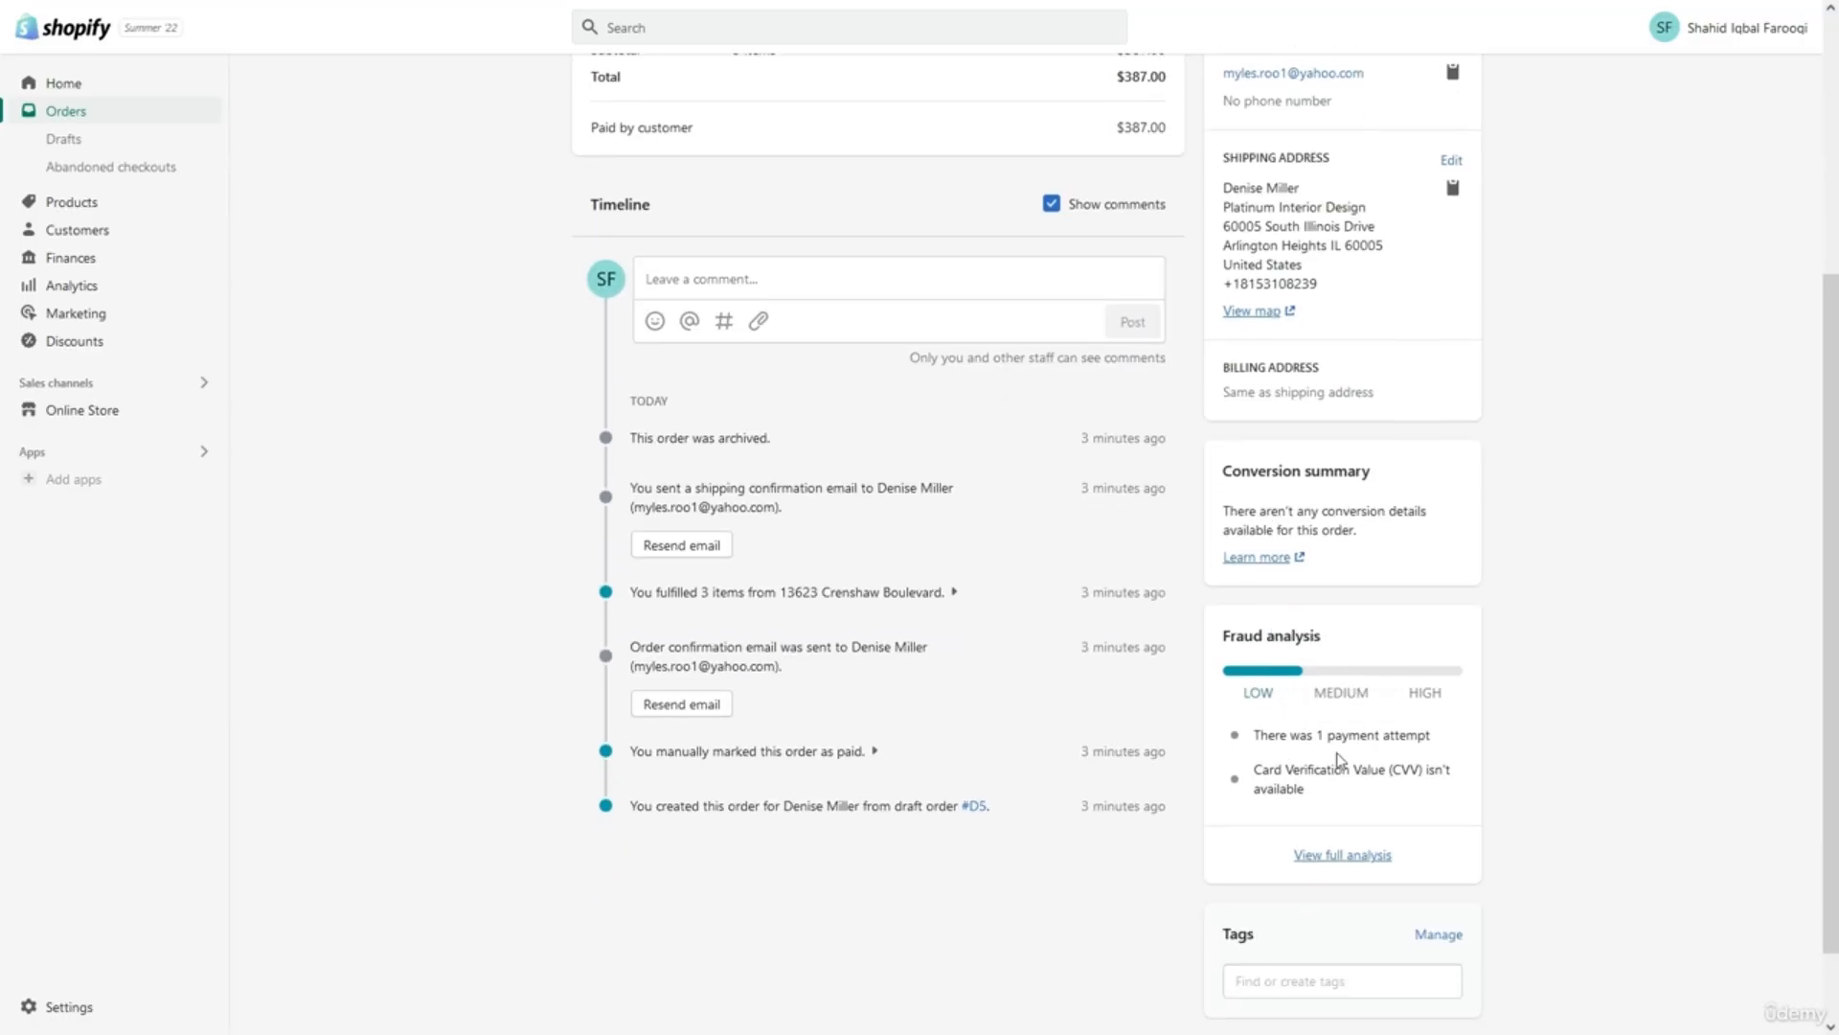
pyautogui.scroll(-1, 1337, 767)
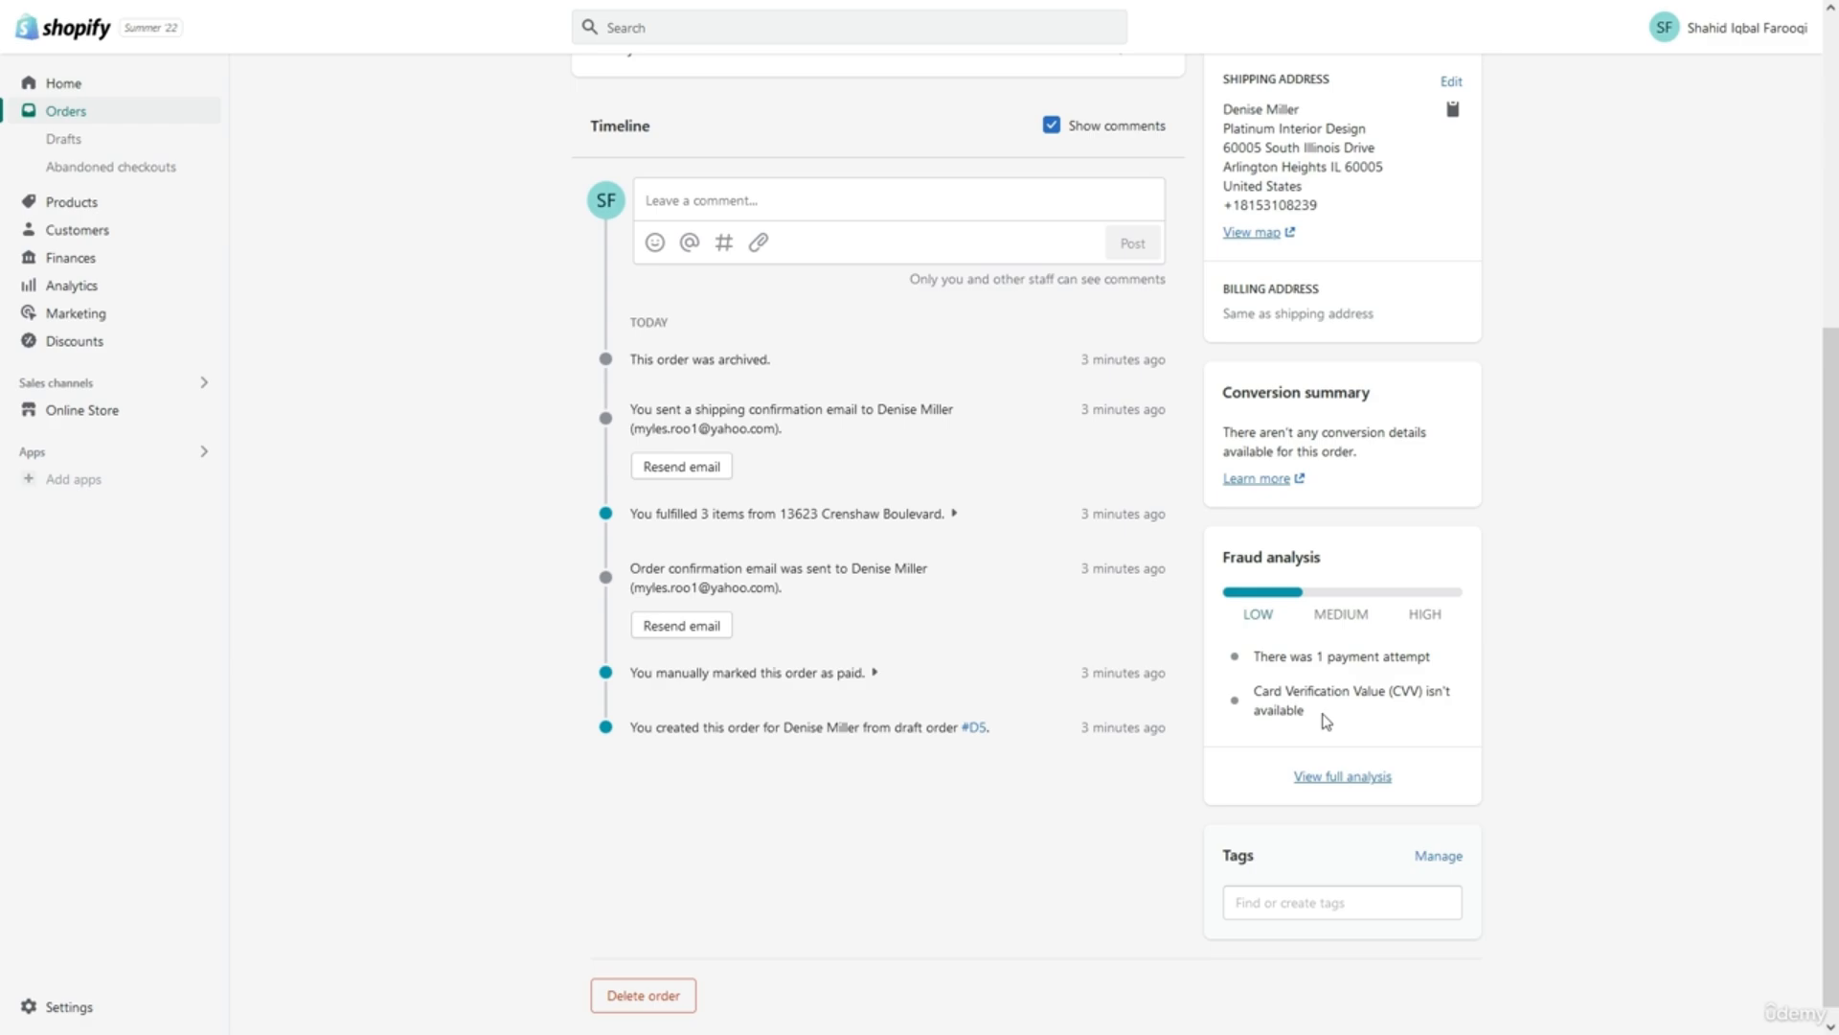
pyautogui.scroll(-1, 1325, 721)
pyautogui.click(1324, 889)
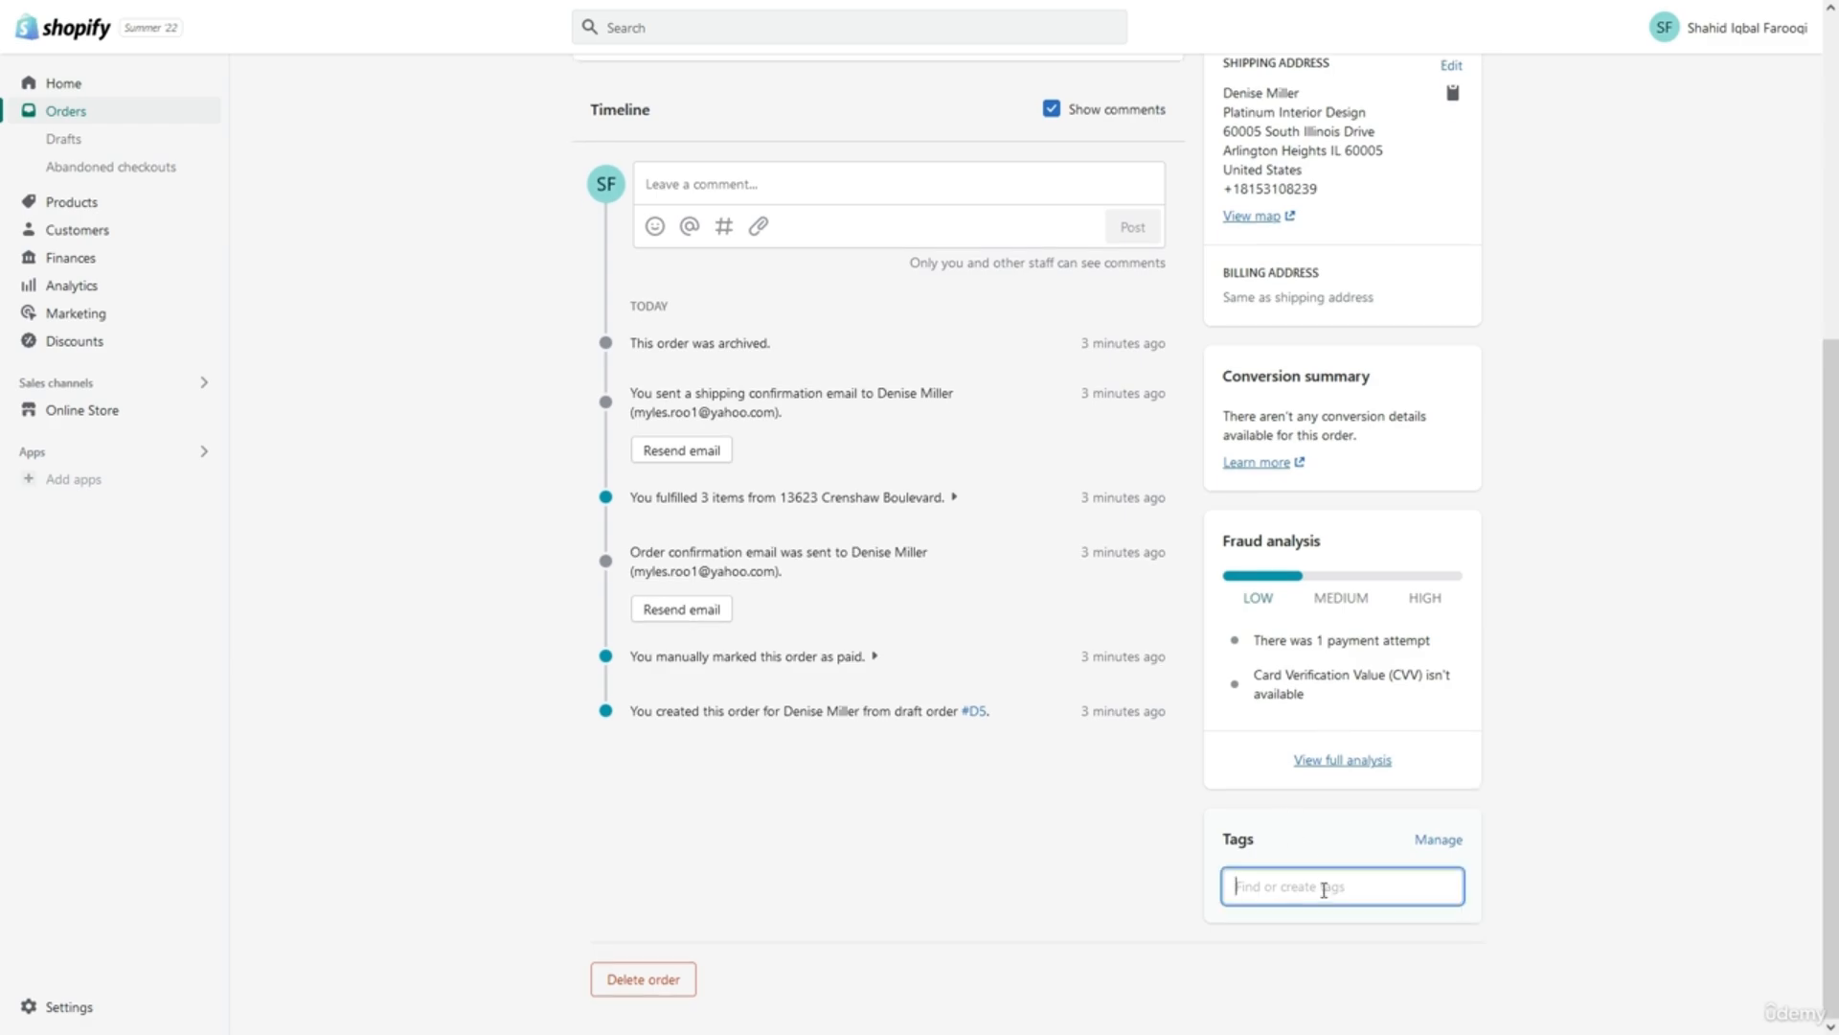
pyautogui.click(994, 849)
pyautogui.scroll(5, 995, 848)
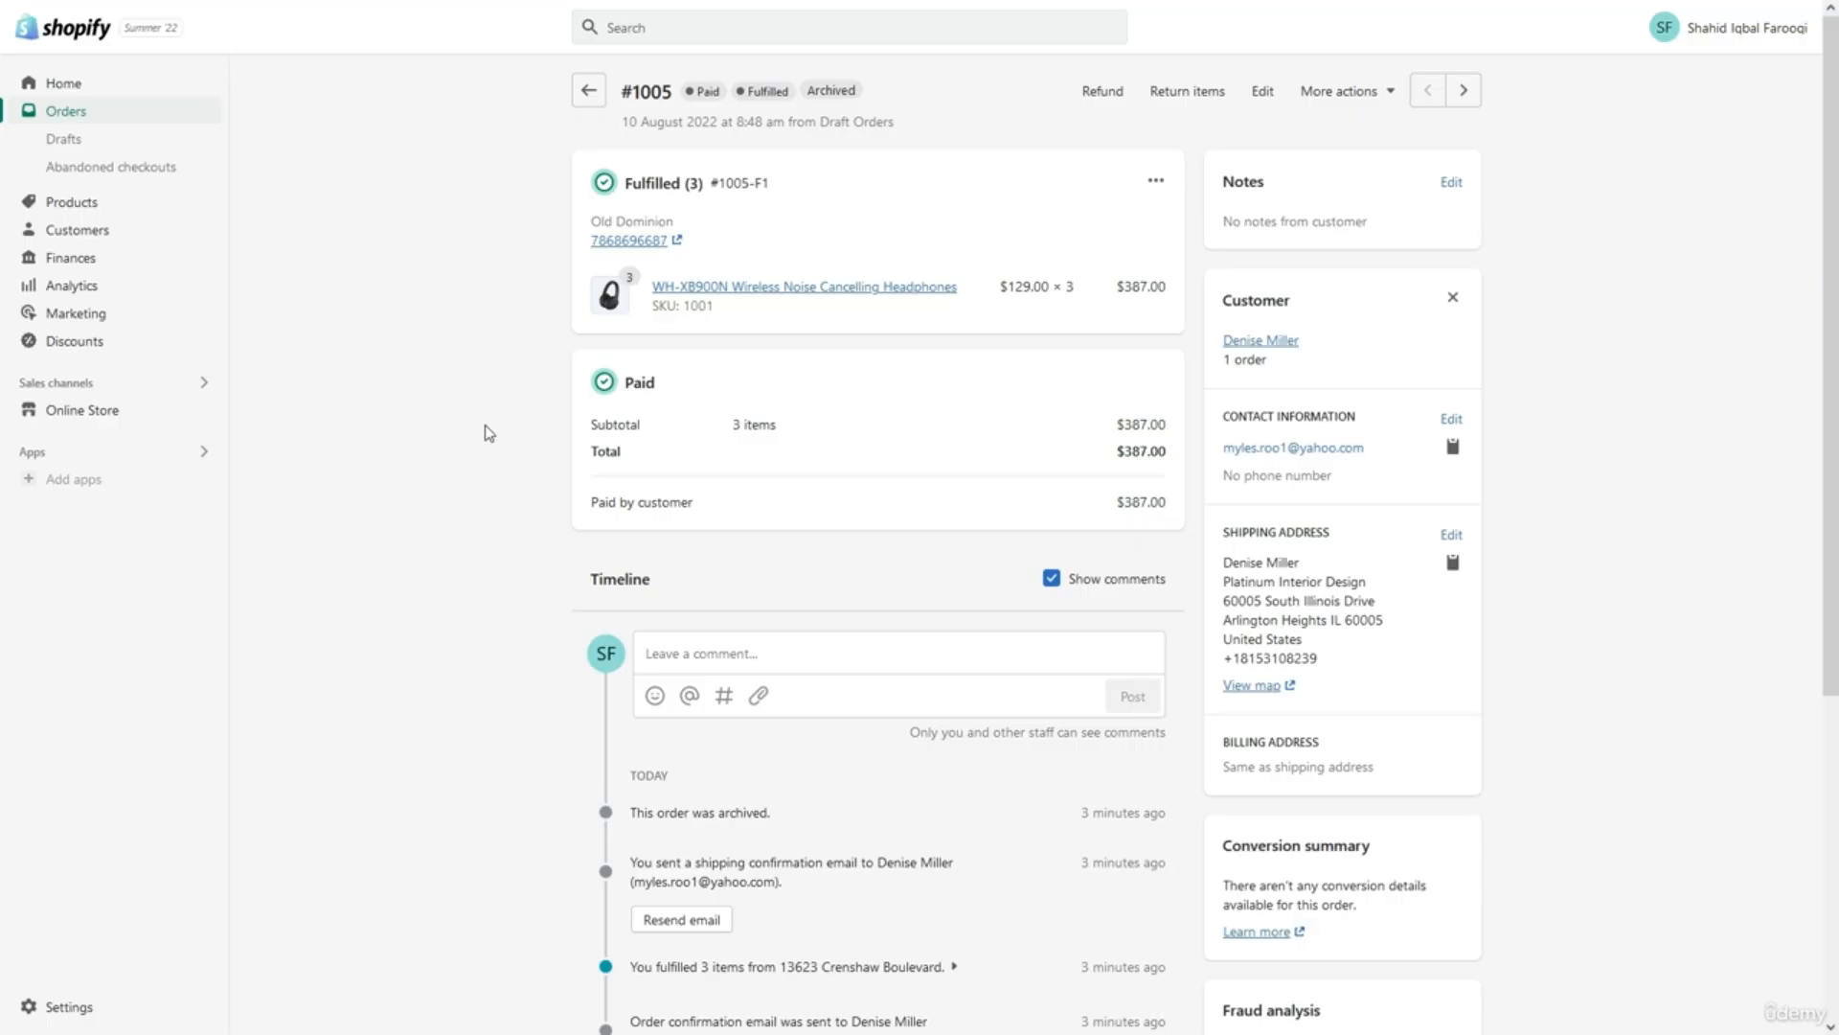
pyautogui.click(158, 141)
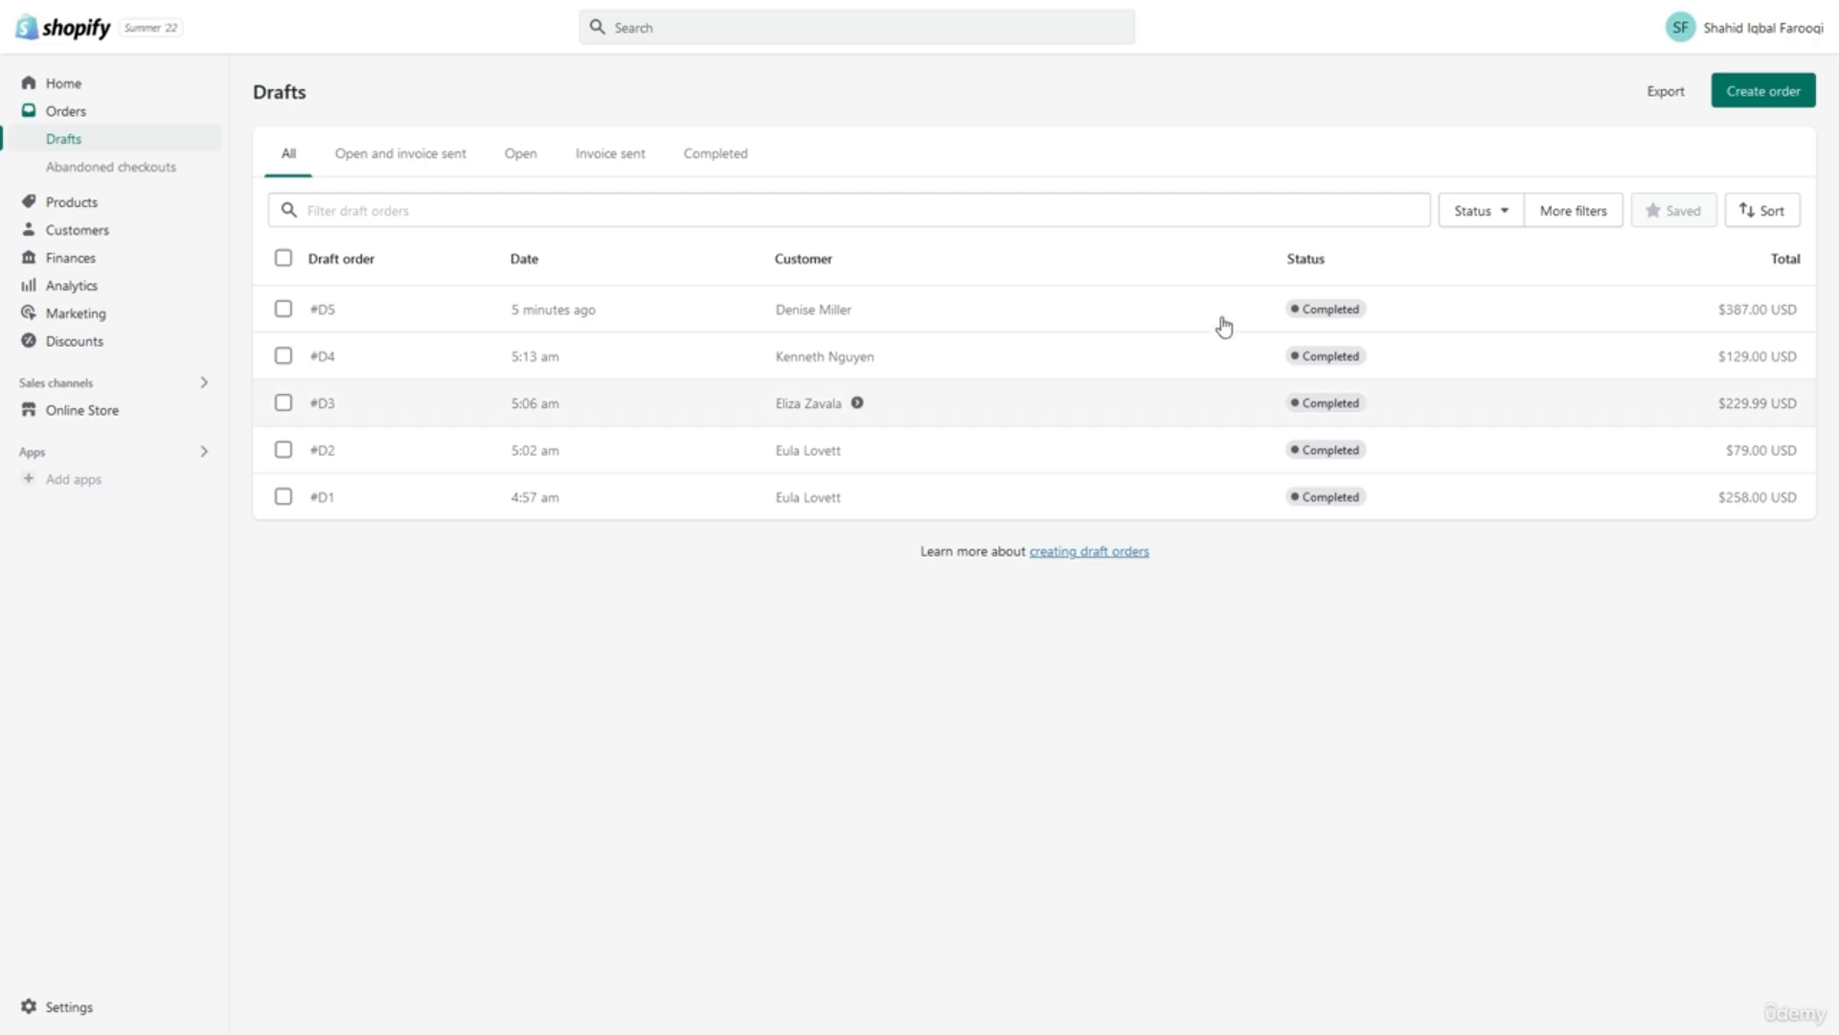
# Start a new order with two EPOS Audio H3 headsets.
pyautogui.click(1766, 99)
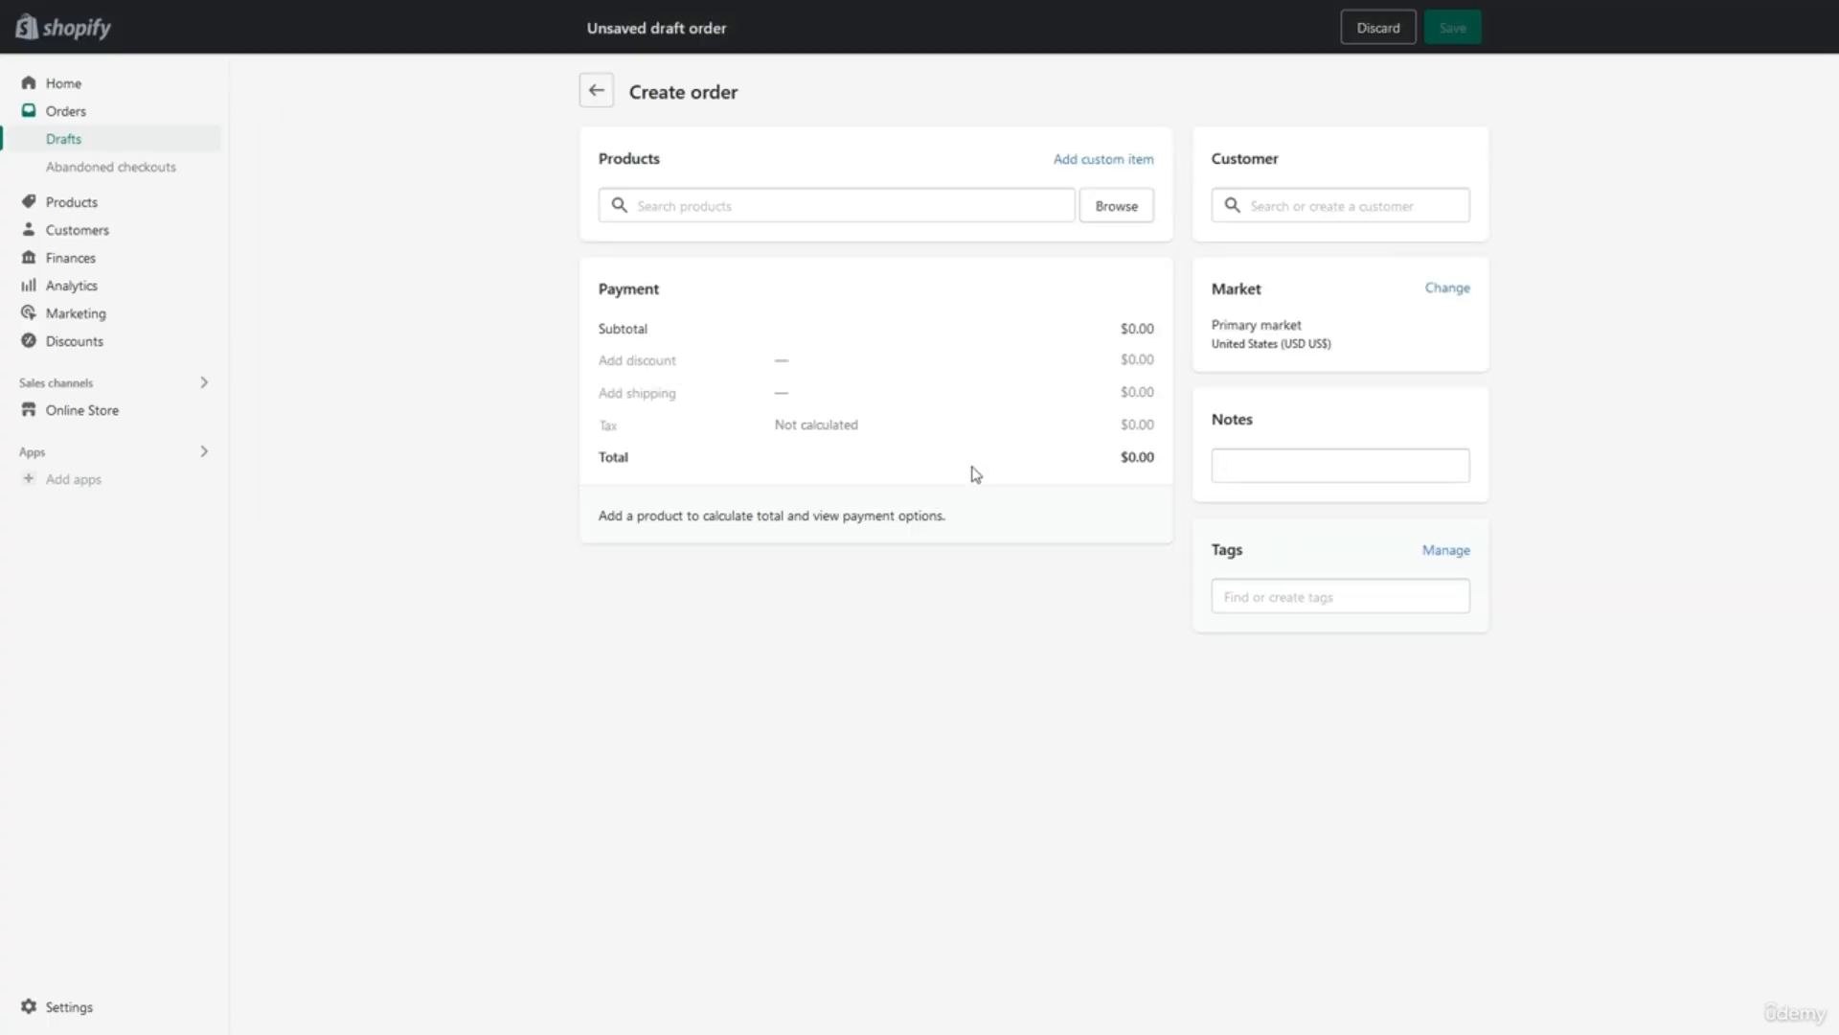
pyautogui.click(1097, 209)
pyautogui.click(904, 438)
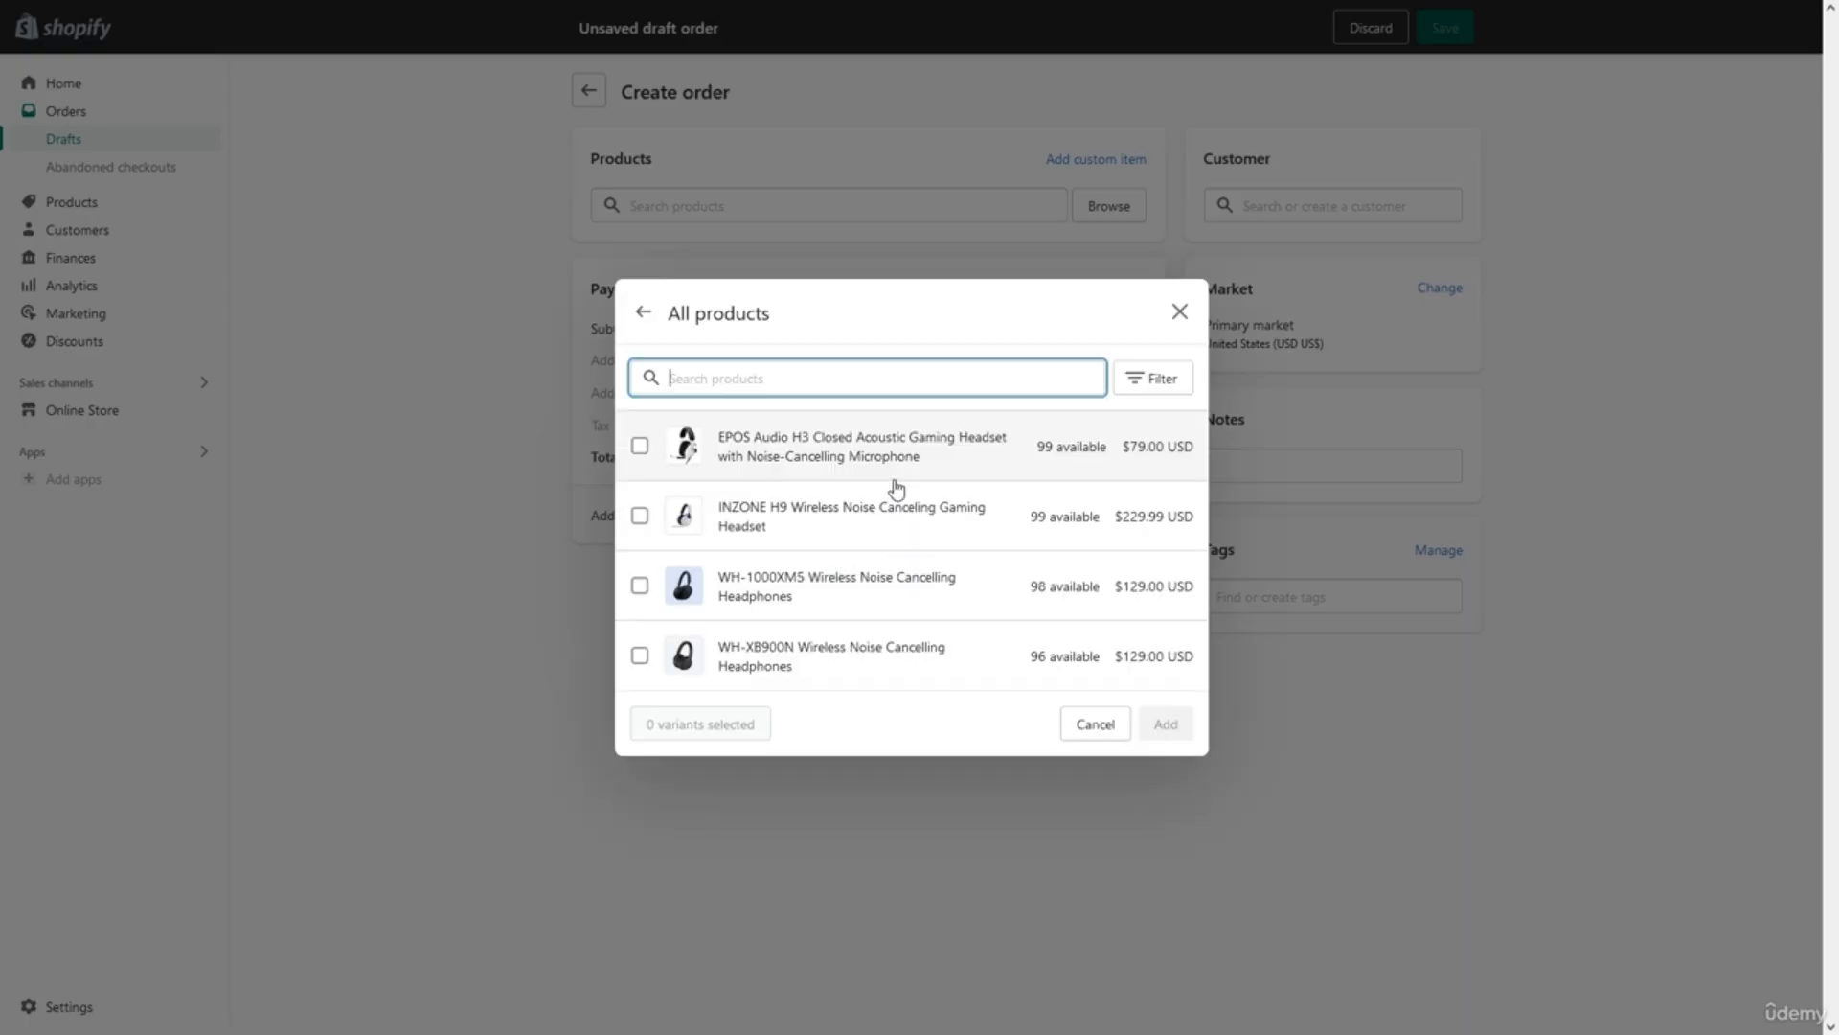
pyautogui.click(894, 454)
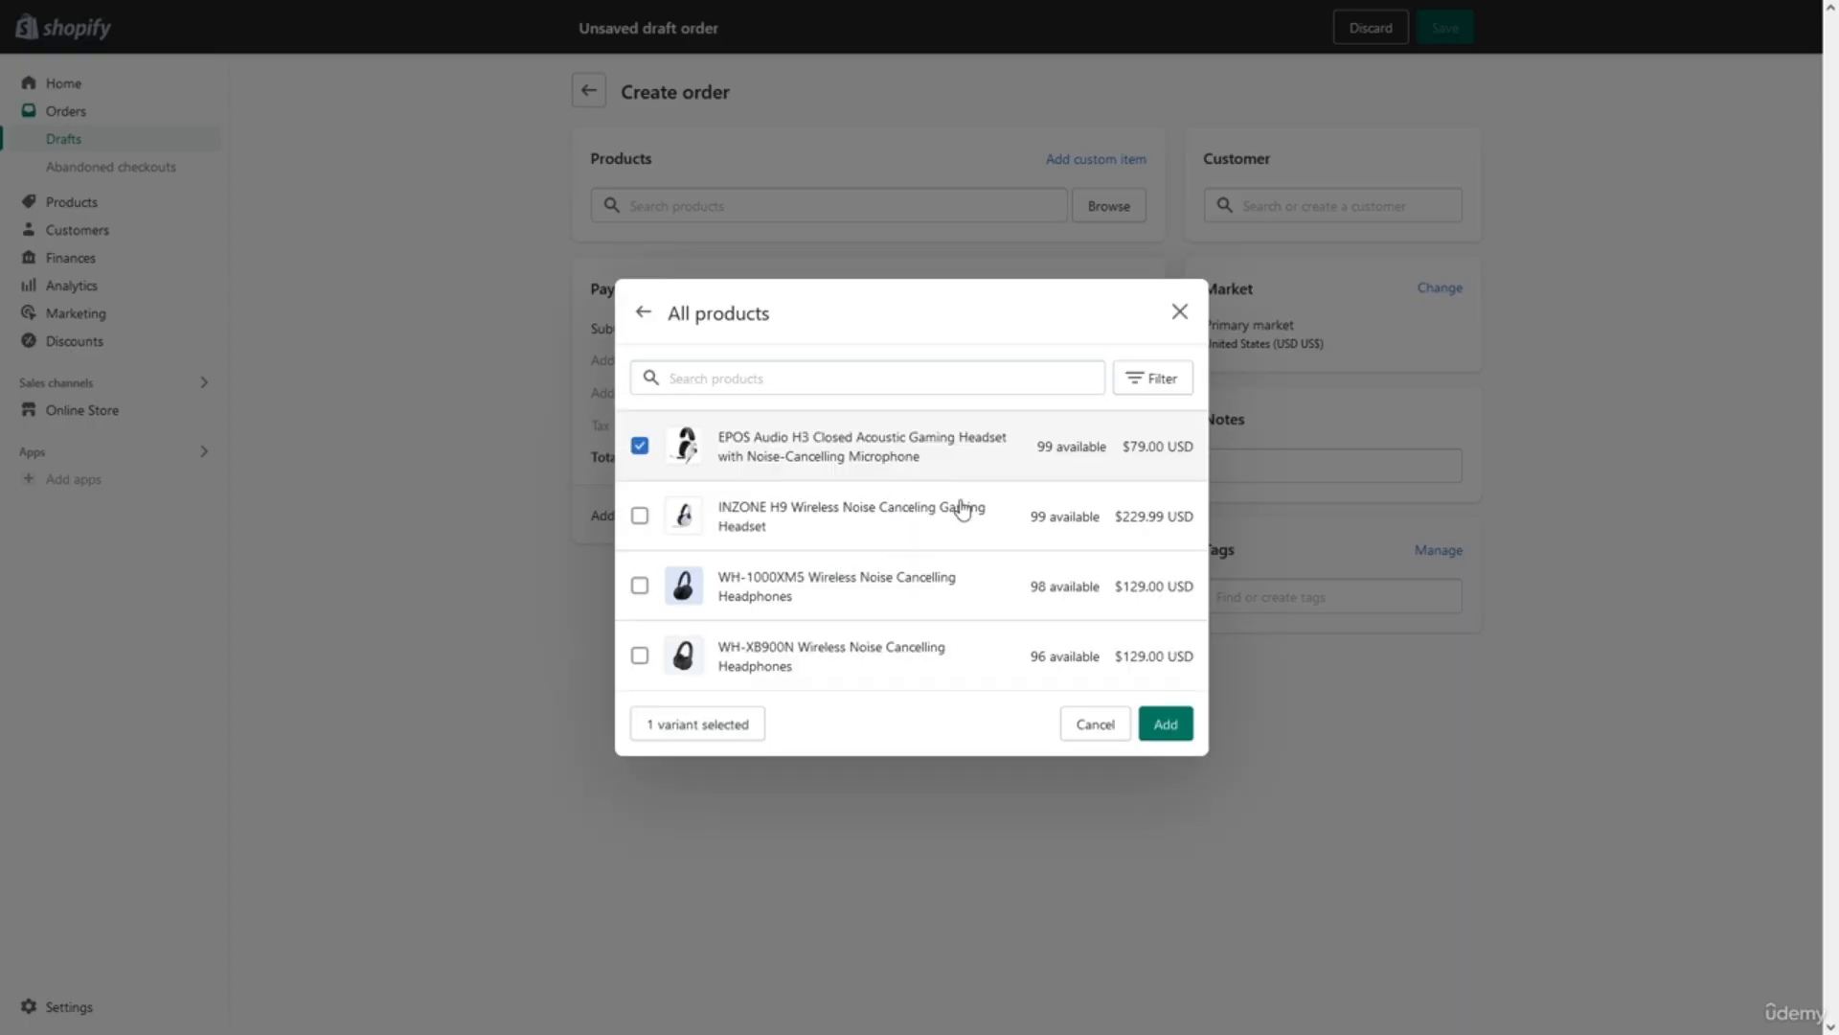
pyautogui.click(1164, 723)
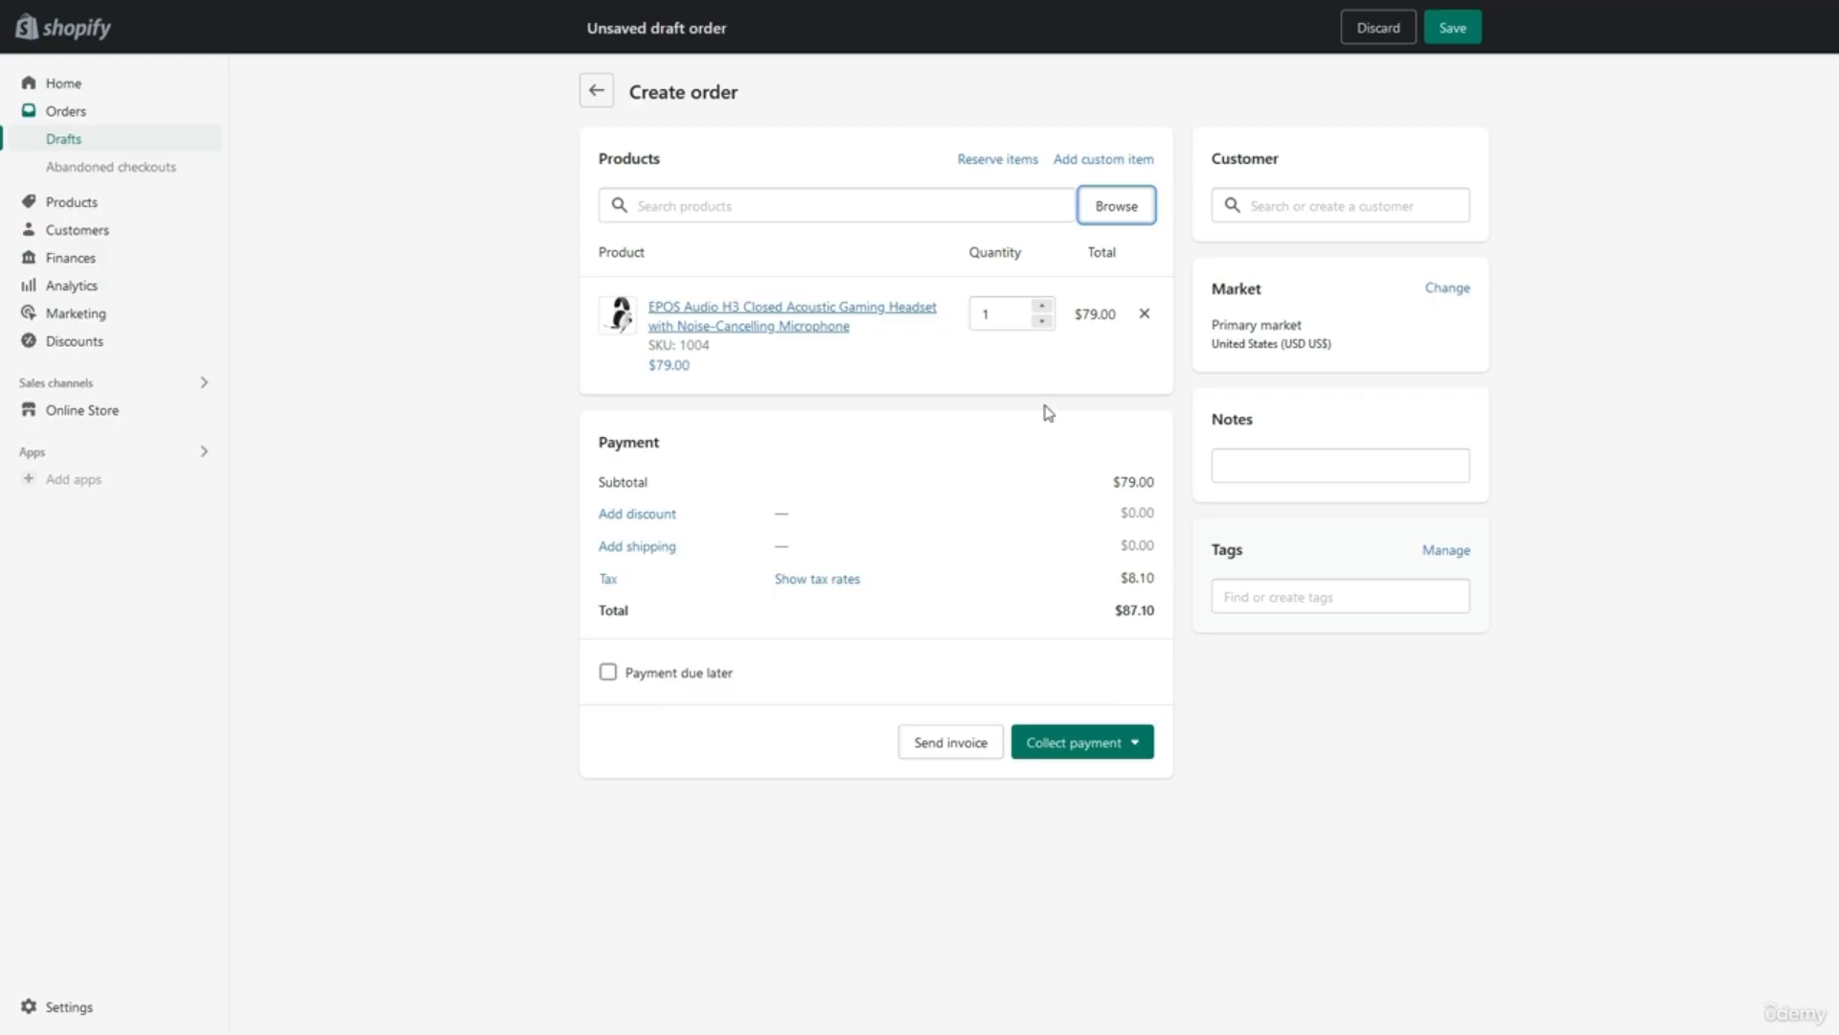
pyautogui.click(1042, 306)
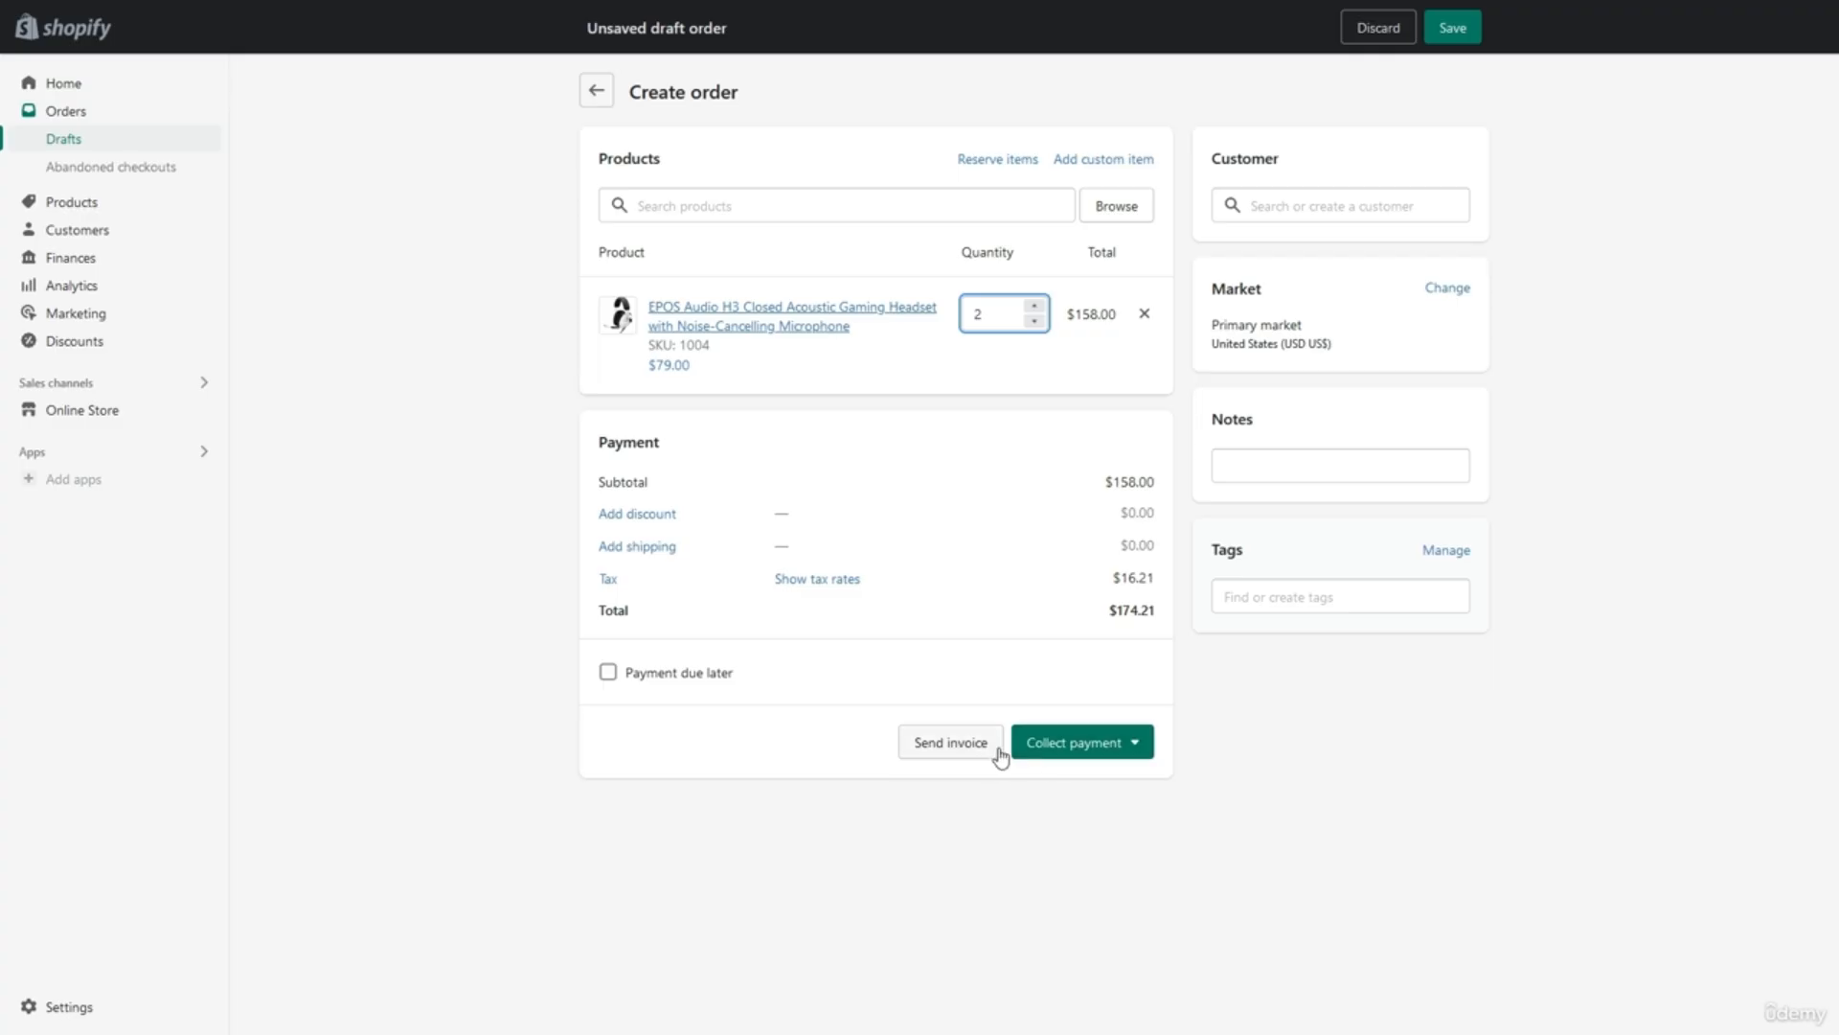
# Discard the unsaved order and open the Abandoned checkouts list.
pyautogui.click(1362, 36)
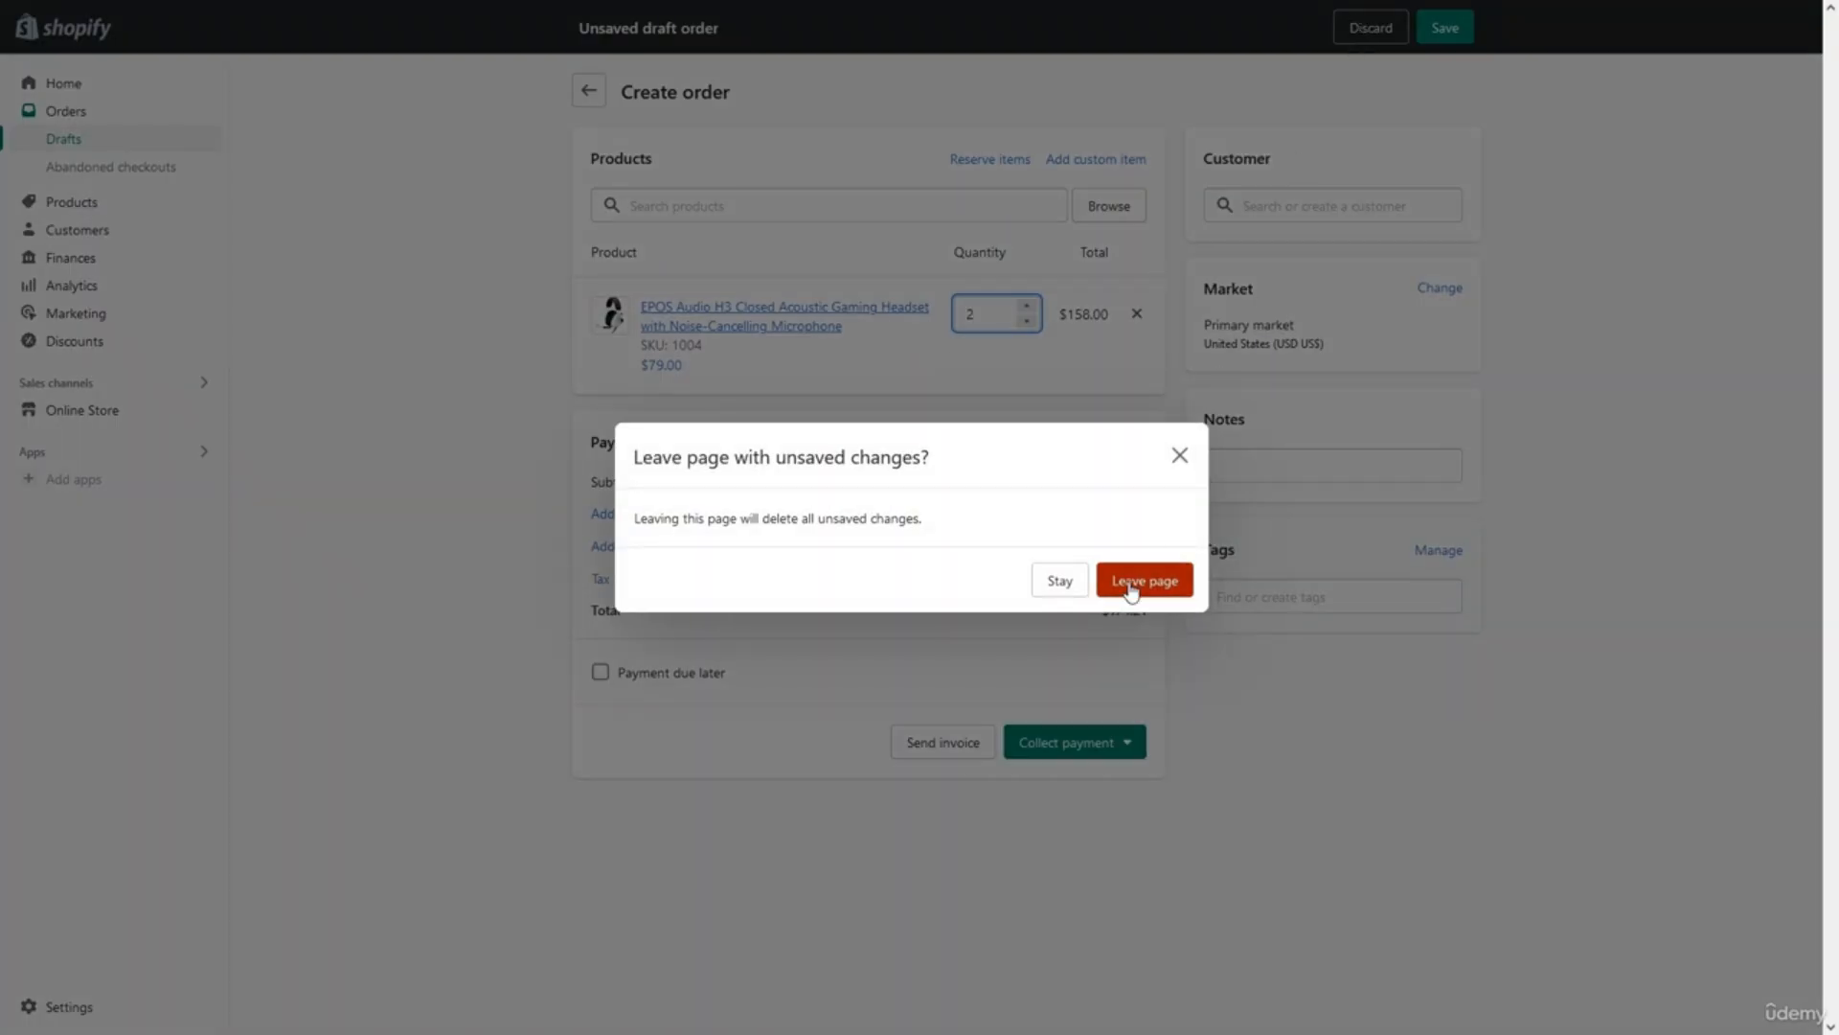
pyautogui.click(1133, 587)
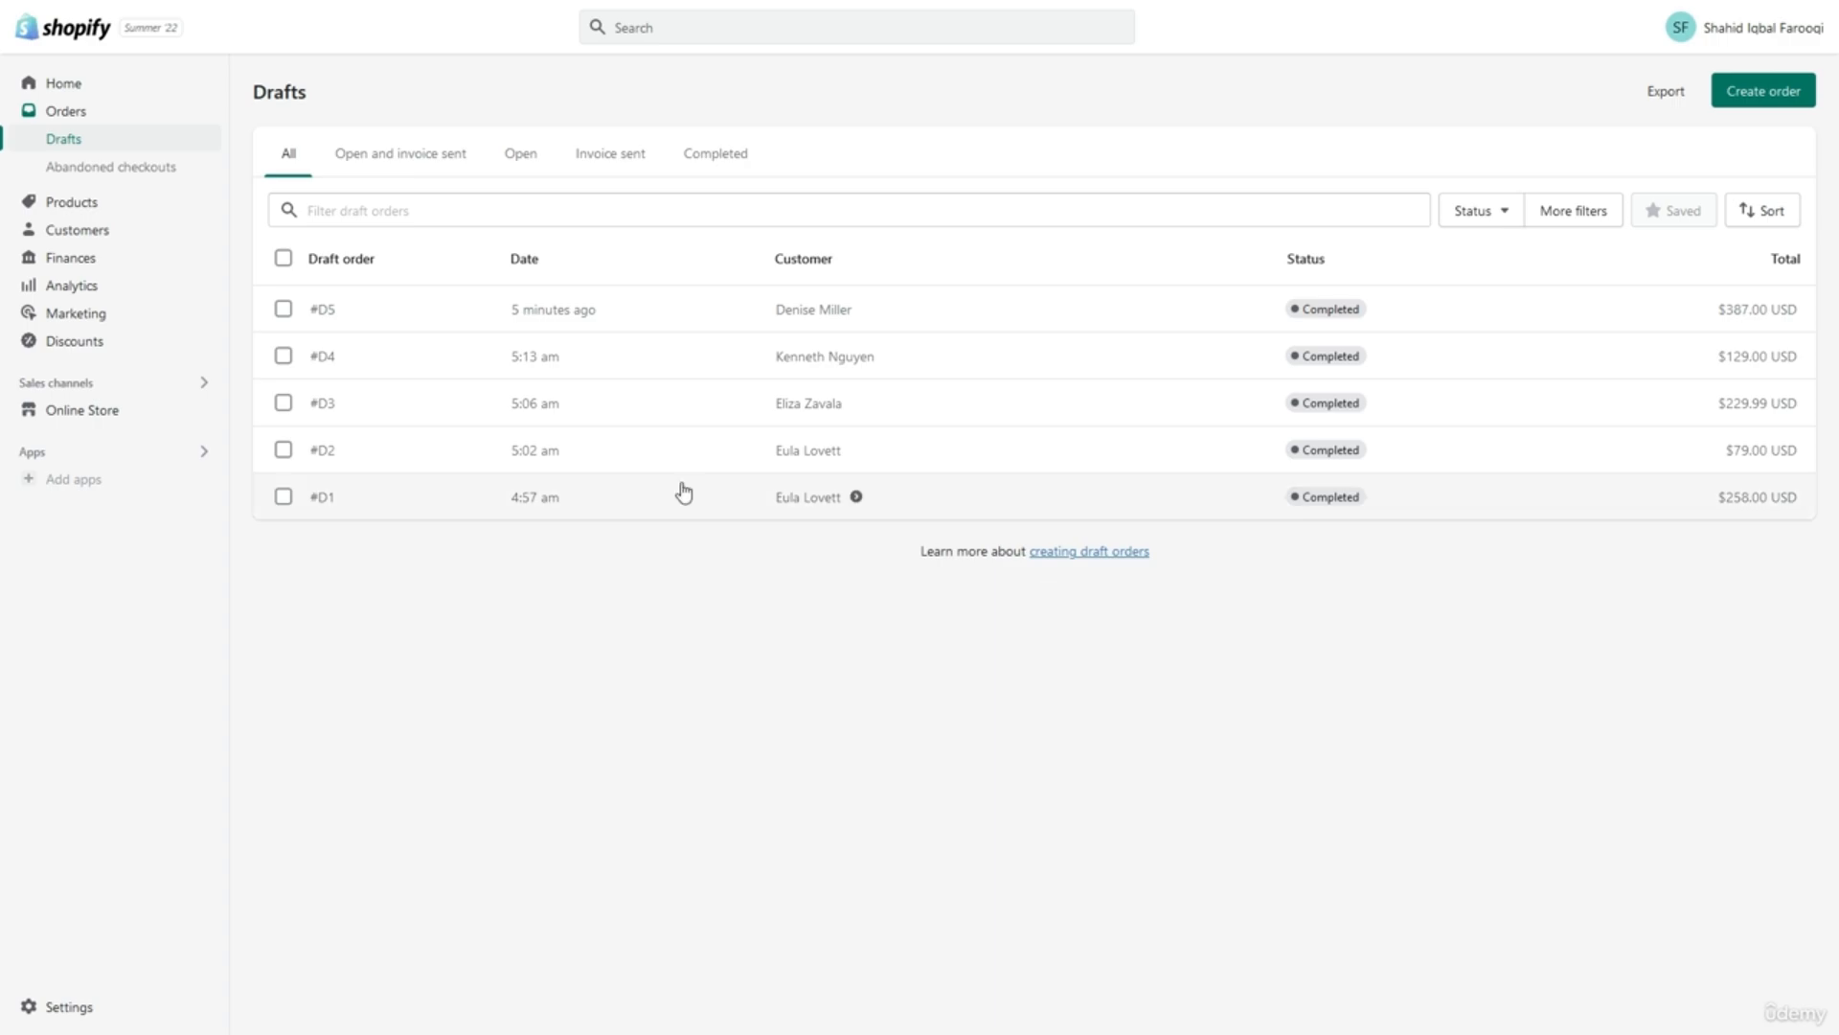
pyautogui.click(170, 176)
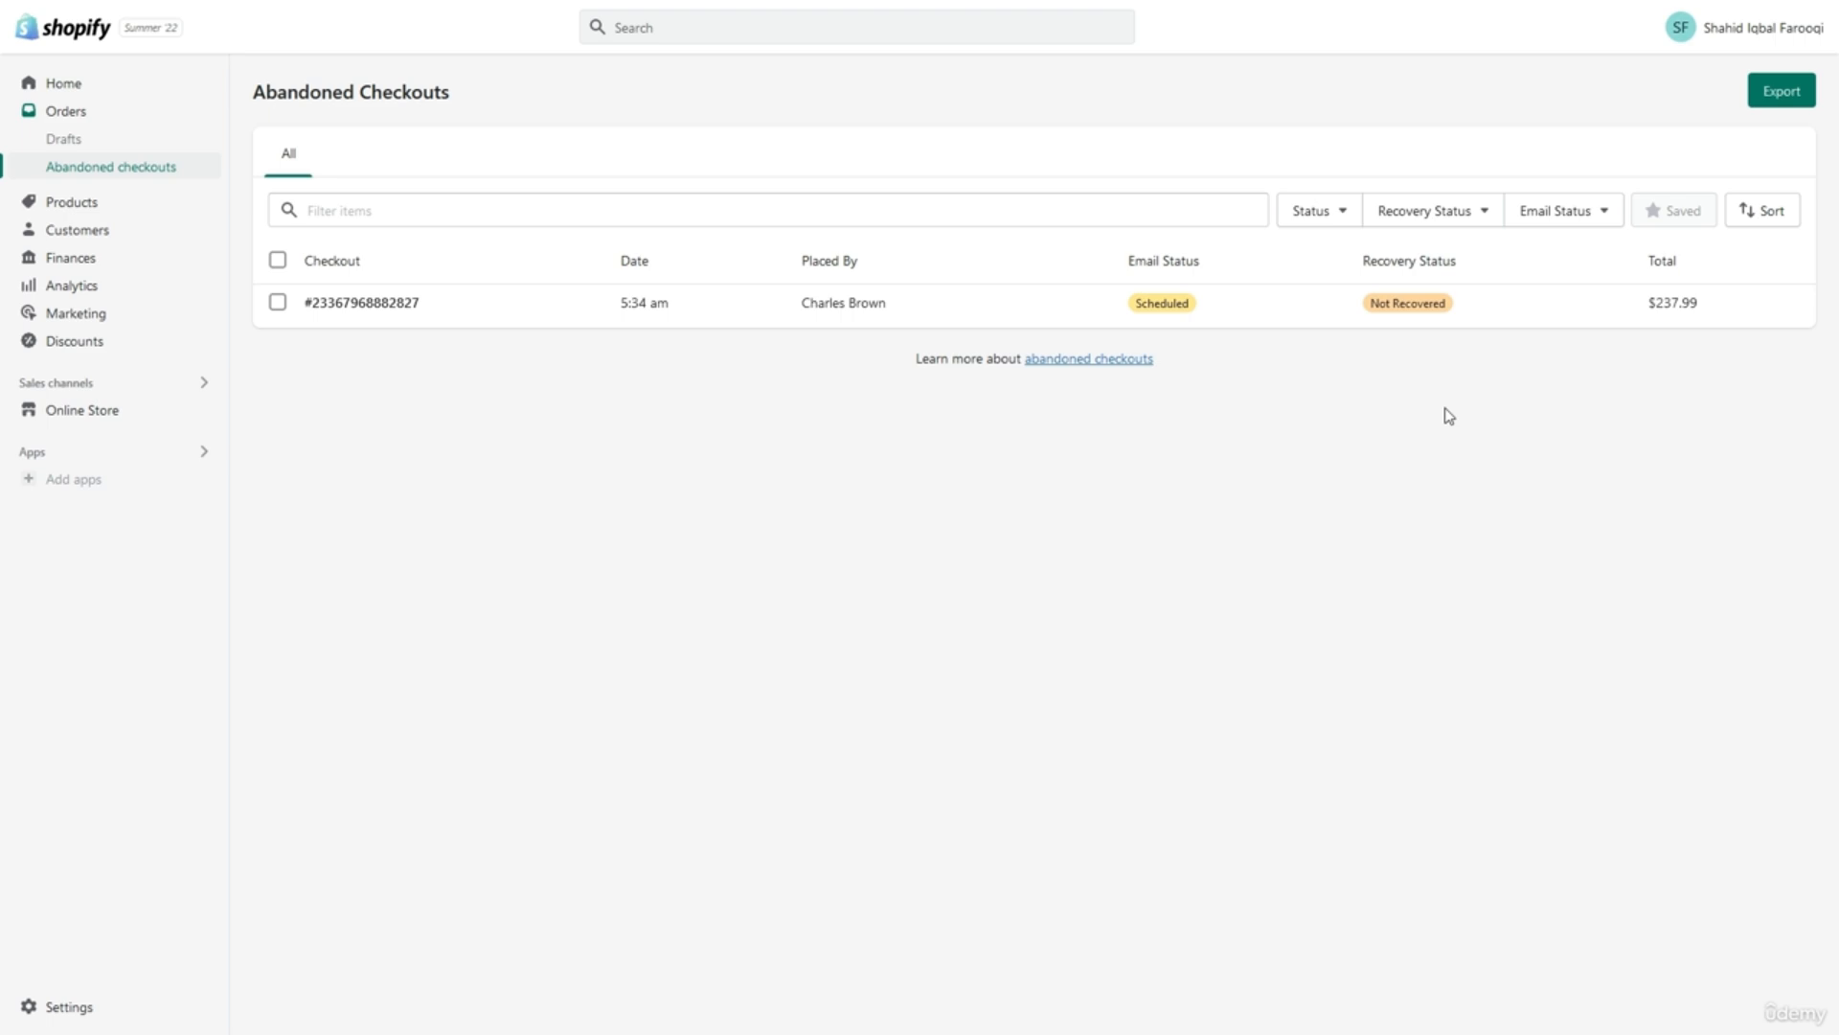
# Open an abandoned checkout to review its details.
pyautogui.click(992, 306)
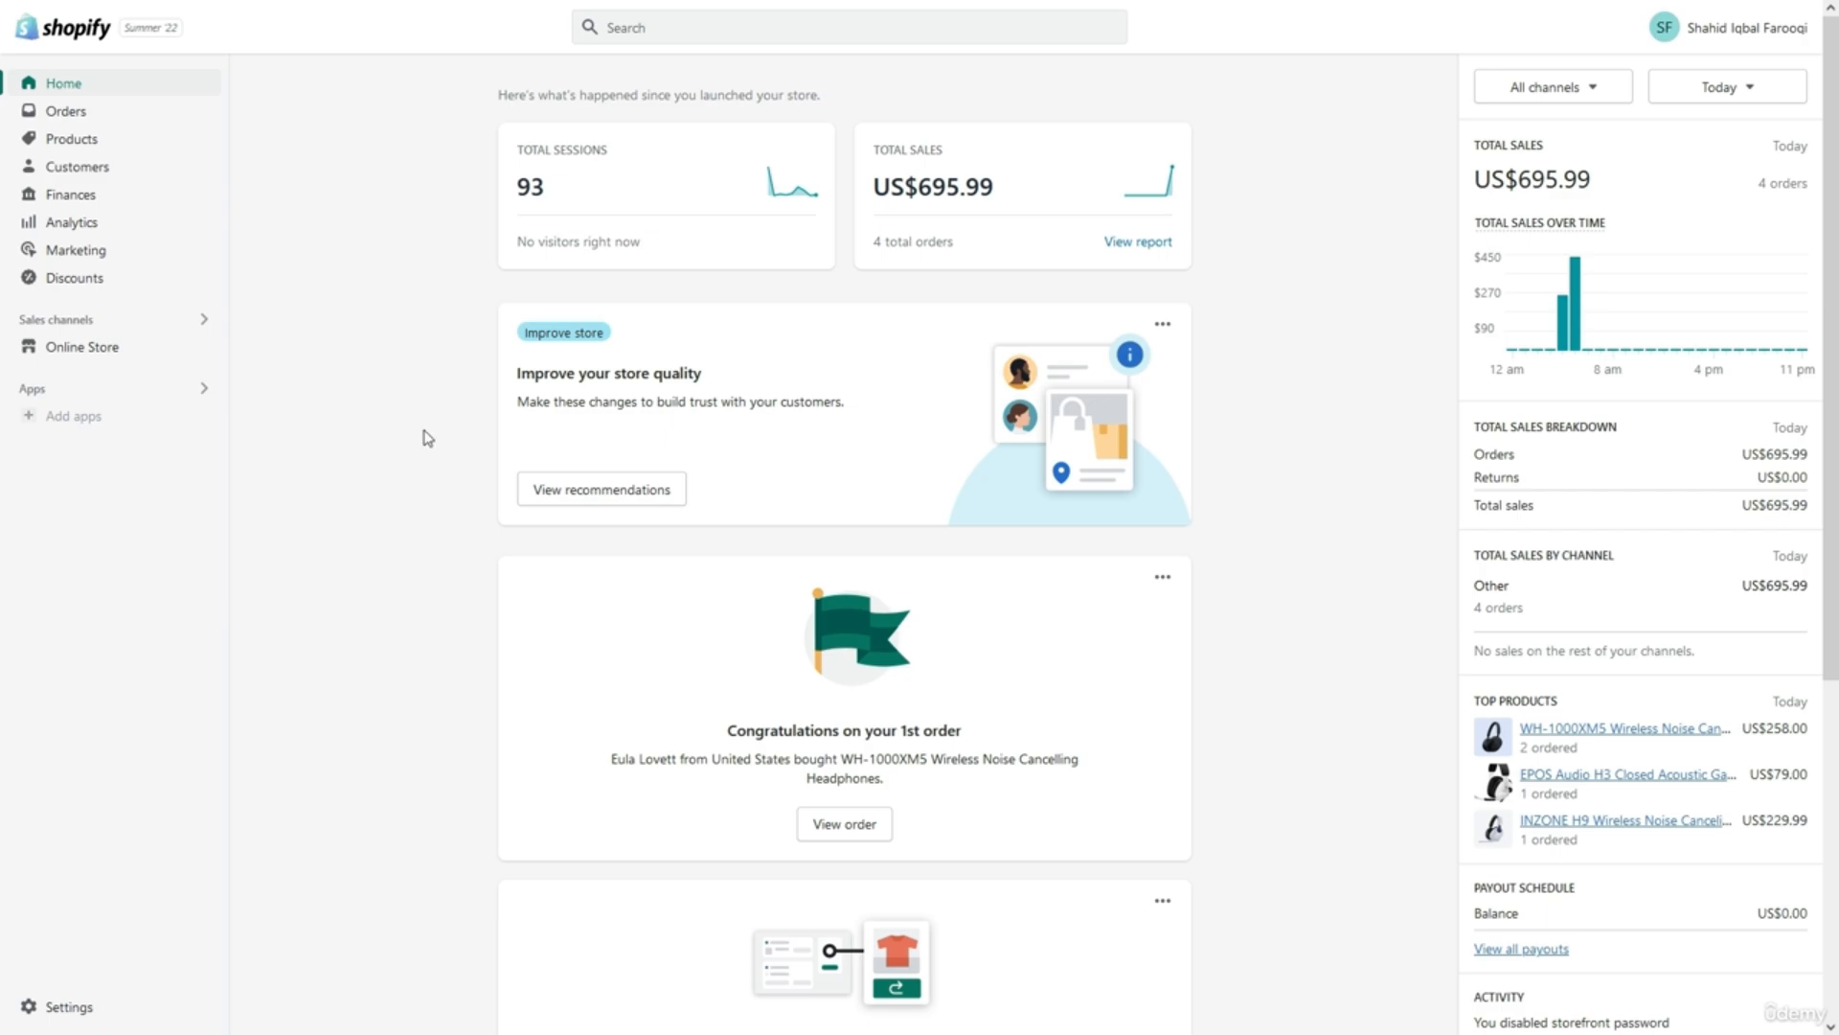
# Go to the list of 5 customers and start writing a segment filter in the query editor.
pyautogui.click(167, 185)
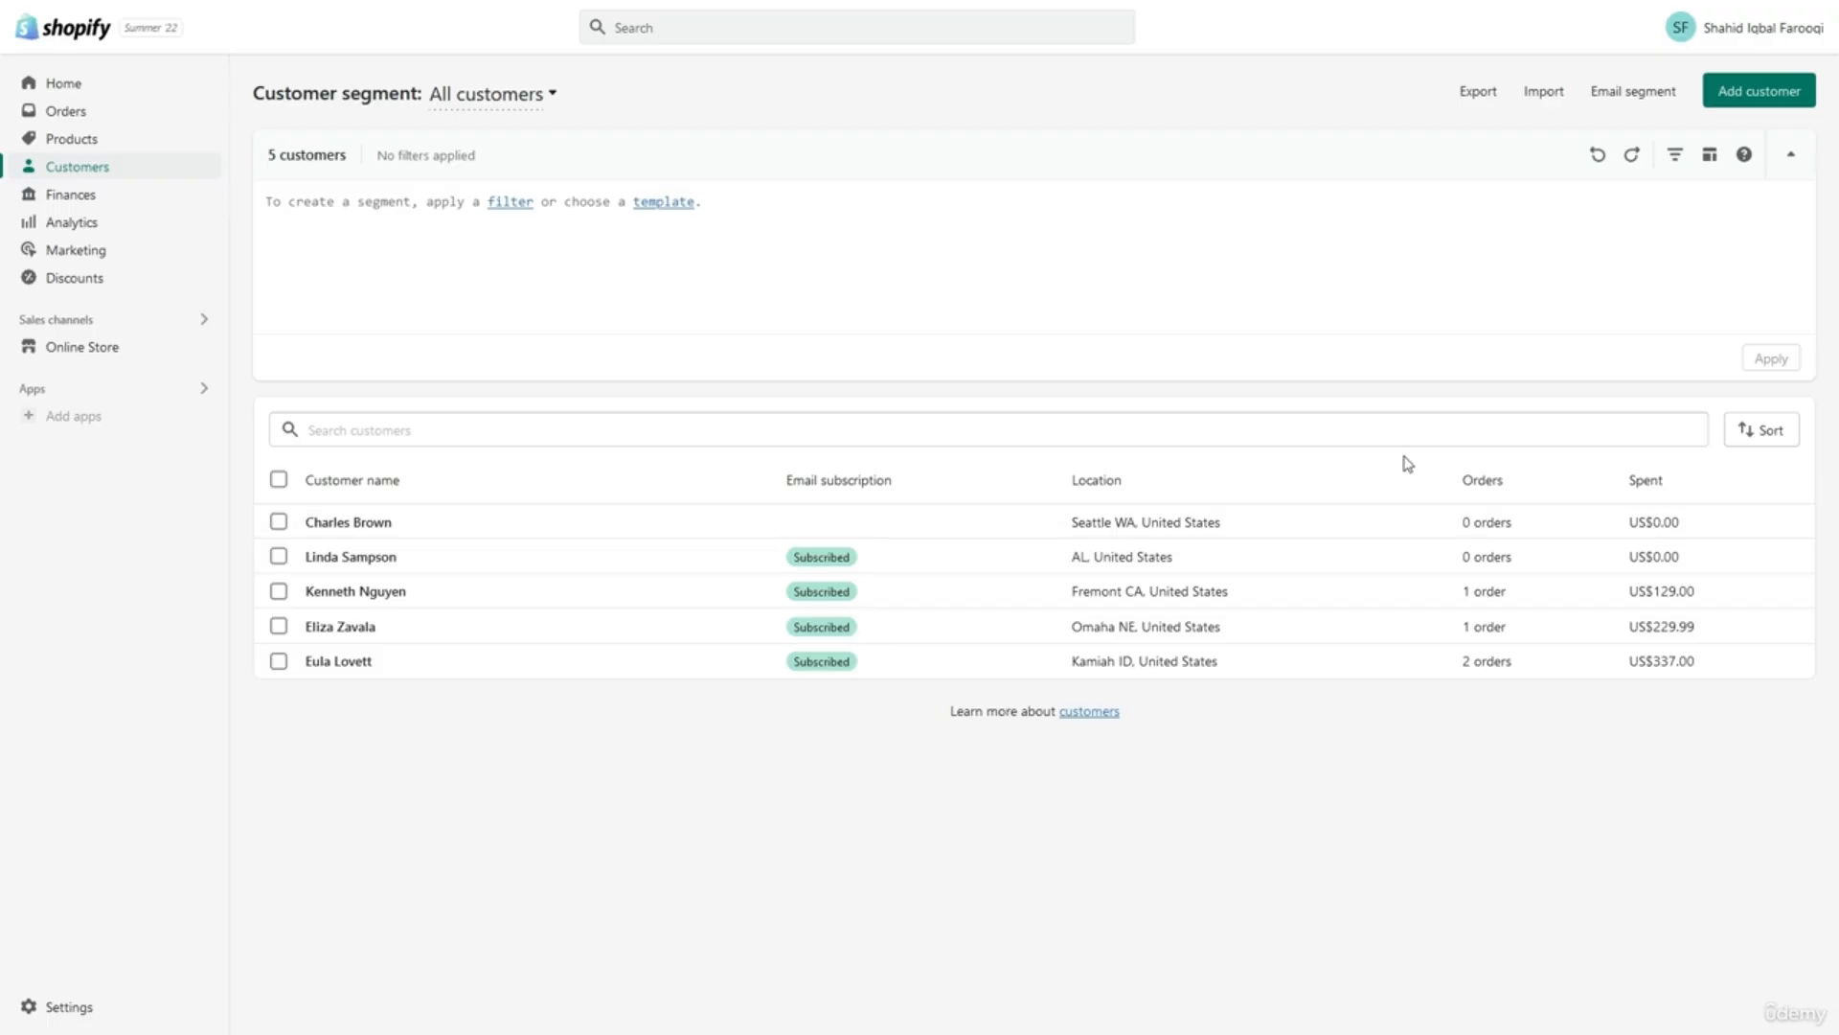
pyautogui.click(1047, 254)
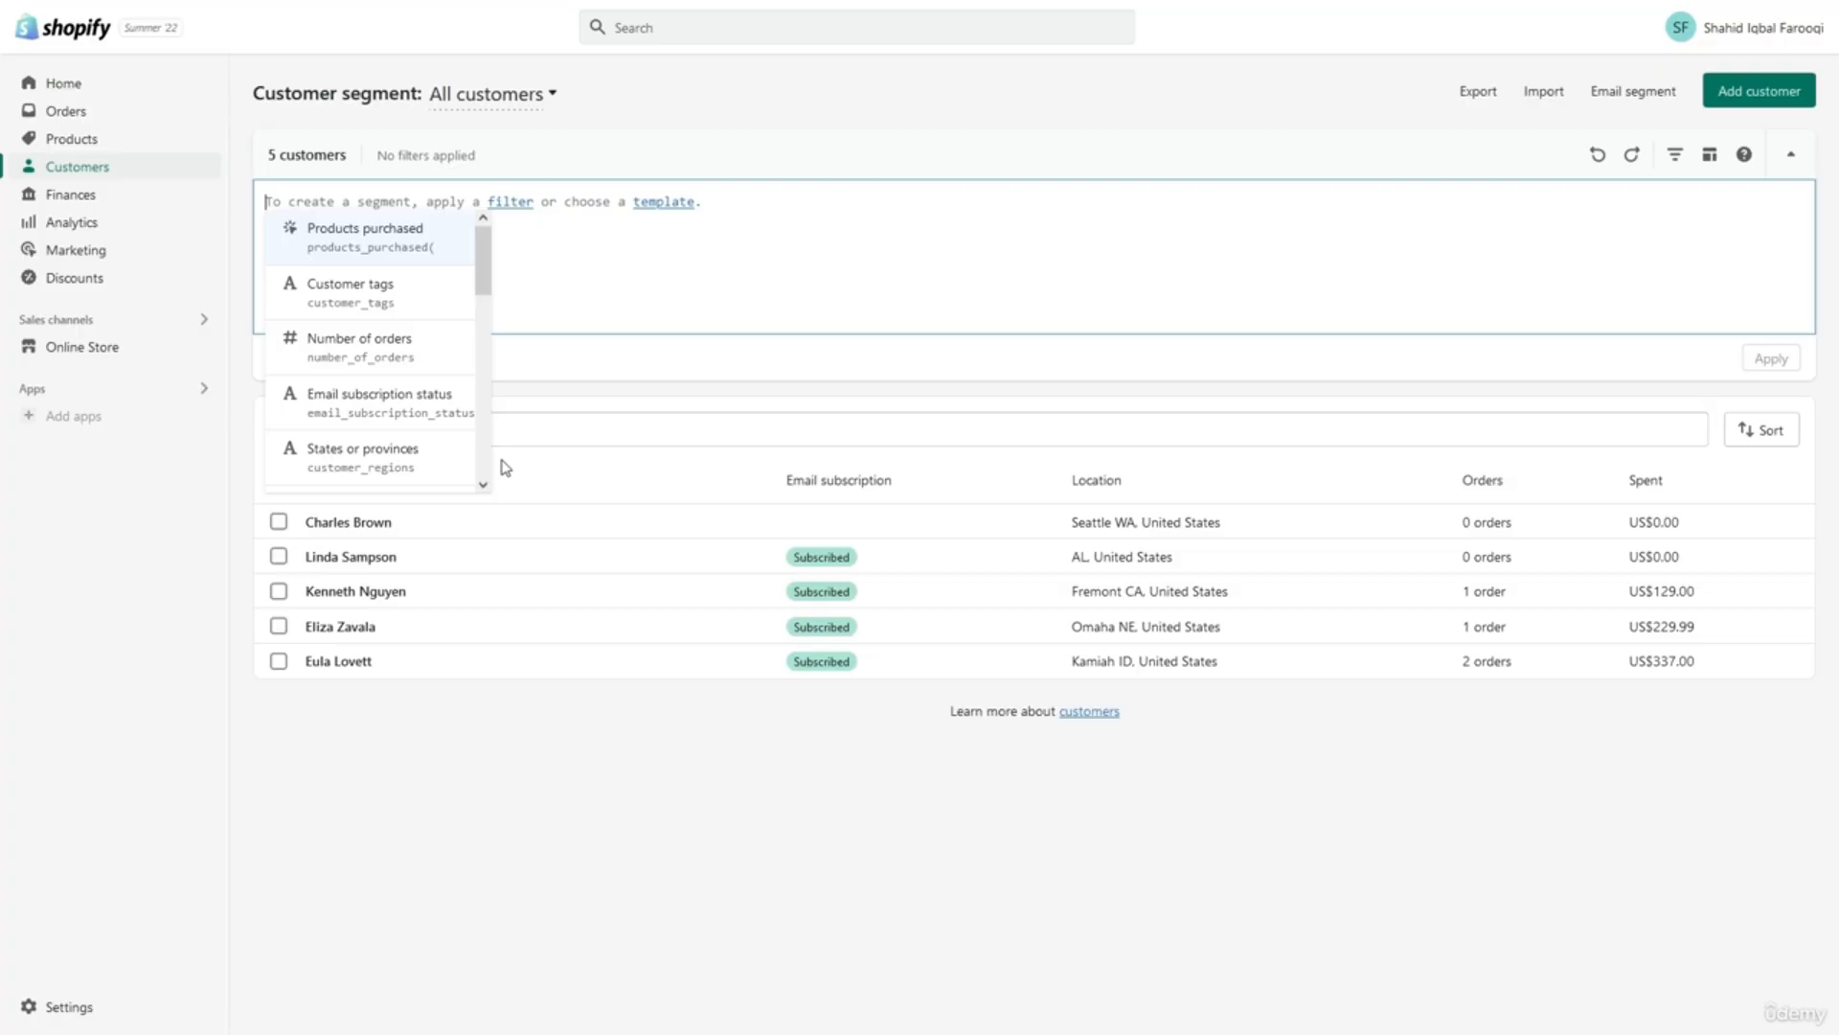
# Filter customers to email subscription status = SUBSCRIBED, then open a subscribed customer's profile.
pyautogui.click(425, 404)
pyautogui.click(523, 234)
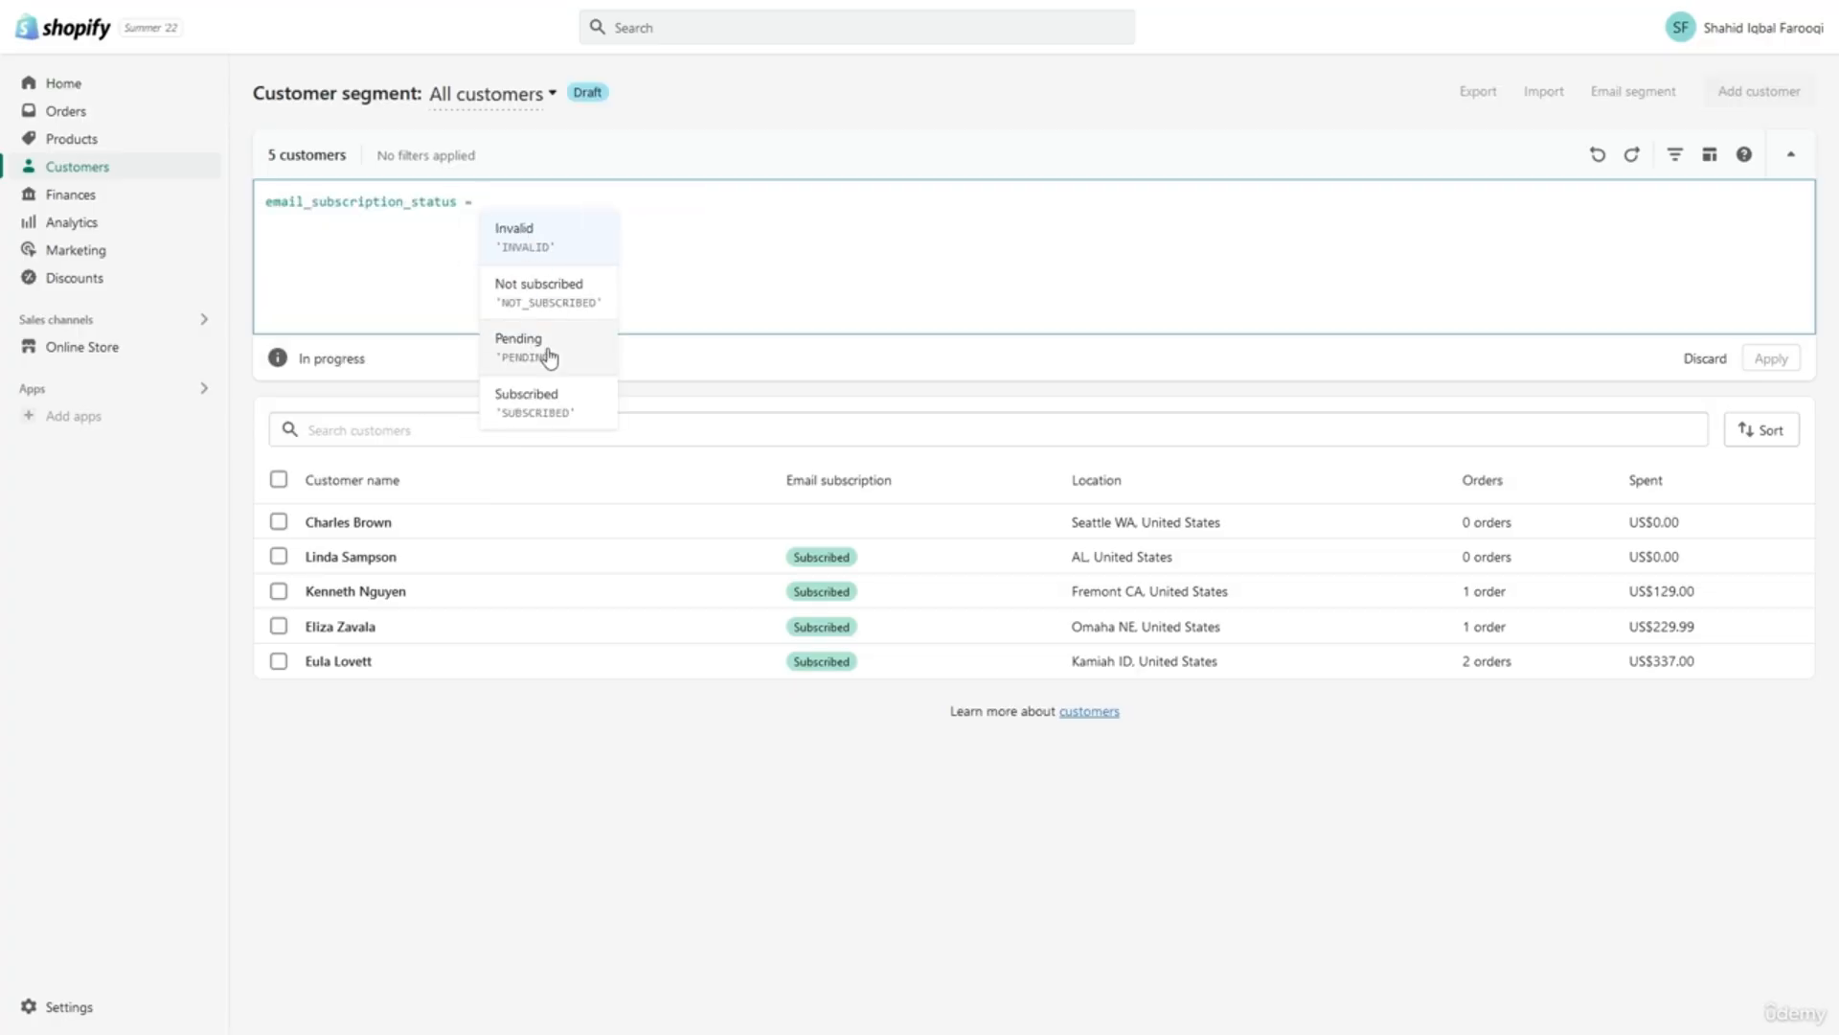
pyautogui.click(550, 407)
pyautogui.click(660, 235)
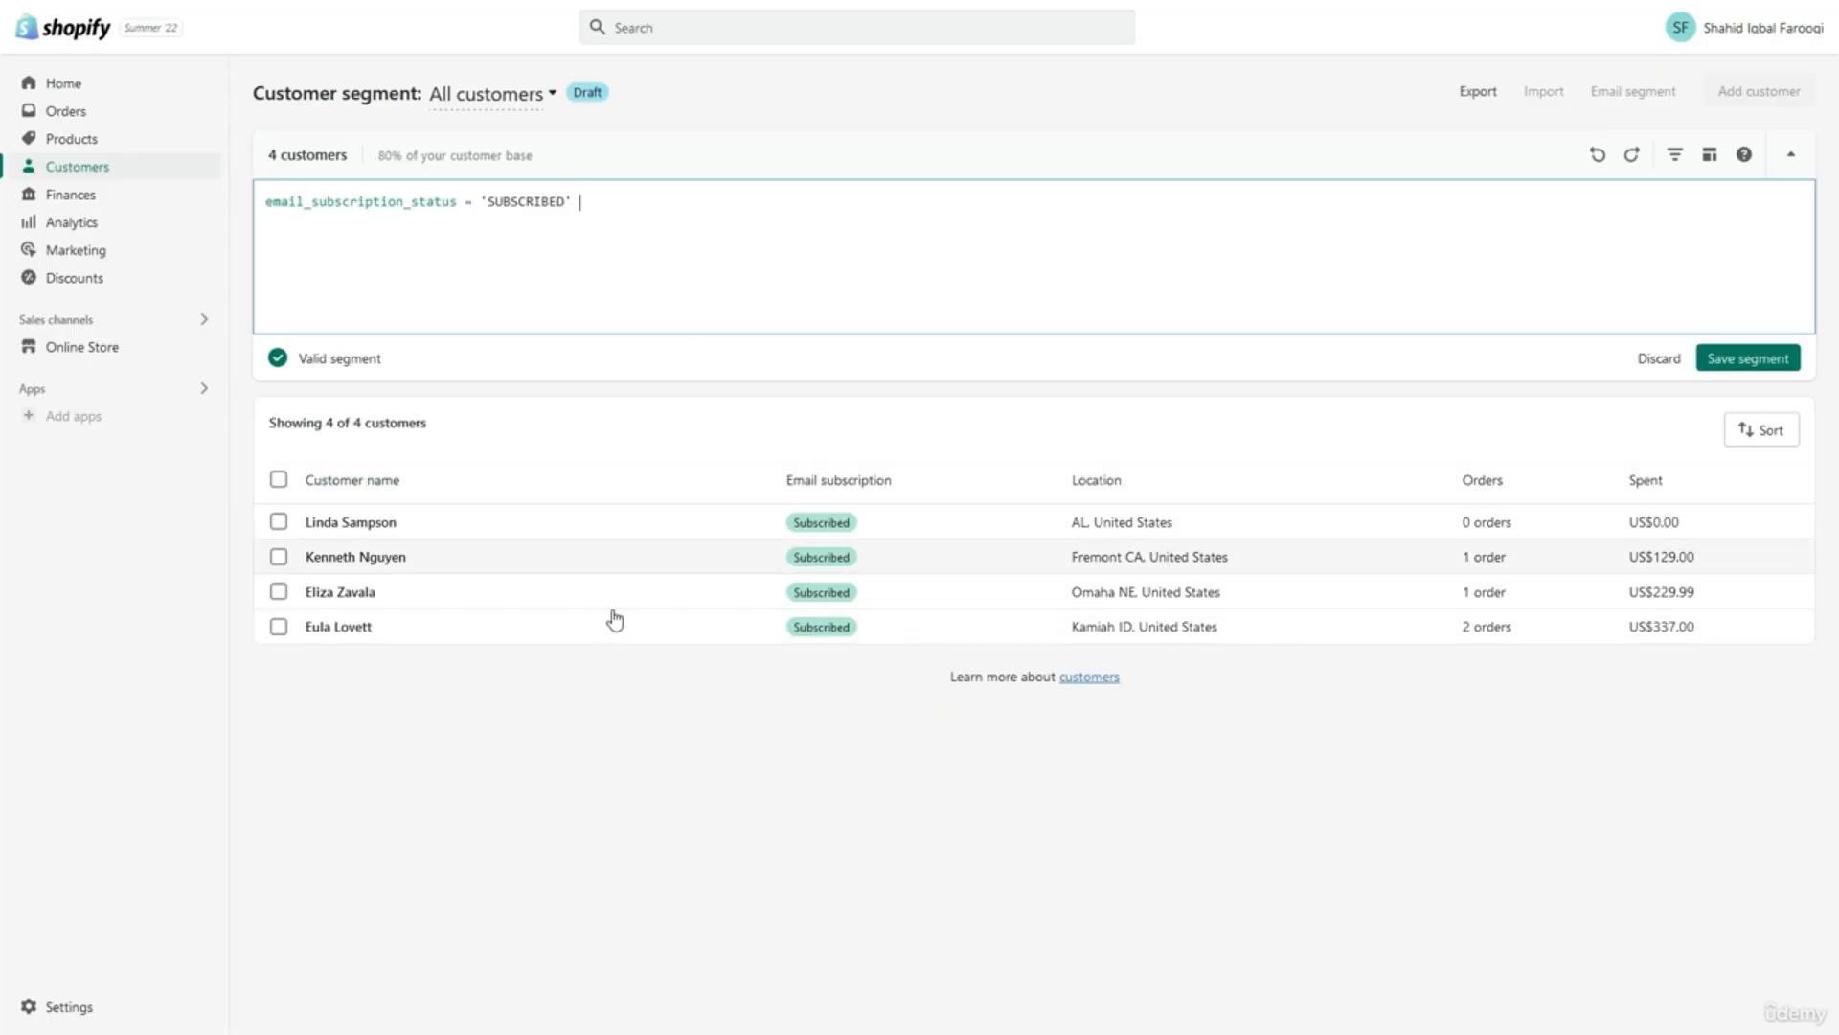
pyautogui.click(341, 628)
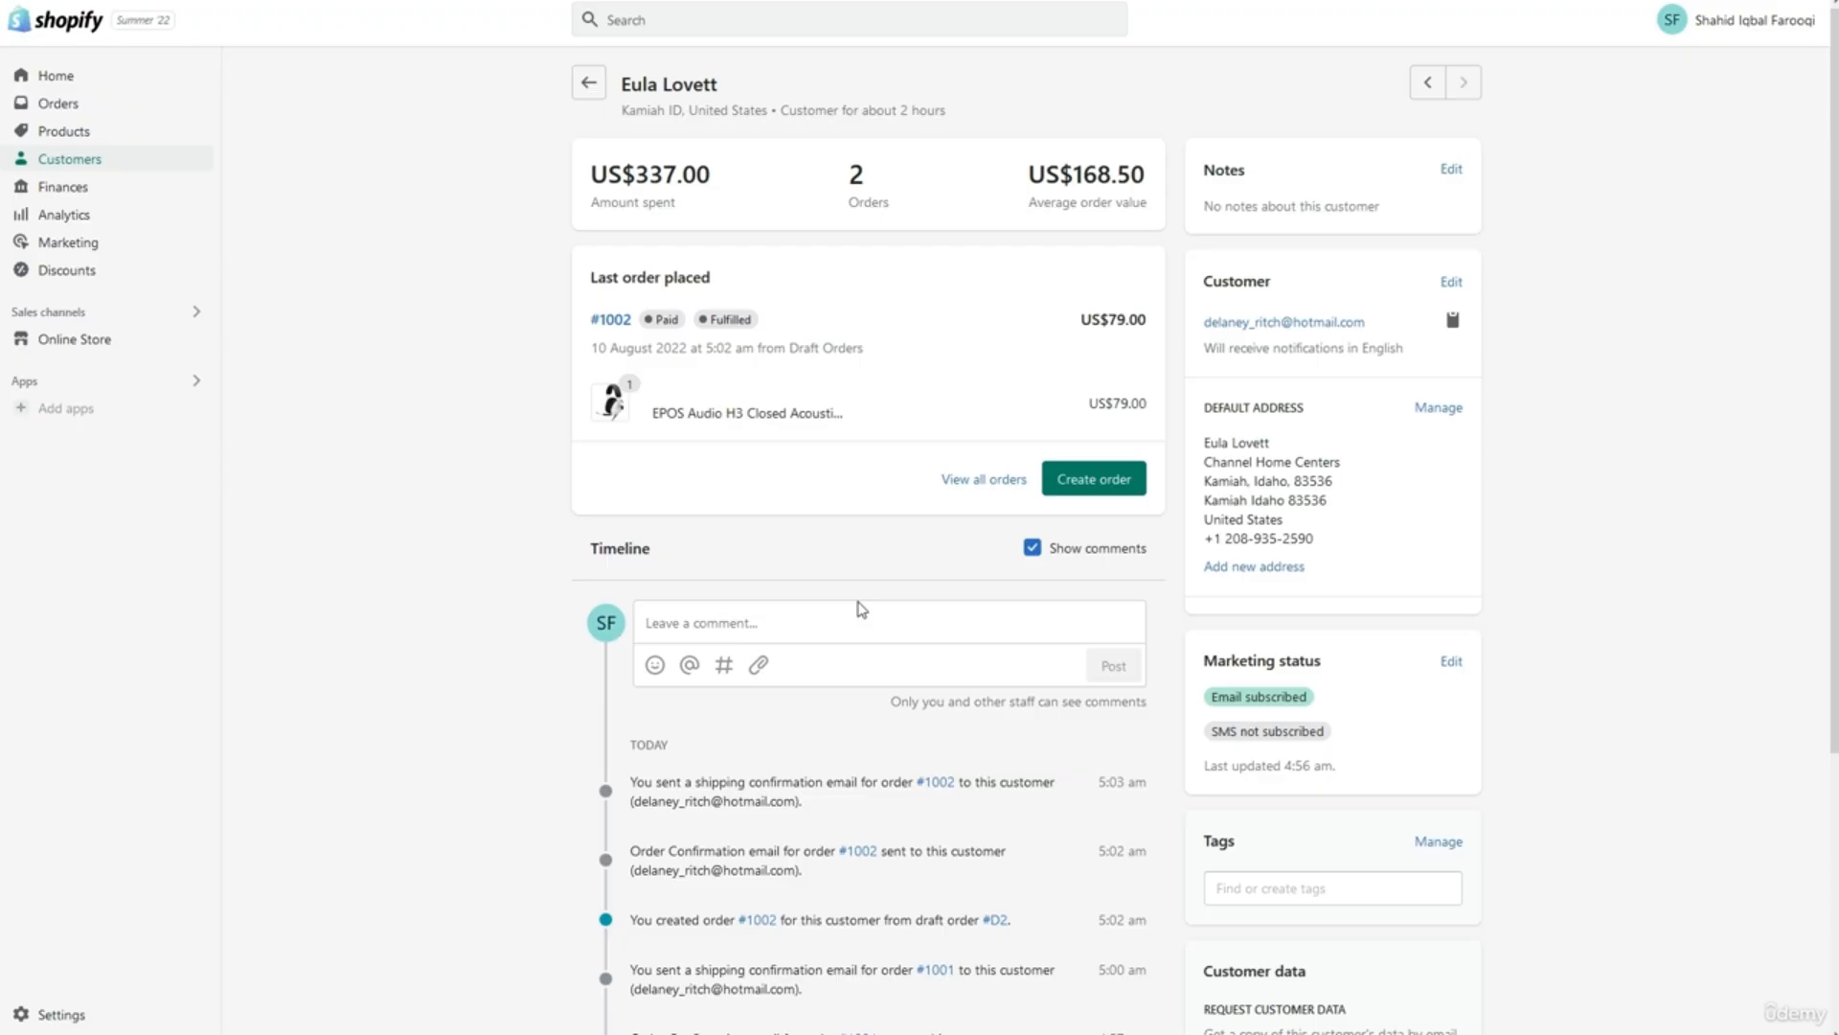
# Scroll through the subscribed customer's profile timeline.
pyautogui.scroll(-3, 862, 609)
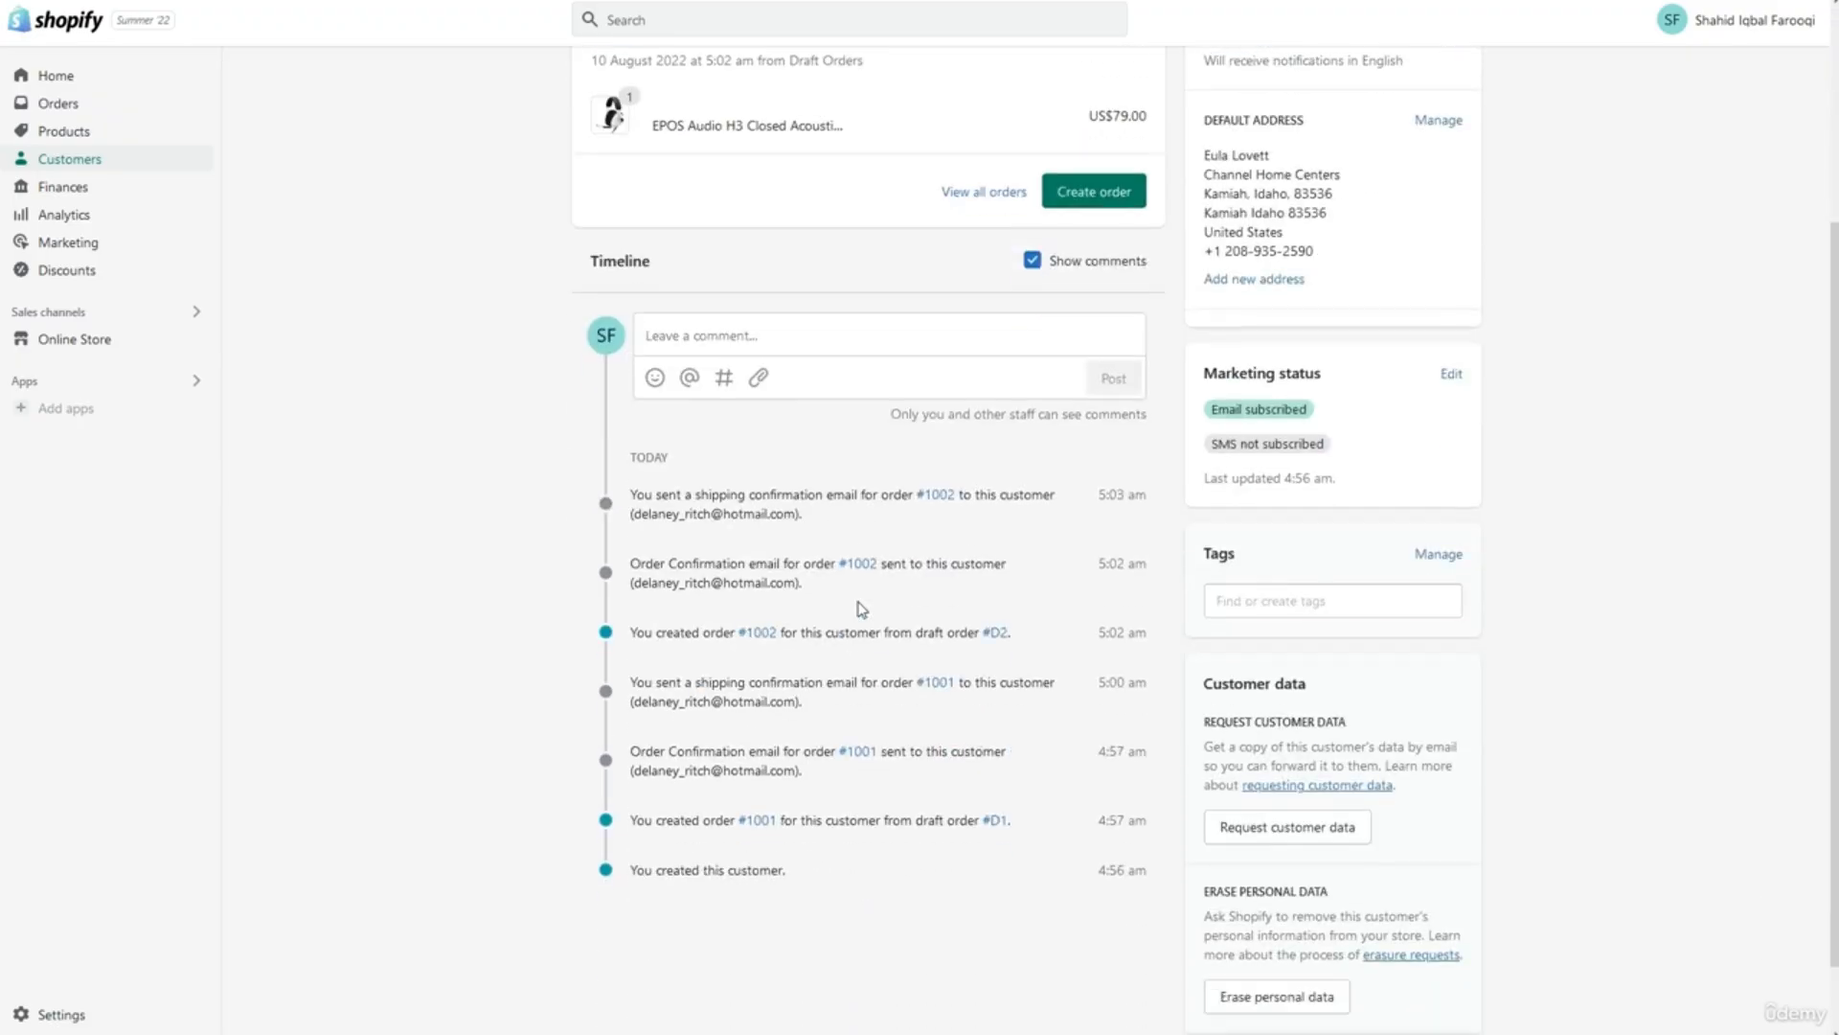
pyautogui.scroll(1, 863, 609)
pyautogui.scroll(1, 862, 610)
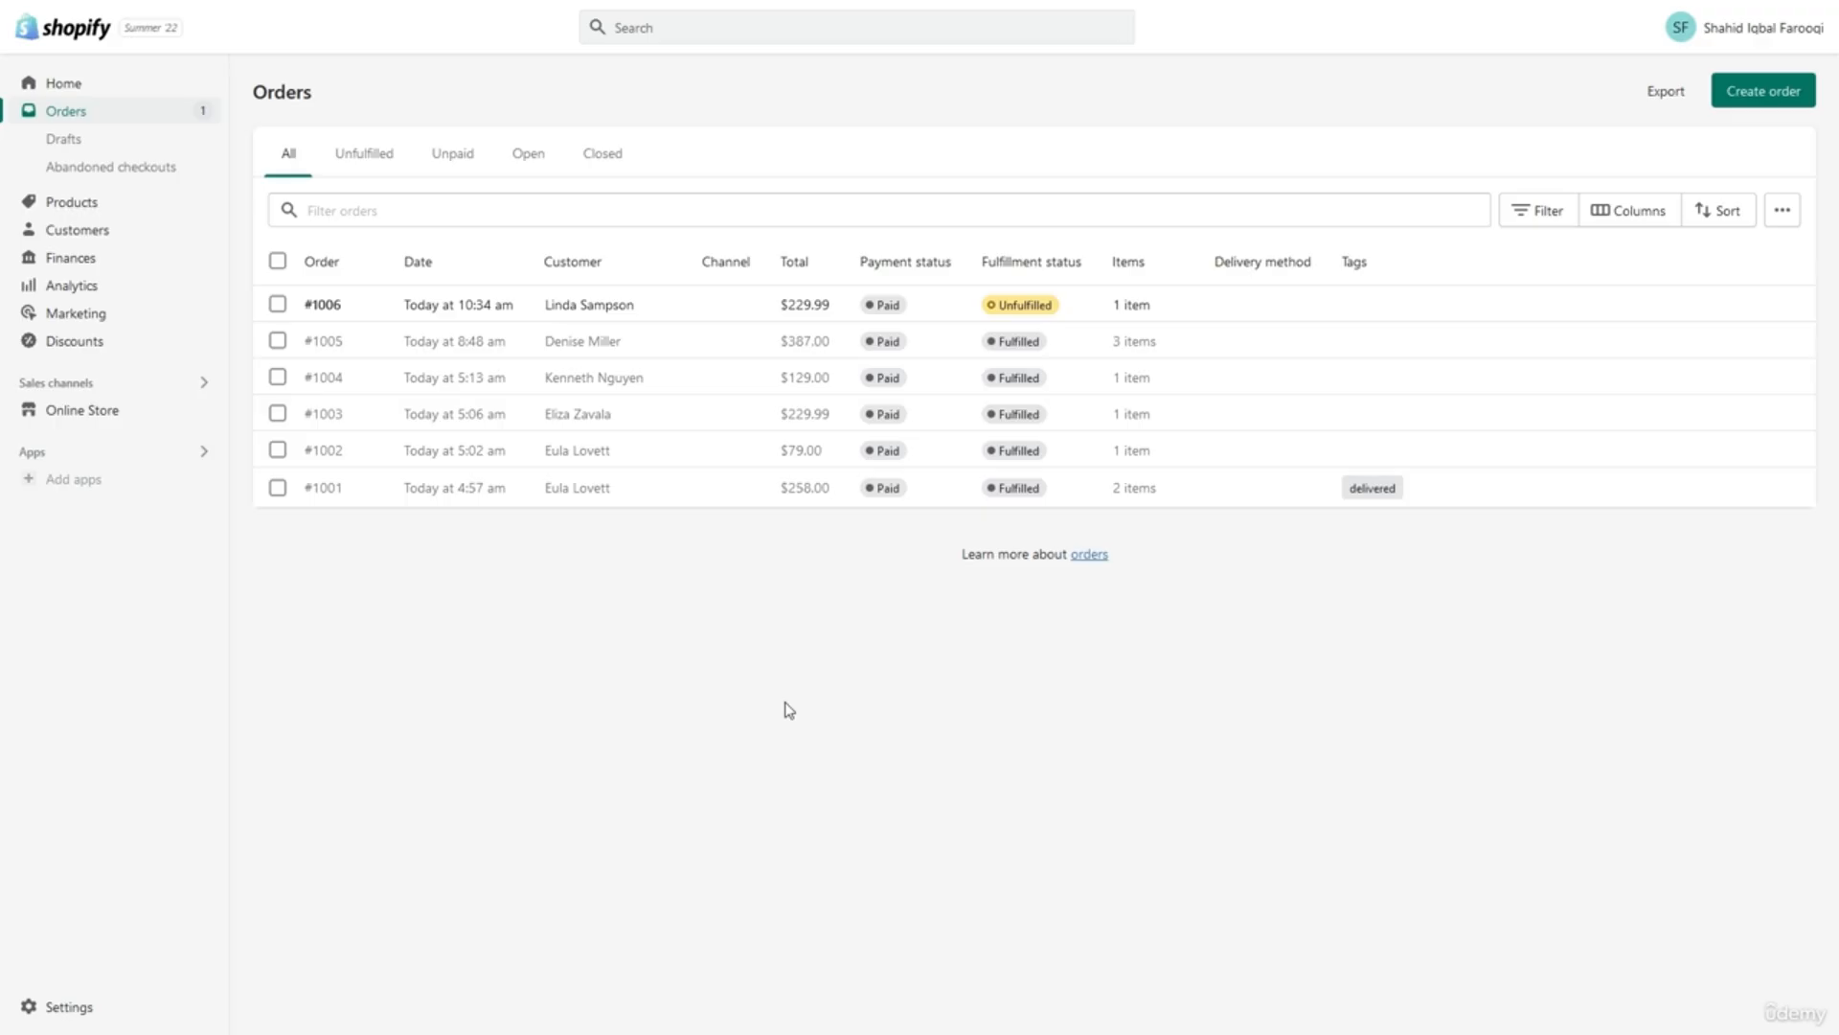
# Open order #1006 and start fulfilling its INZONE H9 headset.
pyautogui.click(687, 309)
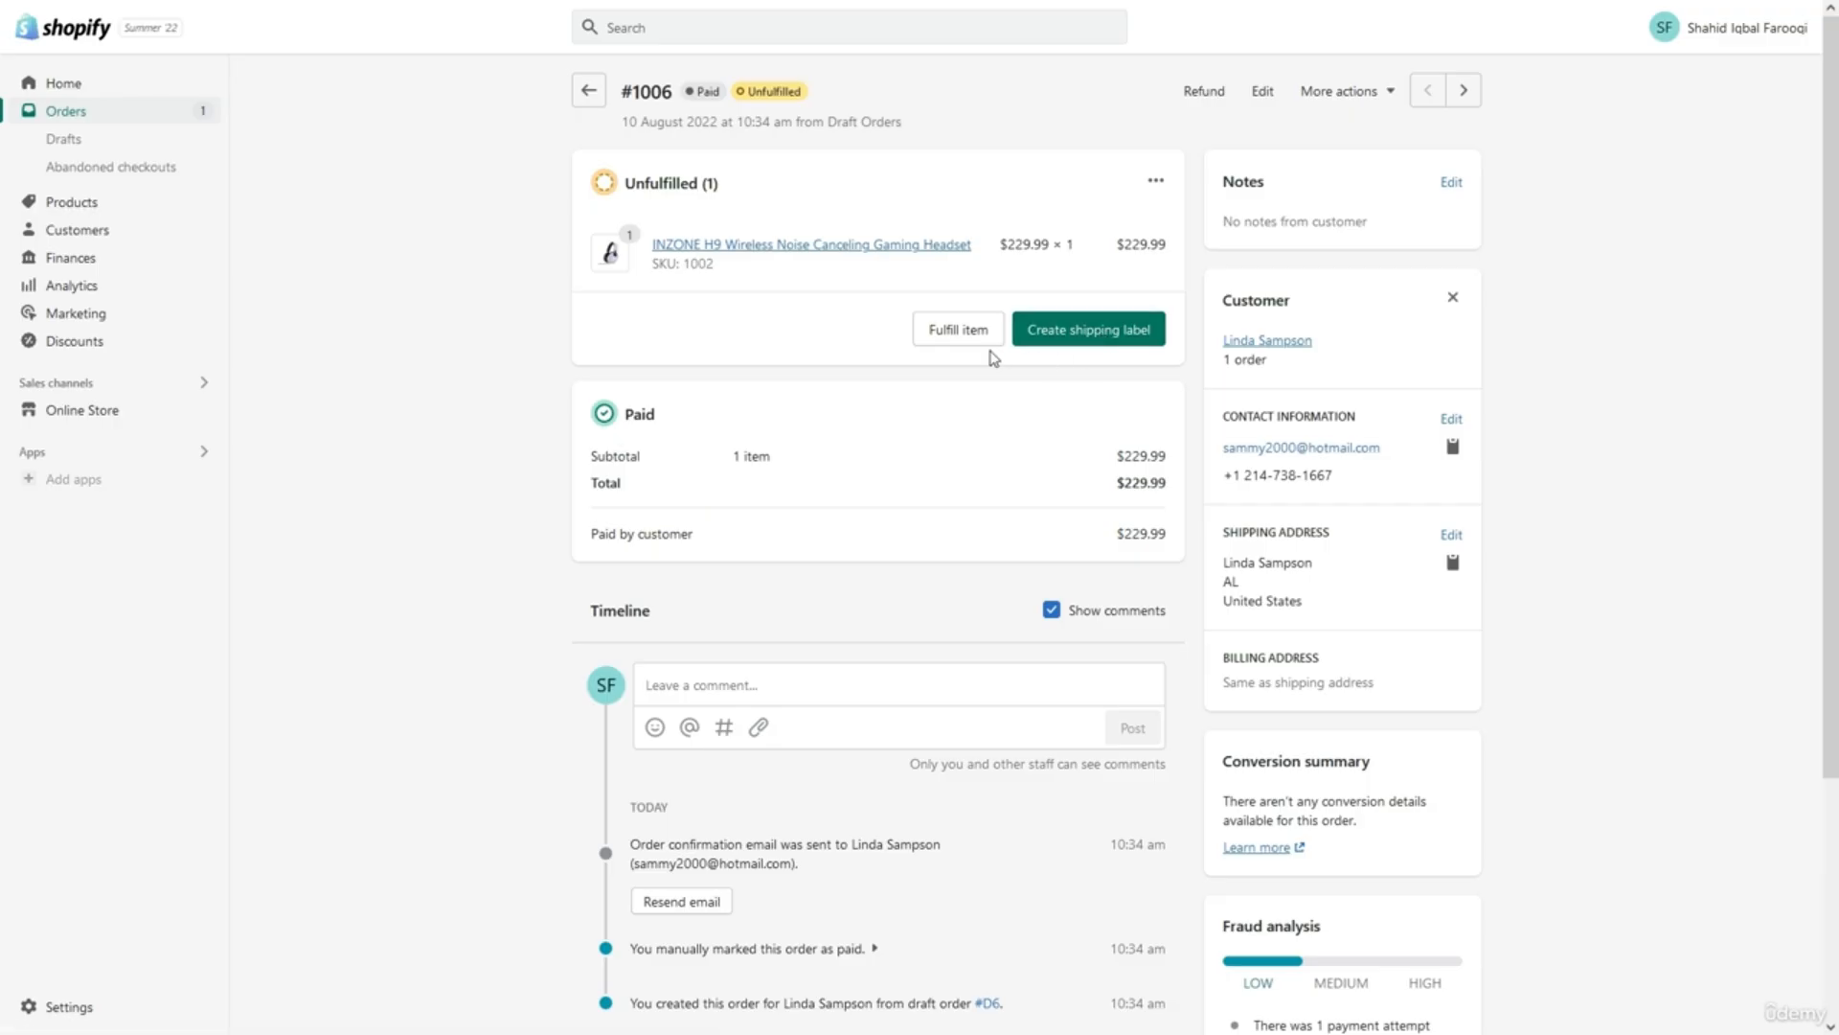
pyautogui.click(958, 335)
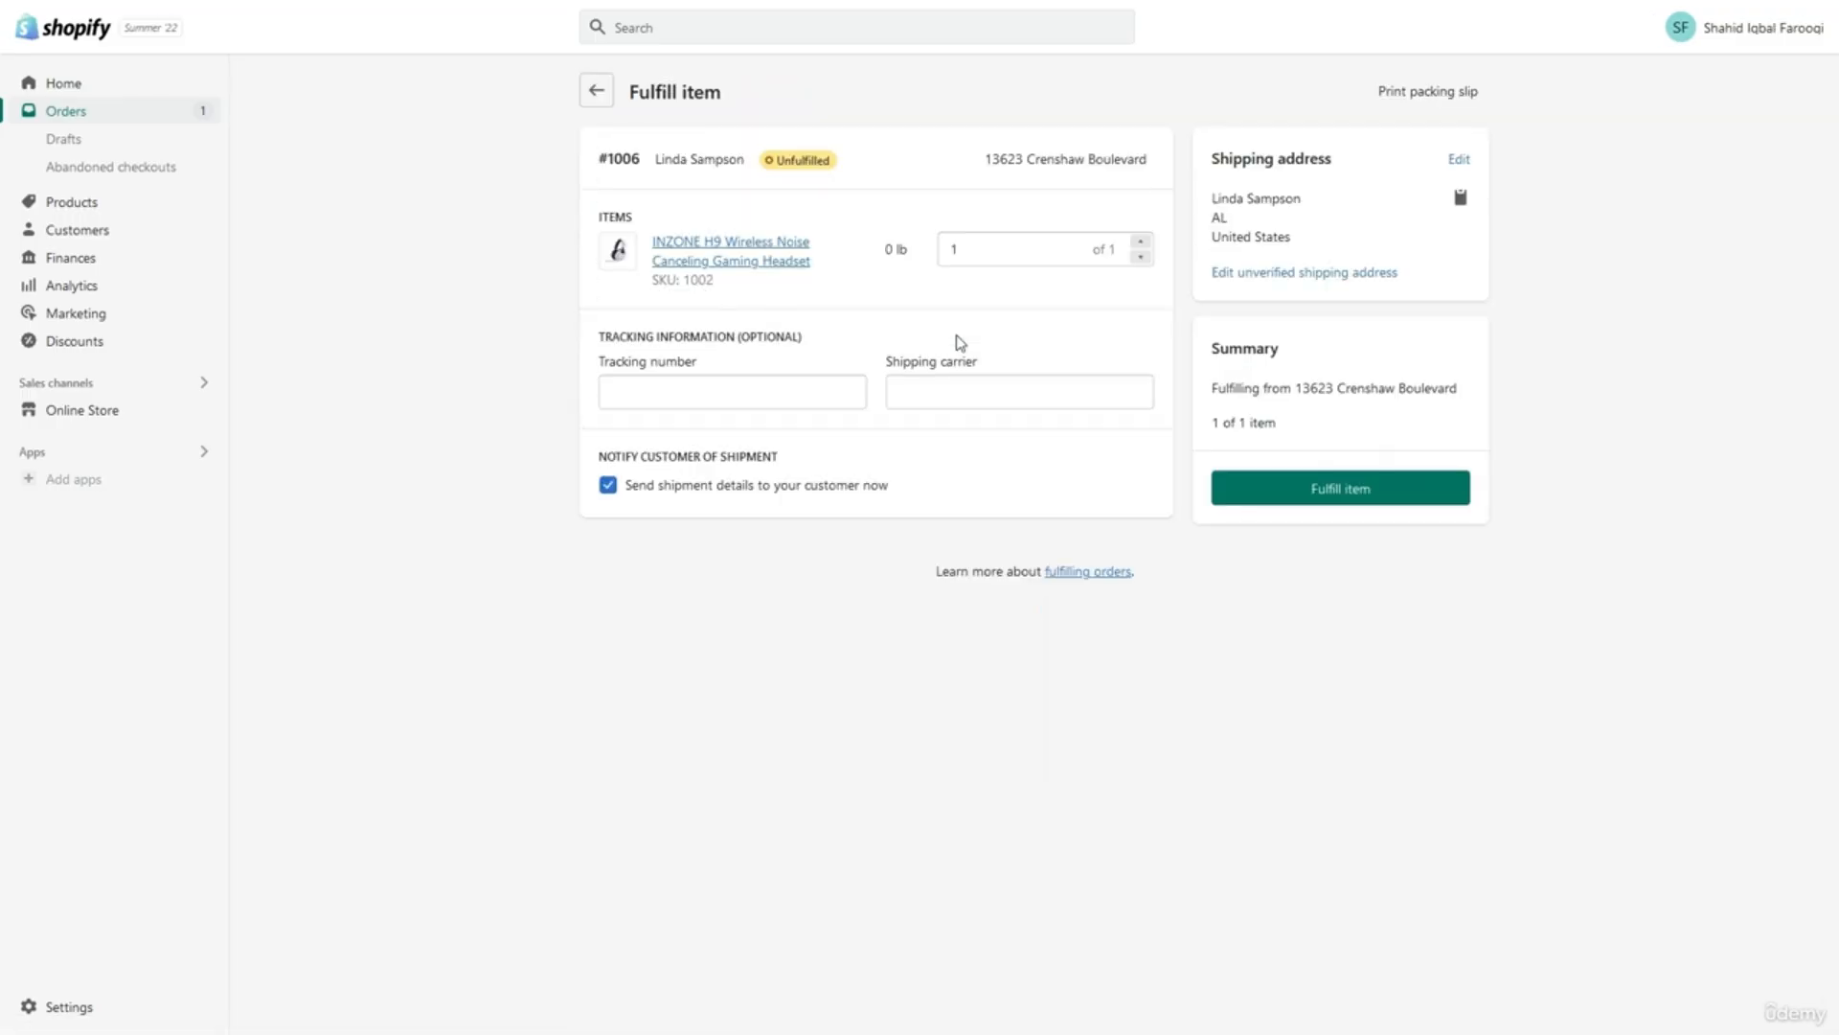
# Check the tracking number and shipping carrier fields without choosing a carrier, leaving #1006 unfulfilled.
pyautogui.click(774, 398)
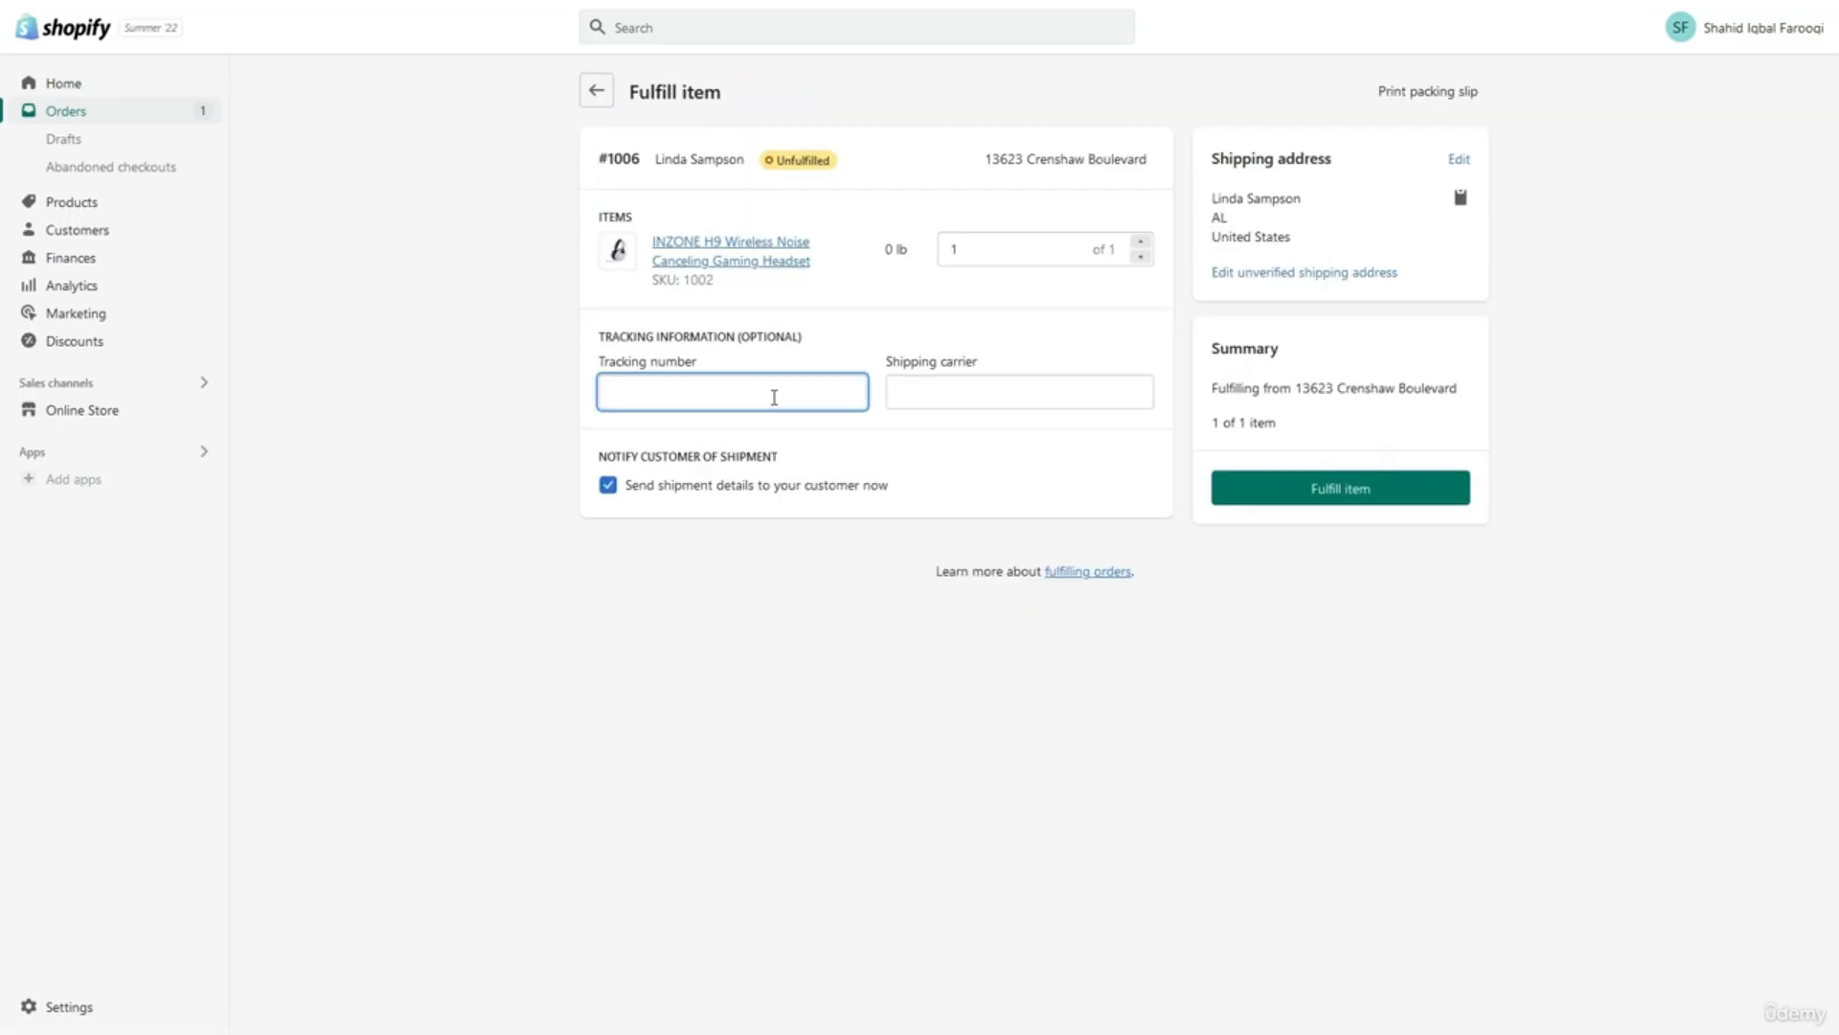
pyautogui.click(928, 400)
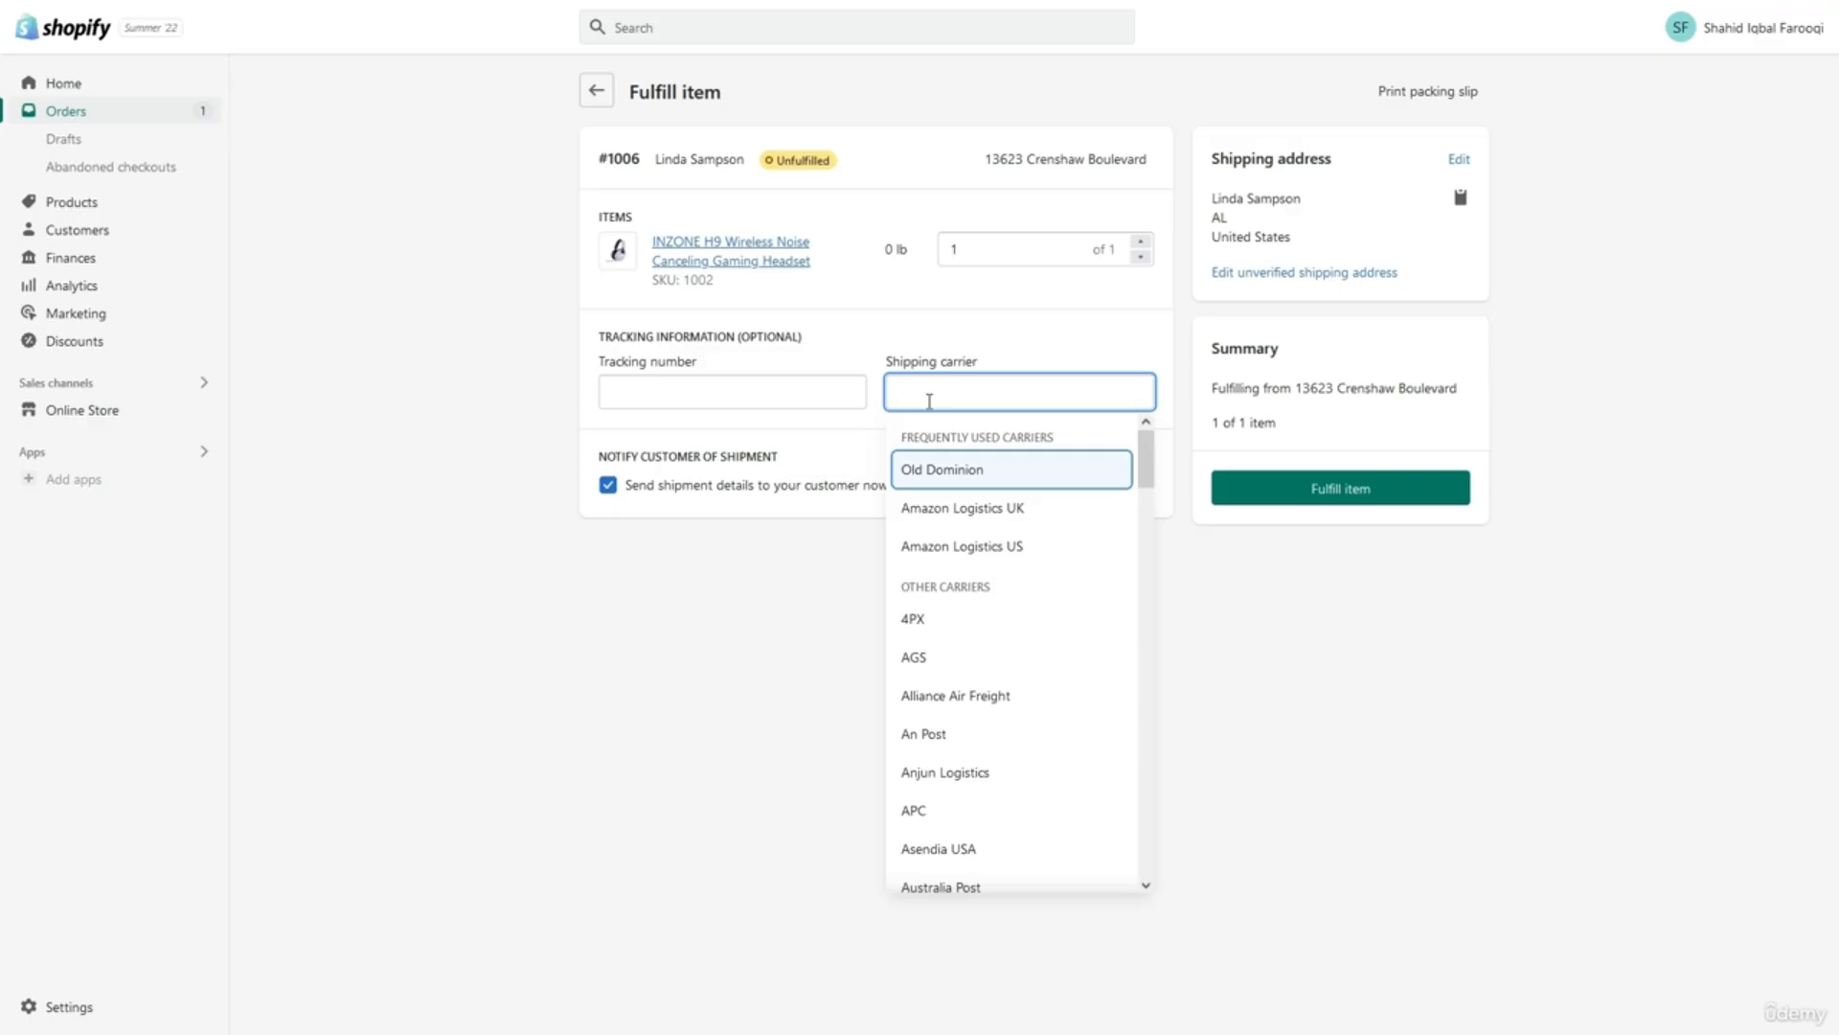
pyautogui.click(680, 527)
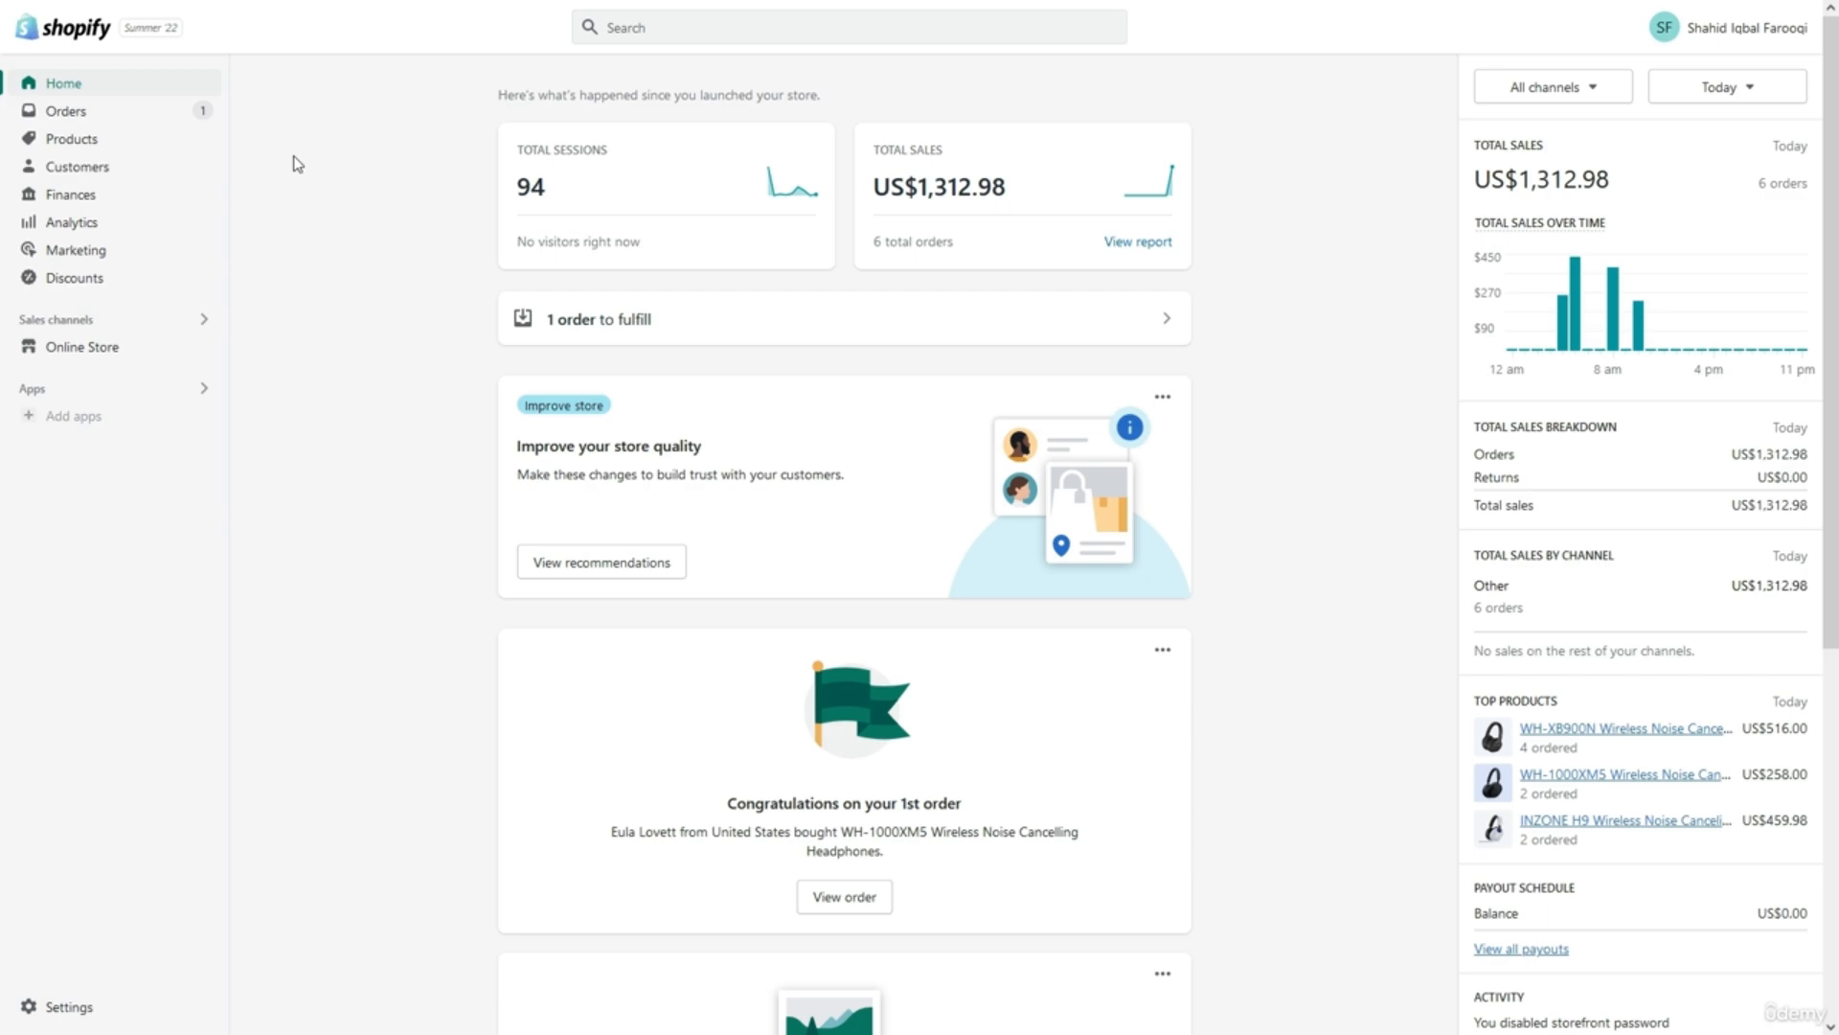
# Find order #1004 in the orders list and start a refund for it.
pyautogui.click(124, 115)
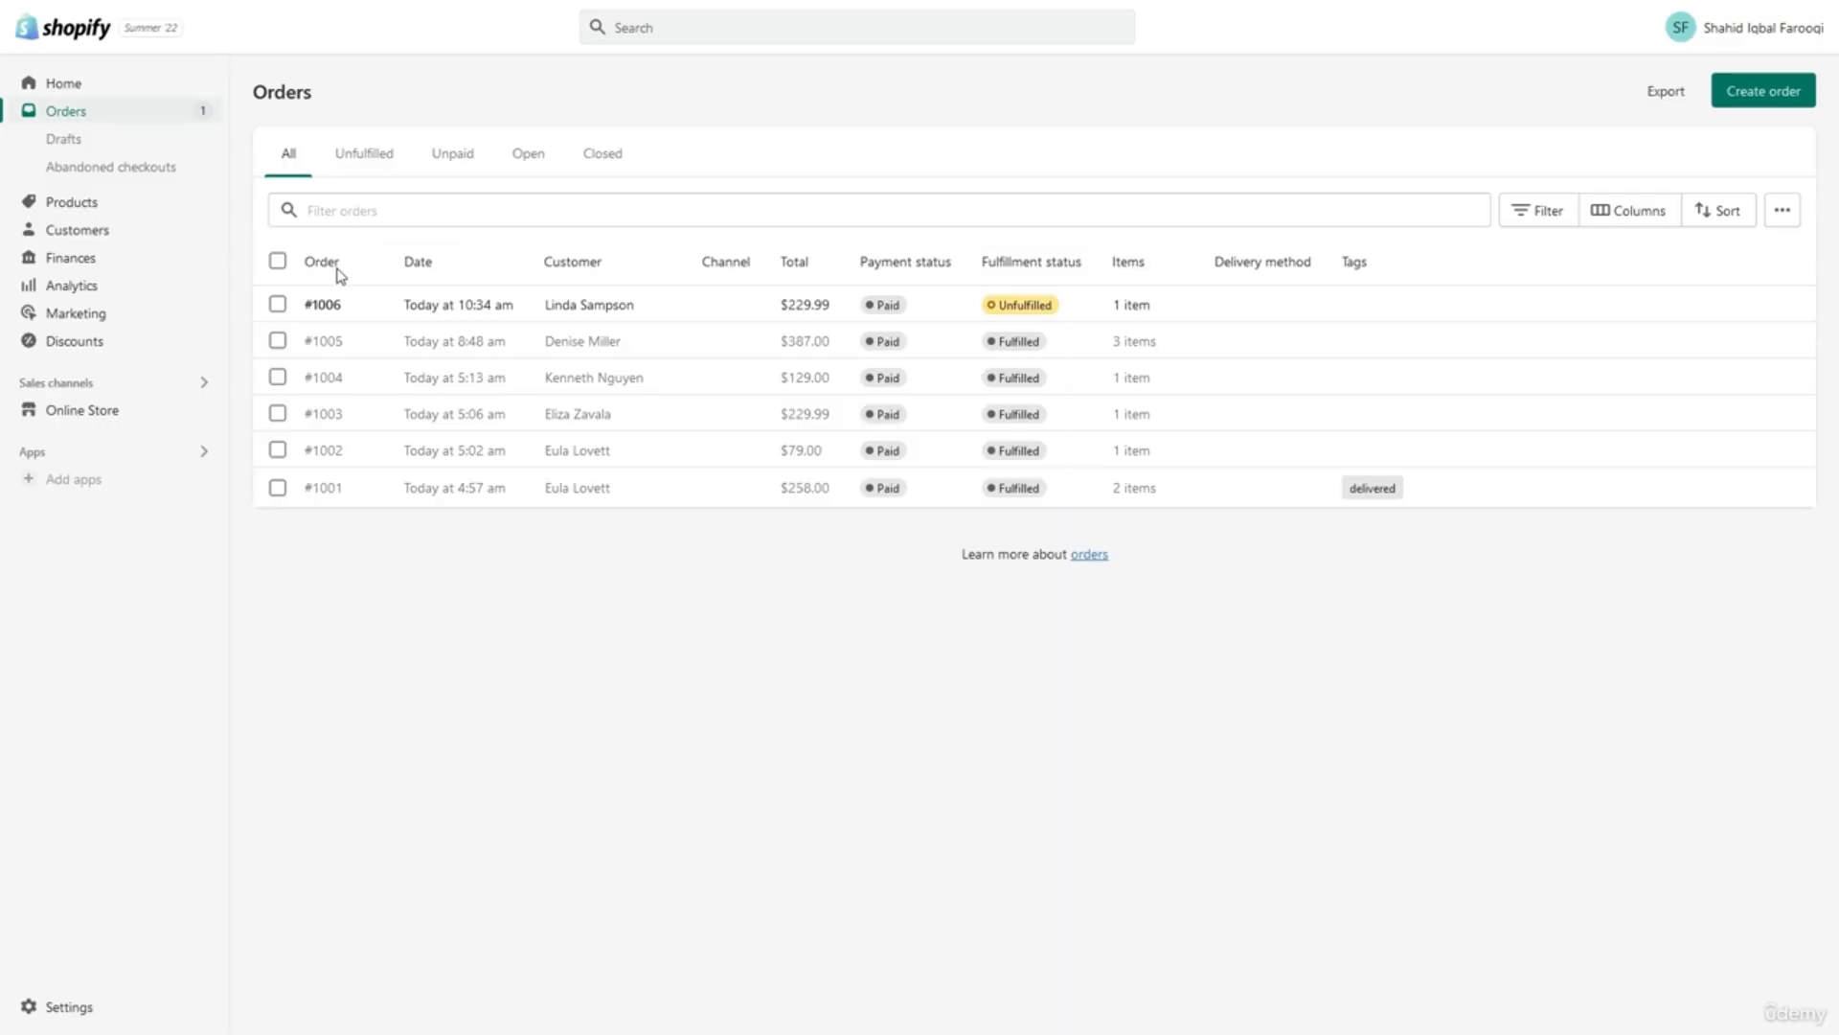
pyautogui.click(419, 207)
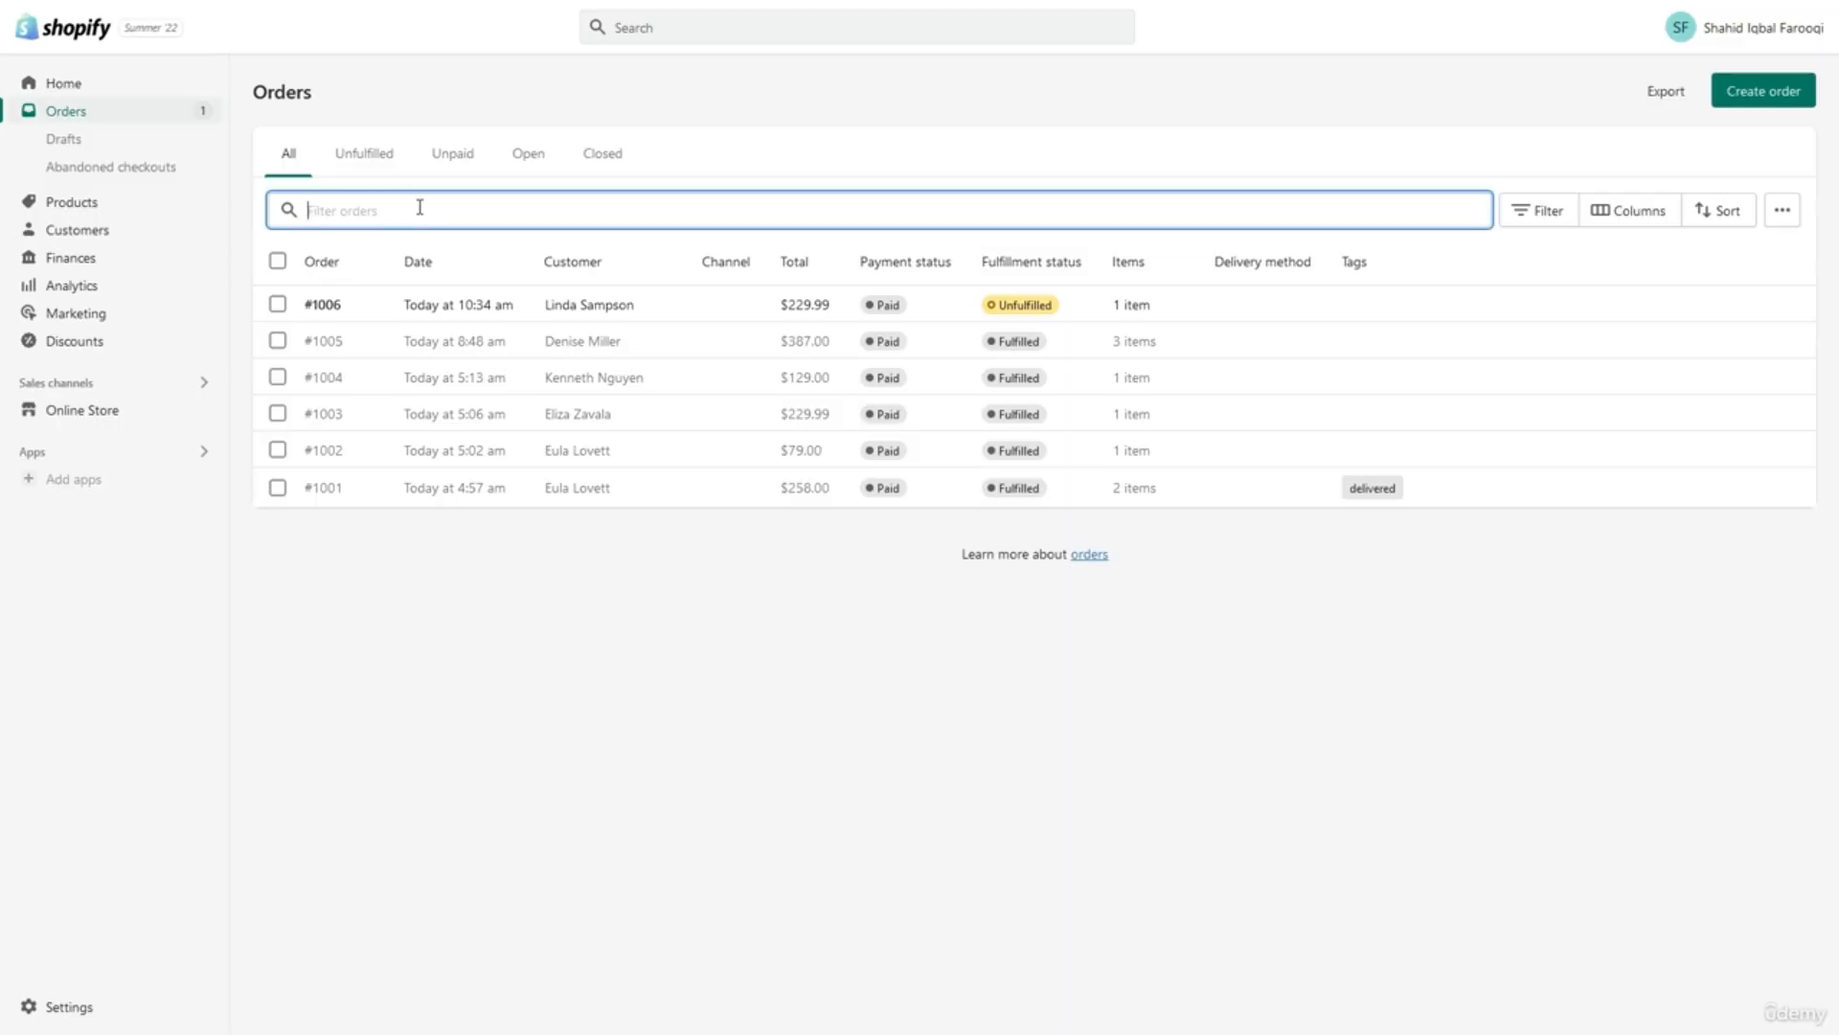
pyautogui.click(525, 381)
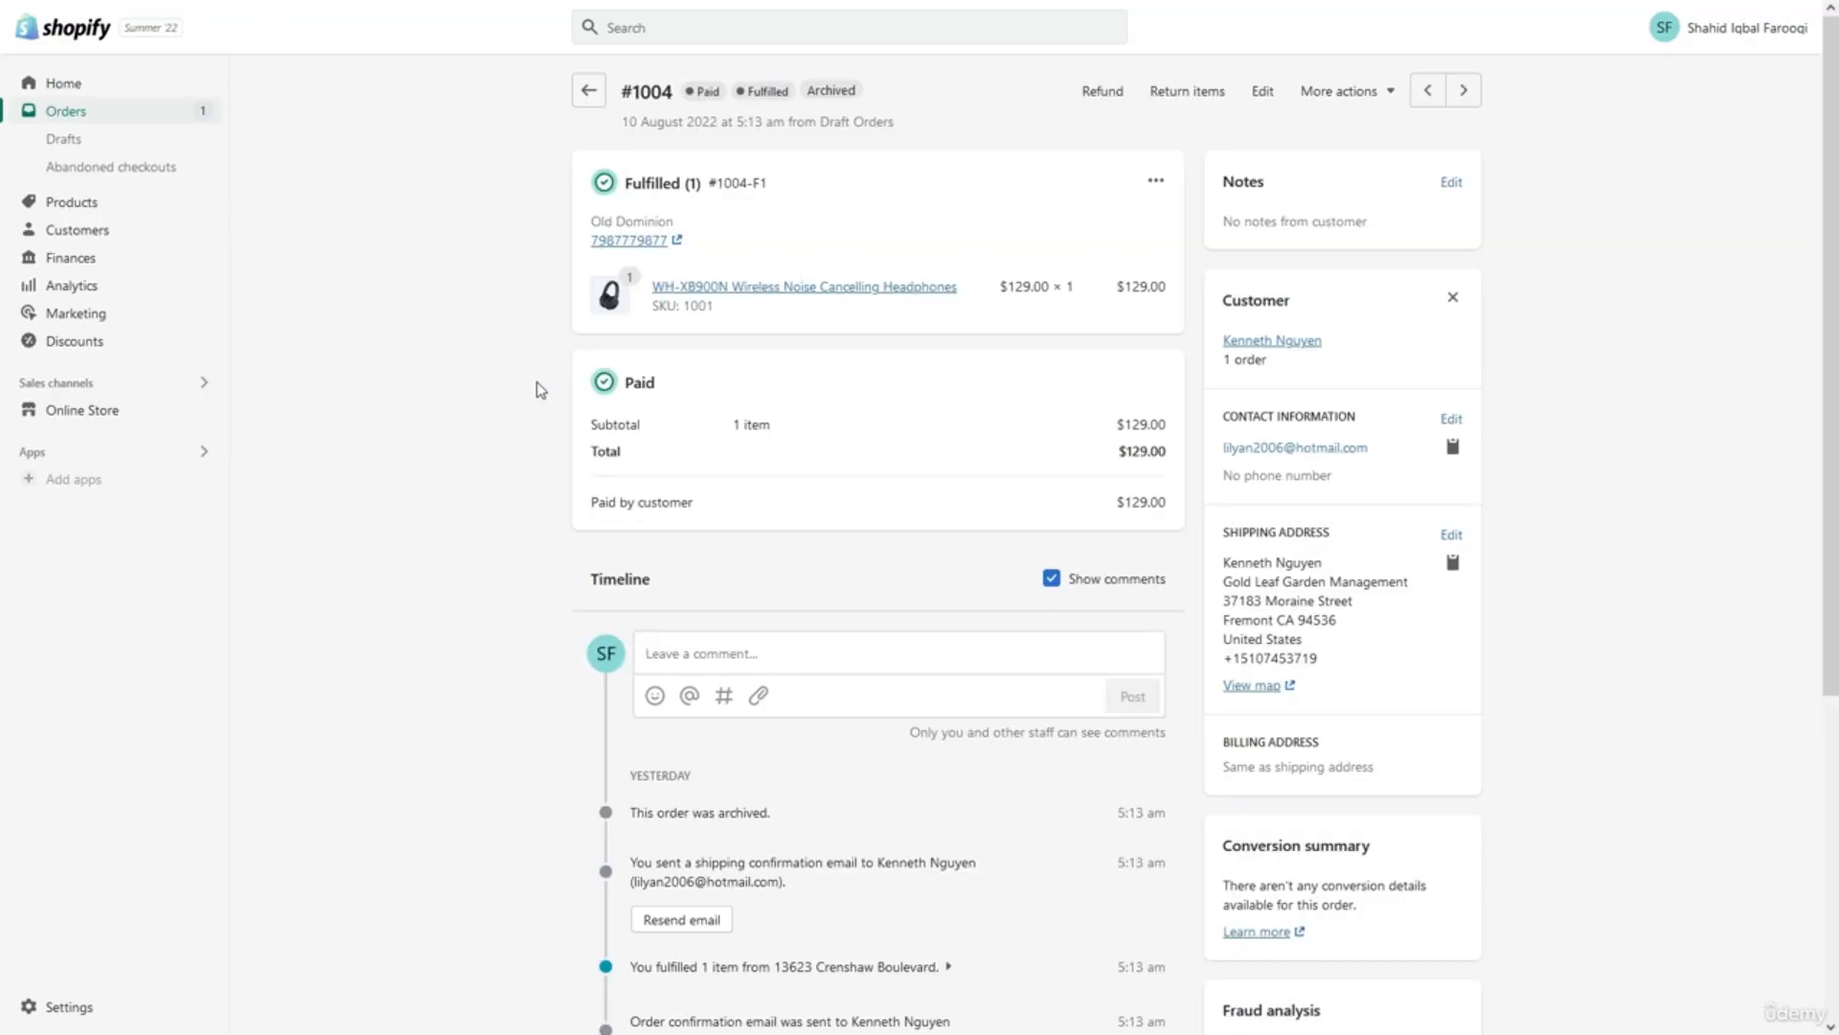
pyautogui.click(1097, 92)
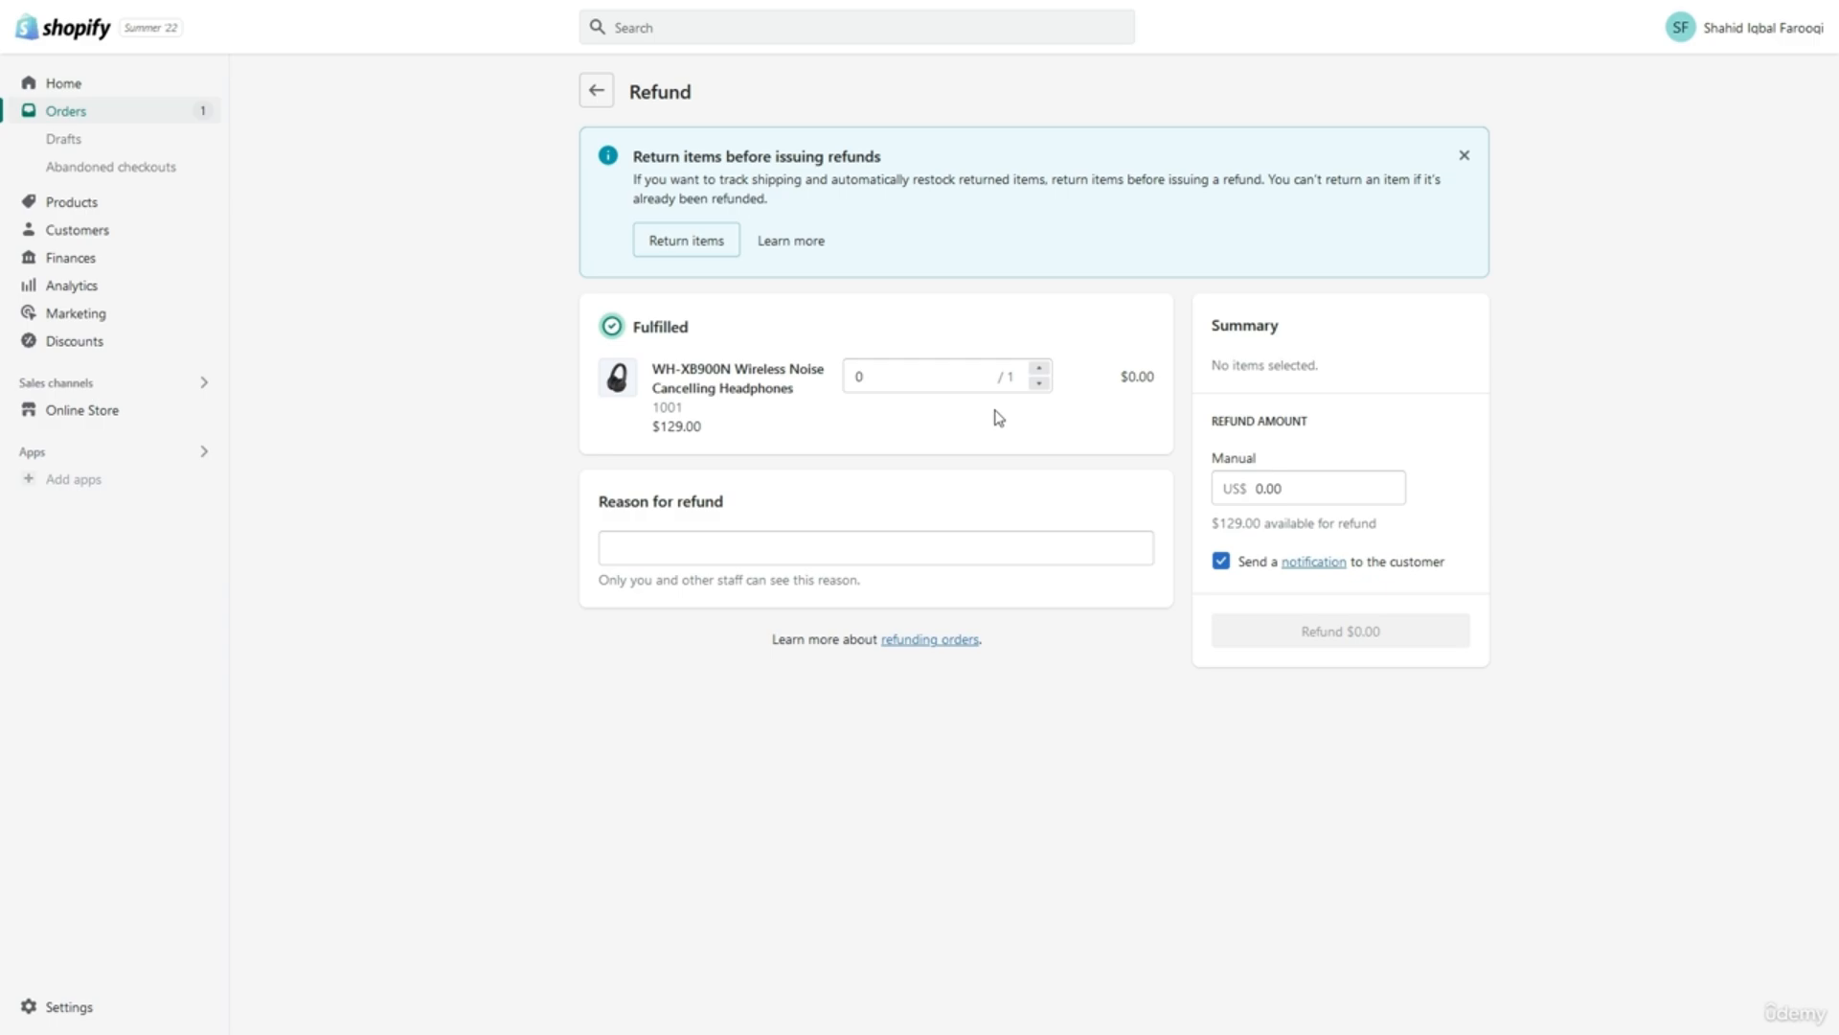
# Prepare a $60.00 partial refund for 1 WH-XB900N headphone, leaving the refund reason blank.
pyautogui.click(998, 374)
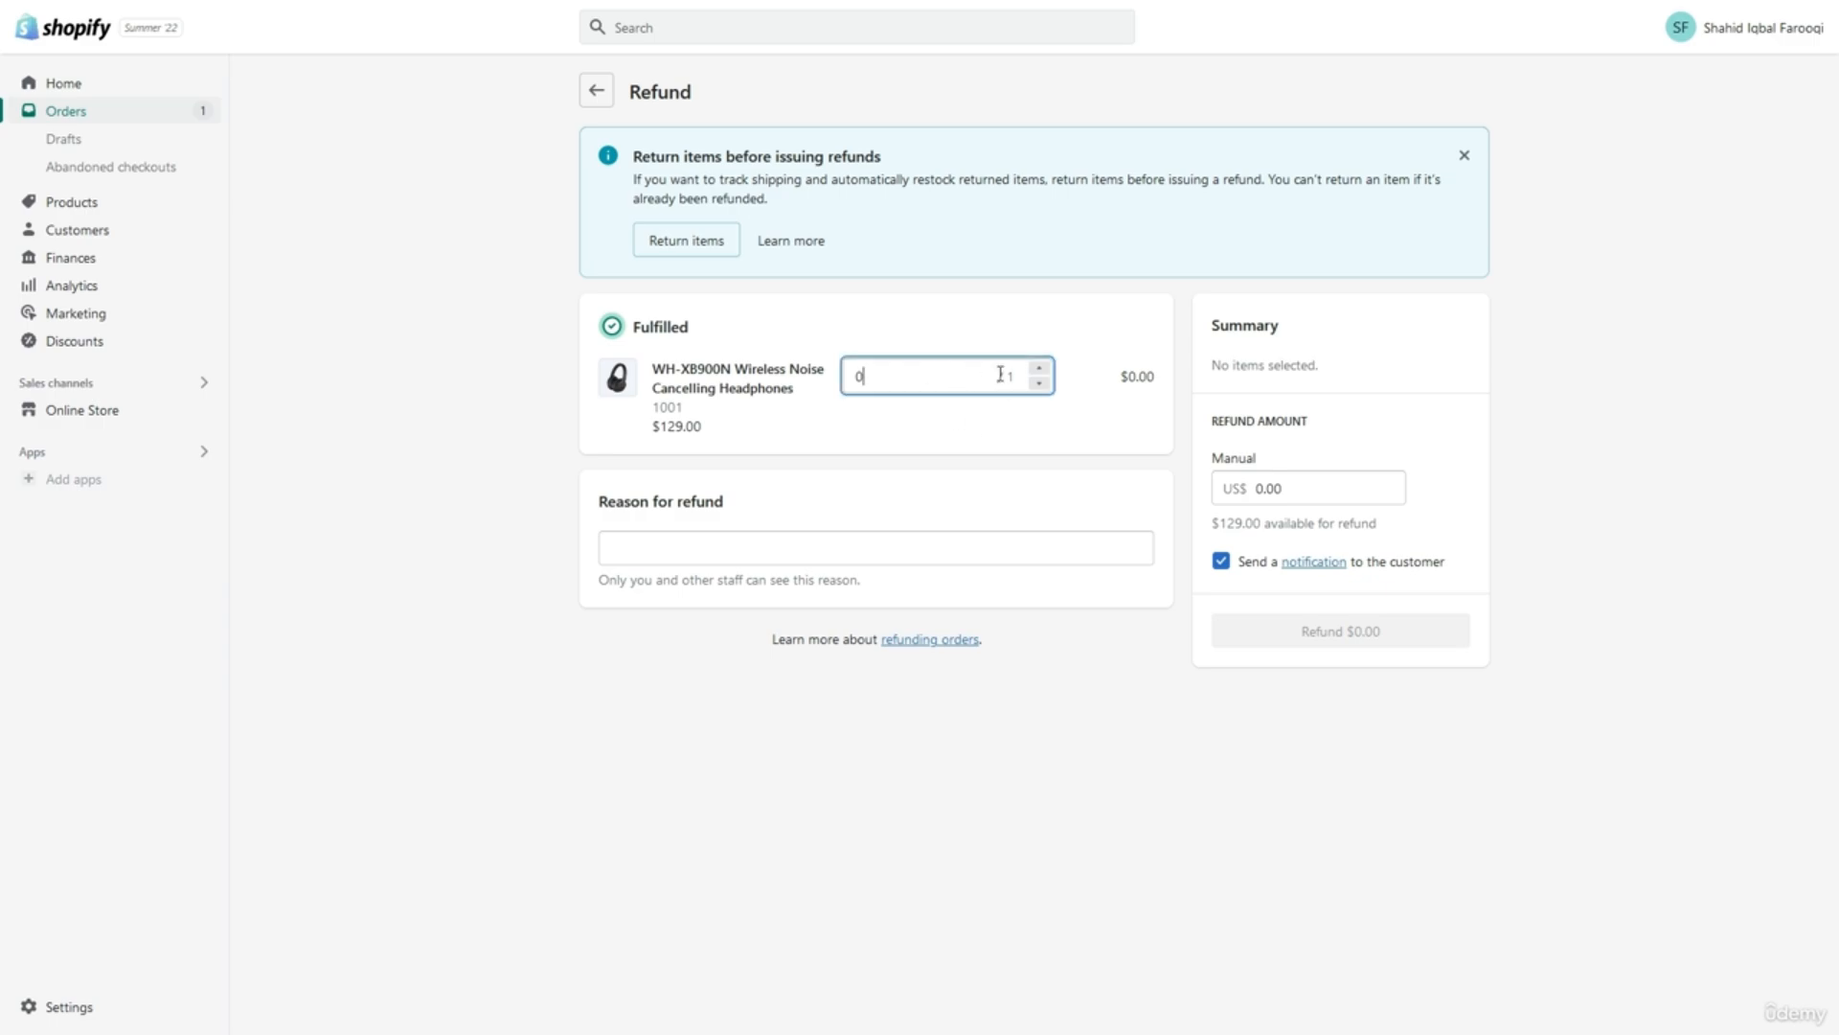
pyautogui.click(1038, 368)
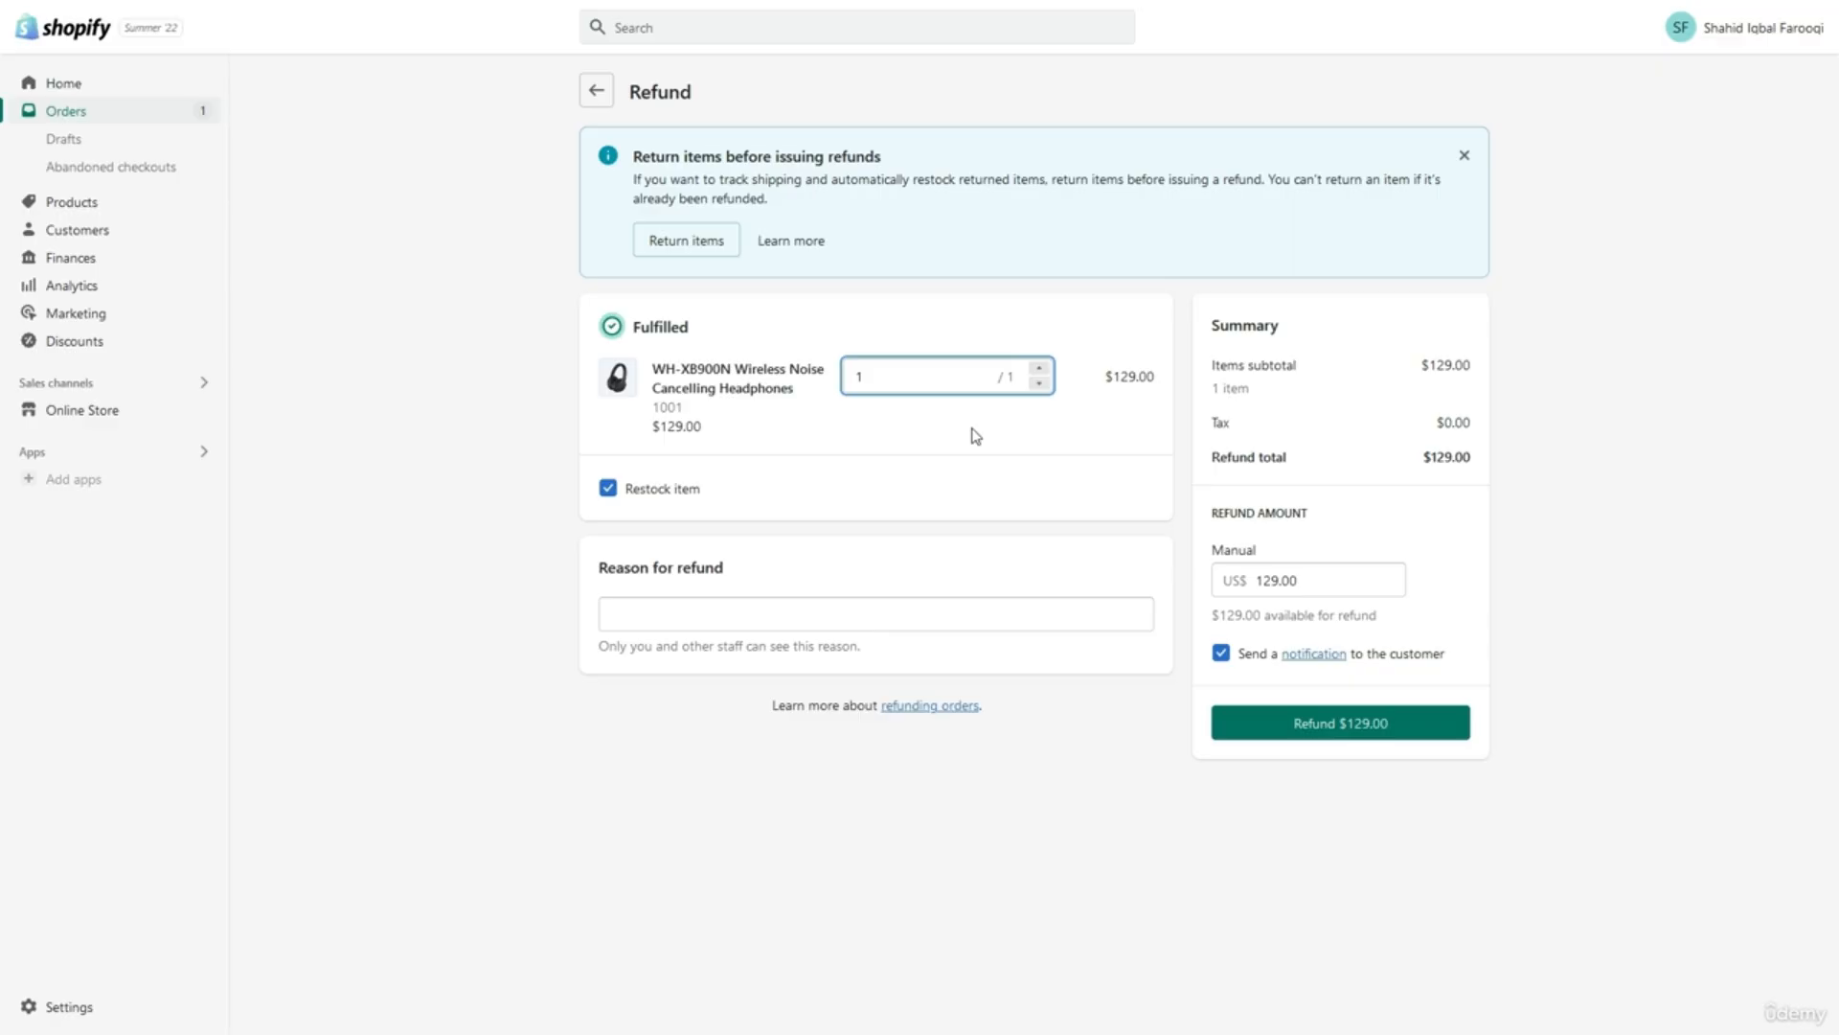
pyautogui.click(1300, 590)
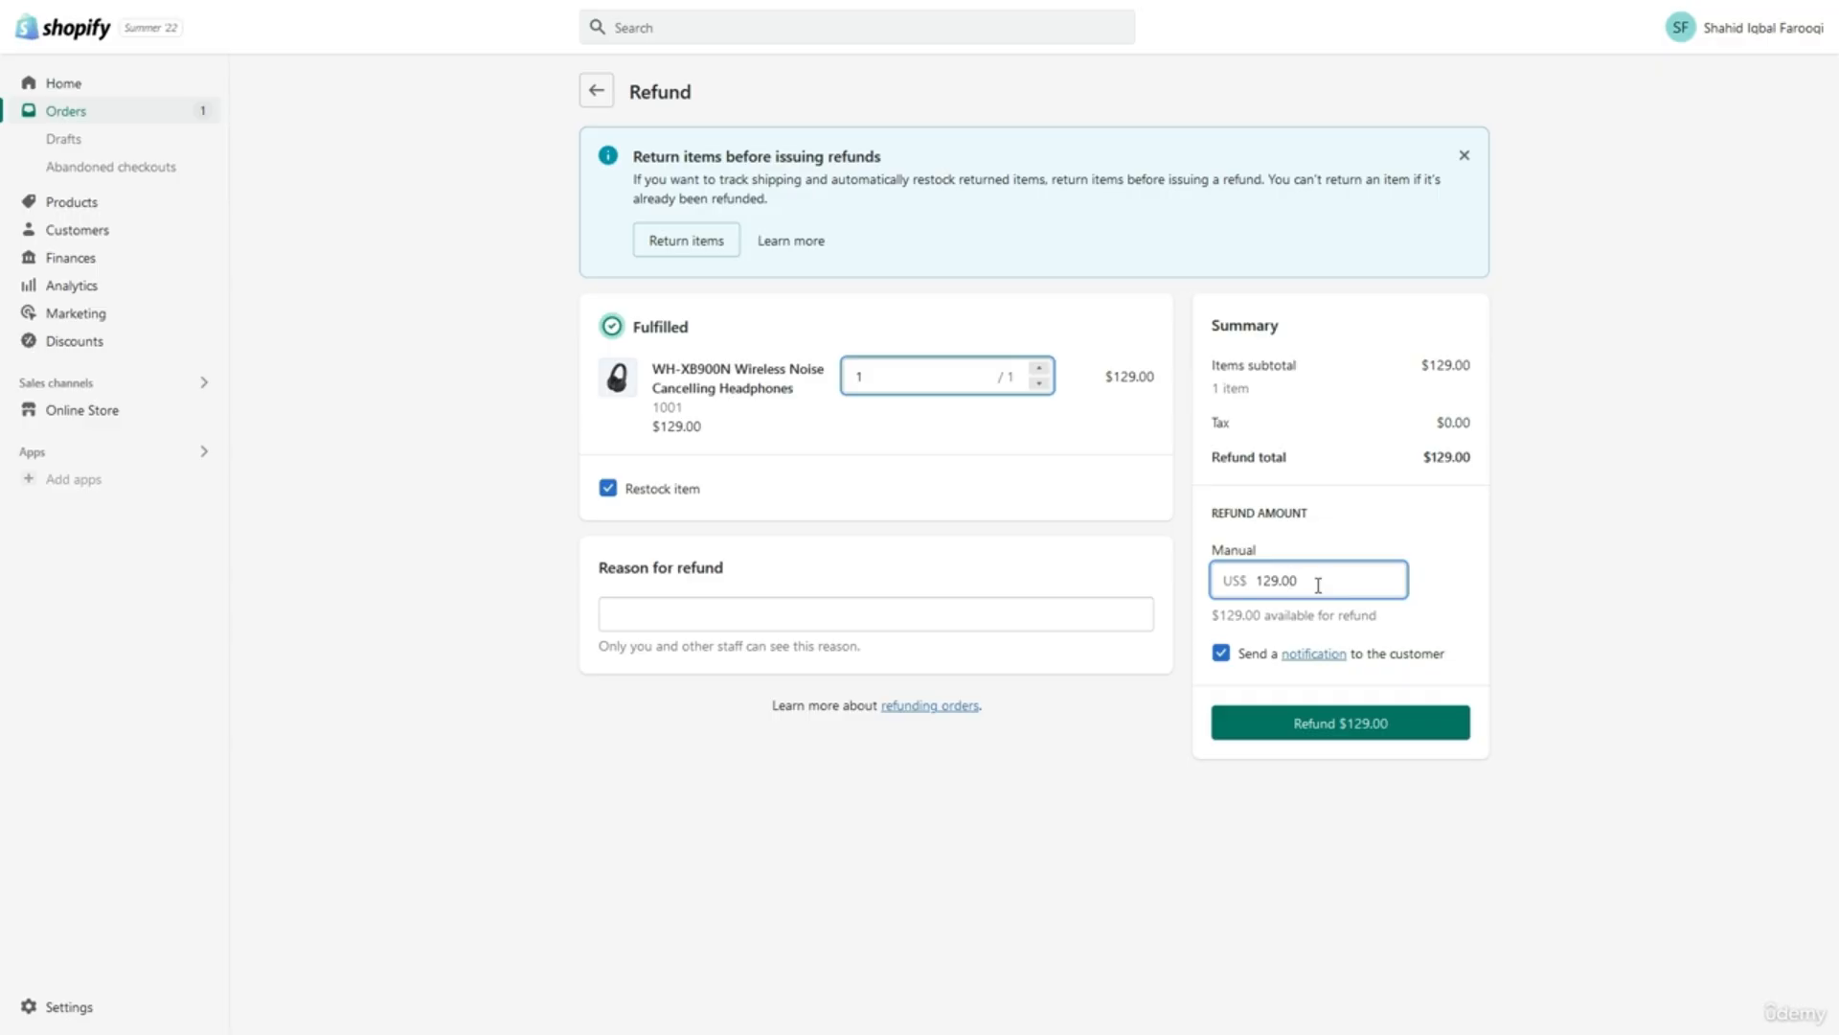
pyautogui.press('Left')
pyautogui.press('Left')
pyautogui.press('Left')
pyautogui.press('BackSpace')
pyautogui.press('BackSpace')
pyautogui.press('BackSpace')
pyautogui.write('60')
pyautogui.click(1425, 594)
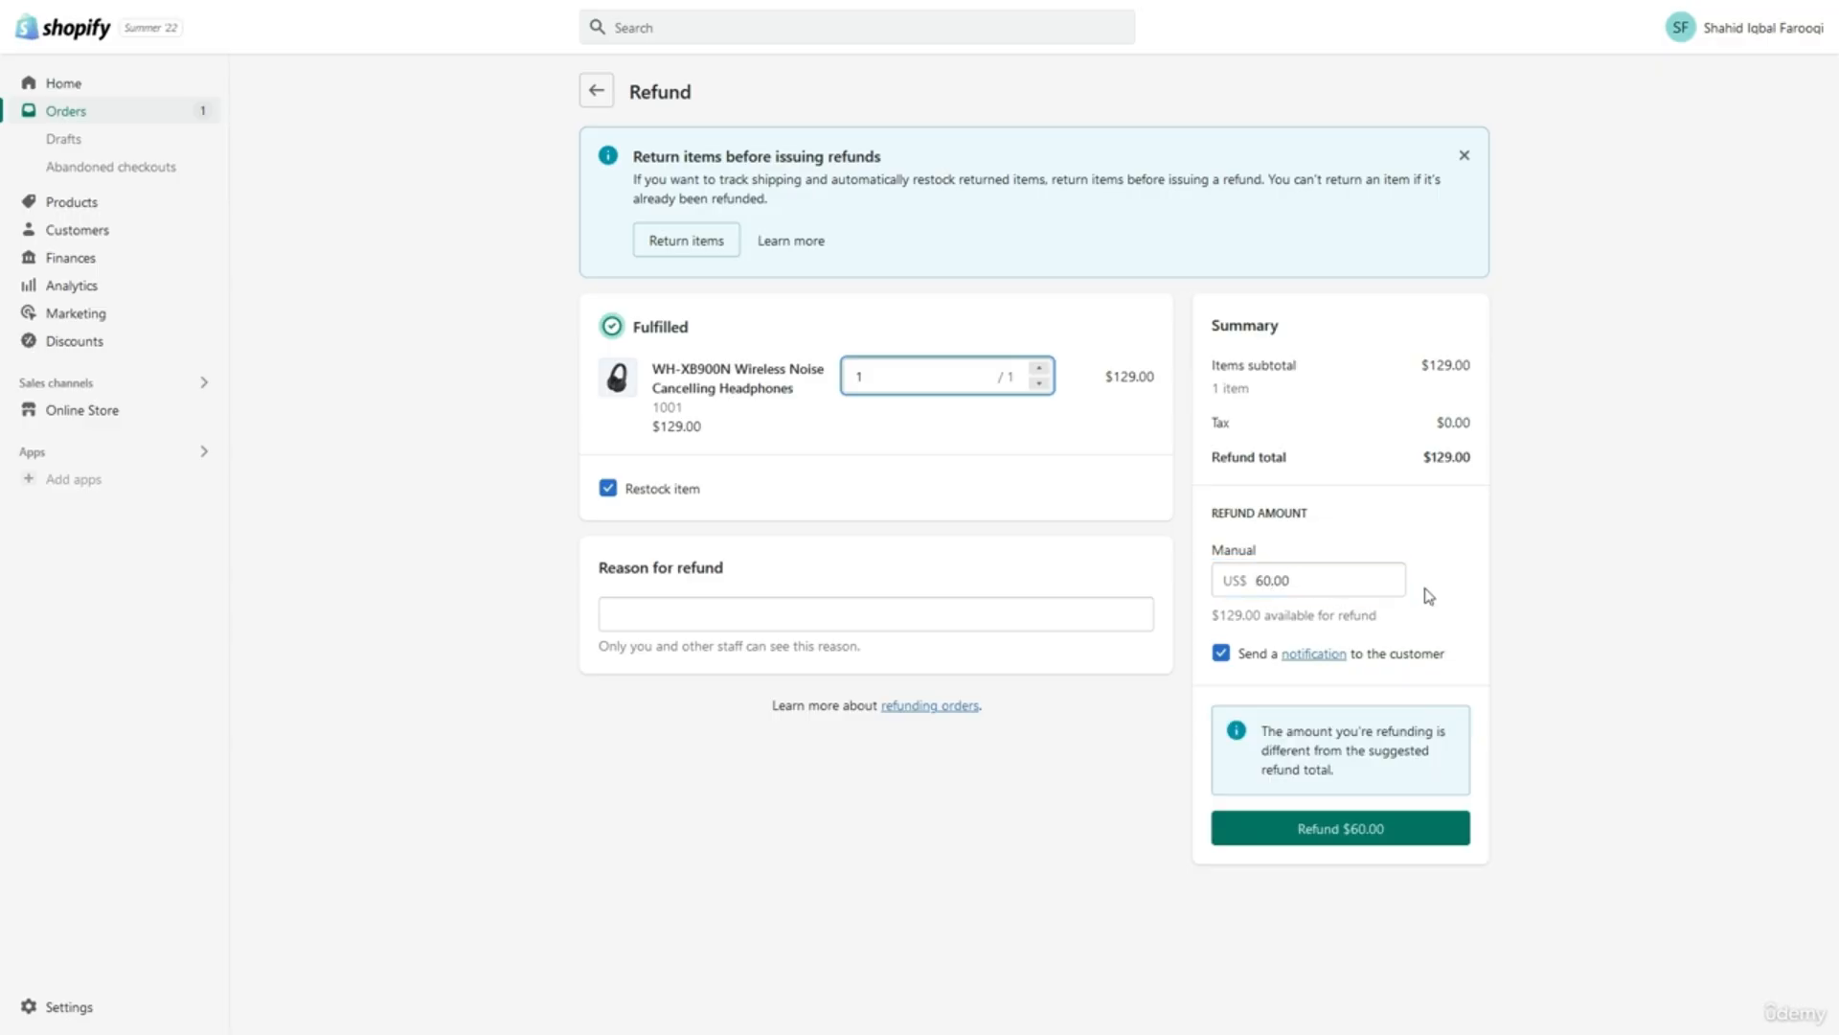
pyautogui.click(1018, 611)
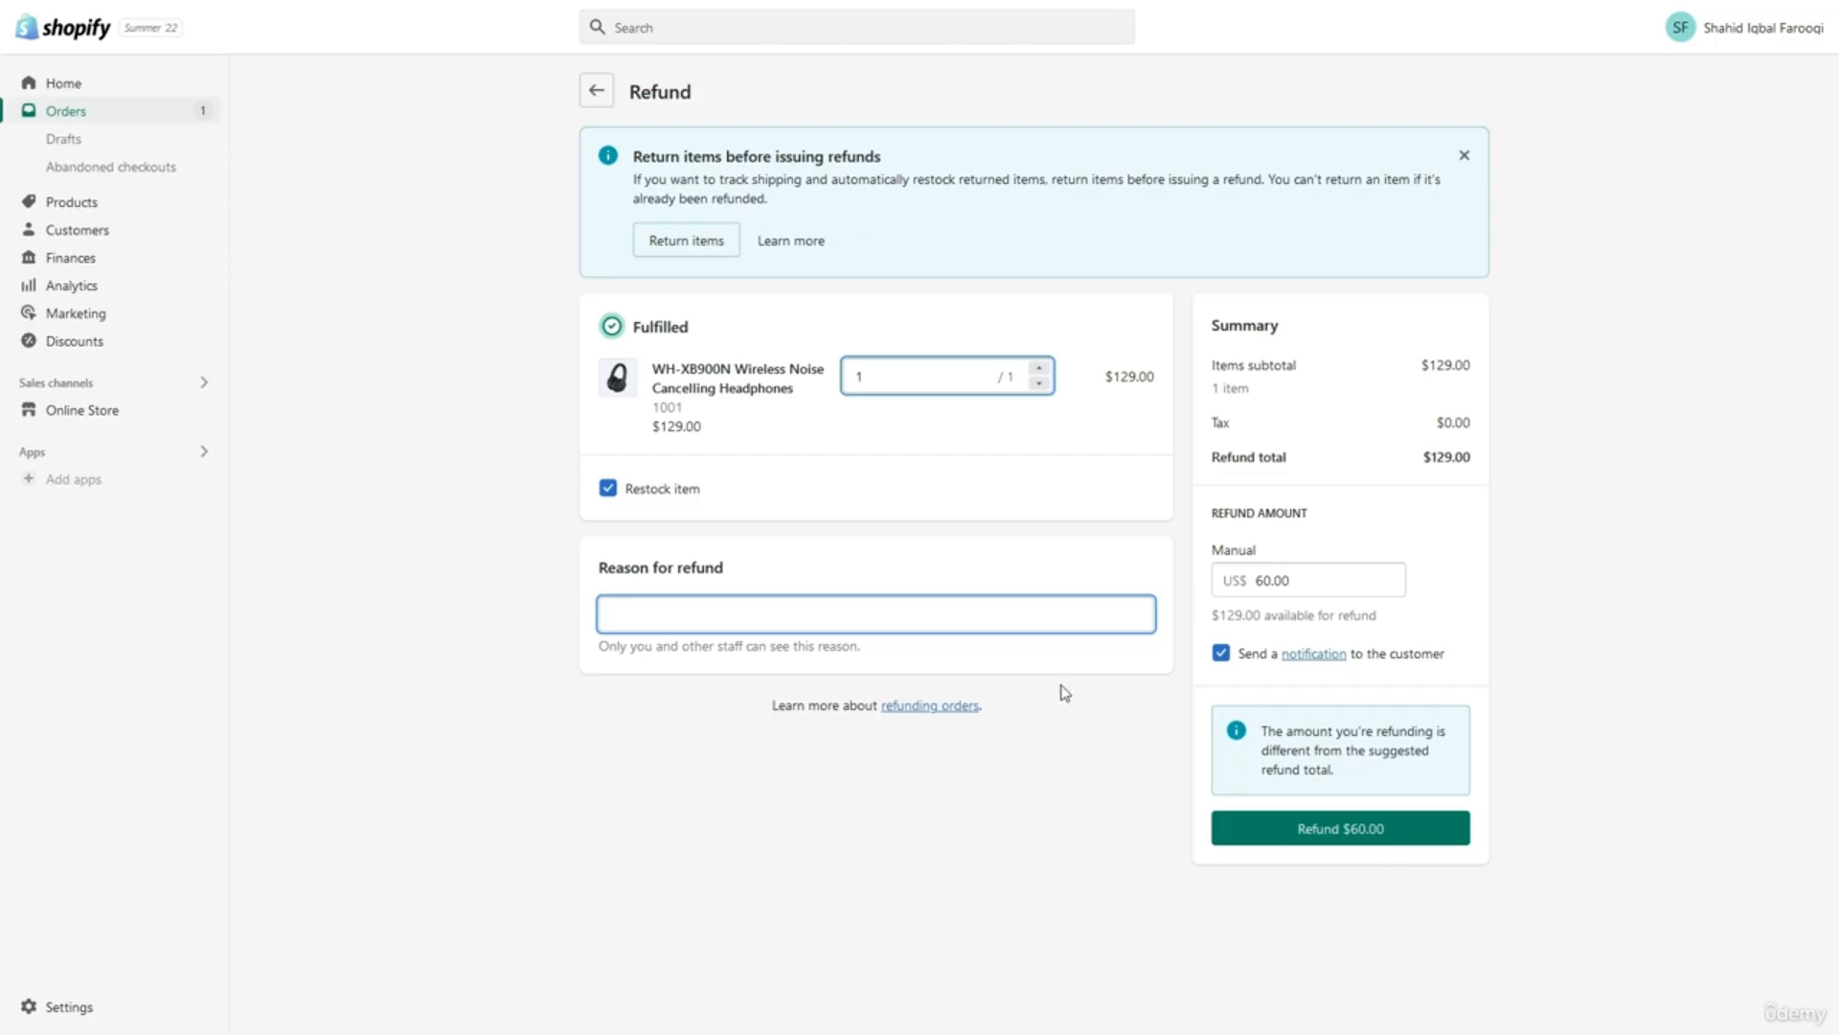
pyautogui.click(1105, 743)
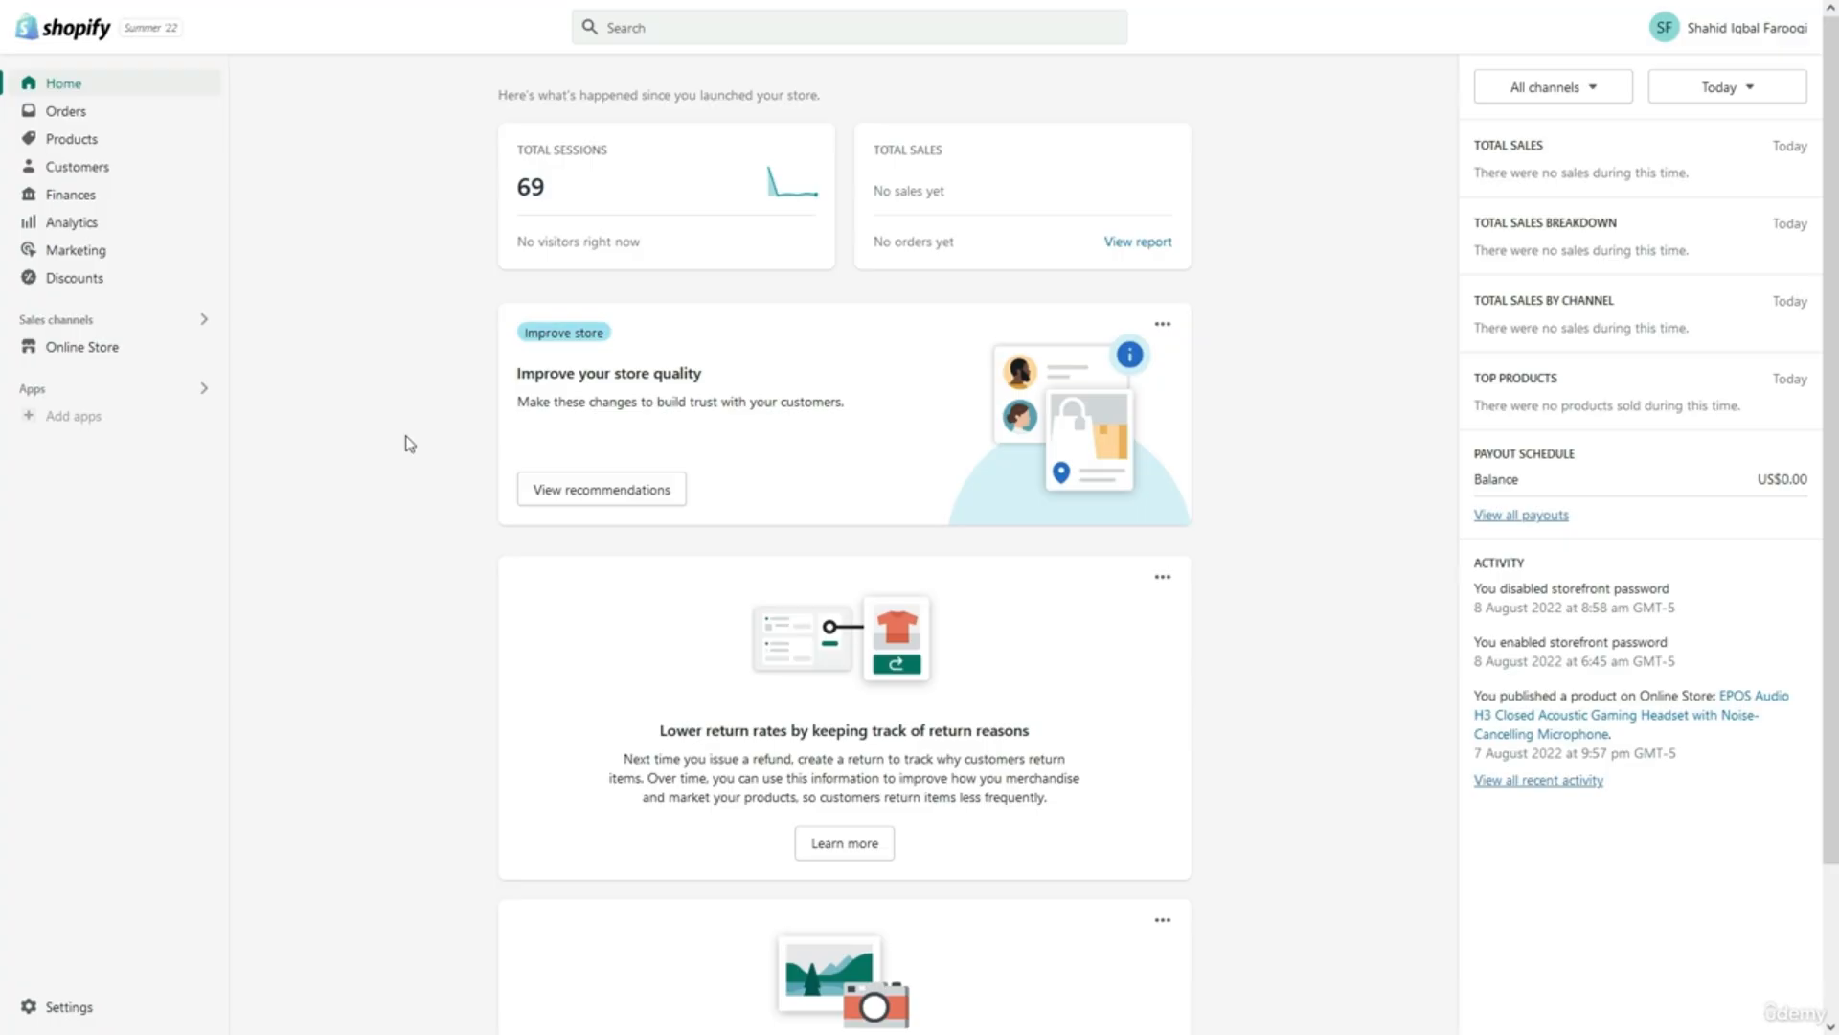
# Review the Finances overview summary cards for 25 Jul–2 Aug 2022 and open the date range choices.
pyautogui.click(163, 199)
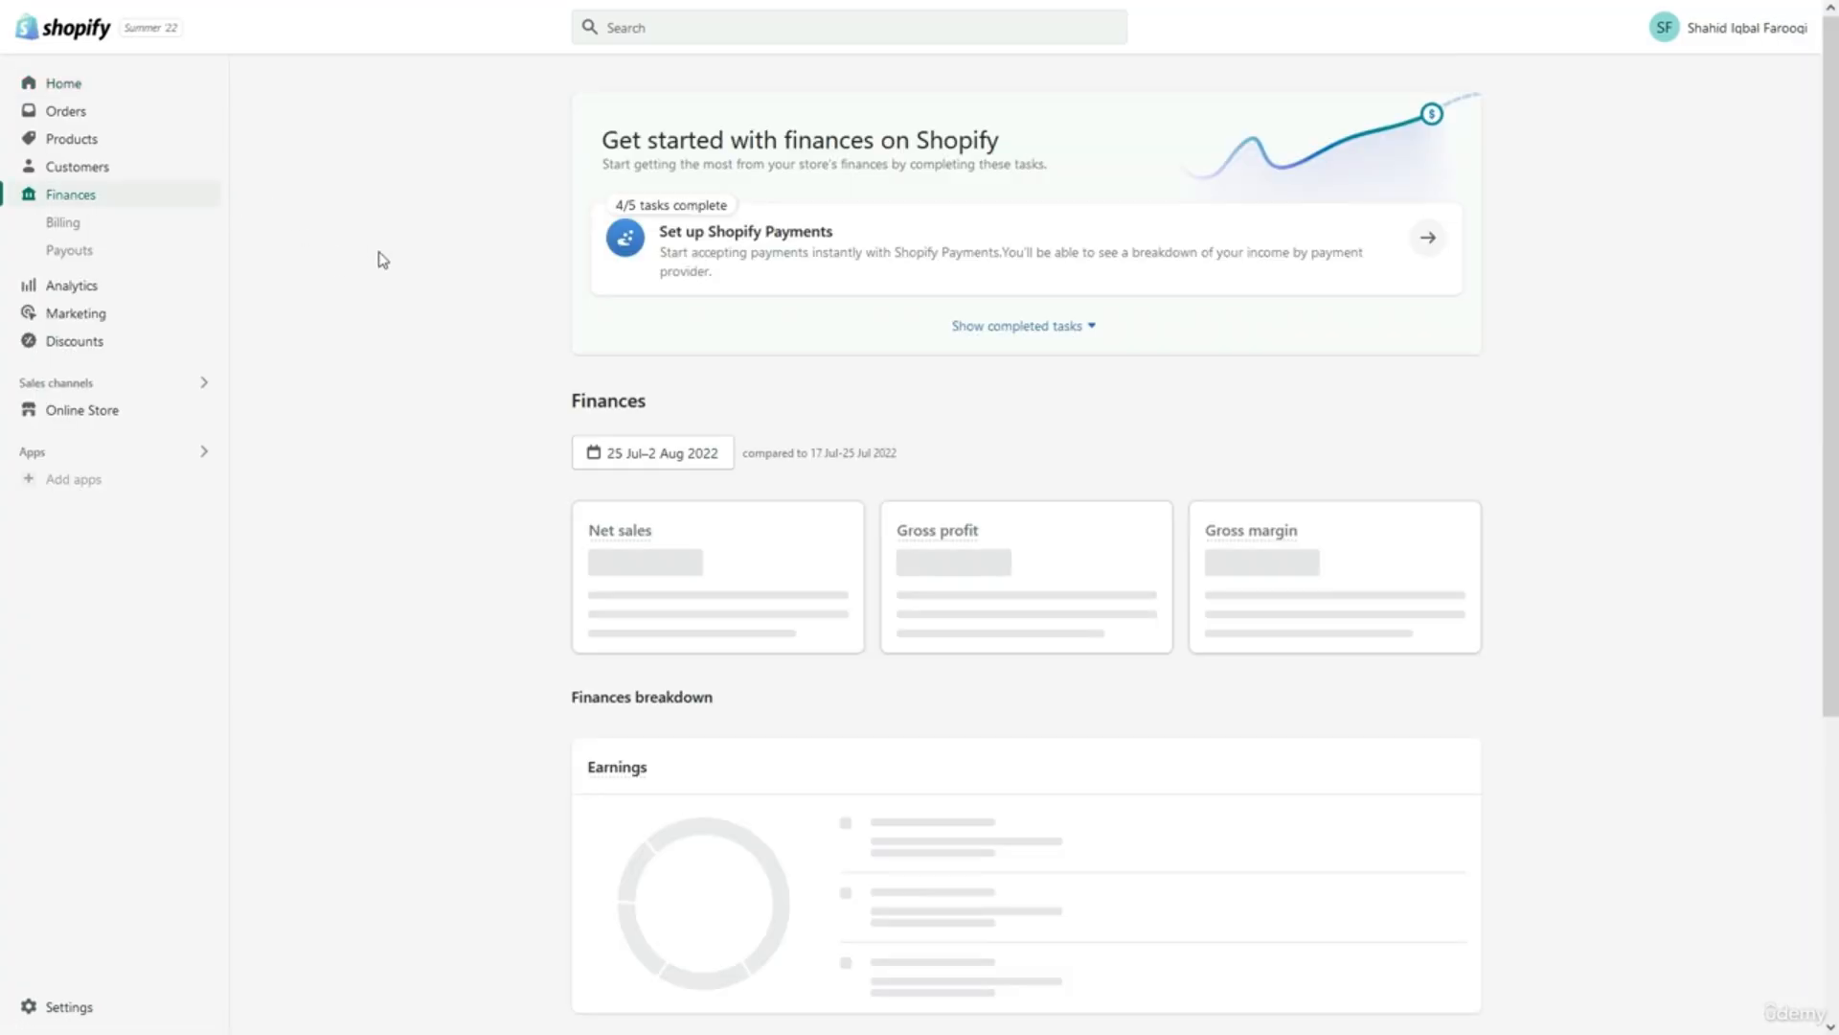
pyautogui.scroll(-3, 382, 260)
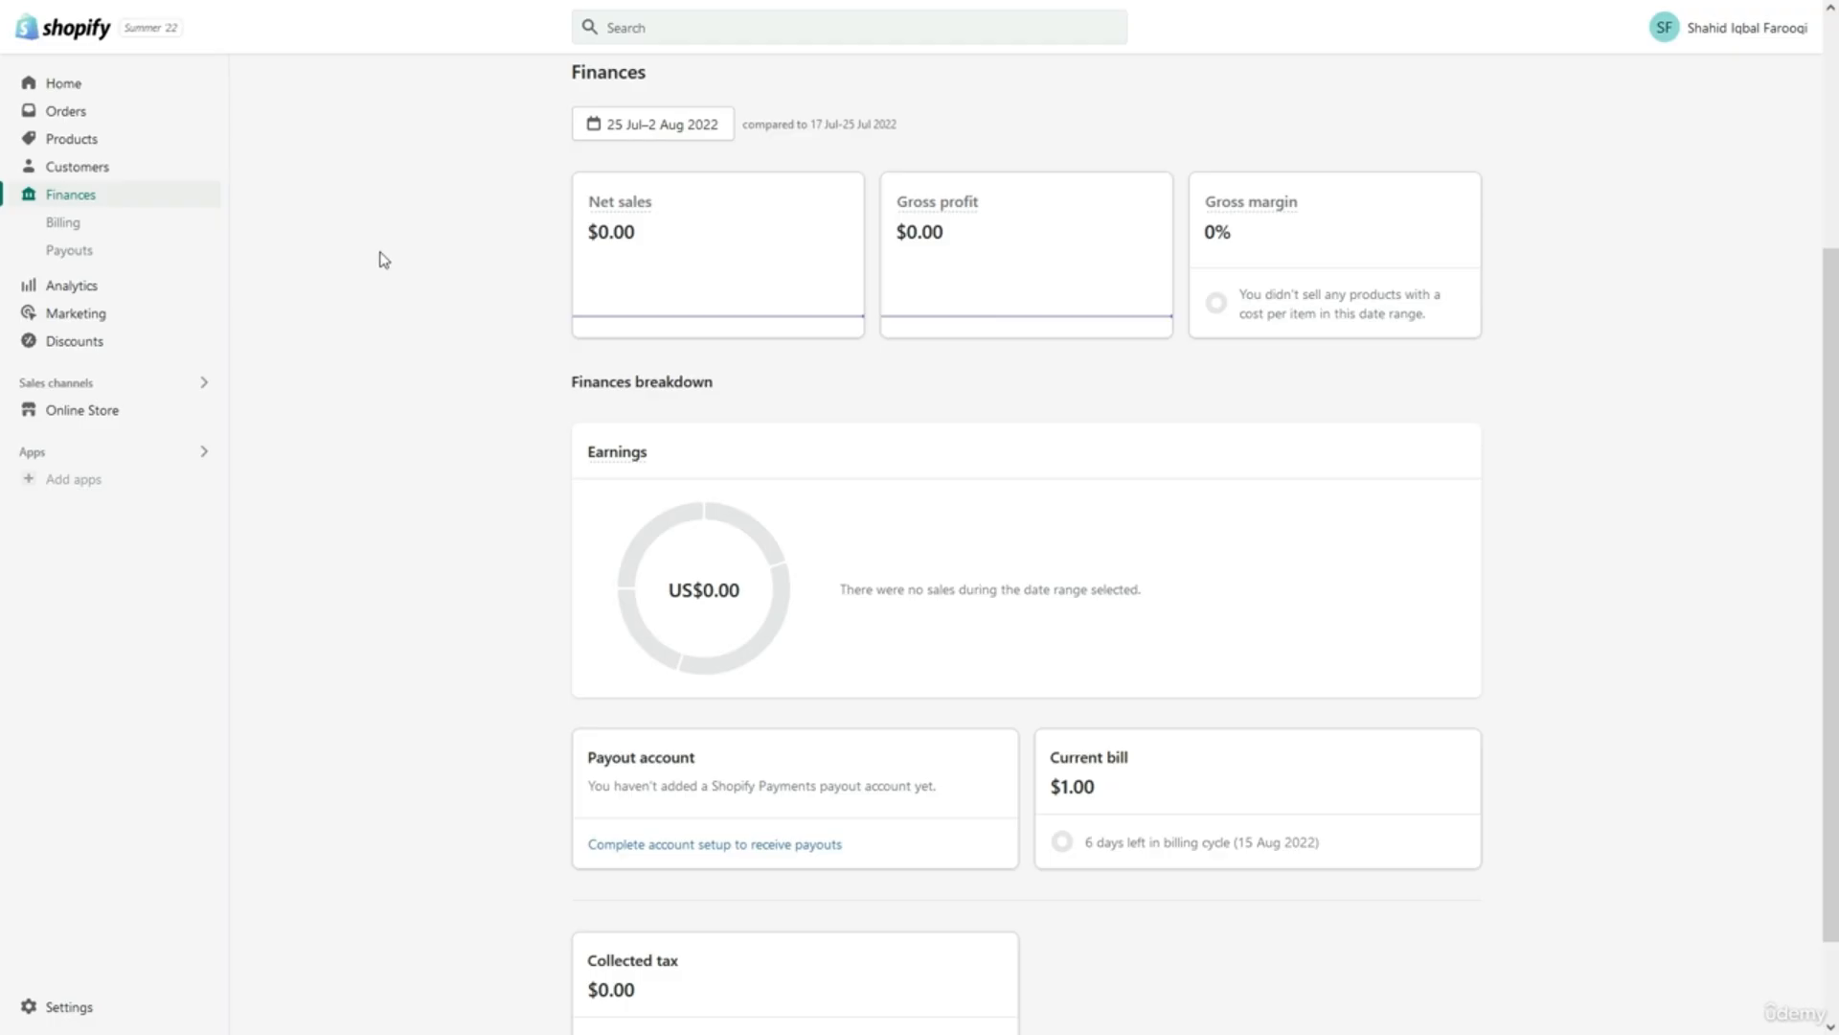
pyautogui.rightClick(452, 246)
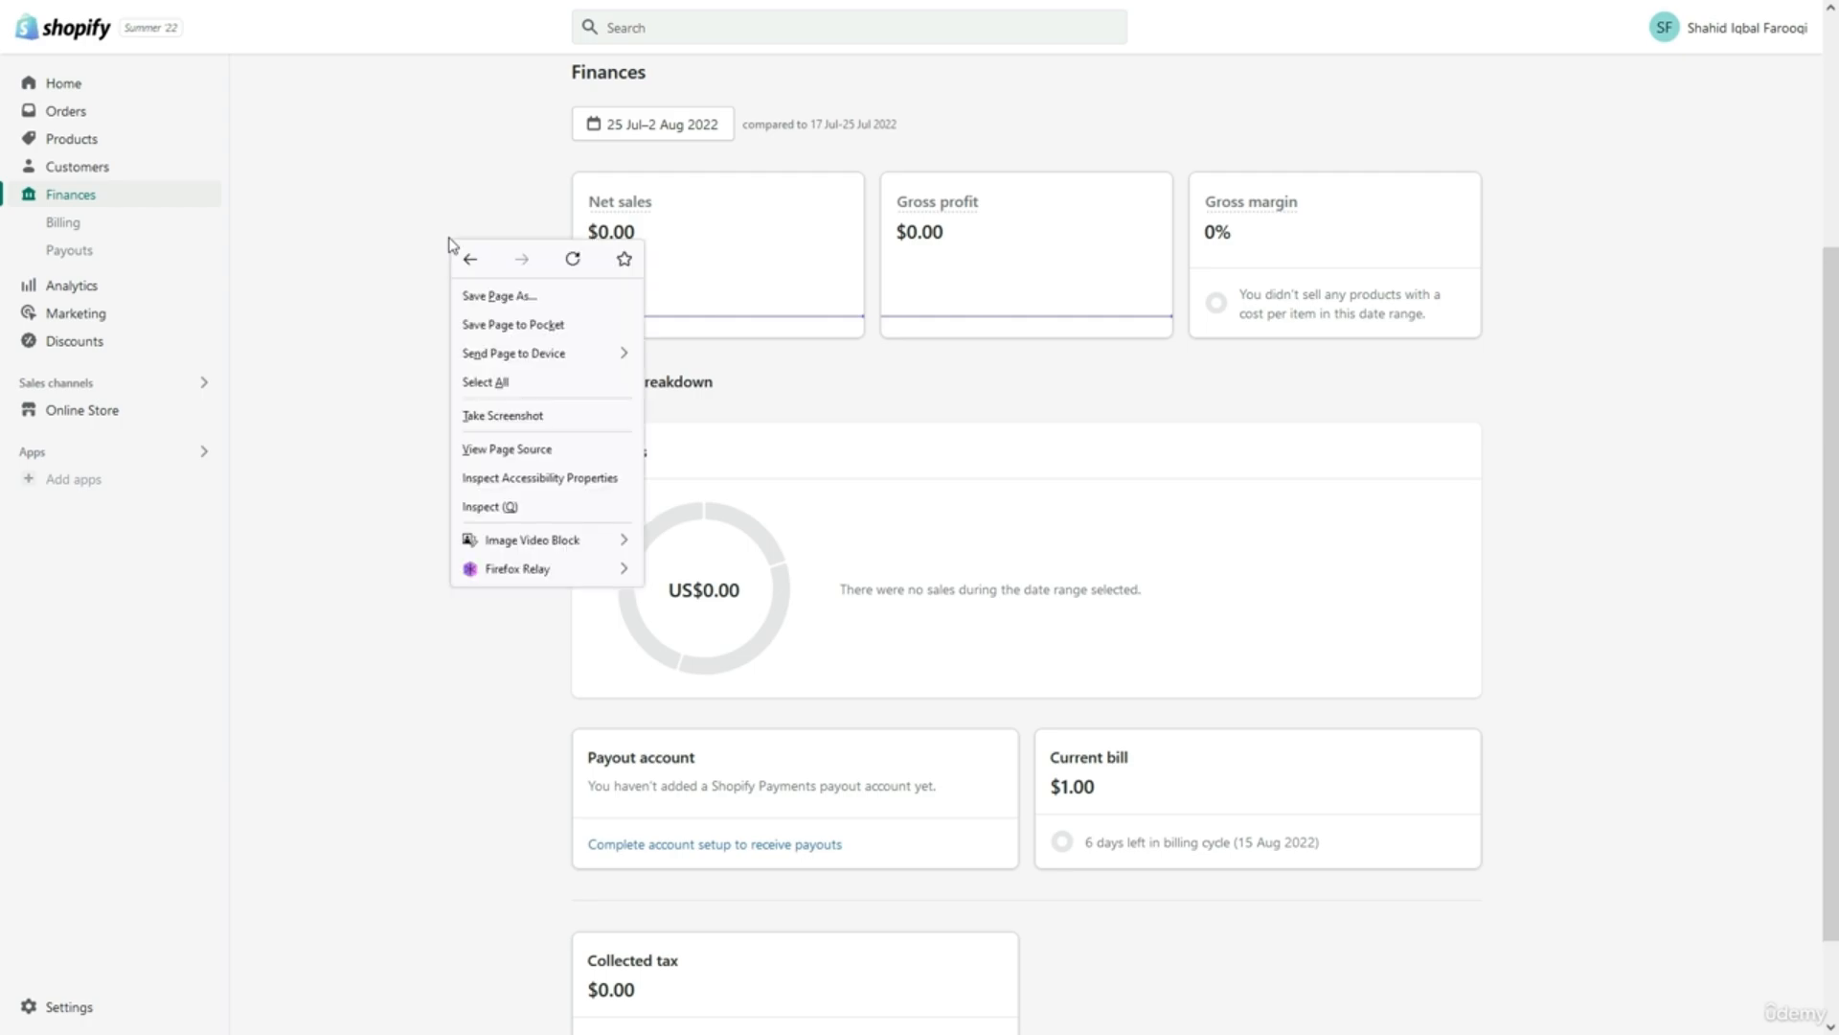
pyautogui.click(440, 245)
pyautogui.scroll(-1, 439, 245)
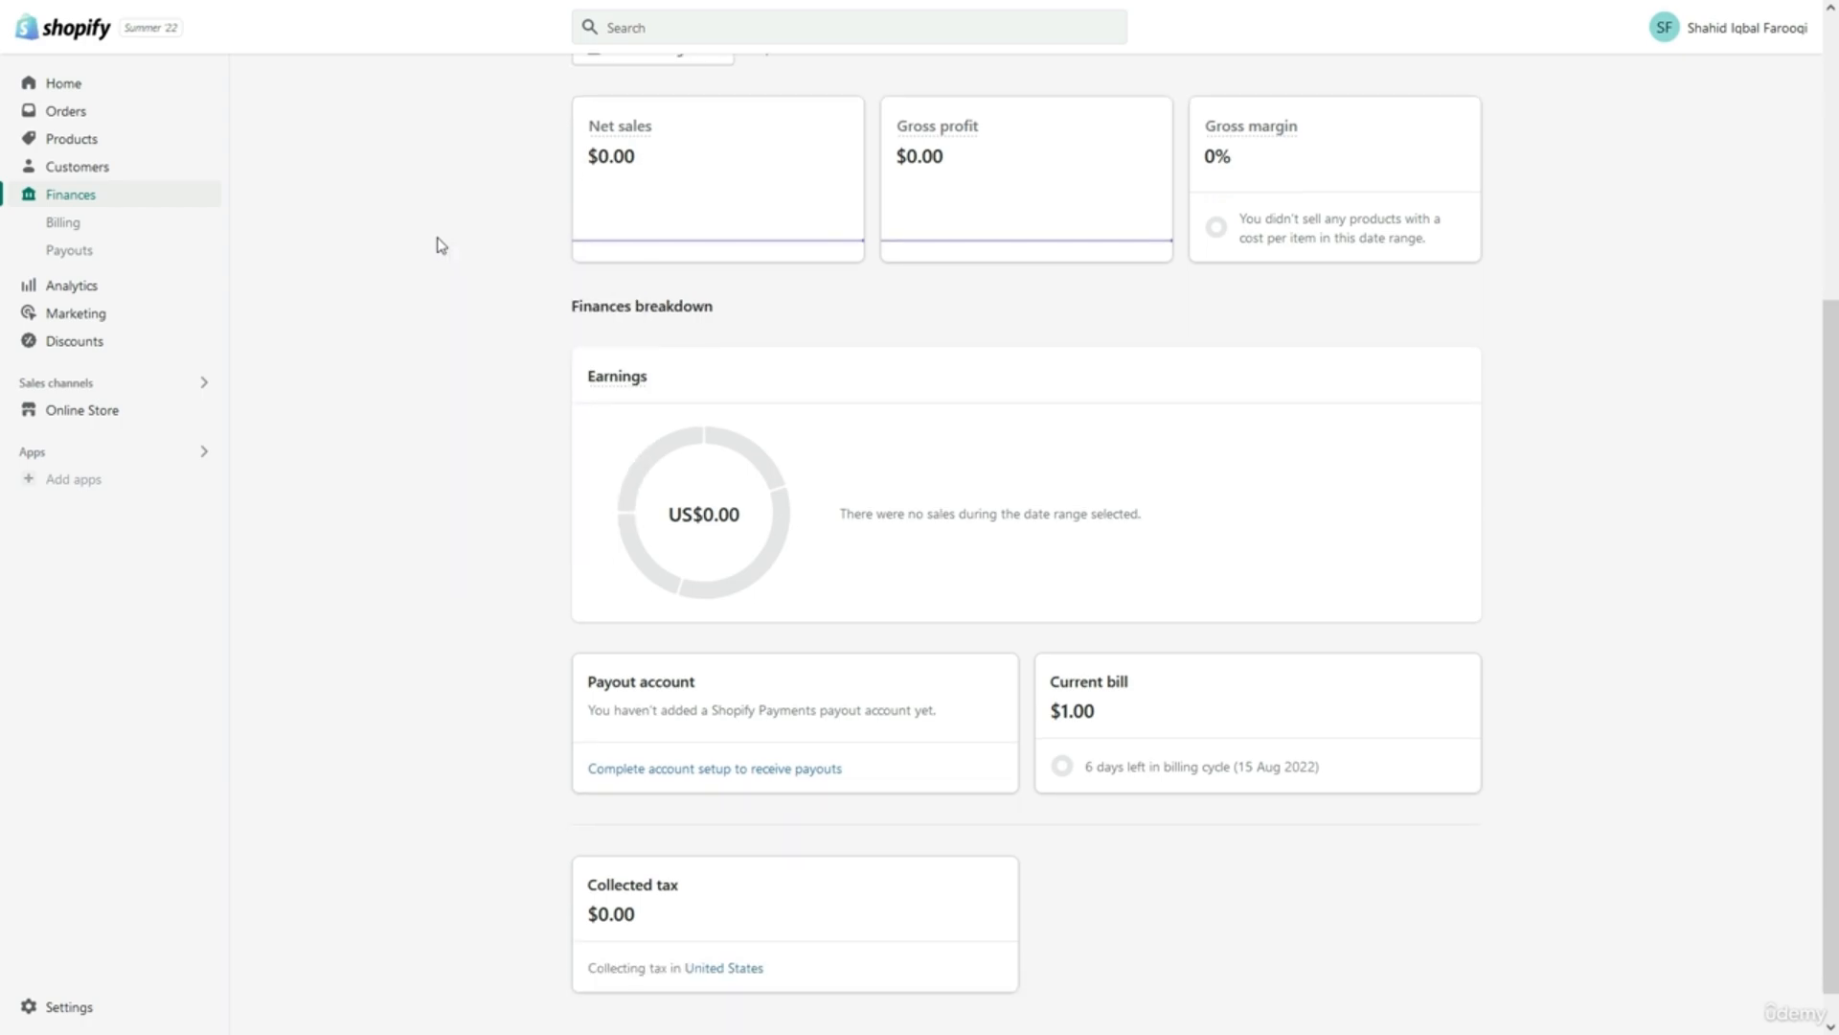
pyautogui.scroll(2, 440, 245)
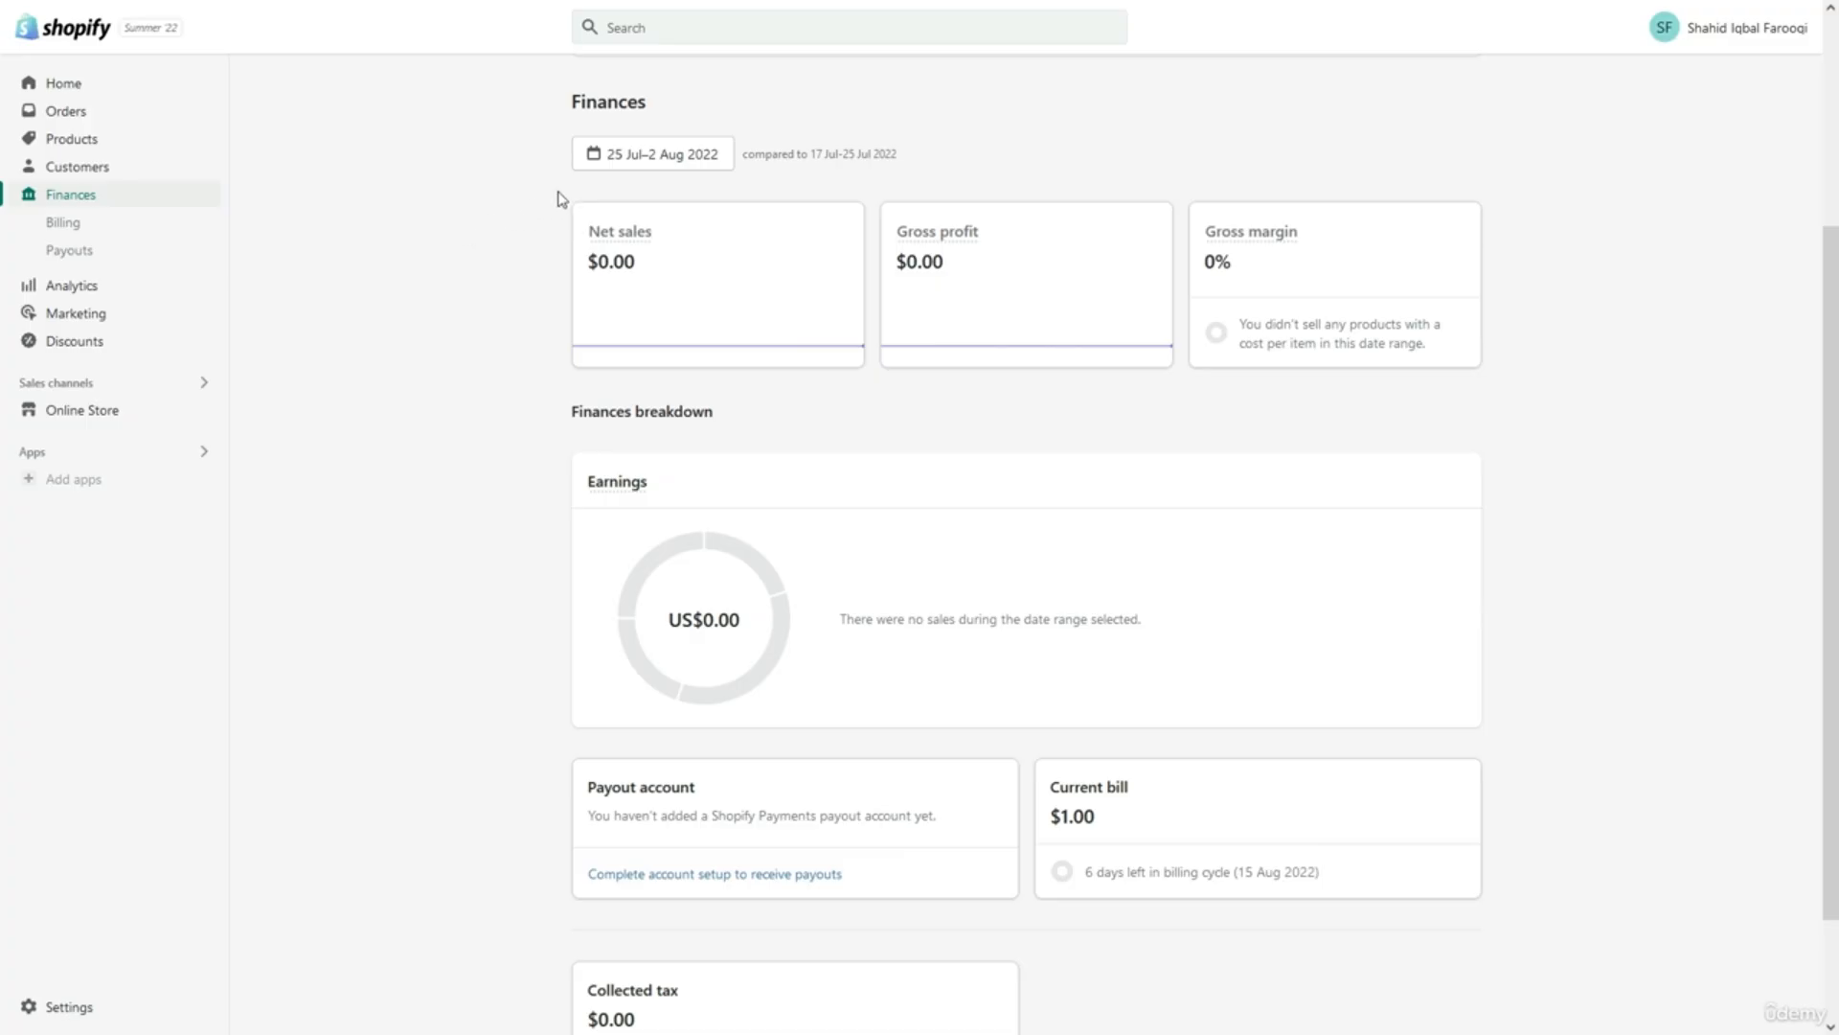
pyautogui.click(655, 167)
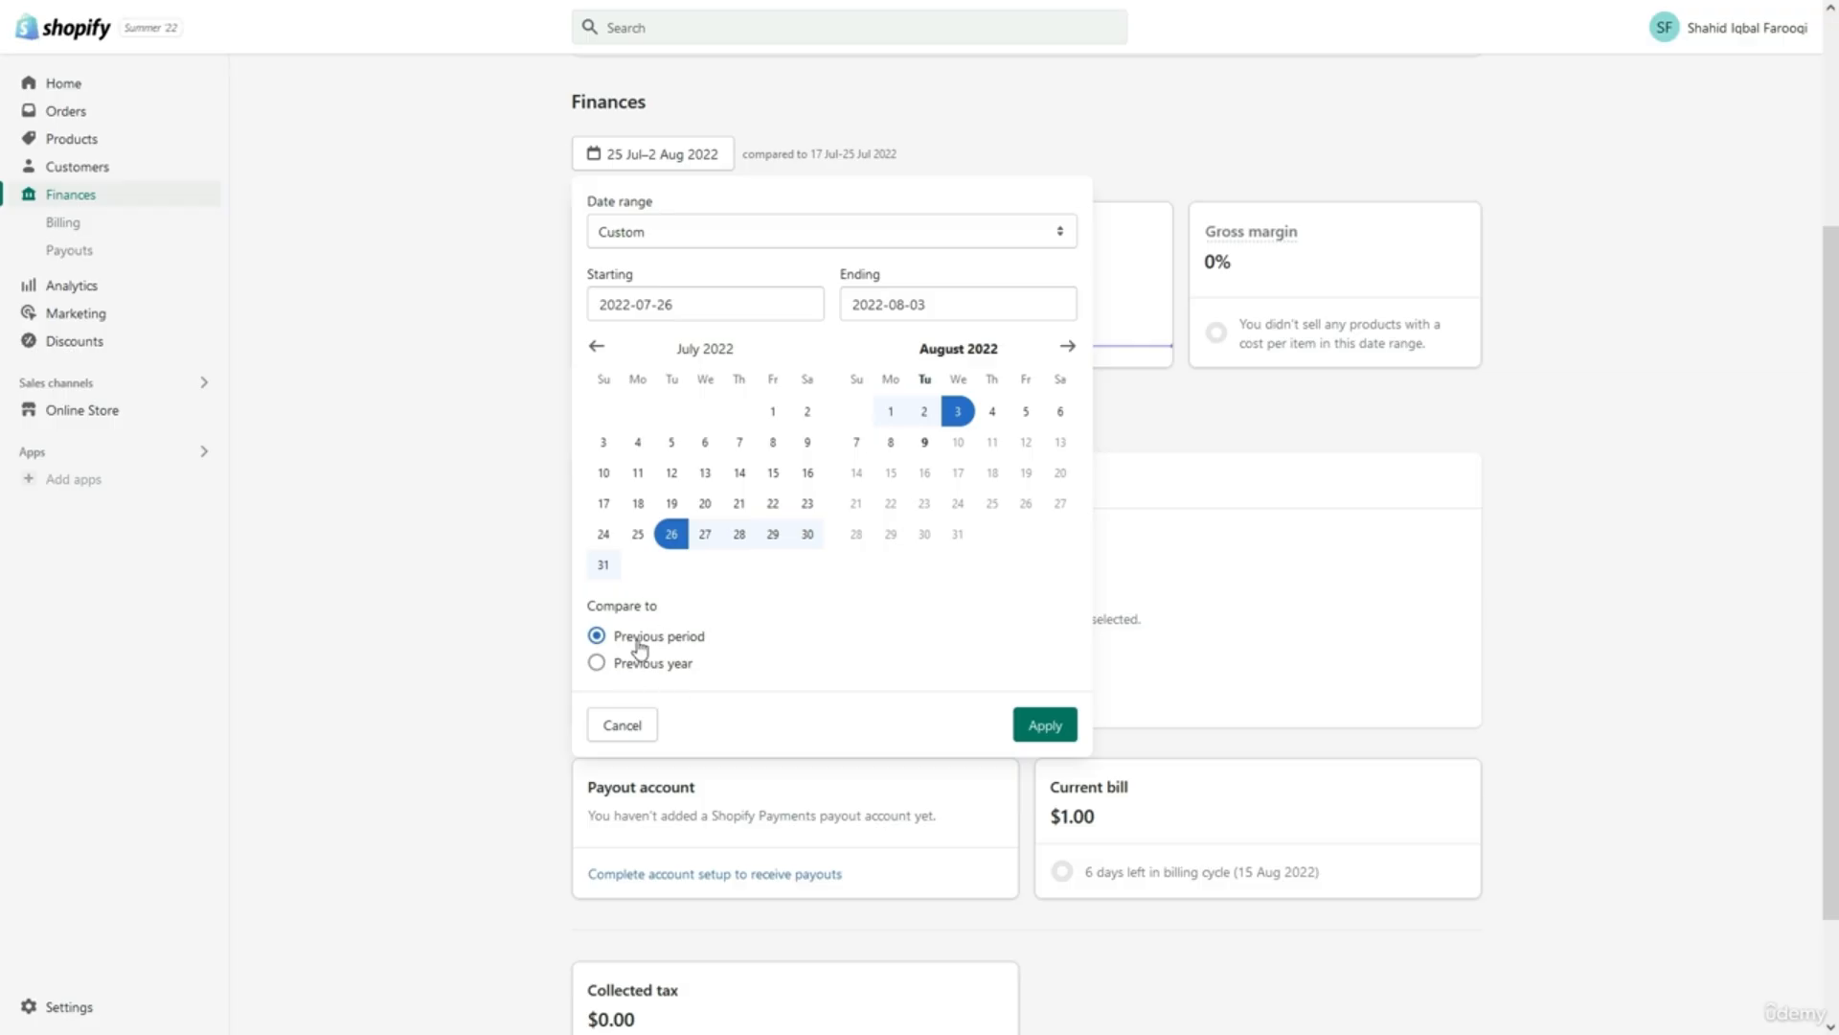
# Close the date range choices without changing dates and inspect the Net sales and Gross profit labels.
pyautogui.click(458, 384)
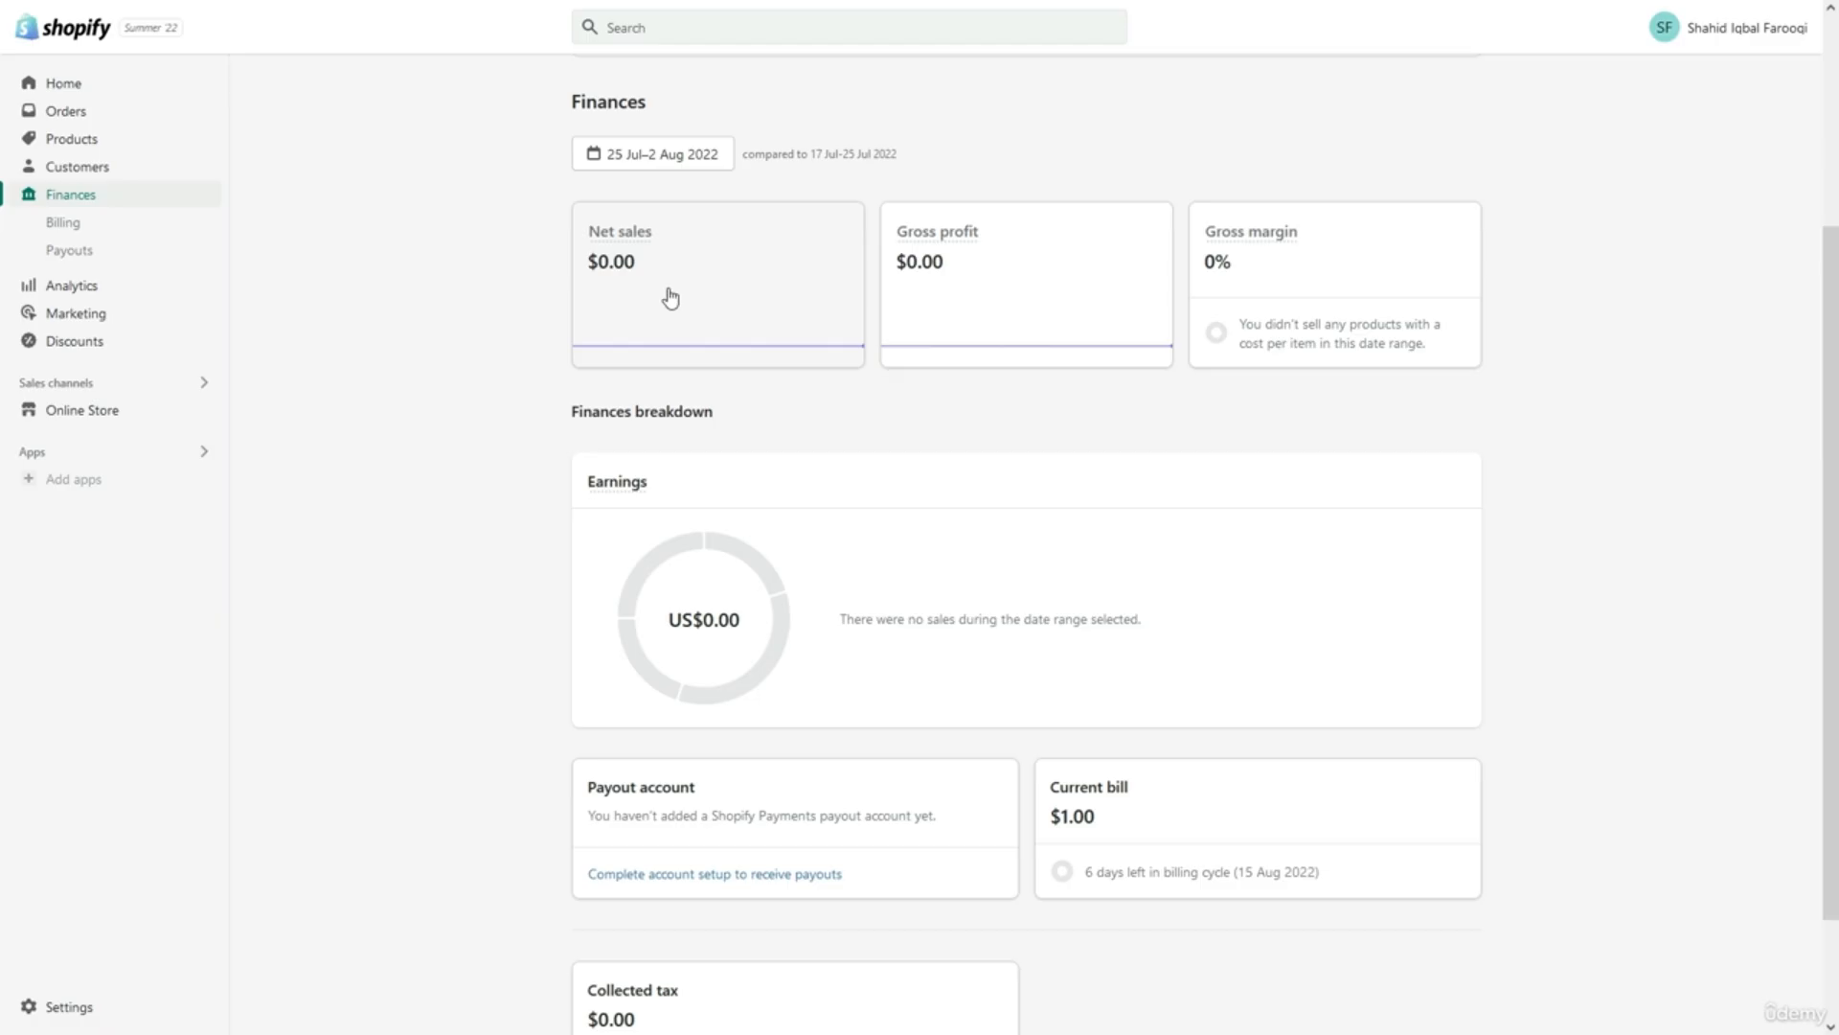
pyautogui.moveTo(630, 237)
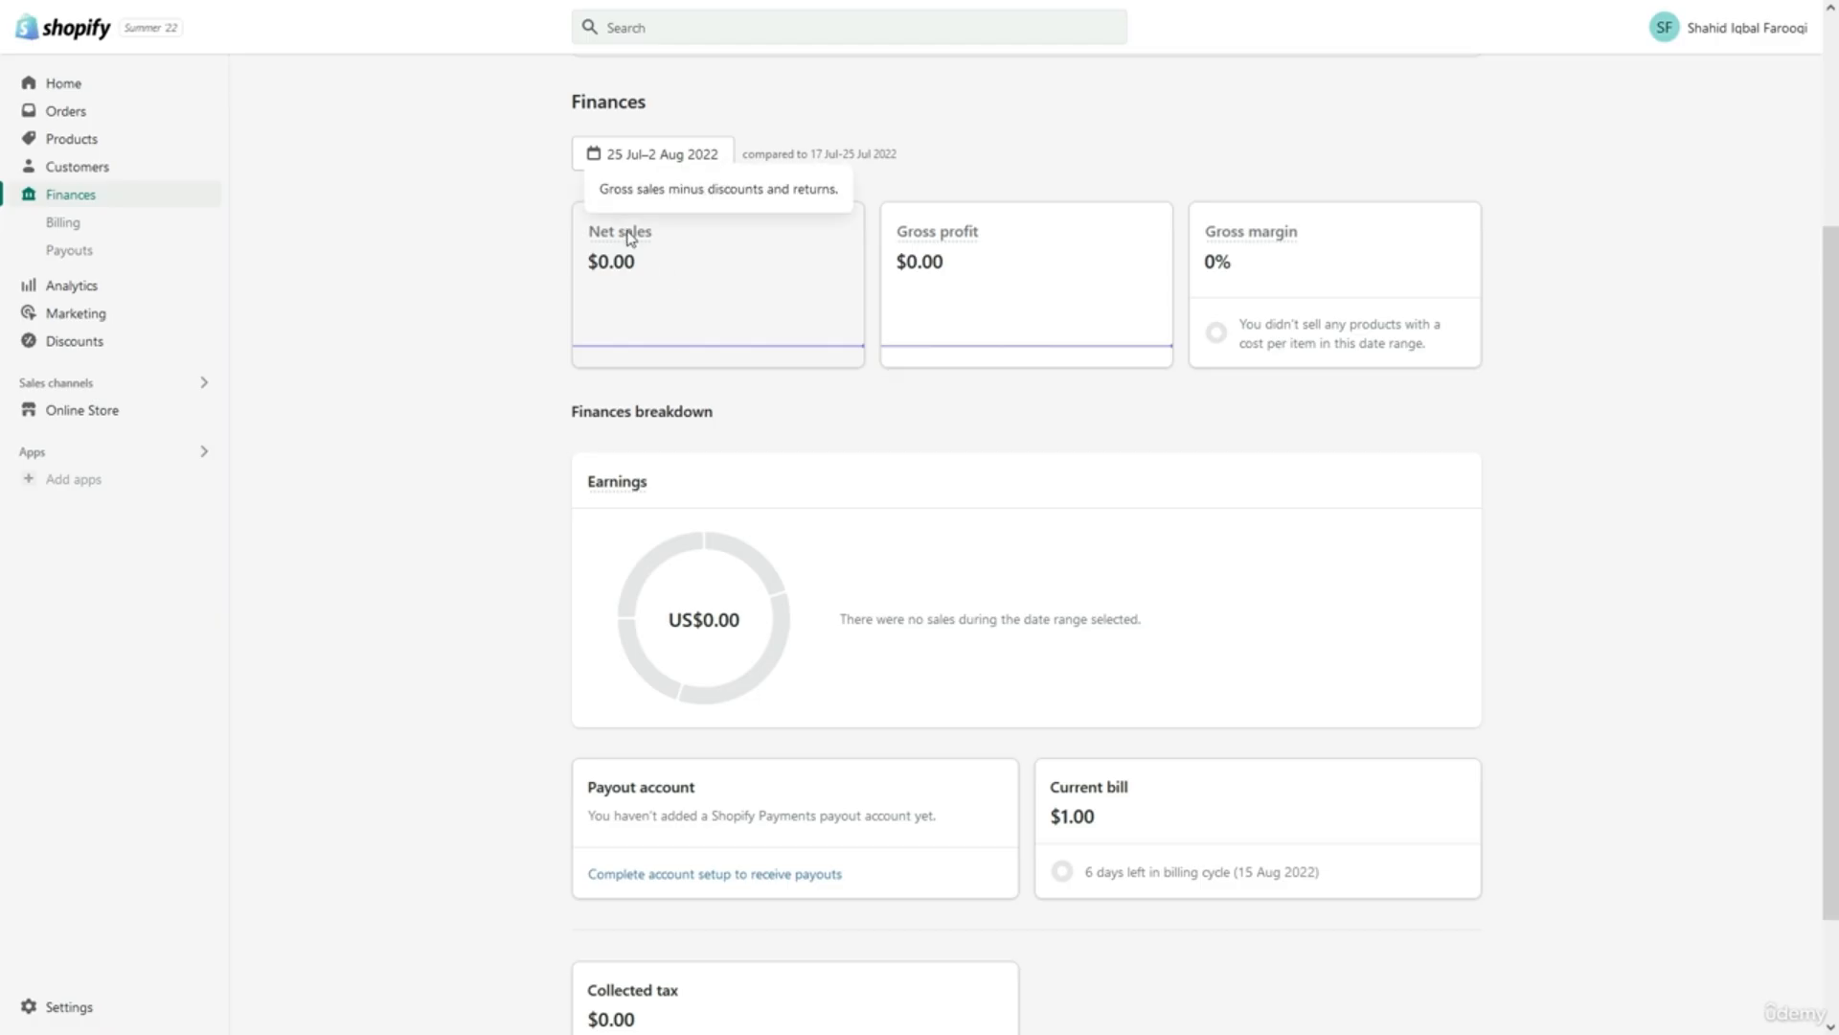
pyautogui.moveTo(955, 239)
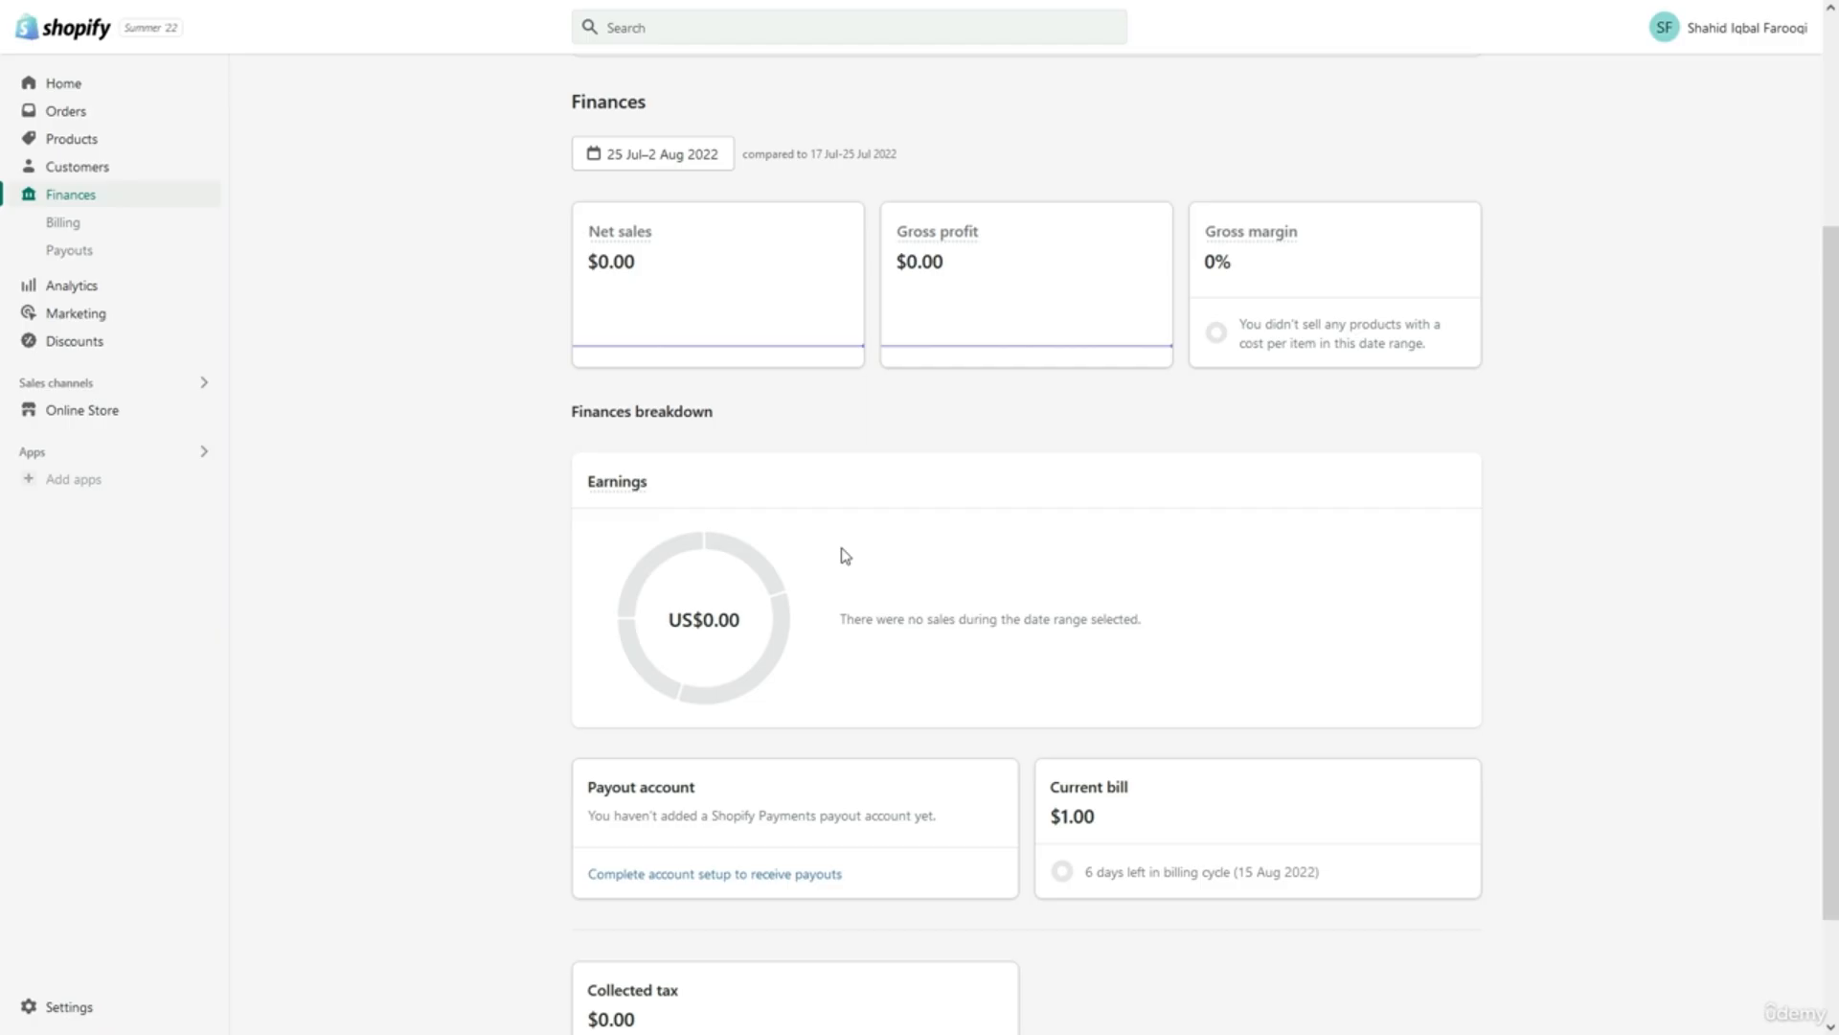
# Scroll past the Collected tax card and open Billing, showing the Basic Shopify $29.00 plan.
pyautogui.scroll(-2, 845, 556)
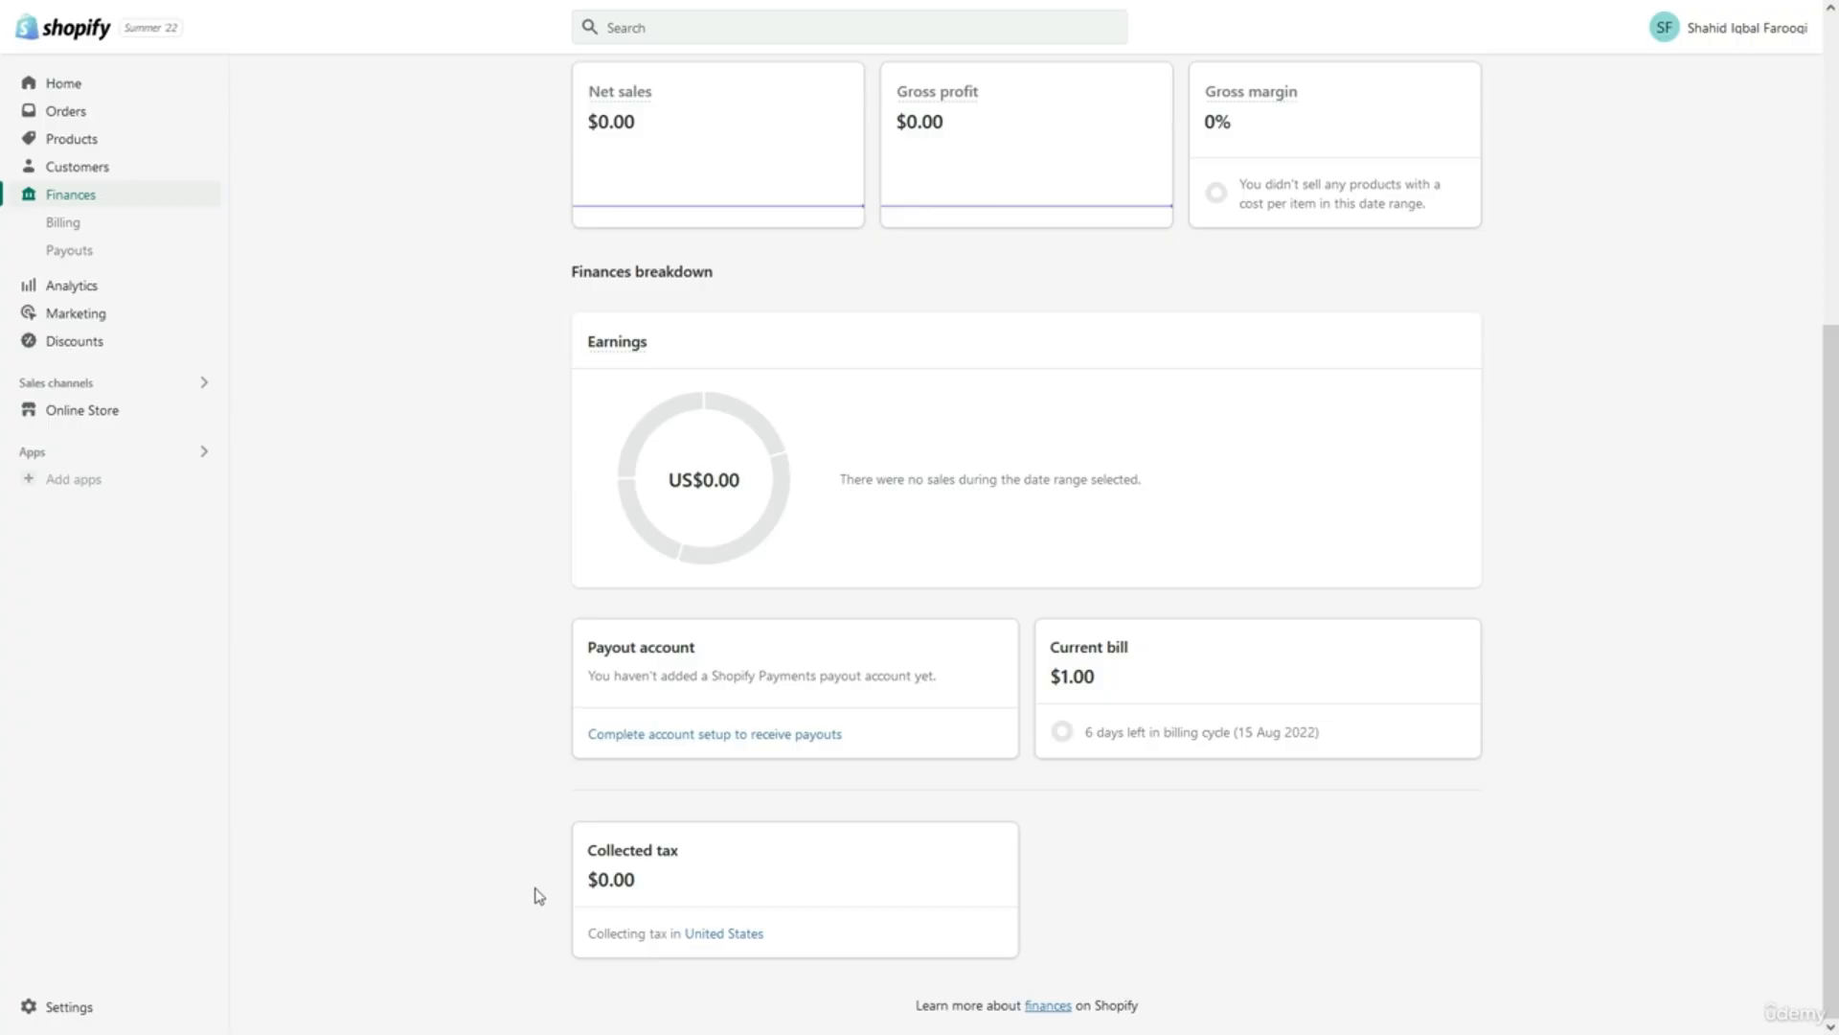
pyautogui.click(142, 234)
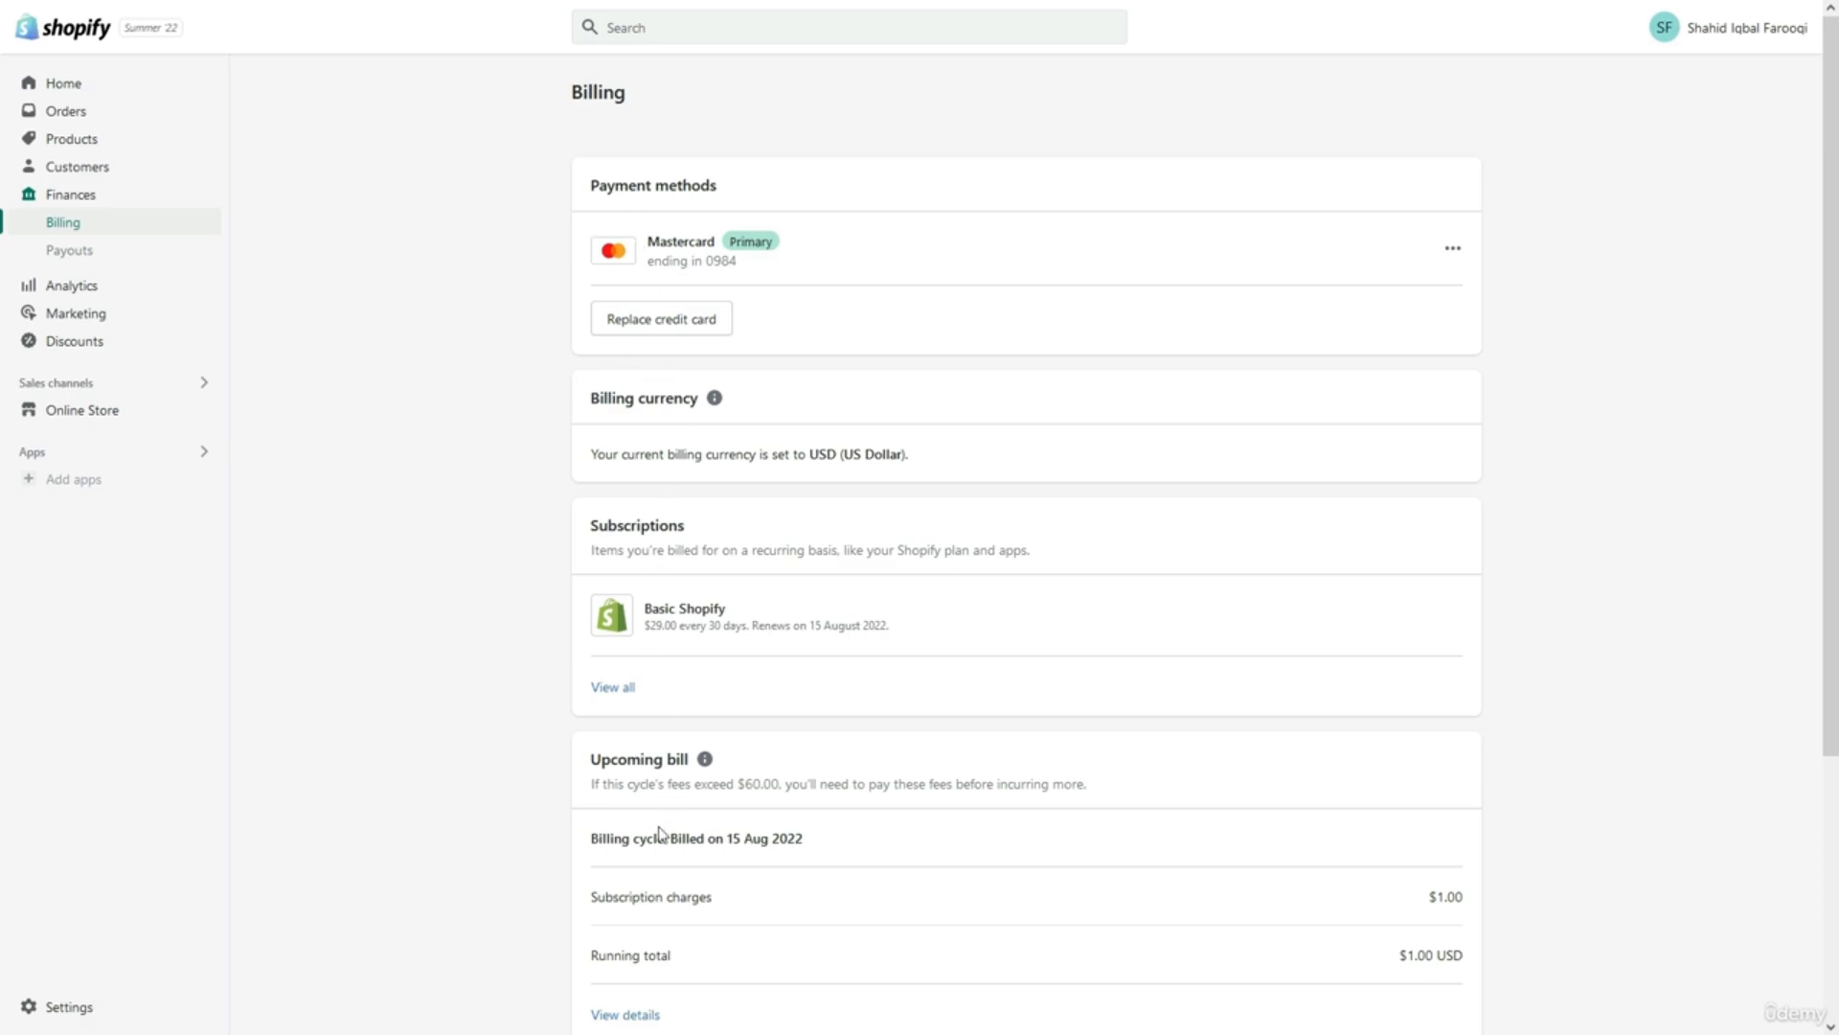
# Open the Payouts page under Finances.
pyautogui.click(154, 252)
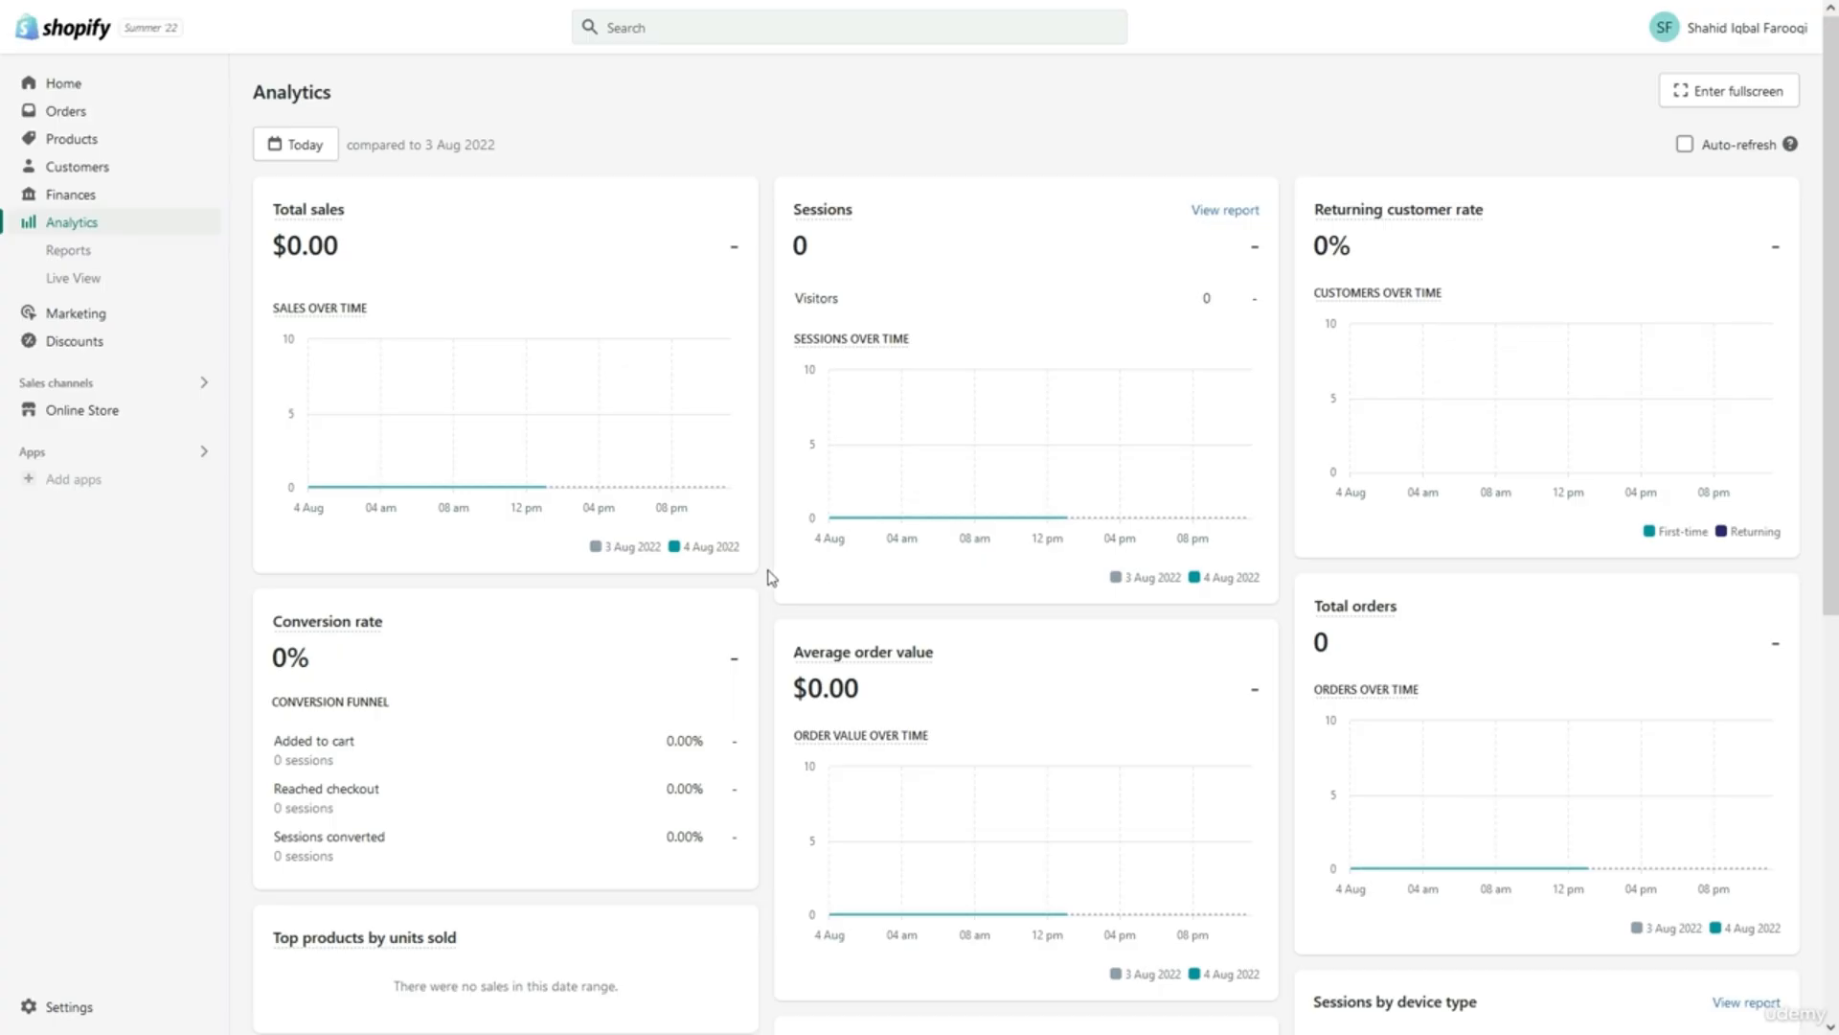
pyautogui.scroll(-2, 771, 578)
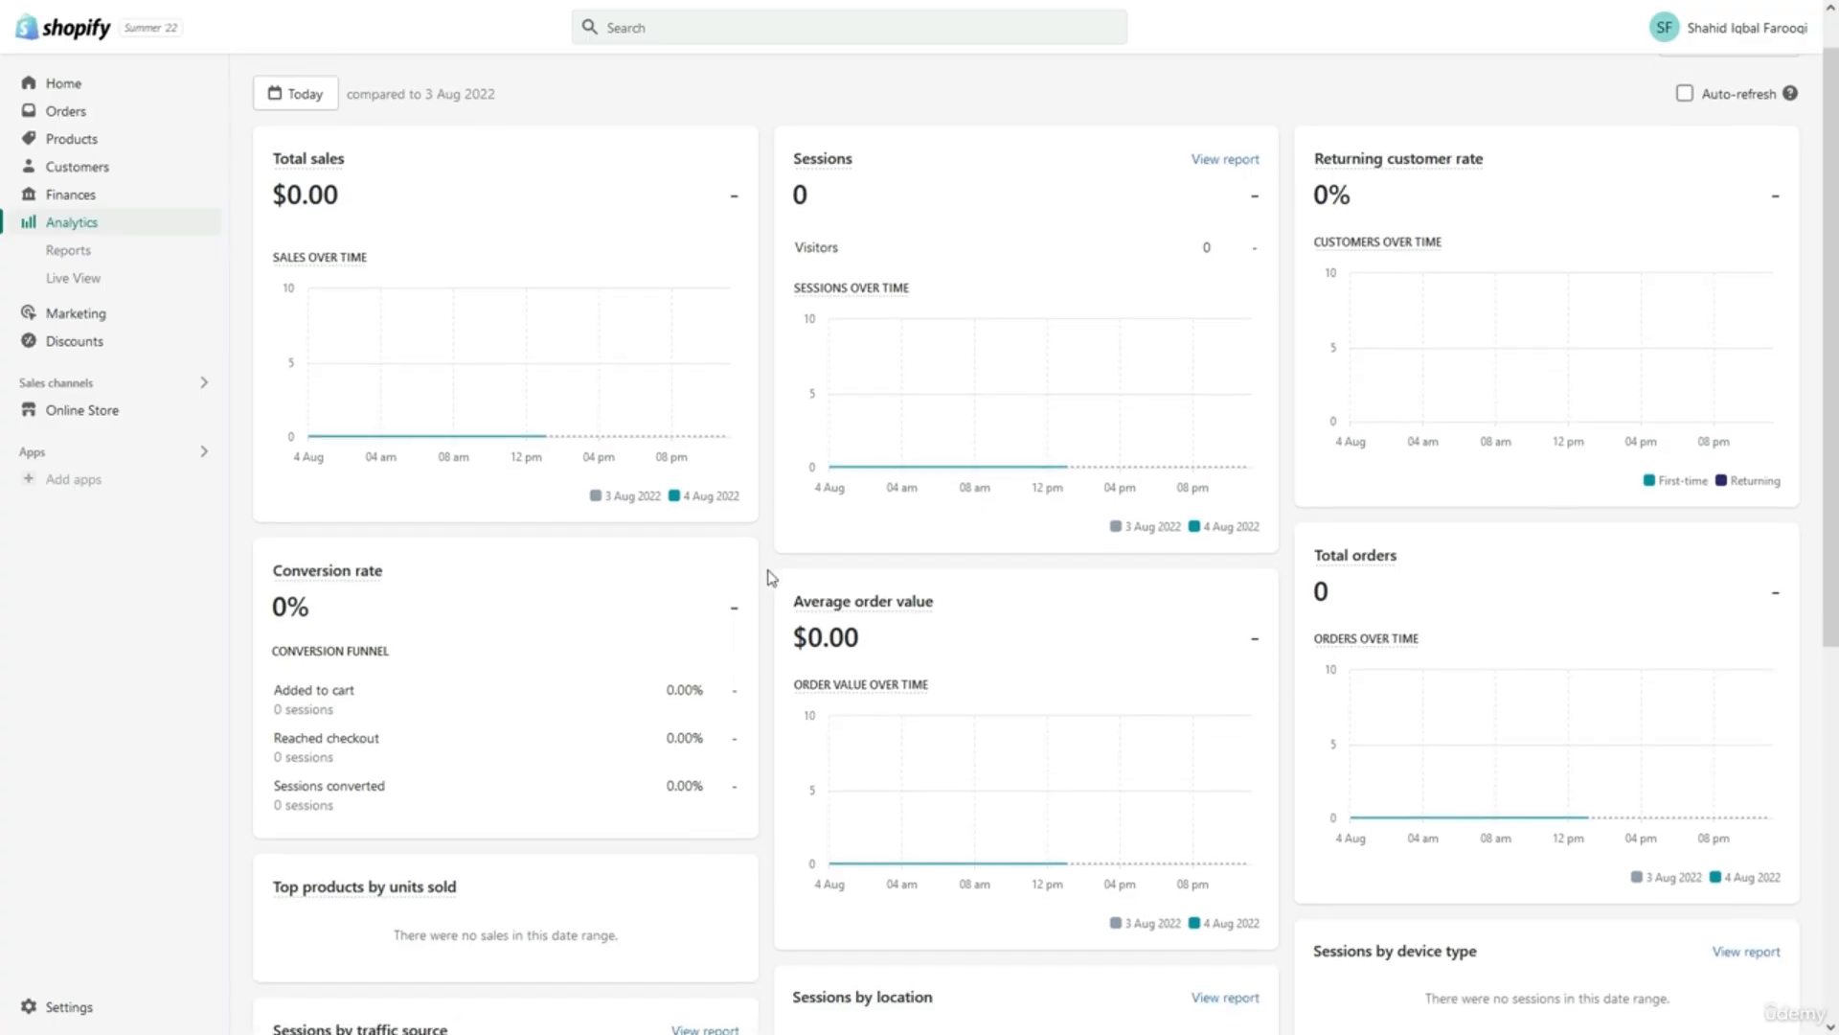
pyautogui.scroll(1, 771, 578)
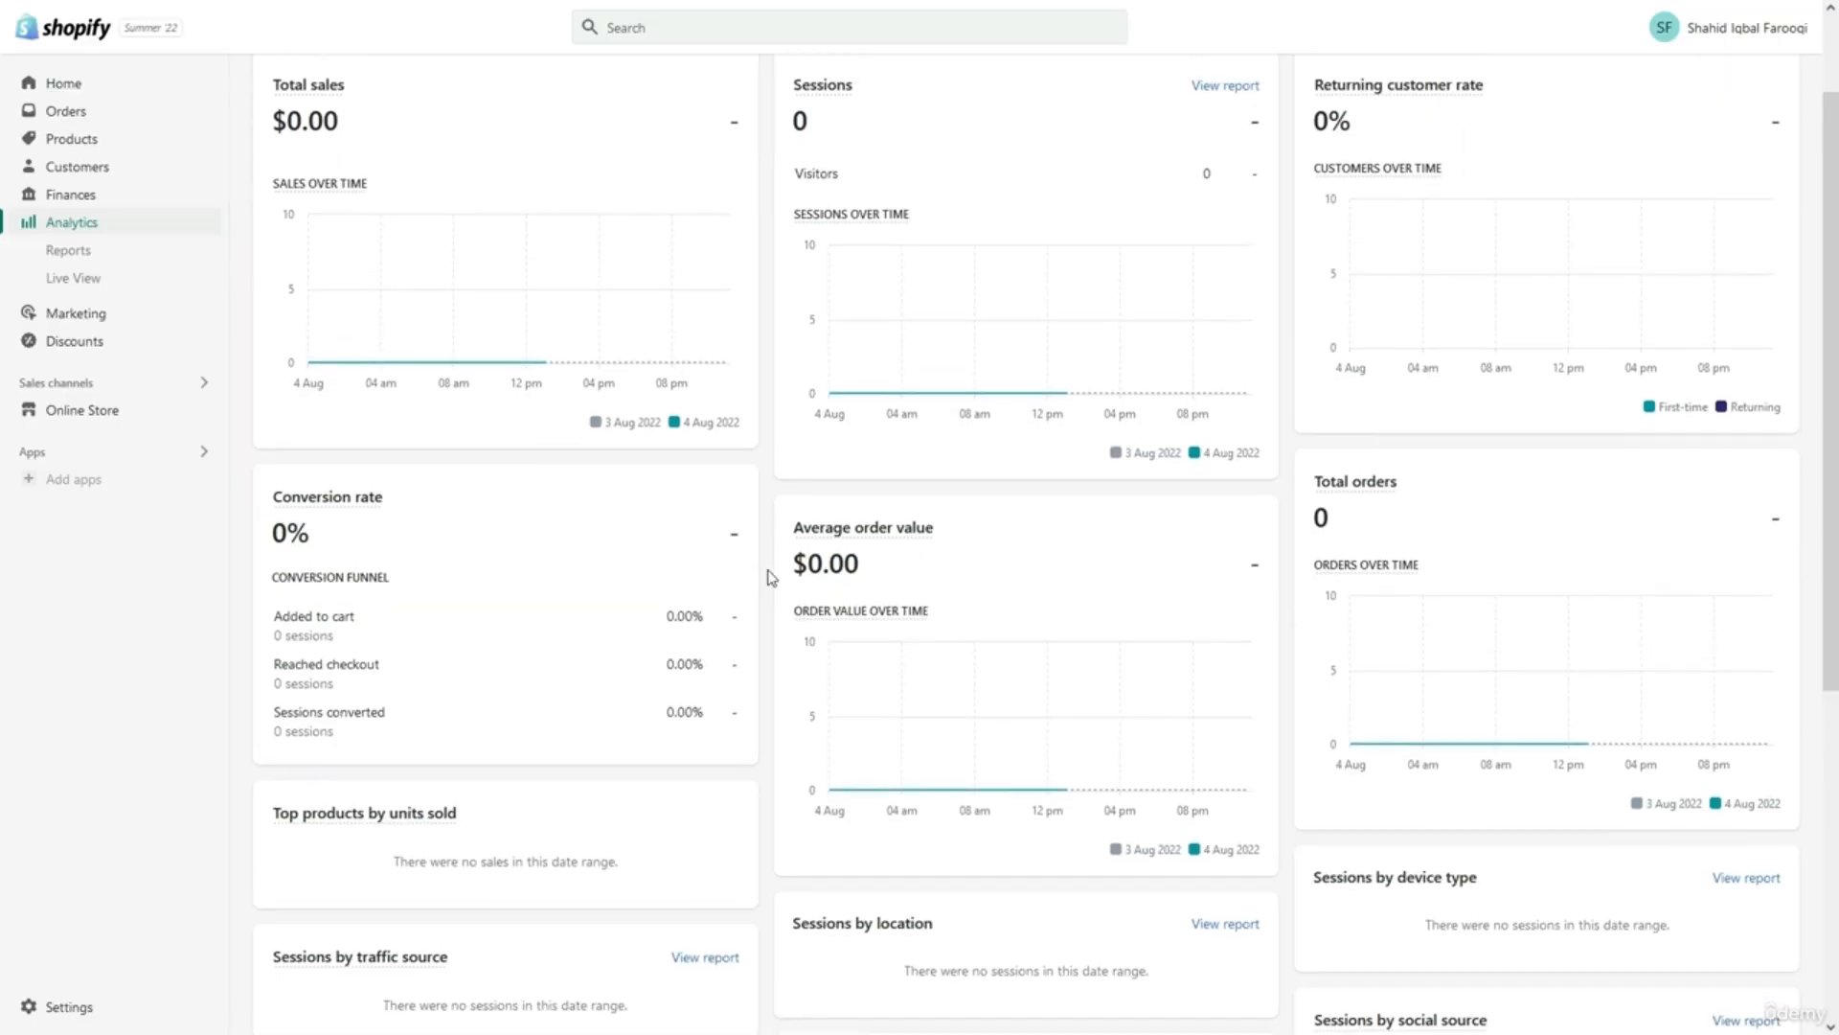
pyautogui.scroll(-2, 771, 577)
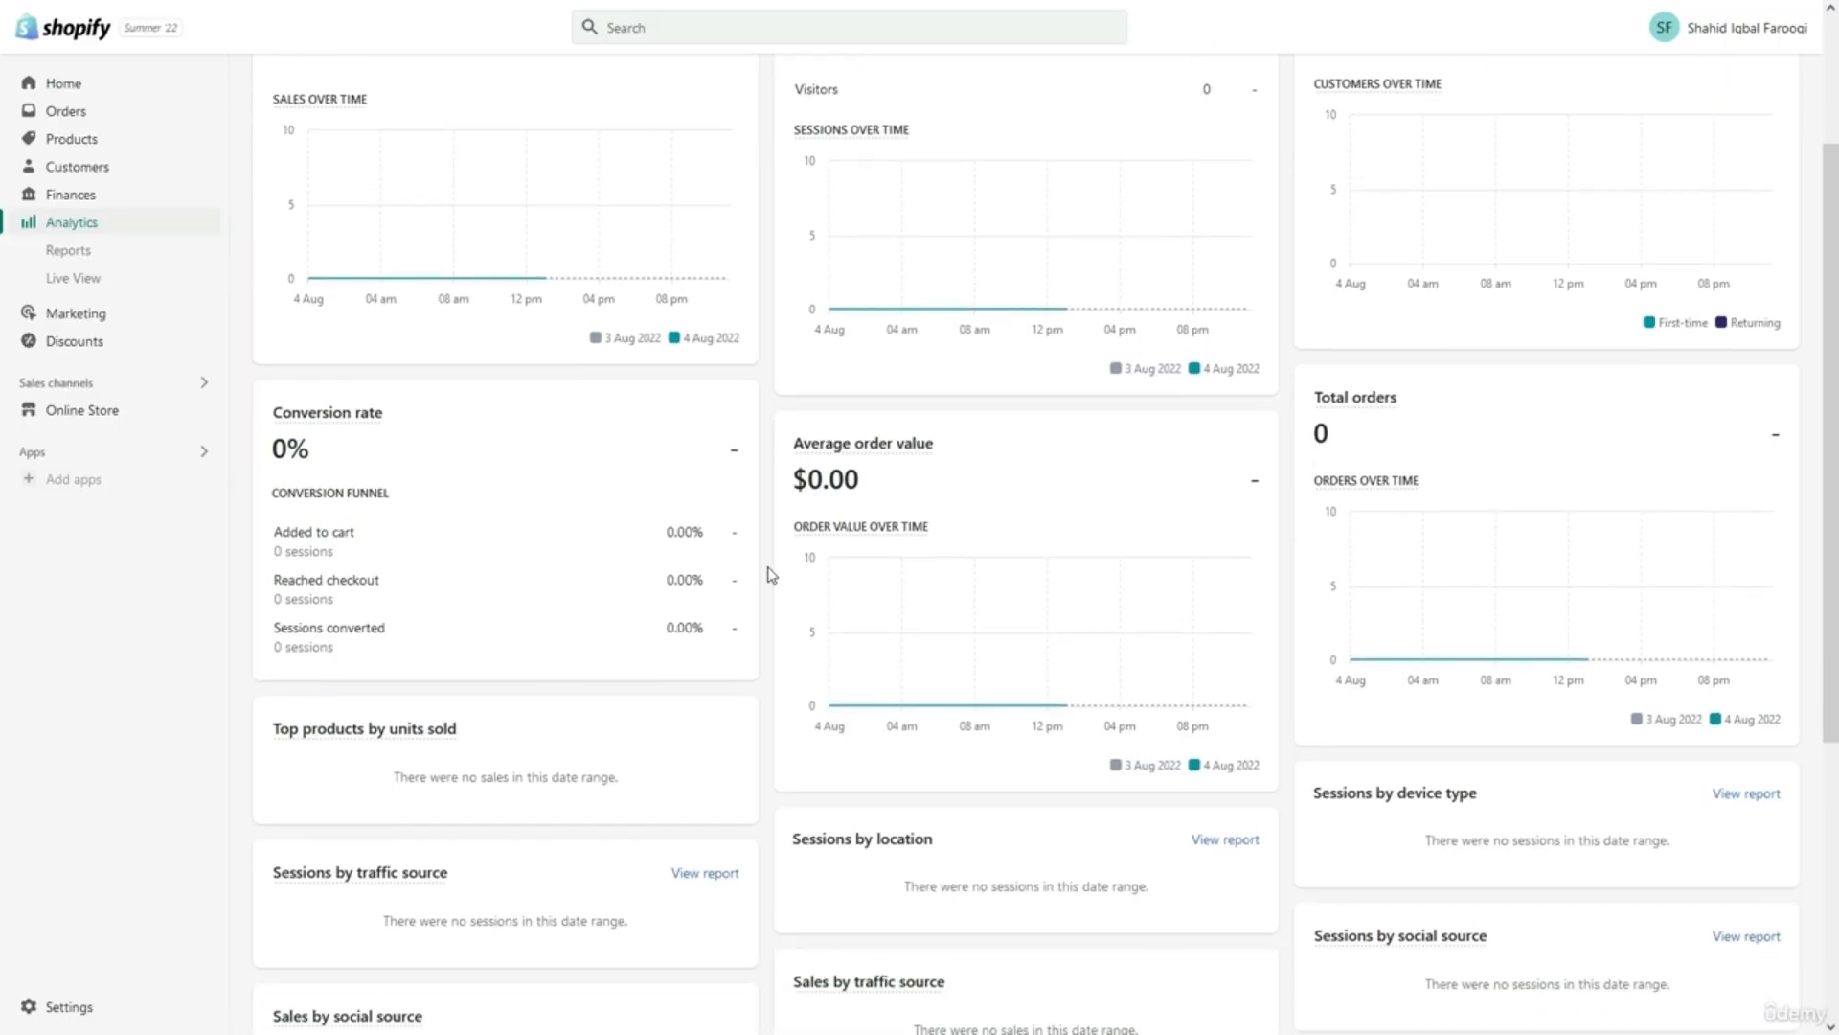
pyautogui.scroll(-2, 772, 575)
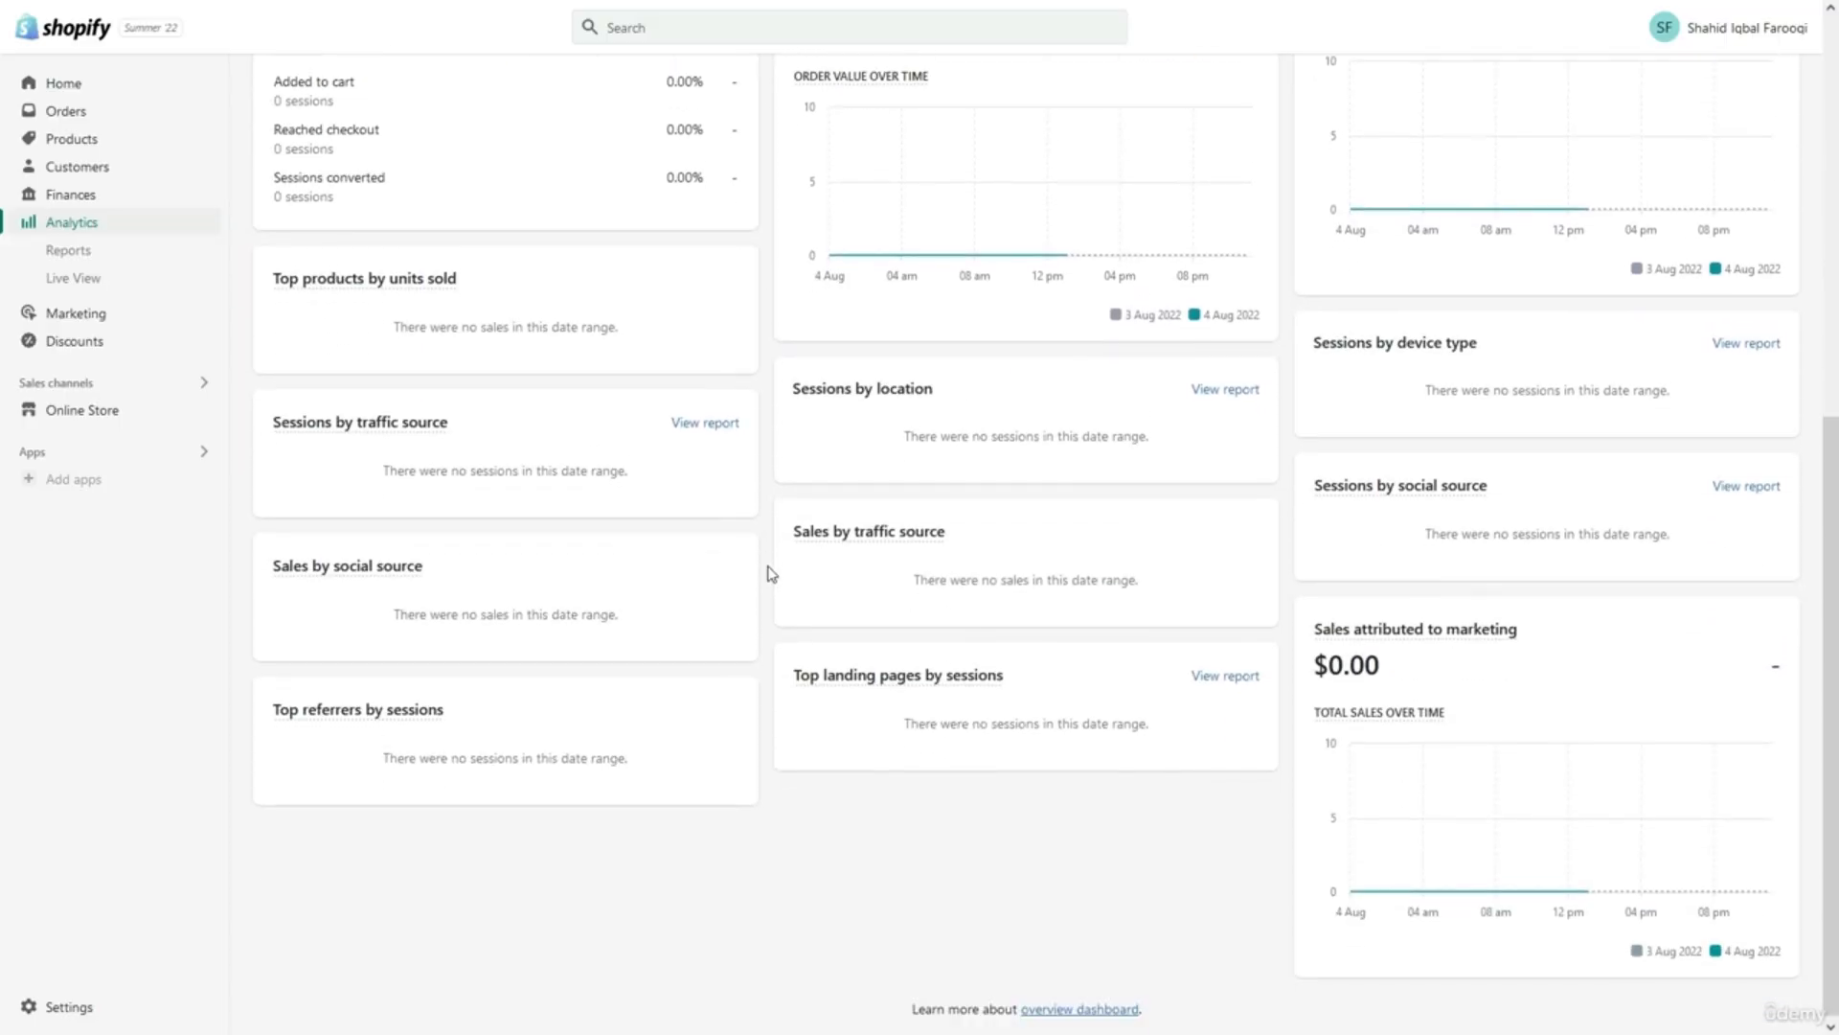
pyautogui.scroll(3, 771, 574)
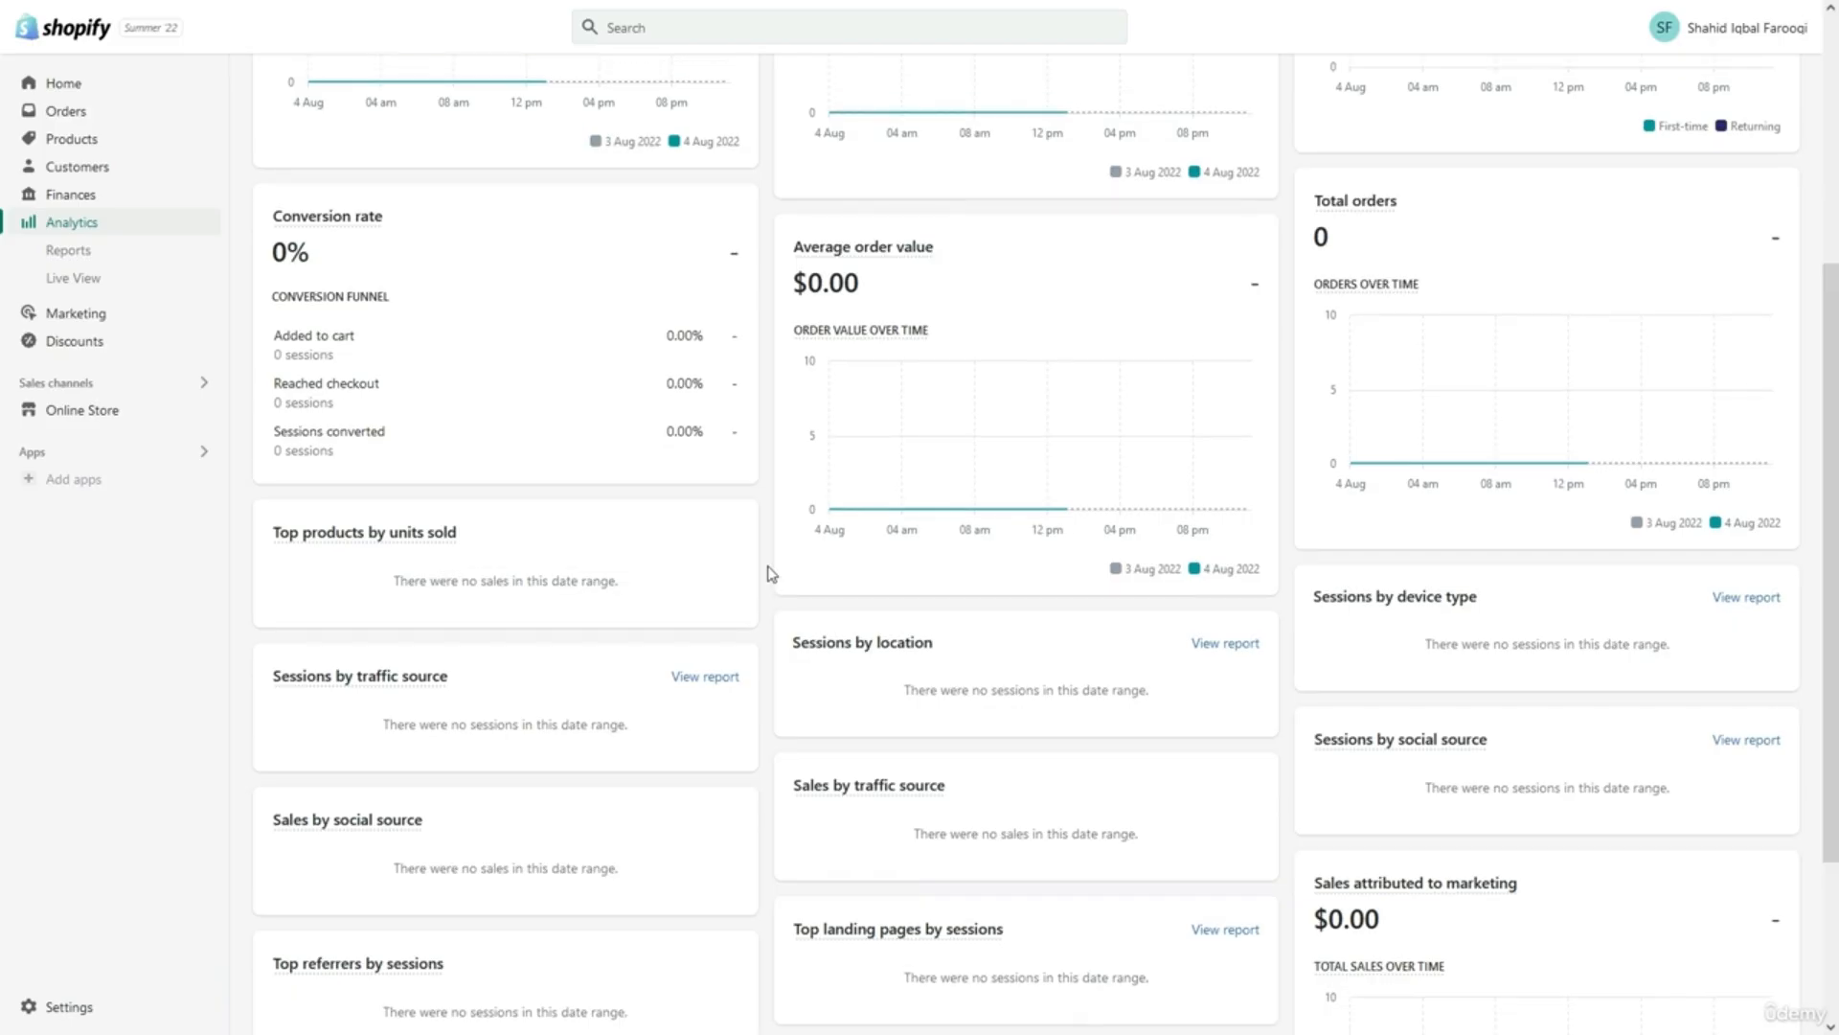
pyautogui.scroll(2, 771, 574)
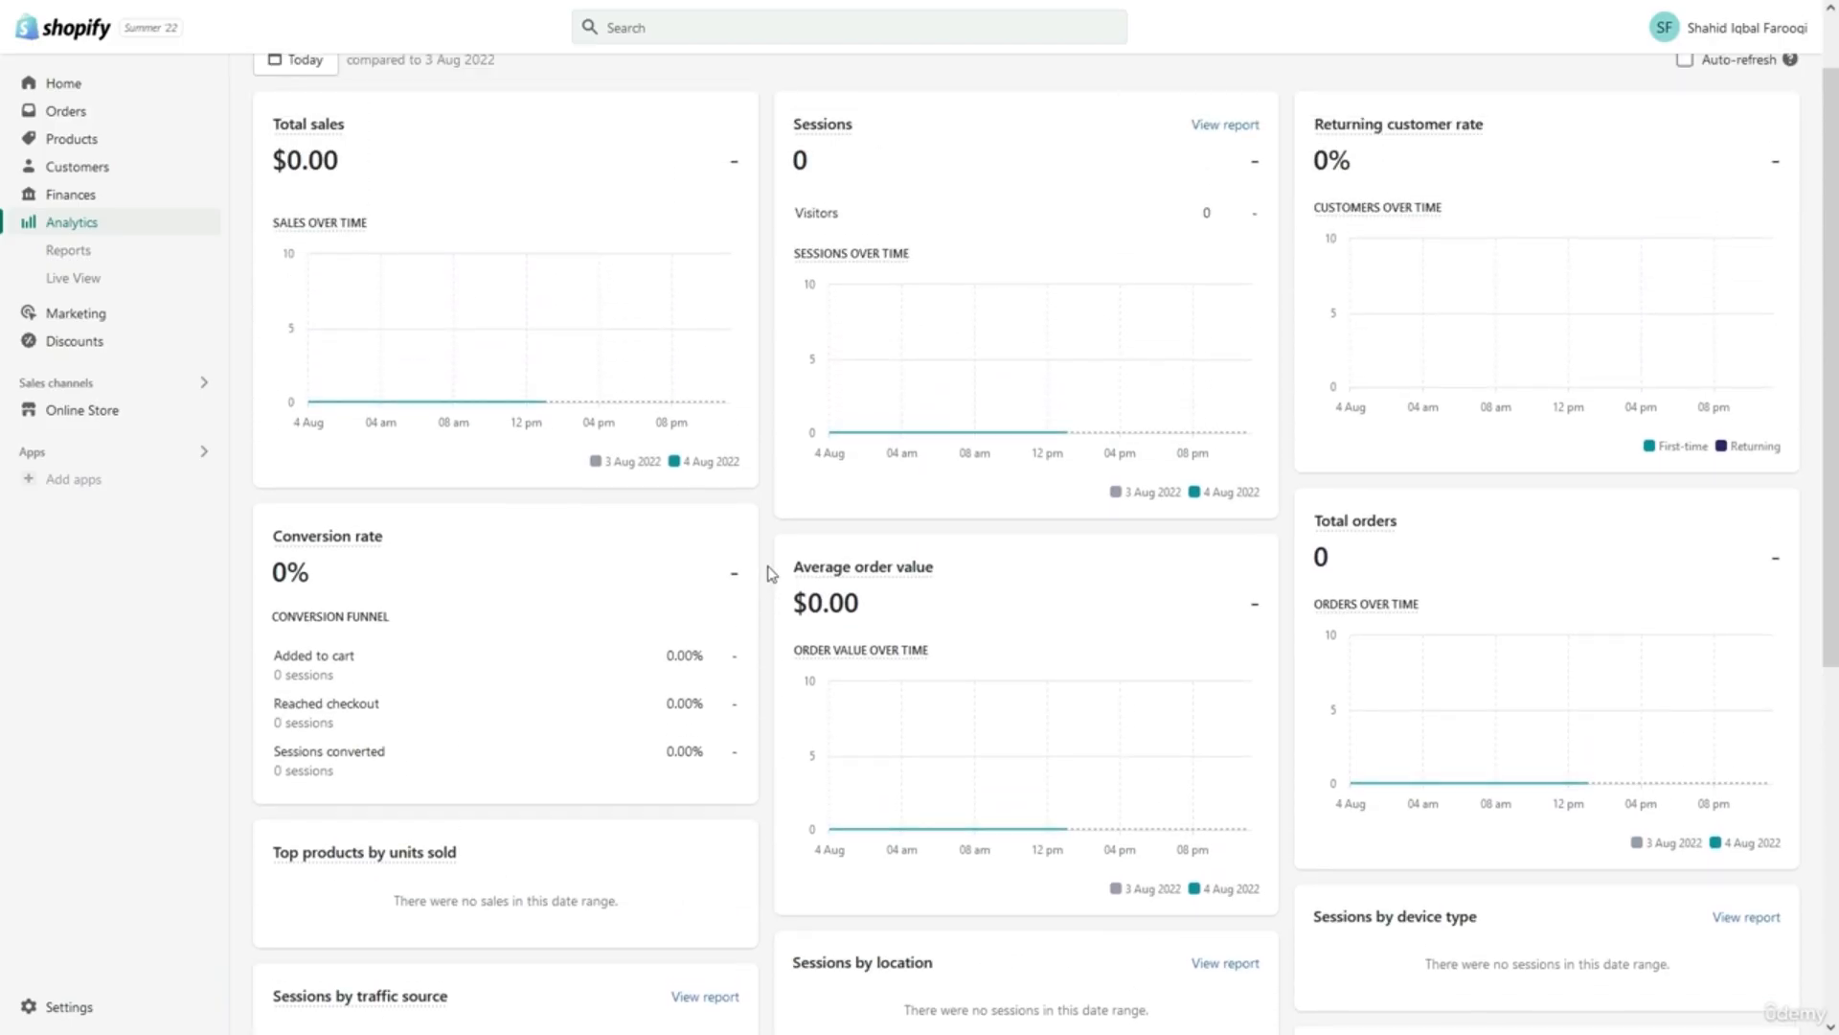
pyautogui.scroll(1, 771, 575)
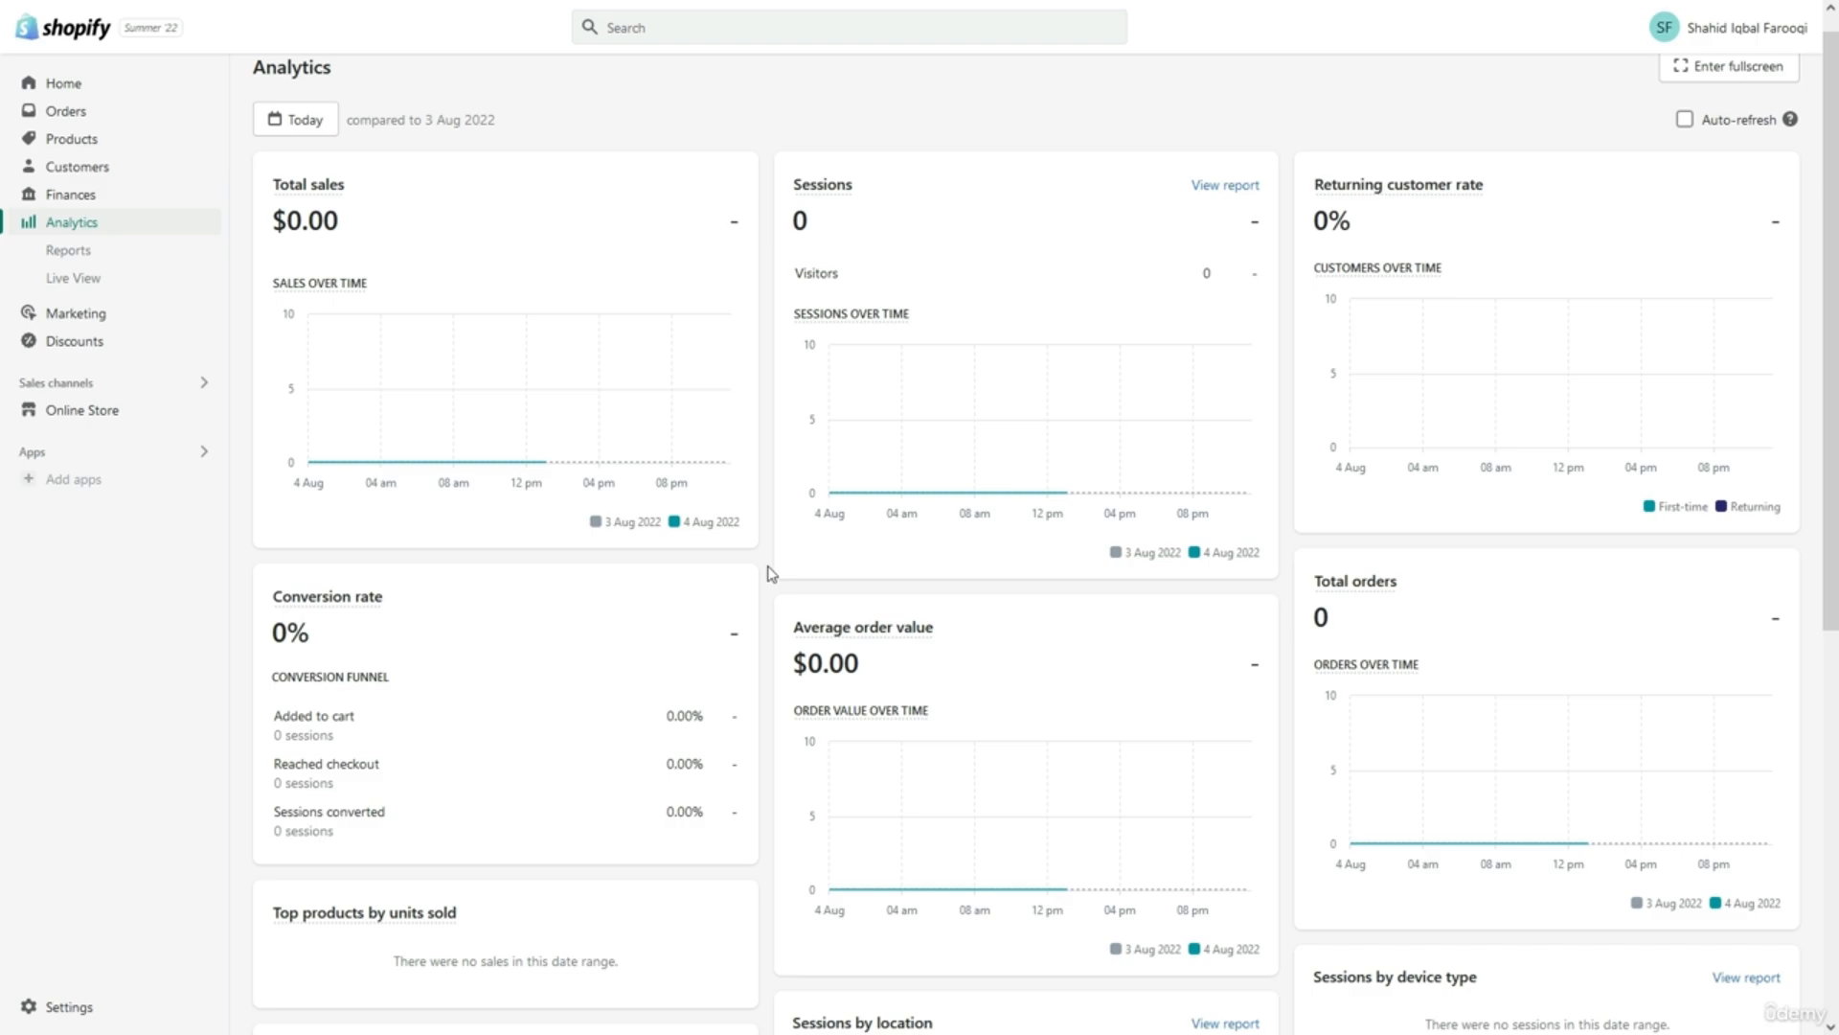
pyautogui.scroll(1, 771, 573)
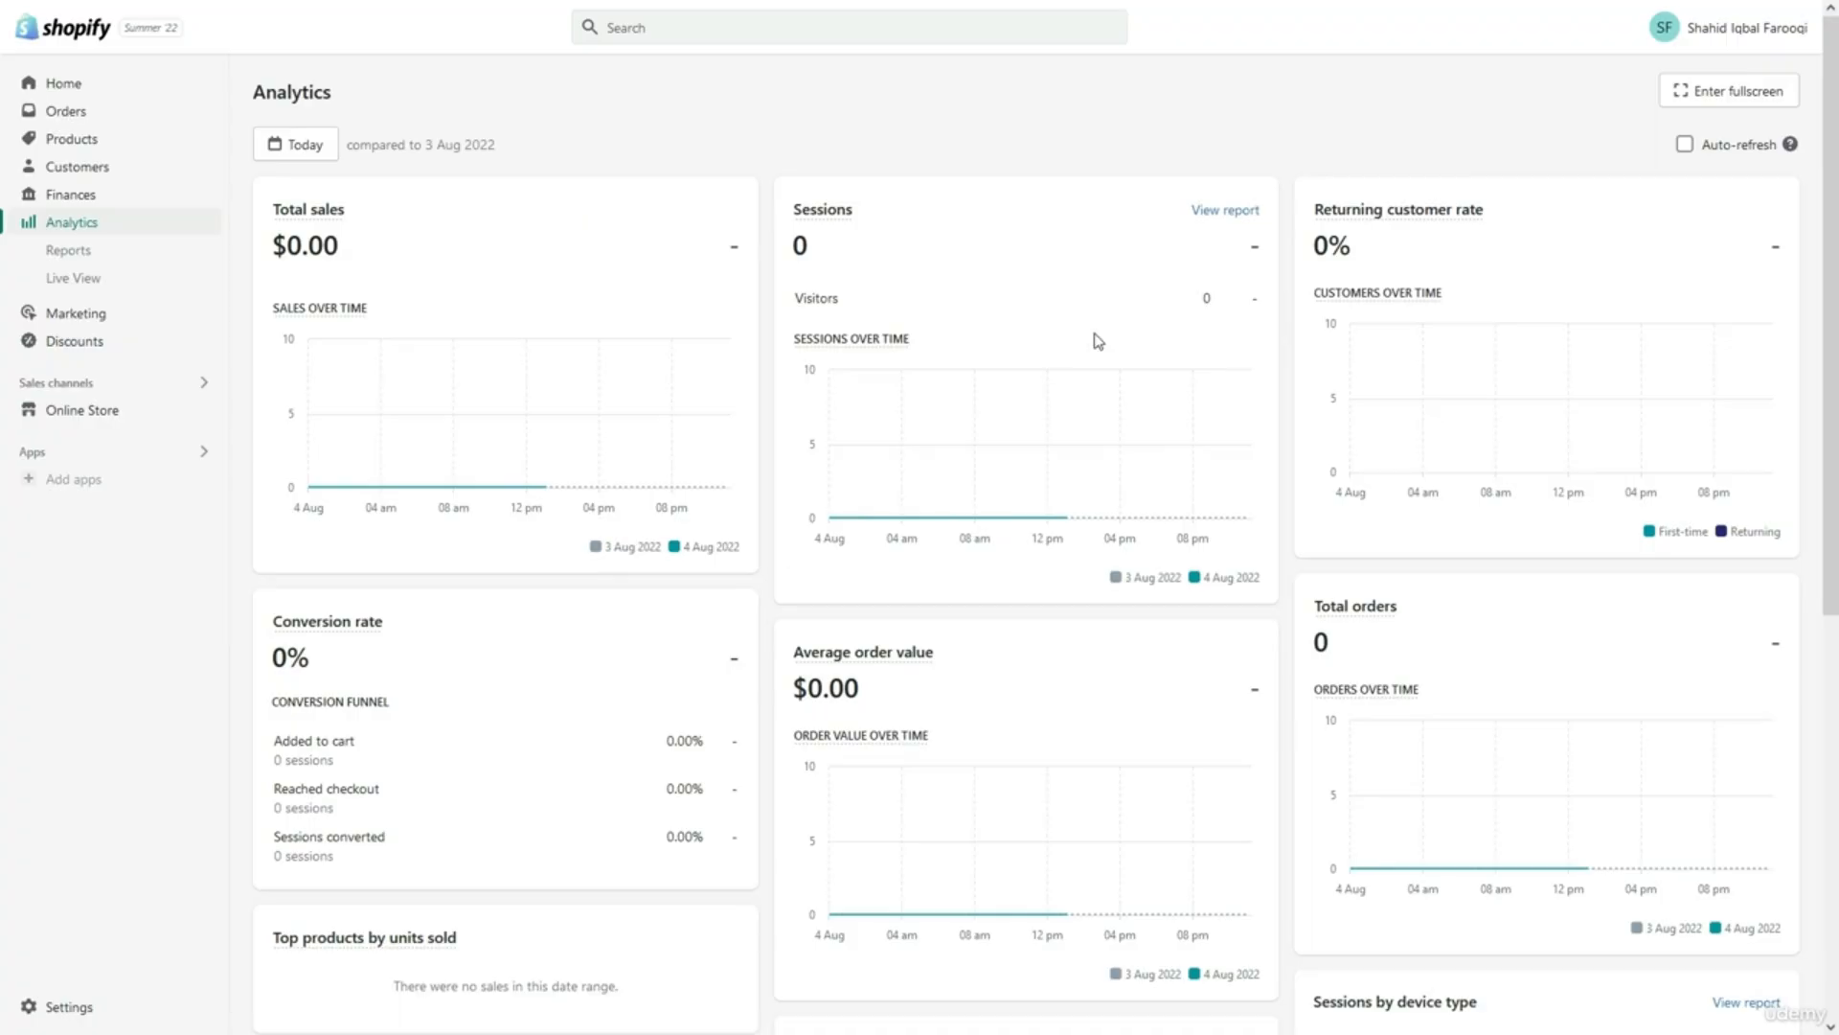
# View the all-zero Sessions over time report, check its Today date range, then return to Reports.
pyautogui.click(1212, 213)
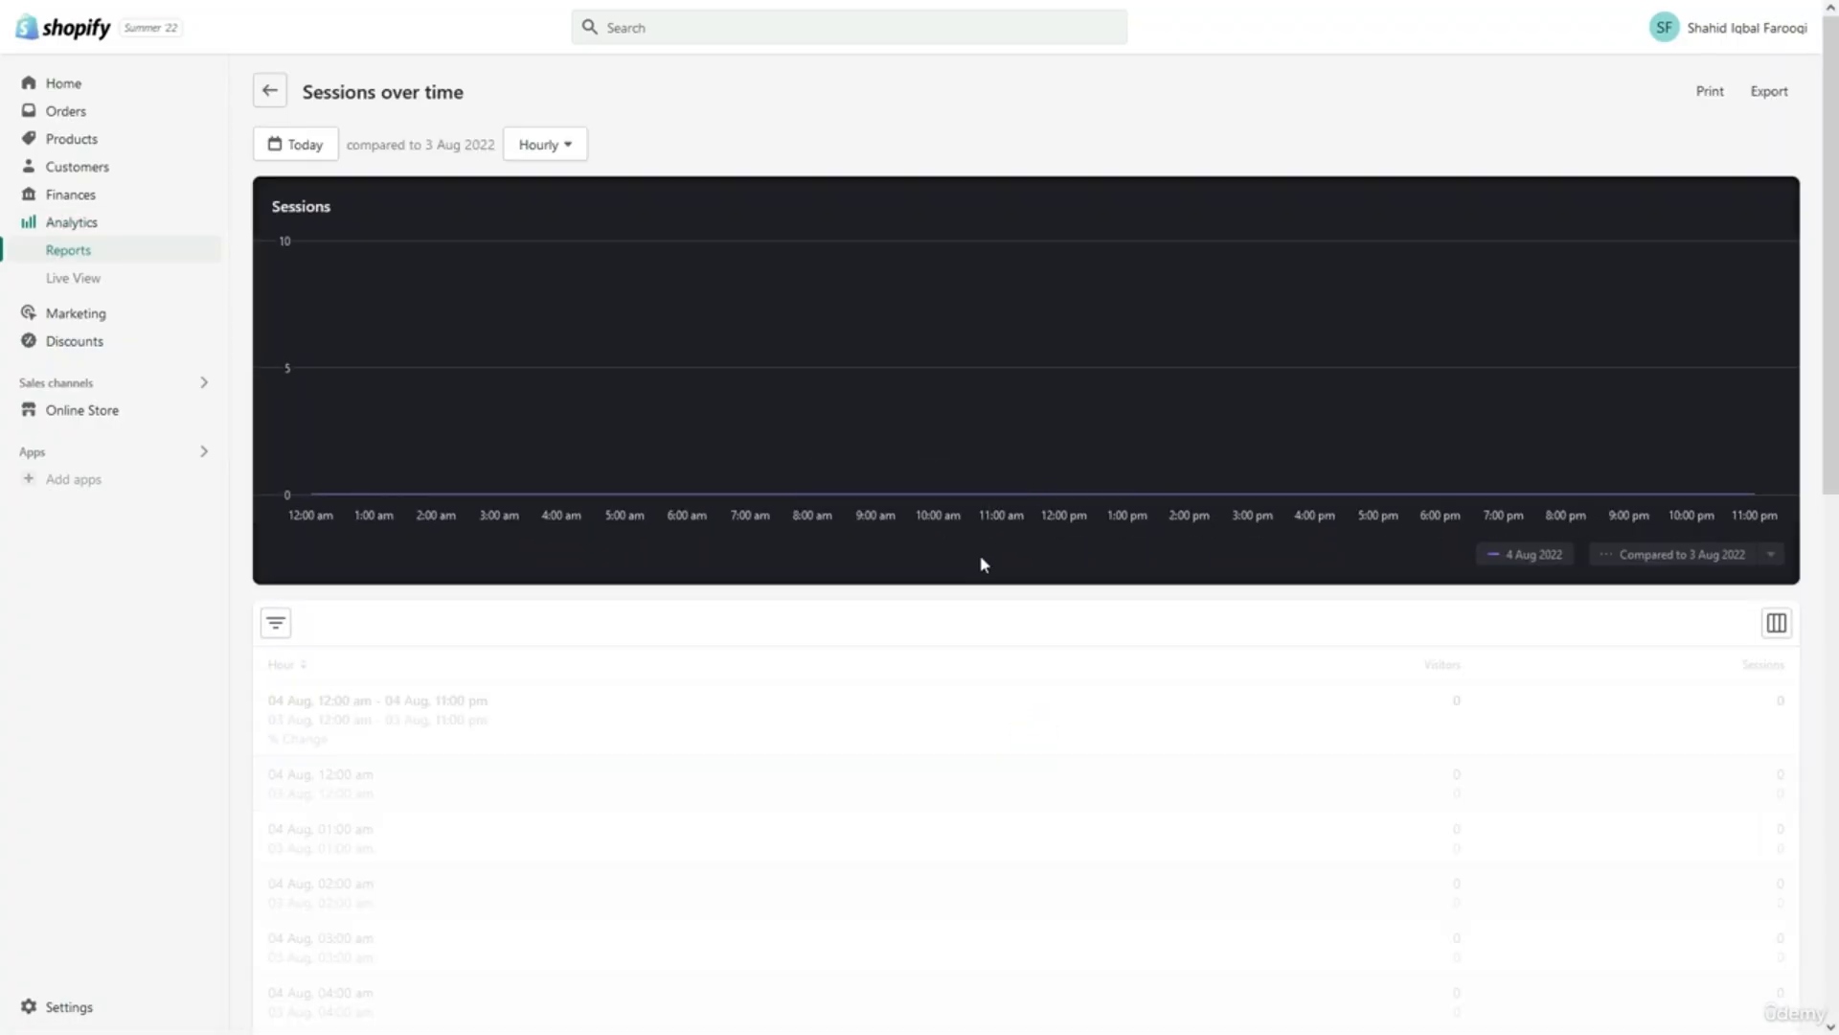
pyautogui.click(299, 151)
pyautogui.click(433, 129)
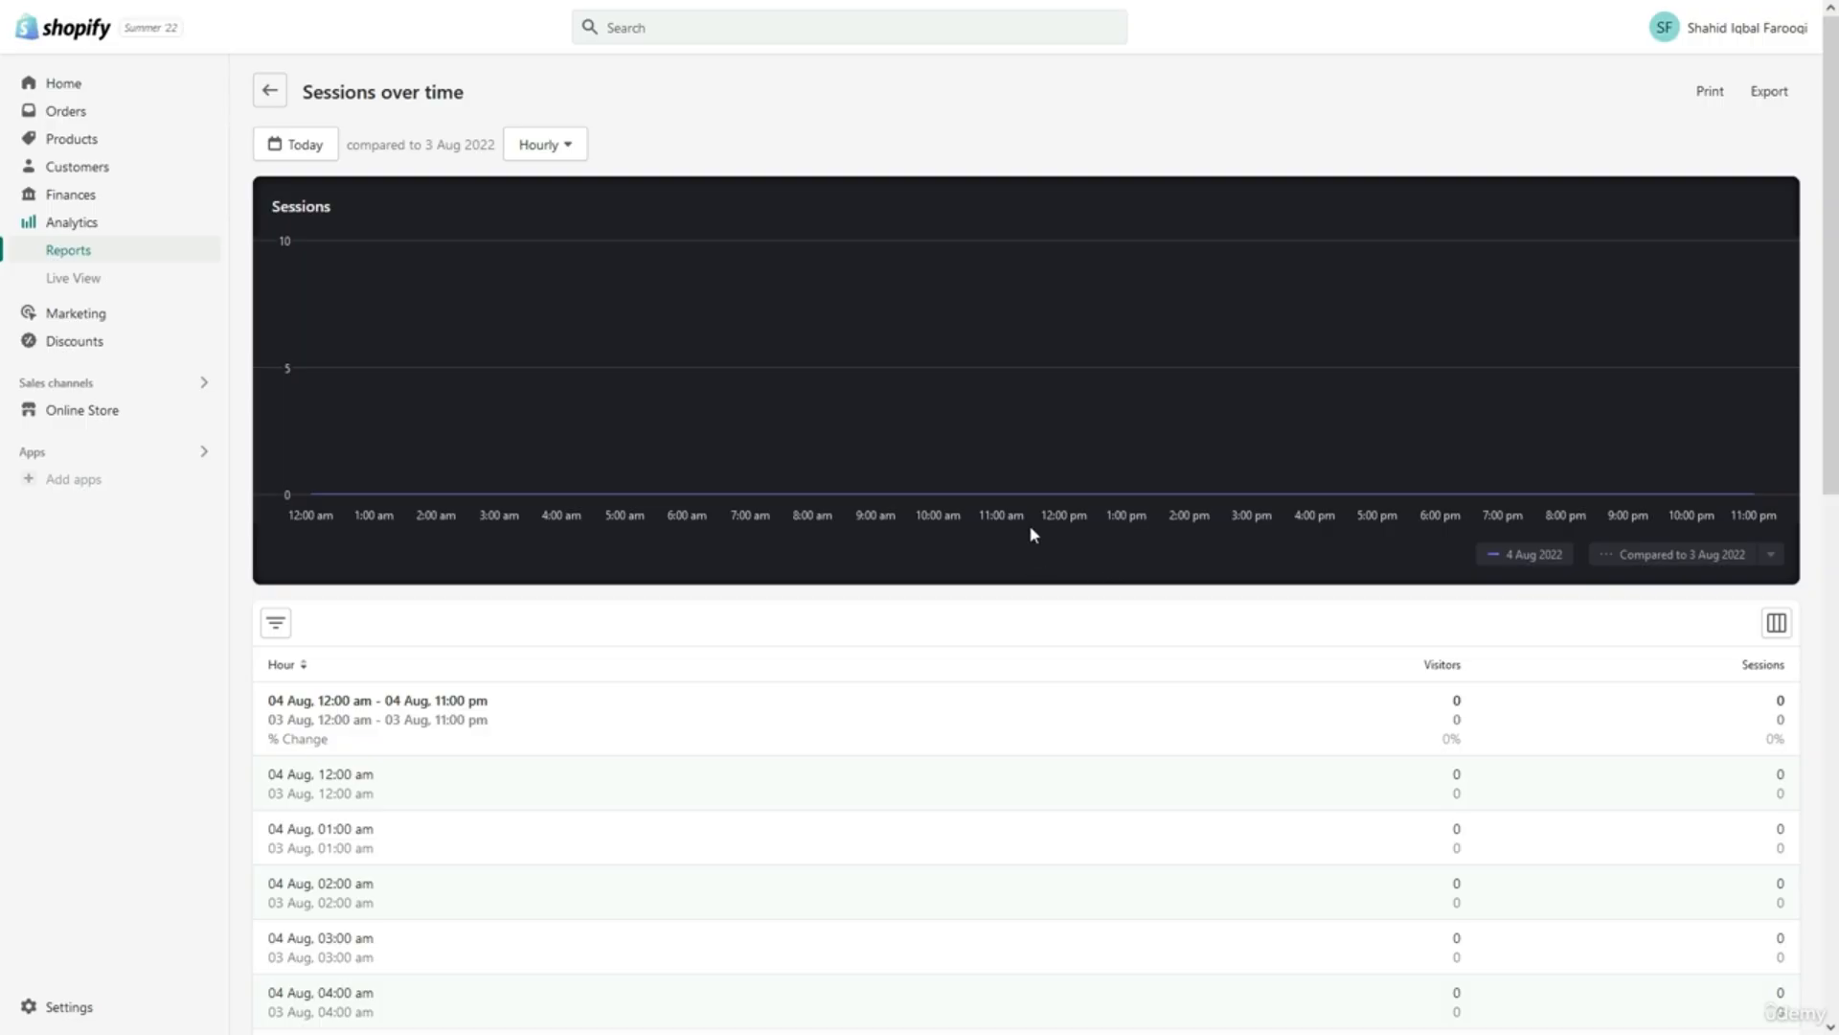
pyautogui.scroll(-1, 1026, 494)
pyautogui.scroll(1, 1026, 497)
pyautogui.click(99, 262)
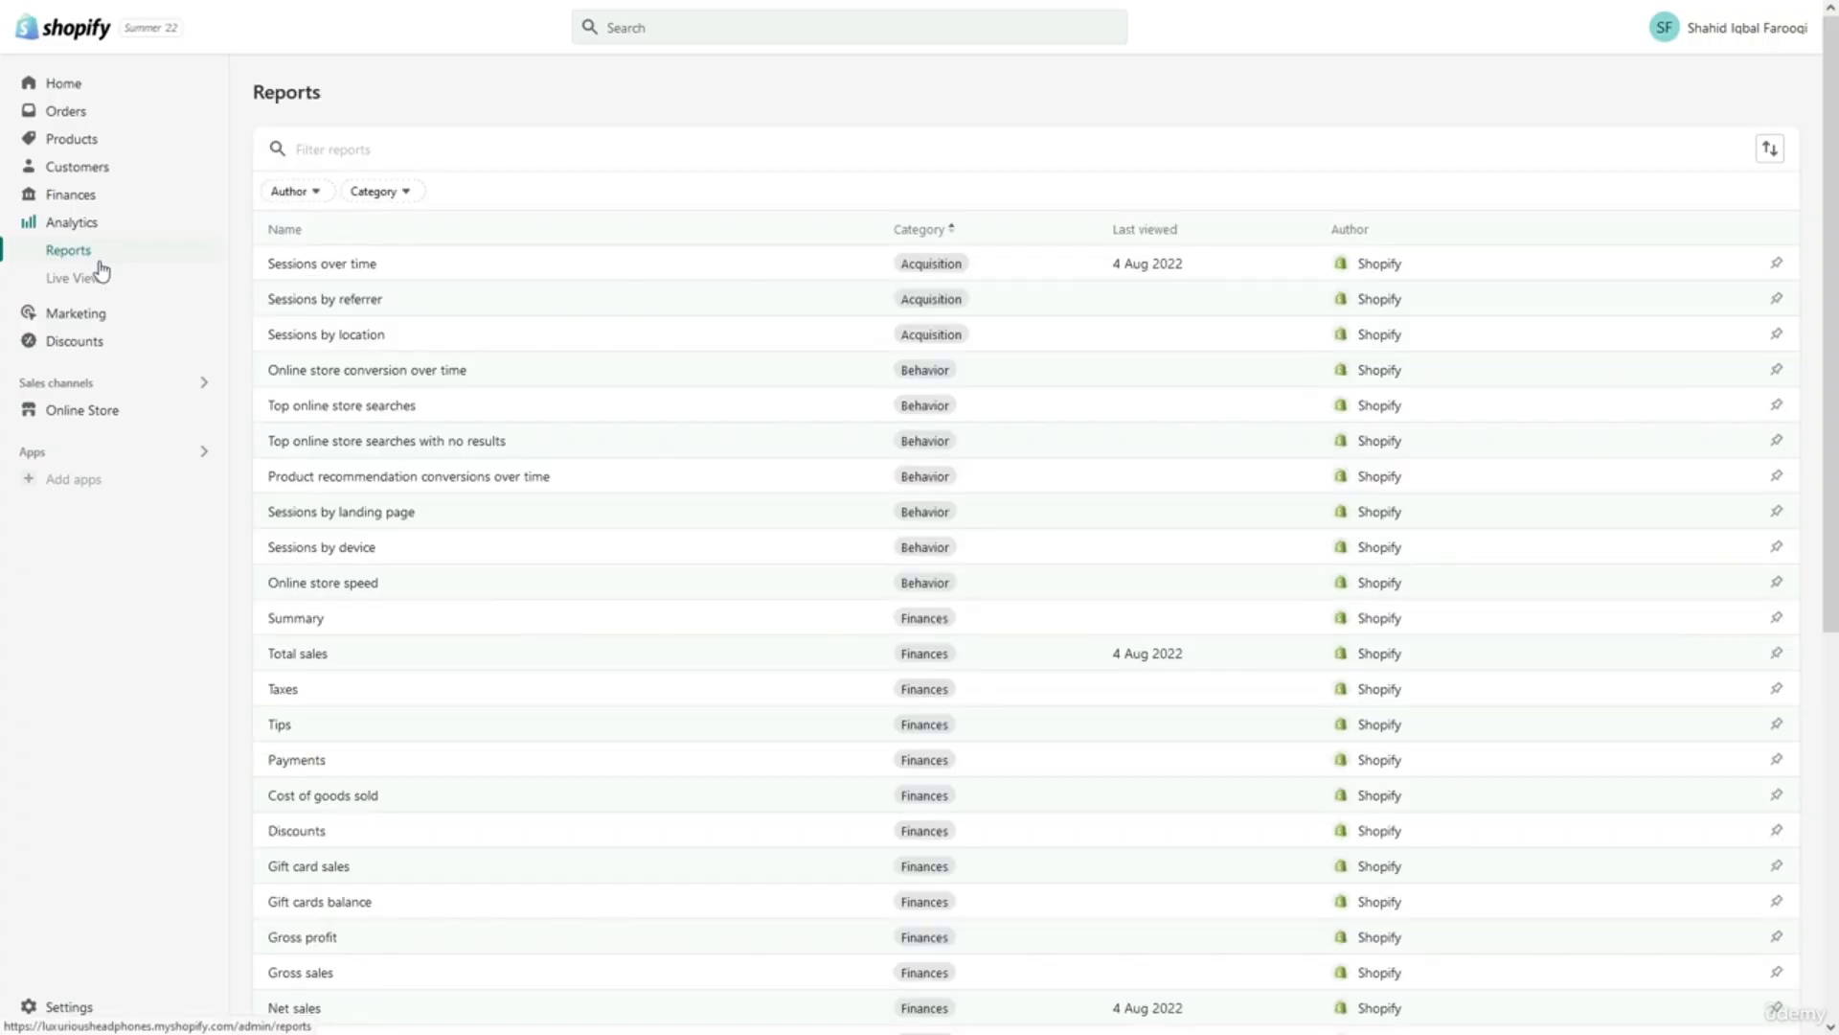
# Glance at the report category choices and scroll through the full reports list.
pyautogui.click(394, 193)
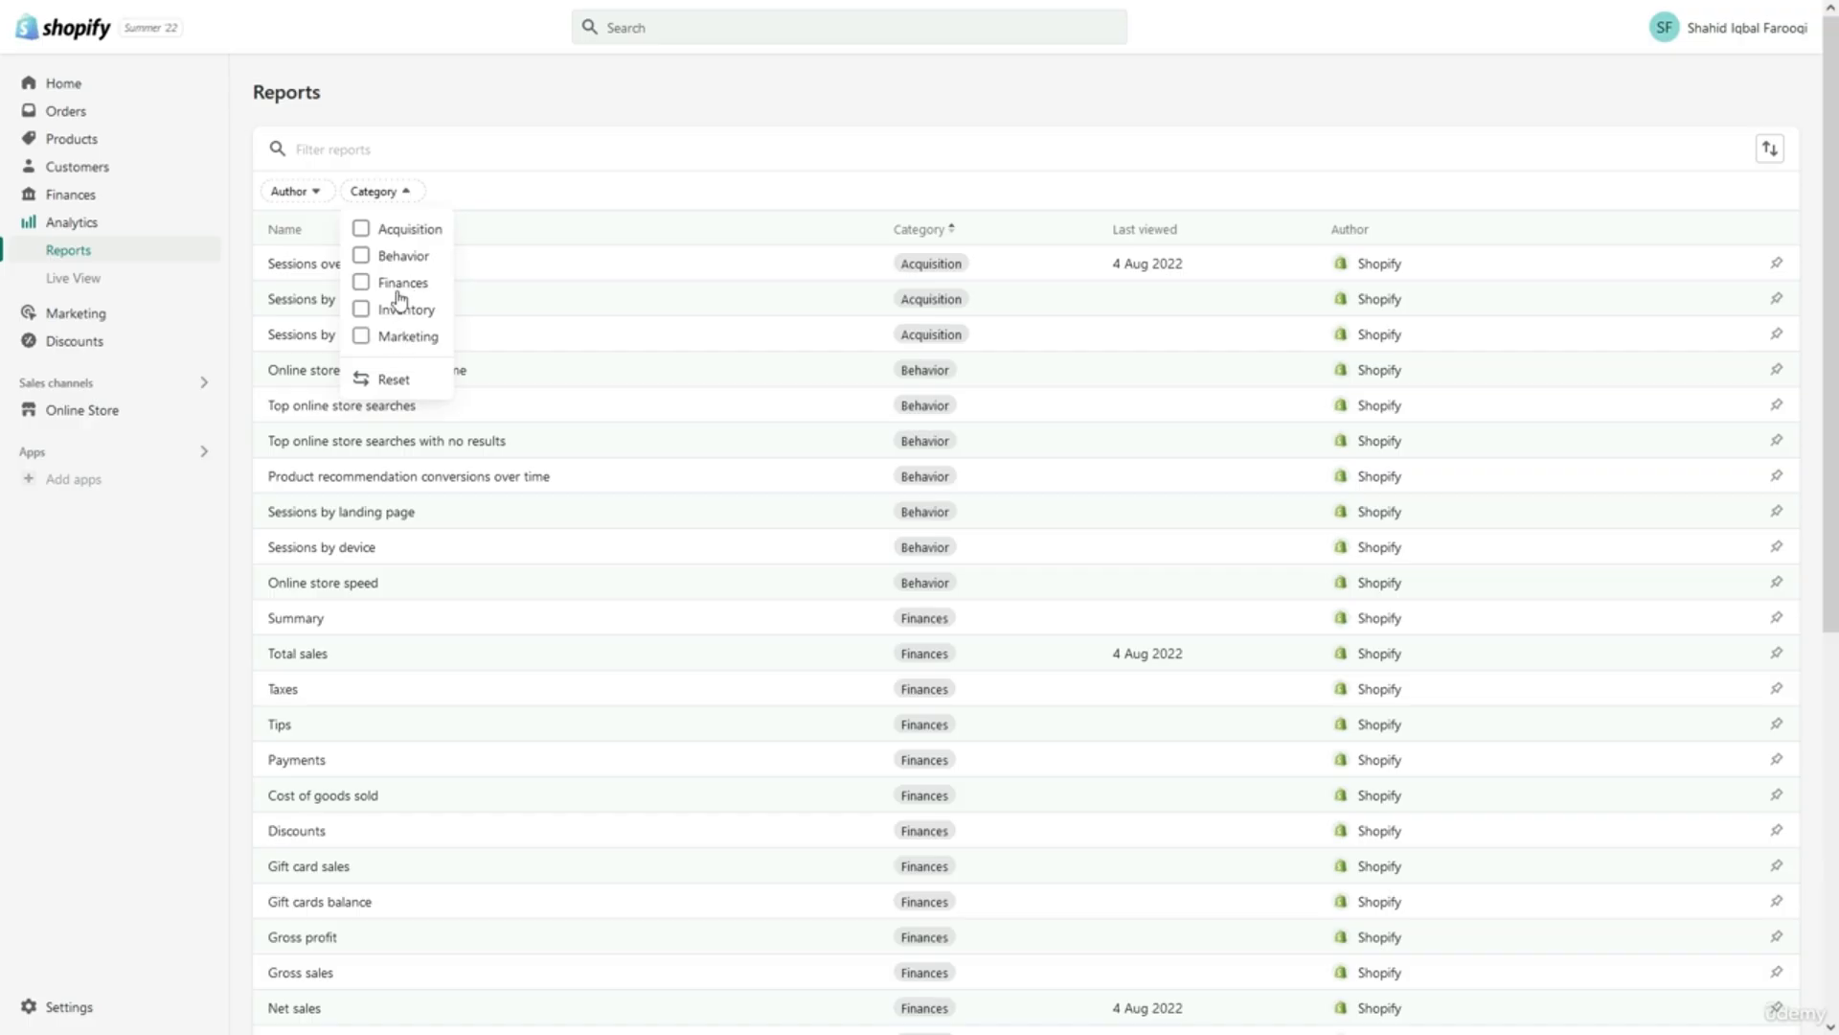
pyautogui.click(512, 194)
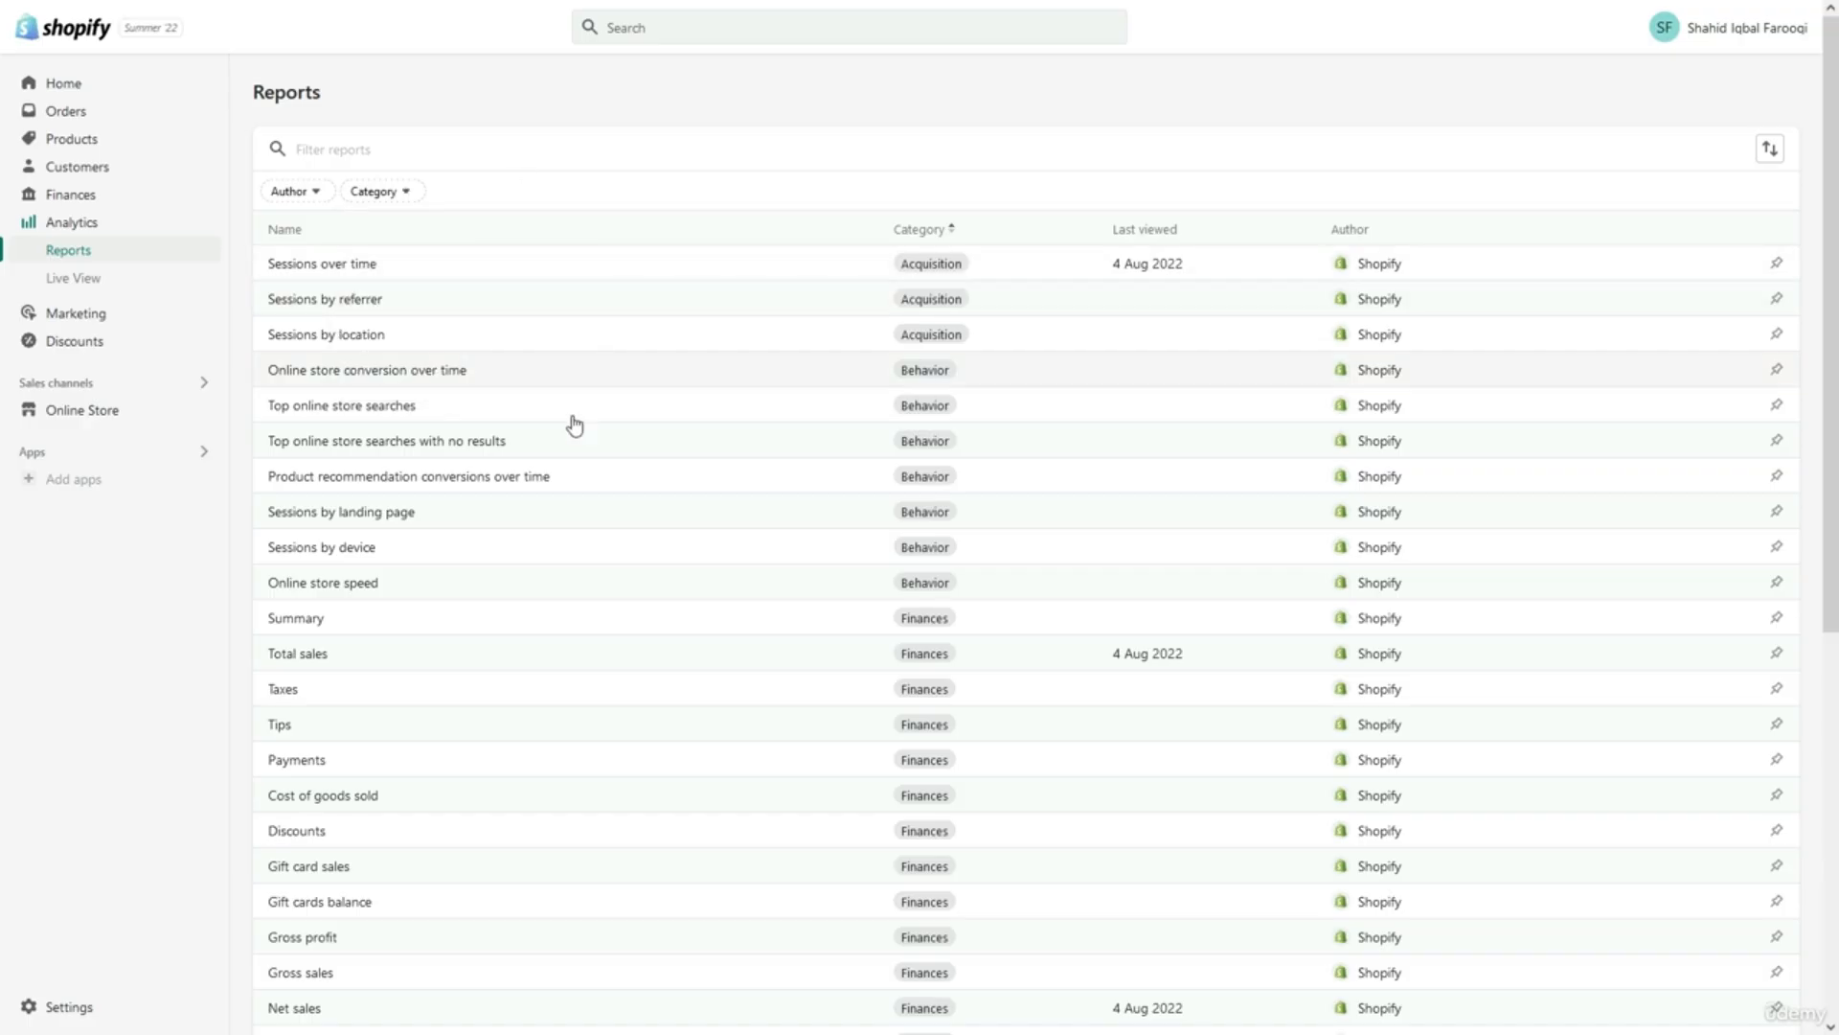
pyautogui.scroll(-1, 533, 464)
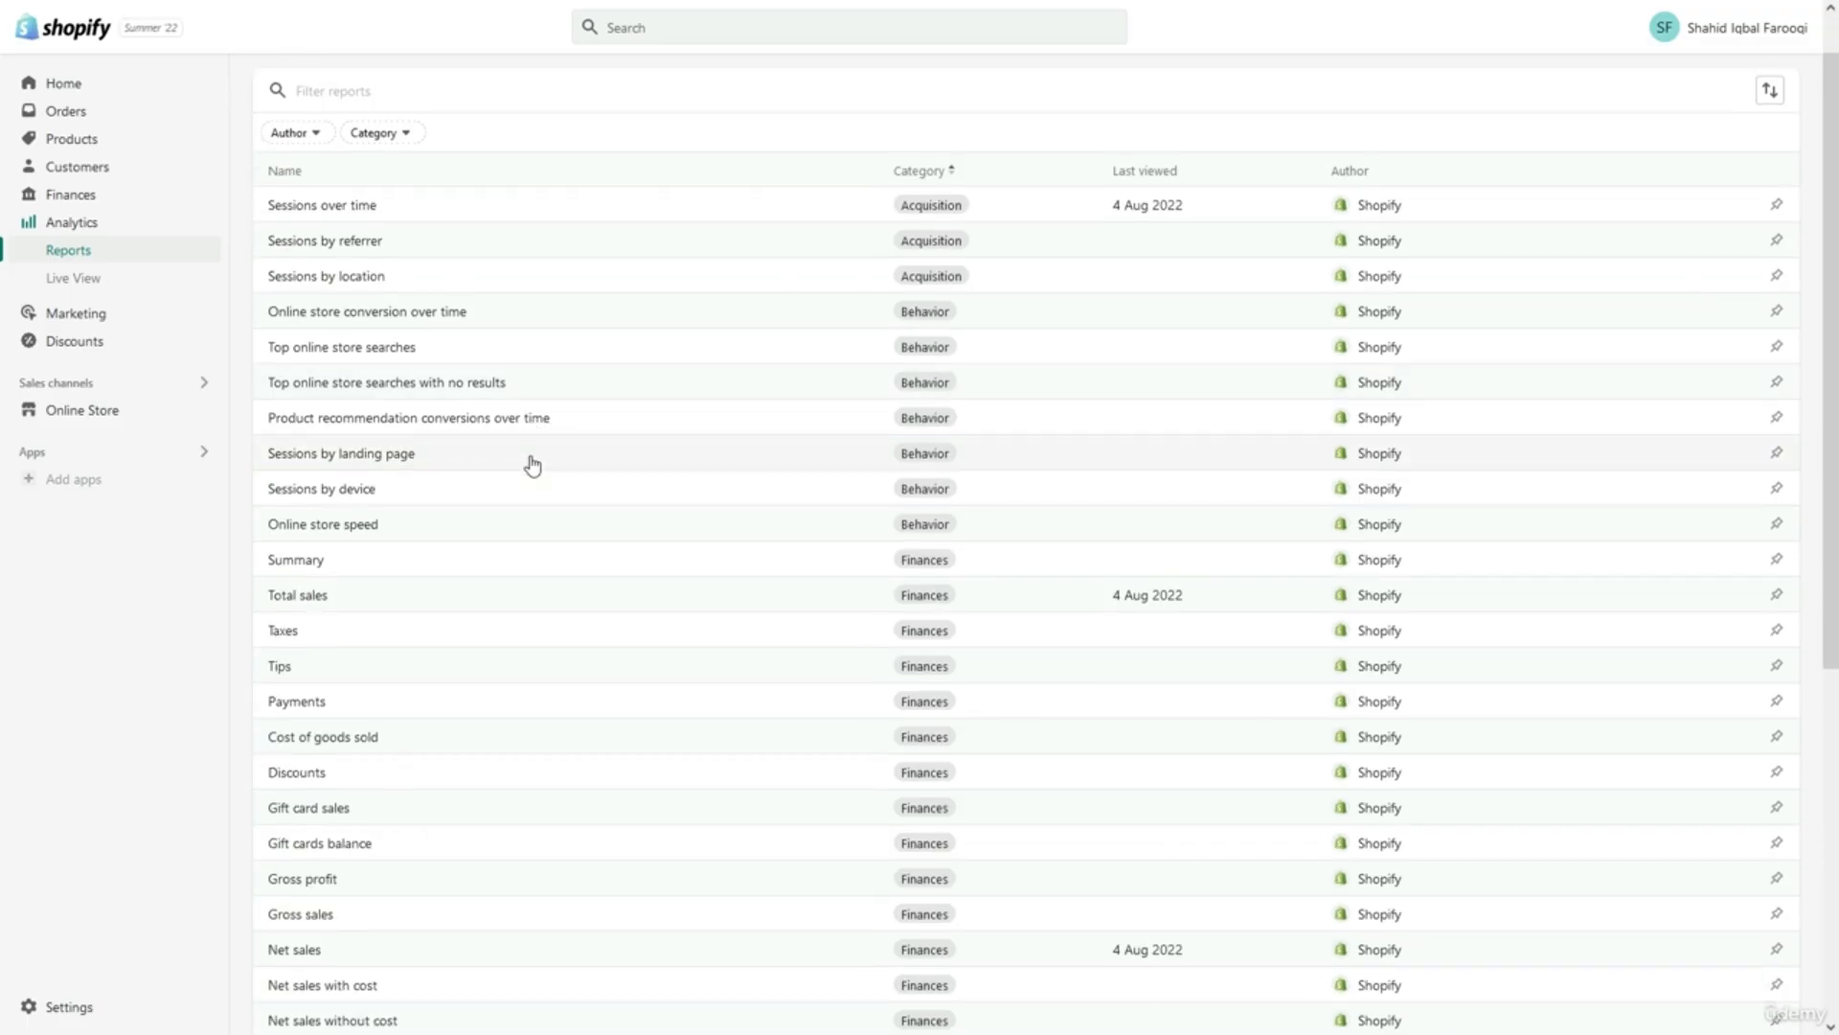
pyautogui.scroll(-2, 533, 464)
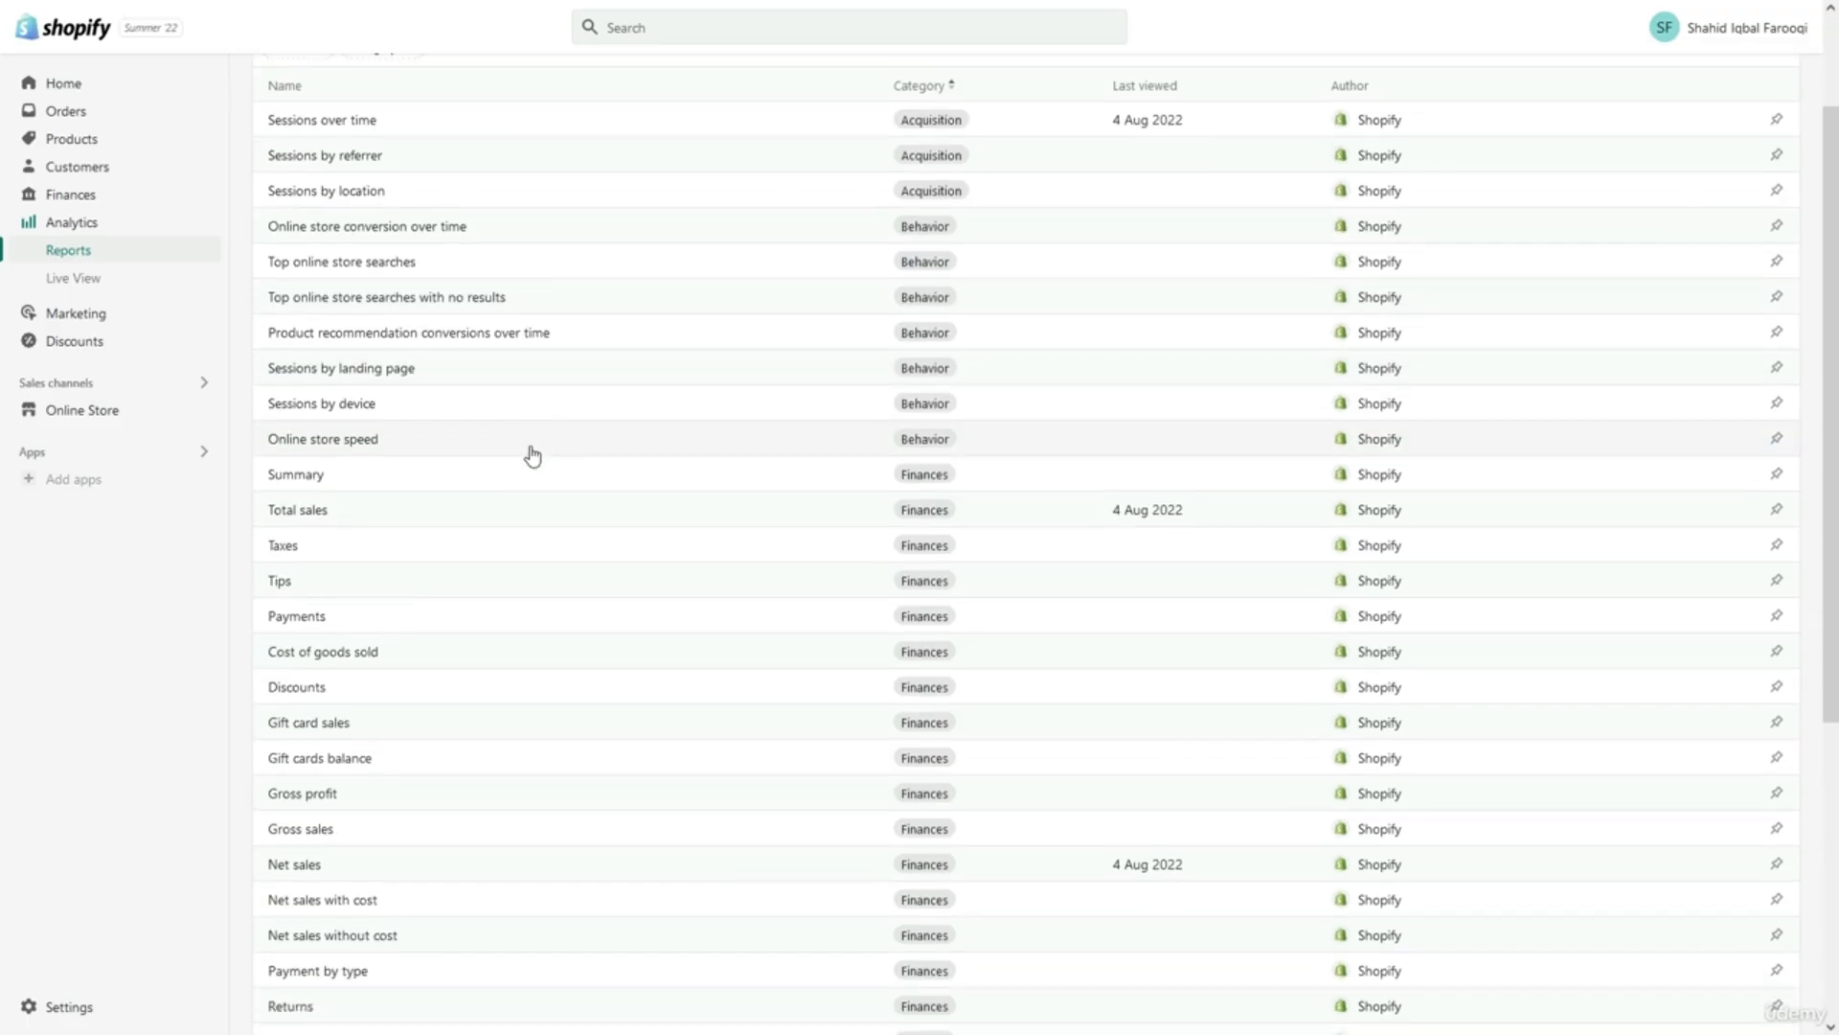
pyautogui.scroll(-5, 533, 455)
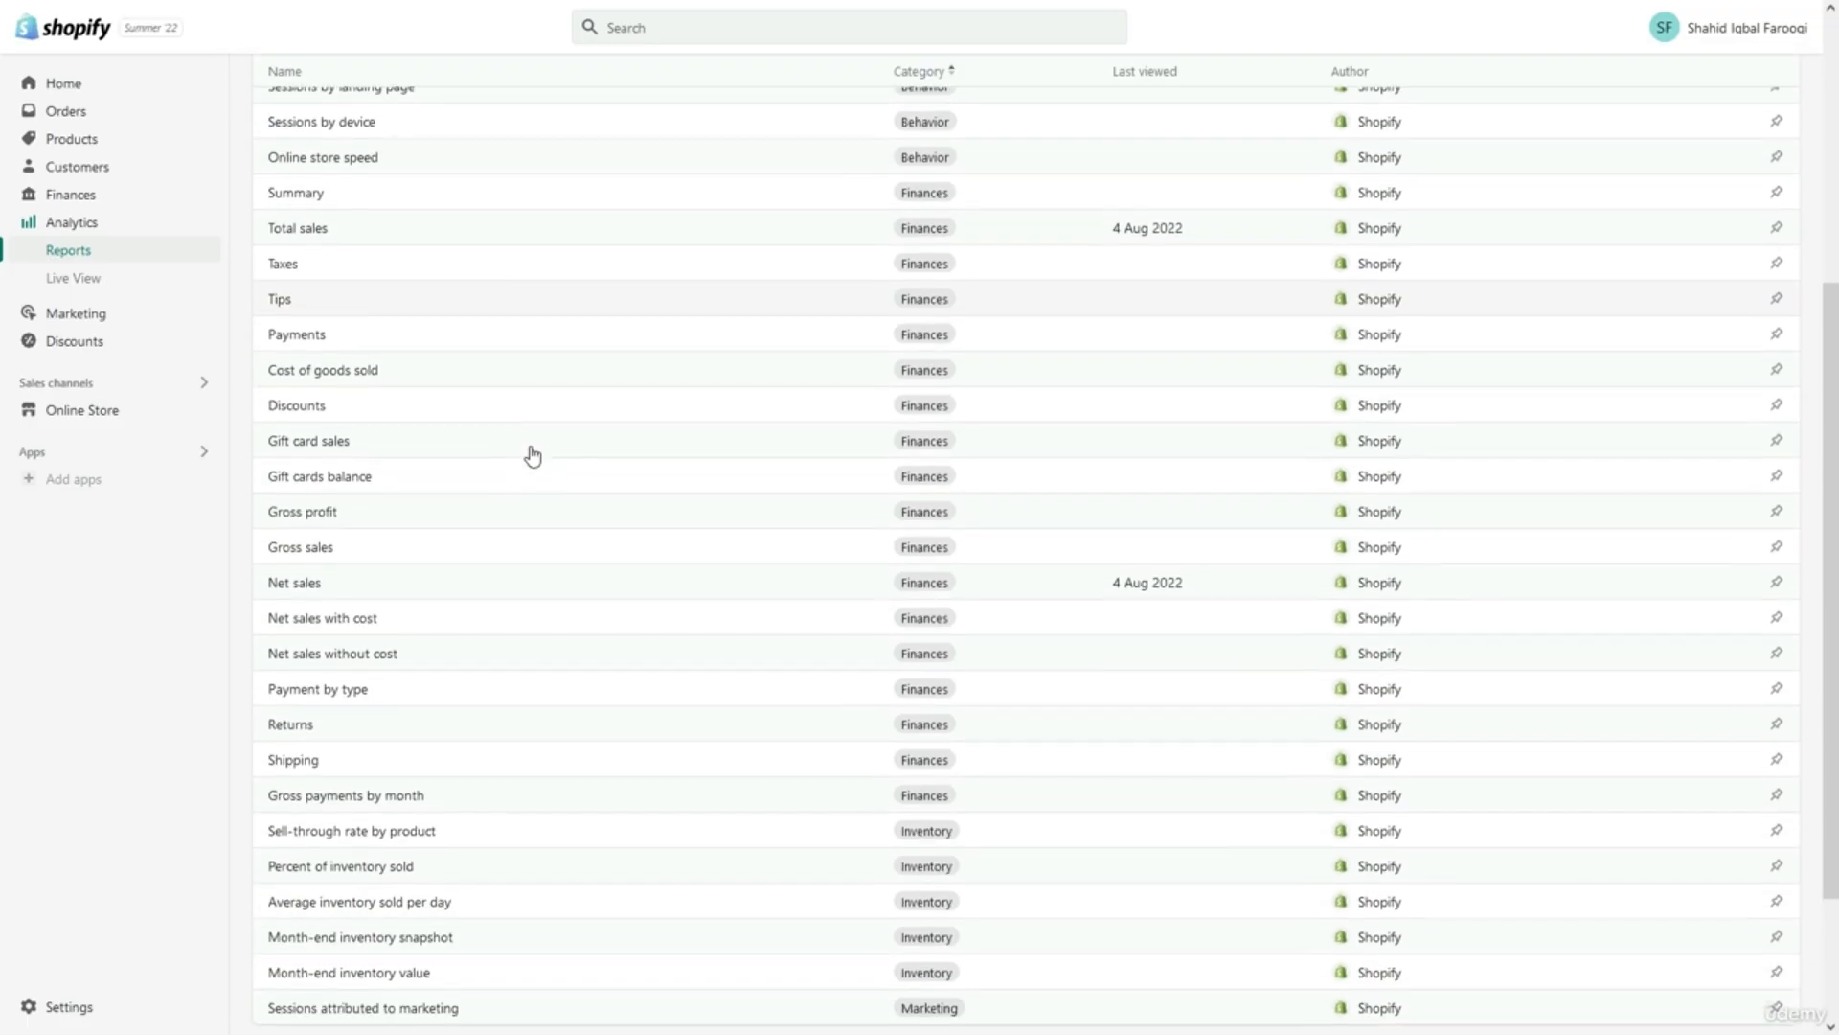
pyautogui.scroll(1, 532, 456)
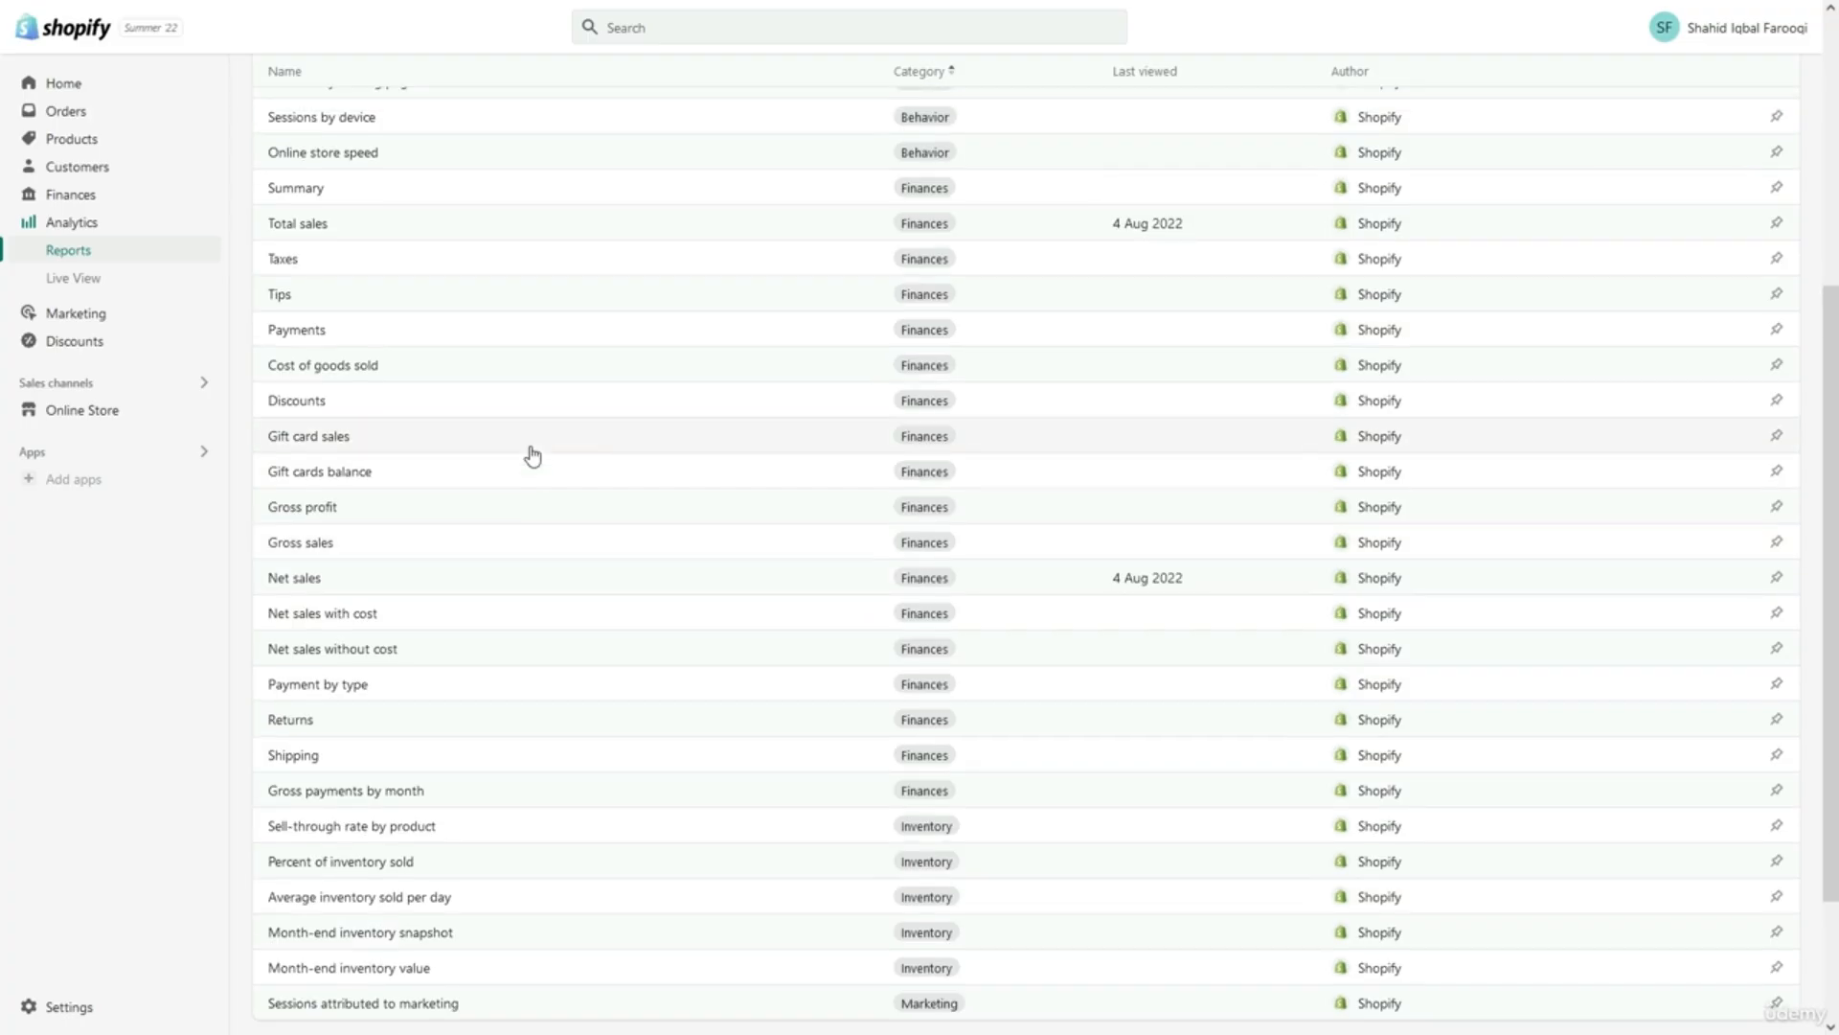
pyautogui.scroll(-1, 532, 456)
pyautogui.scroll(-2, 532, 456)
pyautogui.scroll(10, 532, 456)
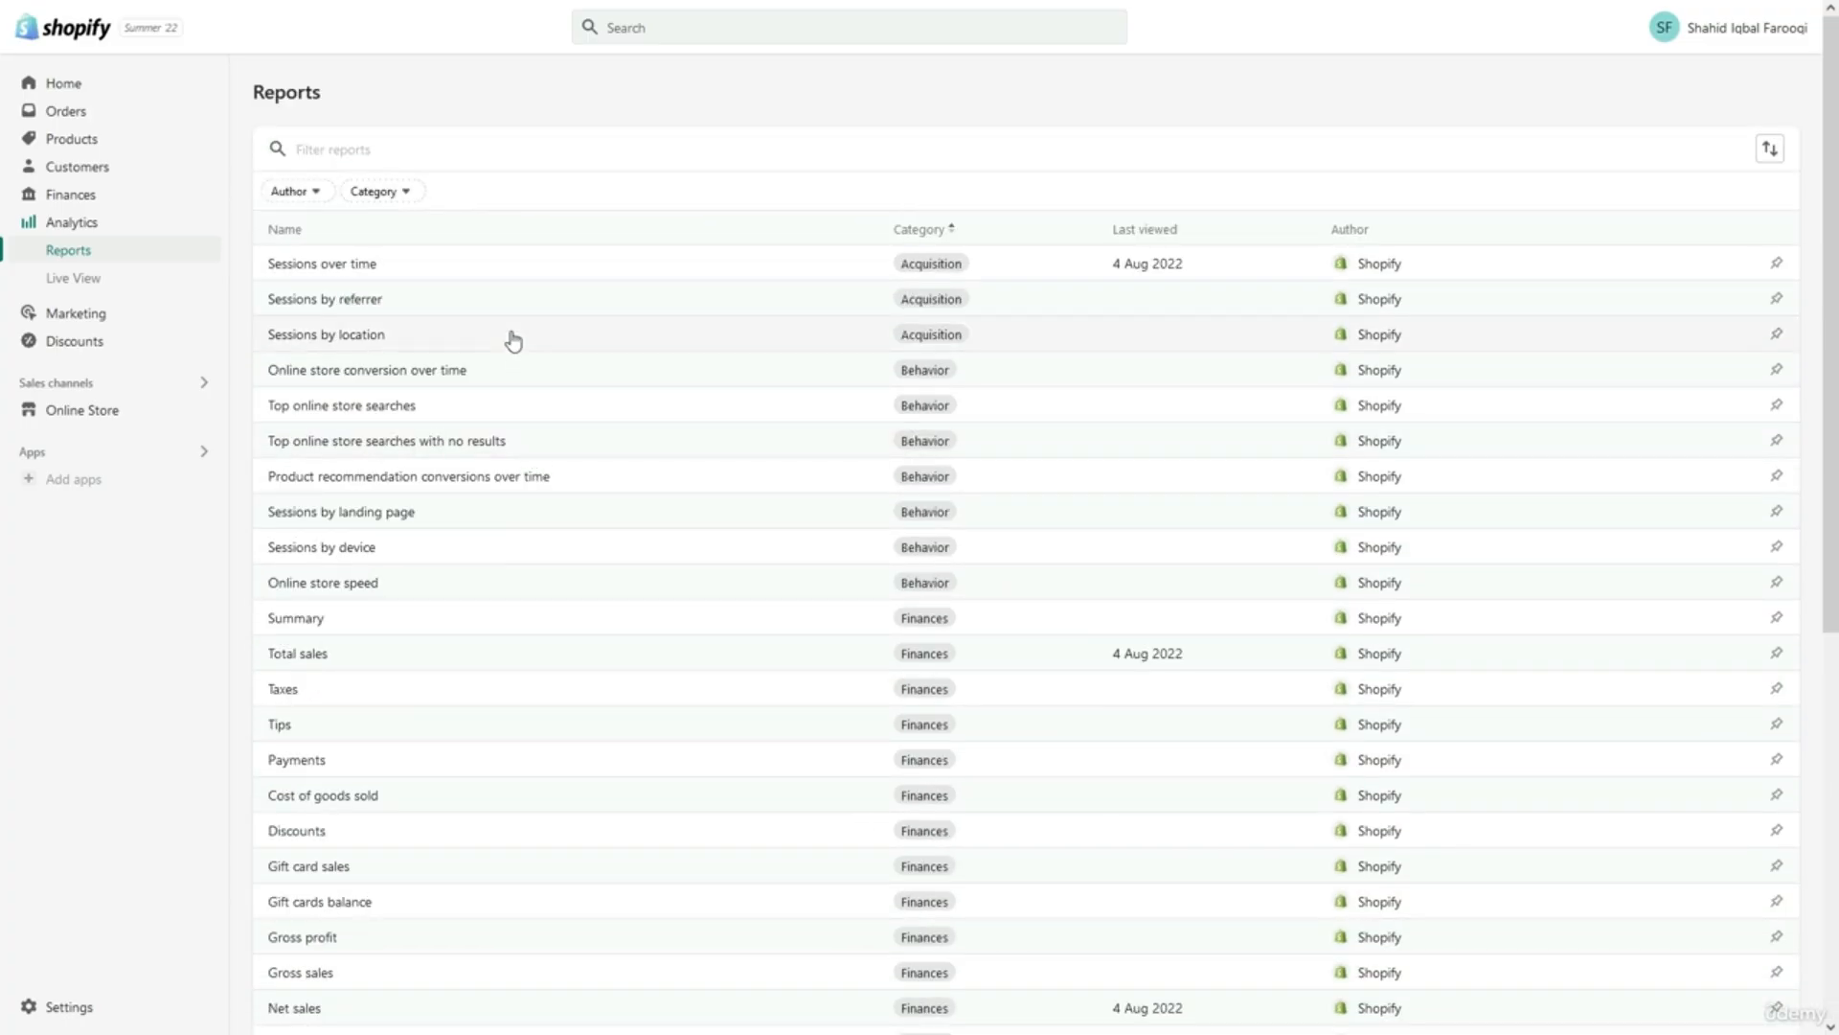
# Filter the reports by the Marketing, Acquisition and Behavior categories.
pyautogui.click(381, 190)
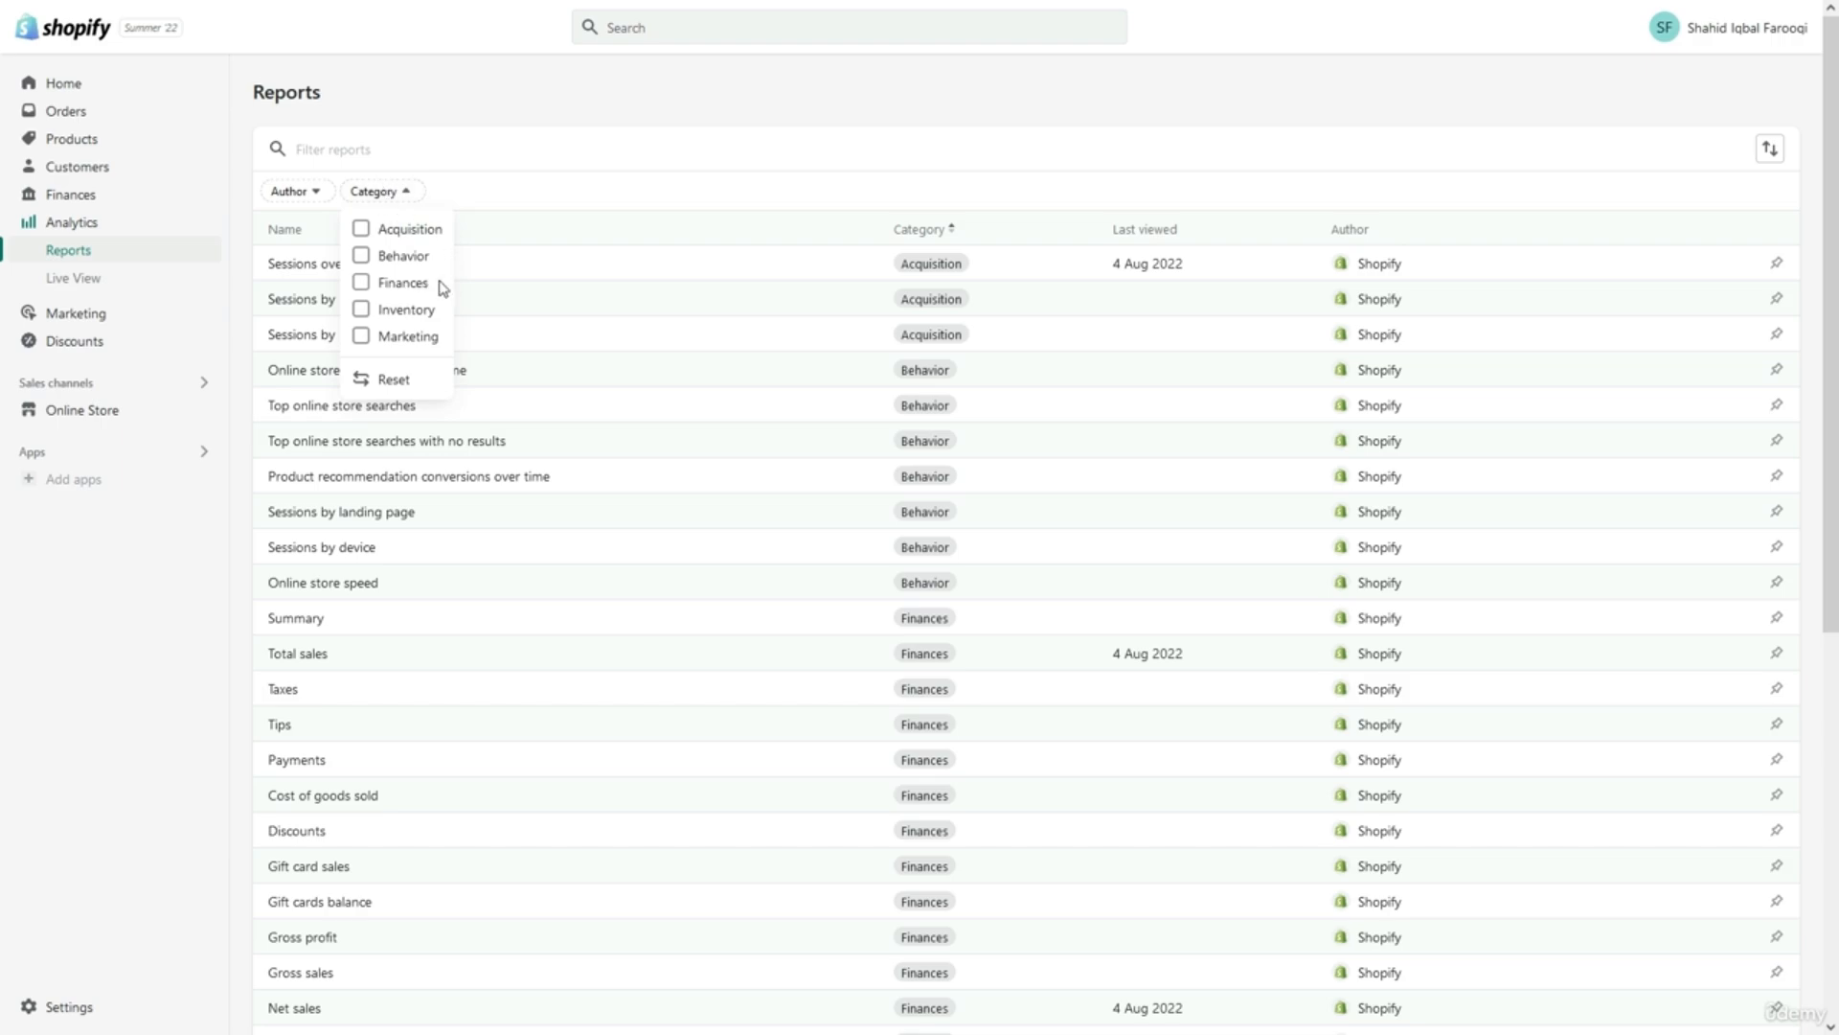
pyautogui.click(407, 339)
pyautogui.click(406, 238)
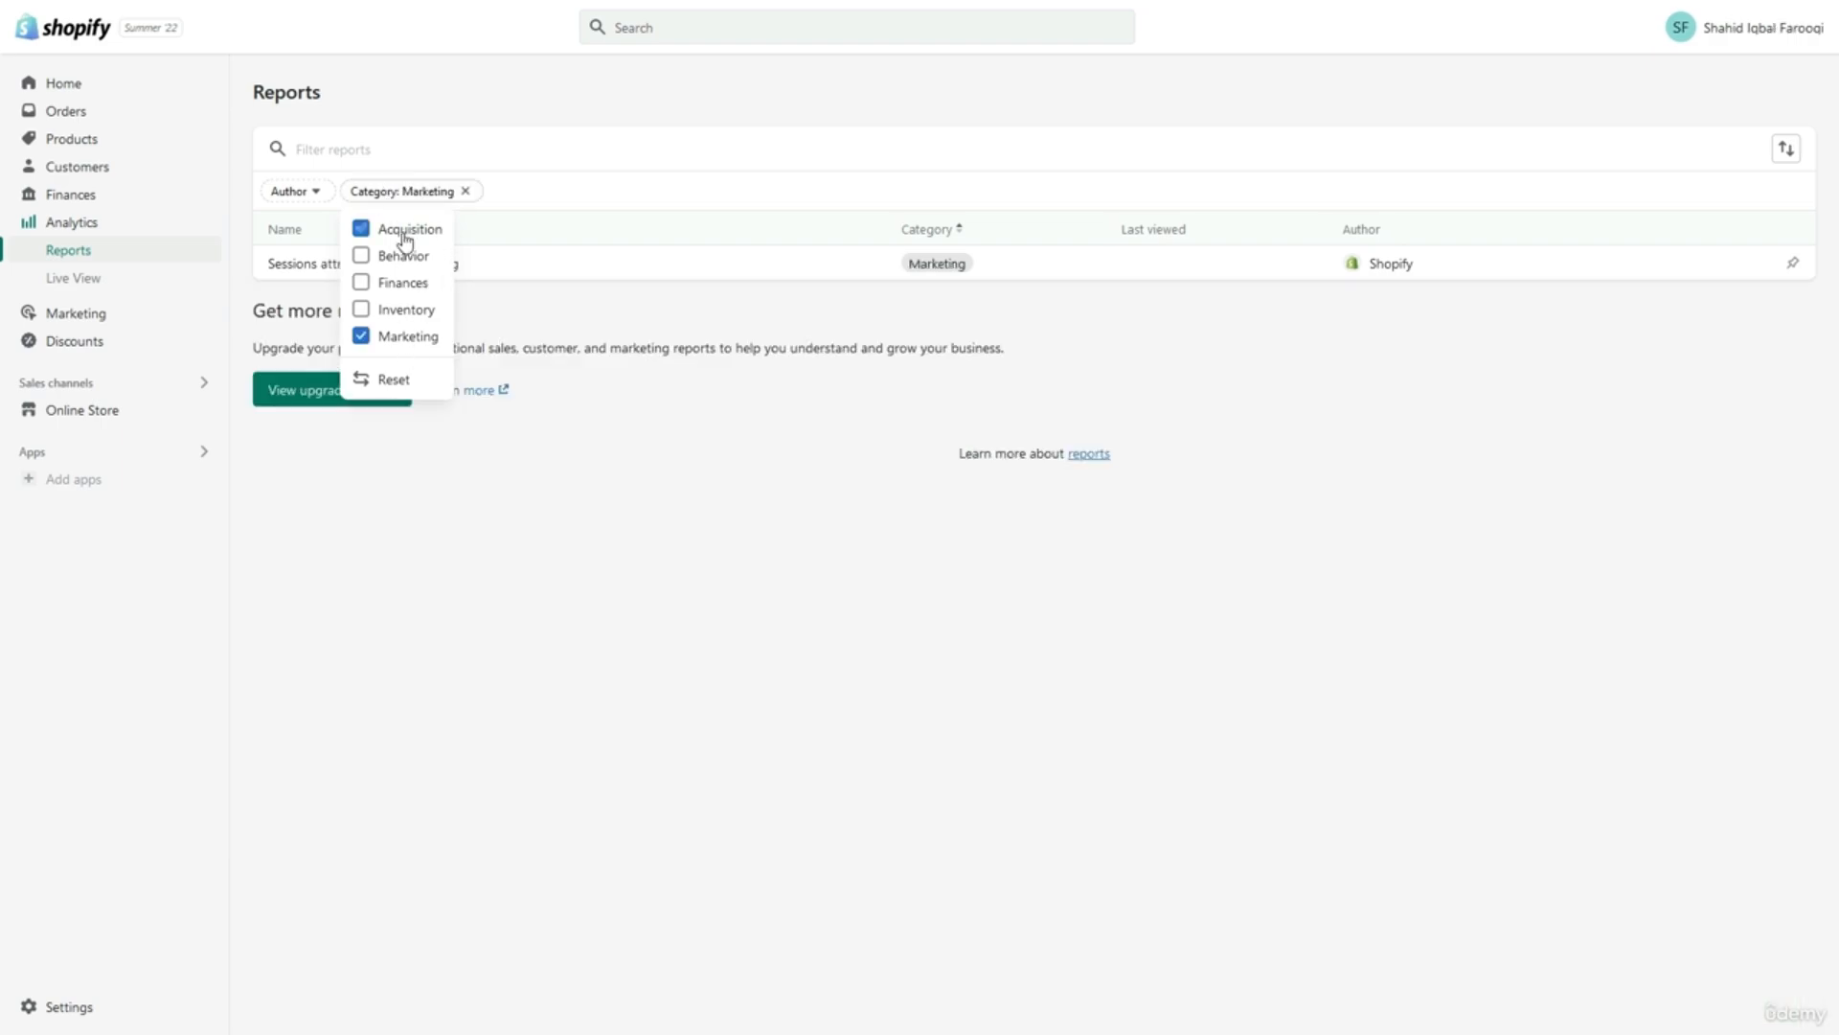
pyautogui.click(402, 255)
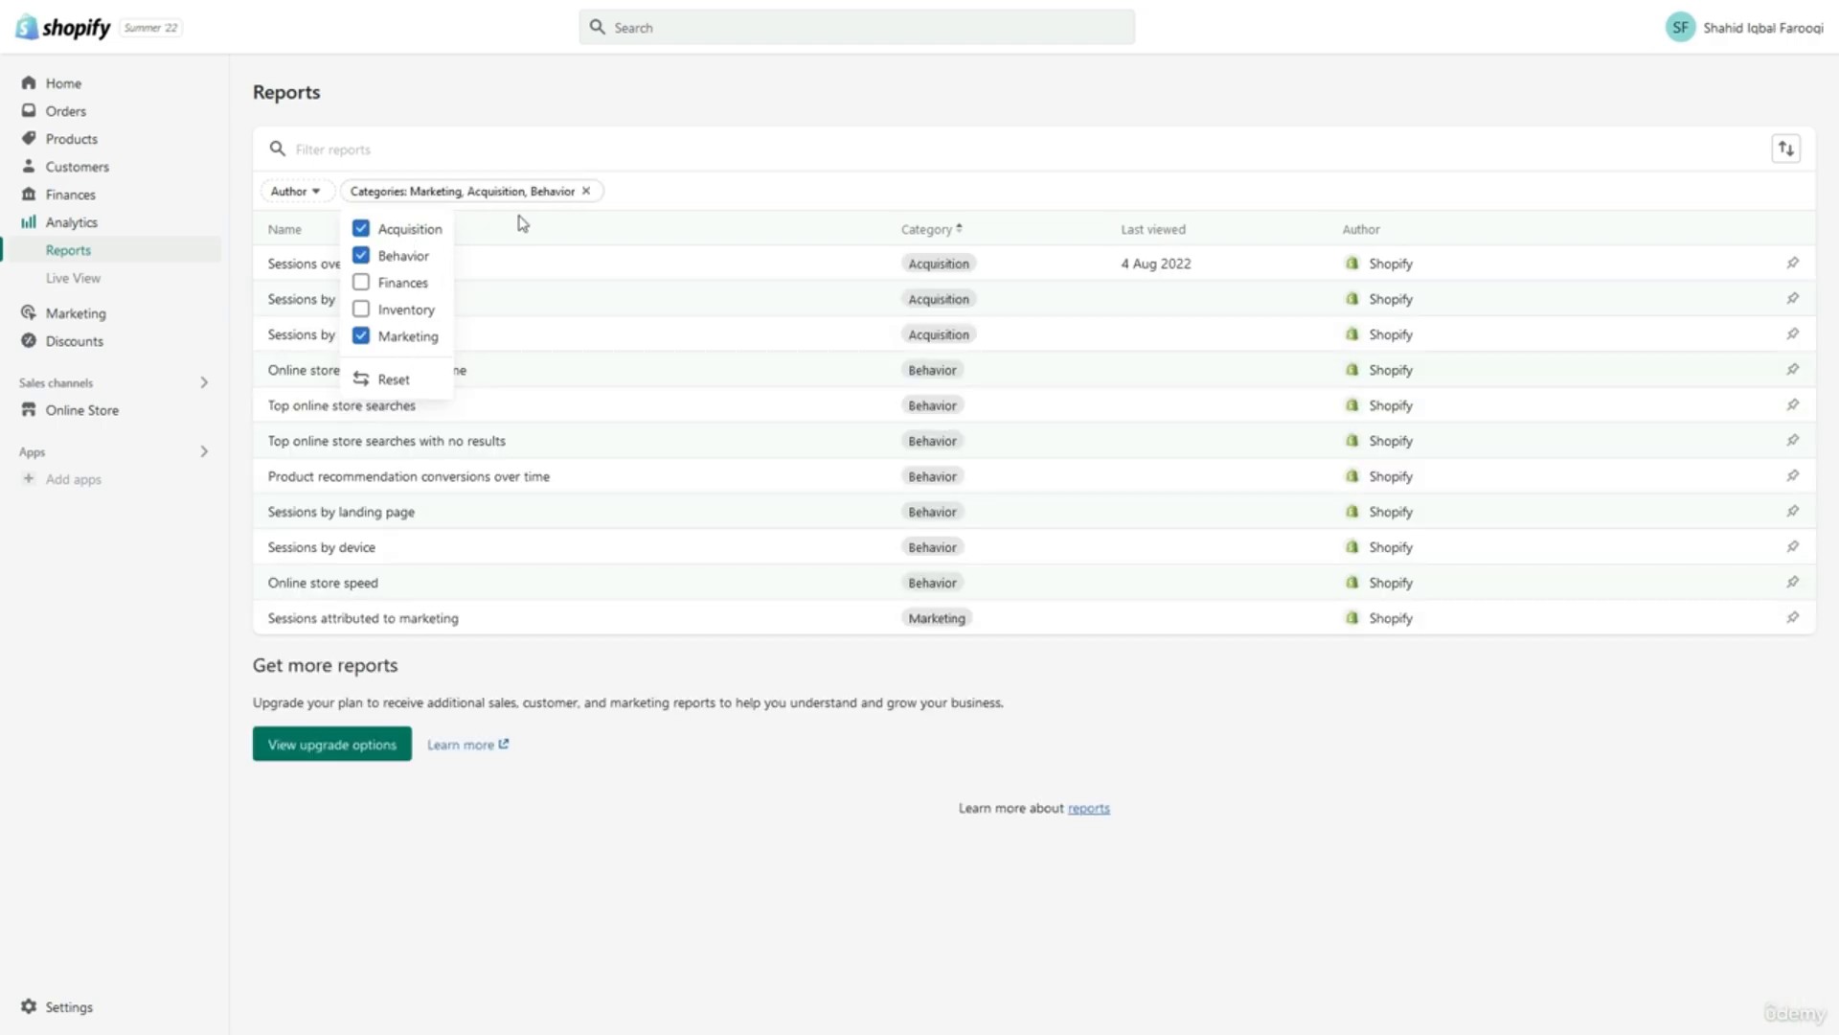
pyautogui.click(651, 195)
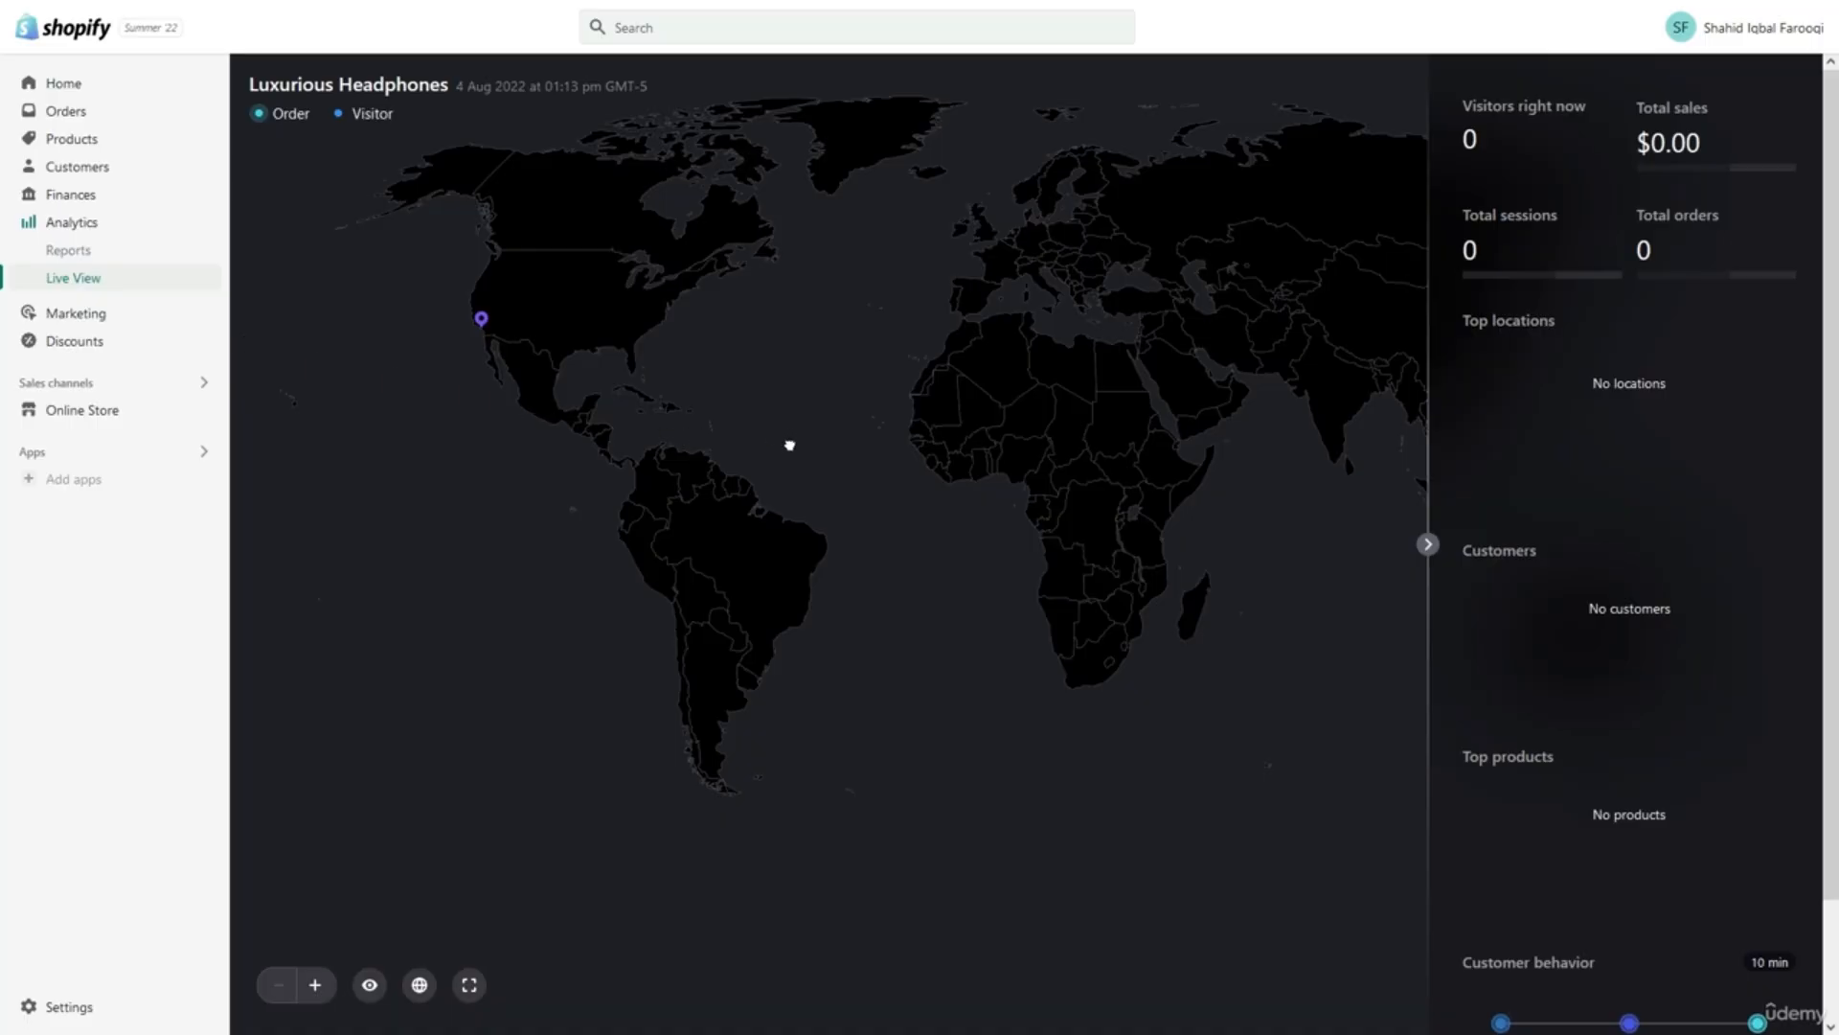
# Pan the Live View world map and collapse, then restore, the live stats panel.
pyautogui.moveTo(789, 443); pyautogui.dragTo(581, 527)
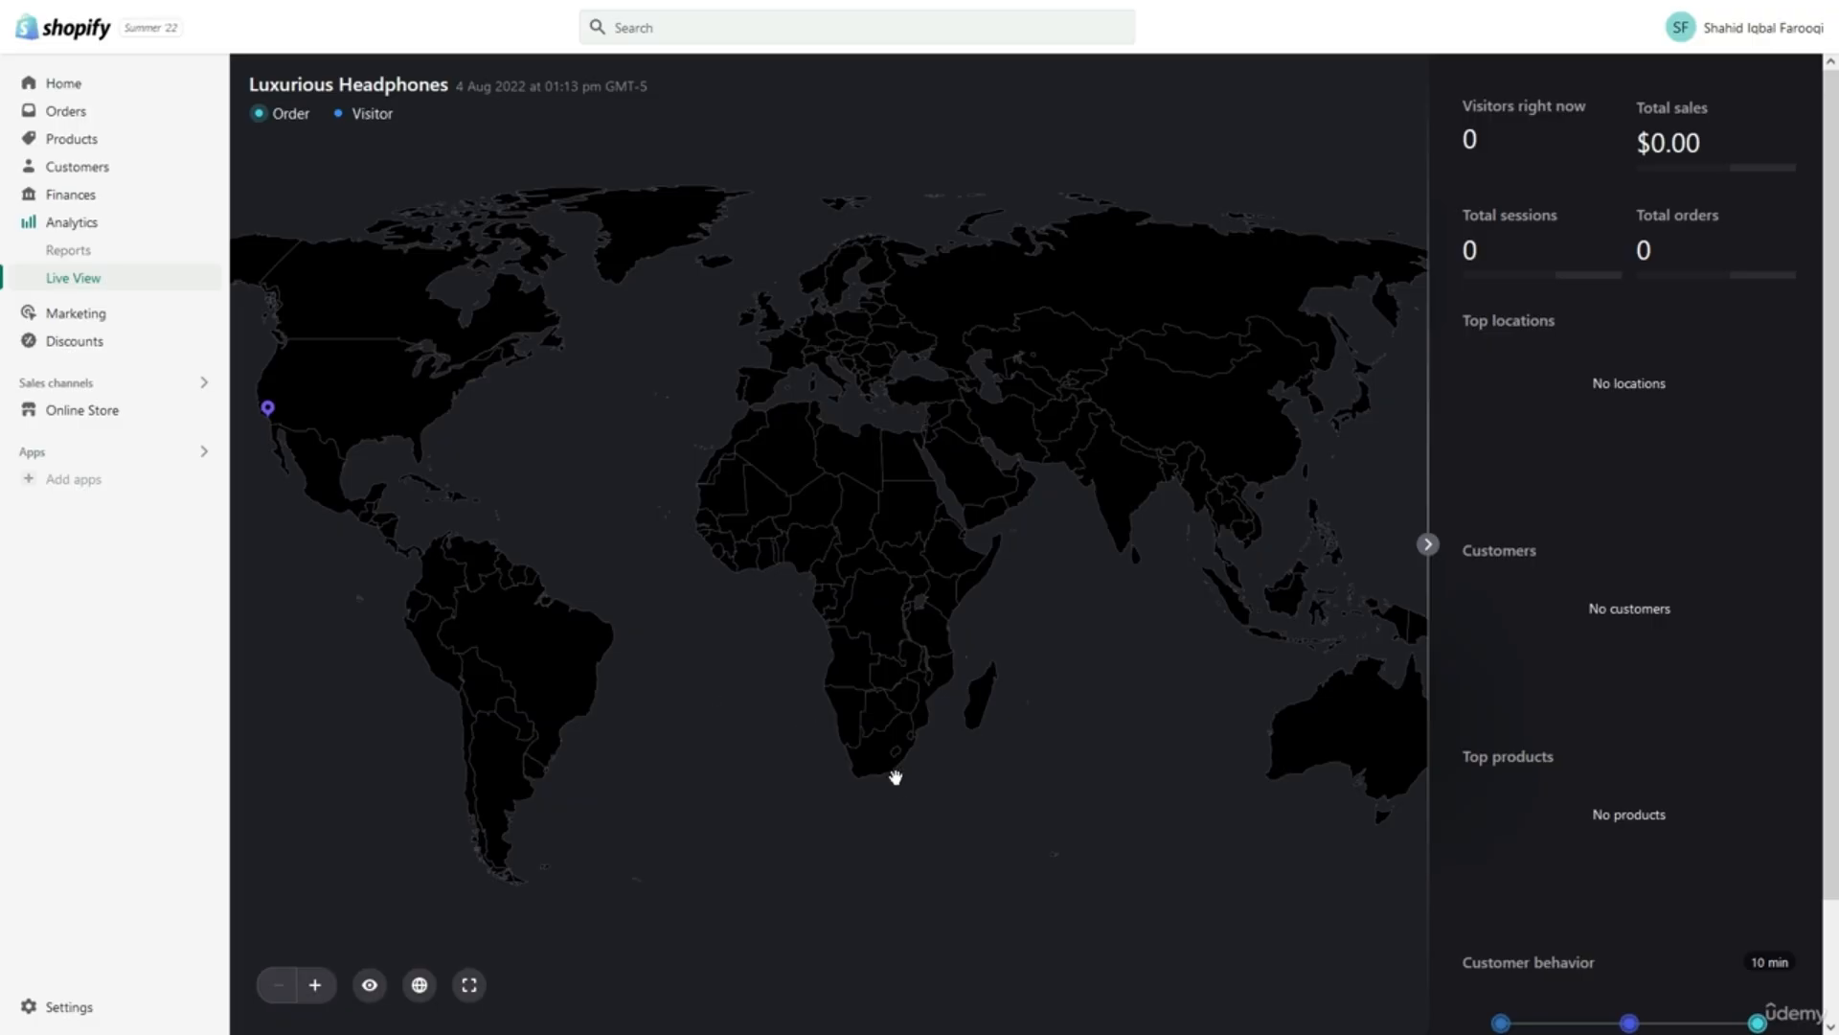
pyautogui.click(1428, 545)
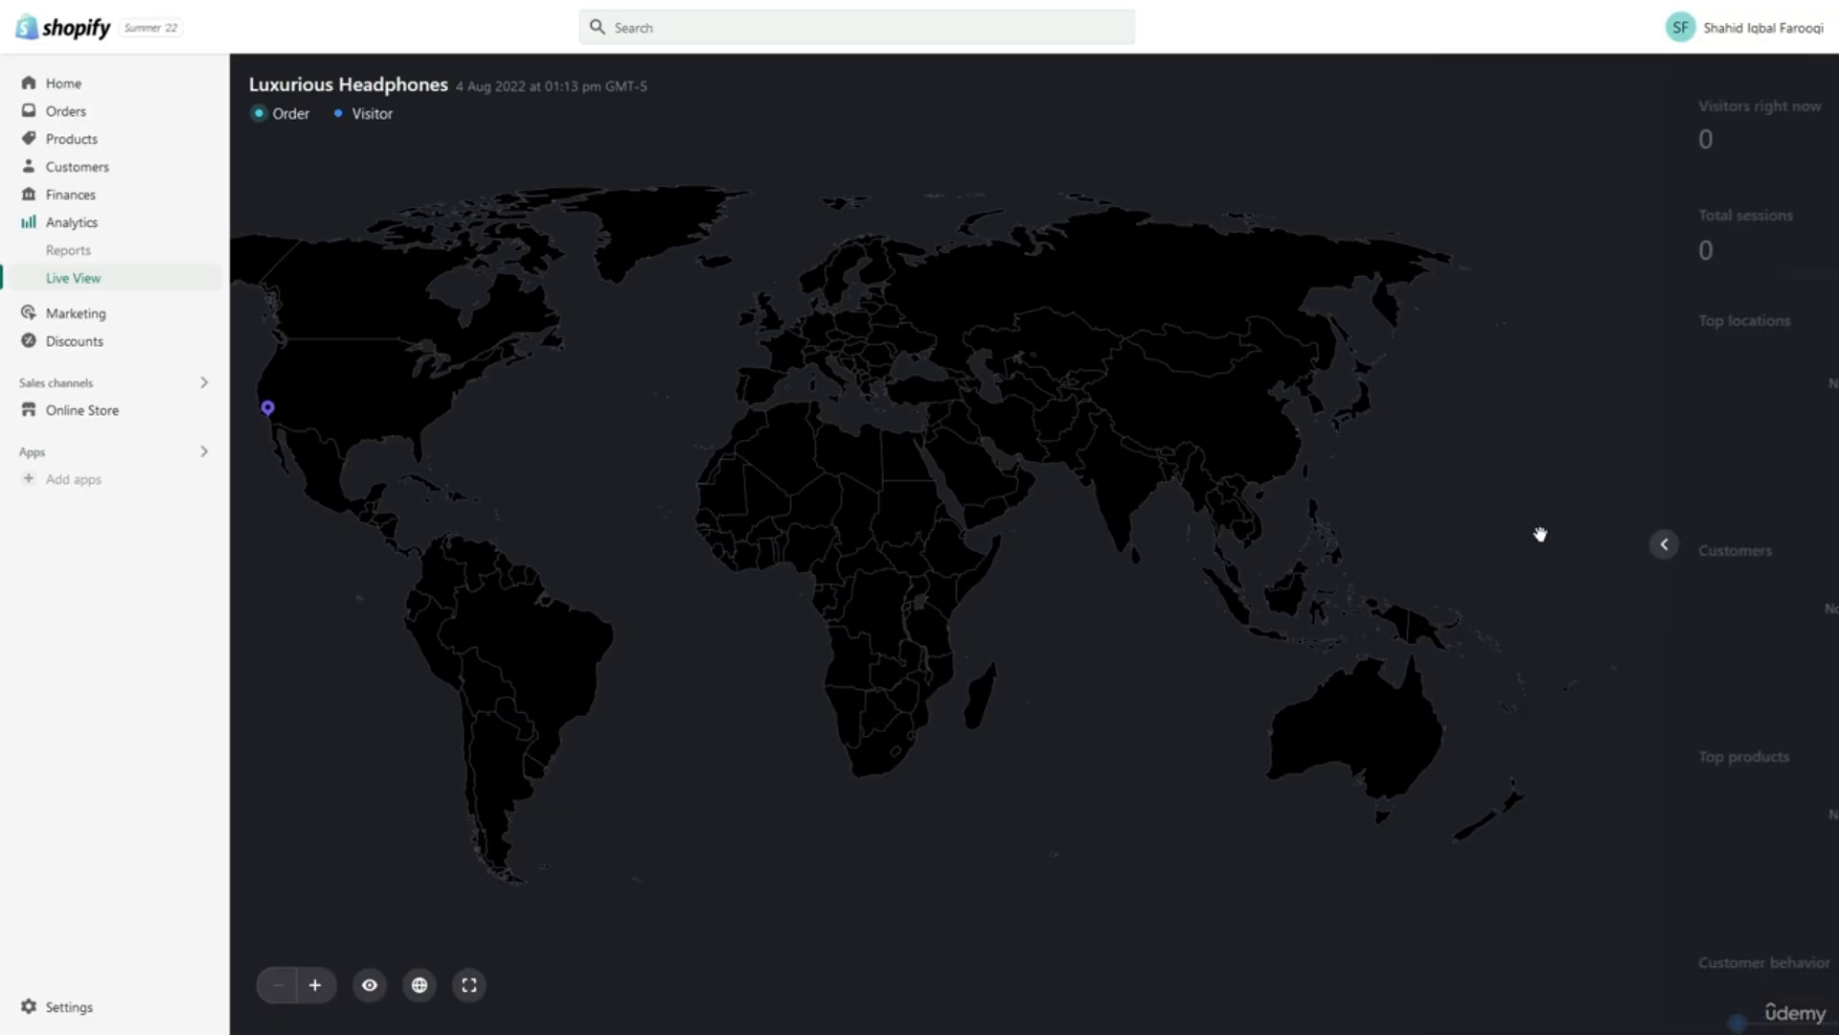
pyautogui.click(1806, 546)
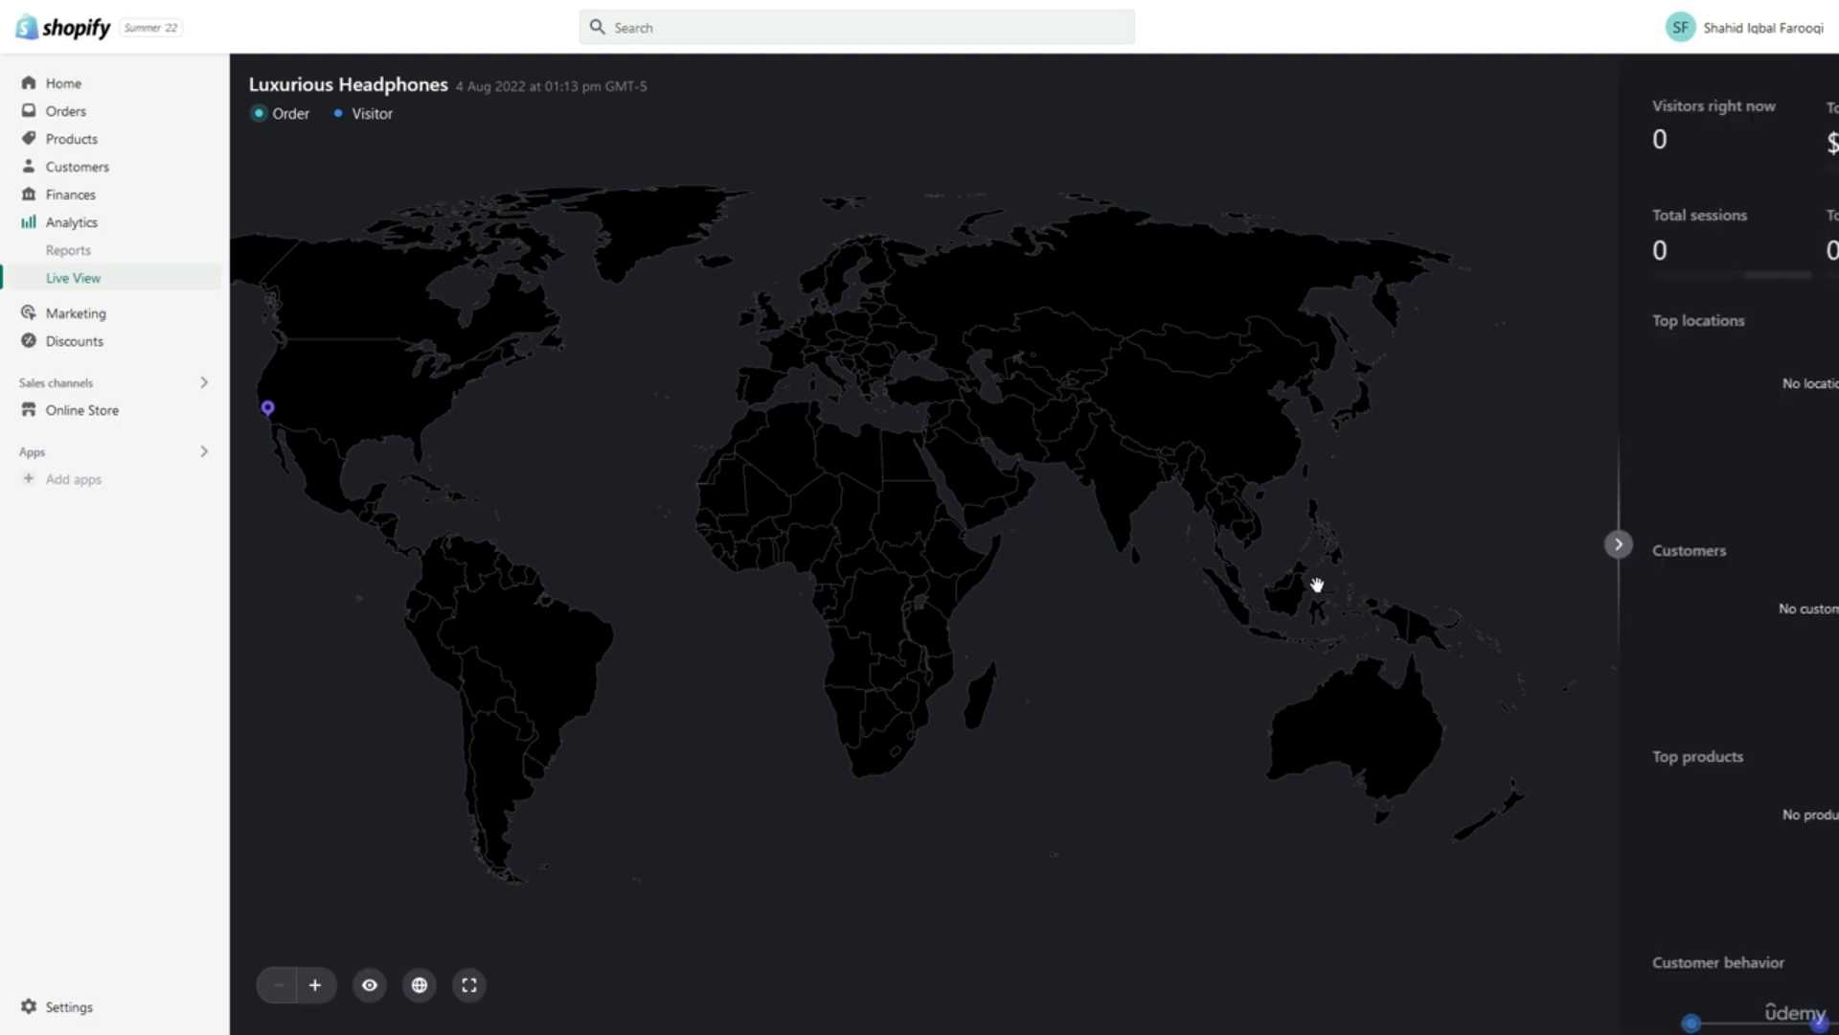
pyautogui.scroll(-2, 1582, 676)
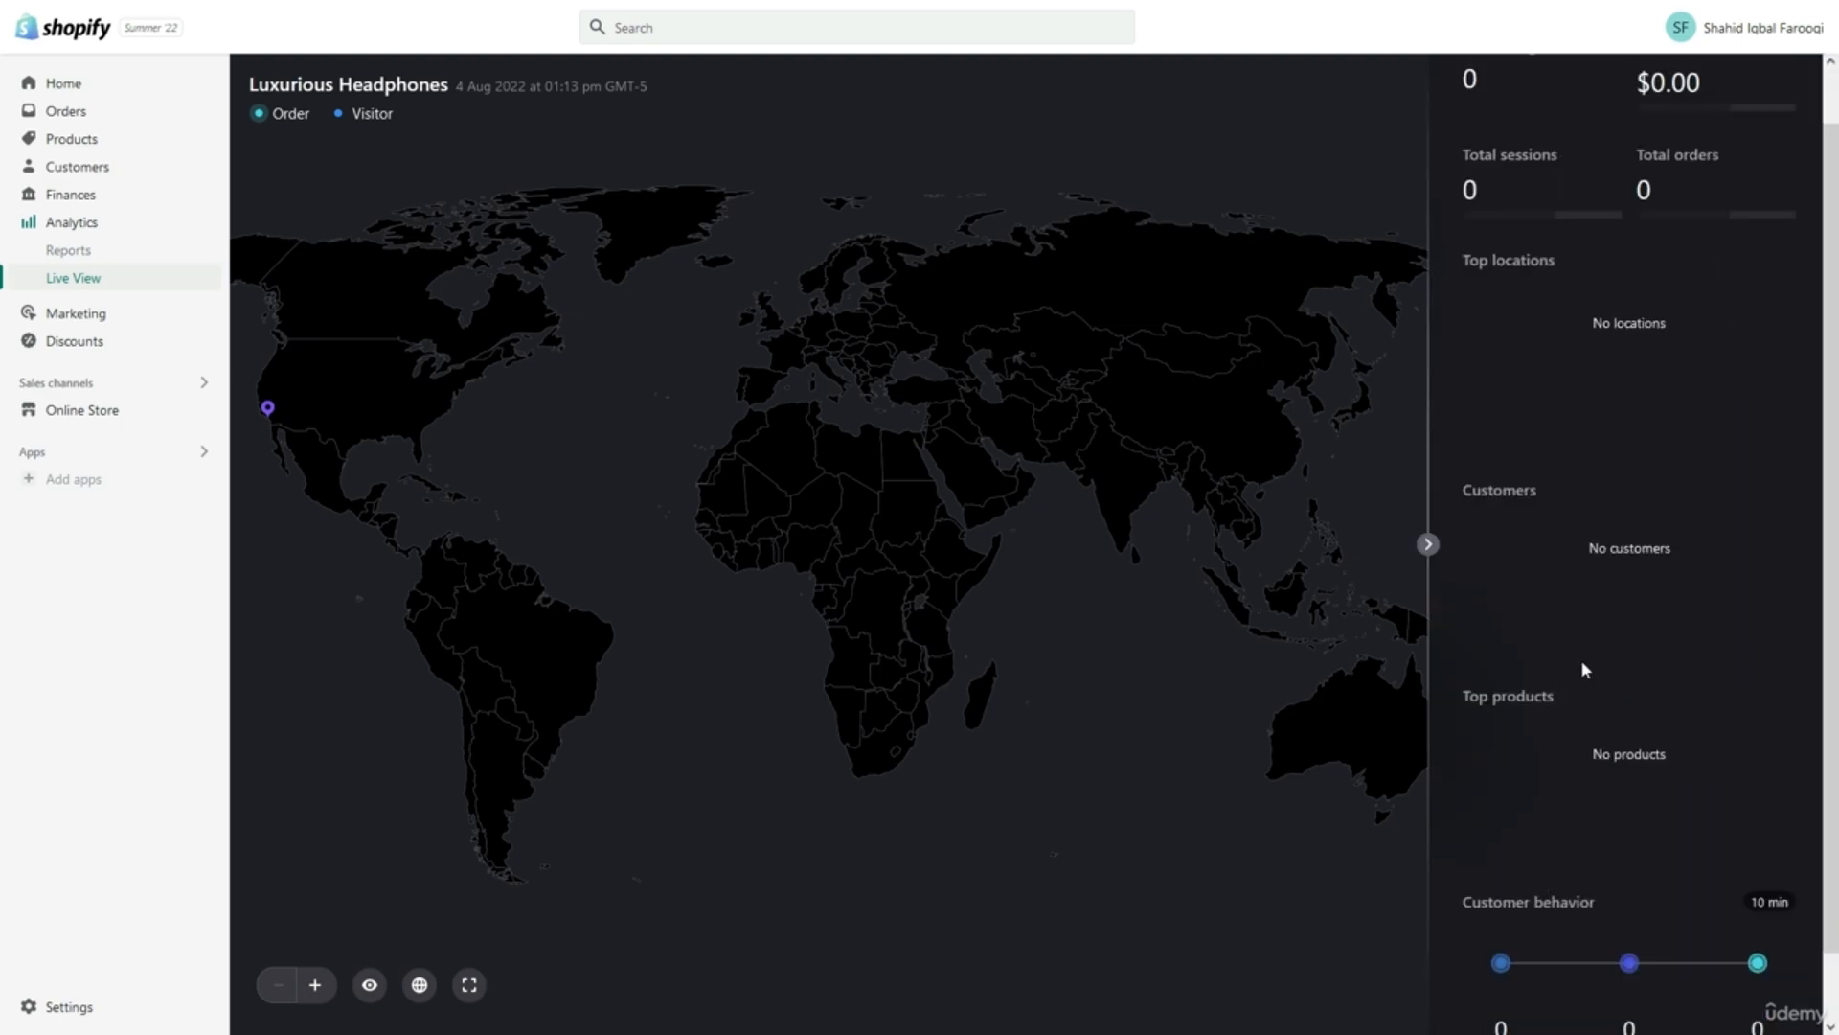
pyautogui.scroll(2, 1583, 671)
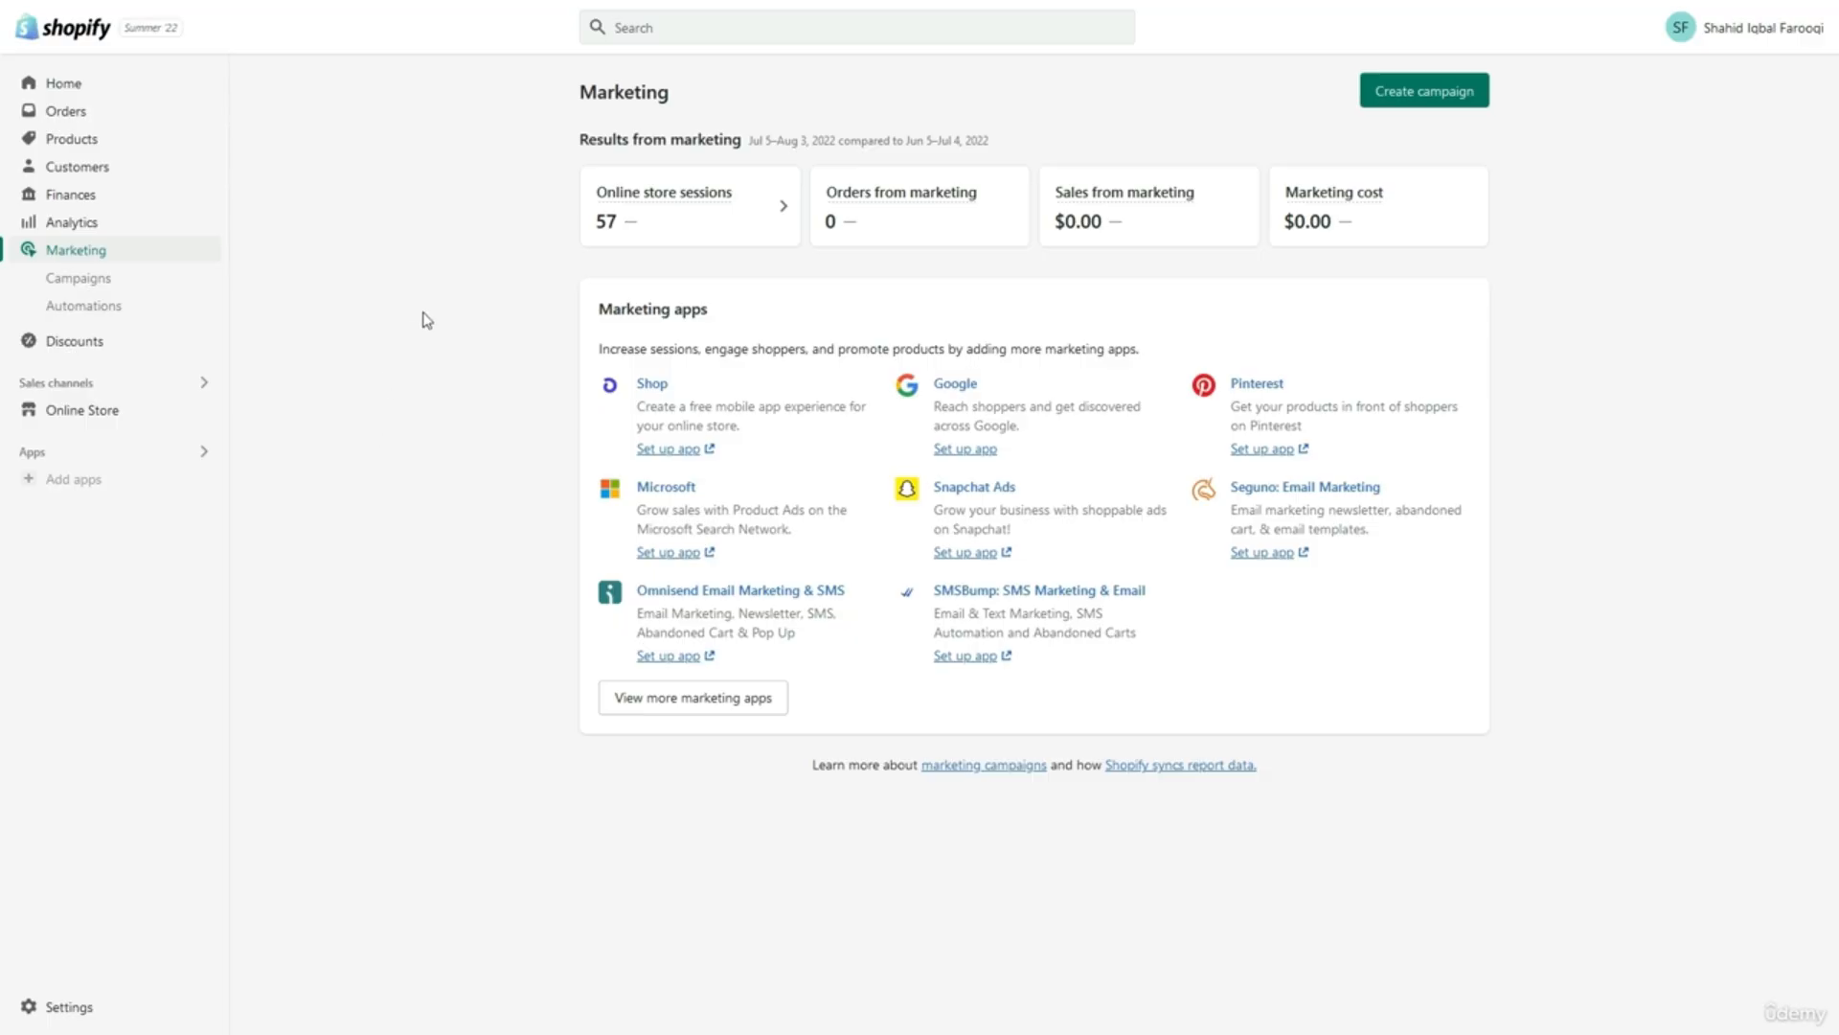
pyautogui.click(1383, 91)
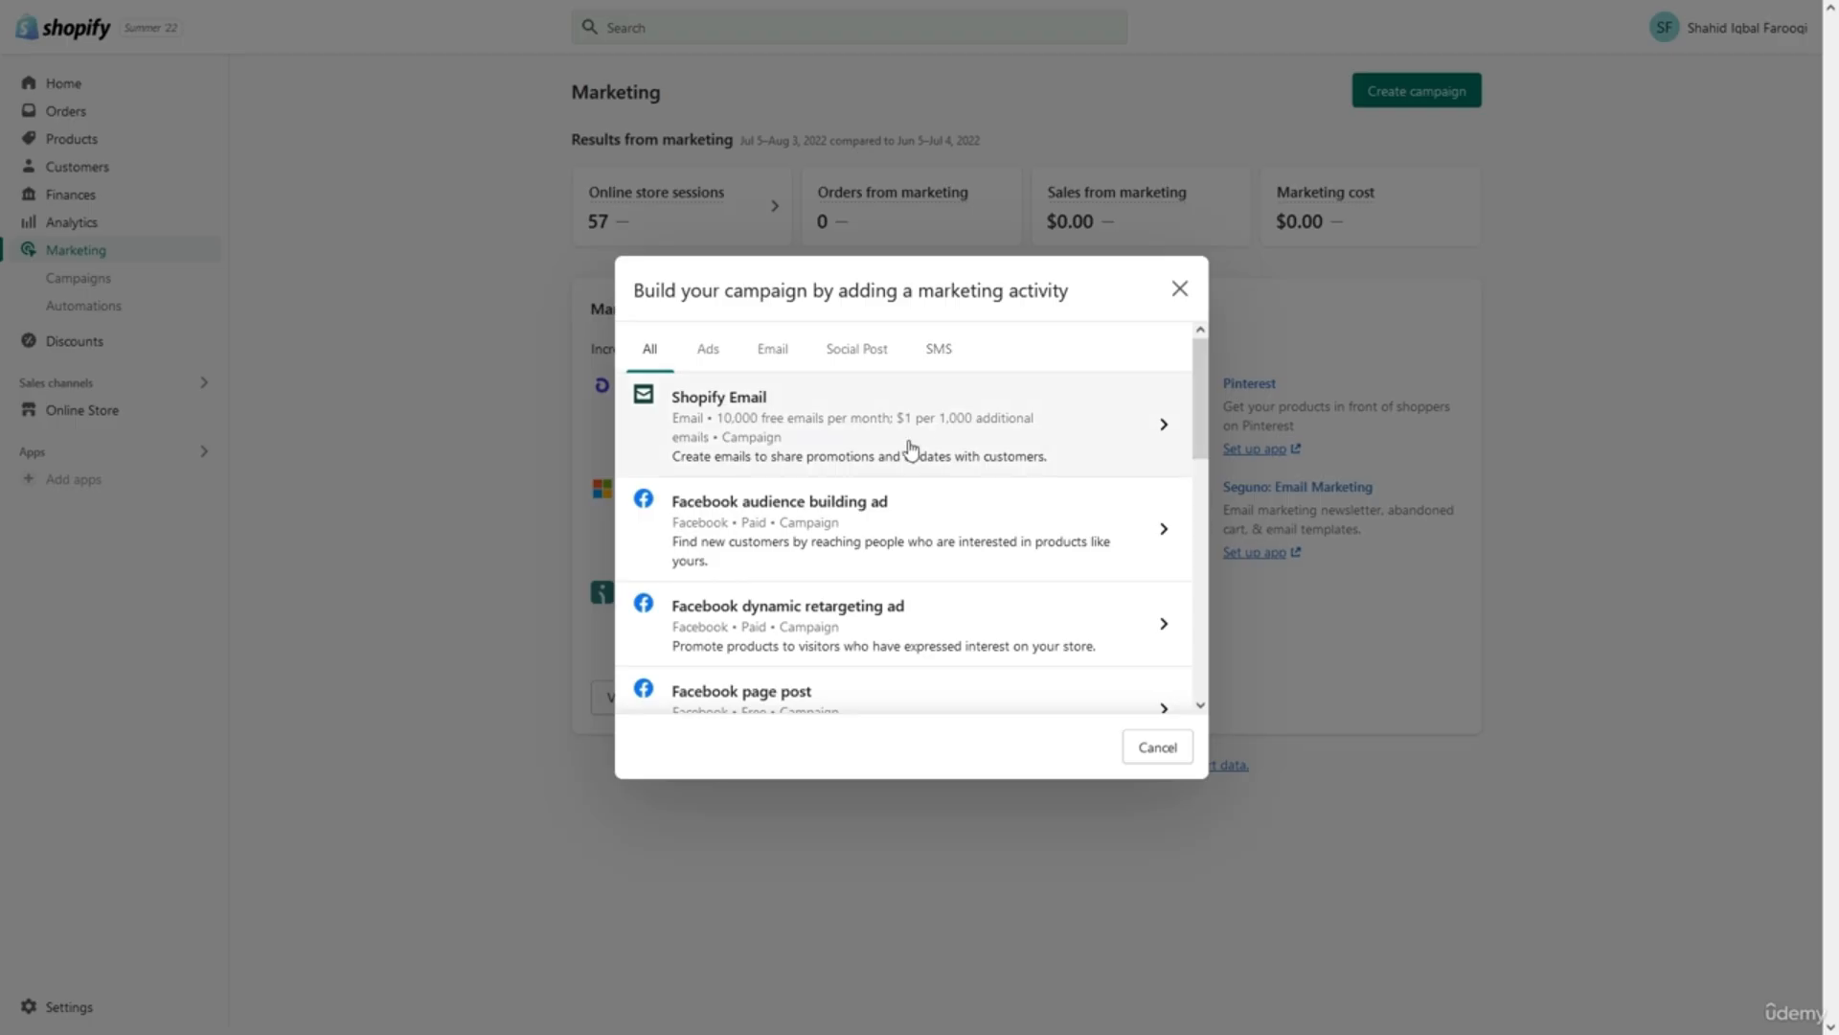
pyautogui.scroll(-1, 908, 450)
pyautogui.scroll(-2, 910, 448)
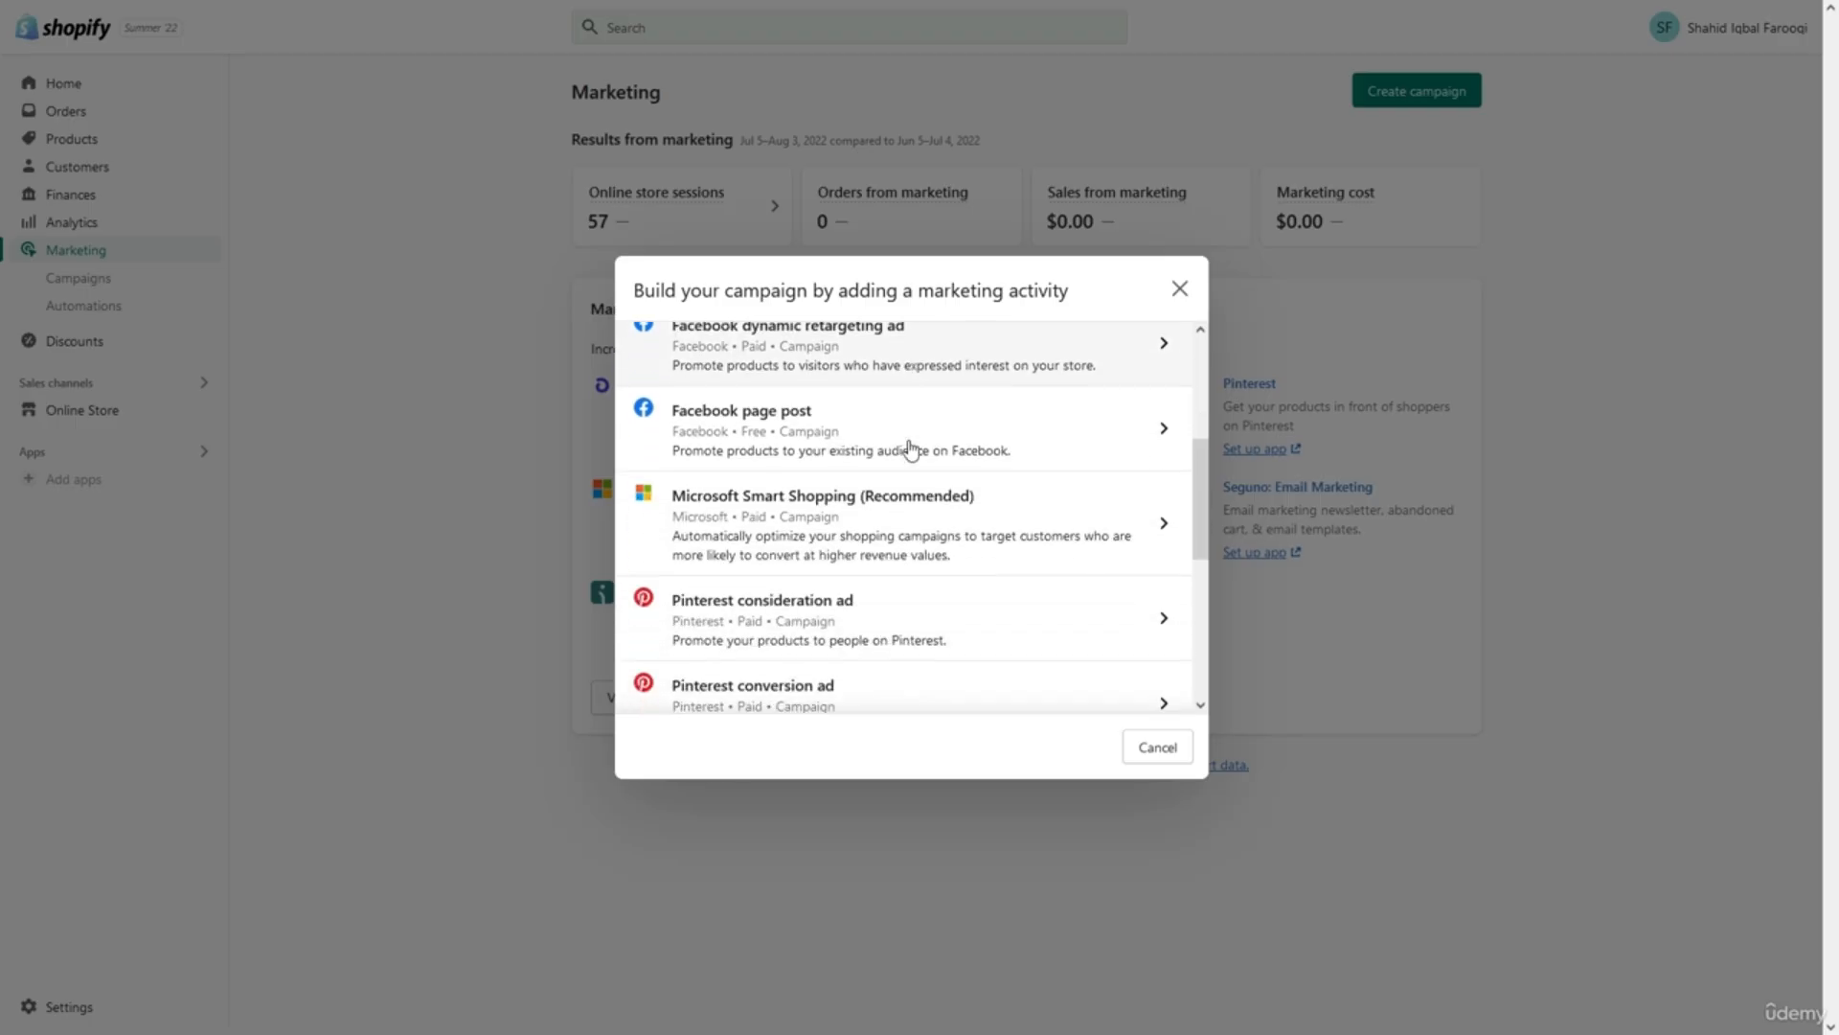
pyautogui.scroll(-1, 910, 448)
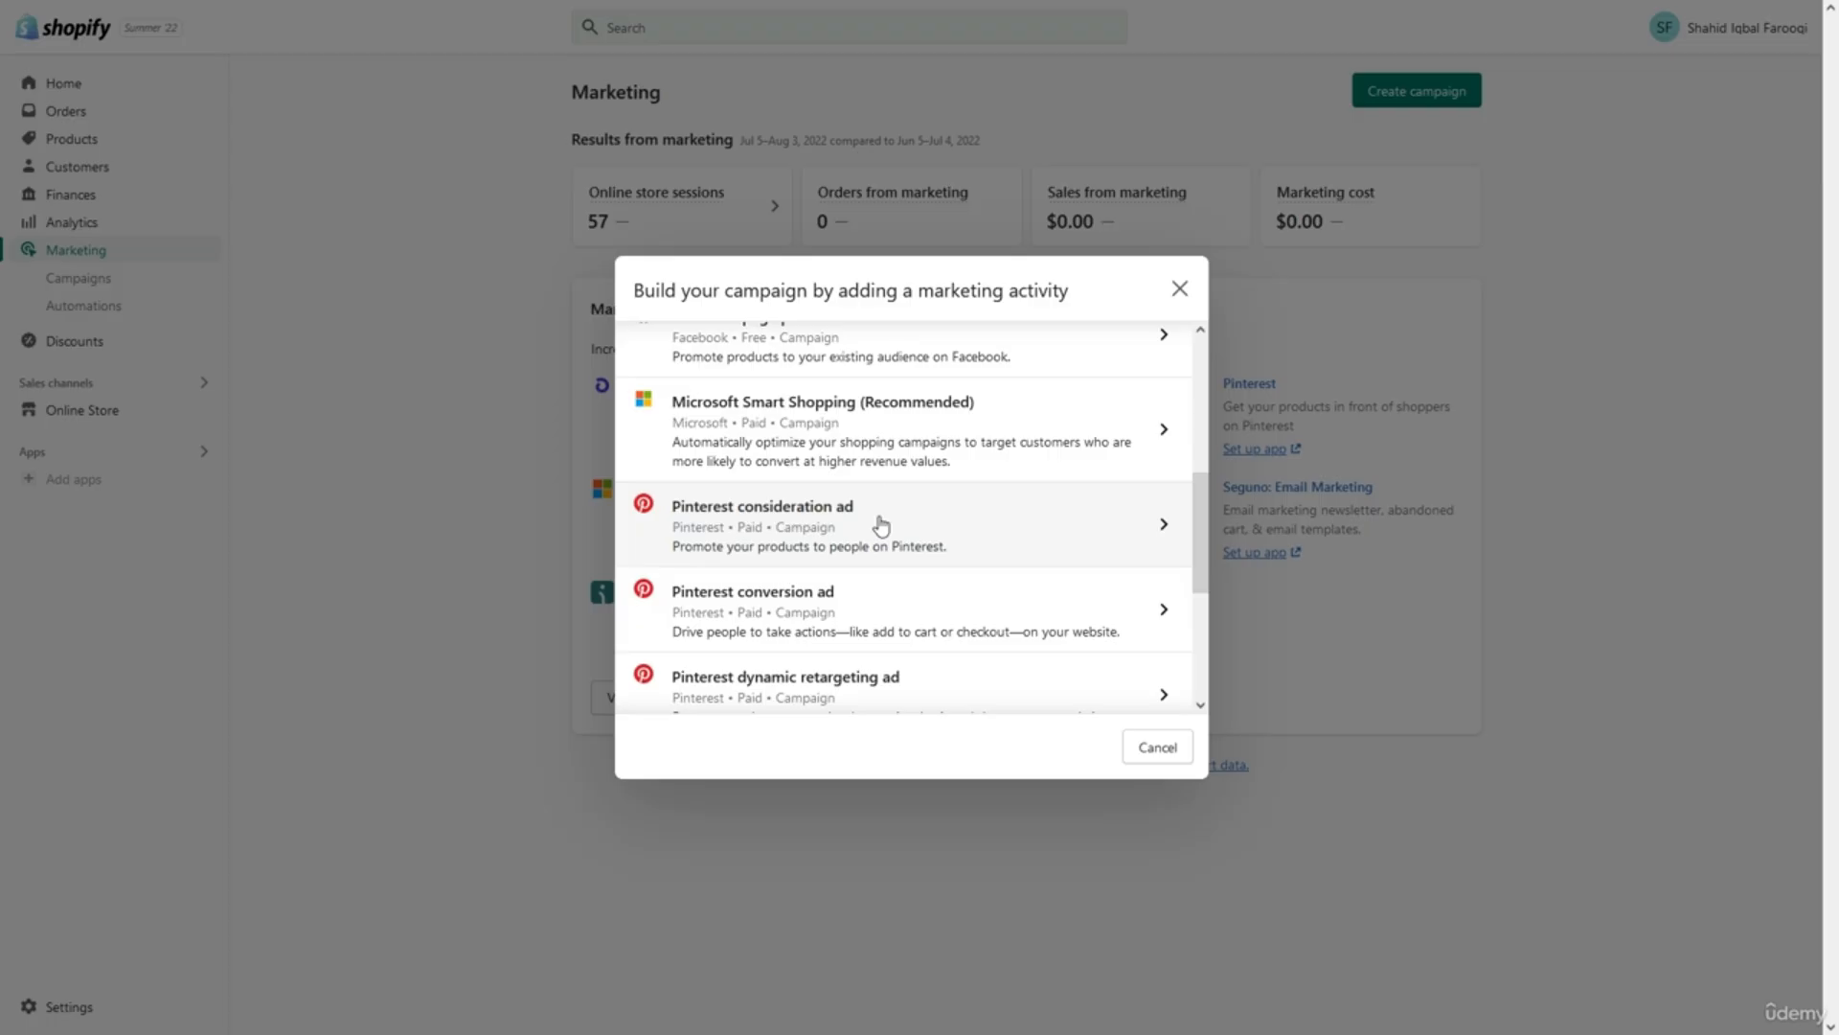
pyautogui.press('XF86MonBrightnessUp')
pyautogui.press('XF86MonBrightnessUp')
pyautogui.press('XF86MonBrightnessUp')
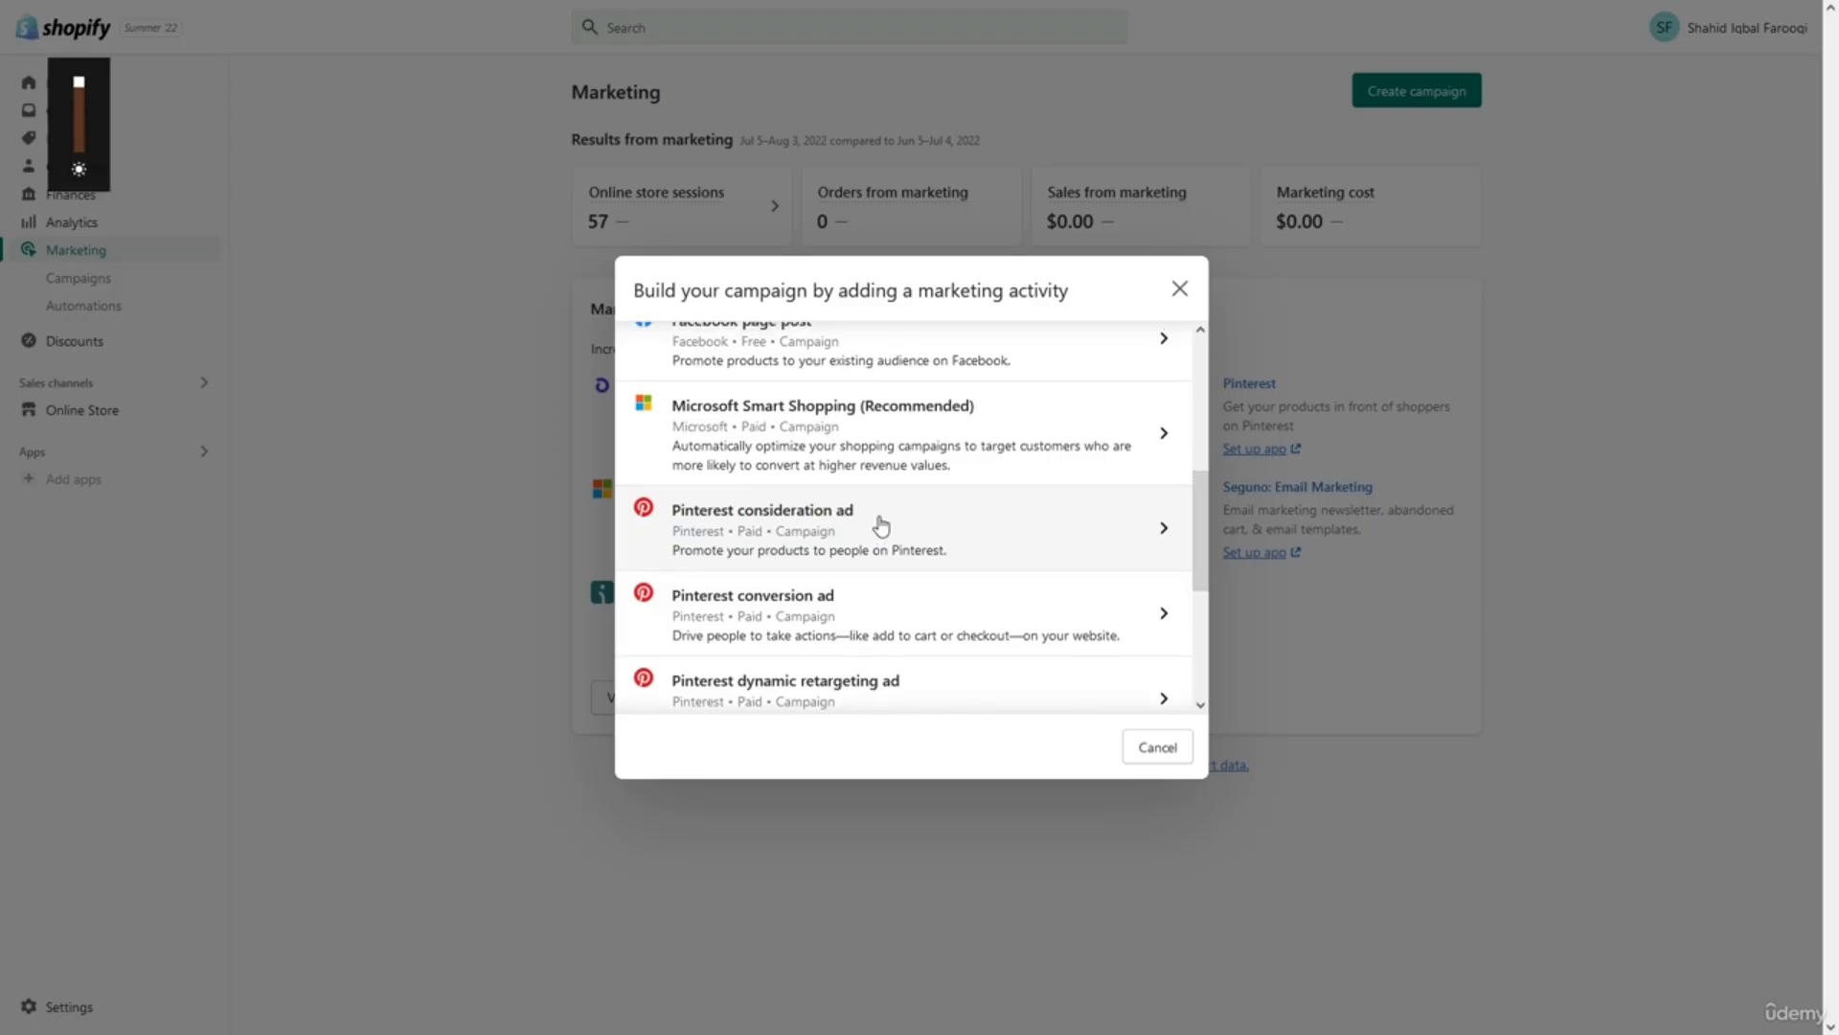
pyautogui.scroll(1, 881, 525)
pyautogui.scroll(-2, 881, 525)
pyautogui.scroll(-2, 881, 525)
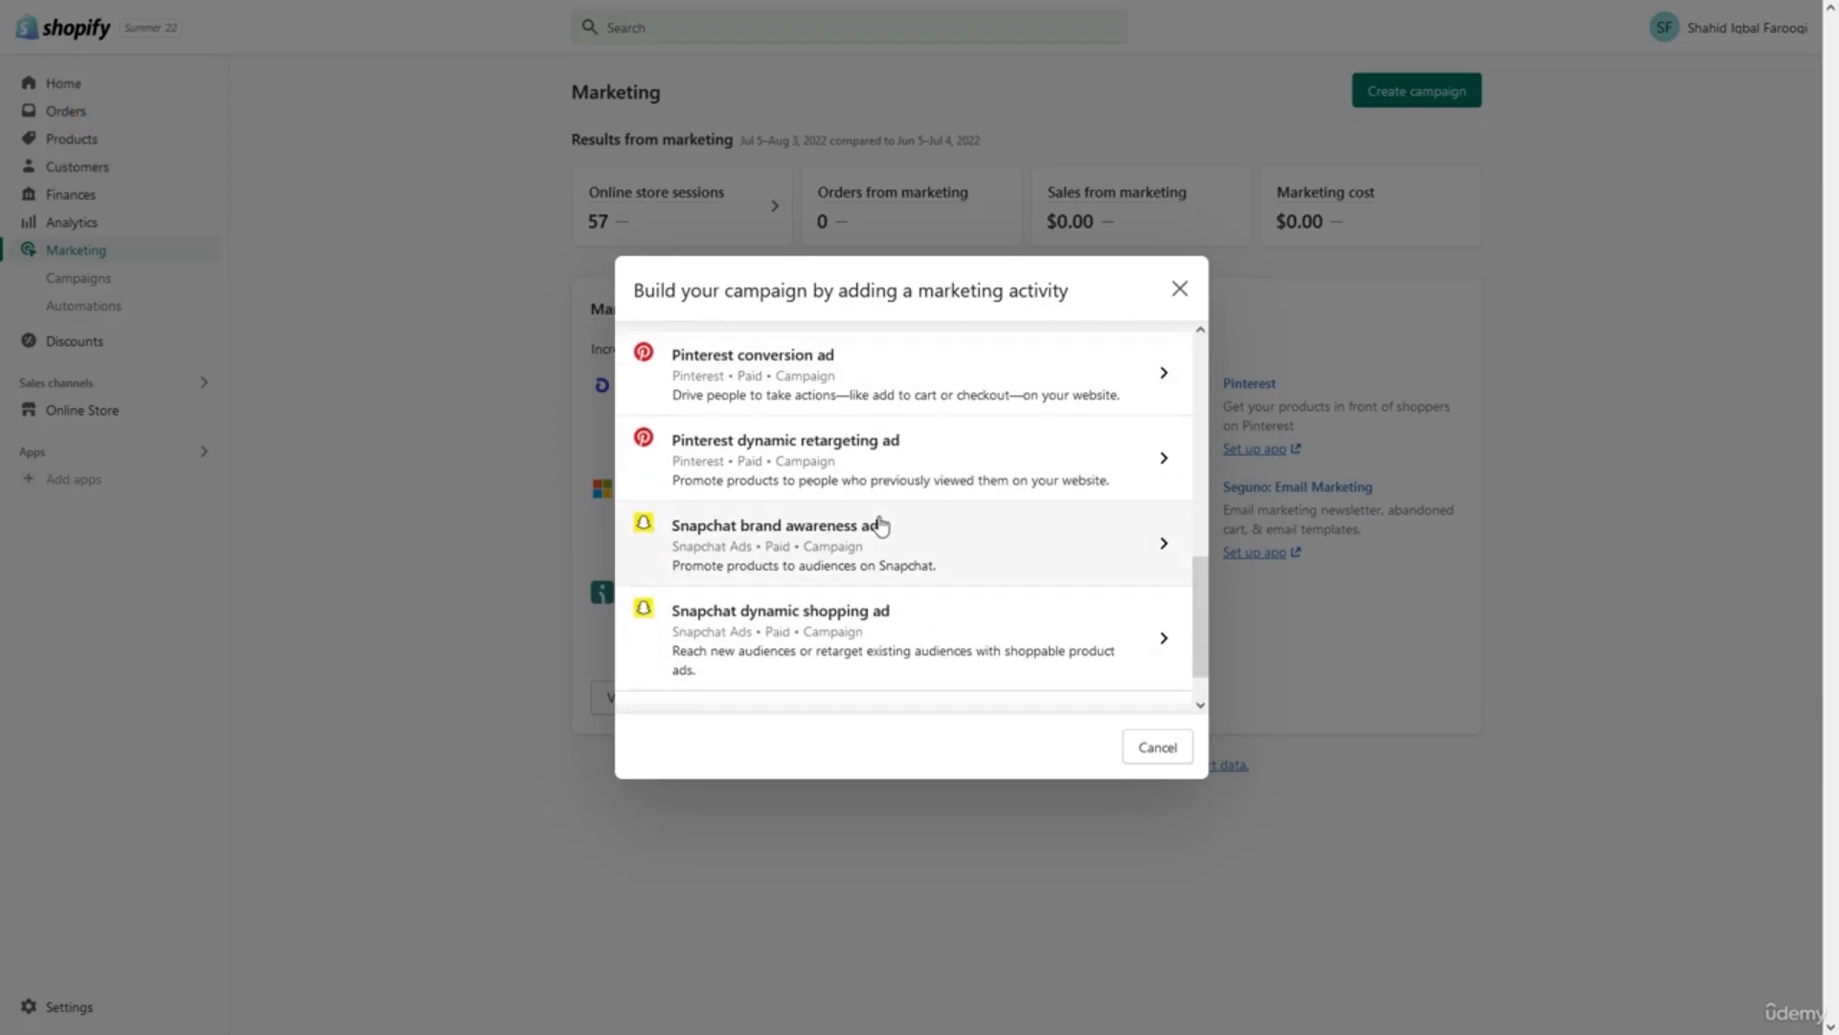
pyautogui.scroll(9, 881, 525)
pyautogui.scroll(-2, 882, 525)
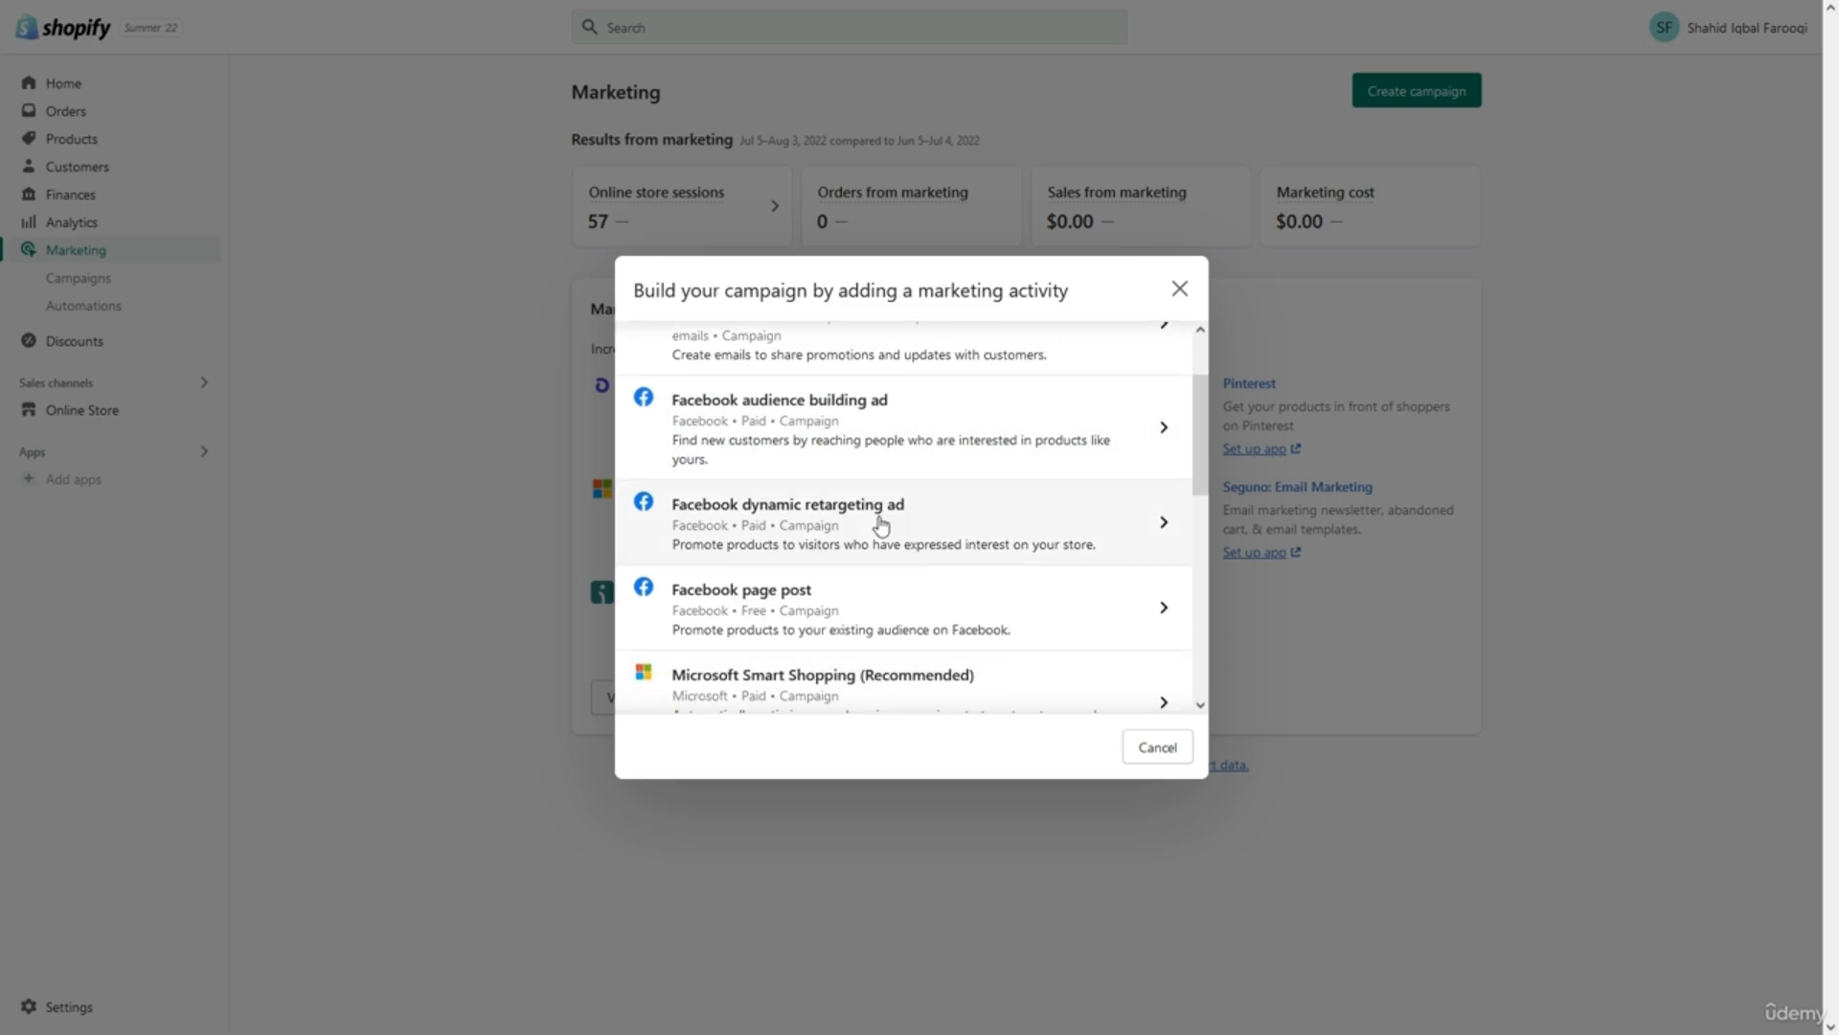
pyautogui.scroll(-3, 882, 525)
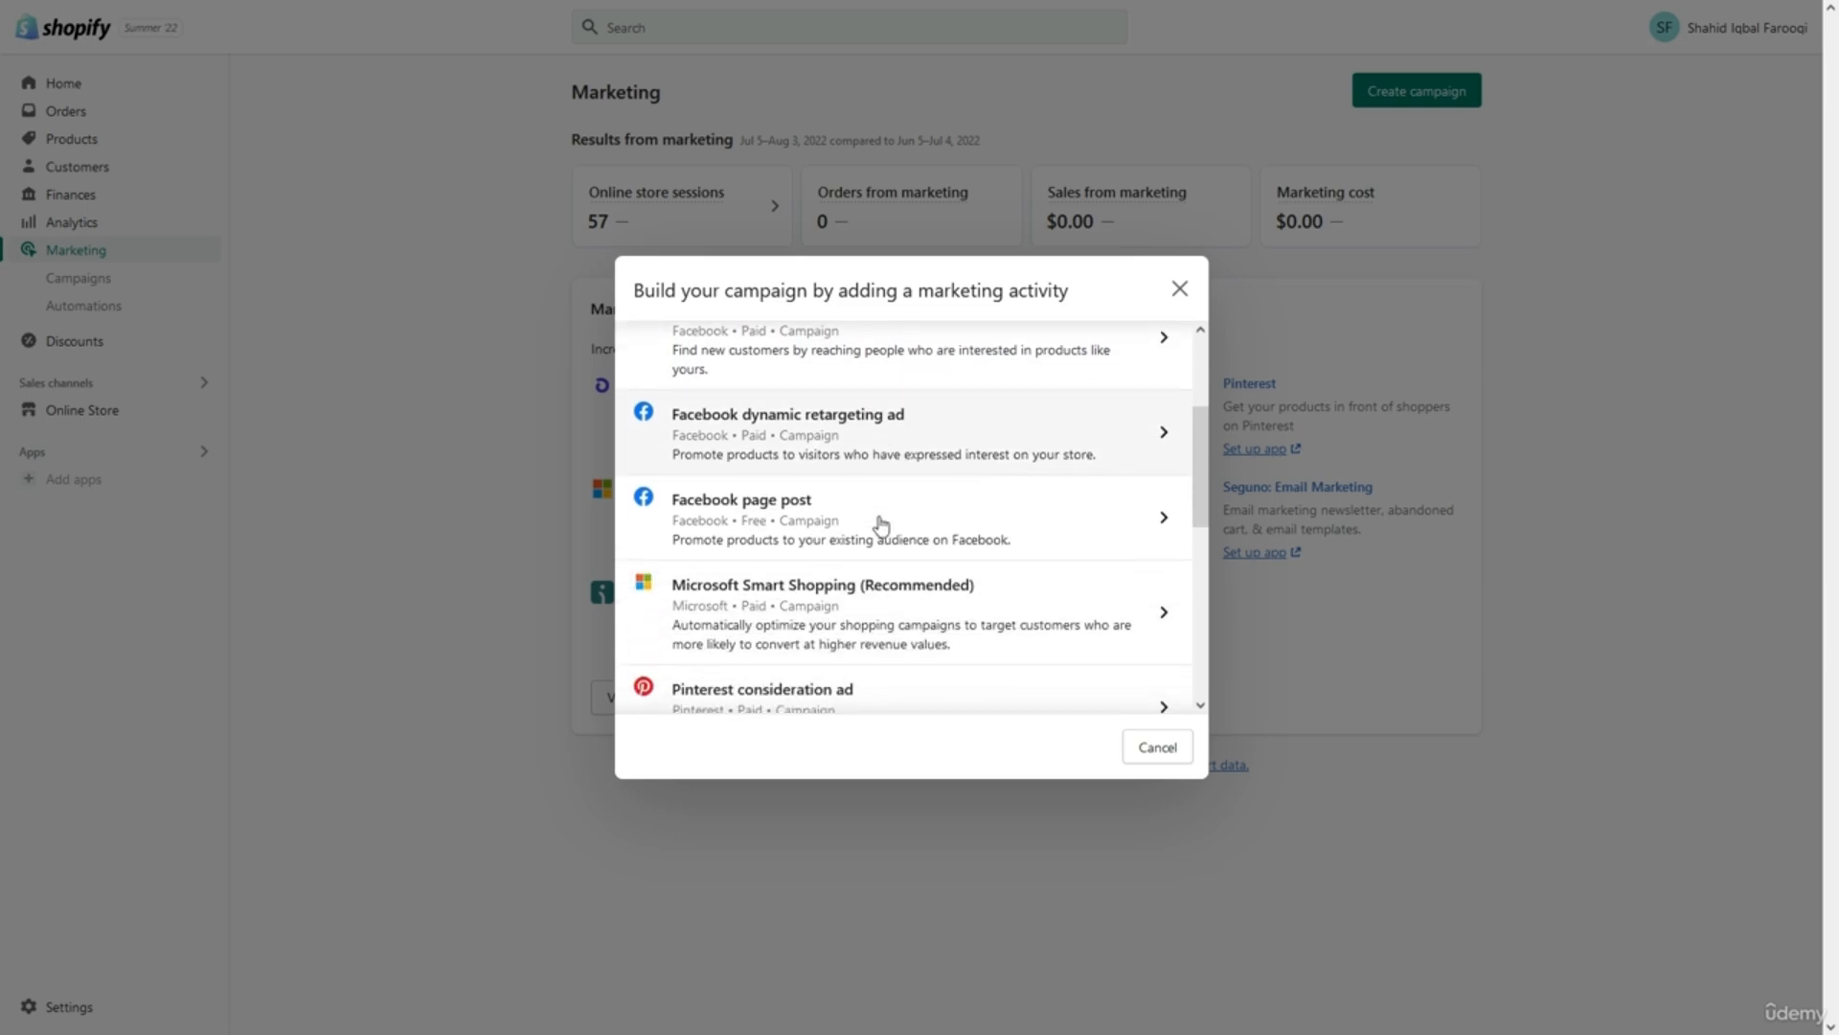
pyautogui.scroll(5, 881, 525)
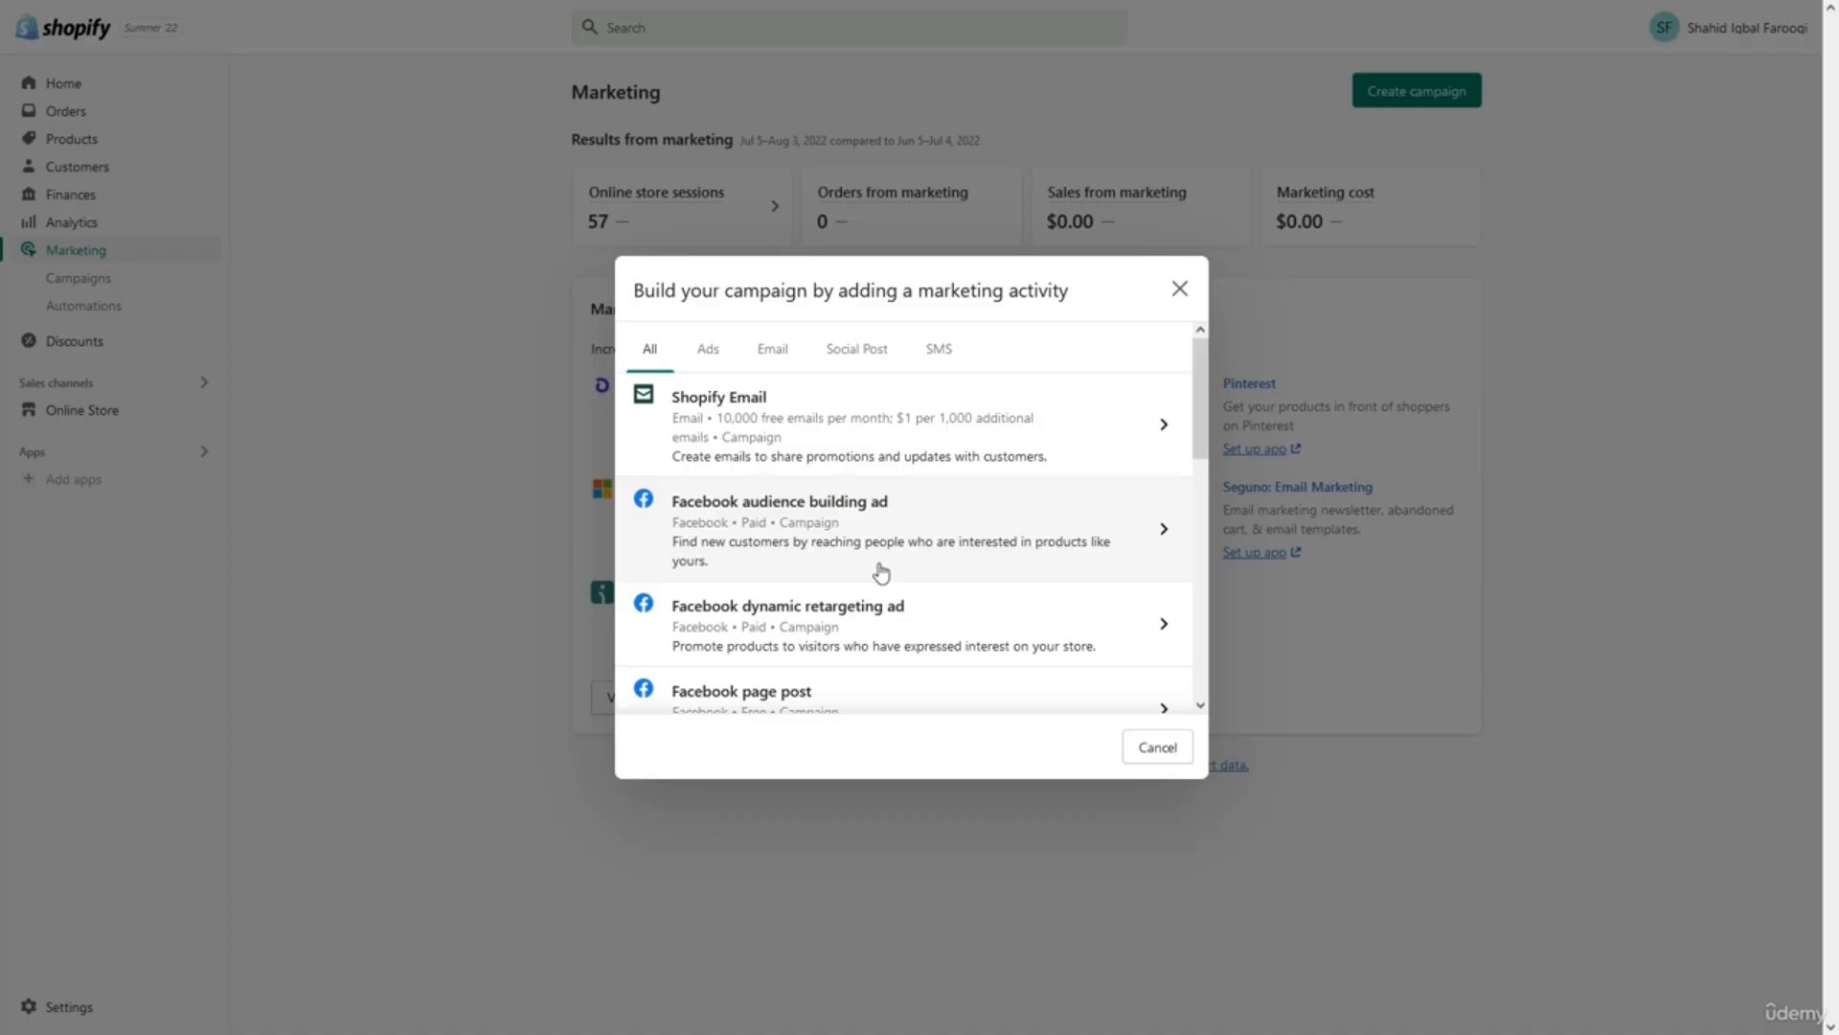
pyautogui.scroll(-5, 881, 572)
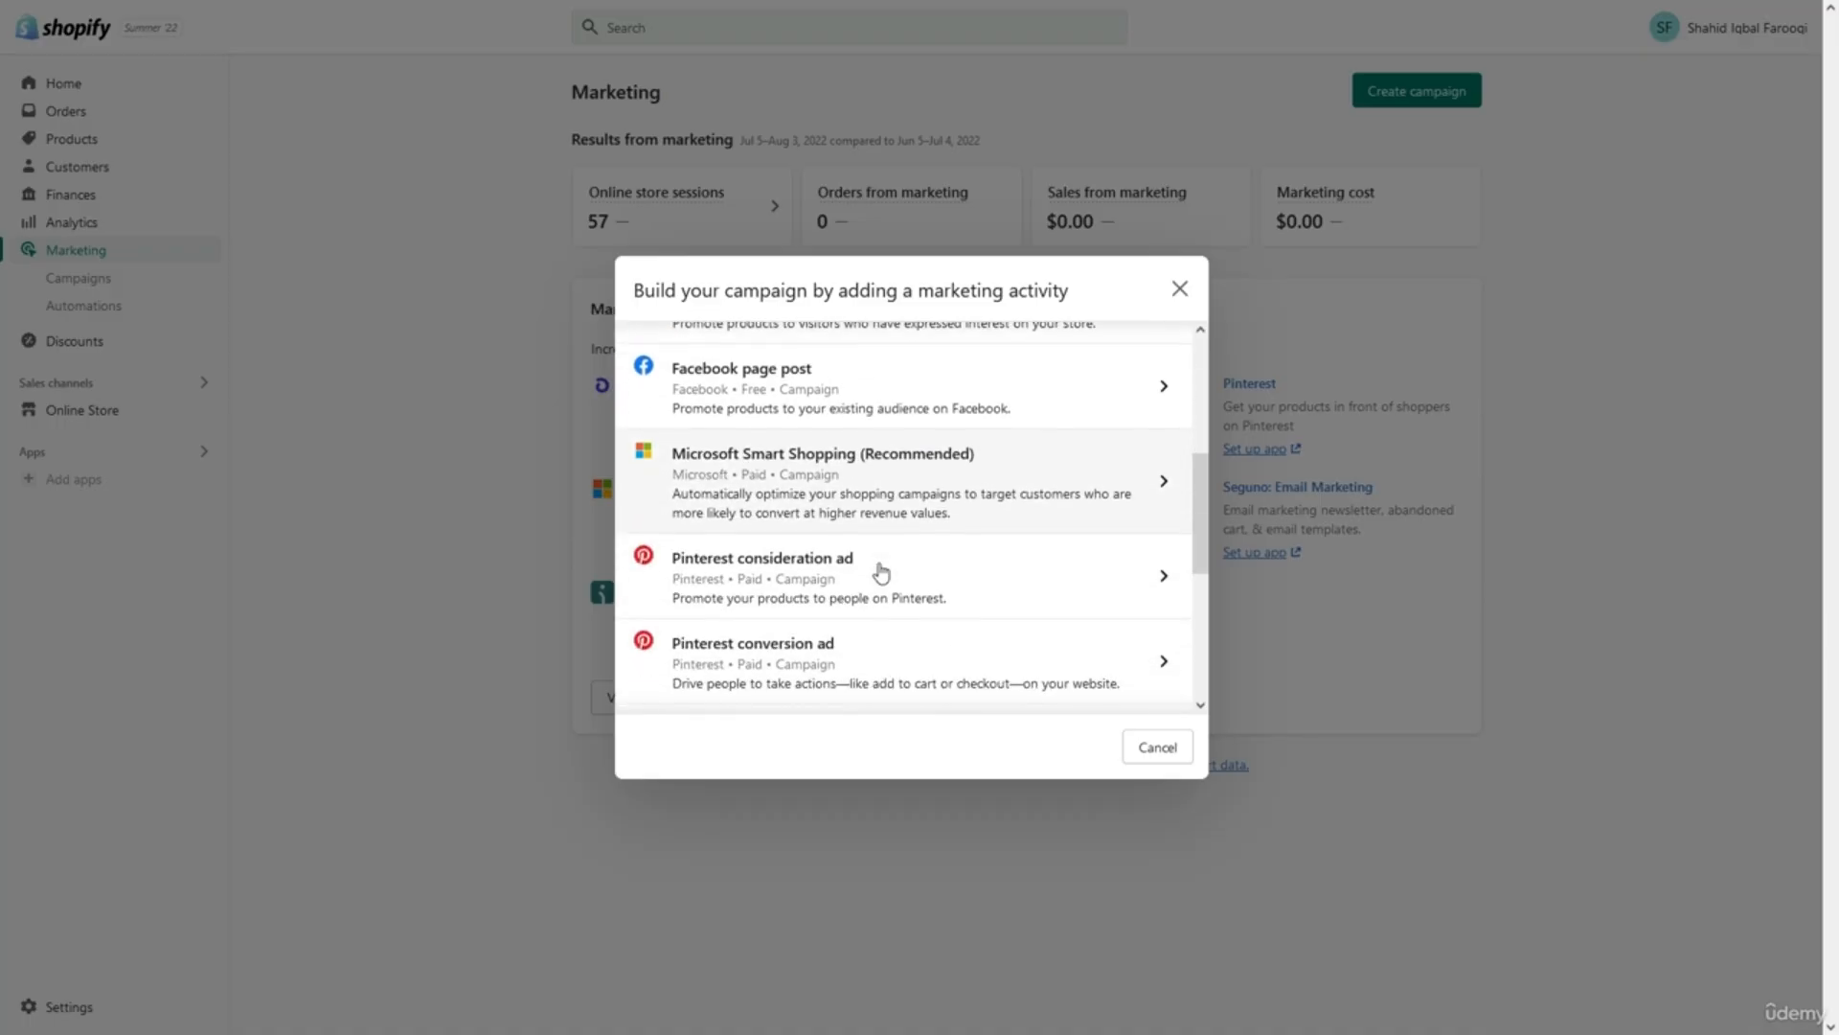
pyautogui.scroll(-3, 882, 572)
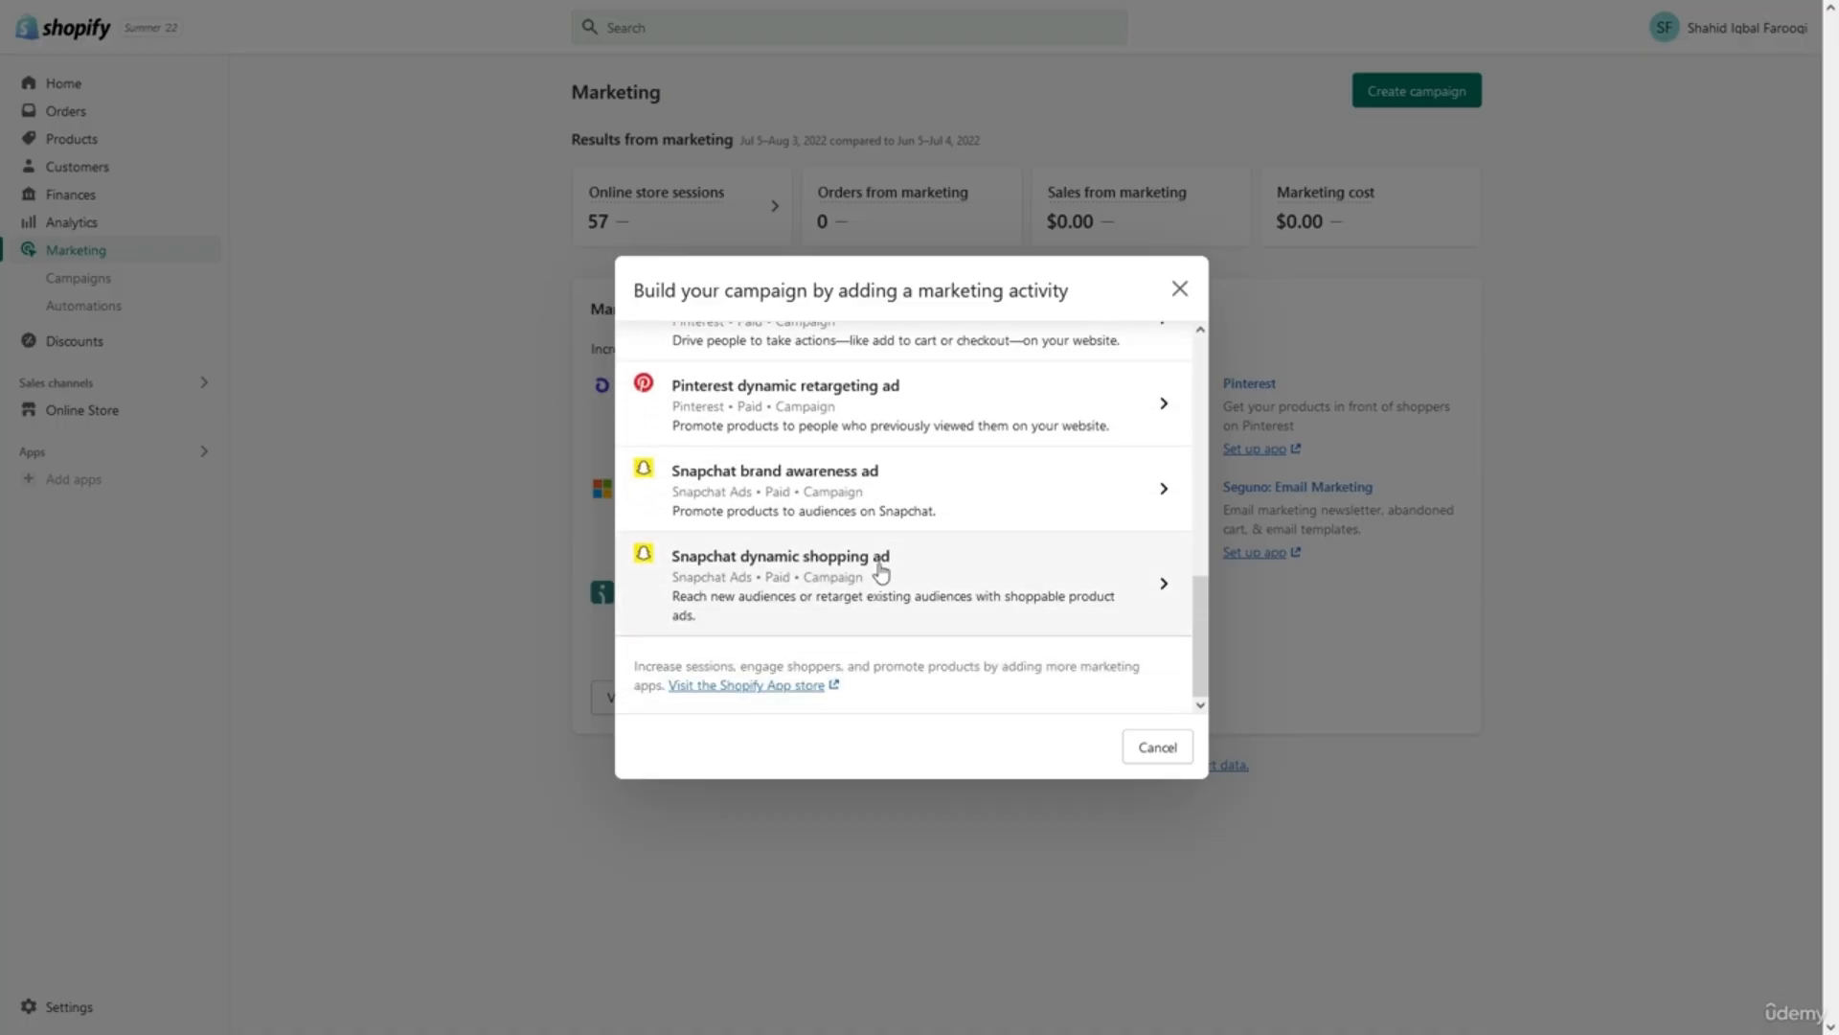
pyautogui.scroll(1, 877, 573)
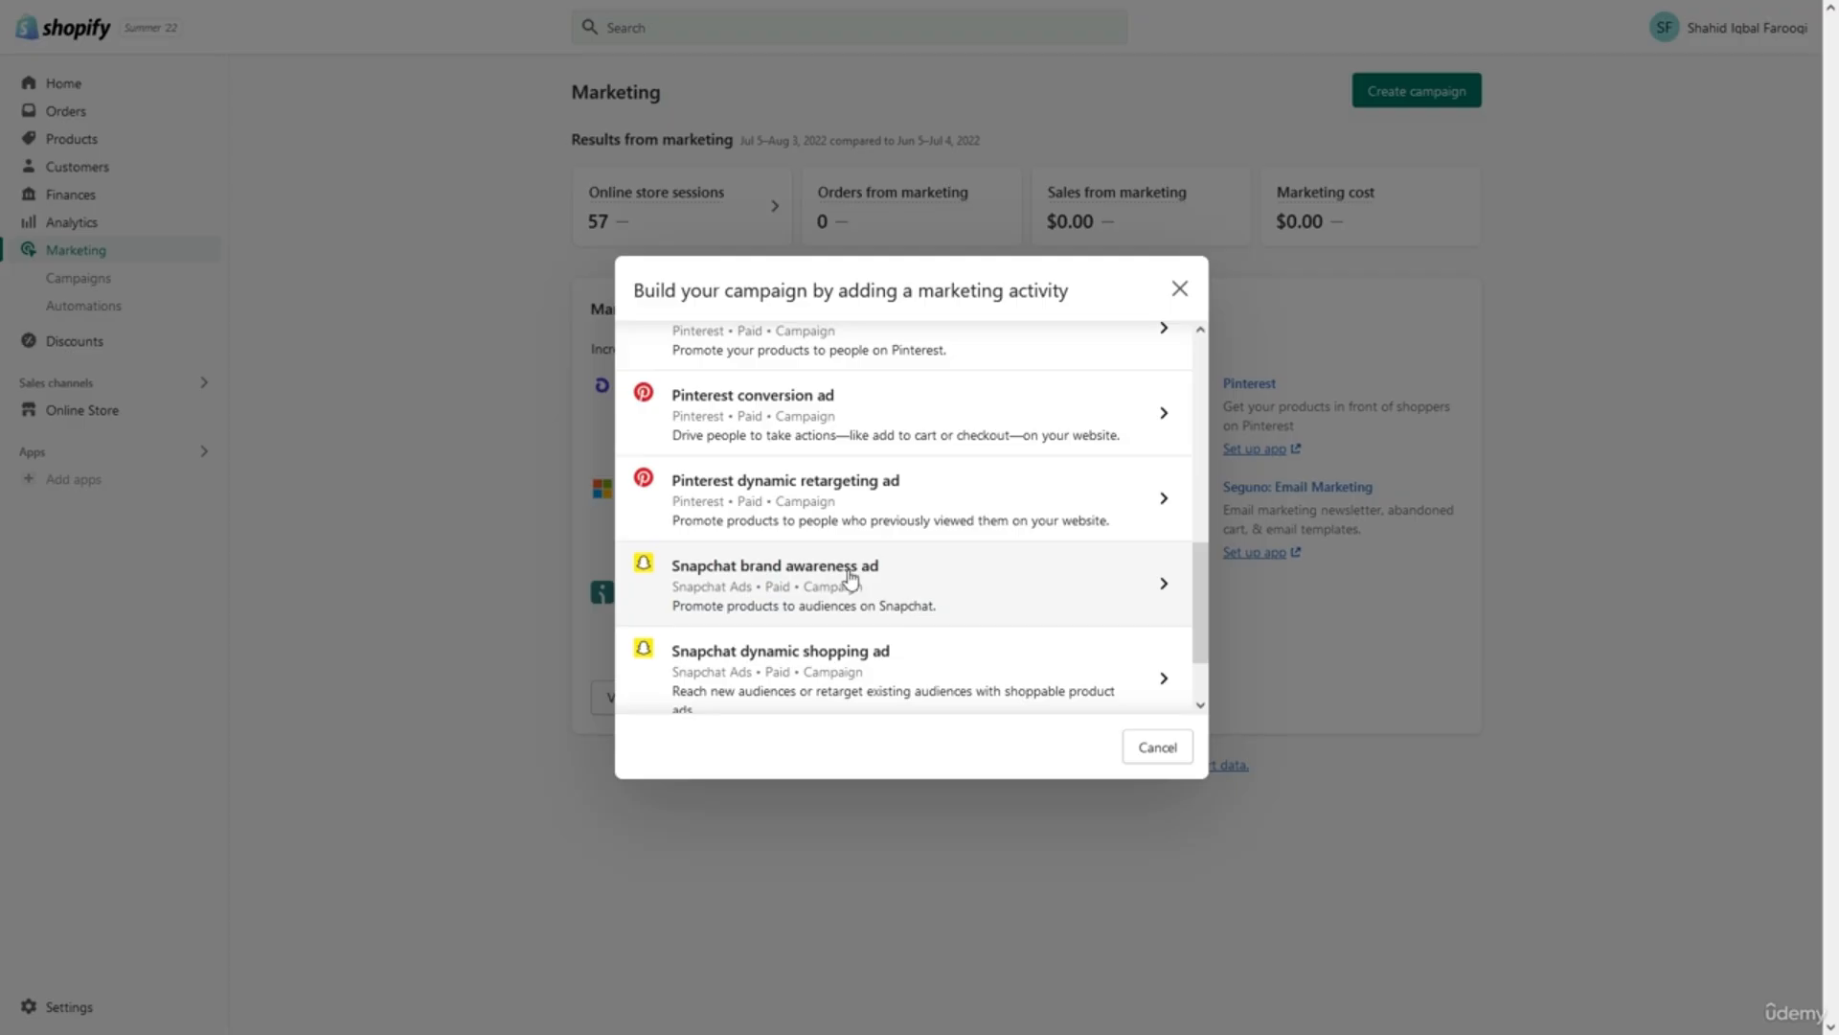
pyautogui.click(562, 566)
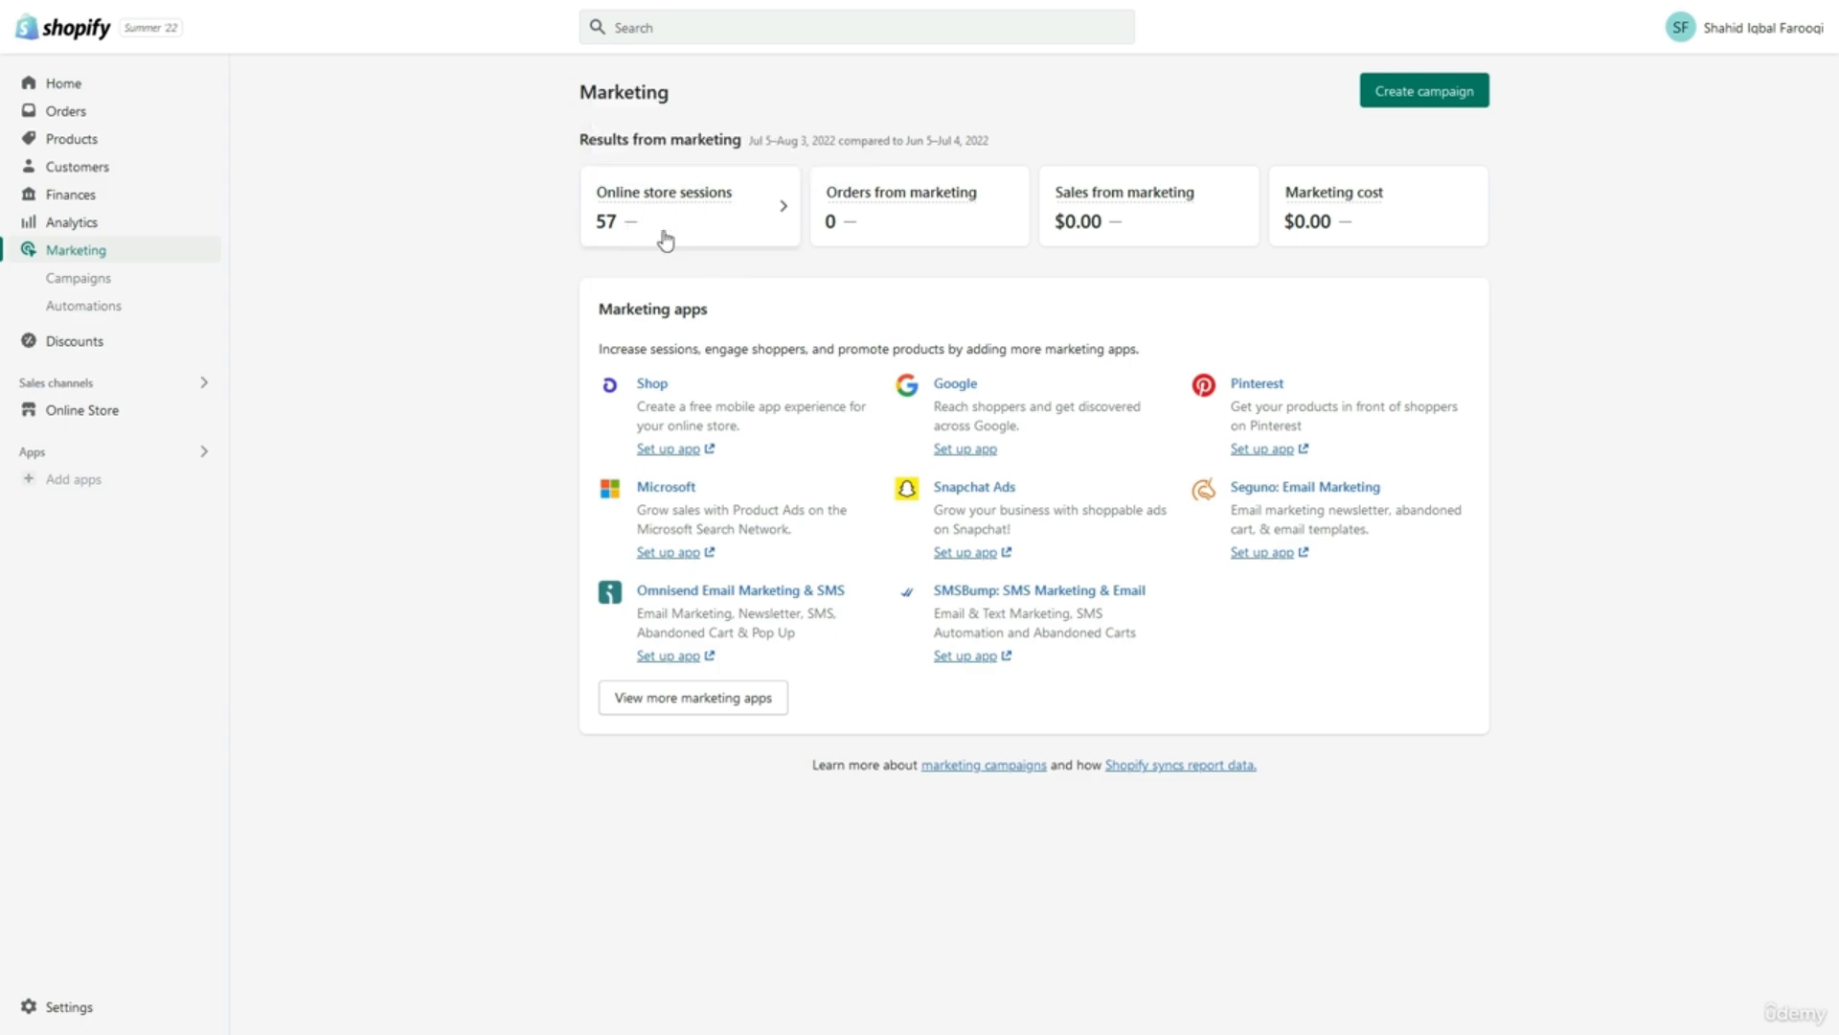
pyautogui.moveTo(686, 205)
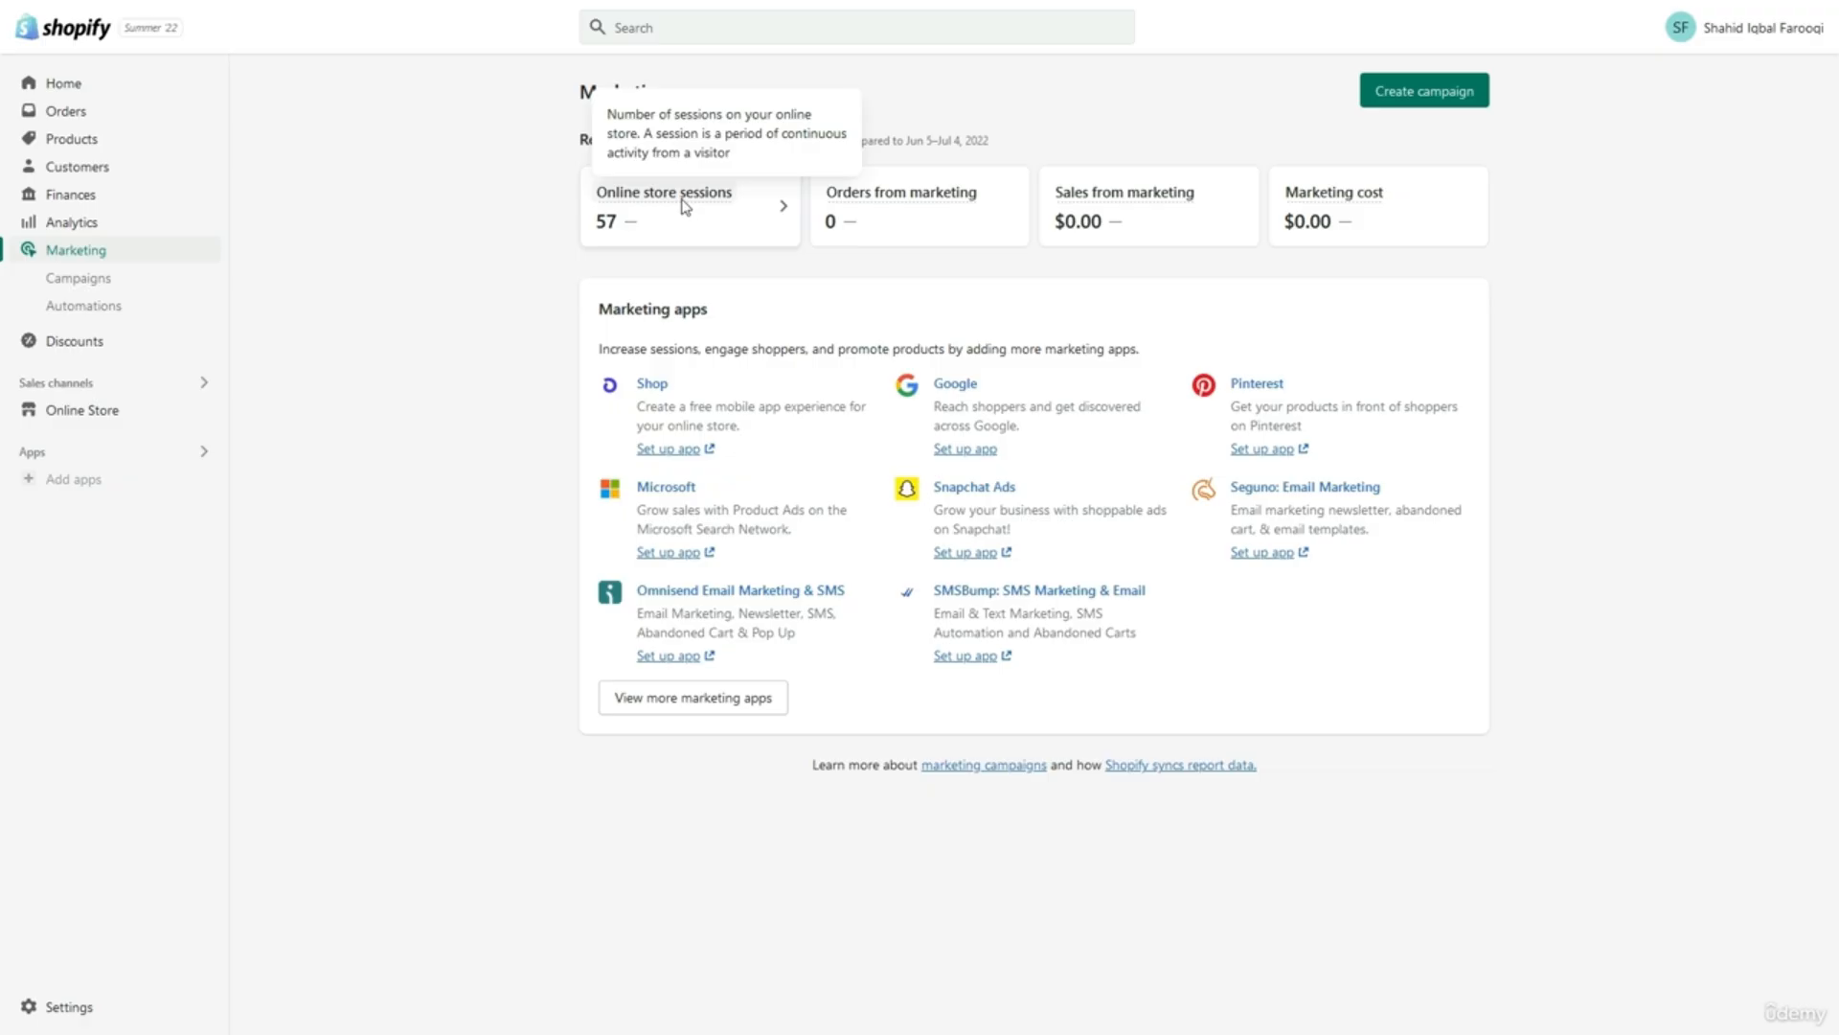
pyautogui.moveTo(879, 203)
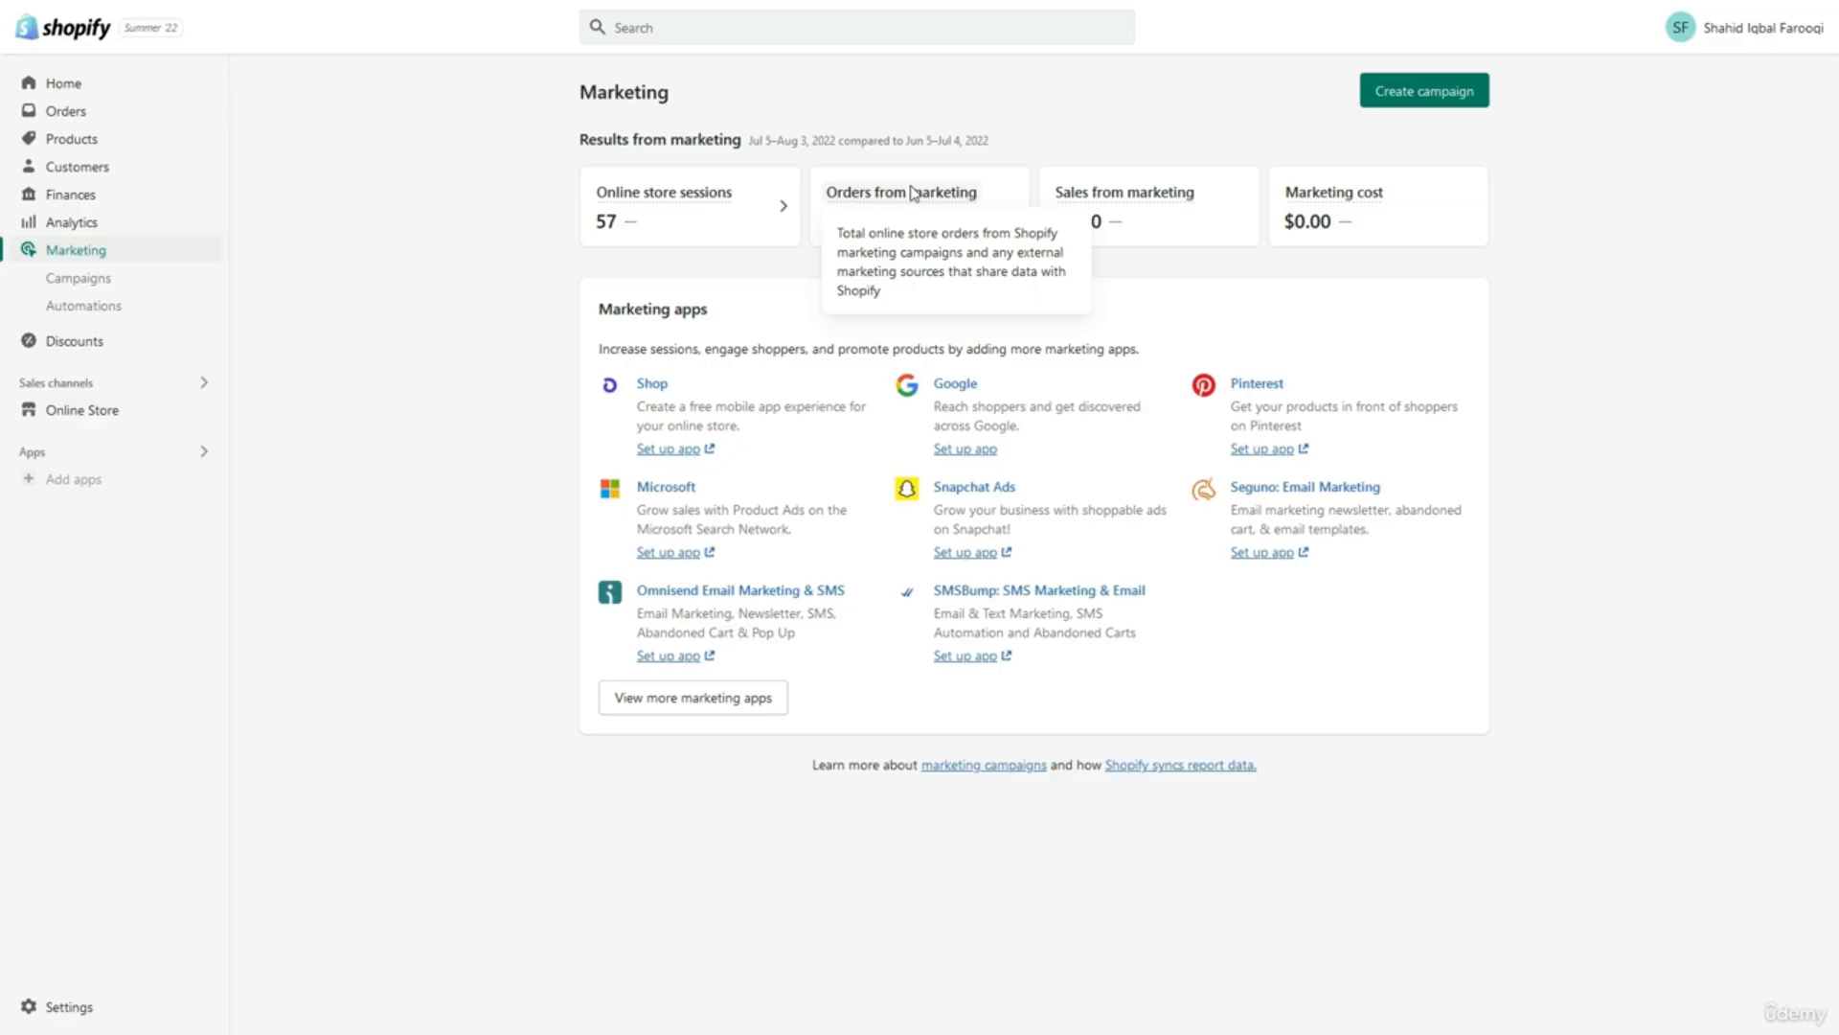
pyautogui.moveTo(1111, 192)
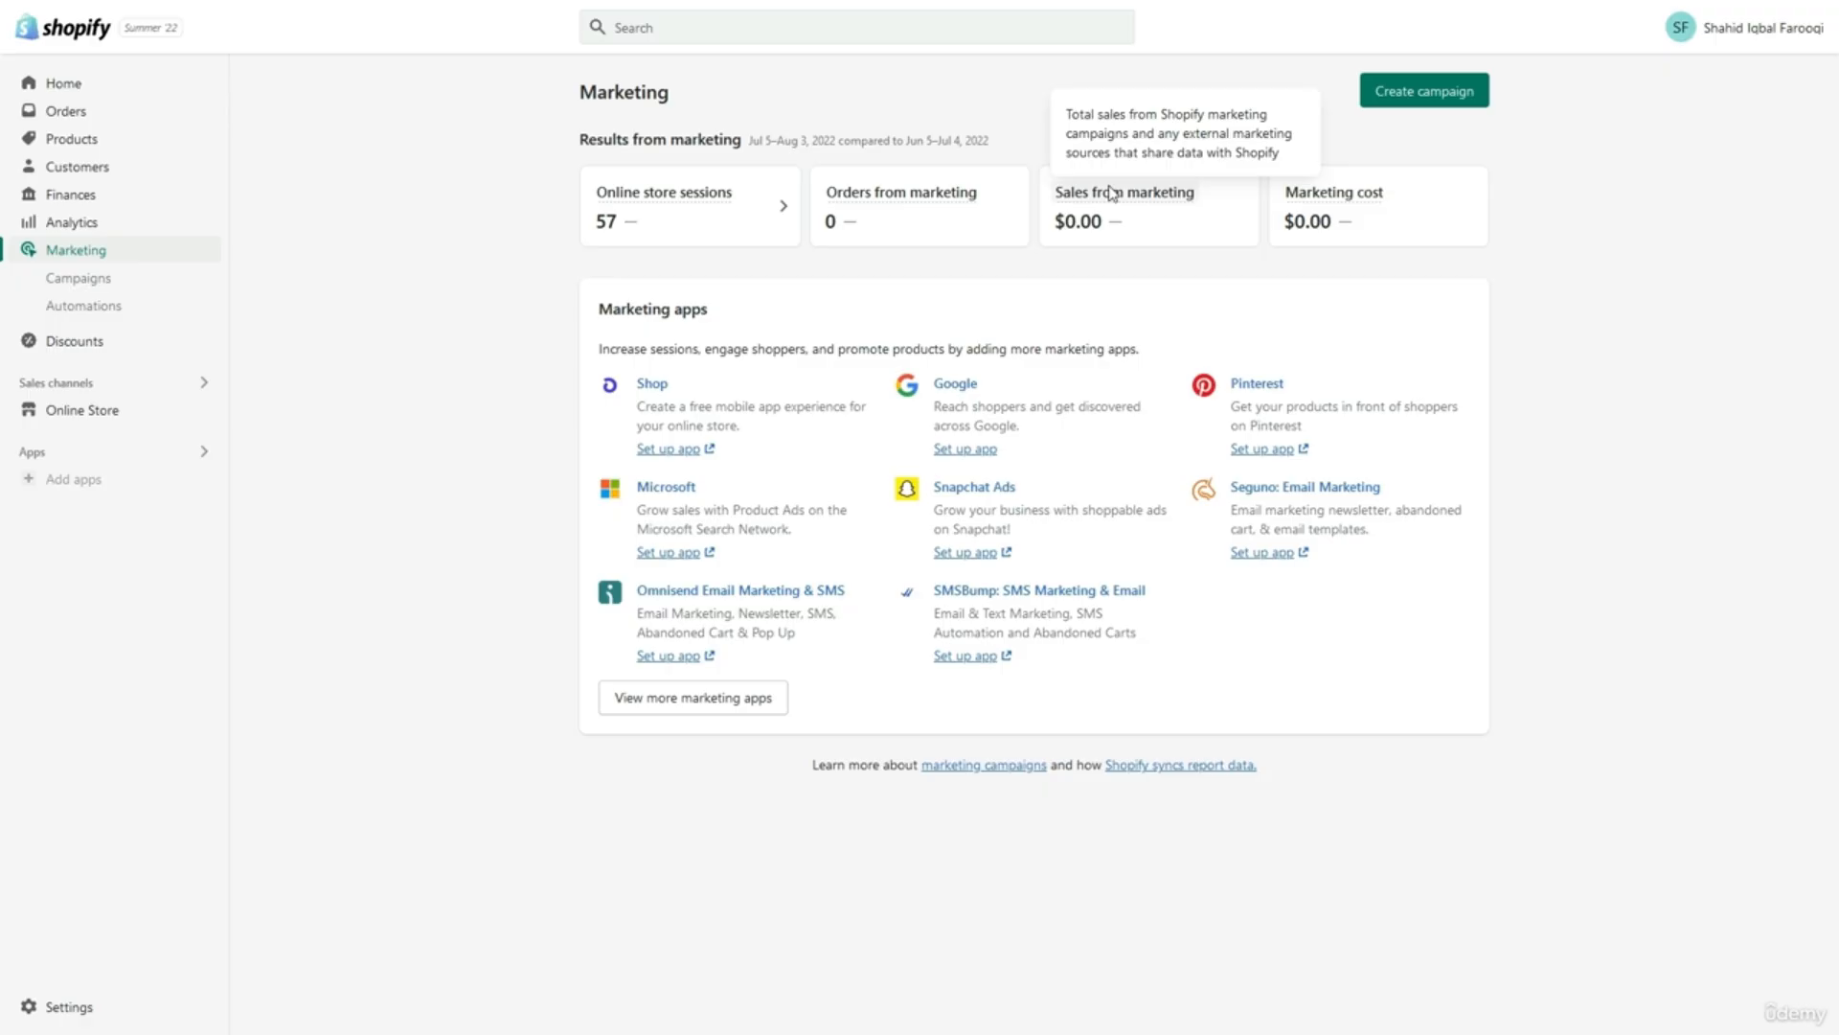
pyautogui.moveTo(1332, 201)
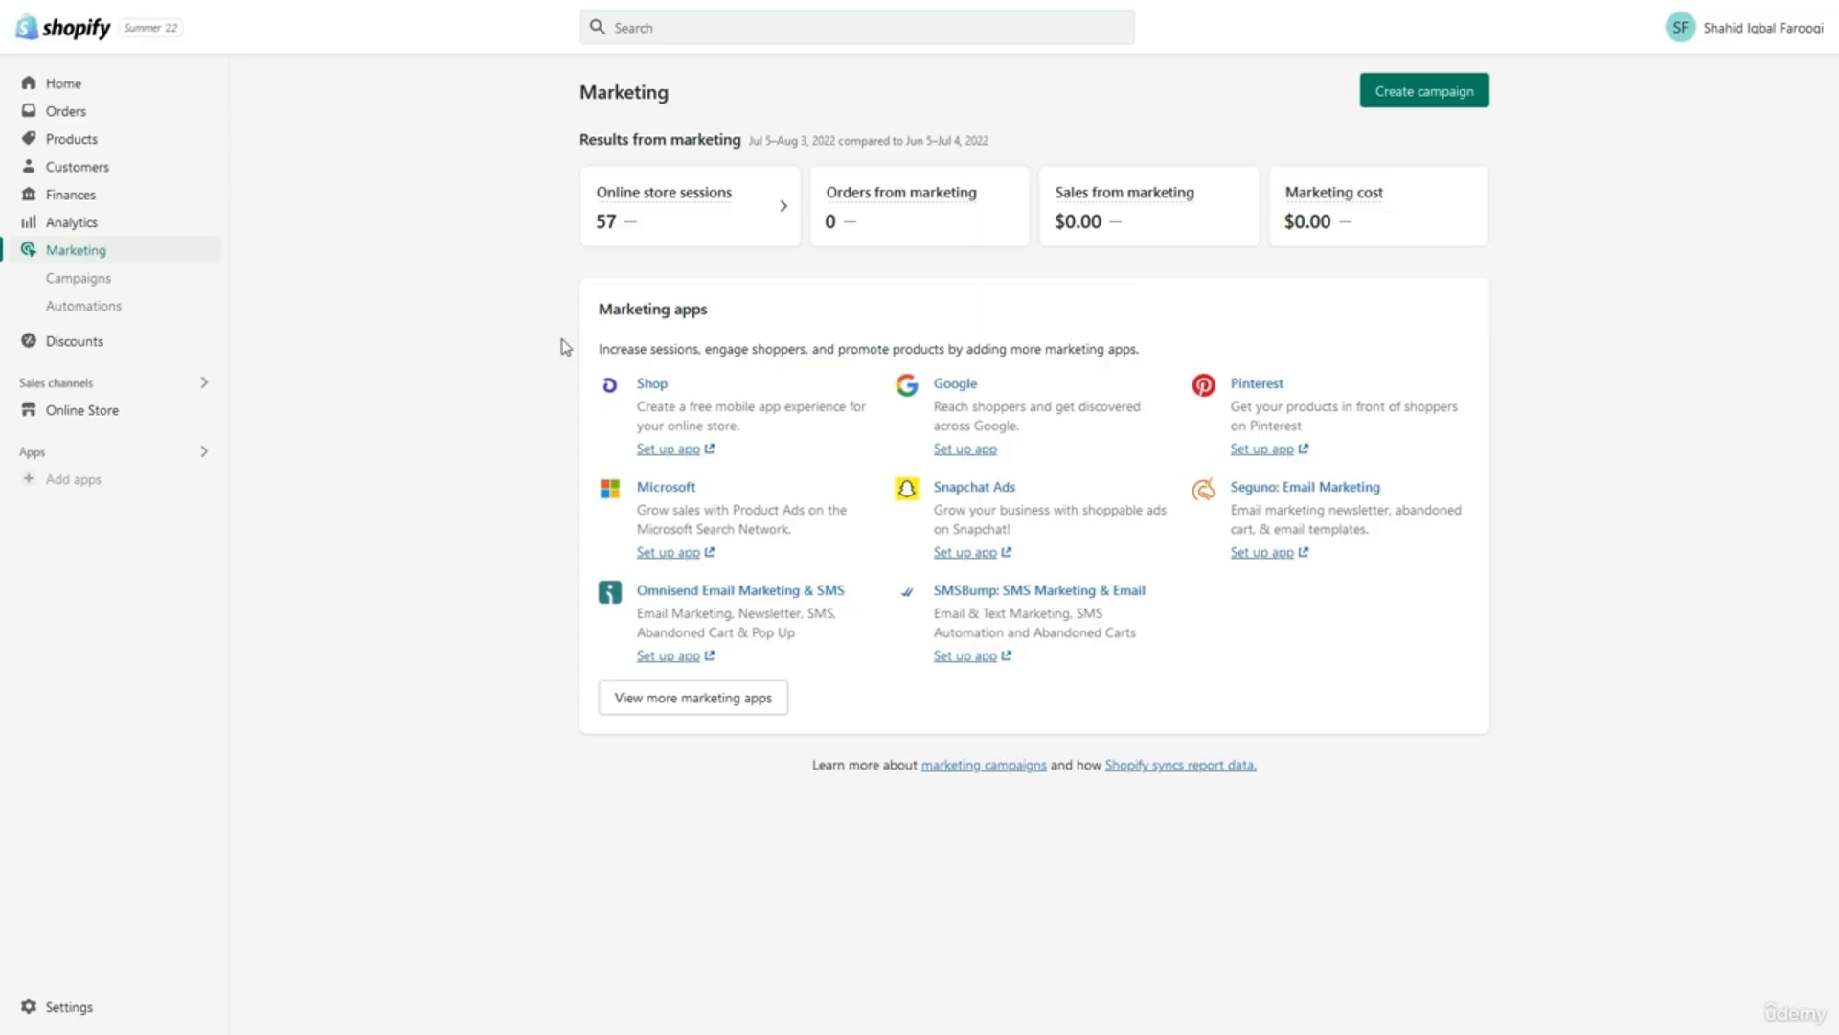
# Open Campaigns and try Create campaign, dismissing the activity choices so no campaign is made.
pyautogui.click(148, 277)
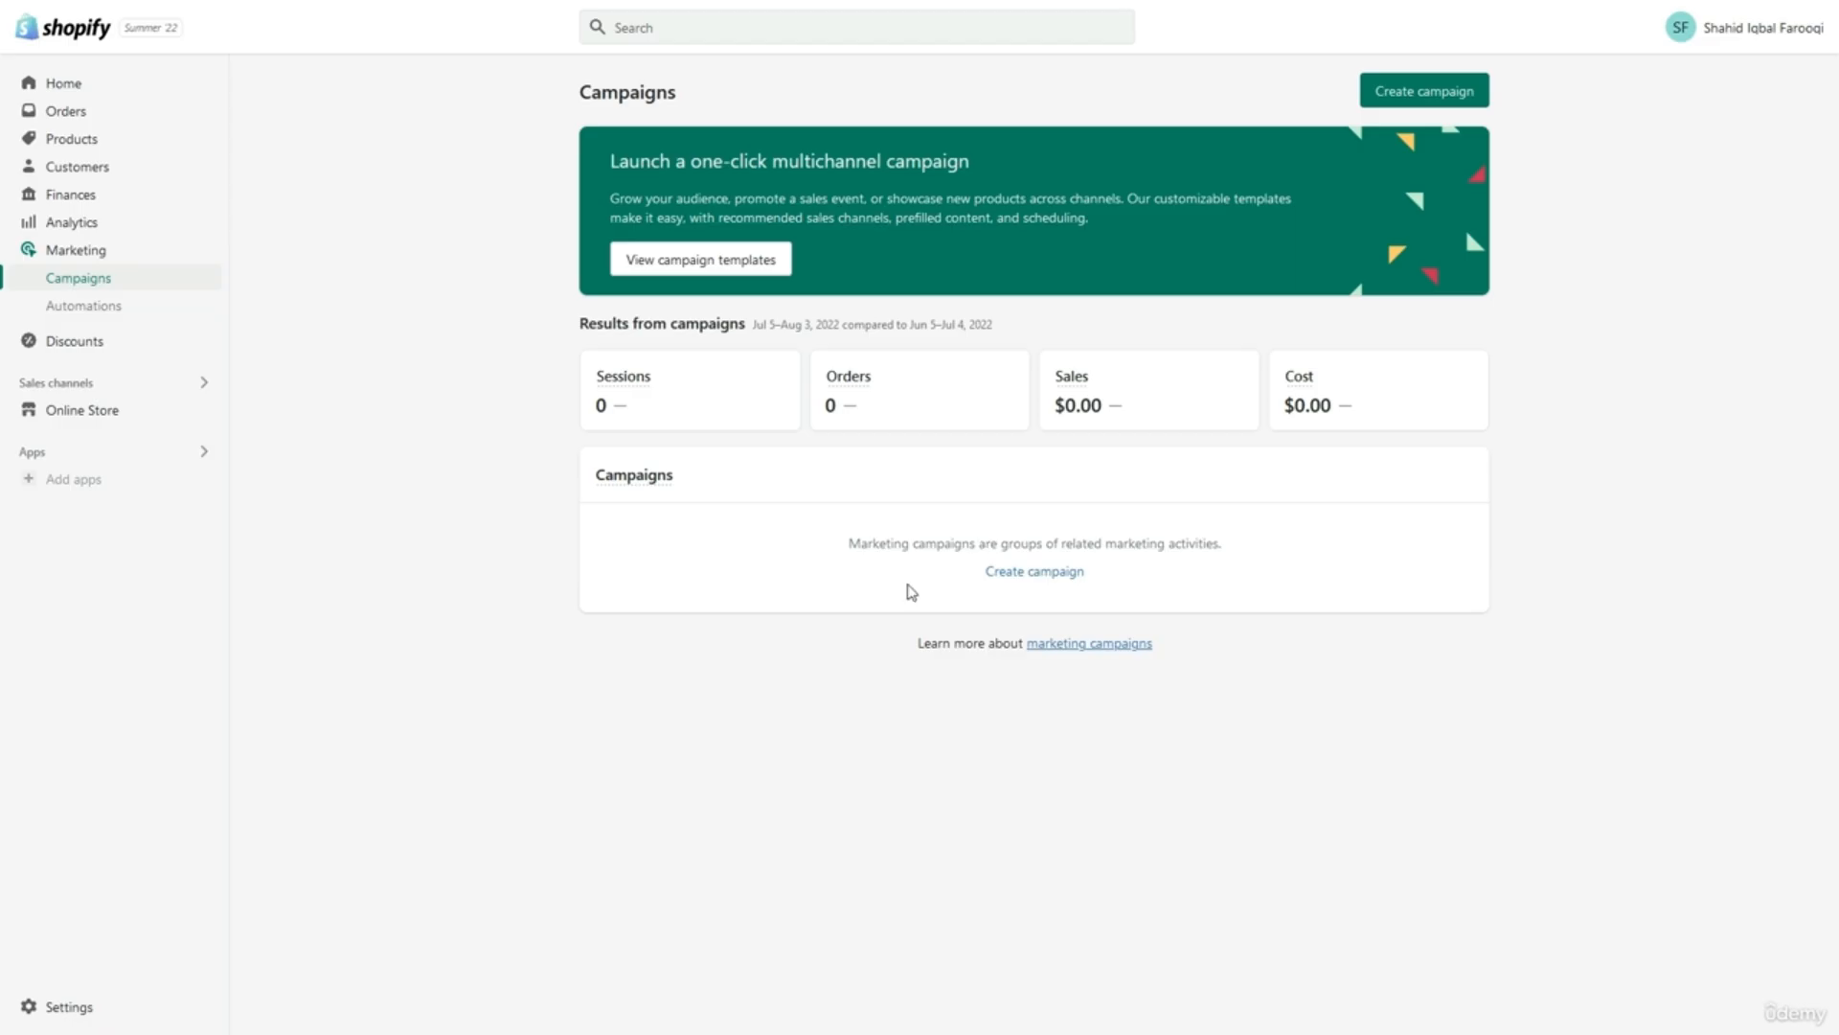
pyautogui.click(989, 575)
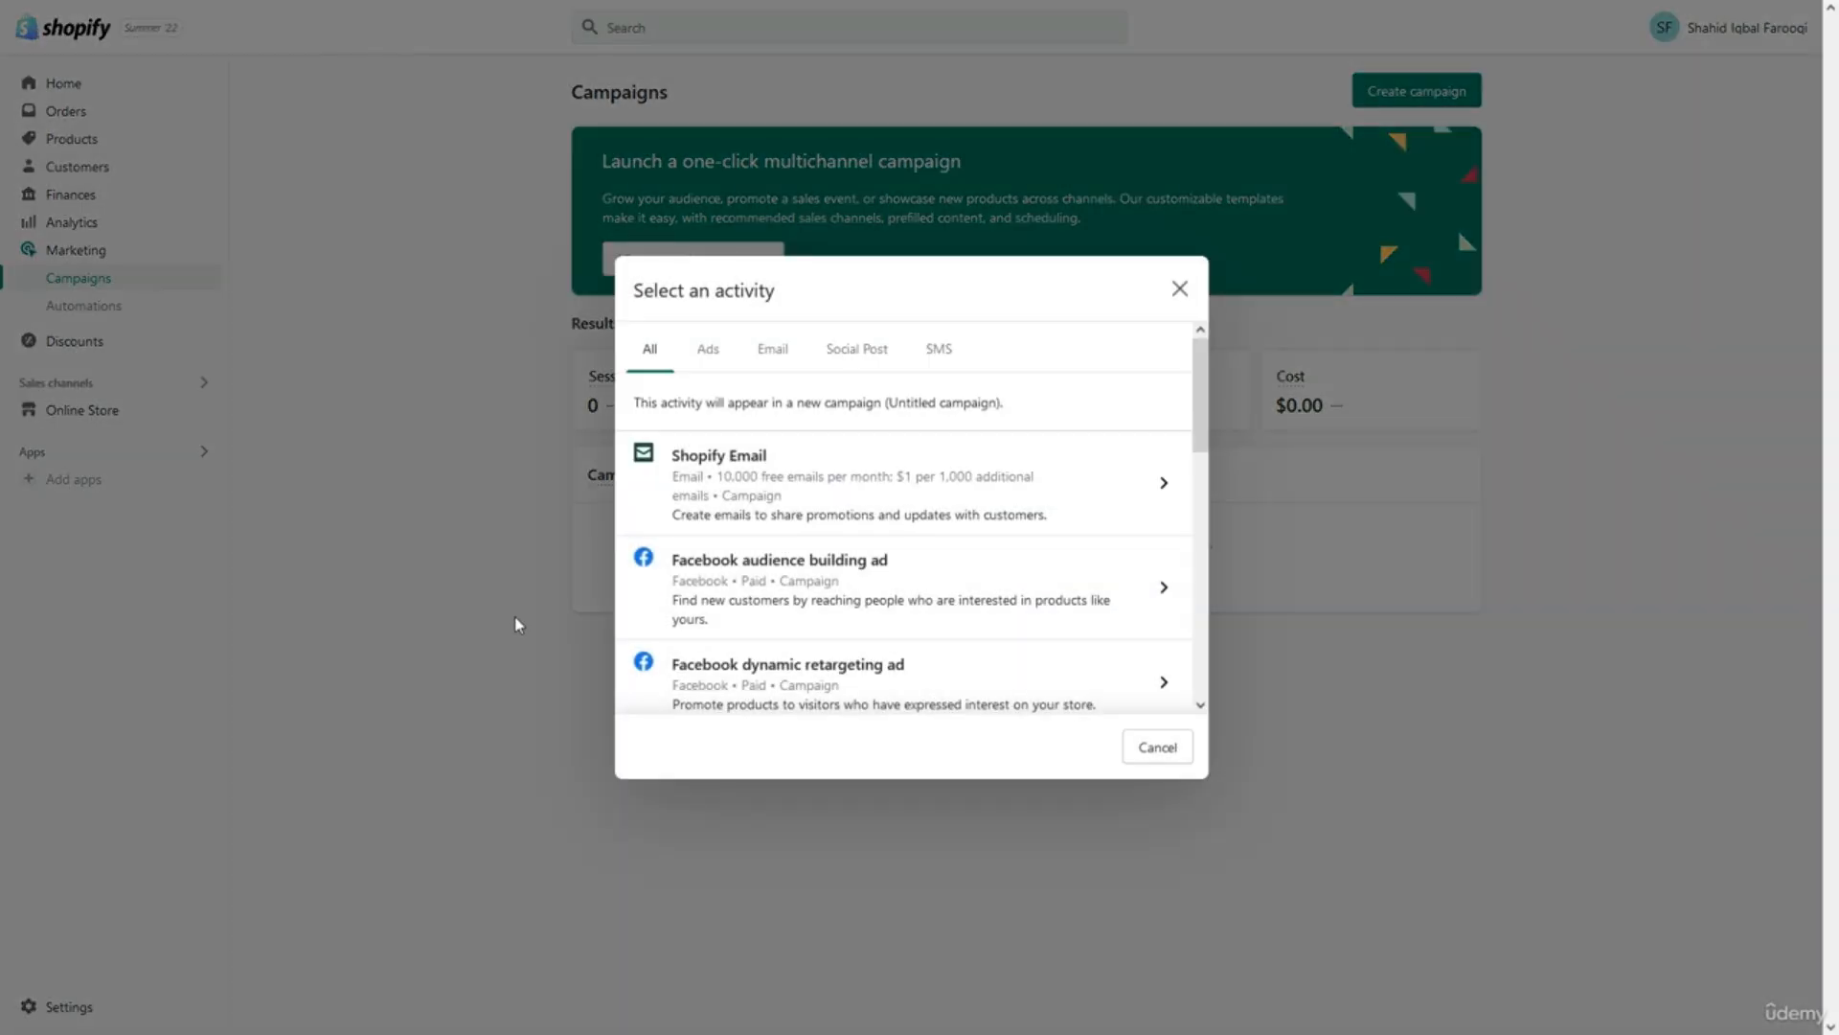
pyautogui.click(518, 623)
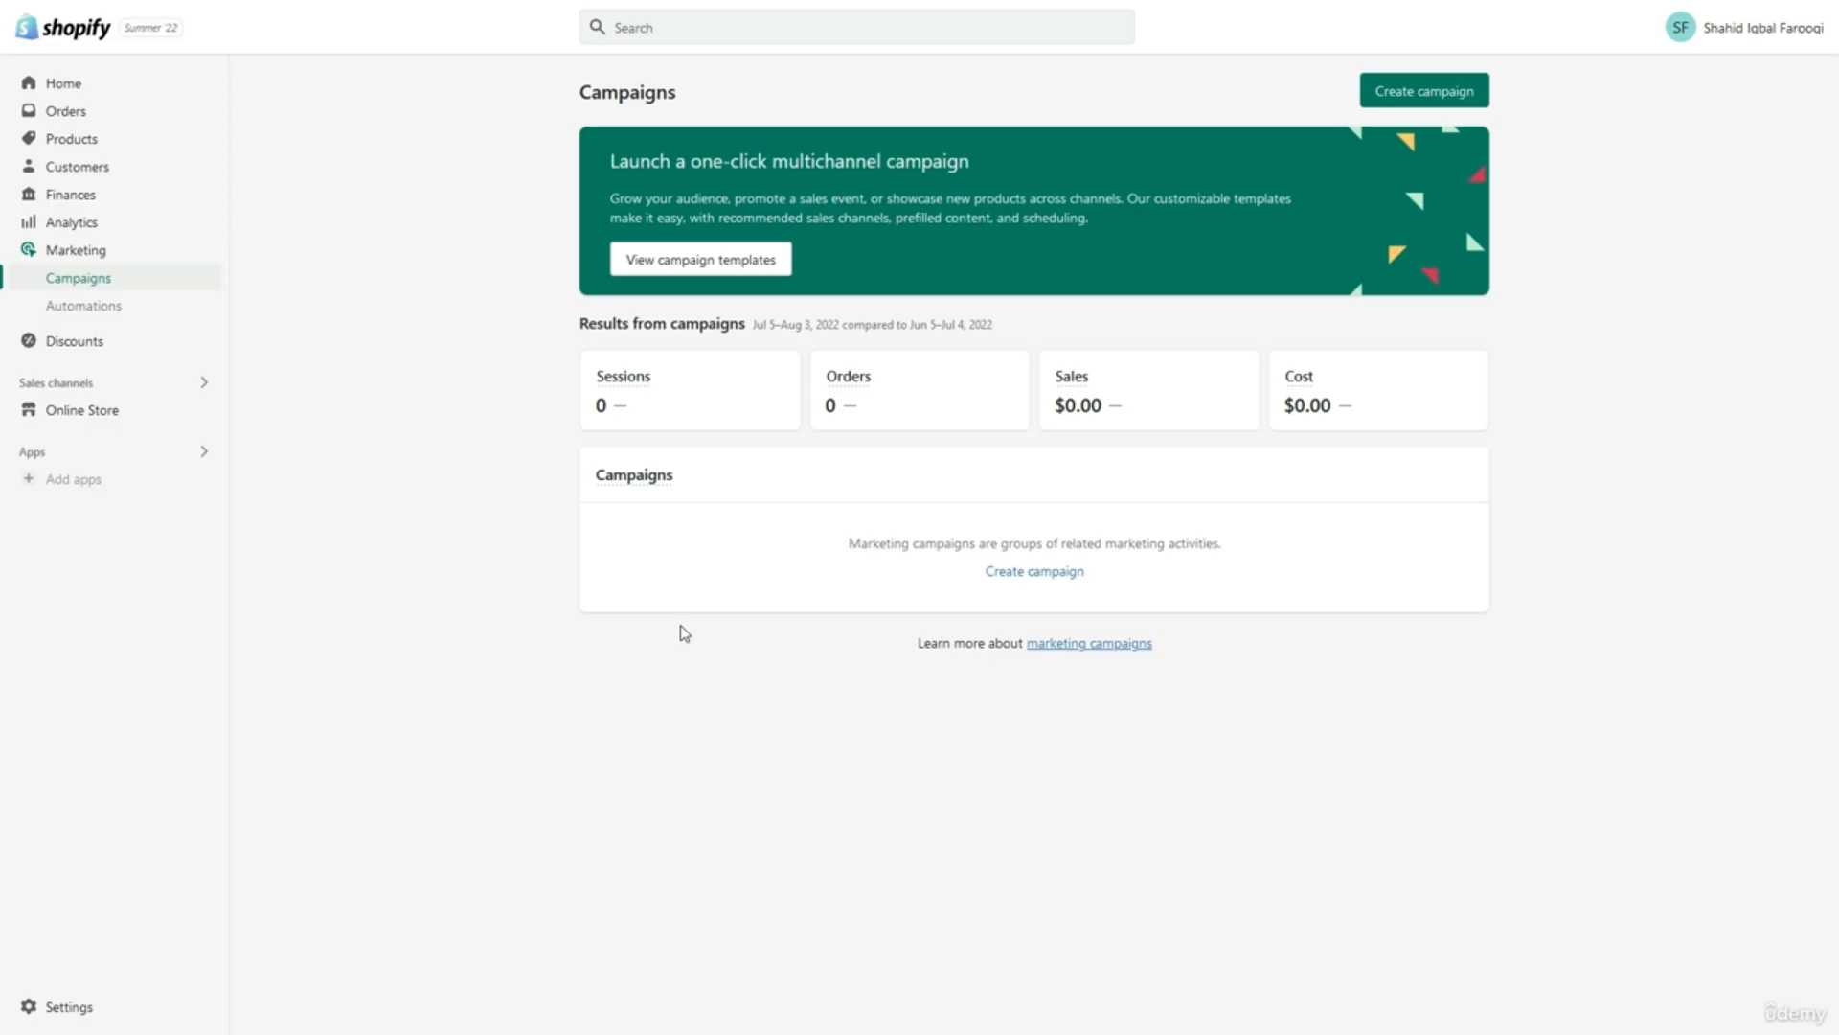
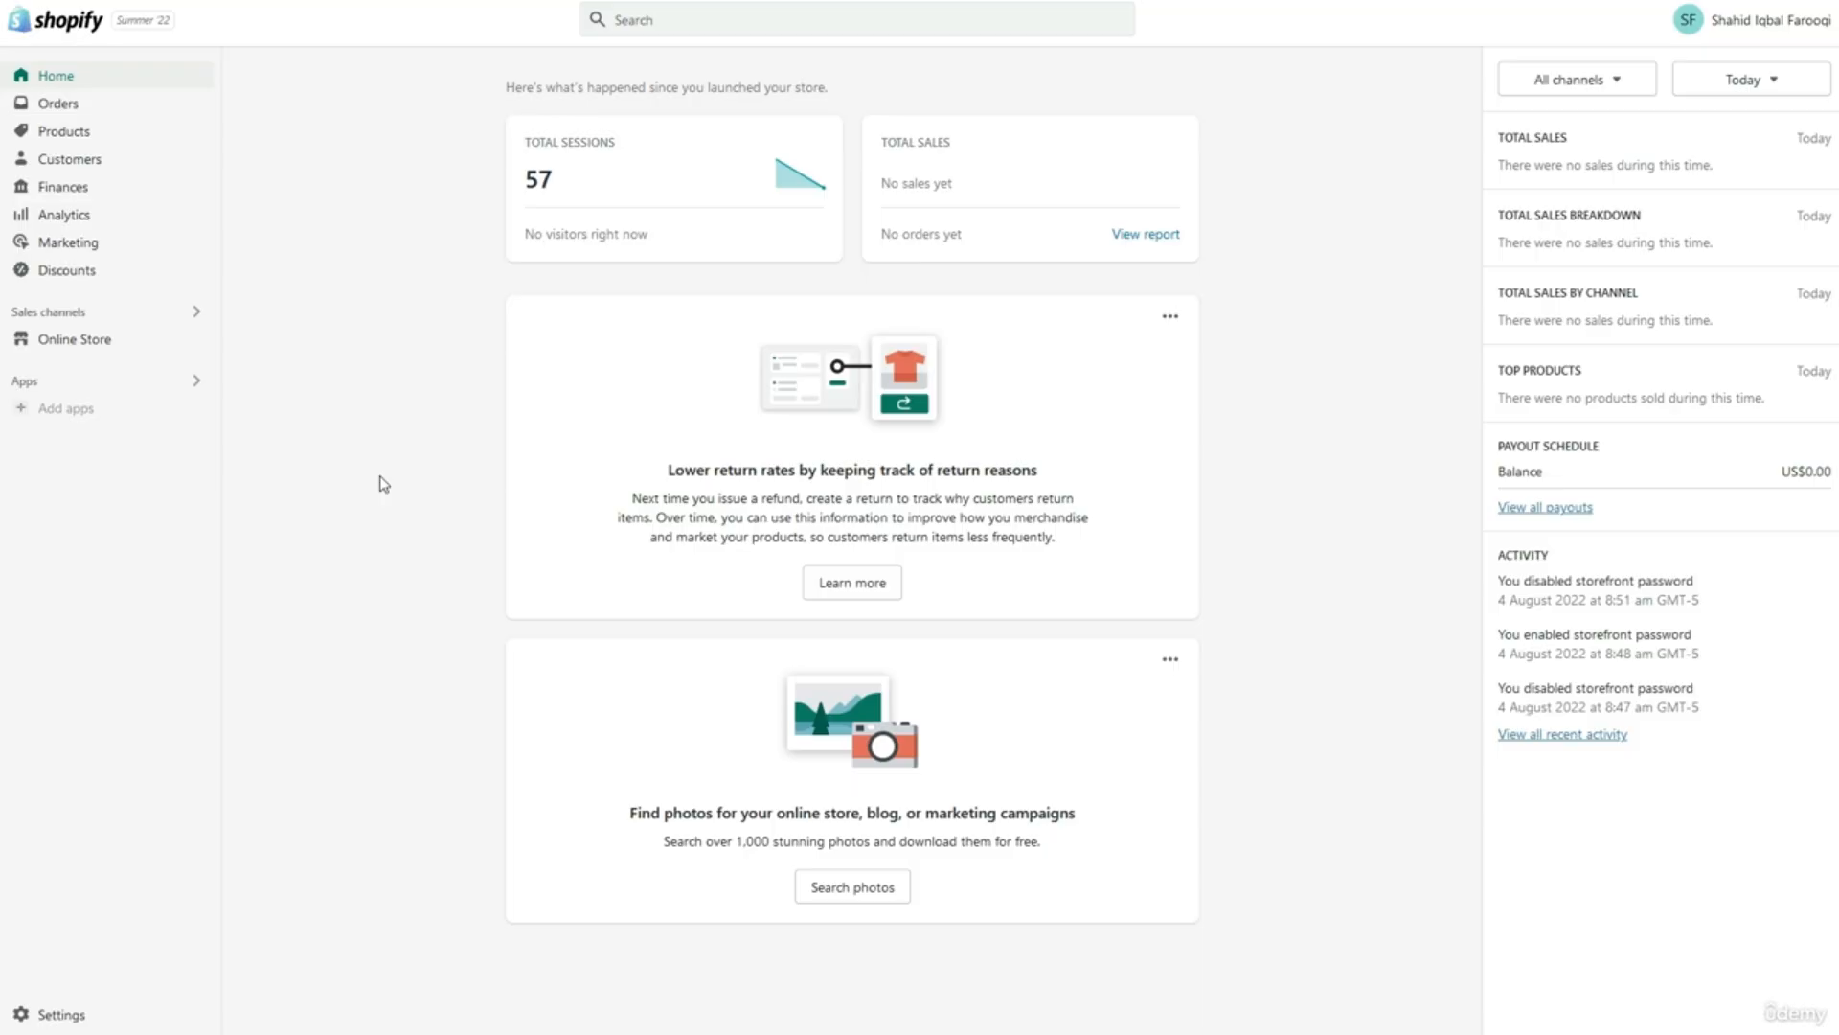
# Start creating a new discount from the Discounts page to see the discount types.
pyautogui.click(170, 276)
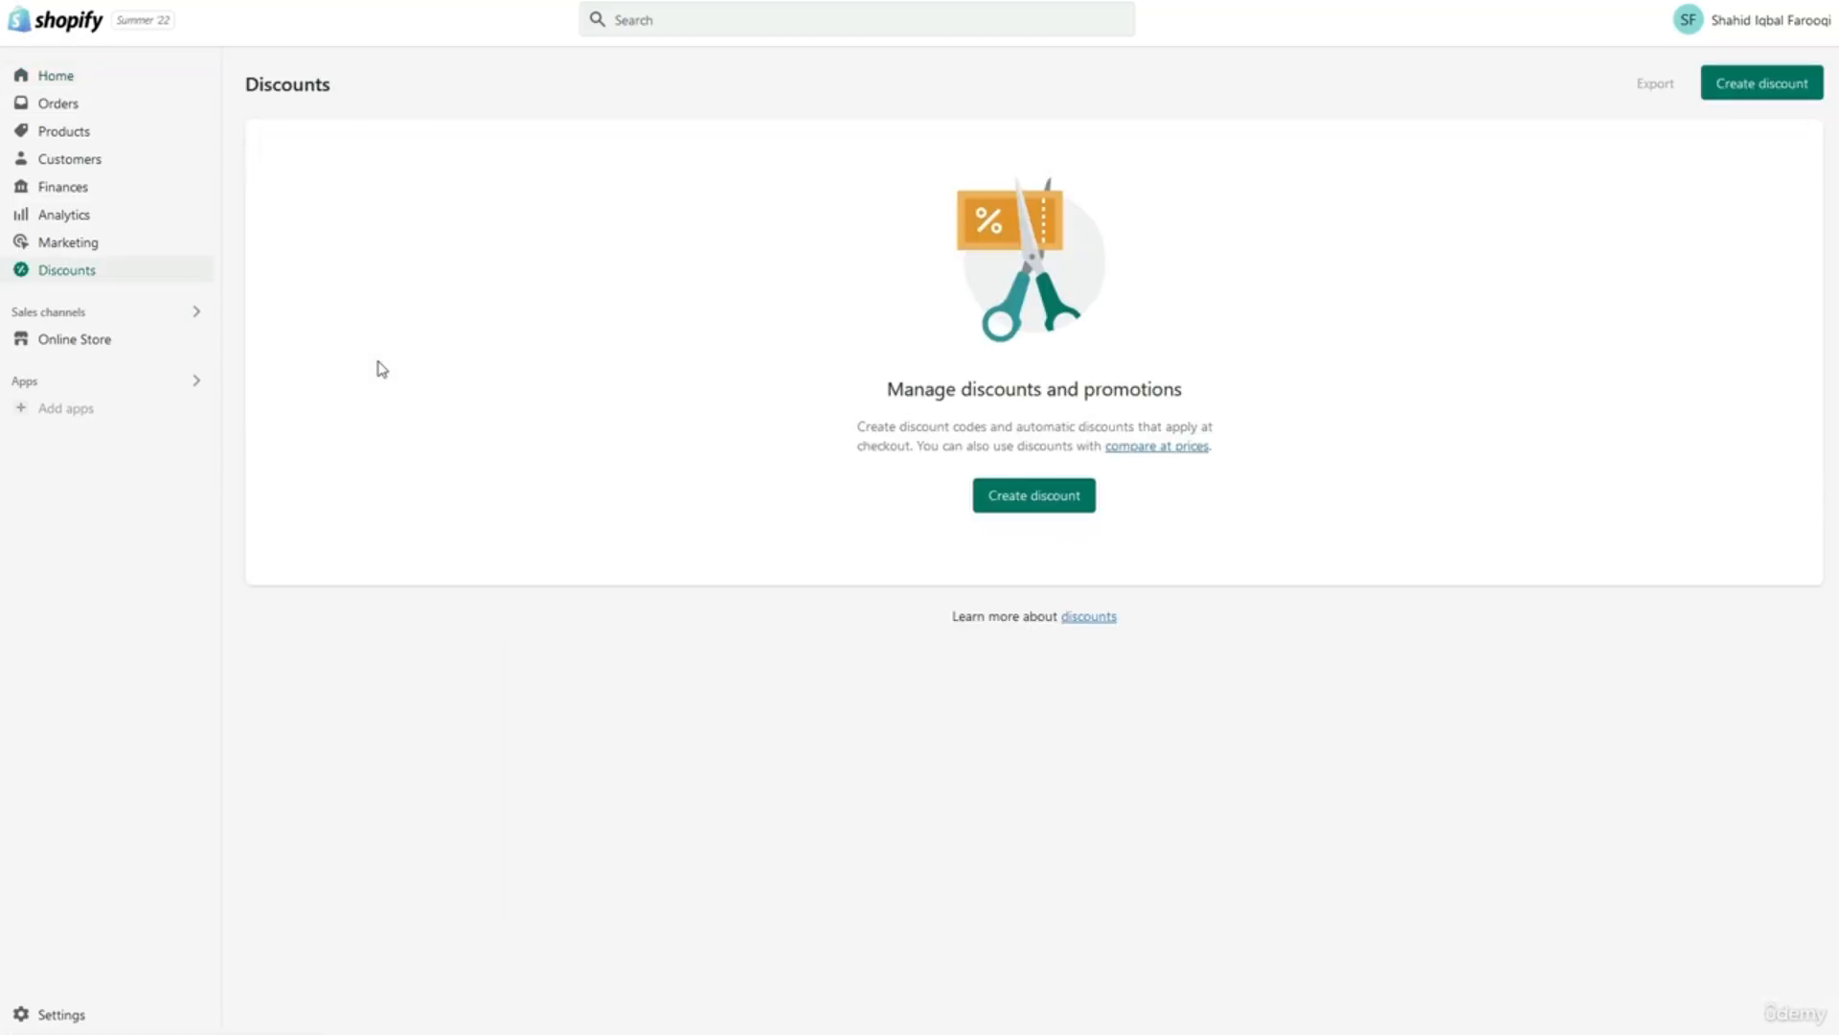
pyautogui.click(1002, 503)
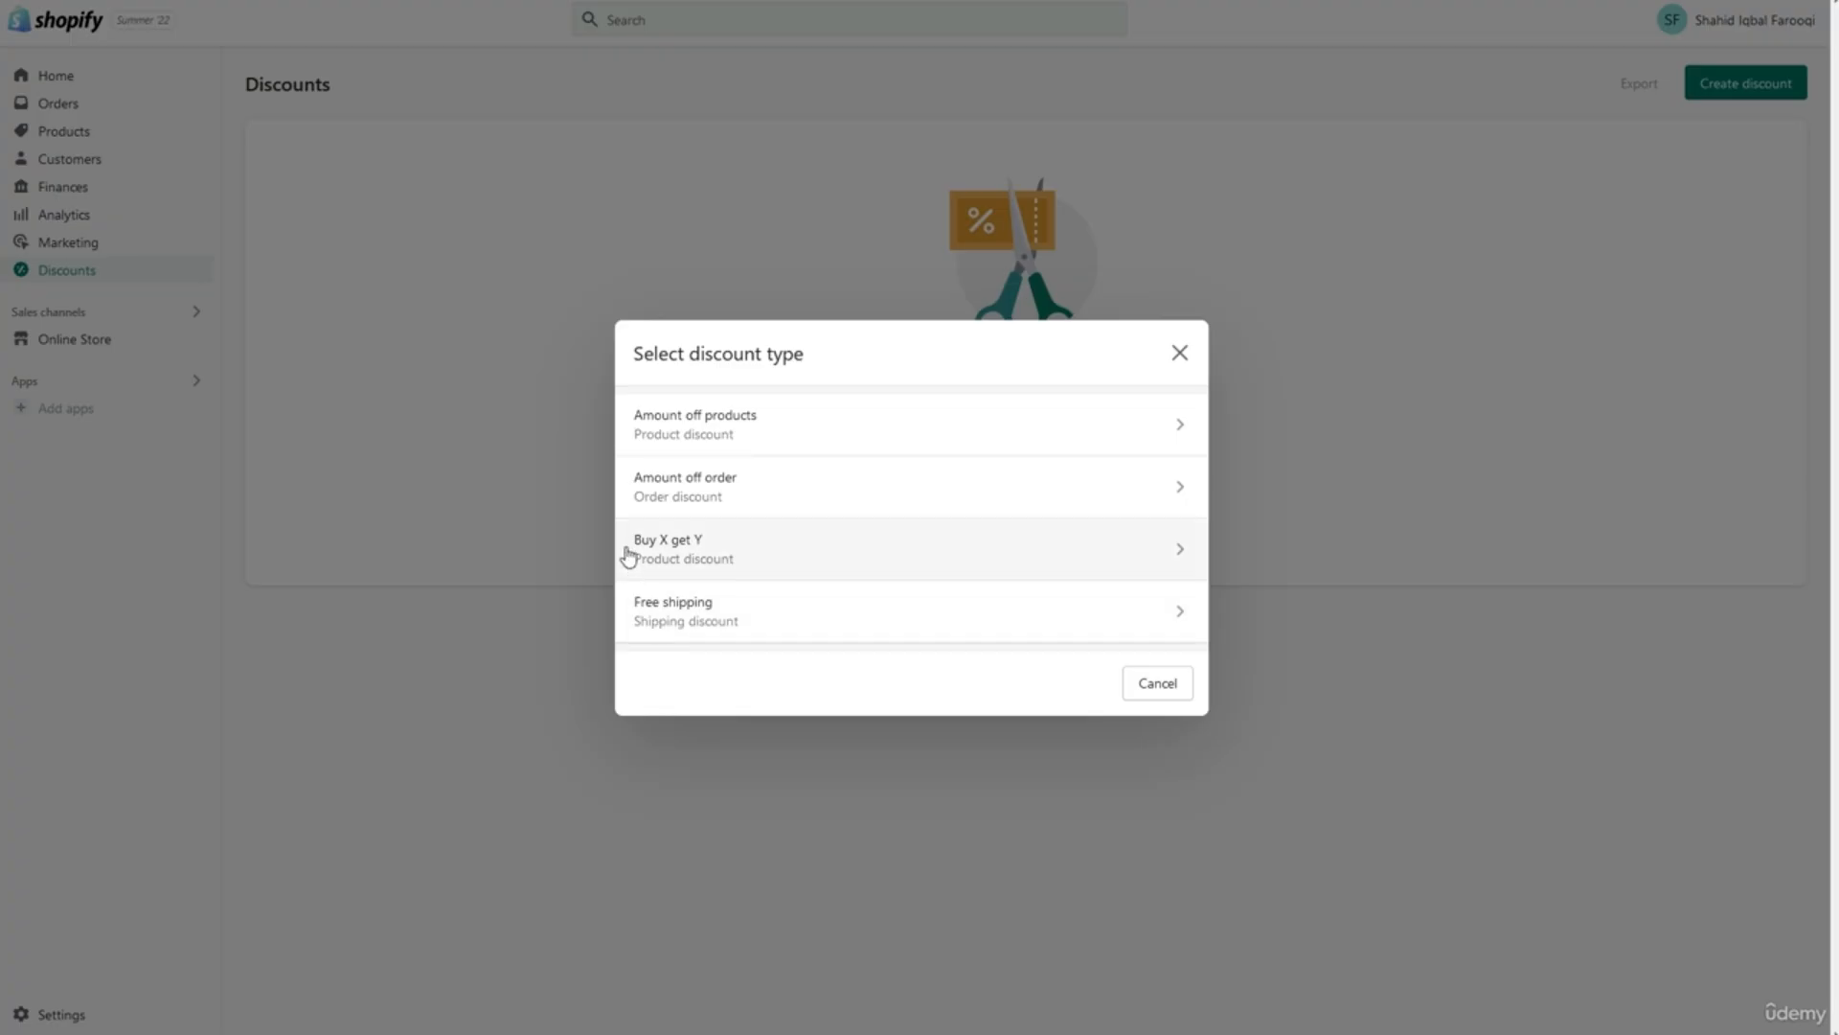
# Choose an Amount off products discount and keep the Discount code method rather than Automatic.
pyautogui.click(693, 431)
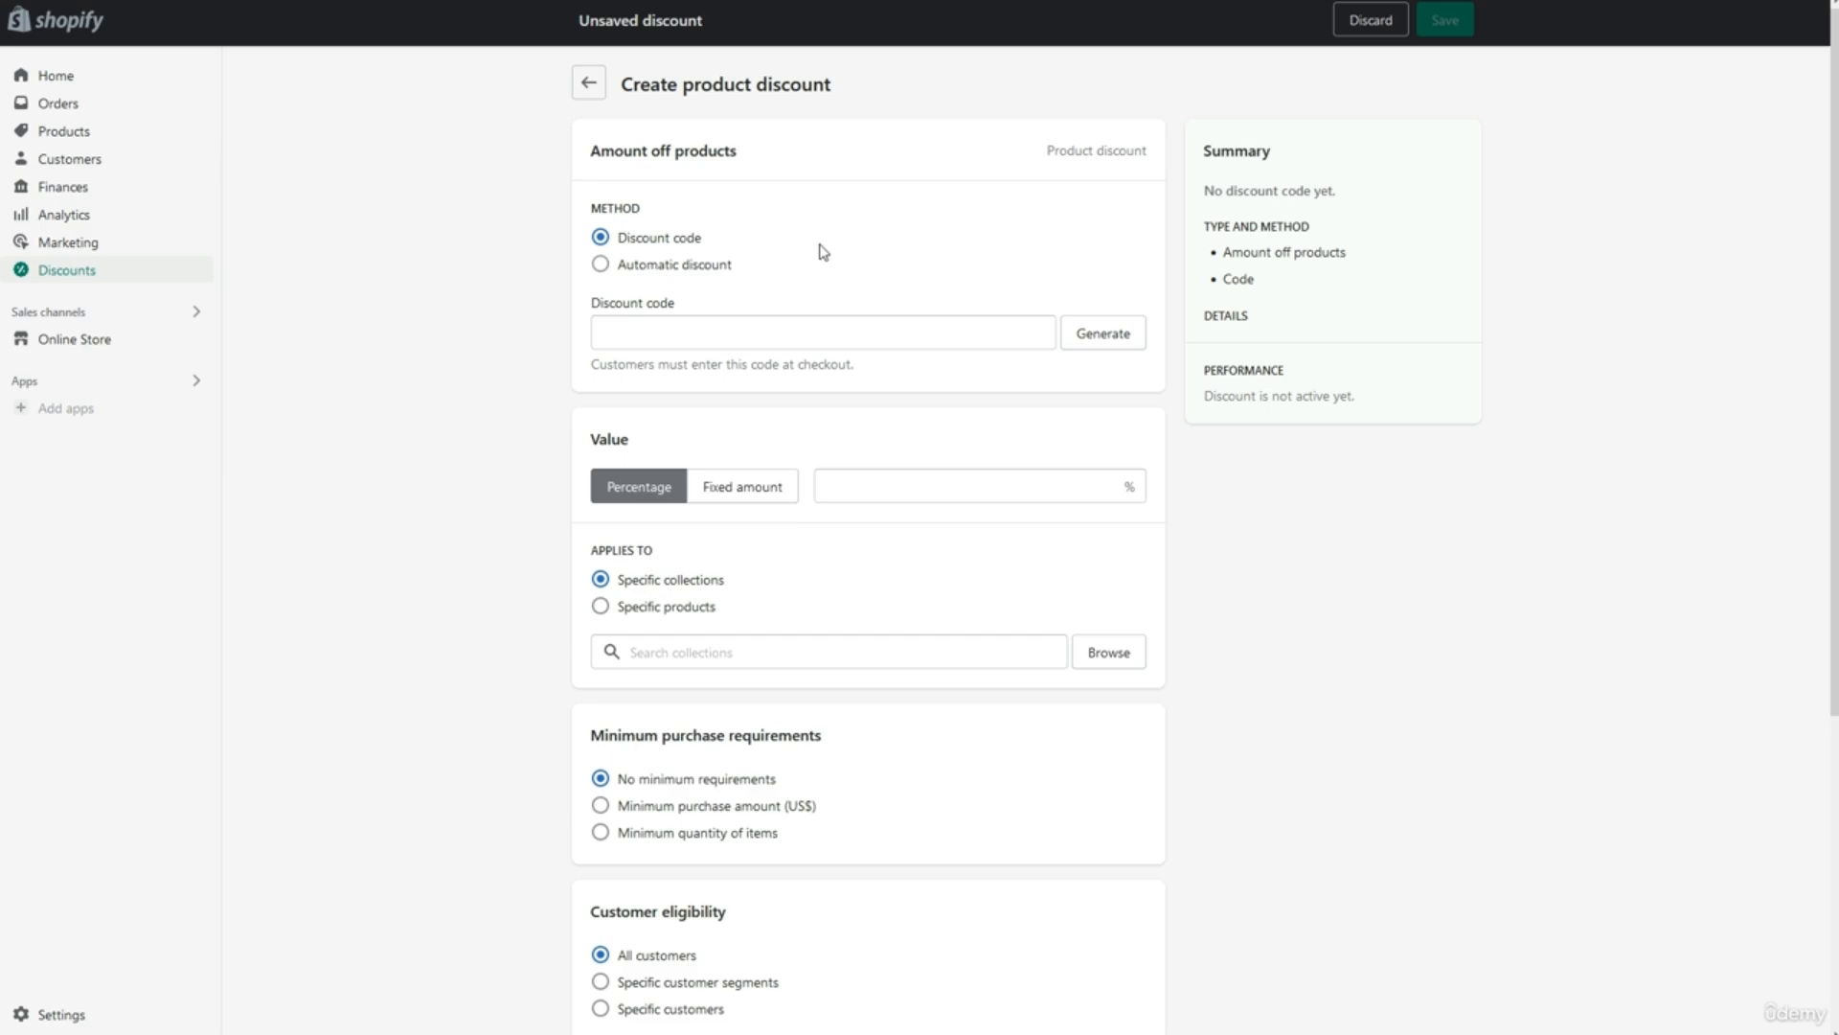
pyautogui.click(671, 266)
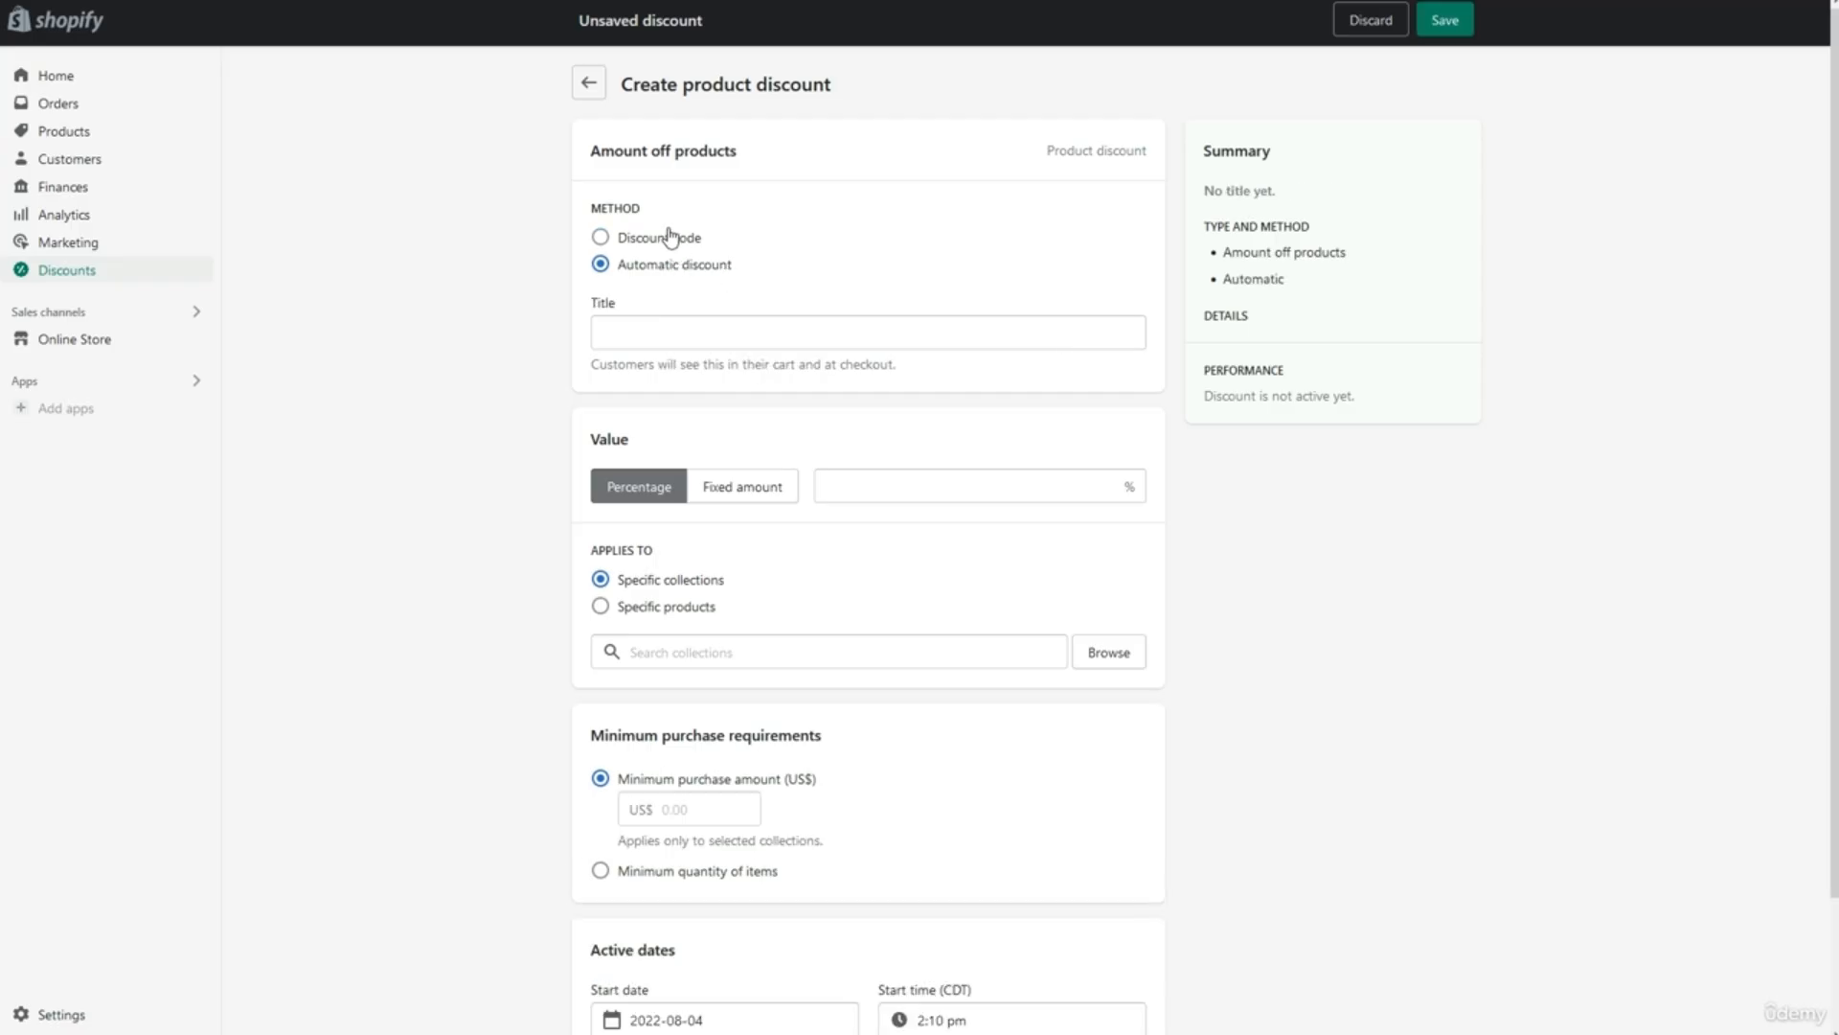
pyautogui.click(680, 240)
# Enter the discount code LuxuriousHeadphoneOFF20.
pyautogui.click(697, 330)
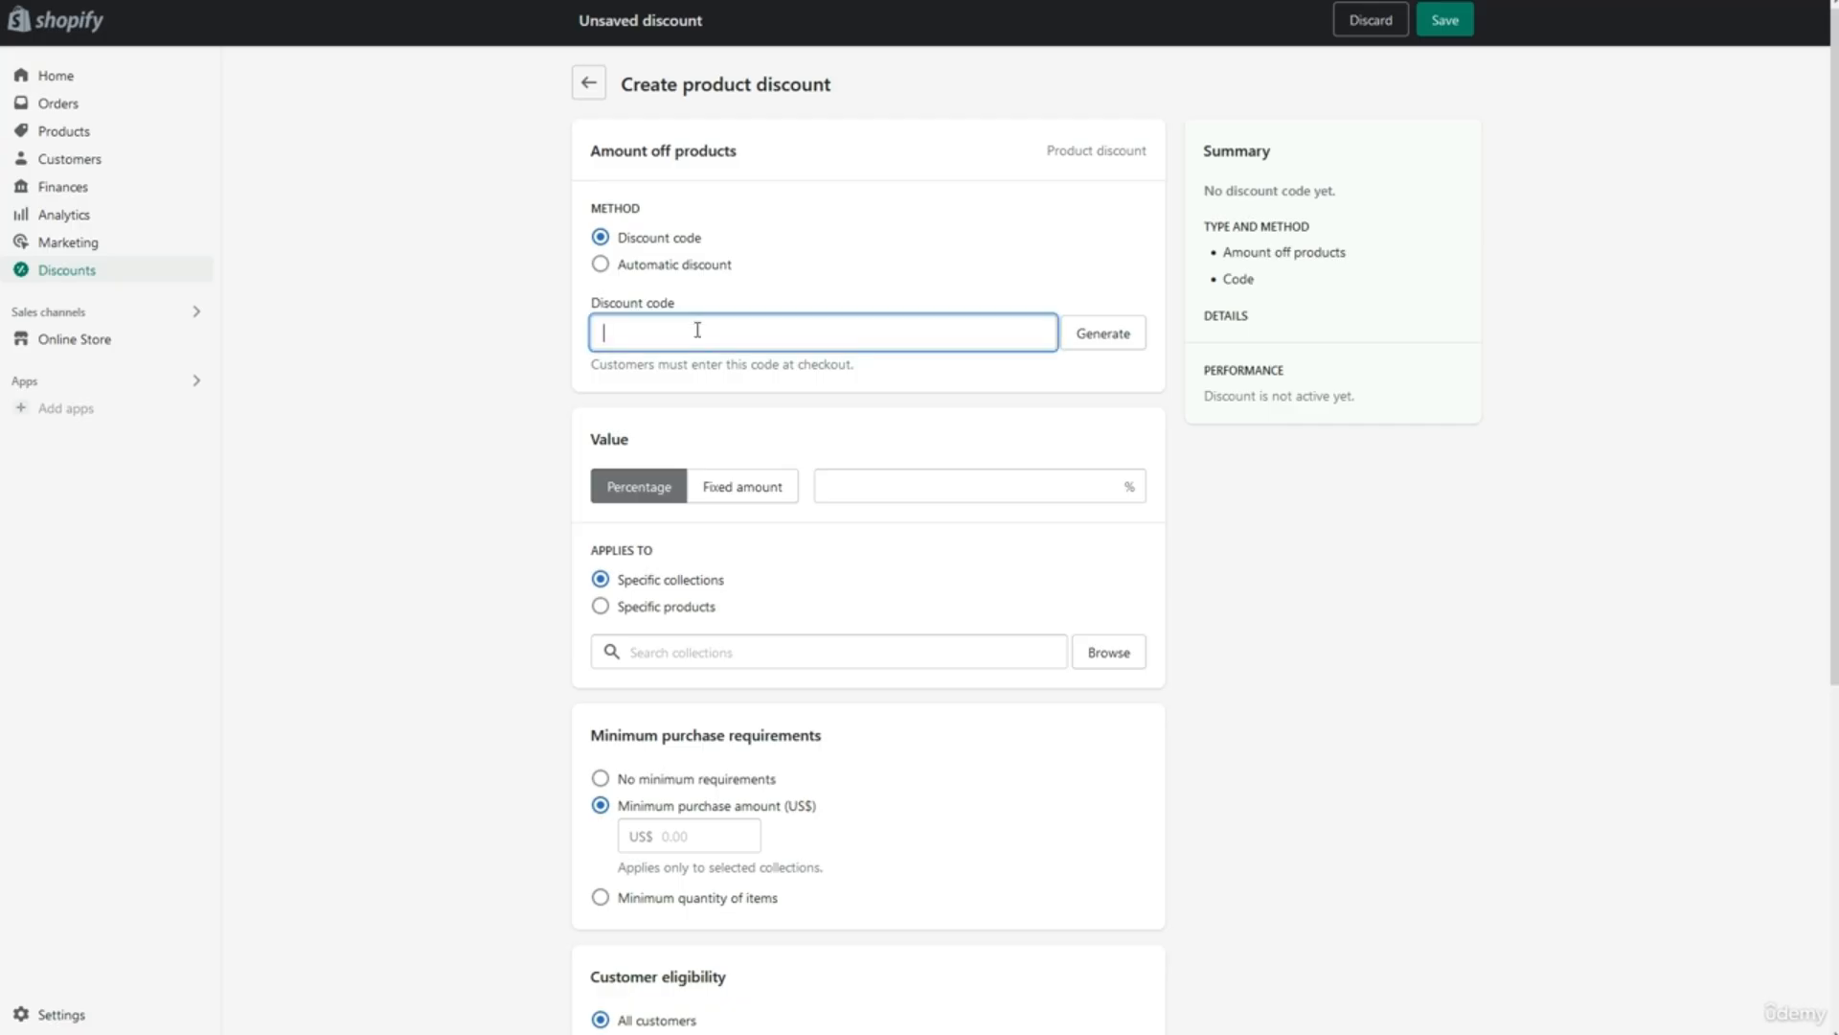
pyautogui.write('l')
pyautogui.press('BackSpace')
pyautogui.write('L')
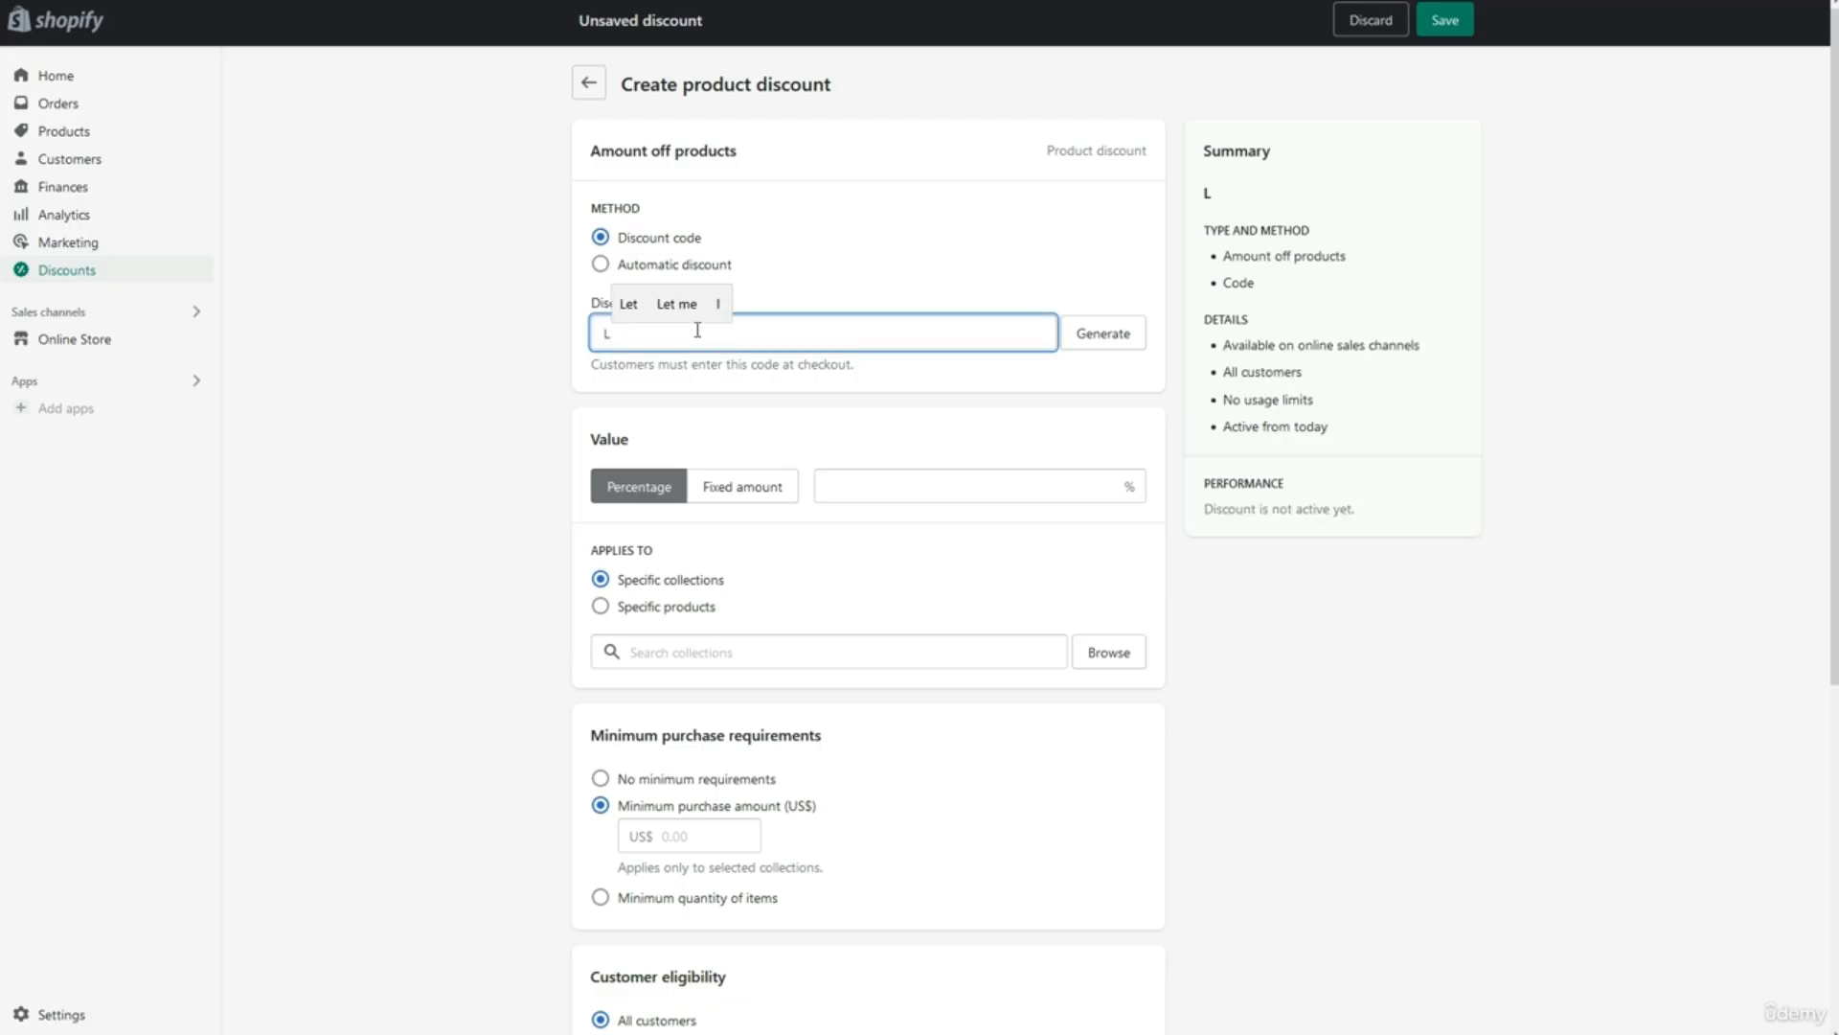
pyautogui.write('uxturi')
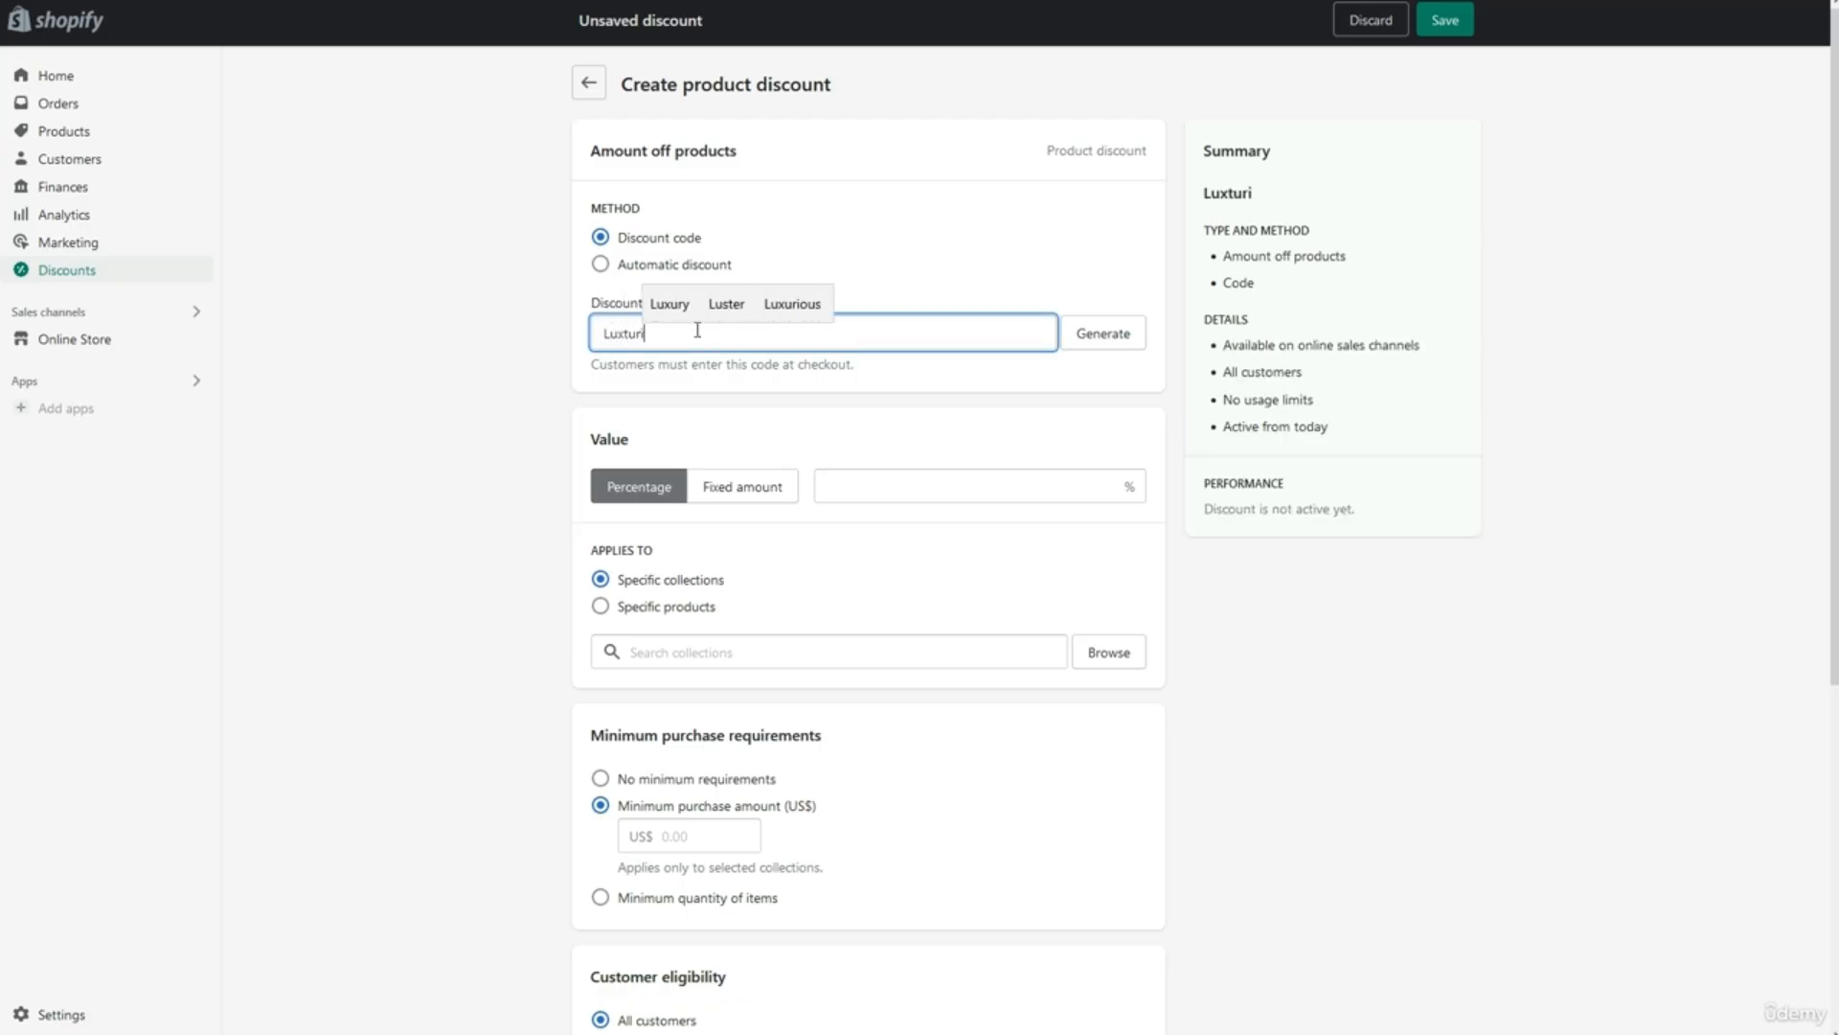
pyautogui.write('ousHeadphoneOFF20')
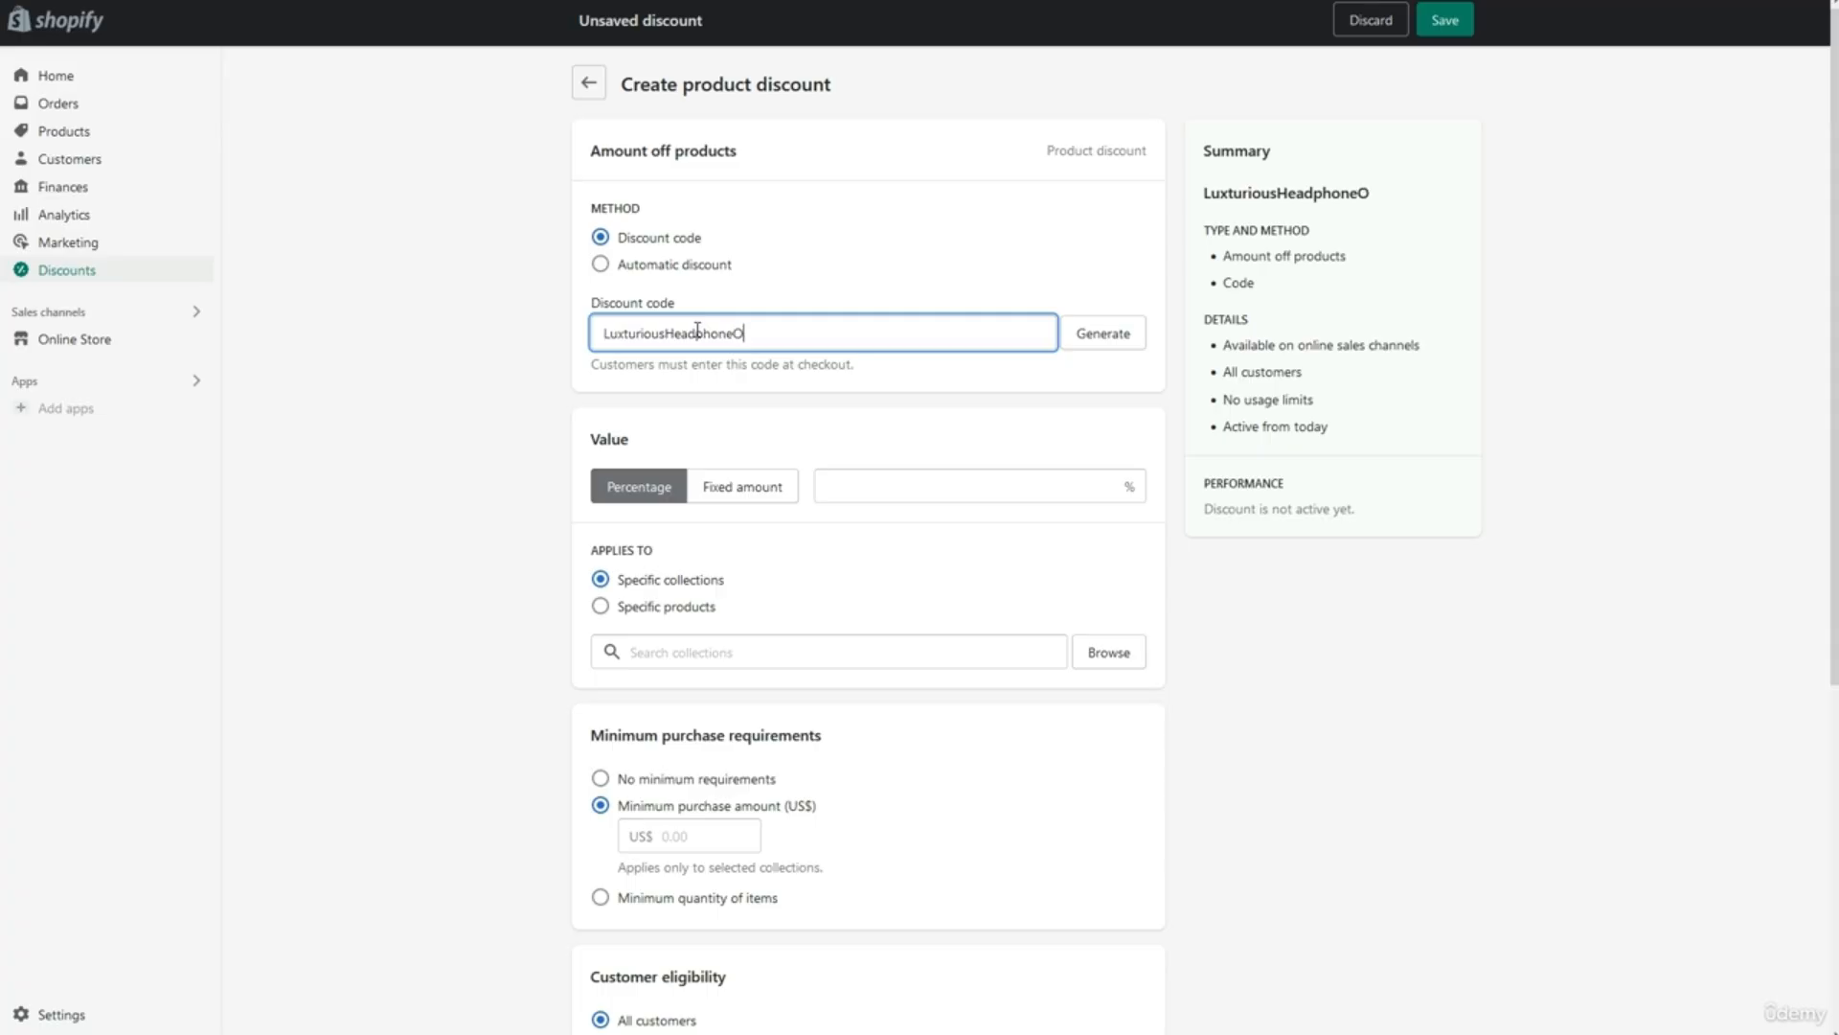
pyautogui.click(750, 439)
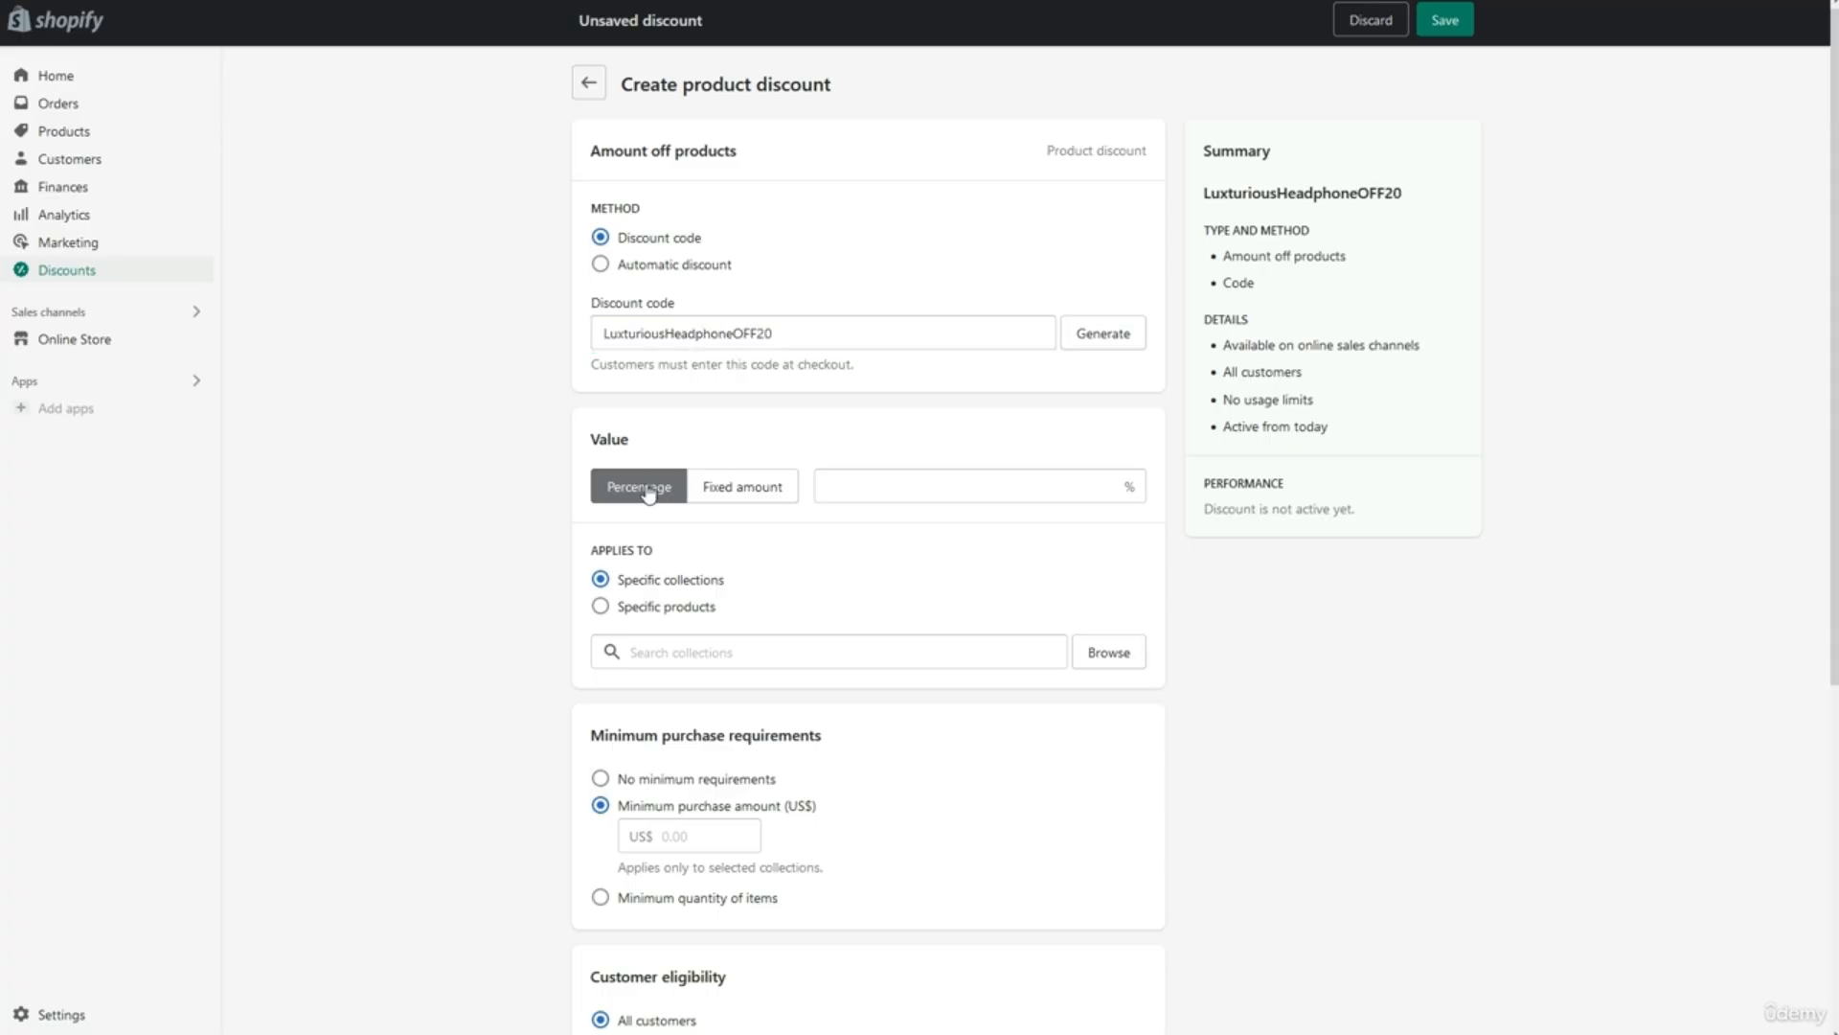
# Set a 20% percentage value and apply the discount to specific products.
pyautogui.click(713, 490)
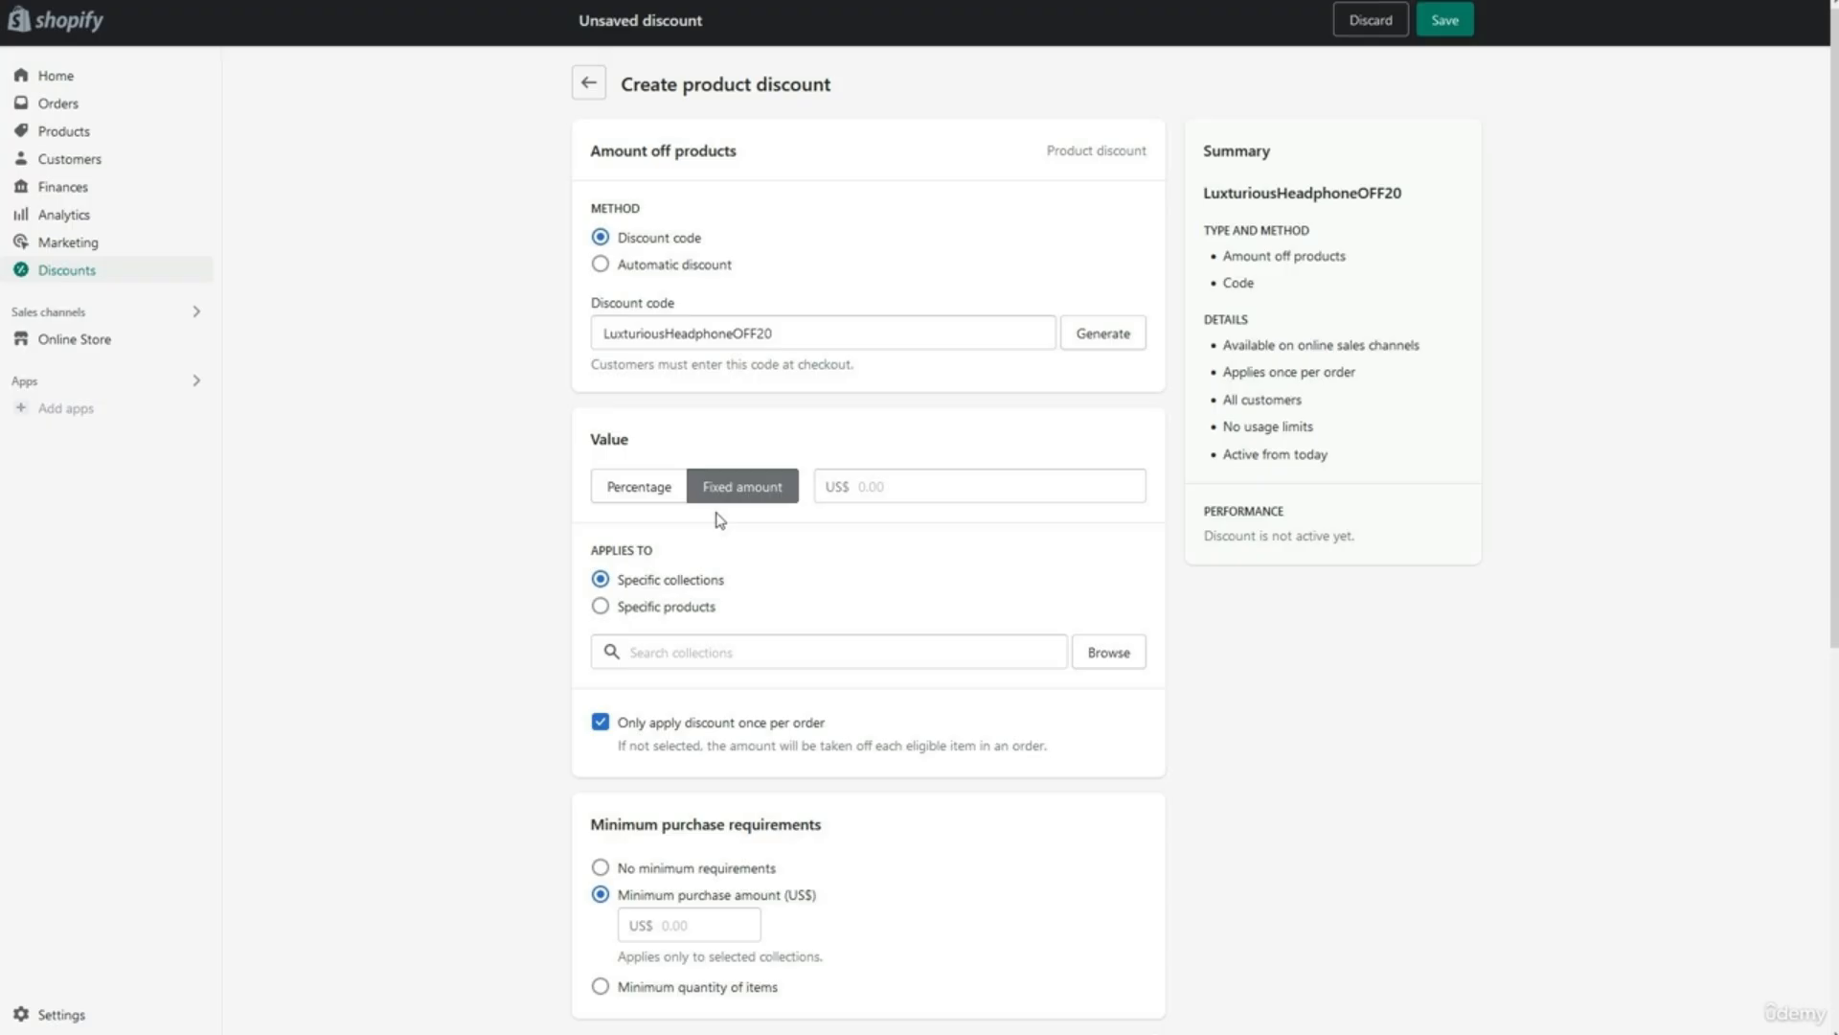
pyautogui.click(661, 494)
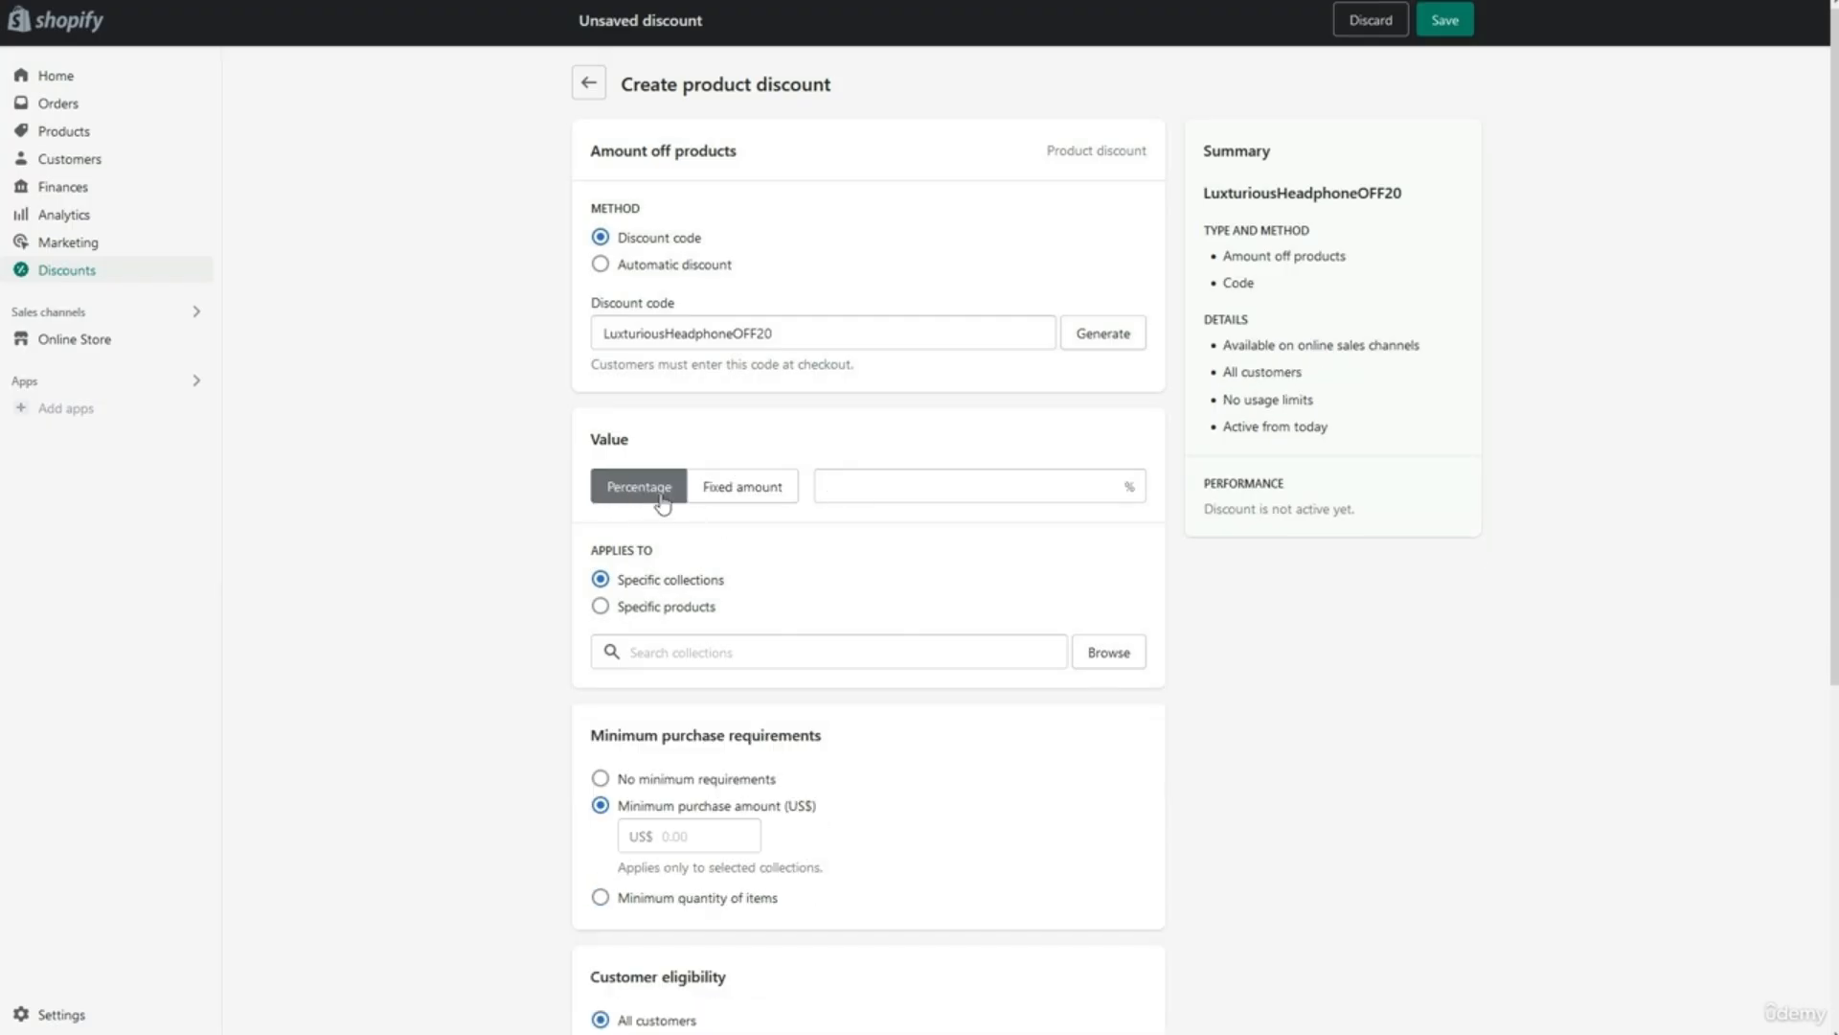
pyautogui.click(857, 484)
pyautogui.write('20')
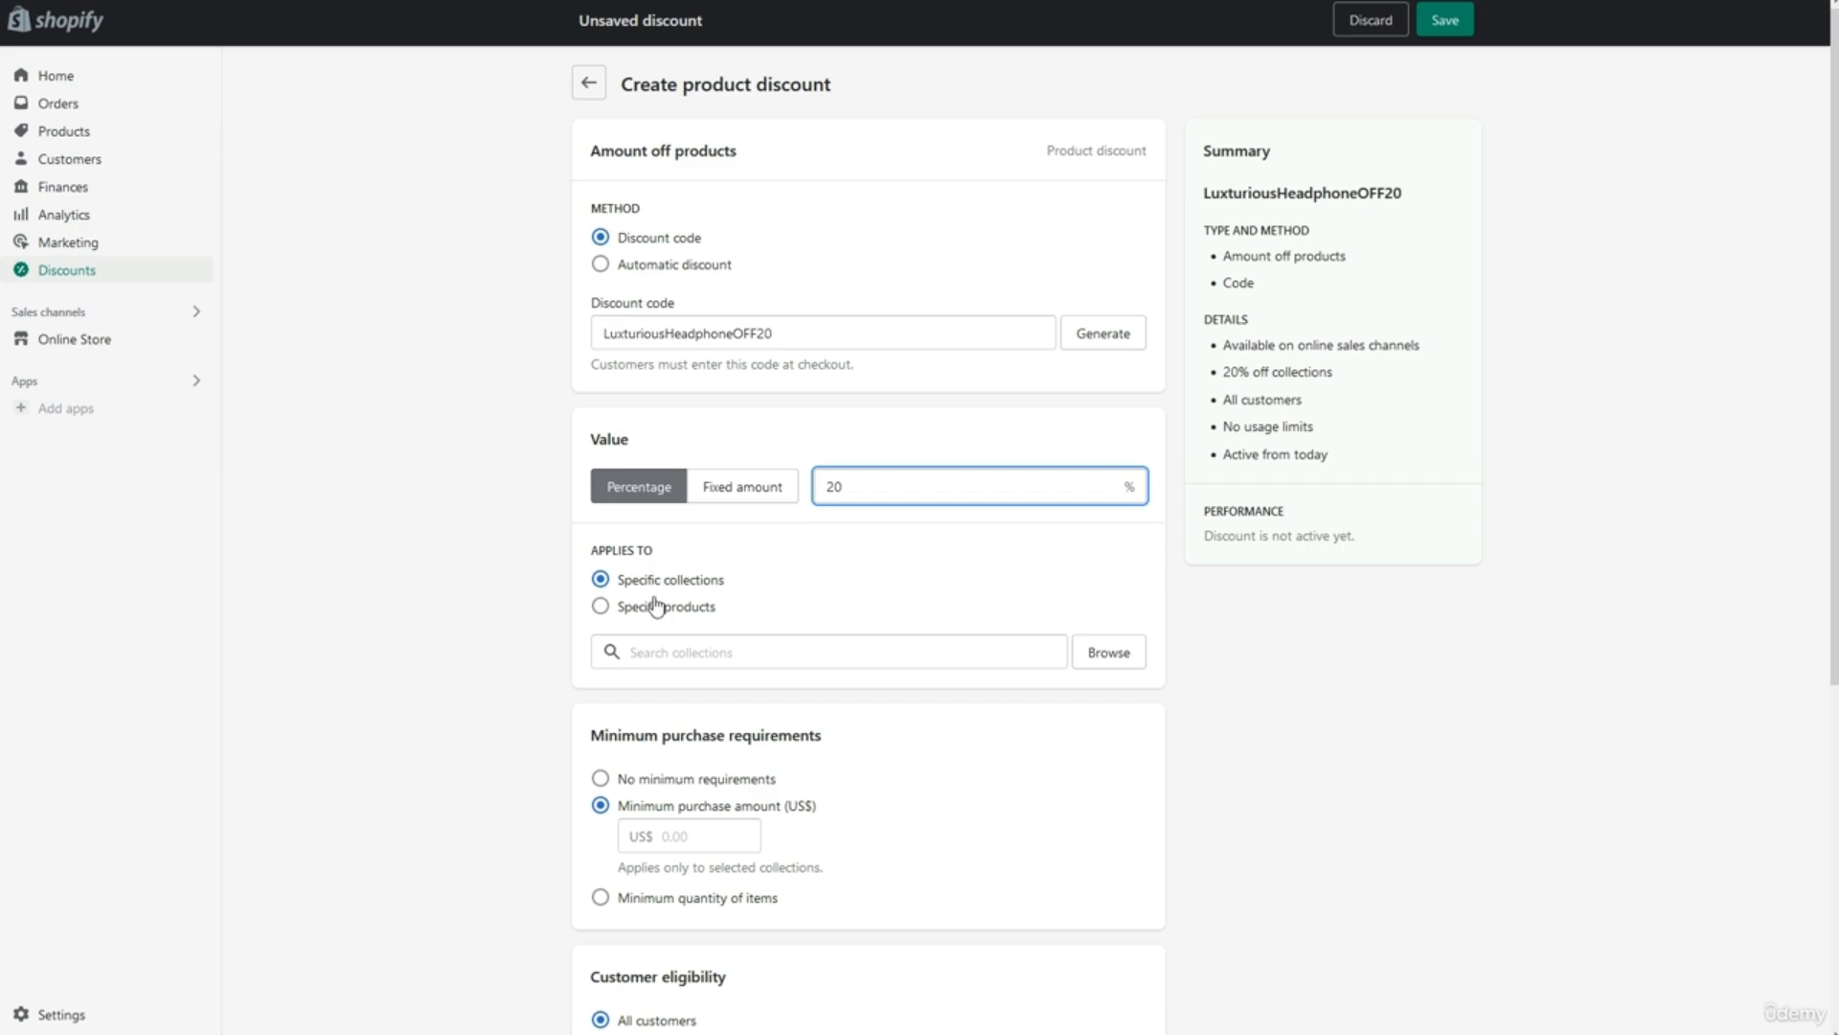
pyautogui.click(690, 538)
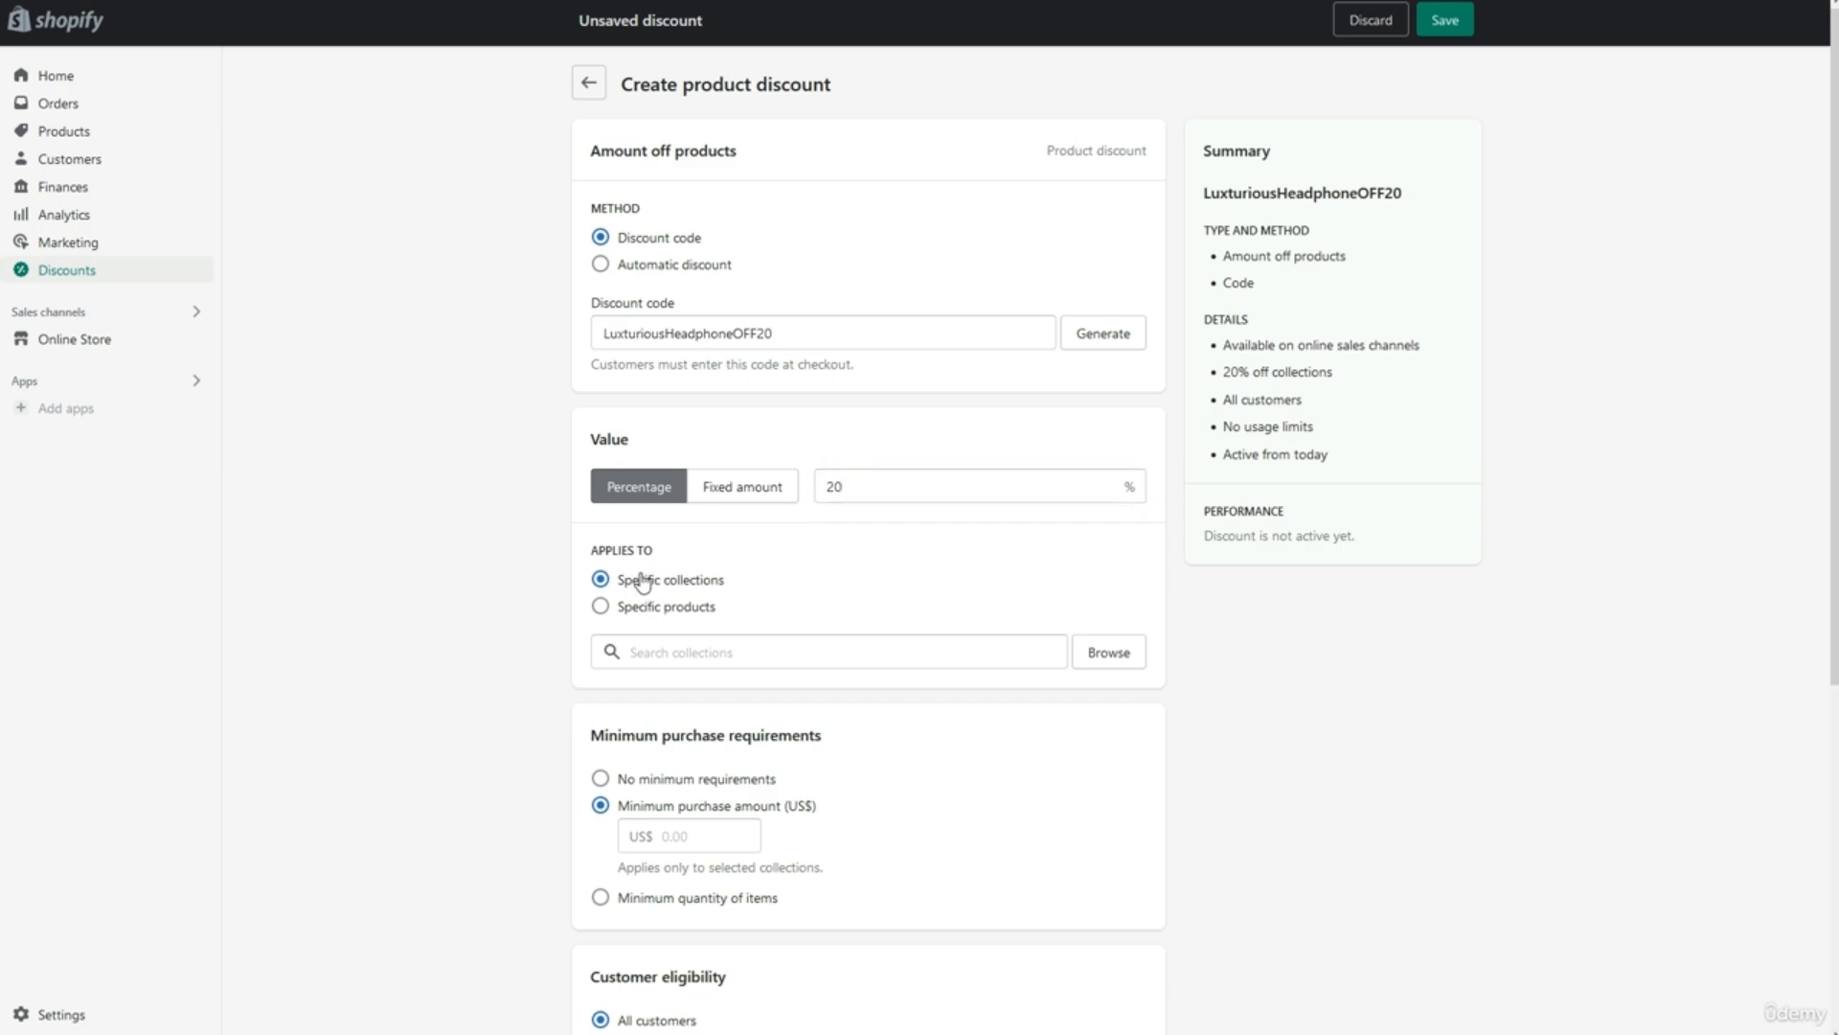
pyautogui.click(657, 611)
# Remove the minimum purchase requirement and keep eligibility on All customers after previewing other options.
pyautogui.scroll(-3, 723, 651)
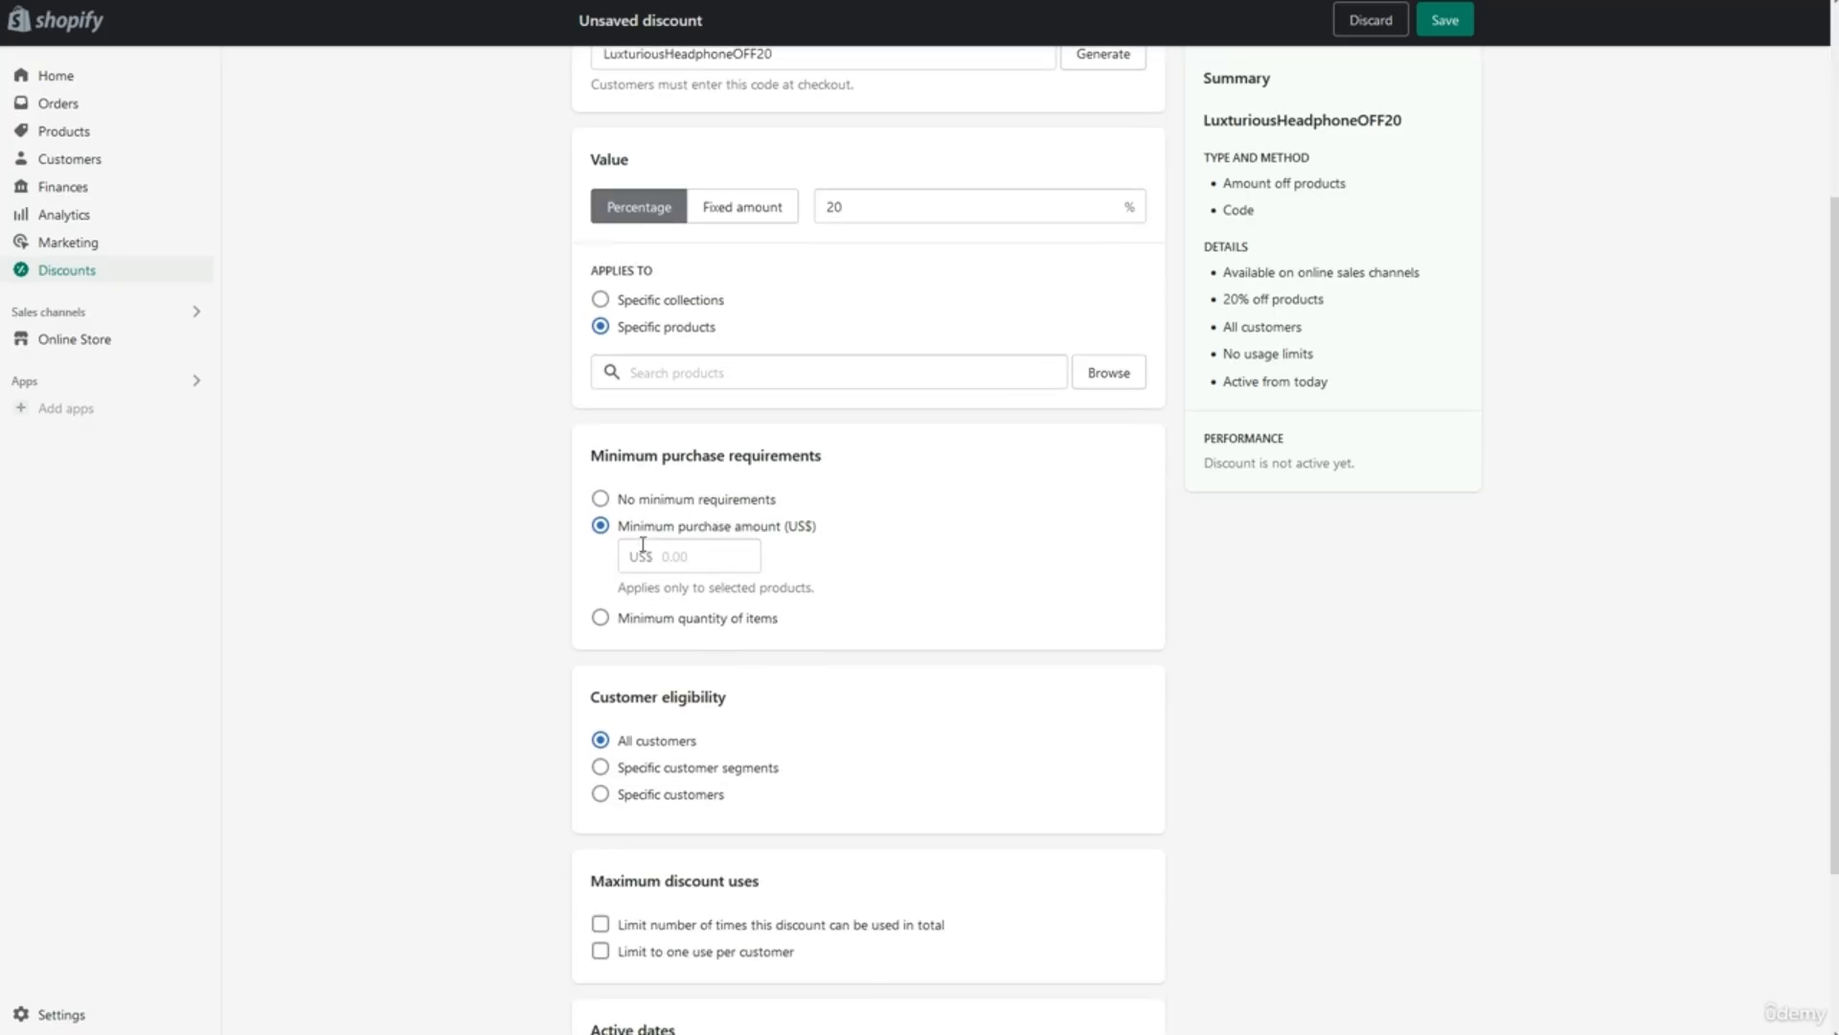
pyautogui.click(634, 499)
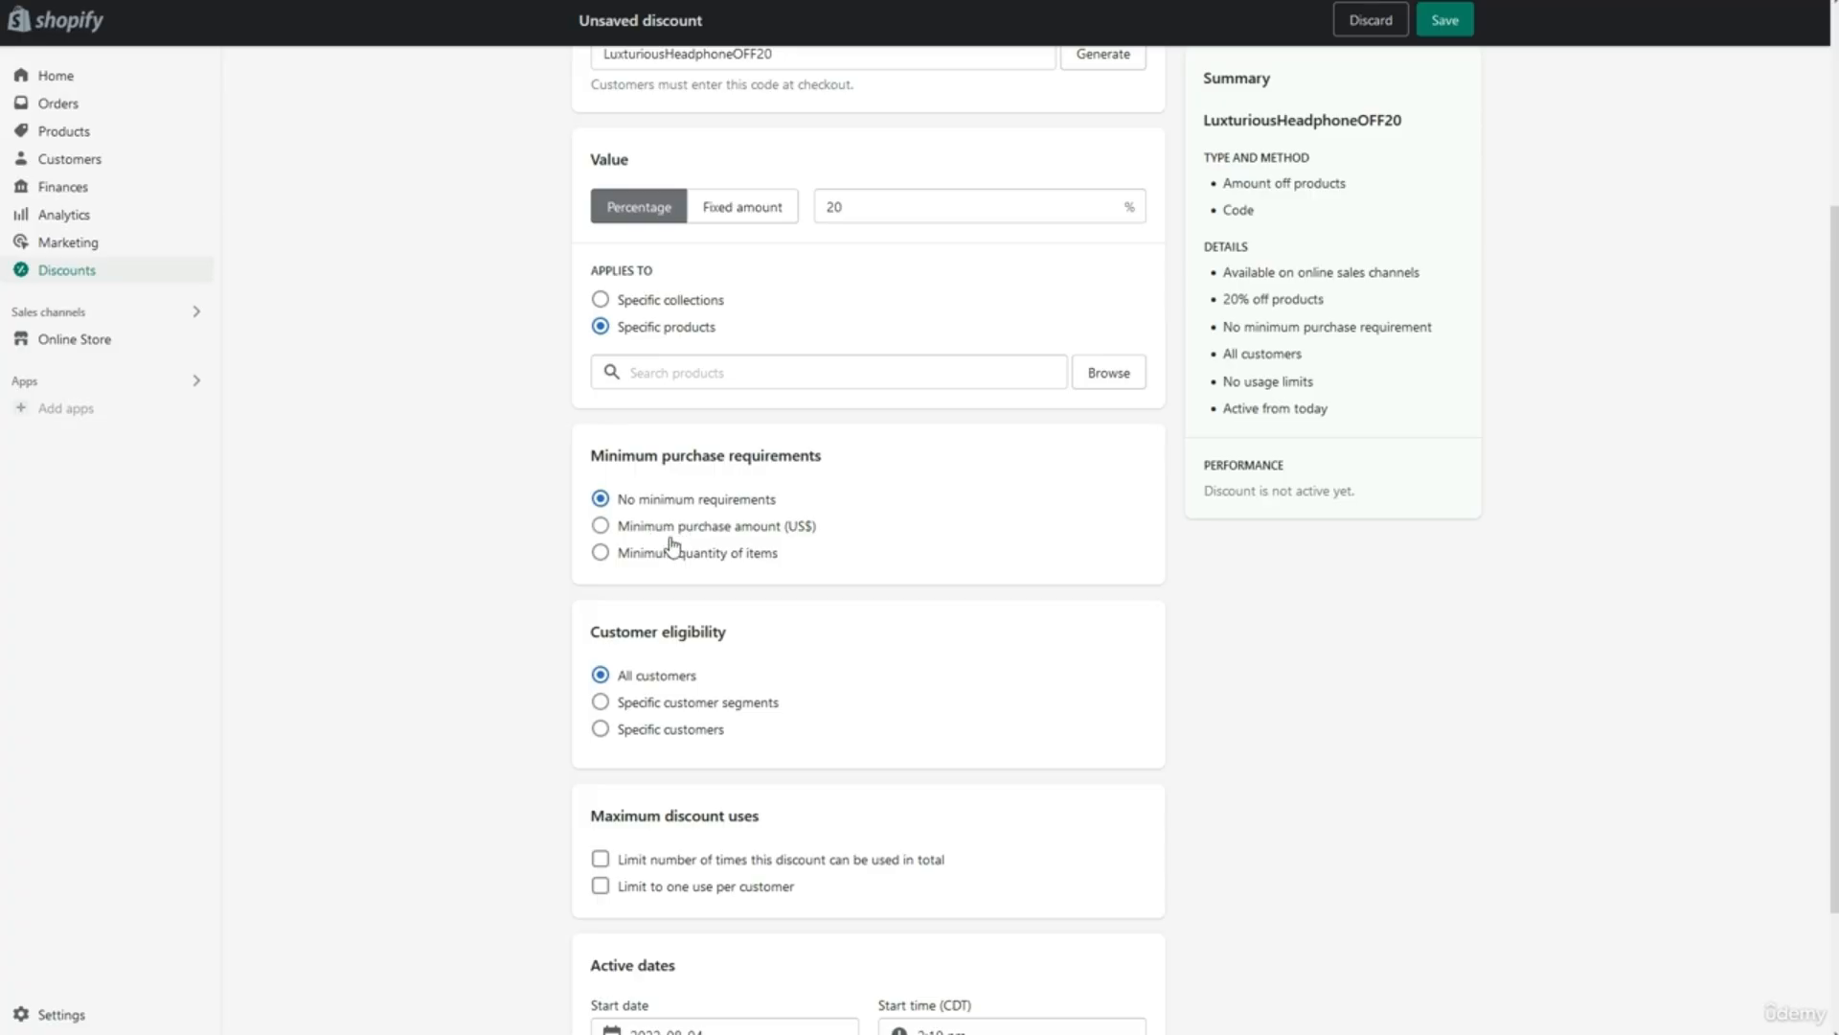
pyautogui.click(638, 705)
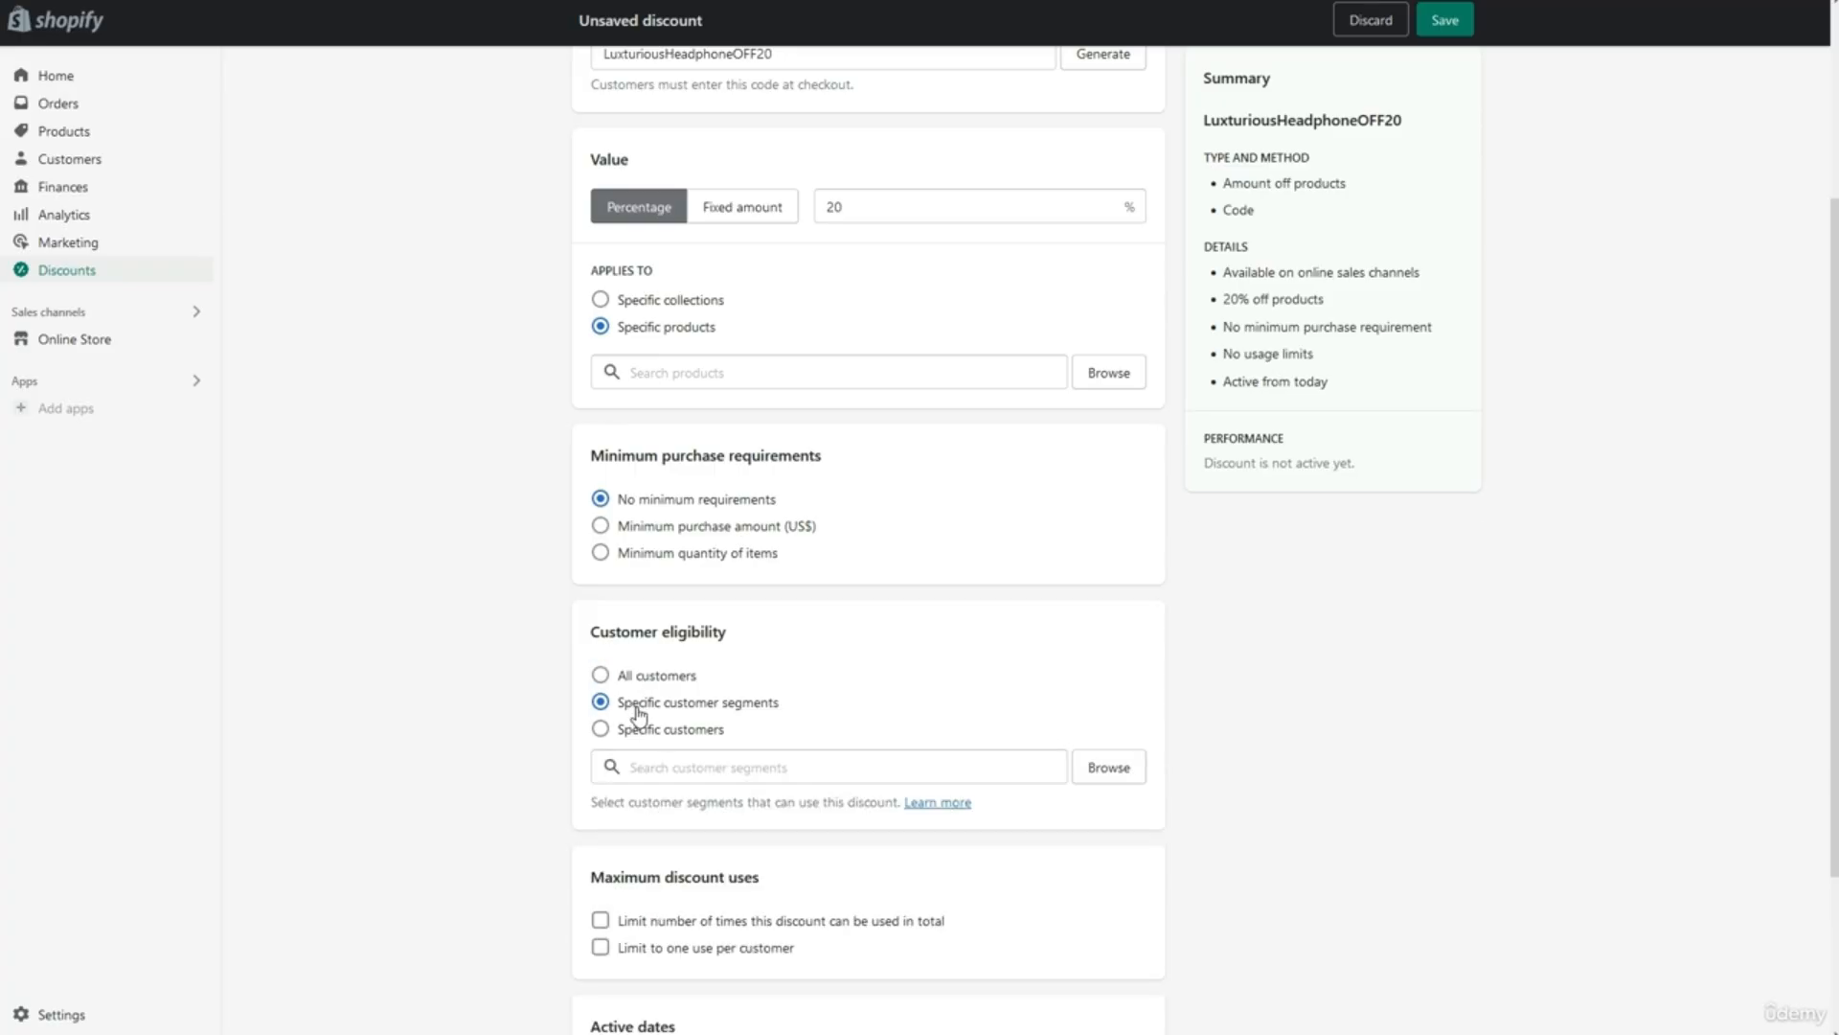
pyautogui.click(640, 731)
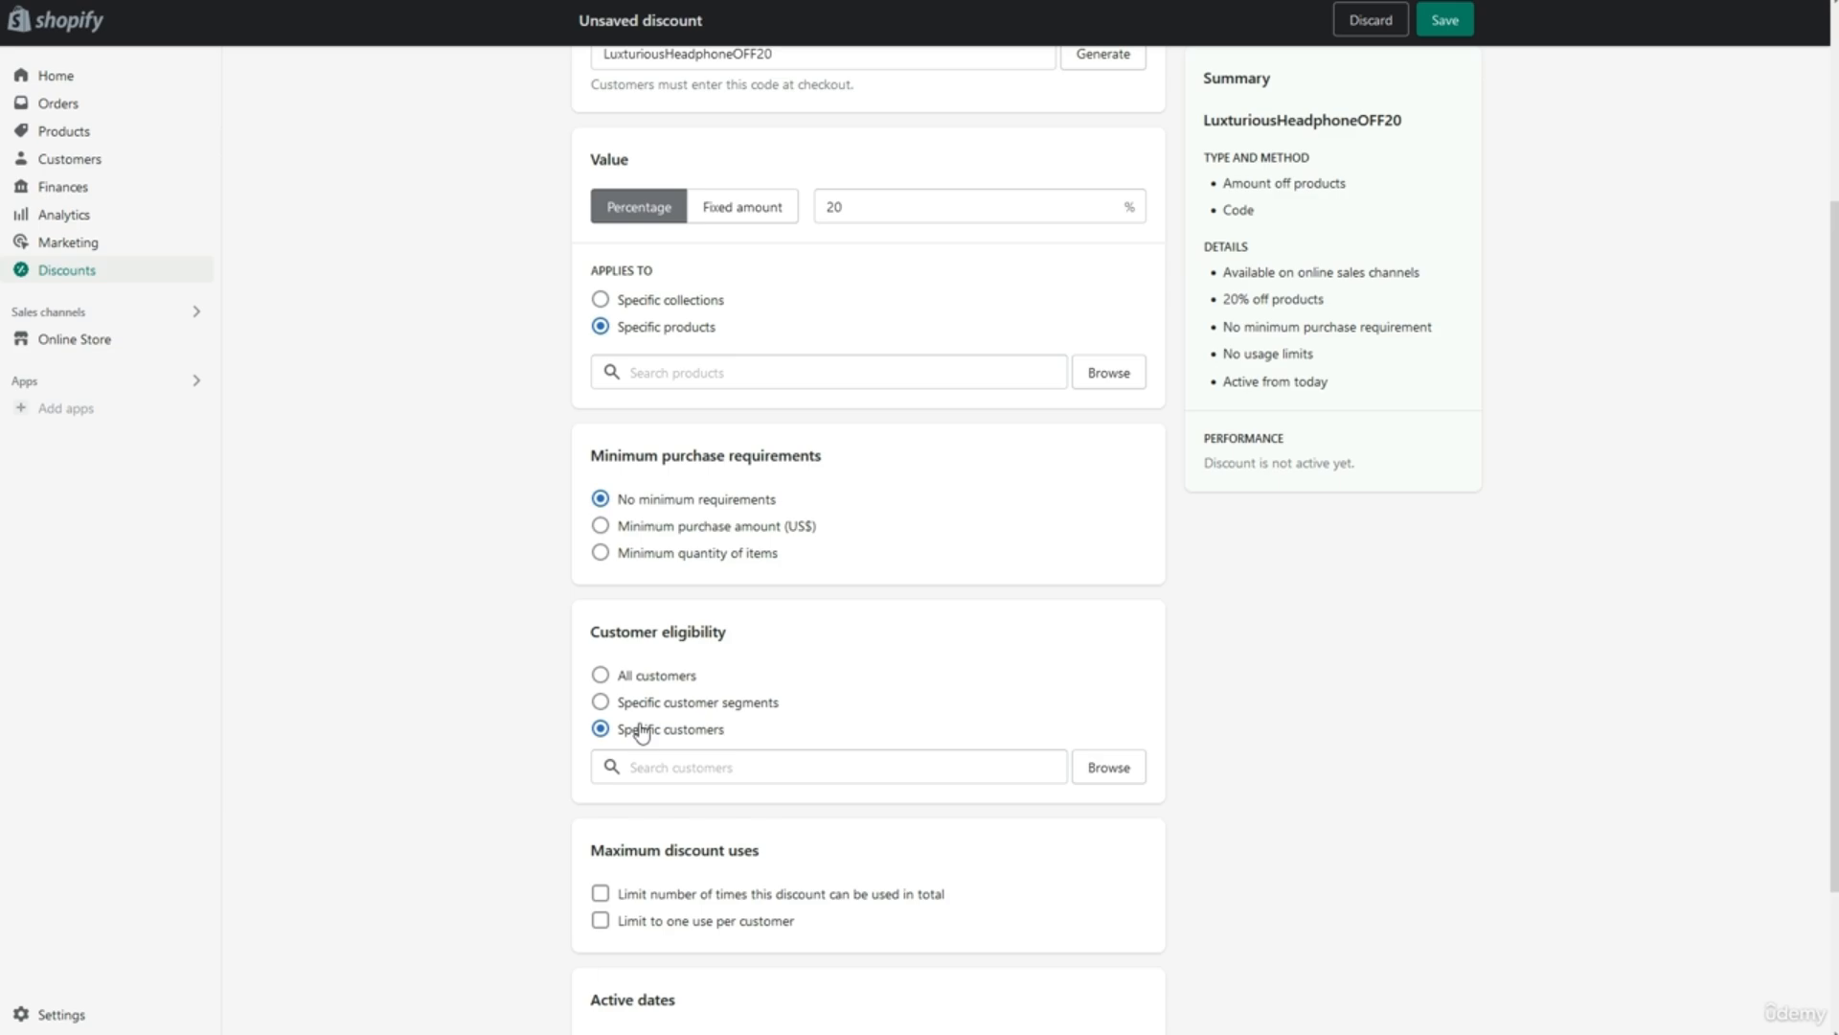
pyautogui.click(642, 675)
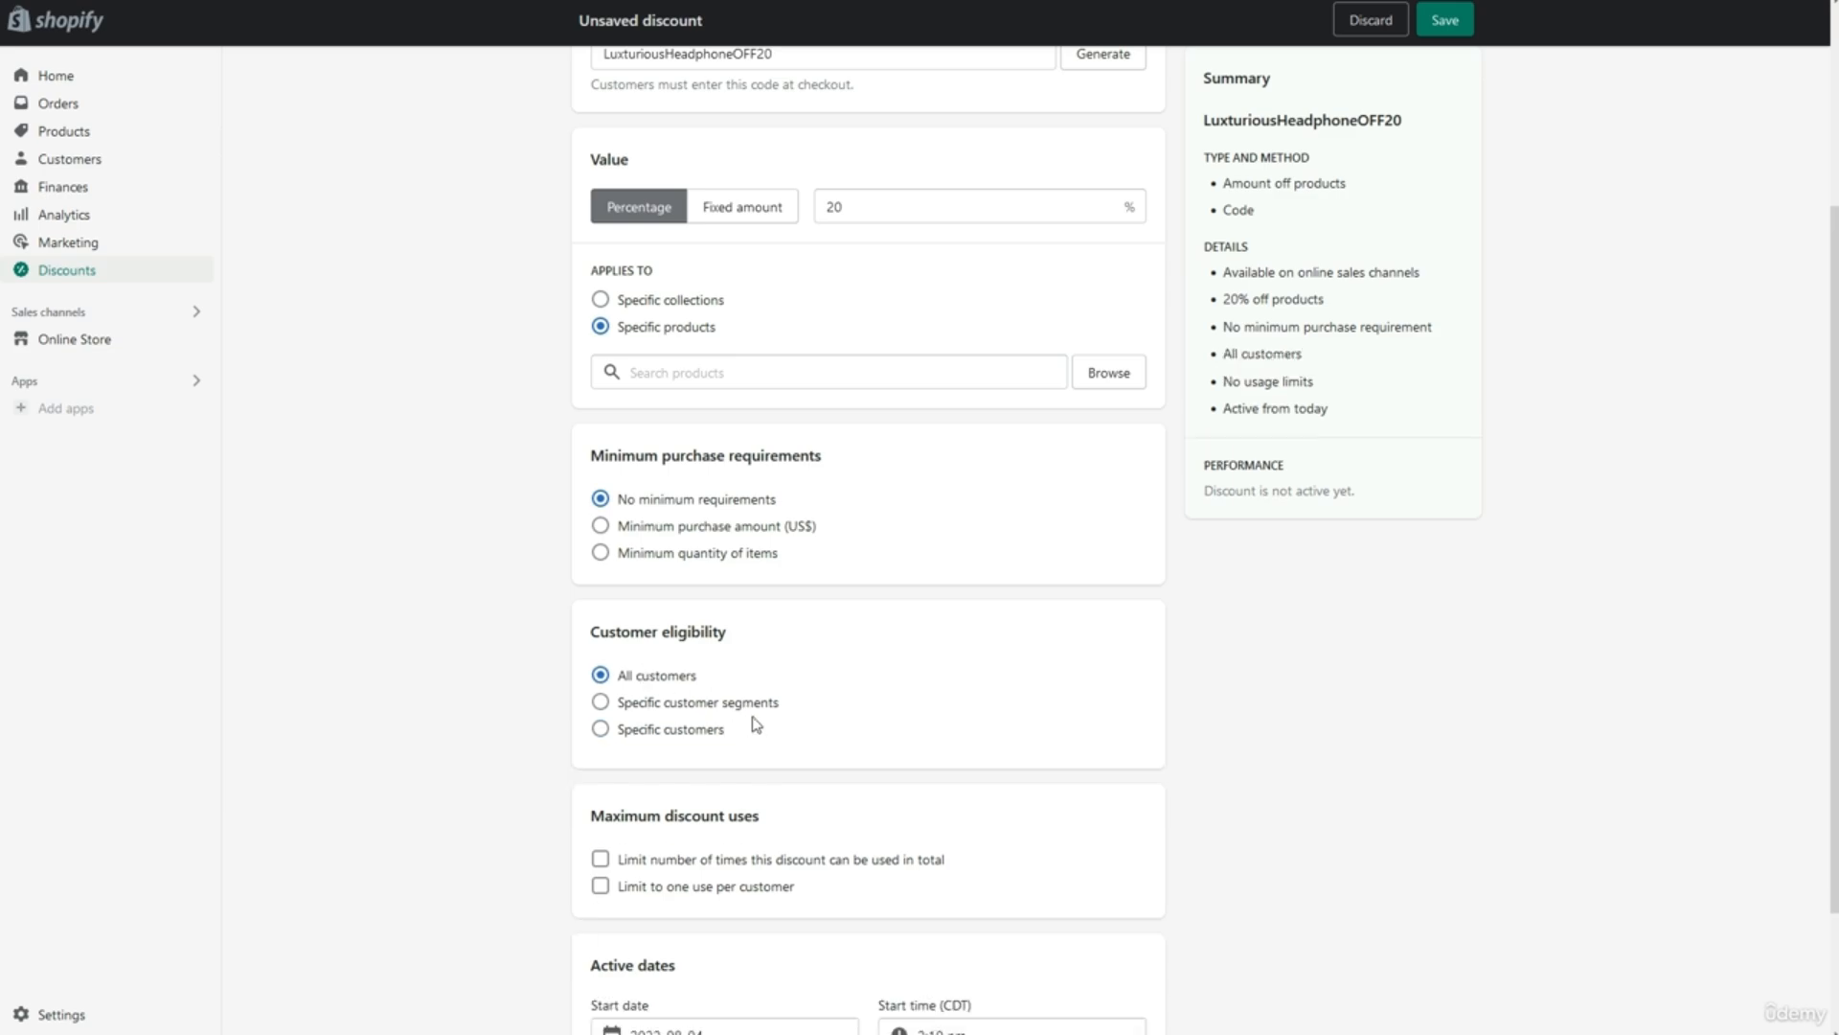
pyautogui.scroll(-2, 754, 723)
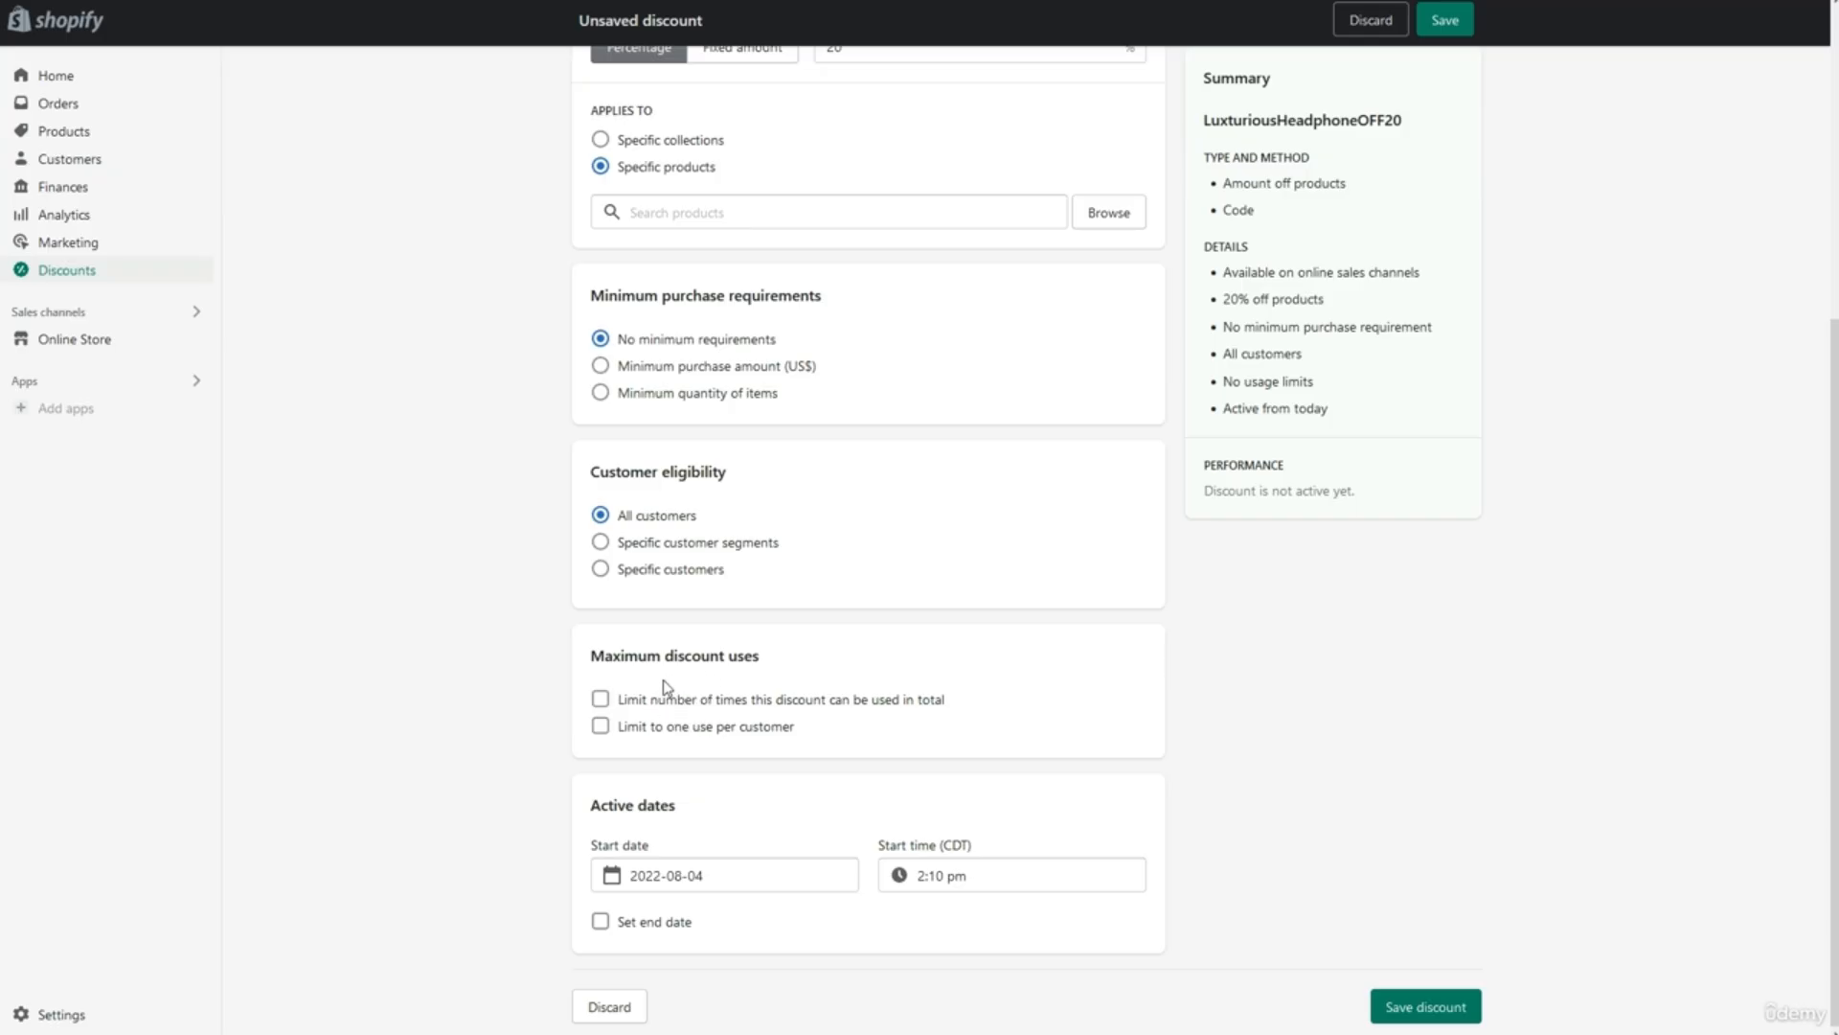
# Cap the discount at 100 total uses, one per customer, and give it an end date.
pyautogui.click(637, 700)
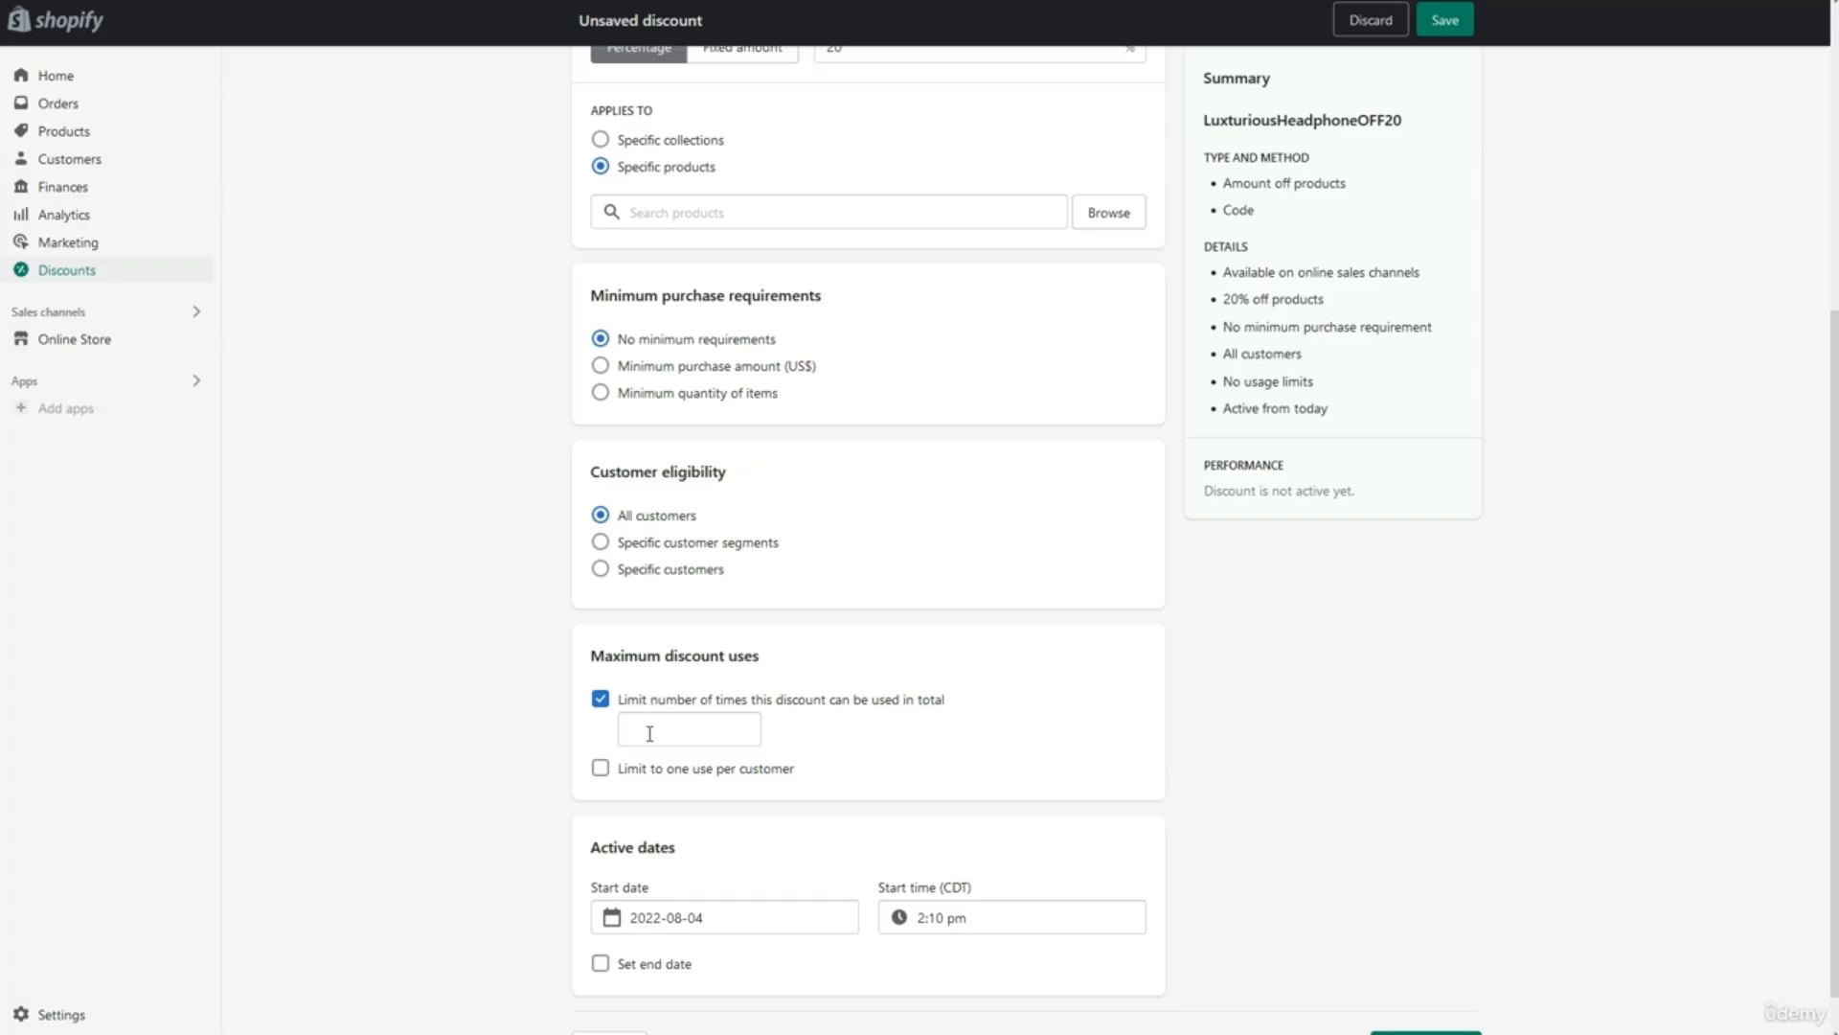
pyautogui.click(649, 732)
pyautogui.write('100')
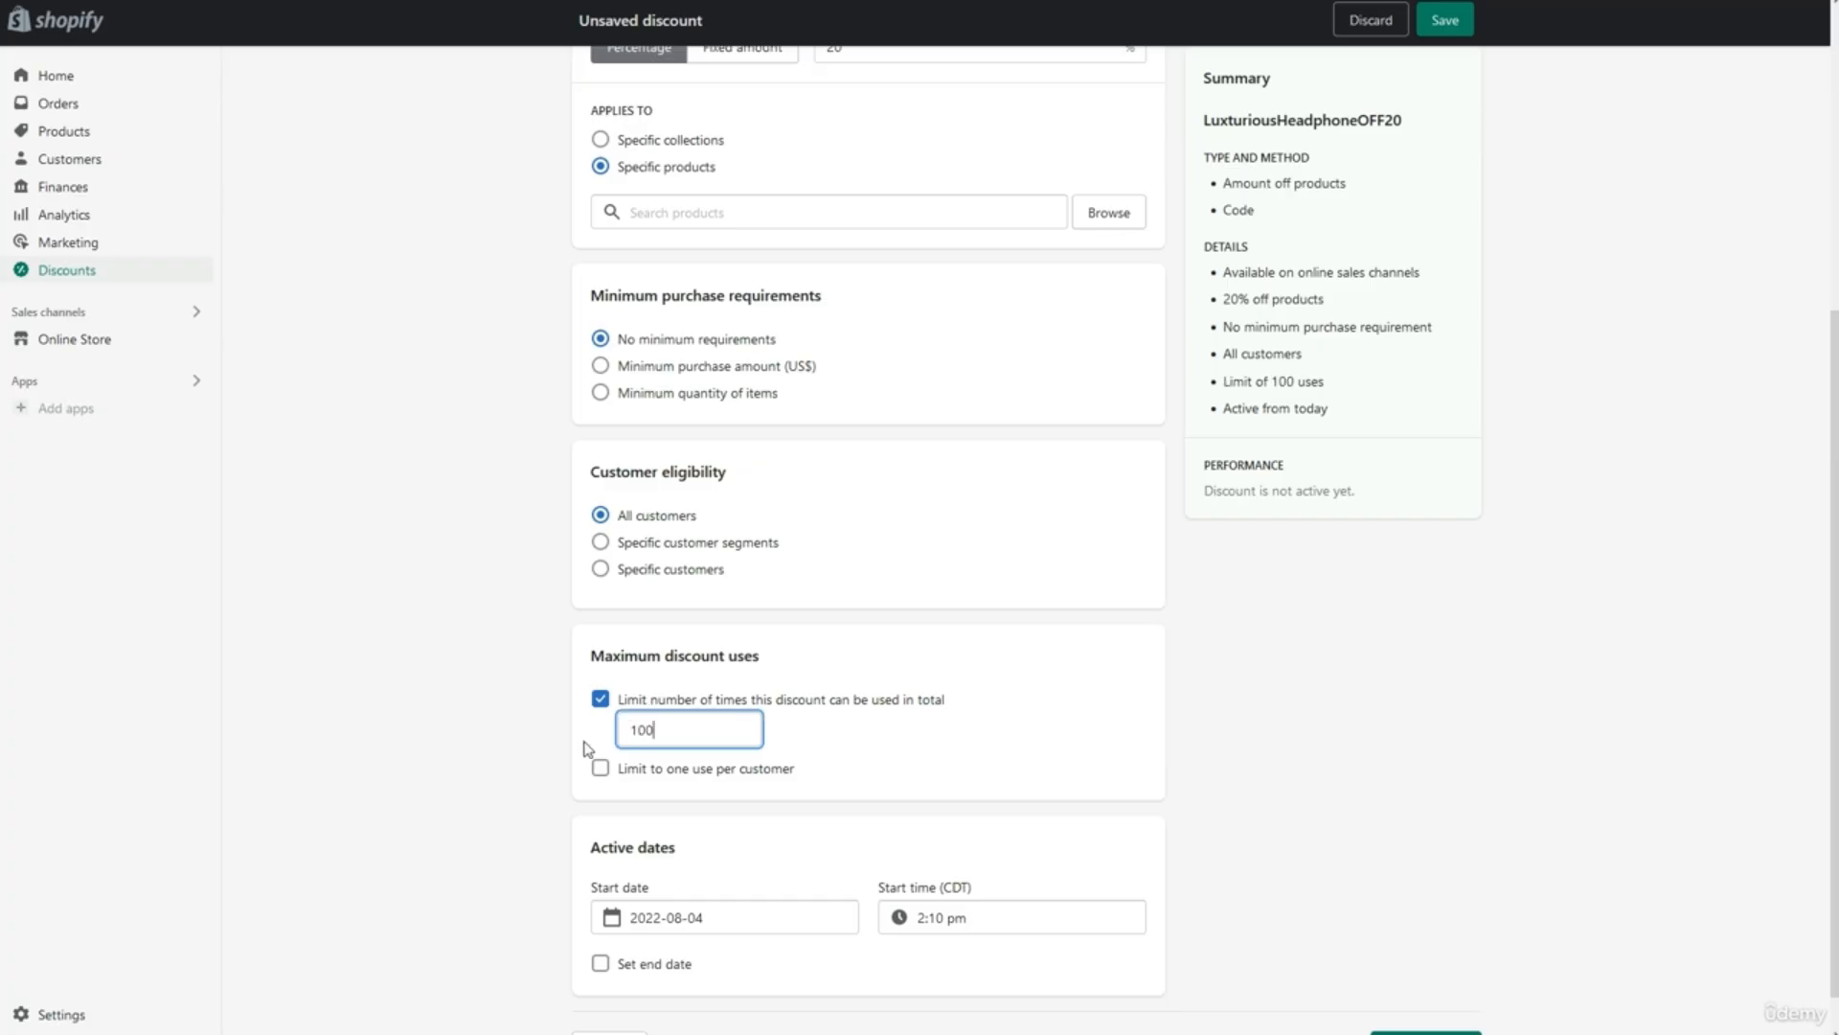
pyautogui.click(605, 747)
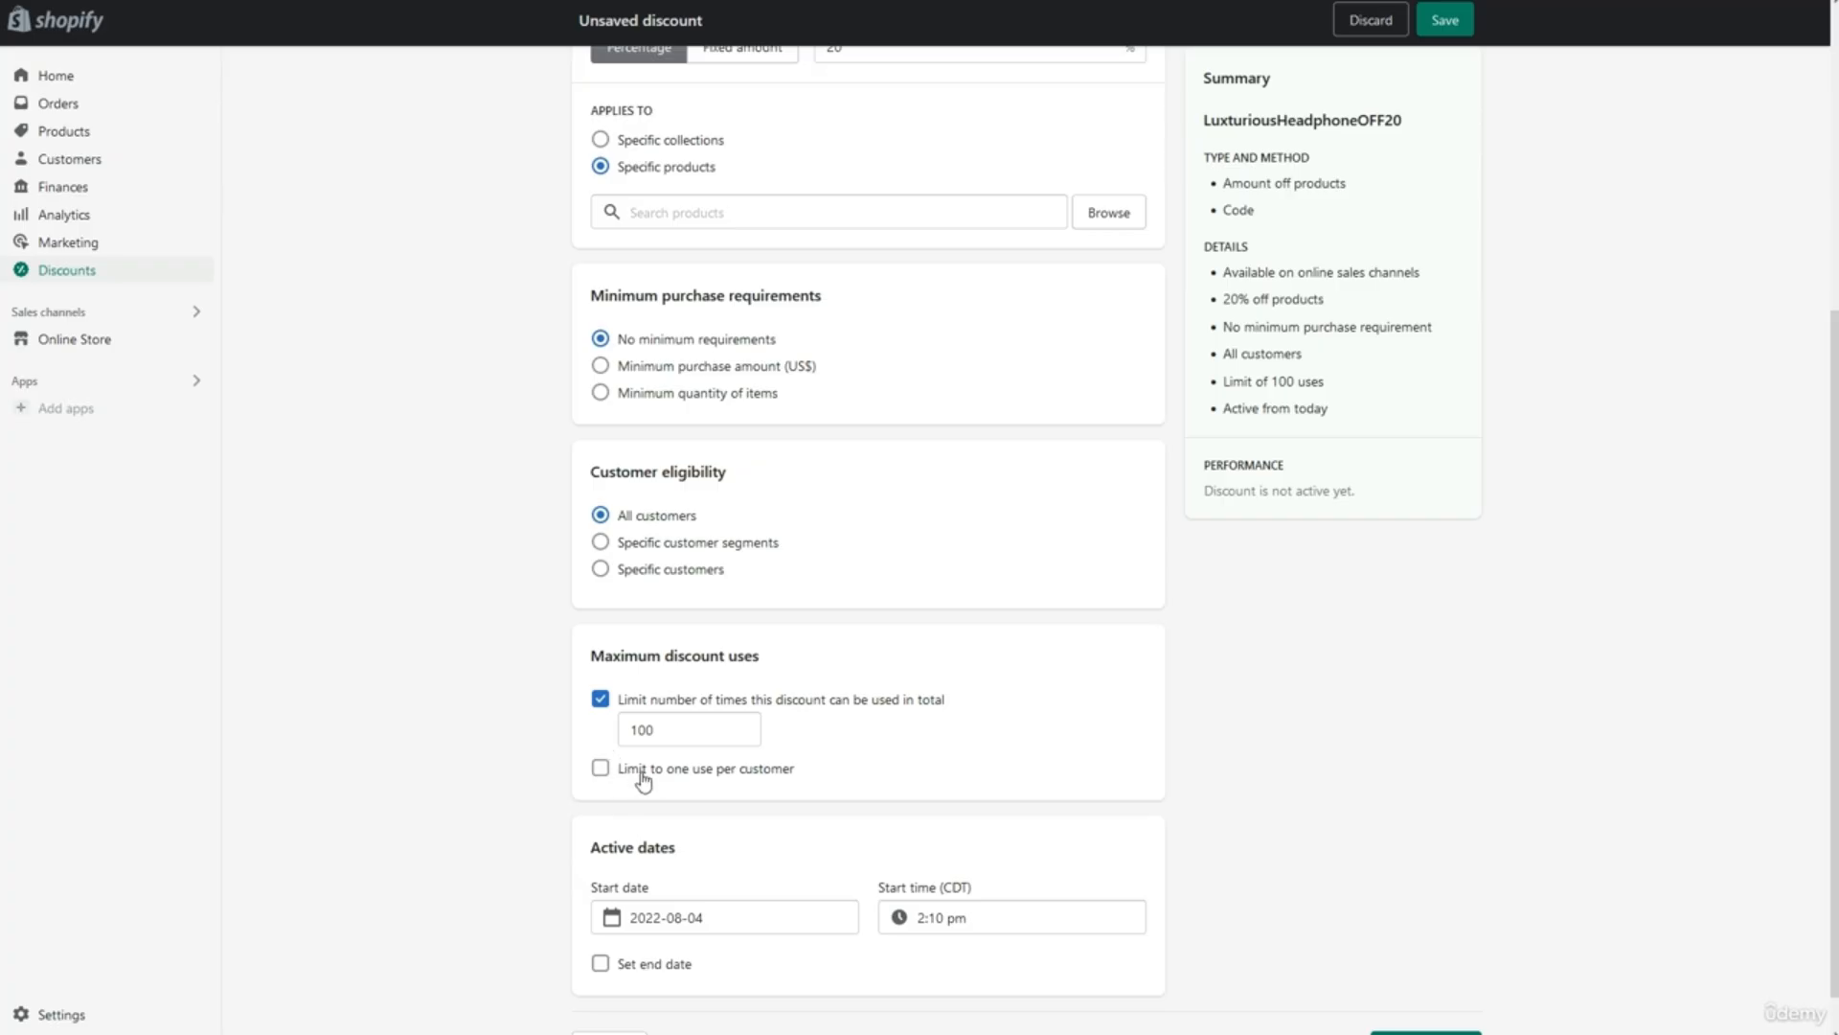
pyautogui.click(643, 776)
pyautogui.scroll(-1, 655, 805)
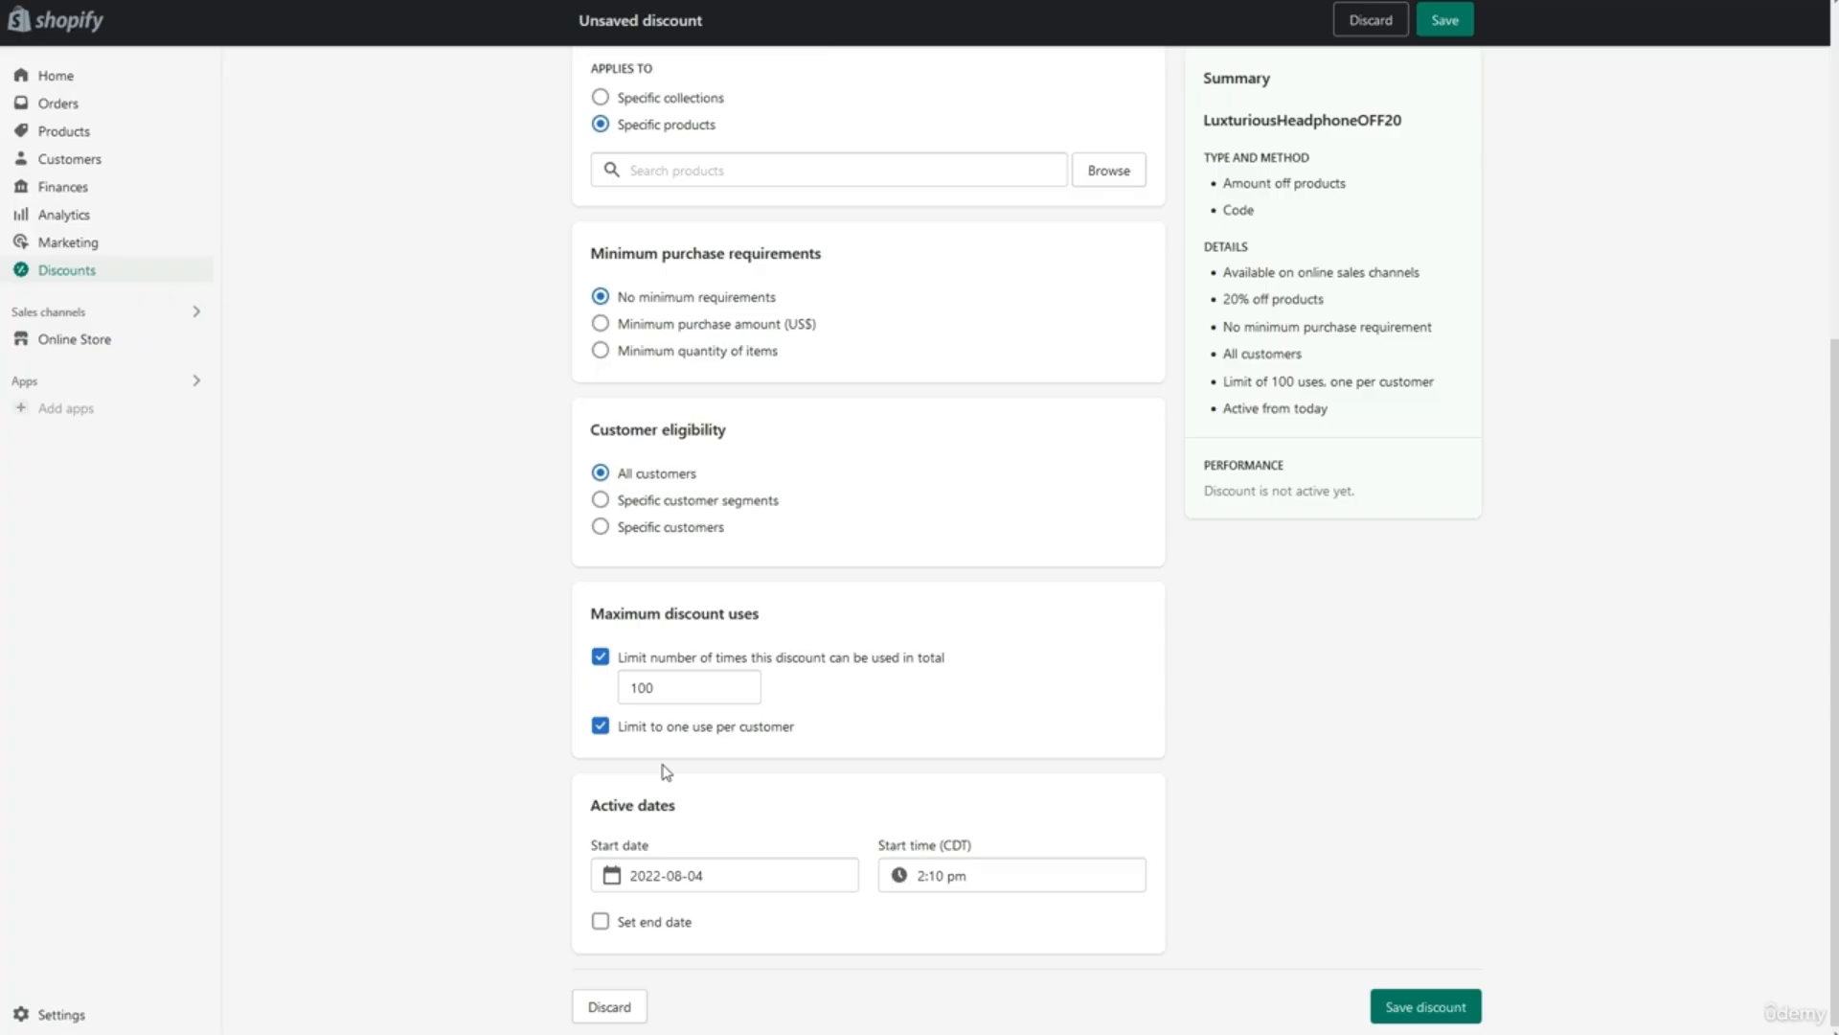
pyautogui.click(599, 922)
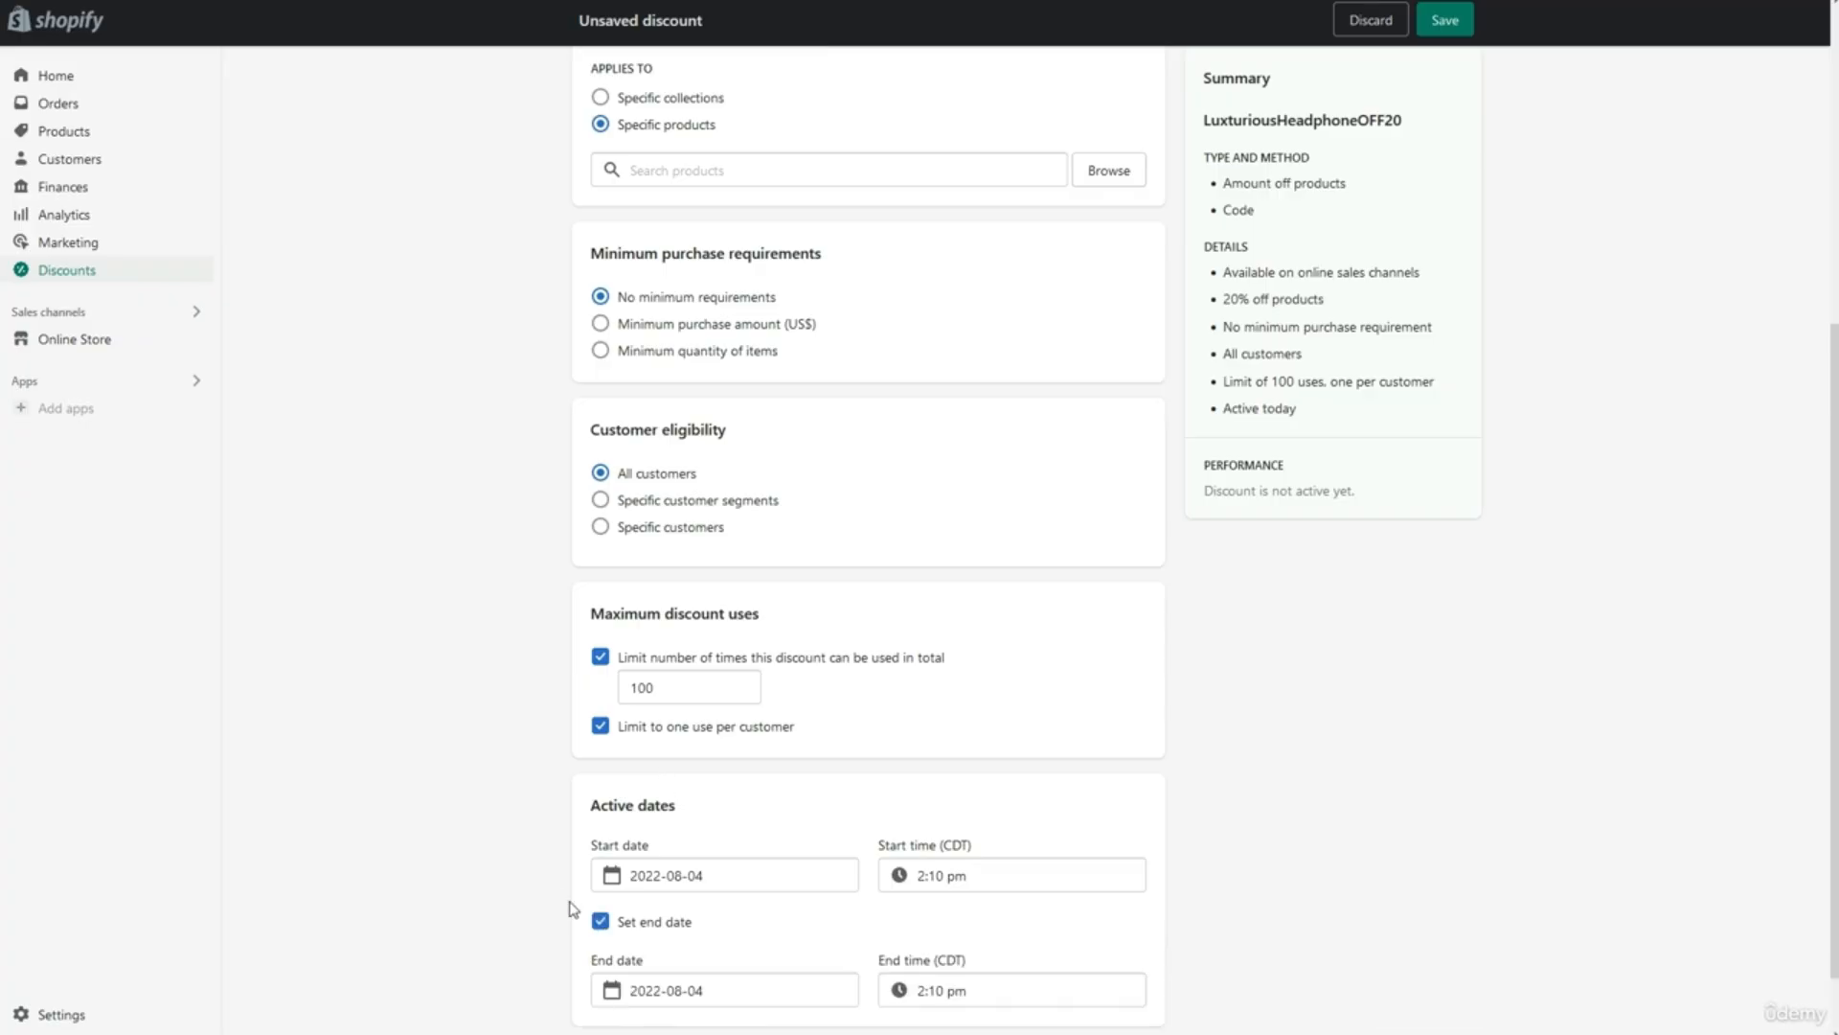
pyautogui.scroll(-1, 567, 901)
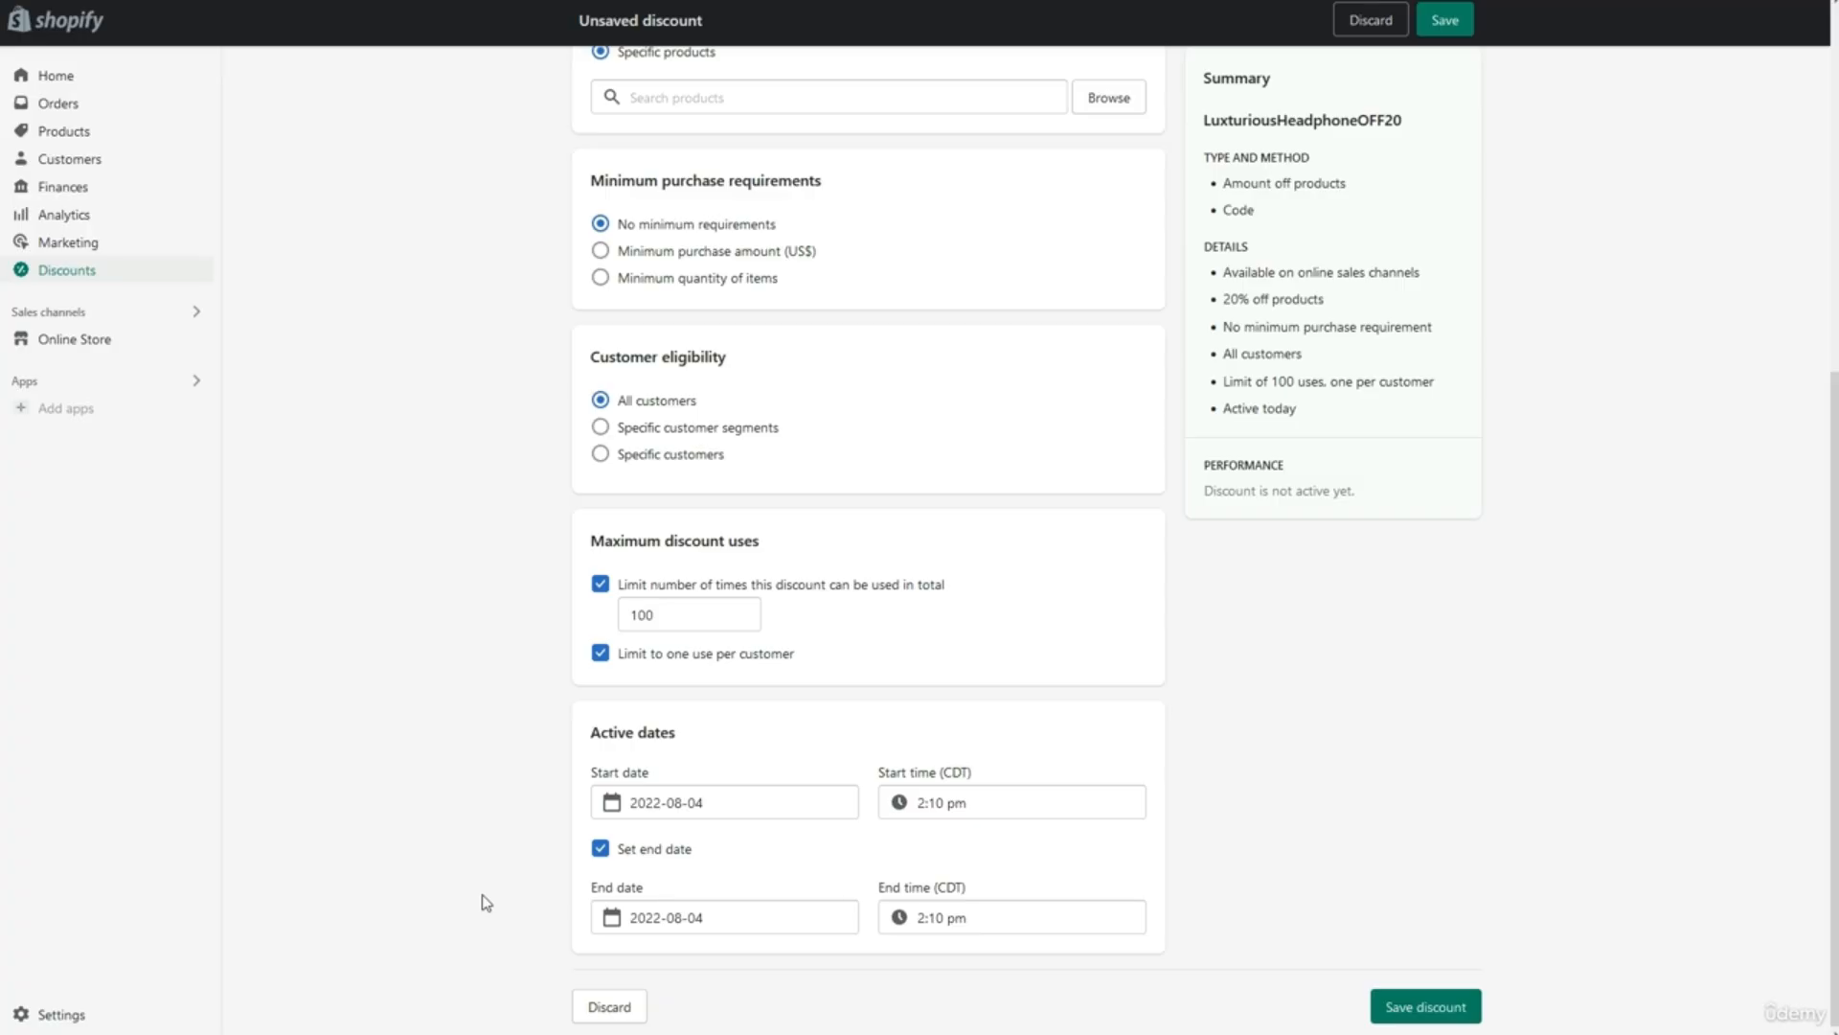
pyautogui.scroll(6, 486, 902)
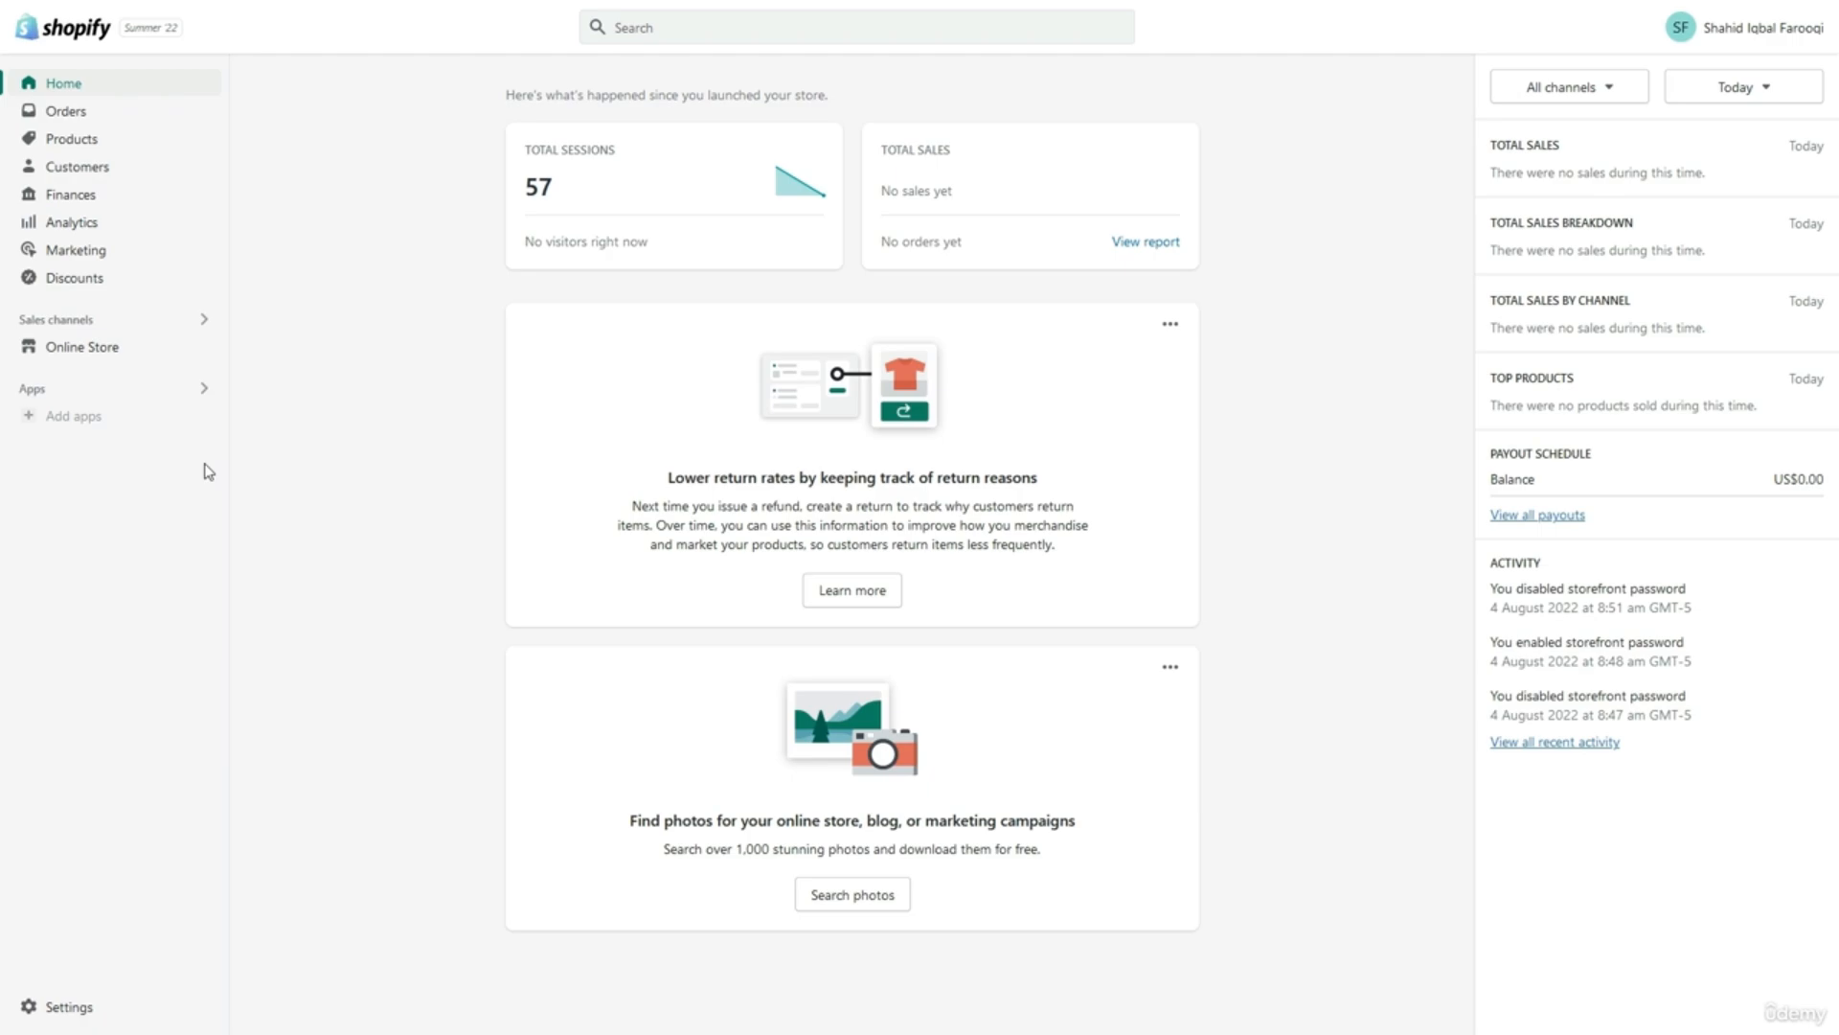
# Open the Shopify App Store from the Add apps recommendations dialog.
pyautogui.click(203, 389)
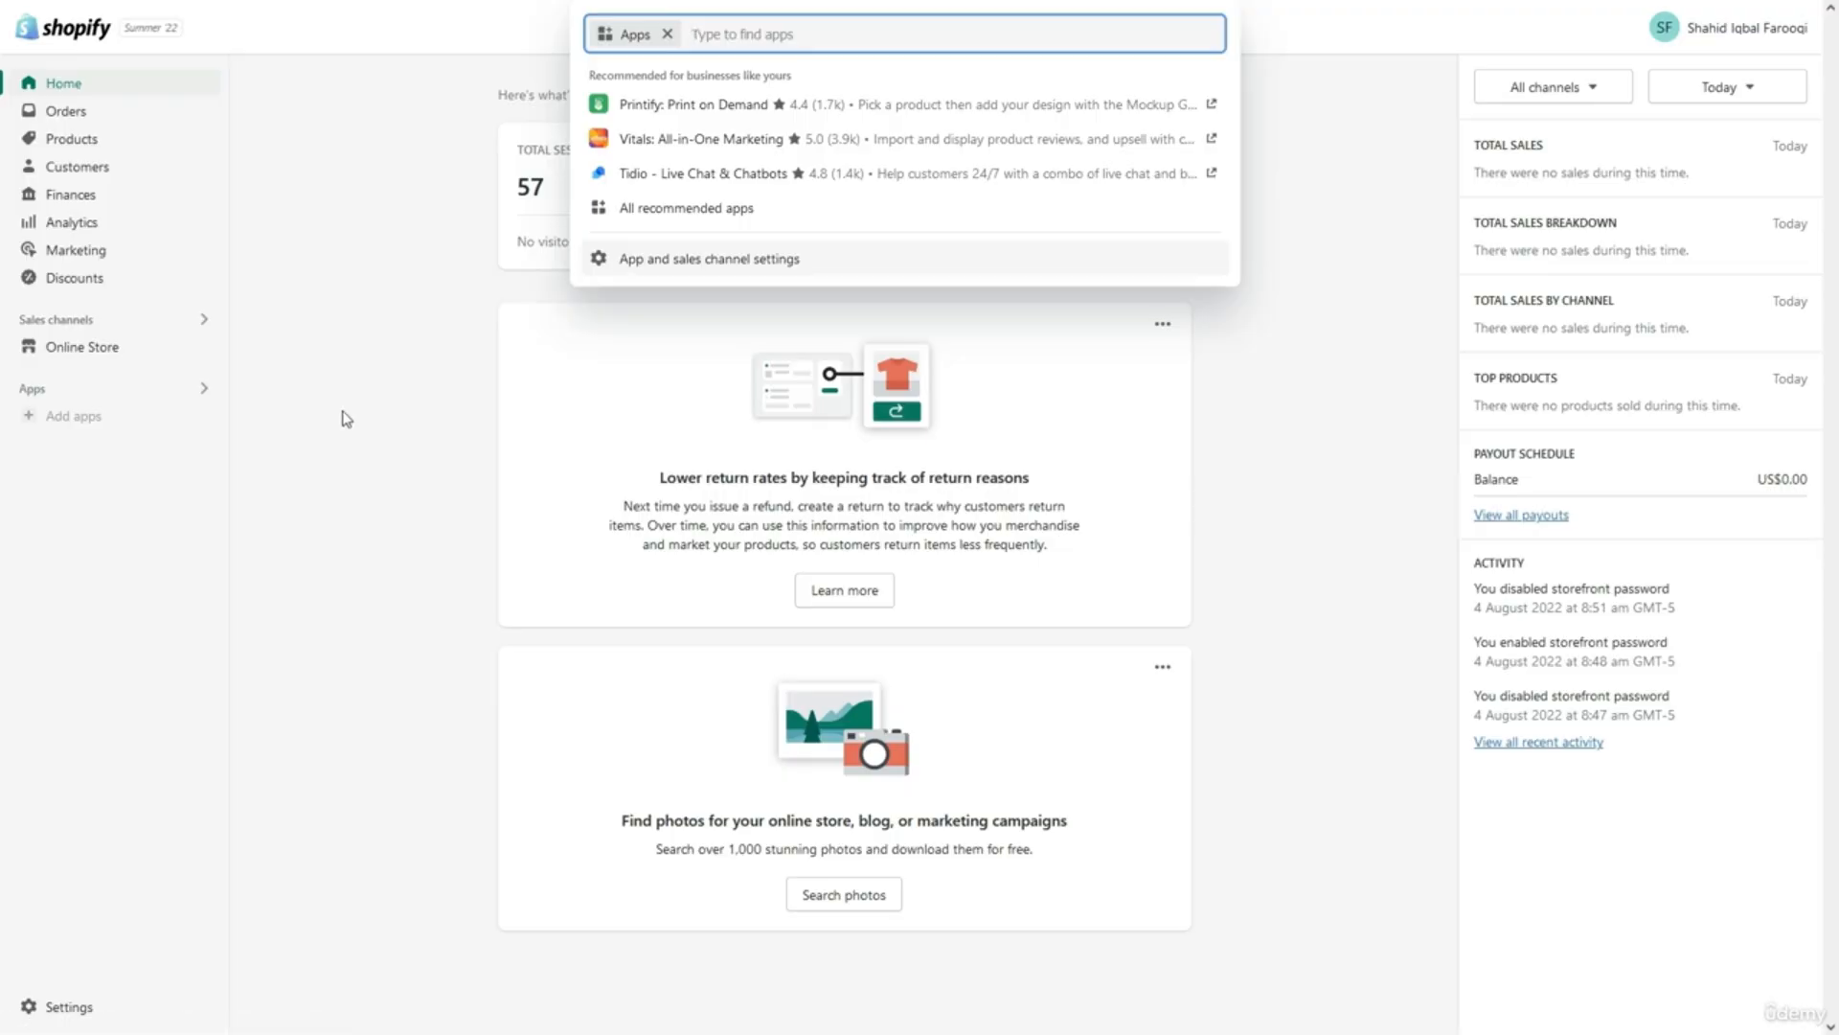
pyautogui.click(168, 417)
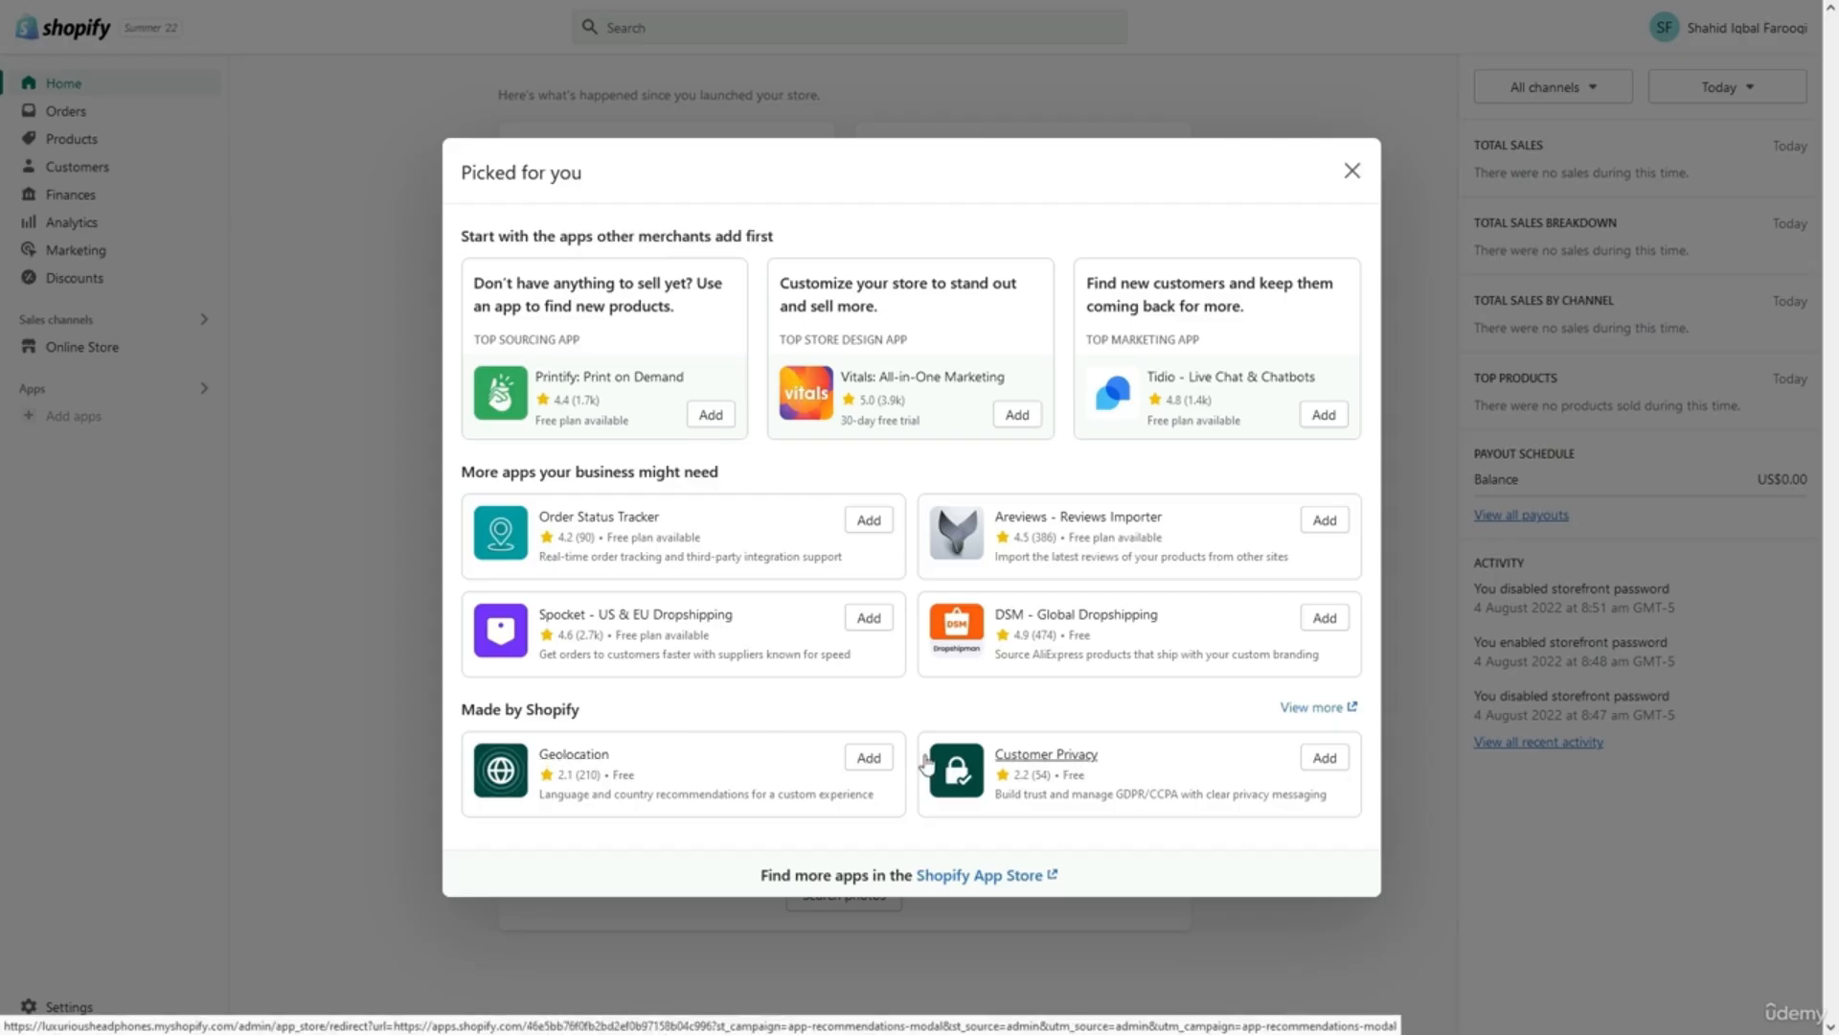
pyautogui.click(939, 874)
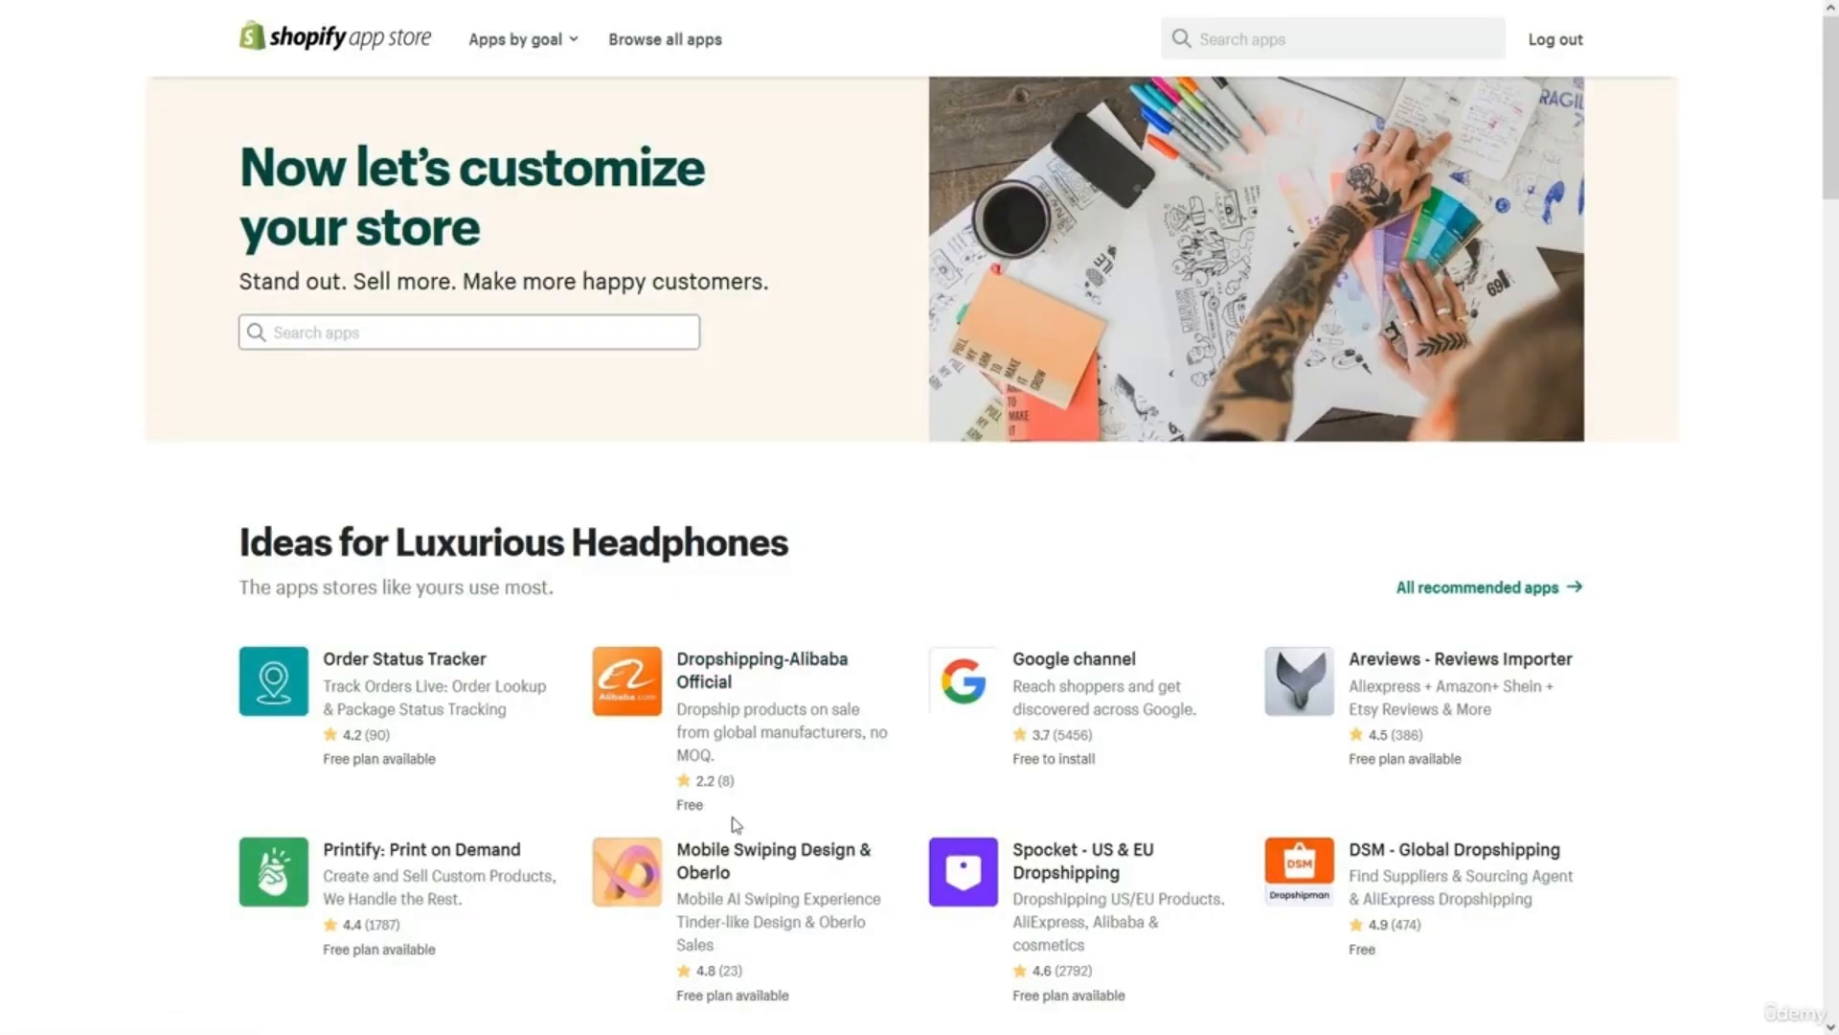
# Browse the App Store home page and open the Marketing apps category.
pyautogui.scroll(-5, 736, 823)
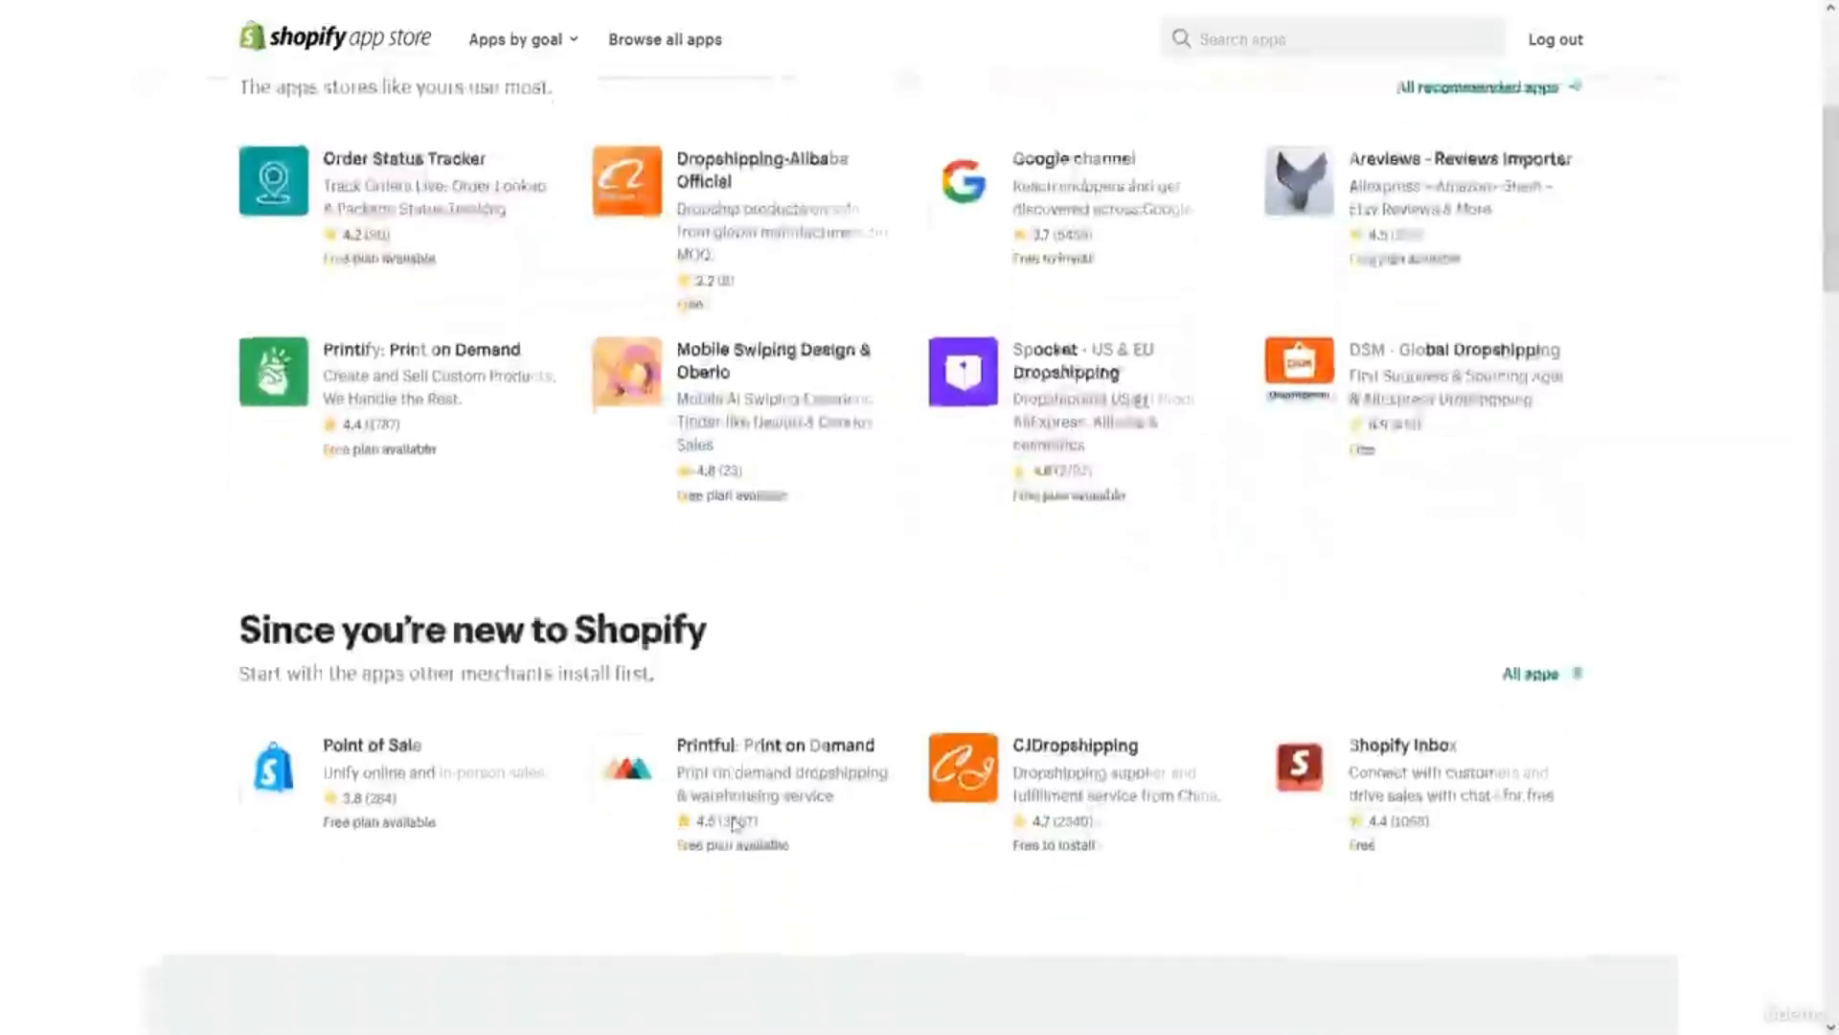
pyautogui.scroll(-3, 736, 822)
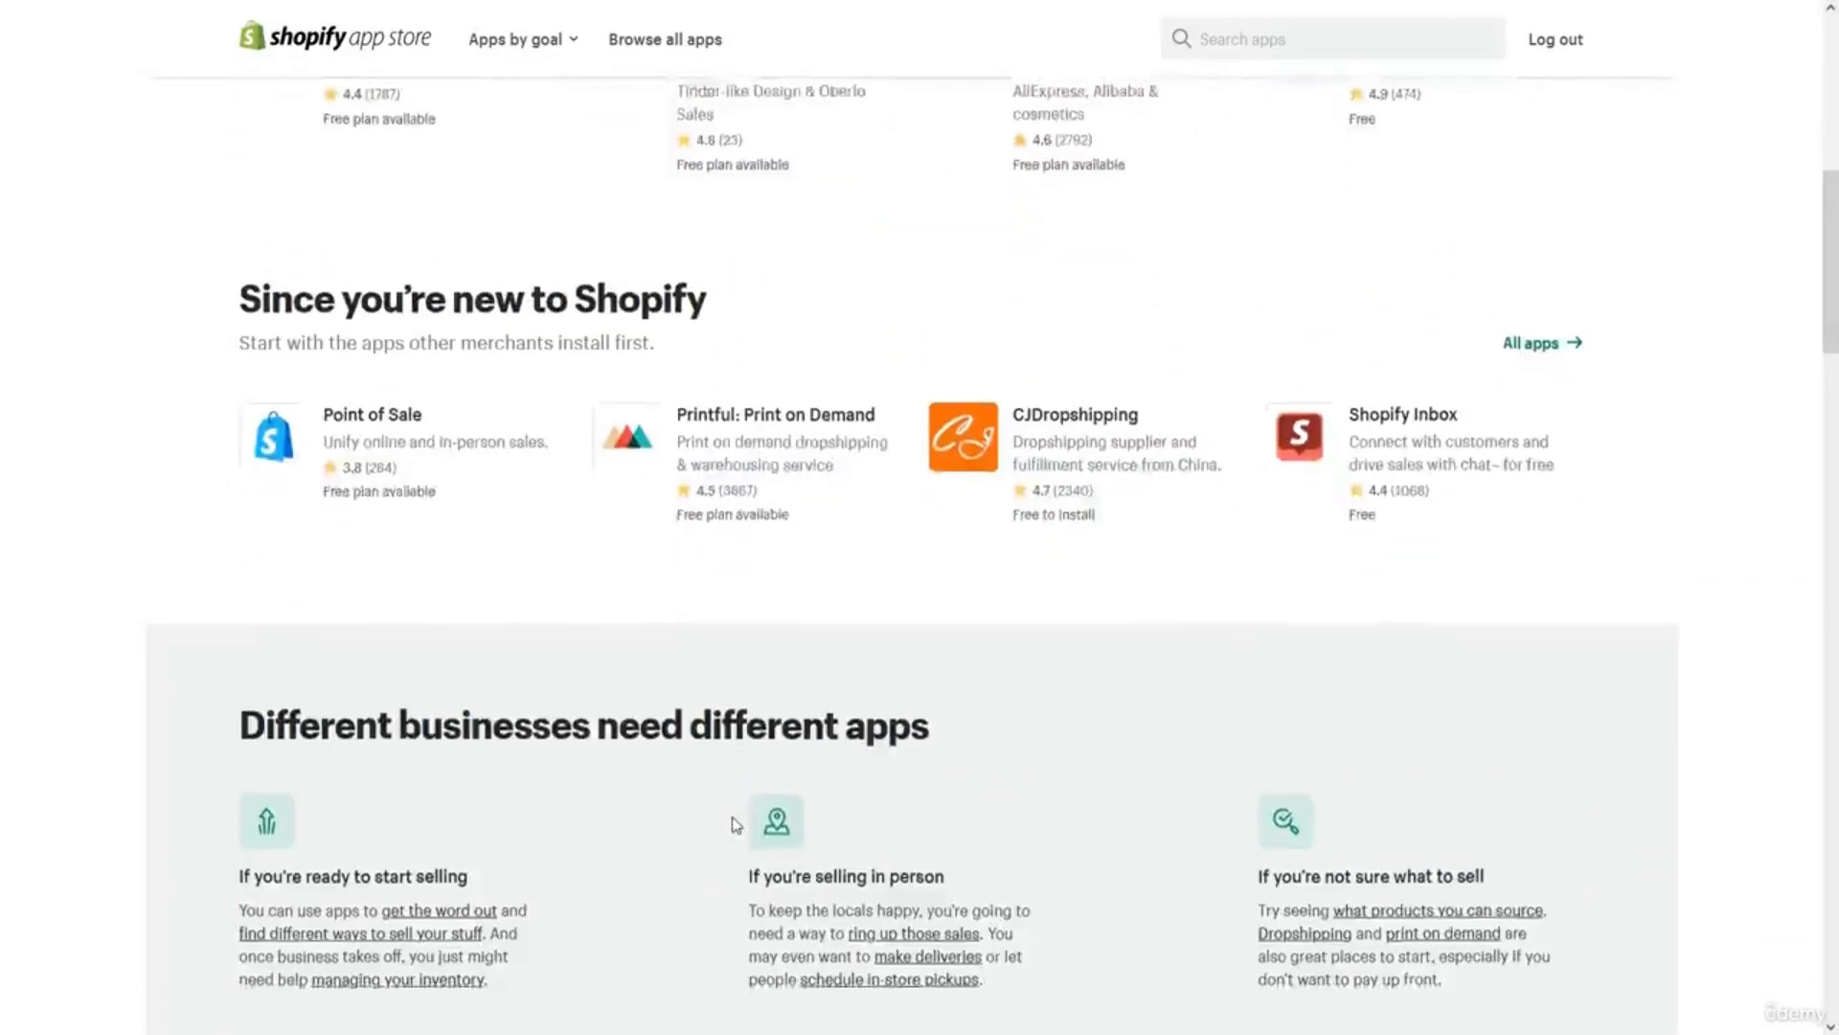
pyautogui.scroll(-3, 736, 824)
pyautogui.scroll(2, 736, 824)
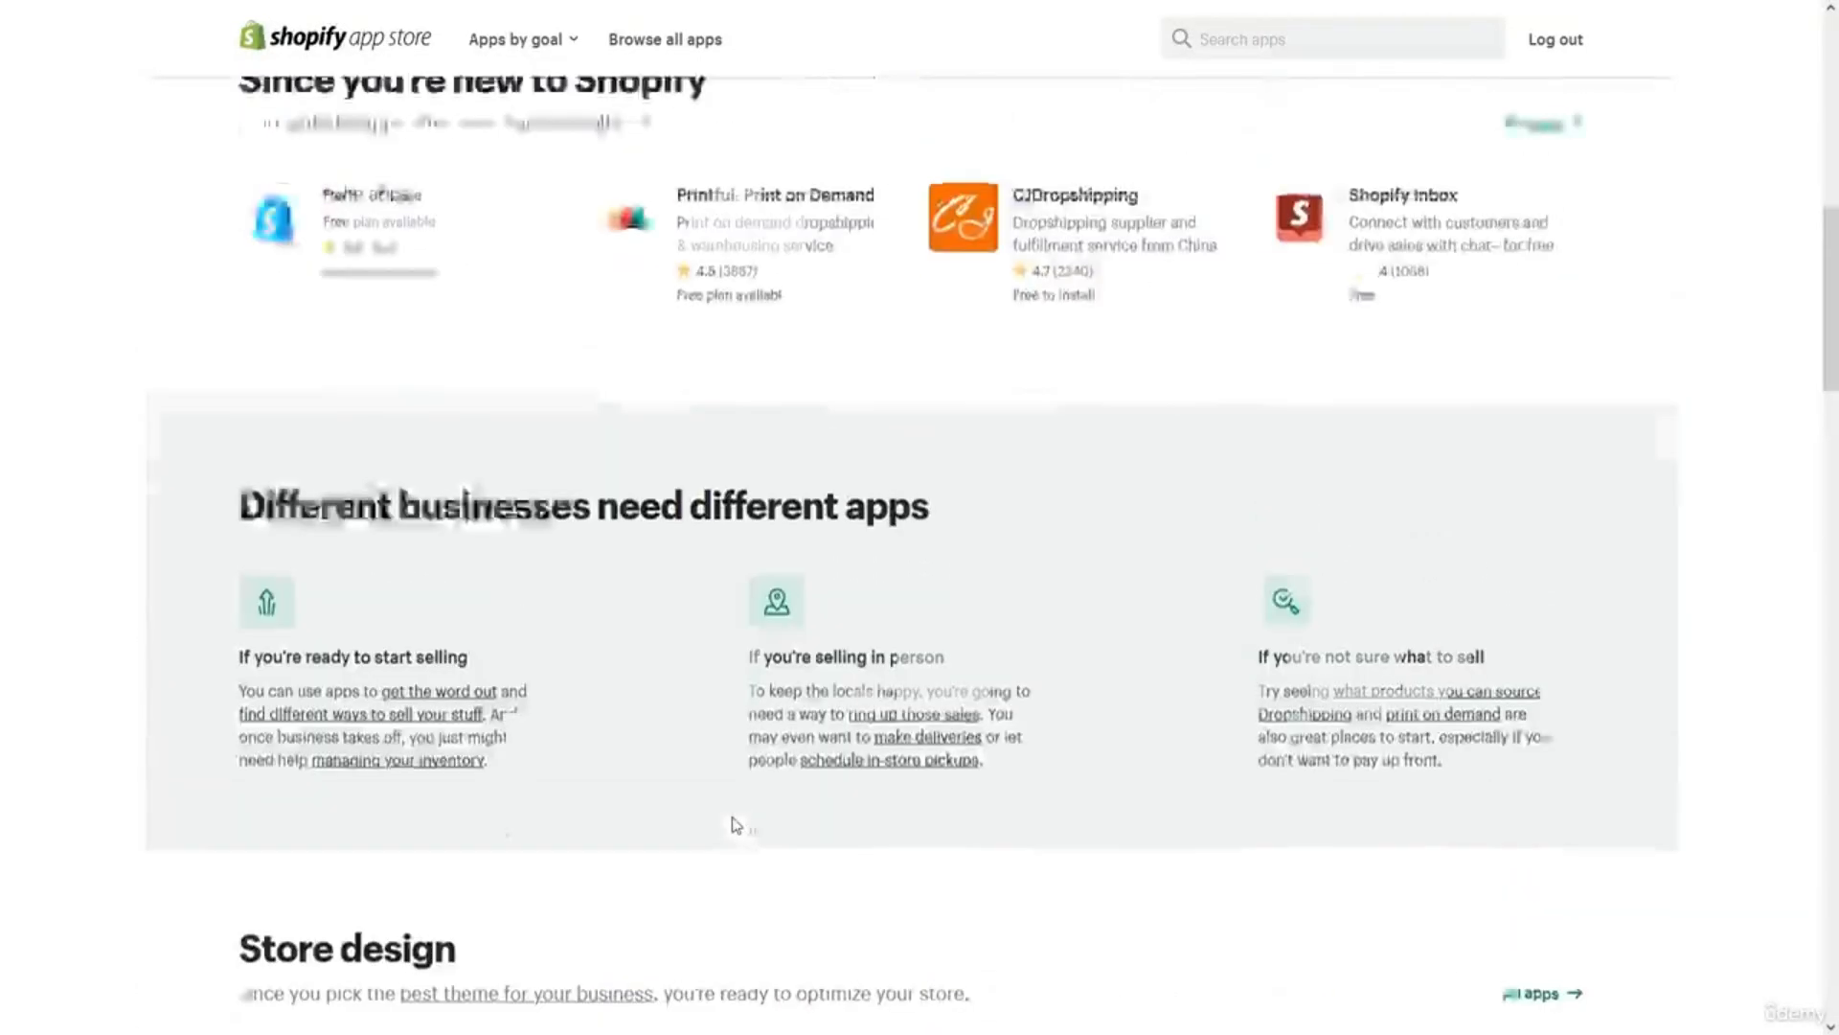
pyautogui.scroll(10, 736, 823)
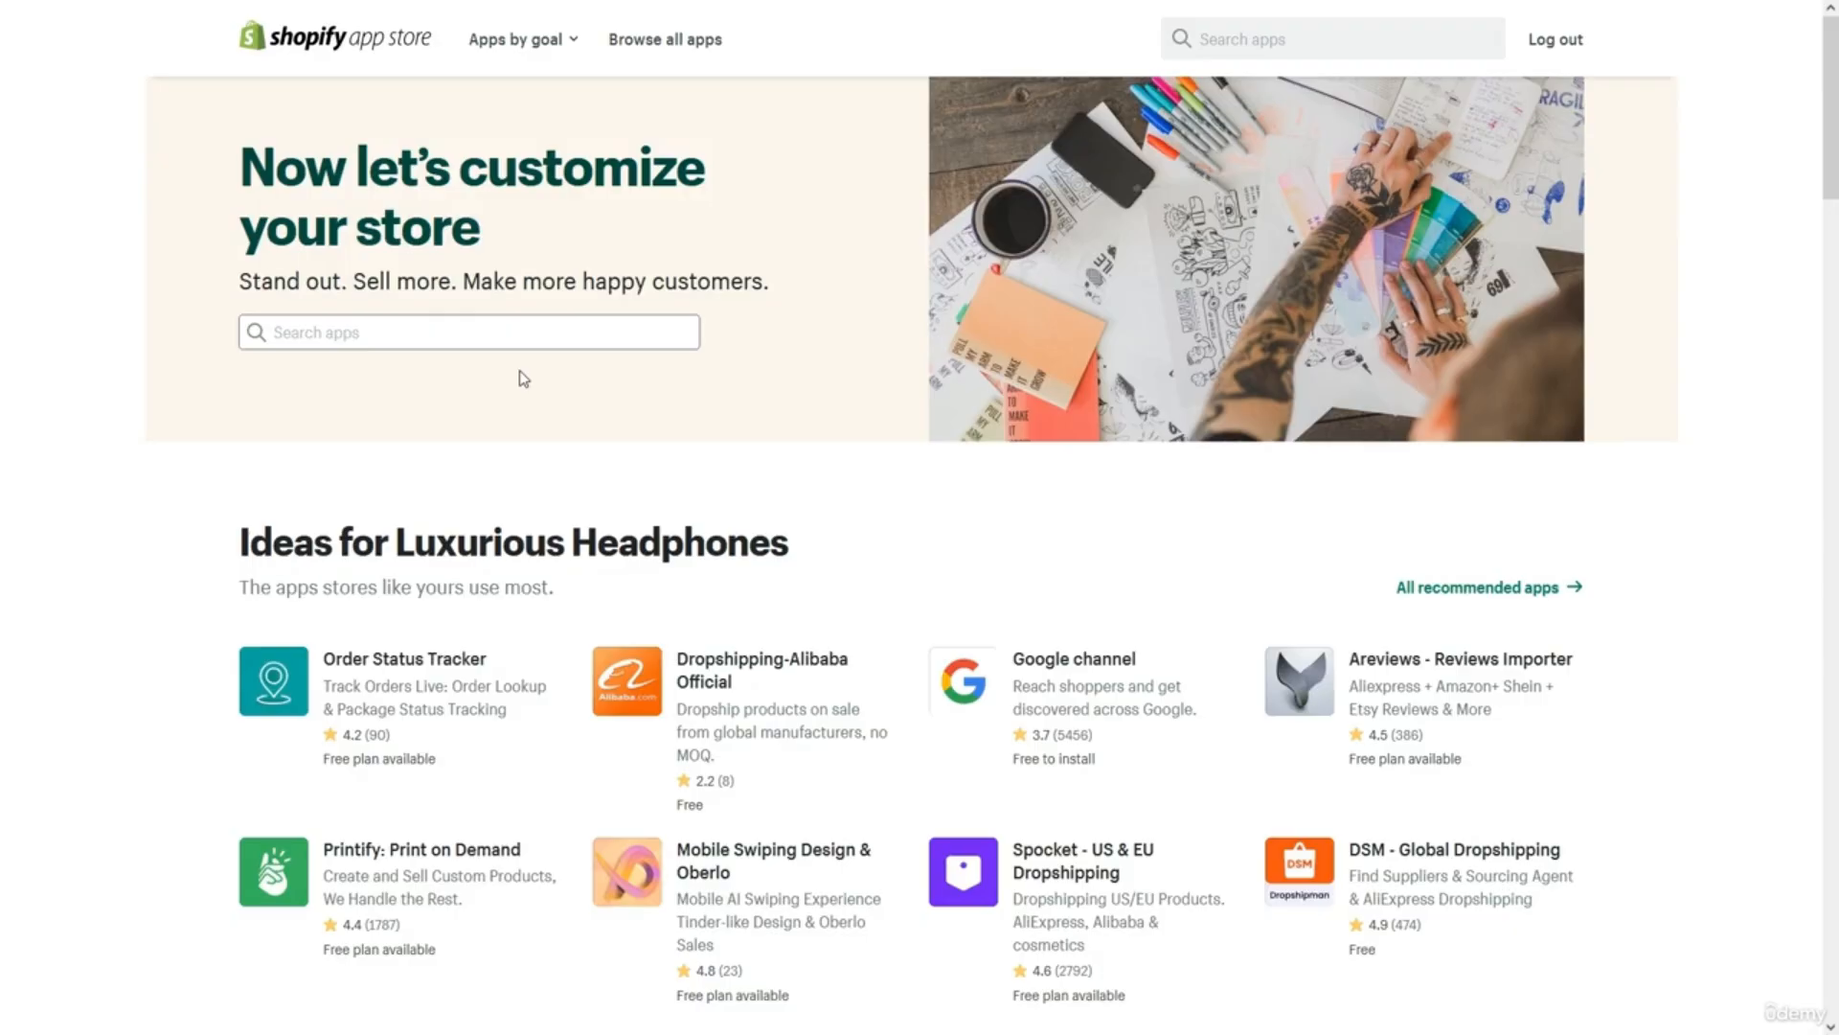
pyautogui.click(485, 331)
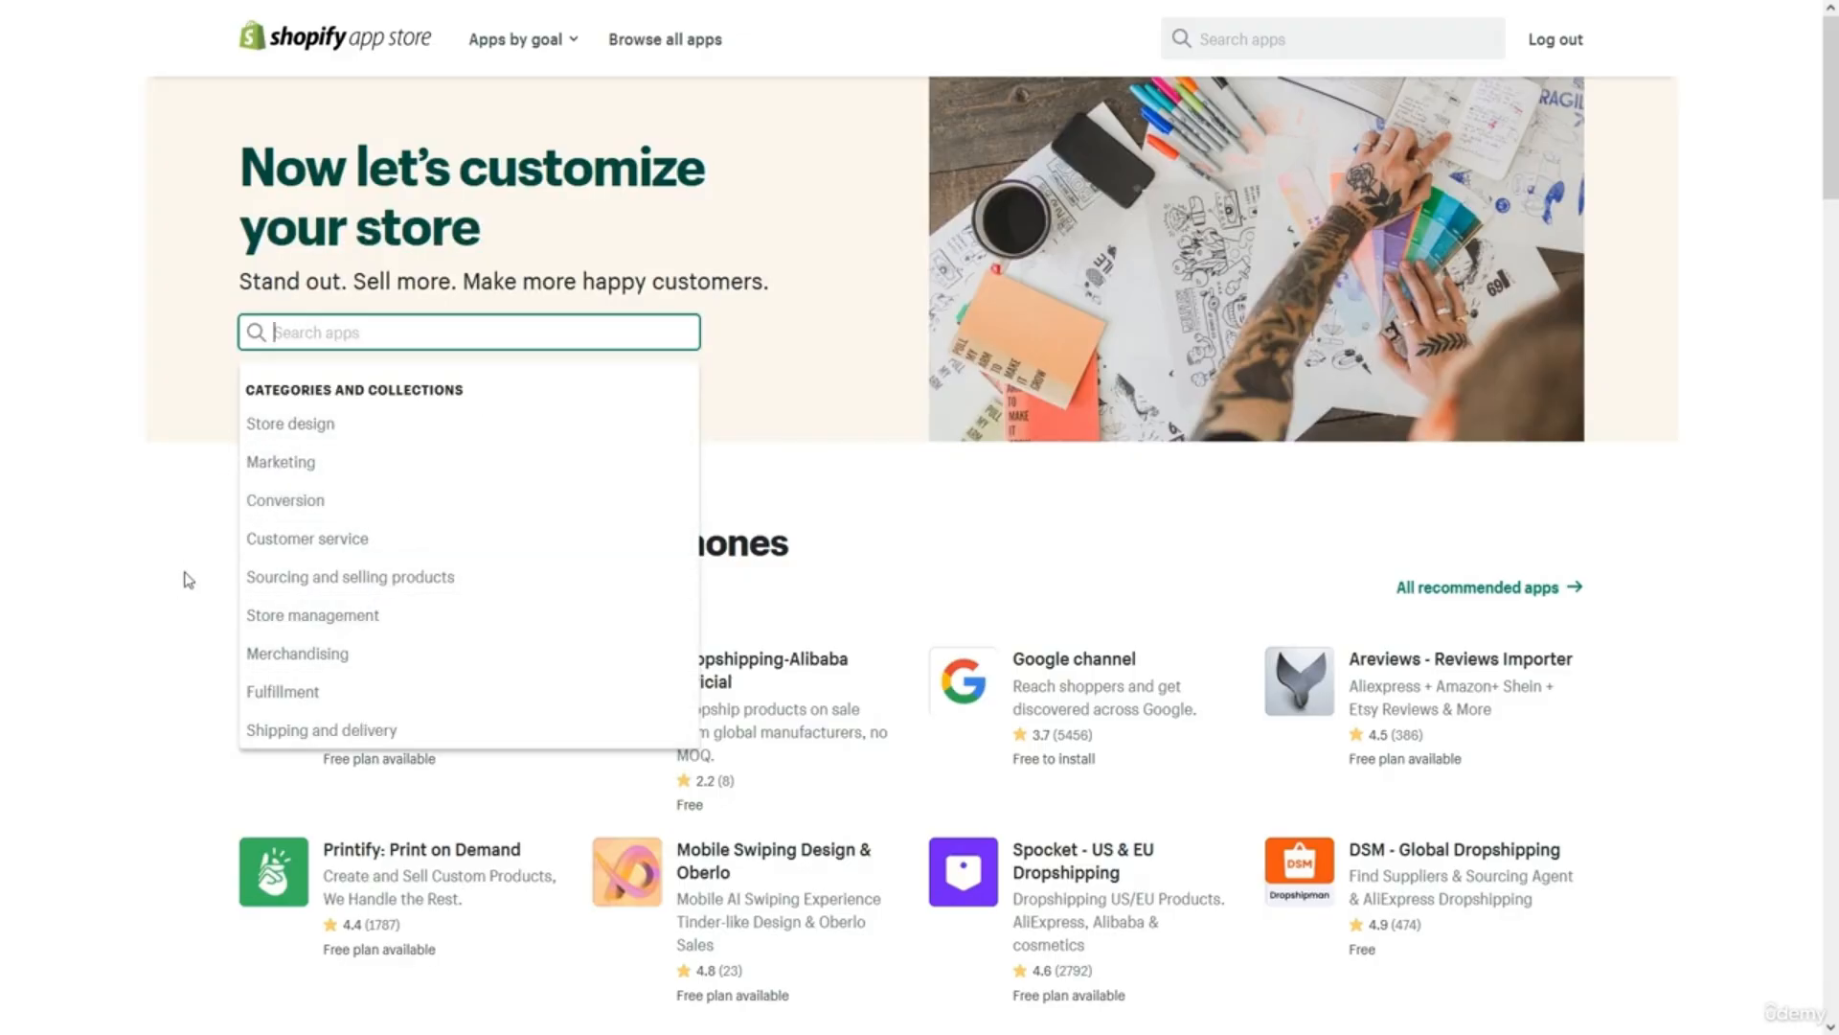
pyautogui.click(298, 464)
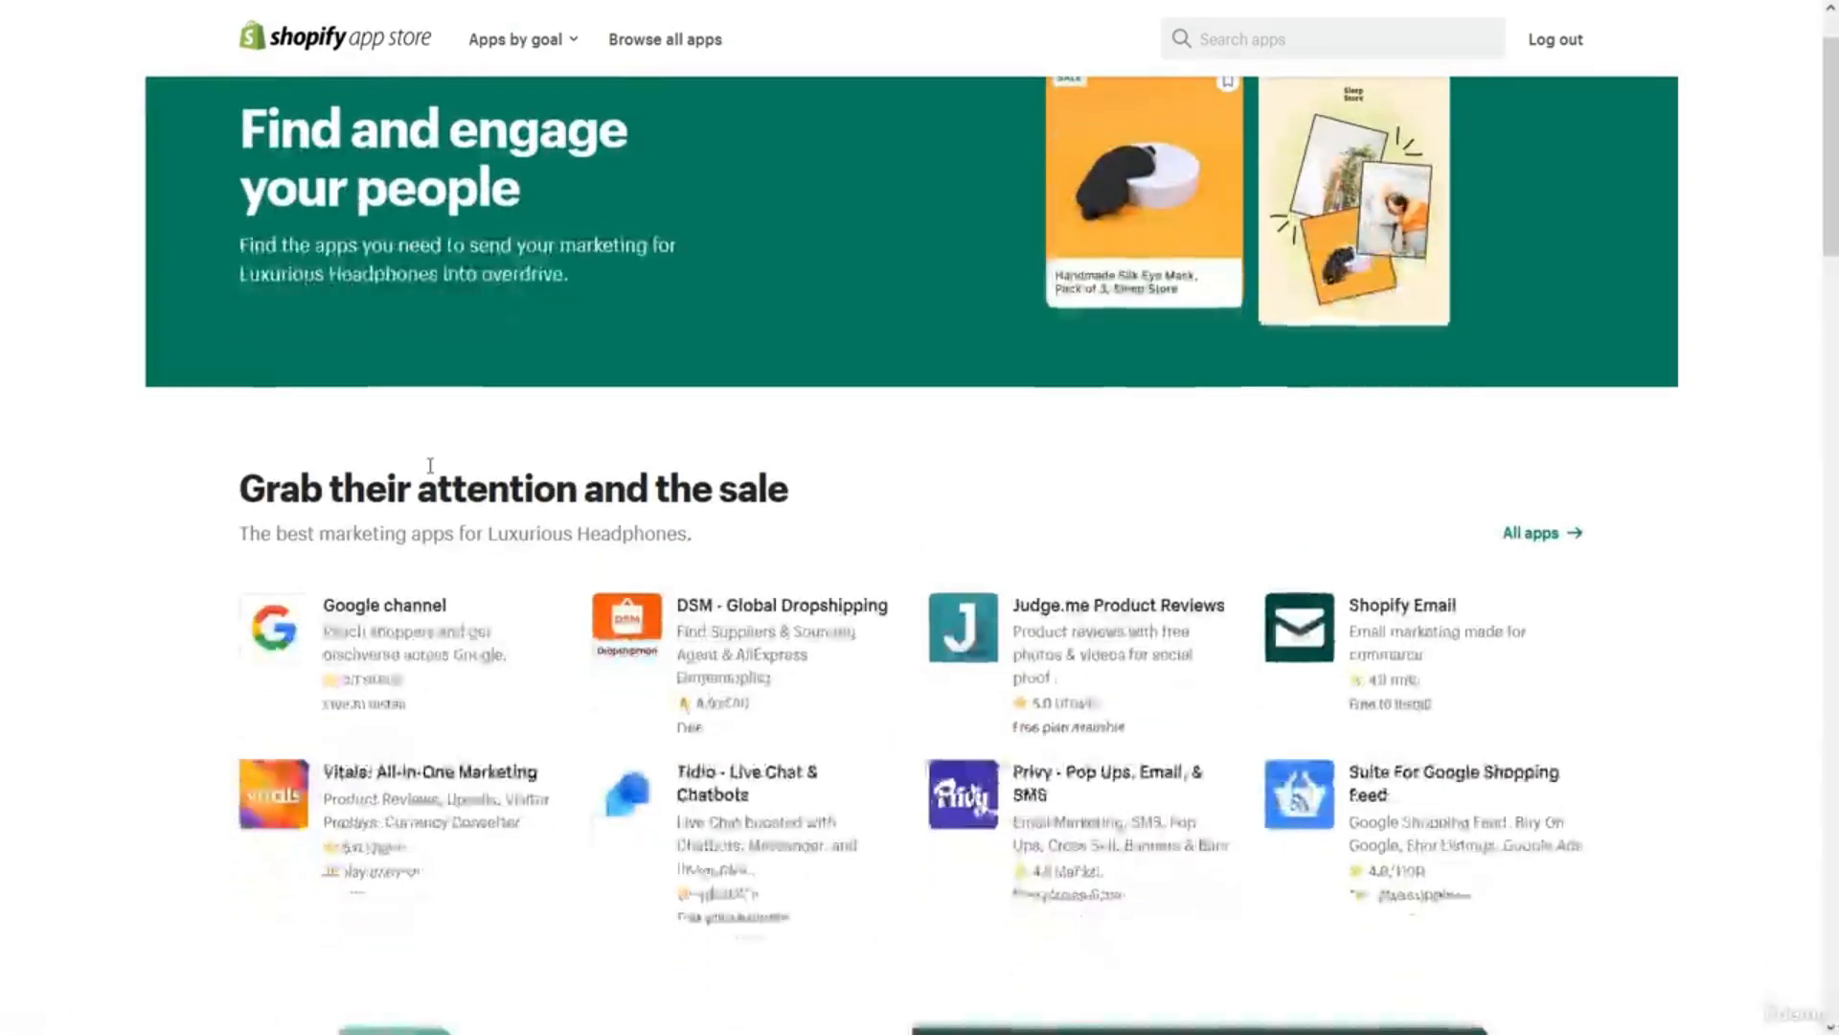
pyautogui.scroll(-5, 430, 465)
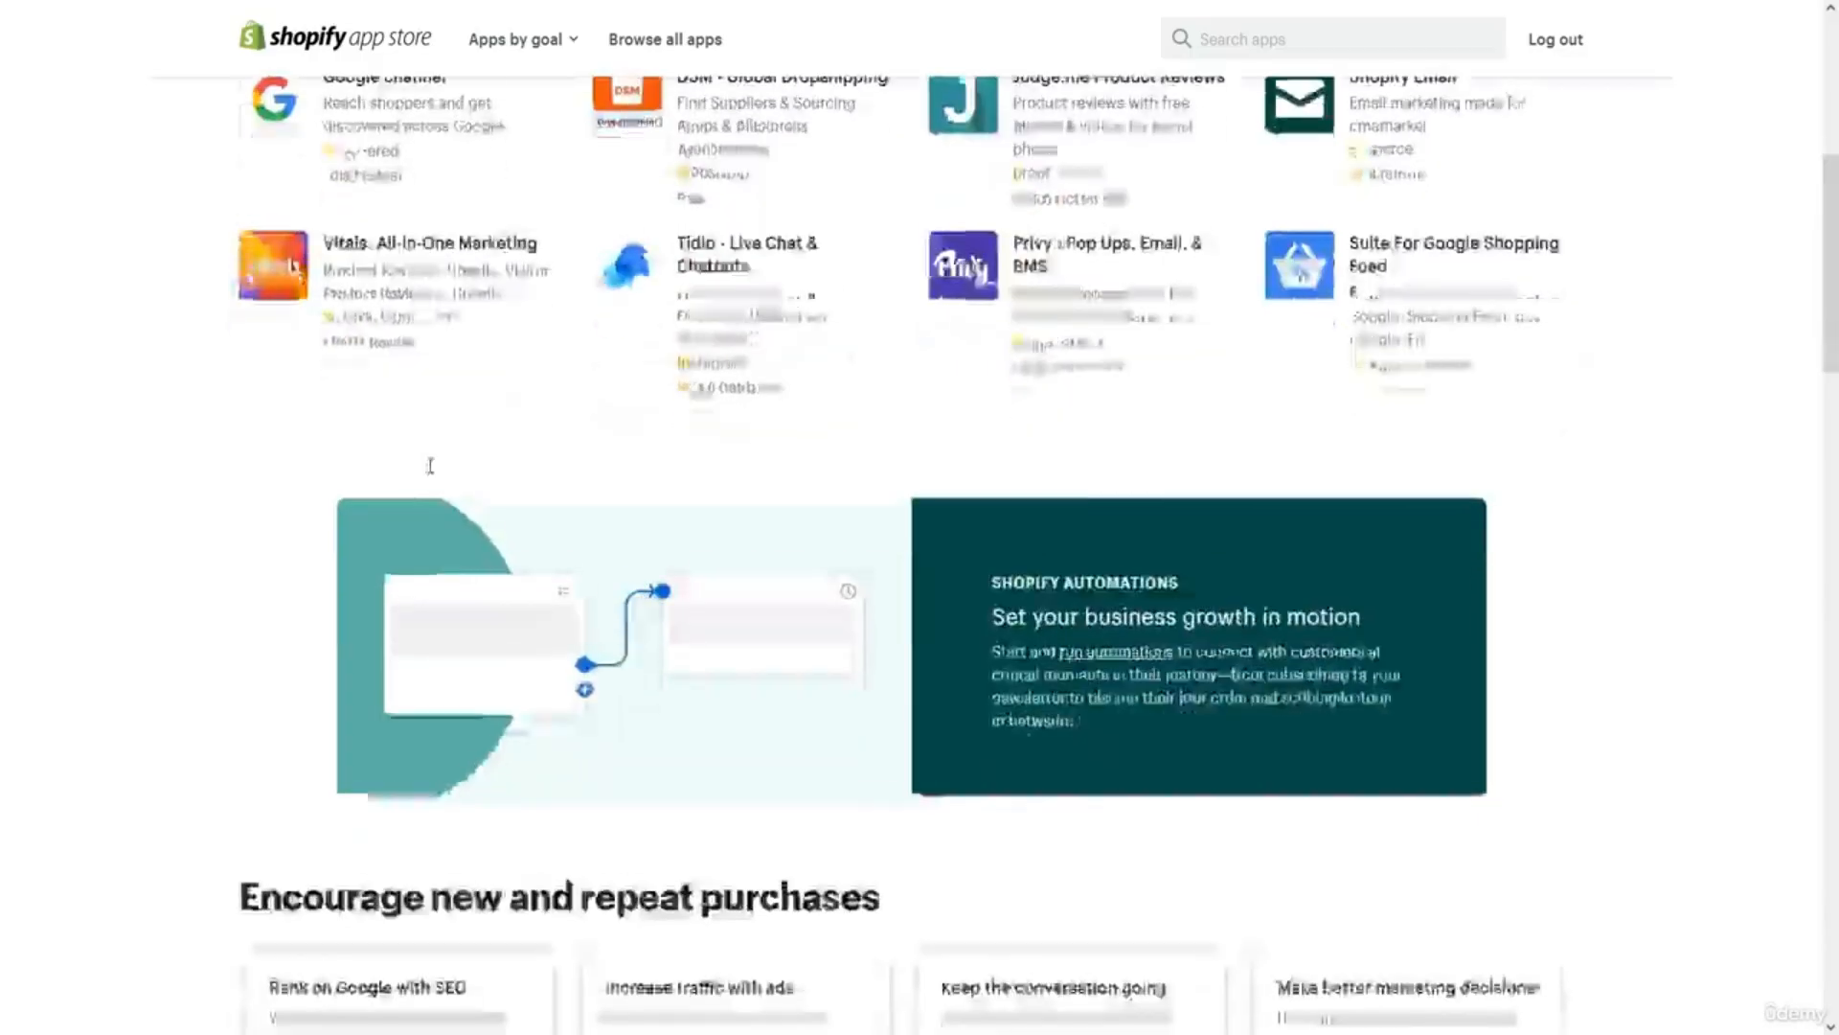
pyautogui.scroll(5, 430, 466)
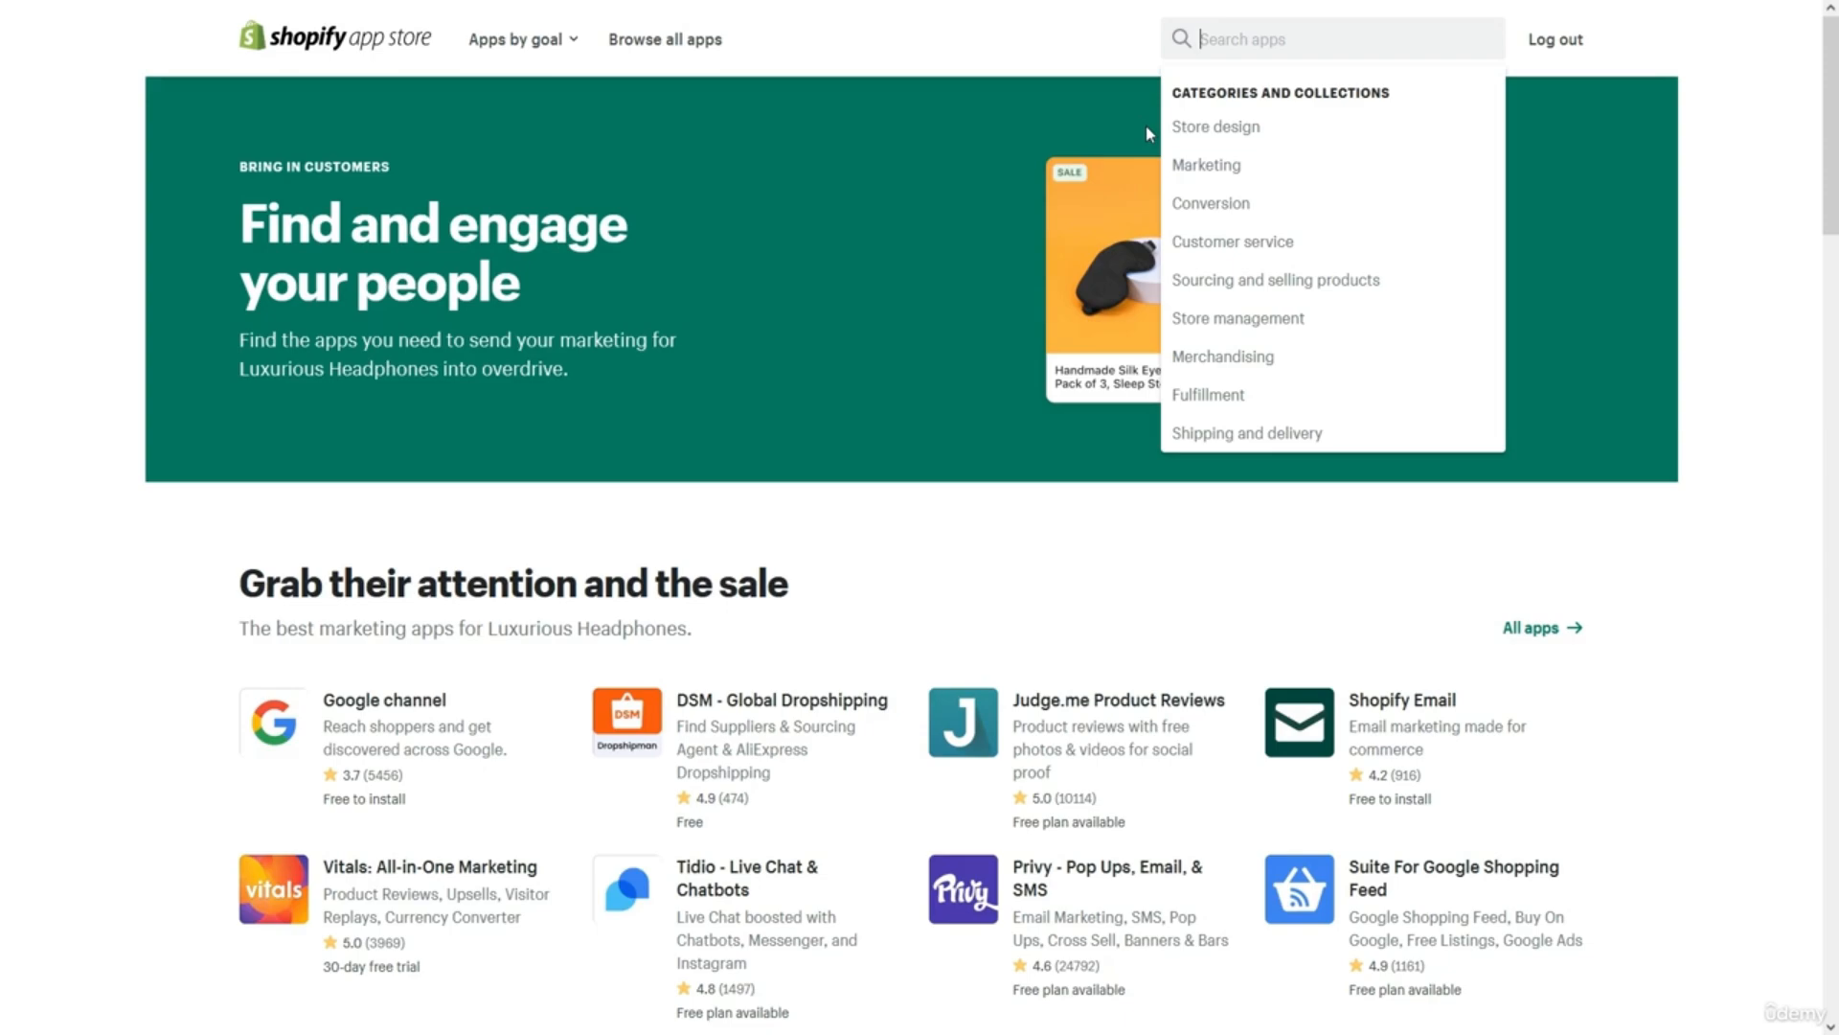
# Search for Loox and open the Loox Product Reviews & Photos app page.
pyautogui.write('Loox')
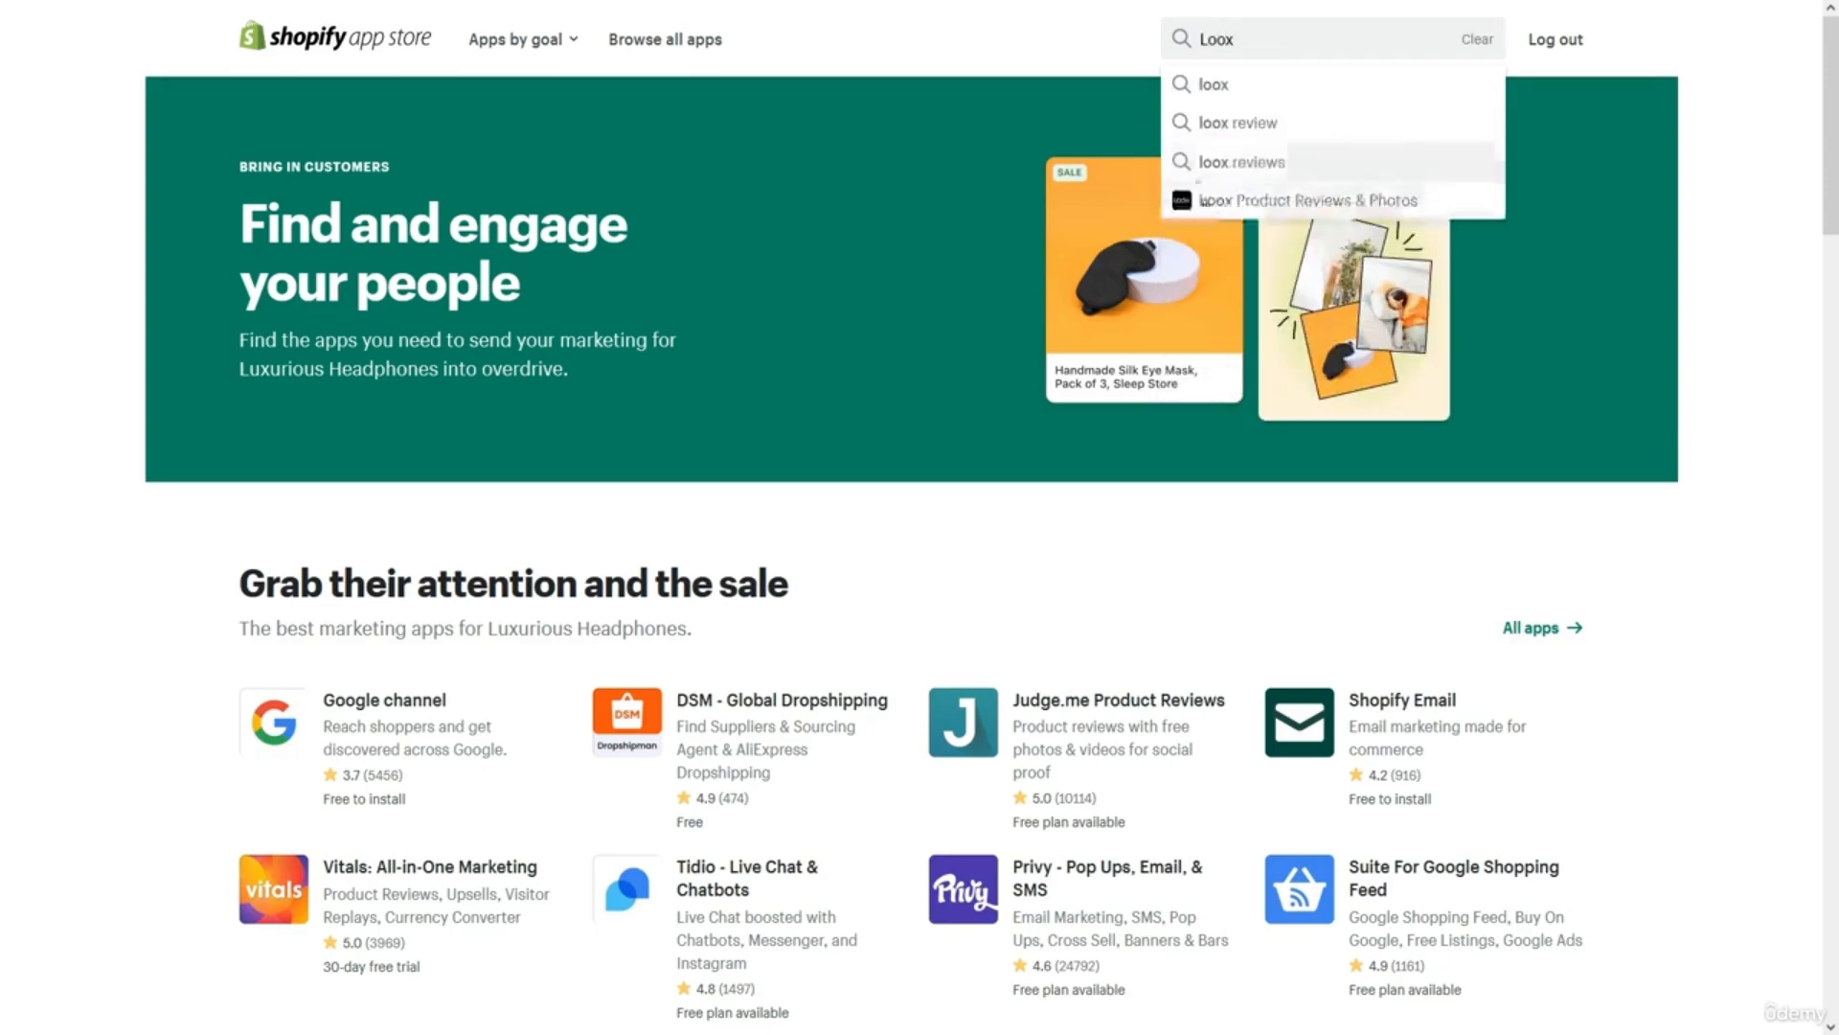
pyautogui.click(1209, 199)
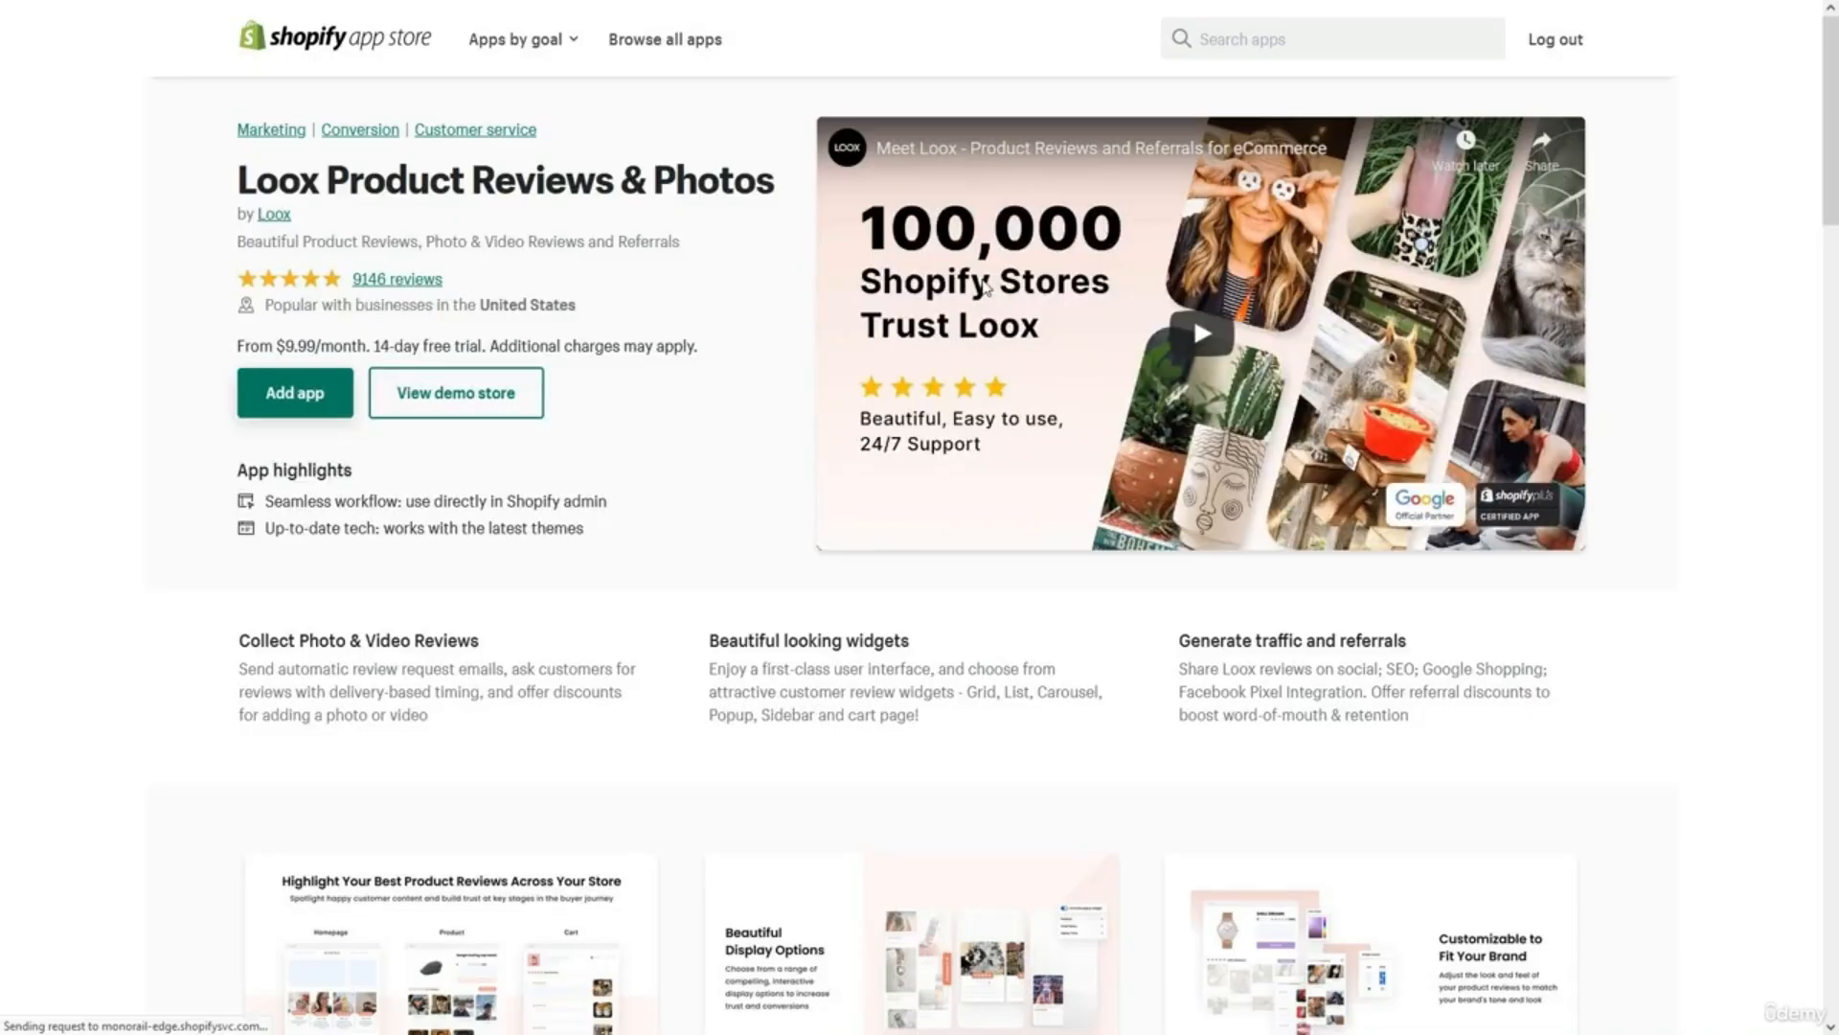
pyautogui.scroll(-5, 987, 288)
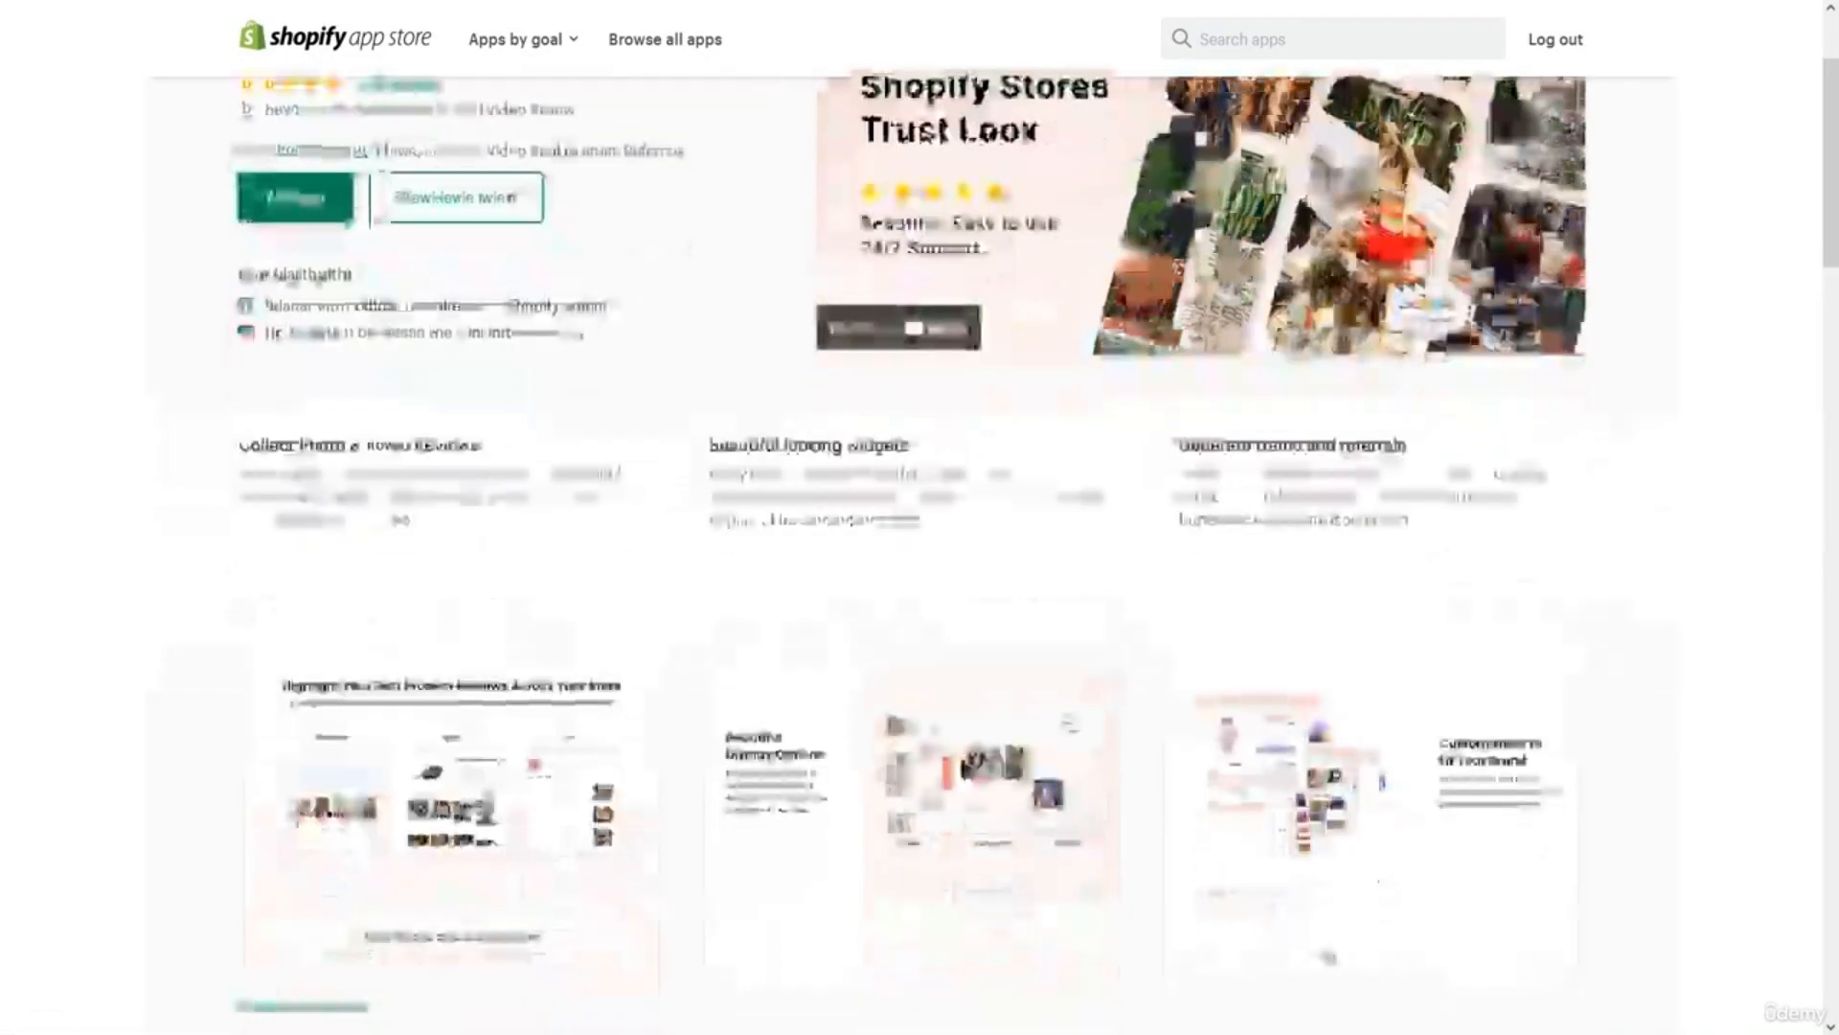
pyautogui.scroll(-1, 987, 288)
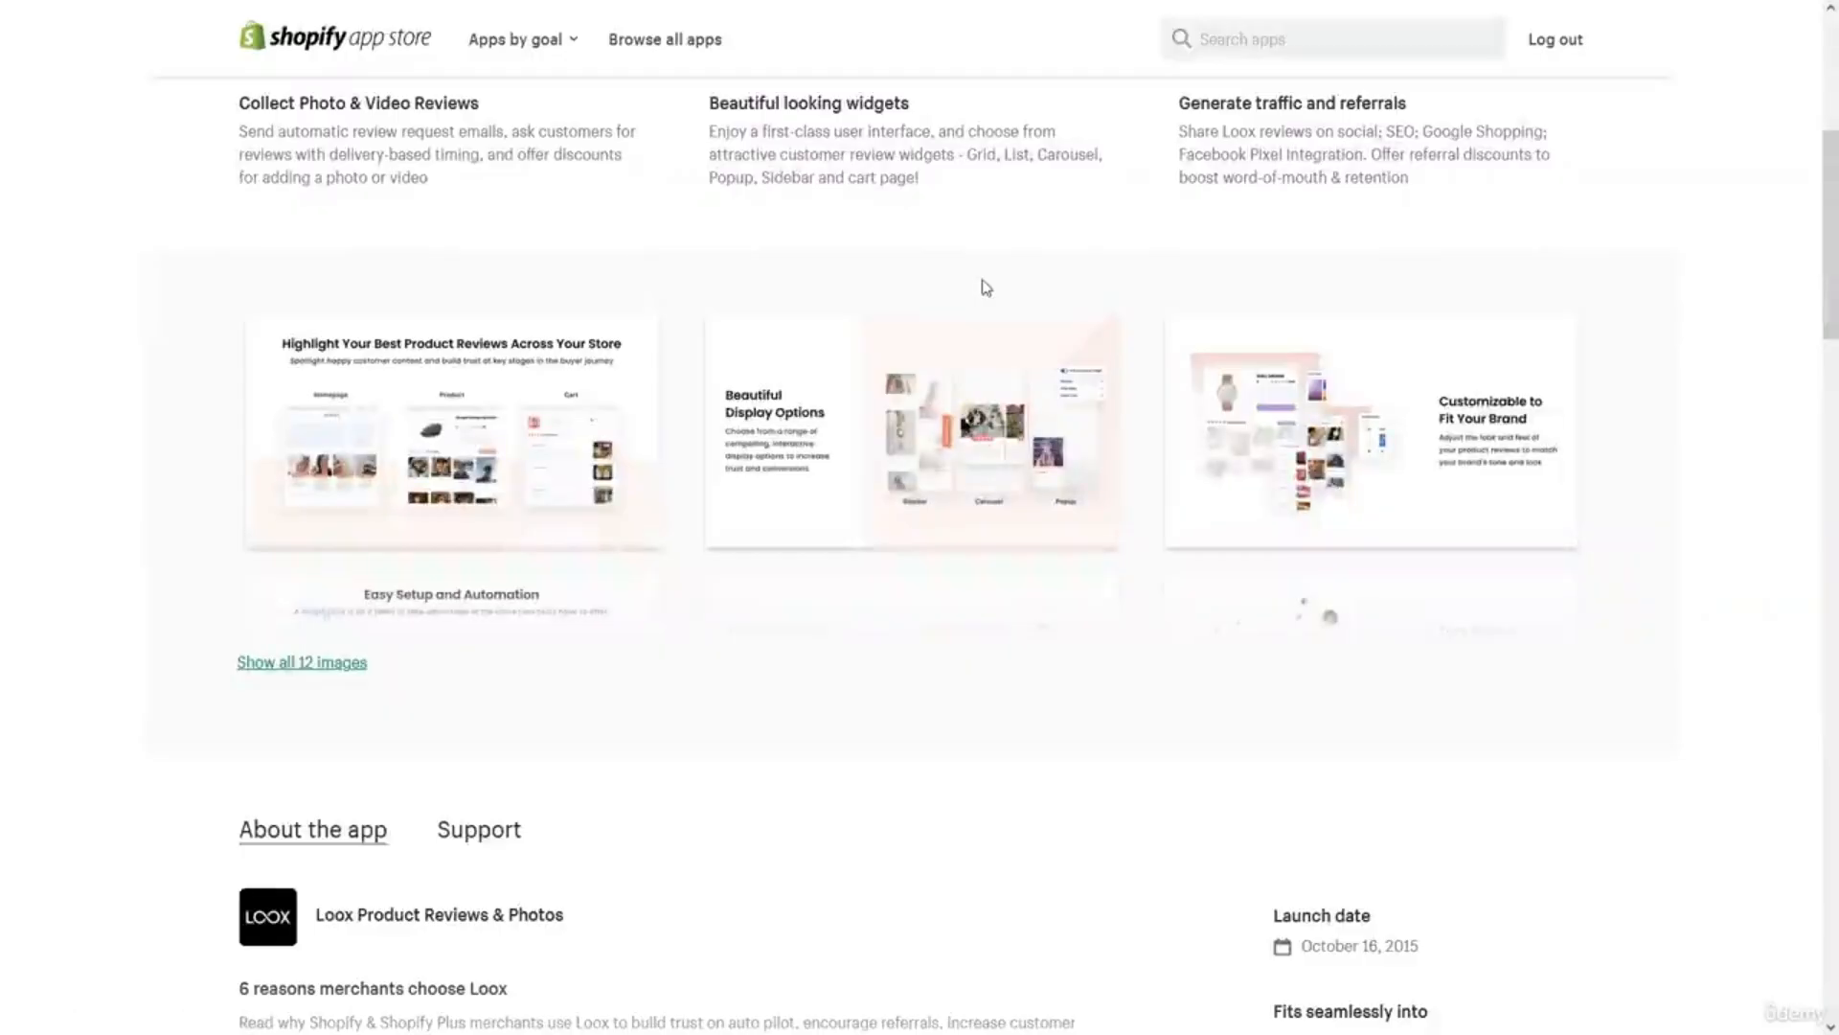
# Step through the Loox app screenshots in the enlarged view, then close it.
pyautogui.click(585, 421)
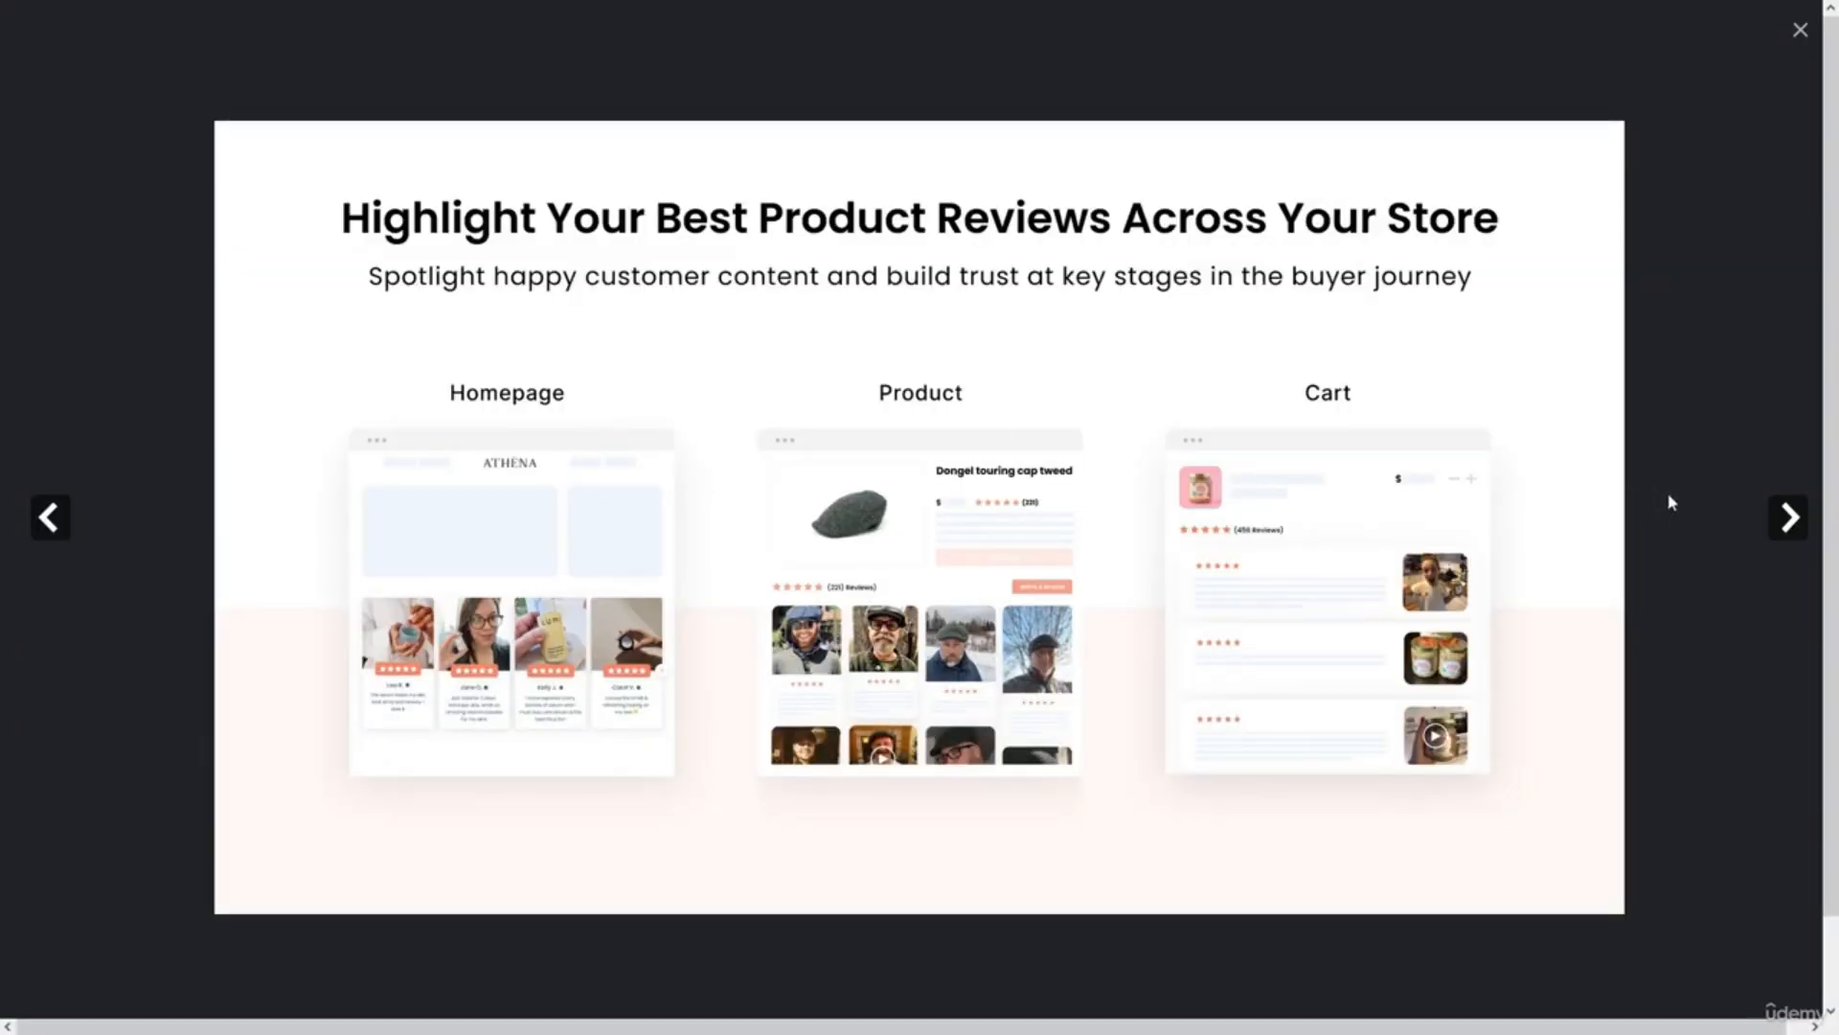
pyautogui.click(1786, 521)
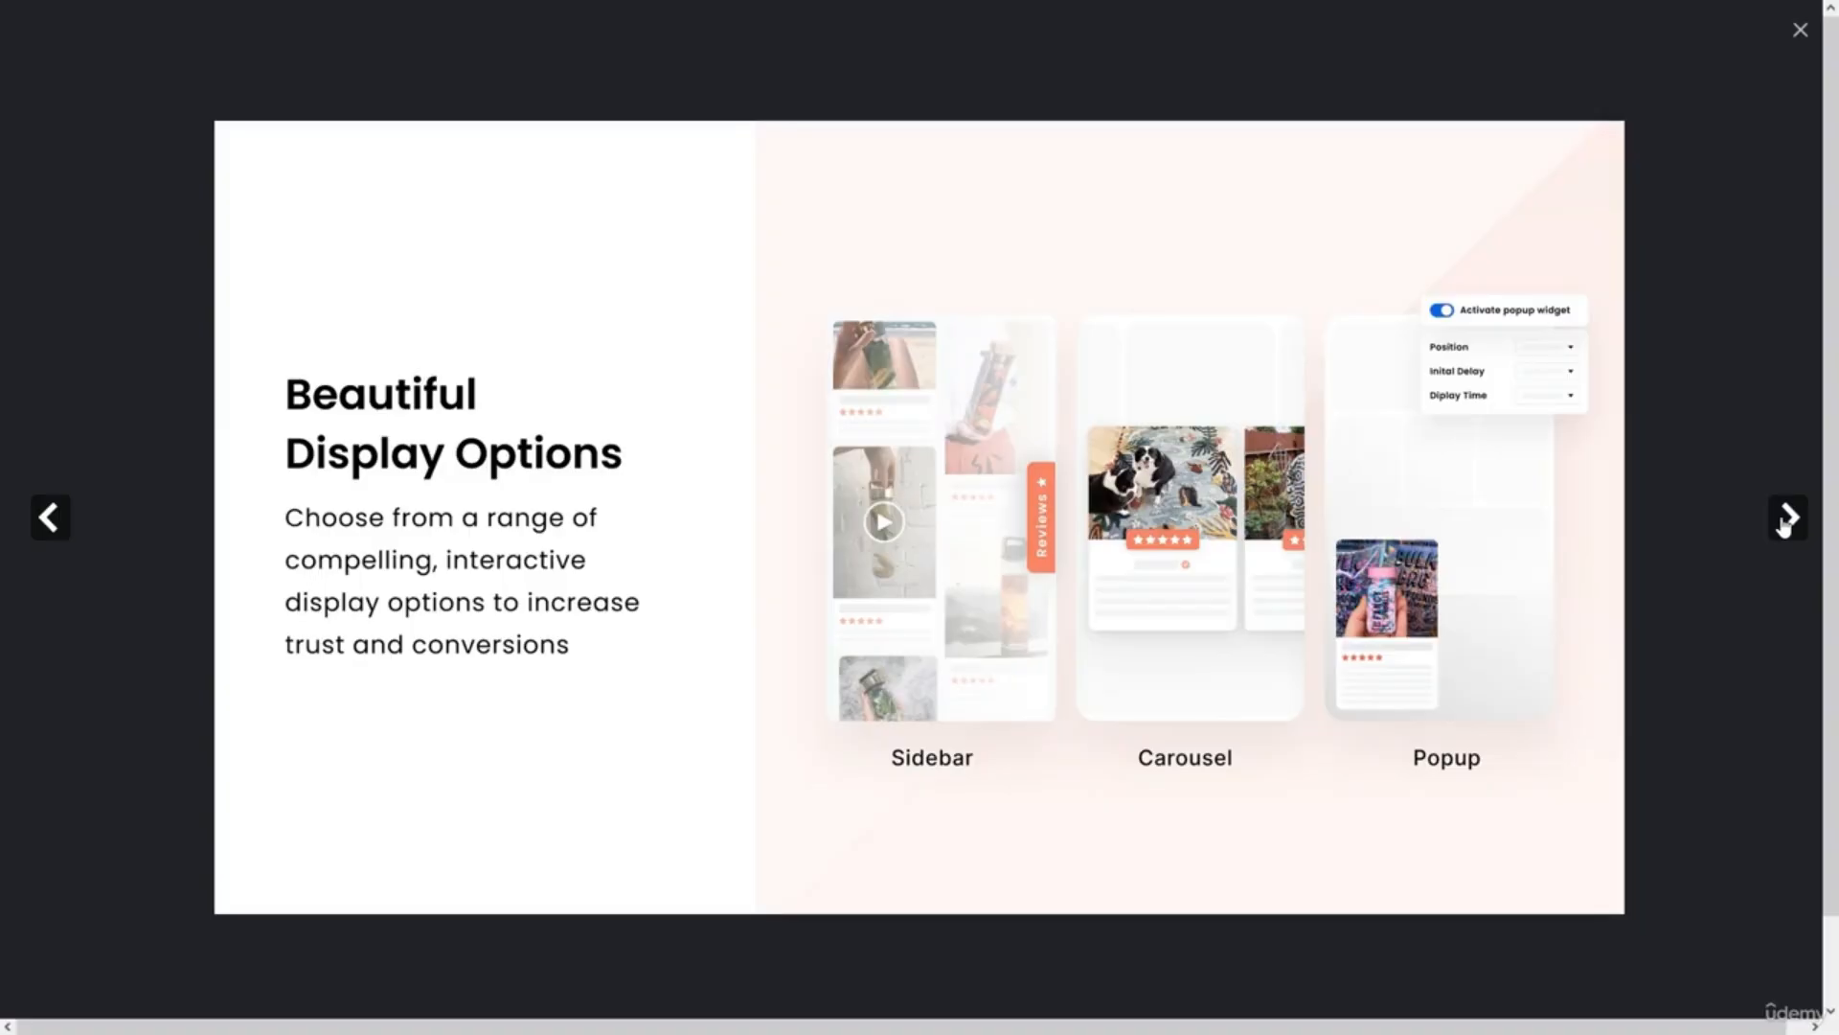
pyautogui.click(1786, 519)
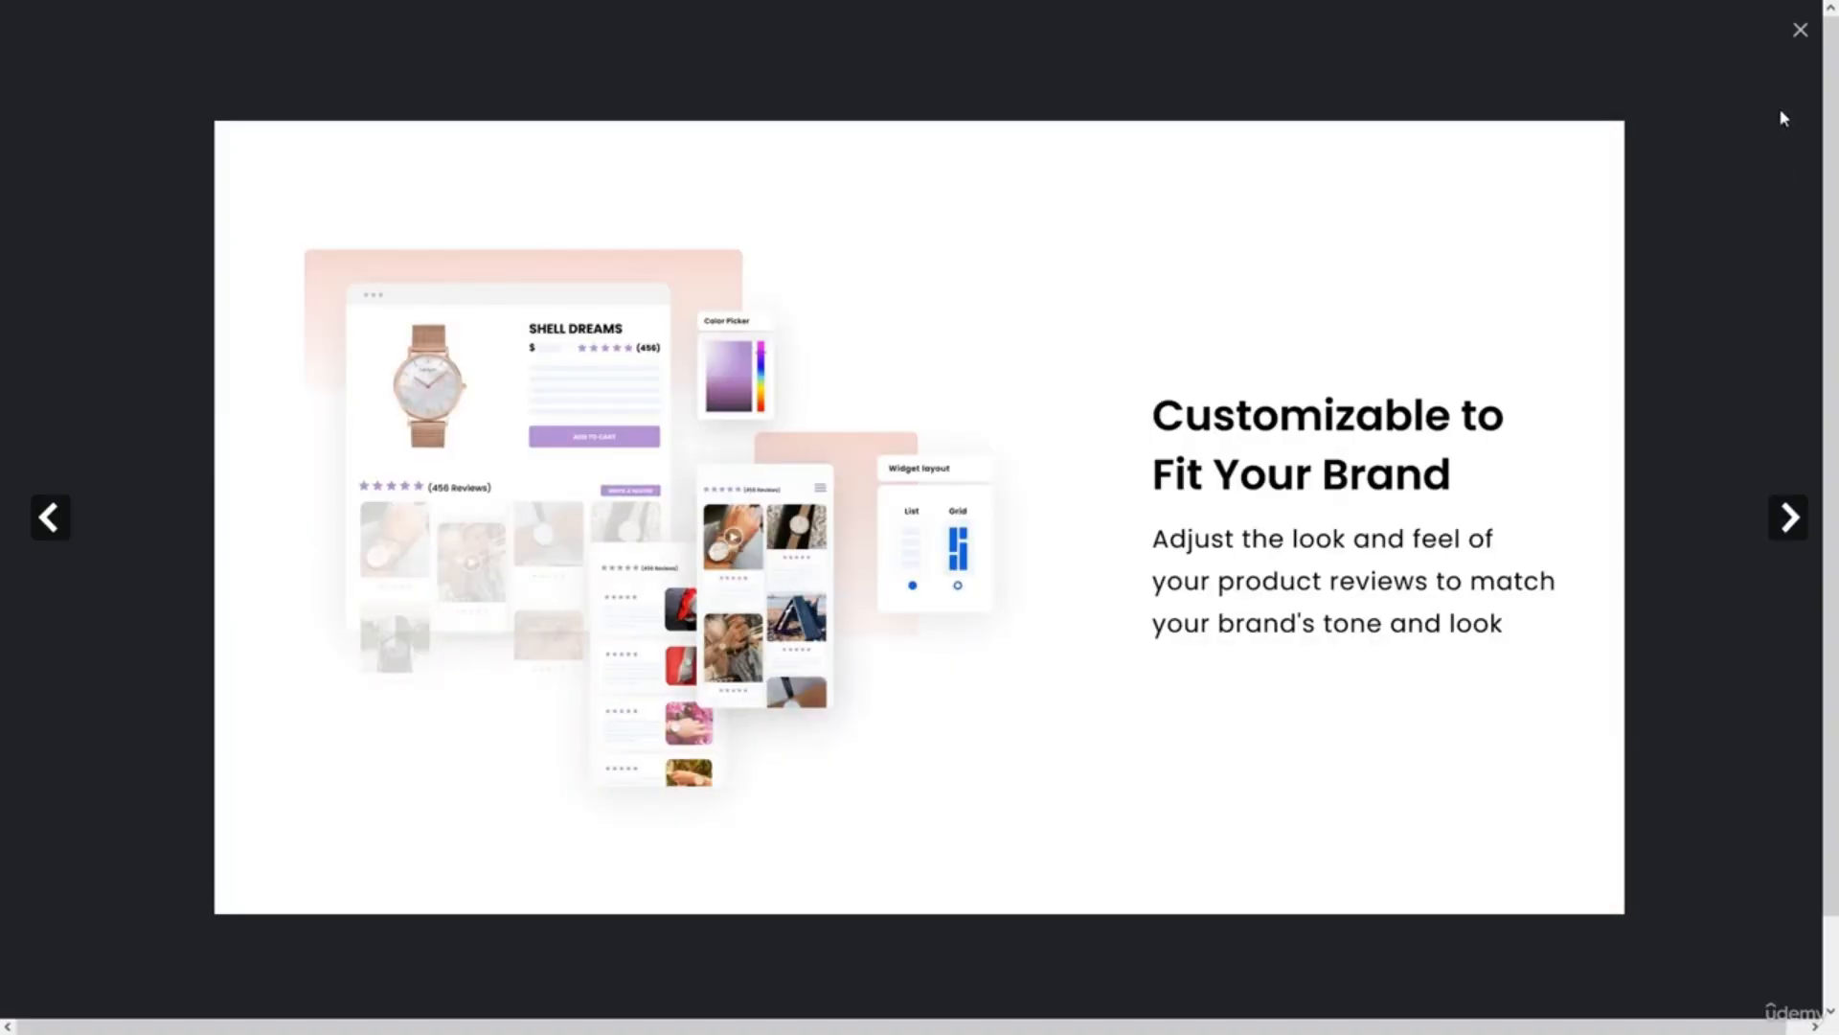
pyautogui.click(1800, 35)
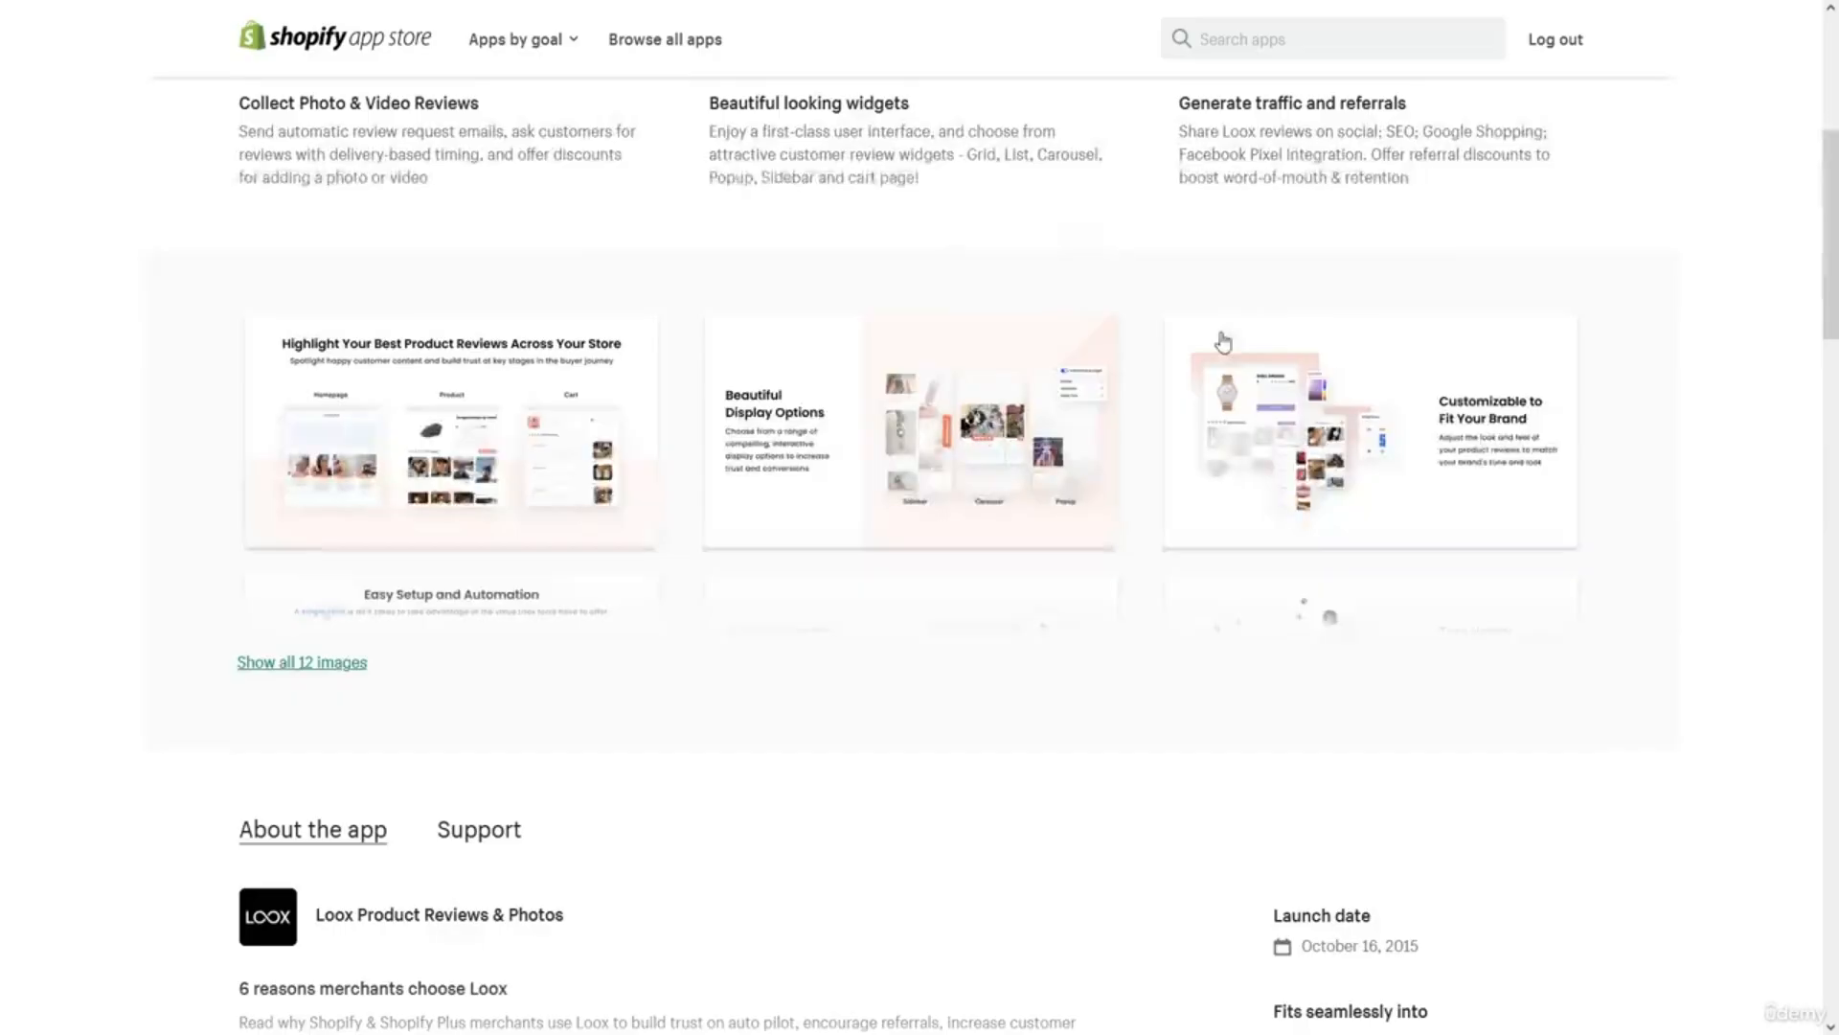
pyautogui.scroll(1, 1223, 342)
pyautogui.scroll(4, 1224, 342)
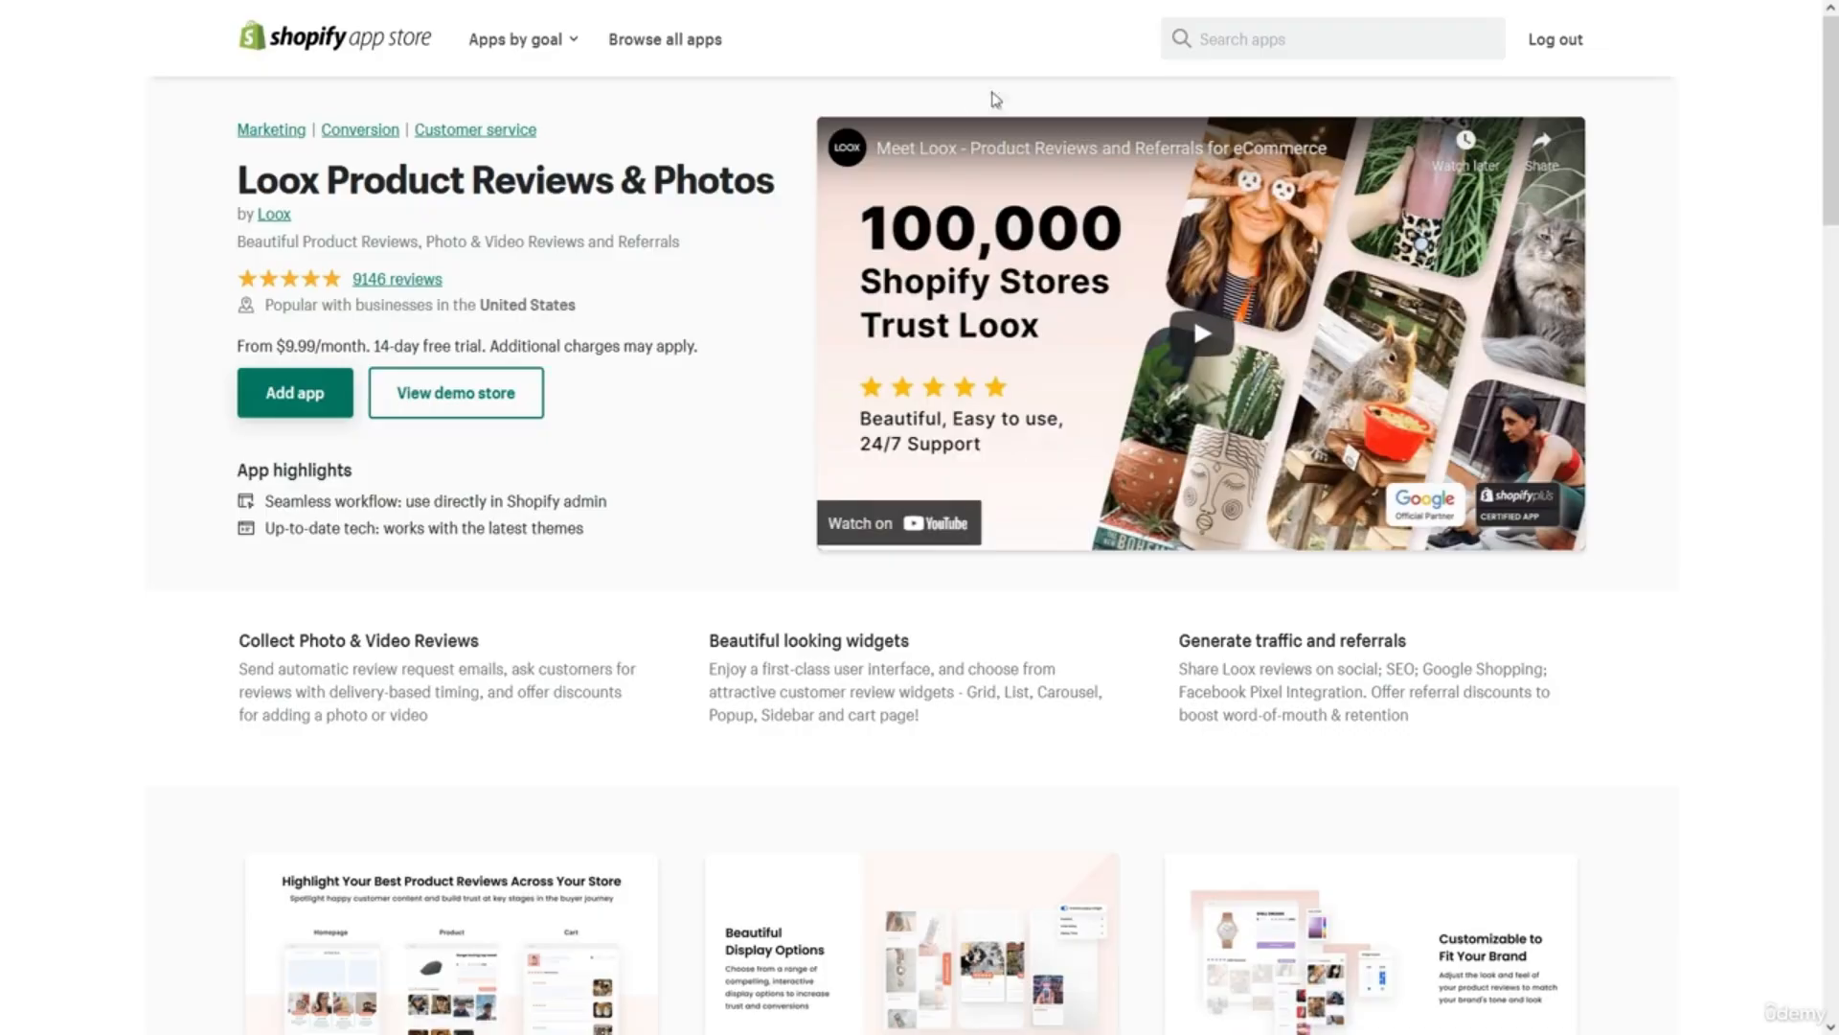
# Search 'photo re' and open the Photo Resize by Pixc app page to review it.
pyautogui.click(1206, 29)
pyautogui.write('photo re')
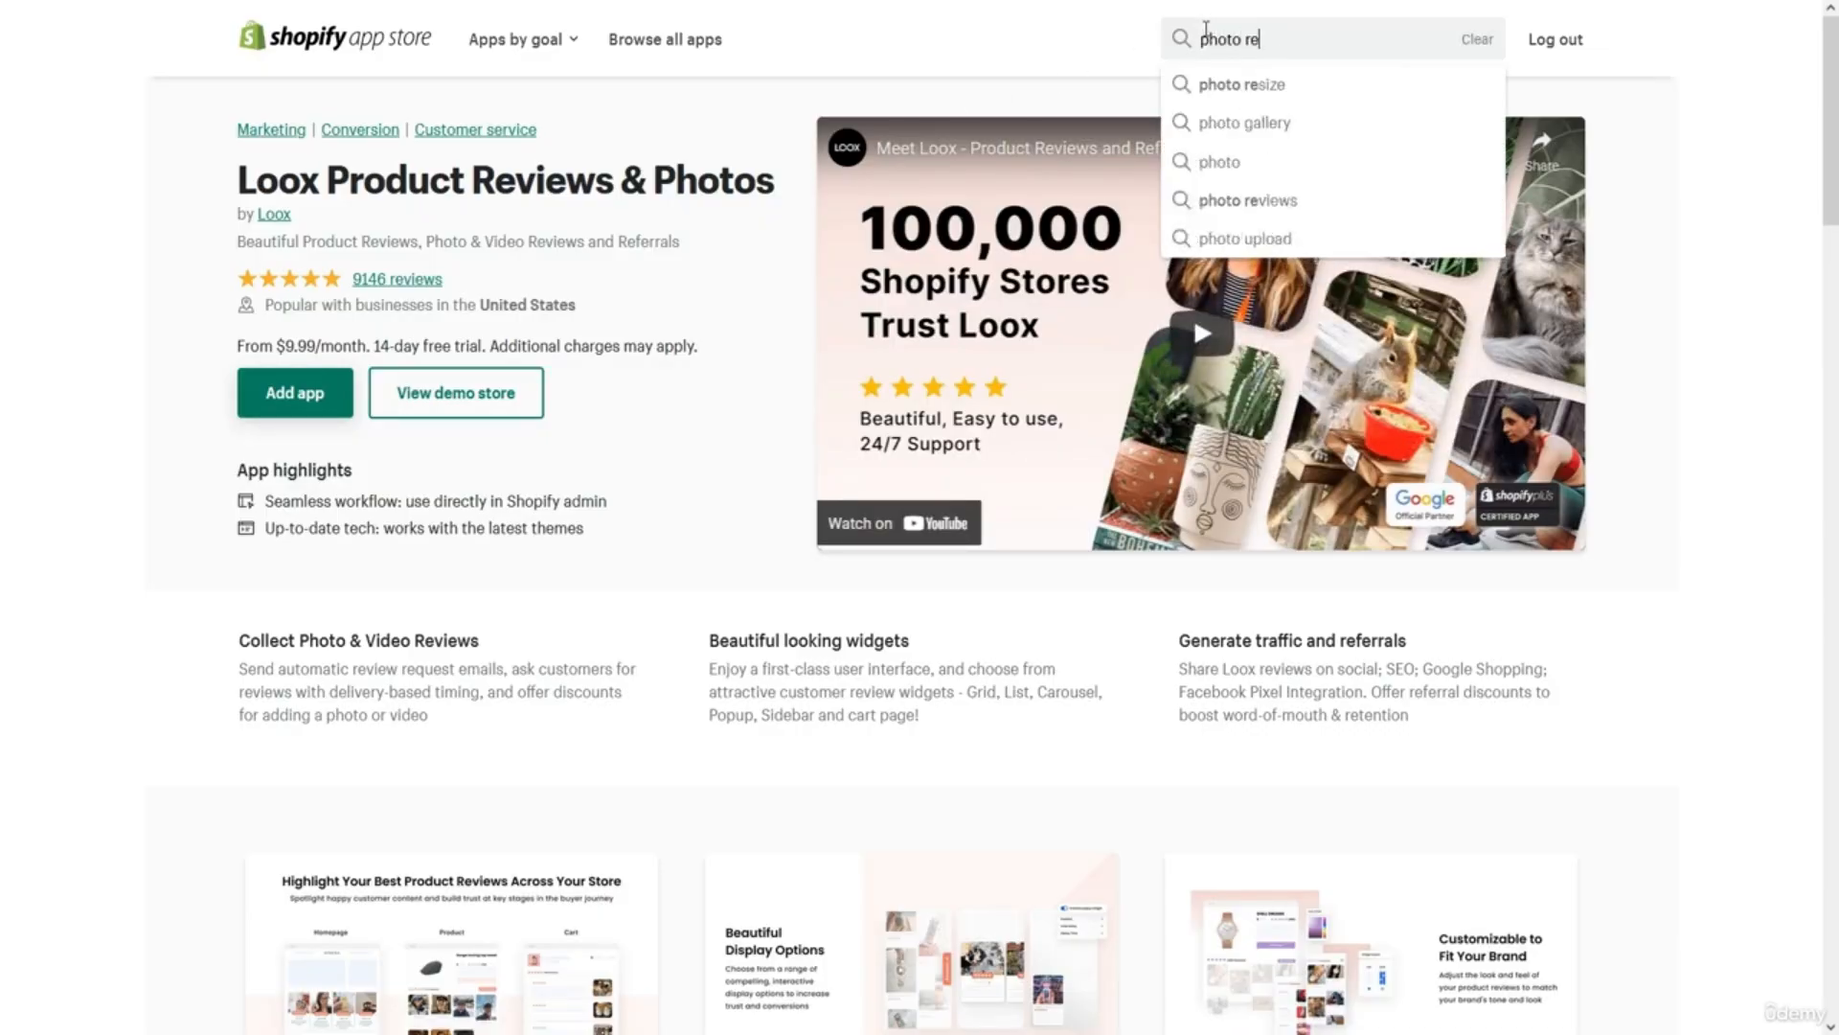
pyautogui.click(1240, 84)
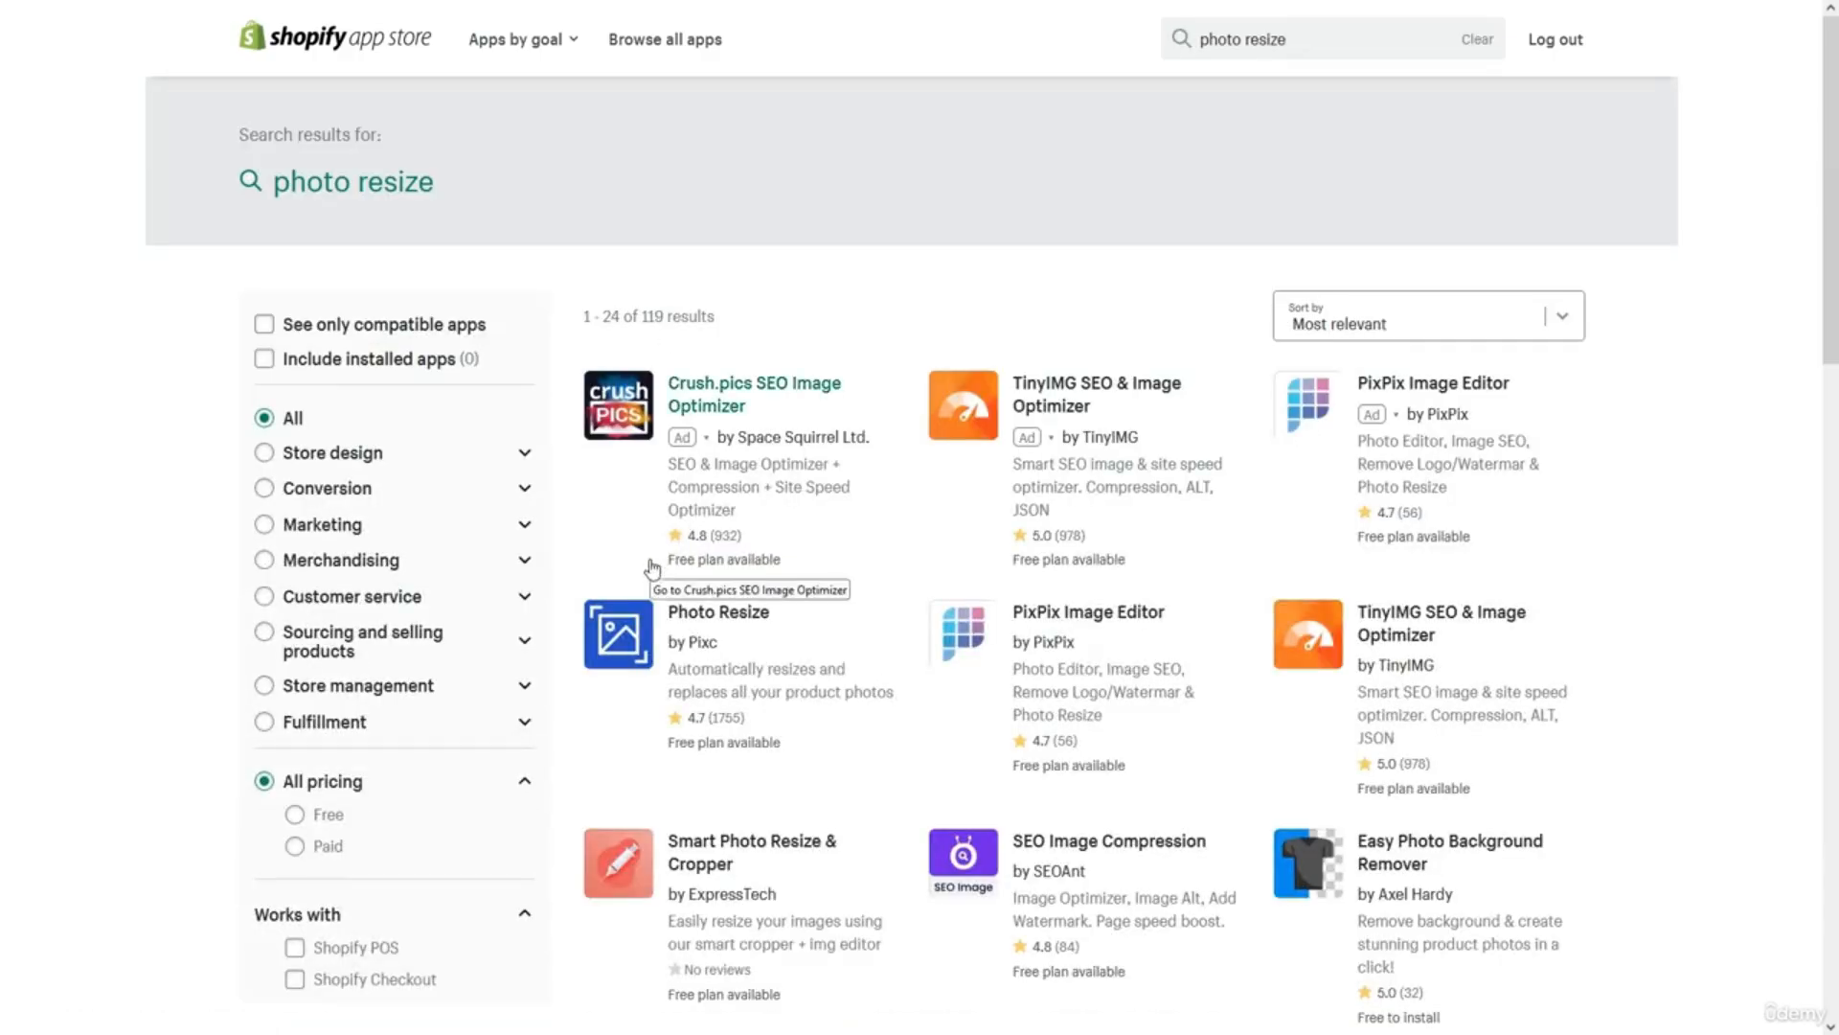
pyautogui.click(686, 676)
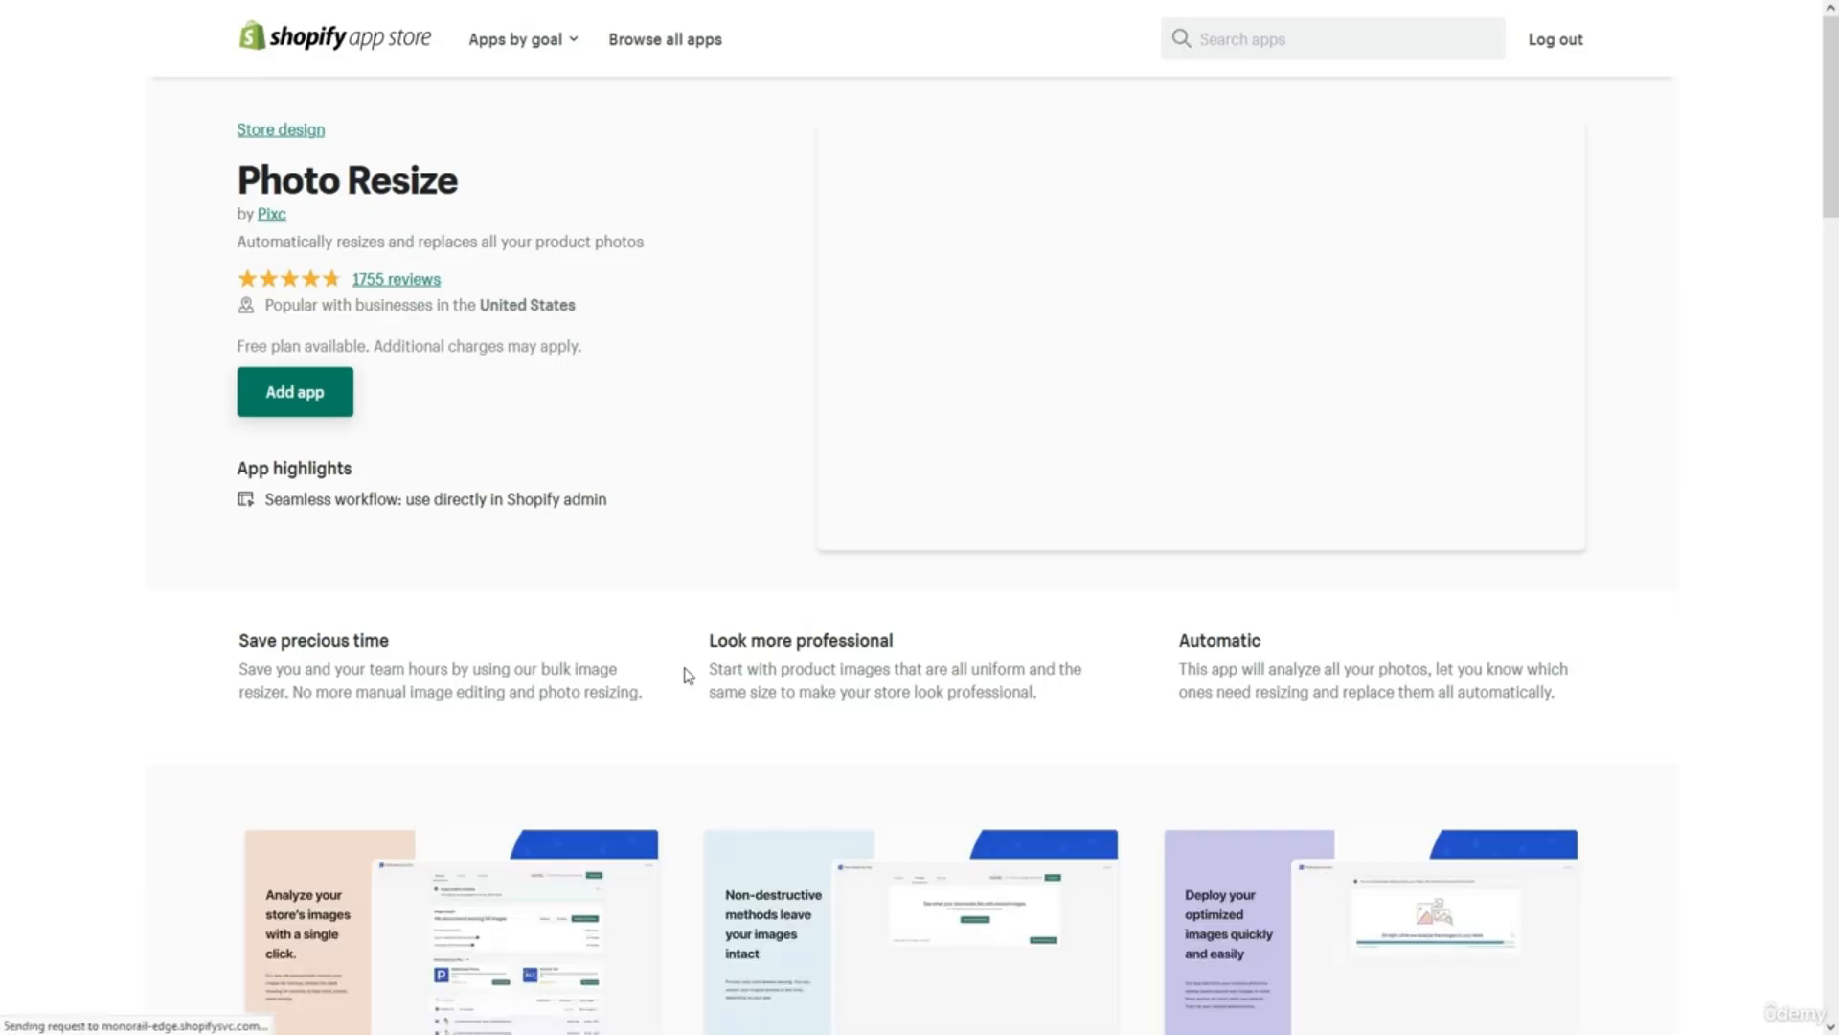
pyautogui.scroll(-1, 686, 677)
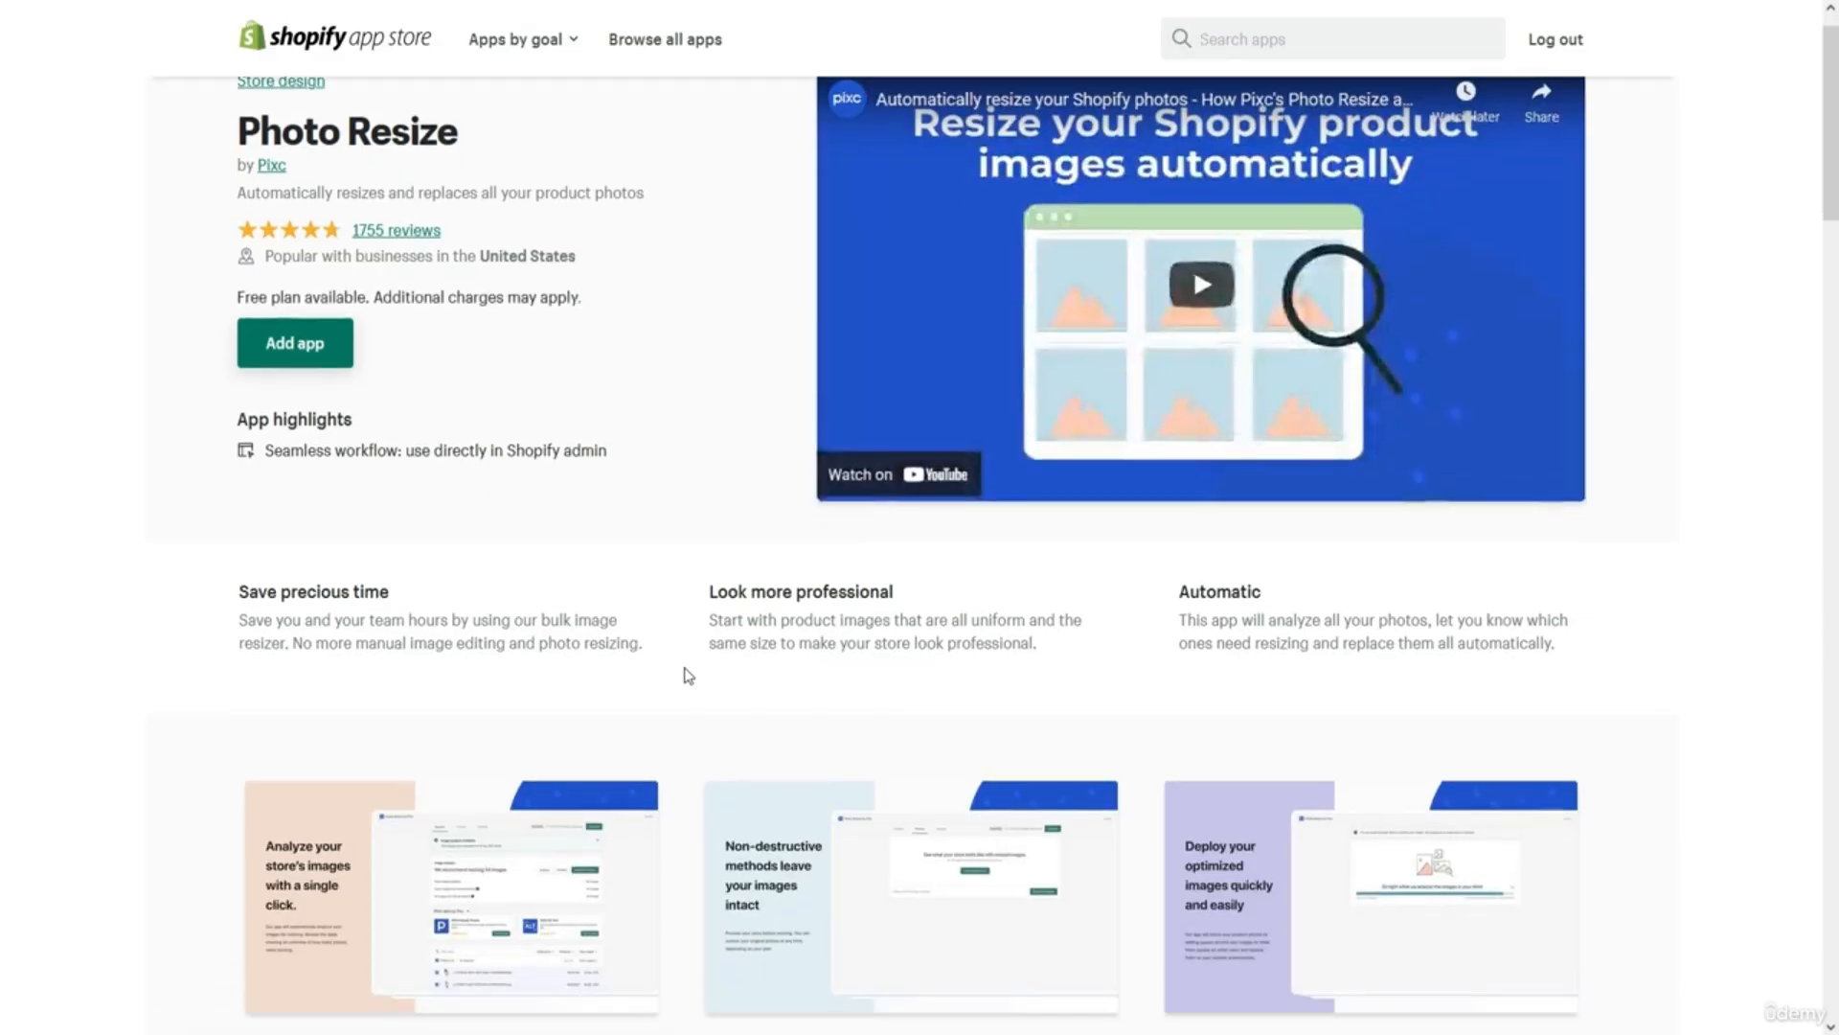
pyautogui.scroll(-5, 686, 676)
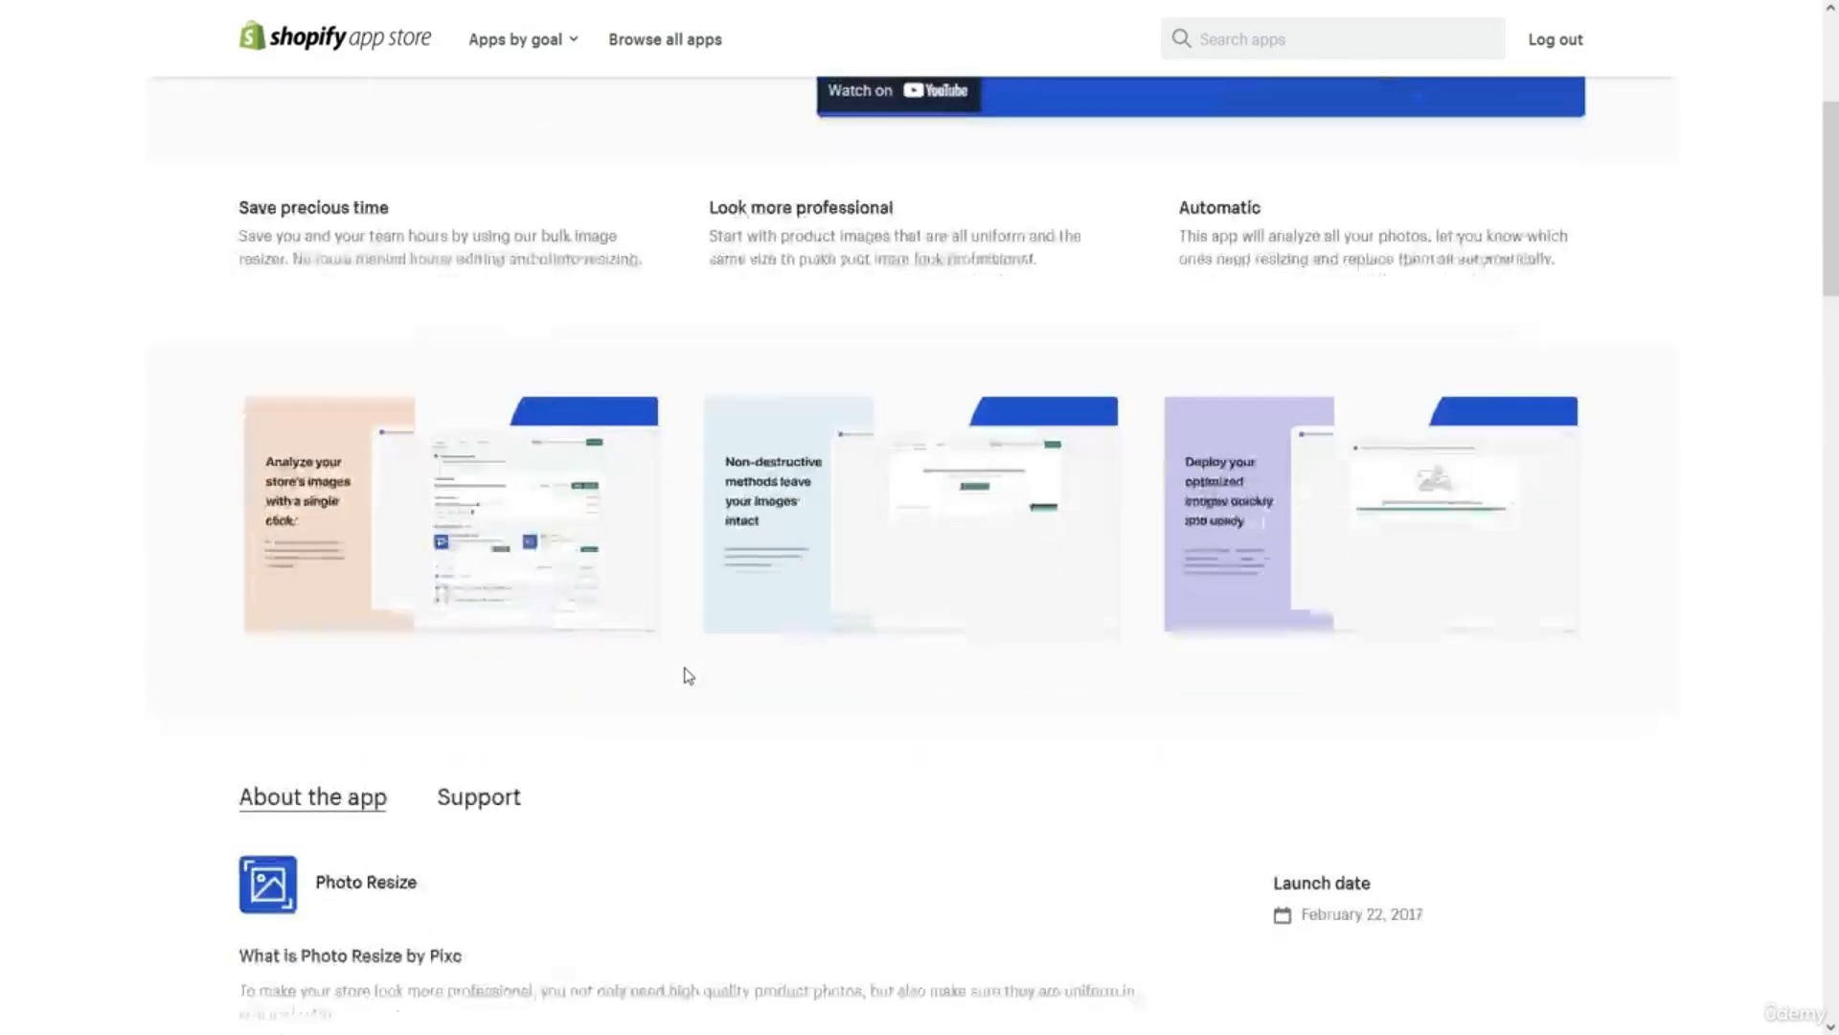
pyautogui.scroll(1, 688, 676)
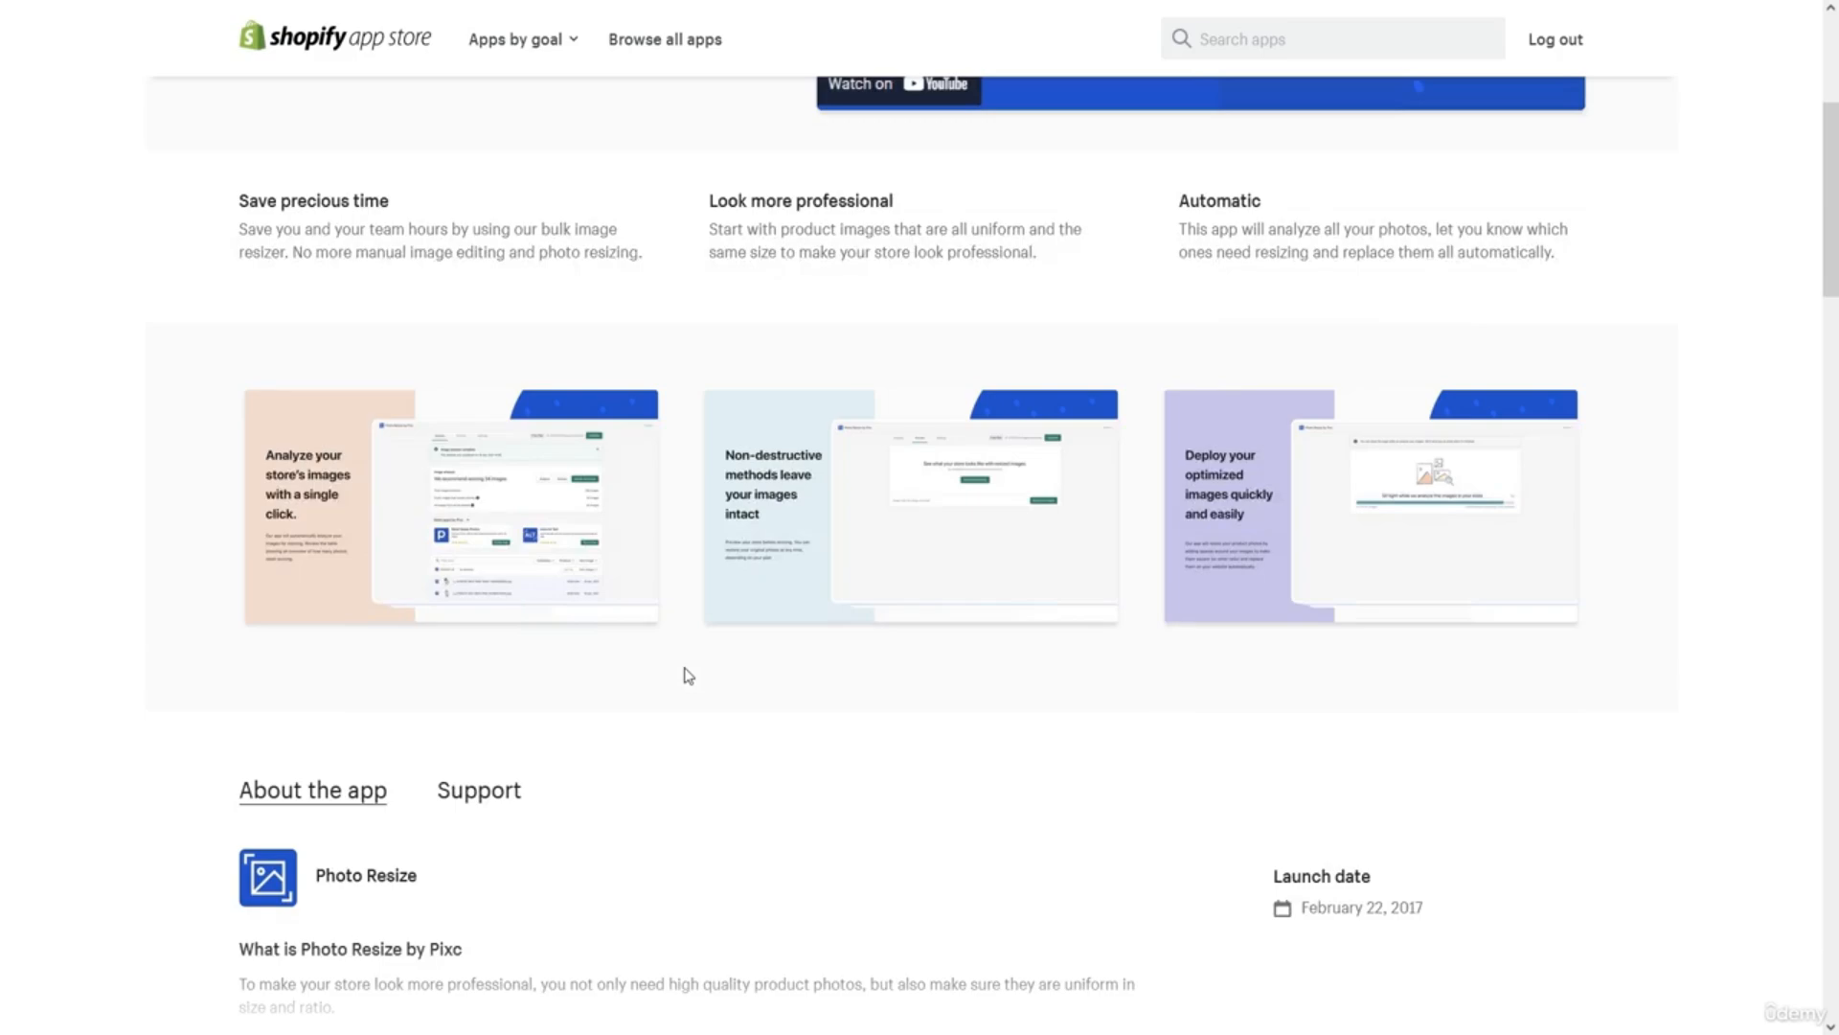
pyautogui.scroll(5, 688, 676)
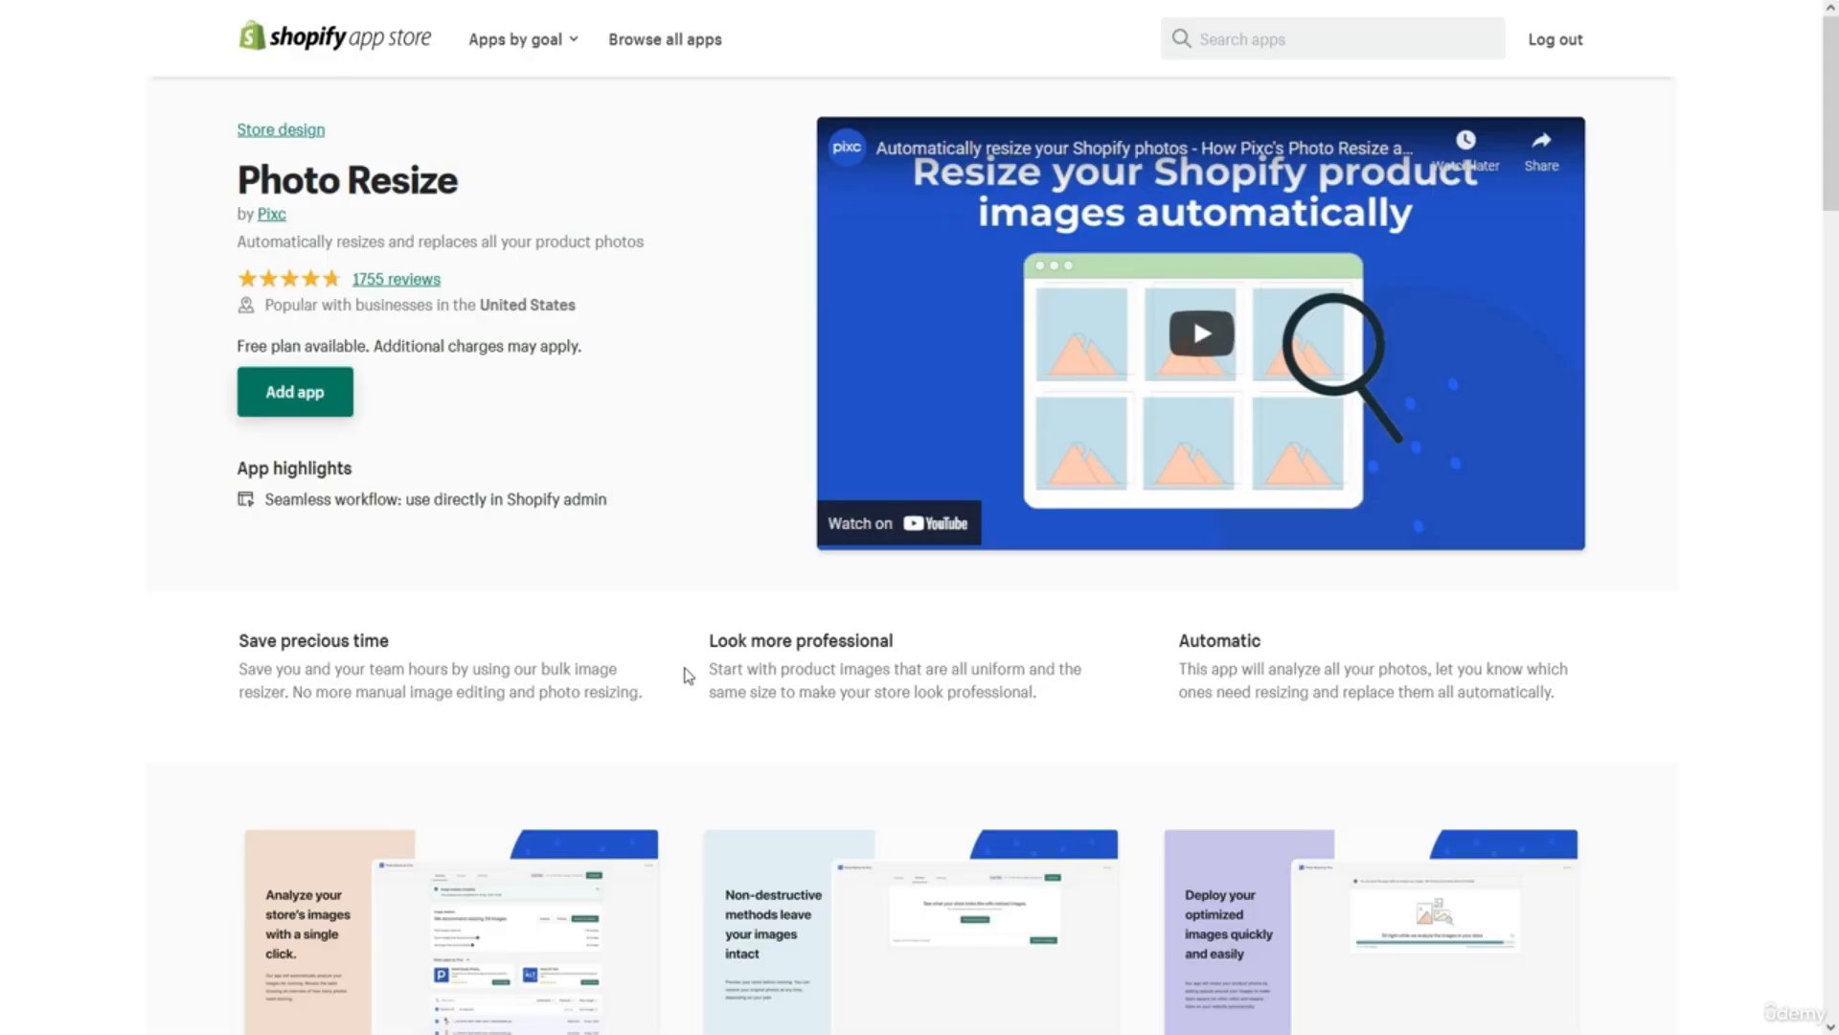
# Search 'Klavi' and review the Klaviyo: Email Marketing & SMS app listing.
pyautogui.click(1233, 39)
pyautogui.write('Klavi')
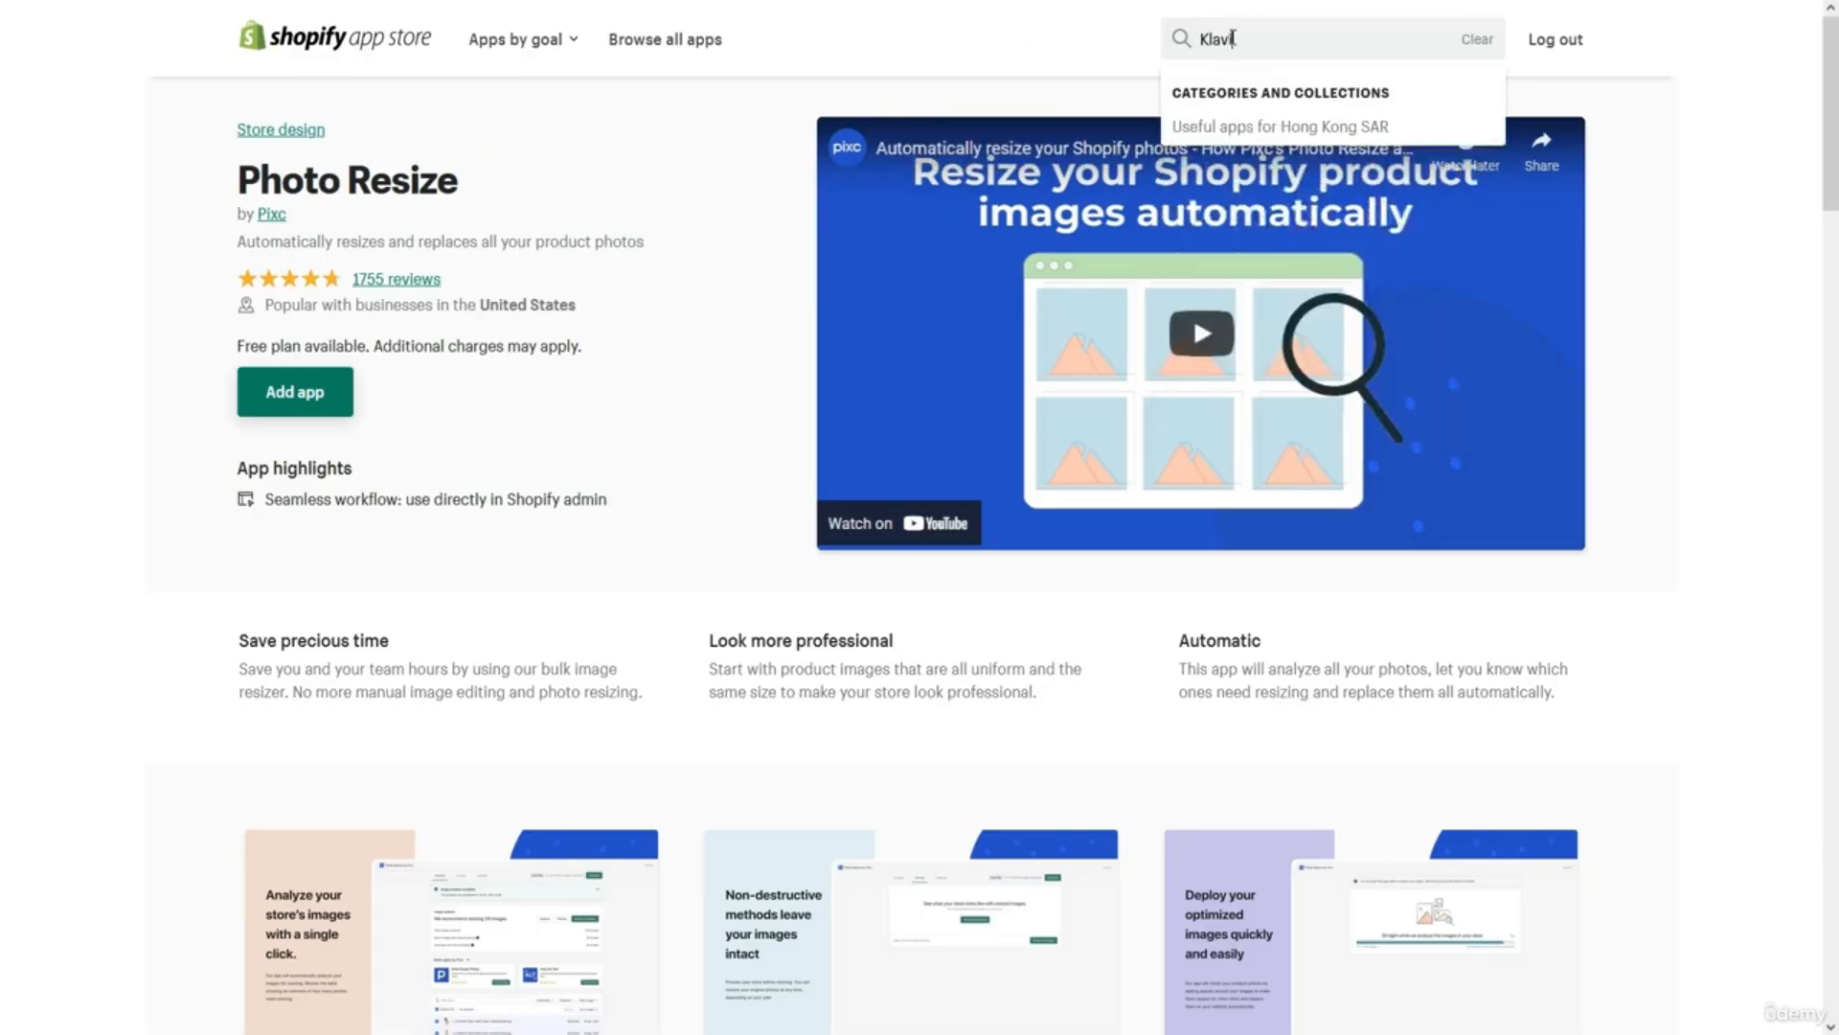
pyautogui.click(1250, 163)
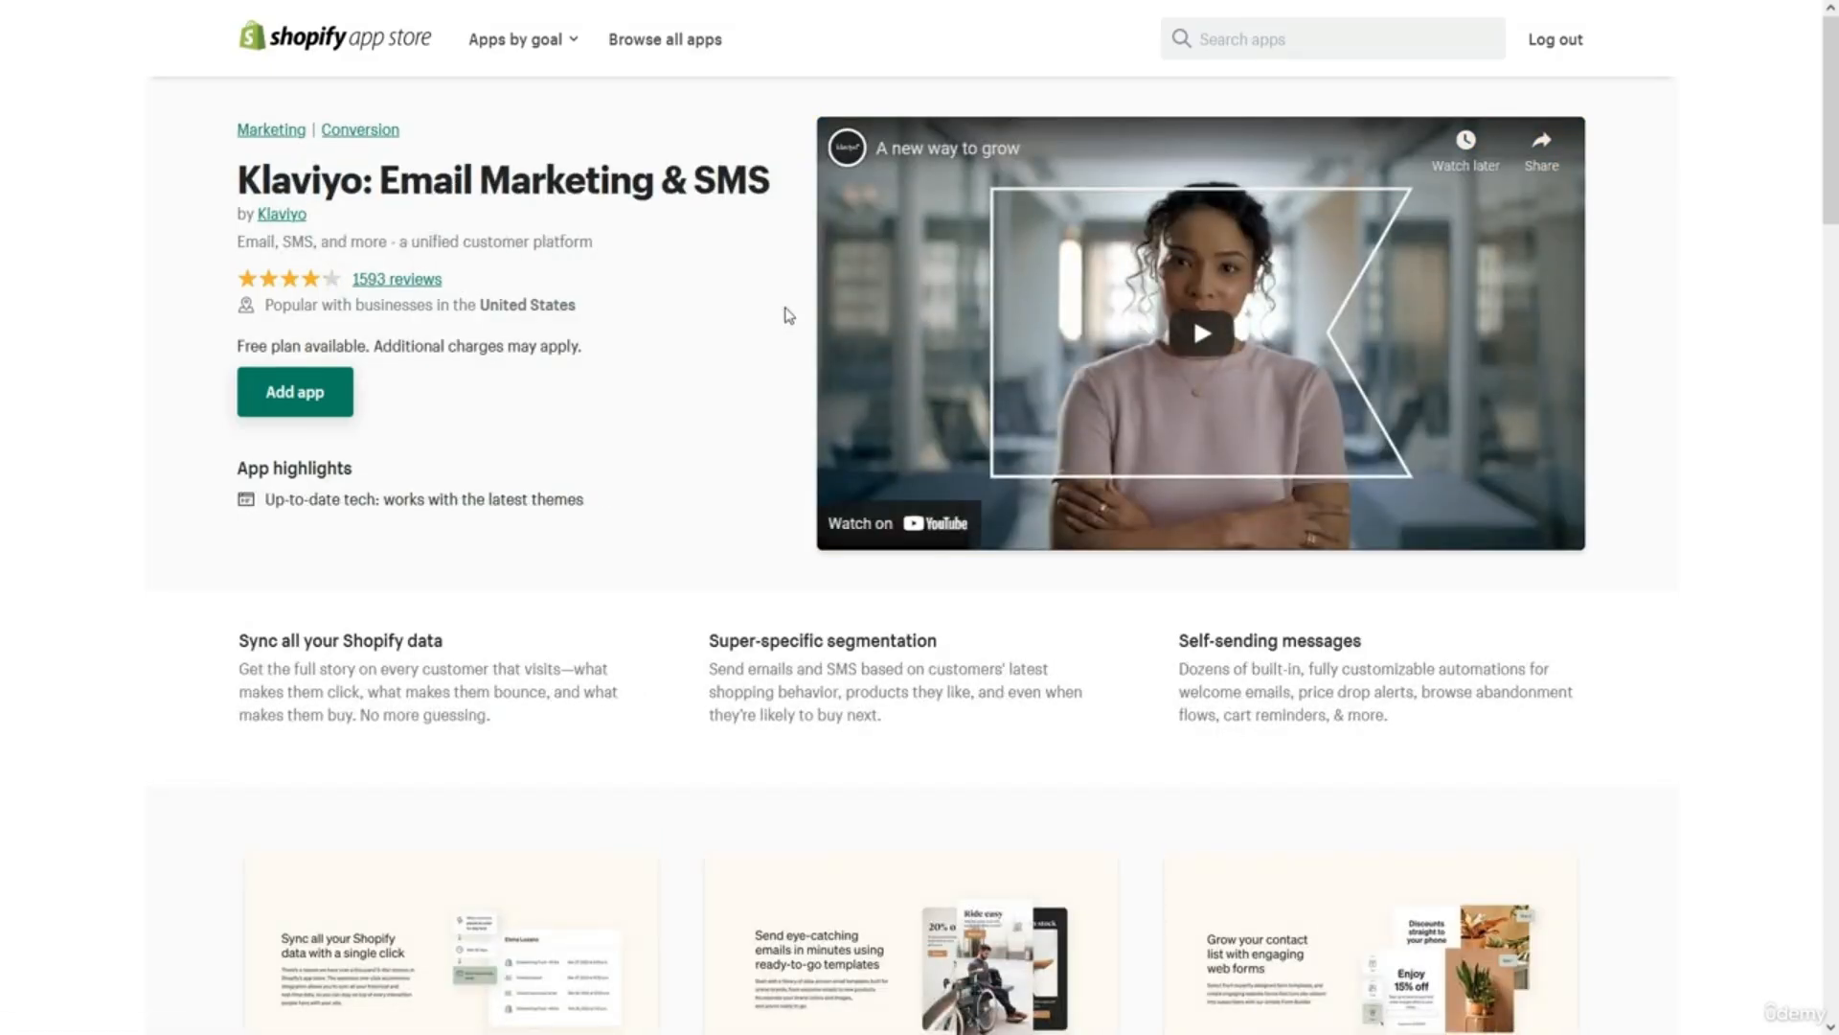
pyautogui.scroll(-5, 788, 316)
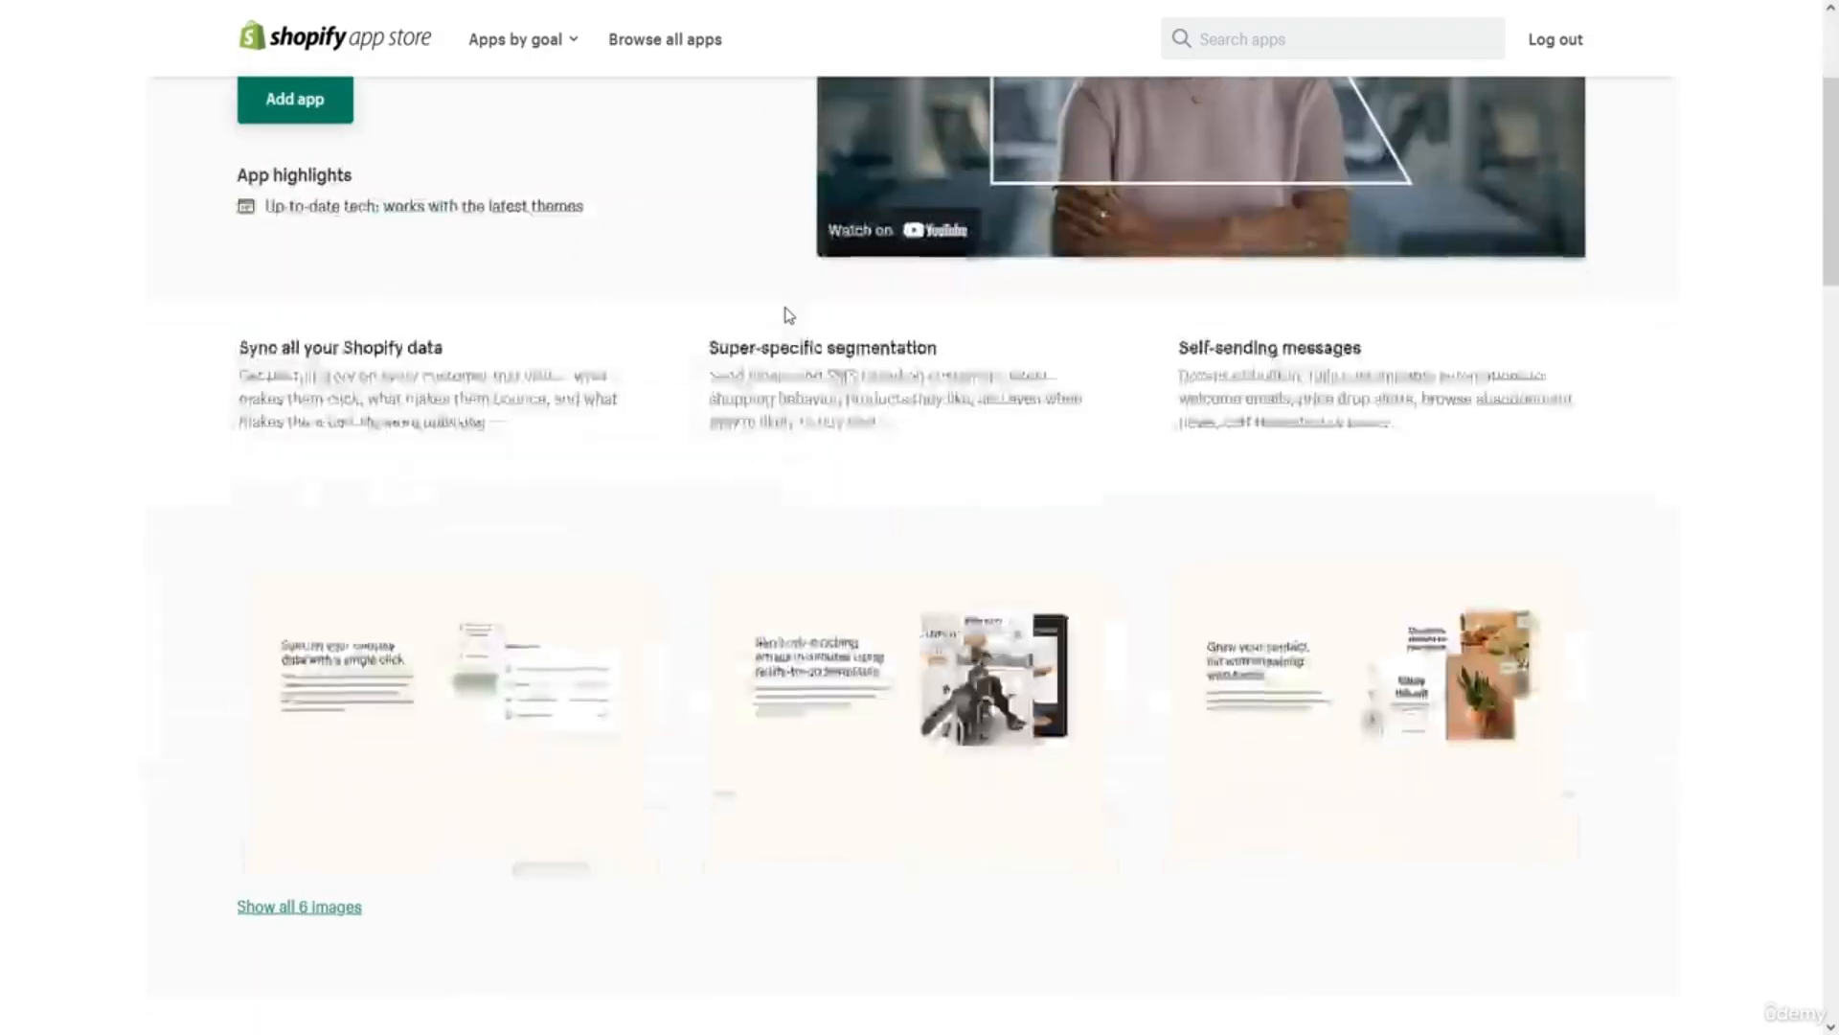
pyautogui.scroll(7, 788, 316)
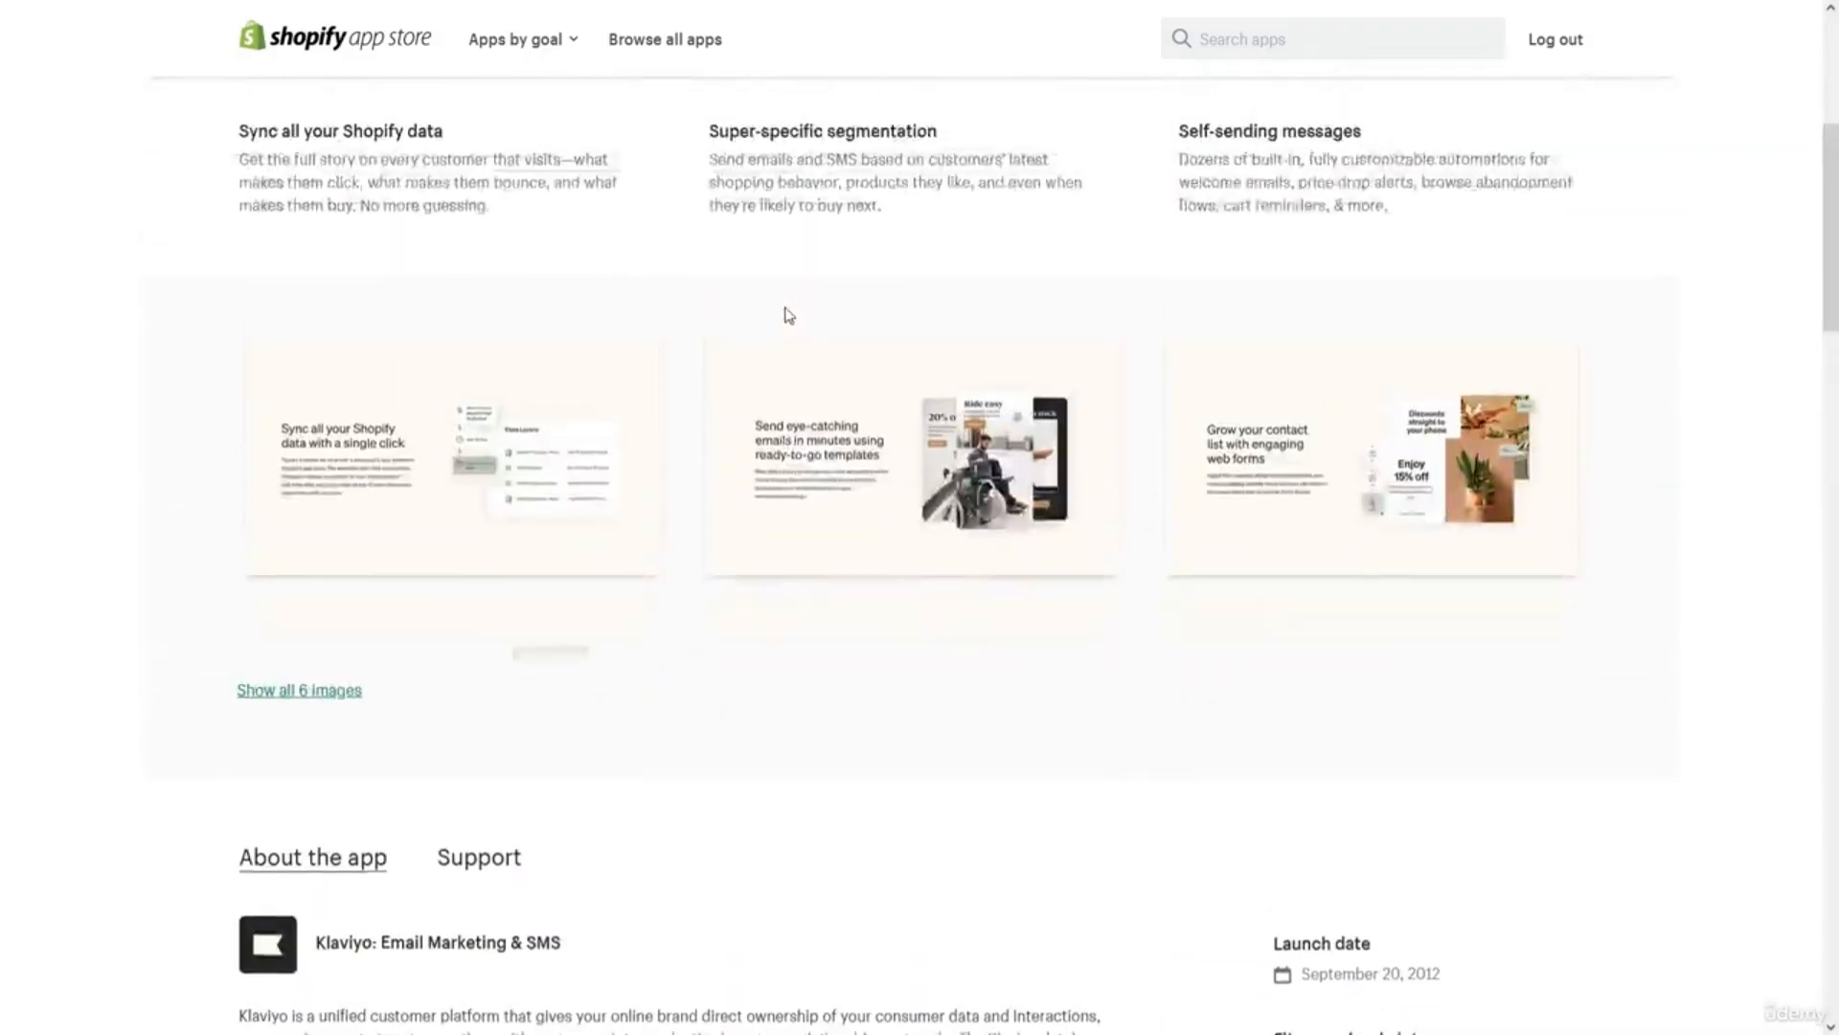
pyautogui.scroll(-1, 788, 316)
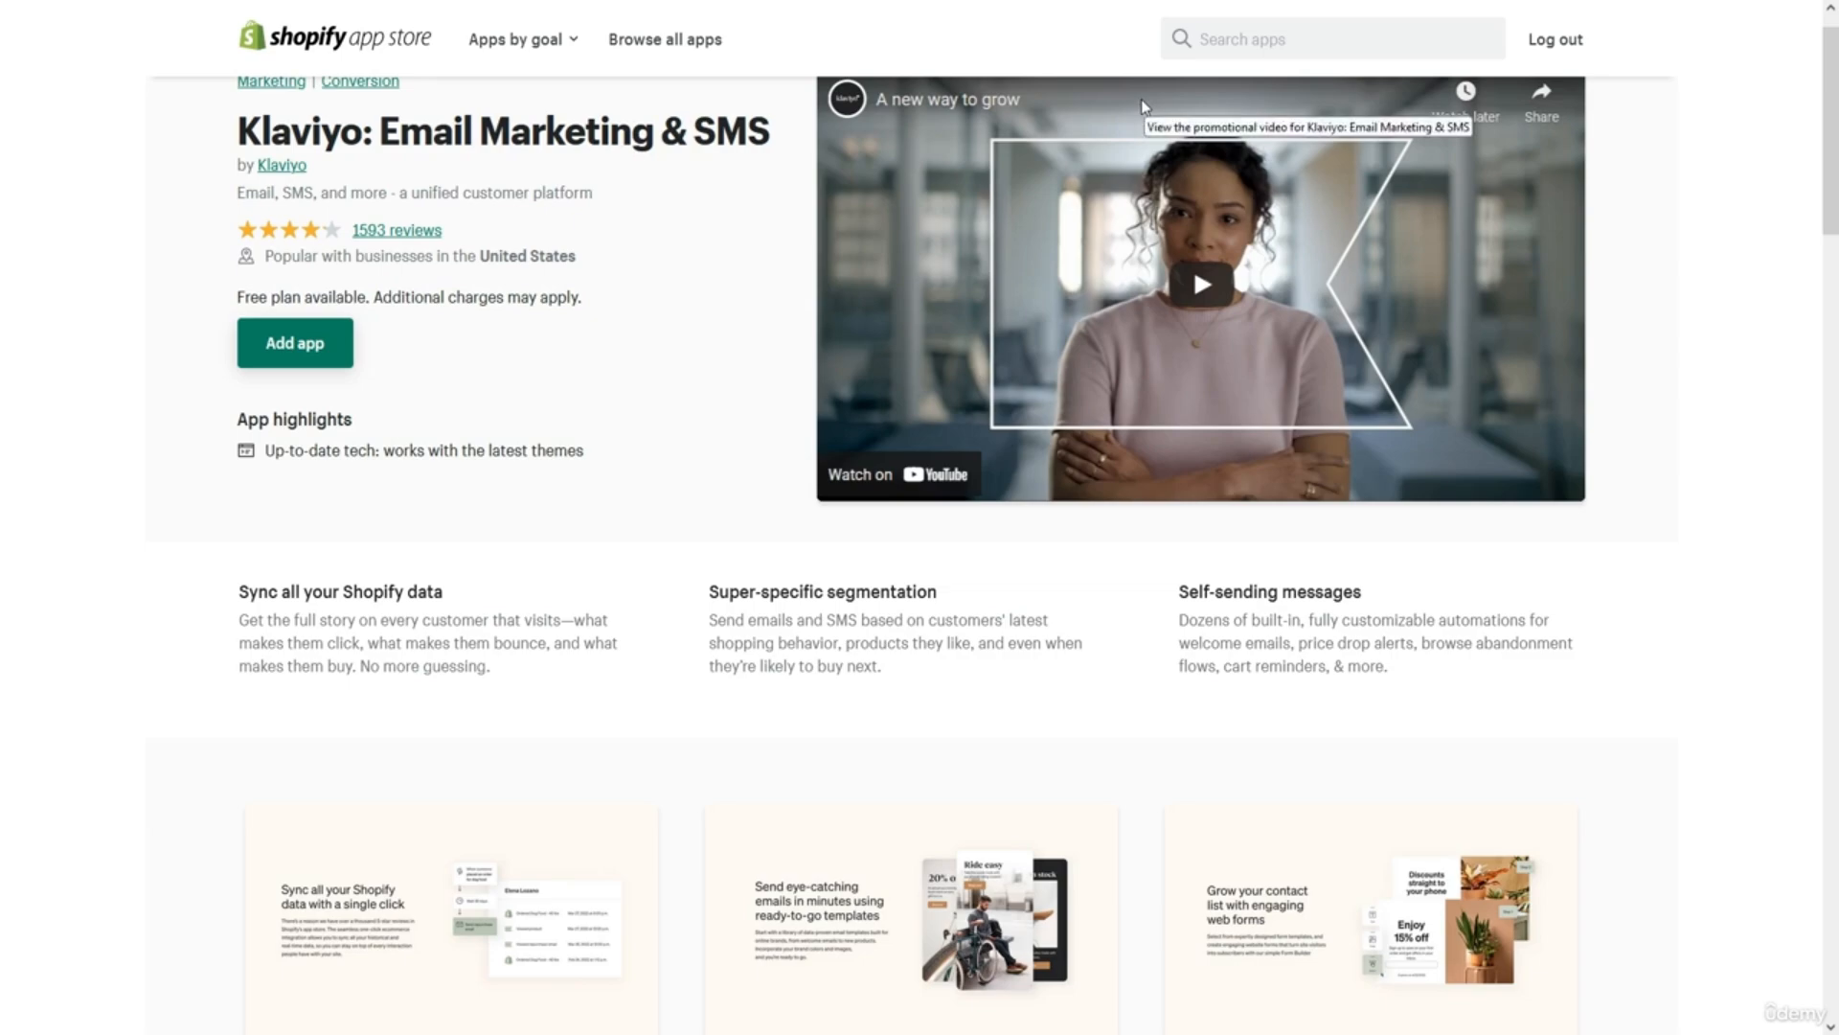
# Search the App Store for 'Zendesk' and look over the Zendesk app listing.
pyautogui.click(1227, 41)
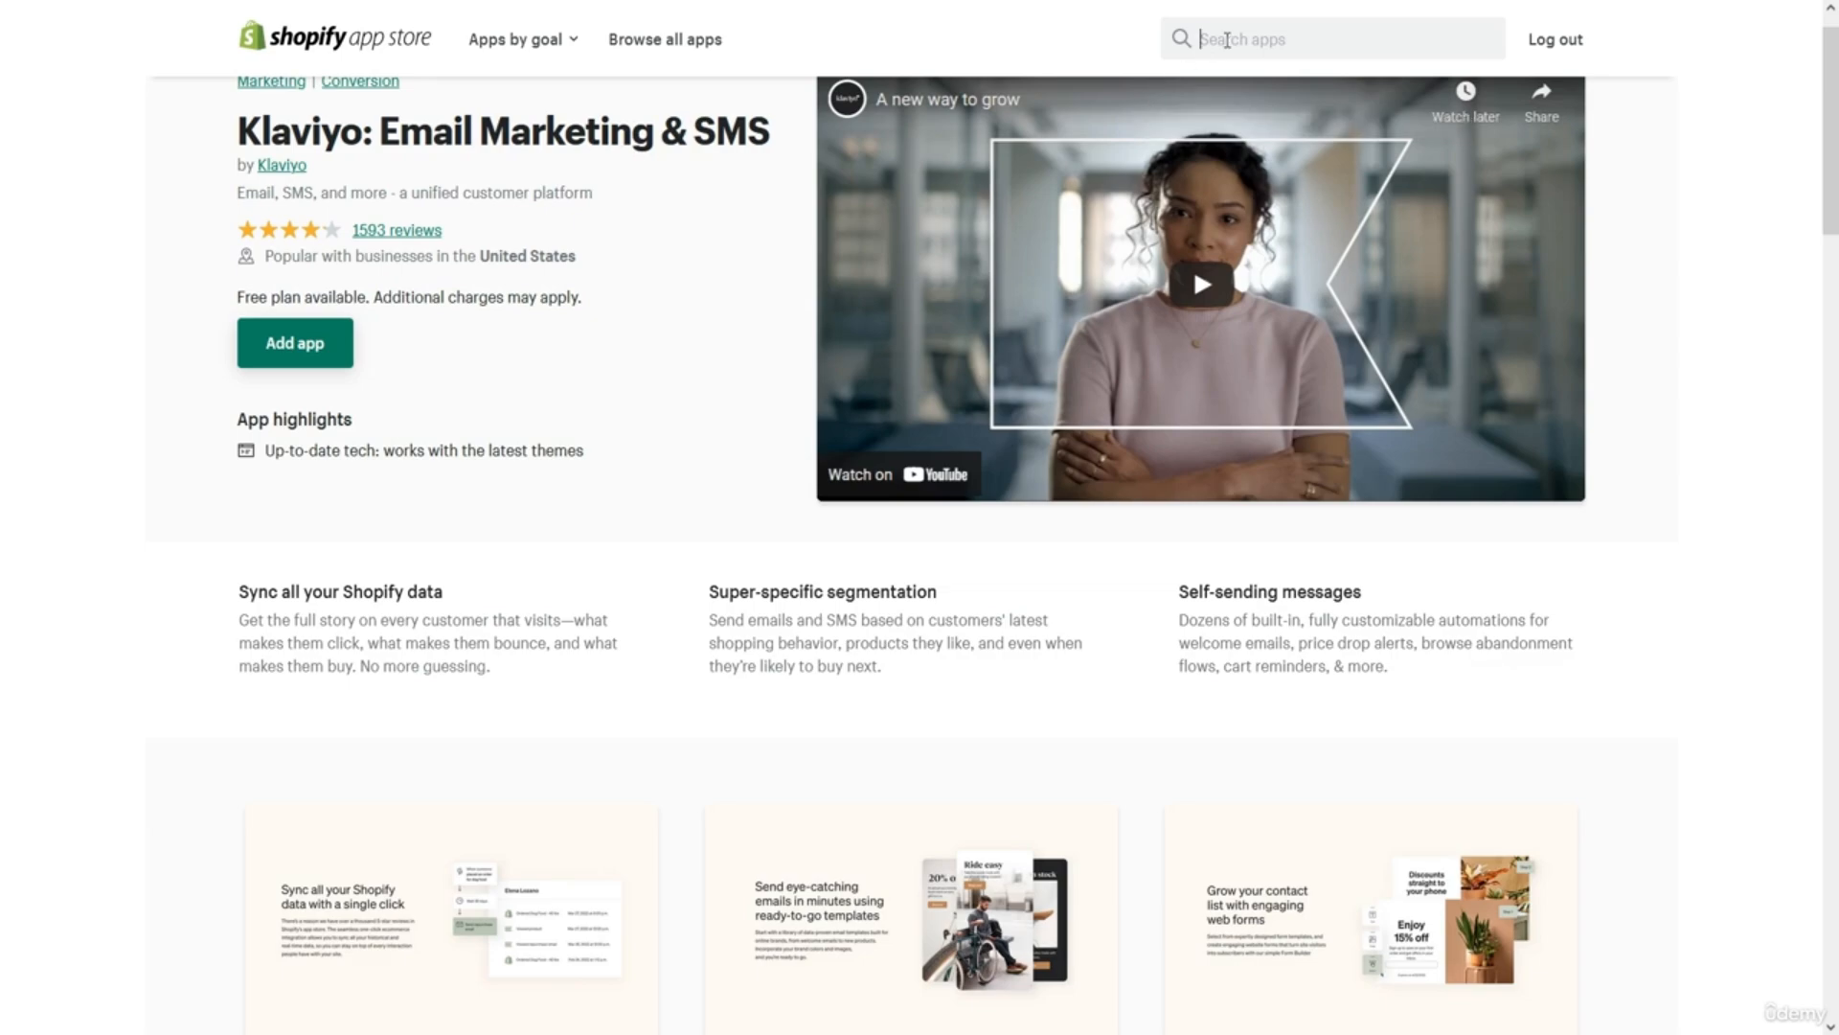
pyautogui.write('Ze')
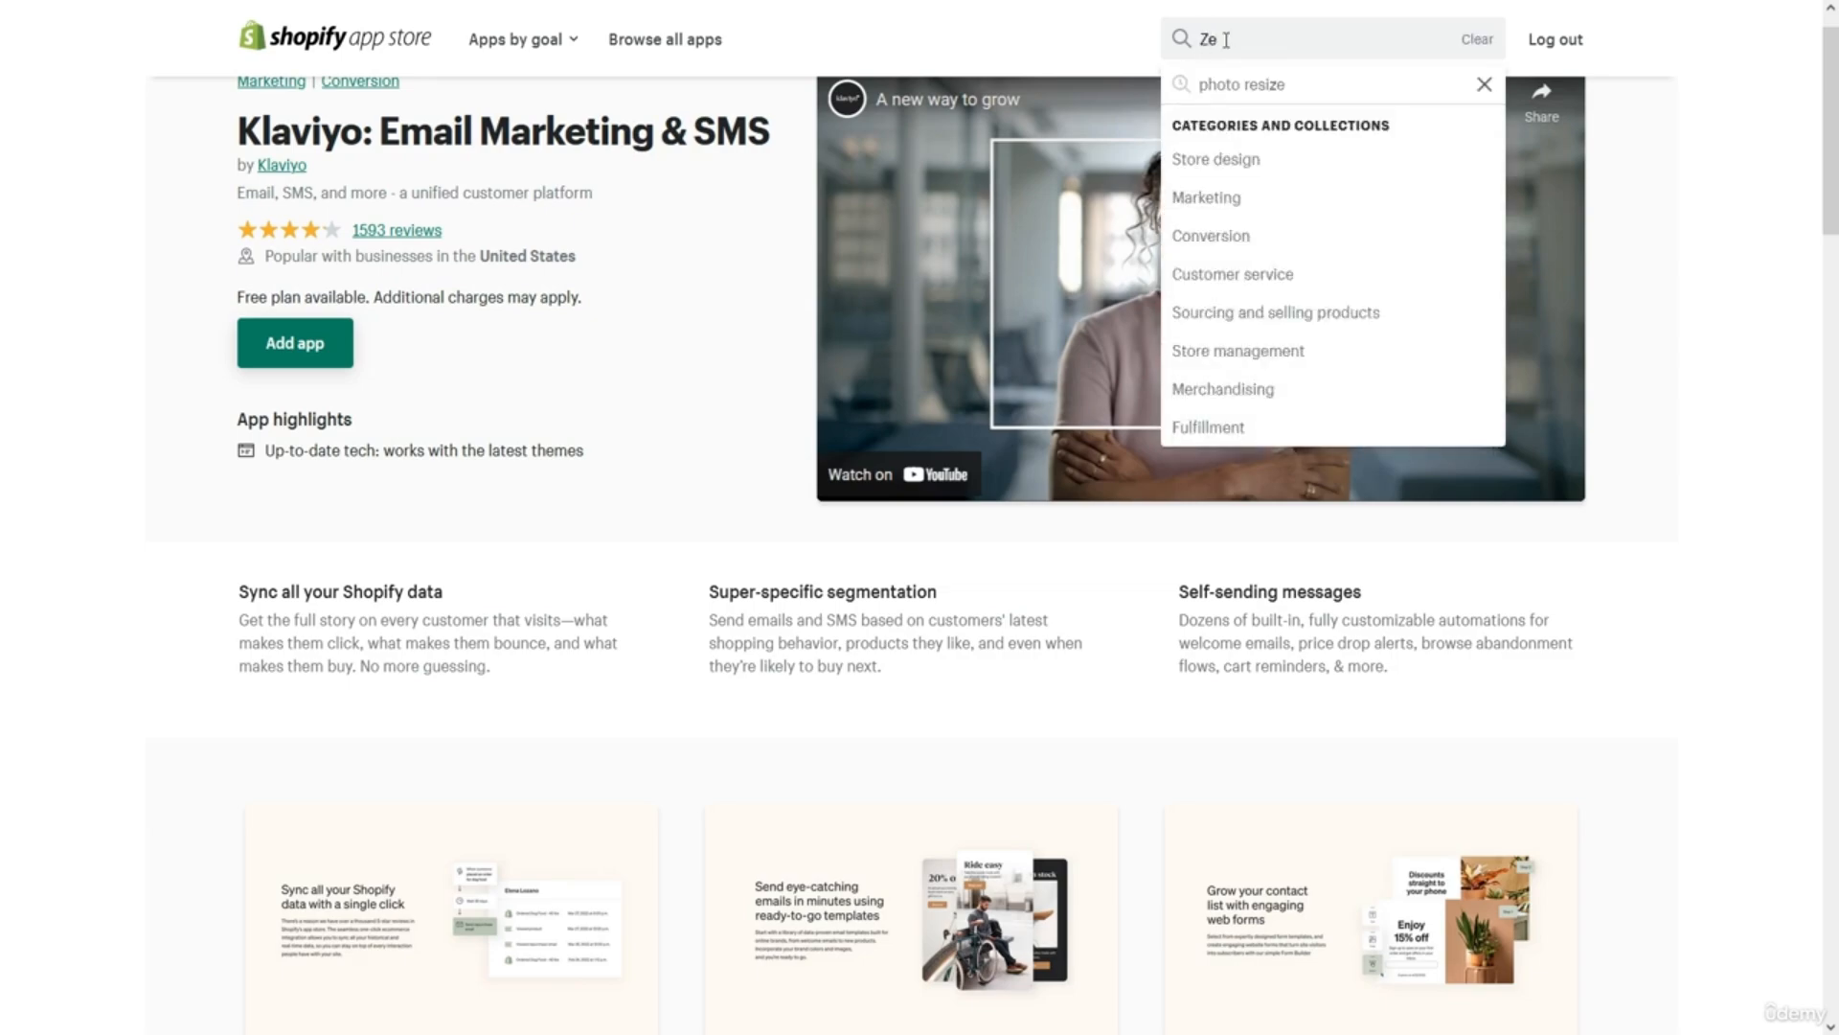
pyautogui.write('ndesk')
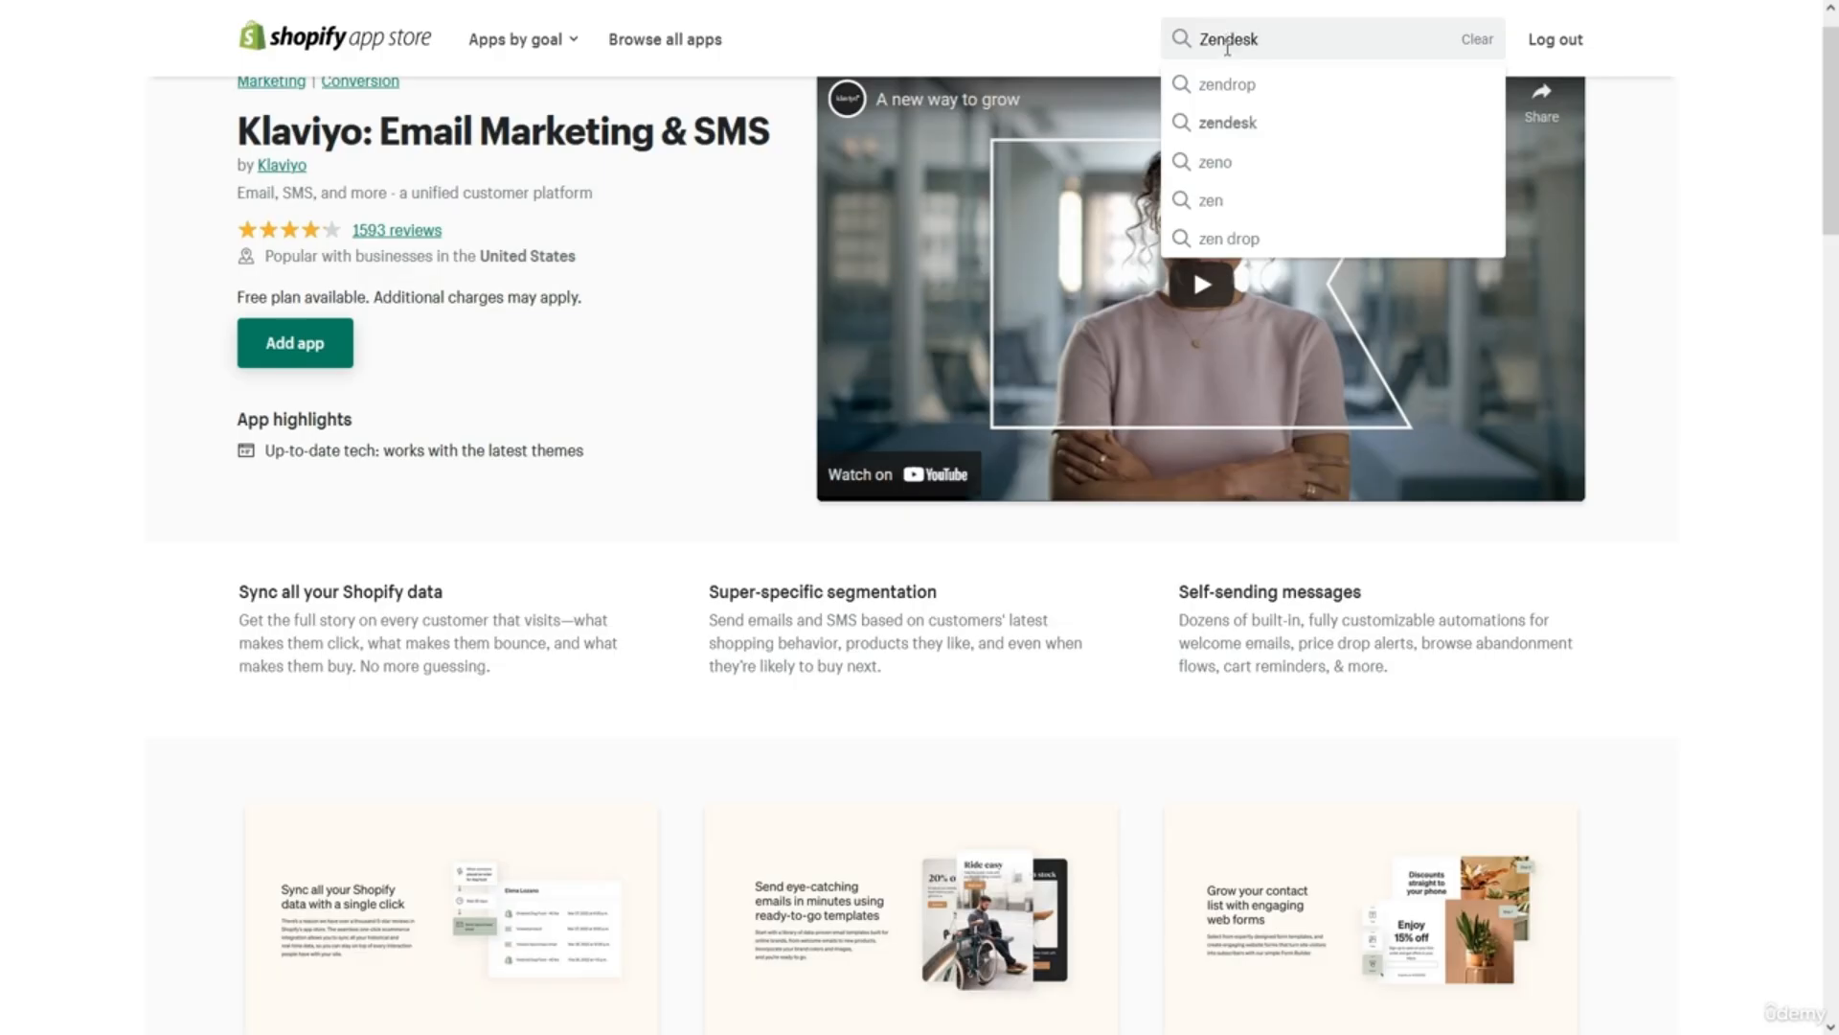
pyautogui.click(1238, 140)
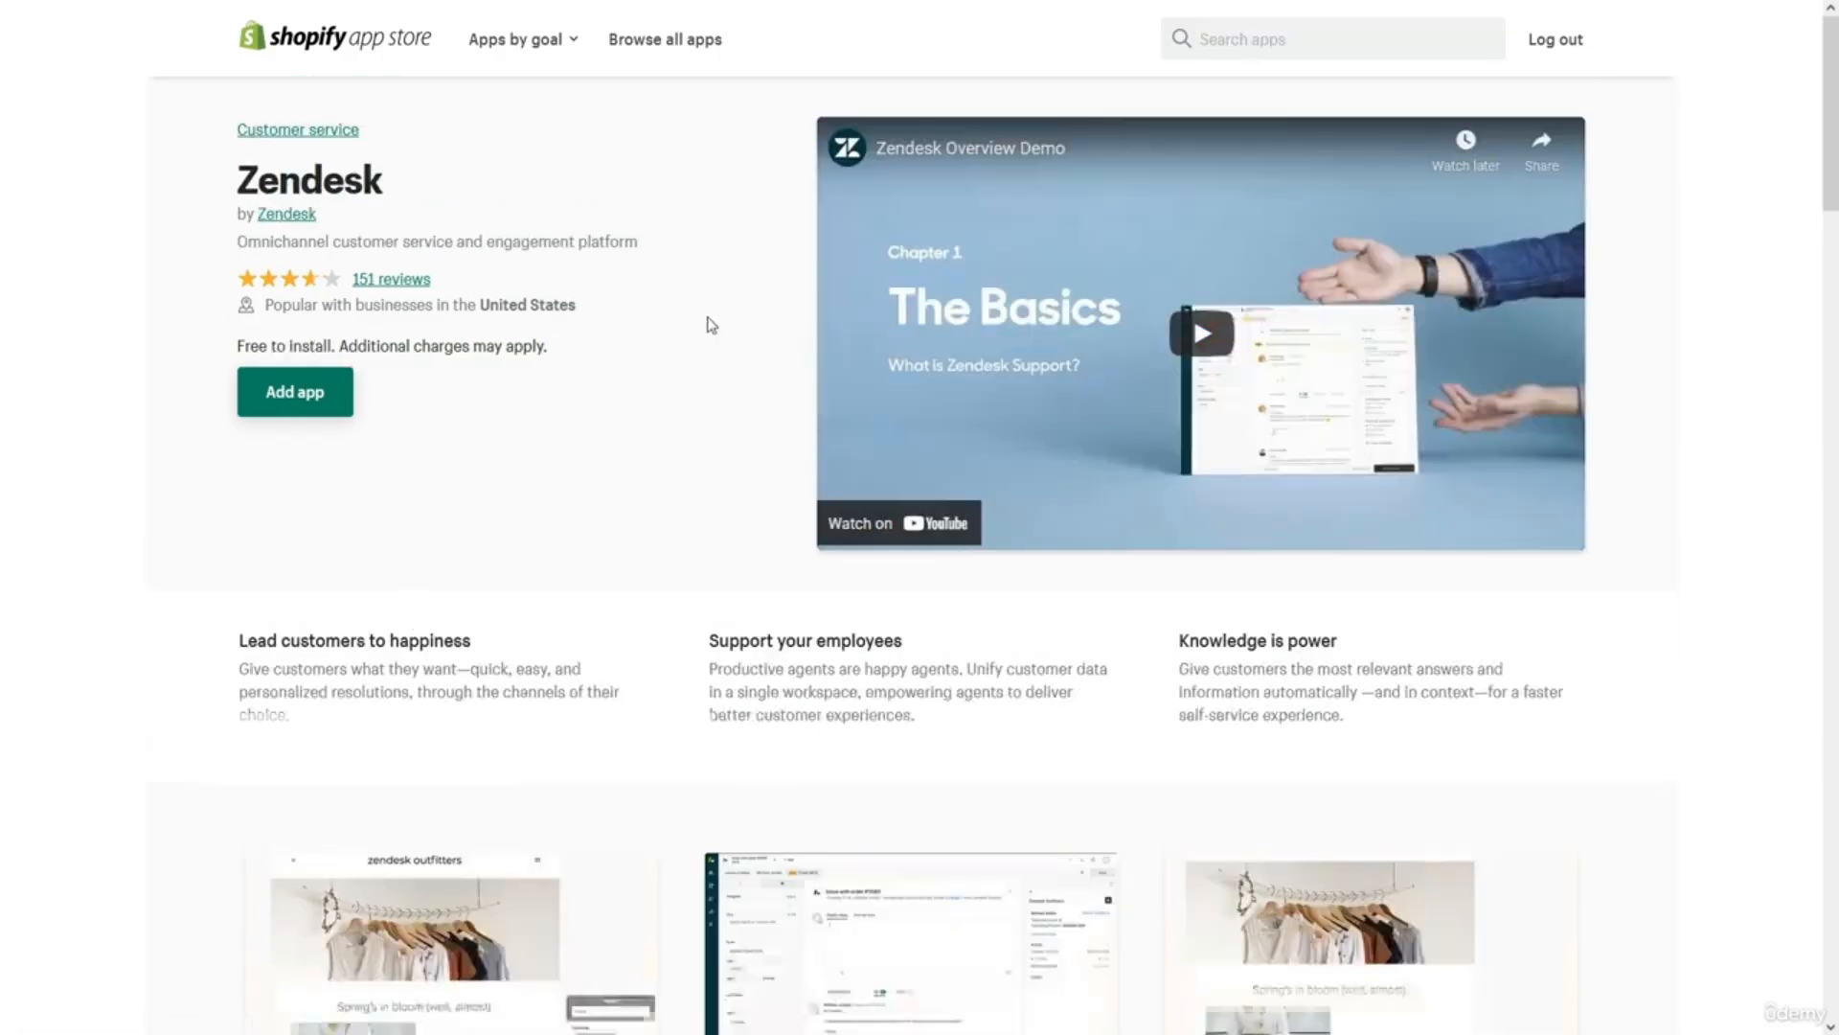
pyautogui.scroll(-4, 712, 326)
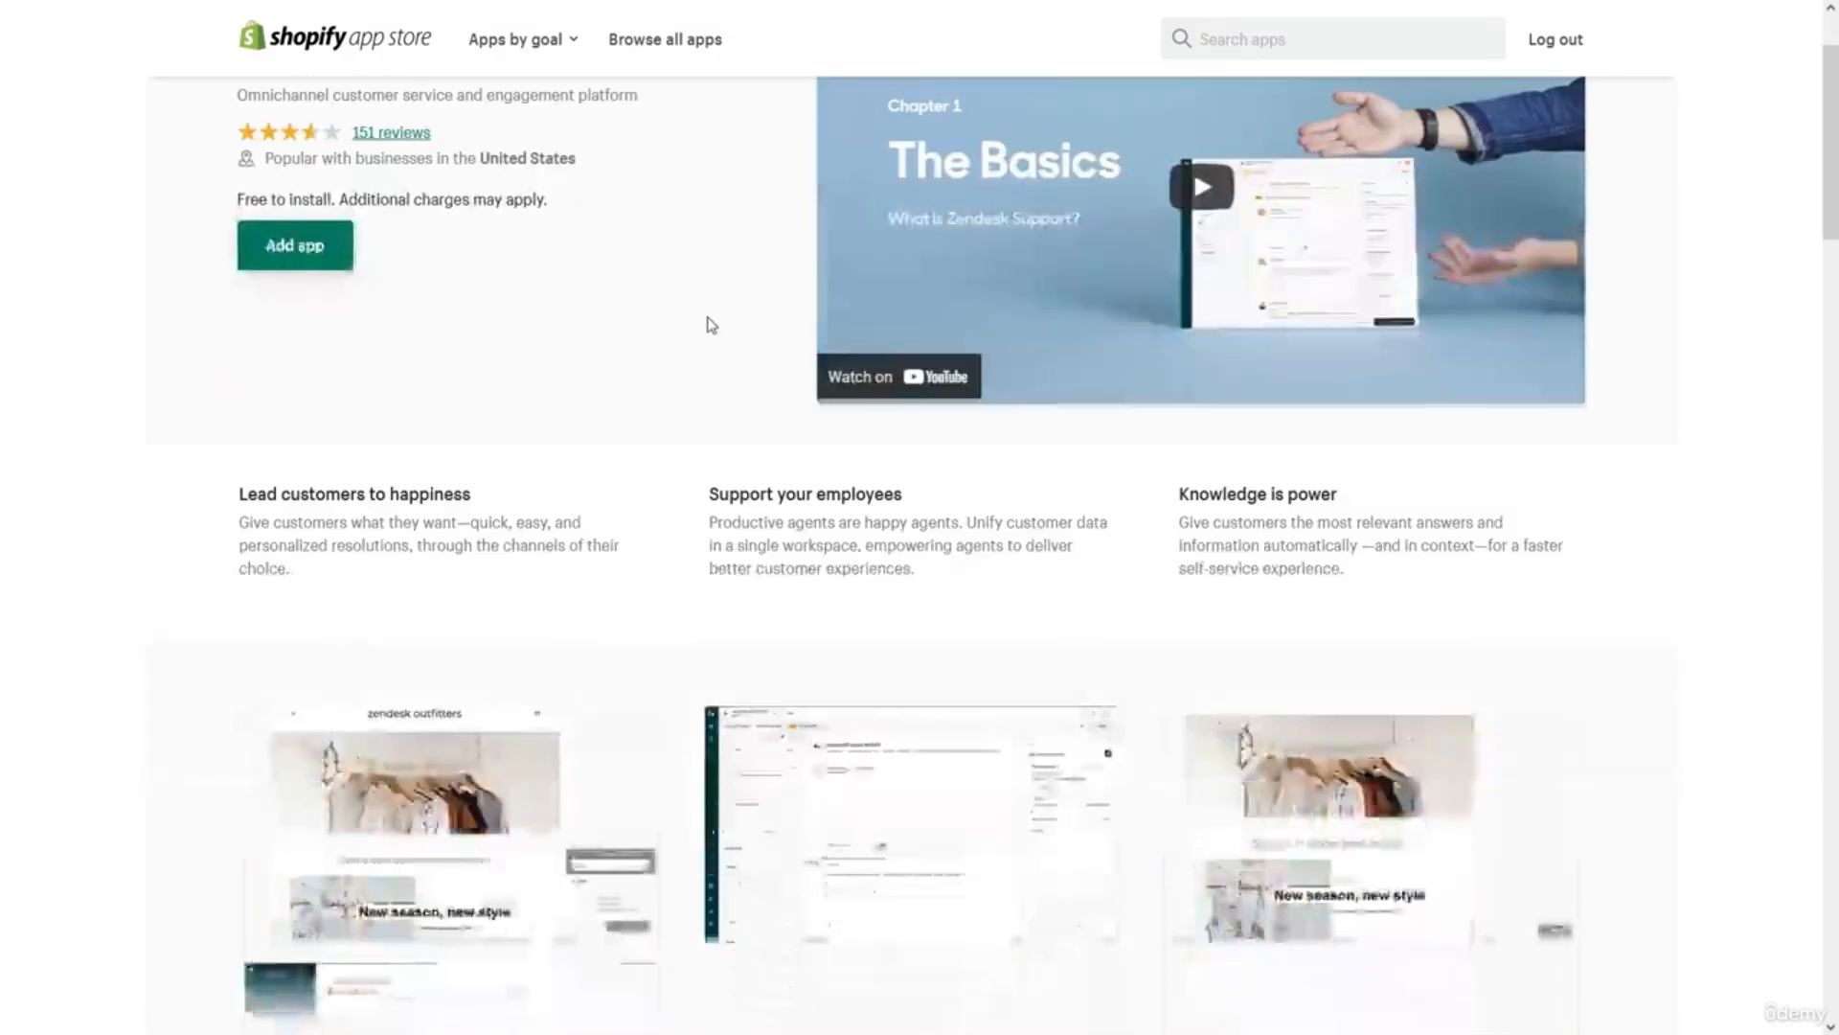
pyautogui.scroll(3, 712, 326)
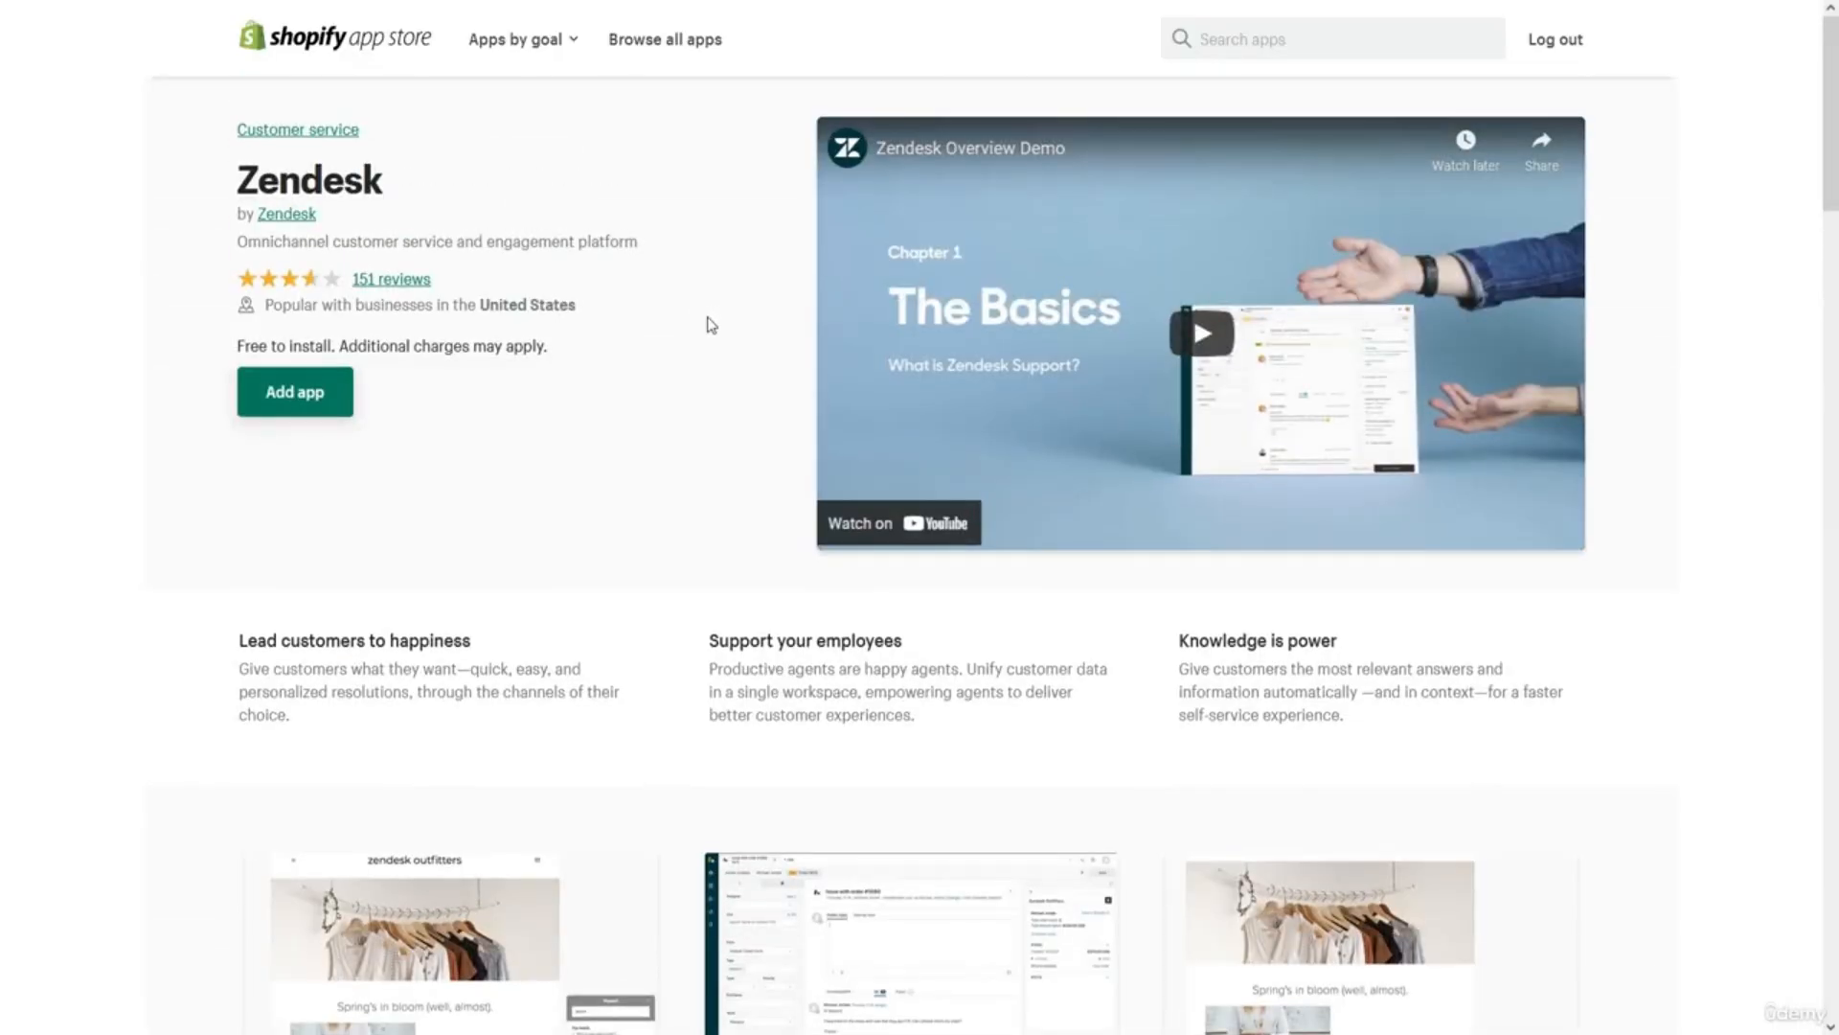
# Search for 'Rewind' and browse the Rewind Backups listing ($9/month, 7-day trial).
pyautogui.click(1239, 39)
pyautogui.write('Rewind')
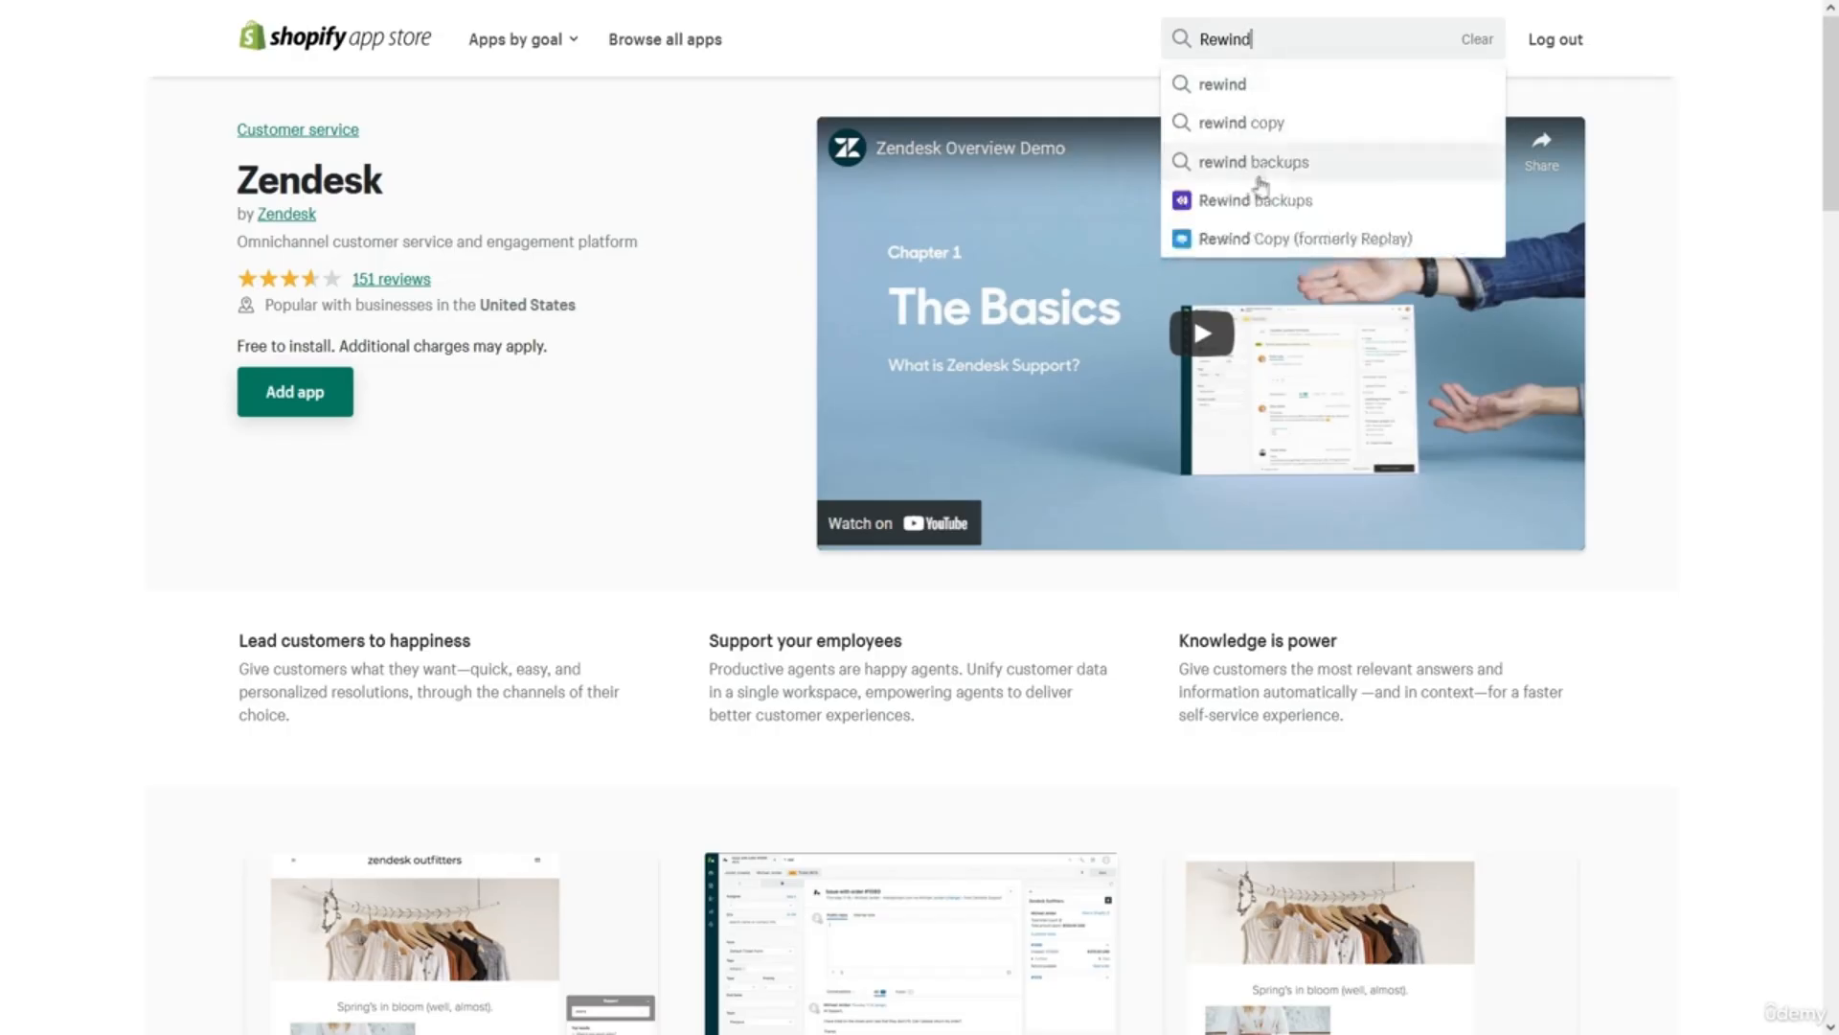
pyautogui.click(1250, 165)
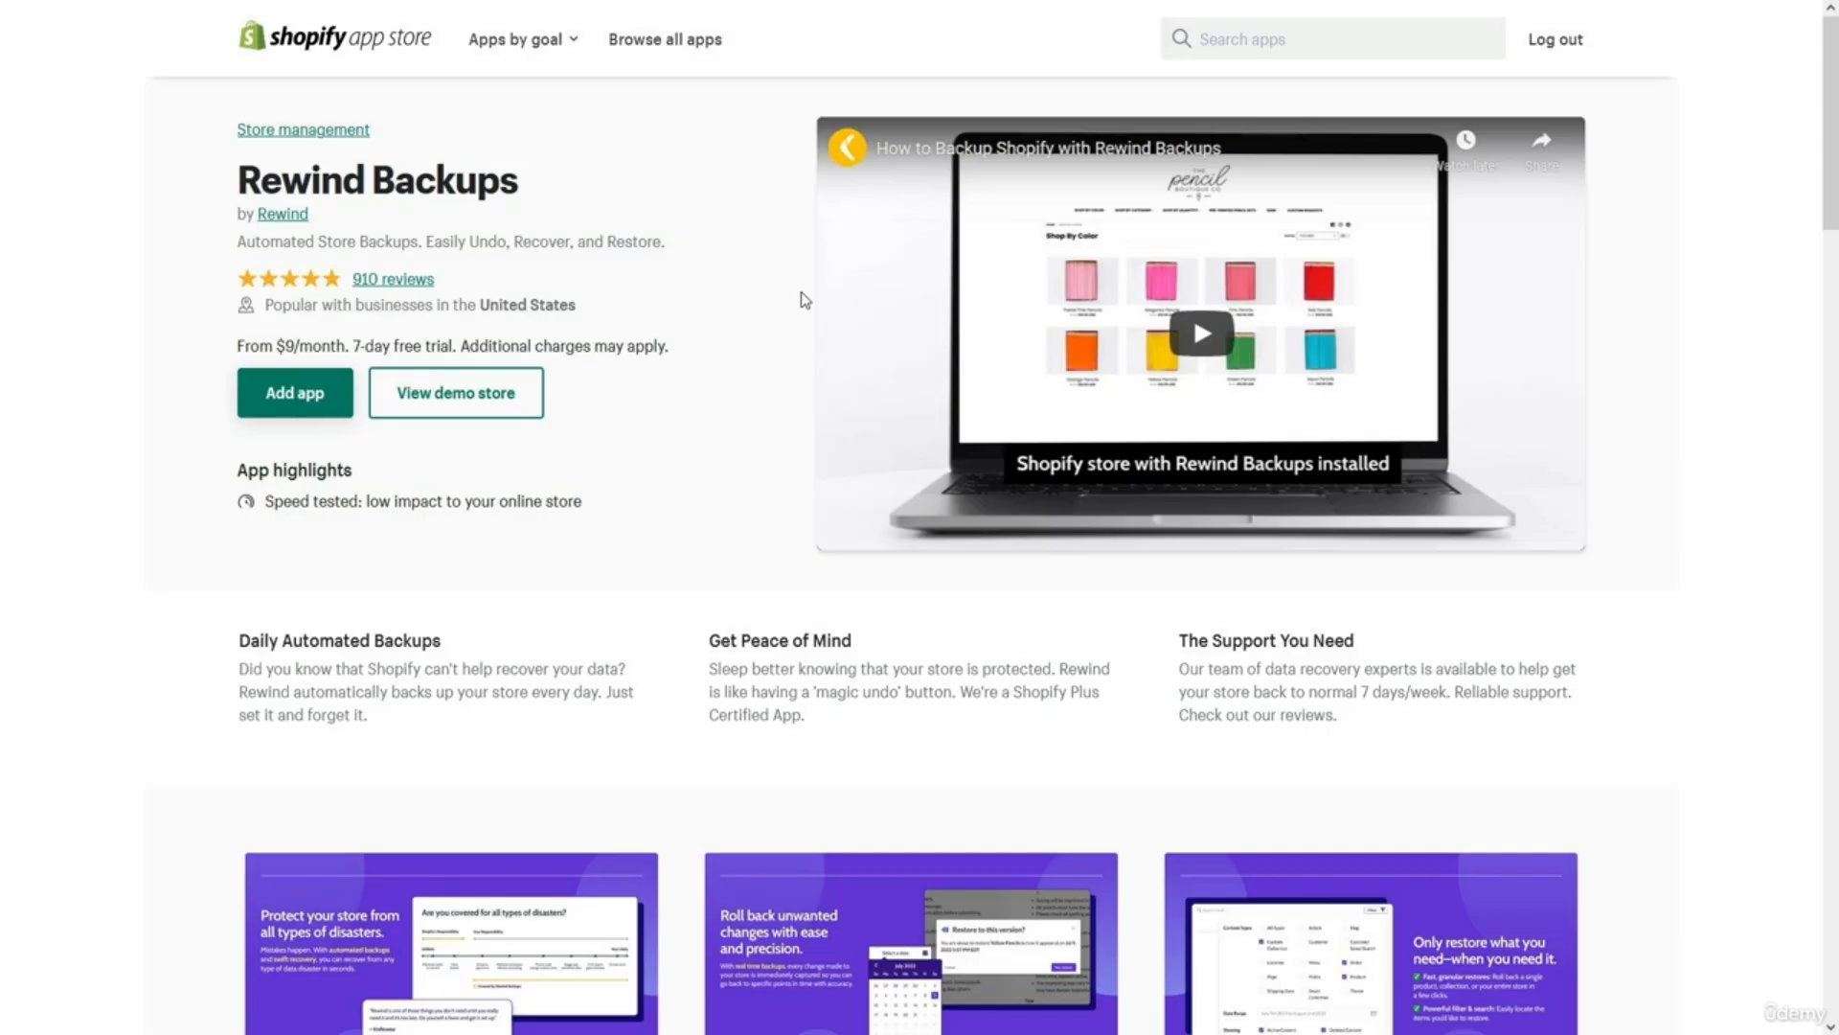
pyautogui.scroll(-3, 805, 300)
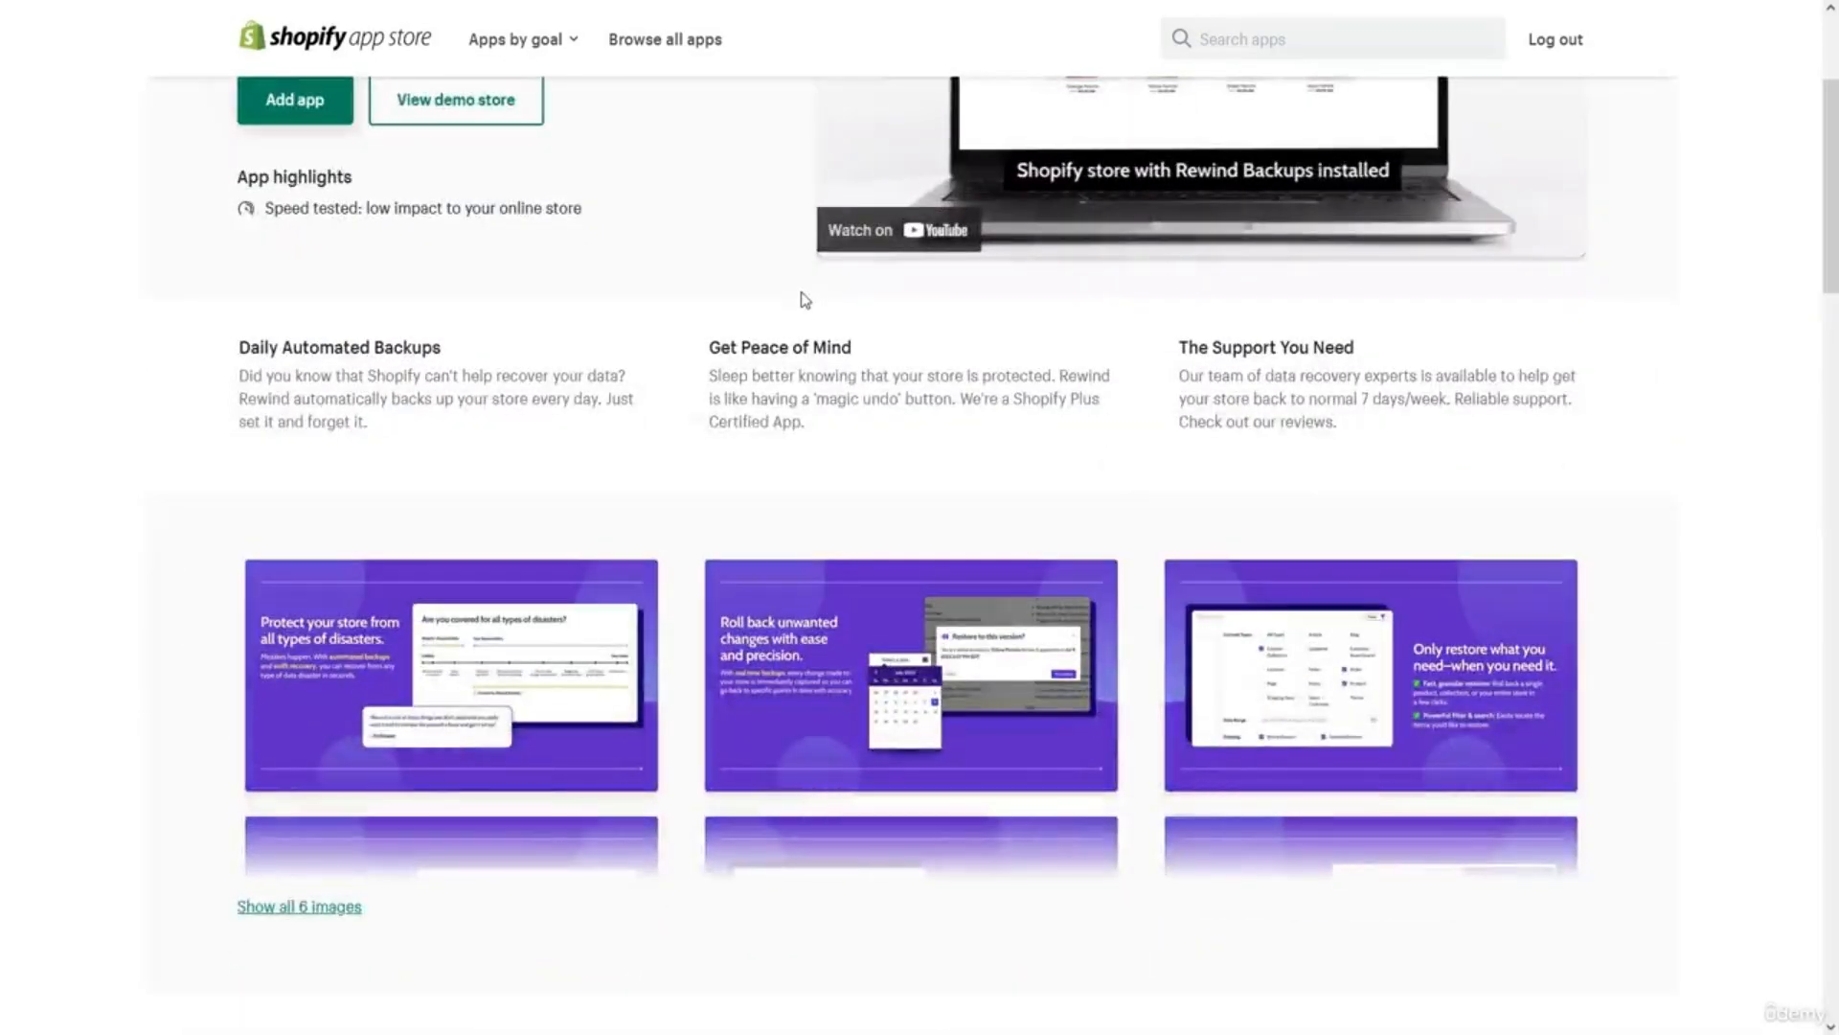
pyautogui.scroll(3, 805, 300)
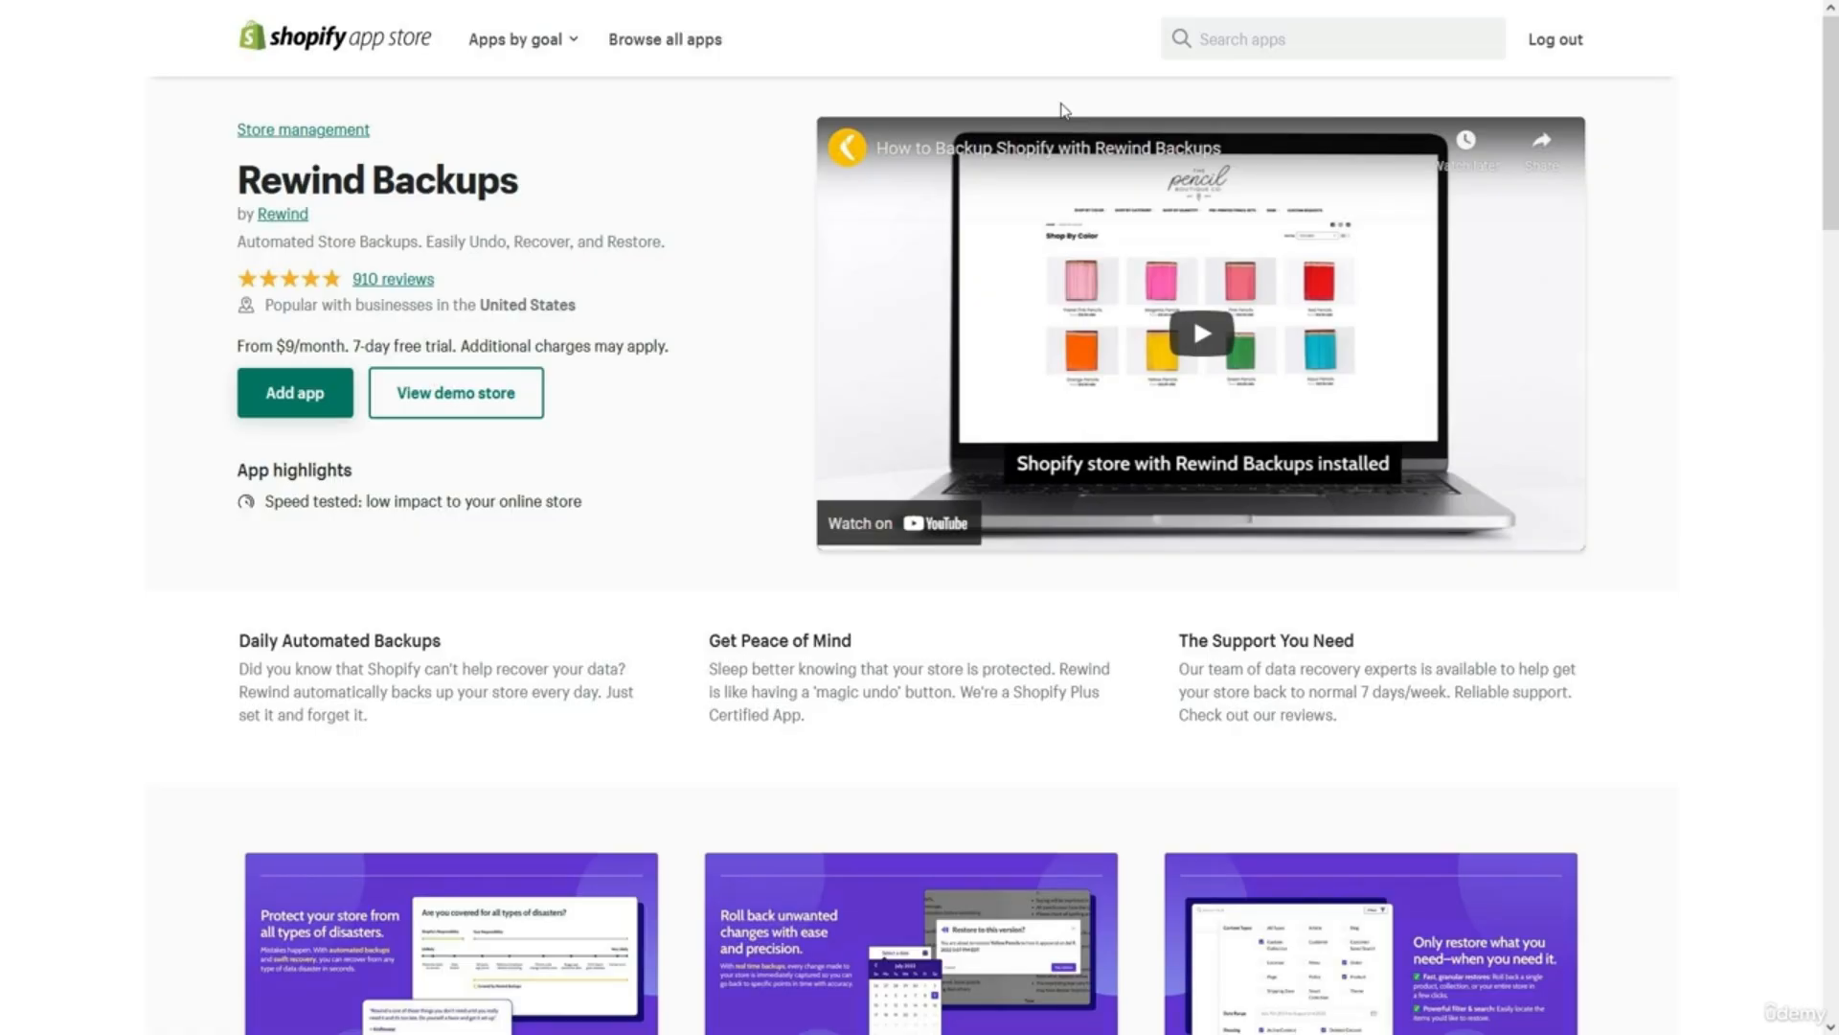
# Search apps for 'post' and browse the Postscript SMS Marketing listing's free plan and trial.
pyautogui.click(1223, 37)
pyautogui.write('pos')
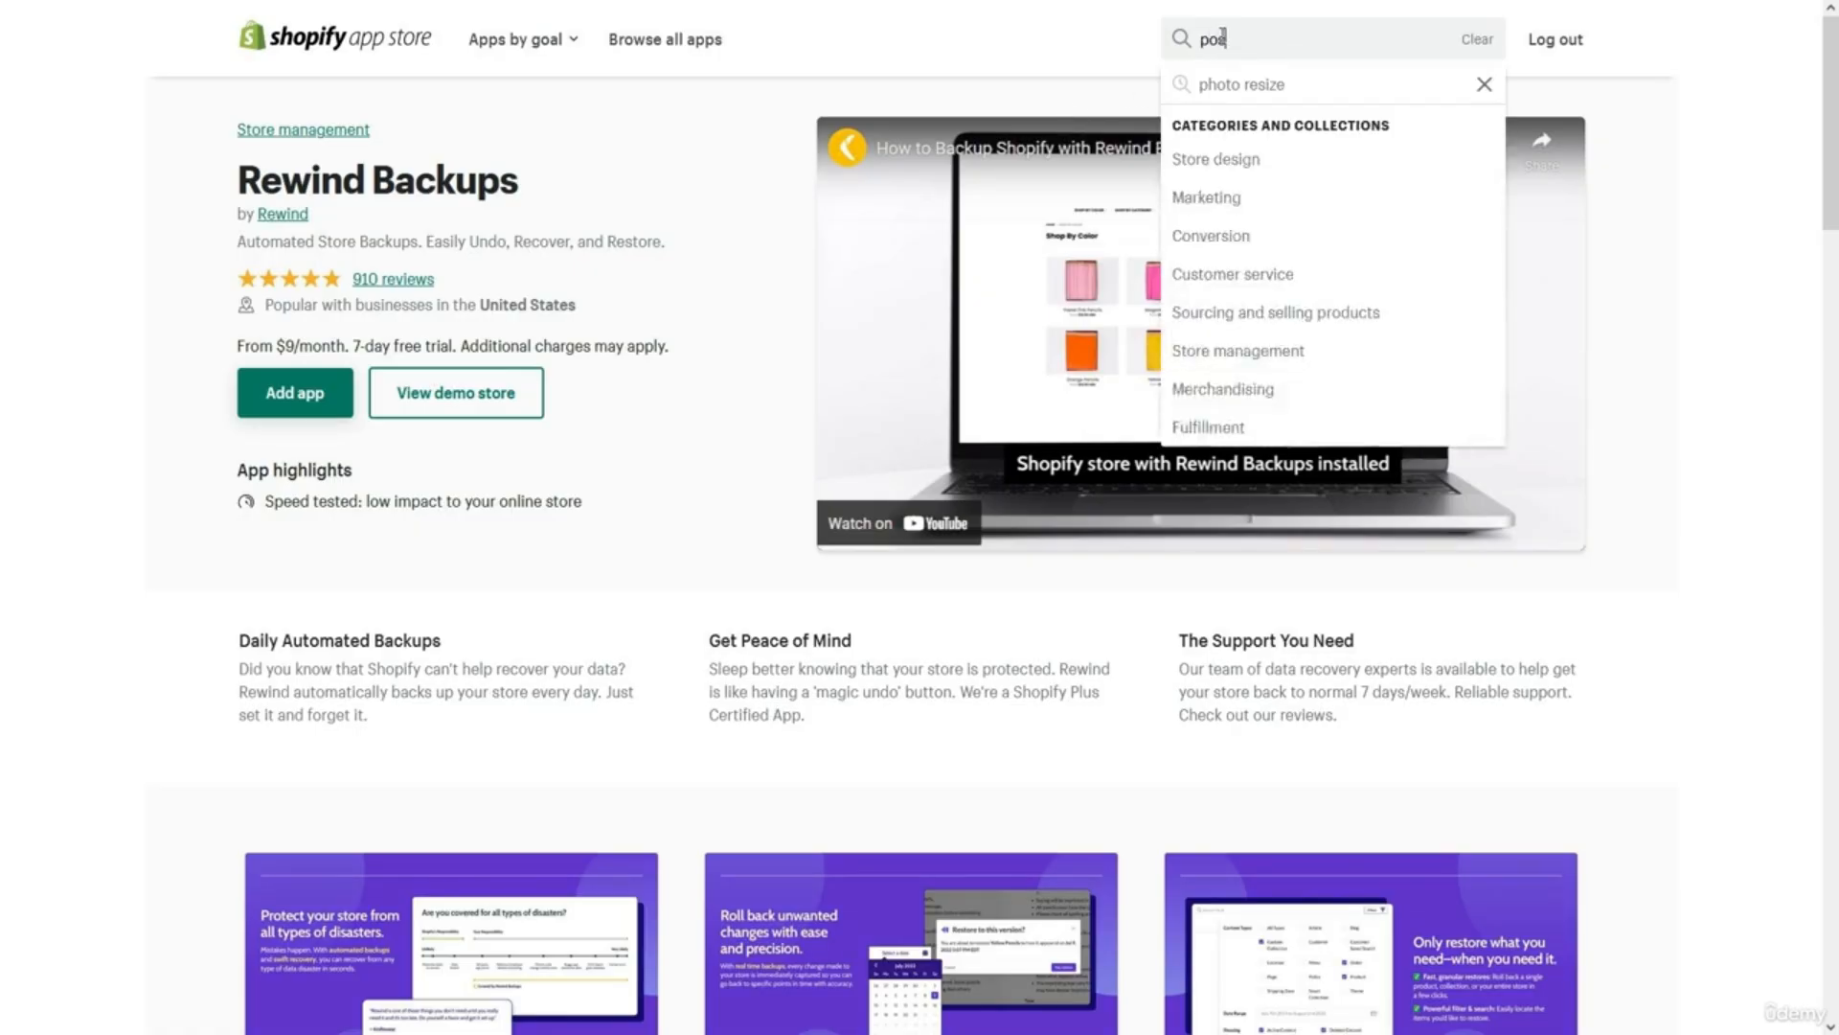
pyautogui.write('t')
pyautogui.click(1126, 109)
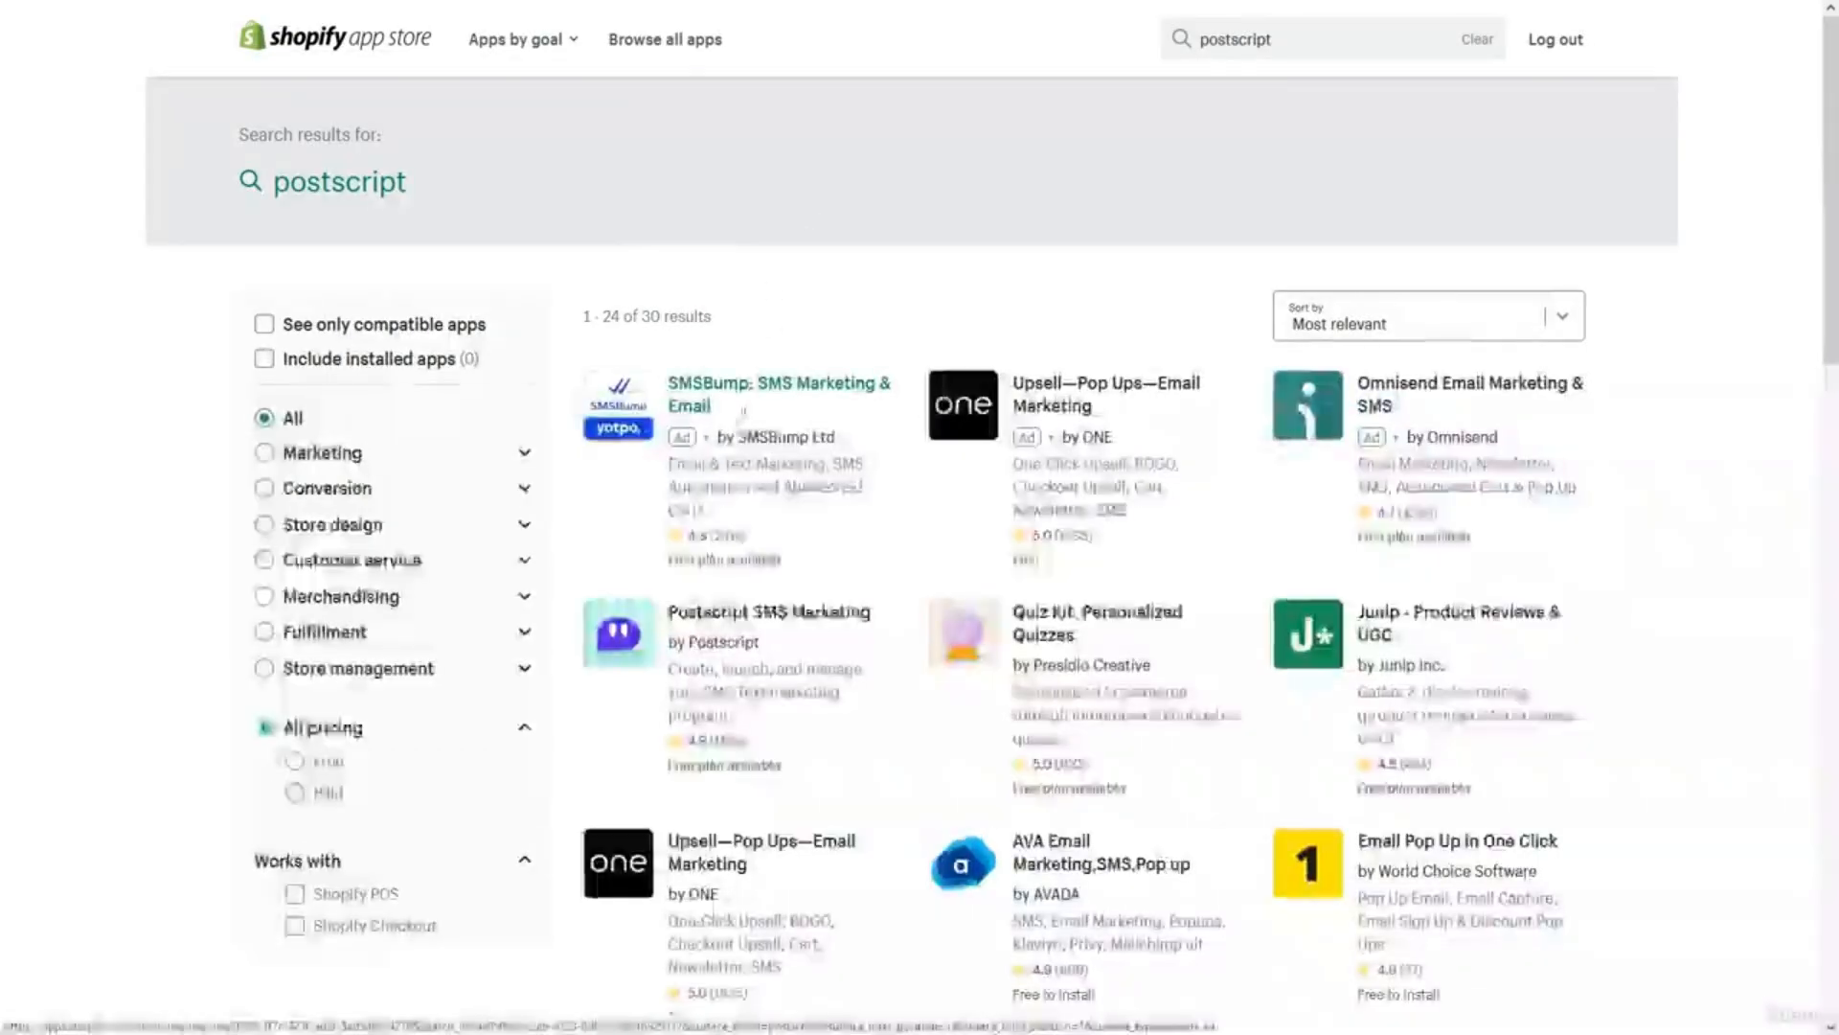
pyautogui.click(706, 618)
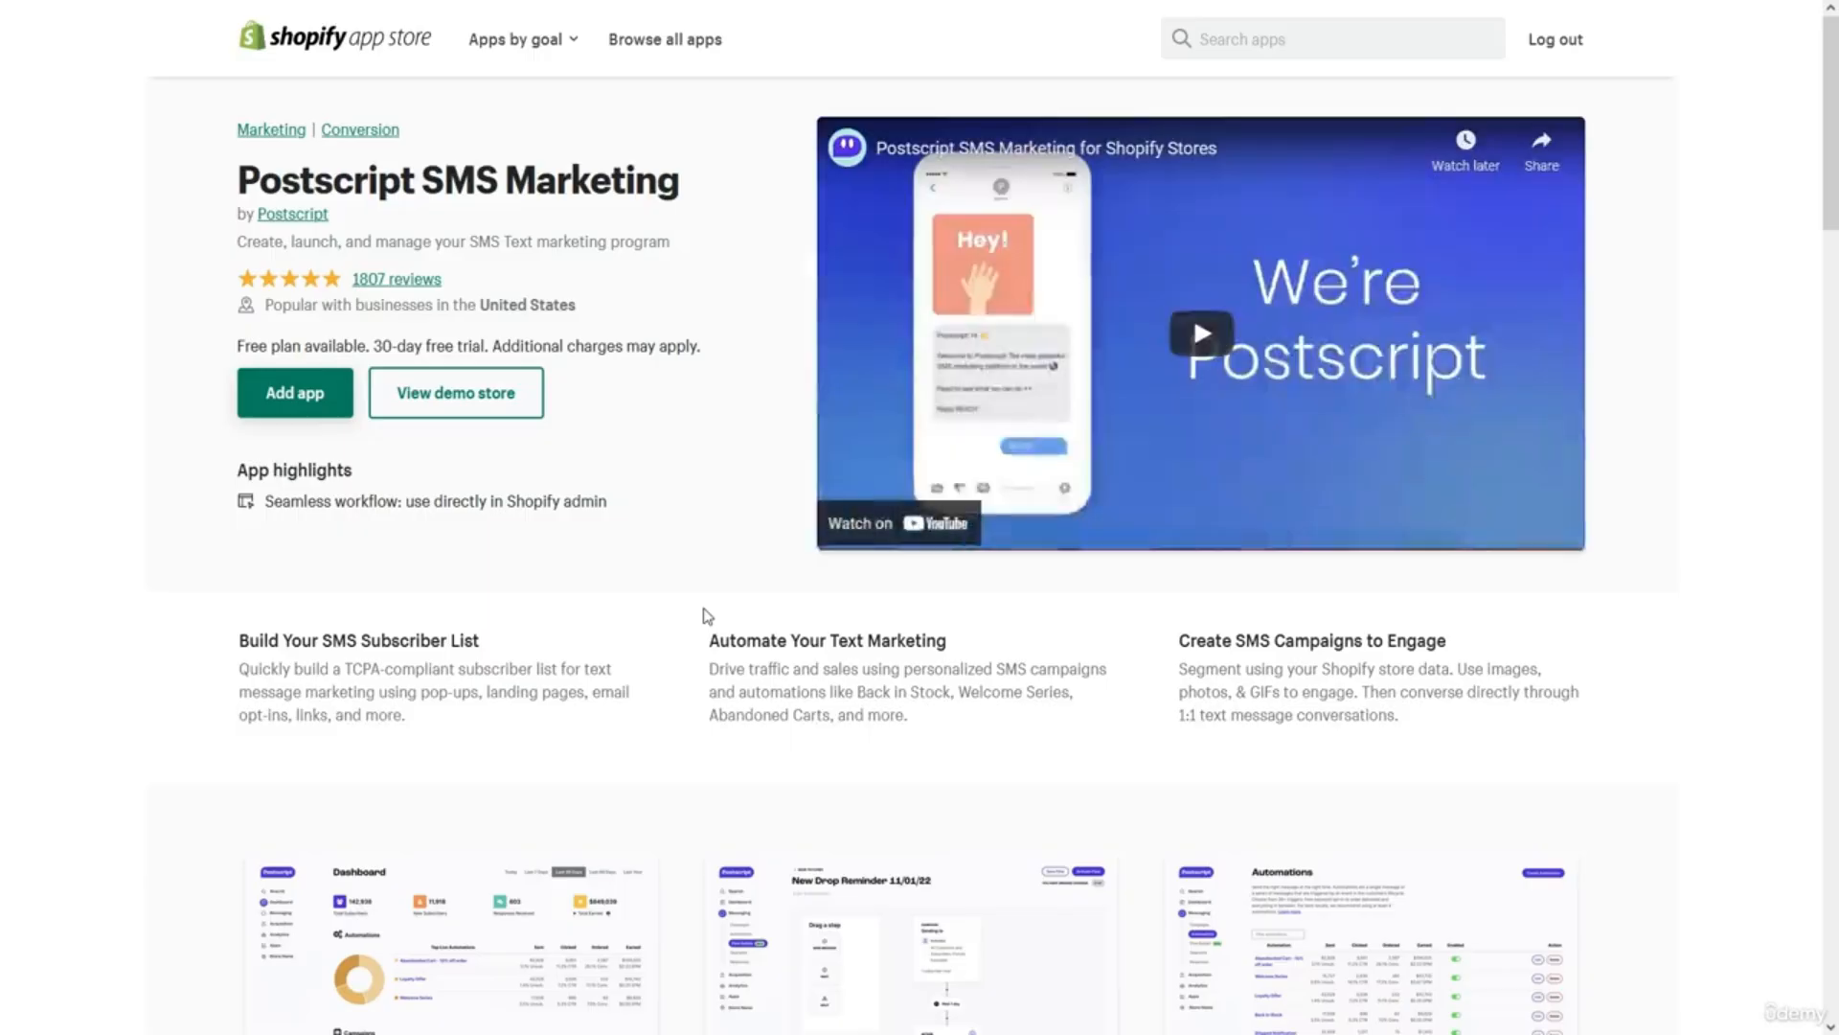
pyautogui.scroll(-3, 706, 616)
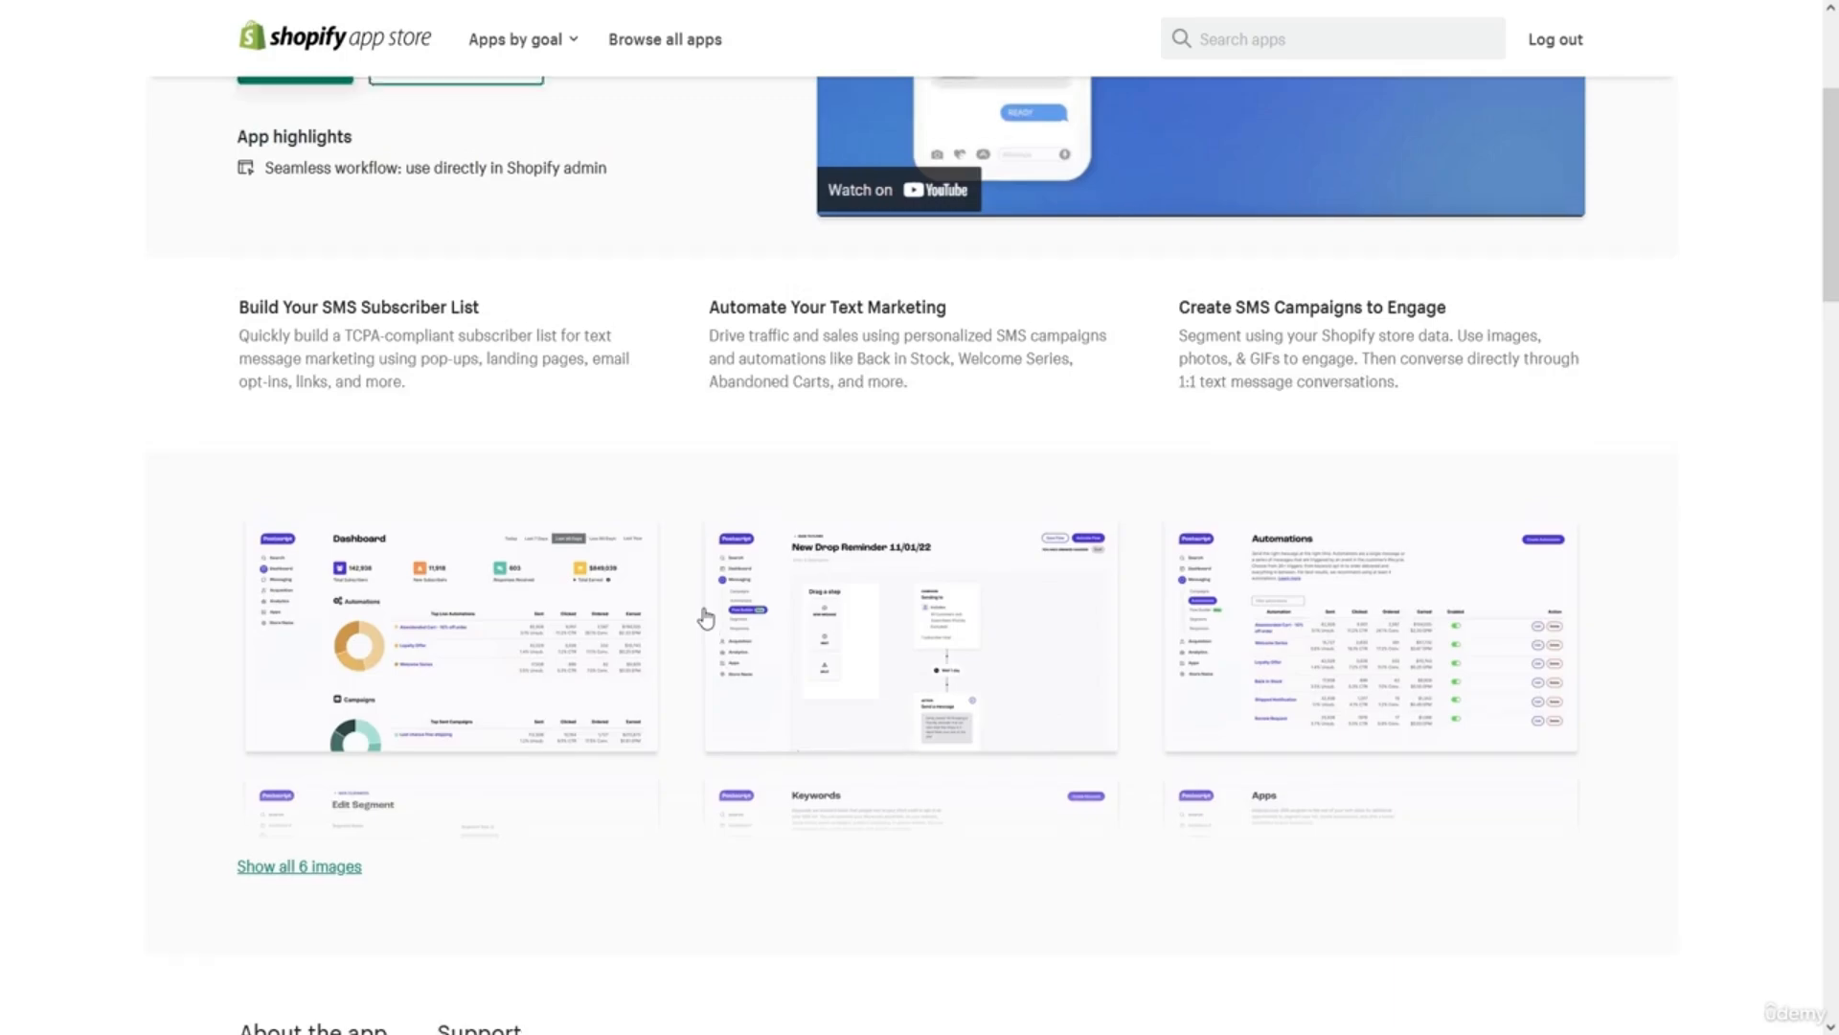
pyautogui.scroll(3, 706, 616)
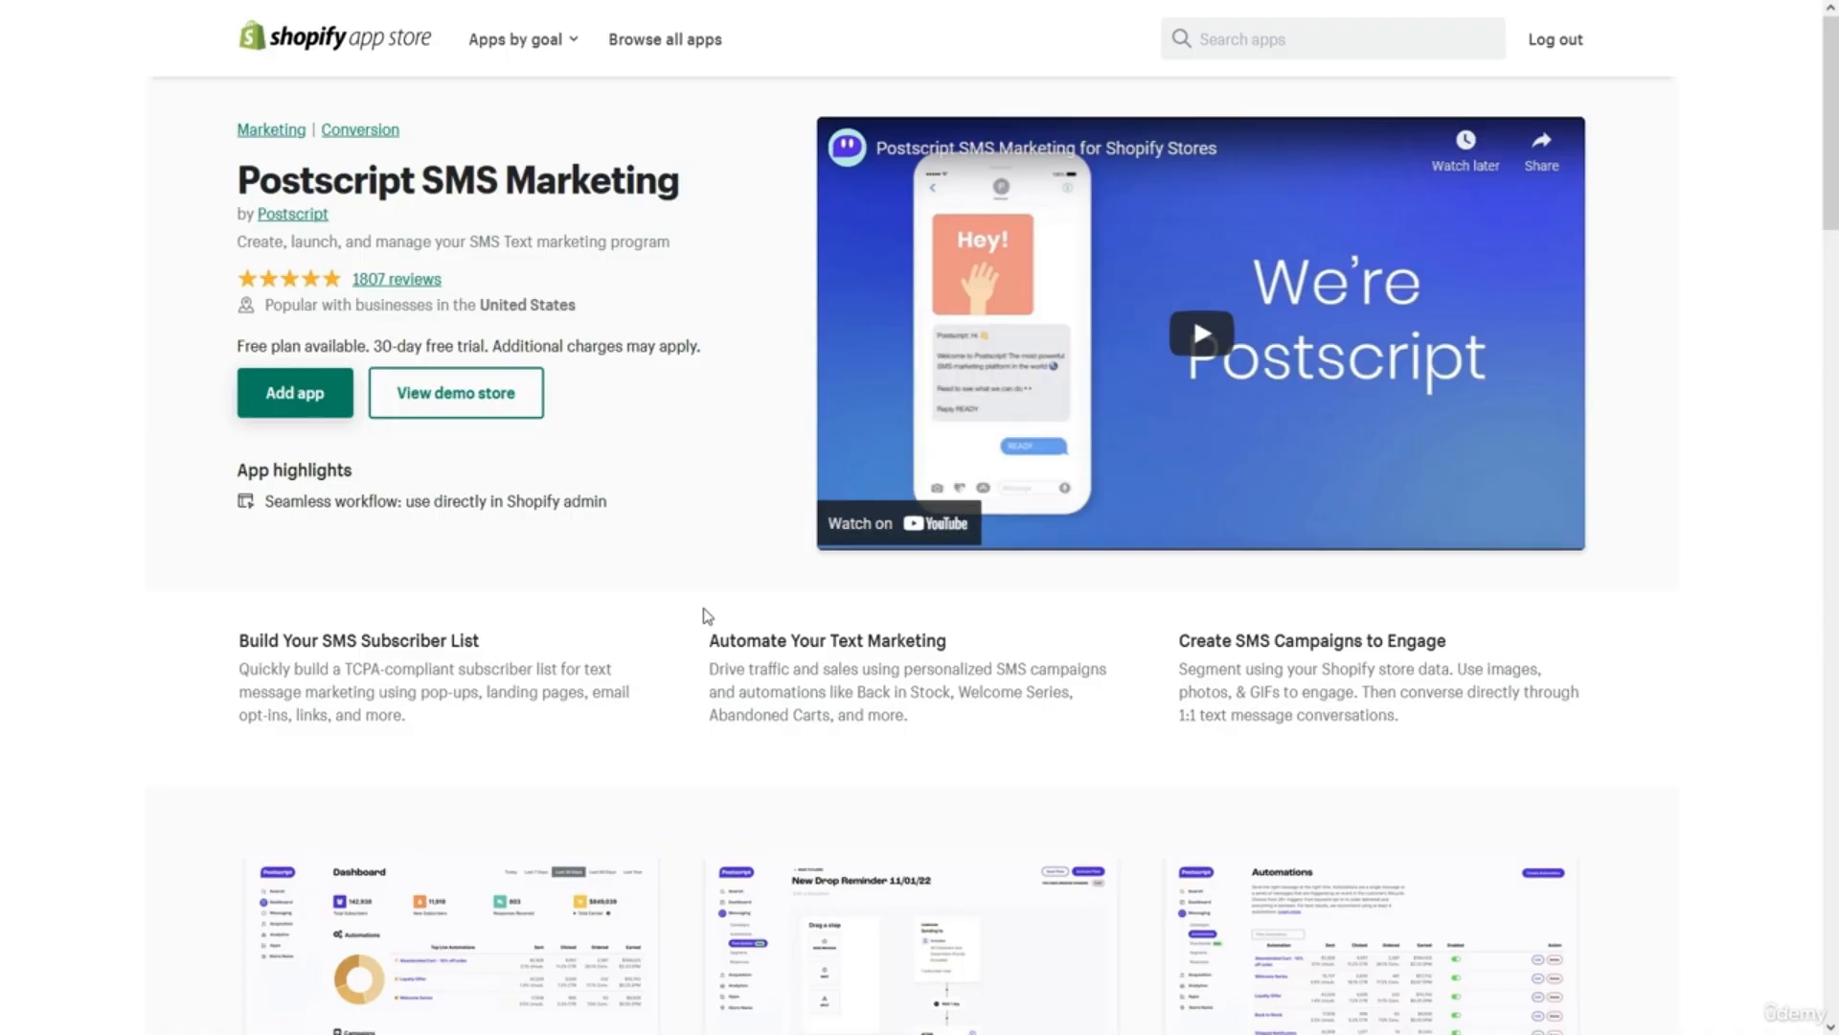
# Search for 'facebook' and review the Facebook channel listing's free pricing and reviews.
pyautogui.click(1261, 40)
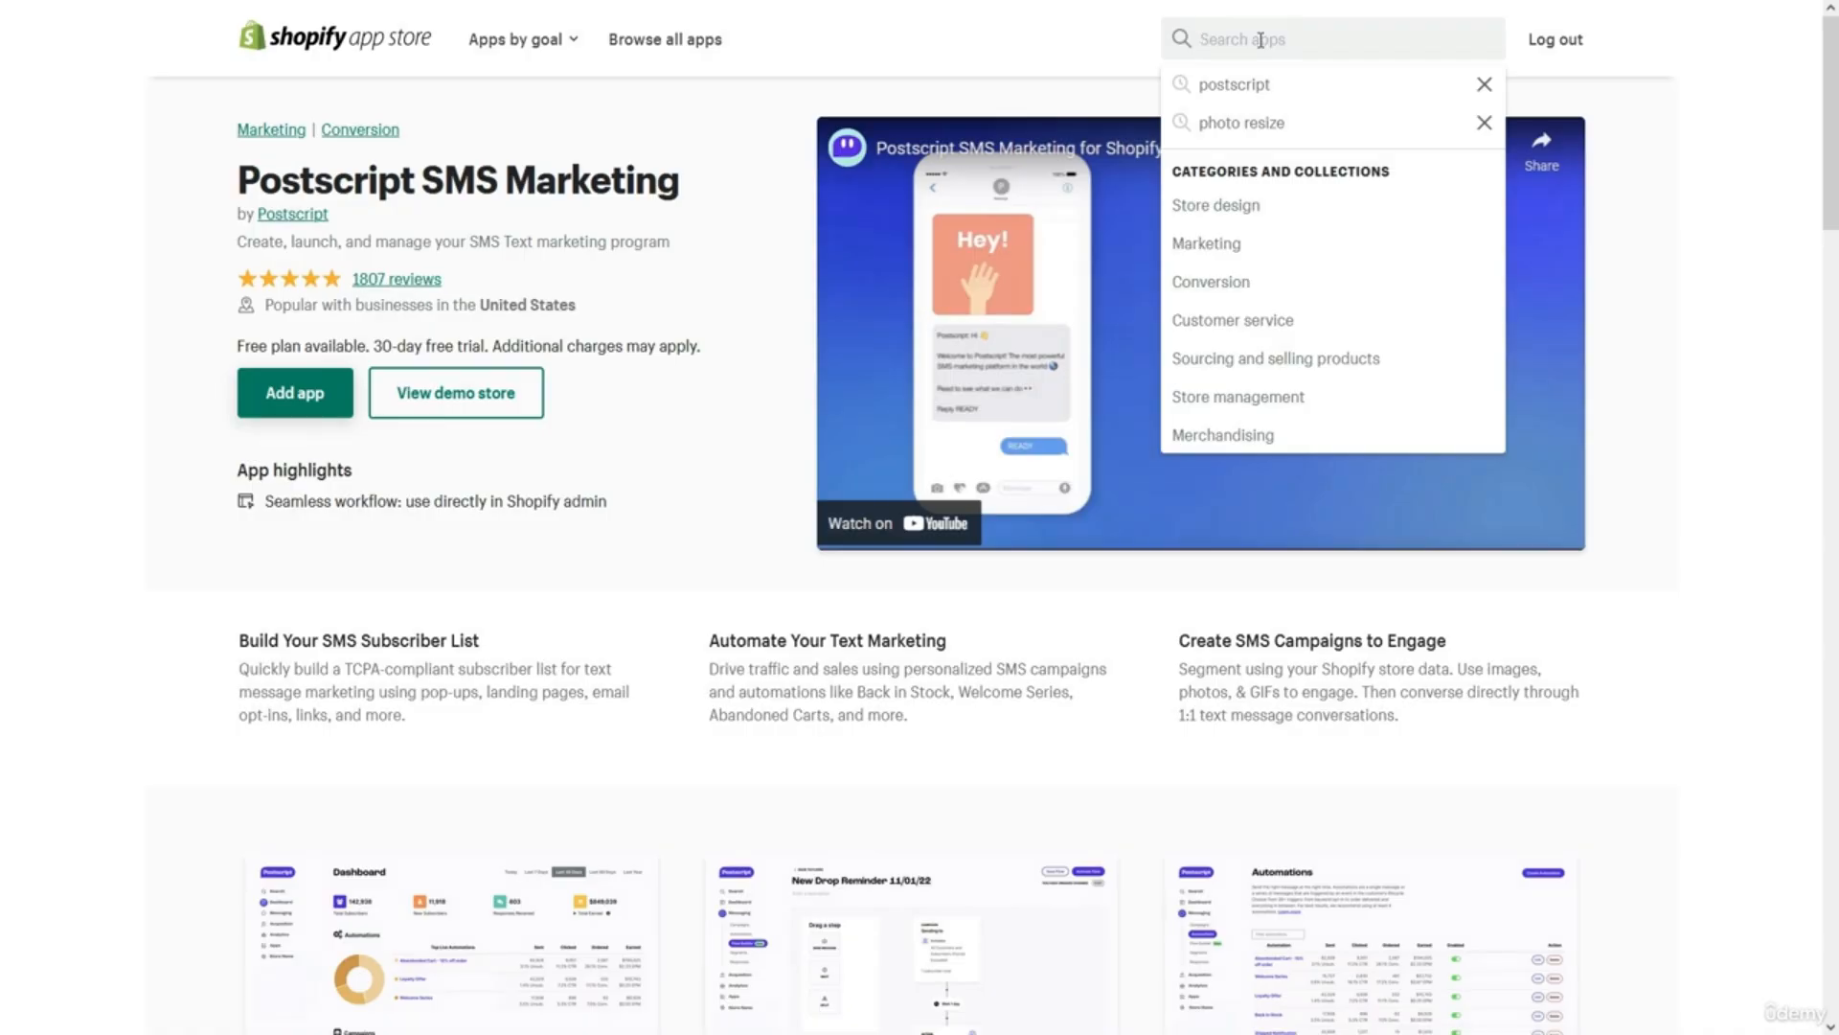
pyautogui.write('facebook')
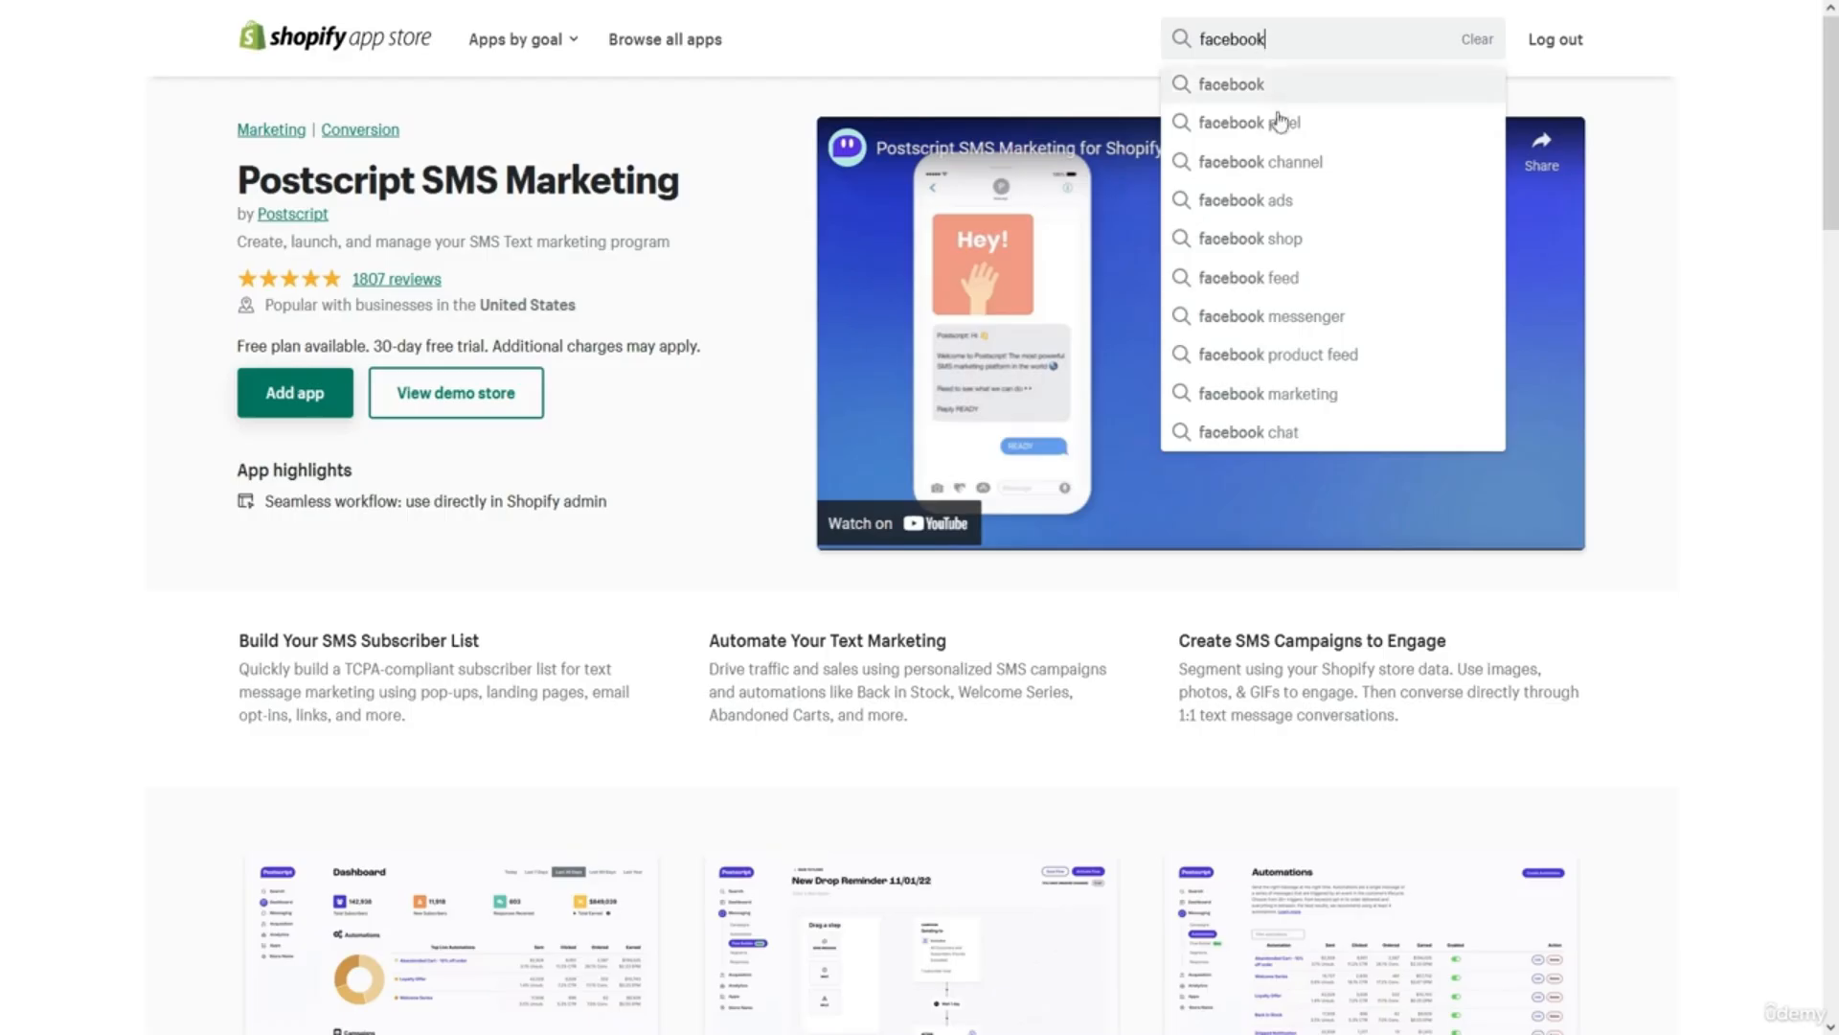
pyautogui.click(1246, 161)
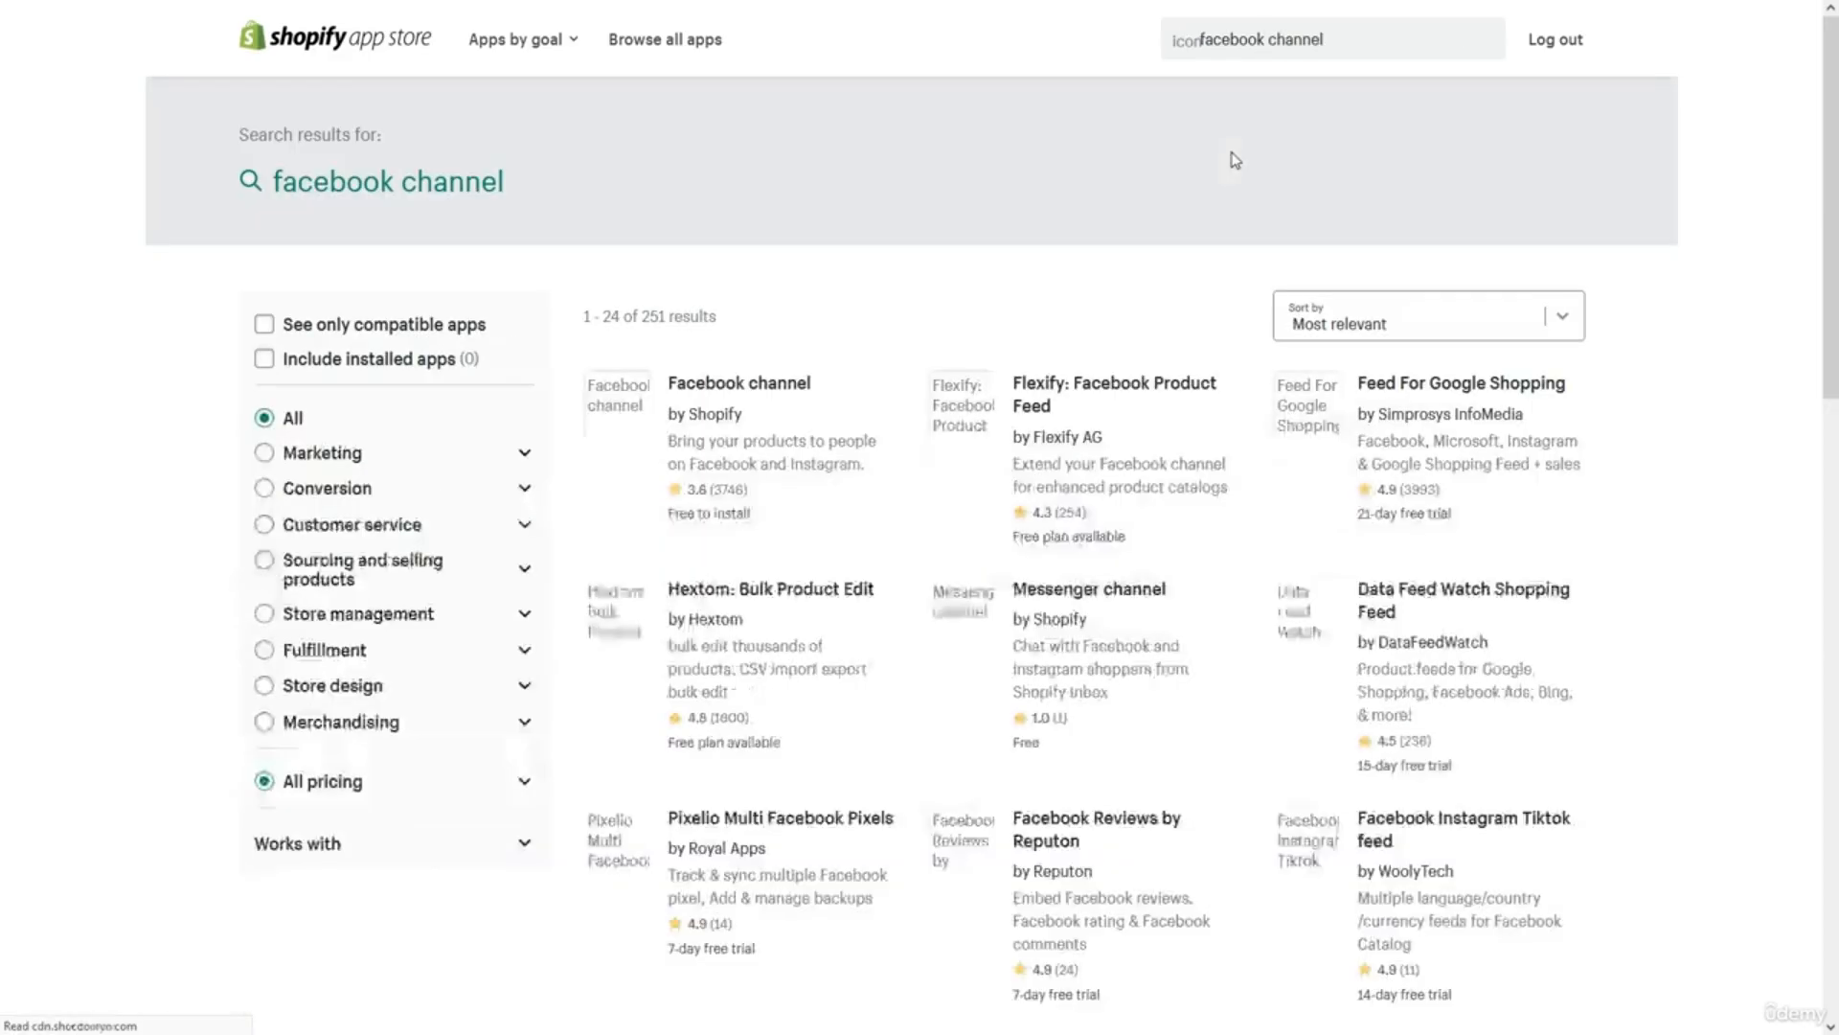
pyautogui.click(814, 386)
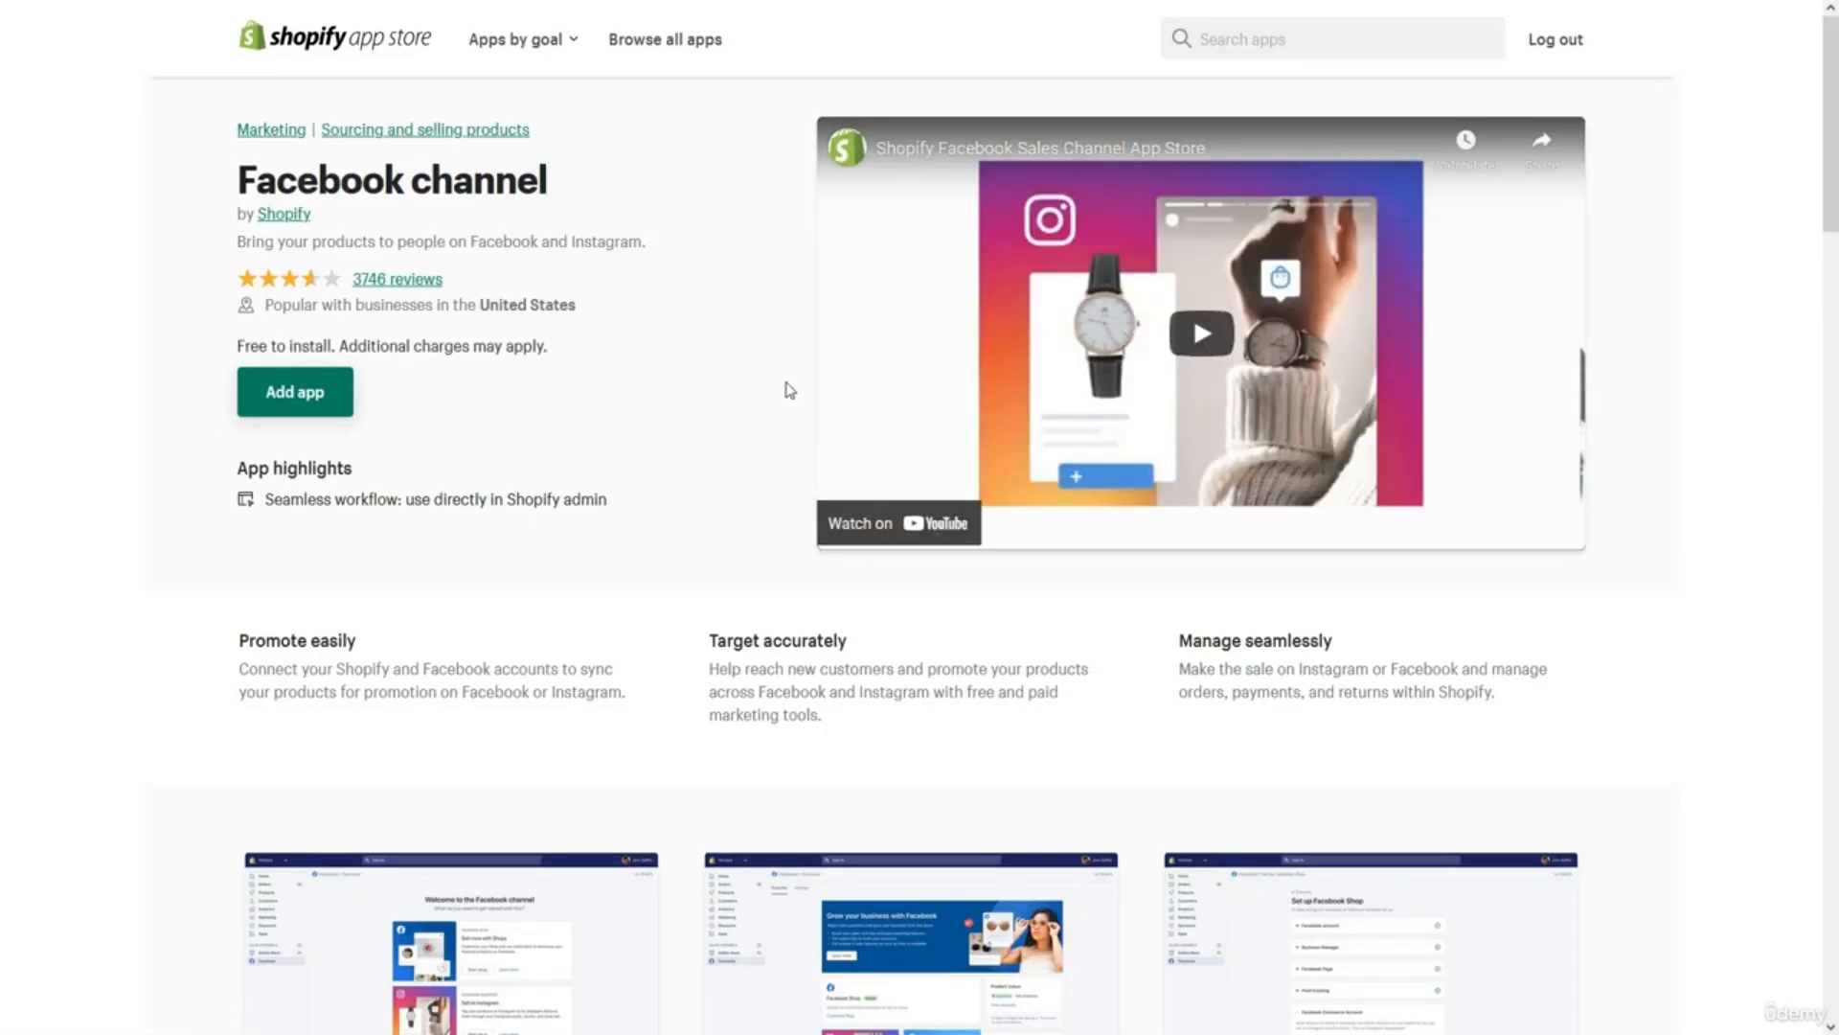
pyautogui.scroll(-1, 789, 389)
pyautogui.scroll(-3, 788, 389)
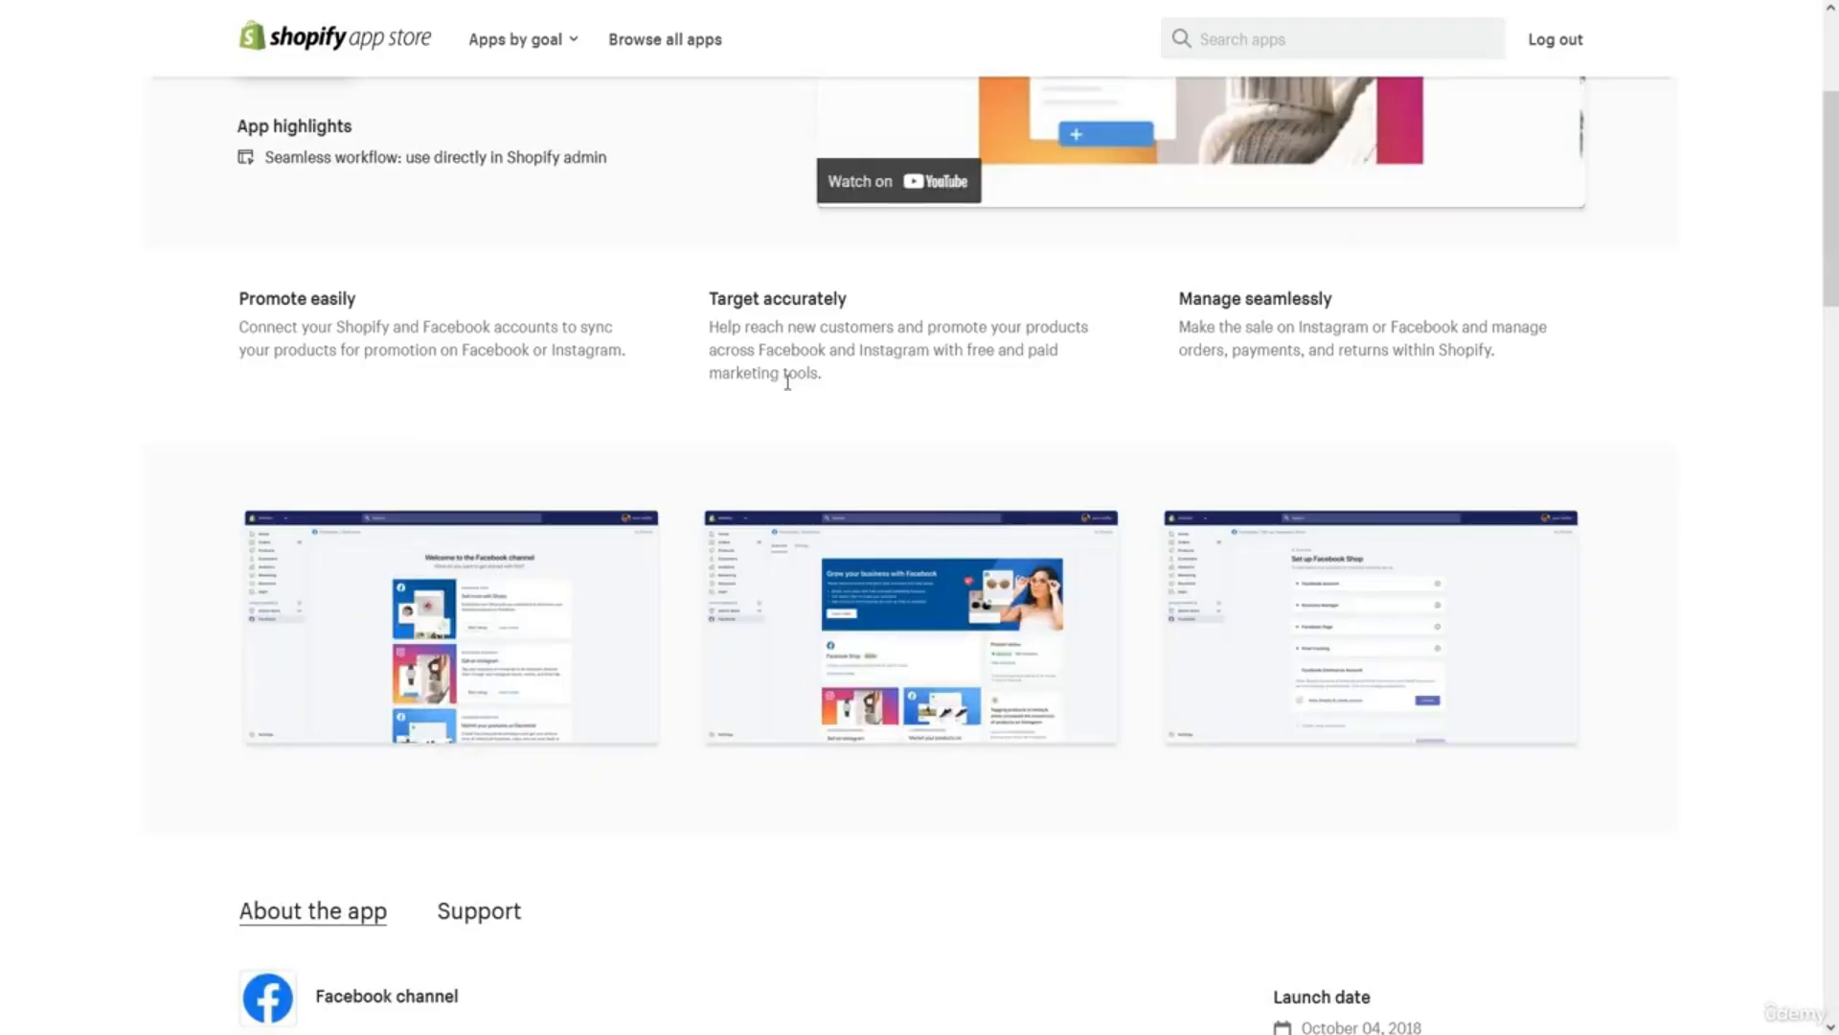
pyautogui.scroll(4, 787, 382)
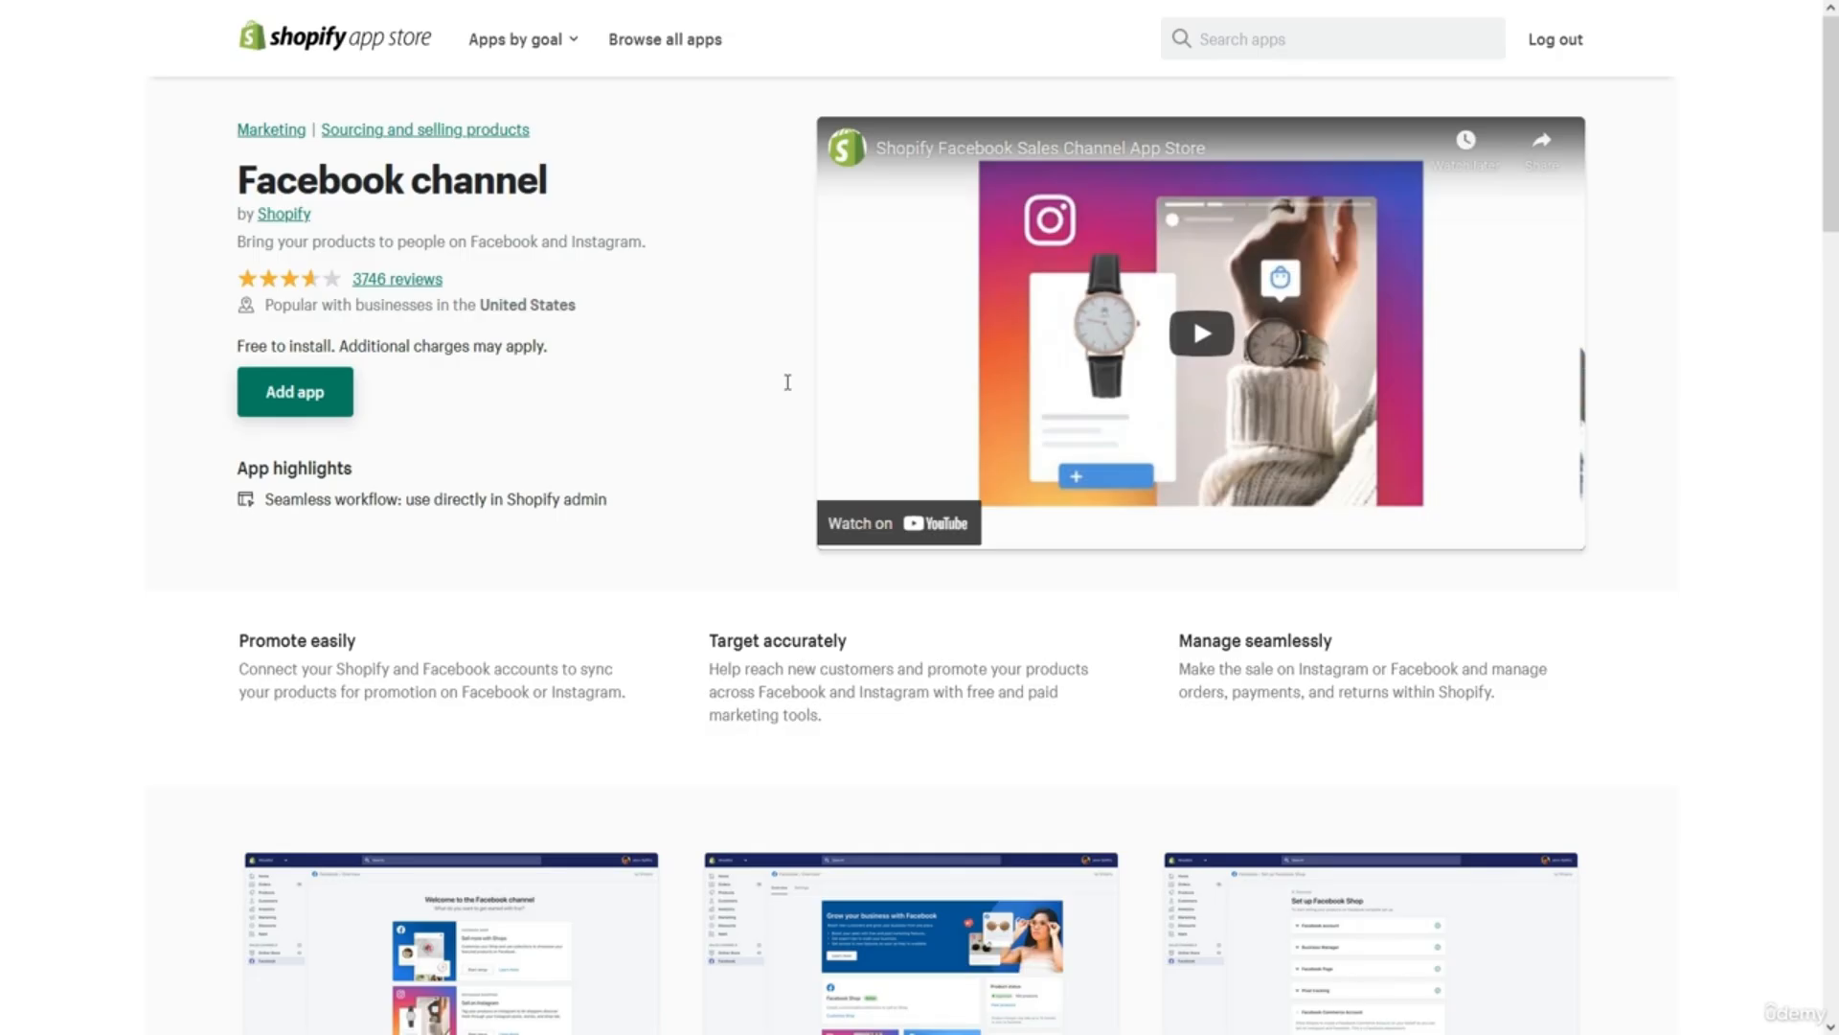
pyautogui.scroll(-13, 787, 382)
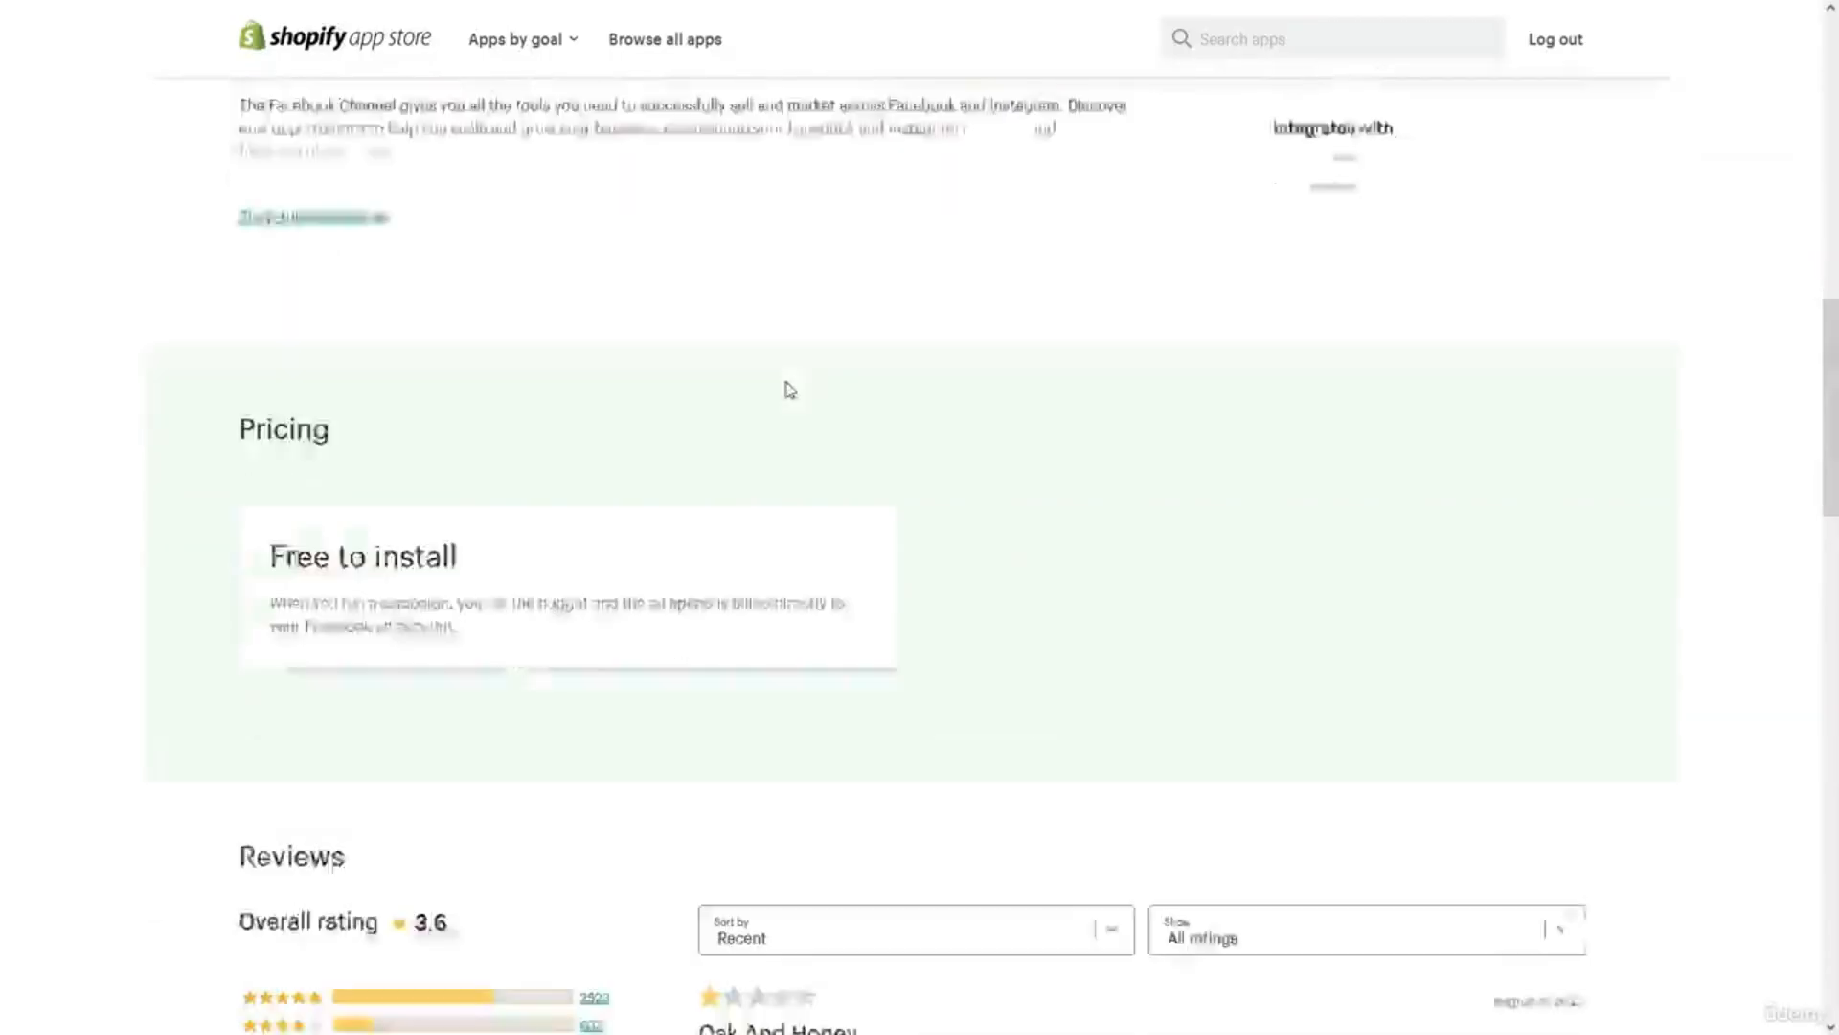
pyautogui.scroll(-2, 789, 388)
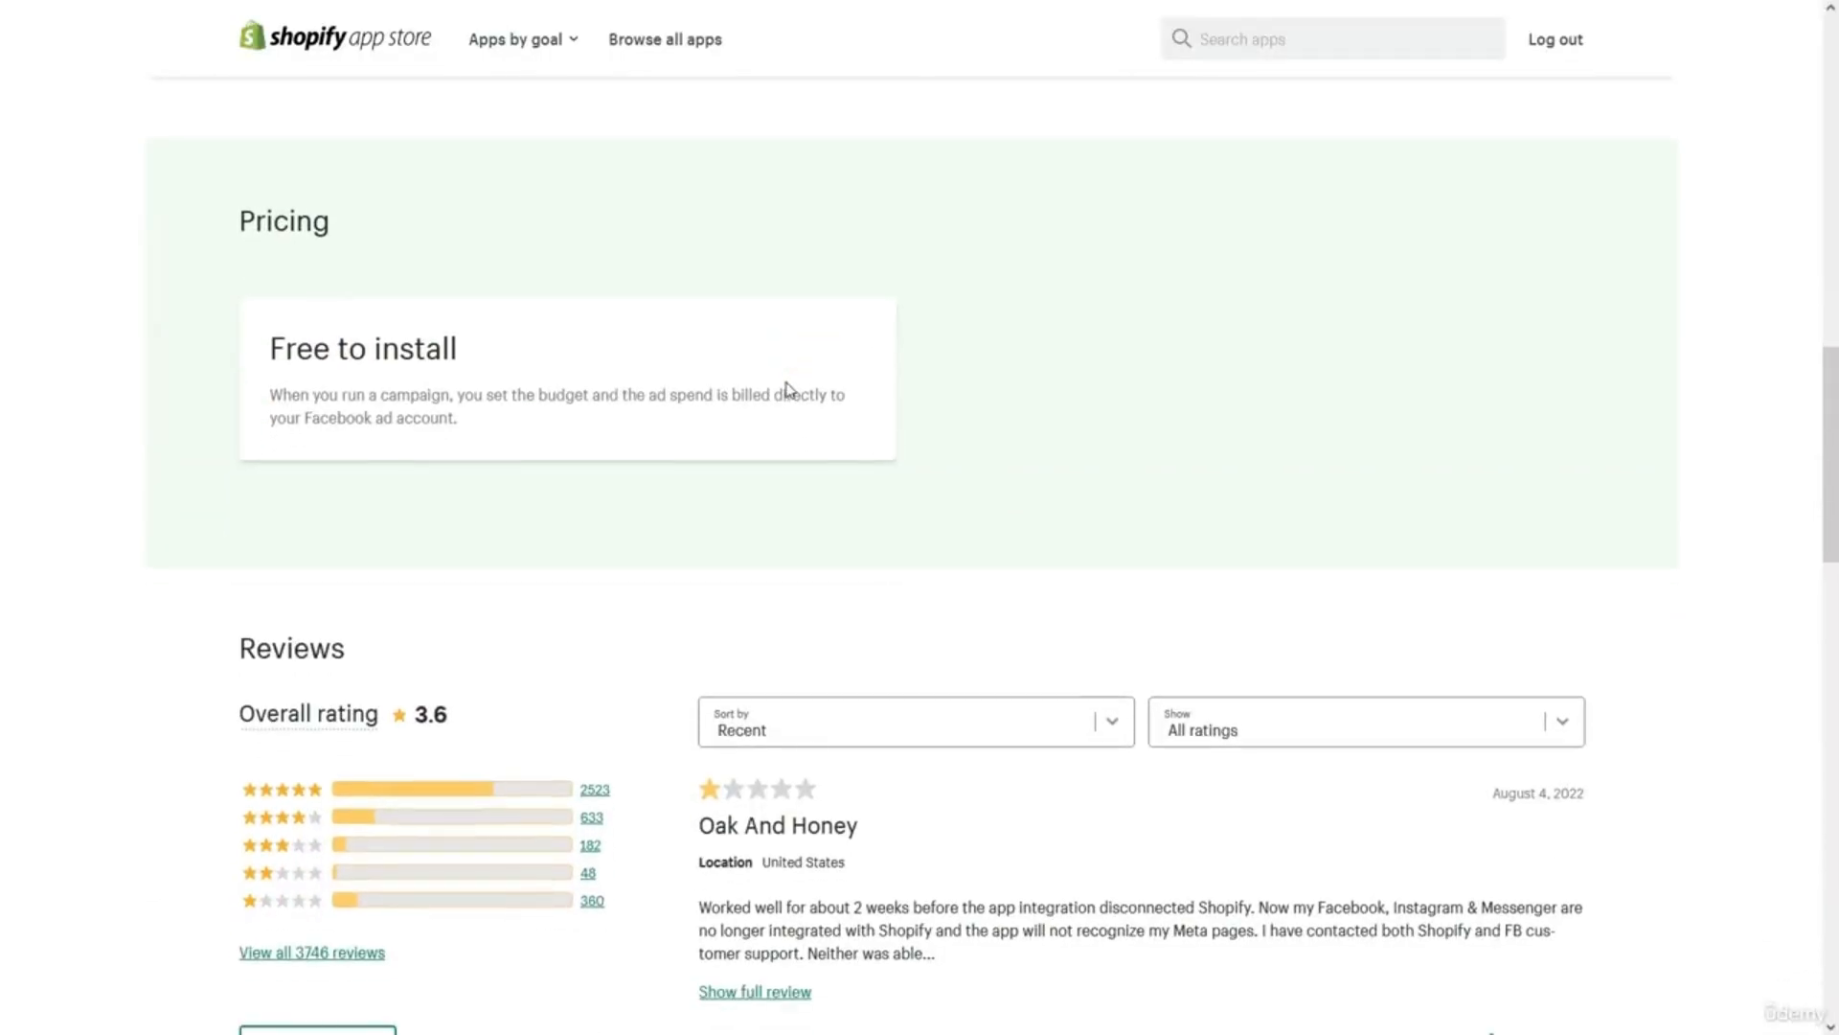
pyautogui.scroll(15, 787, 388)
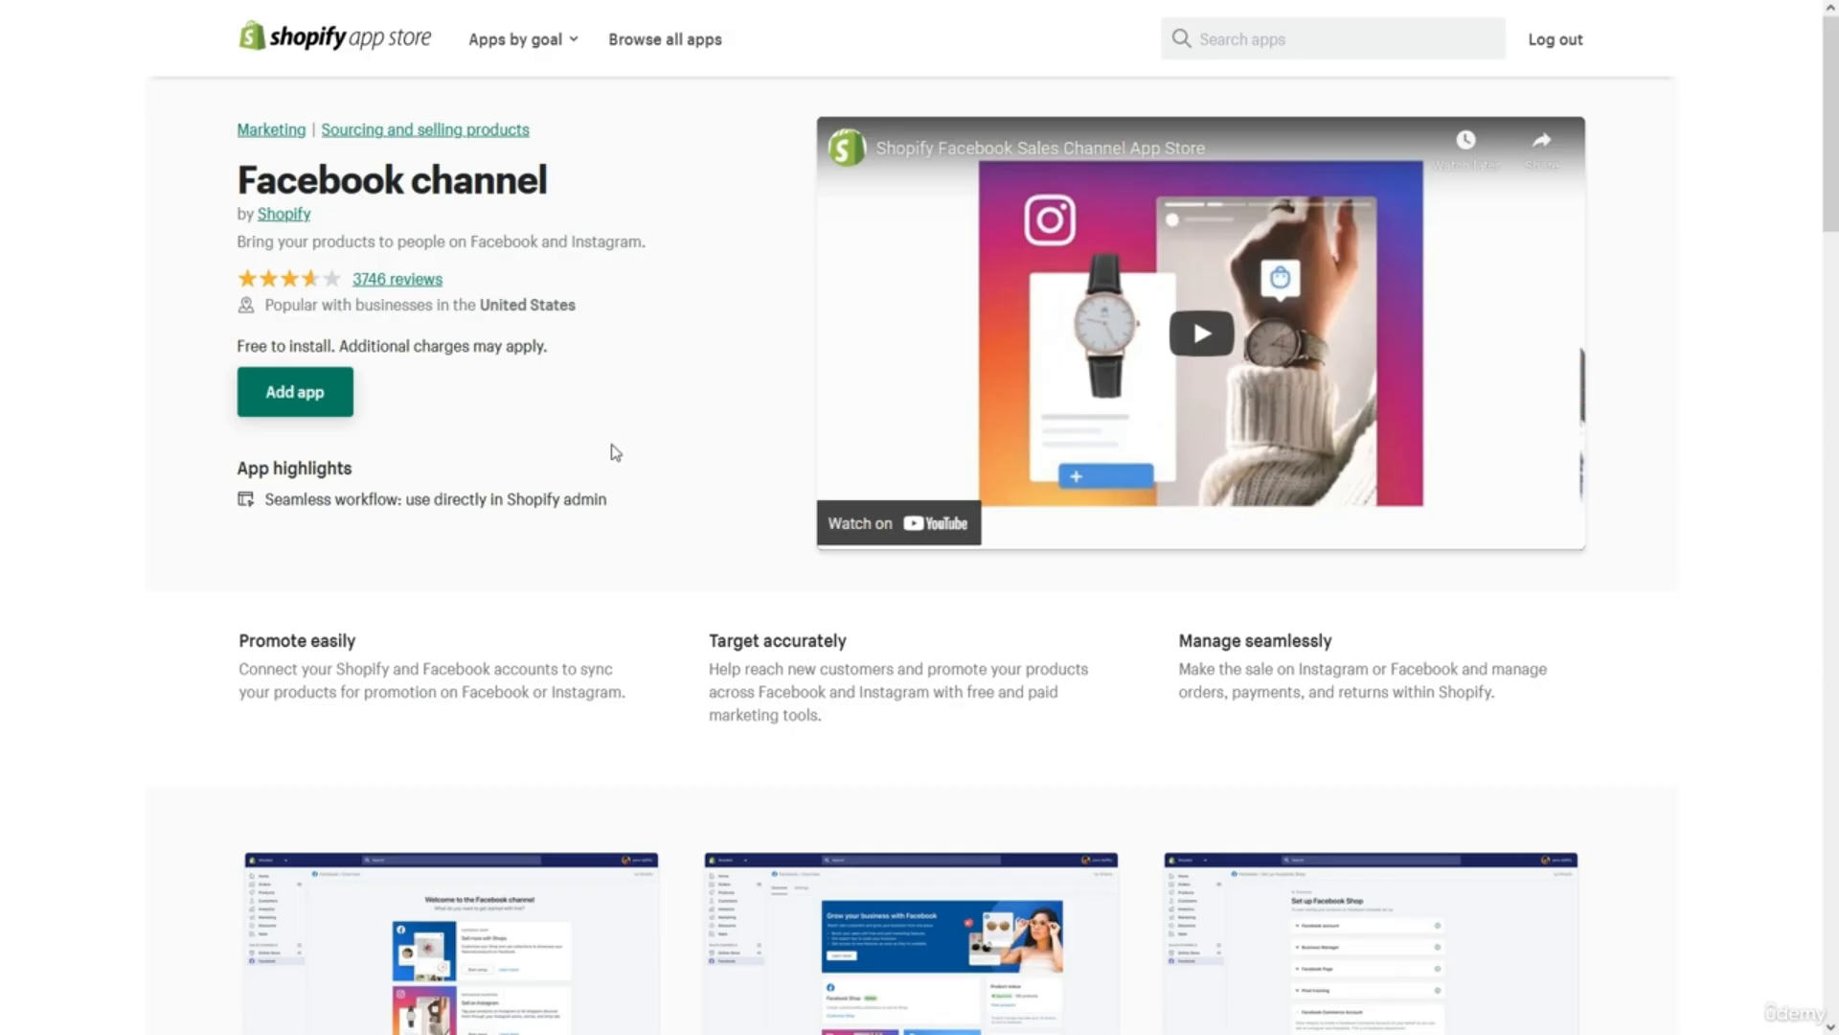
pyautogui.scroll(-1, 615, 453)
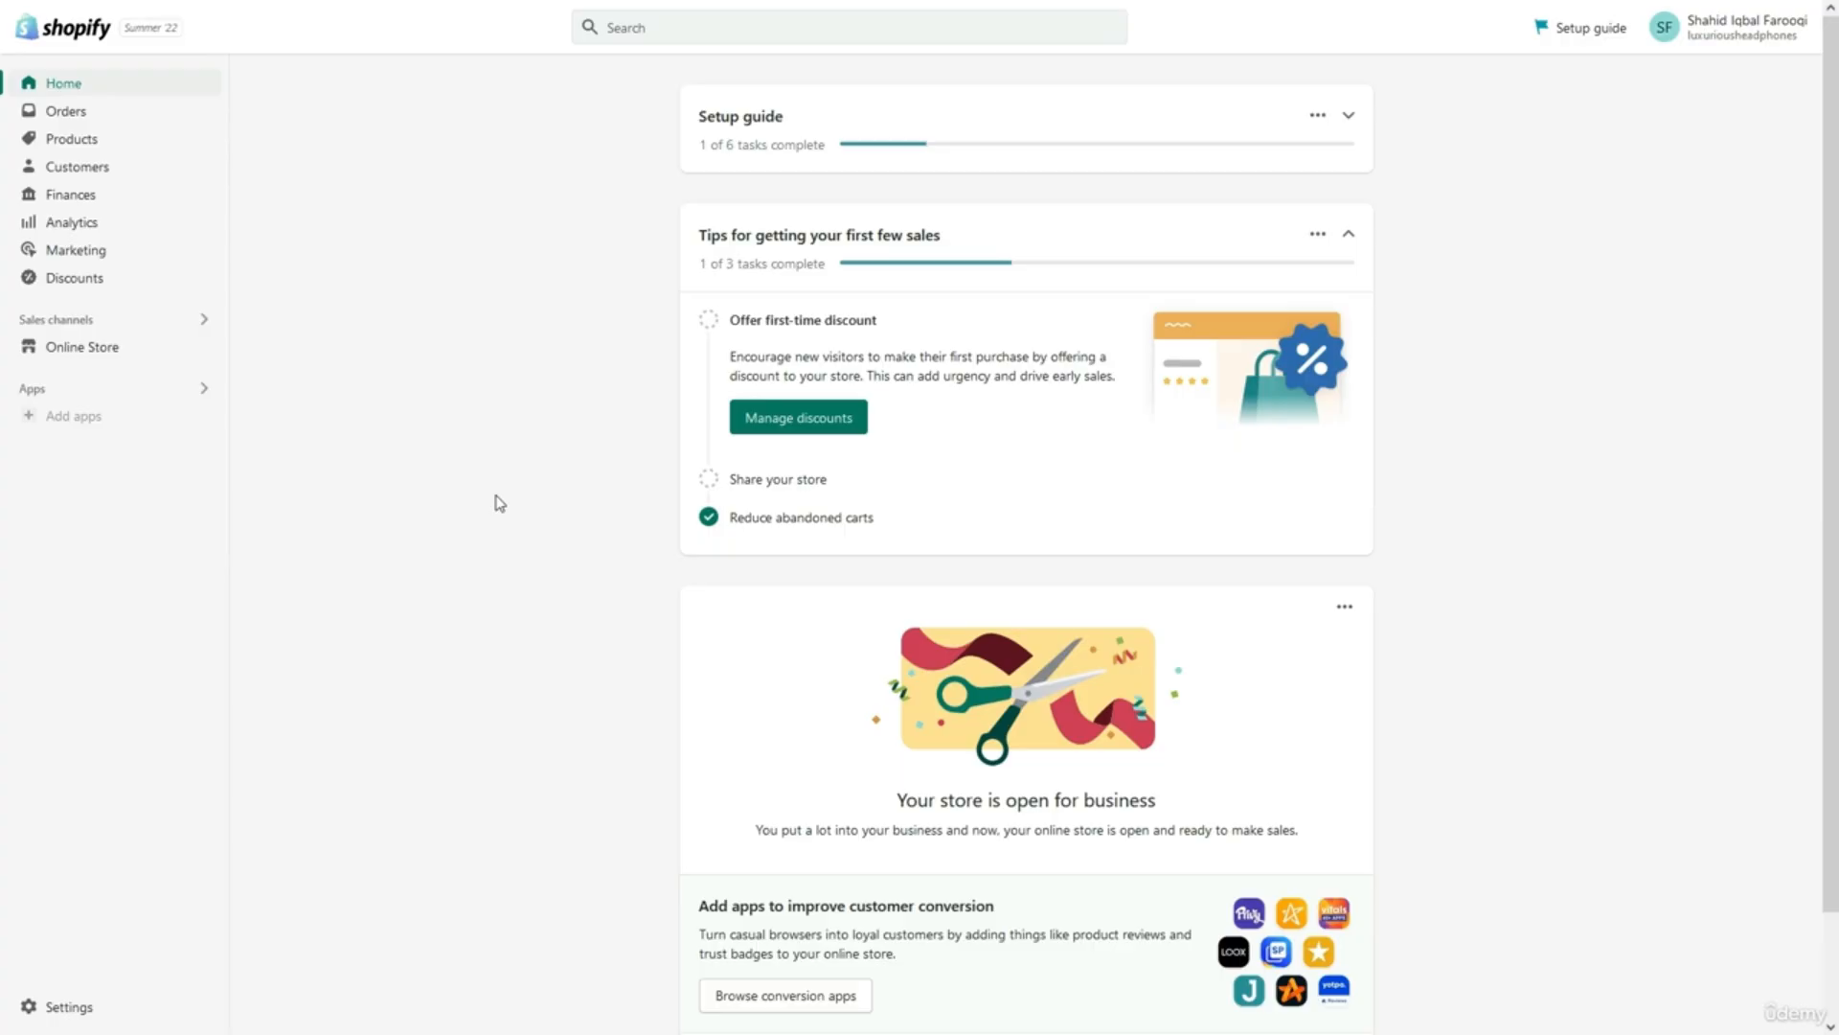
# In Settings basic information, capitalise the store name to 'Luxurious Headphones'.
pyautogui.scroll(-1, 499, 503)
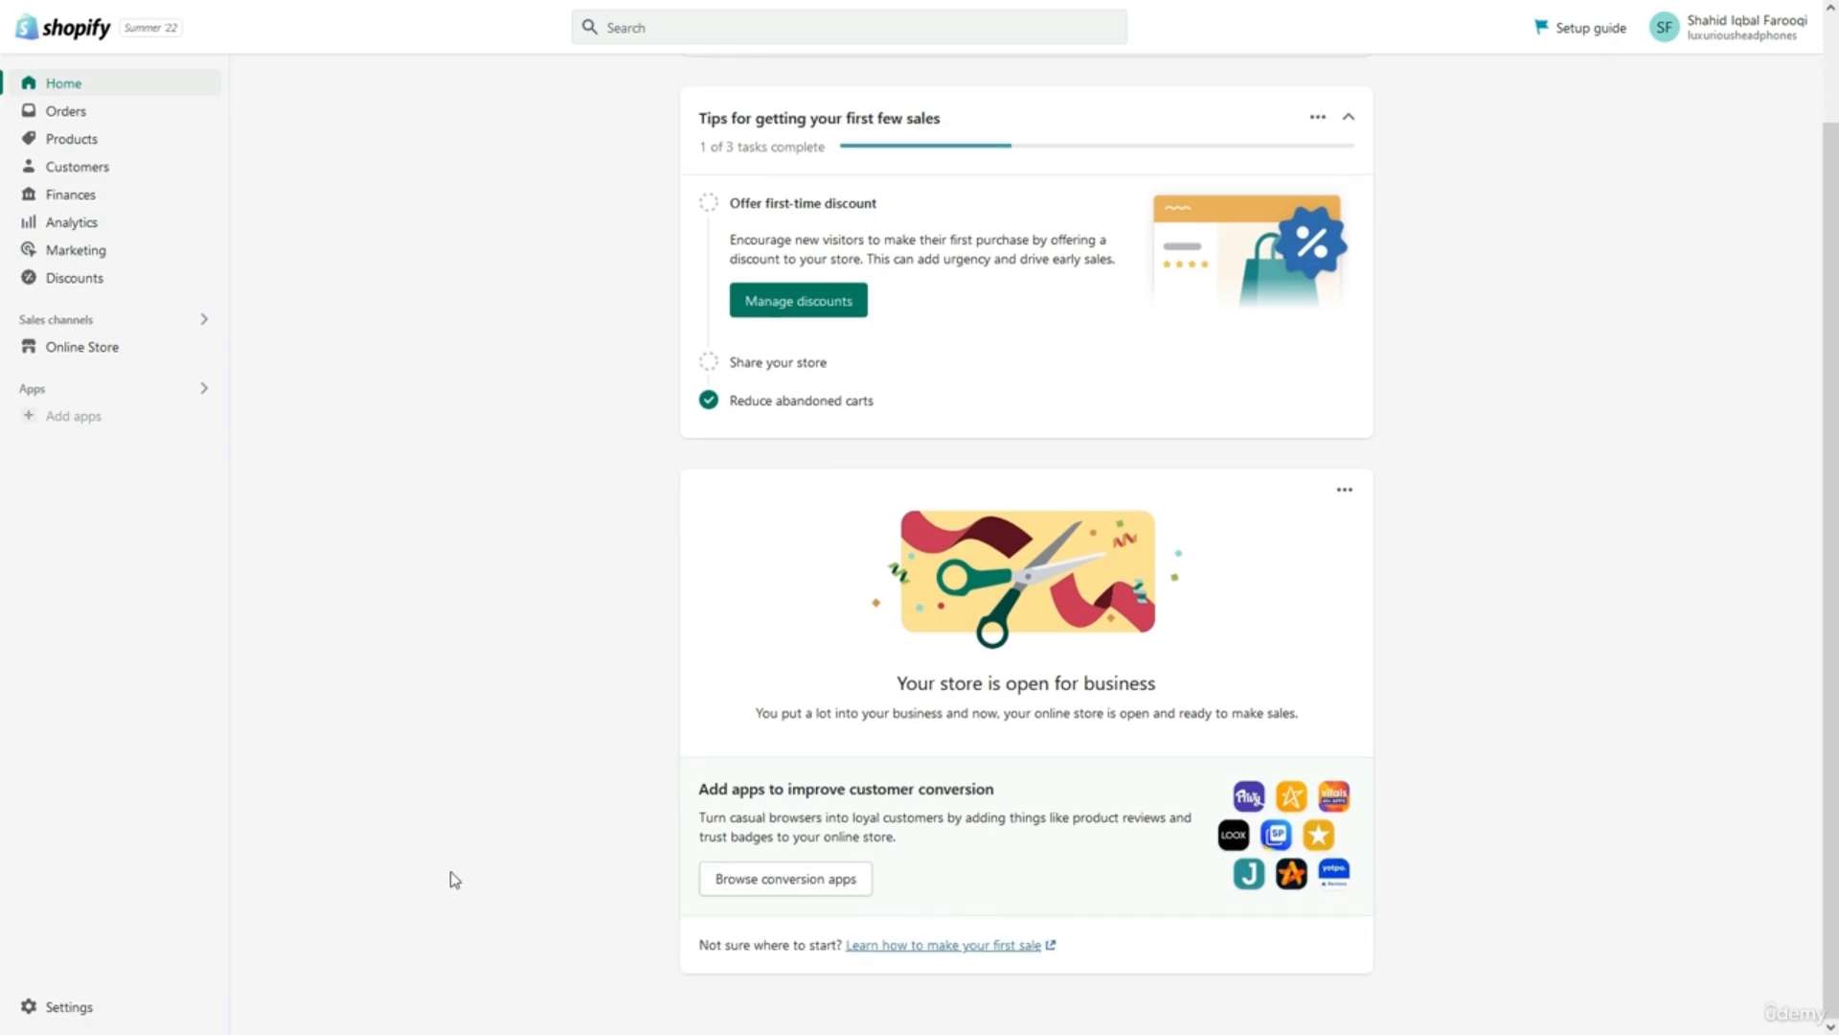
pyautogui.click(145, 1006)
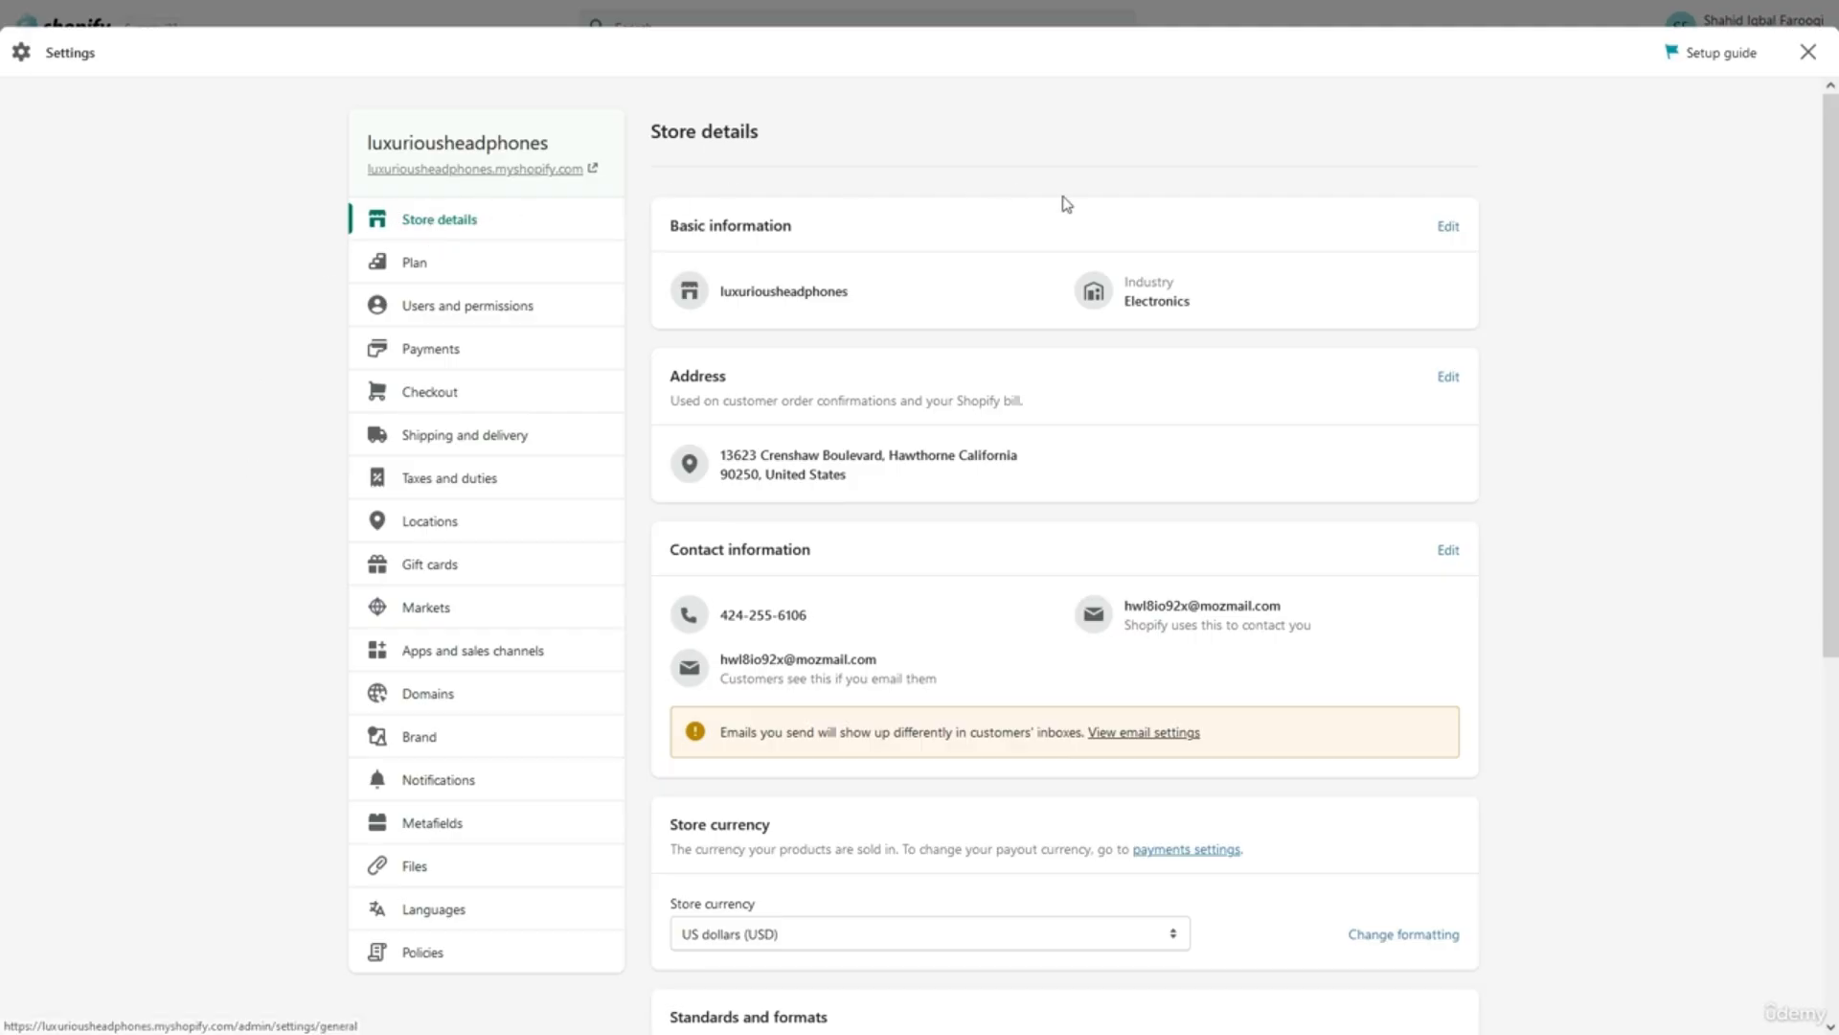
pyautogui.click(1445, 228)
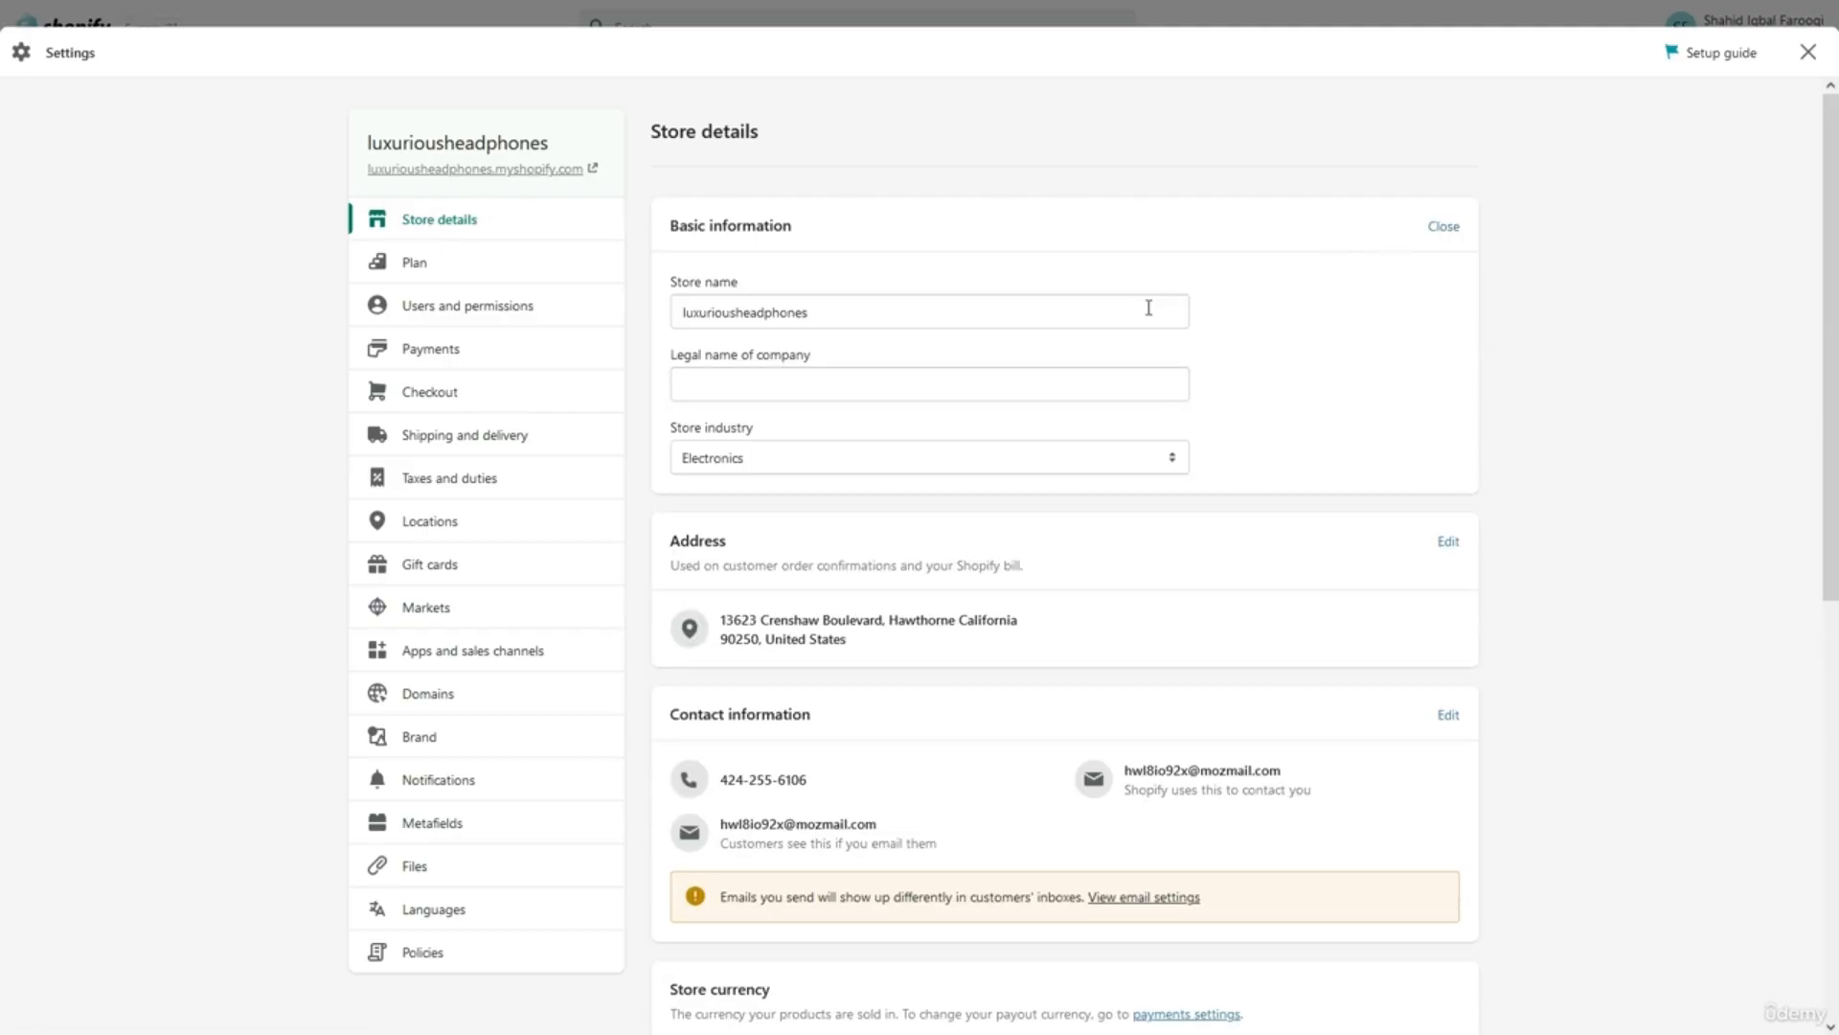
pyautogui.click(1091, 323)
pyautogui.press('Left')
pyautogui.press('Left')
pyautogui.press('Left')
pyautogui.press('Left')
pyautogui.press('Left')
pyautogui.press('Left')
pyautogui.press('Left')
pyautogui.press('Left')
pyautogui.press('Left')
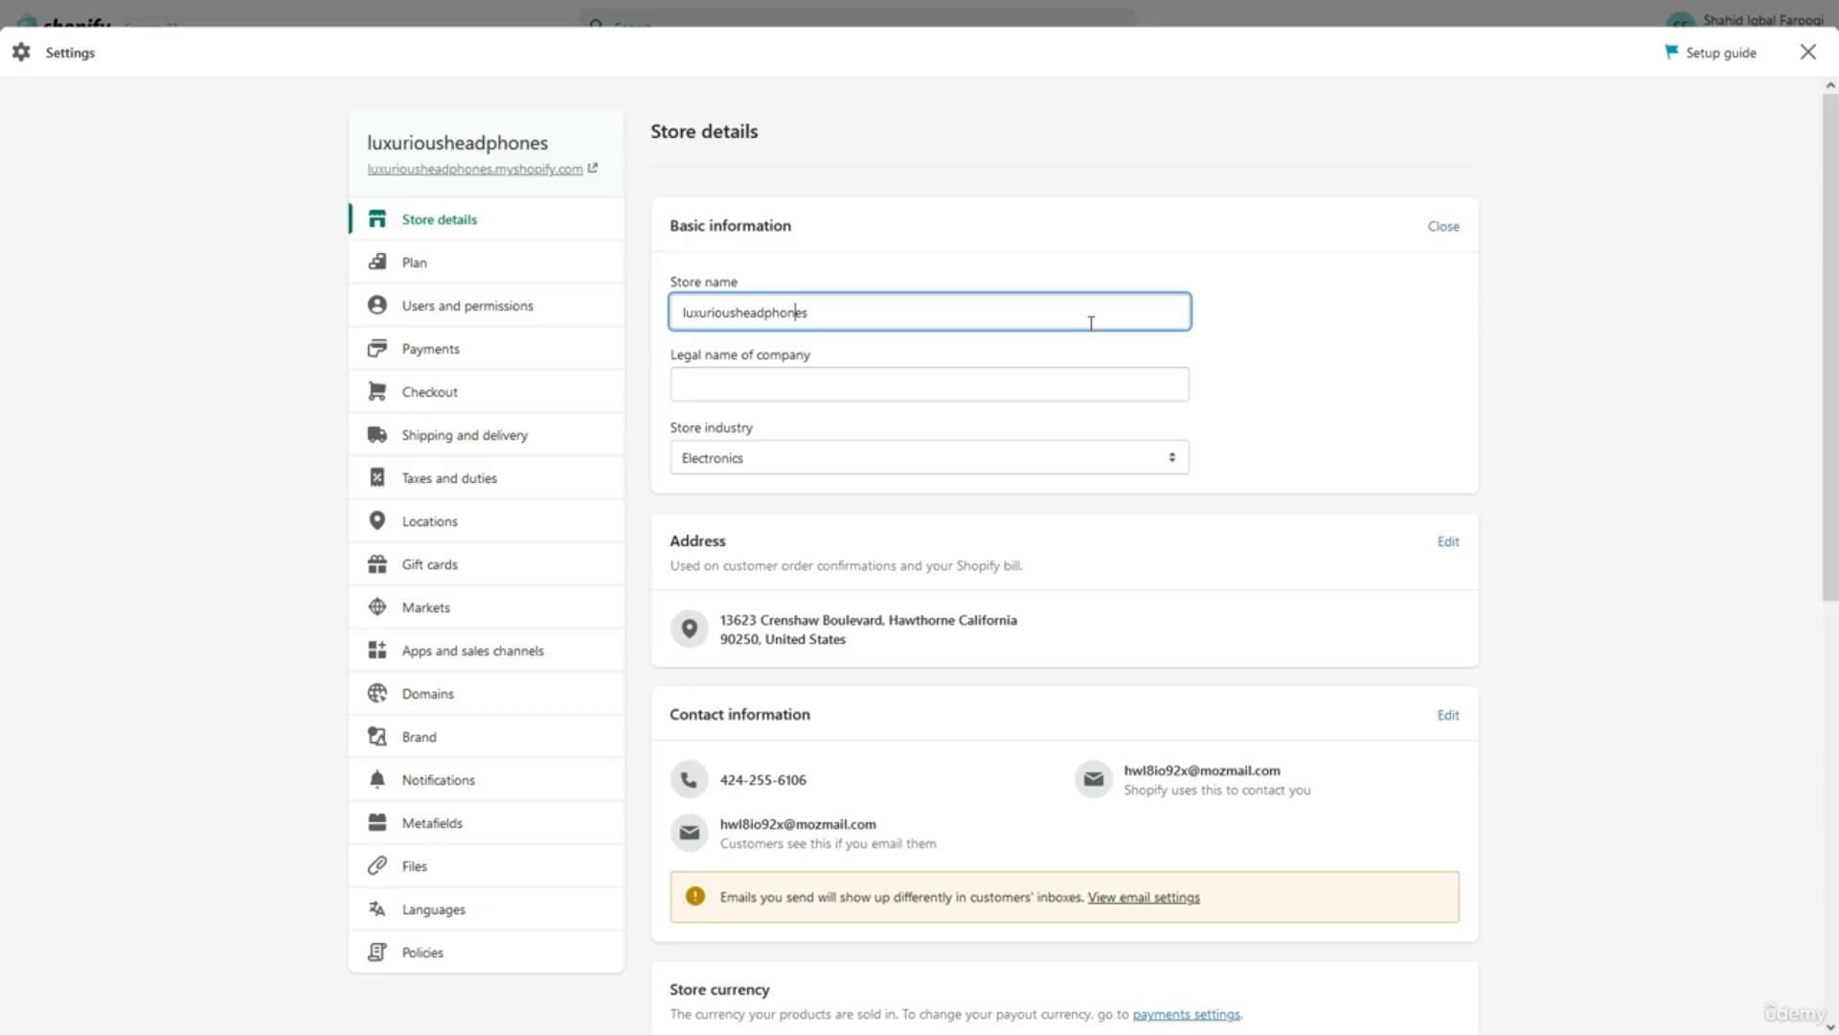
pyautogui.press('BackSpace')
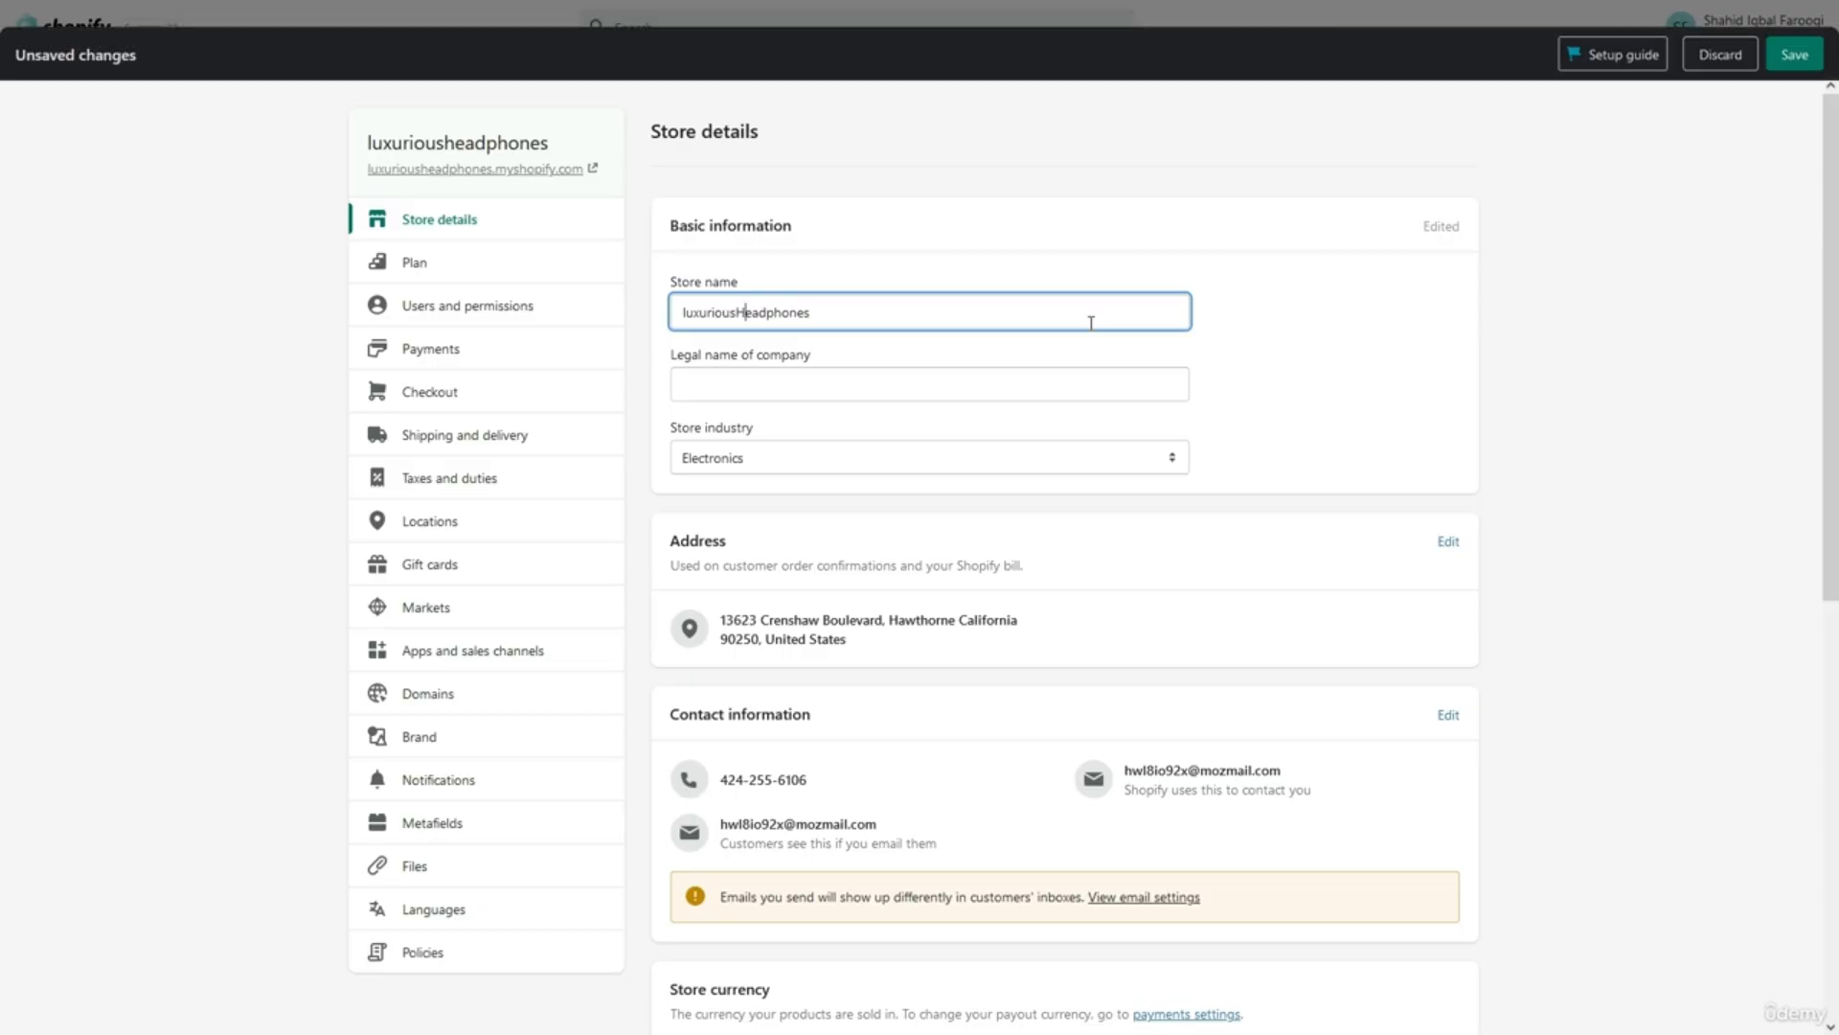
pyautogui.write('H')
pyautogui.press('Home')
pyautogui.press('Delete')
pyautogui.write('L')
# Copy the store name into Legal name of company and add 'LLC' after it.
pyautogui.hotkey('ctrl', 'a')
pyautogui.hotkey('ctrl', 'c')
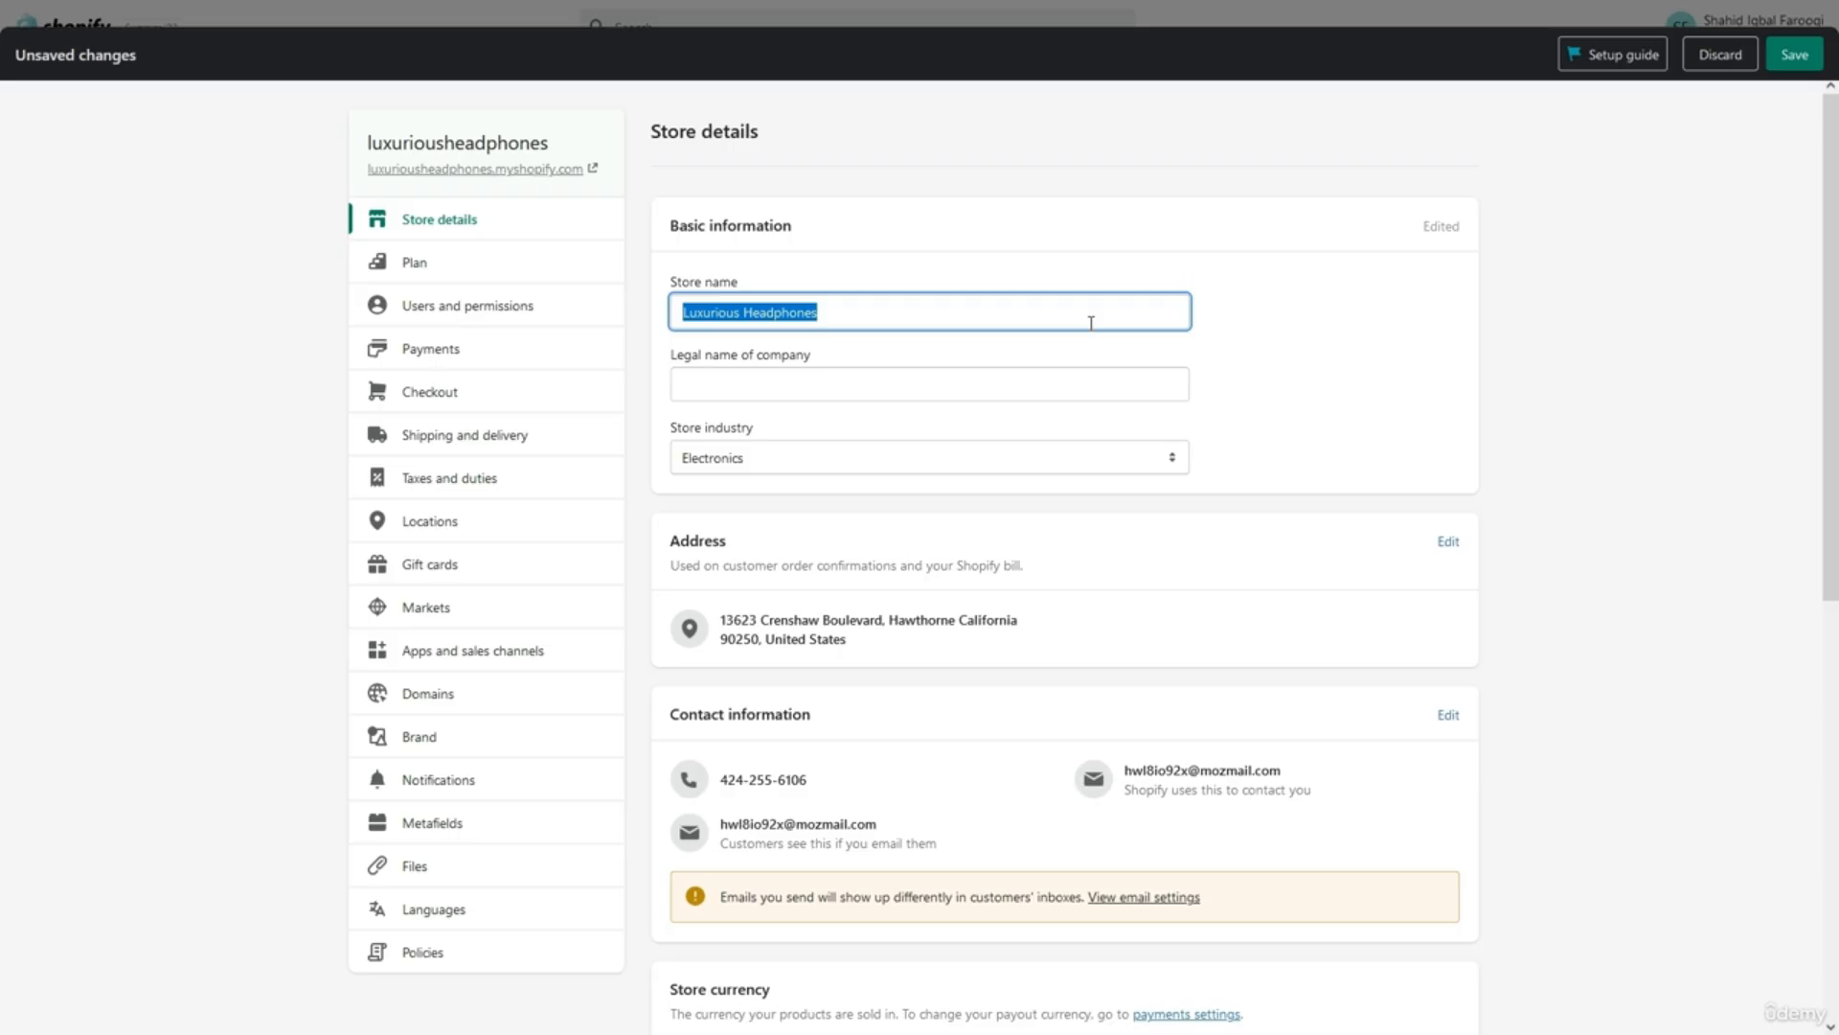
pyautogui.click(1054, 349)
pyautogui.click(990, 388)
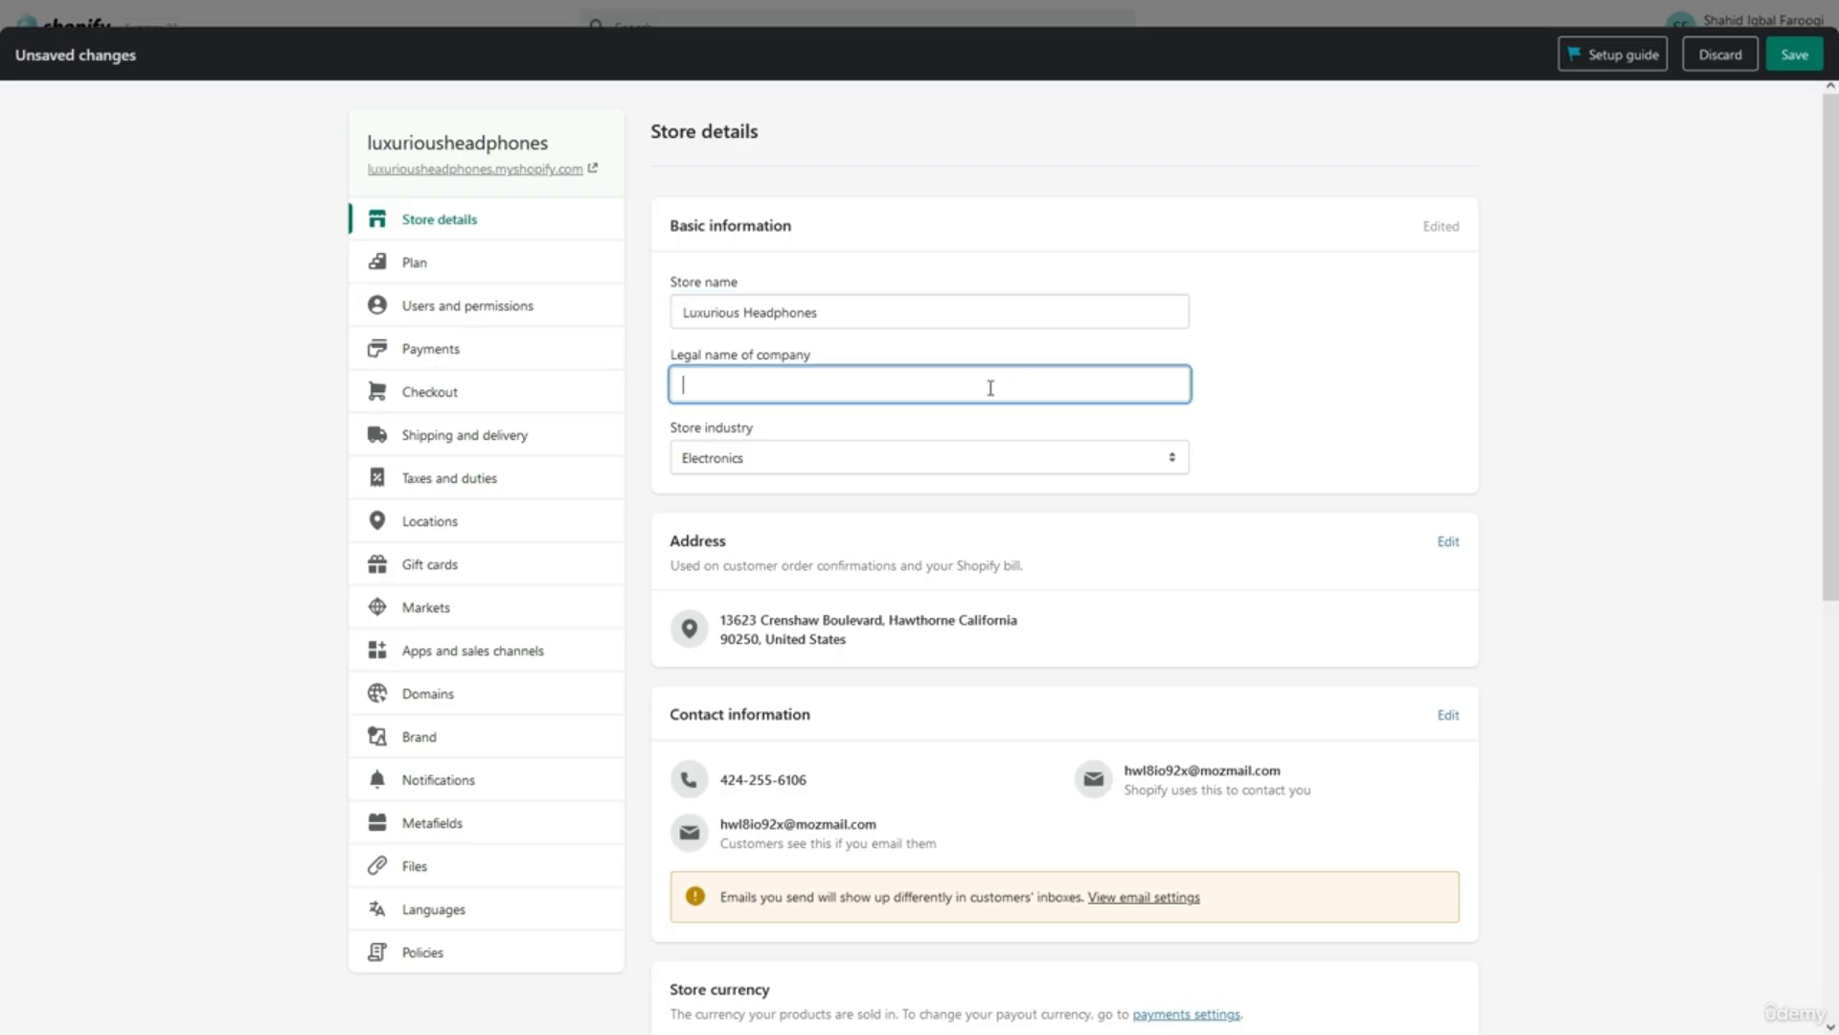
pyautogui.hotkey('ctrl', 'v')
pyautogui.write('LLC')
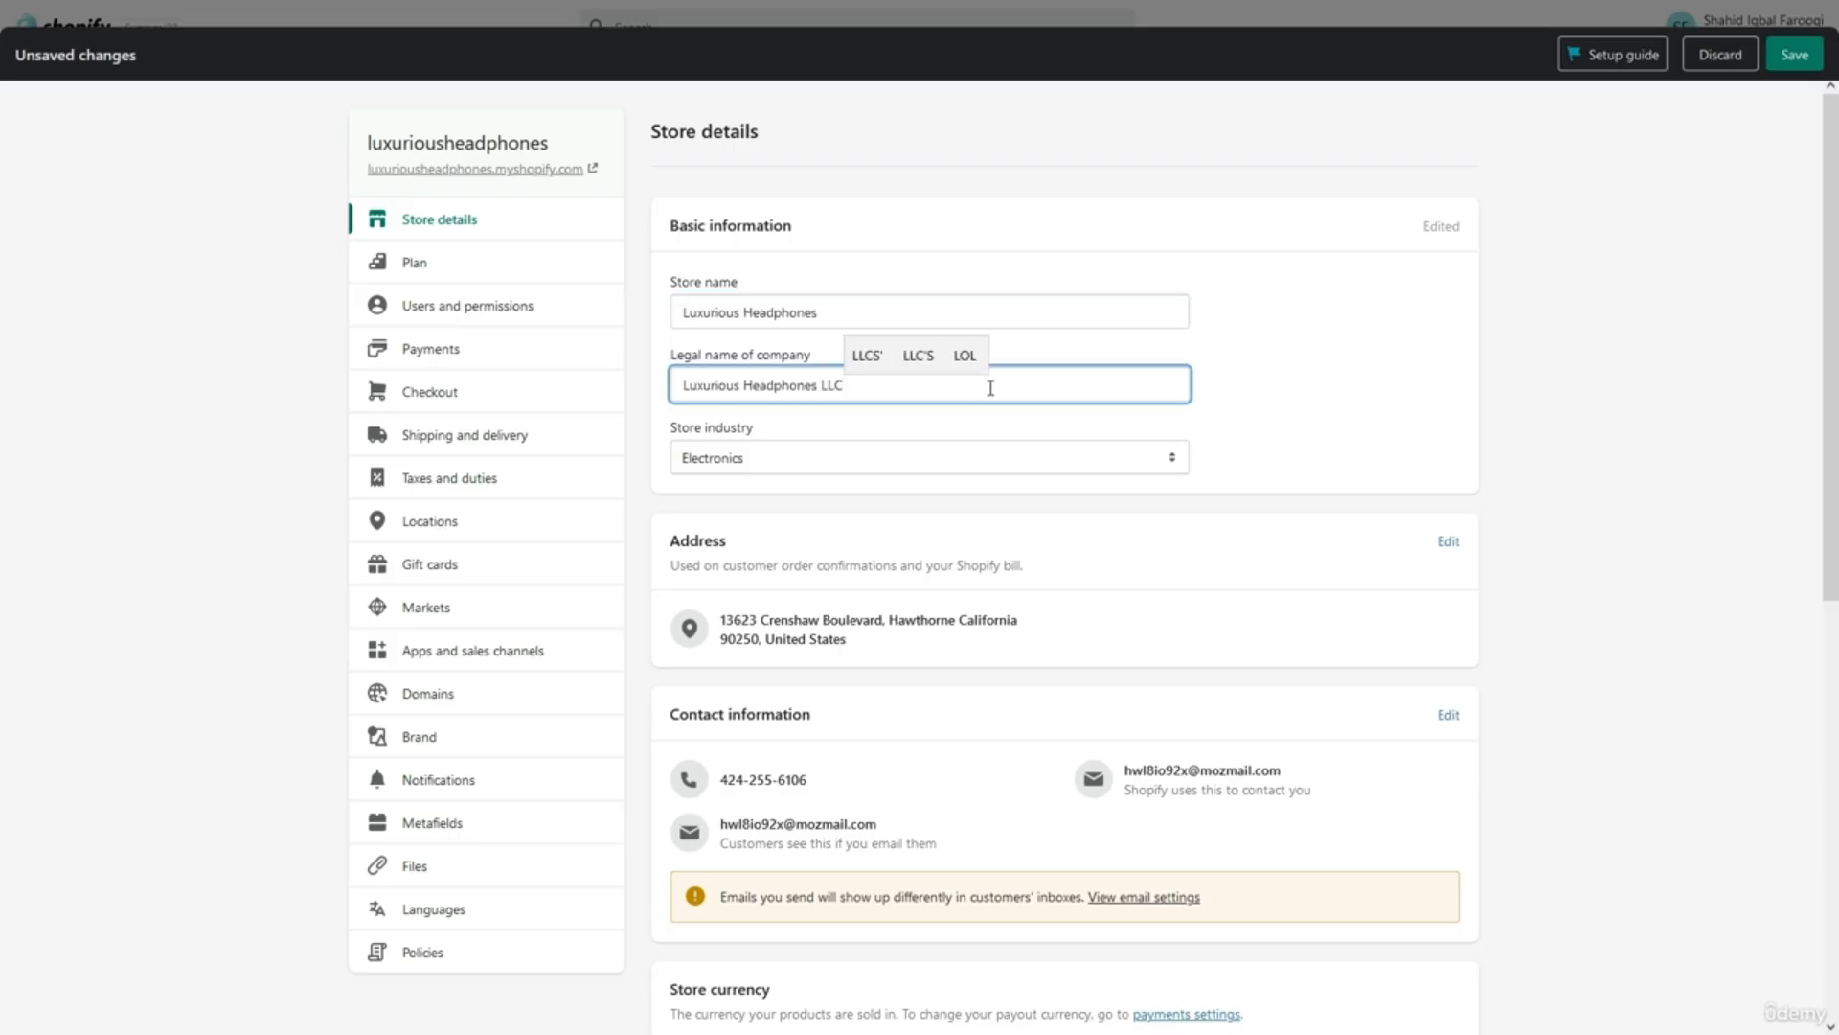
pyautogui.click(986, 431)
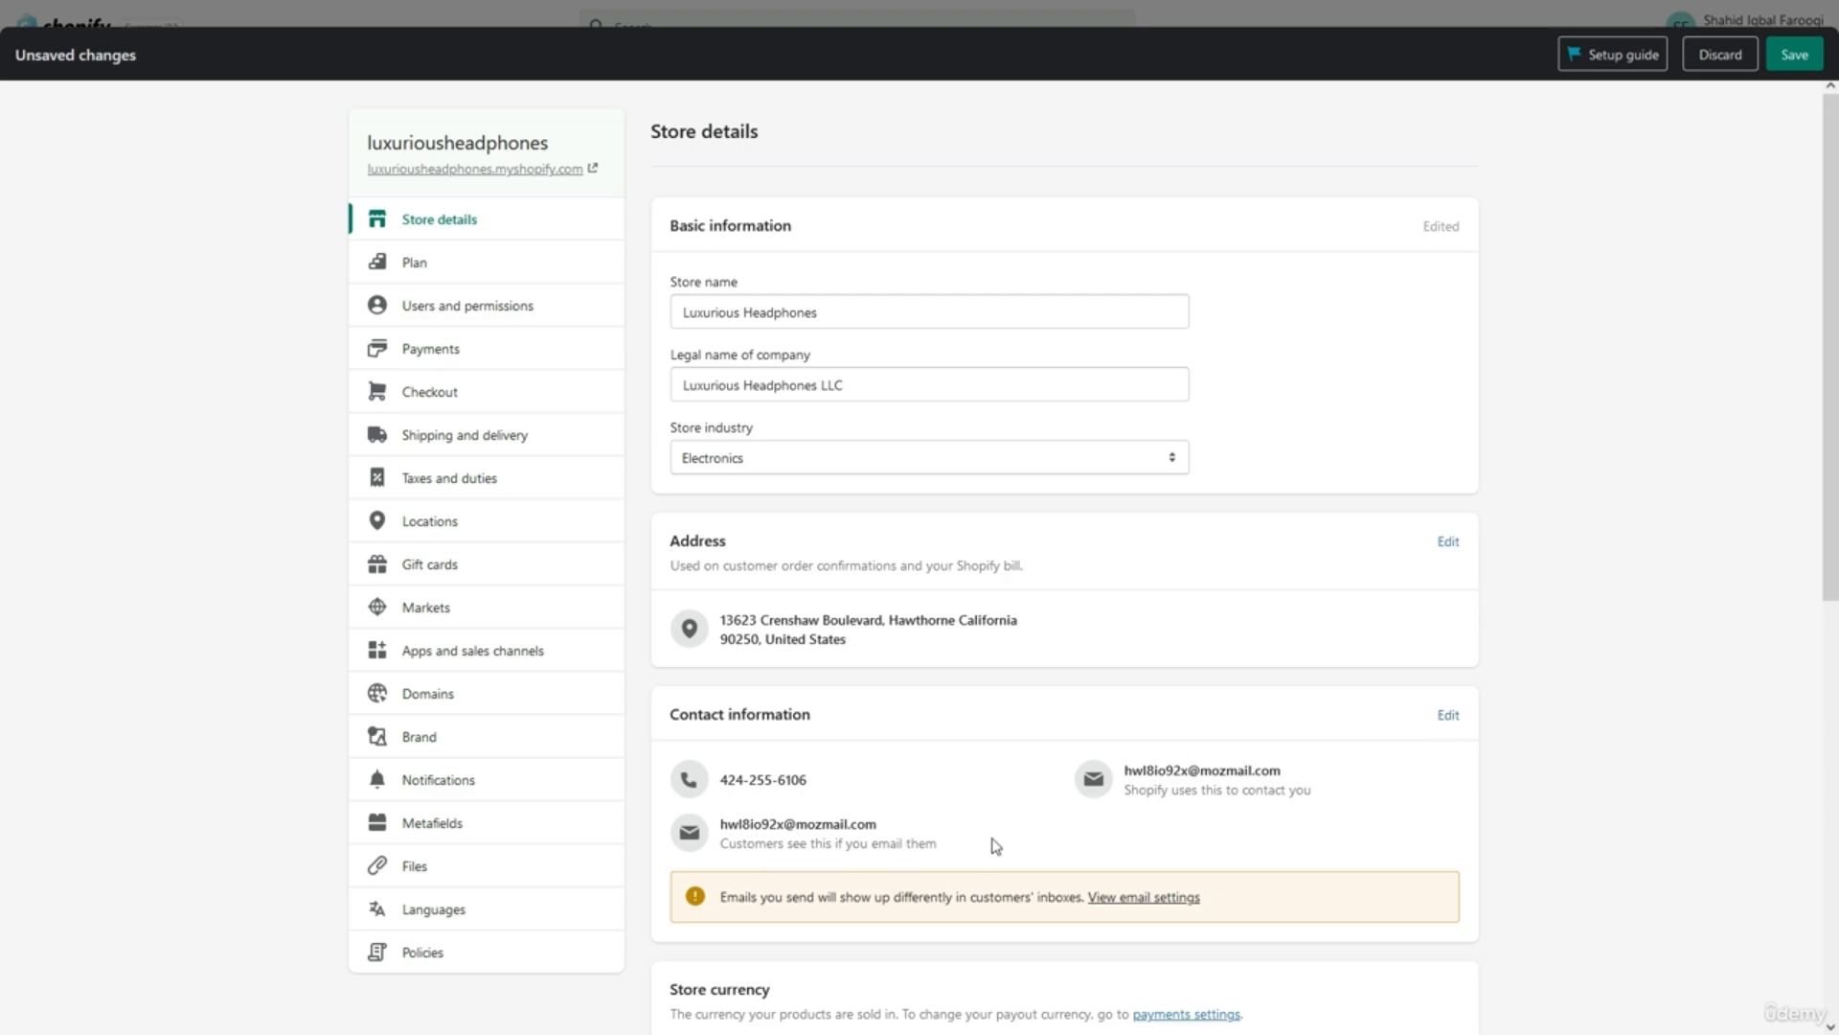
# Replace the sender email with an info@ address built from the store name plus '.com'.
pyautogui.click(1449, 717)
pyautogui.scroll(-3, 1808, 573)
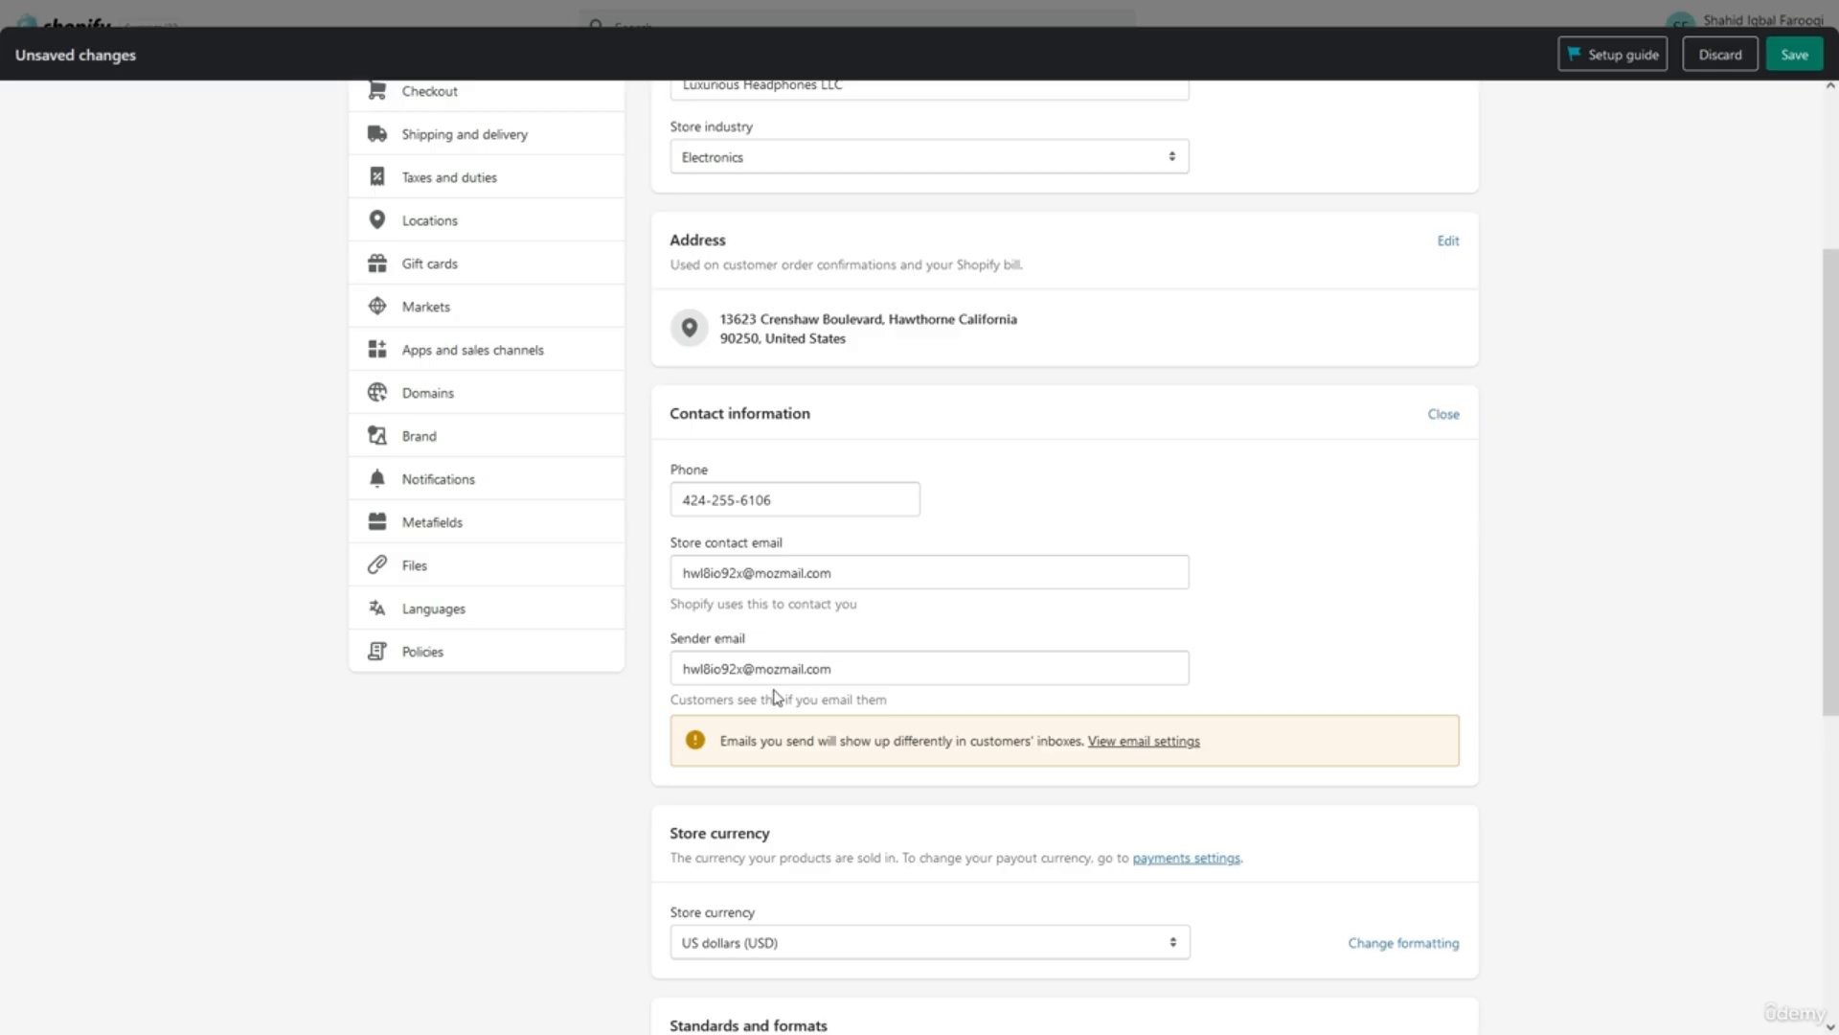
pyautogui.click(859, 675)
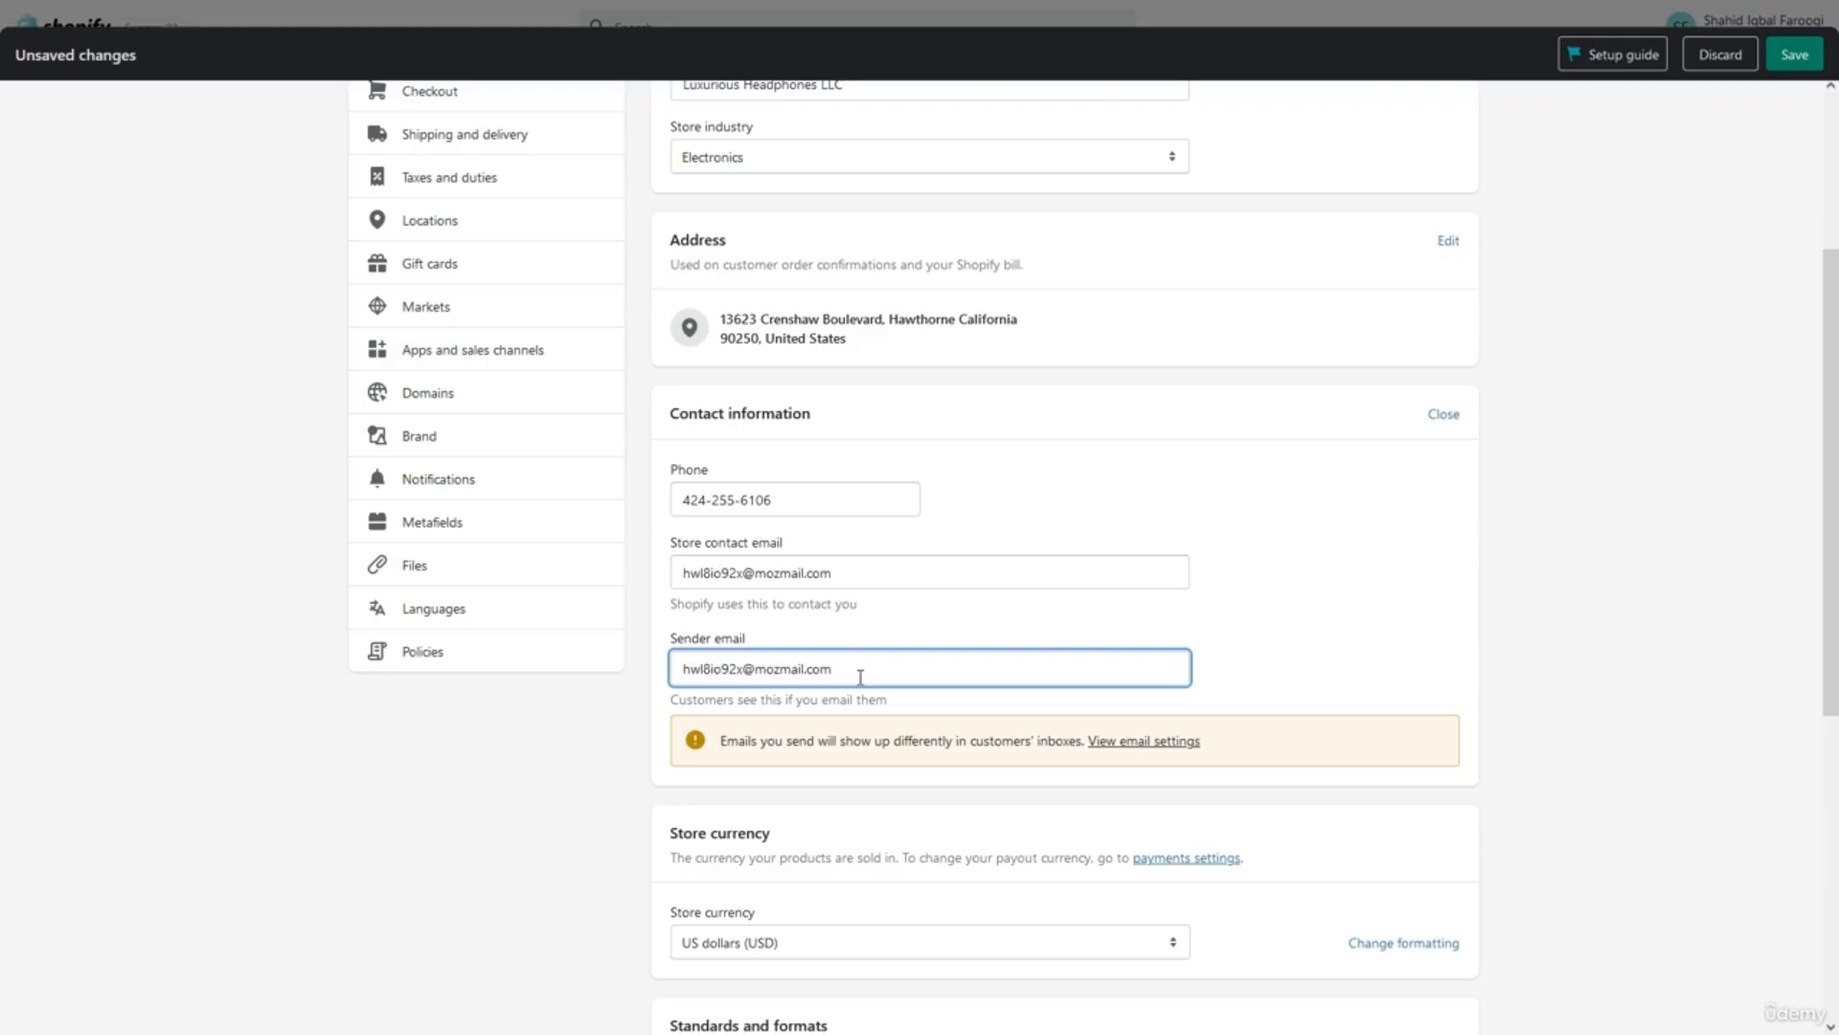
pyautogui.hotkey('ctrl', 'a')
pyautogui.press('BackSpace')
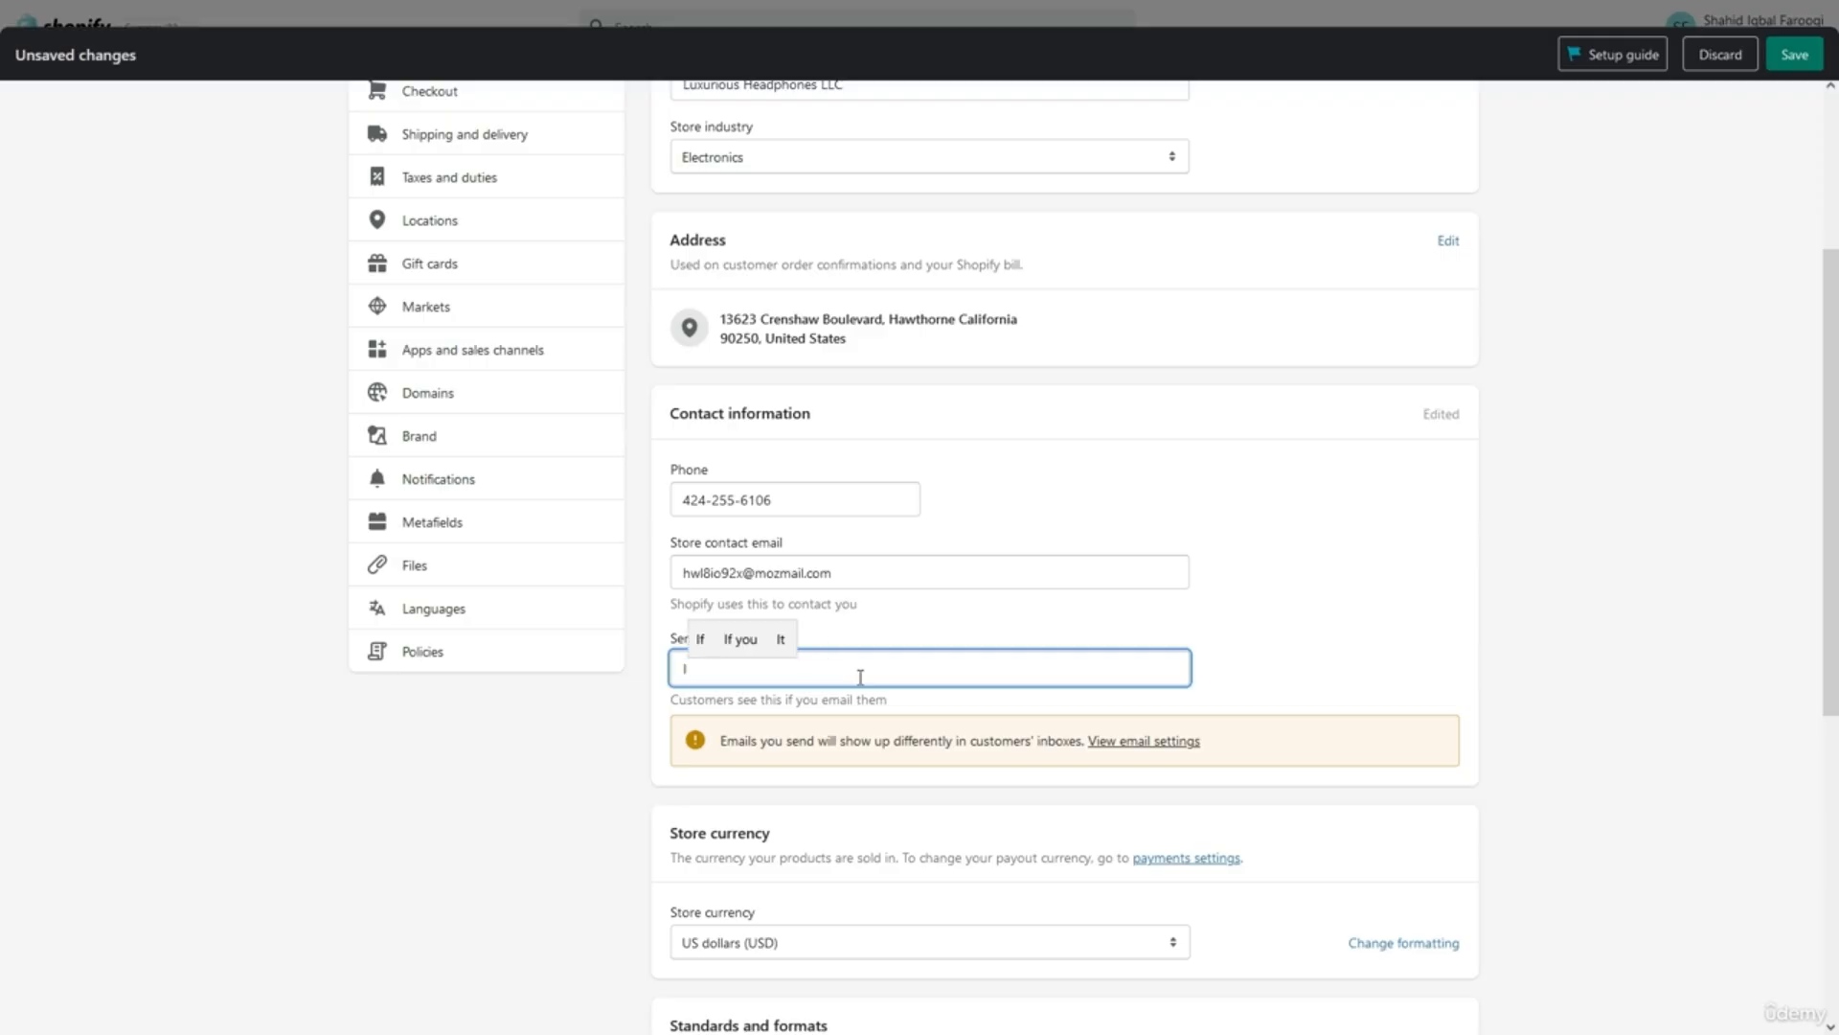
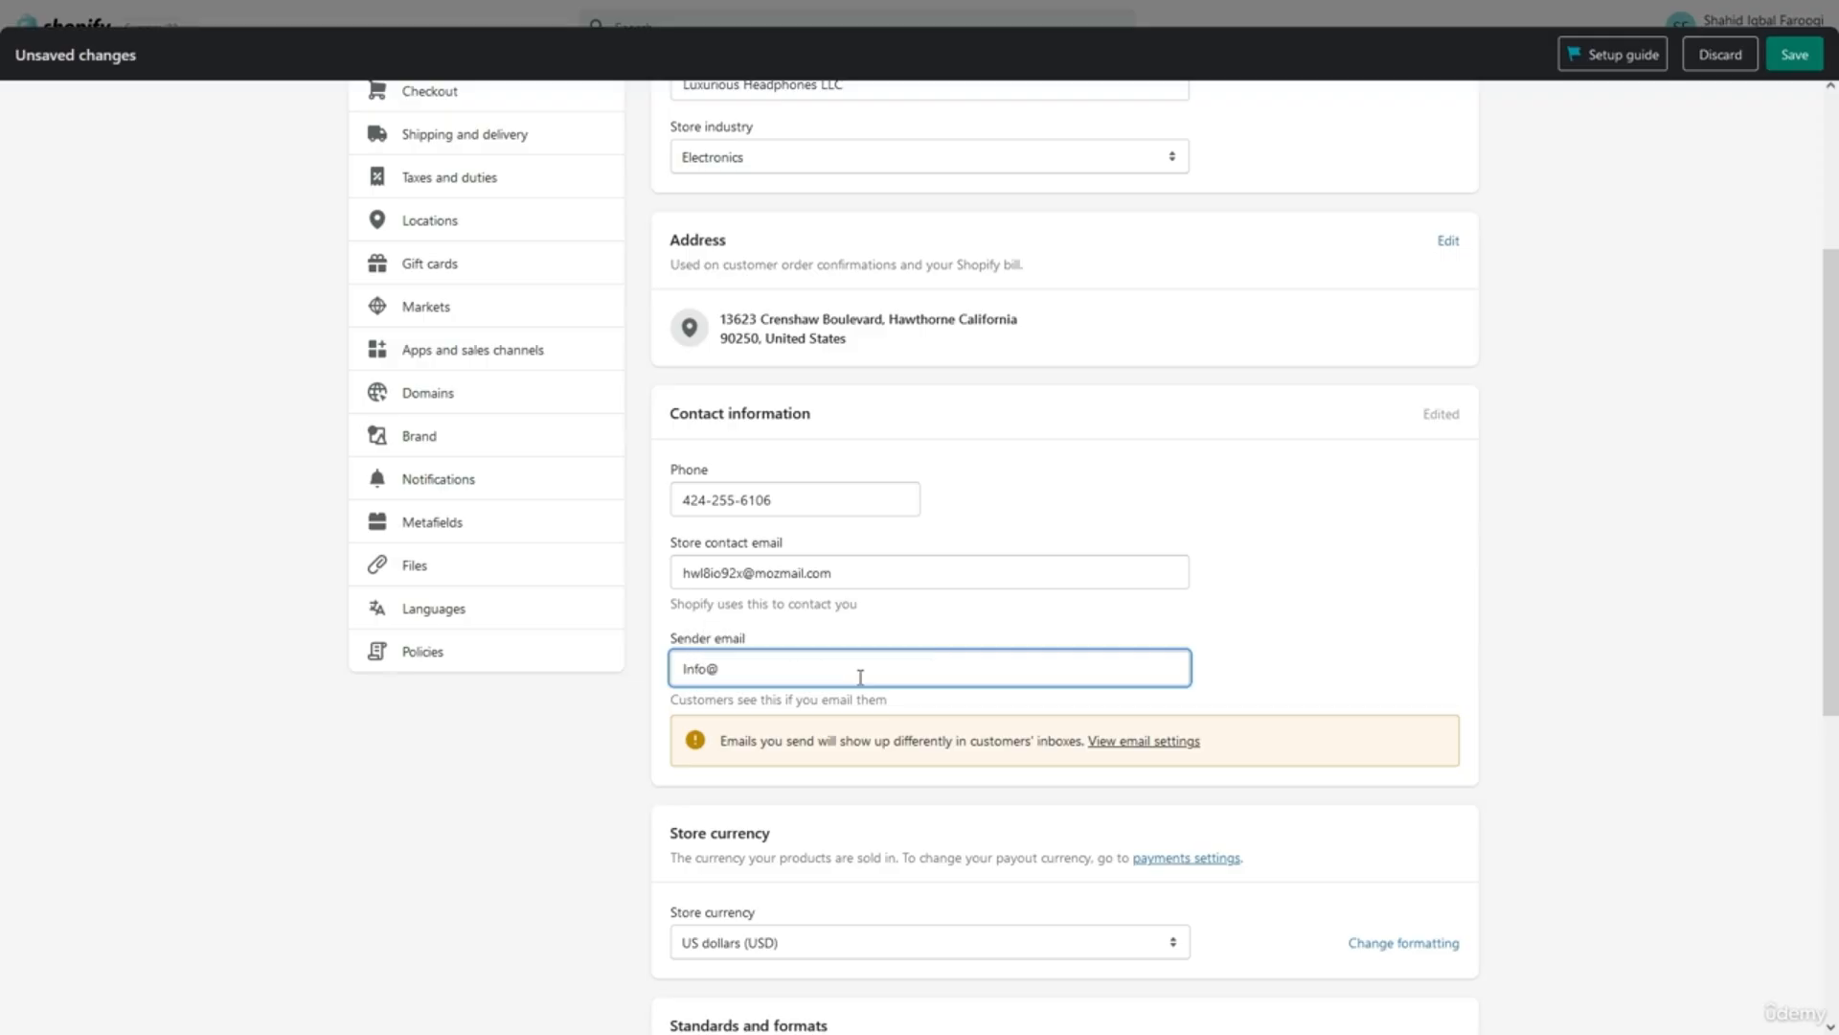
pyautogui.hotkey('ctrl', 'v')
pyautogui.press('Left')
pyautogui.press('Left')
pyautogui.press('Left')
pyautogui.press('Left')
pyautogui.press('Left')
pyautogui.press('Left')
pyautogui.press('Left')
pyautogui.press('Left')
pyautogui.press('Left')
pyautogui.press('Left')
pyautogui.press('BackSpace')
pyautogui.click(860, 677)
pyautogui.write('.com')
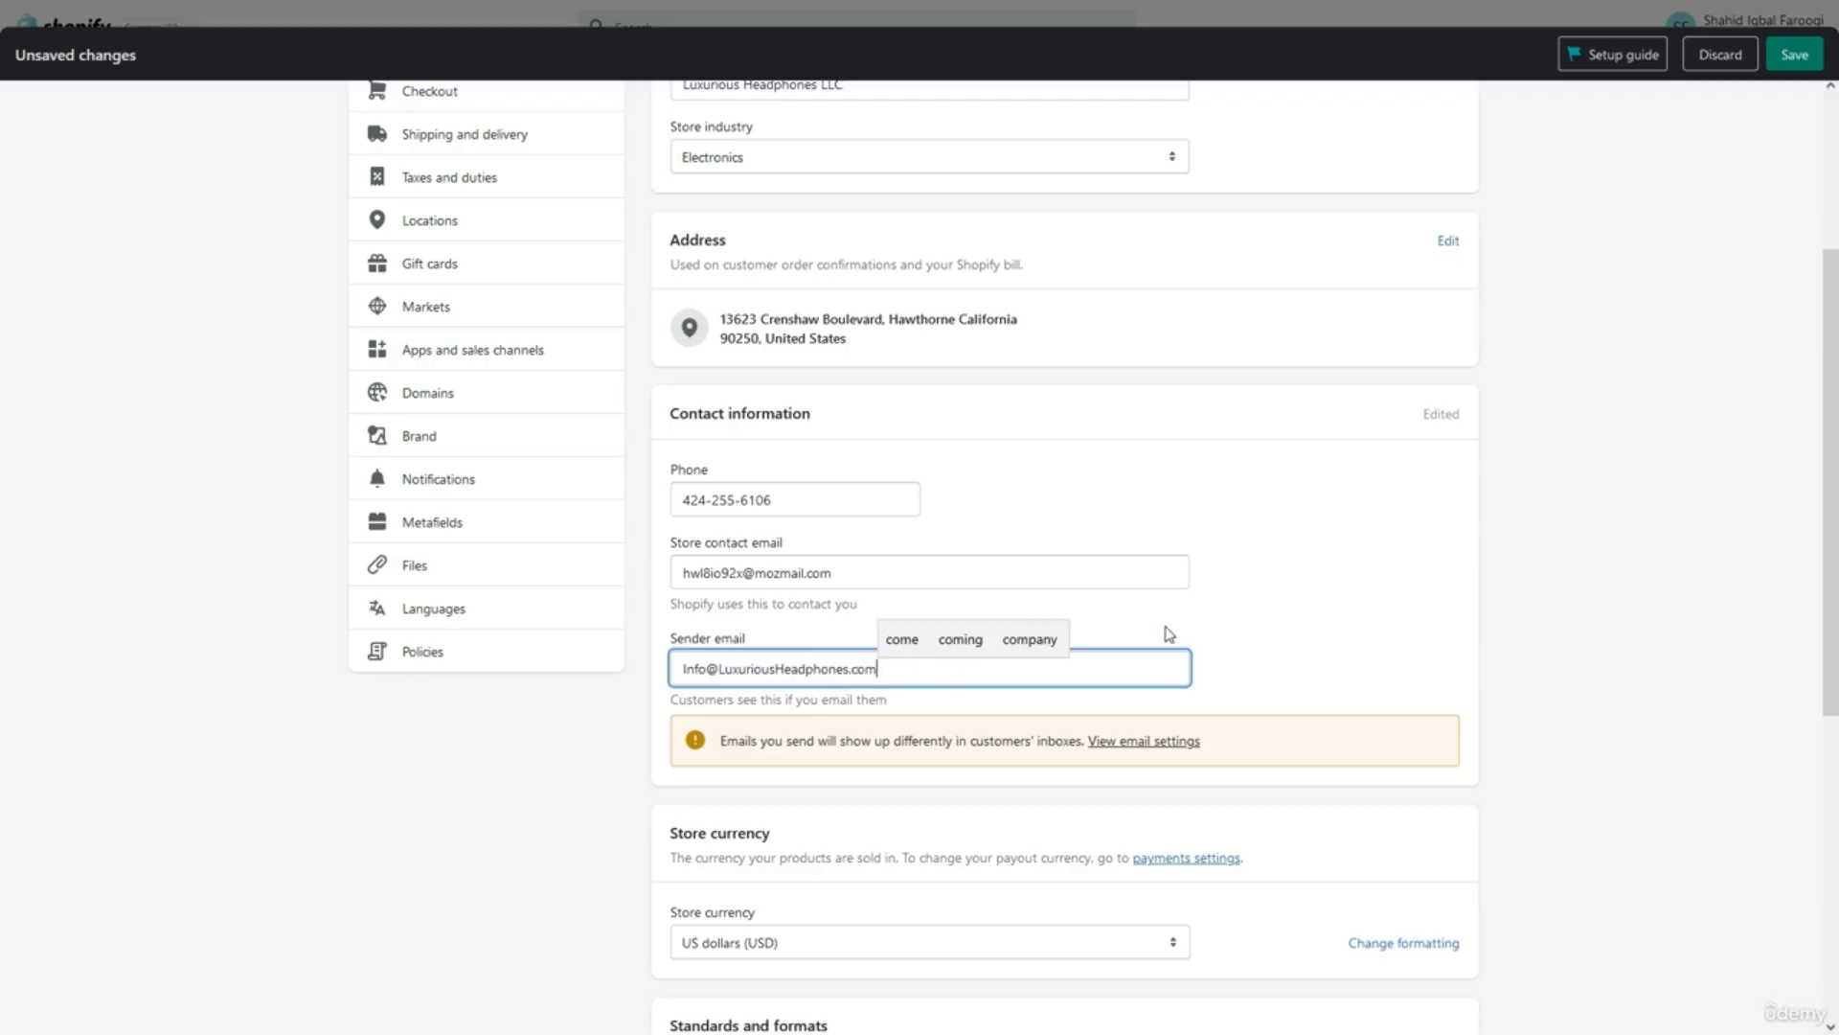
pyautogui.click(1169, 635)
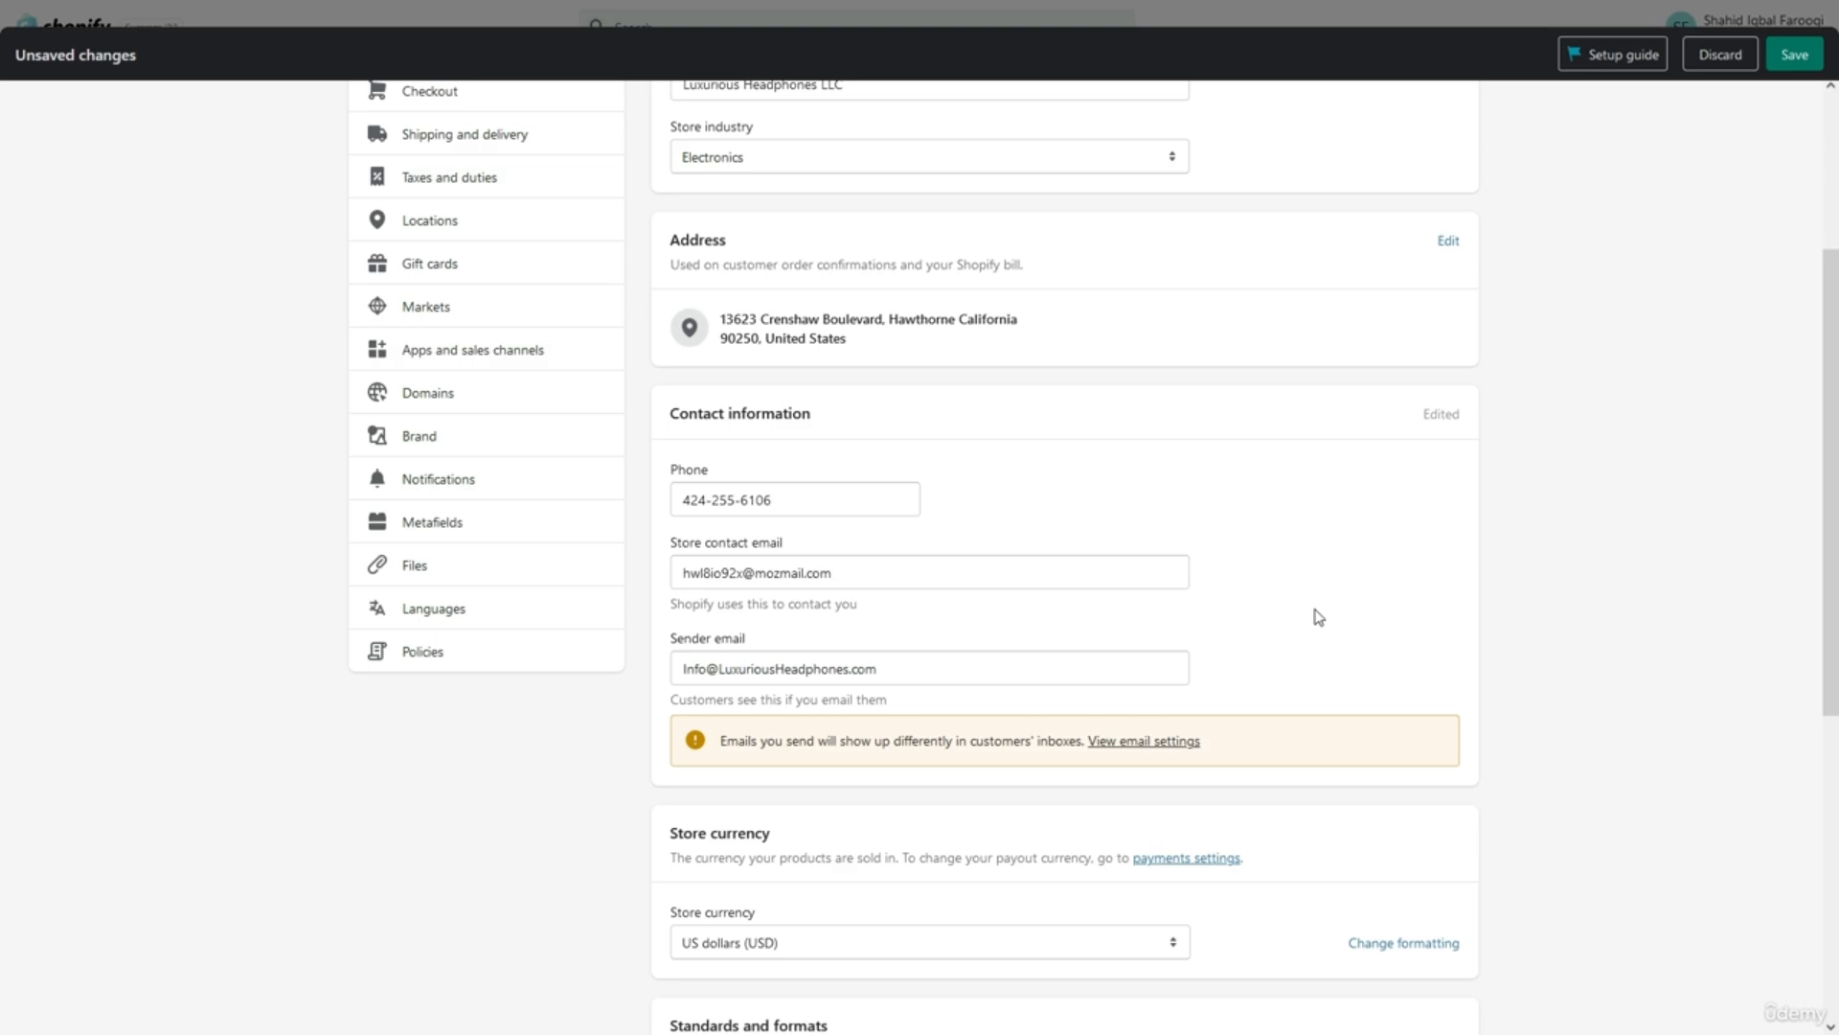
pyautogui.moveTo(1835, 606); pyautogui.dragTo(1836, 763)
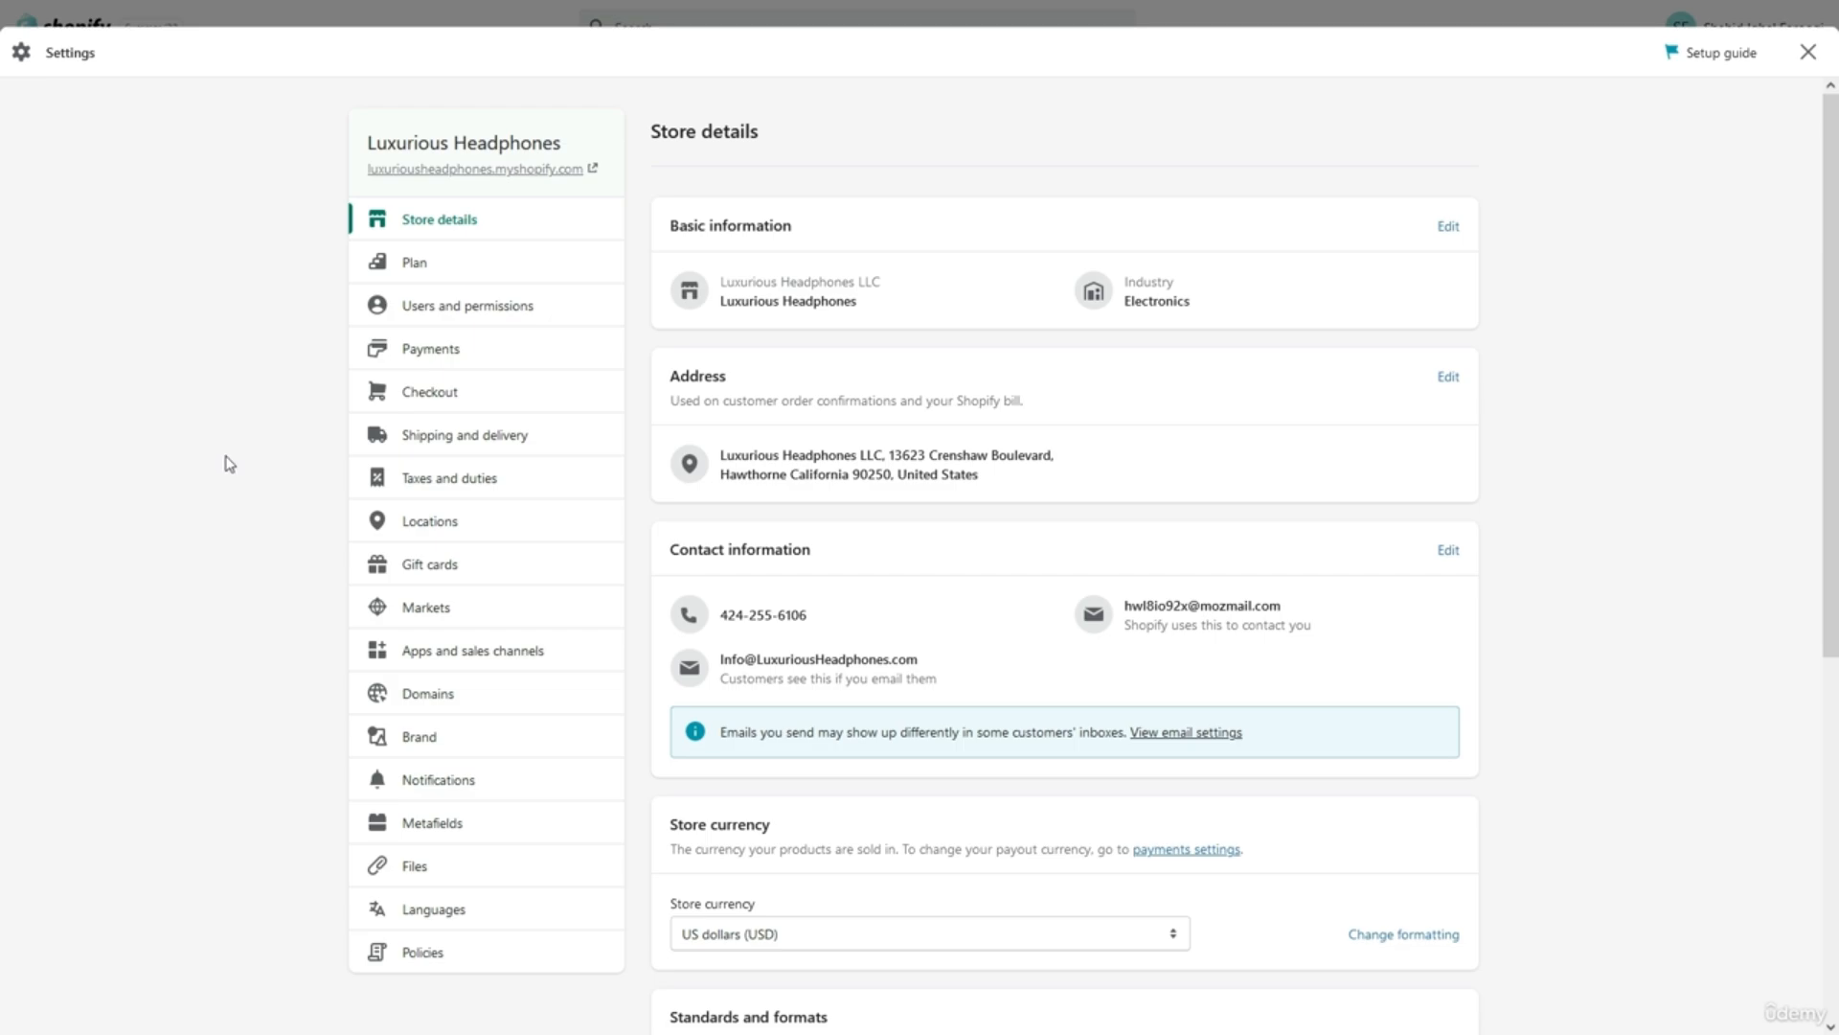
# Open Payments settings and review Shopify Payments, PayPal and Amazon Pay methods.
pyautogui.click(382, 348)
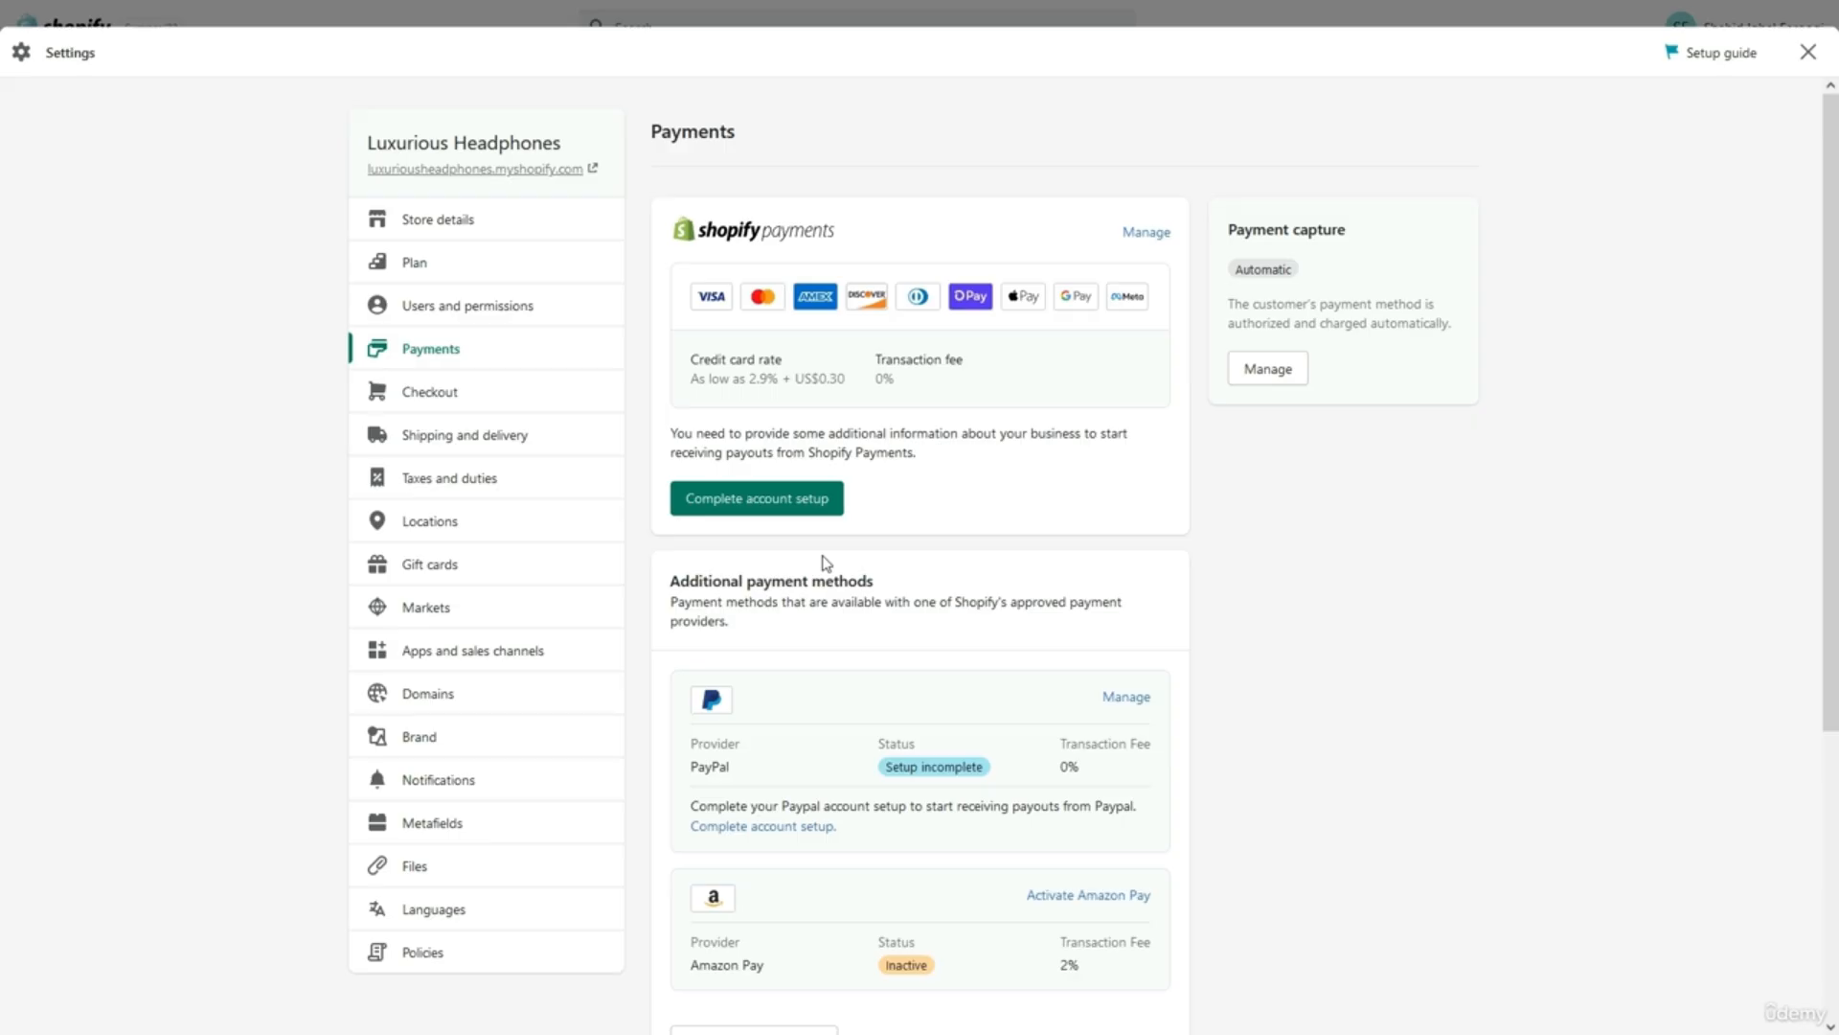
pyautogui.scroll(-1, 826, 562)
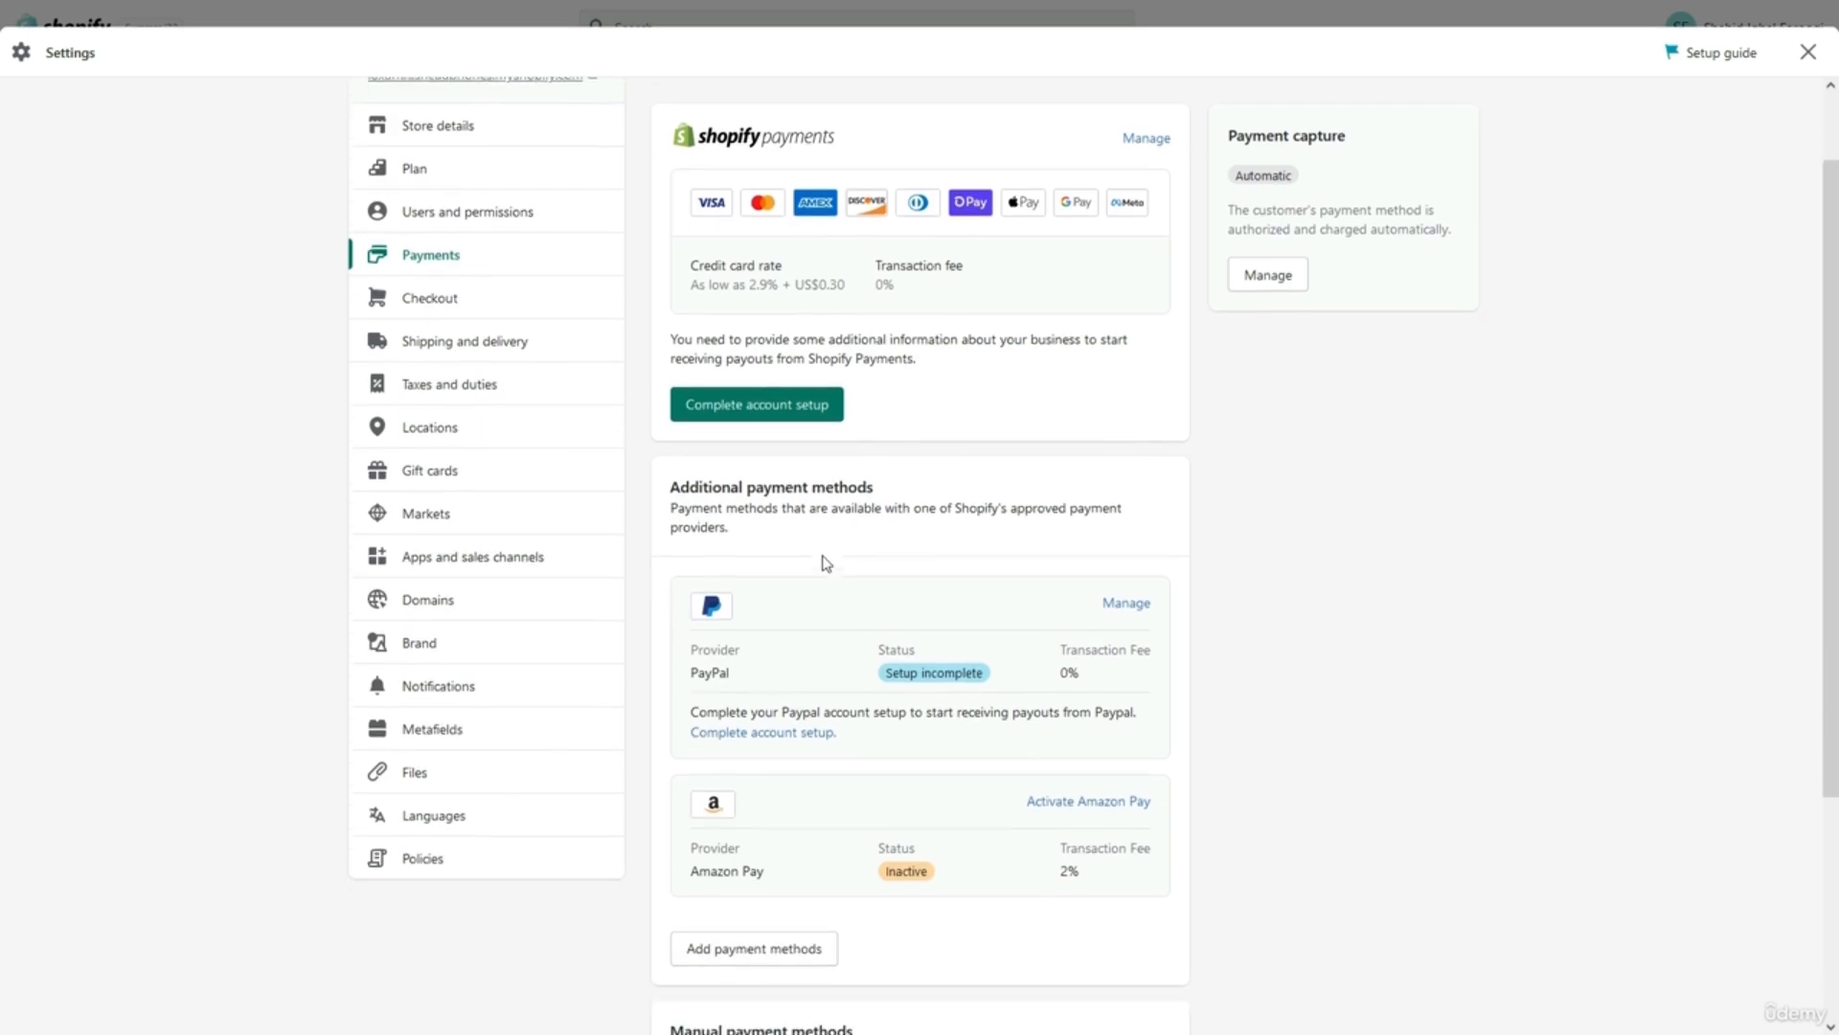
pyautogui.scroll(-1, 826, 563)
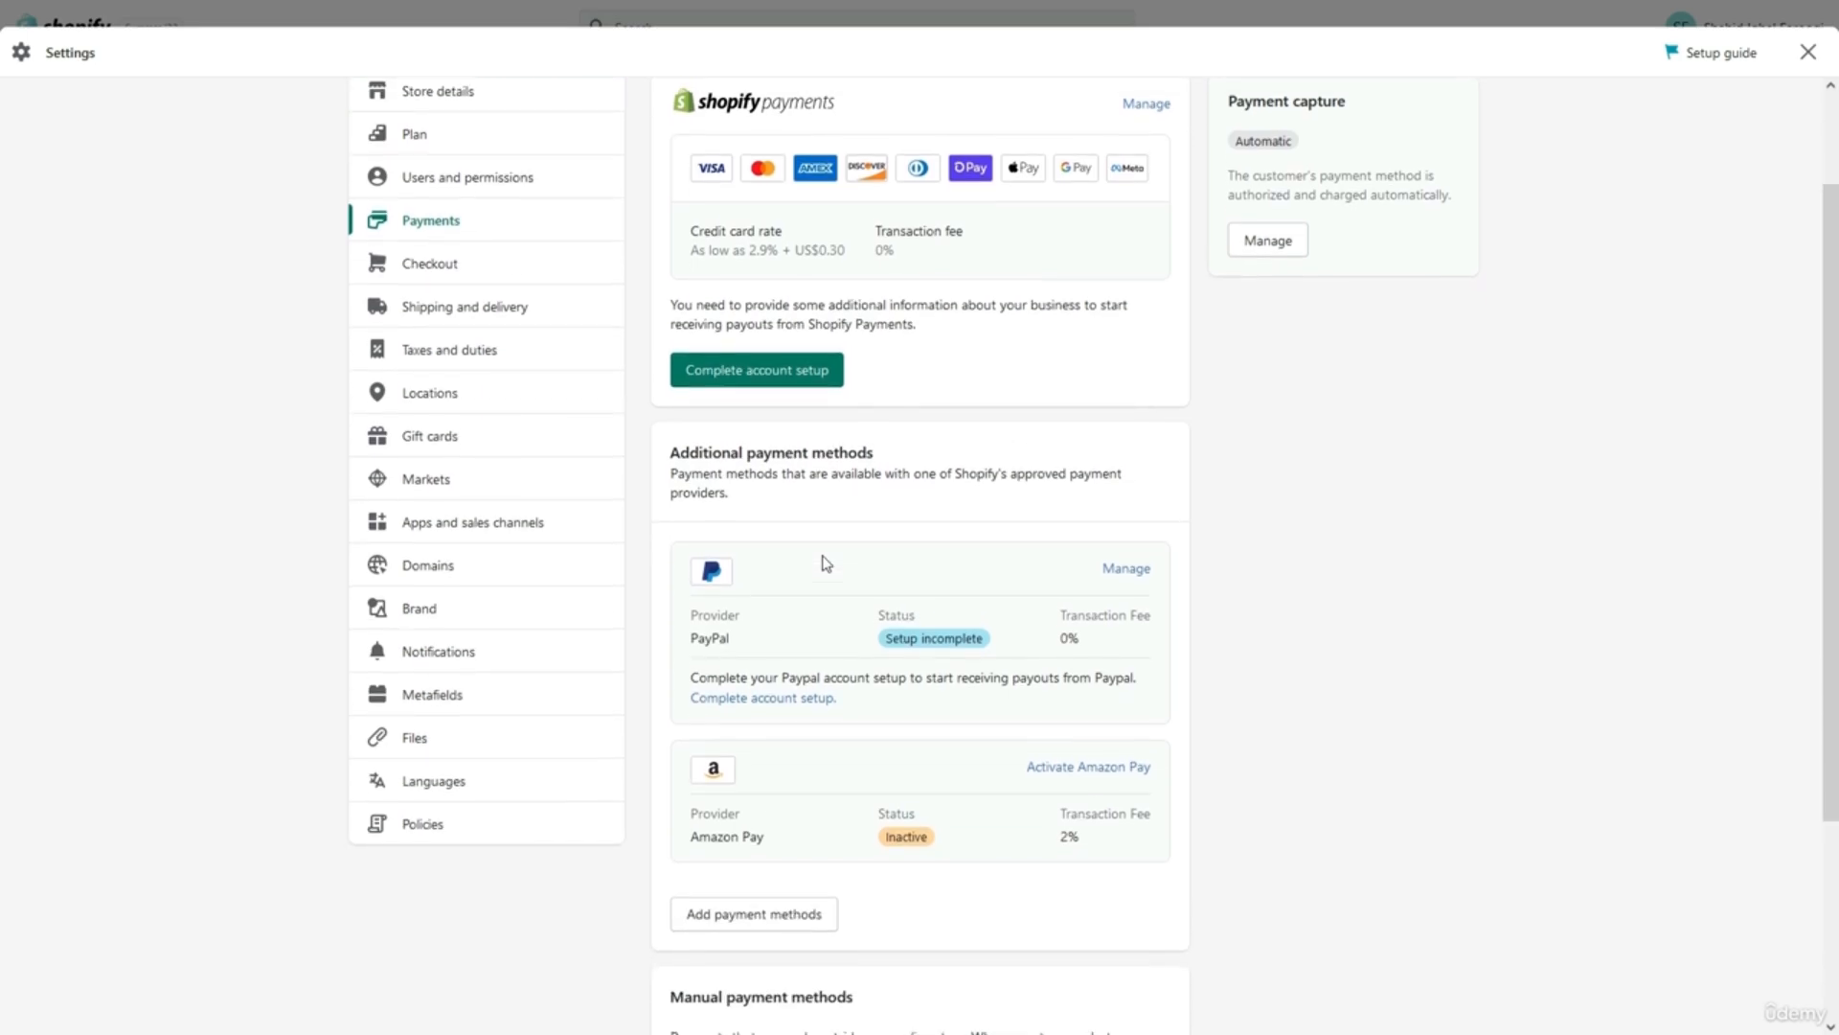
pyautogui.scroll(2, 825, 563)
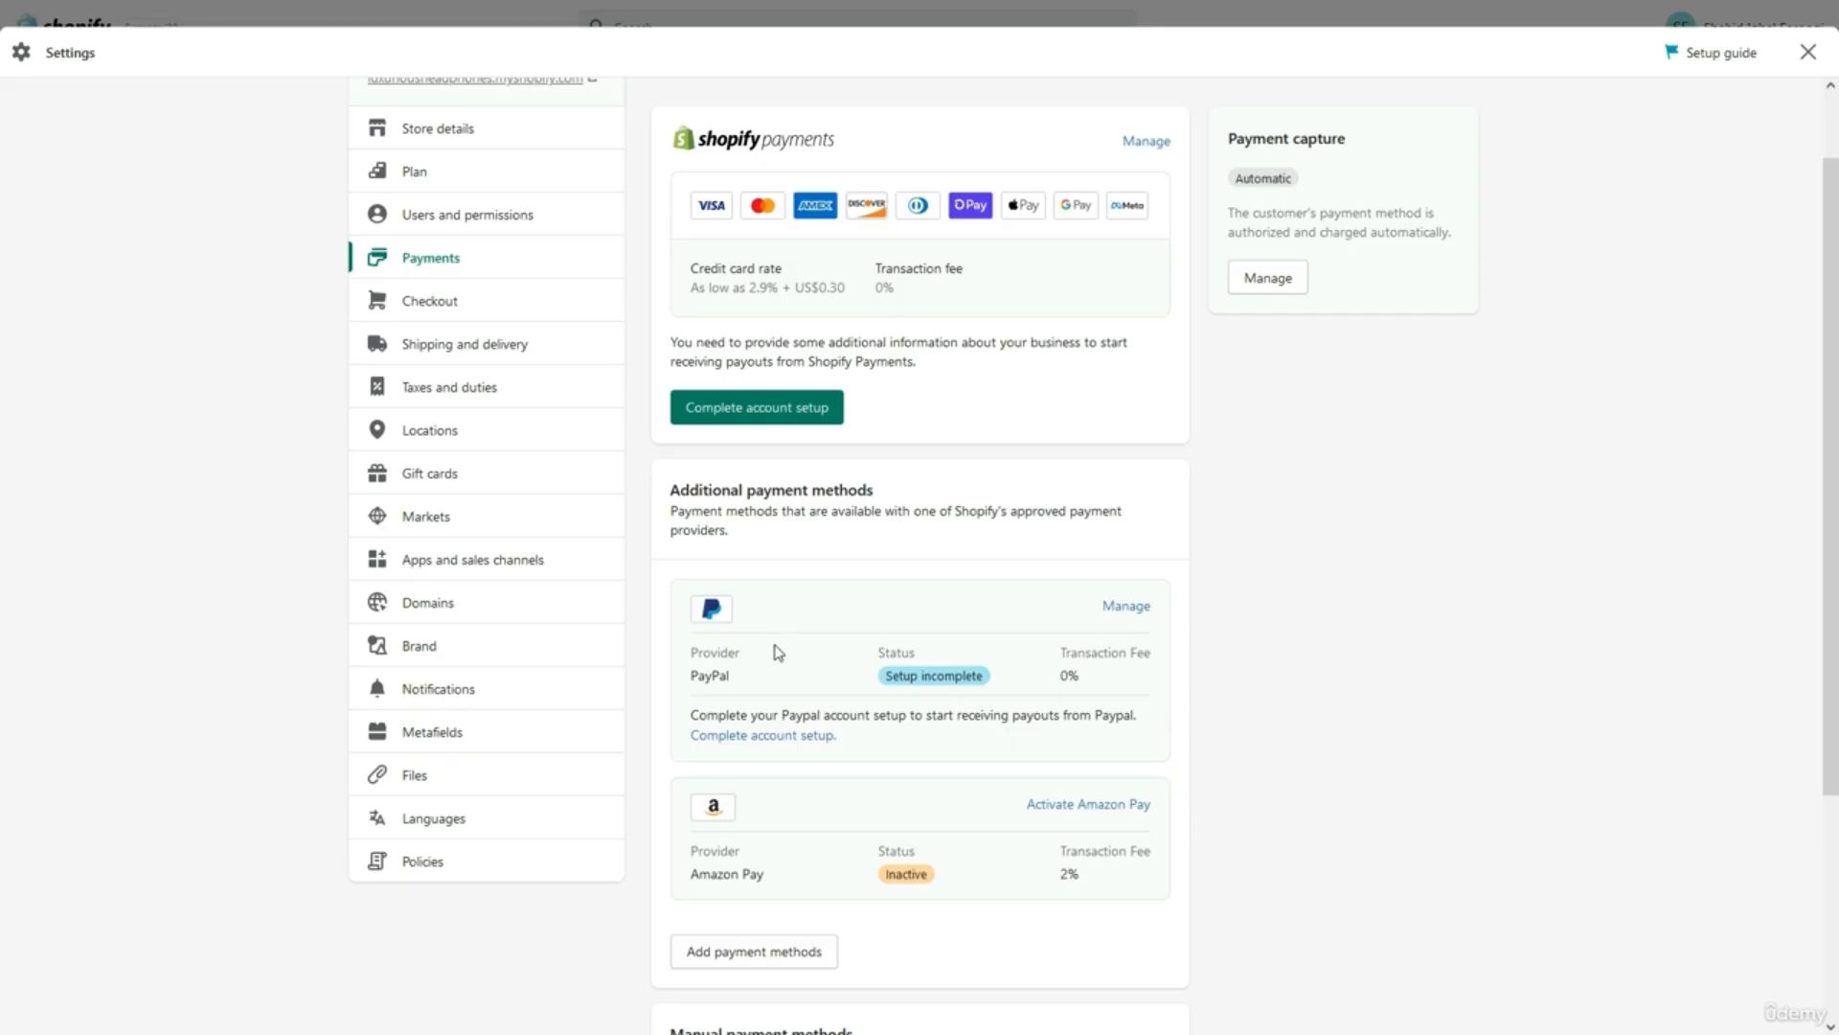
# Deactivate PayPal Express Checkout from its account setup page and return to Payments.
pyautogui.click(771, 736)
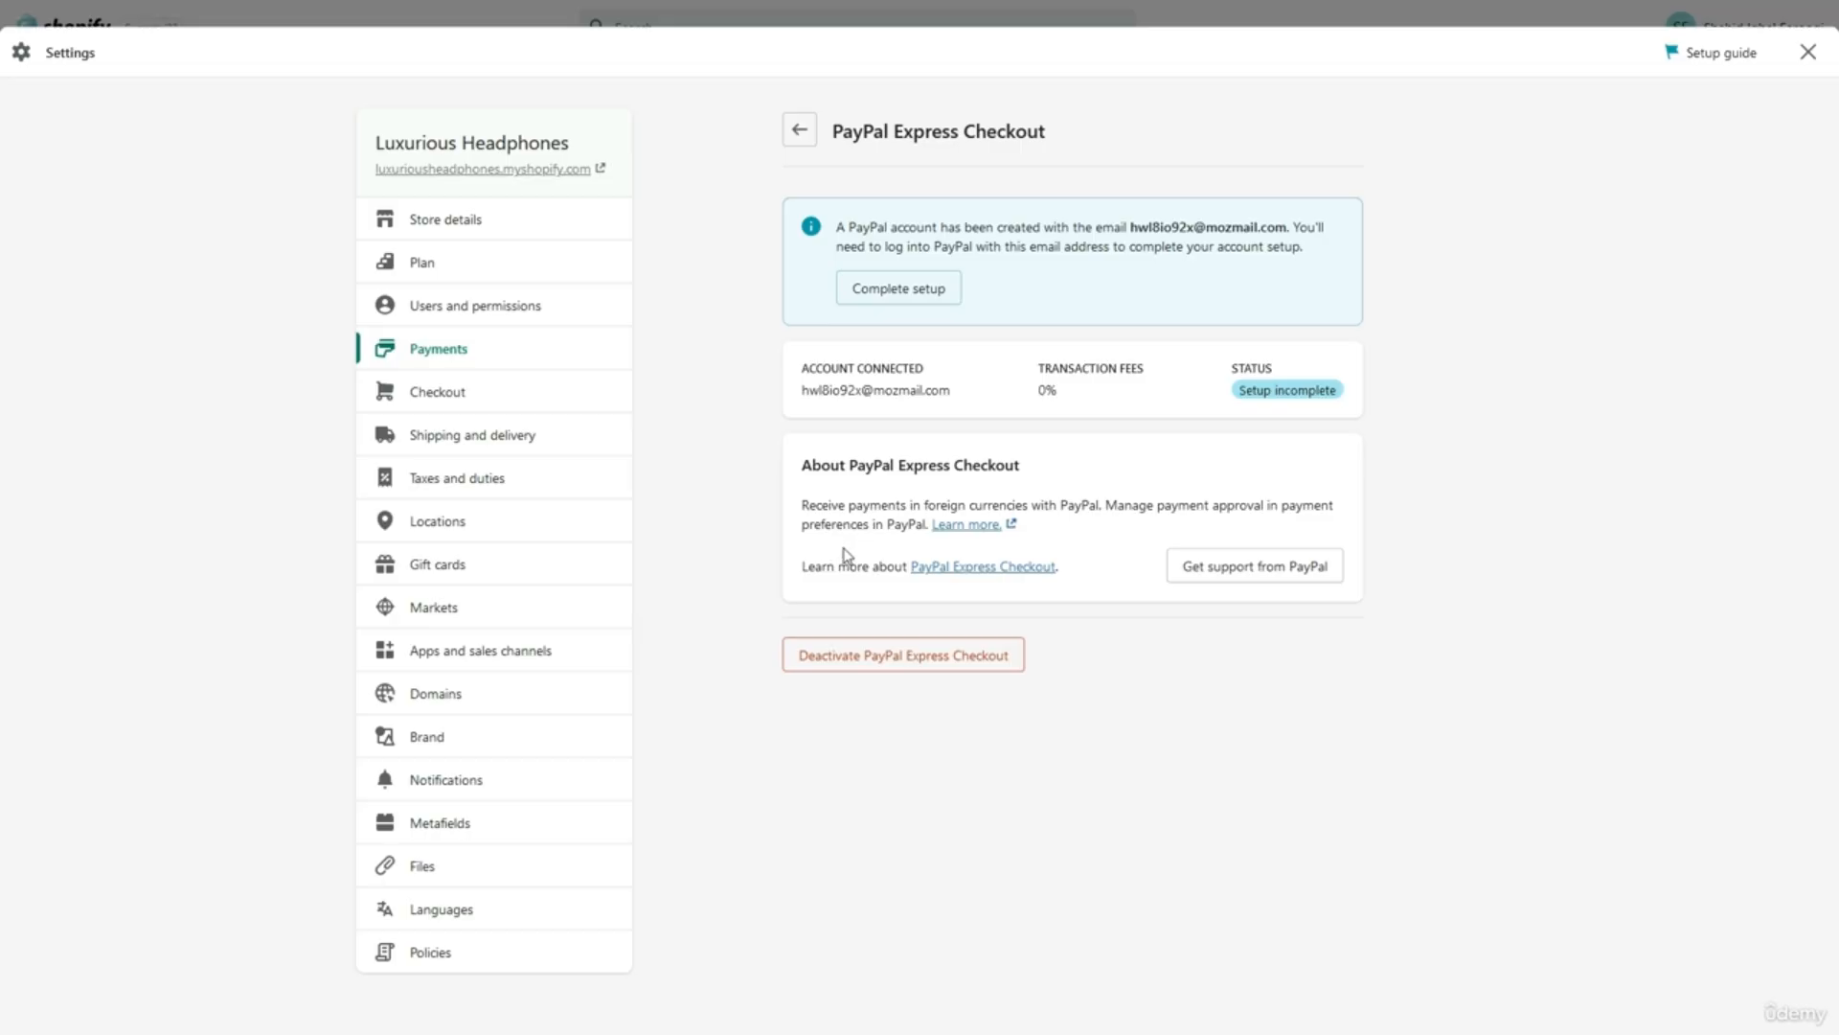
pyautogui.click(884, 657)
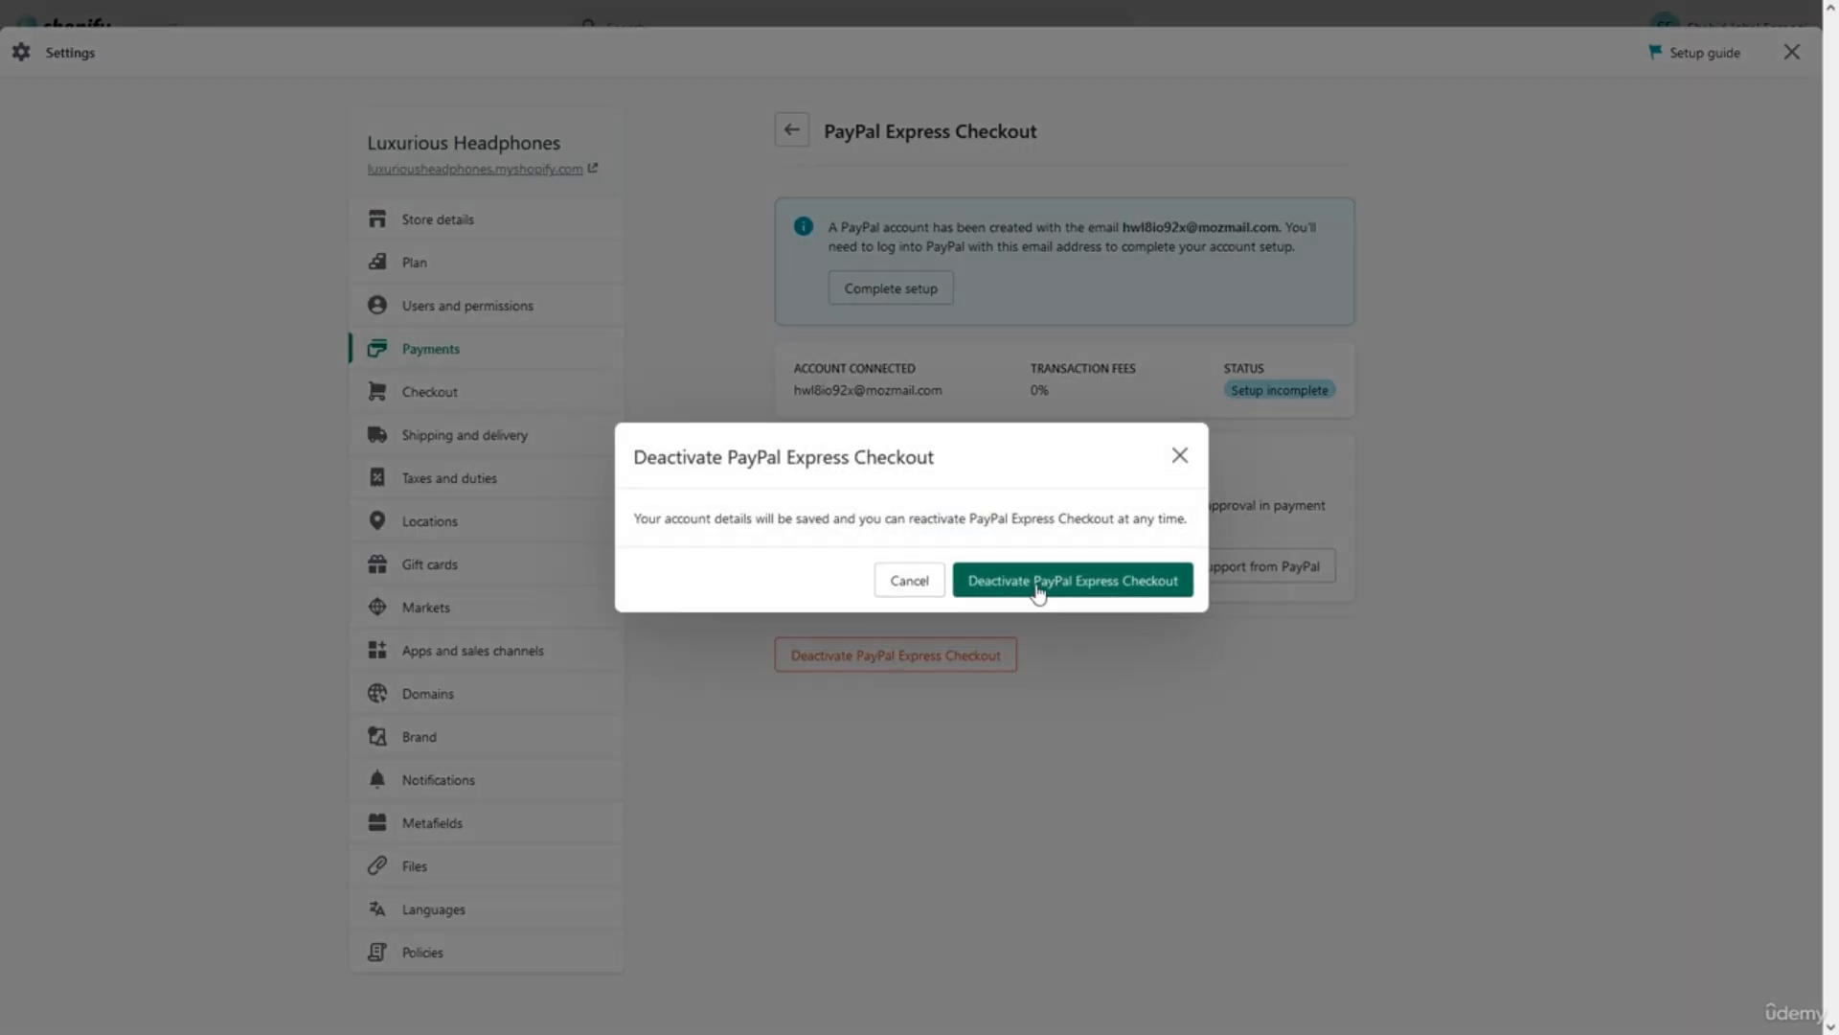
pyautogui.click(1038, 587)
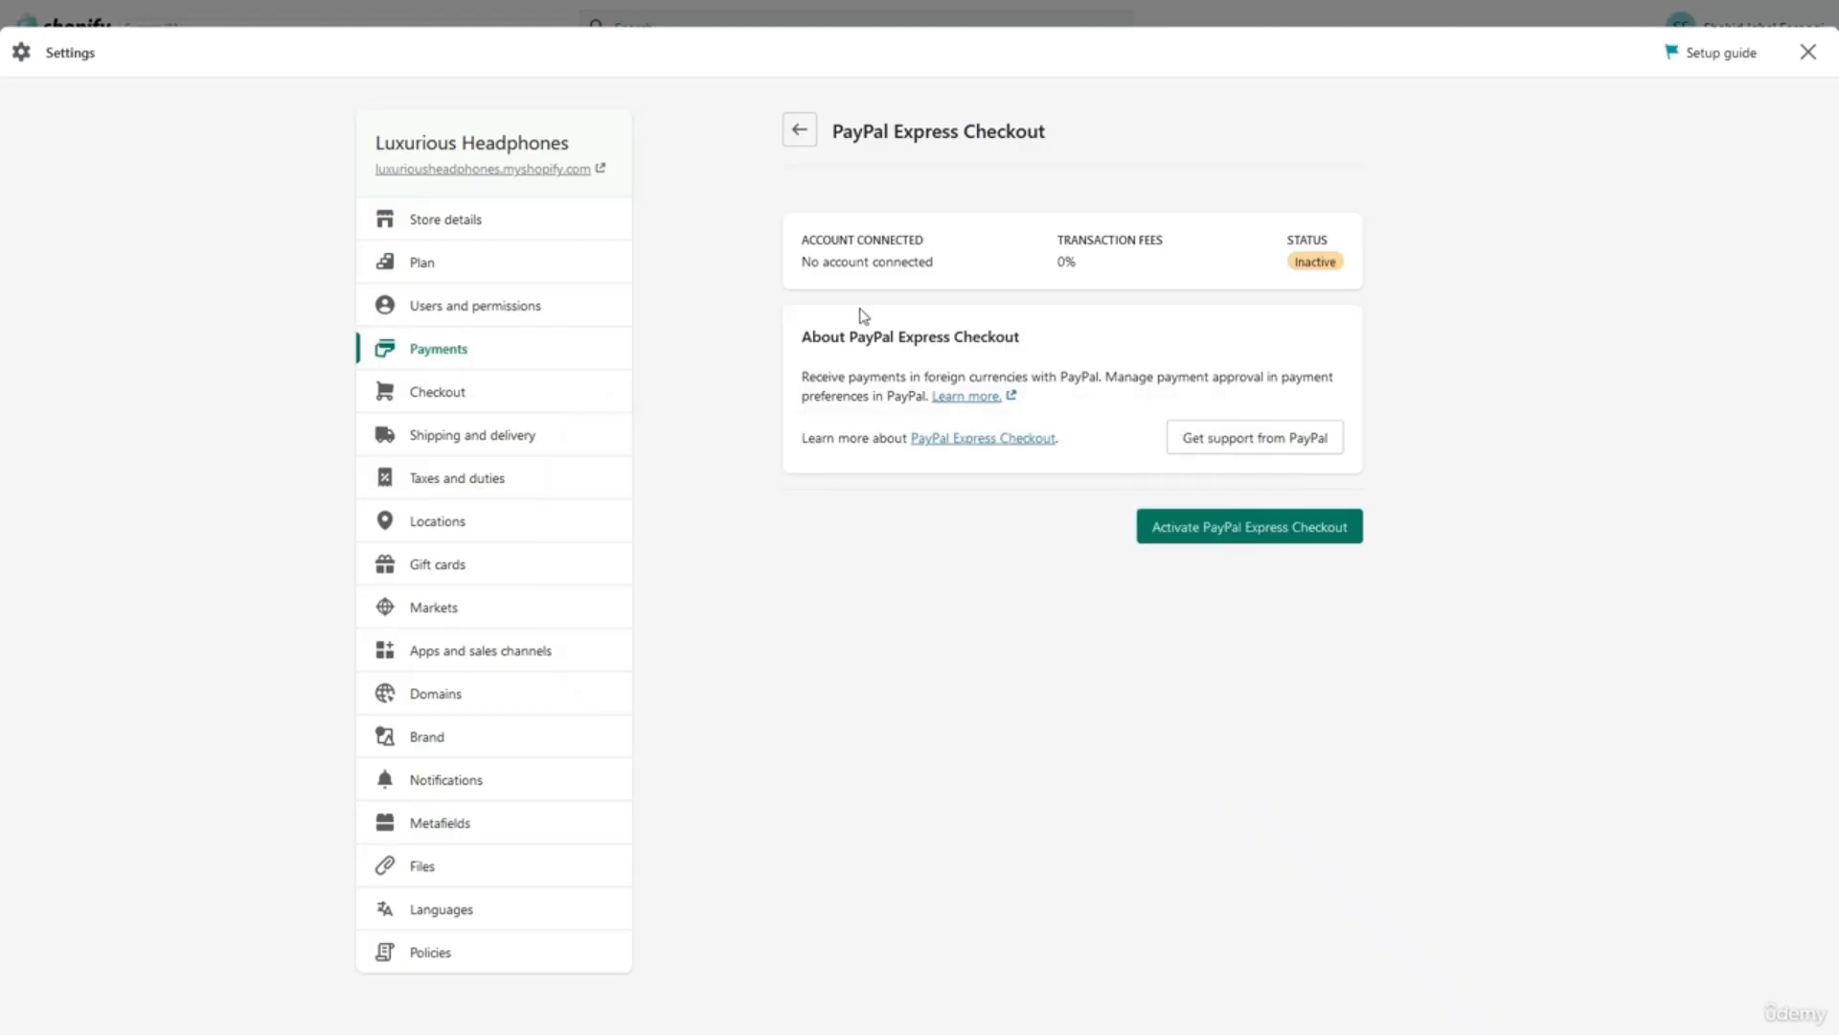
pyautogui.click(801, 134)
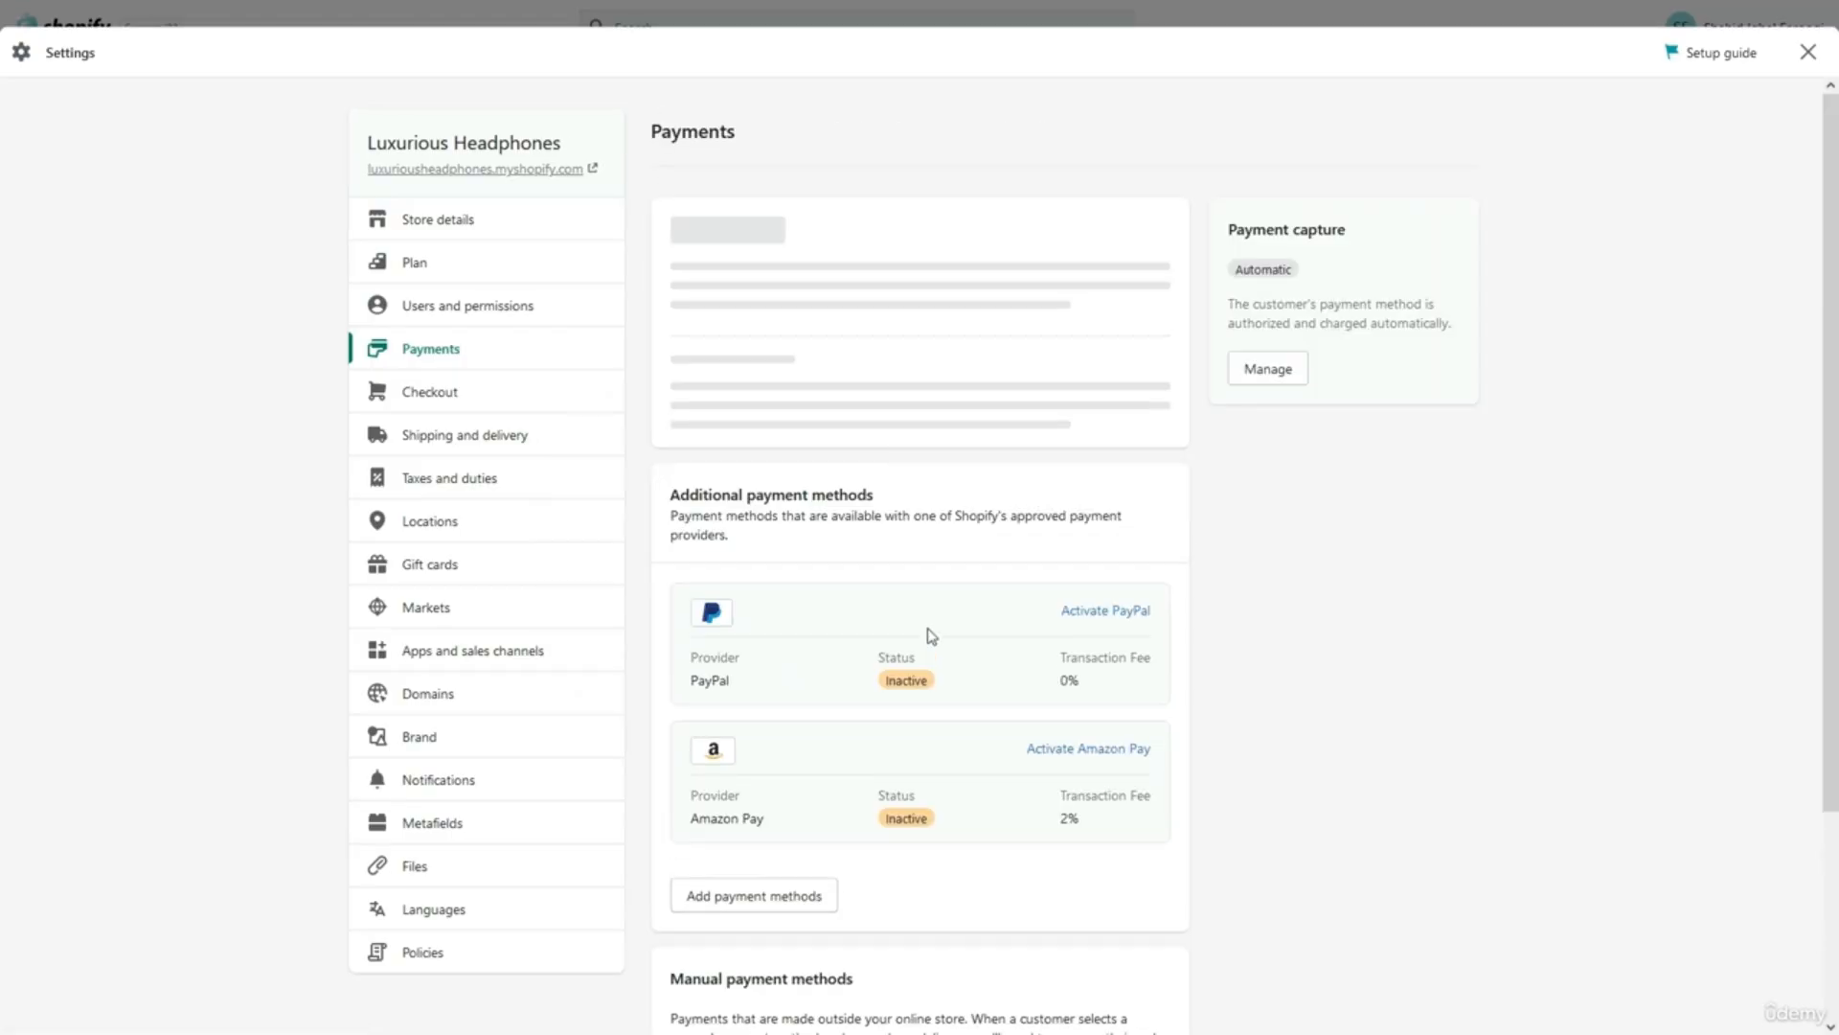
pyautogui.scroll(-4, 941, 685)
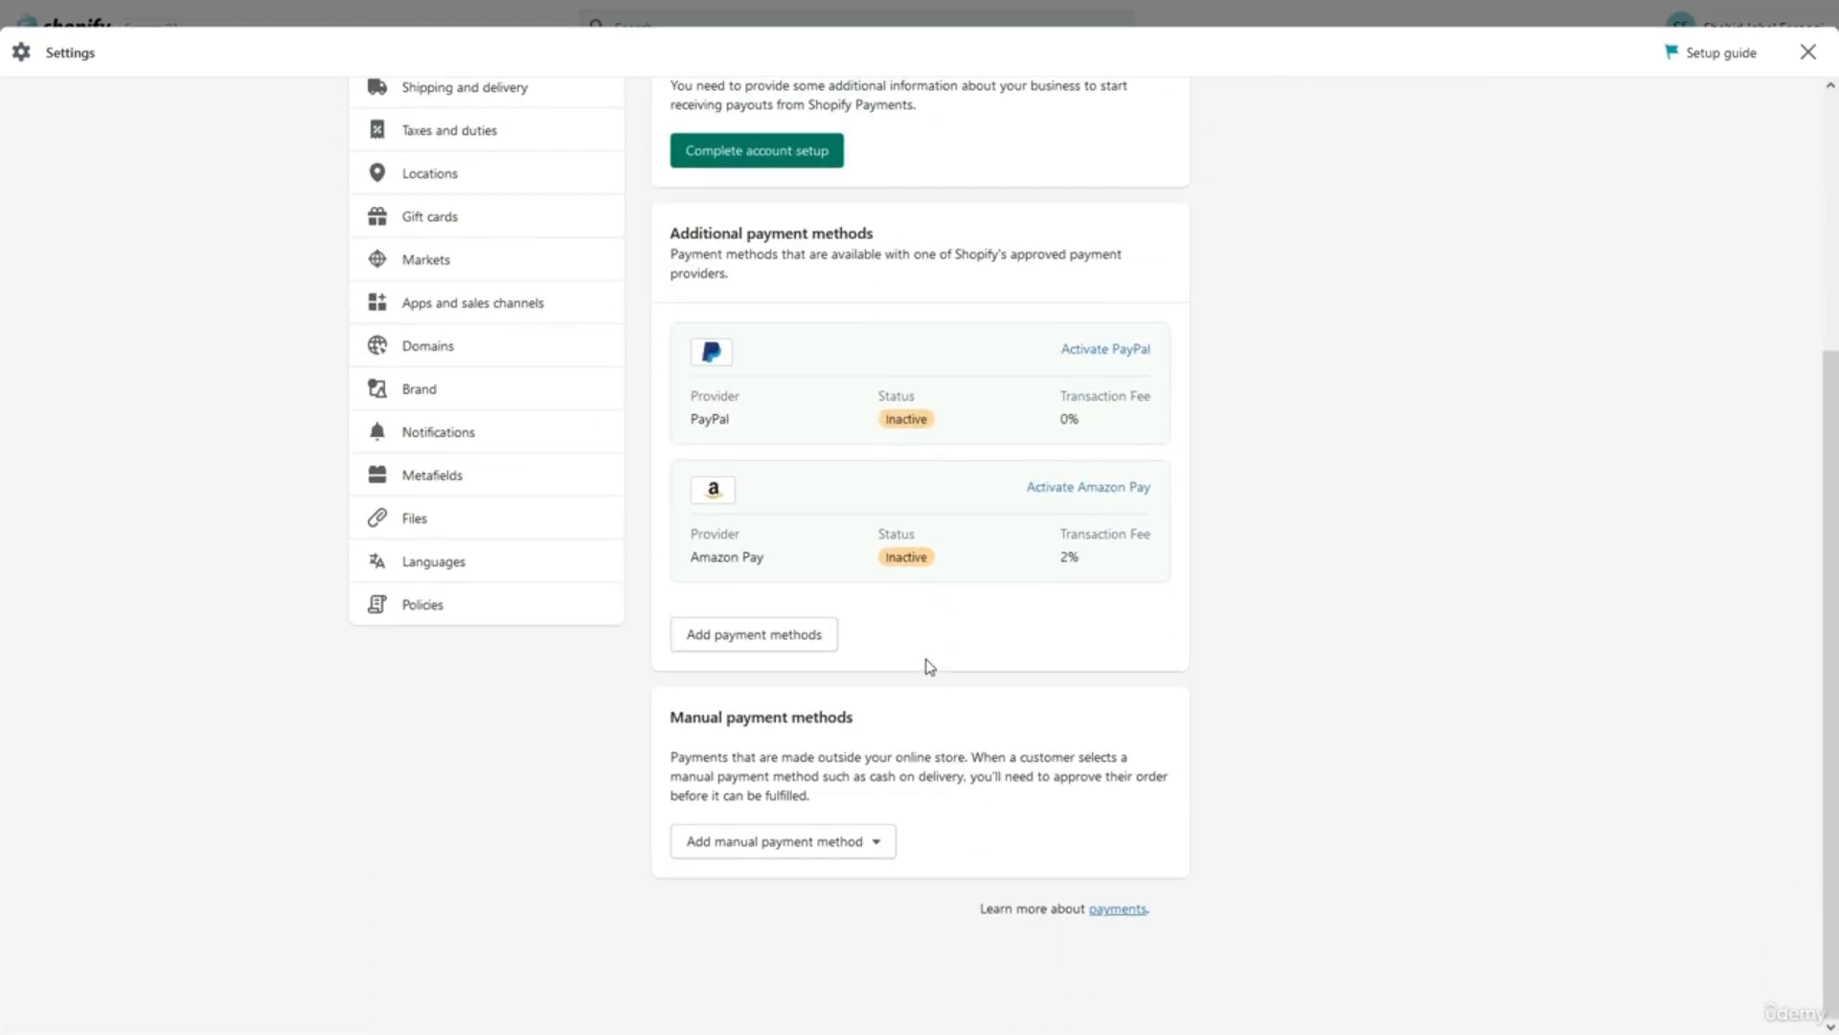
pyautogui.click(750, 637)
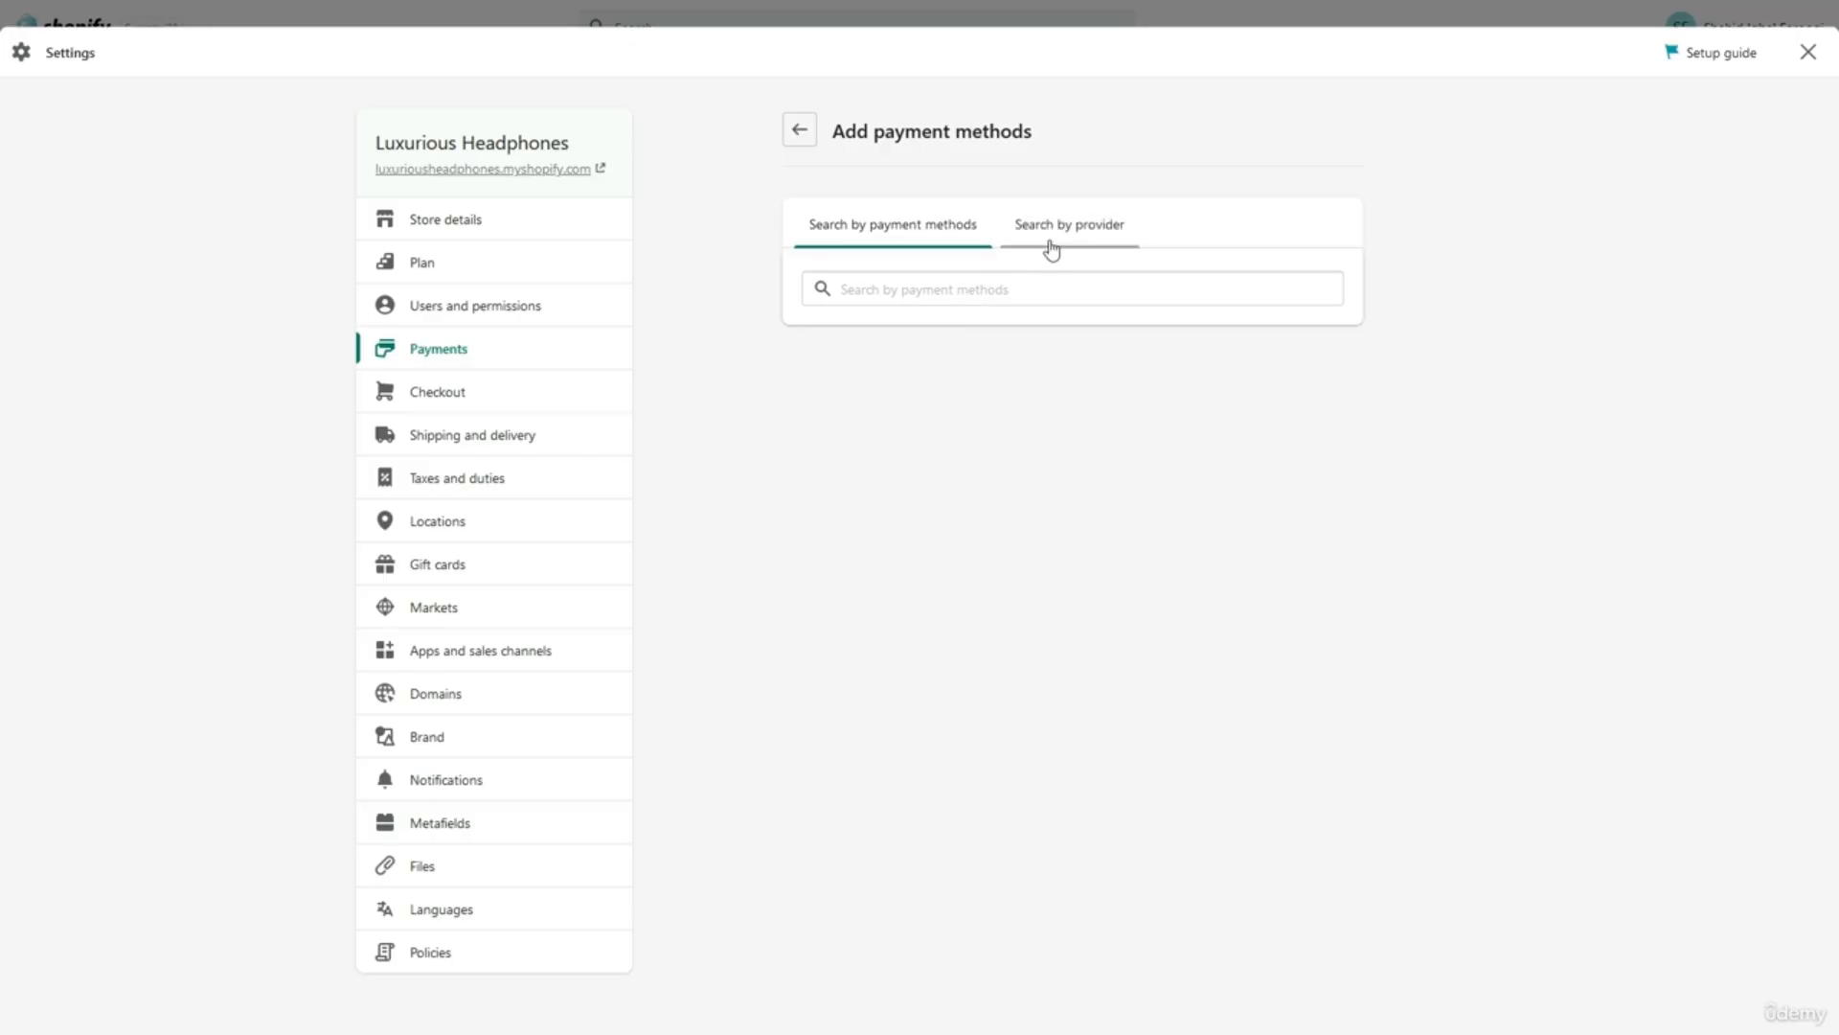
pyautogui.click(1051, 247)
pyautogui.click(985, 291)
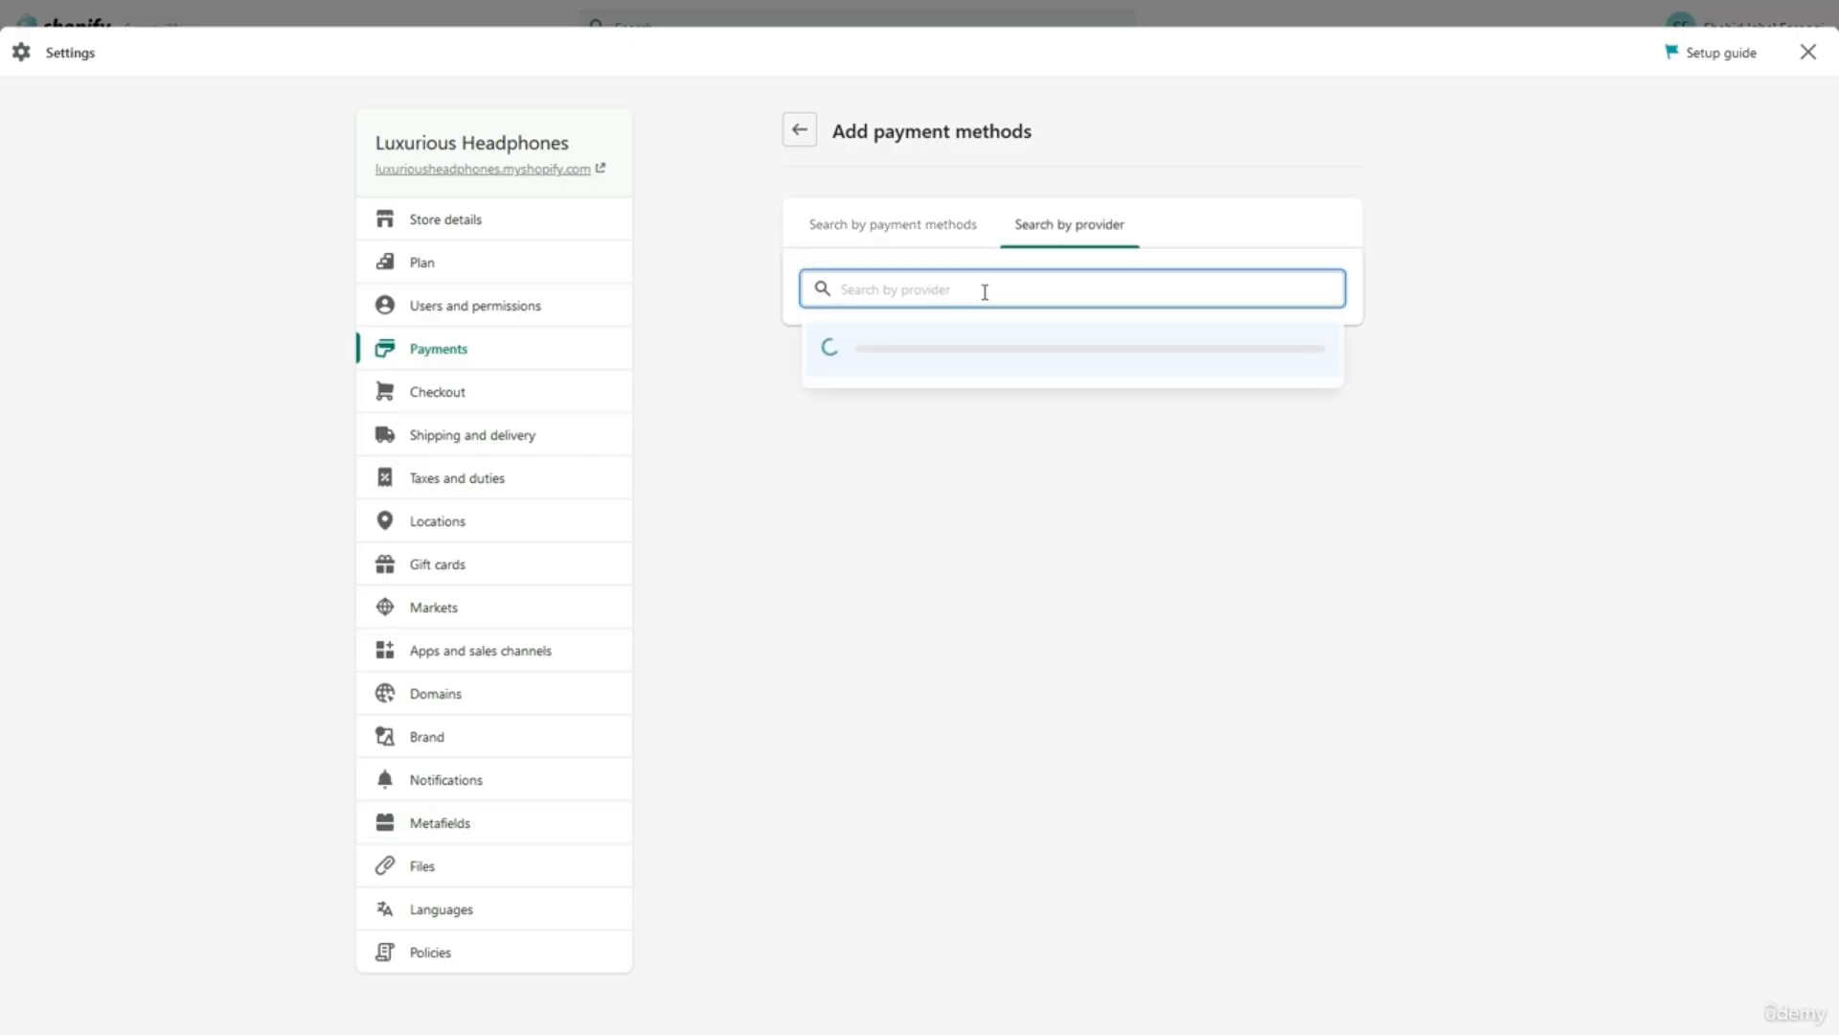
pyautogui.write('2chec')
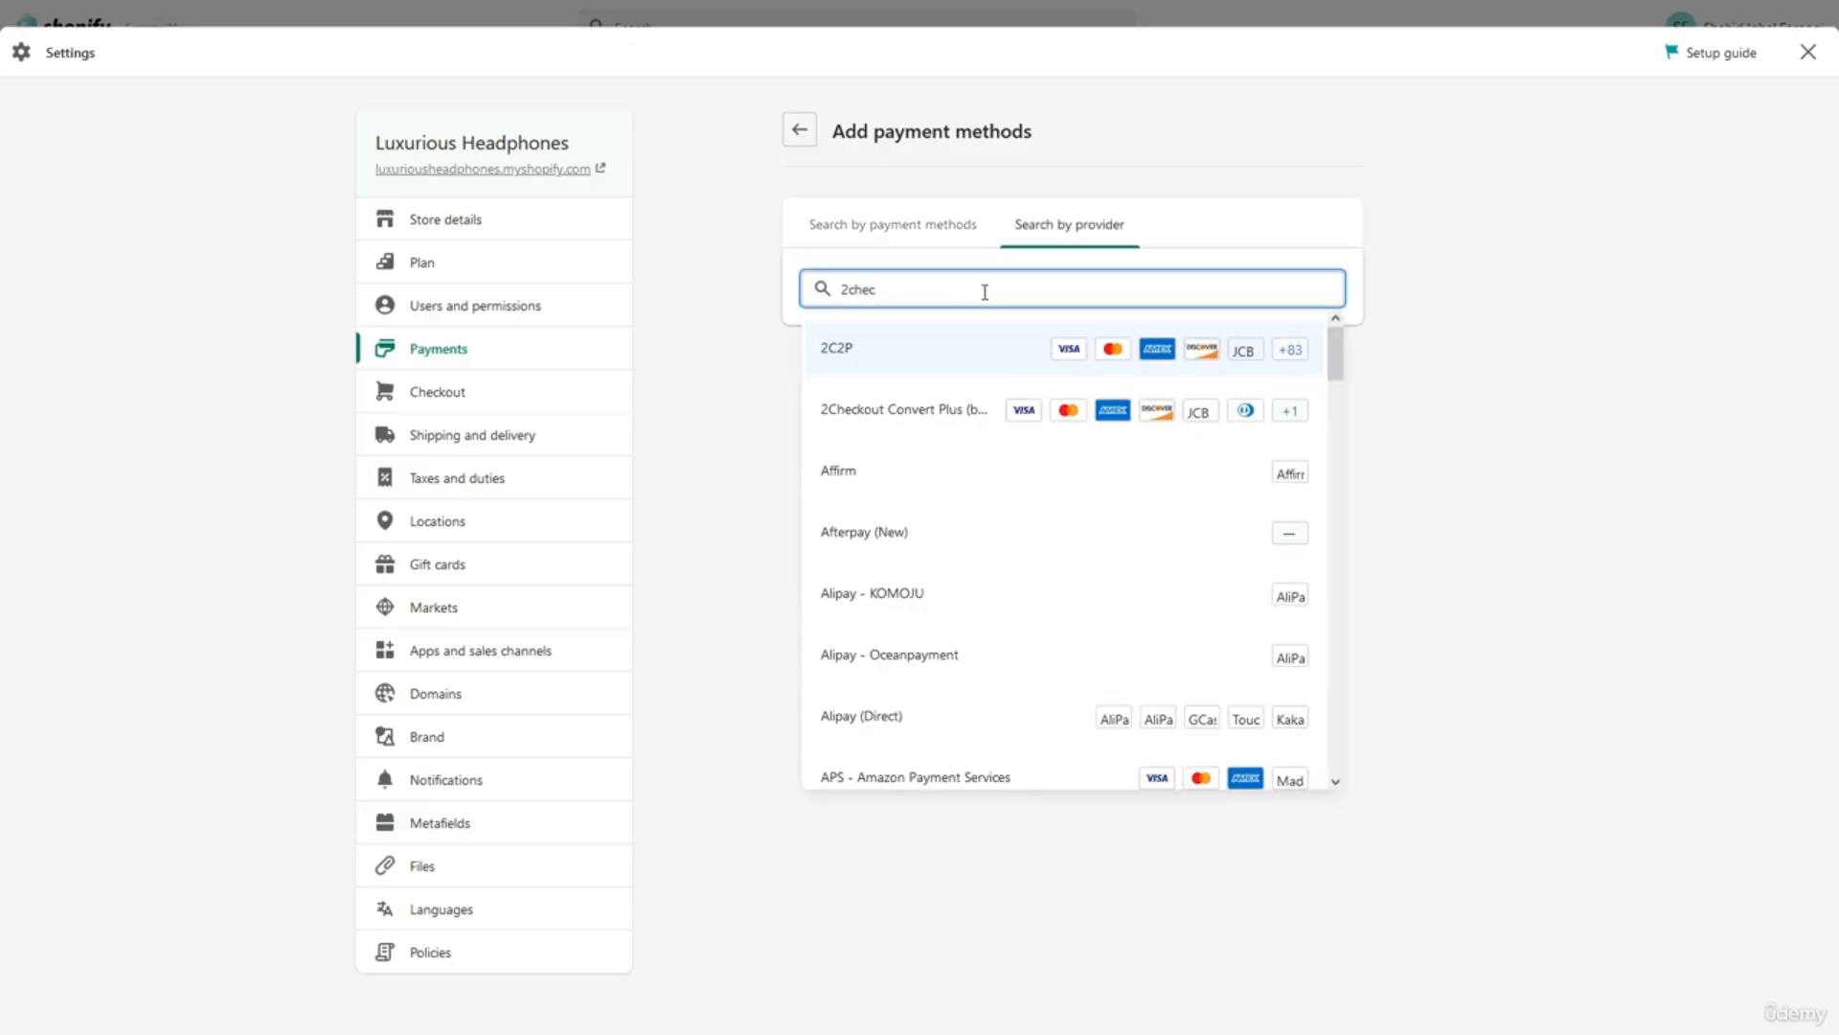
pyautogui.write('k')
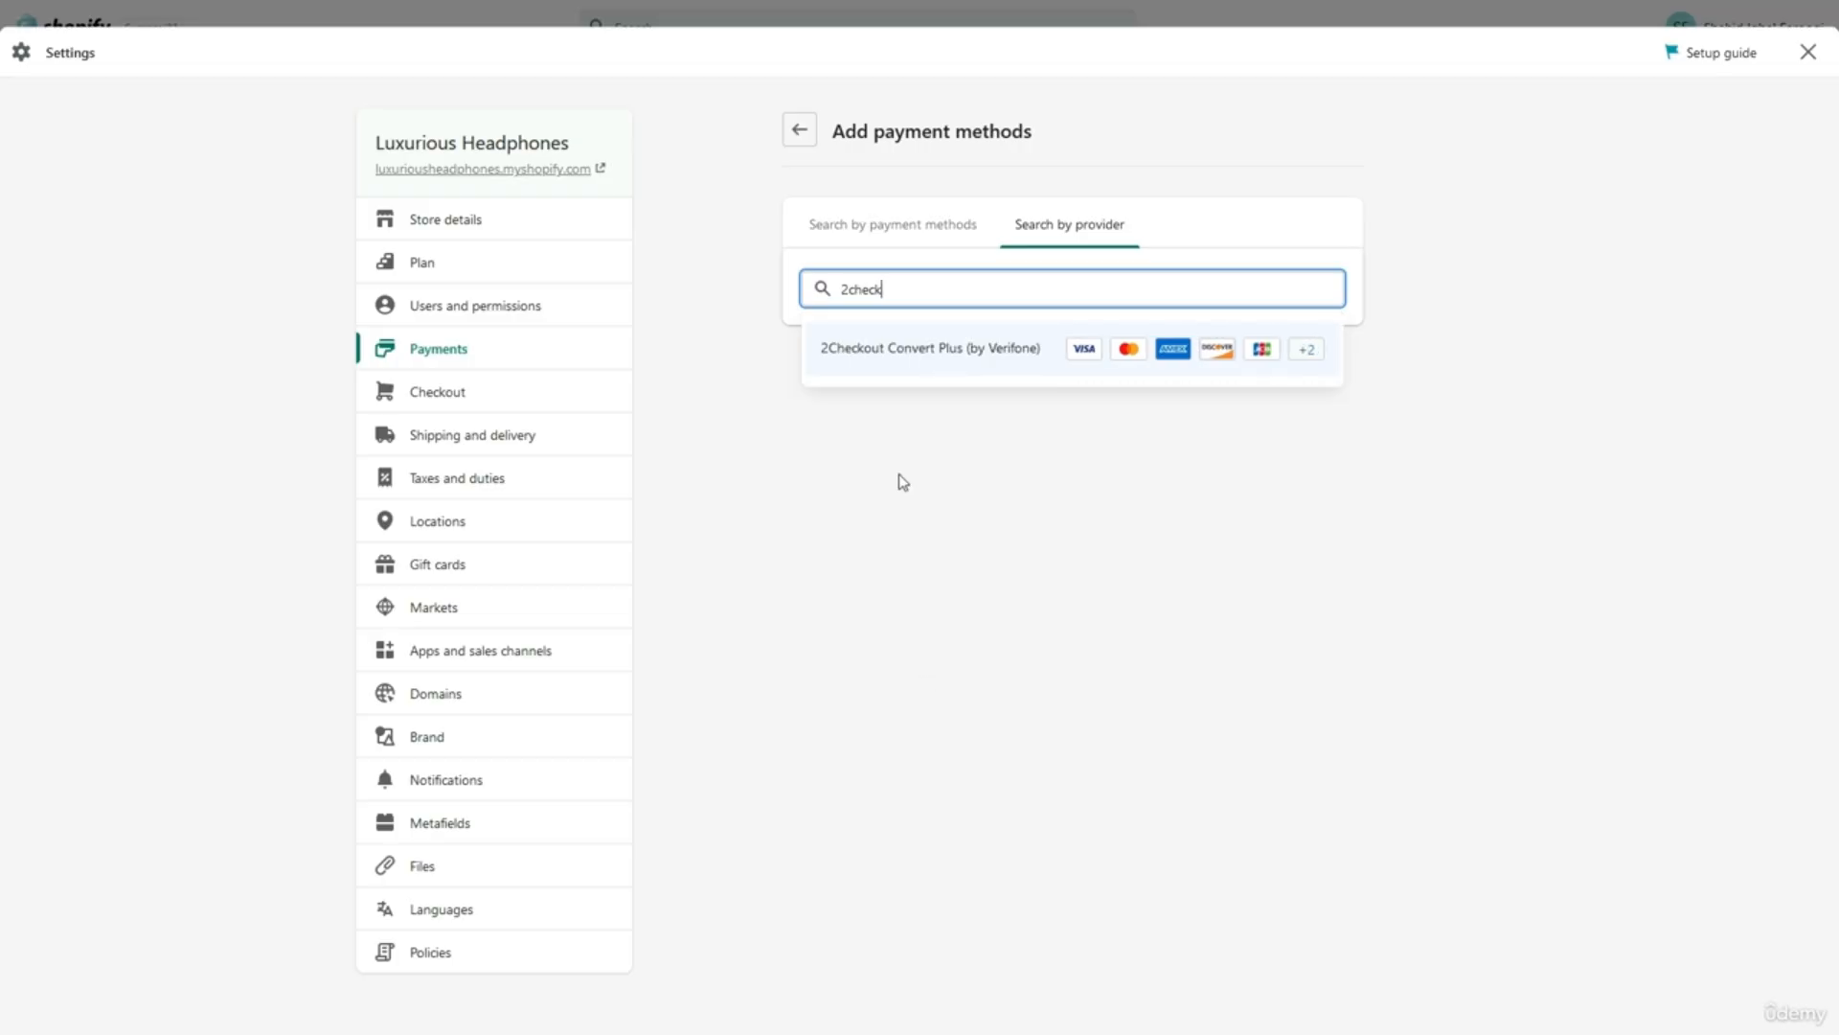
pyautogui.click(800, 129)
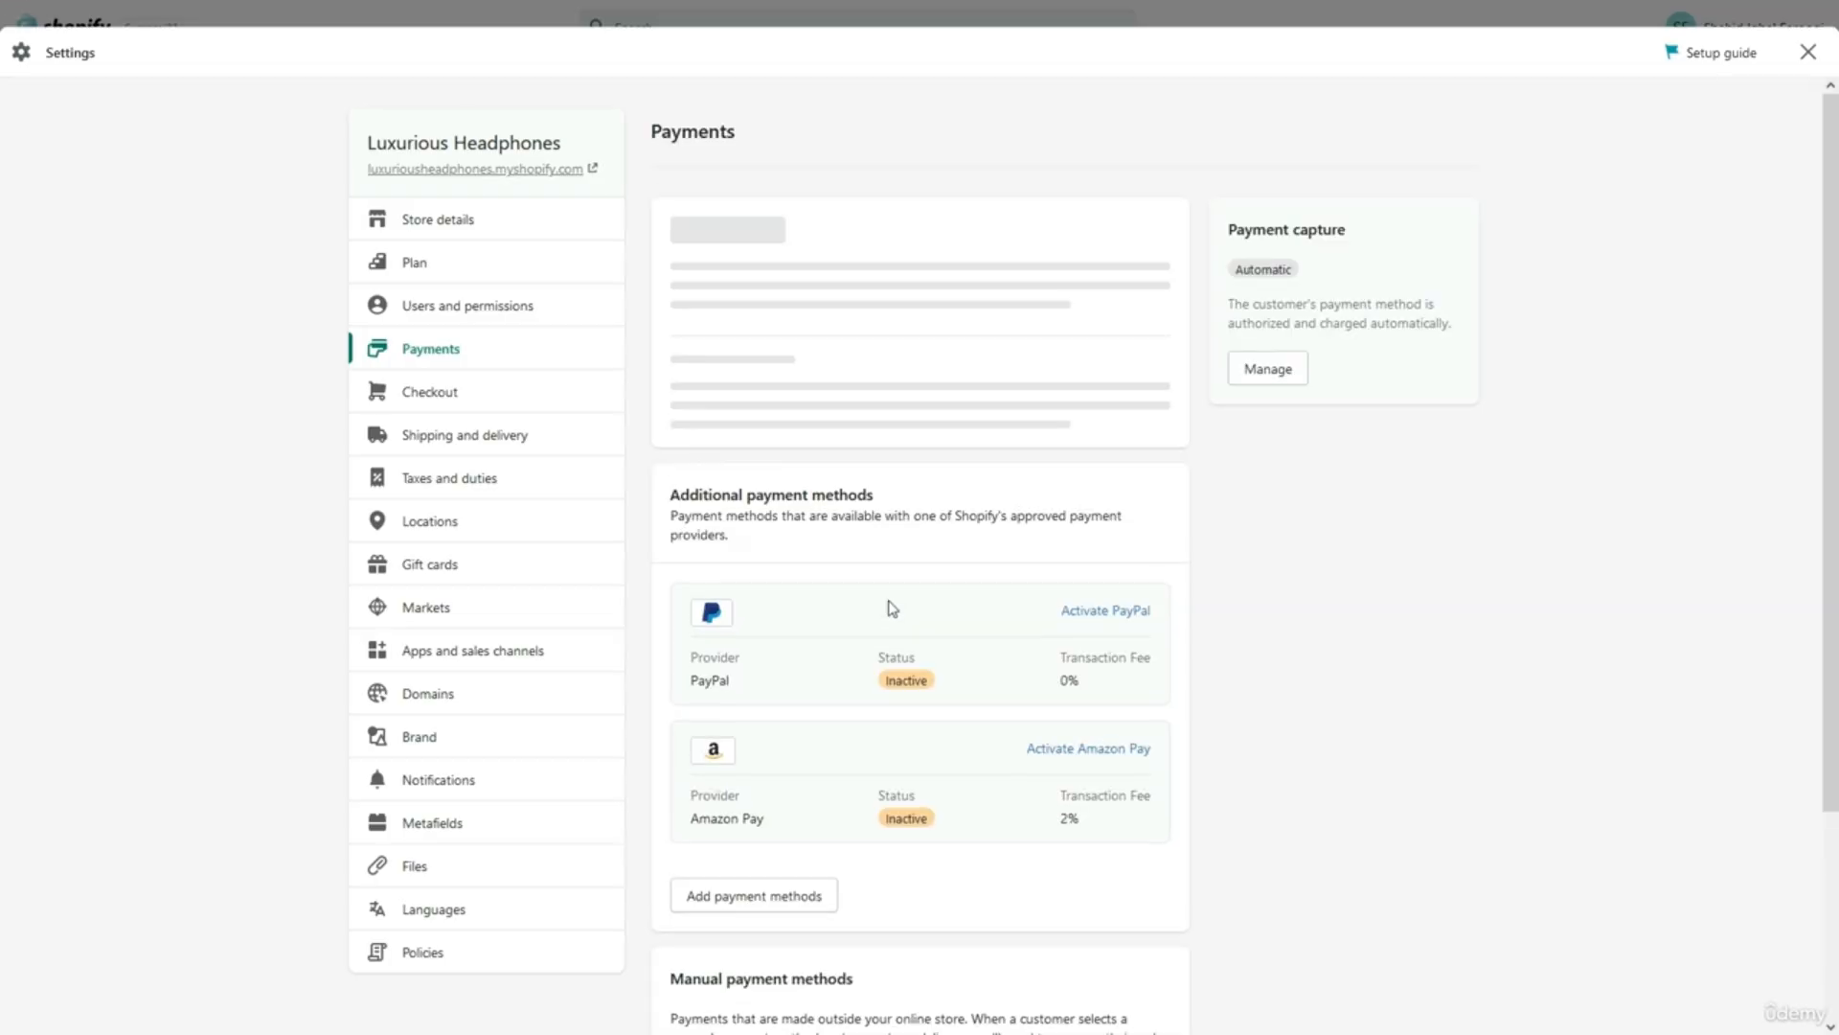
pyautogui.scroll(-3, 891, 599)
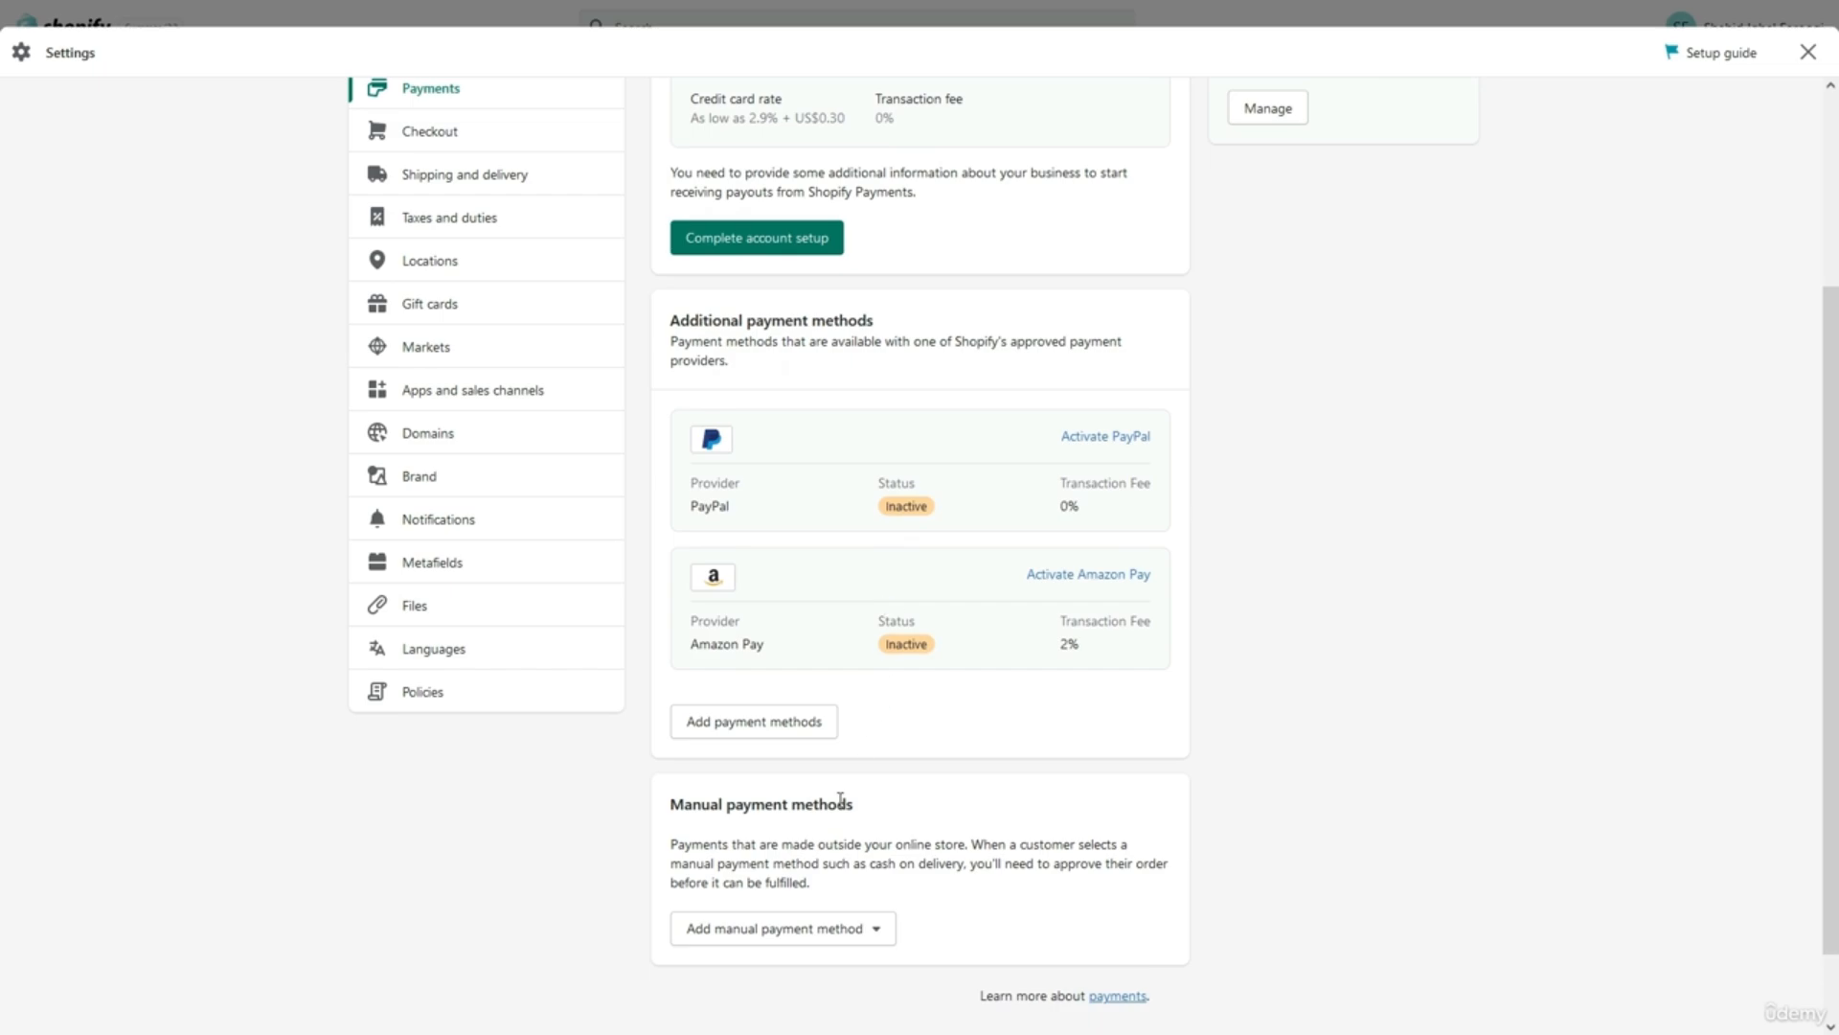
pyautogui.scroll(-1, 840, 798)
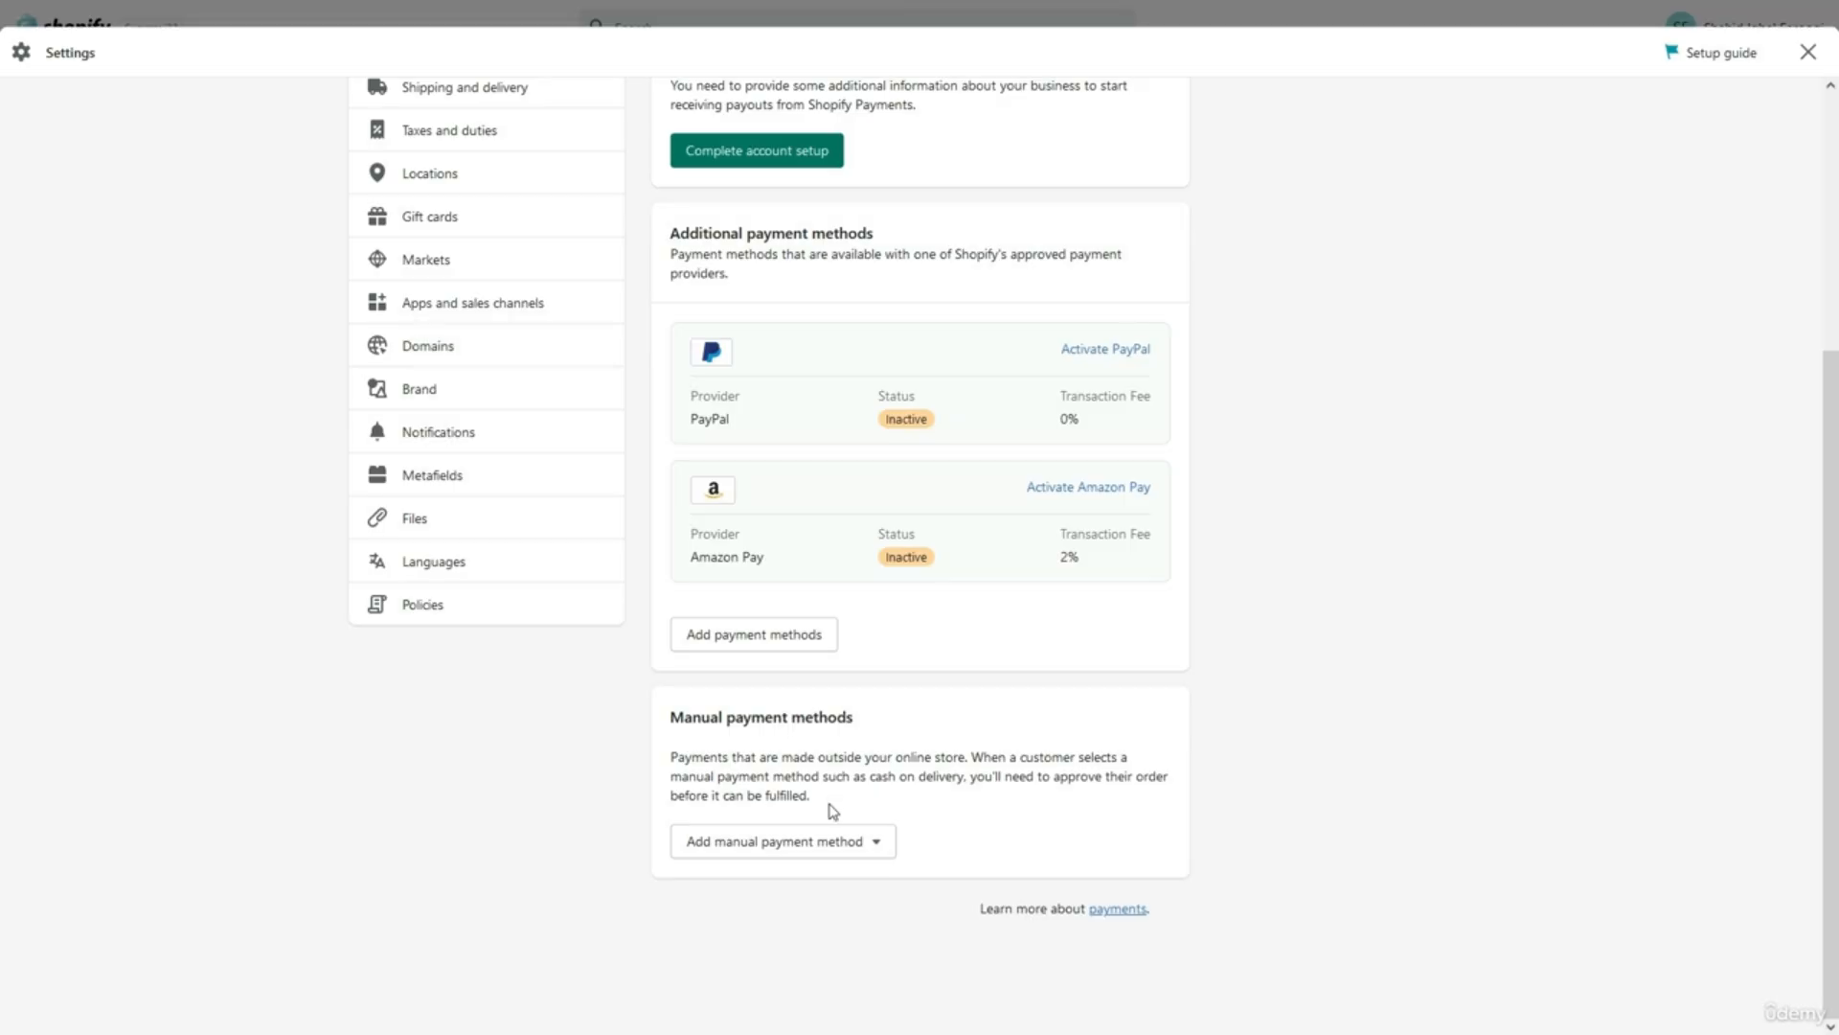
# Review the Add manual payment method options twice without adding any method.
pyautogui.click(815, 845)
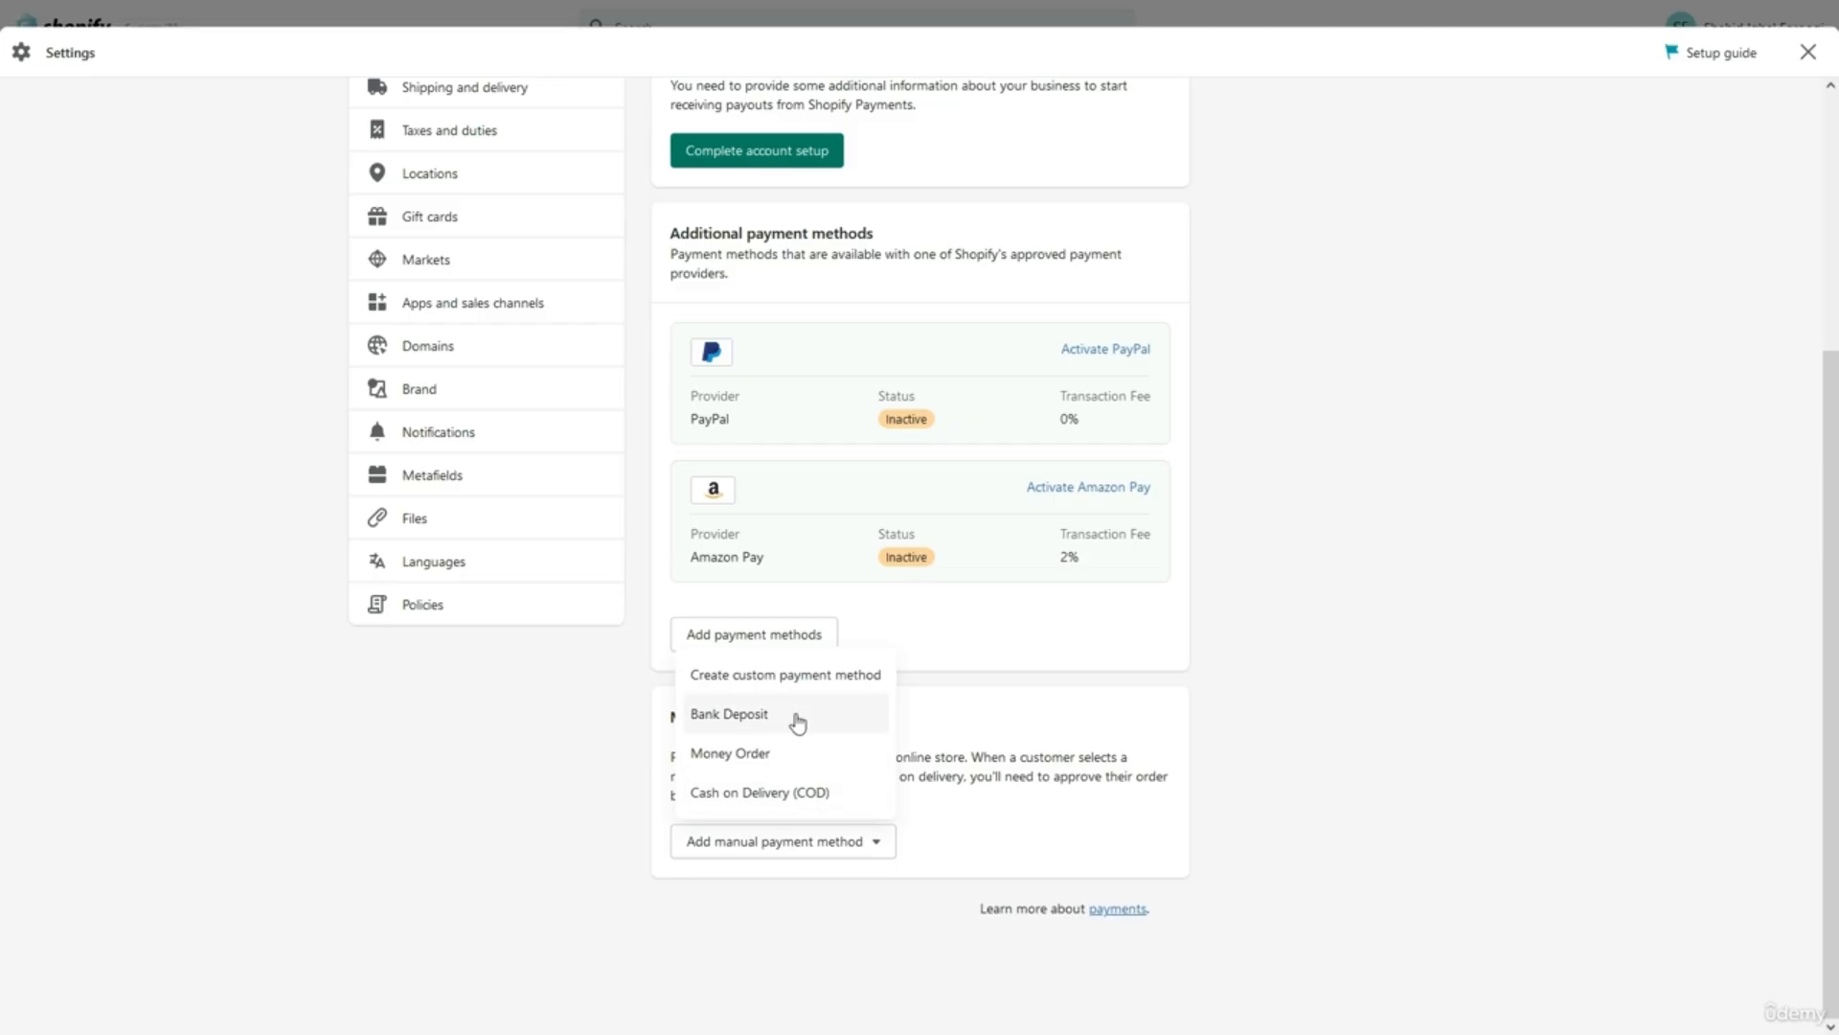
pyautogui.click(966, 828)
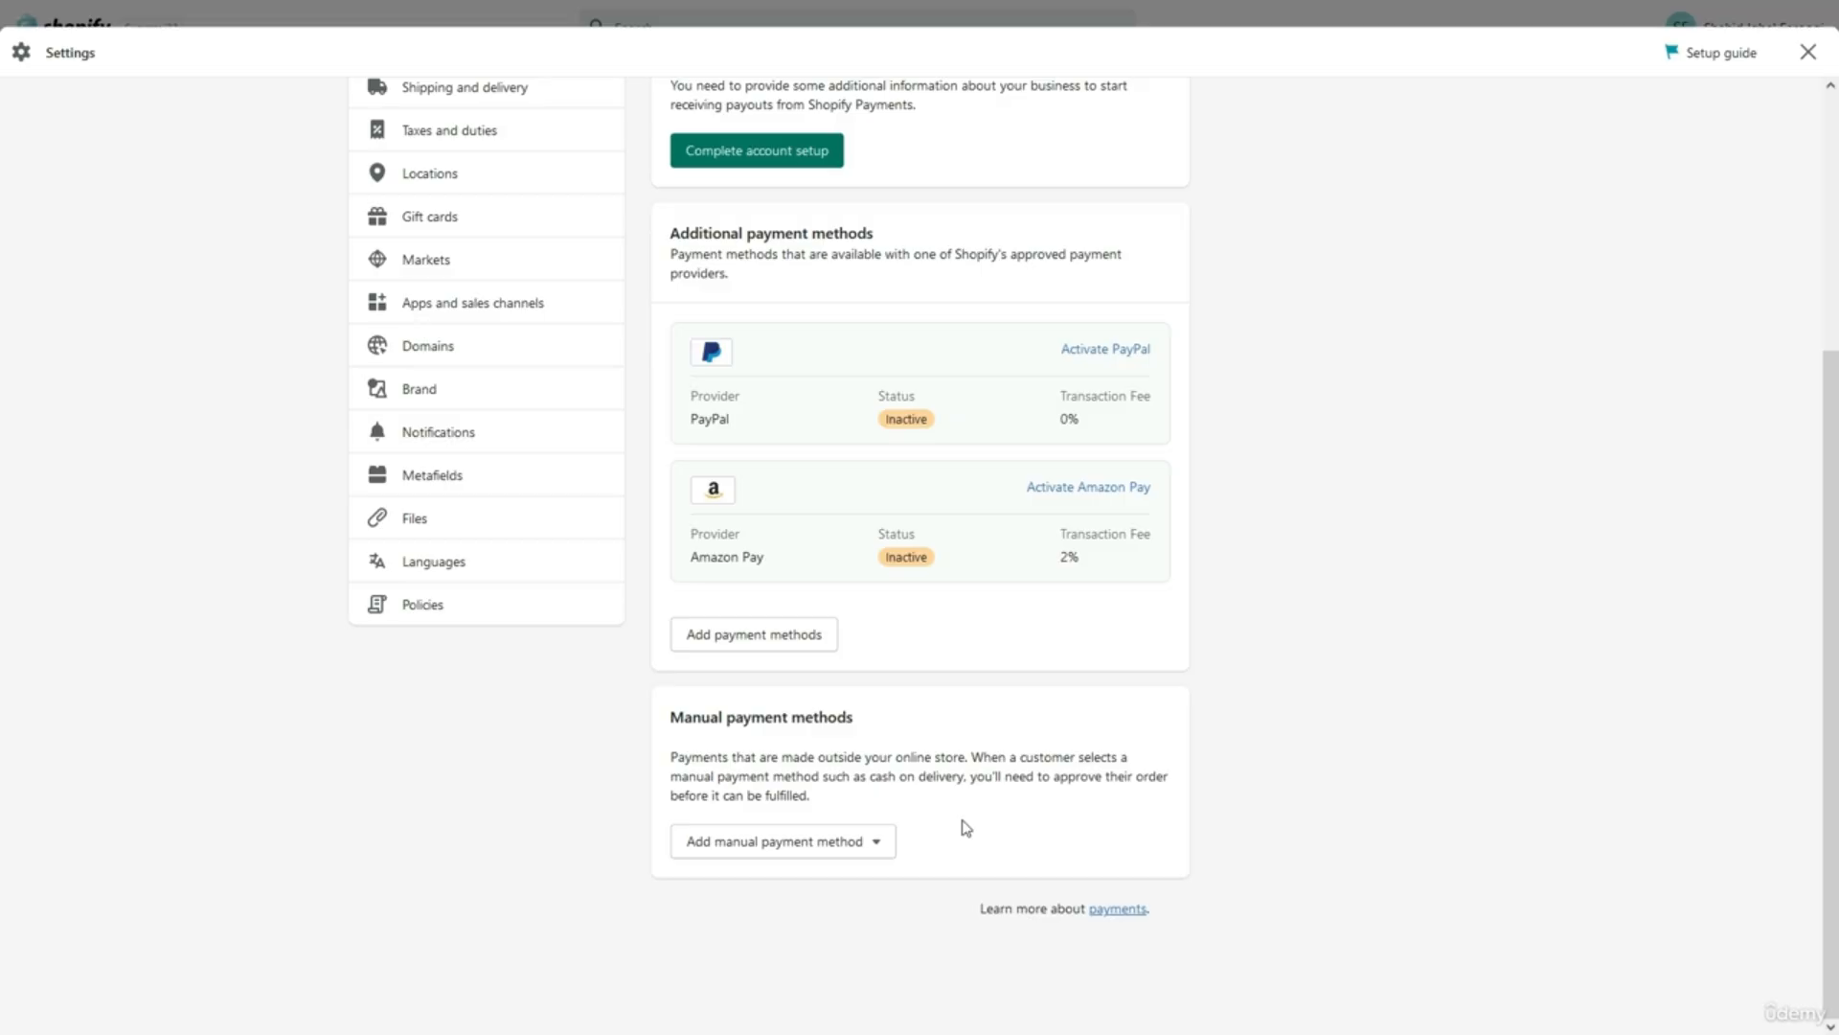
pyautogui.scroll(1, 966, 827)
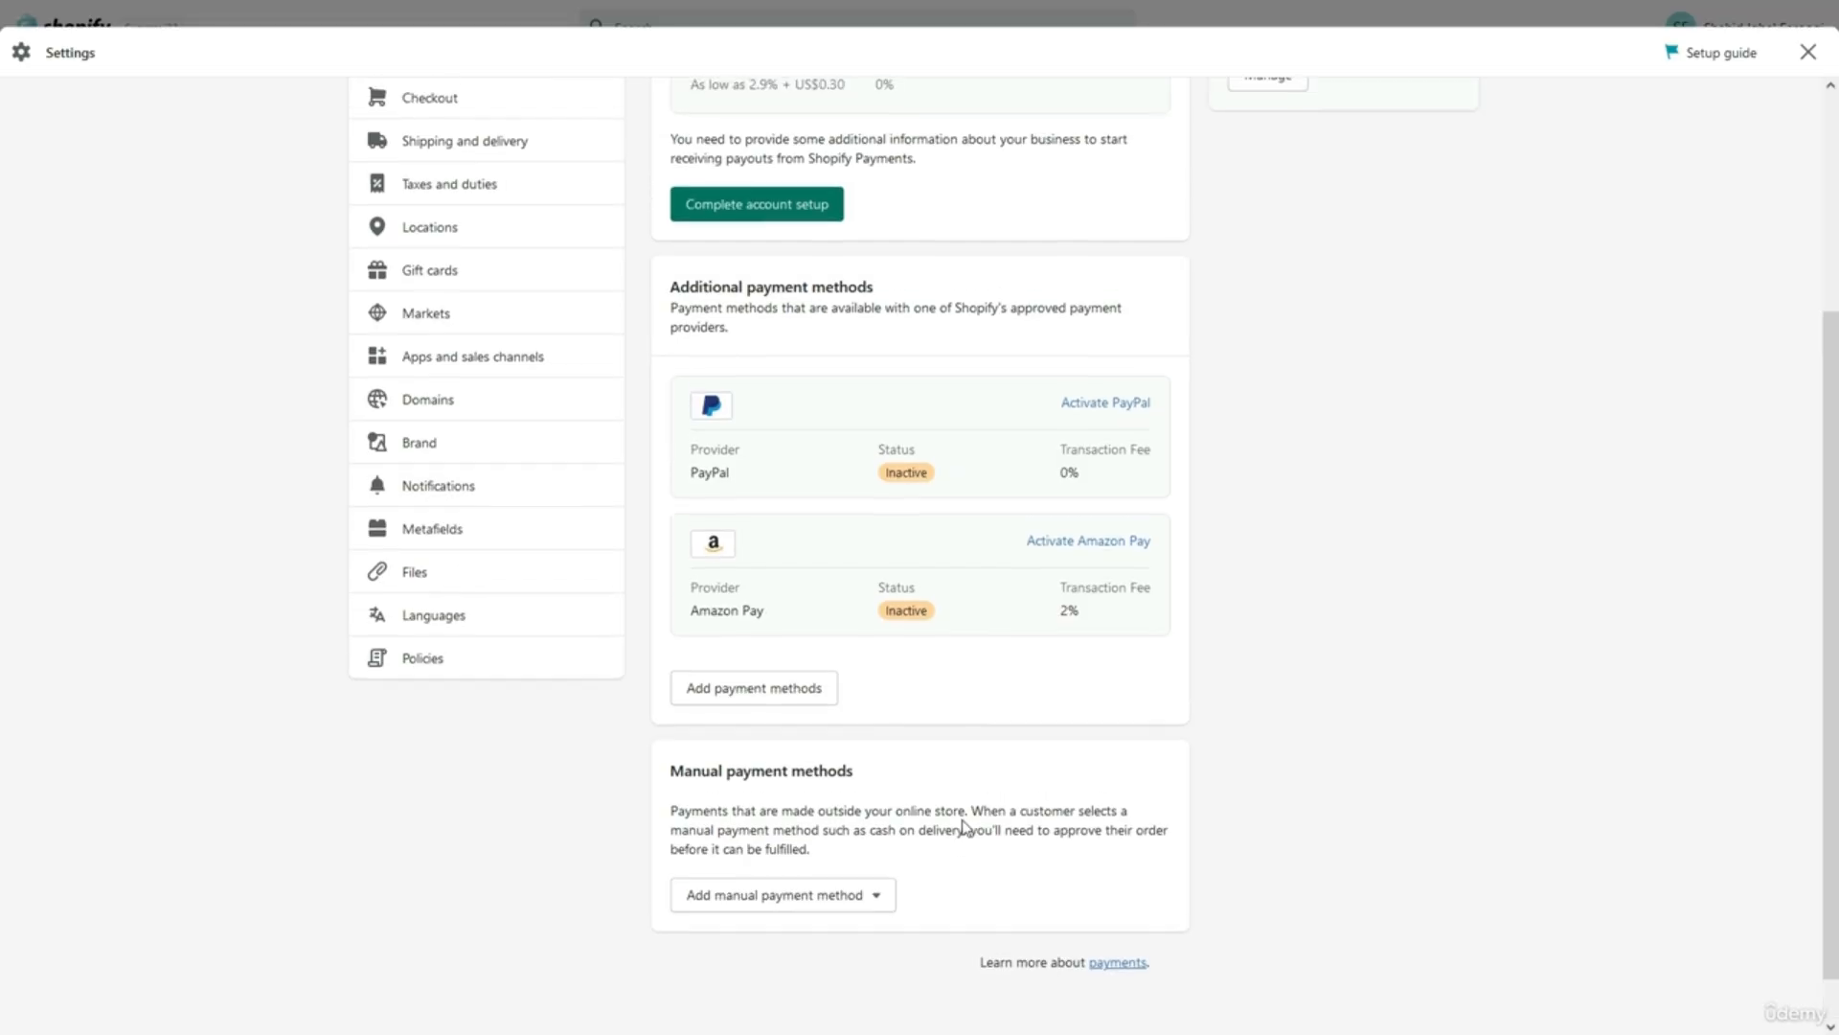
pyautogui.scroll(1, 968, 836)
pyautogui.scroll(1, 969, 841)
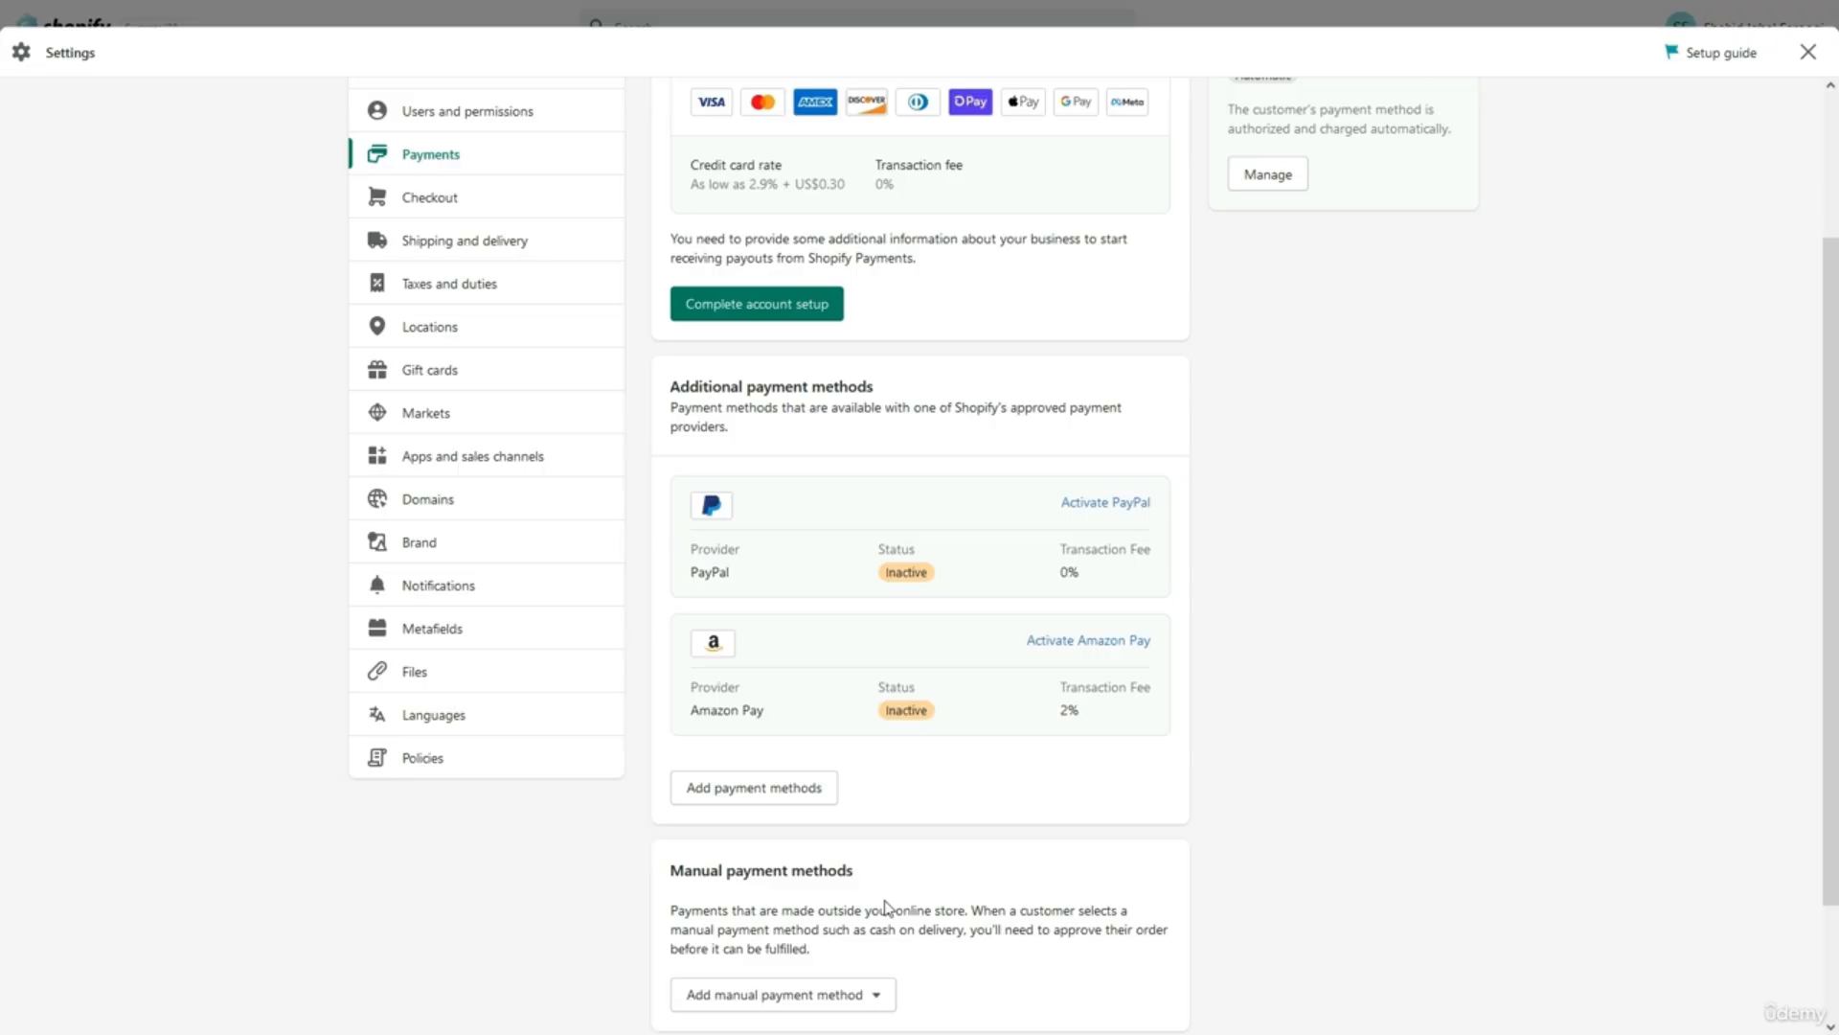
pyautogui.click(821, 993)
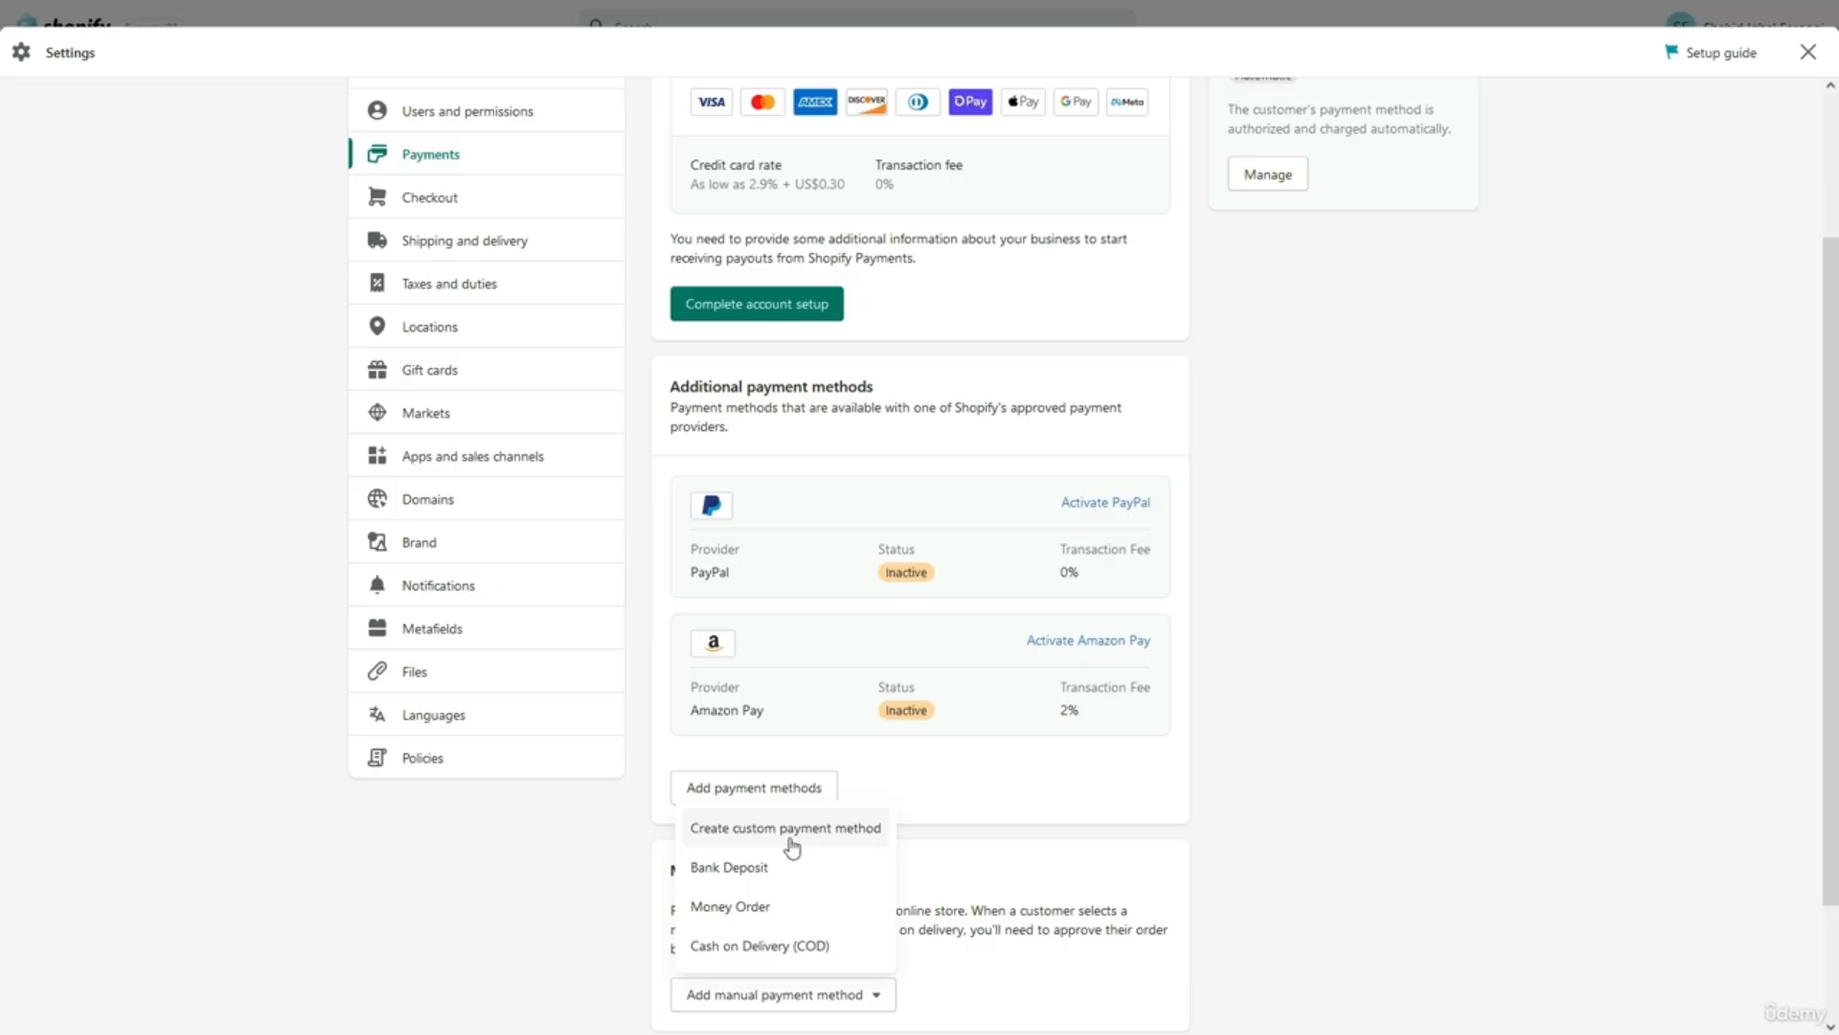
pyautogui.click(1027, 983)
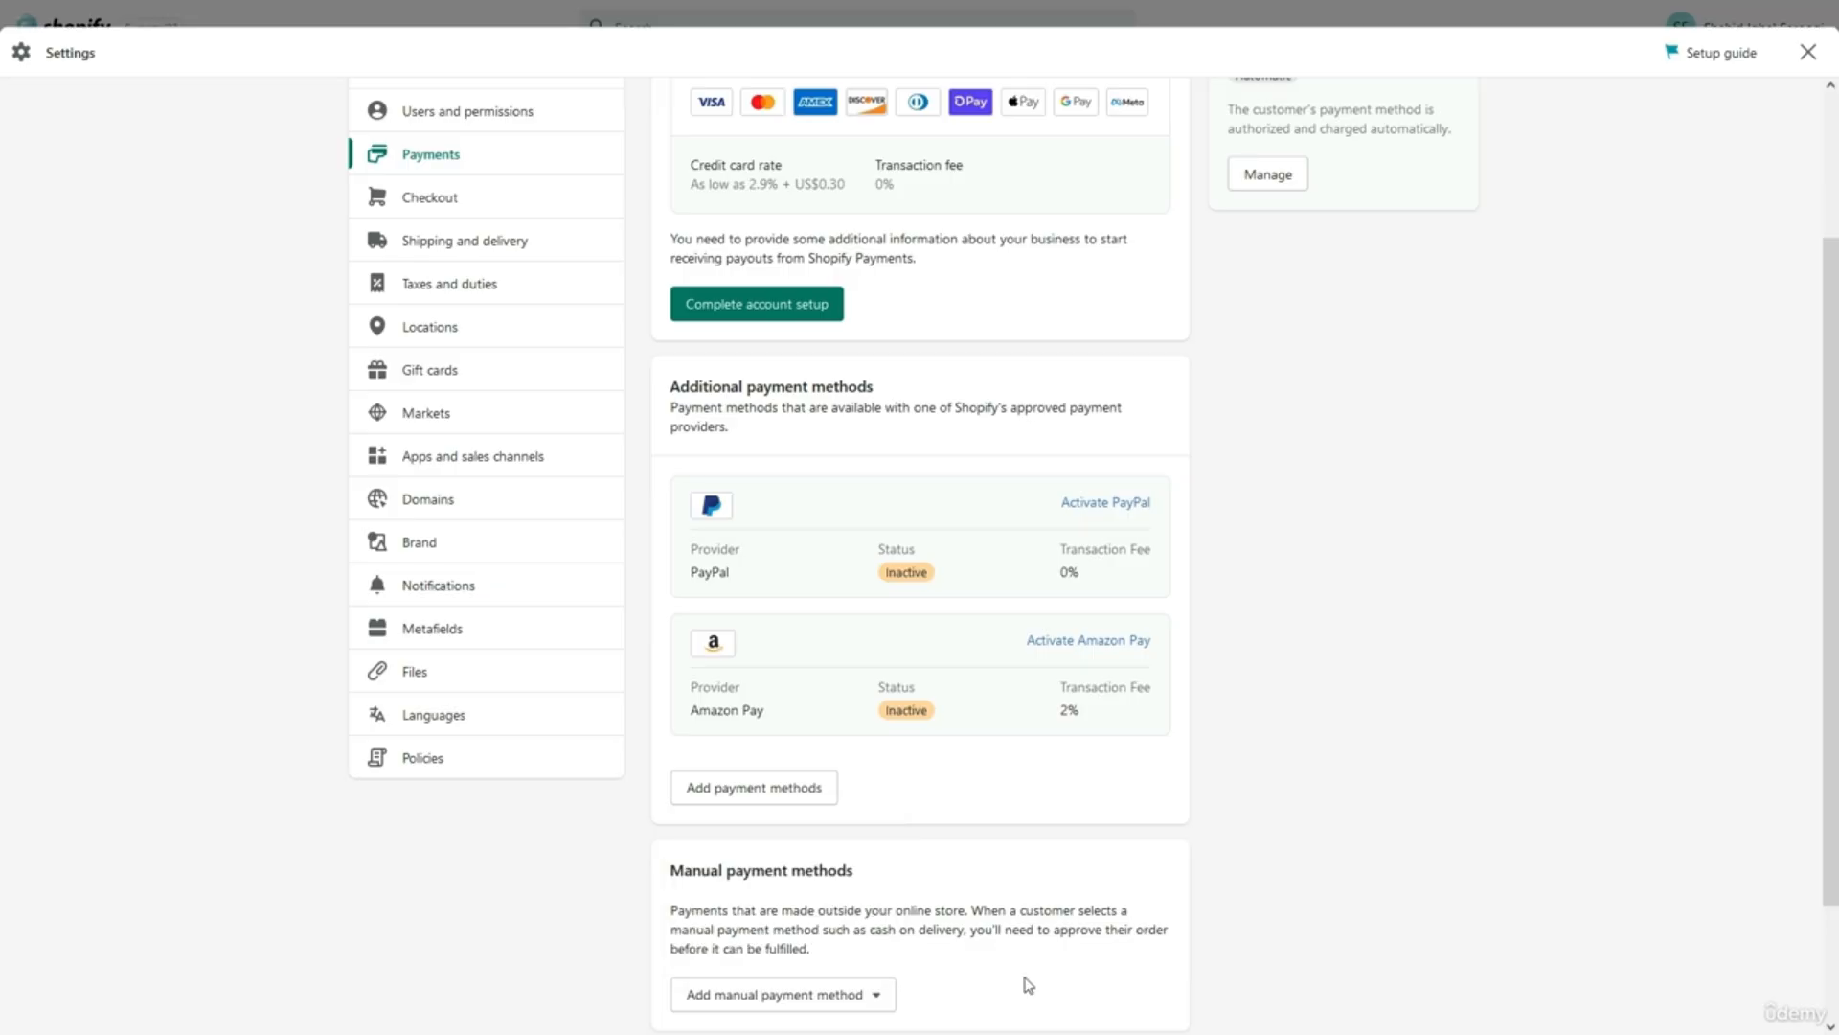
pyautogui.scroll(-2, 1027, 983)
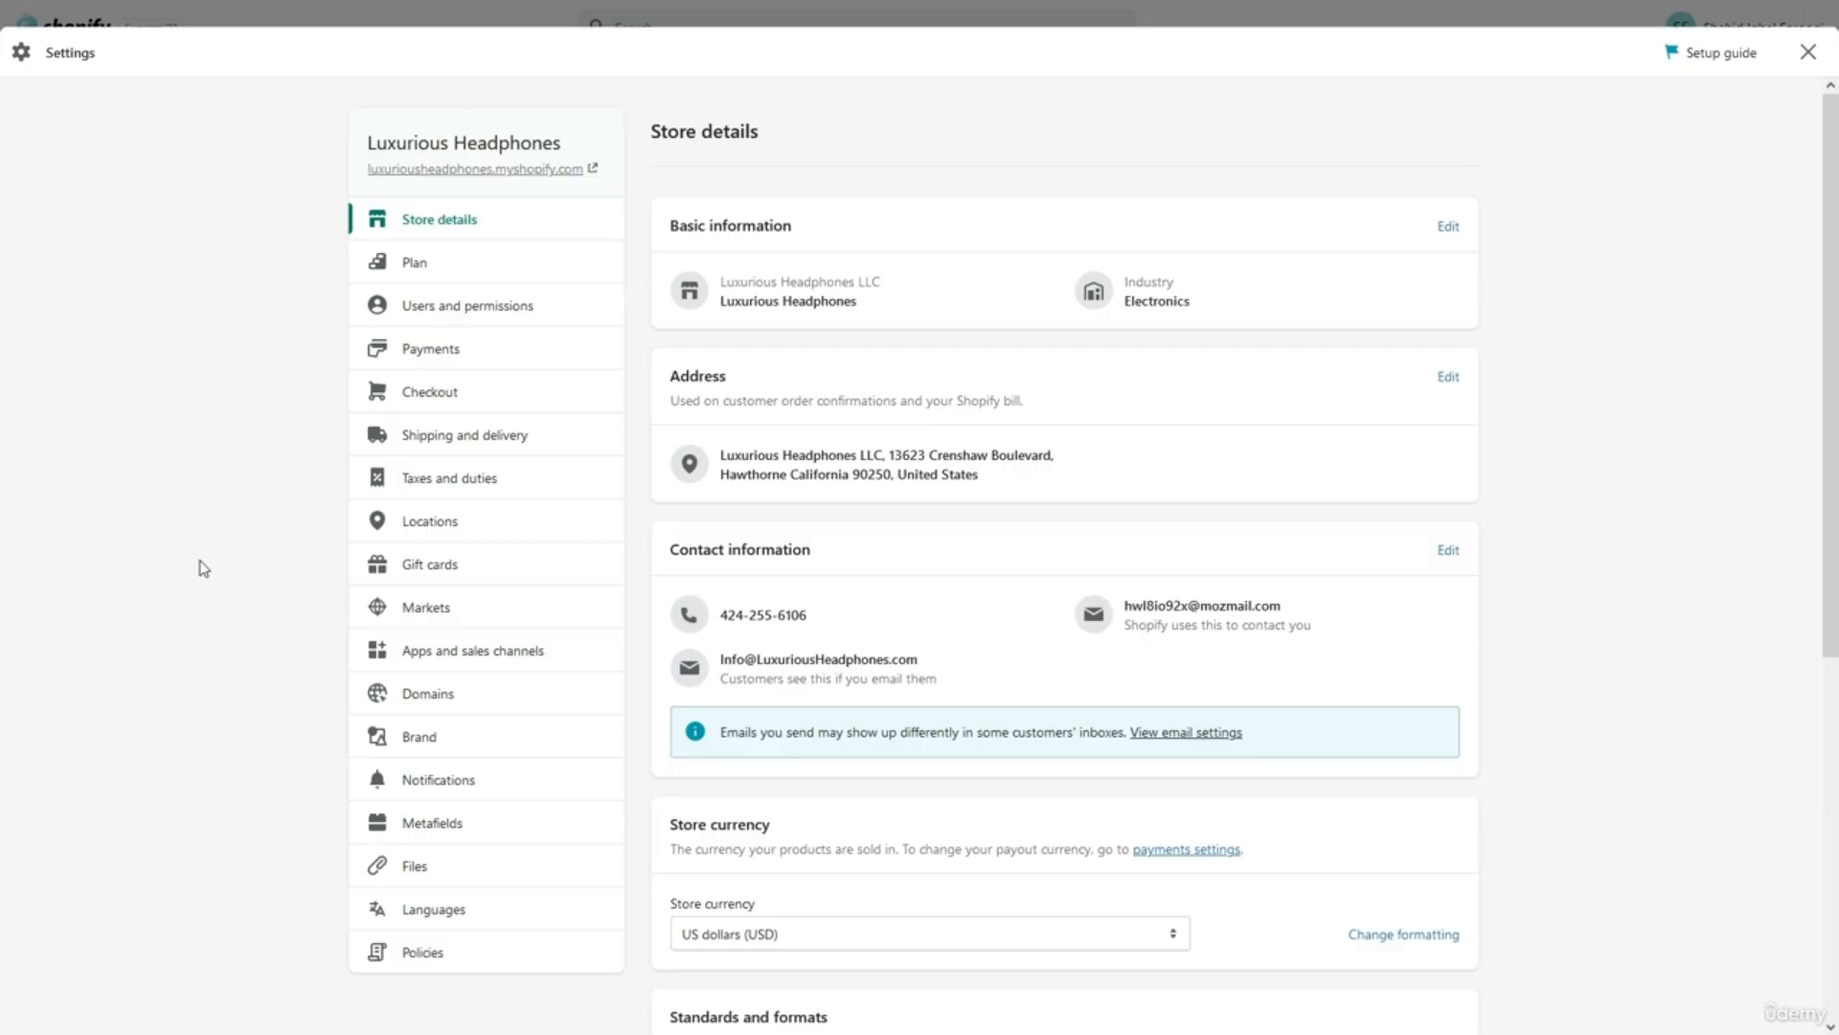
pyautogui.click(389, 408)
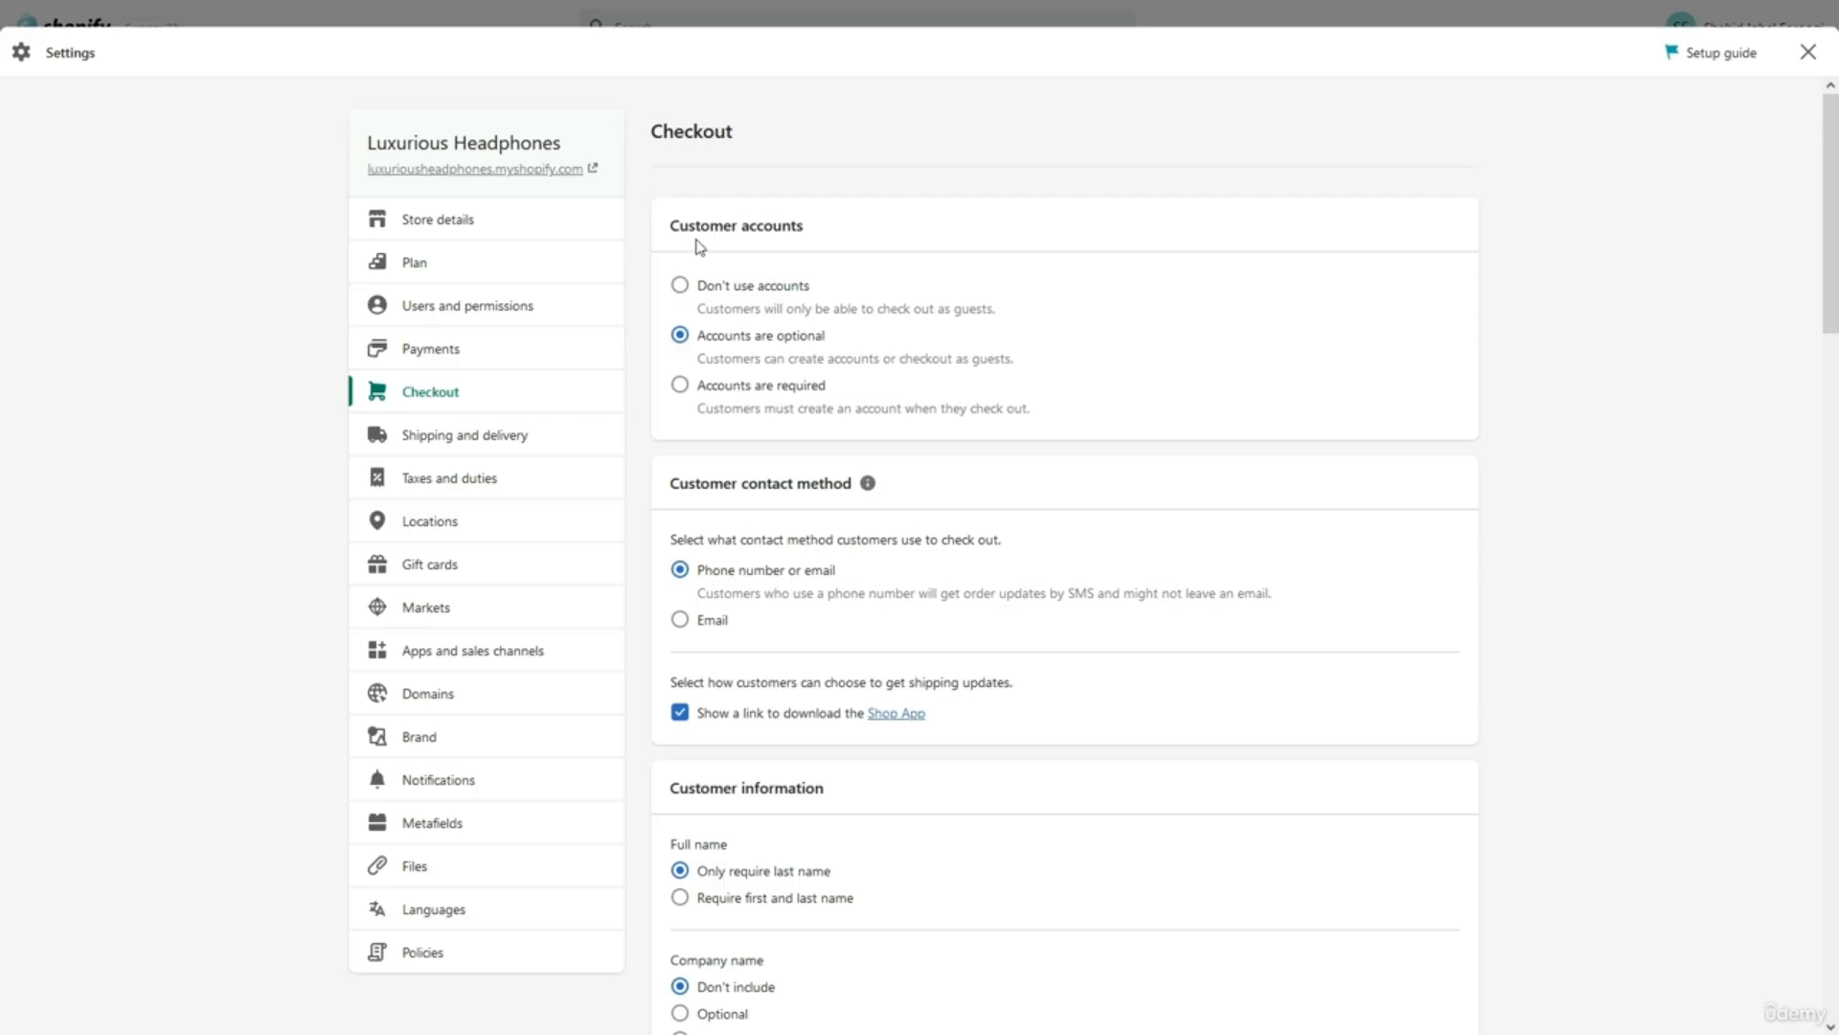
pyautogui.doubleClick(740, 223)
pyautogui.click(744, 260)
pyautogui.scroll(-1, 711, 457)
pyautogui.tripleClick(728, 403)
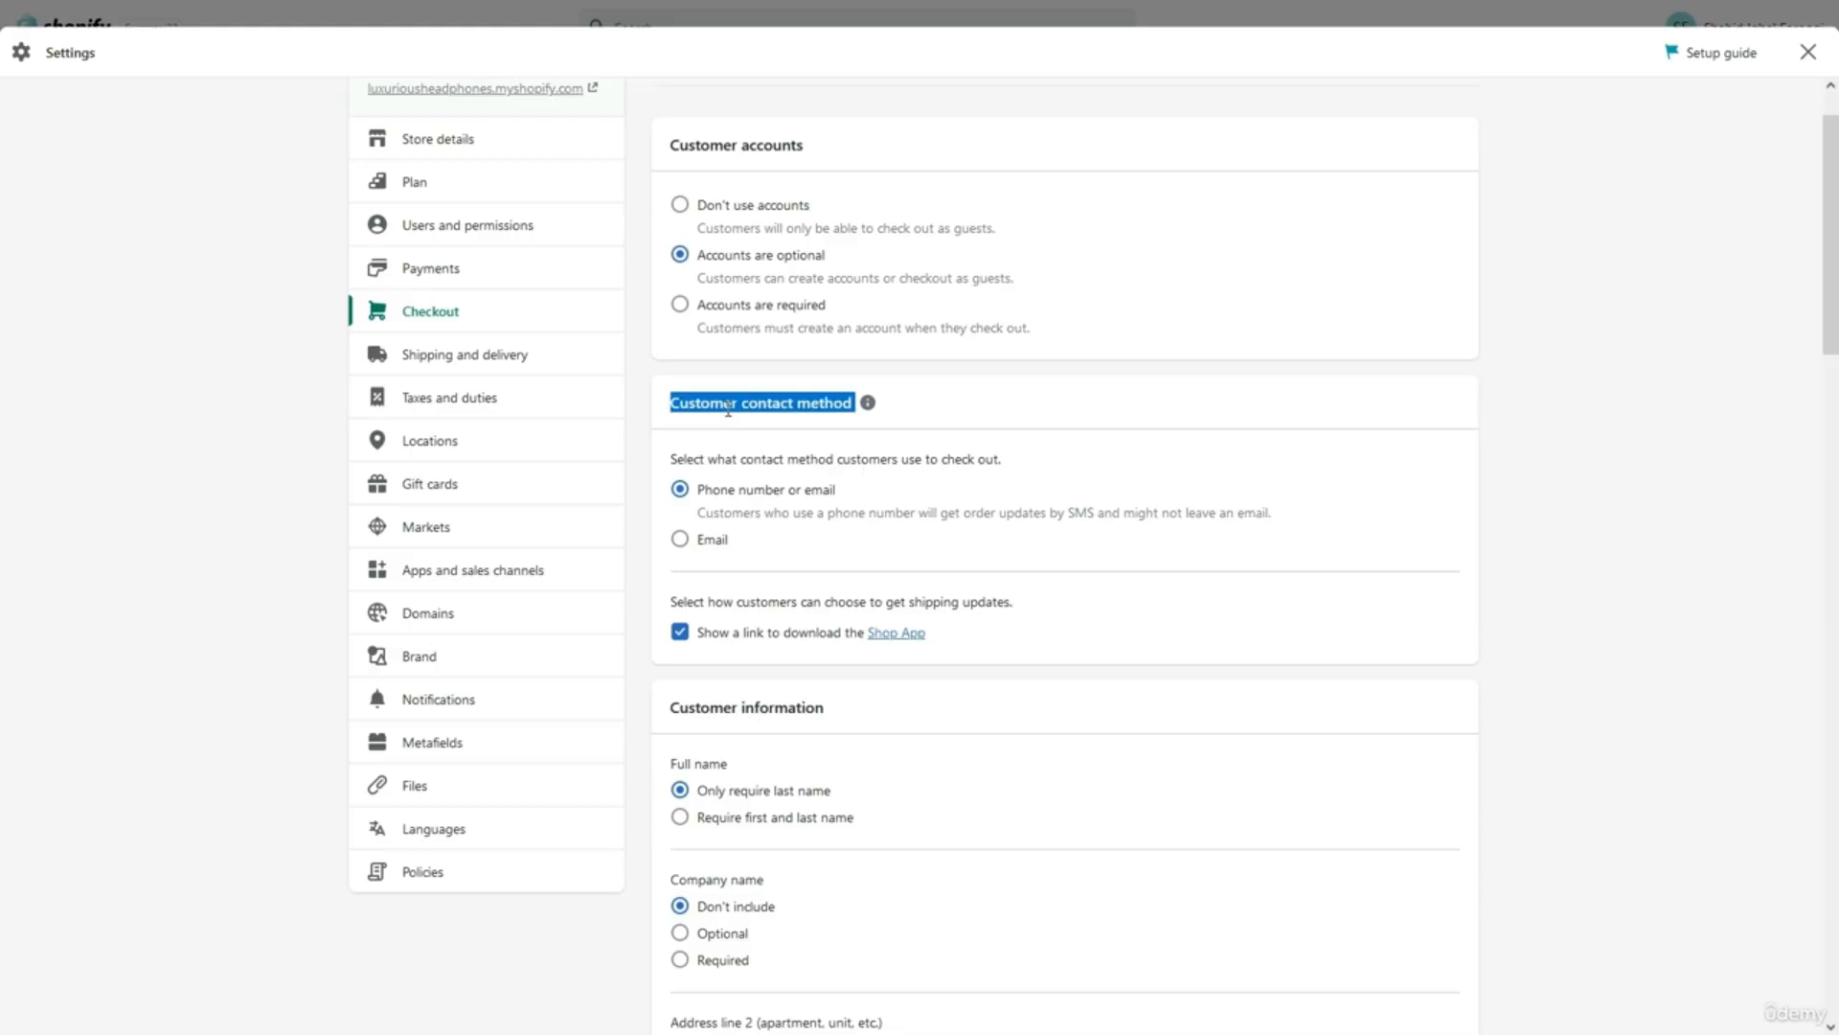
pyautogui.click(745, 439)
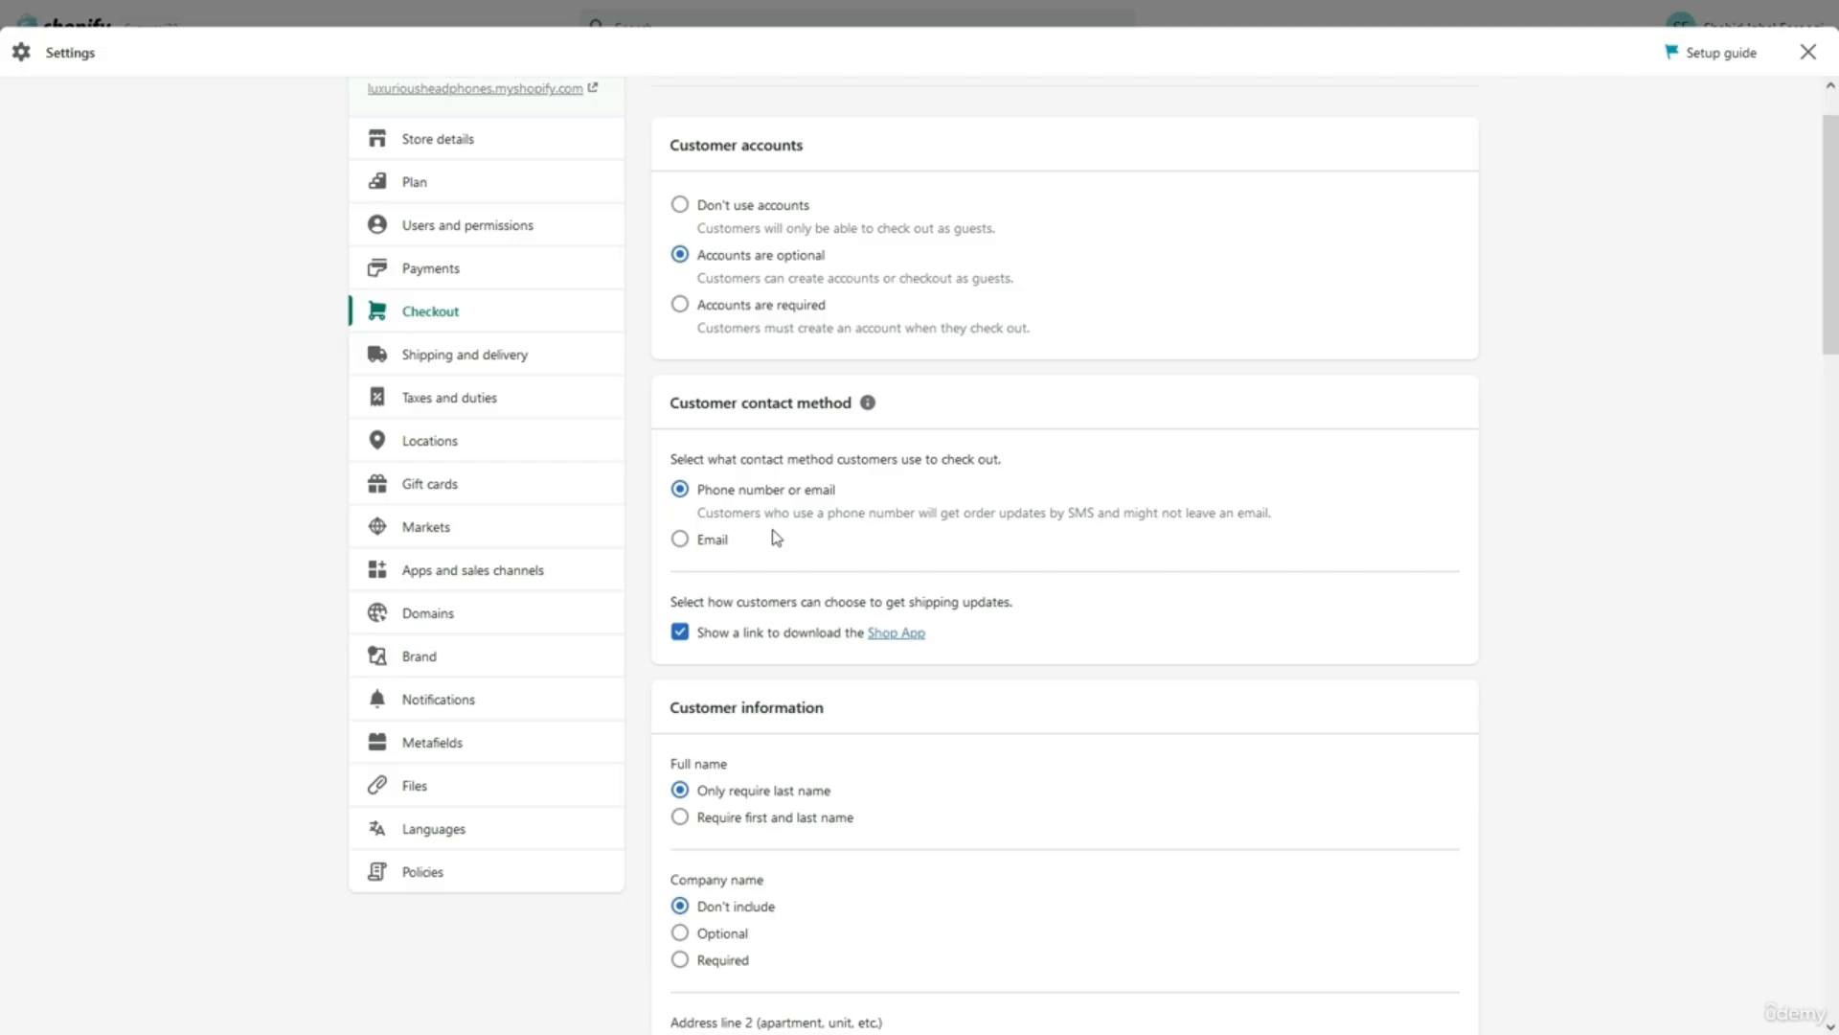
pyautogui.click(696, 544)
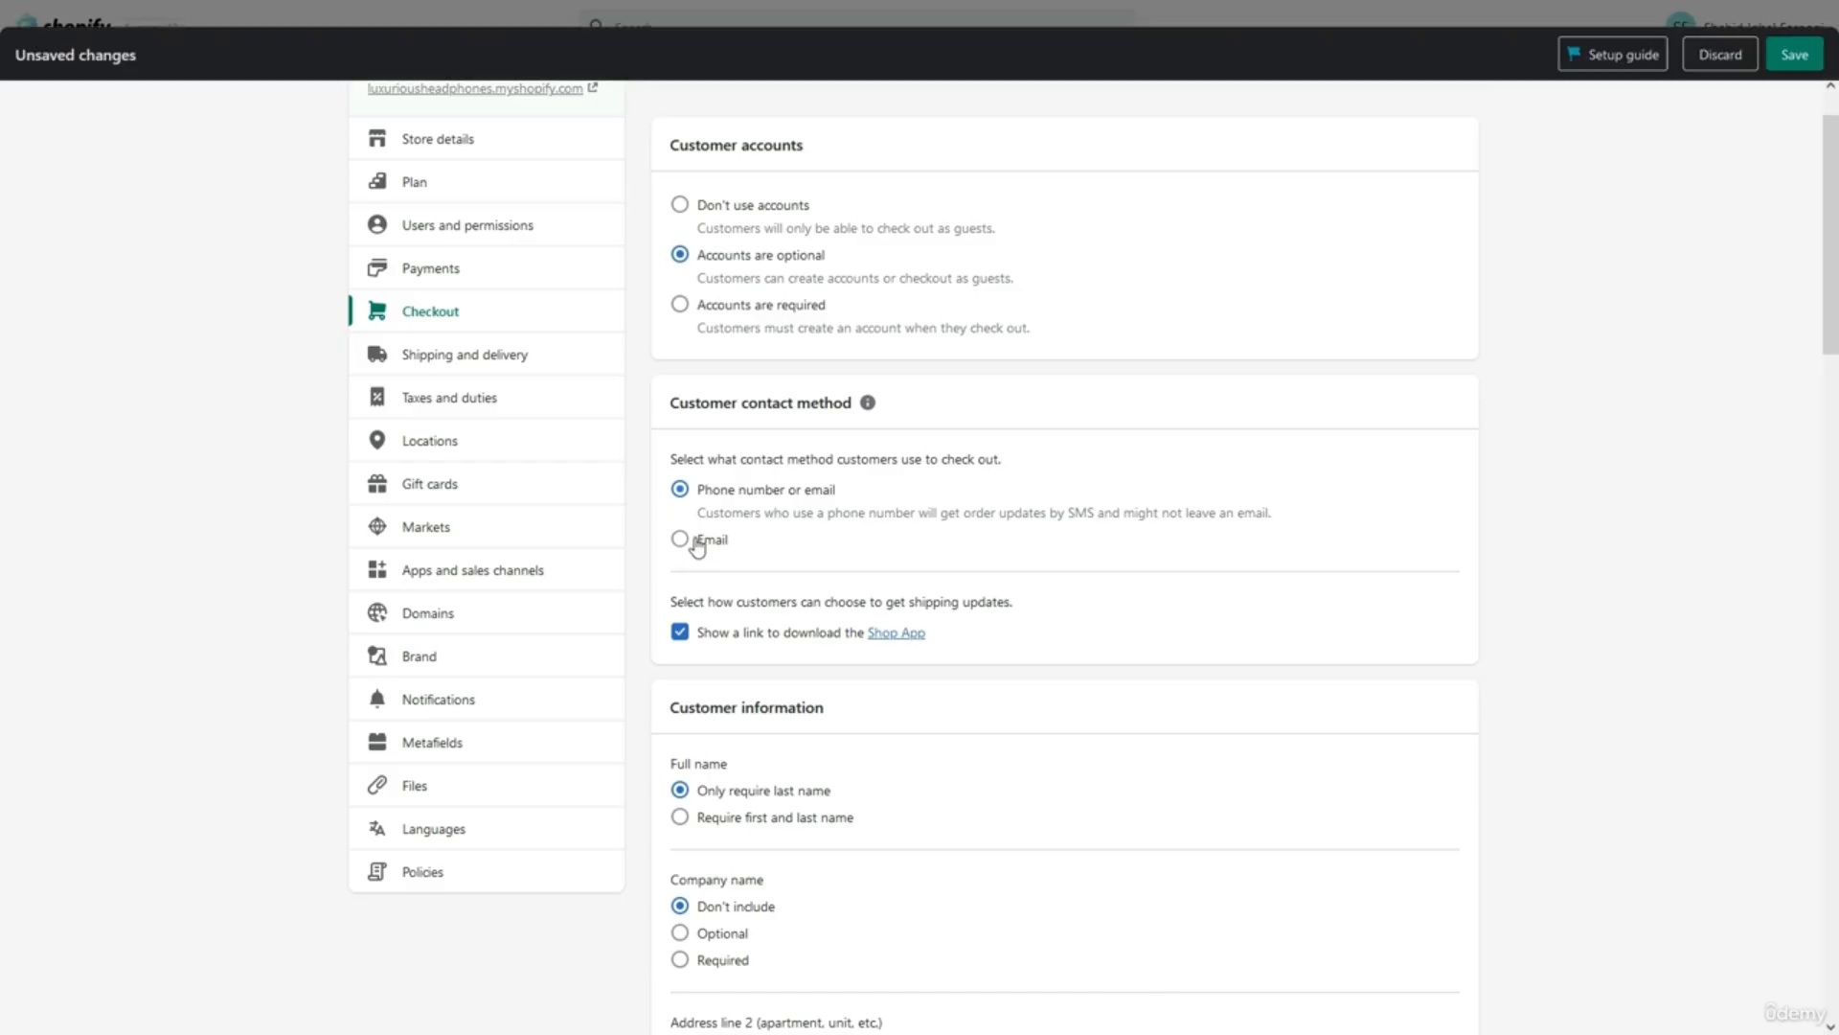
pyautogui.click(680, 489)
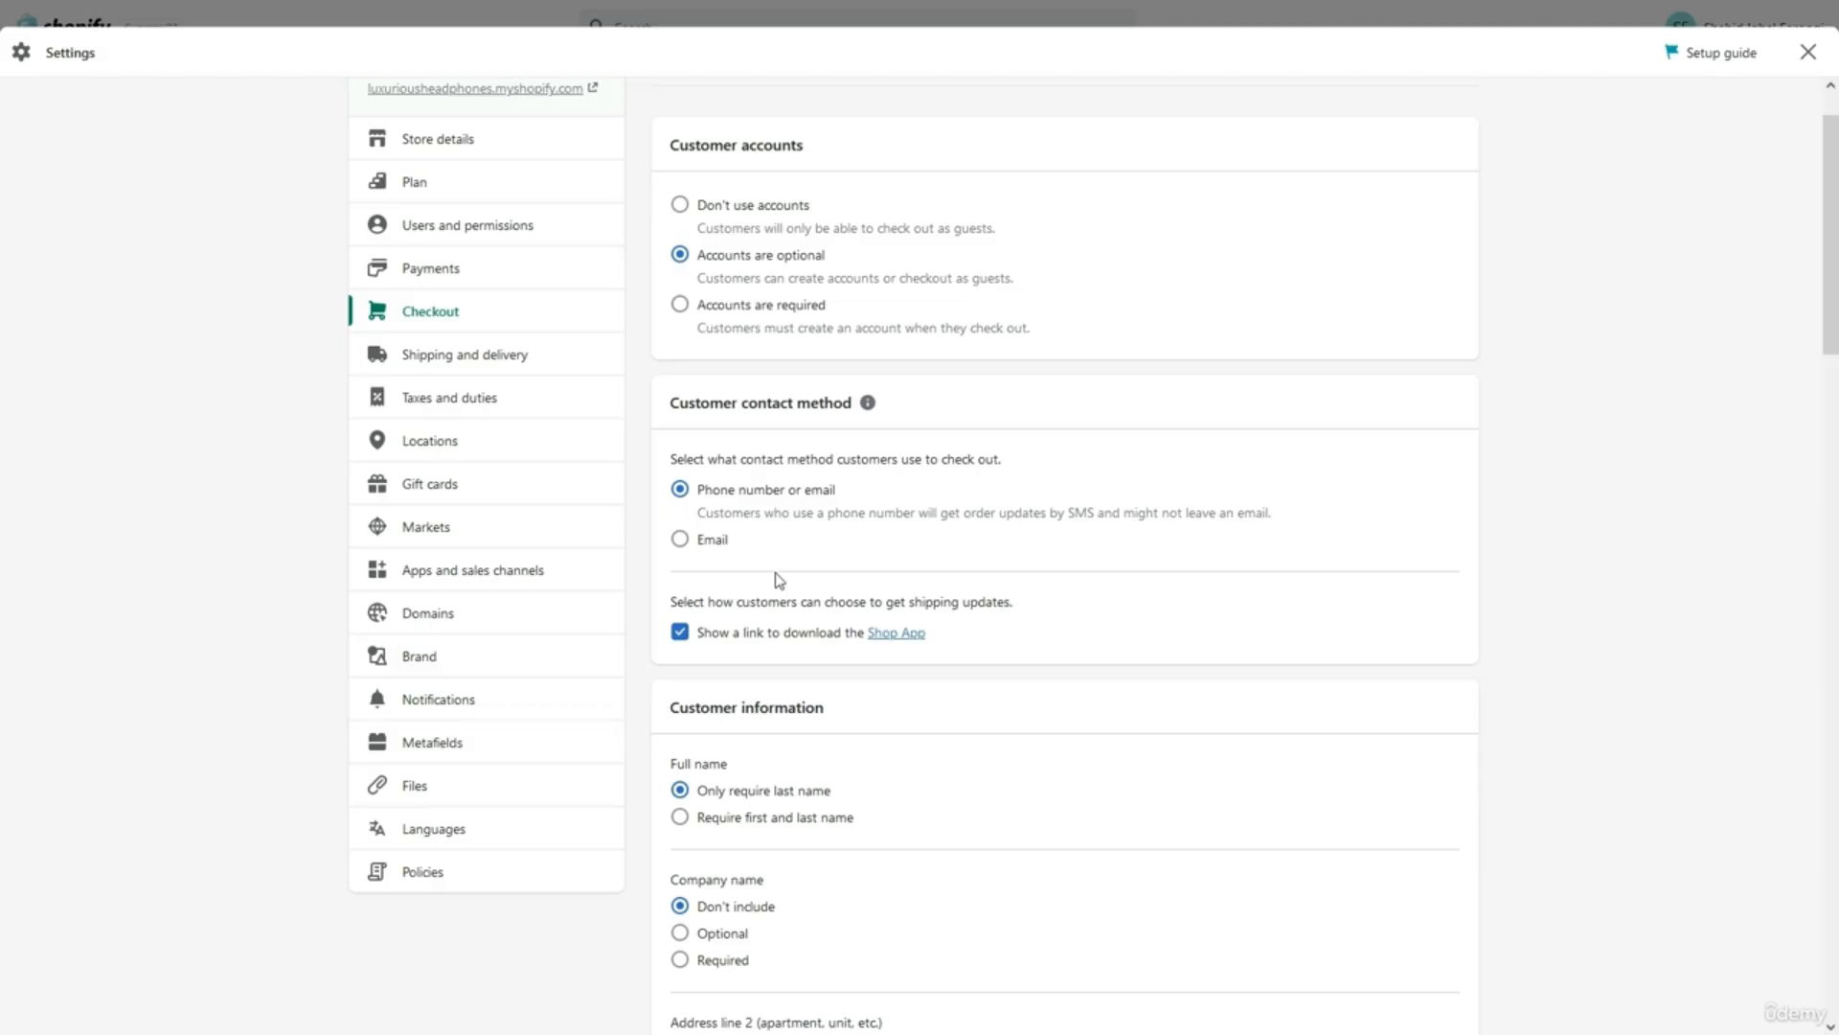
pyautogui.click(682, 640)
pyautogui.click(682, 640)
pyautogui.scroll(-3, 711, 659)
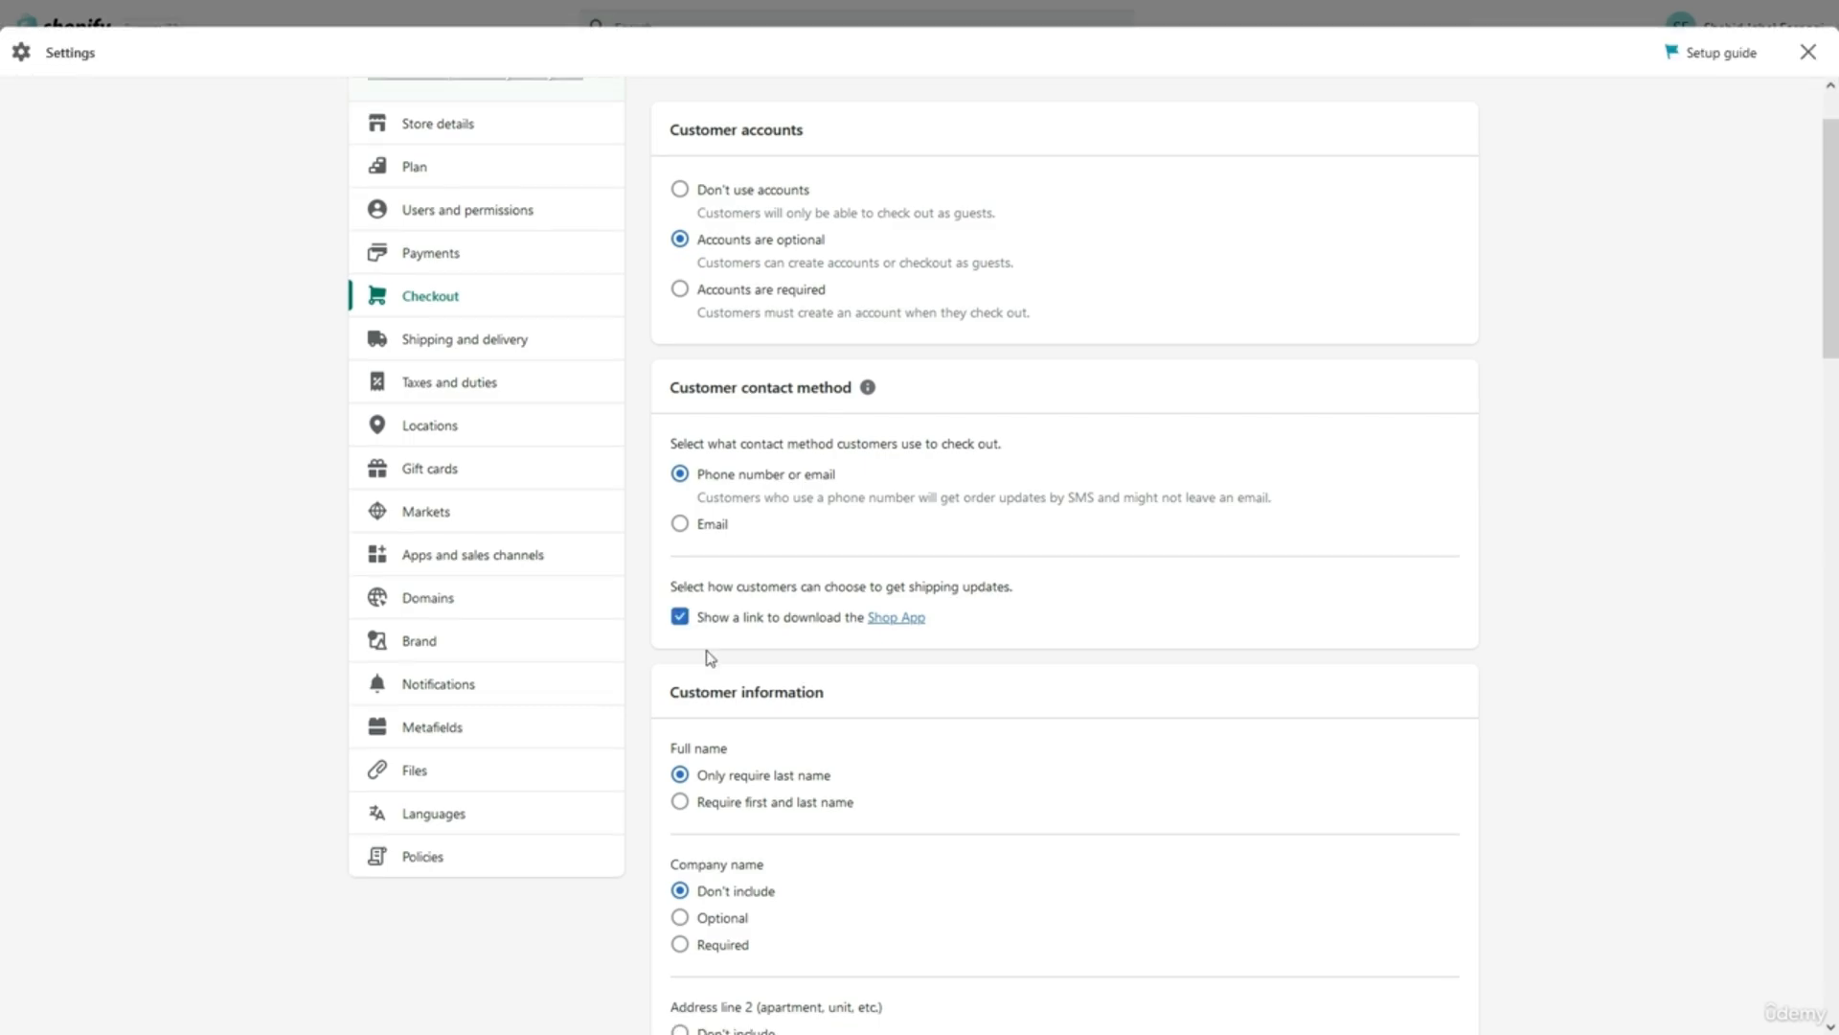
pyautogui.tripleClick(737, 458)
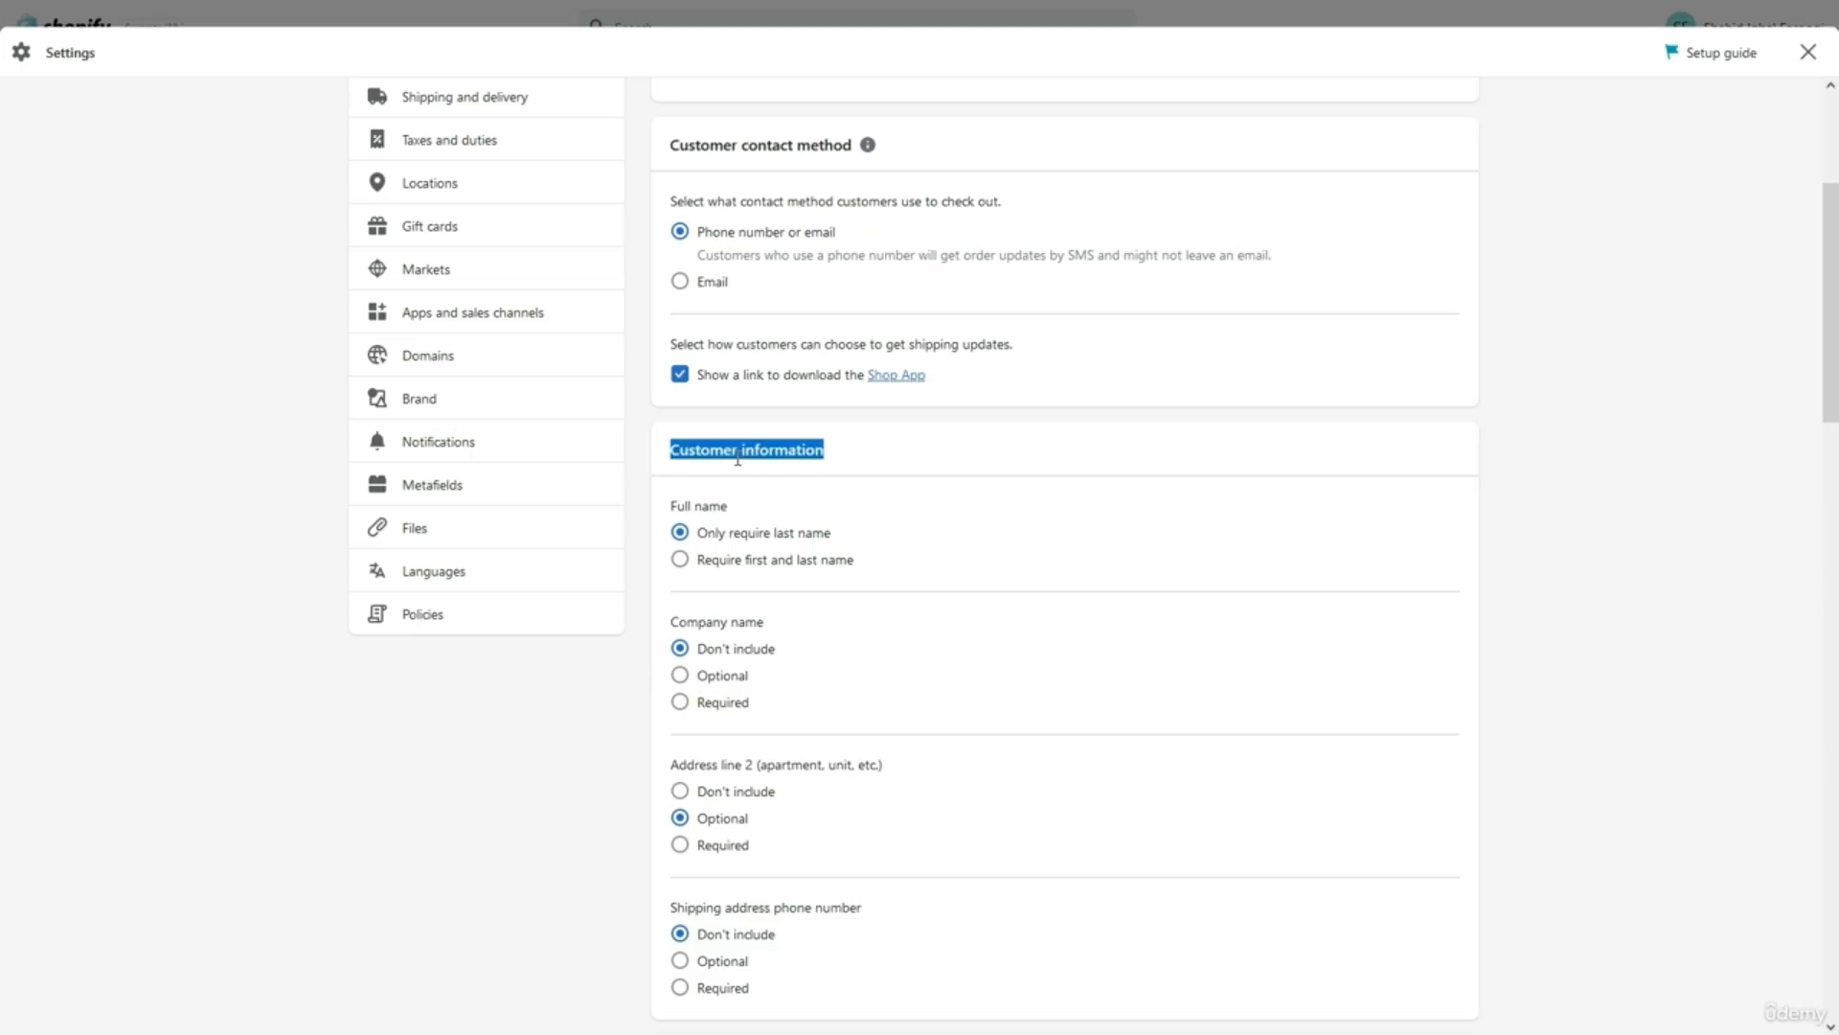
pyautogui.click(745, 480)
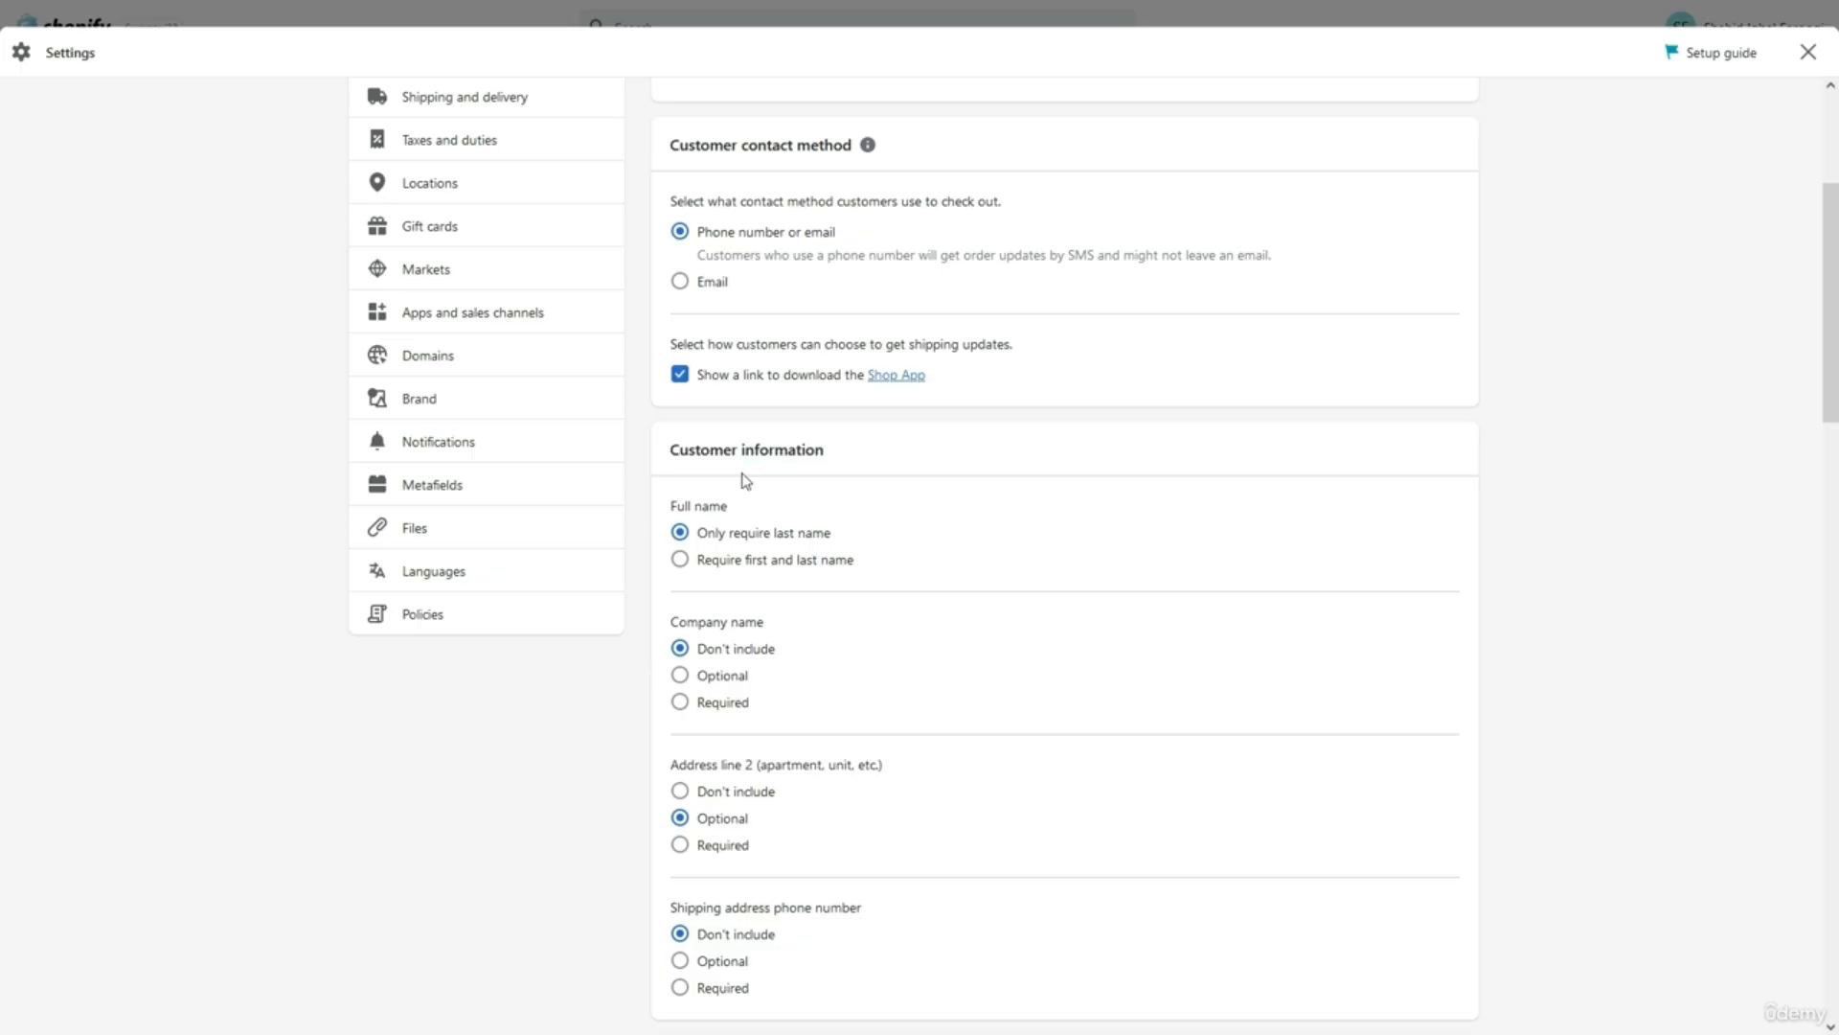
pyautogui.scroll(-3, 746, 480)
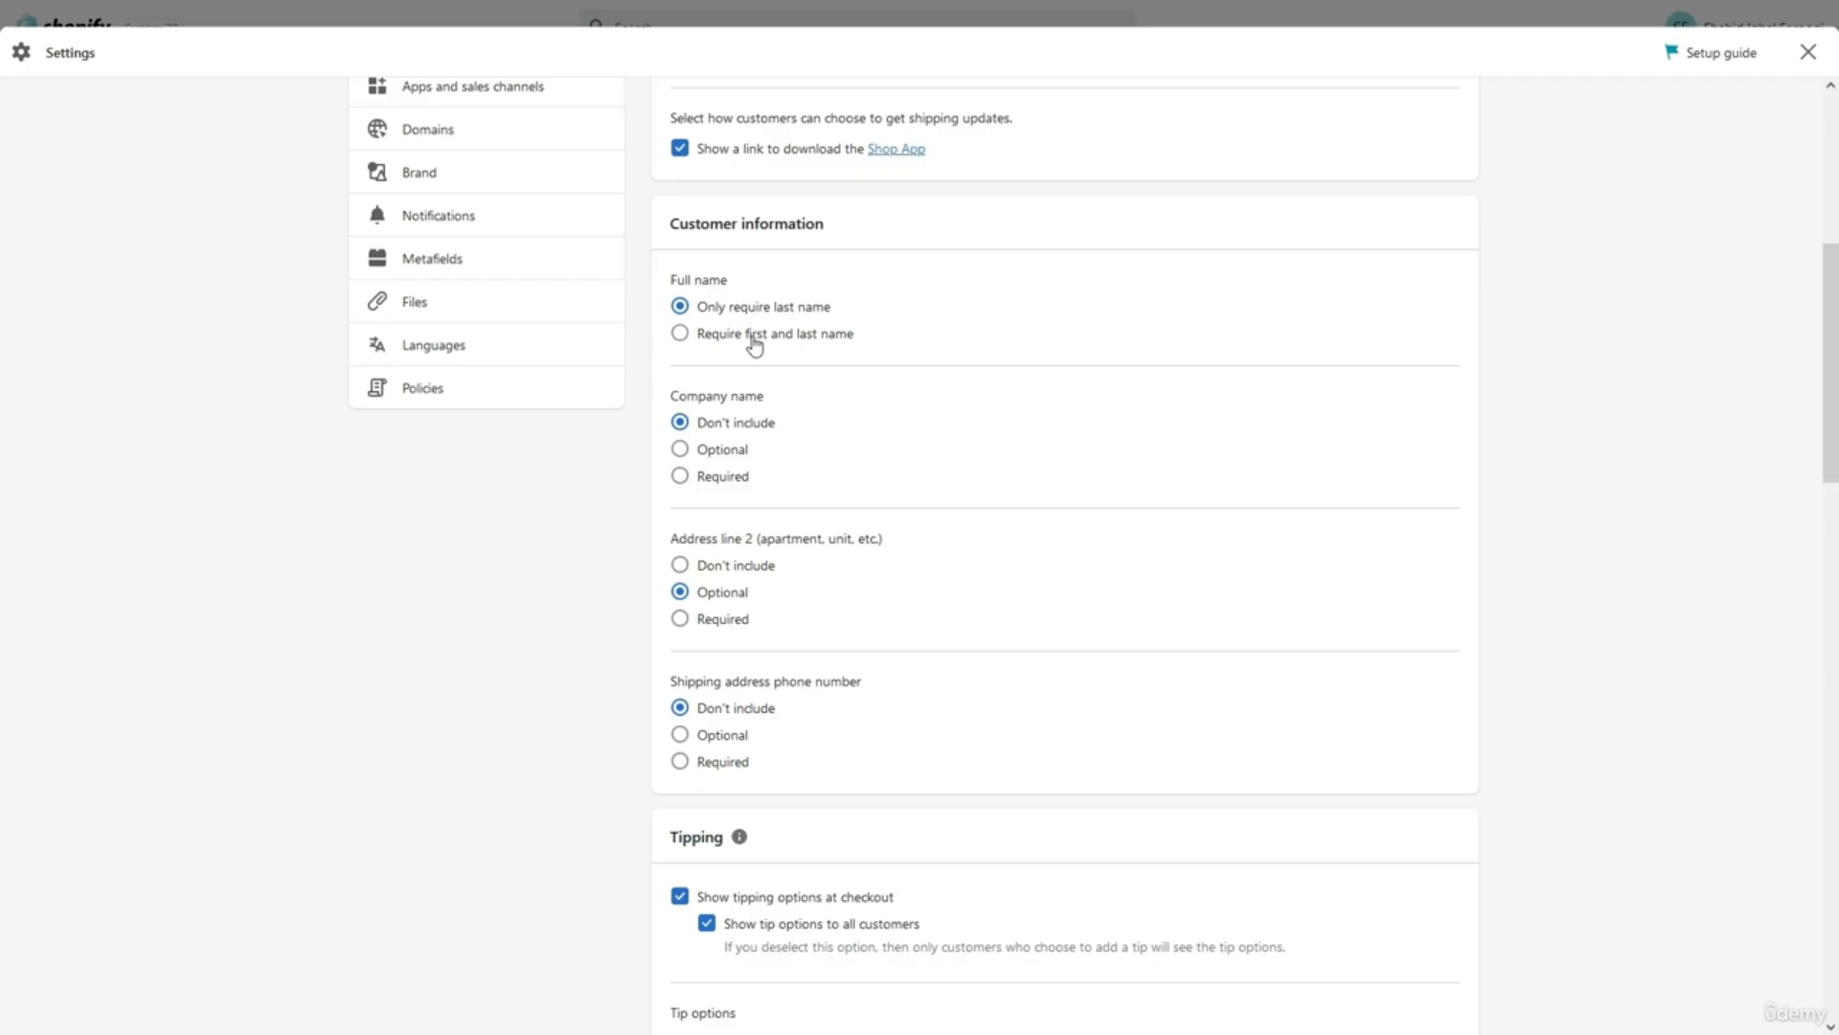
pyautogui.tripleClick(732, 394)
pyautogui.click(790, 400)
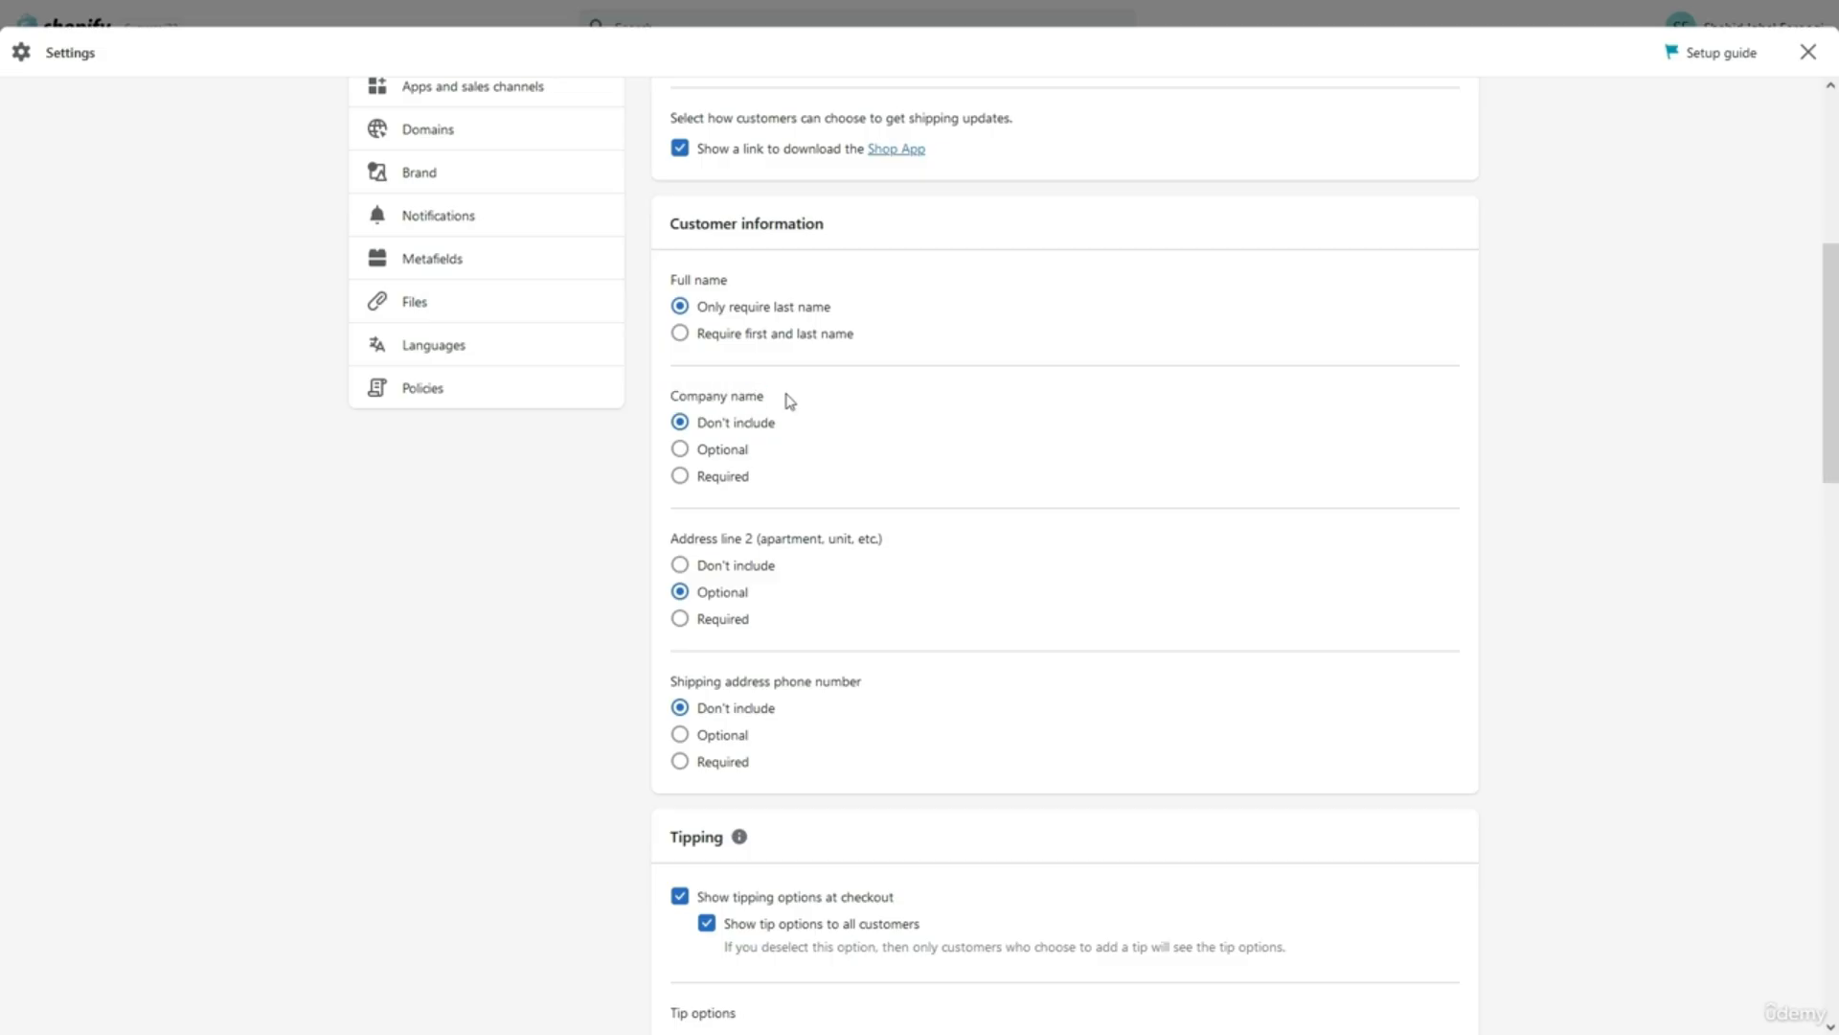
pyautogui.tripleClick(807, 536)
pyautogui.click(816, 583)
pyautogui.tripleClick(743, 681)
pyautogui.click(839, 728)
pyautogui.scroll(-3, 839, 729)
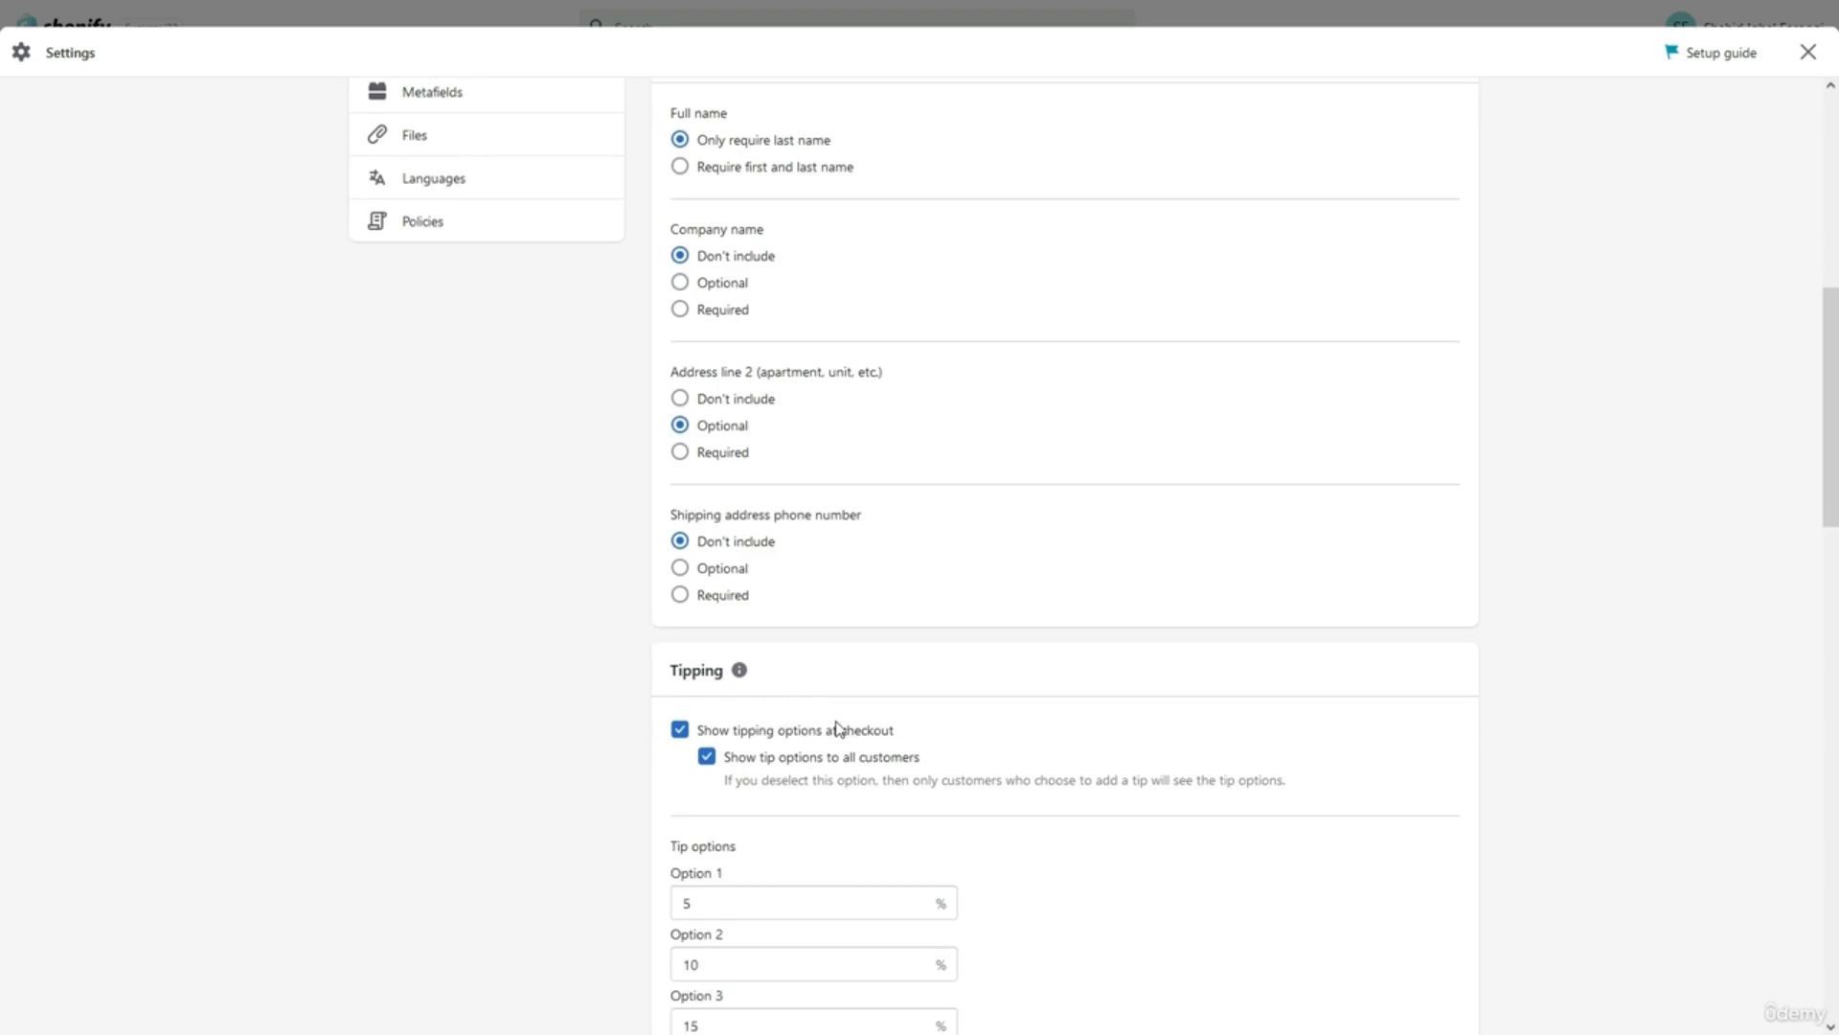
pyautogui.scroll(-1, 839, 728)
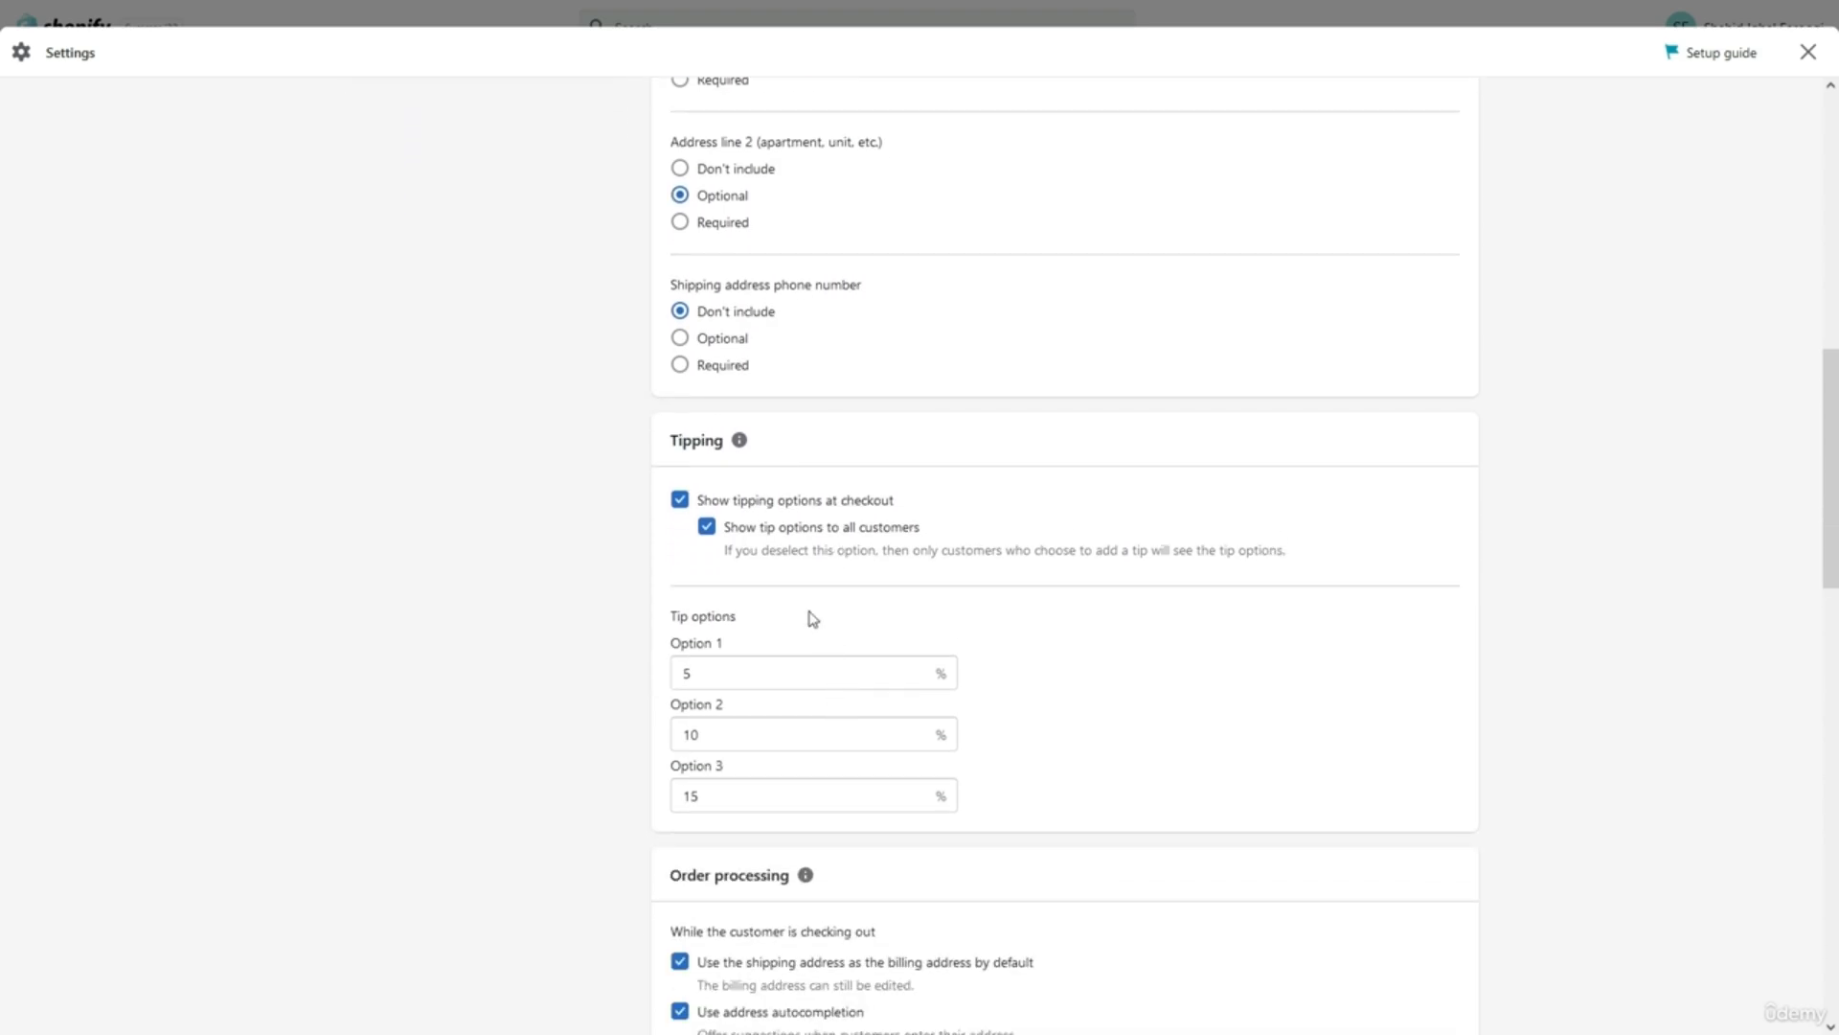
pyautogui.click(680, 501)
pyautogui.click(680, 500)
pyautogui.doubleClick(756, 542)
pyautogui.scroll(-1, 629, 836)
pyautogui.scroll(-2, 629, 837)
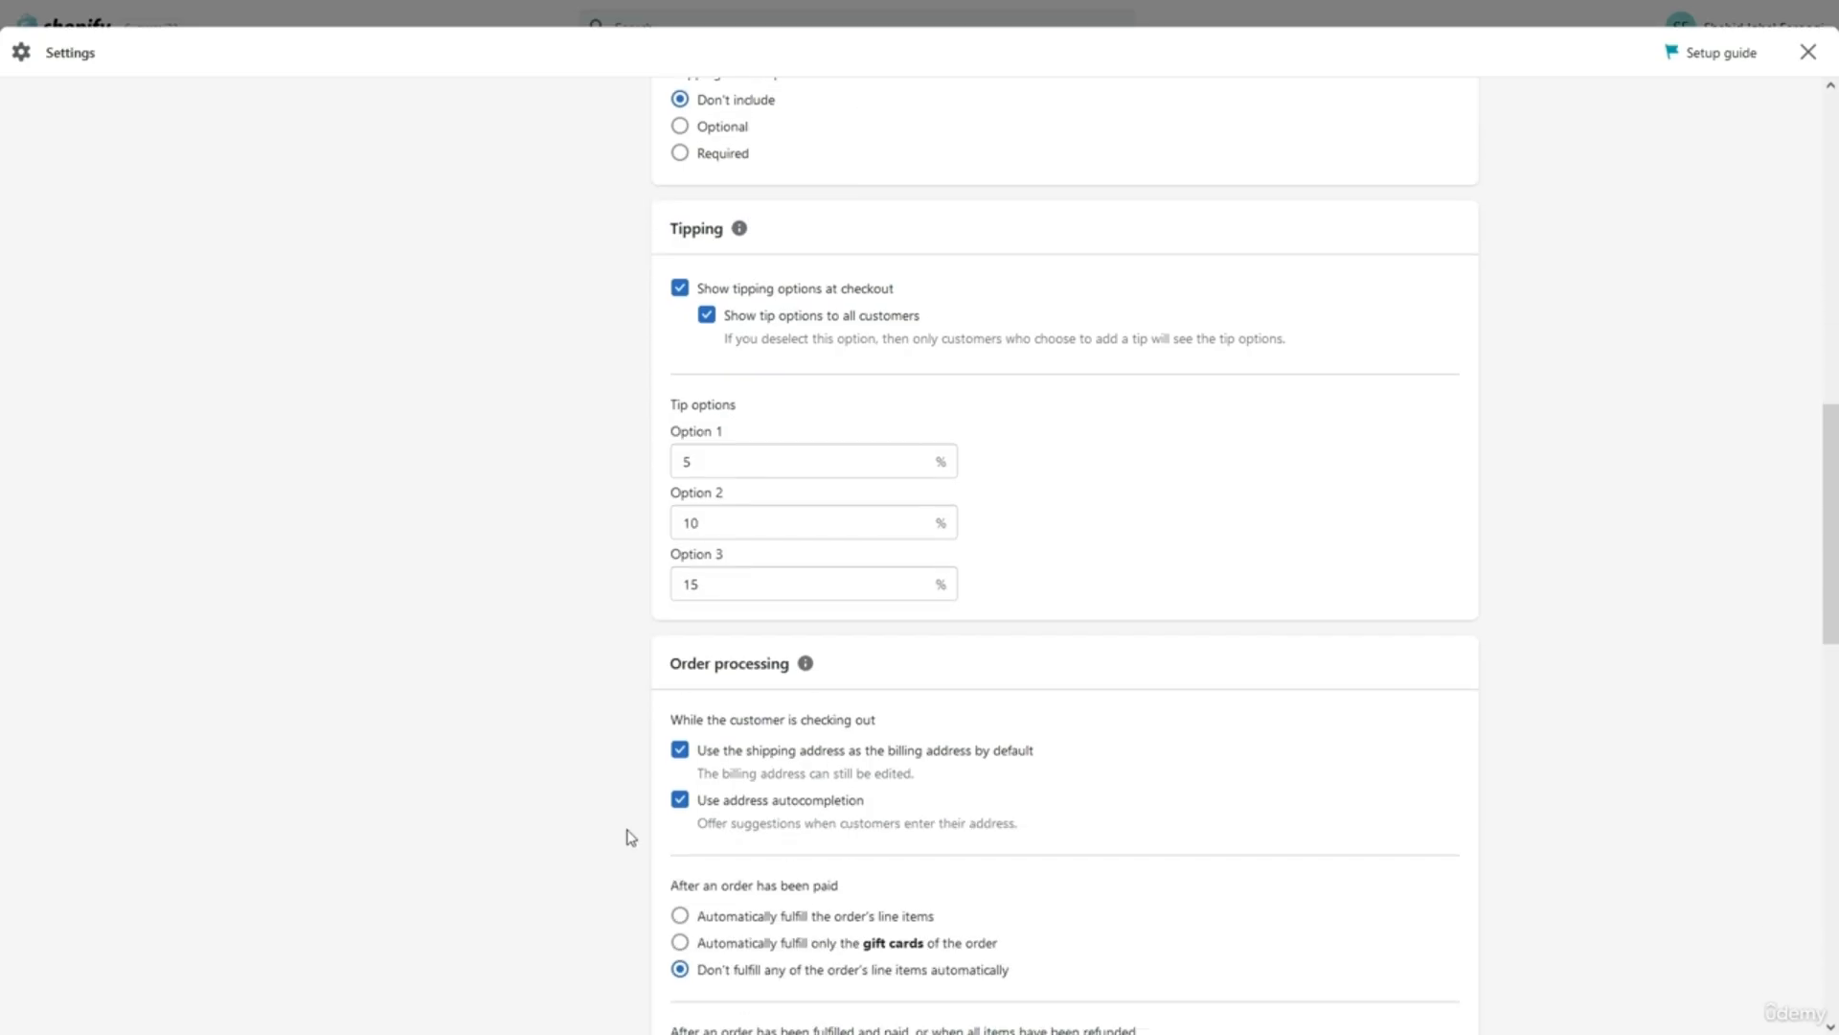
pyautogui.scroll(-2, 630, 836)
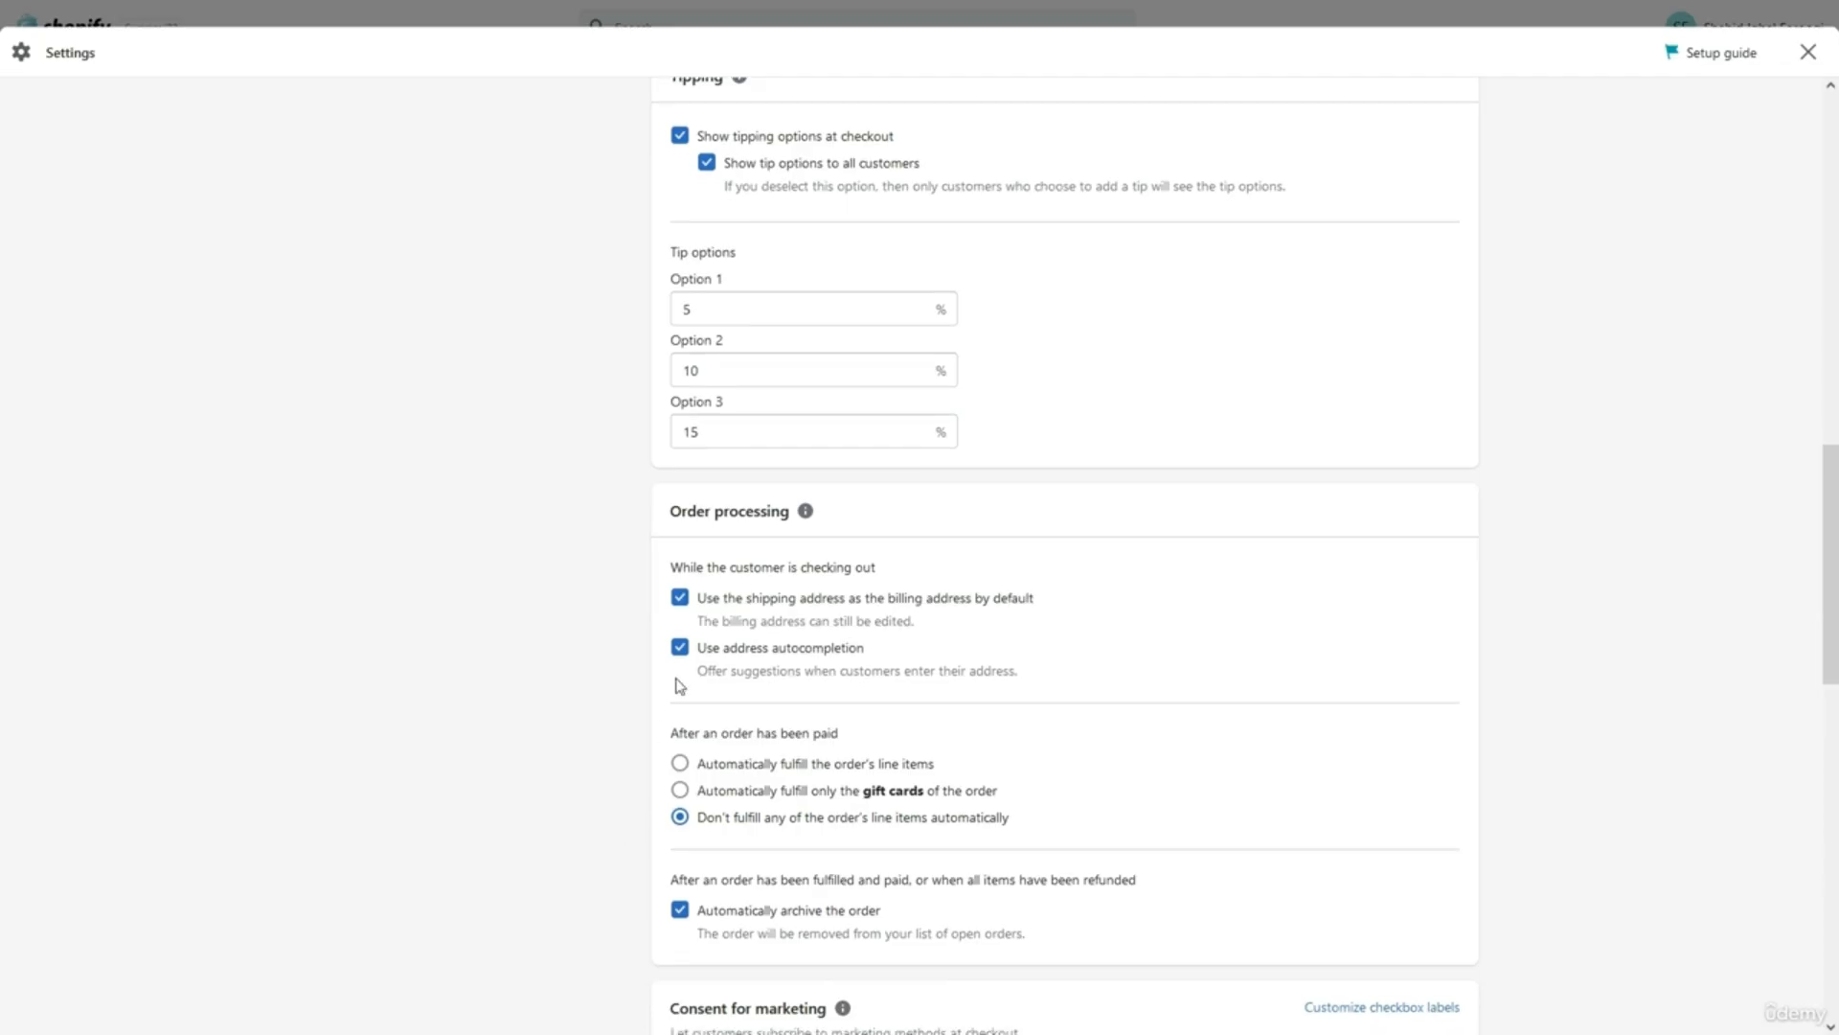
pyautogui.tripleClick(721, 510)
pyautogui.click(730, 542)
pyautogui.scroll(-4, 747, 661)
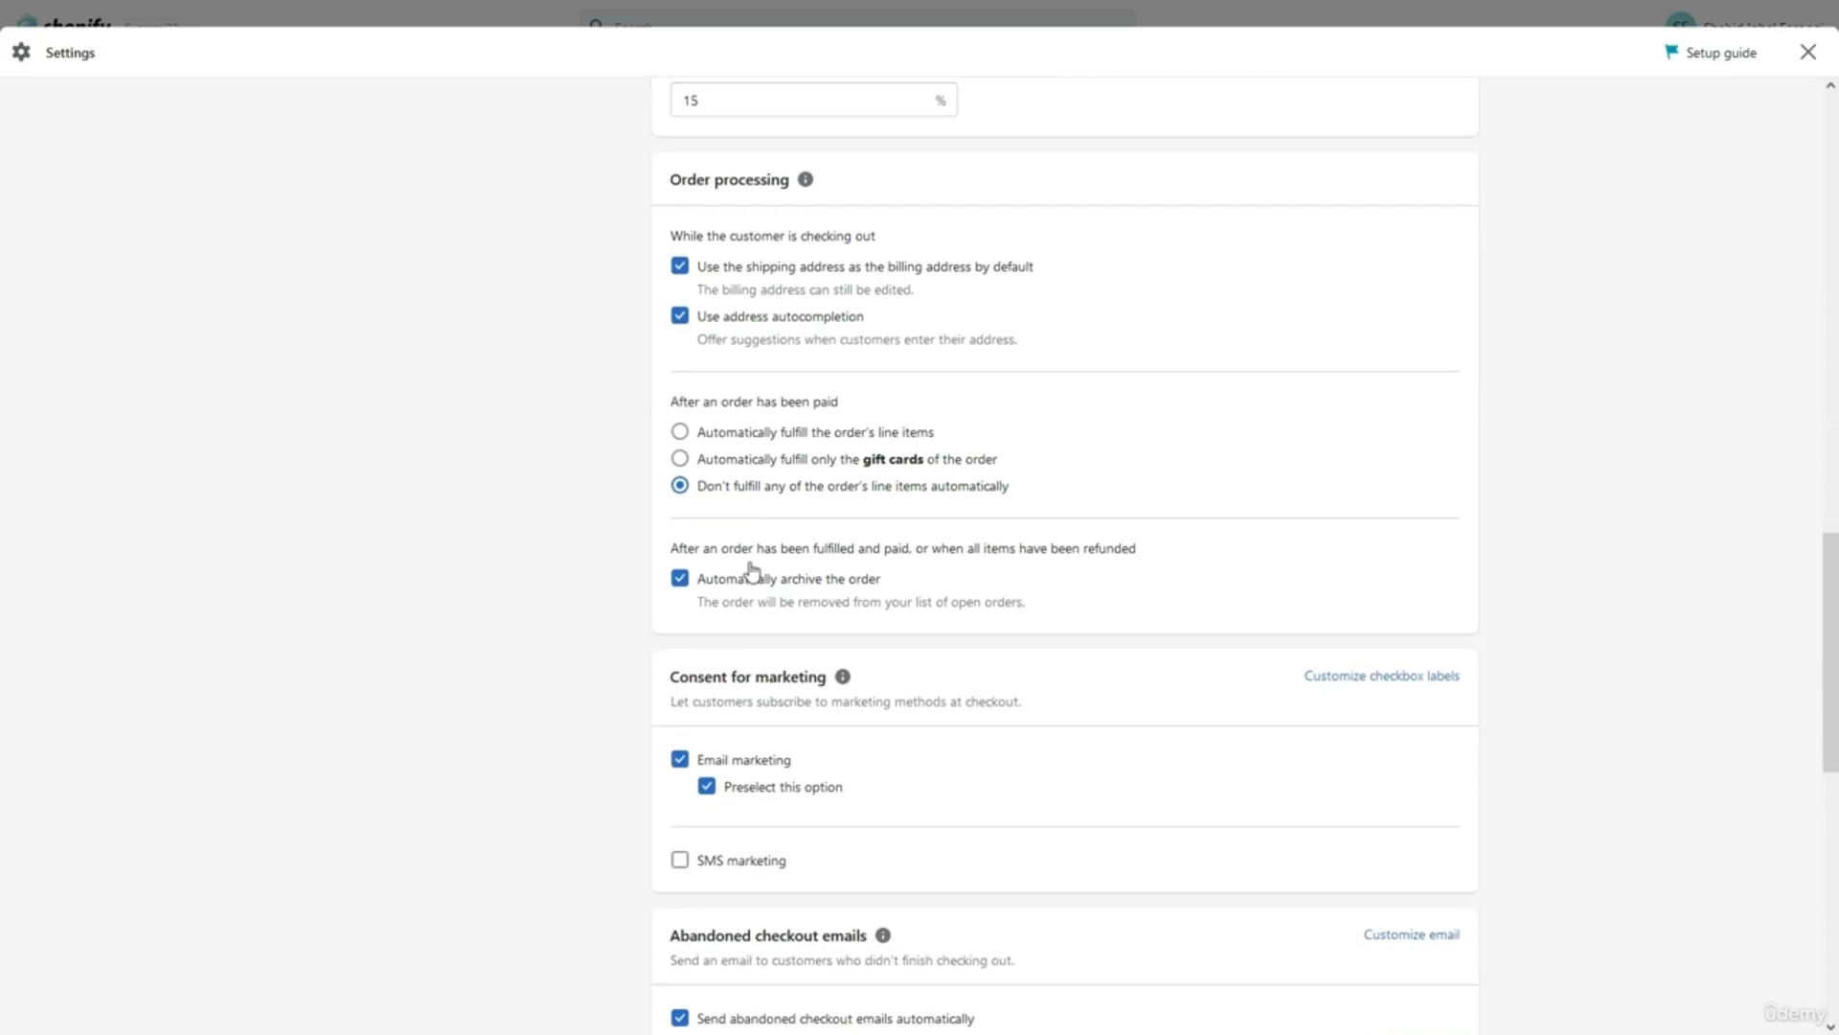
pyautogui.tripleClick(750, 402)
pyautogui.click(647, 466)
pyautogui.click(736, 440)
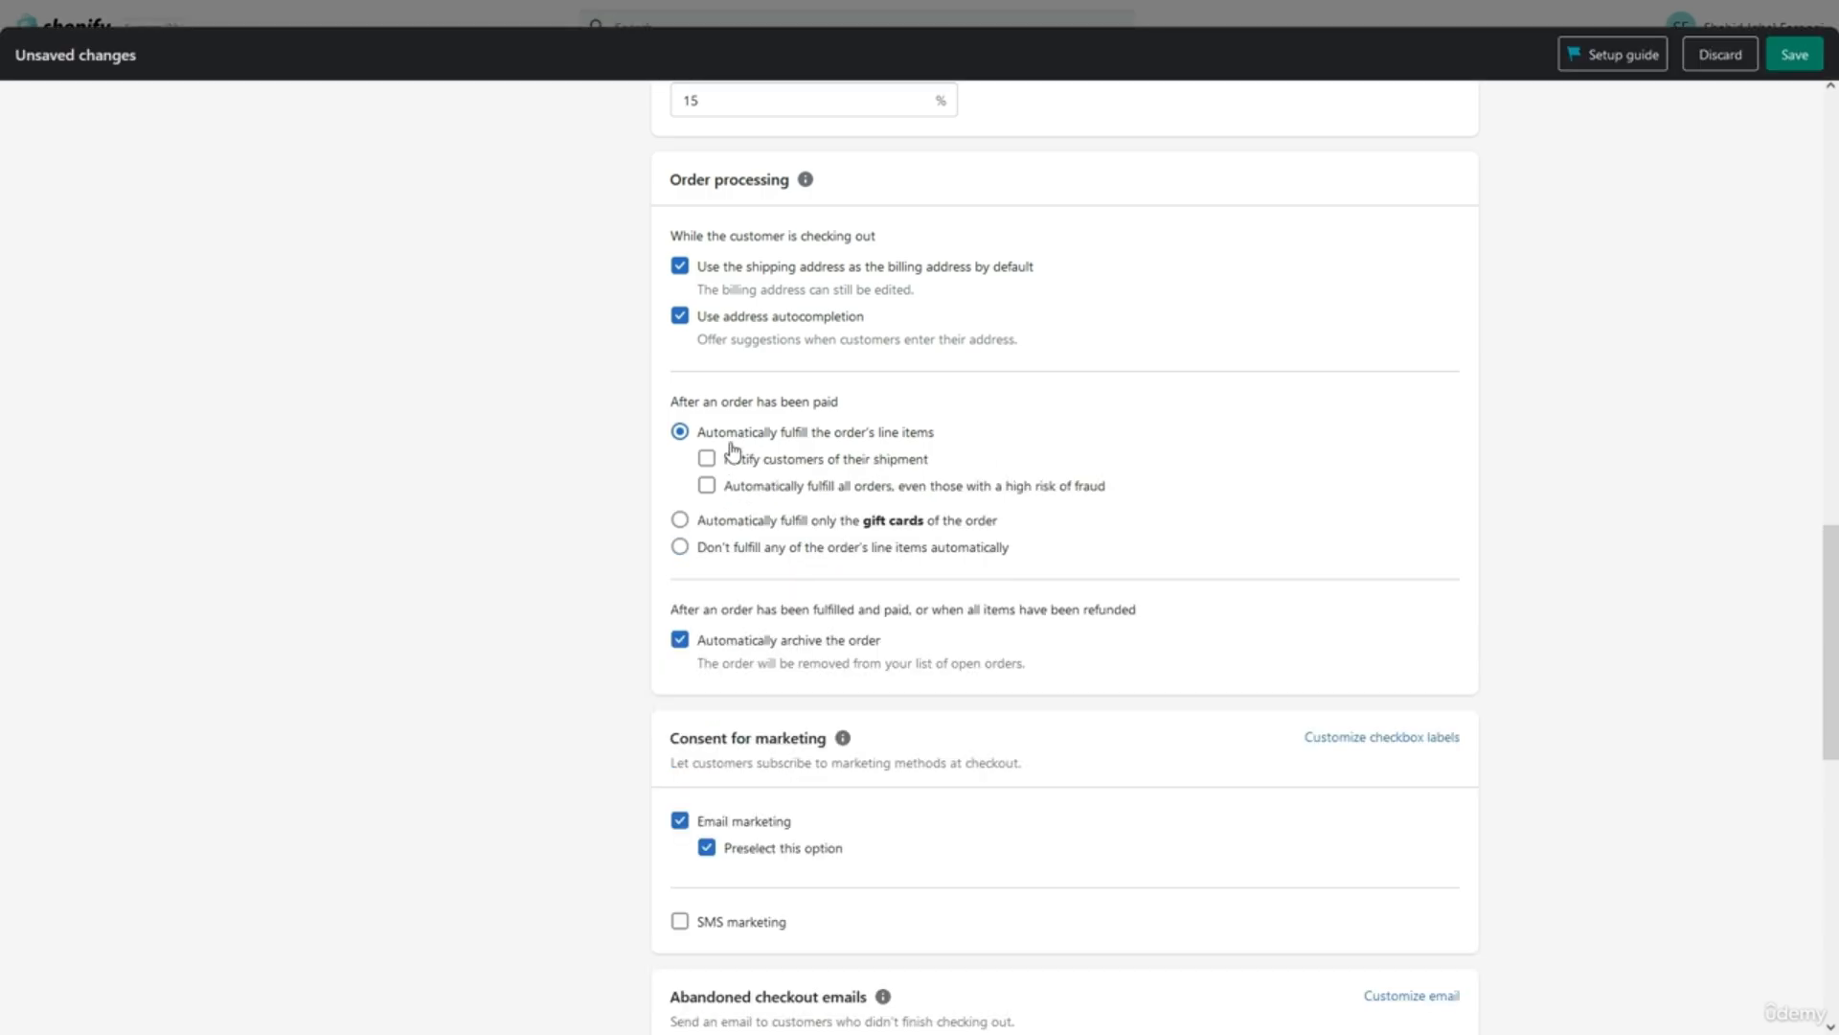
pyautogui.click(724, 523)
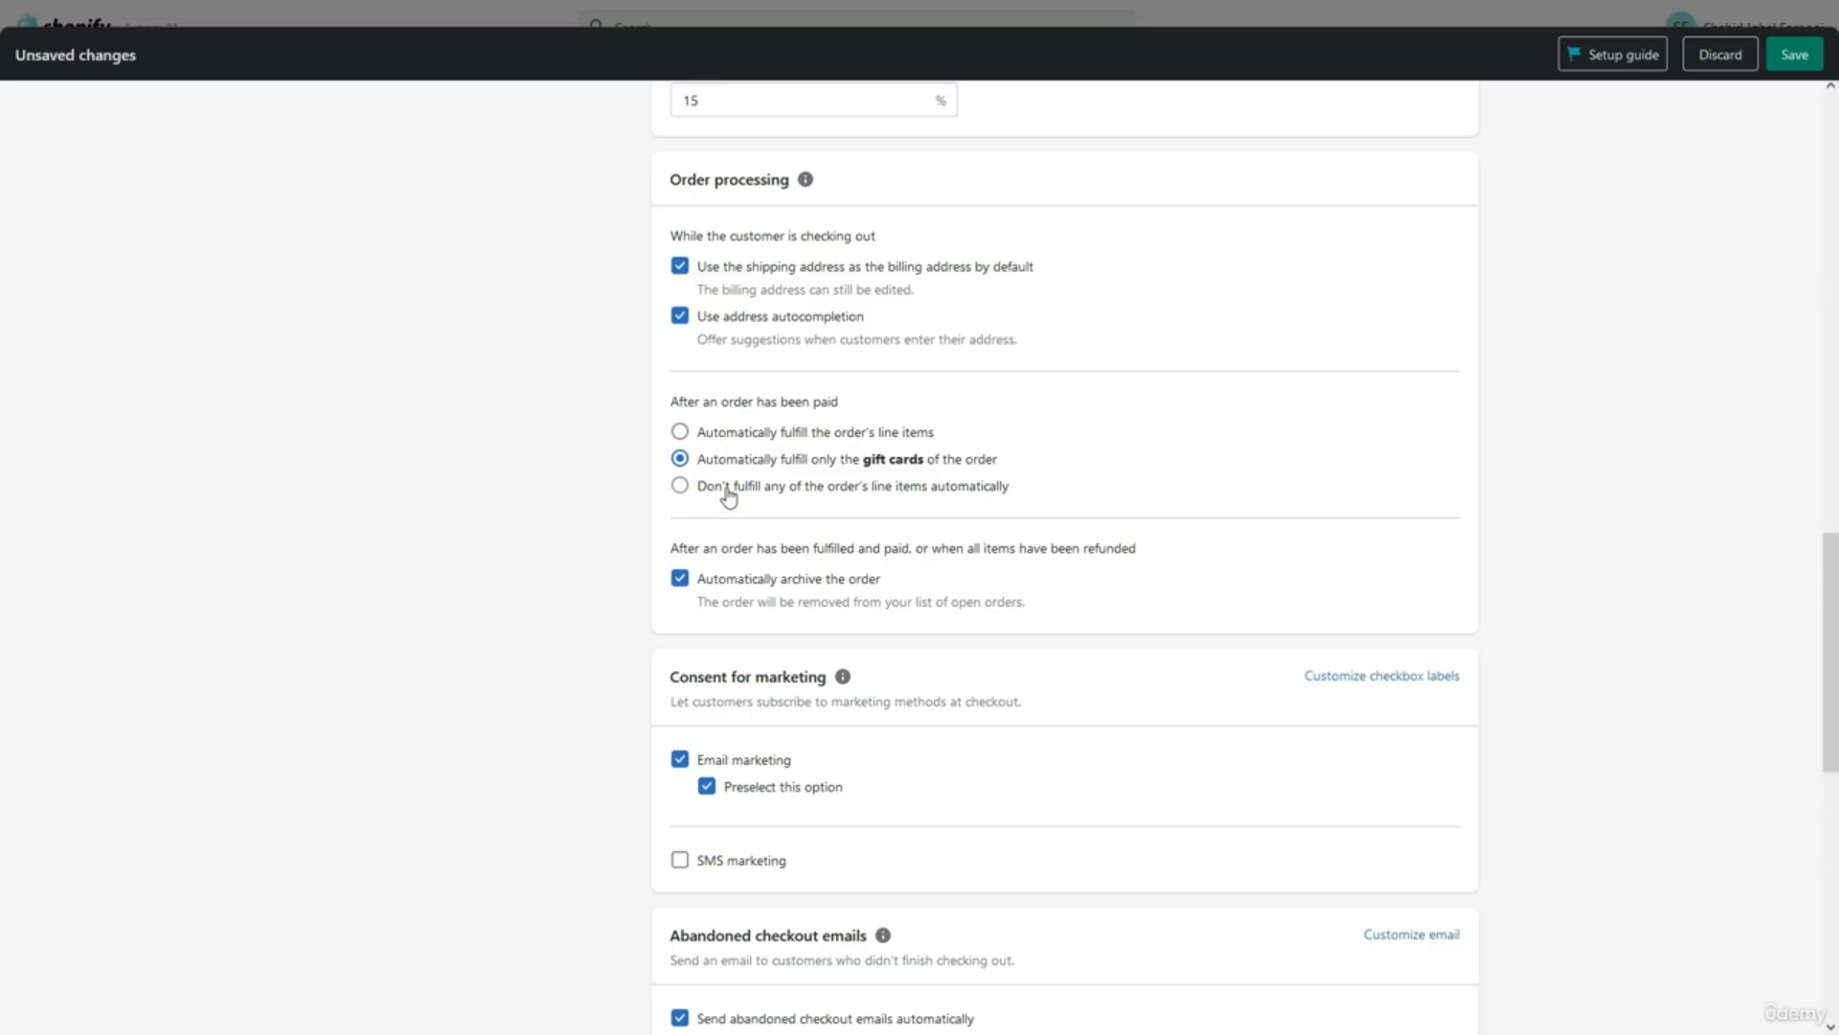
pyautogui.click(725, 490)
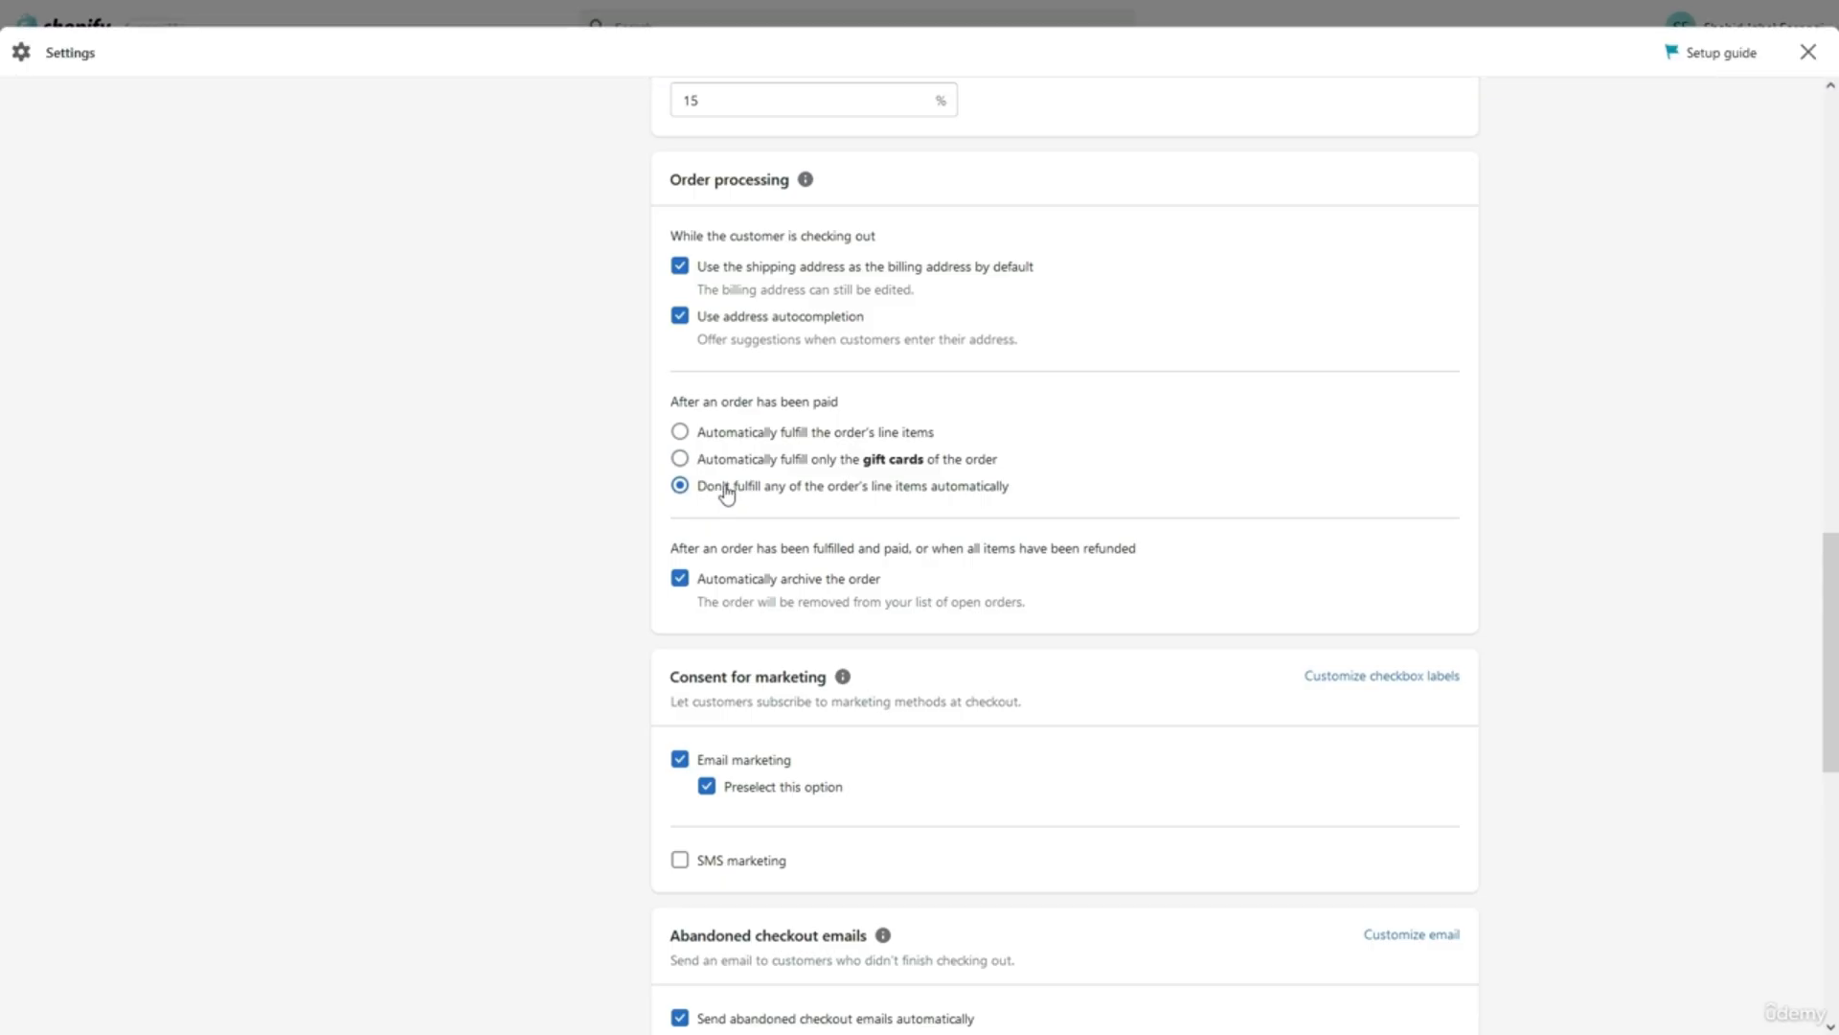
pyautogui.click(734, 467)
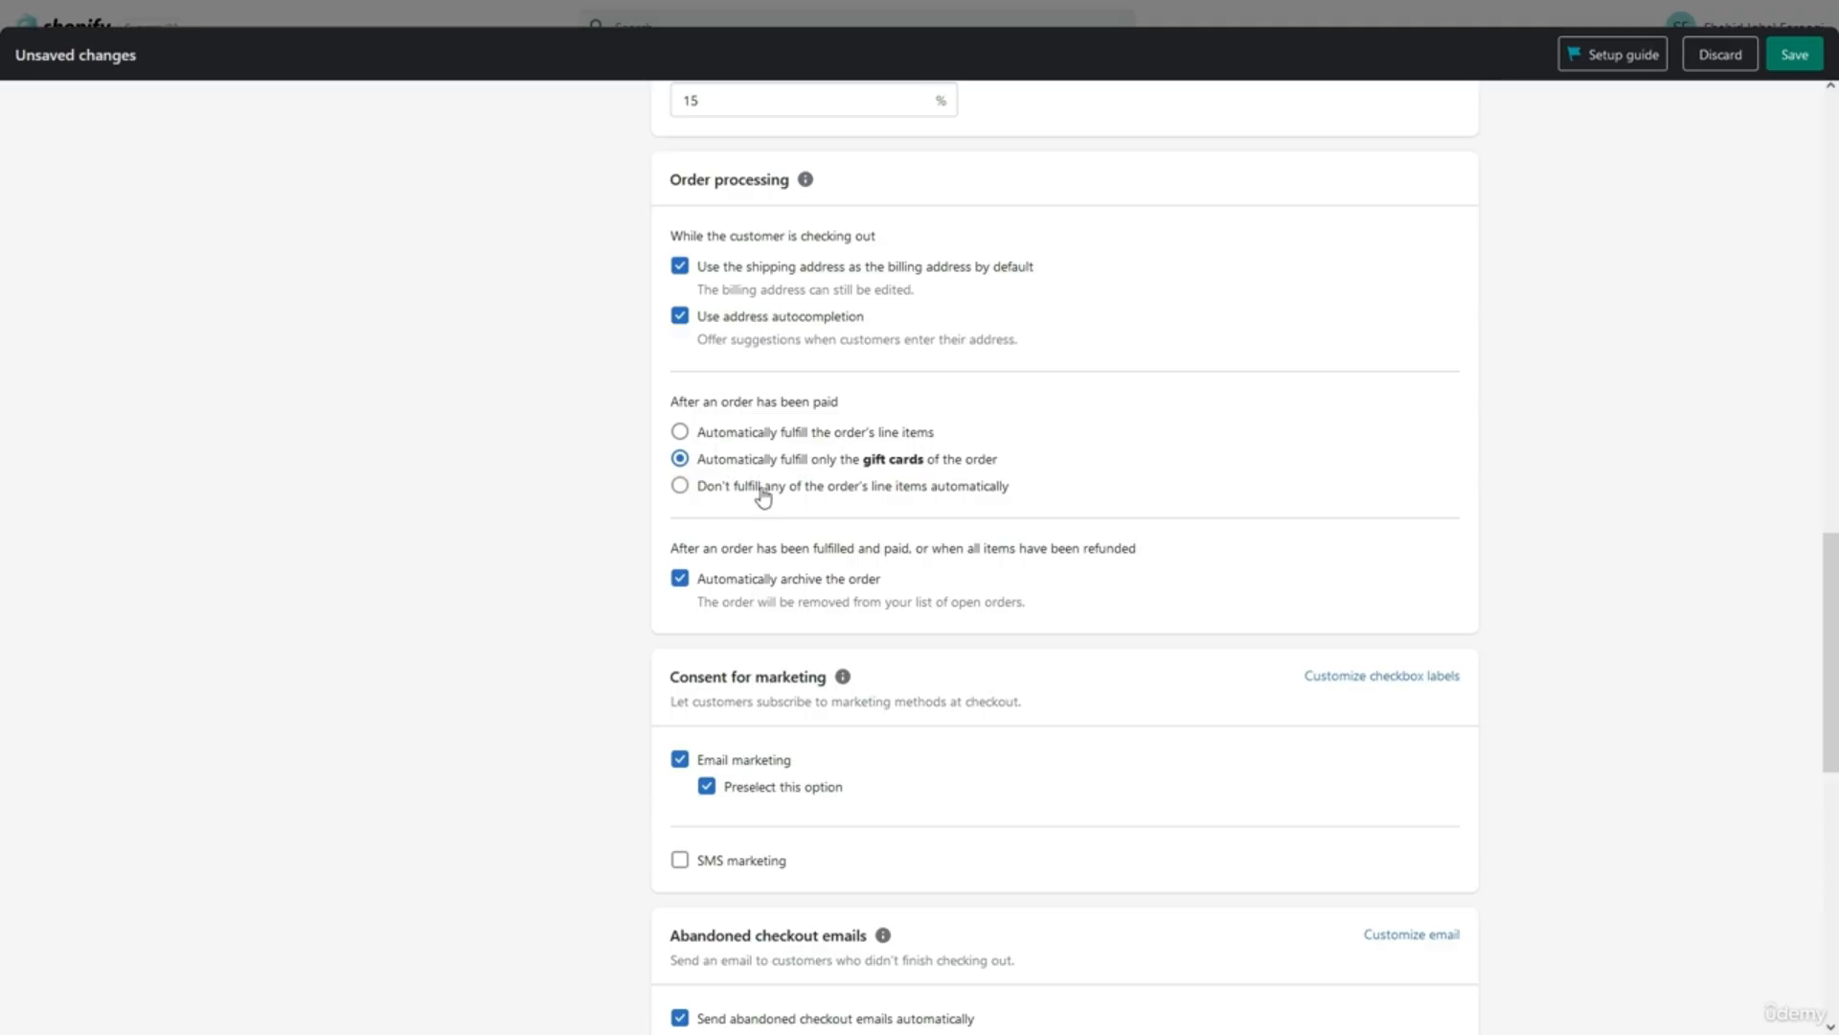
pyautogui.click(764, 489)
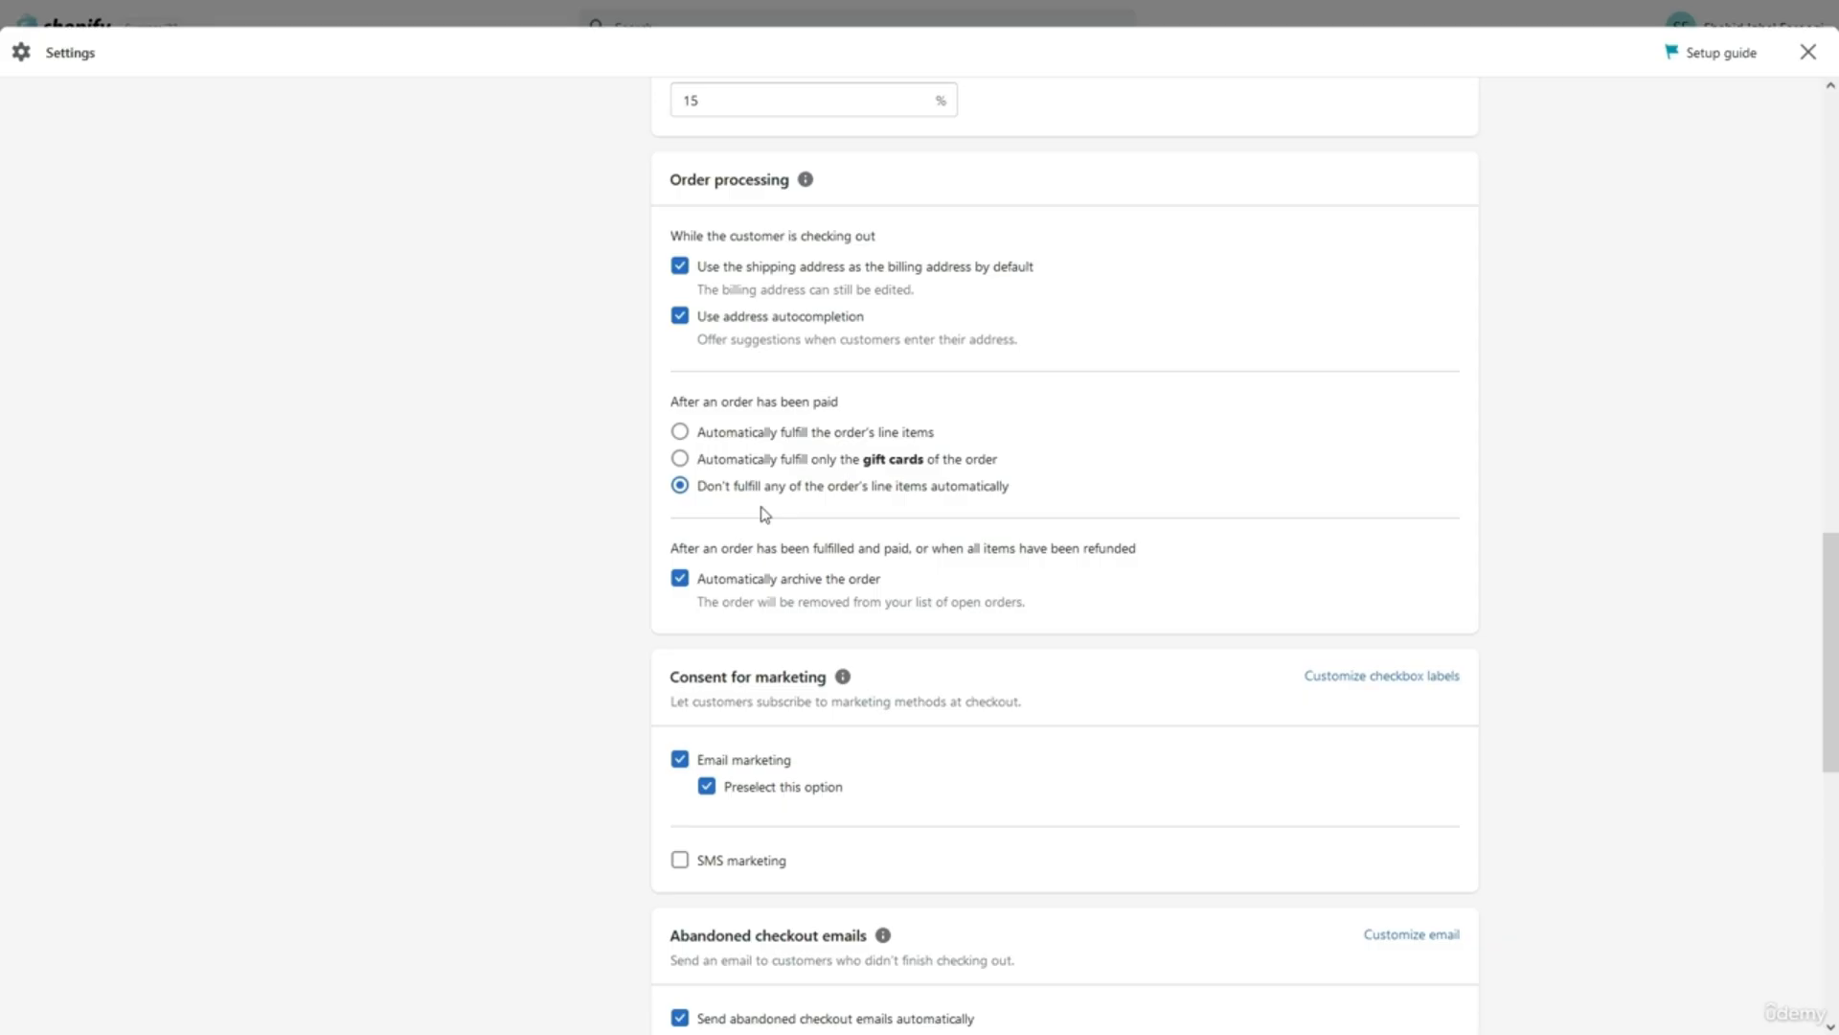
pyautogui.scroll(-1, 763, 508)
pyautogui.scroll(1, 762, 514)
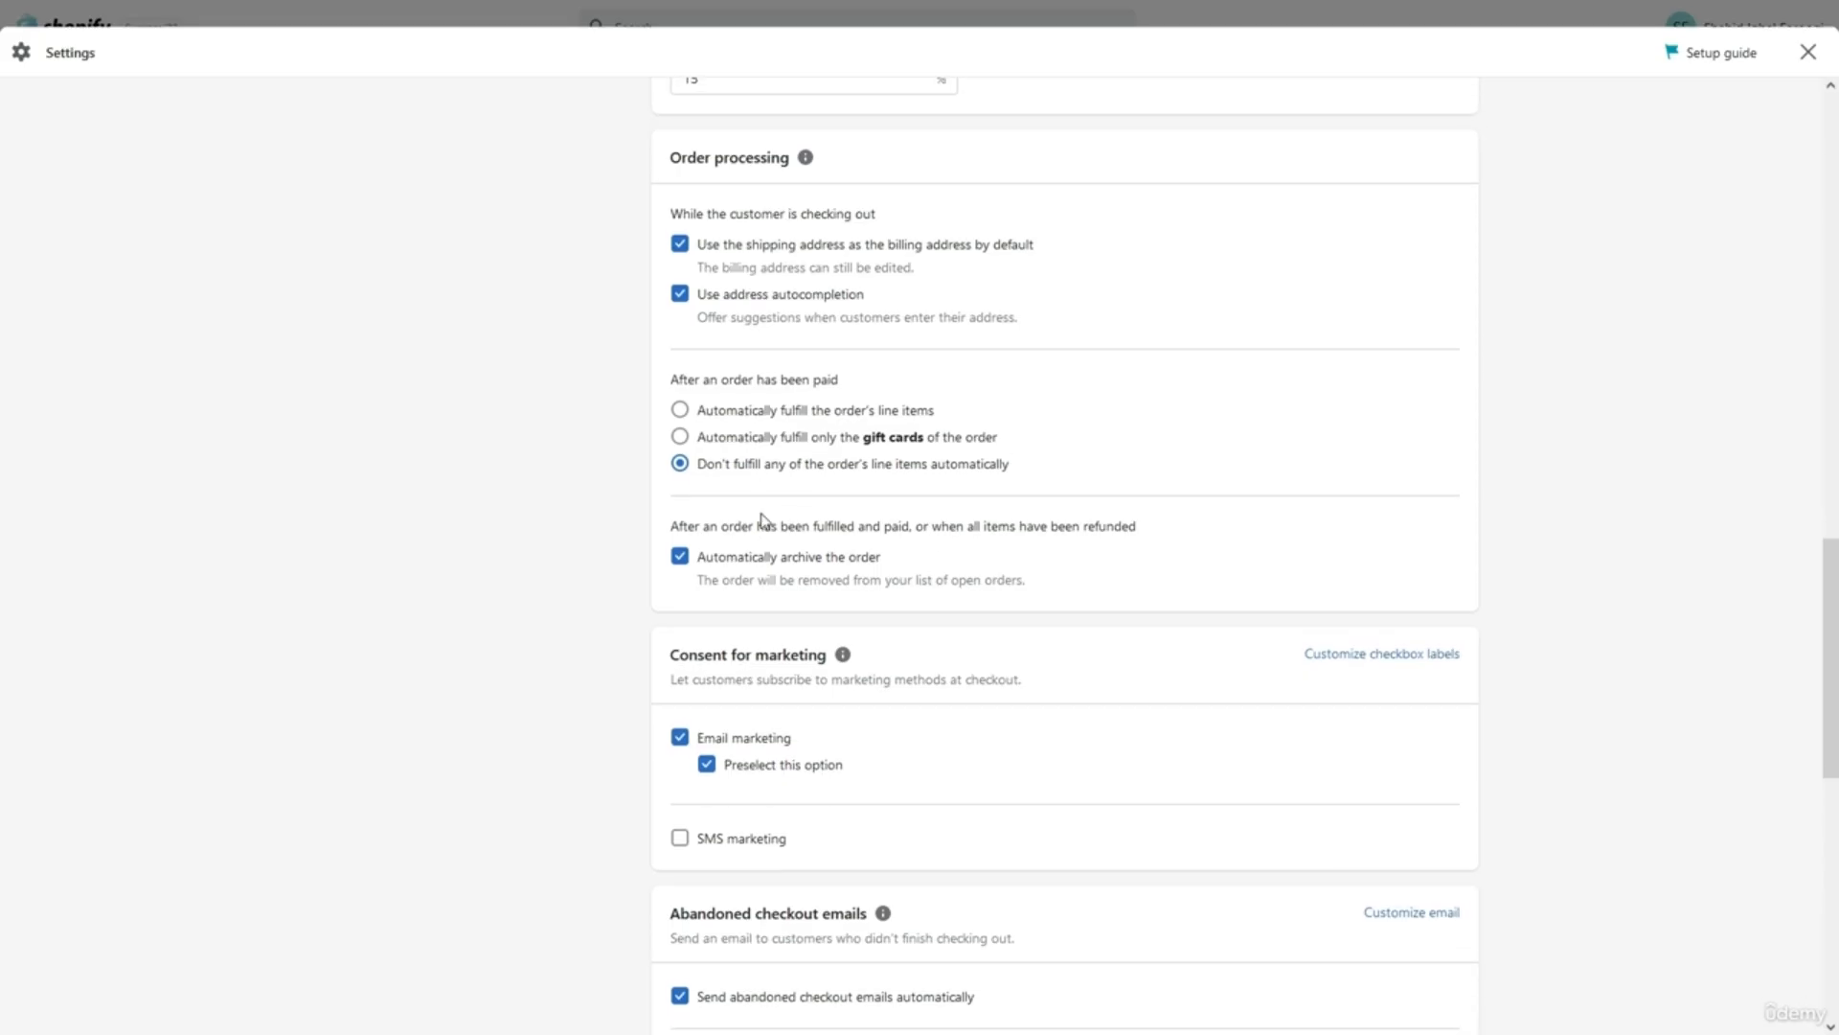
pyautogui.scroll(-3, 763, 522)
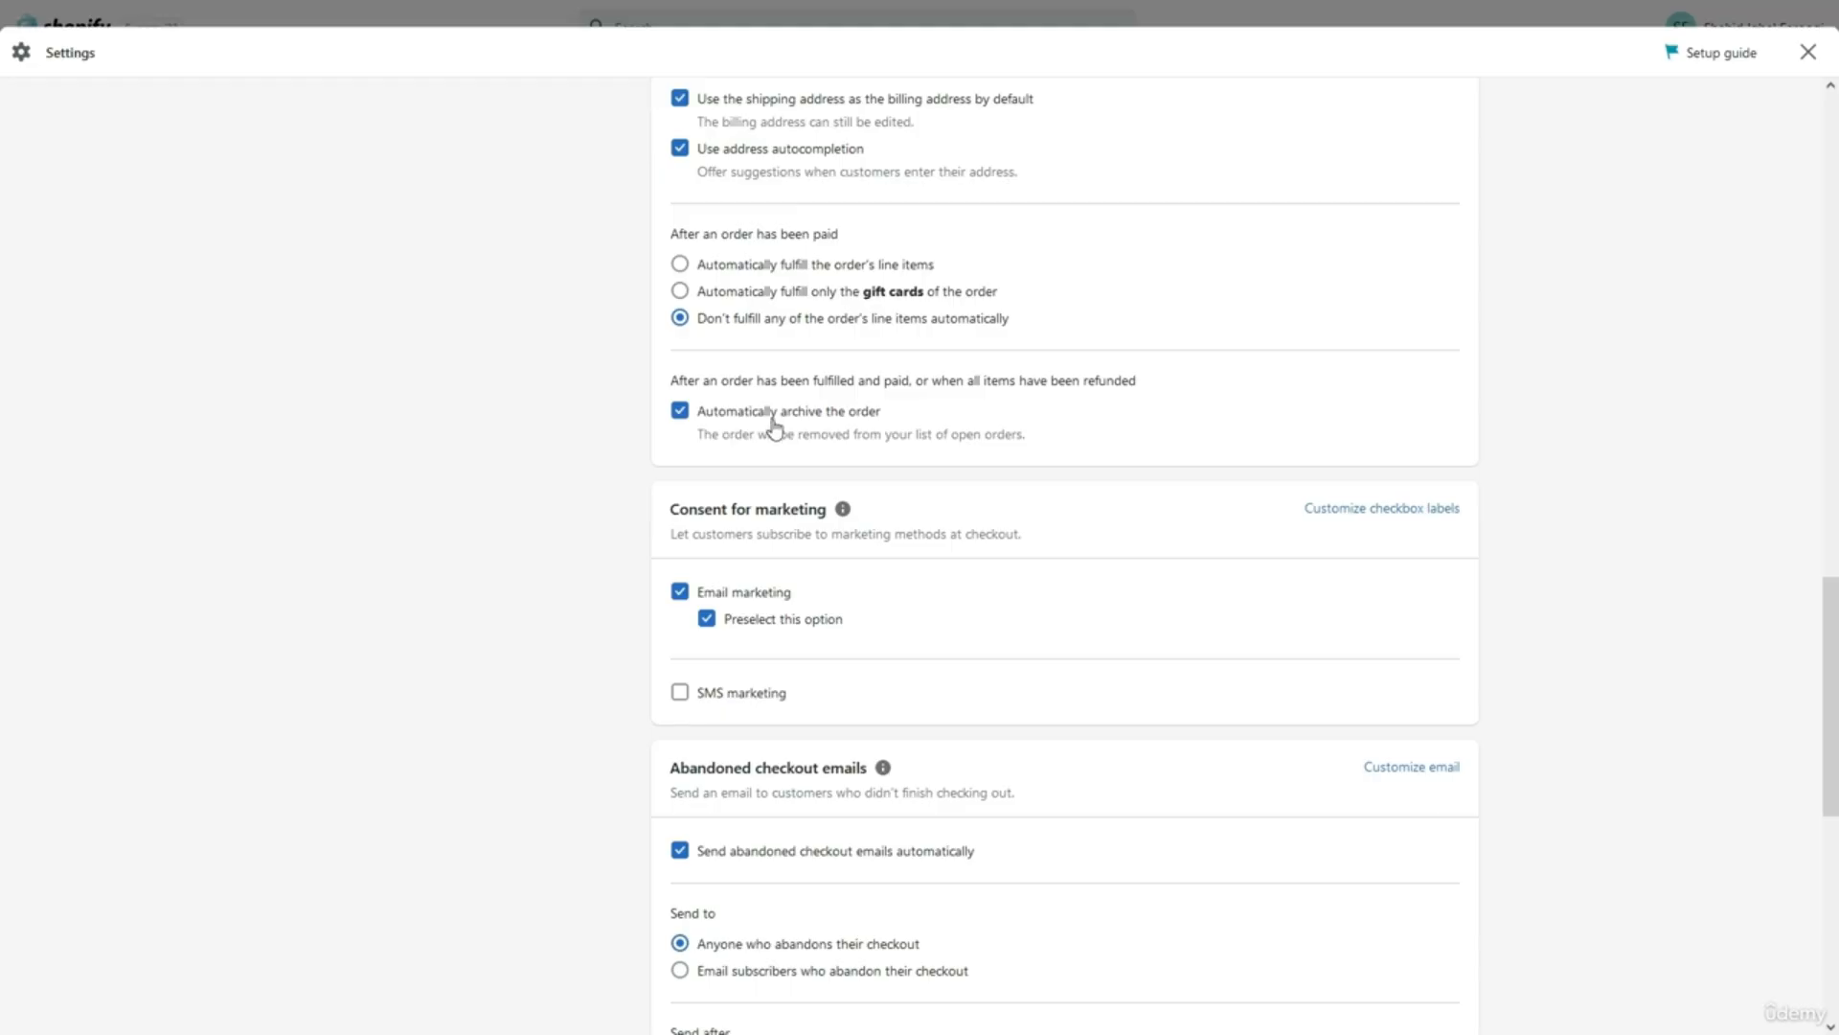
pyautogui.tripleClick(804, 381)
pyautogui.click(820, 393)
pyautogui.click(688, 422)
pyautogui.click(686, 418)
pyautogui.scroll(-1, 706, 468)
pyautogui.scroll(-2, 706, 469)
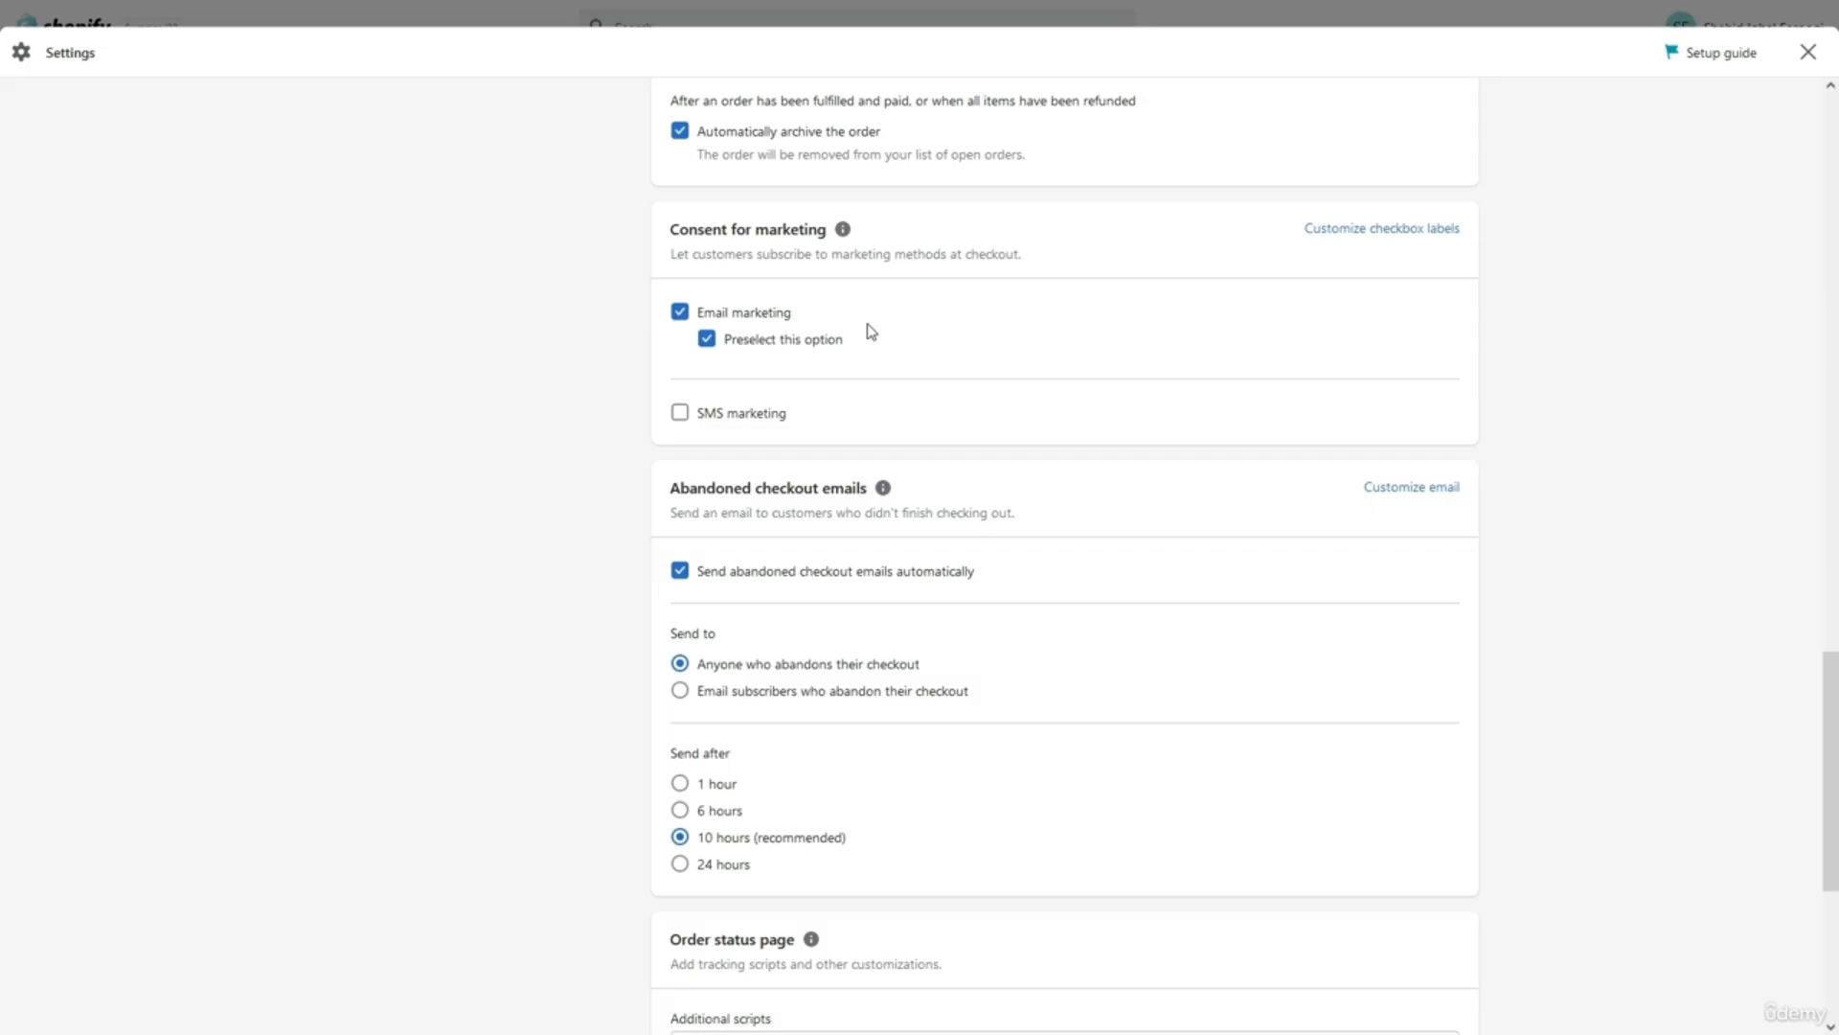
pyautogui.click(824, 346)
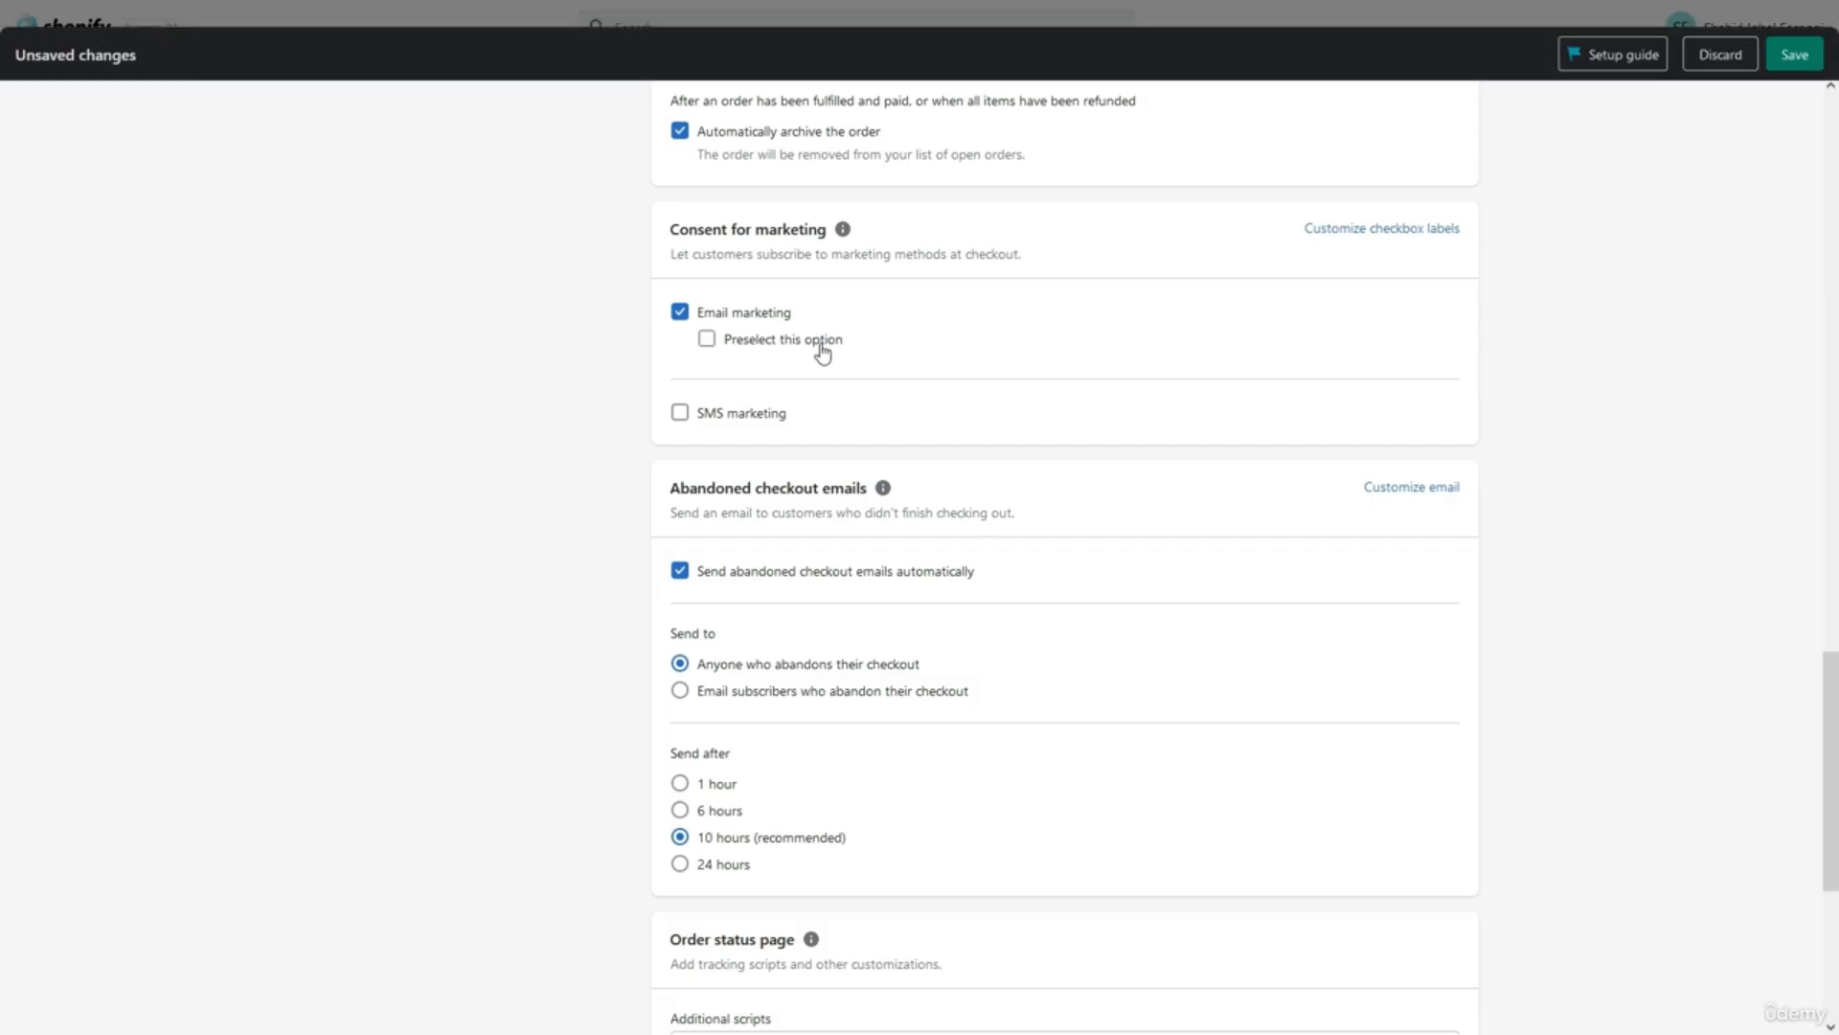
pyautogui.click(752, 341)
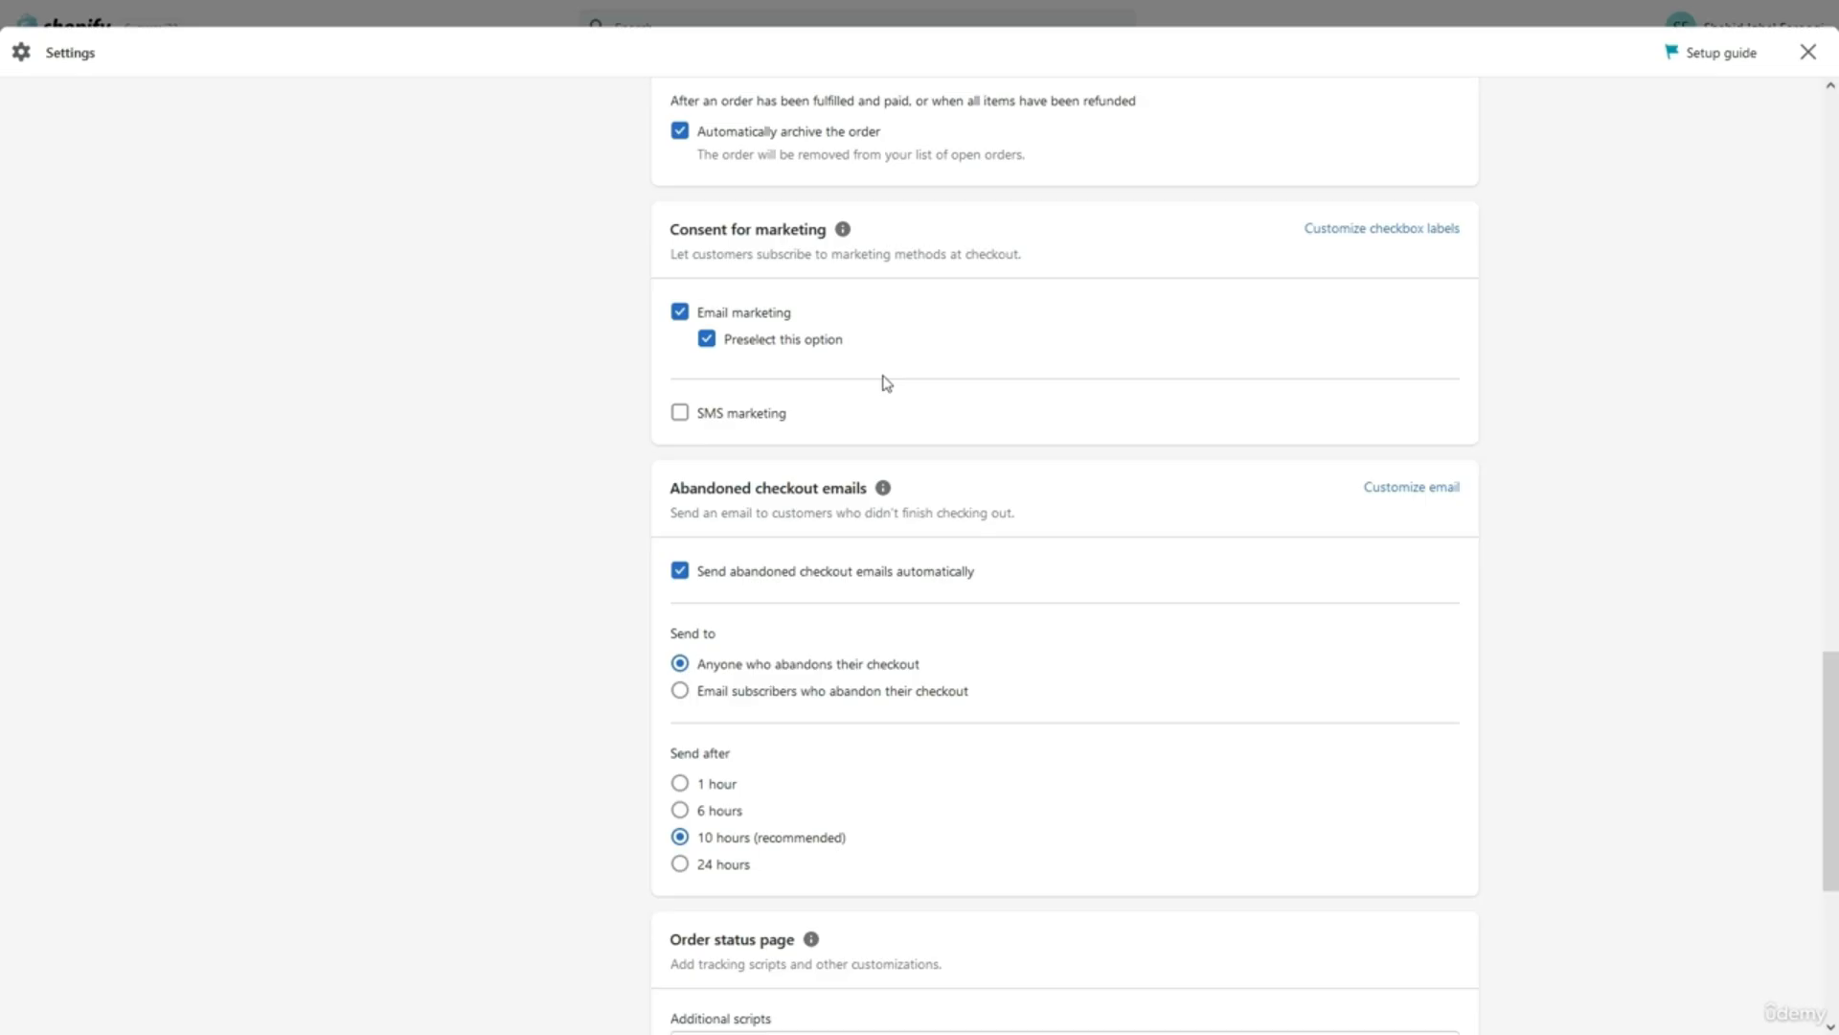
pyautogui.scroll(-5, 940, 426)
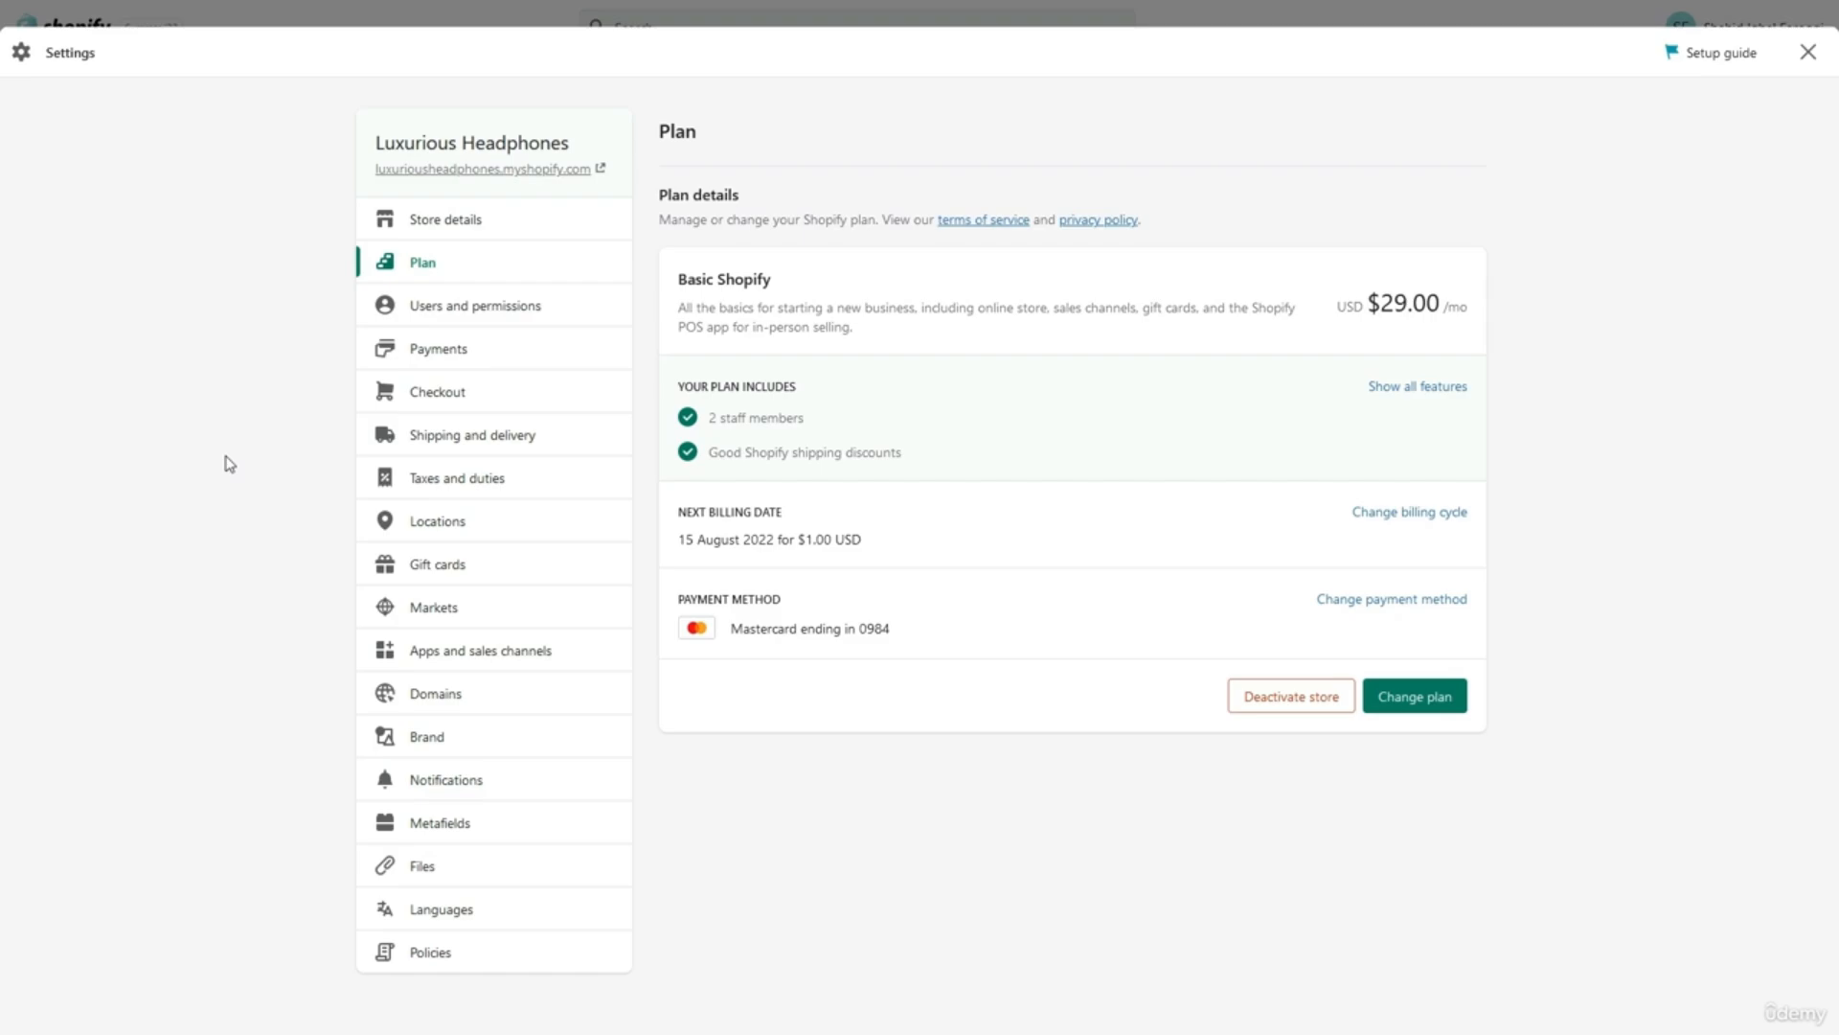
# Open Users and permissions and review the owner, Staff (0 of 2) and Collaborators sections.
pyautogui.click(470, 305)
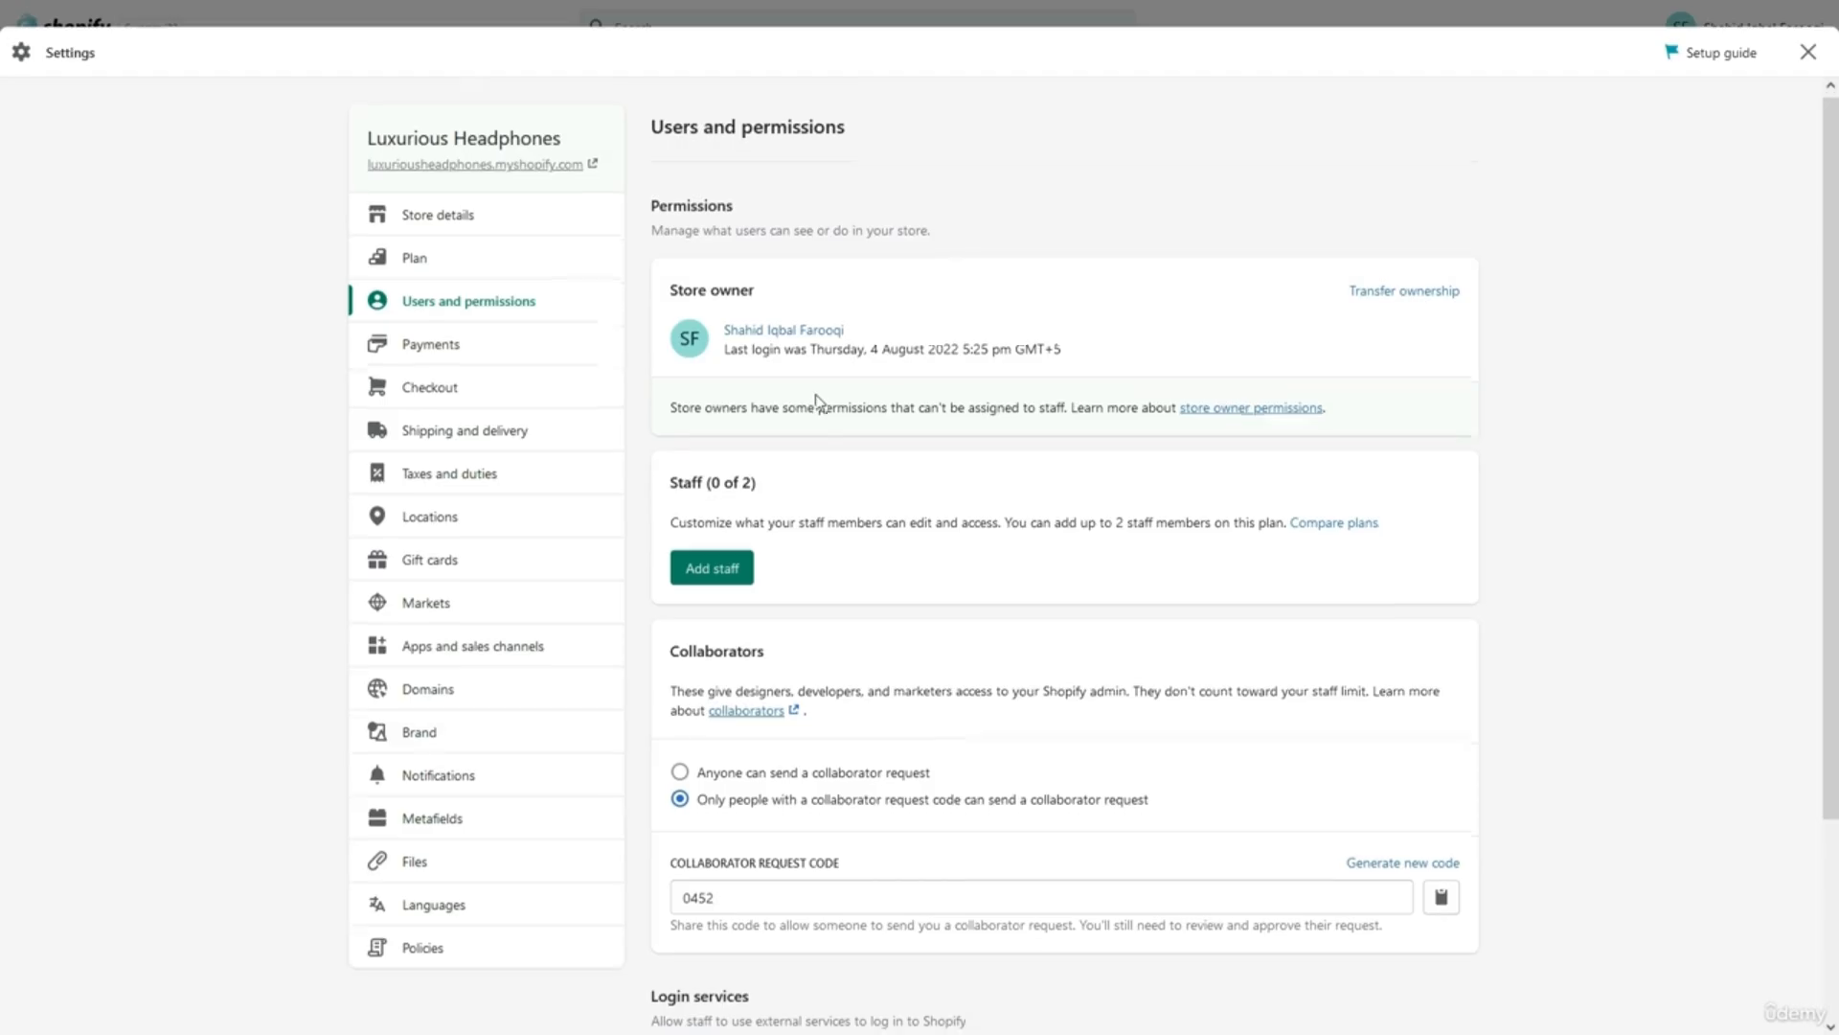
pyautogui.scroll(-1, 817, 402)
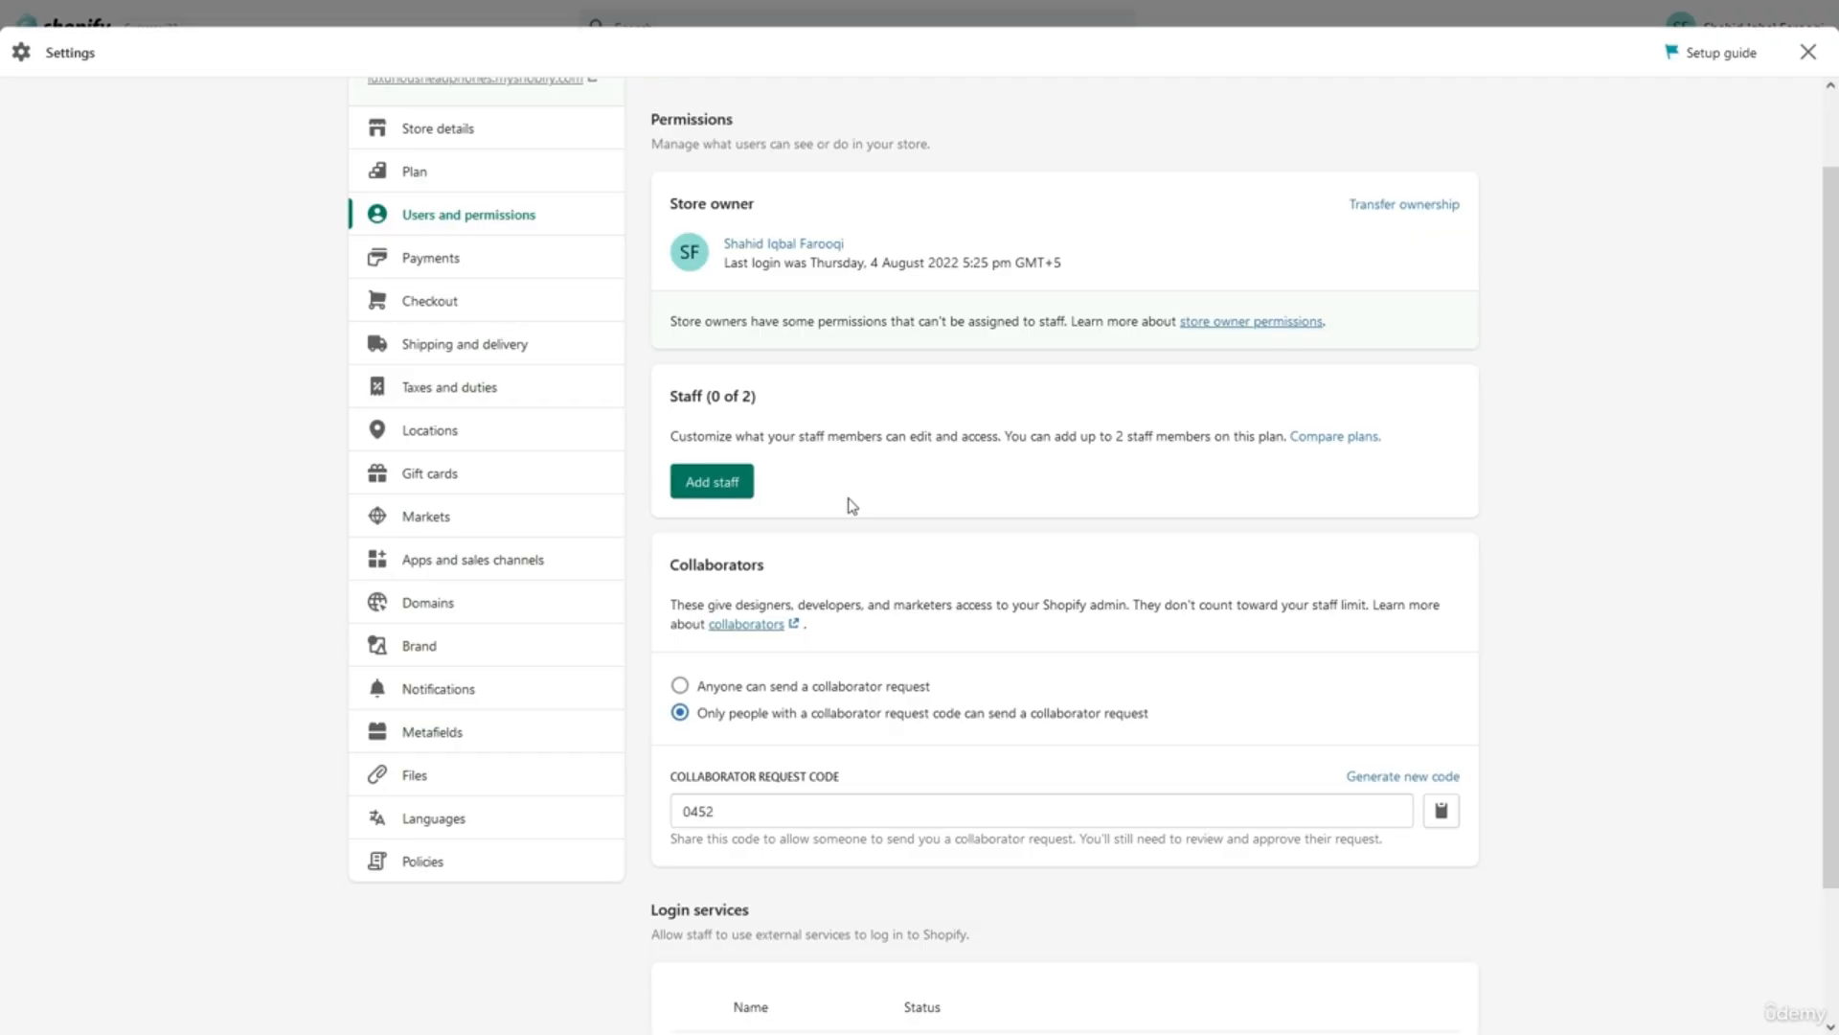
pyautogui.scroll(1, 852, 505)
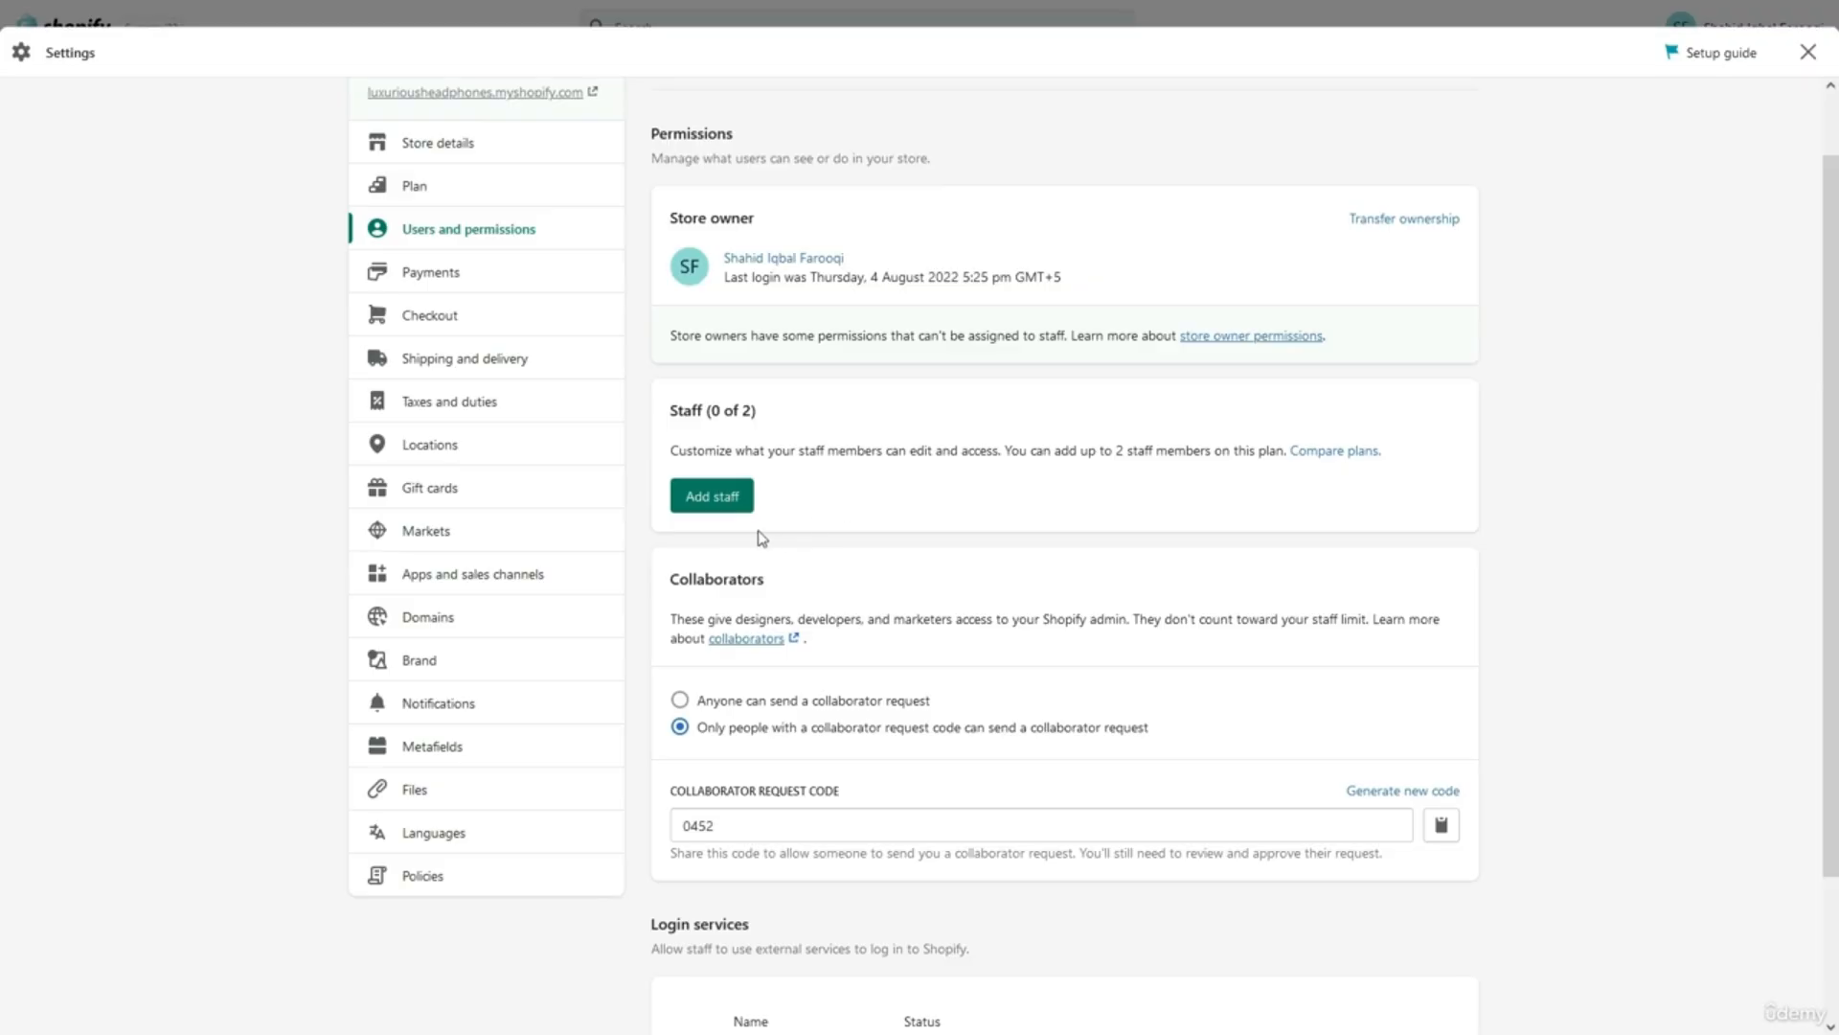
# Start adding a staff member, selecting all permissions and then clearing them all.
pyautogui.click(710, 496)
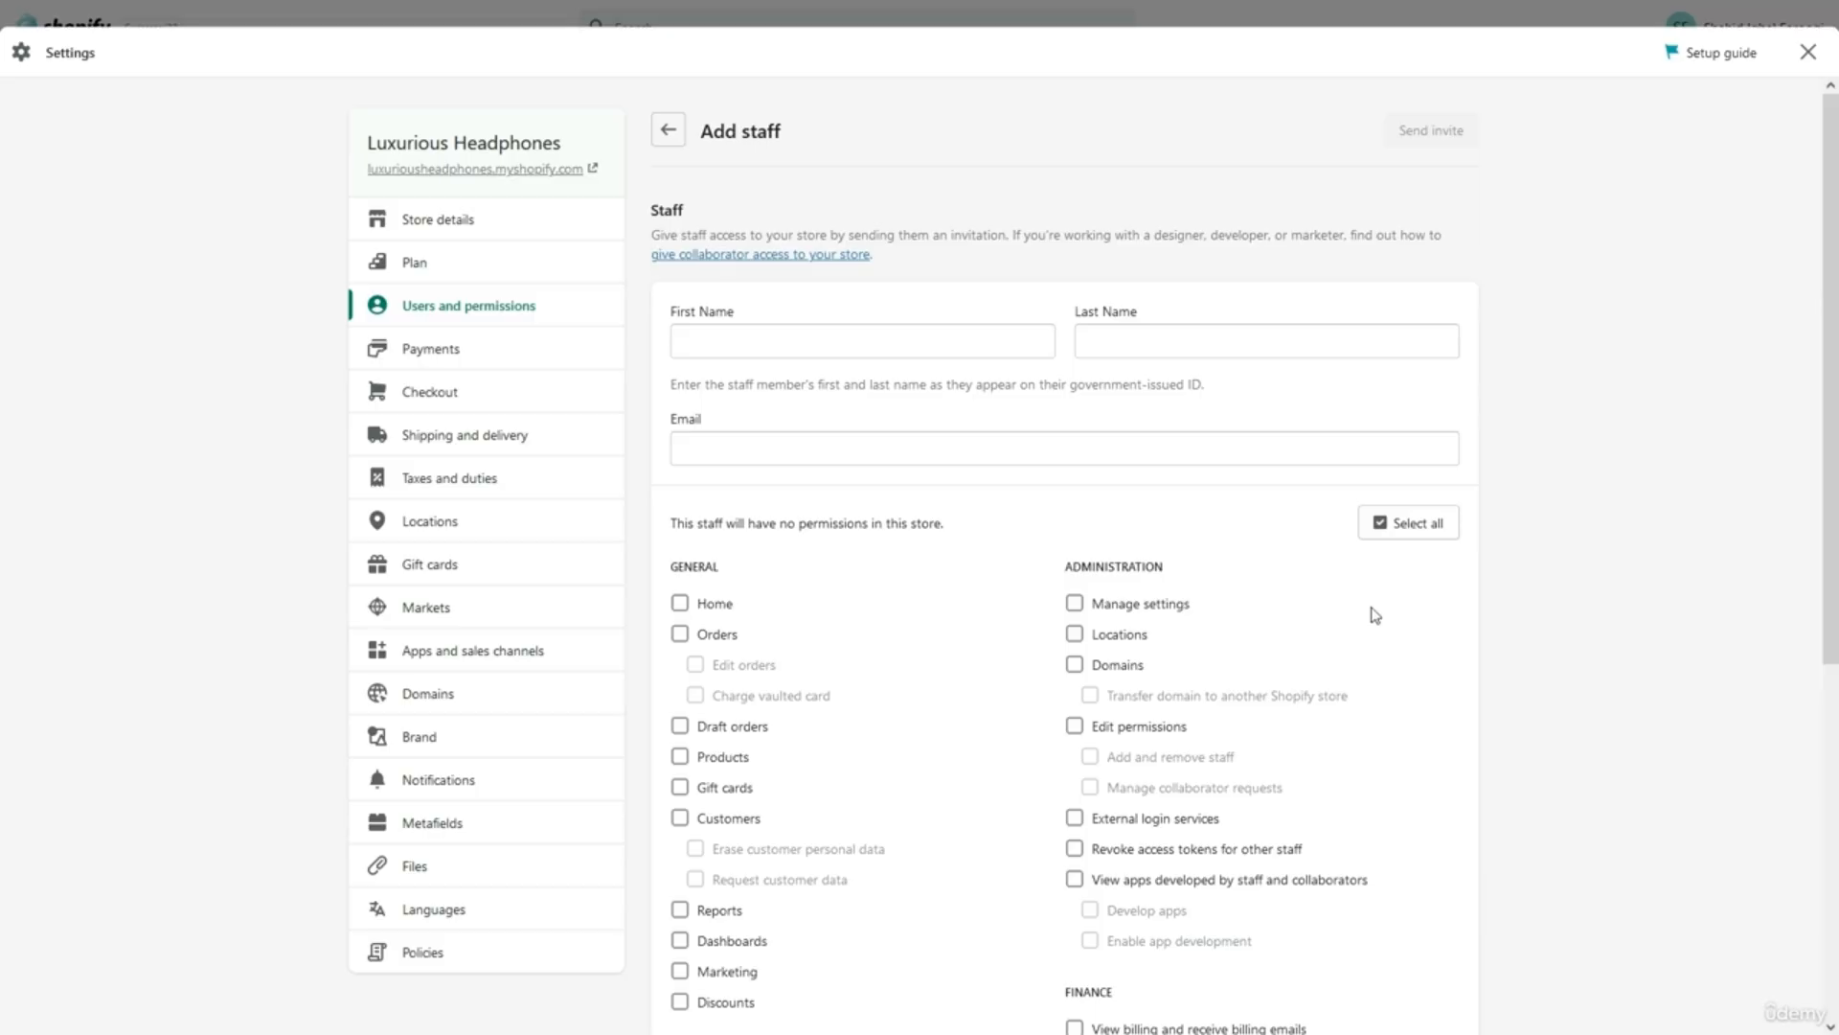
pyautogui.click(1420, 536)
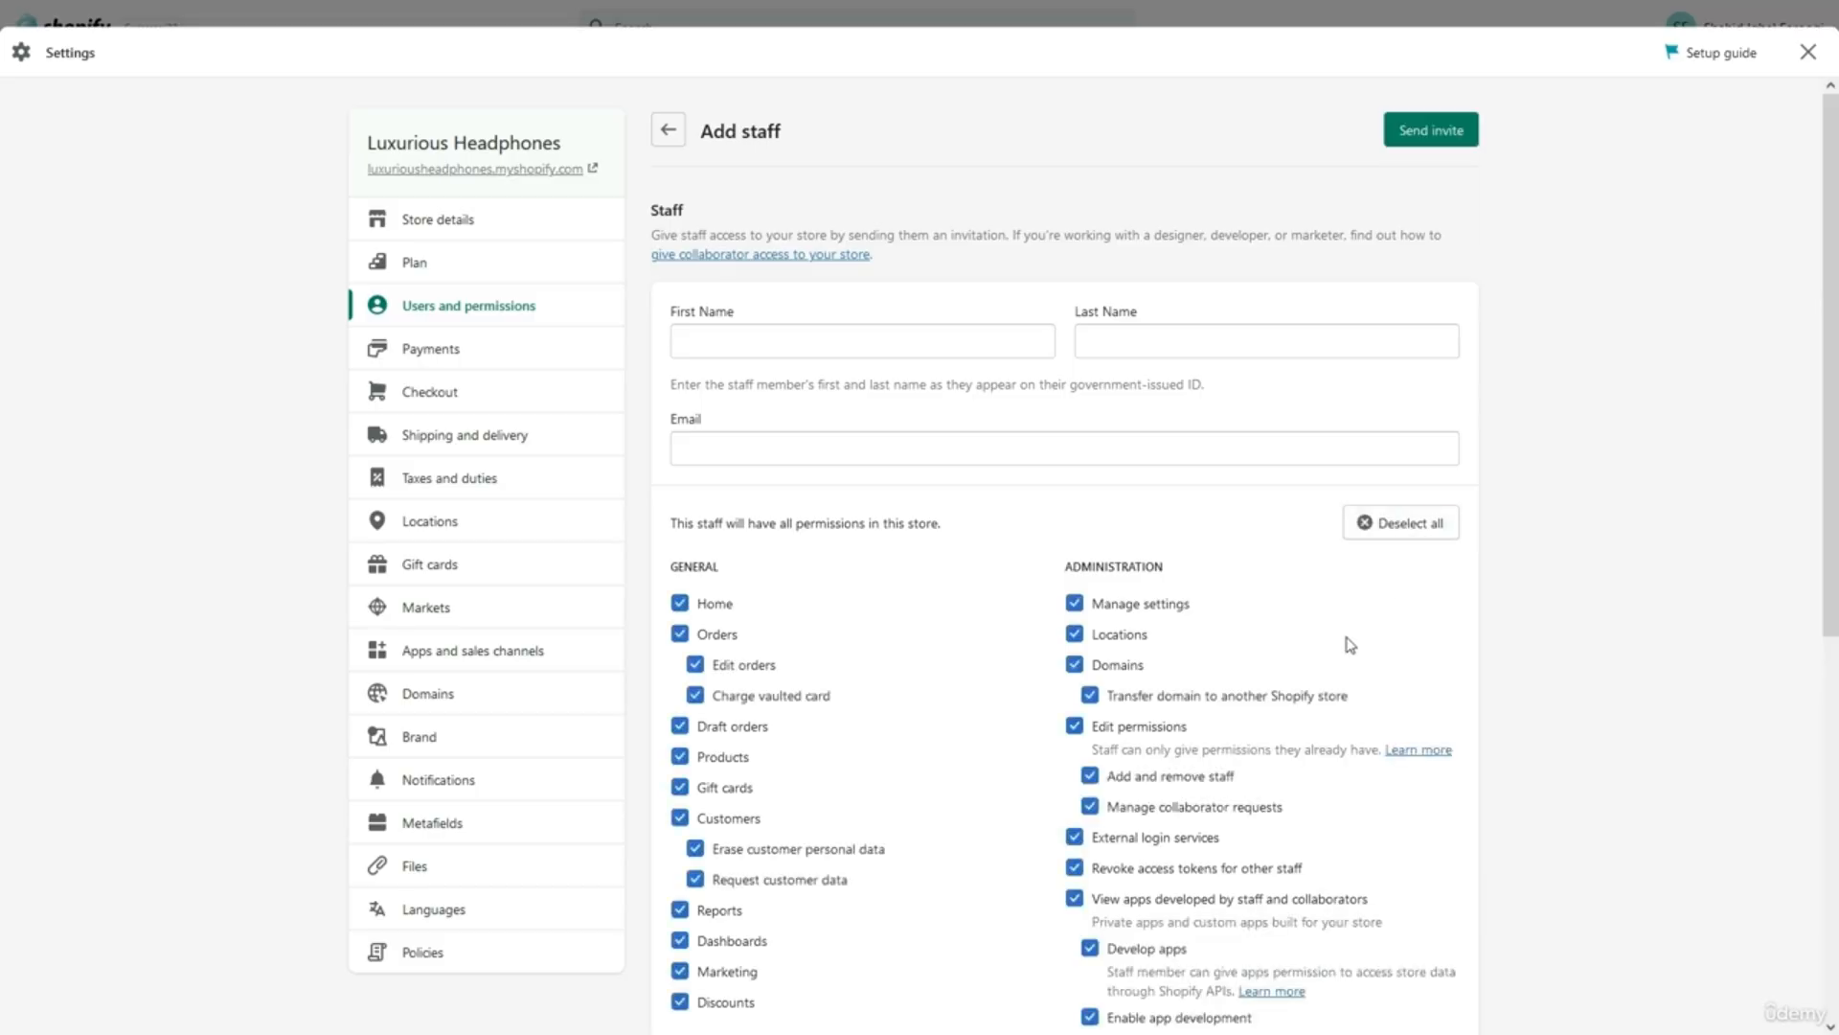
pyautogui.scroll(-3, 1351, 644)
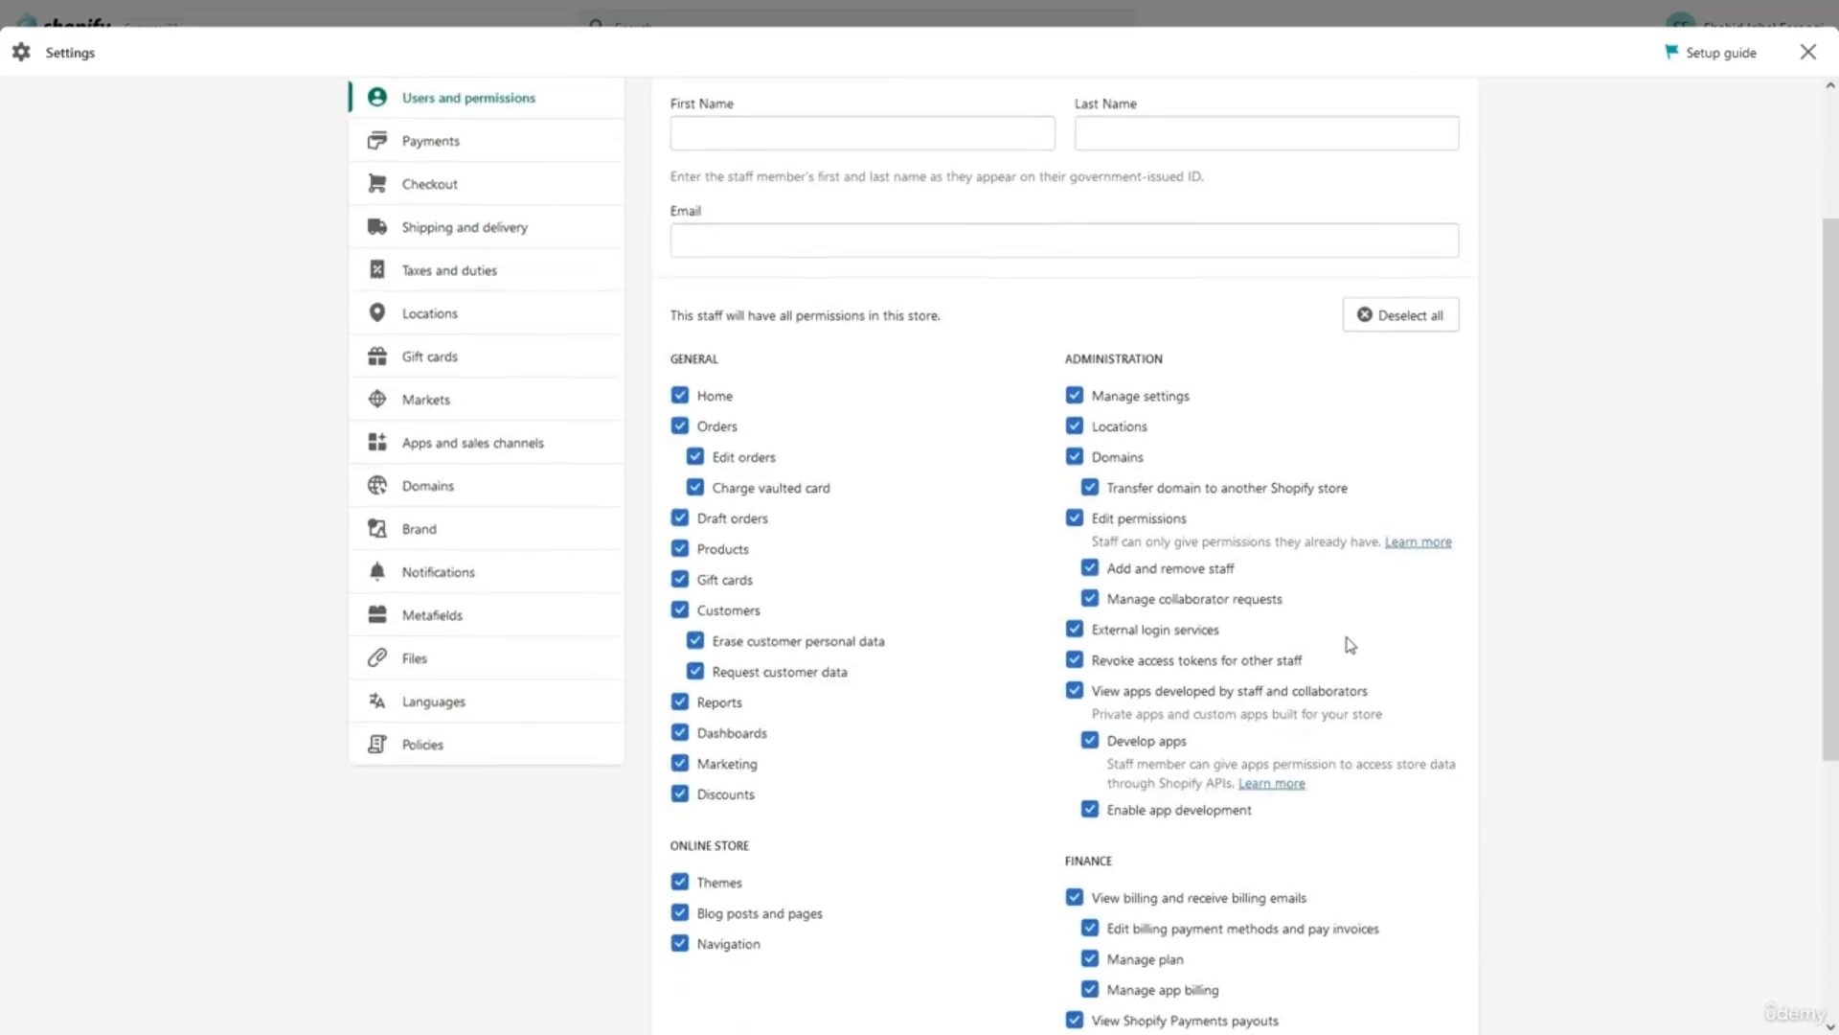
pyautogui.click(1400, 314)
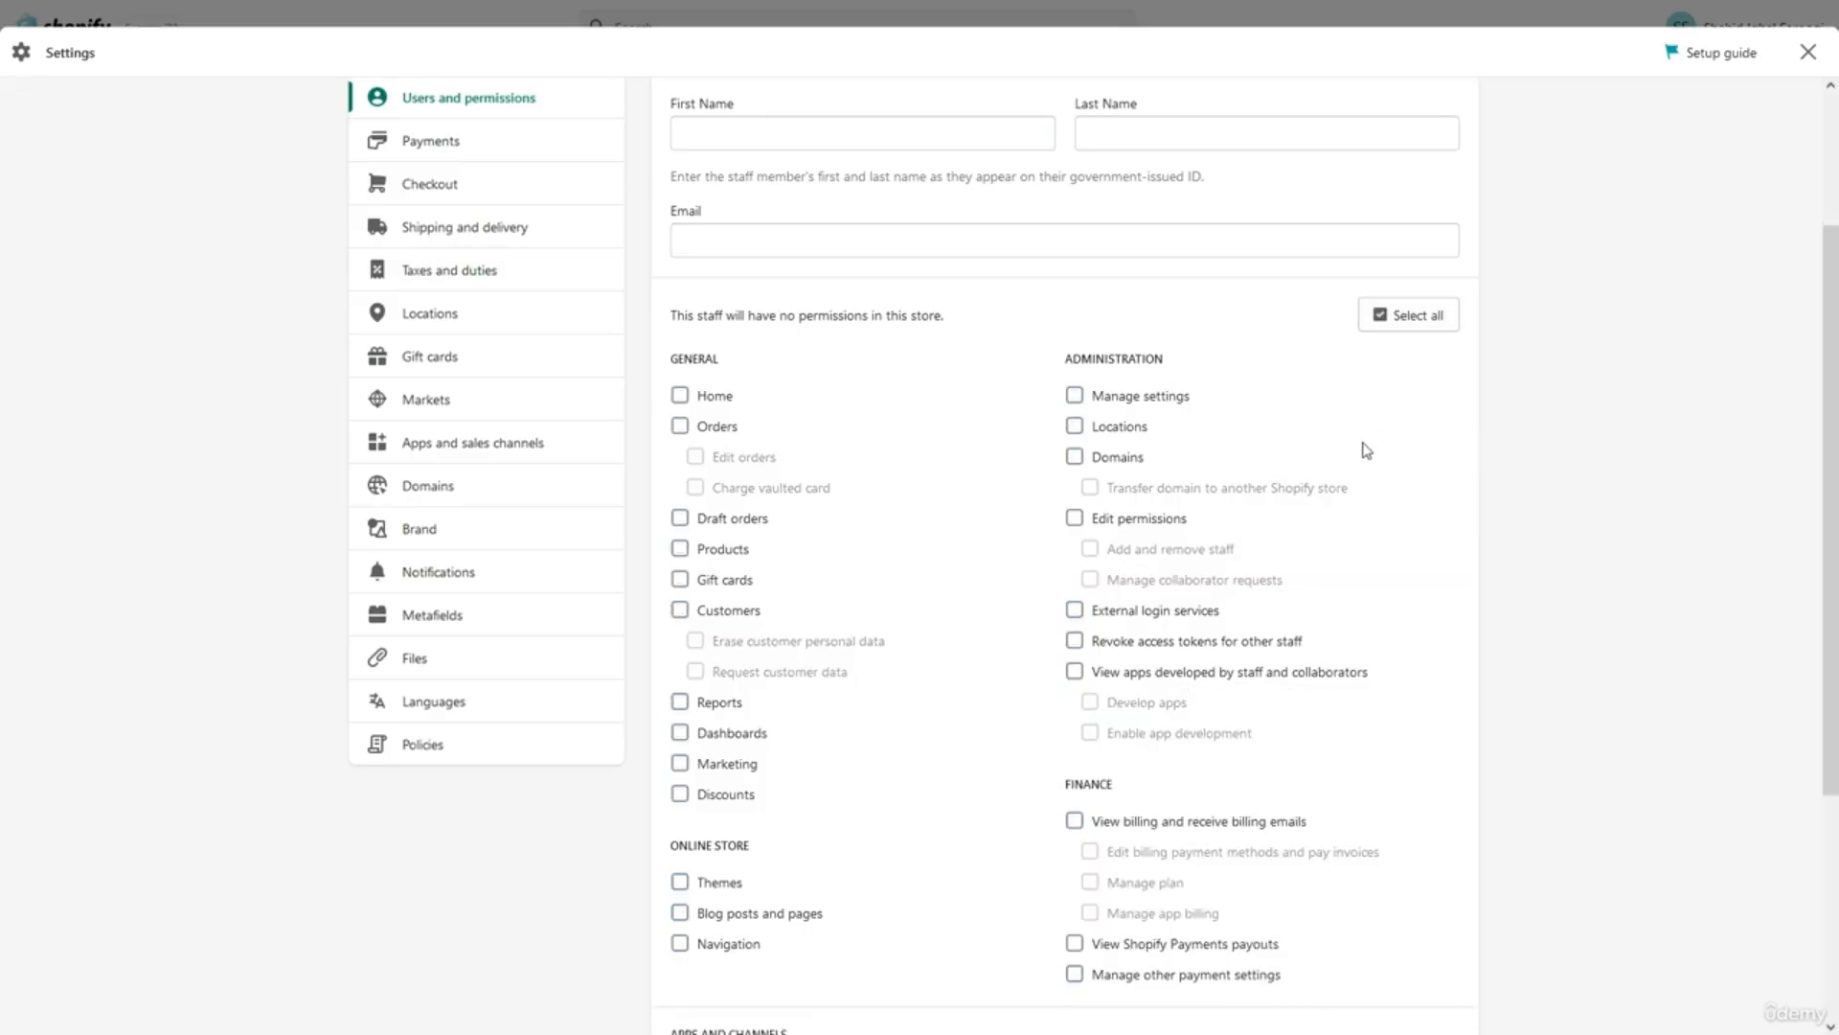
pyautogui.scroll(-1, 1367, 450)
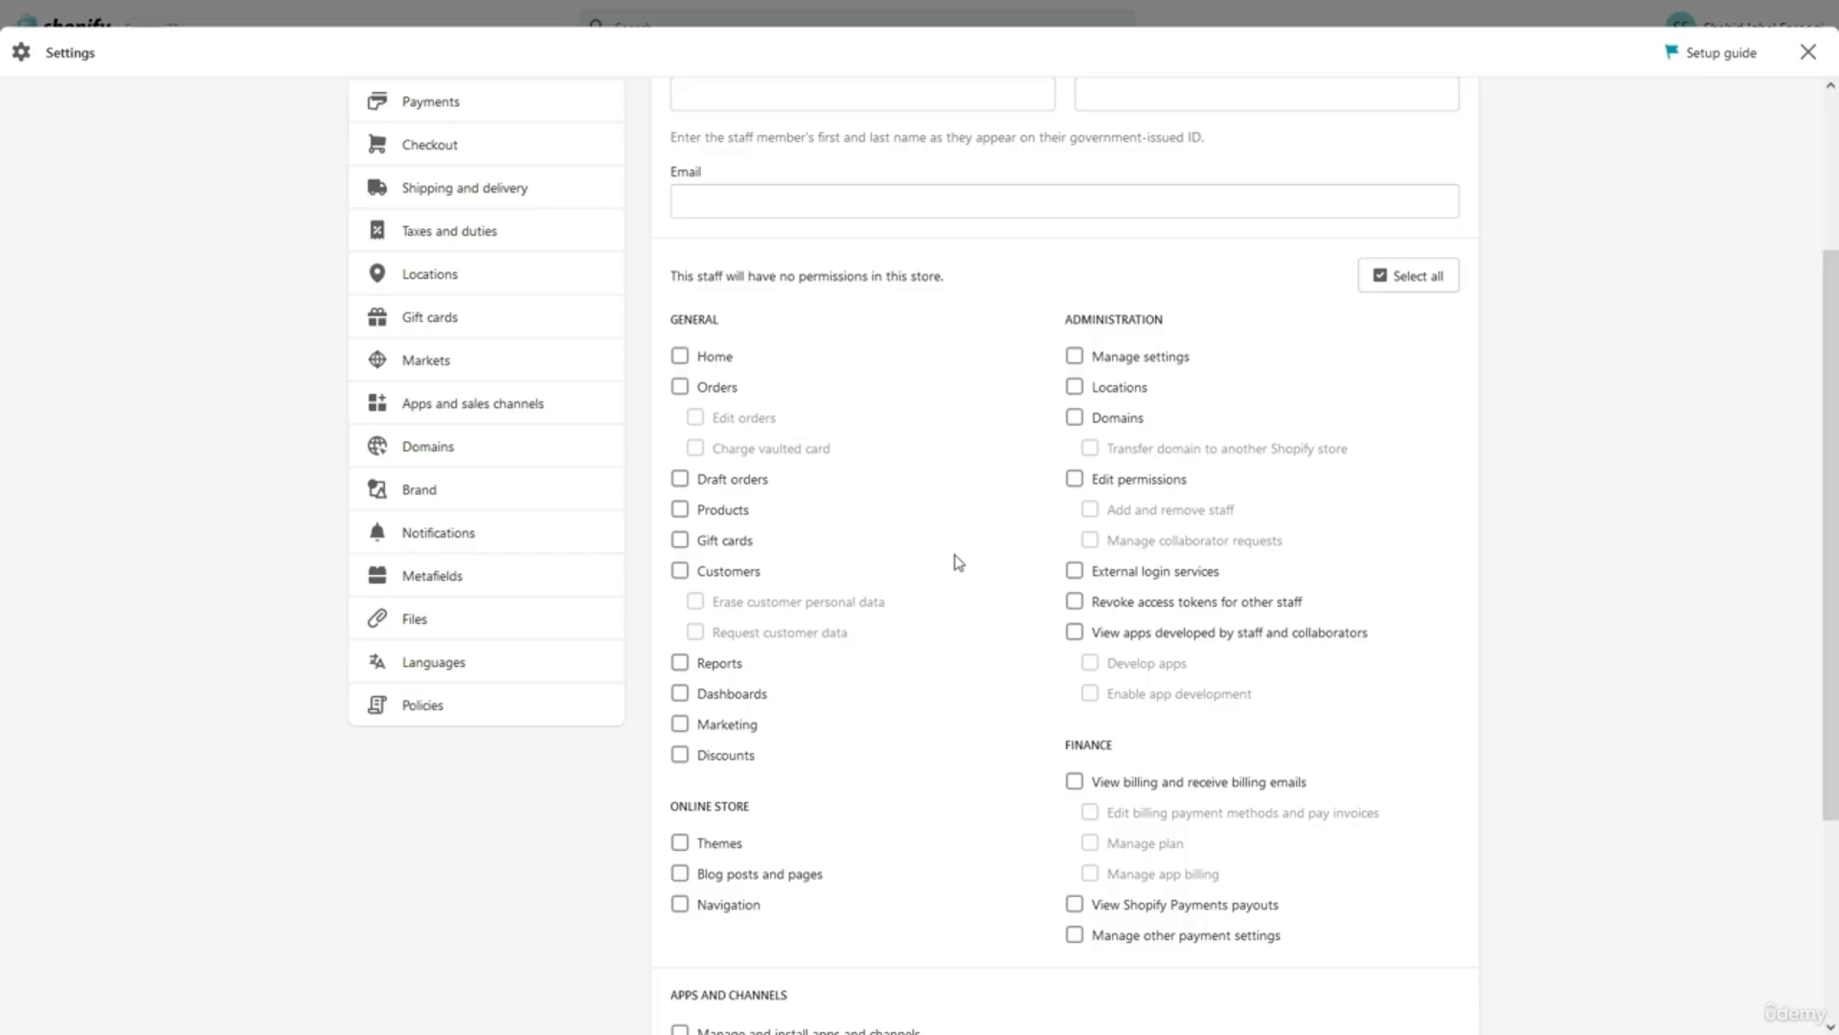
# Tick Draft orders, Products, Orders, Edit orders and Charge vaulted card, then return to Users and permissions.
pyautogui.click(699, 483)
pyautogui.click(707, 510)
pyautogui.click(708, 389)
pyautogui.click(720, 422)
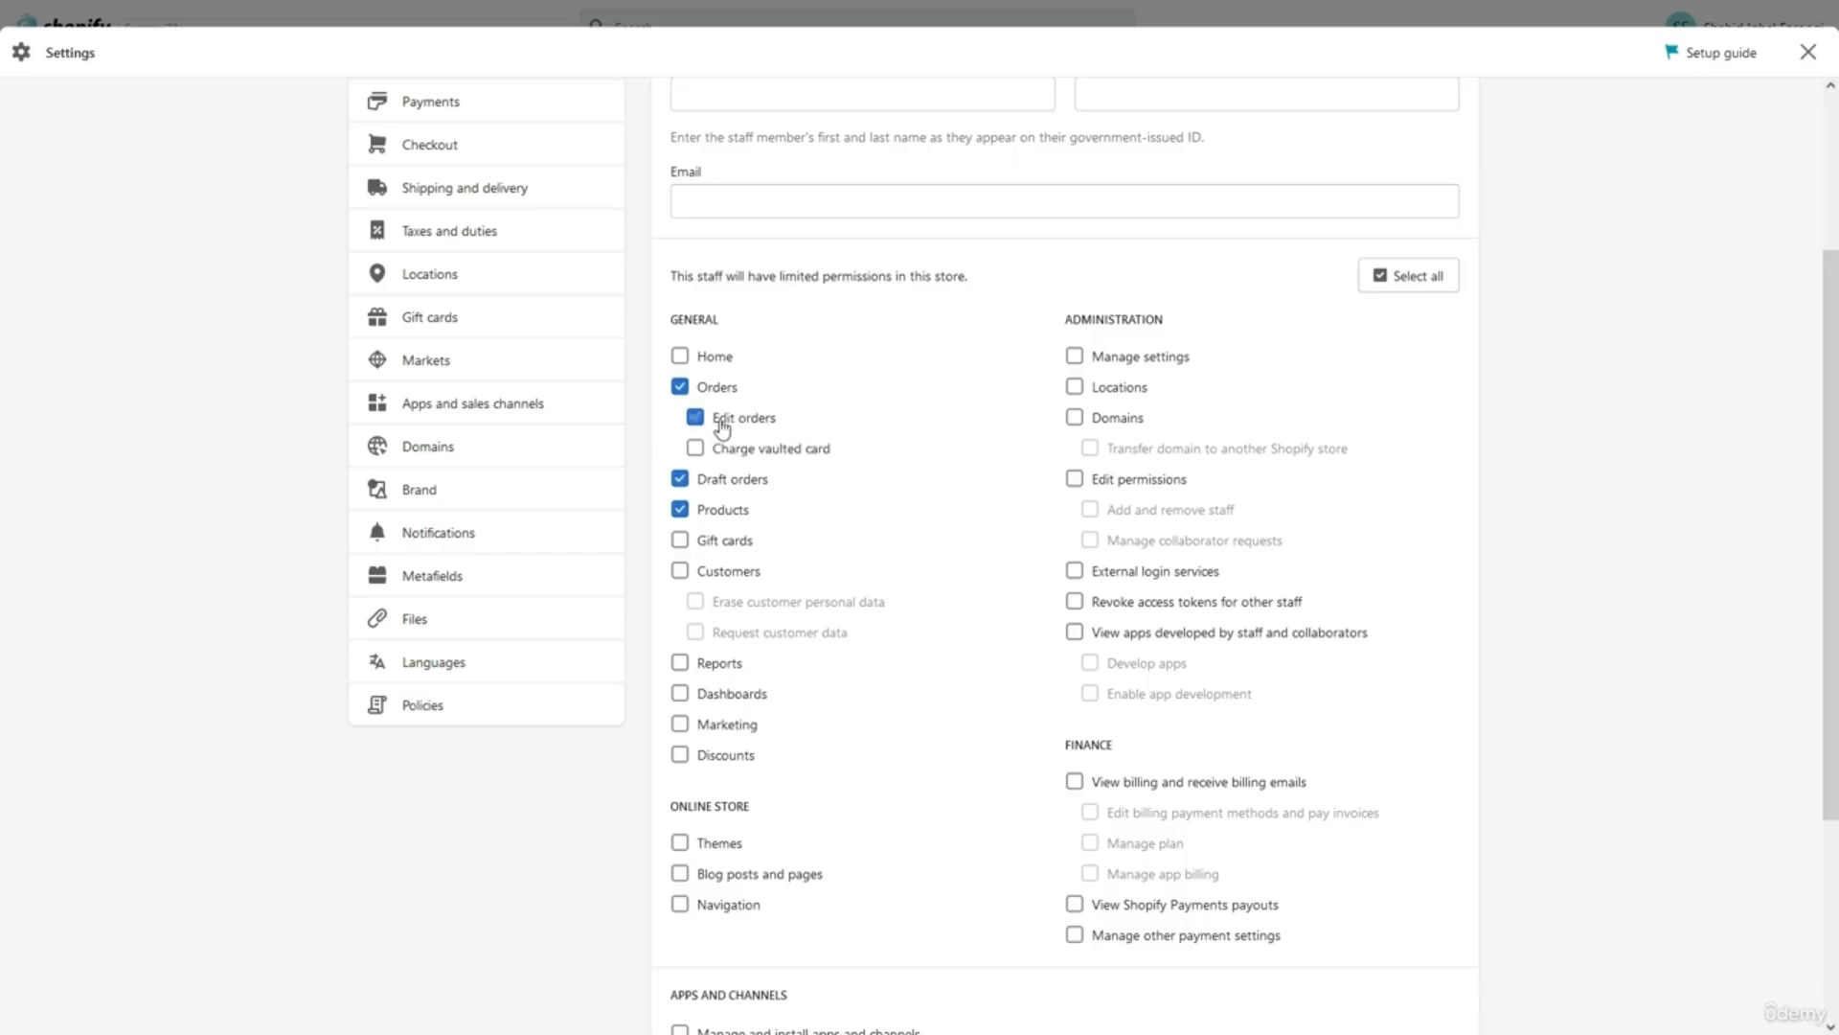
pyautogui.click(725, 449)
pyautogui.scroll(-1, 922, 519)
pyautogui.scroll(1, 923, 518)
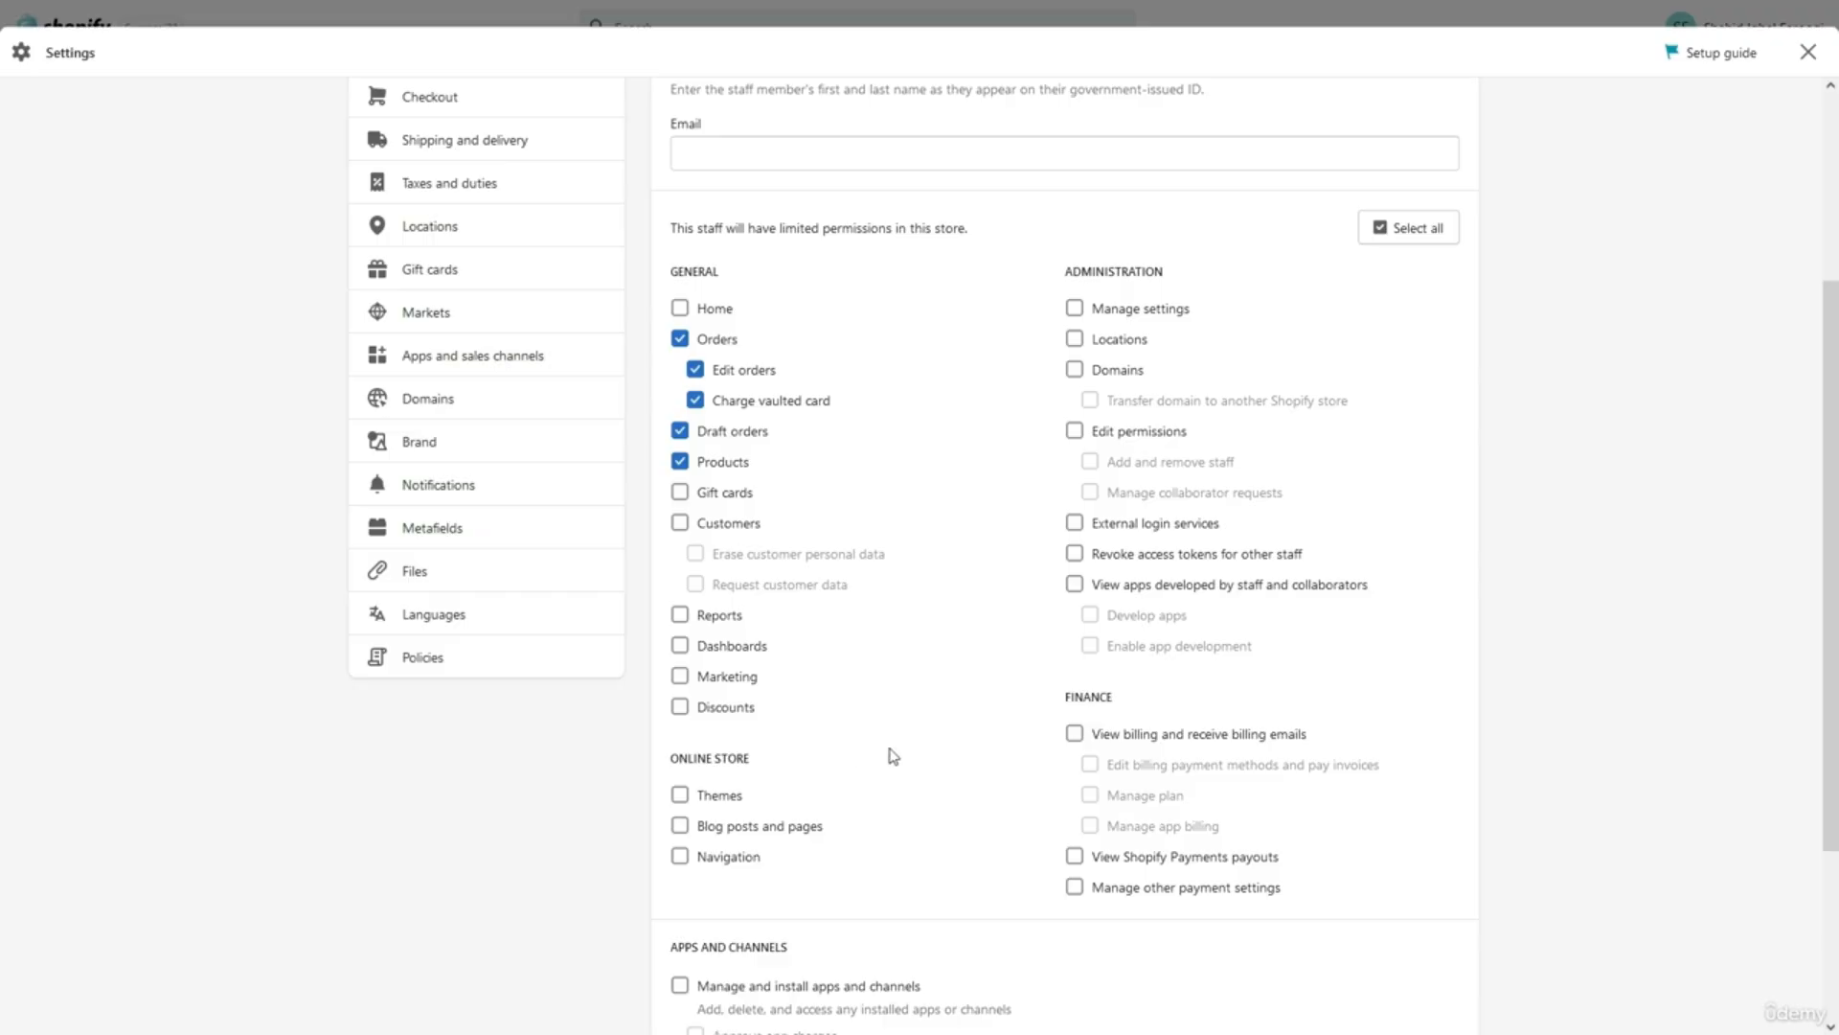
pyautogui.scroll(4, 906, 750)
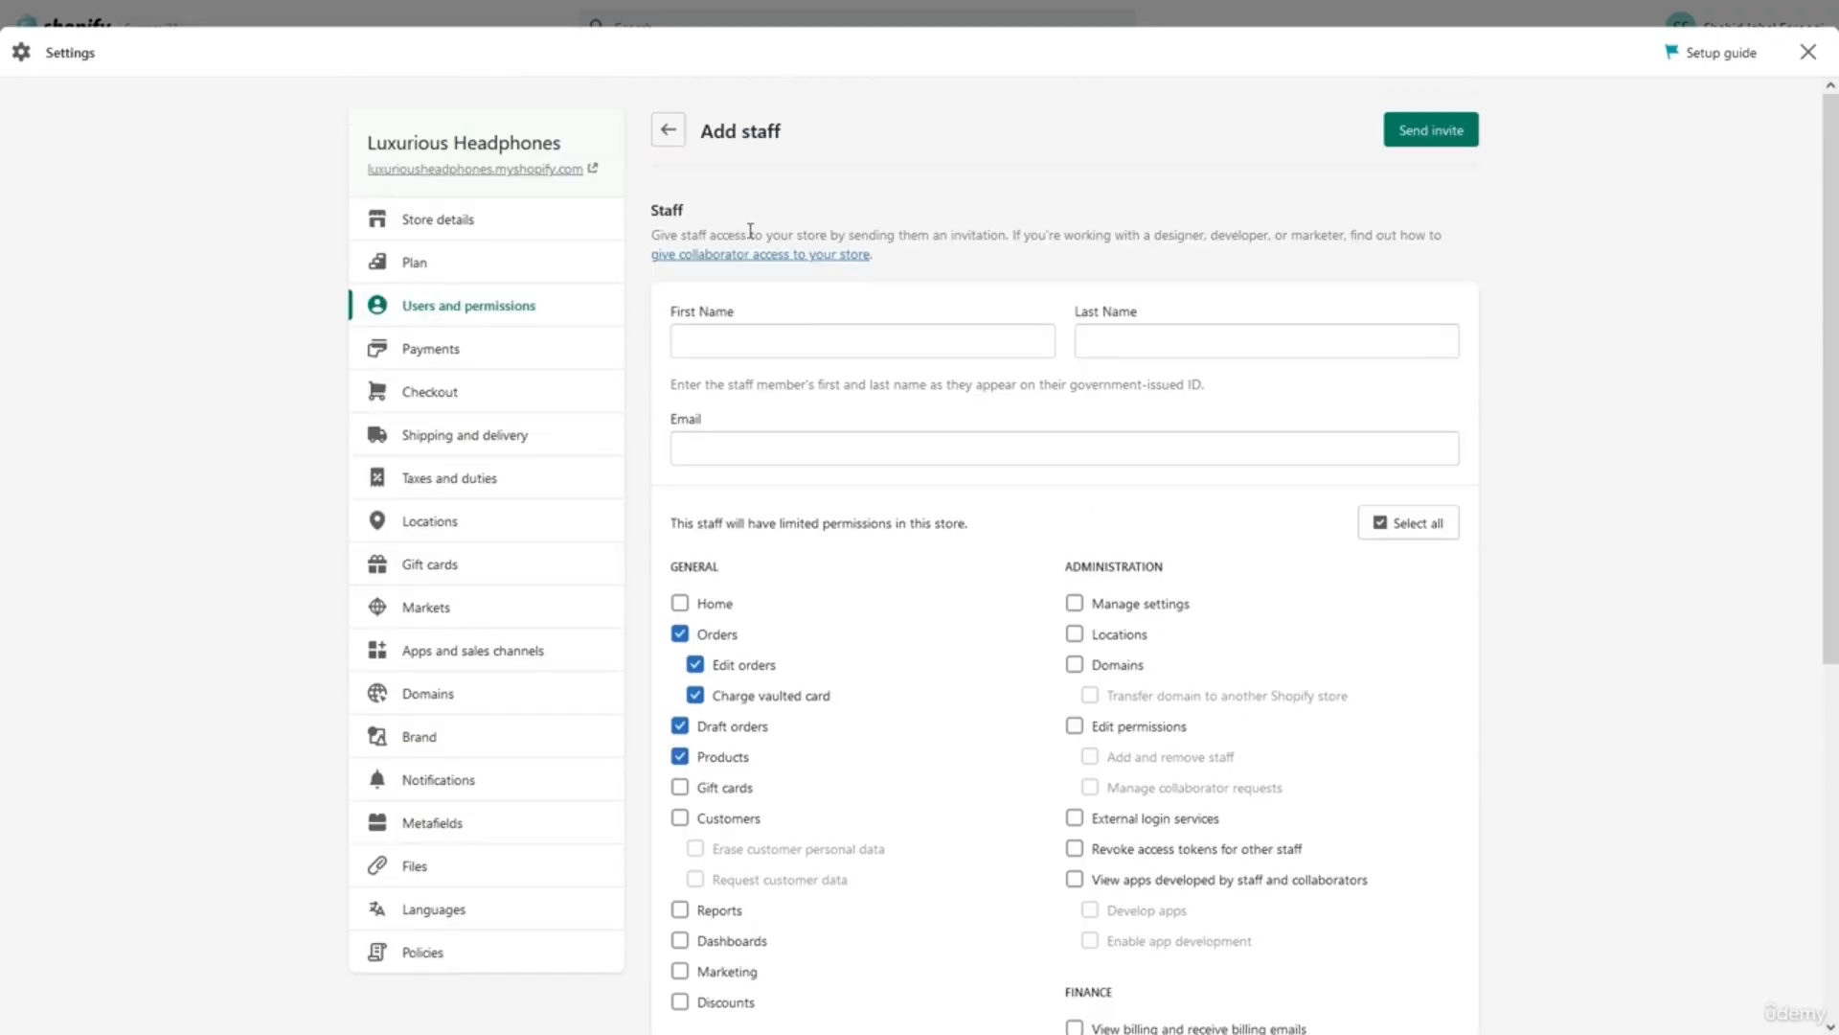
pyautogui.click(668, 130)
# Switch collaborator requests to Anyone, then back to requiring a request code.
pyautogui.scroll(-2, 817, 688)
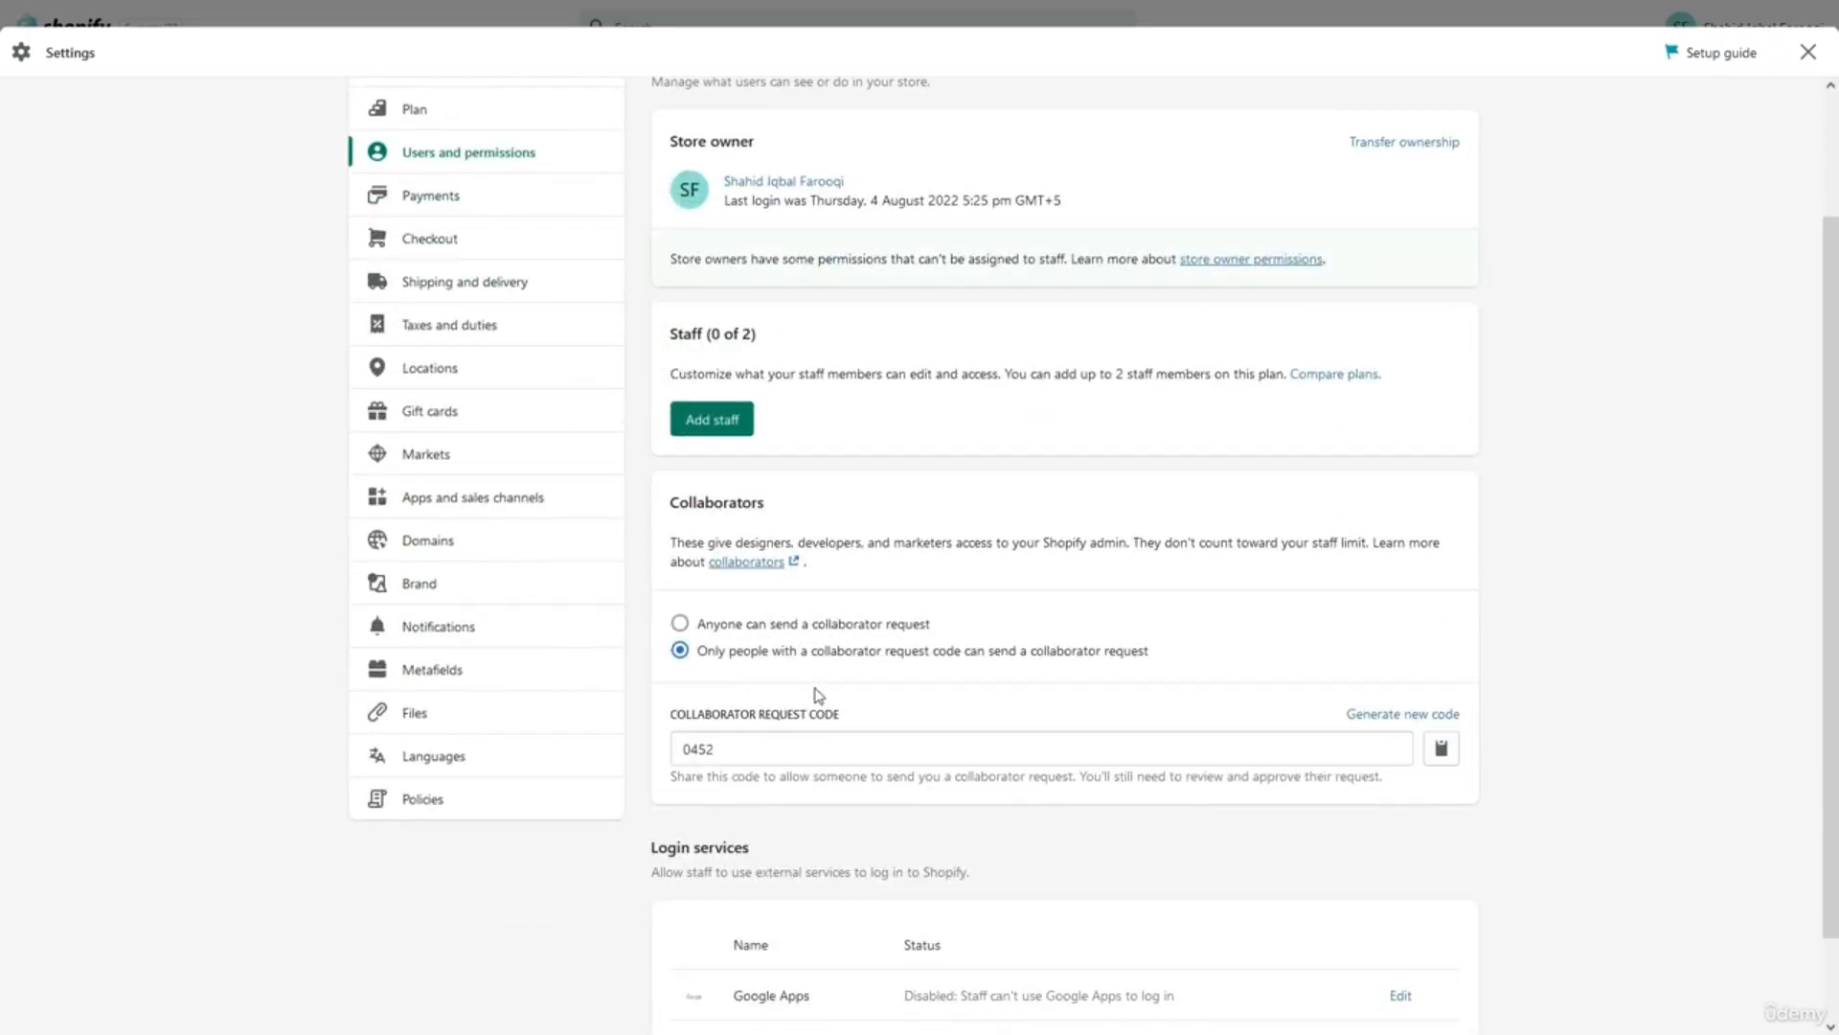
pyautogui.click(805, 635)
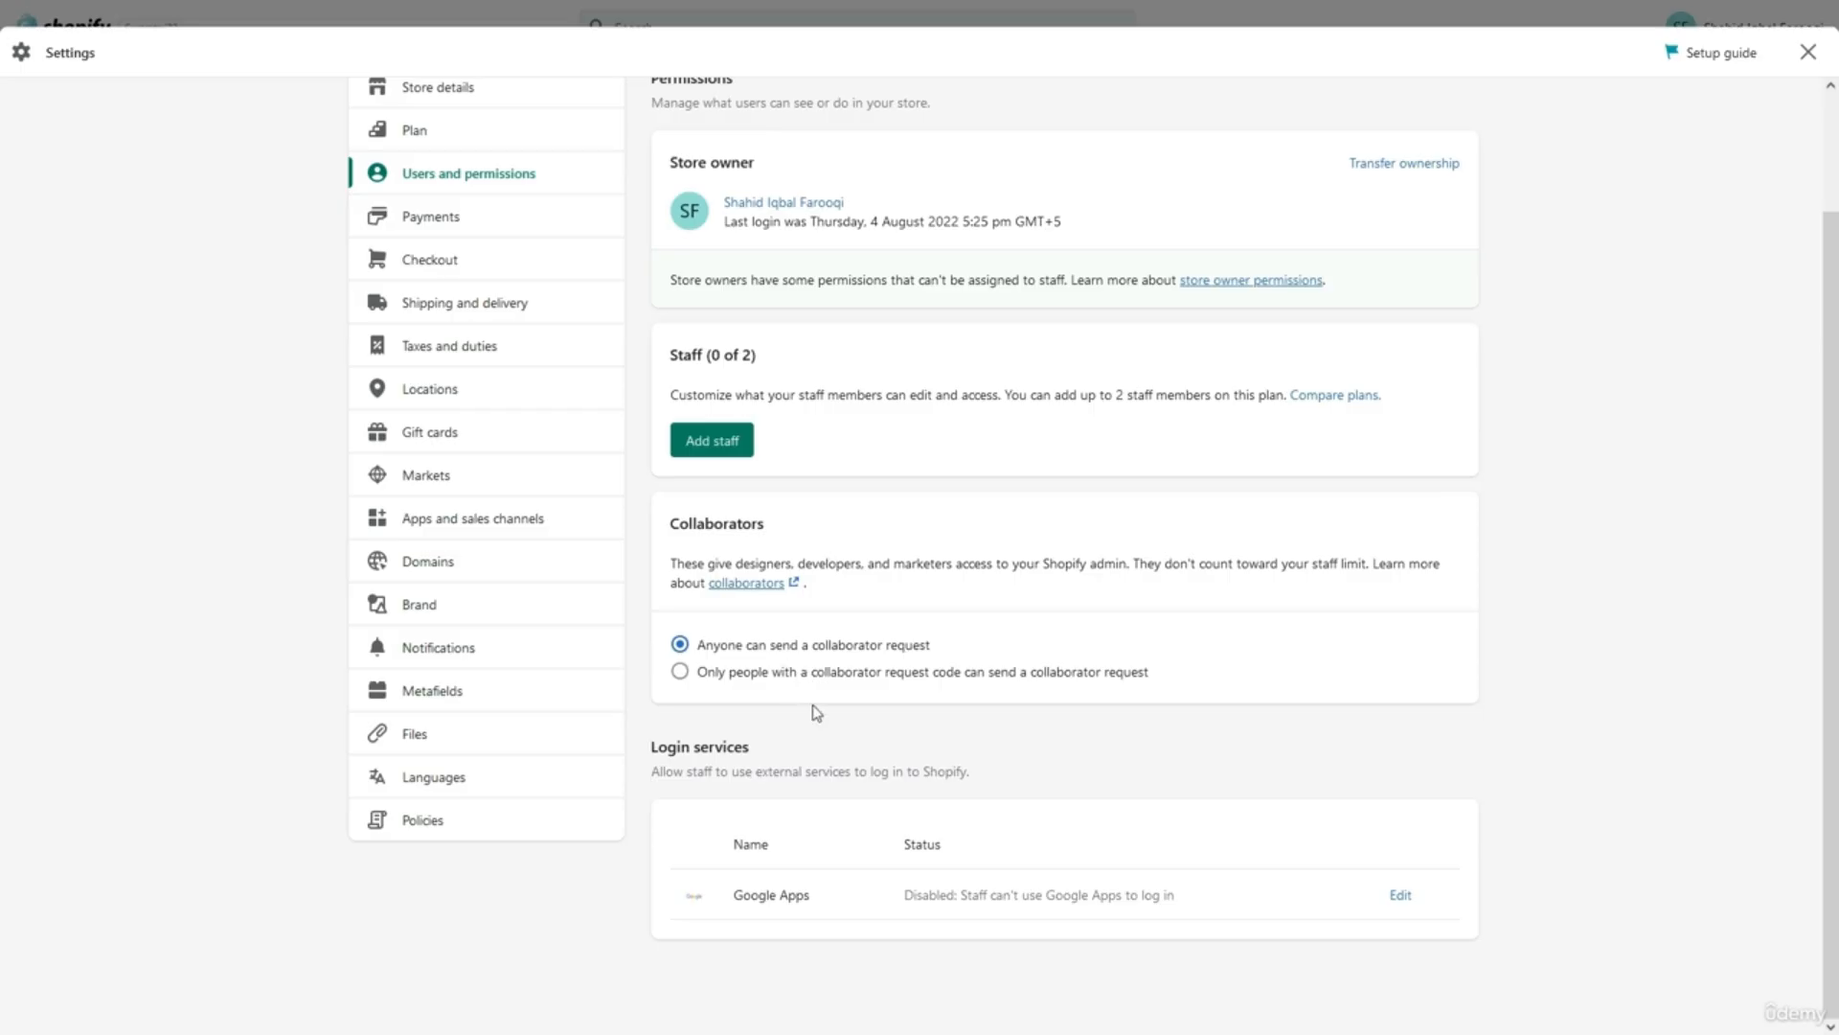
pyautogui.click(811, 682)
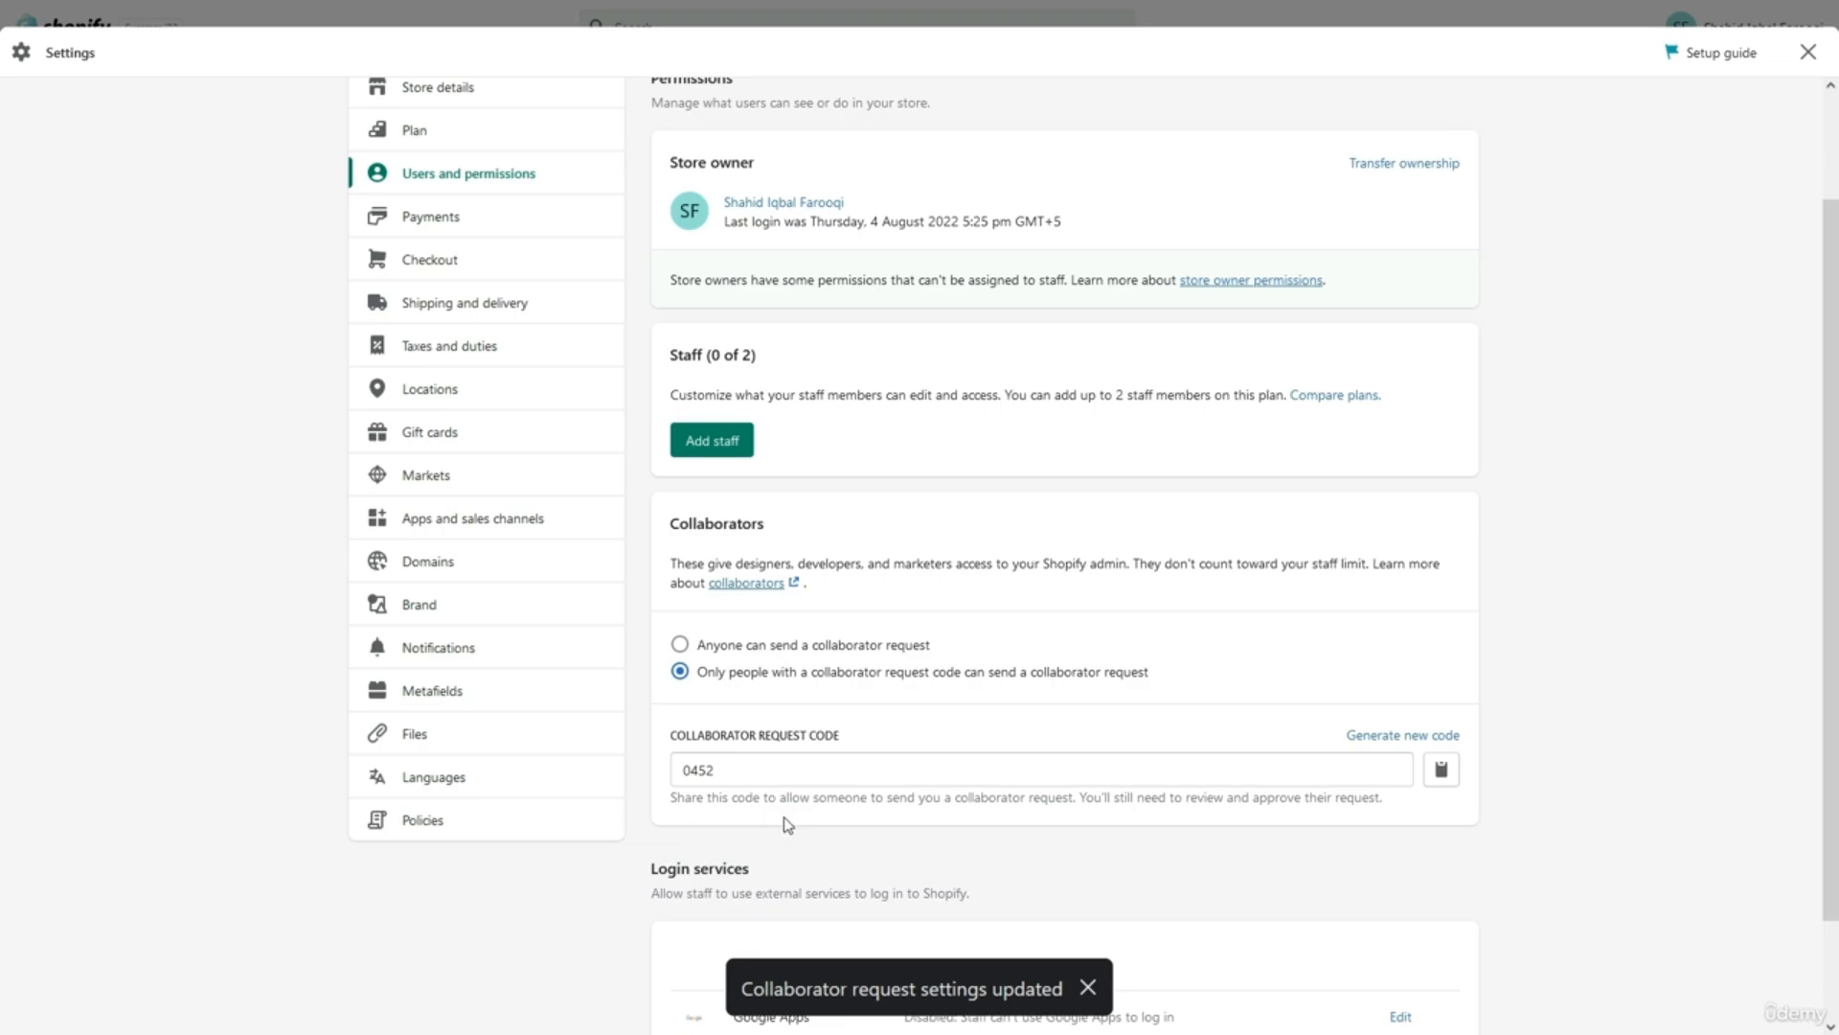
pyautogui.scroll(-2, 785, 824)
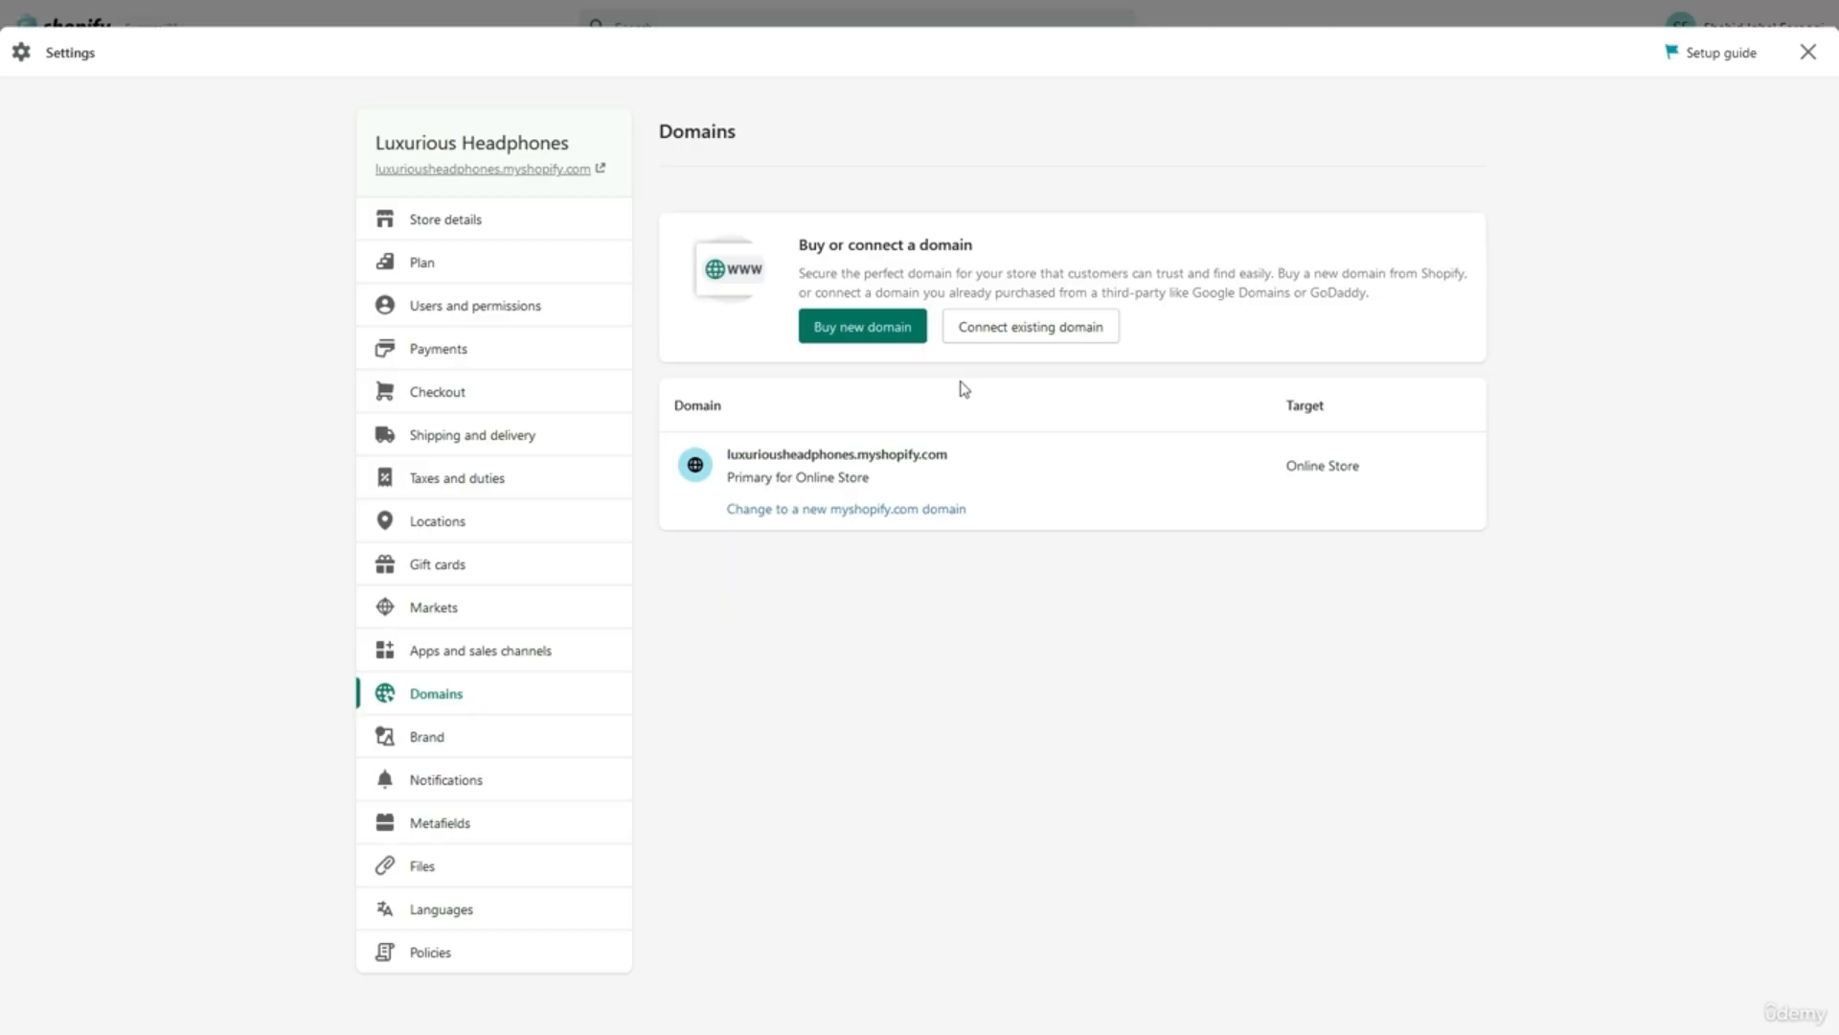
pyautogui.click(893, 329)
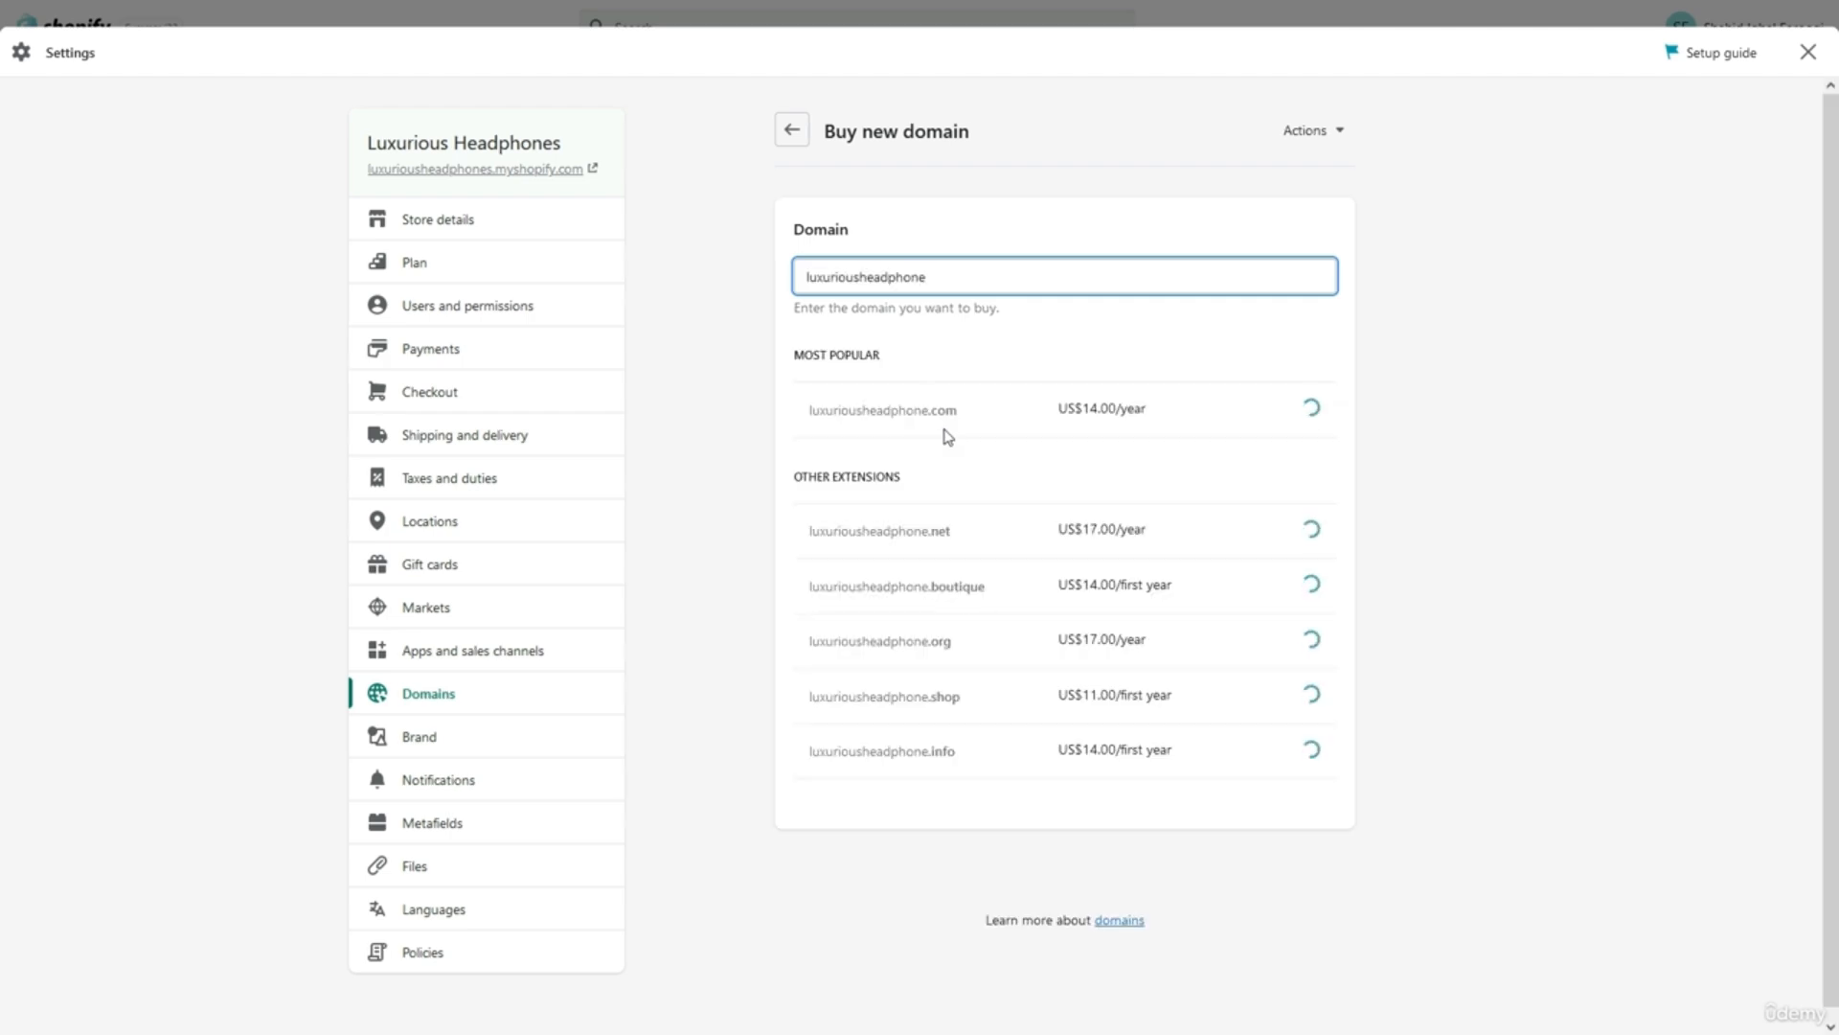
pyautogui.click(966, 352)
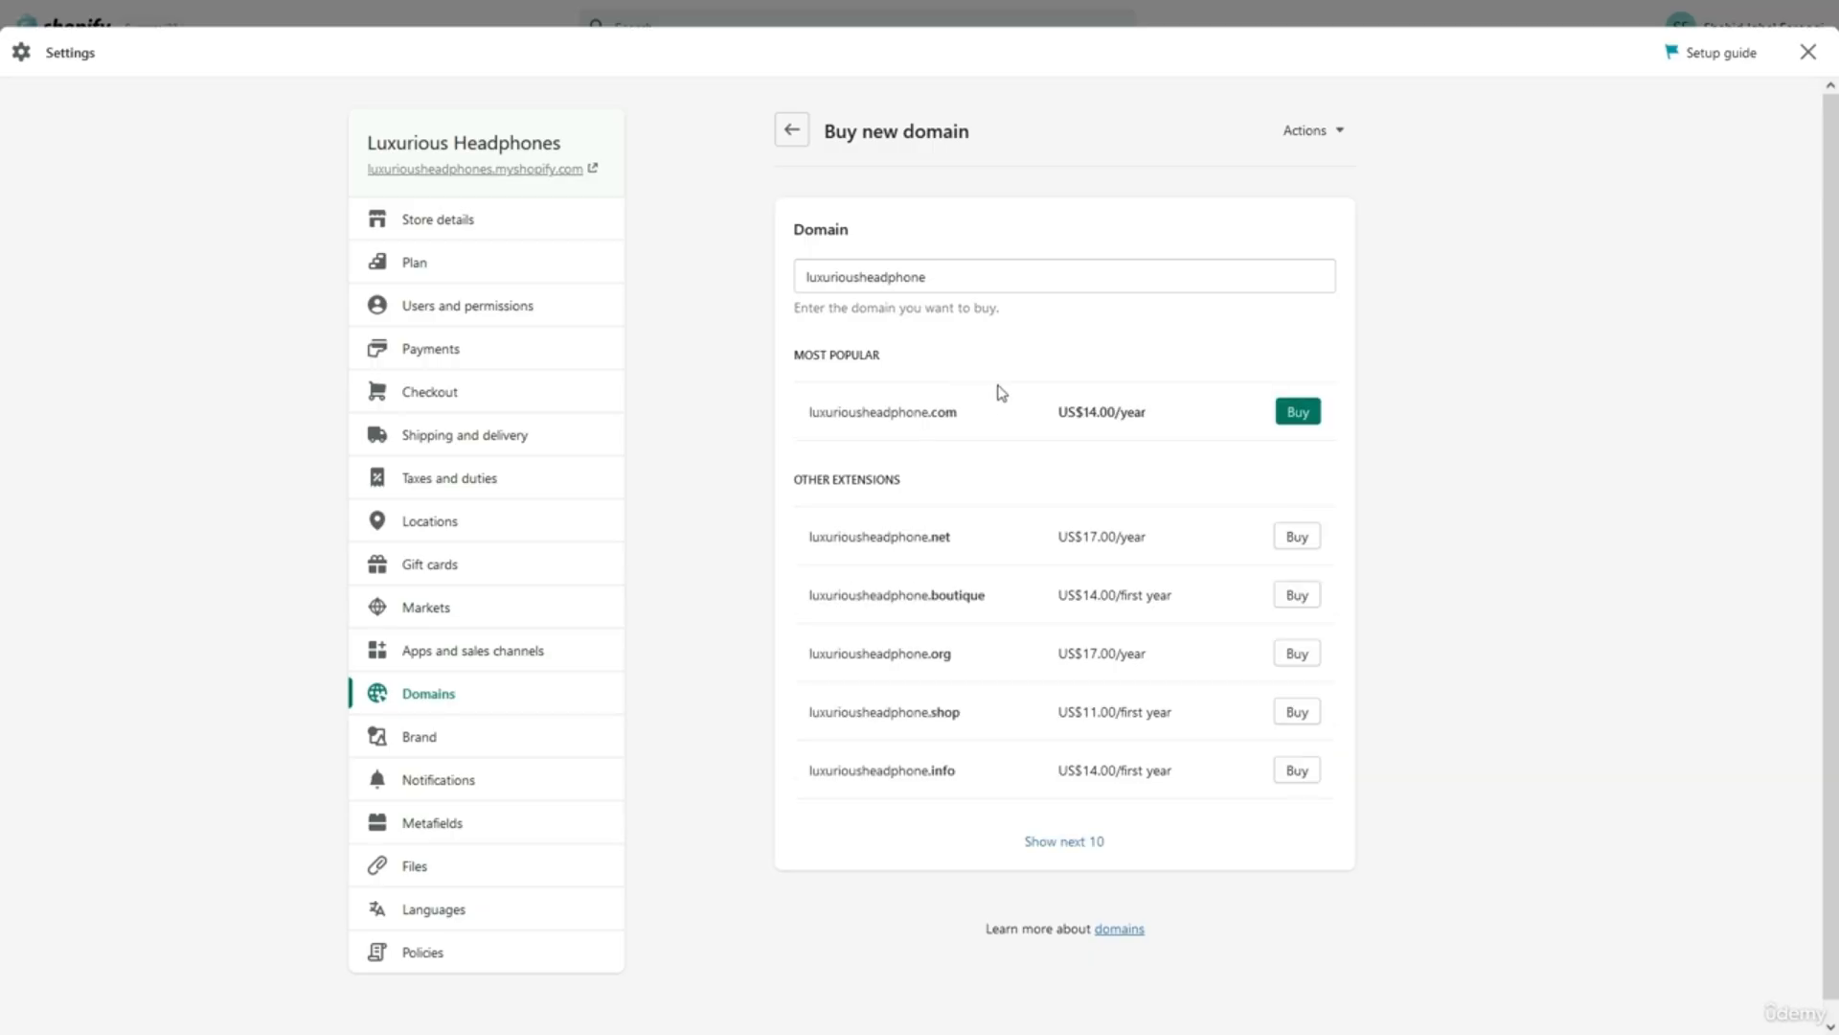
pyautogui.moveTo(1038, 412); pyautogui.dragTo(1156, 415)
pyautogui.click(1156, 415)
pyautogui.doubleClick(896, 419)
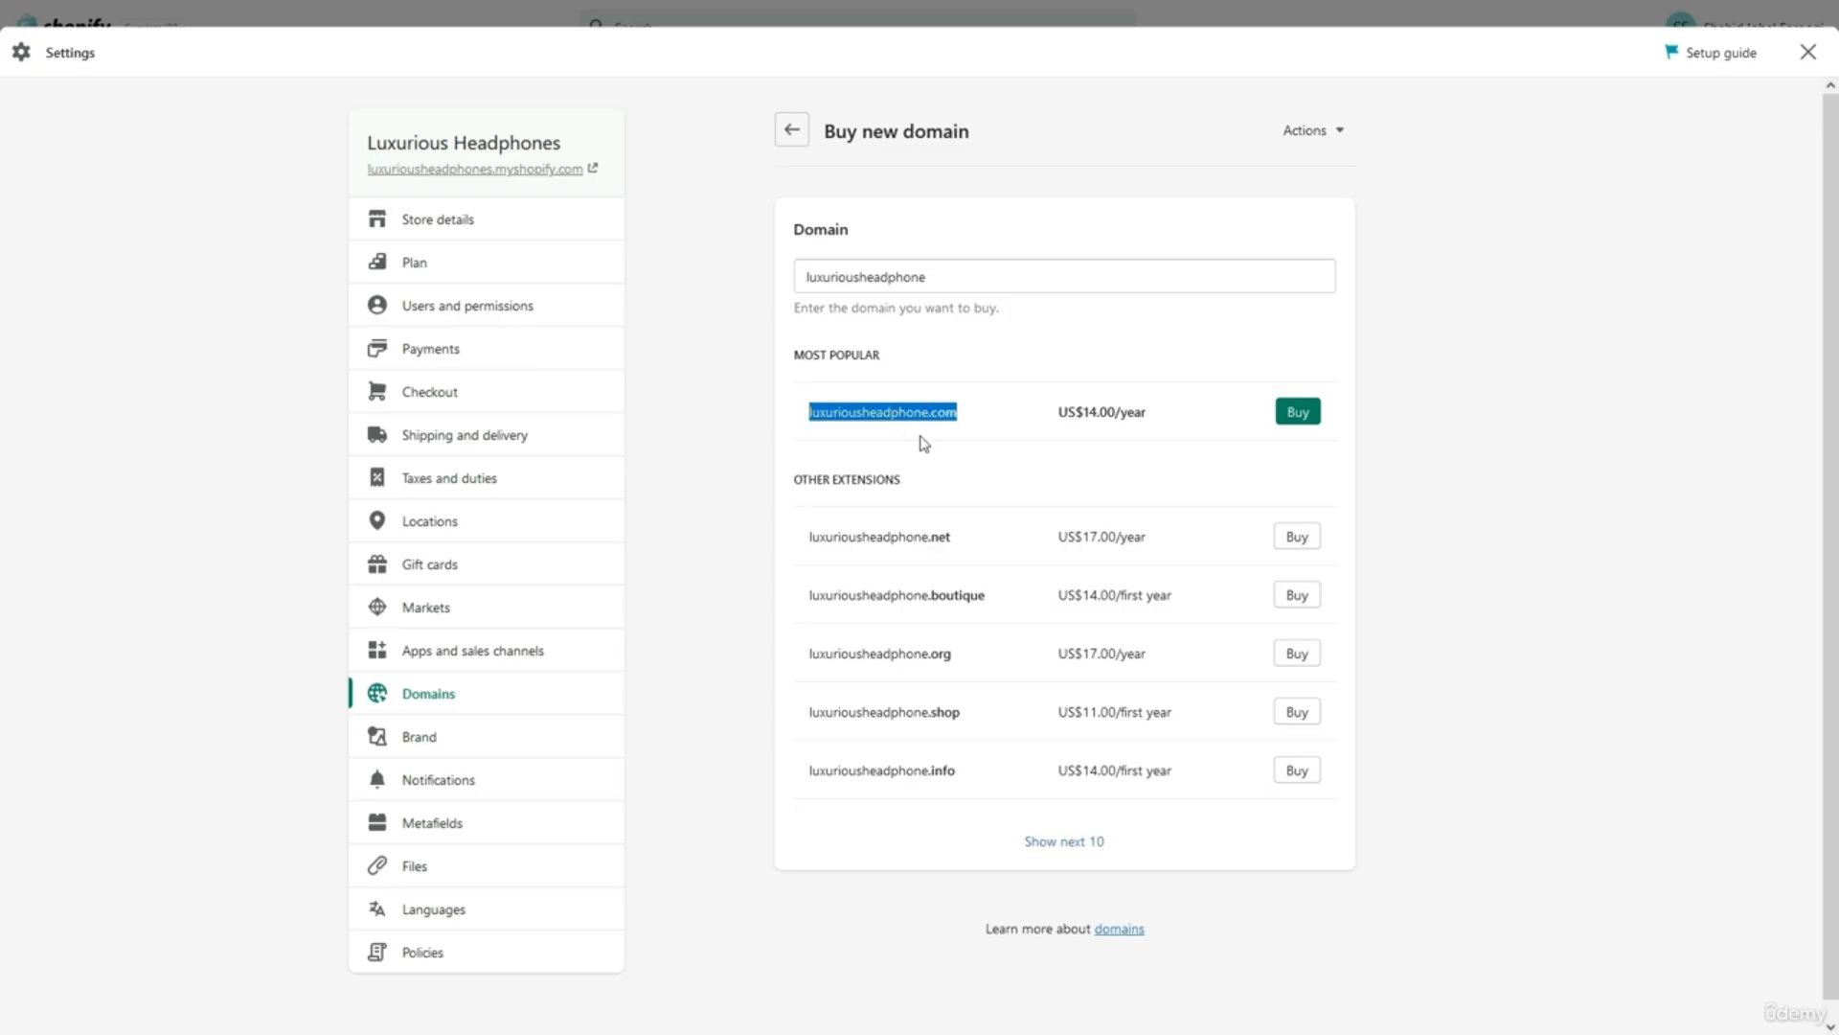
pyautogui.click(924, 440)
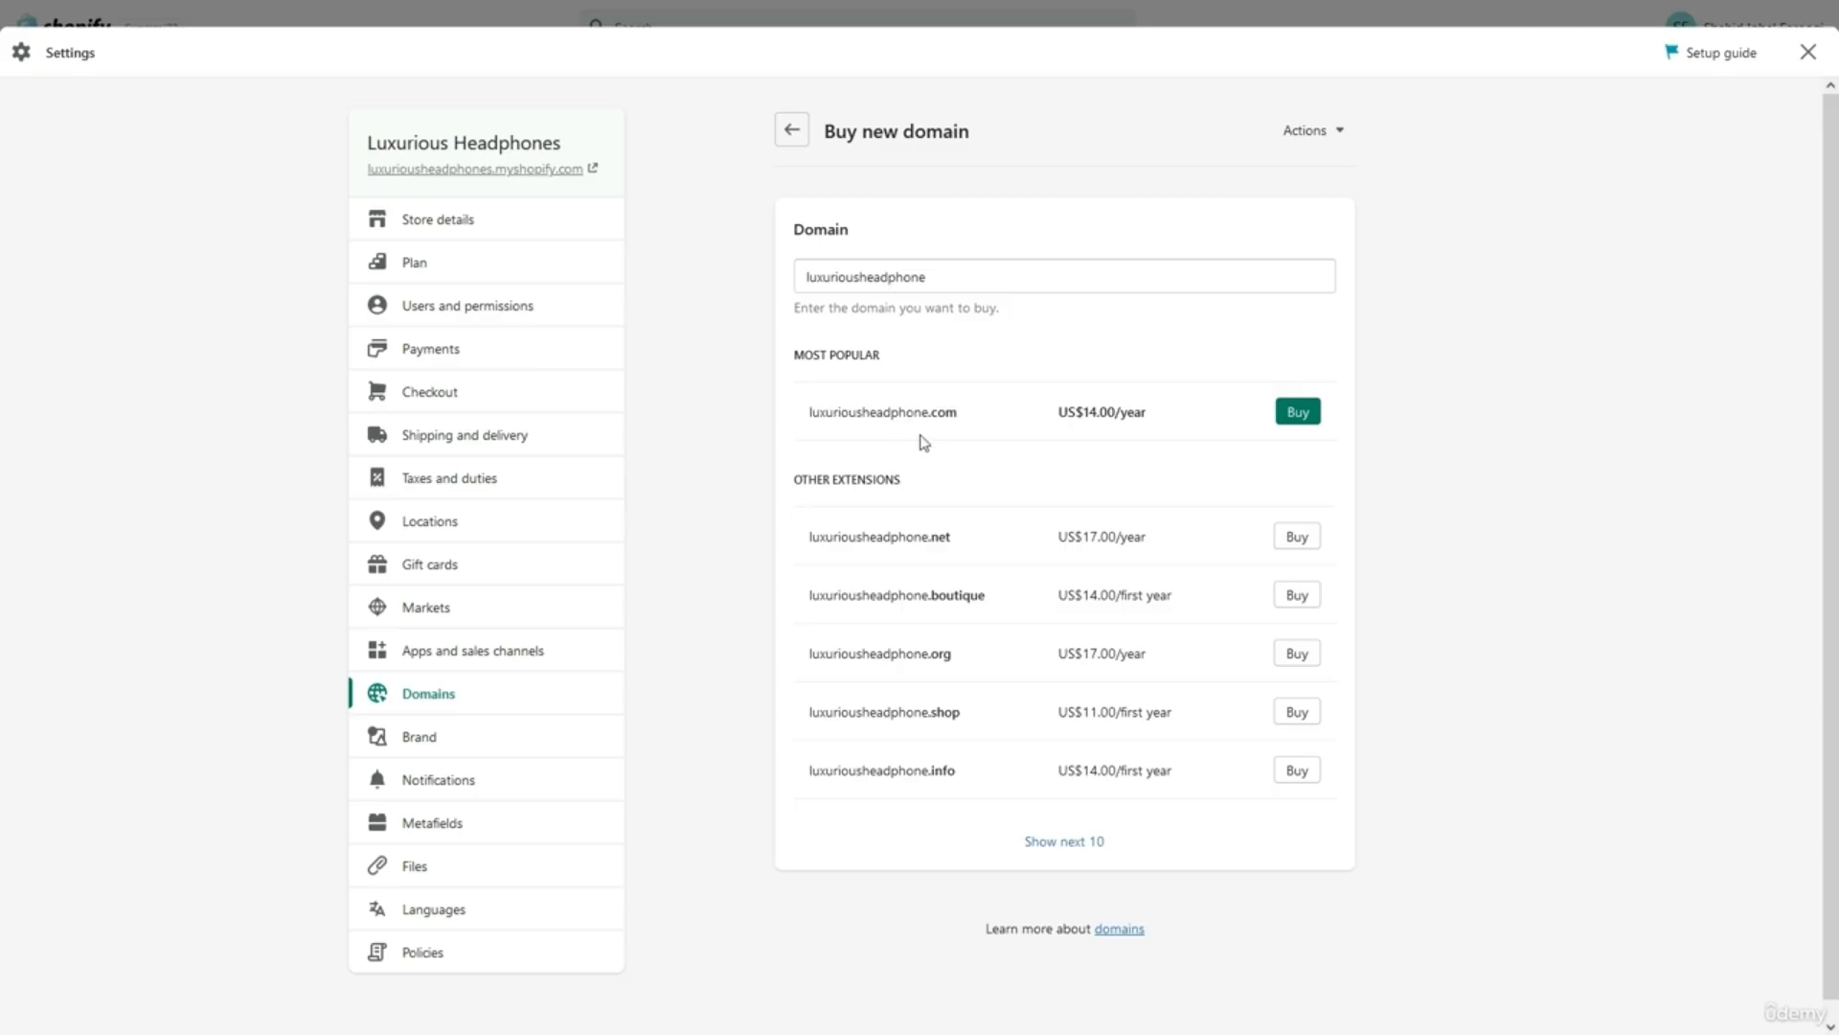
pyautogui.click(1298, 414)
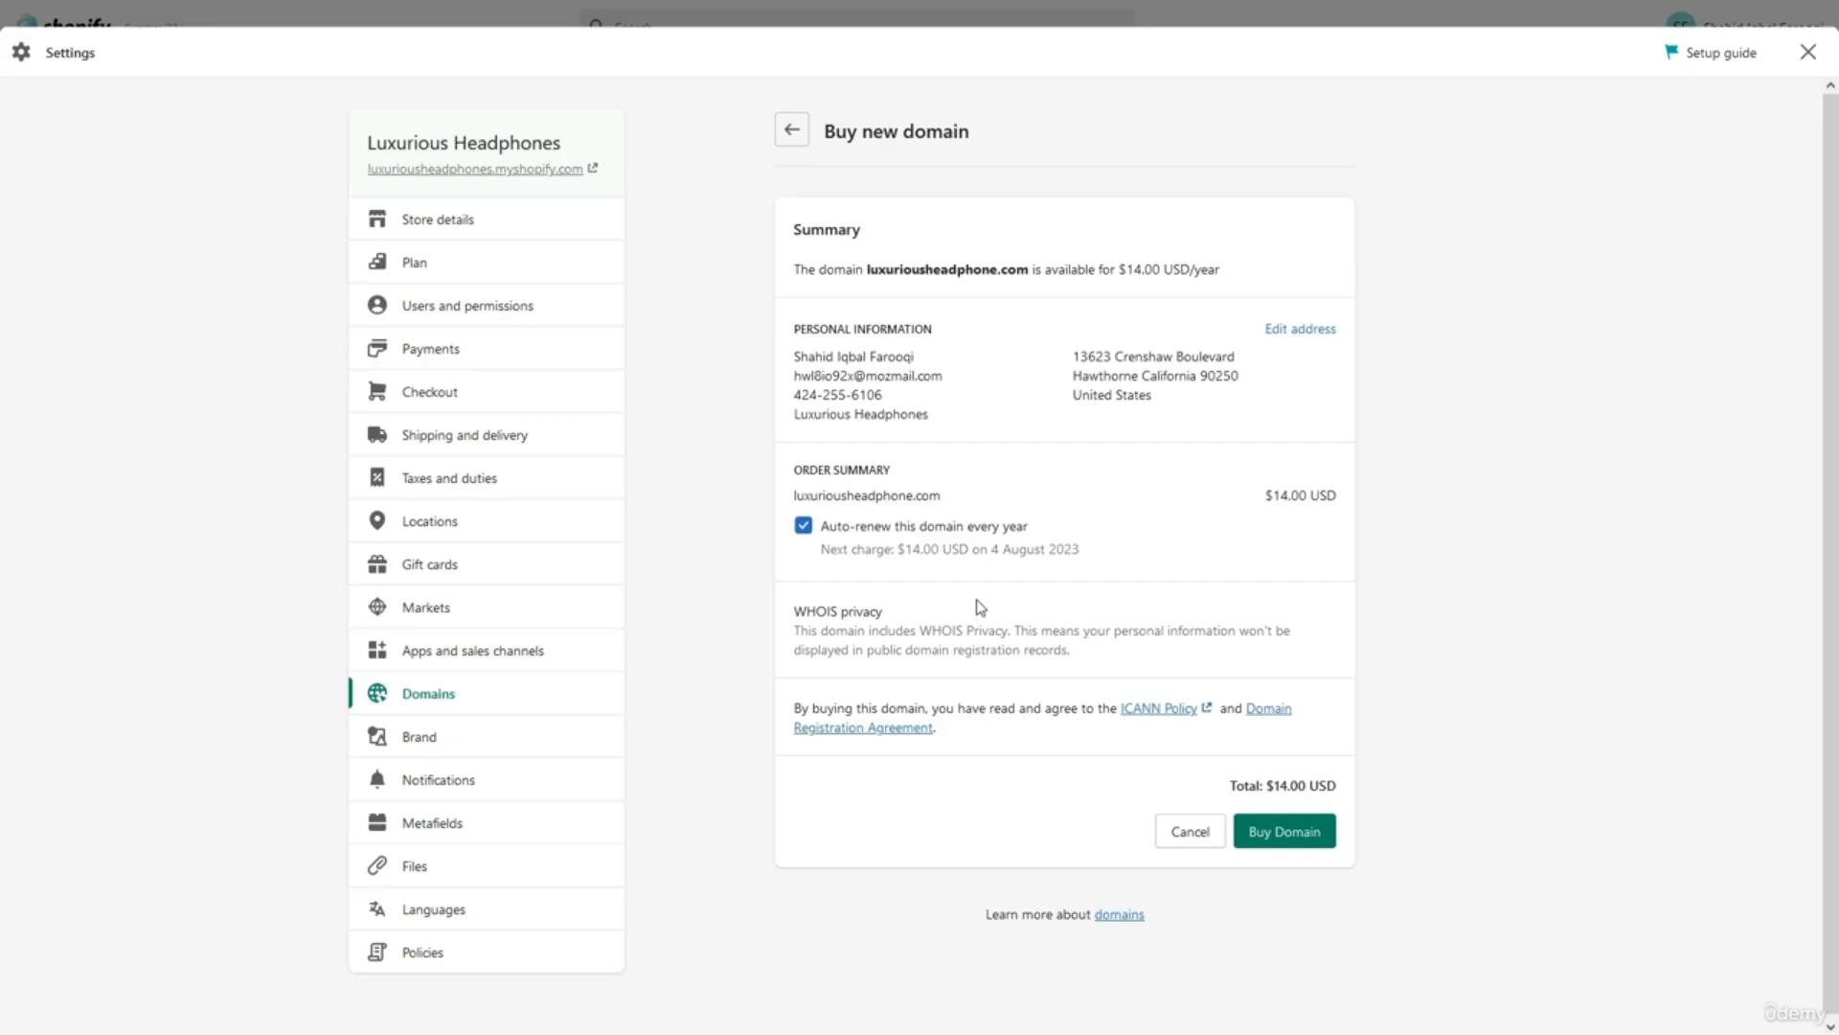
pyautogui.scroll(-1, 979, 606)
pyautogui.scroll(1, 980, 606)
pyautogui.scroll(-1, 979, 606)
pyautogui.scroll(1, 979, 606)
pyautogui.click(794, 135)
pyautogui.click(793, 135)
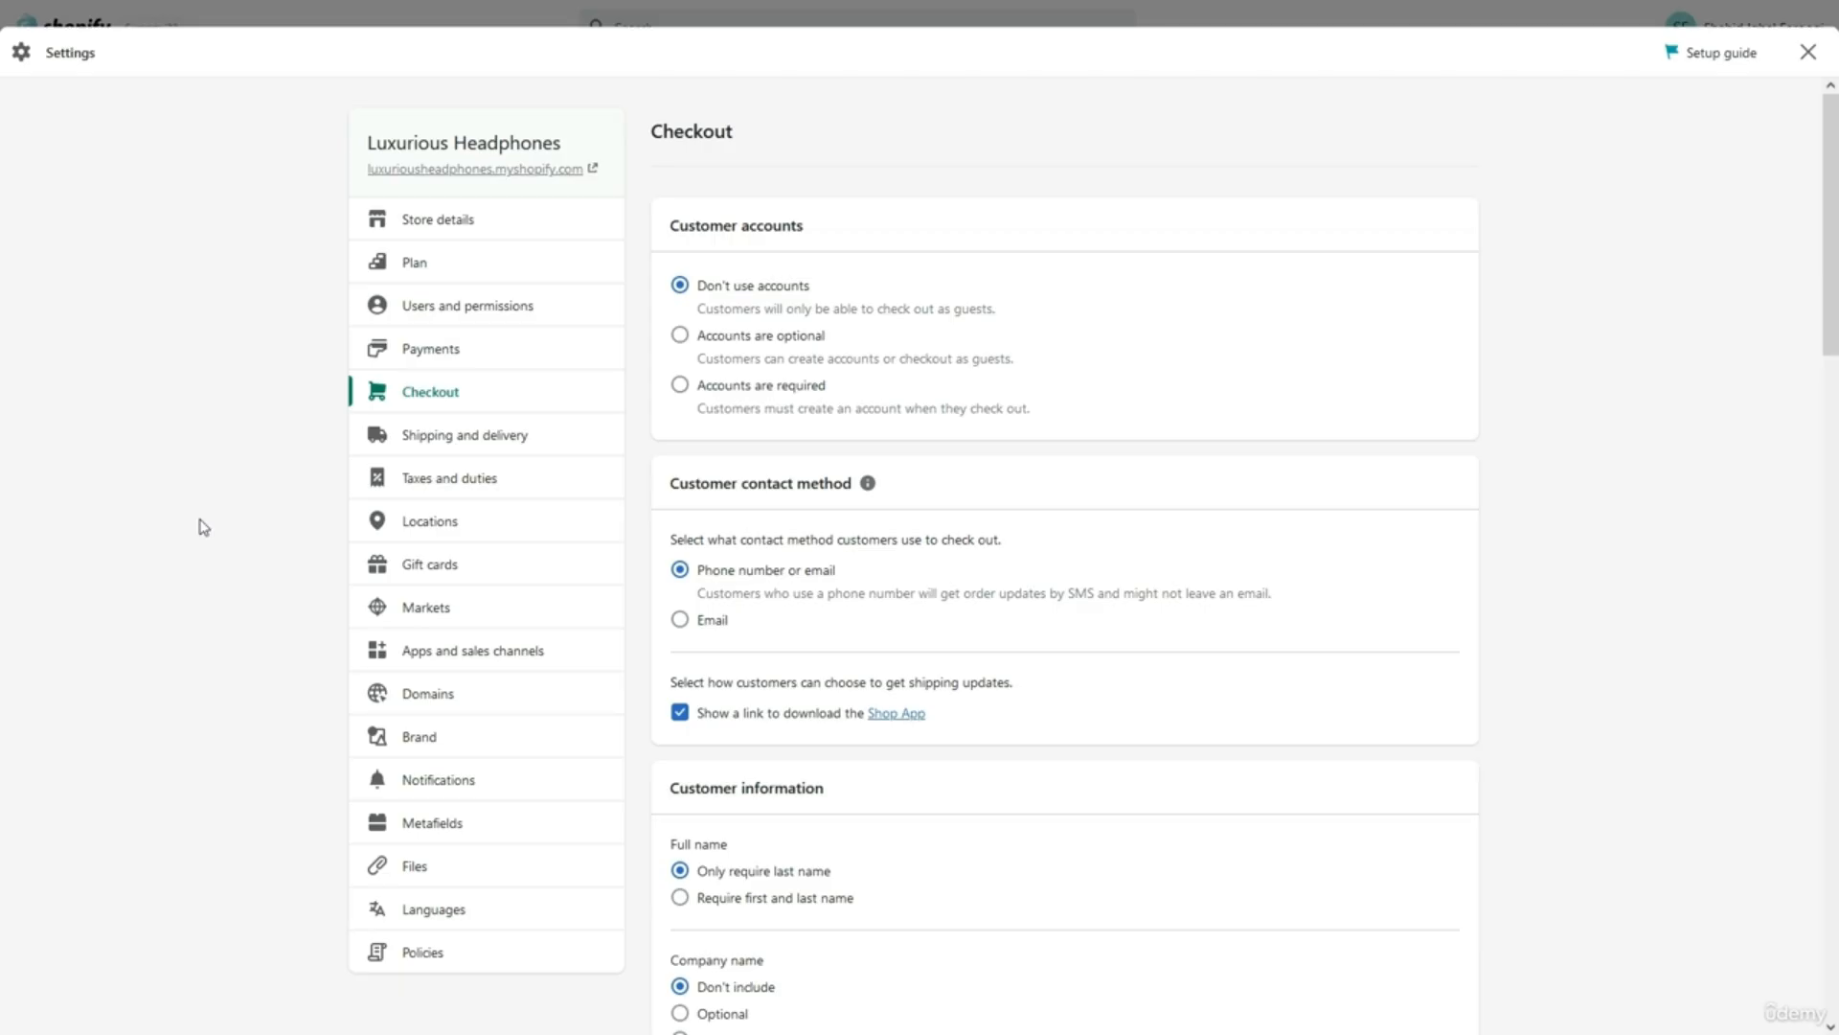
# Open the General shipping profile's rates from Shipping and delivery.
pyautogui.click(441, 438)
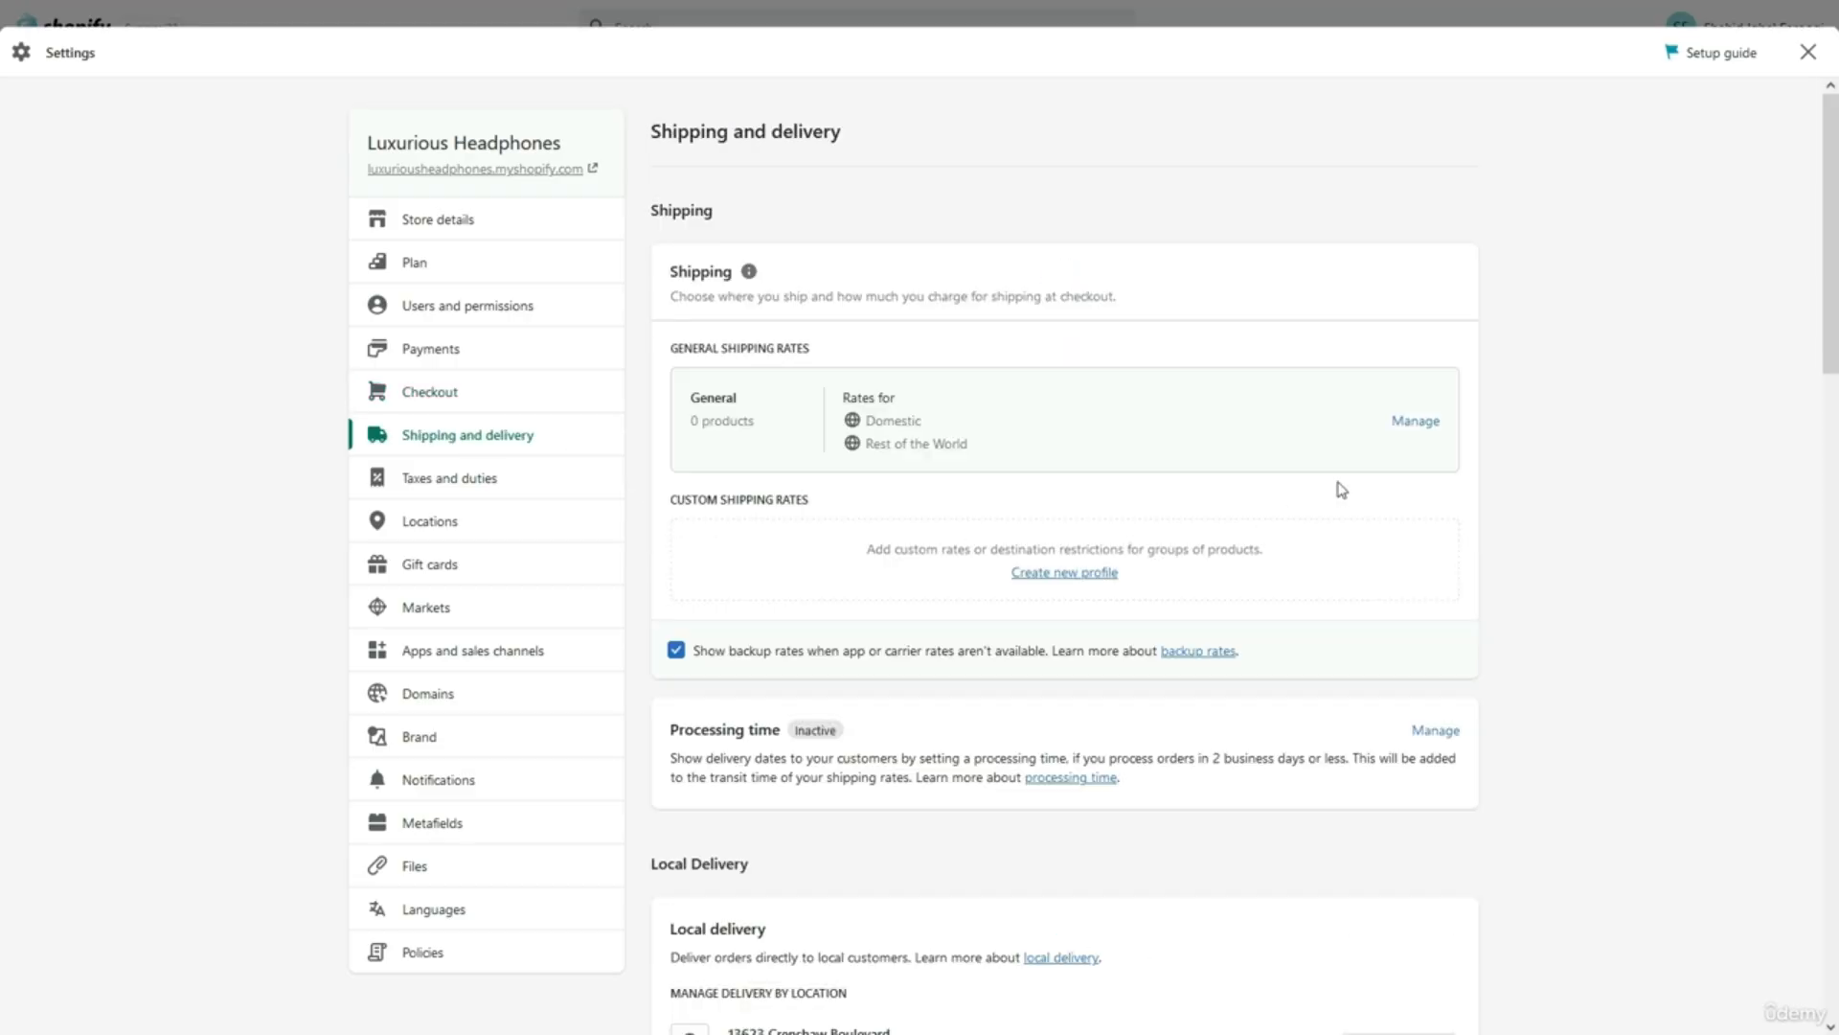
pyautogui.click(1408, 429)
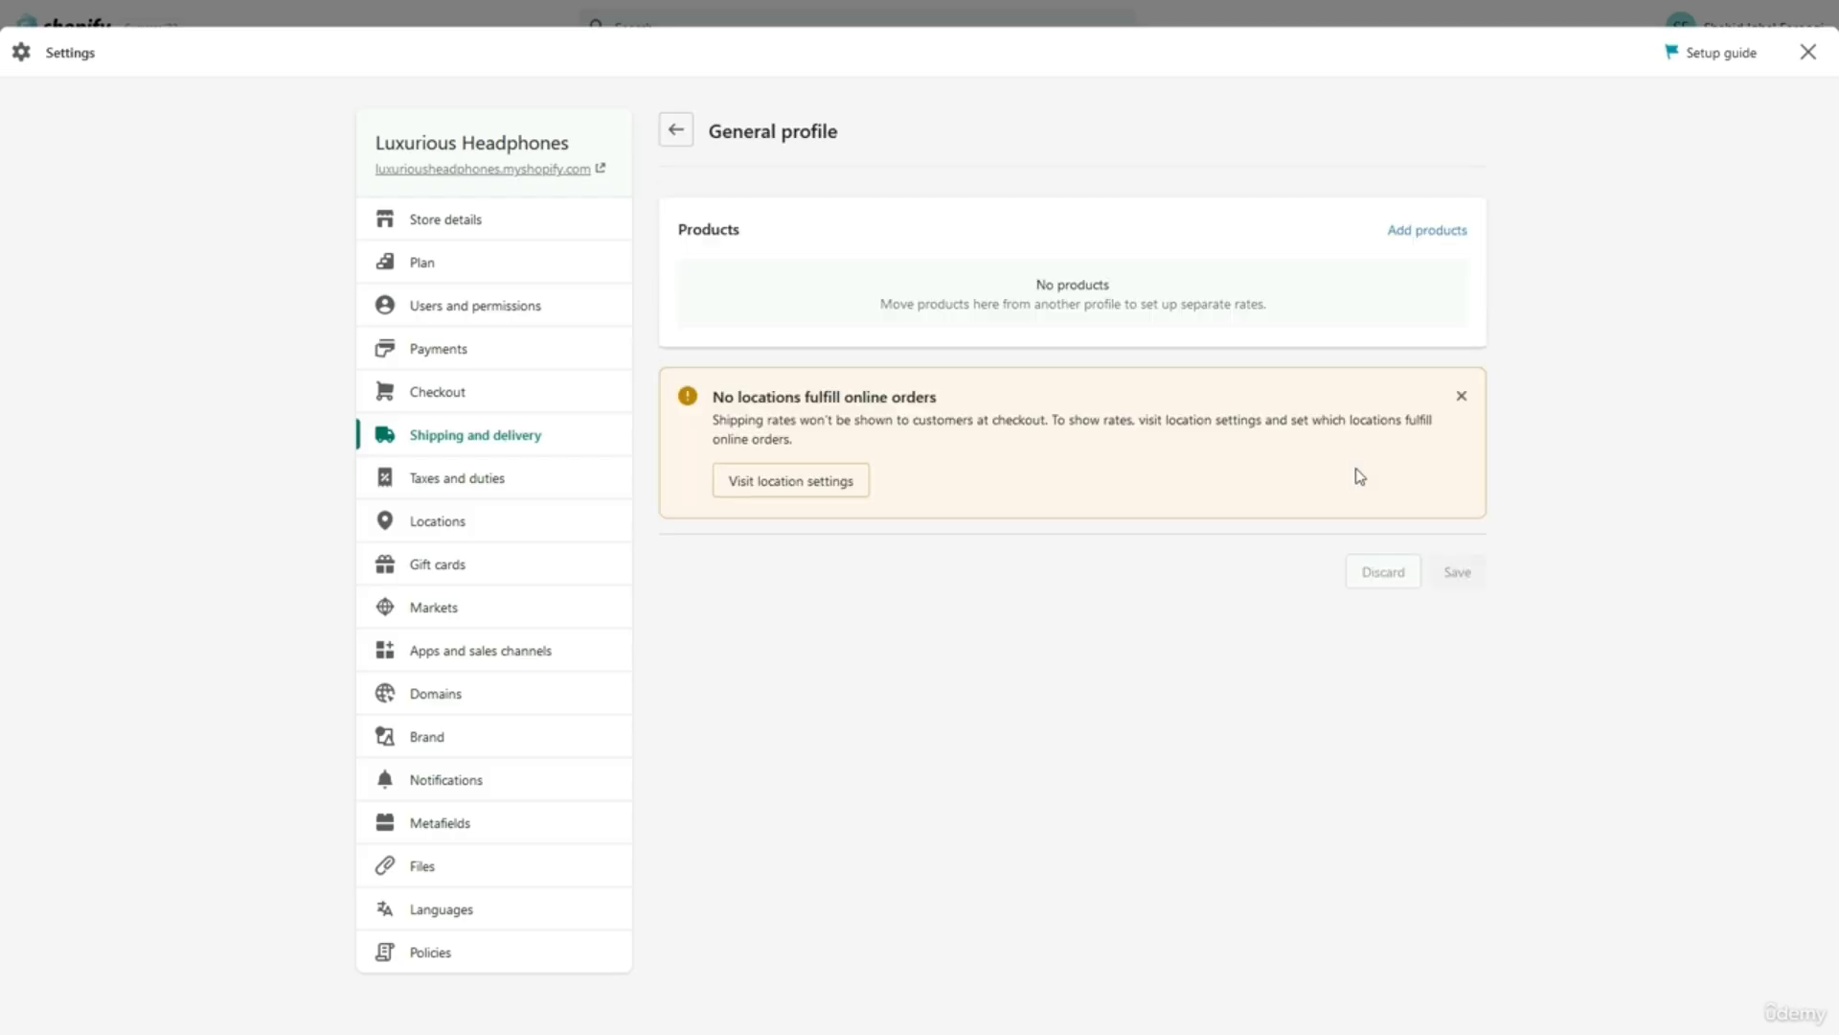
pyautogui.scroll(-3, 1351, 491)
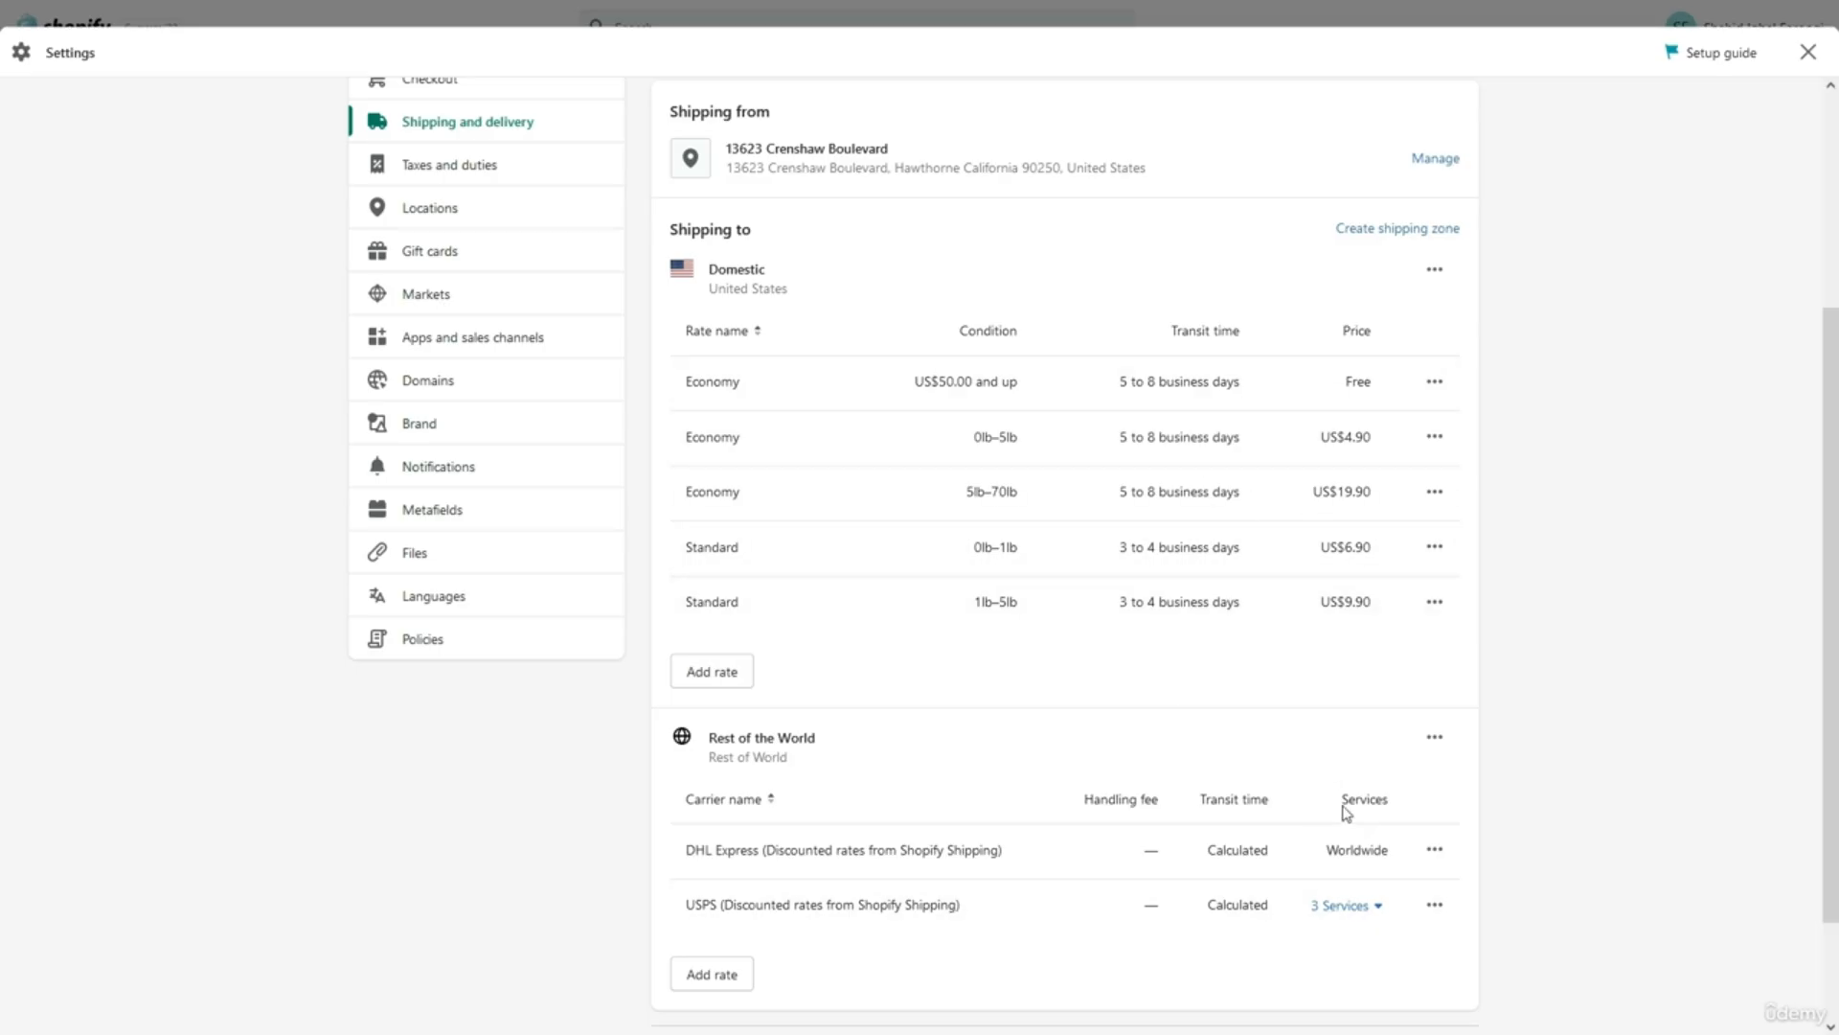
pyautogui.scroll(1, 1346, 814)
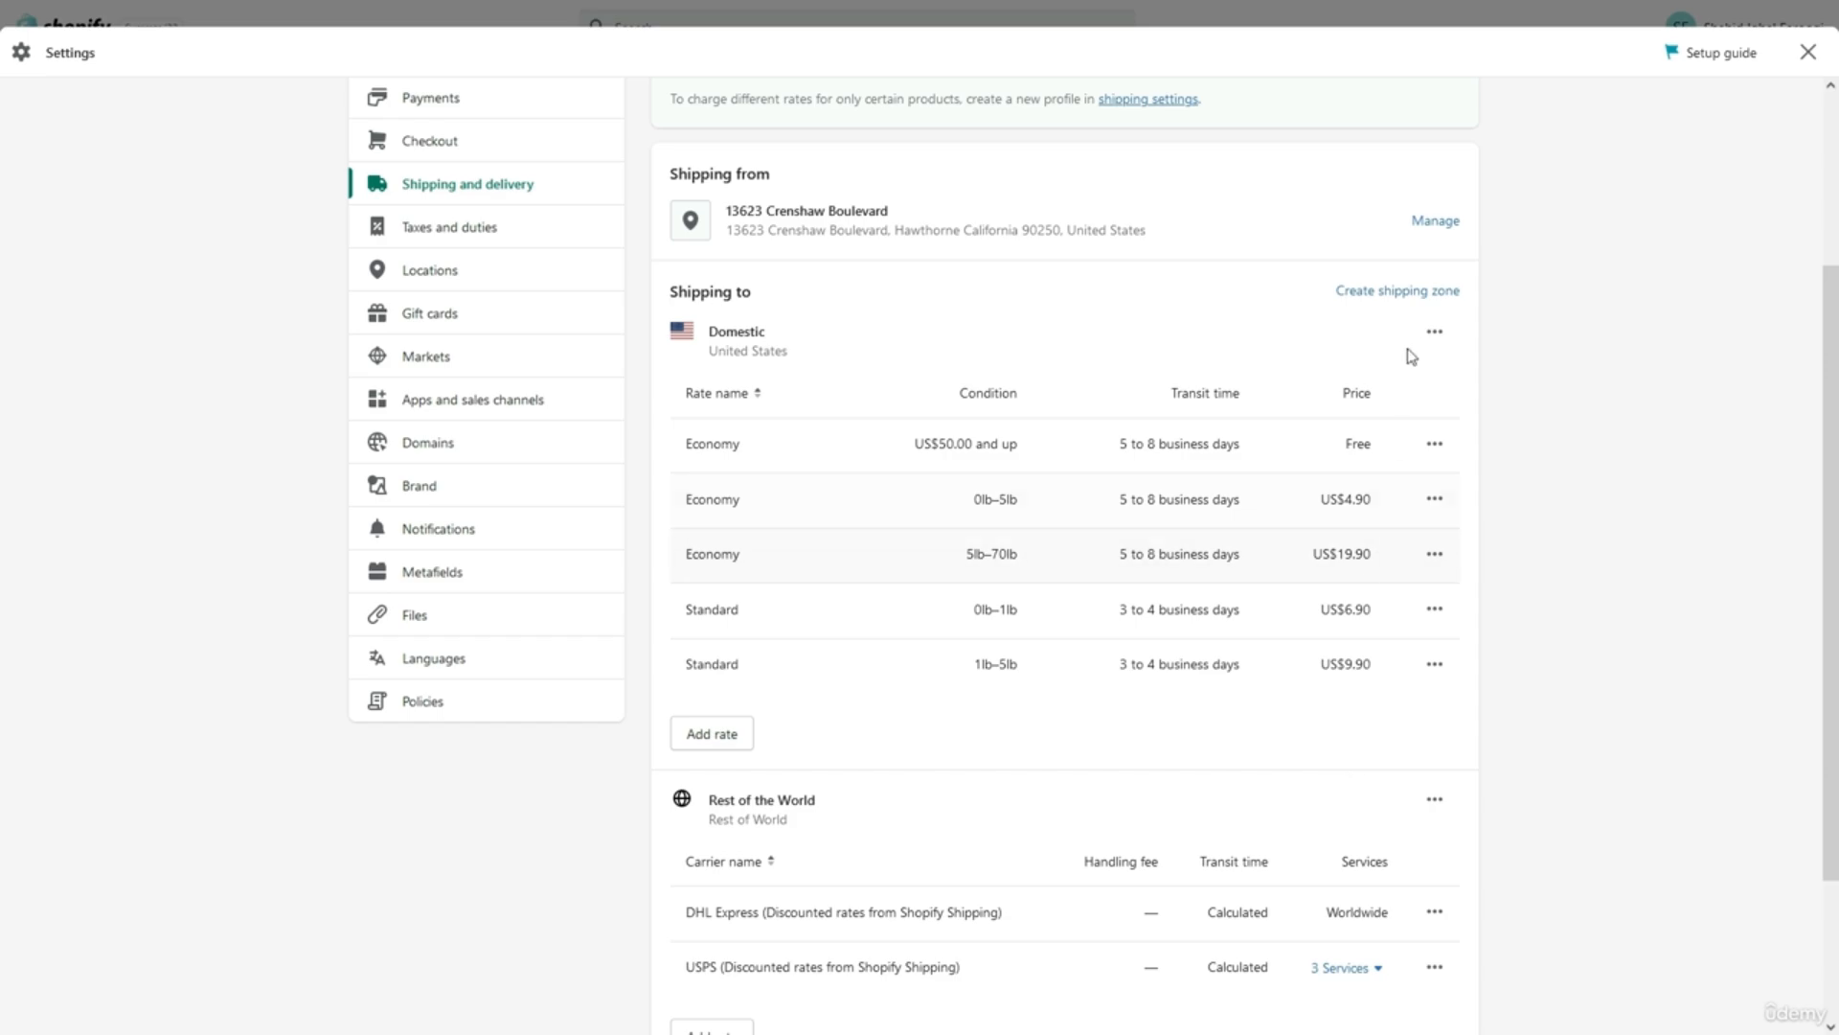
# Delete the Domestic and Rest of the World shipping zones from the General profile.
pyautogui.click(1434, 332)
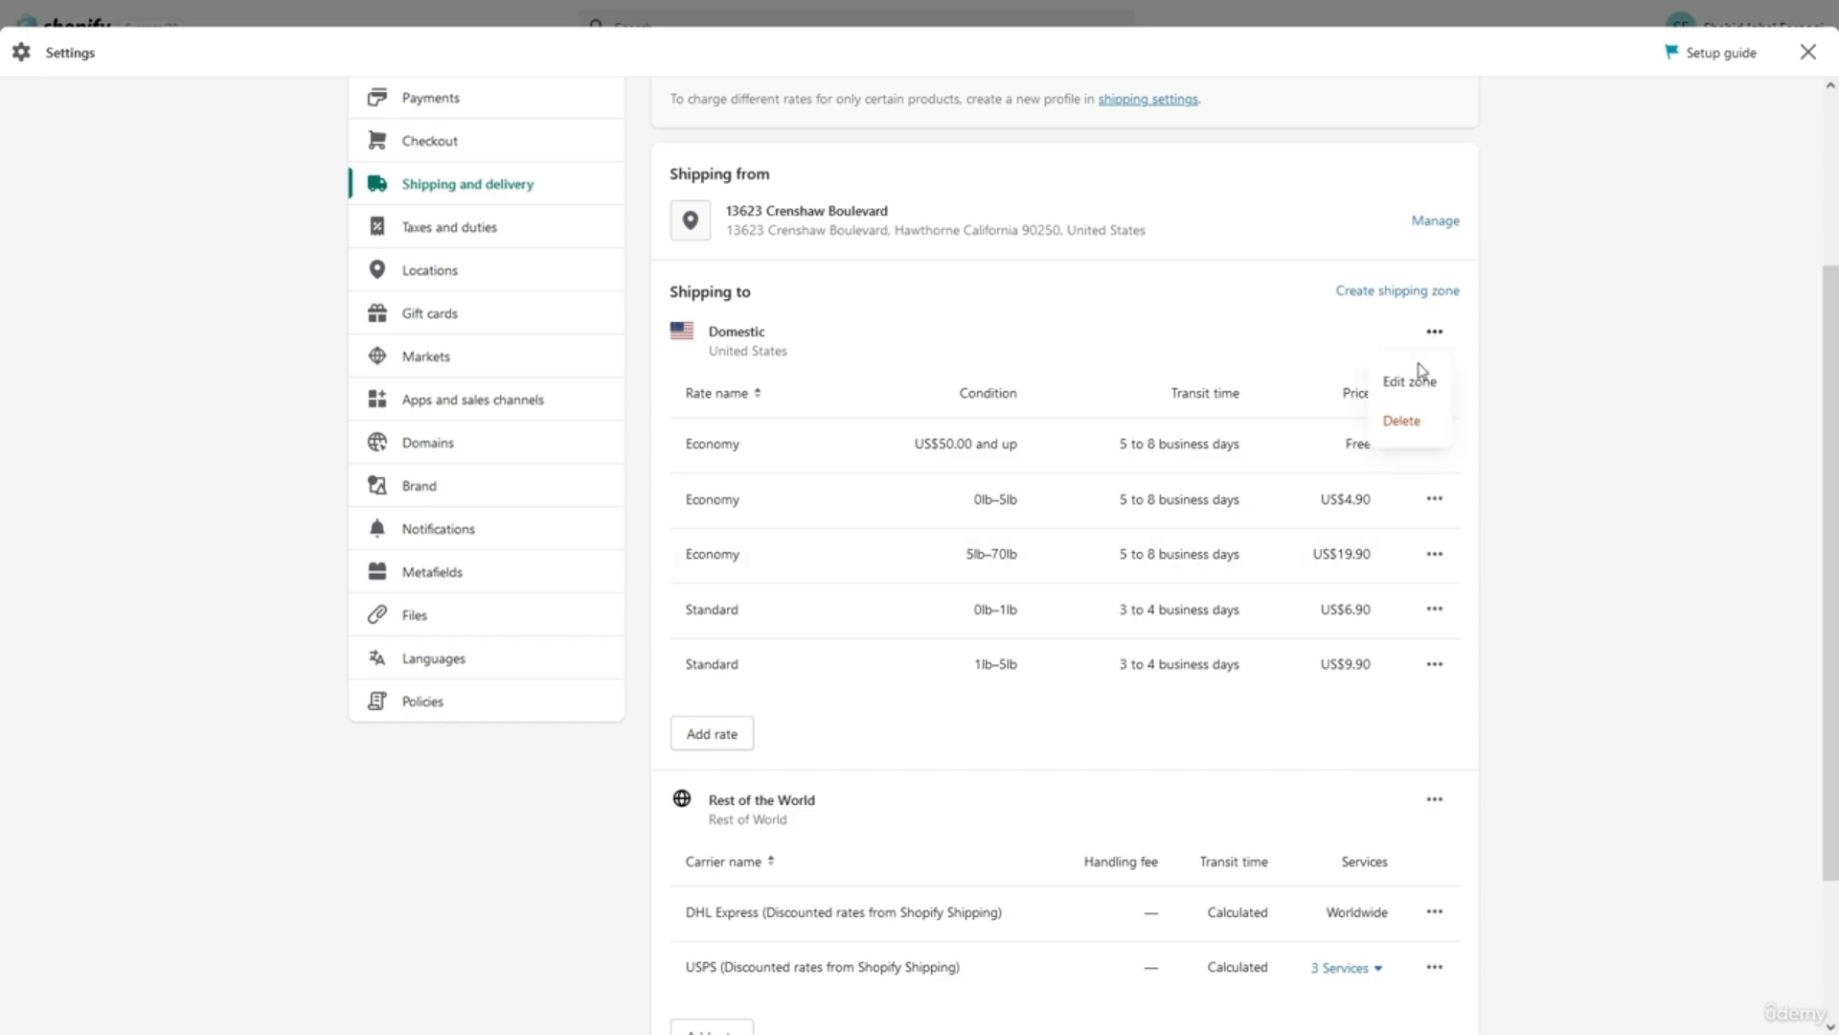
pyautogui.click(1405, 421)
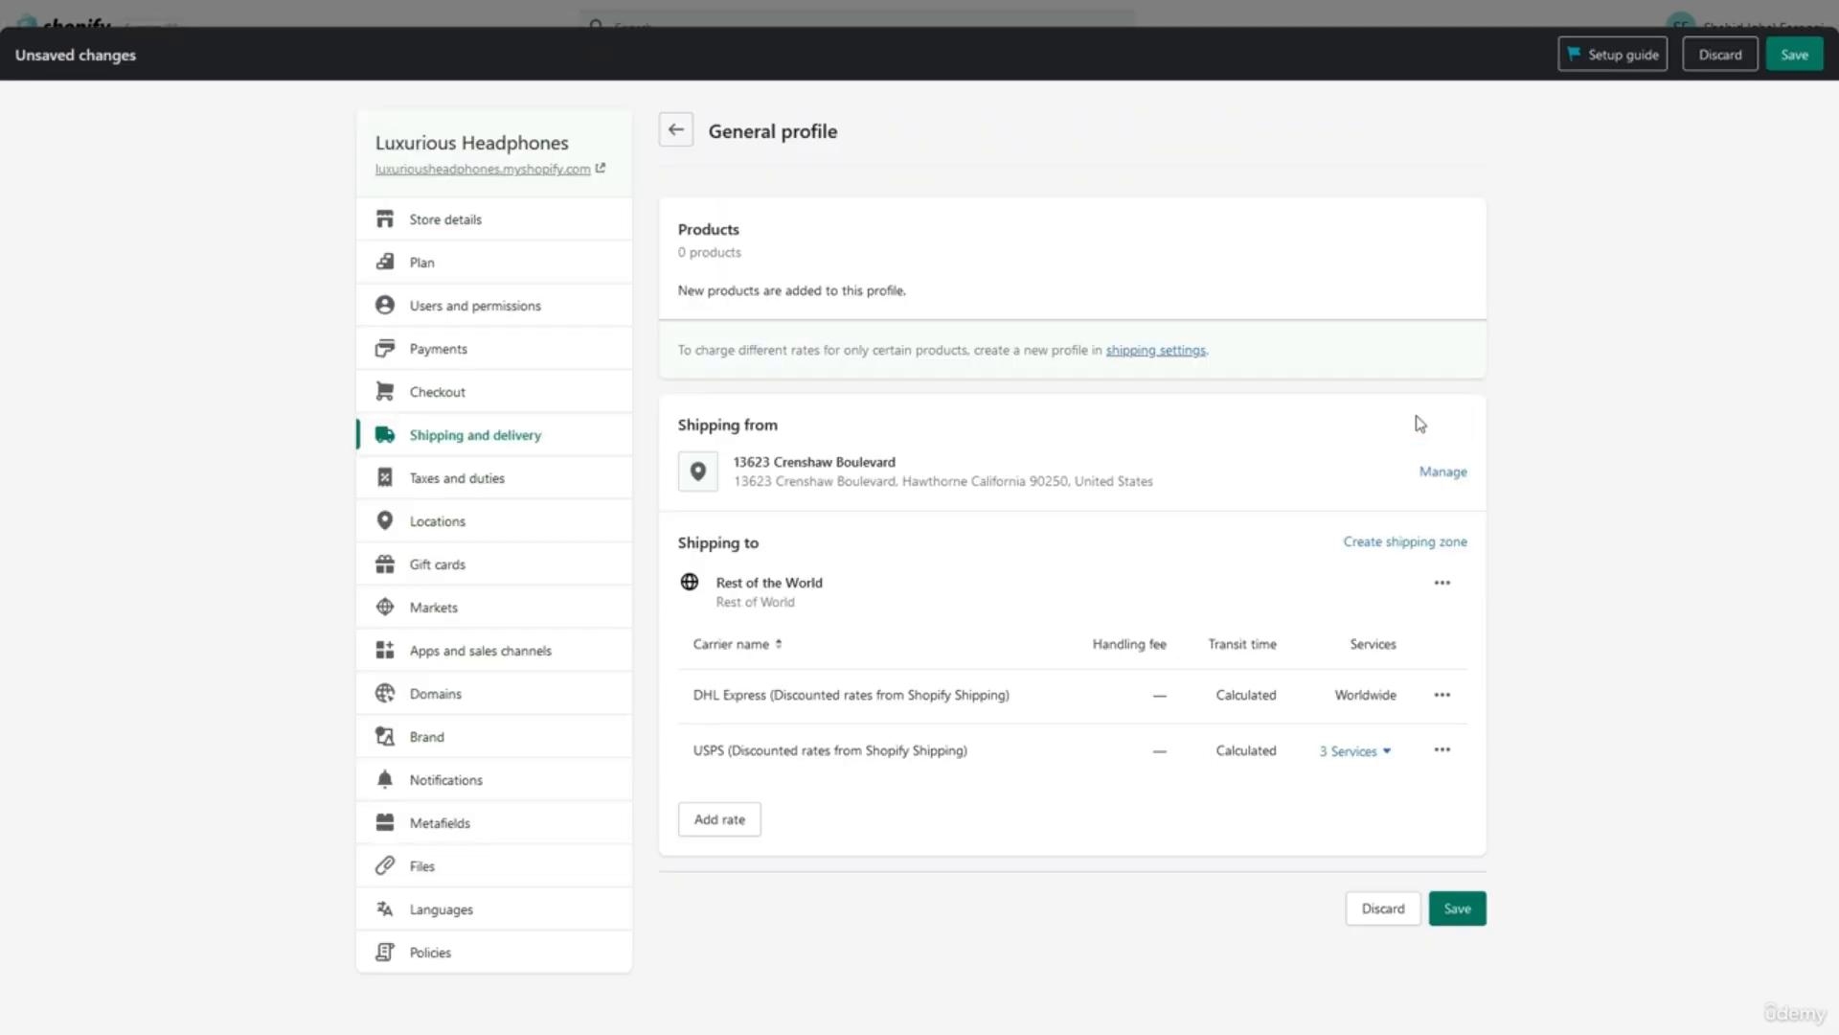
pyautogui.click(1443, 585)
pyautogui.click(1424, 674)
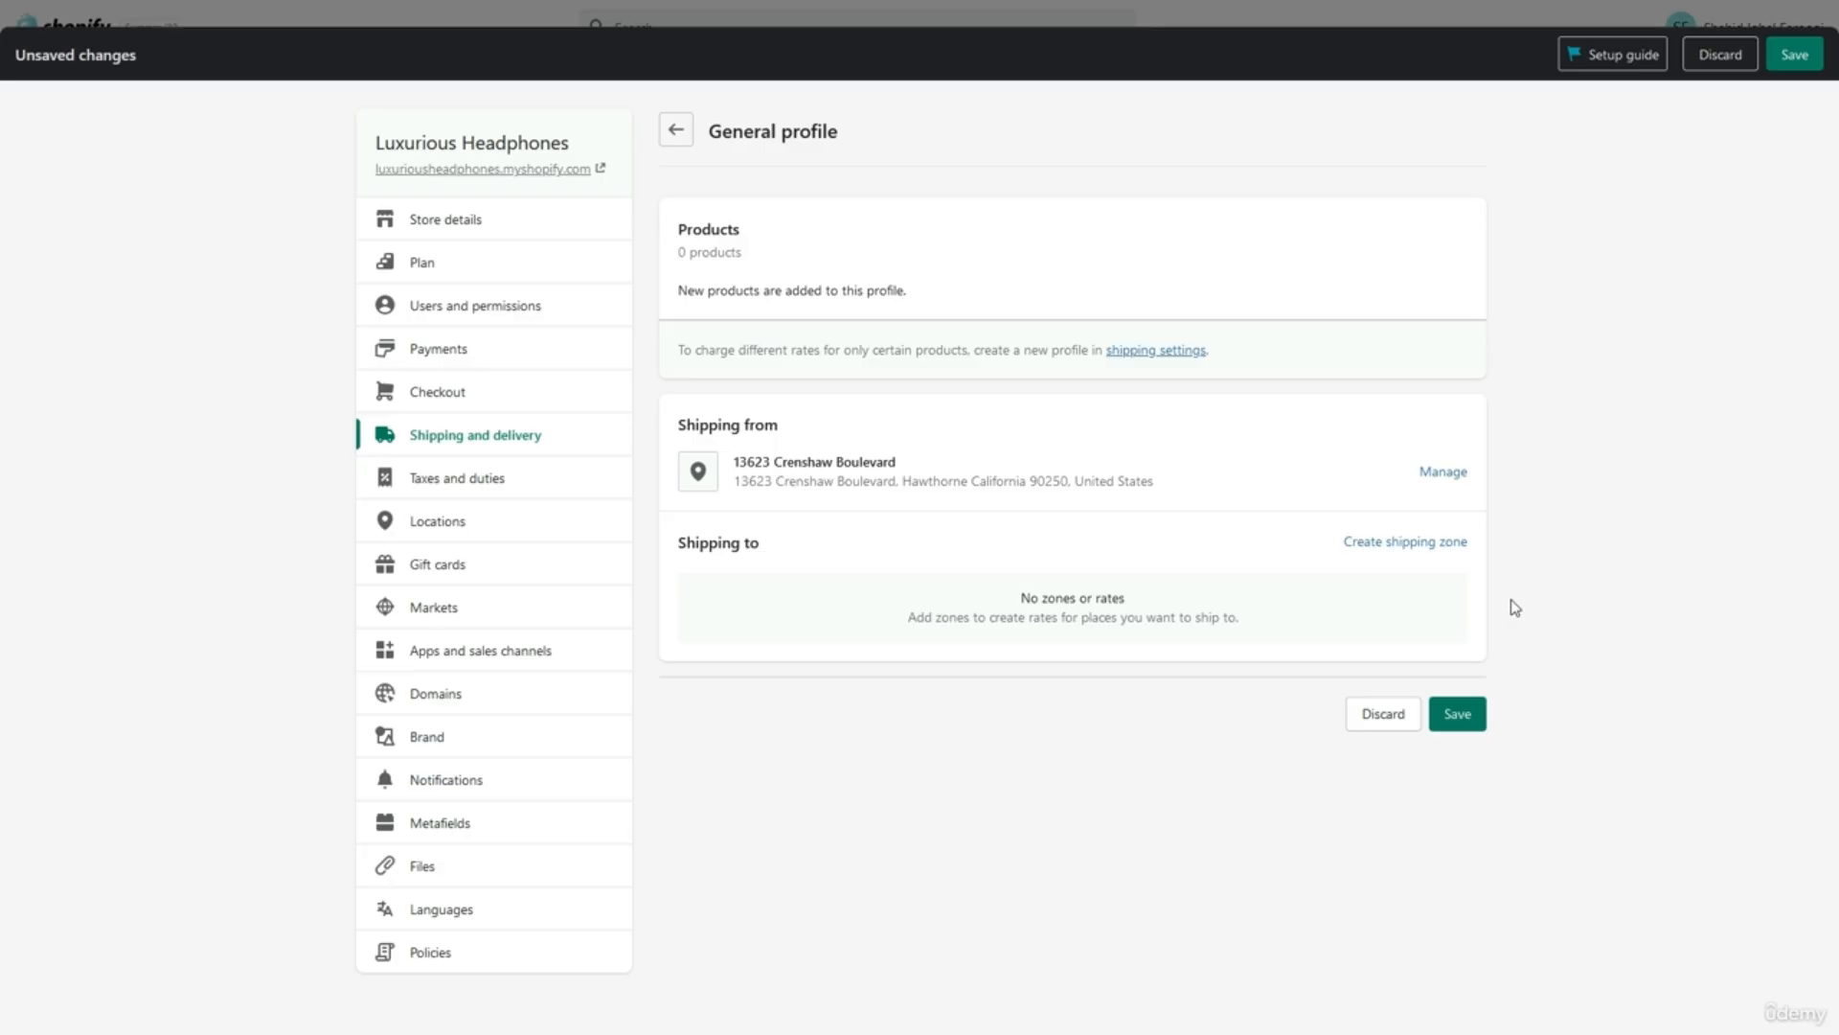
pyautogui.click(1428, 551)
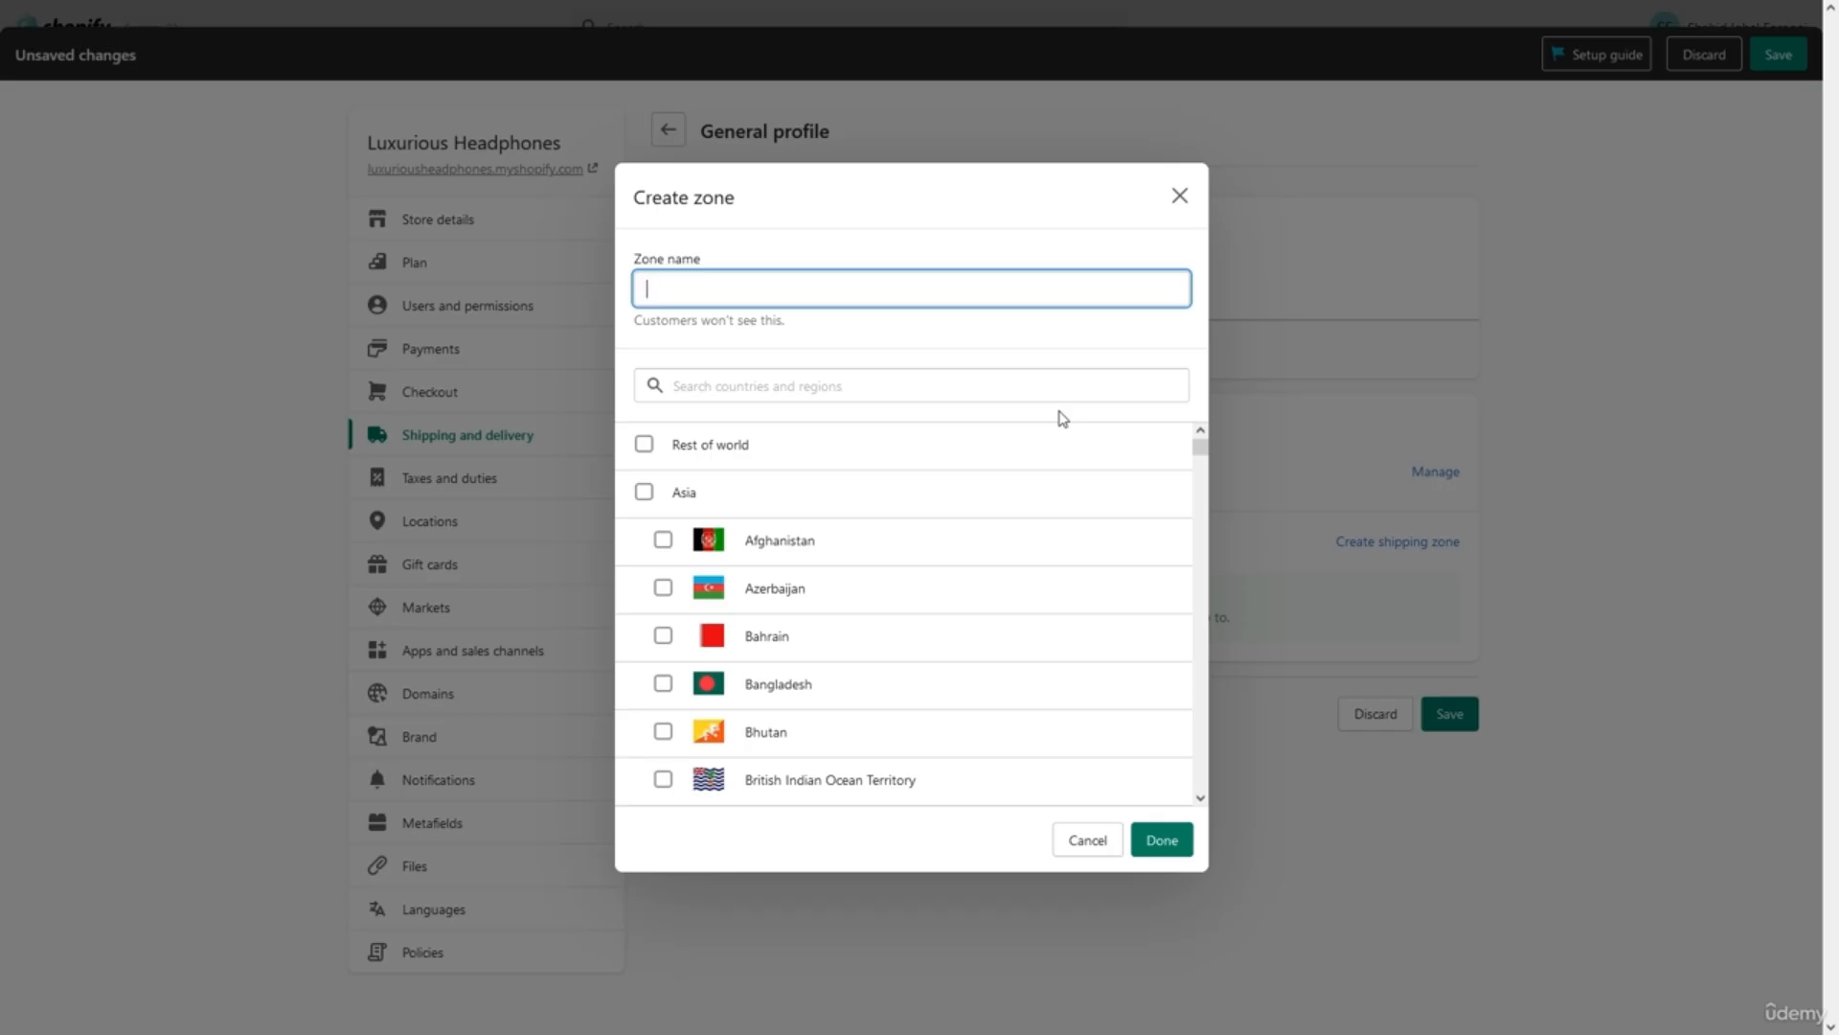
# Create a Rest of world zone with a 0.00 rate named 'FREE SHIPPING'.
pyautogui.click(862, 446)
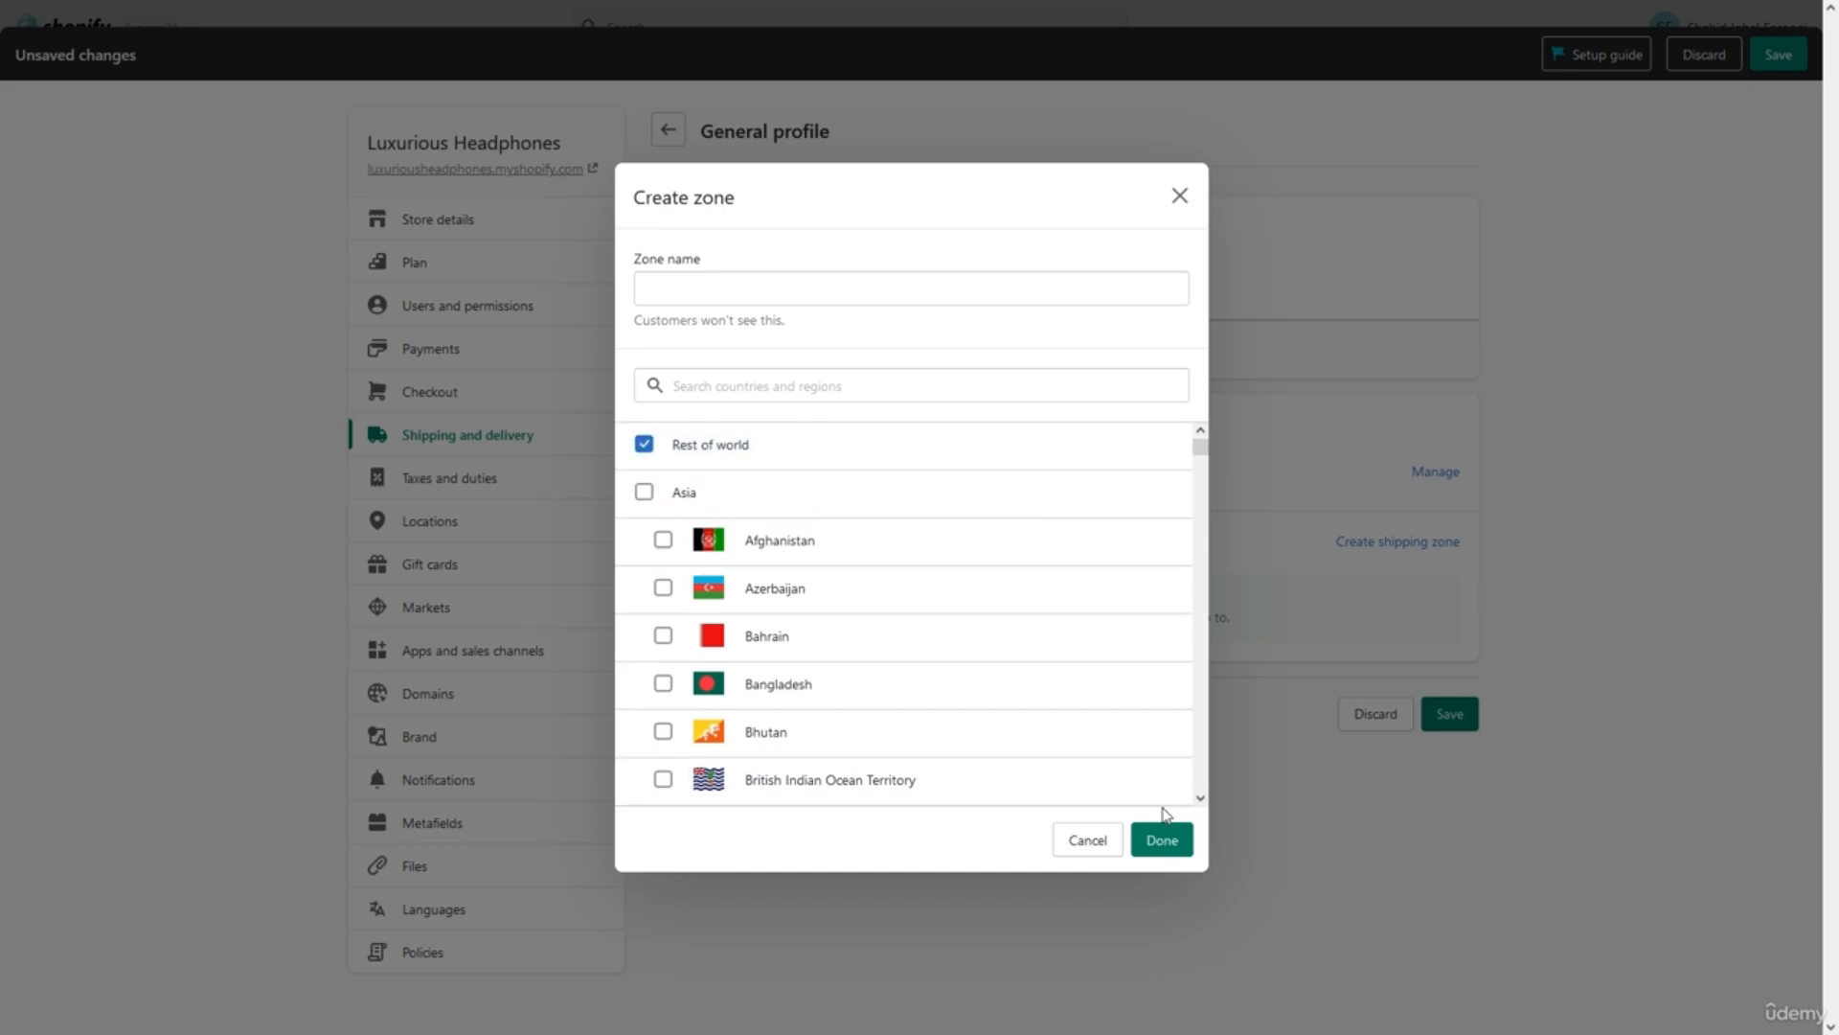
pyautogui.click(1162, 840)
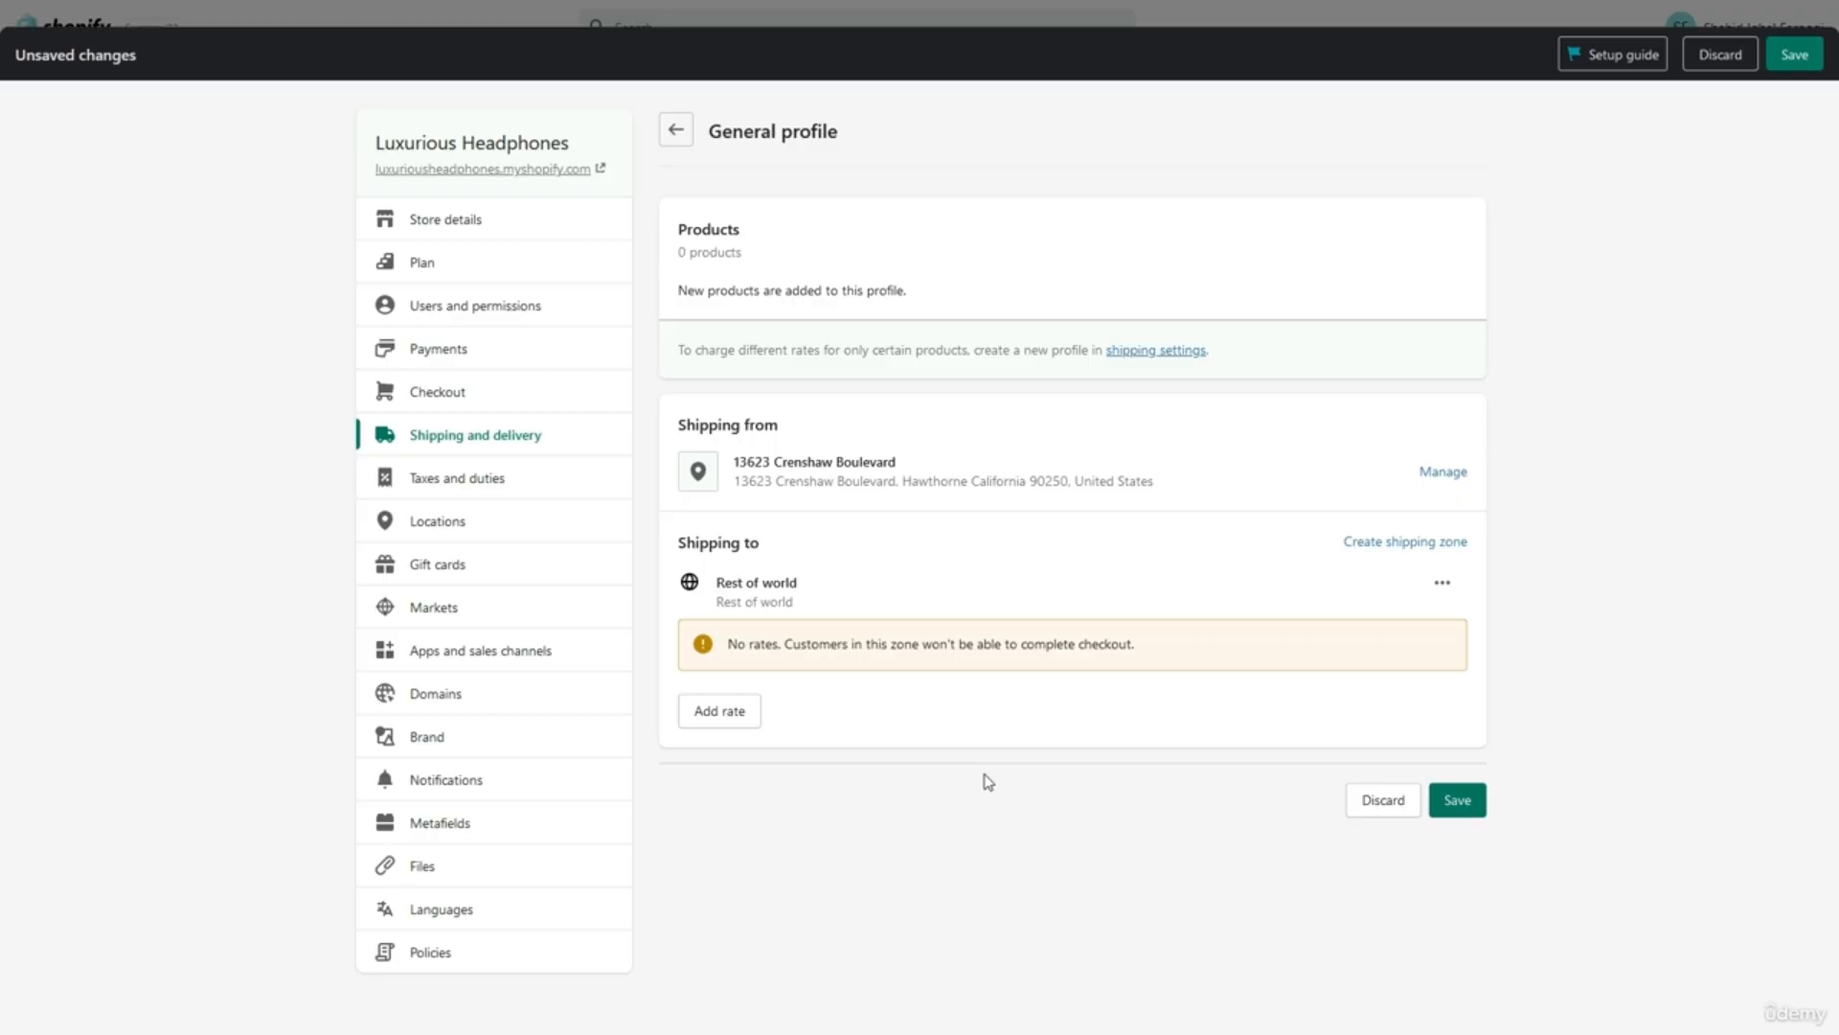
pyautogui.click(757, 712)
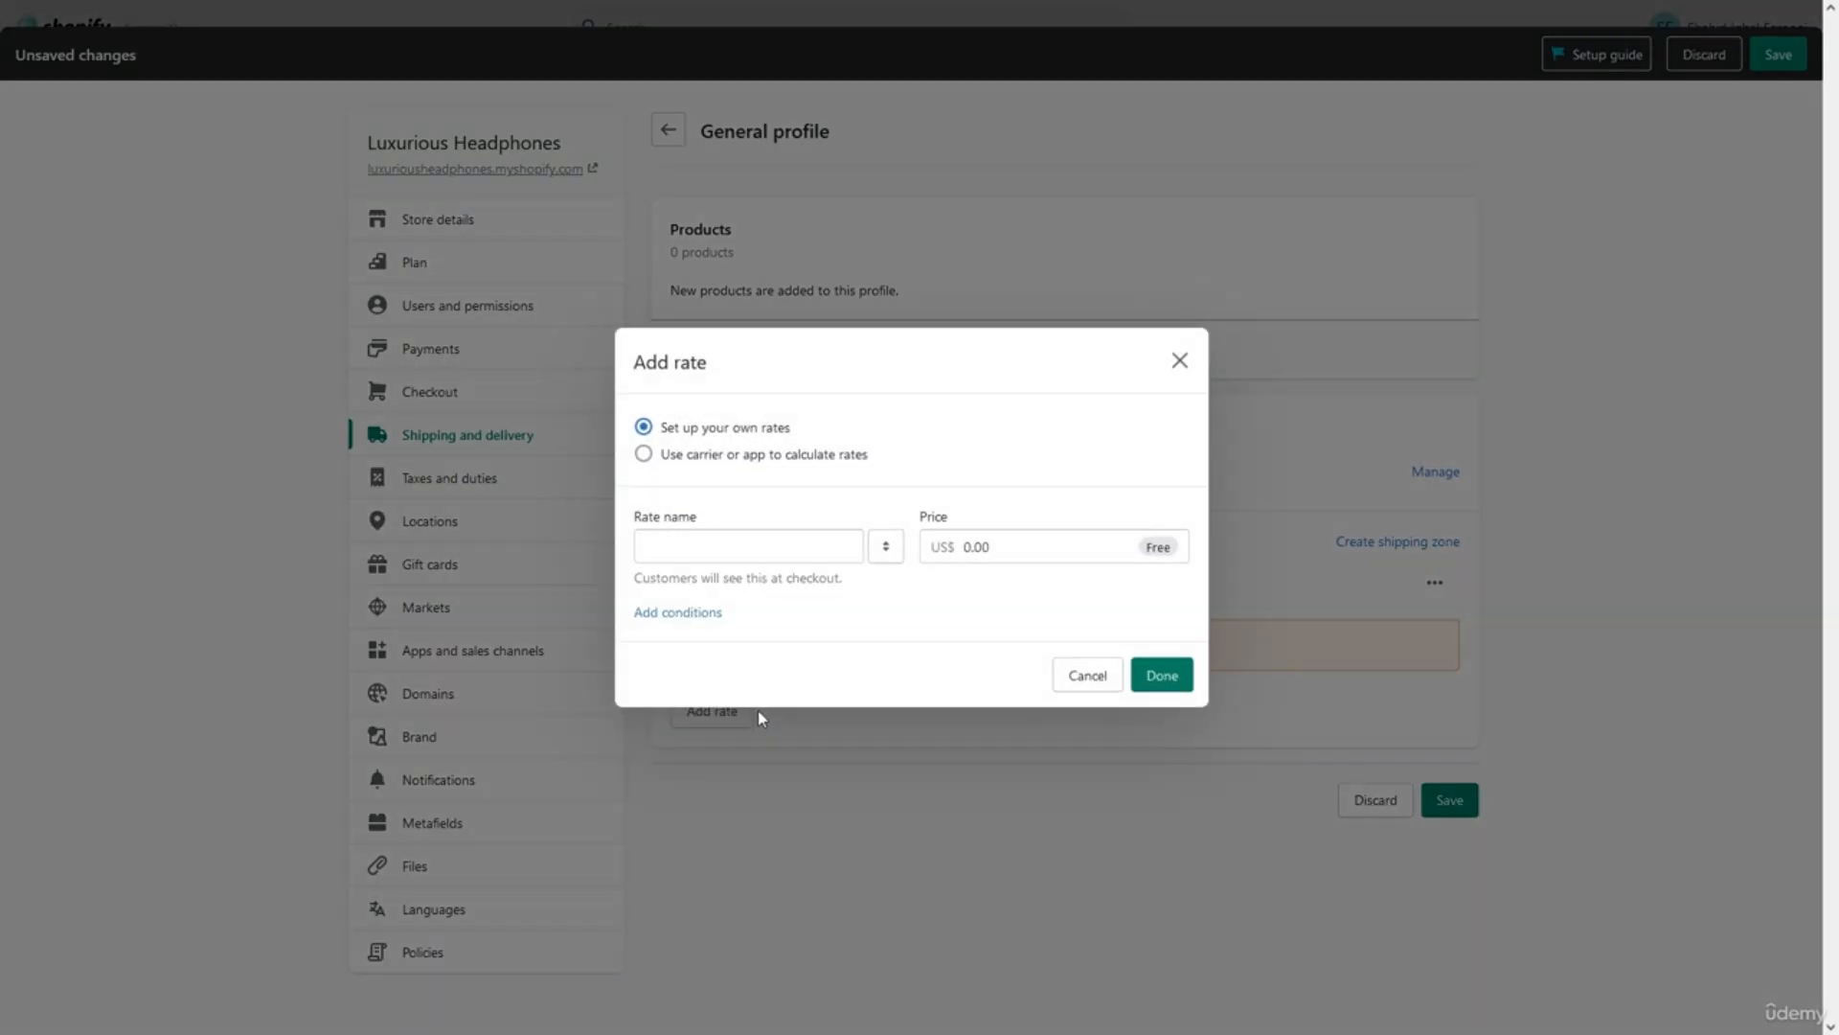
pyautogui.click(784, 563)
pyautogui.write('F')
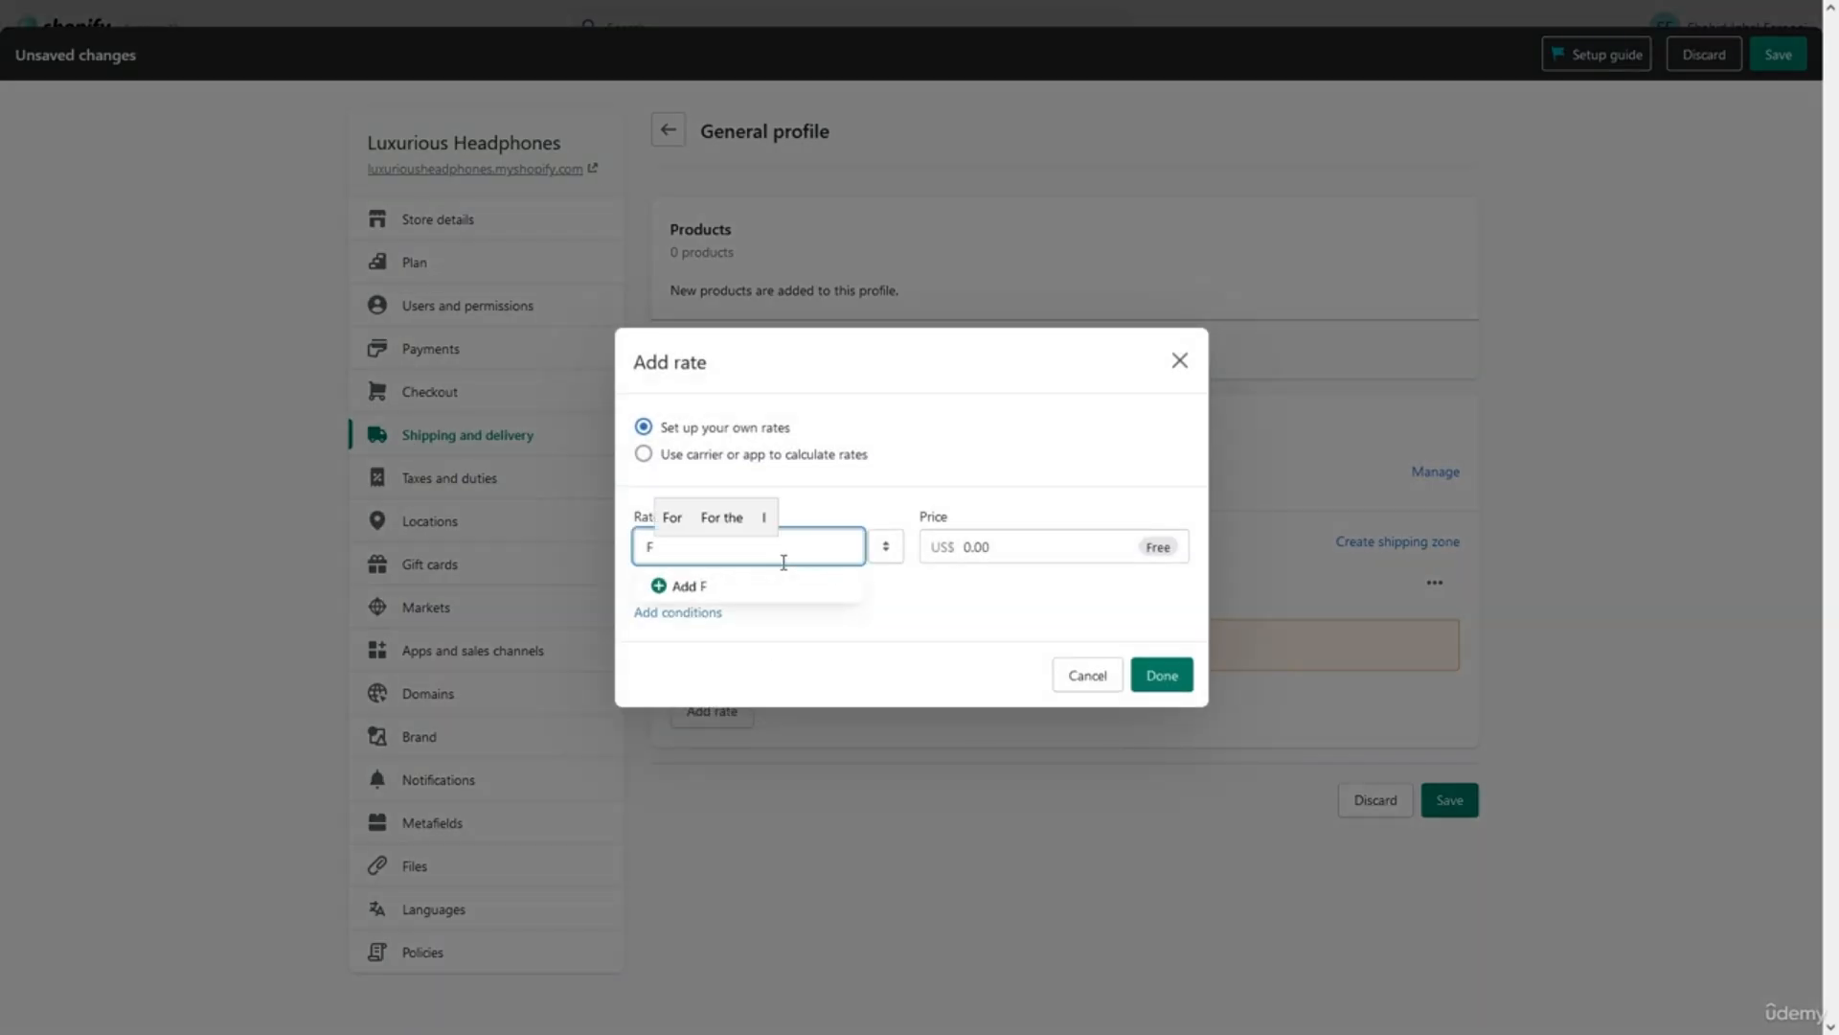
pyautogui.write('REE SHIP')
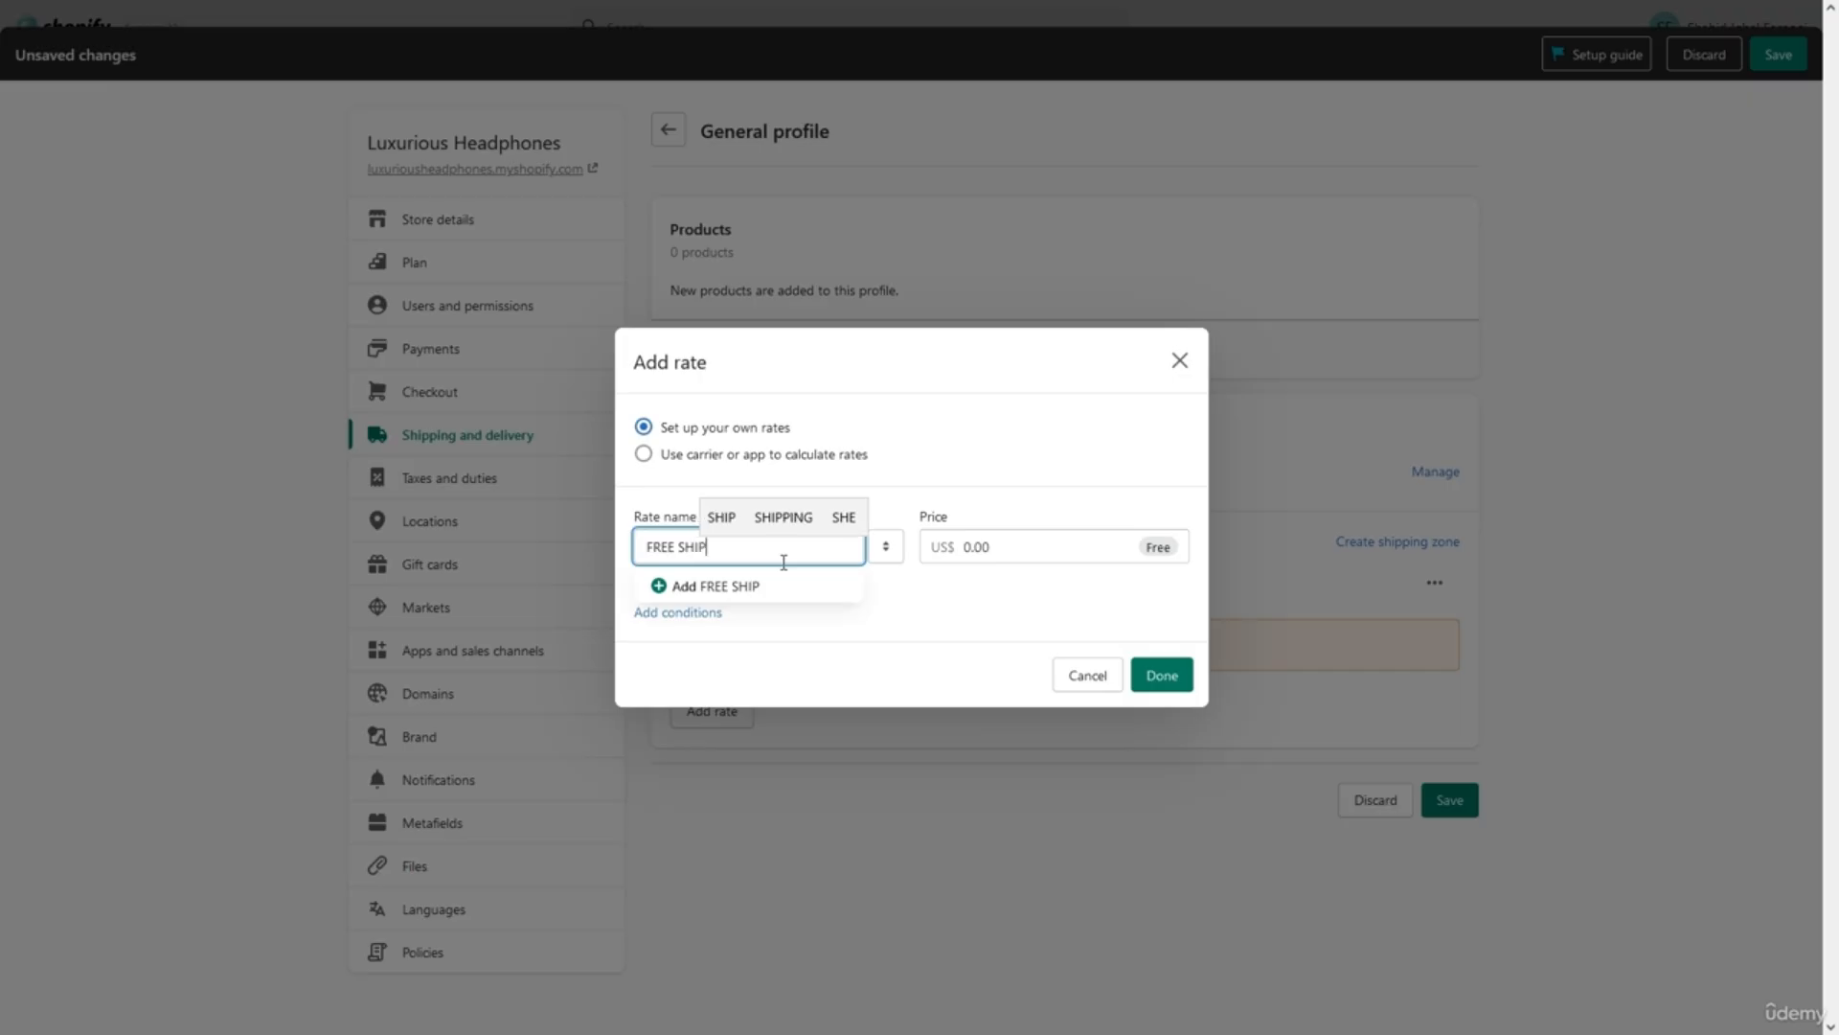
pyautogui.write('PING')
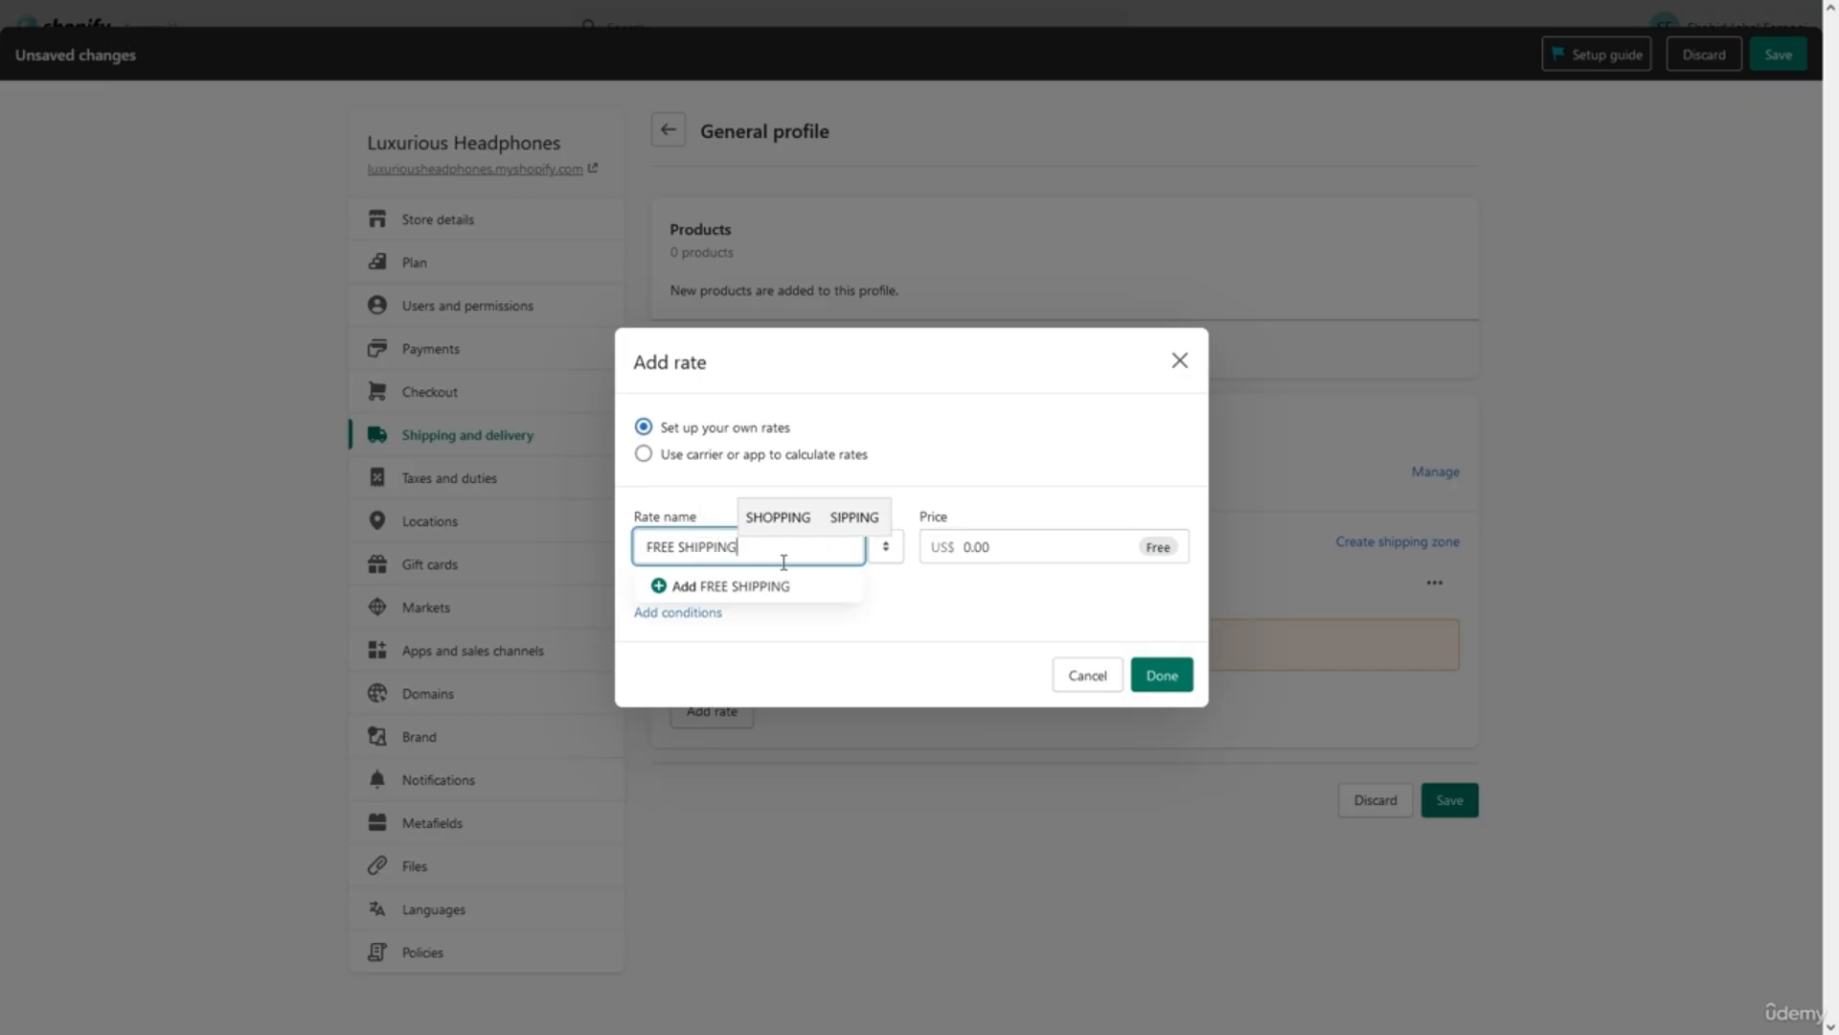
pyautogui.click(1157, 677)
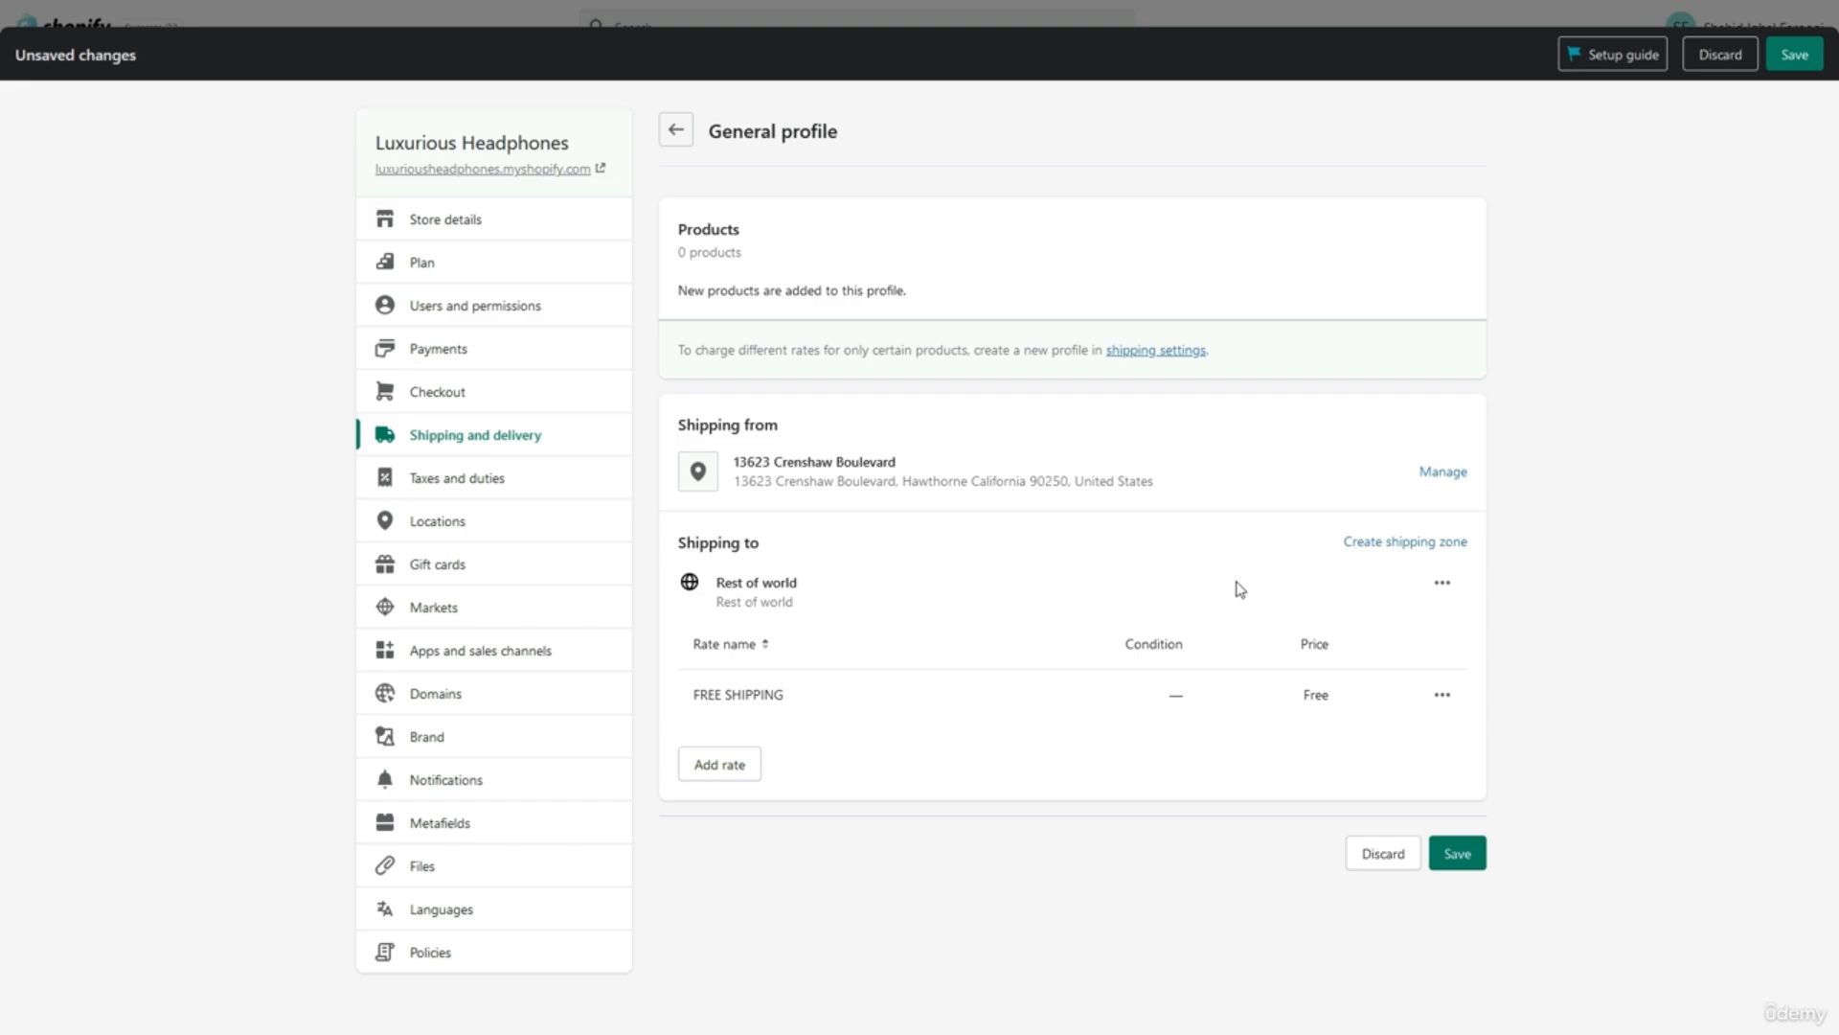
# Save the General shipping profile and go back to Shipping and delivery.
pyautogui.click(1402, 543)
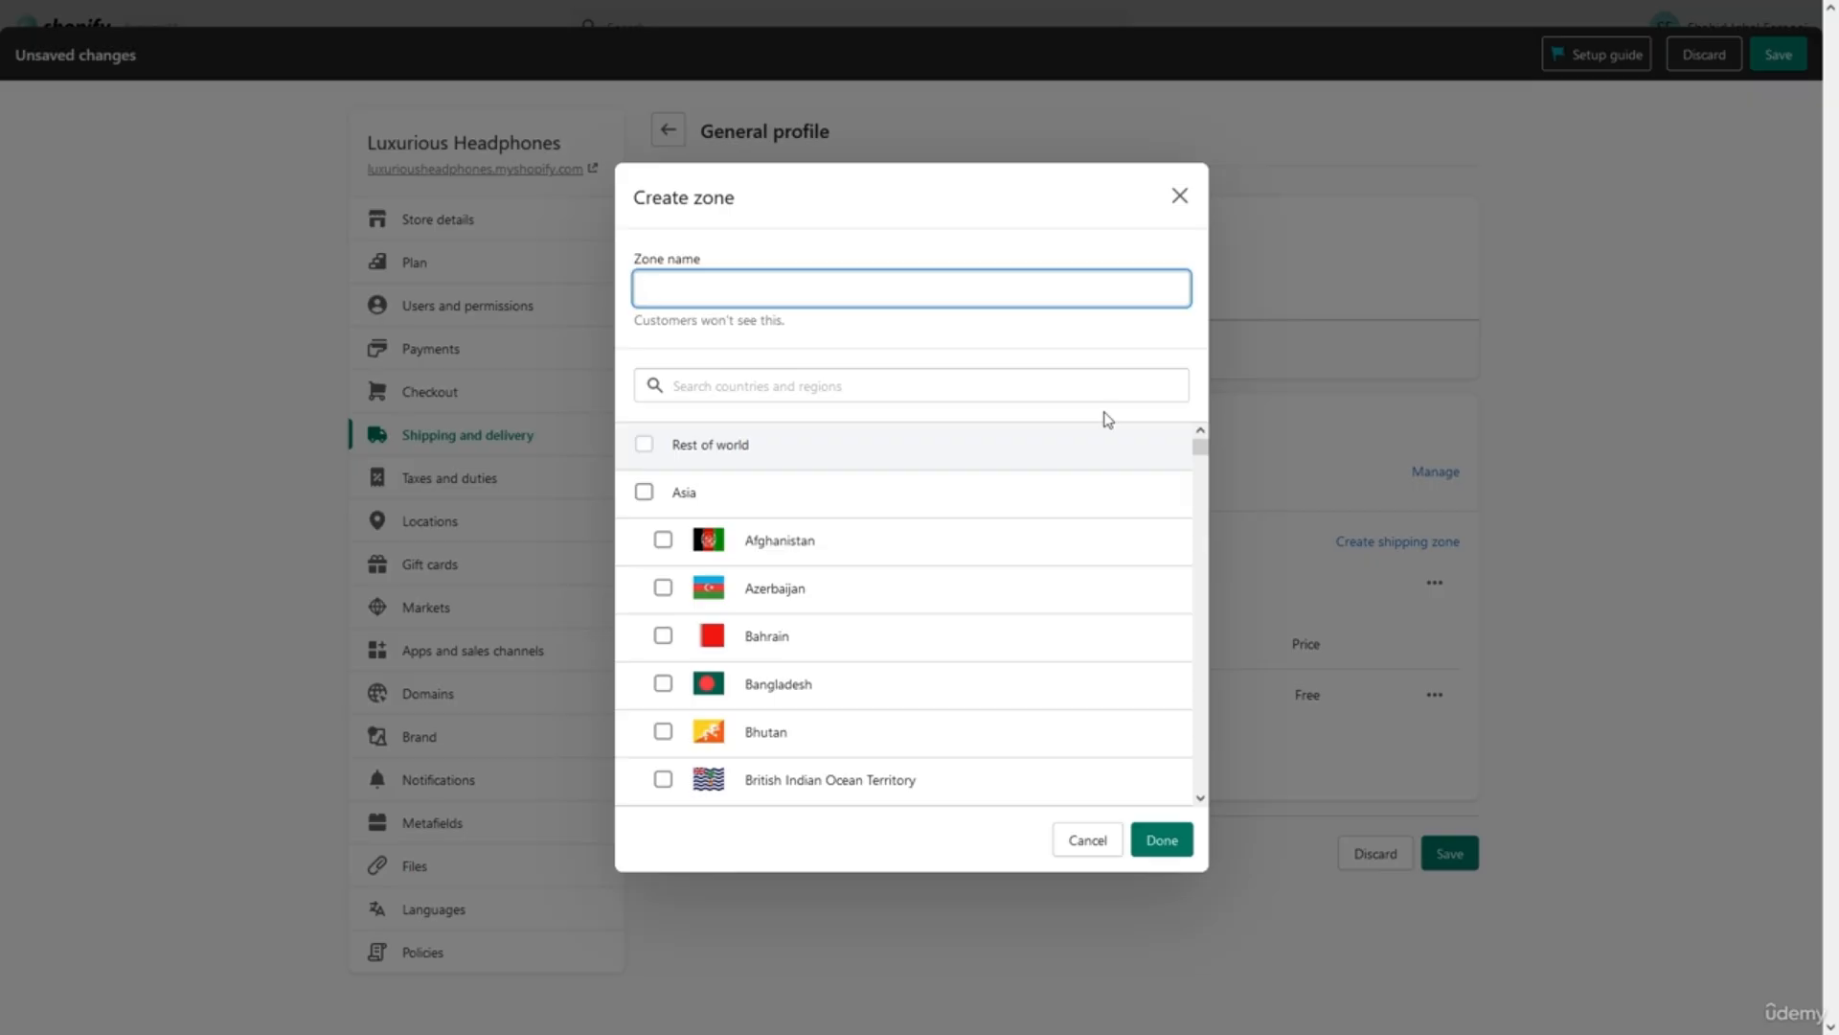
pyautogui.click(1255, 473)
pyautogui.click(1454, 852)
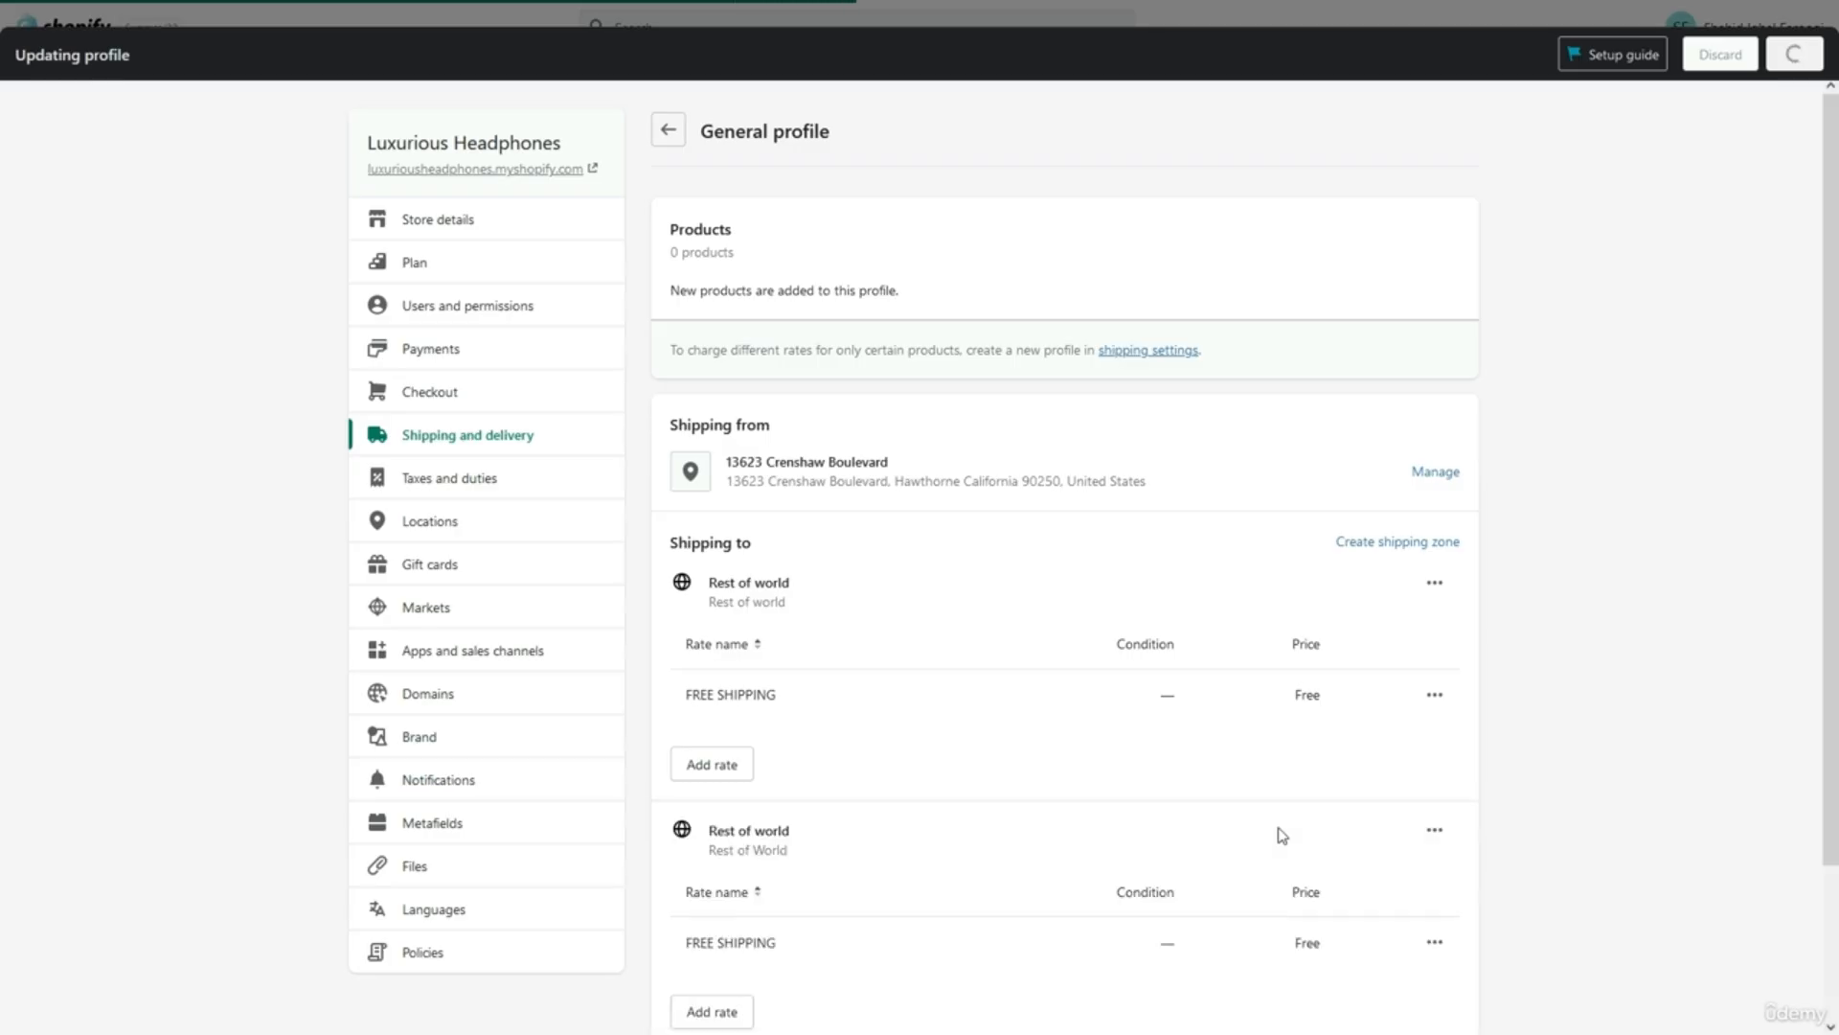
pyautogui.click(676, 129)
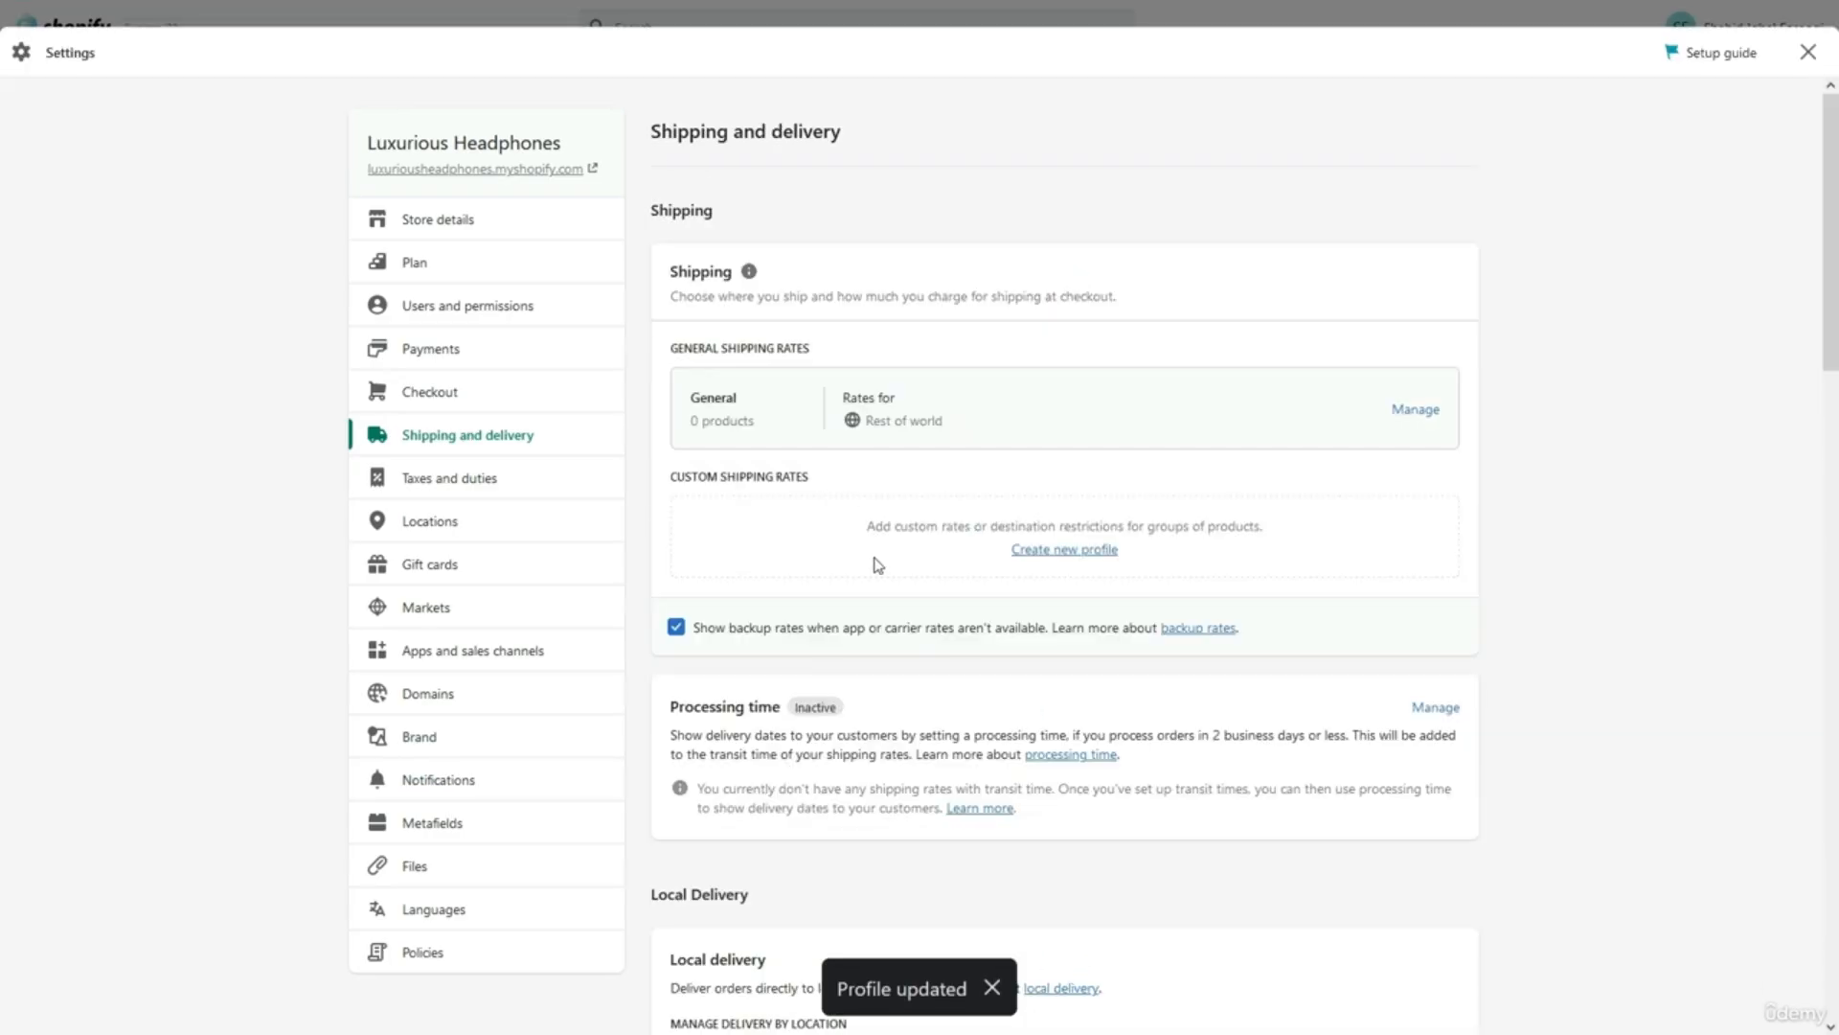
# Look over the Shipping and delivery settings, then bring up Taxes and duties.
pyautogui.scroll(-7, 877, 565)
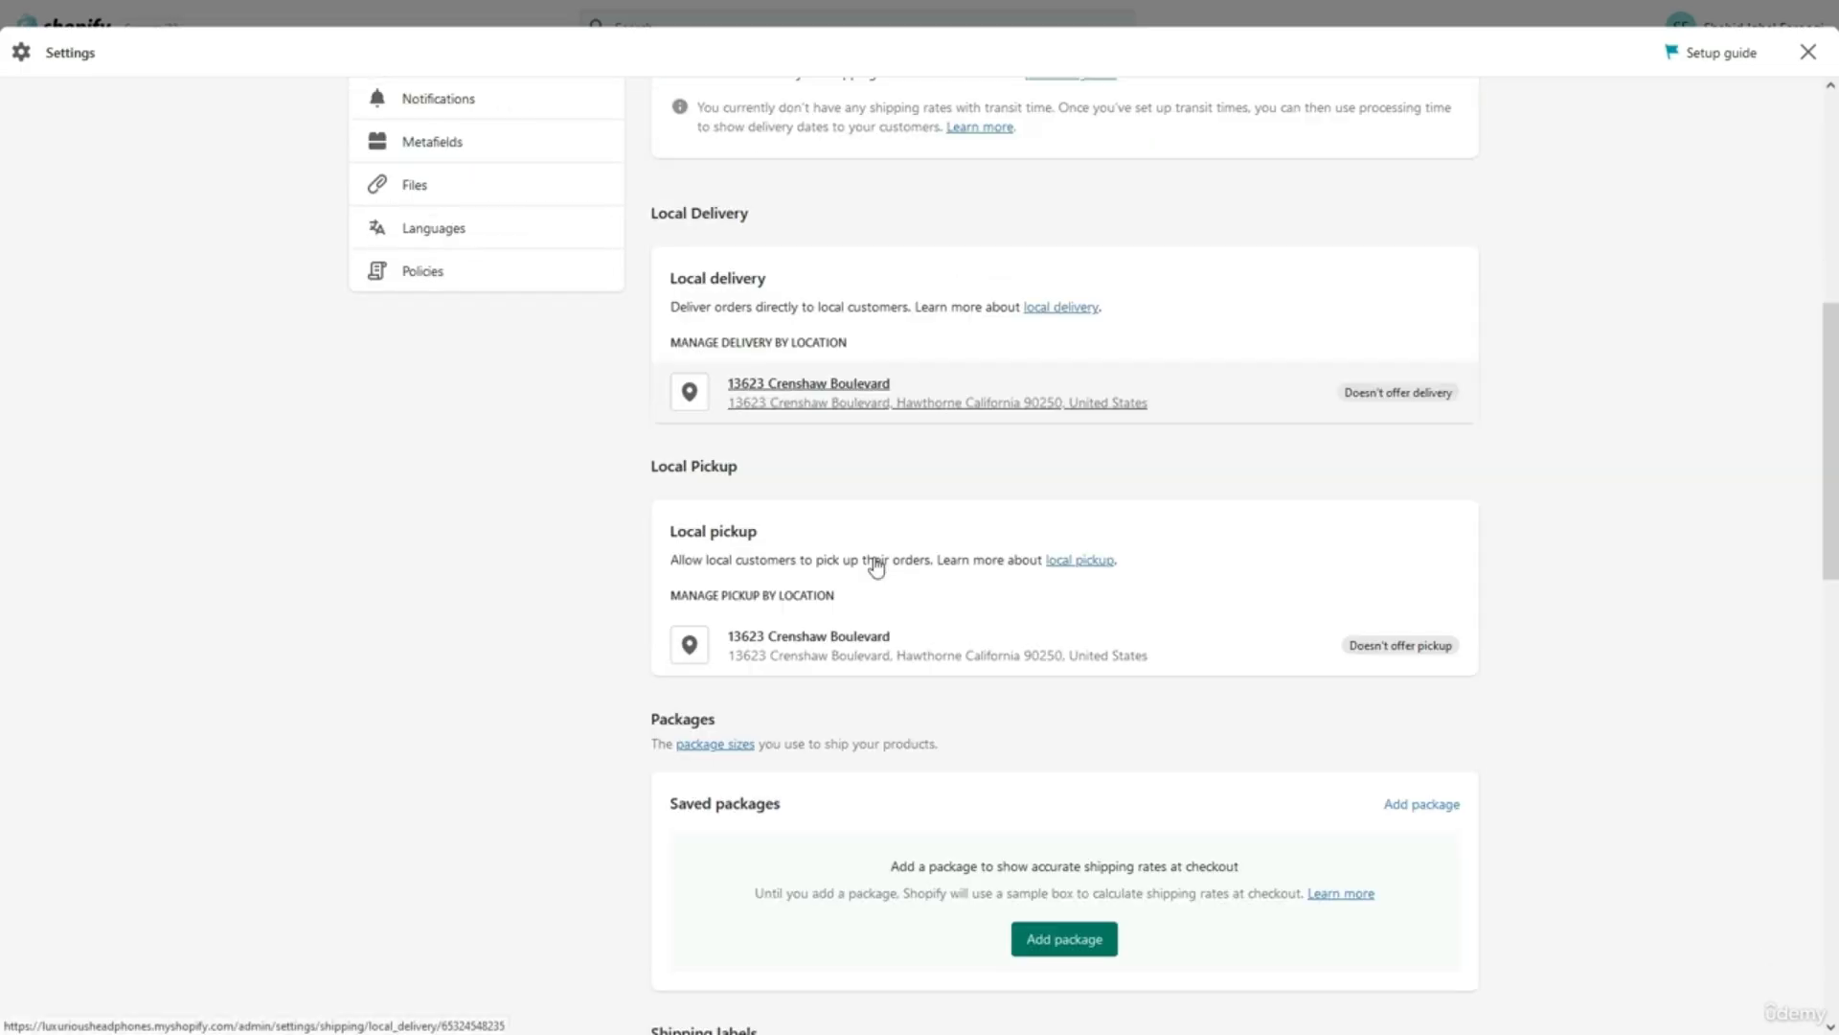
pyautogui.scroll(-2, 877, 566)
pyautogui.scroll(1, 877, 565)
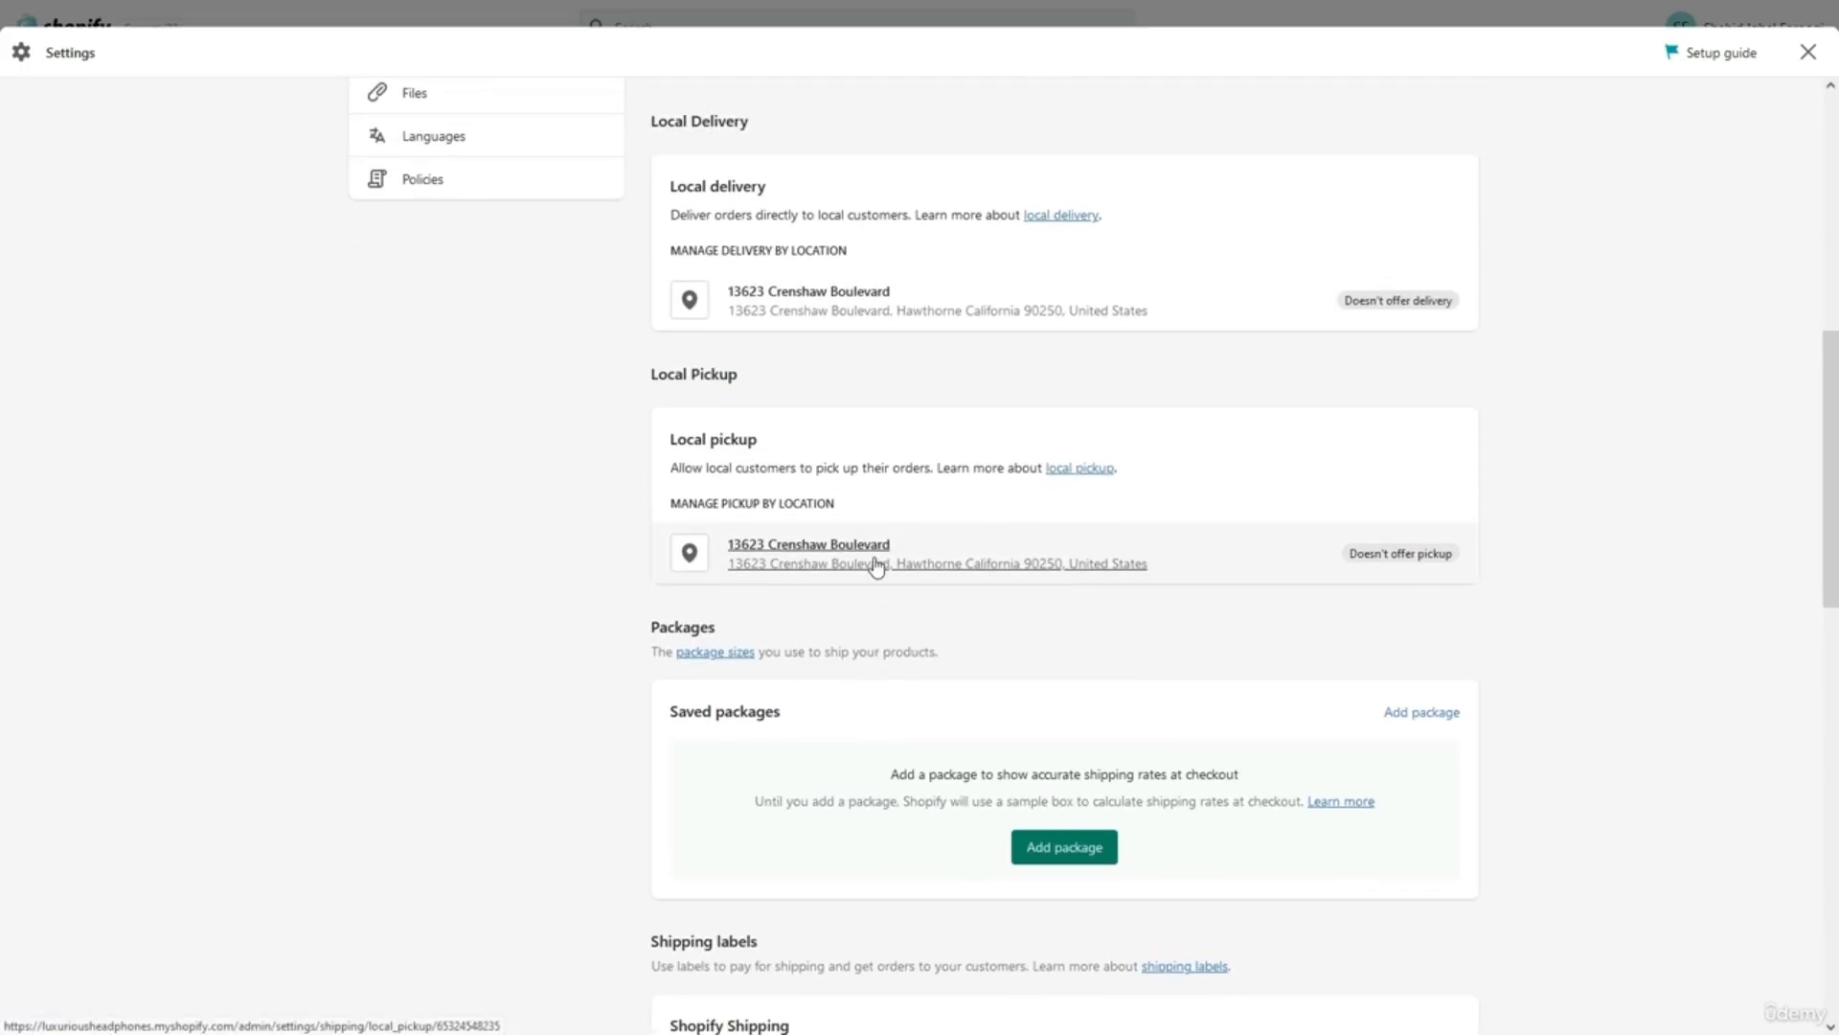
pyautogui.scroll(1, 878, 566)
pyautogui.scroll(-4, 877, 566)
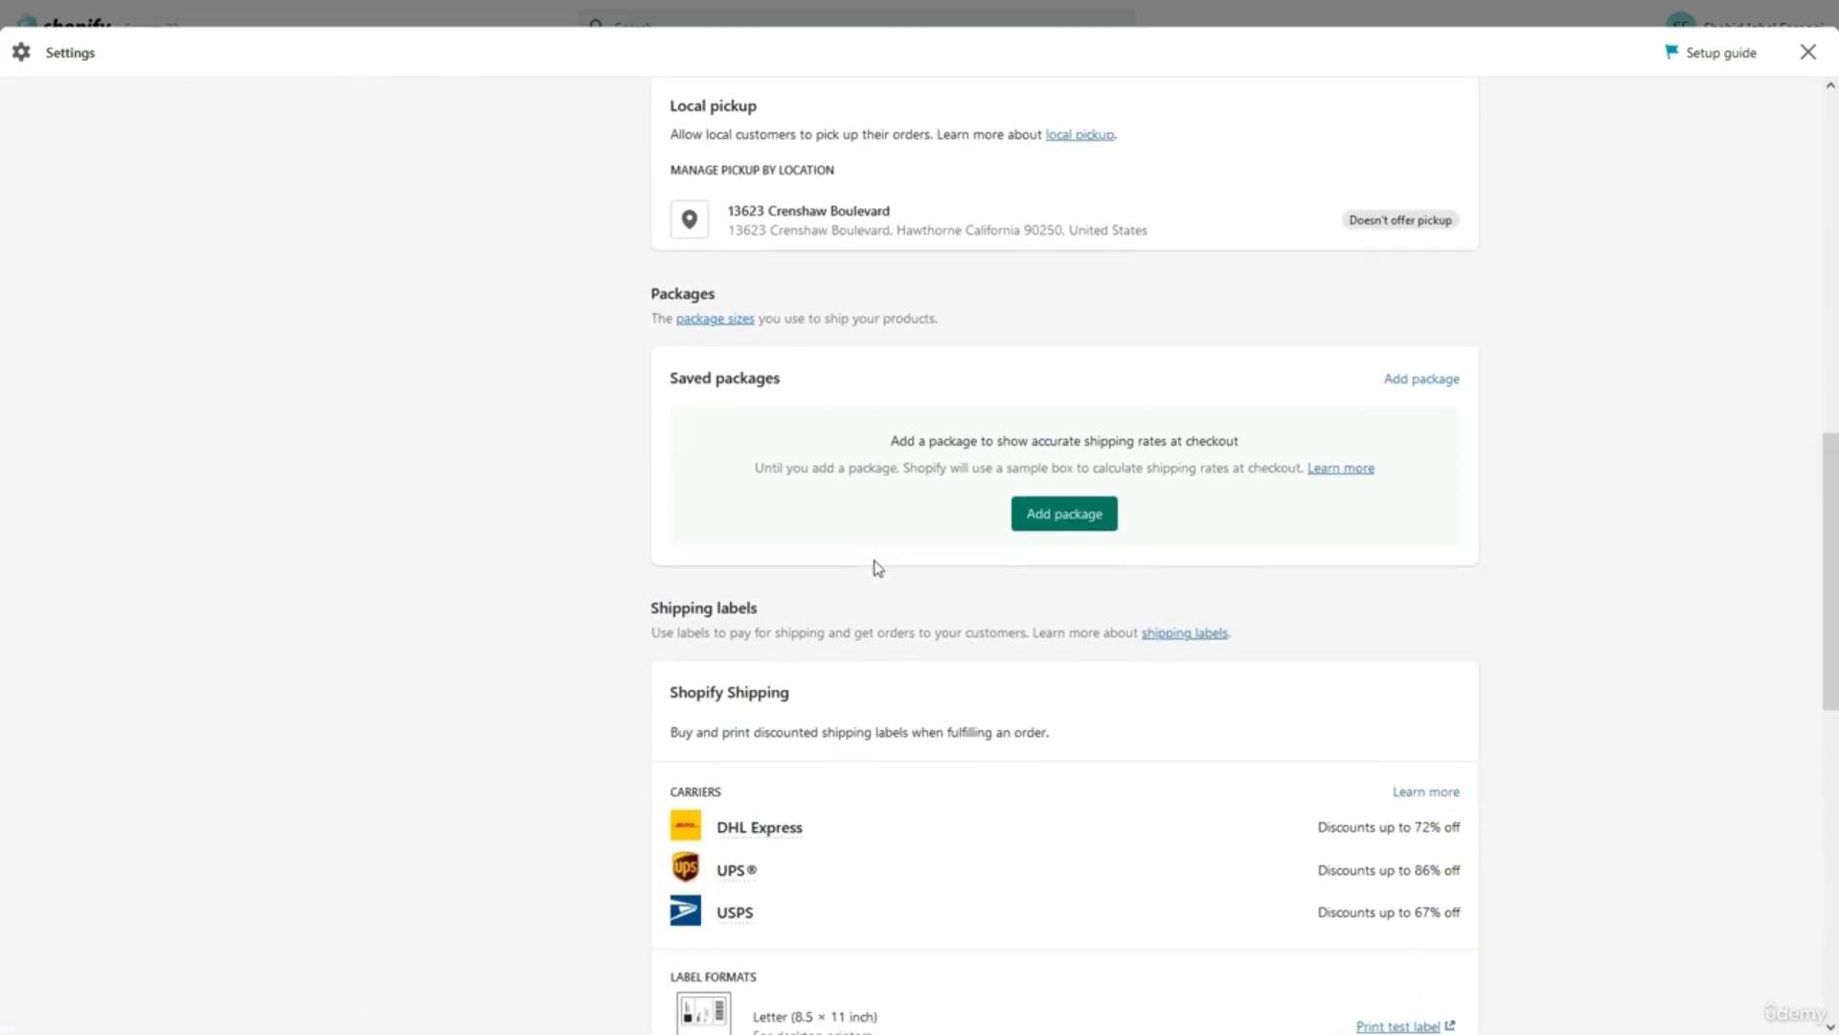
pyautogui.scroll(3, 878, 566)
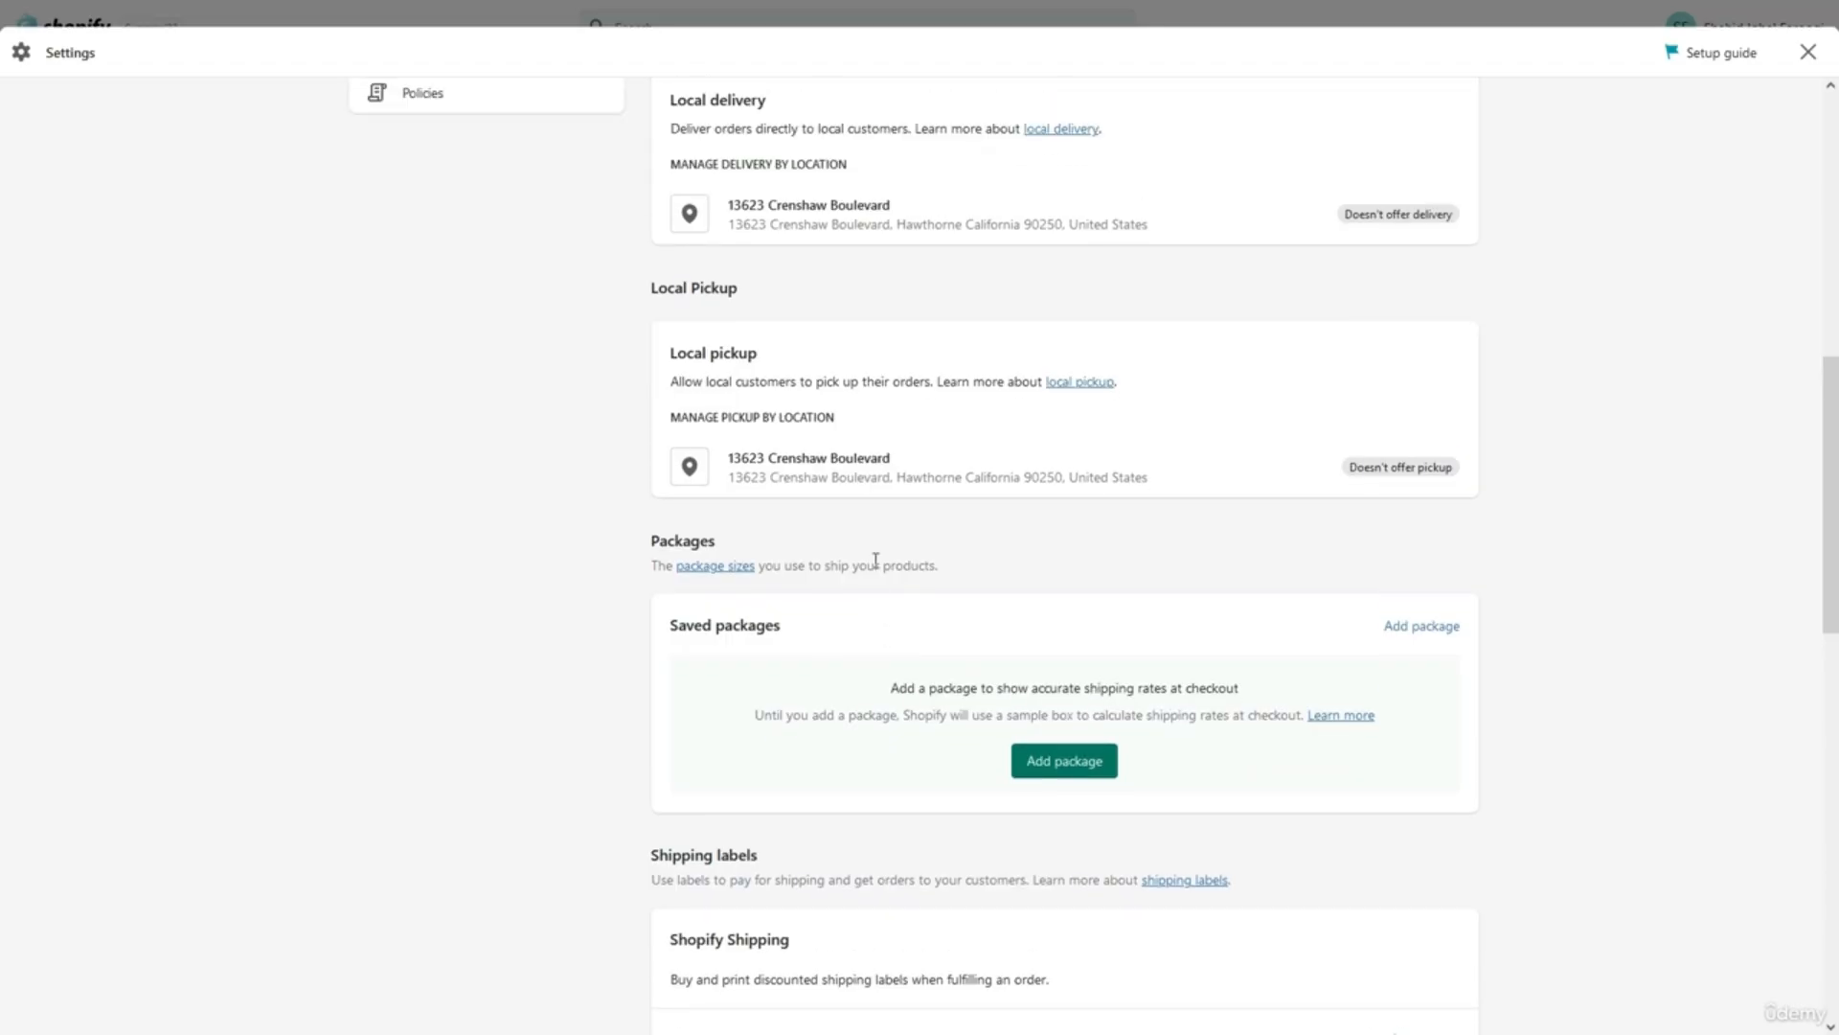
pyautogui.scroll(6, 875, 560)
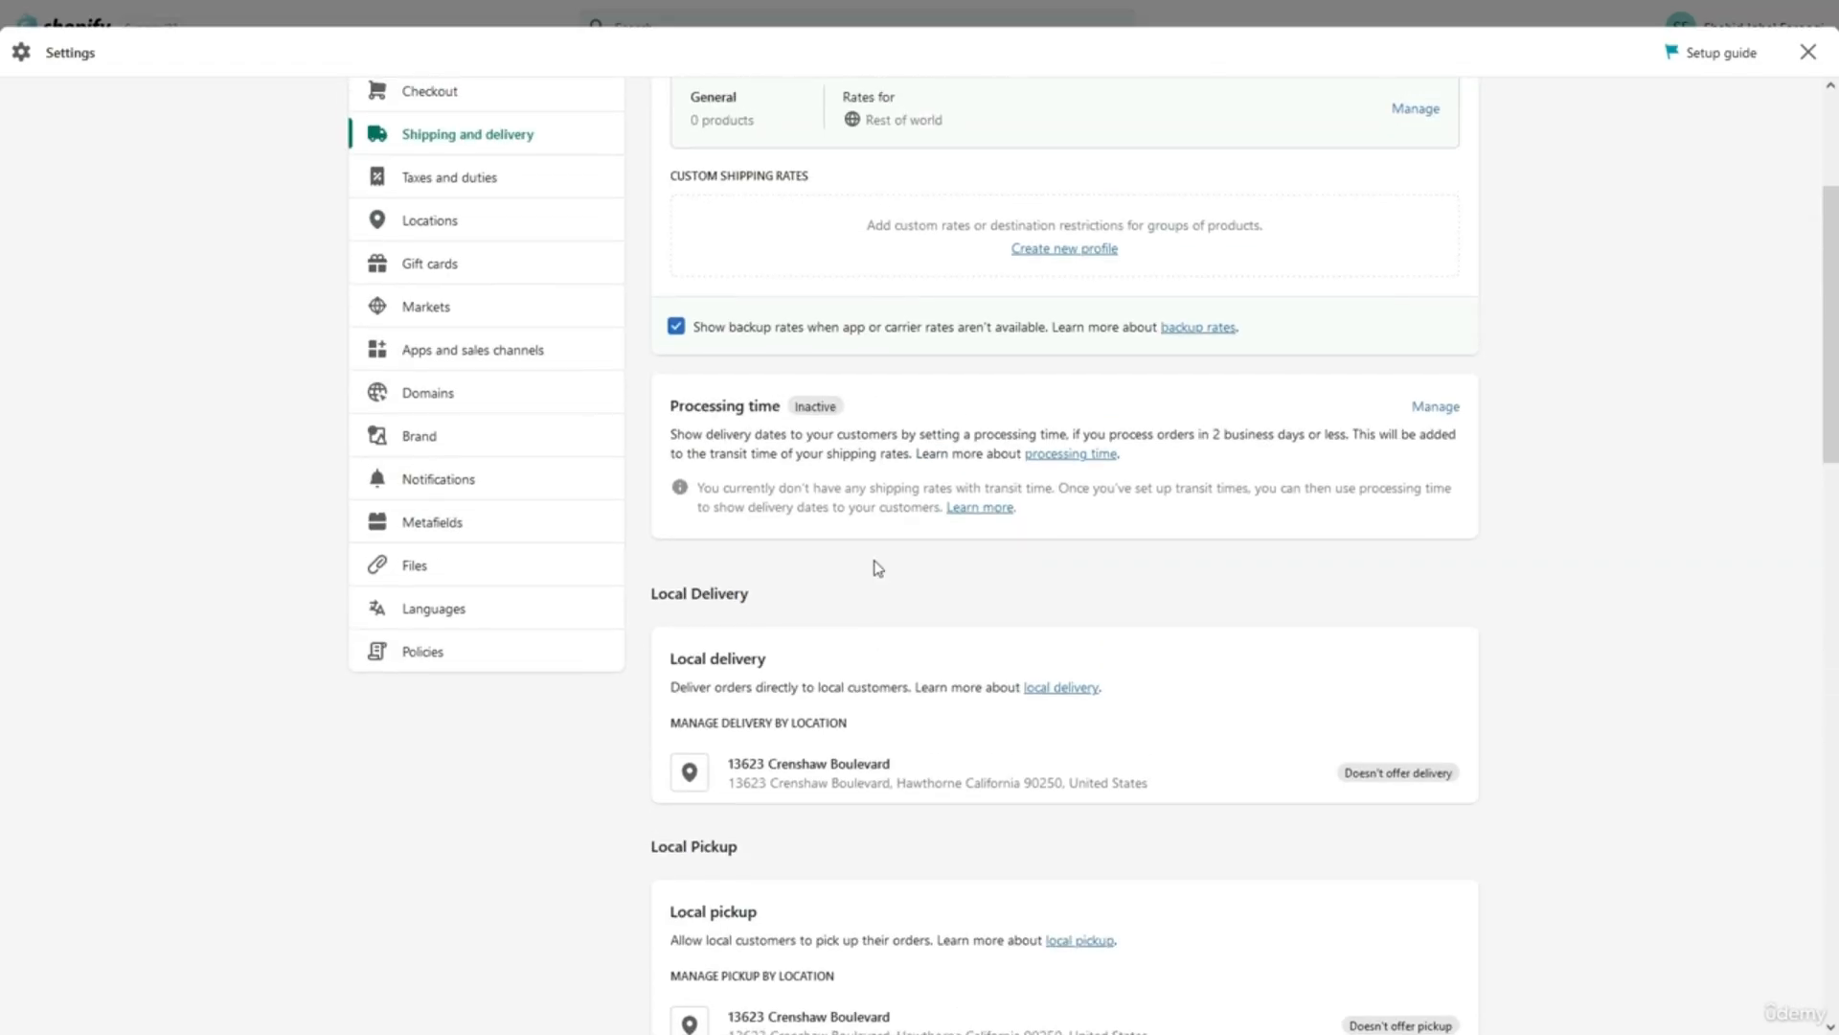
pyautogui.scroll(3, 878, 567)
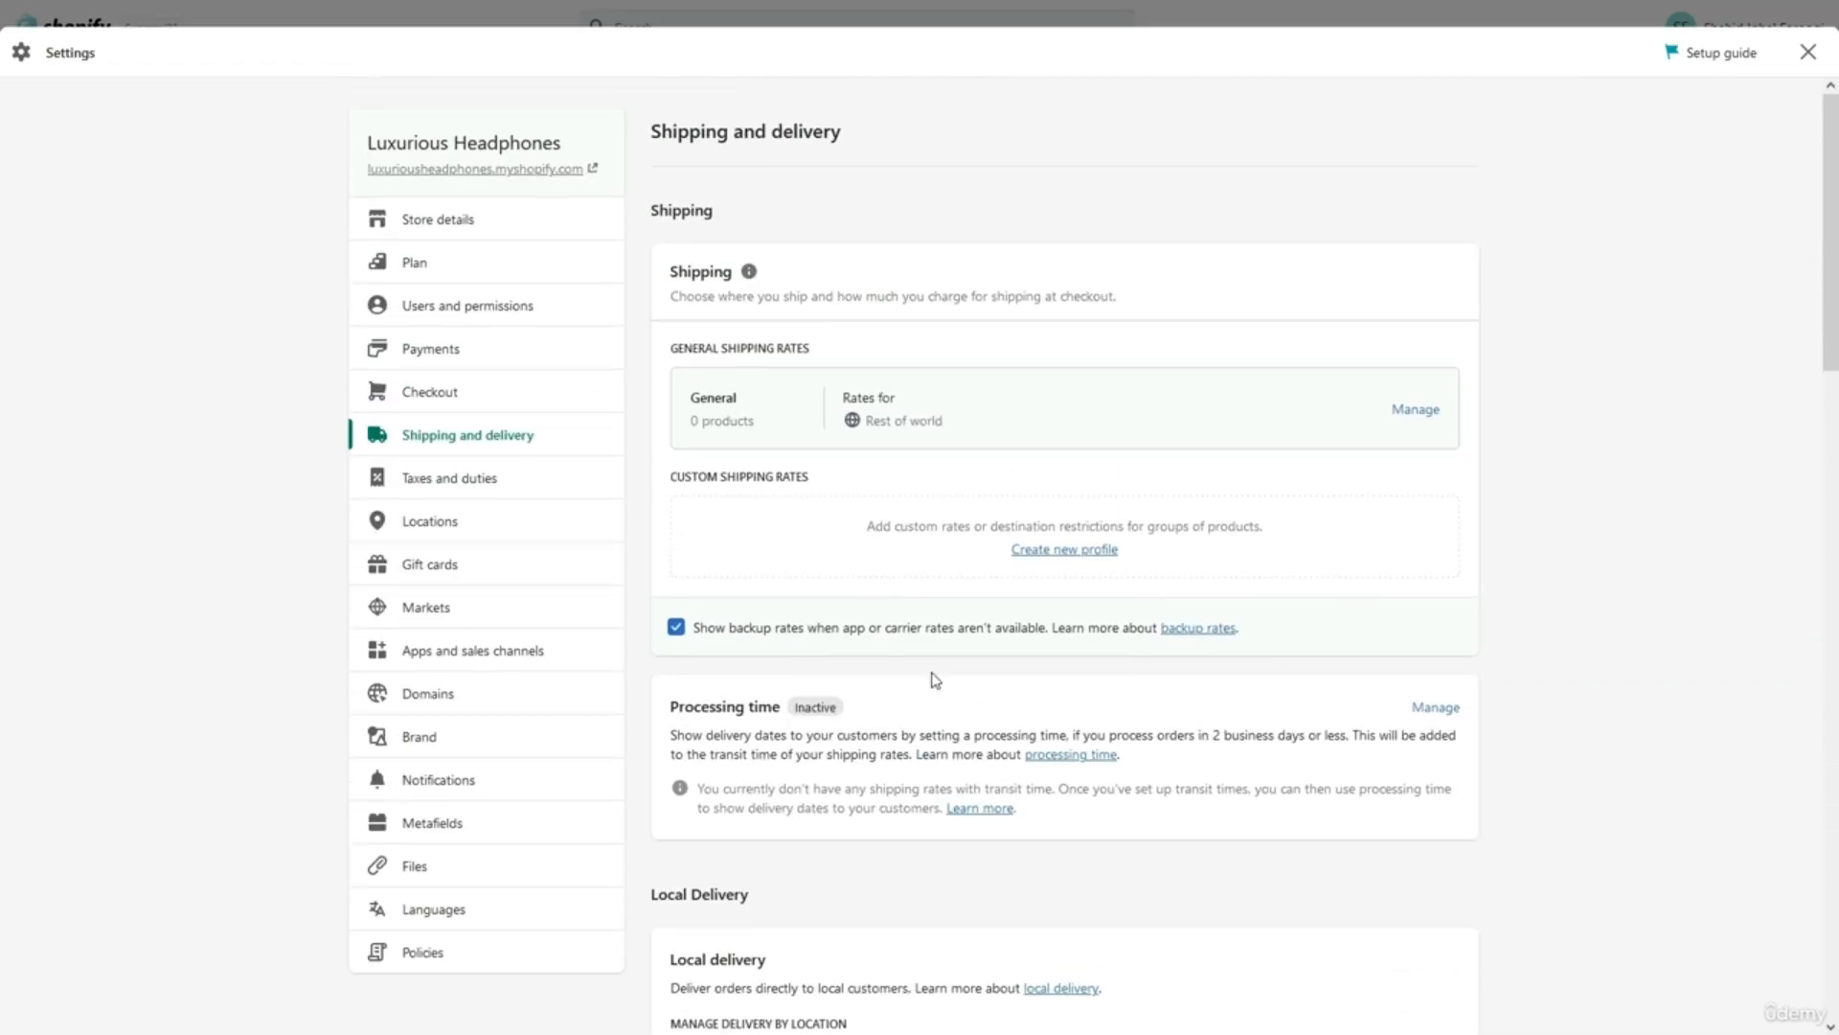
pyautogui.scroll(-1, 935, 680)
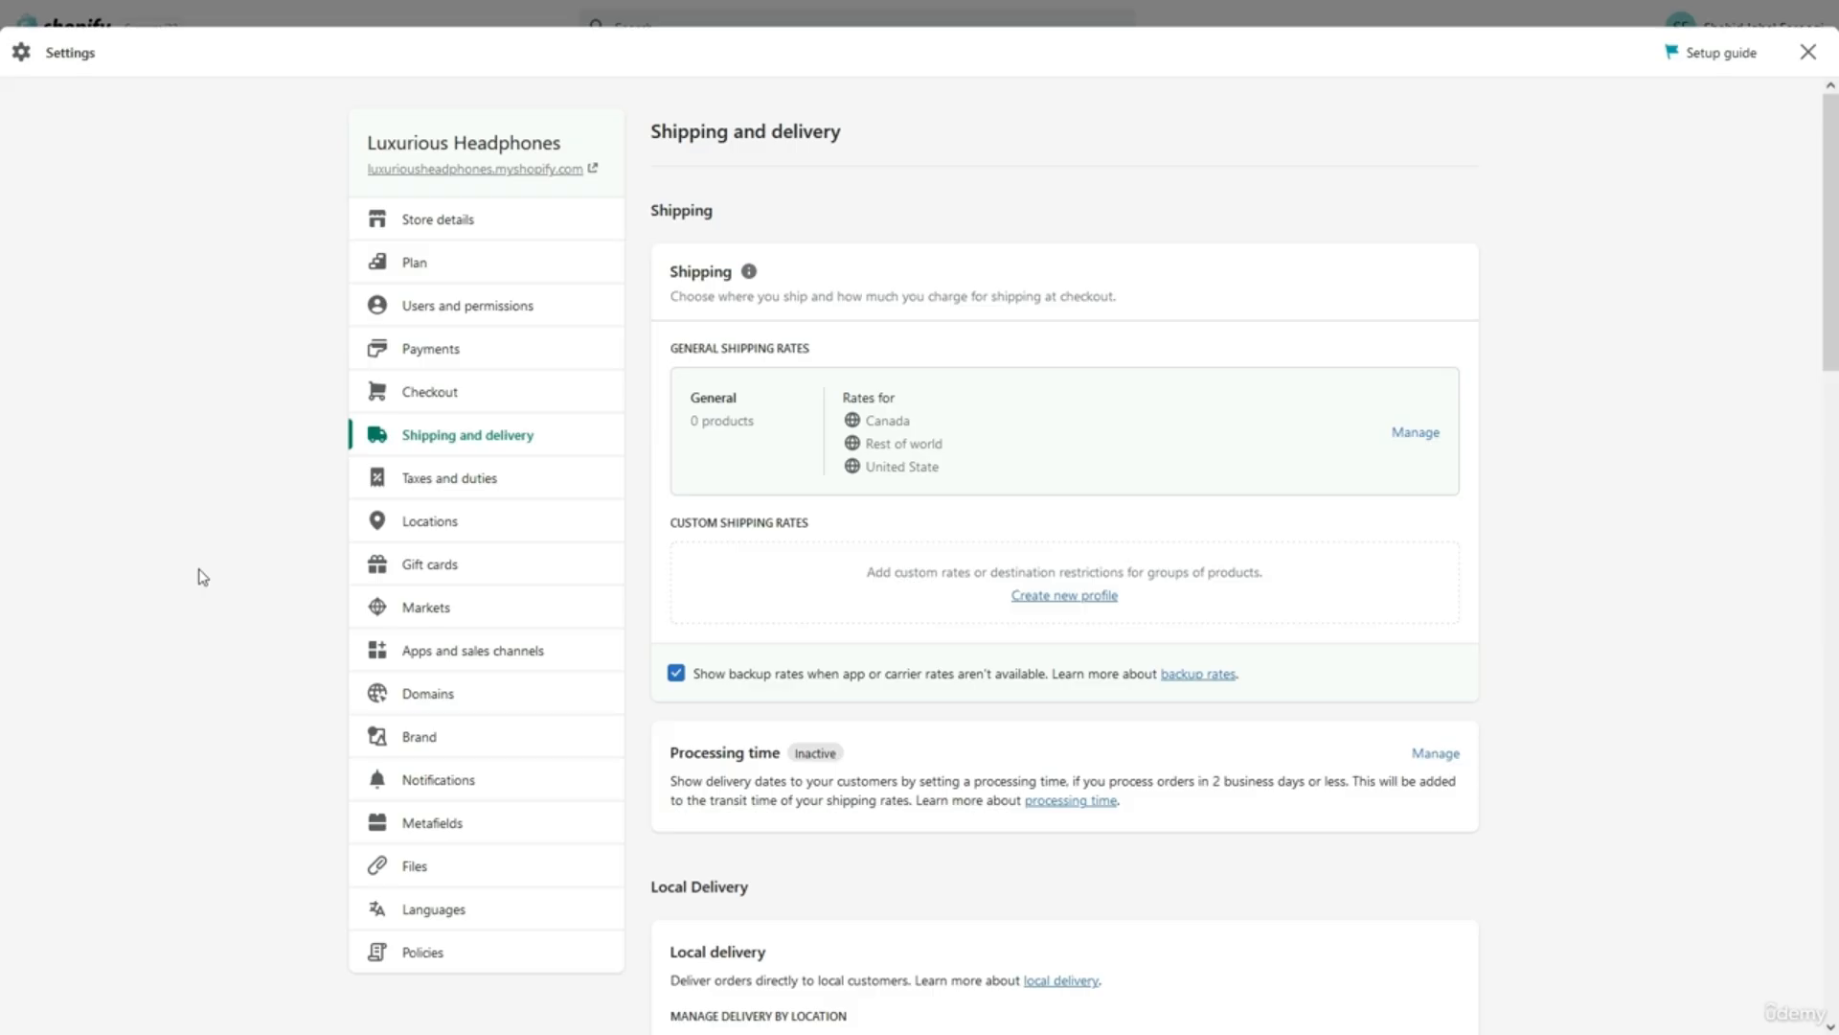
pyautogui.click(410, 485)
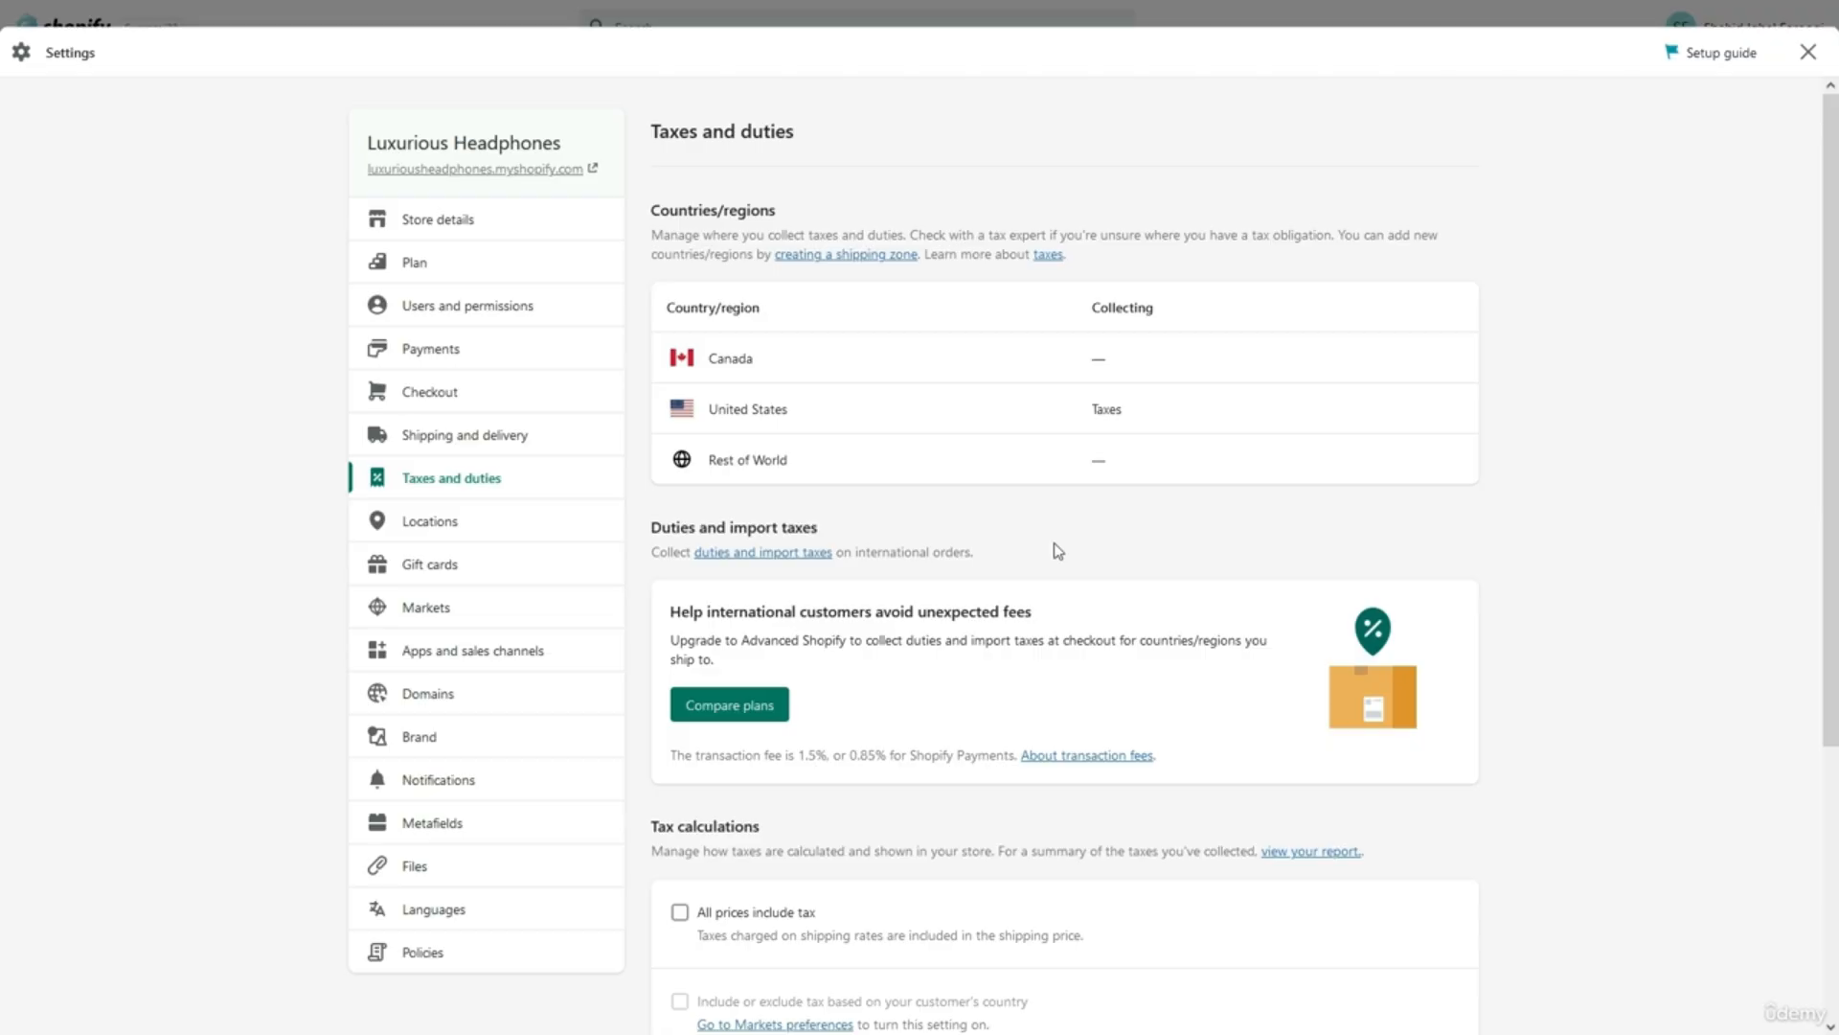
# Follow the Countries/regions 'taxes' link and read through the Help Center Taxes article.
pyautogui.scroll(-4, 1057, 551)
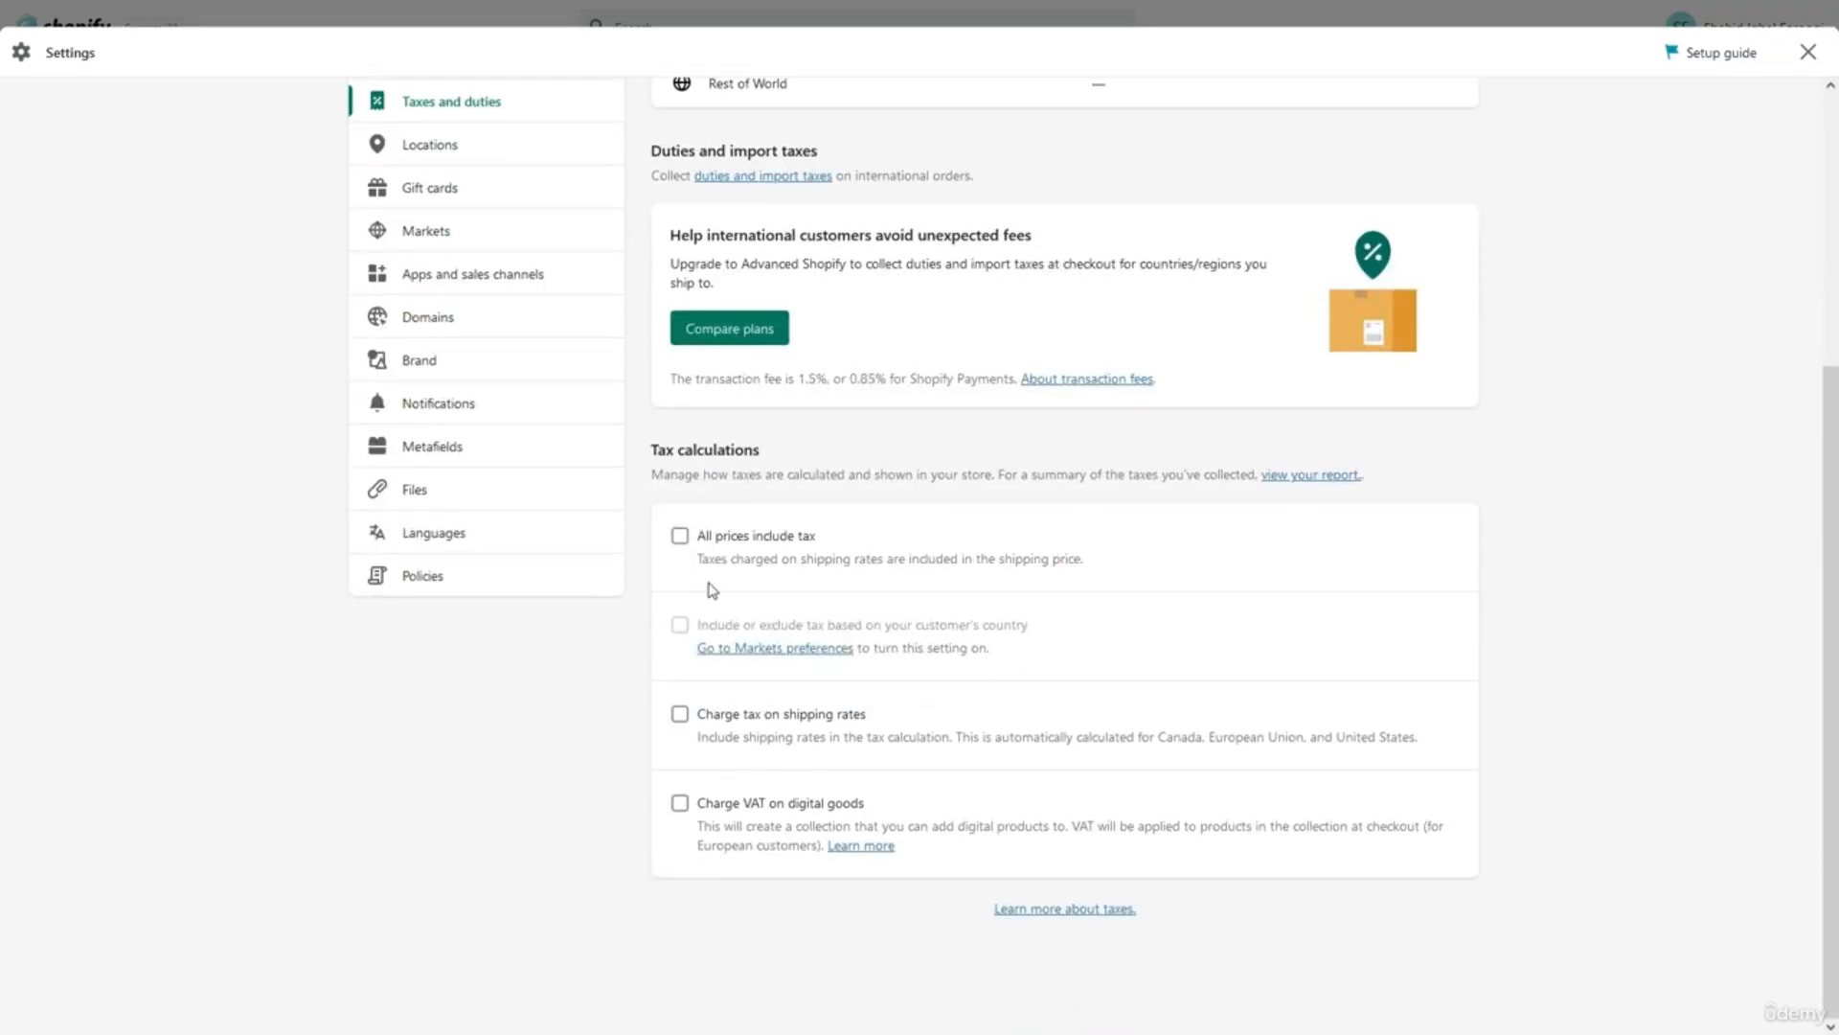
pyautogui.scroll(2, 1026, 677)
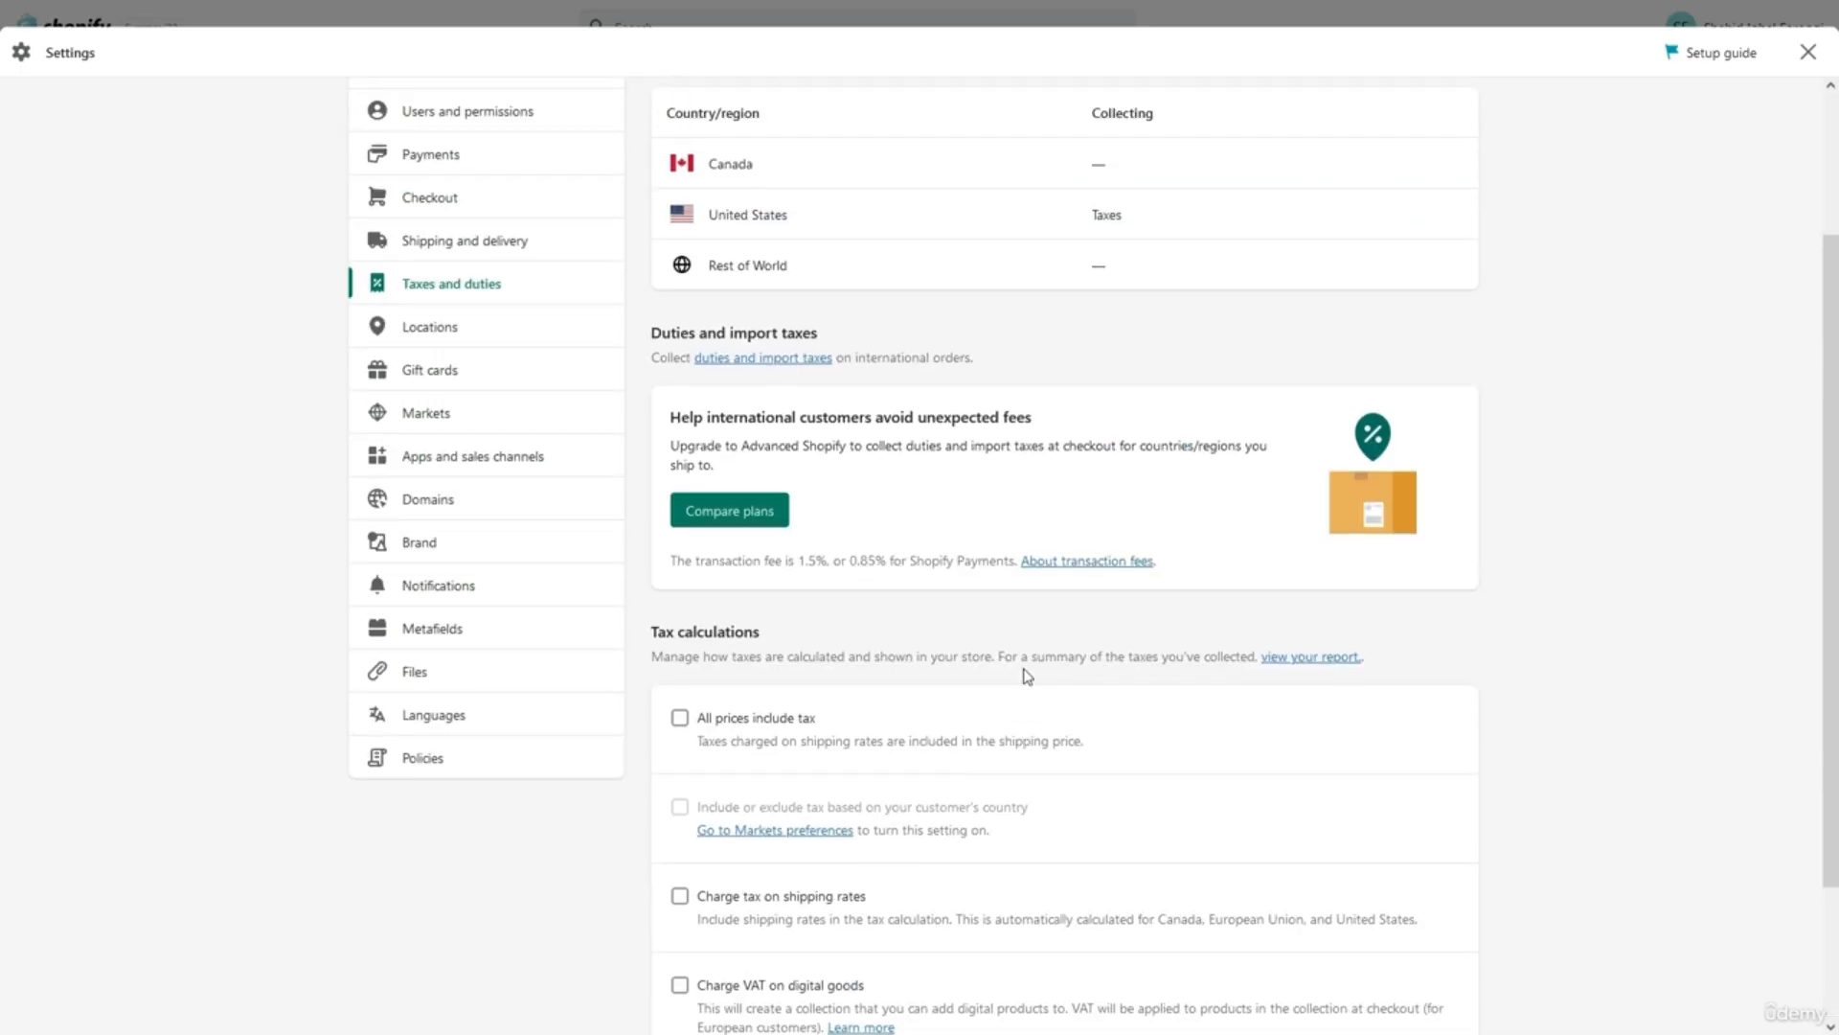
pyautogui.scroll(2, 1026, 678)
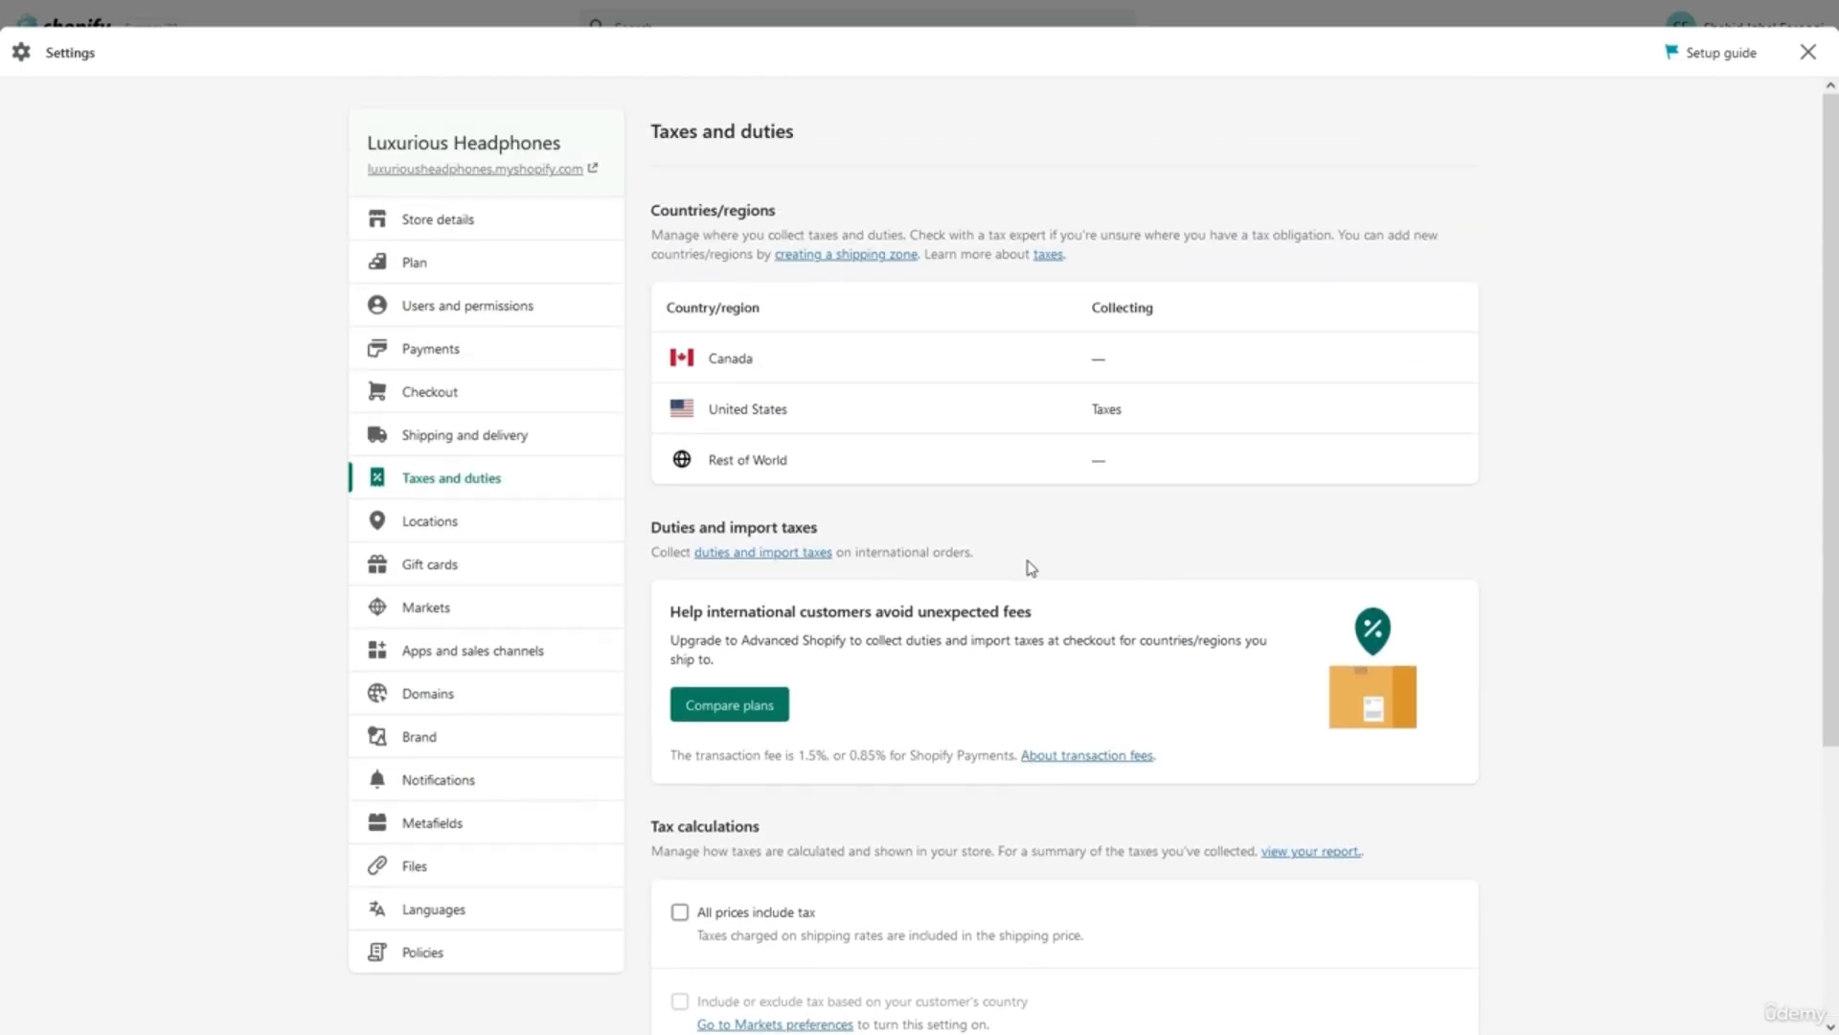
pyautogui.click(1054, 261)
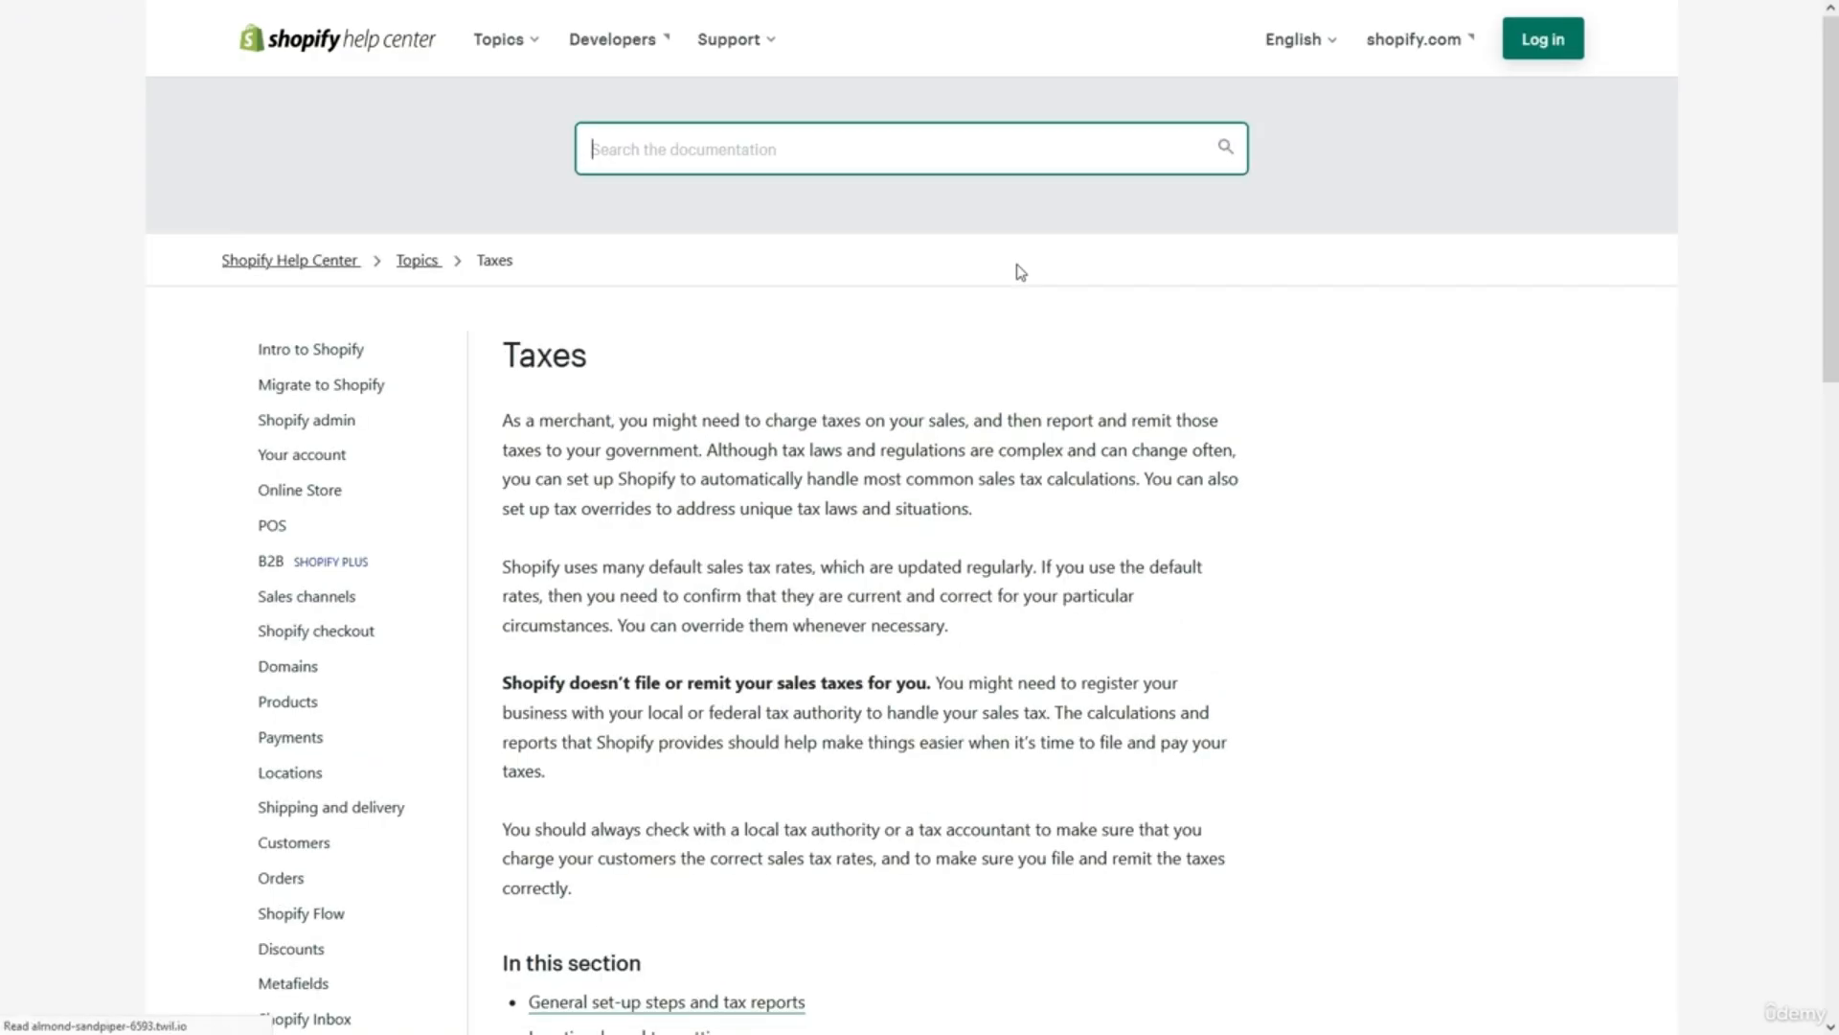
pyautogui.scroll(-8, 972, 580)
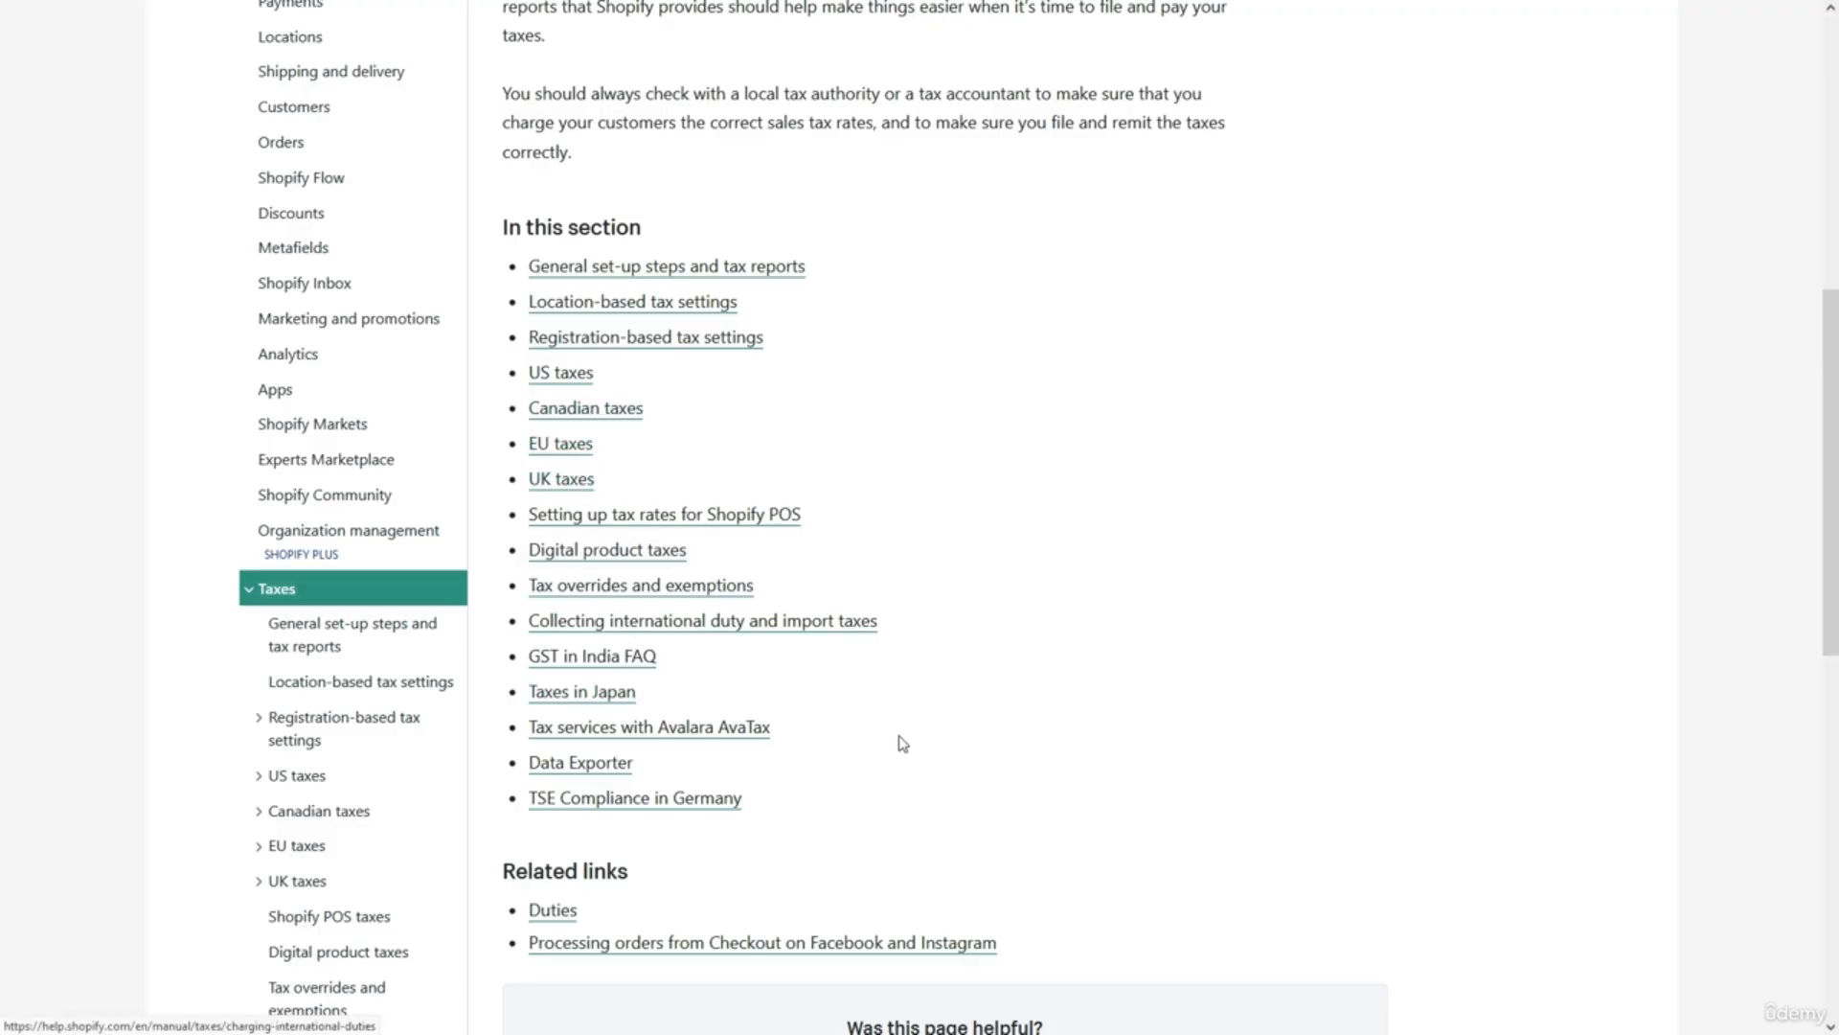
pyautogui.scroll(-2, 922, 724)
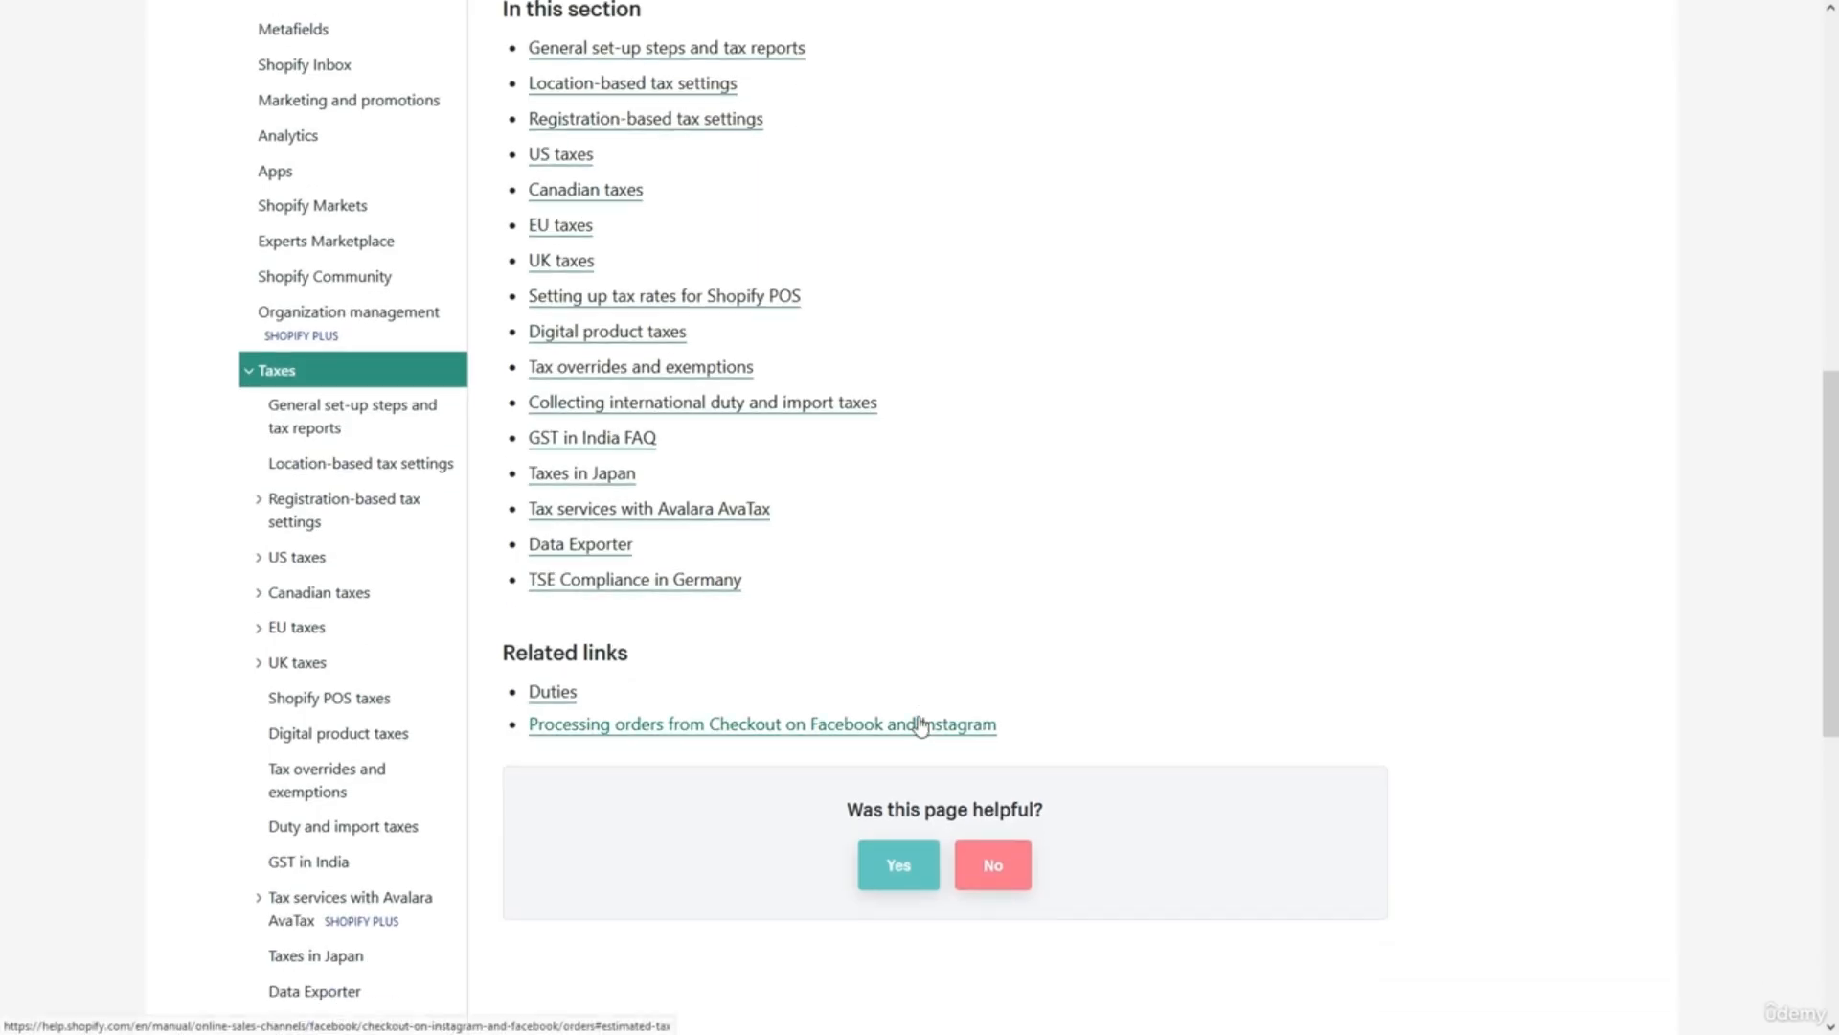
pyautogui.scroll(3, 922, 725)
pyautogui.scroll(3, 921, 724)
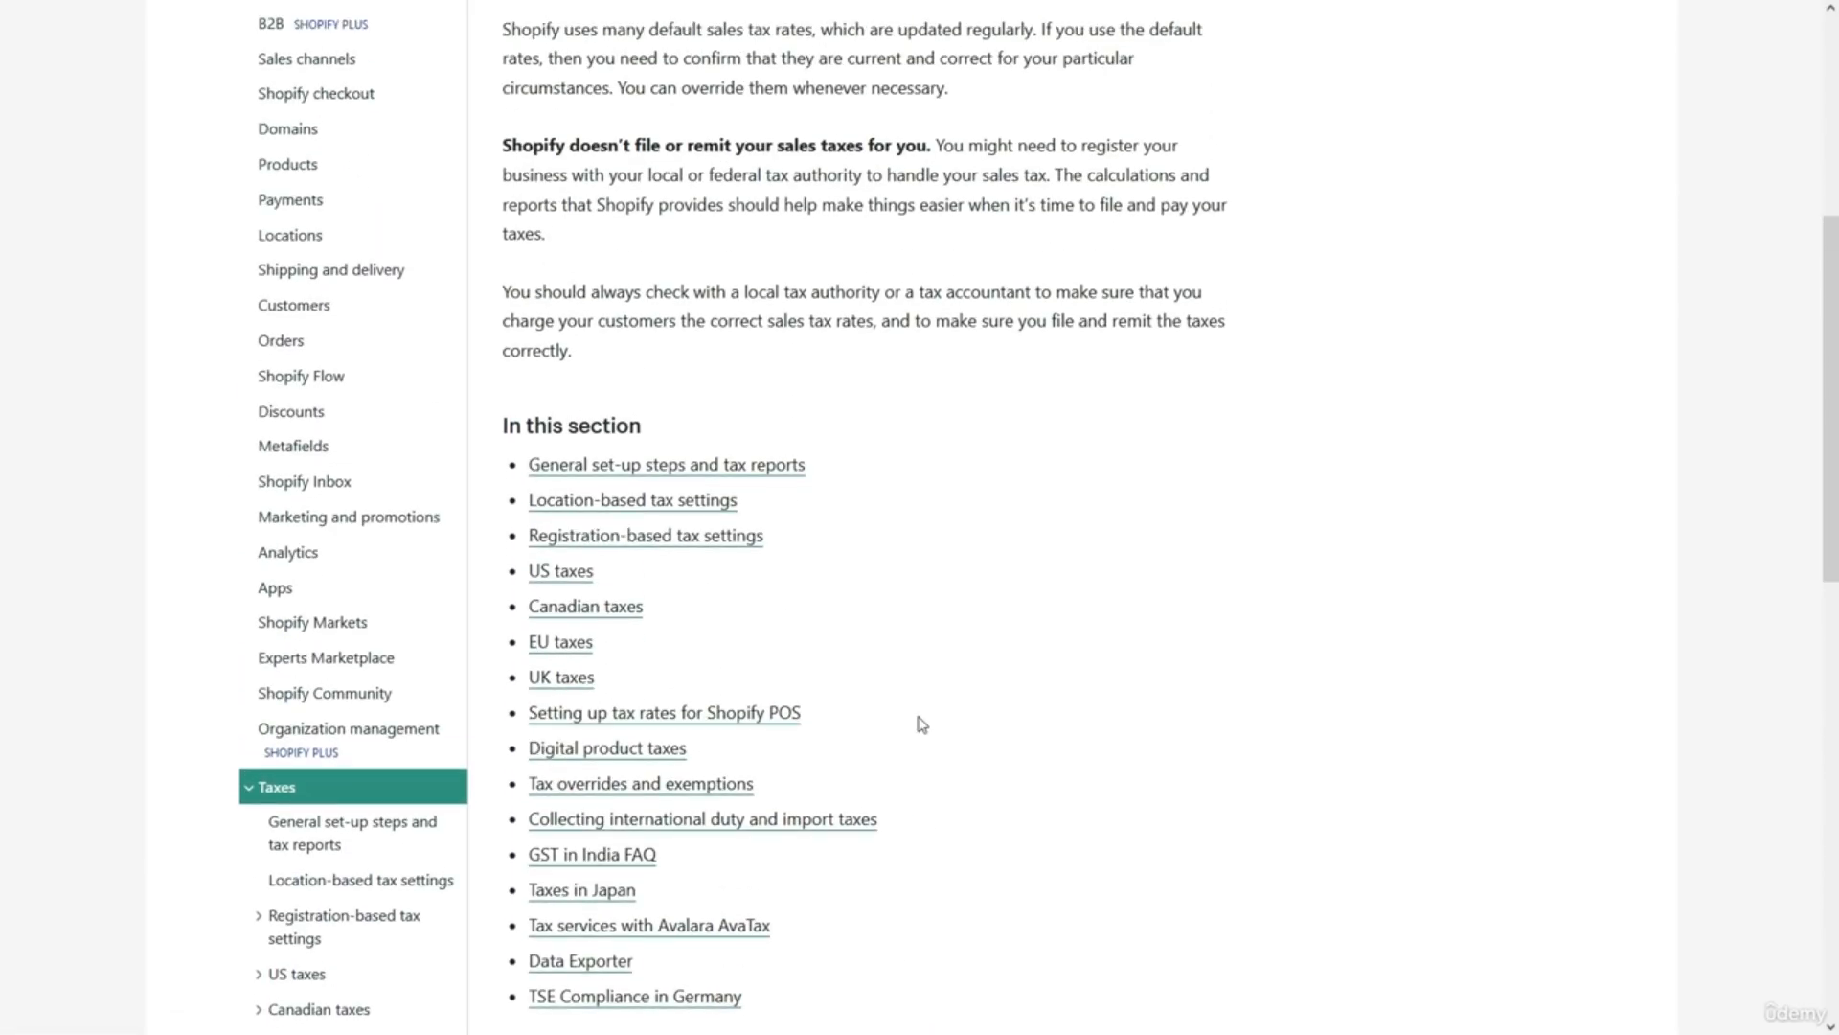
pyautogui.scroll(-2, 921, 725)
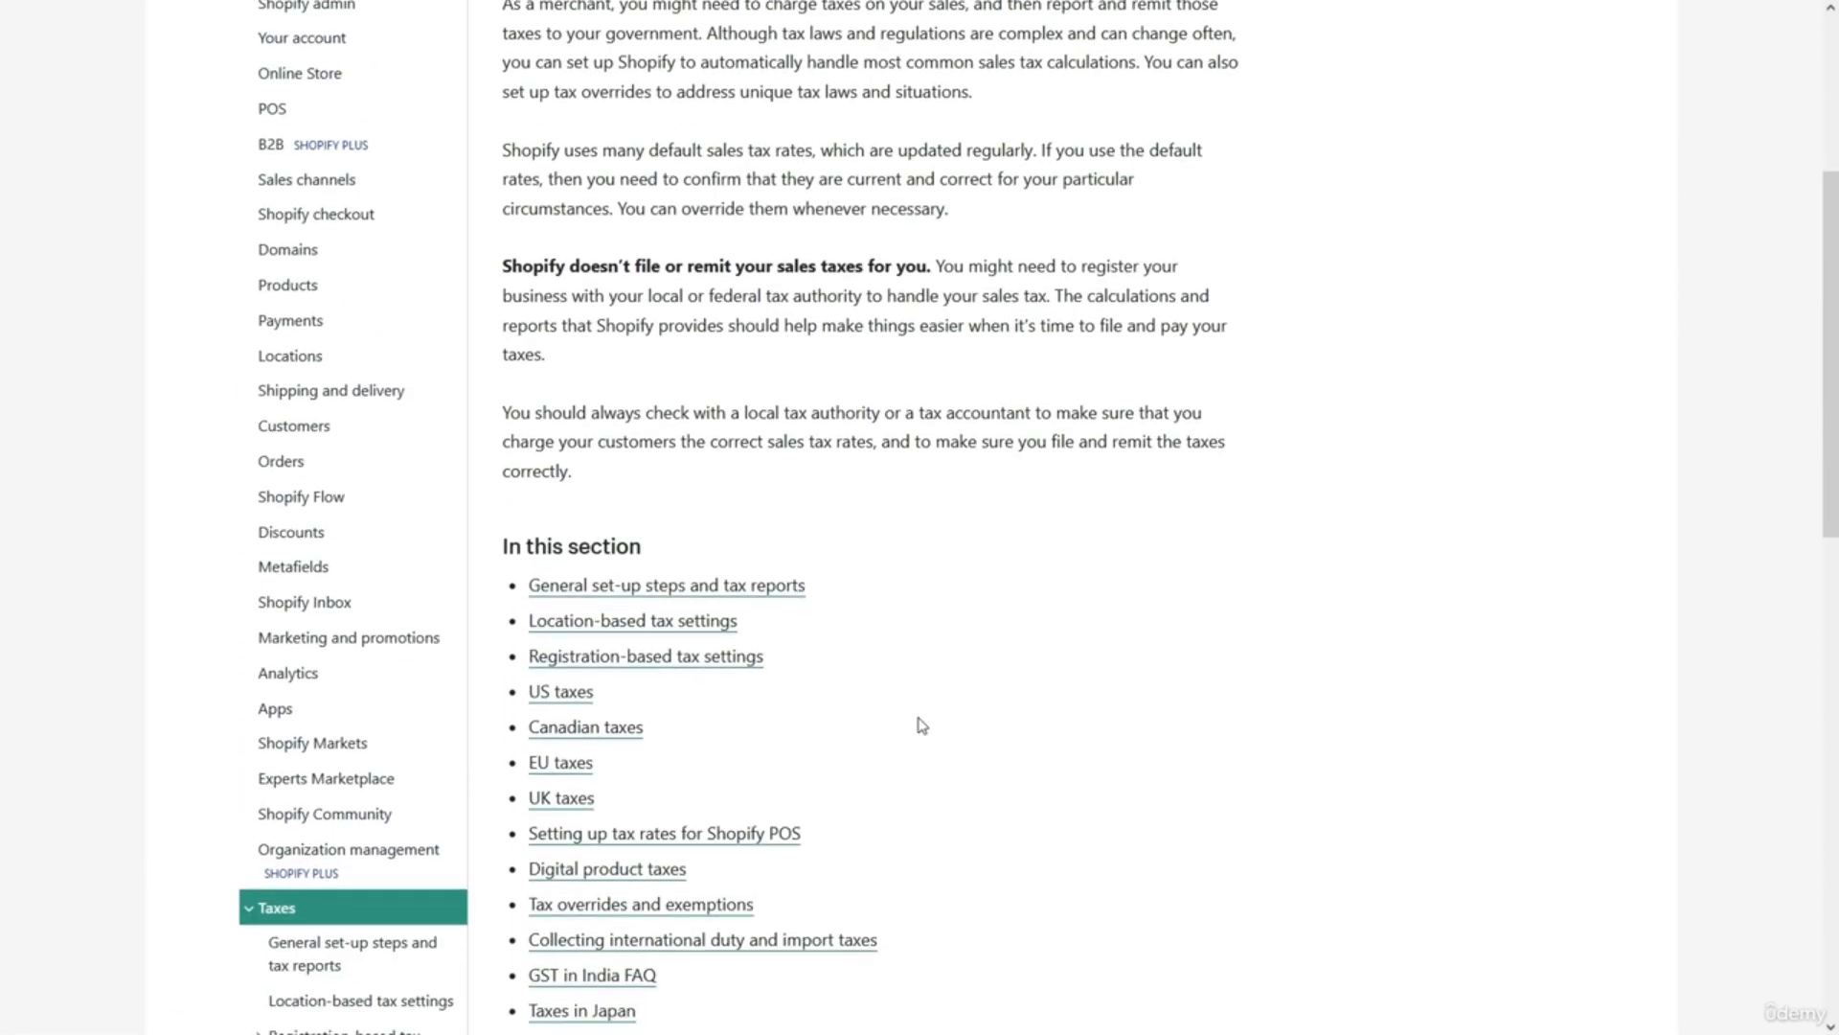
pyautogui.scroll(-1, 922, 724)
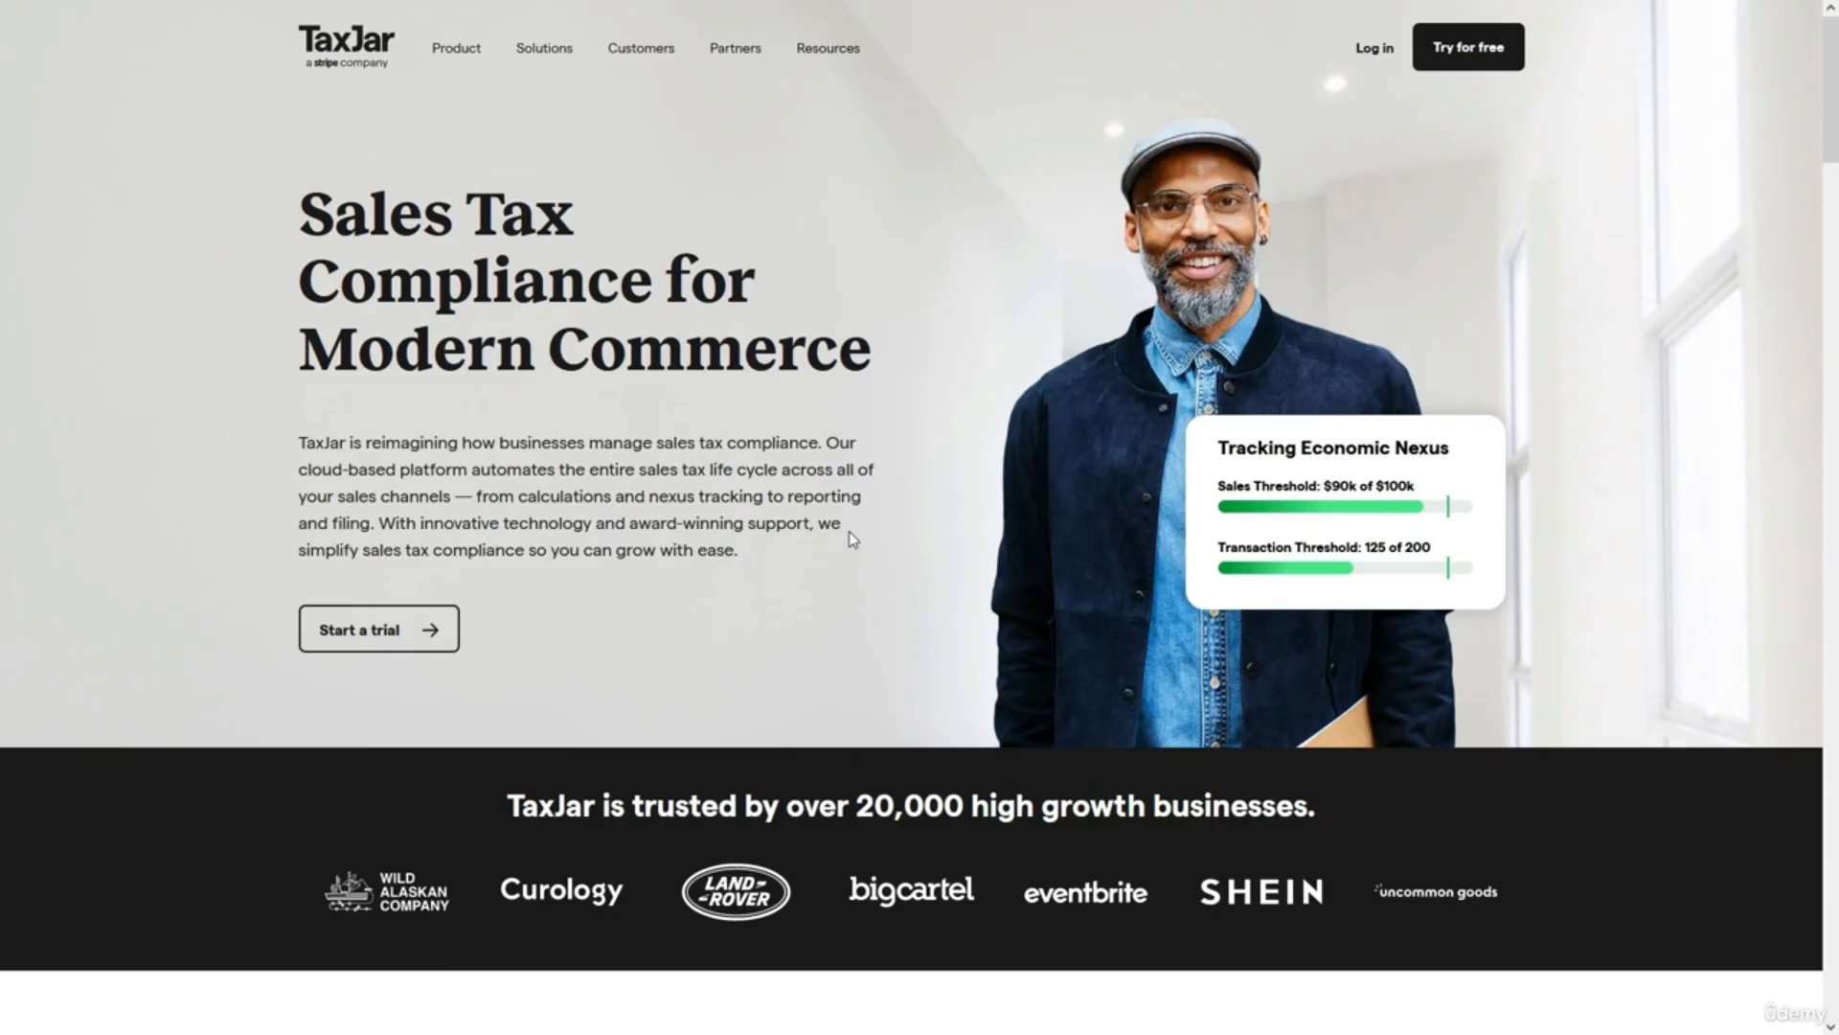
# Browse the TaxJar homepage, briefly selecting 'Compliance' in the headline, and scroll its sections.
pyautogui.doubleClick(434, 287)
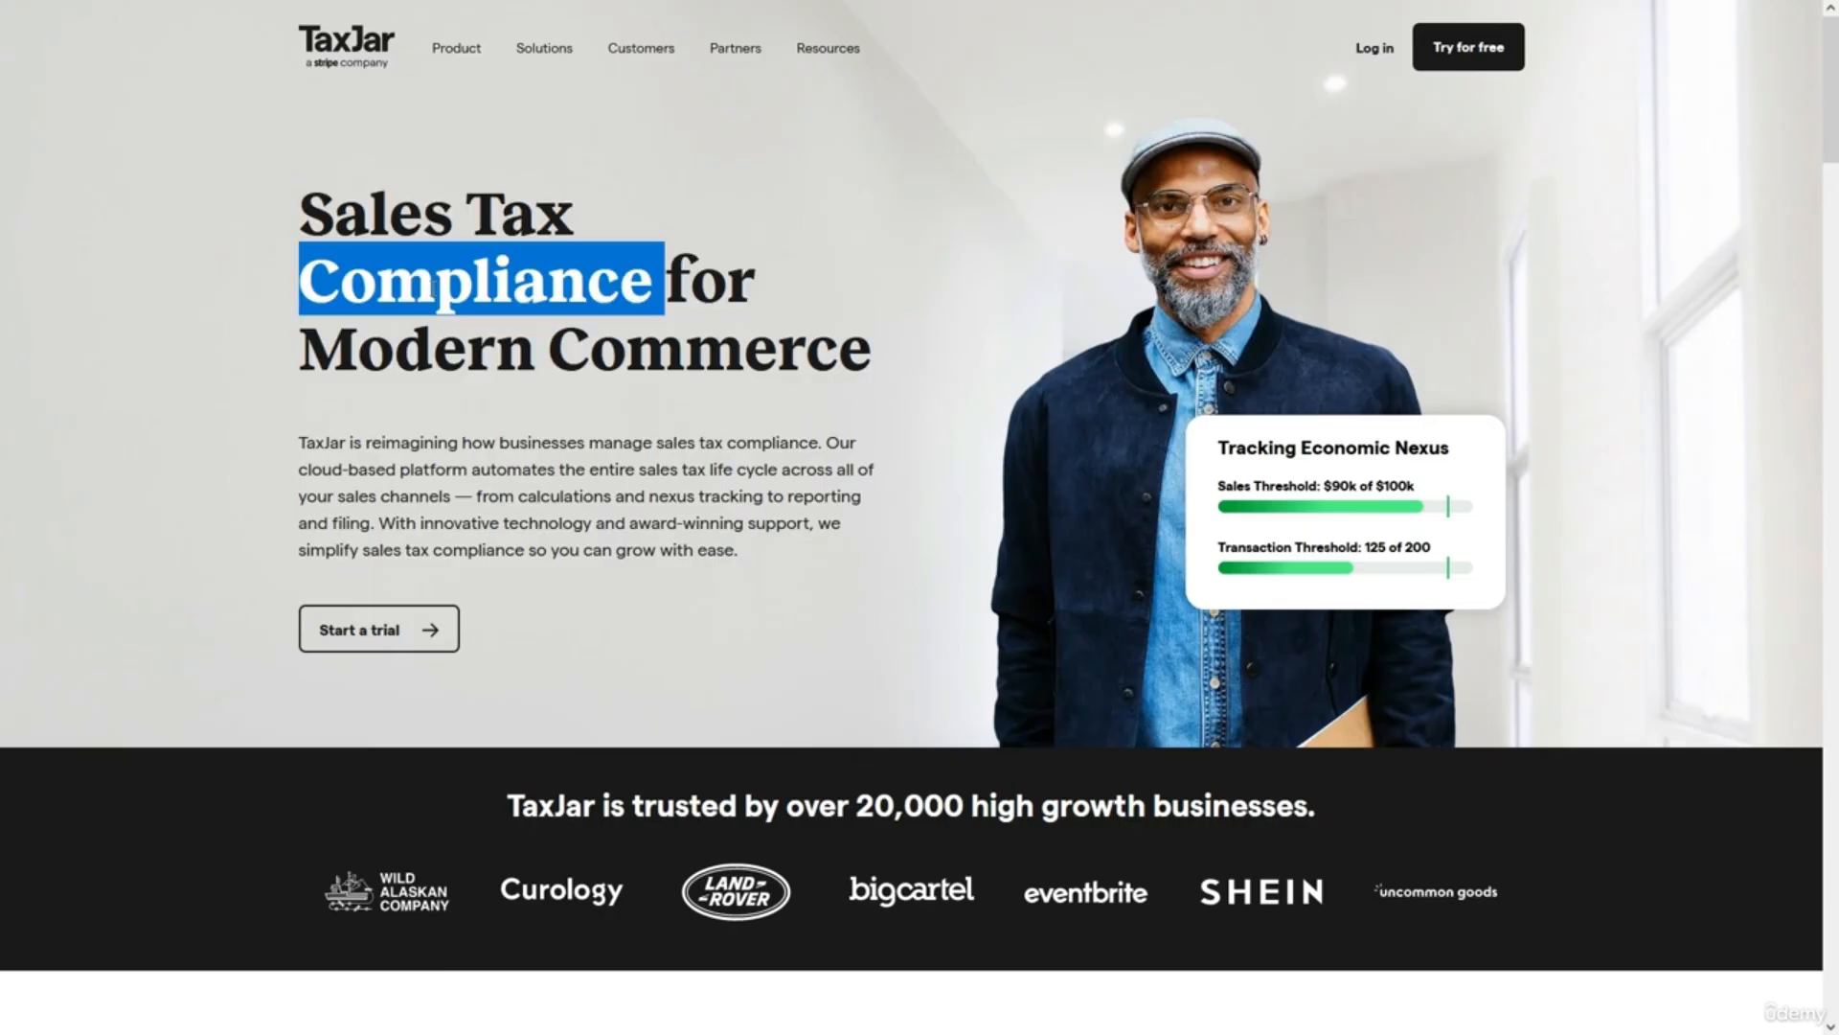
pyautogui.click(704, 402)
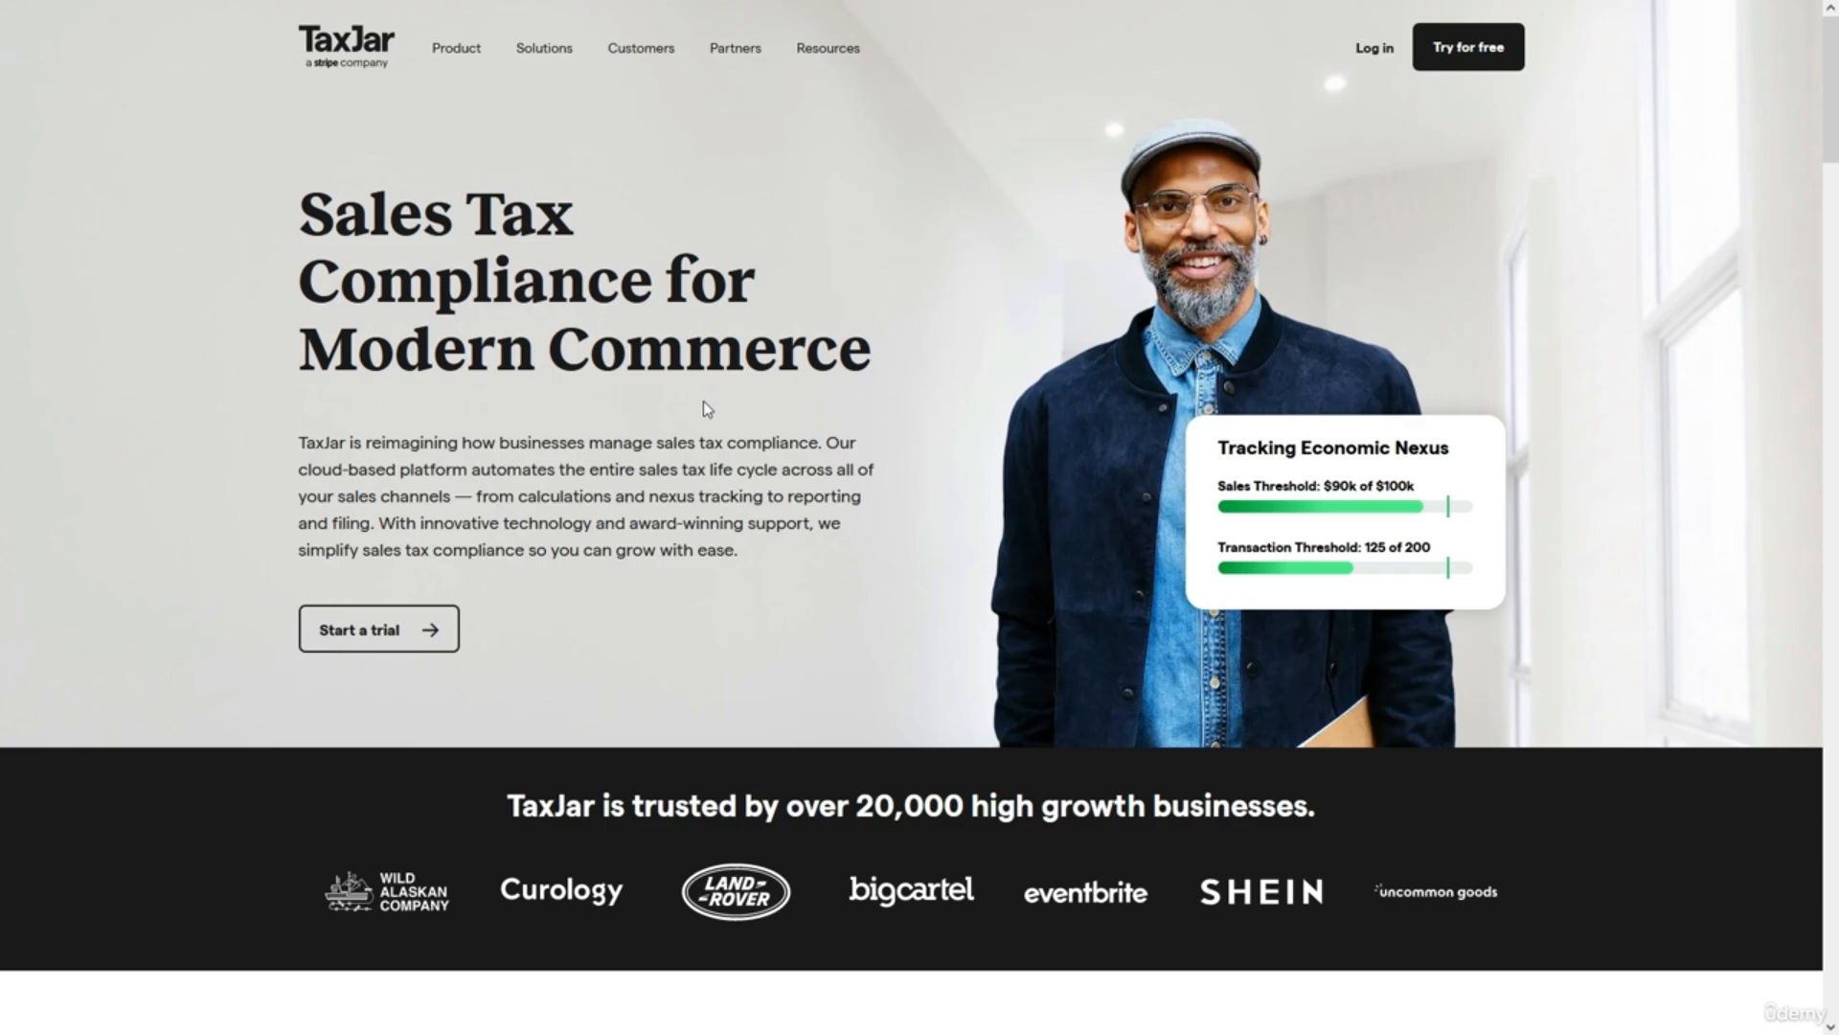
pyautogui.scroll(-8, 704, 401)
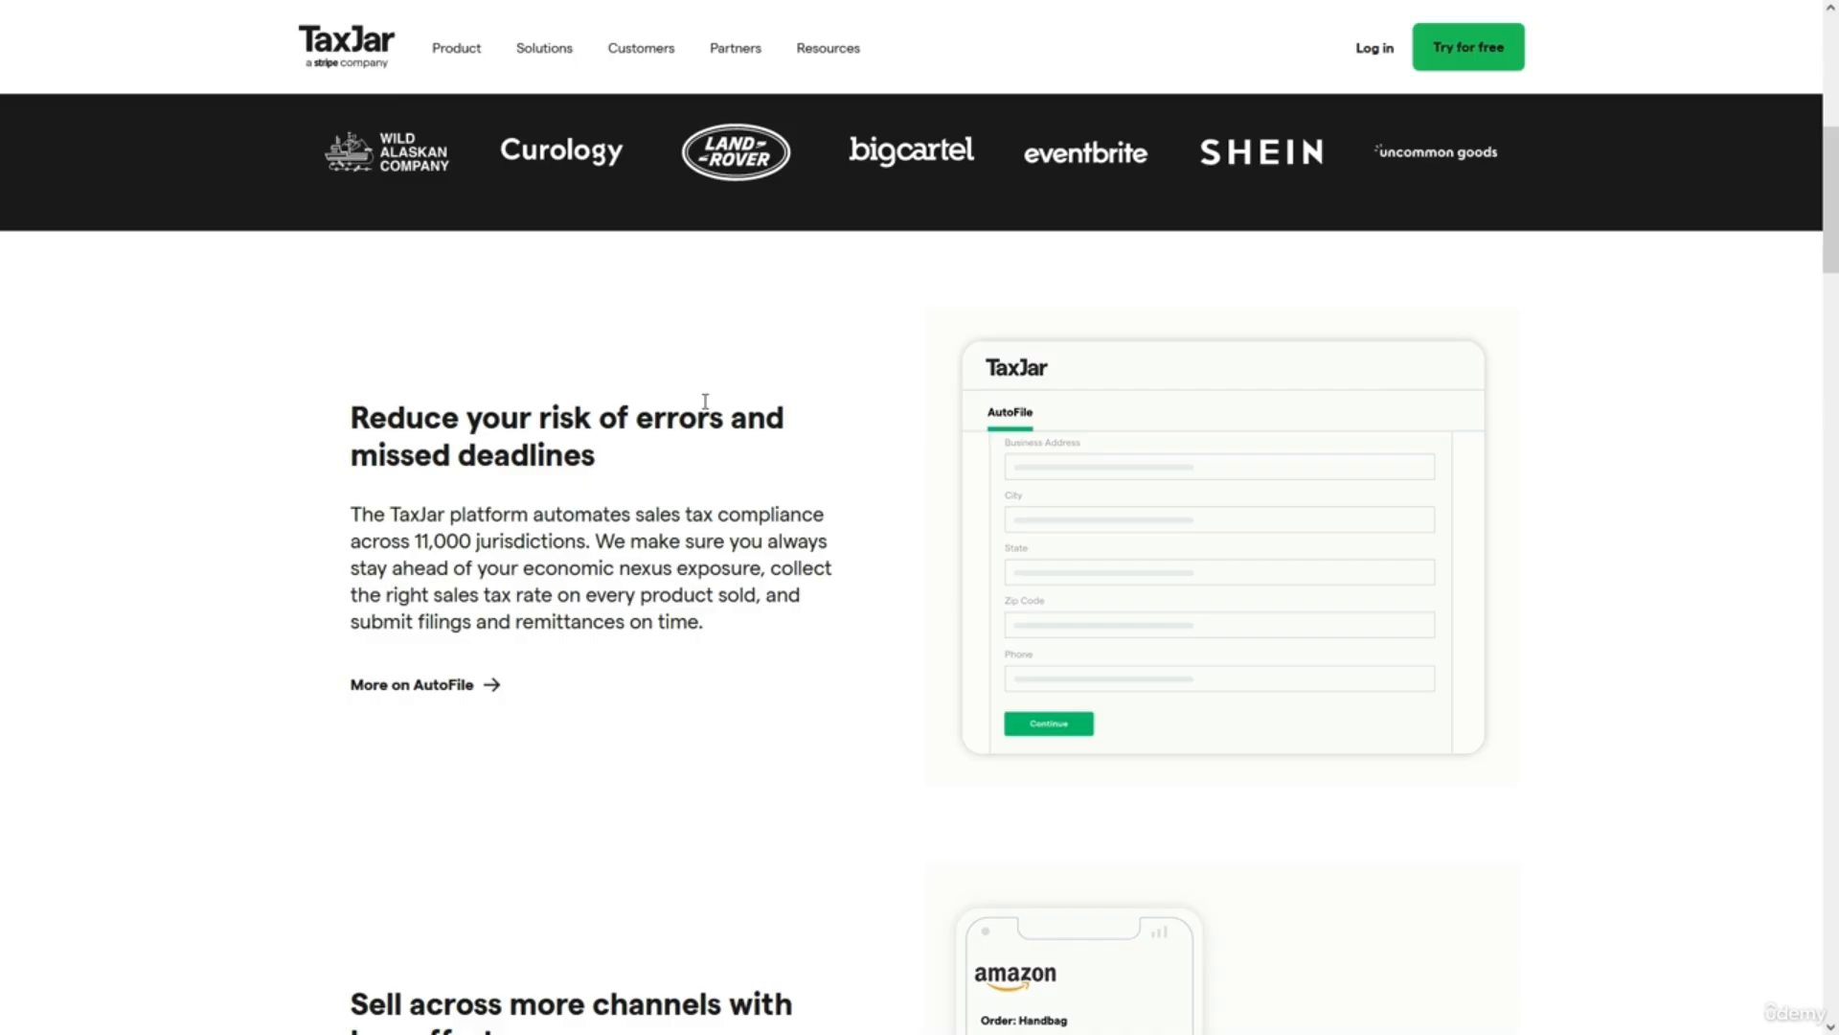
pyautogui.scroll(8, 705, 400)
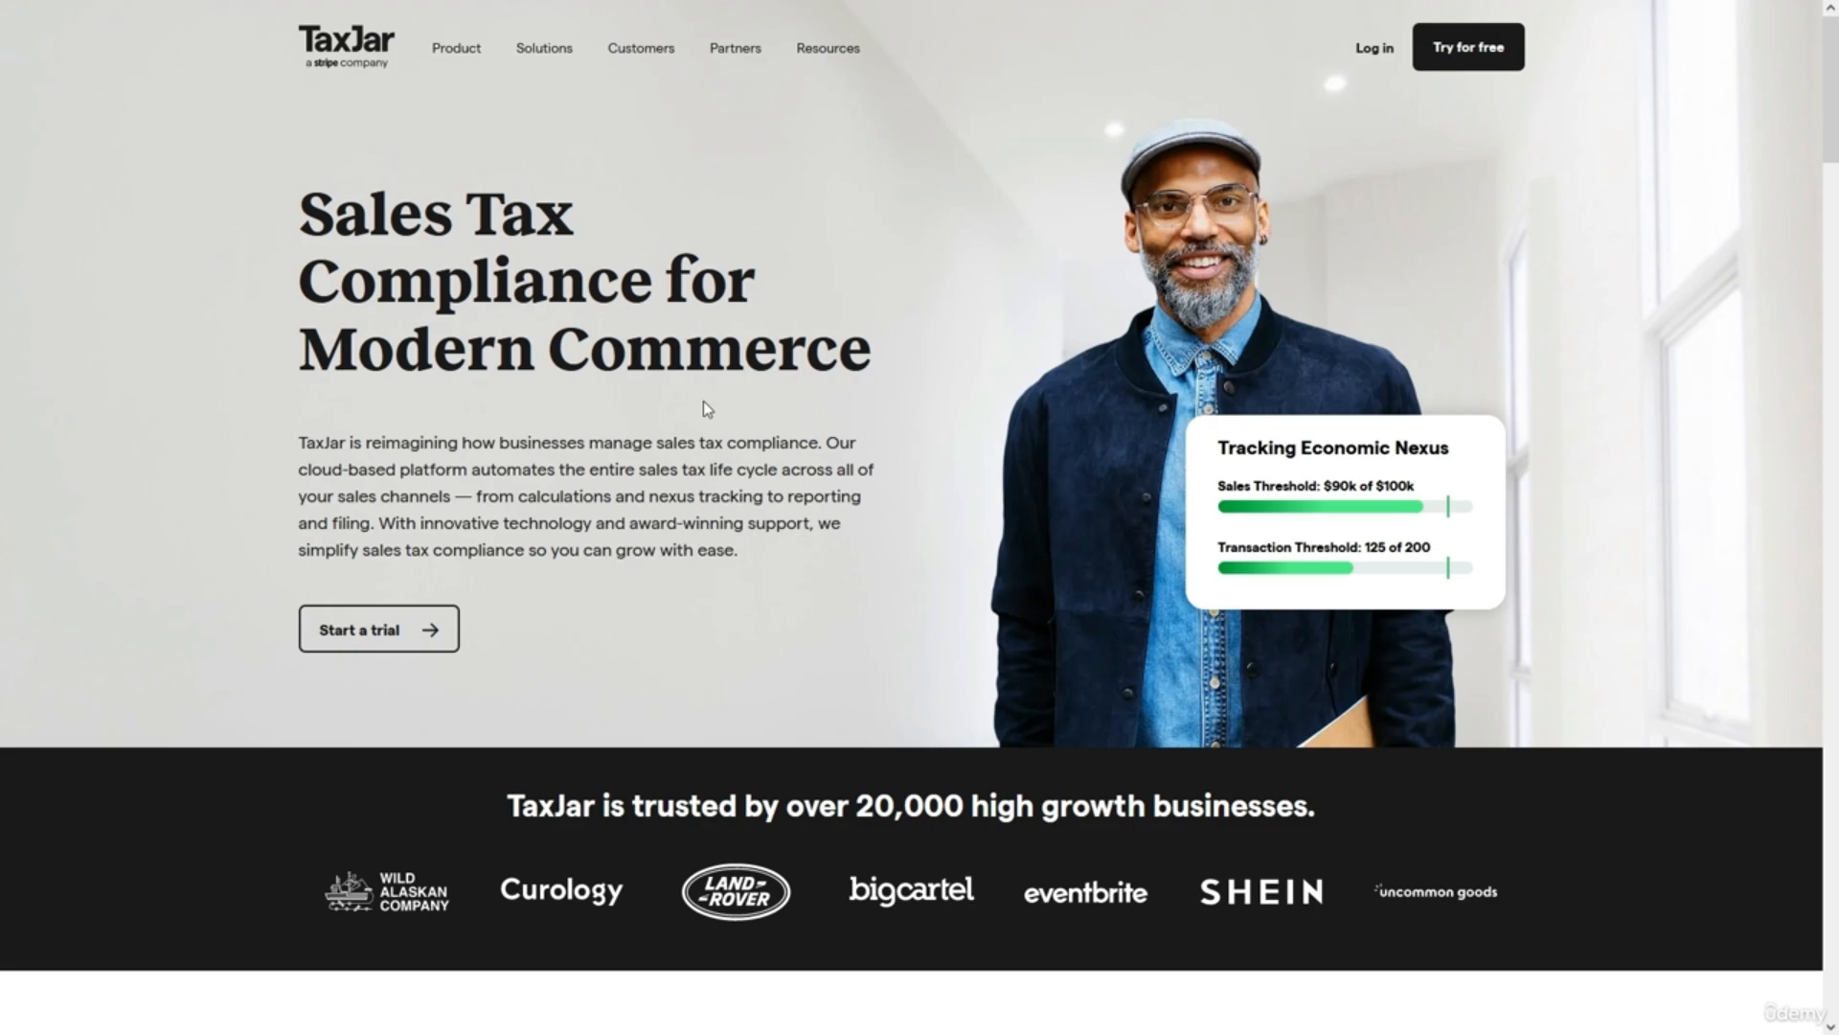
pyautogui.scroll(-10, 704, 410)
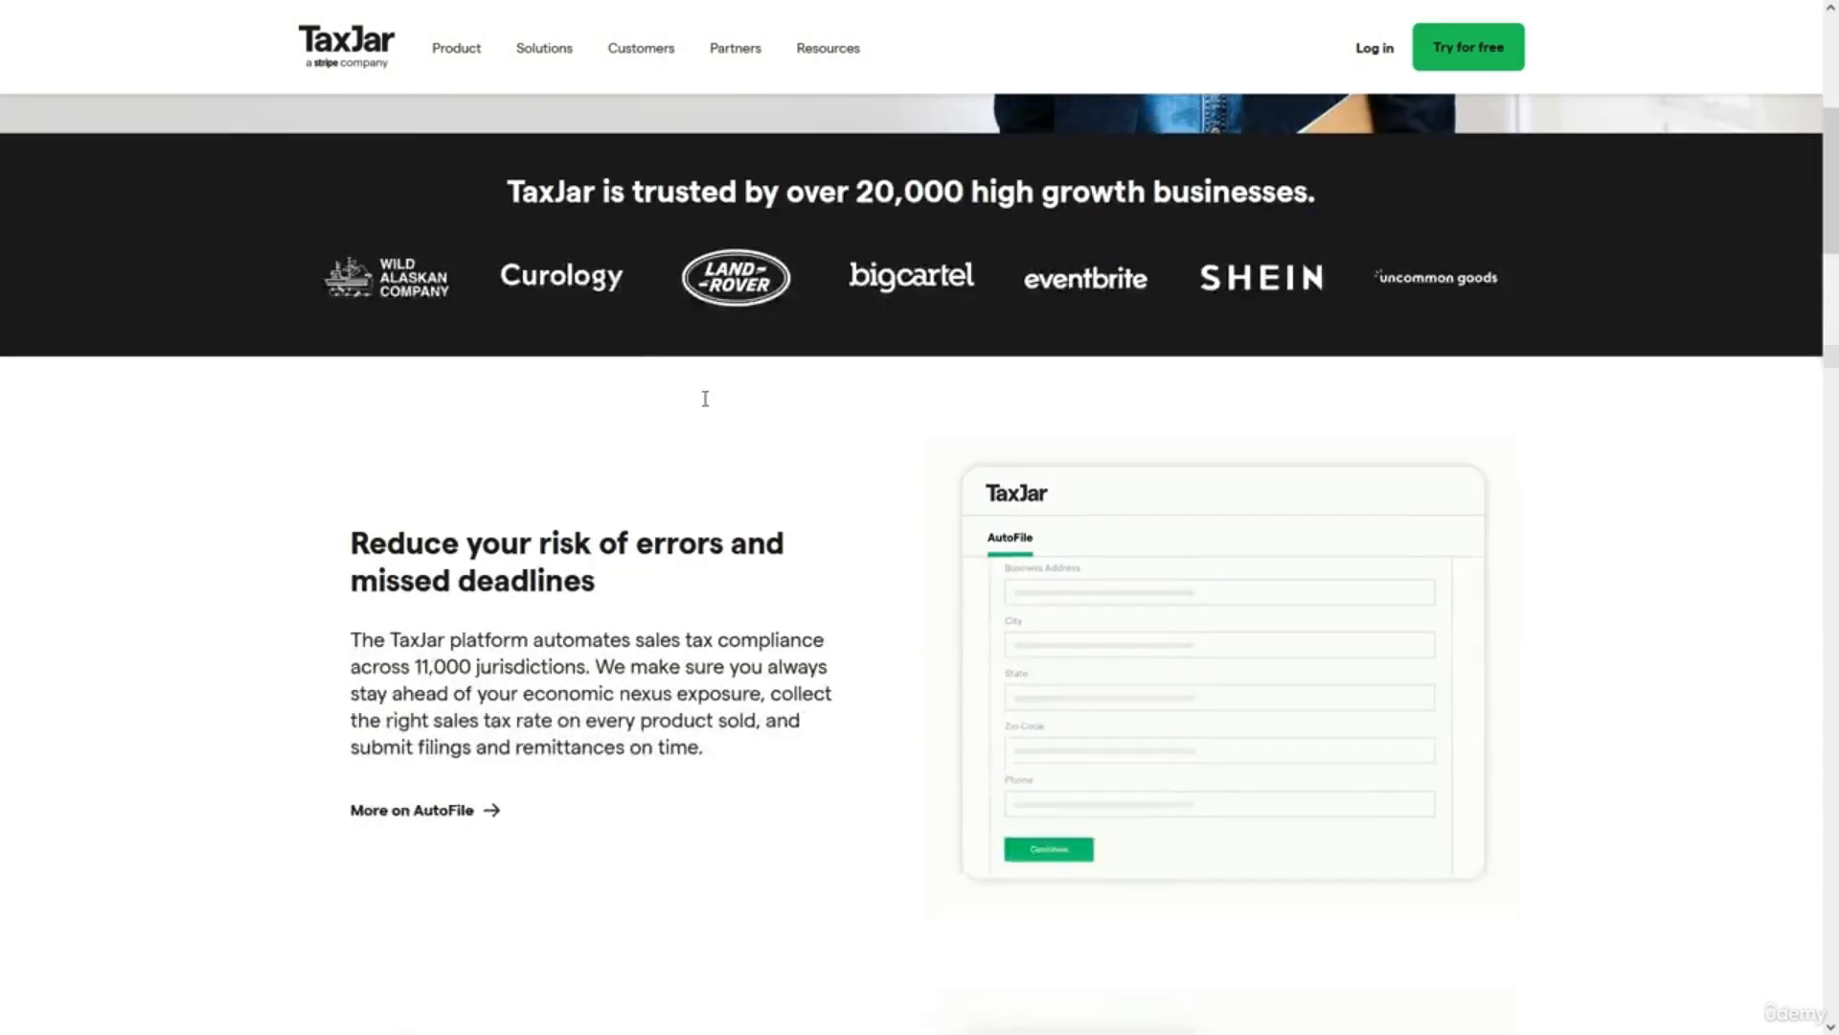
pyautogui.scroll(-5, 705, 399)
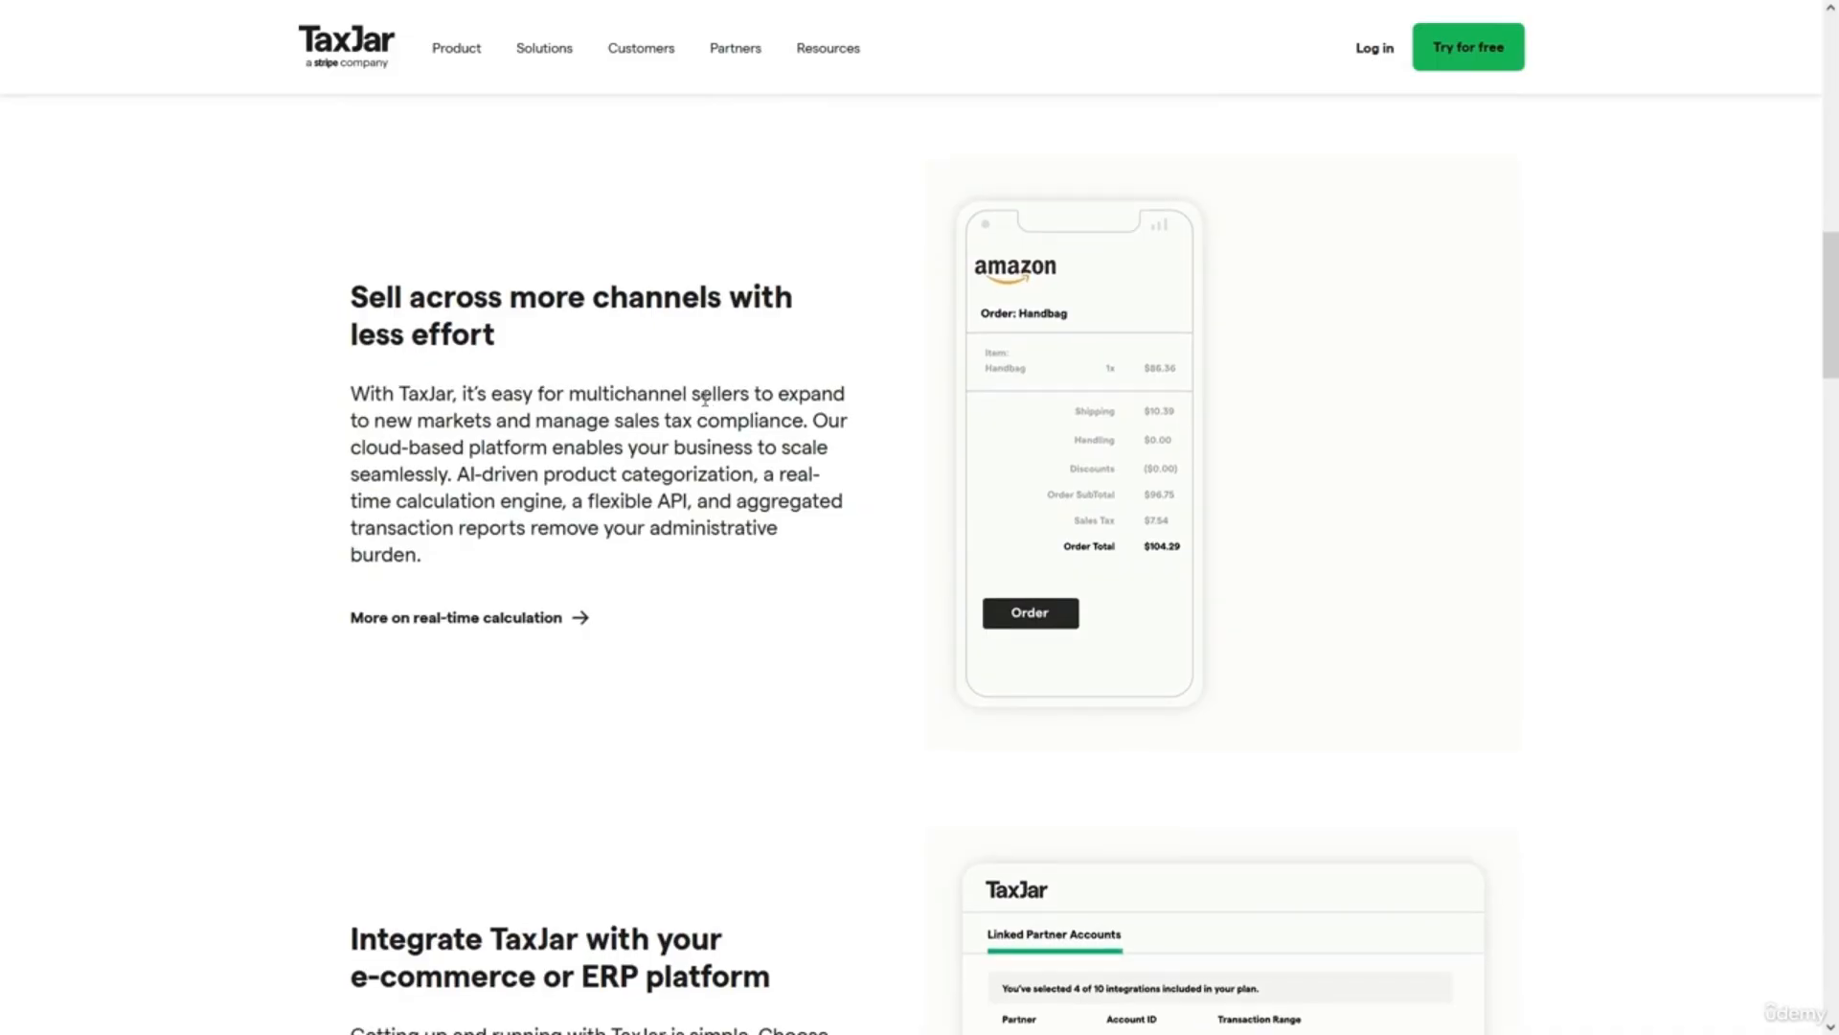
pyautogui.scroll(-6, 705, 398)
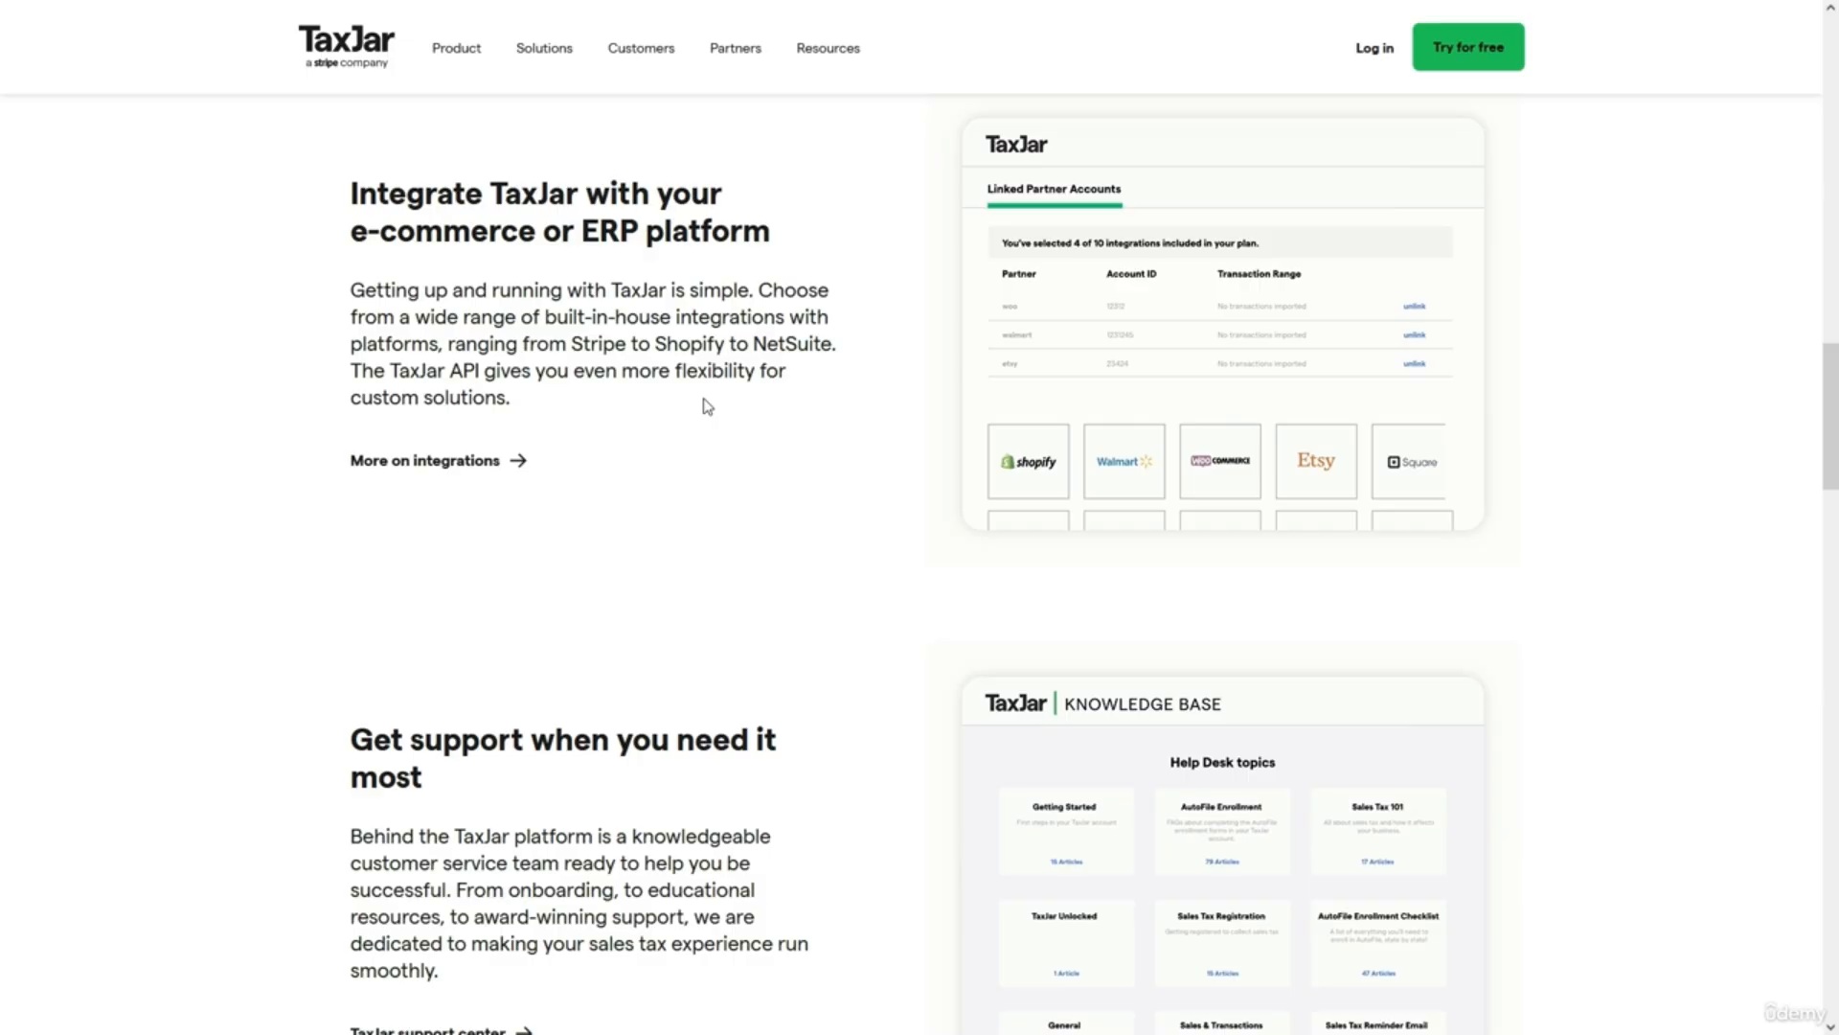
pyautogui.scroll(20, 706, 405)
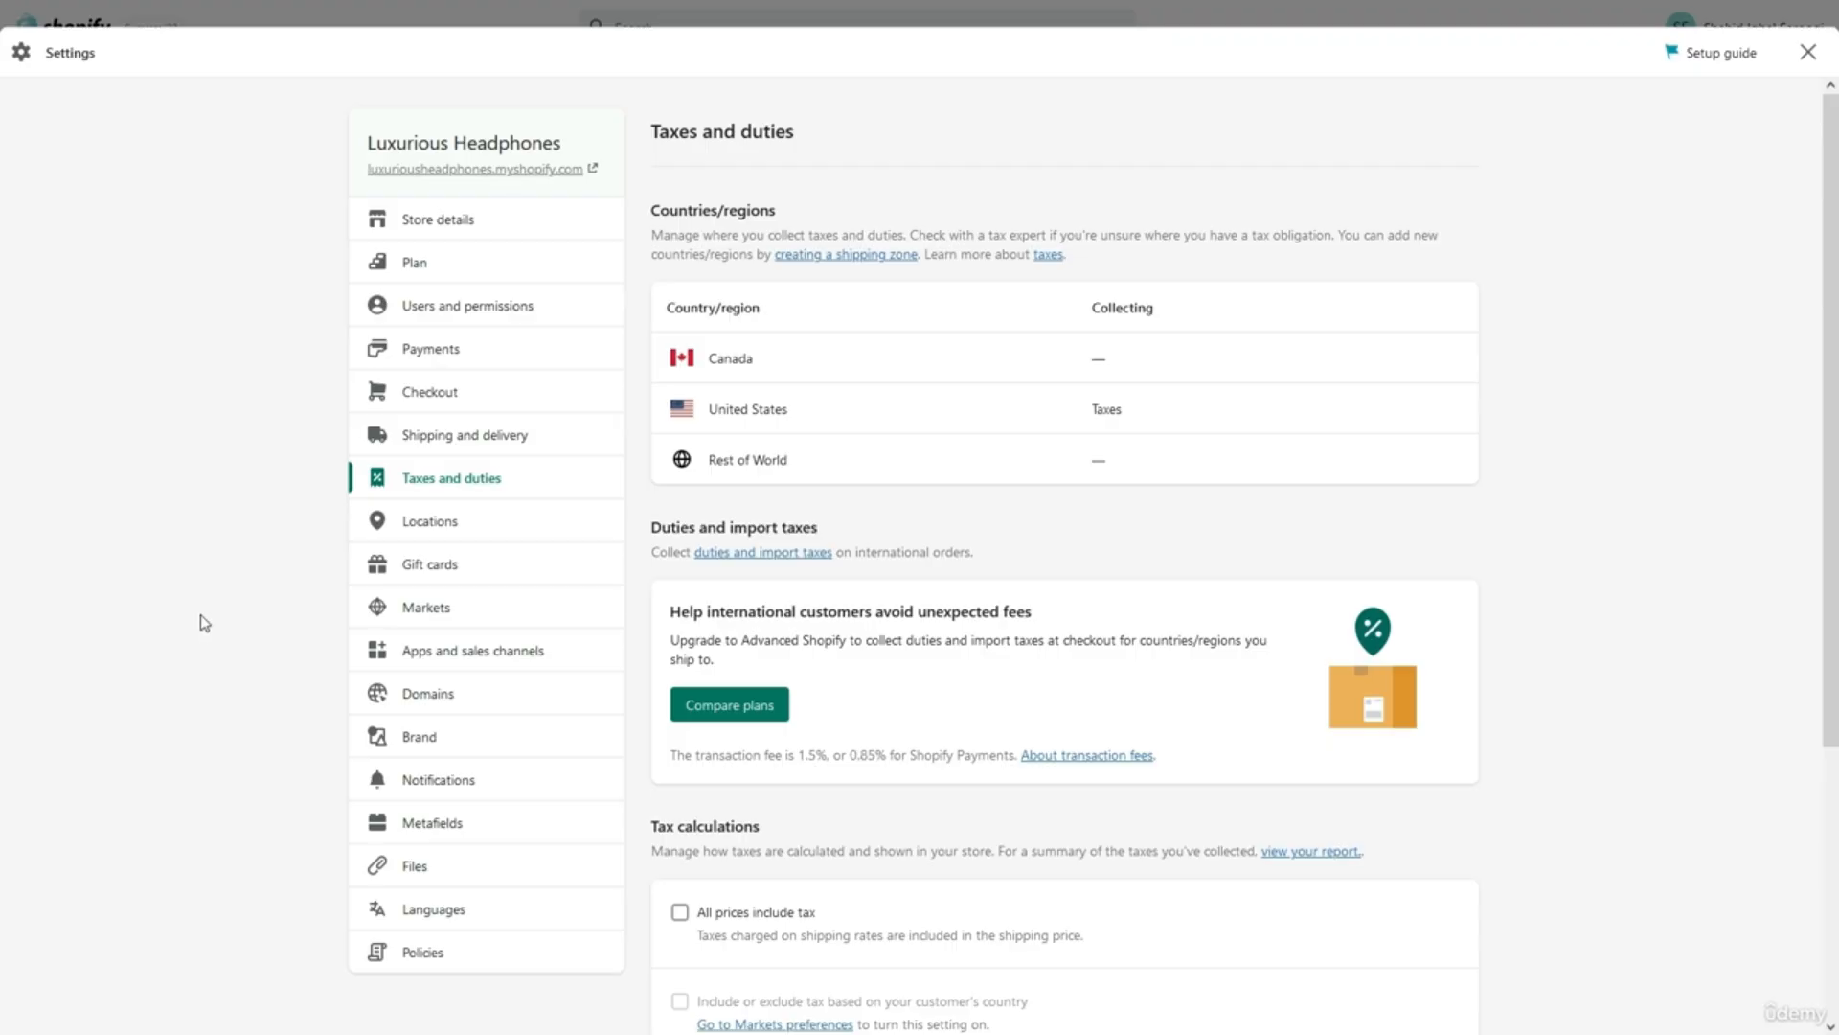
# View Locations, showing the default store location and the DSers fulfillment service.
pyautogui.scroll(-1, 199, 613)
pyautogui.scroll(1, 202, 616)
pyautogui.click(427, 521)
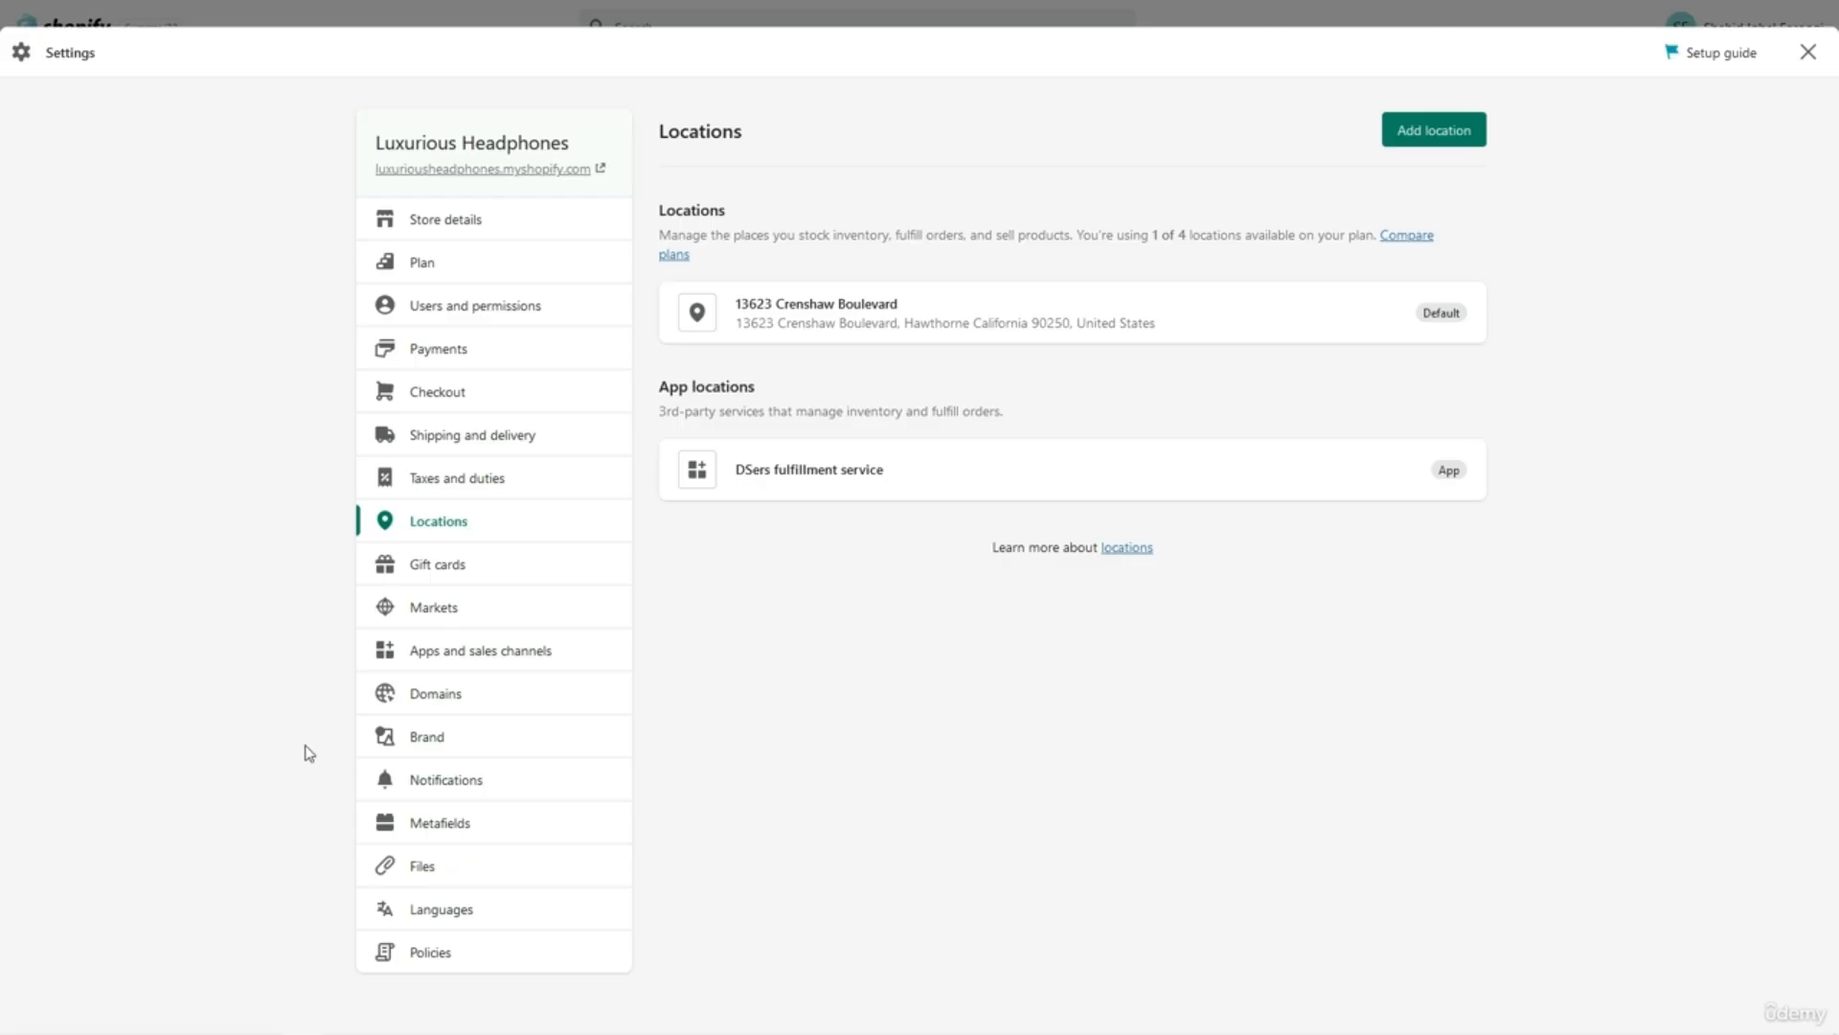
pyautogui.click(437, 783)
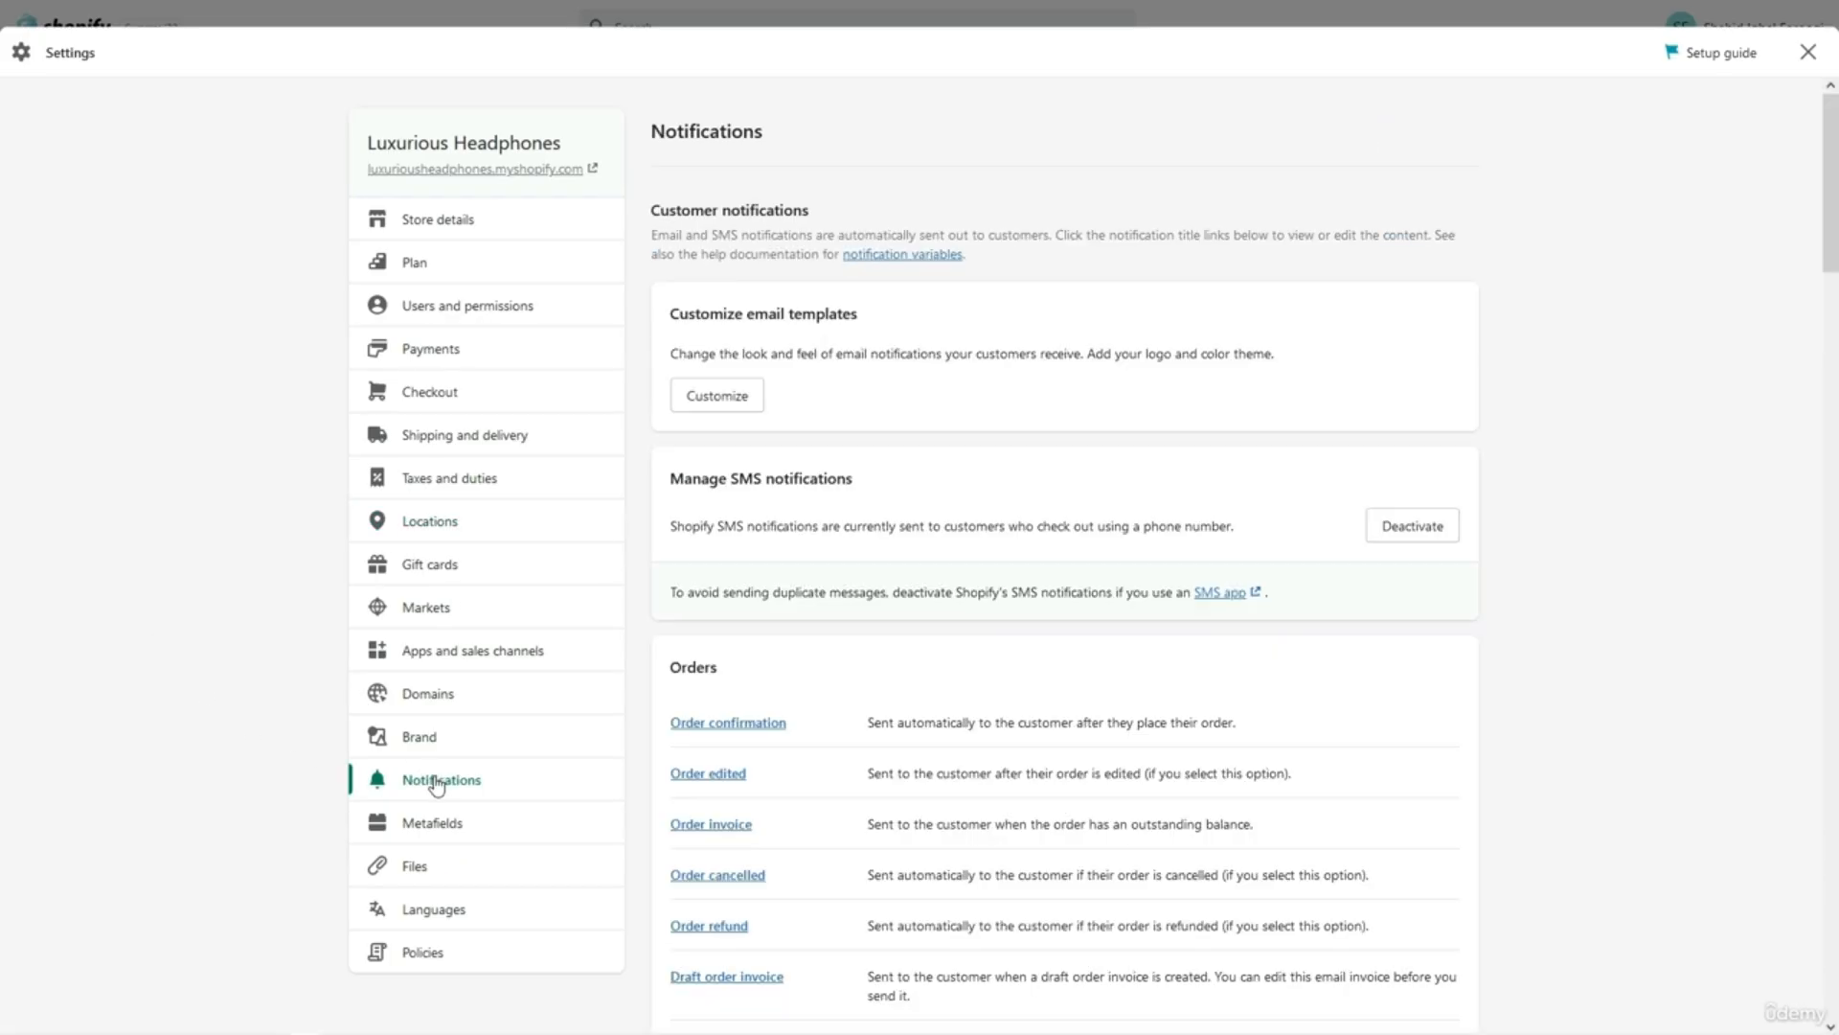
pyautogui.scroll(-5, 951, 804)
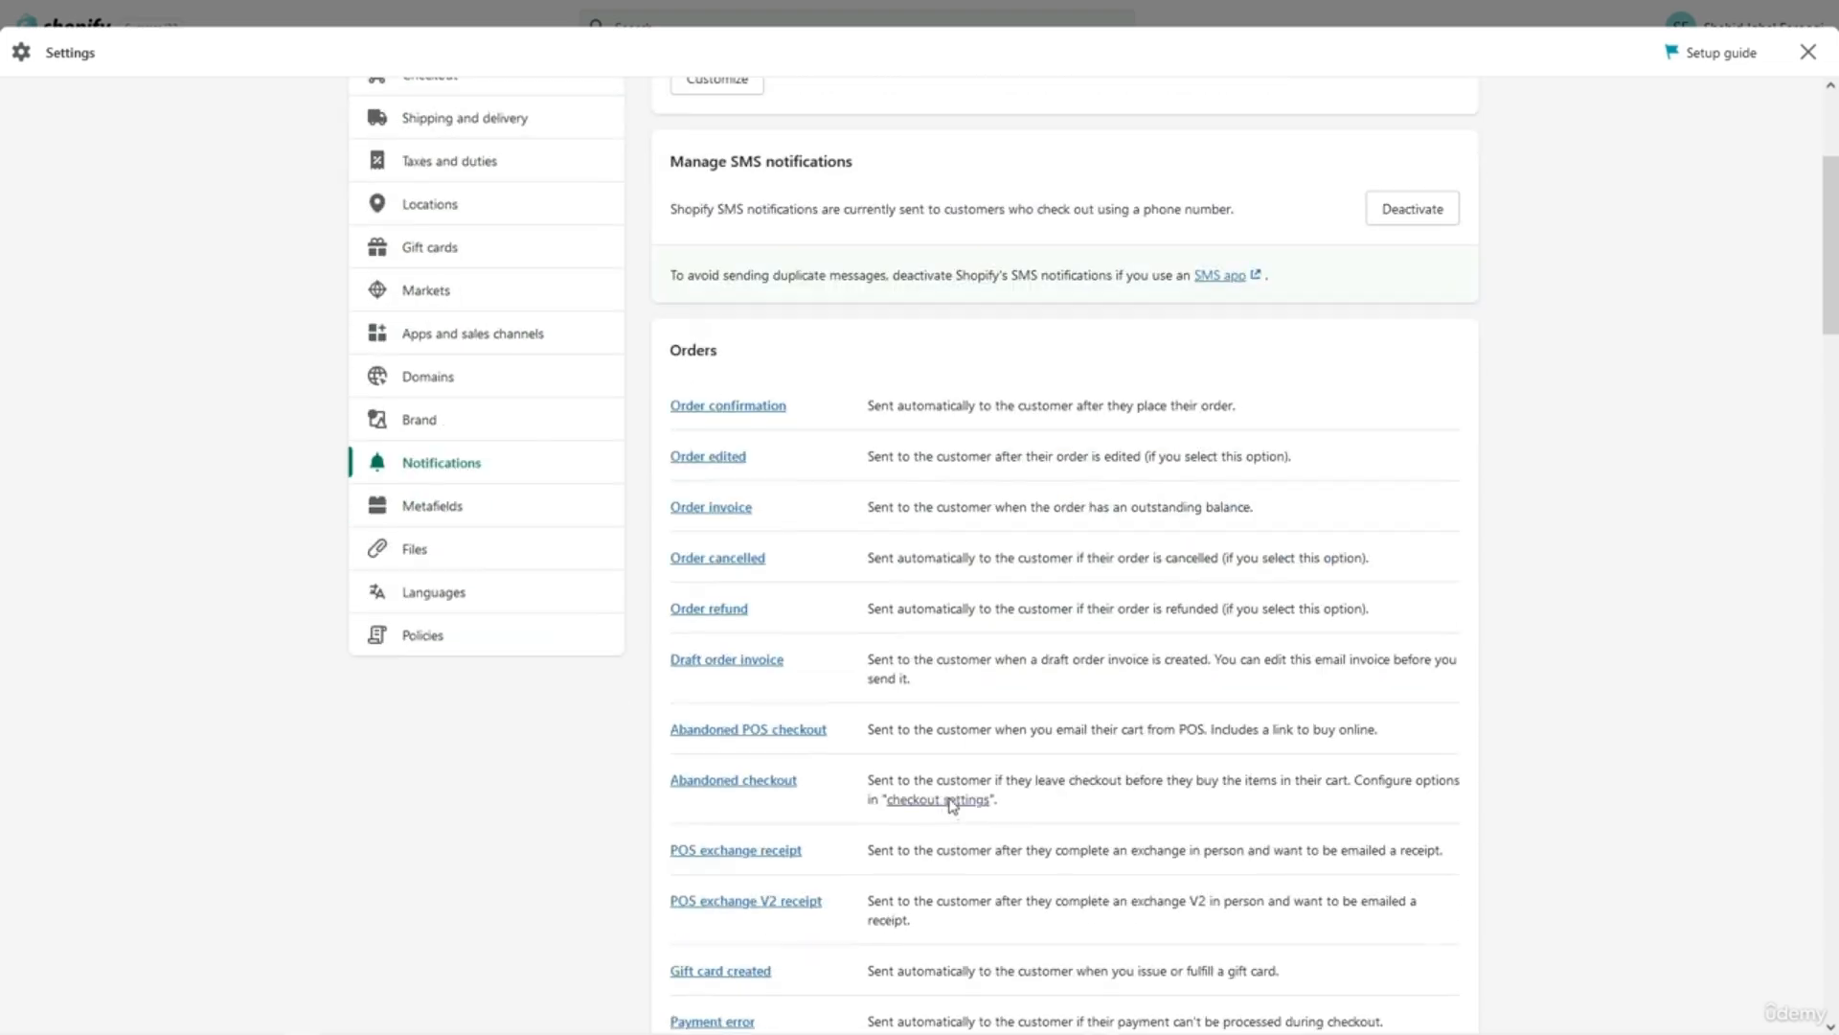
pyautogui.scroll(1, 951, 805)
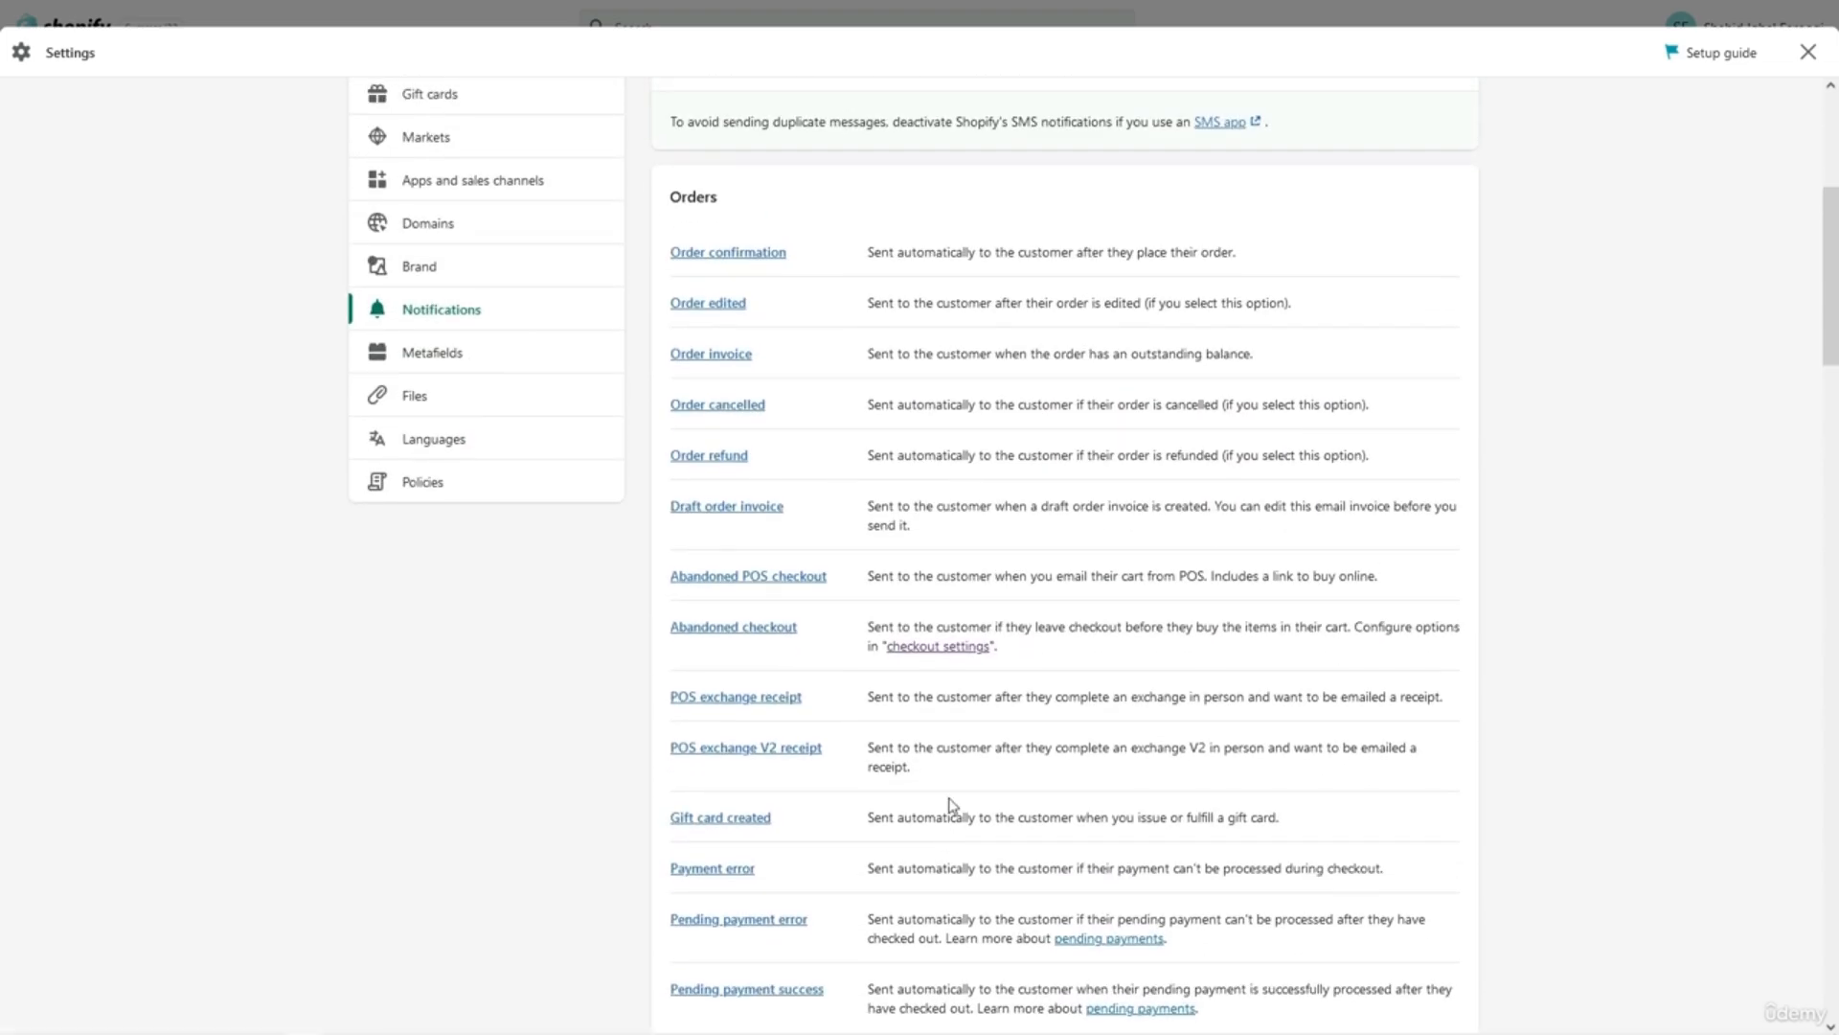
pyautogui.scroll(-3, 951, 804)
pyautogui.scroll(2, 952, 805)
pyautogui.scroll(1, 951, 805)
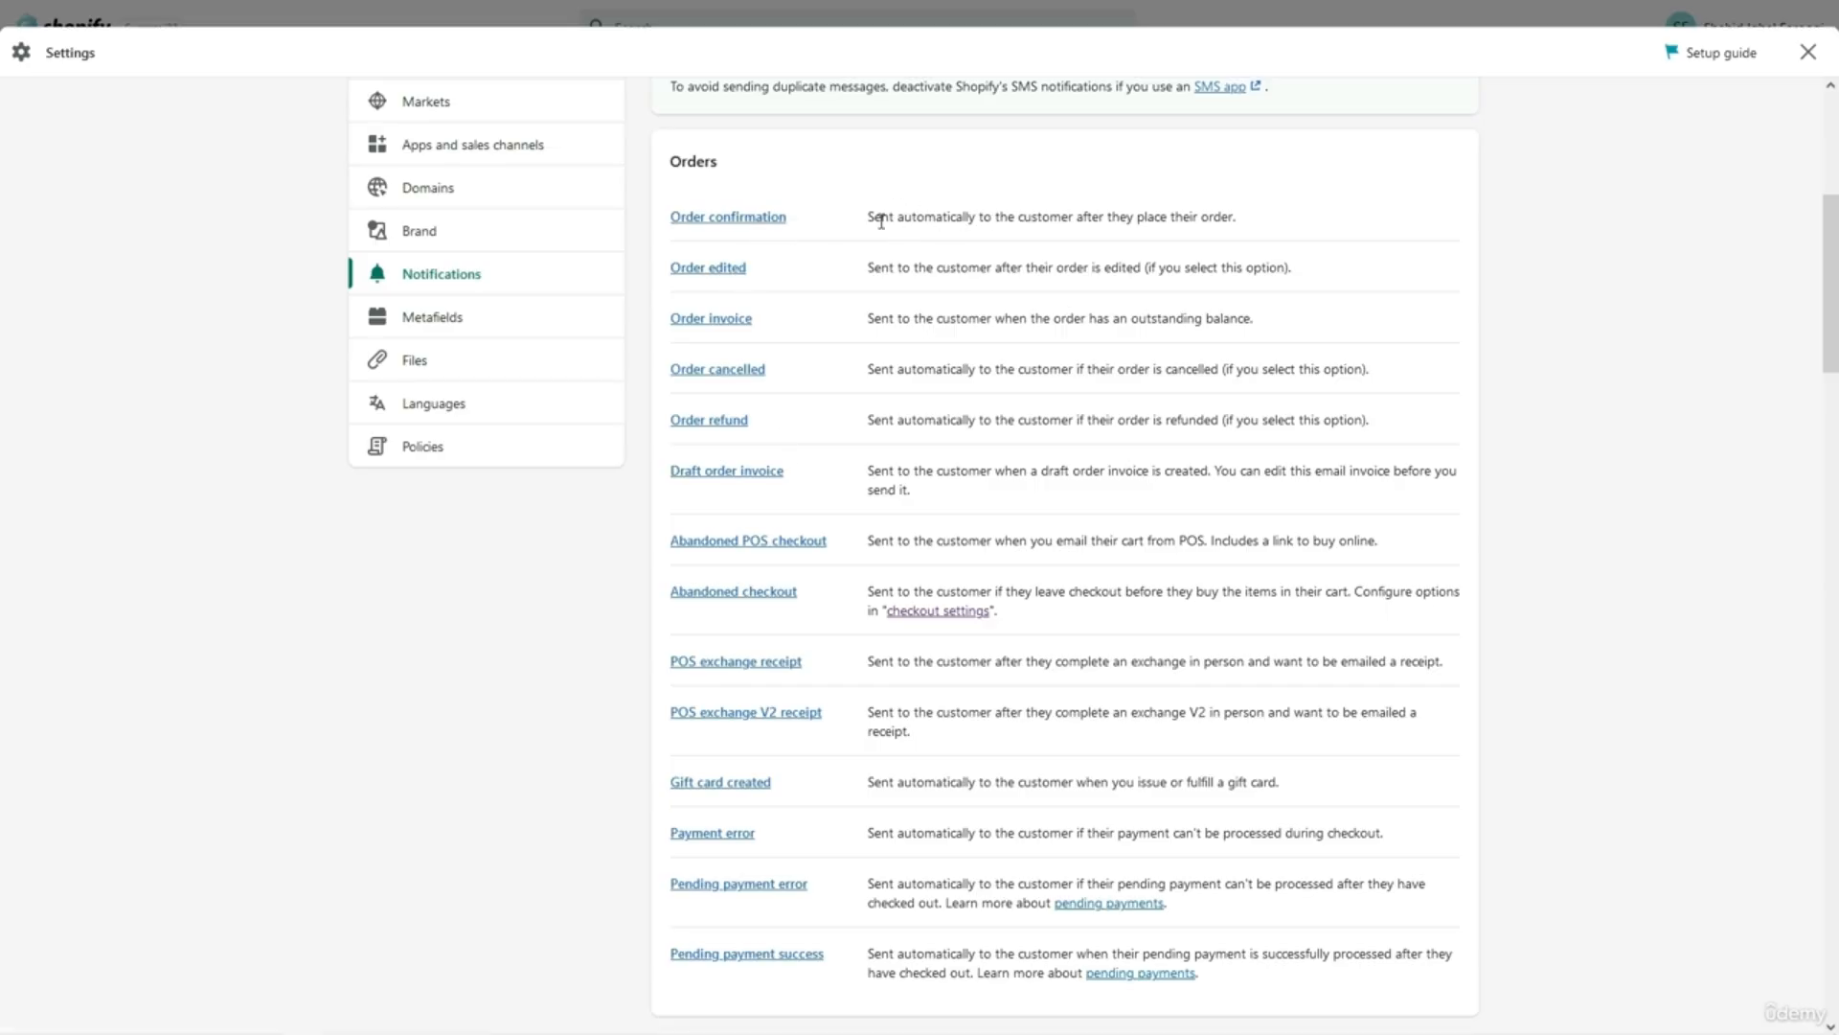
pyautogui.tripleClick(985, 216)
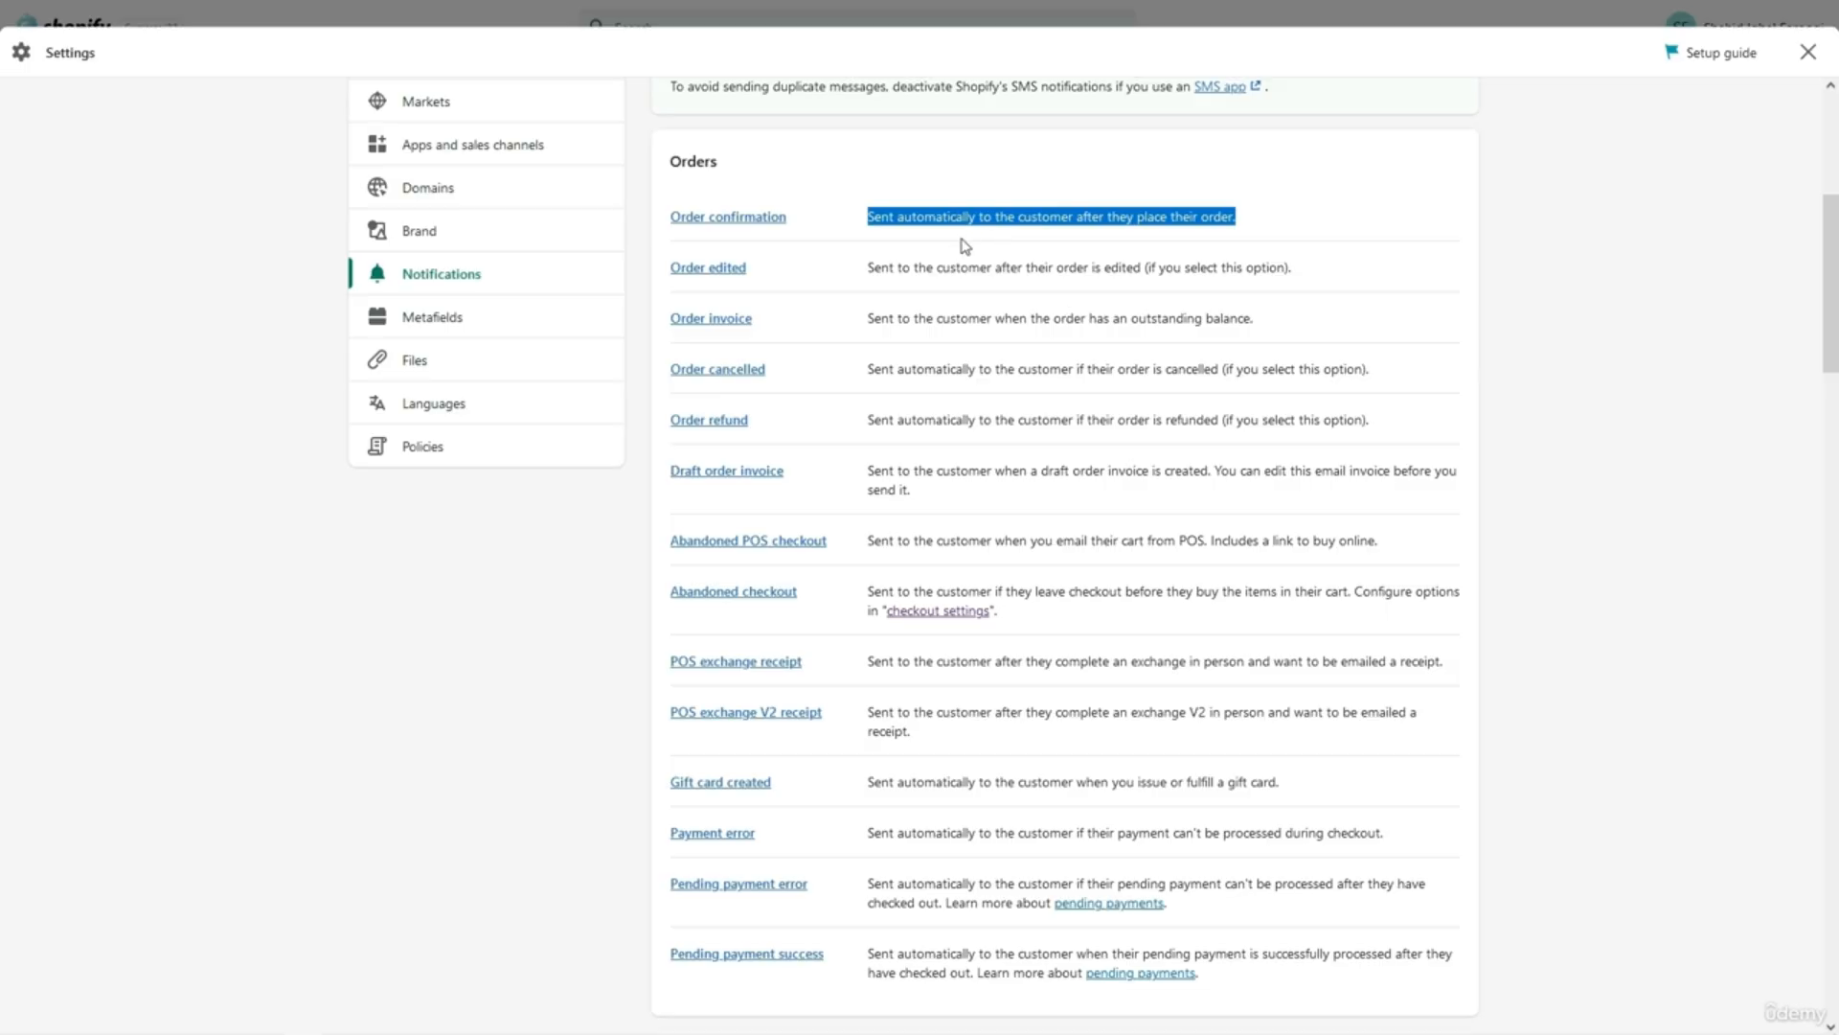
pyautogui.click(966, 247)
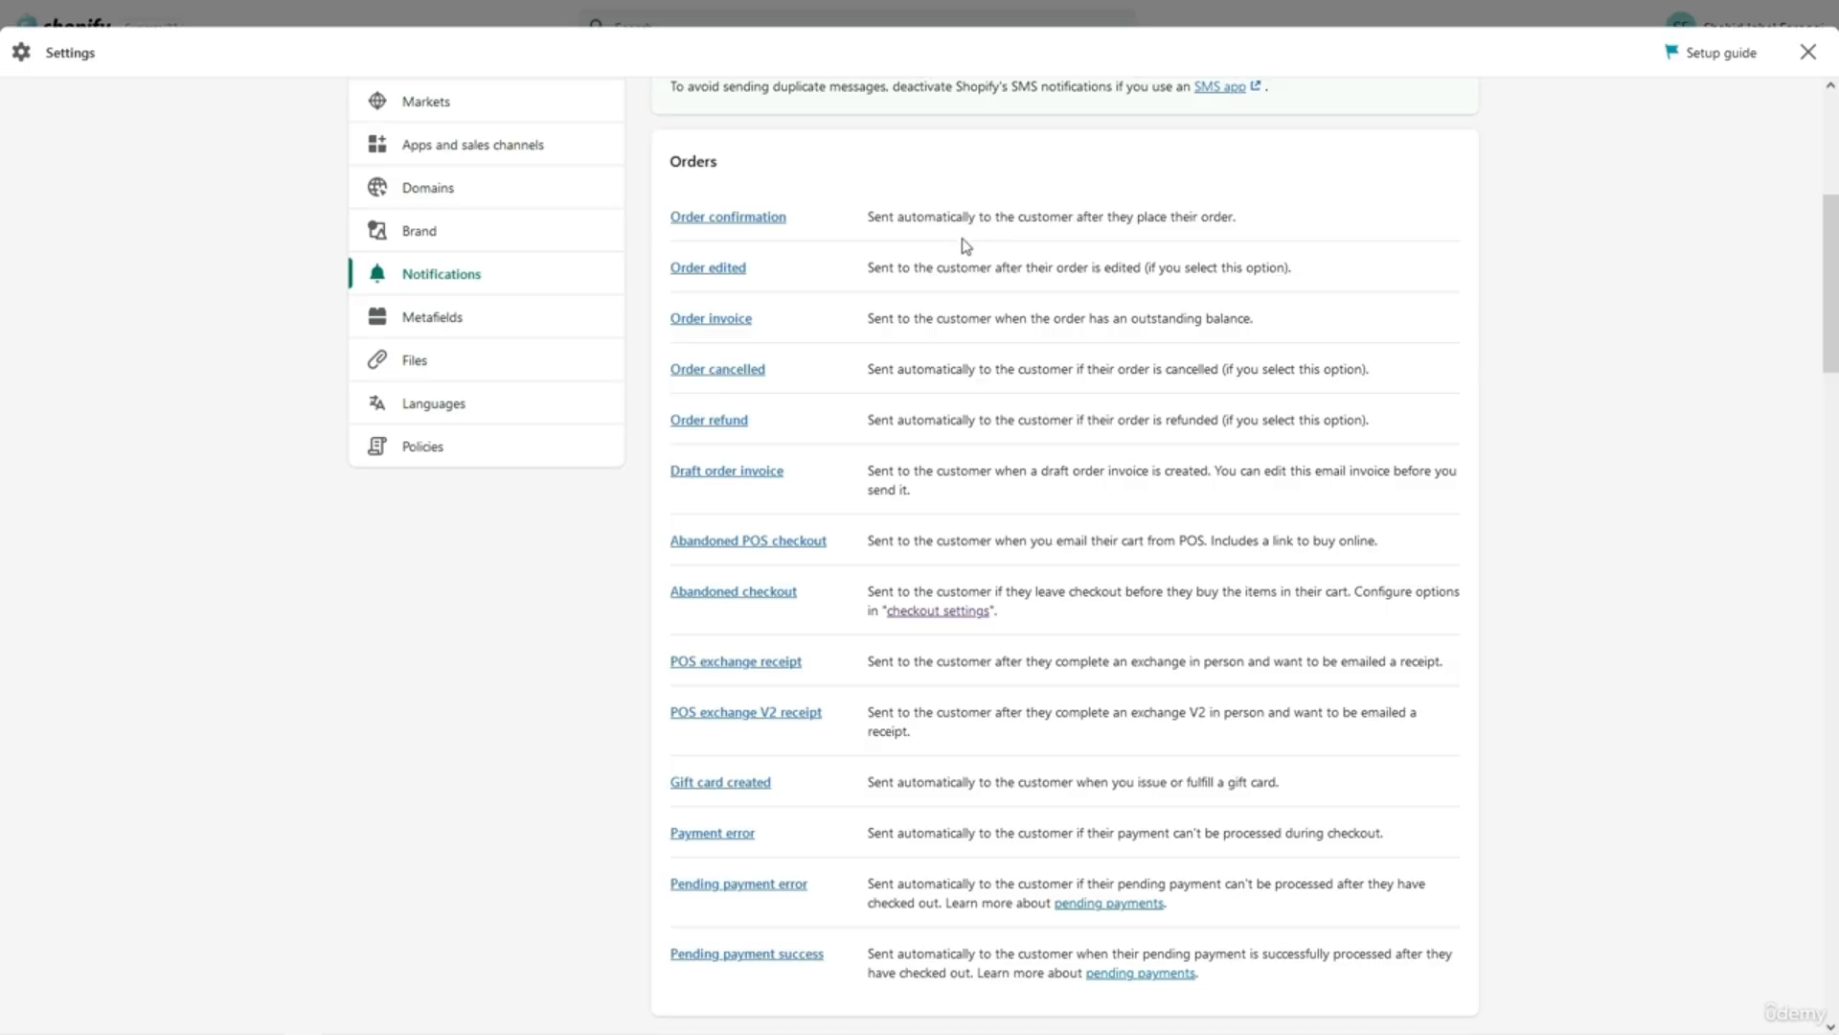
# Open the Order confirmation template and highlight {{name}} in its 'Order {{name}} confirmed' subject.
pyautogui.click(772, 228)
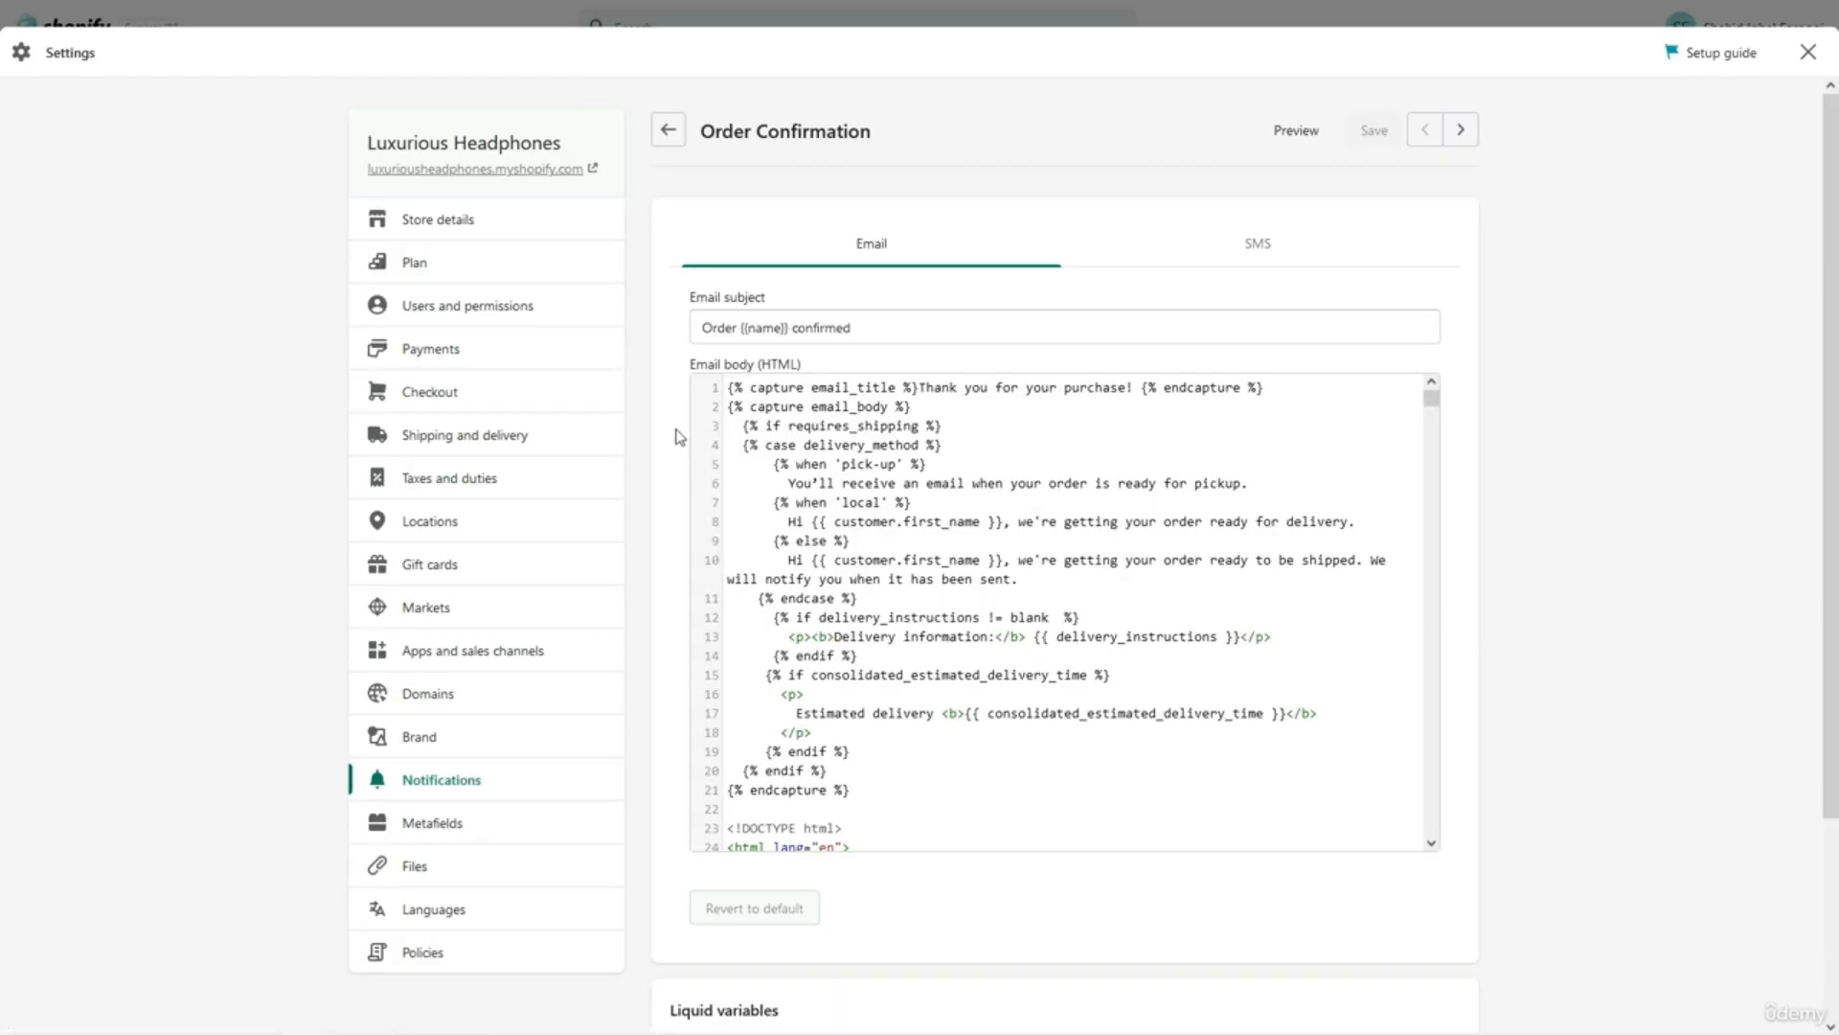
pyautogui.scroll(-7, 1021, 642)
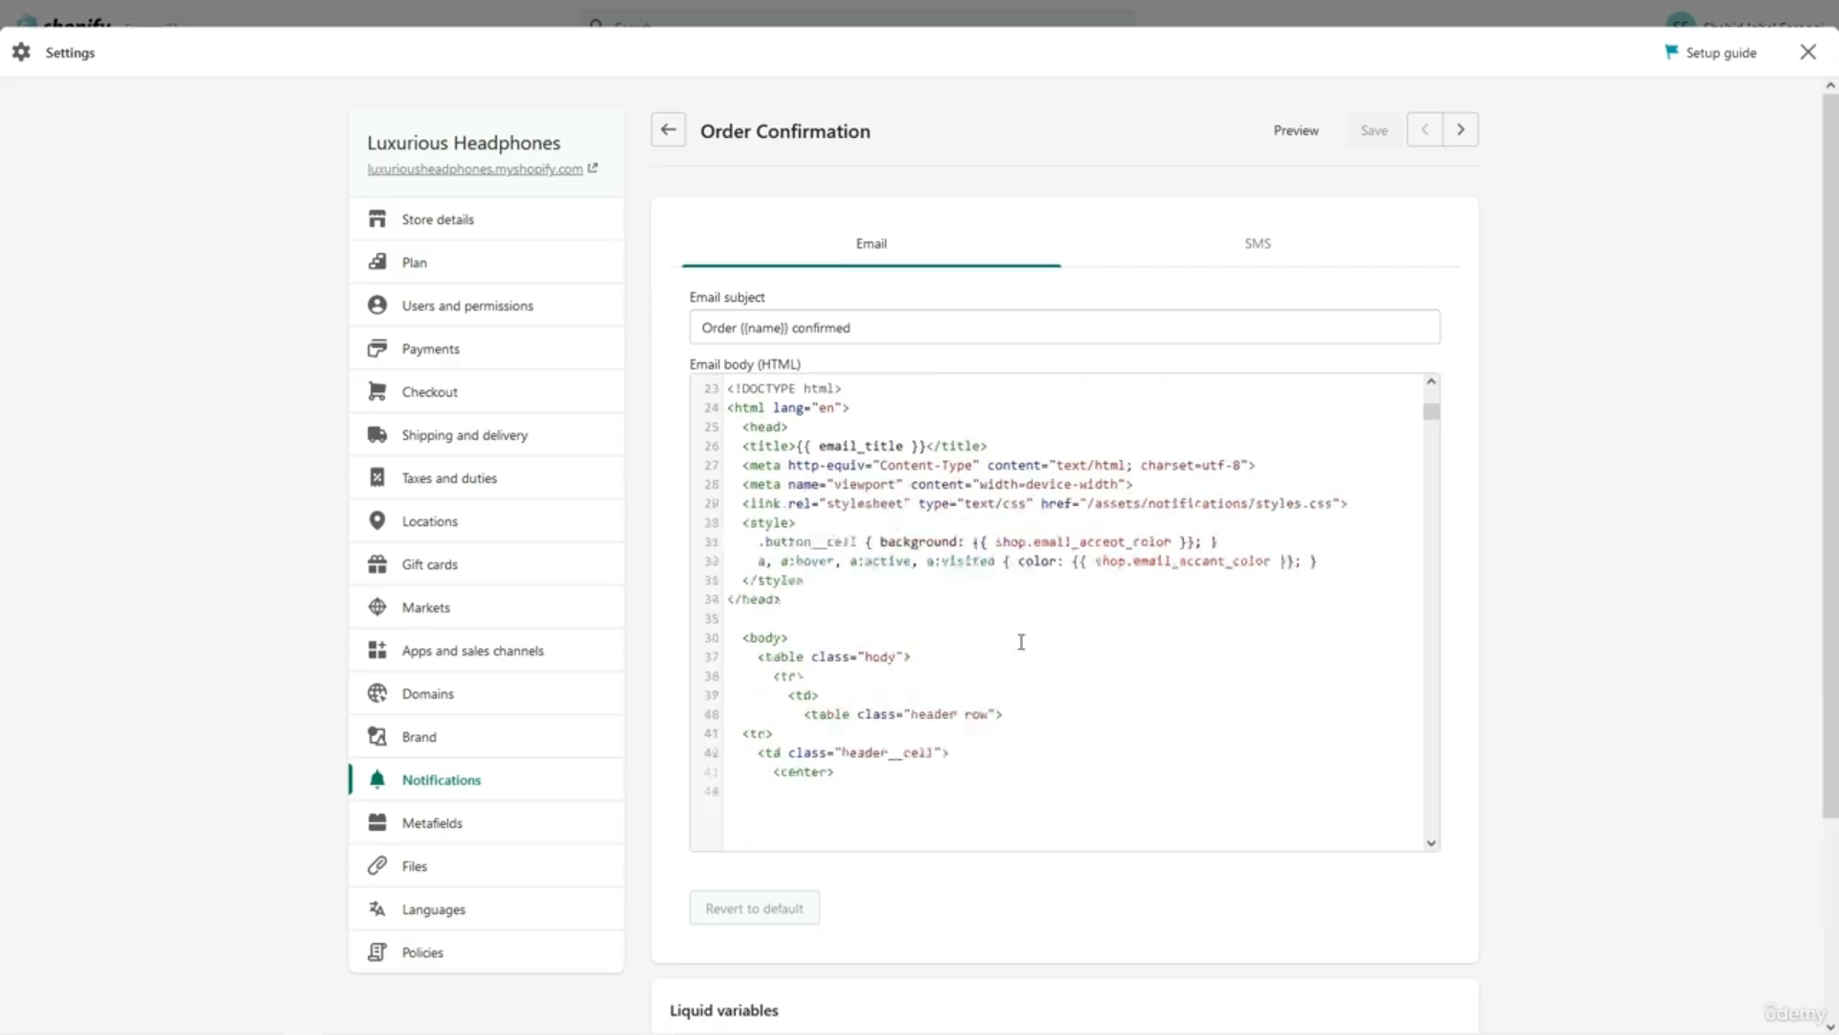
pyautogui.scroll(5, 1021, 642)
pyautogui.scroll(3, 1021, 641)
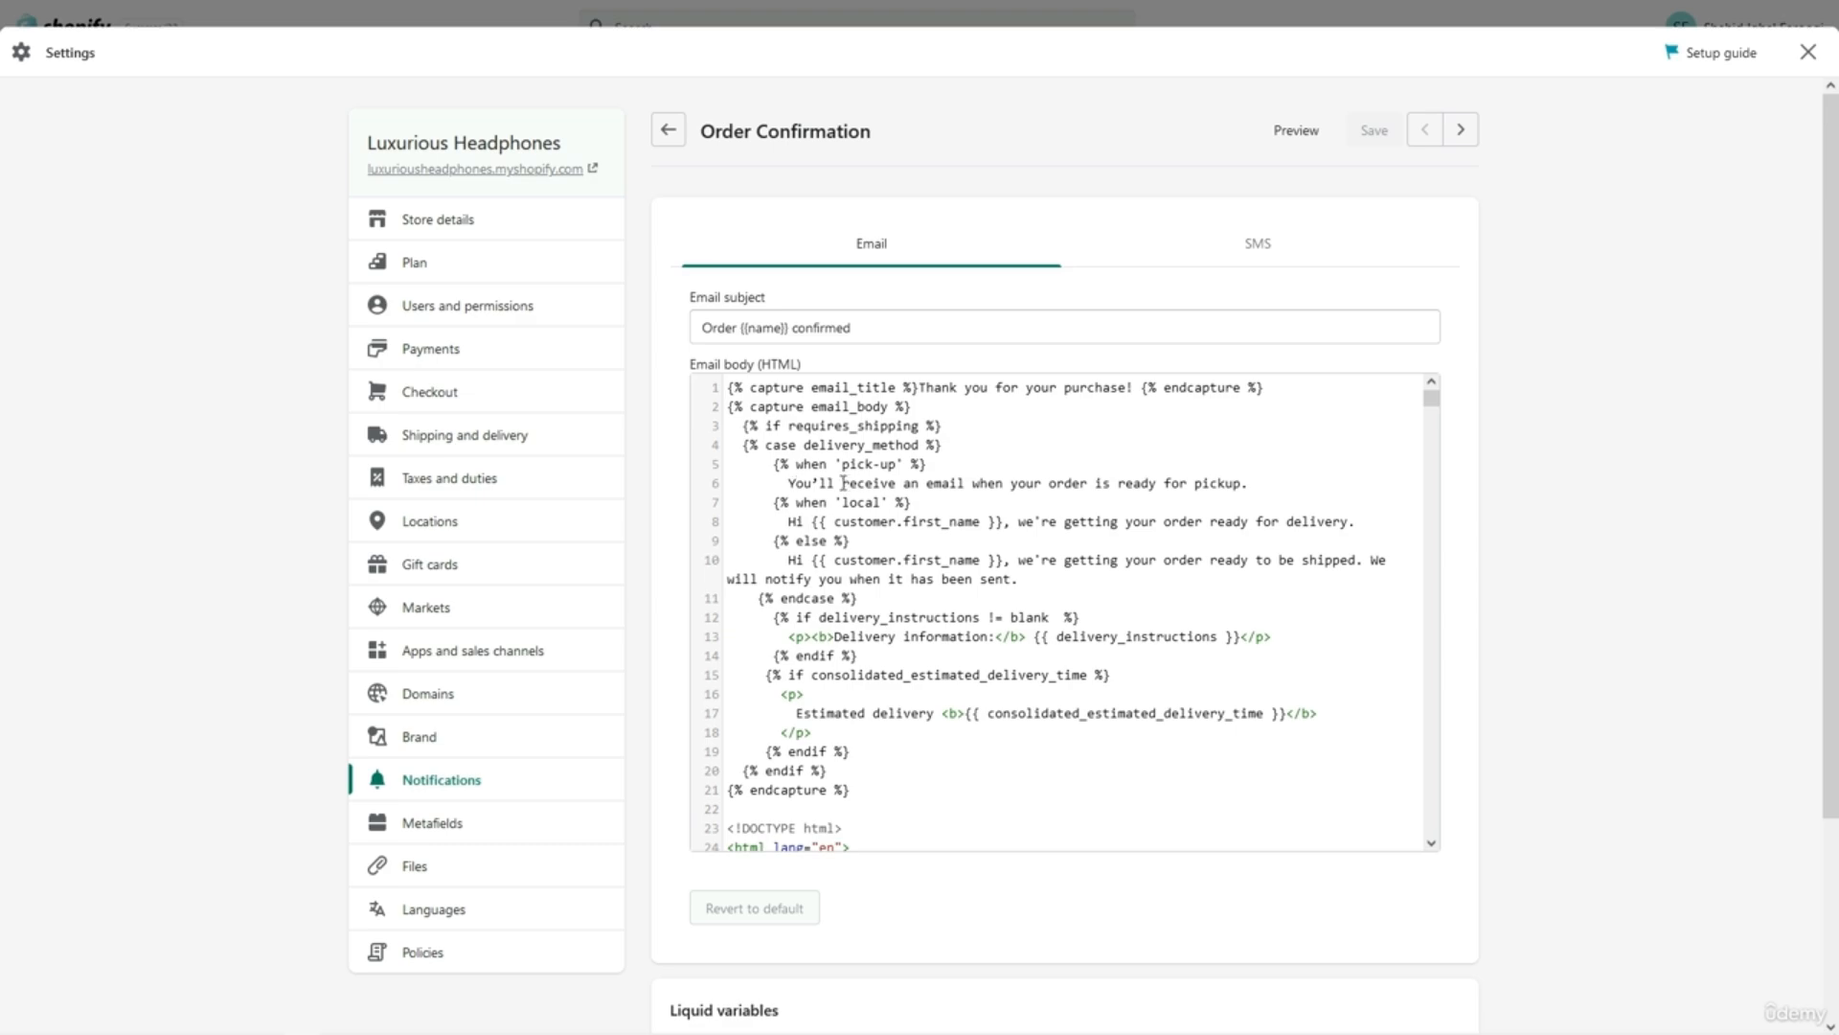
pyautogui.click(706, 328)
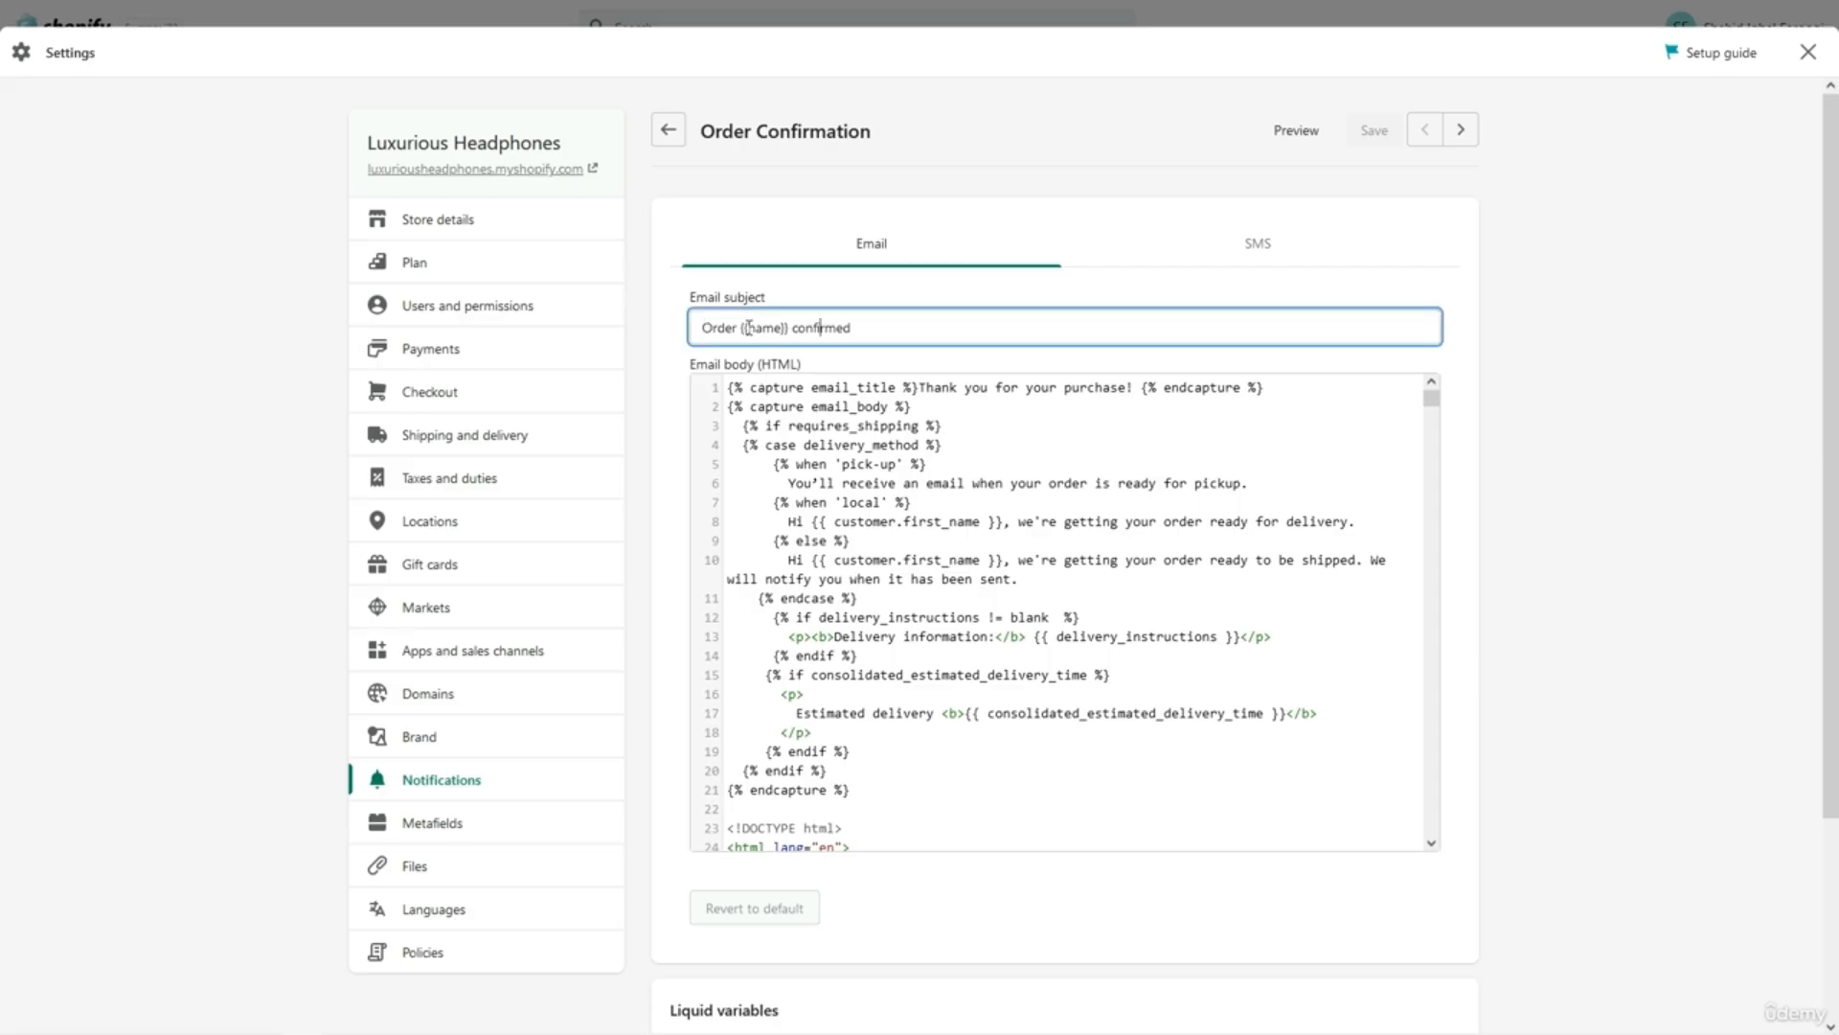
pyautogui.moveTo(737, 328); pyautogui.dragTo(794, 329)
pyautogui.click(764, 358)
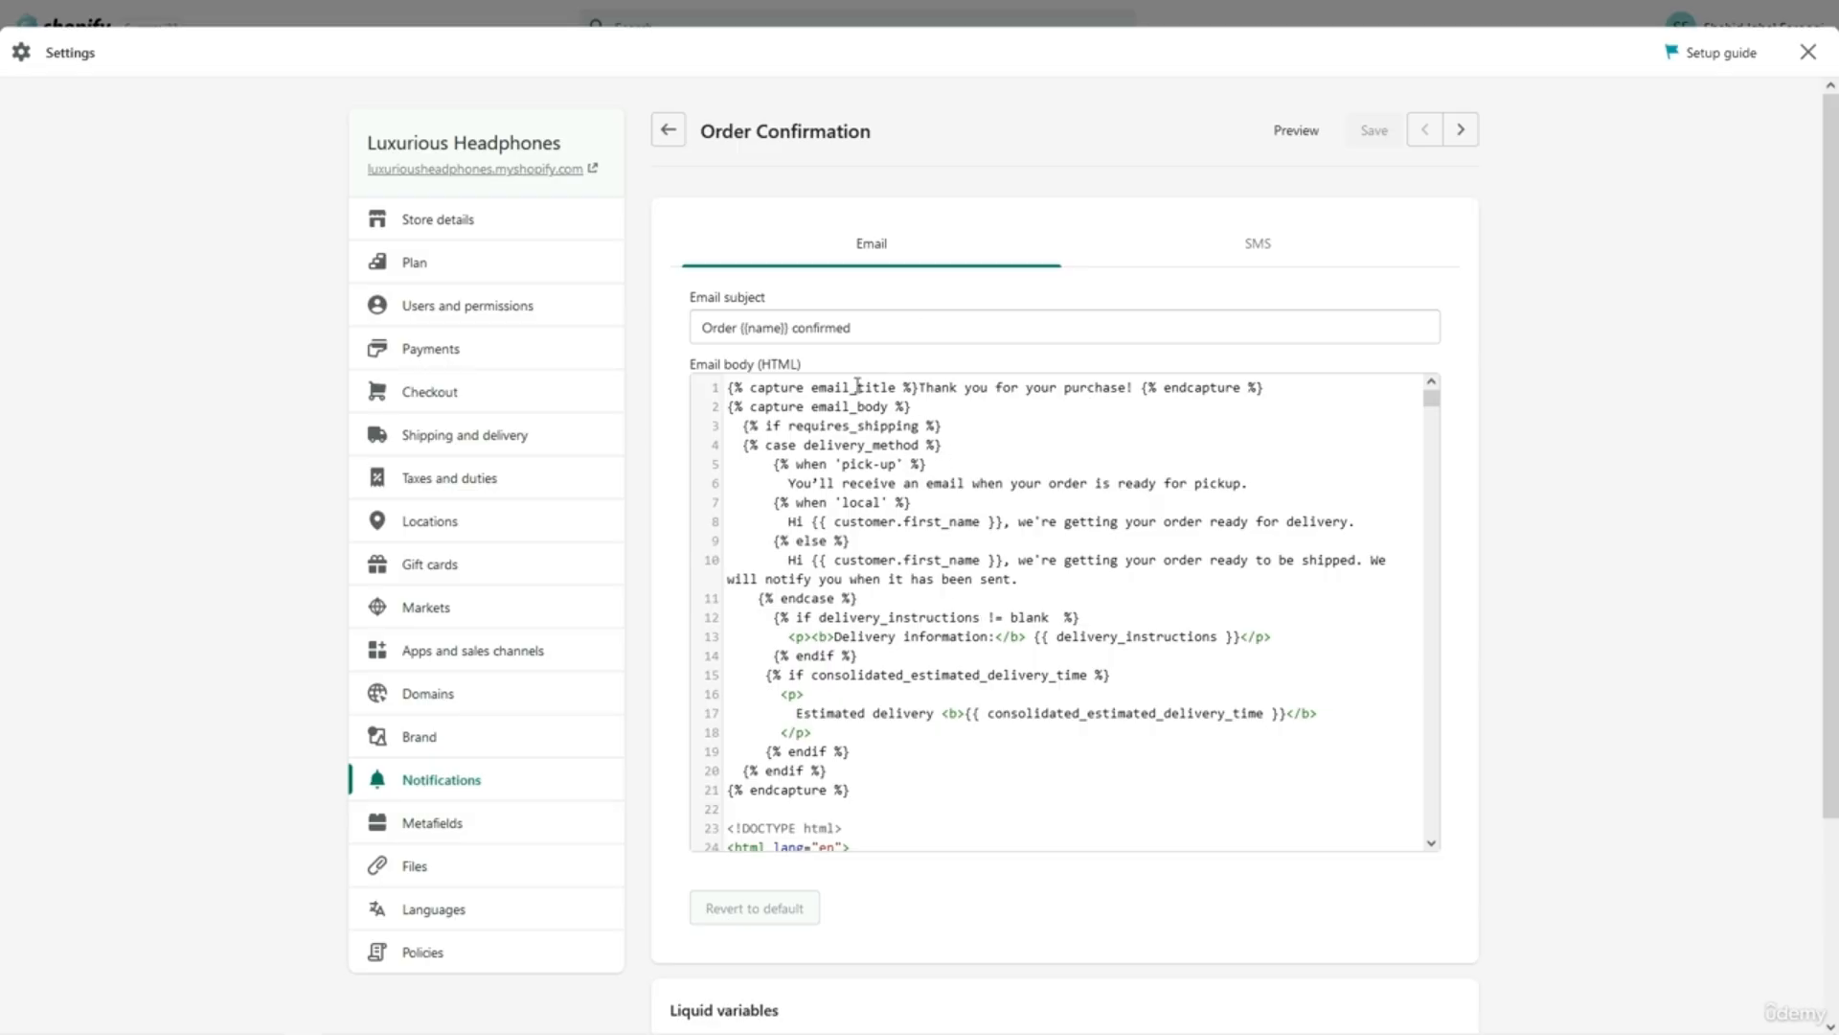
# Review the HTML body, highlighting the first line, the pickup message and the local delivery message.
pyautogui.tripleClick(960, 391)
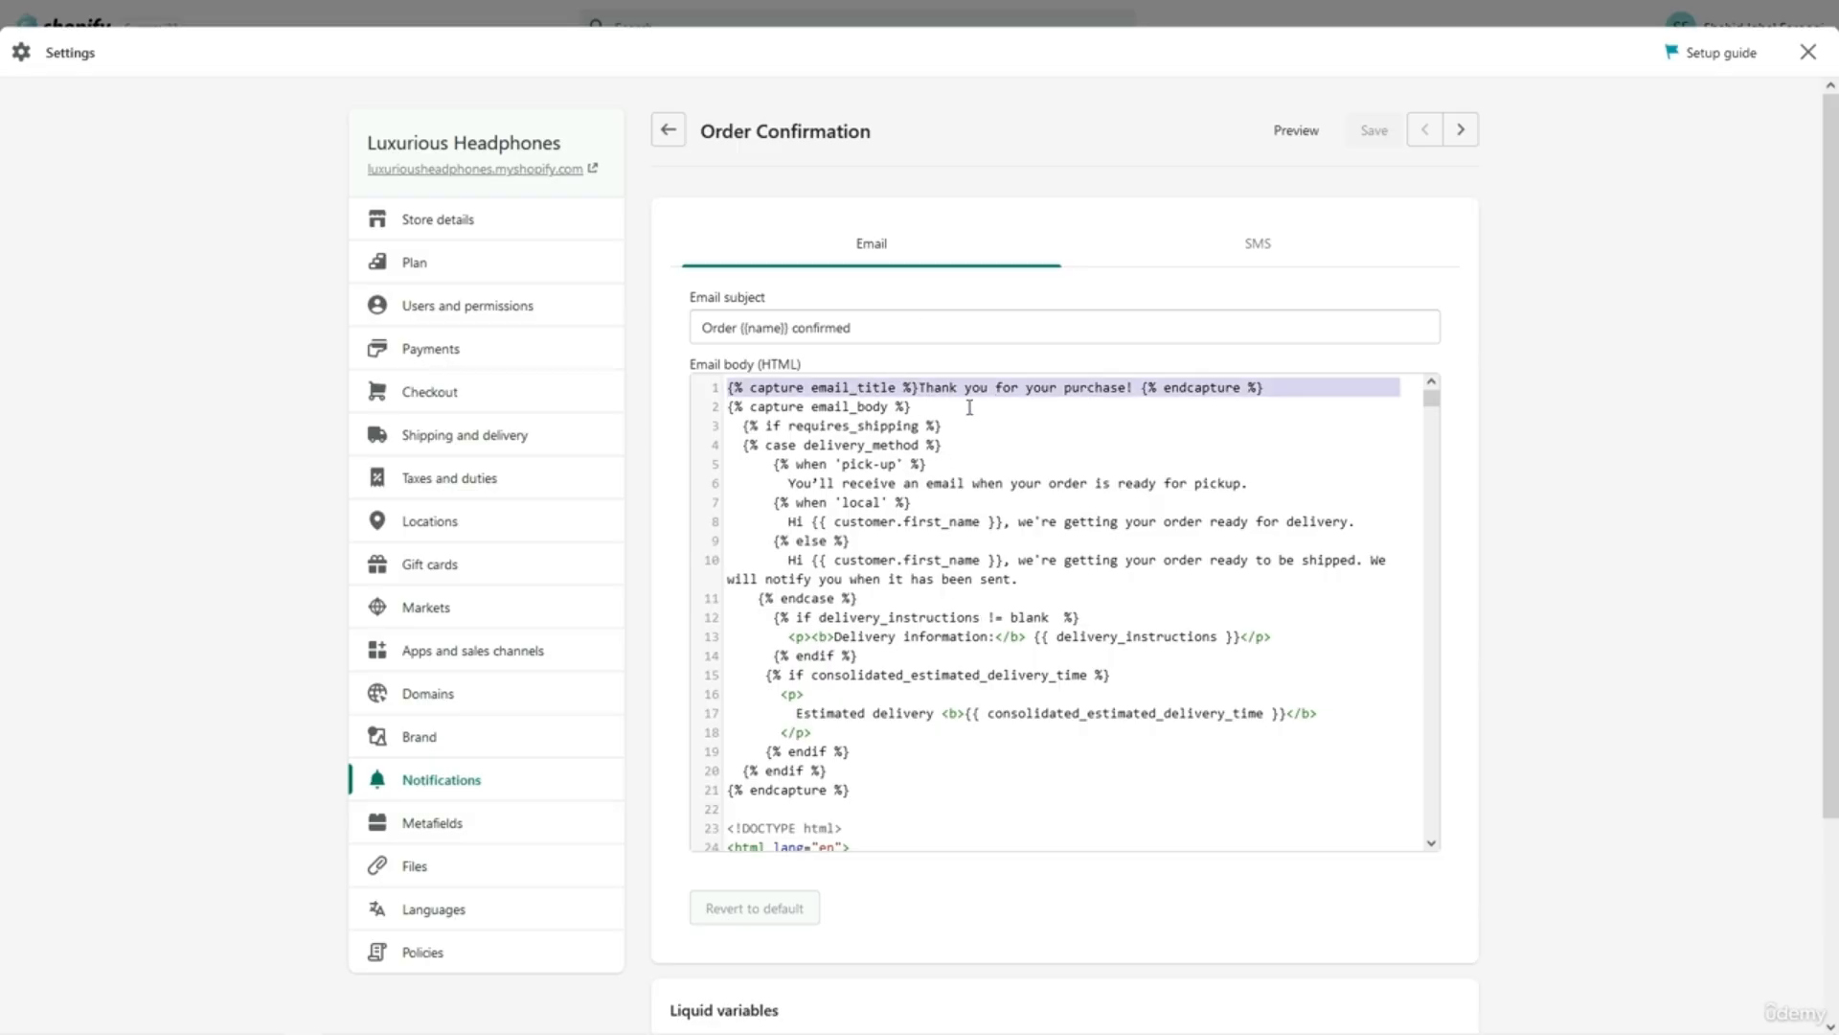
pyautogui.click(969, 421)
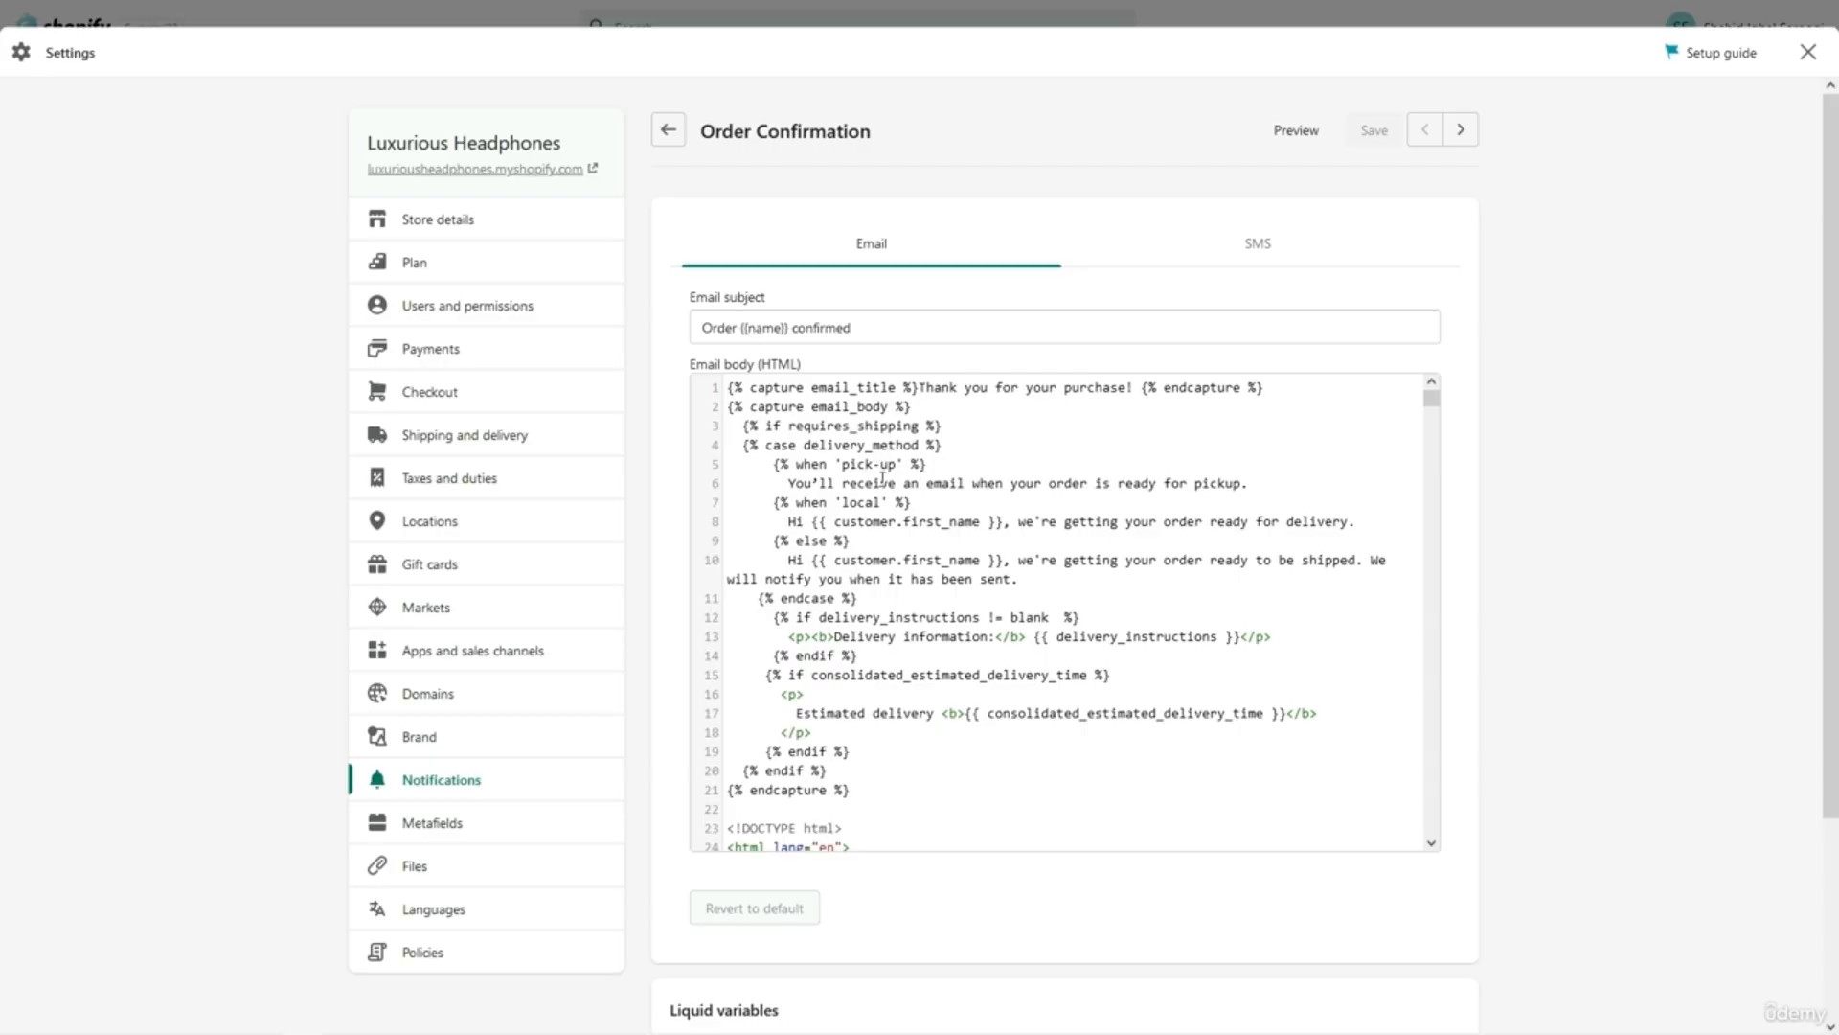
pyautogui.moveTo(776, 483); pyautogui.dragTo(1253, 483)
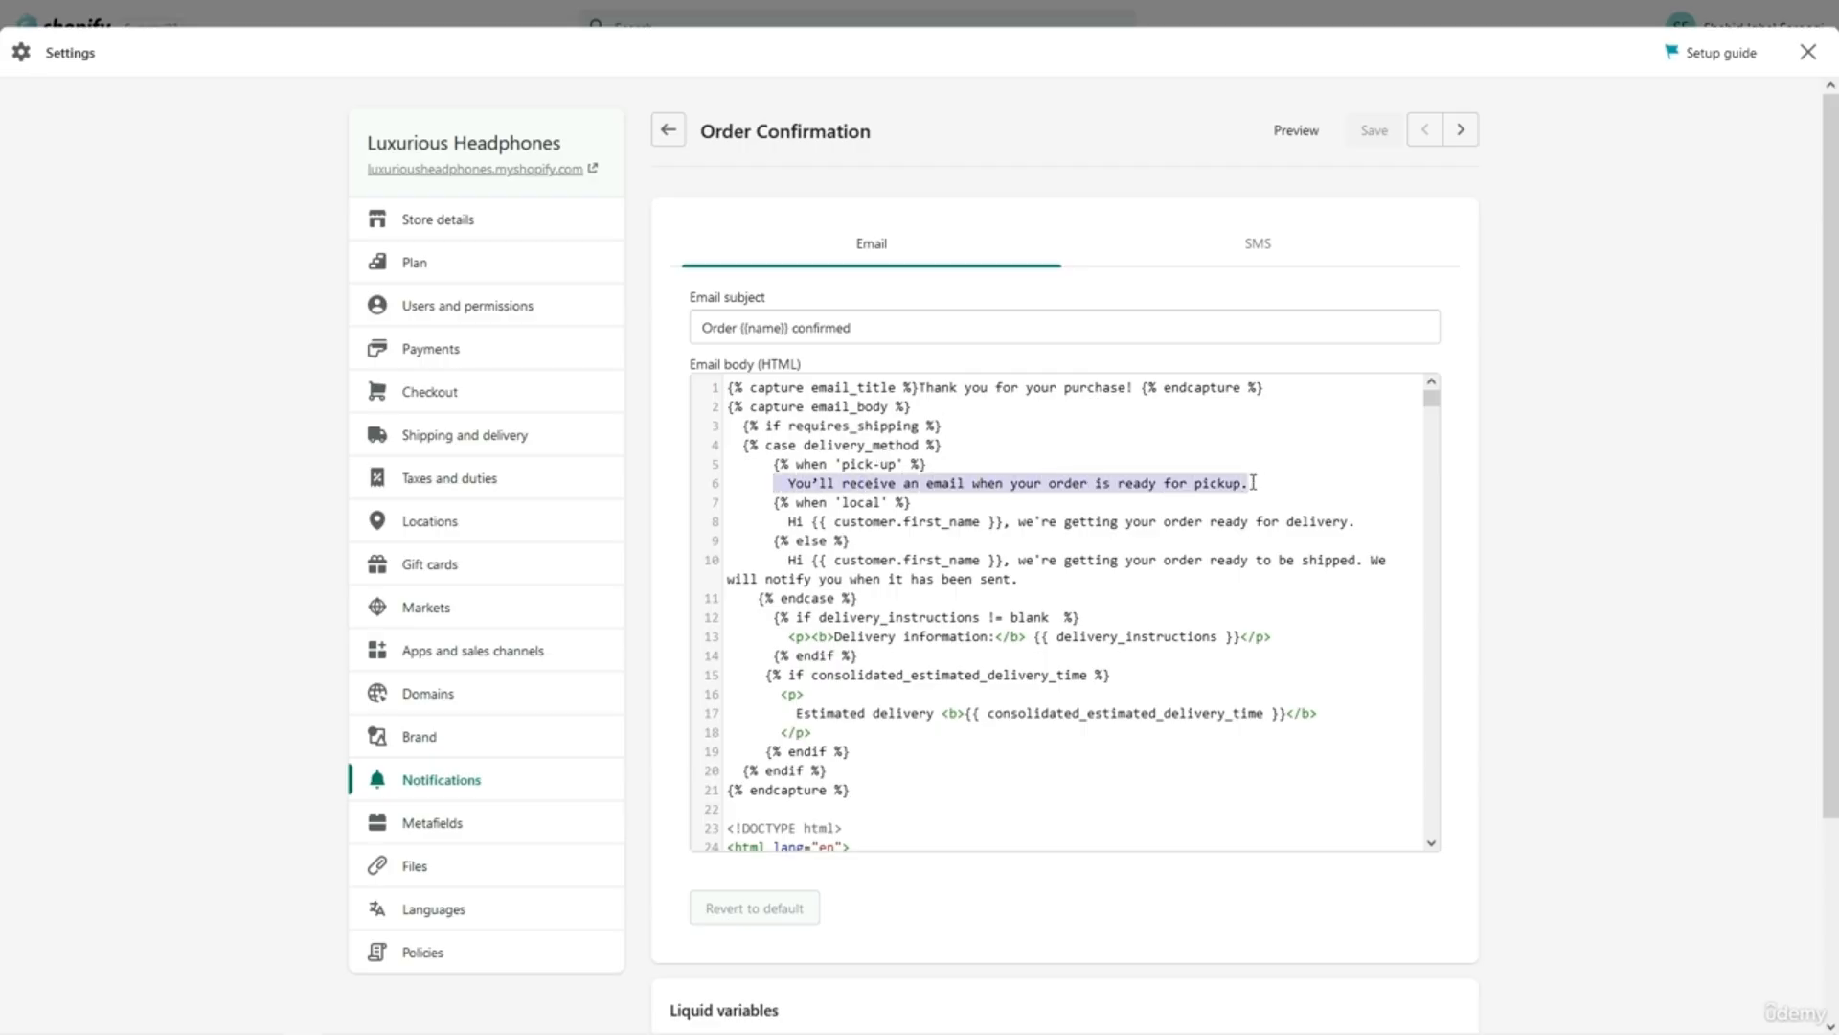
pyautogui.click(1253, 483)
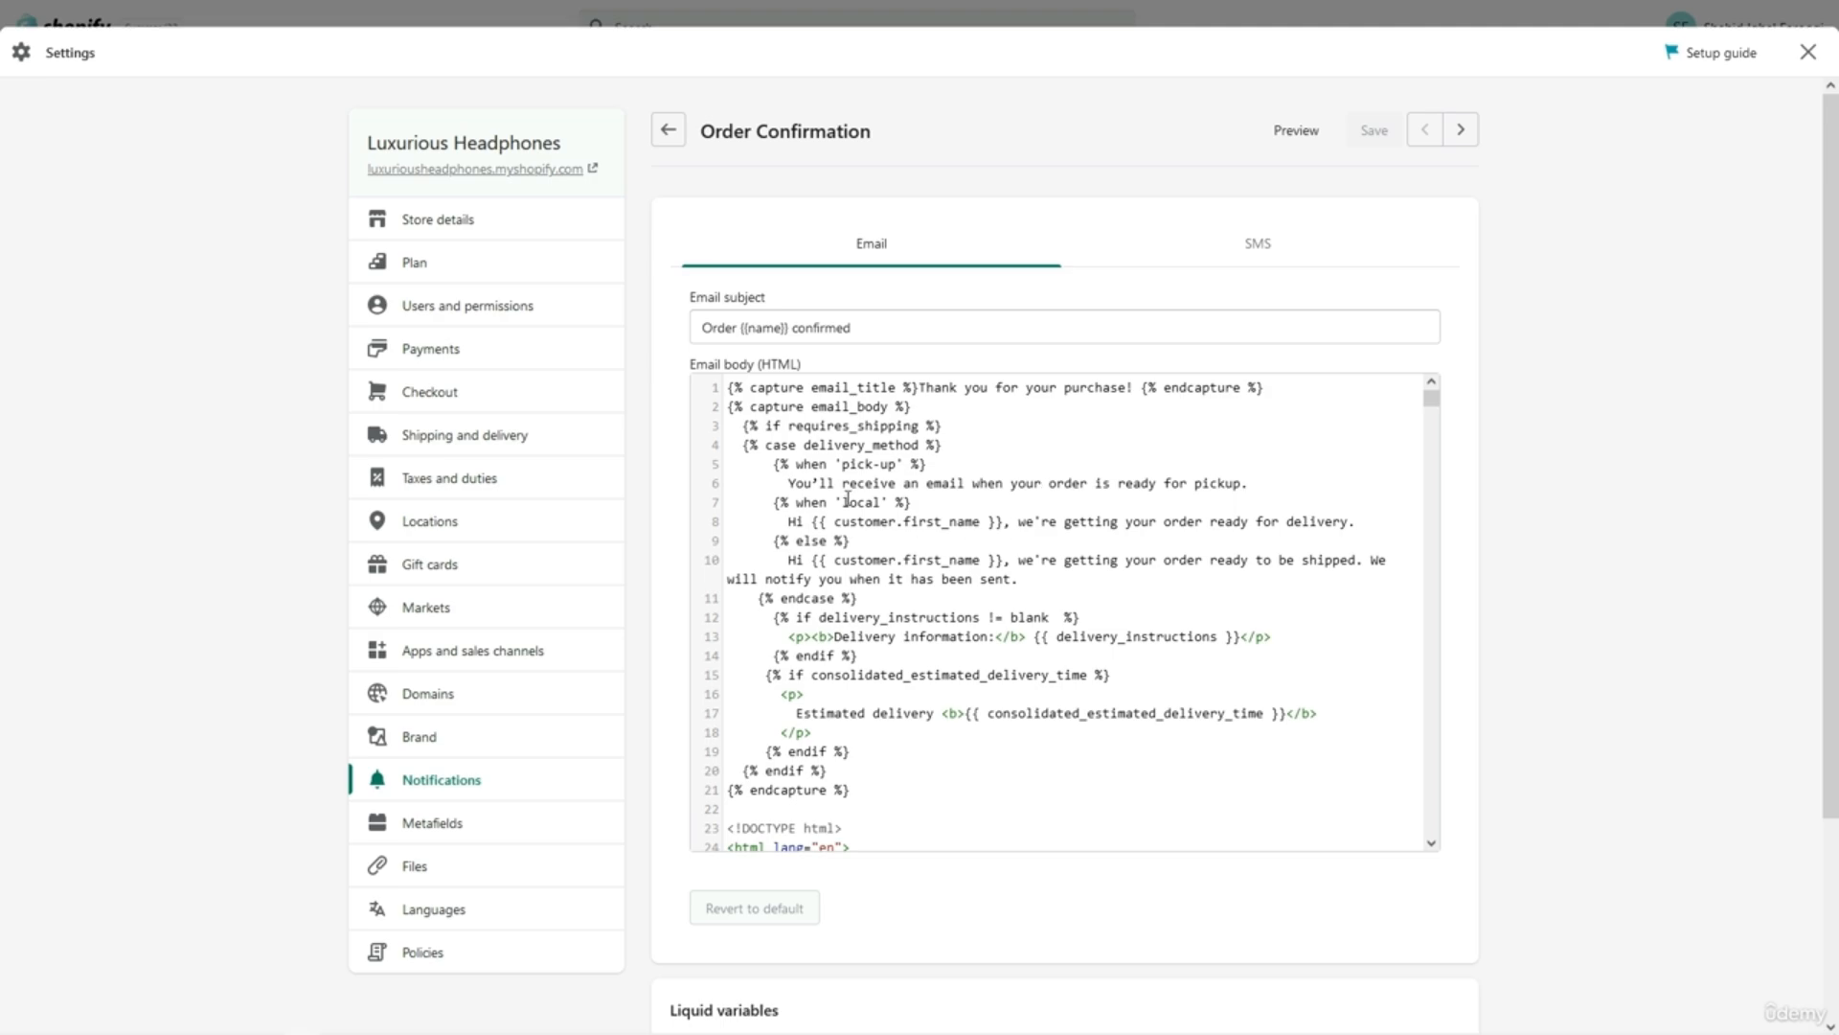
pyautogui.moveTo(996, 522); pyautogui.dragTo(1351, 523)
pyautogui.click(1290, 527)
pyautogui.scroll(-5, 1038, 672)
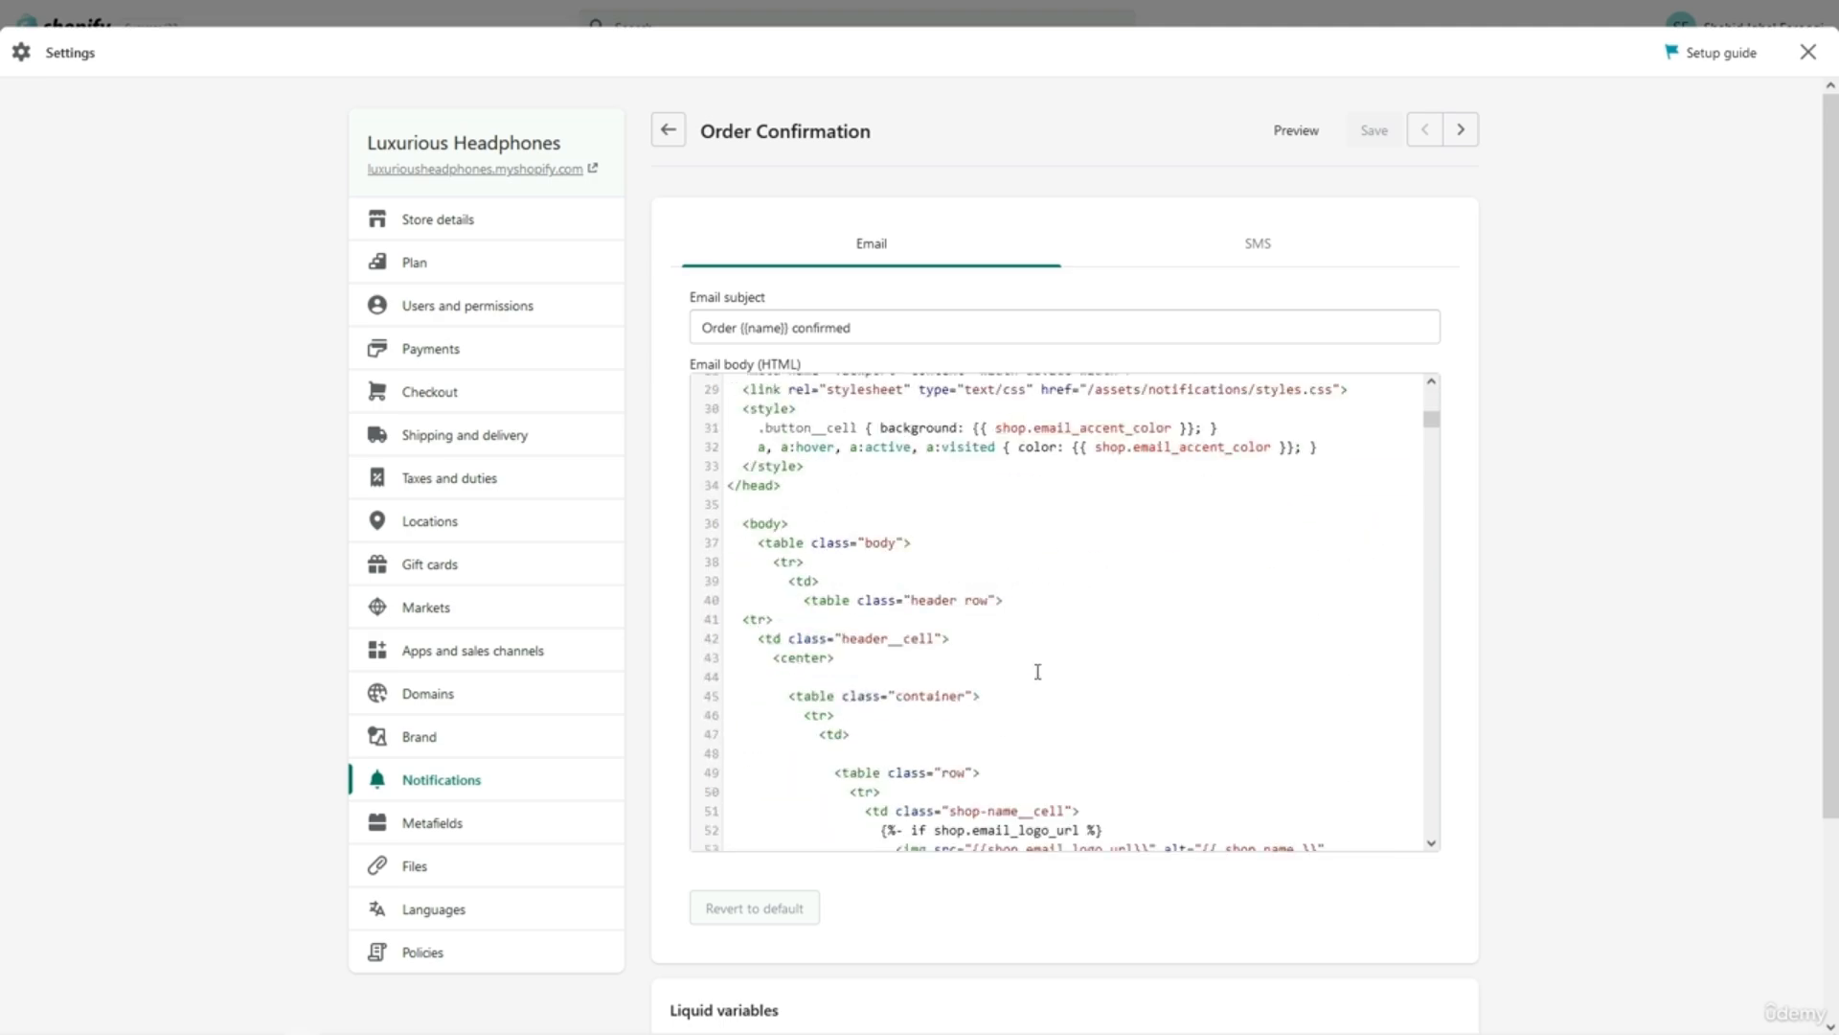
pyautogui.scroll(5, 1037, 672)
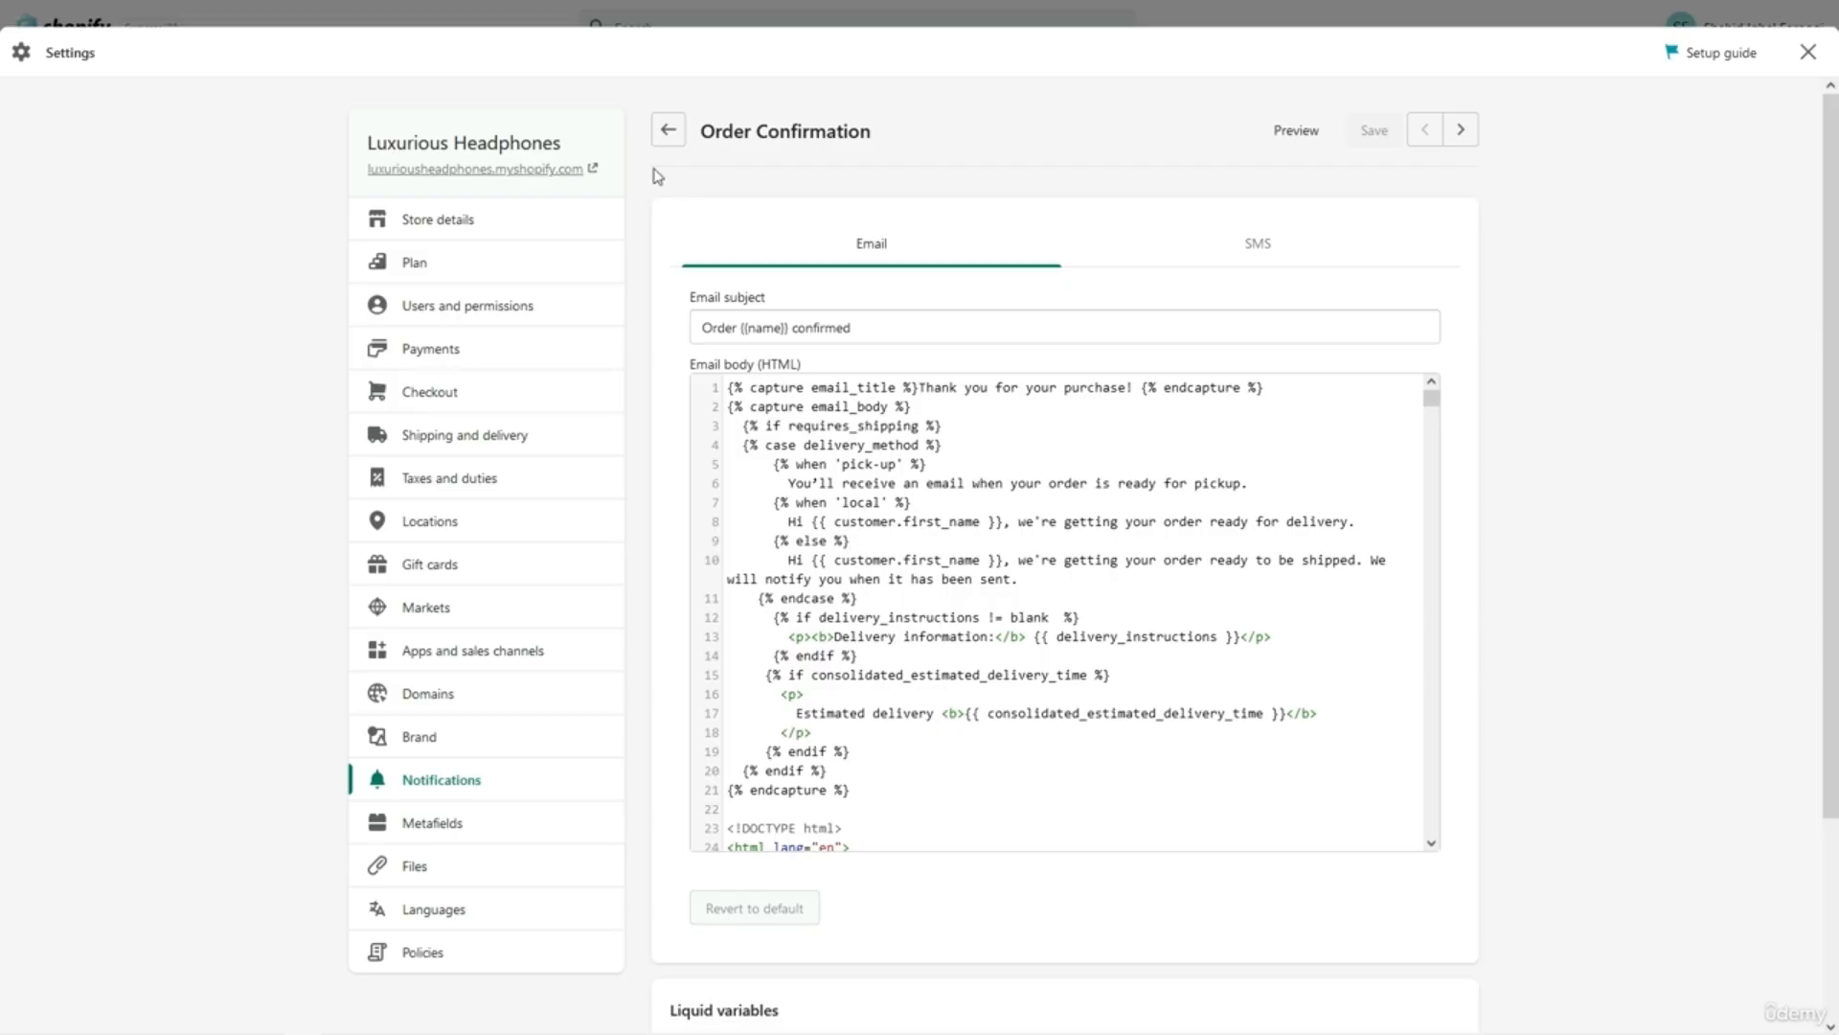
# Go back to the Notifications list and scroll through the Shipping, Local delivery and Customer sections.
pyautogui.click(665, 136)
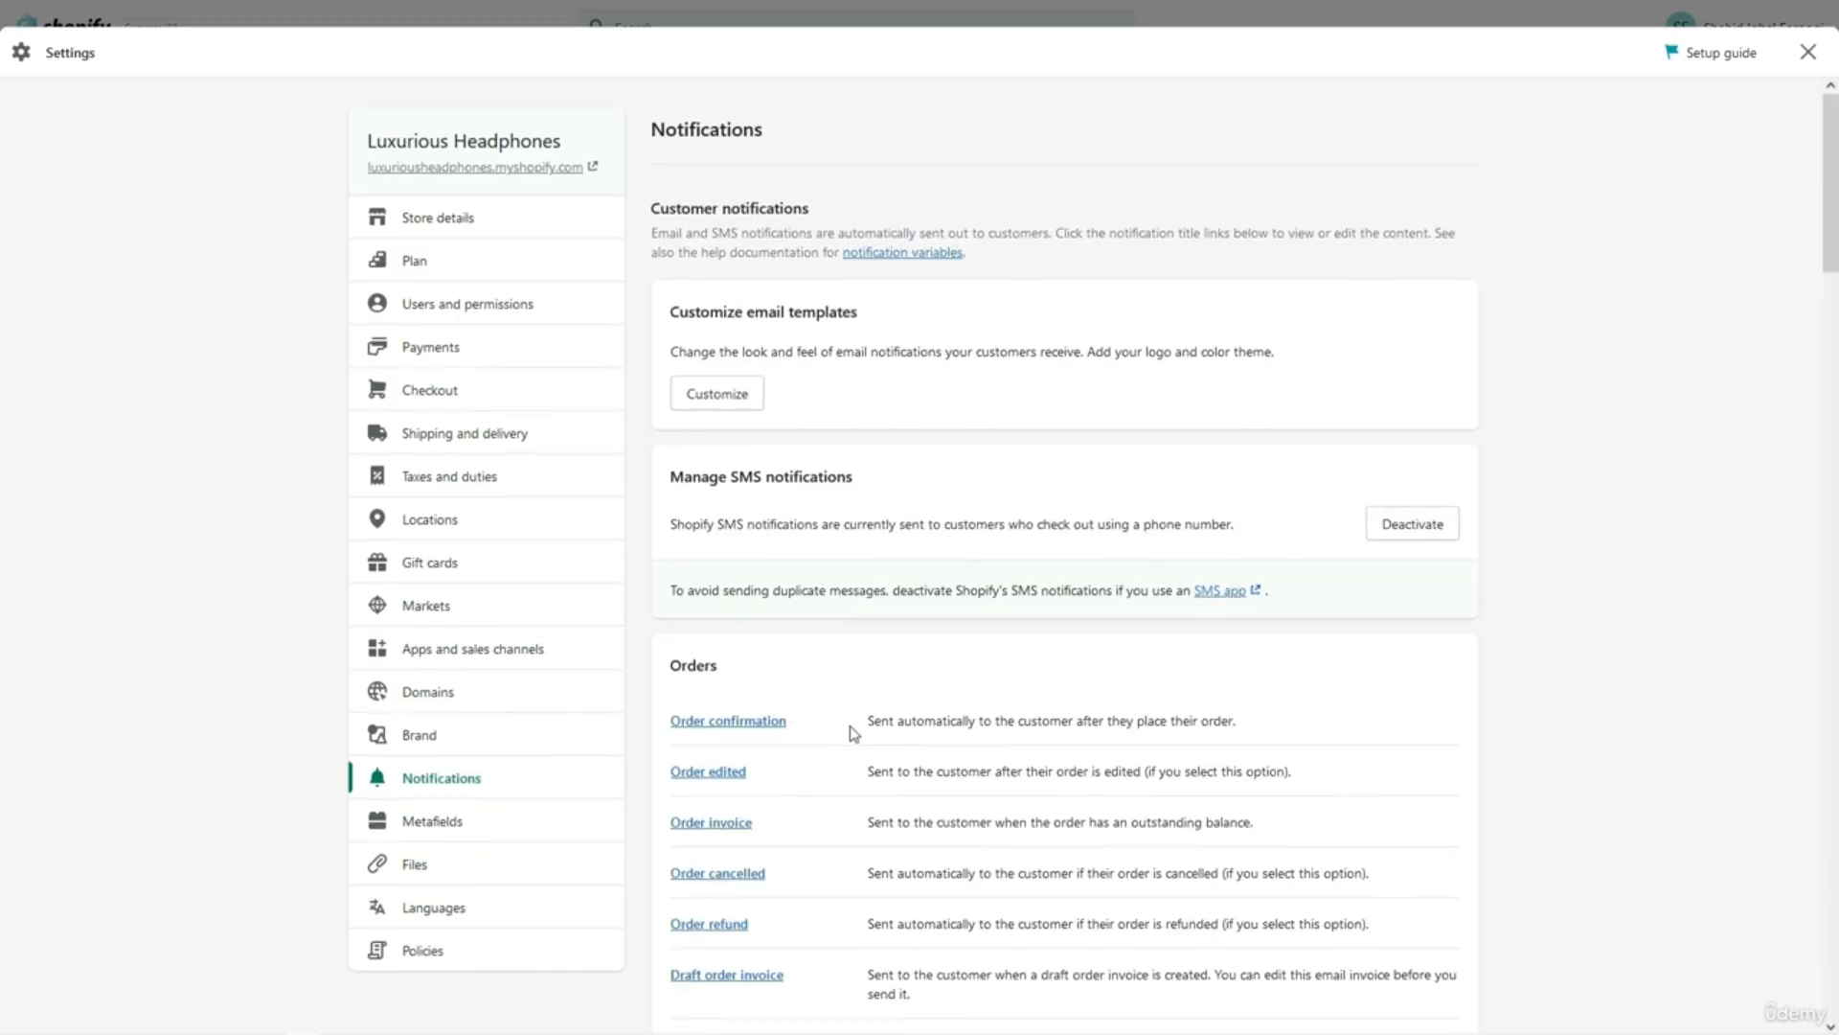
pyautogui.scroll(-10, 854, 733)
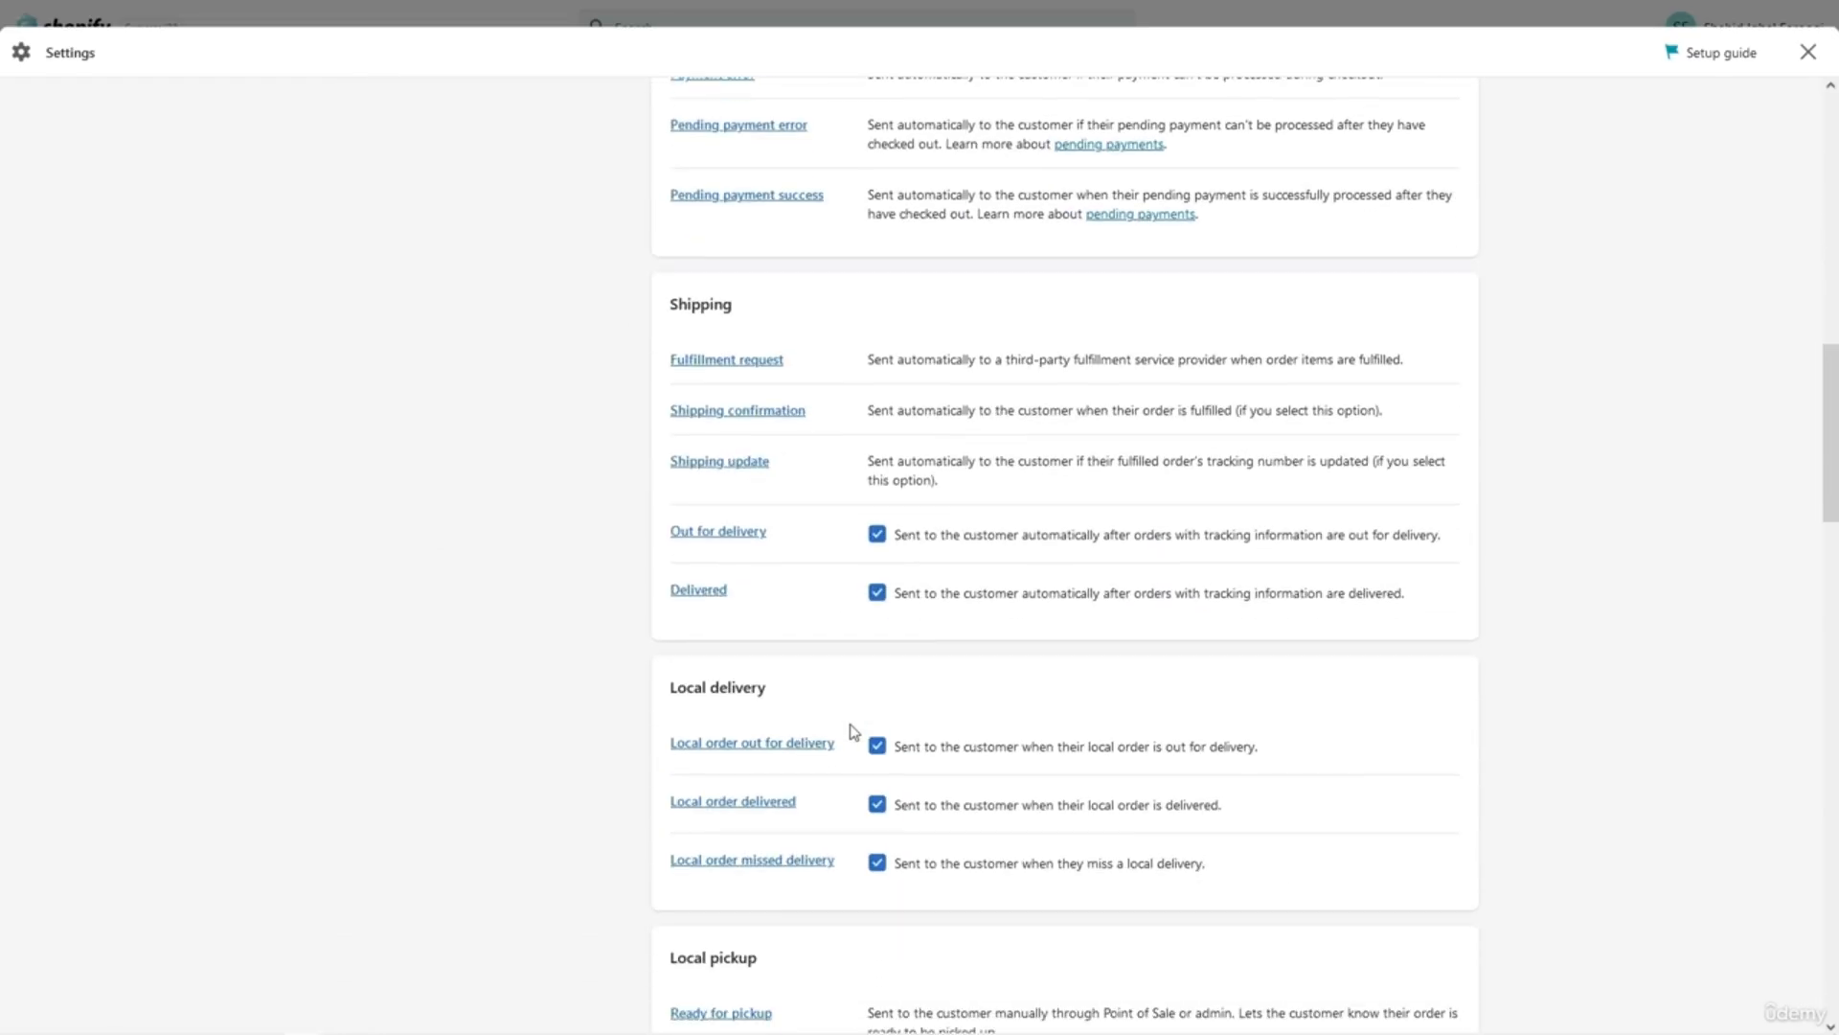
pyautogui.scroll(-1, 854, 733)
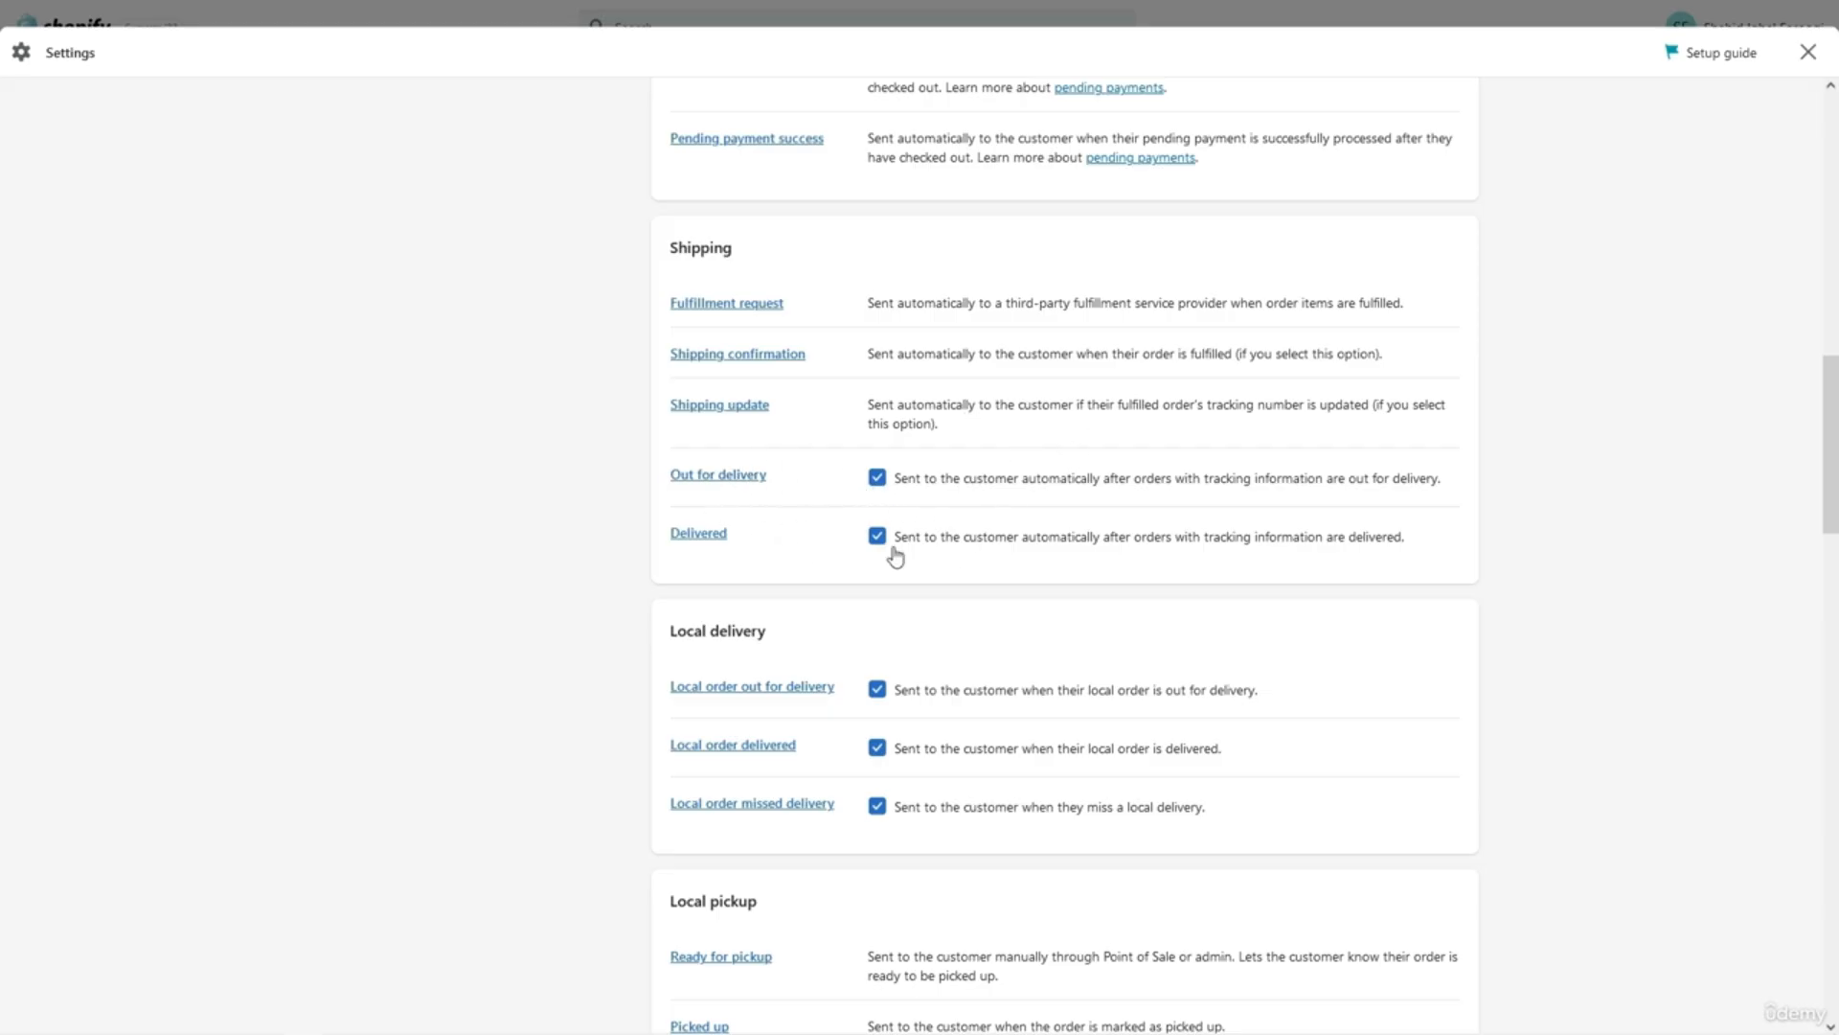
pyautogui.scroll(-3, 829, 628)
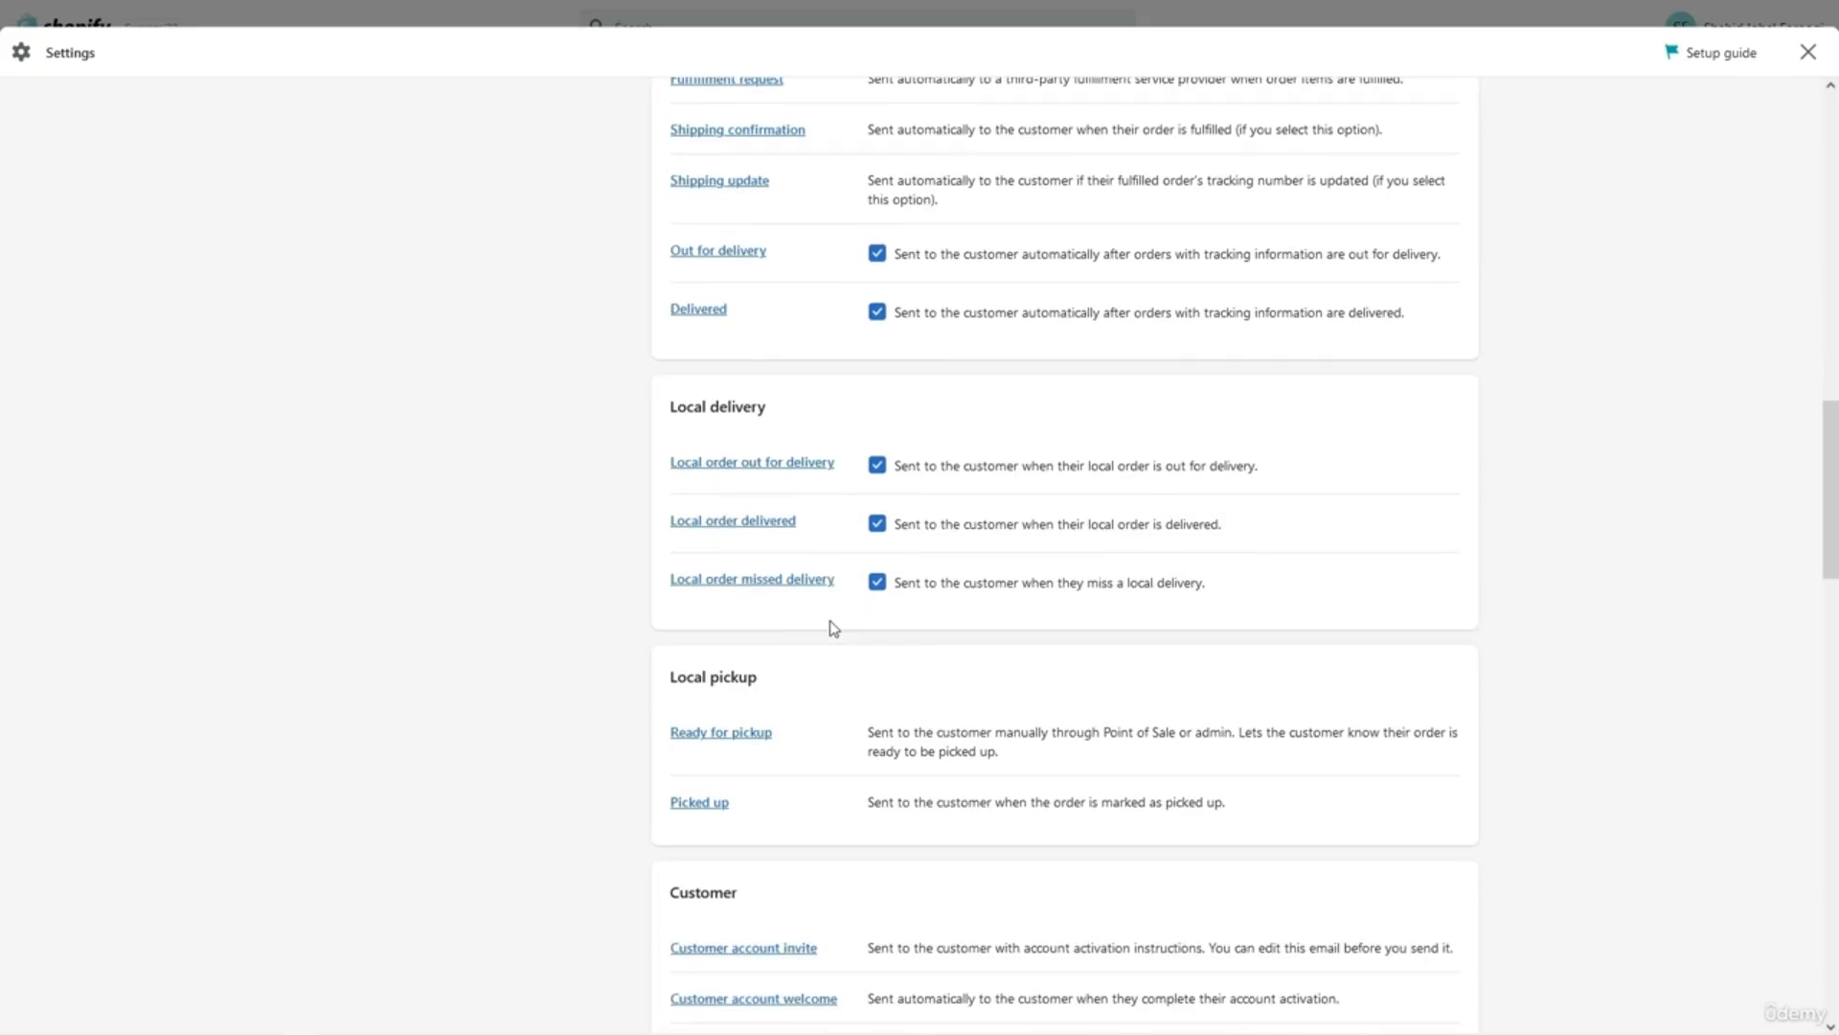
pyautogui.scroll(-2, 830, 629)
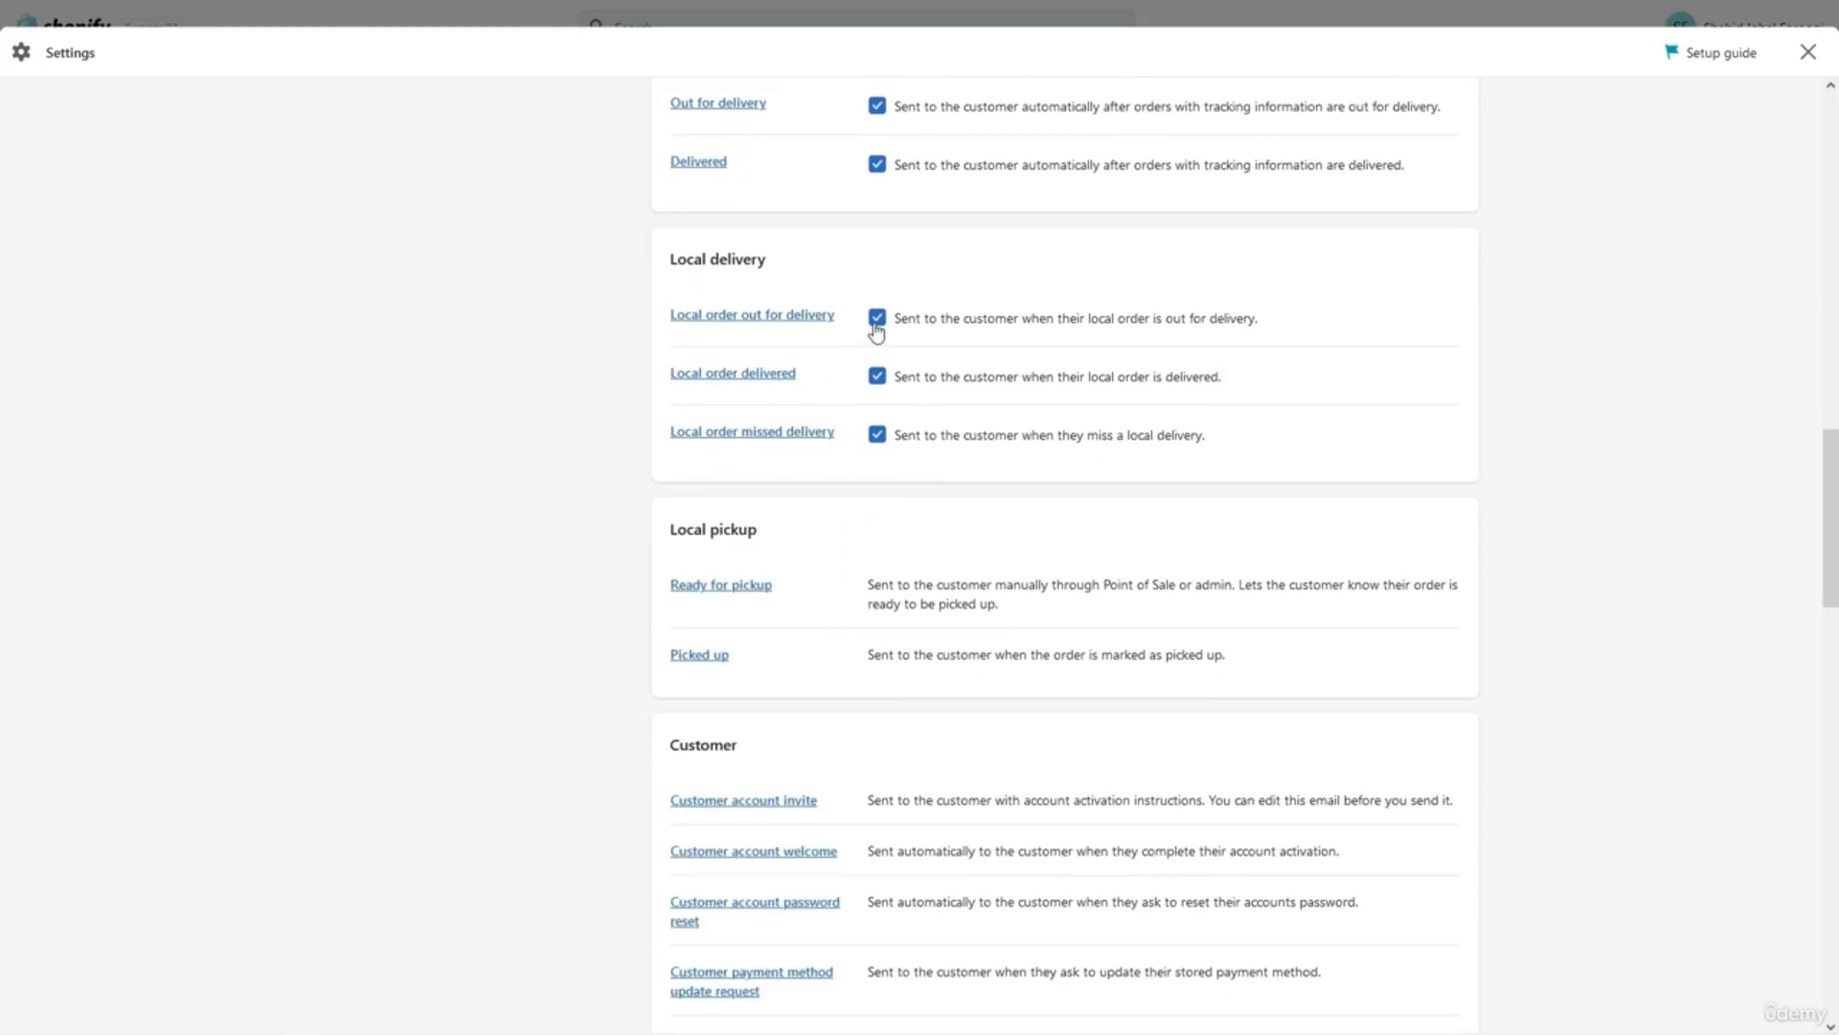
pyautogui.scroll(-2, 877, 552)
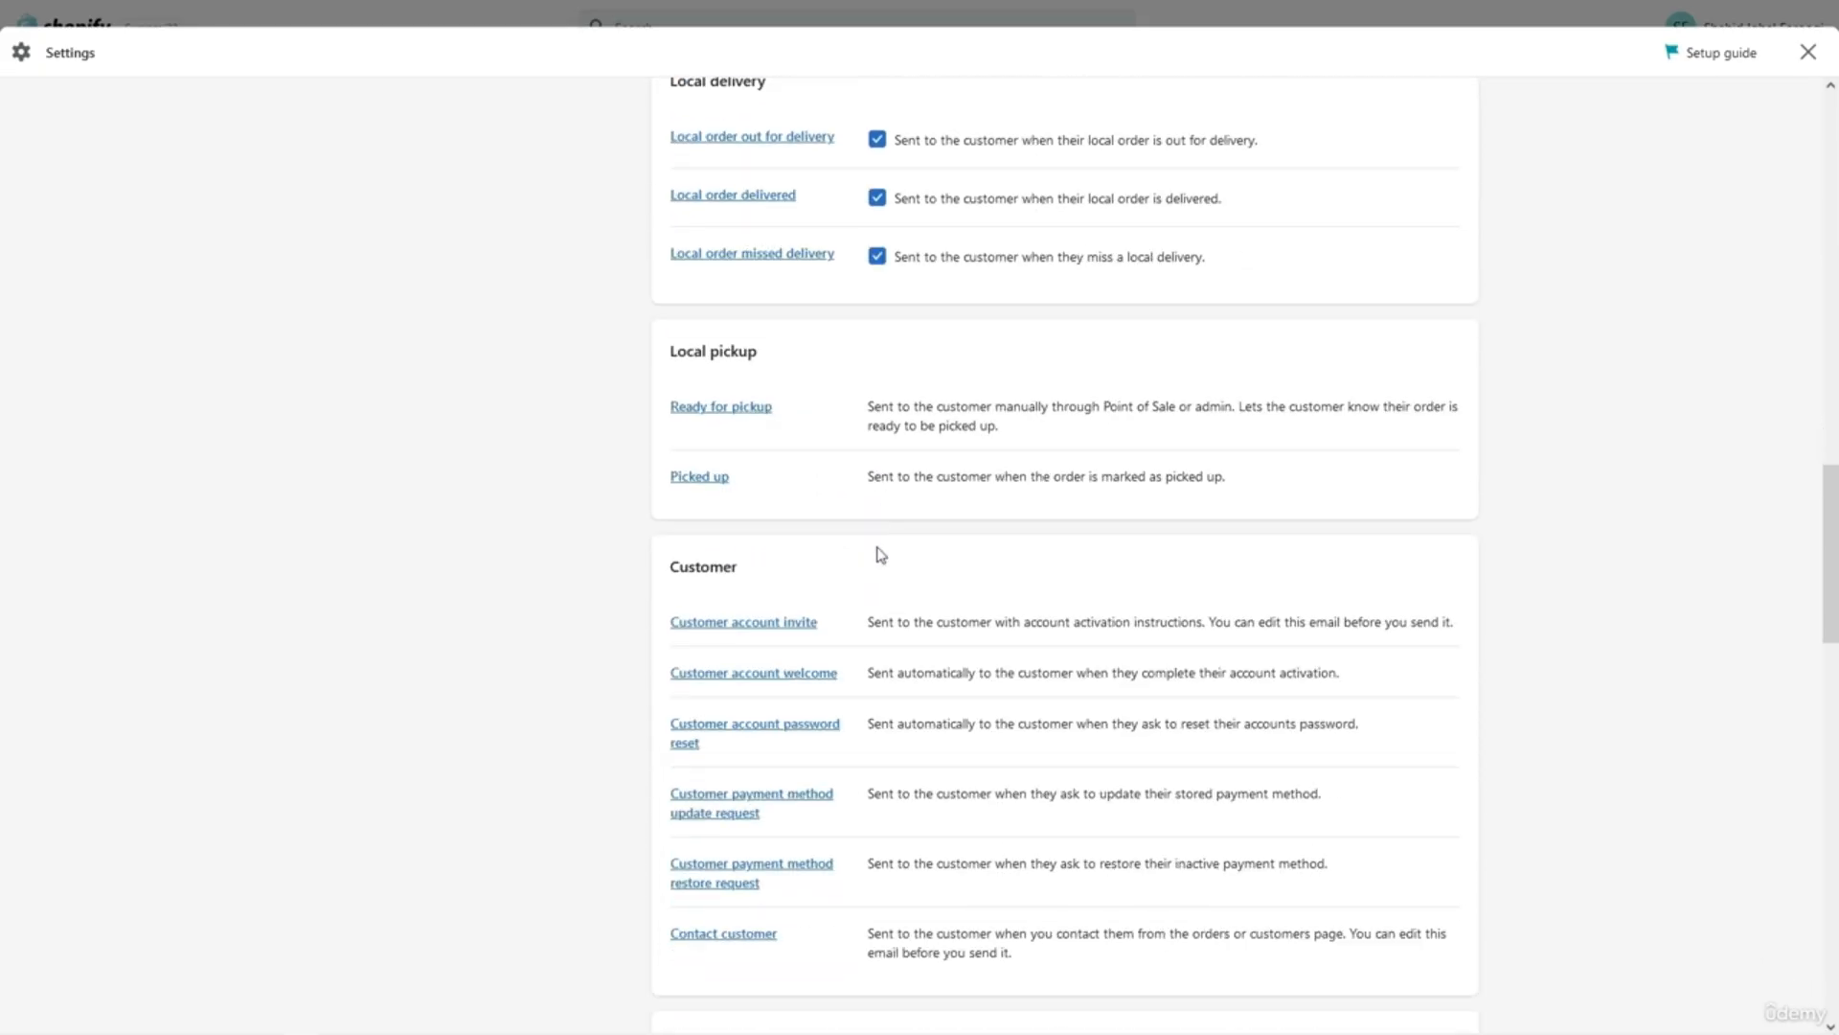
pyautogui.scroll(-14, 881, 555)
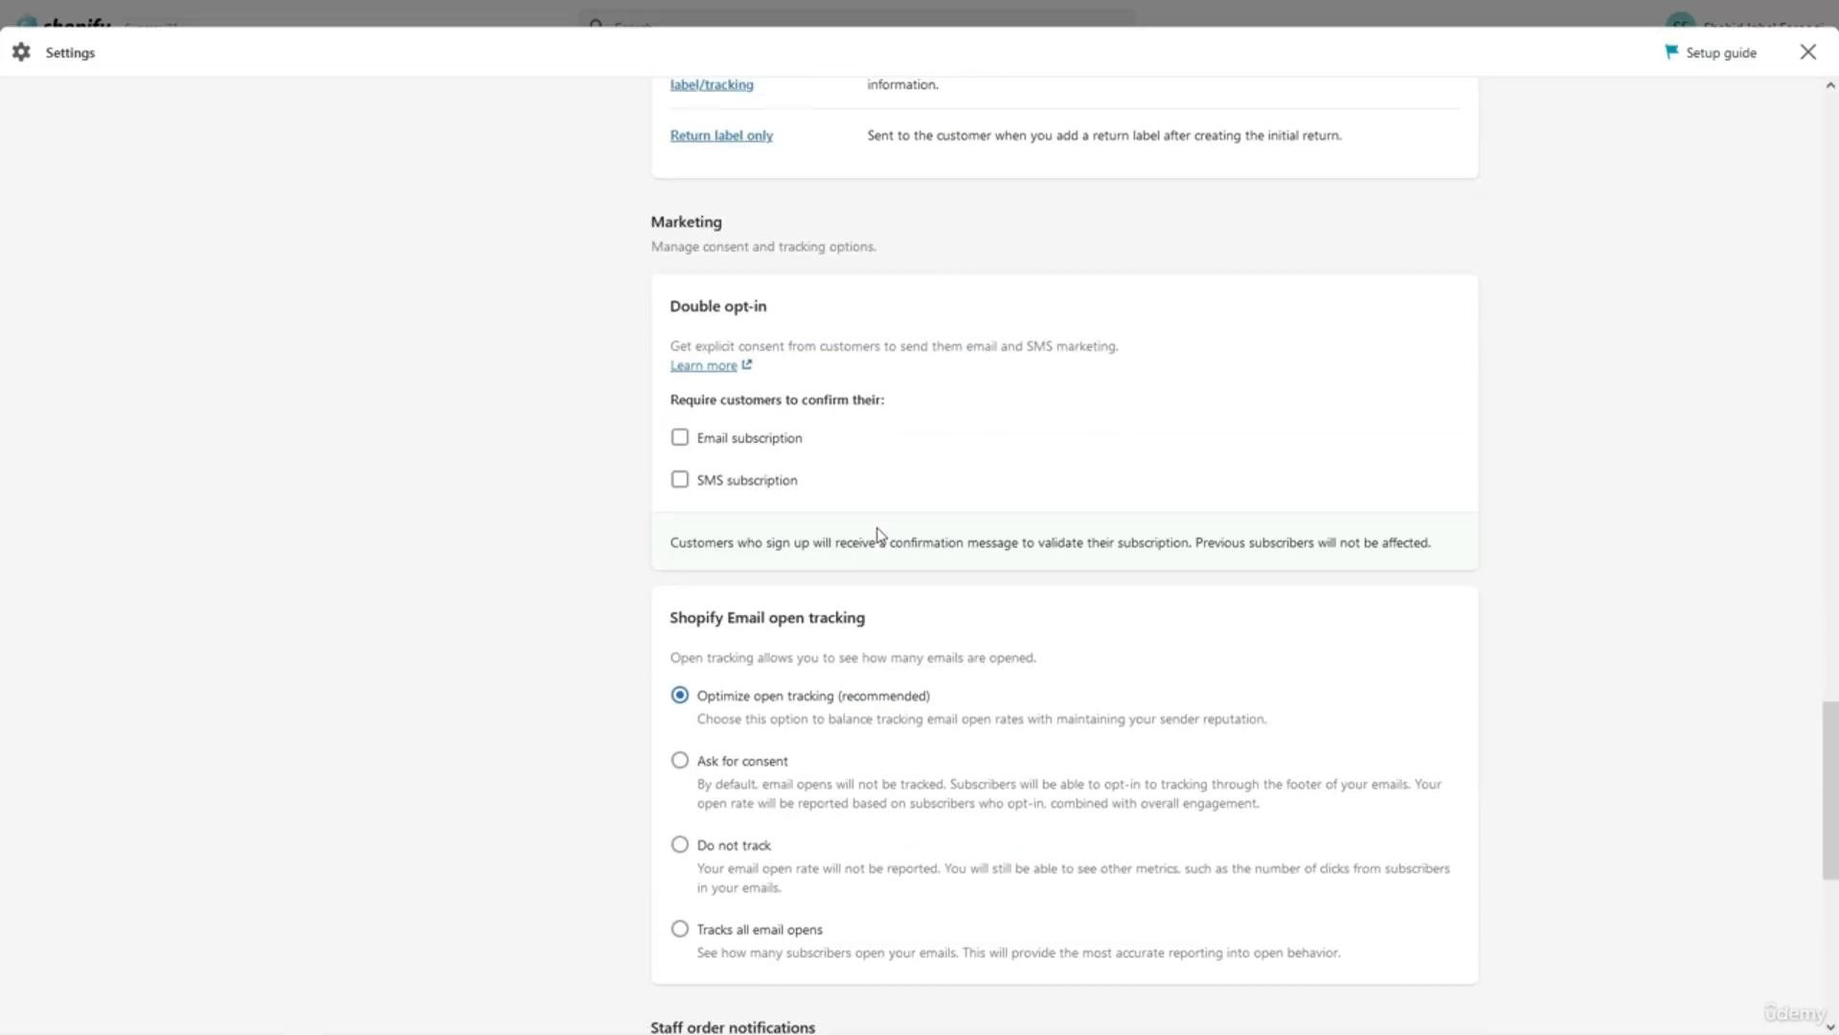
pyautogui.scroll(1, 878, 534)
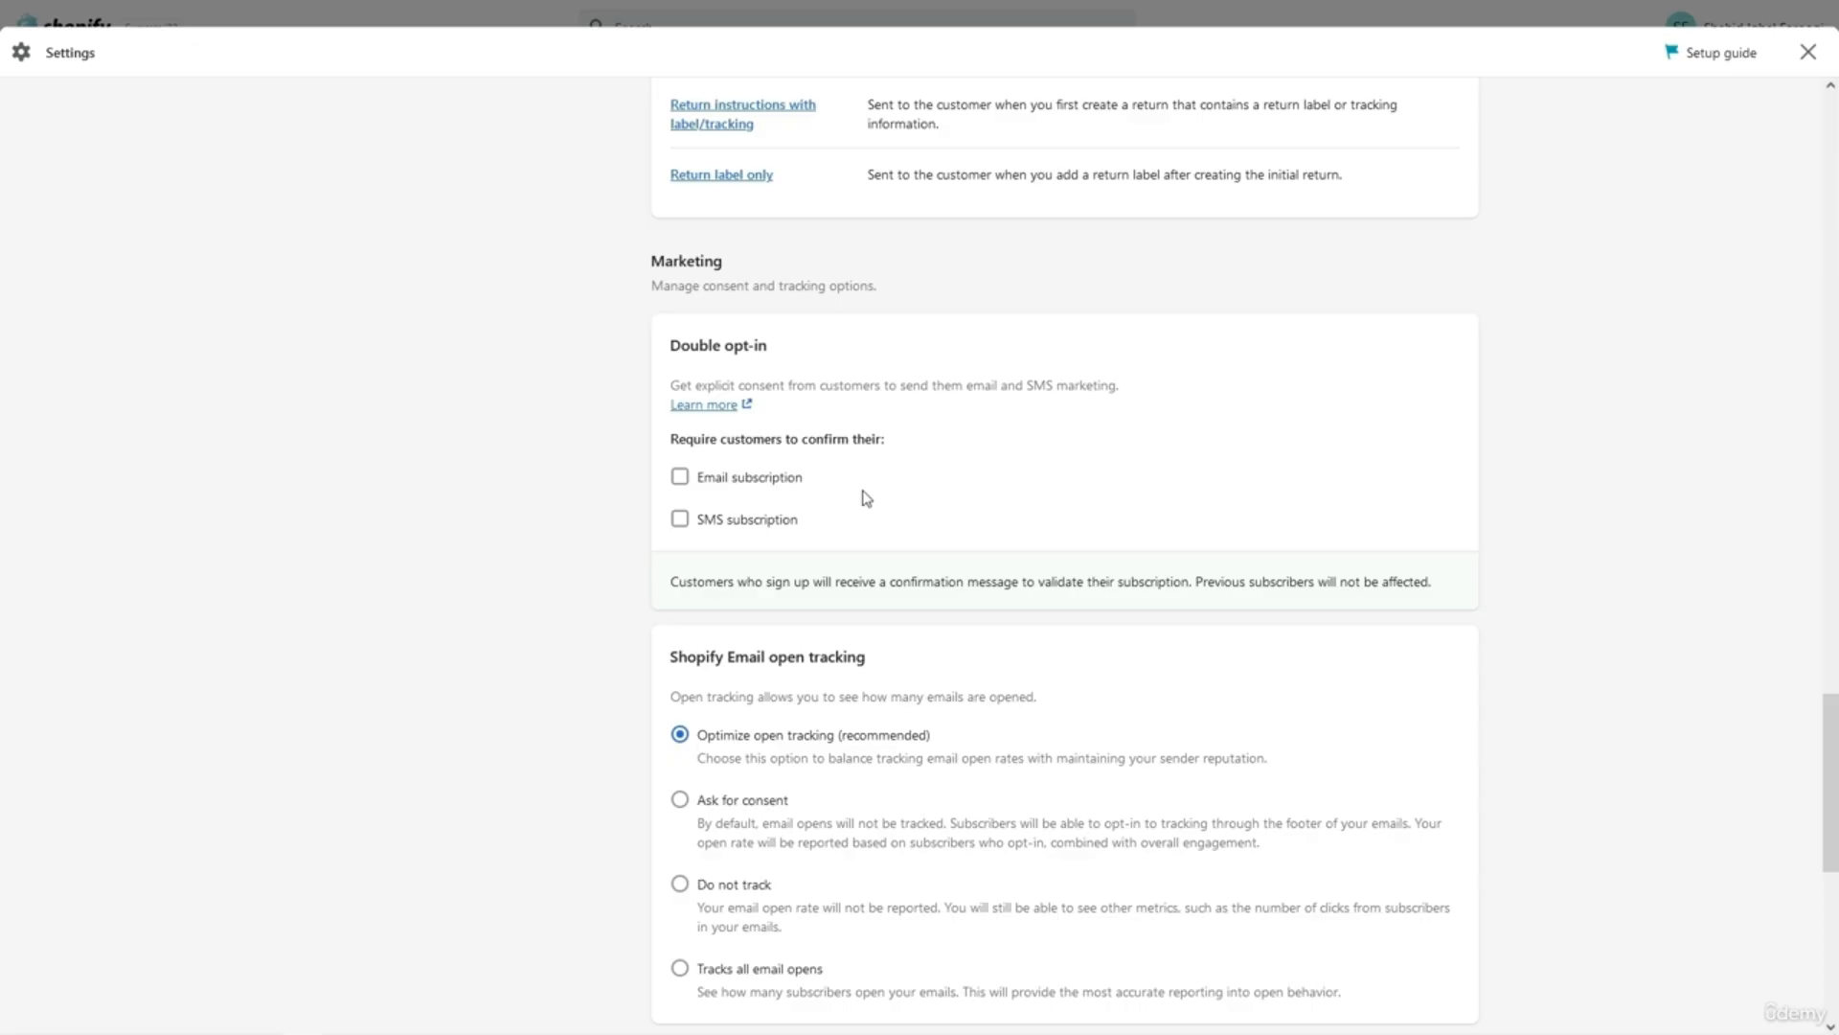
pyautogui.scroll(1, 867, 498)
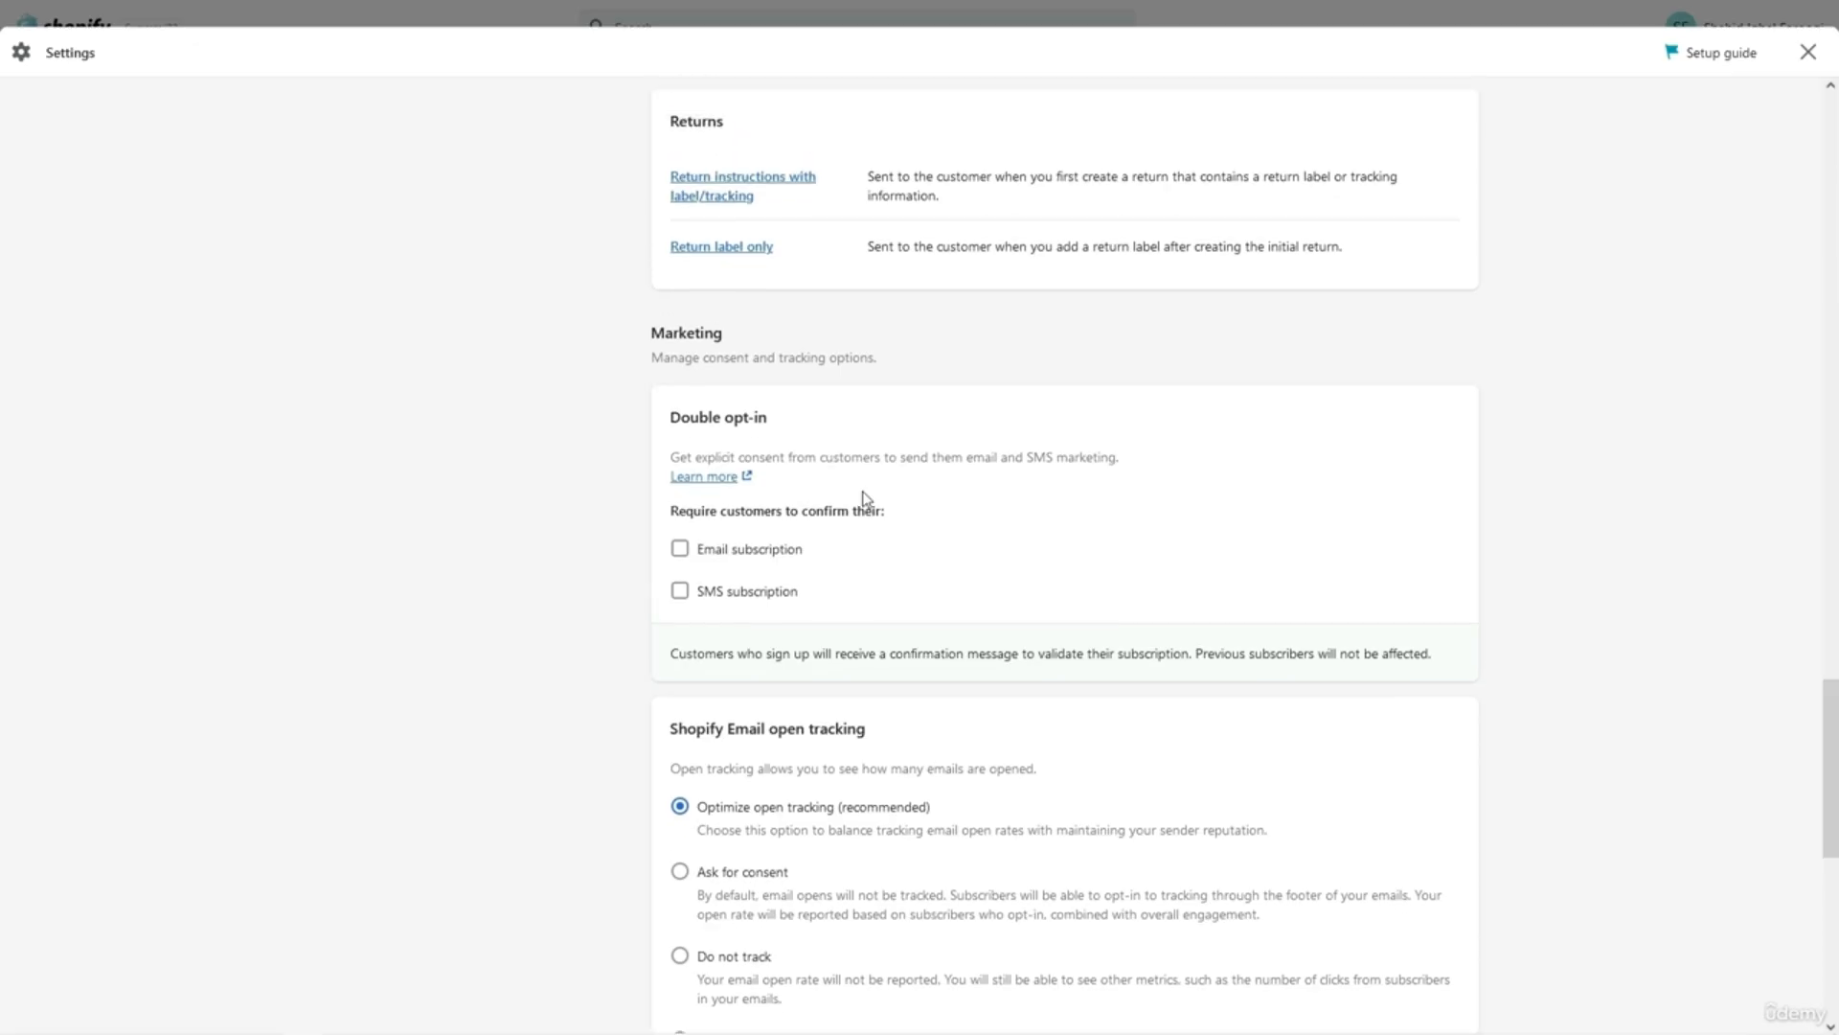
pyautogui.scroll(-2, 867, 498)
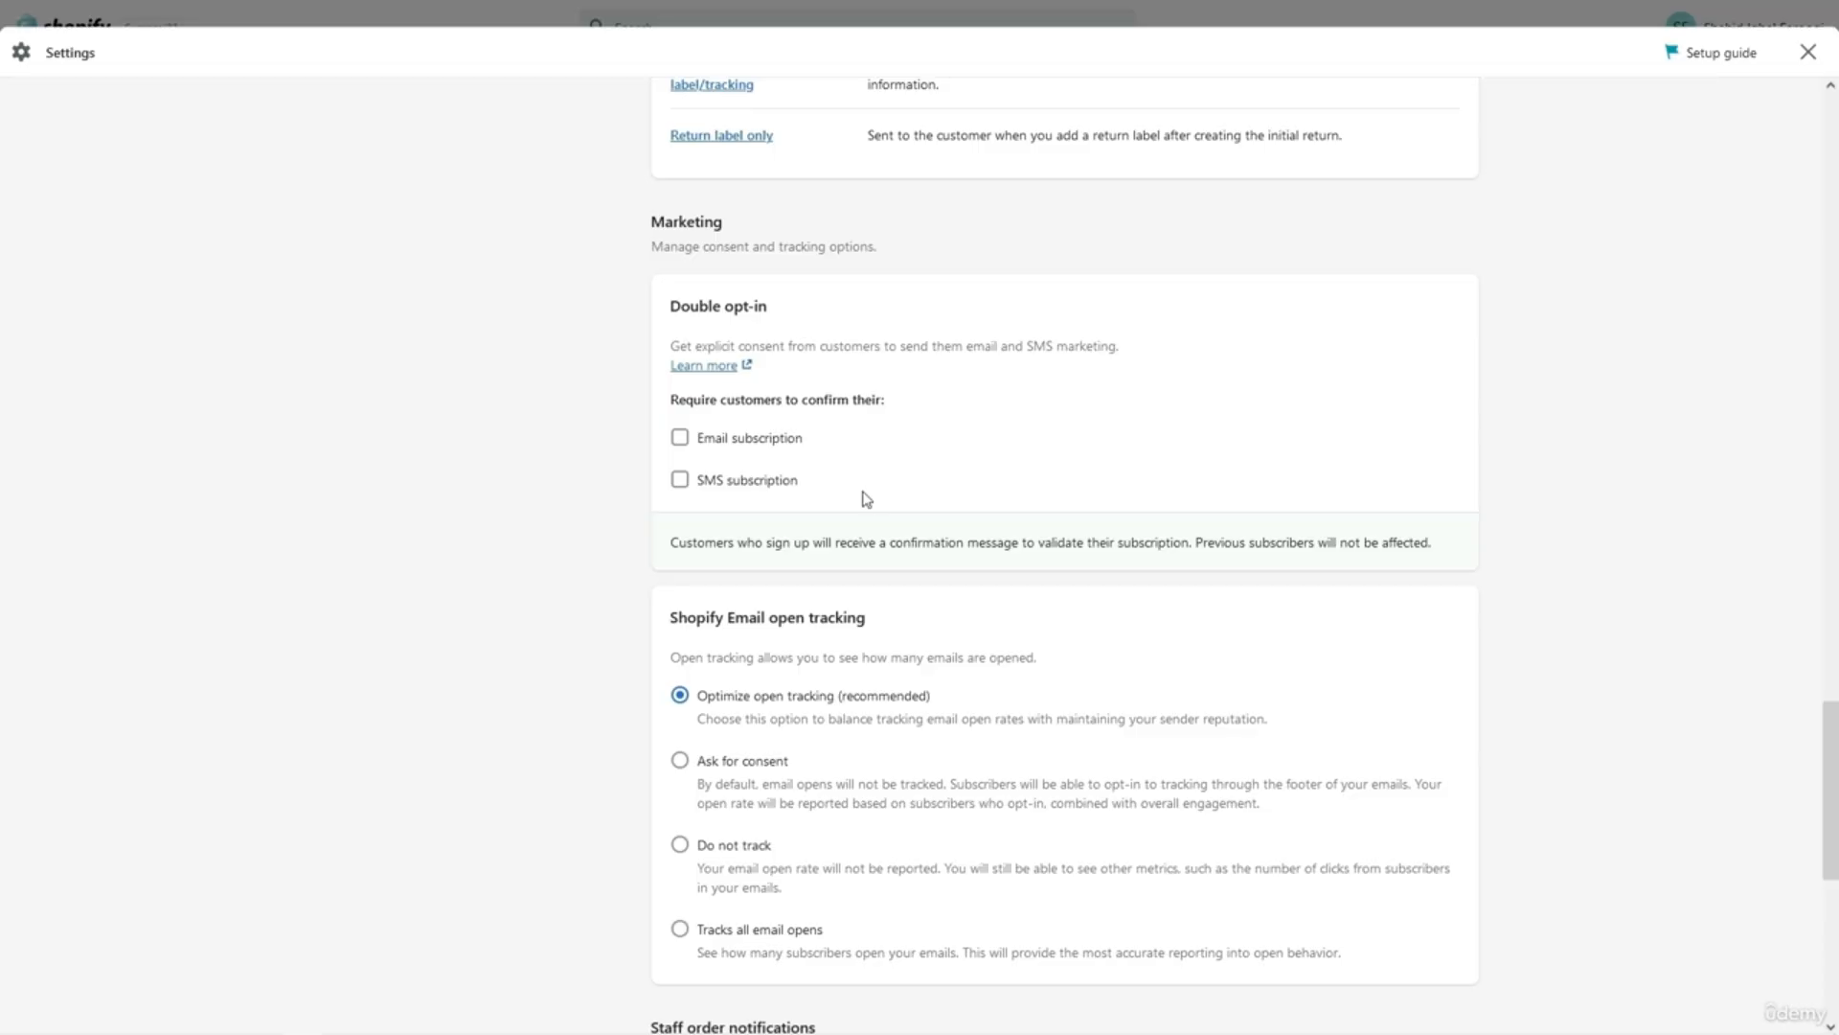
pyautogui.scroll(1, 867, 498)
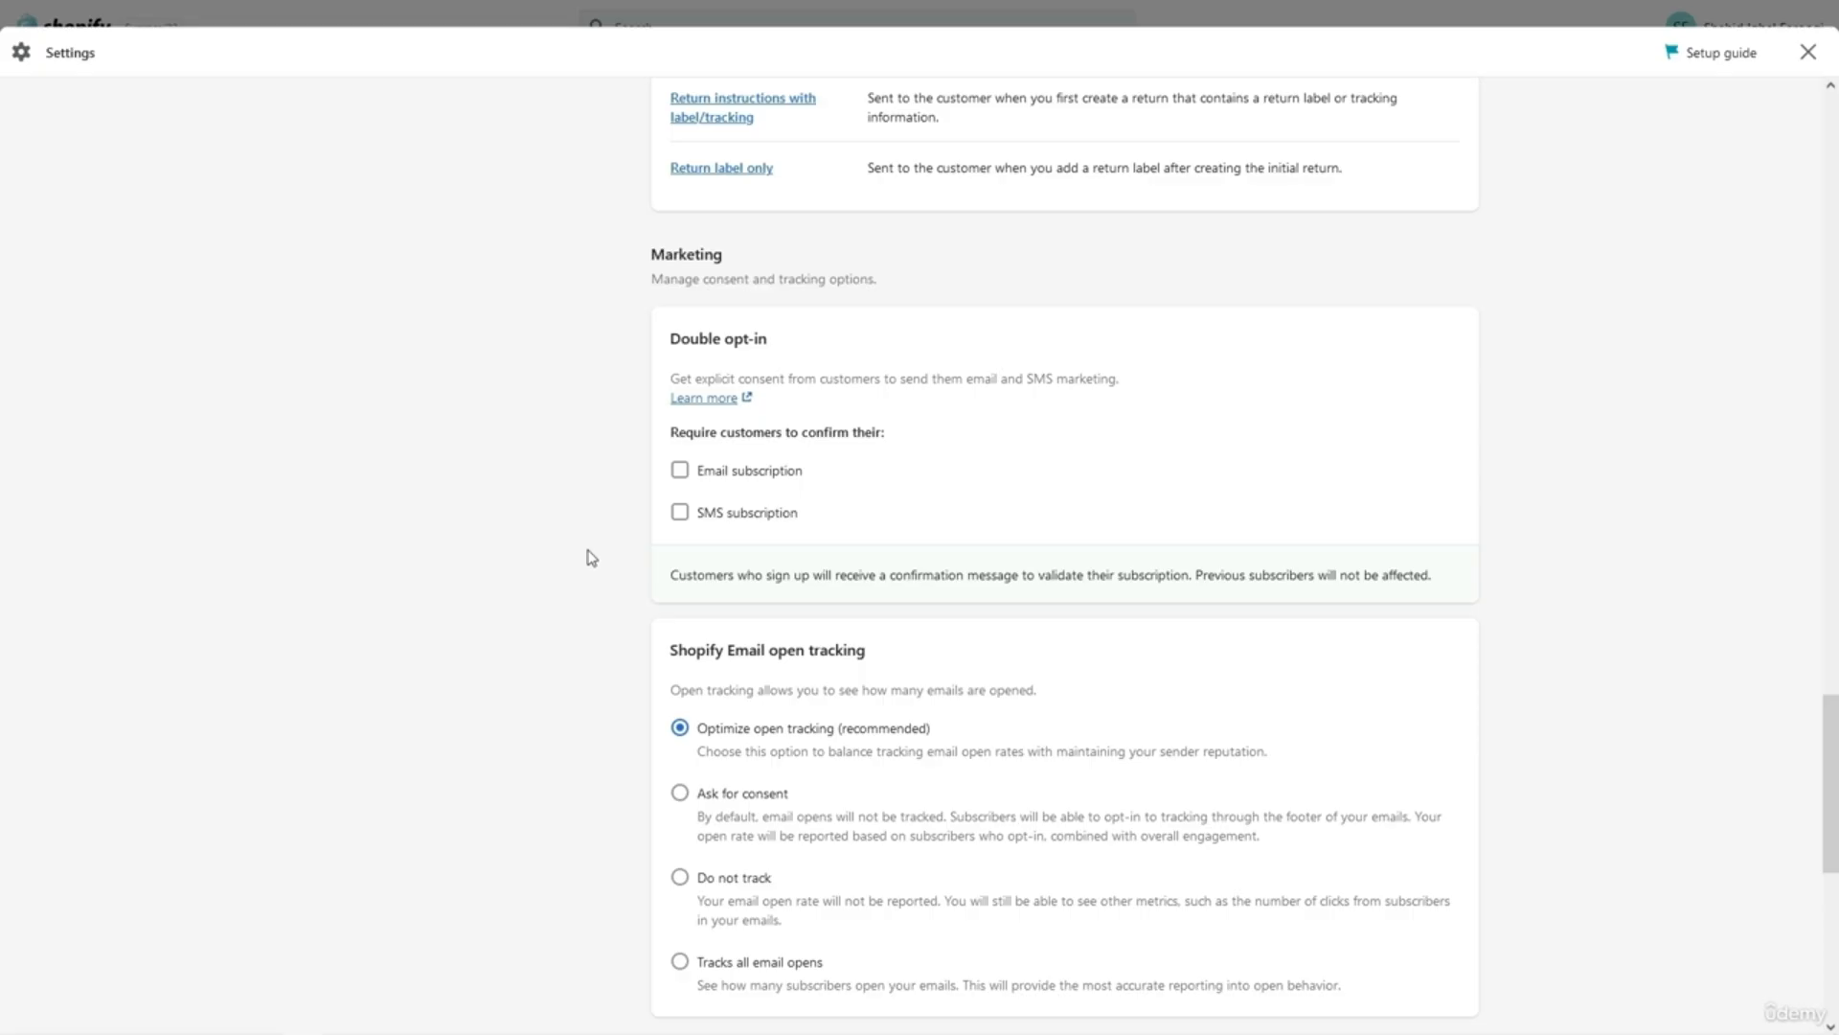
pyautogui.scroll(10, 591, 557)
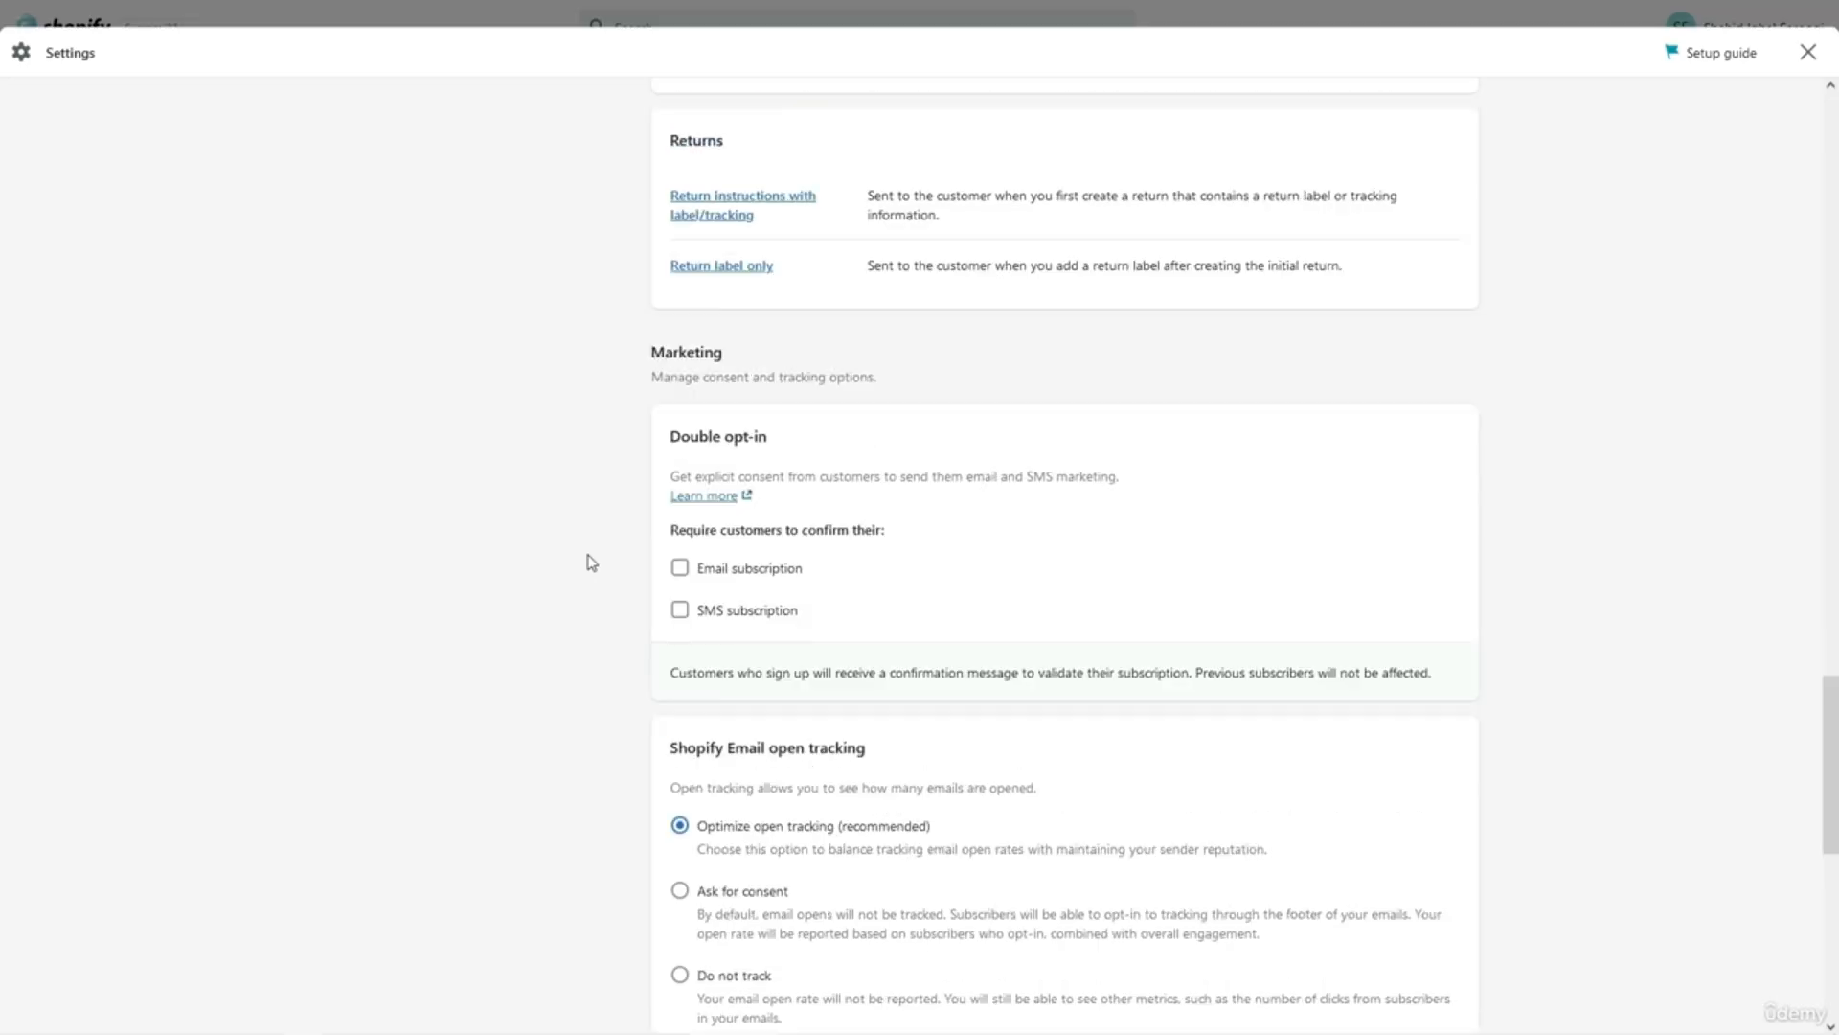
pyautogui.scroll(-12, 591, 565)
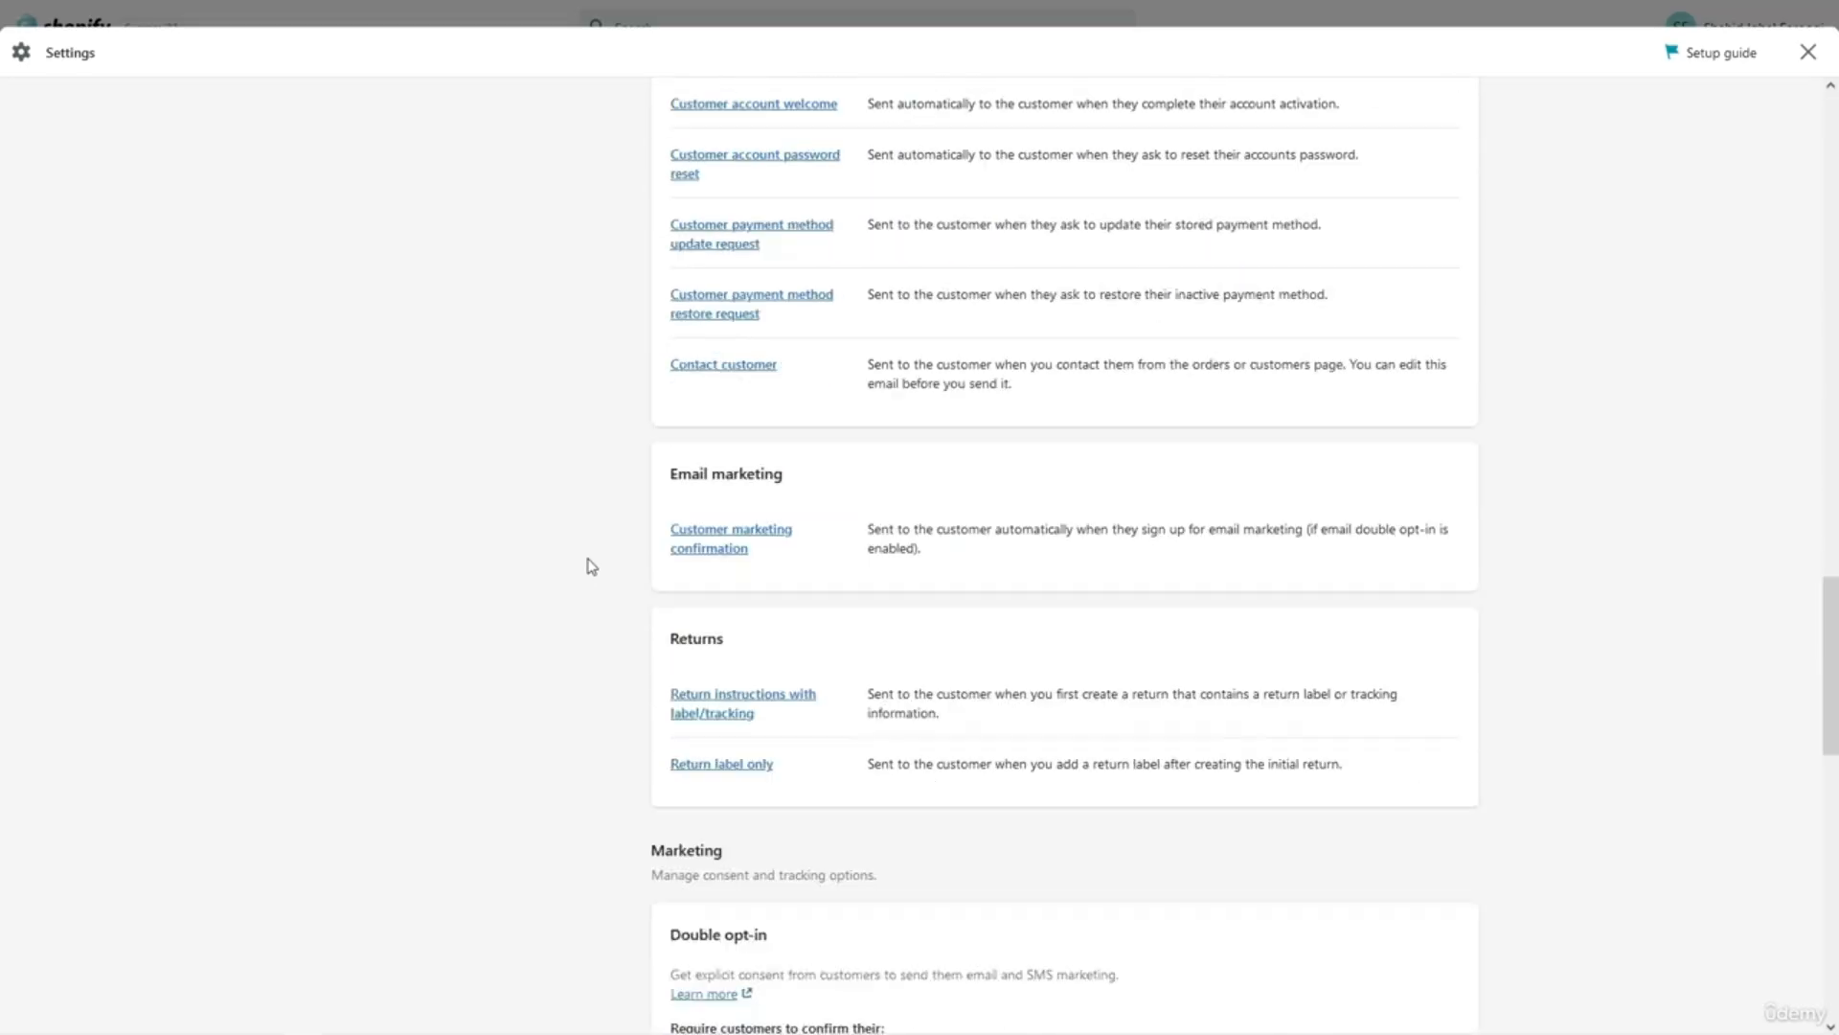
pyautogui.scroll(3, 591, 565)
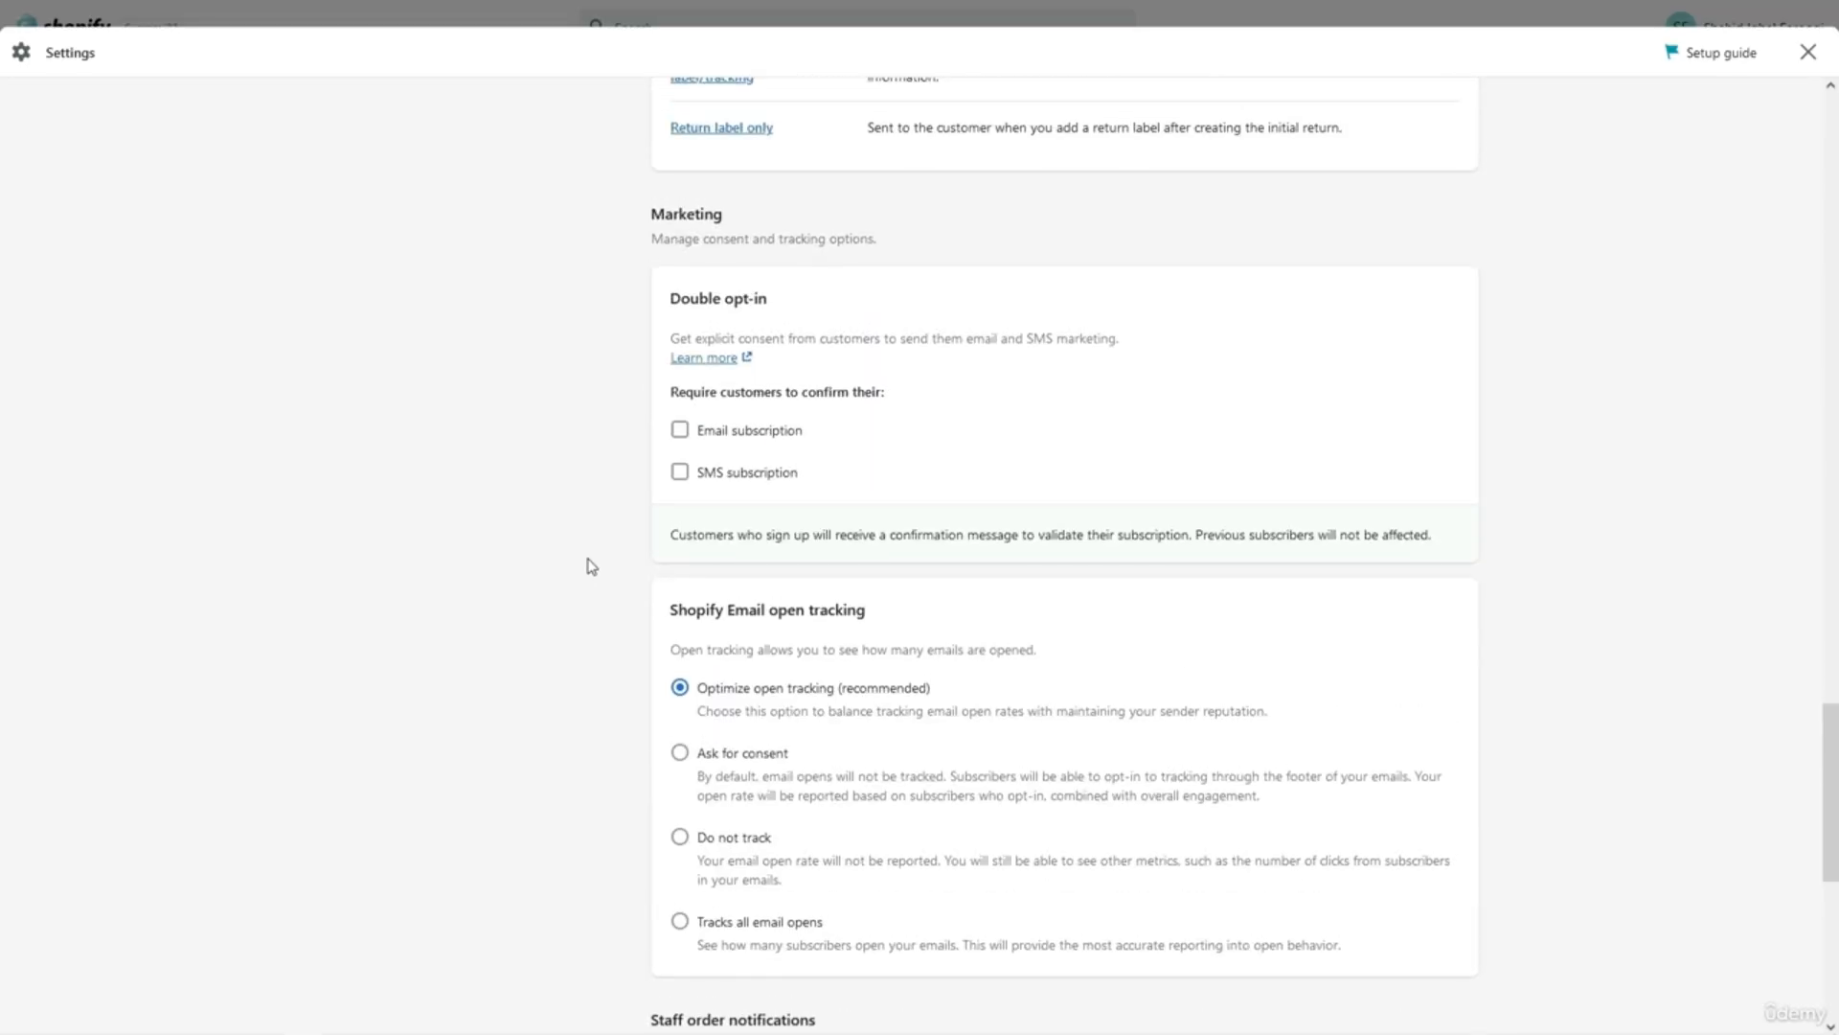
pyautogui.scroll(-2, 591, 566)
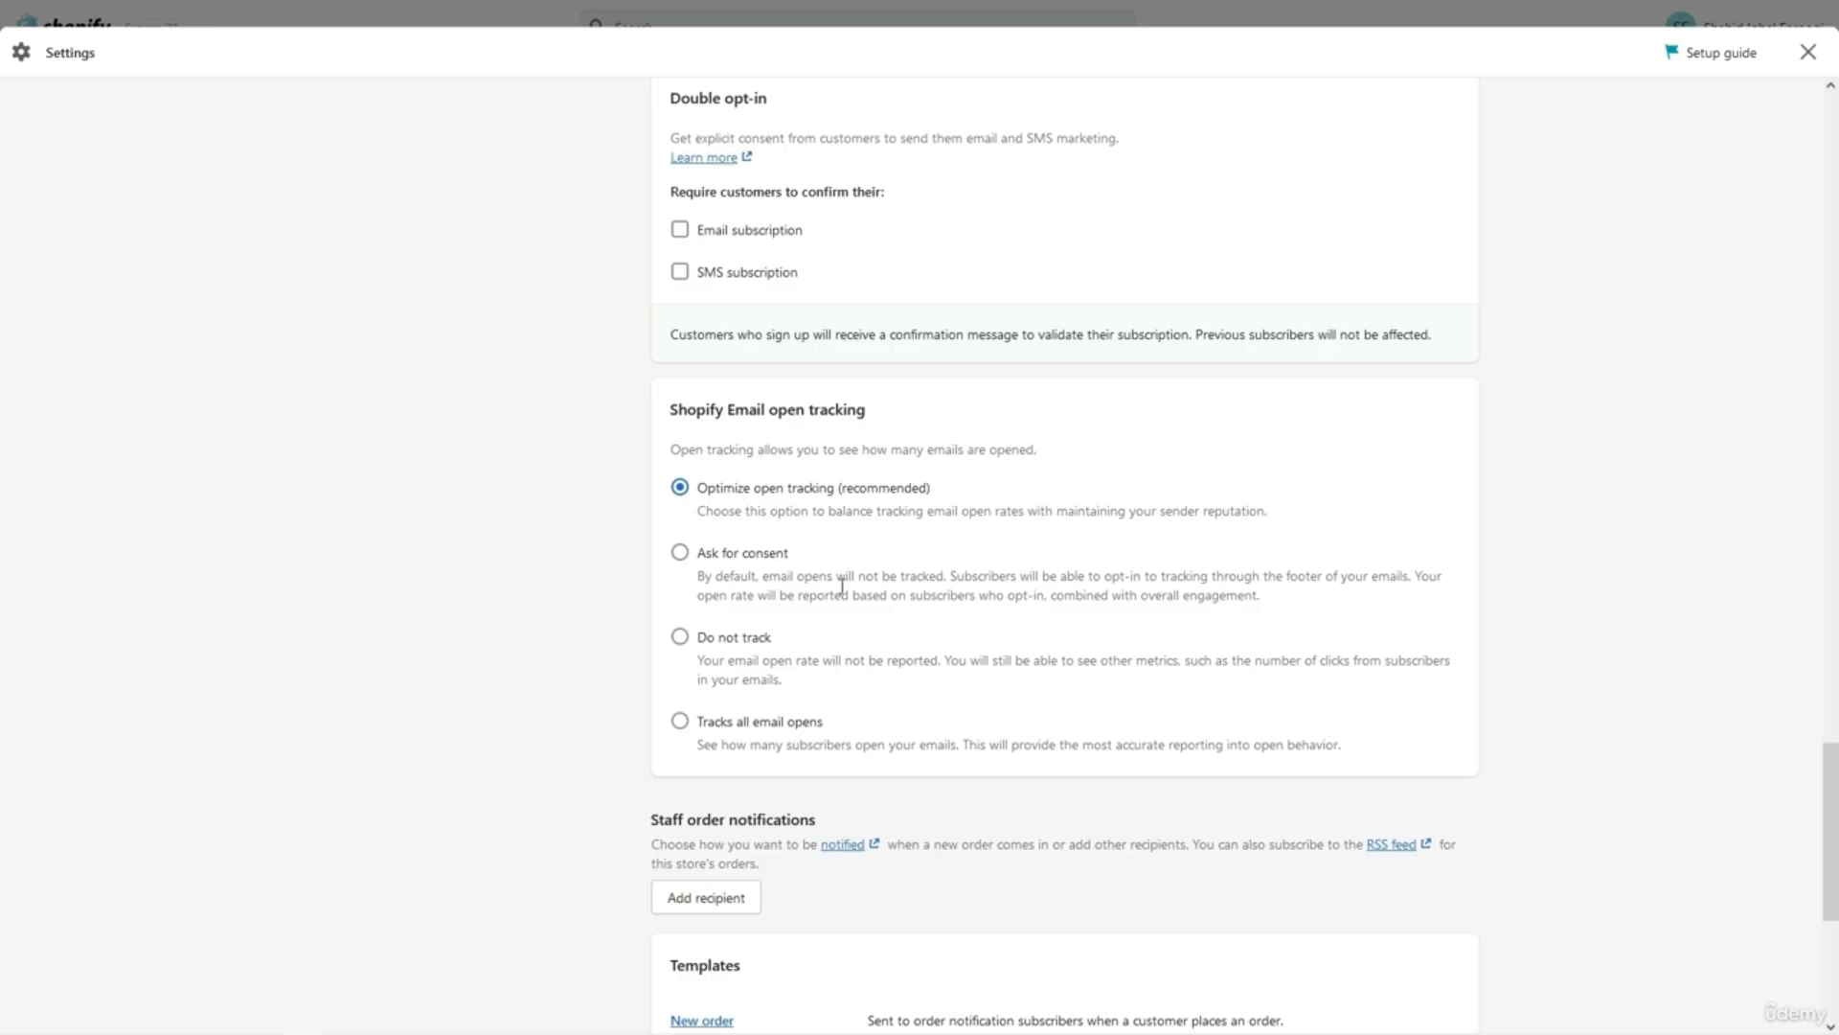
pyautogui.scroll(-1, 600, 638)
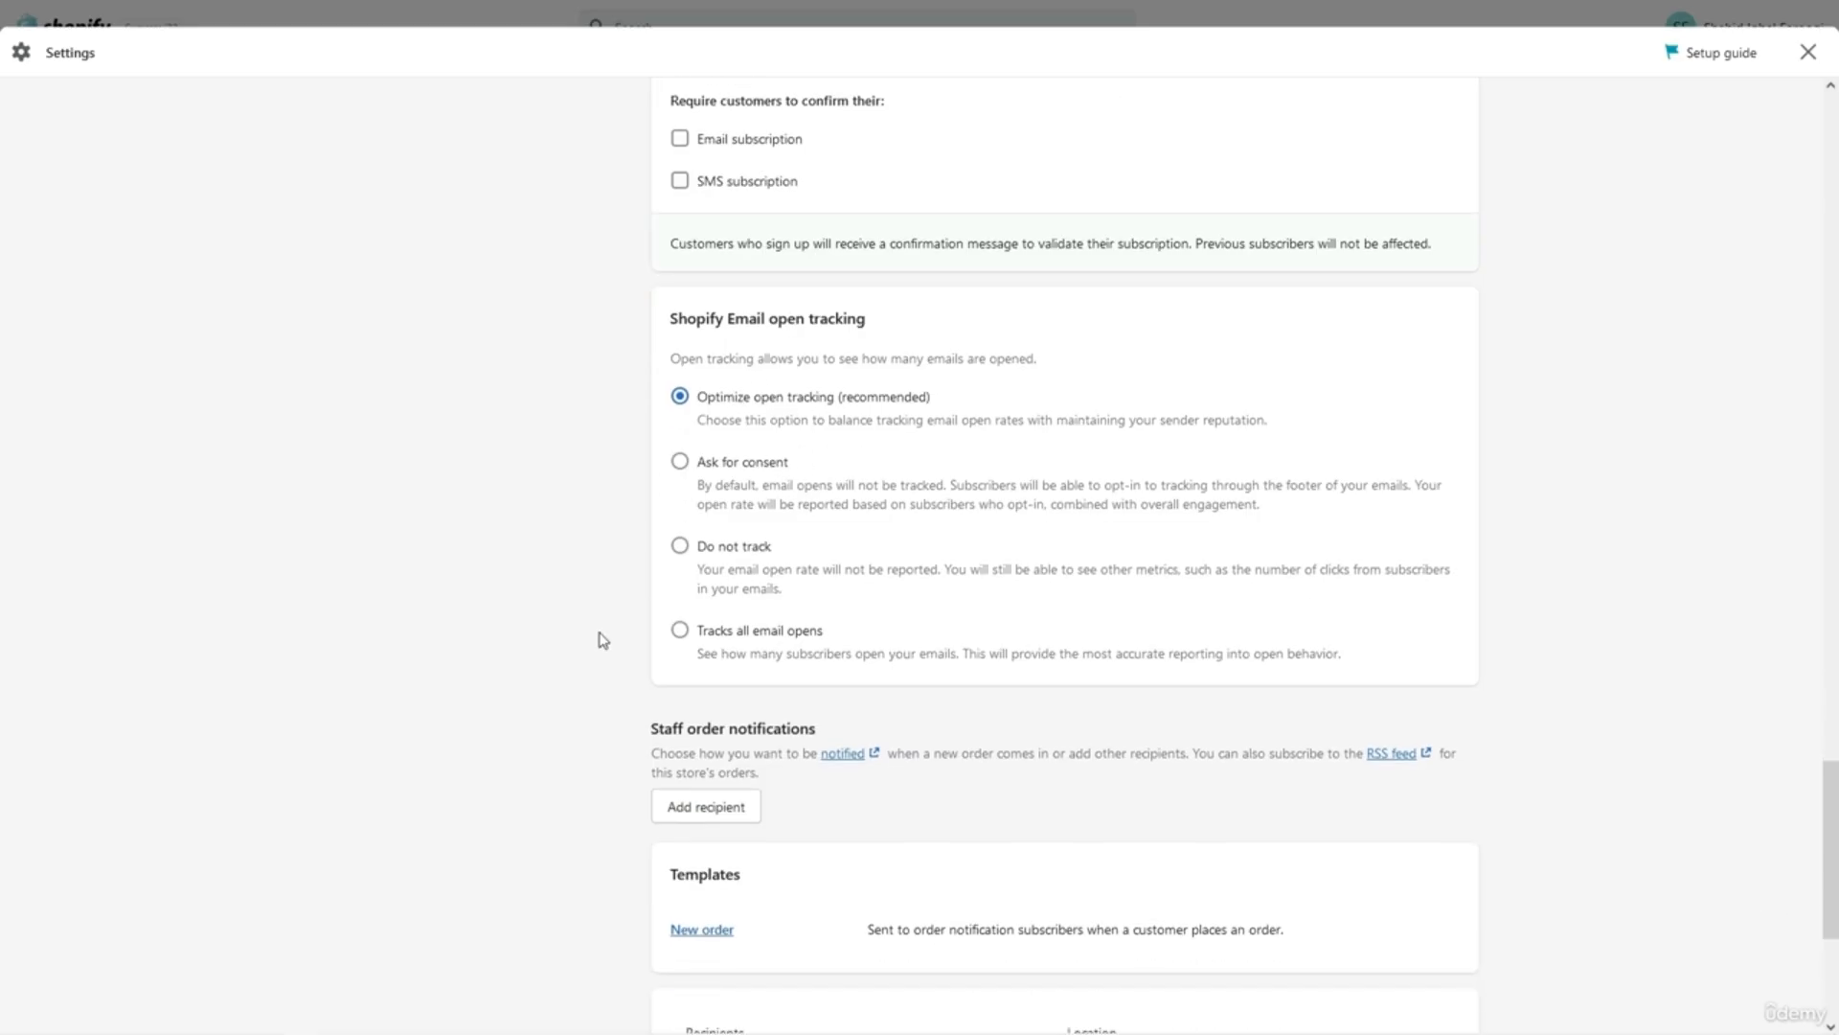
pyautogui.scroll(-1, 603, 640)
pyautogui.scroll(-1, 603, 640)
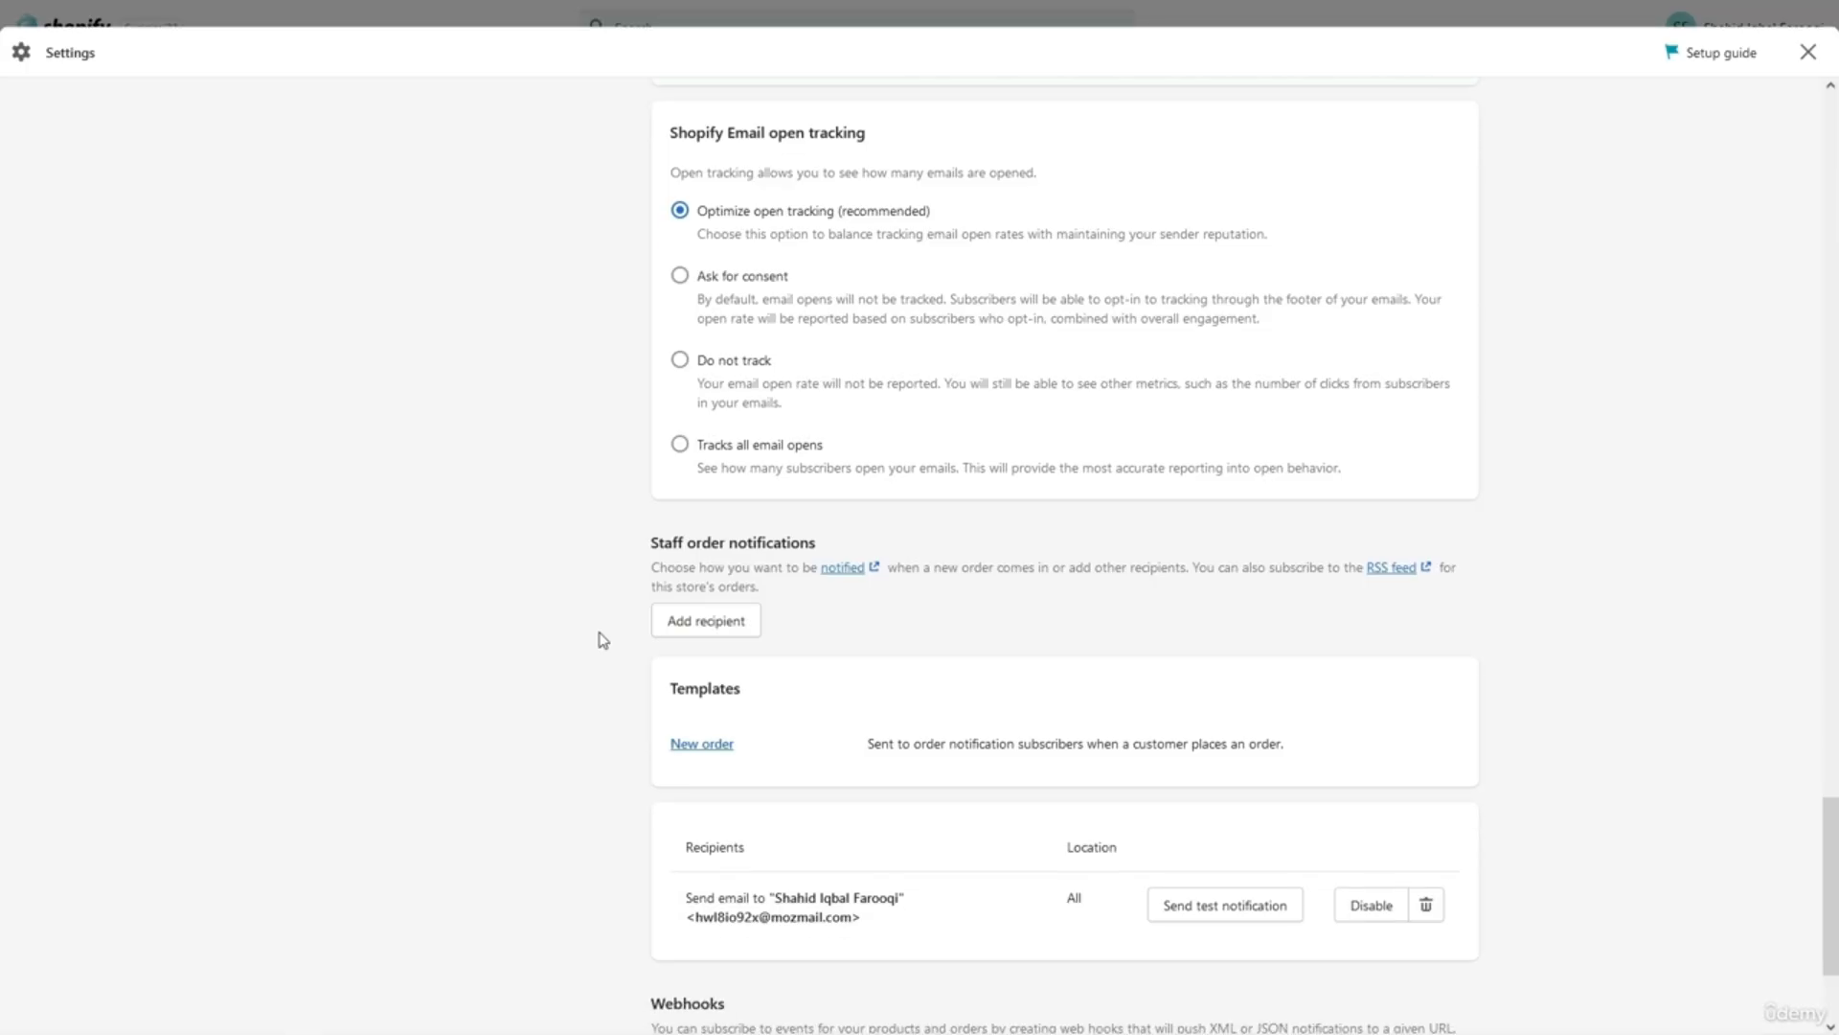
pyautogui.scroll(-1, 602, 640)
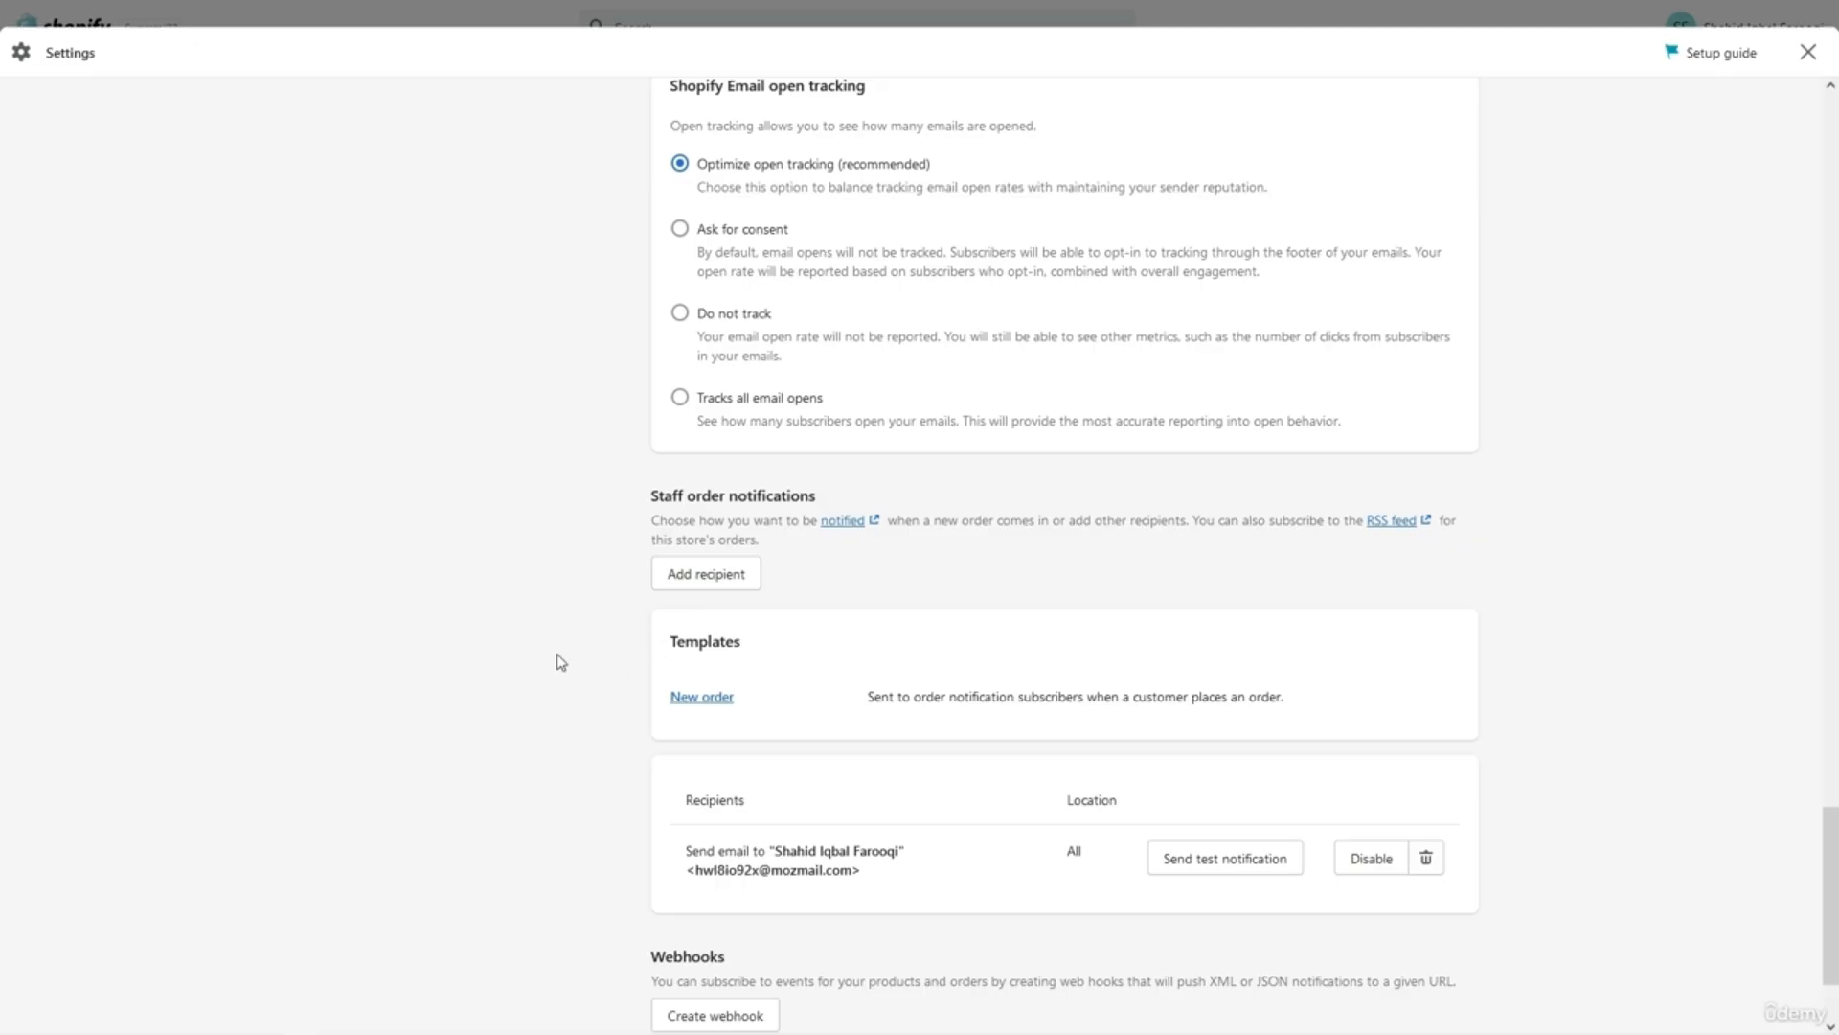
pyautogui.scroll(7, 532, 652)
pyautogui.scroll(1, 533, 653)
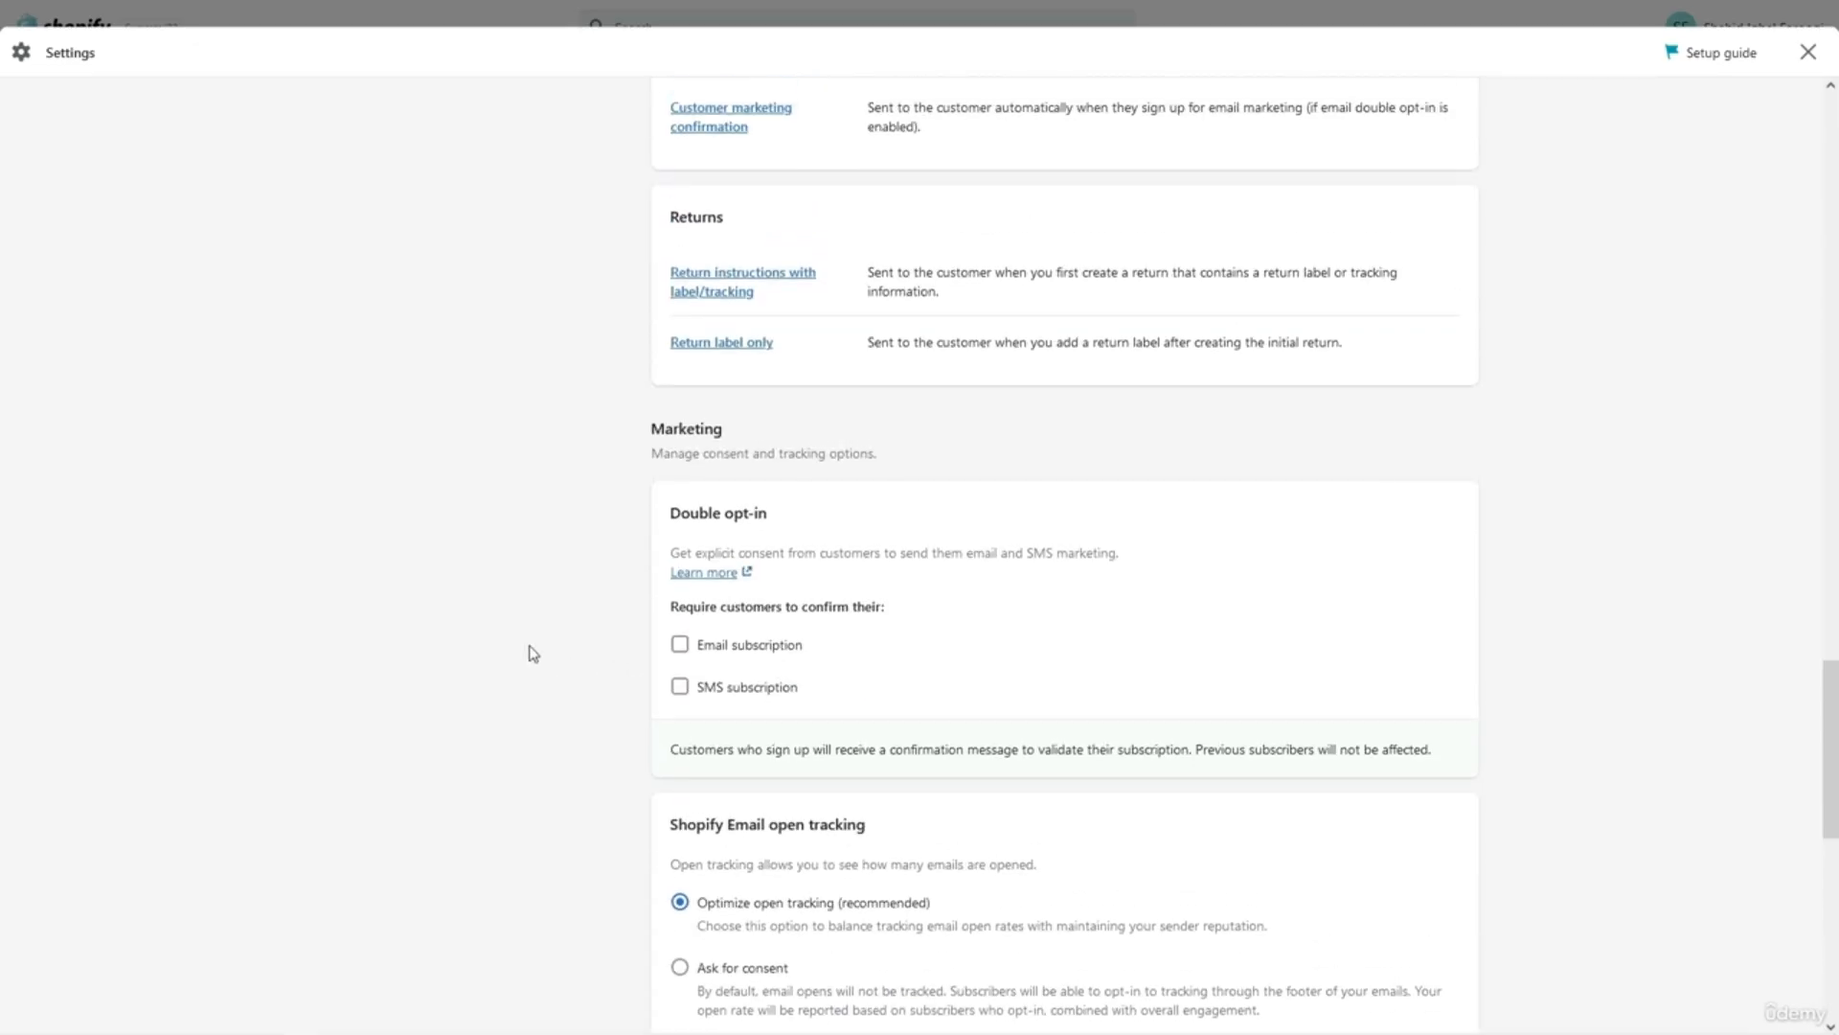
pyautogui.scroll(-1, 533, 654)
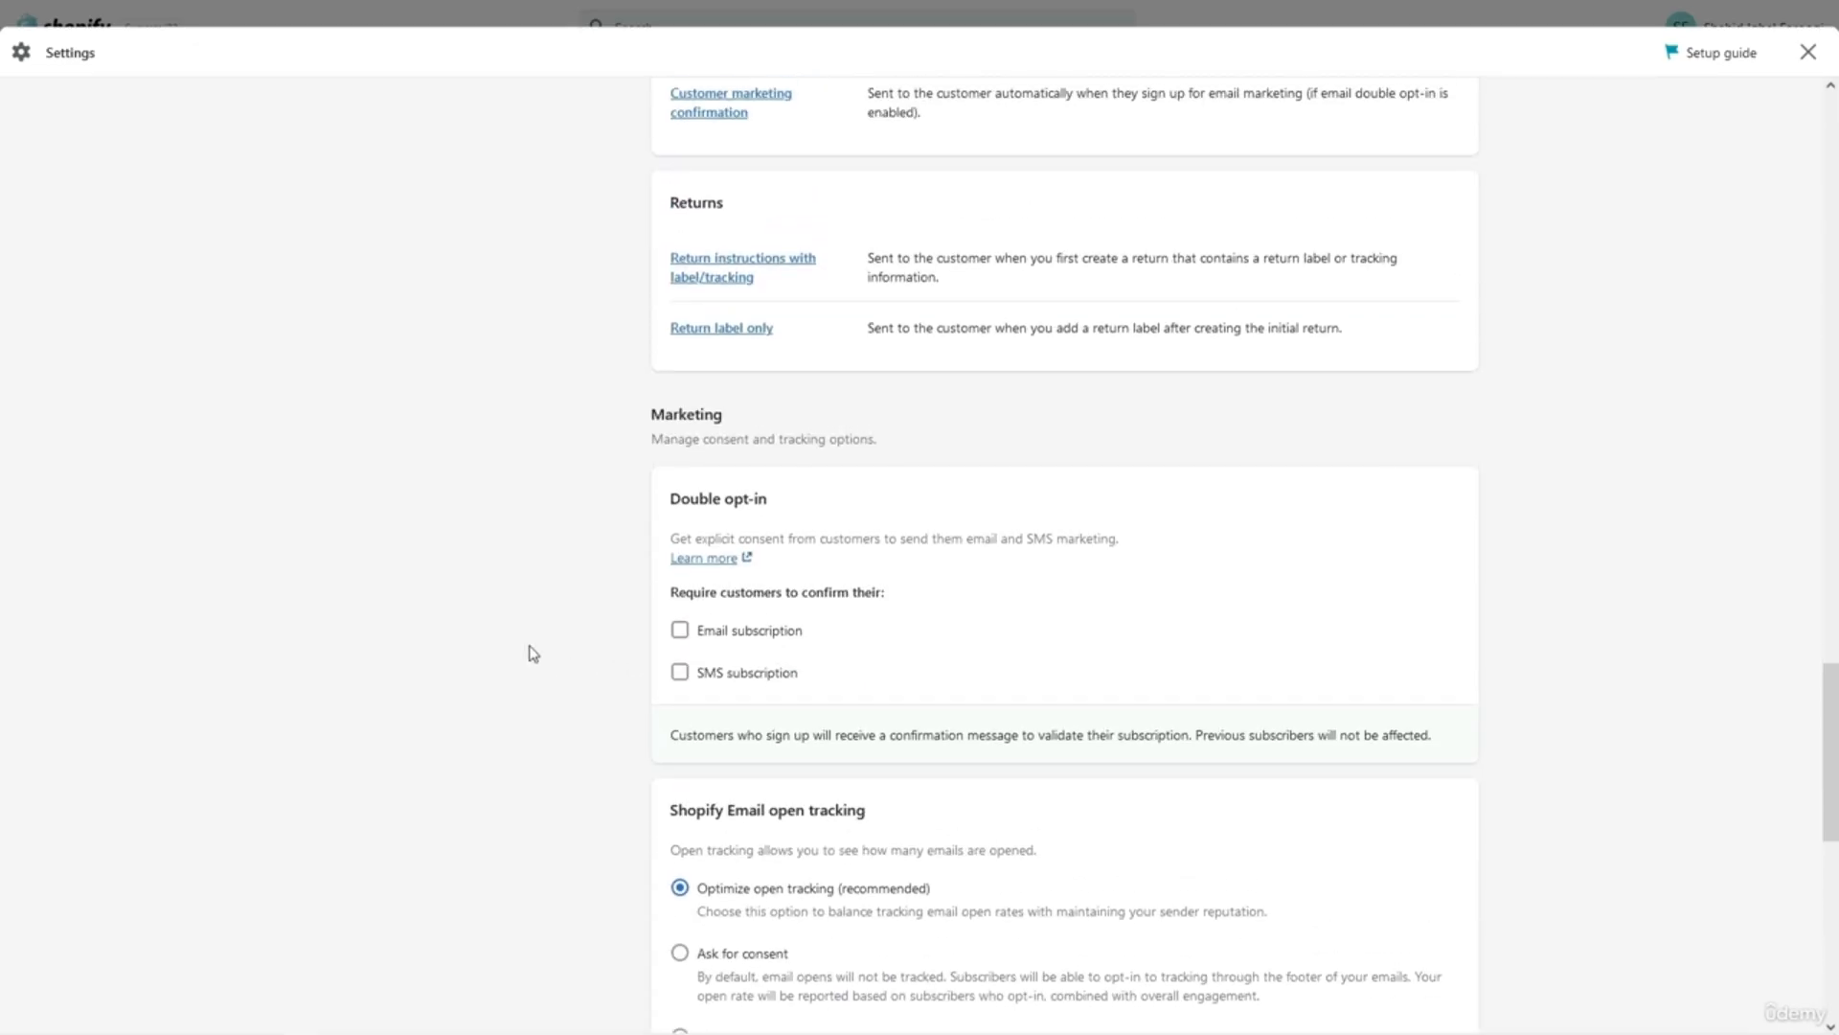
pyautogui.scroll(5, 532, 654)
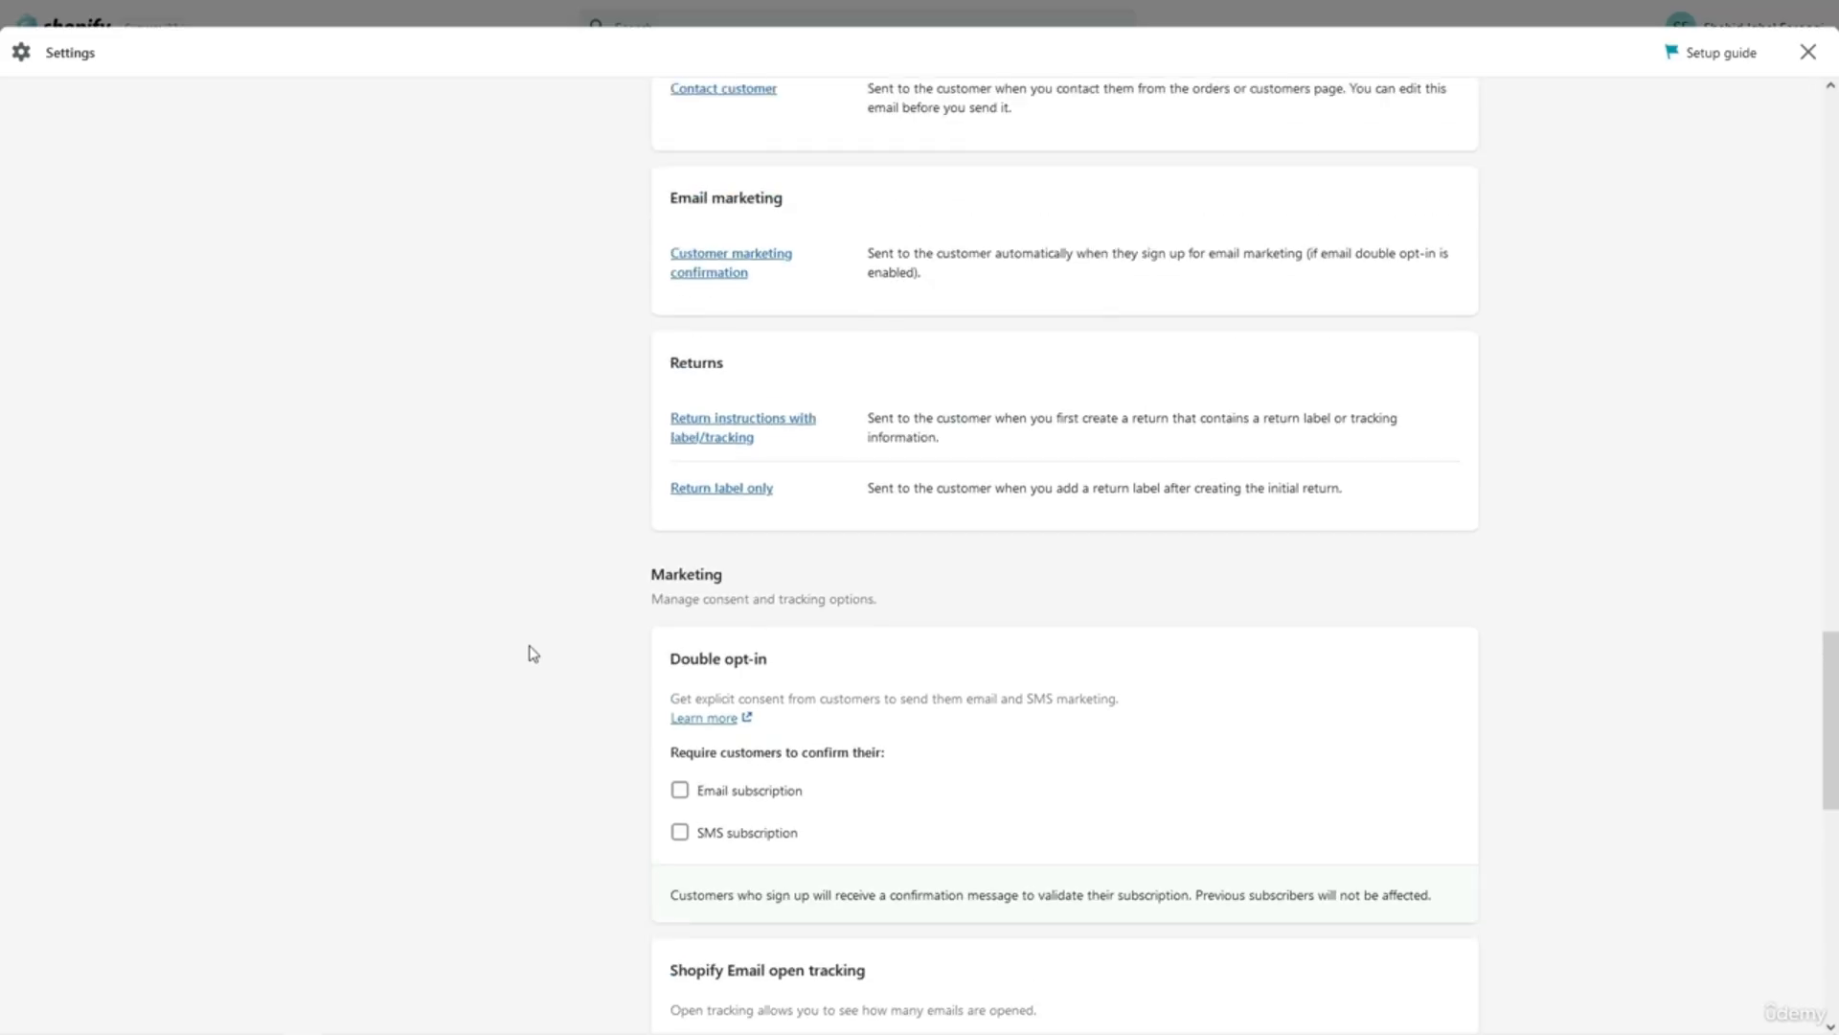
pyautogui.scroll(-3, 533, 654)
pyautogui.scroll(-3, 532, 653)
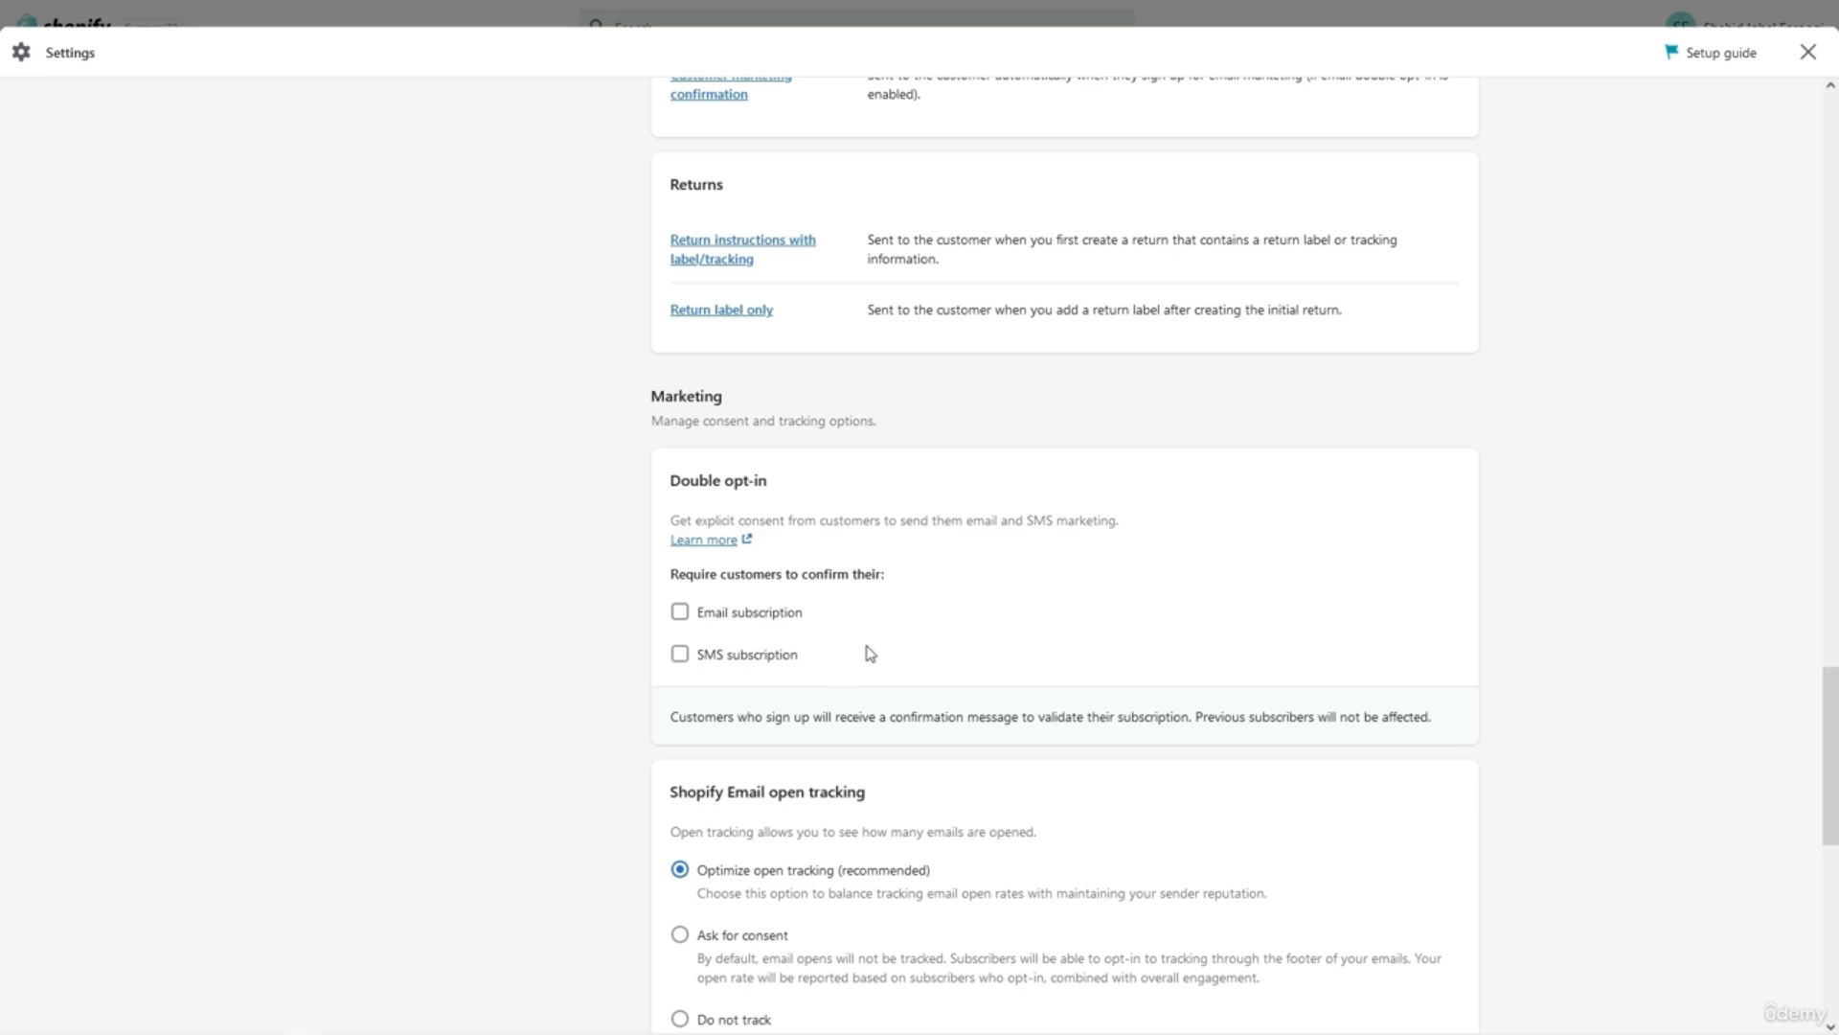
pyautogui.scroll(-4, 797, 814)
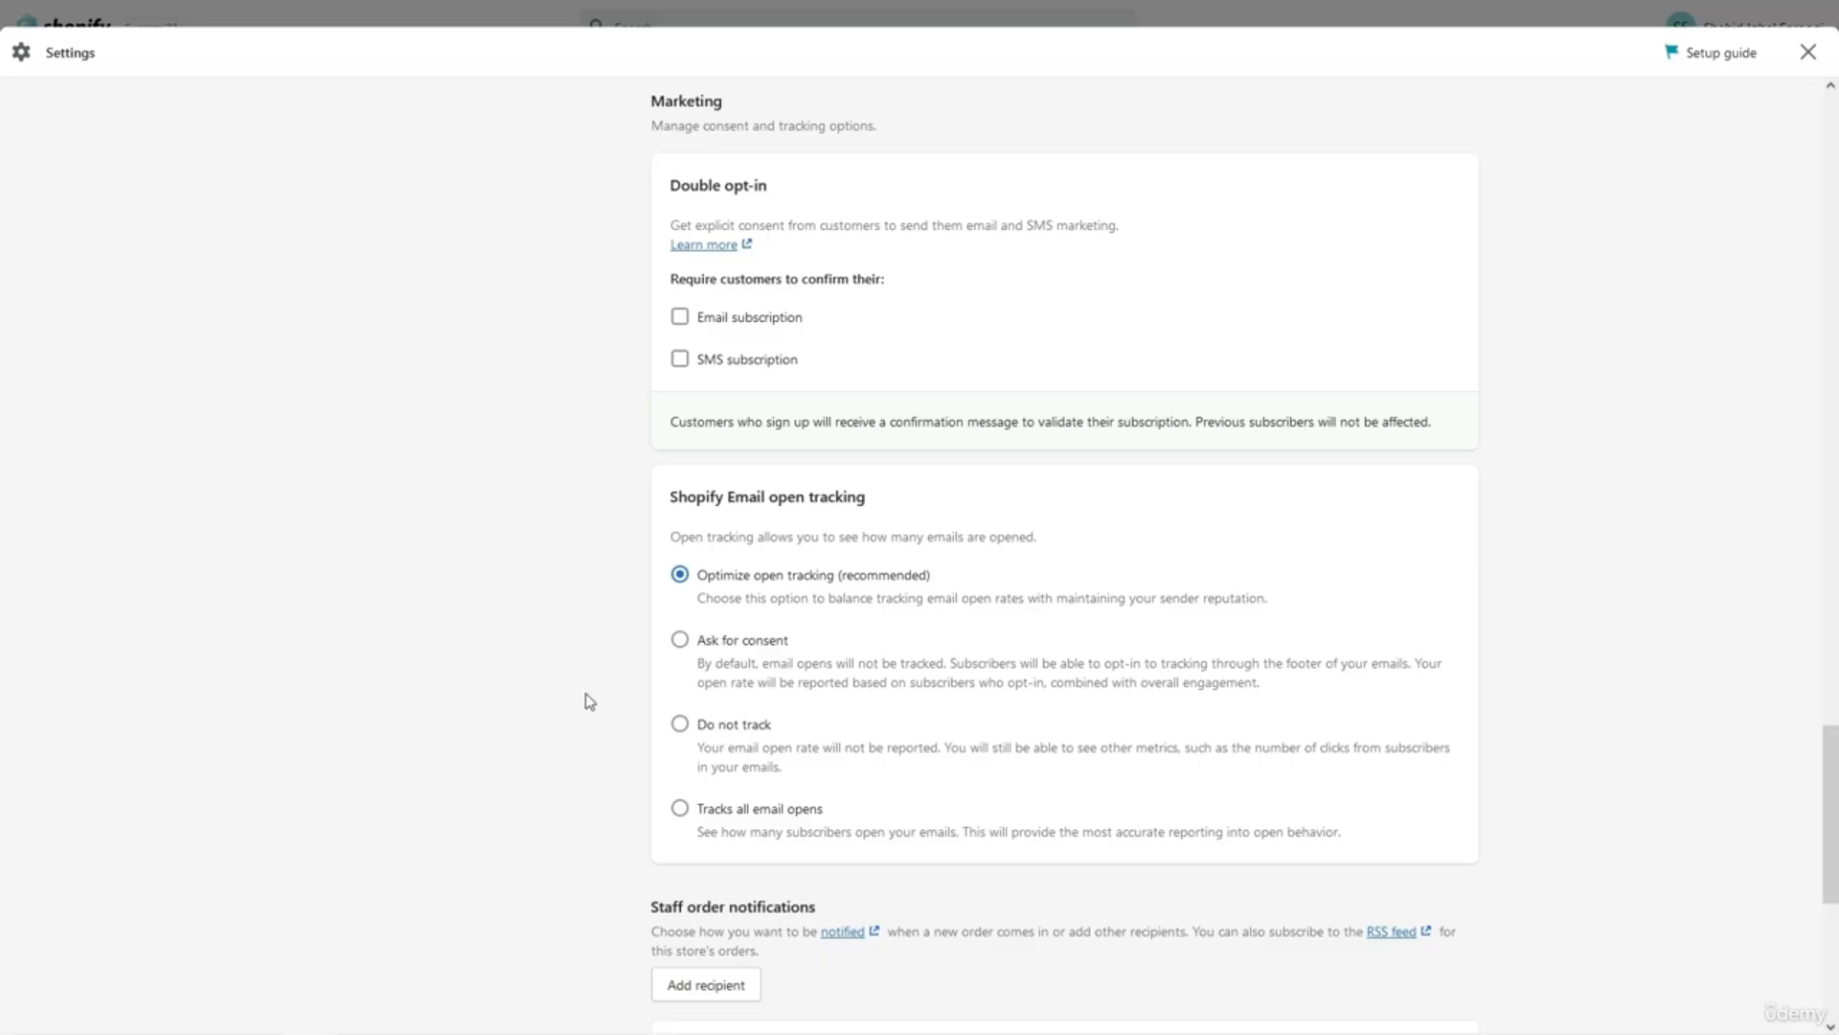
pyautogui.scroll(-7, 589, 701)
pyautogui.scroll(10, 589, 702)
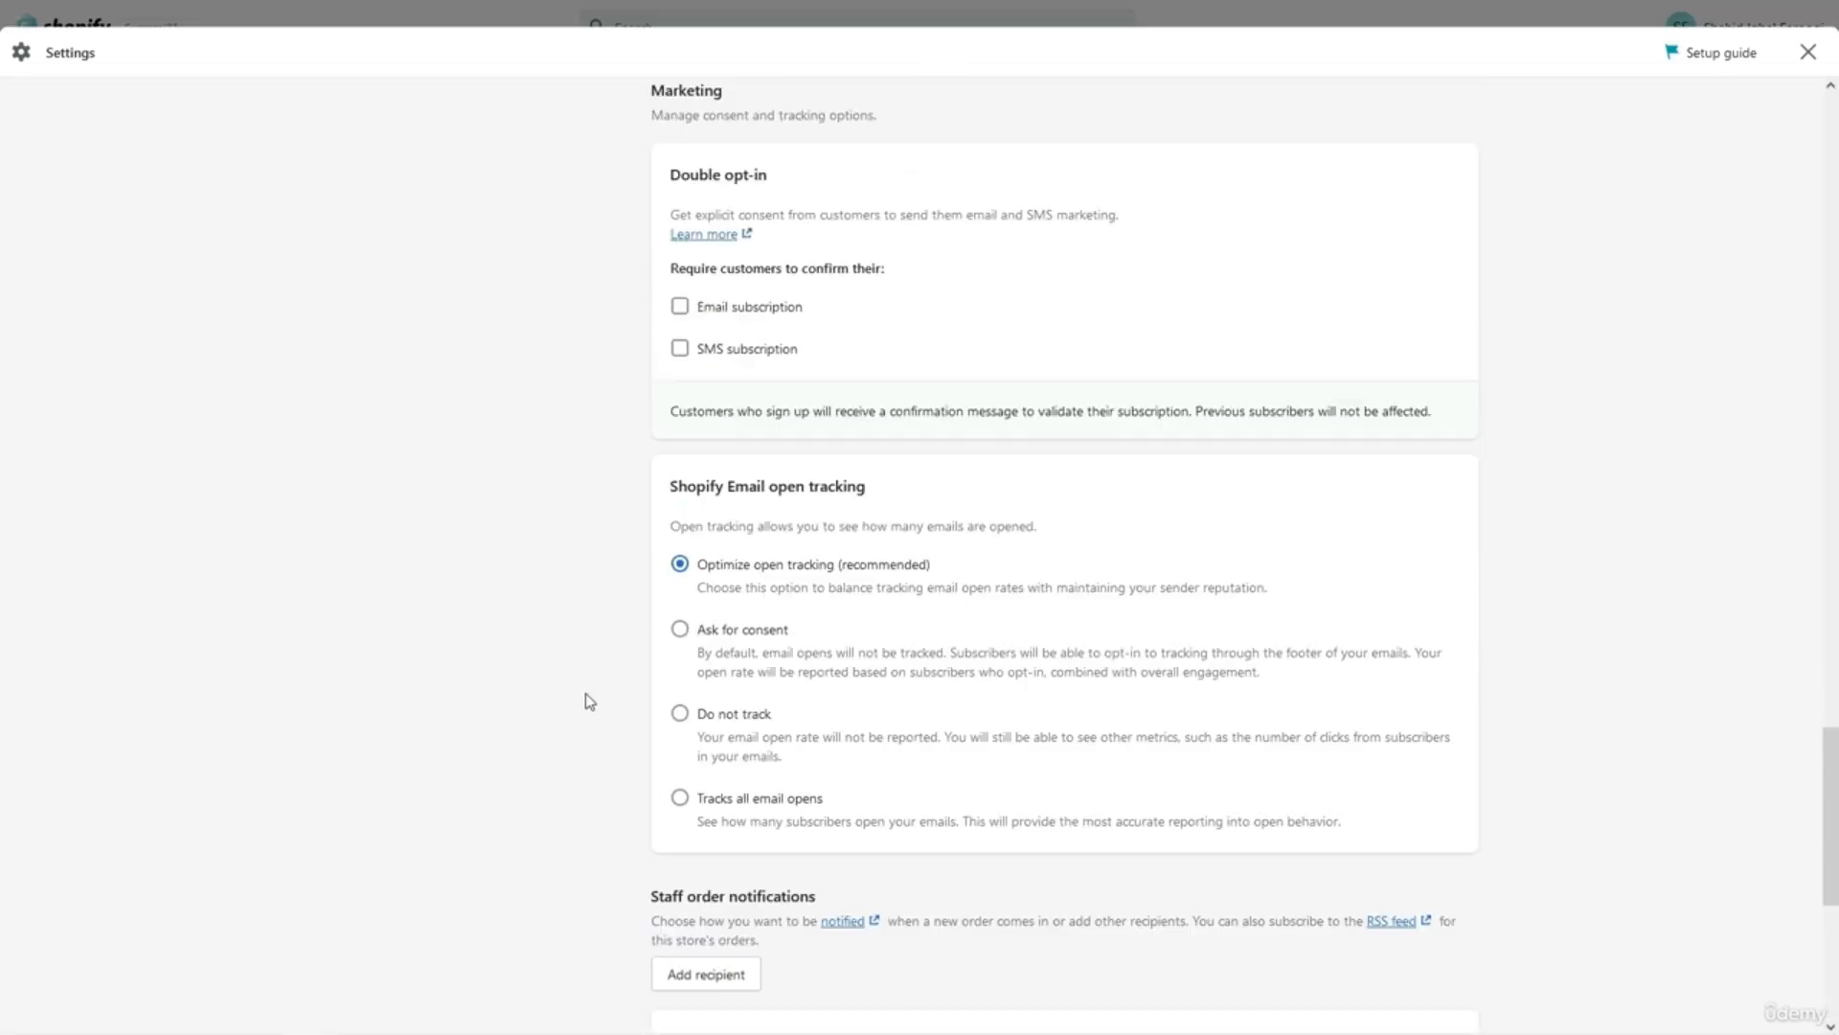
pyautogui.scroll(1, 589, 702)
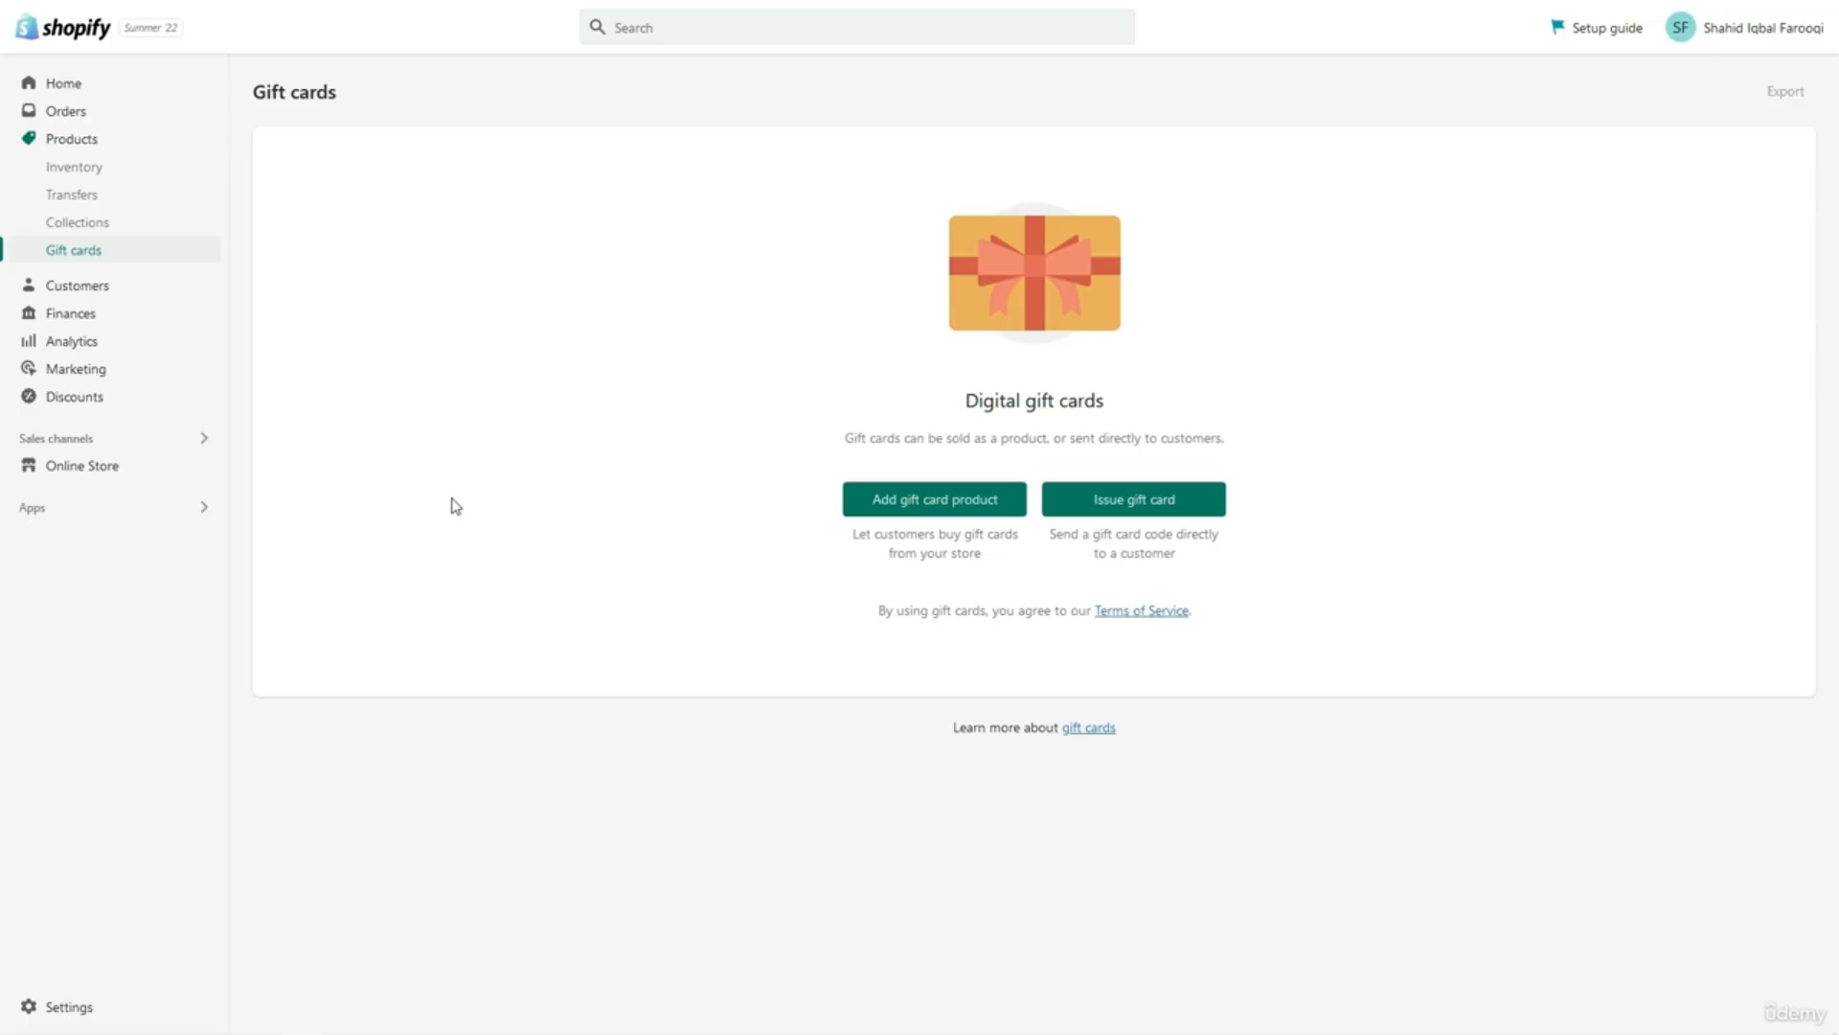
# Open Settings from the Gift cards page to reach the store details.
pyautogui.click(120, 1009)
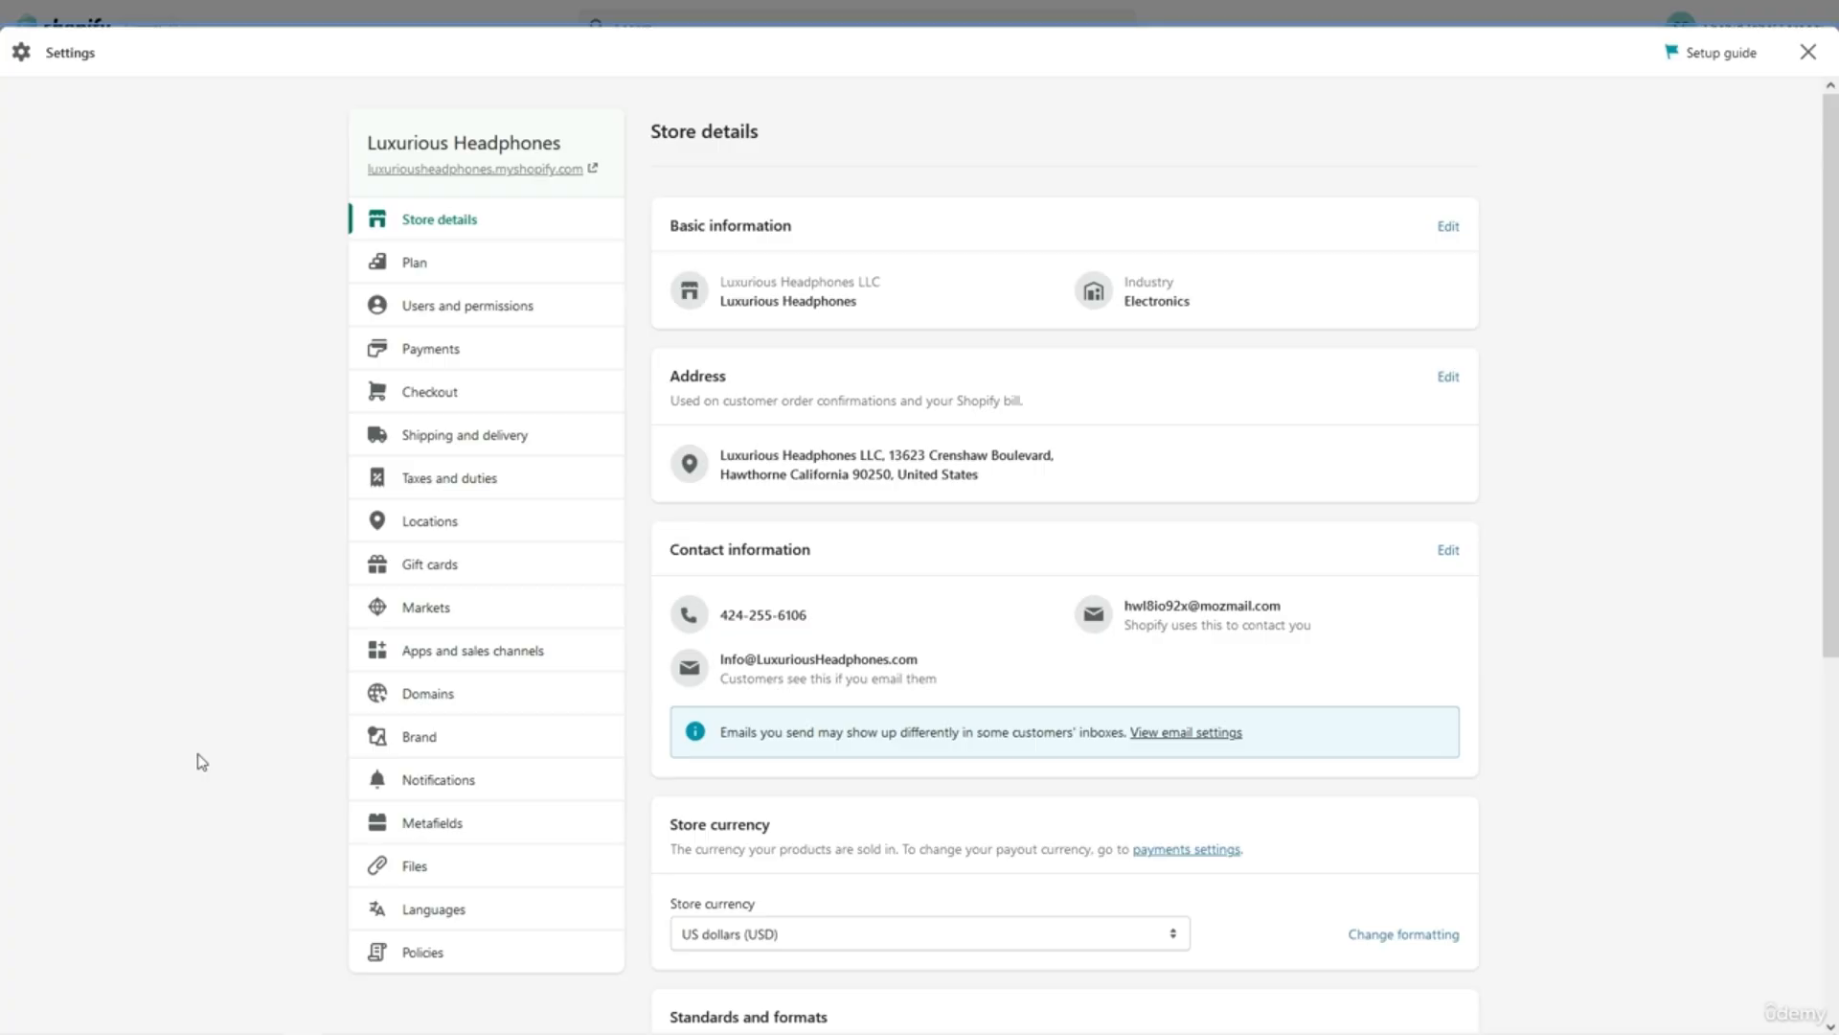
# In Gift cards settings, try a years-based expiry, then revert to 'Gift cards never expire'.
pyautogui.click(404, 565)
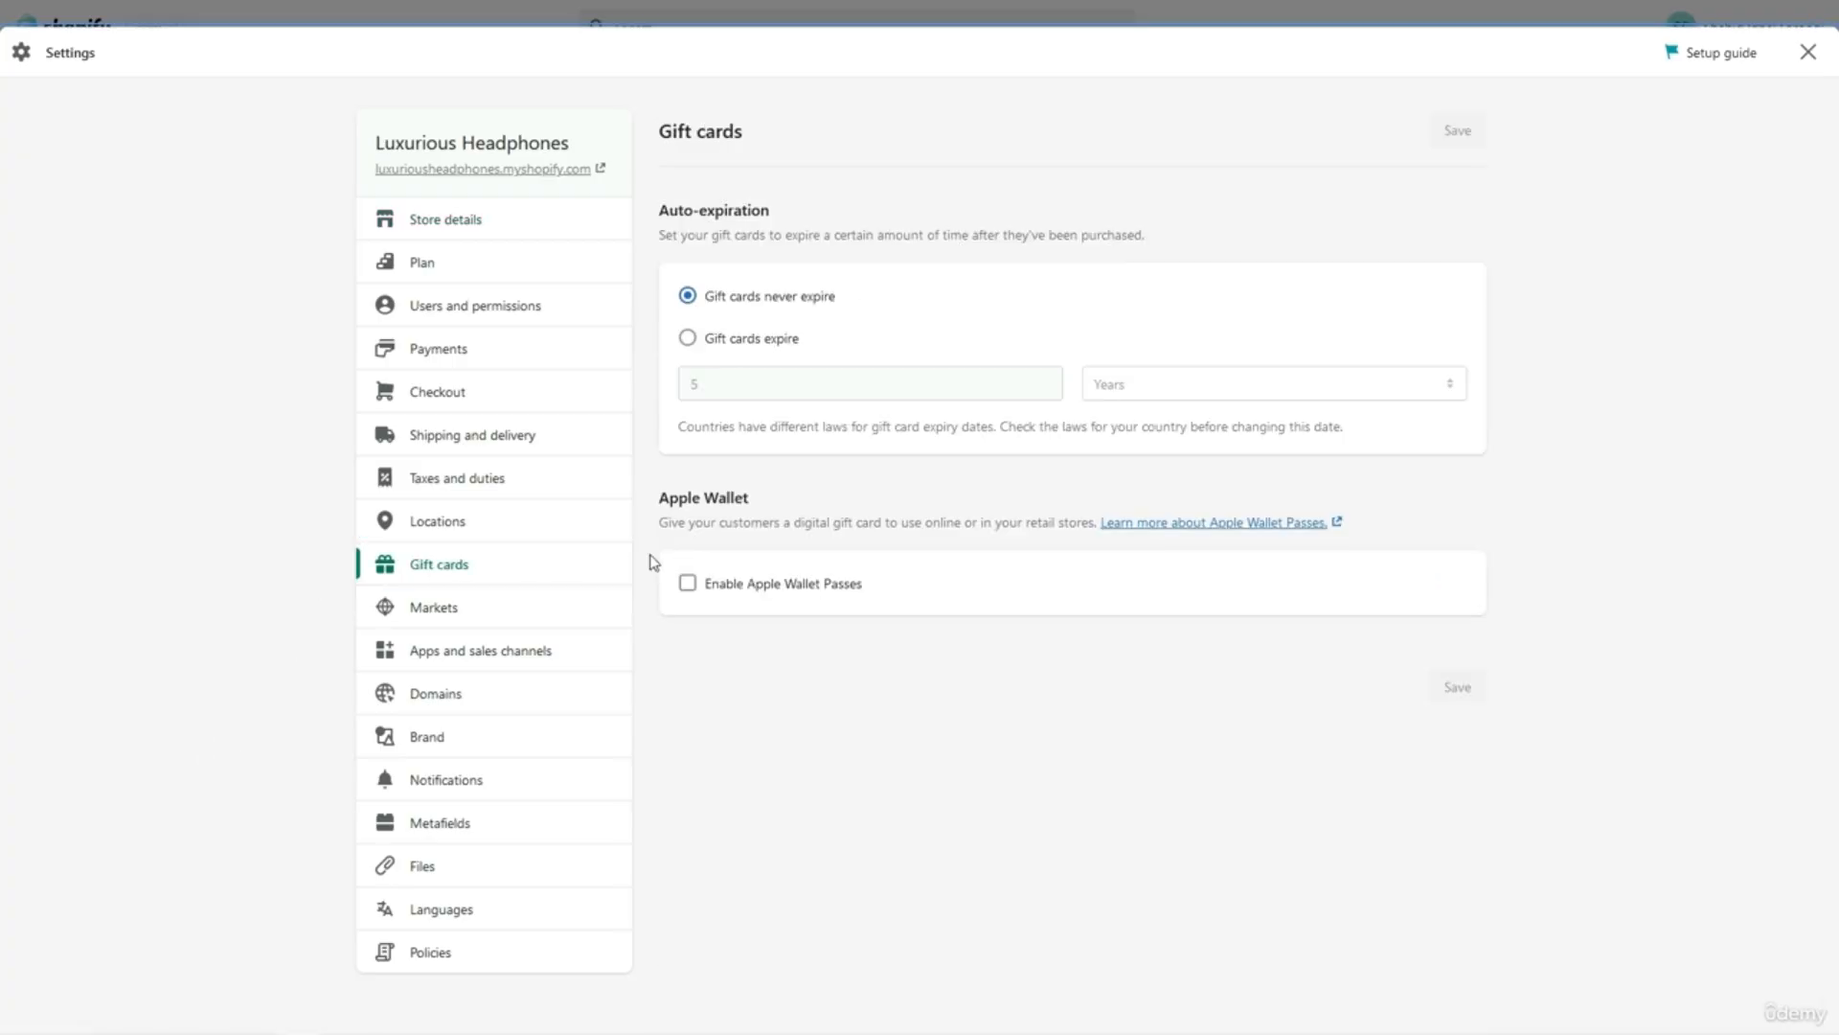
pyautogui.click(767, 347)
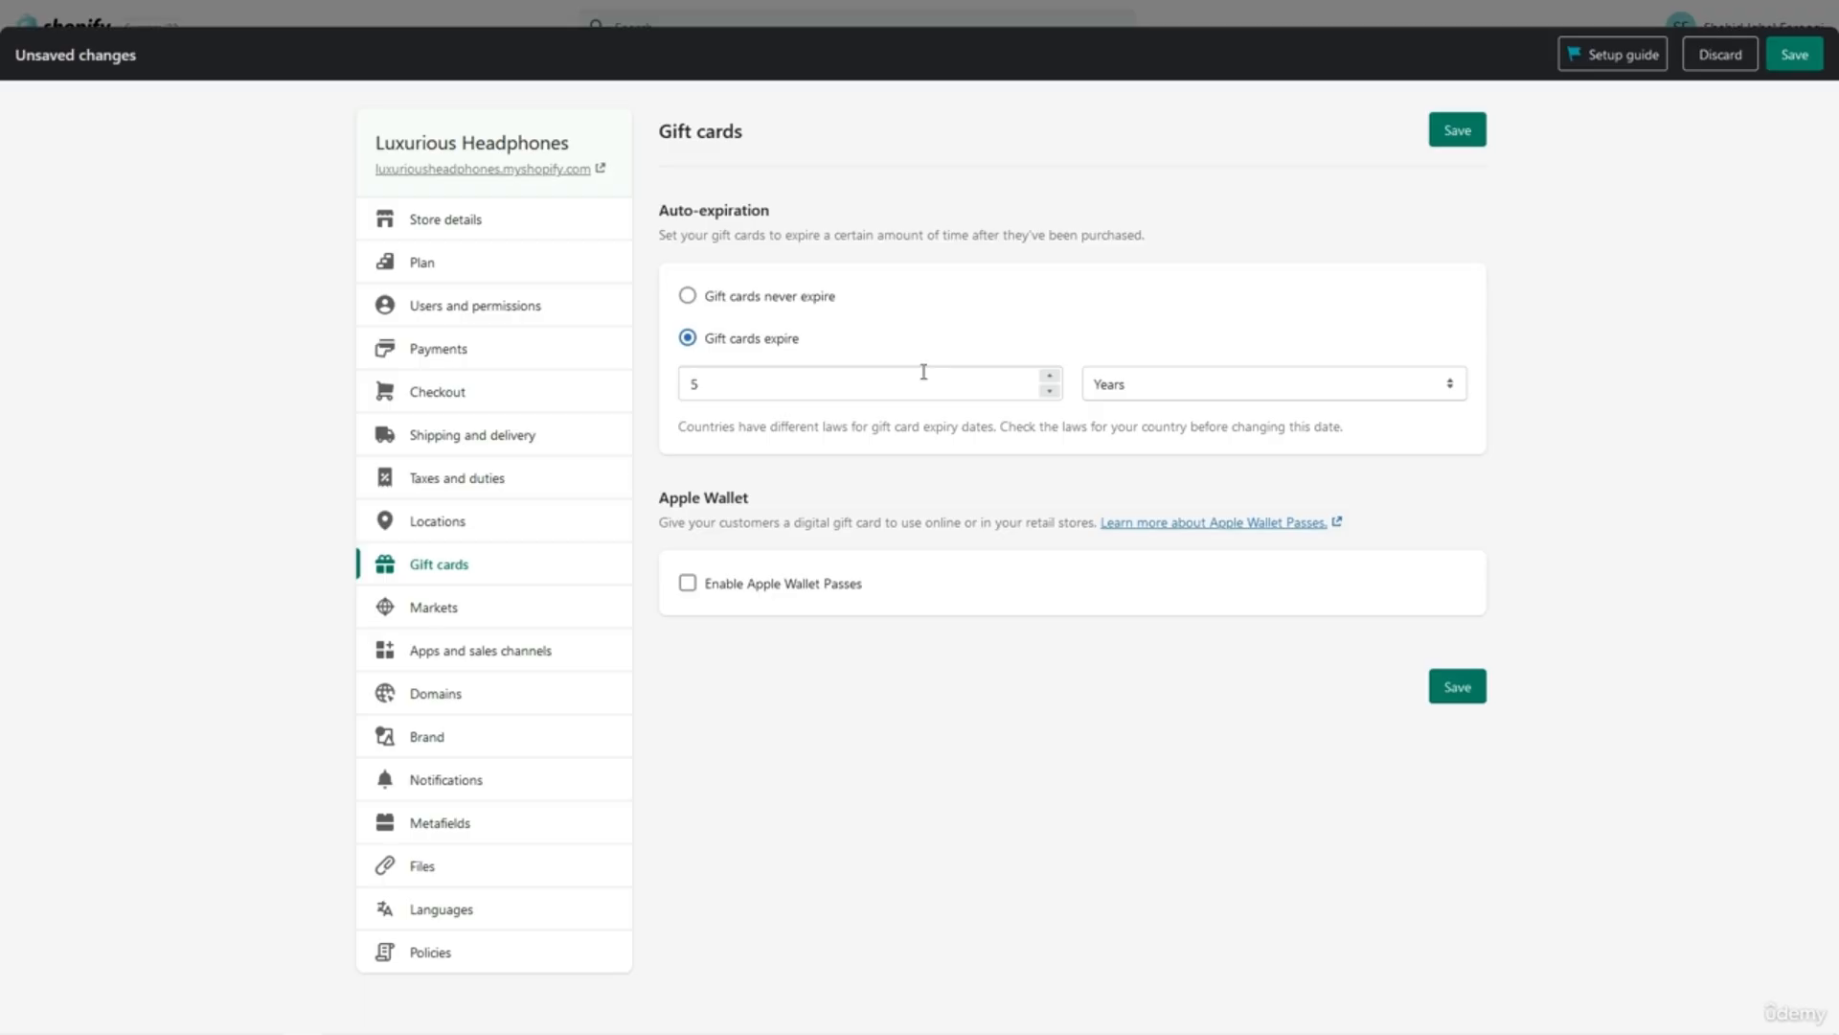
pyautogui.click(1140, 388)
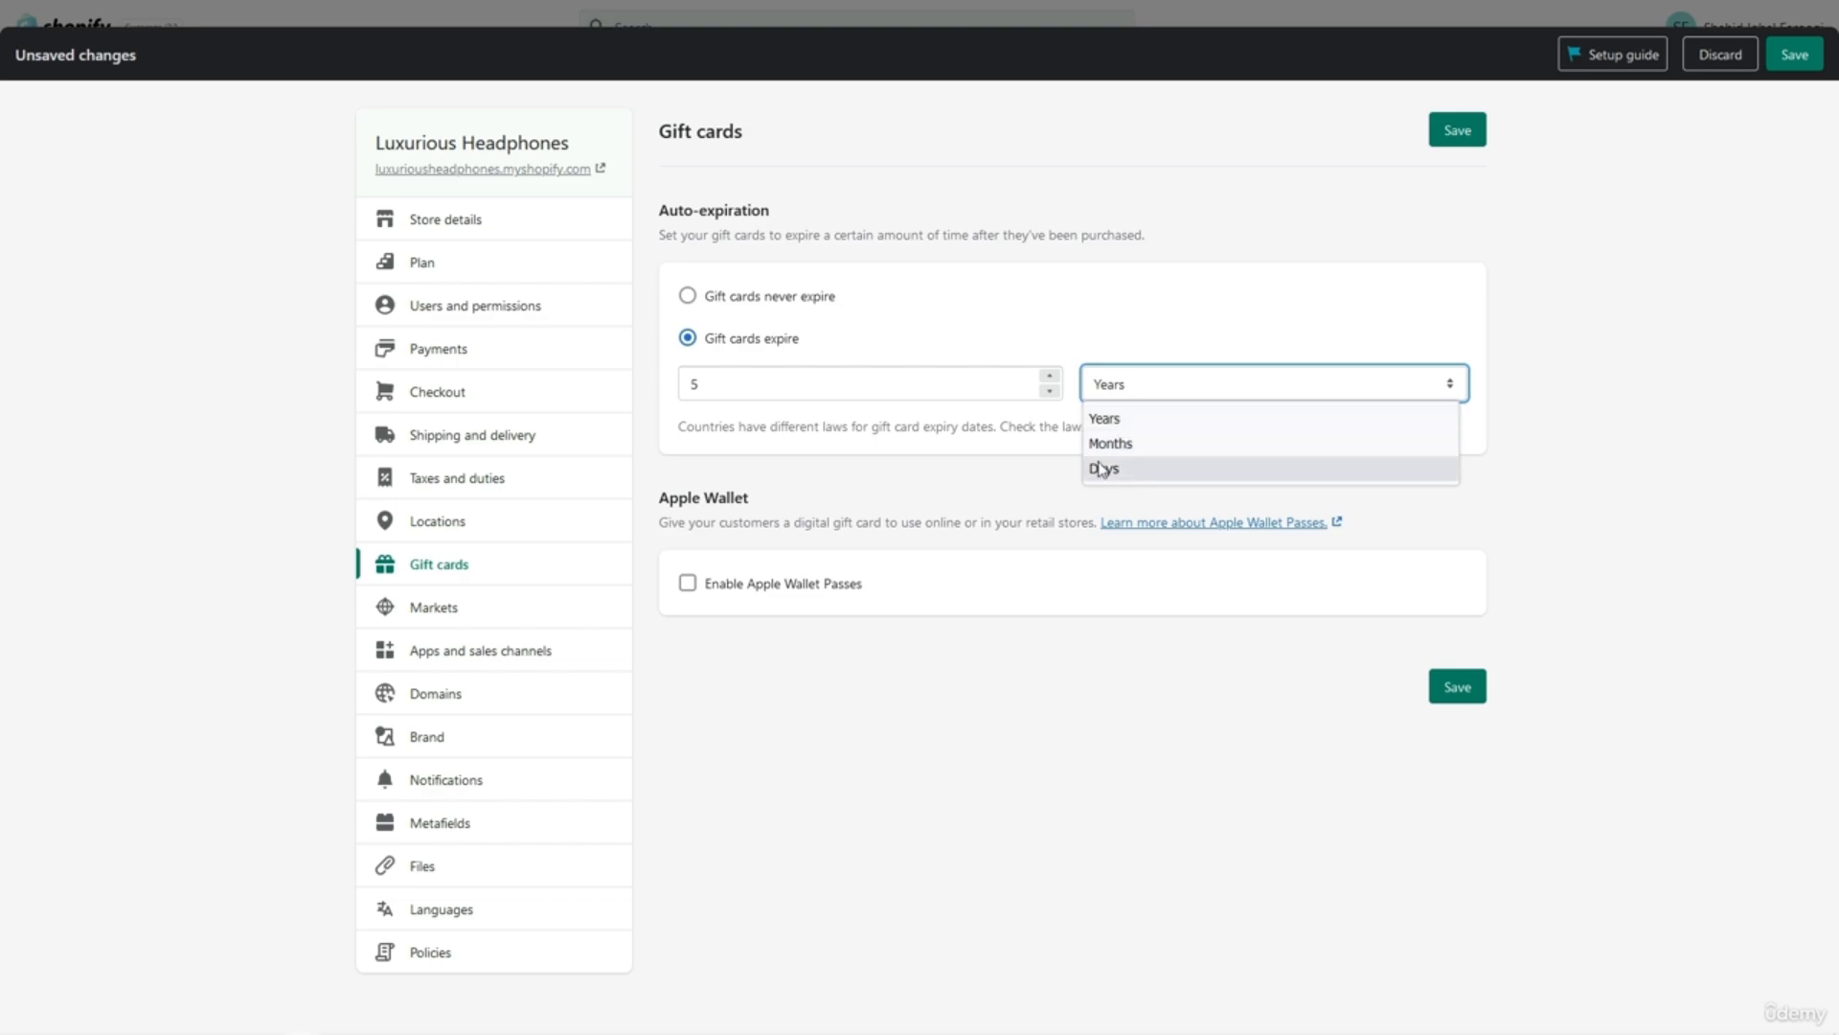
pyautogui.click(969, 481)
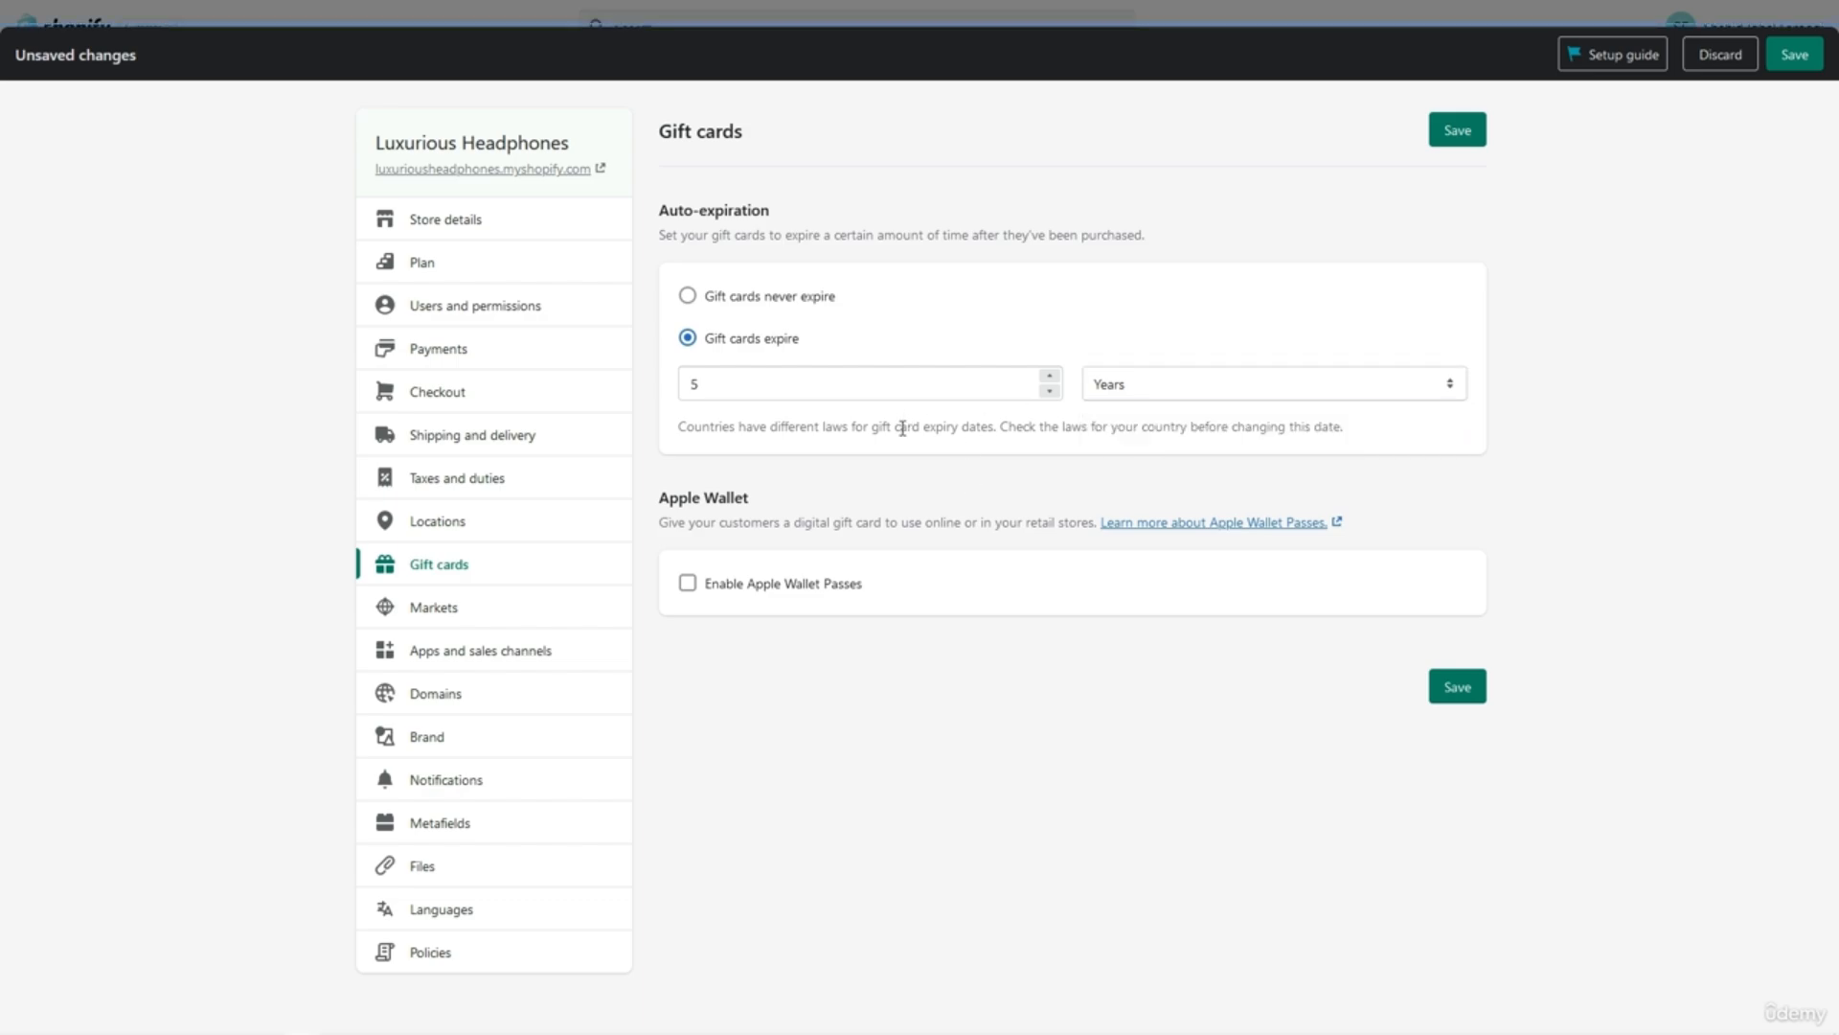
pyautogui.click(775, 309)
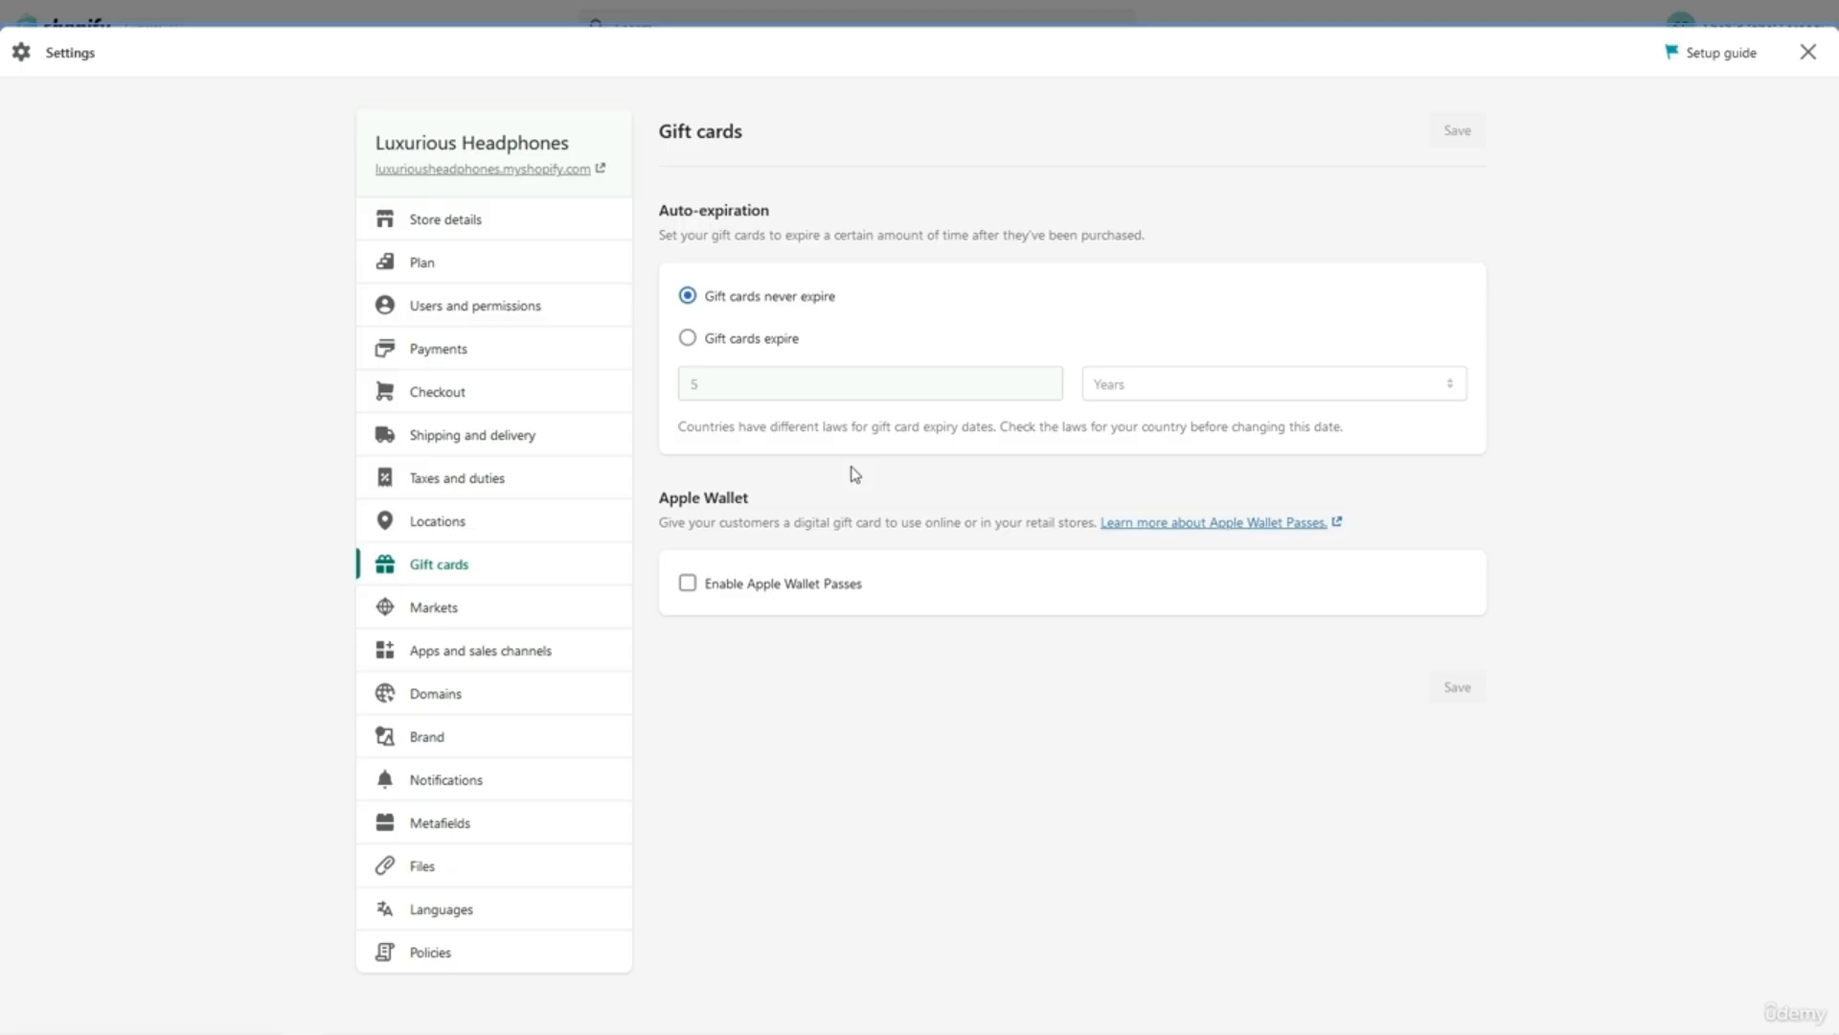
# Enable Apple Wallet passes, review the pass description and options, then disable them again.
pyautogui.click(754, 586)
pyautogui.scroll(-2, 839, 582)
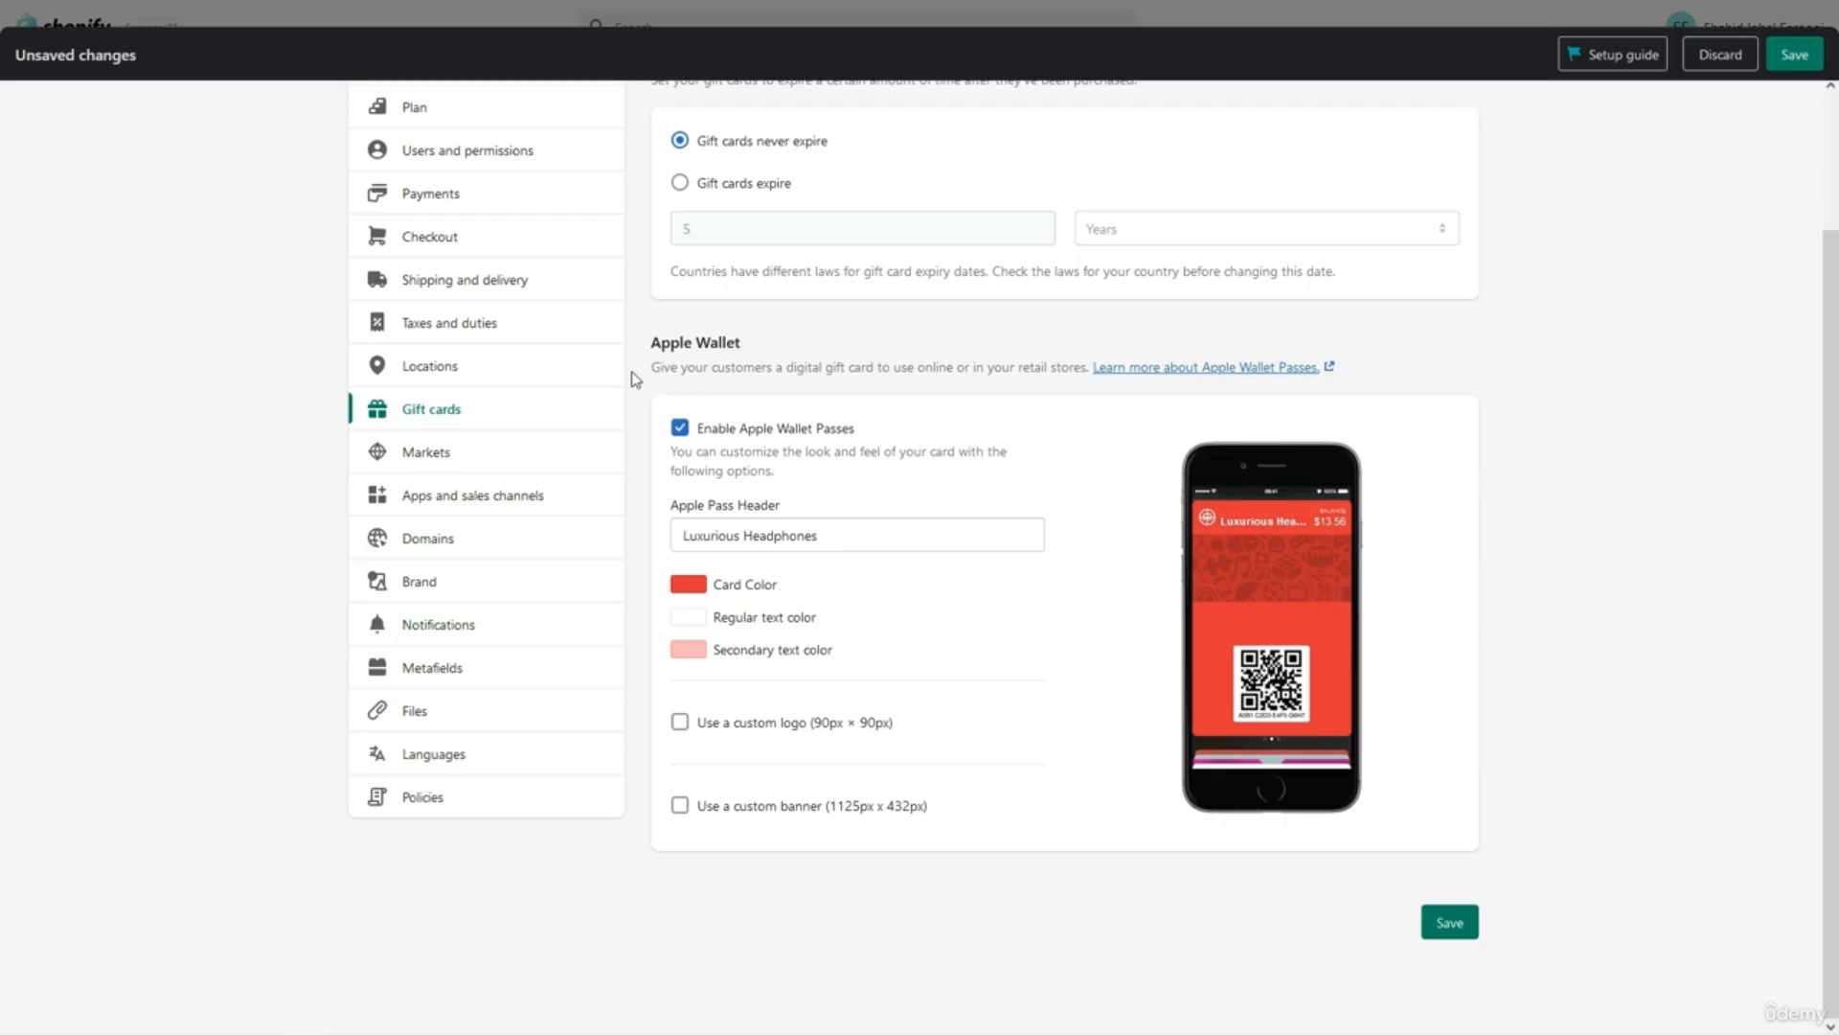
pyautogui.moveTo(650, 370); pyautogui.dragTo(1090, 376)
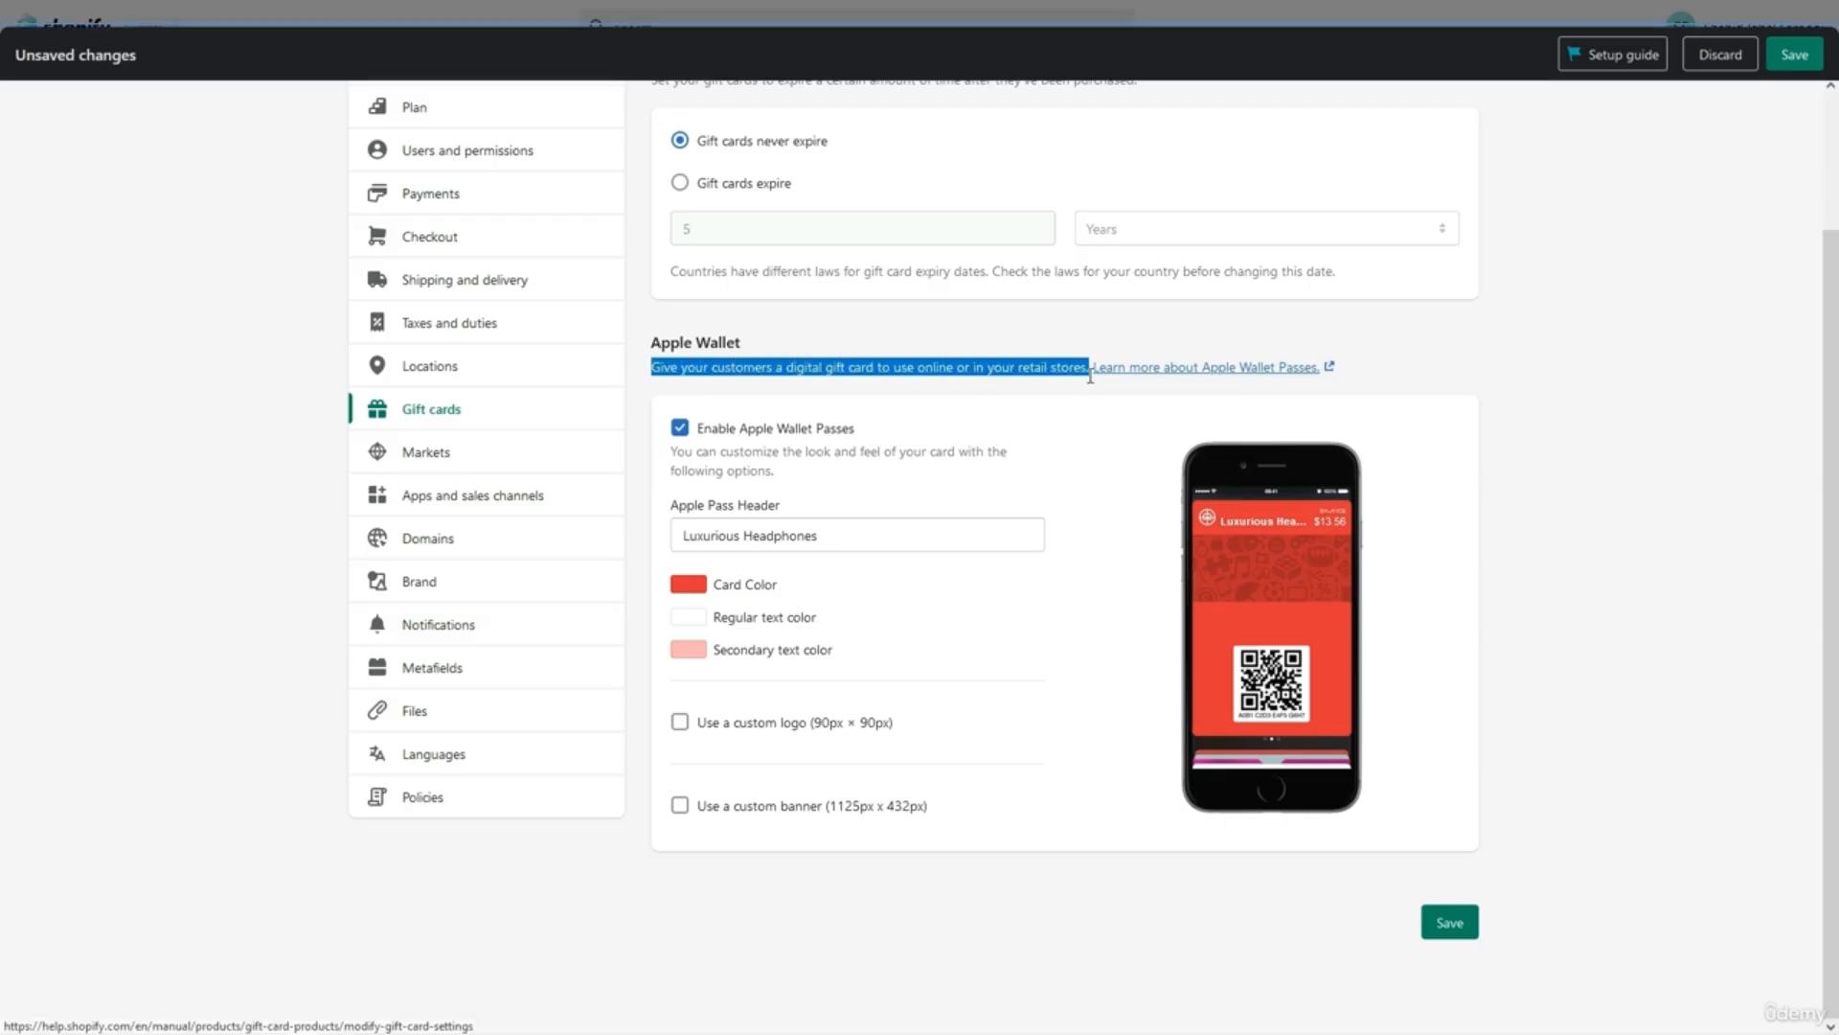
pyautogui.click(993, 514)
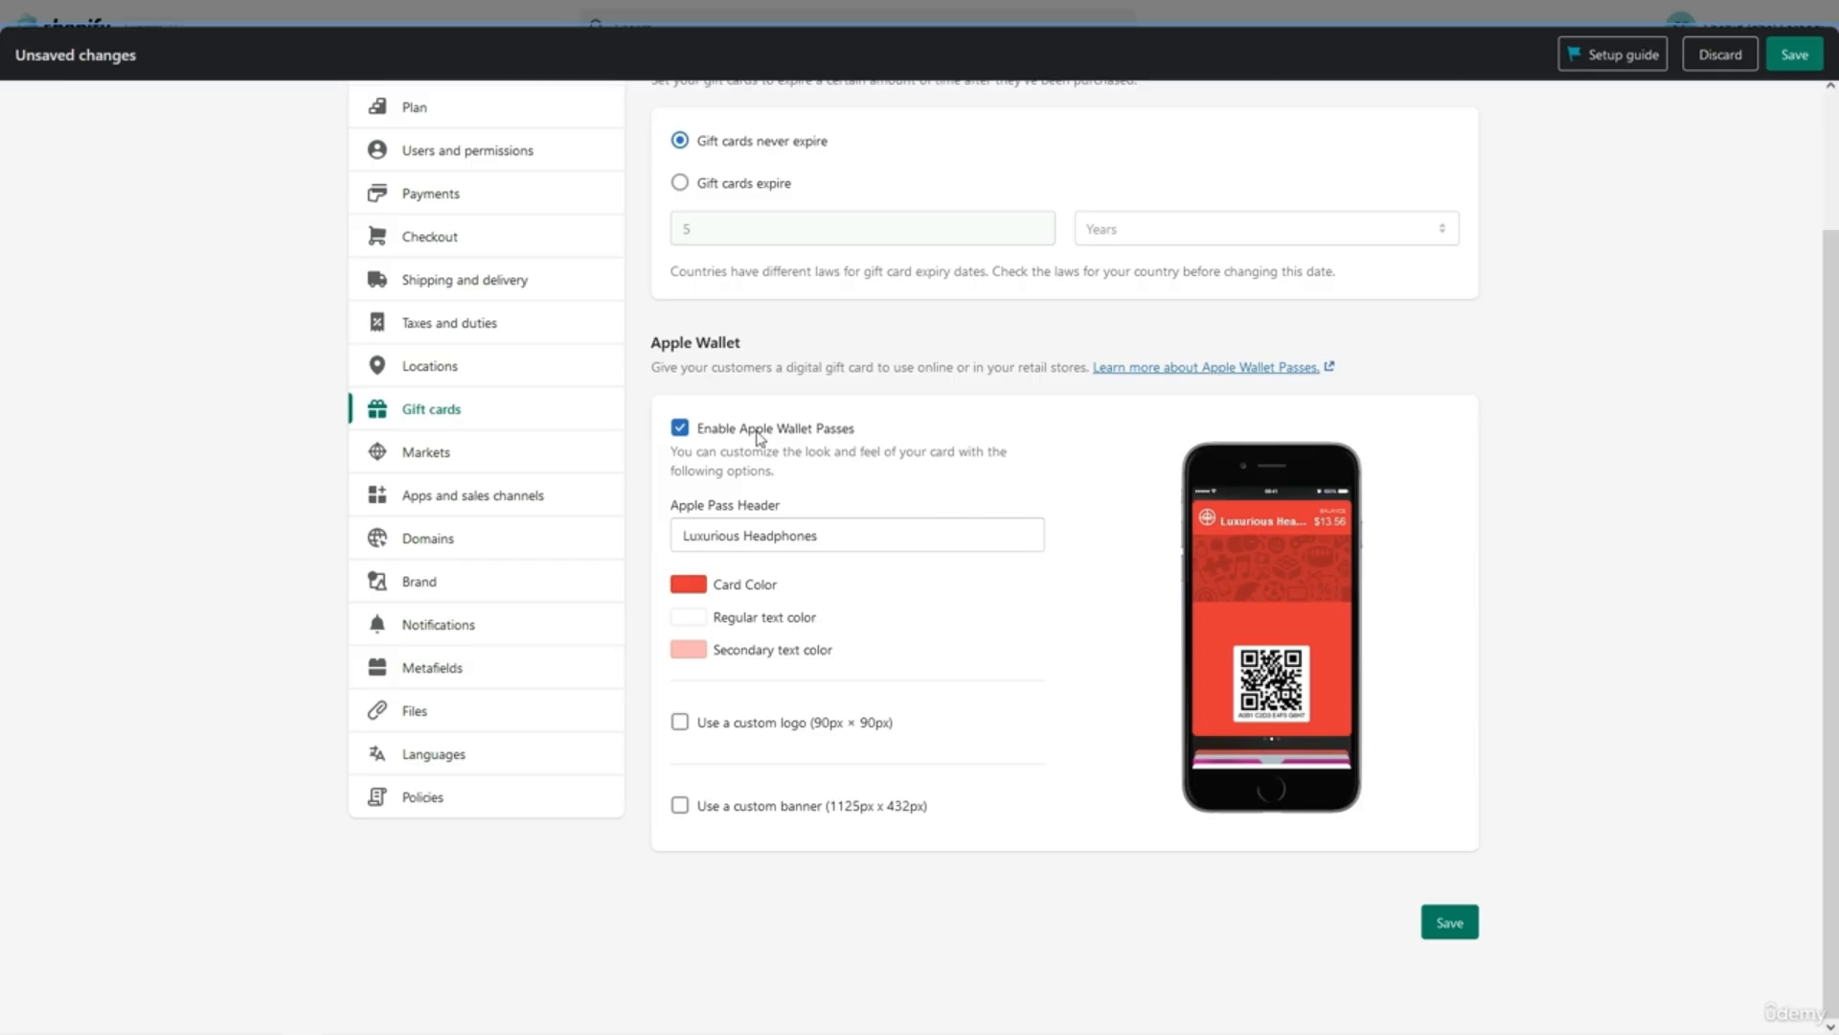
pyautogui.click(690, 431)
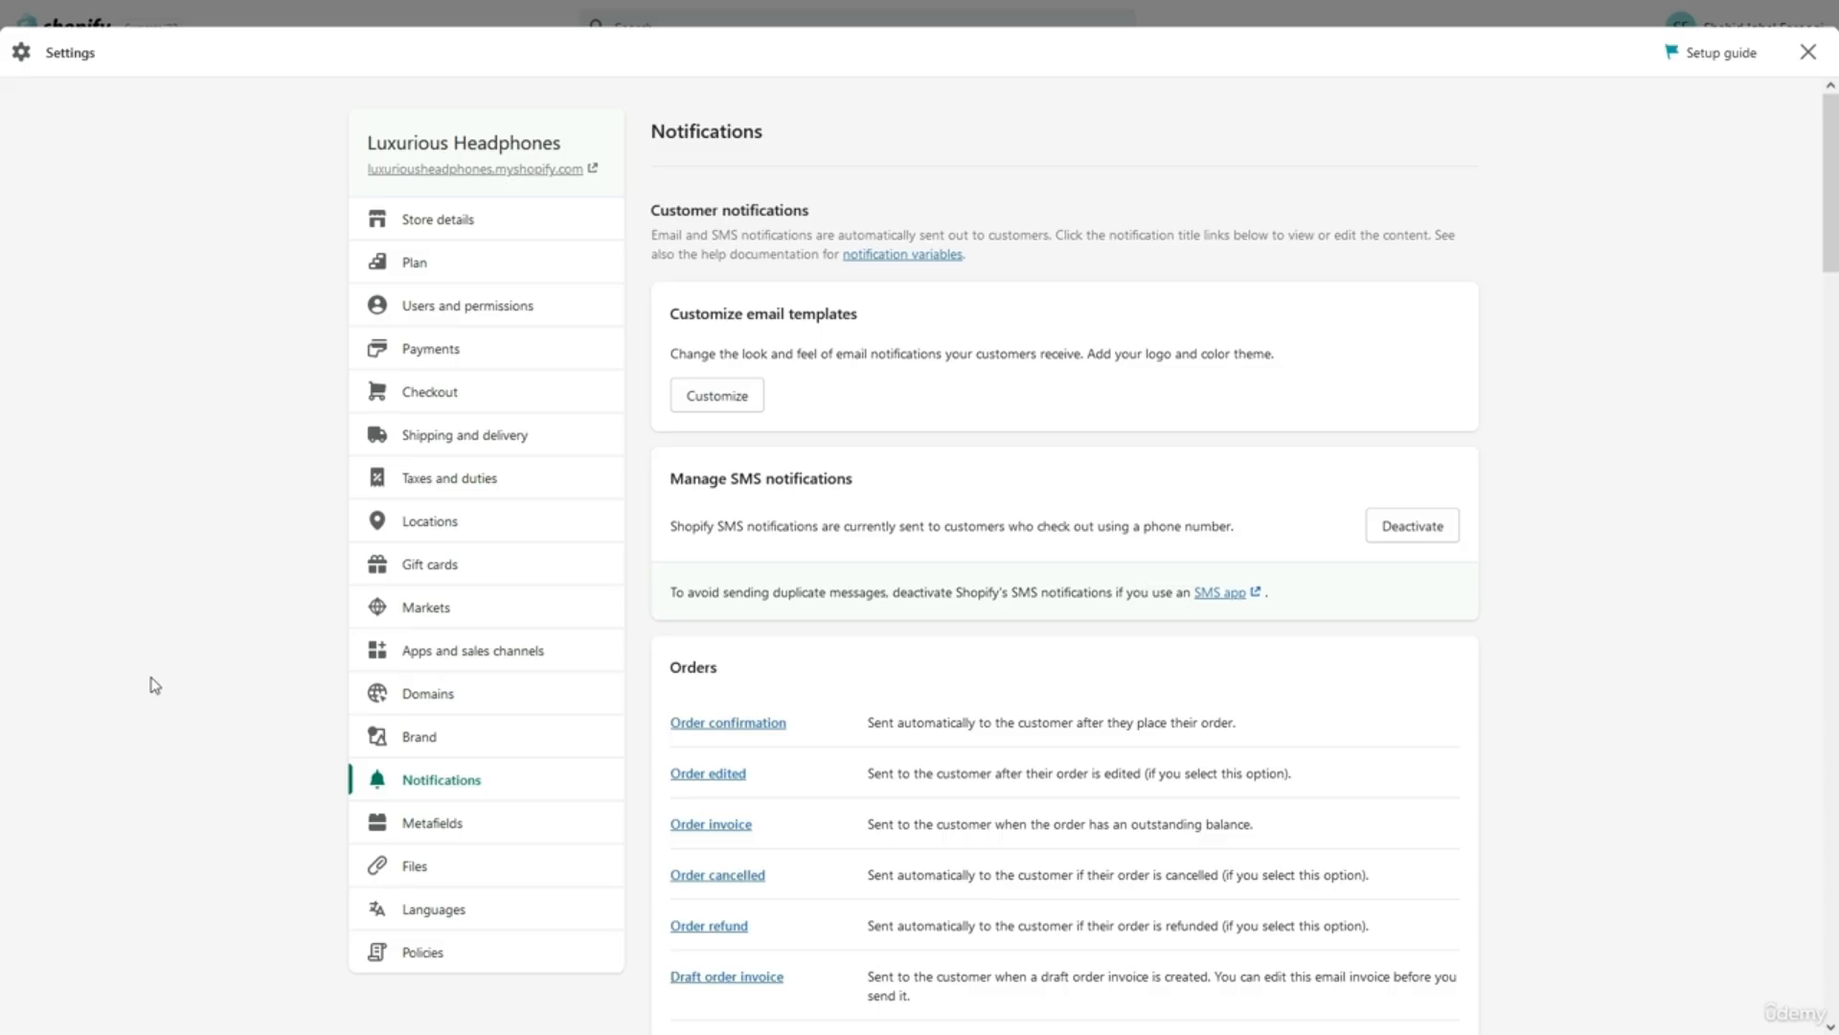
# Open the Files library and download the MKV product video.
pyautogui.scroll(-1, 154, 685)
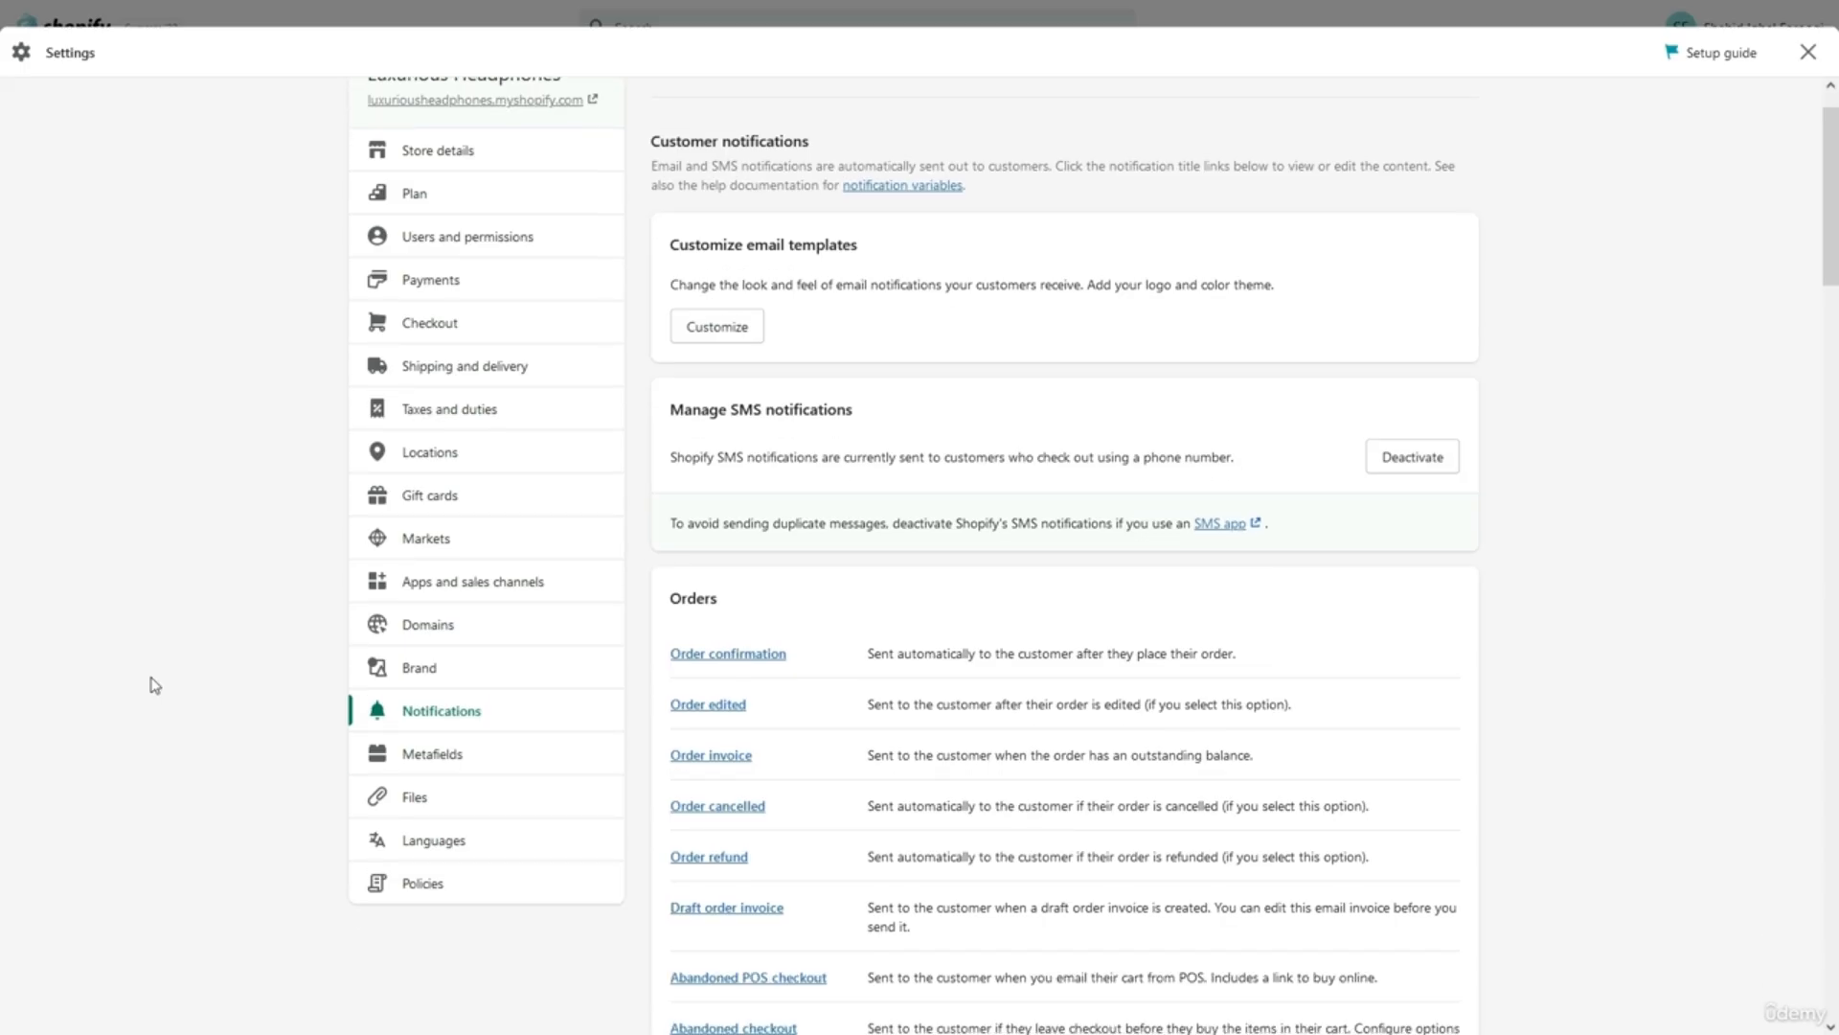
pyautogui.click(380, 798)
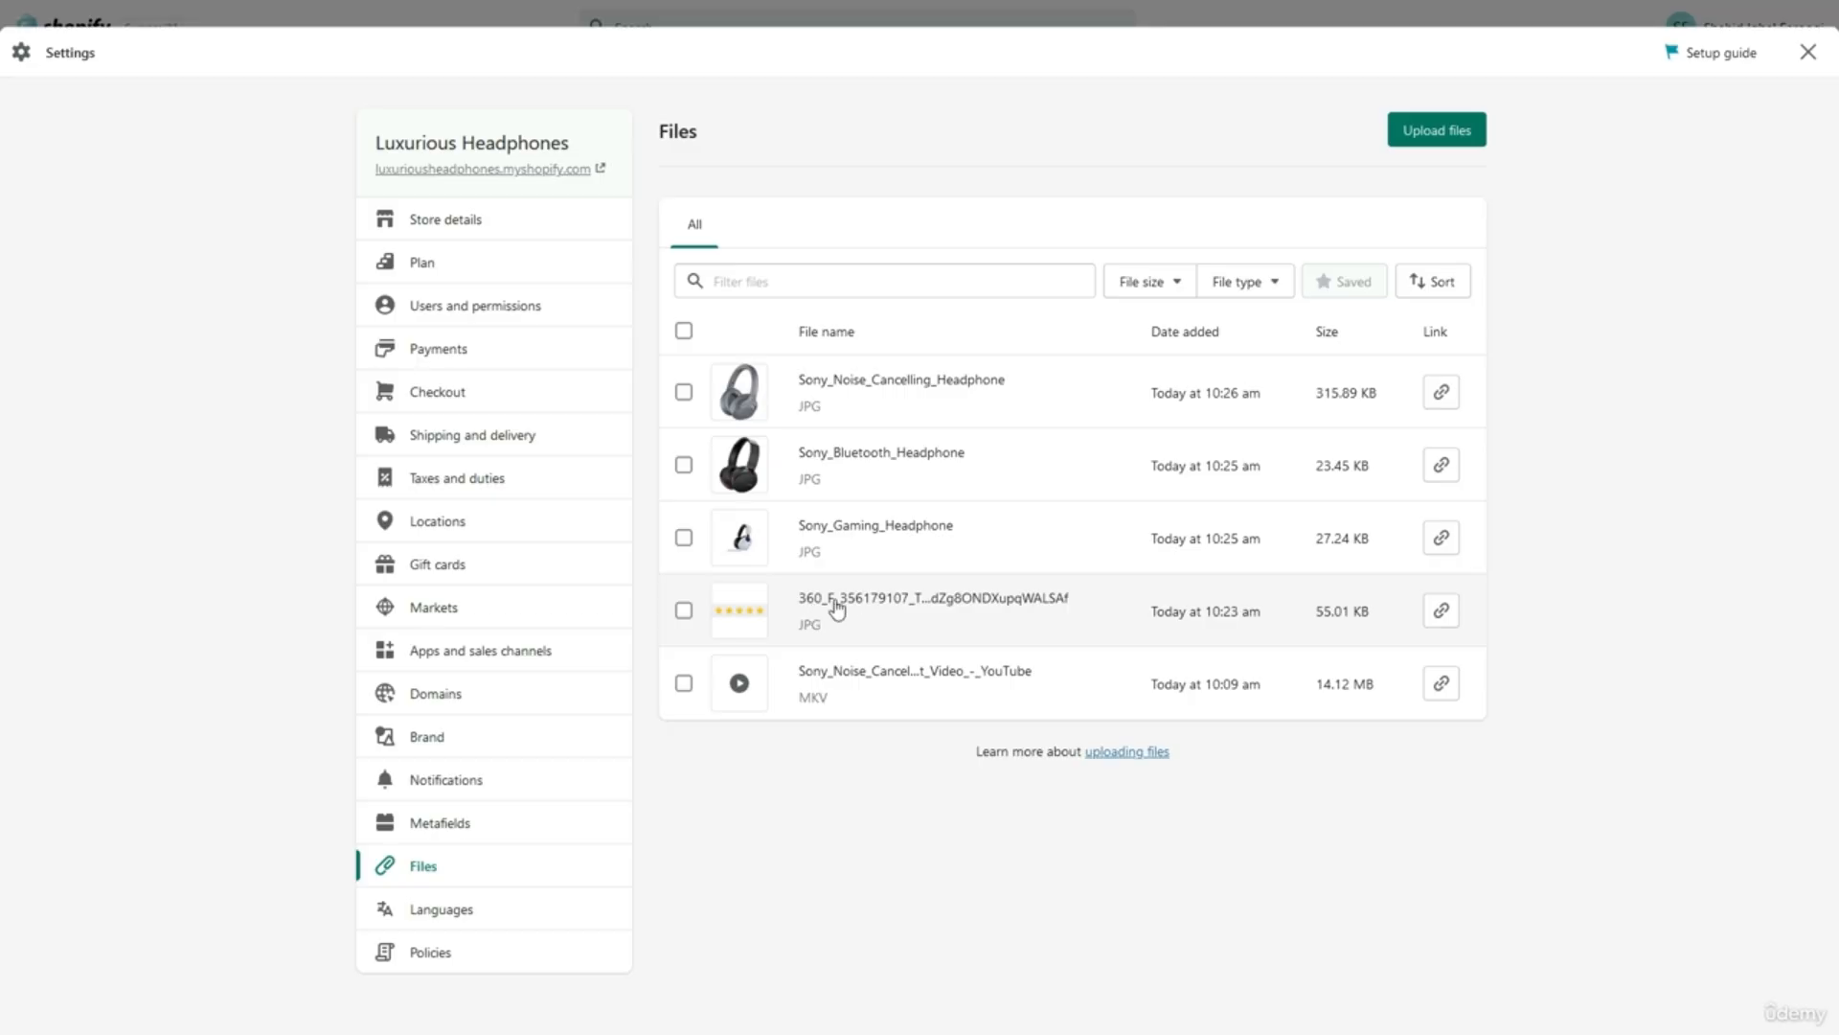
pyautogui.click(843, 684)
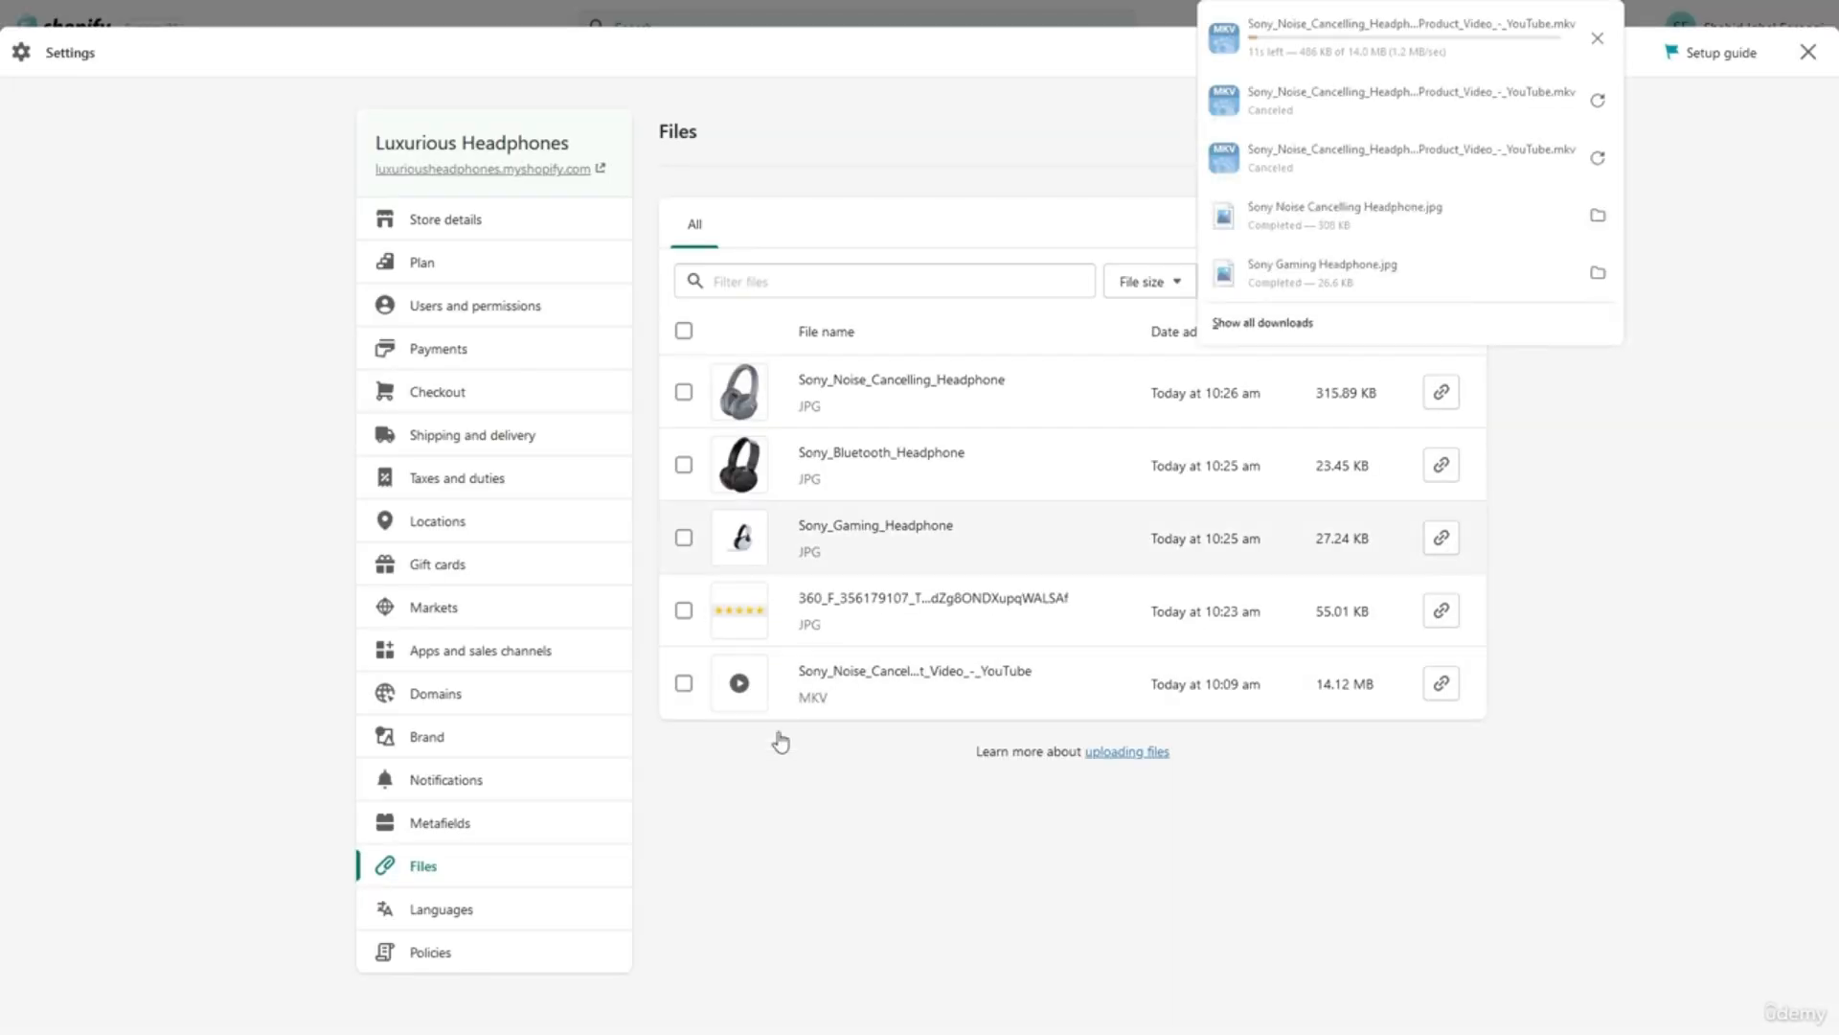
pyautogui.click(758, 810)
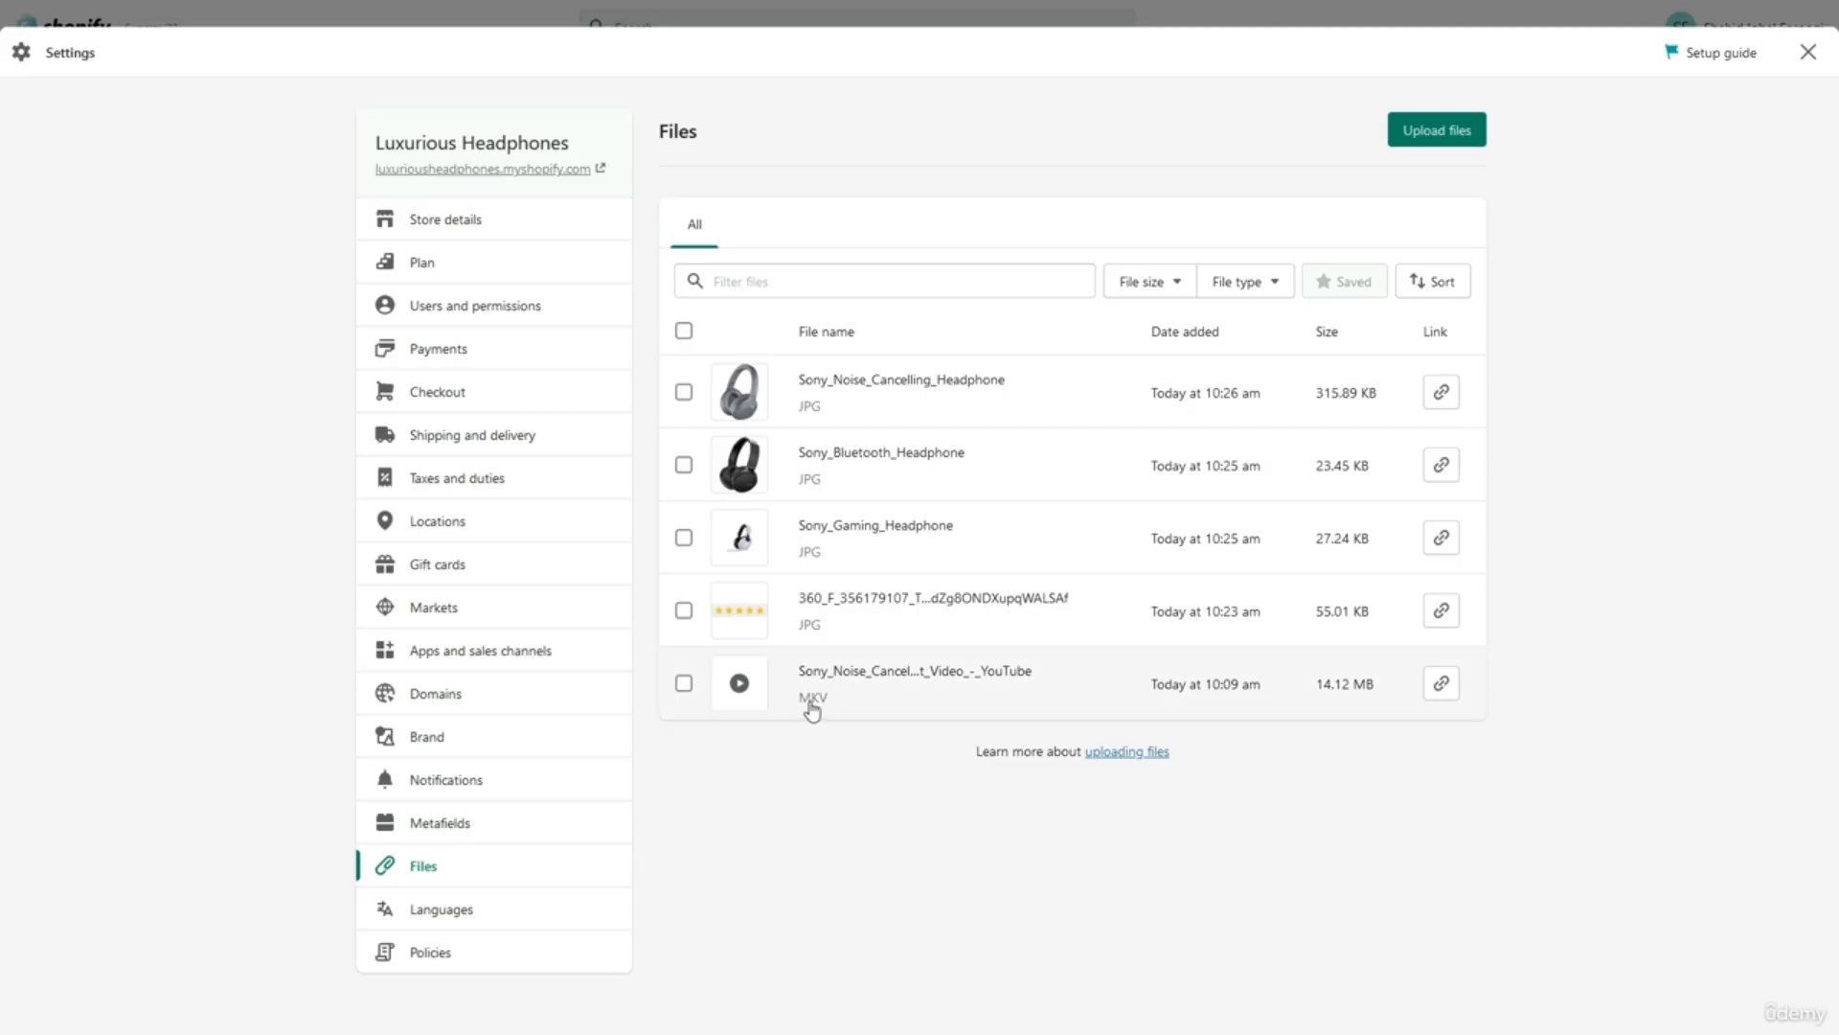
# Copy the MKV video's link, then select and deselect the Sony_Noise_Cancelling_Headphone image.
pyautogui.click(1441, 684)
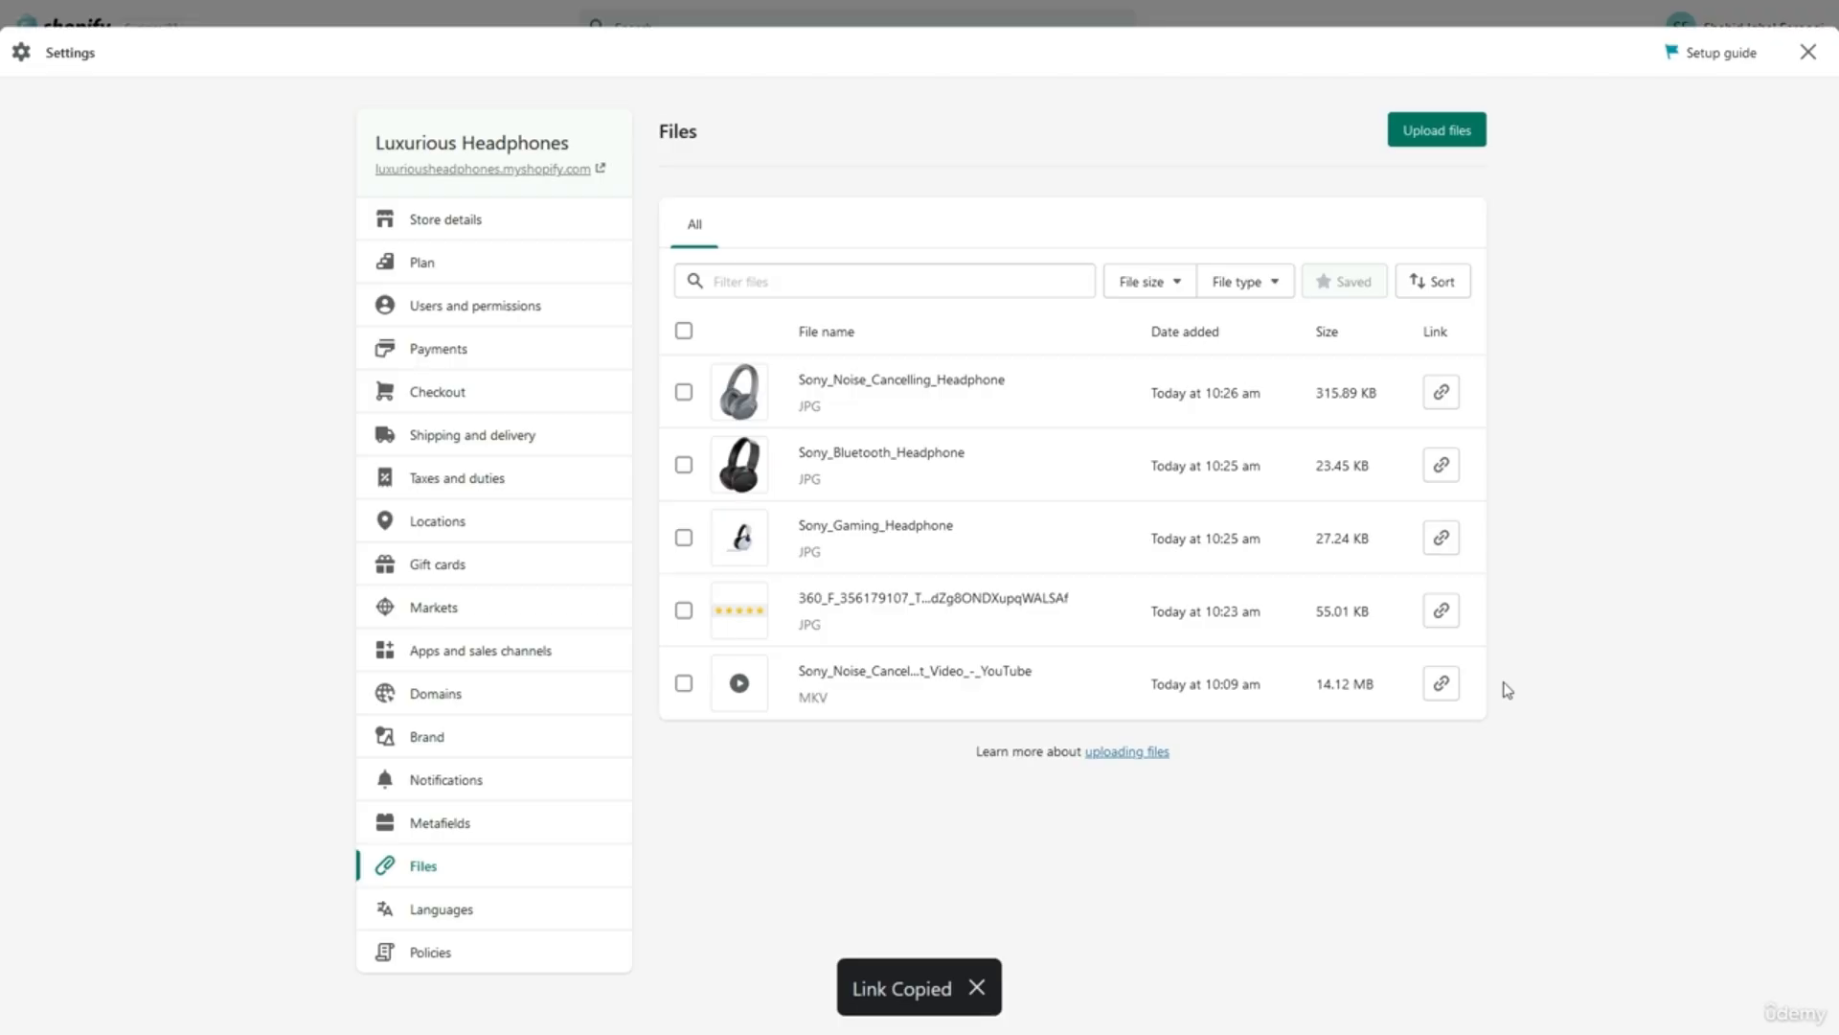
pyautogui.click(683, 392)
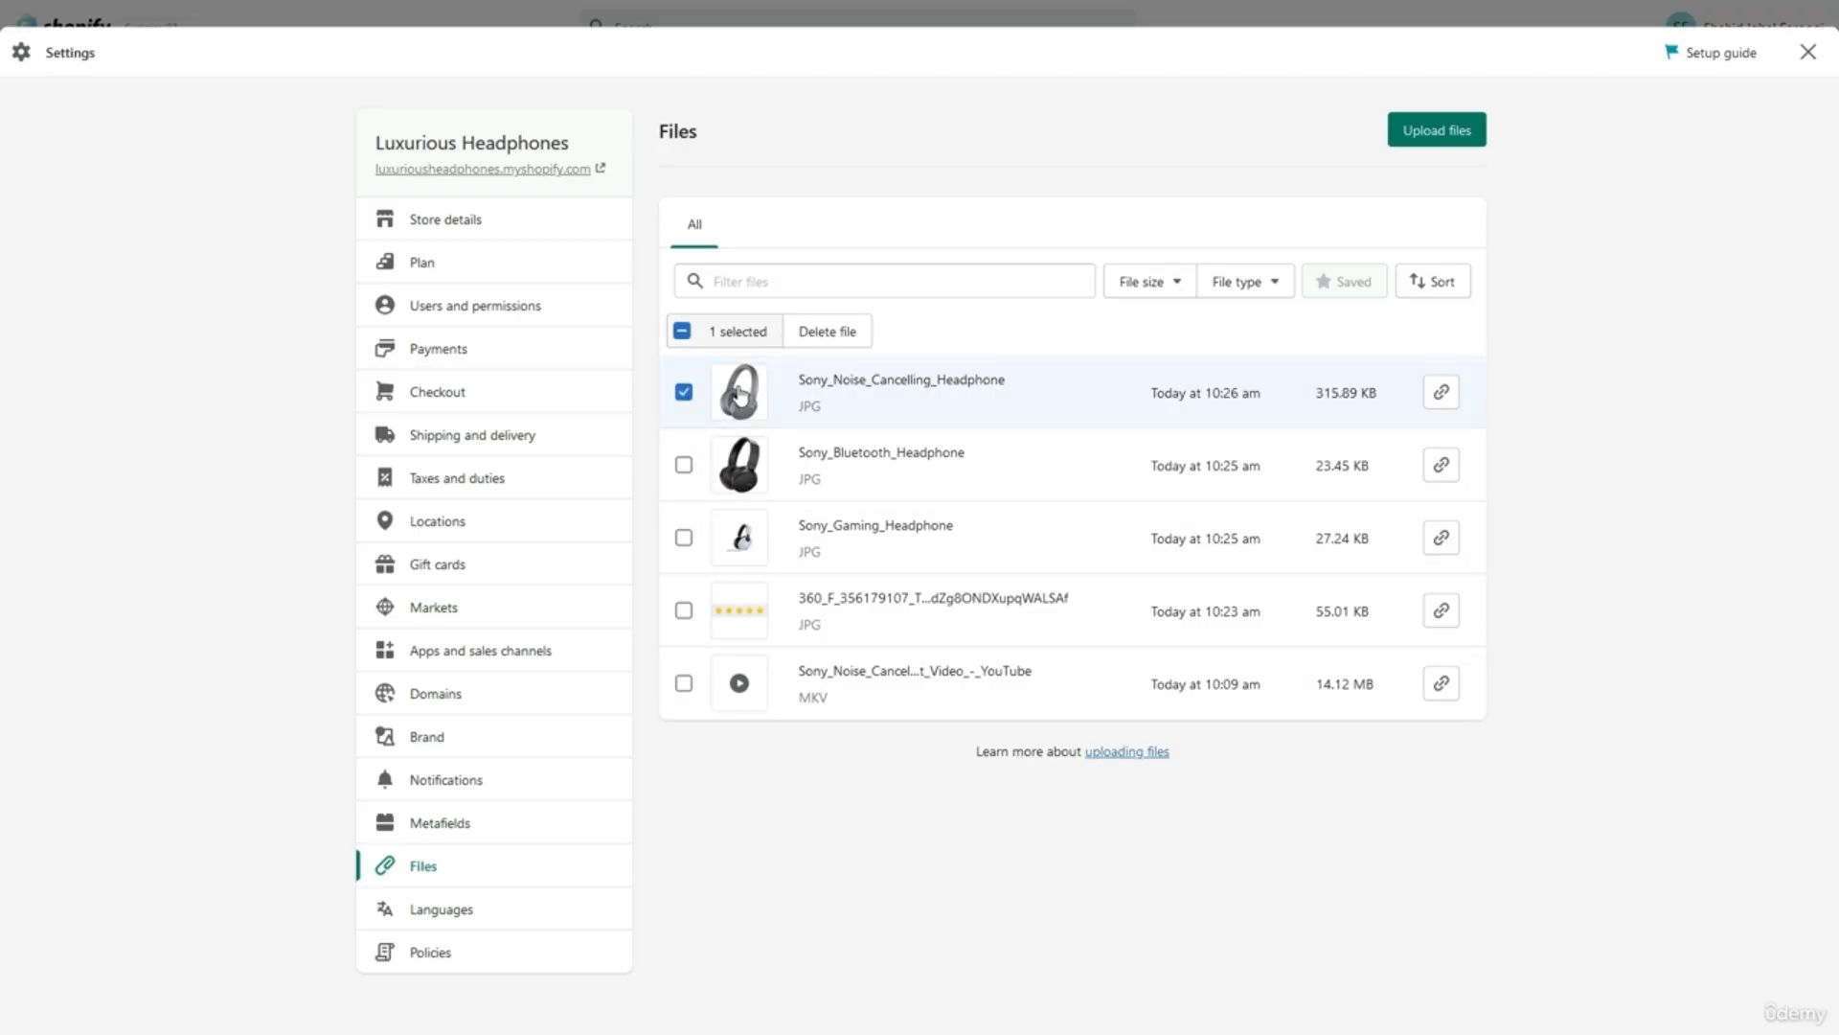
pyautogui.click(684, 394)
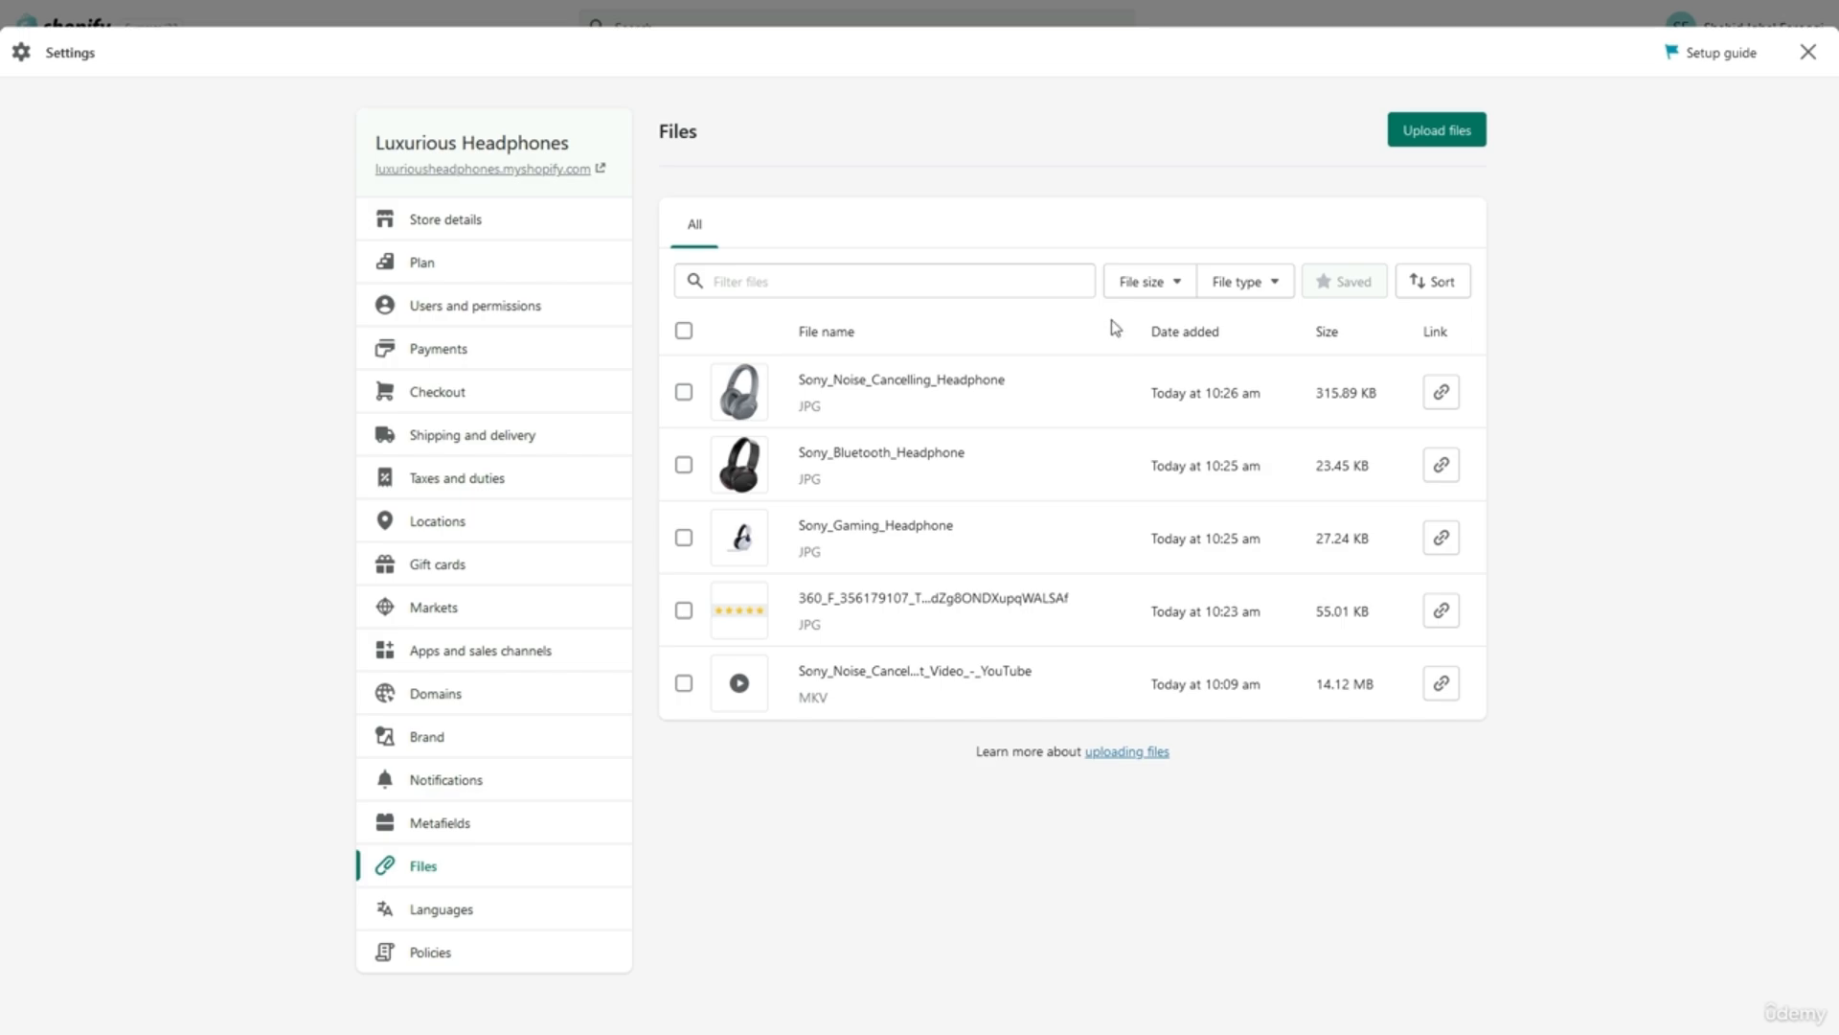